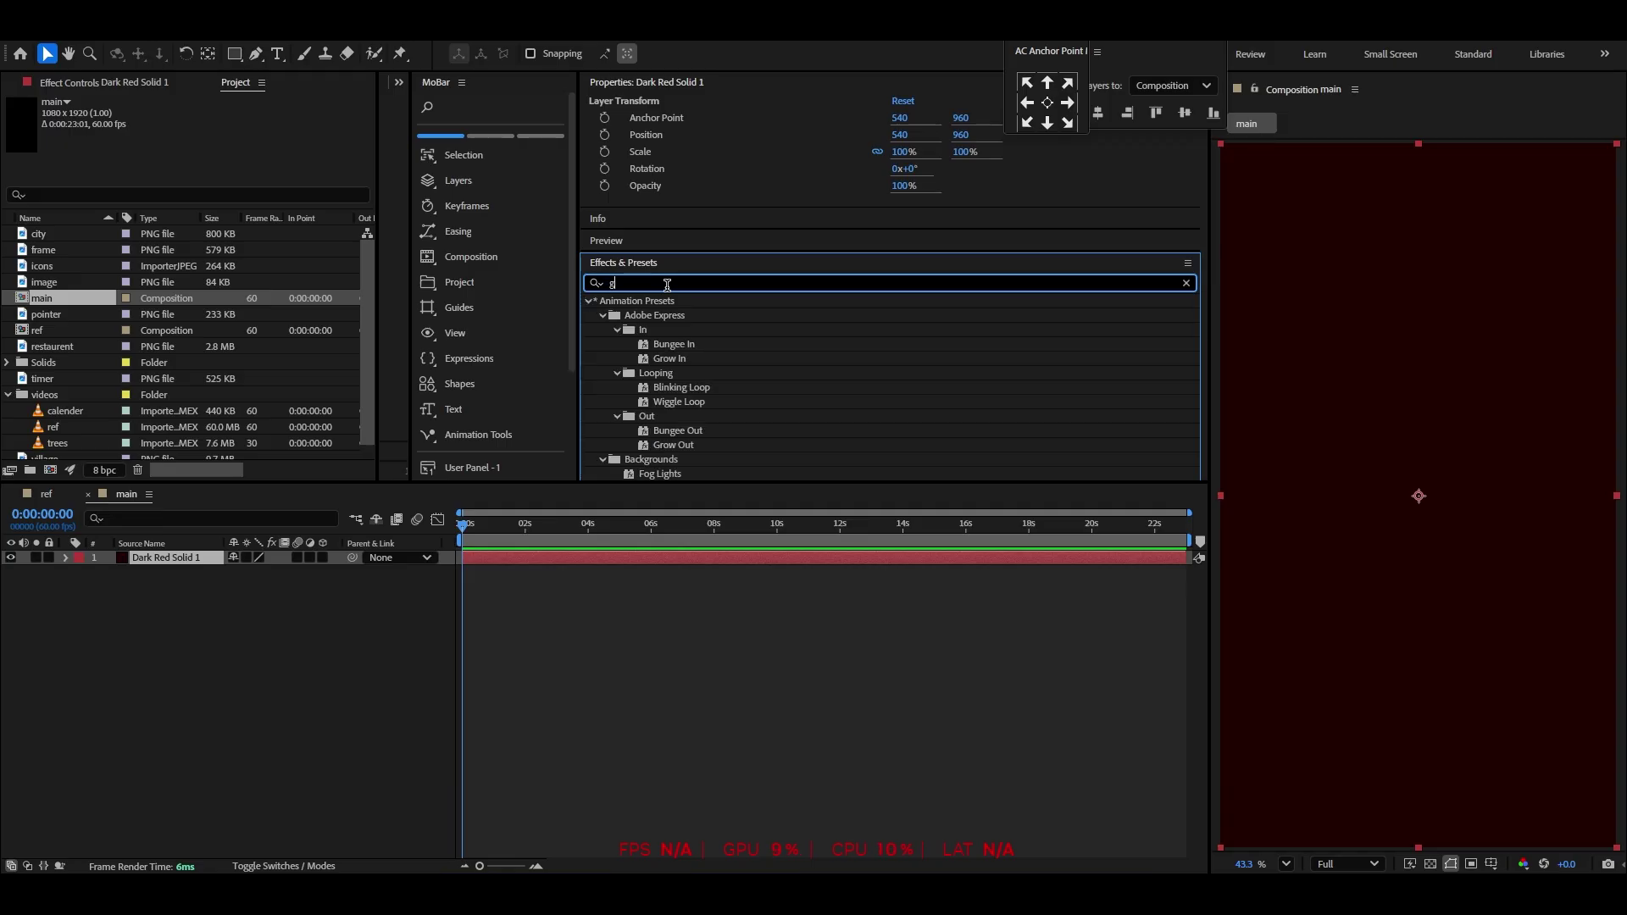
Apply 4-Color Gradient to the dark red solid and place Point 1 at the upper-left corner, Point 2 at the centre and Point 4 at the lower-right corner
text(rad)
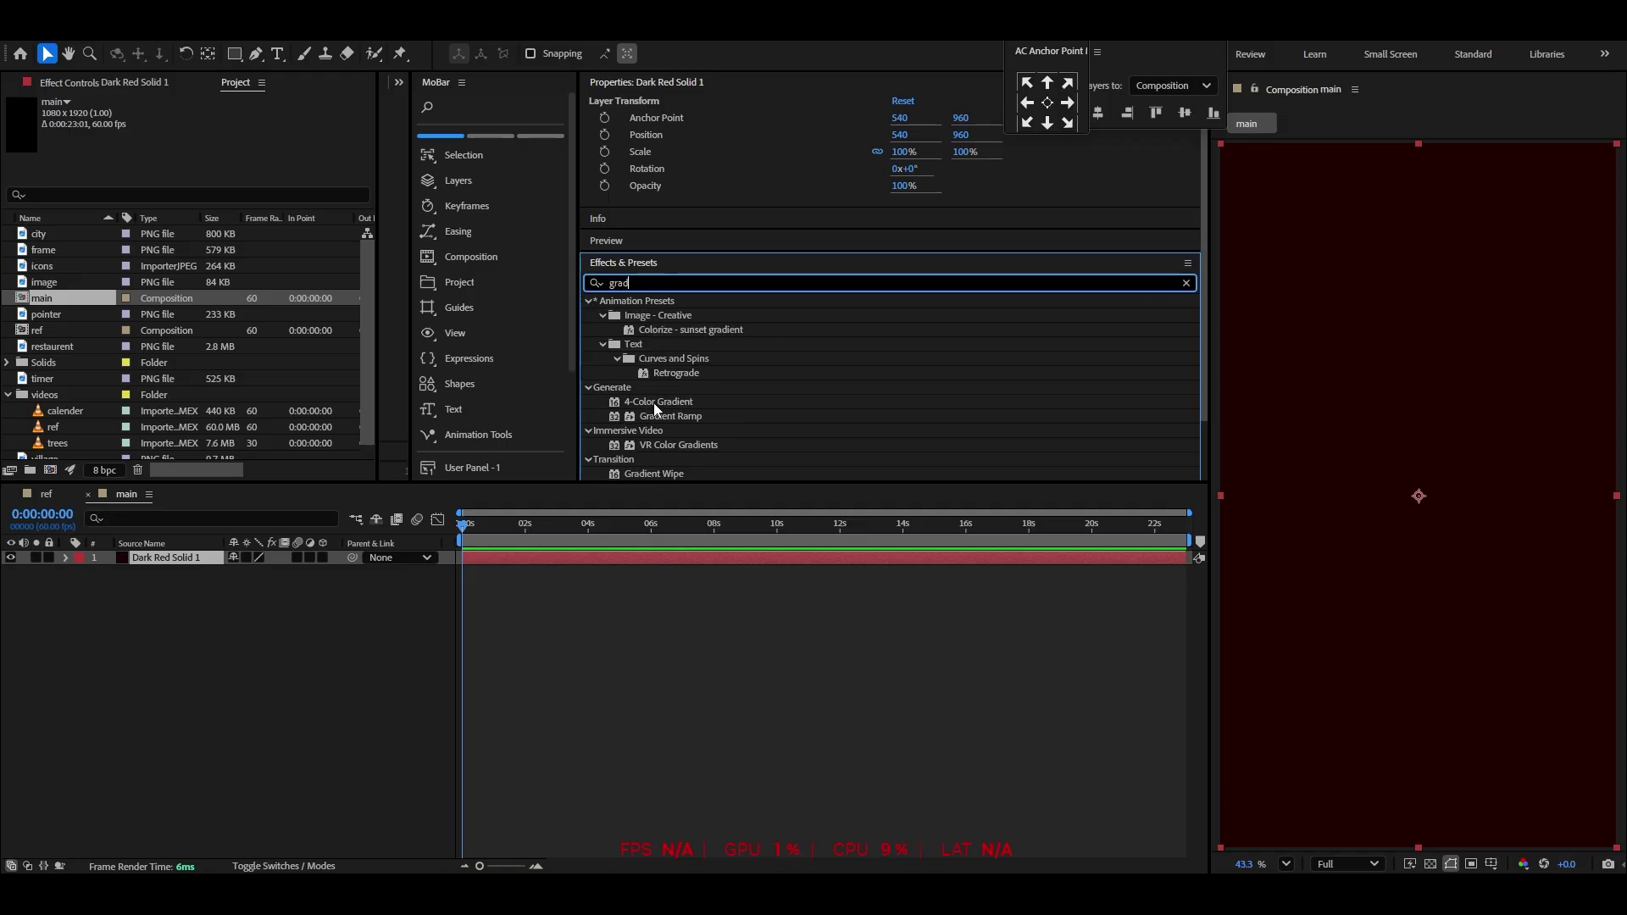
drag(654, 403, 170, 558)
scroll(1380, 366, down, 2)
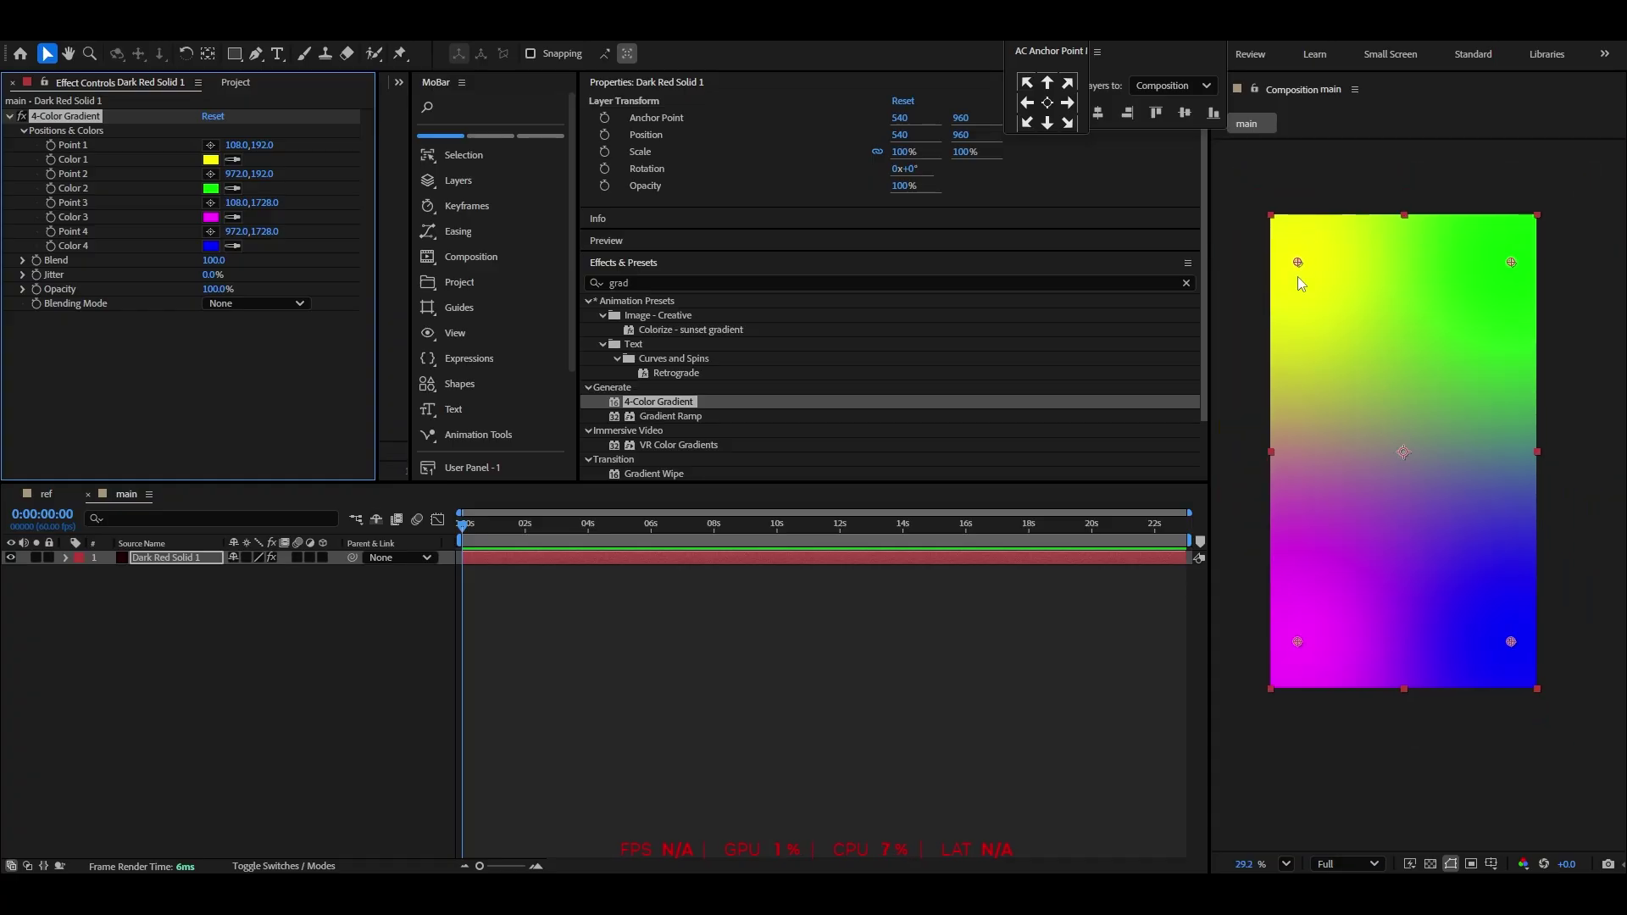
drag(1296, 264, 1278, 220)
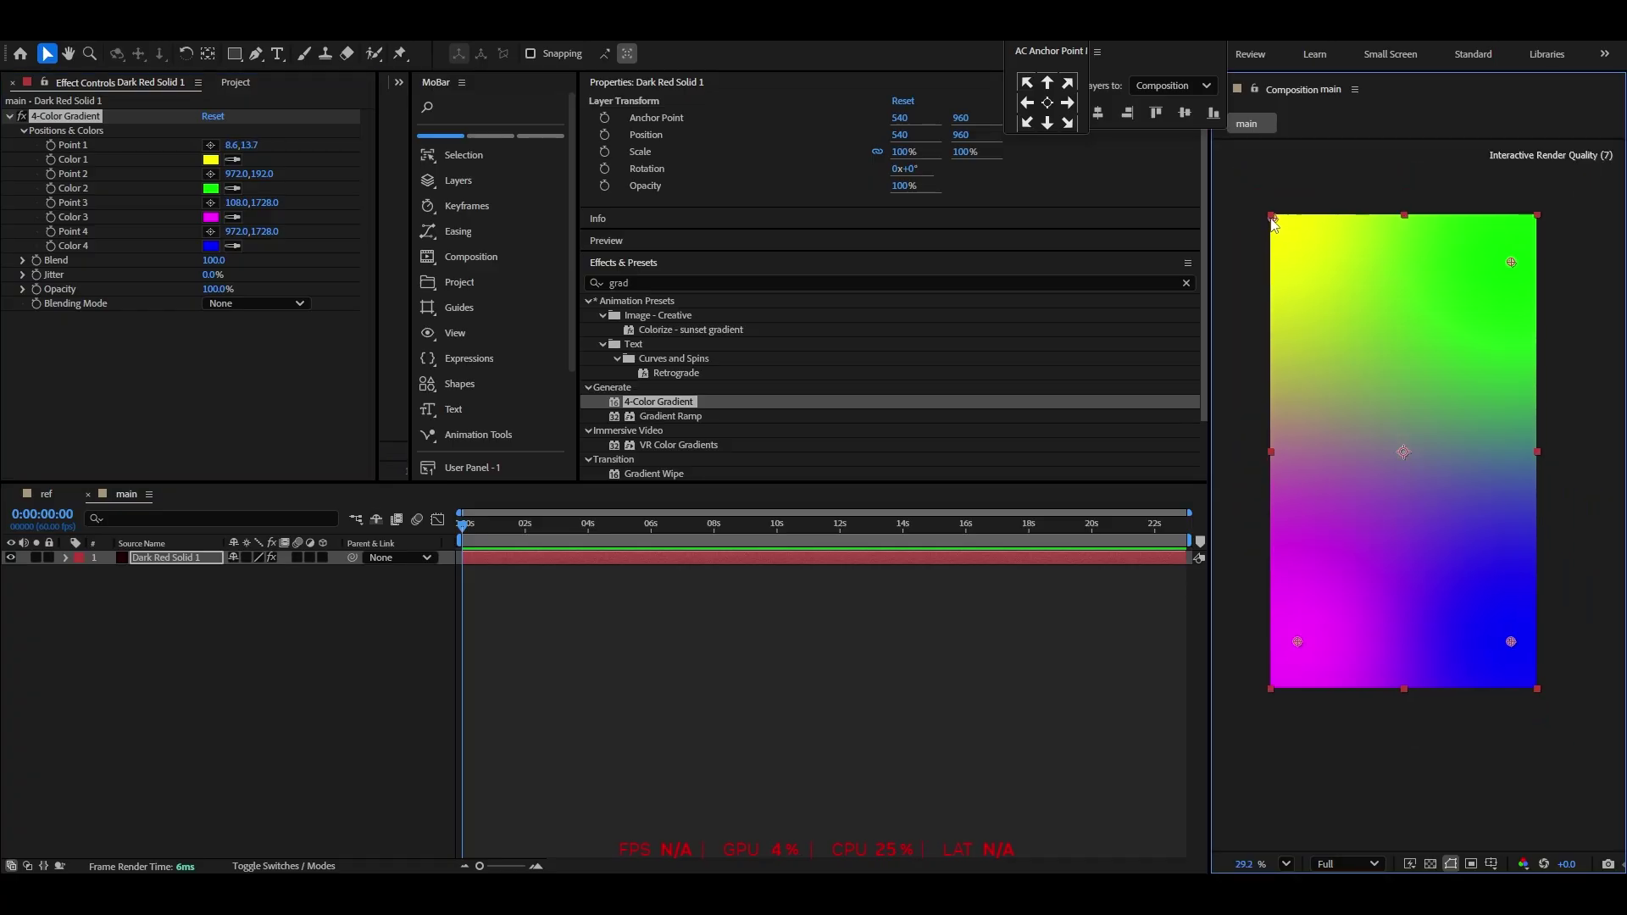
drag(1511, 262, 1407, 456)
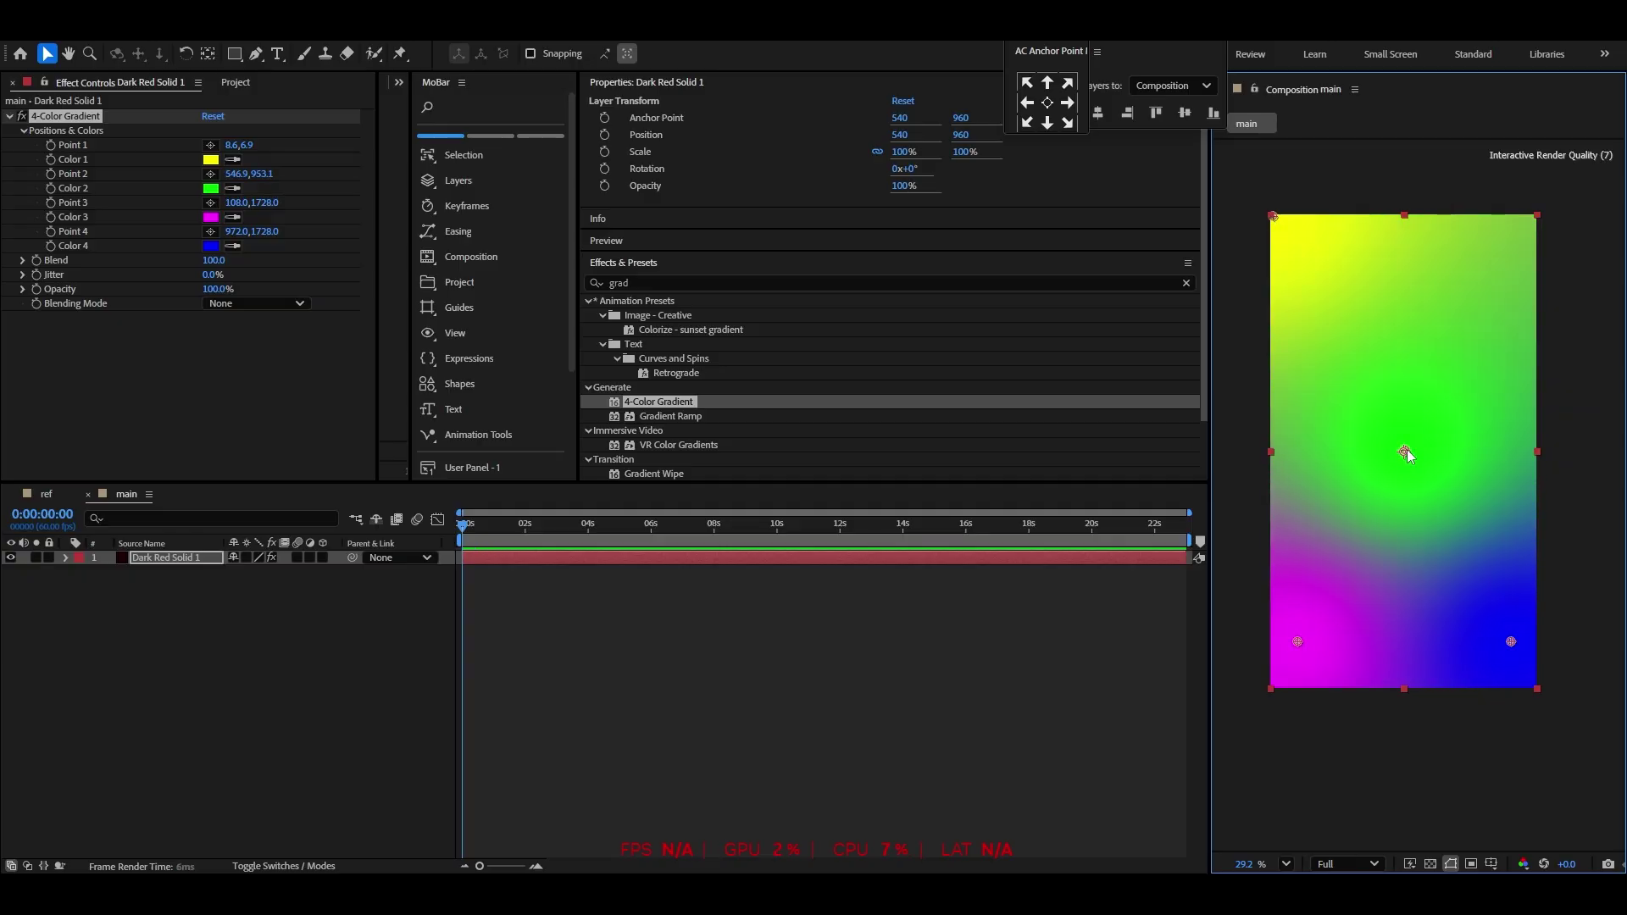
drag(1511, 642, 1536, 686)
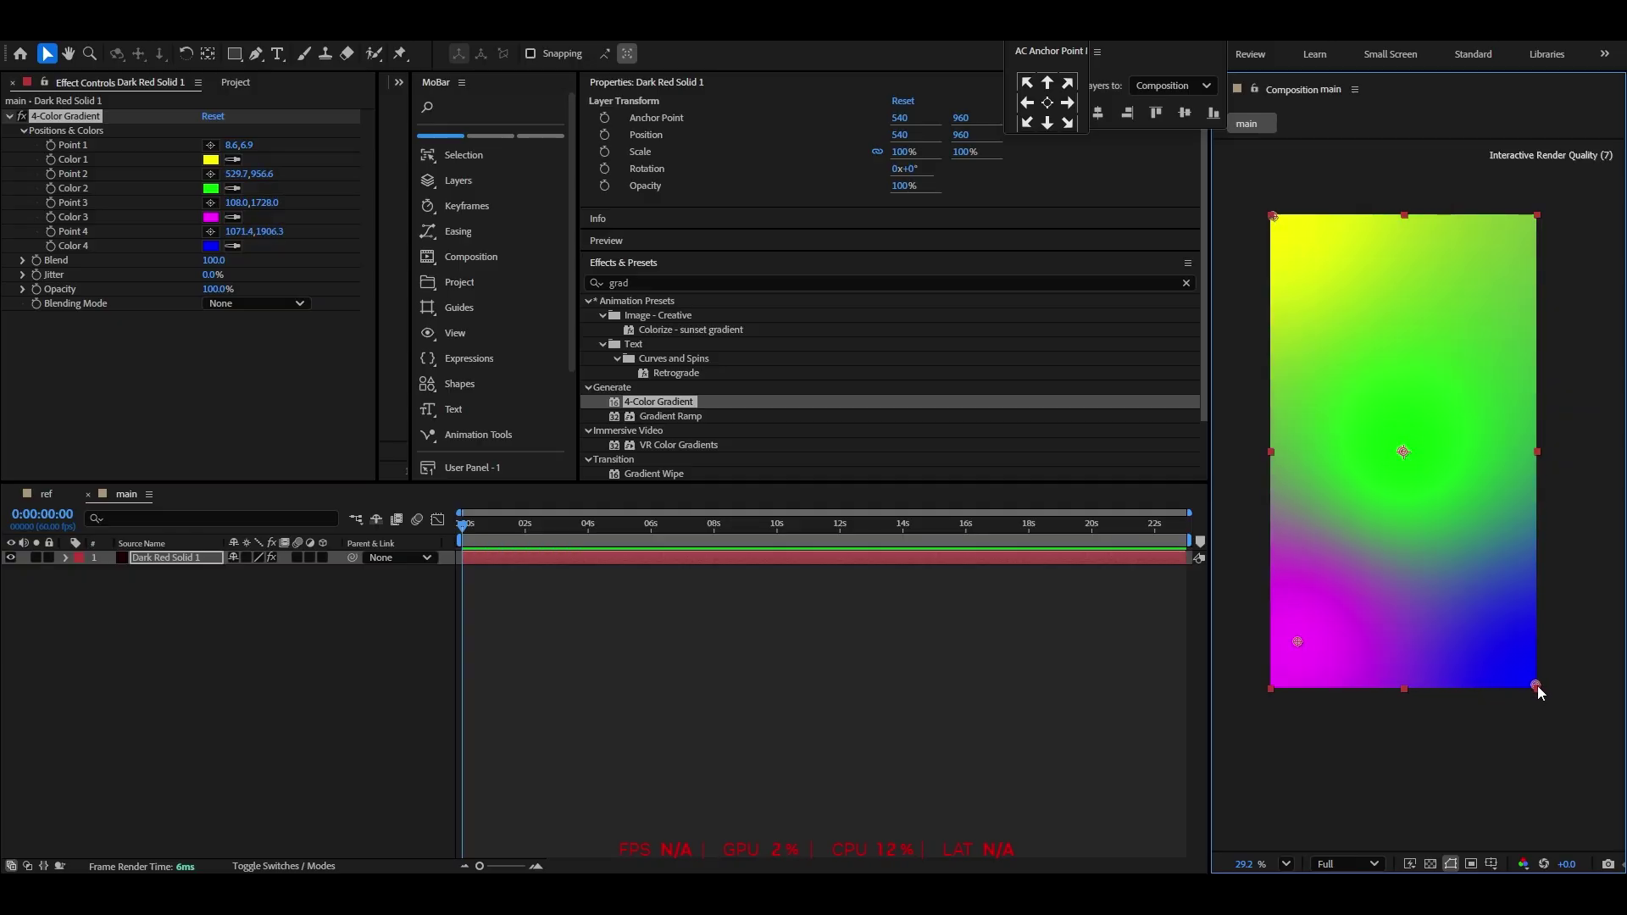
Move the gradient's Point 3 far outside the frame, down and left to about -961, 3764, and fit the composition in the viewer
scroll(1527, 459, down, 1)
scroll(1528, 460, down, 1)
drag(1394, 564, 1304, 742)
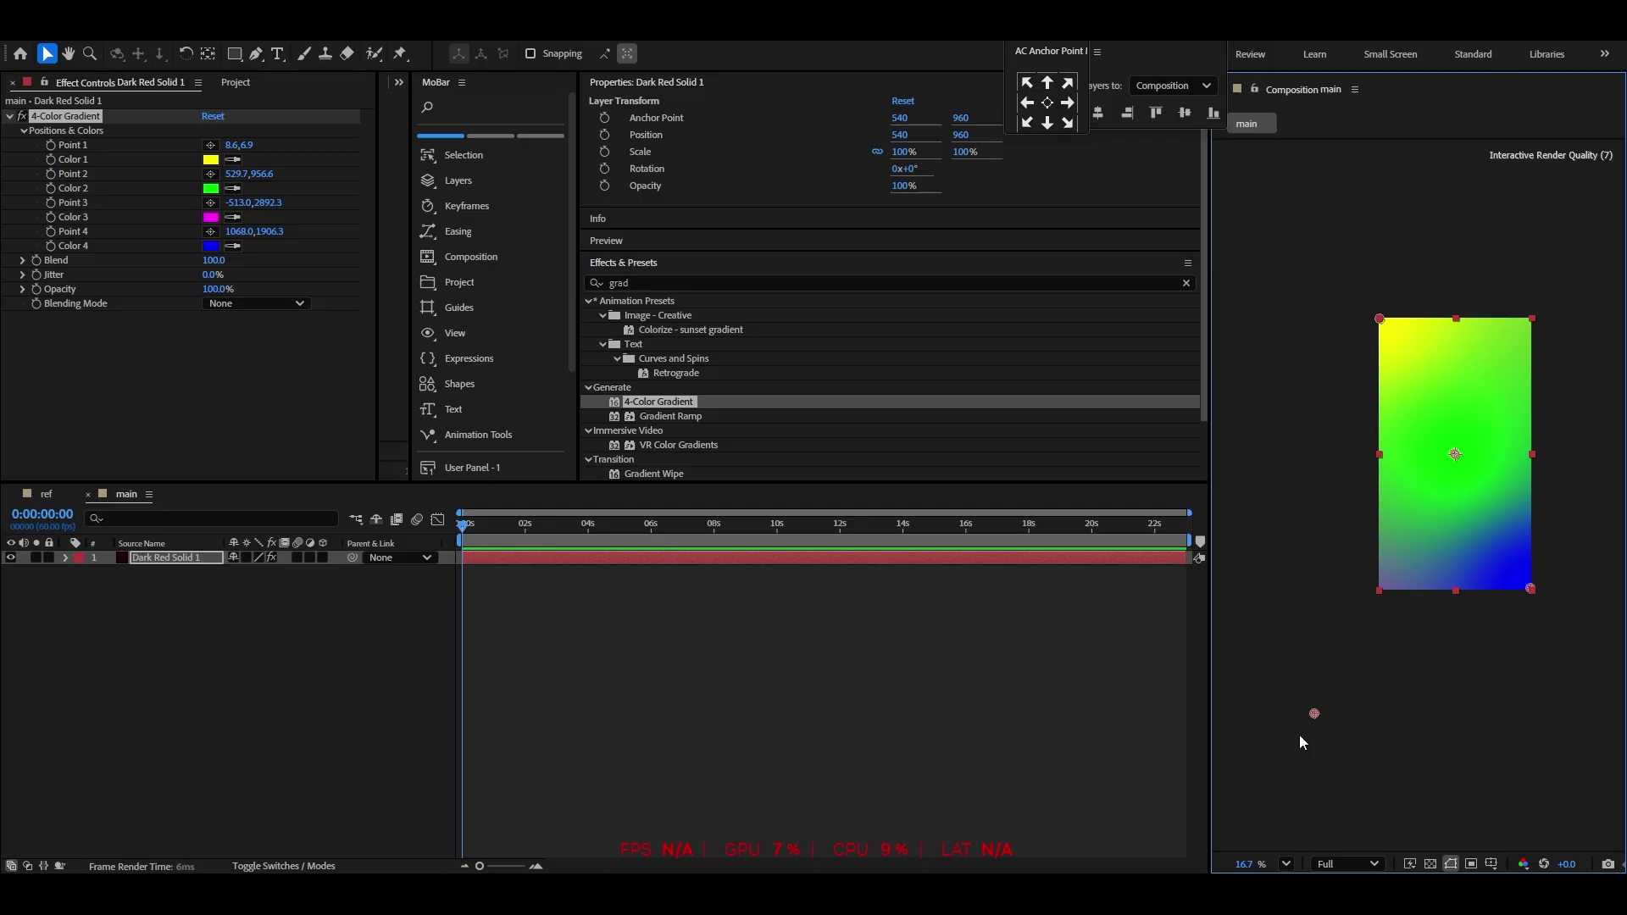
drag(1259, 846, 1243, 849)
click(1286, 864)
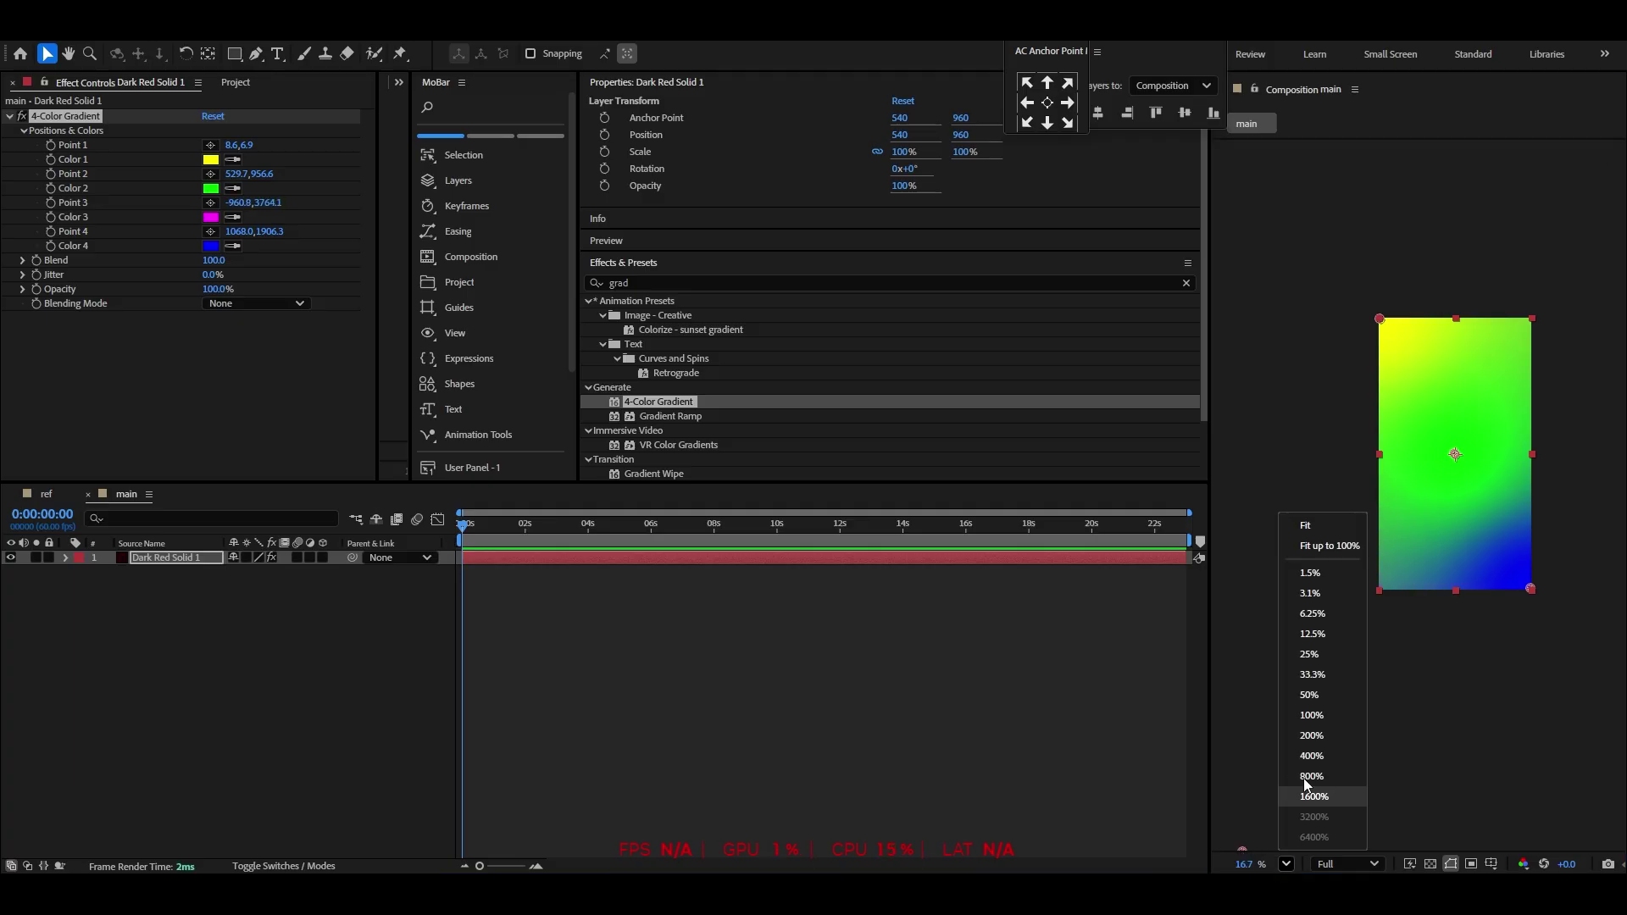
click(1320, 526)
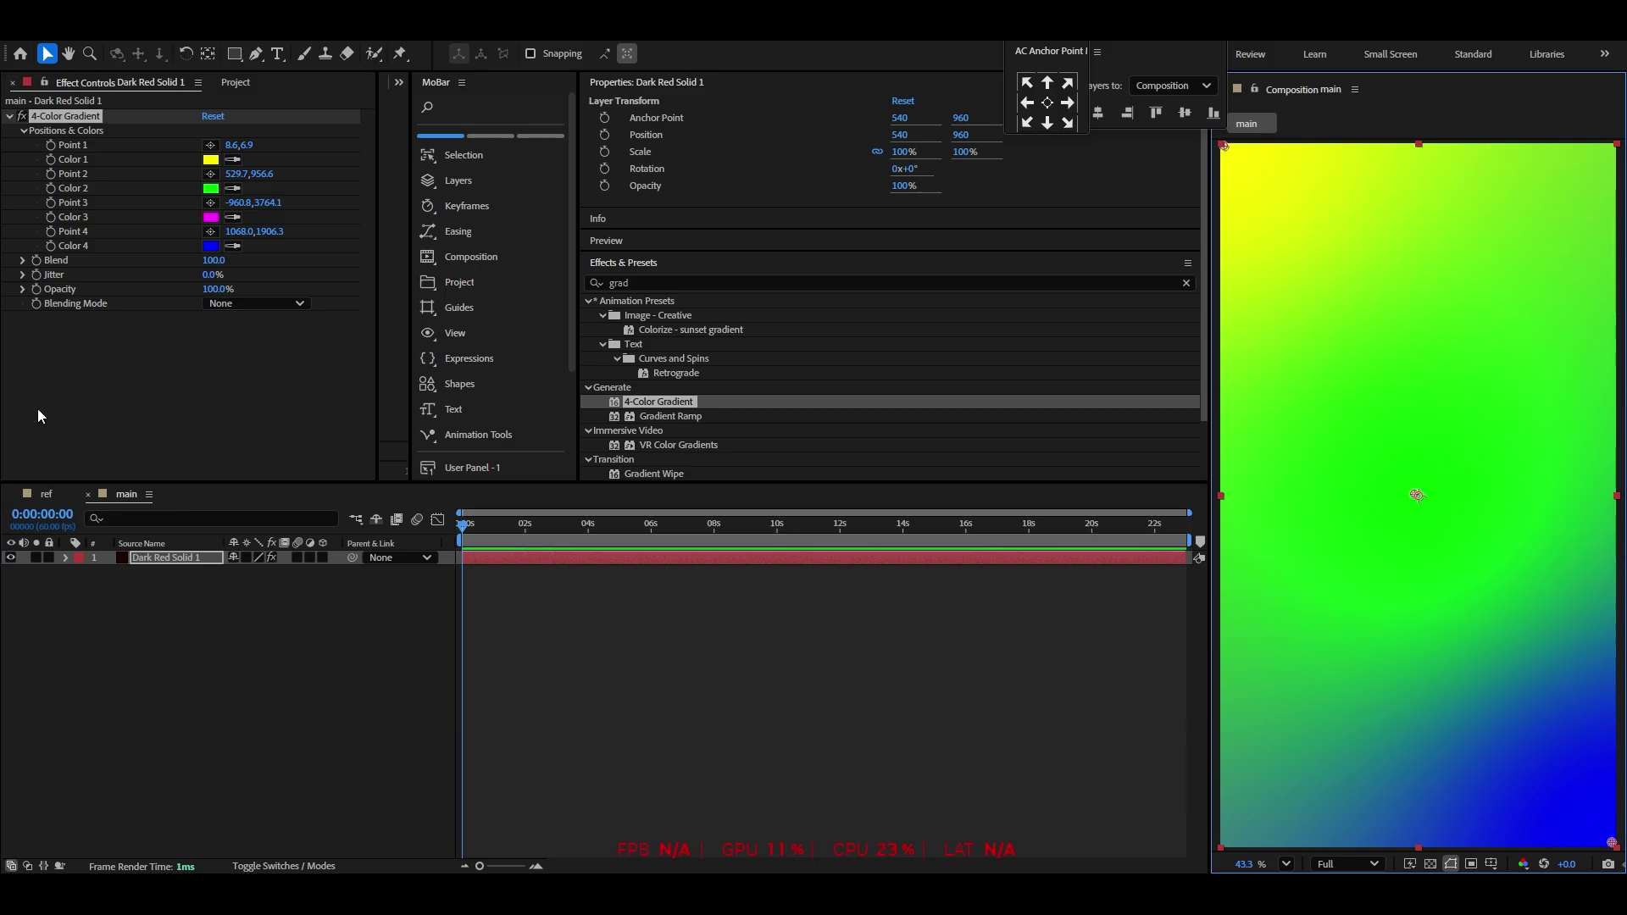
Set the gradient's Color 1 to a light orange with a hue of 35°
click(210, 159)
drag(858, 509, 858, 540)
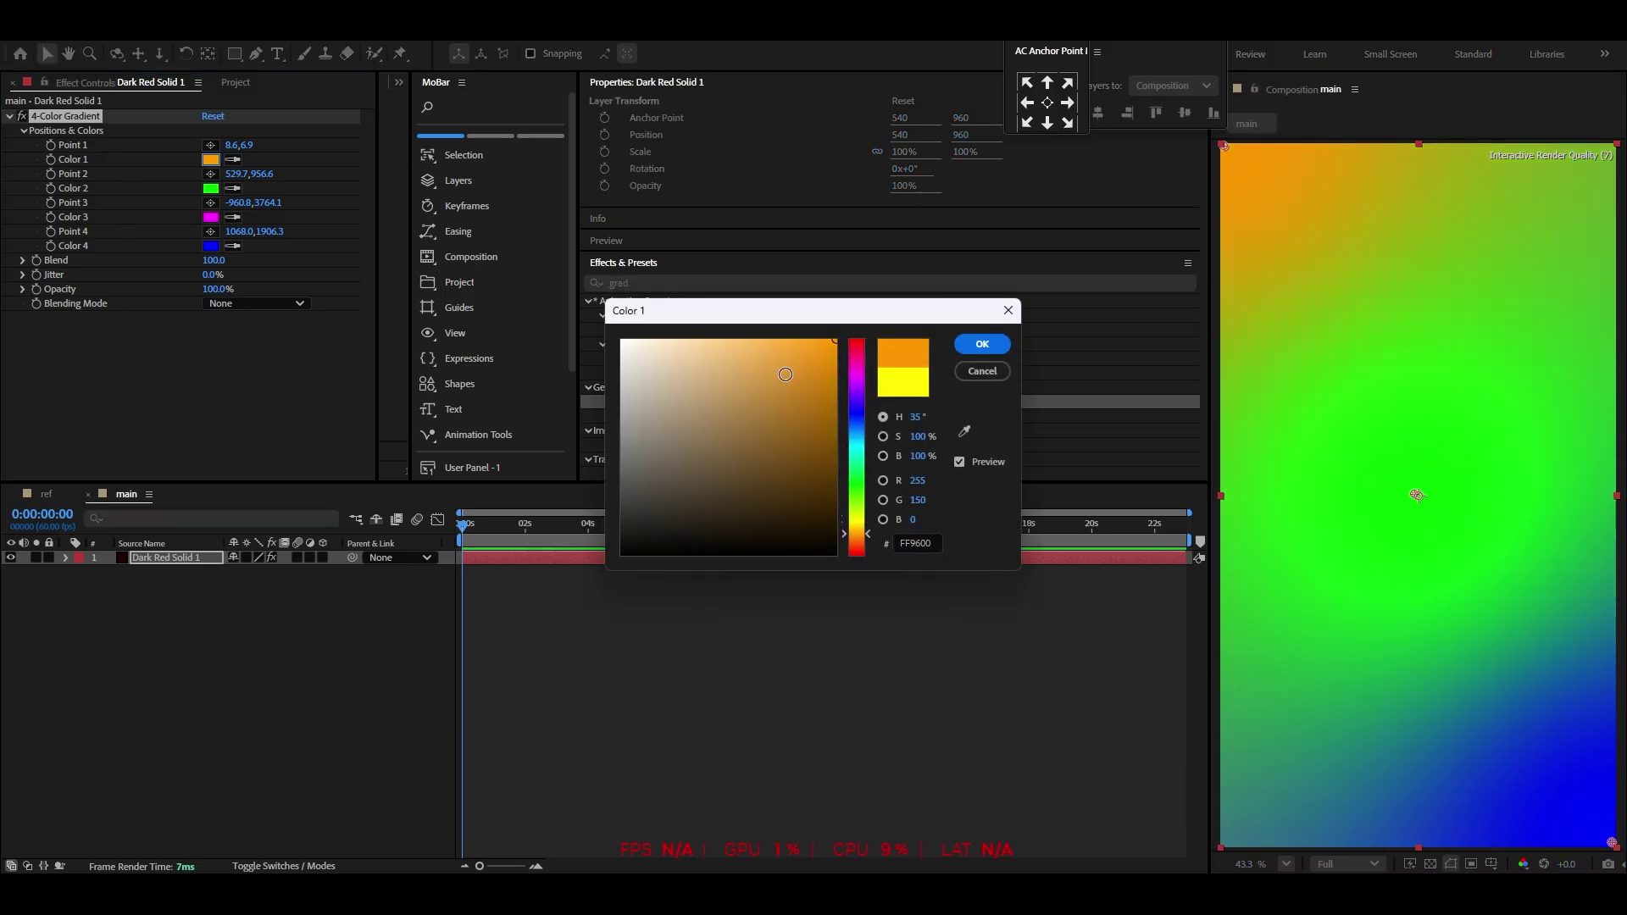
mouse_move(786, 374)
mouse_down()
mouse_move(716, 310)
mouse_move(737, 310)
mouse_up()
click(983, 344)
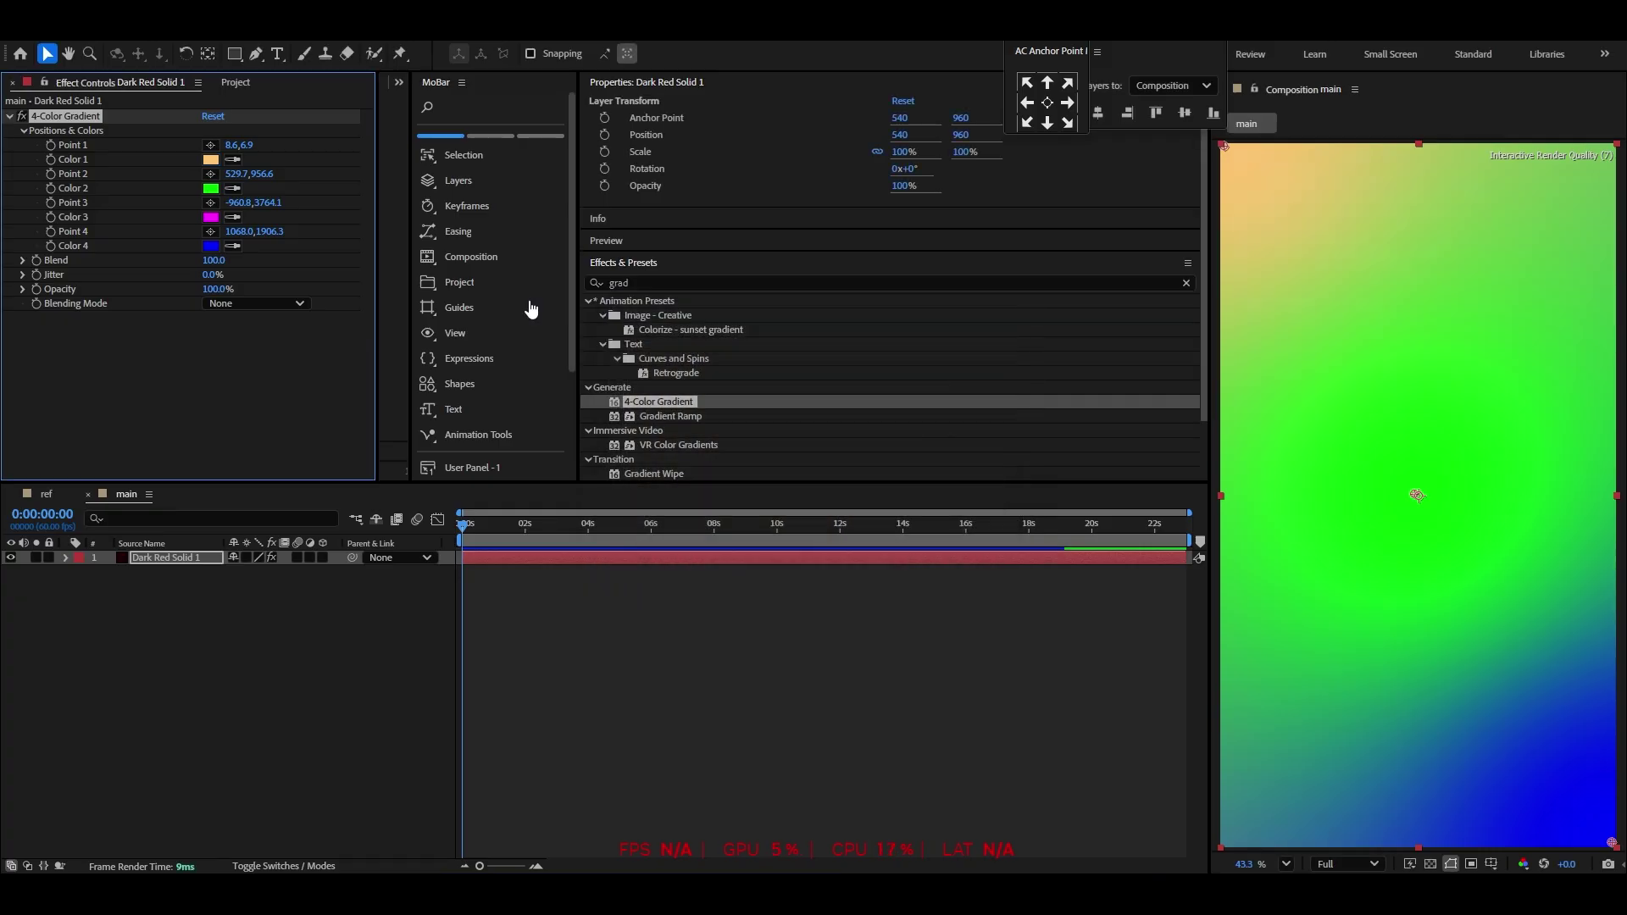
Set the gradient's Color 2 to white (FFFFFF) and sample Color 1's light orange for Color 4
click(210, 188)
drag(774, 424, 623, 340)
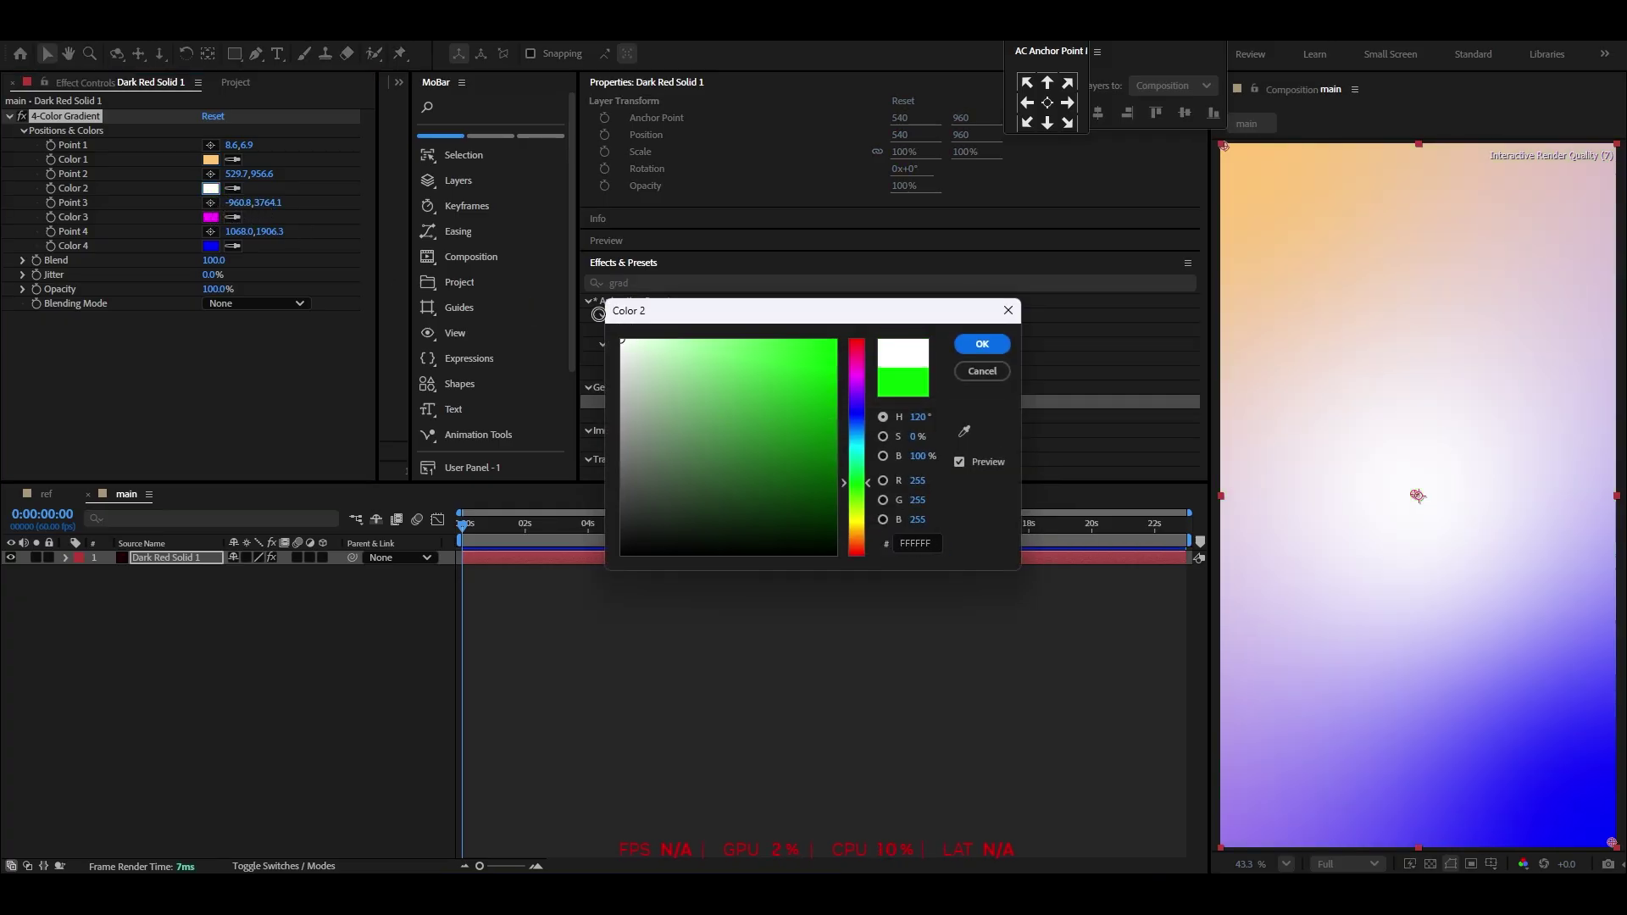
click(986, 346)
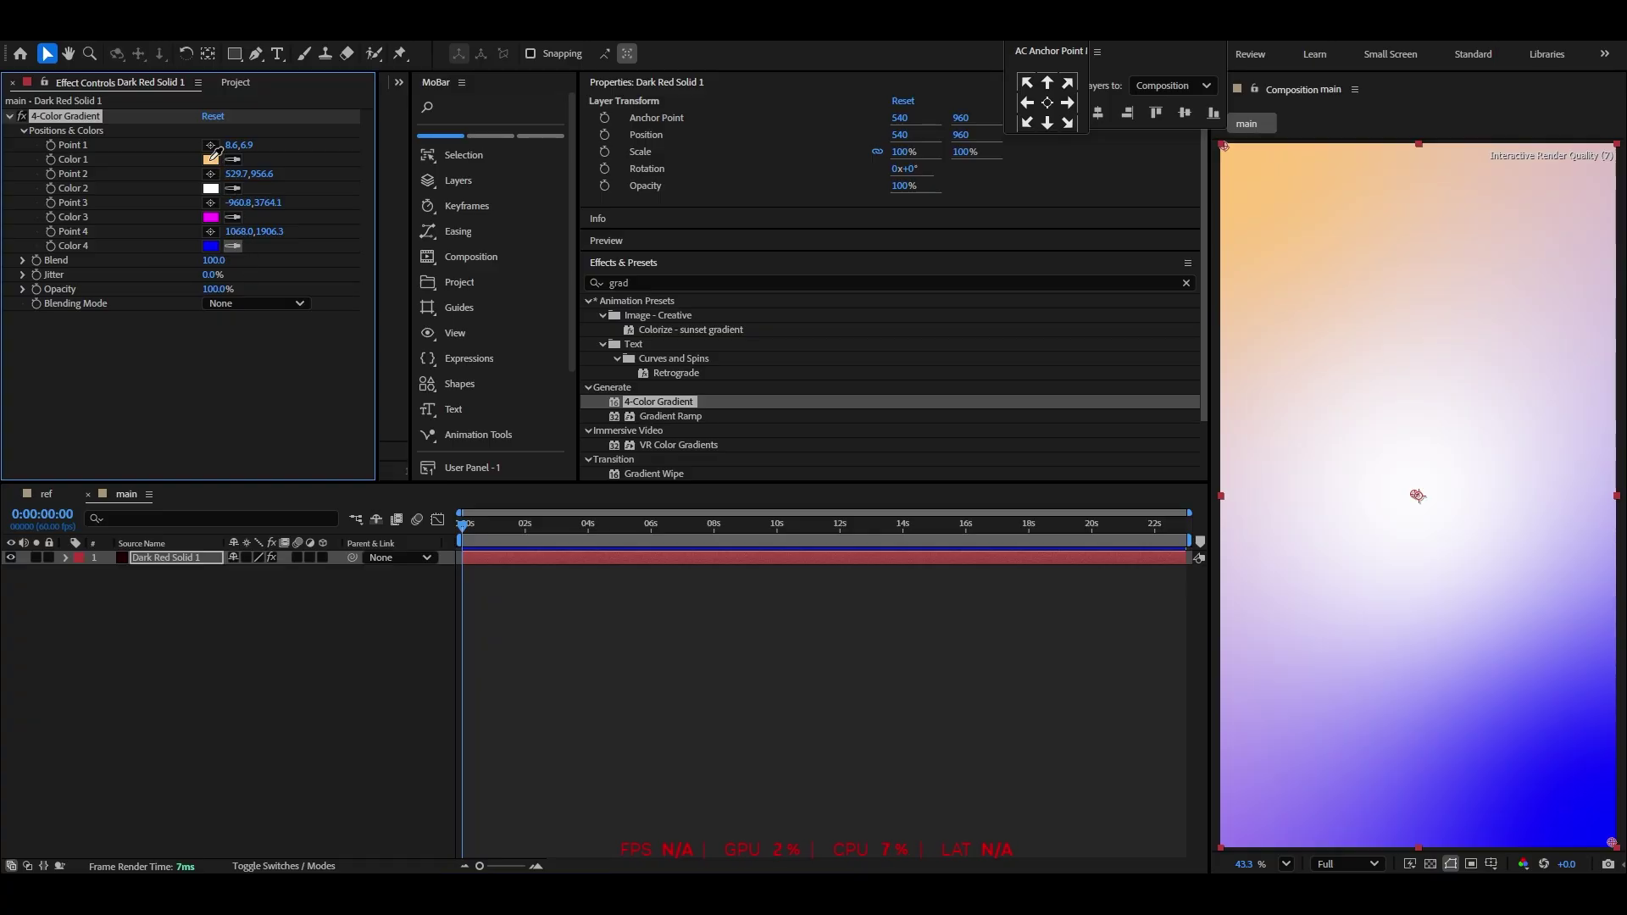
click(209, 161)
click(13, 632)
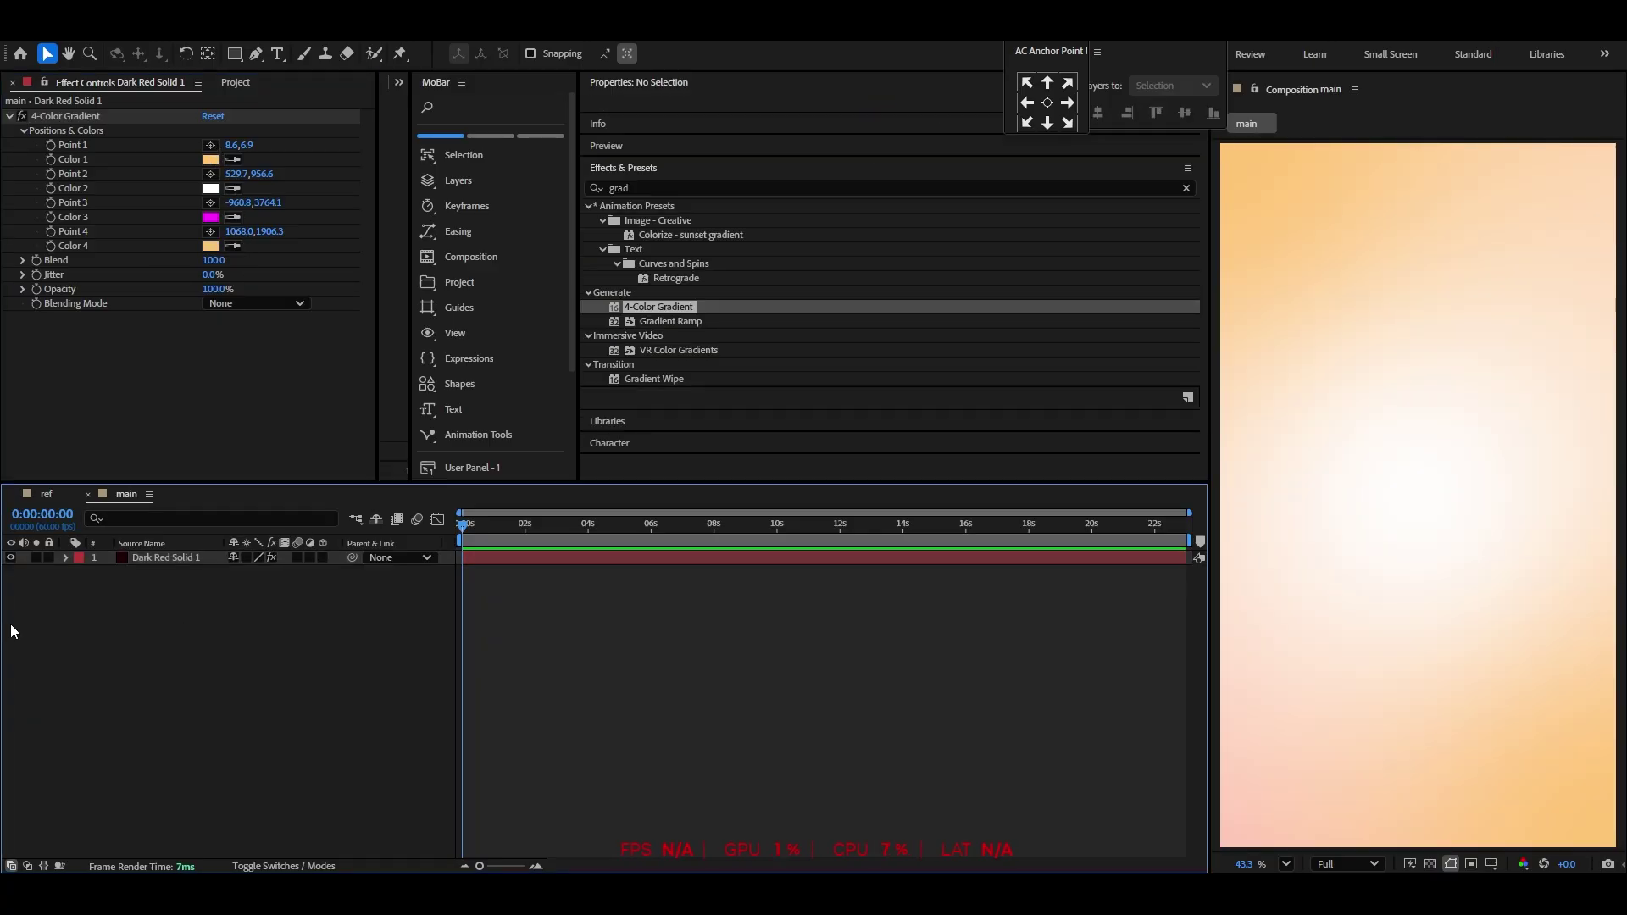
Add the trees video to the main composition above the gradient solid
click(234, 83)
scroll(82, 390, down, 1)
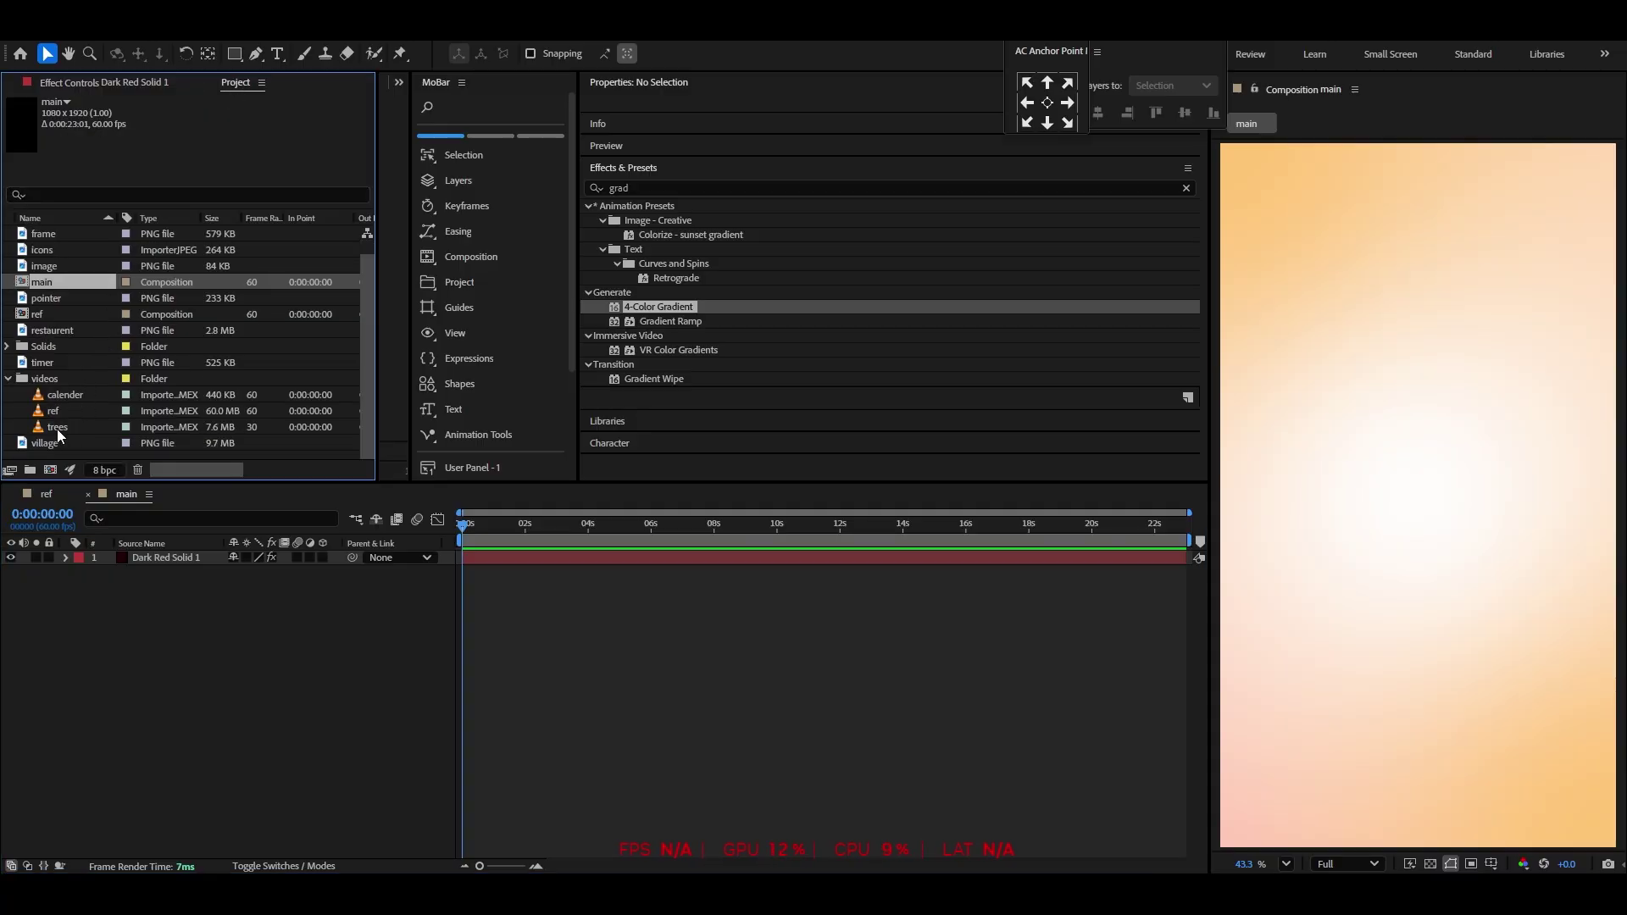
drag(58, 429, 120, 552)
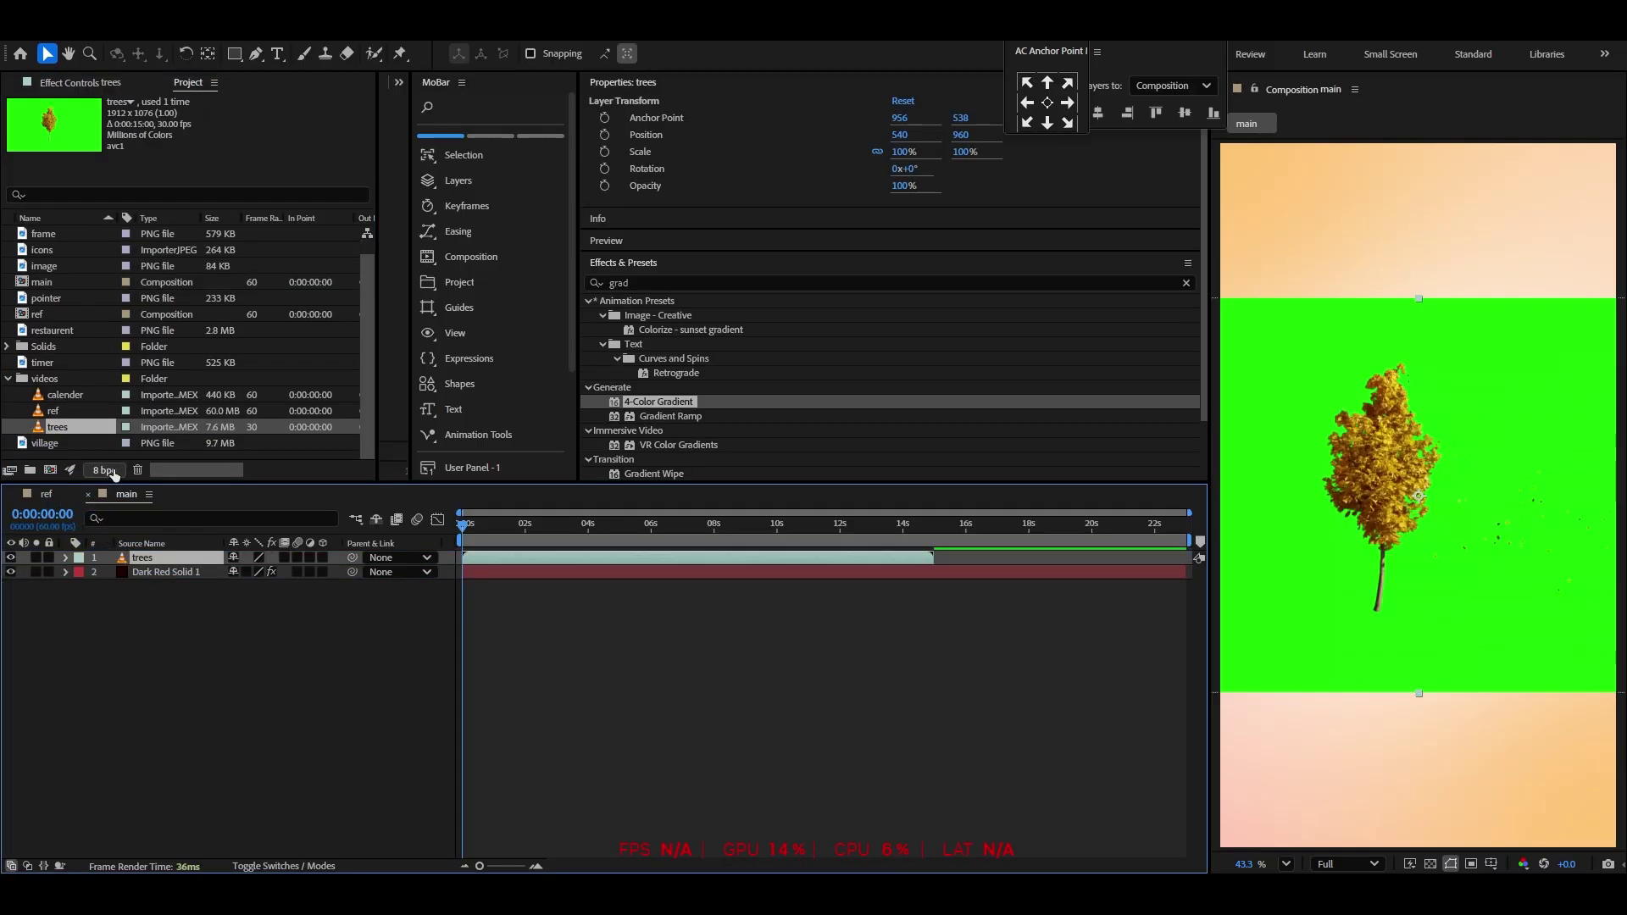
Apply Keylight (1.2) to the trees layer and sample the green background as its Screen Colour
click(668, 282)
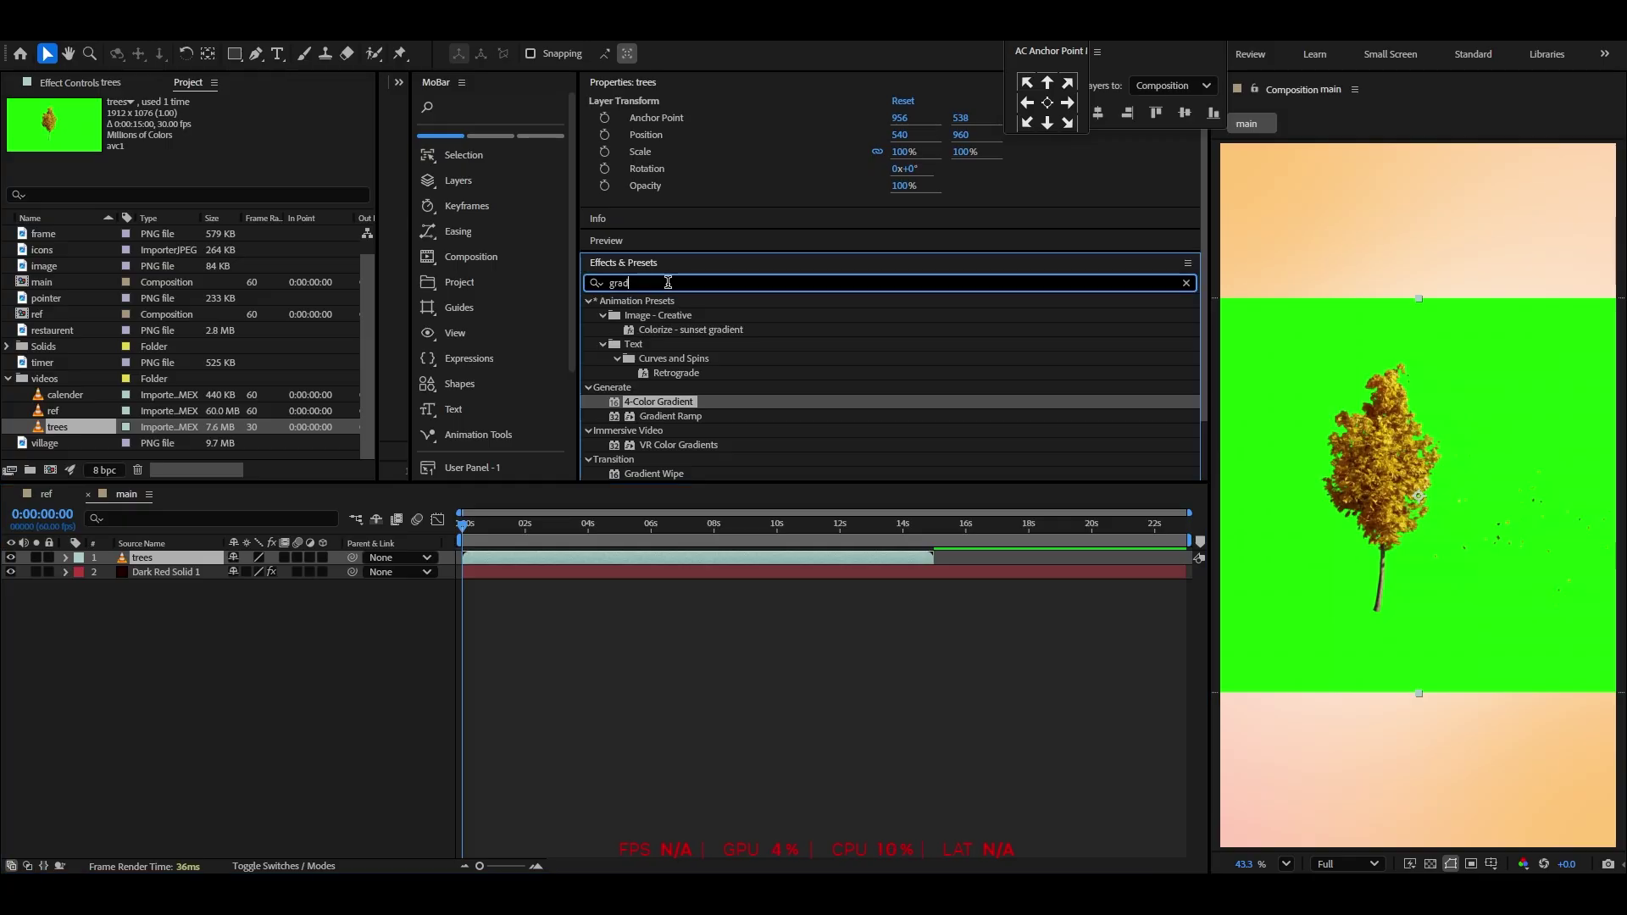
text(key)
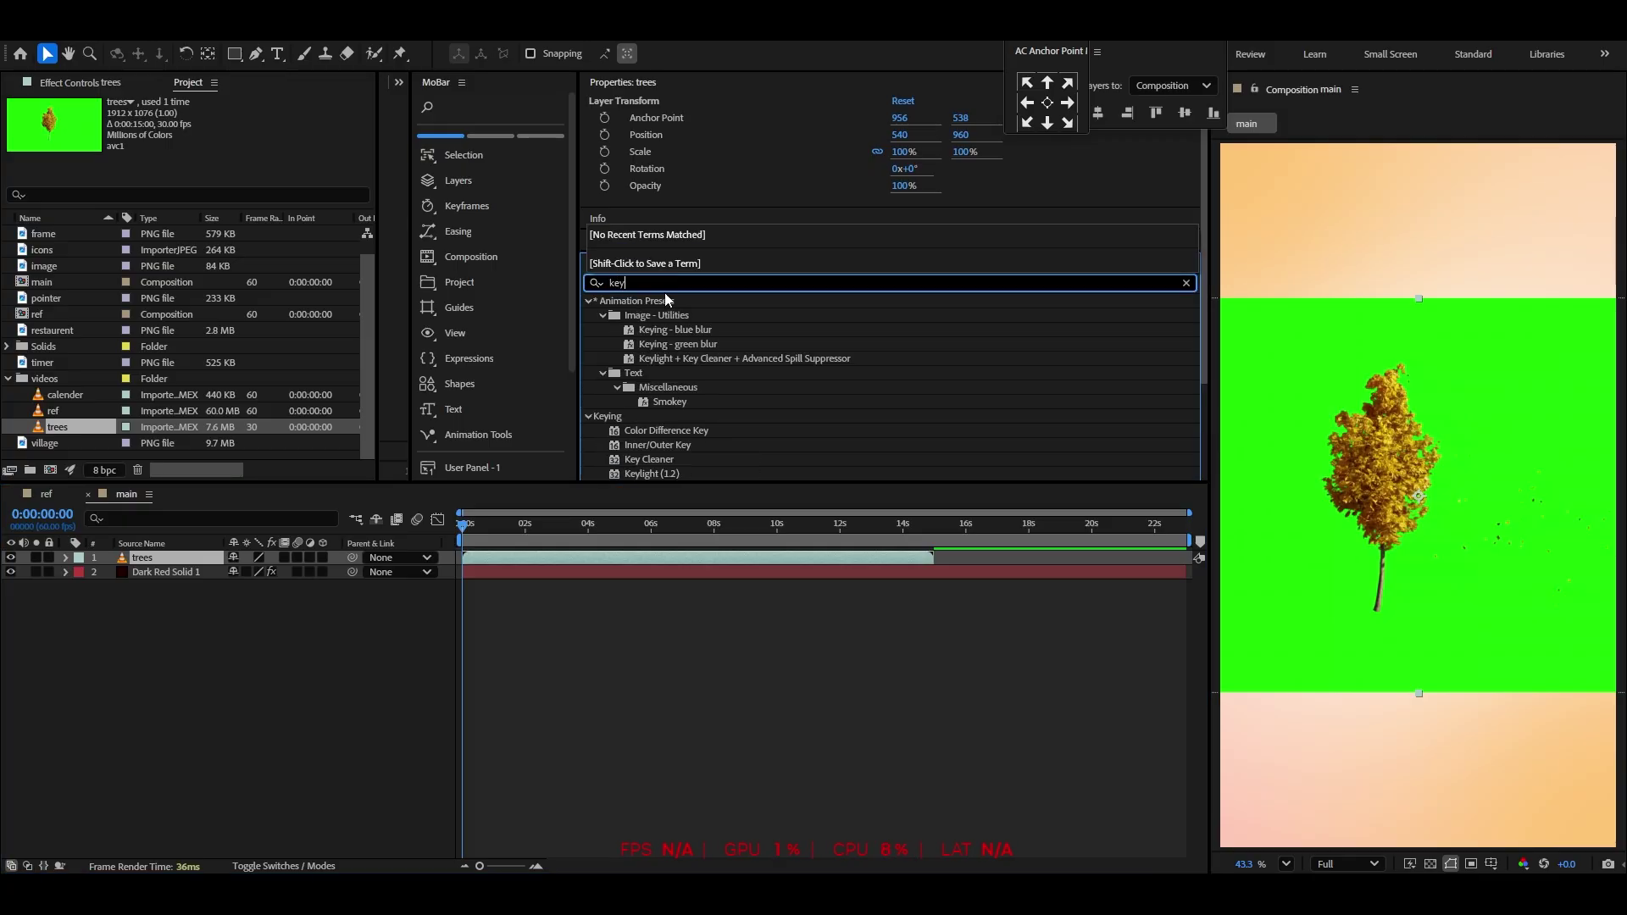
drag(659, 473, 176, 556)
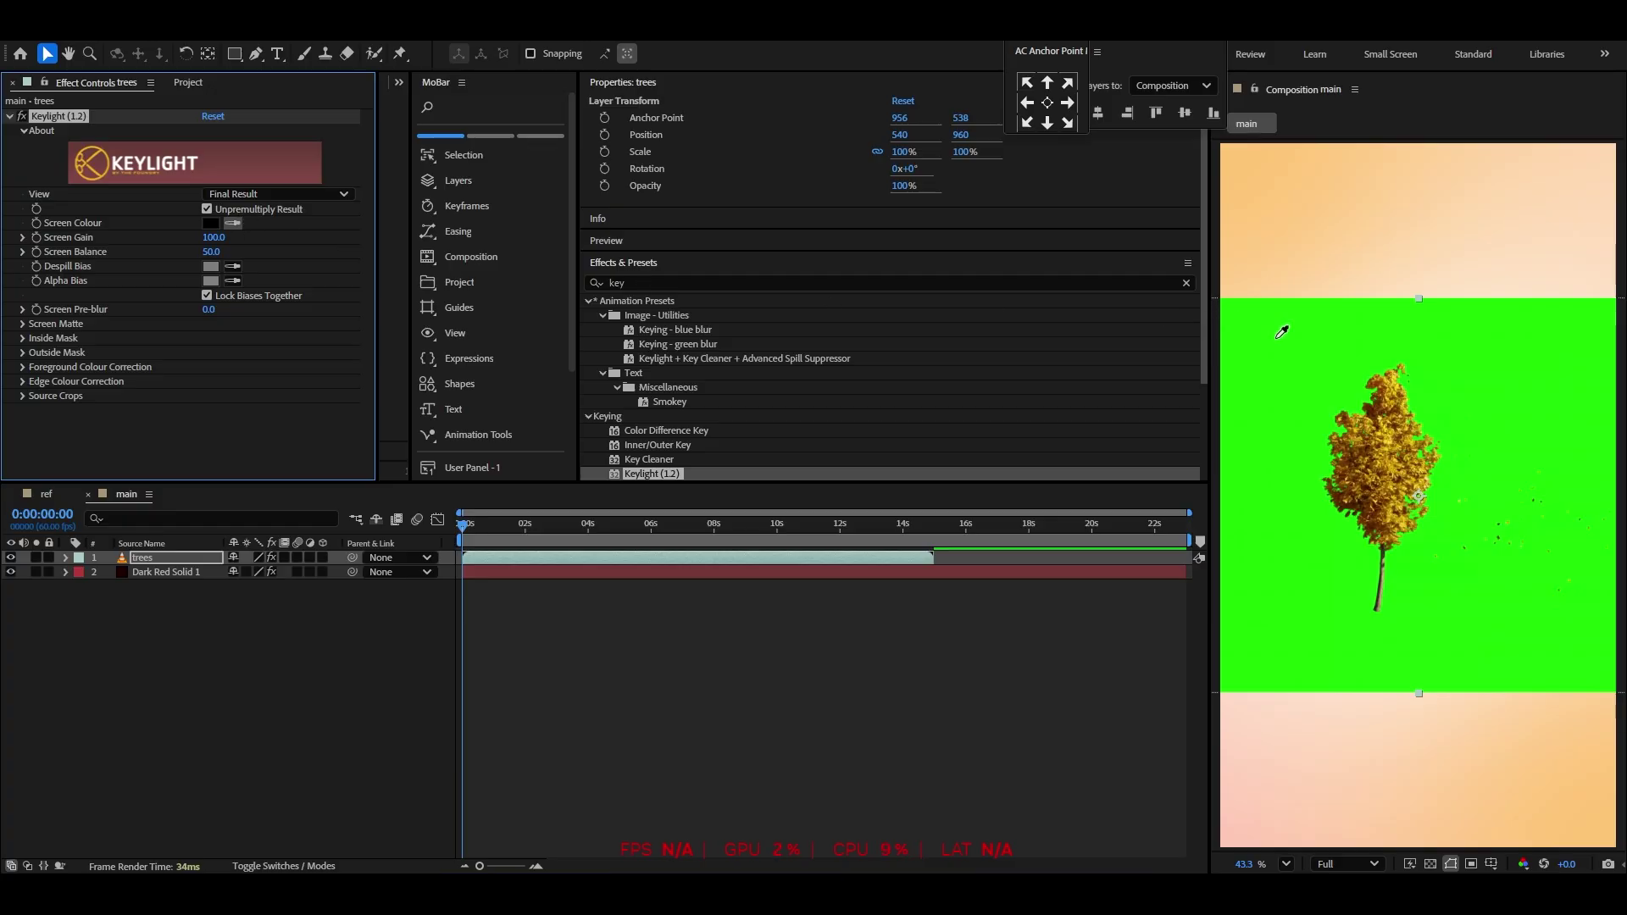
click(1281, 333)
Scale the trees layer to 239% and position the tree at the lower-left edge of the frame, at about 221, 1669
click(169, 557)
key(s)
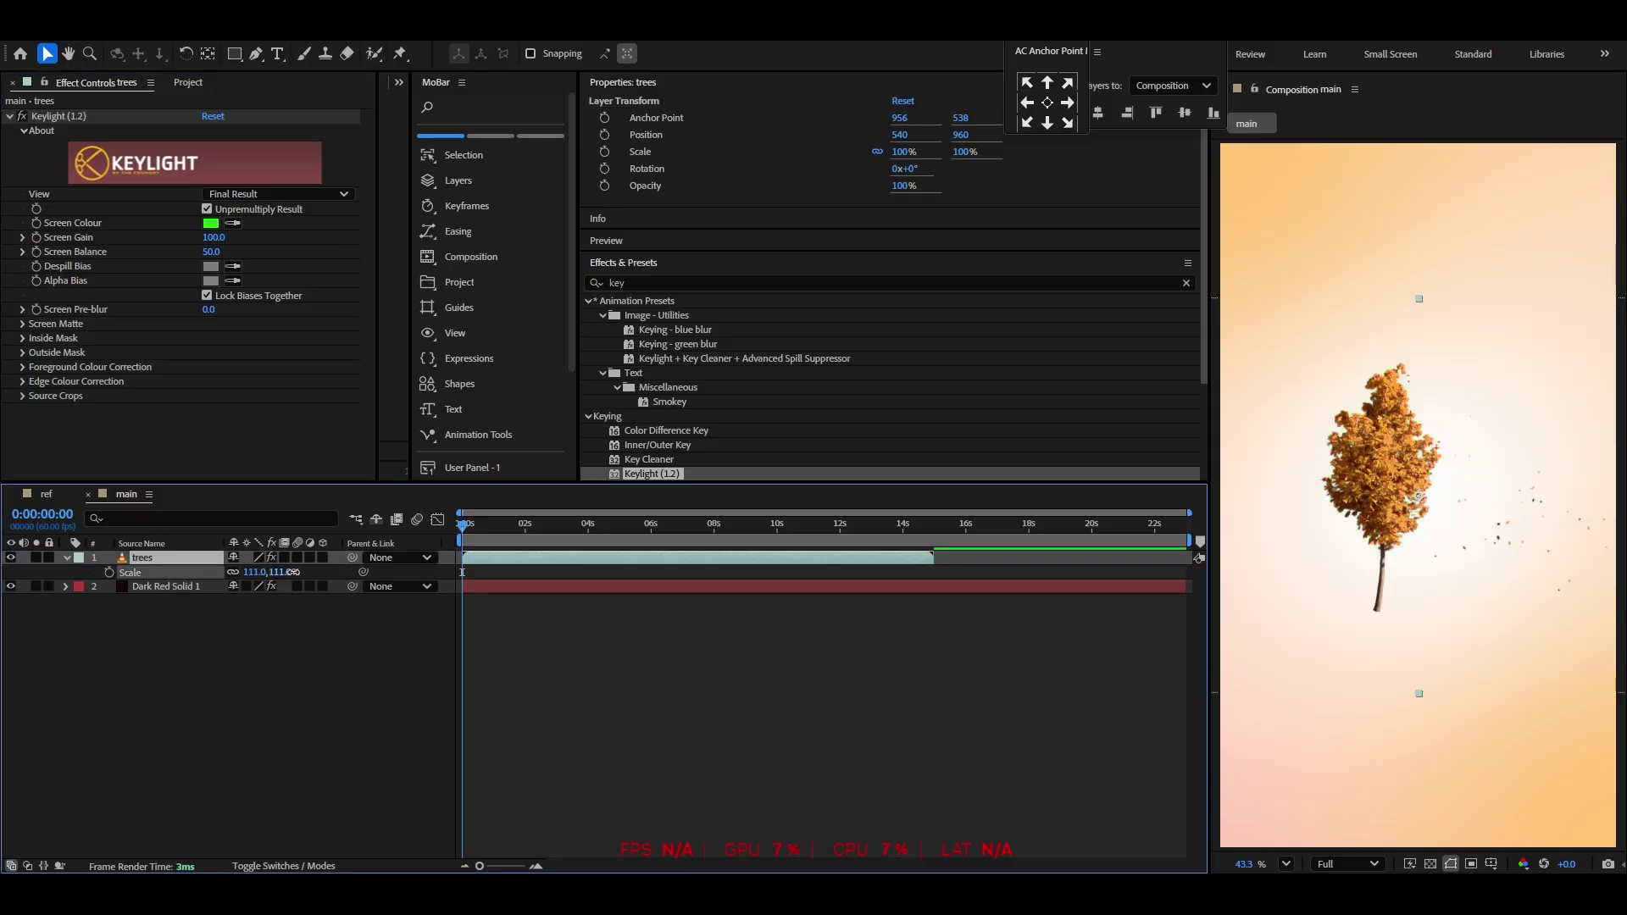
drag(293, 572, 401, 572)
drag(1329, 473, 1213, 734)
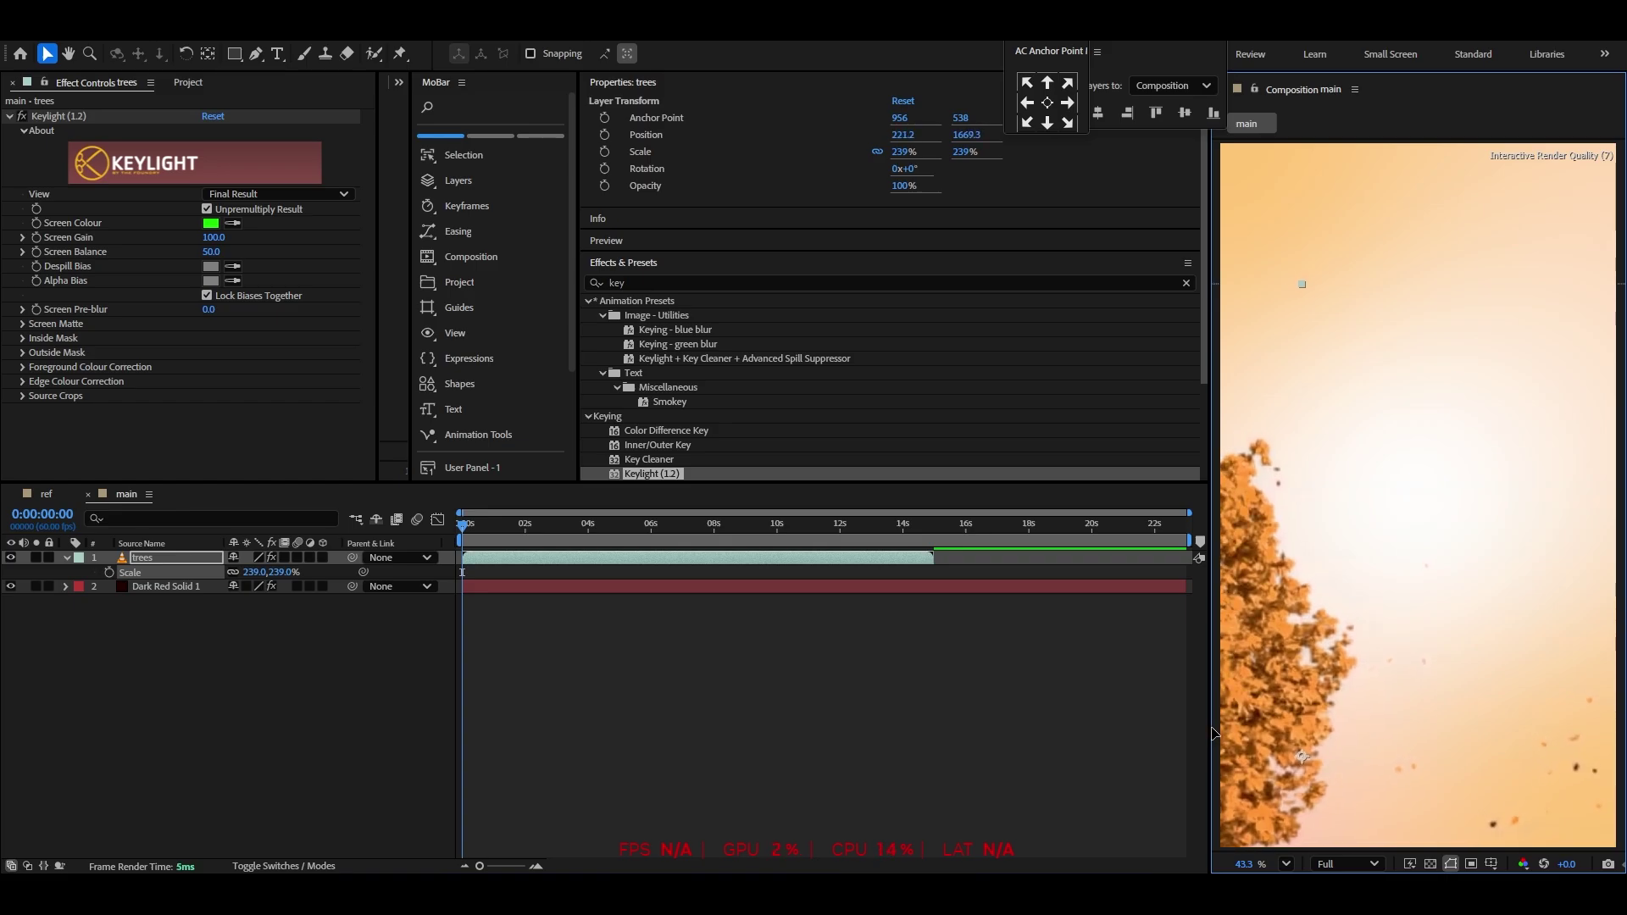
Duplicate the trees layer and move the copy to the right edge of the frame
click(166, 559)
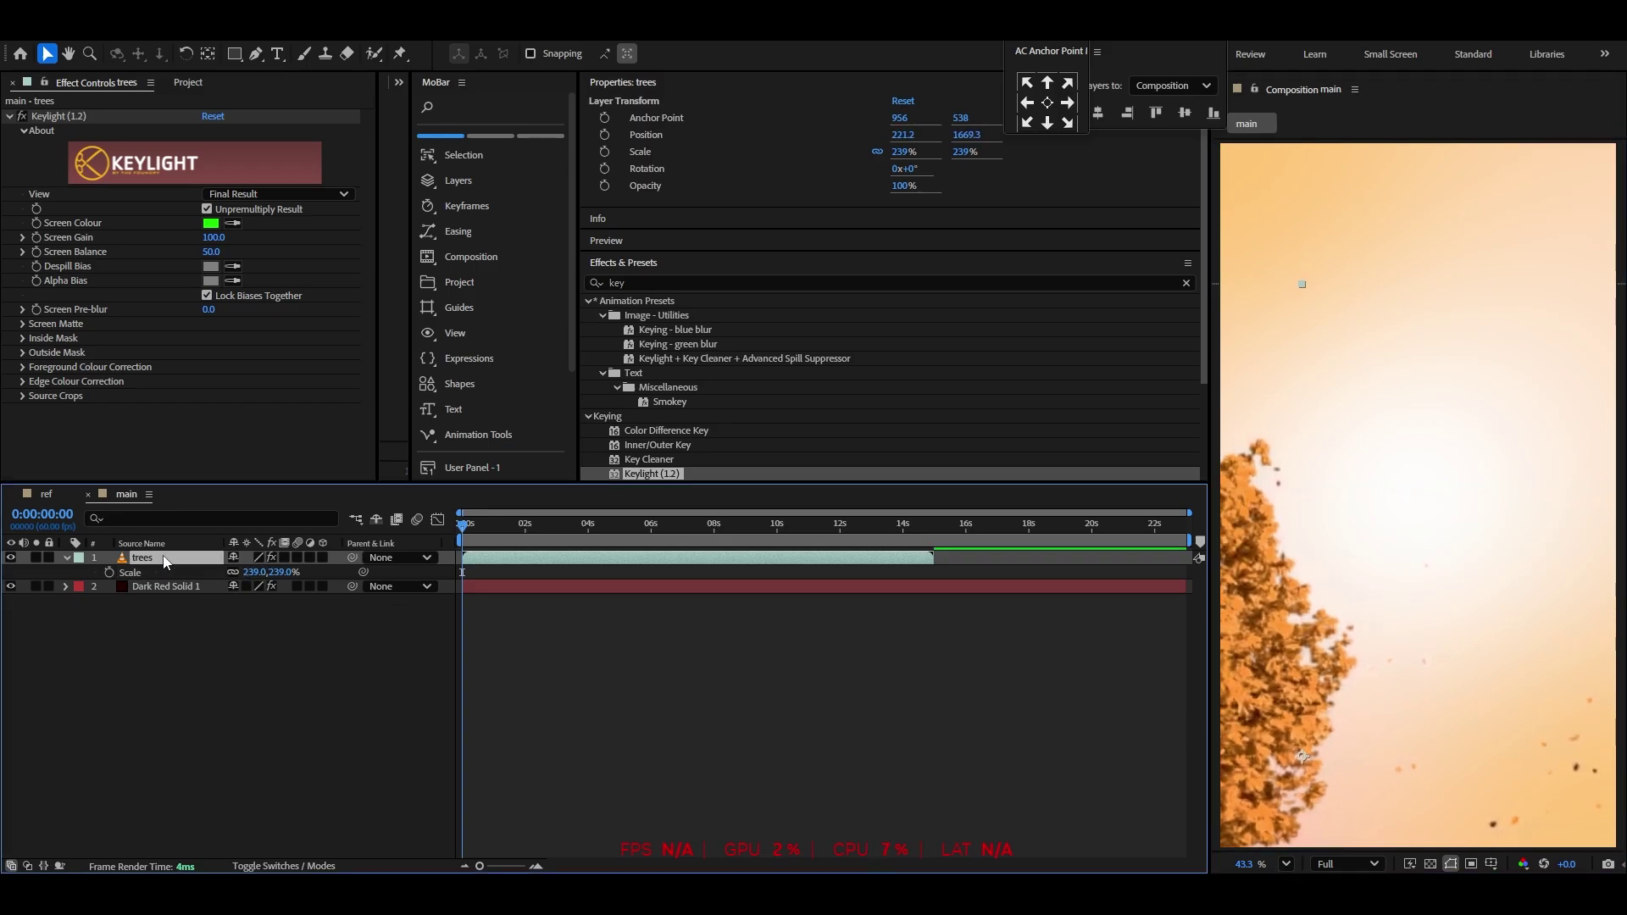
key(ctrl+d)
drag(1244, 648, 1625, 661)
click(384, 667)
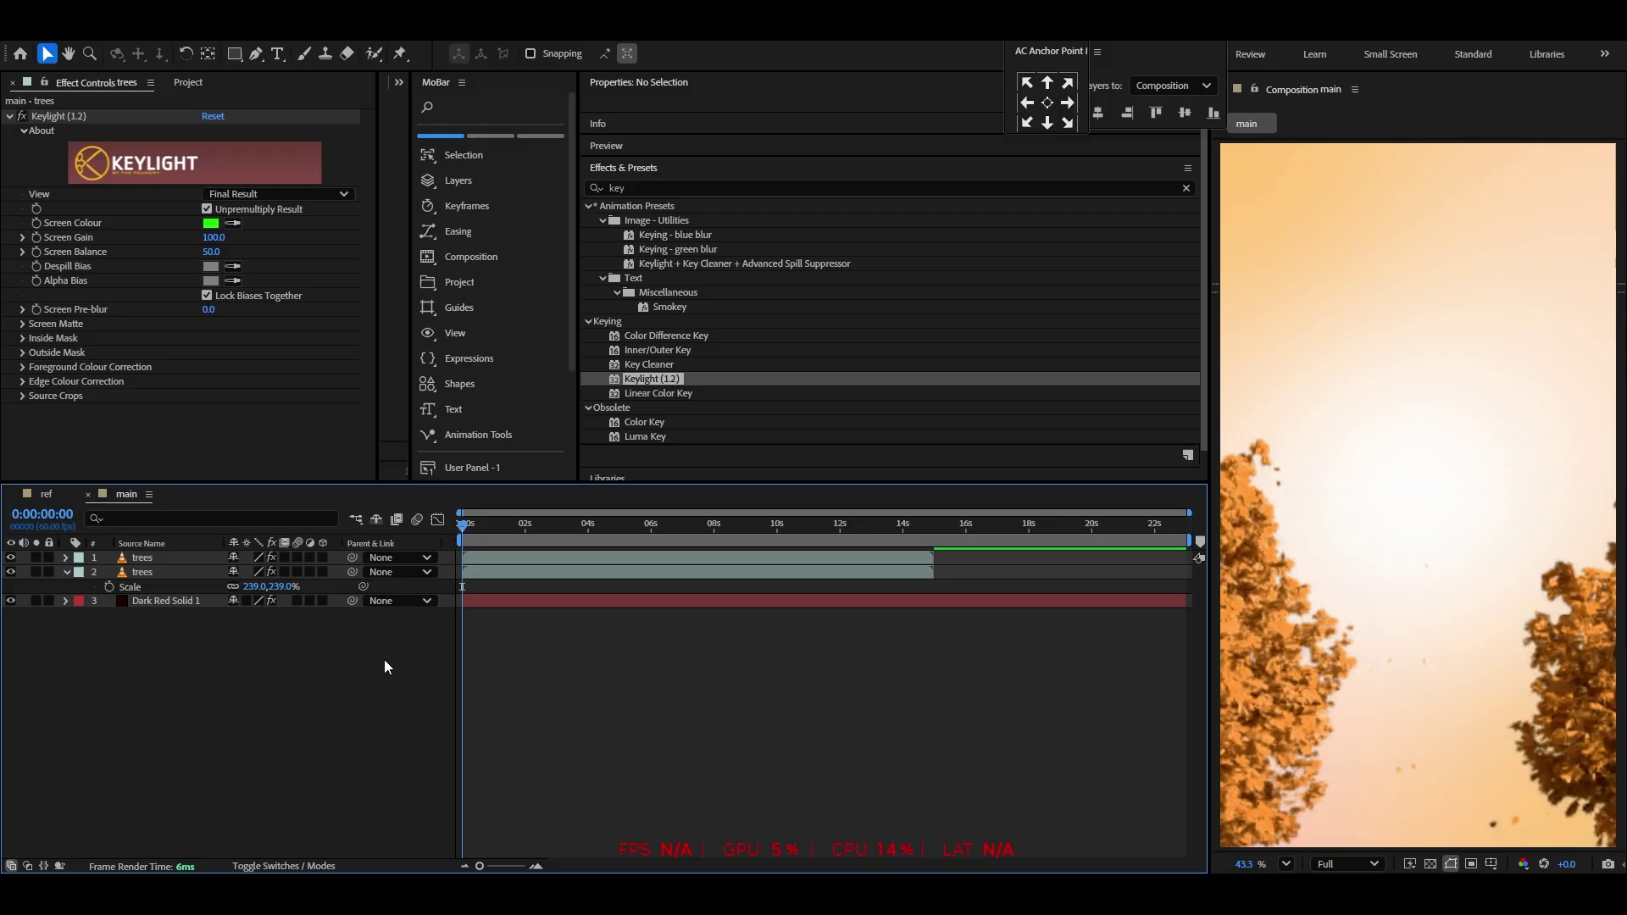
click(67, 573)
Add the restaurent image as the uppermost layer of the main composition and scale it to 27.6%
click(187, 82)
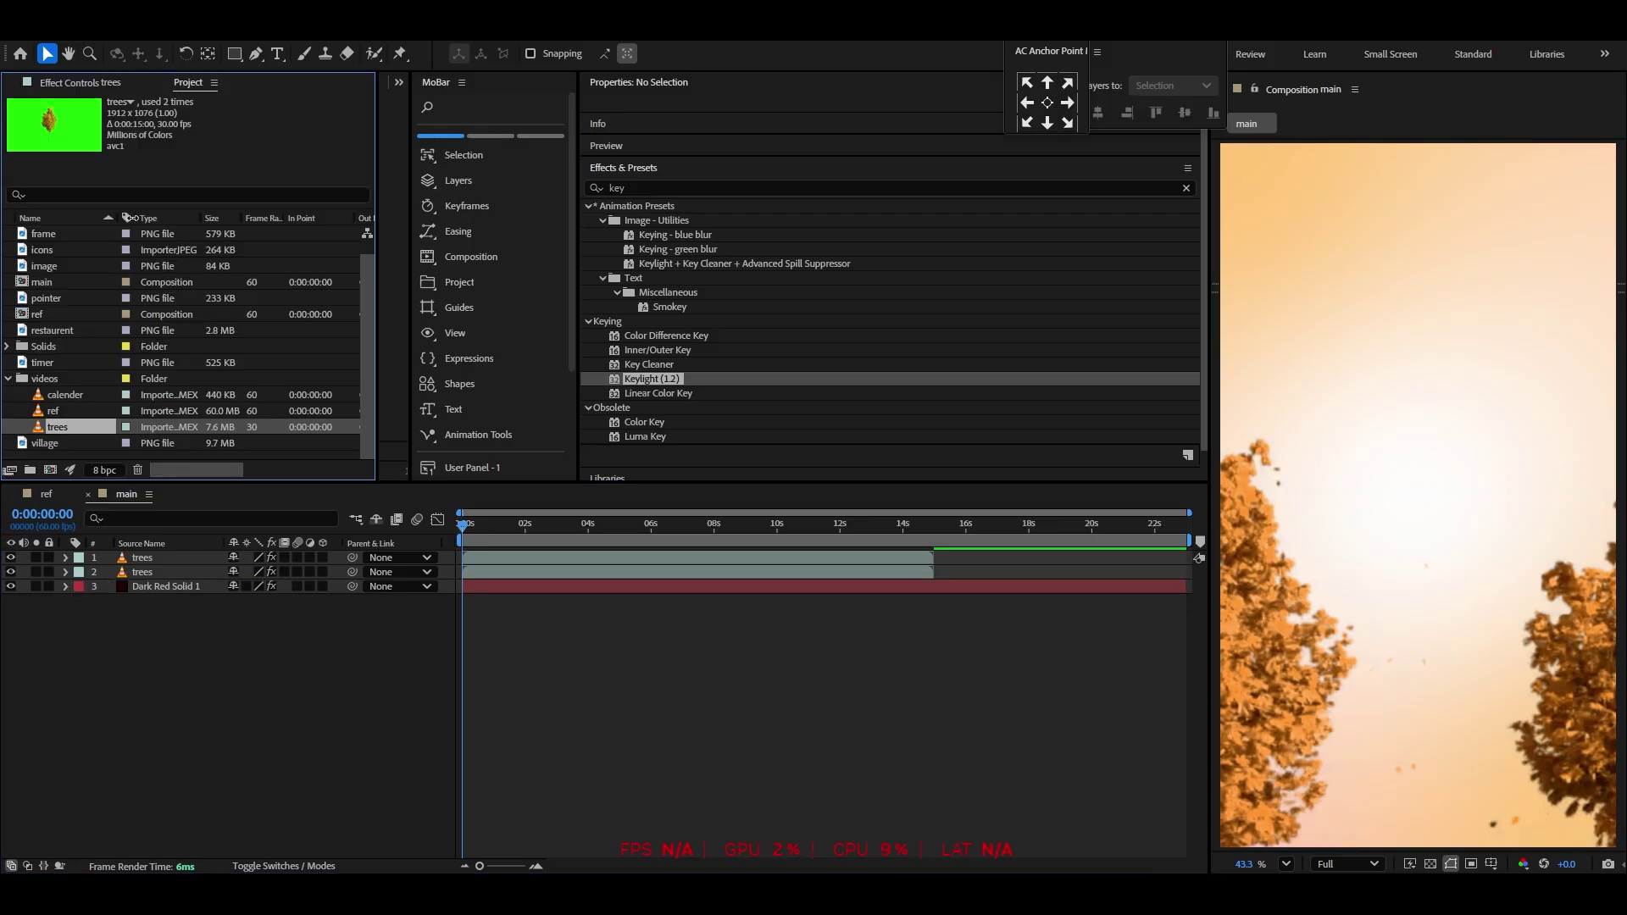
click(53, 332)
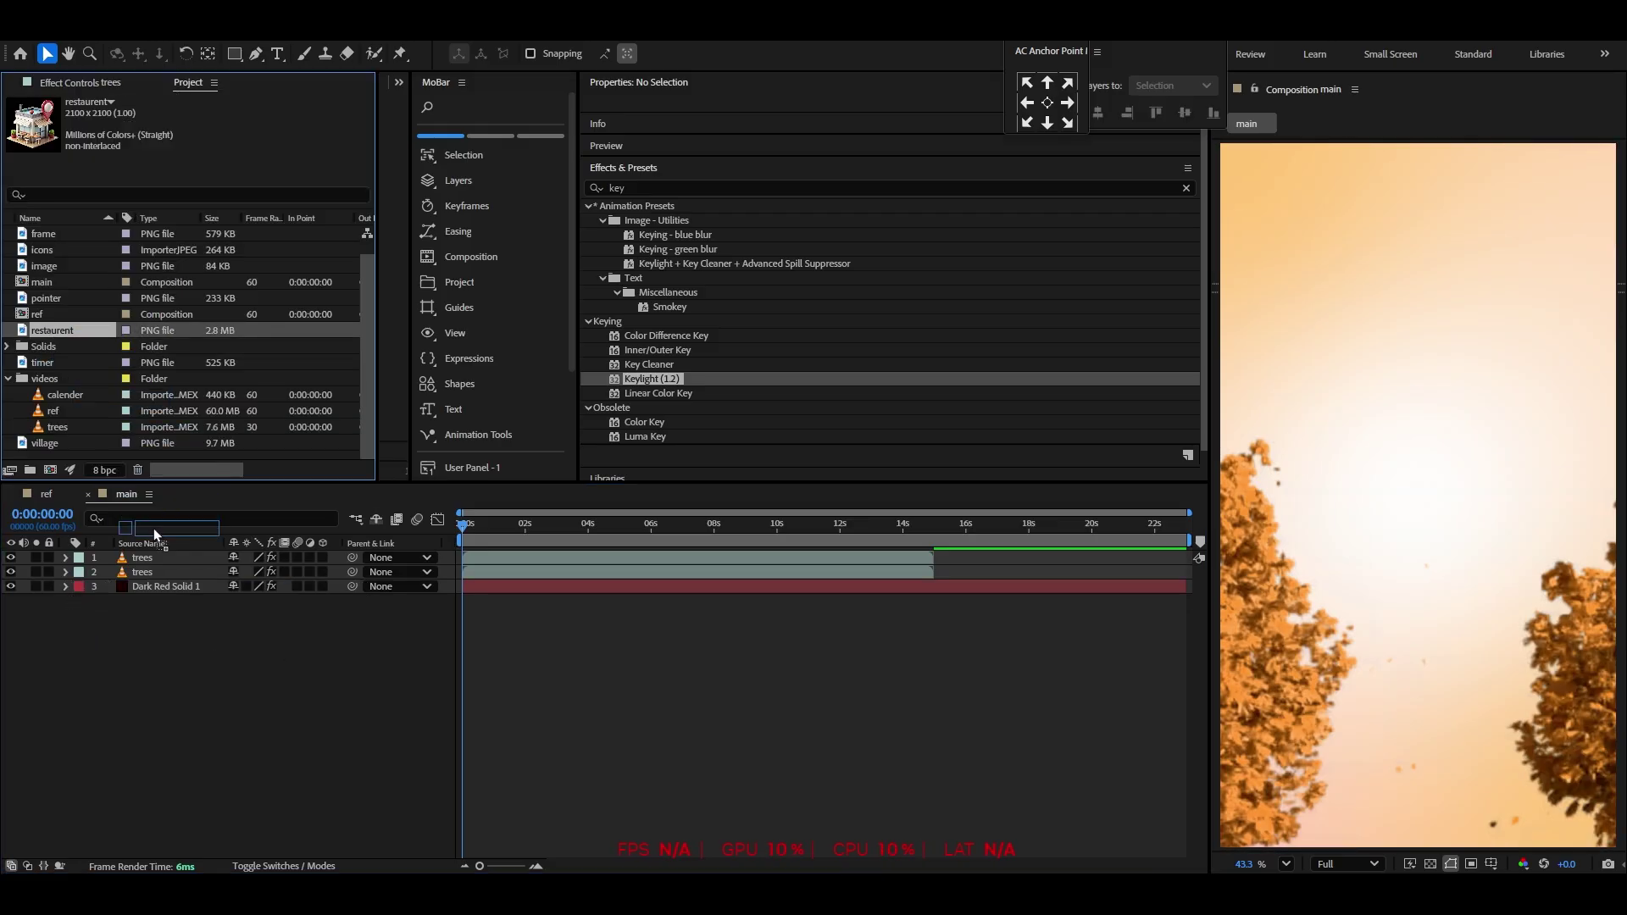
drag(154, 528, 157, 555)
key(s)
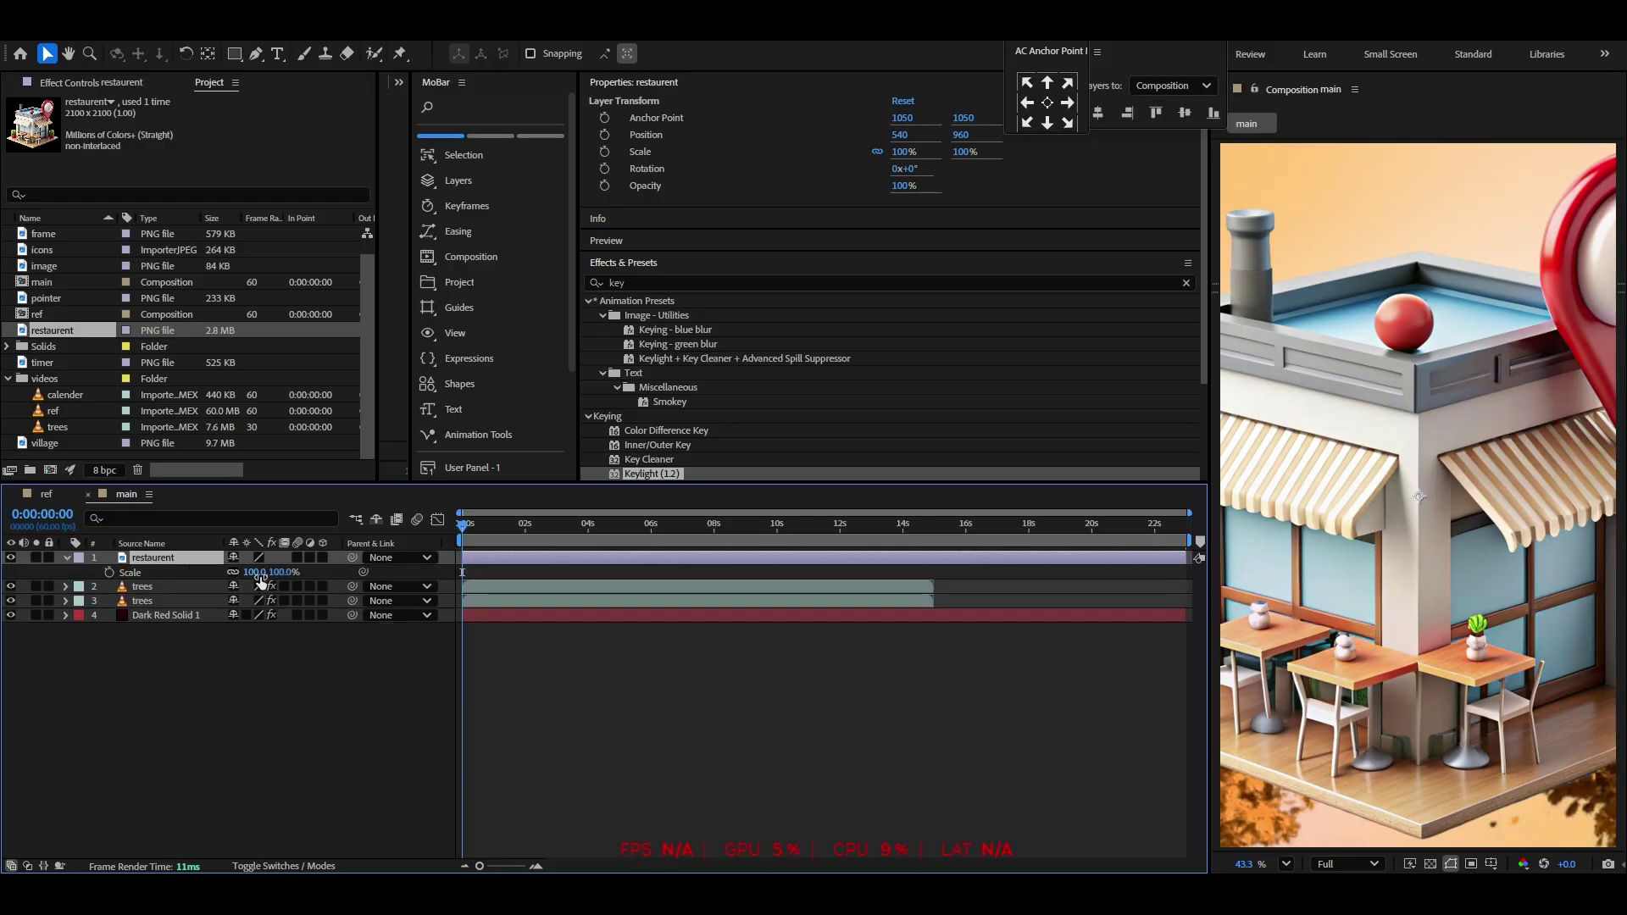
mouse_move(260, 579)
mouse_down()
mouse_move(222, 580)
mouse_move(288, 576)
mouse_up()
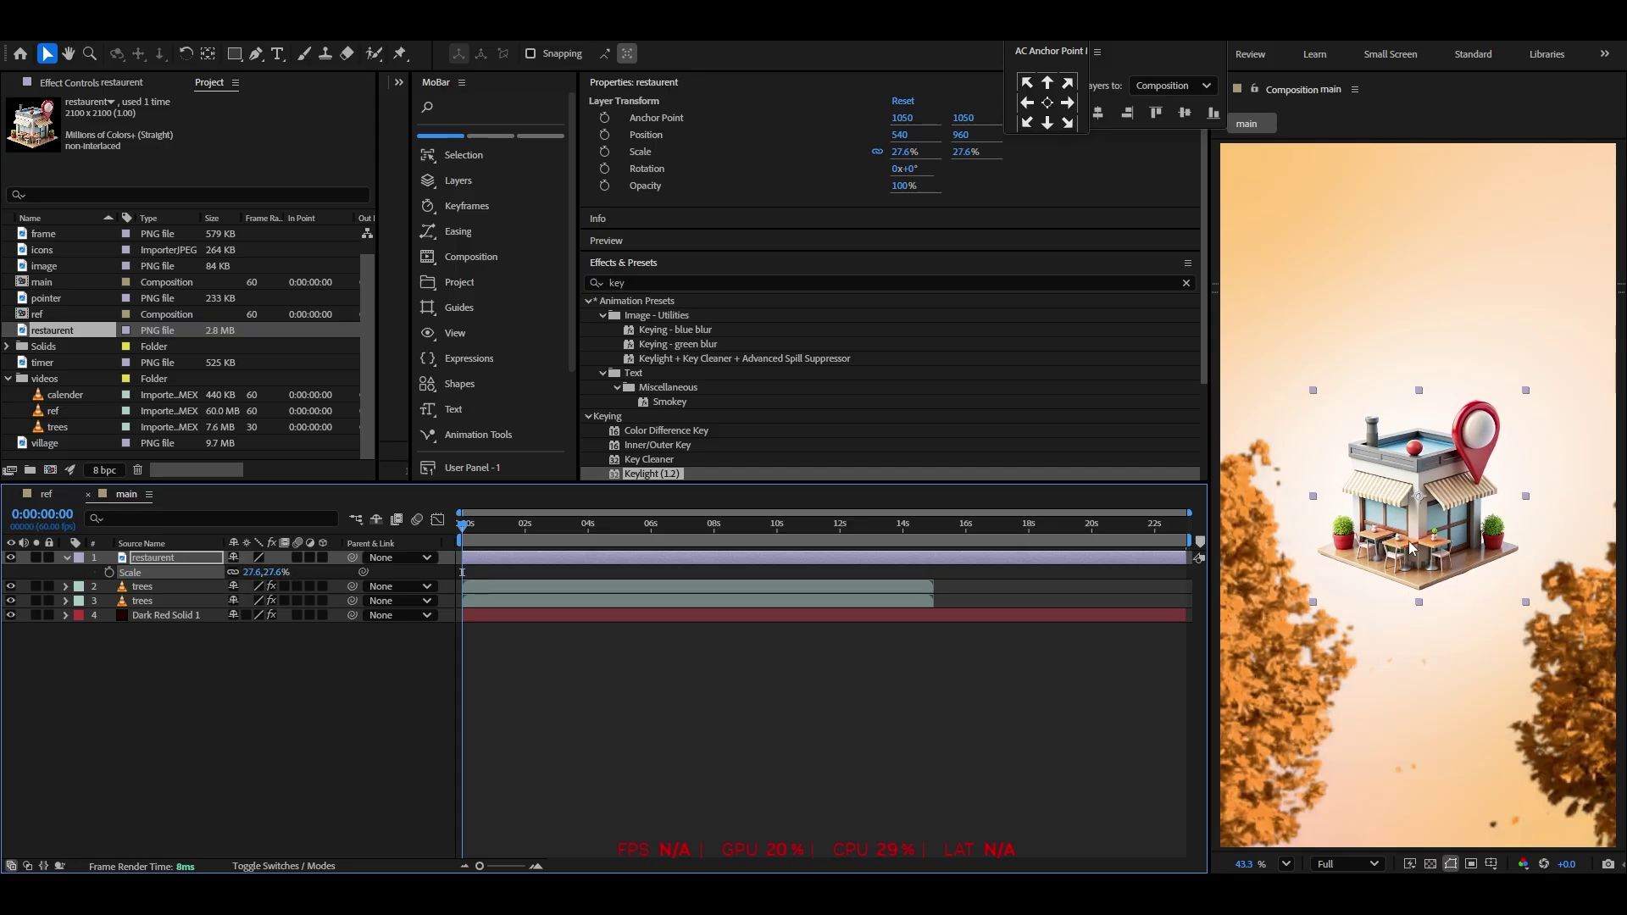
click(151, 699)
click(65, 559)
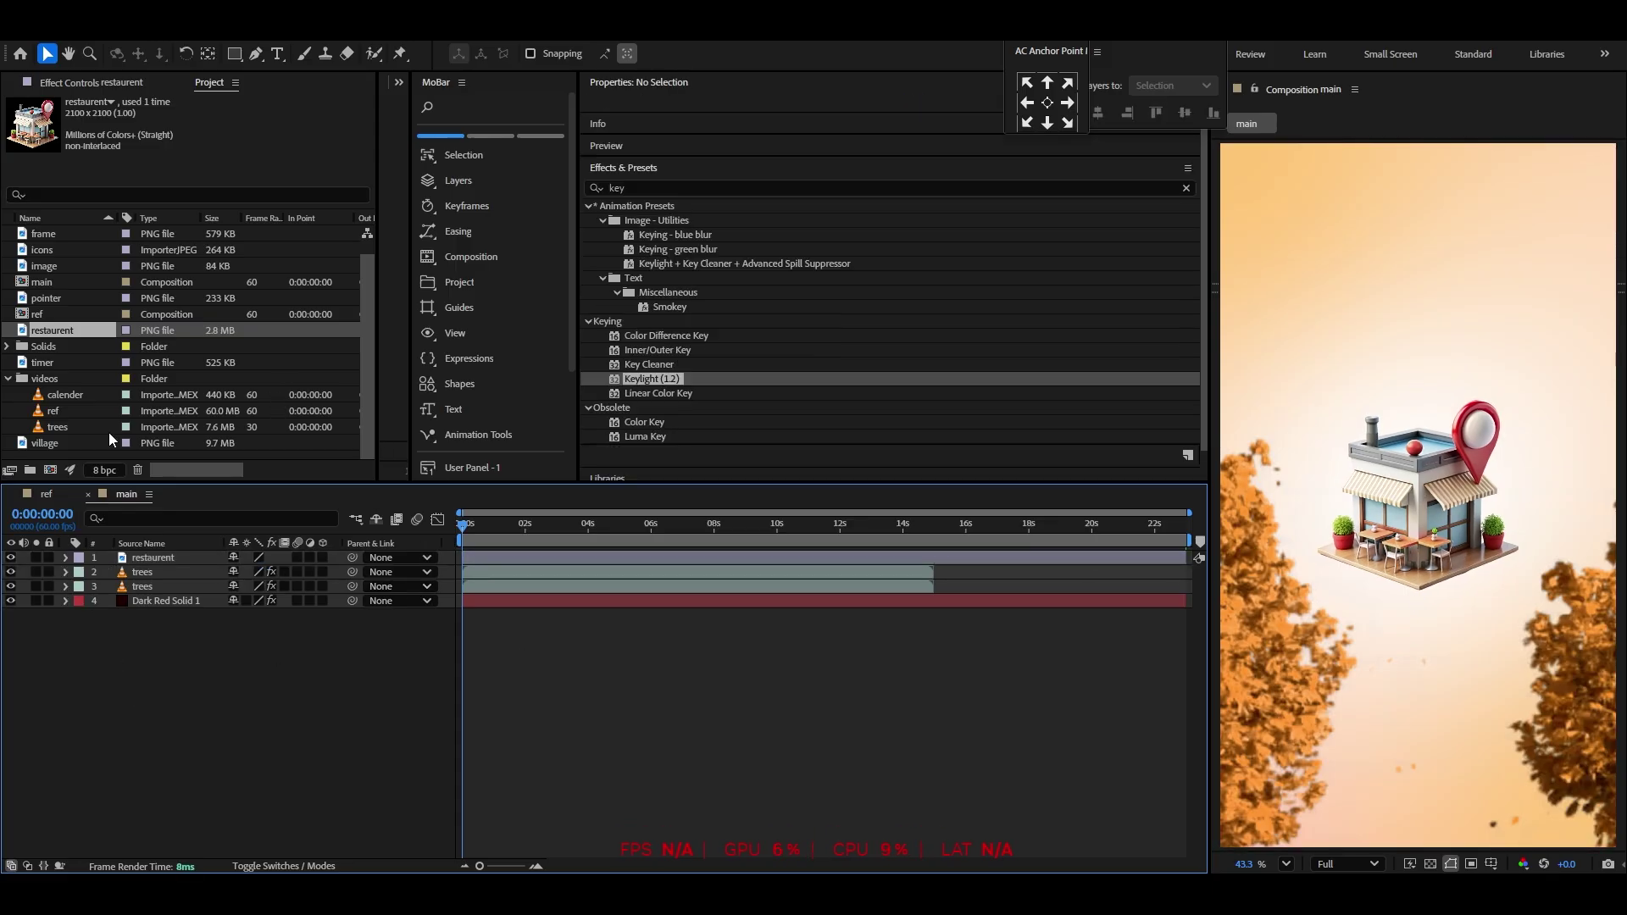
Create an orange two-line text layer reading "my first after effect tutorial" above the restaurant
right_click(172, 684)
mouse_move(246, 472)
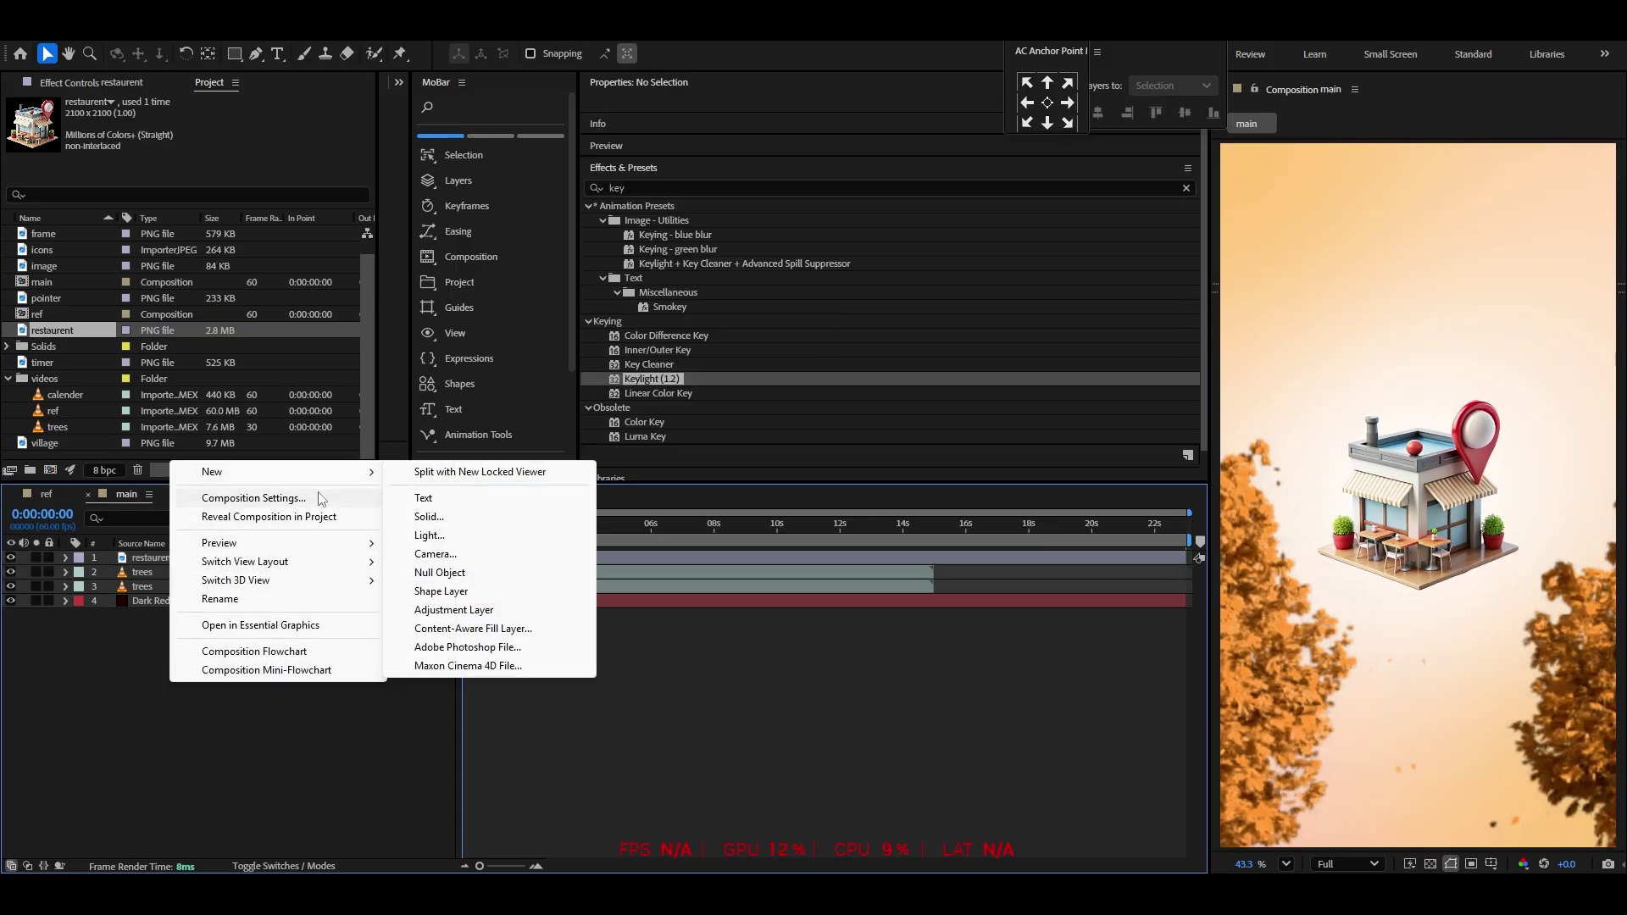
click(423, 499)
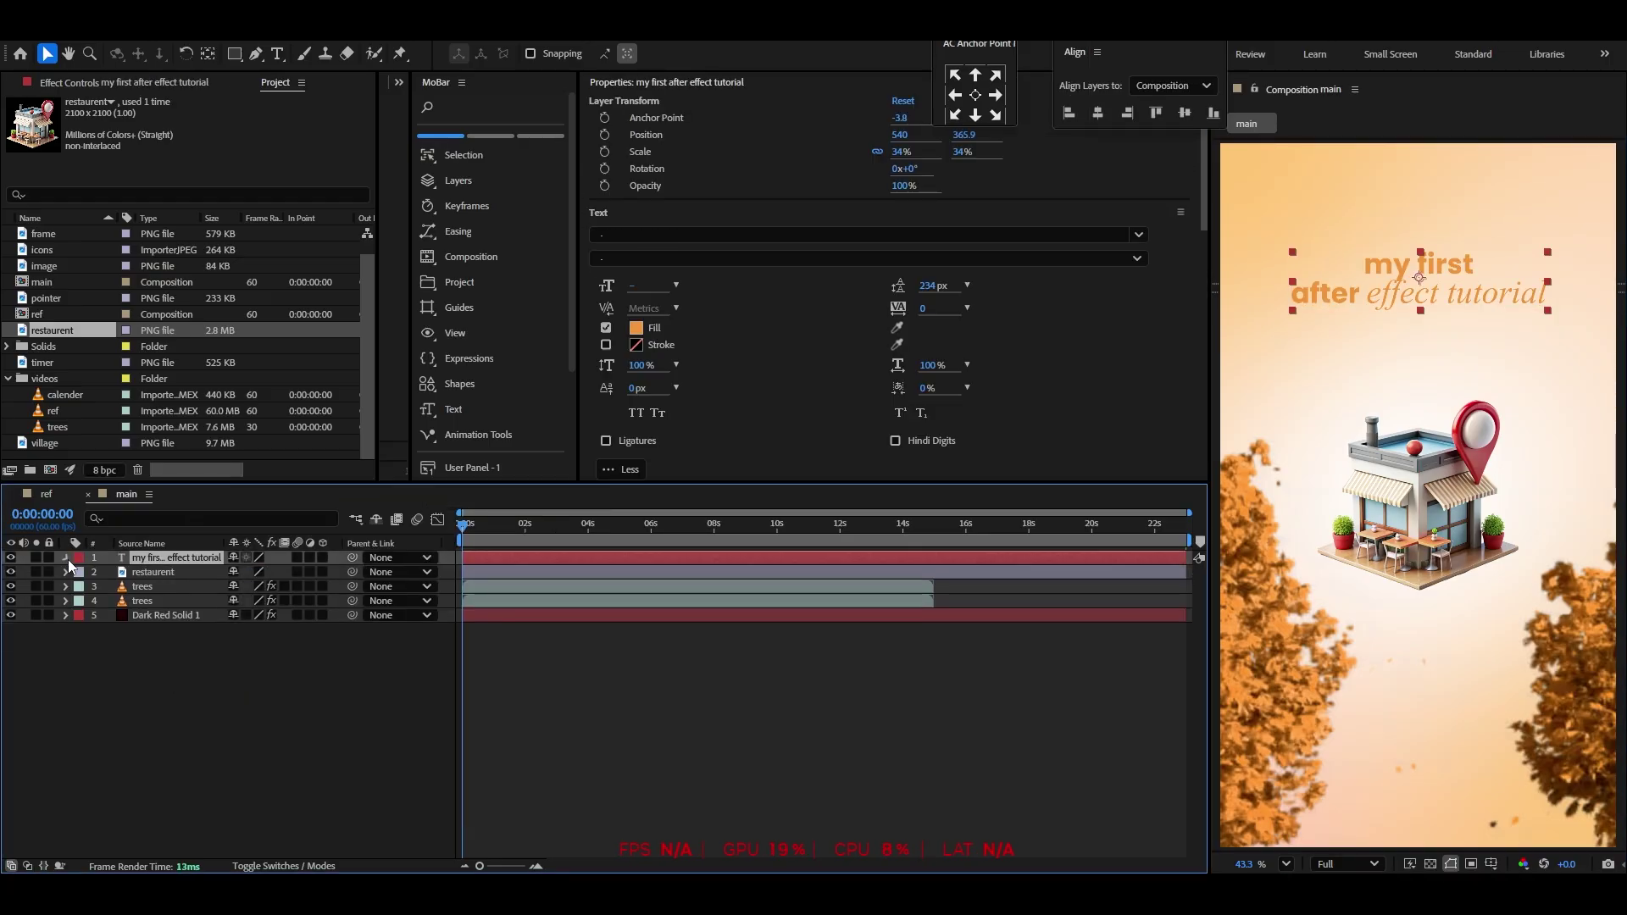
Add an Opacity text animator to the title layer and set its opacity to 0%
click(68, 560)
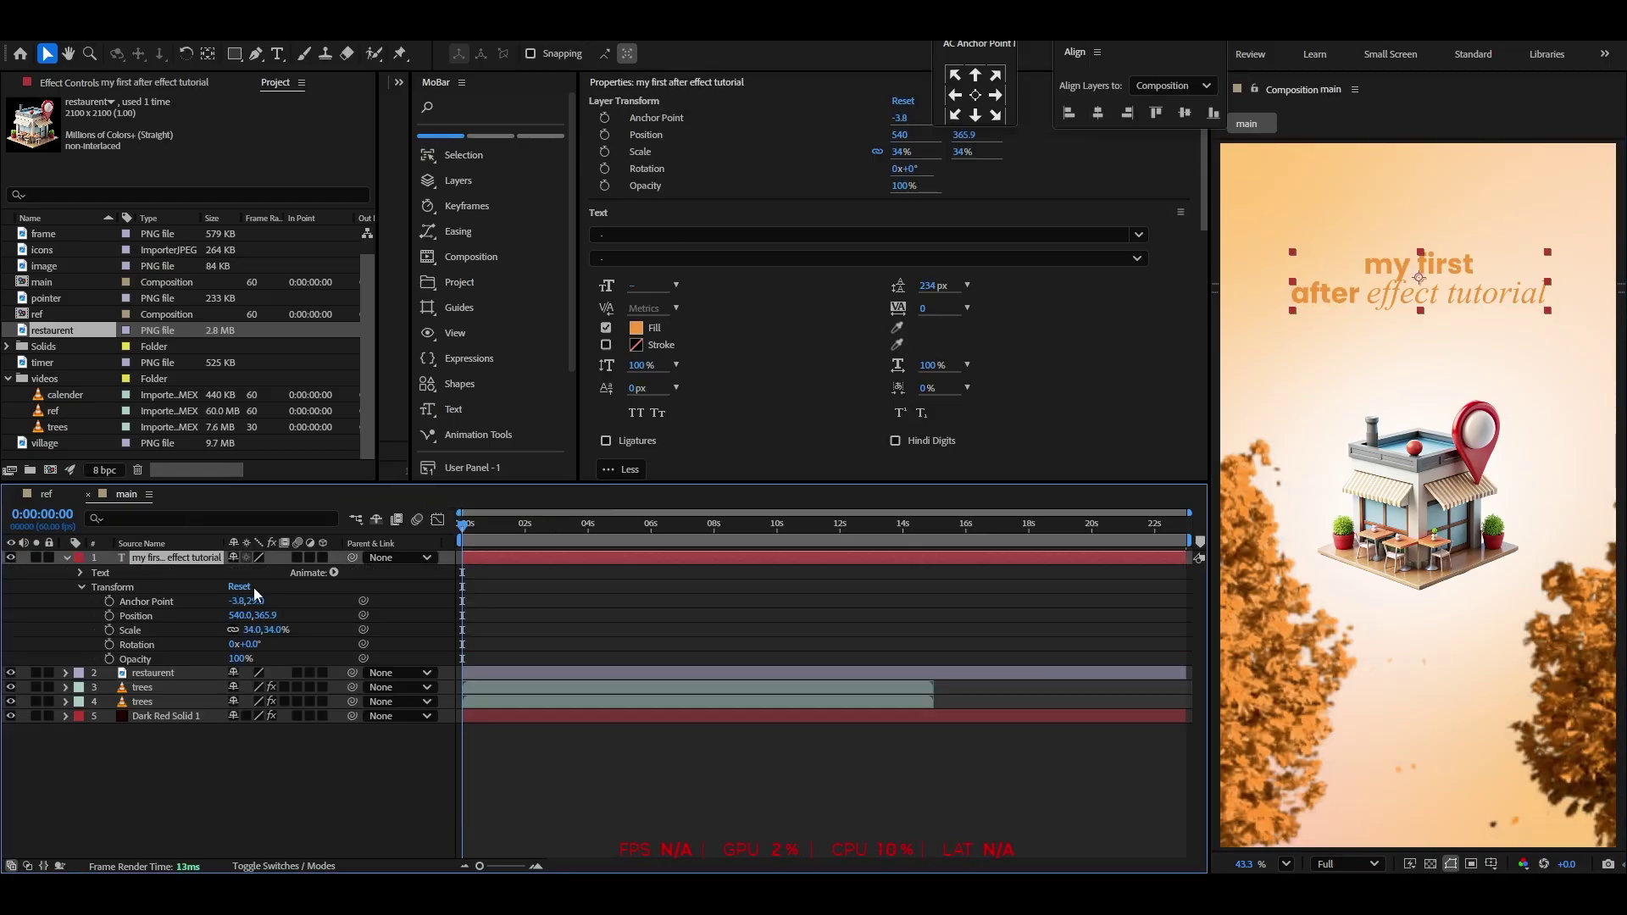
click(333, 573)
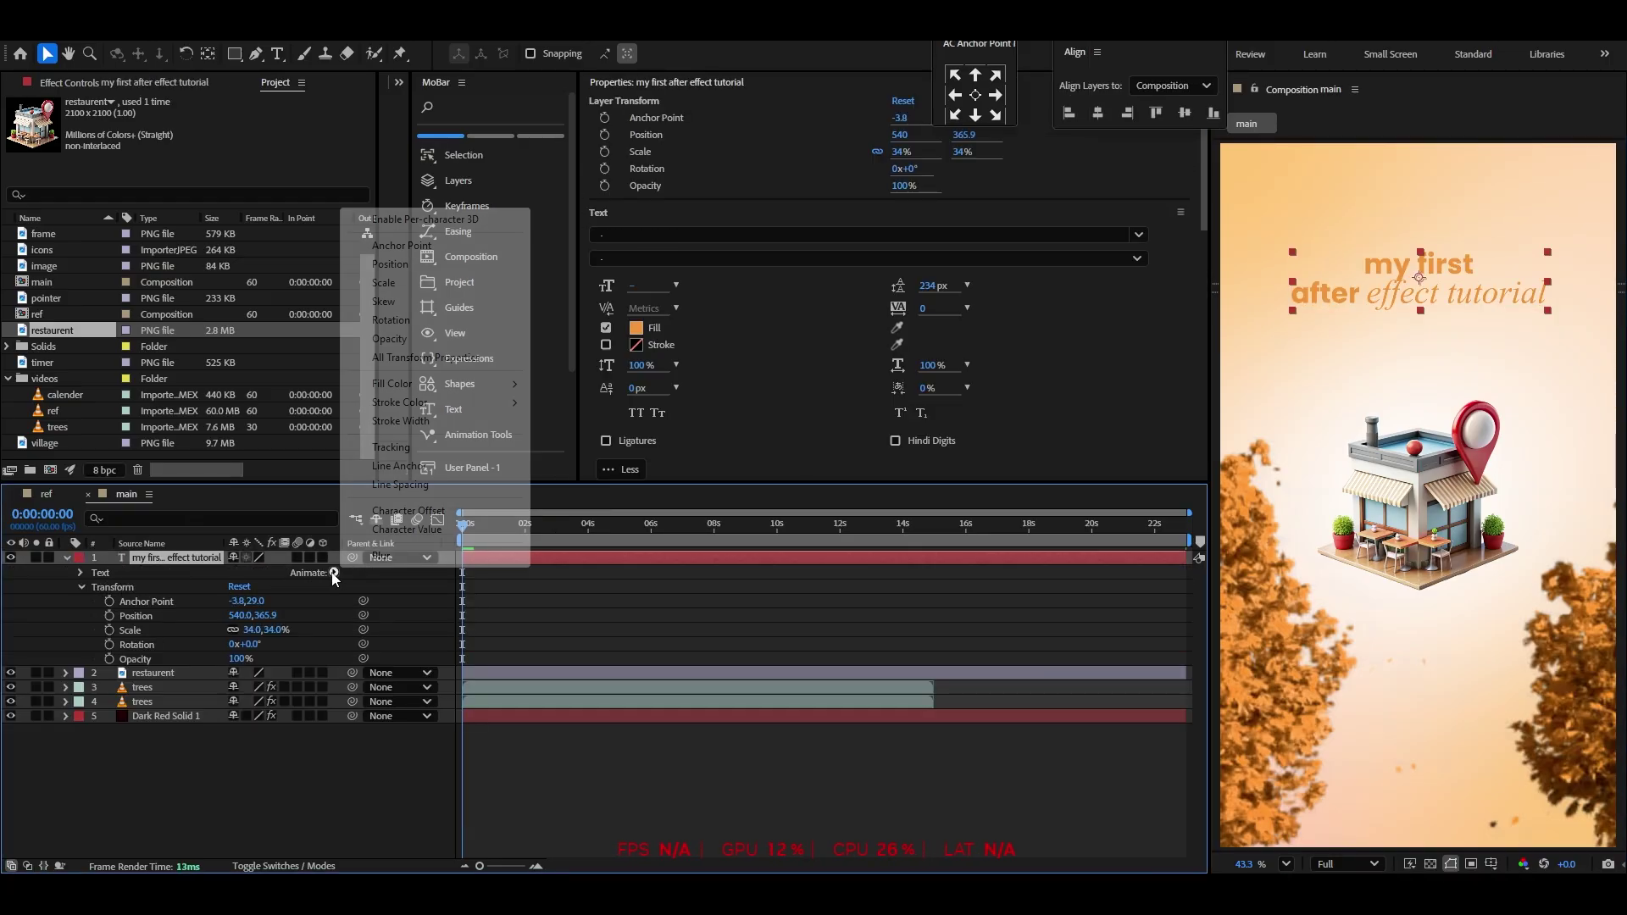
click(390, 343)
click(239, 658)
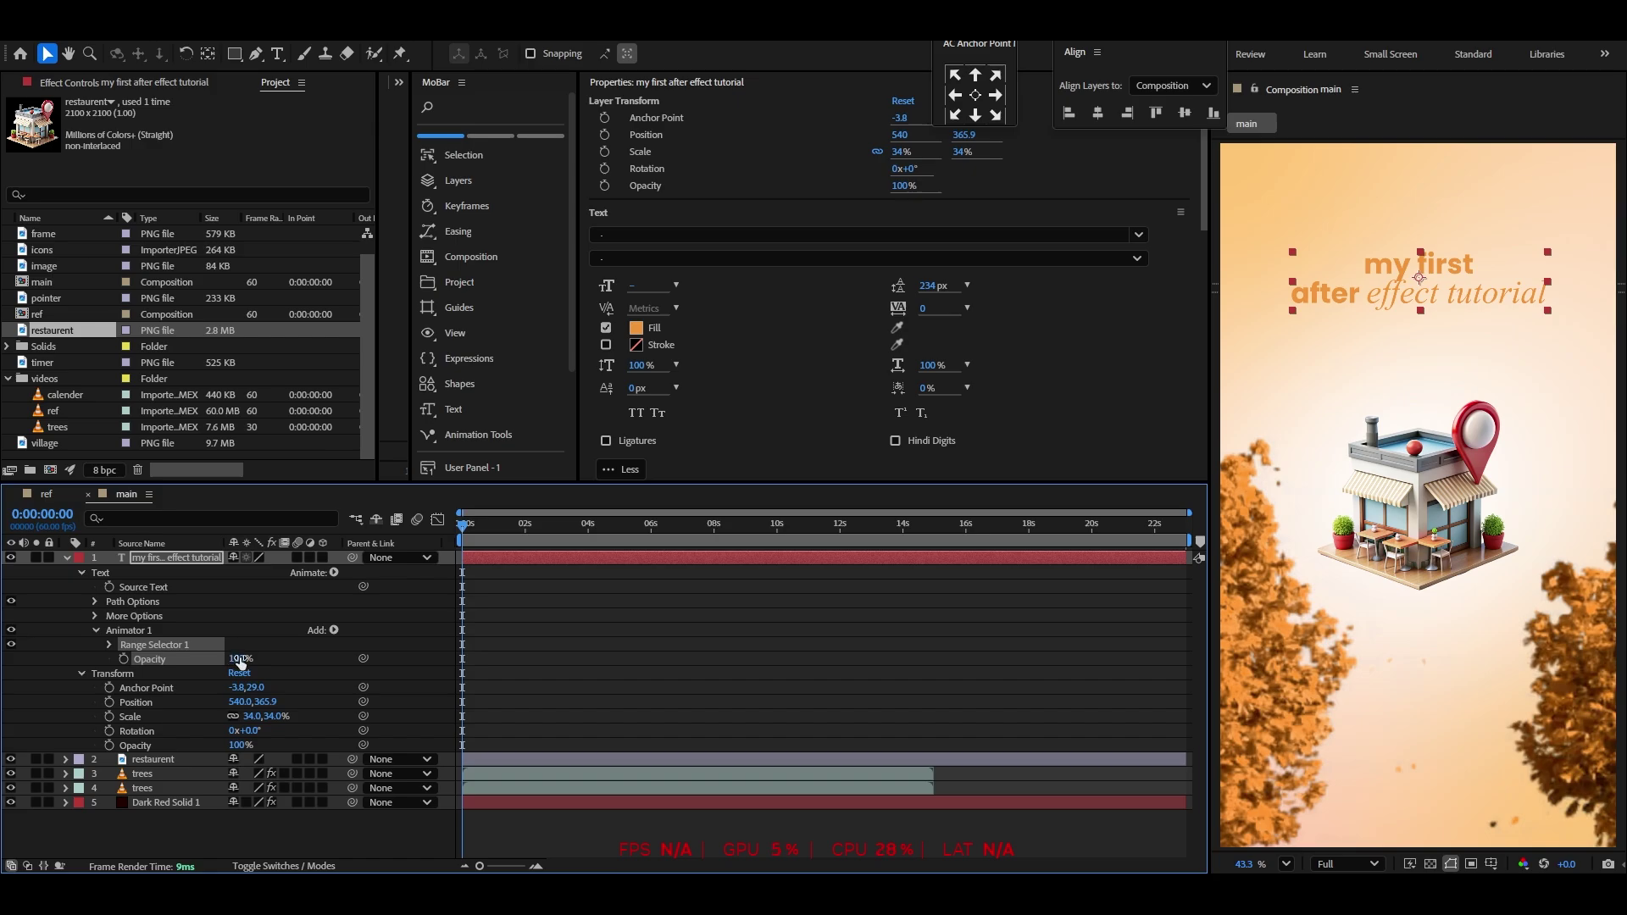
text(0)
key(Return)
Set the Offset of the title animator's Range Selector 1 to -100%
click(111, 646)
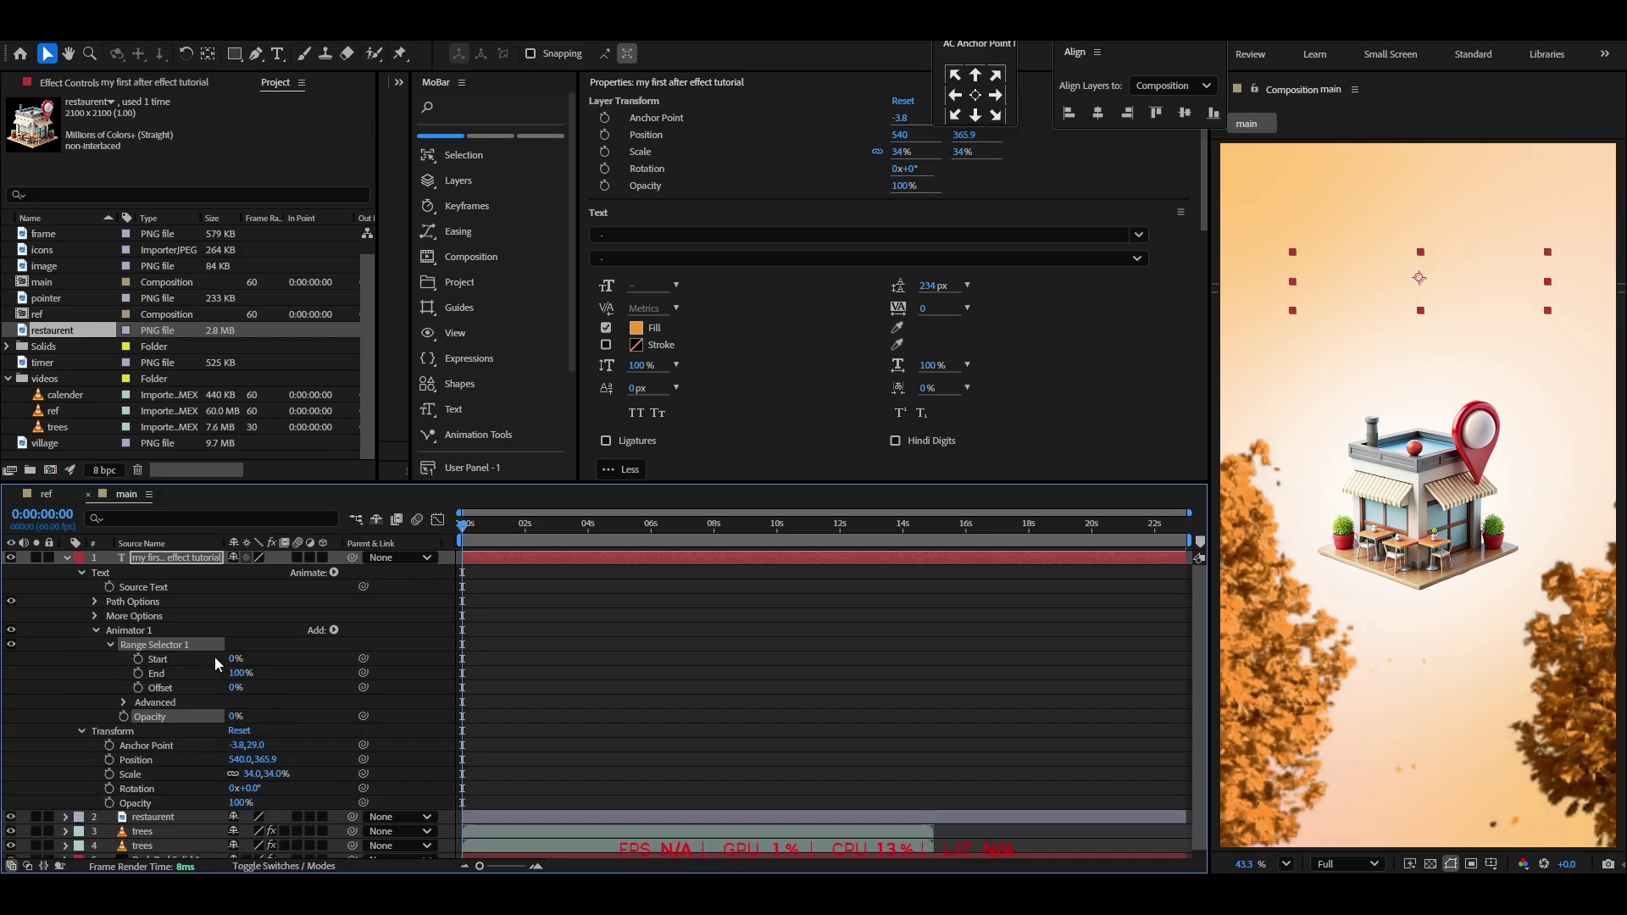
click(235, 688)
text(-100)
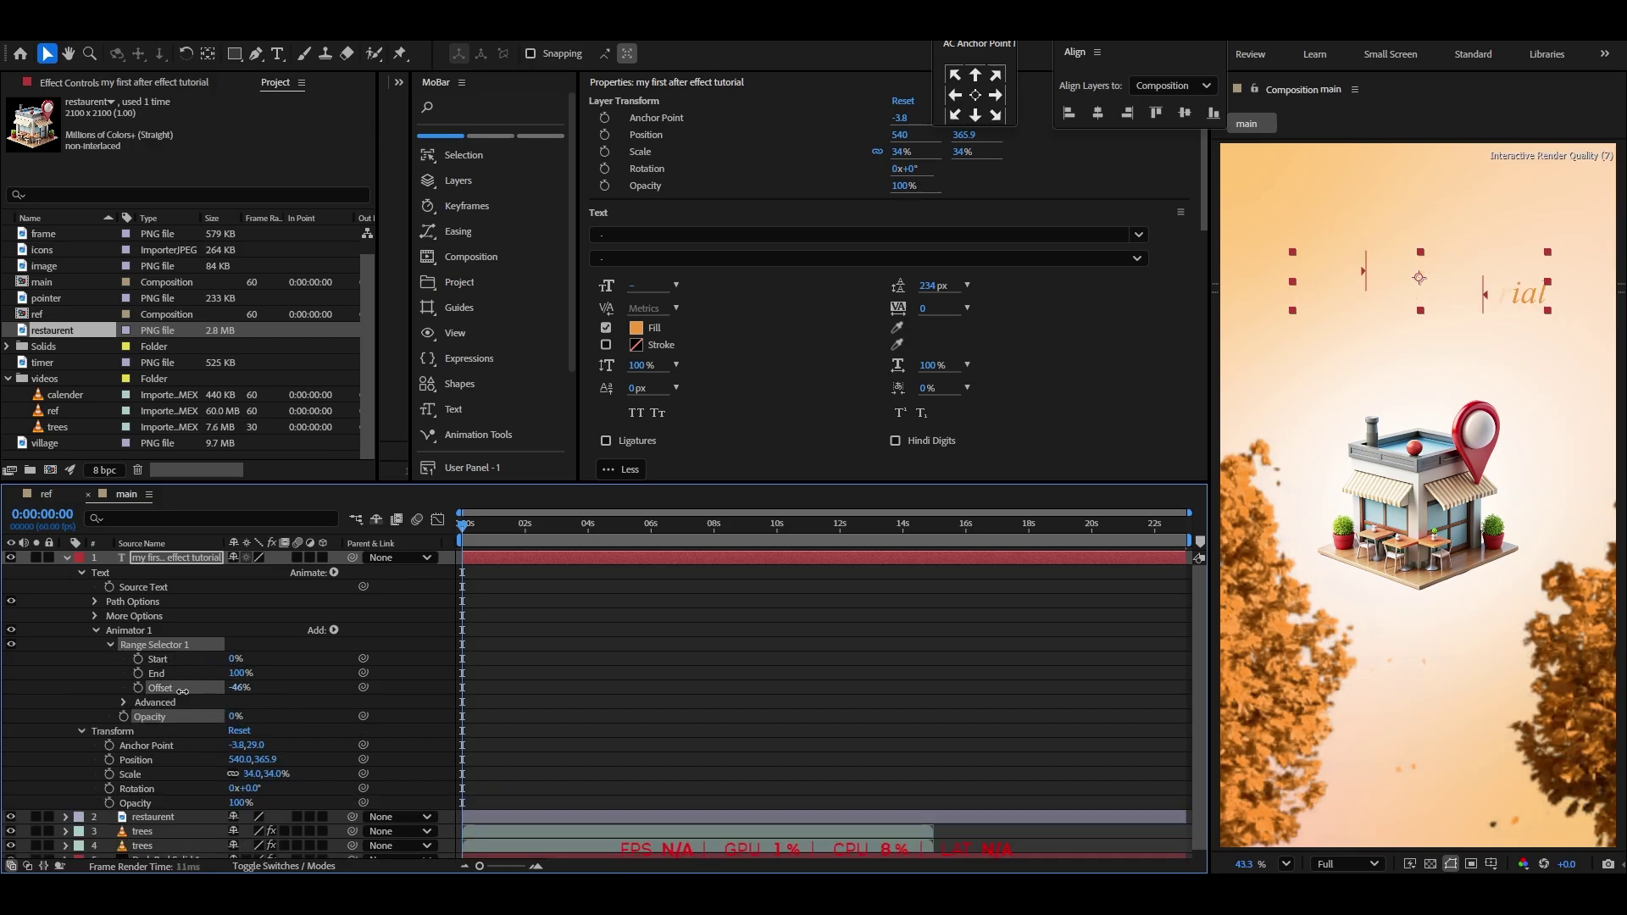
key(Return)
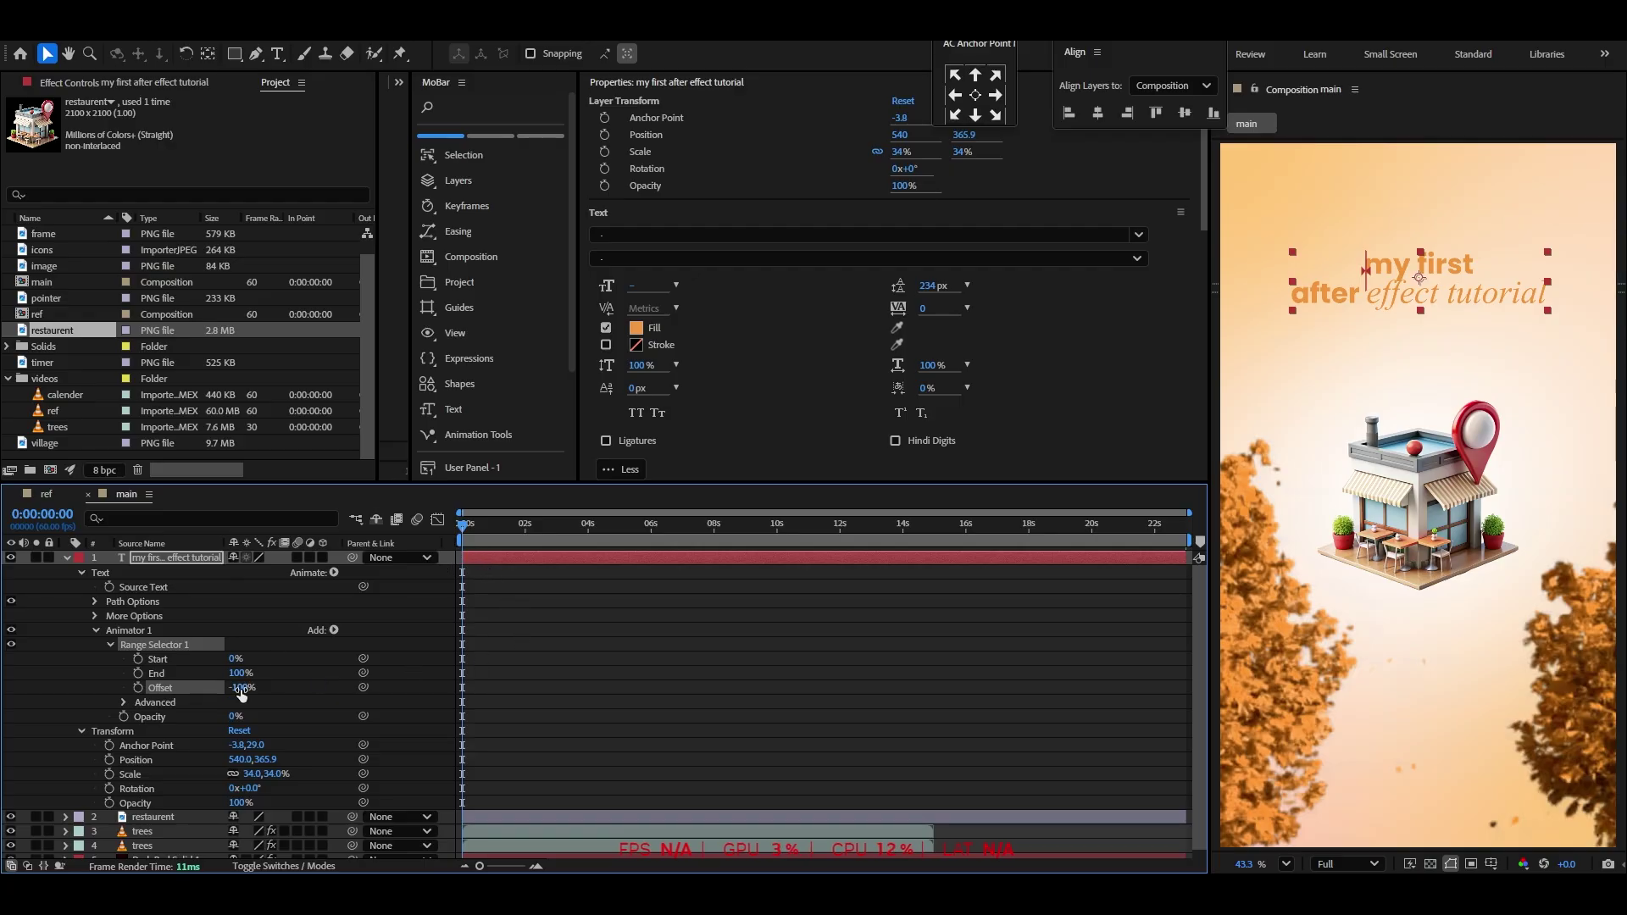
Keyframe the title's Range Selector 1 Offset from -100% at the start to 100% at 0:00:01:32
click(137, 687)
mouse_move(489, 537)
mouse_down()
mouse_move(526, 530)
mouse_move(511, 530)
mouse_up()
drag(240, 693, 537, 676)
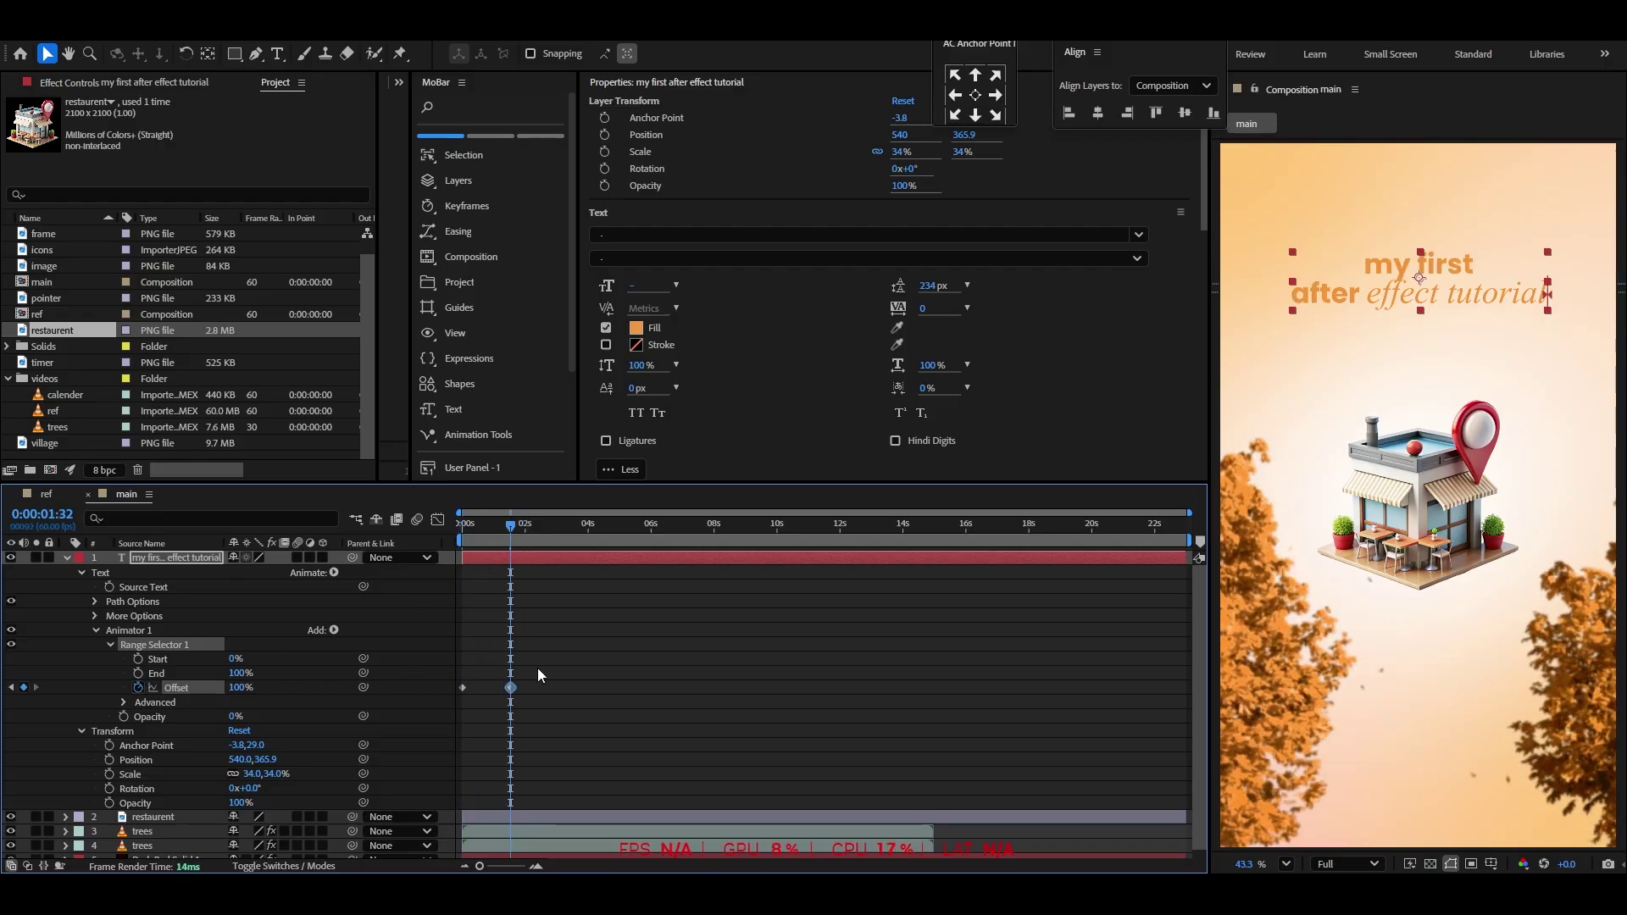
Set Range Selector 1's advanced options to Based On Words, Shape Ramp Up, Ease High -50% and Ease Low 100%
scroll(316, 669, down, 1)
click(125, 693)
click(282, 722)
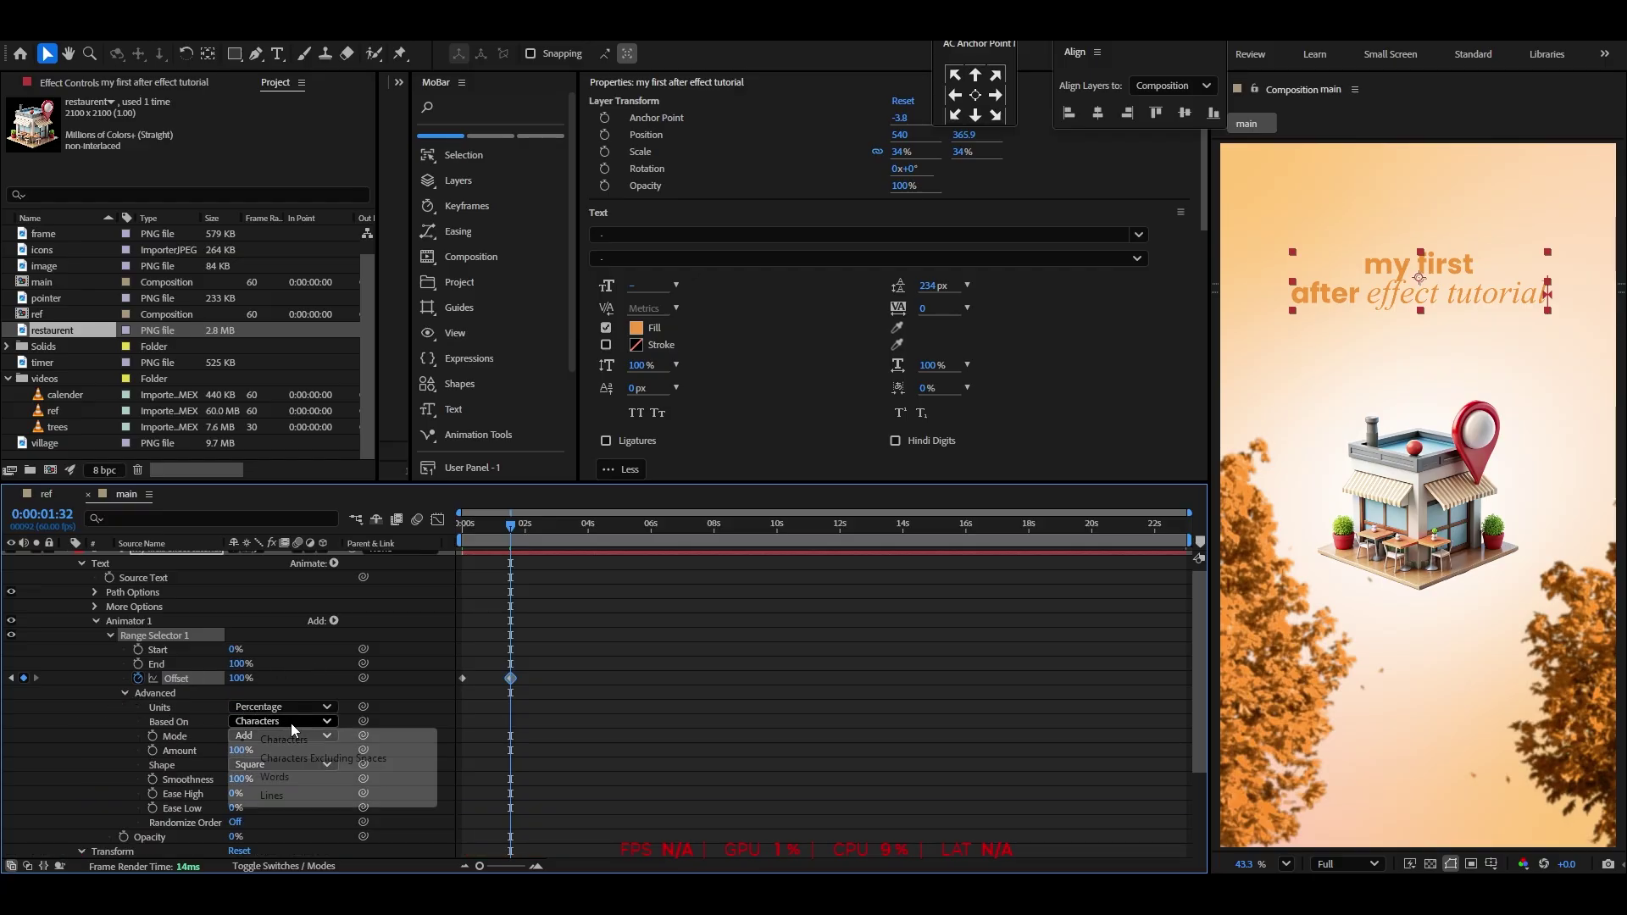
click(252, 776)
click(275, 766)
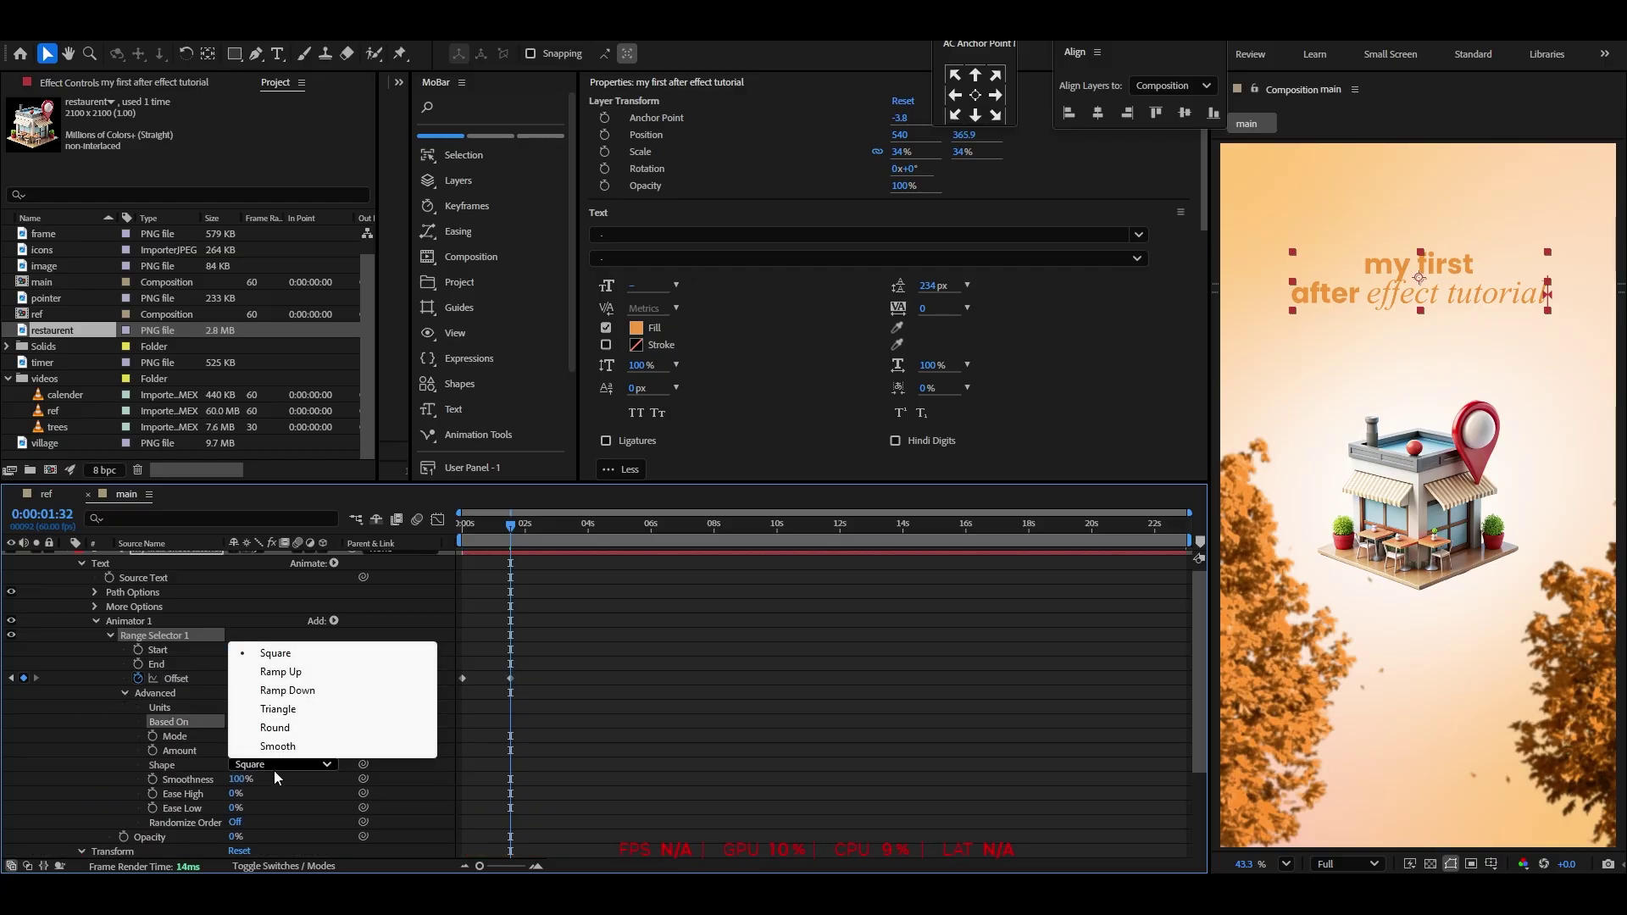
click(269, 670)
drag(236, 779, 201, 781)
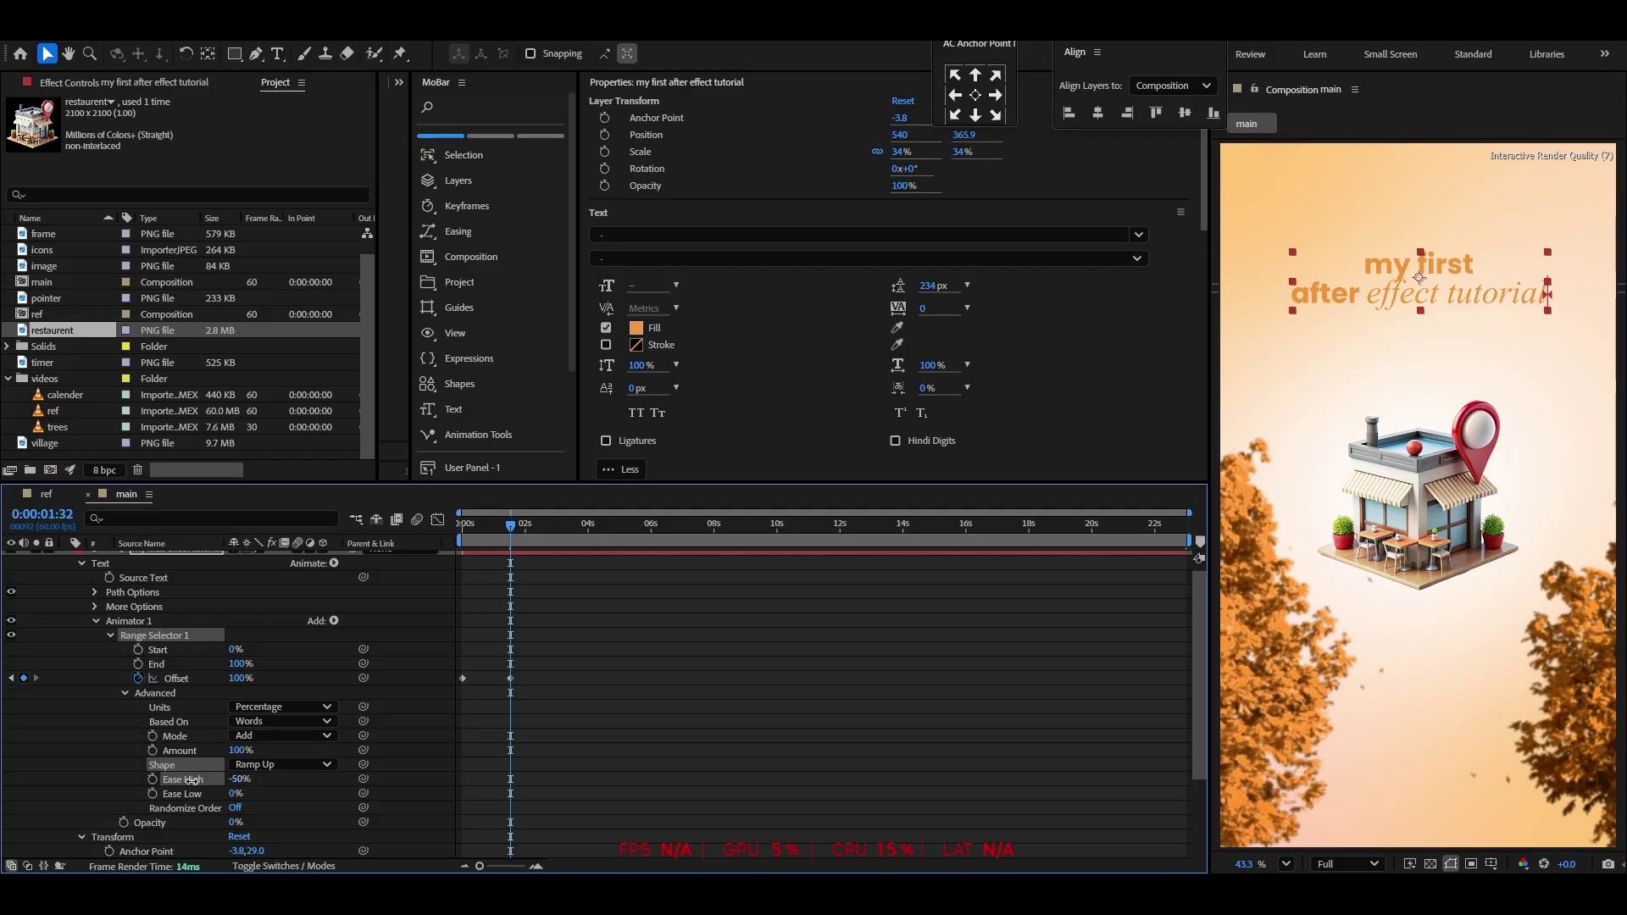
drag(232, 794, 456, 769)
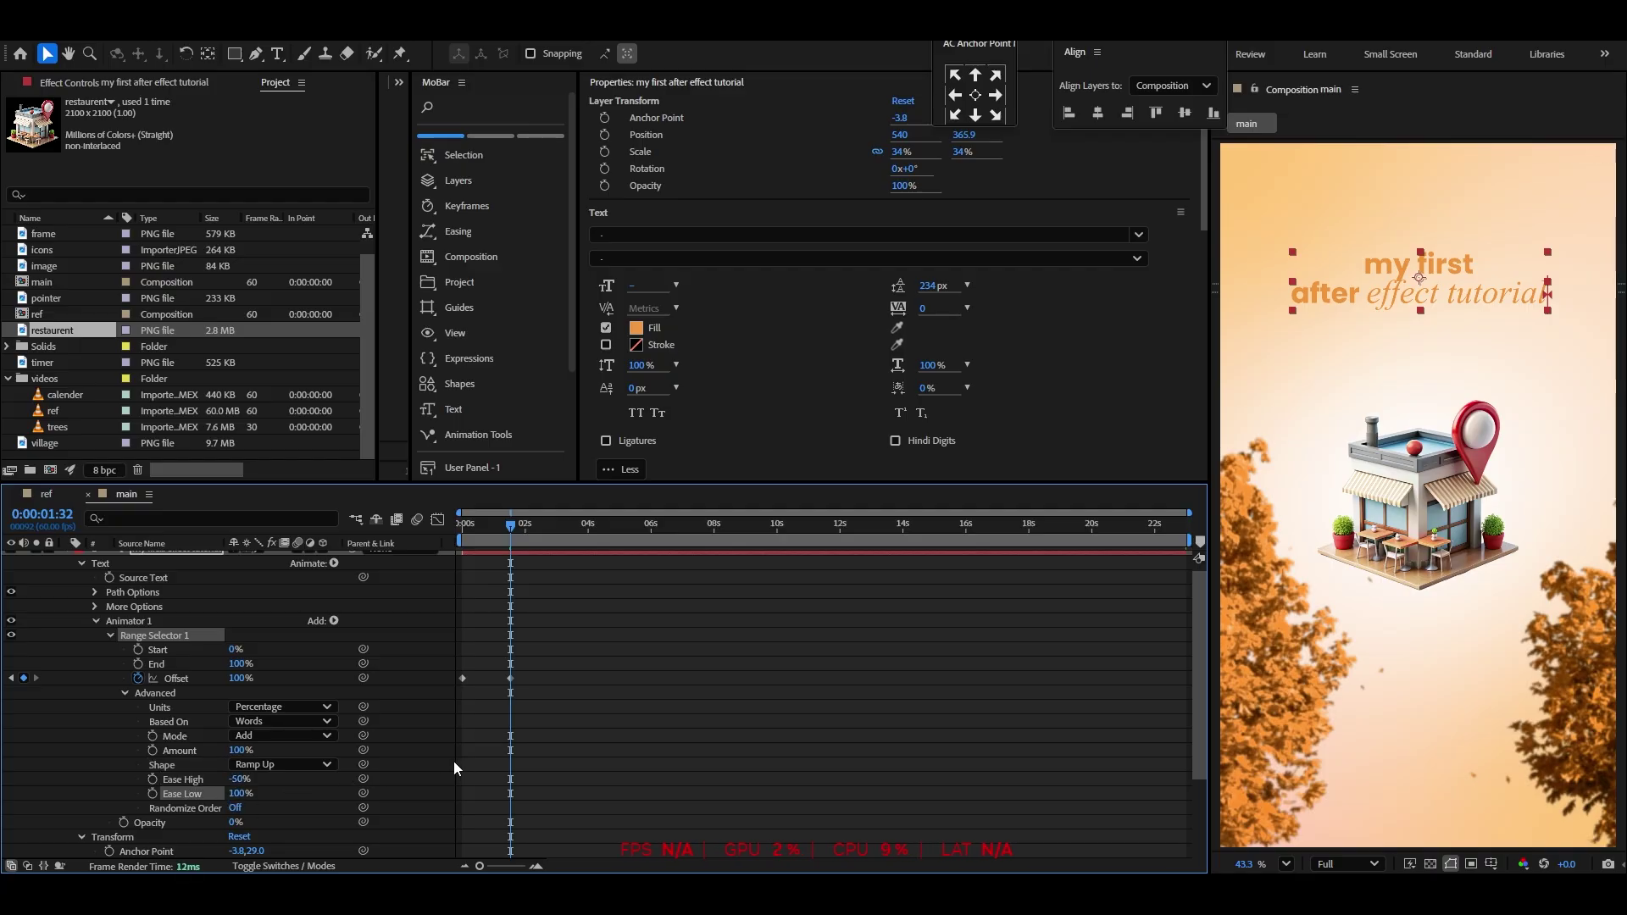
Add a Position property to the title's Animator 1 and set it to 0.0, 50.0
scroll(429, 752, up, 2)
click(335, 631)
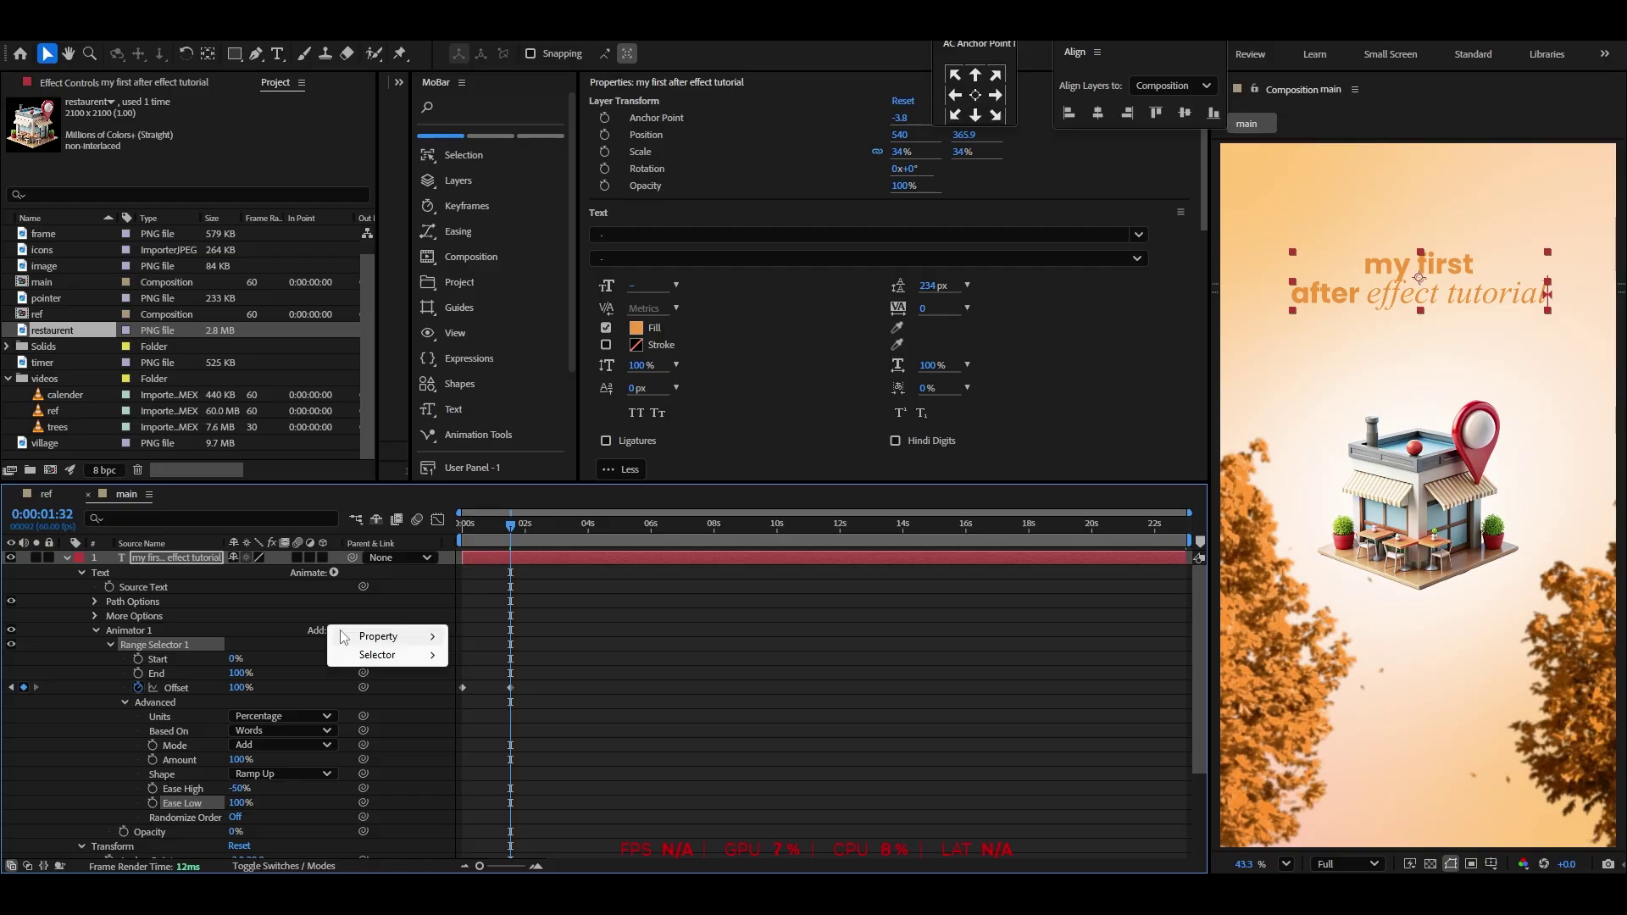
mouse_move(364, 638)
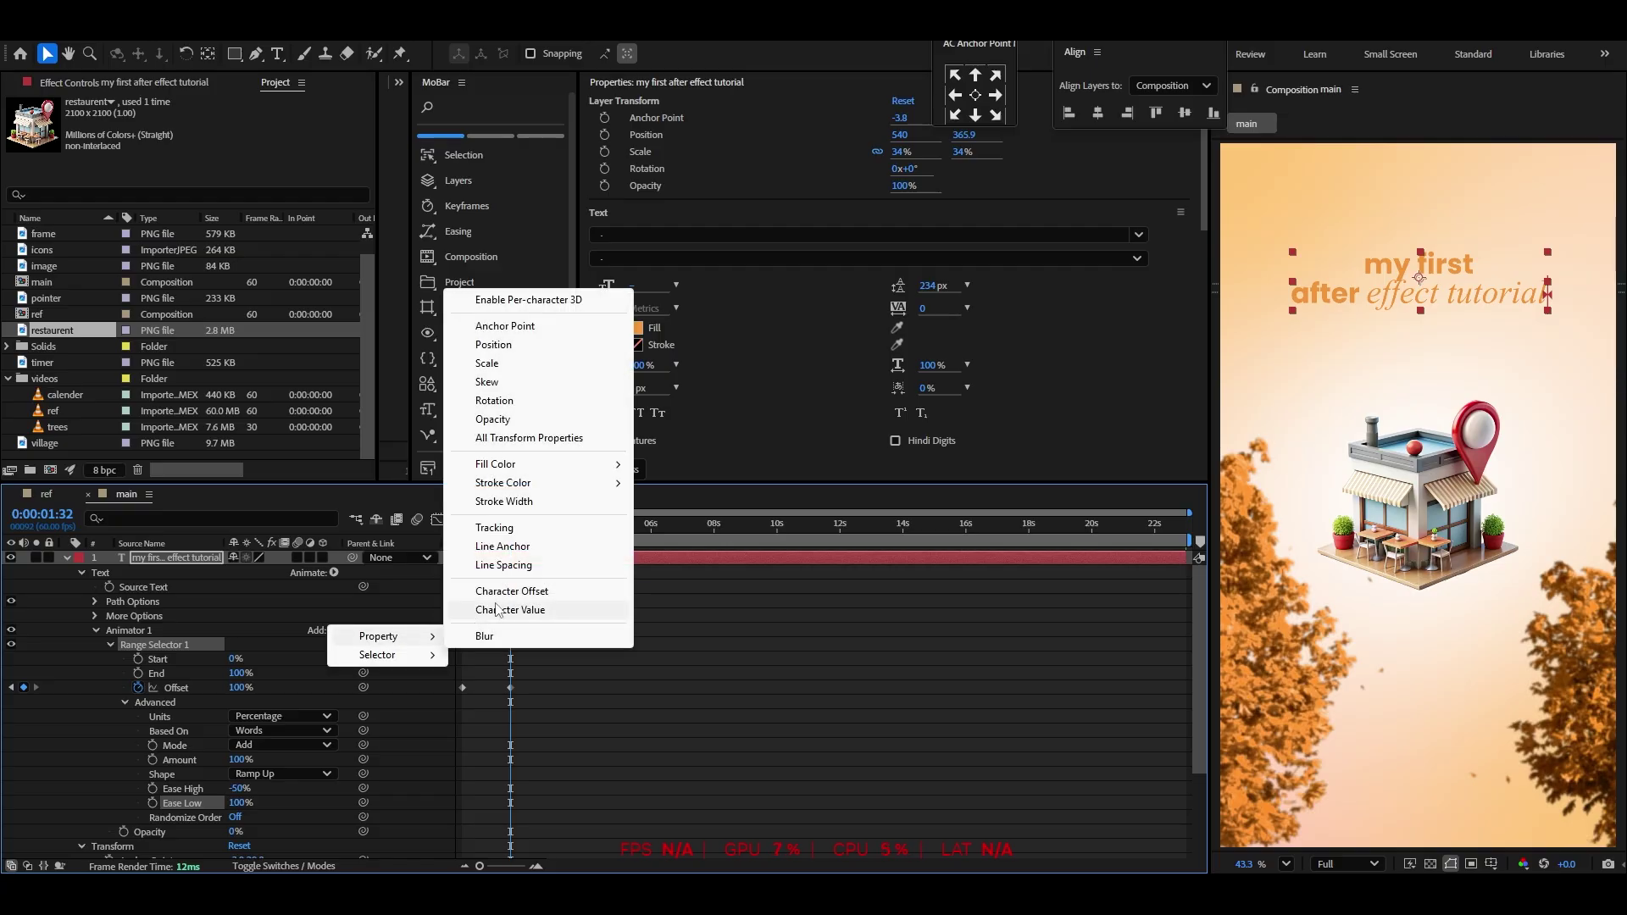
click(494, 345)
drag(248, 749, 297, 740)
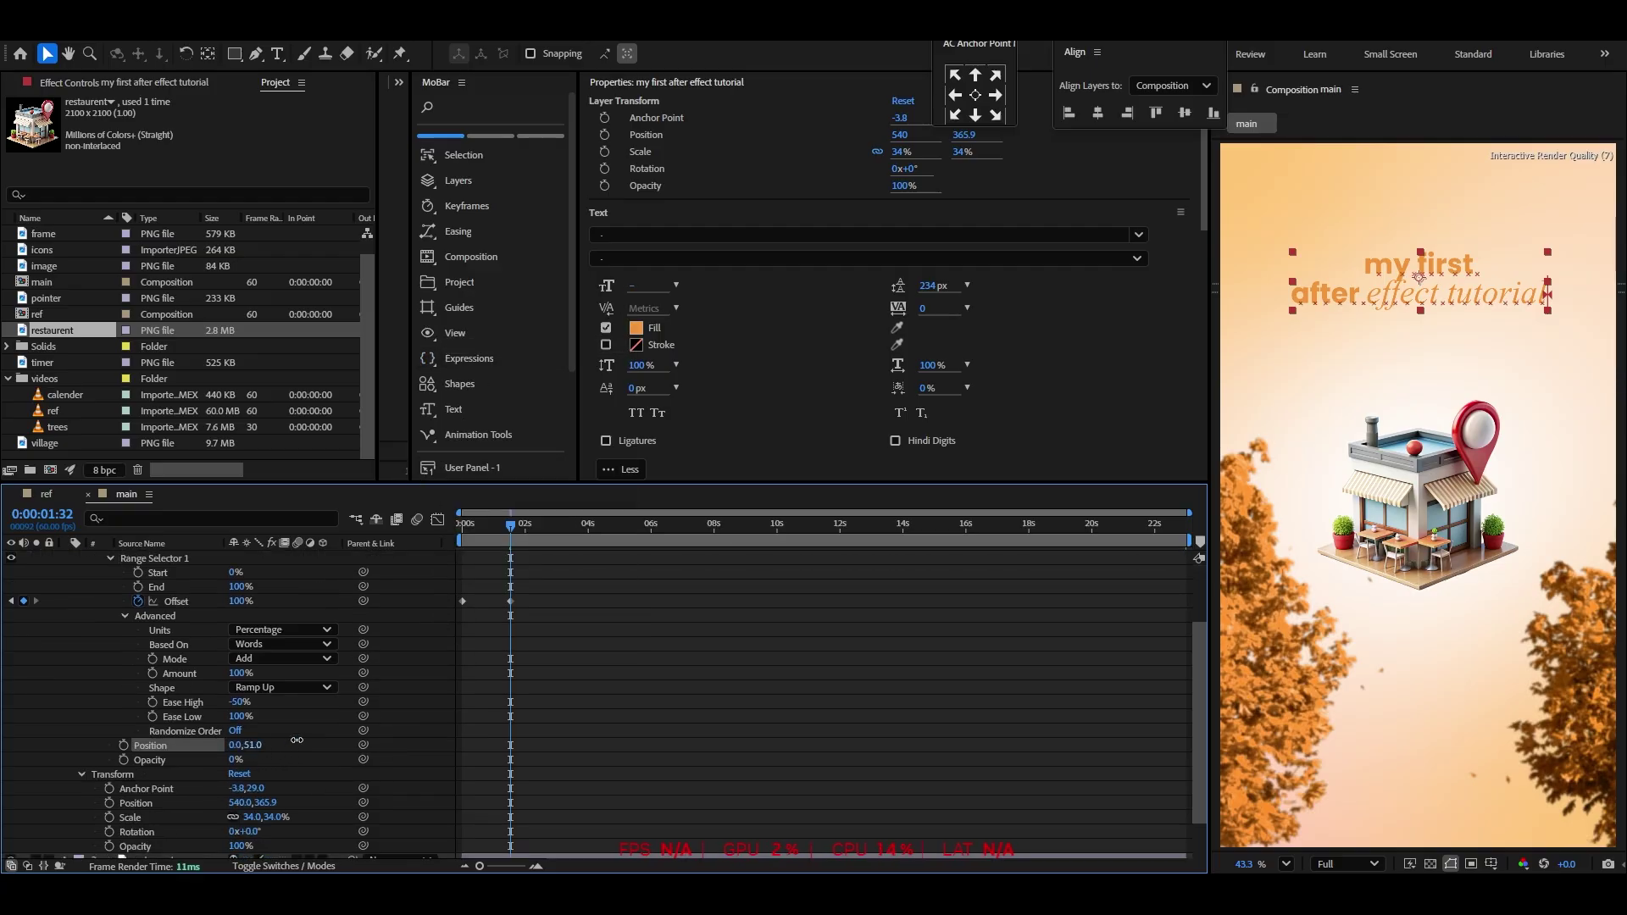
Add a Blur property to the title's Animator 1 and raise its blur amount above zero
scroll(296, 740, up, 3)
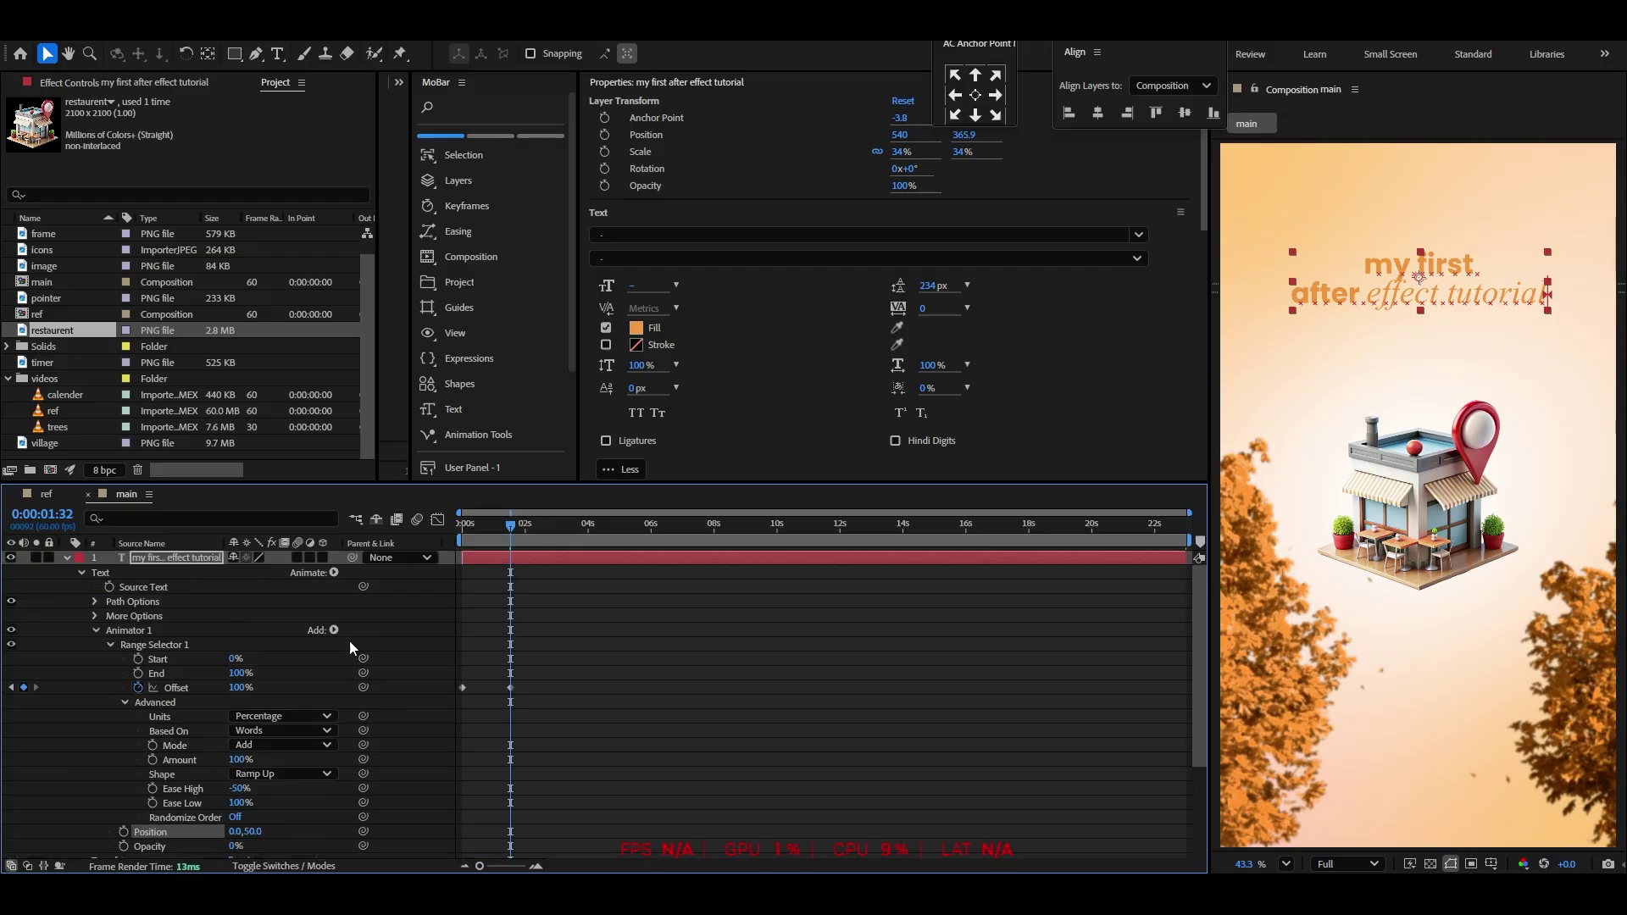
click(334, 631)
mouse_move(366, 644)
click(488, 637)
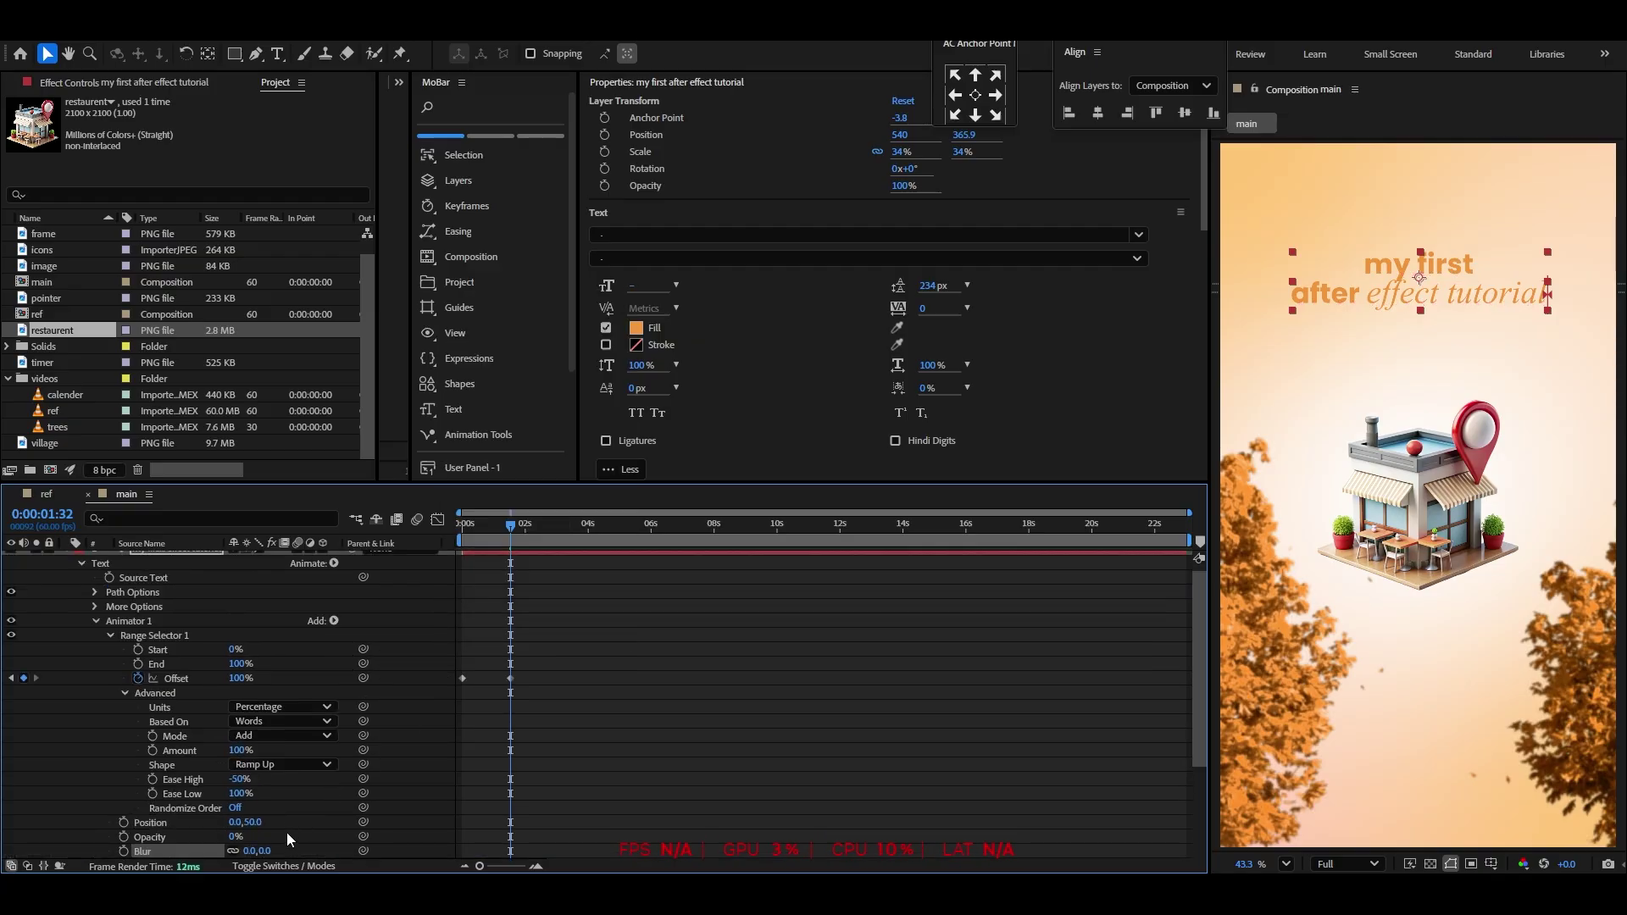
drag(268, 851, 293, 847)
scroll(291, 665, up, 1)
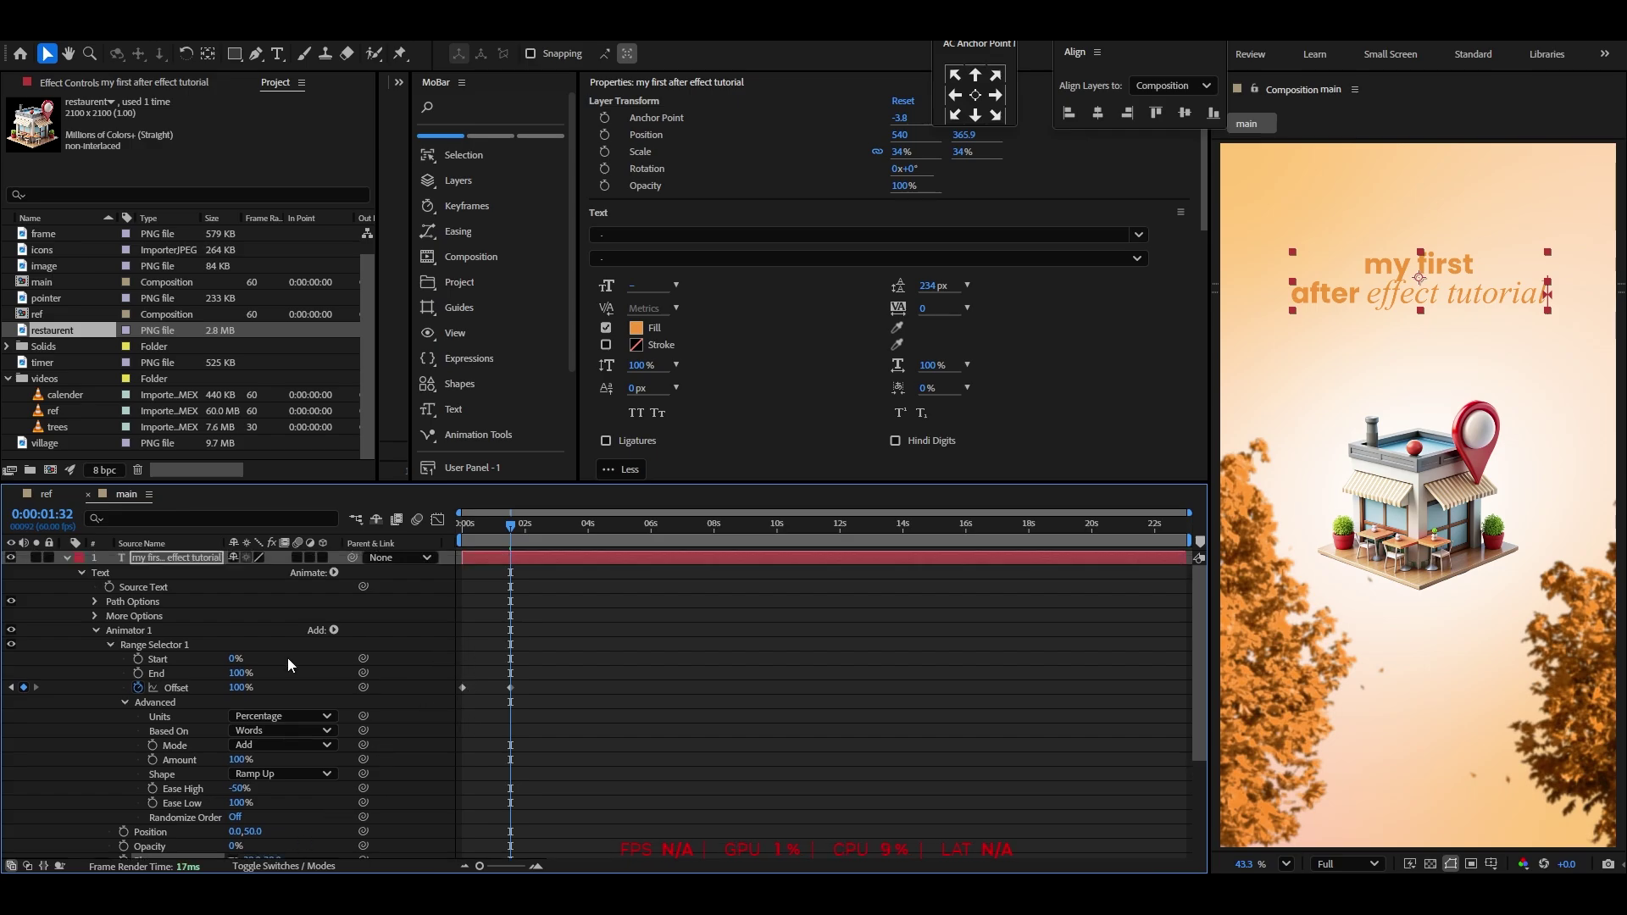
Show only the title layer's keyframed properties and preview its reveal from the start of the composition
click(67, 559)
key(Home)
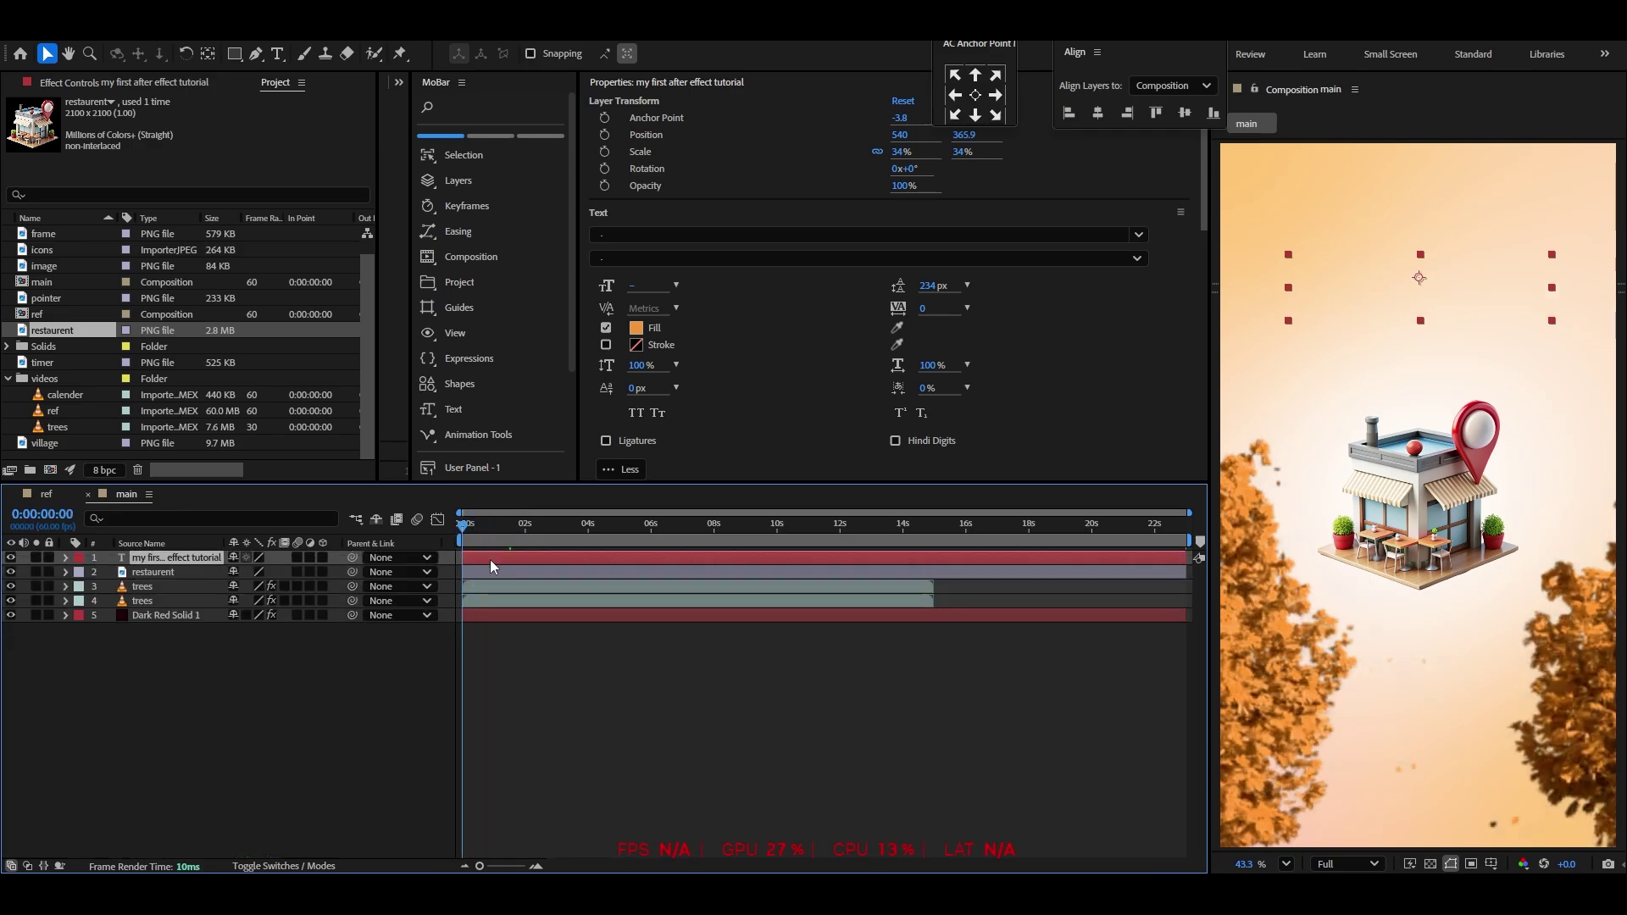
key(u)
key(space)
key(space)
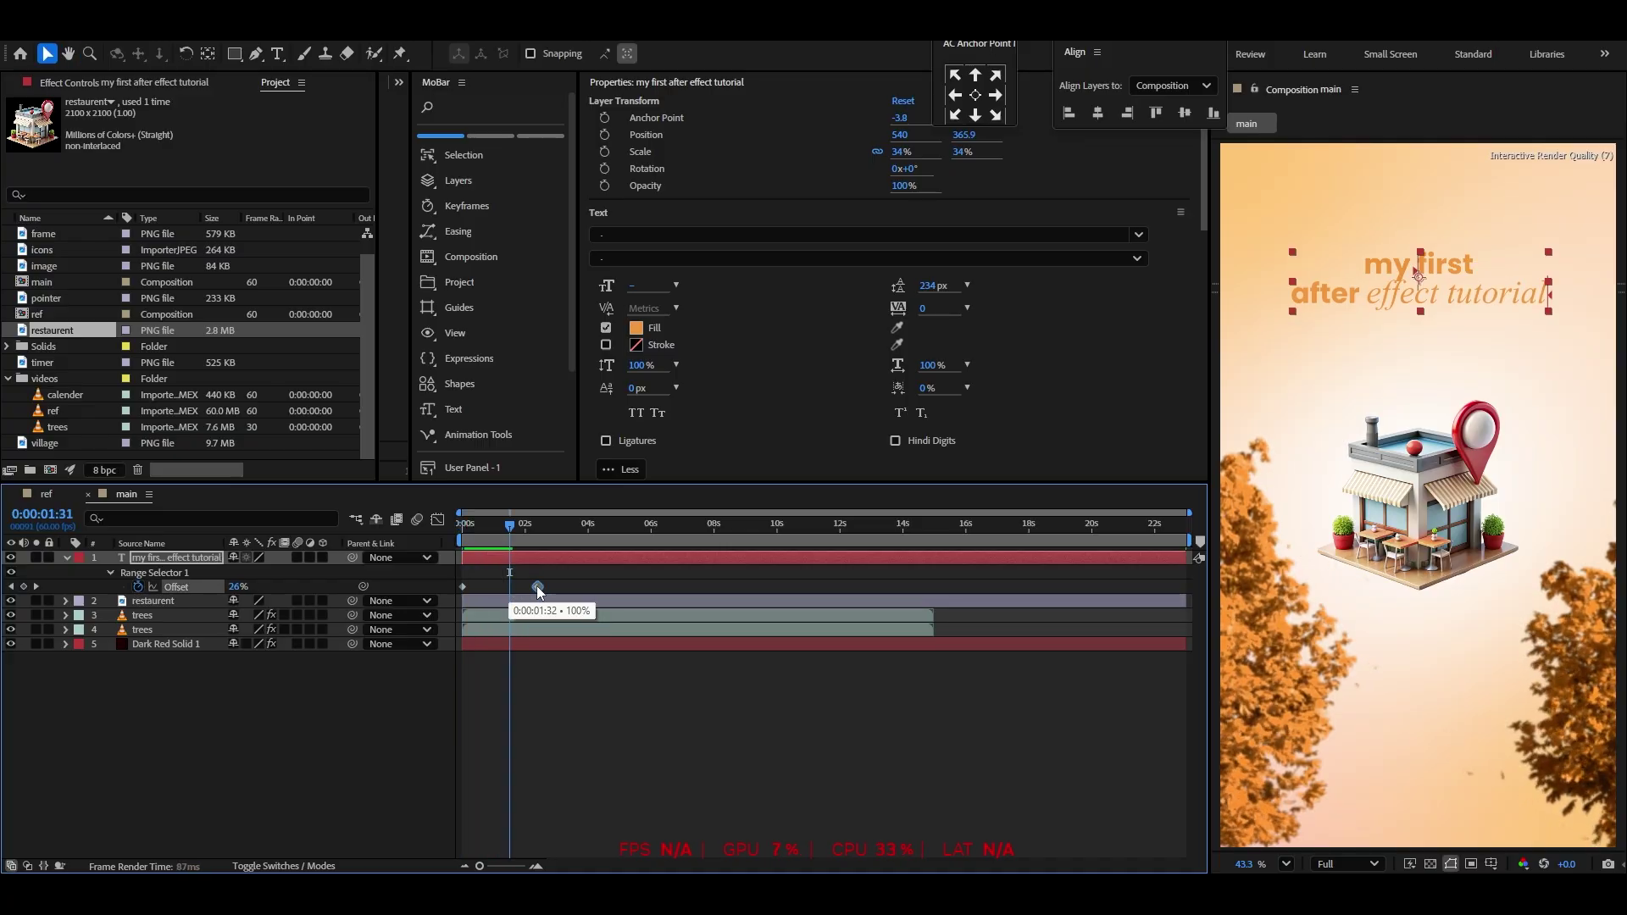
Move the title's second Offset keyframe to just past 2 seconds and replay the reveal from the start
drag(511, 589, 536, 587)
key(Home)
key(space)
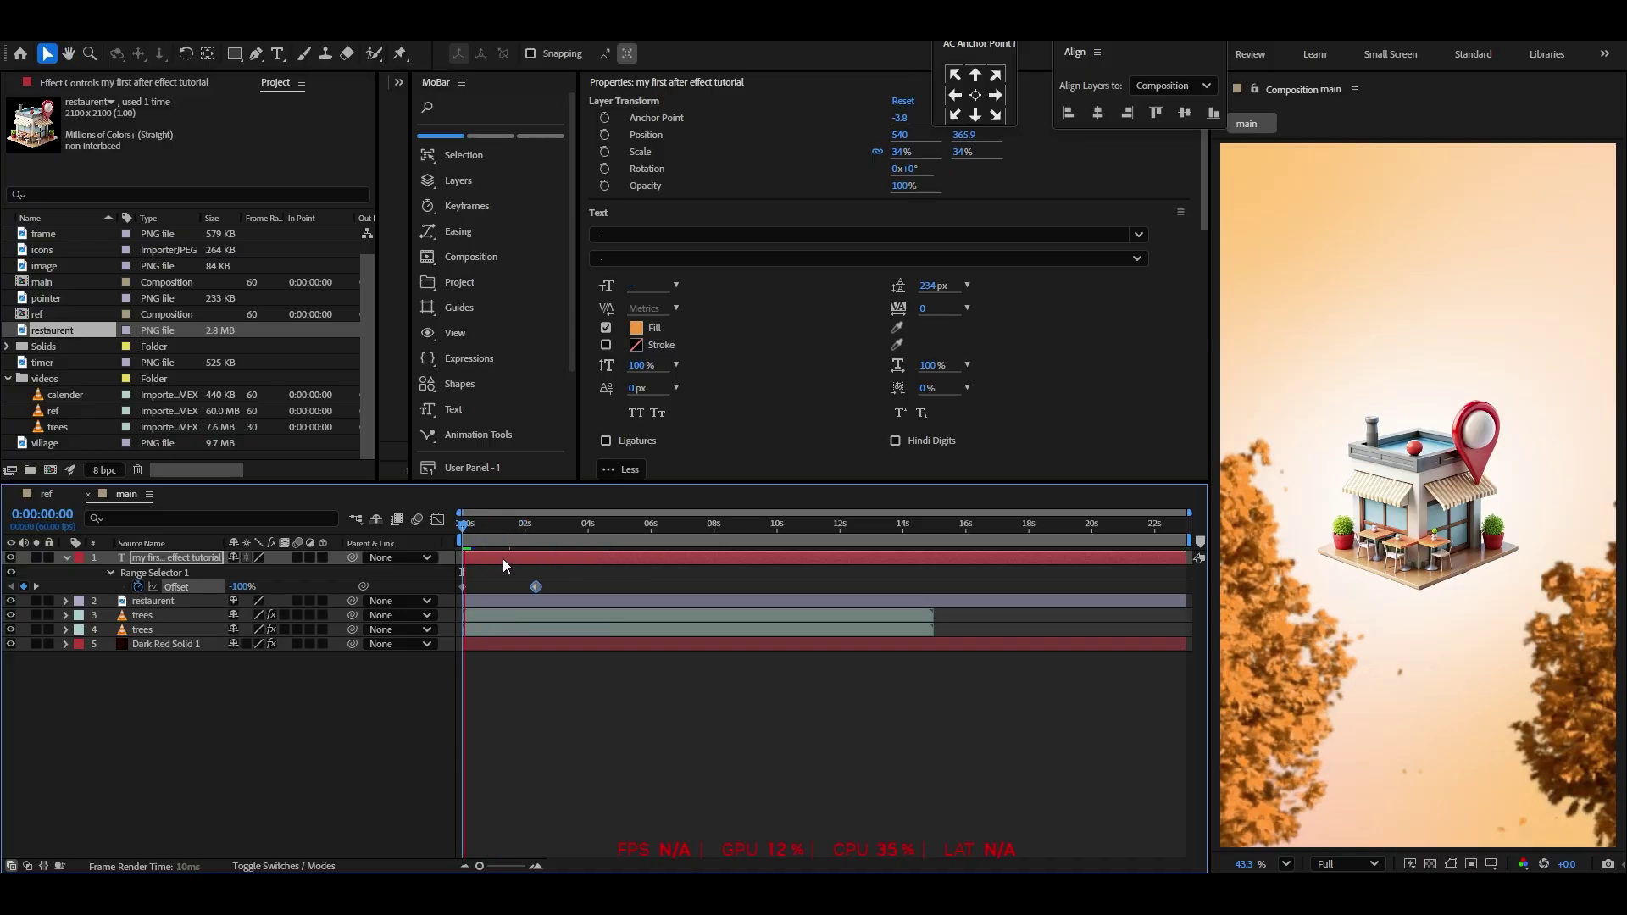
click(292, 735)
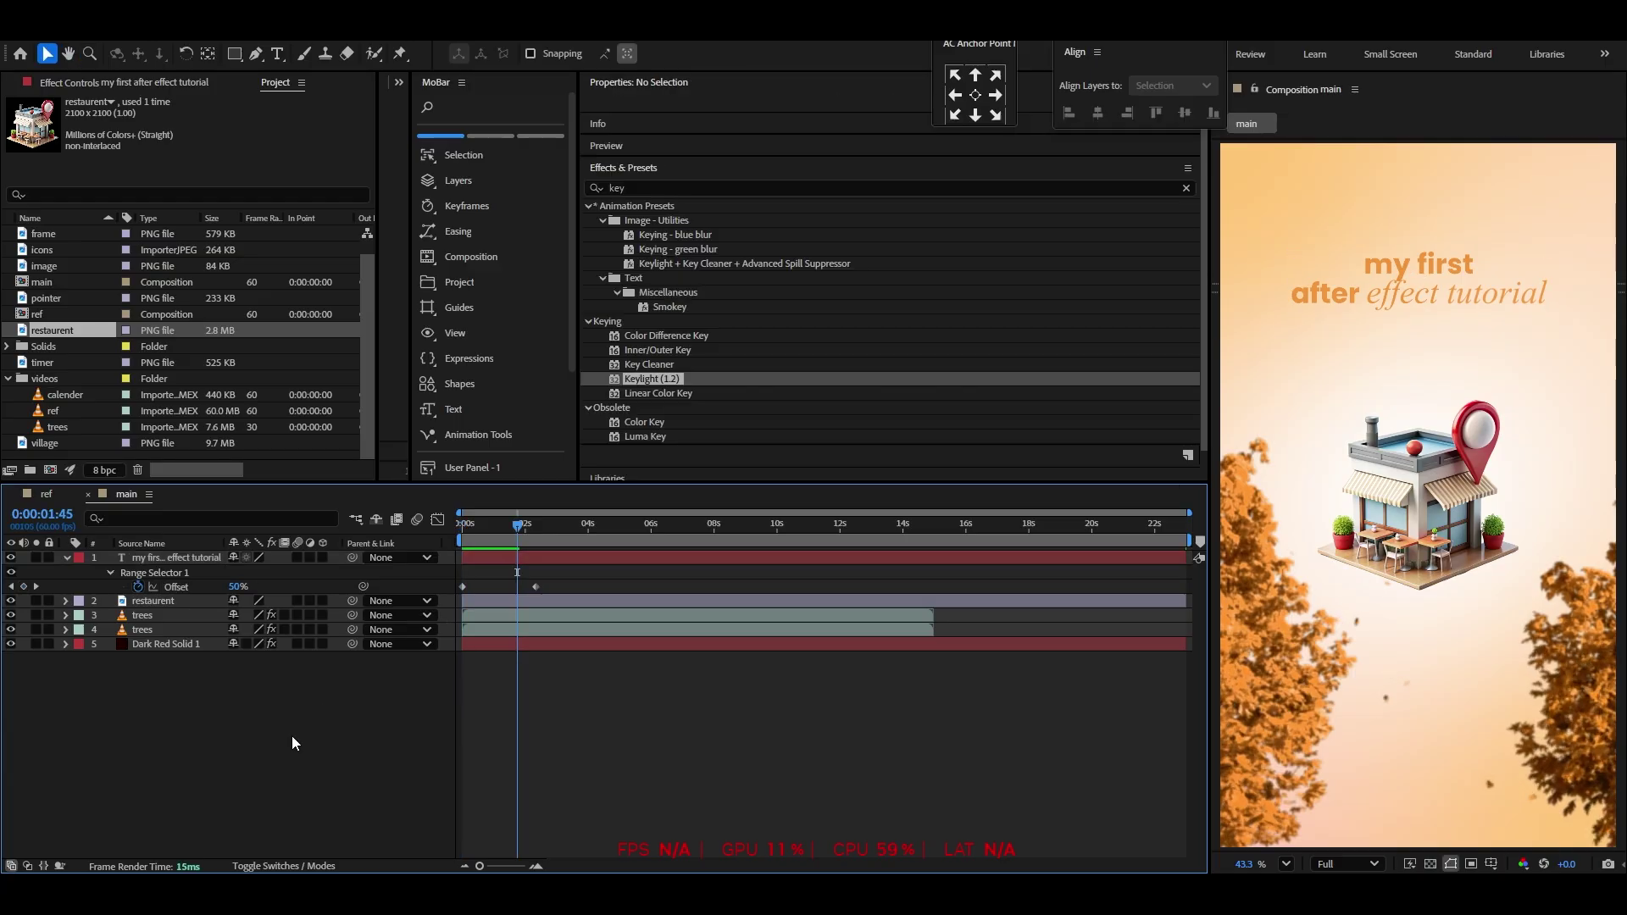
click(68, 557)
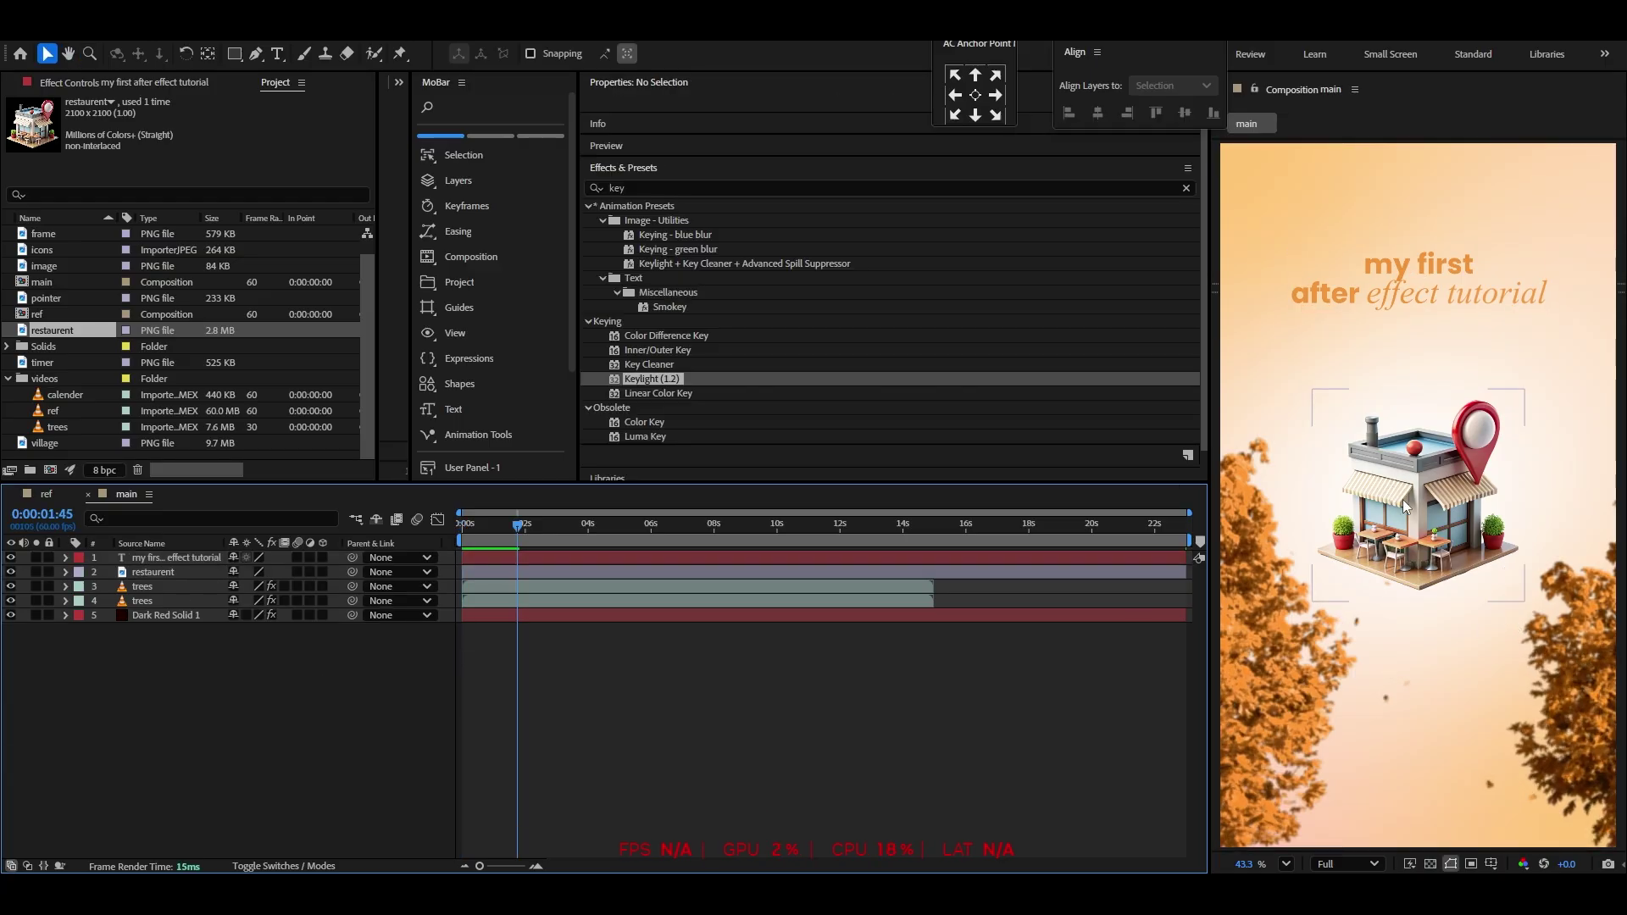
Check the design beneath the restaurant in the ref composition at 0:00:02:45 and return to the main composition
click(46, 494)
drag(566, 527, 563, 531)
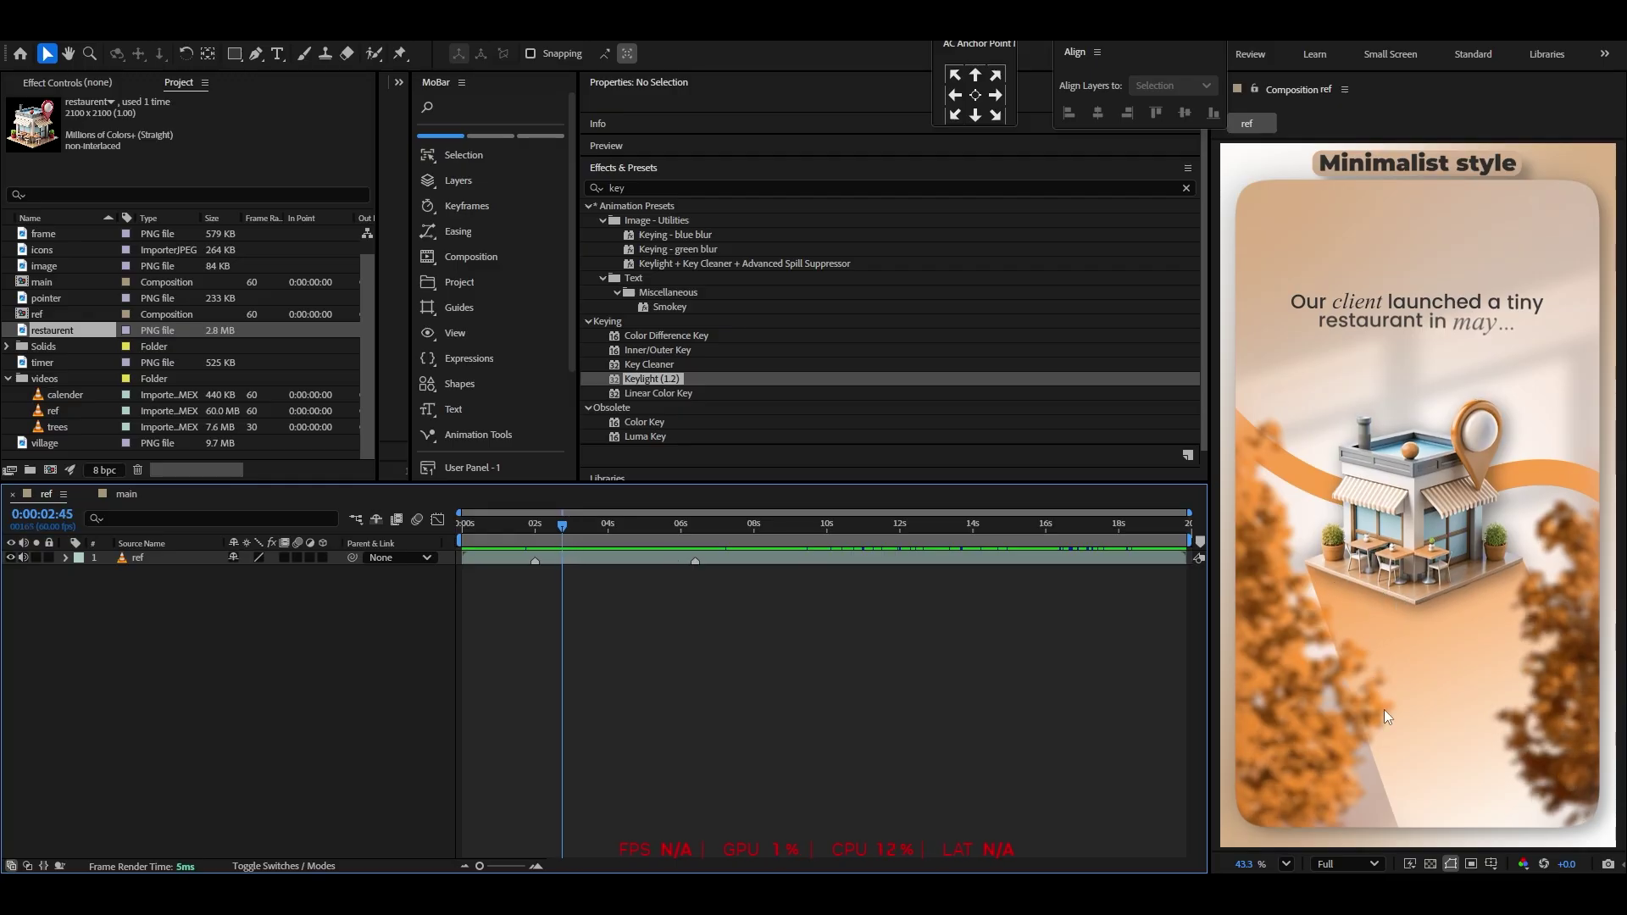
click(126, 494)
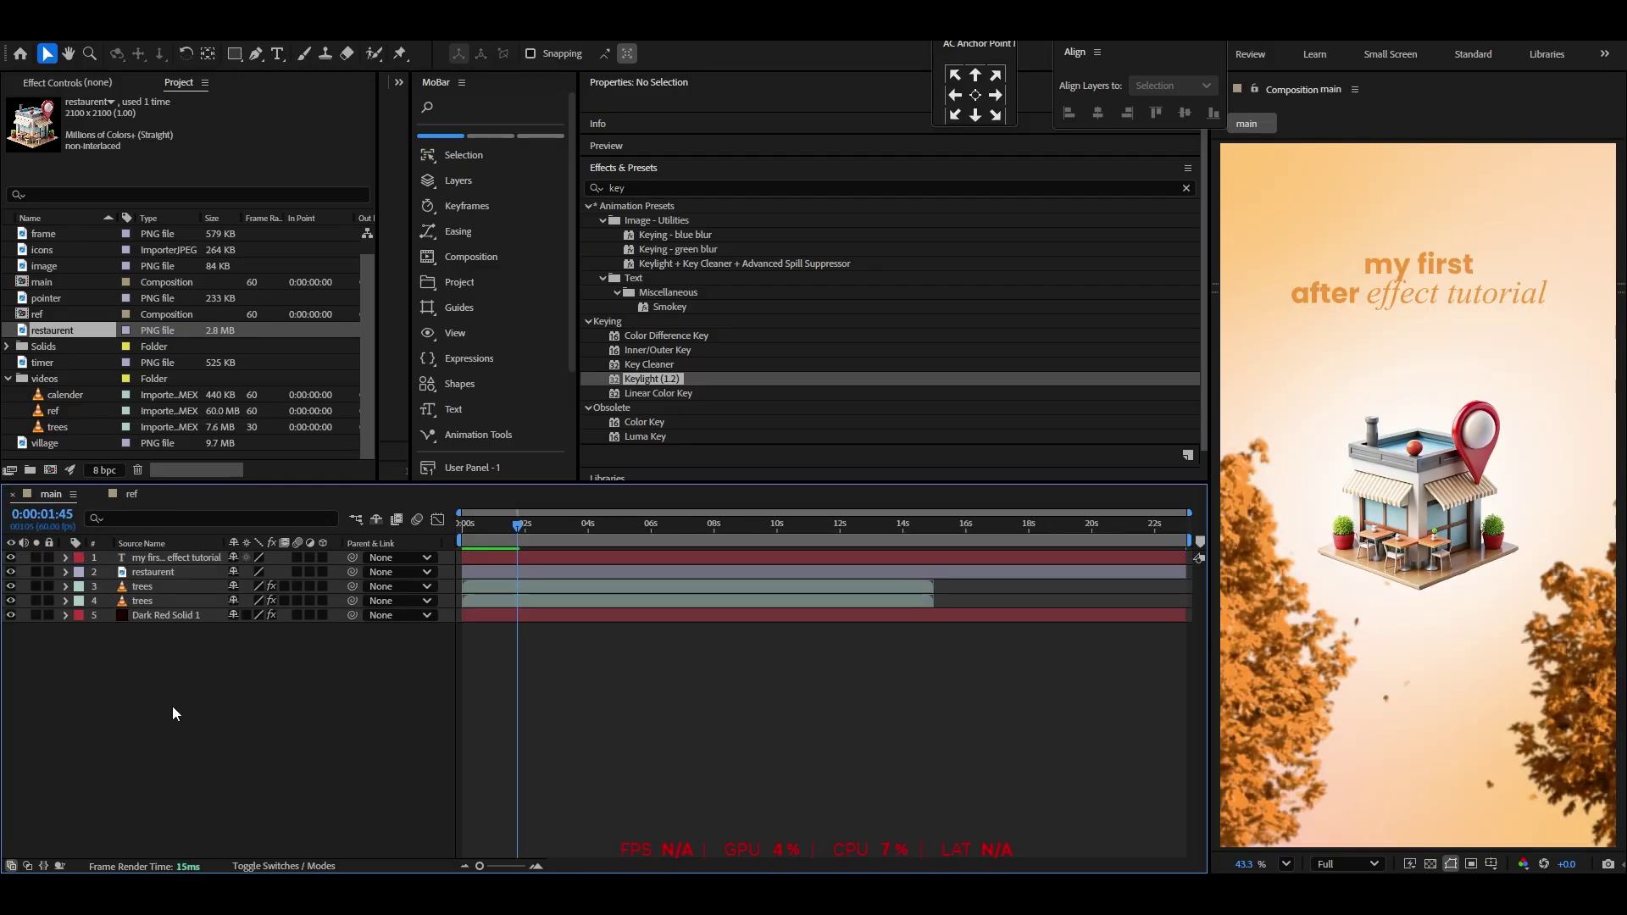
Draw a closed four-point Pen shape from the restaurant base's side corners slanting down past the frame's lower edge
click(256, 54)
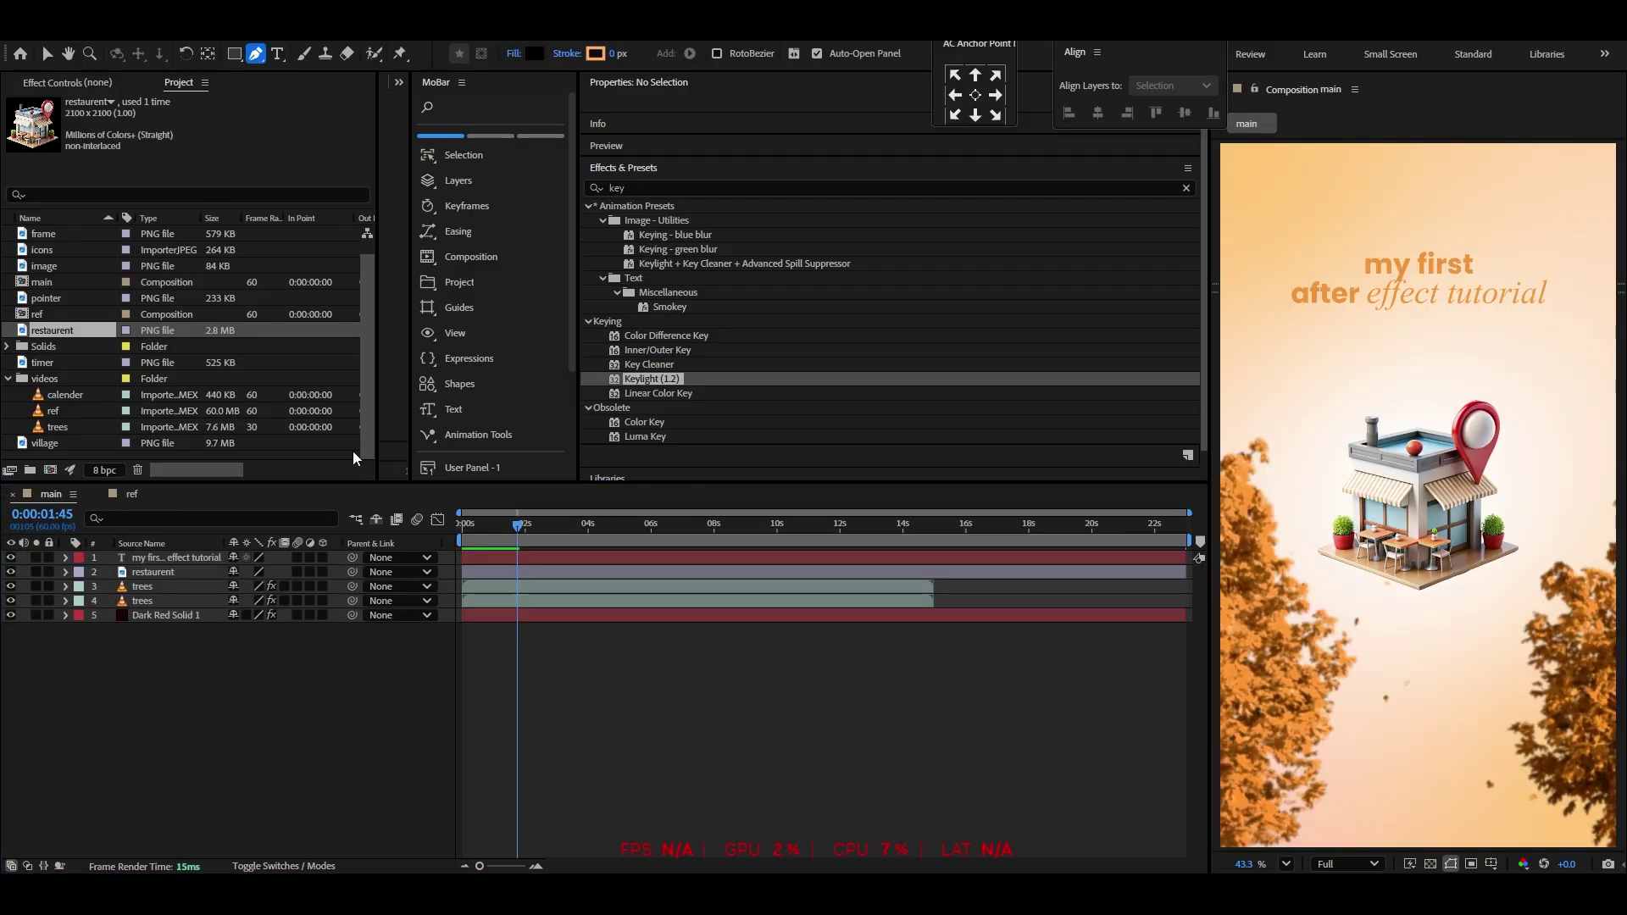
scroll(1360, 602, down, 1)
key(grave)
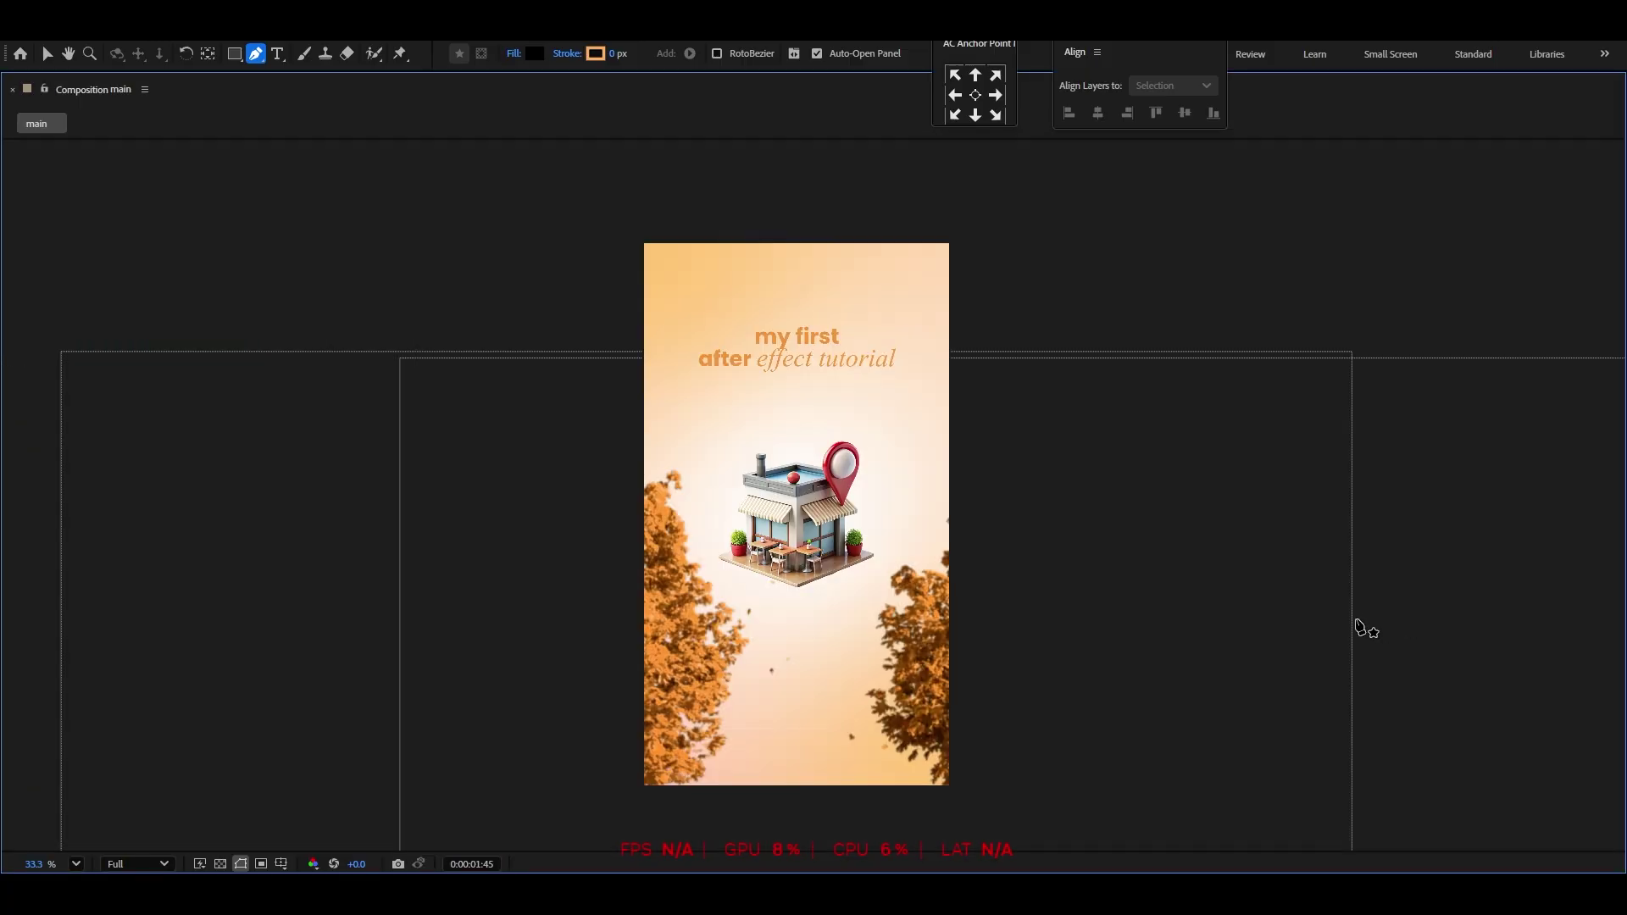
scroll(828, 729, up, 2)
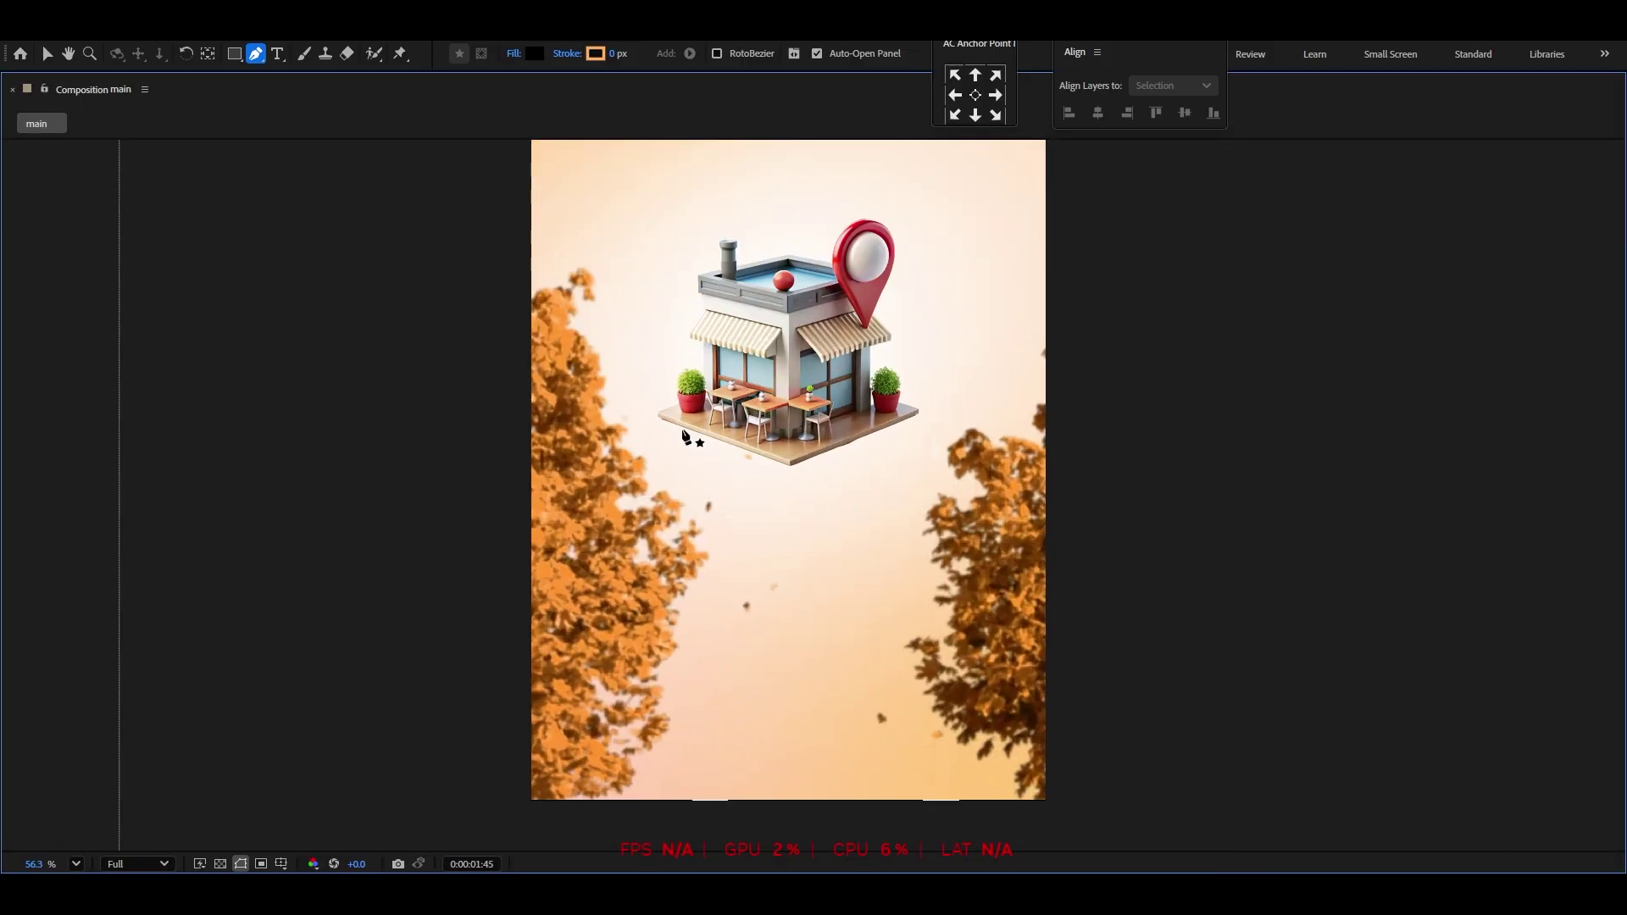
click(657, 414)
click(918, 412)
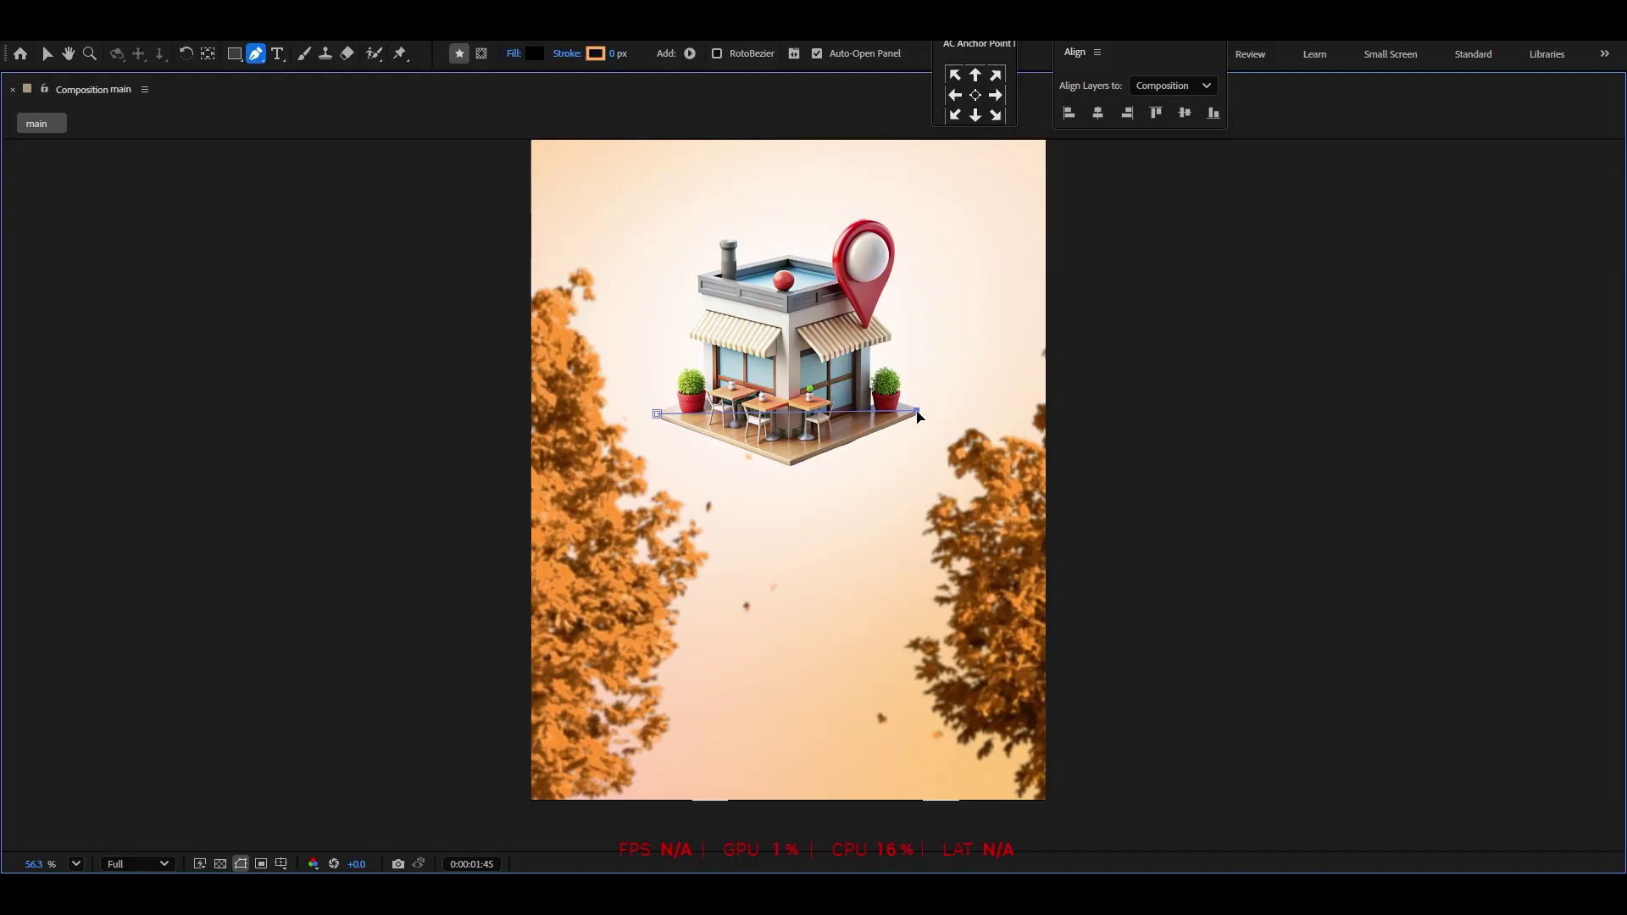
click(1048, 819)
click(750, 831)
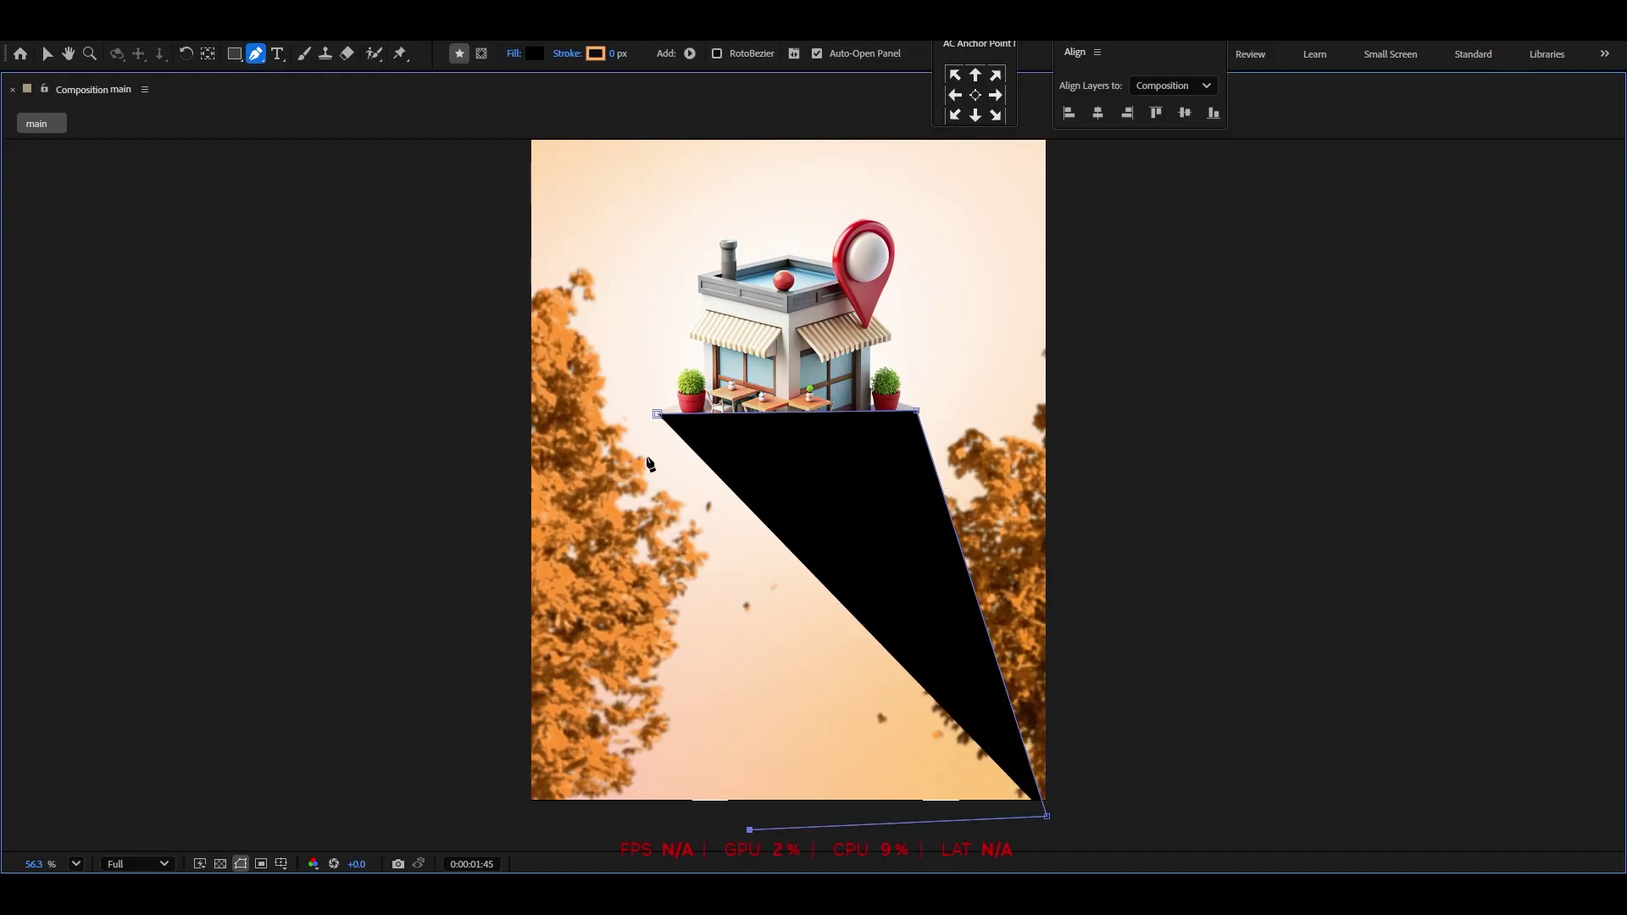
click(659, 417)
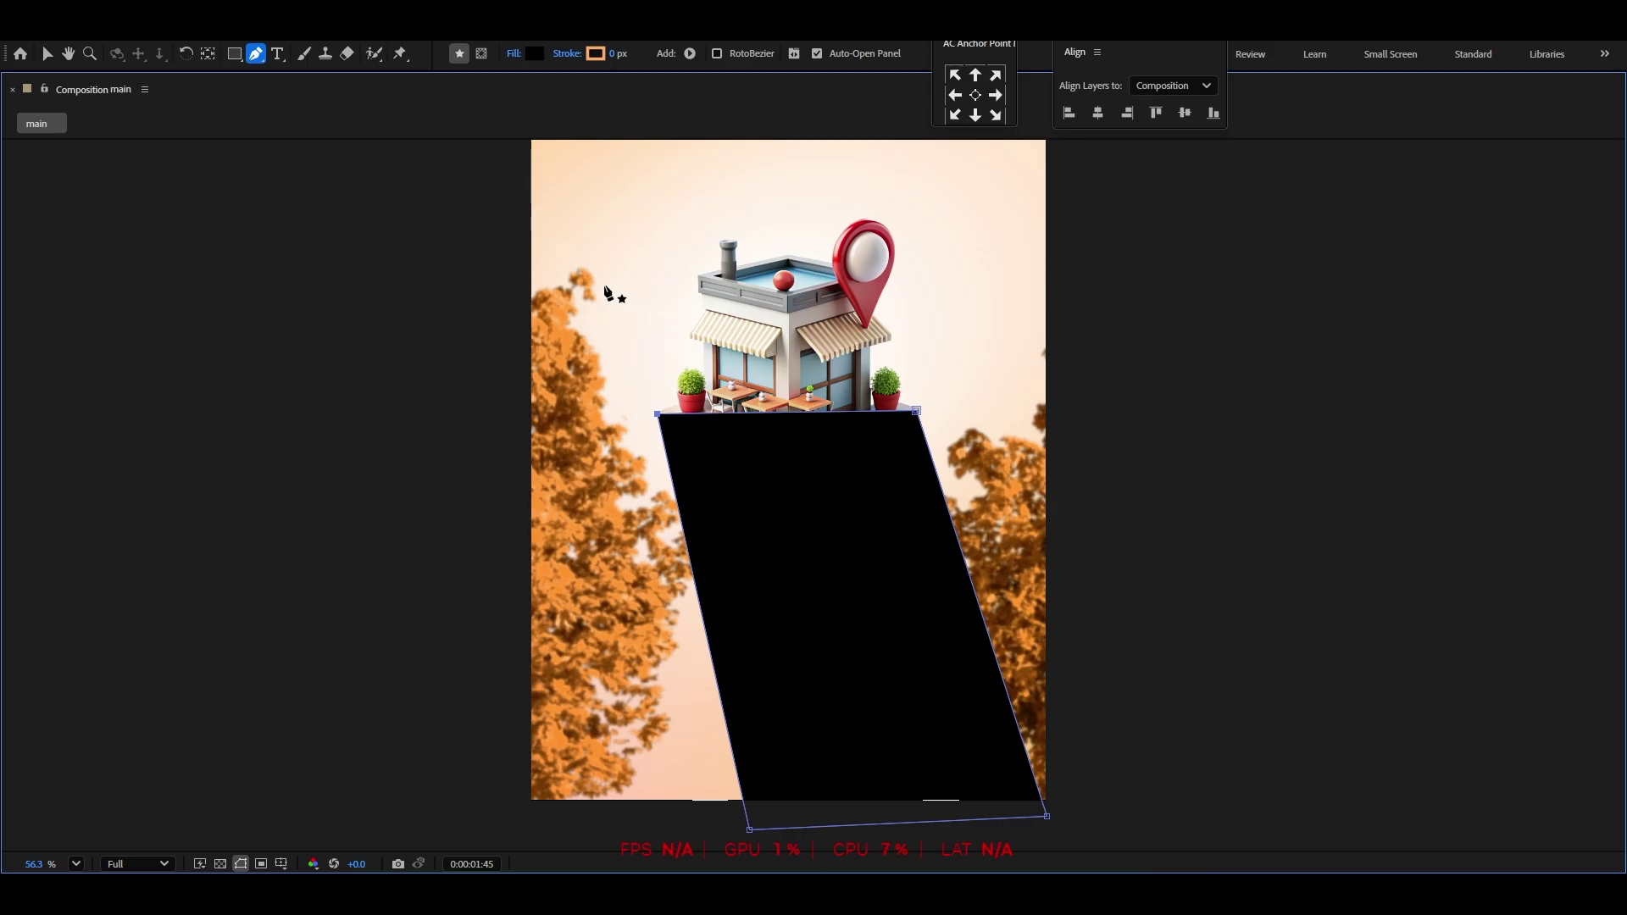
key(grave)
Change the shape's fill to a linear gradient running lengthwise from the restaurant toward the frame's lower edge
click(47, 54)
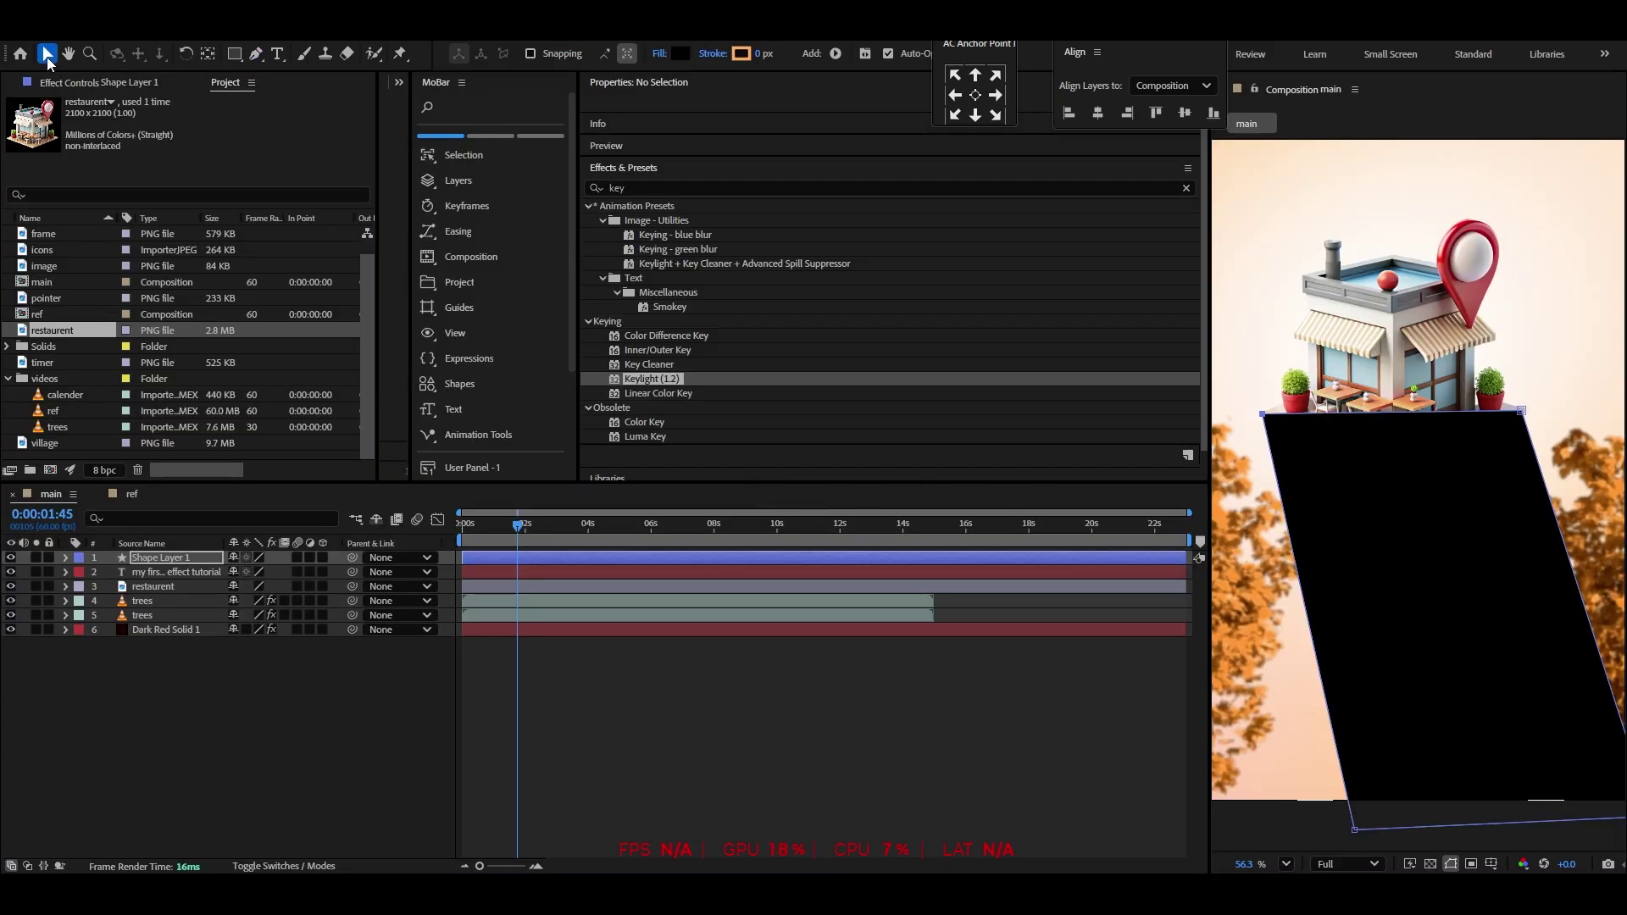
click(659, 53)
click(784, 401)
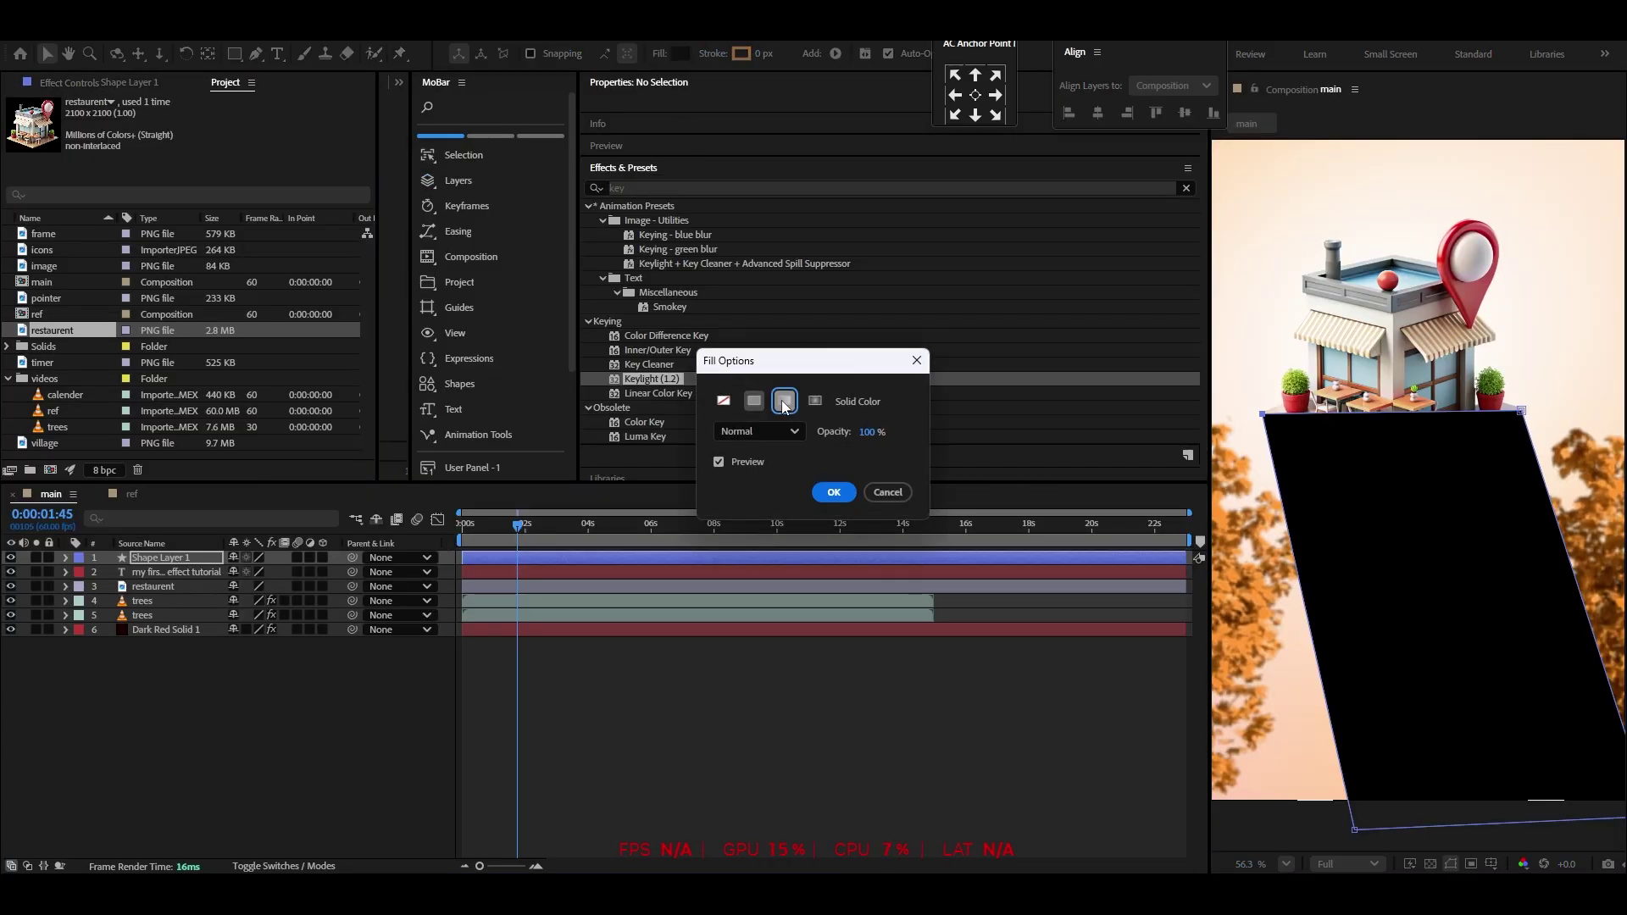
click(831, 490)
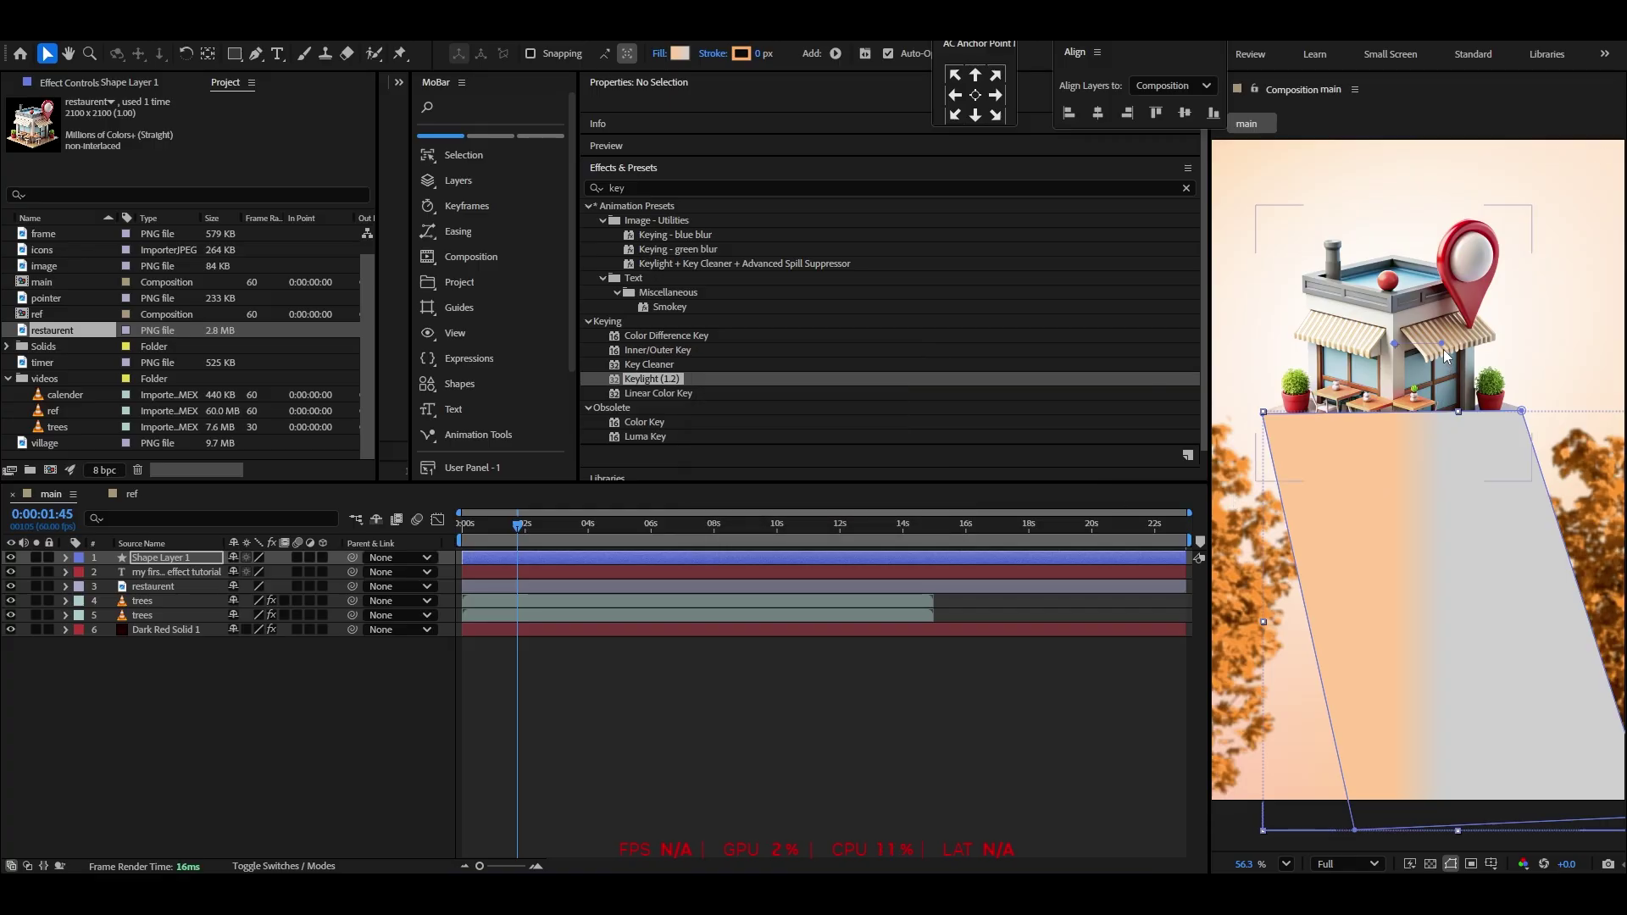
drag(1442, 344, 1502, 767)
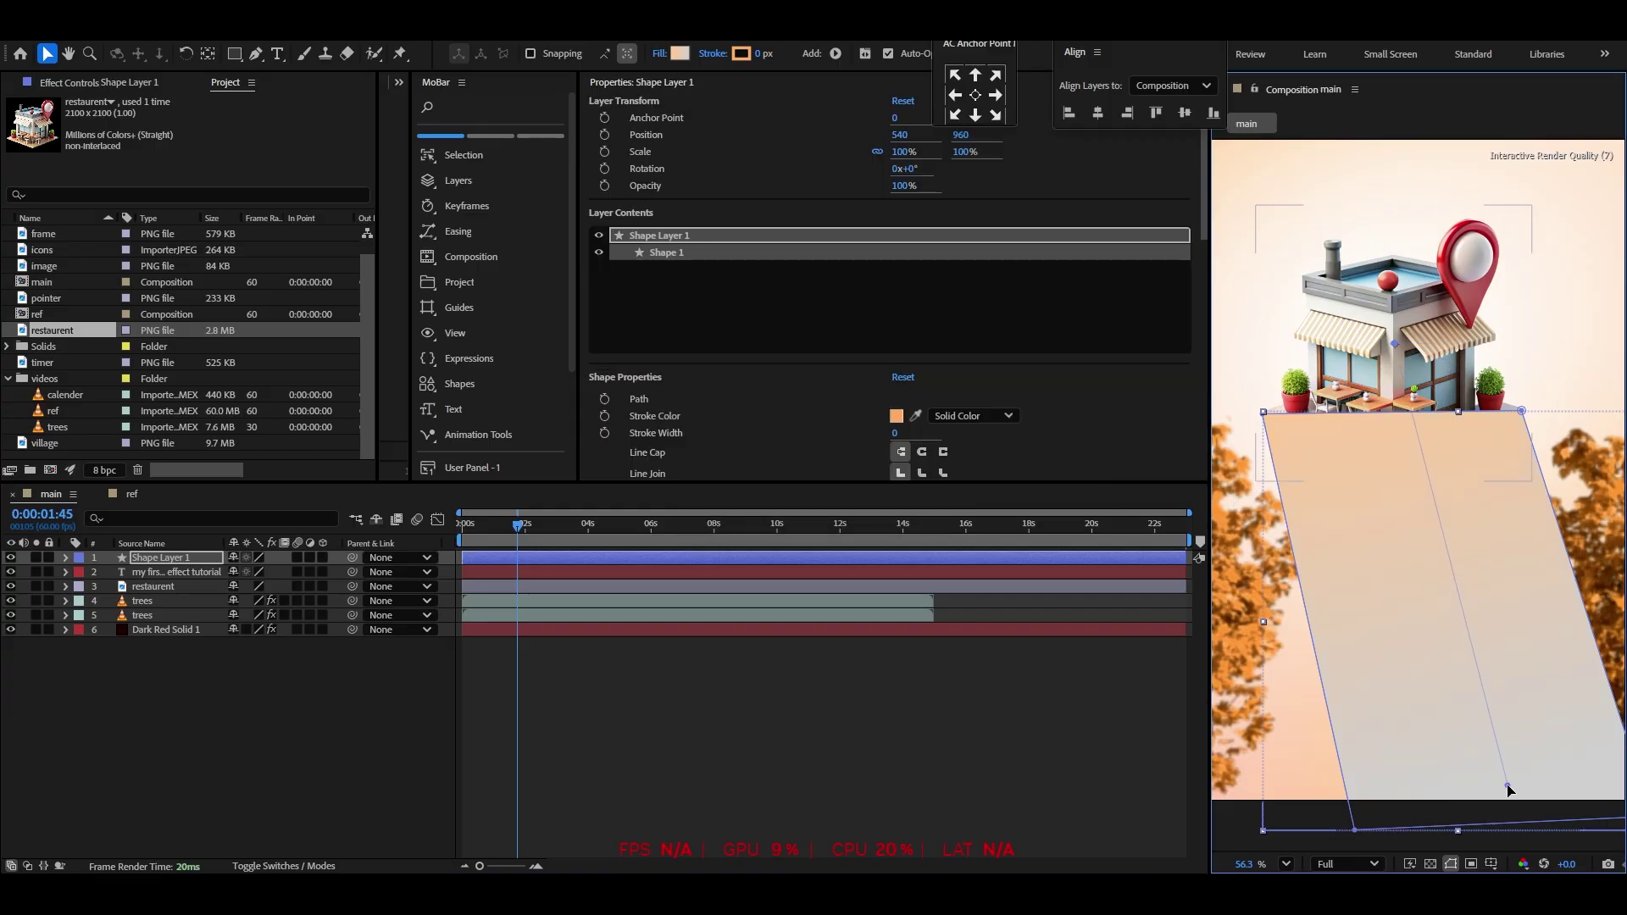
Set the end color stop of the shape's gradient to white, FFFFFF
click(679, 56)
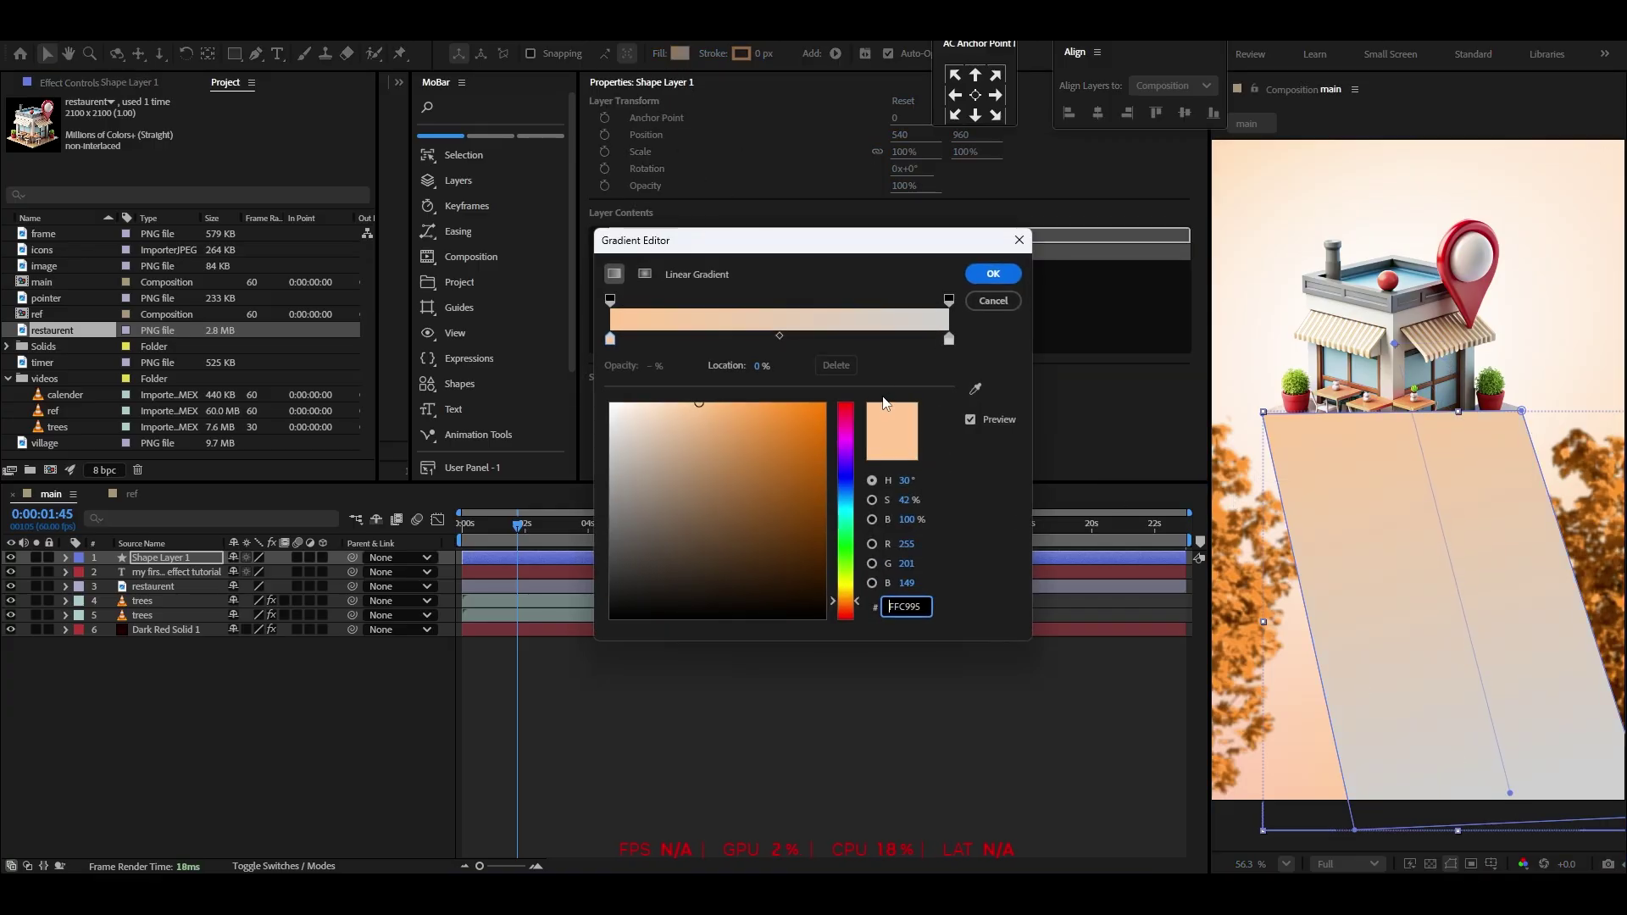
click(949, 338)
click(690, 474)
drag(690, 473, 617, 410)
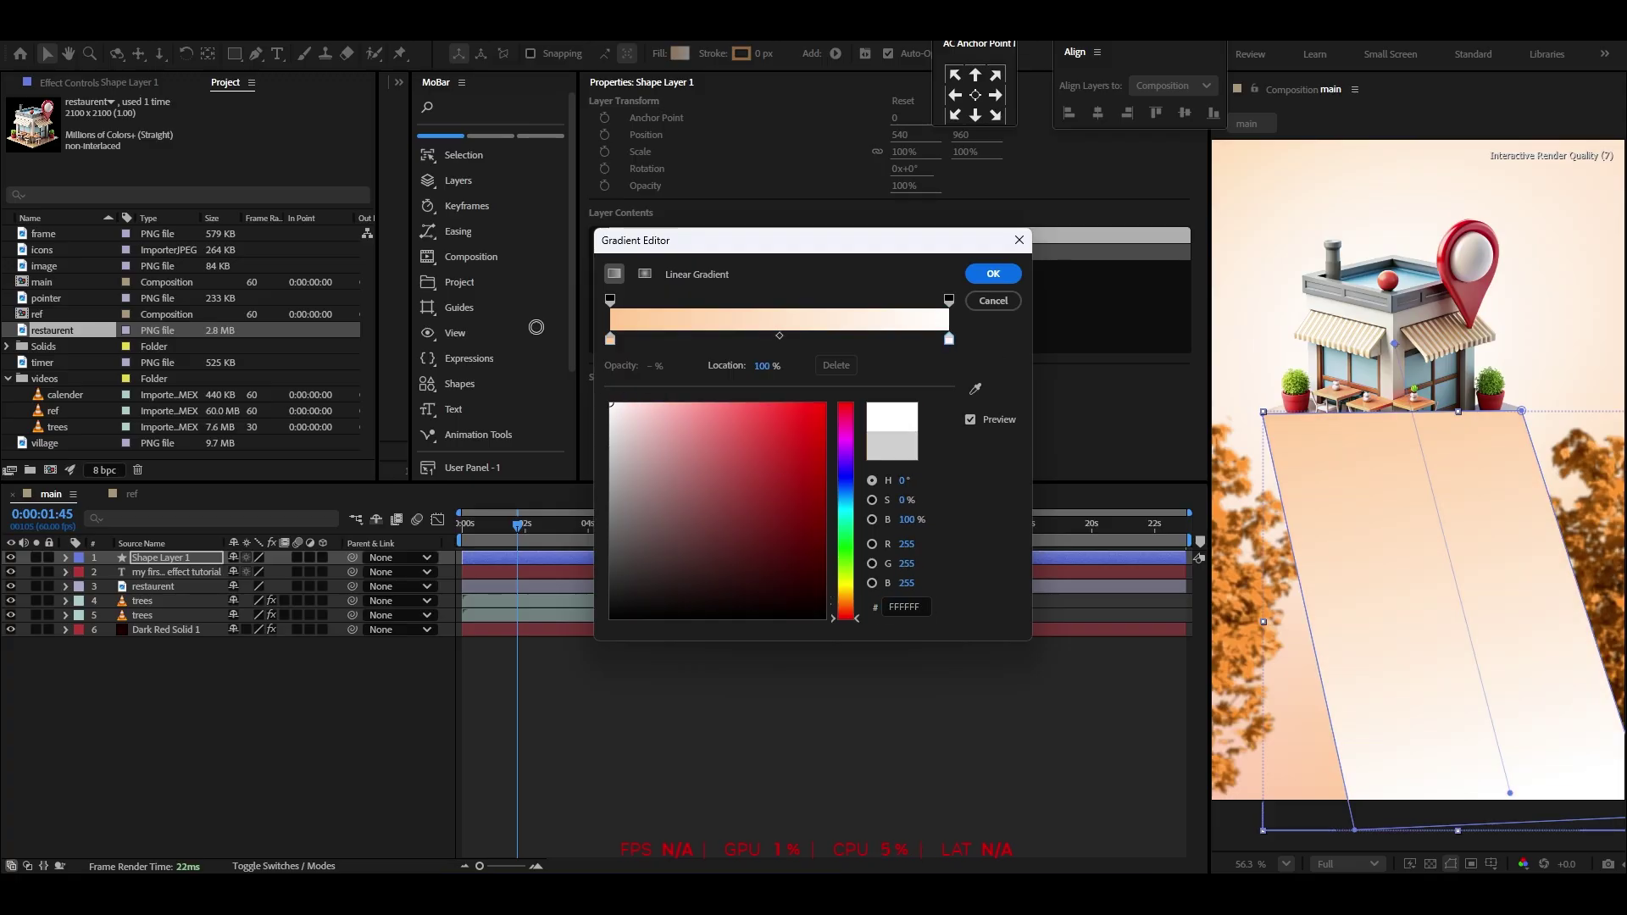
click(994, 274)
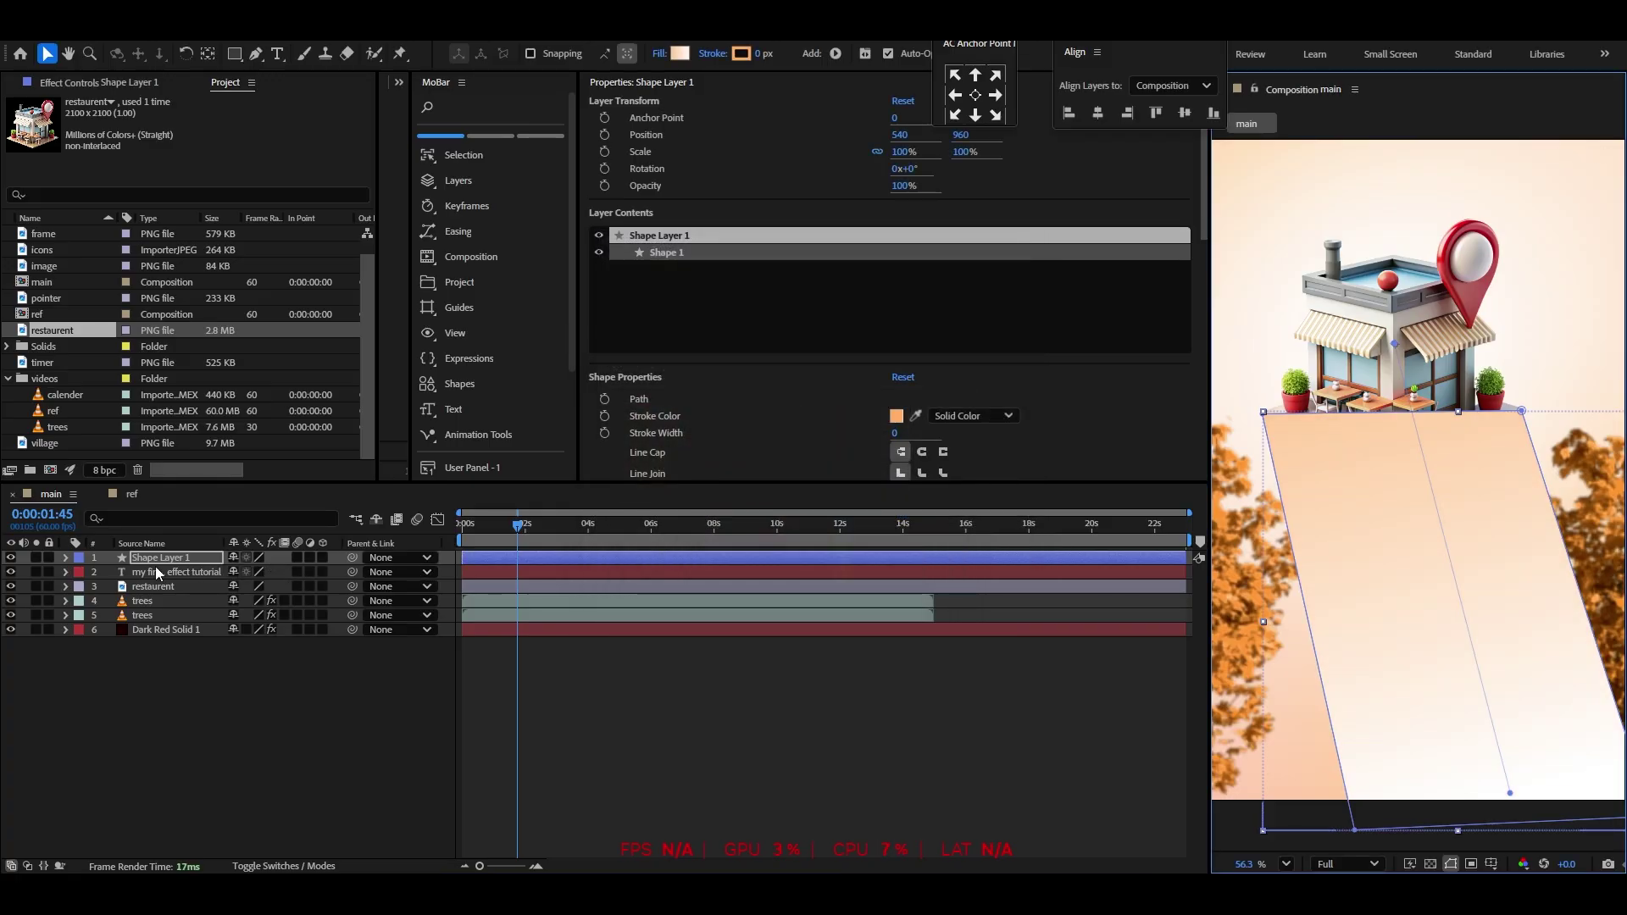
Move Shape Layer 1 beneath the restaurent and both trees layers, directly above Dark Red Solid 1
drag(154, 558, 170, 595)
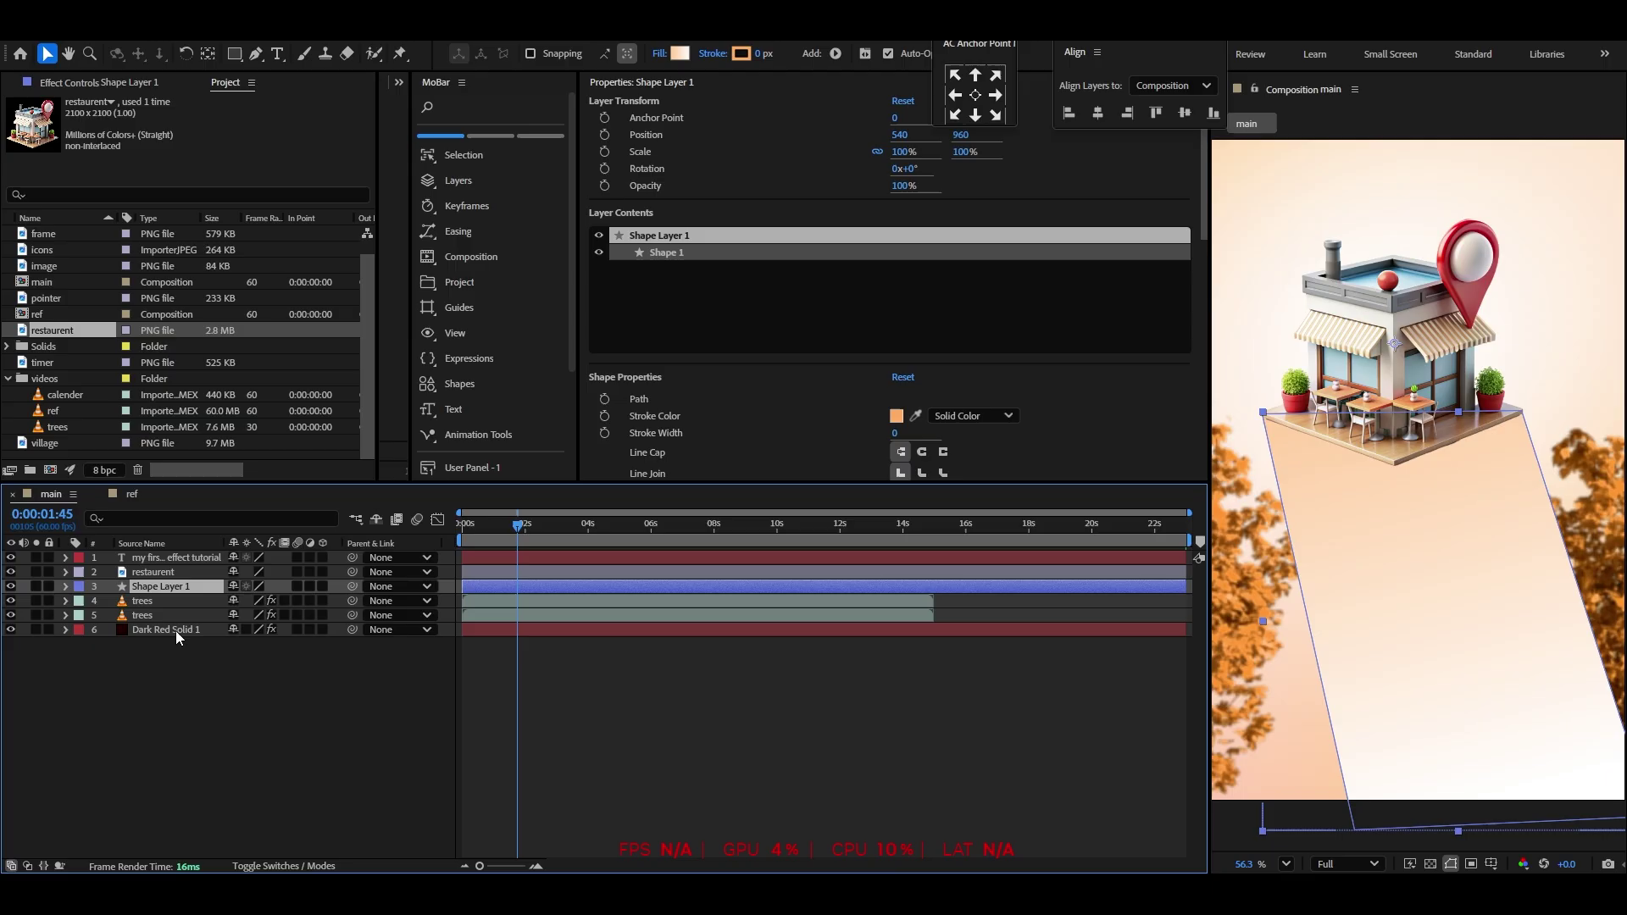
click(170, 680)
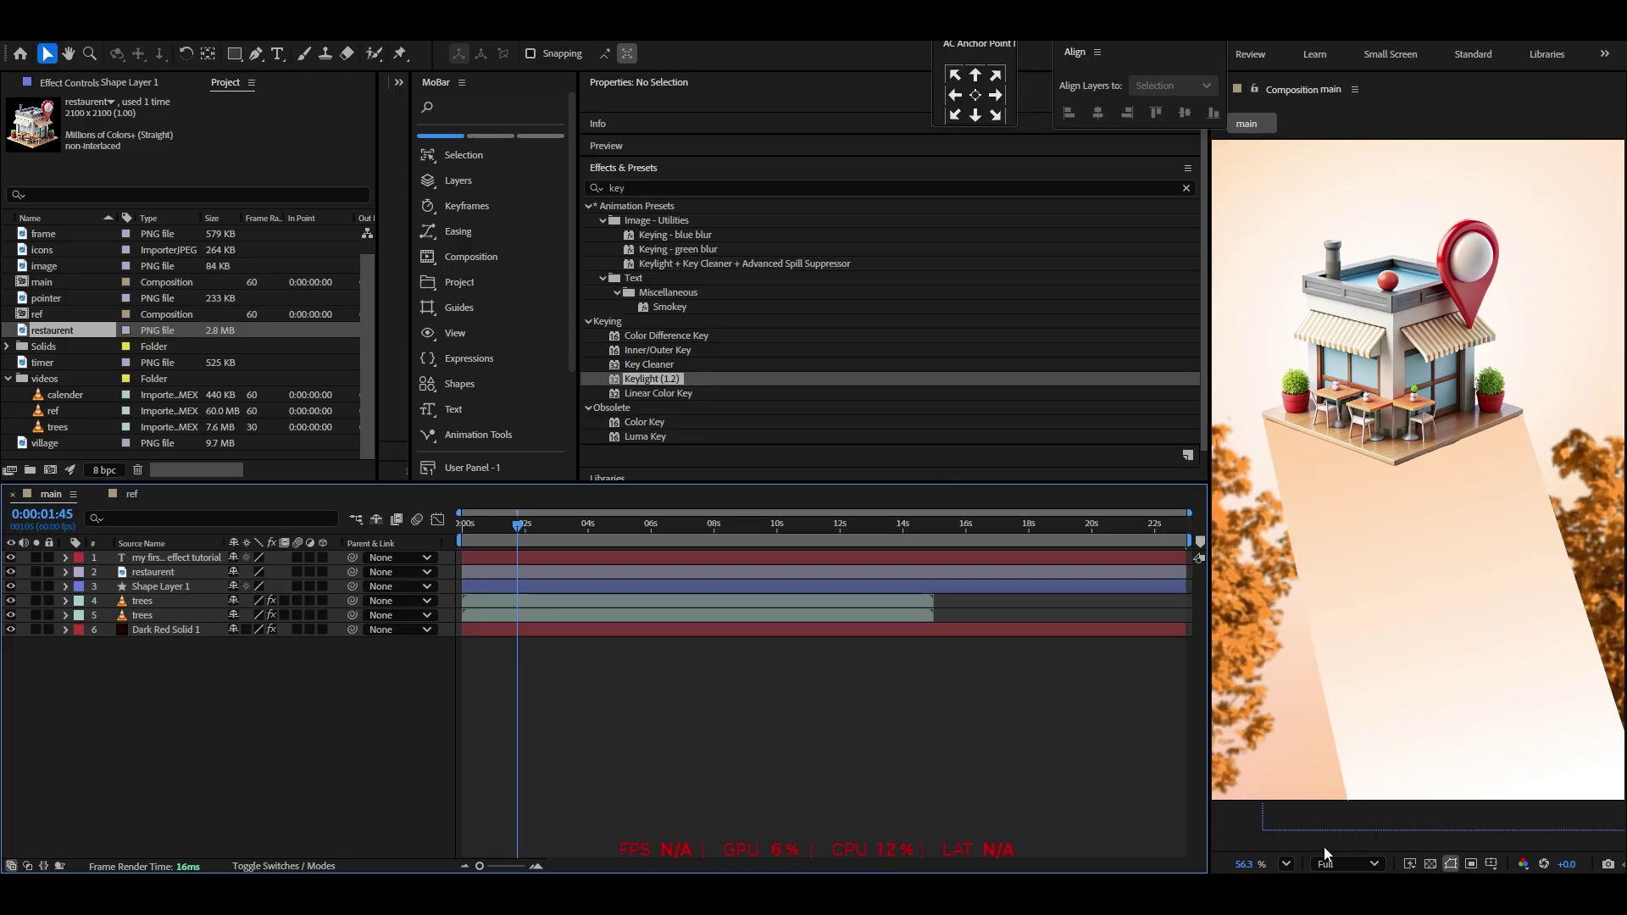
click(1286, 864)
click(1320, 622)
click(153, 591)
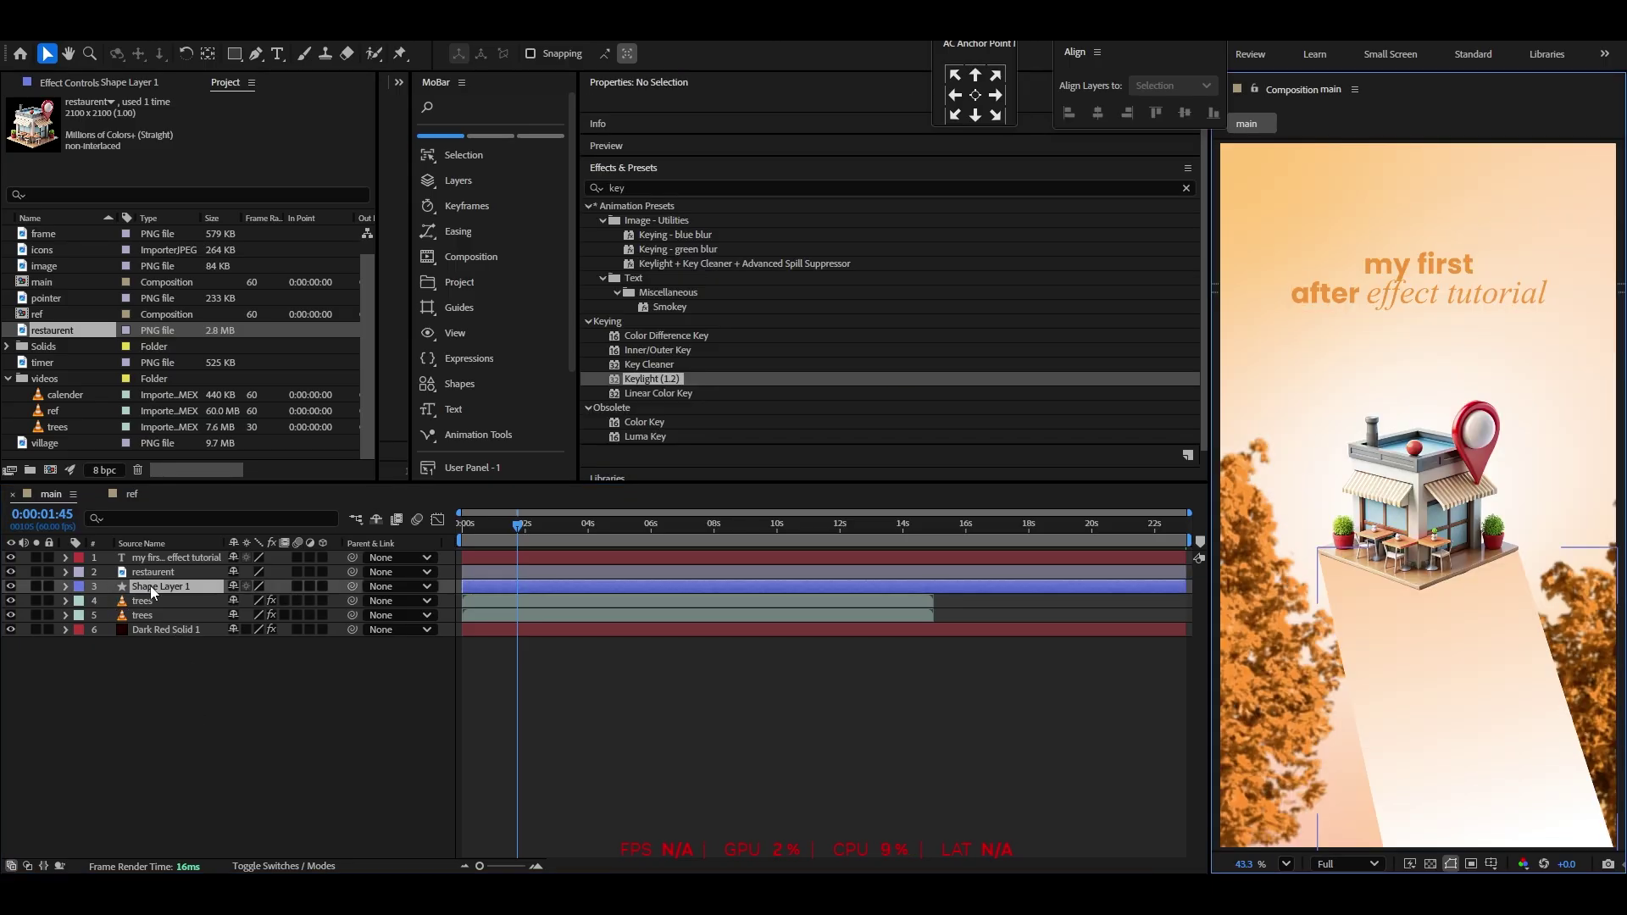
drag(152, 591, 158, 618)
click(187, 734)
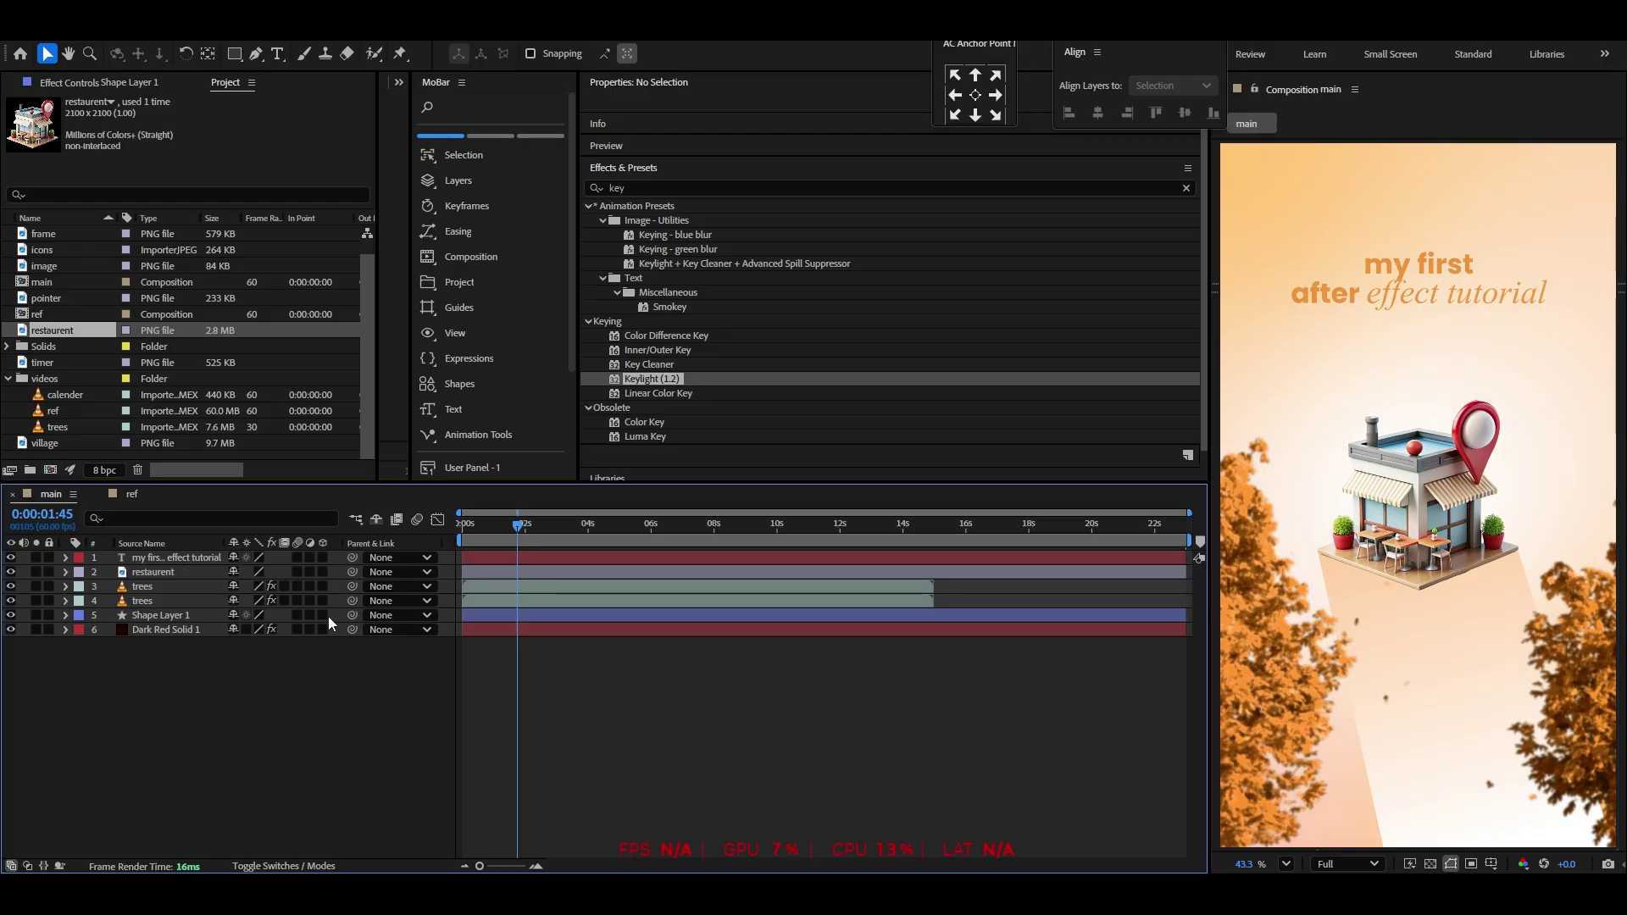
Draw an open three-point Pen path slanting down from beyond the frame's left edge, through the restaurant, to past its right edge
key(g)
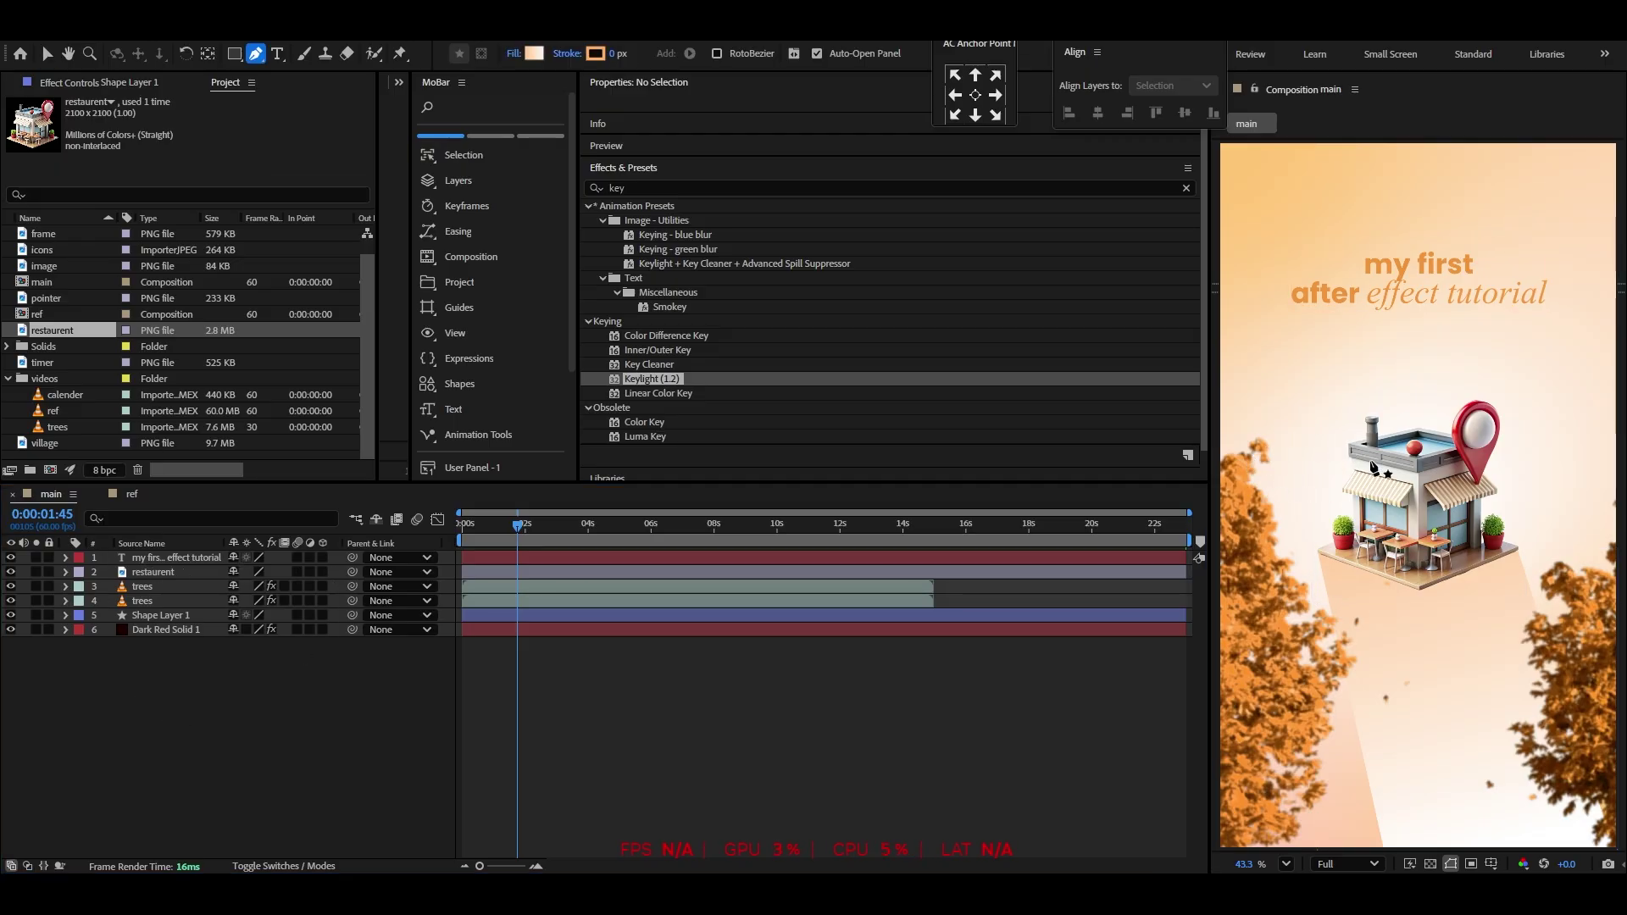
scroll(1430, 484, down, 1)
key(grave)
scroll(659, 509, up, 1)
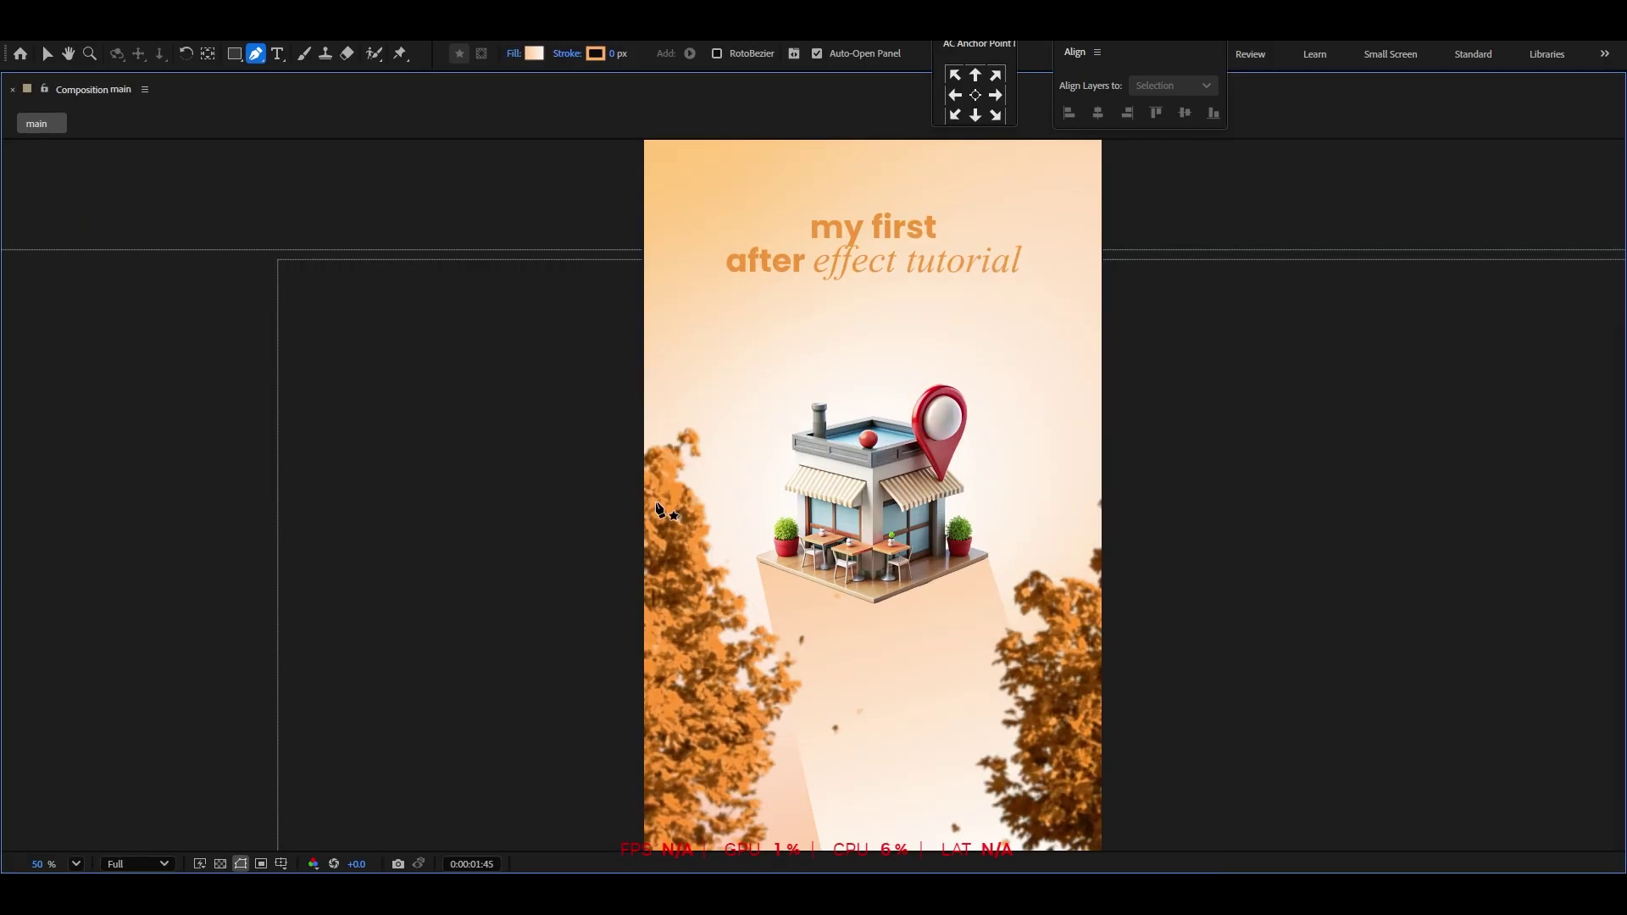
click(600, 372)
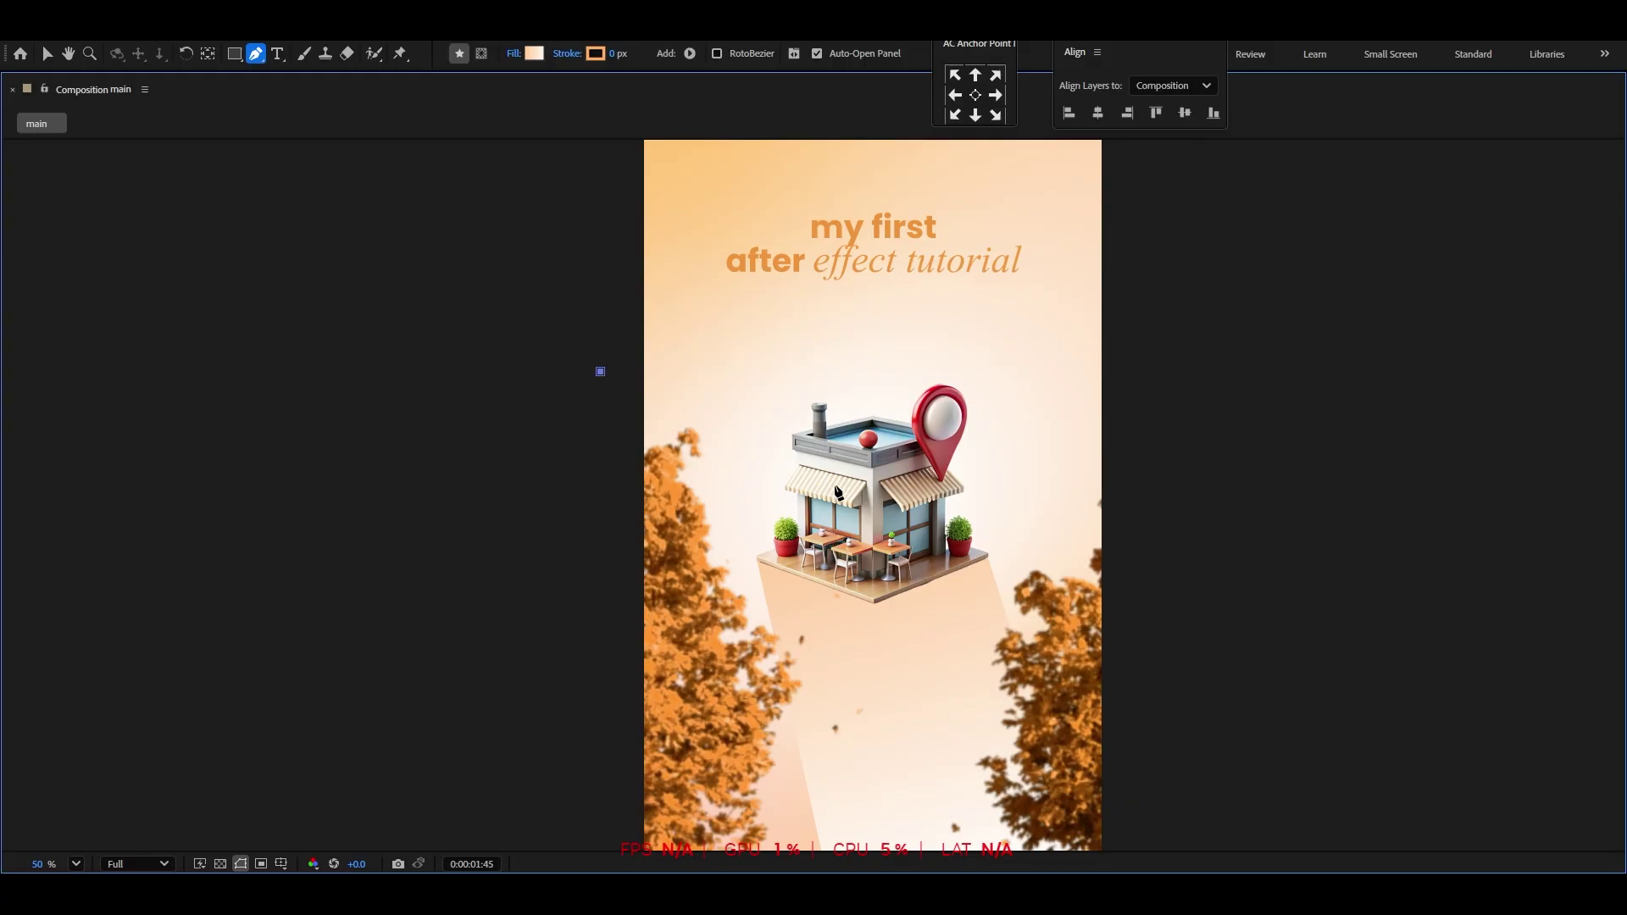
click(873, 465)
click(1119, 598)
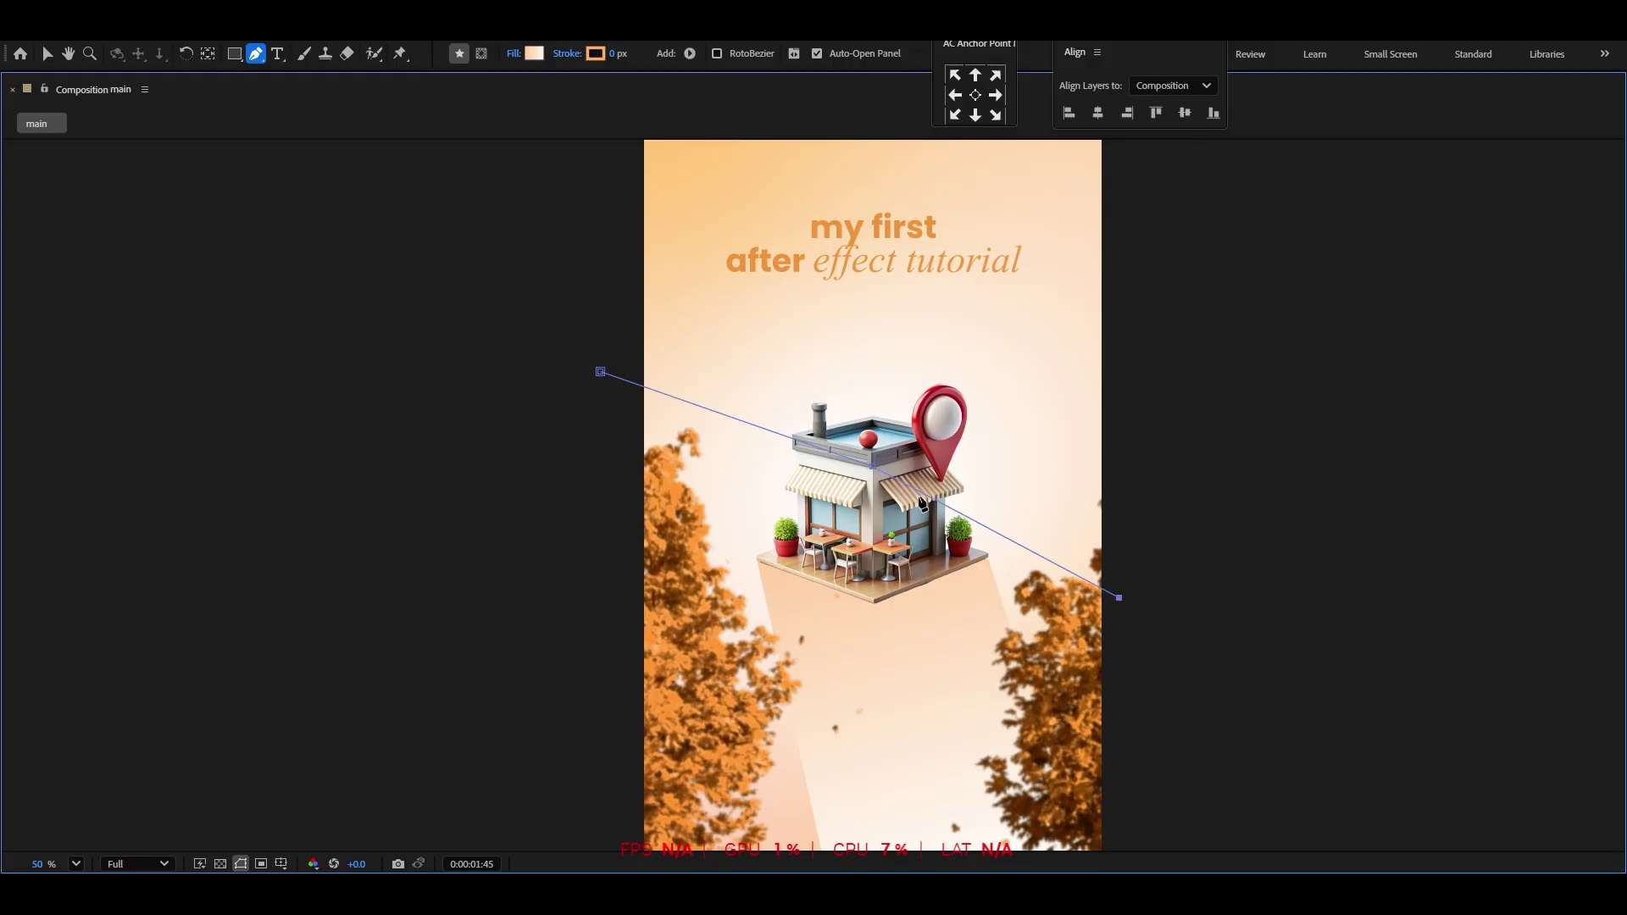
Convert the path's middle vertex to a smooth point and pull both its handles to form an S-curve
click(255, 54)
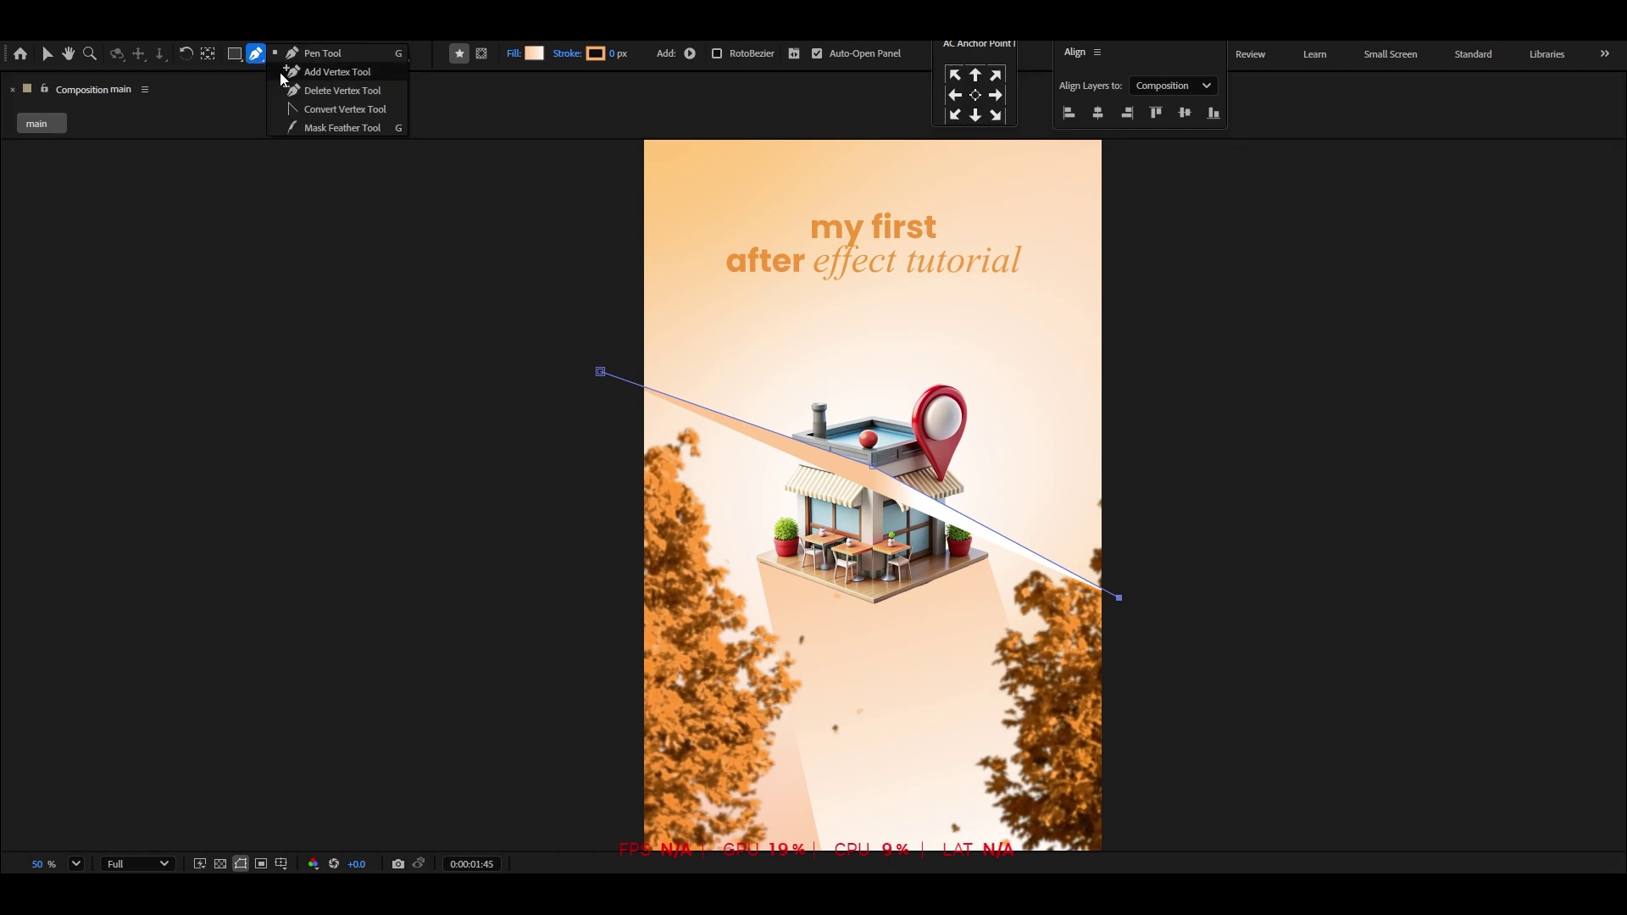
click(313, 110)
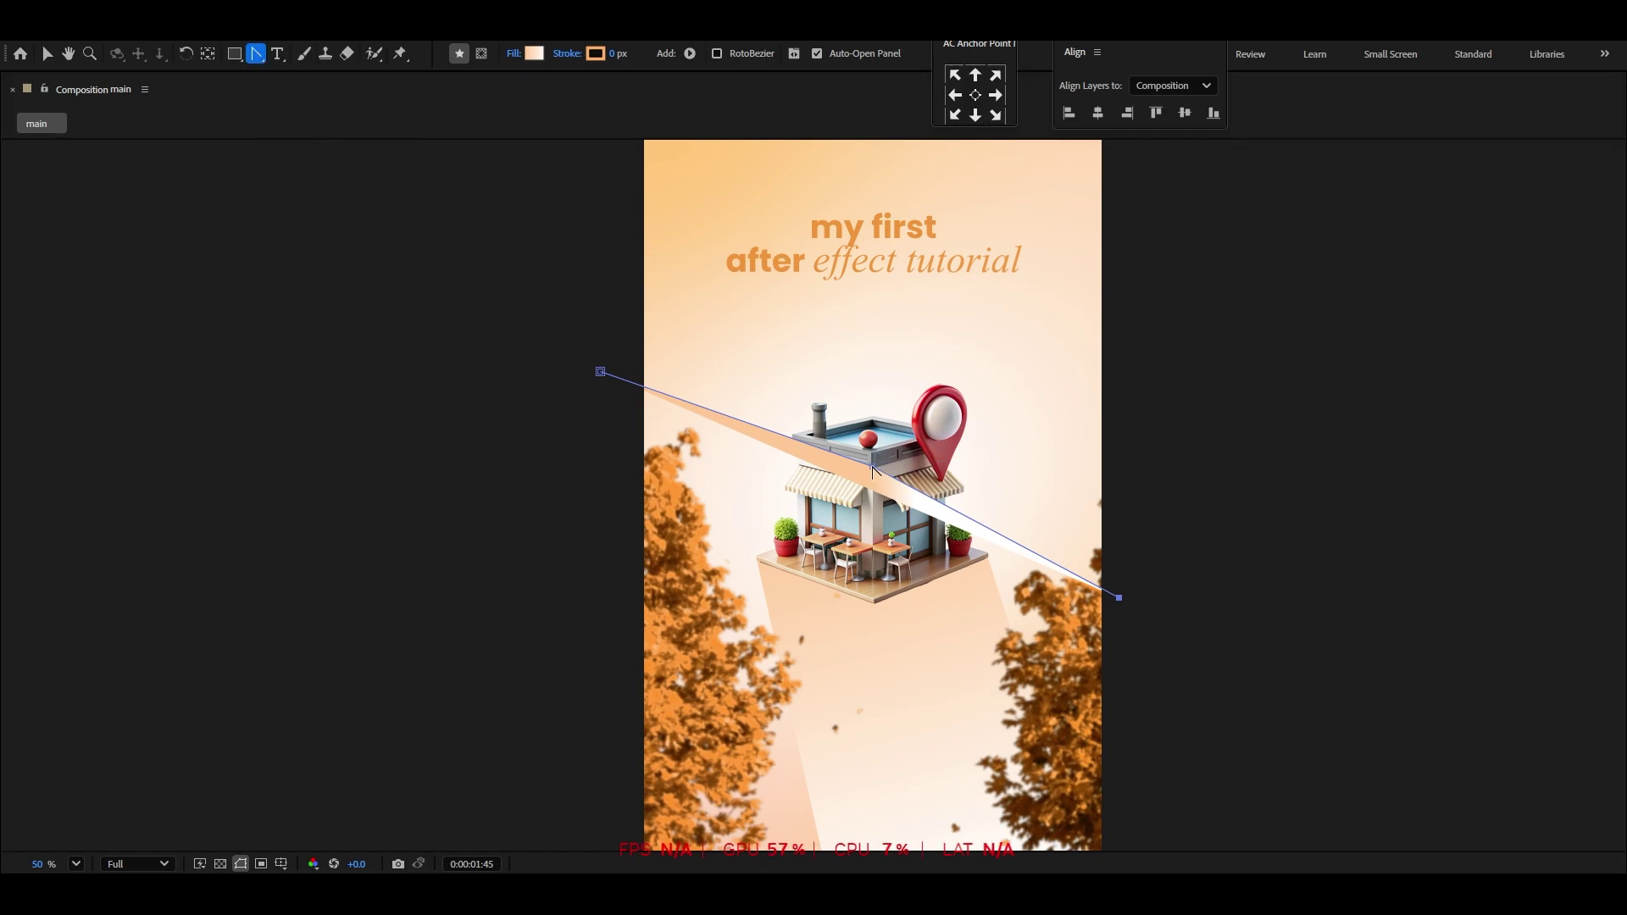
drag(873, 466, 1014, 422)
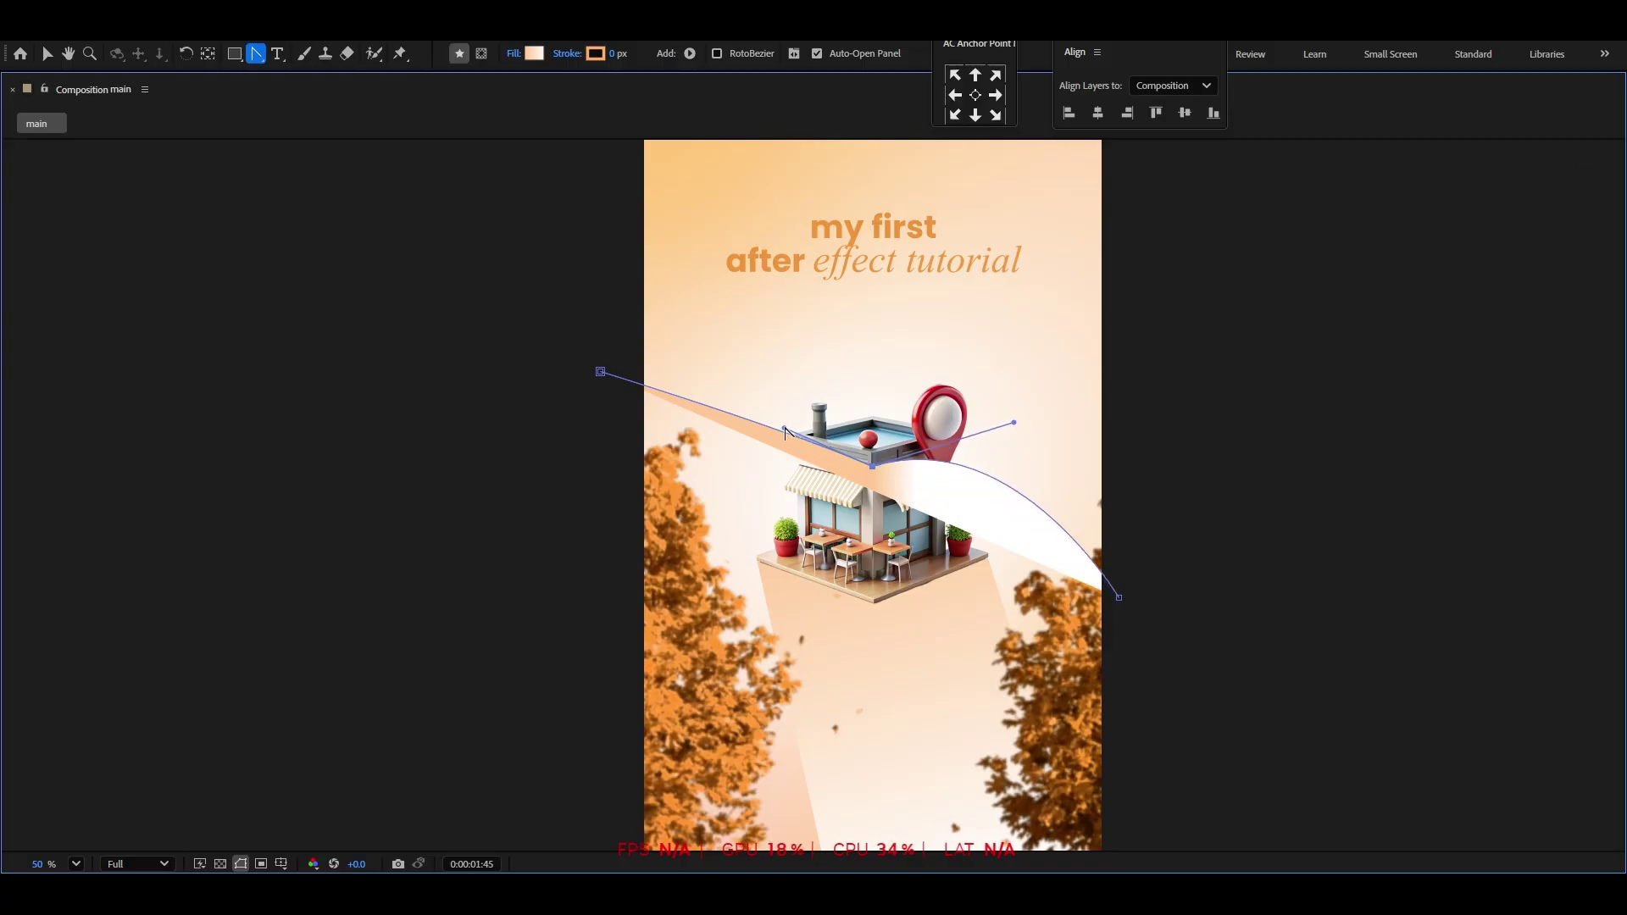
drag(785, 431, 718, 499)
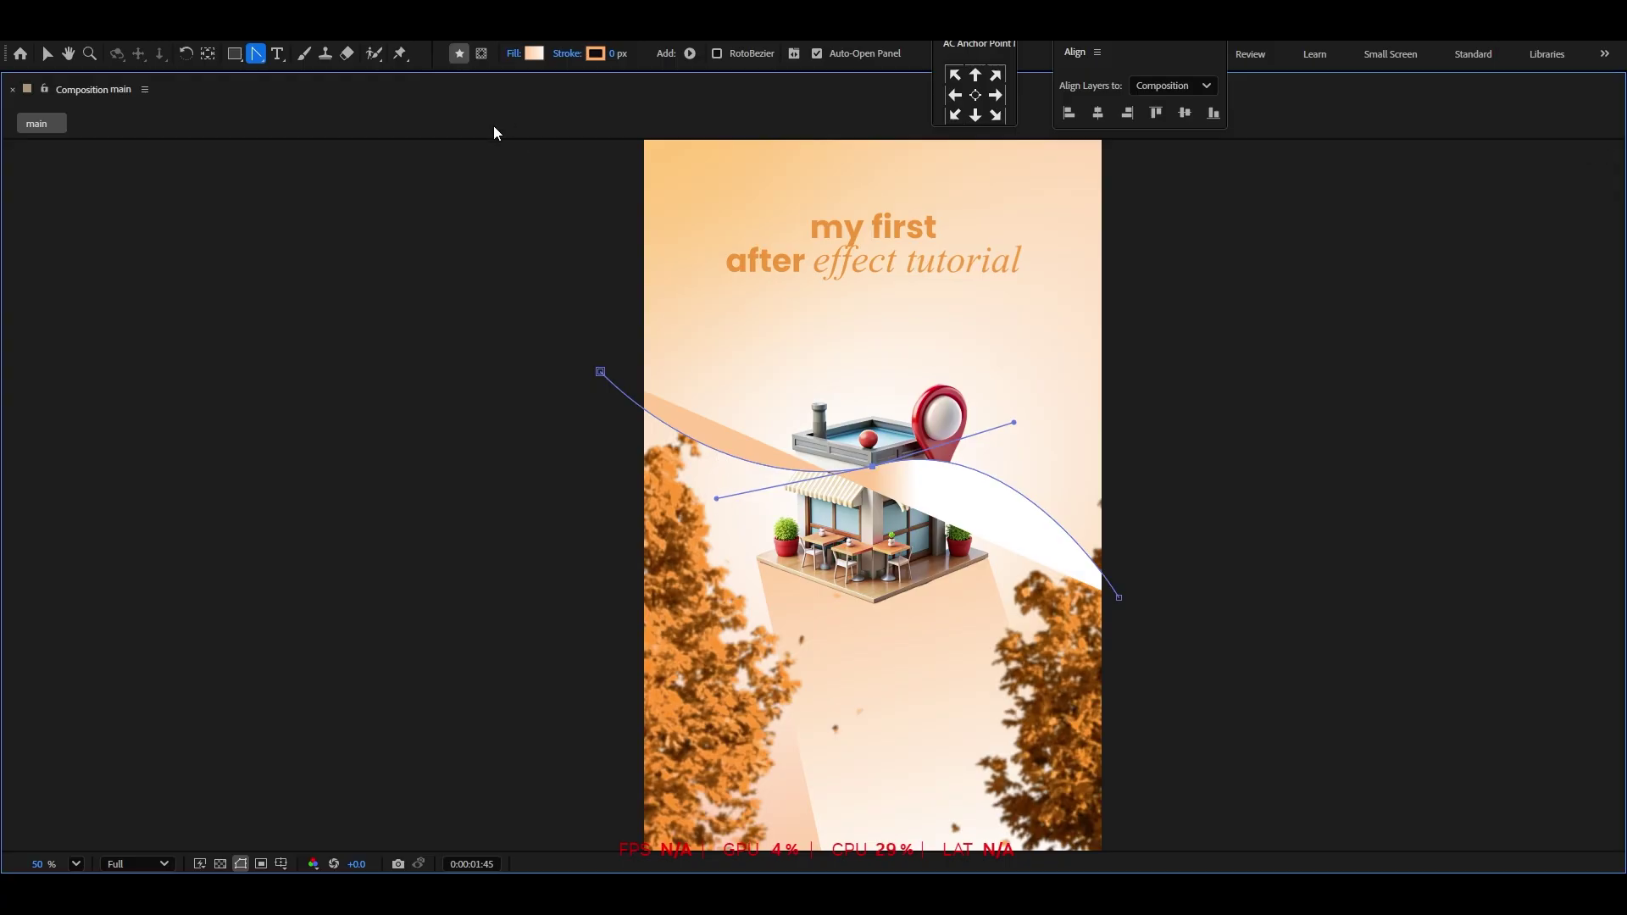
Set the curved shape's fill to None and its stroke width to 75 px
click(514, 54)
click(724, 401)
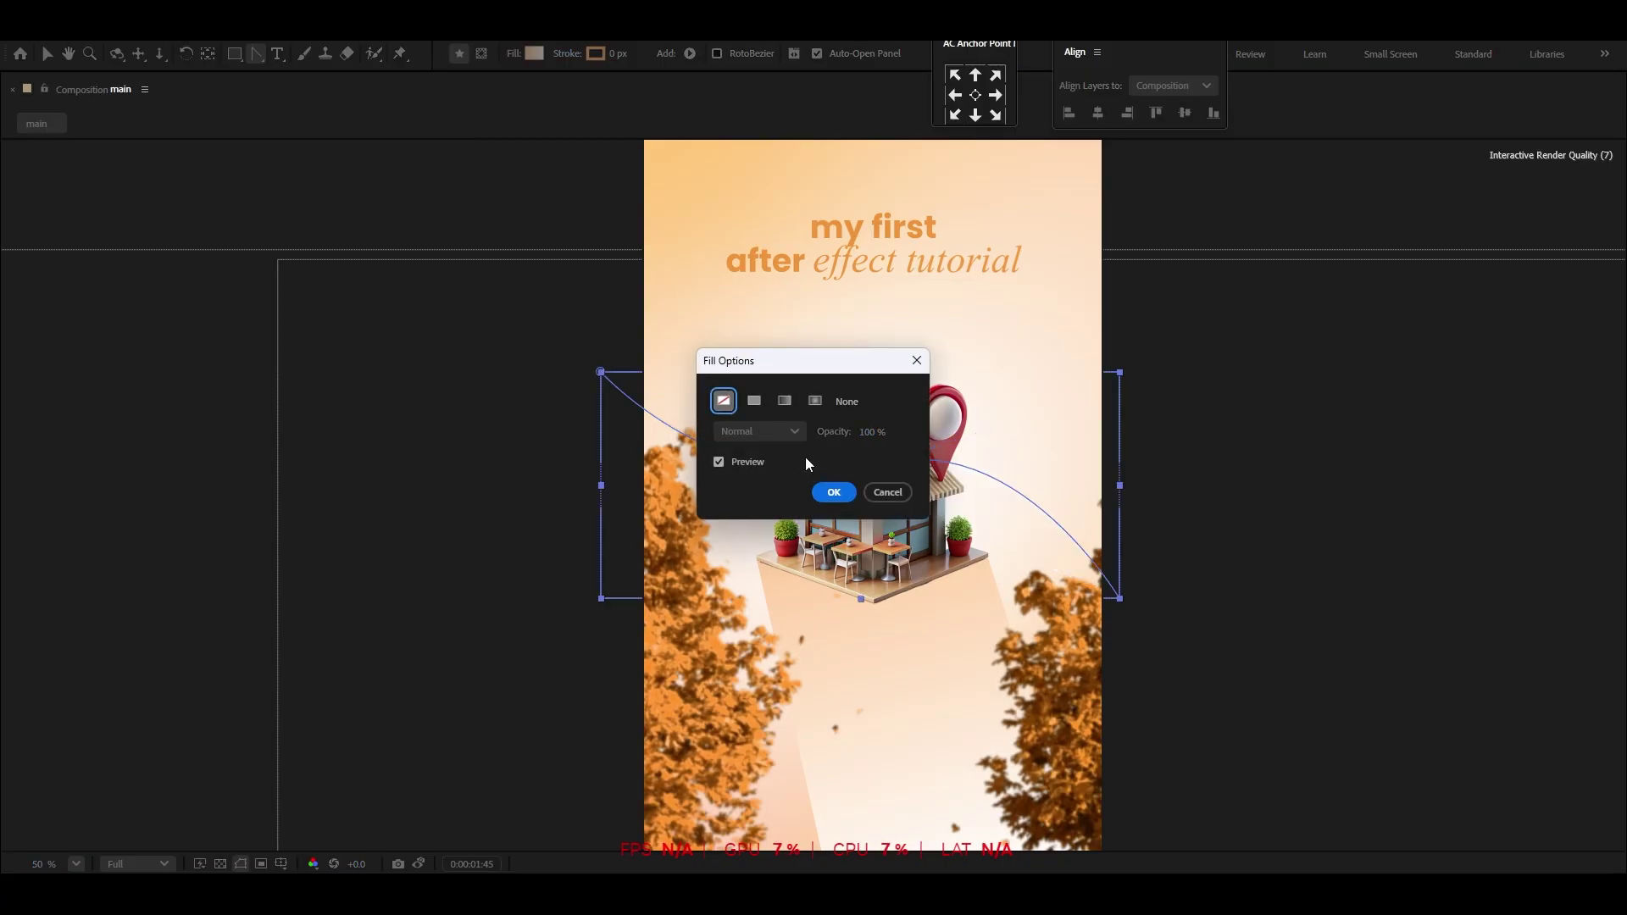
click(835, 497)
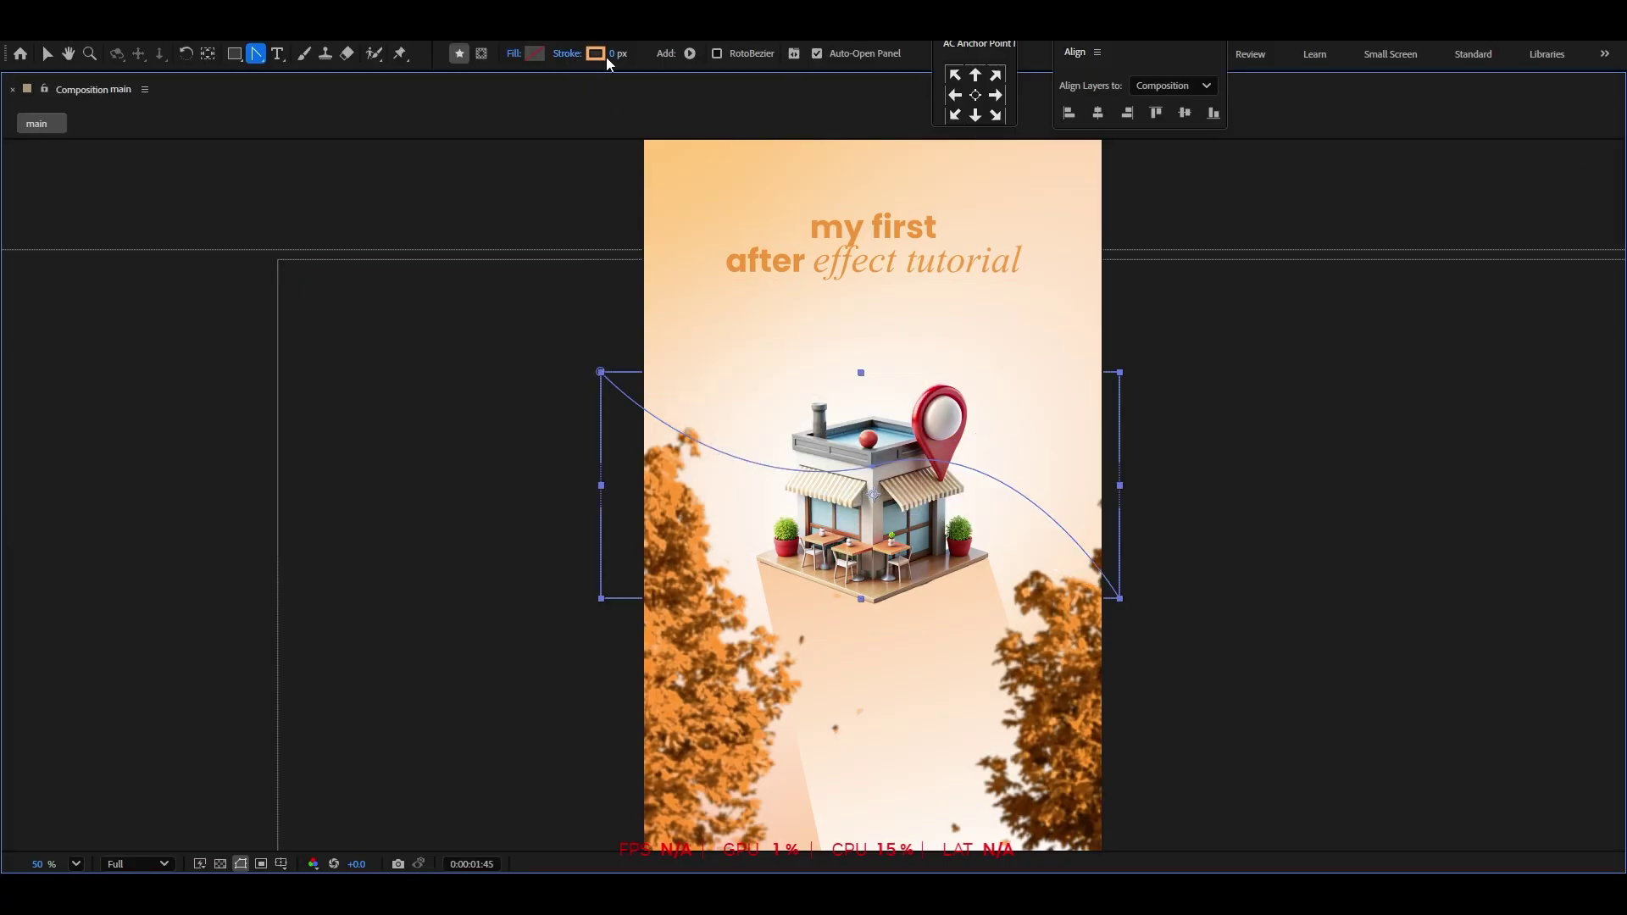
drag(614, 55, 691, 68)
key(grave)
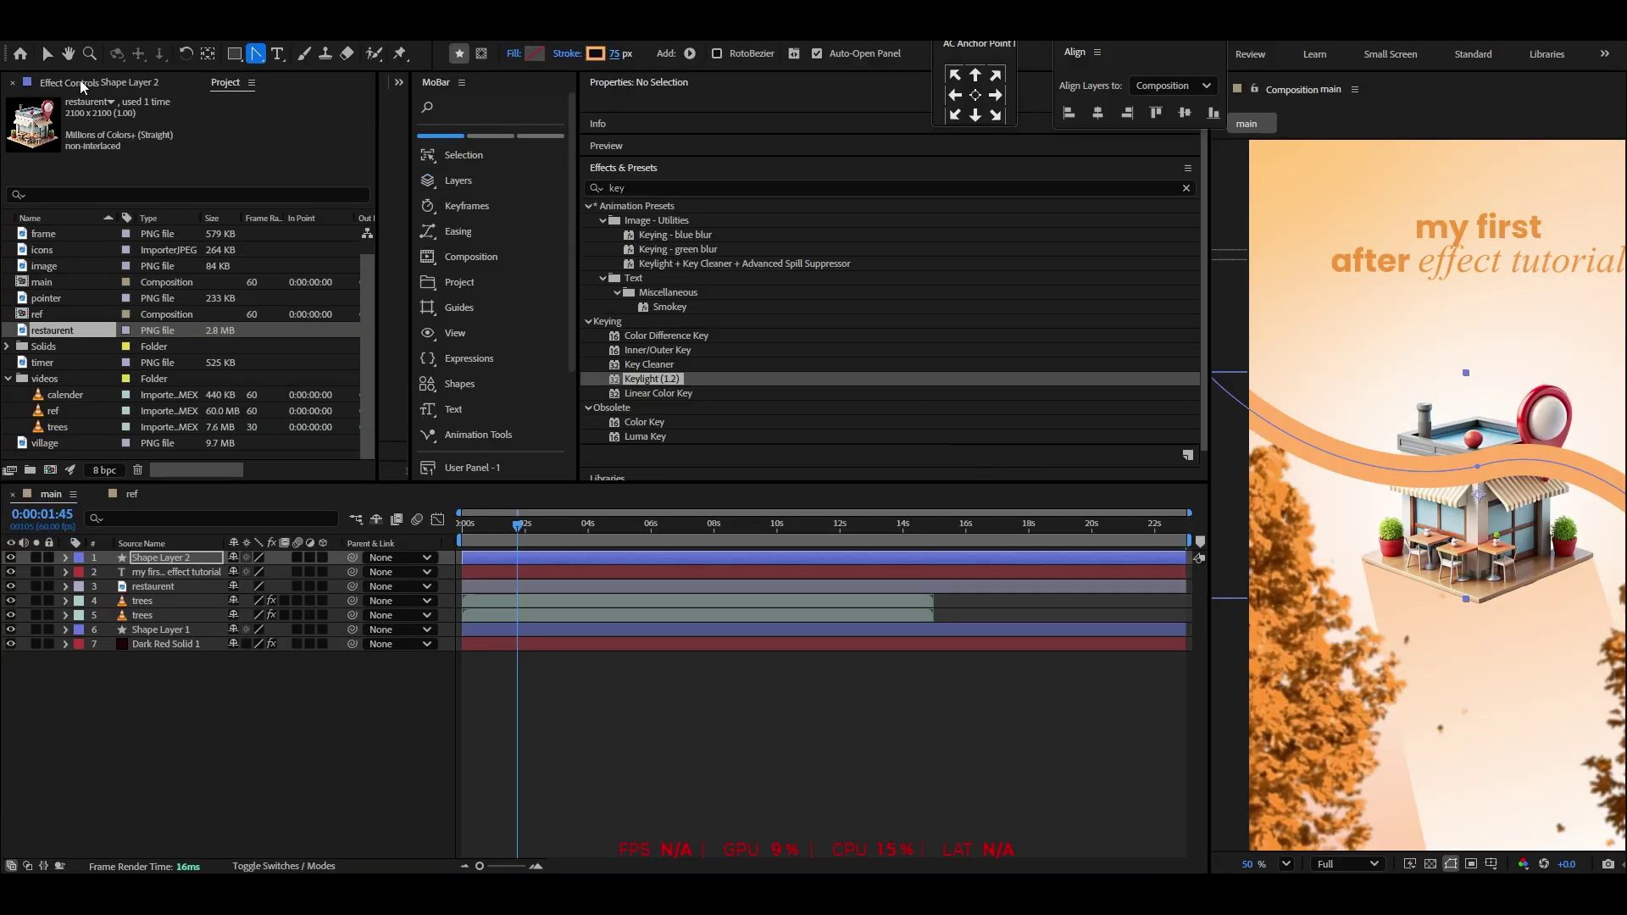
Move Shape Layer 2 beneath the restaurent and both trees layers, directly above Shape Layer 1
click(46, 55)
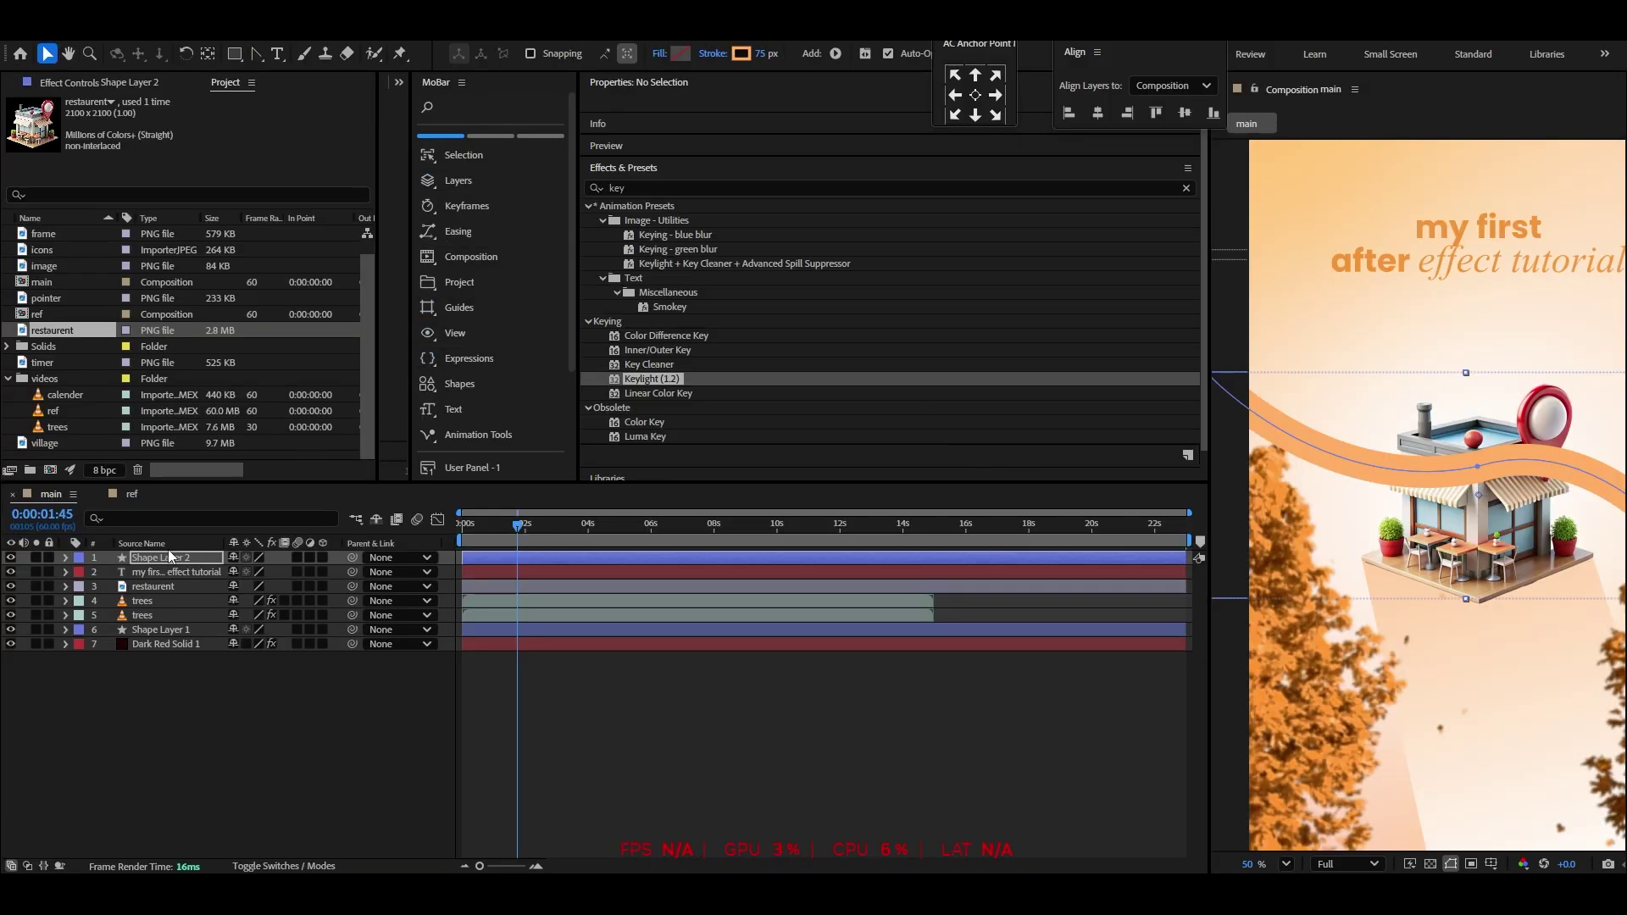
drag(168, 556, 173, 593)
click(1286, 864)
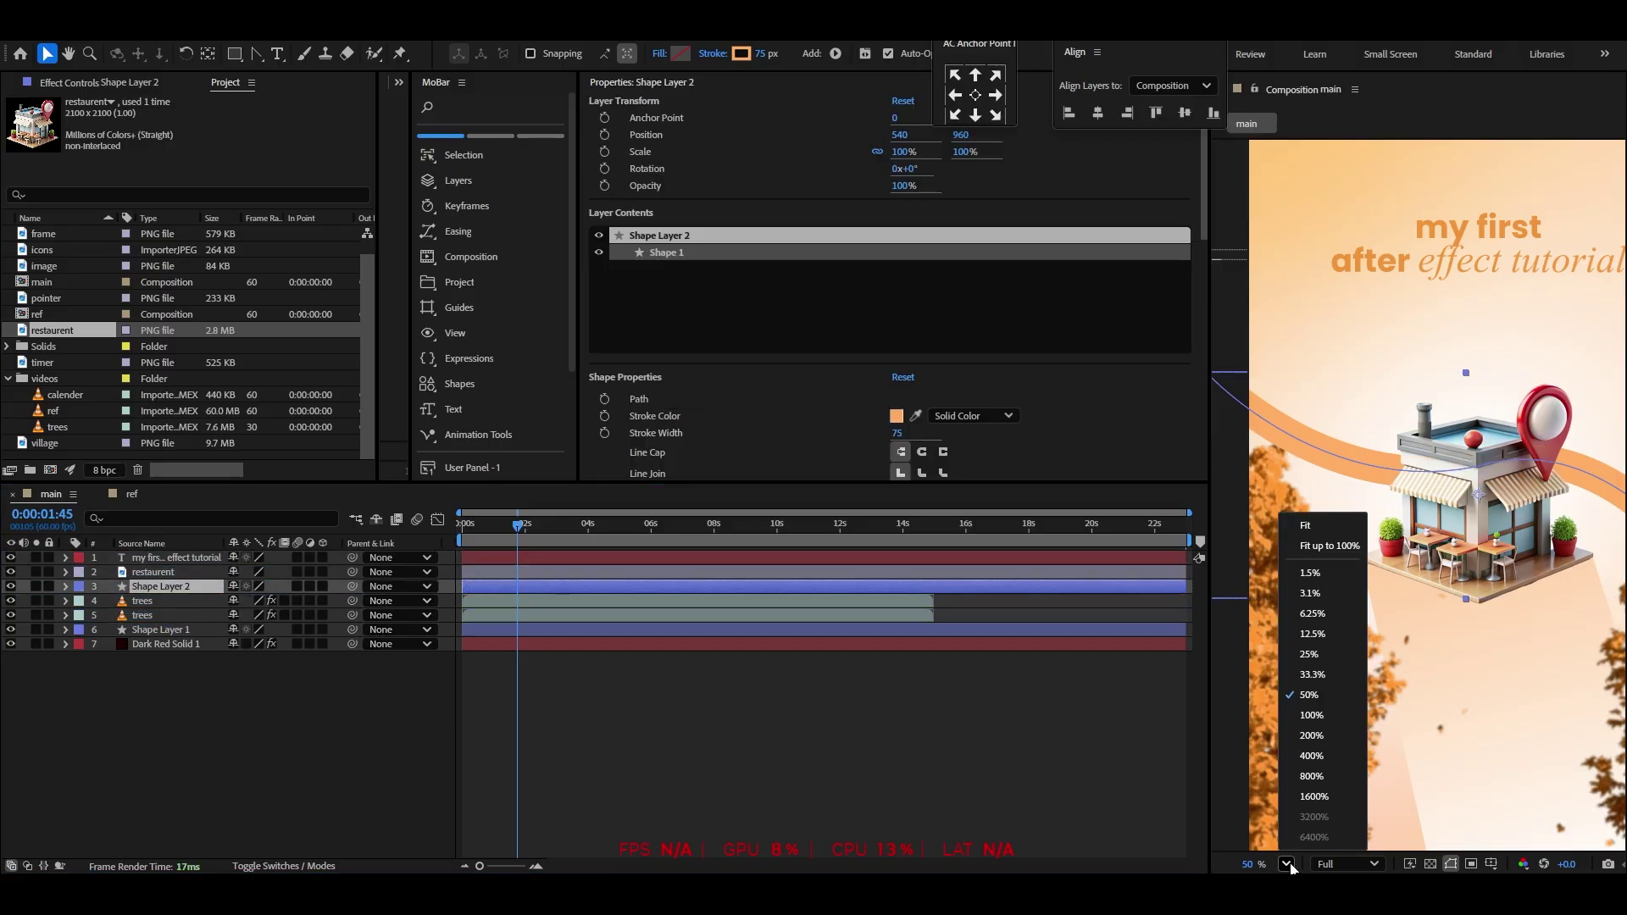
click(1309, 542)
drag(162, 590, 172, 625)
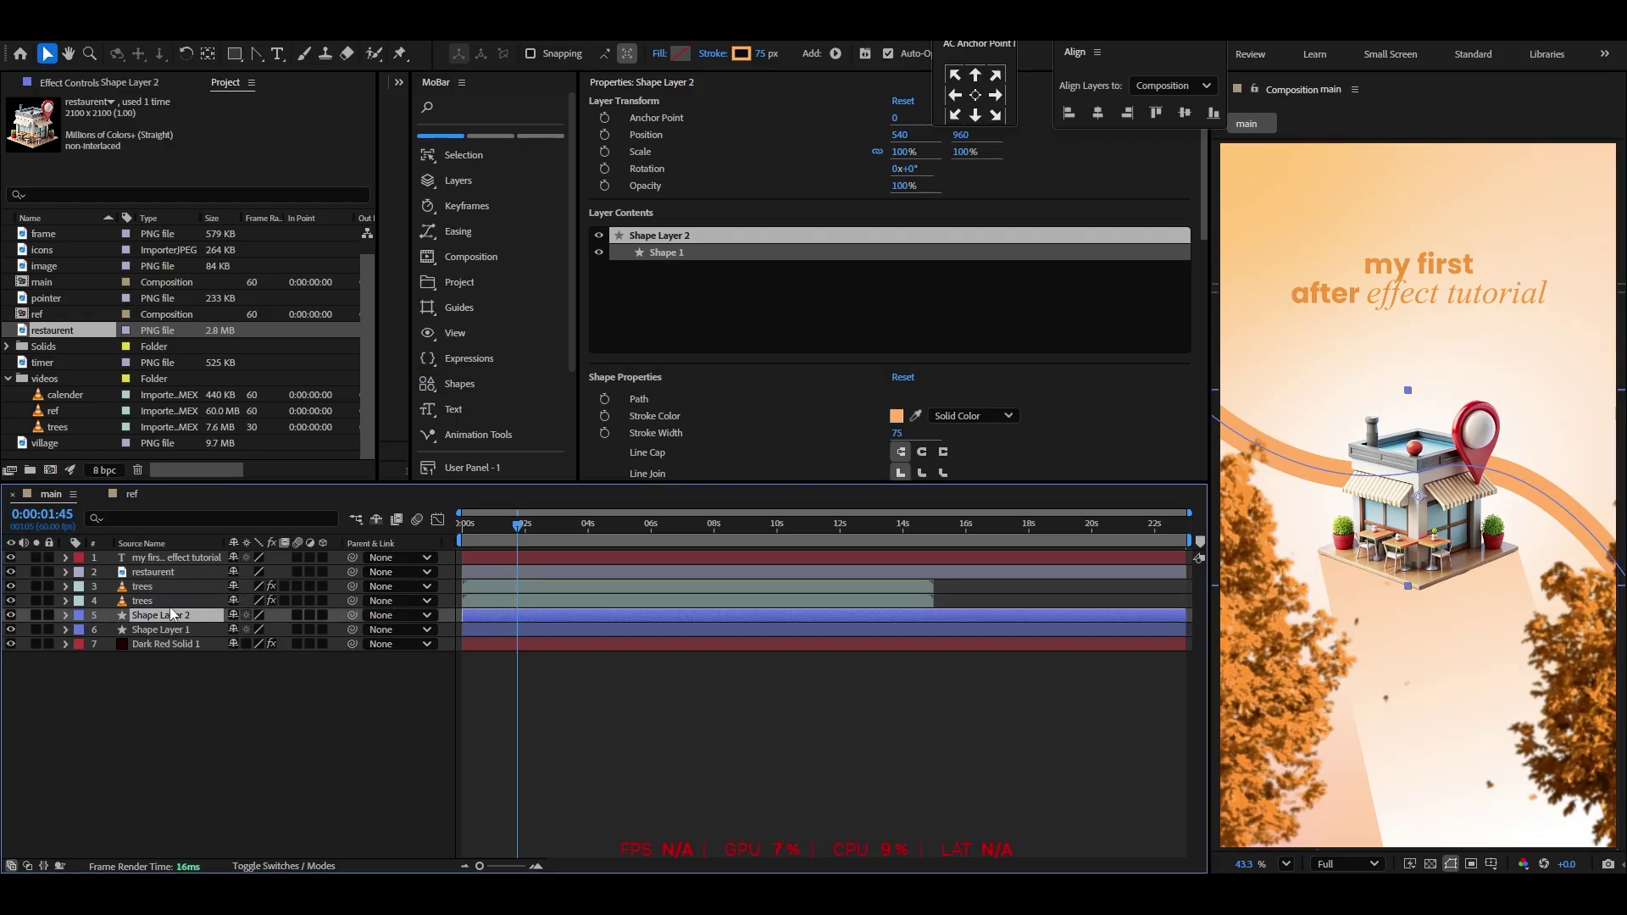
Add Trim Paths to Shape Layer 2 and keyframe its End from 0% near the timeline start to 100% at 0:00:01:45
click(836, 54)
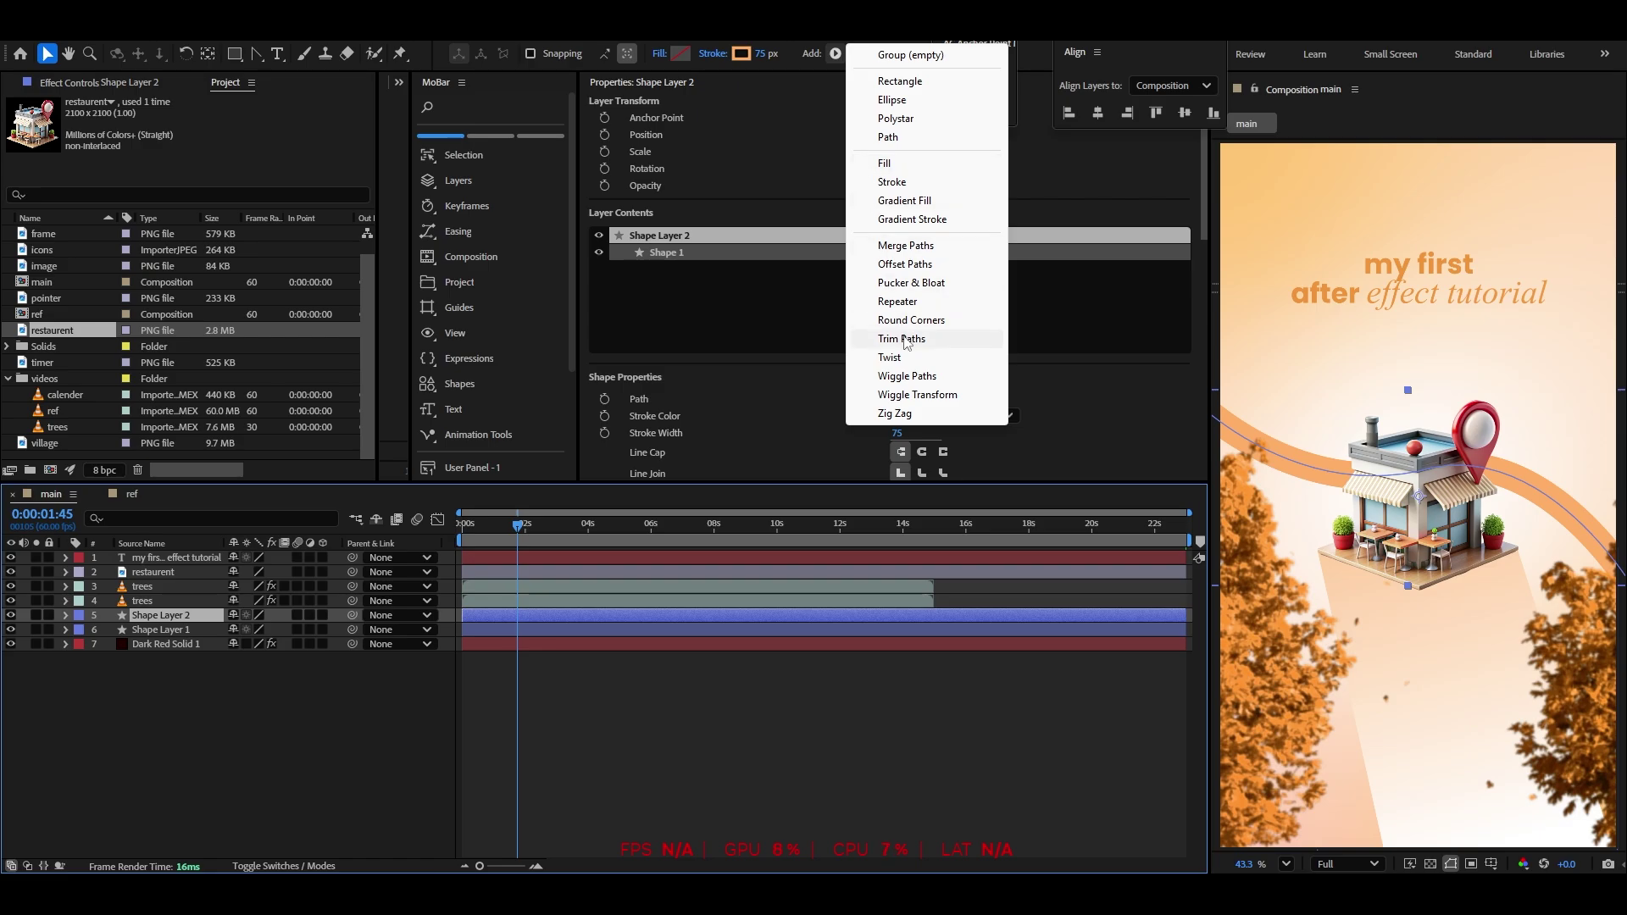
click(874, 337)
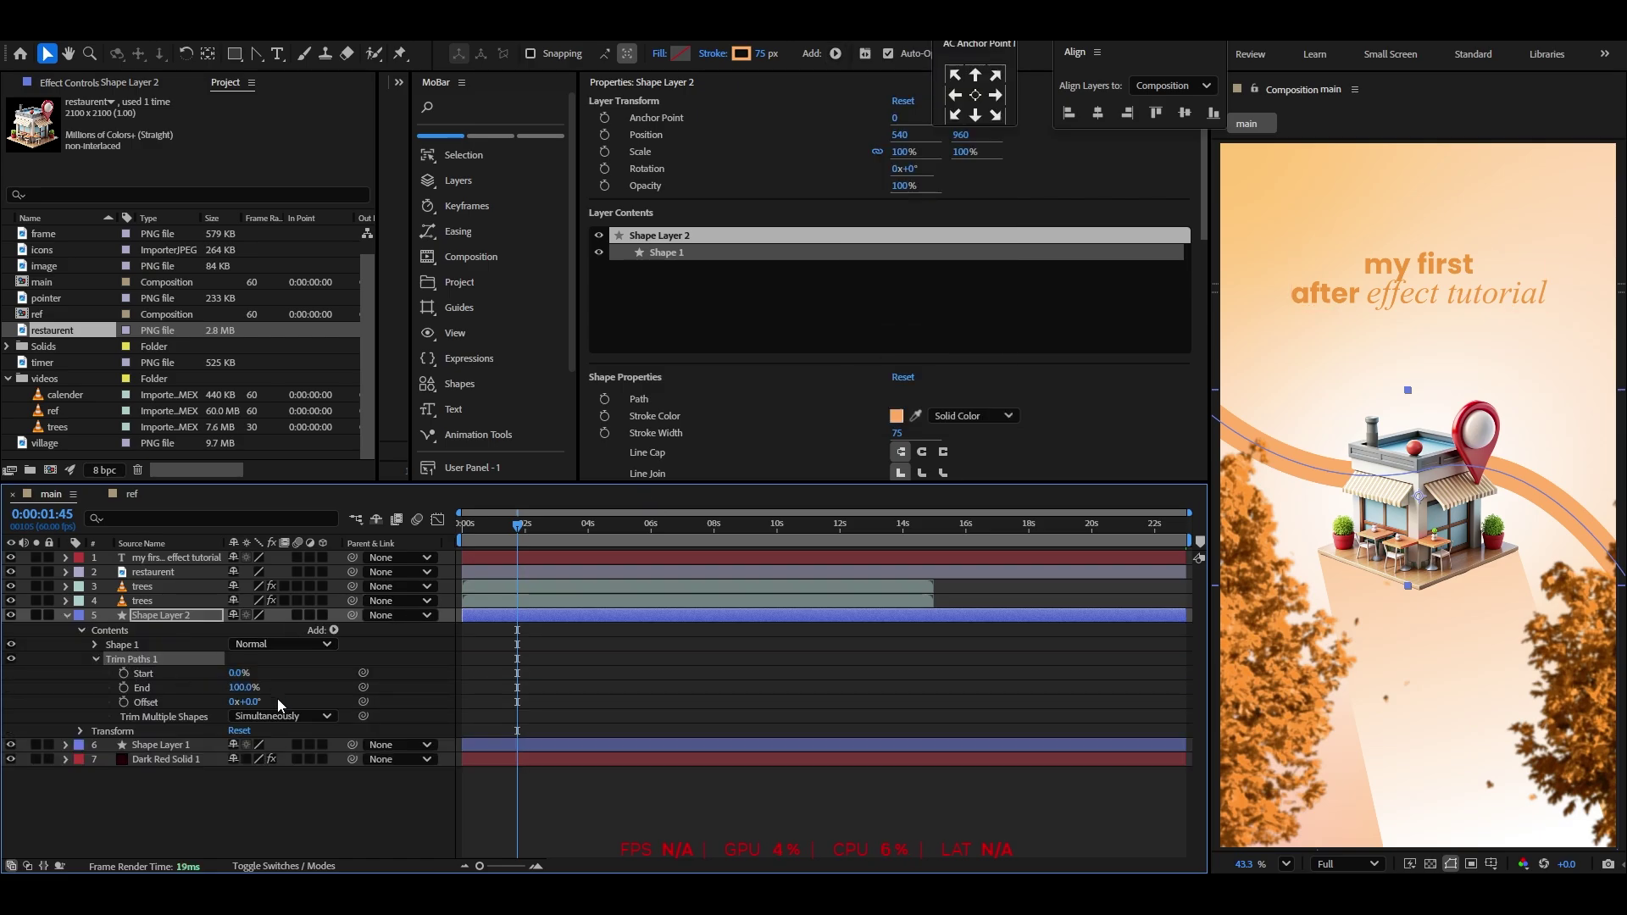
drag(241, 693, 157, 696)
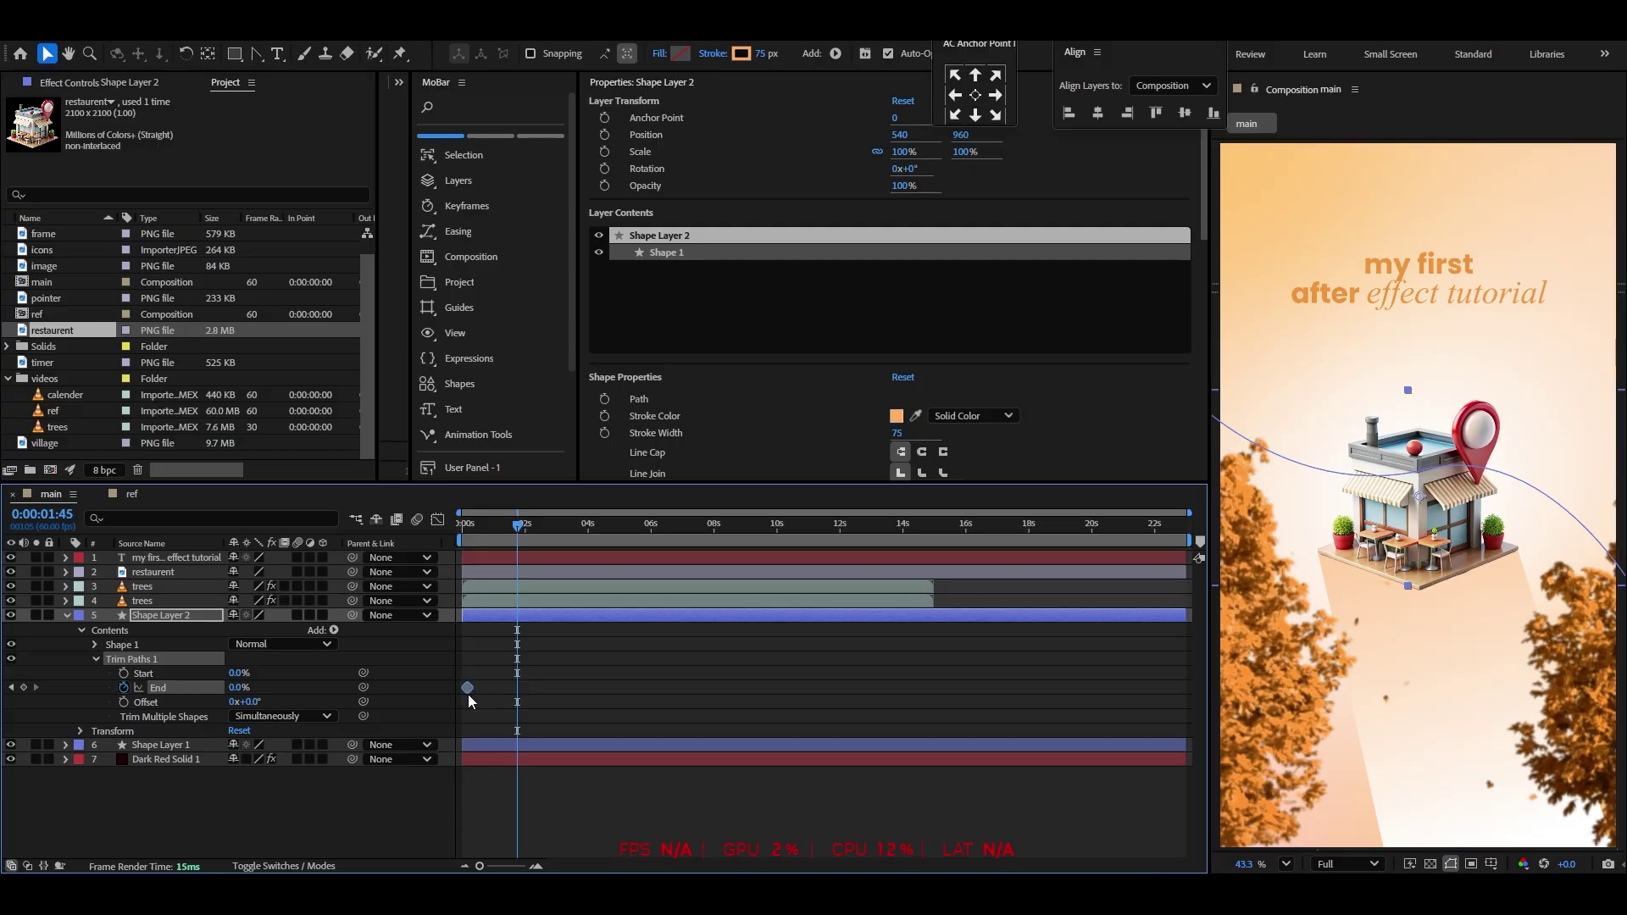
drag(242, 688, 382, 683)
Apply Easy Ease to both Trim Paths End keyframes and reshape their speed graph for a long slow-down at the end
drag(552, 668, 459, 701)
right_click(467, 689)
mouse_move(542, 681)
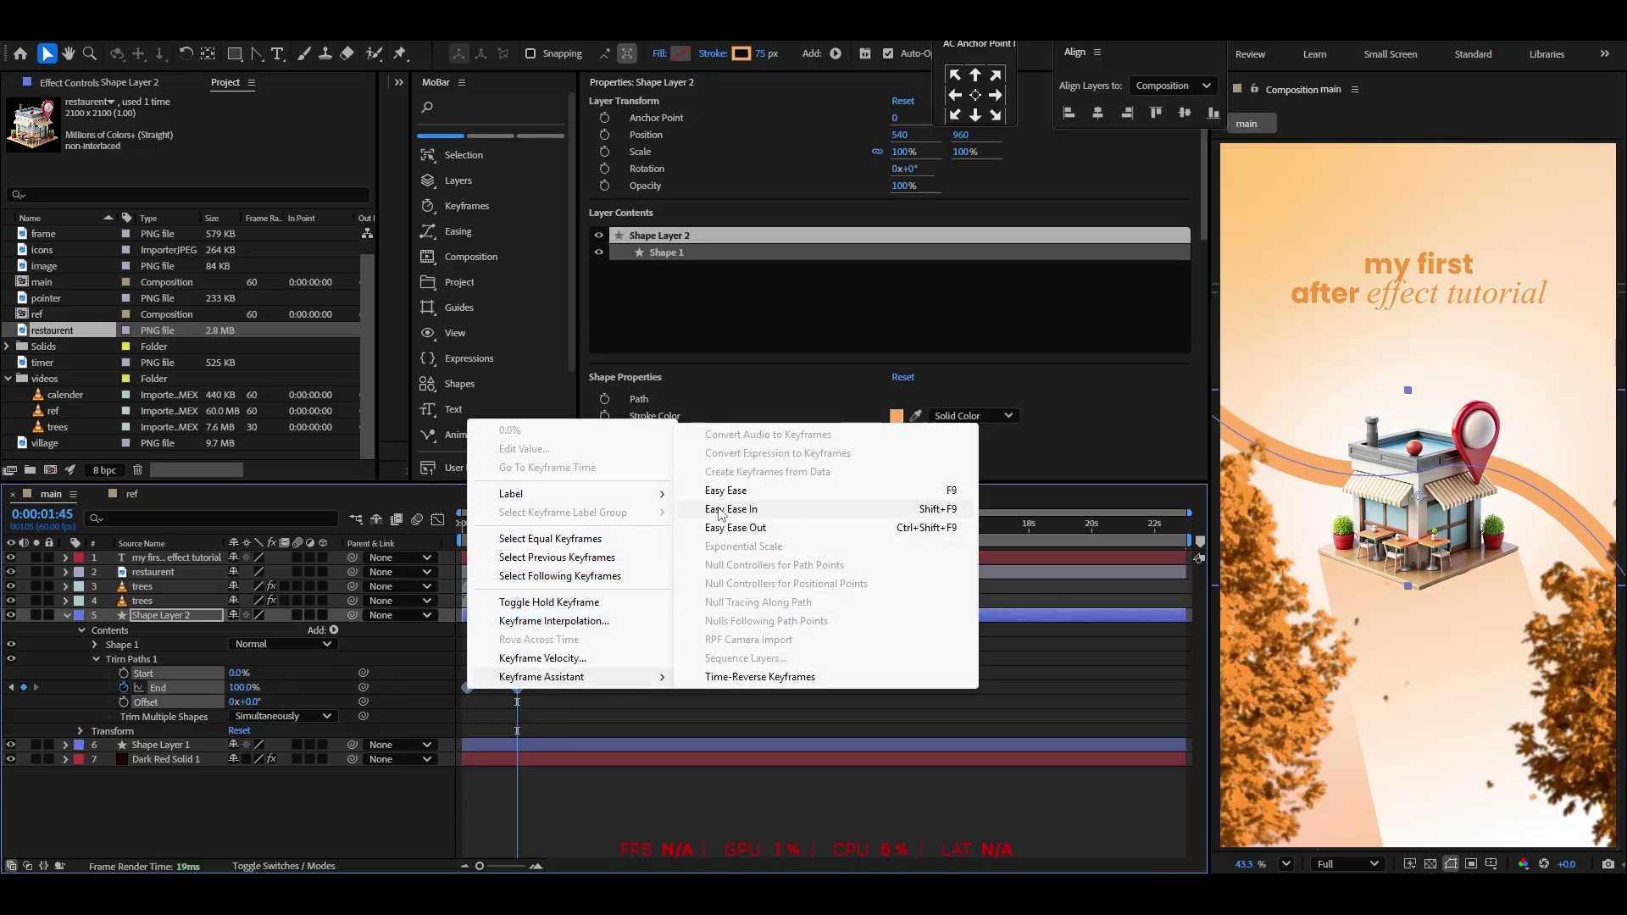
click(726, 491)
click(437, 520)
drag(587, 778, 480, 815)
click(438, 520)
Preview the curved line's draw-on animation from the start and collapse Shape Layer 2's properties
drag(506, 527, 444, 541)
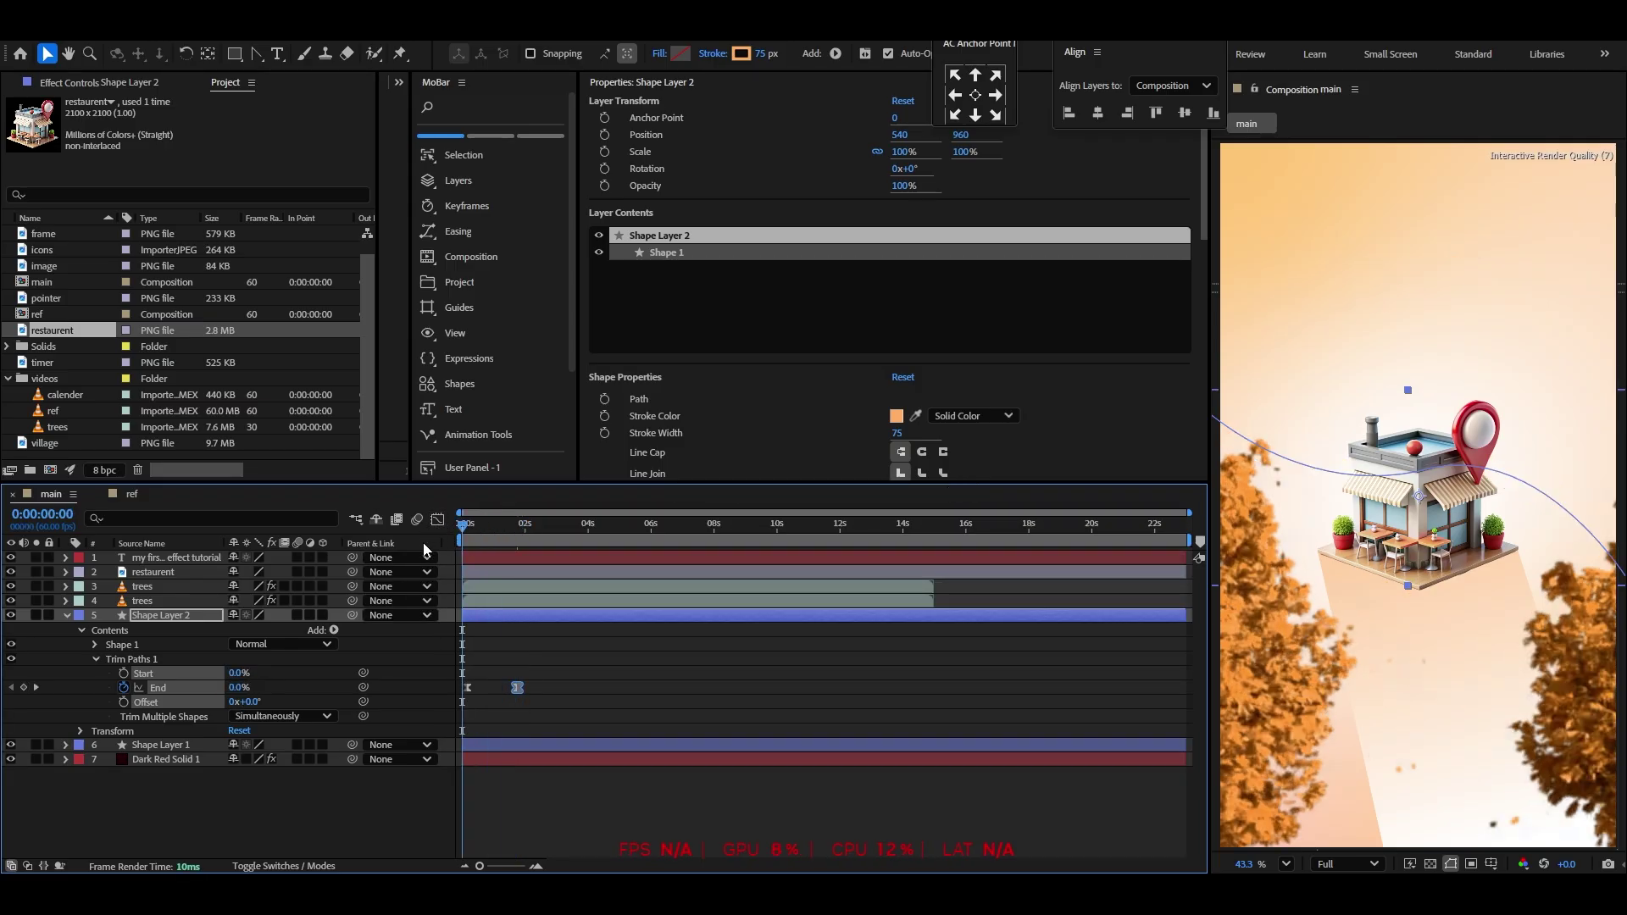
key(space)
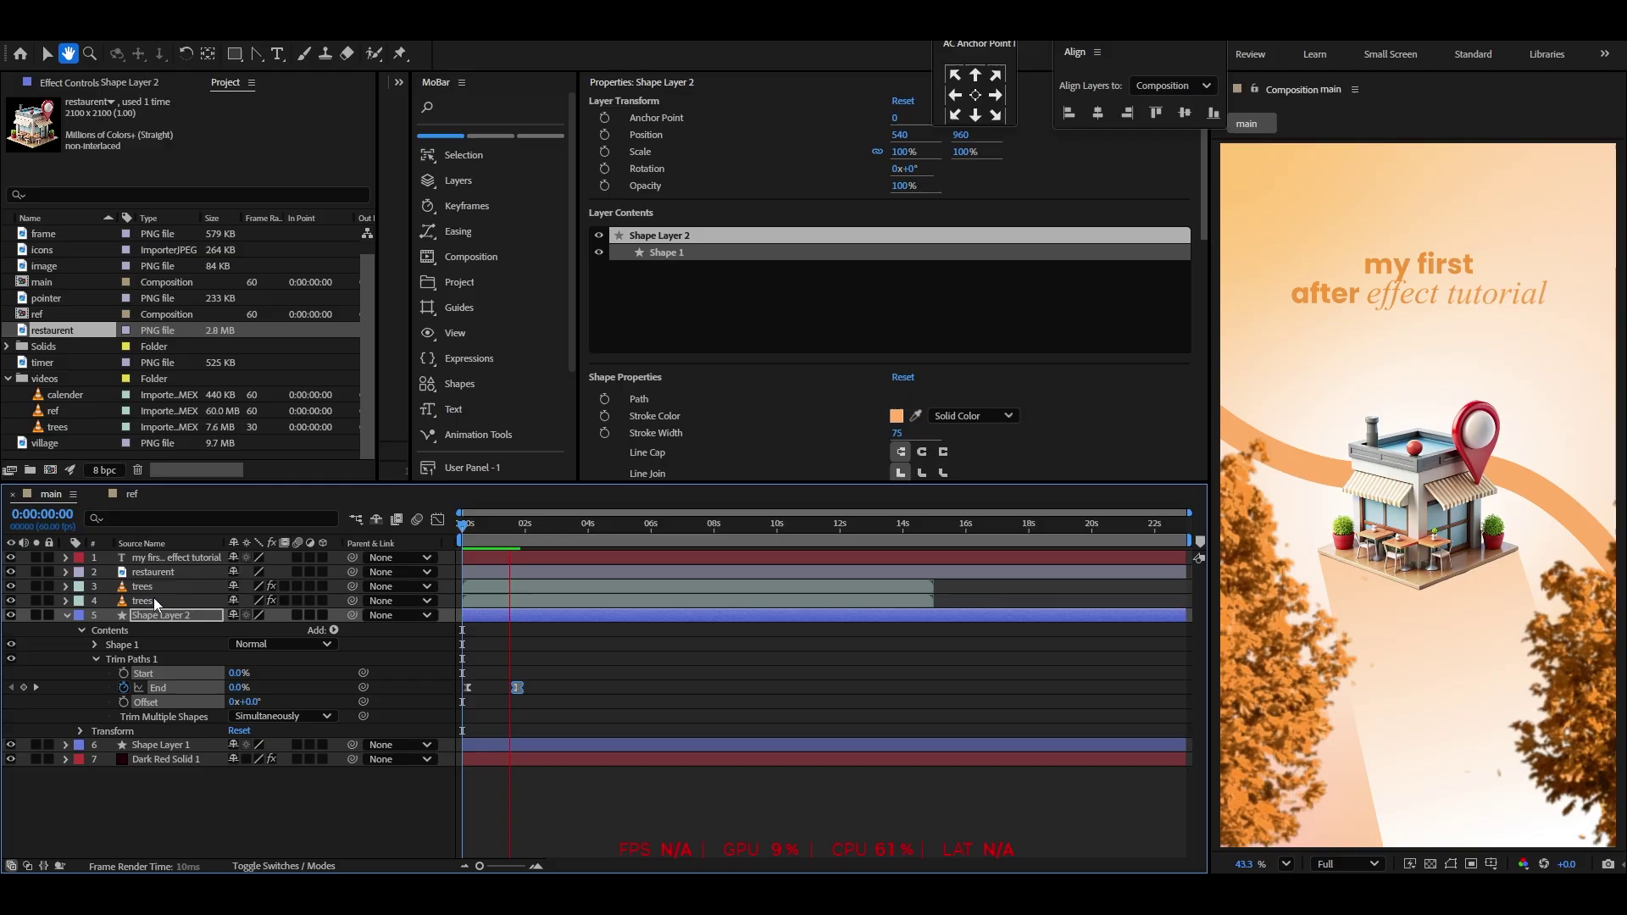
key(space)
click(68, 616)
click(111, 740)
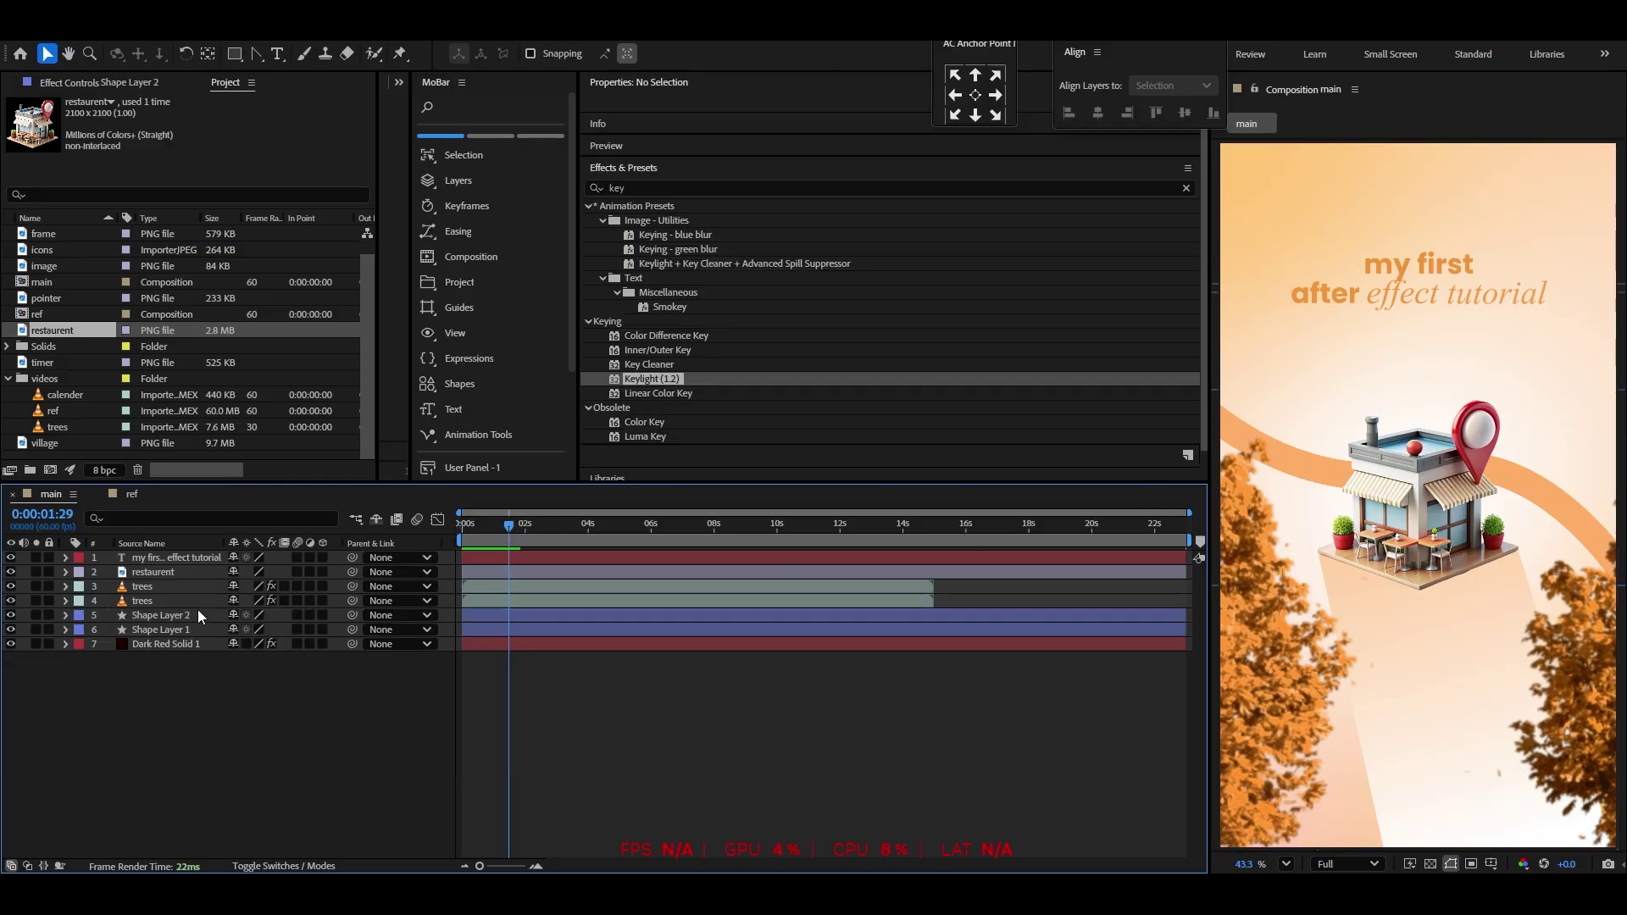
Parent Shape Layer 1 to the restaurent layer
click(159, 628)
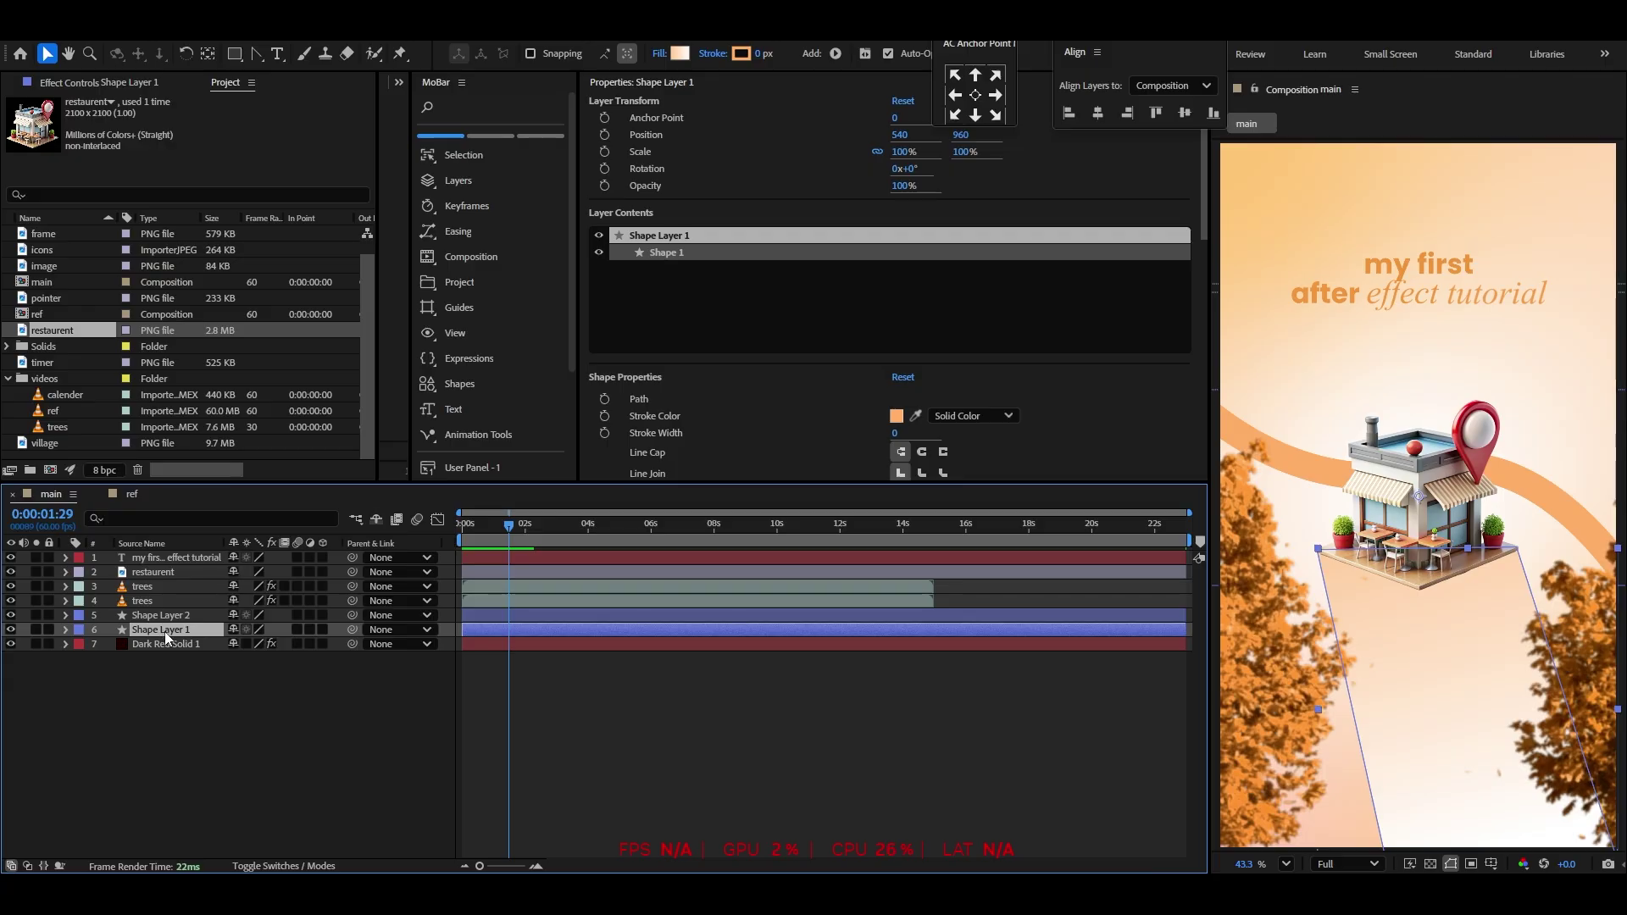
drag(349, 629, 165, 574)
click(211, 746)
Keyframe the restaurent layer's position from 540, 1203 at 0:00:00:00 to 540, 960 at 0:00:01:29
click(157, 573)
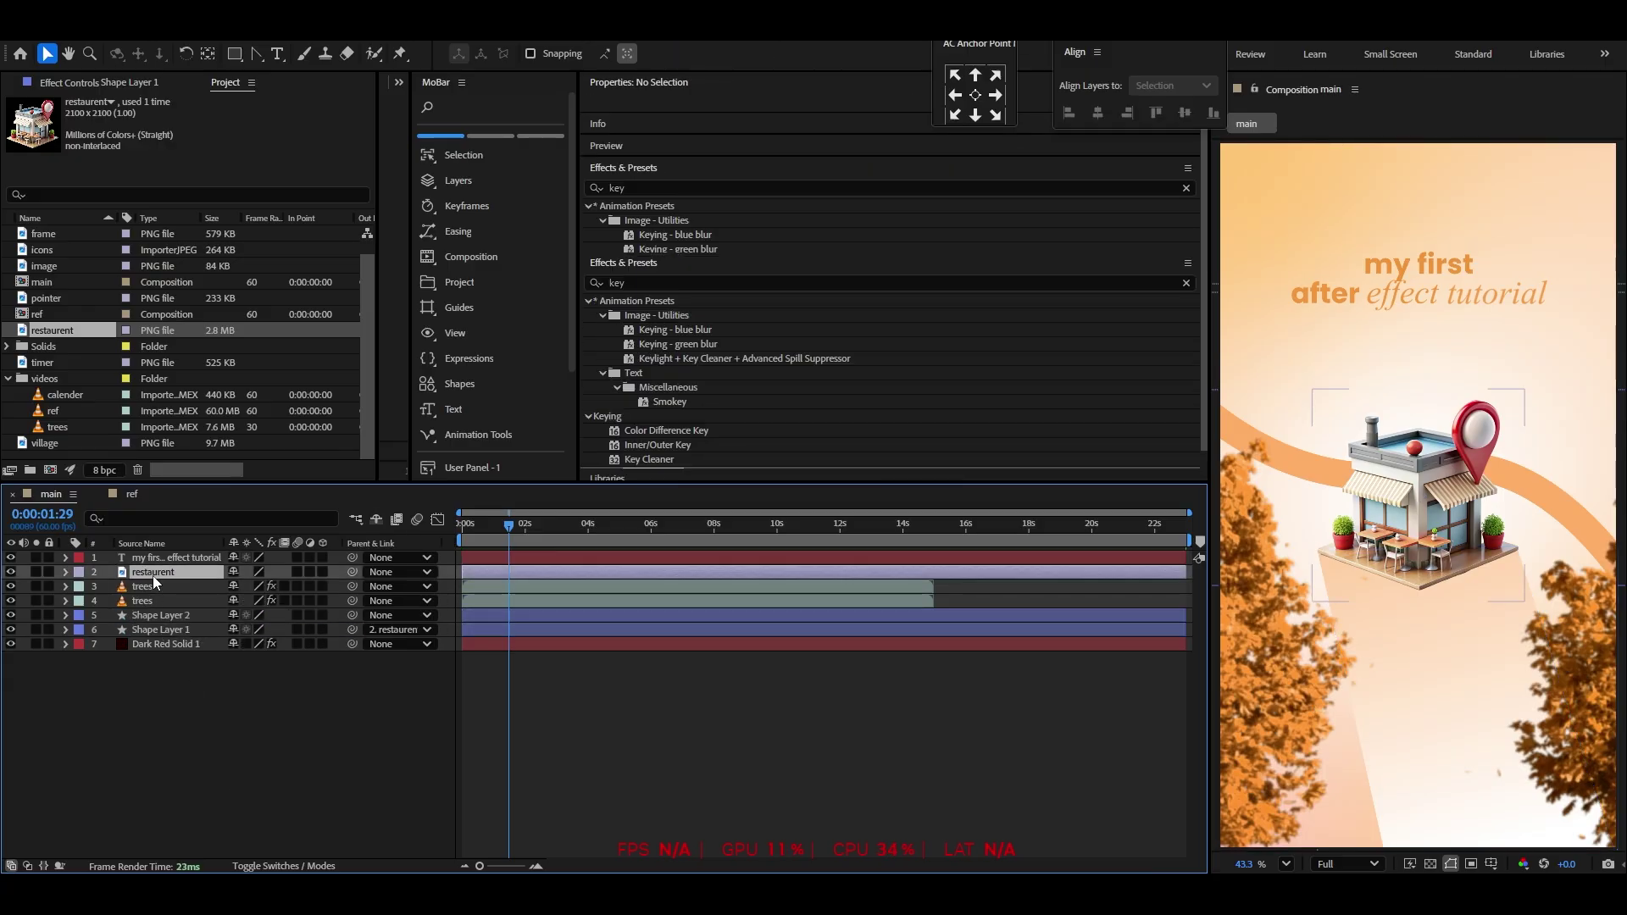
key(p)
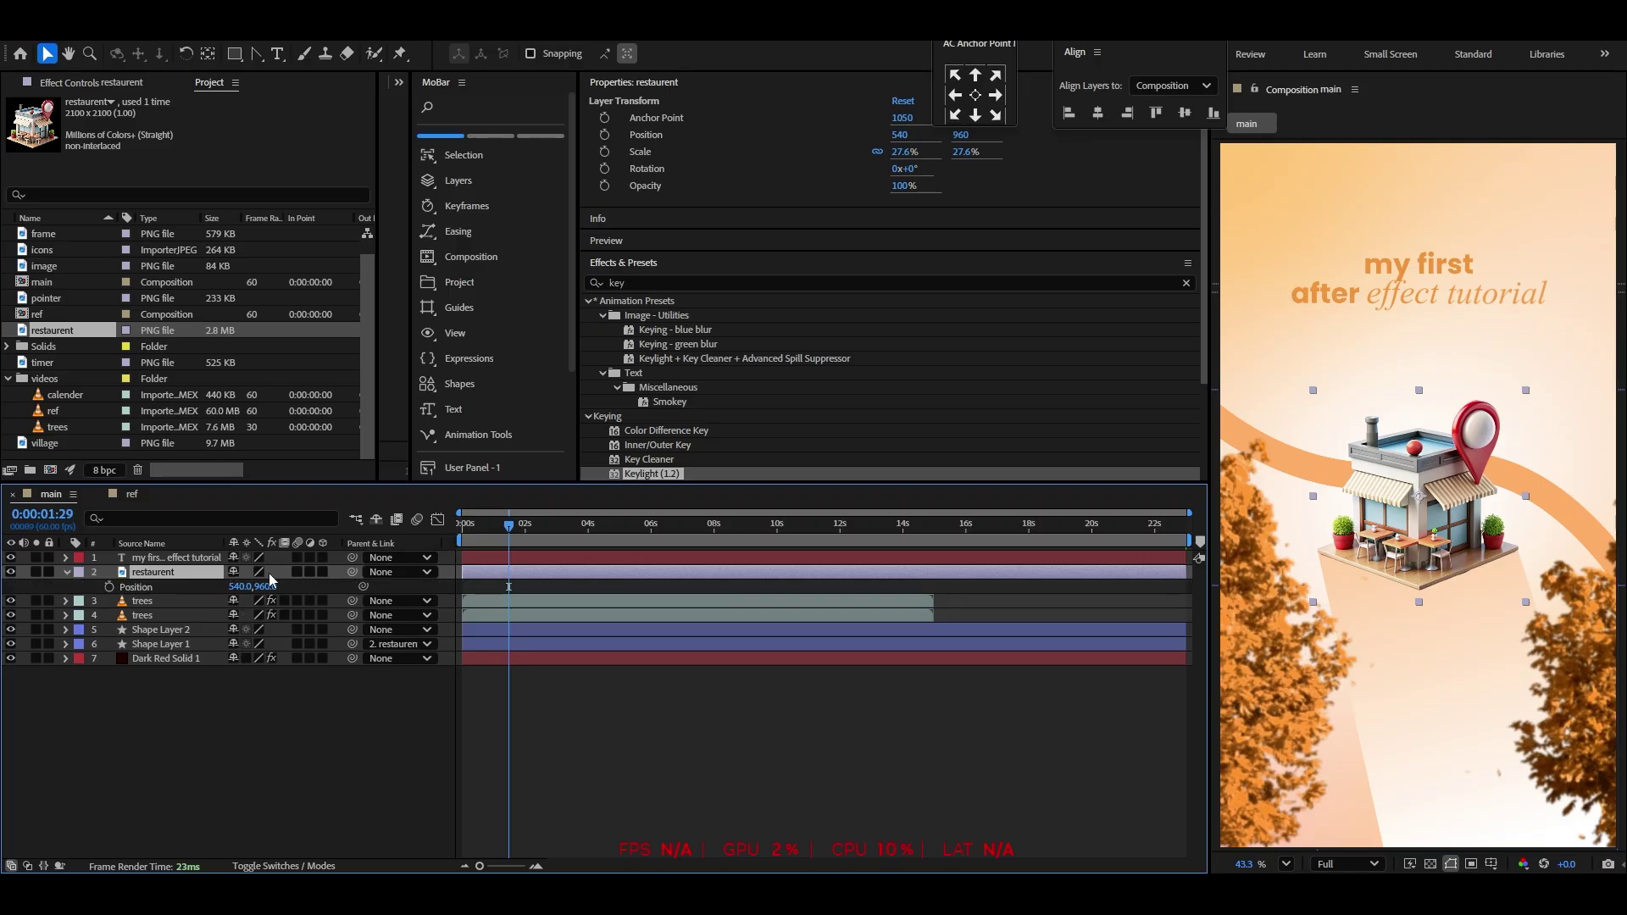
click(109, 587)
key(Home)
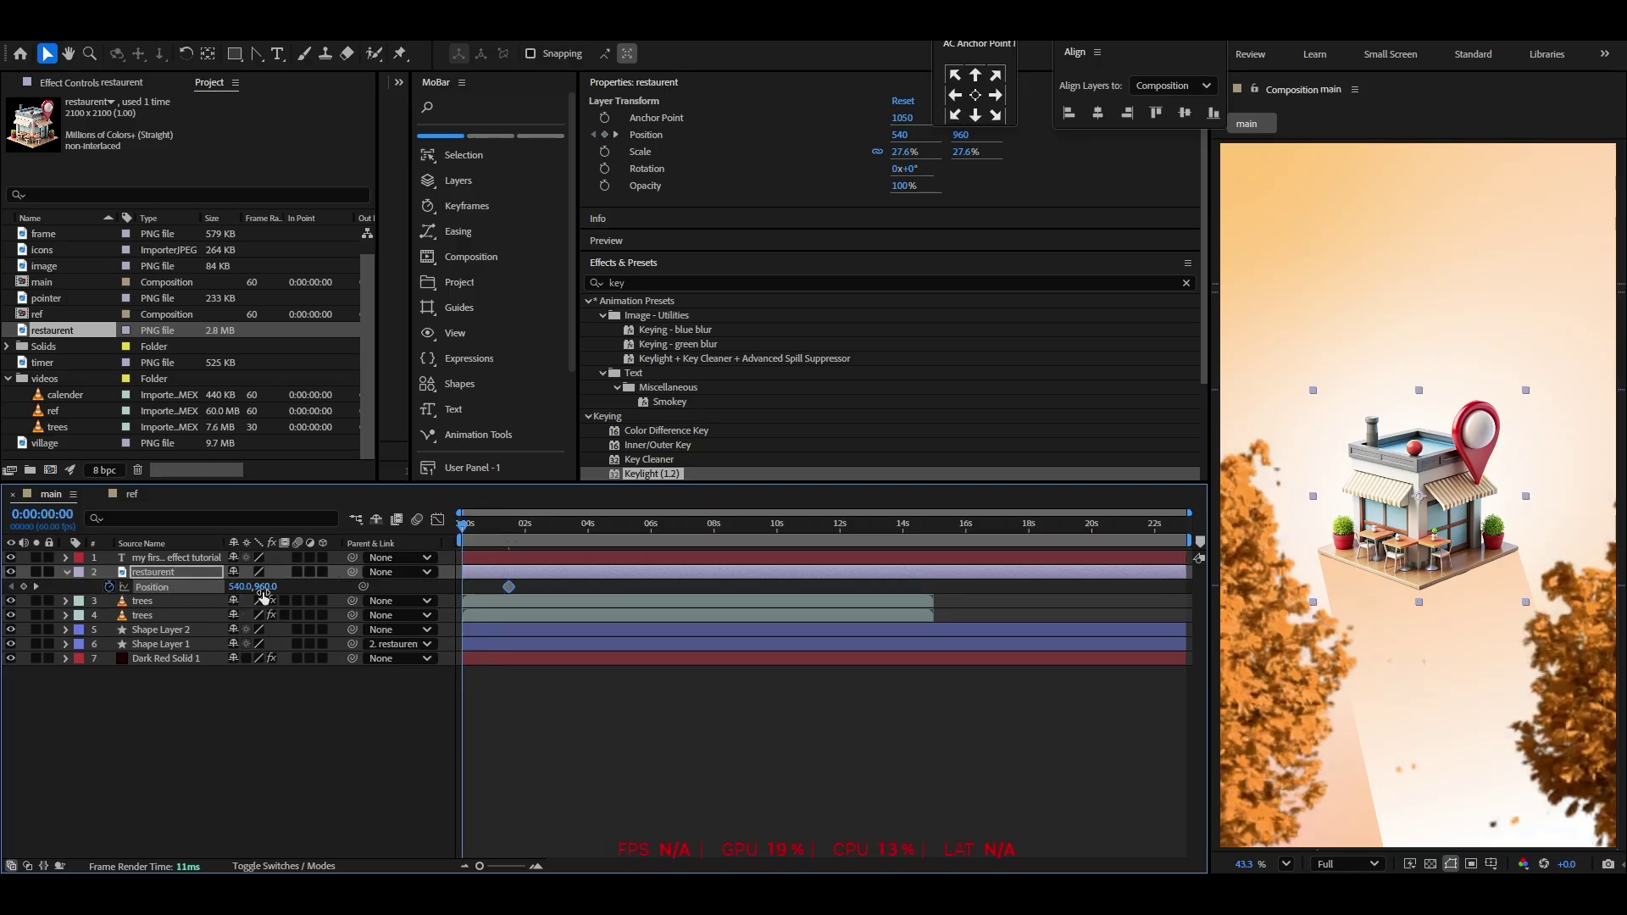
drag(265, 587, 471, 592)
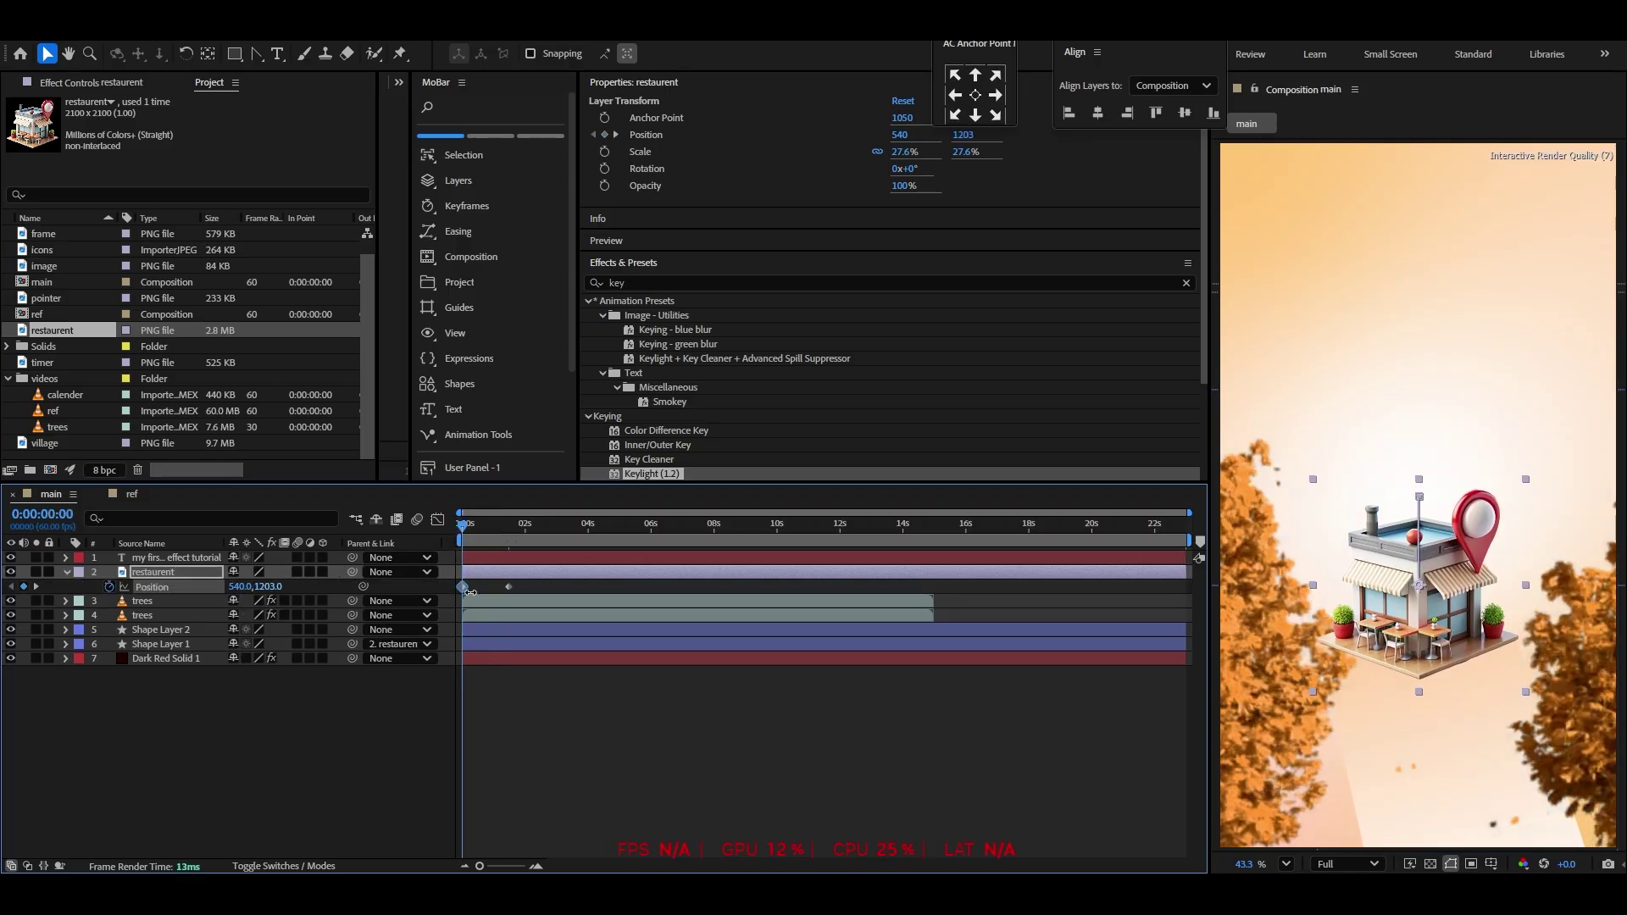
Apply Easy Ease to the restaurant's position keyframes, shift their speed peak toward the start, and preview the motion
right_click(463, 587)
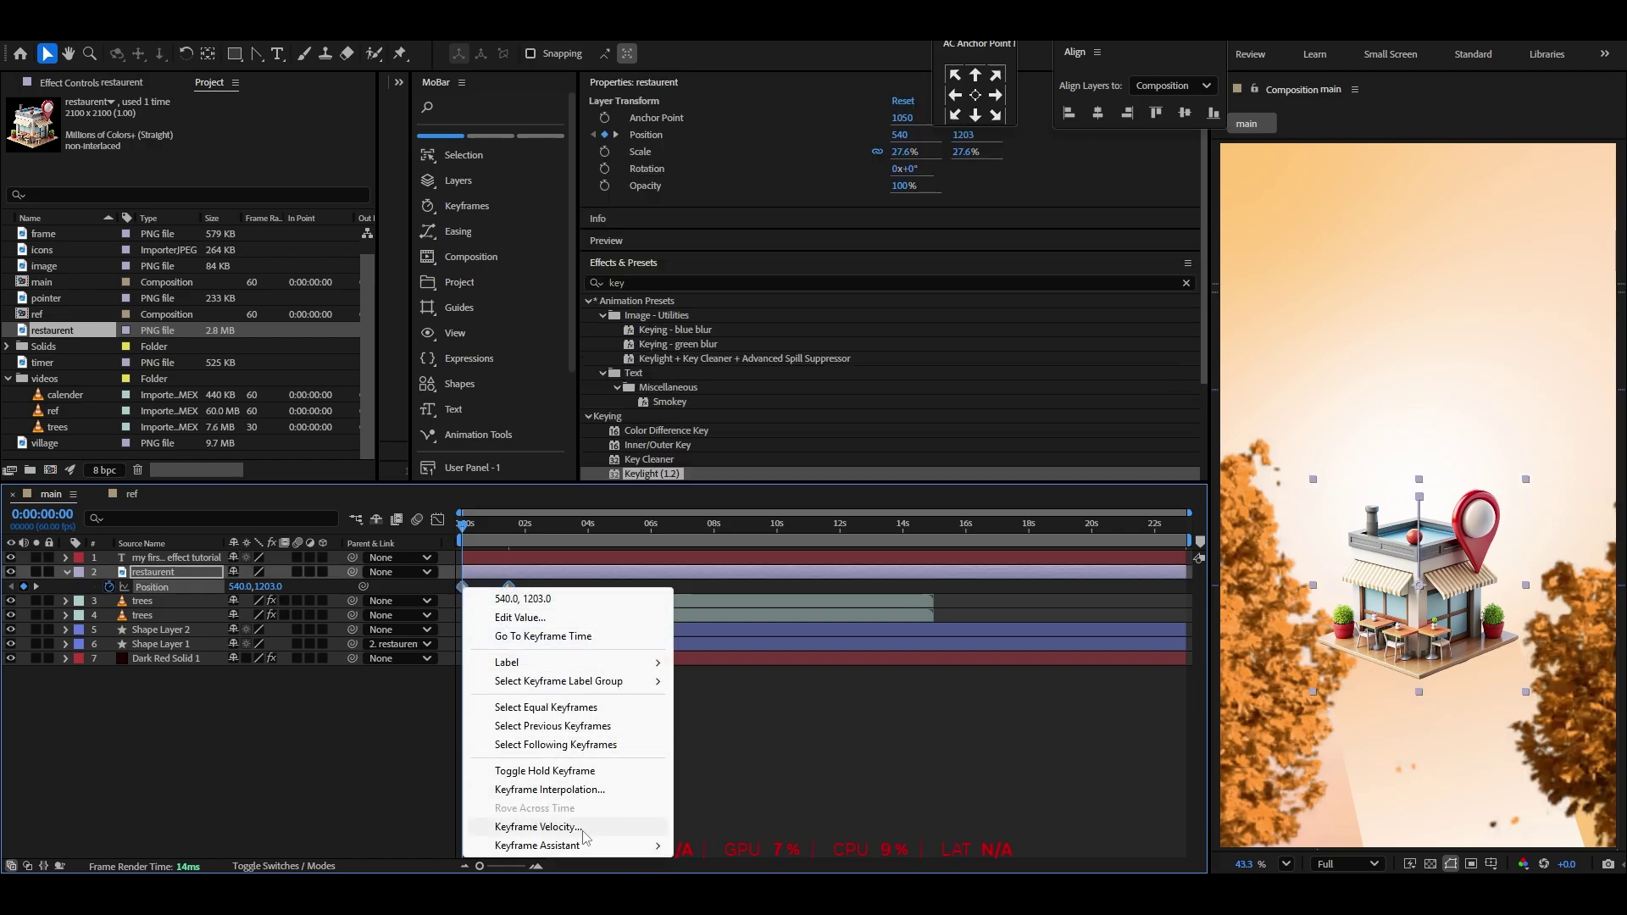
mouse_move(589, 848)
click(721, 659)
click(438, 520)
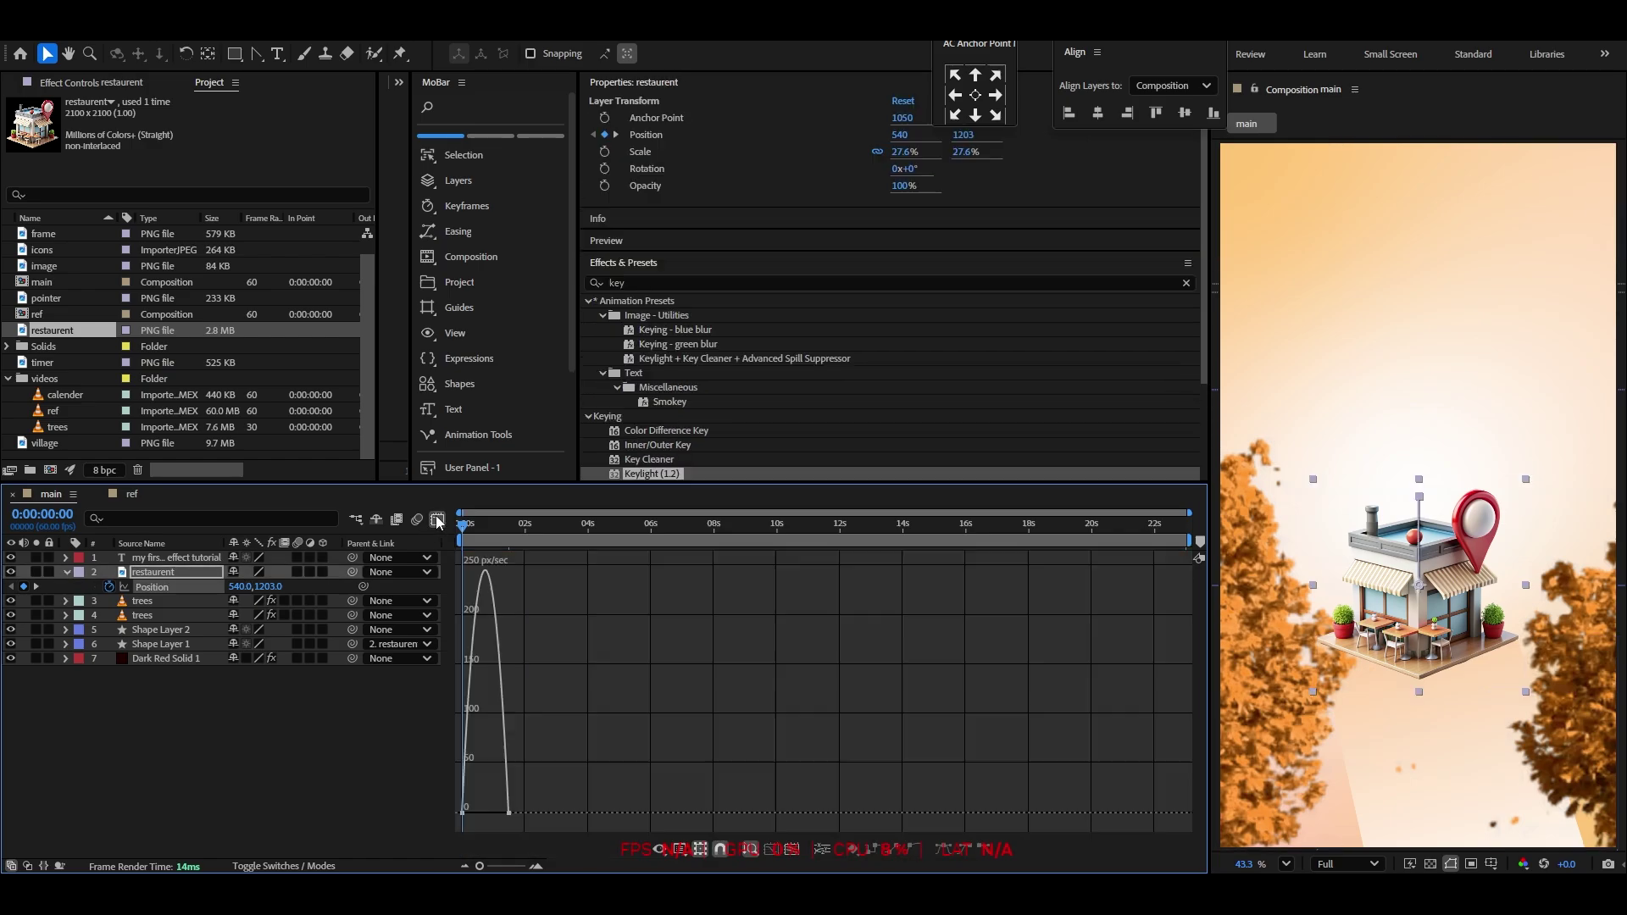
drag(502, 813, 479, 813)
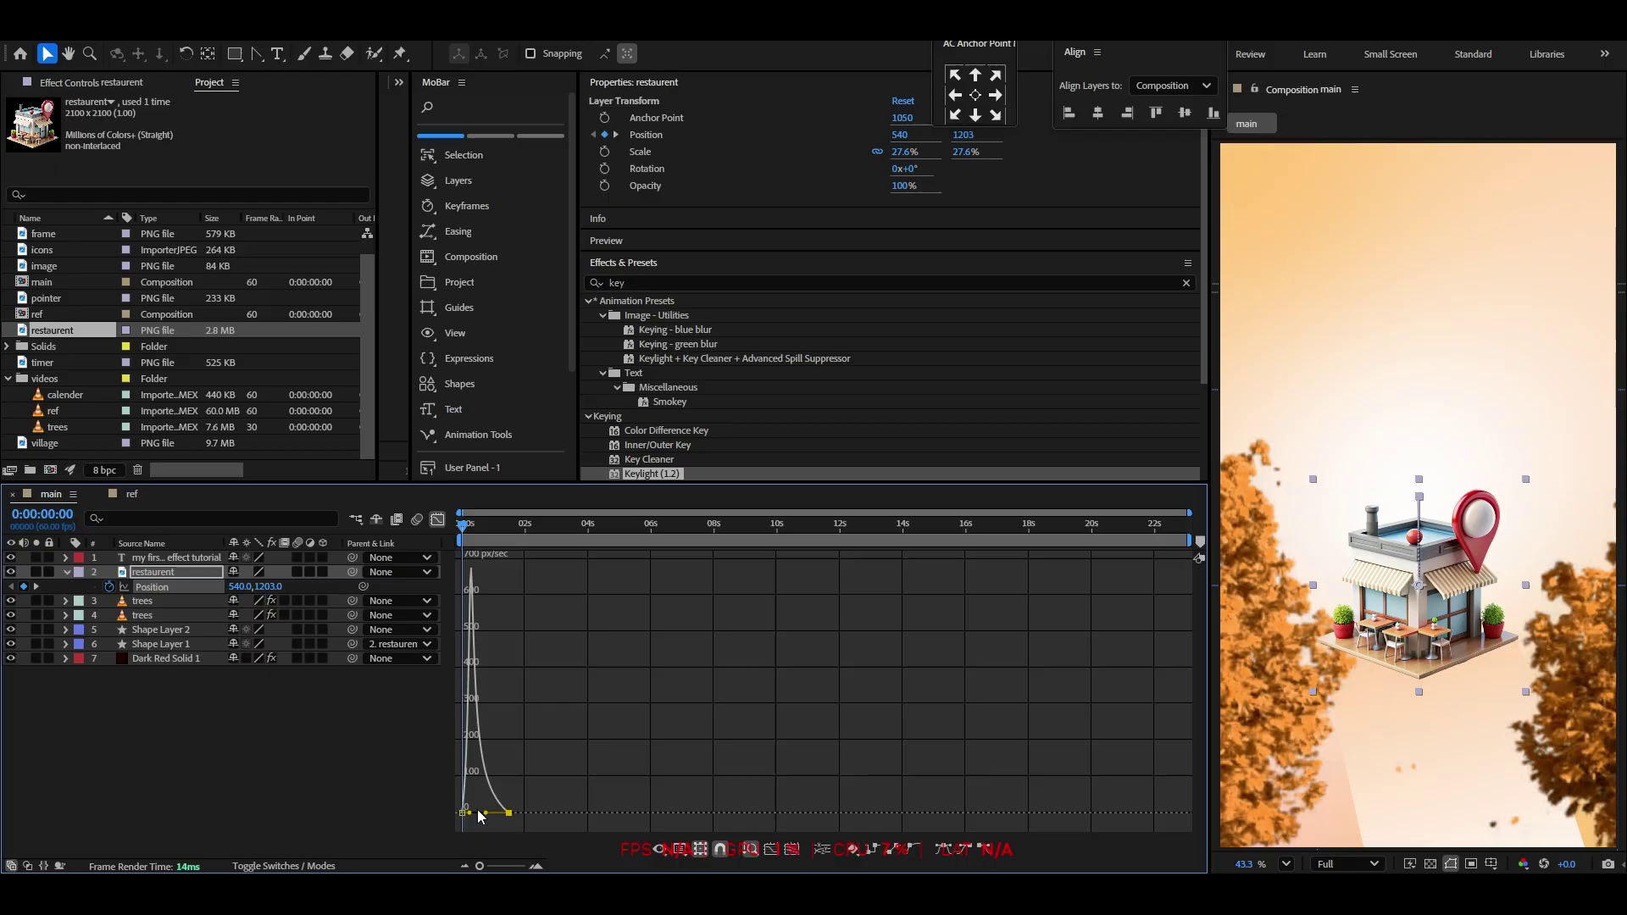
click(437, 520)
key(space)
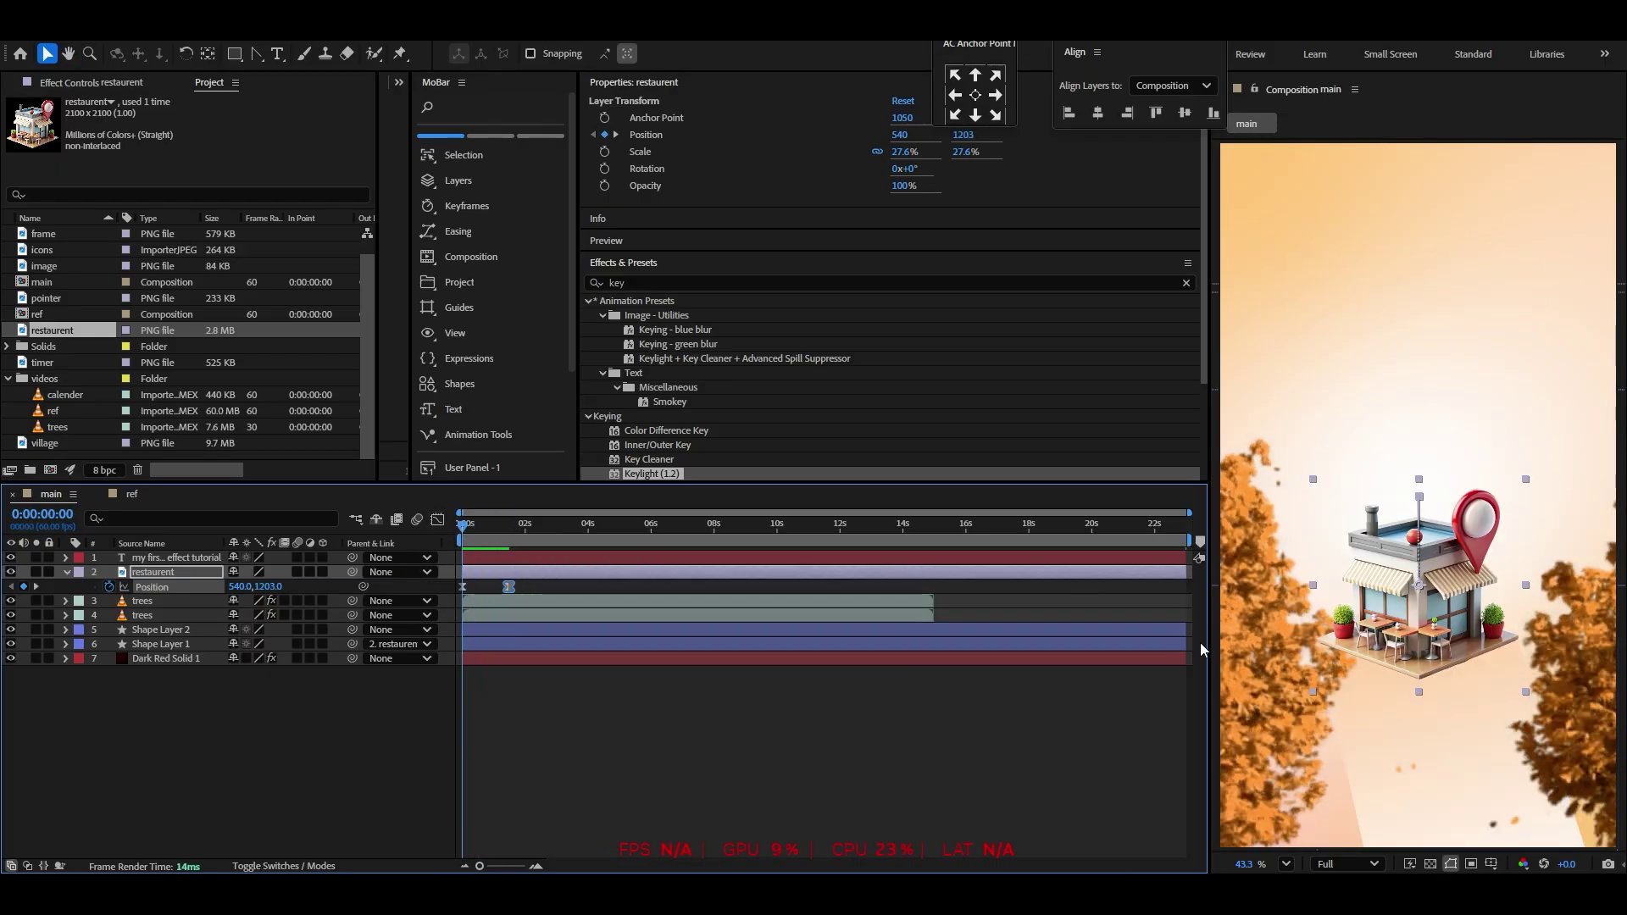
click(67, 573)
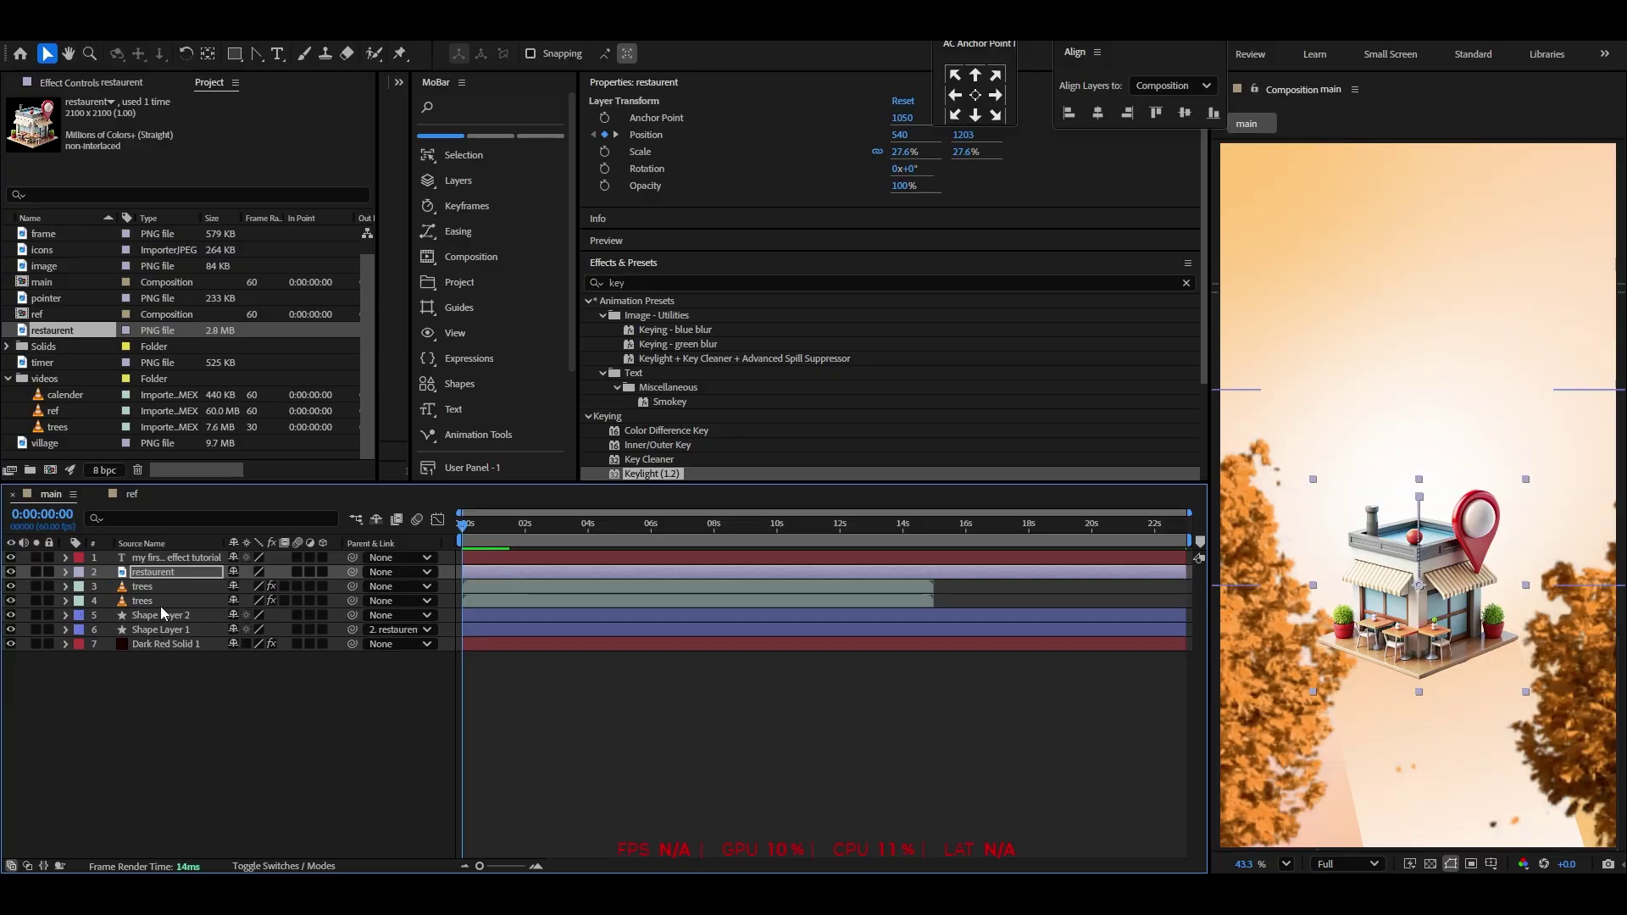
Add position keyframes to both trees layers a little past two seconds, holding their current placement
click(156, 587)
shift+click(162, 602)
key(alt+shift+p)
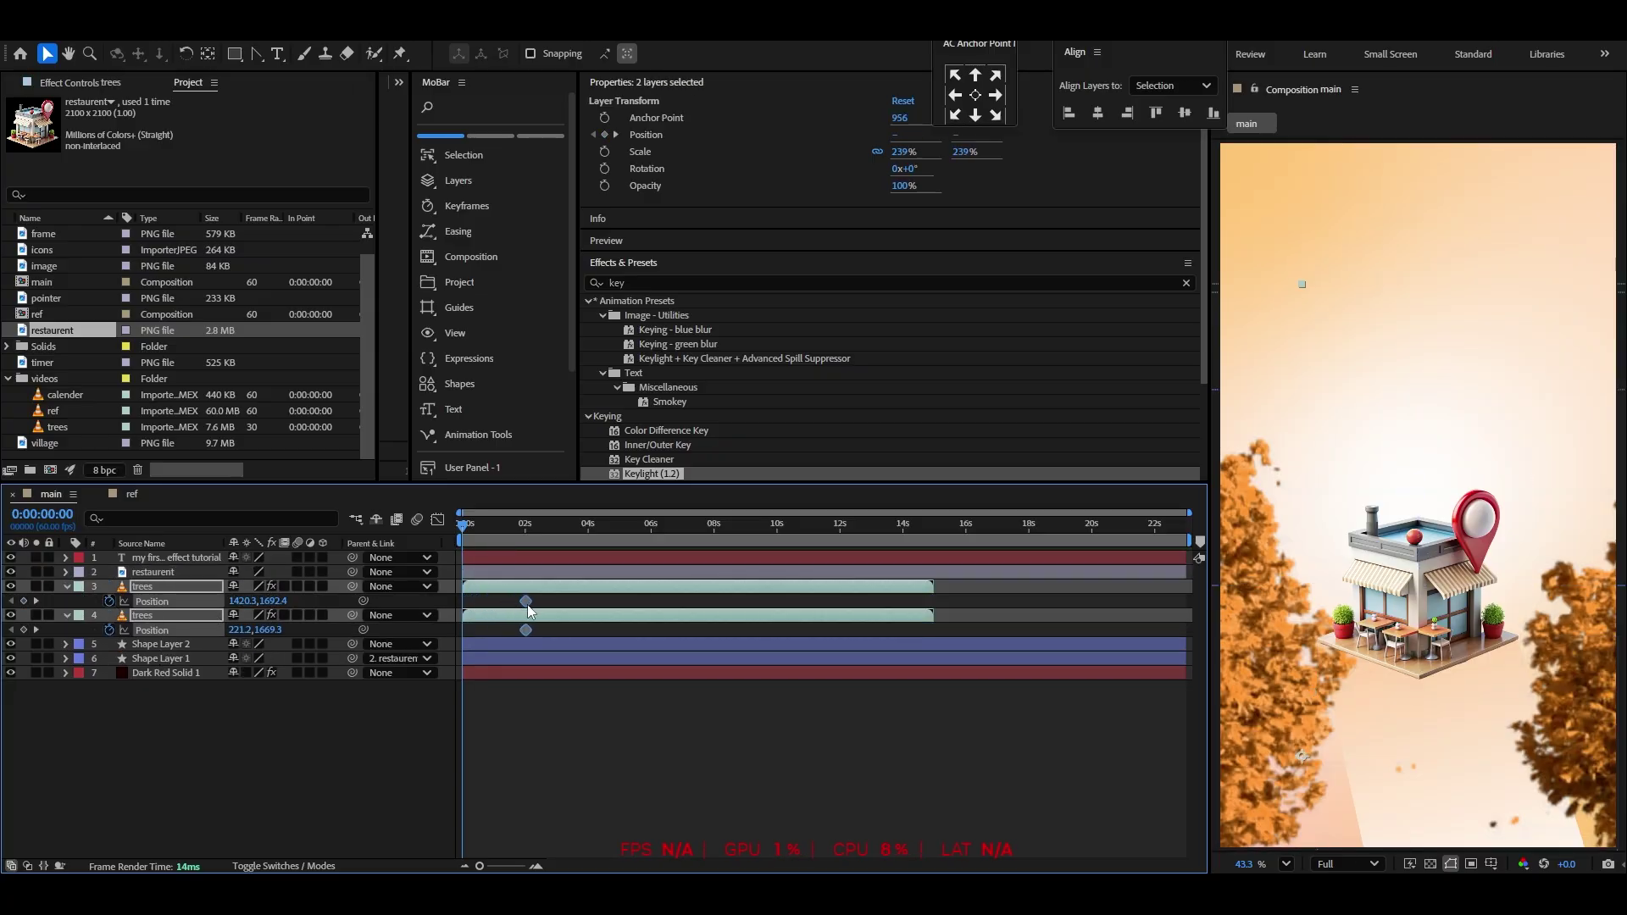
click(254, 704)
At 0:00:00:00, set the X position of the upper trees layer to 1704.3 and the lower one to -150.8
drag(236, 601, 455, 609)
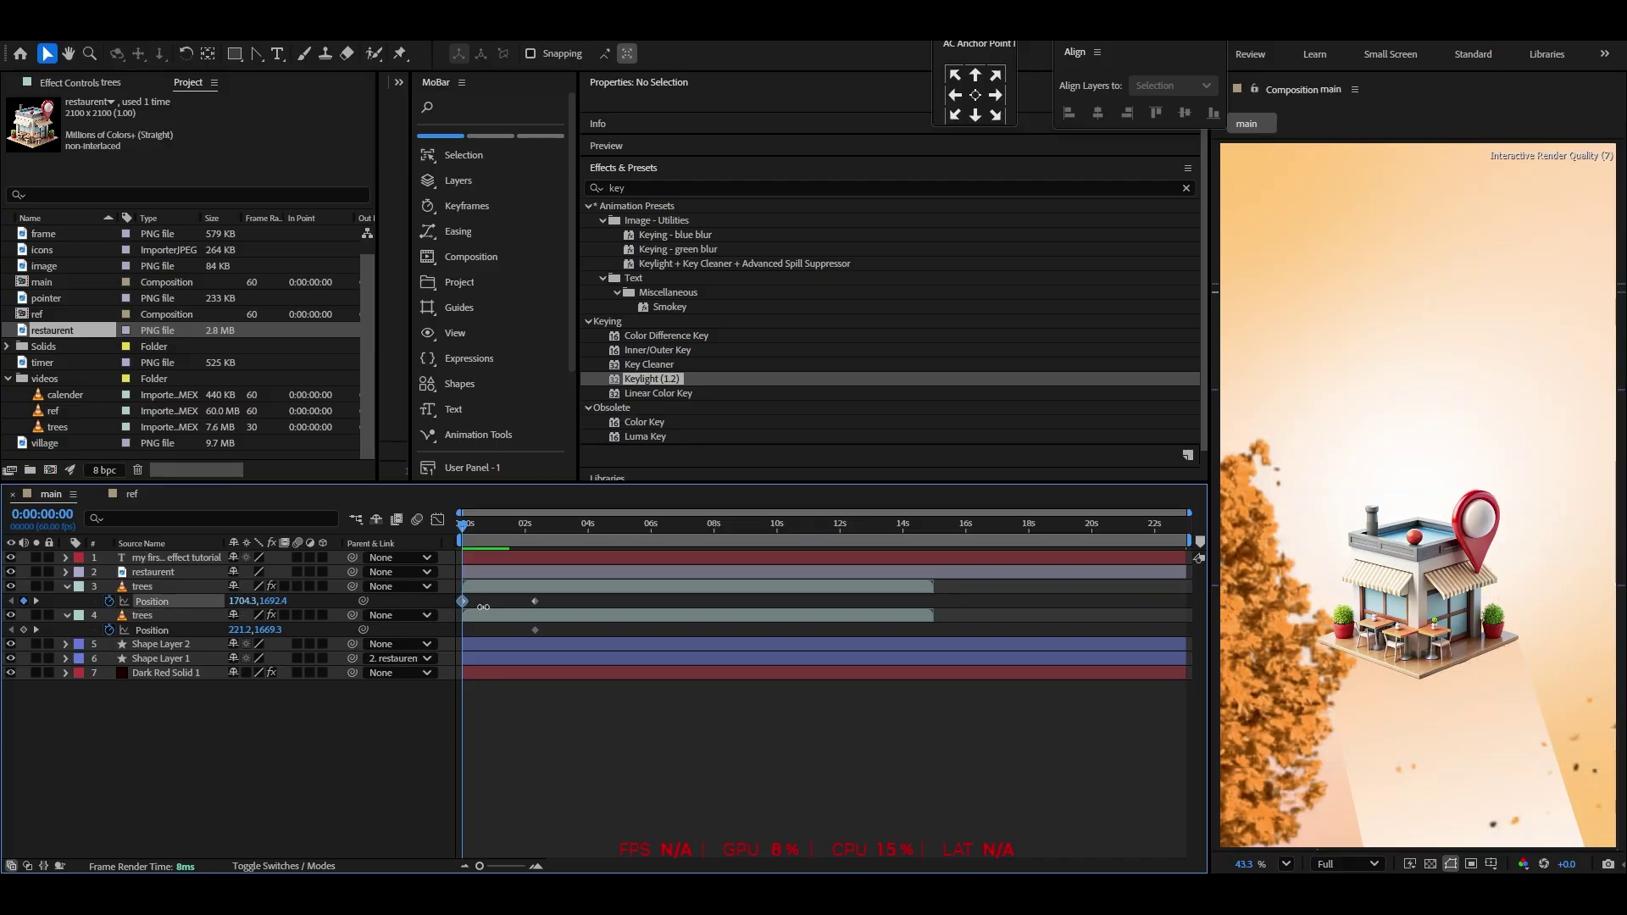
drag(246, 630, 36, 649)
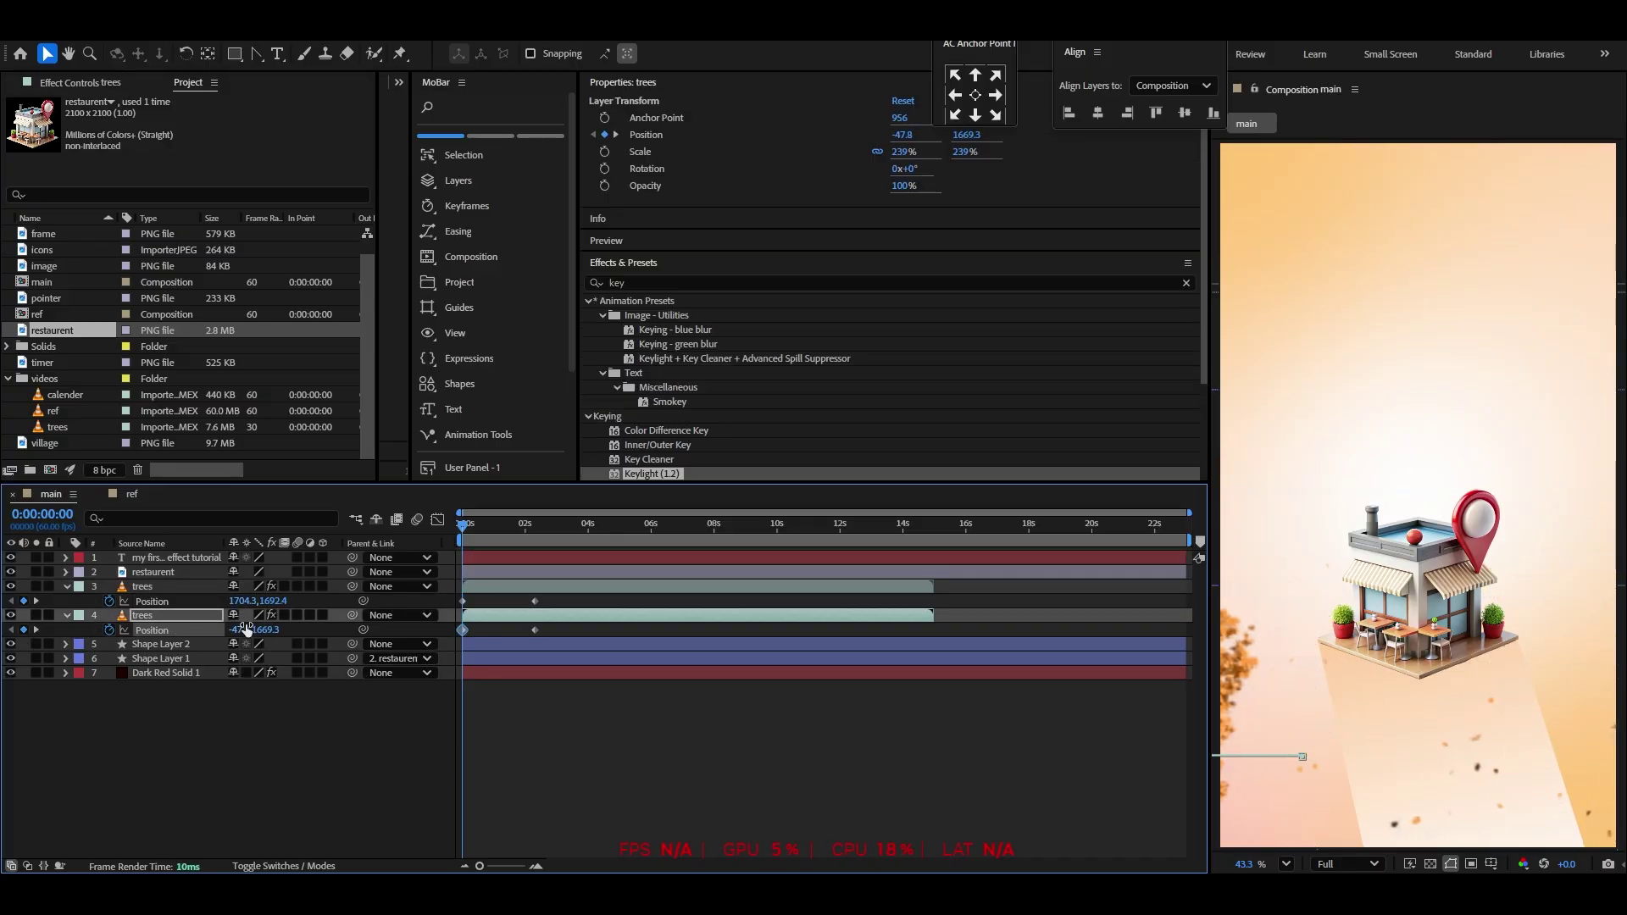
drag(247, 629, 170, 636)
Apply Easy Ease to both trees layers' position keyframes, shift their speed peak toward the start, and preview the motion
drag(555, 599, 450, 636)
right_click(463, 631)
mouse_move(537, 628)
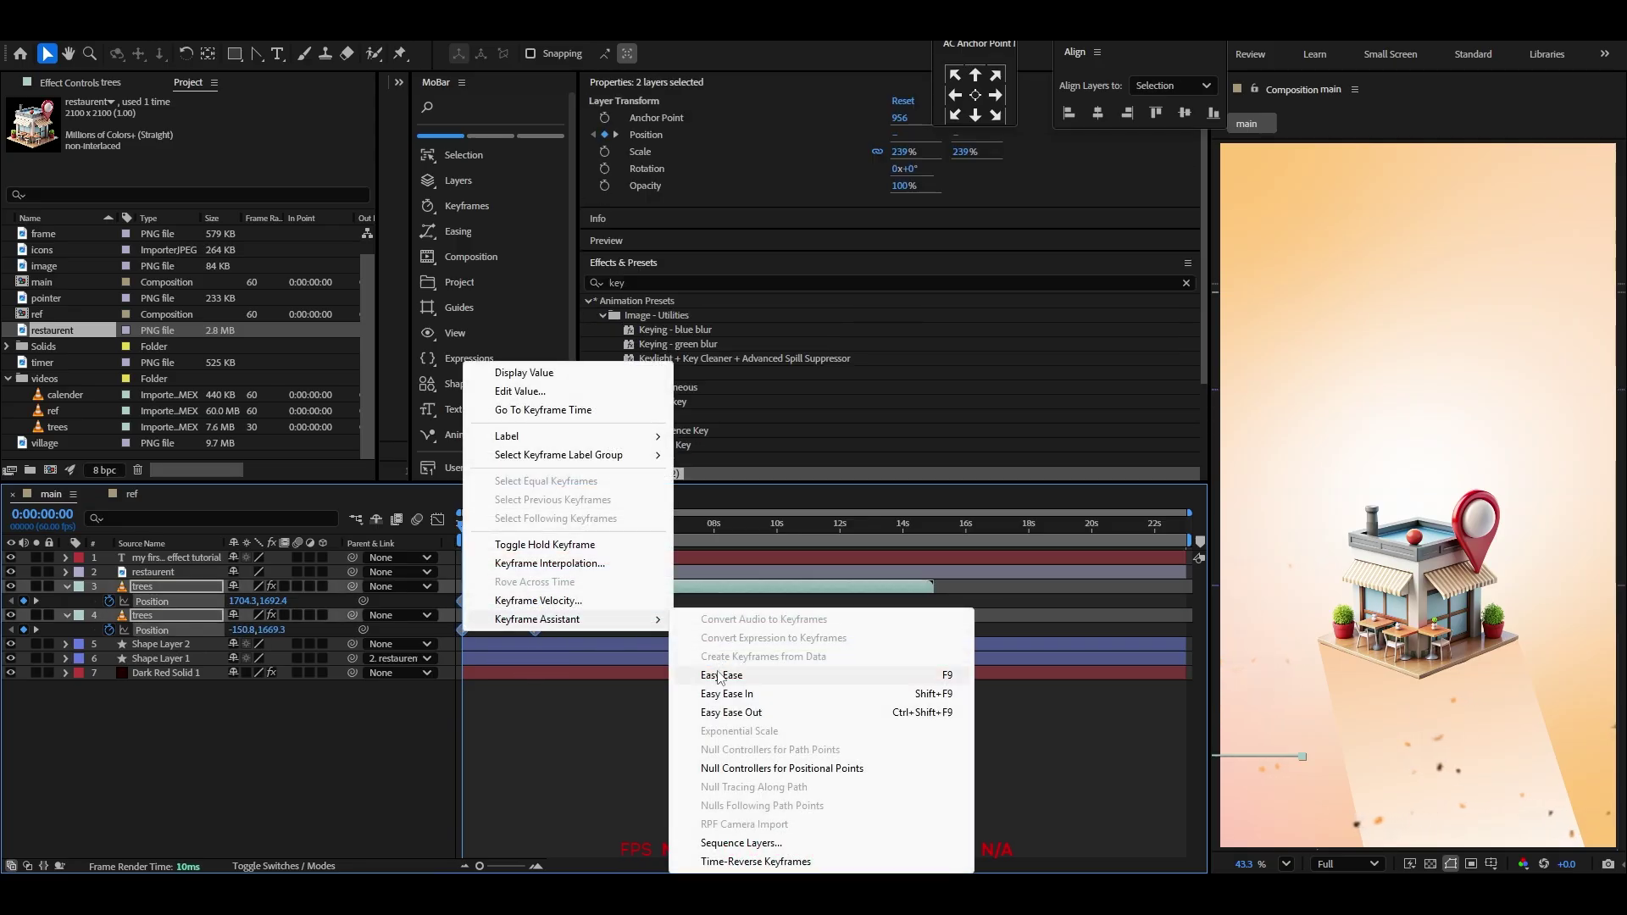
click(720, 676)
click(438, 519)
drag(534, 819, 494, 811)
key(shift+F3)
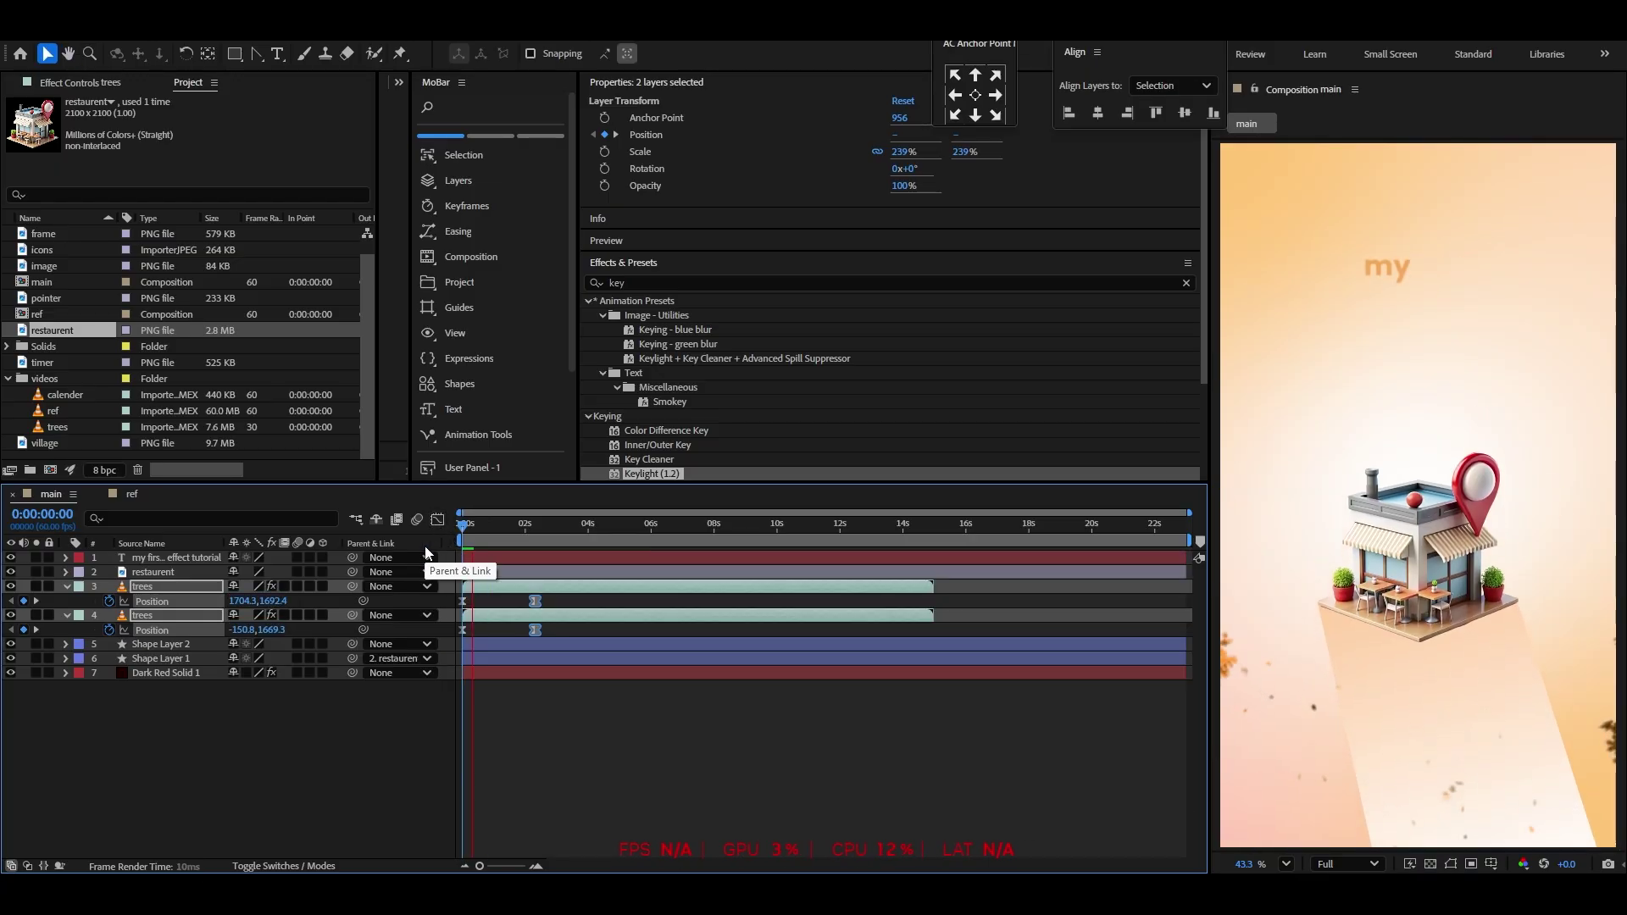
key(space)
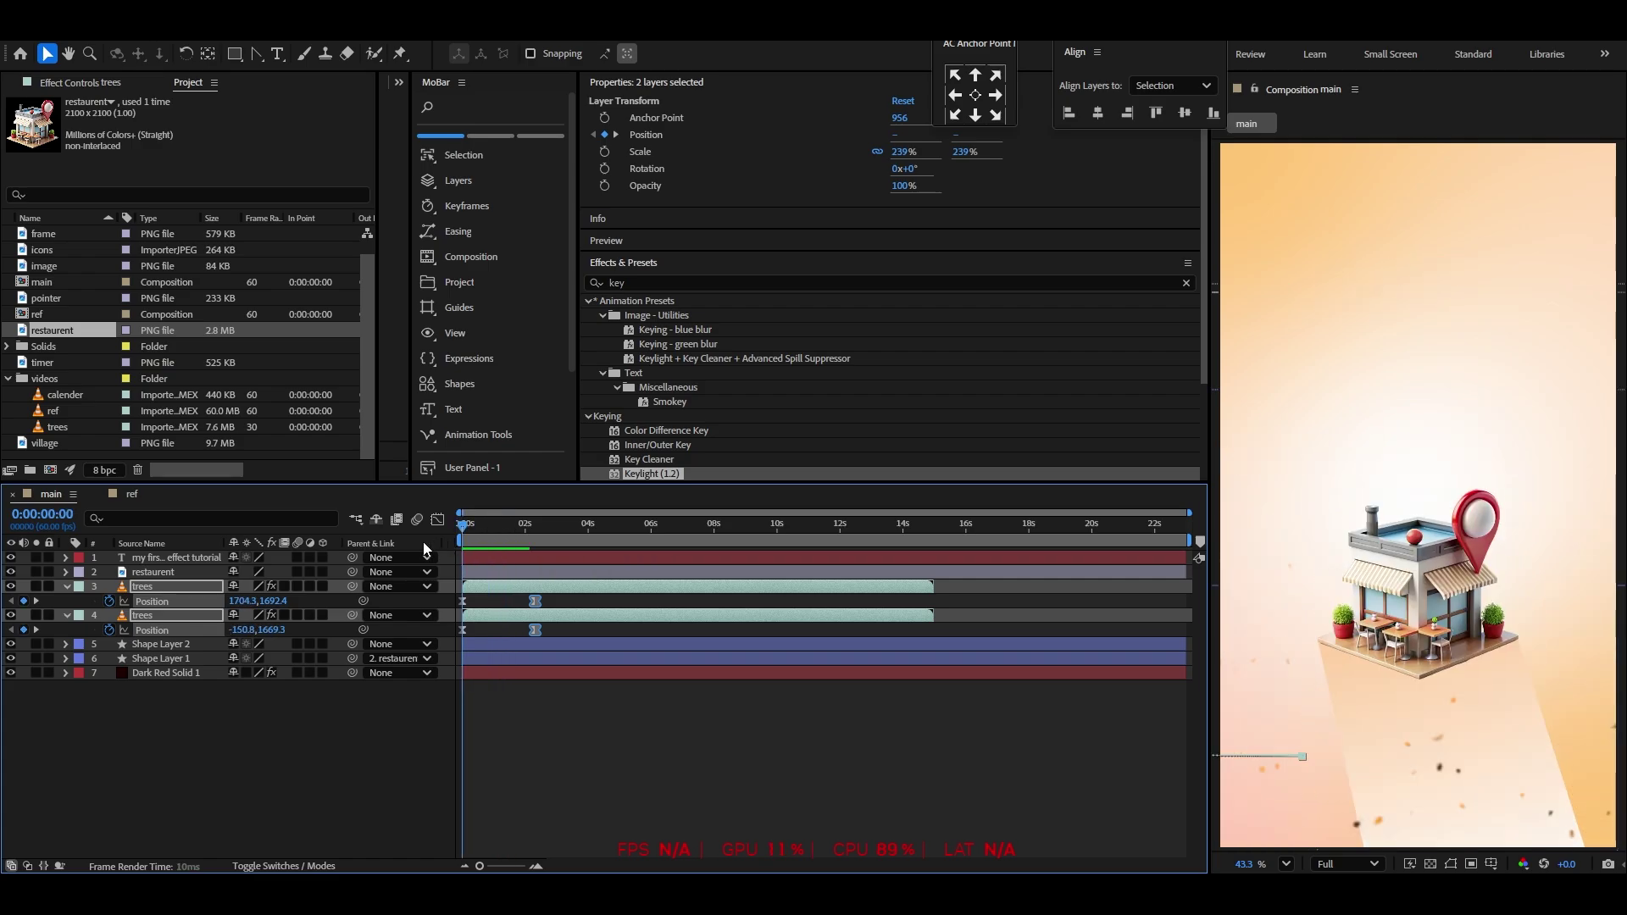
key(space)
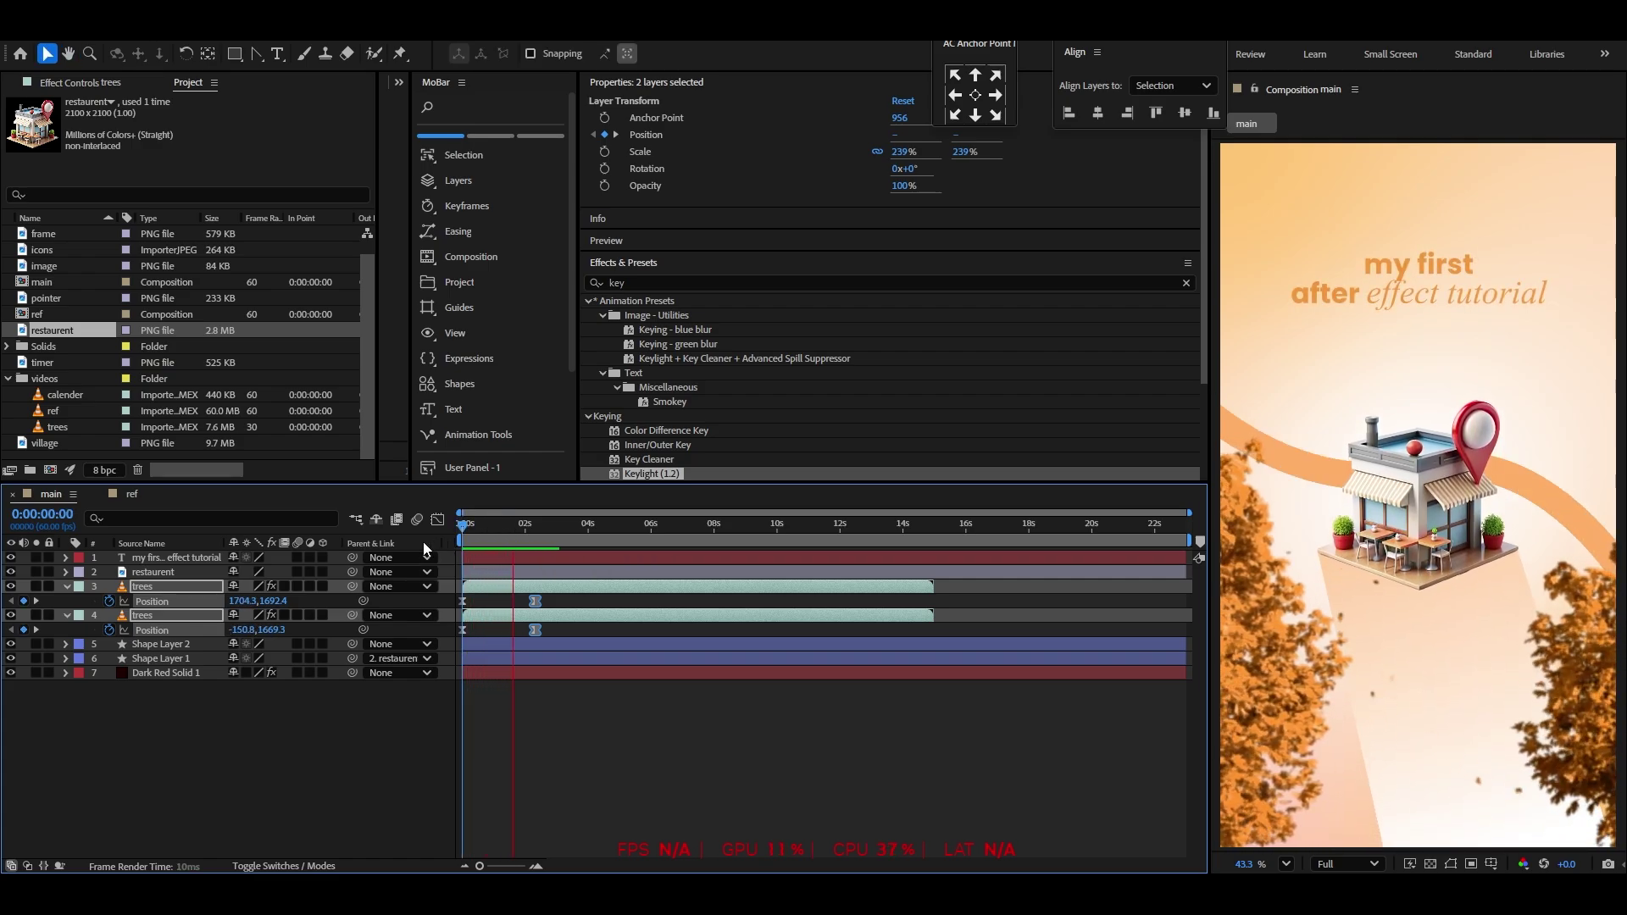
key(space)
Apply Gaussian Blur to the lower trees layer with Blurriness 9.8
click(67, 615)
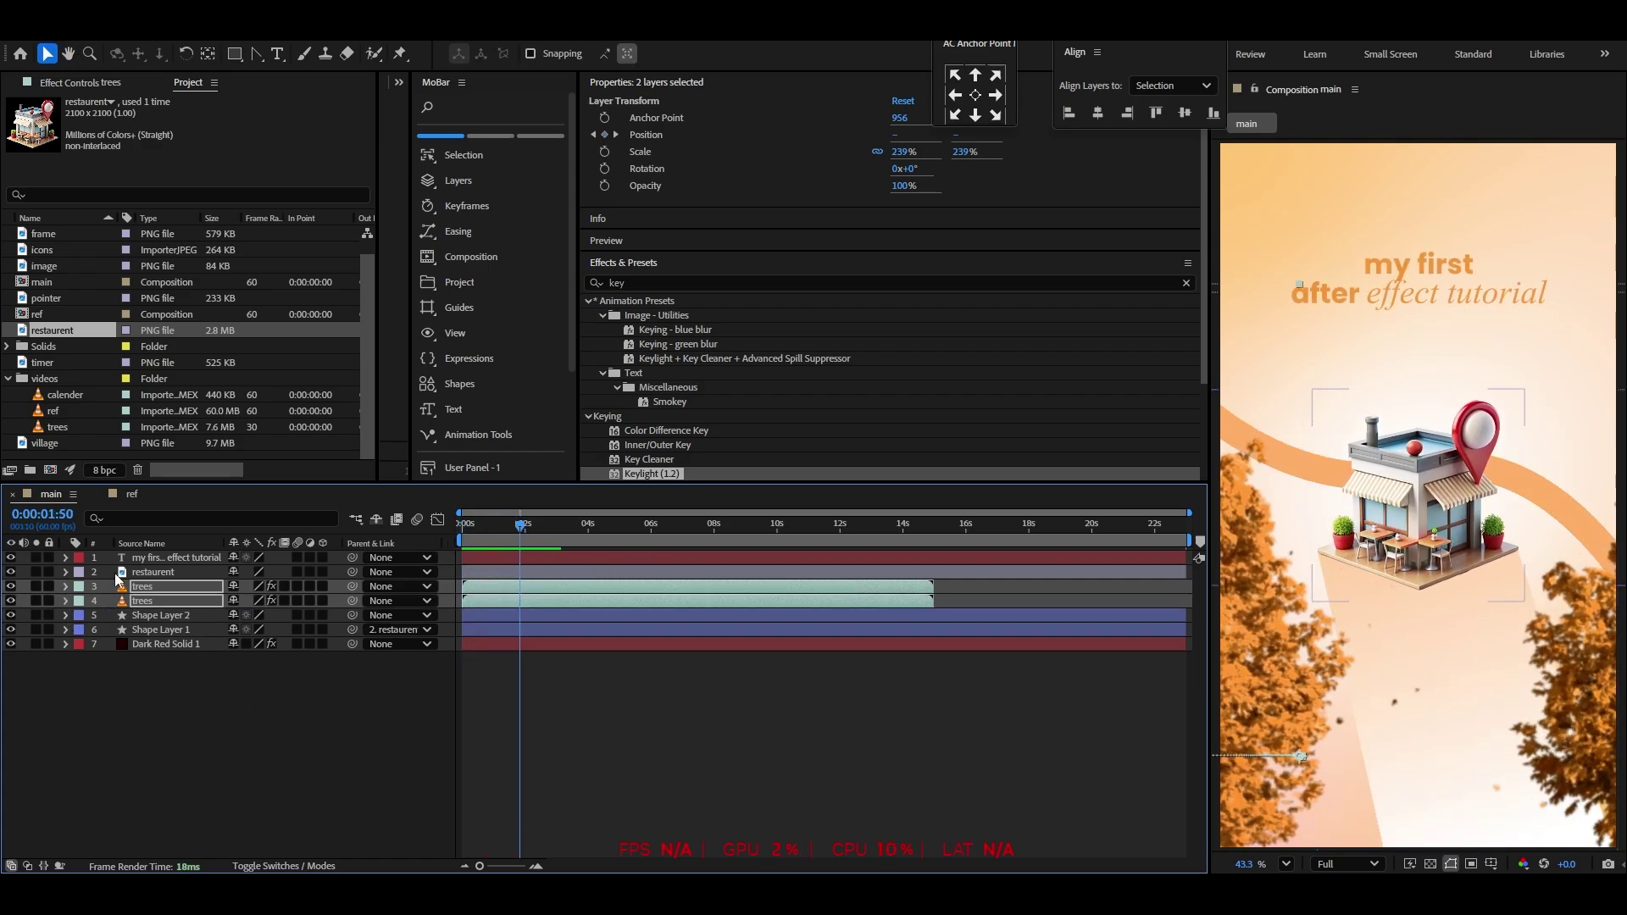
click(645, 282)
text(gau)
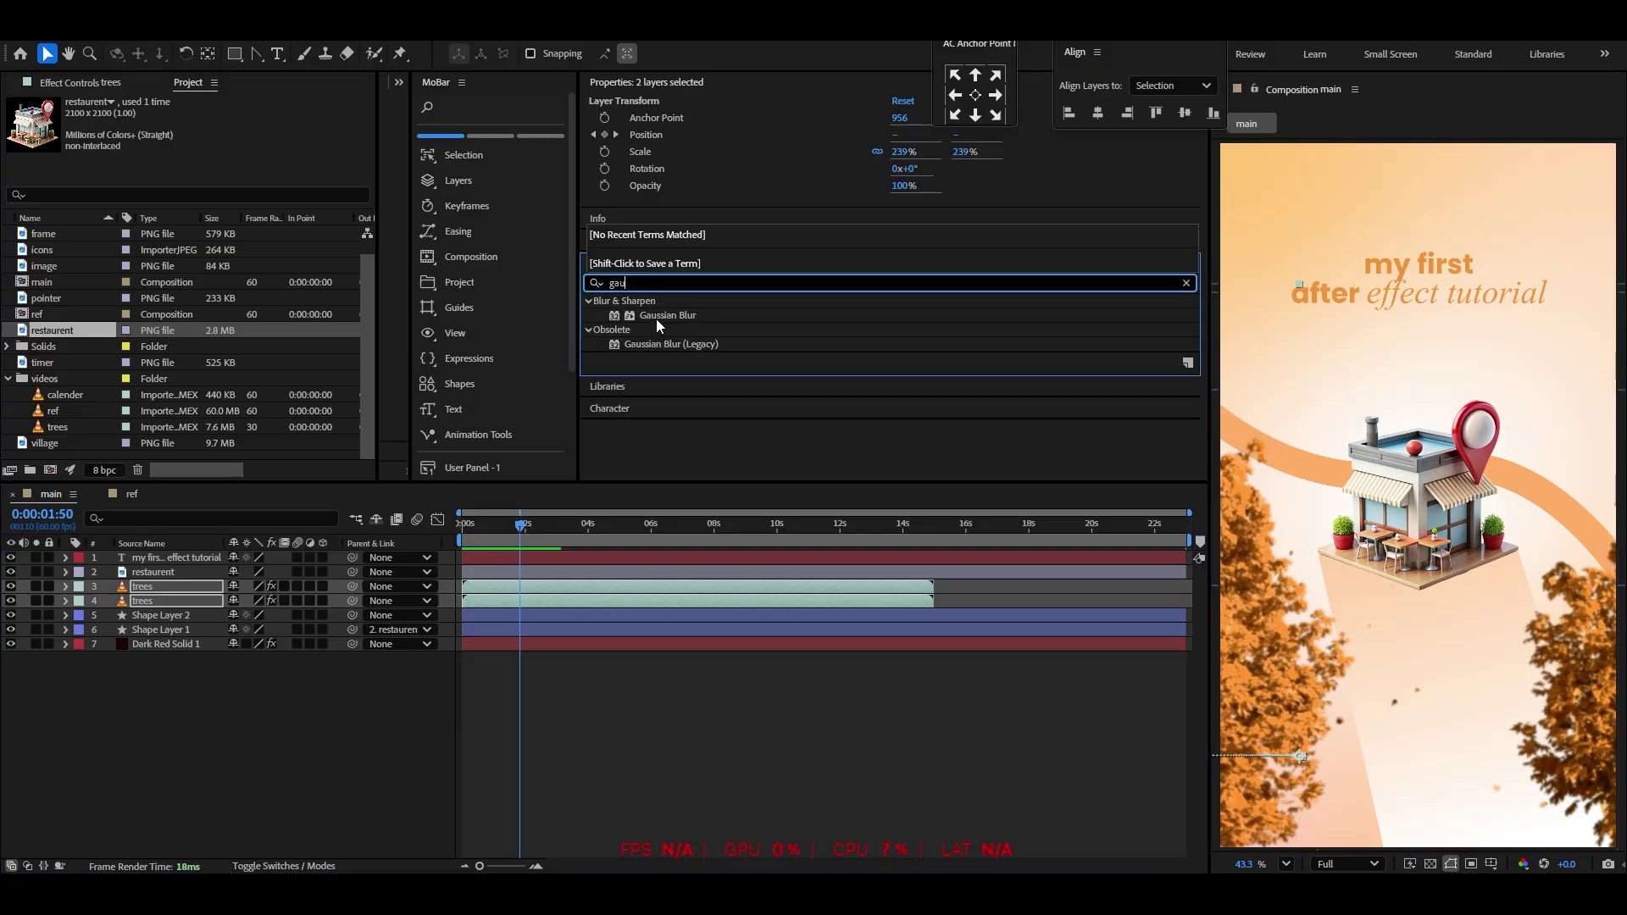
drag(656, 319, 187, 599)
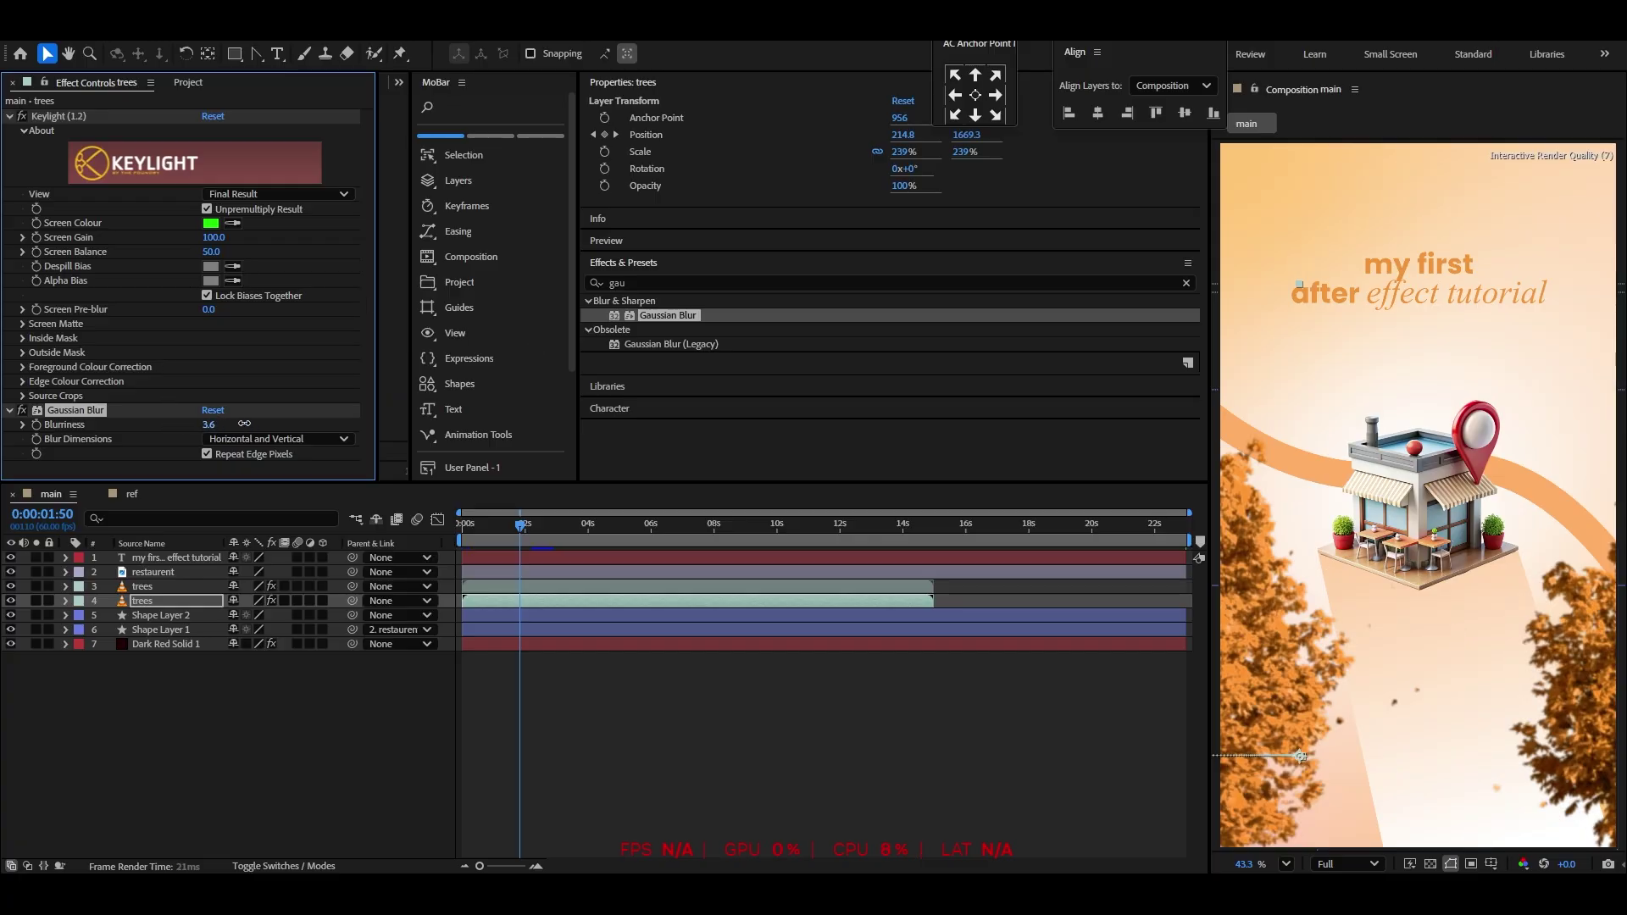
drag(244, 423, 290, 423)
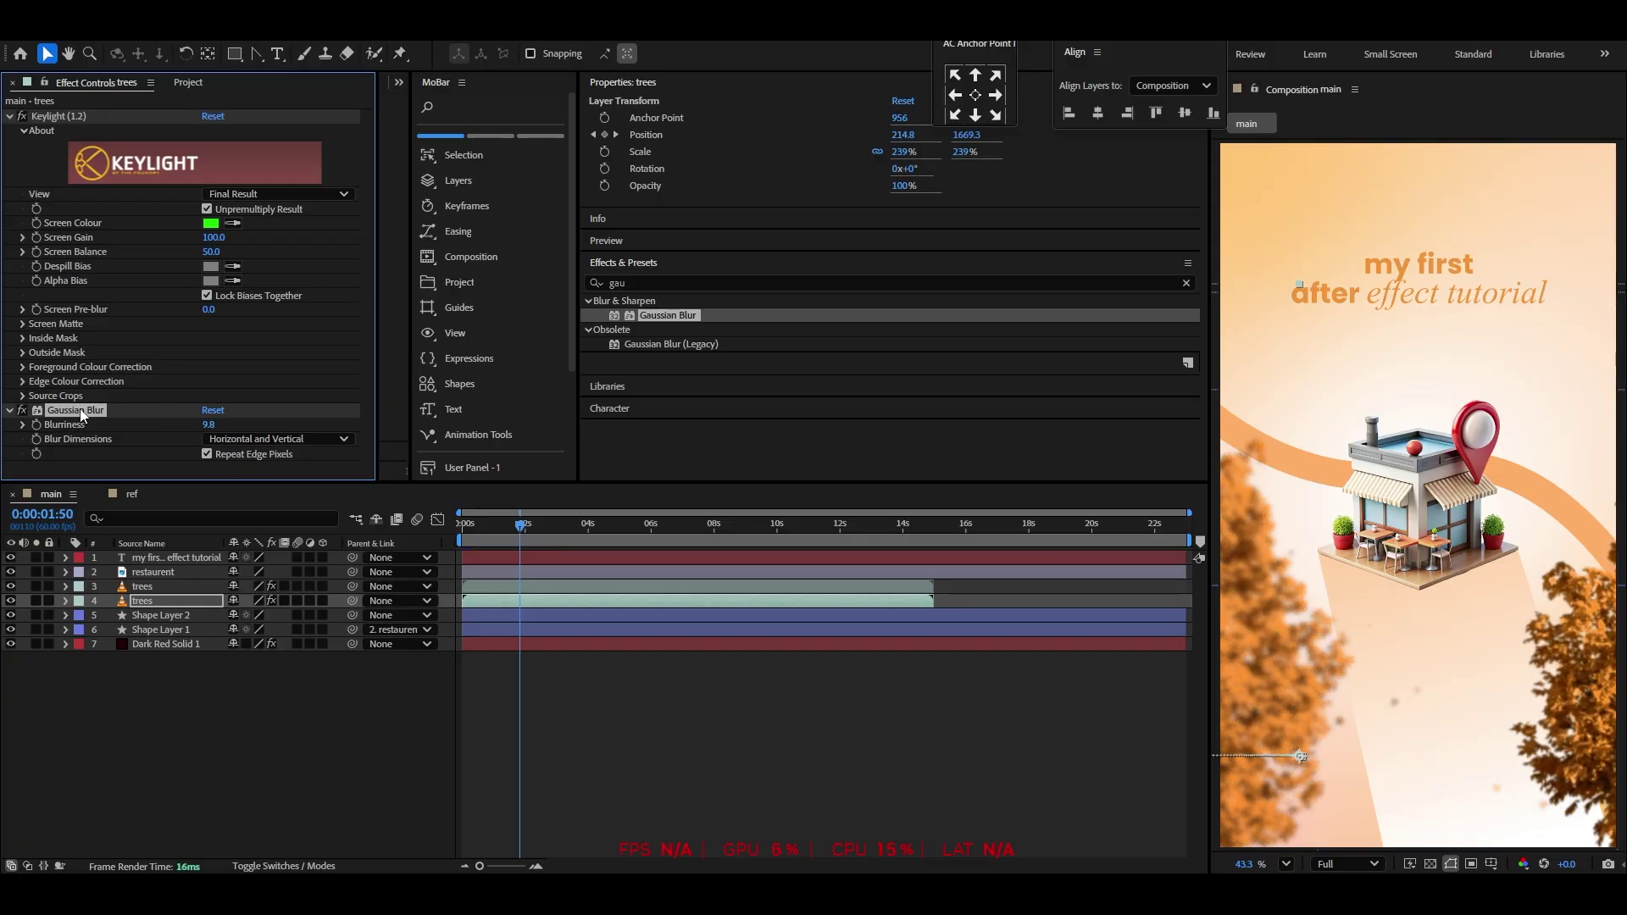
Copy the Gaussian Blur onto the upper trees layer and preview the composition from the start
click(145, 588)
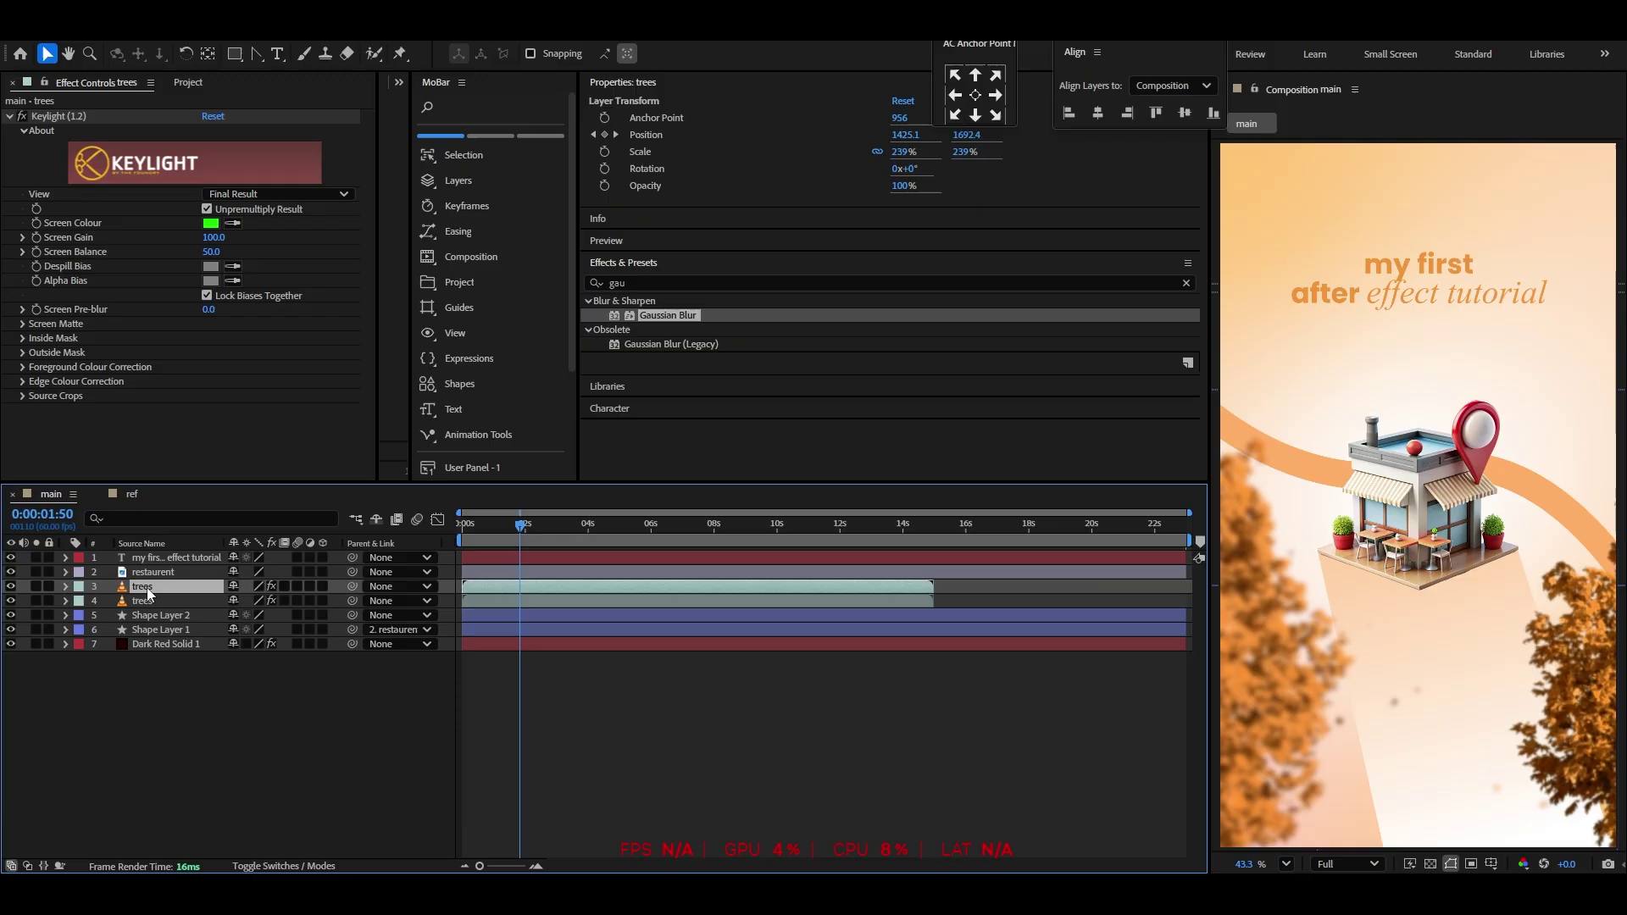
key(ctrl+v)
click(324, 752)
key(Home)
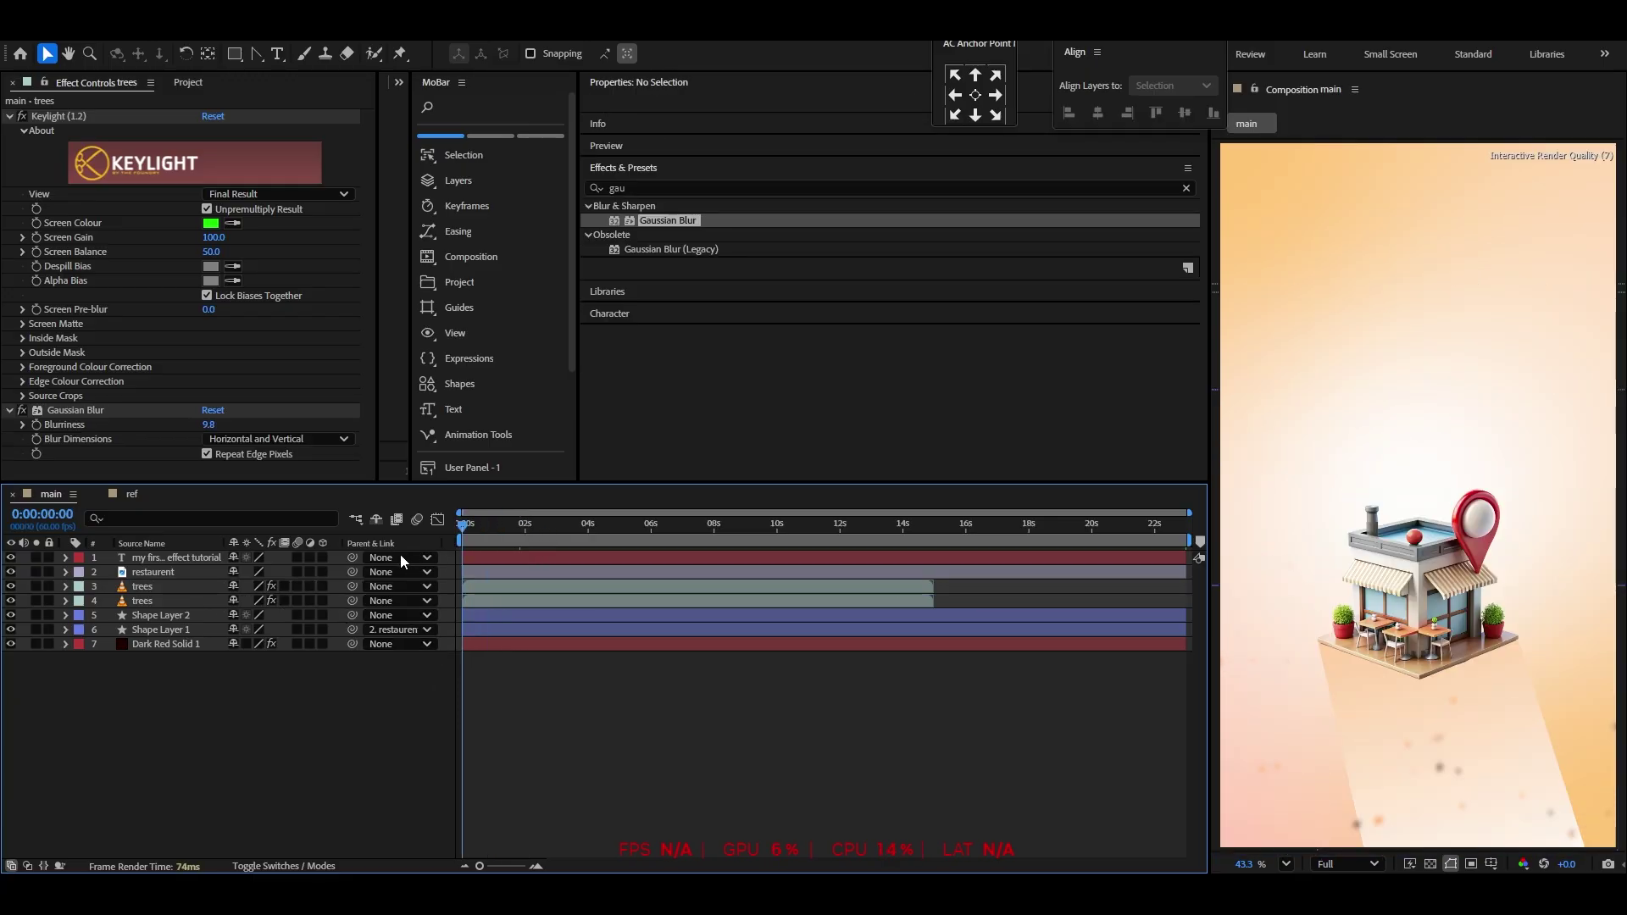
key(space)
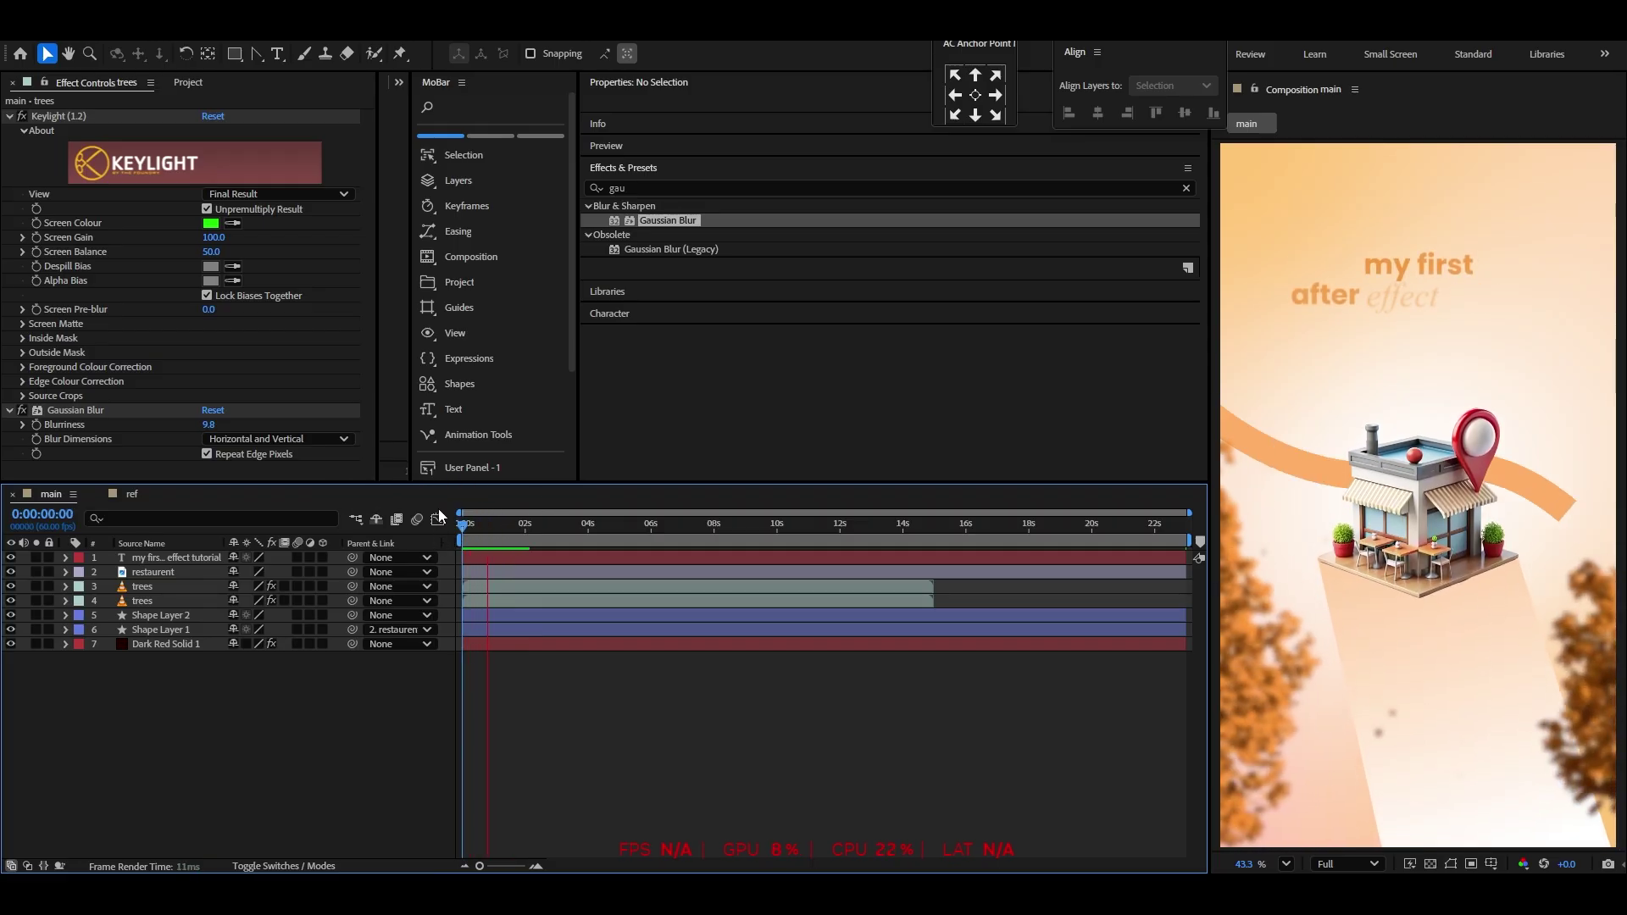
key(space)
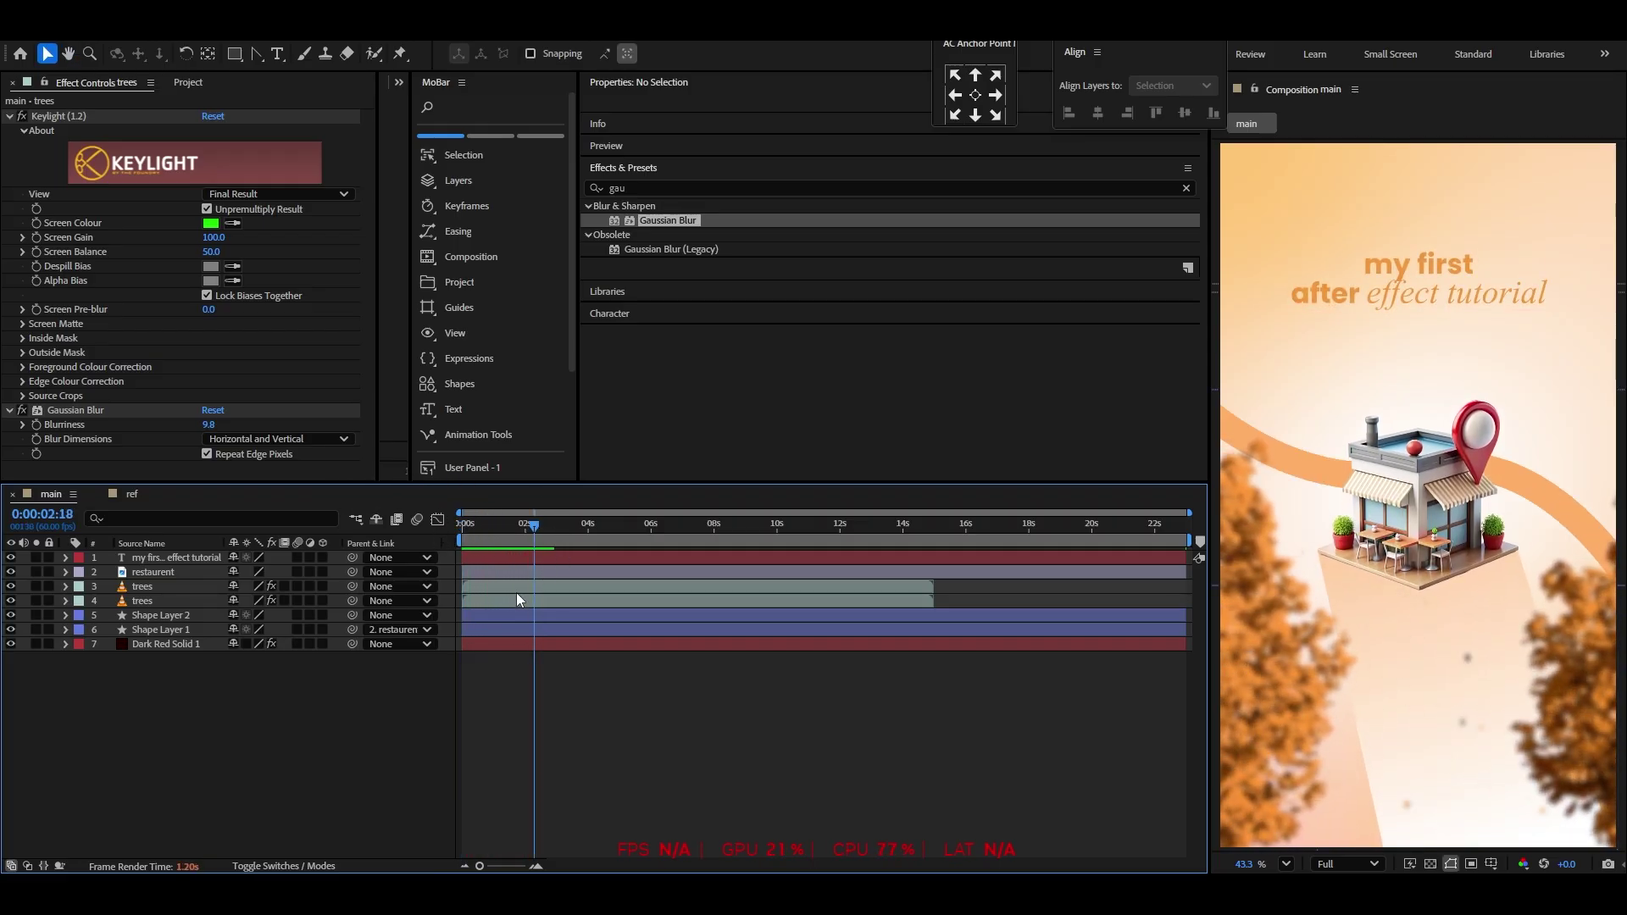
Check the ref composition, add a null object to the main composition with an orange label, and preview the animation
click(132, 493)
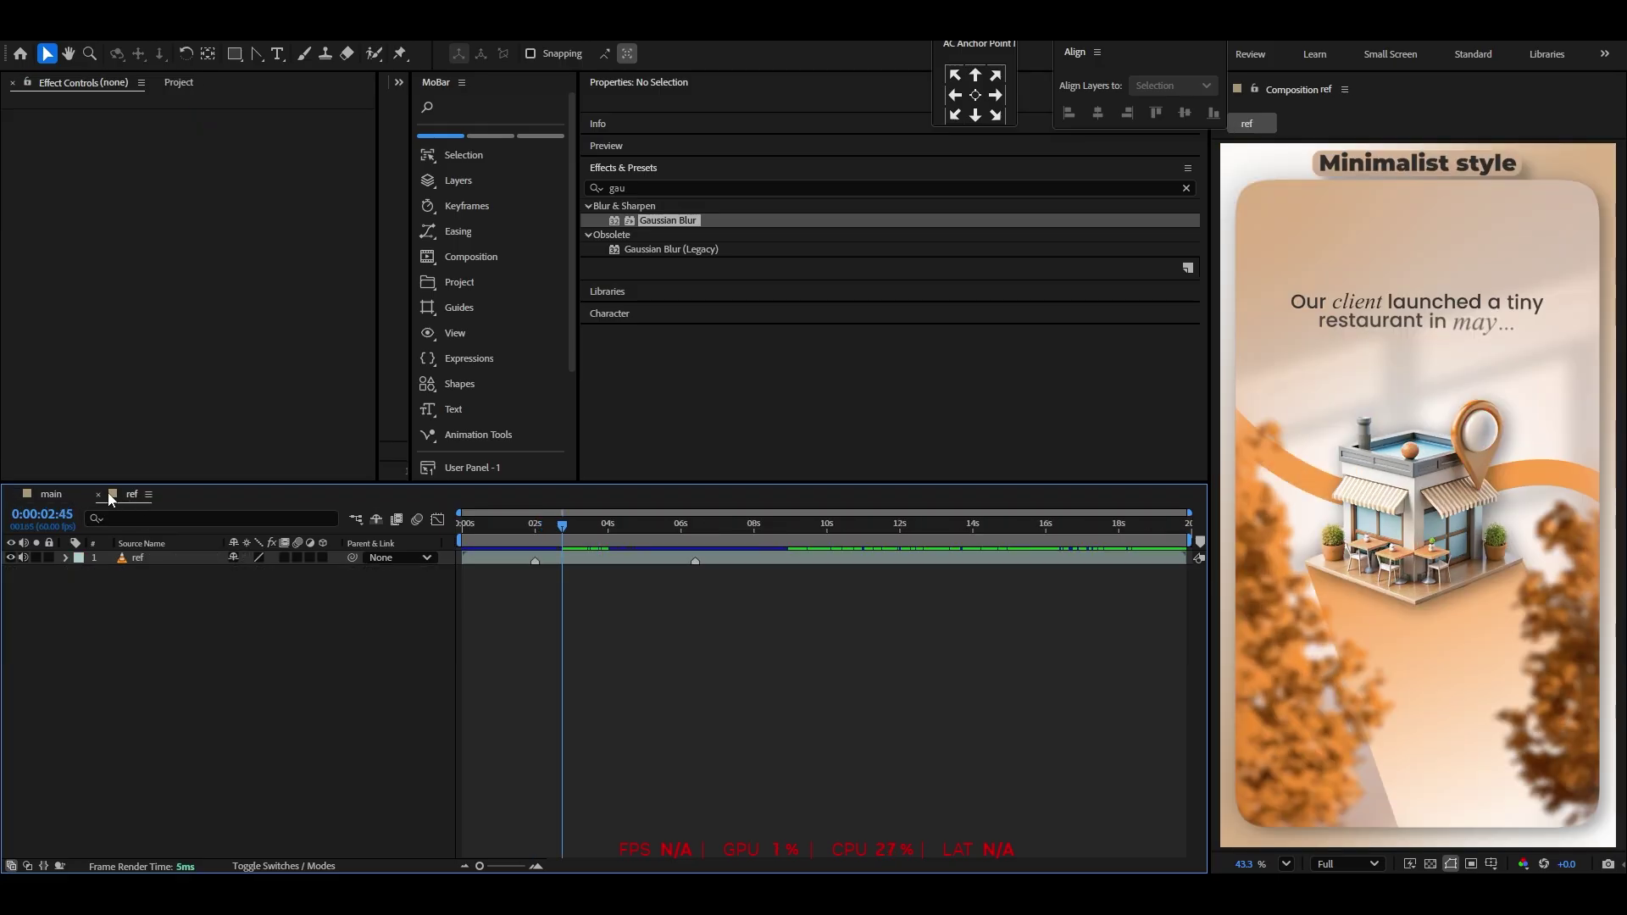
click(50, 493)
right_click(188, 738)
mouse_move(219, 520)
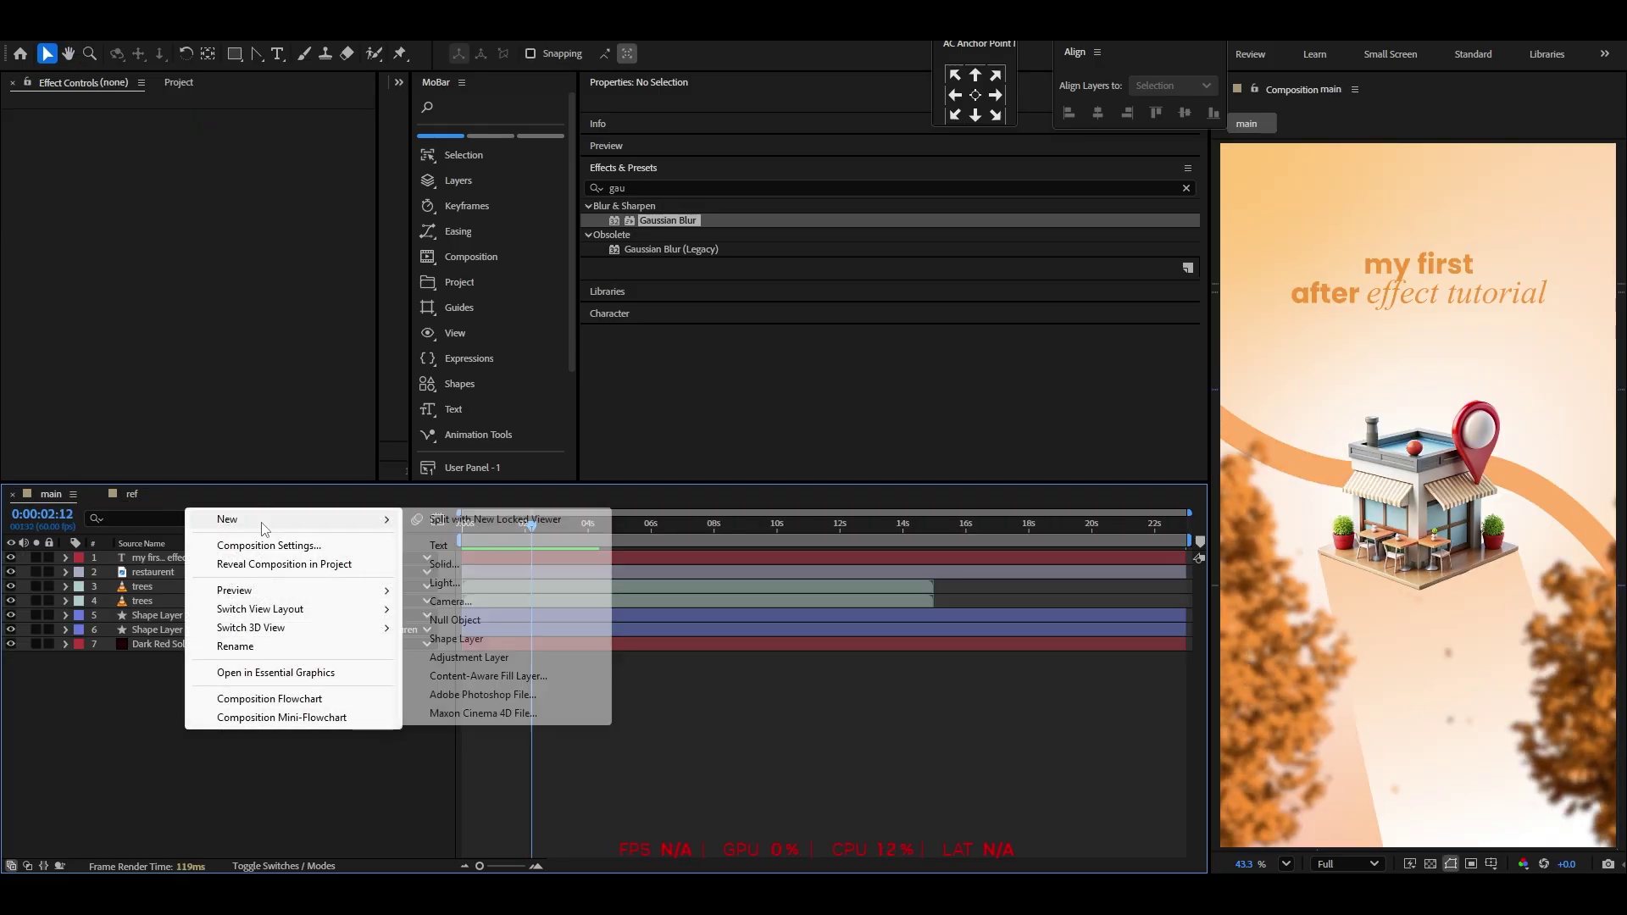
click(471, 622)
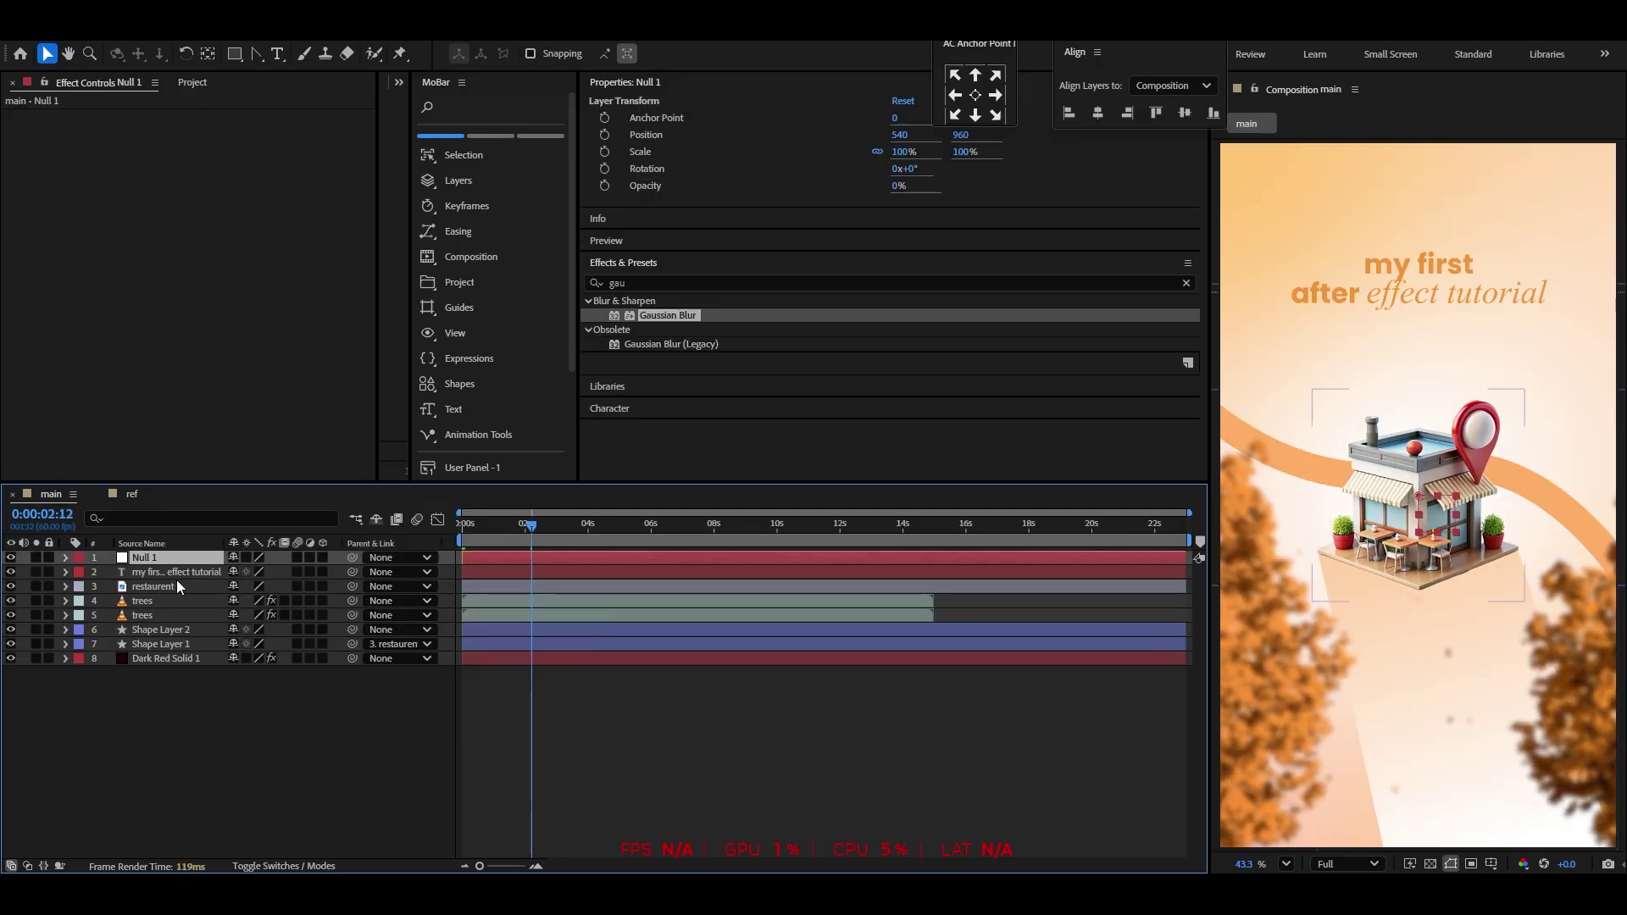
click(79, 558)
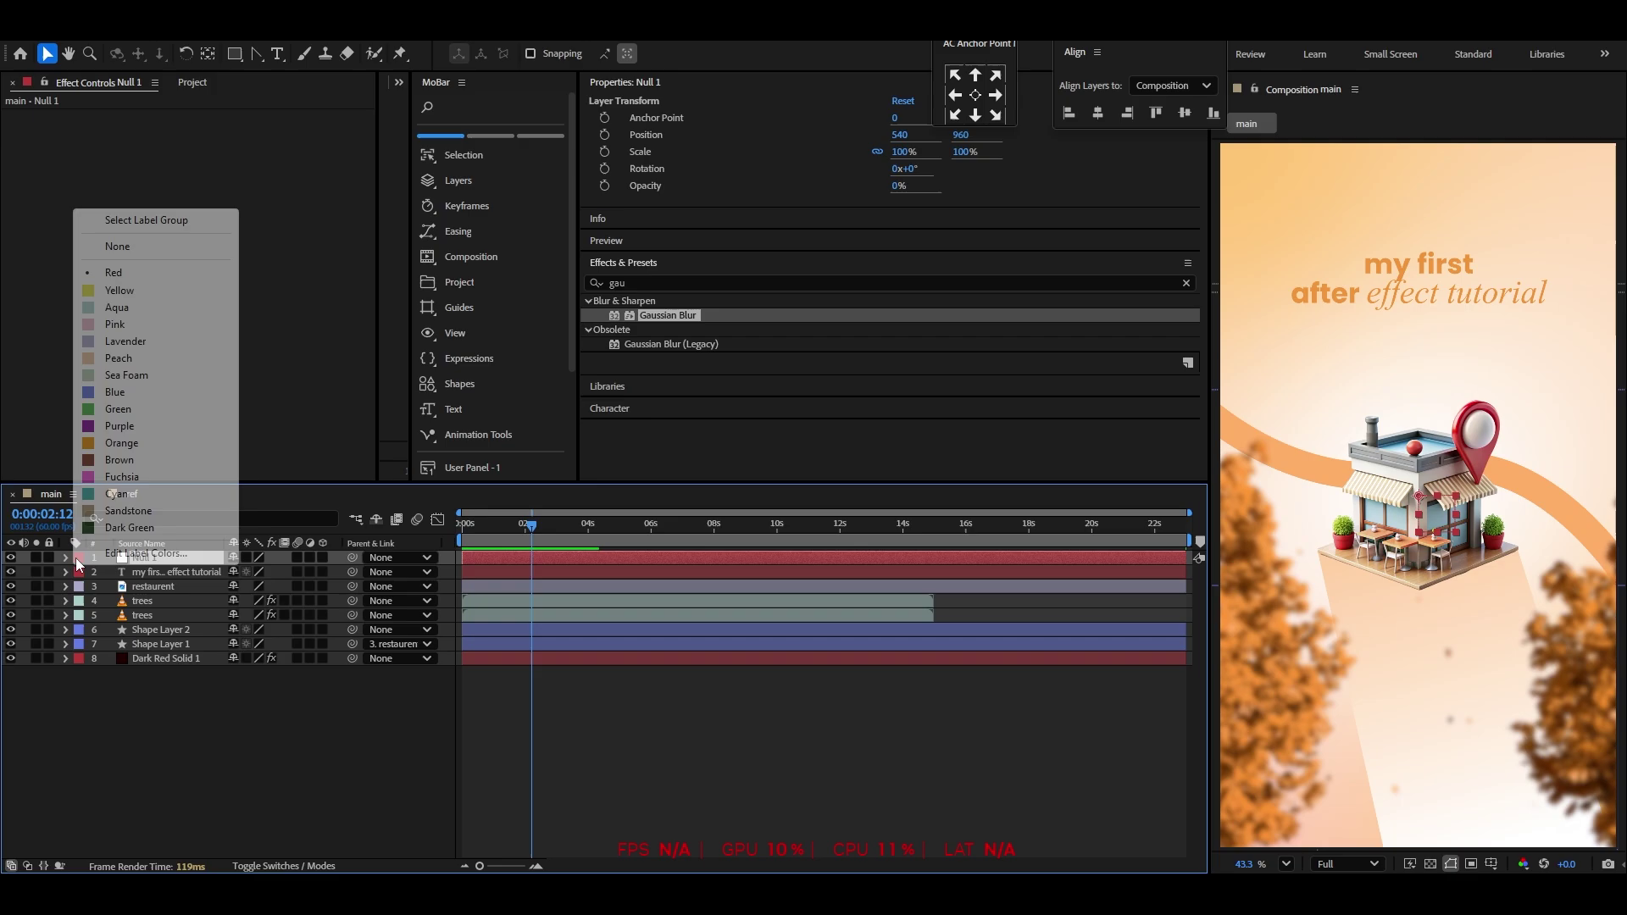
click(121, 443)
click(219, 707)
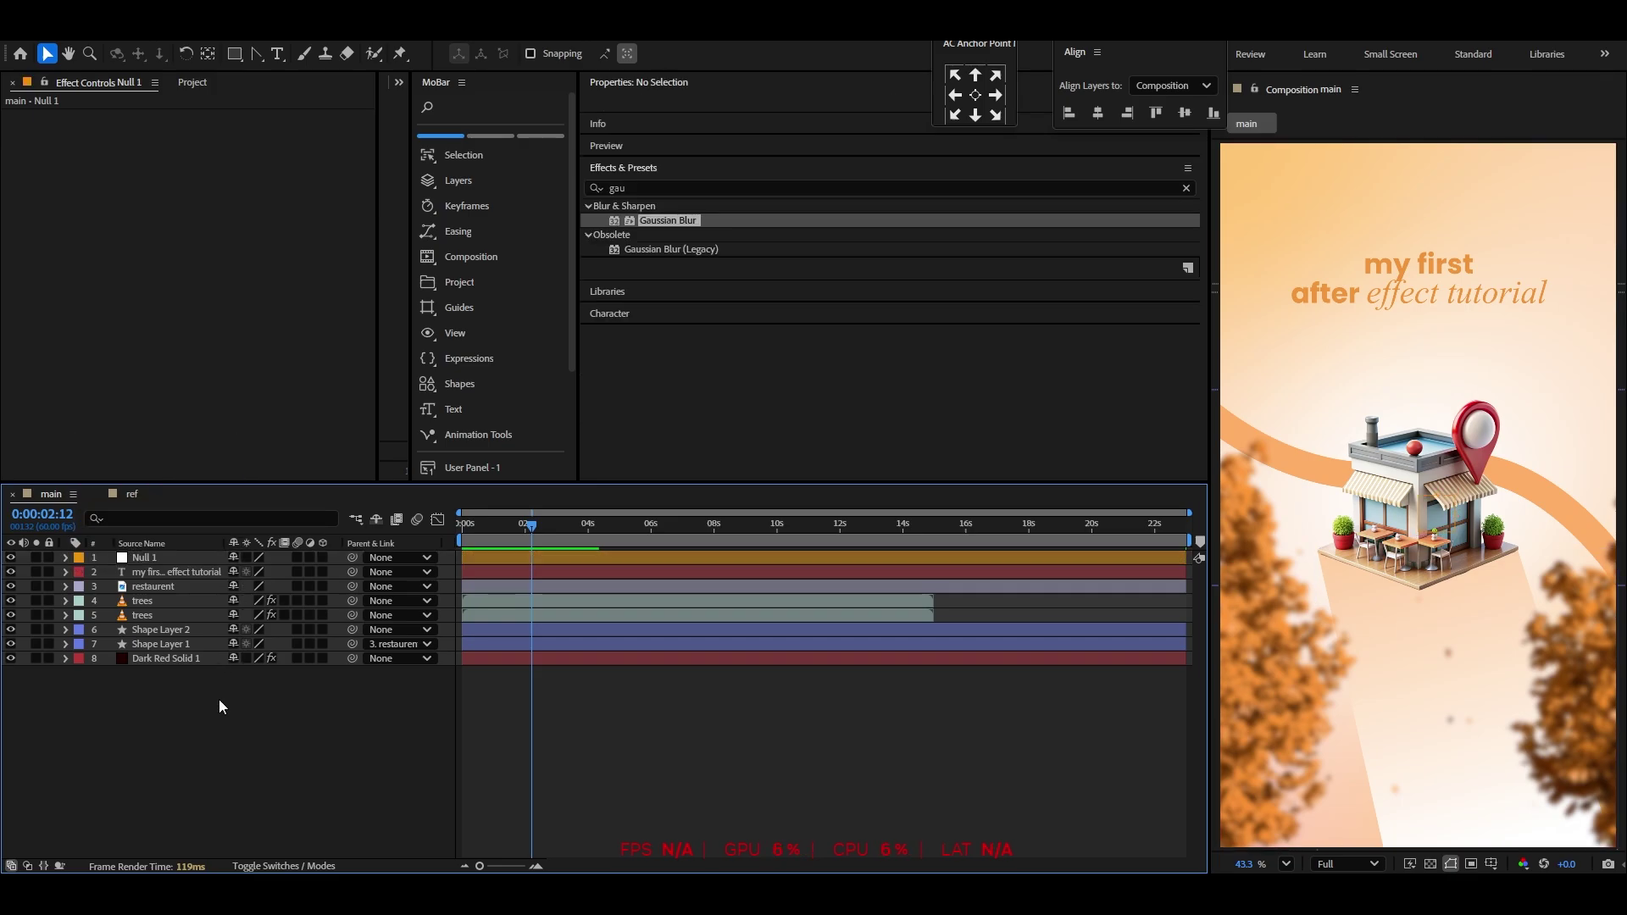
click(546, 558)
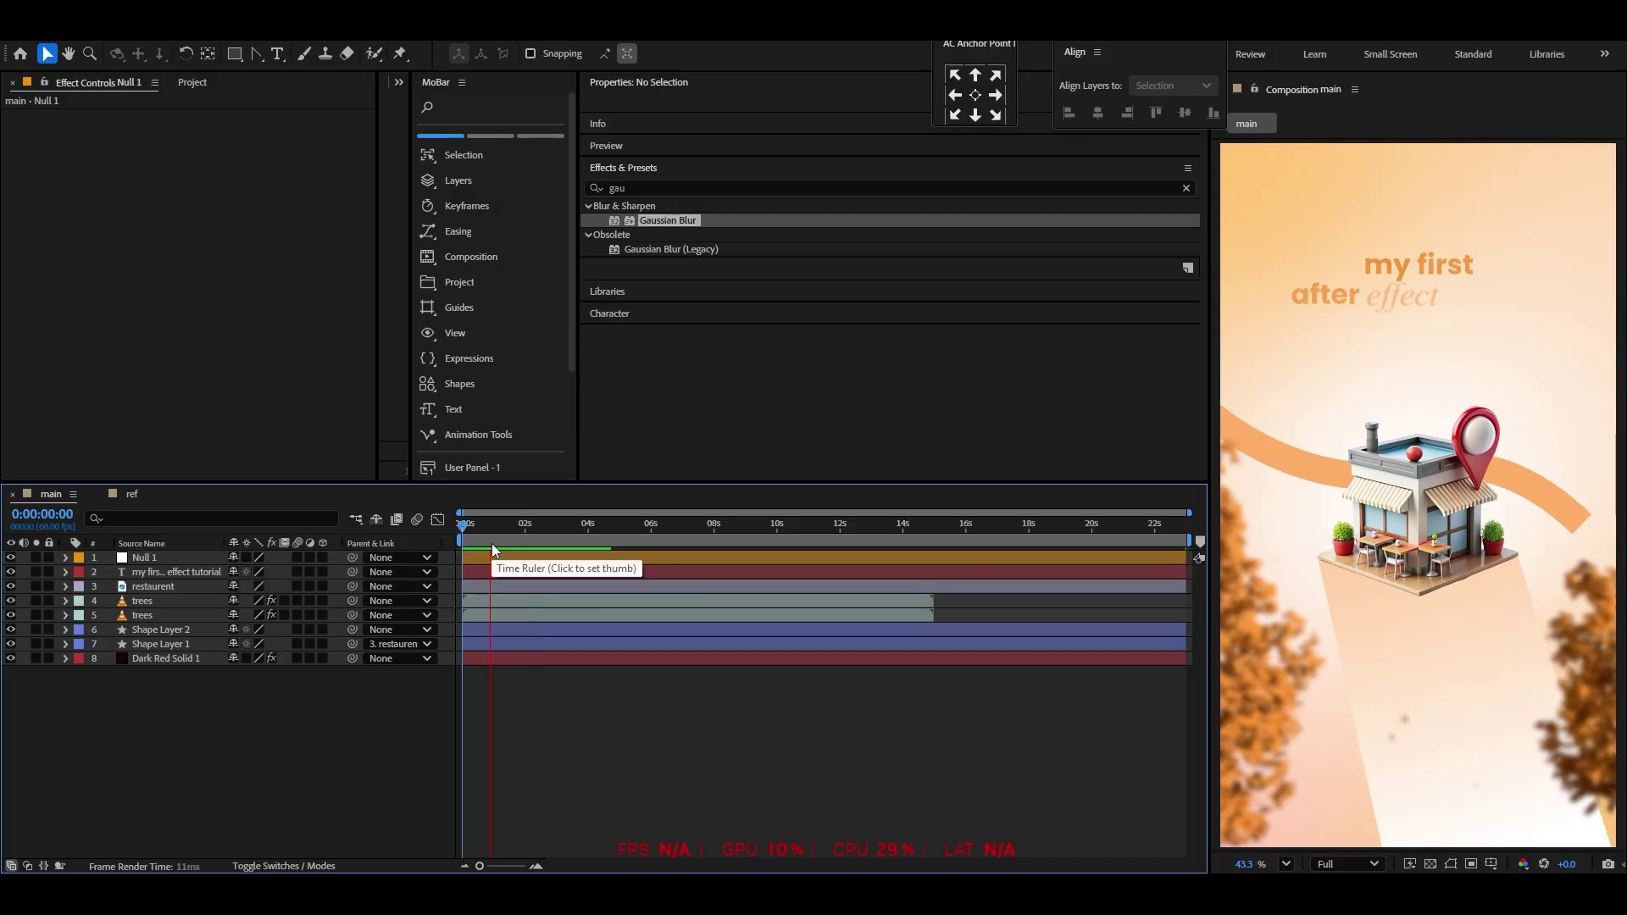
key(space)
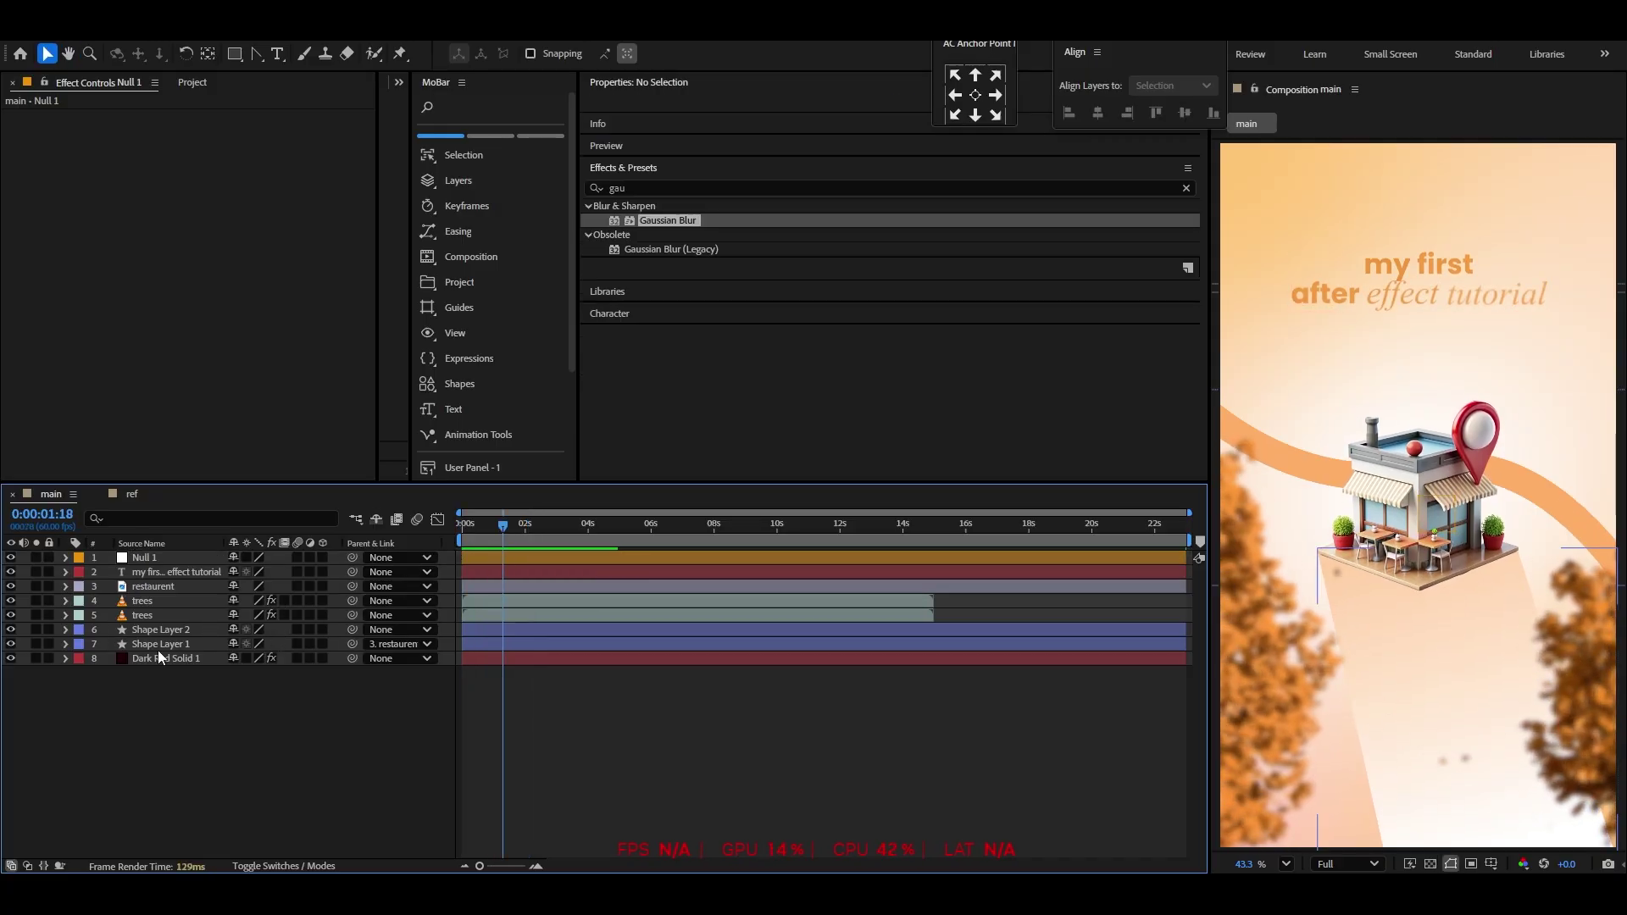
Parent the restaurent layer and the title text layer to Null 1
click(150, 644)
shift+click(159, 572)
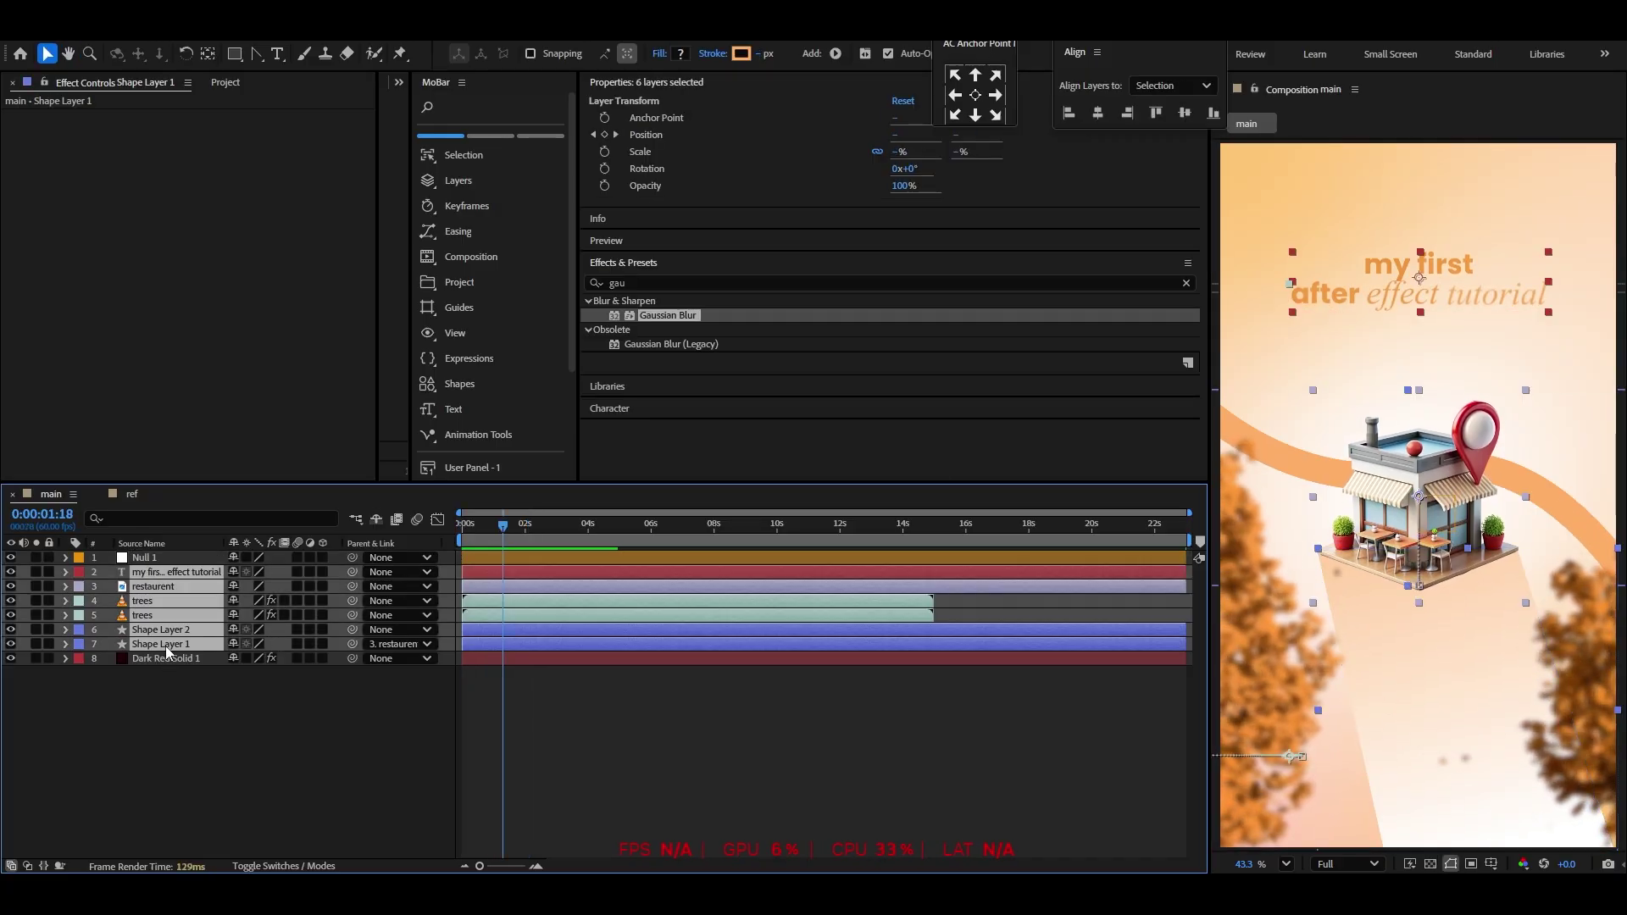
click(170, 754)
click(160, 648)
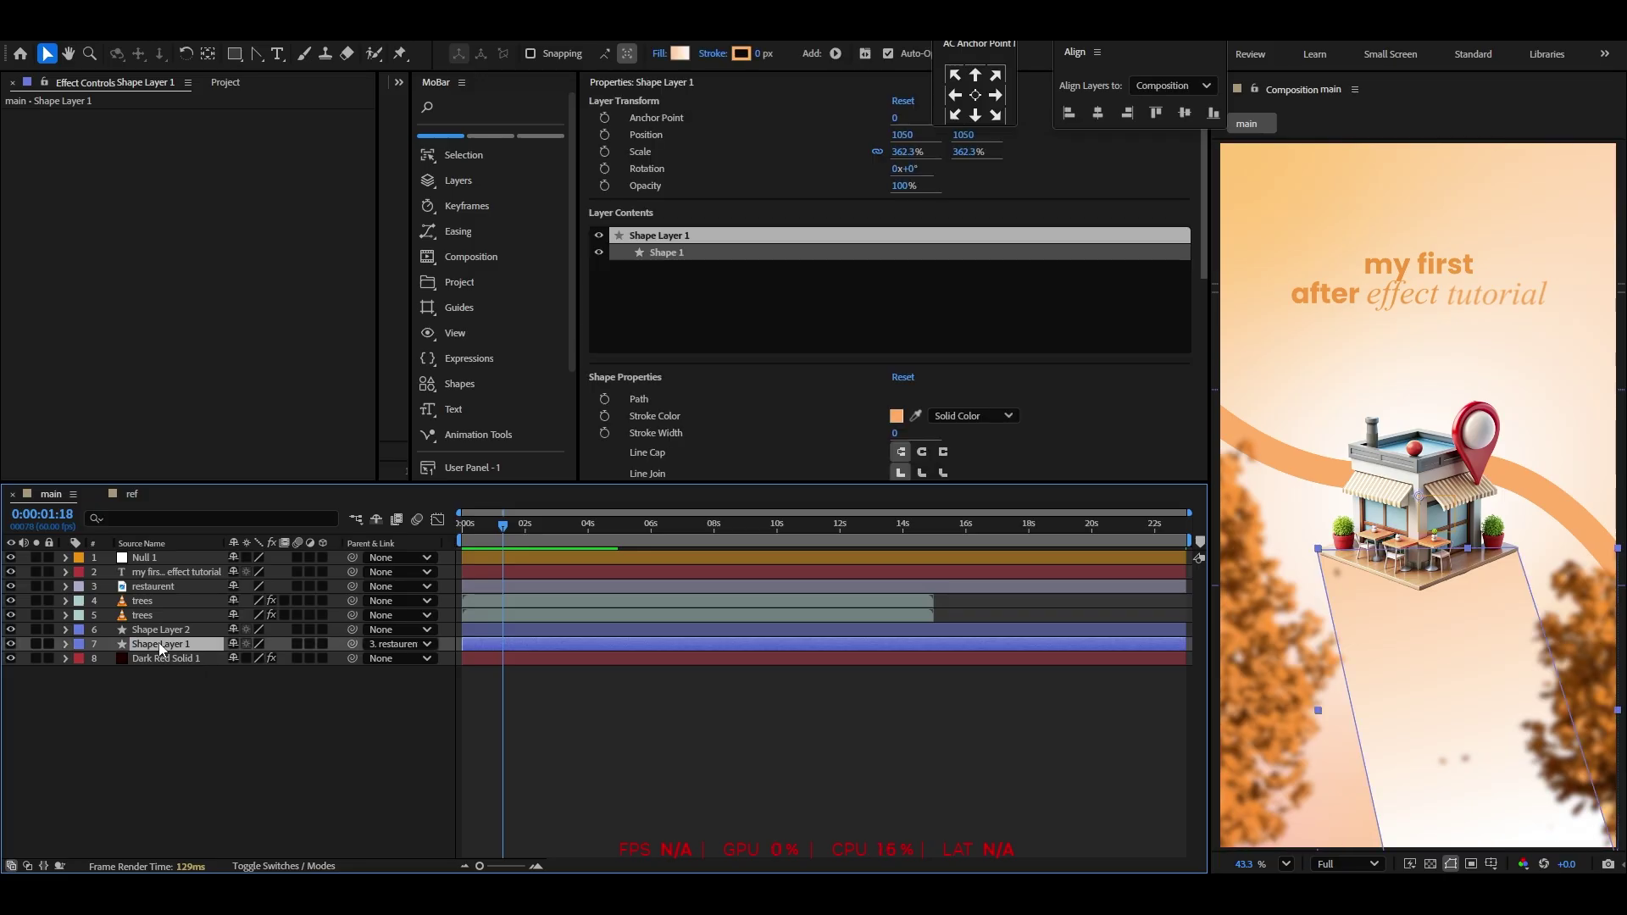
click(156, 588)
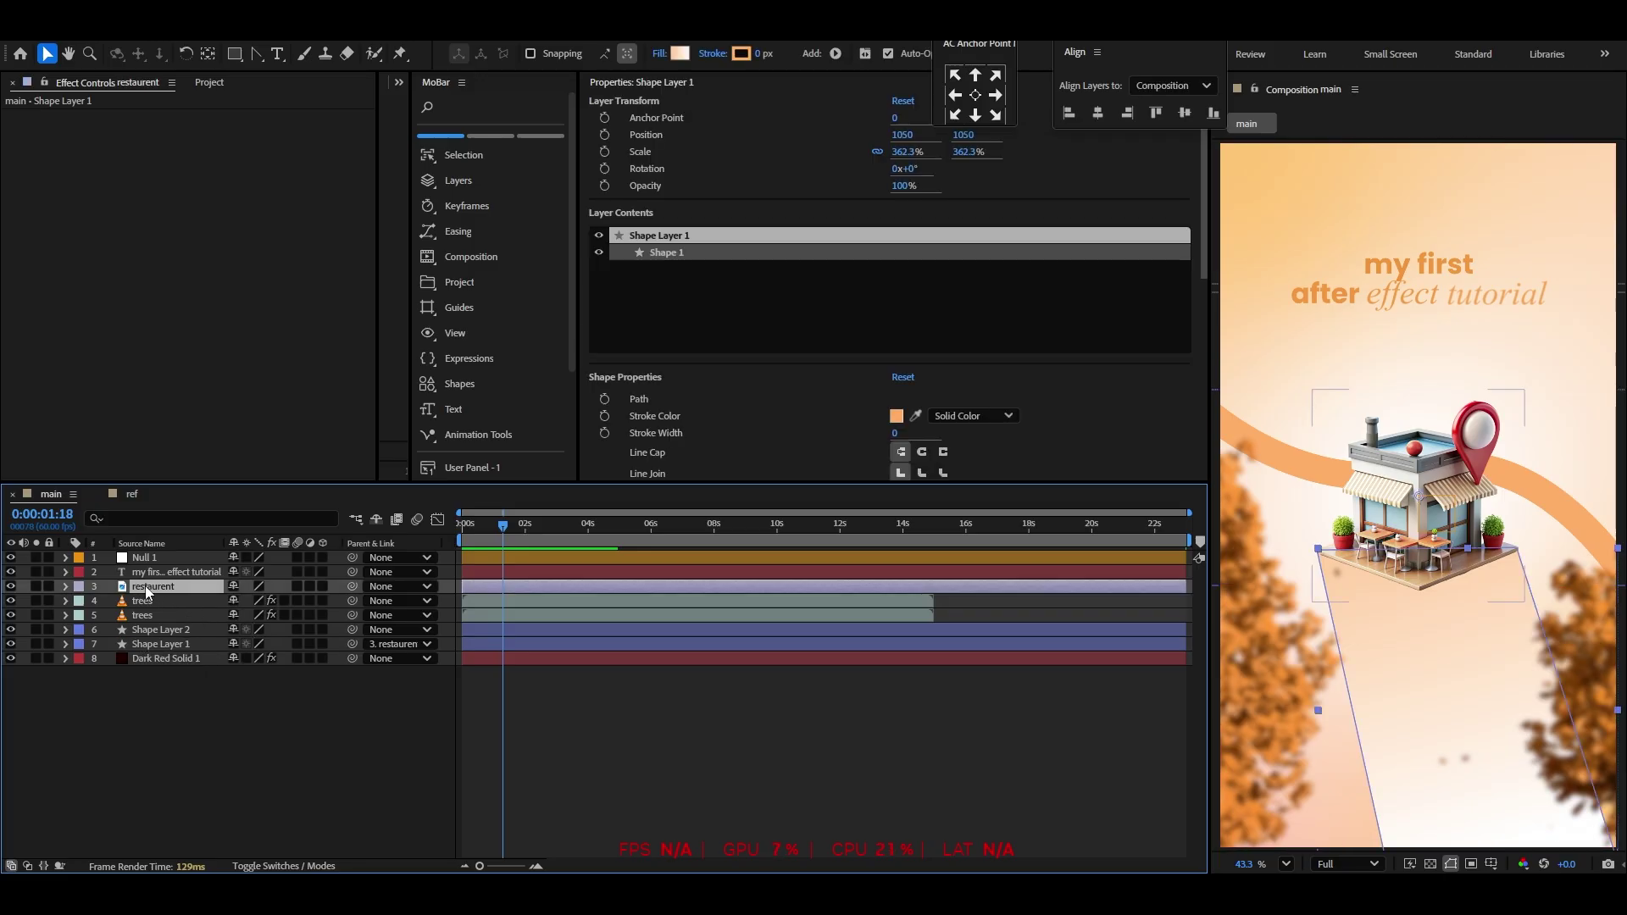
drag(353, 589, 165, 558)
click(353, 573)
Parent both trees layers and Shape Layer 2 to Null 1
click(155, 601)
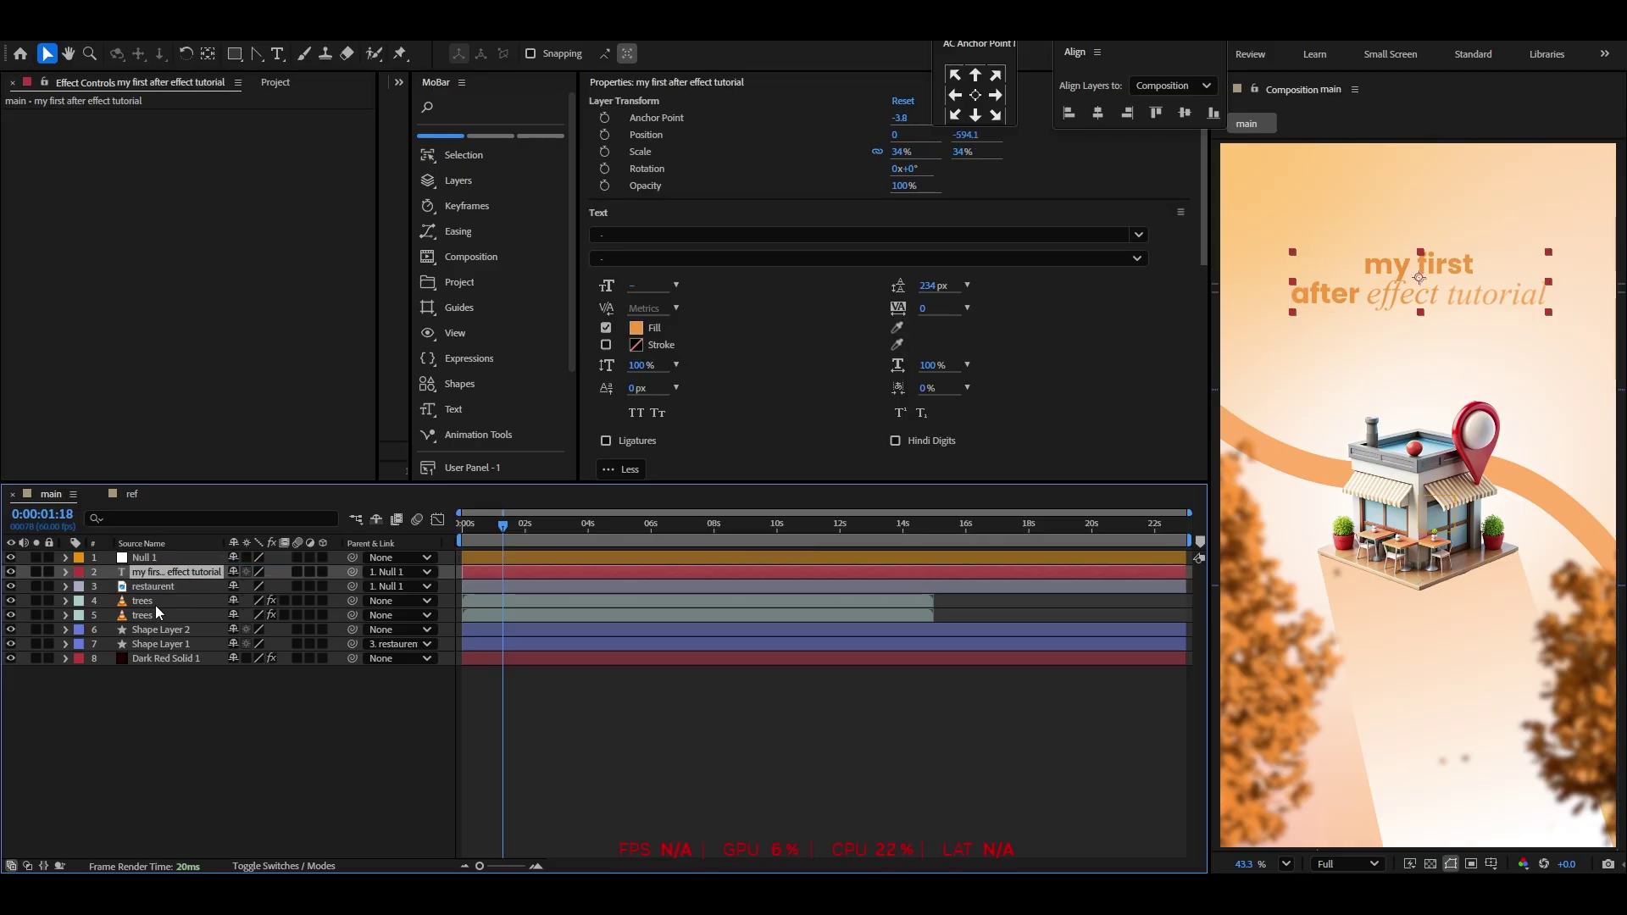
shift+click(155, 614)
shift+click(156, 632)
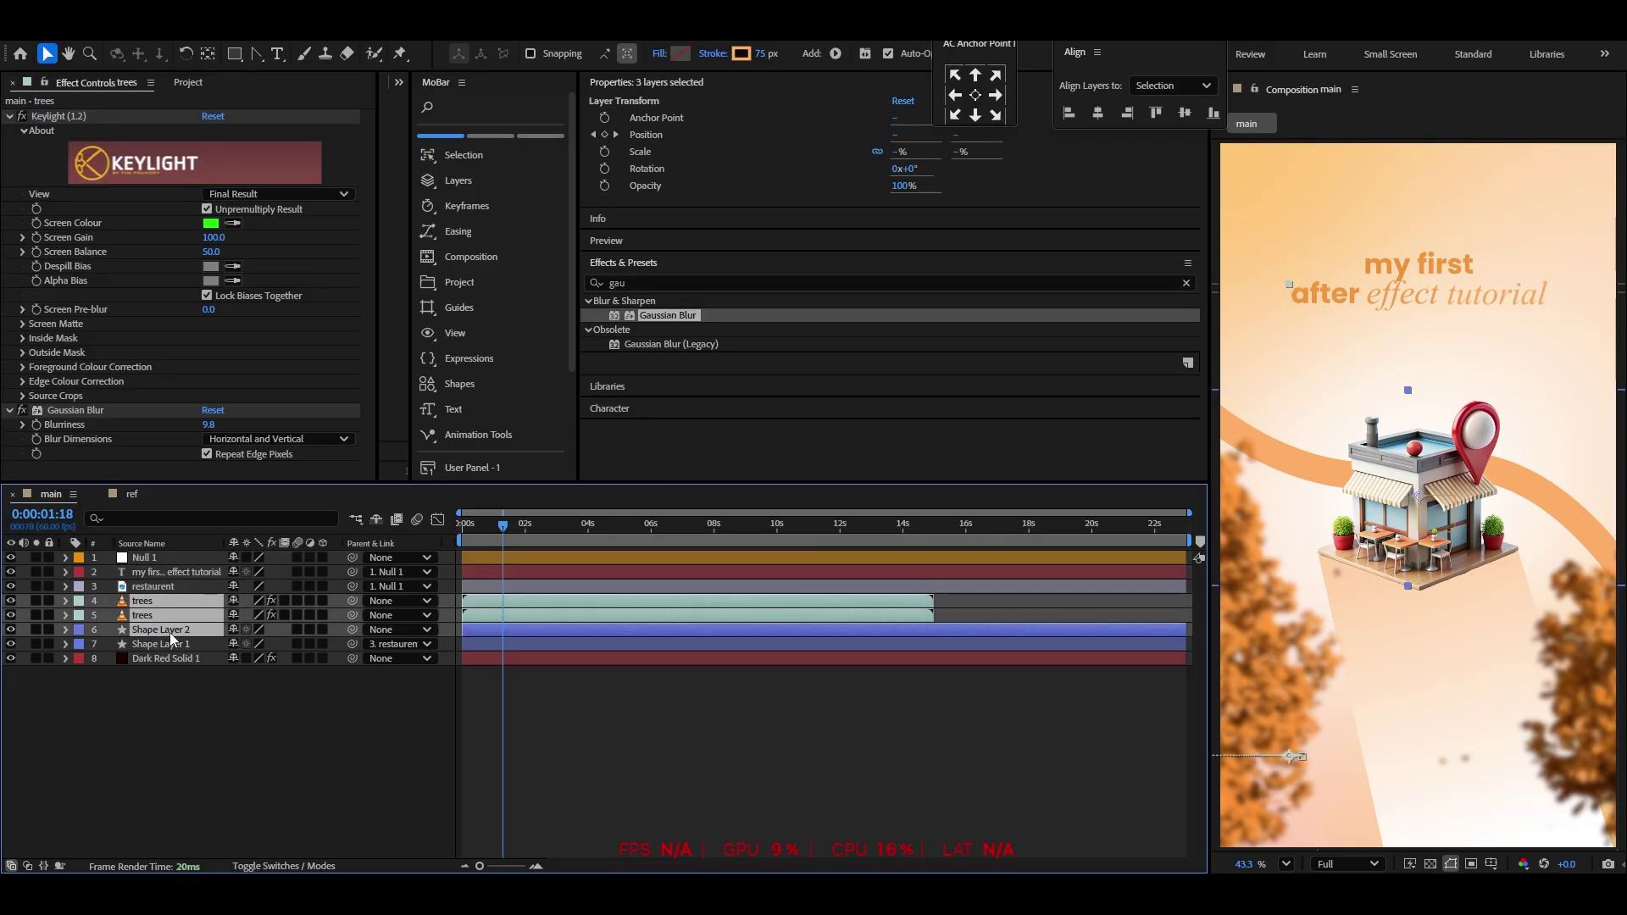
drag(349, 603, 154, 559)
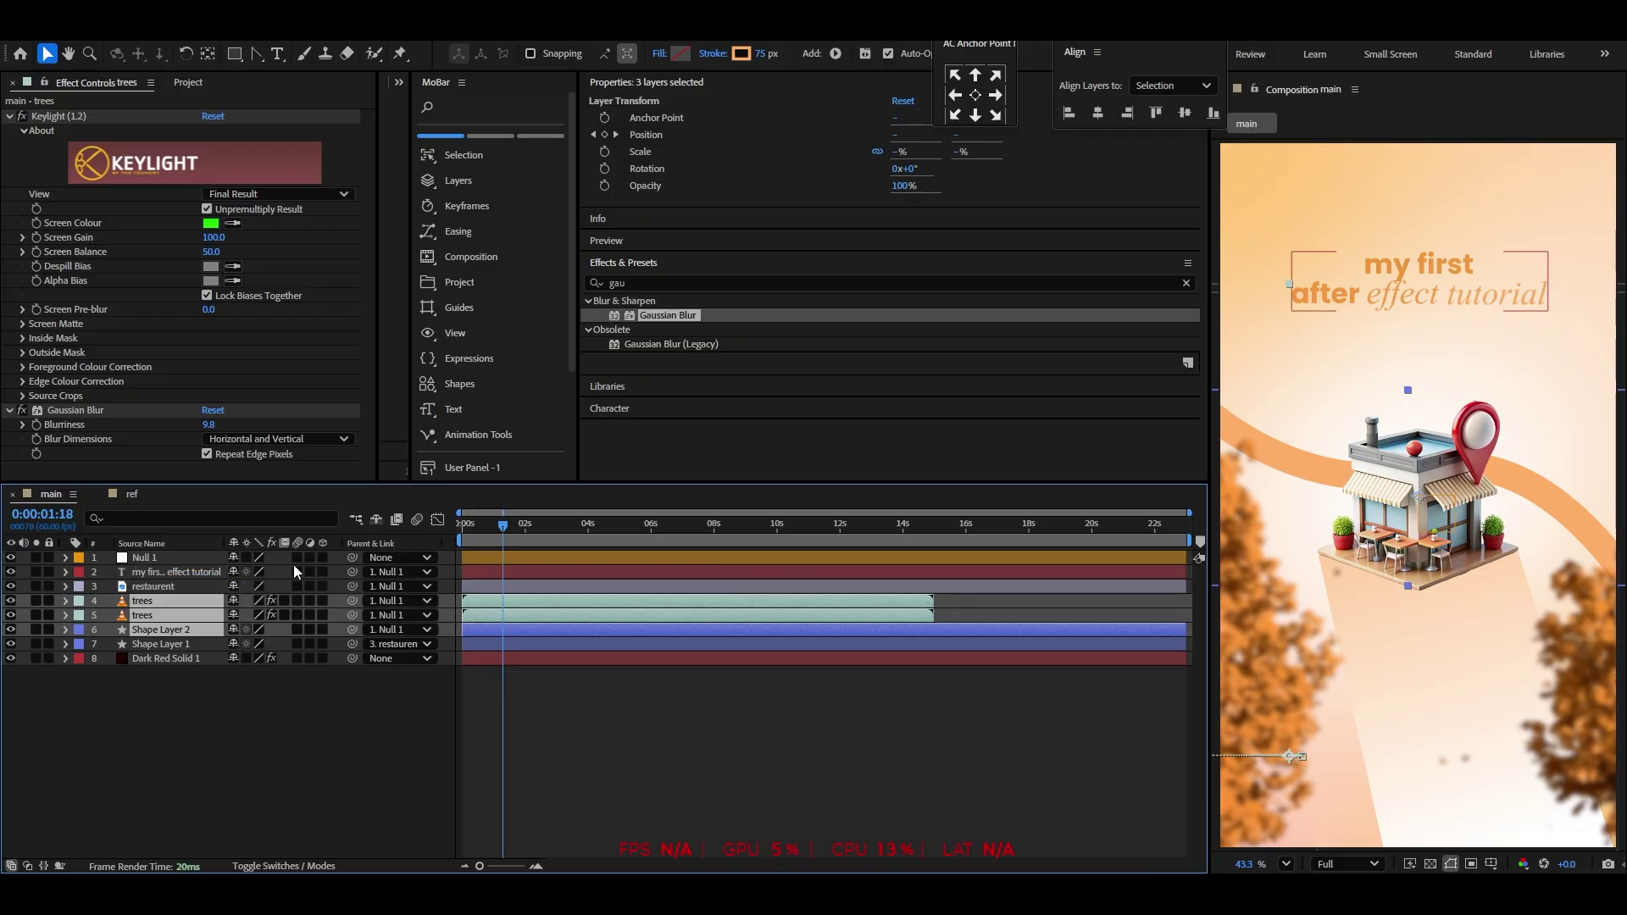
Keyframe Null 1's position from 540, 960 at 0:00:03:43 to -635, 960 at 0:00:05:05
drag(504, 540, 582, 545)
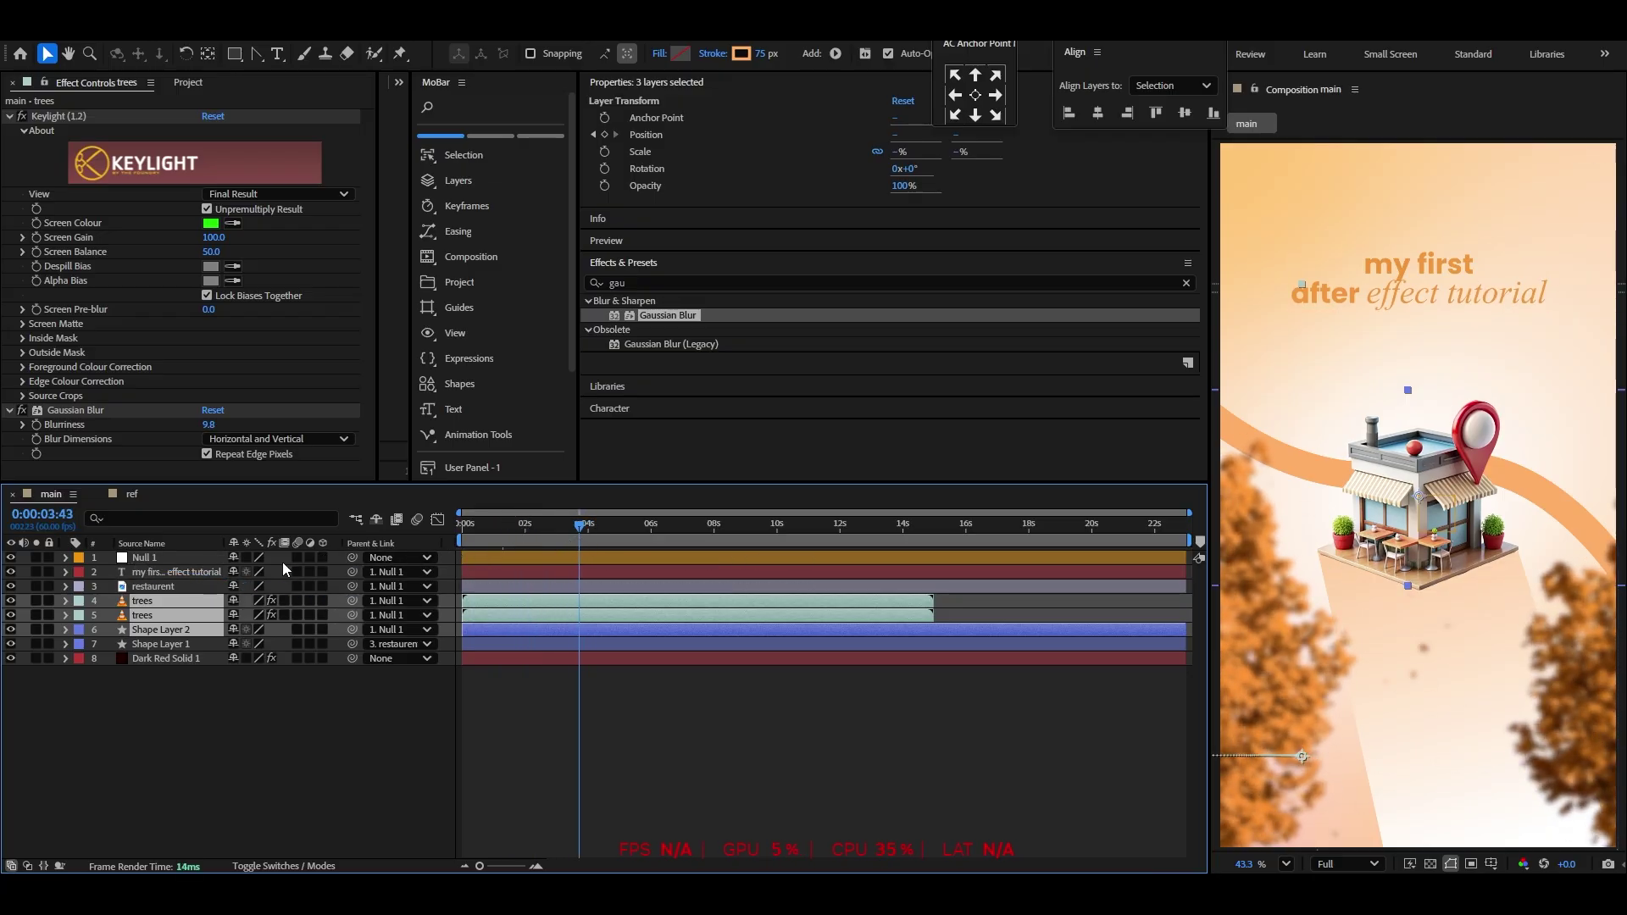
click(146, 558)
key(p)
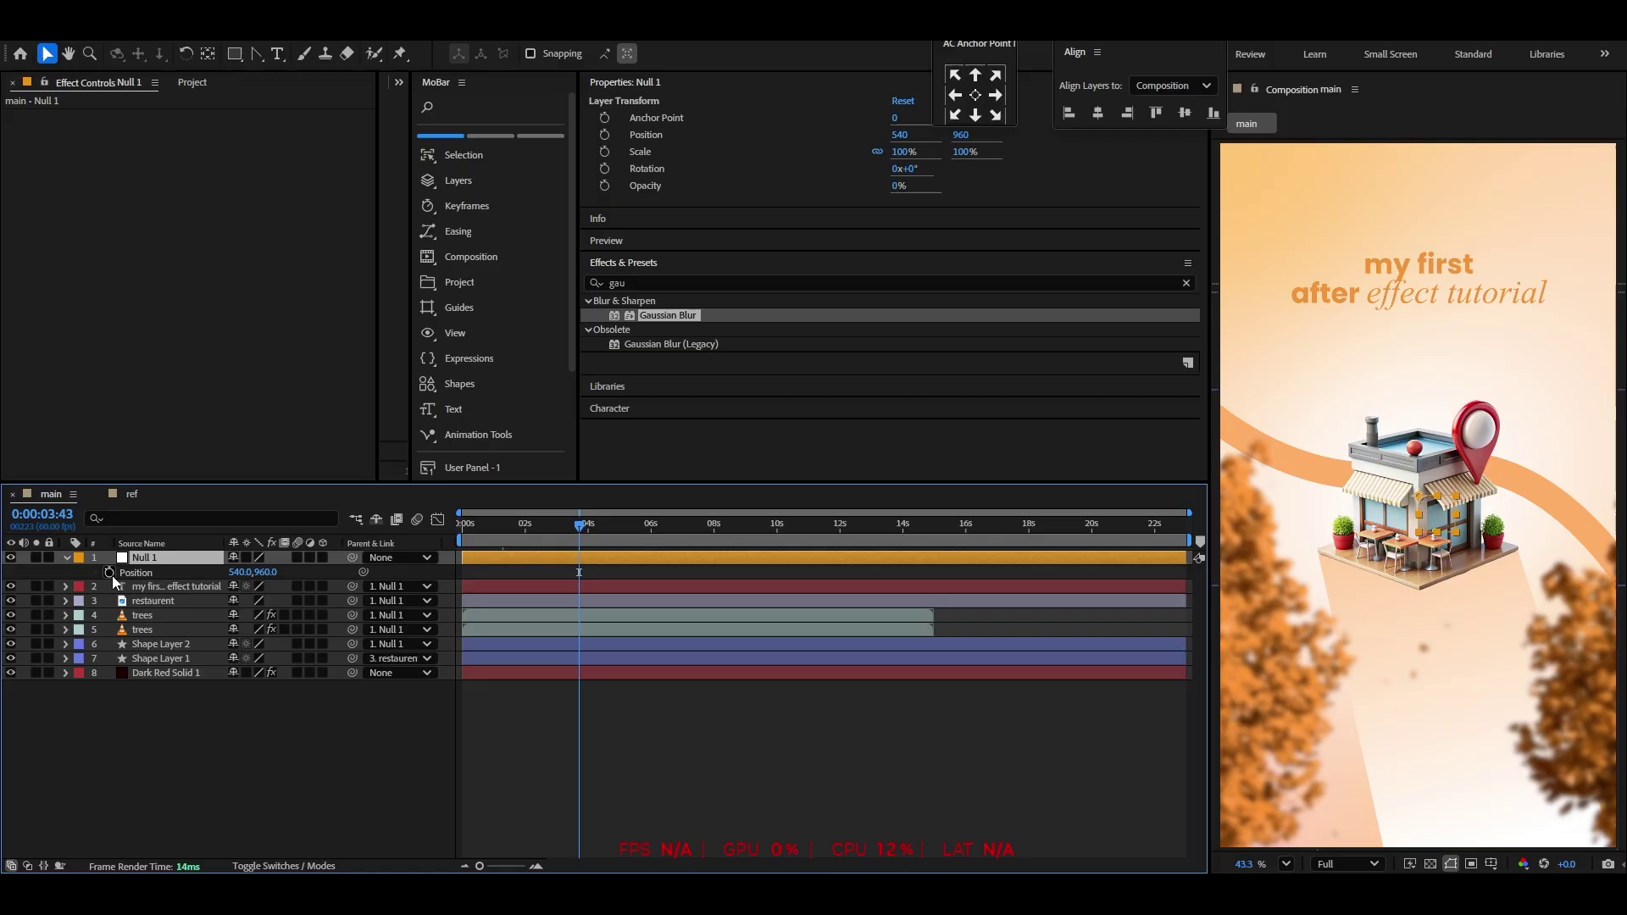
key(space)
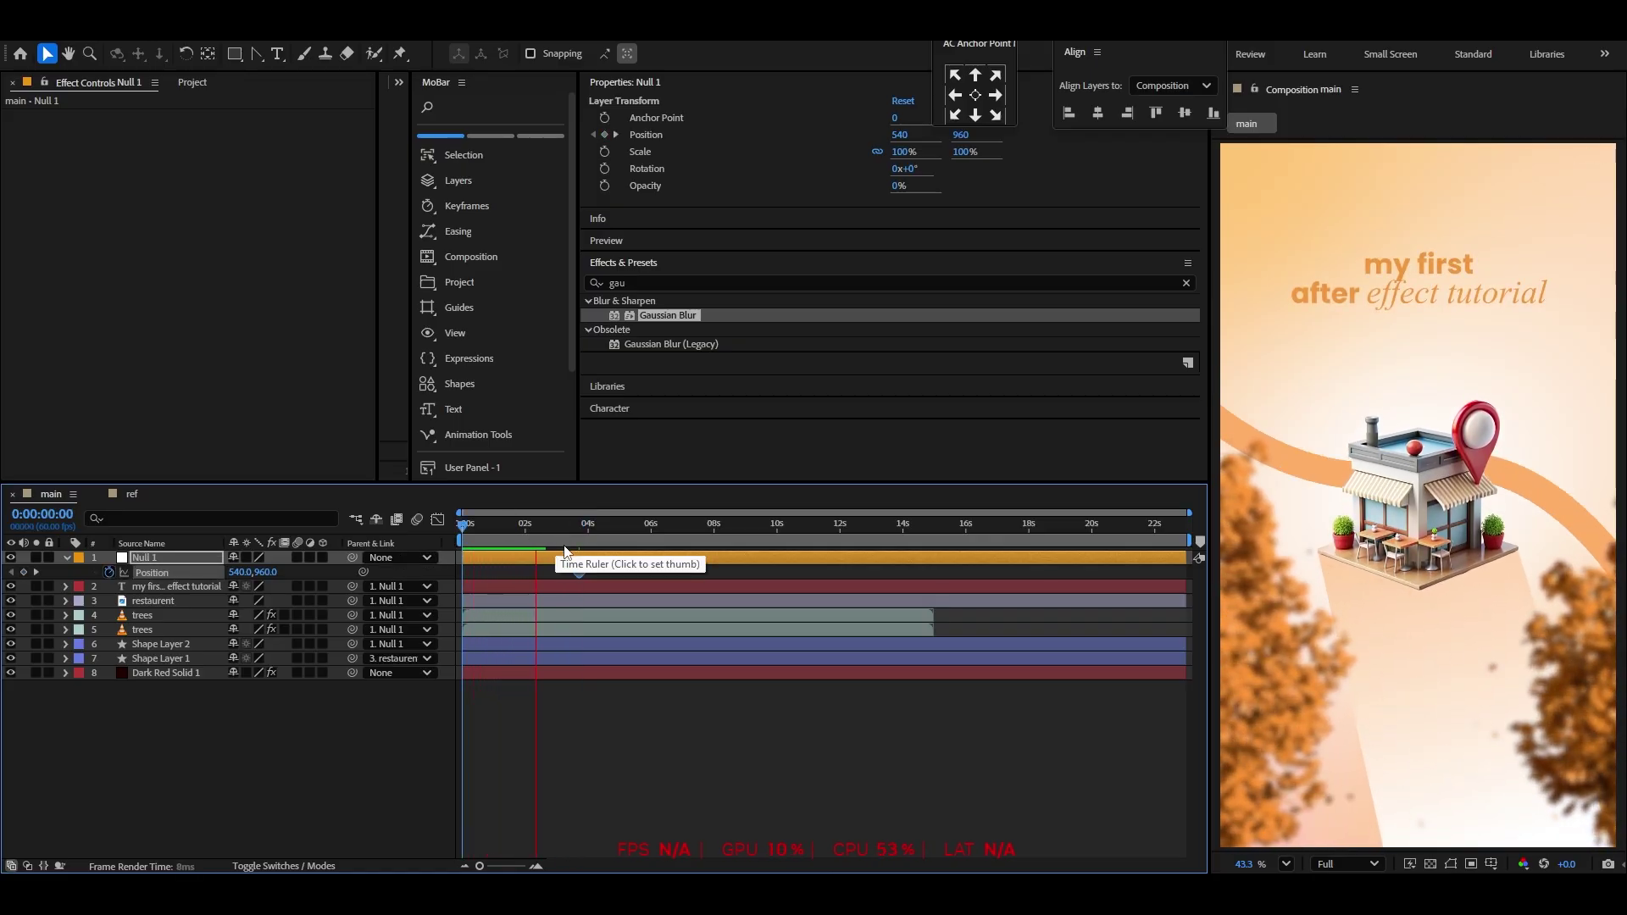
click(579, 527)
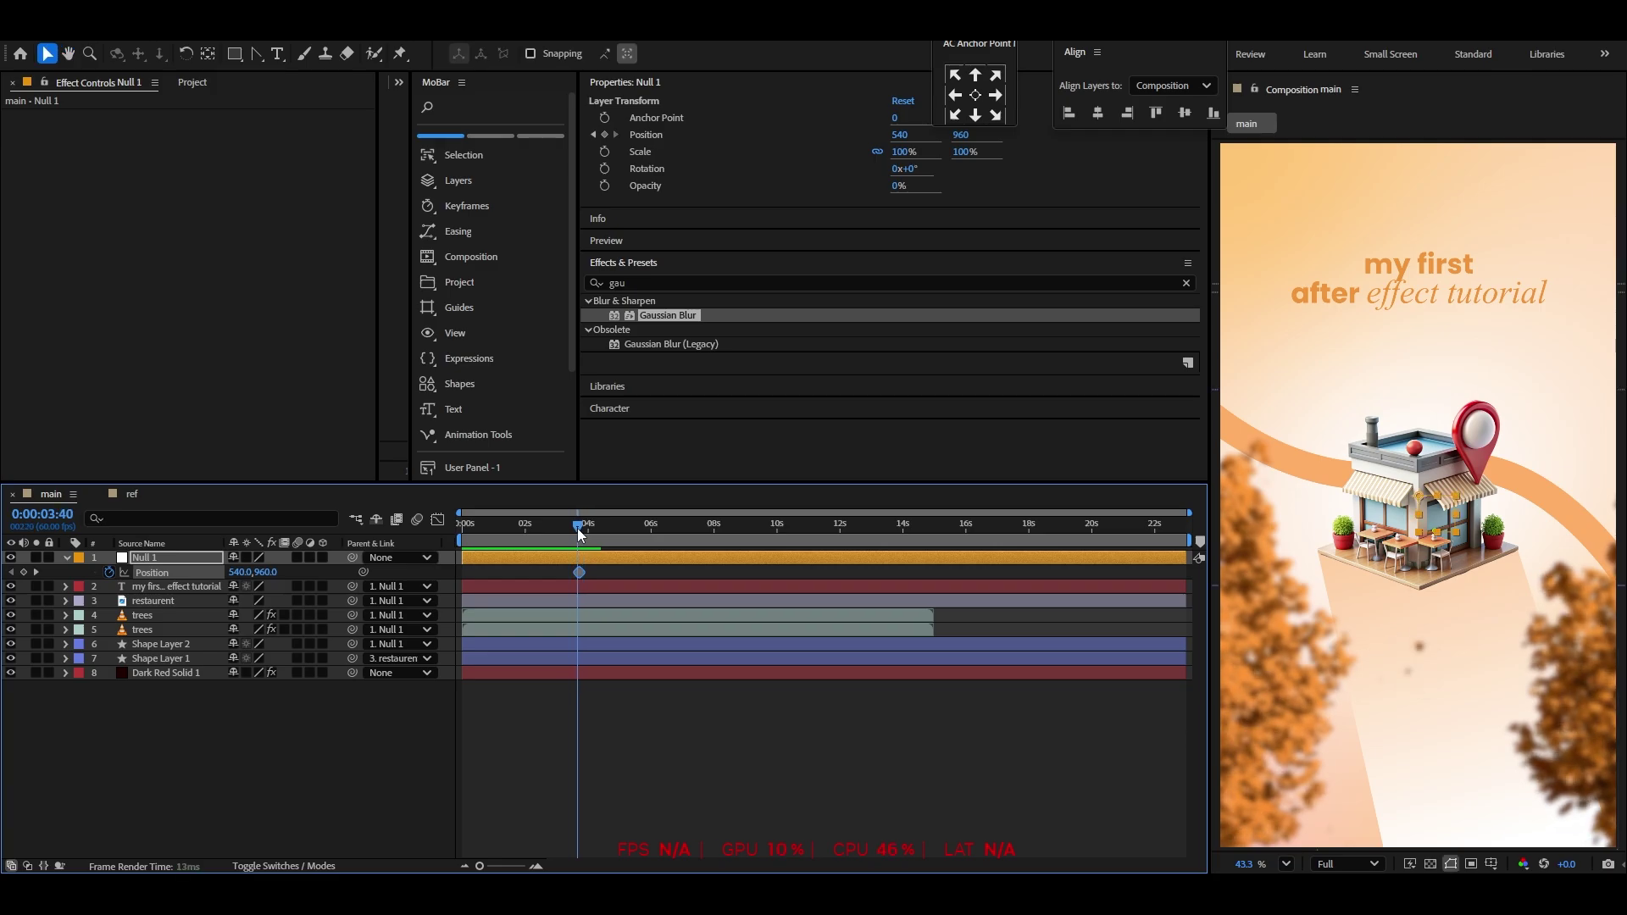
drag(582, 532, 622, 536)
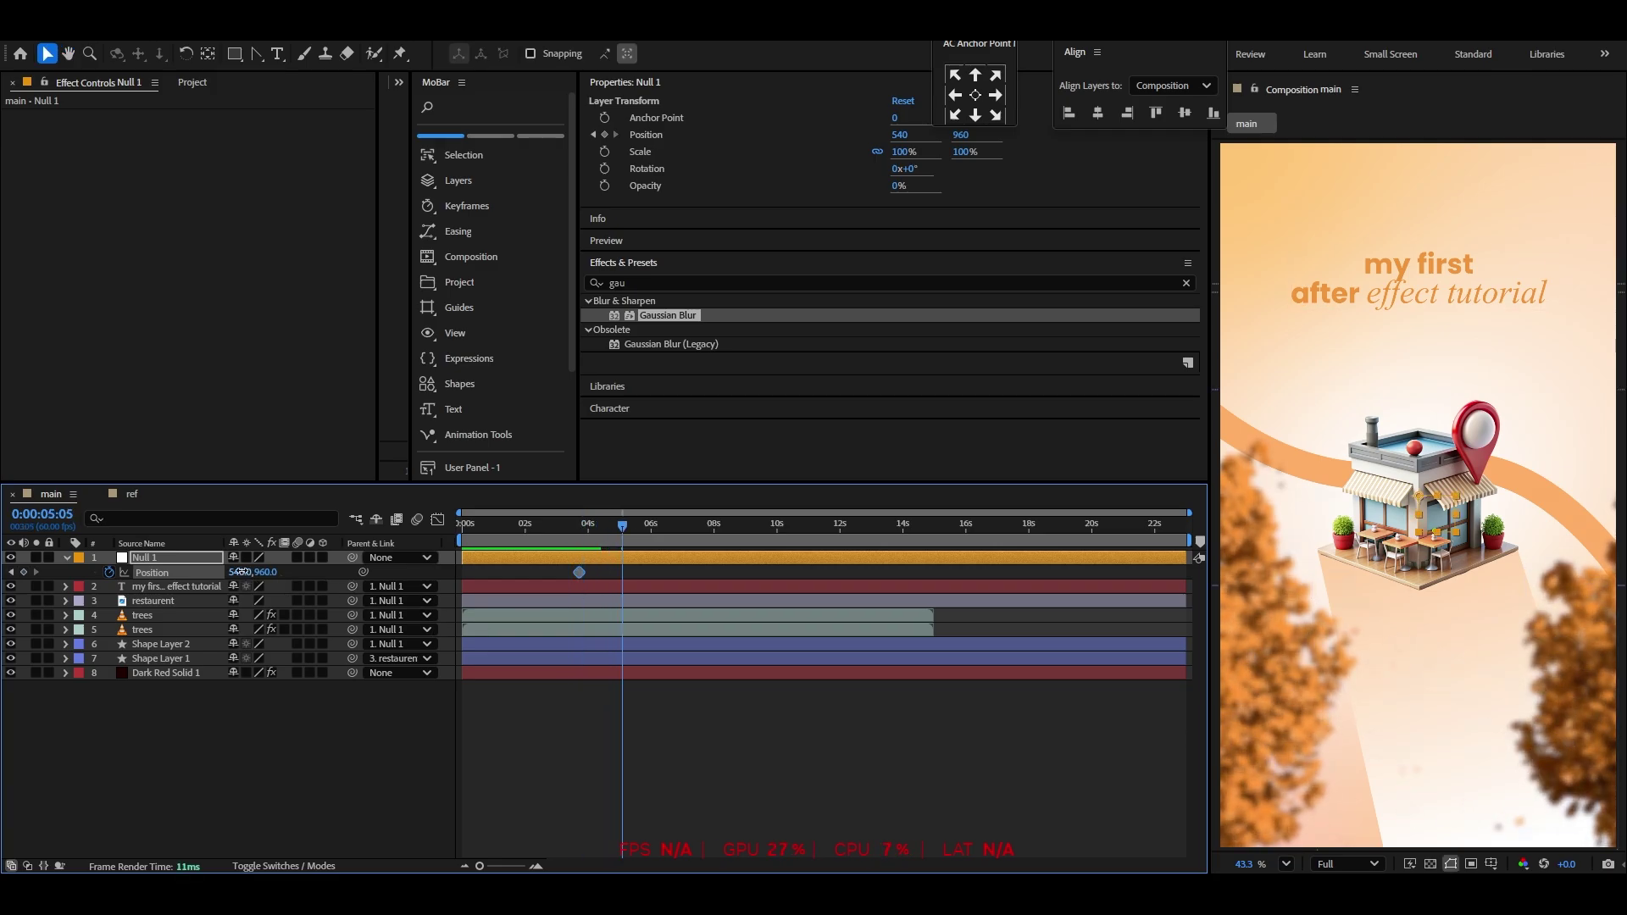
drag(242, 572, 53, 592)
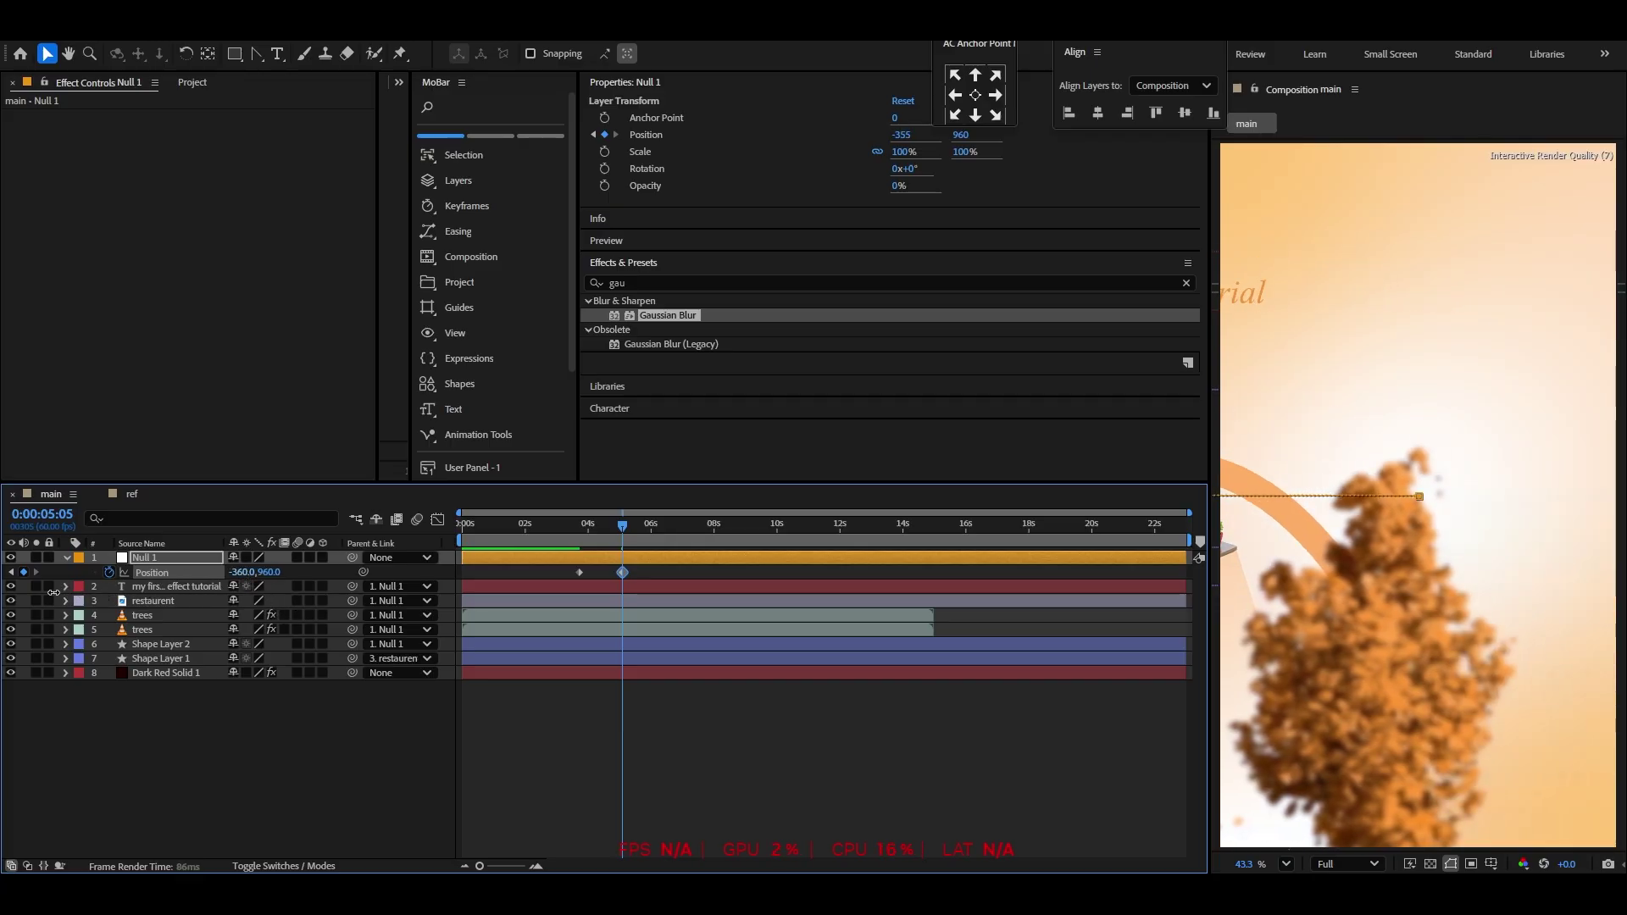
drag(227, 572, 37, 605)
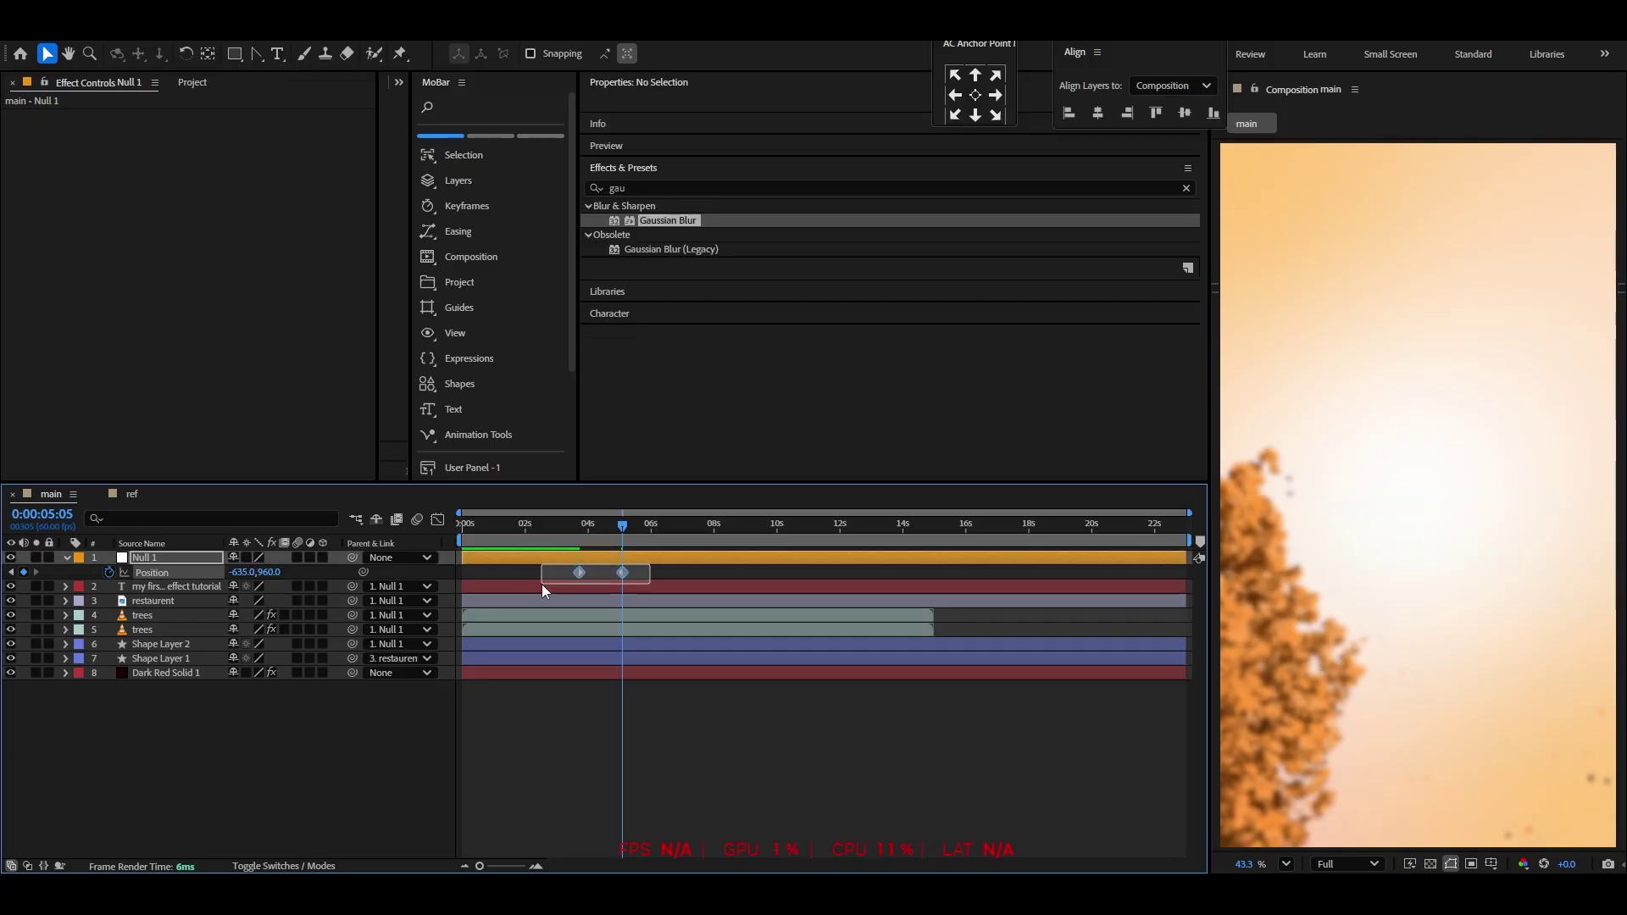
Apply Easy Ease to Null 1's position keyframes, shift their speed peak toward the start, and preview the slide-out
right_click(579, 572)
mouse_move(663, 835)
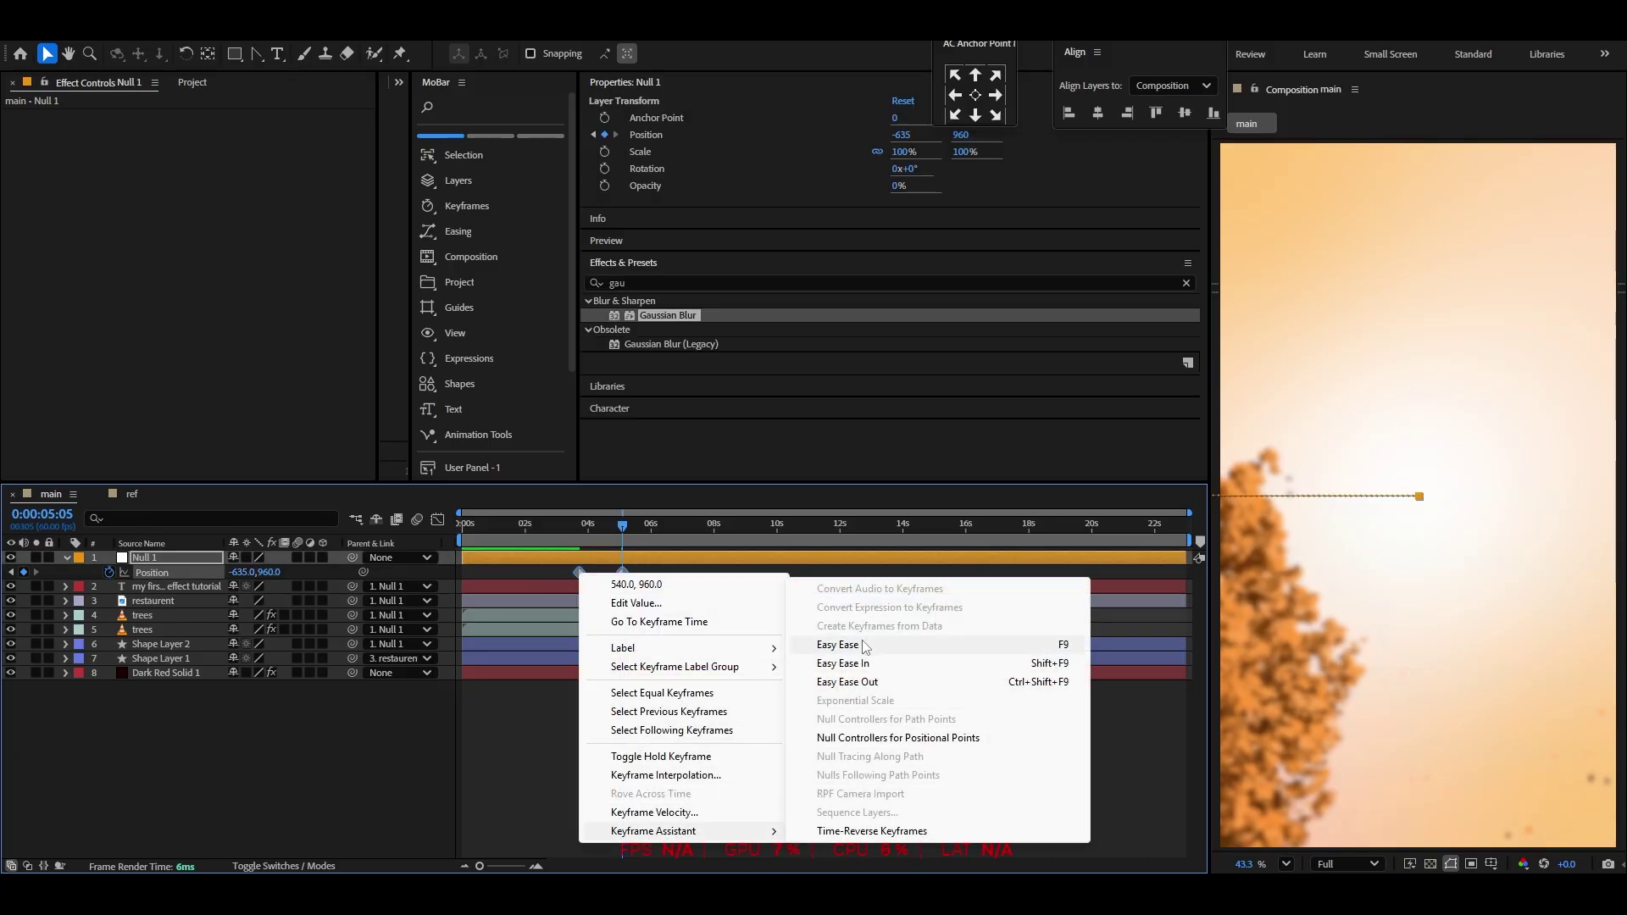
click(837, 644)
click(437, 519)
drag(645, 799, 597, 817)
click(437, 519)
key(space)
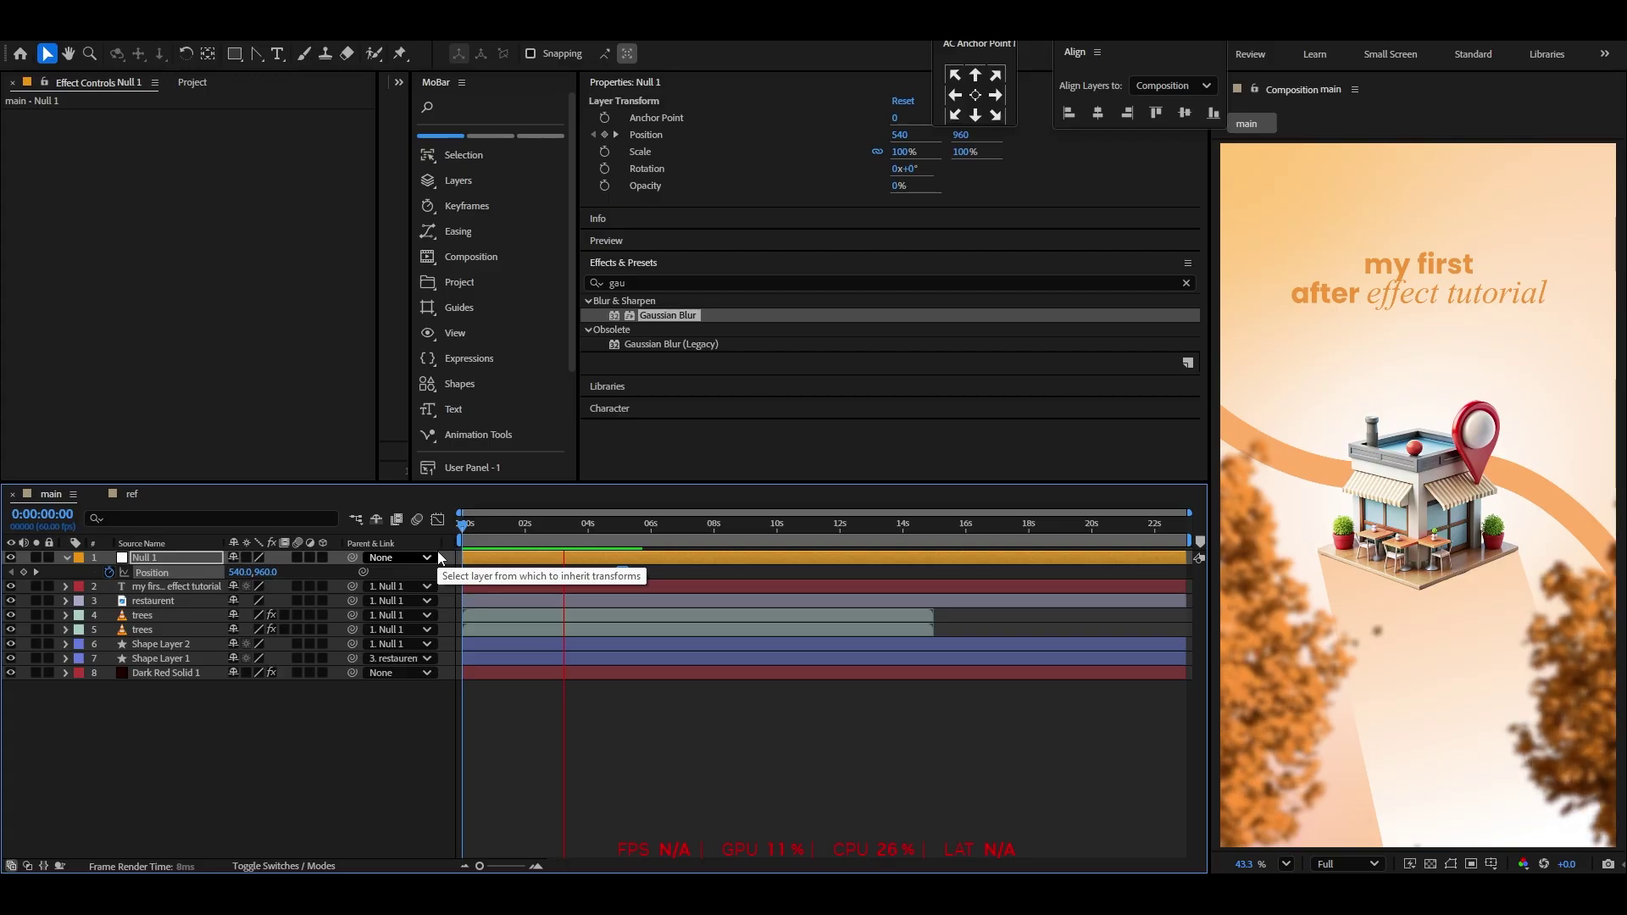
key(space)
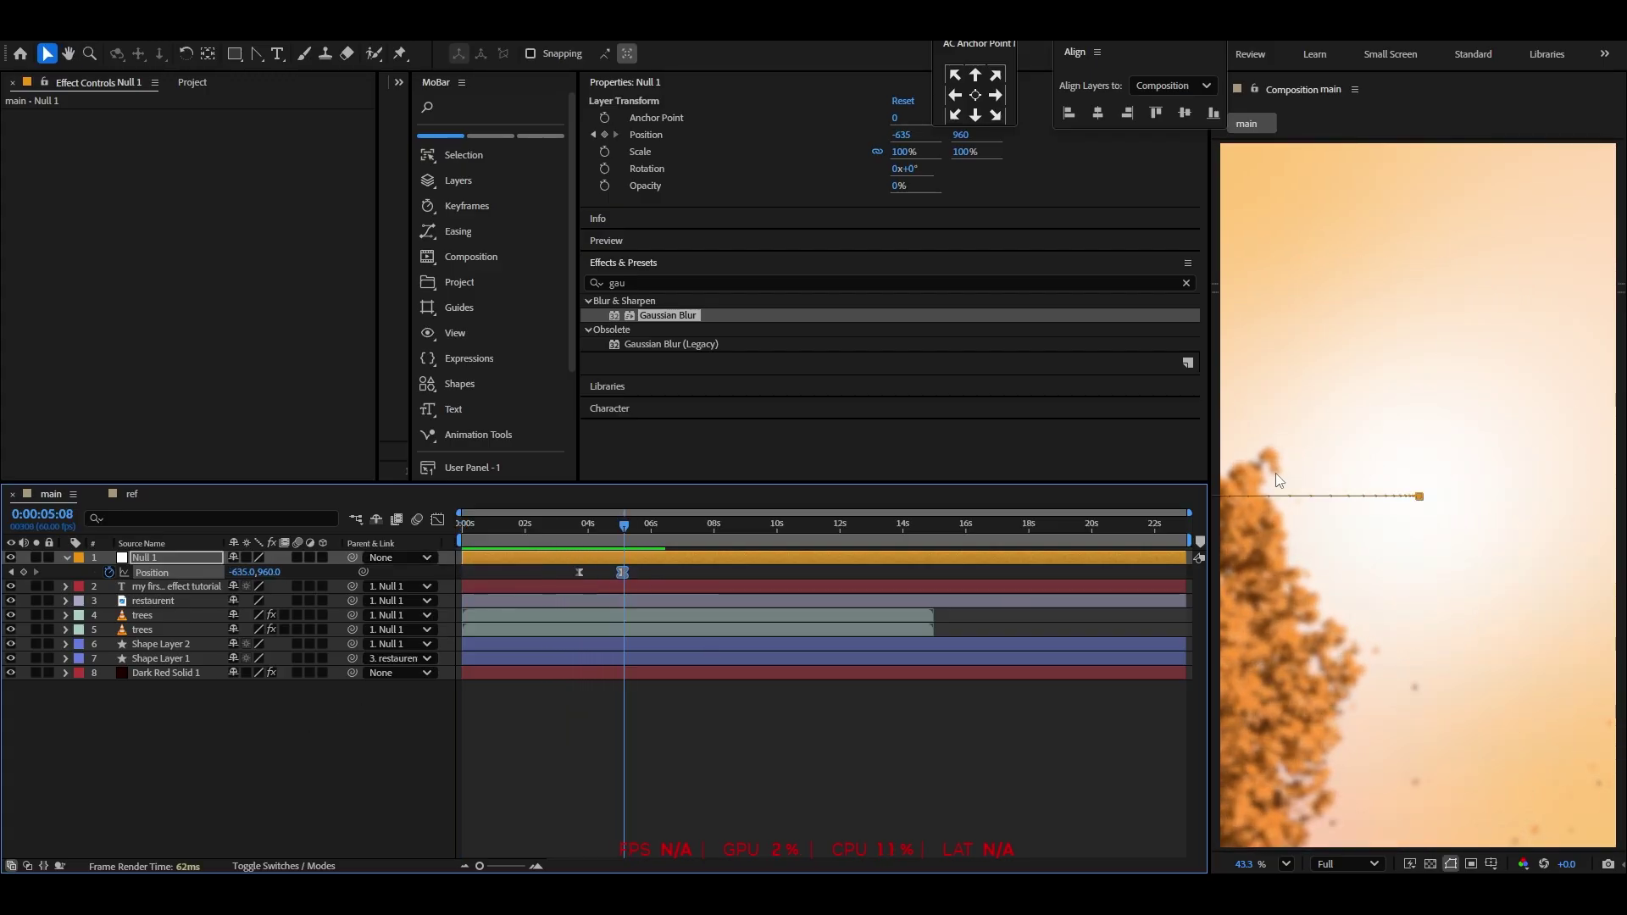
Create a new solid as the top layer of the main composition and apply the Grid effect to it
click(160, 745)
right_click(166, 740)
mouse_move(255, 529)
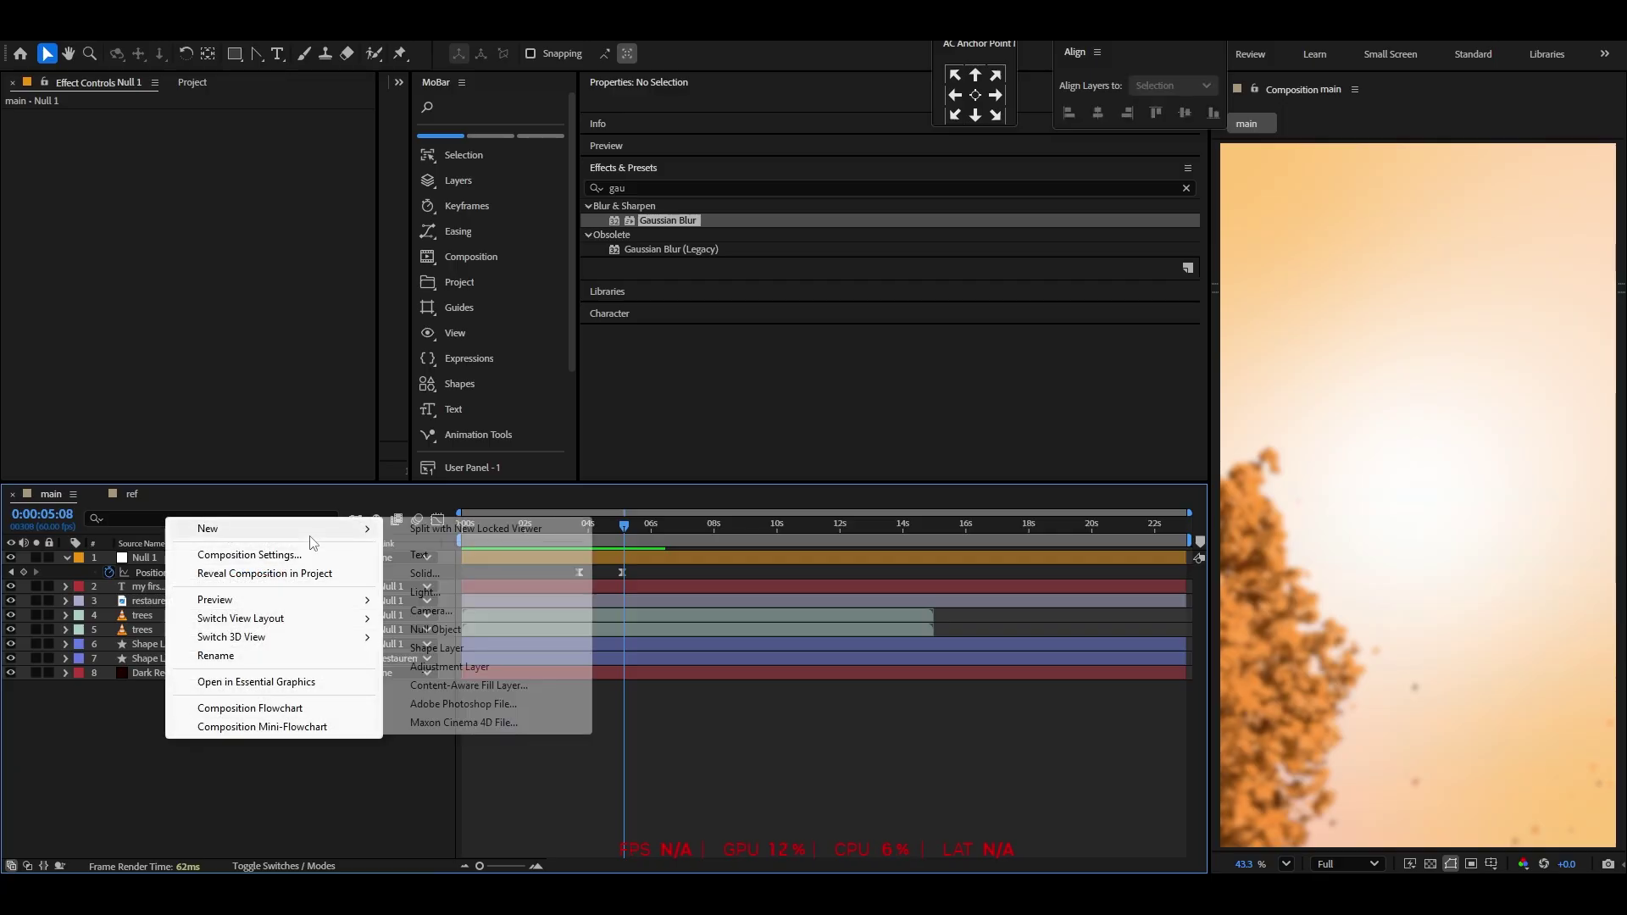
click(439, 574)
click(926, 607)
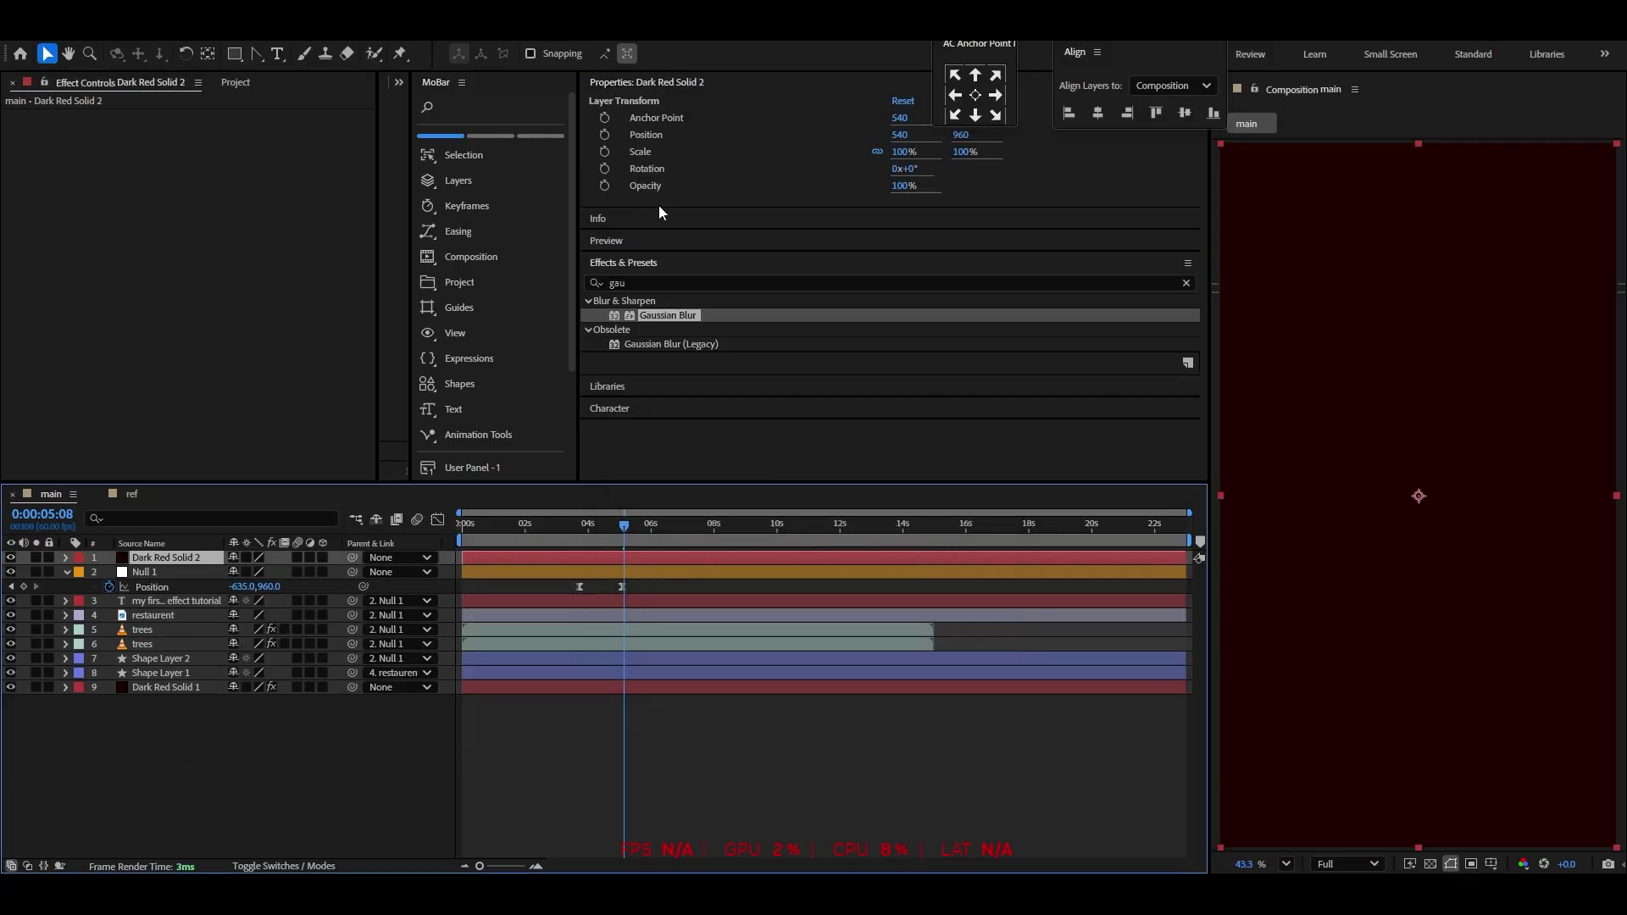
click(664, 280)
text(grid)
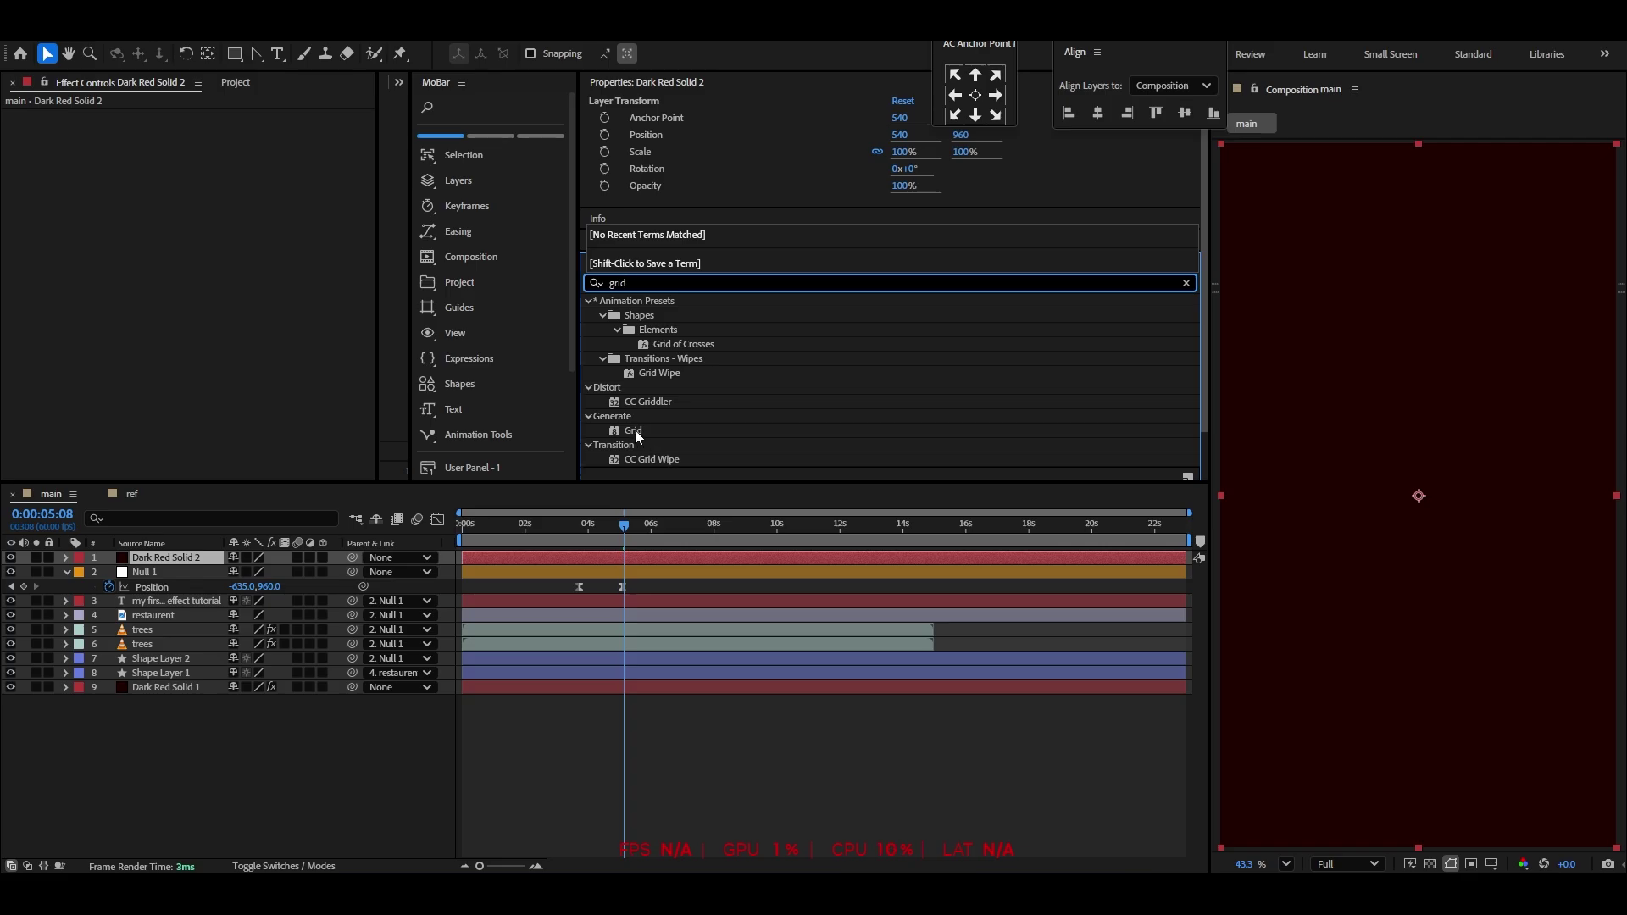
drag(634, 430, 173, 561)
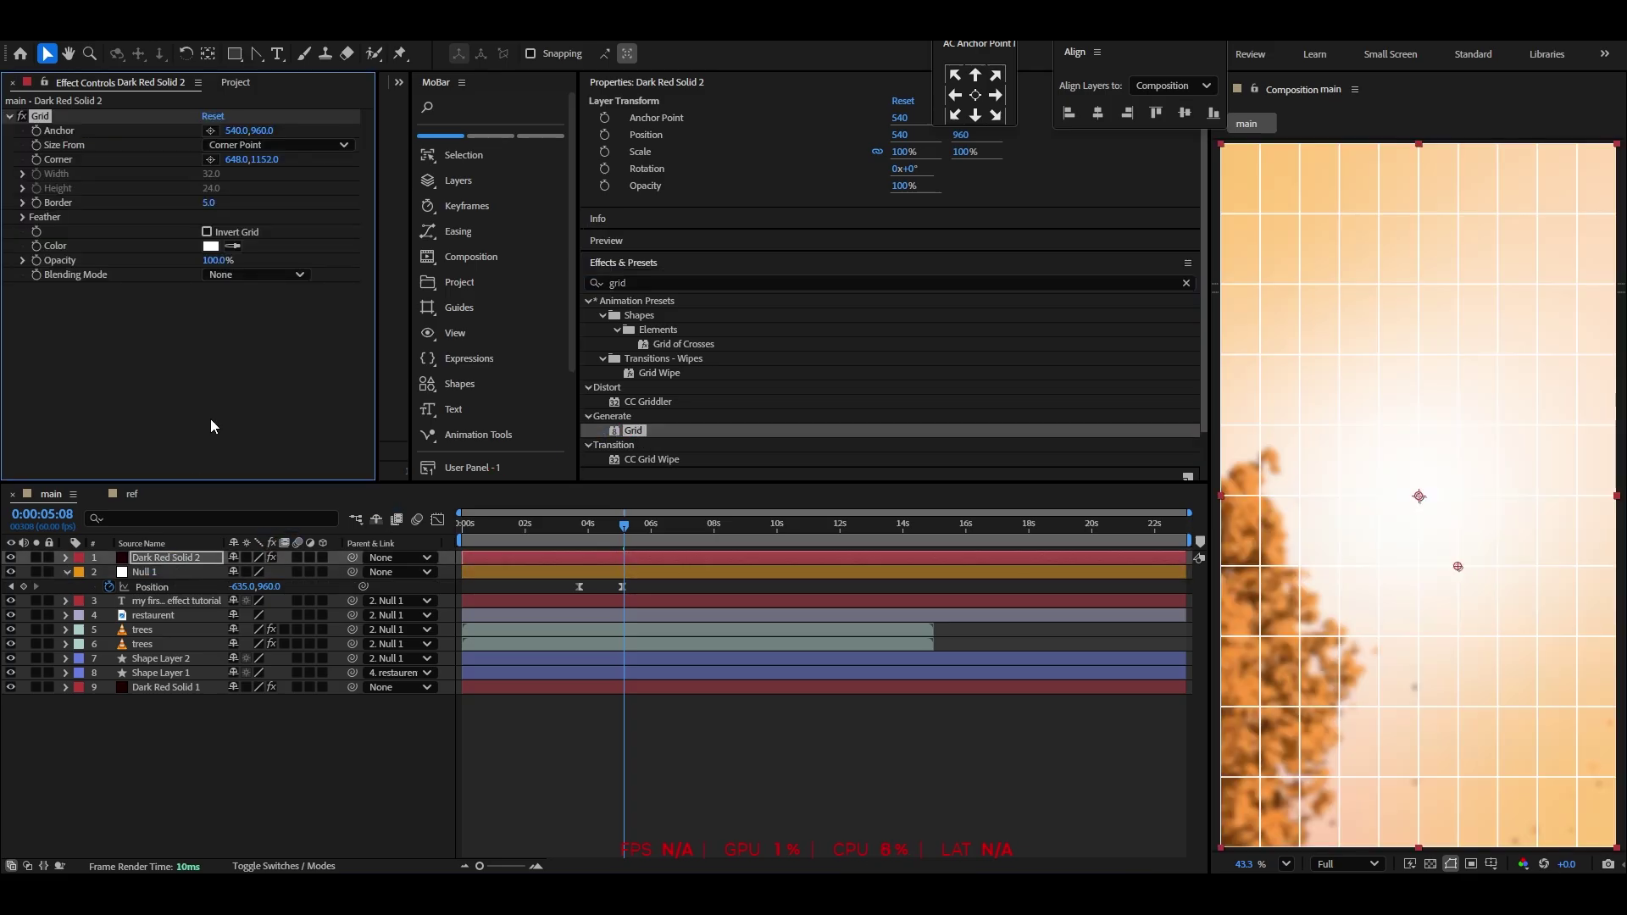
Set the grid's color to black (000000), Size From to Width Slider, width to 65.2 and opacity to 11%
click(210, 246)
drag(622, 509, 612, 542)
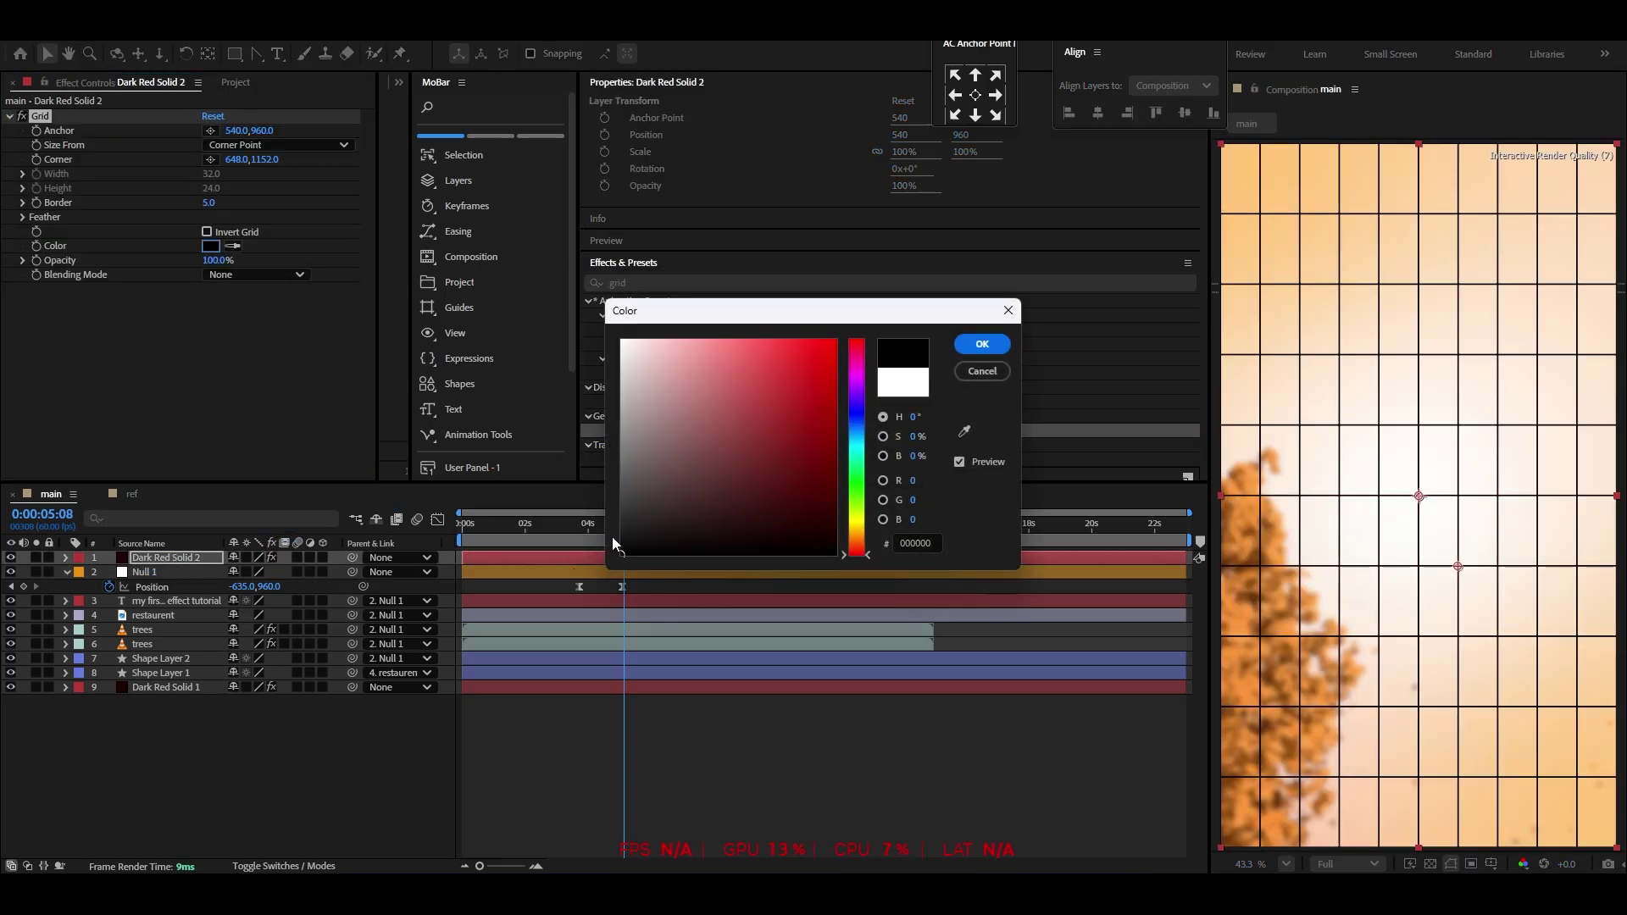
click(983, 345)
click(268, 147)
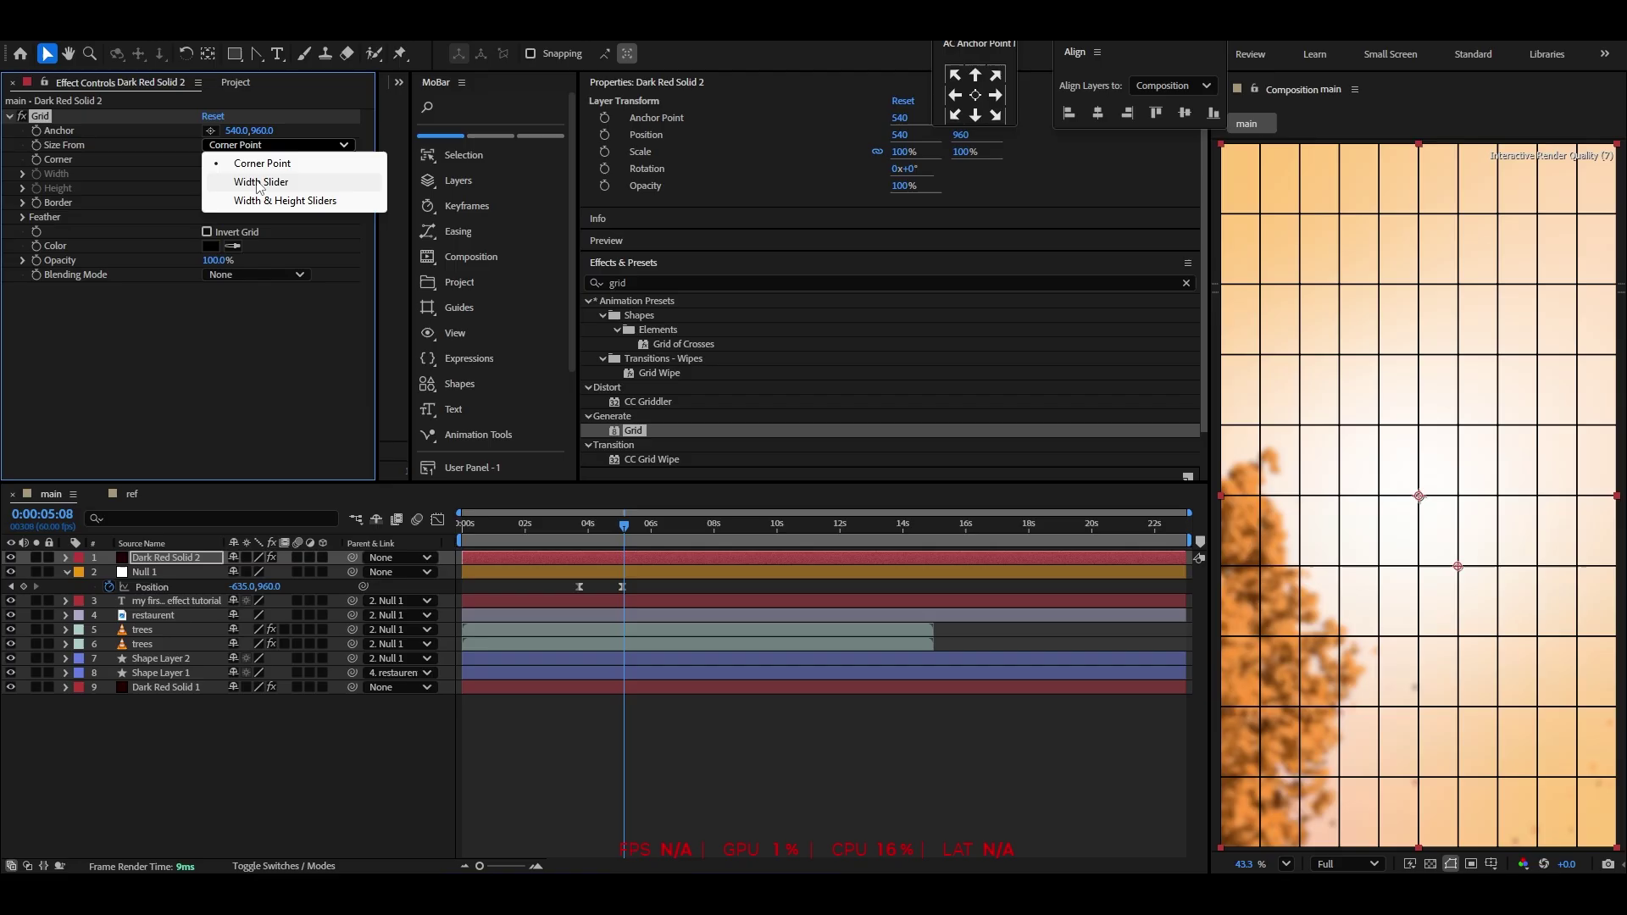
click(237, 177)
mouse_move(113, 209)
mouse_down()
mouse_move(189, 211)
mouse_move(136, 215)
mouse_up()
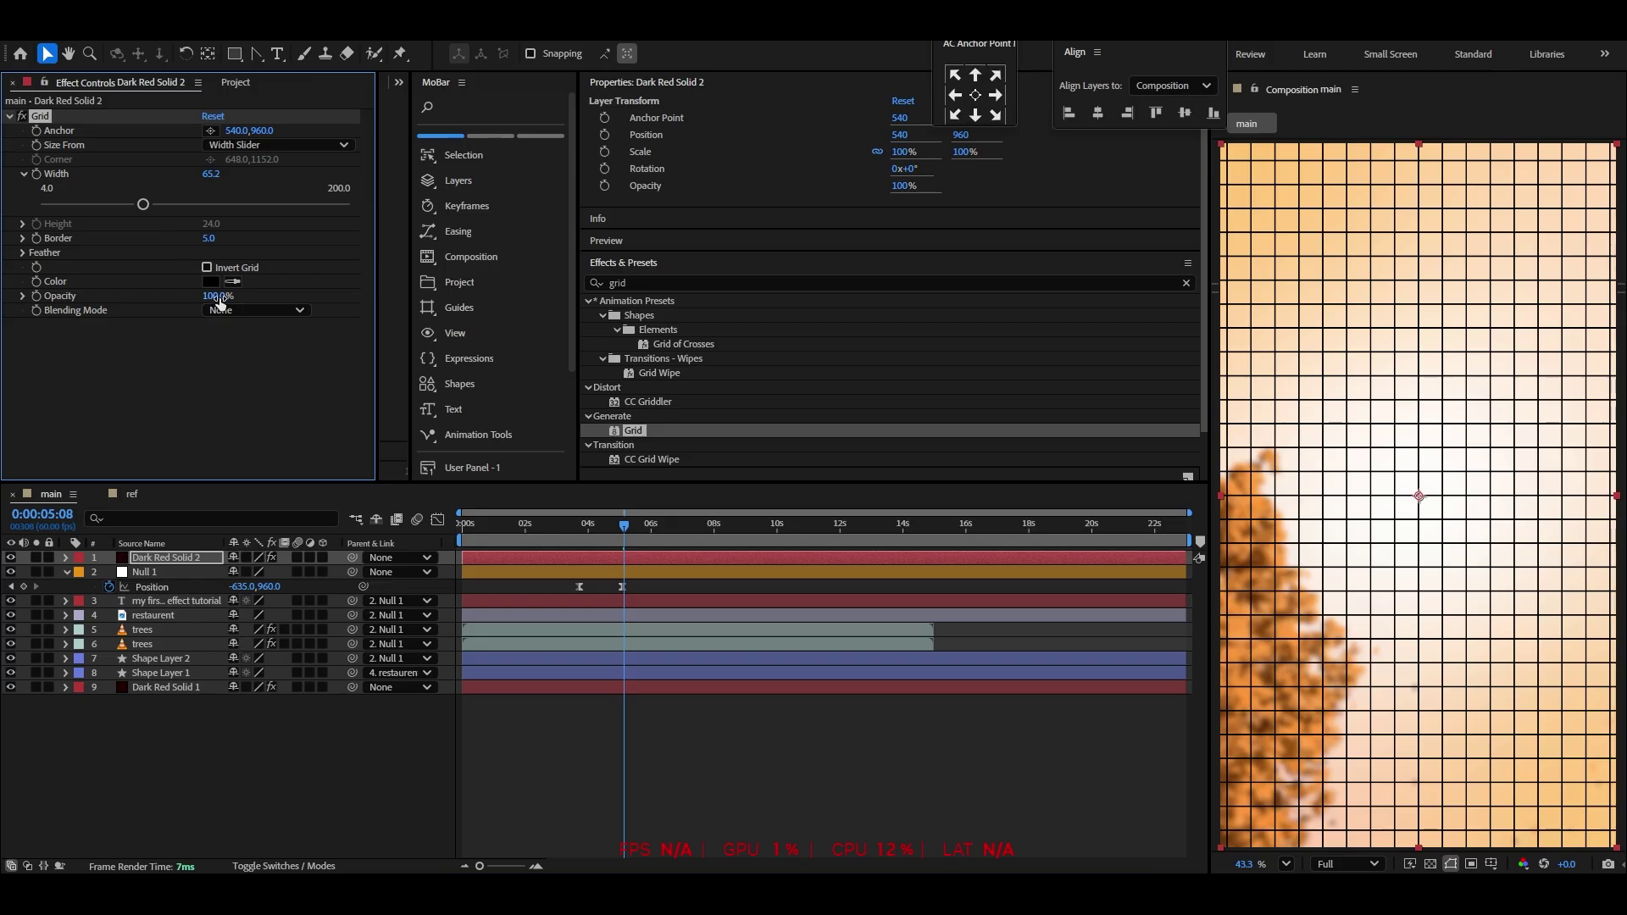
drag(216, 296, 159, 299)
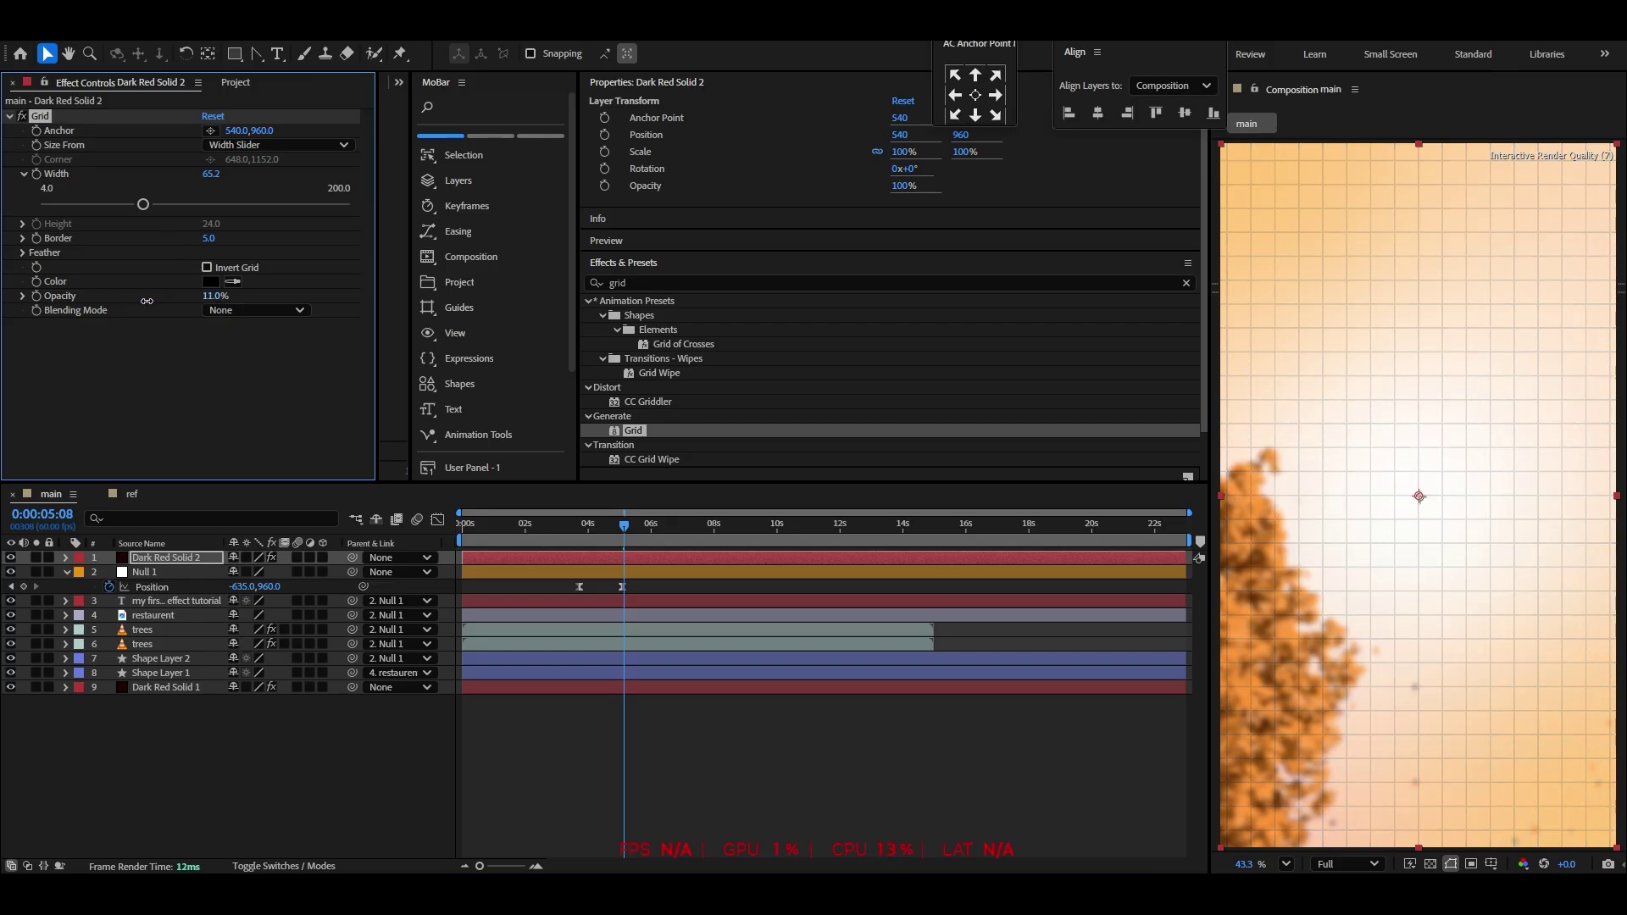
Pre-compose the grid solid, Dark Red Solid 2, into its own composition
right_click(174, 564)
click(223, 443)
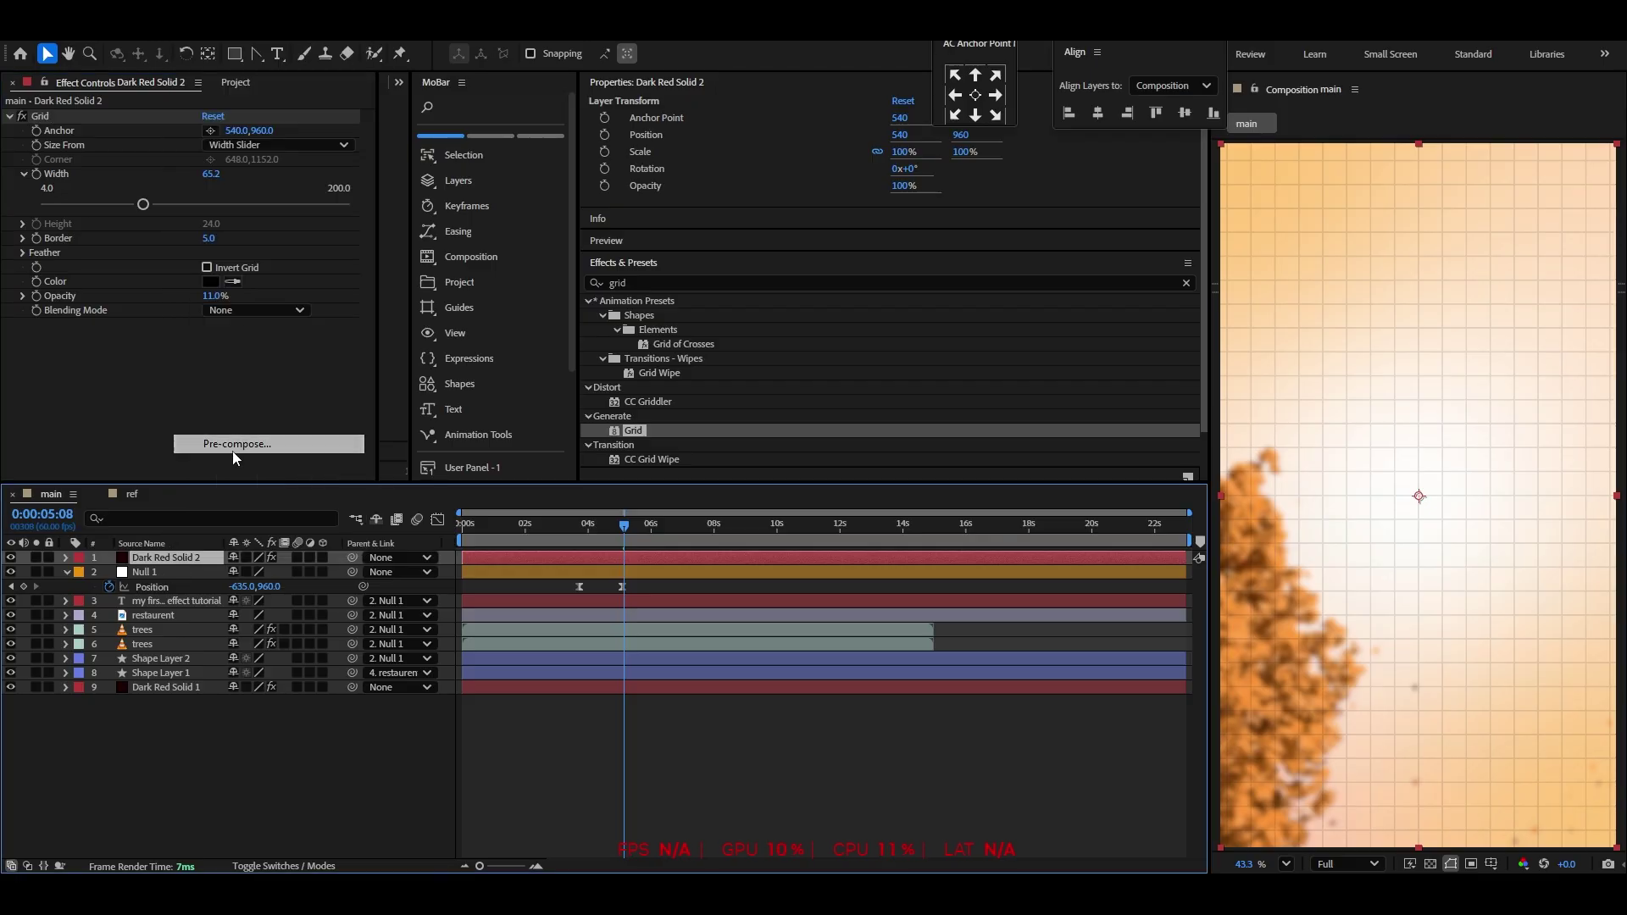
click(898, 570)
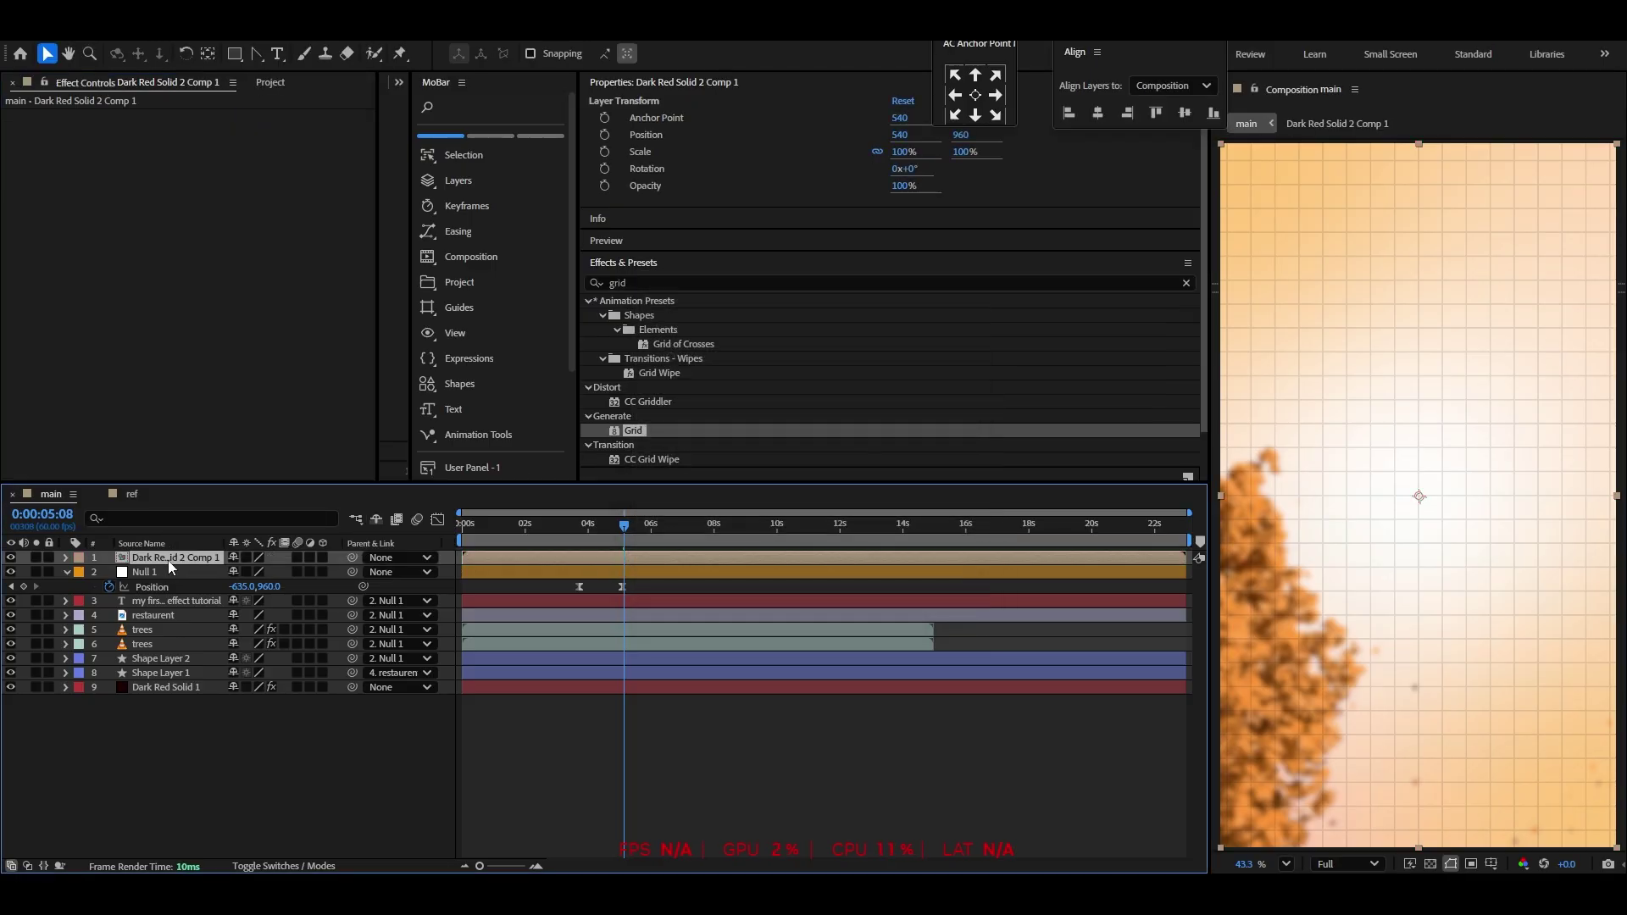
Draw a rounded rectangle mask around the middle of the grid pre-comp and soften it with a large mask feather
click(235, 54)
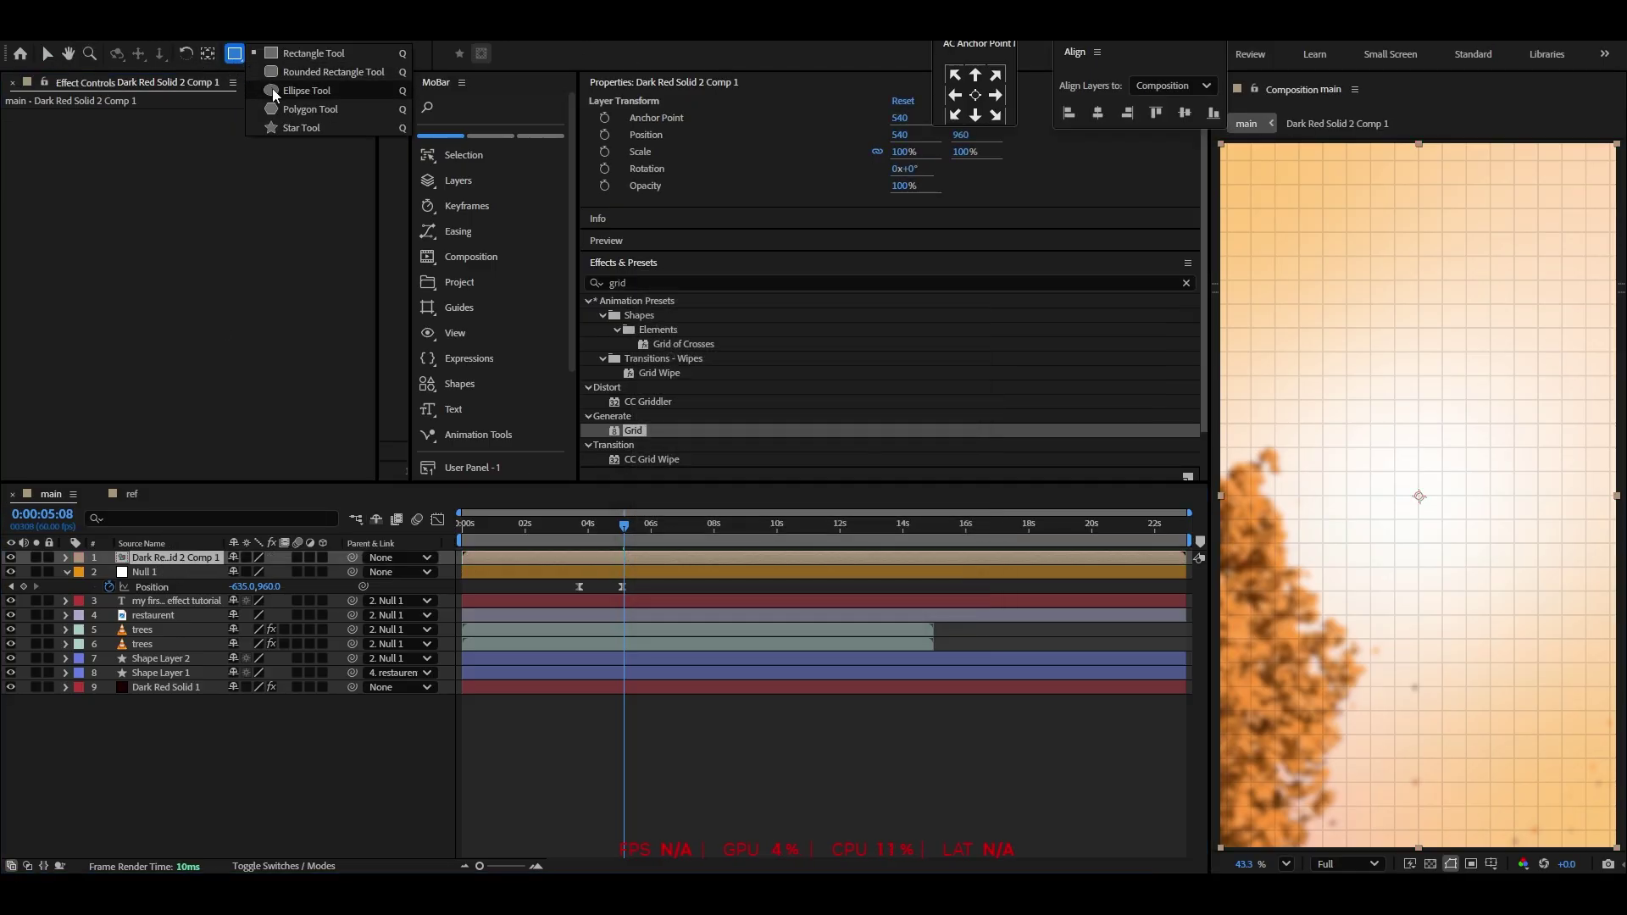
click(288, 89)
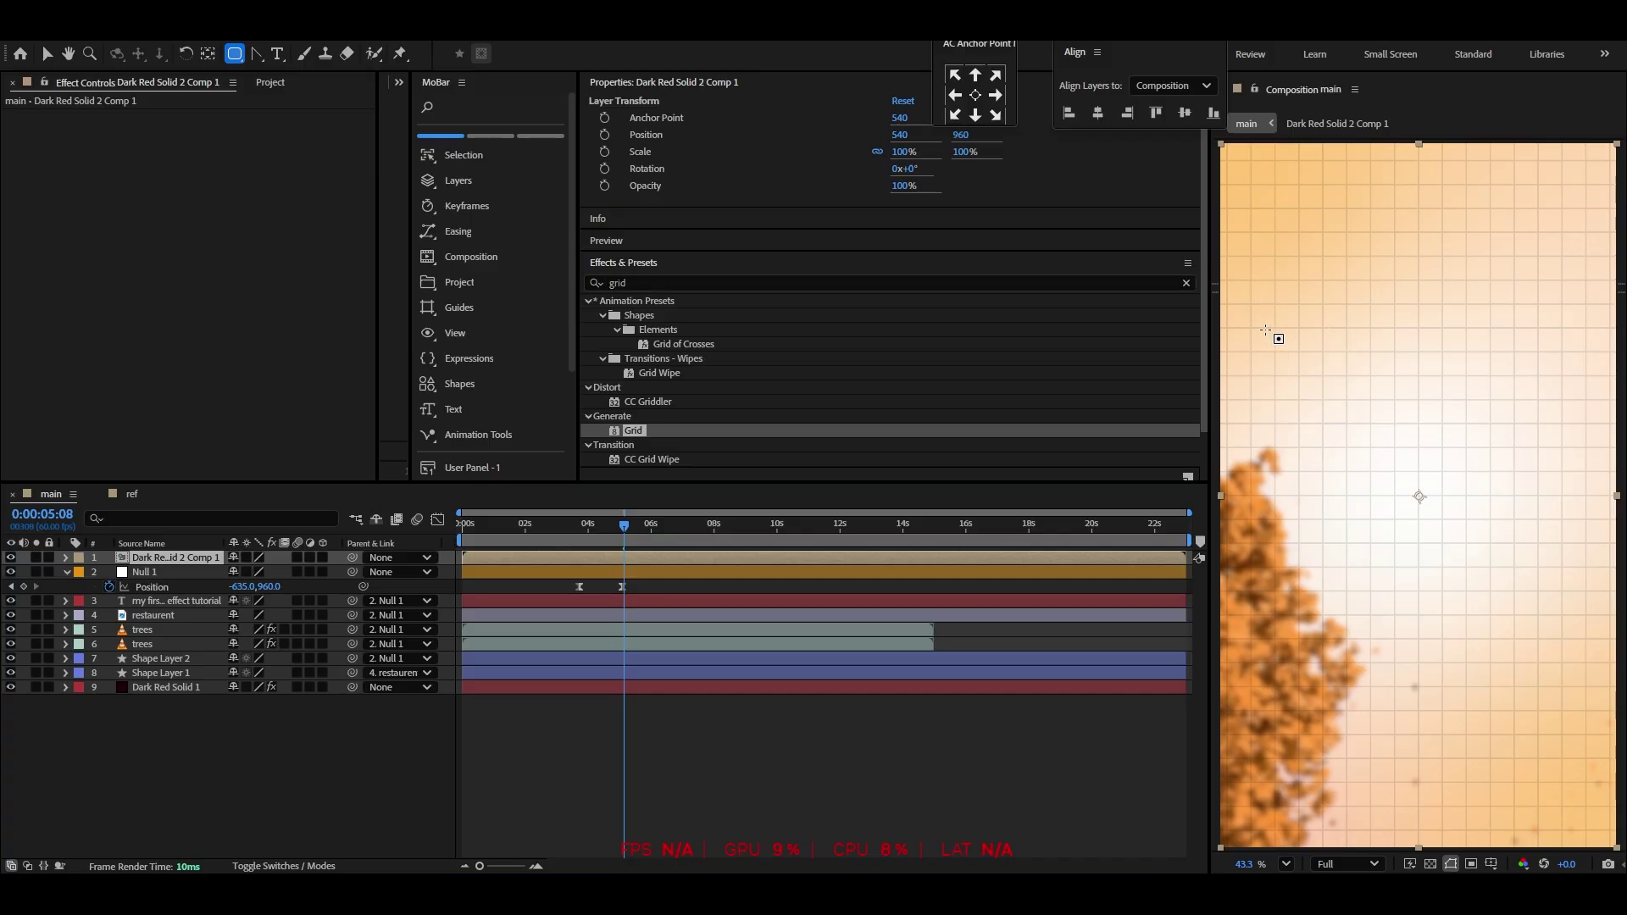
drag(1266, 331, 1590, 649)
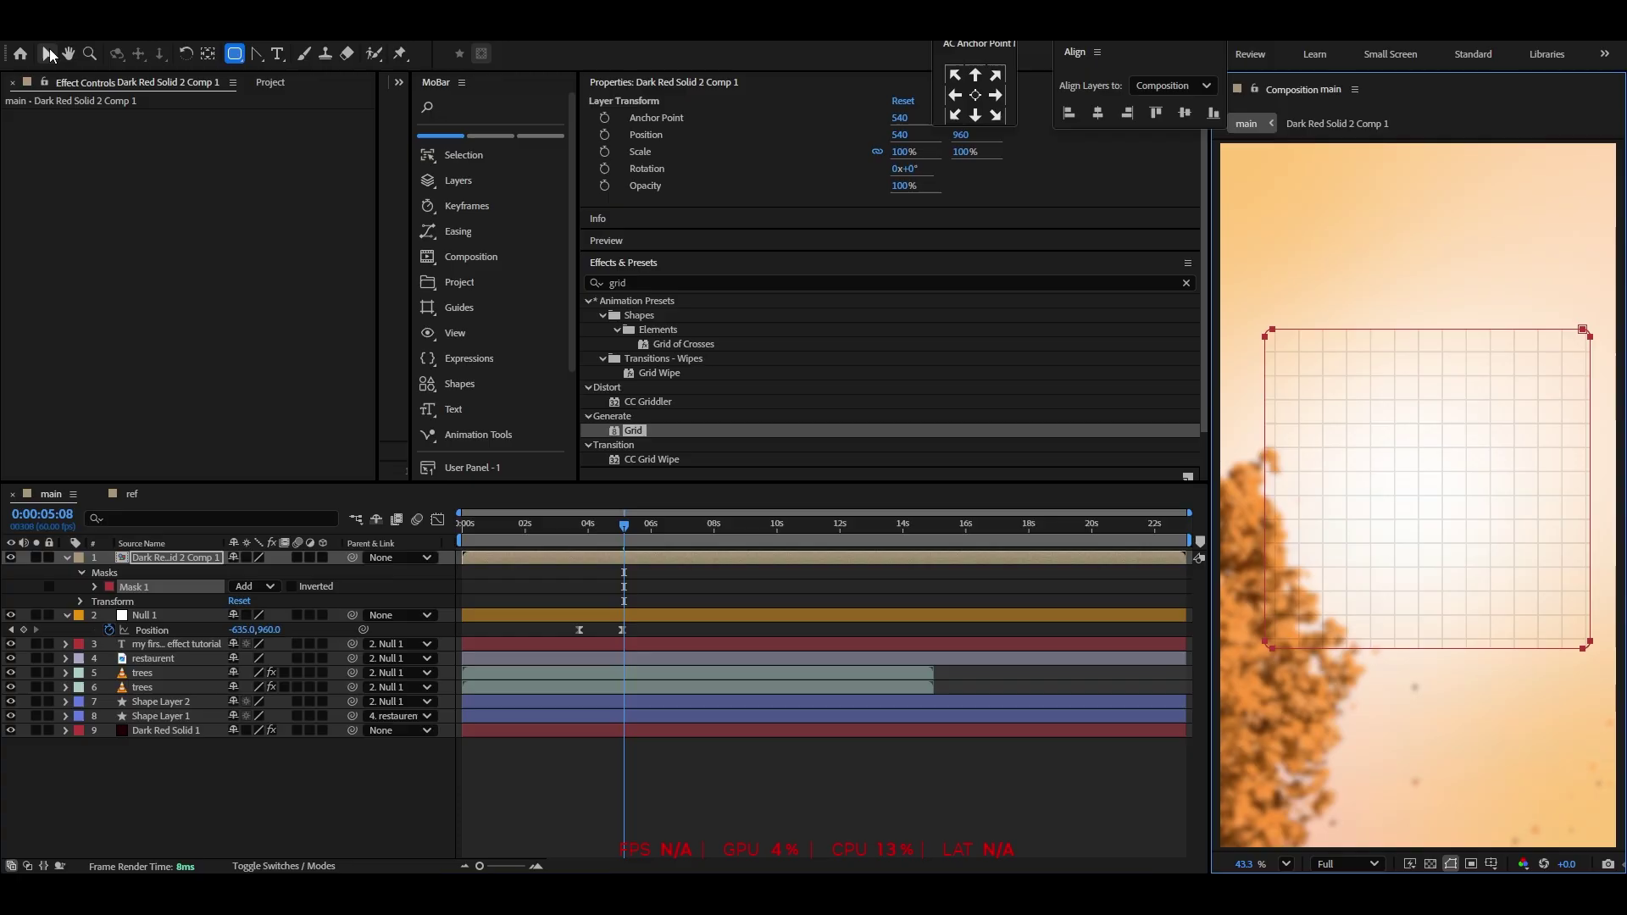
click(49, 55)
click(94, 586)
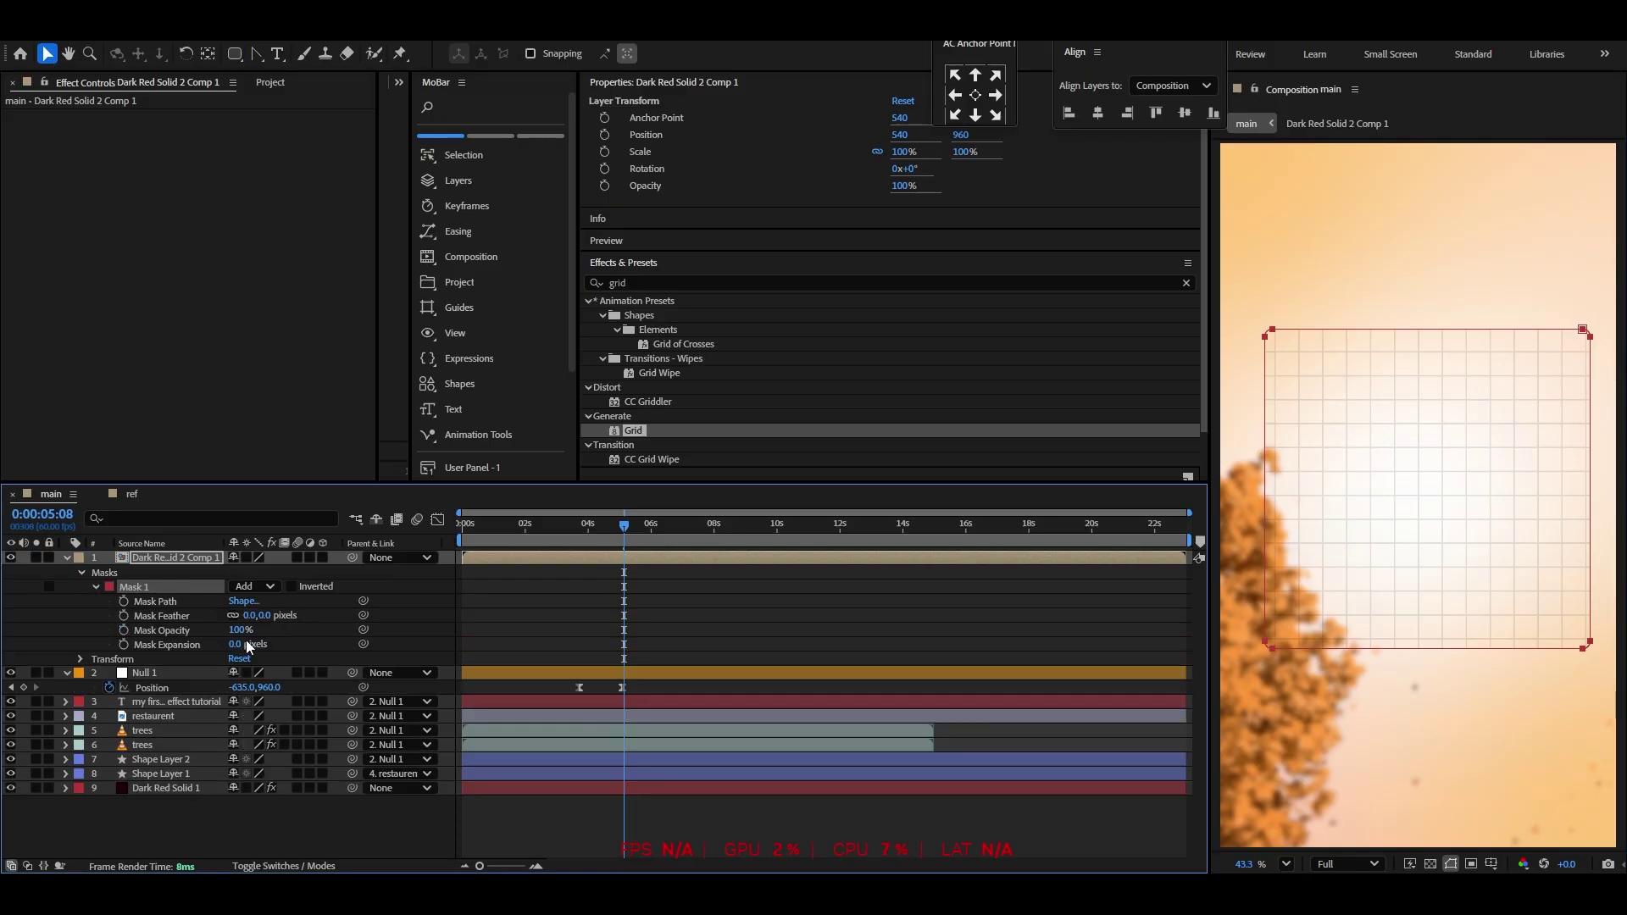
drag(270, 617, 280, 616)
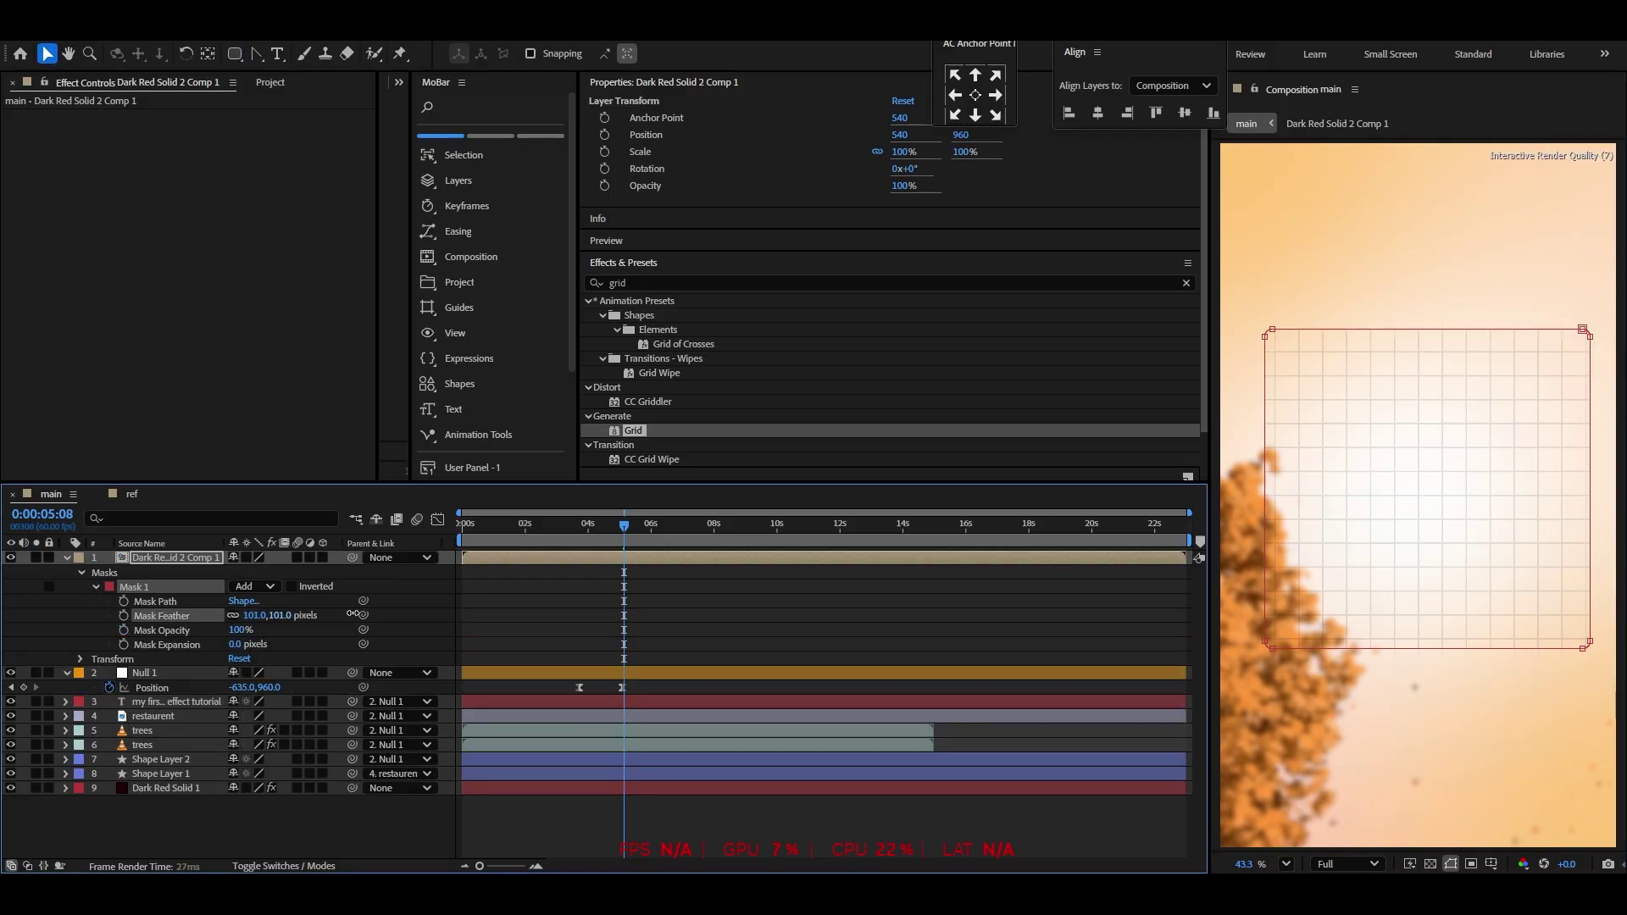
drag(414, 611, 417, 609)
click(67, 558)
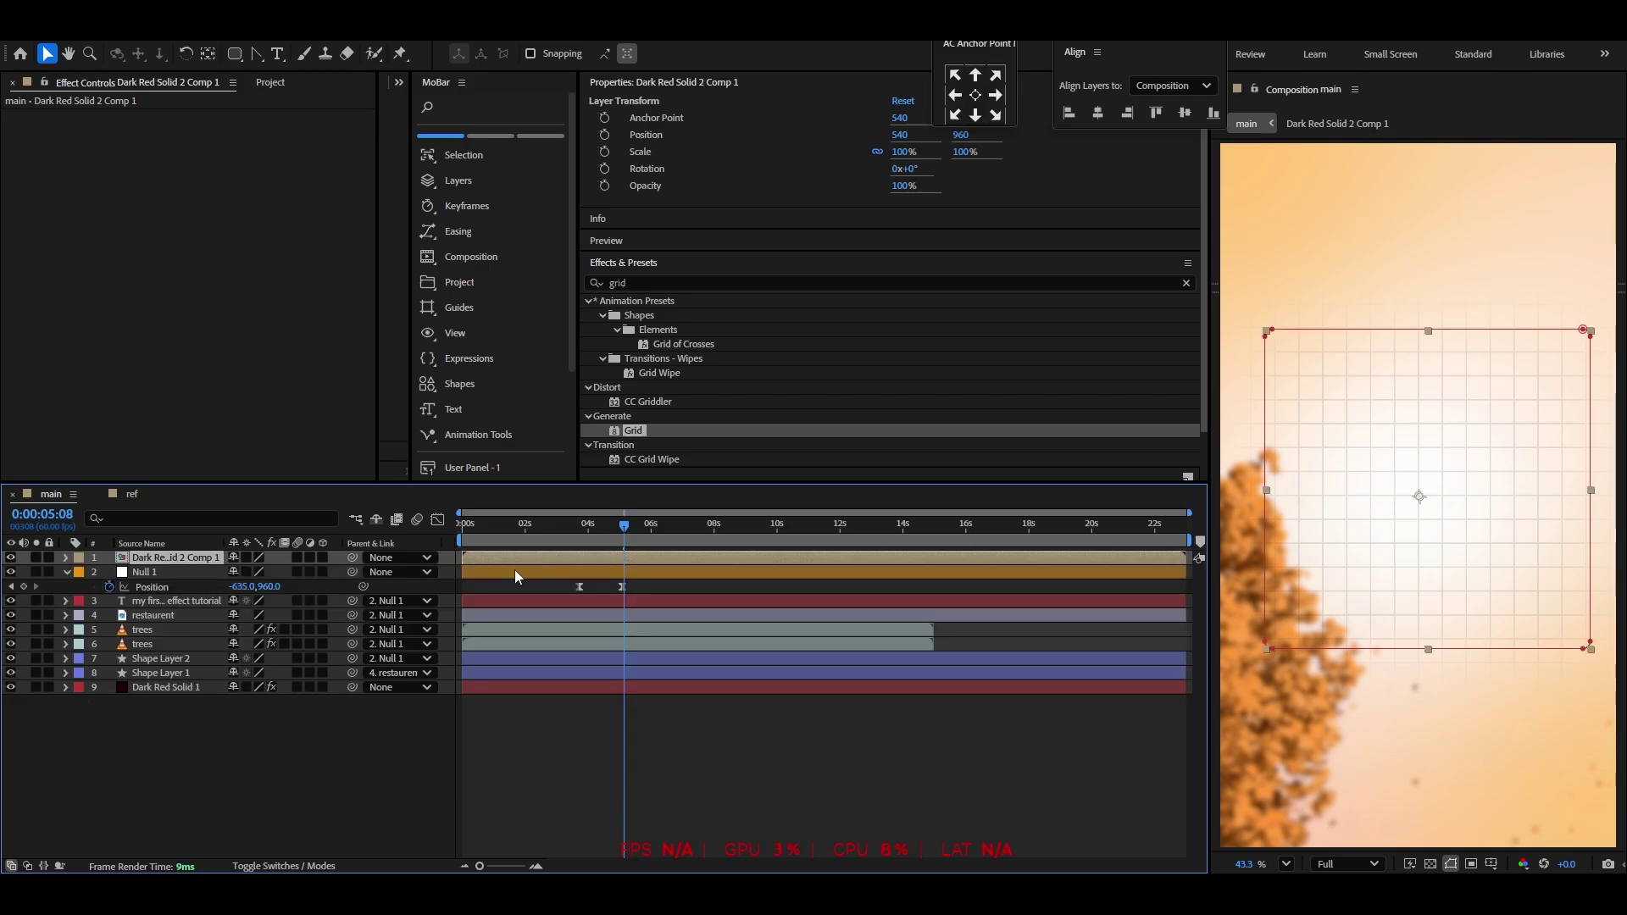
Start the grid pre-comp layer at 0:00:03:43, aligned with Null 1's first position keyframe, and preview the transition
click(66, 573)
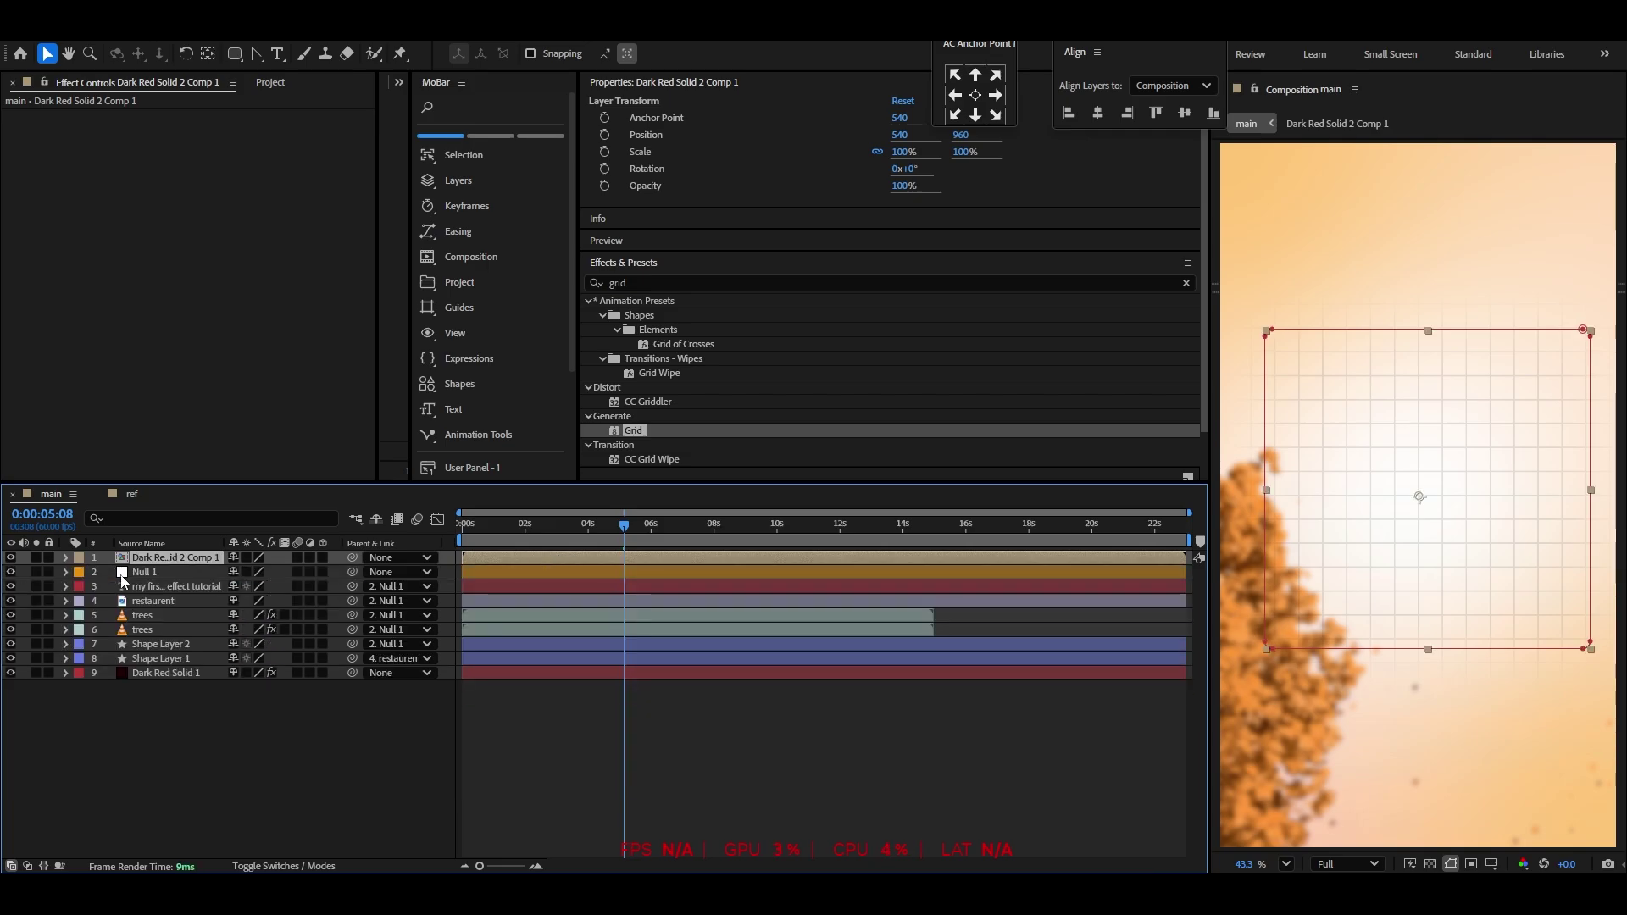
click(546, 577)
key(p)
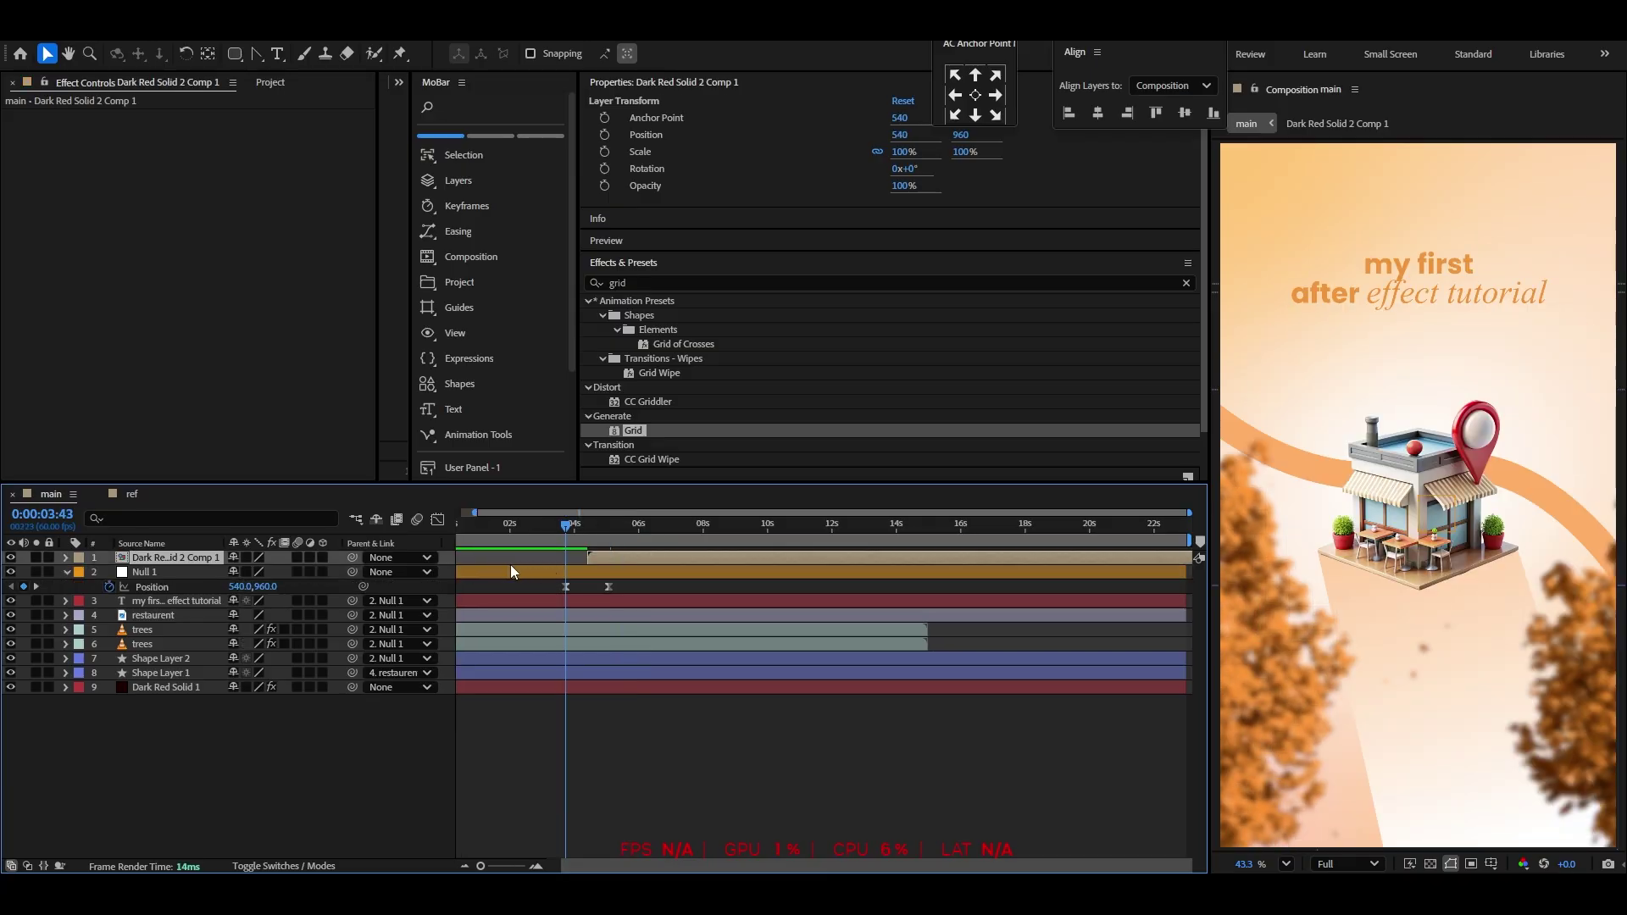
scroll(550, 582, up, 4)
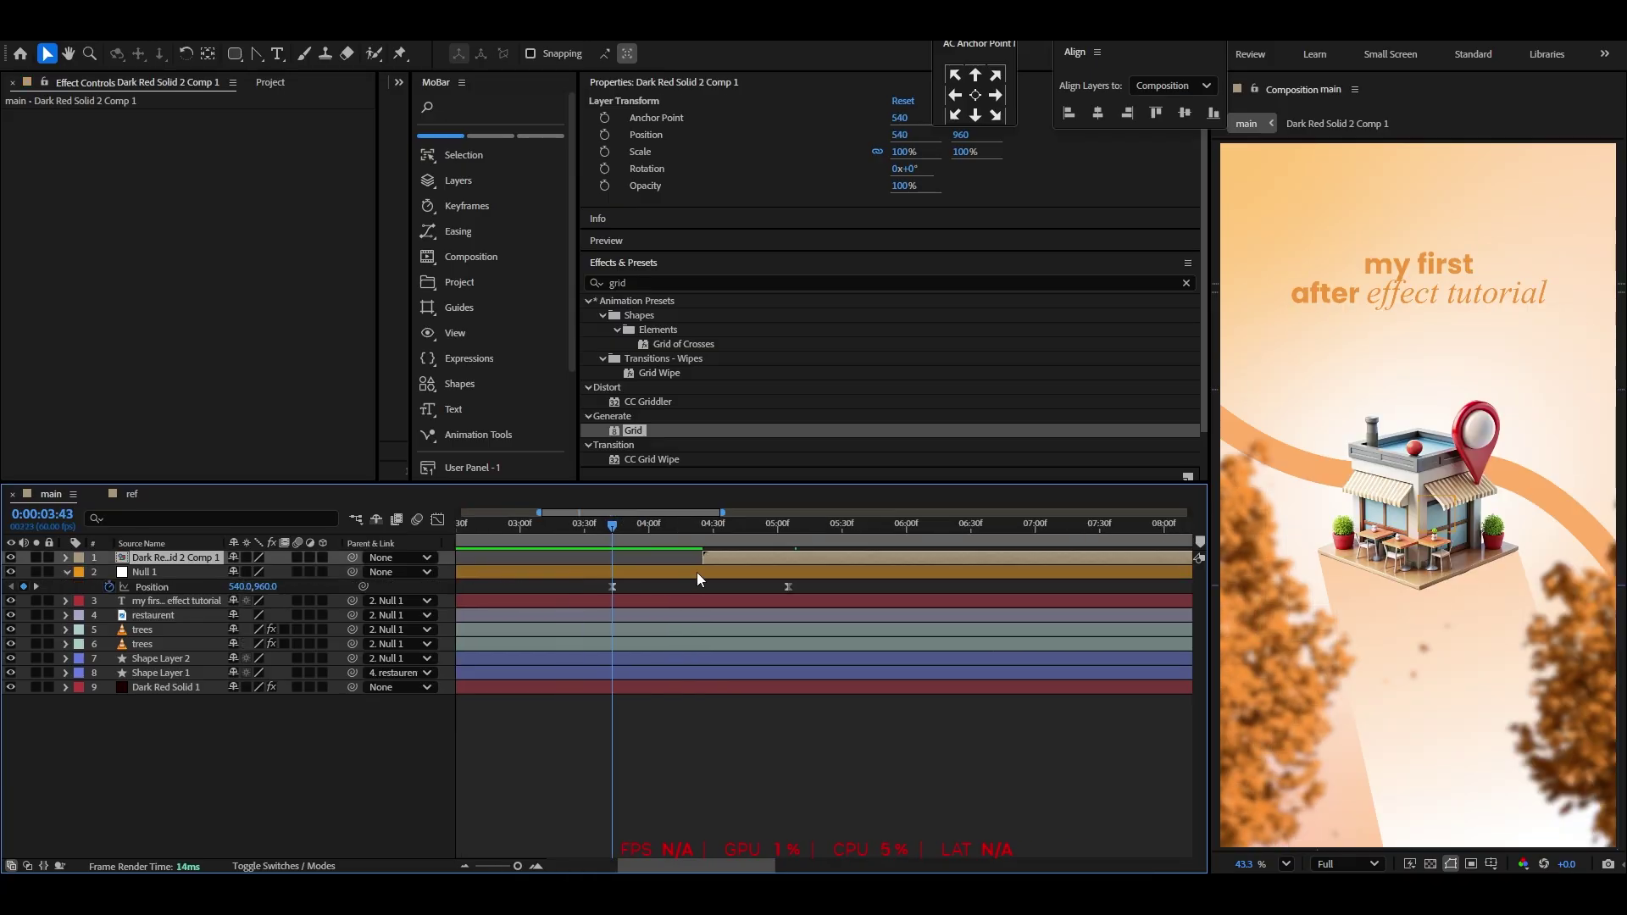
key(bracketleft)
scroll(631, 561, down, 5)
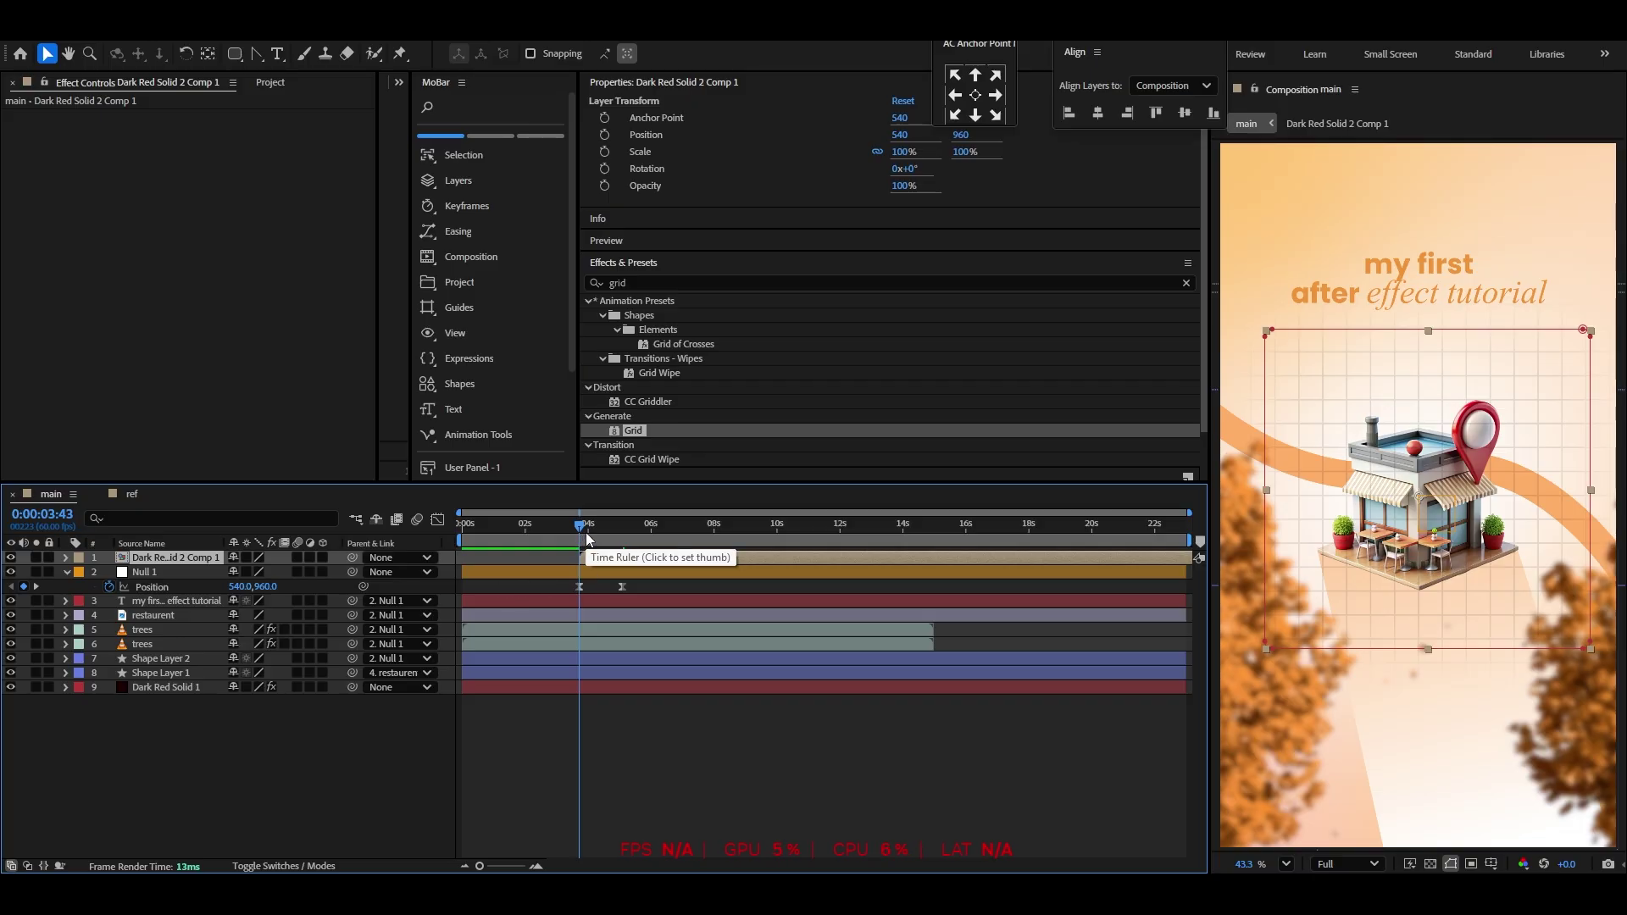
key(space)
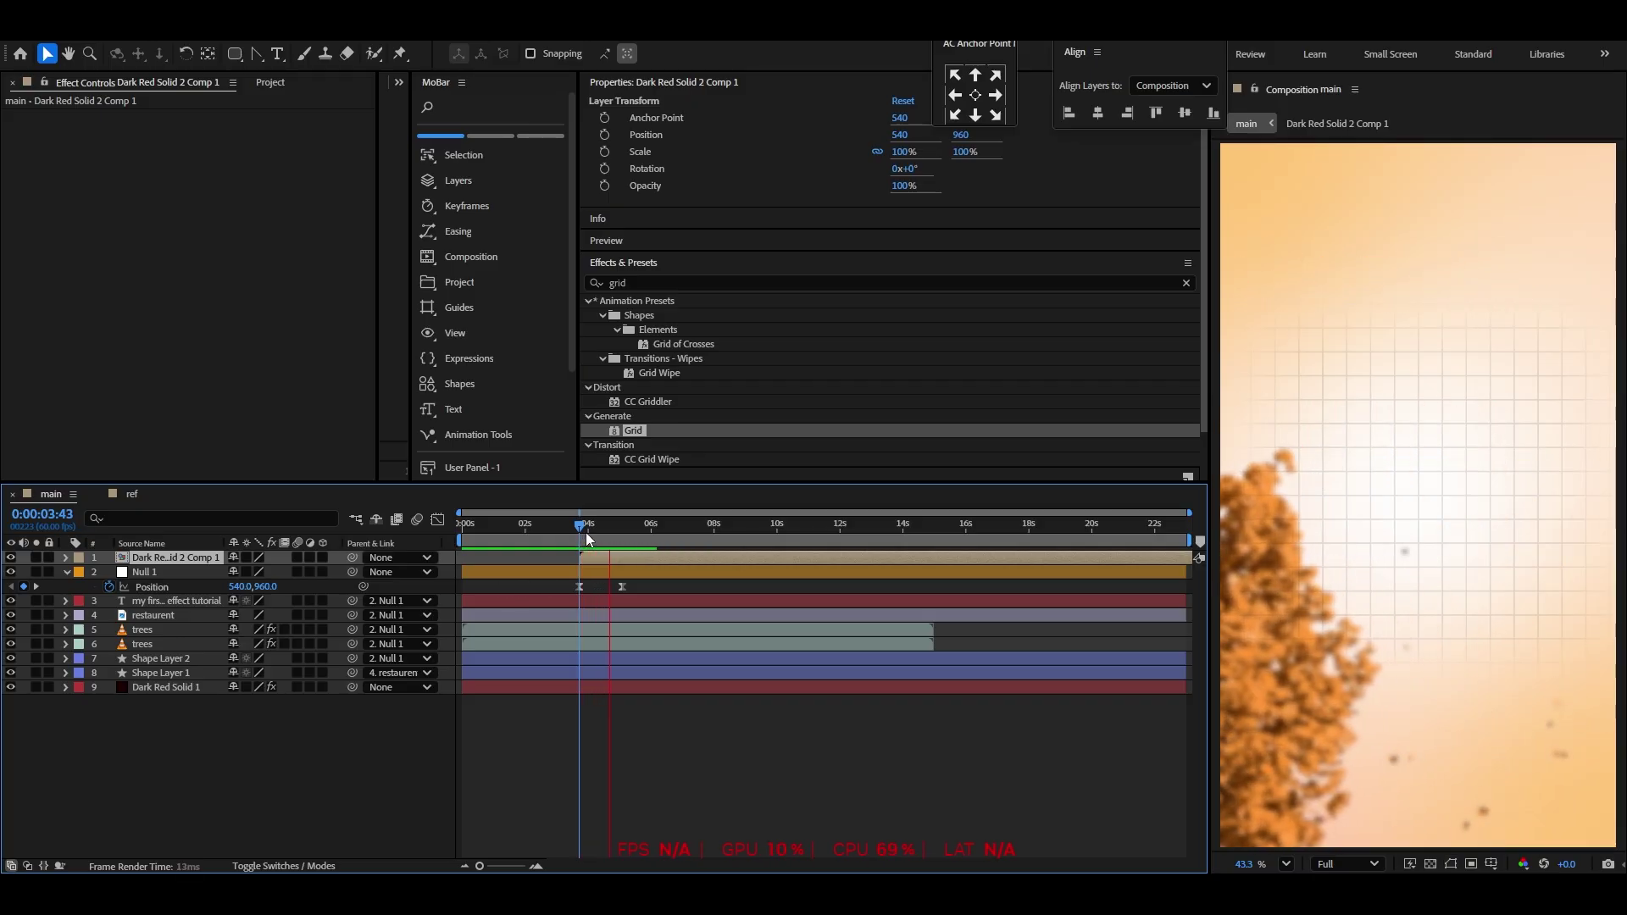
key(space)
click(68, 572)
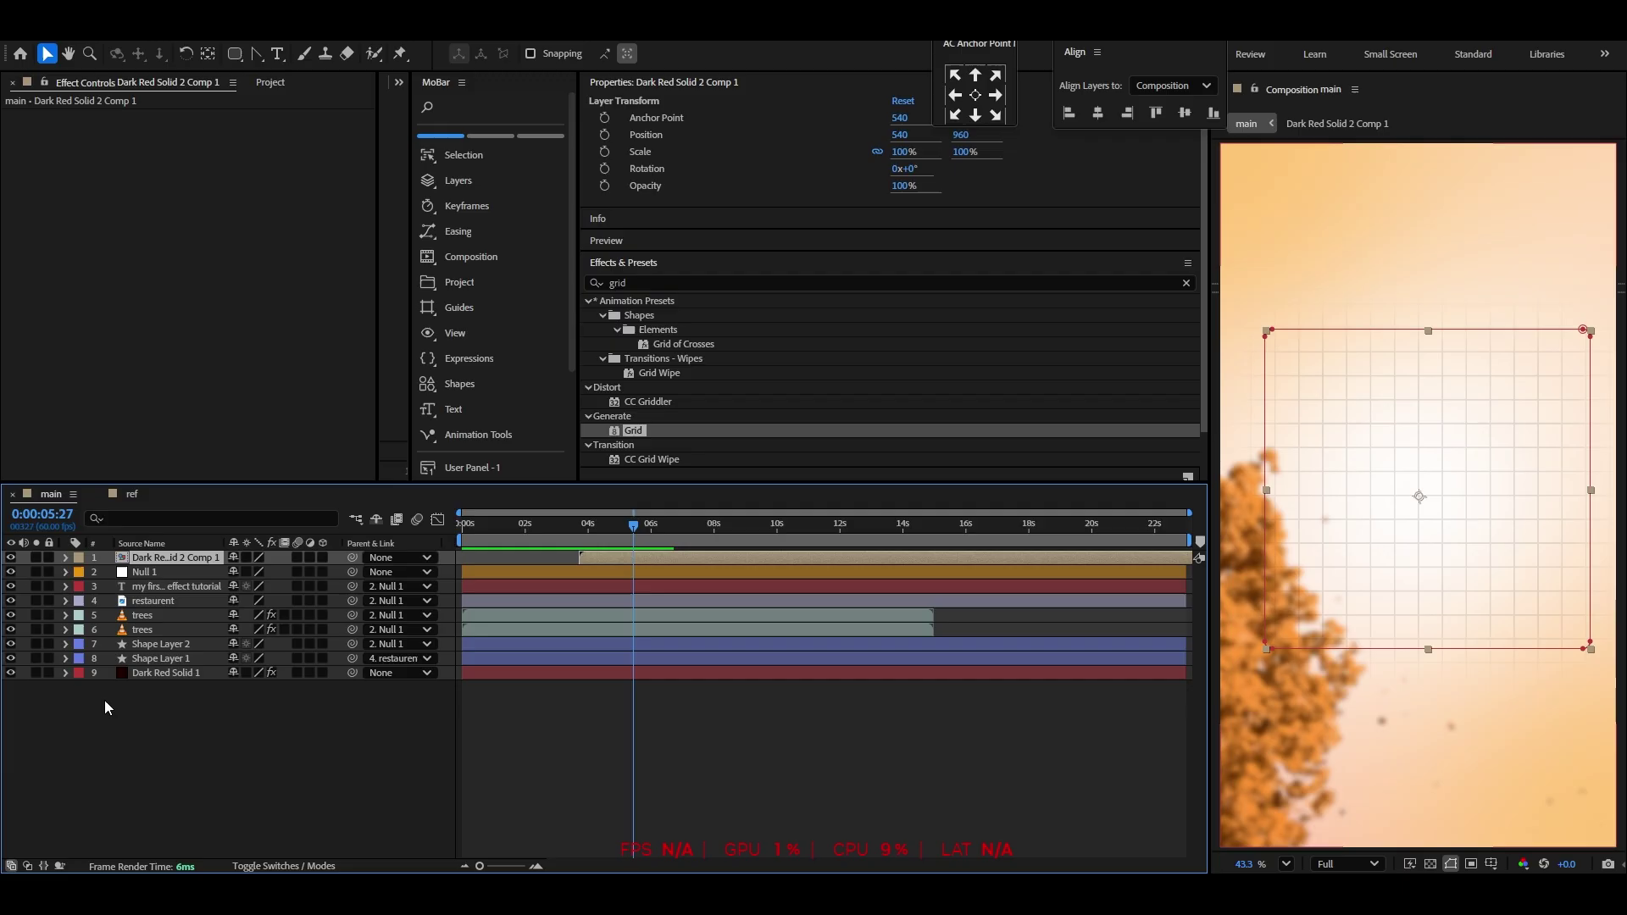
Add the timer image as the top layer and align its start with the grid pre-comp's start
click(105, 703)
click(259, 87)
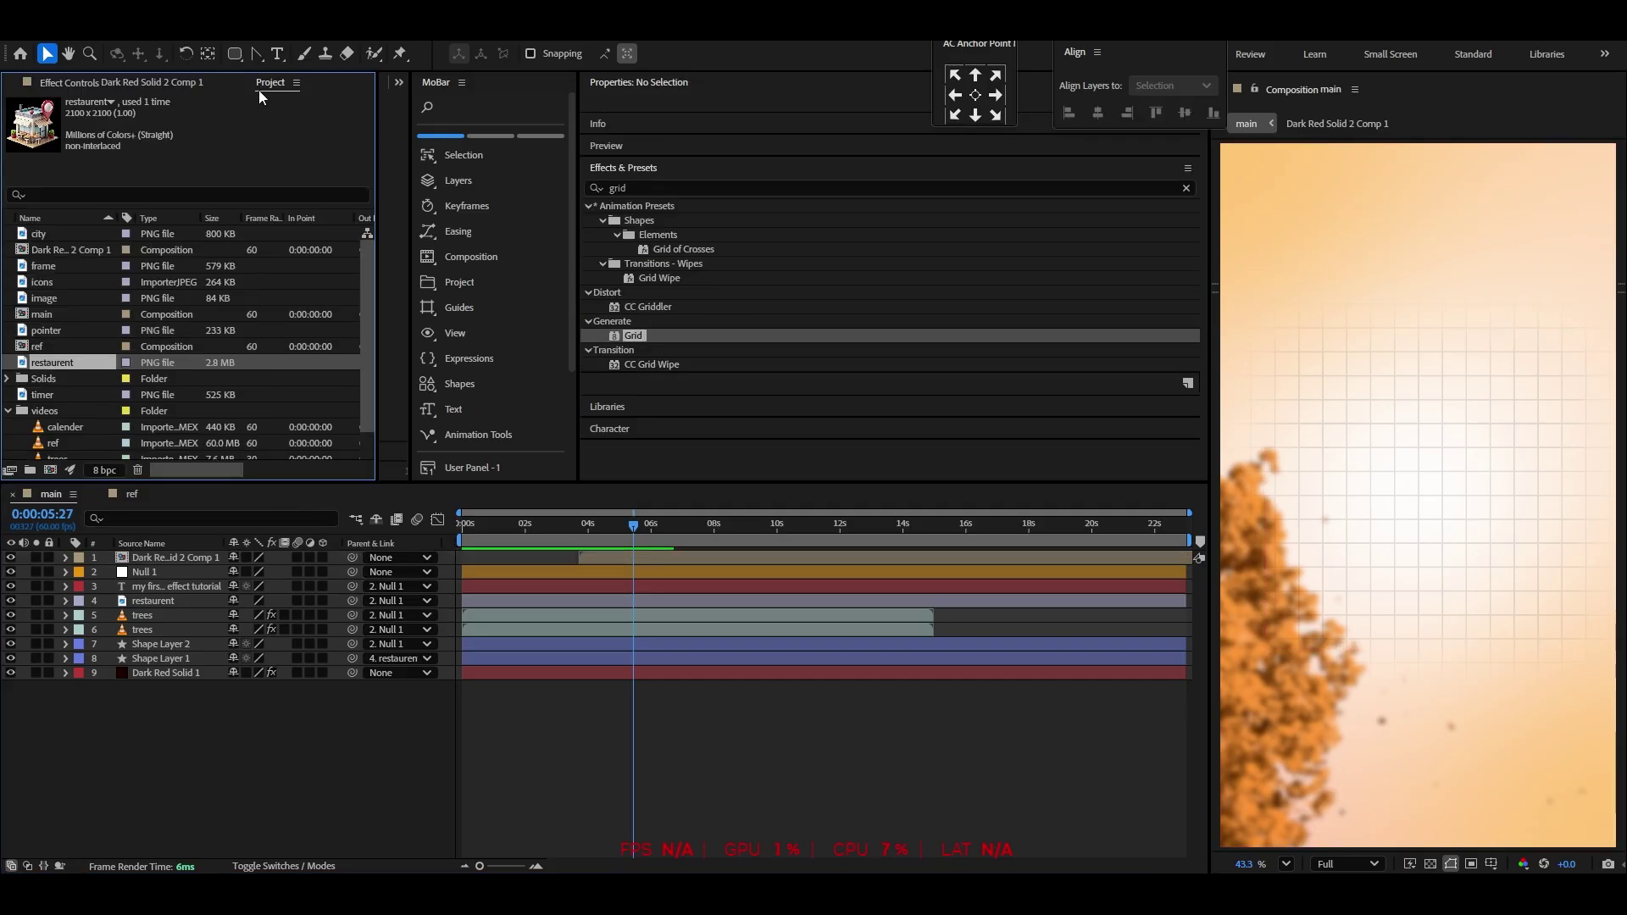
click(44, 267)
click(49, 282)
click(50, 295)
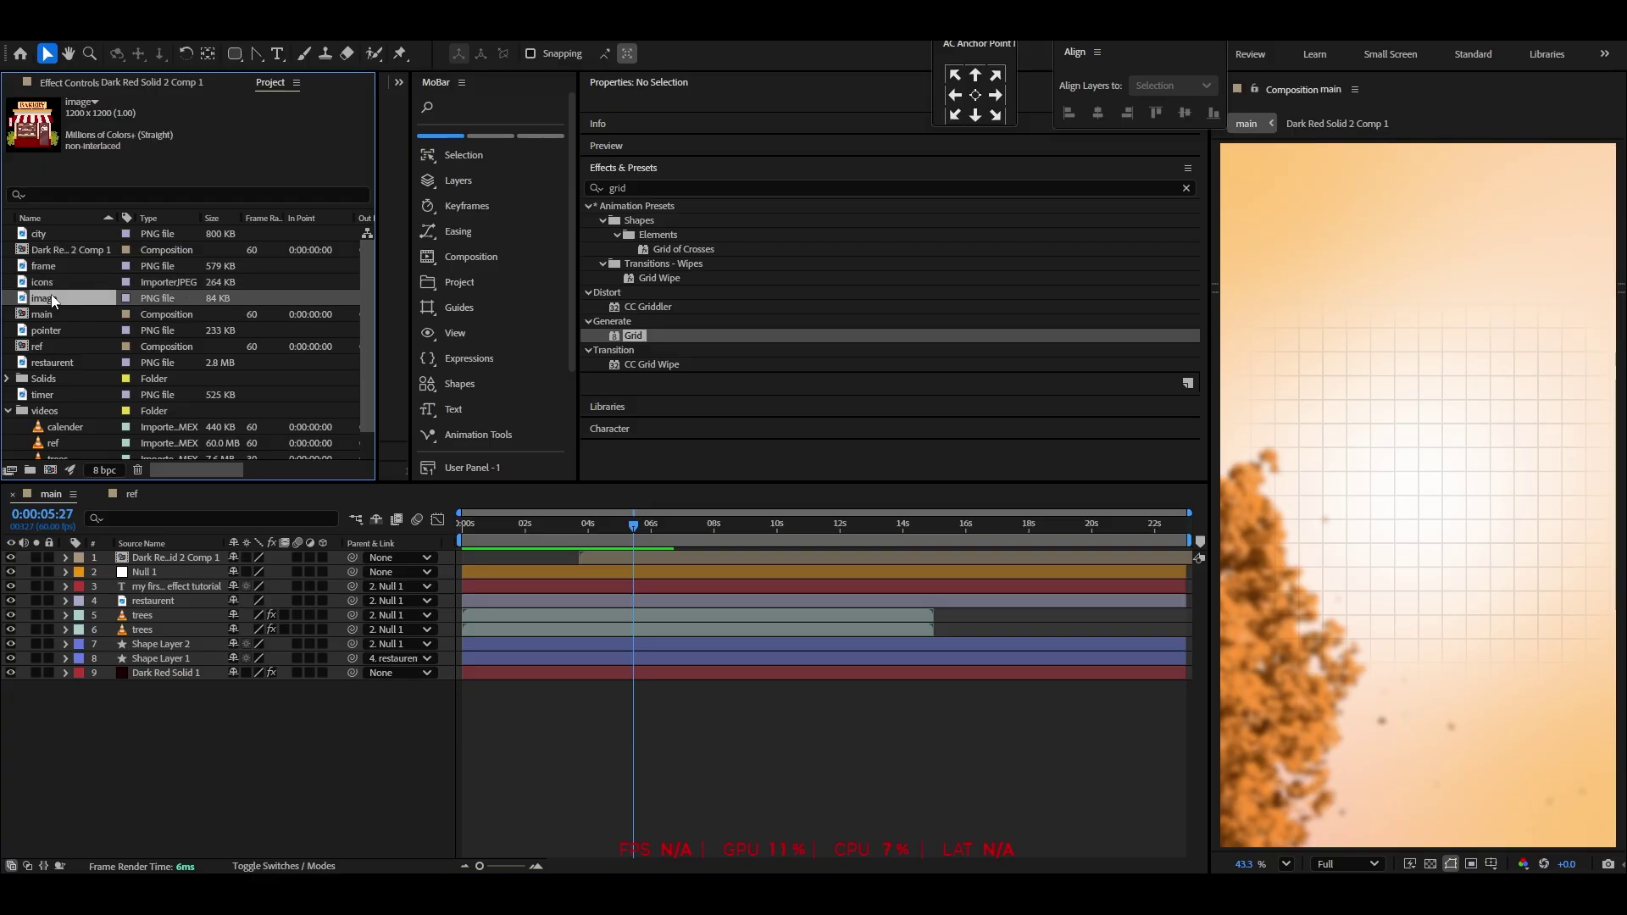
click(51, 329)
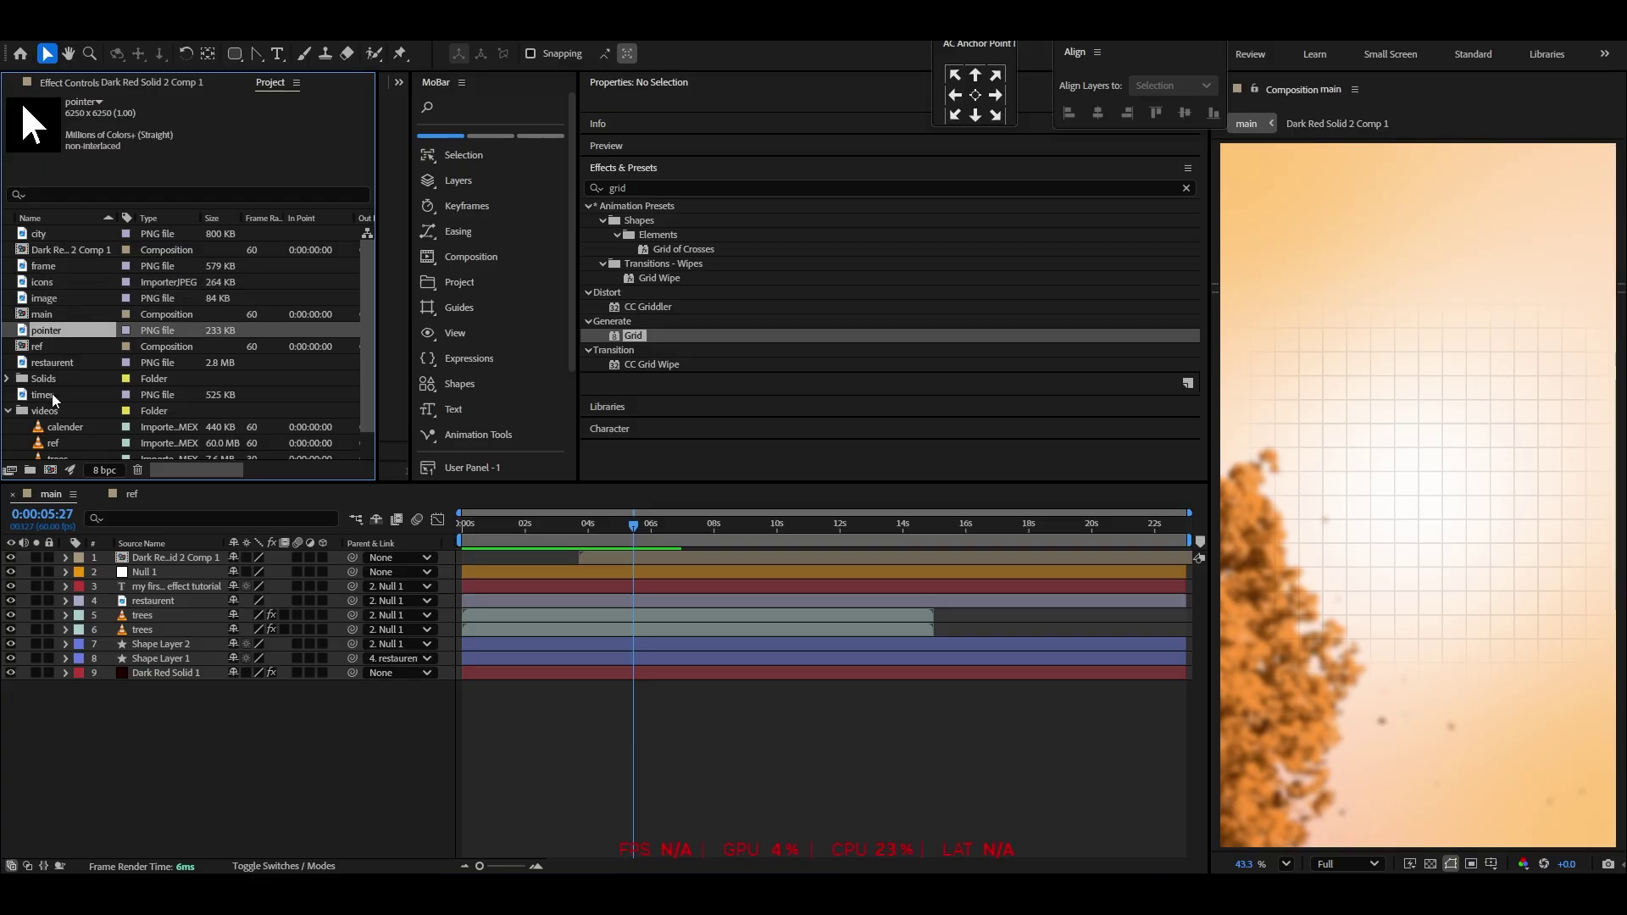
drag(52, 392, 126, 553)
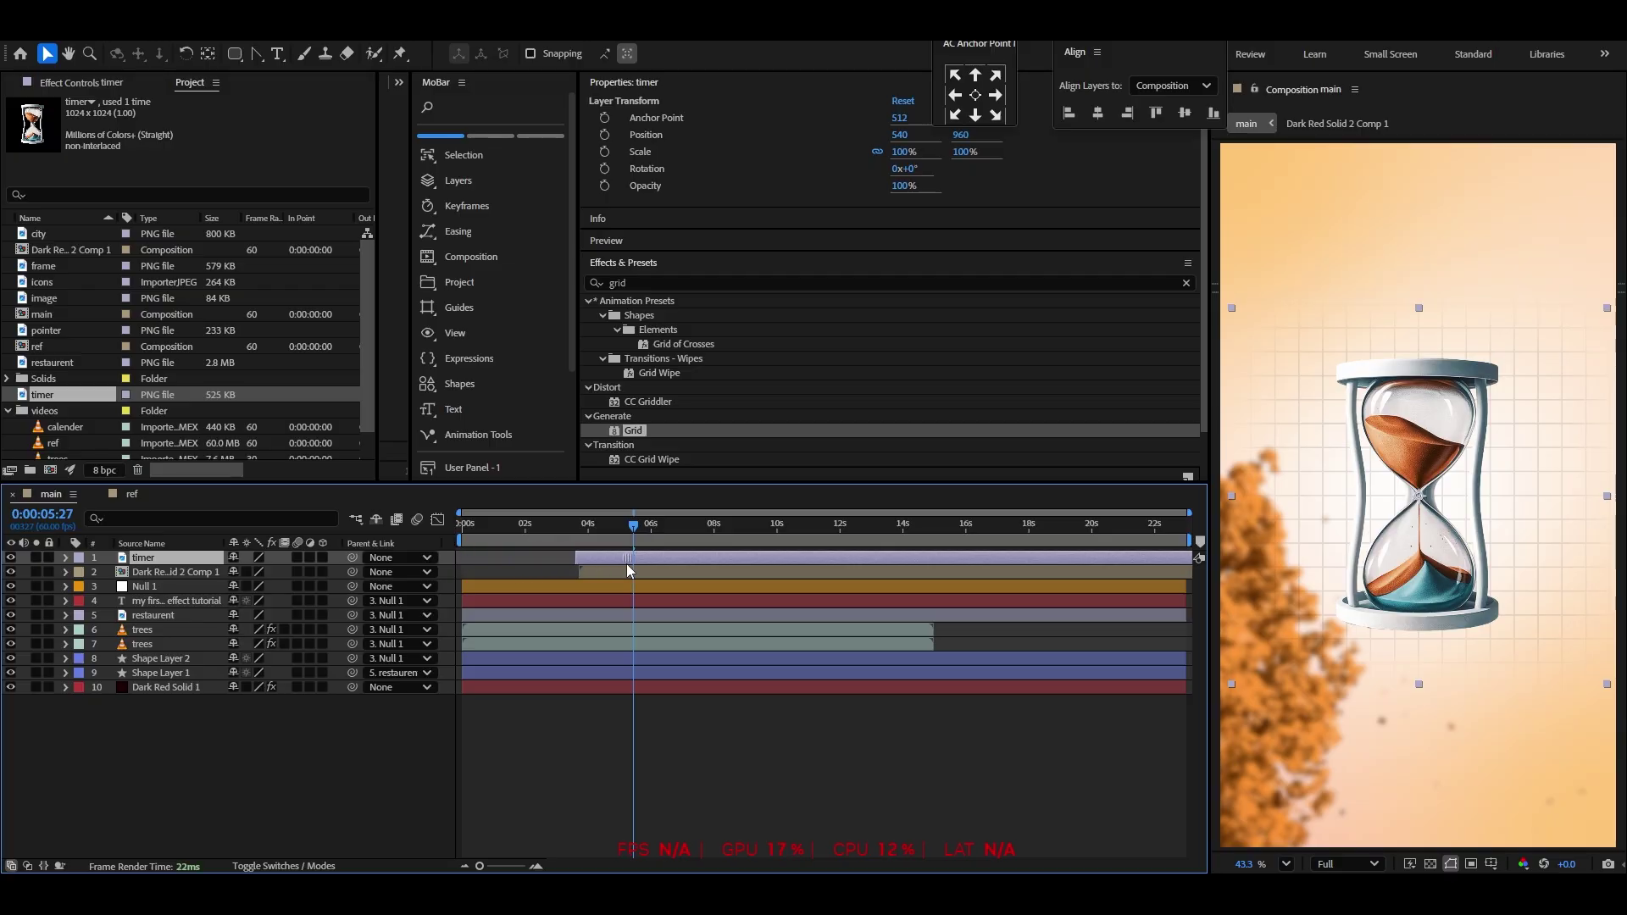
drag(627, 563, 629, 563)
Add the calender video above the timer layer and align its start with the timer layer's start
scroll(66, 342, down, 2)
click(70, 395)
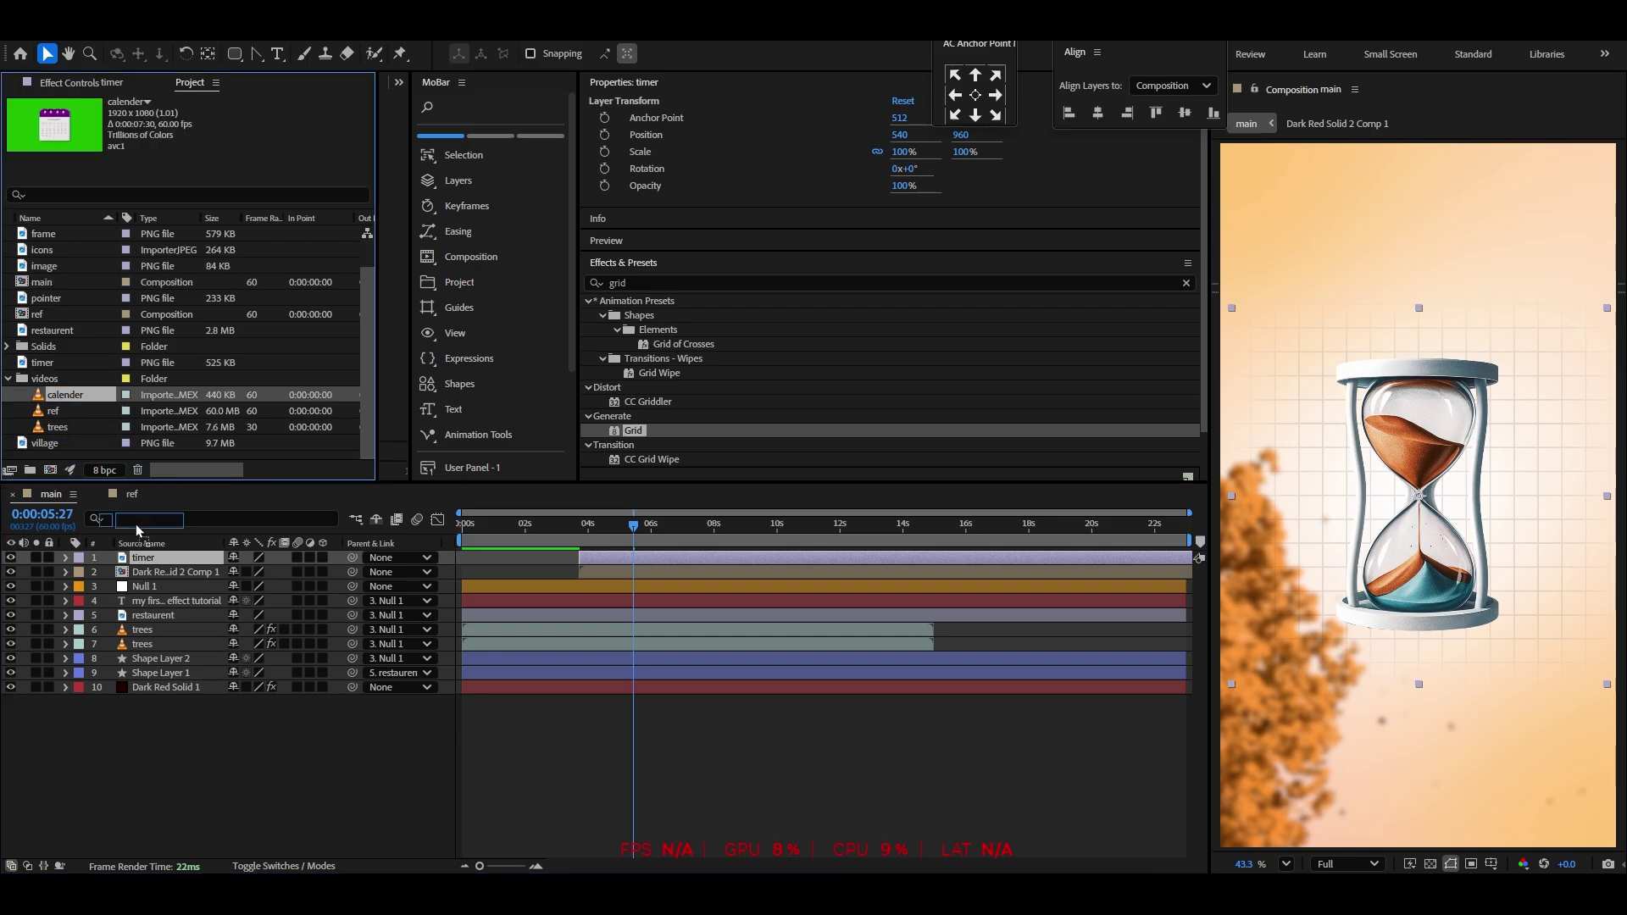
drag(136, 524, 160, 553)
drag(521, 559, 637, 565)
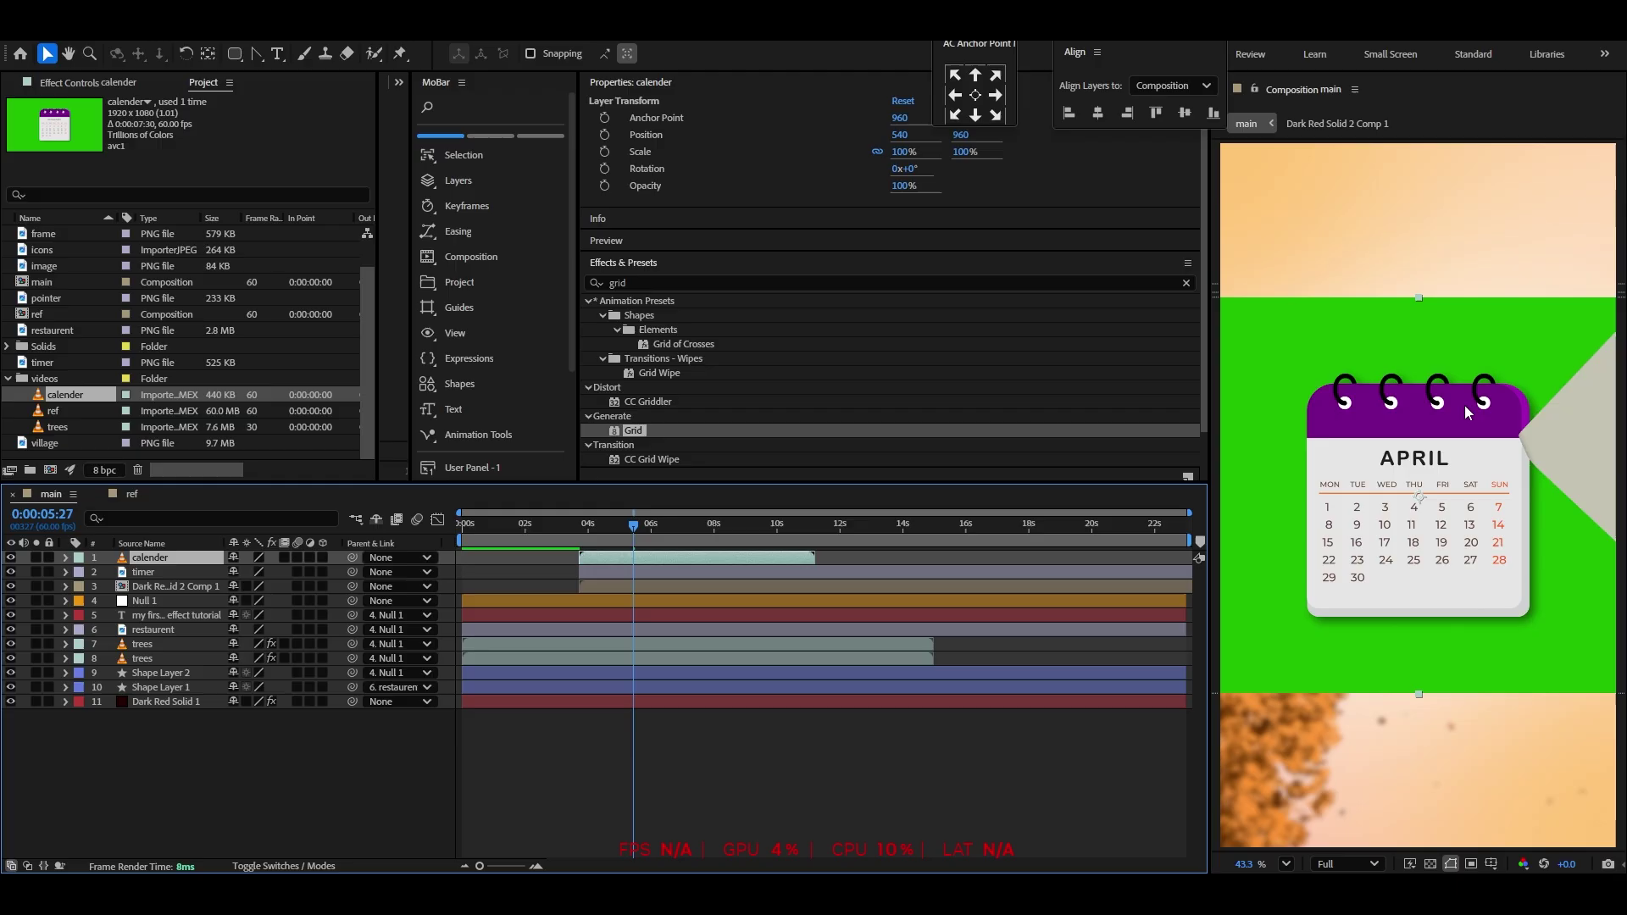
Apply Keylight (1.2) to the calender layer and sample its green background as the screen colour
click(657, 284)
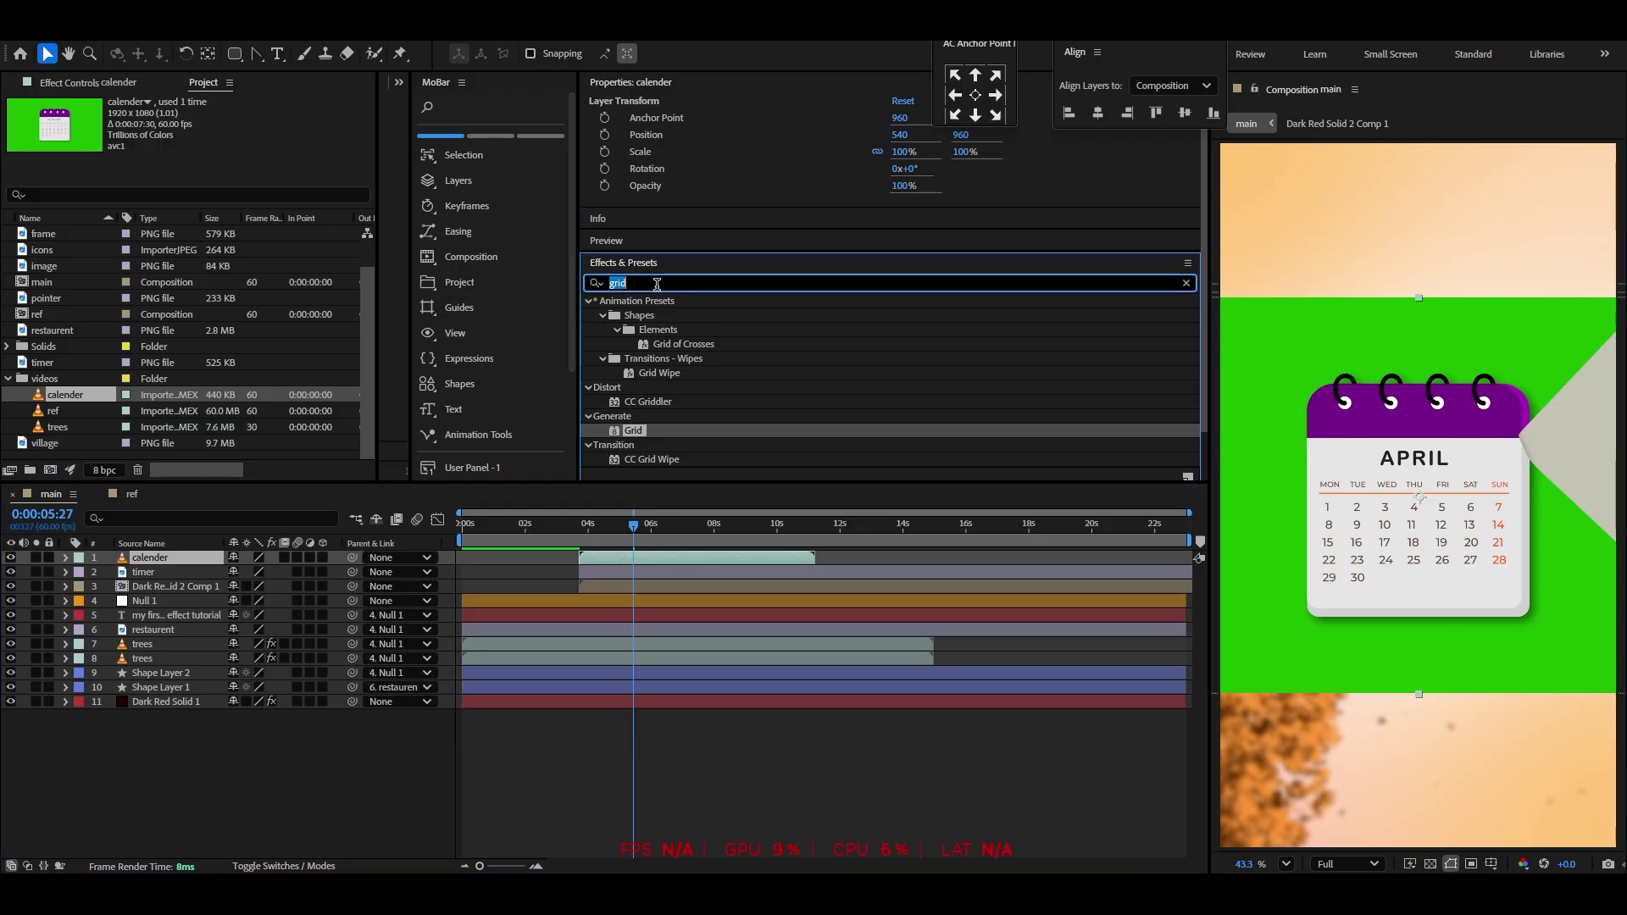
text(key)
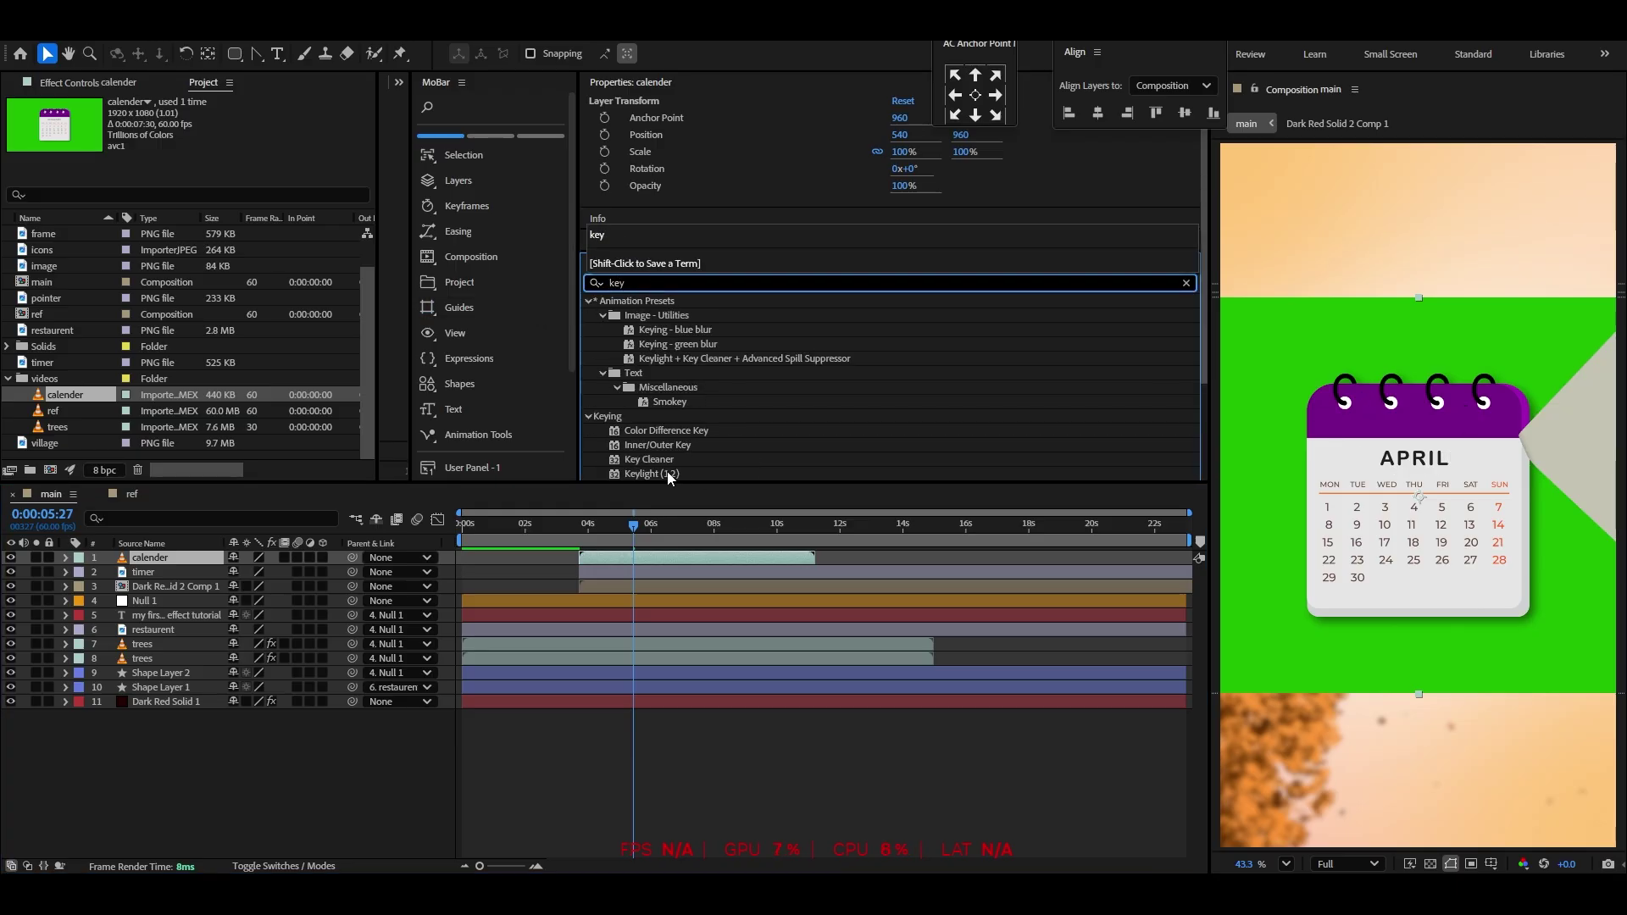
drag(670, 477, 610, 557)
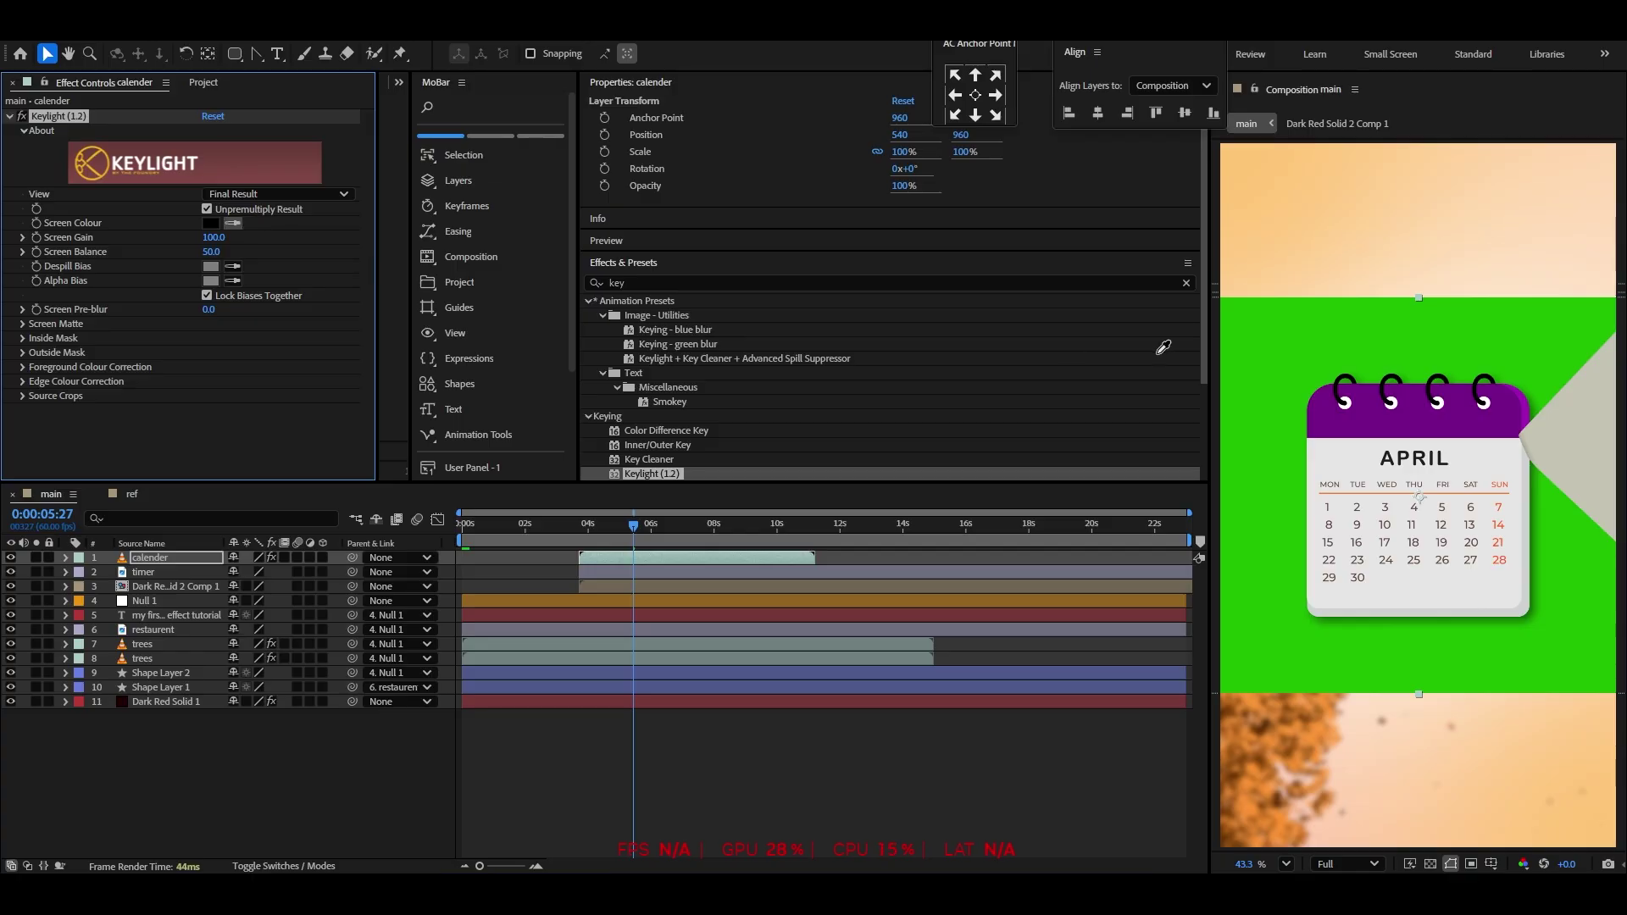
click(1290, 336)
Scale the calender layer down to 33.2% and move it to the lower right of the grid's center
key(s)
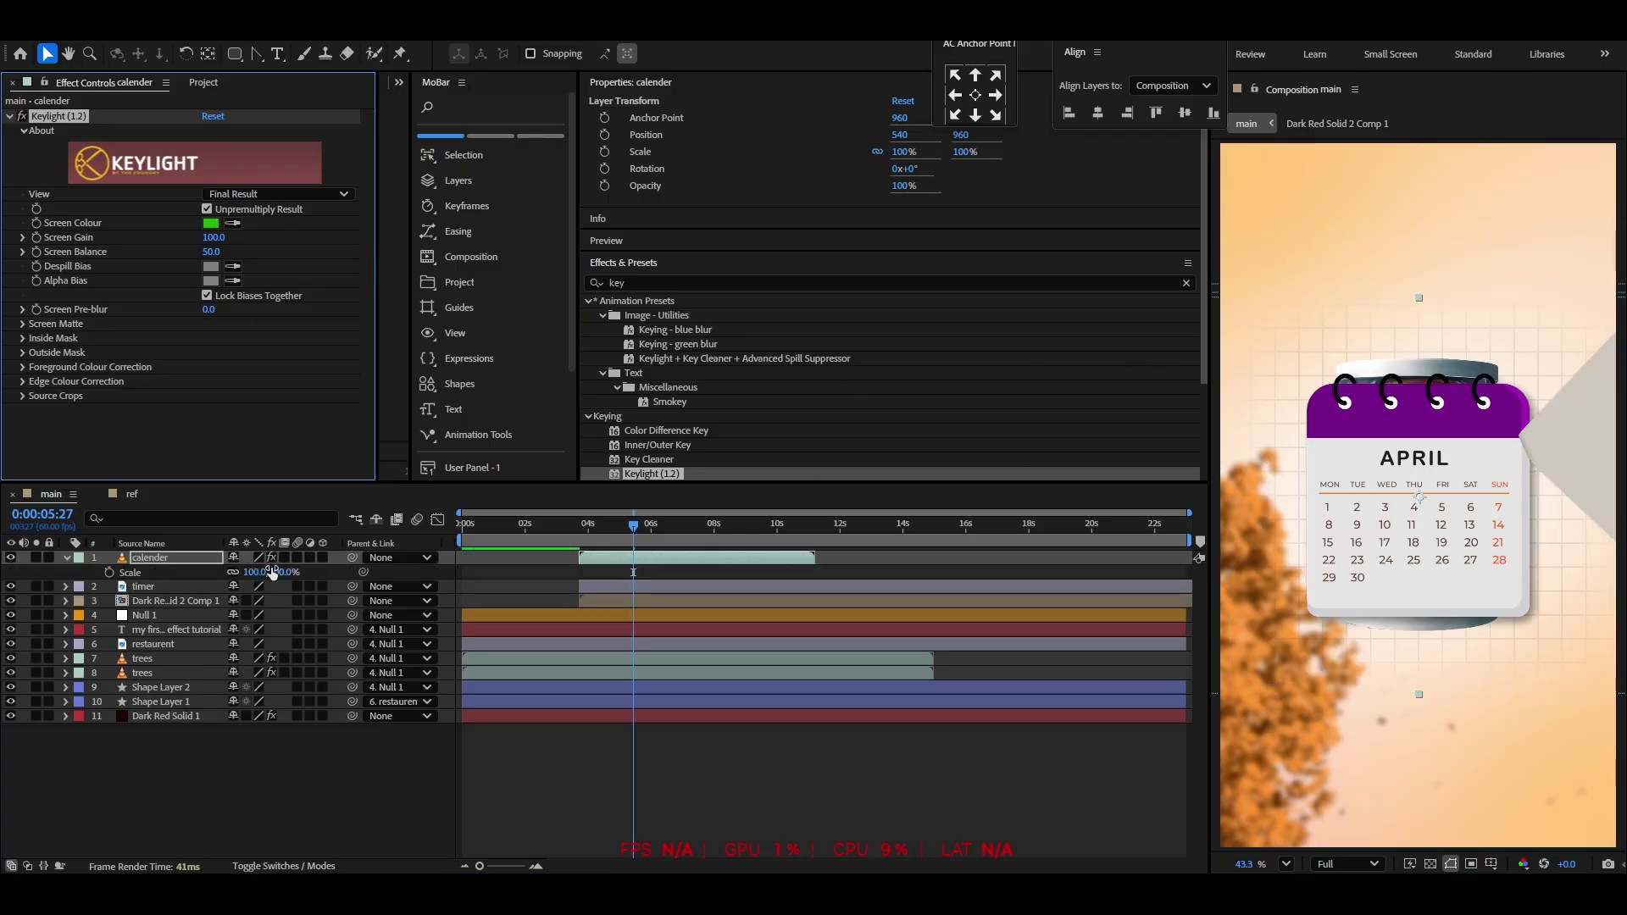
drag(273, 573, 234, 573)
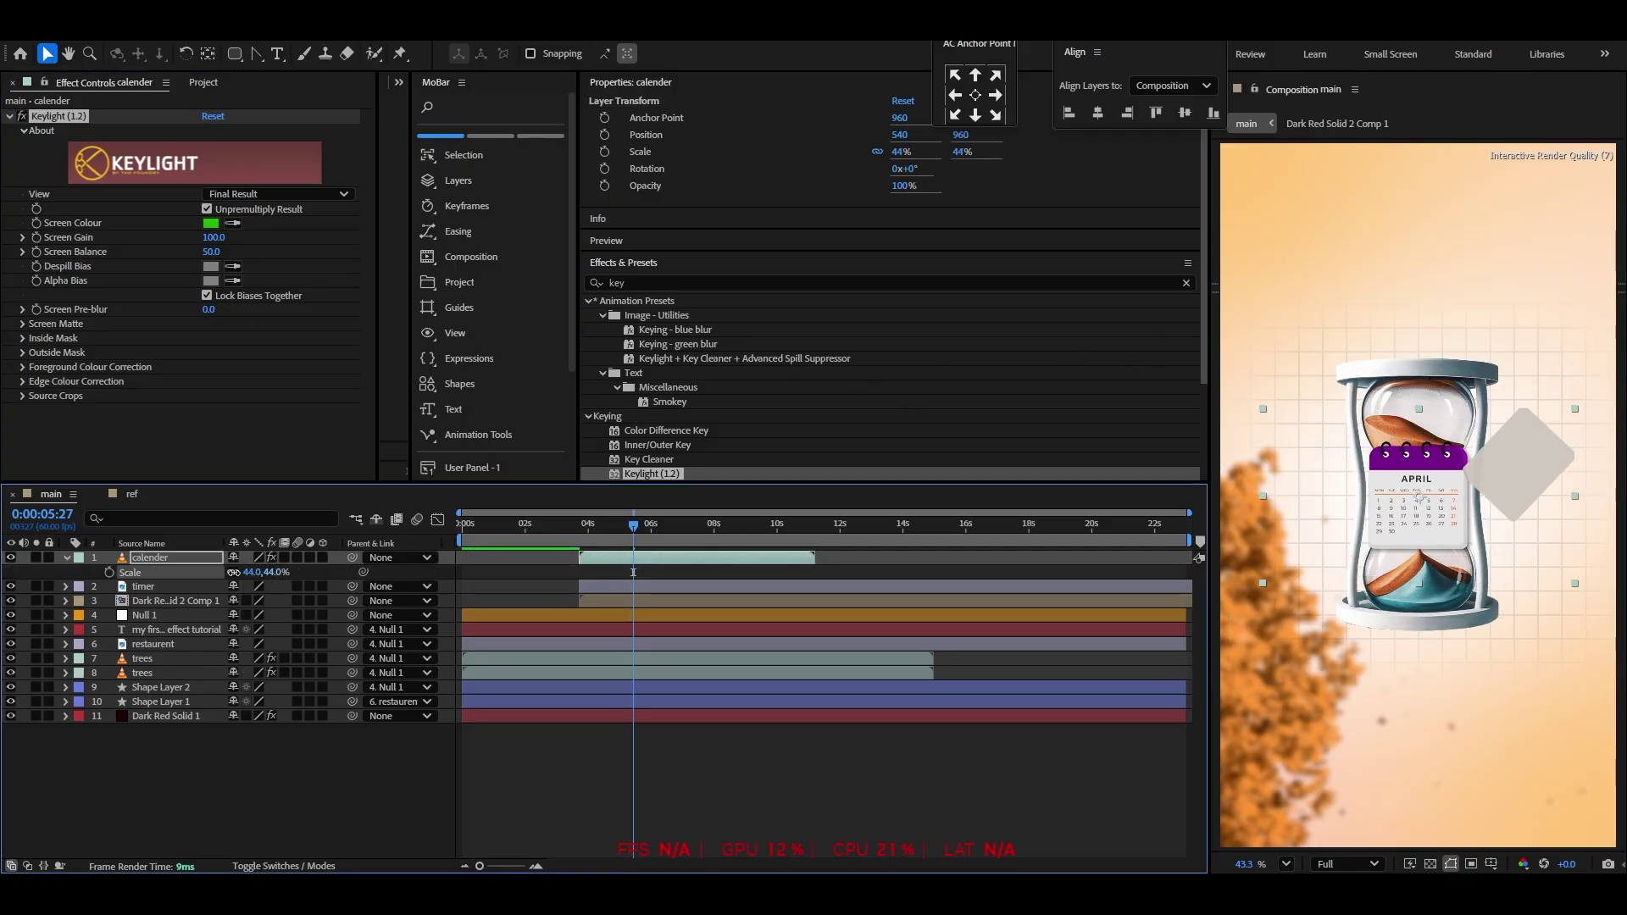
drag(1417, 509, 1479, 551)
drag(275, 573, 266, 573)
Scale the timer layer to 58.5% and move it to the right half of the grid, behind the calendar
click(143, 586)
key(s)
mouse_move(273, 601)
mouse_down()
mouse_move(226, 601)
mouse_move(244, 601)
mouse_up()
drag(1412, 475, 1508, 451)
Compare the layout at 0:00:07:13 with the ref composition, scale the timer to 72.3% and place it at about 787, 907
click(589, 526)
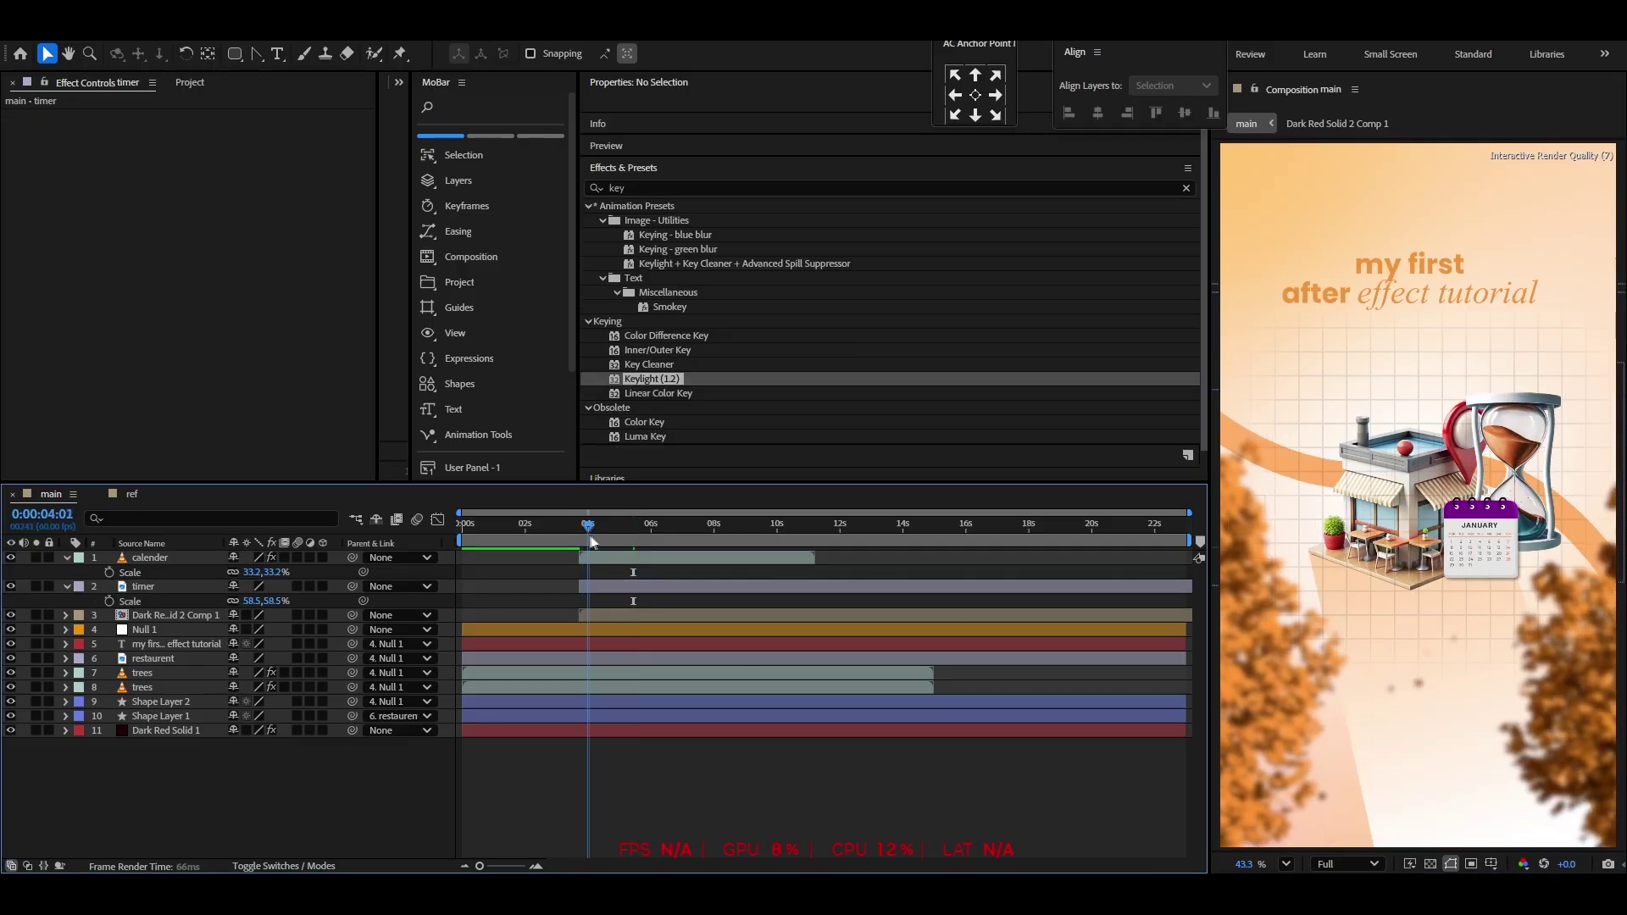
drag(591, 538, 689, 537)
click(131, 494)
click(65, 495)
click(143, 587)
key(s)
key(s)
drag(252, 601, 264, 601)
drag(1513, 449, 1509, 452)
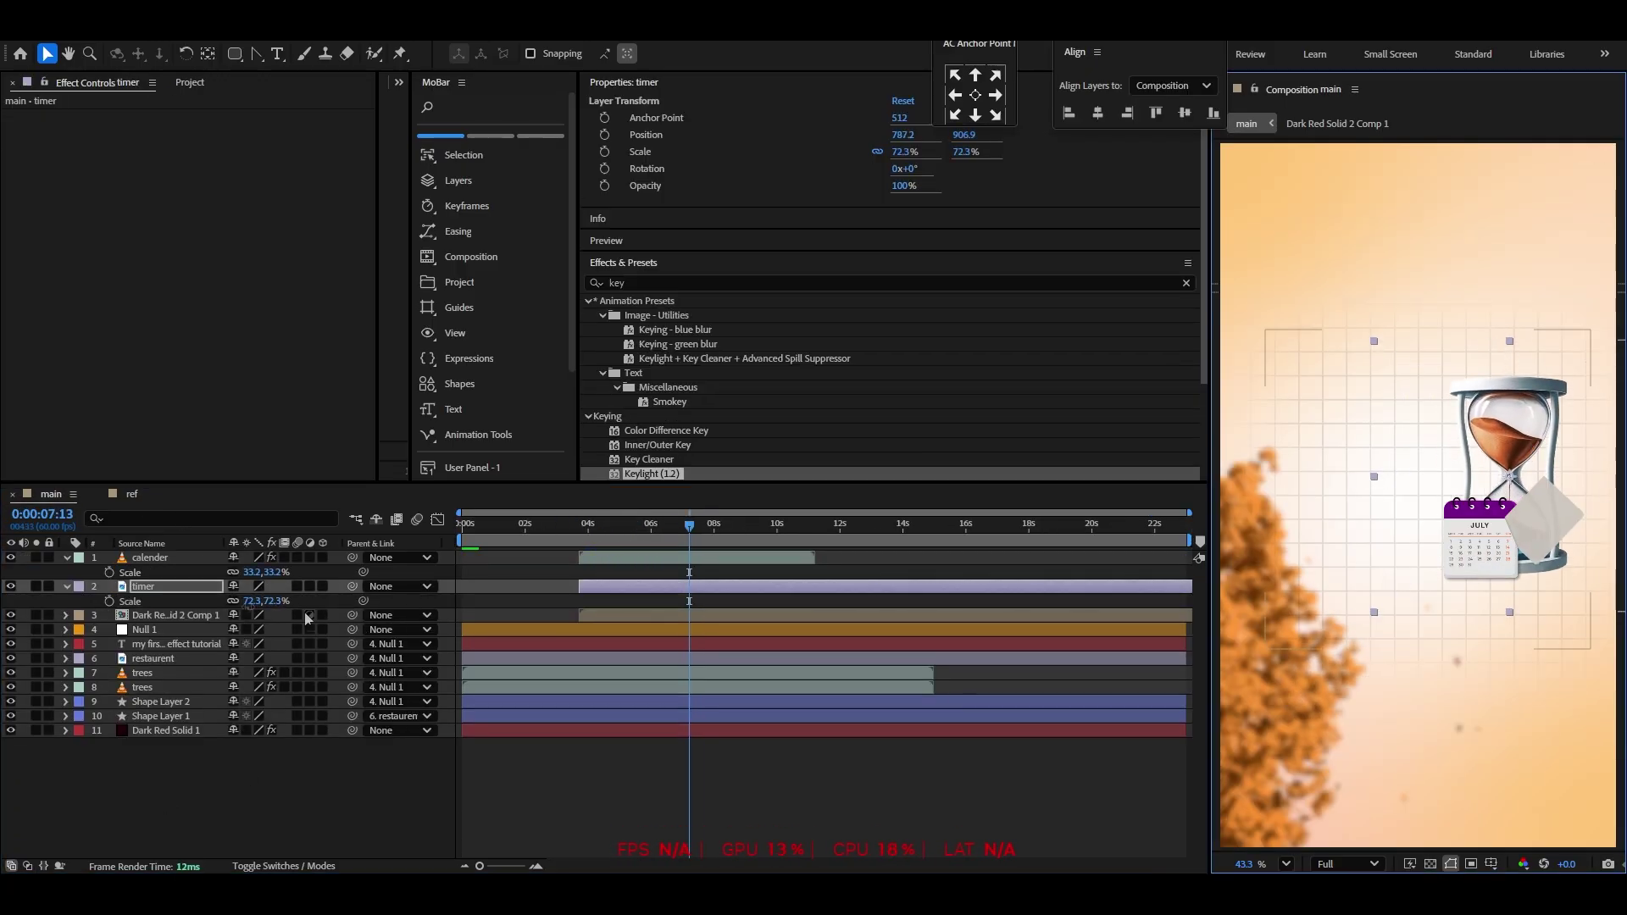
Scale the calender layer down slightly, move it down and left against the hourglass's base, and collapse the calender and timer layer properties
drag(264, 573, 259, 573)
drag(1498, 560, 1484, 589)
click(66, 557)
click(66, 573)
click(203, 801)
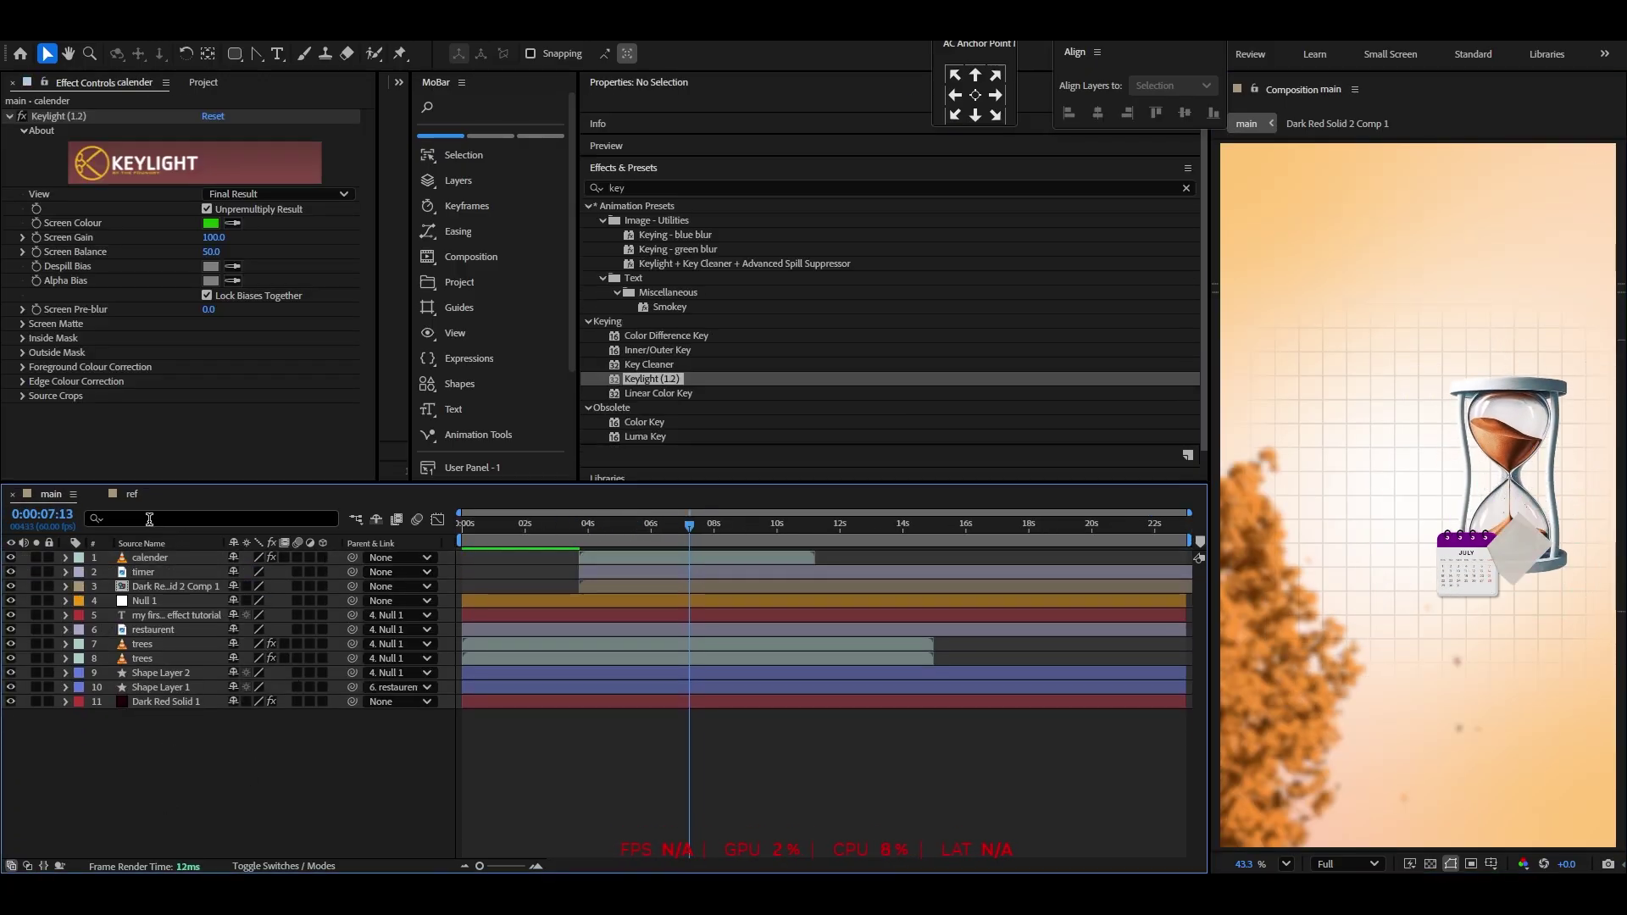
Review a later moment of the ref composition, then add a text layer reading 2000000 to the main composition
click(132, 494)
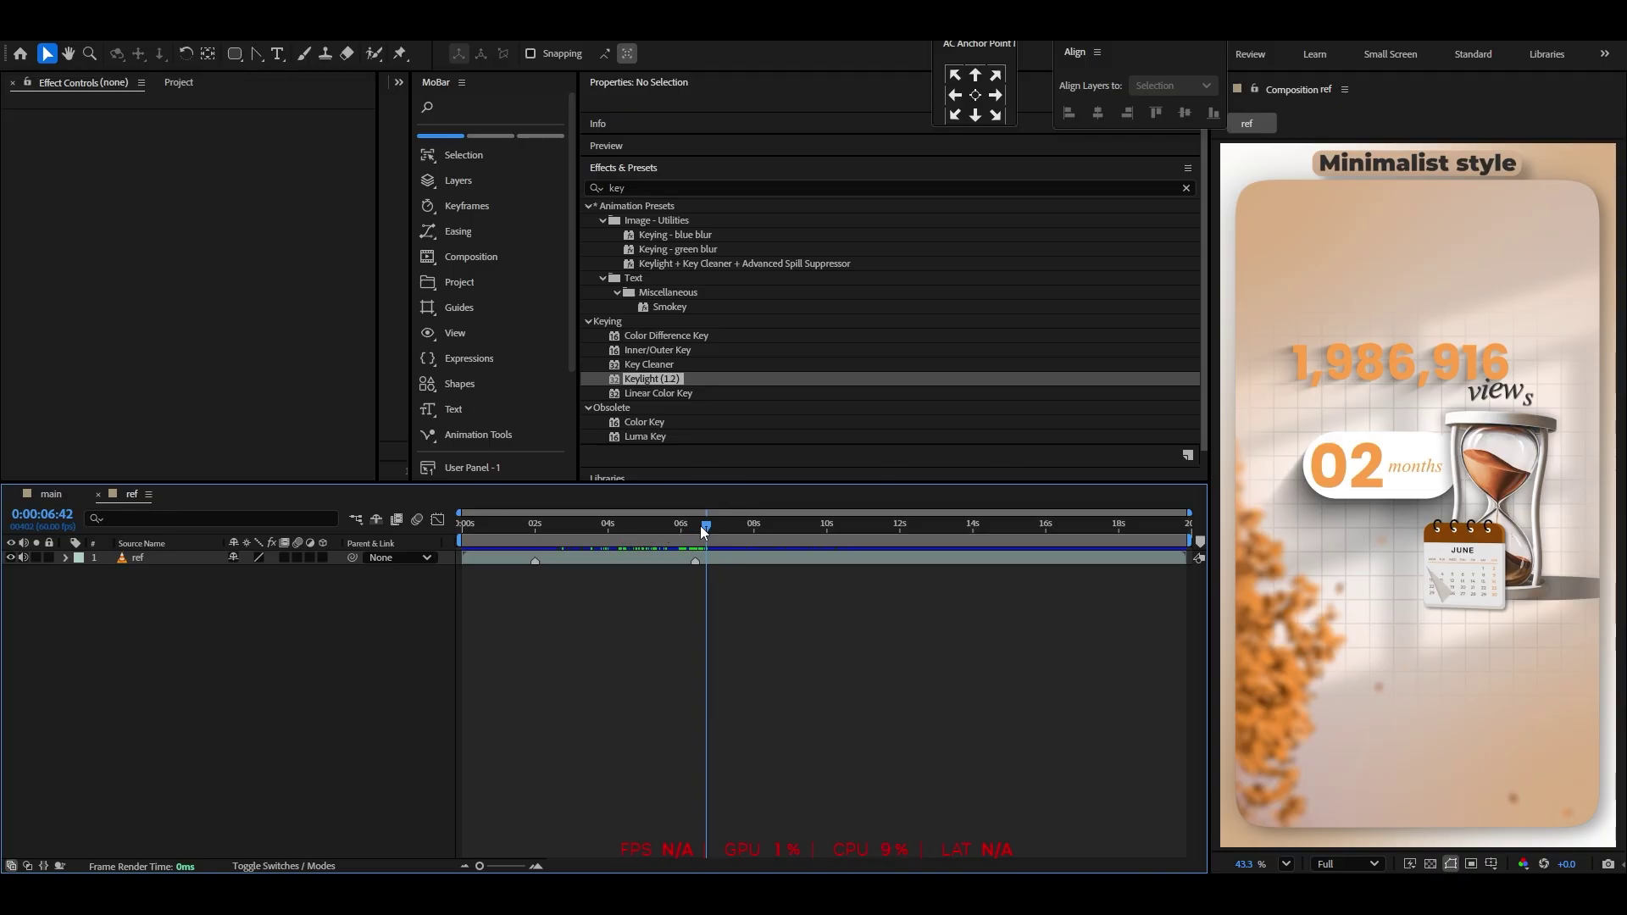
drag(704, 532, 755, 526)
click(51, 494)
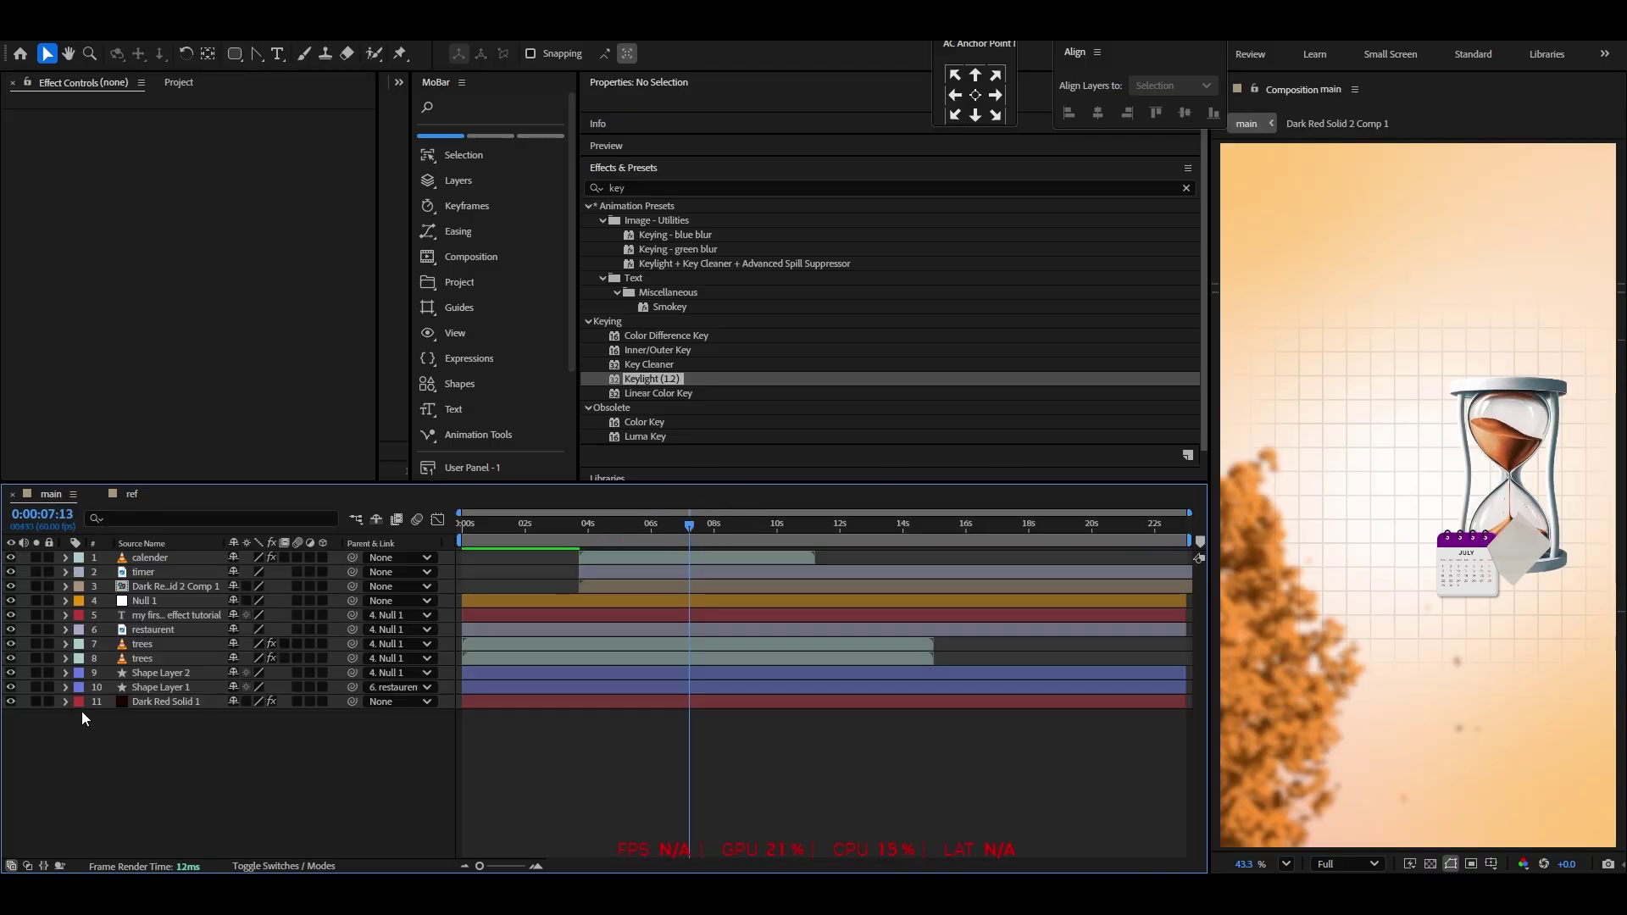
right_click(214, 763)
mouse_move(280, 552)
click(476, 577)
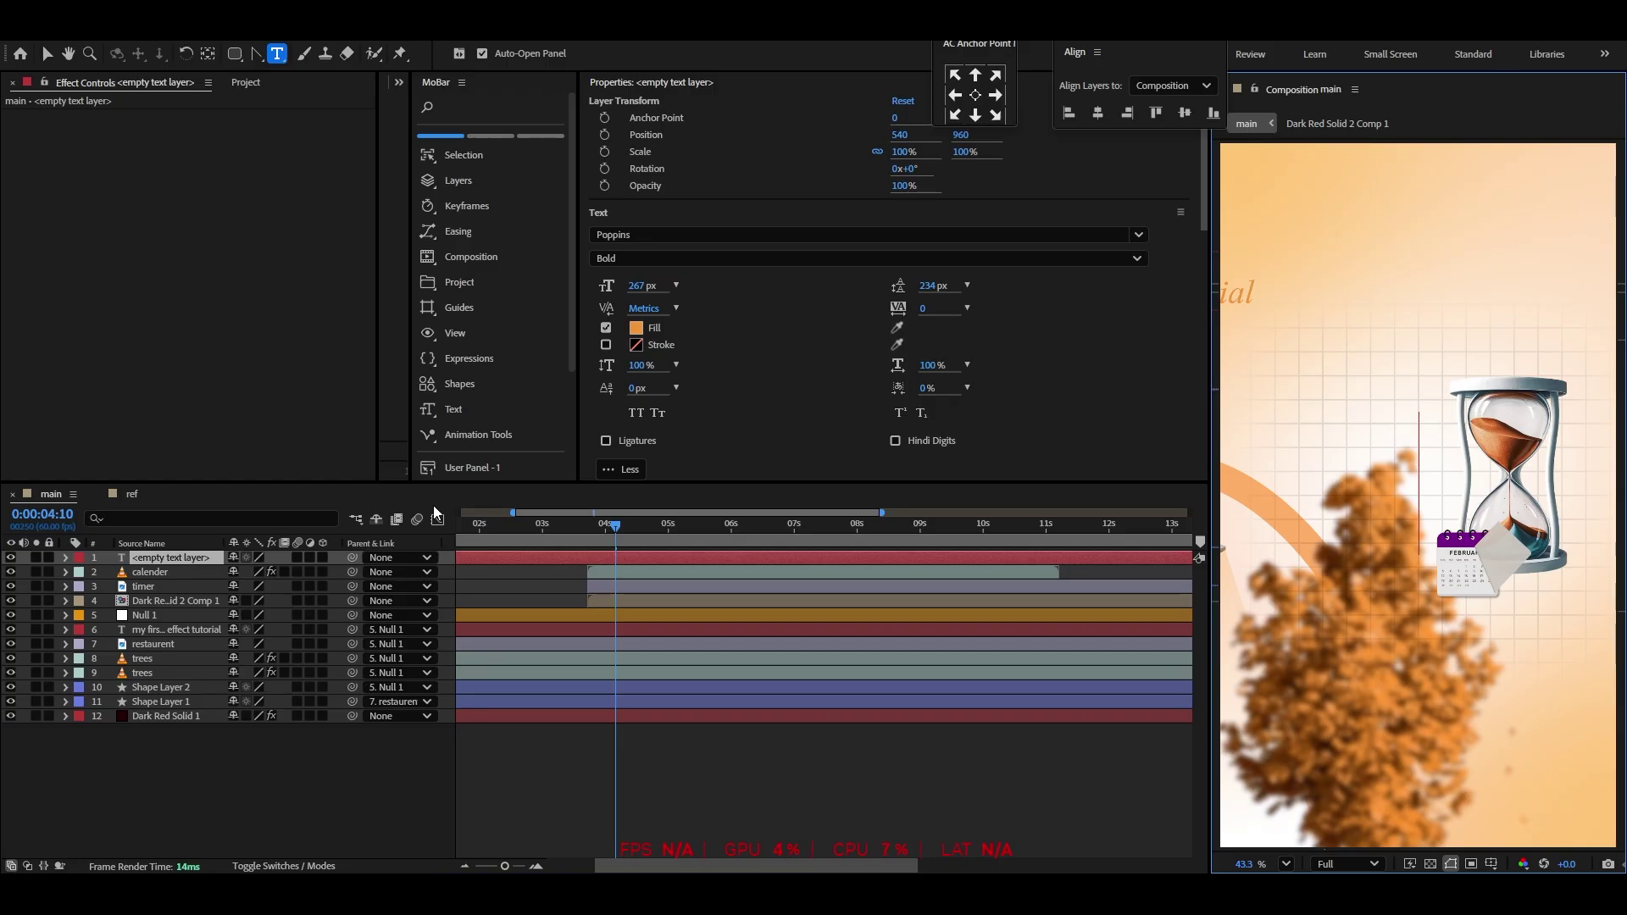
text(2000)
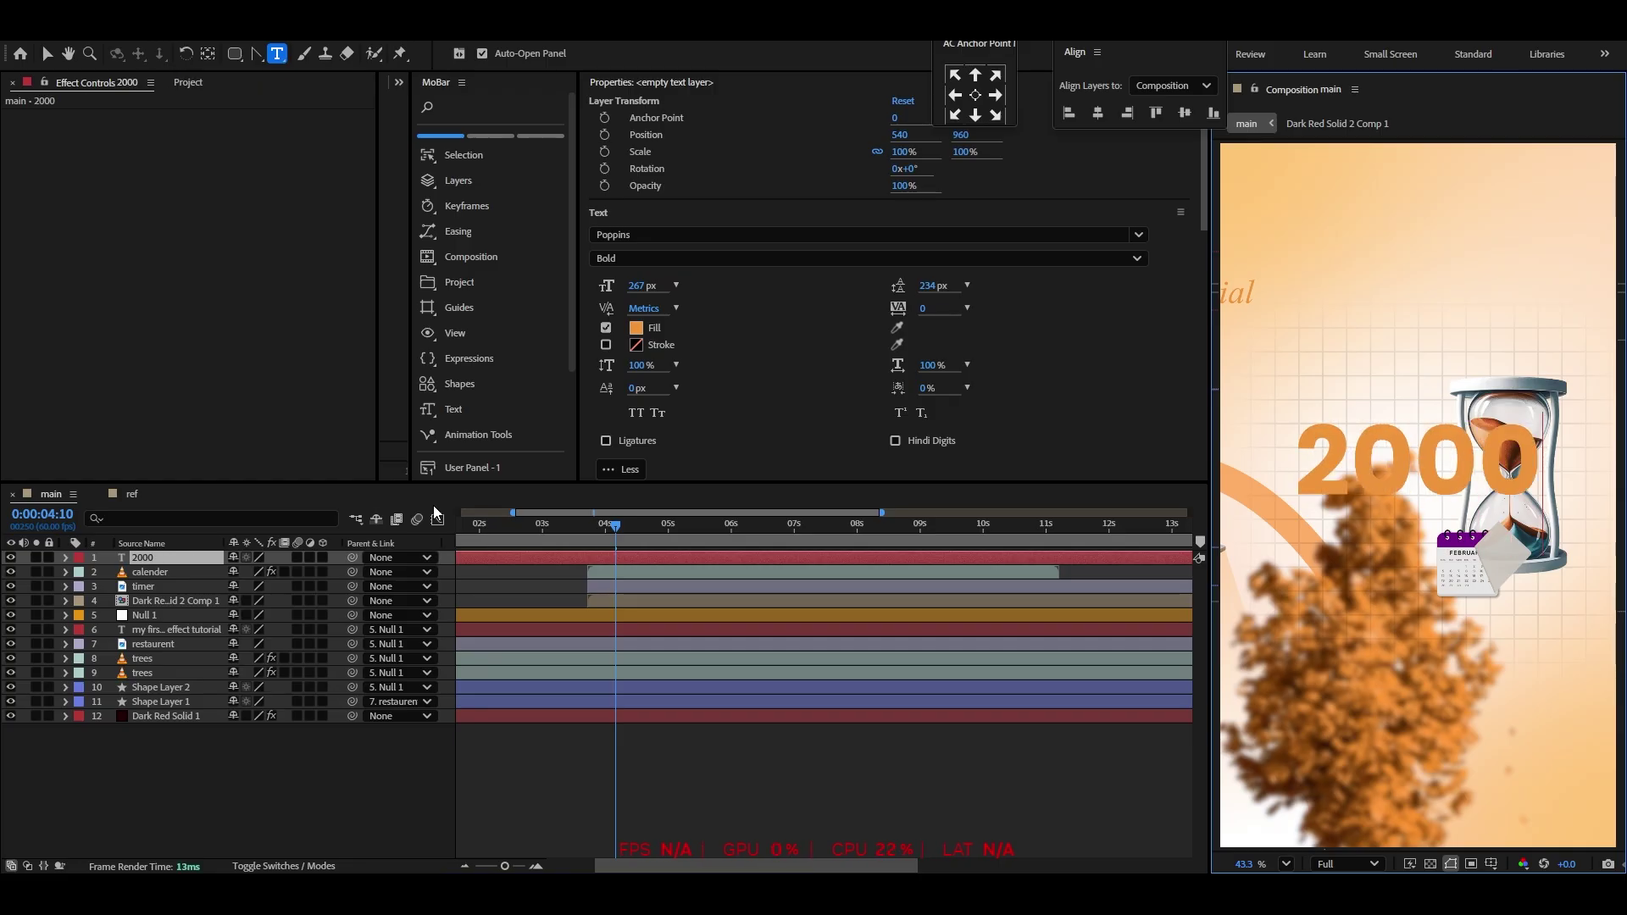
text(000)
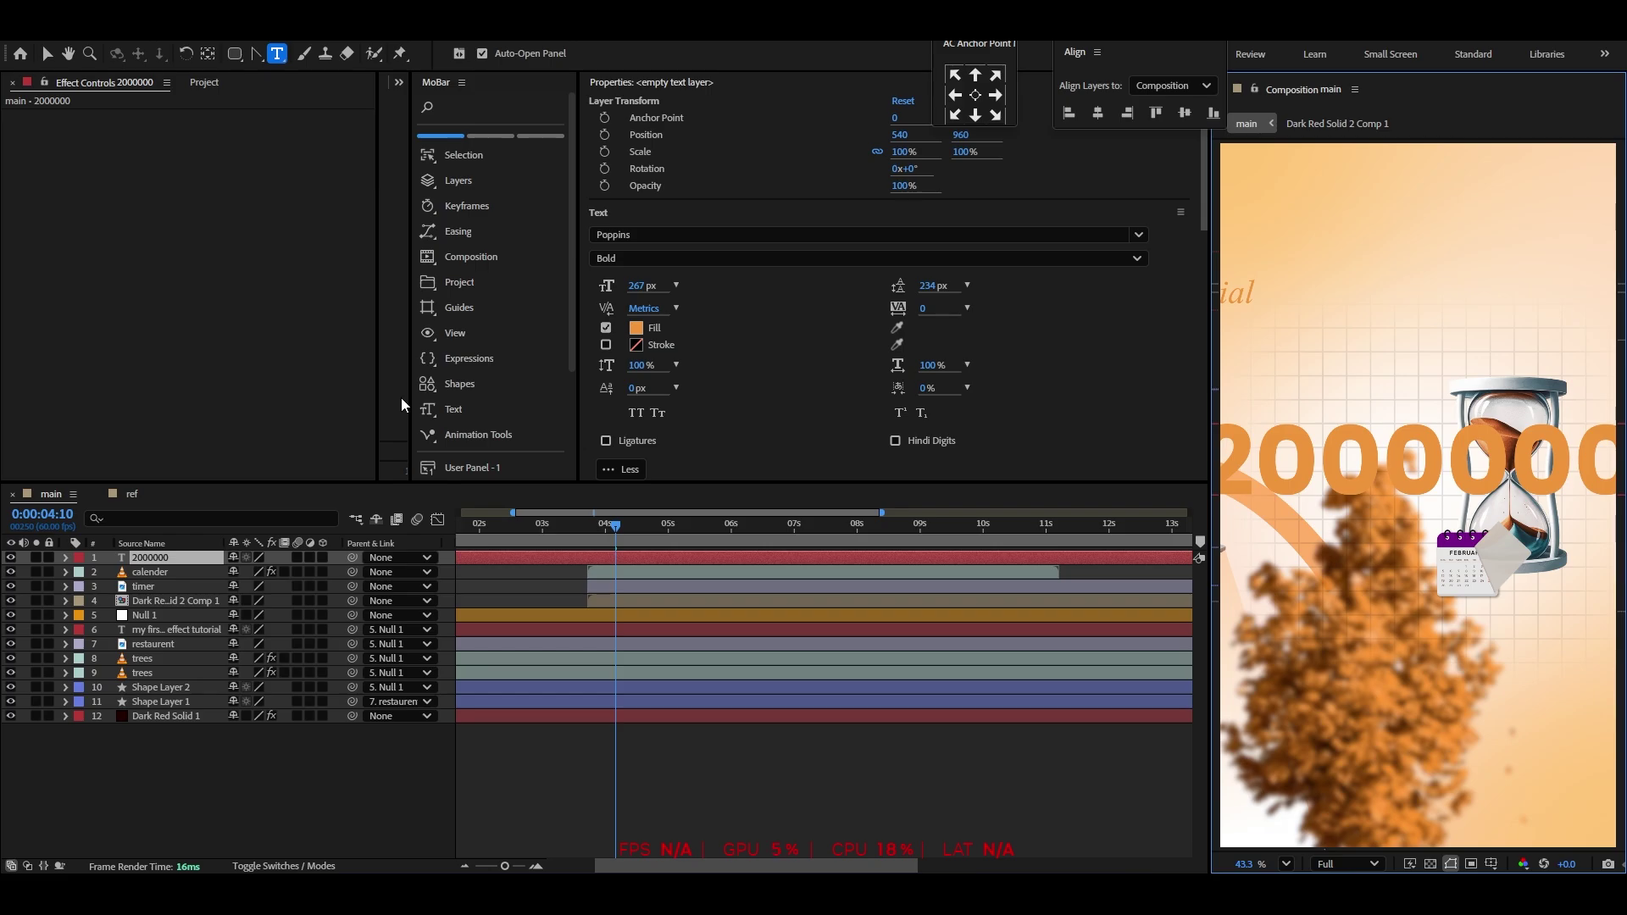
Scale the 2000000 text layer to 56.1% and place it above the hourglass at about 547, 570
click(47, 53)
key(s)
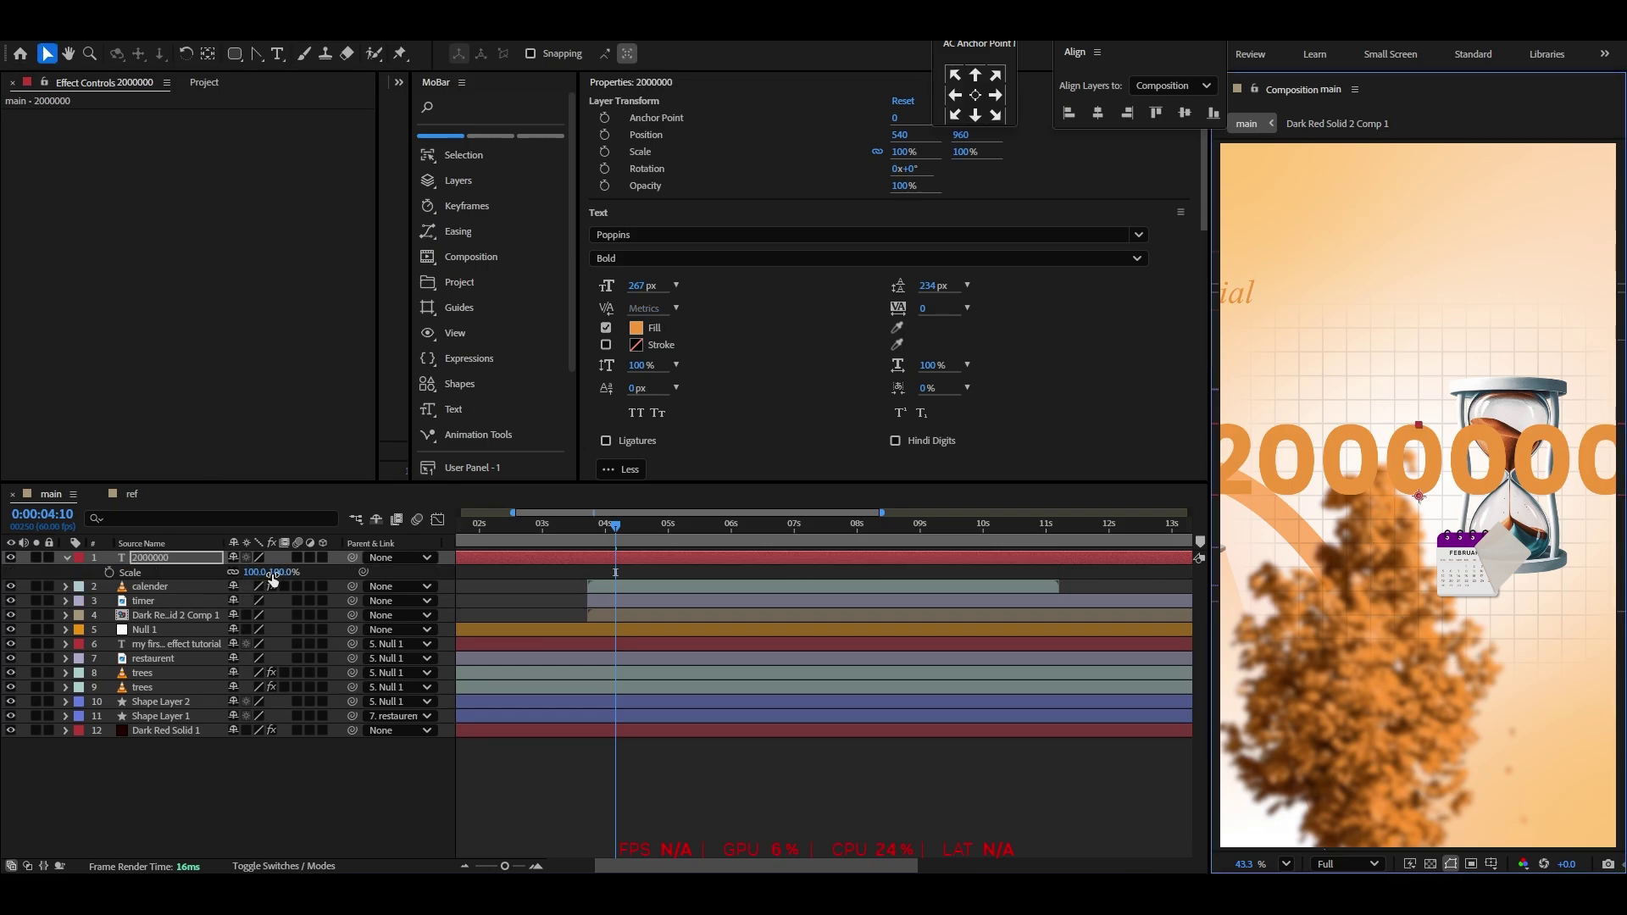
drag(268, 574, 246, 575)
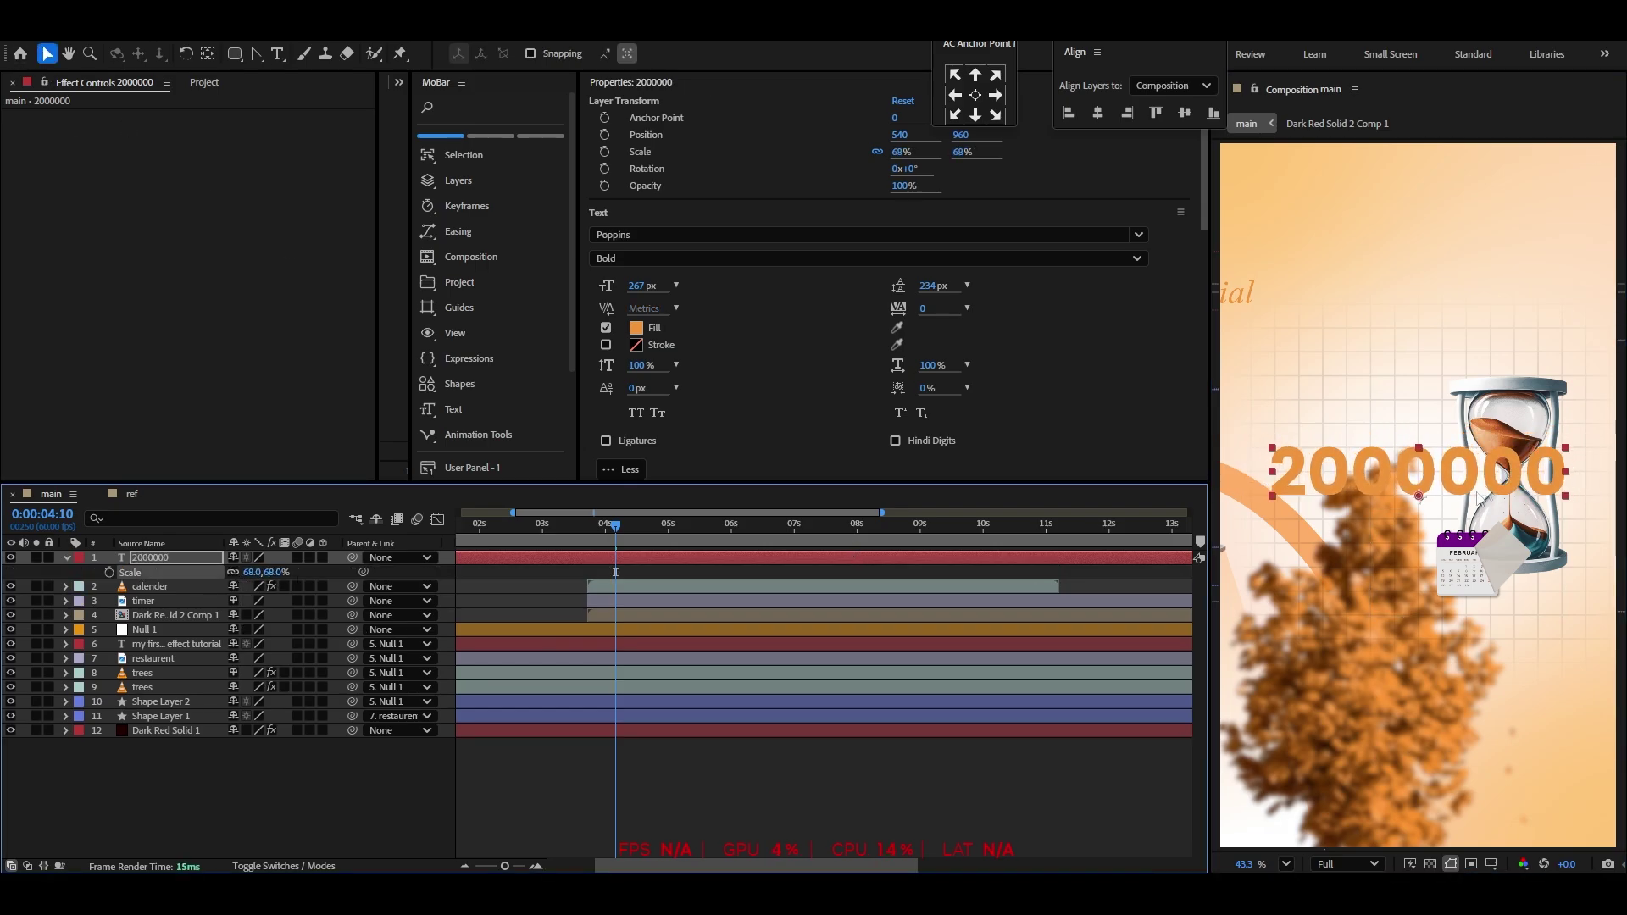
drag(1500, 477, 1500, 328)
drag(278, 574, 200, 598)
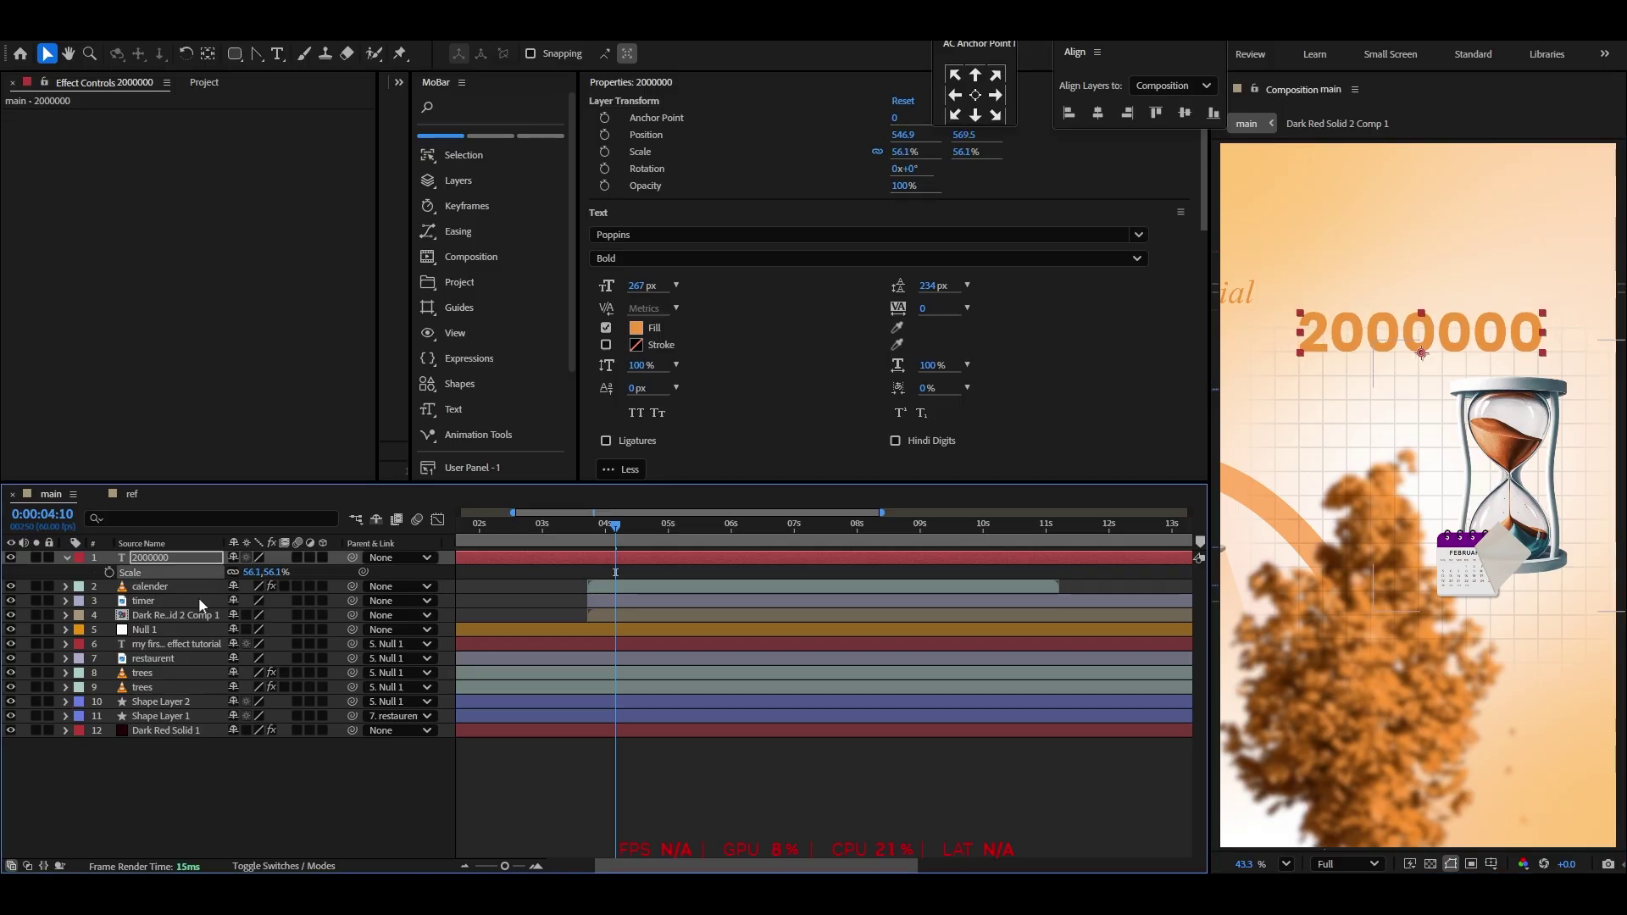
Align the start of the 2000000 layer with the calender layer's start and apply MoBar's Number Counter to it
drag(474, 559, 705, 556)
click(352, 34)
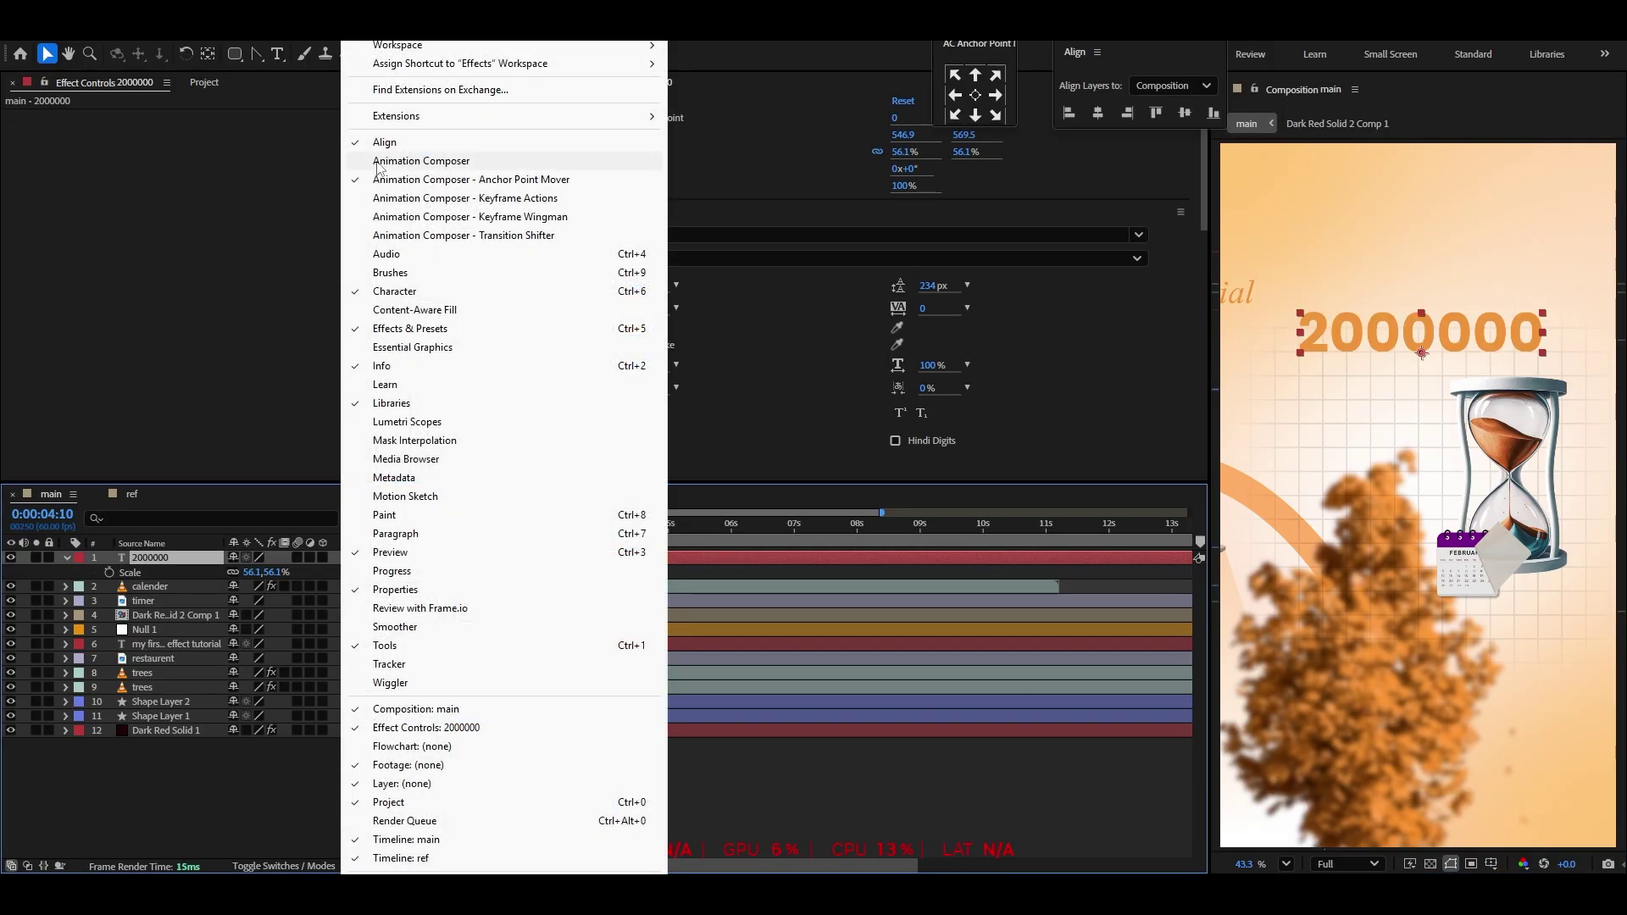
mouse_move(411, 121)
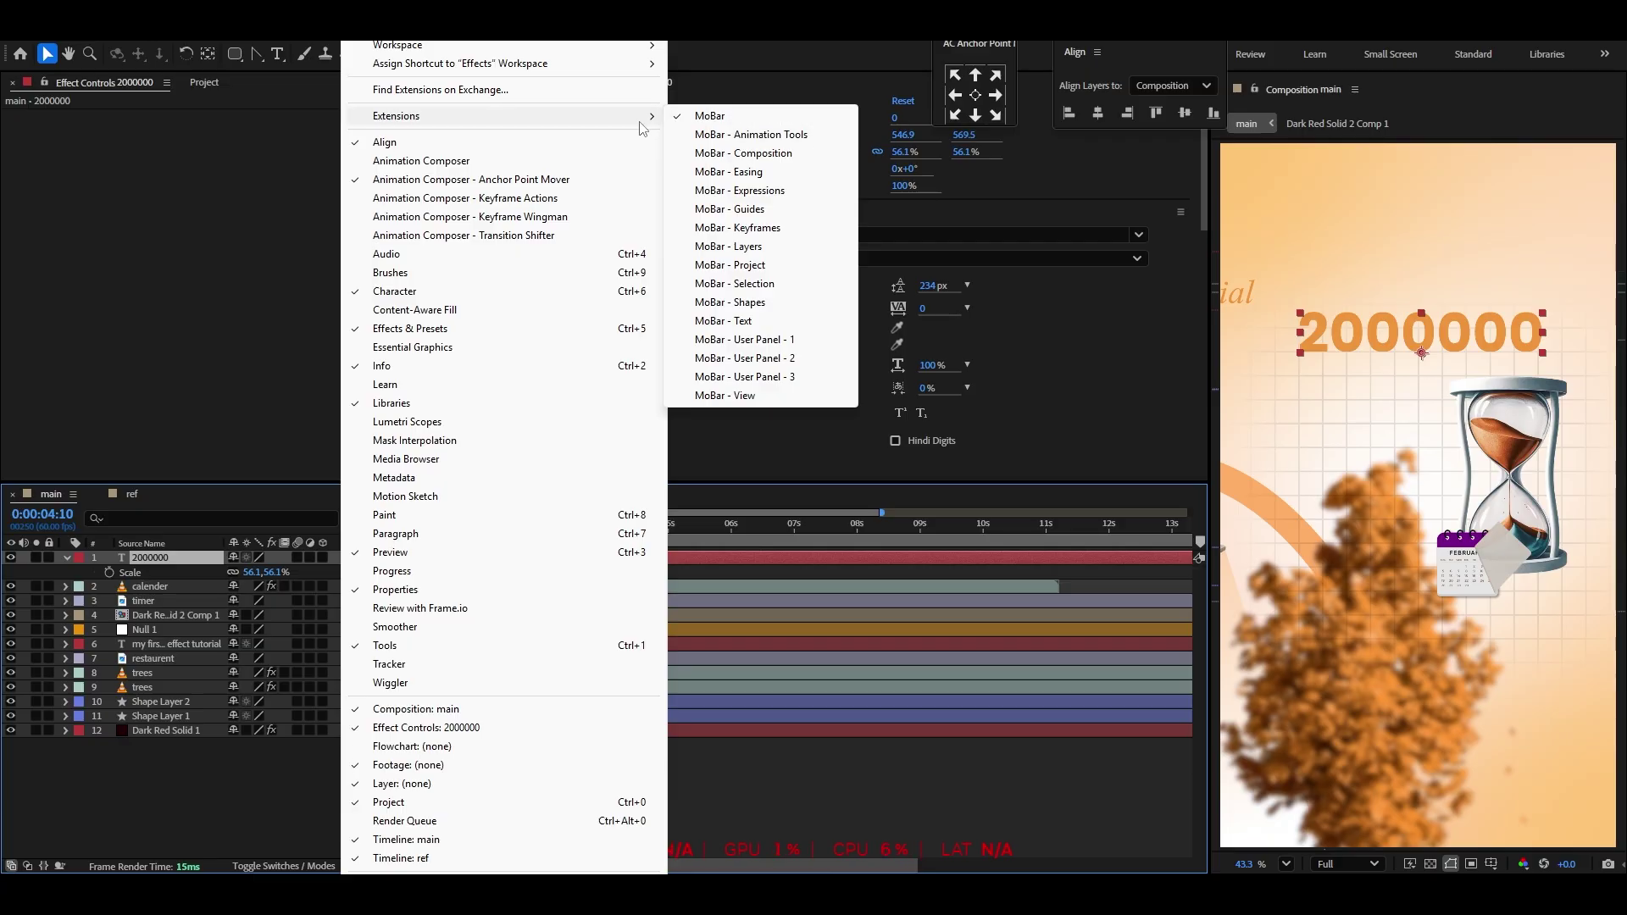
mouse_move(645, 118)
click(351, 34)
click(462, 415)
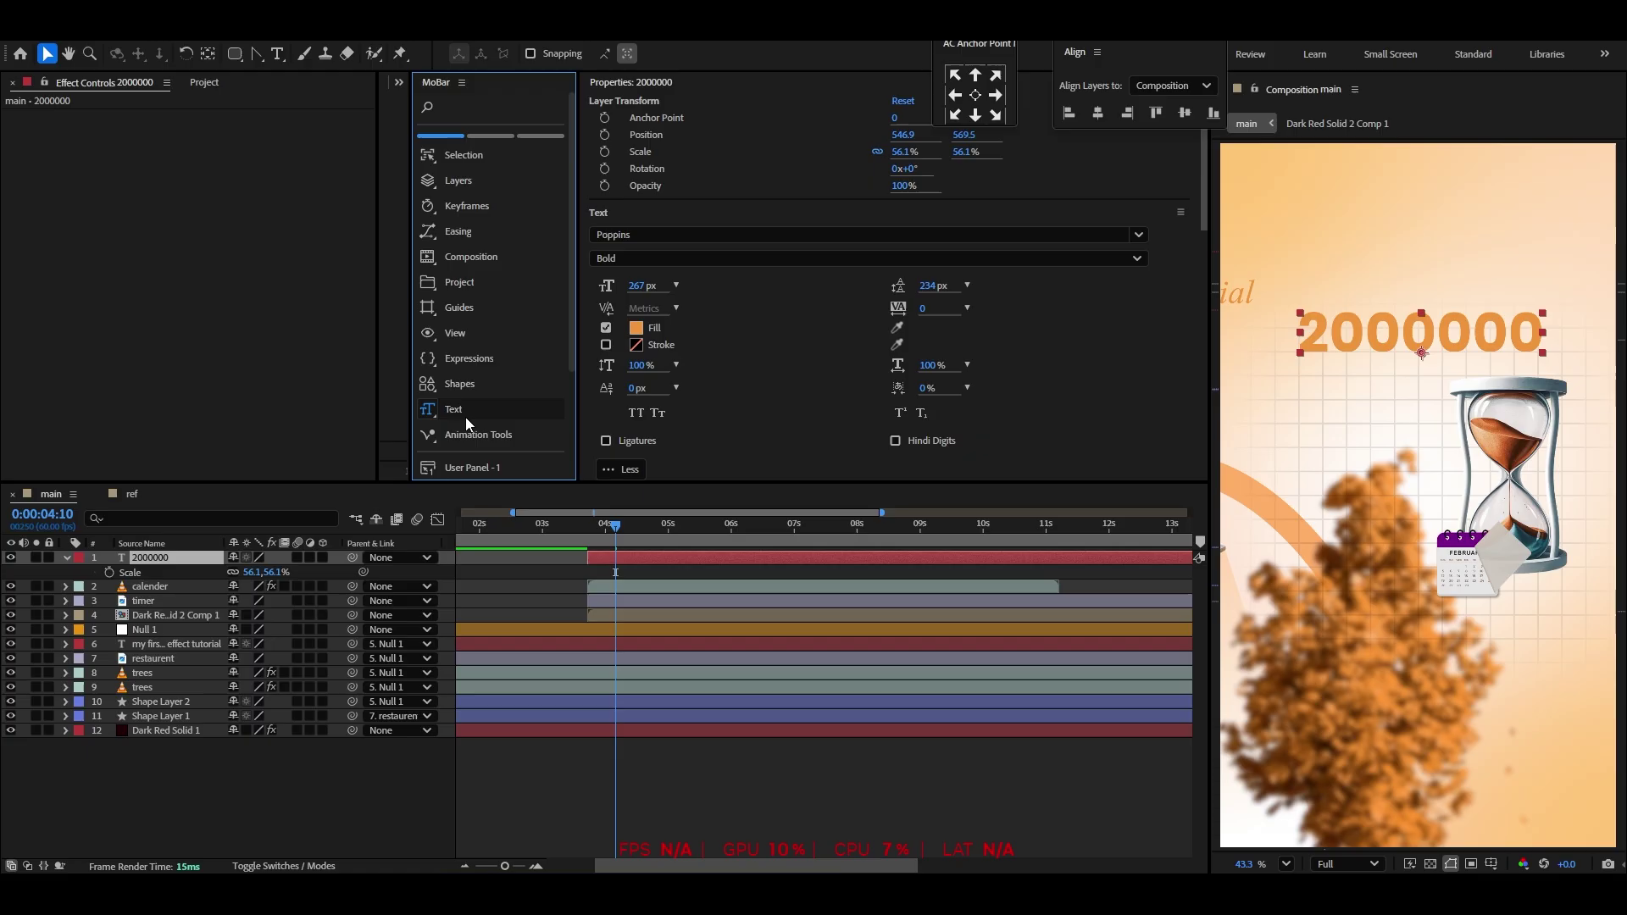
click(527, 502)
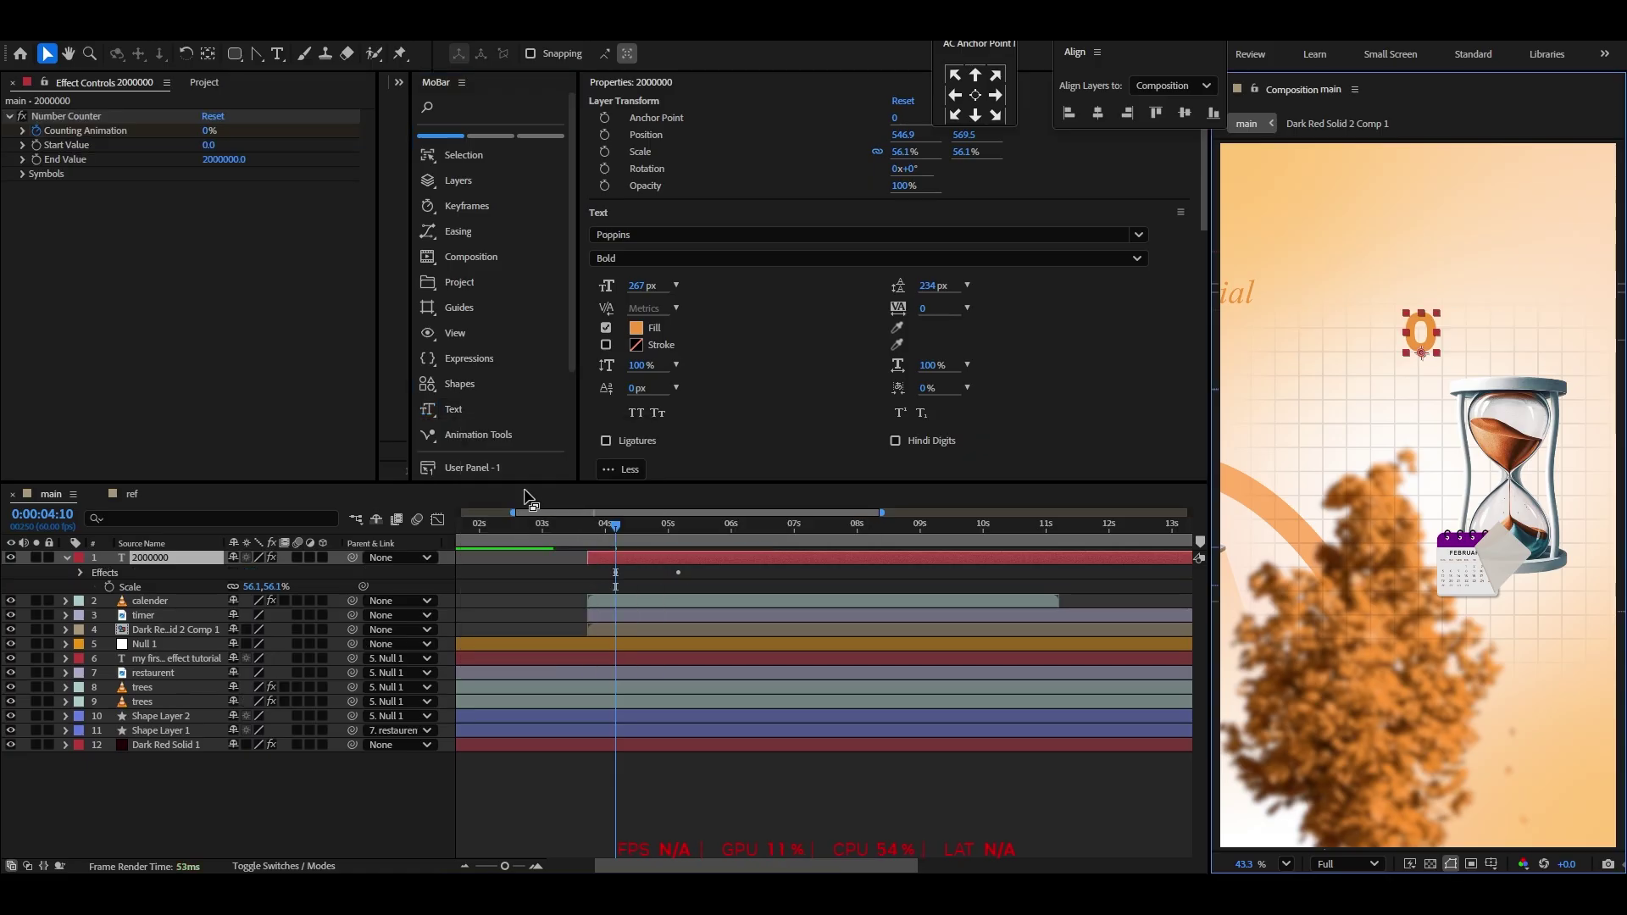
Move the first Counting Animation keyframe to the text layer's start at 0:00:03:43 and preview the count
click(605, 531)
key(u)
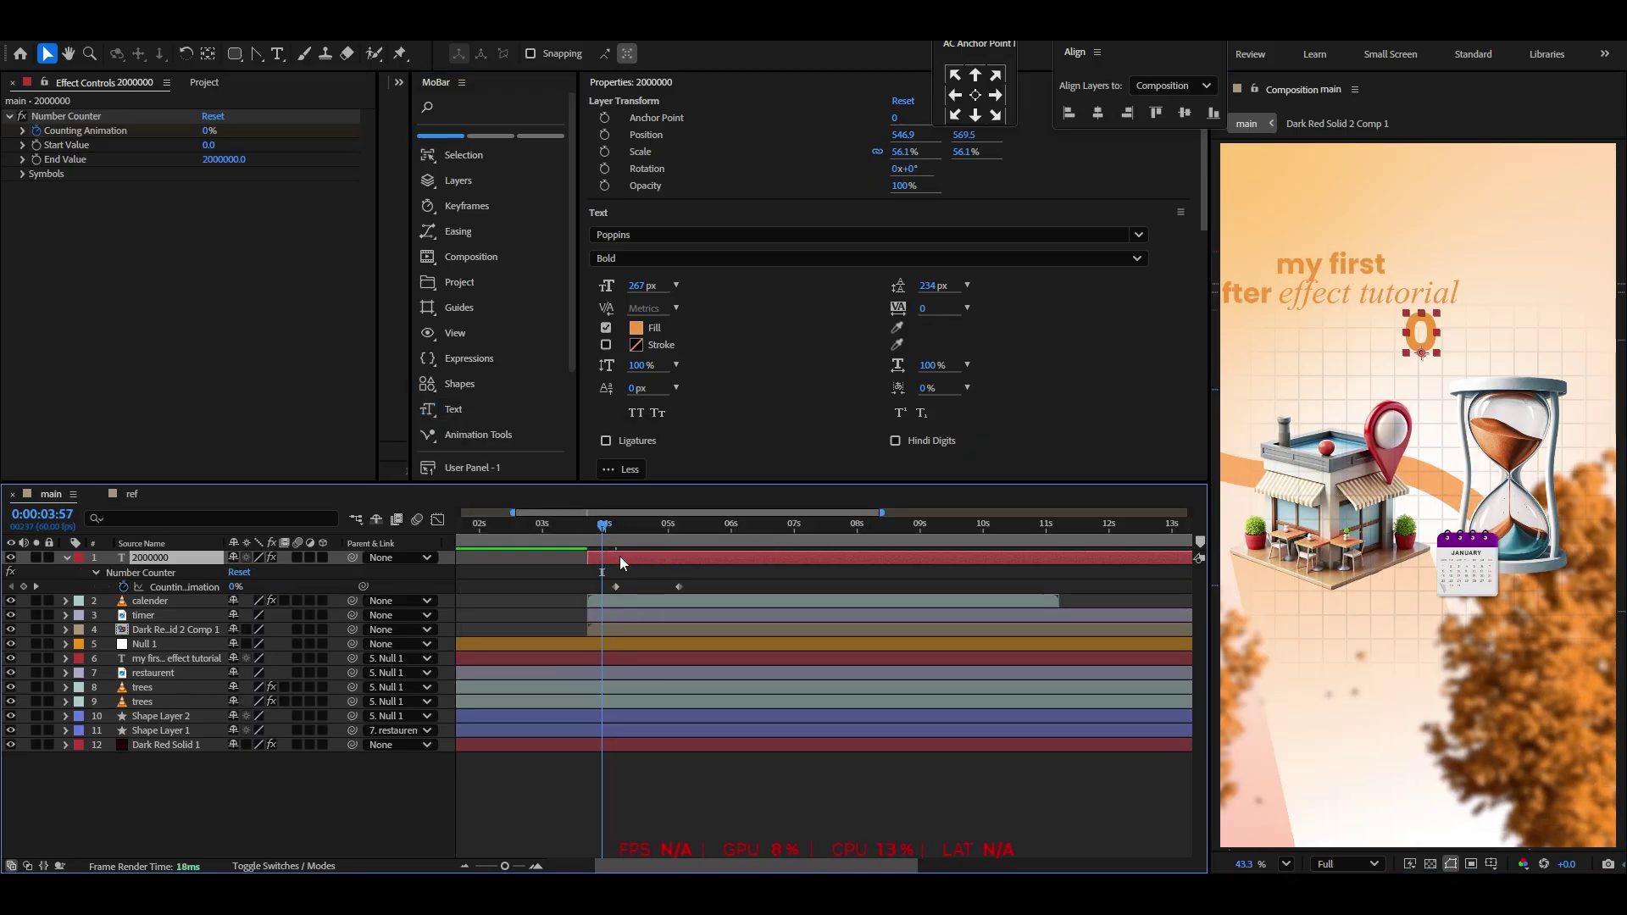
scroll(602, 588, up, 2)
drag(553, 532, 546, 534)
drag(656, 587, 644, 587)
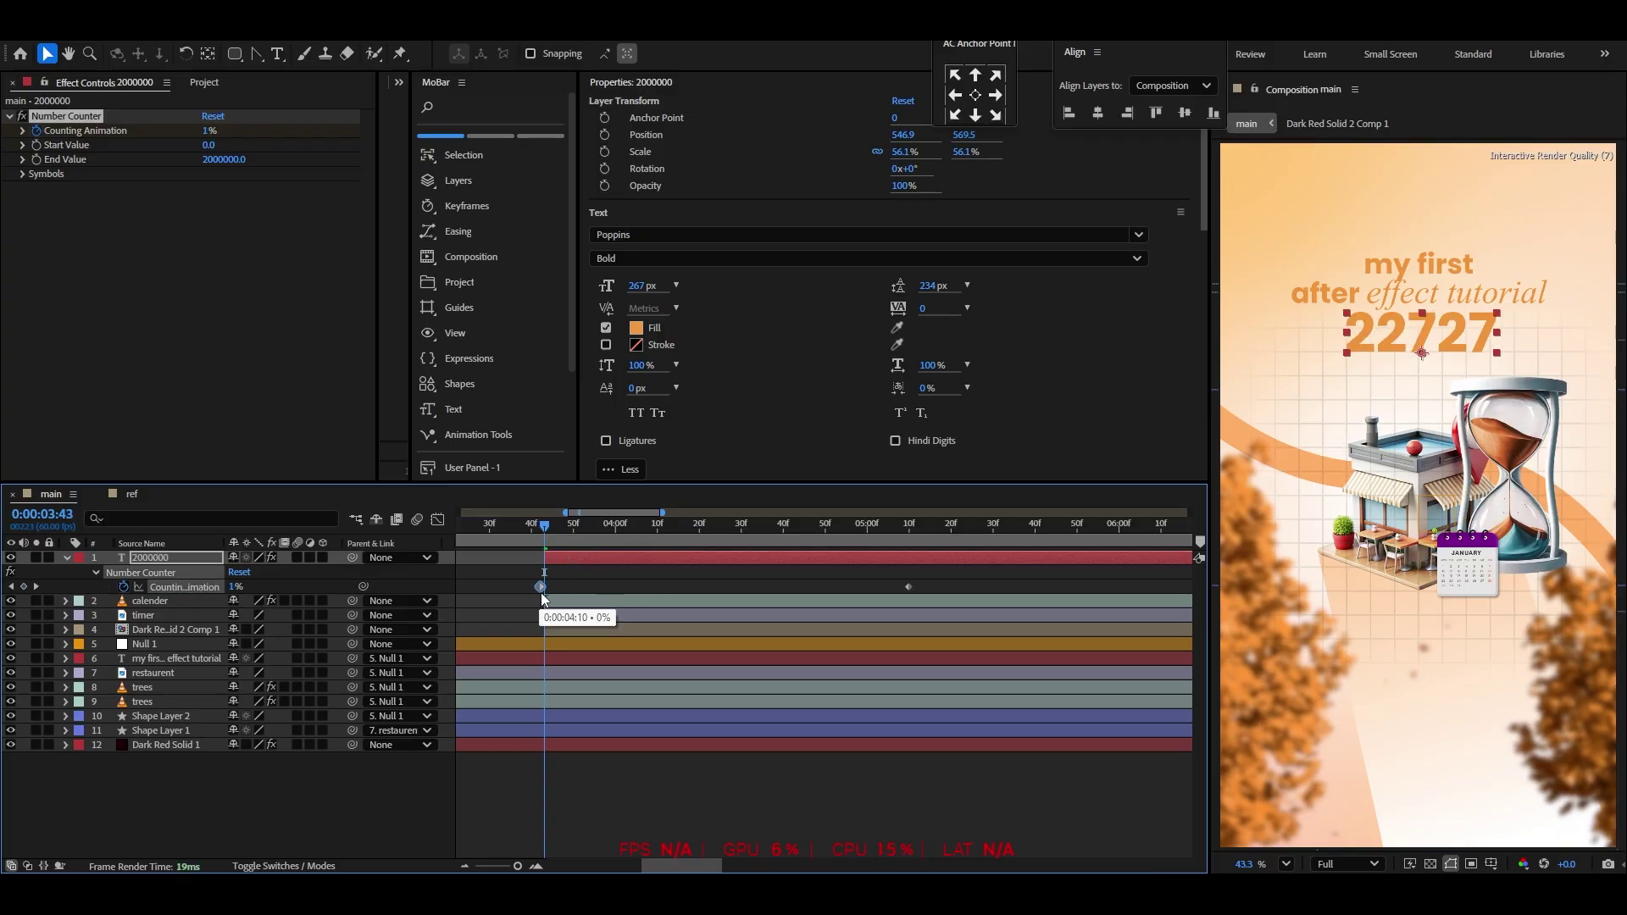
key(space)
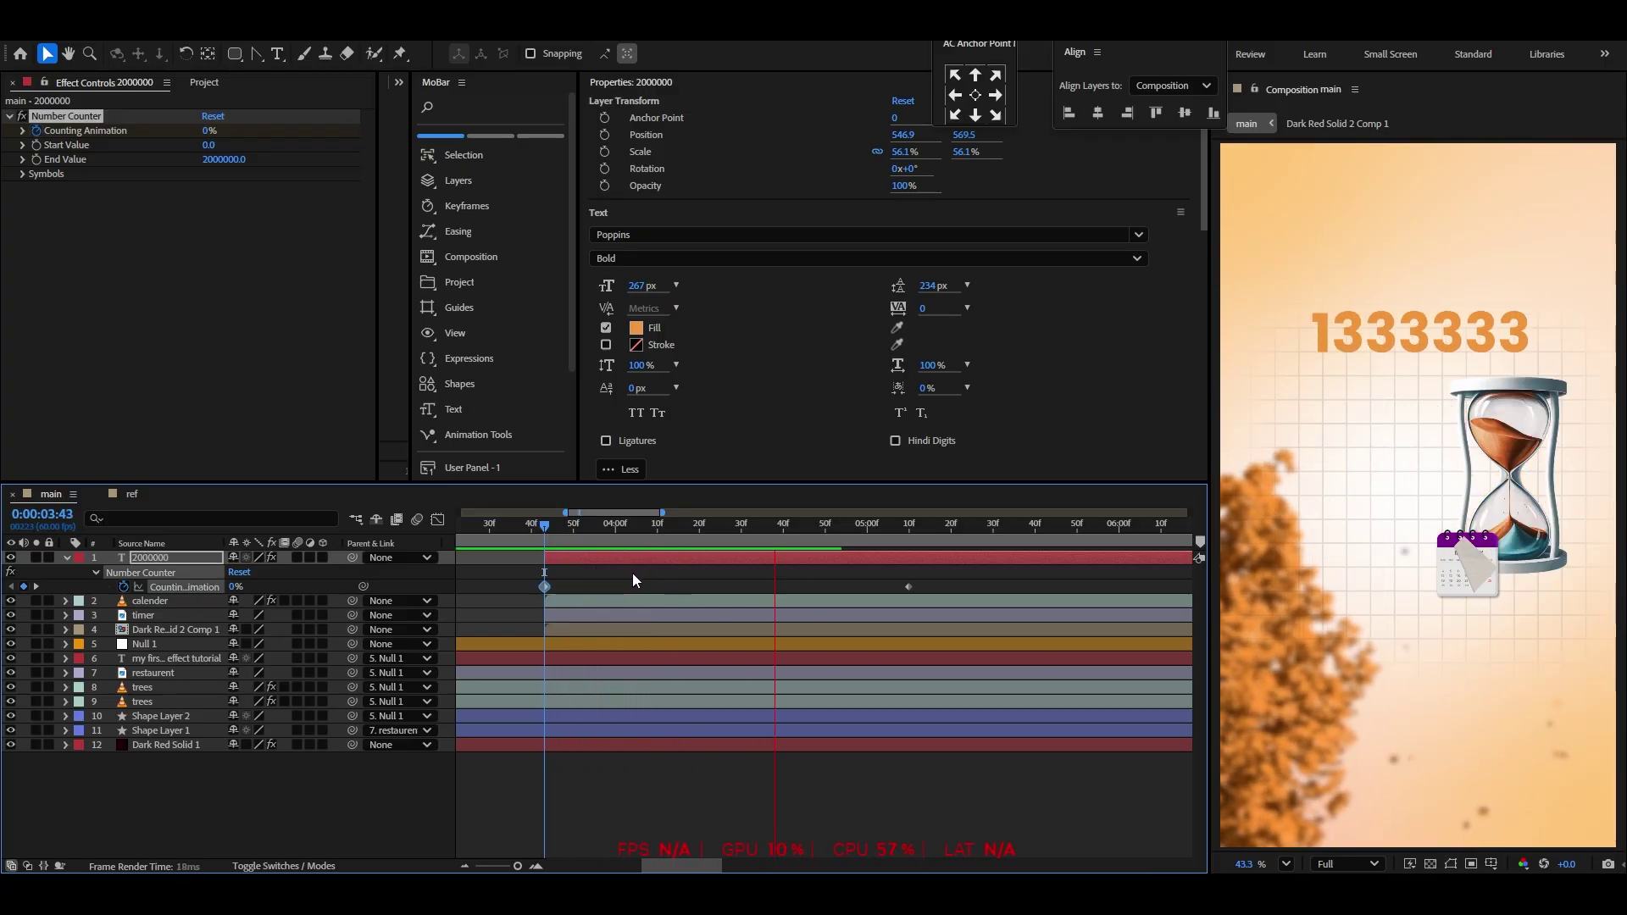
key(space)
Move the last Counting Animation keyframe to about 0:00:05:43 and preview the slower count
scroll(729, 598, down, 1)
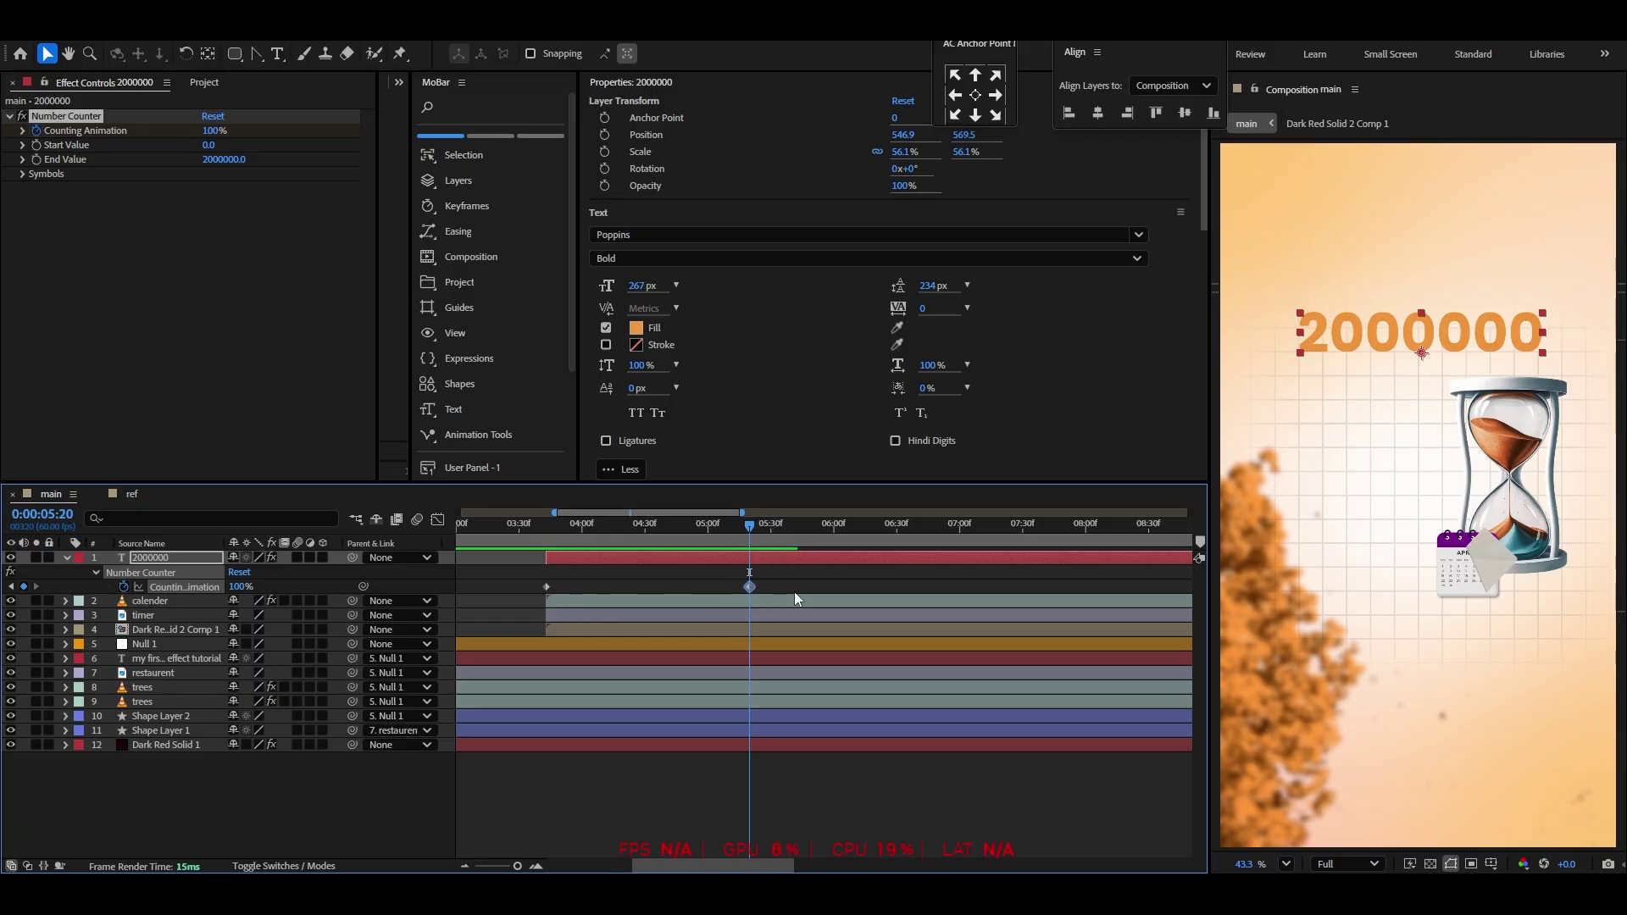
drag(797, 599, 799, 594)
scroll(644, 593, down, 1)
click(598, 534)
key(space)
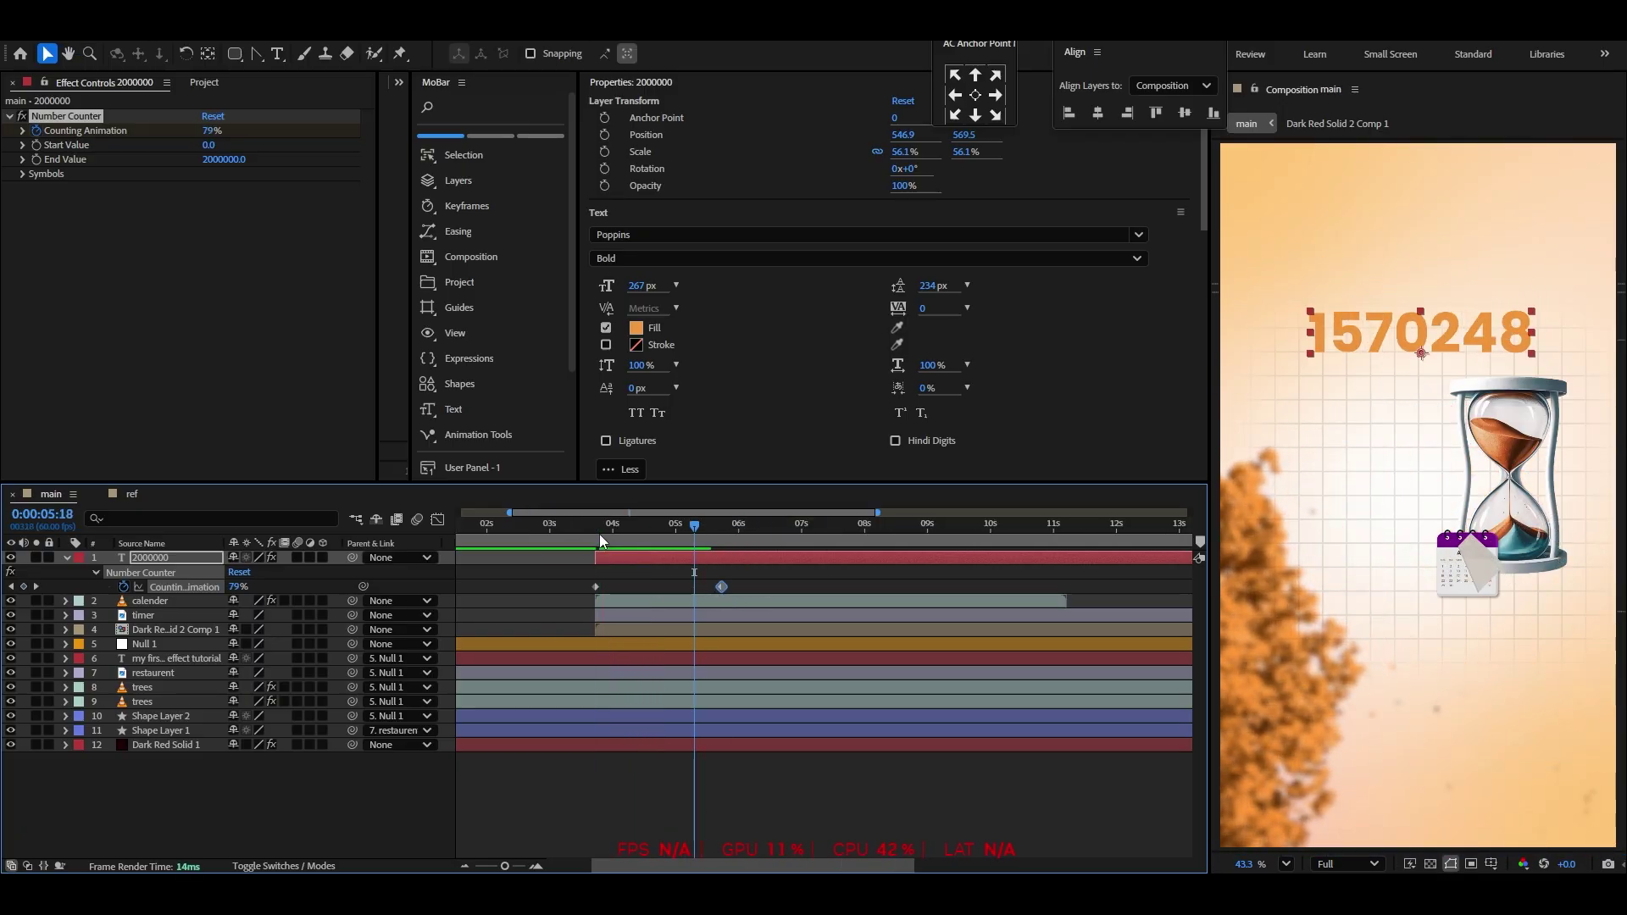
click(689, 535)
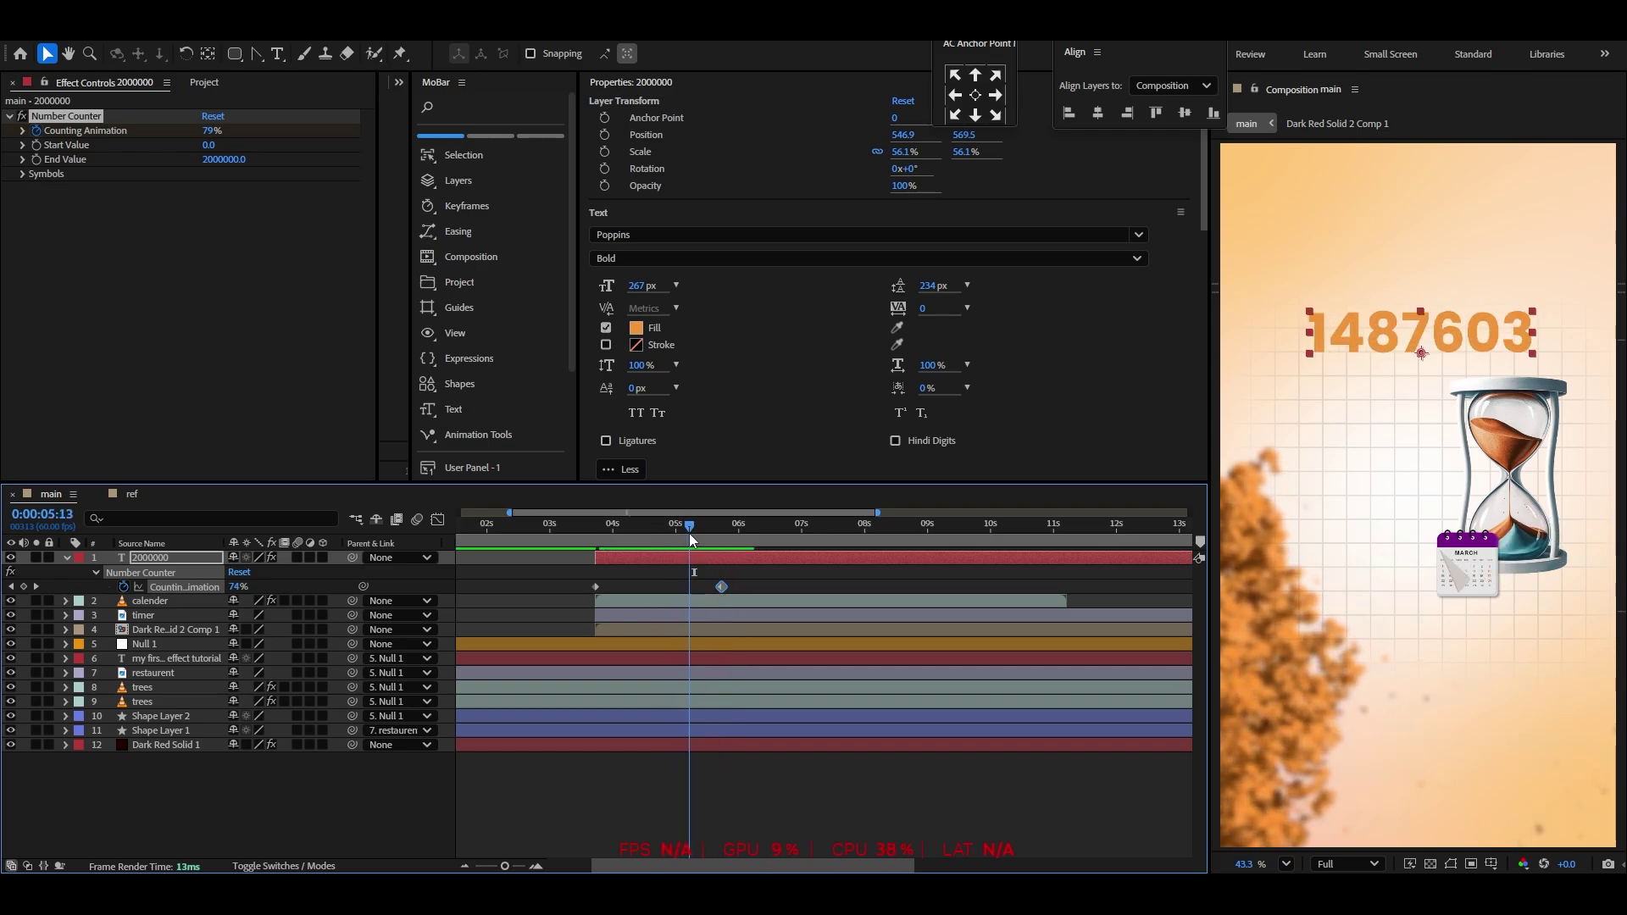
Set the Number Counter's thousands separator to Comma, preview the count, and collapse the 2000000 layer
click(22, 174)
click(254, 216)
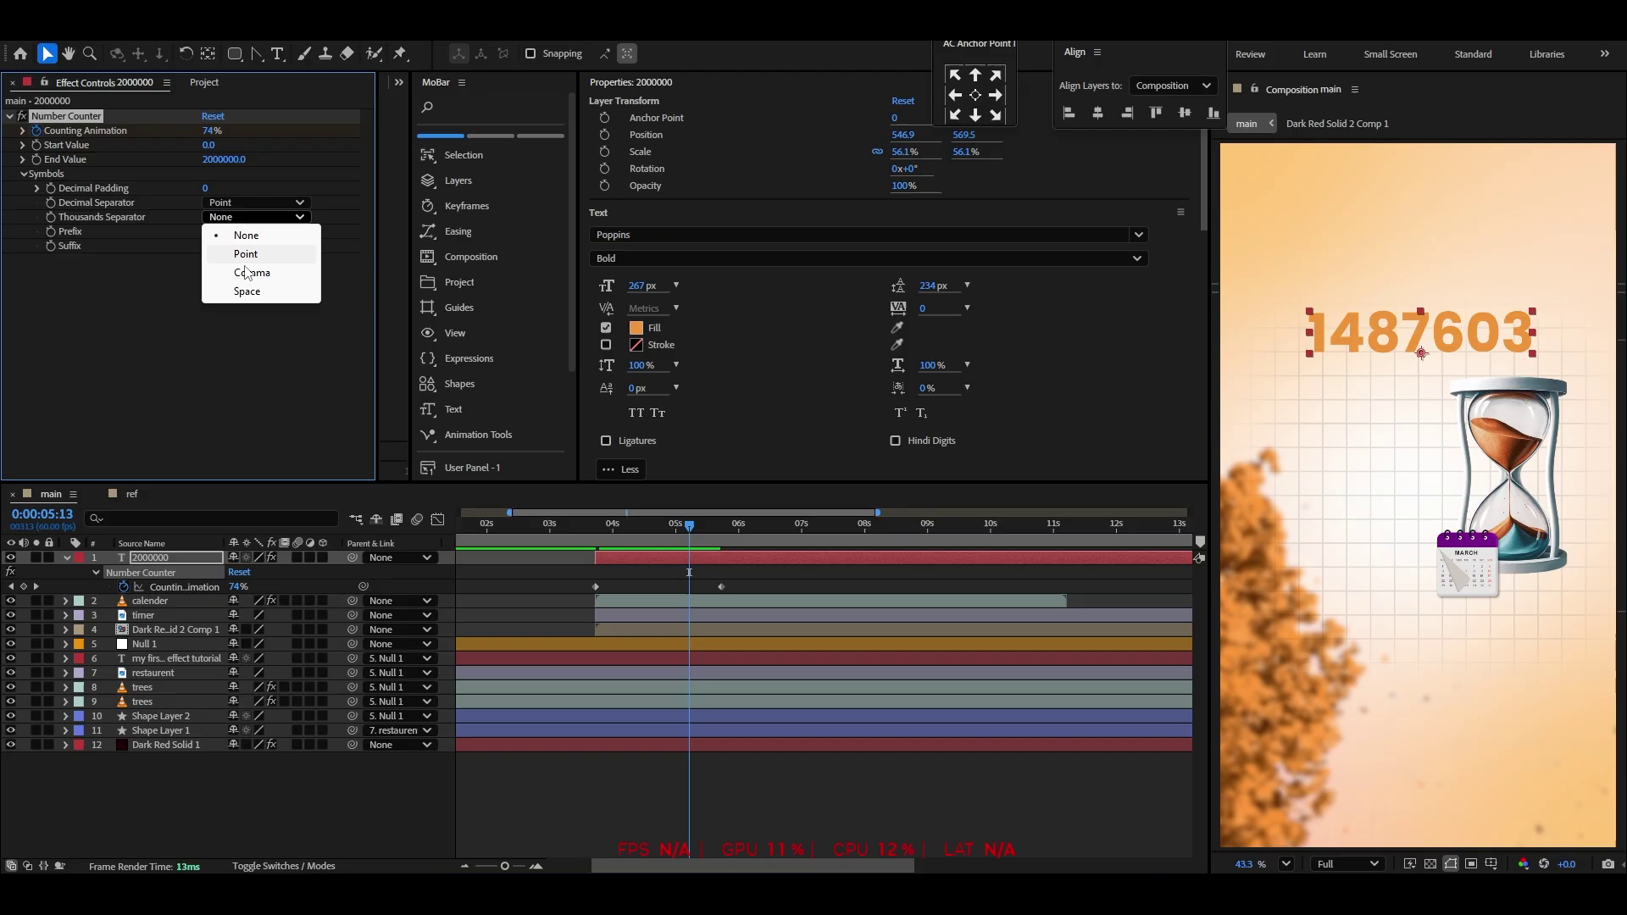
click(254, 254)
click(593, 534)
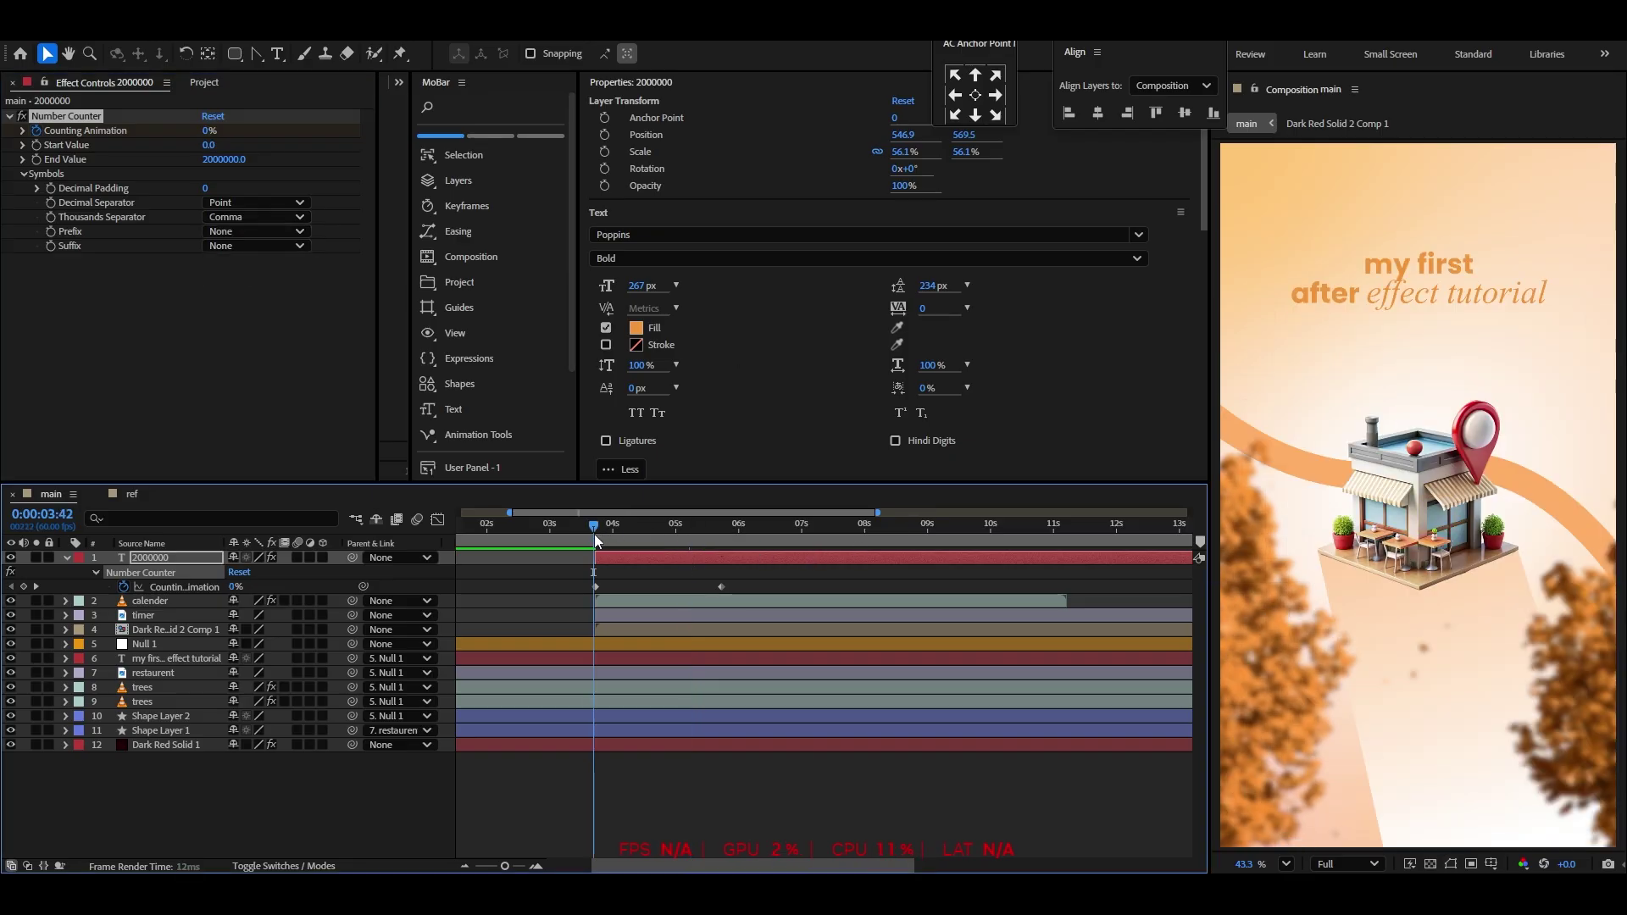
key(space)
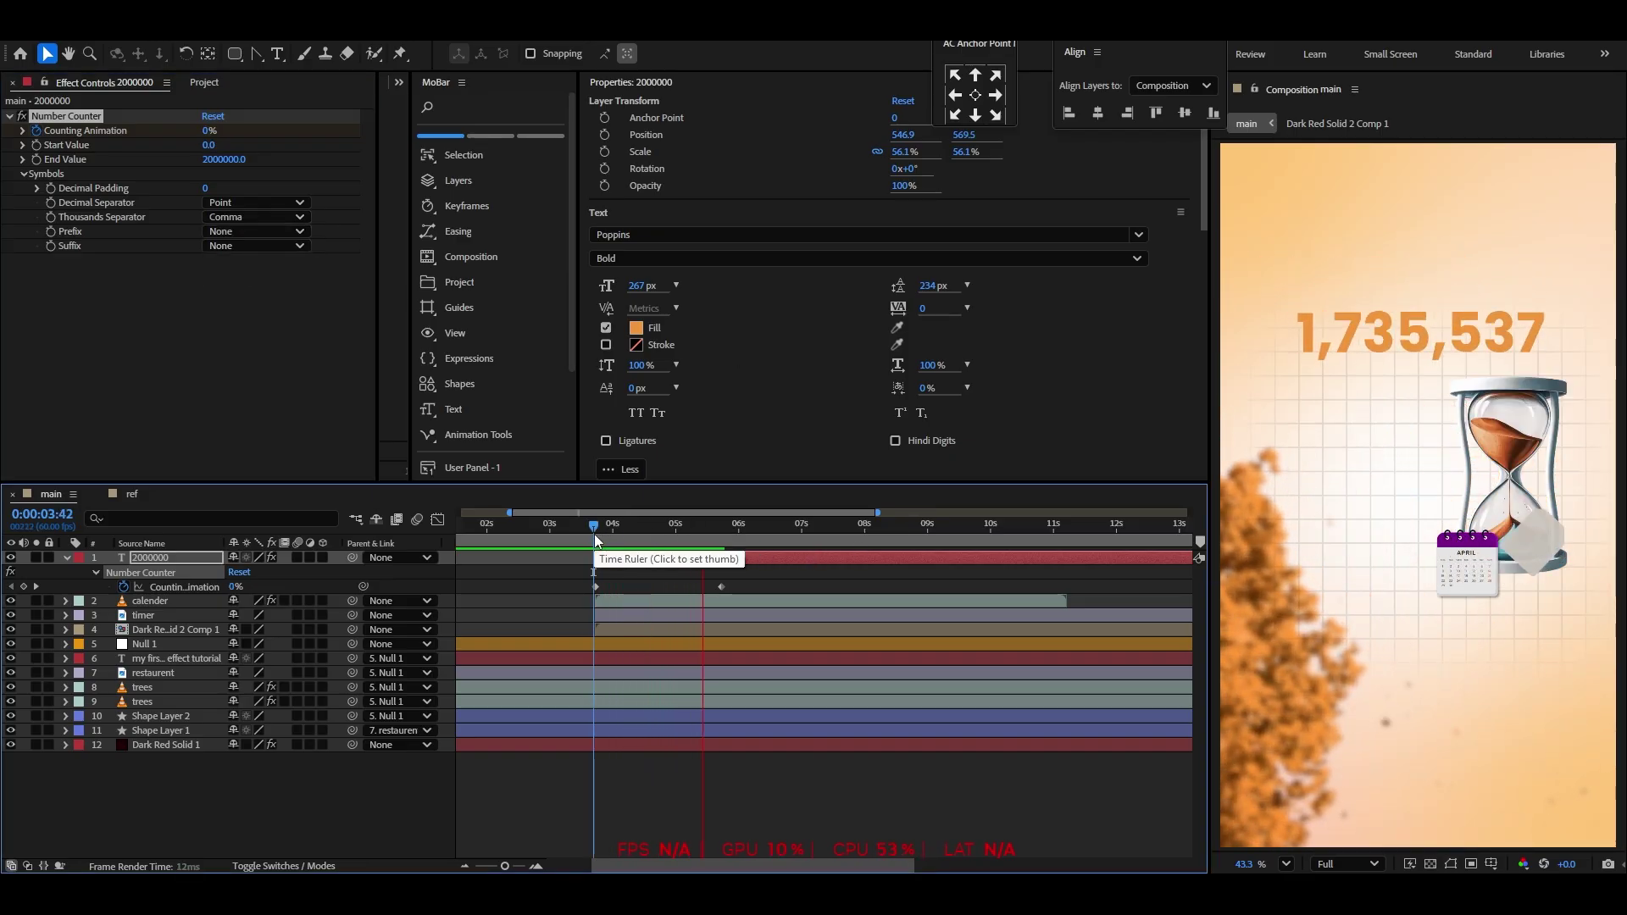
click(720, 533)
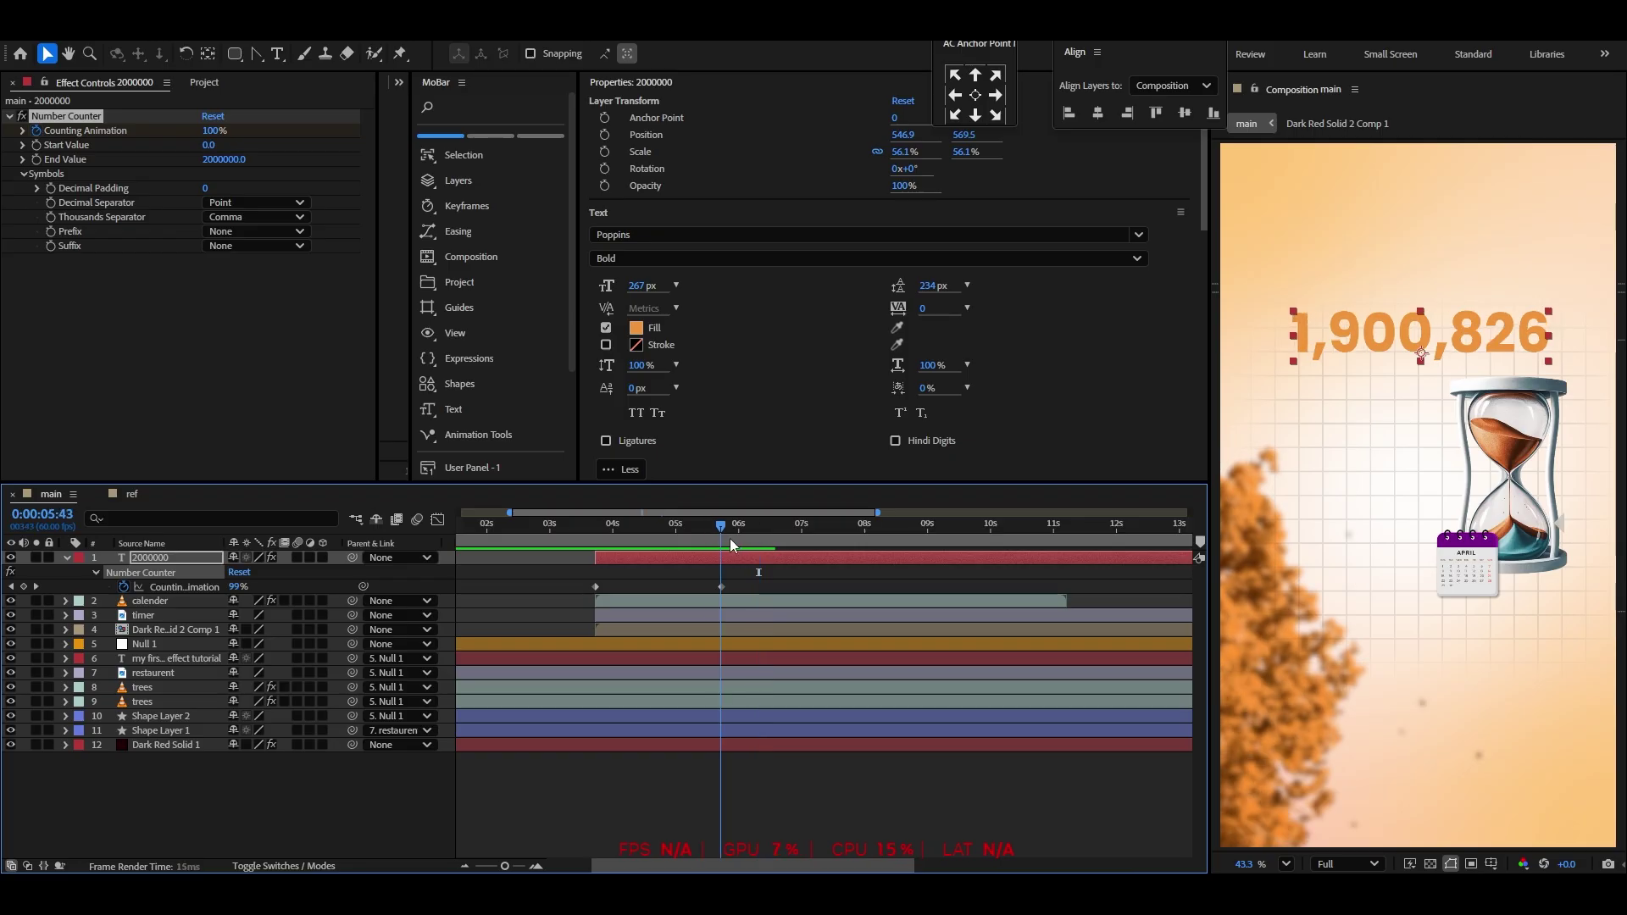
mouse_move(734, 544)
mouse_down()
mouse_move(827, 542)
mouse_move(739, 542)
mouse_up()
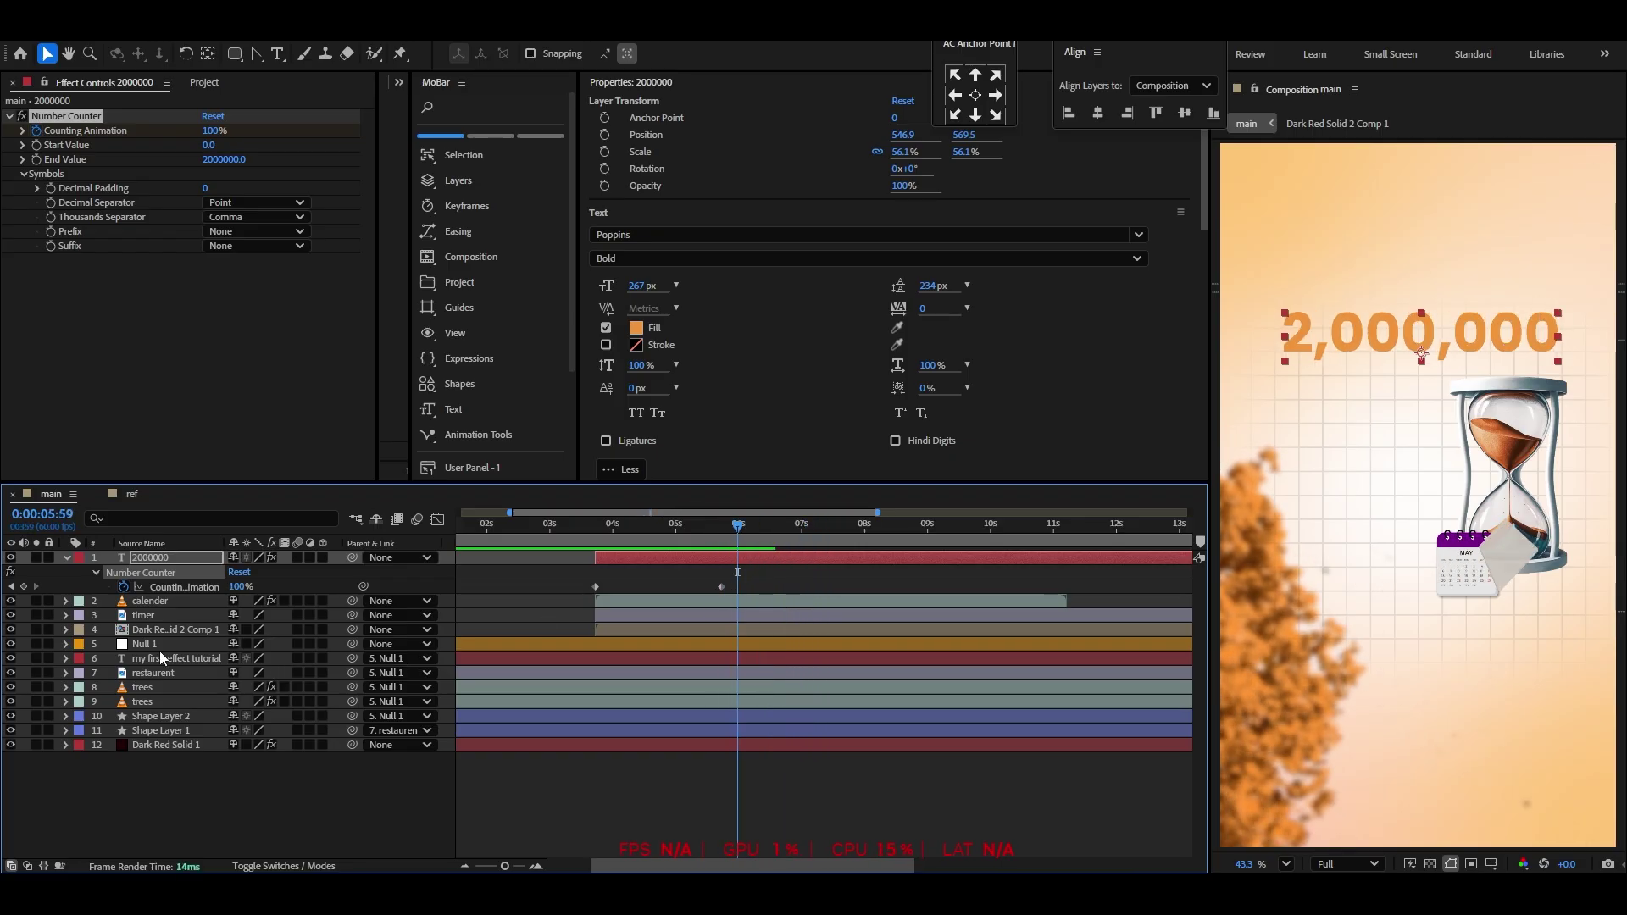
click(67, 559)
click(99, 785)
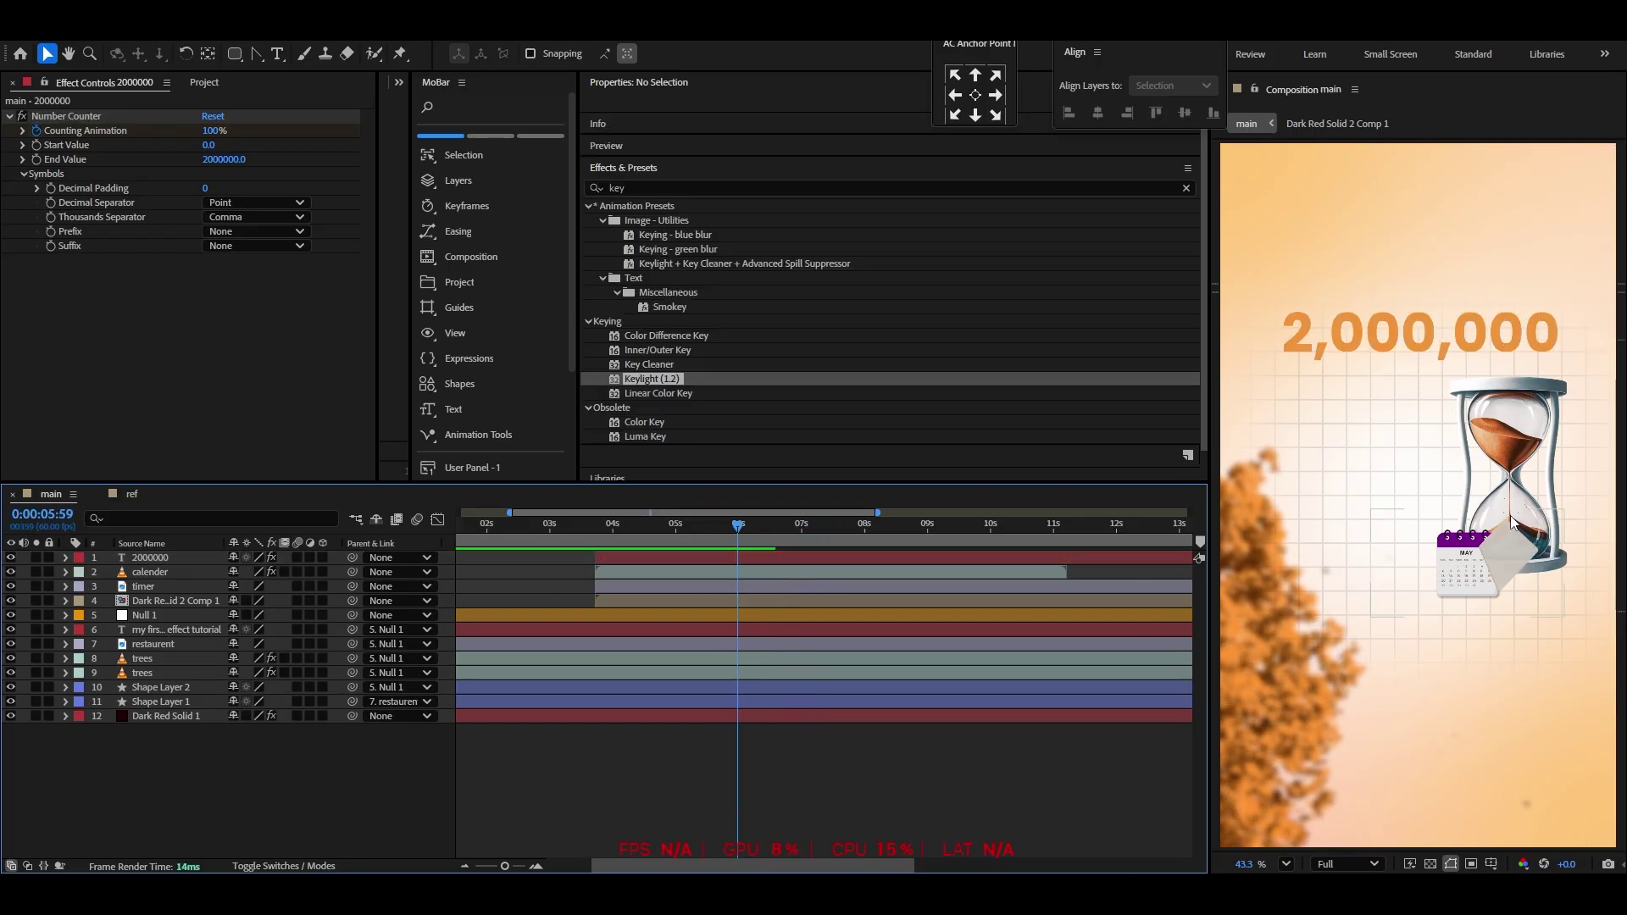
Check the ref composition at 0:00:08:25 and draw a flat ellipse about 413 by 50 px across the hourglass's base in main
click(131, 494)
click(770, 527)
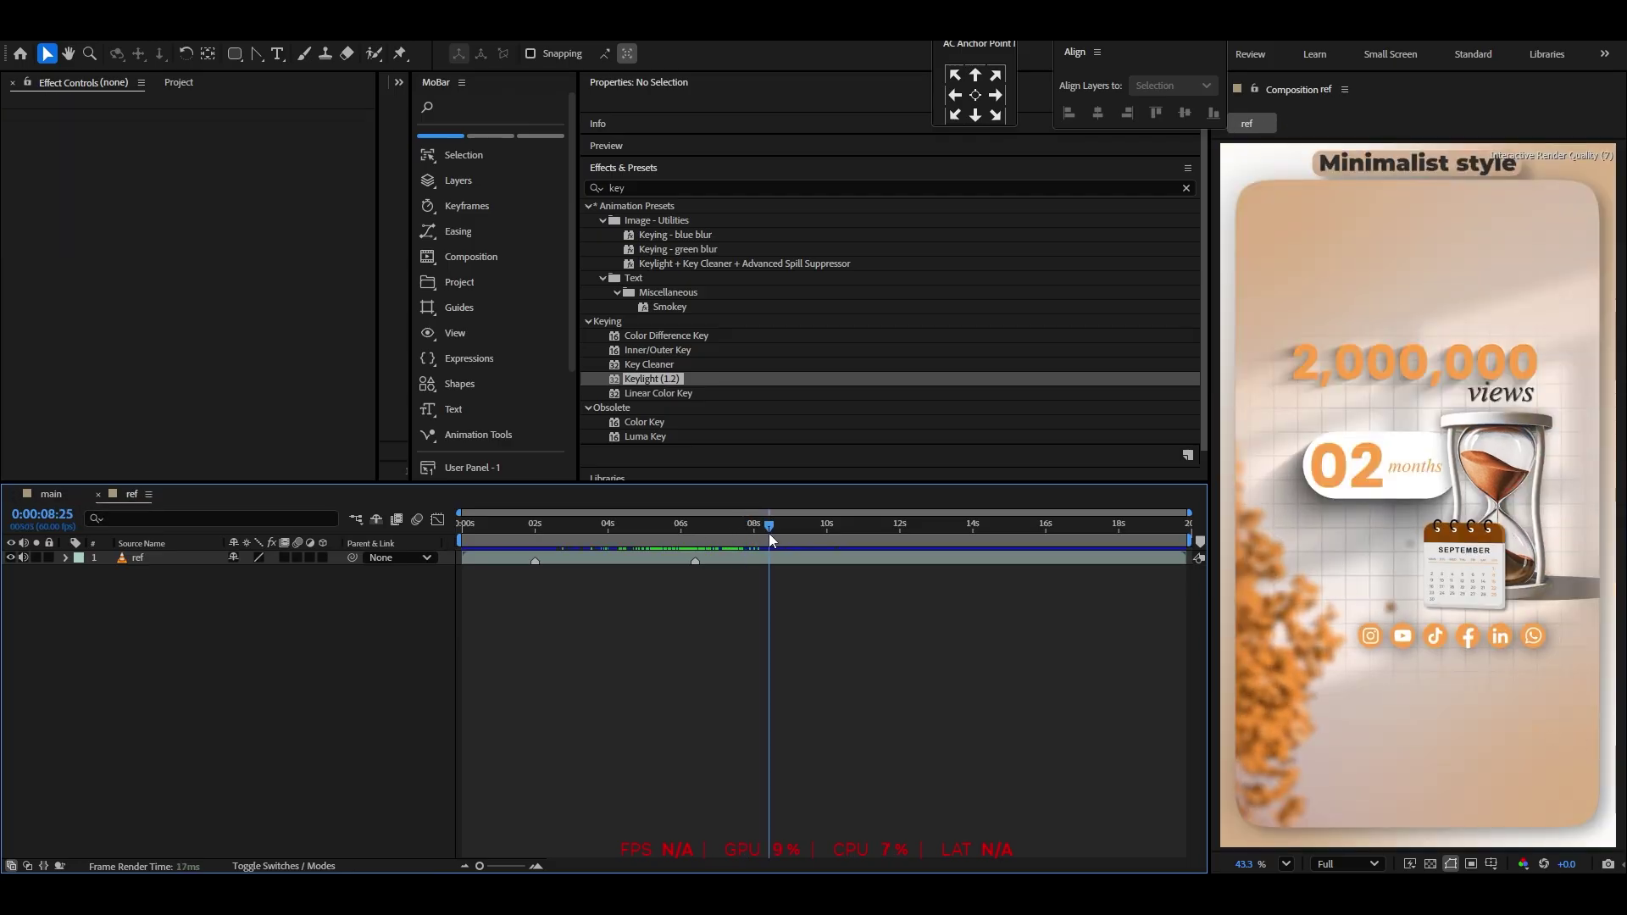
click(51, 494)
click(235, 53)
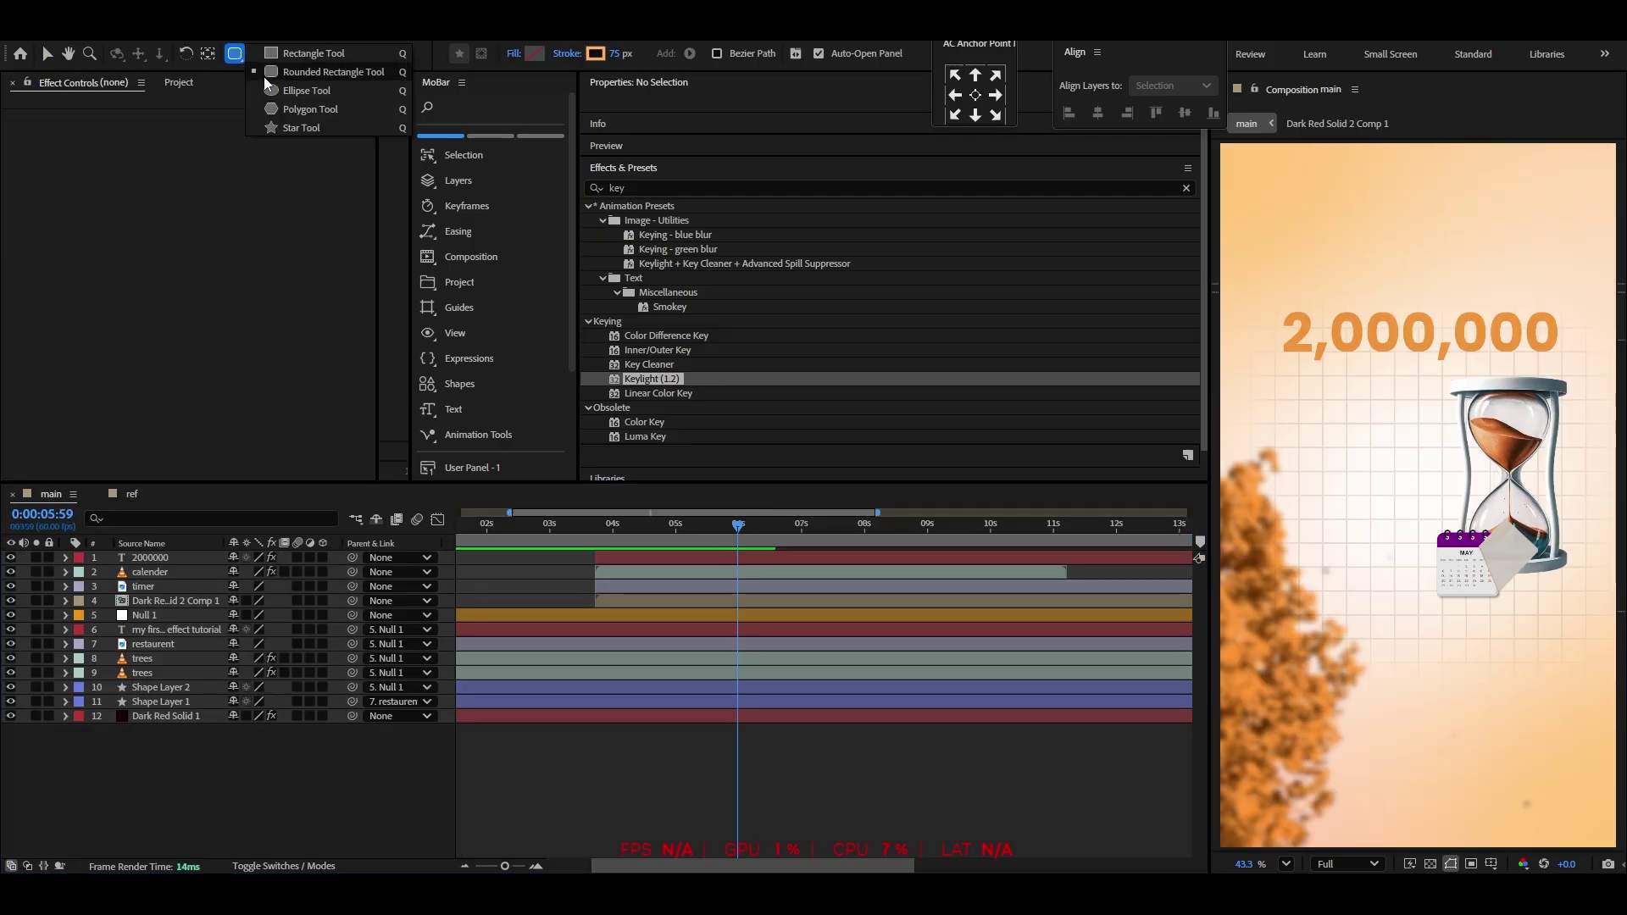
click(289, 94)
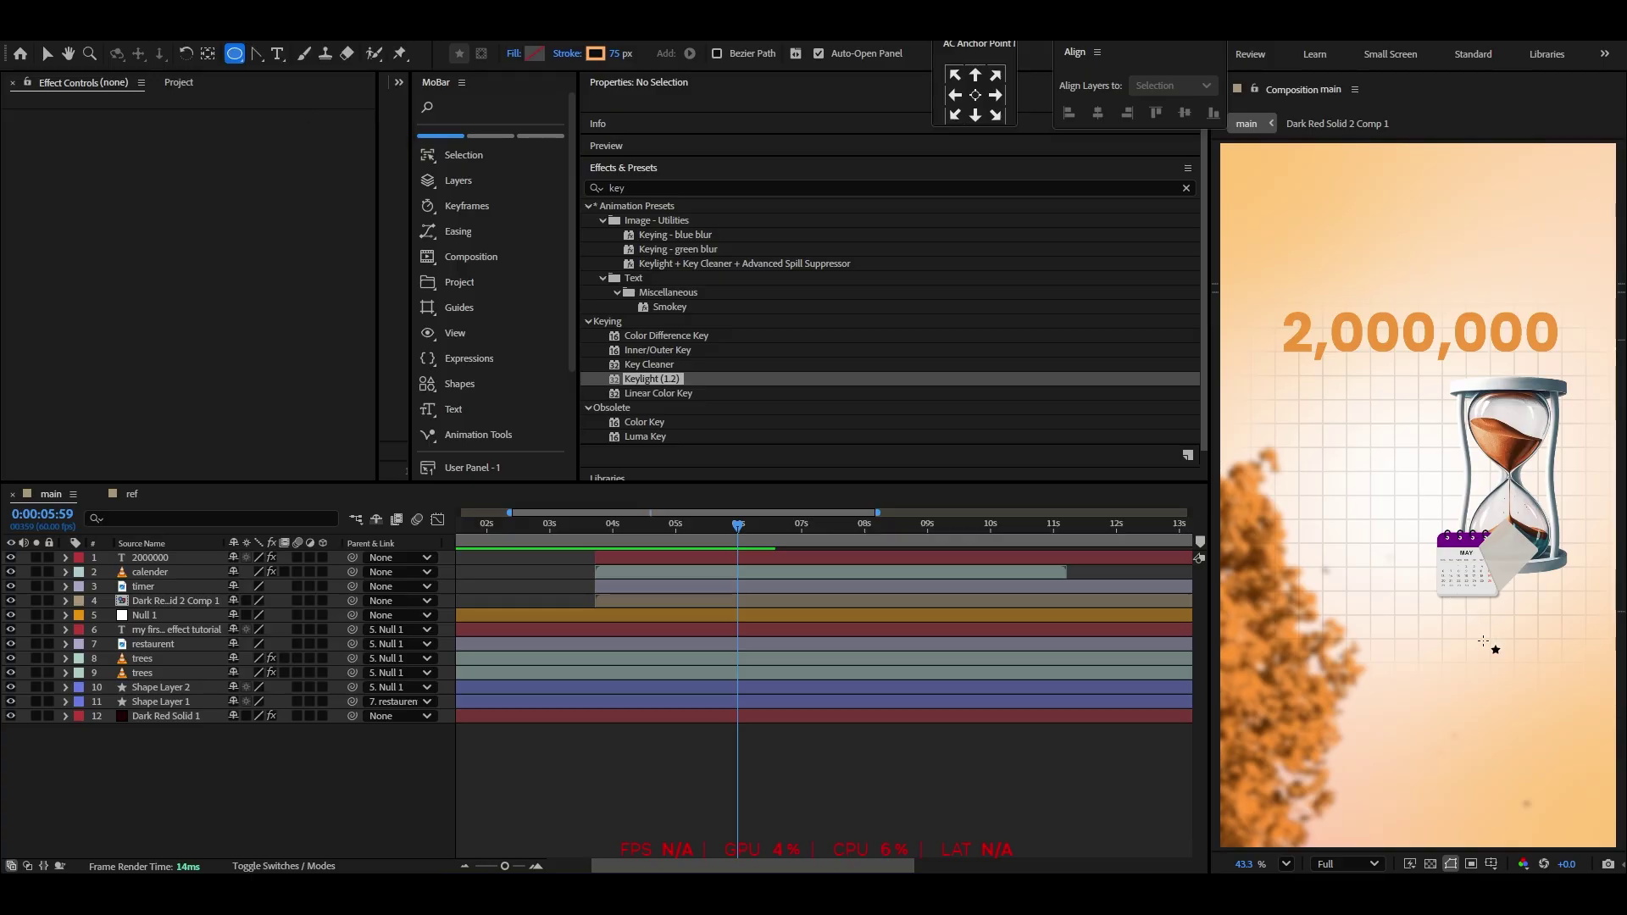
scroll(1422, 616, down, 3)
scroll(1505, 589, up, 5)
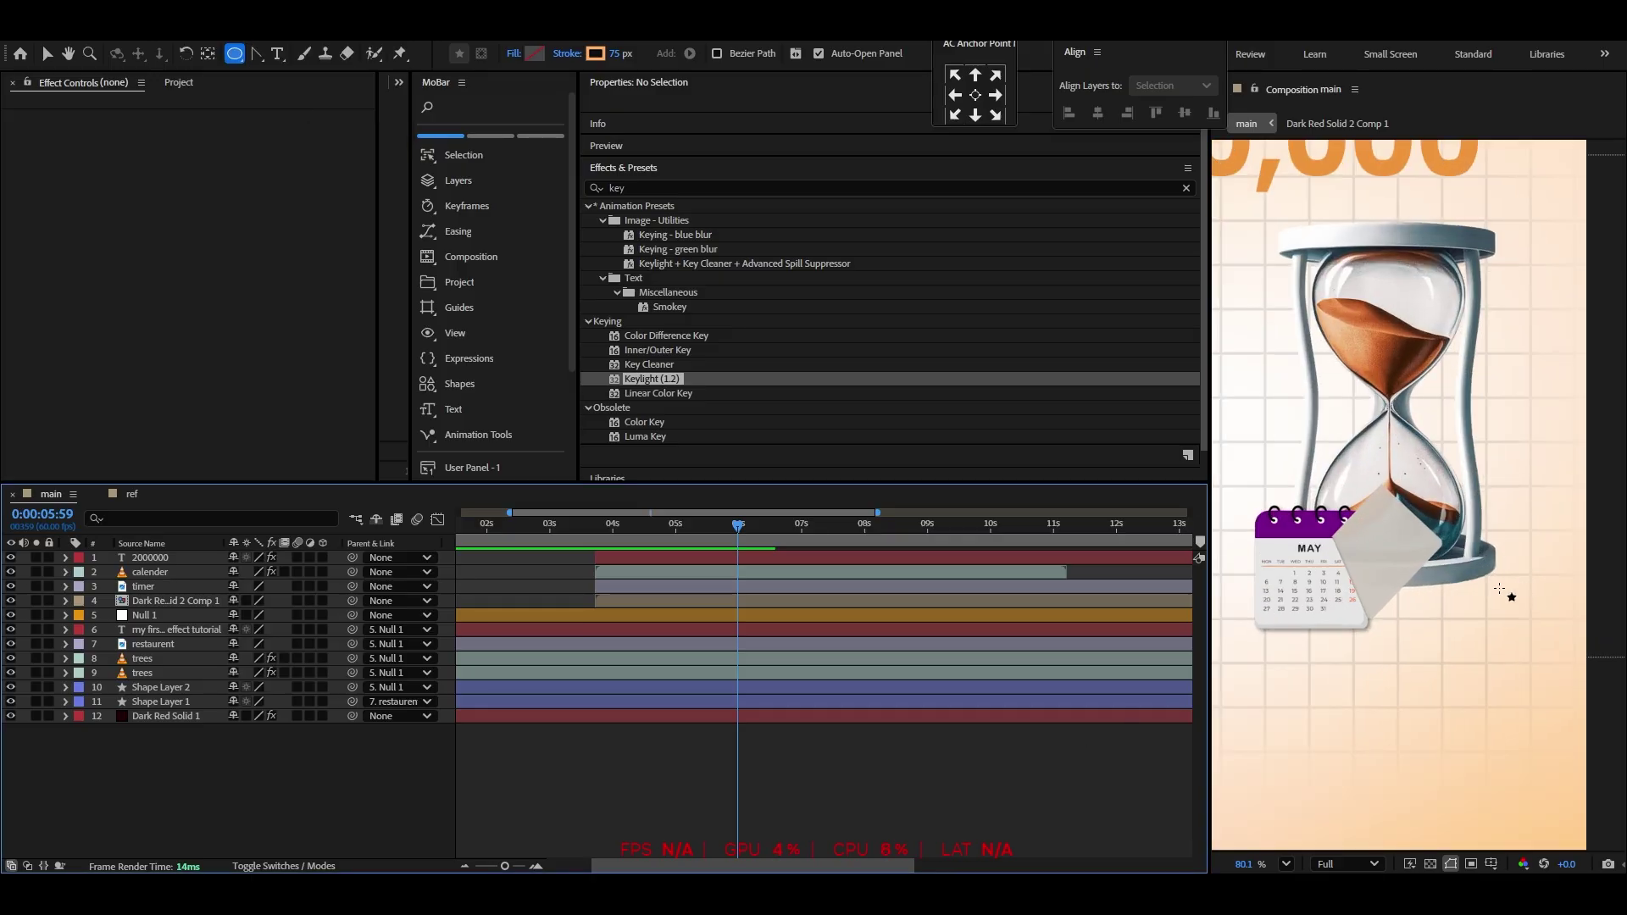
drag(1301, 562, 1580, 597)
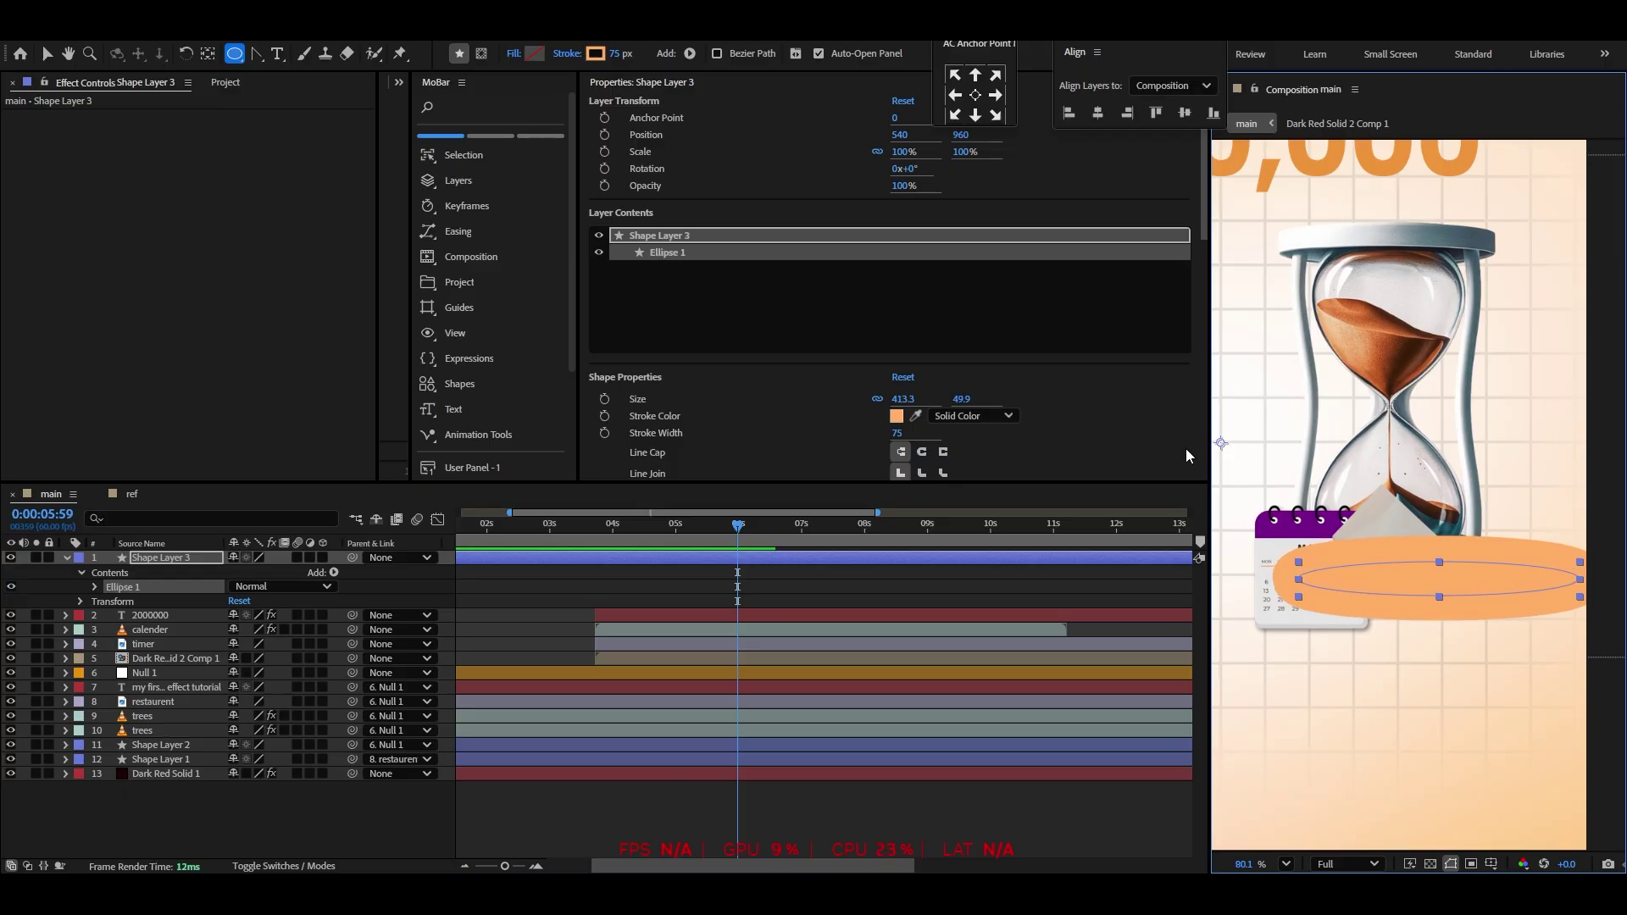
Set the ellipse's stroke width to 0 px and give it a solid black fill
drag(621, 60, 442, 55)
click(513, 54)
click(754, 401)
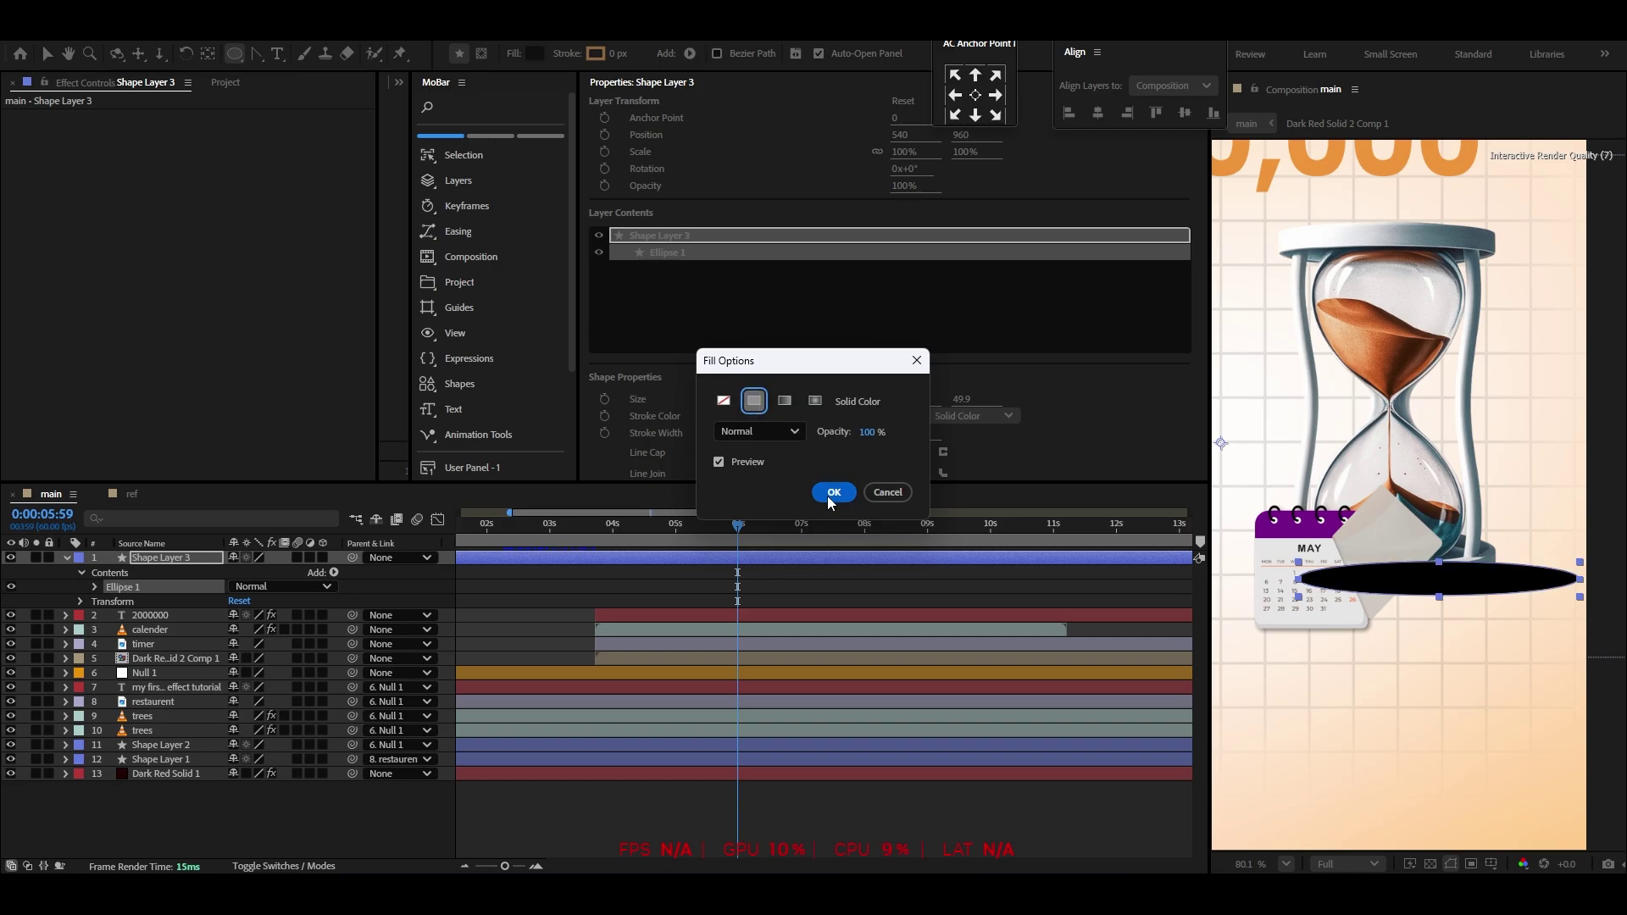
click(828, 485)
Move the ellipse's shape layer directly below the timer layer and return to the Selection tool
click(66, 558)
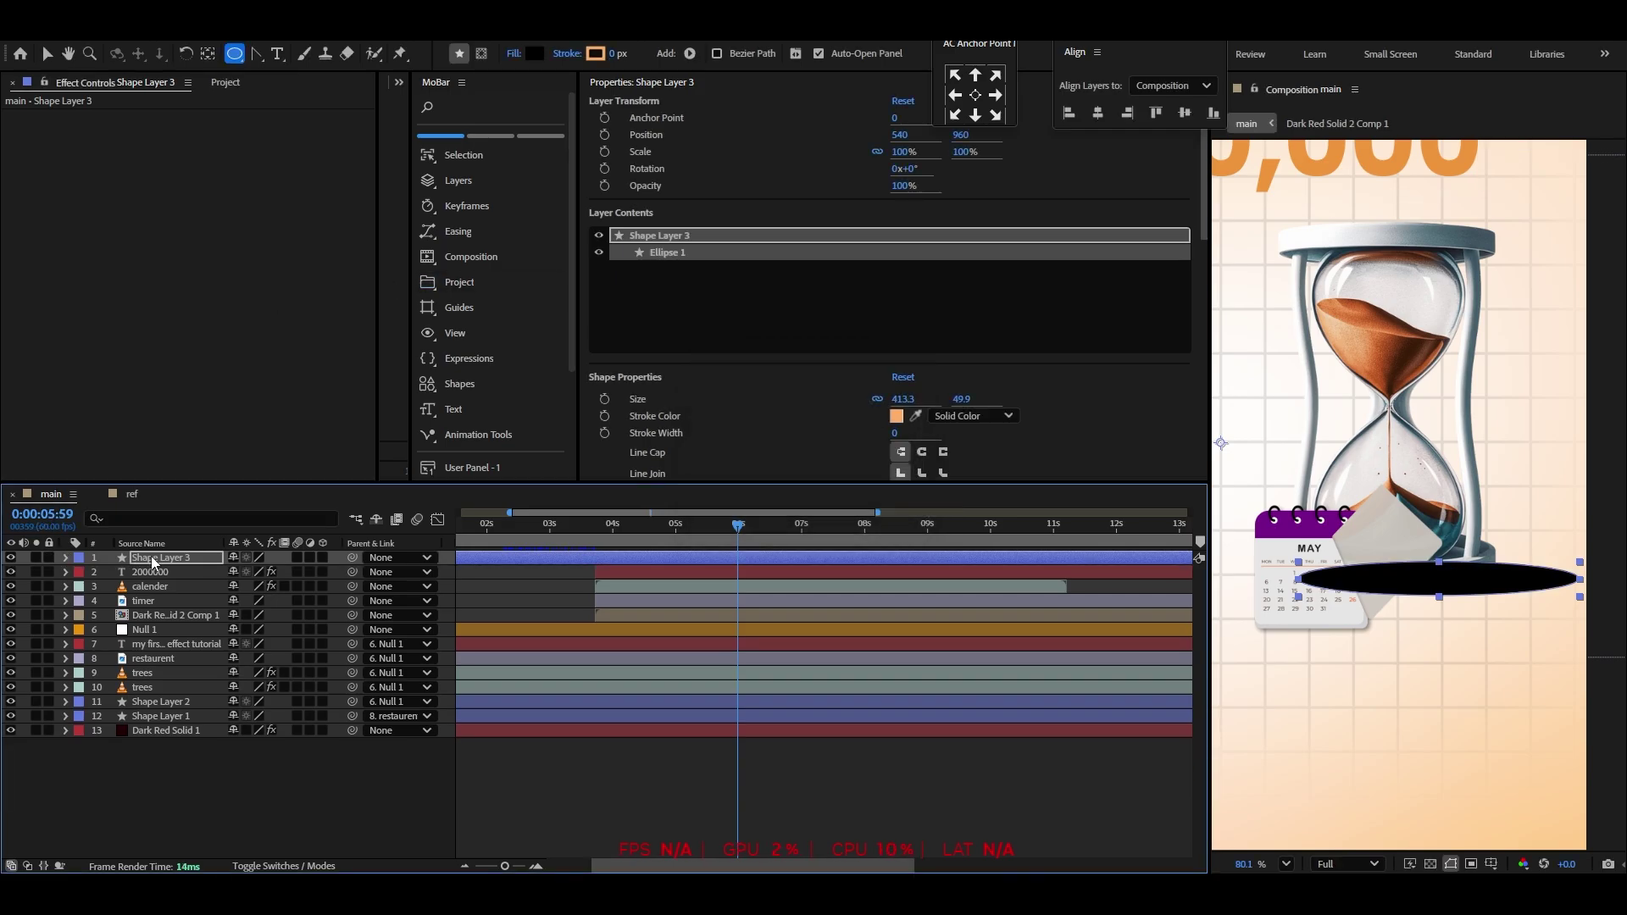
drag(165, 628, 165, 607)
click(362, 782)
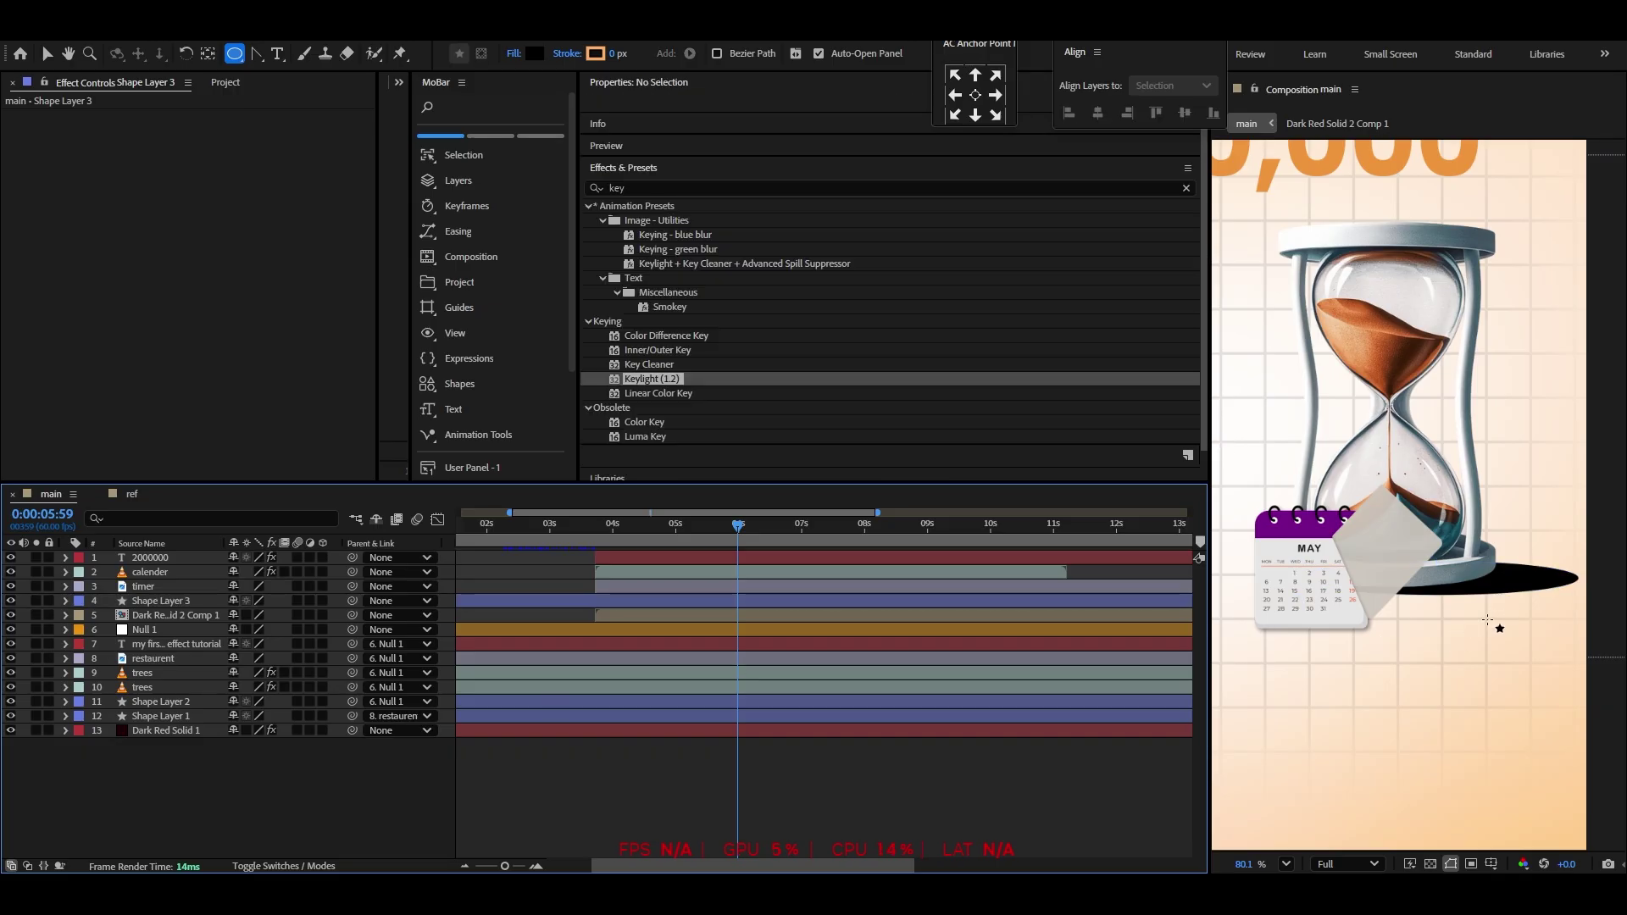
click(46, 56)
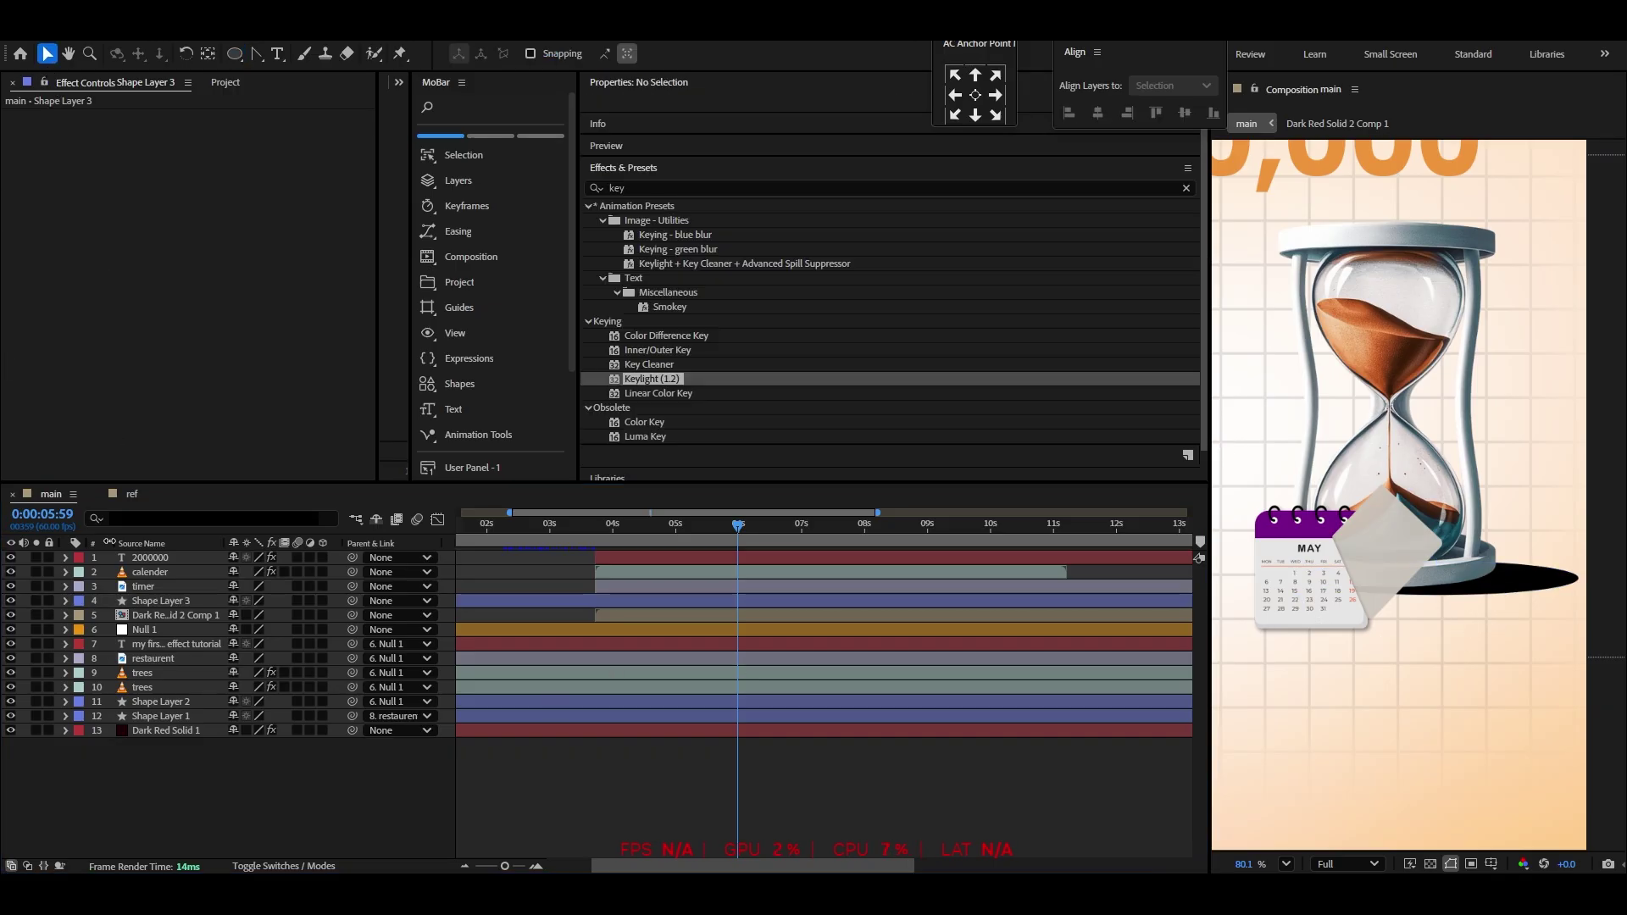
Reduce the opacity of the ellipse's shape layer to 64%
click(152, 602)
key(t)
drag(233, 616, 203, 618)
click(265, 839)
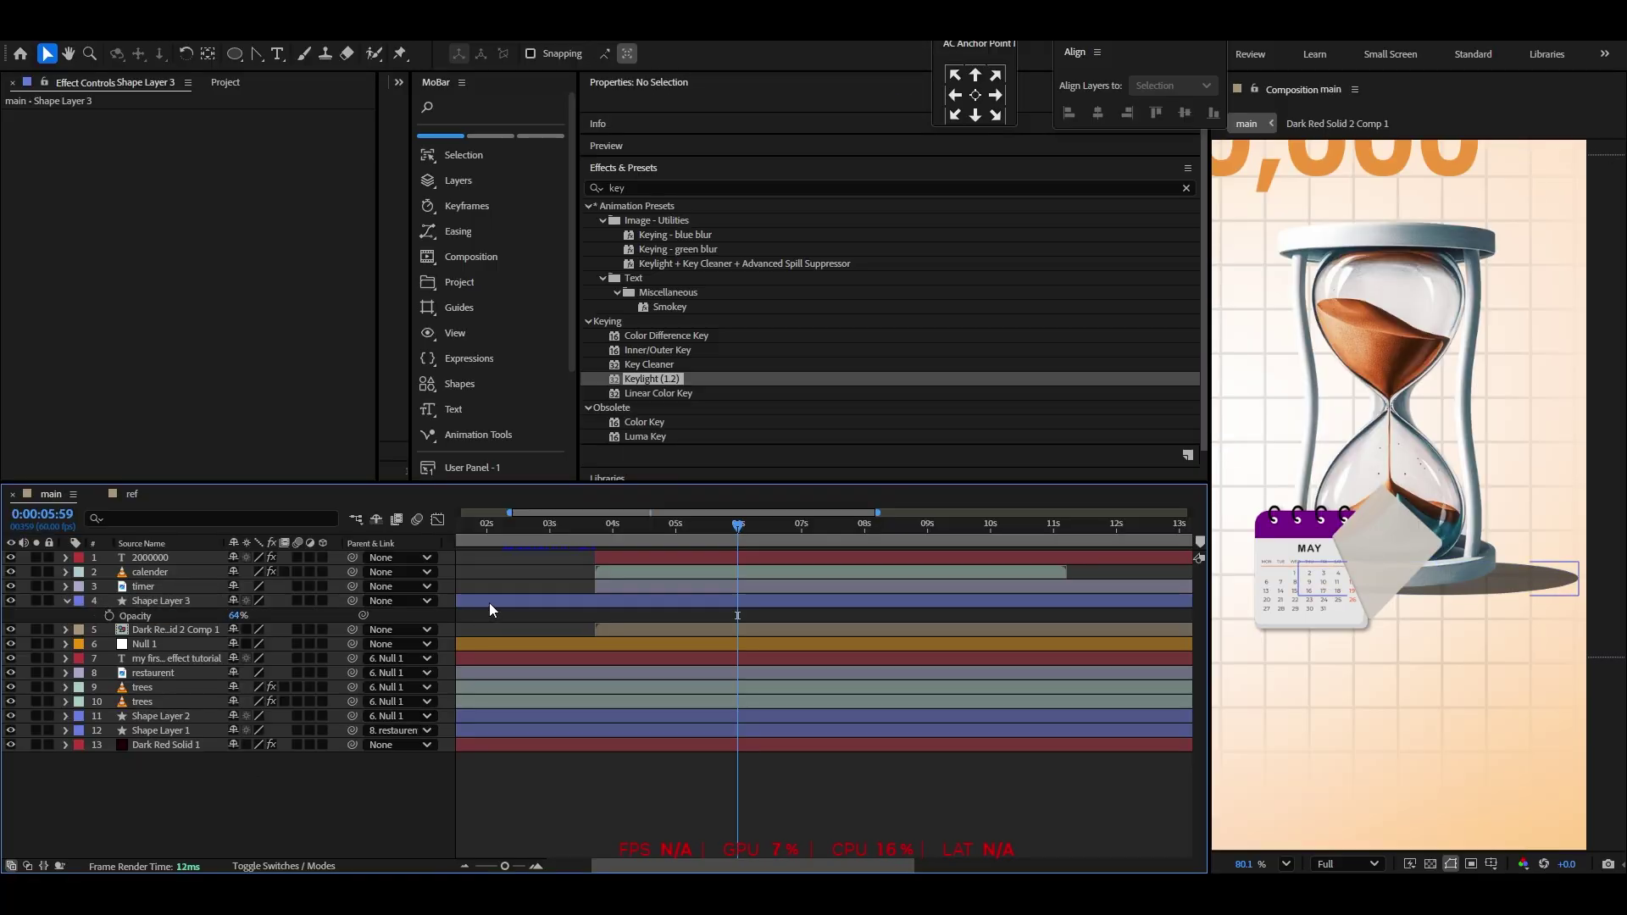
Trim the start of the ellipse's shape layer to match the timer layer's start and collapse its opacity property
click(720, 605)
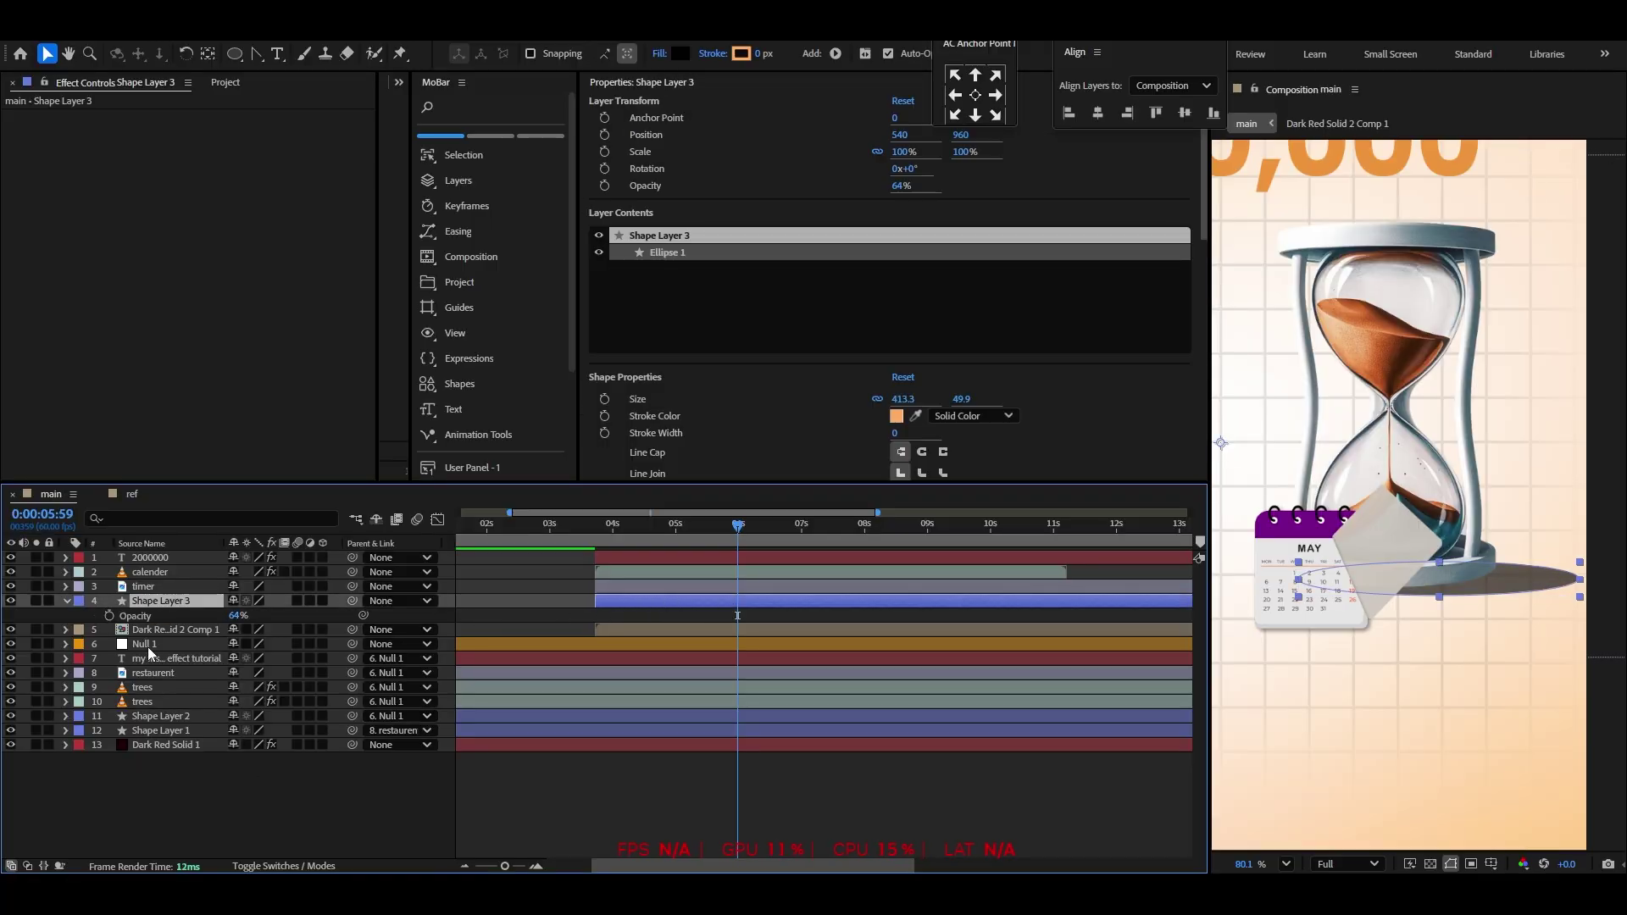
key(t)
click(1286, 863)
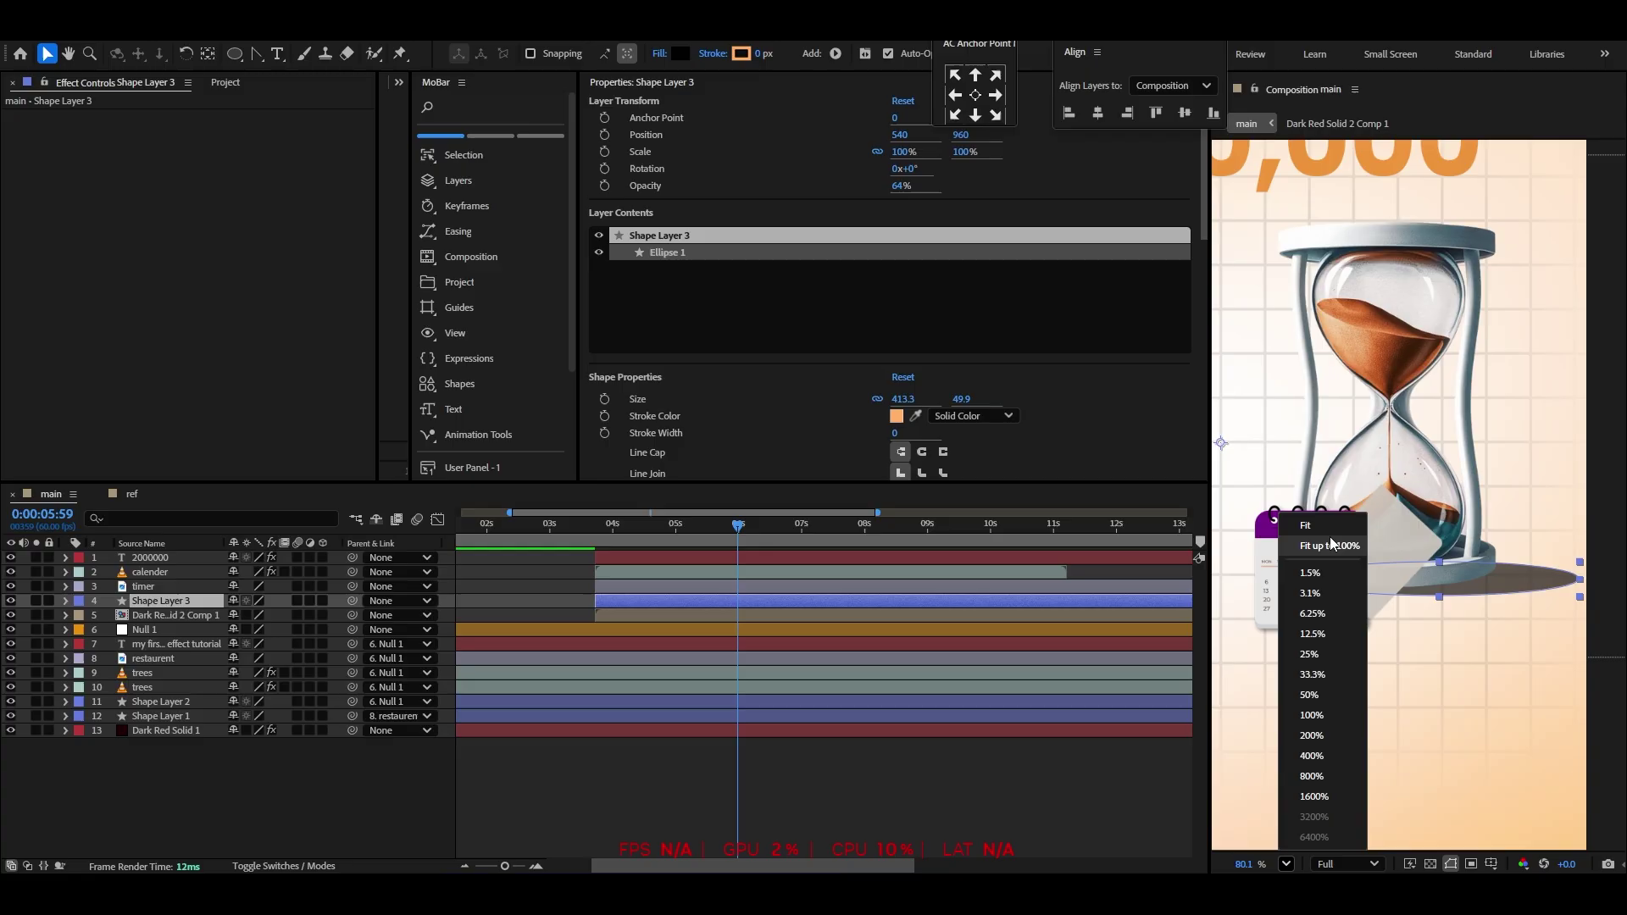
click(1305, 535)
click(354, 783)
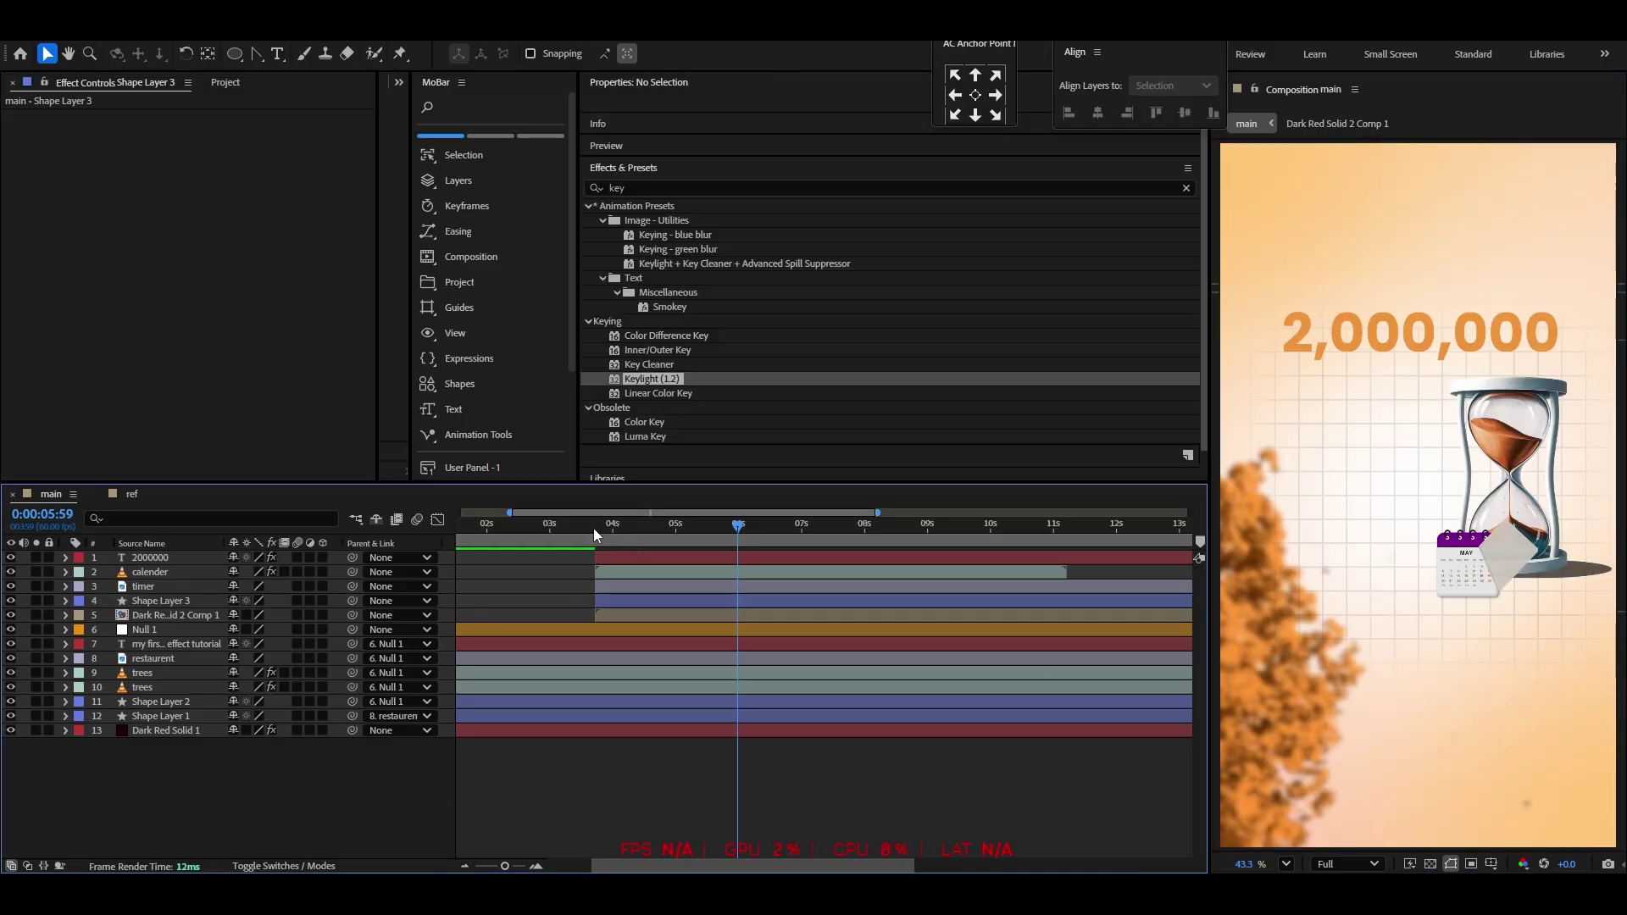
Scrub main to 0:00:06:19 and compare its layout with the ref composition
drag(594, 533, 760, 561)
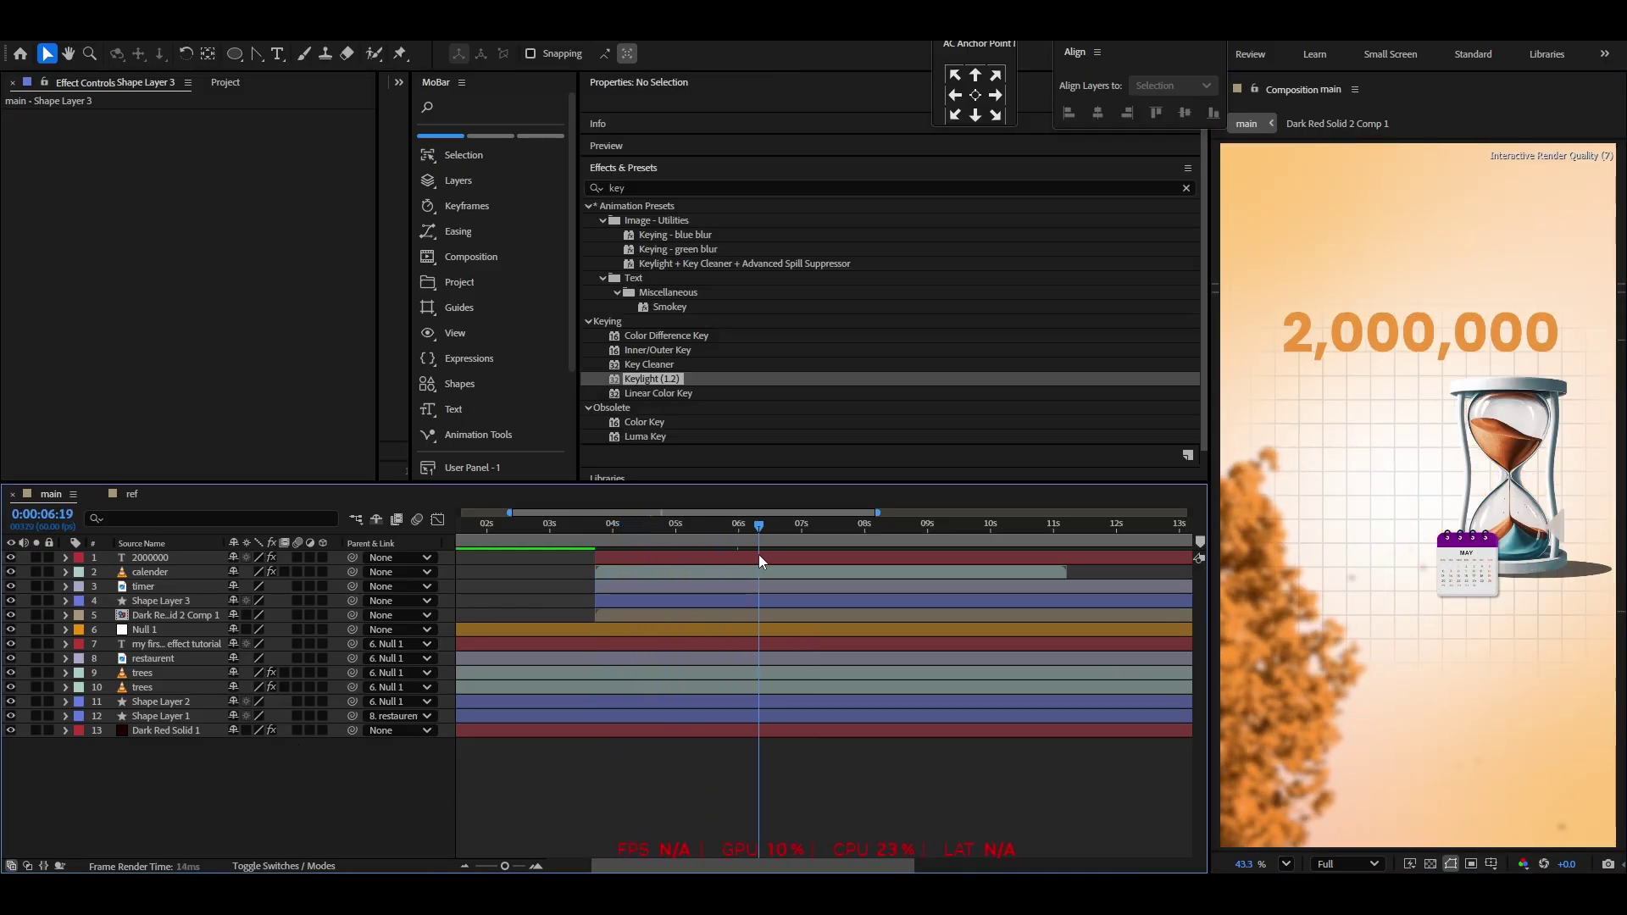
click(131, 494)
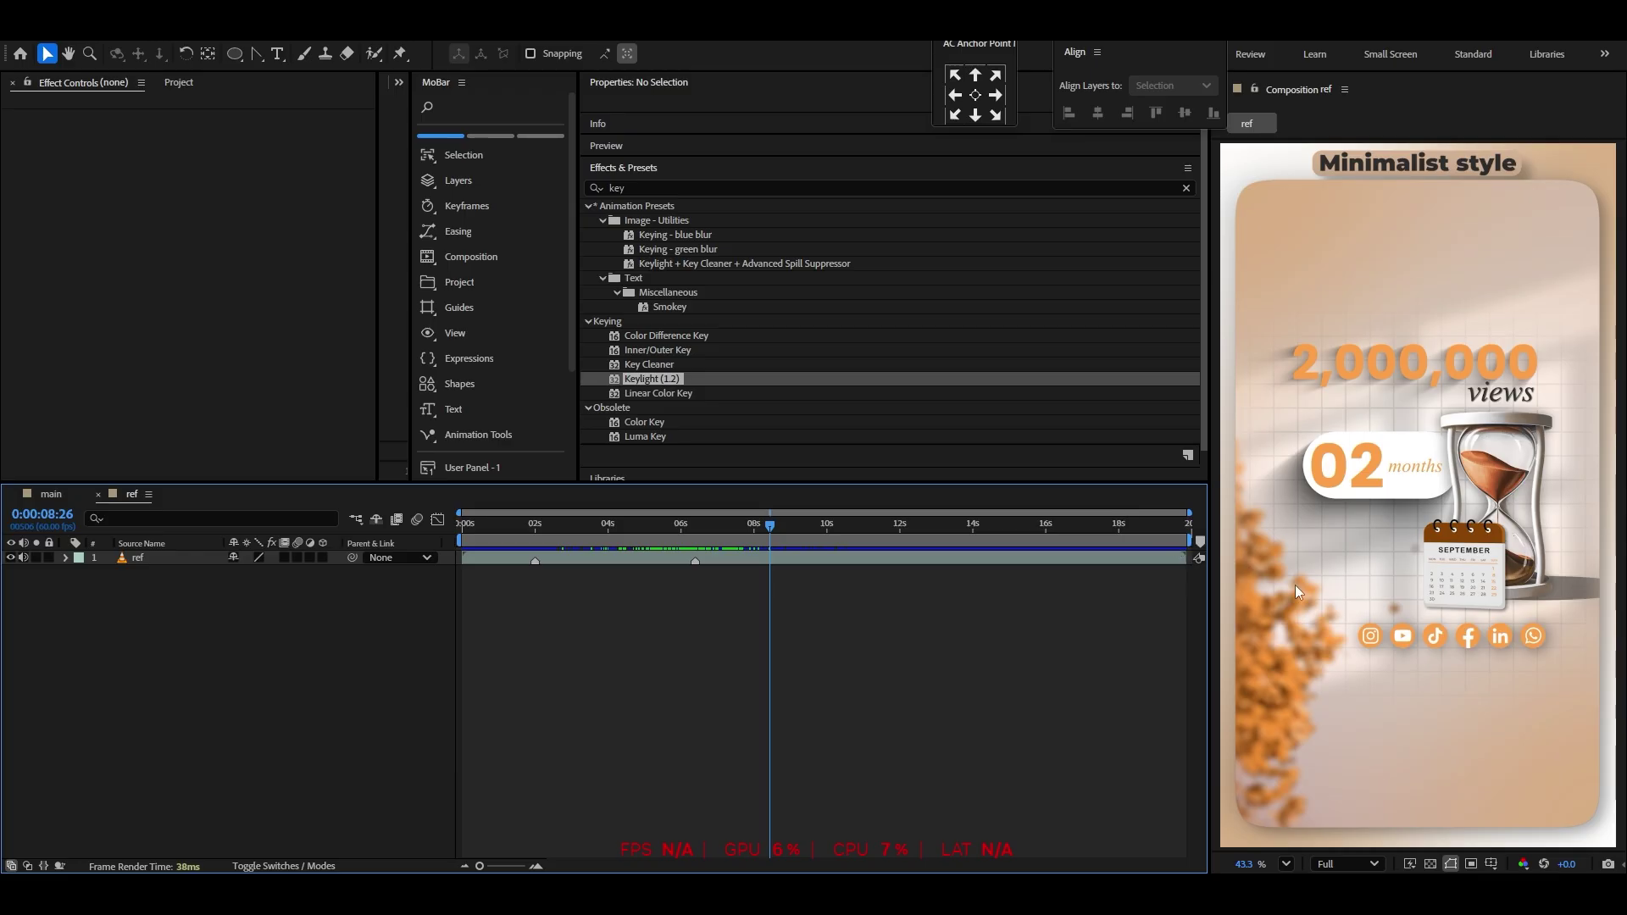
click(51, 494)
Add the icons image as the top layer of main and set its scale to 60%
click(179, 83)
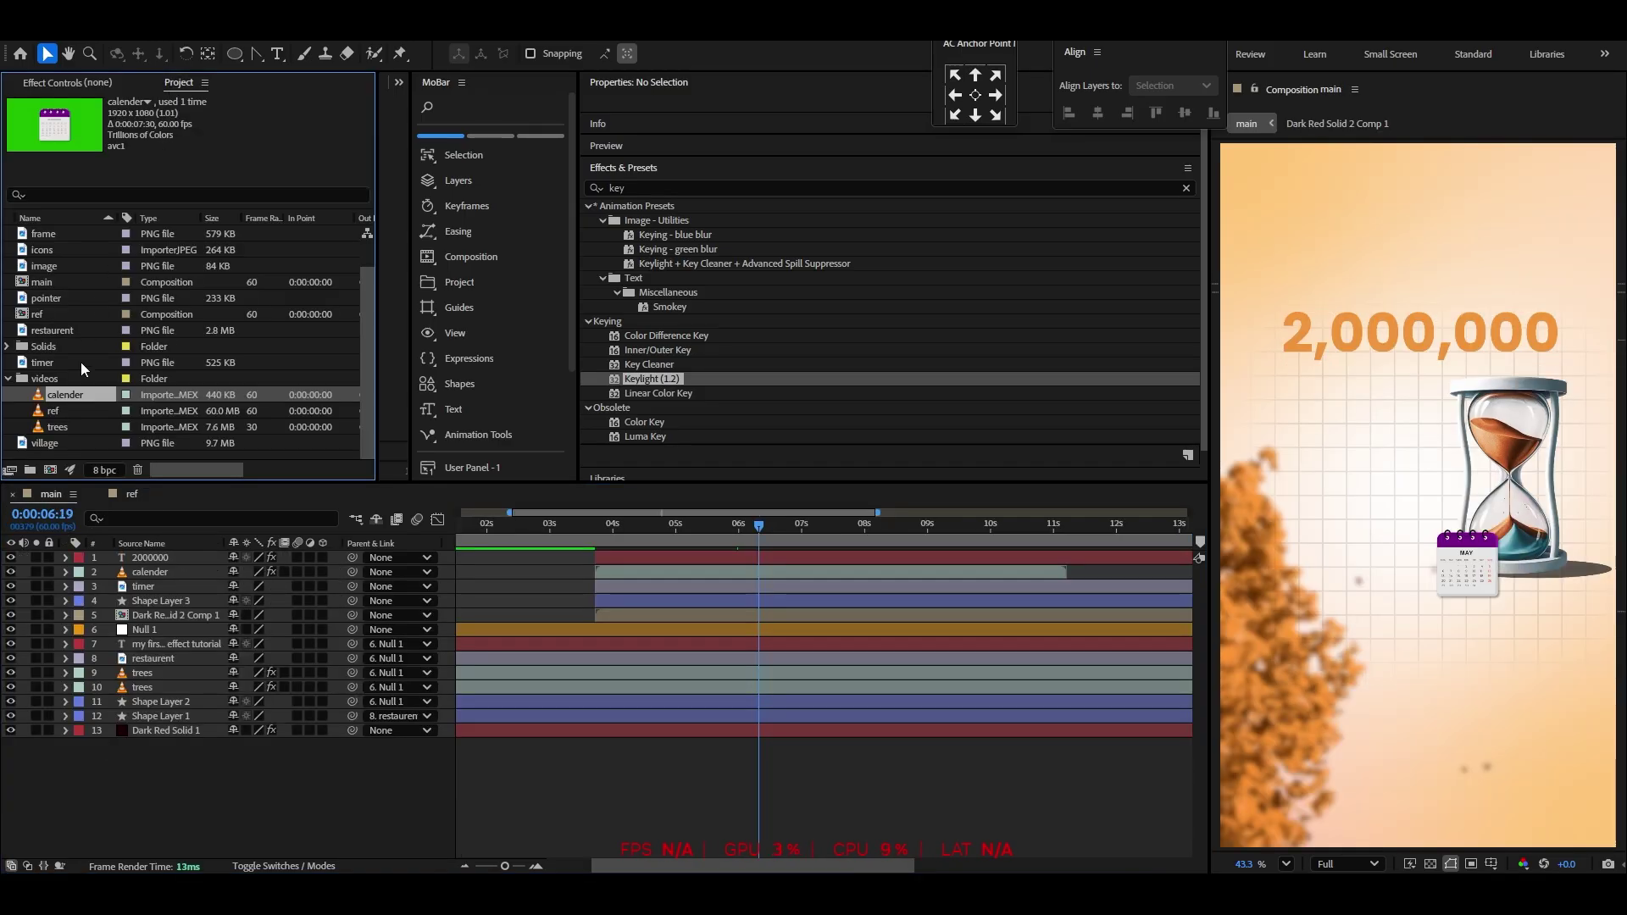
scroll(84, 369, up, 2)
drag(42, 282, 148, 557)
key(s)
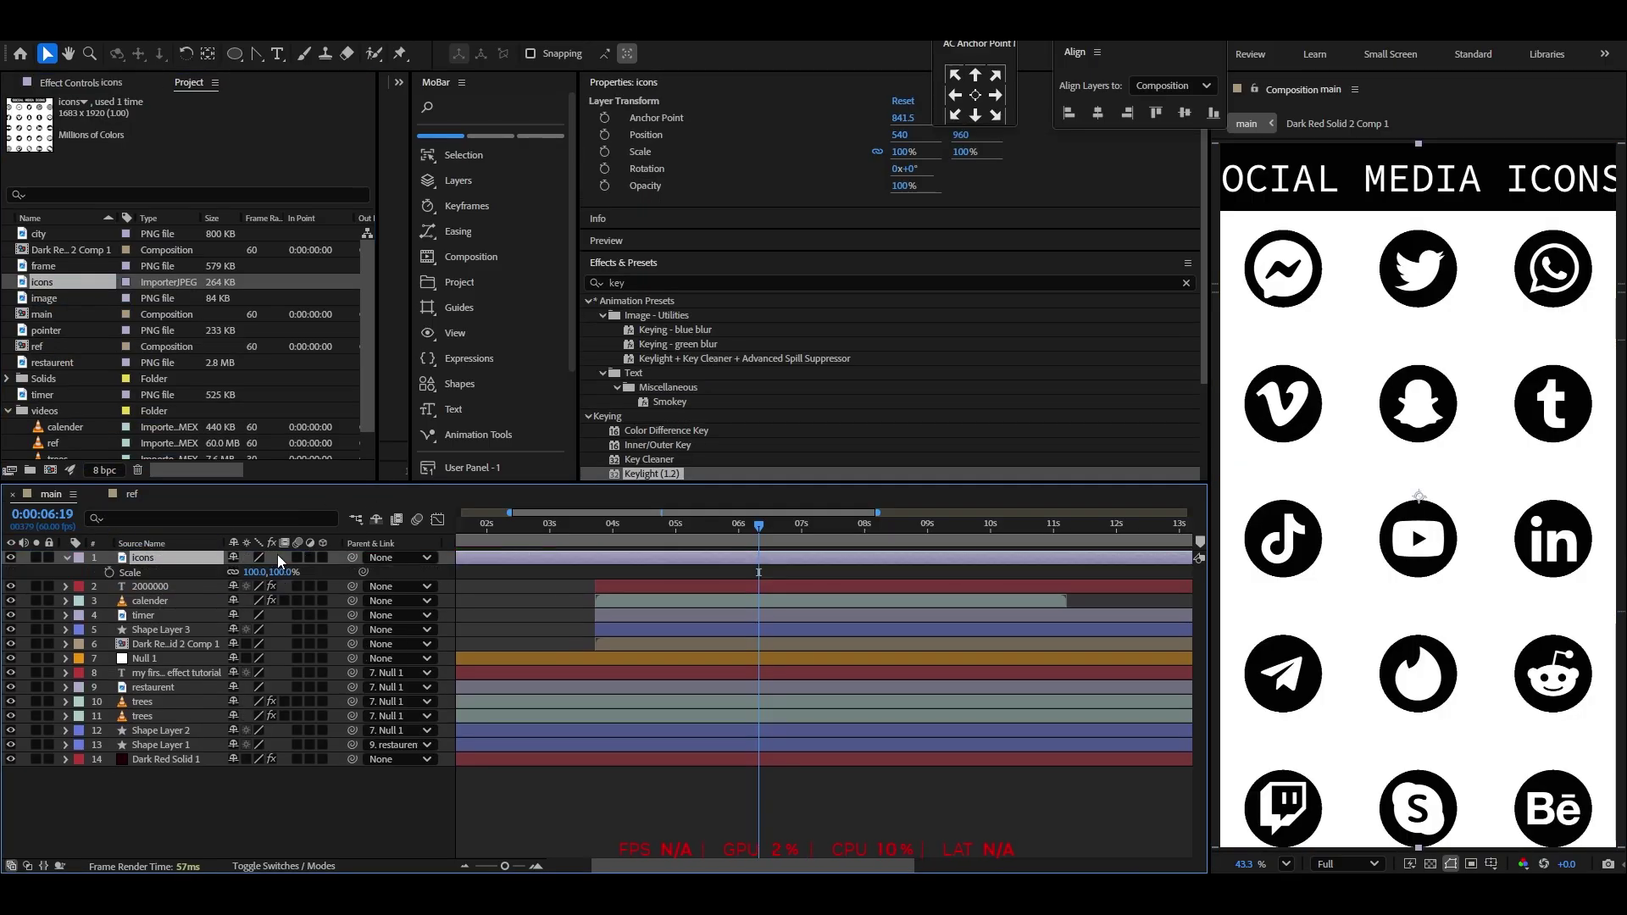
click(280, 572)
text(60)
key(Return)
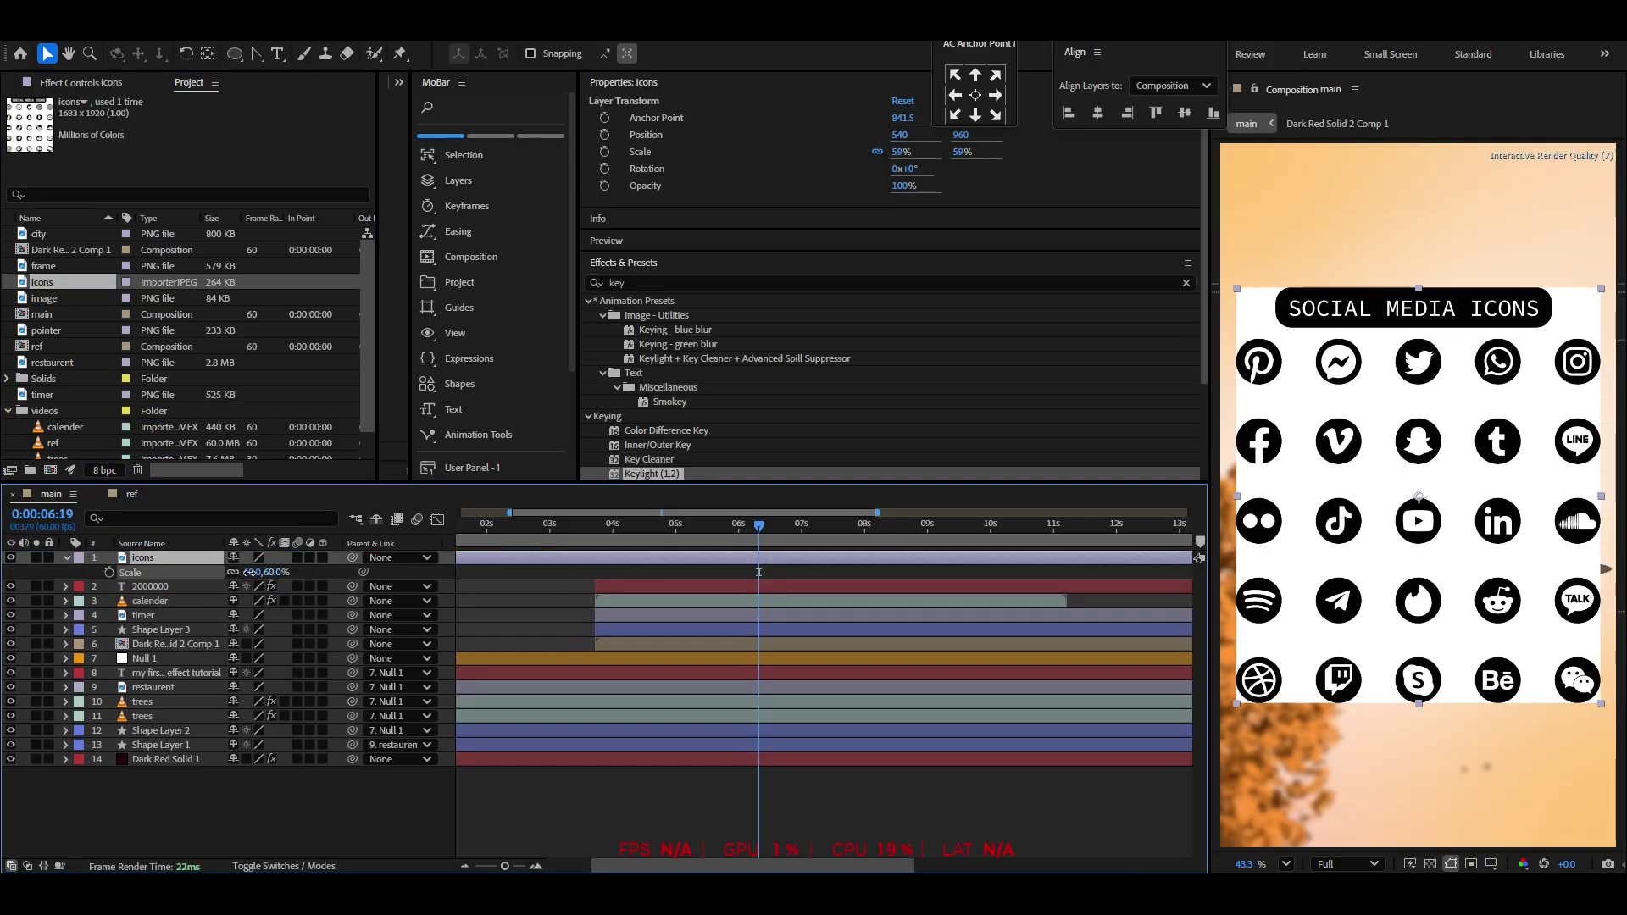
Draw a circular mask around the YouTube icon on the icons layer with the Ellipse tool and return to the Selection tool
scroll(1466, 507, up, 2)
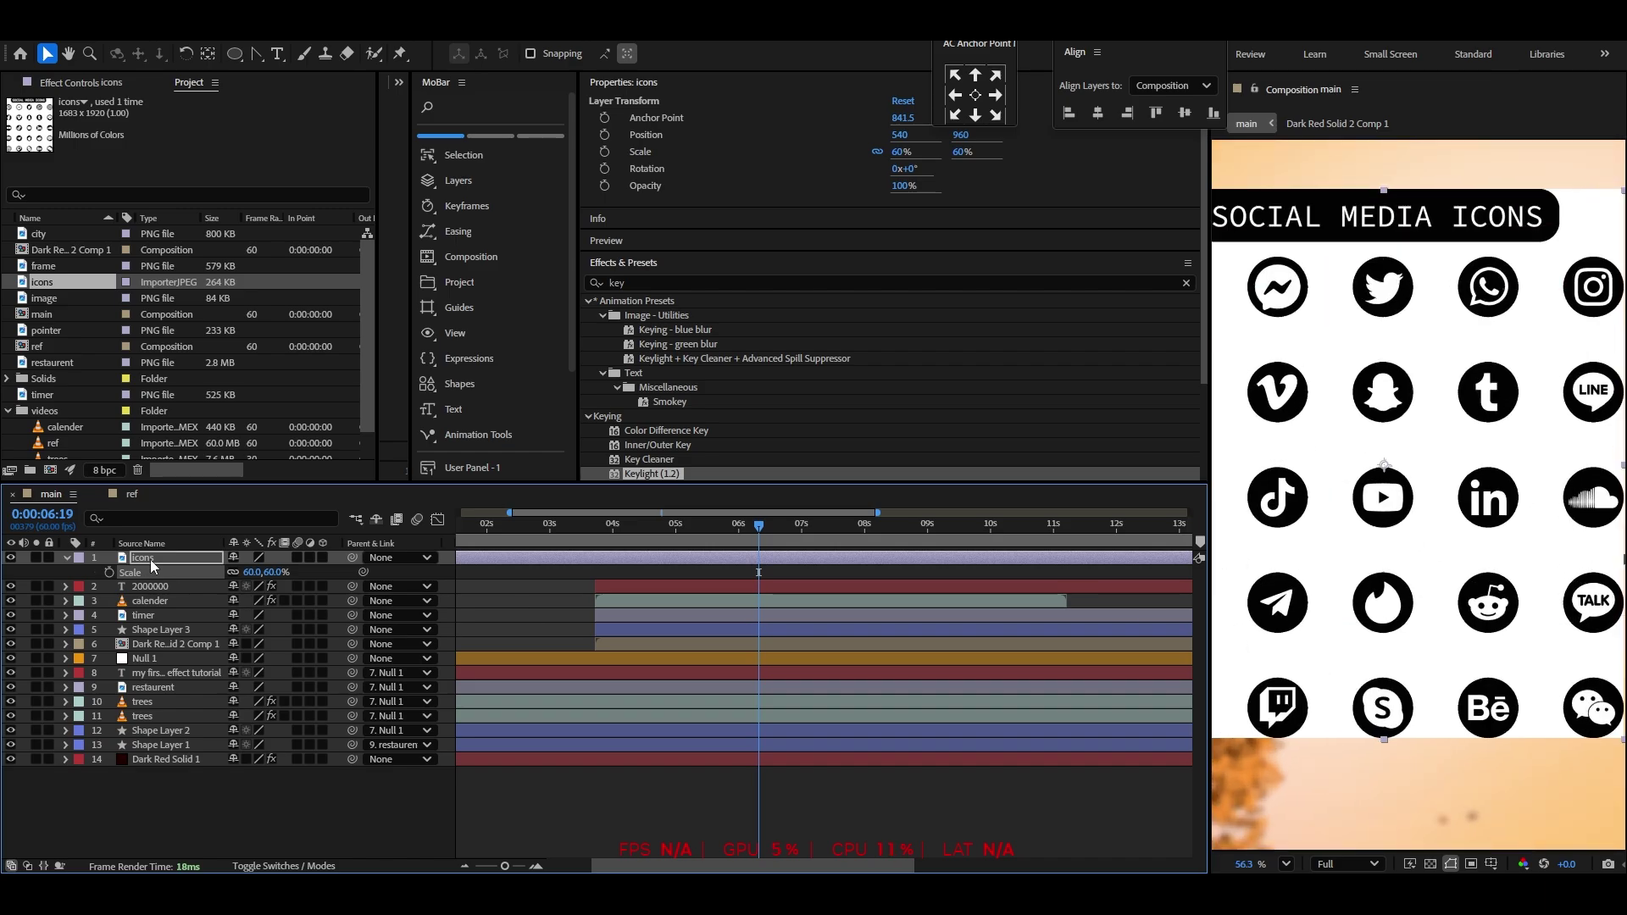
drag(235, 54, 299, 94)
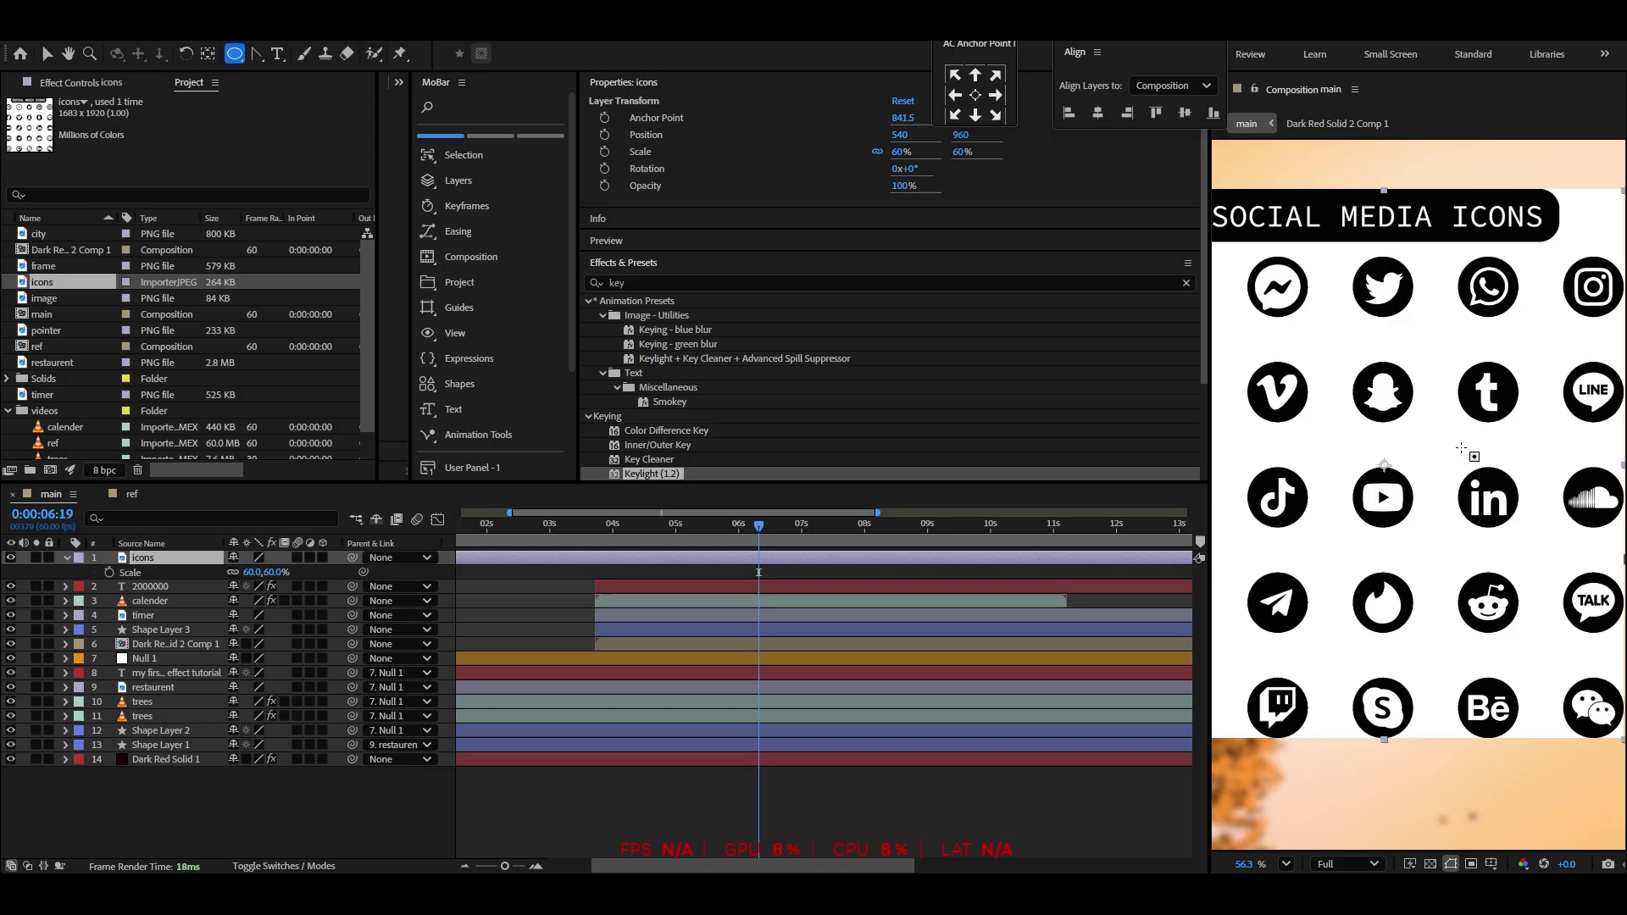
scroll(1490, 475, up, 5)
scroll(1473, 478, down, 6)
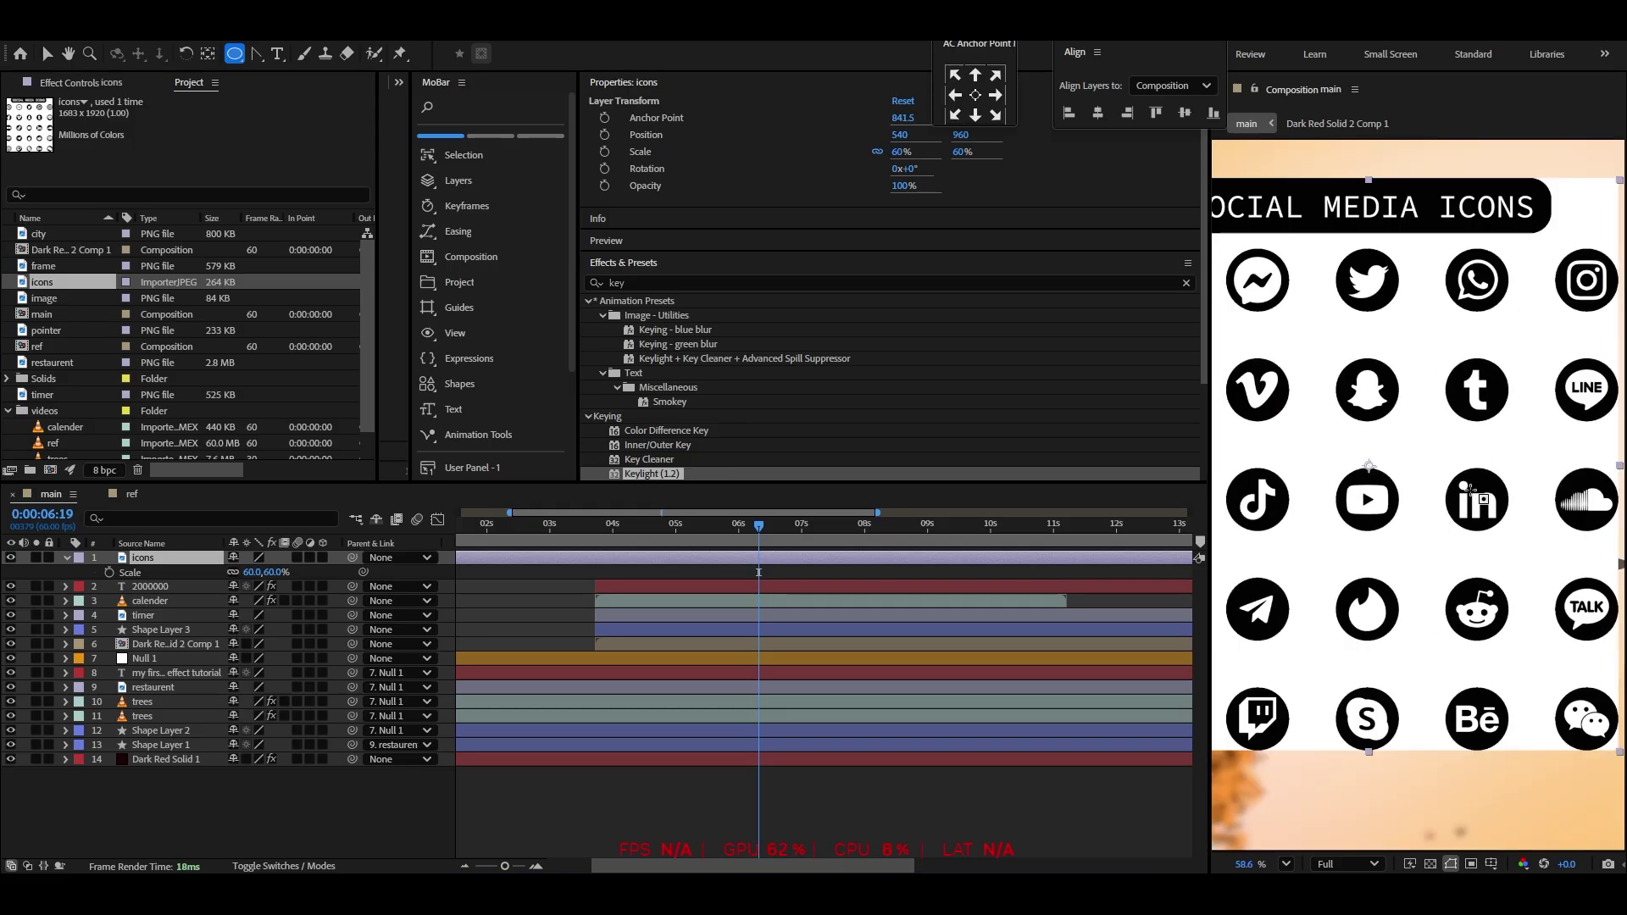
scroll(1429, 565, up, 6)
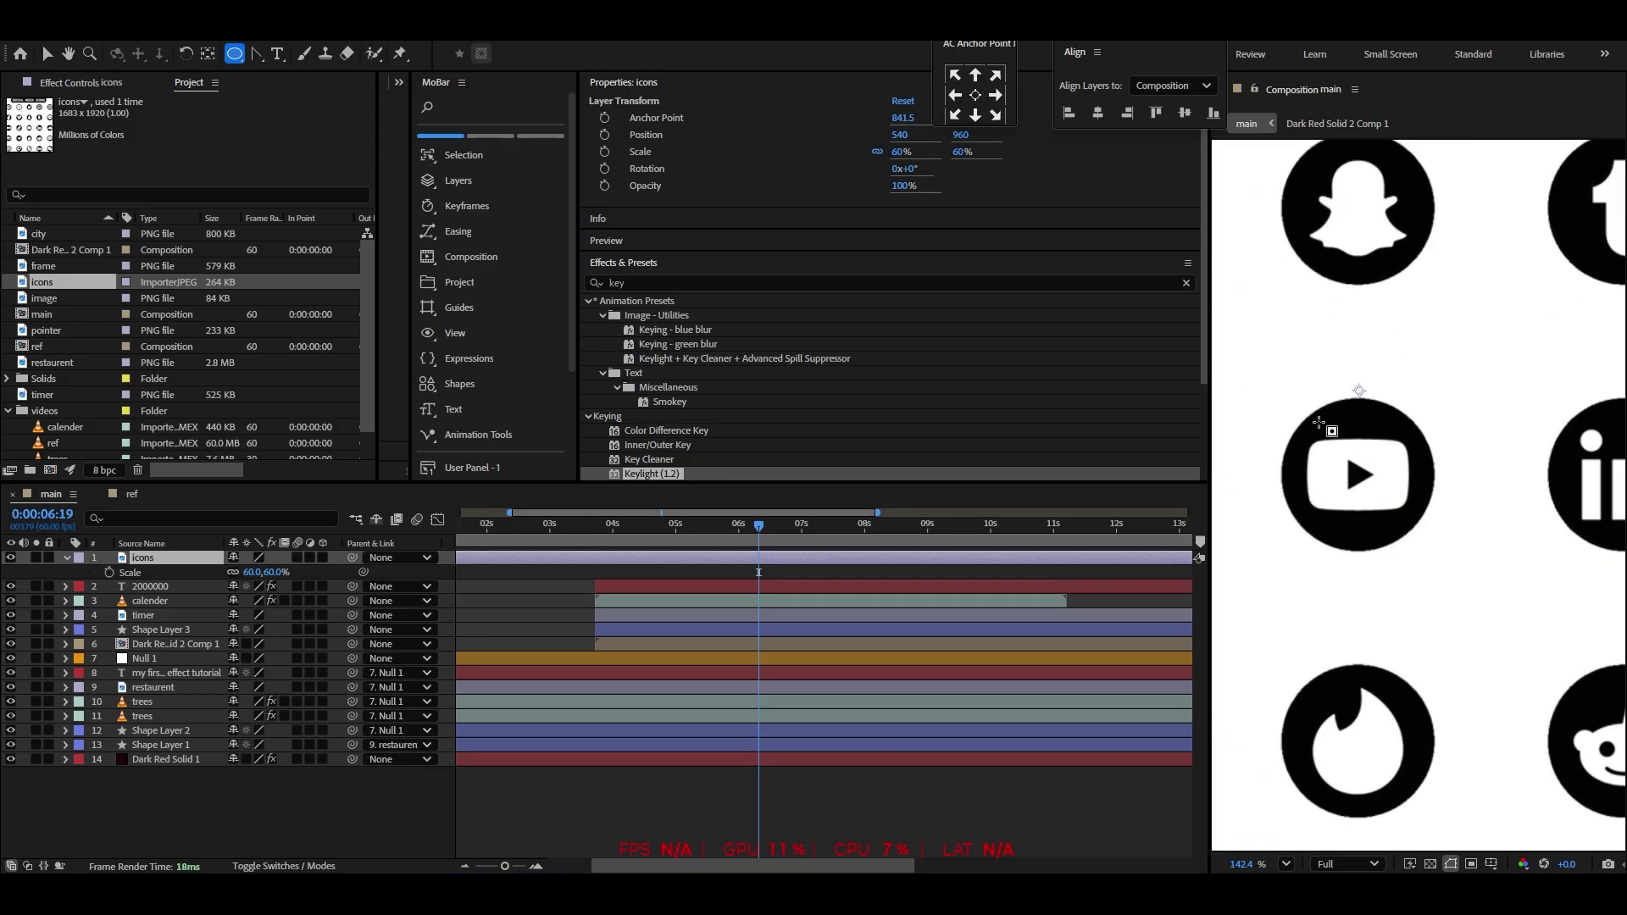
drag(1298, 397, 1452, 554)
click(48, 55)
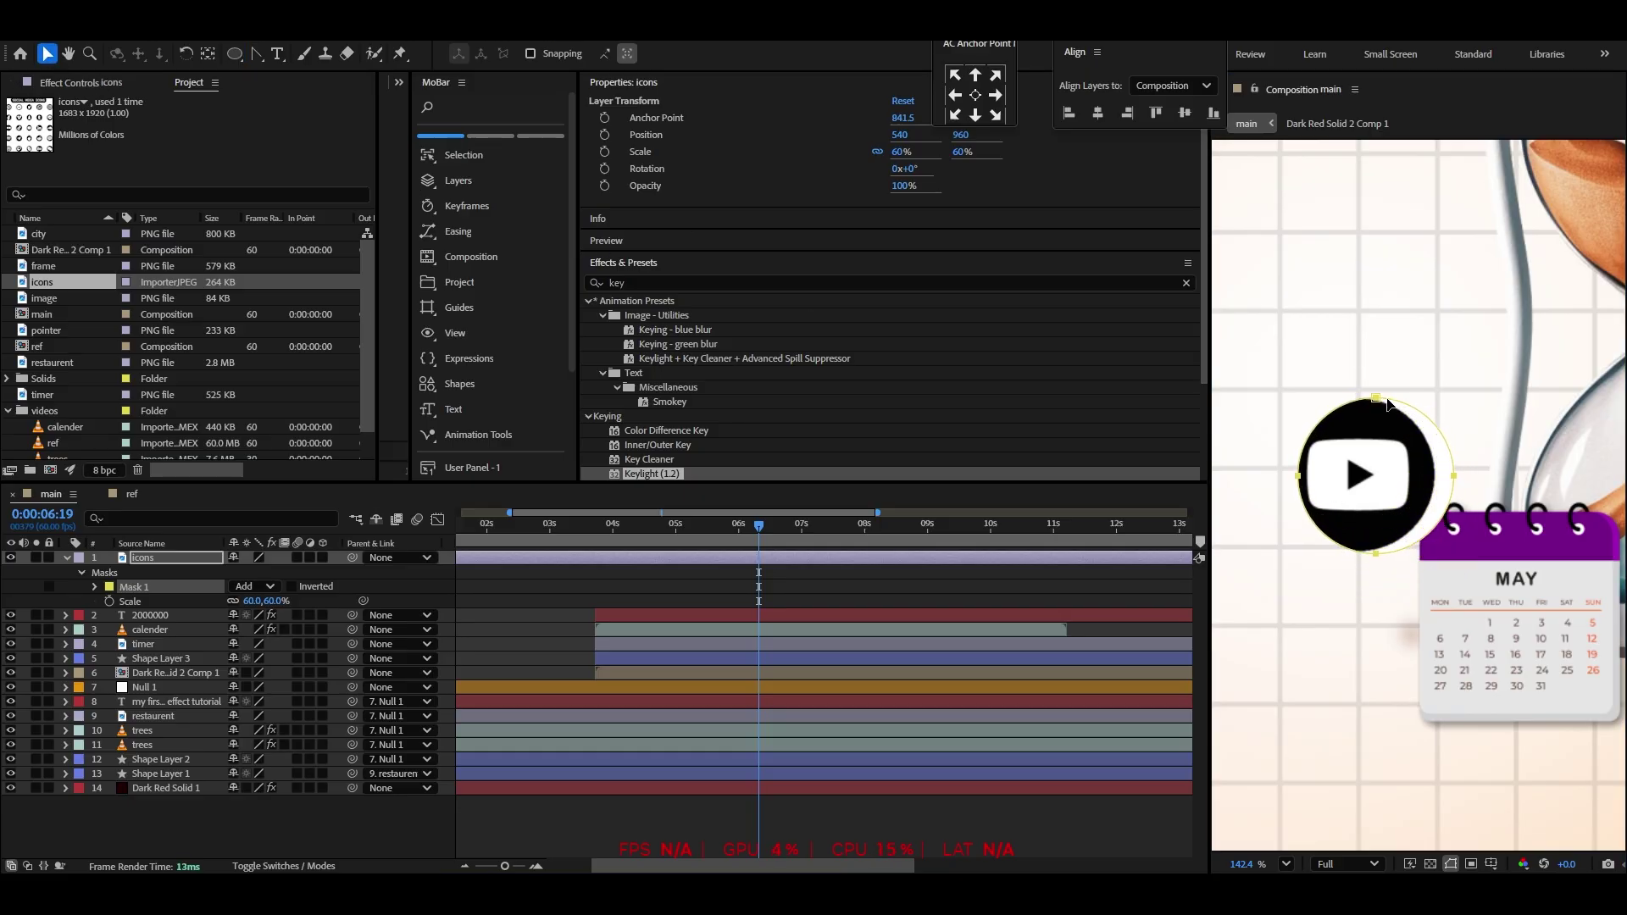
Reposition and slightly shrink the circular mask so it fits tightly around the YouTube icon
click(1411, 473)
drag(1385, 463, 1394, 475)
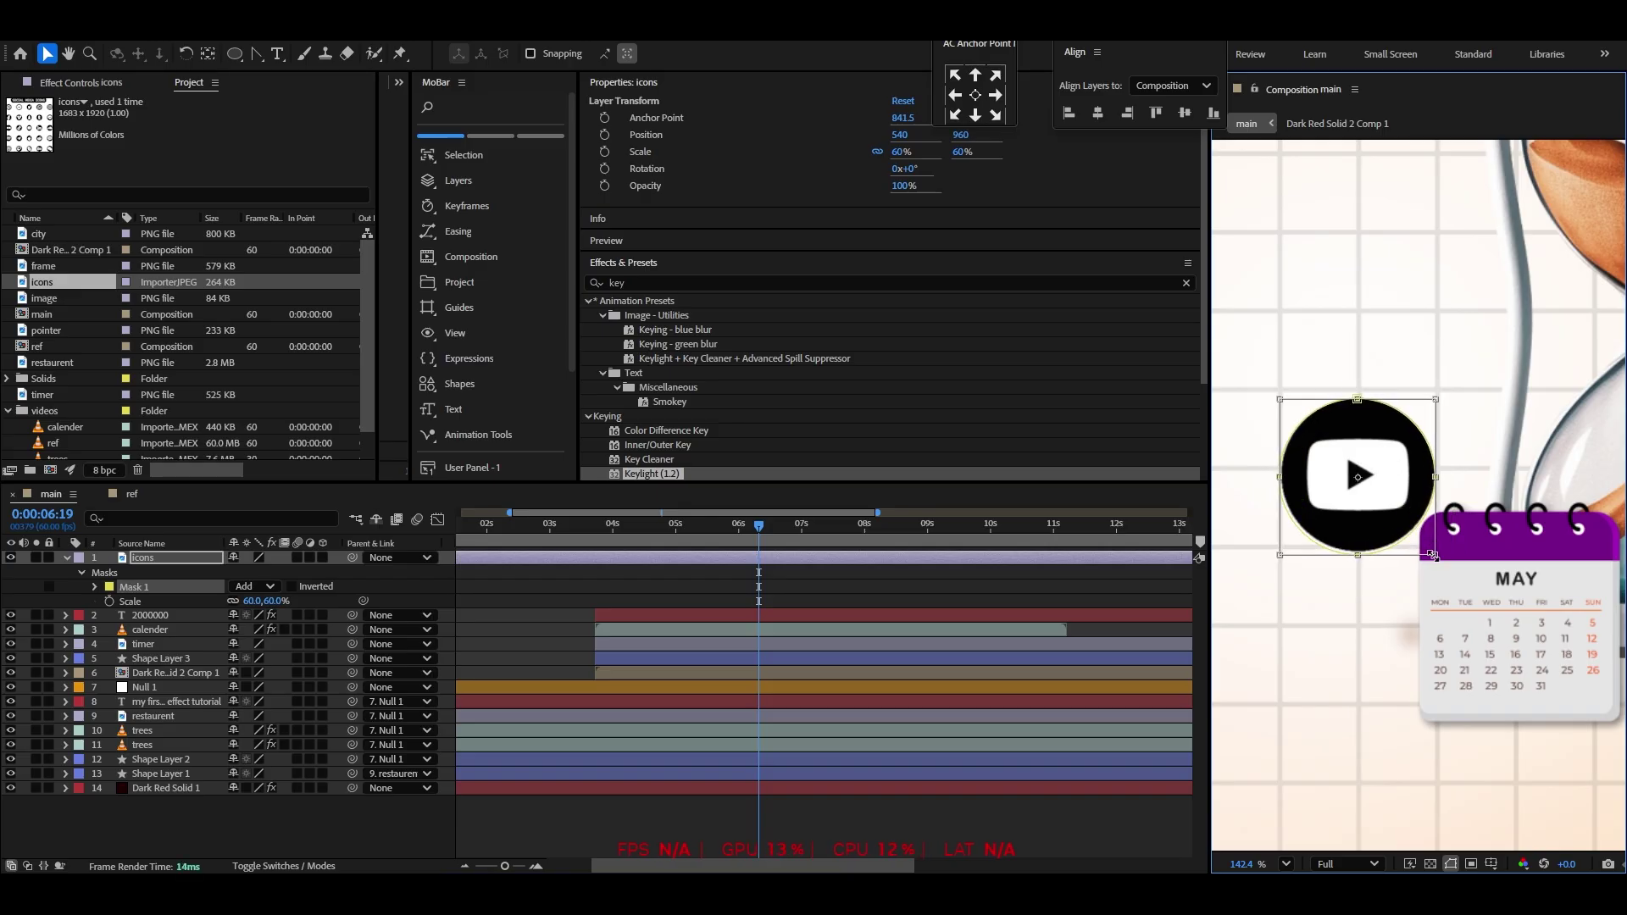
drag(1435, 556, 1431, 552)
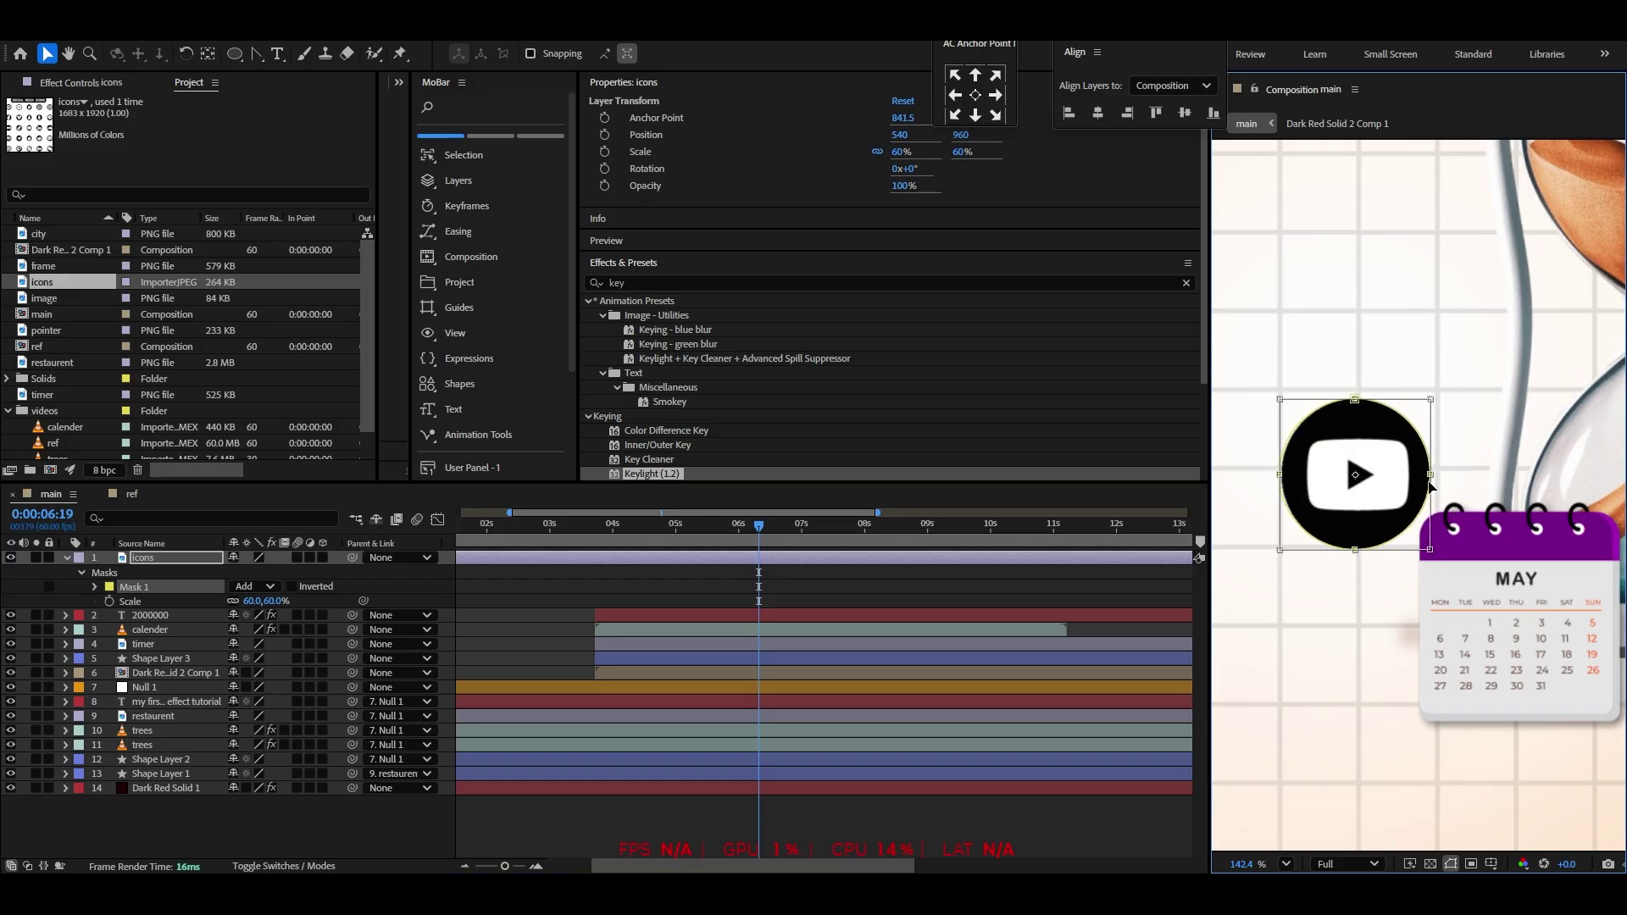
scroll(1430, 486, down, 3)
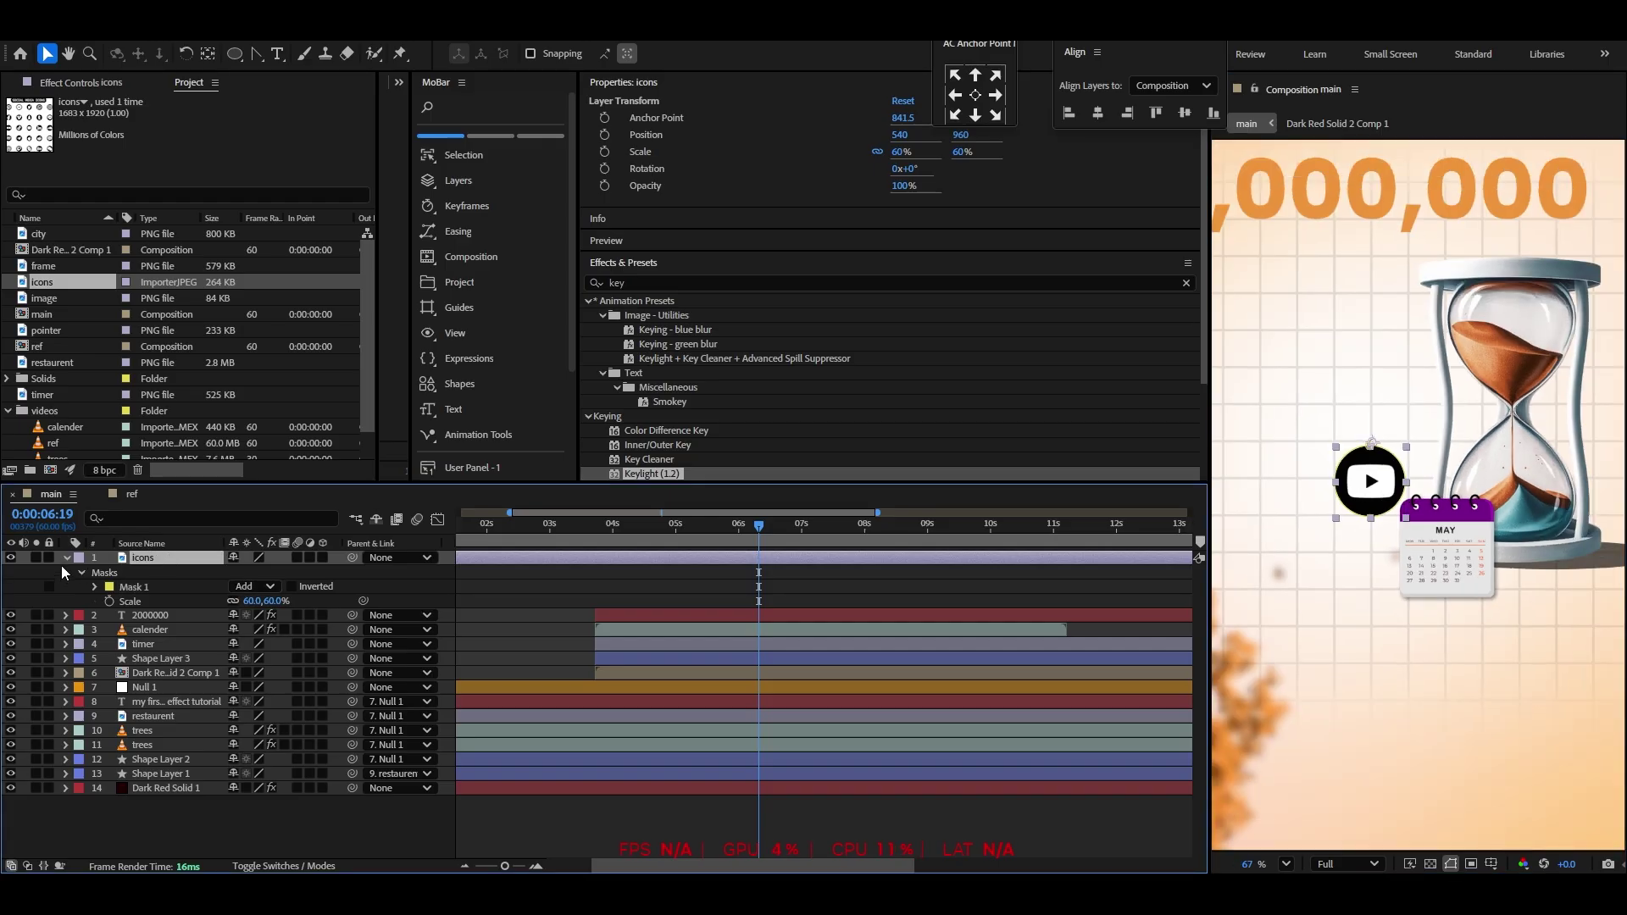
Duplicate the icons layer and move the copy's circular mask onto the Snapchat icon
click(65, 558)
key(ctrl+d)
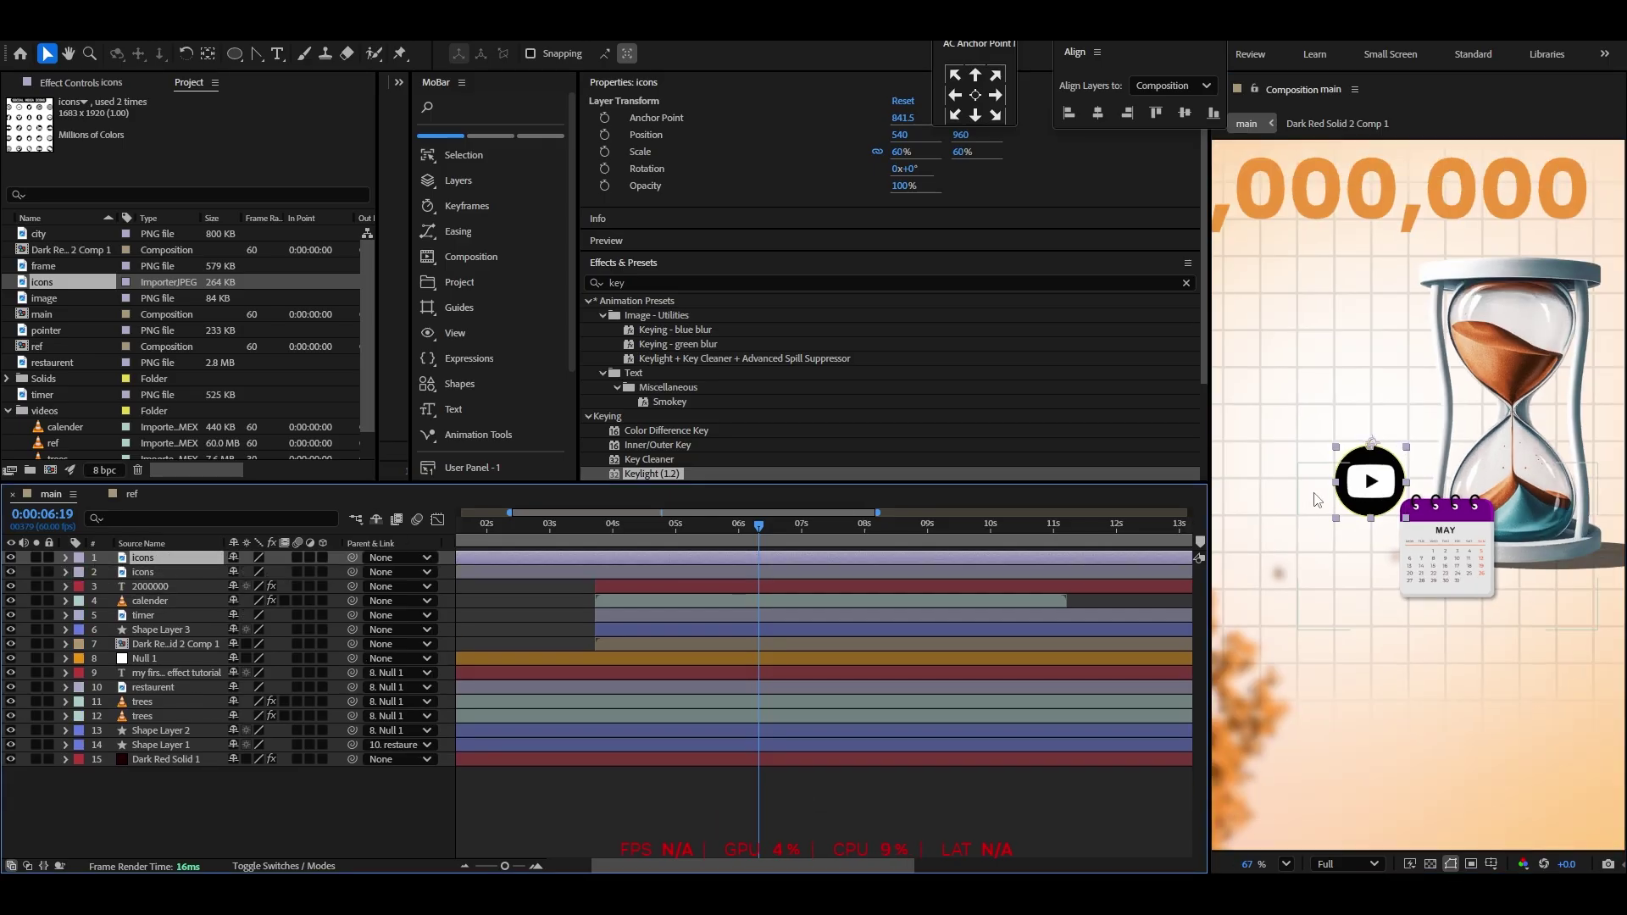
scroll(1410, 489, up, 3)
double_click(1337, 415)
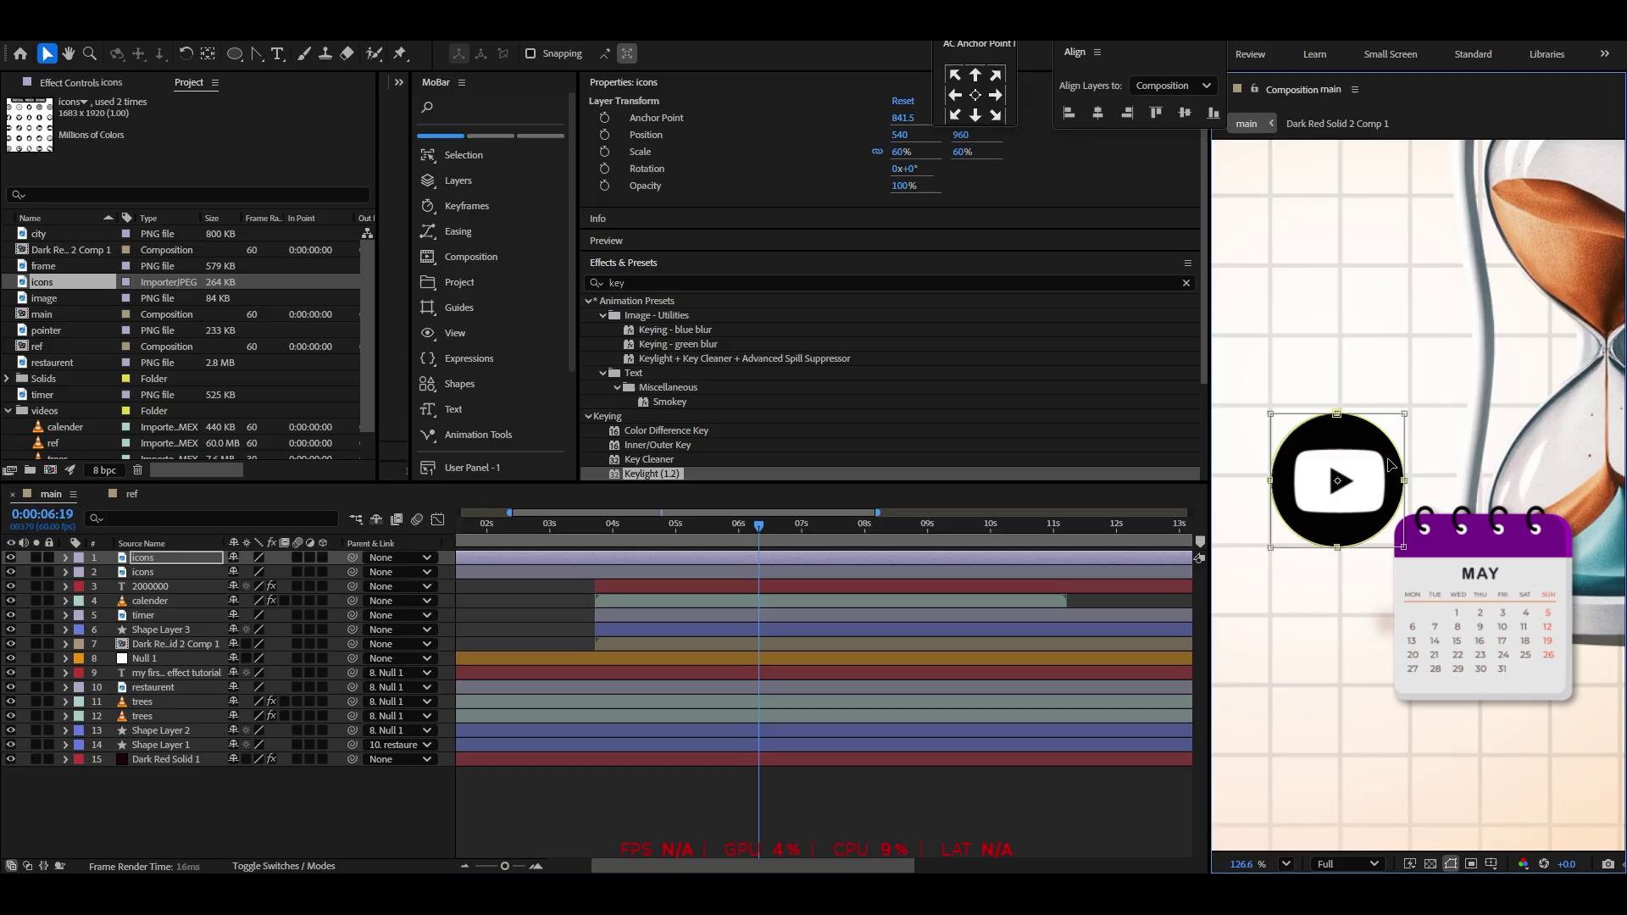
drag(1389, 460, 1399, 255)
scroll(1351, 306, up, 2)
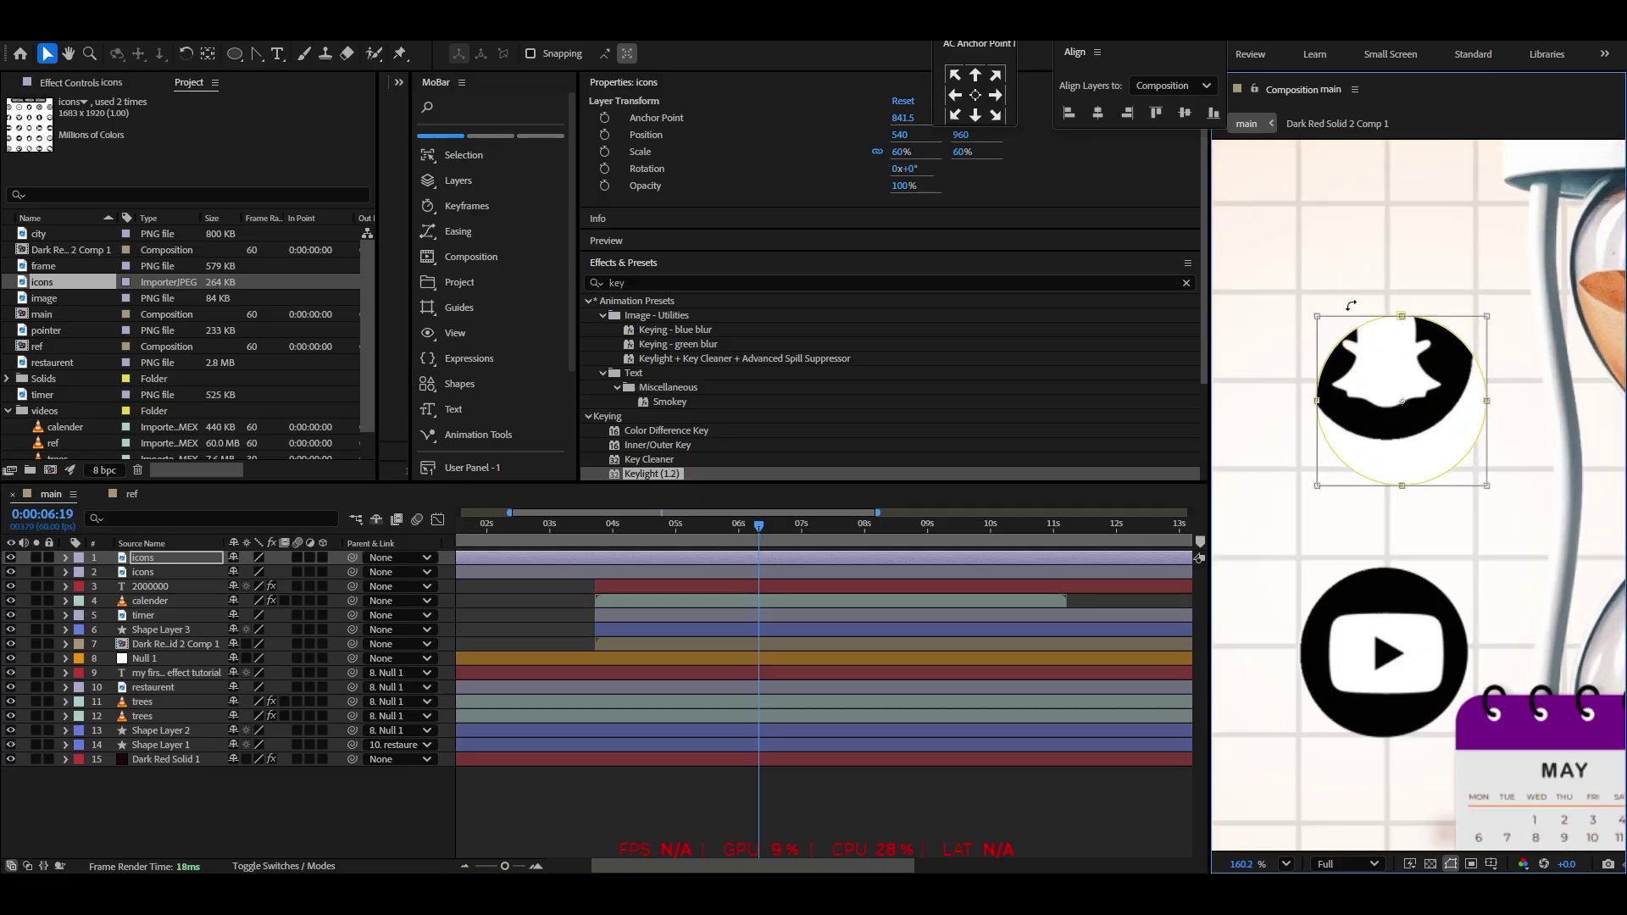
scroll(1351, 305, up, 2)
drag(1432, 424, 1414, 375)
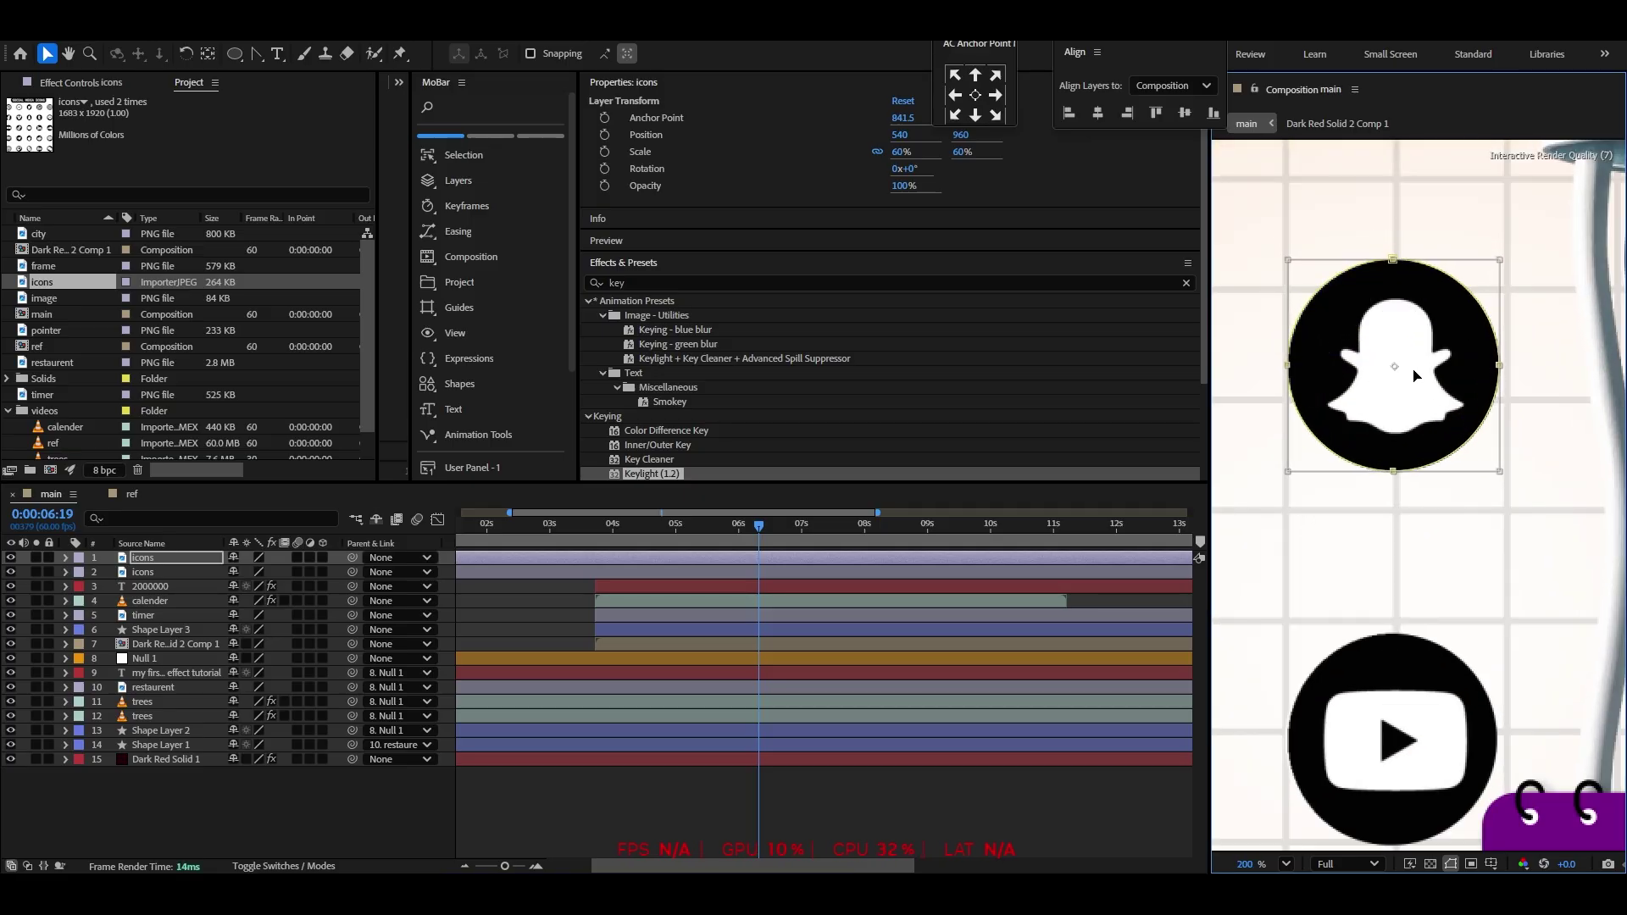
scroll(1431, 450, down, 8)
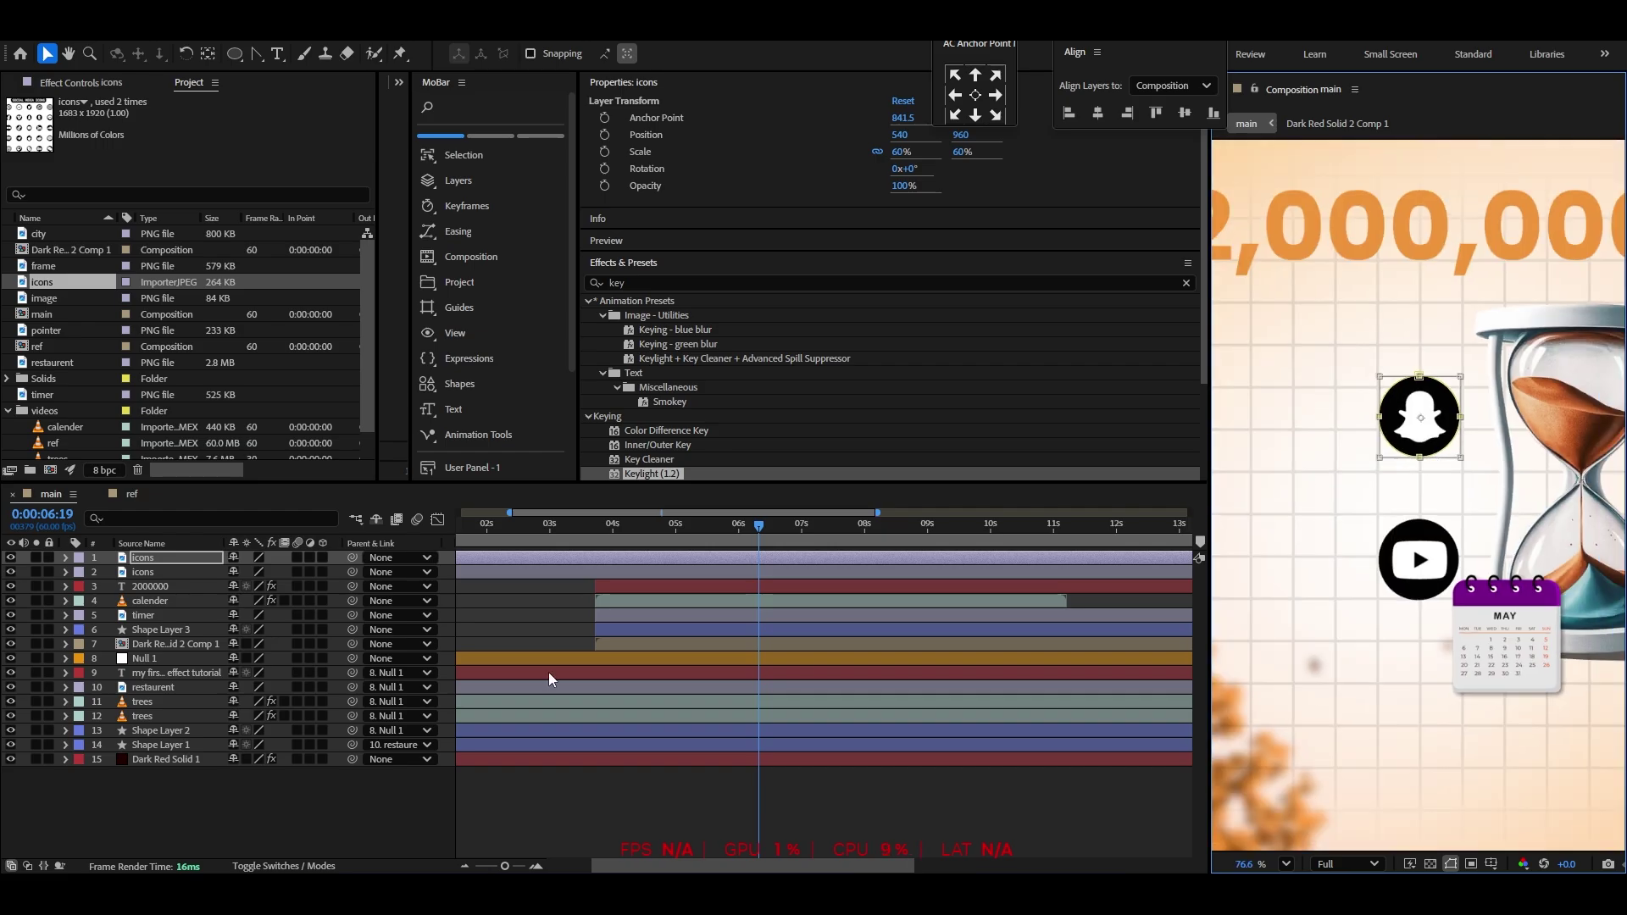
Duplicate the Snapchat icon's layer and move the copy's mask onto the Vimeo icon
click(161, 559)
key(ctrl+d)
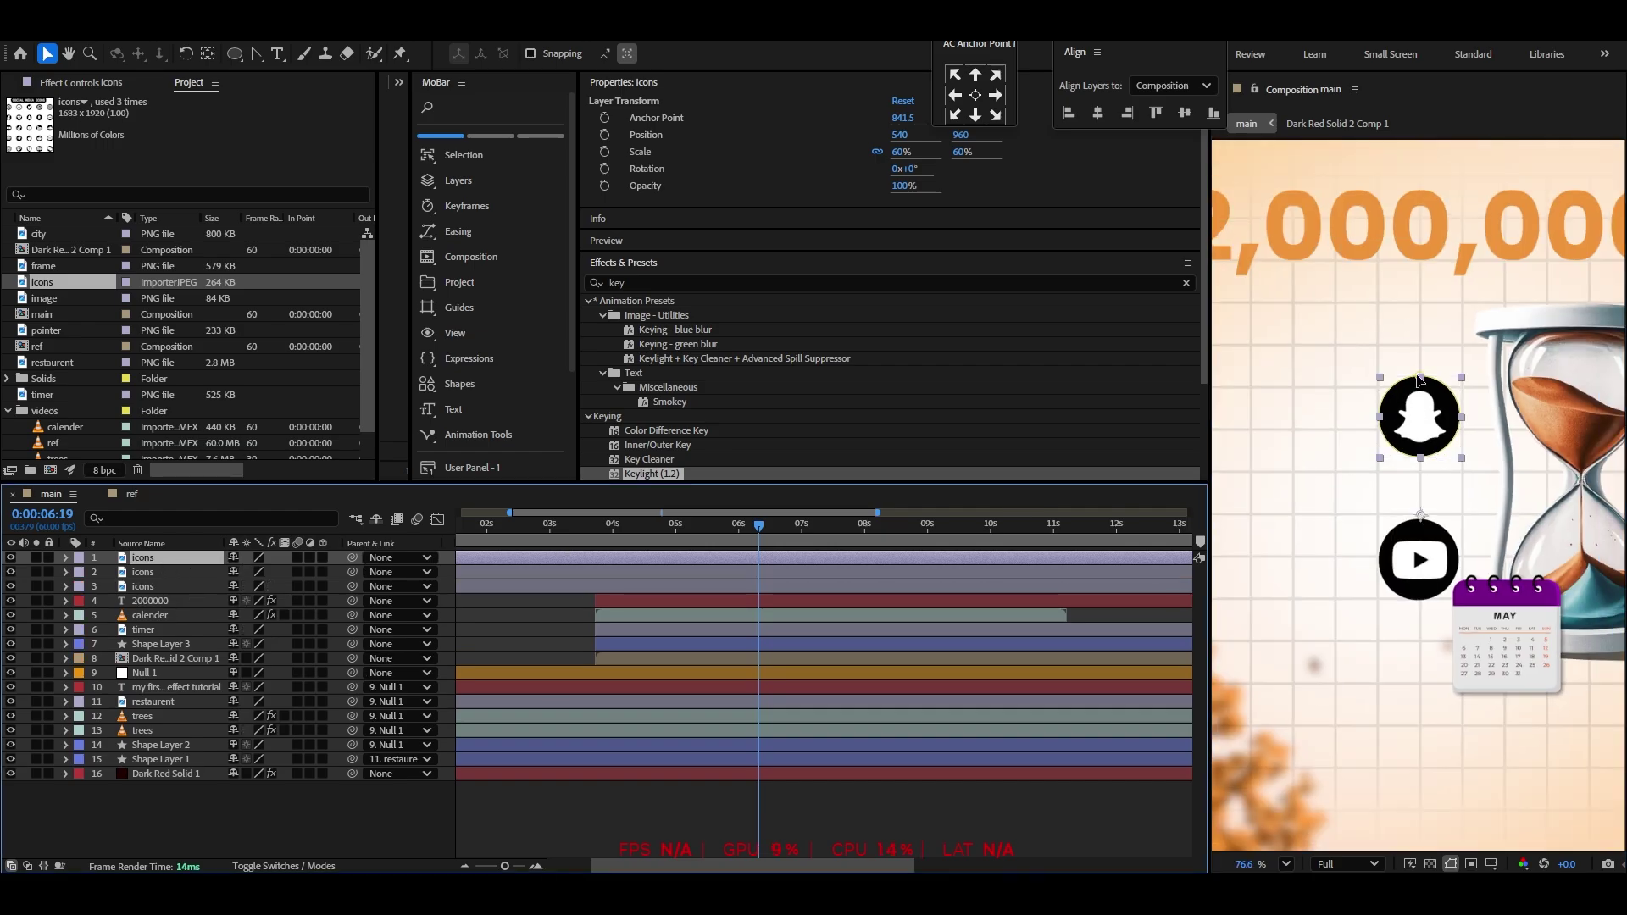
drag(1420, 380, 1284, 378)
scroll(1428, 453, down, 2)
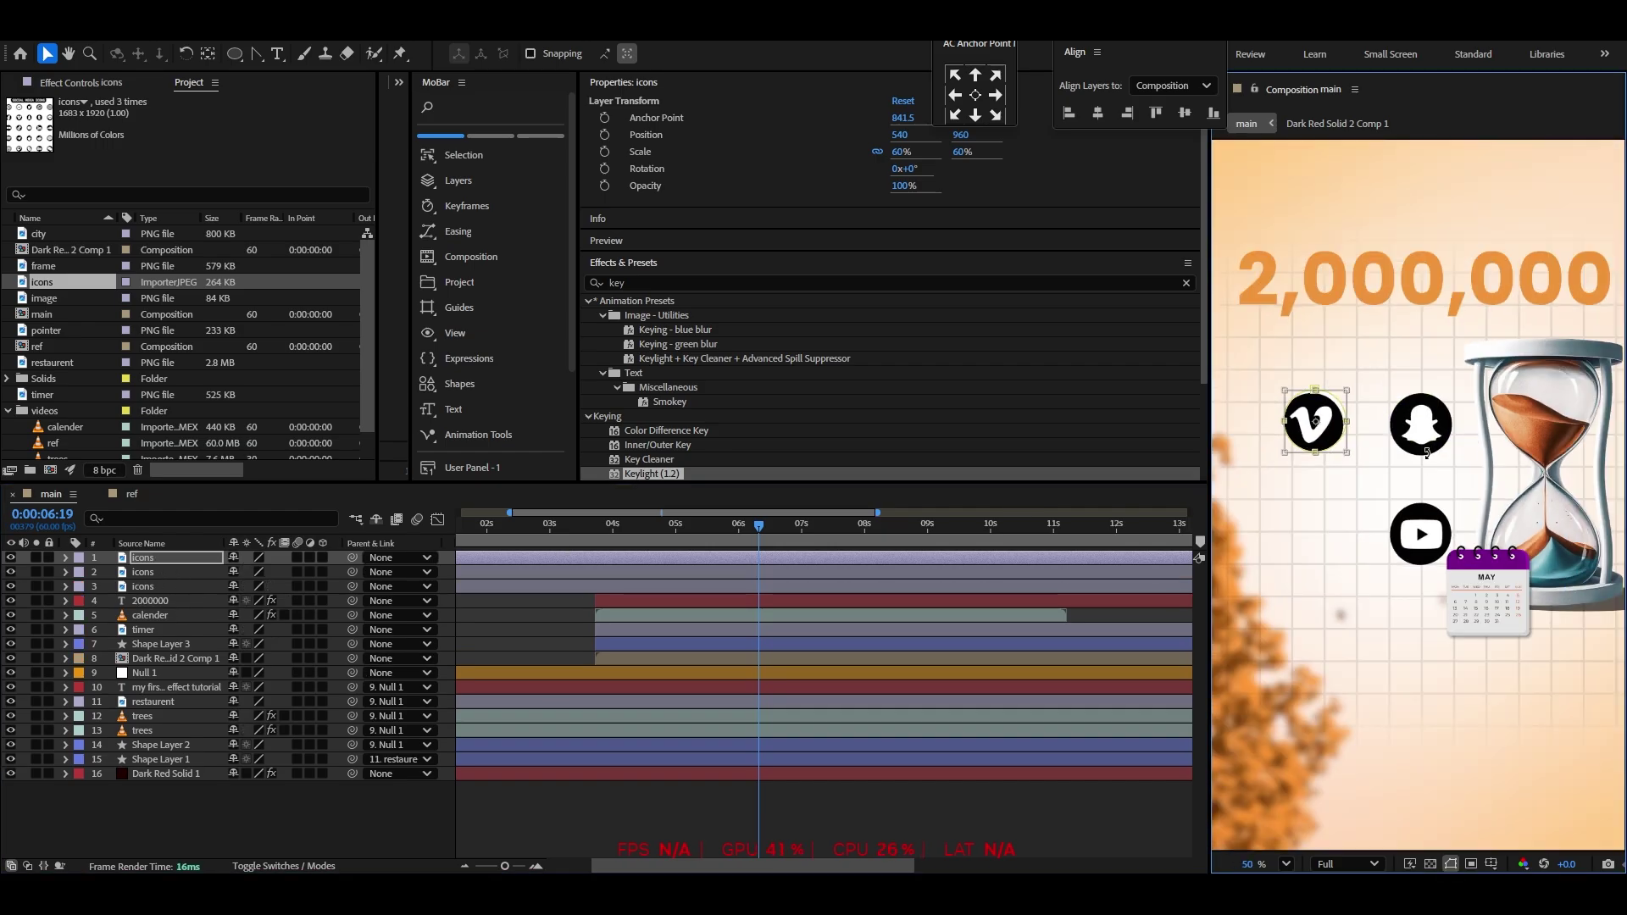
scroll(1305, 420, up, 5)
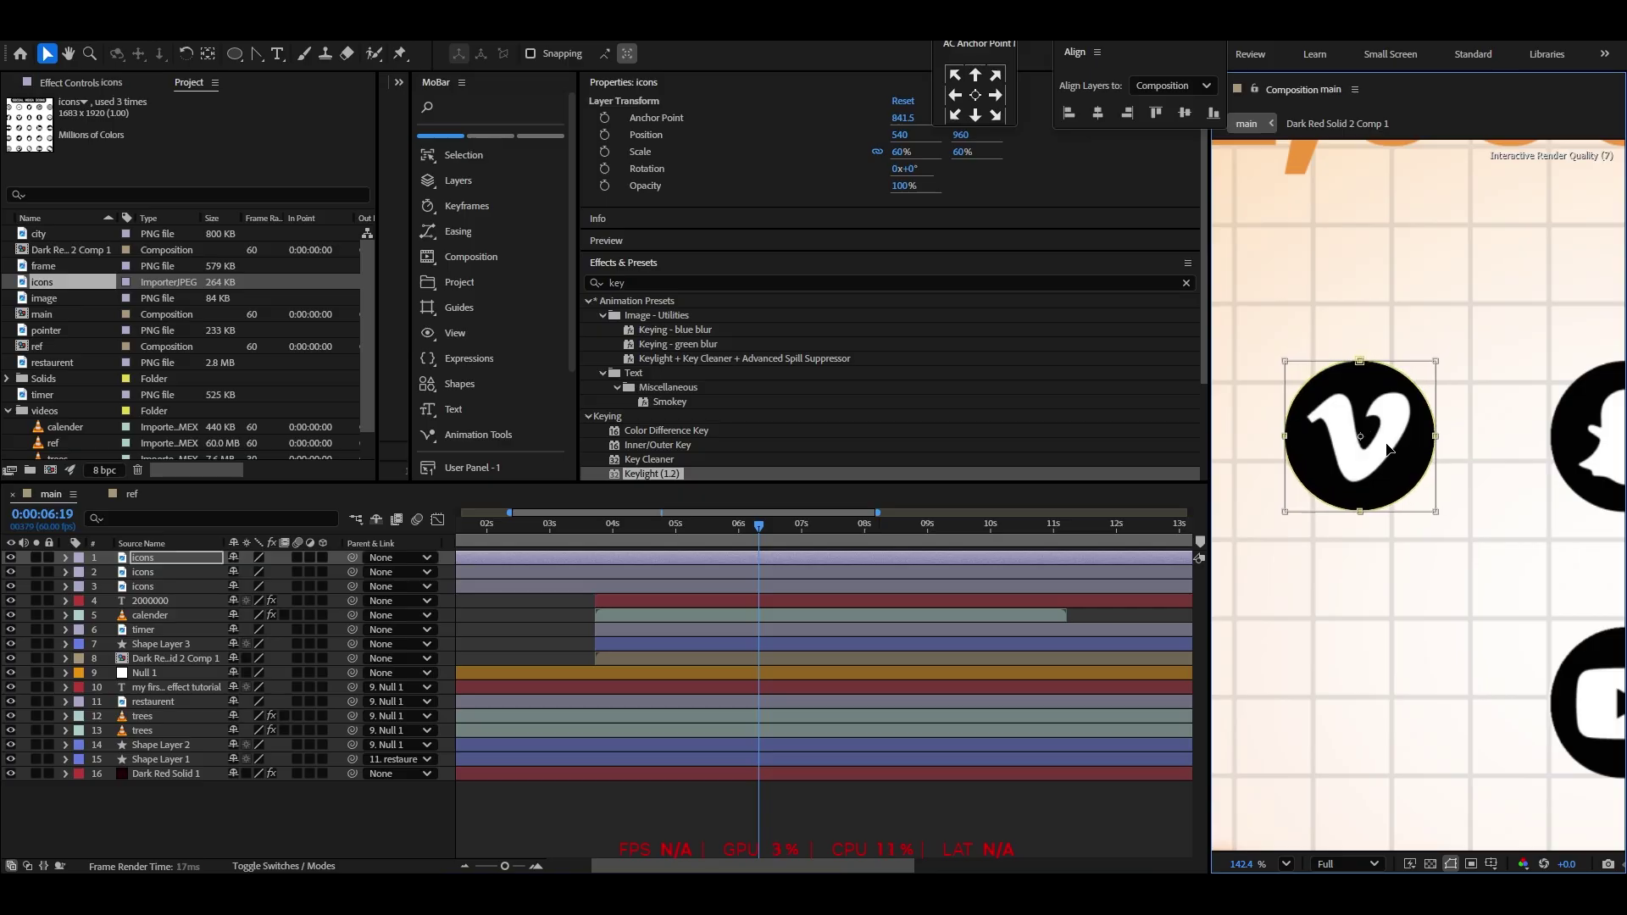
scroll(1401, 452, down, 3)
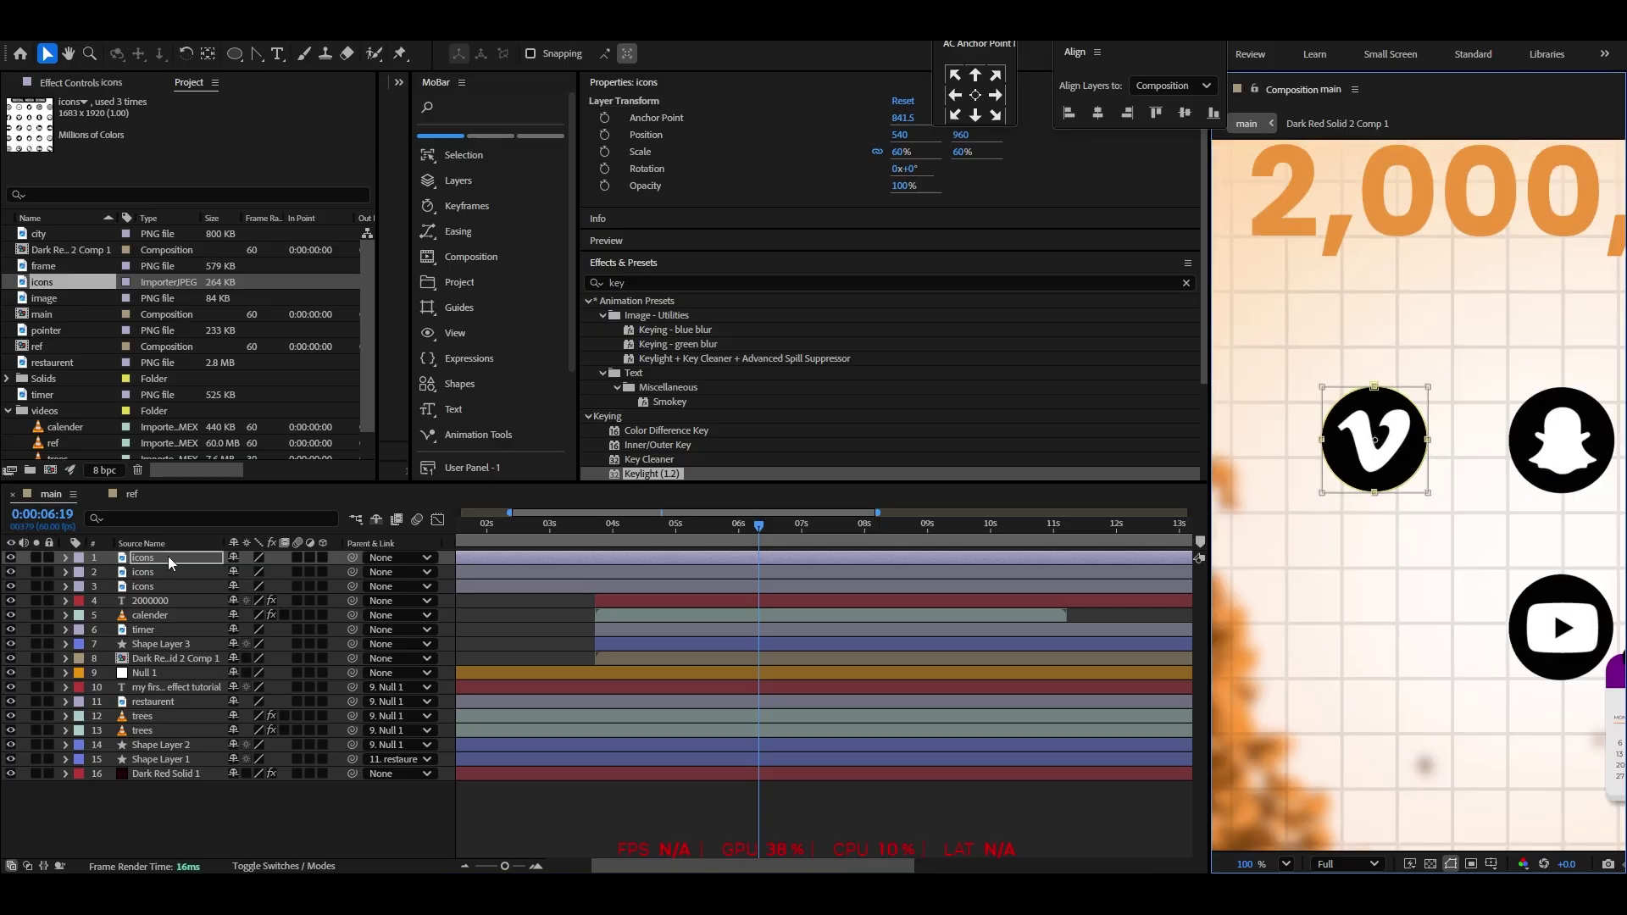
Duplicate the Vimeo icon's layer and move the copy's mask onto the TikTok icon
key(ctrl+d)
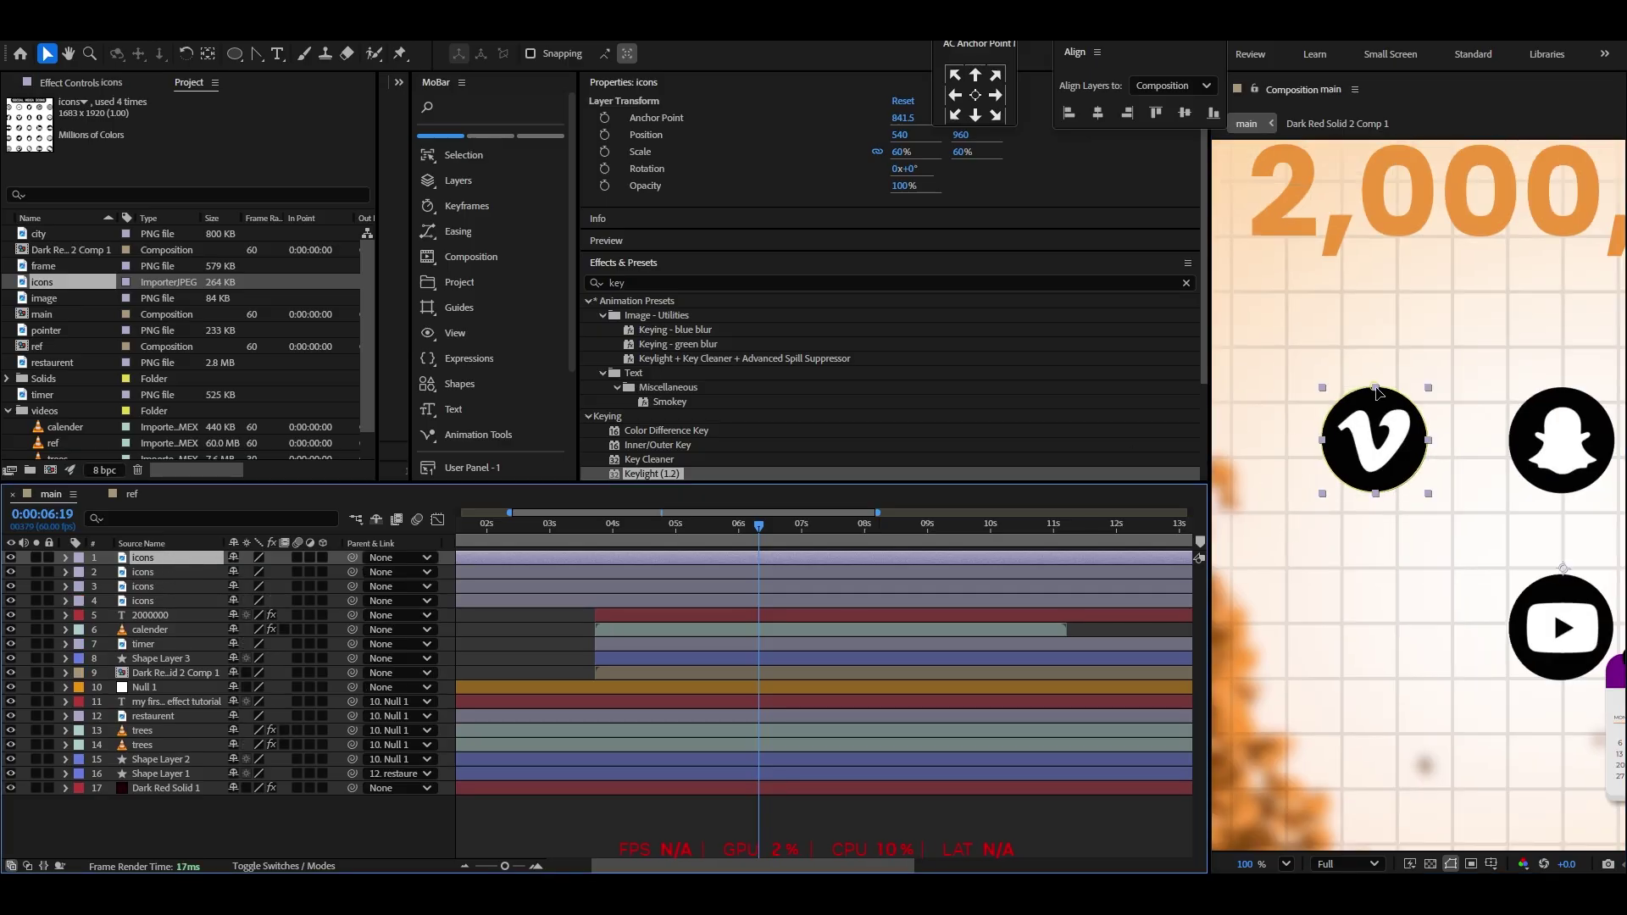
key(Return)
drag(1417, 485, 1402, 636)
scroll(1398, 627, up, 2)
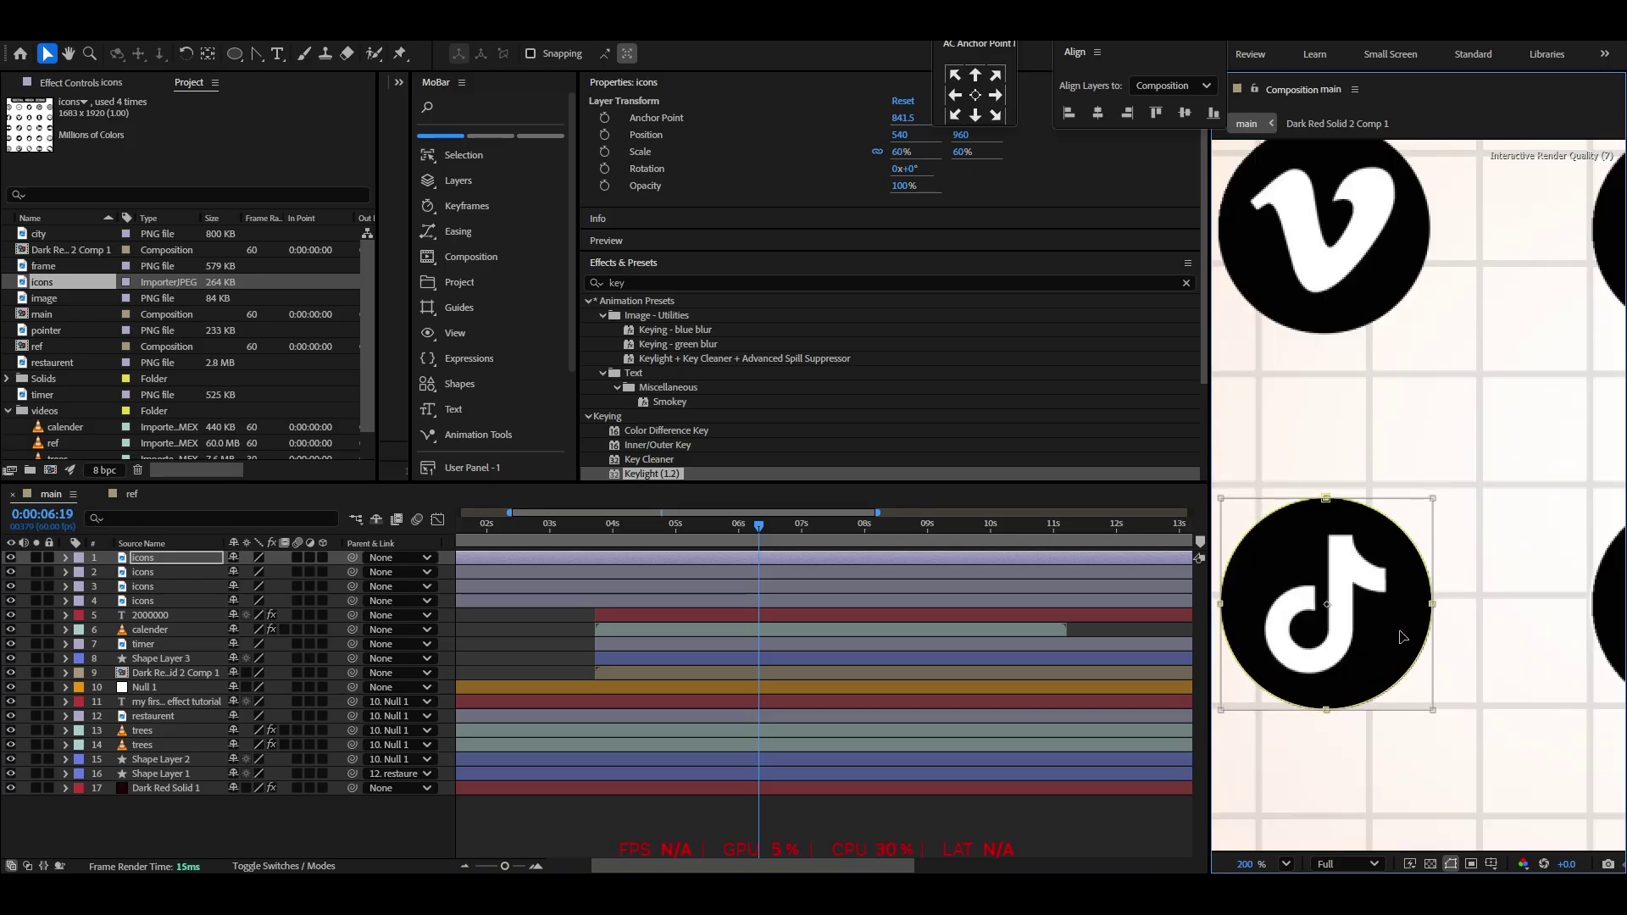
Center the anchor points of all four icons layers and scale them together to 36.6%
click(1287, 865)
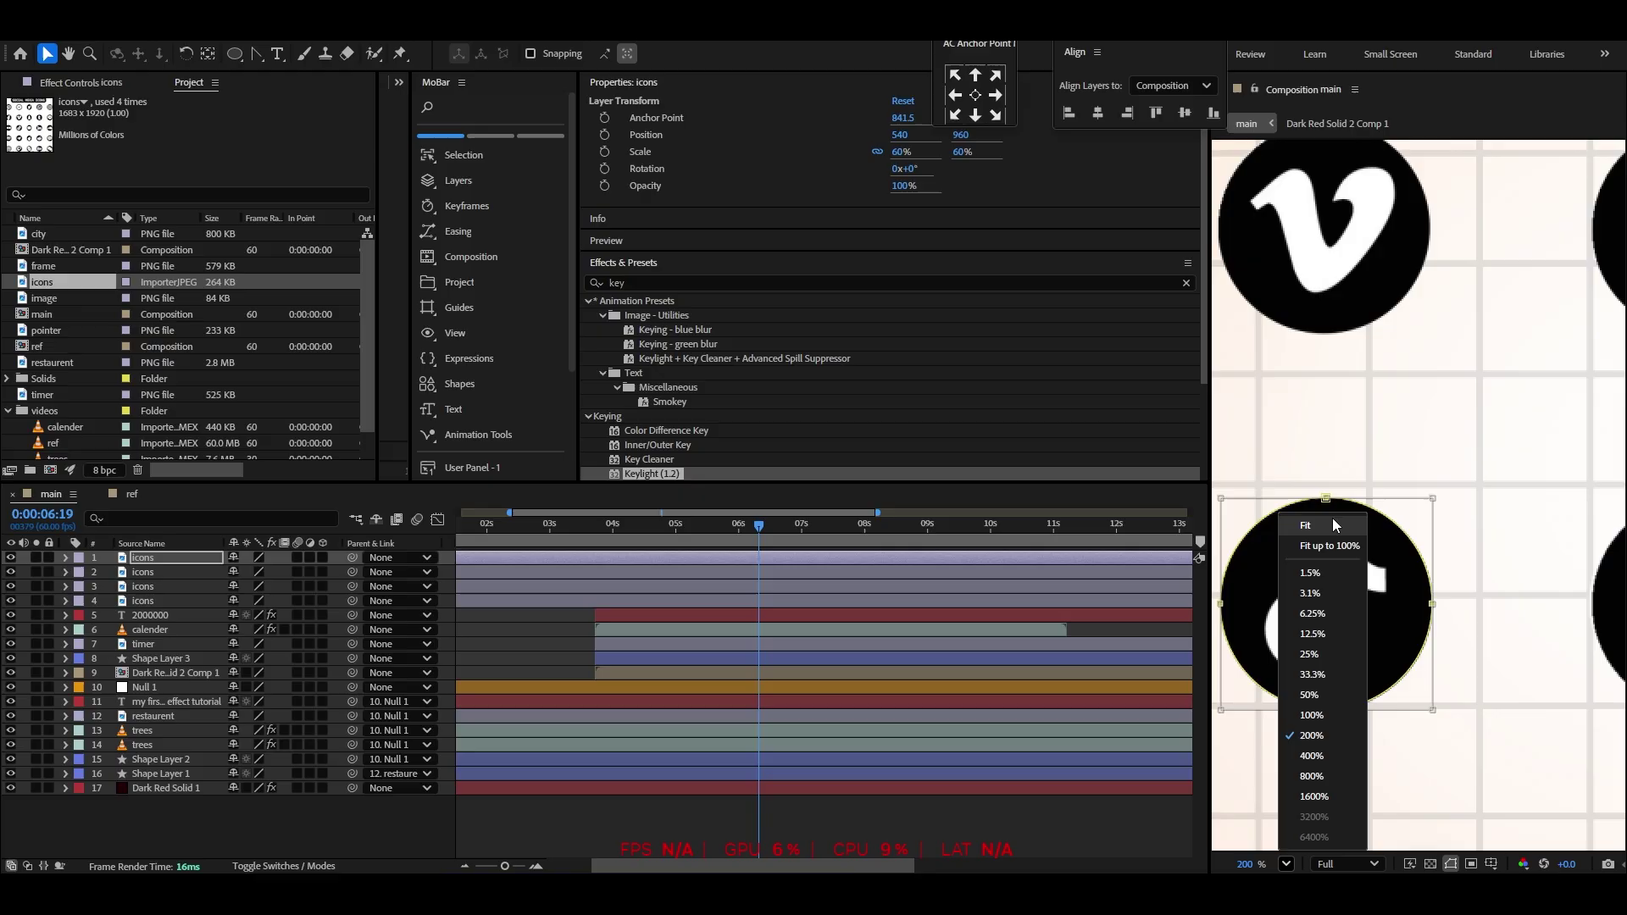
click(1333, 524)
click(149, 602)
shift+click(156, 560)
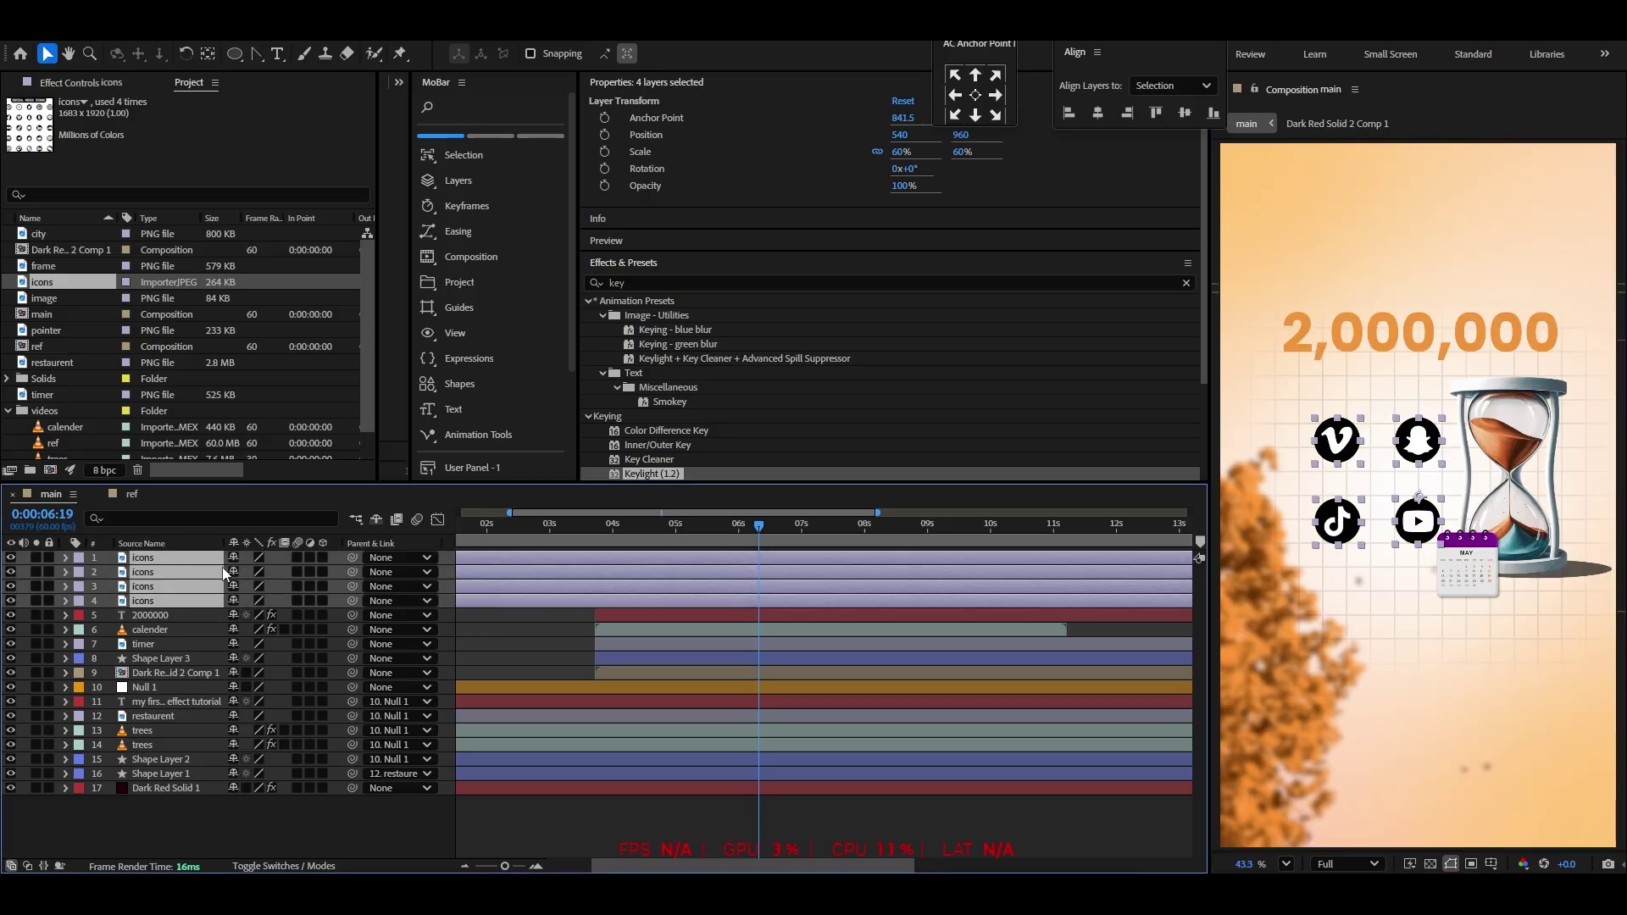
click(975, 95)
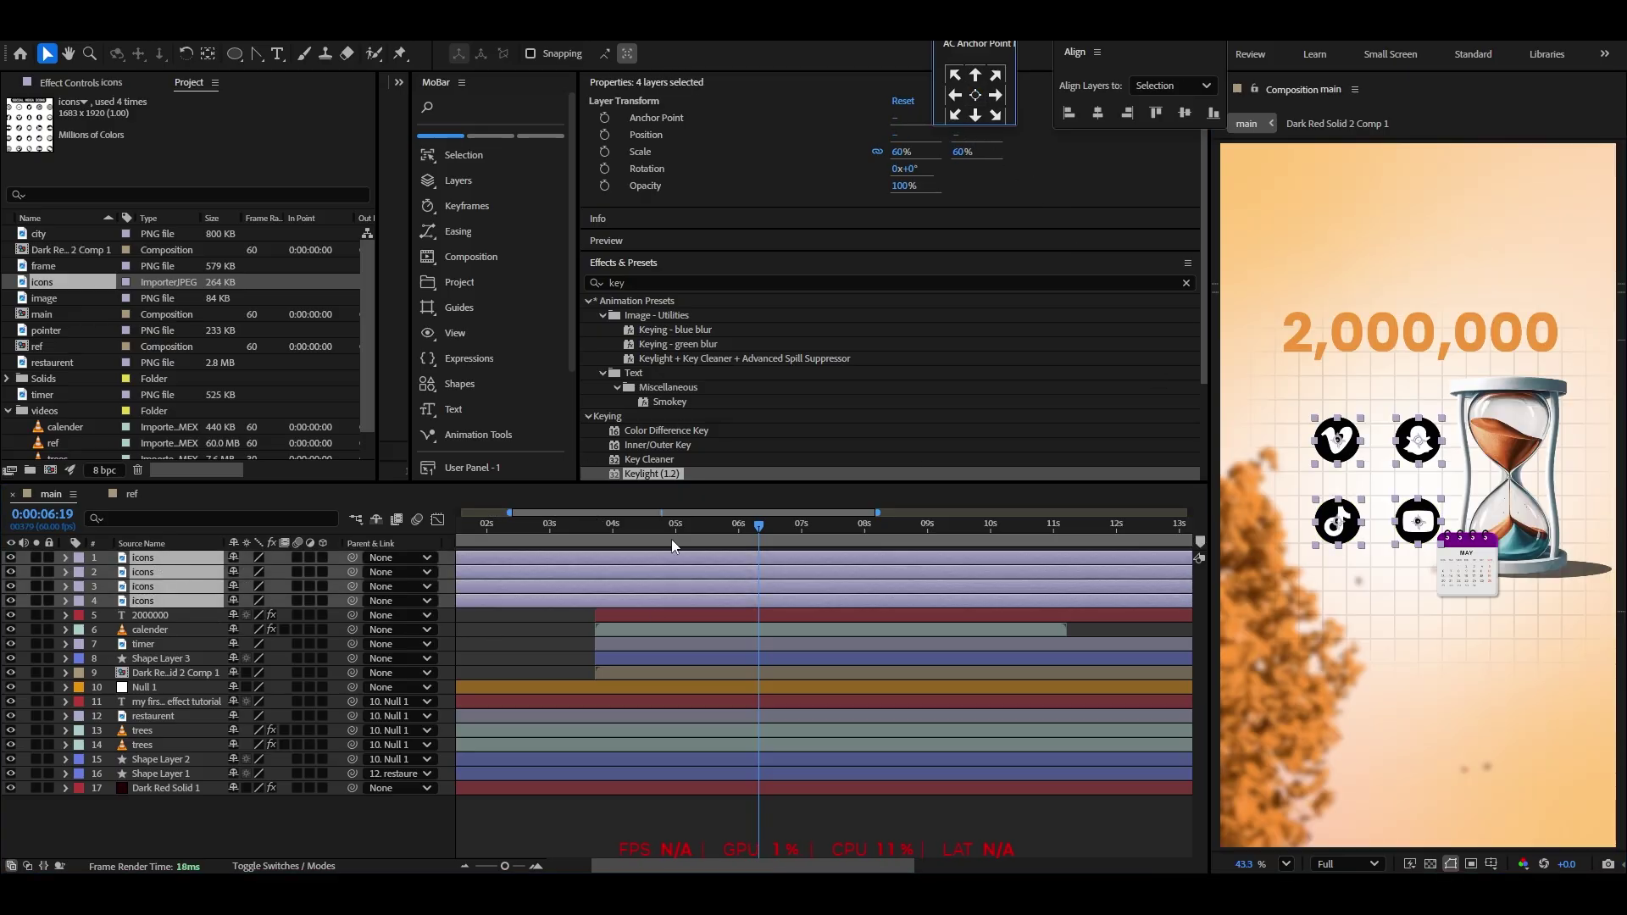
key(s)
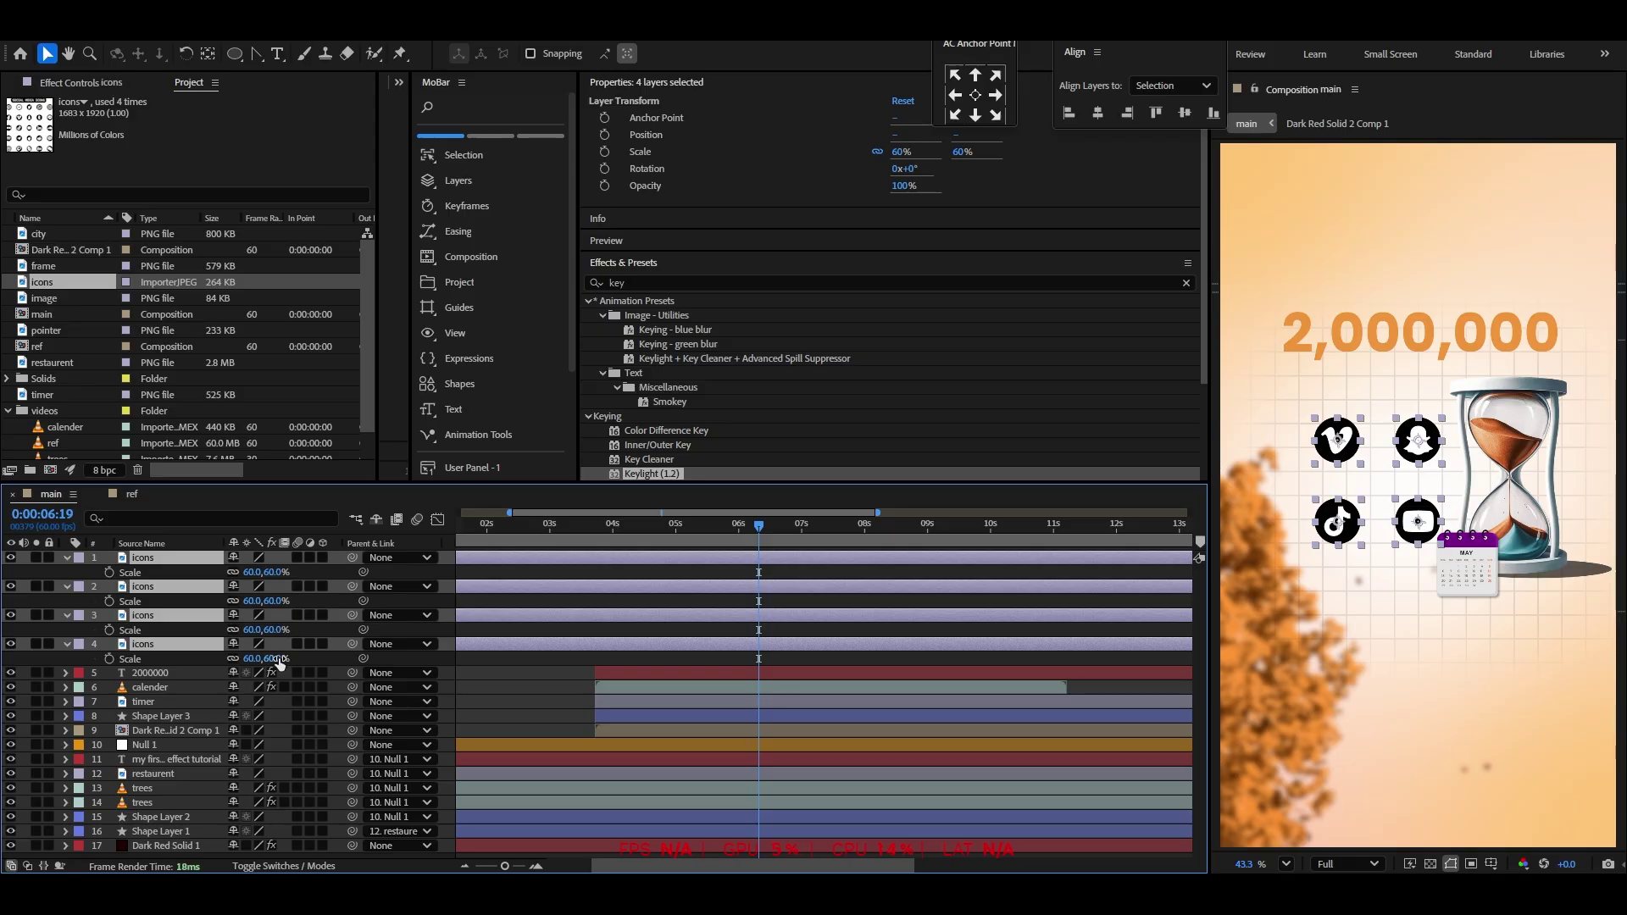
drag(279, 660, 259, 661)
click(1173, 603)
Arrange the icons in an evenly spaced row below the calendar, in the order TikTok, YouTube, Vimeo, Snapchat
scroll(1503, 552, up, 2)
click(1374, 506)
drag(1247, 507, 1368, 677)
scroll(1371, 680, down, 1)
drag(1365, 550, 1428, 670)
drag(1273, 459, 1476, 684)
drag(1366, 461, 1521, 681)
scroll(1553, 731, up, 3)
click(1336, 642)
drag(1263, 646, 1276, 648)
drag(1493, 645, 1484, 647)
scroll(1479, 661, down, 1)
click(1285, 864)
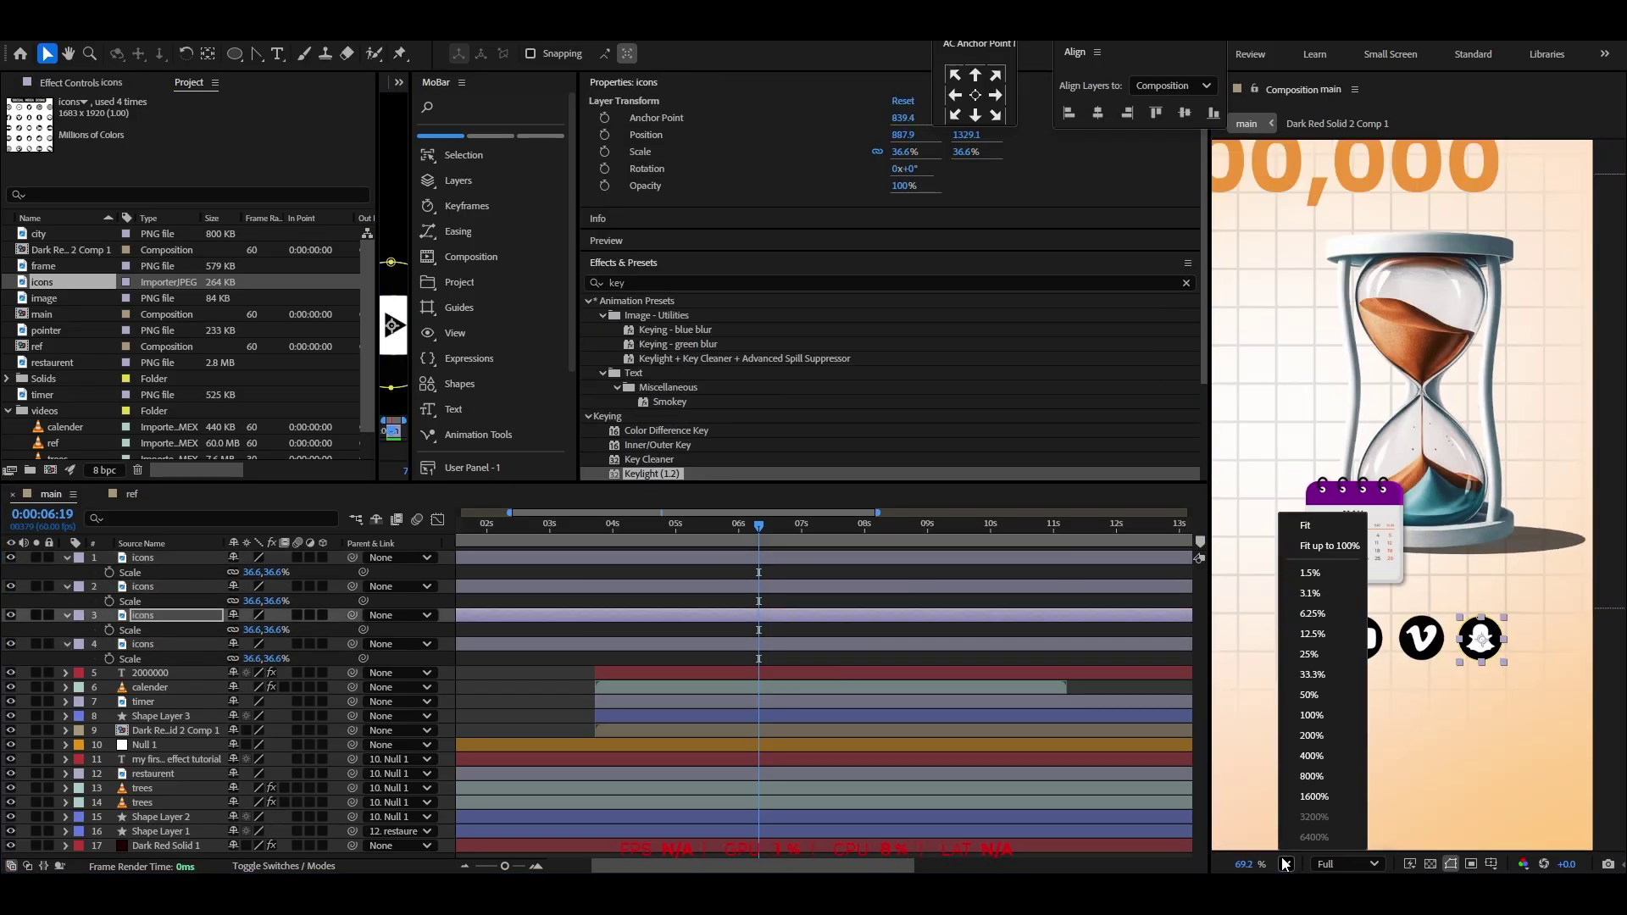
click(1310, 526)
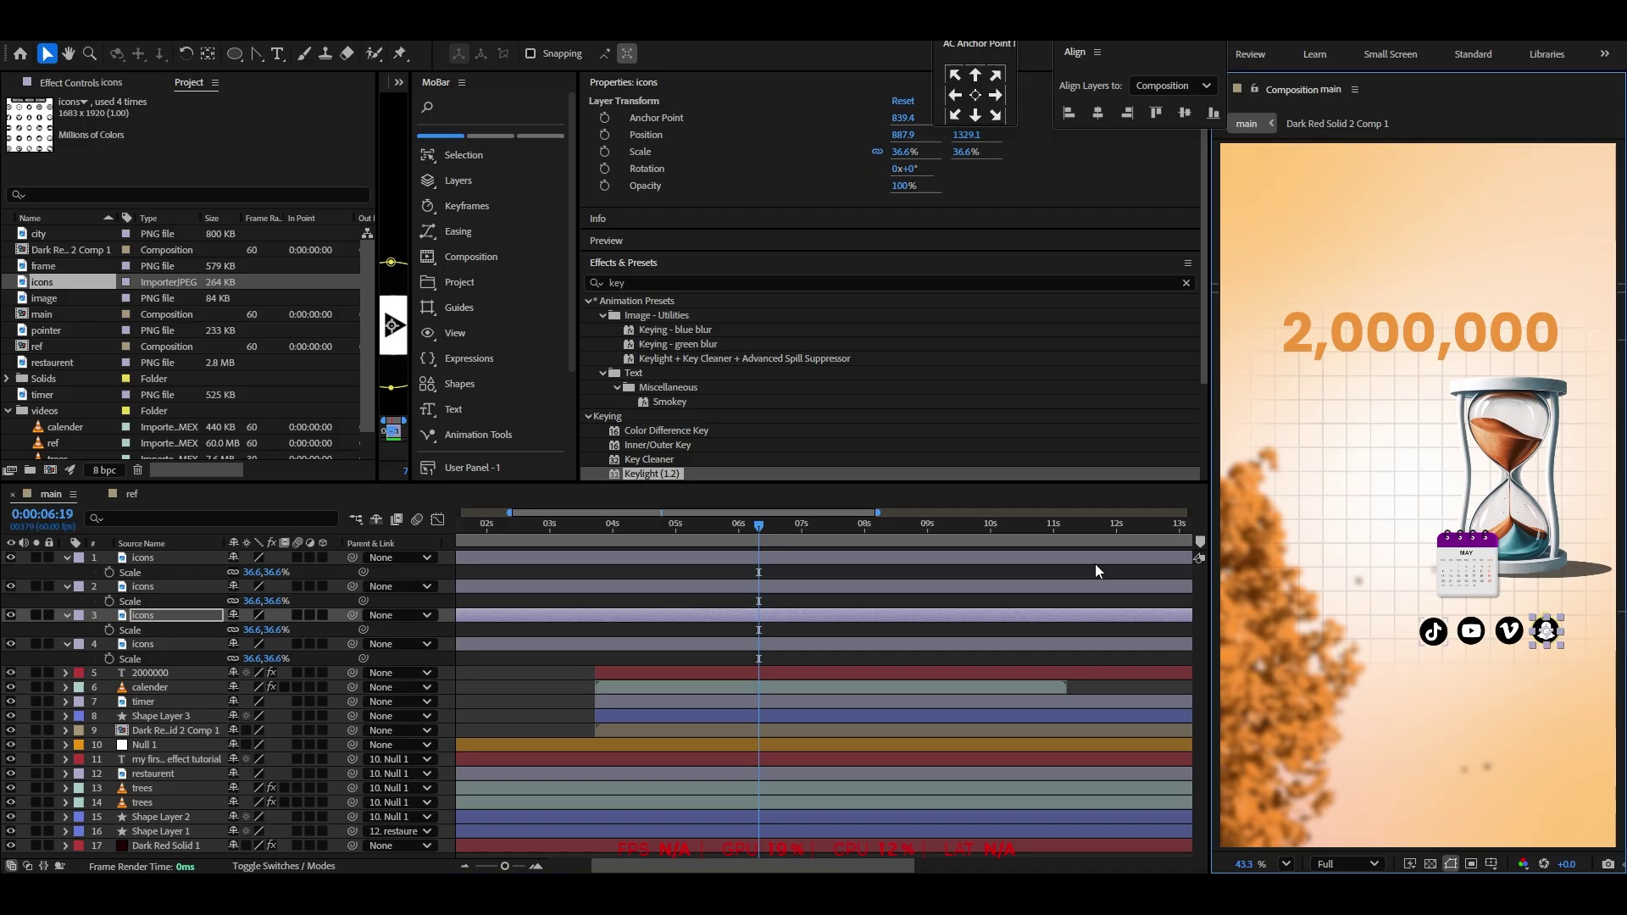
Apply the Tritone effect to the TikTok icon's layer and sample its Shadows color from the orange 2,000,000 text
click(508, 671)
click(644, 186)
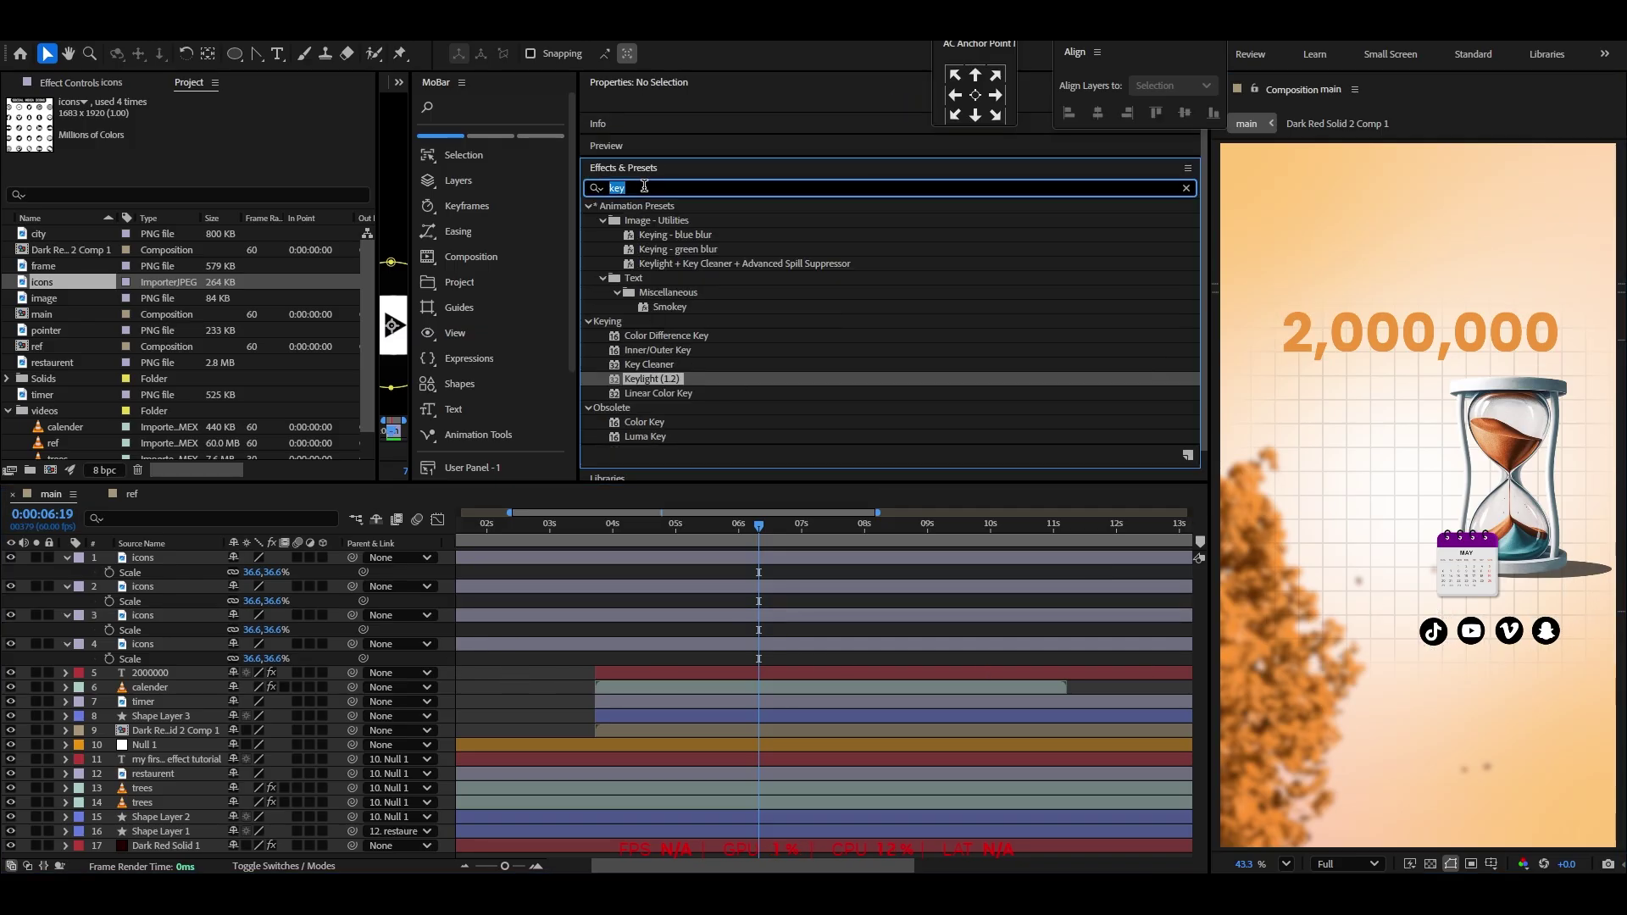
text(tritt)
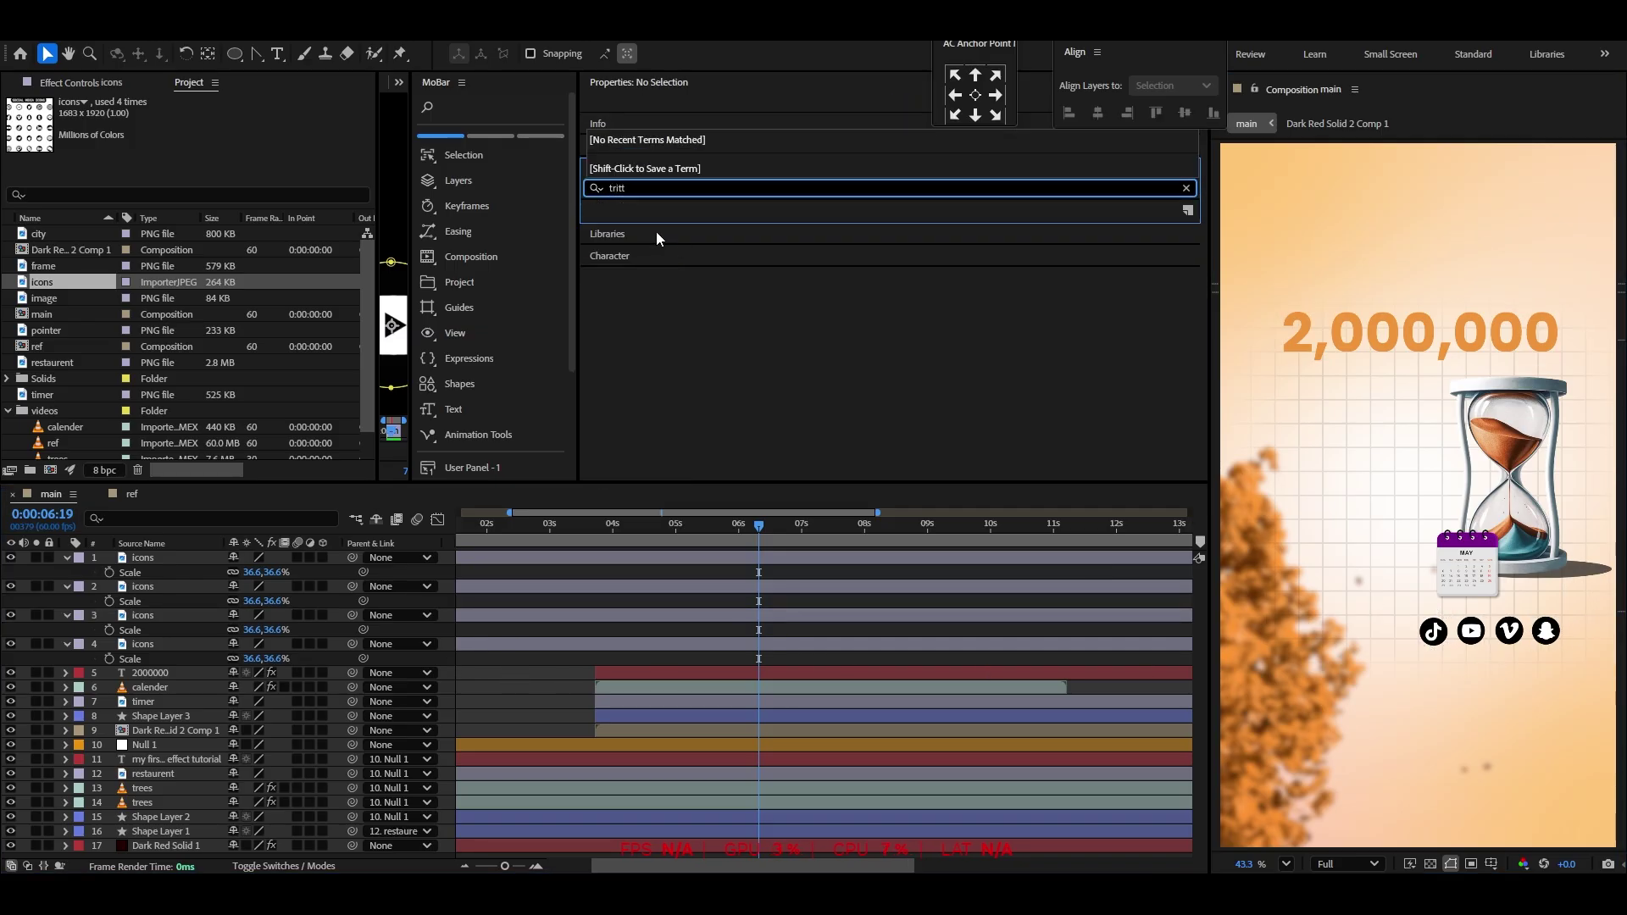
key(BackSpace)
drag(655, 220, 181, 561)
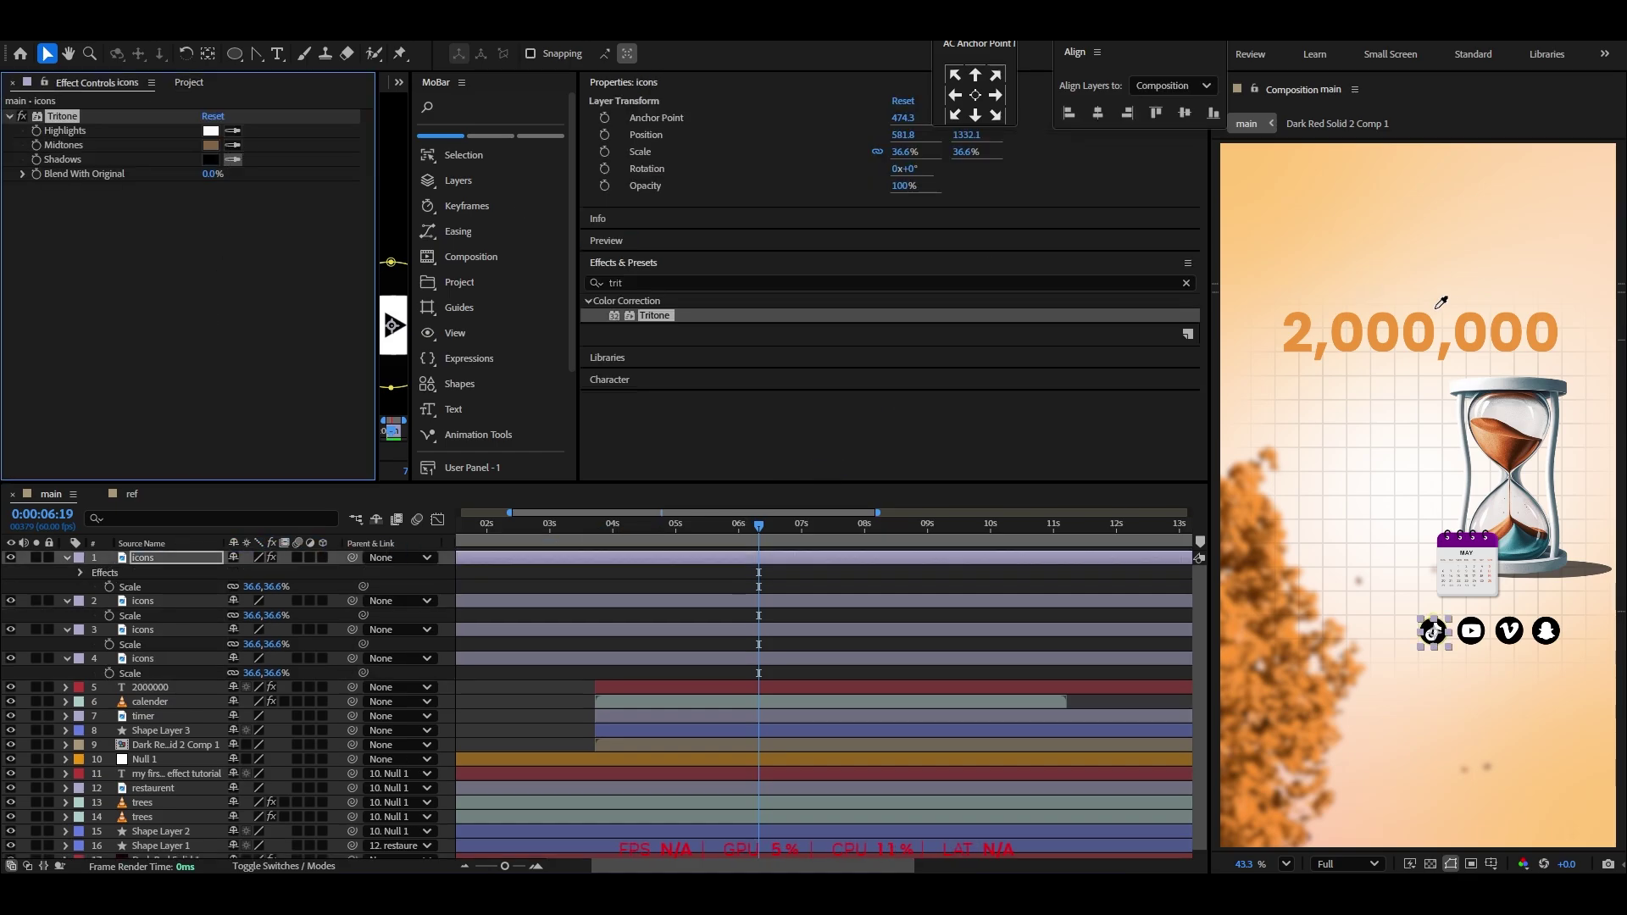
click(1390, 316)
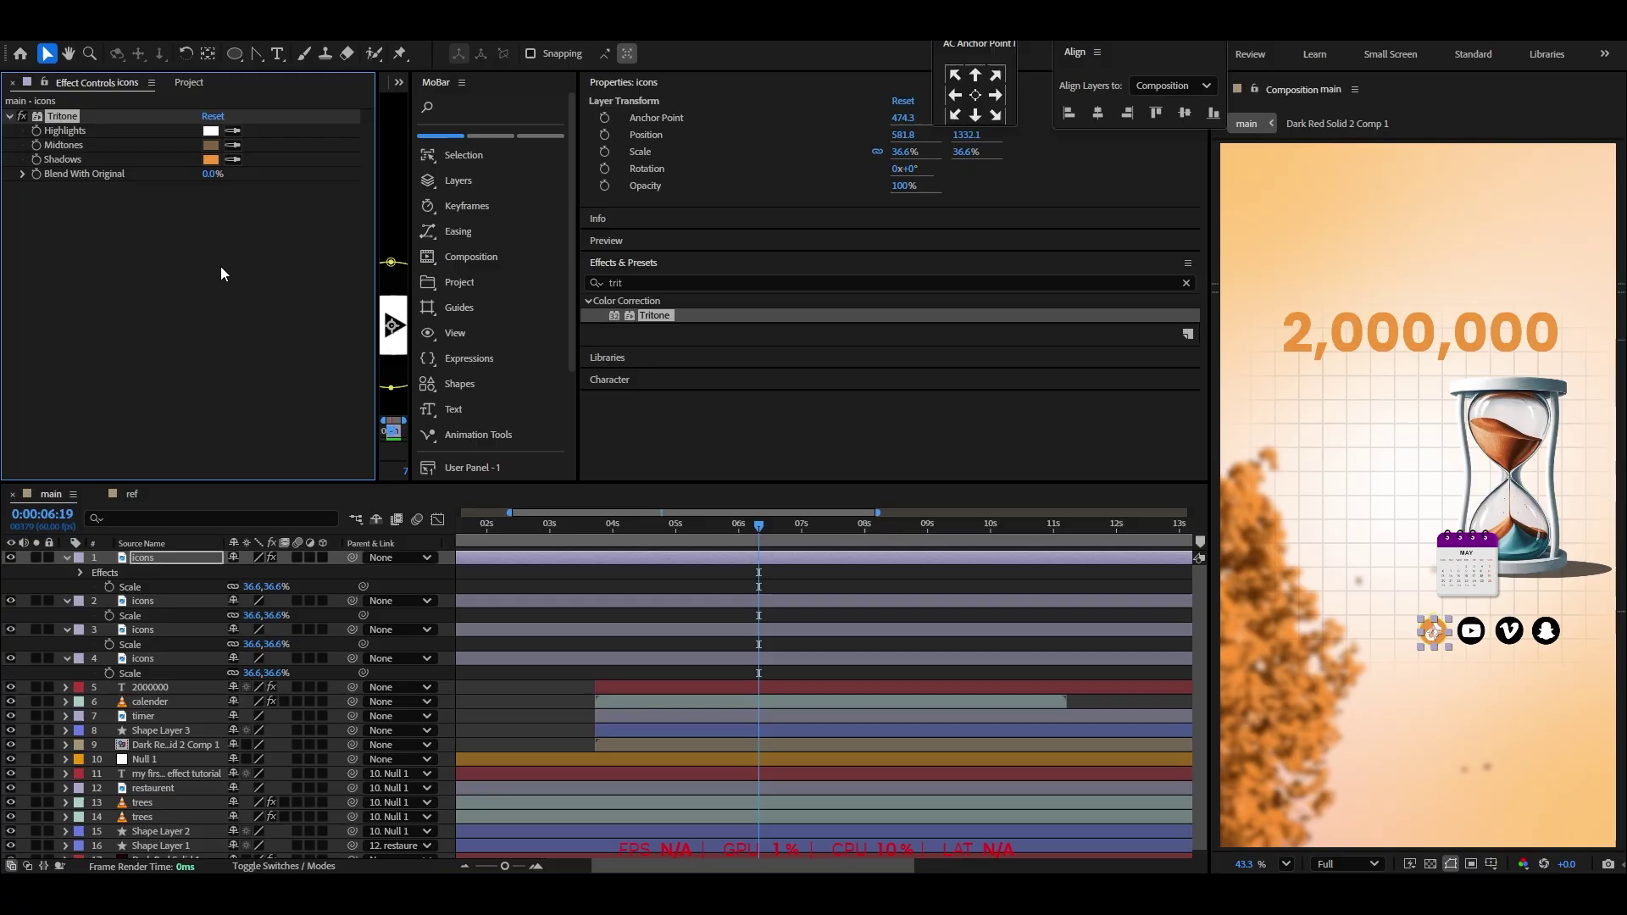
Copy the Tritone effect to the YouTube, Vimeo and Snapchat icon layers and collapse the properties of all four icons layers
click(76, 190)
key(Return)
click(158, 659)
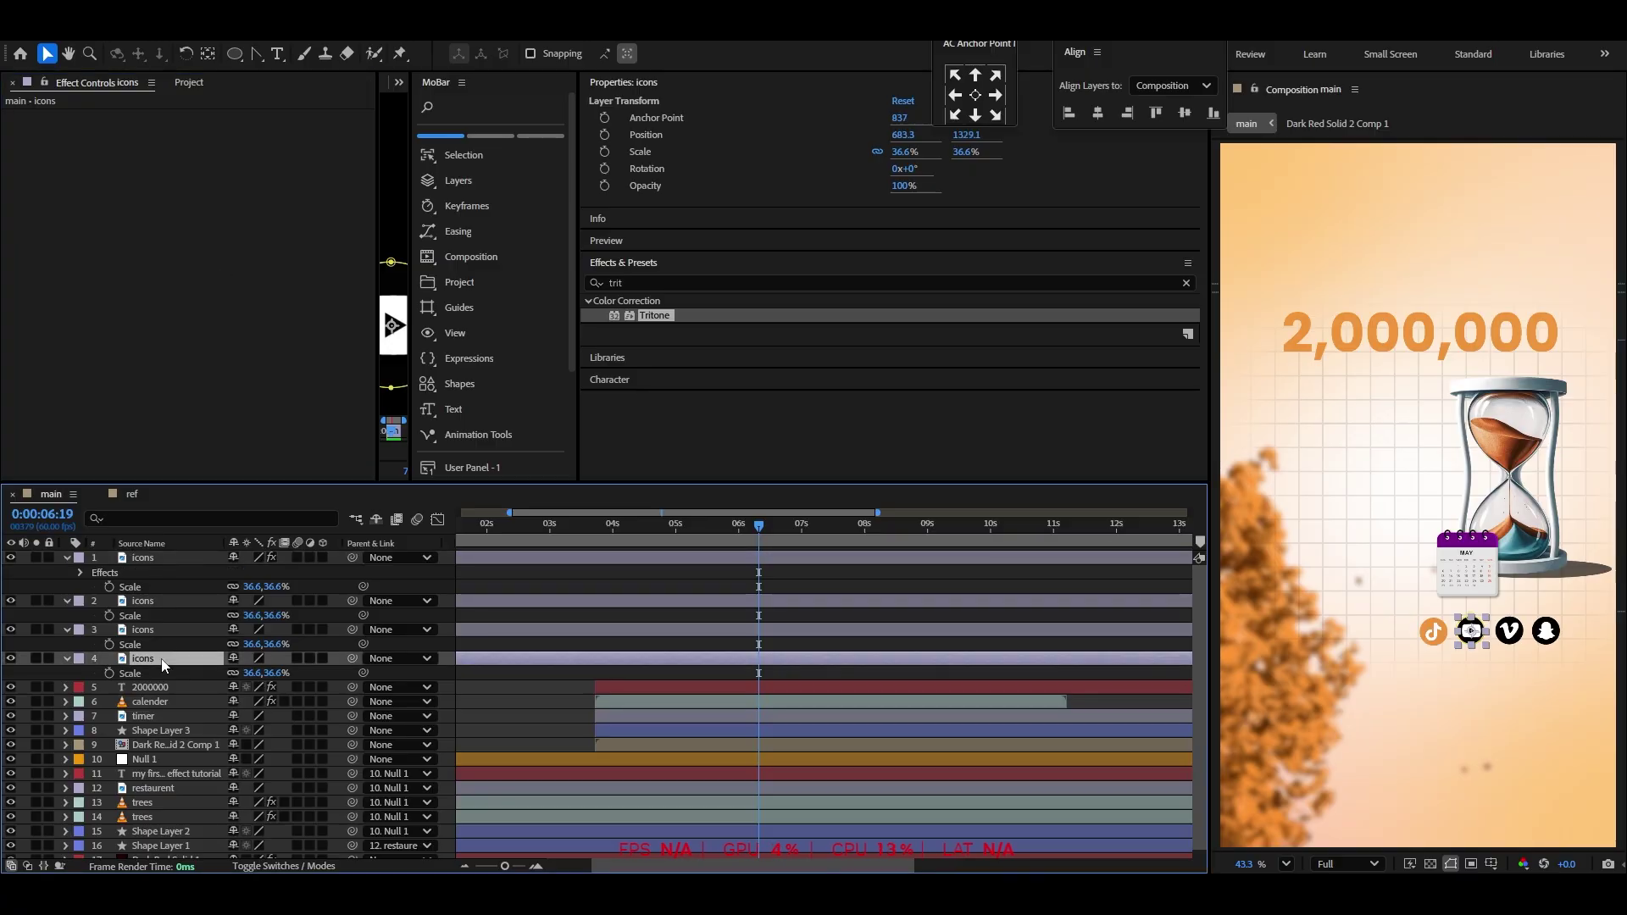
shift+click(149, 603)
key(ctrl+alt+shift+e)
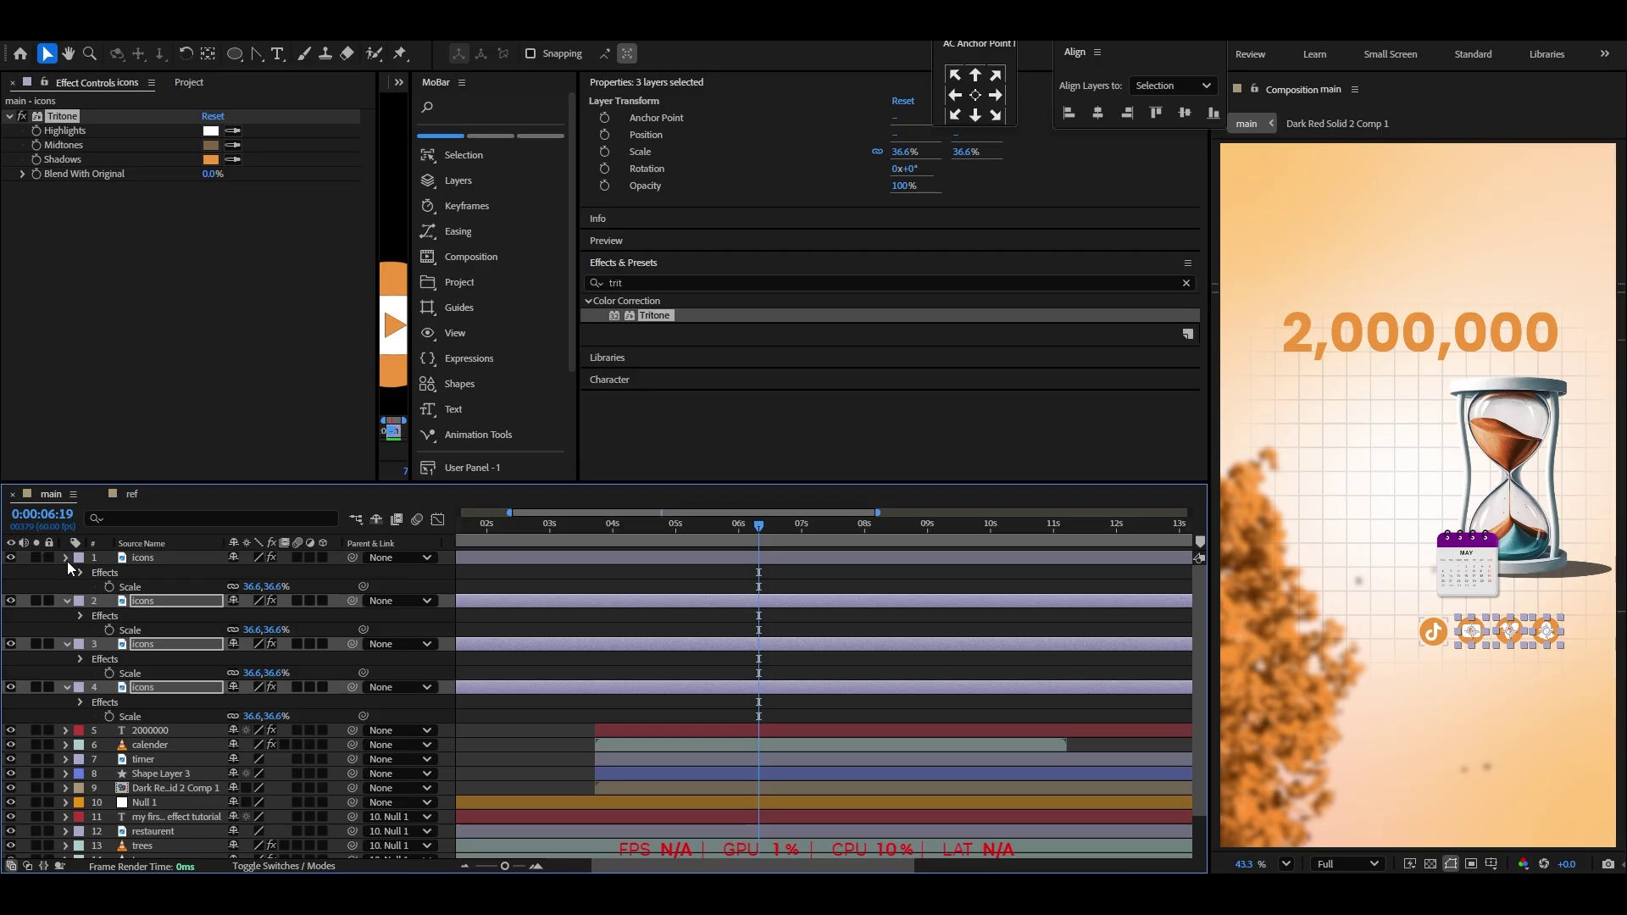
click(67, 559)
click(68, 572)
click(68, 572)
click(68, 572)
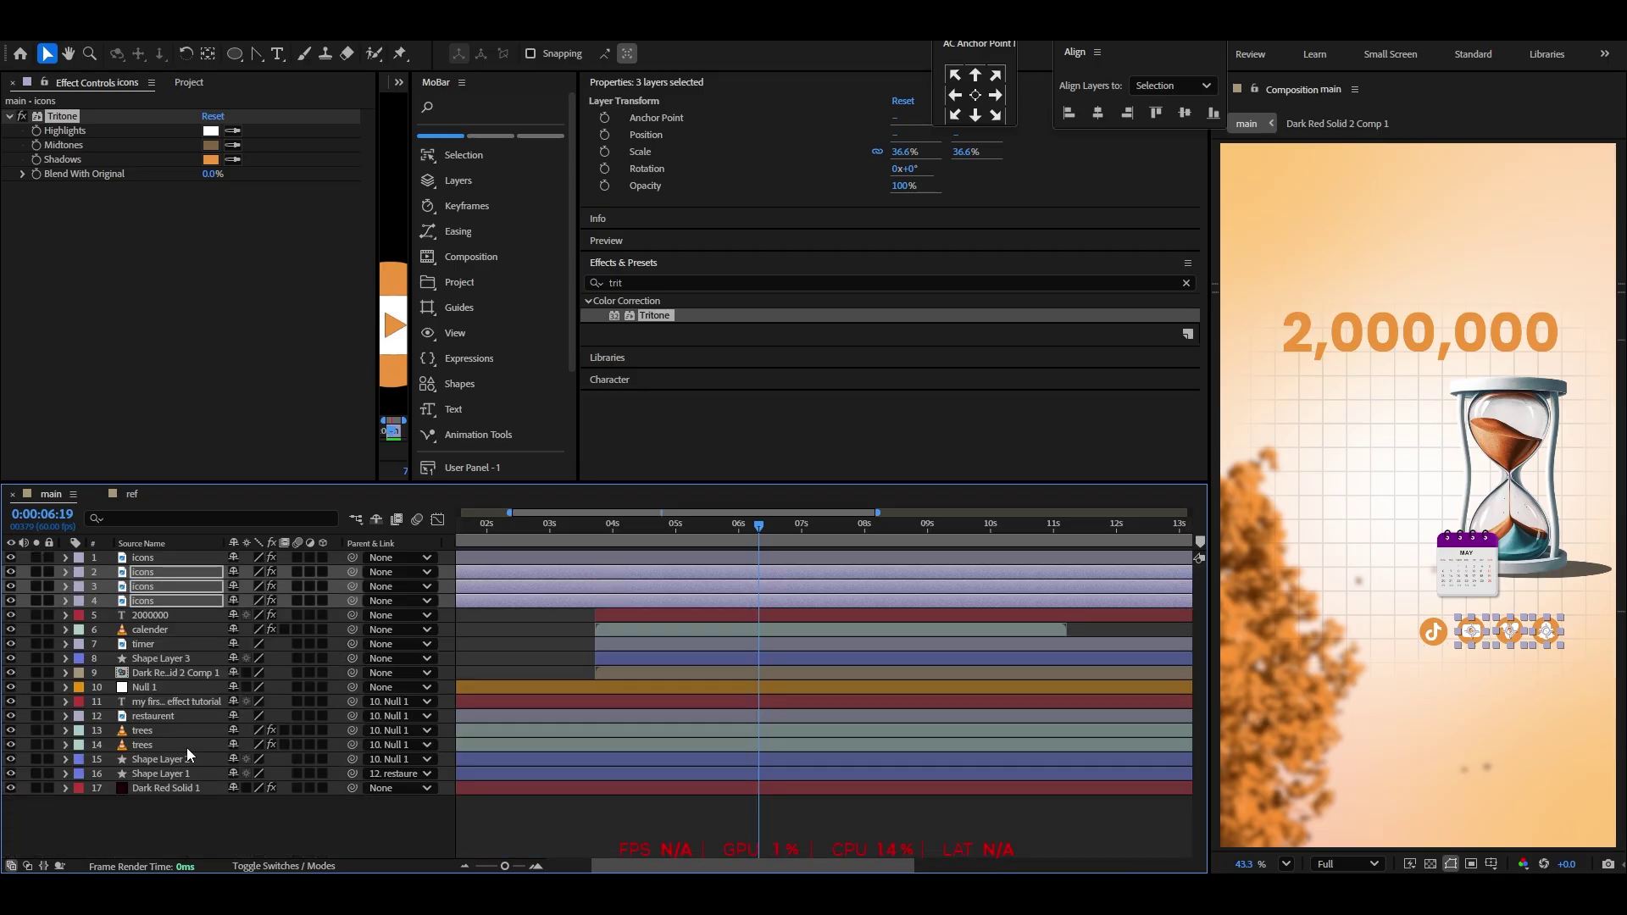
key(F2)
Apply a Drop Shadow to the TikTok icon's layer and set its distance to 14
click(640, 185)
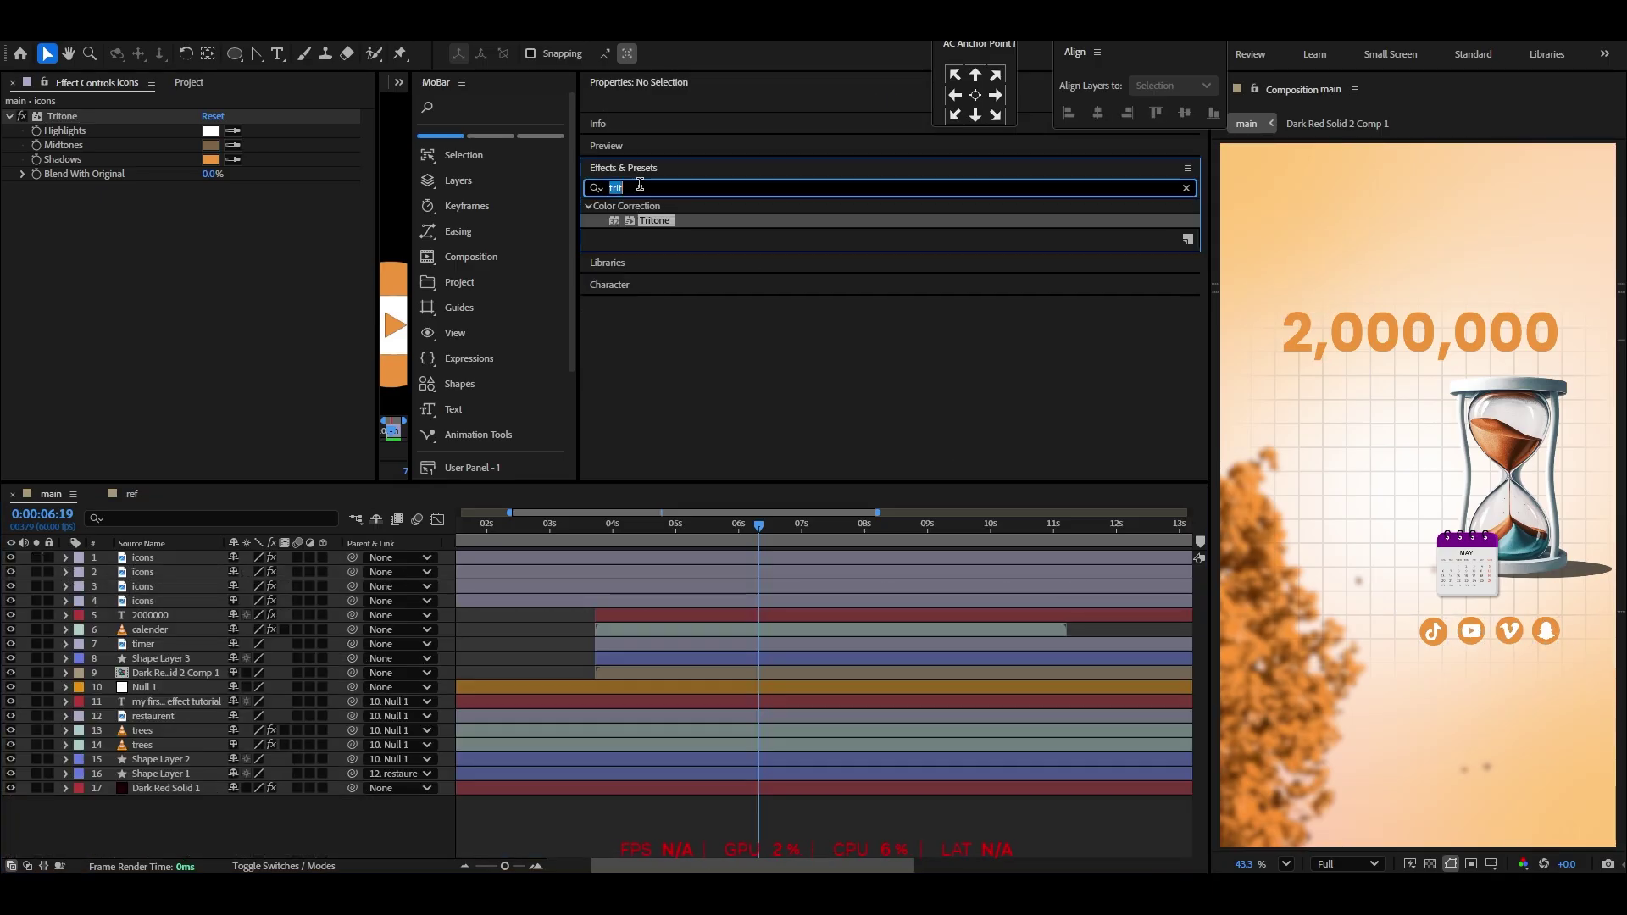
text(drop)
drag(661, 425, 160, 556)
scroll(1547, 659, up, 4)
scroll(1548, 659, up, 1)
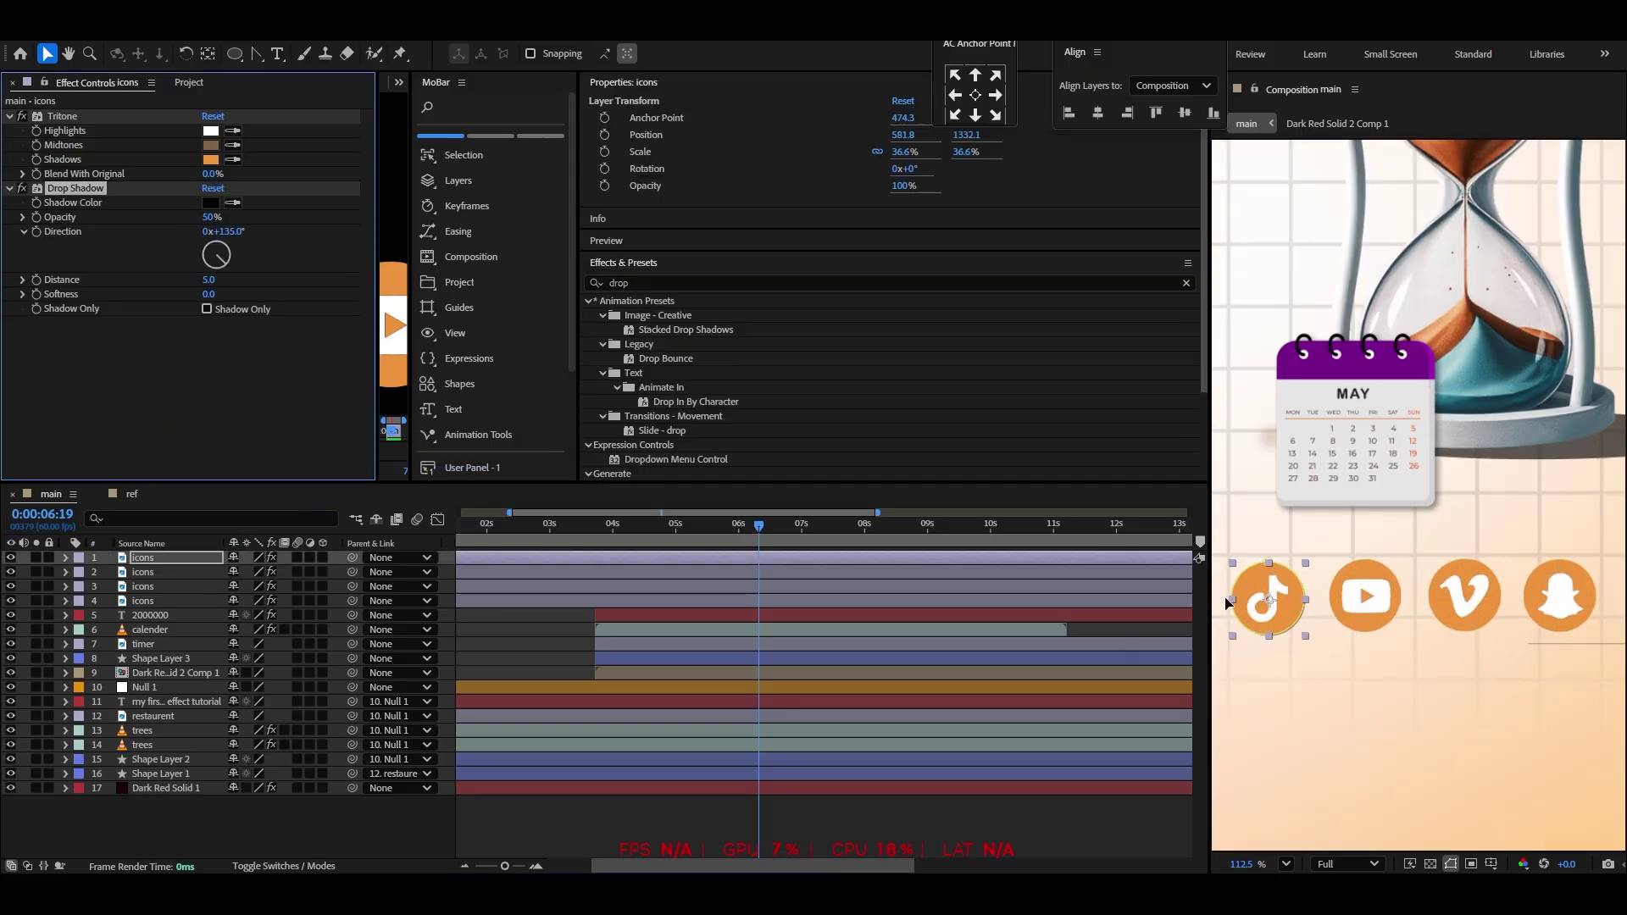
drag(235, 283, 228, 284)
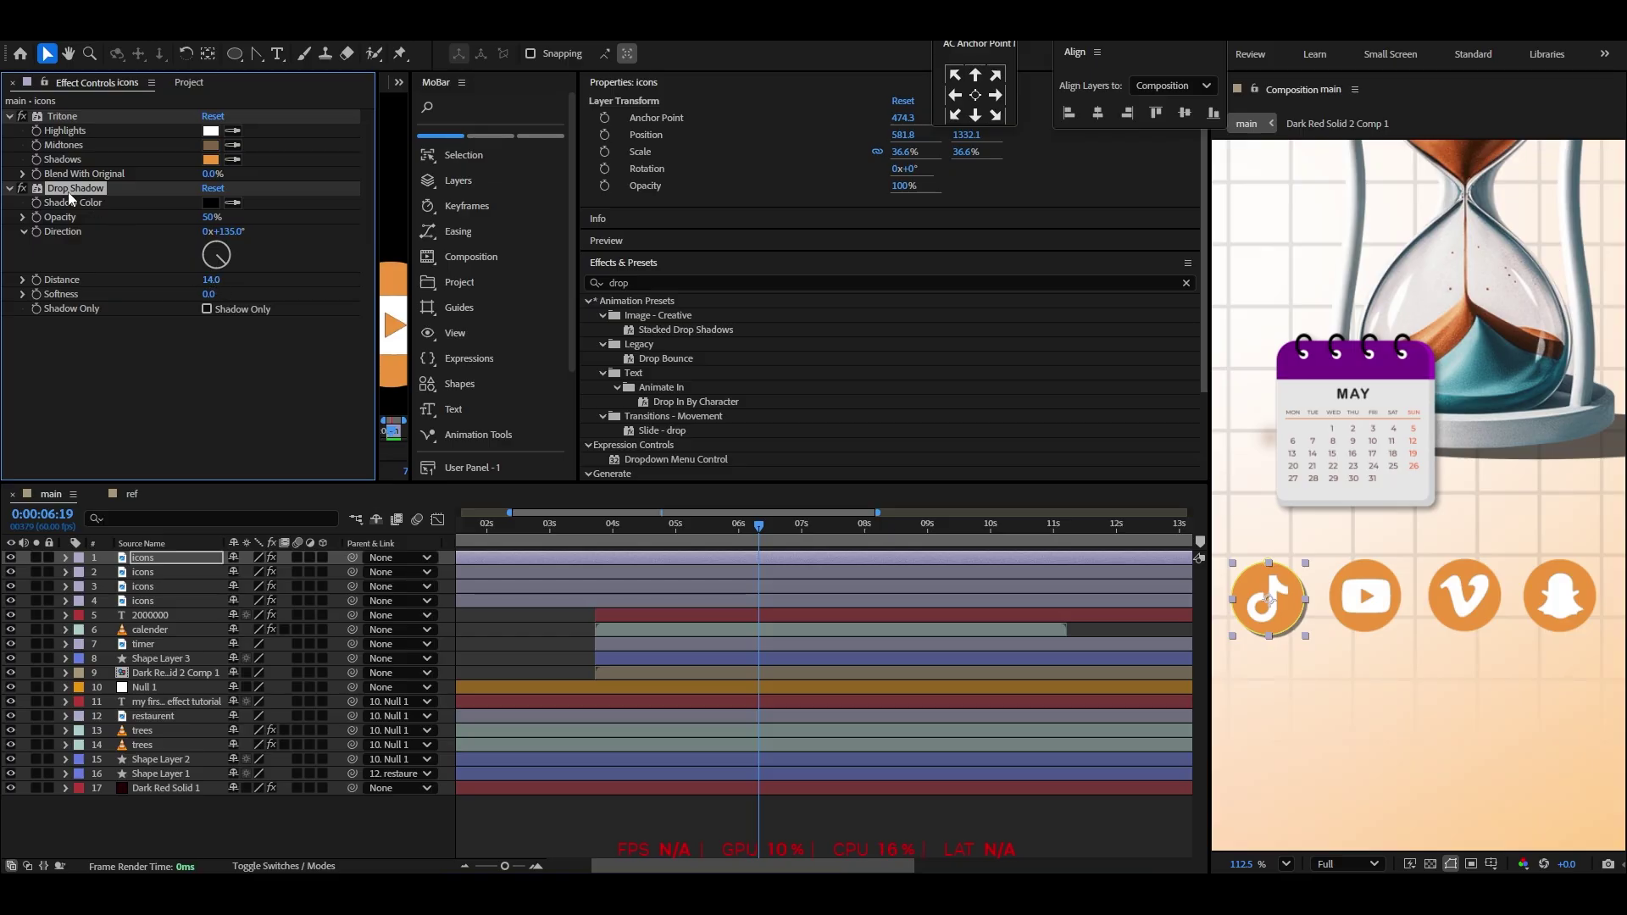
Copy the Drop Shadow effect to the YouTube, Vimeo and Snapchat icon layers
click(160, 572)
shift+click(160, 598)
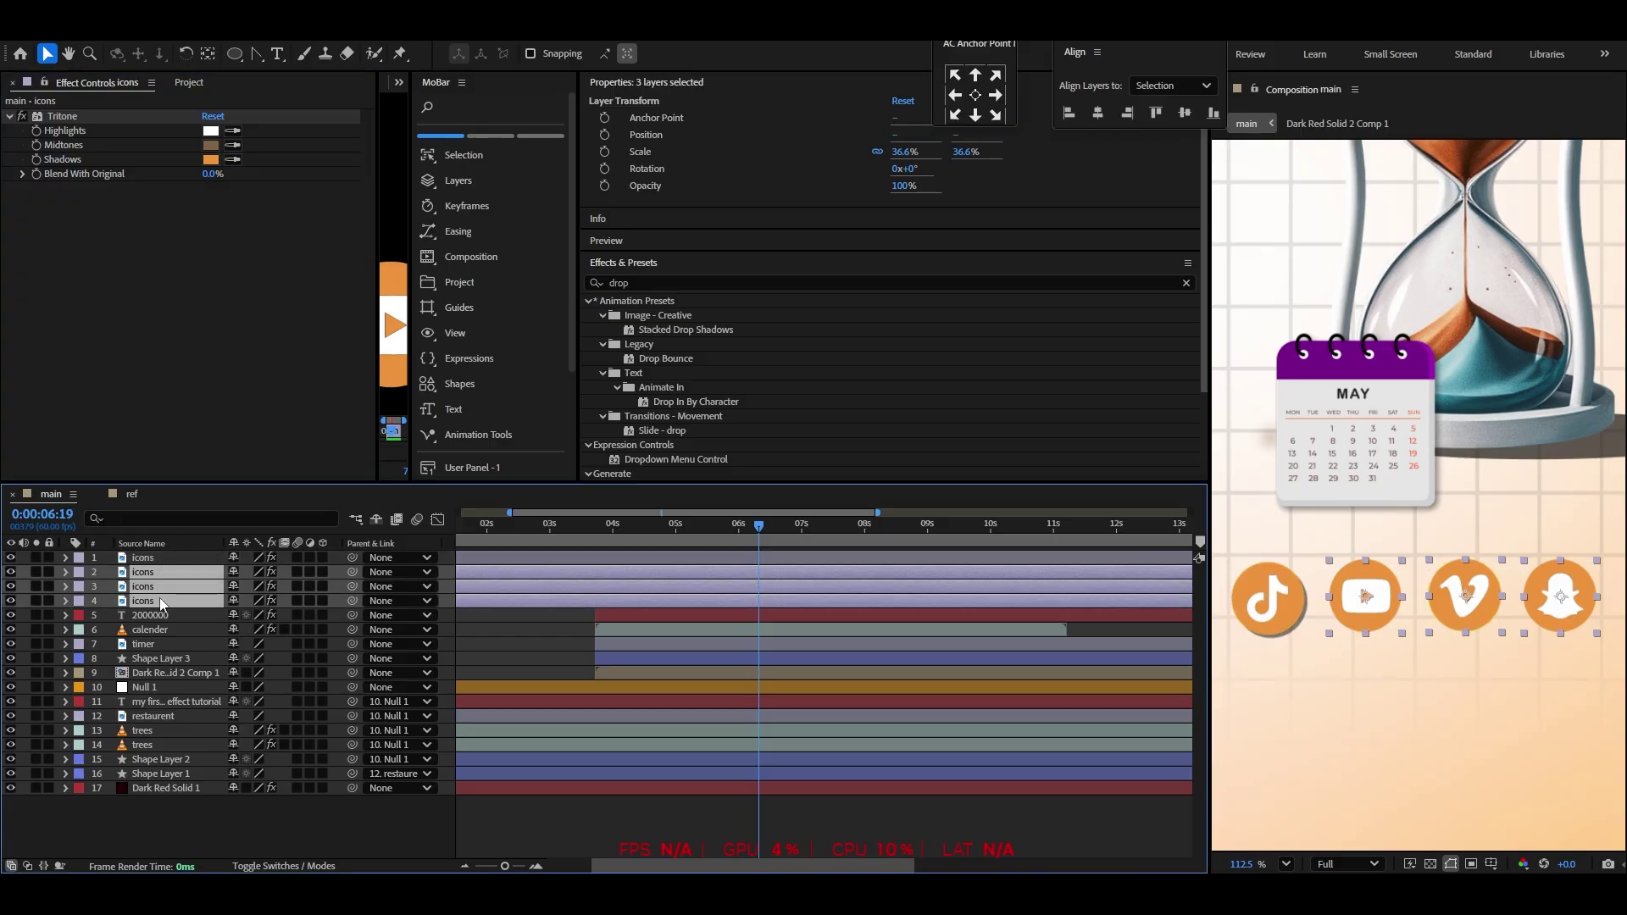
click(222, 833)
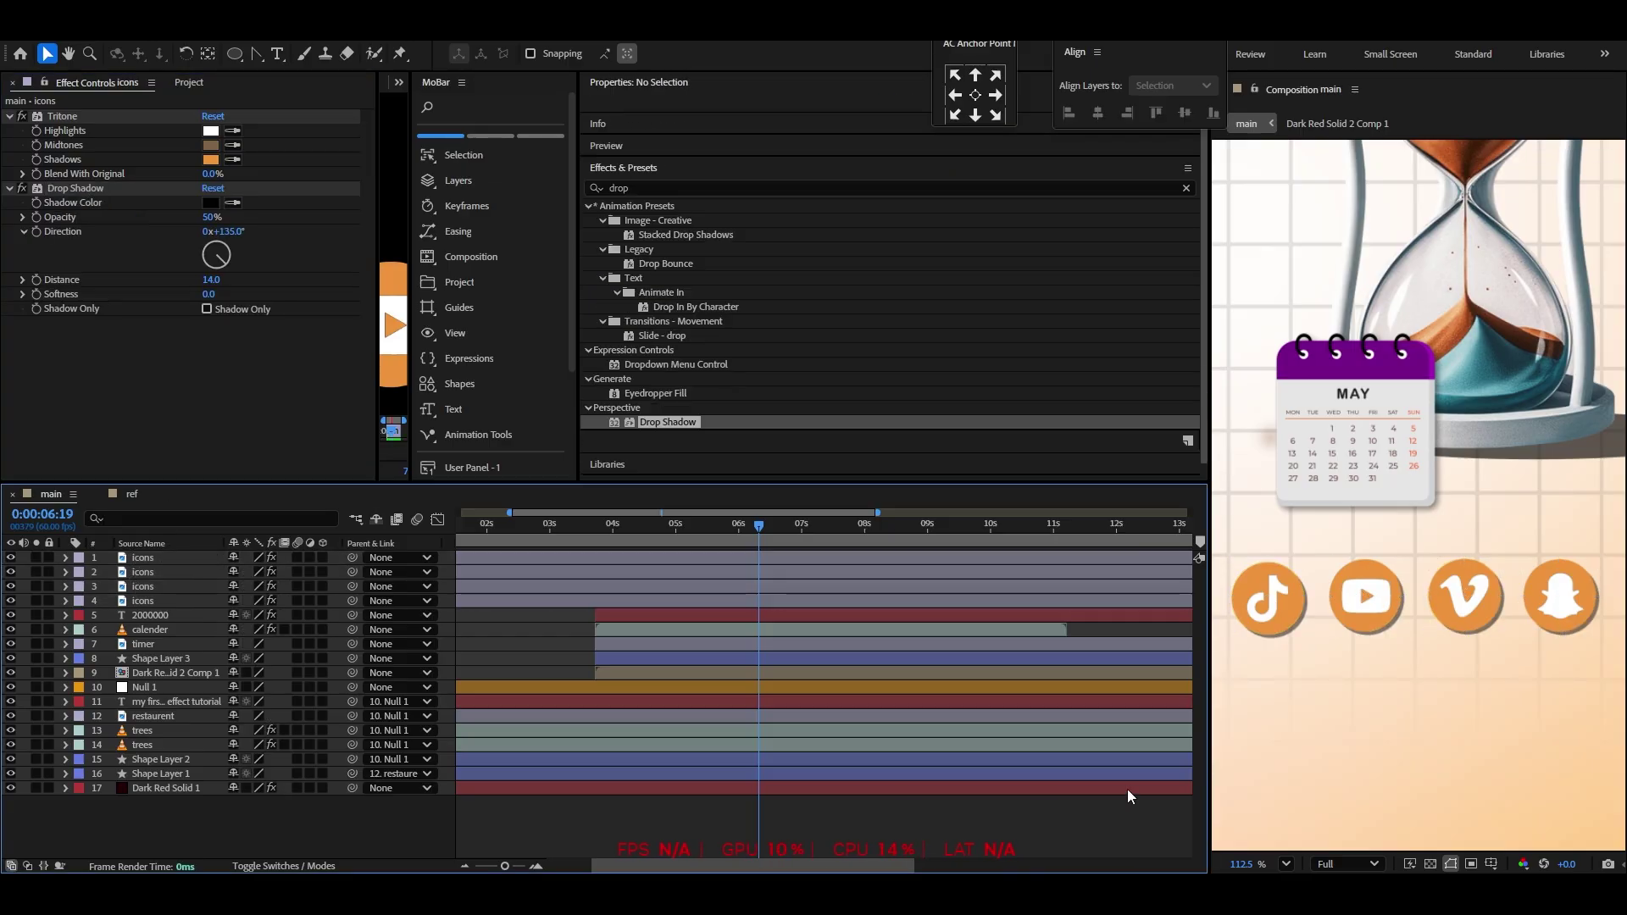
click(1286, 864)
click(1340, 547)
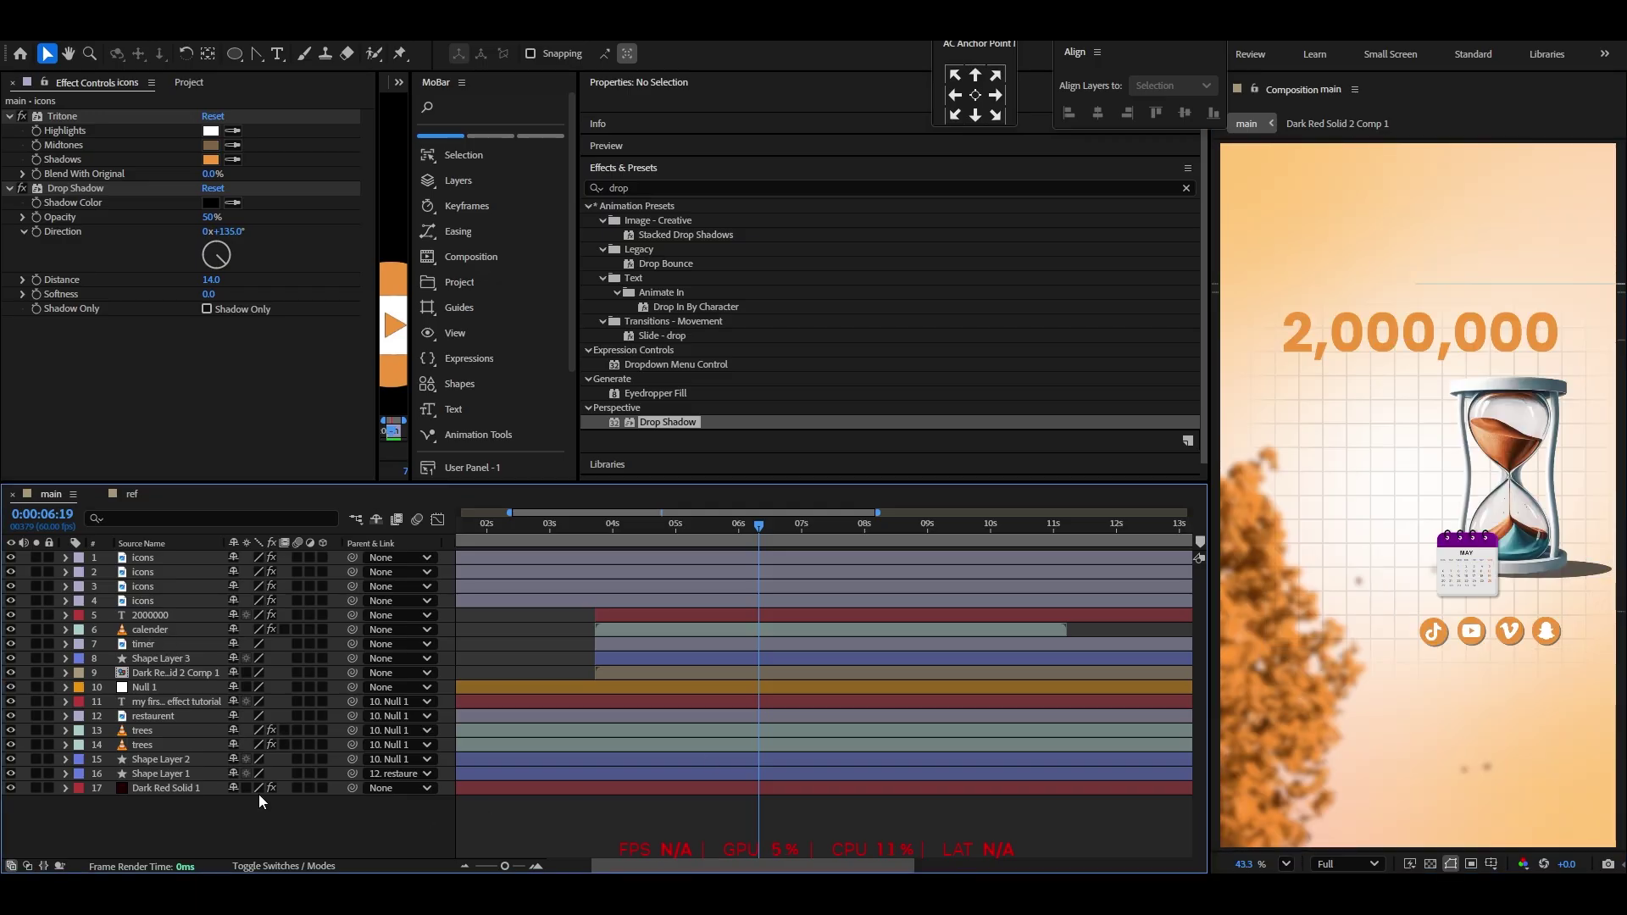
Draw a rounded rectangle about 388 by 187 px beside the hourglass and set its roundness to 112
drag(234, 54, 288, 73)
click(356, 852)
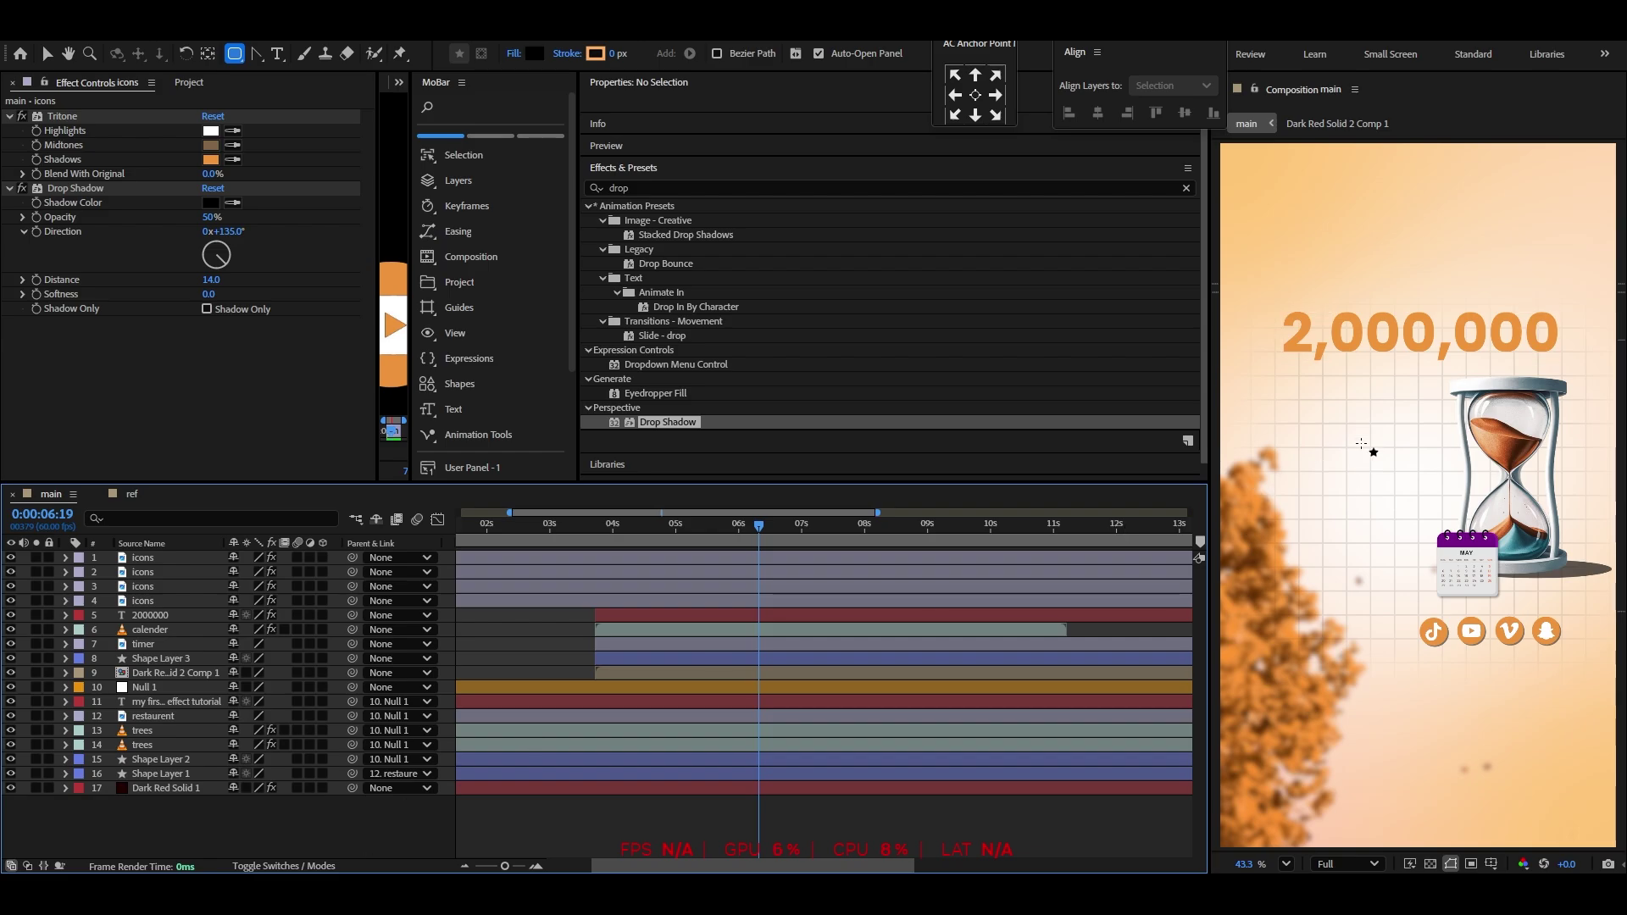
drag(1328, 416, 1471, 484)
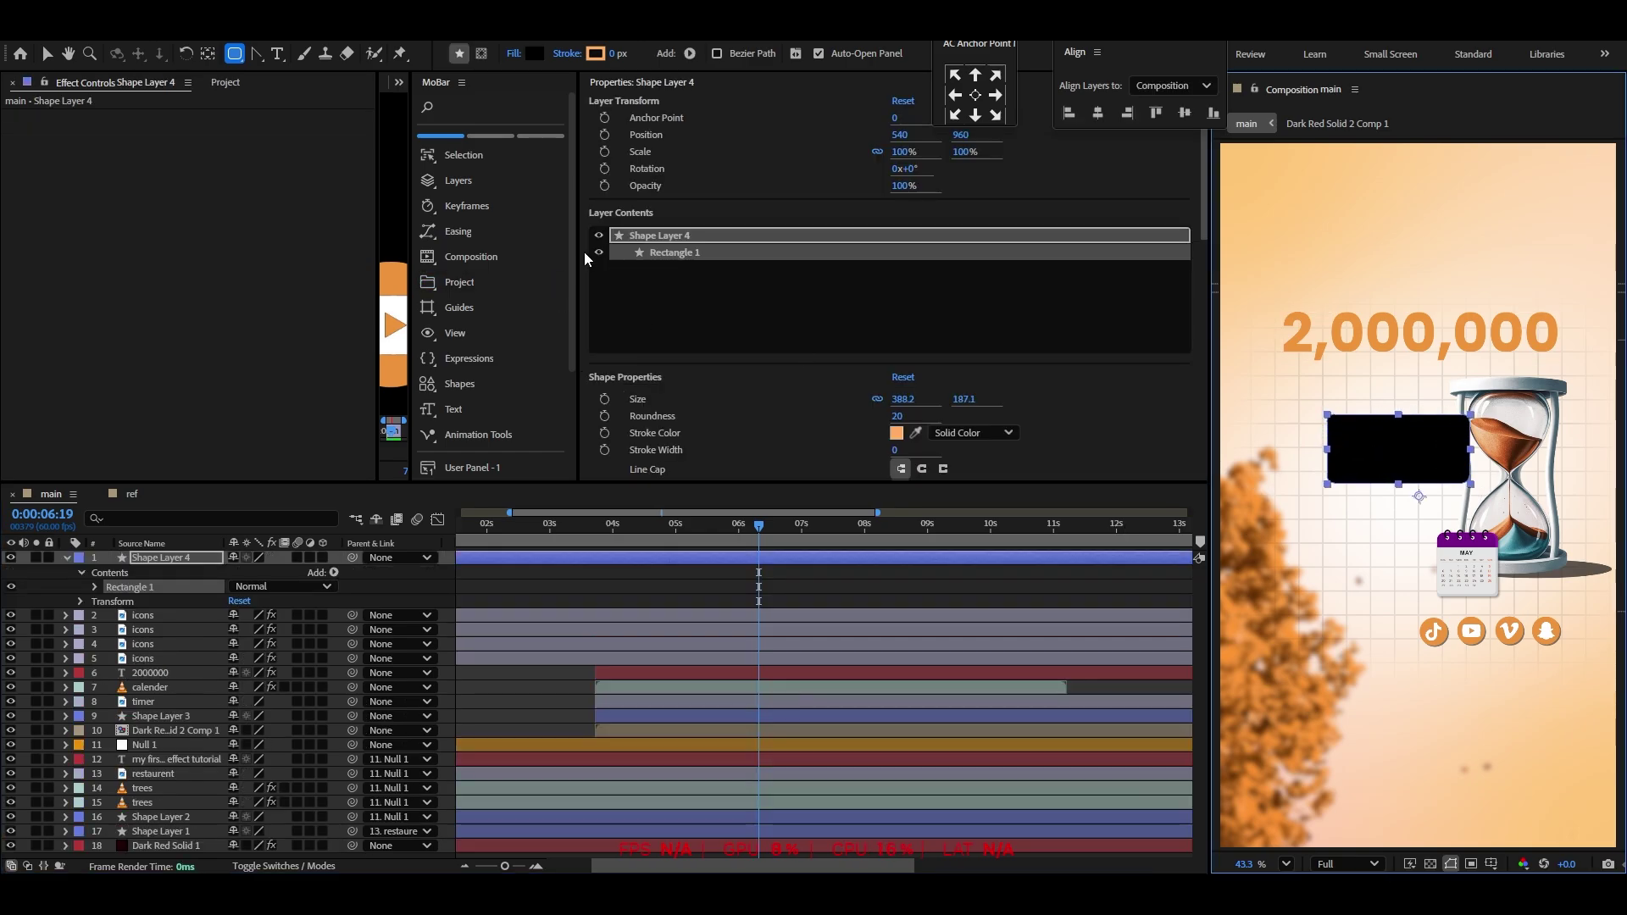
click(94, 586)
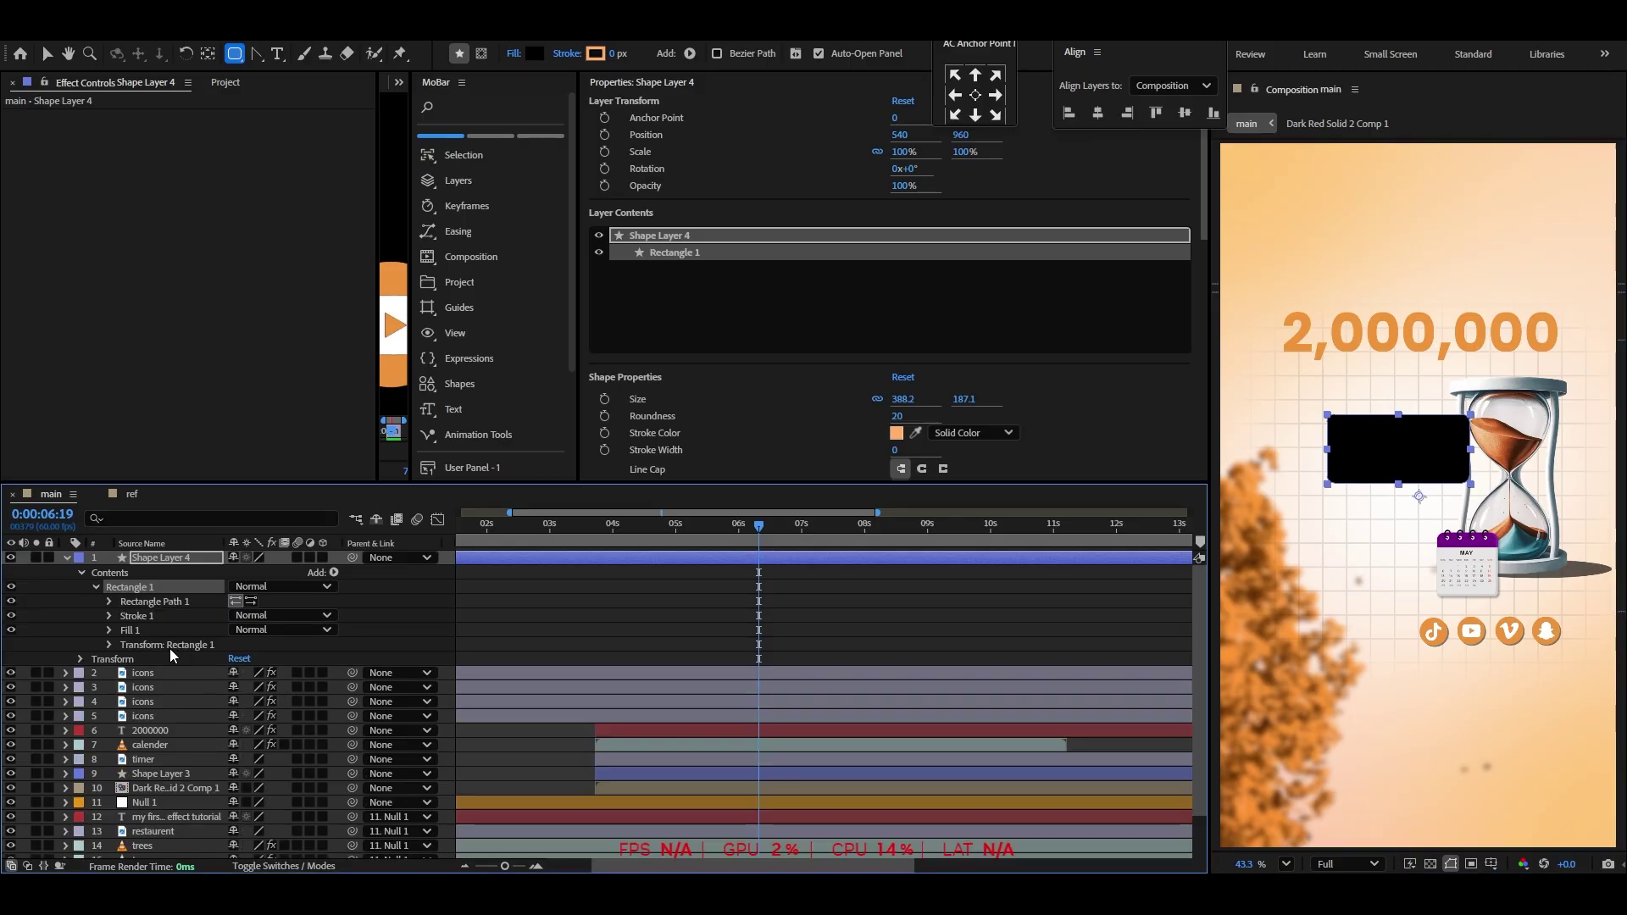
click(109, 602)
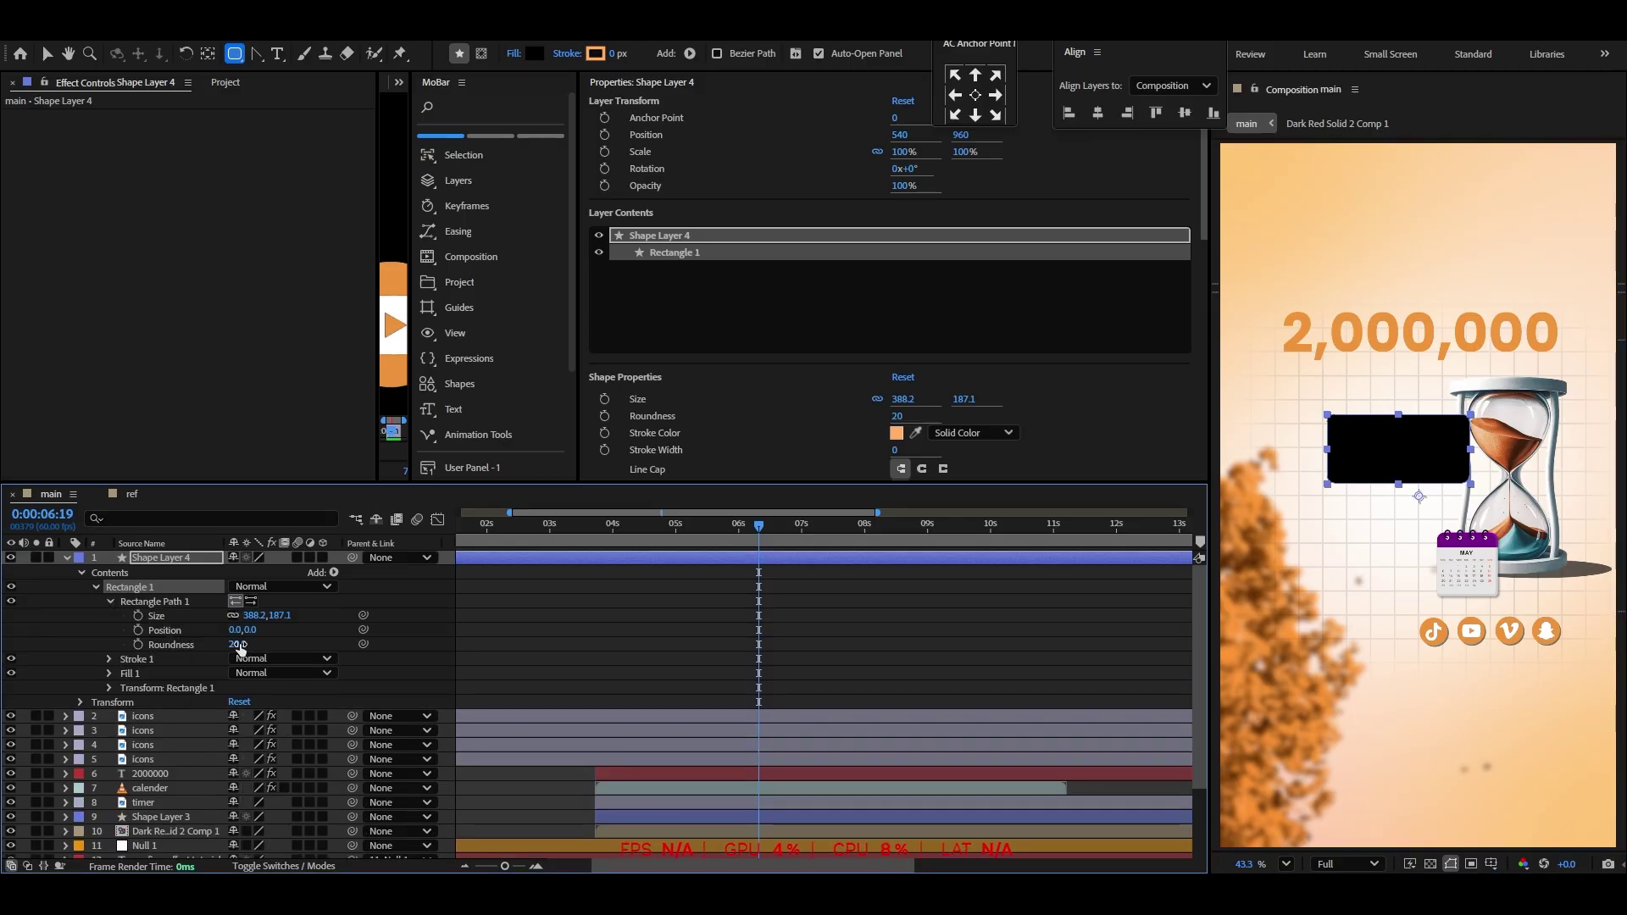
drag(238, 644, 305, 644)
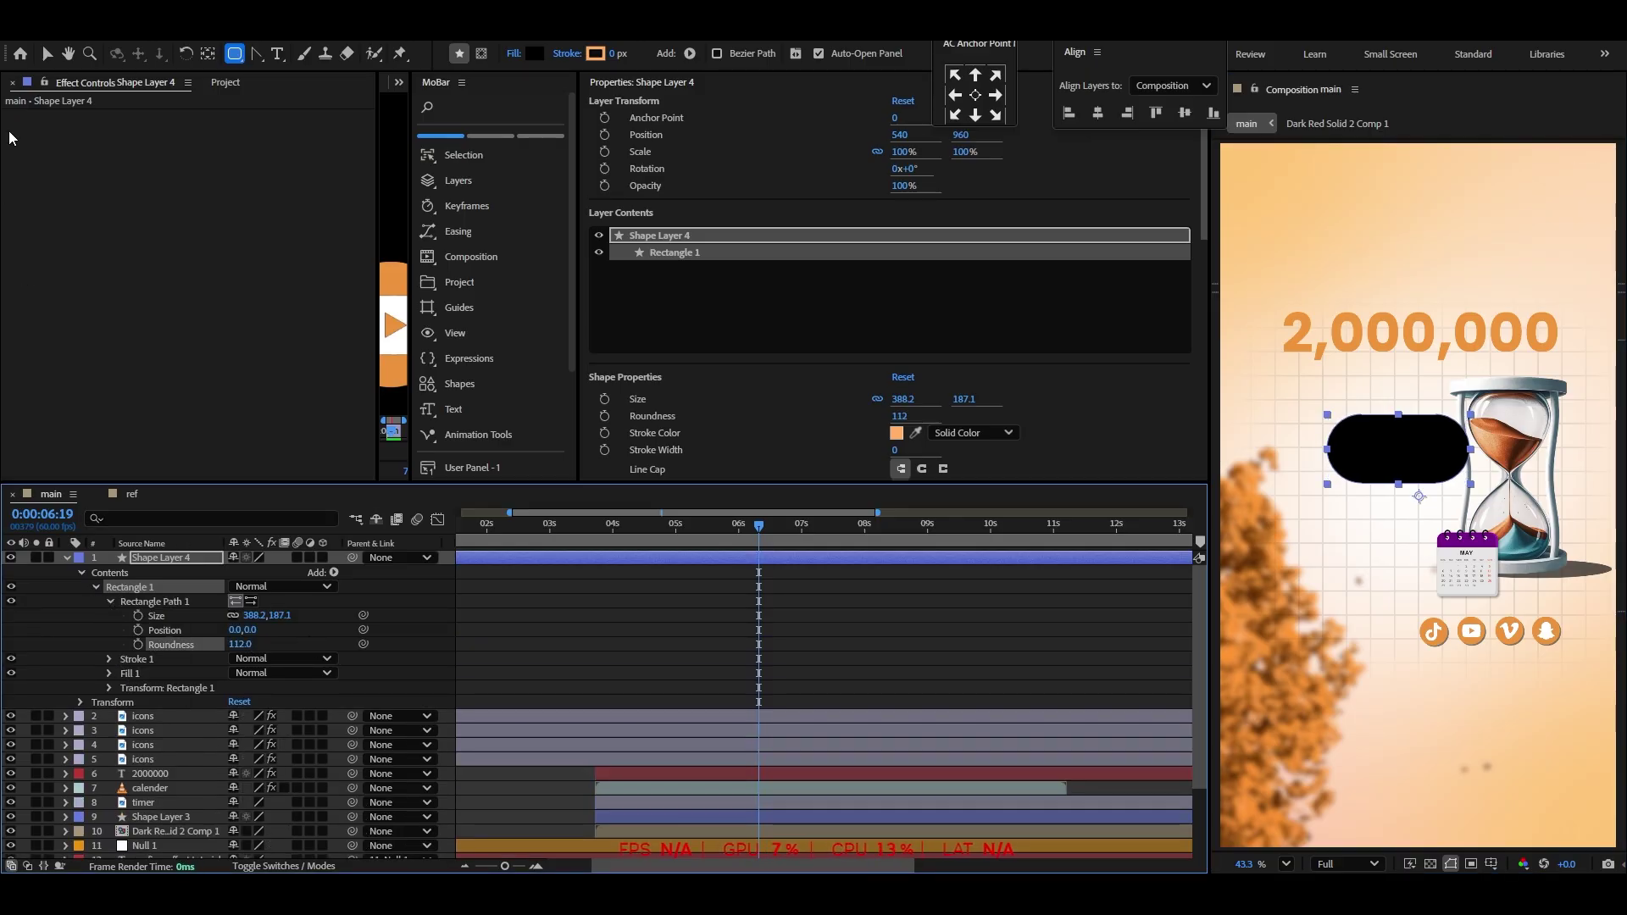
click(49, 56)
click(67, 558)
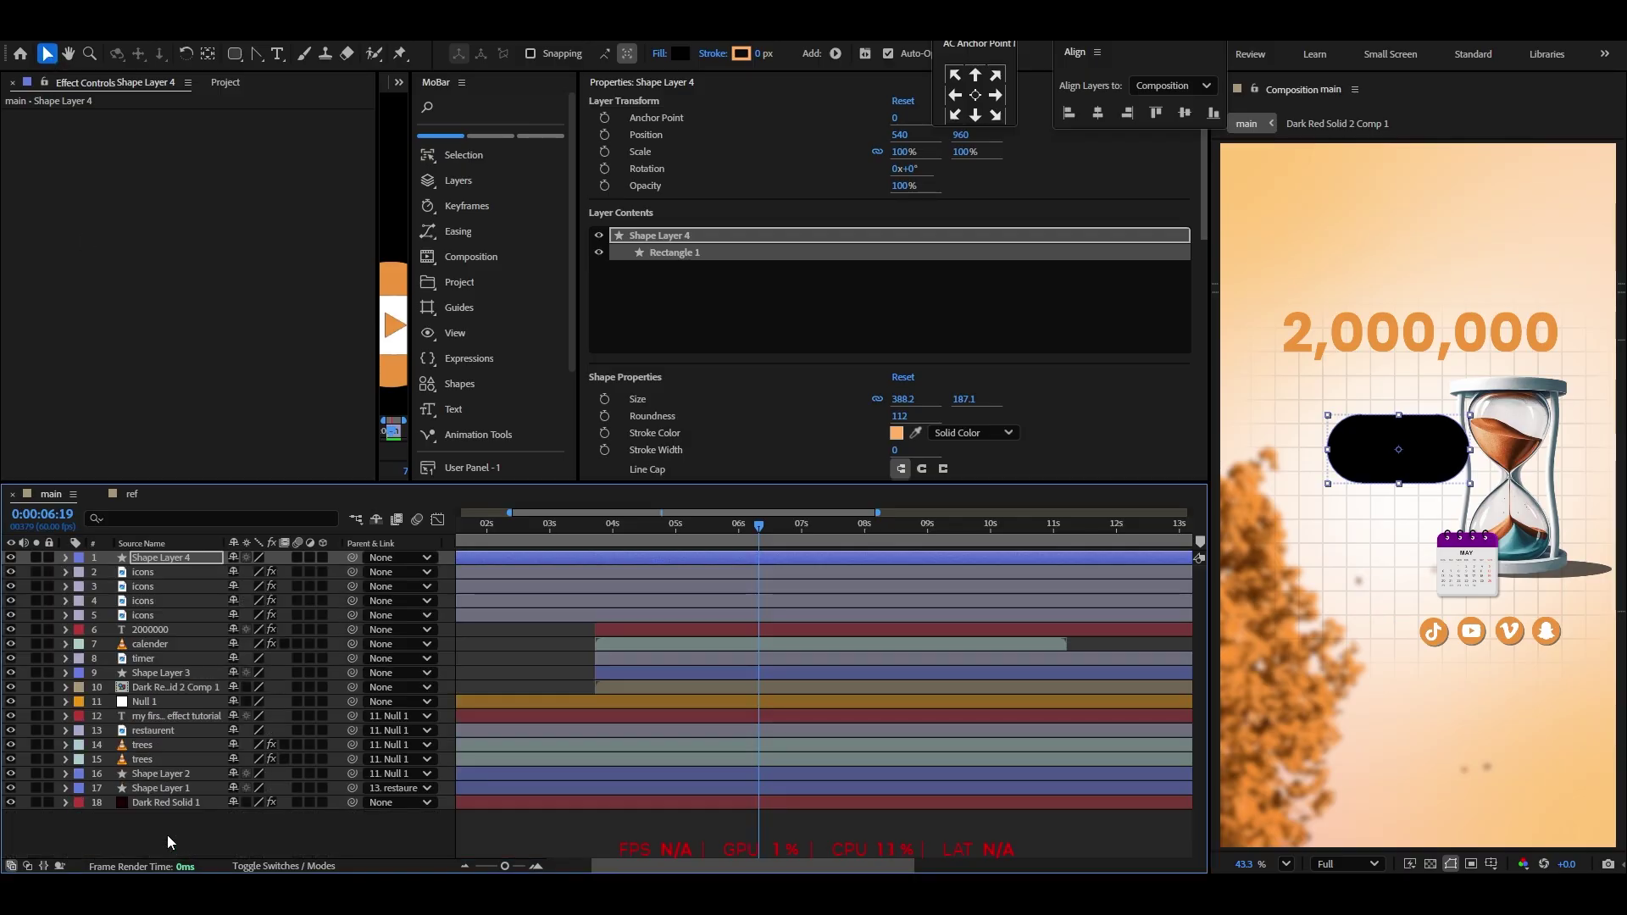
click(168, 839)
Center the rounded rectangle's anchor point, scale it to 113.4% and move it slightly up and left beside the hourglass
click(1402, 453)
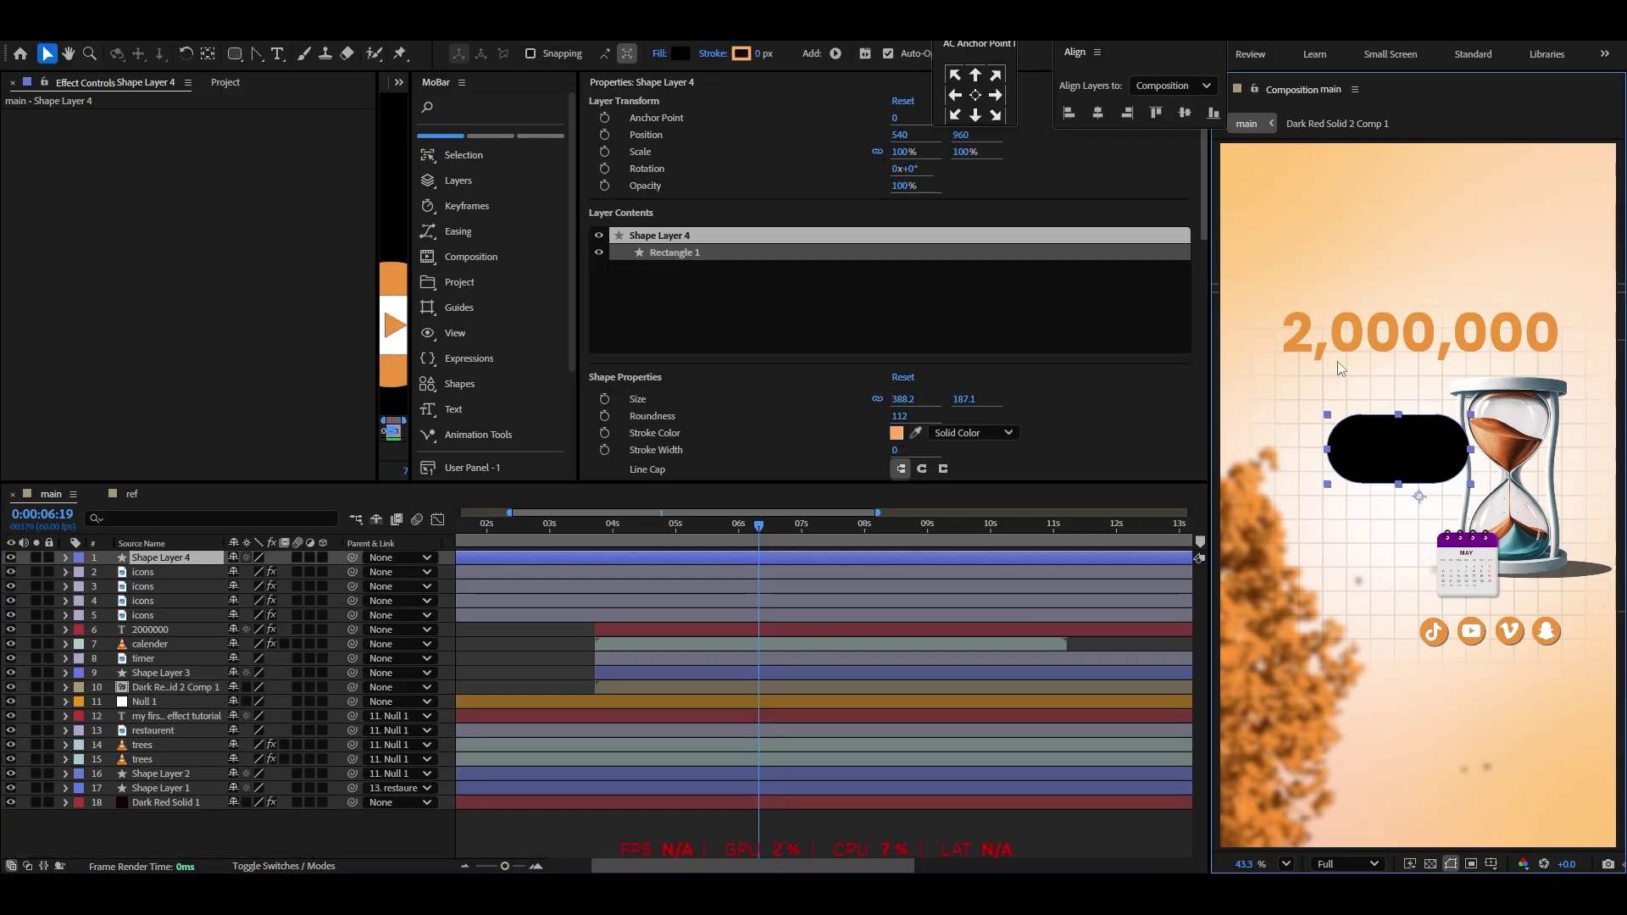
click(976, 98)
key(s)
drag(286, 572, 375, 572)
drag(1427, 480, 1414, 473)
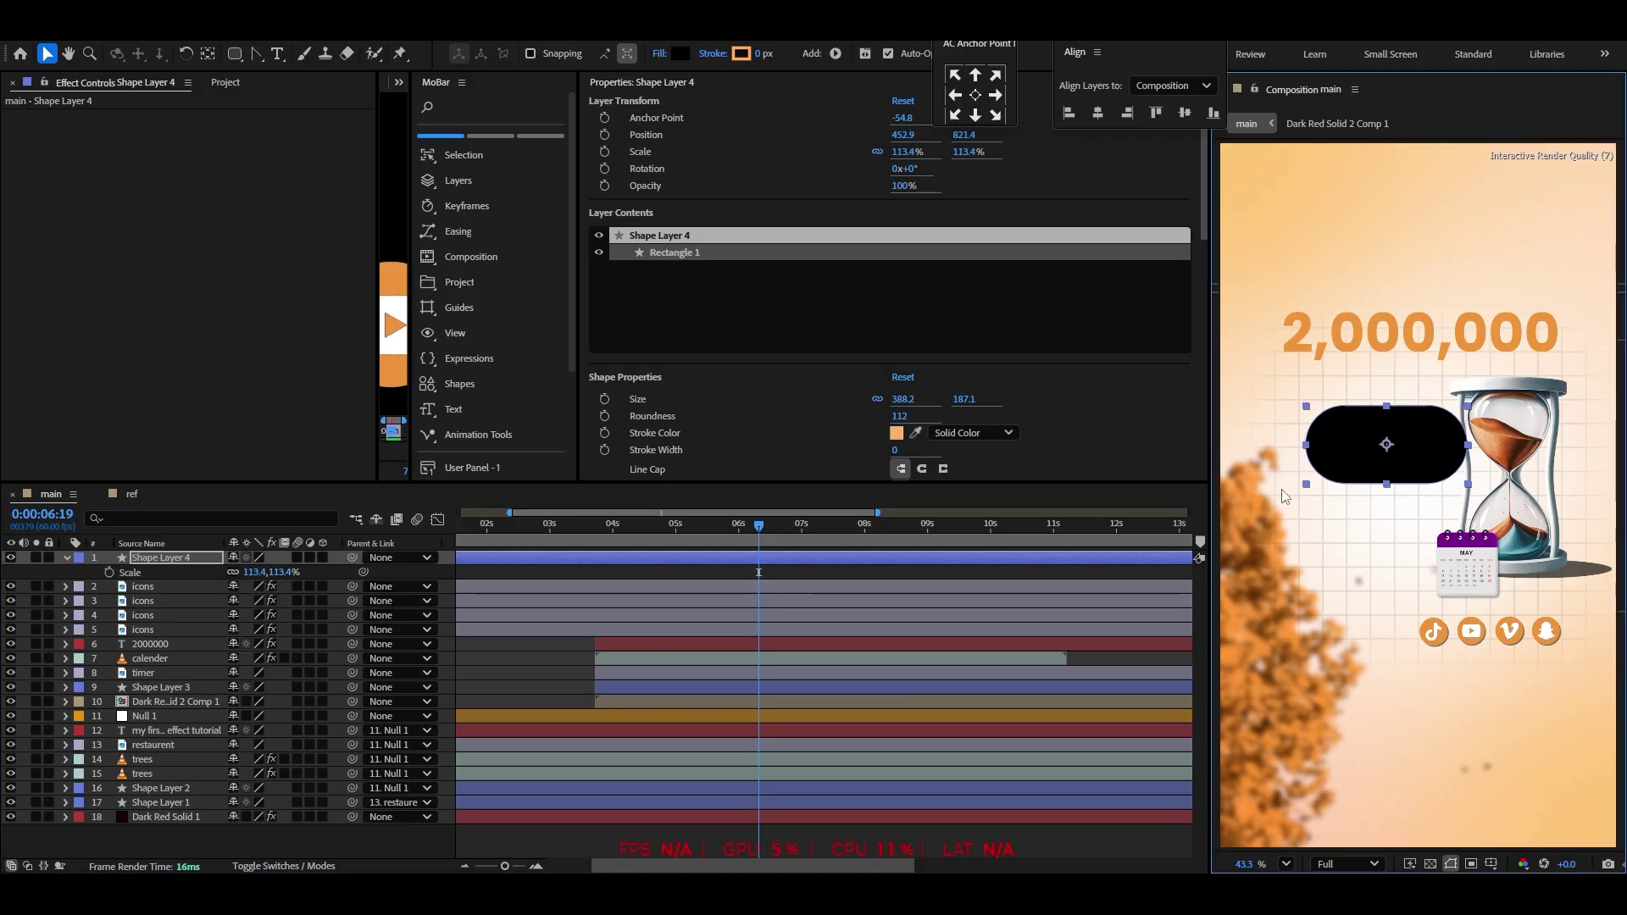
click(66, 557)
click(145, 829)
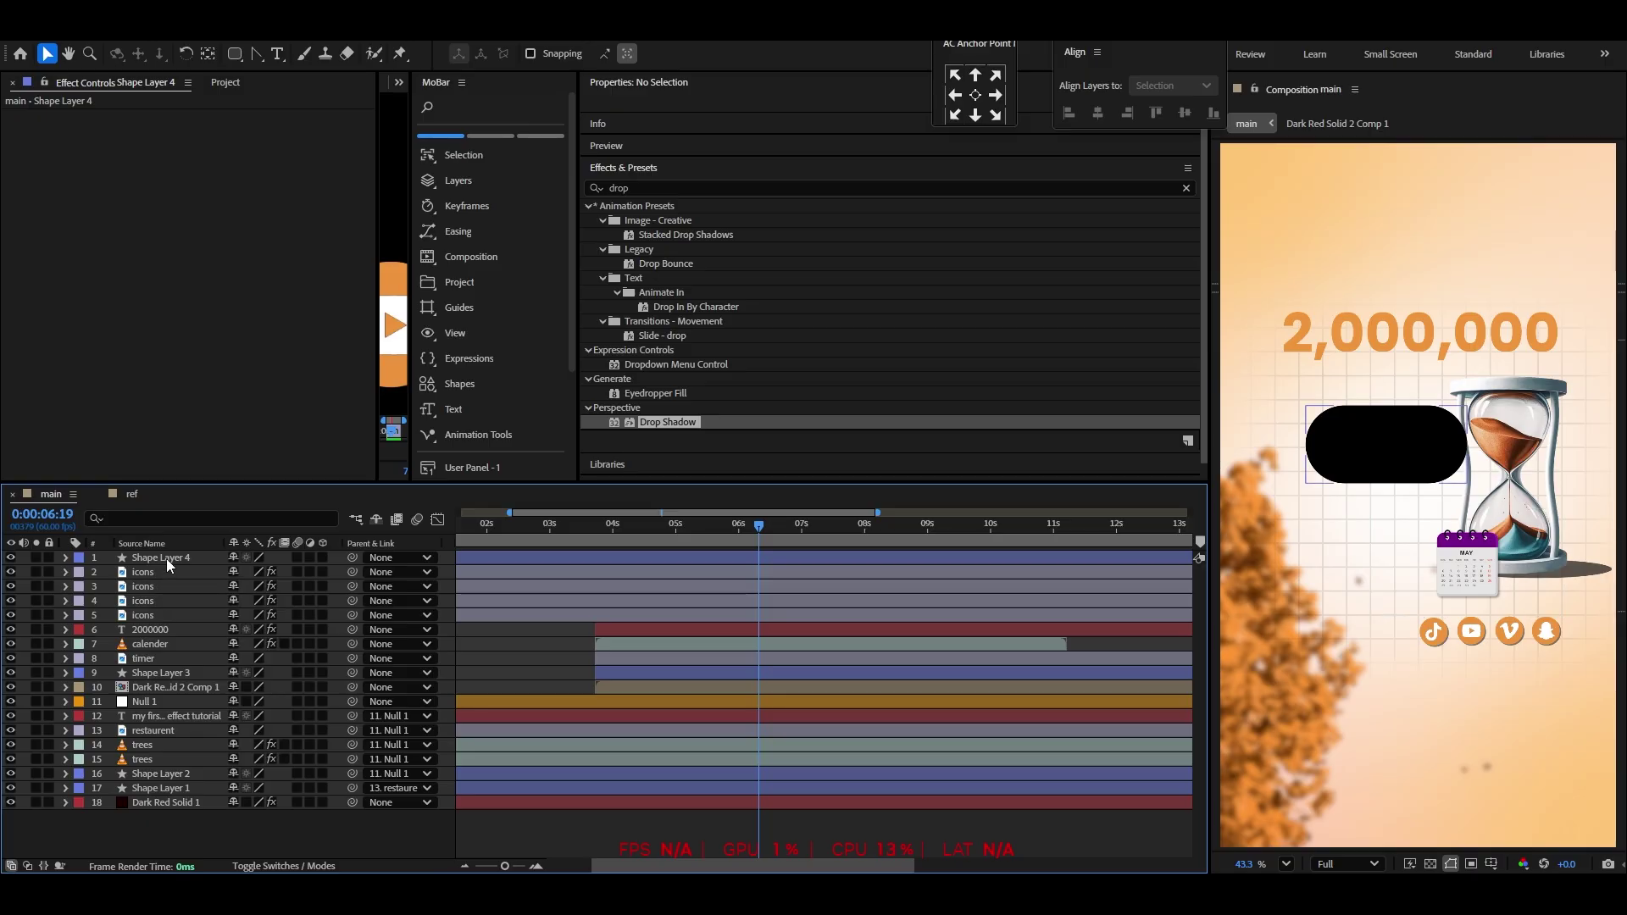
Place the rounded rectangle's layer directly below the timer layer and set its fill color to white
drag(166, 558, 169, 659)
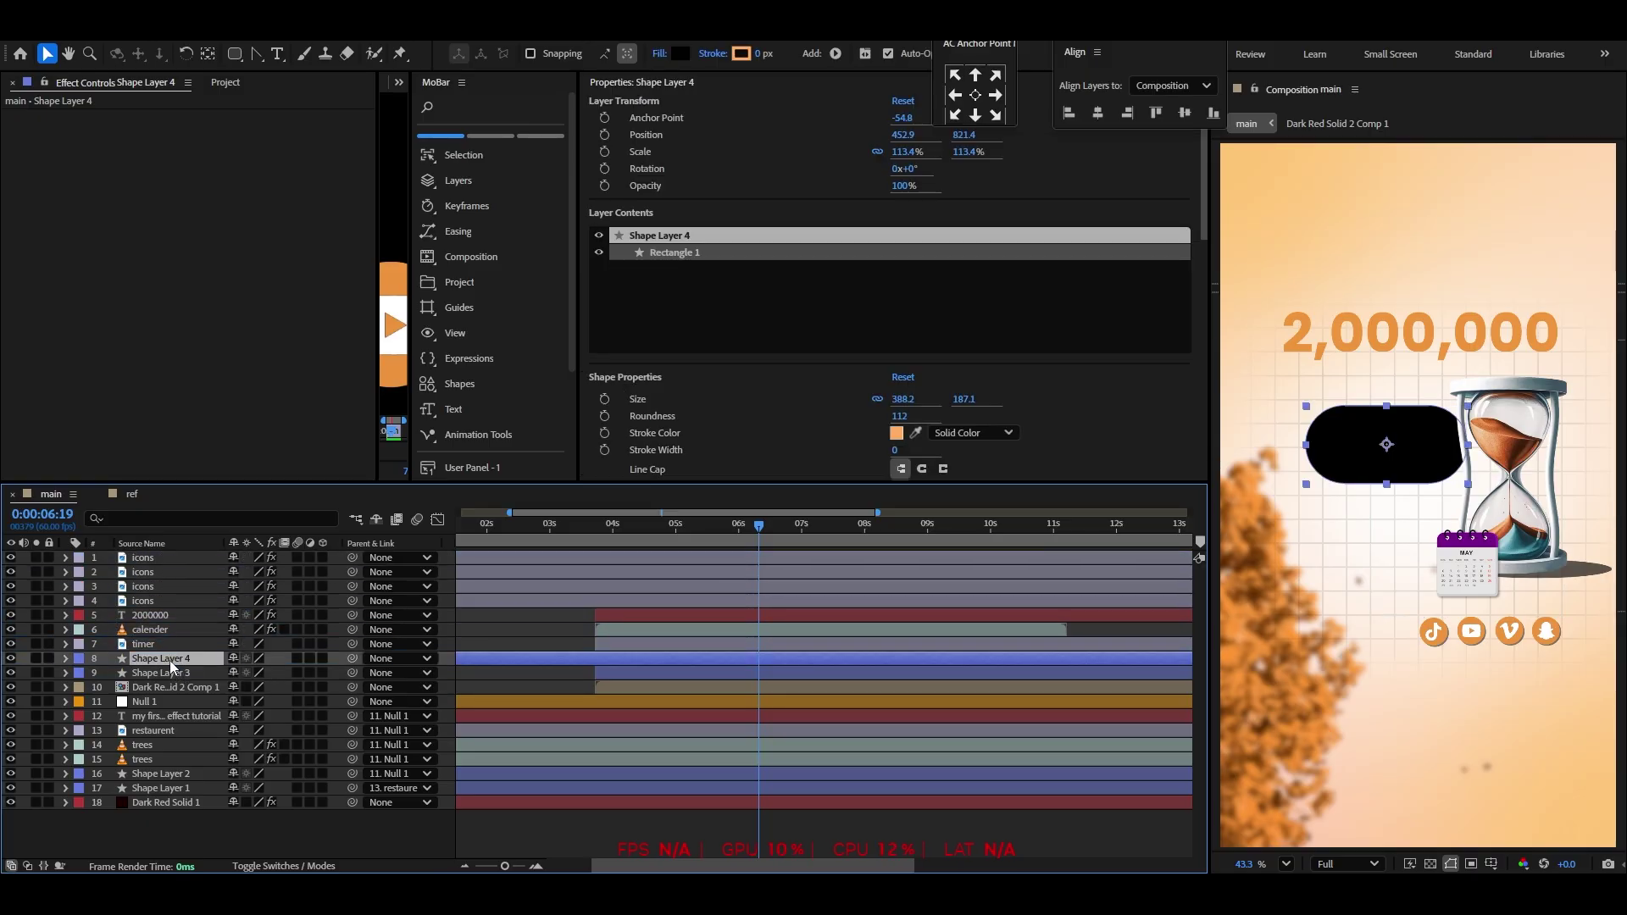
click(215, 829)
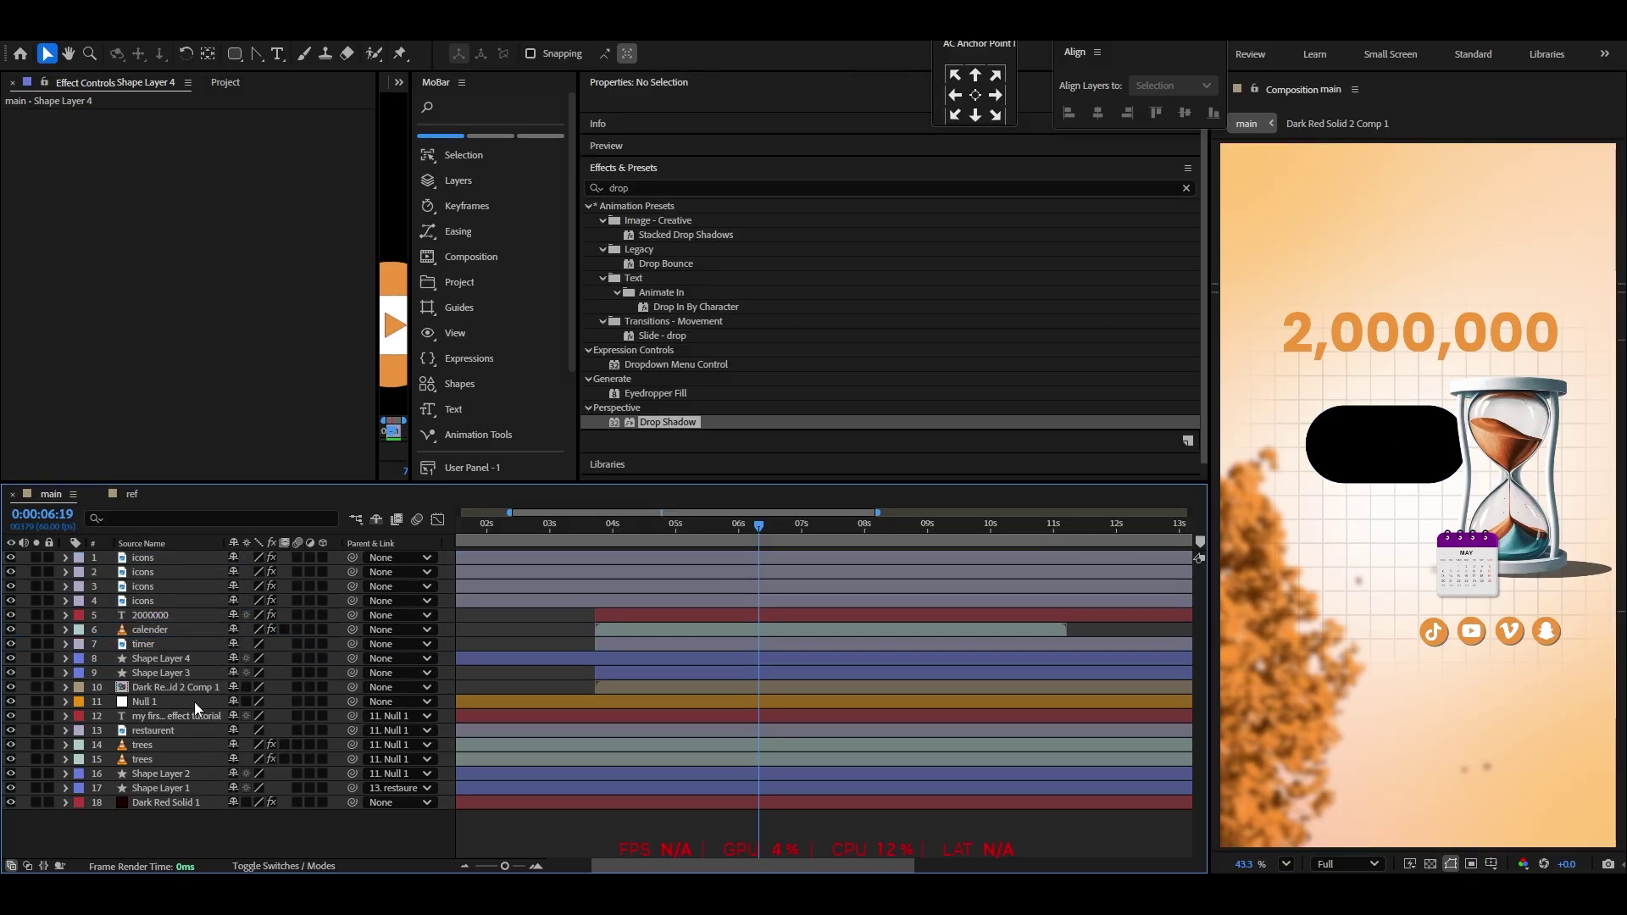
click(152, 658)
click(683, 56)
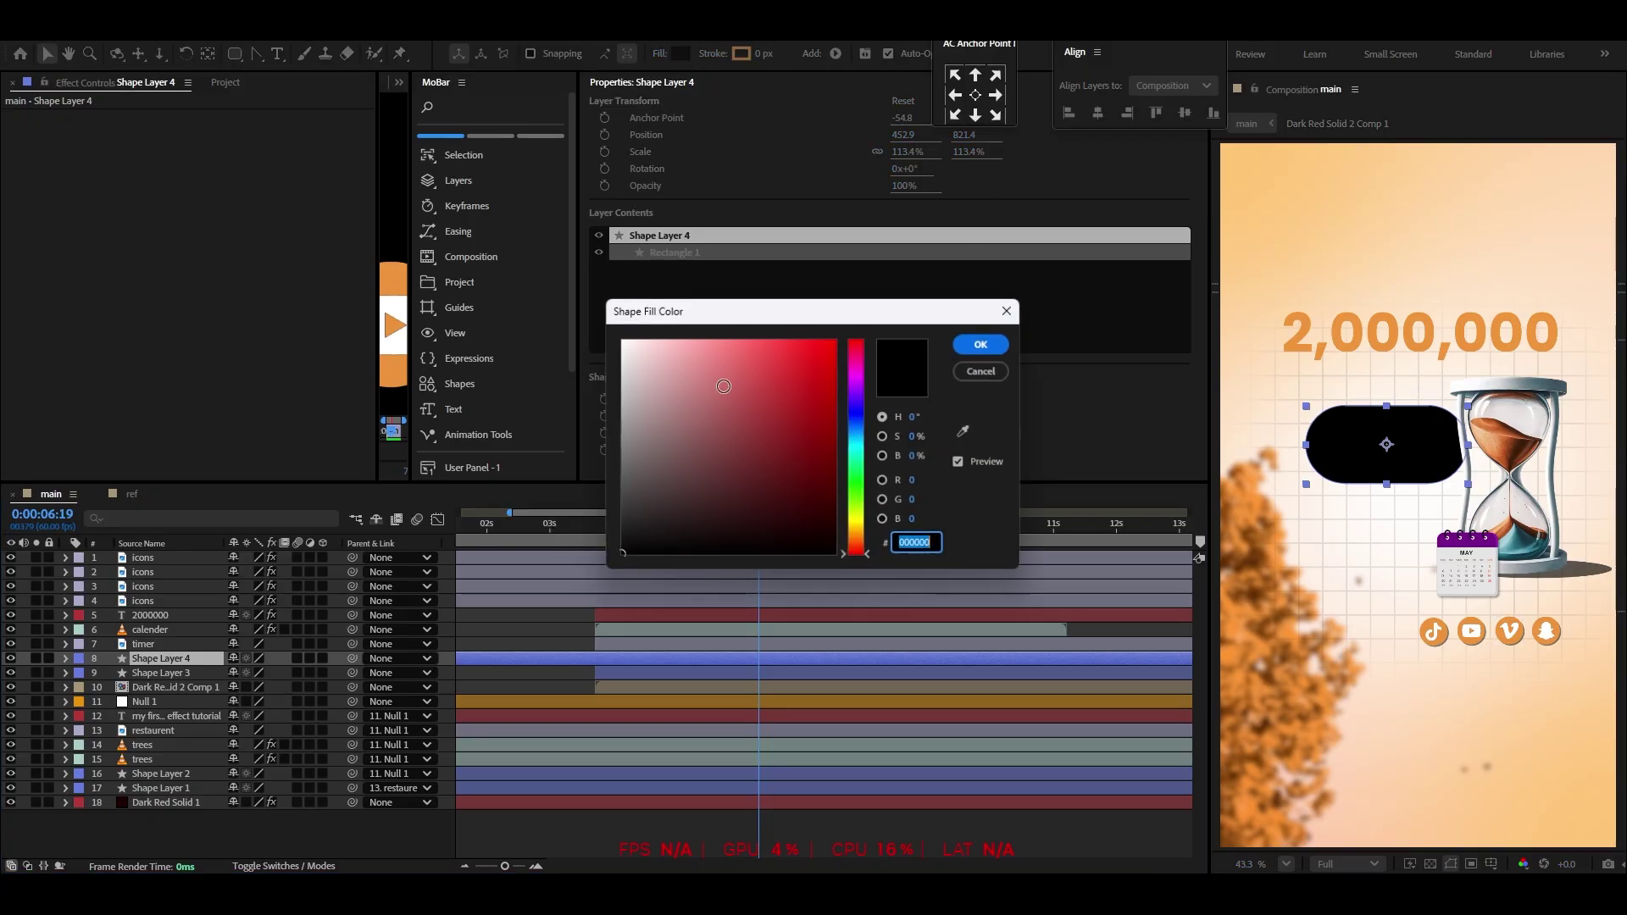
click(983, 343)
Create a text layer reading "03" above the white rounded rectangle's layer
right_click(142, 616)
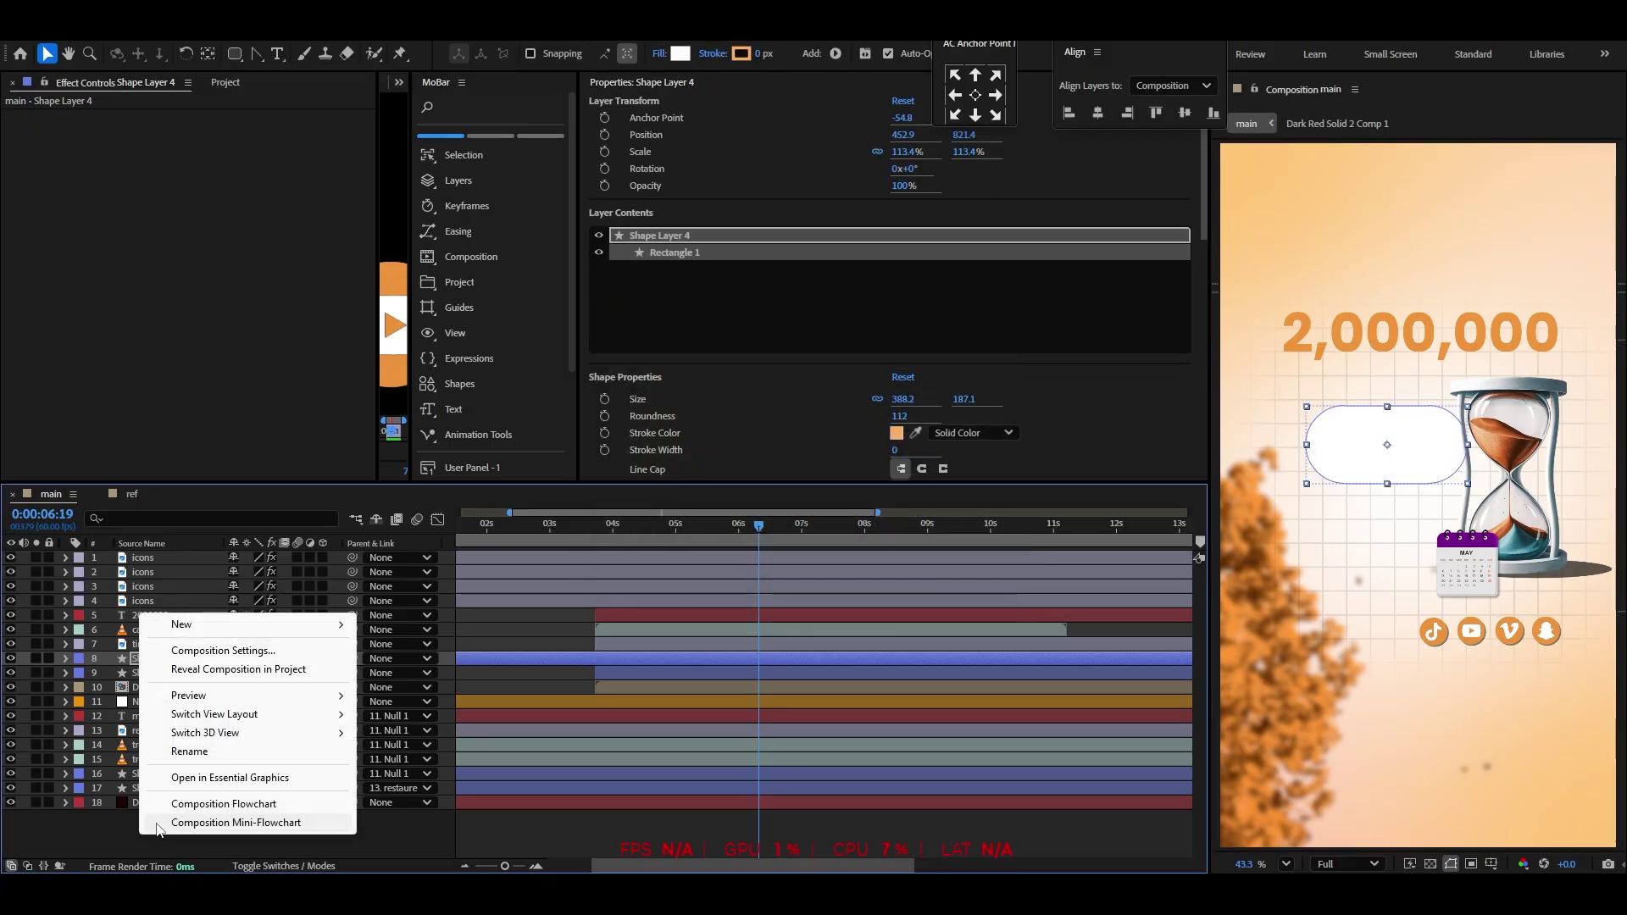
mouse_move(322, 624)
click(394, 653)
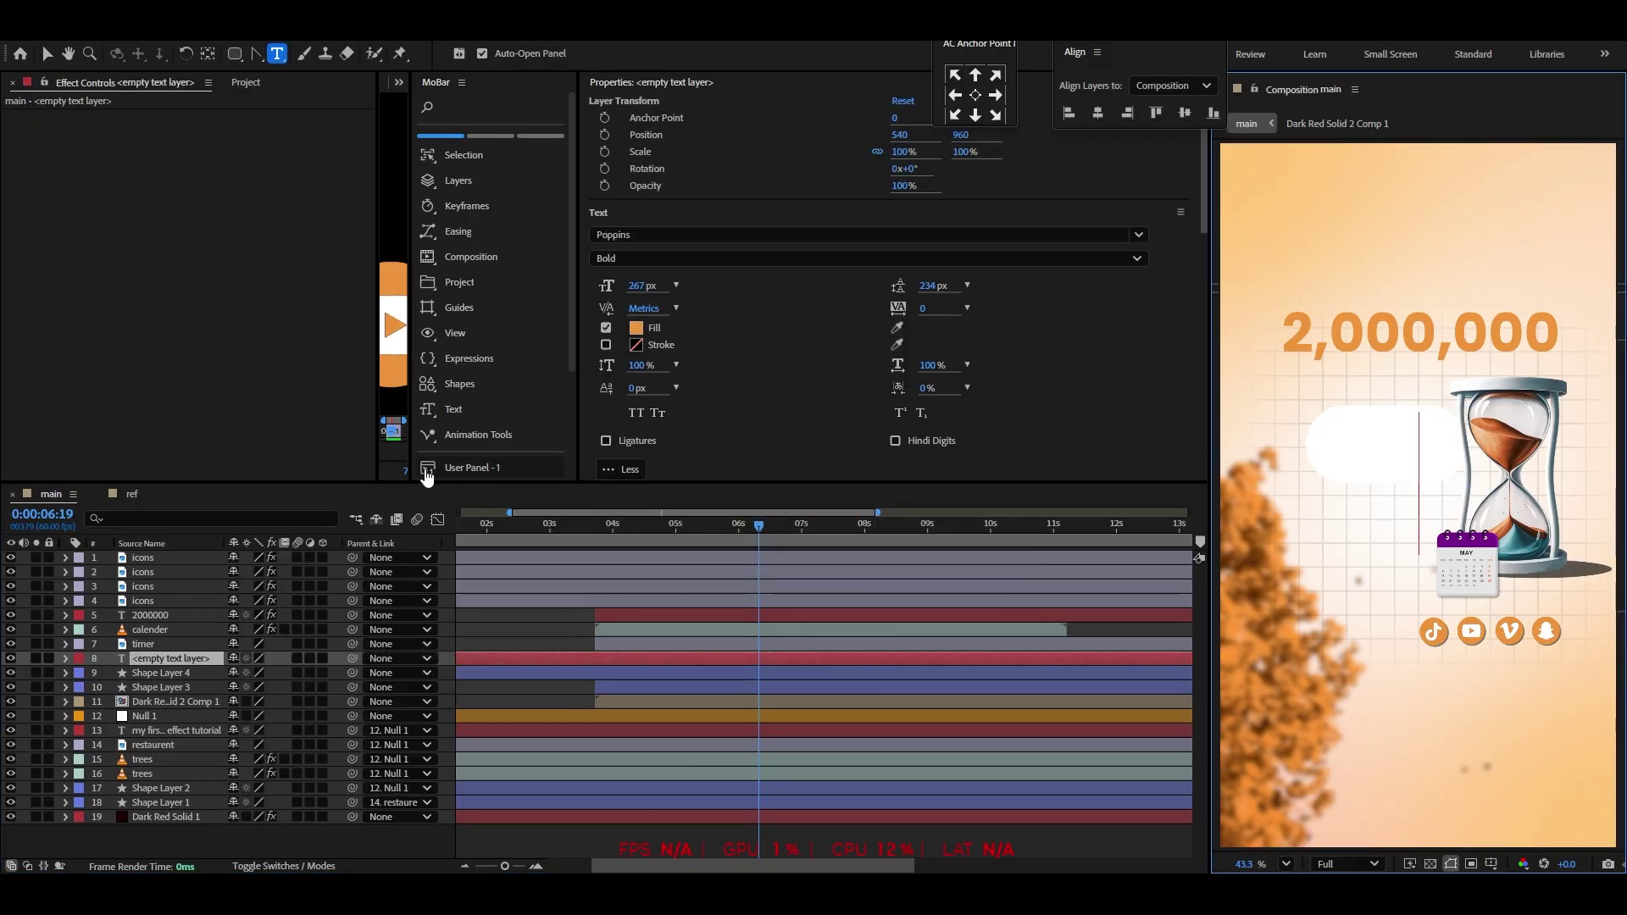
text(03)
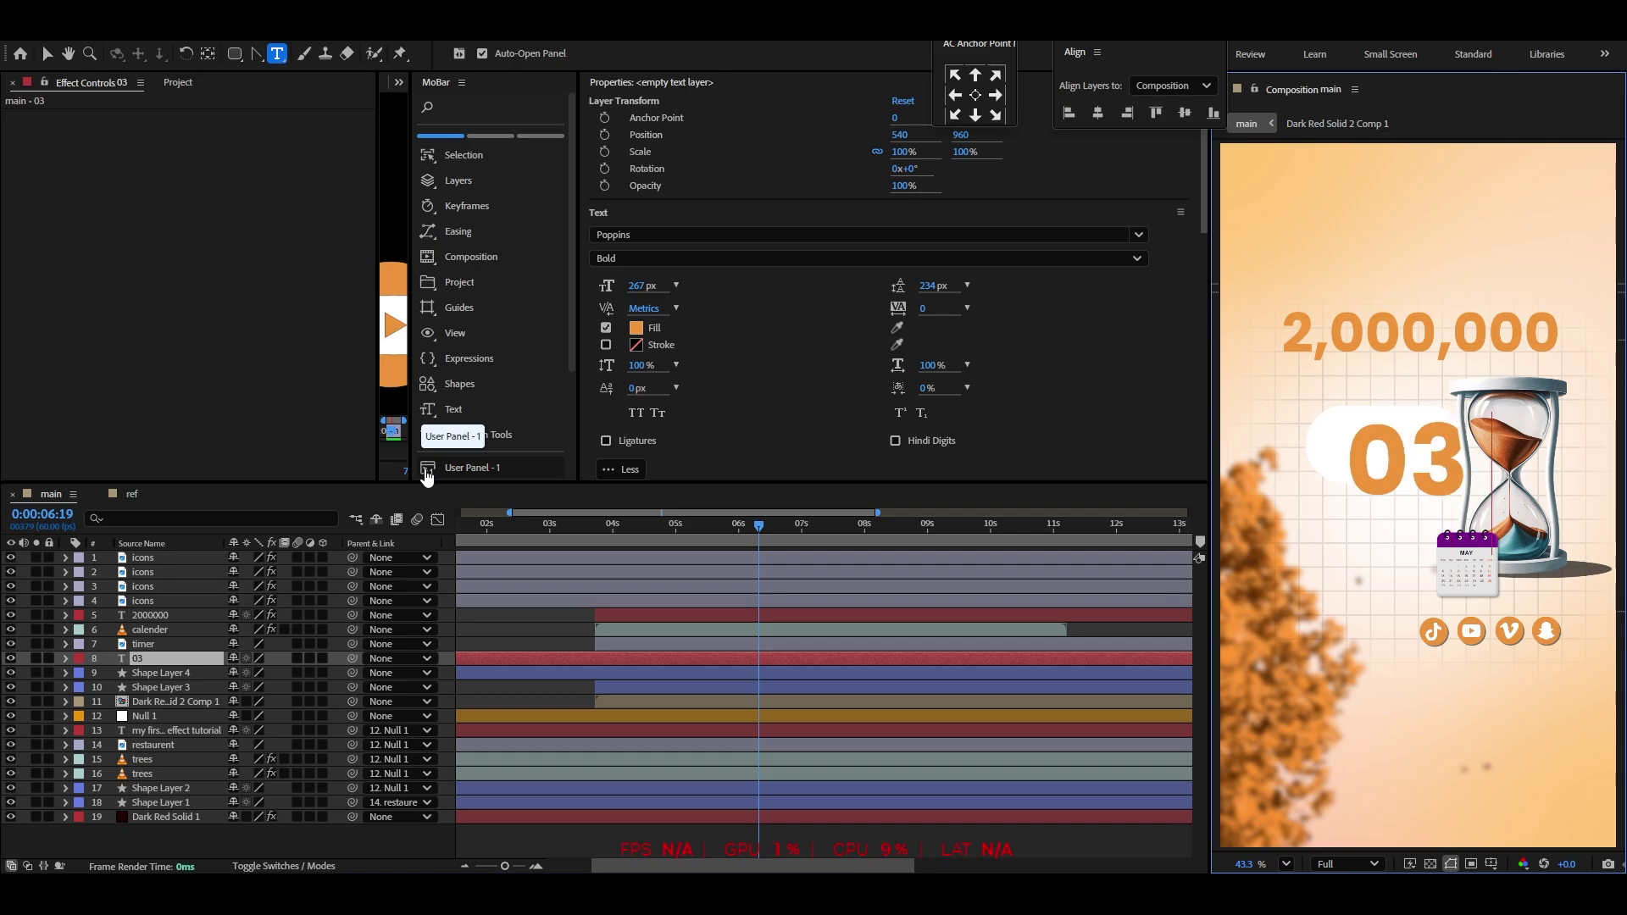
click(47, 53)
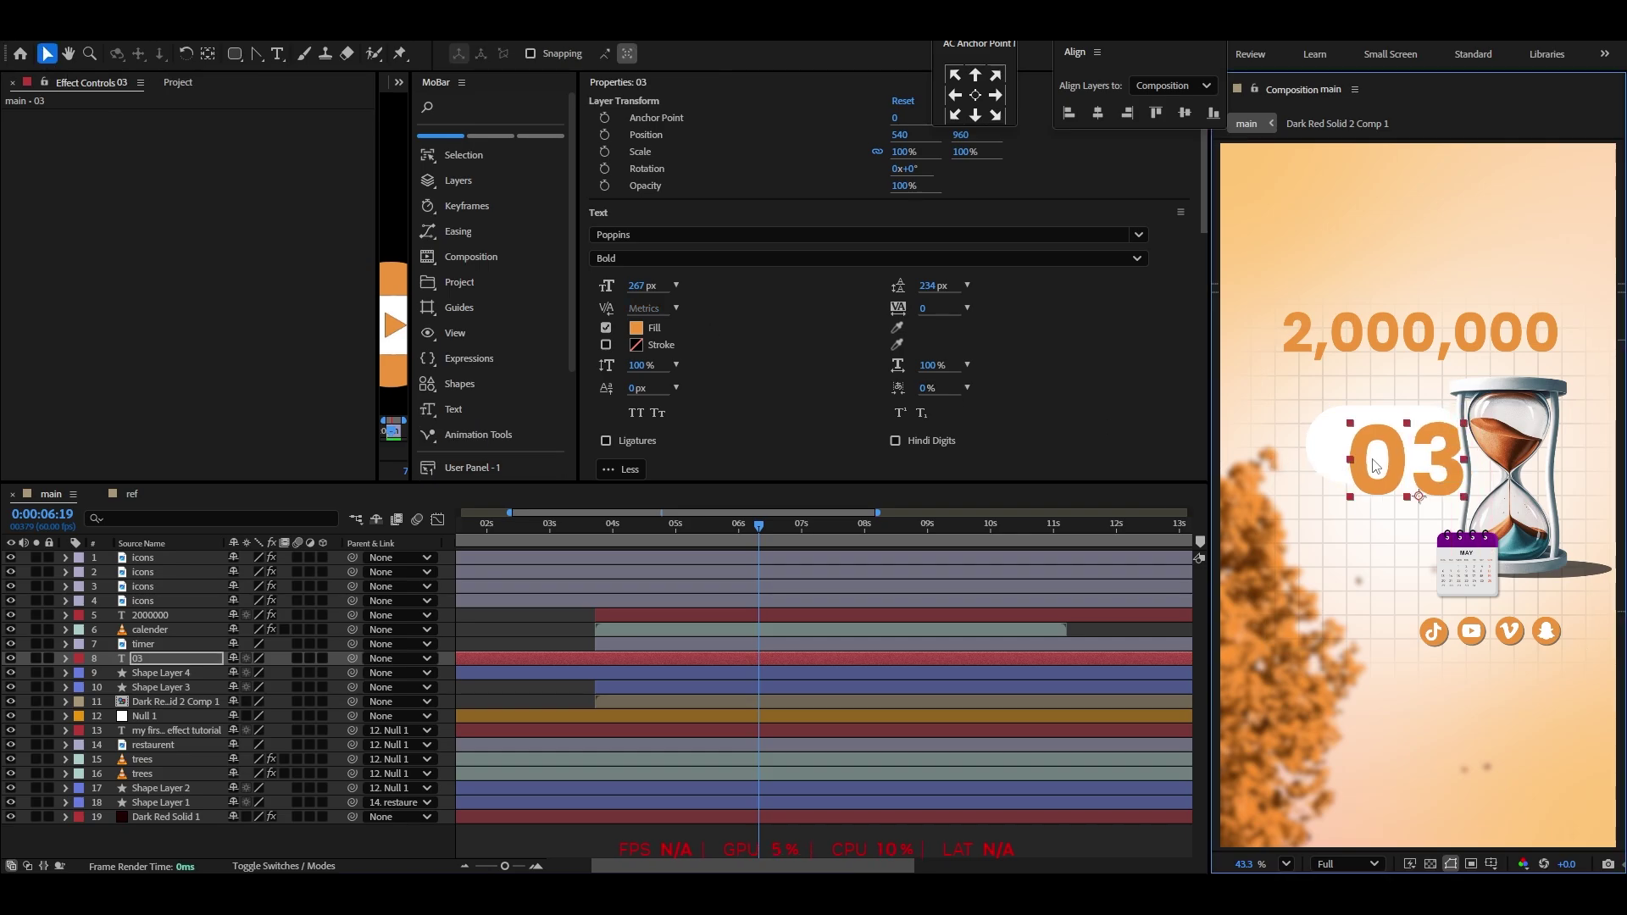
Scale the "03" text to 69.7% and position it in the left half of the white rounded rectangle
drag(1400, 458, 1374, 438)
key(s)
drag(256, 673, 231, 673)
scroll(1405, 502, up, 2)
drag(1393, 450, 1356, 442)
scroll(1357, 442, down, 2)
click(65, 658)
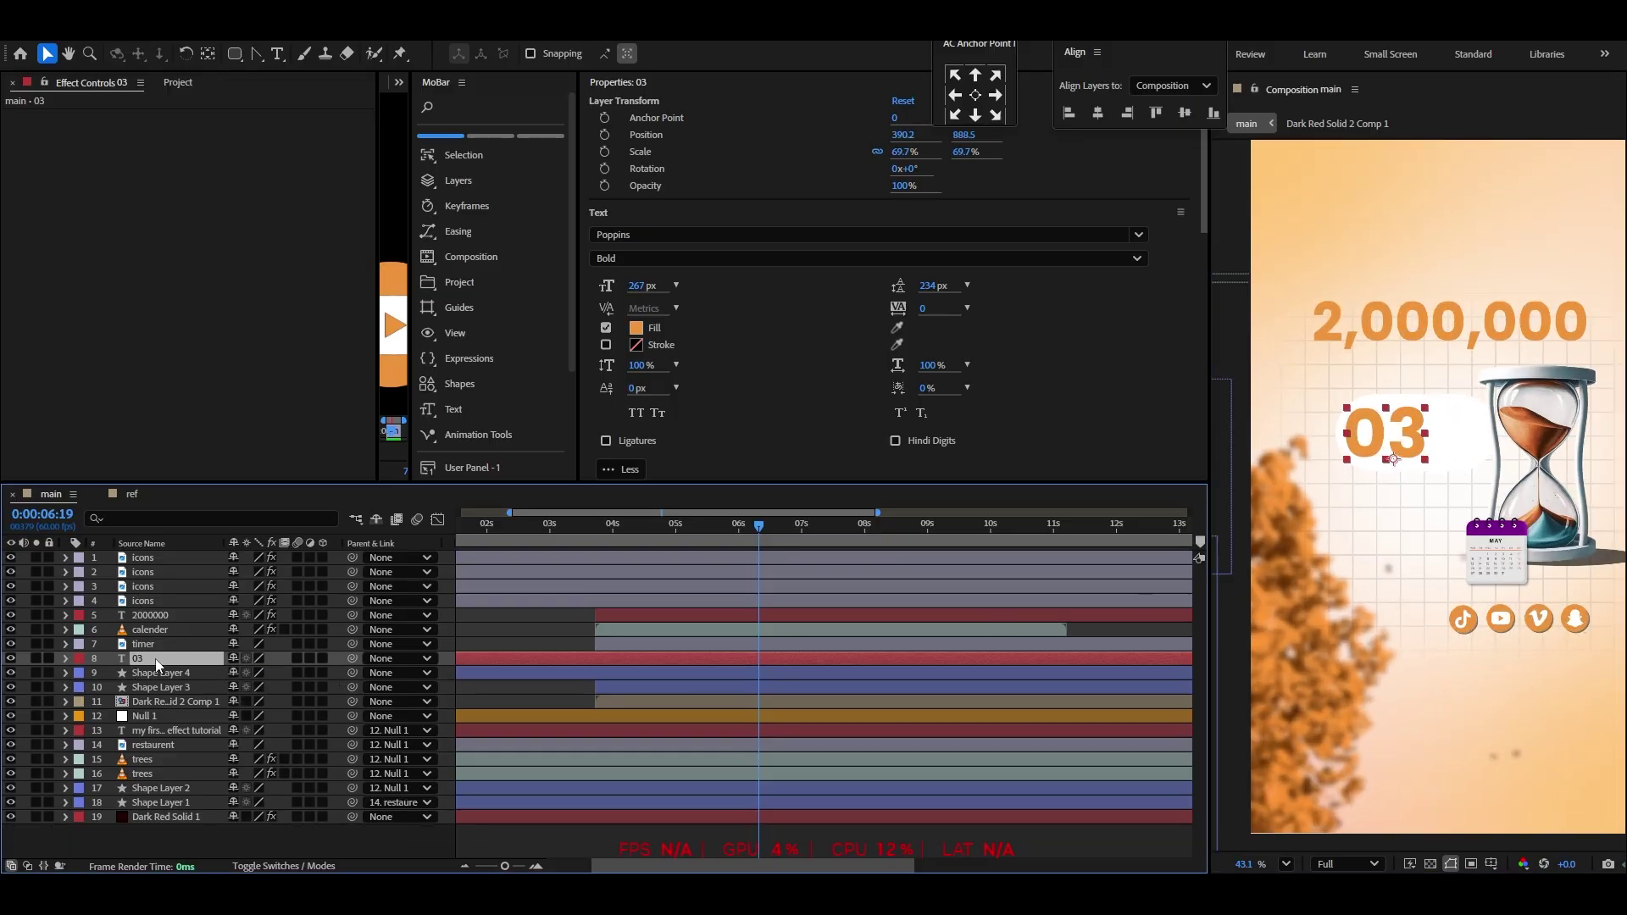
Duplicate the "03" text layer, move the copy below the original and change its text to "months"
key(ctrl+d)
drag(1406, 431, 1414, 492)
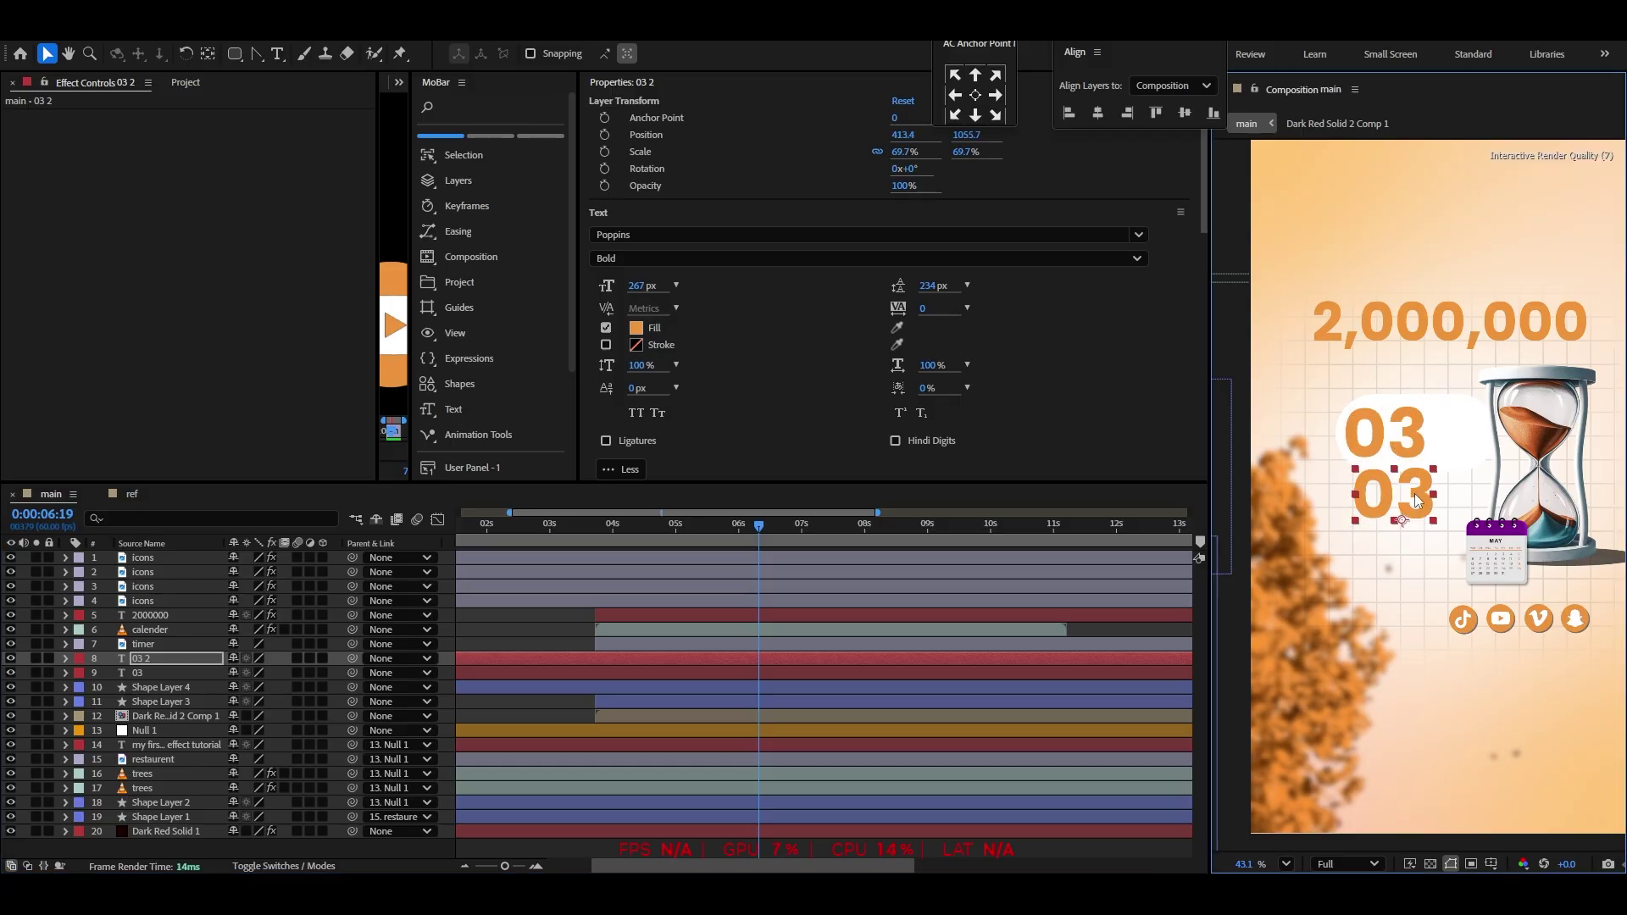
double_click(1415, 492)
text(months)
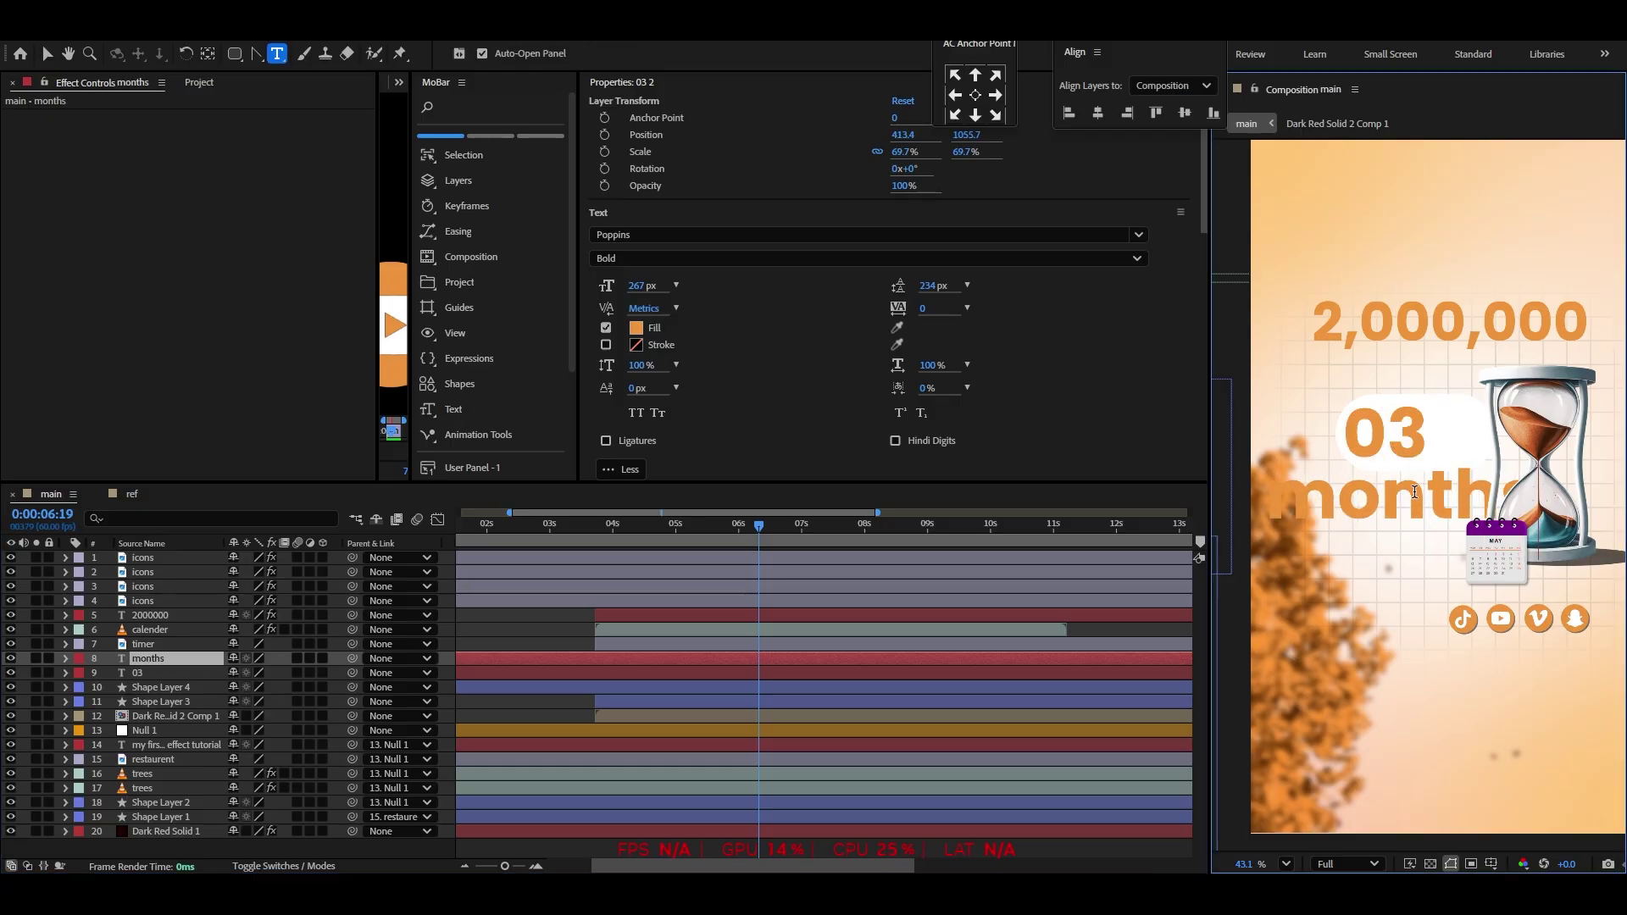
click(47, 55)
Scale the "months" text to 20.7% and place it beside the "03" on the white rounded rectangle
key(s)
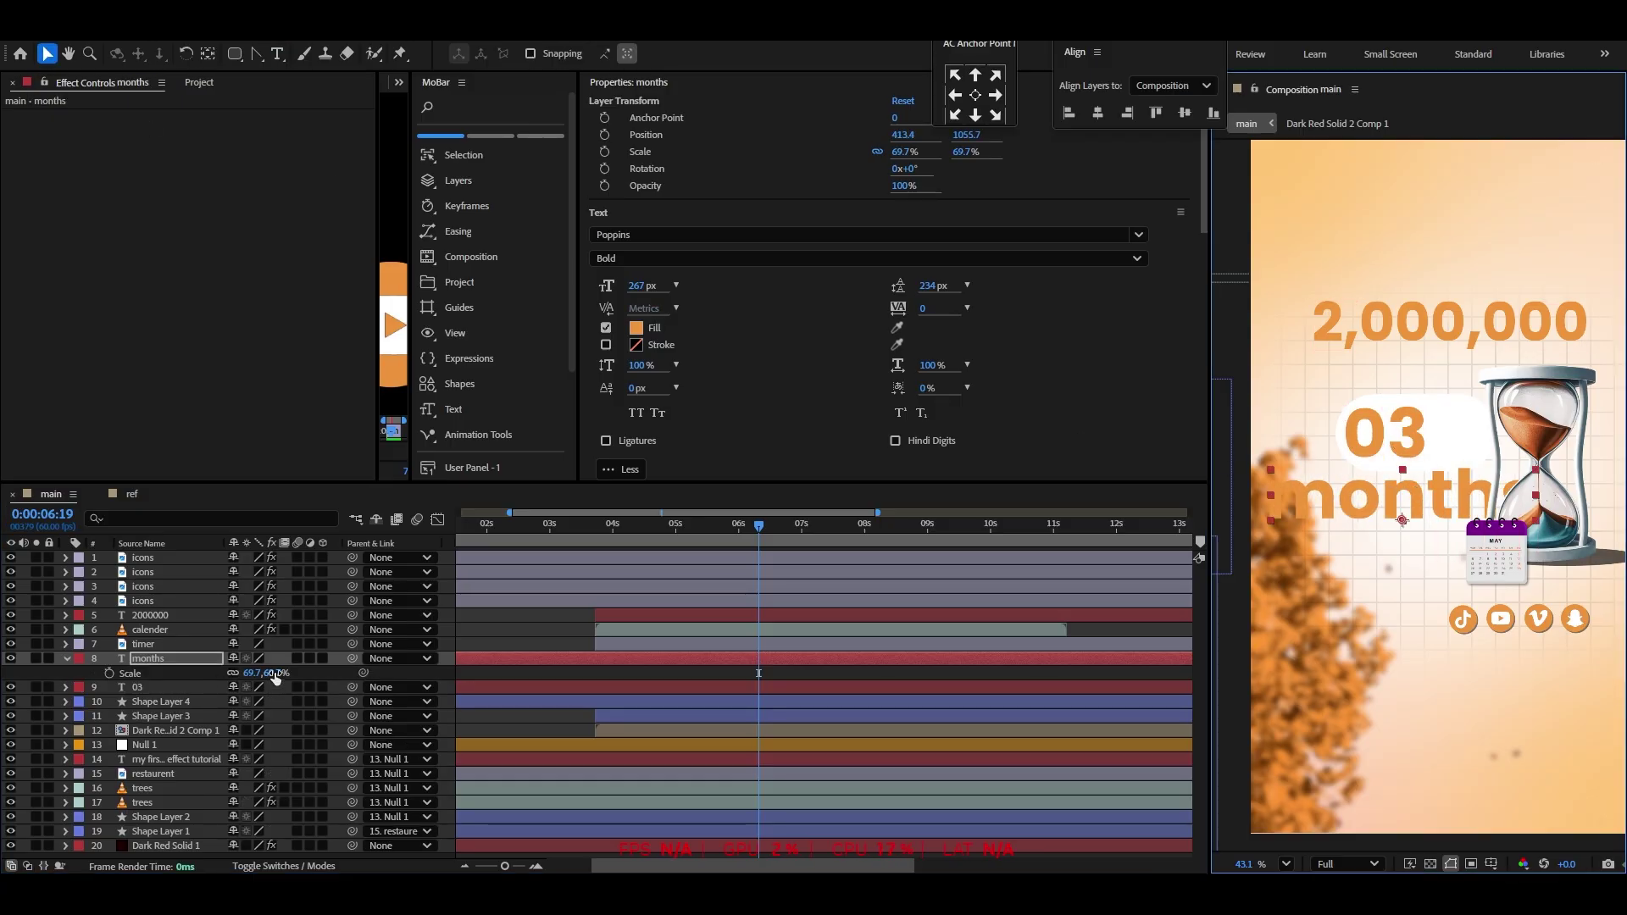
mouse_move(279, 674)
mouse_down()
mouse_move(237, 681)
mouse_move(250, 680)
mouse_up()
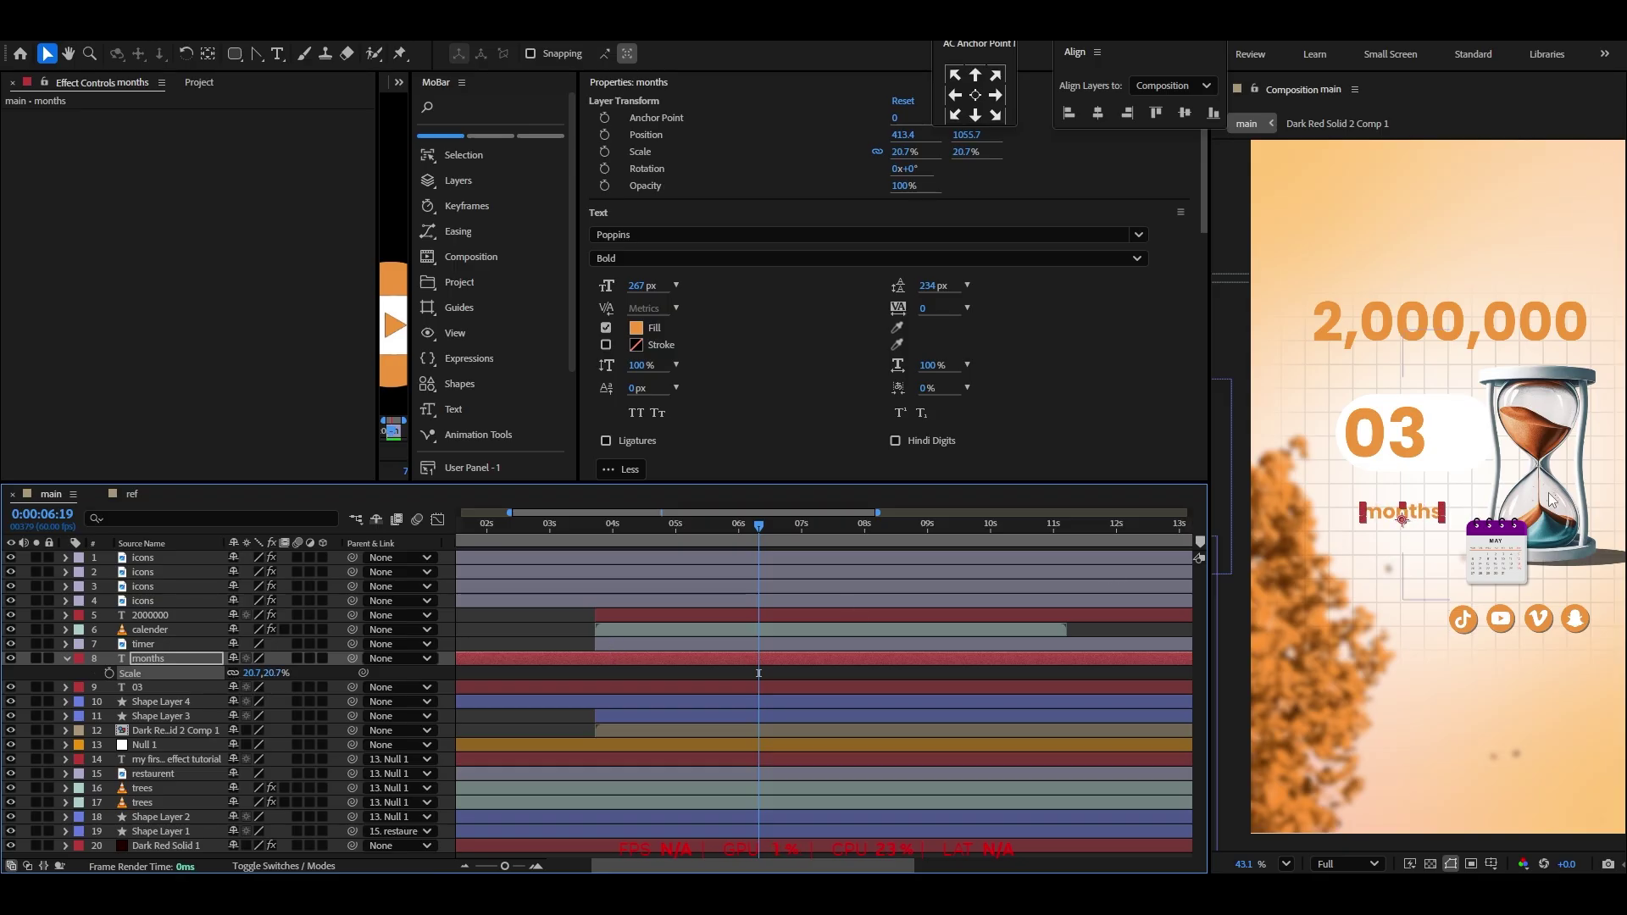
scroll(1549, 478, up, 4)
drag(1350, 543, 1430, 419)
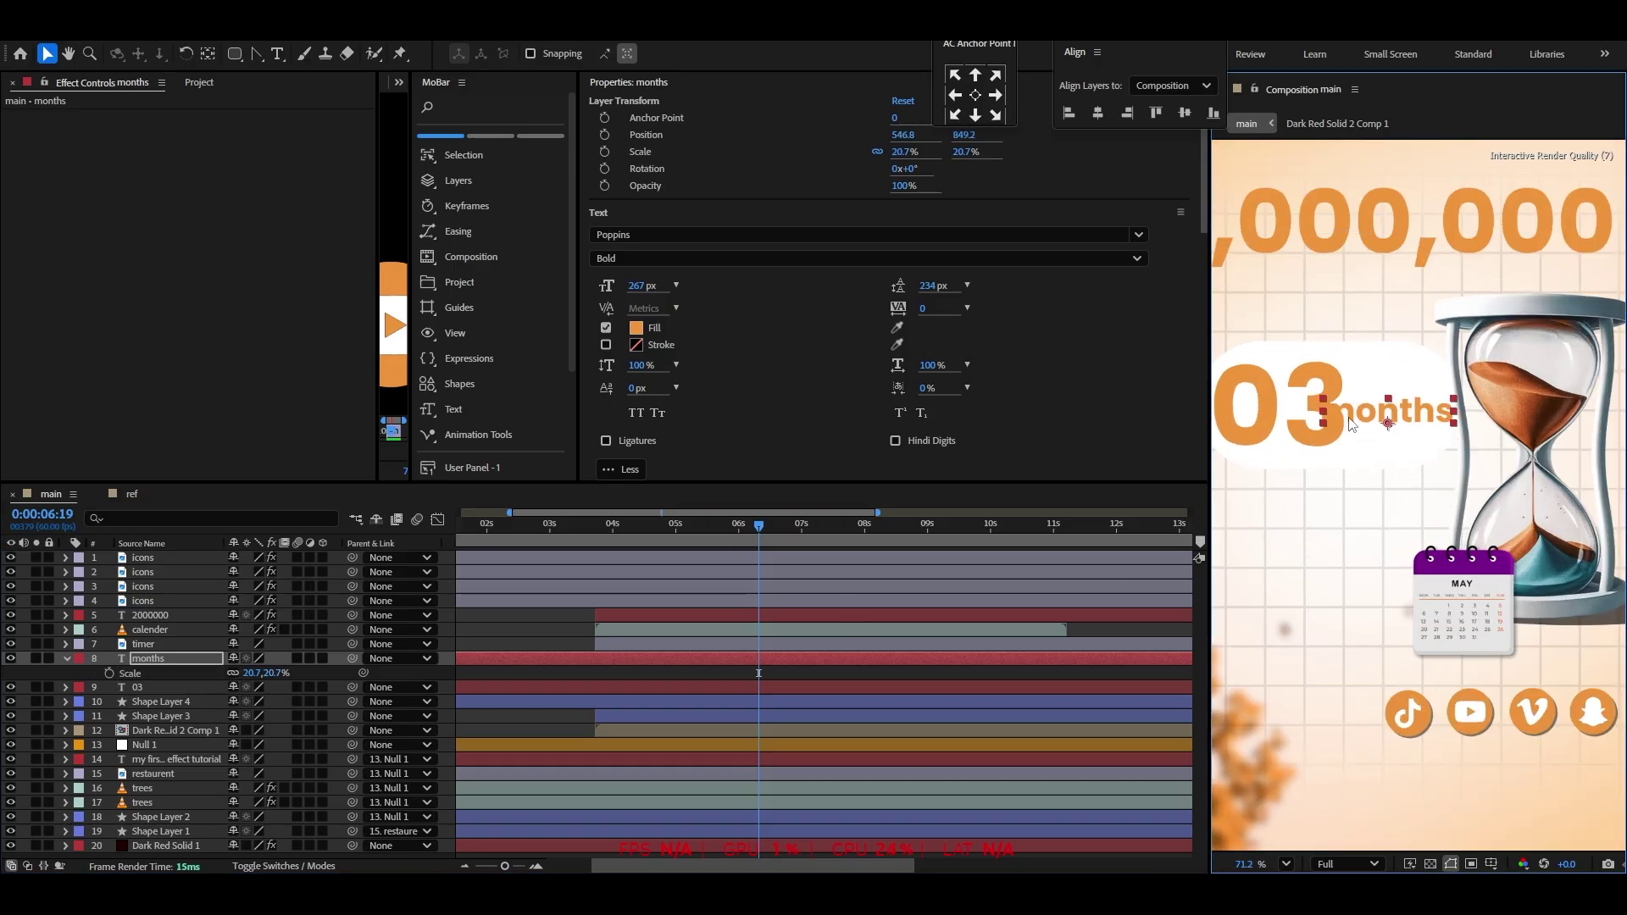
Set the "months" text's font to Palatino Linotype Italic and nudge it slightly away from the "03"
click(934, 234)
text(typ)
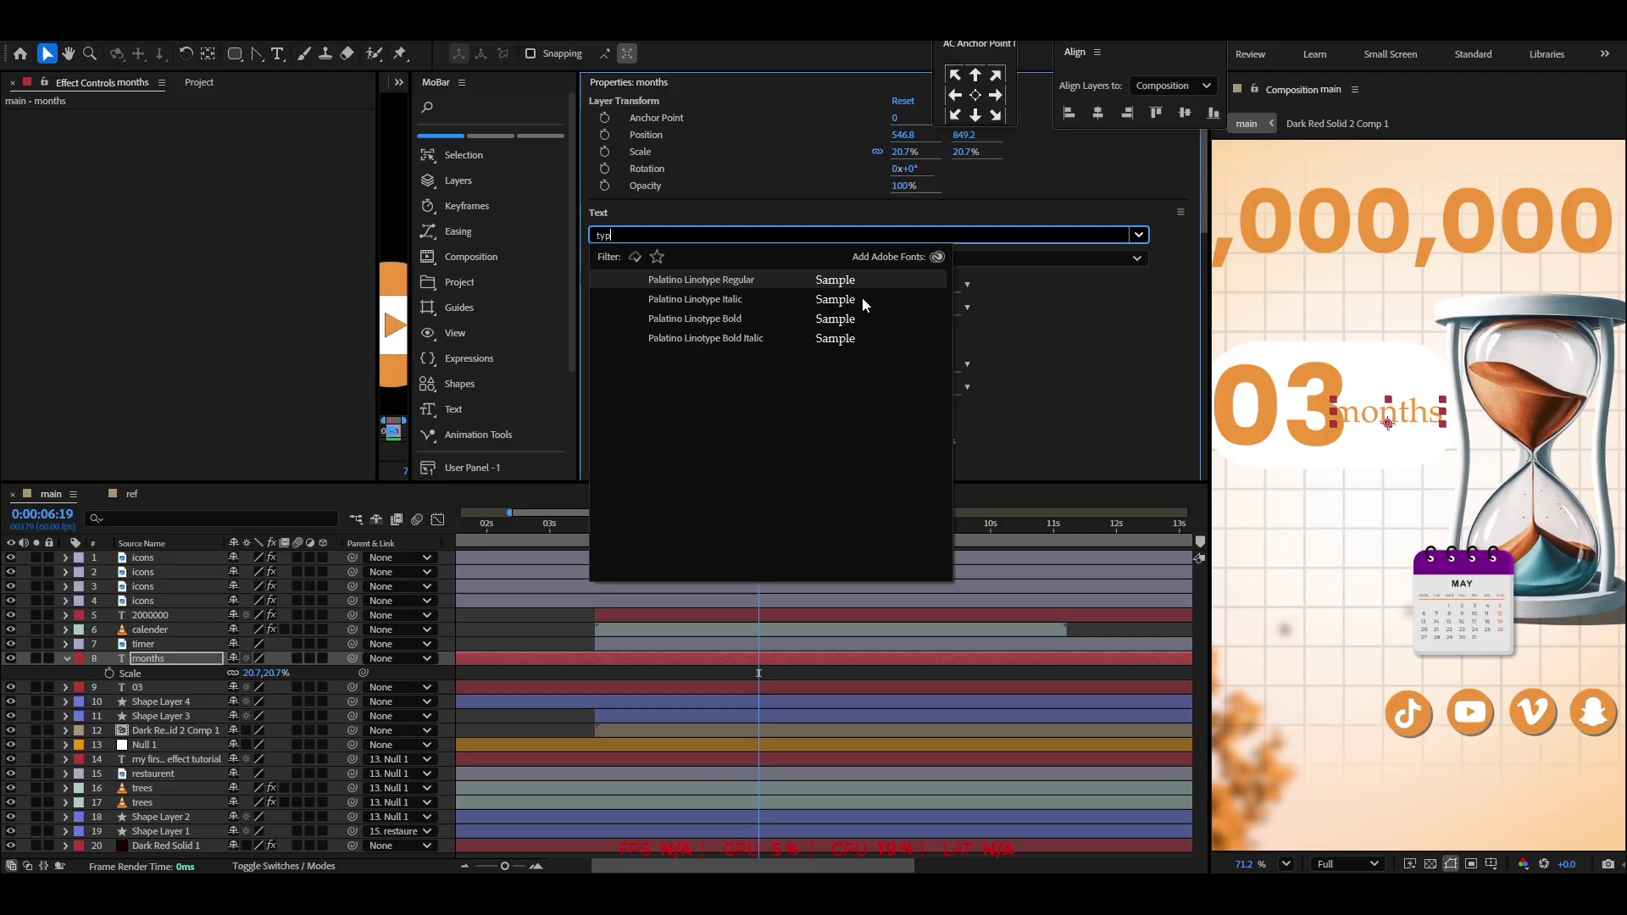
click(862, 298)
drag(1410, 423, 1423, 416)
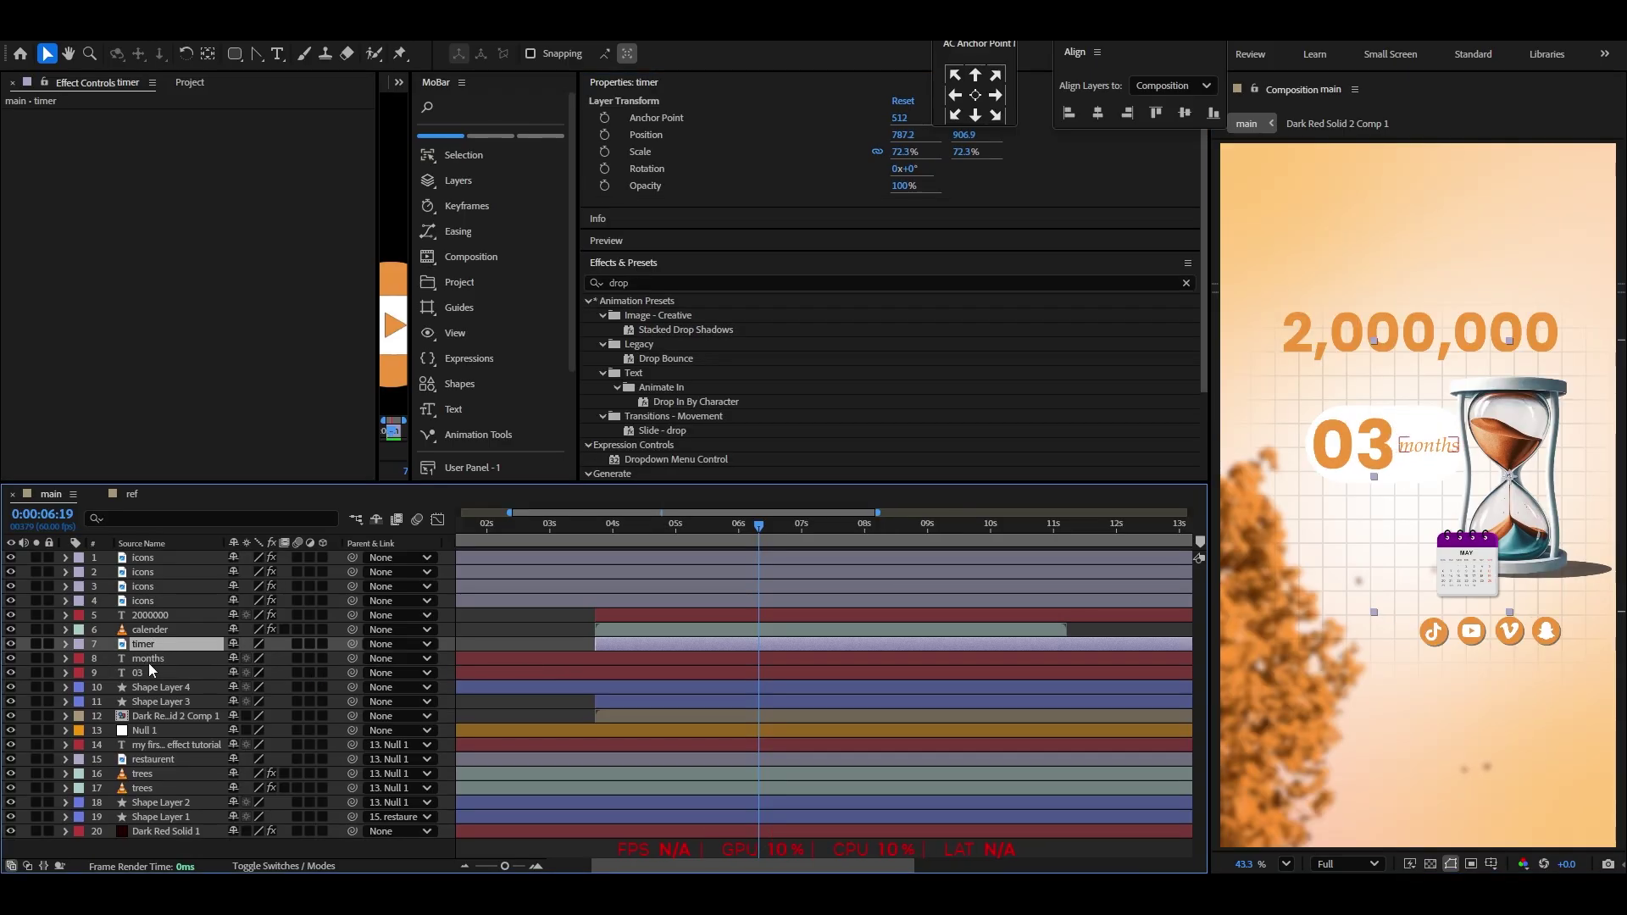
Trim the starts of the "months" and "03" layers to line up with the start of the timer layer
click(149, 661)
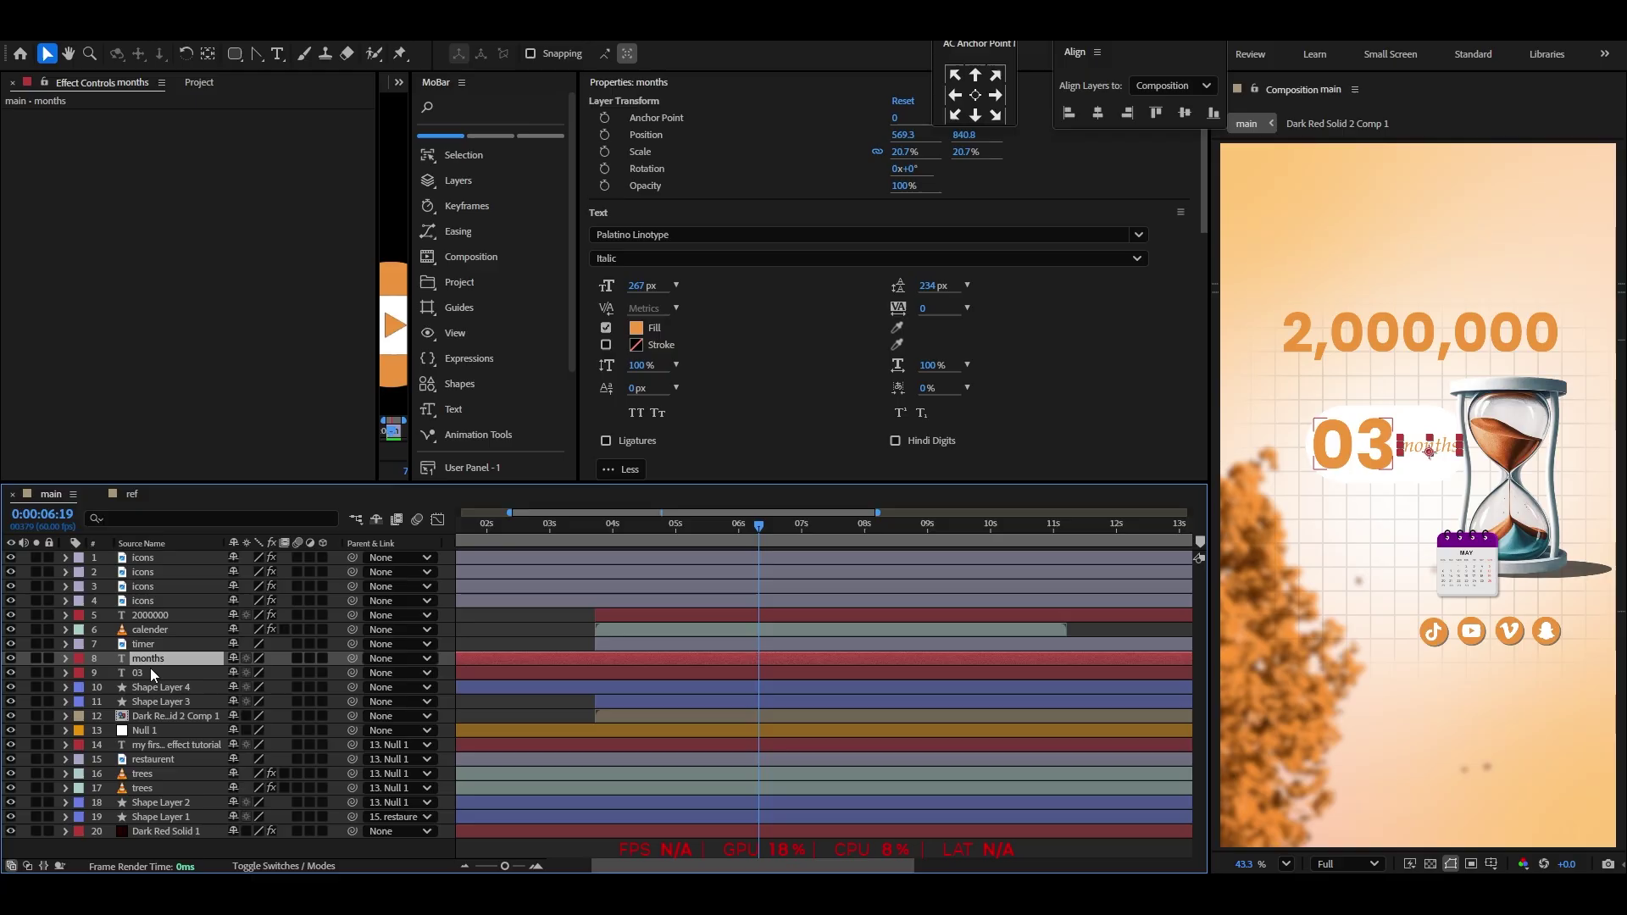
shift+click(150, 670)
drag(556, 674, 718, 669)
click(474, 653)
Apply the Animation Composer text preset "Overshoot Position & Scale 1" as the In transition of the "03" layer
click(163, 675)
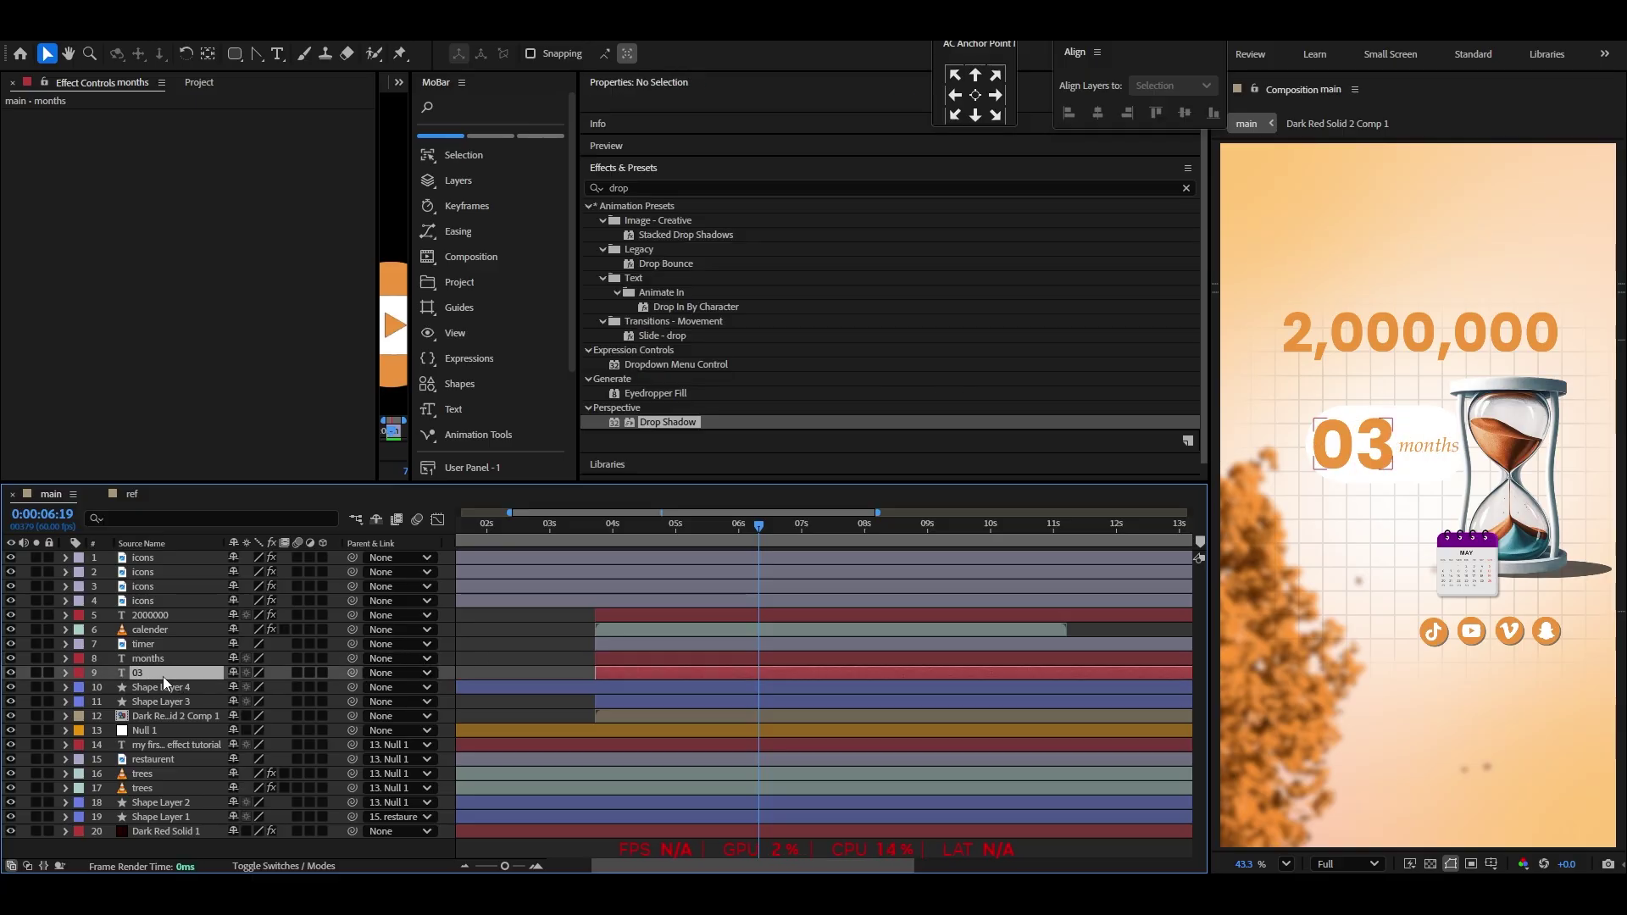
click(622, 537)
click(356, 32)
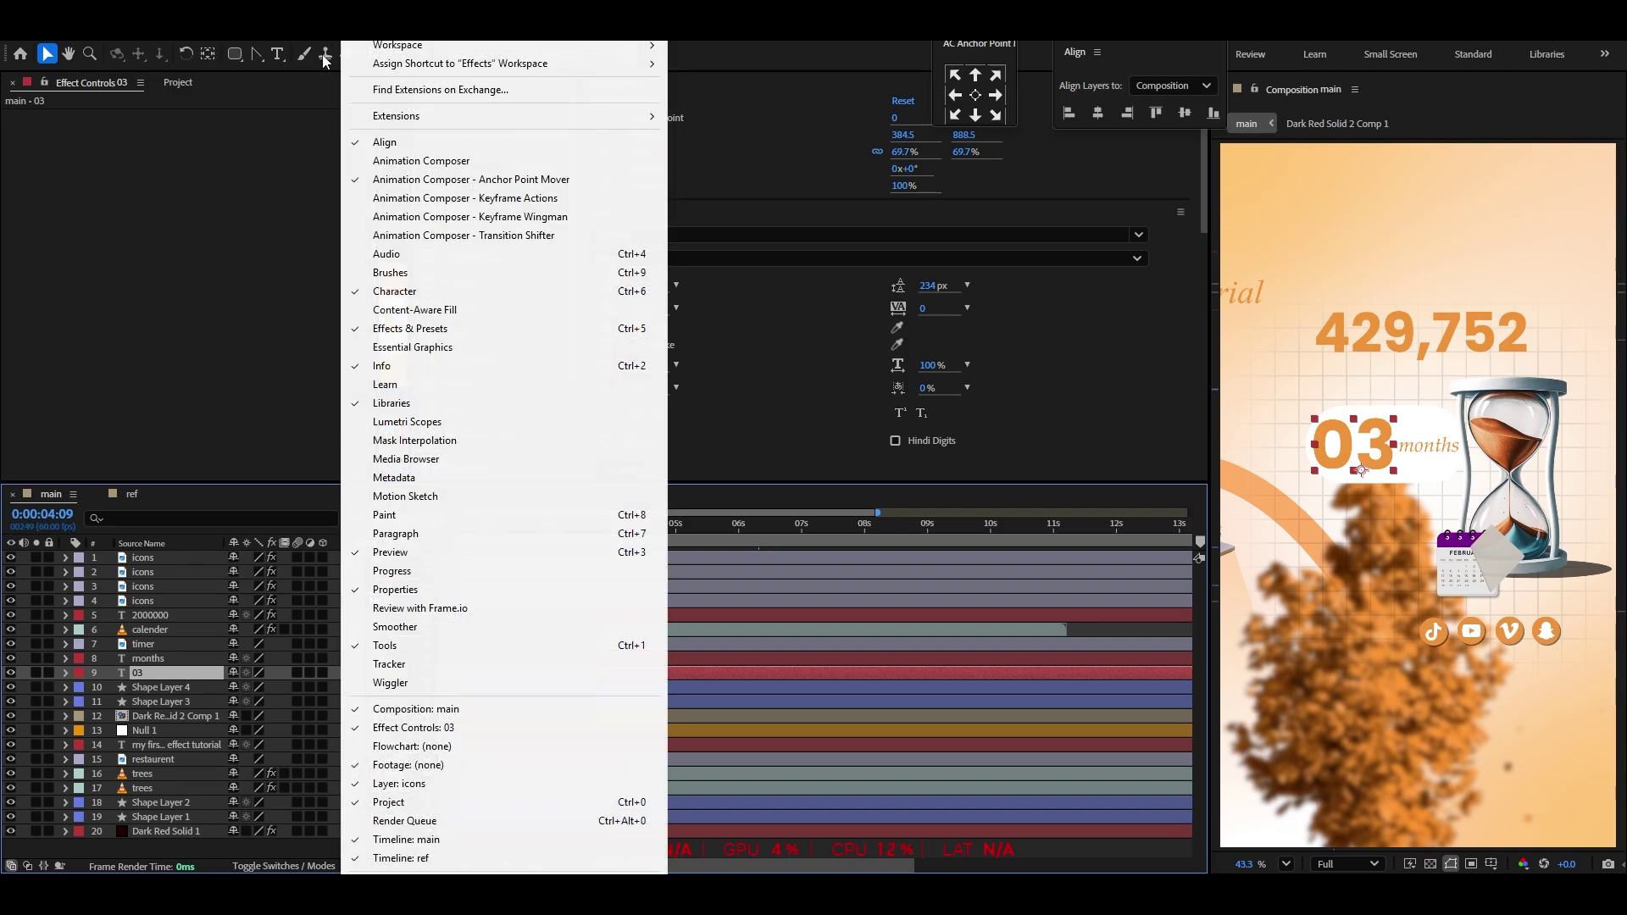
click(406, 162)
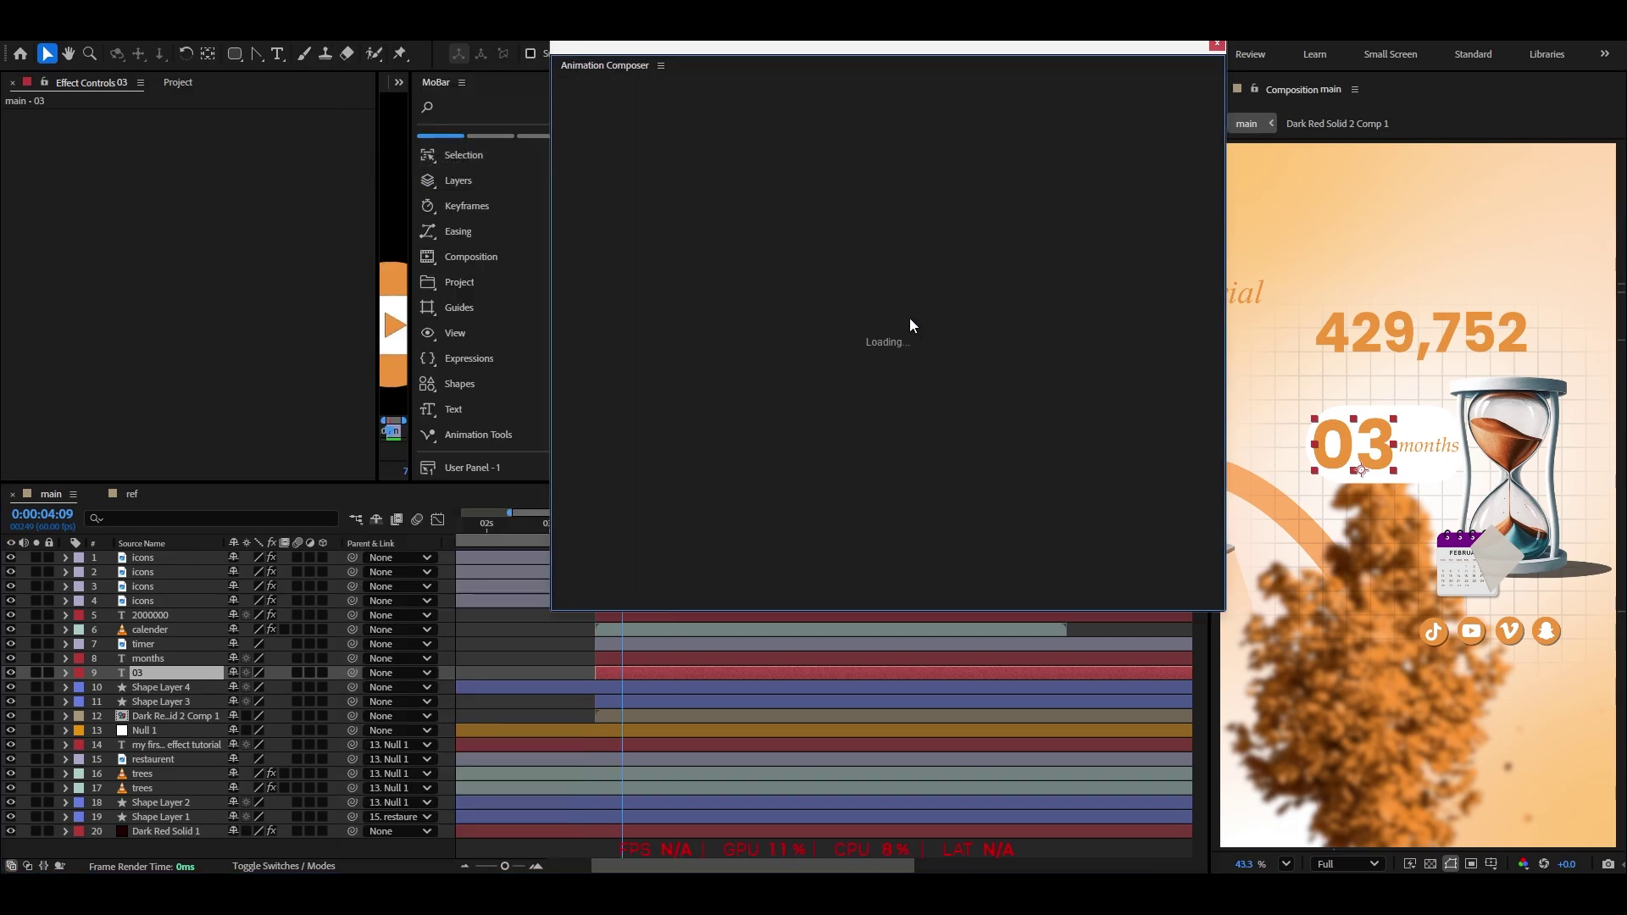
click(617, 222)
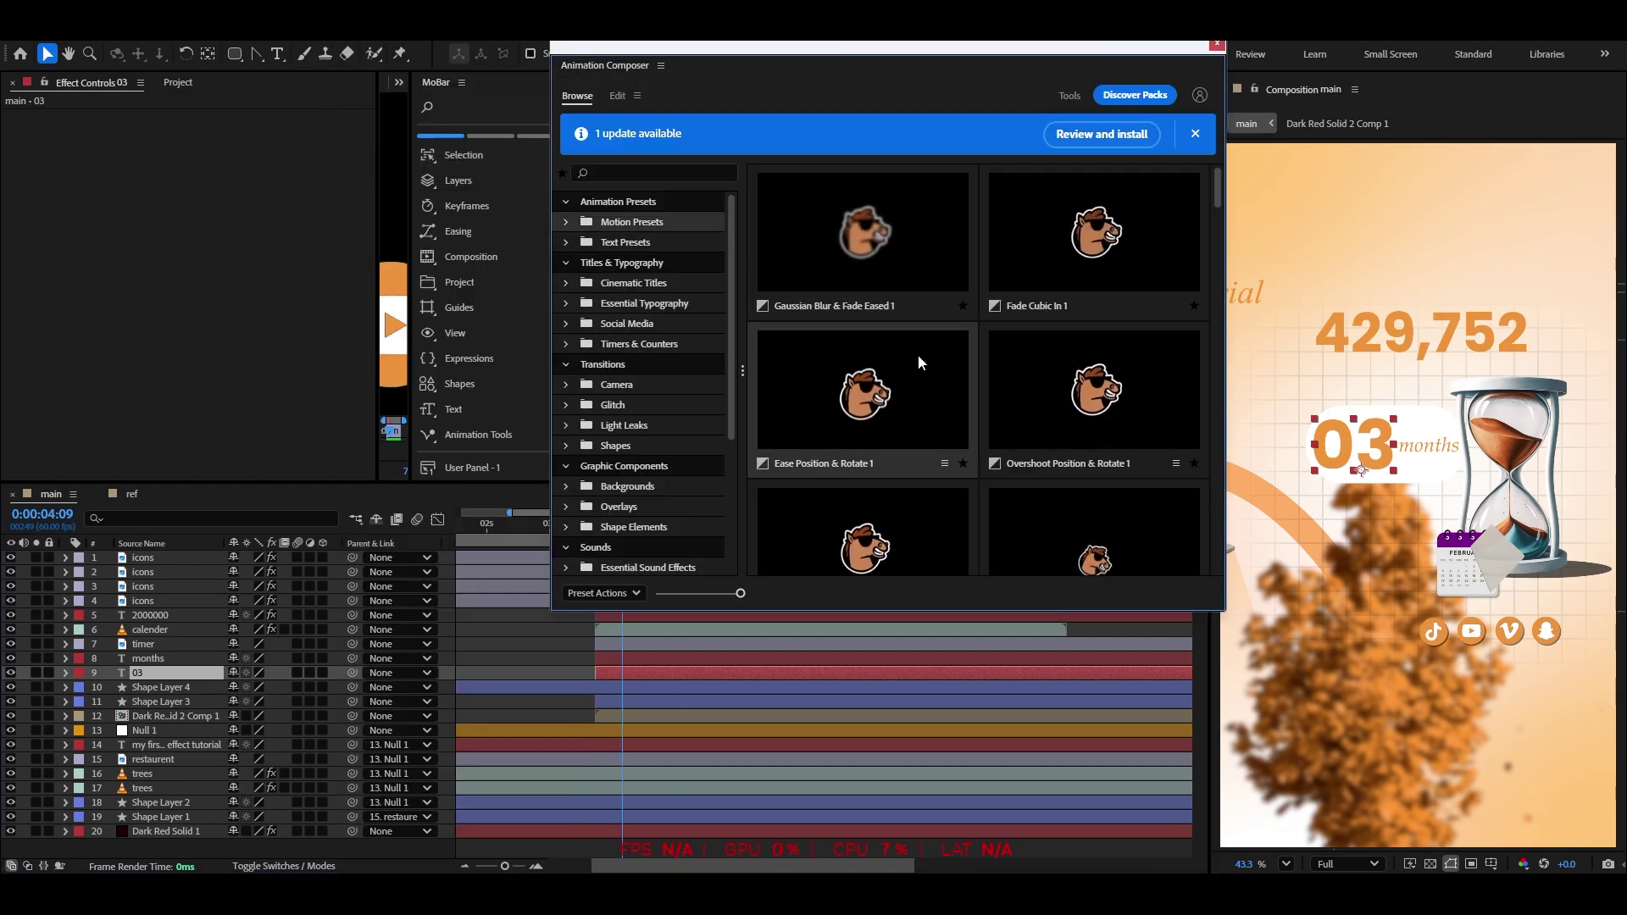
click(638, 242)
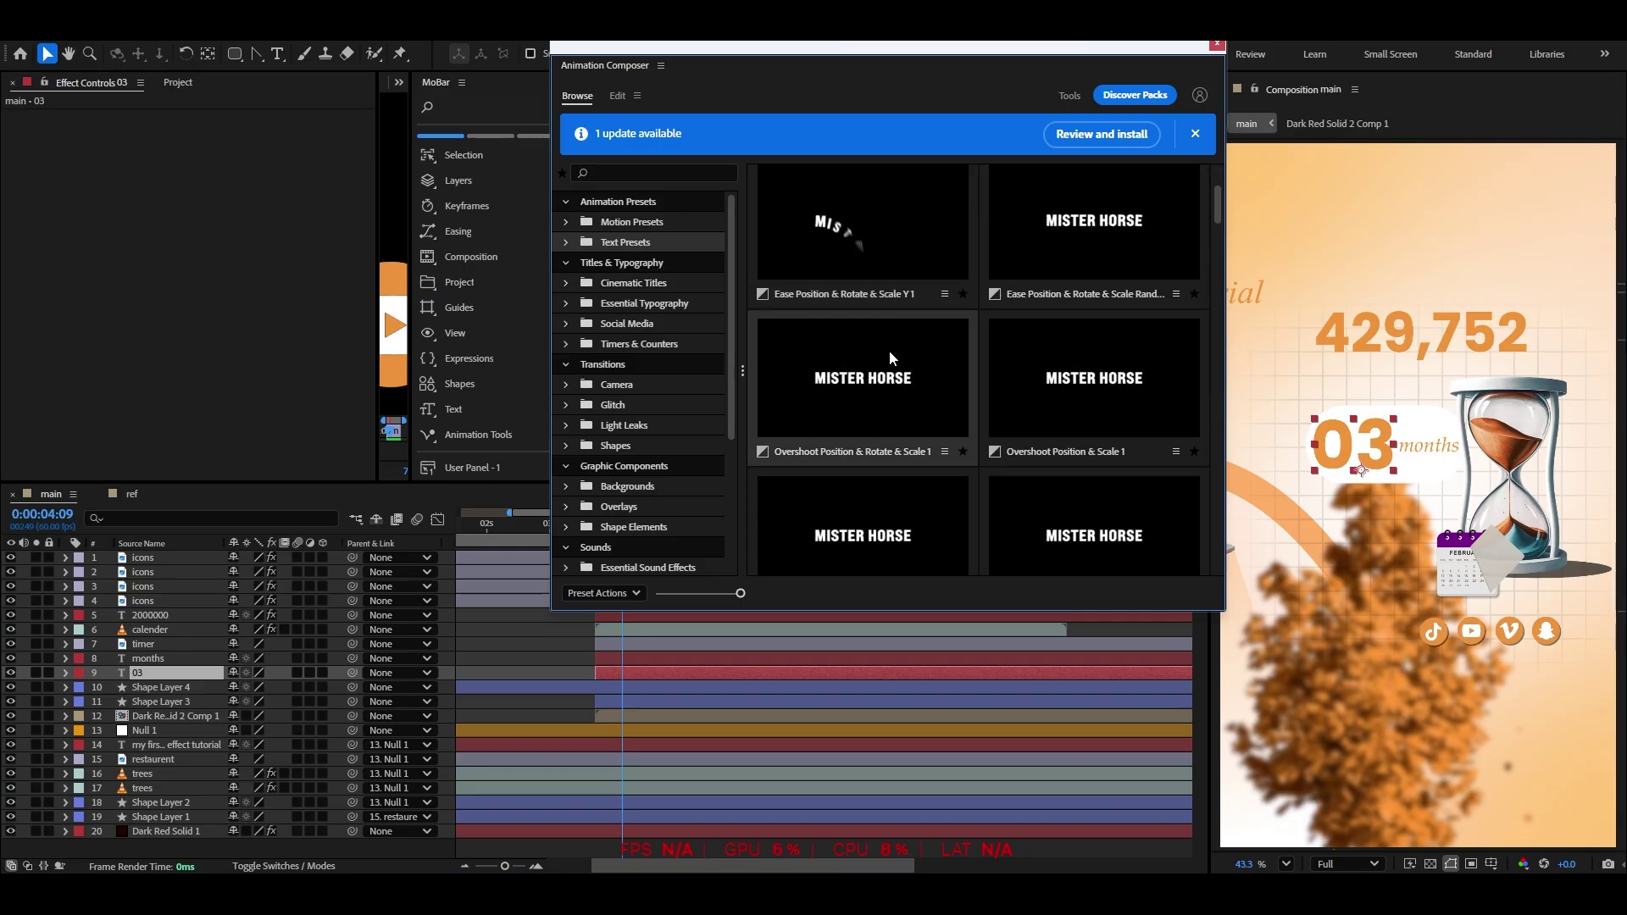
scroll(894, 351, down, 1)
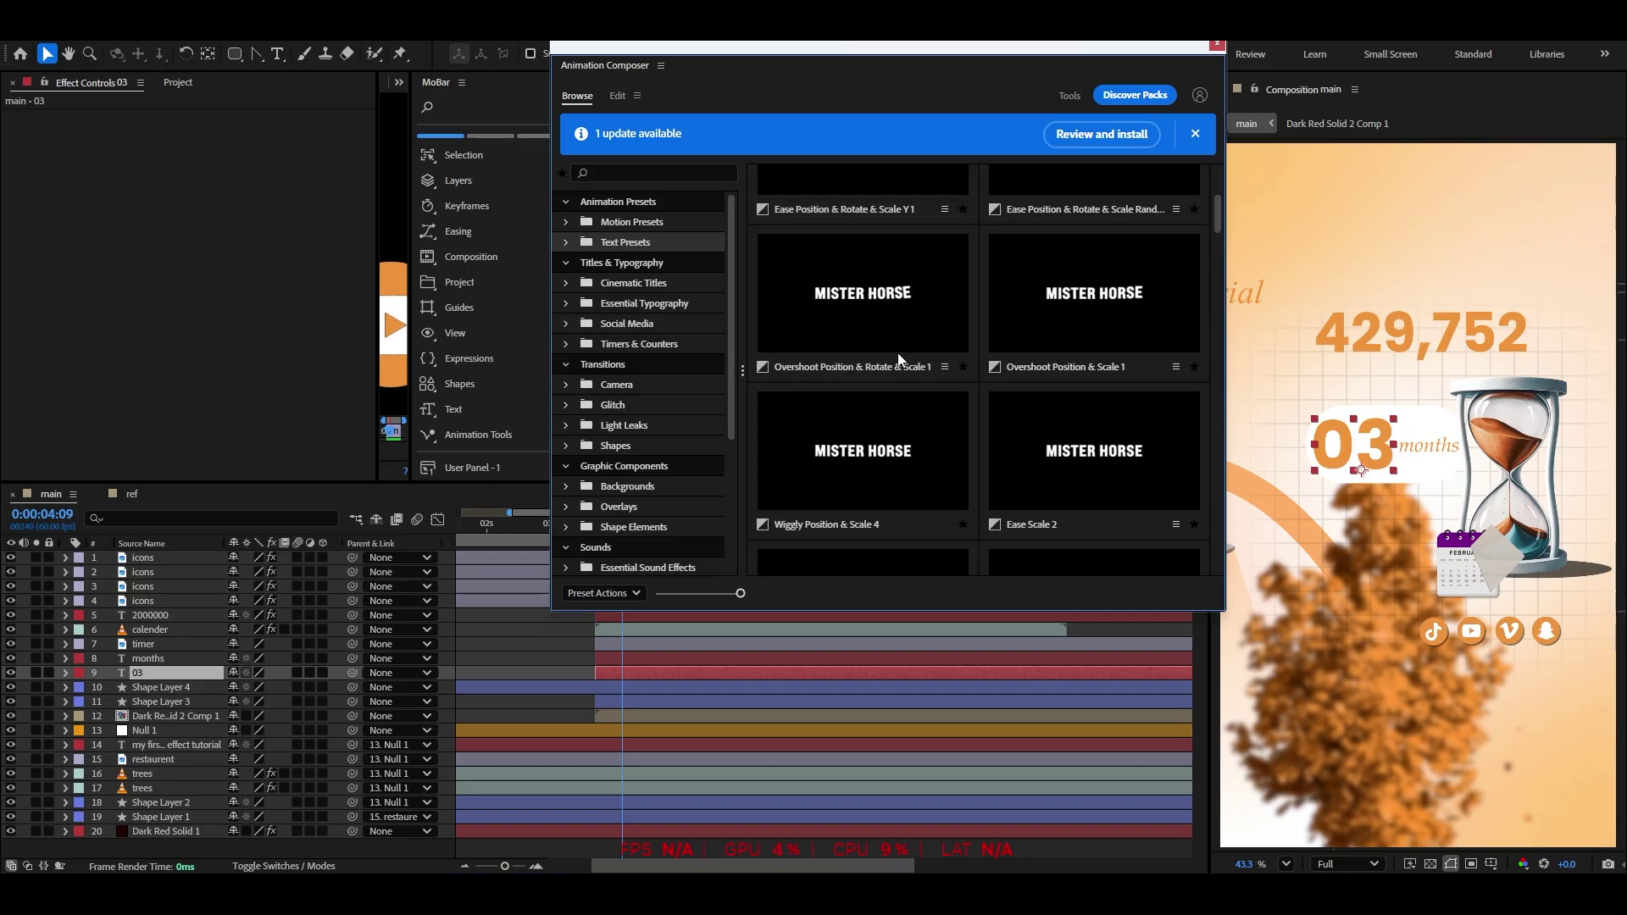
click(1075, 318)
click(1060, 594)
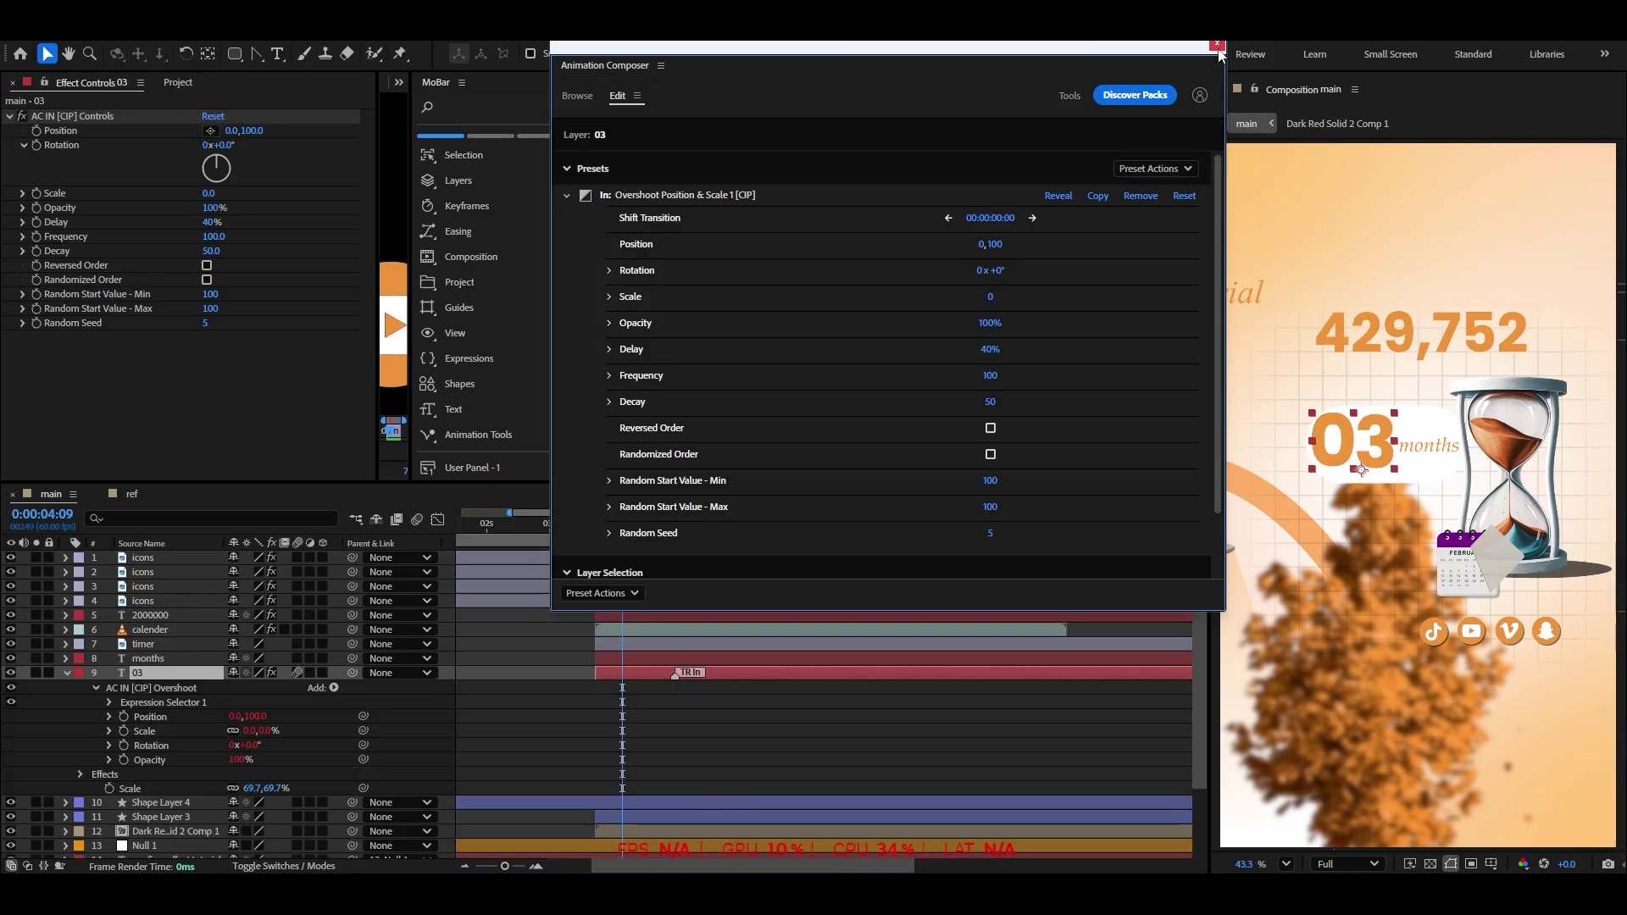
click(1217, 45)
Apply the Typewriter animation preset to the "months" text layer at 0:00:04:45
mouse_move(670, 526)
mouse_down()
mouse_move(602, 535)
mouse_move(660, 530)
mouse_up()
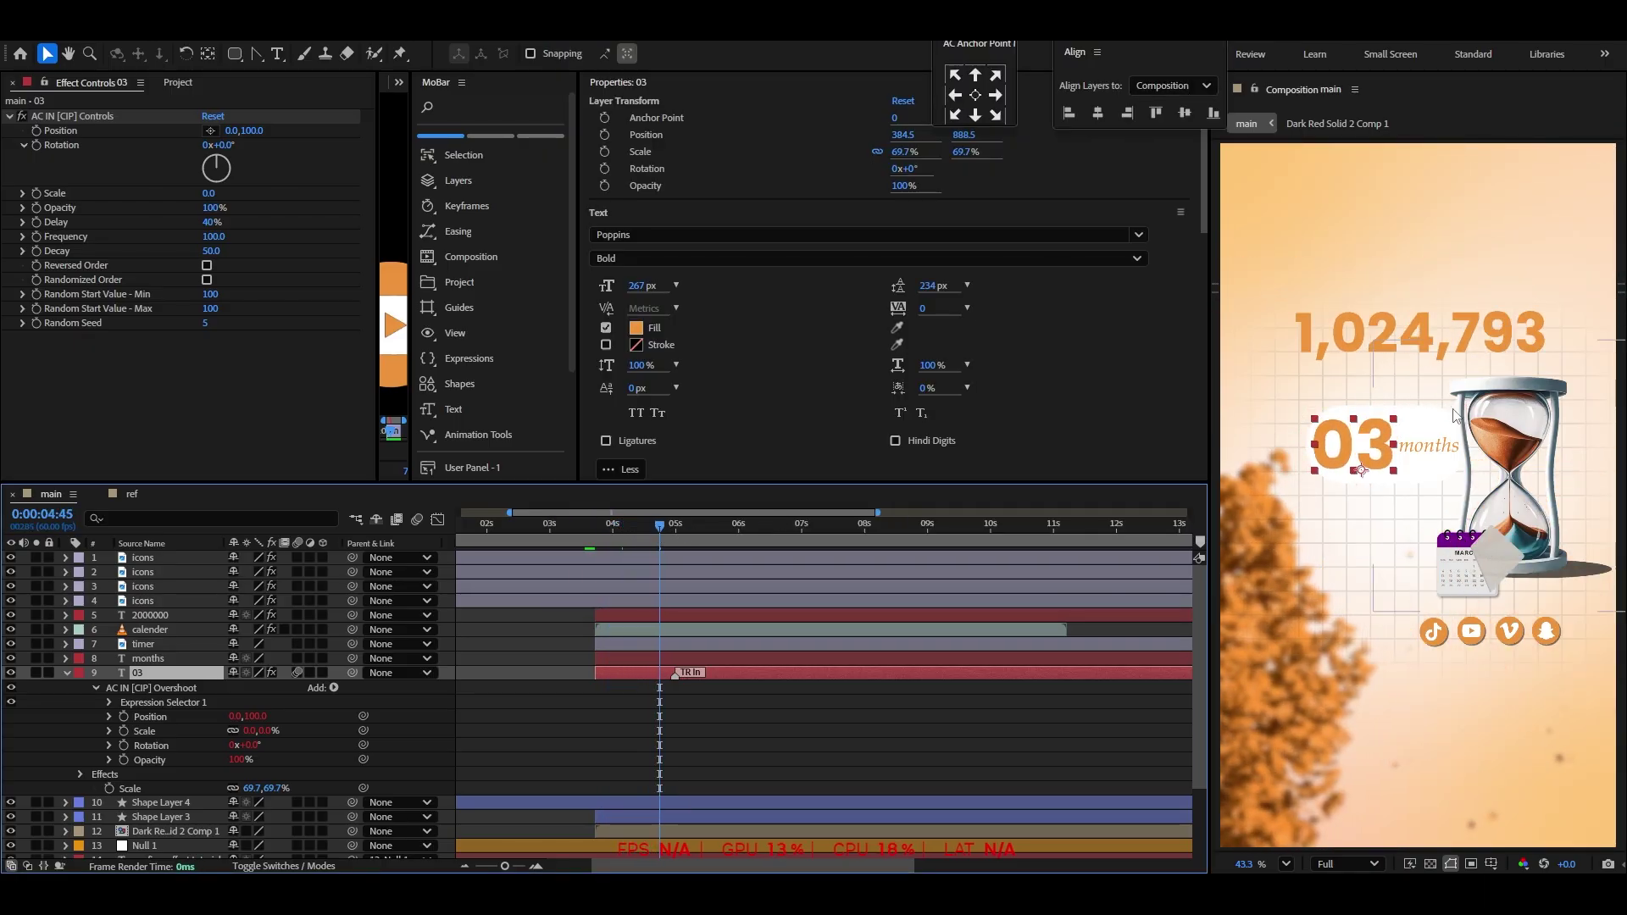
click(128, 659)
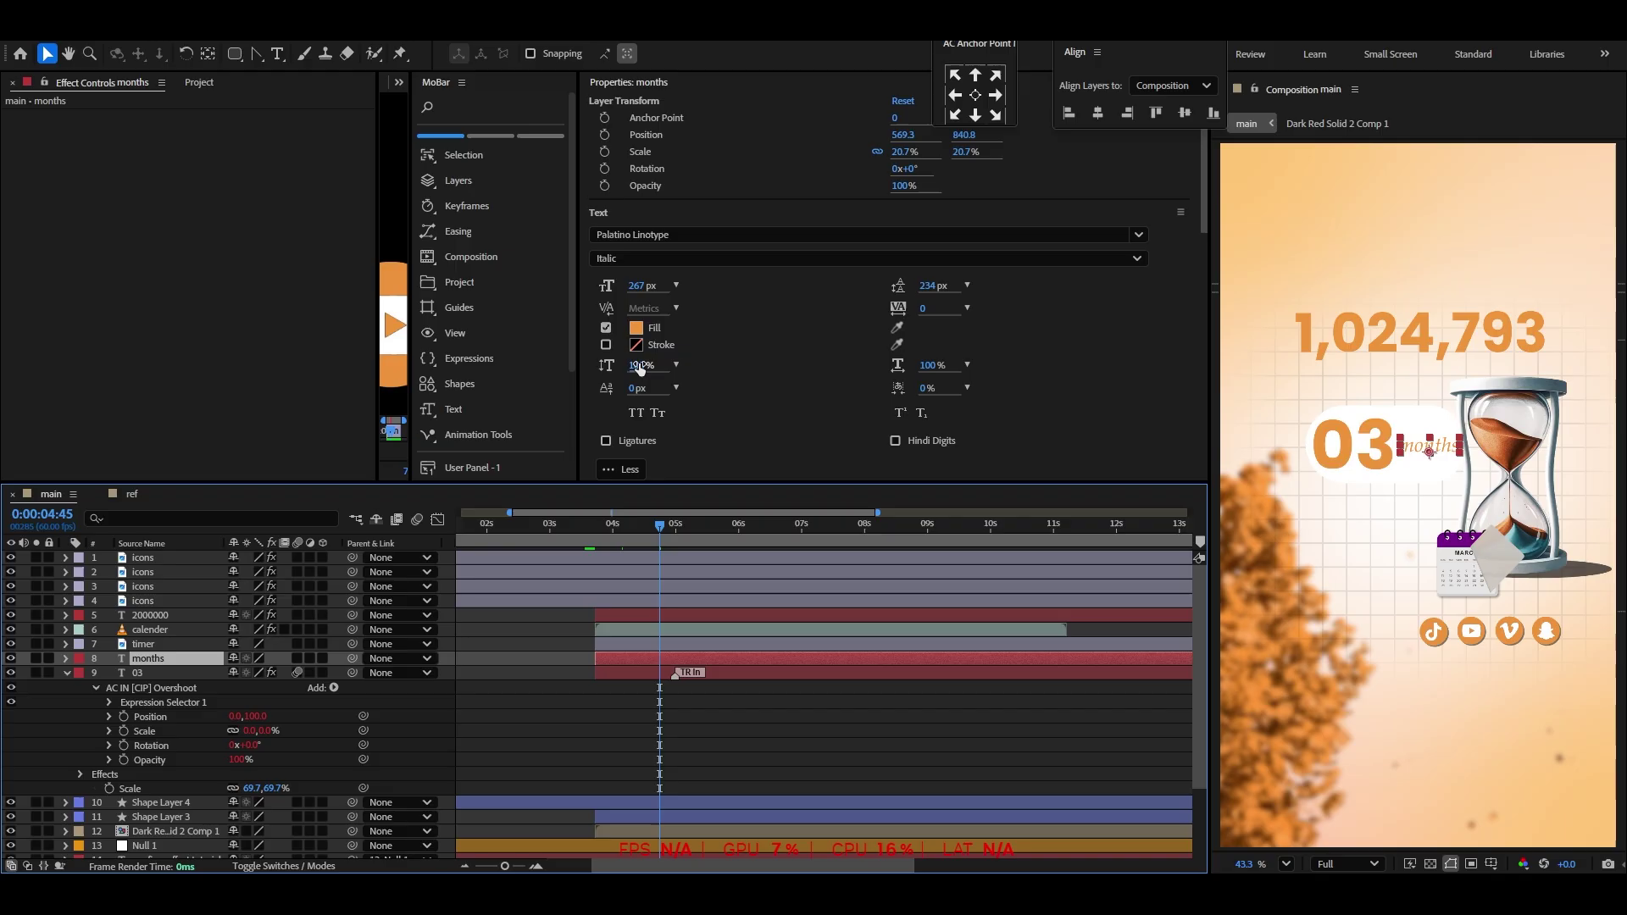
scroll(757, 376, down, 6)
click(677, 310)
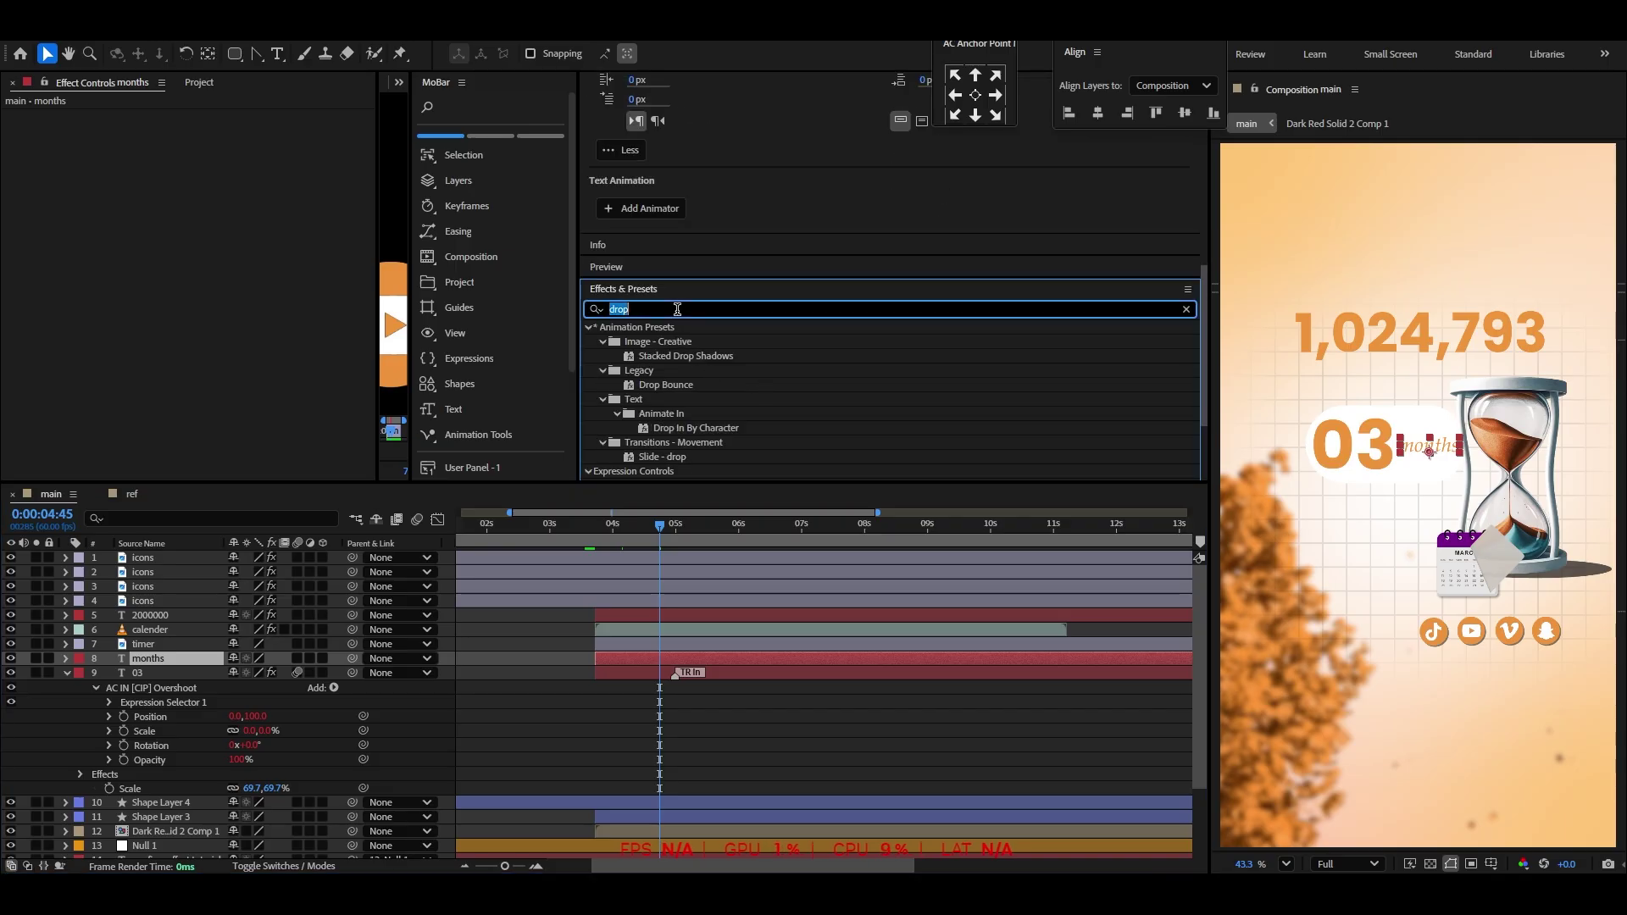
text(typ)
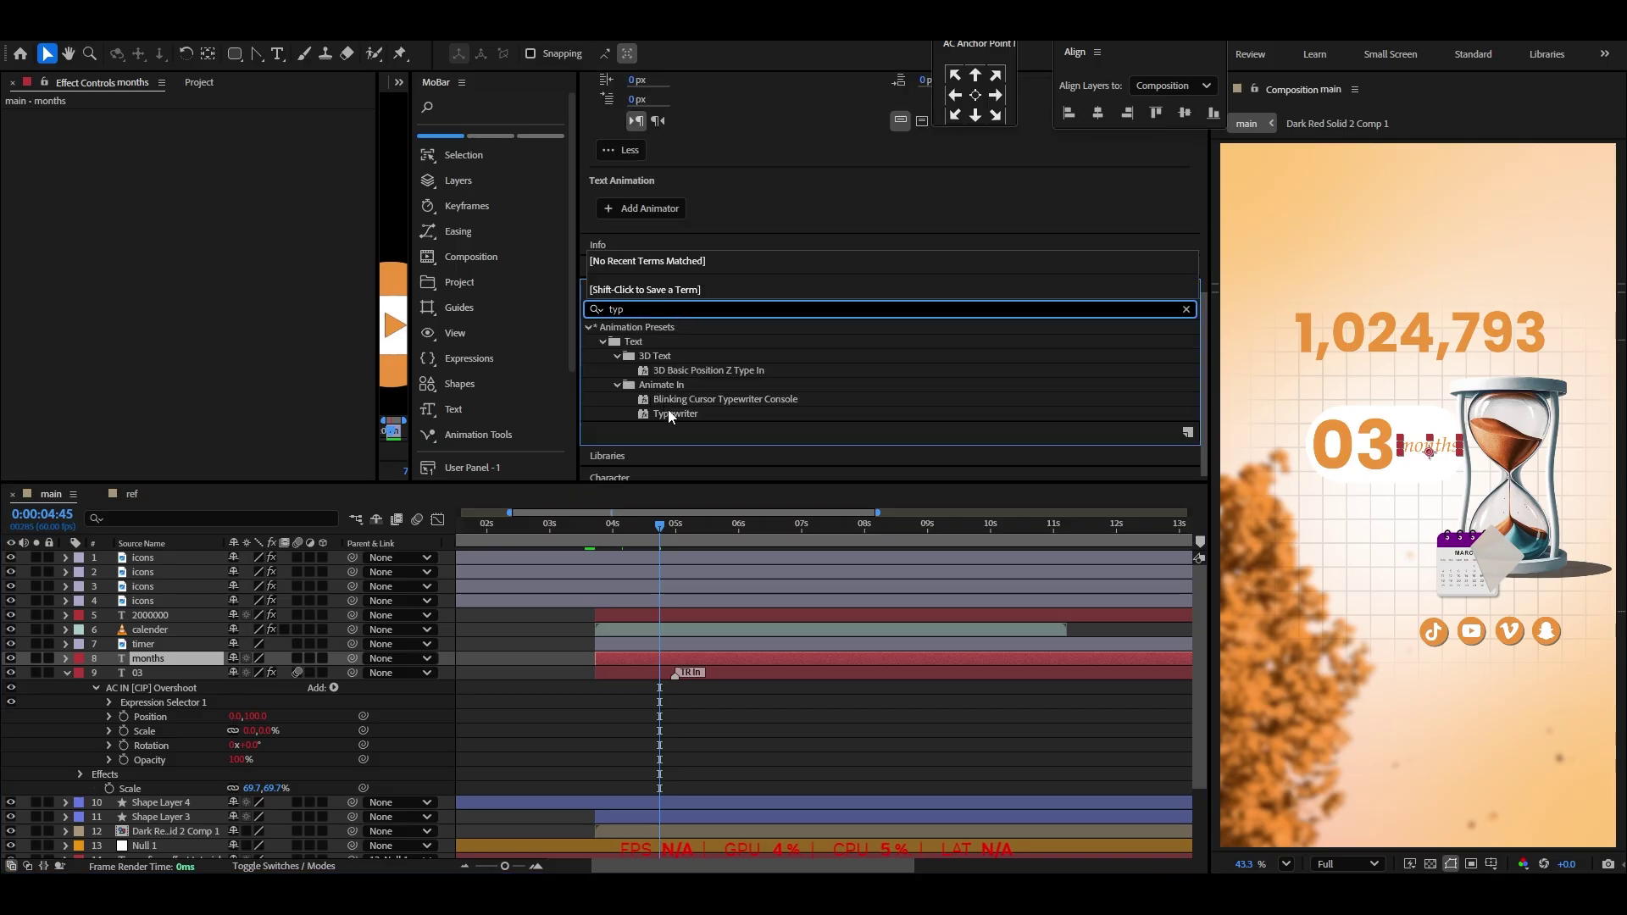
drag(669, 415, 184, 657)
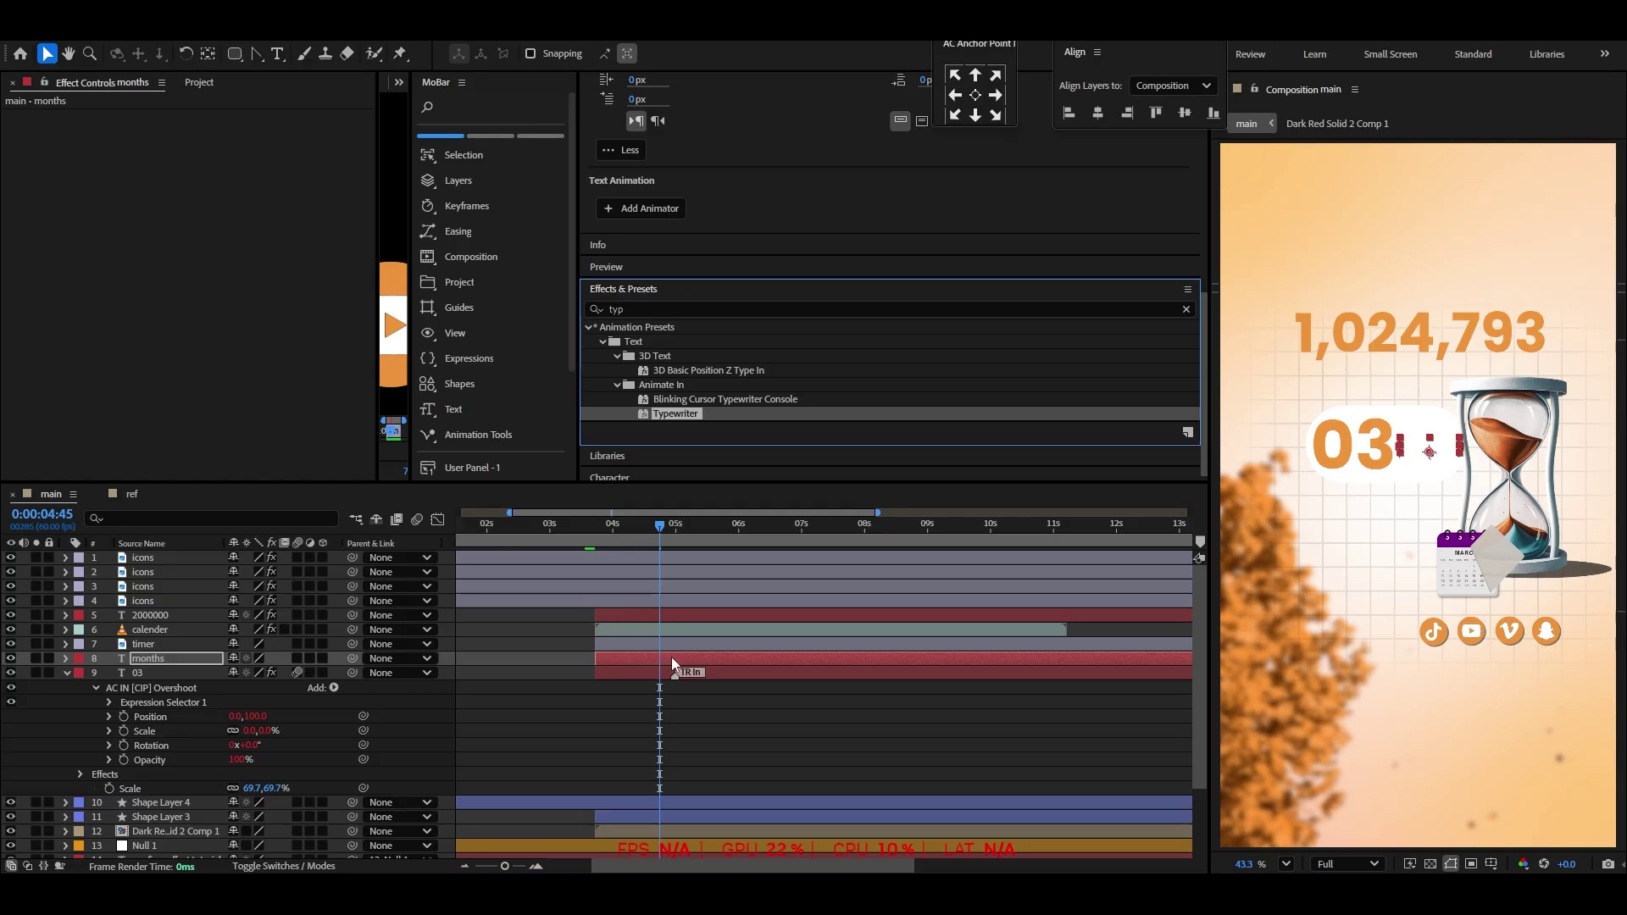
Shift both Typewriter Start keyframes of the "months" layer earlier so the first sits shortly after 4 seconds
drag(672, 657, 671, 658)
drag(836, 721, 624, 740)
click(673, 742)
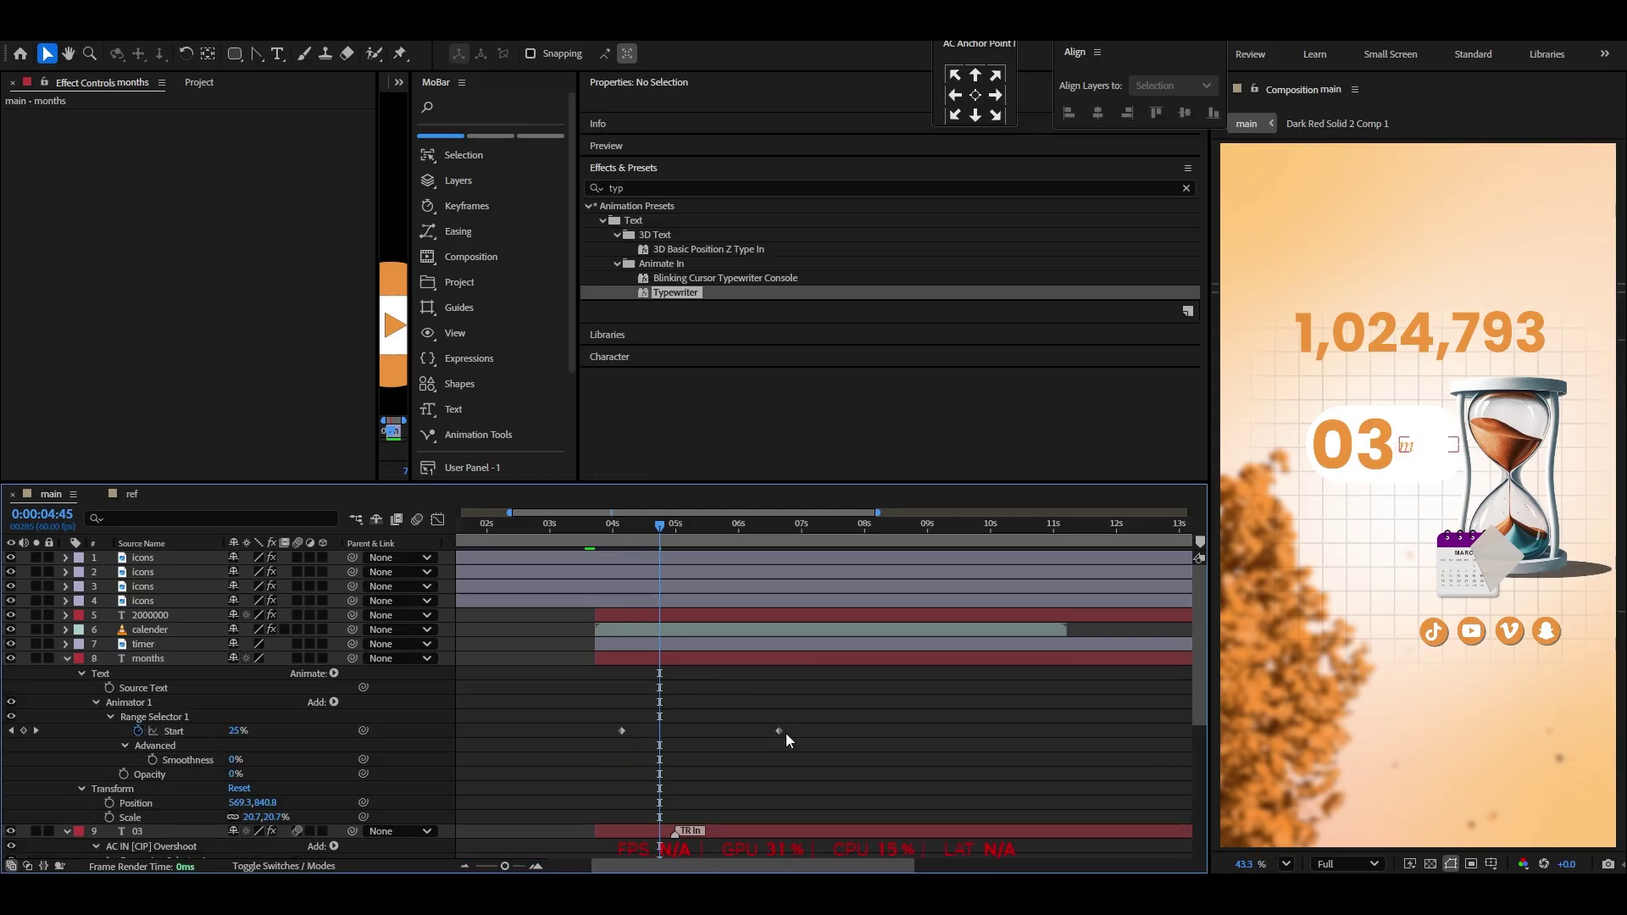
Retime the months text's typewriter Start keyframes to a shorter span ending at 0:00:05:14, and collapse the months and 03 layers
drag(780, 732, 723, 732)
drag(593, 534, 690, 537)
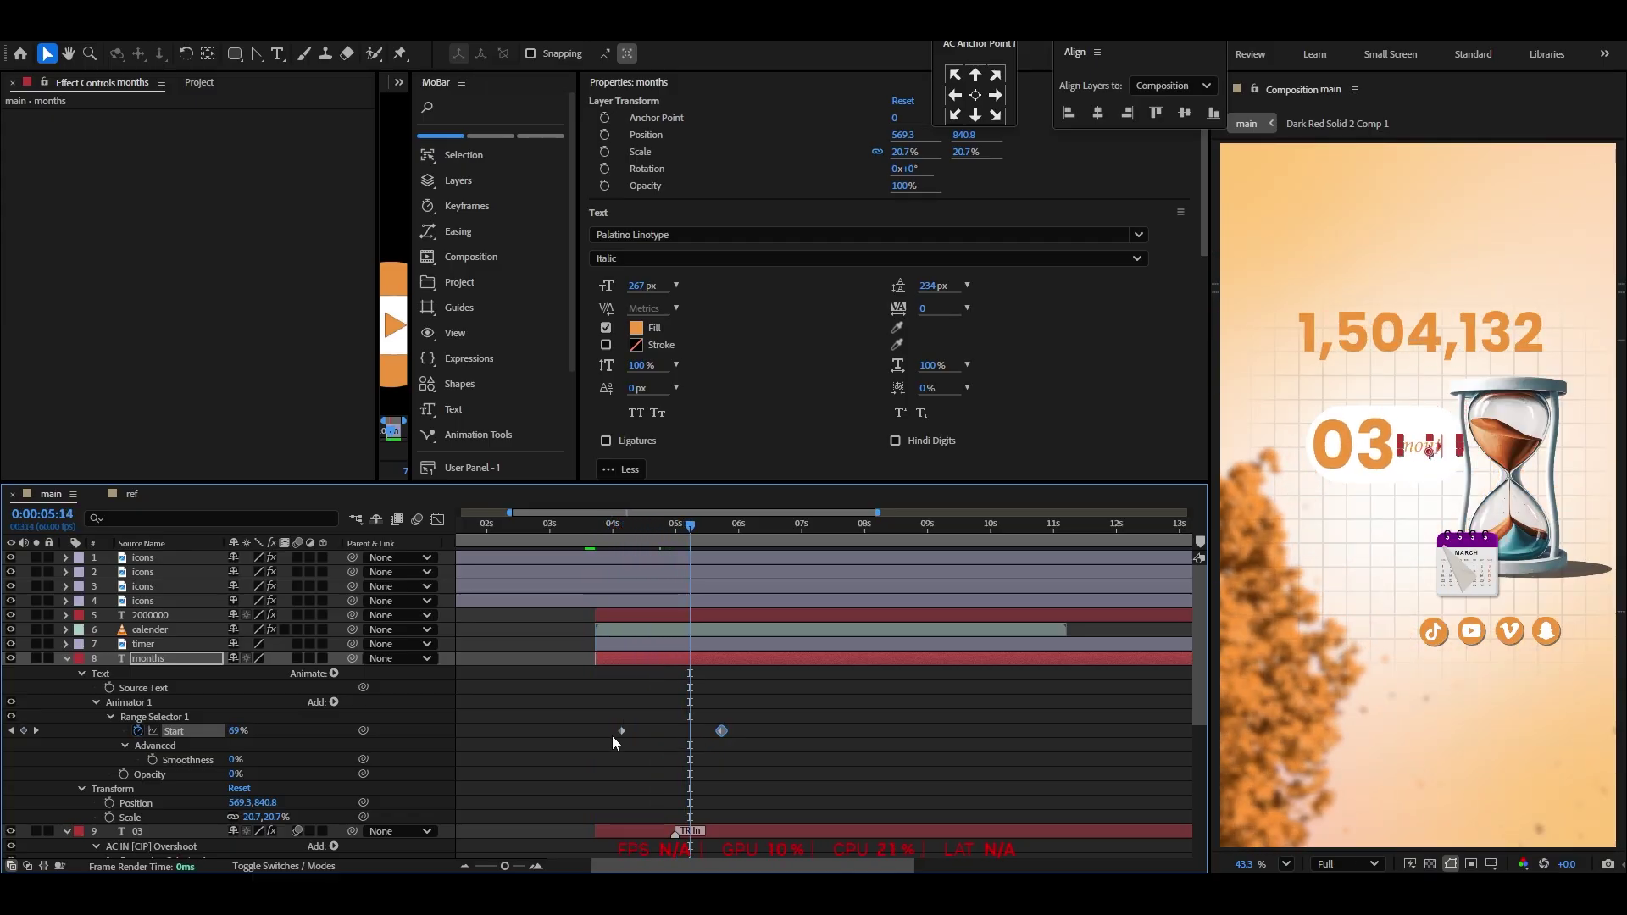
drag(721, 730, 690, 732)
drag(622, 538, 719, 537)
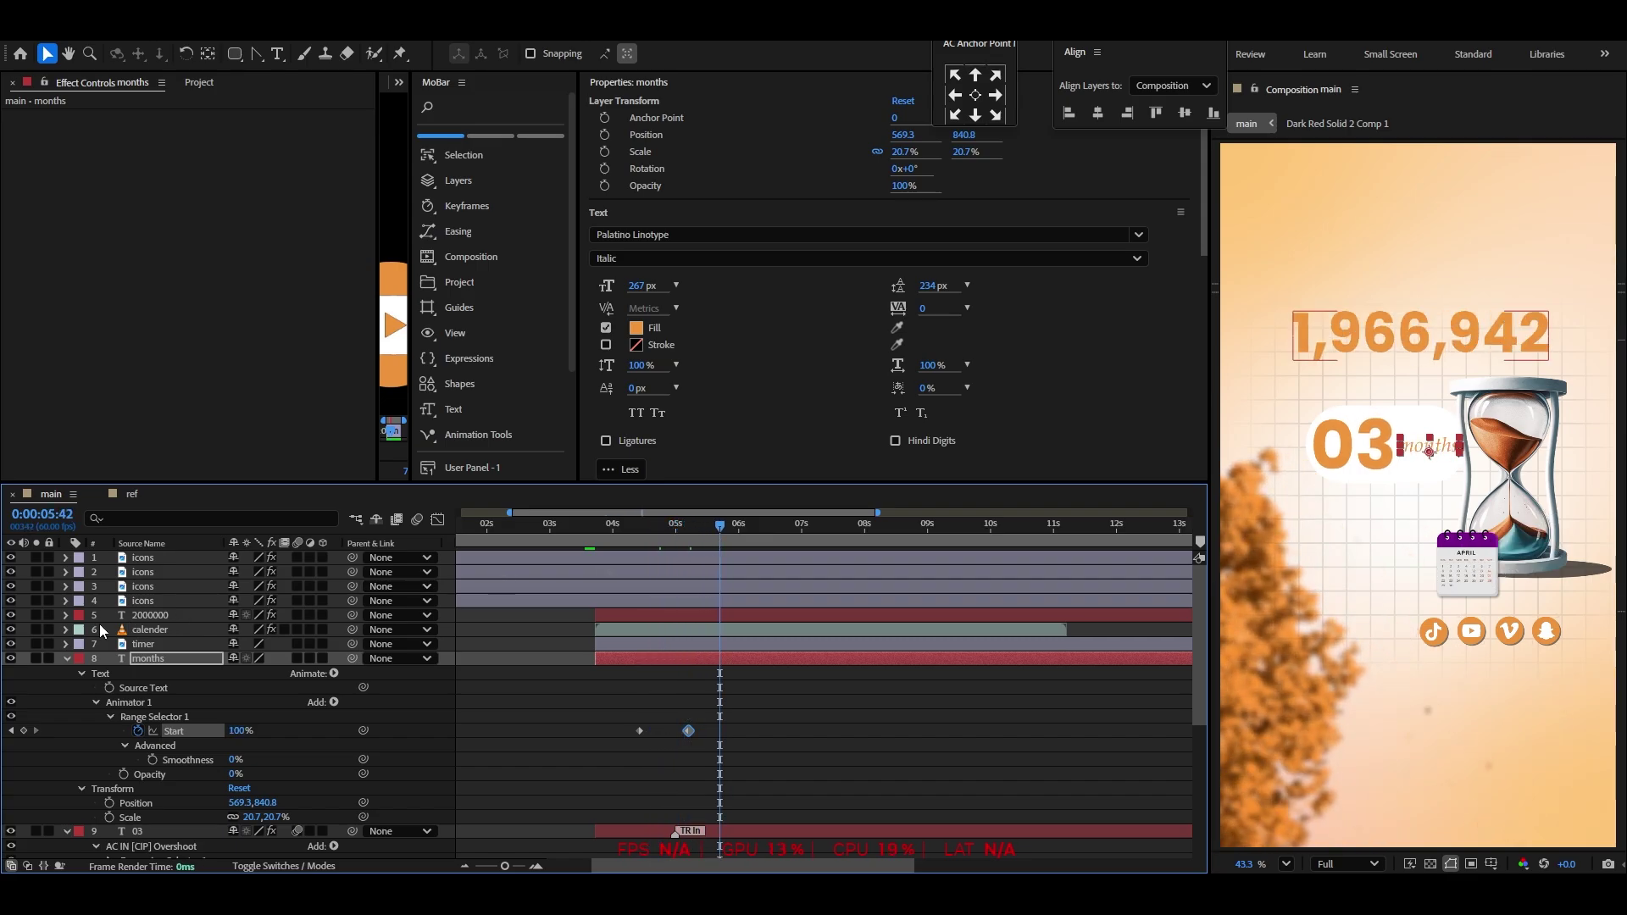
click(67, 658)
click(67, 673)
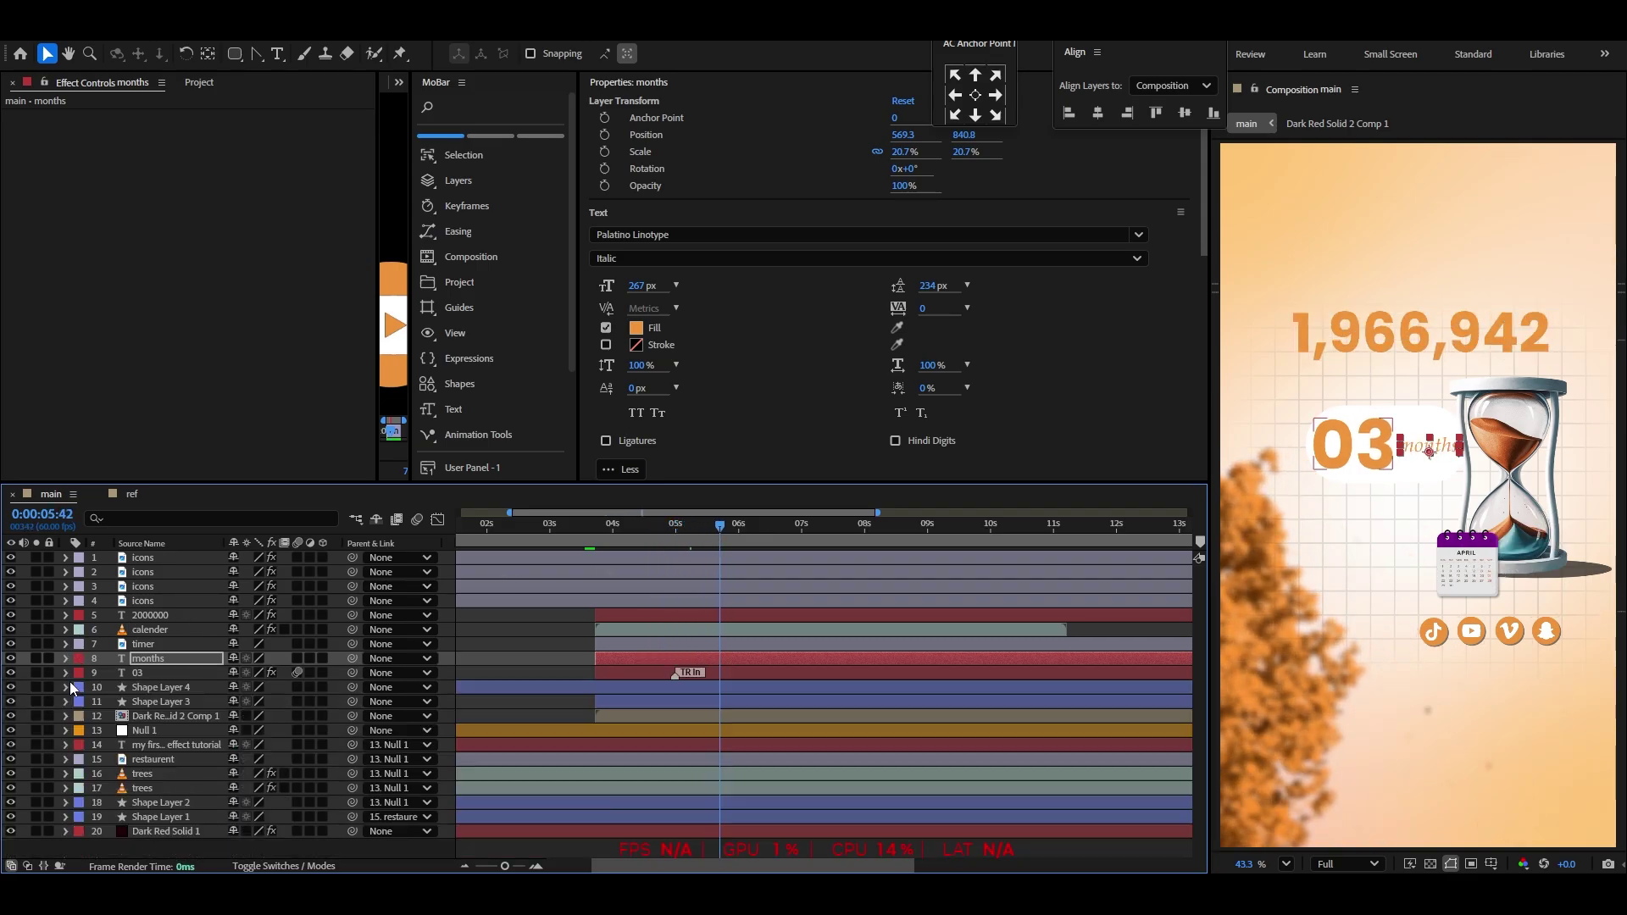
Shift all four icons layers so they start together at about 0:00:03:45, in line with the number and timer layers
click(541, 658)
drag(603, 538, 581, 539)
key(Home)
click(535, 602)
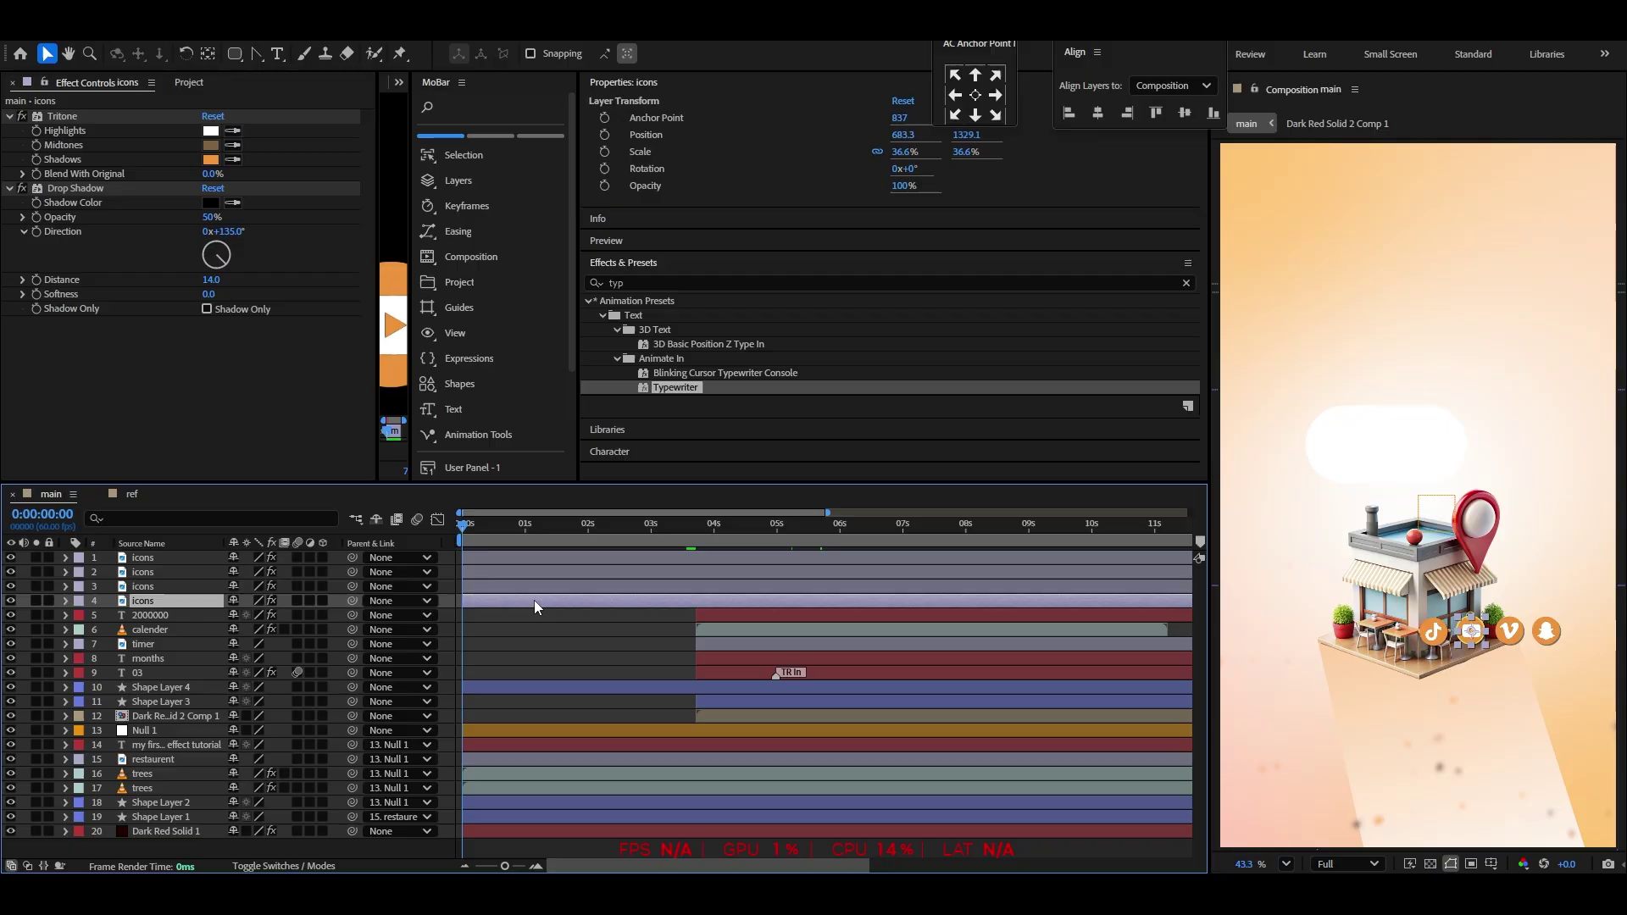
shift+click(532, 566)
drag(514, 598, 748, 595)
drag(700, 536, 698, 540)
Apply the Animation Composer motion preset Overshoot XY Scale From Anchor Point 2 as an In animation to the four icons layers
click(359, 26)
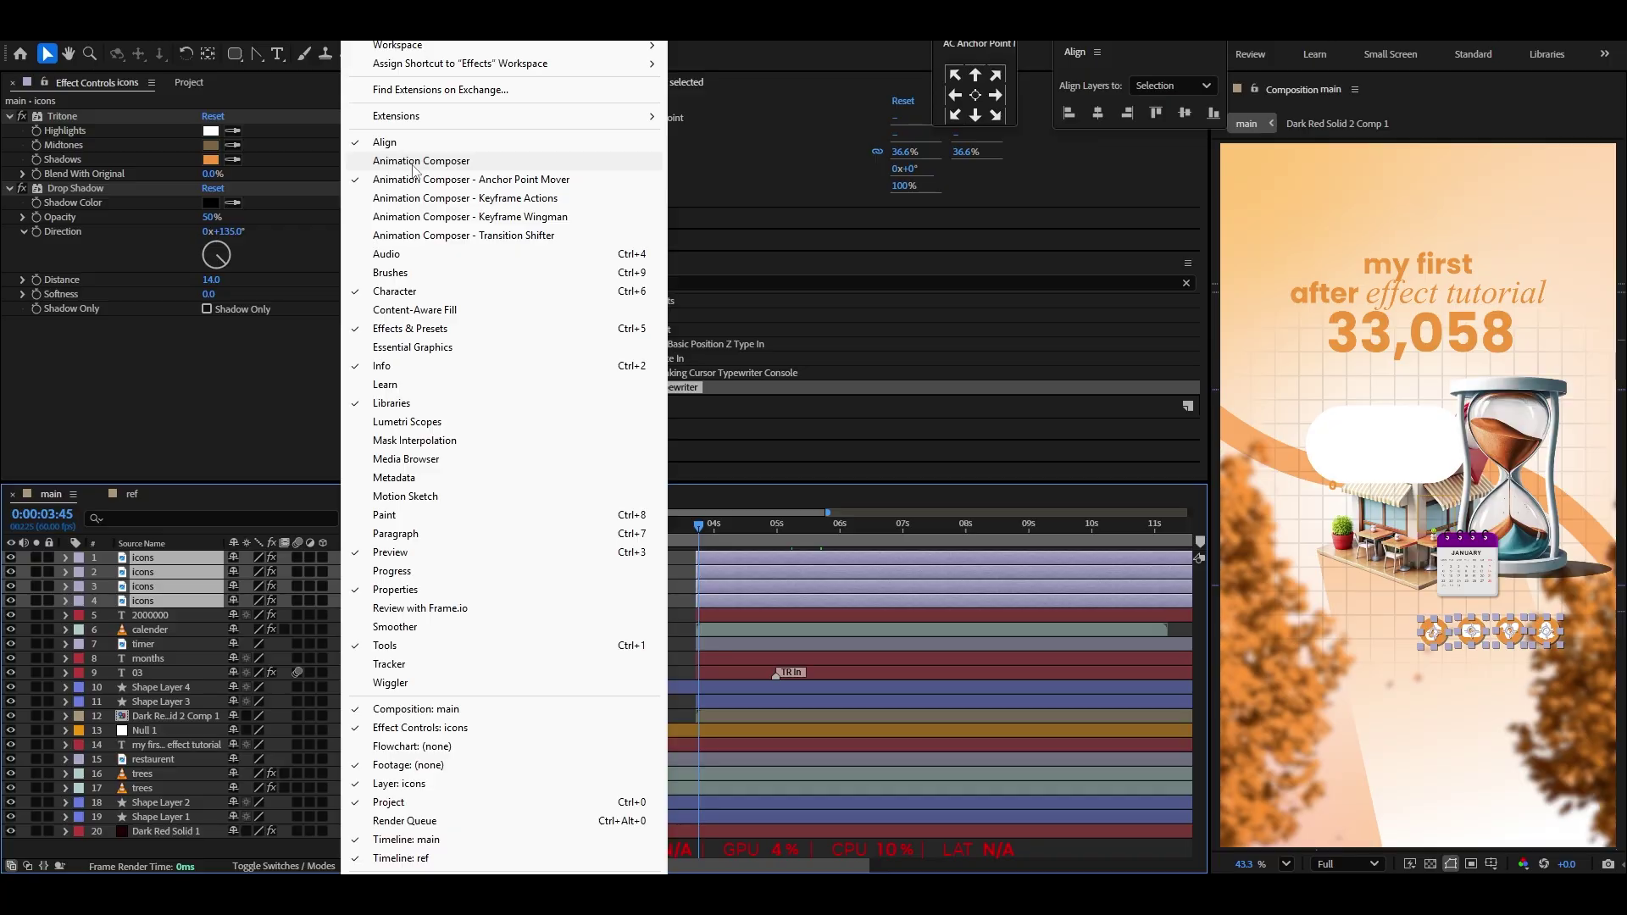
click(486, 168)
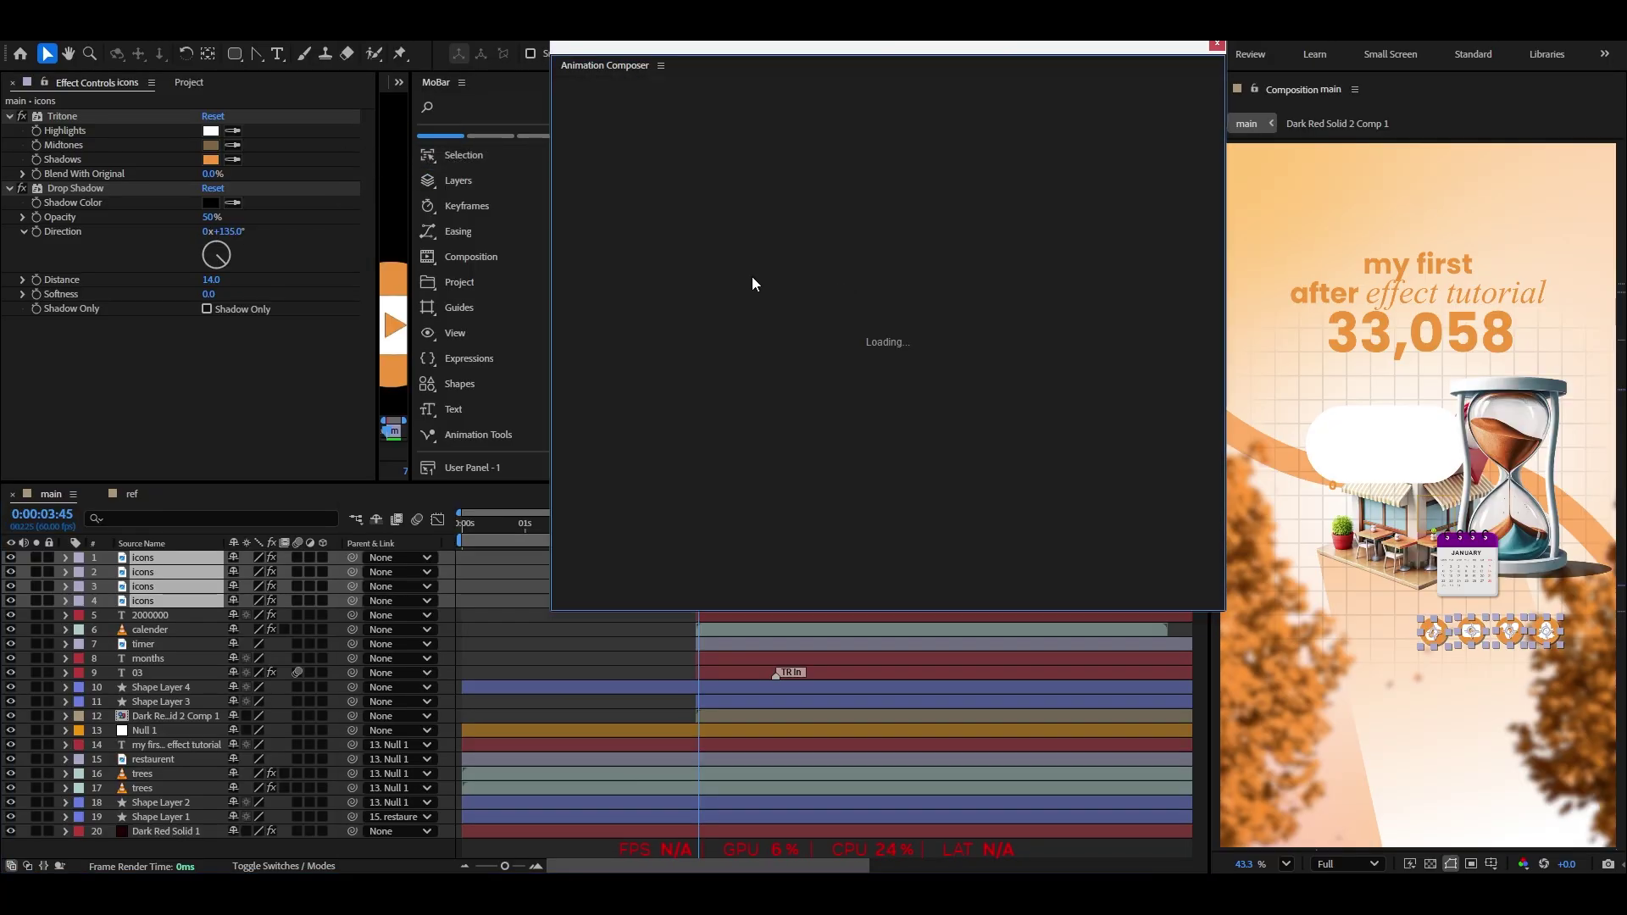
click(578, 96)
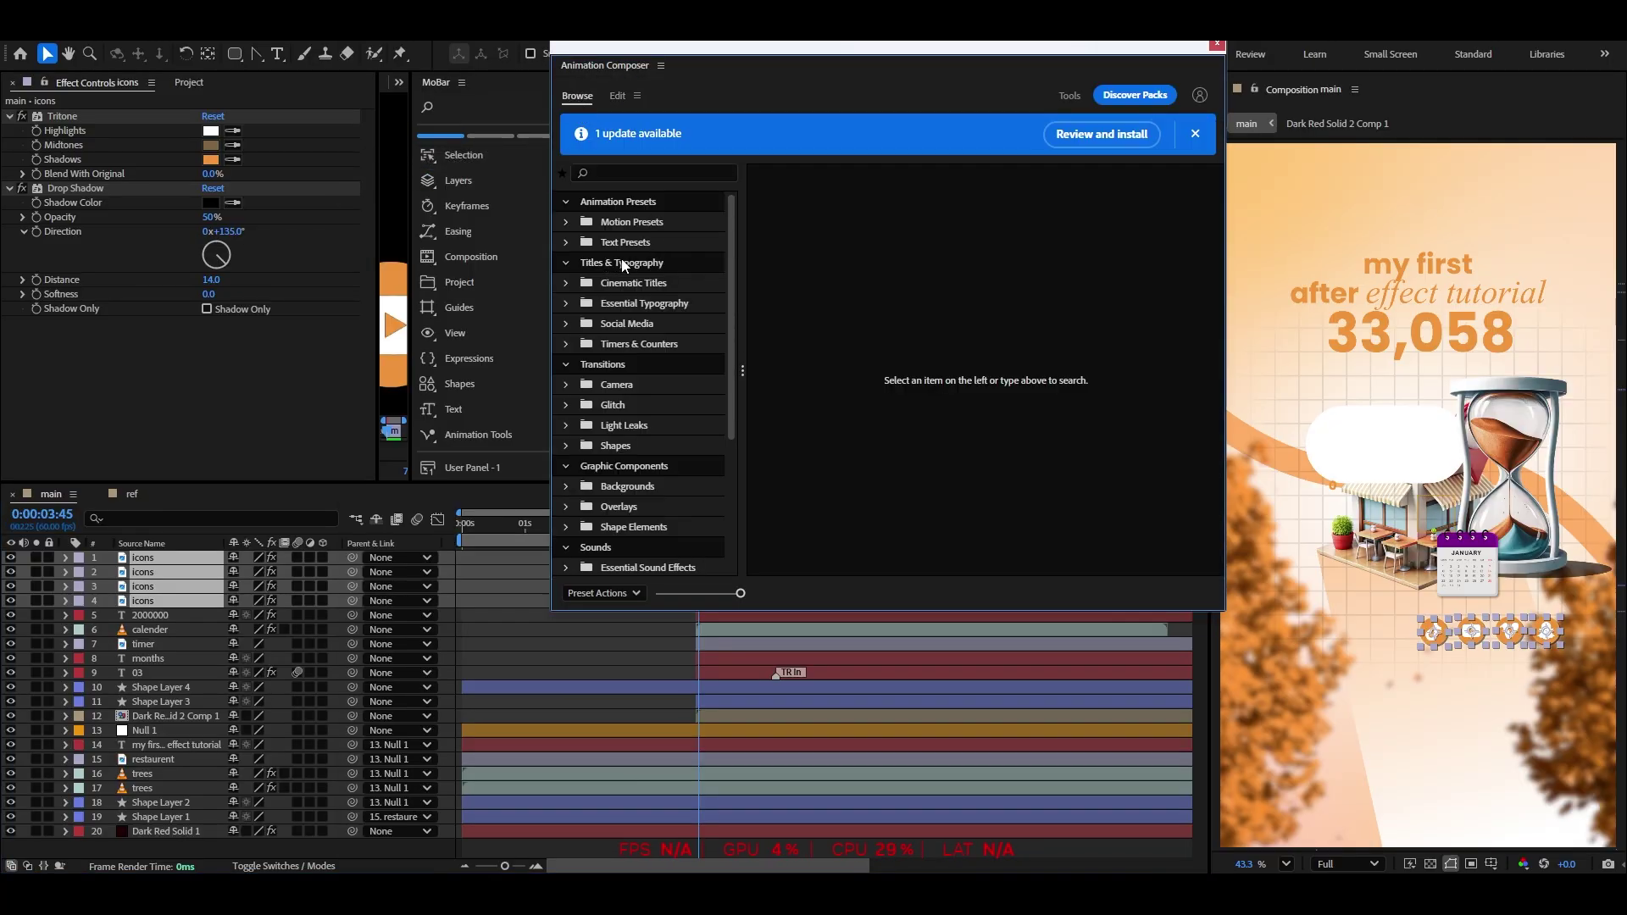
click(632, 222)
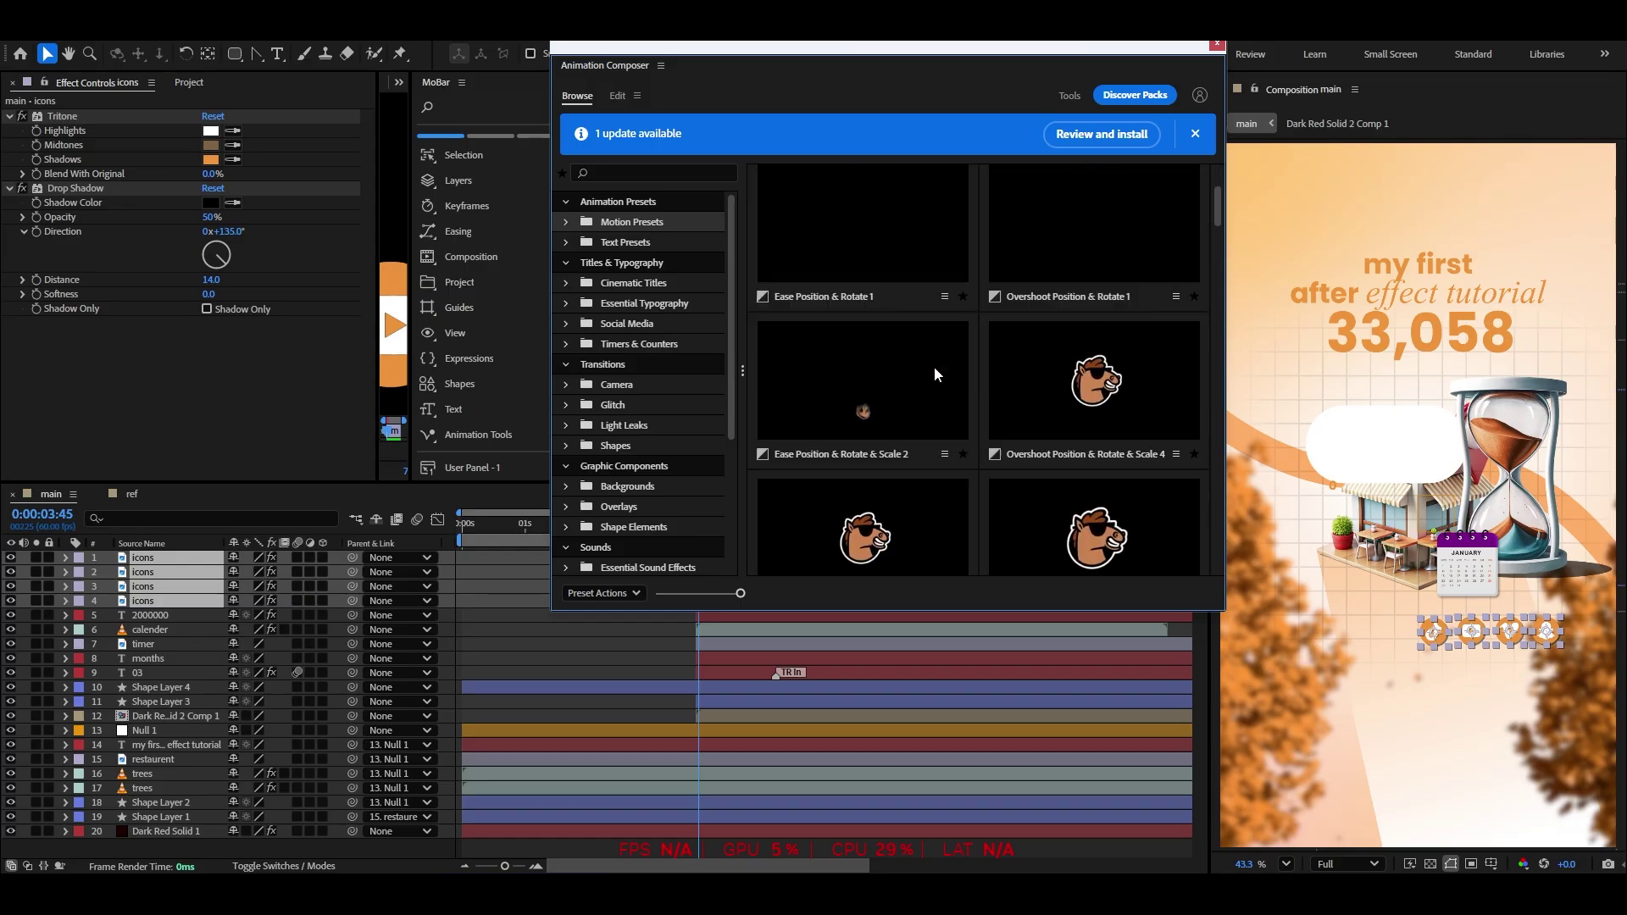
scroll(934, 366, down, 2)
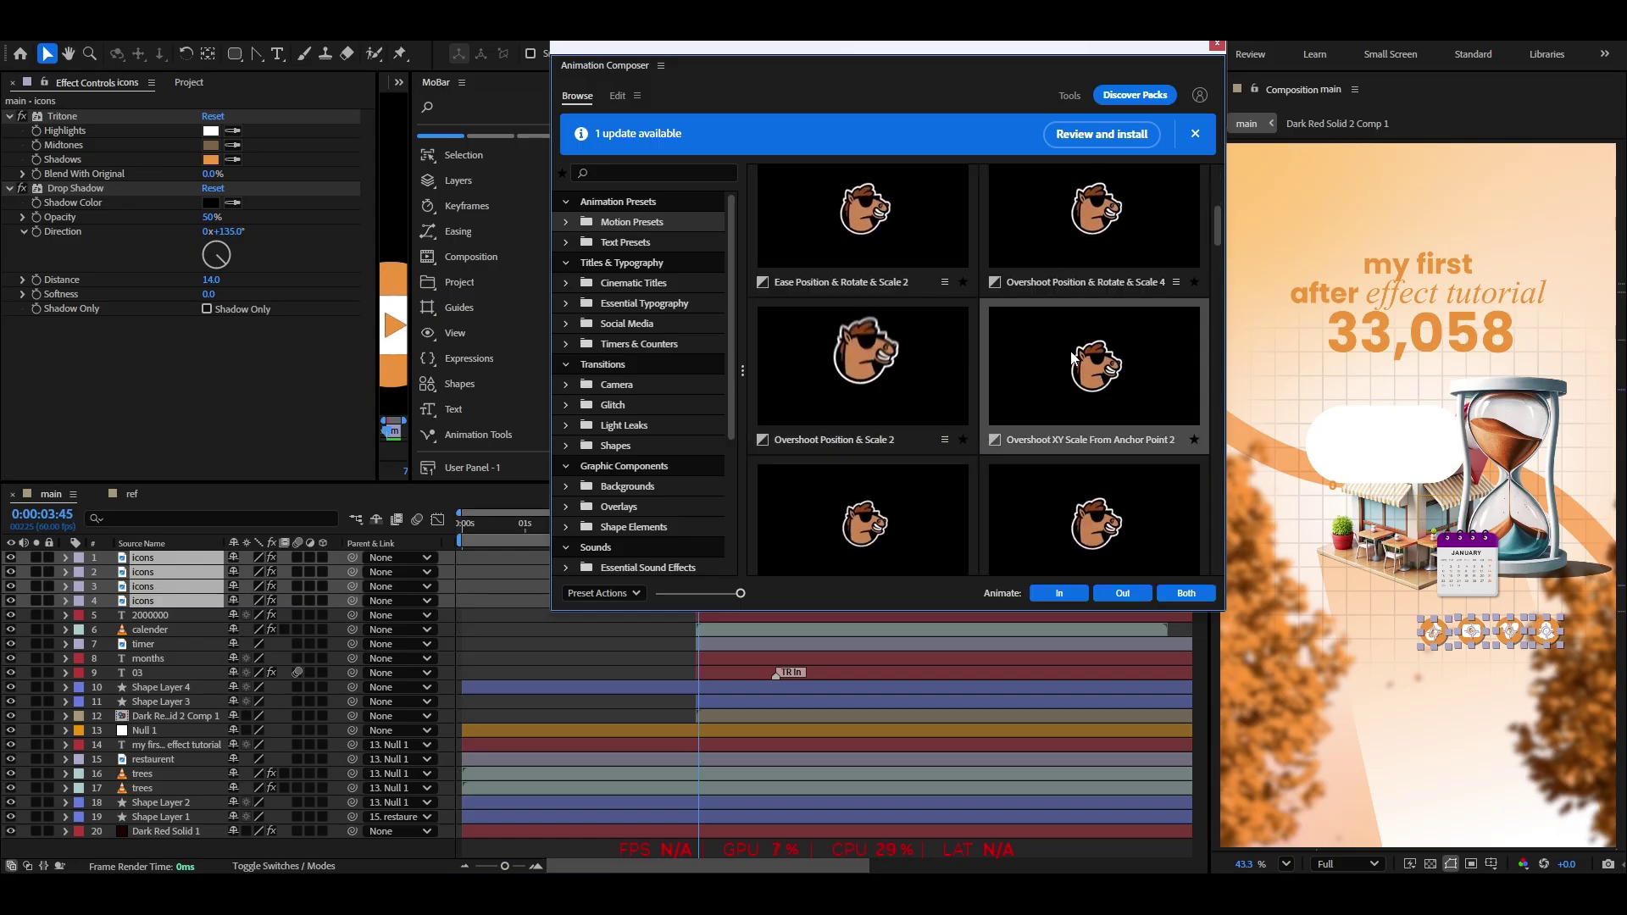
click(1059, 597)
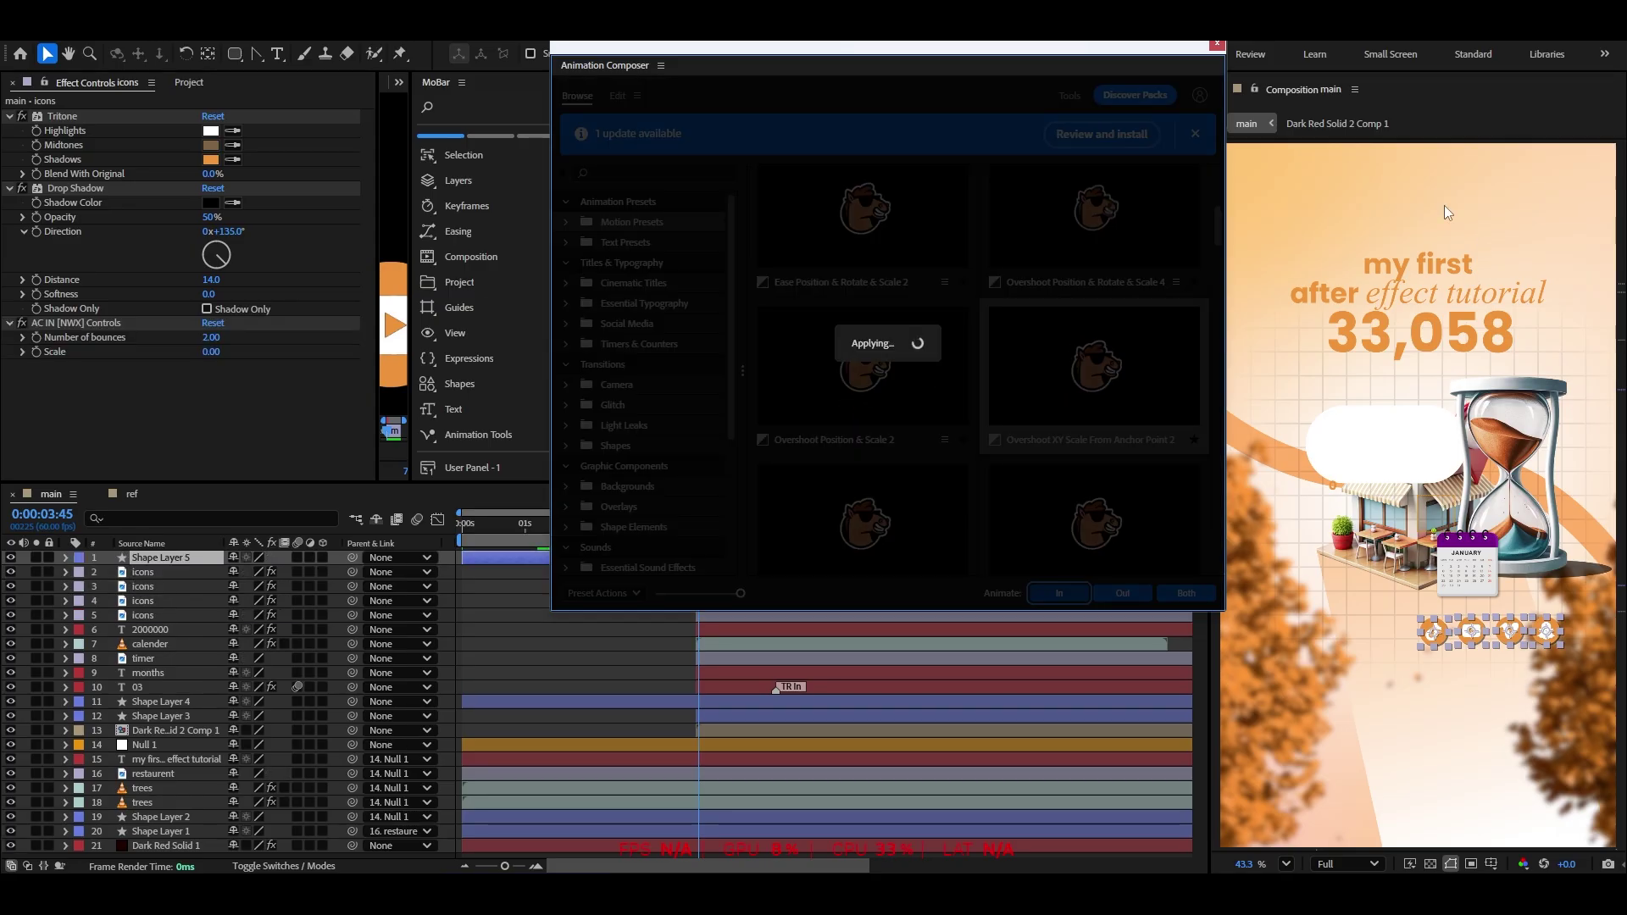
click(1218, 44)
Stagger the four icons layers so each one starts about three frames after the one above it
click(668, 580)
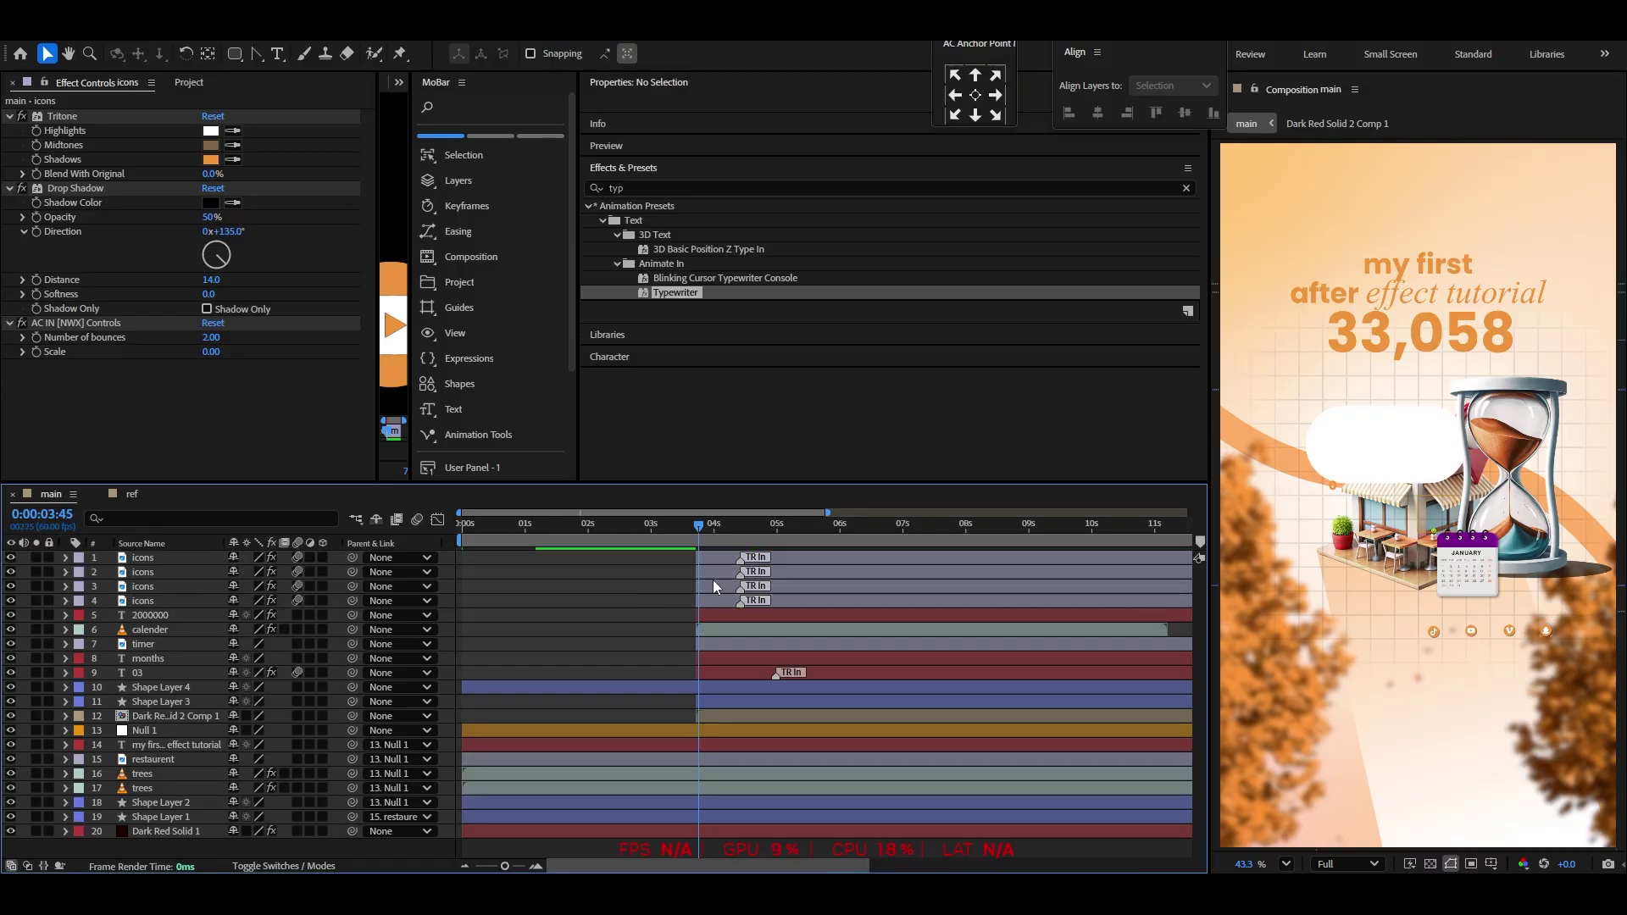
scroll(714, 579, up, 2)
scroll(1305, 629, down, 2)
click(712, 600)
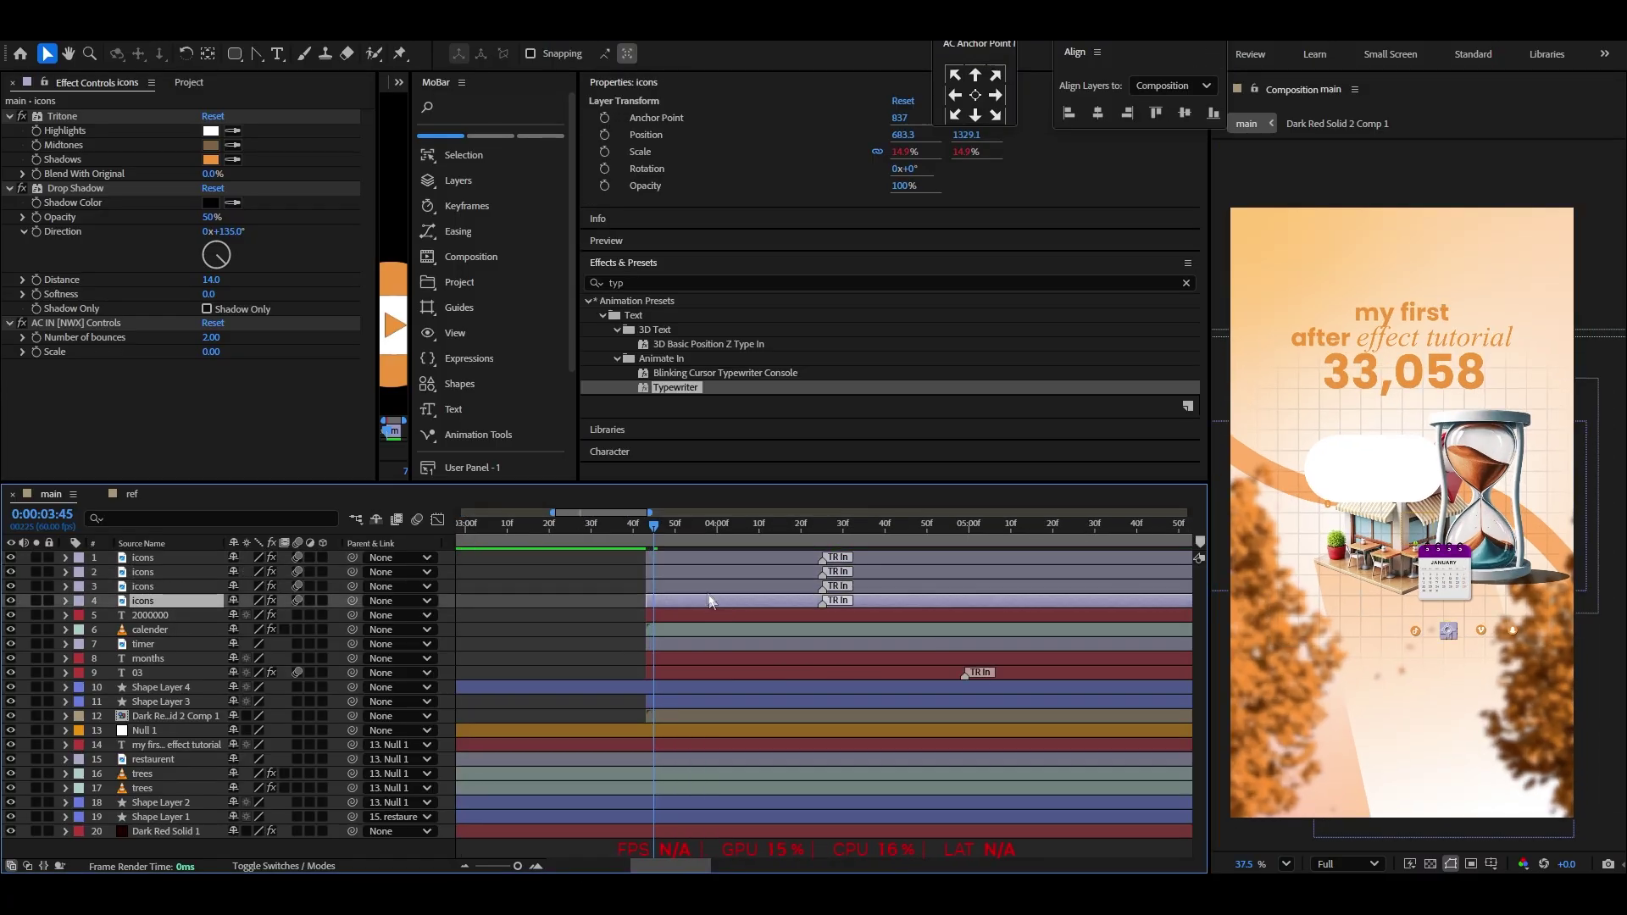
click(707, 573)
click(701, 559)
click(703, 573)
click(703, 588)
click(714, 576)
drag(713, 576, 726, 576)
drag(682, 585, 728, 600)
Play back the staggered icon entrance from 0:00:03:33
click(603, 539)
key(space)
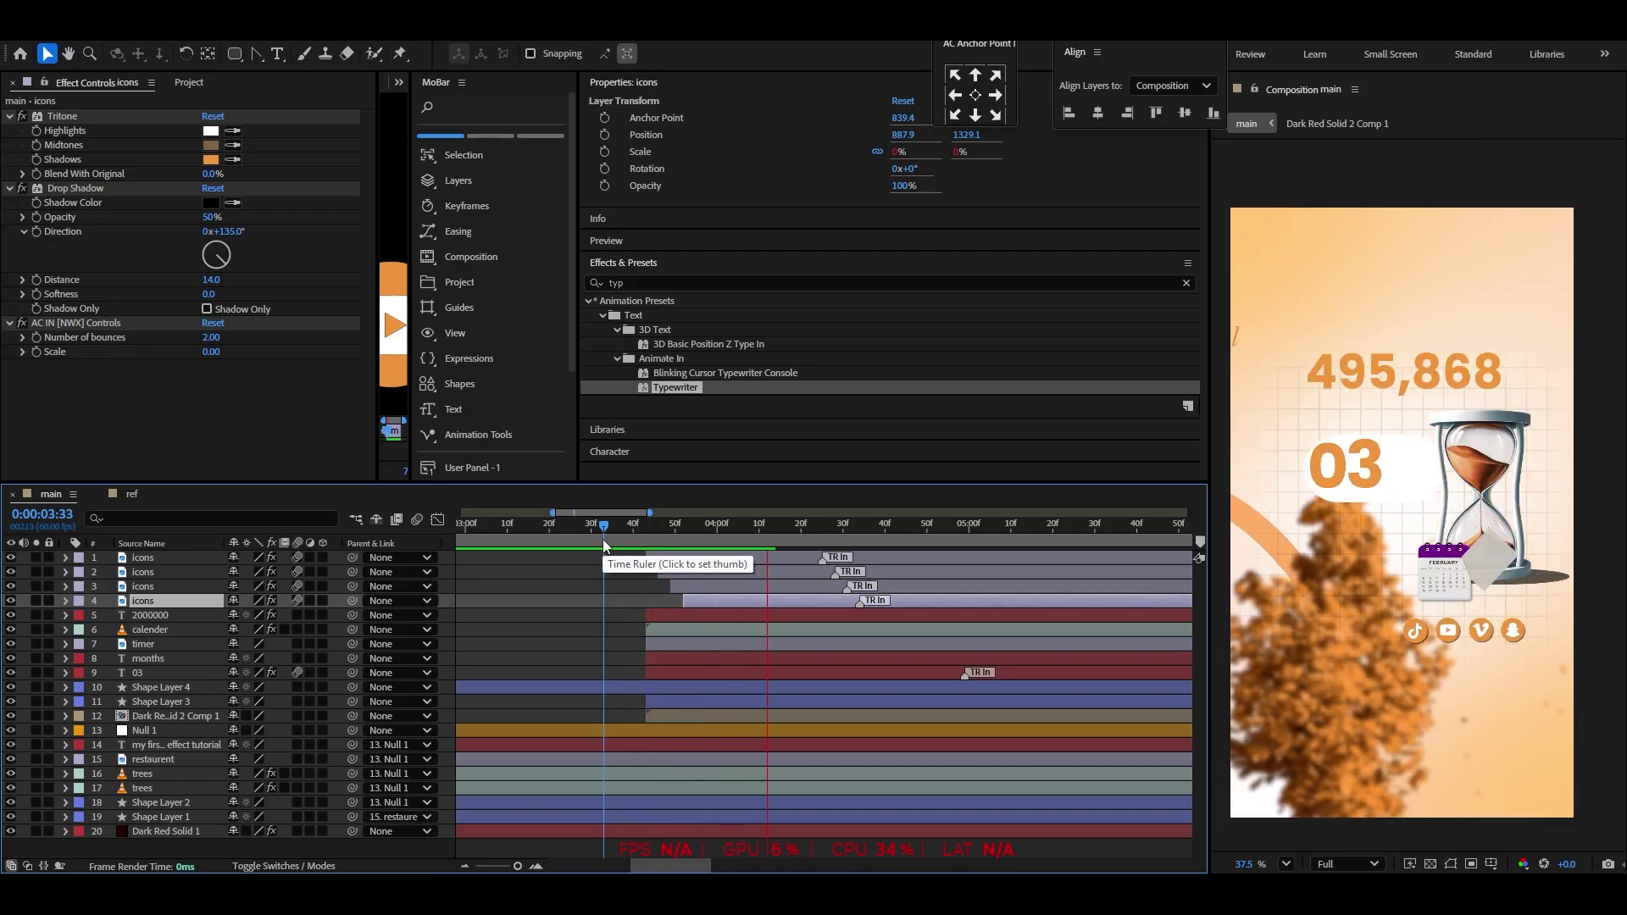
click(531, 623)
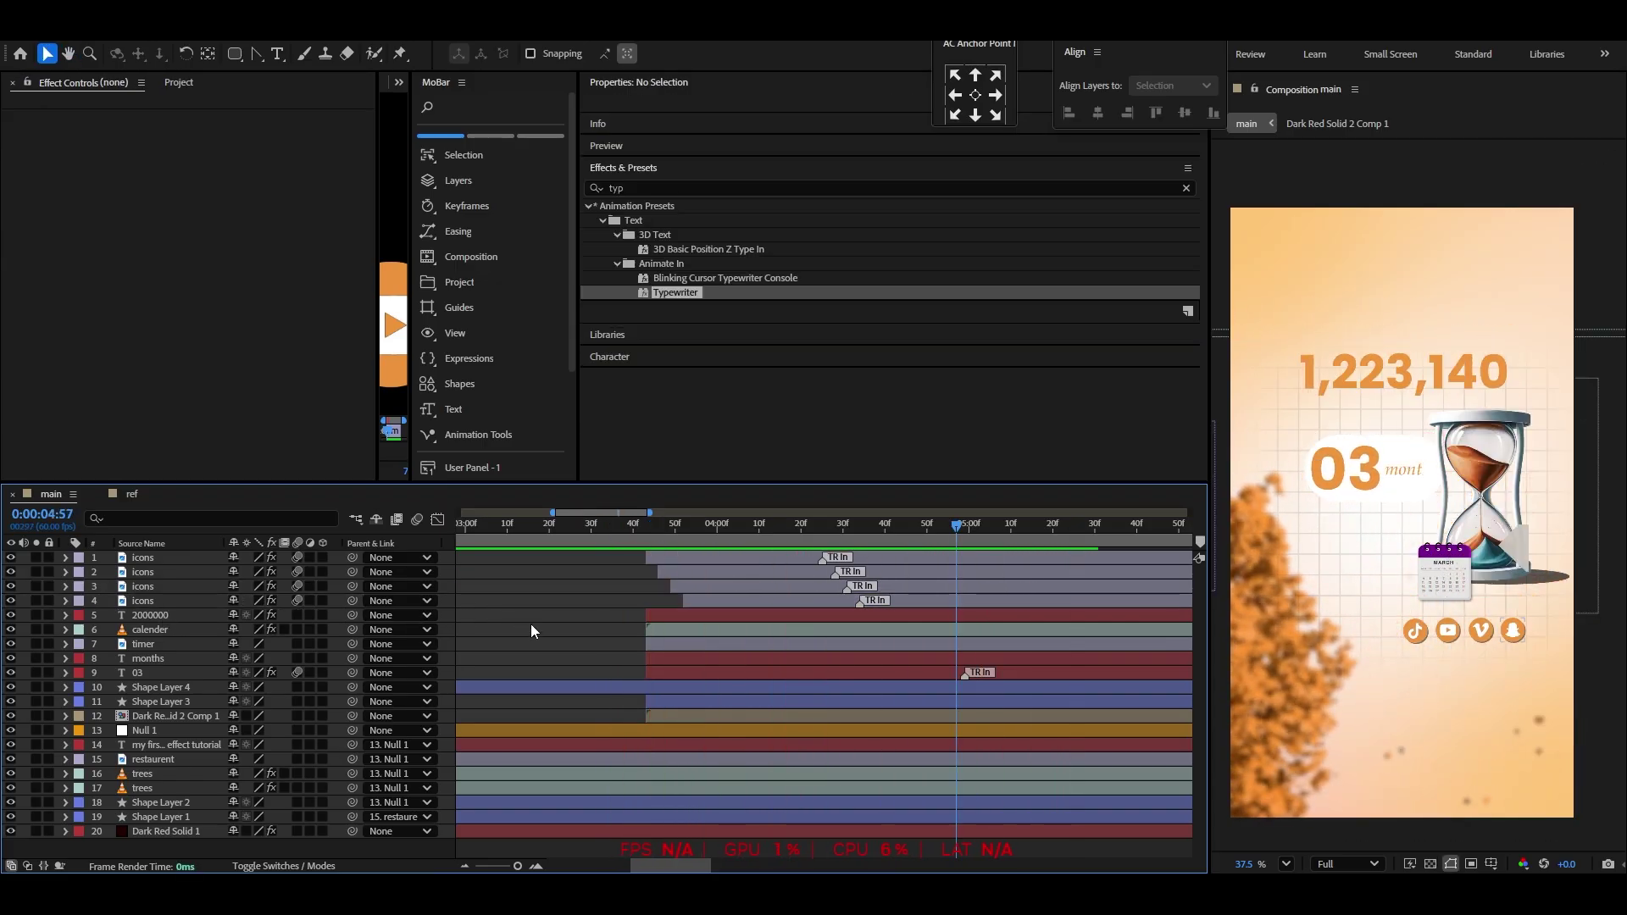
Trim the start of Shape Layer 4 to 0:00:03:43 and move its anchor point to the middle of its right edge
click(496, 686)
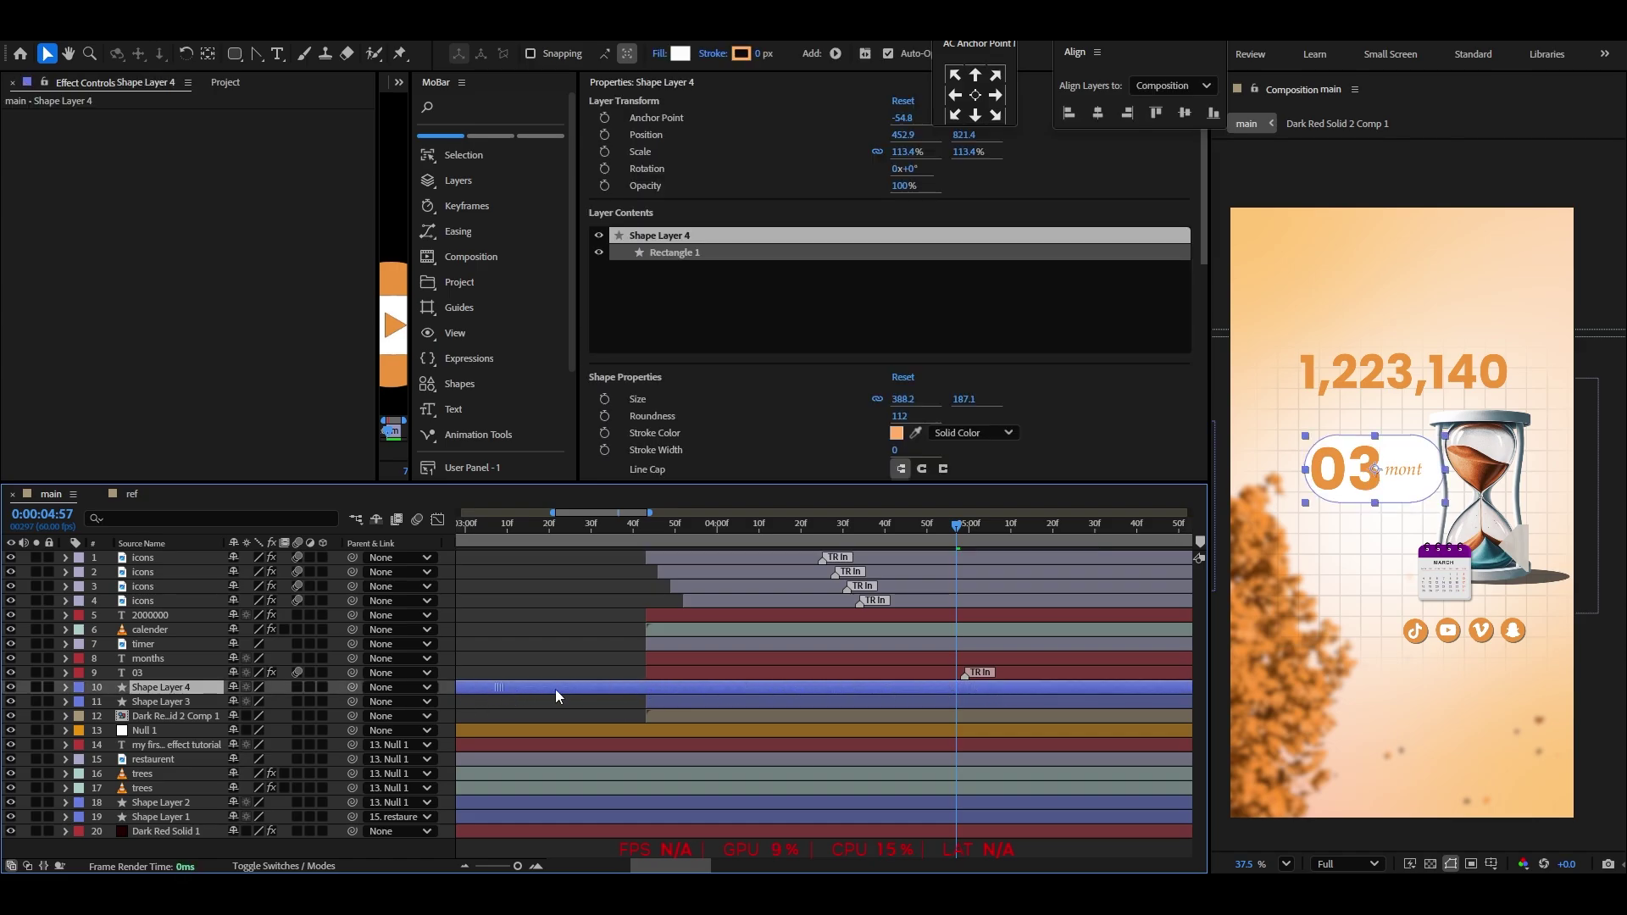
drag(883, 691, 895, 689)
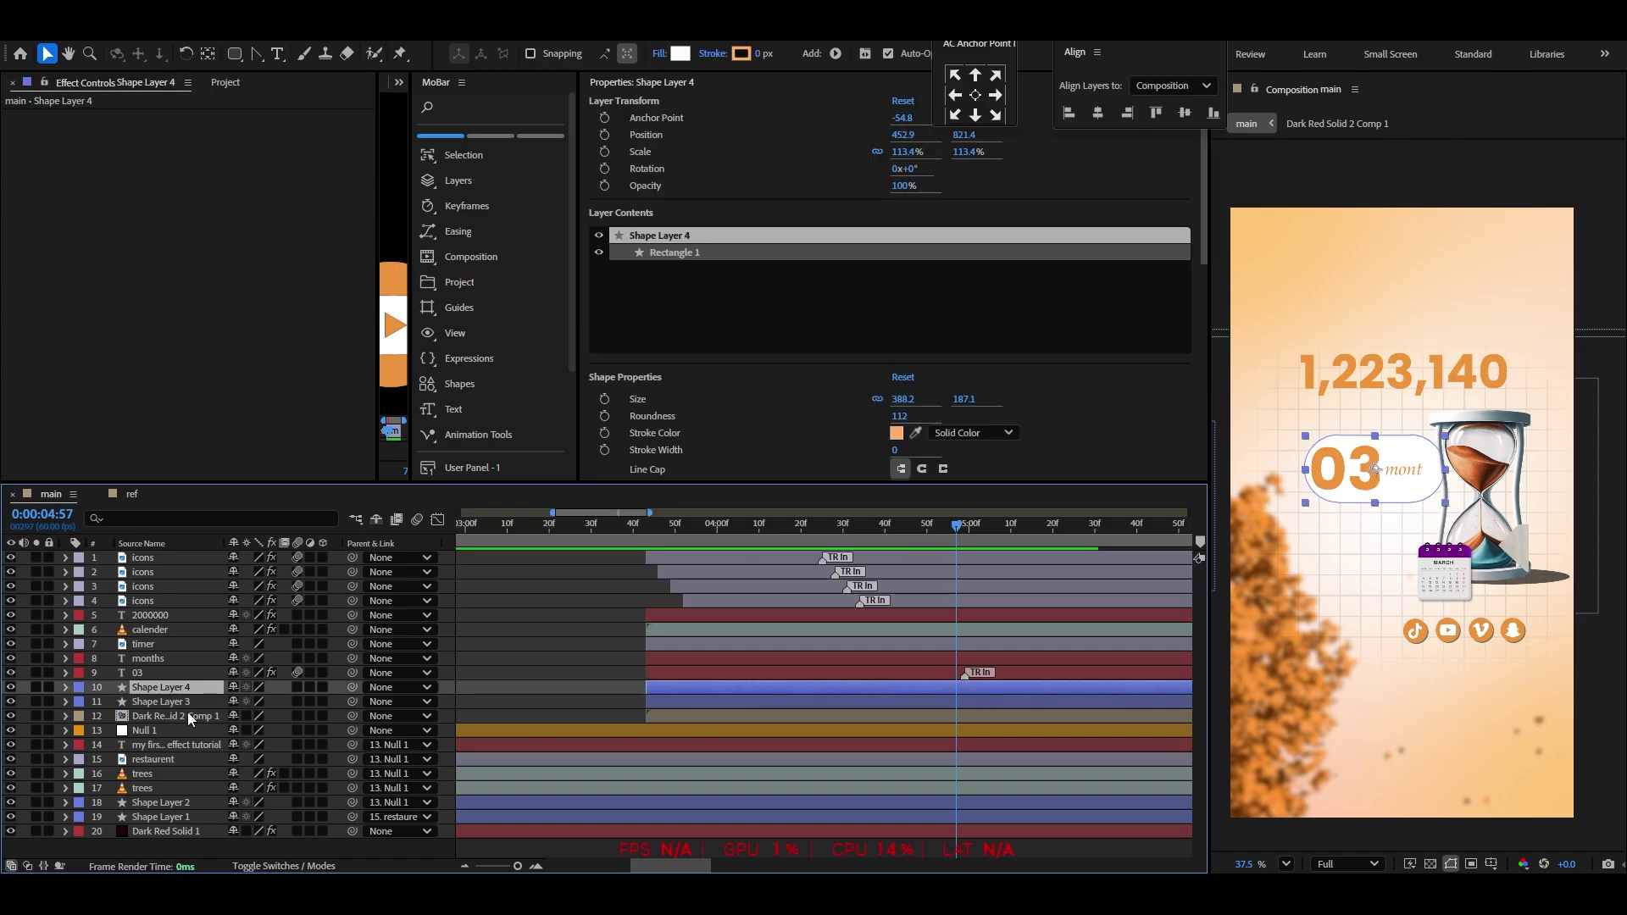
click(996, 96)
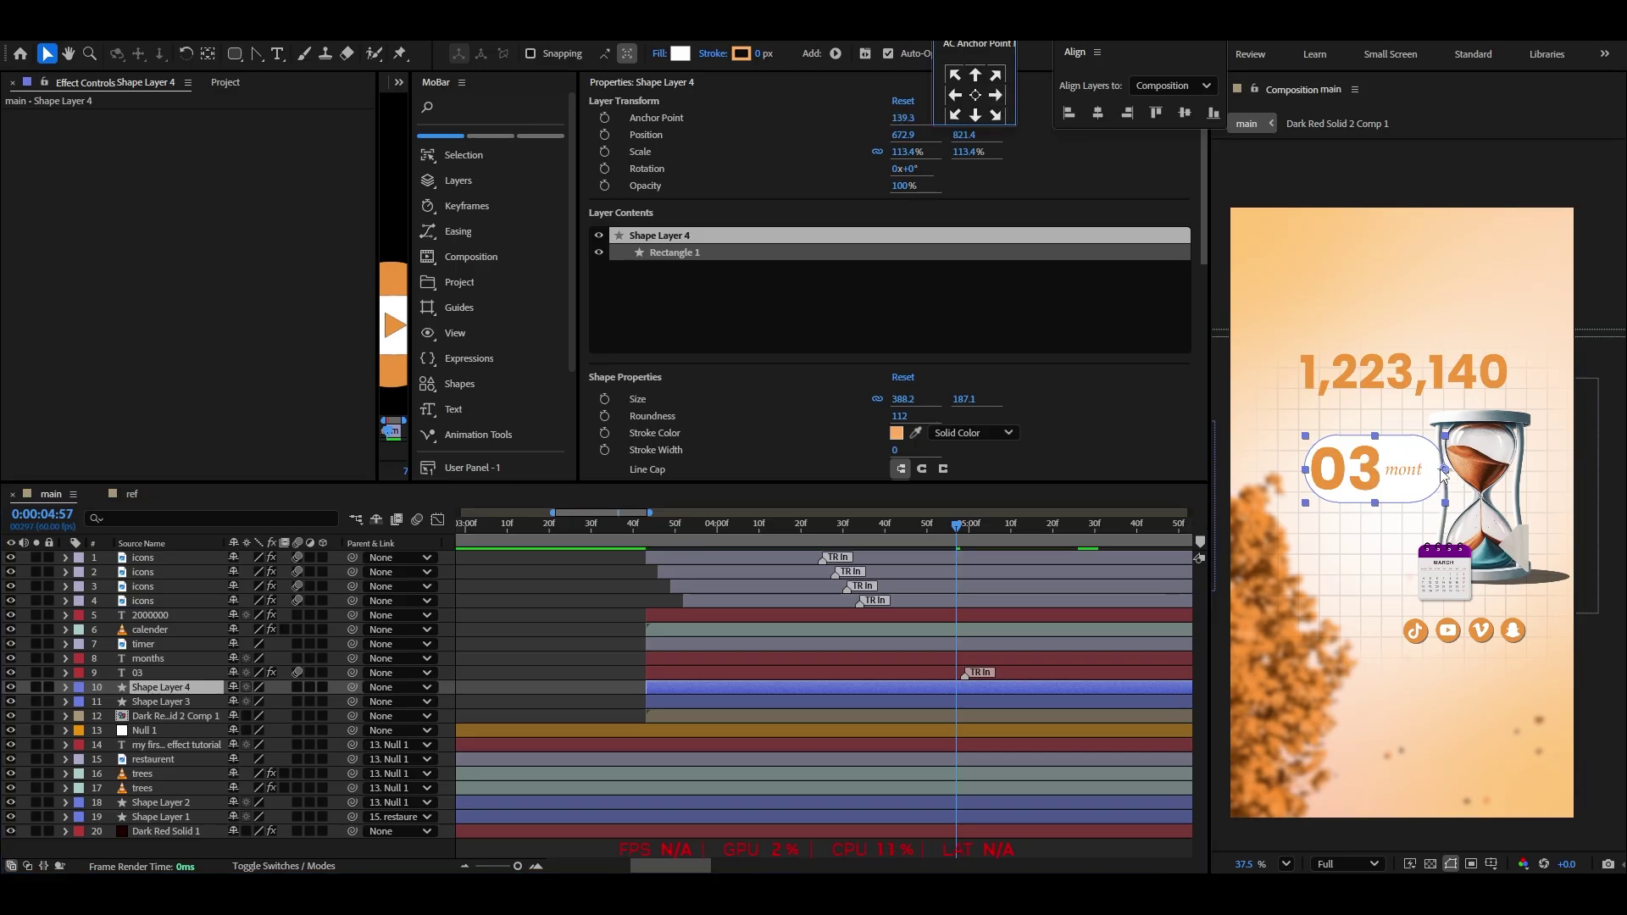
Keyframe Shape Layer 4's unlinked scale to grow horizontally from 0% at 0:00:03:51 to 113.4%, keeping the height at 113.4%
click(66, 688)
key(s)
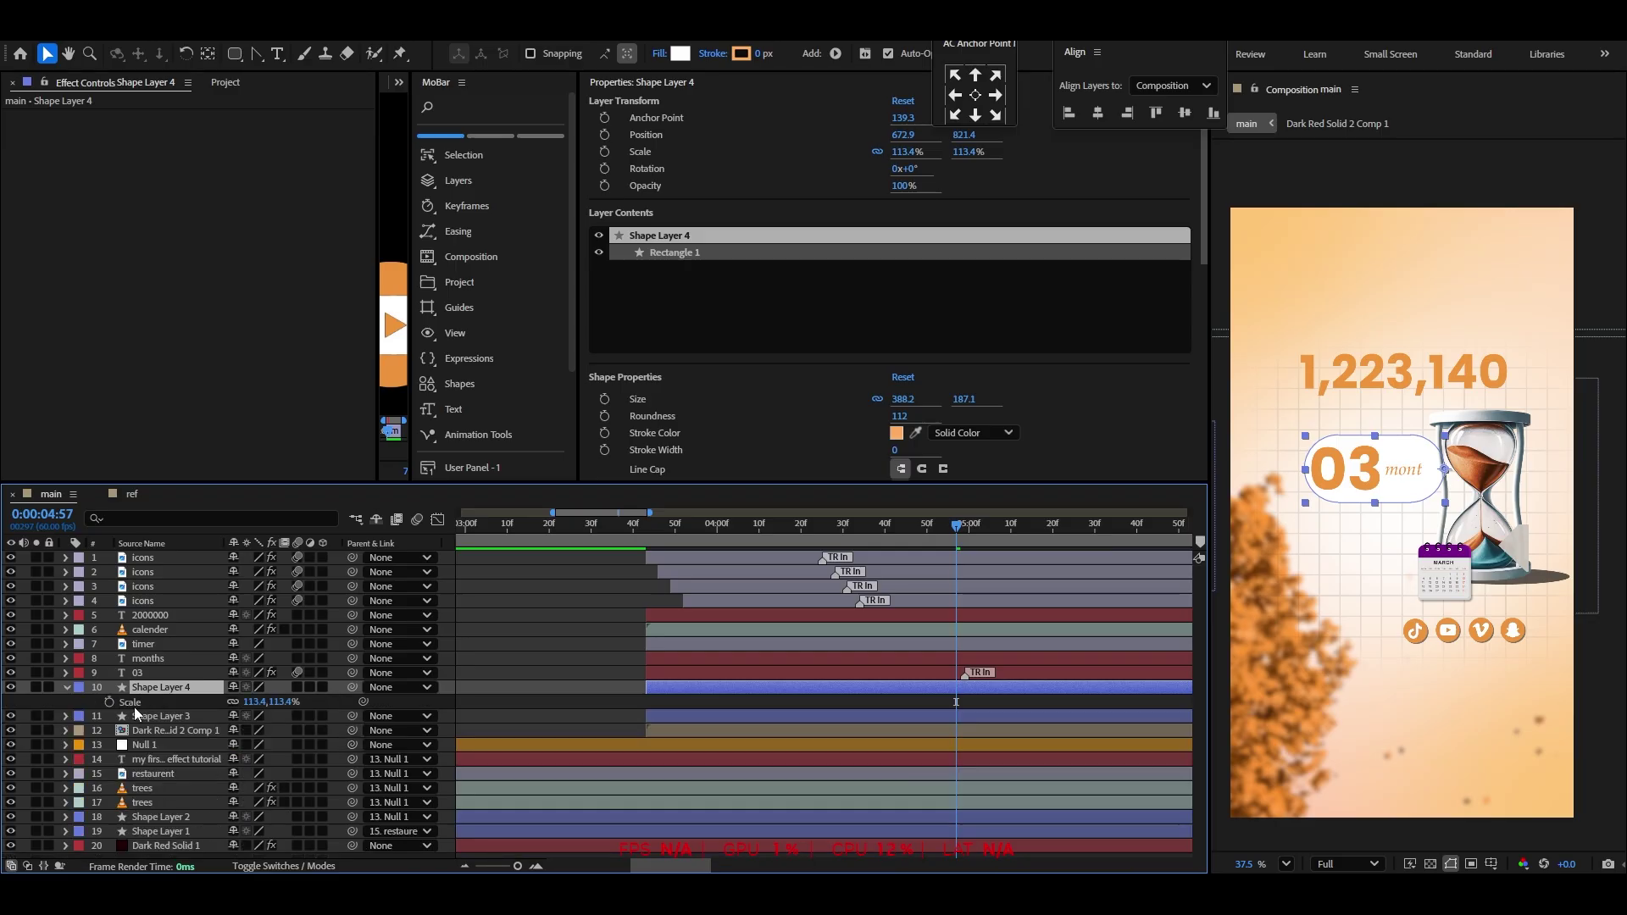
click(108, 703)
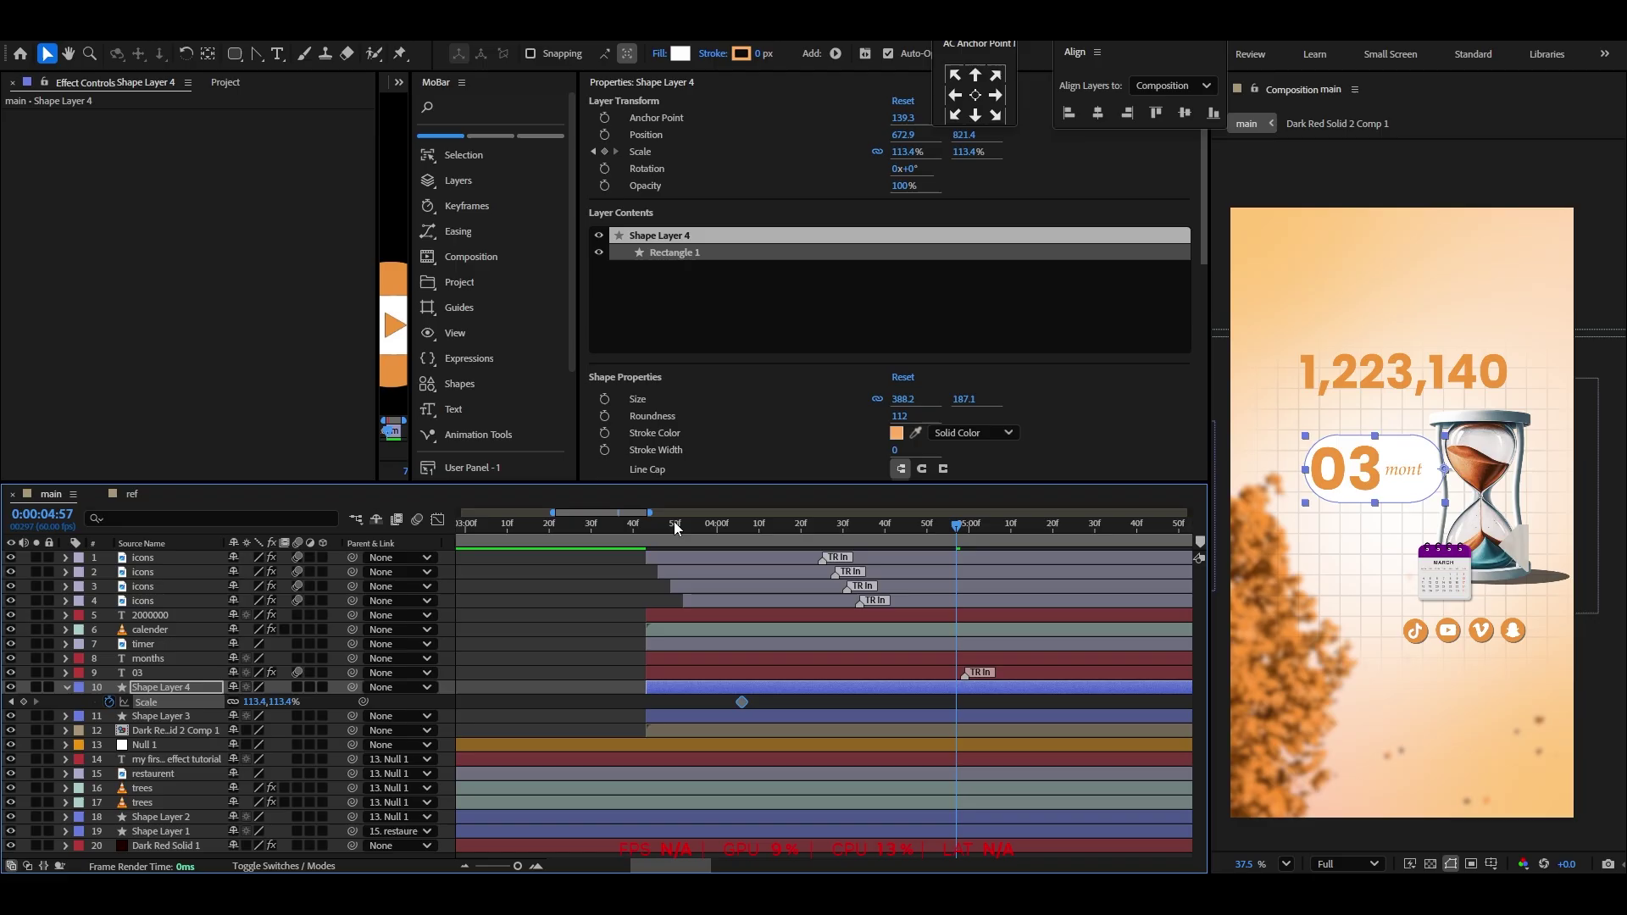
drag(678, 522, 705, 522)
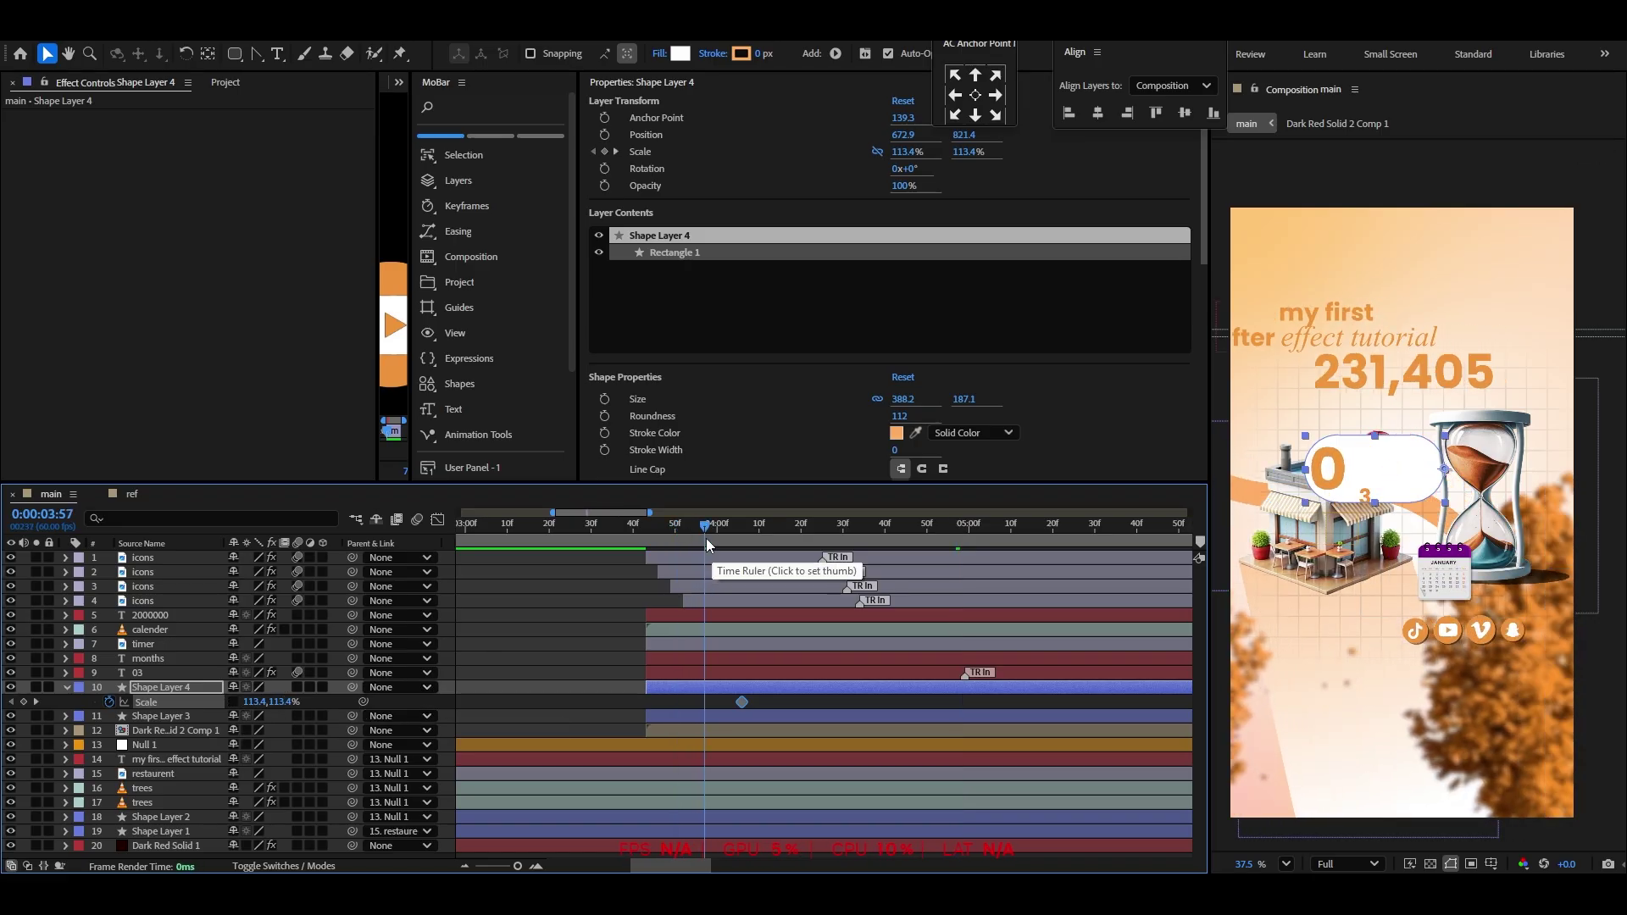
drag(705, 537, 683, 541)
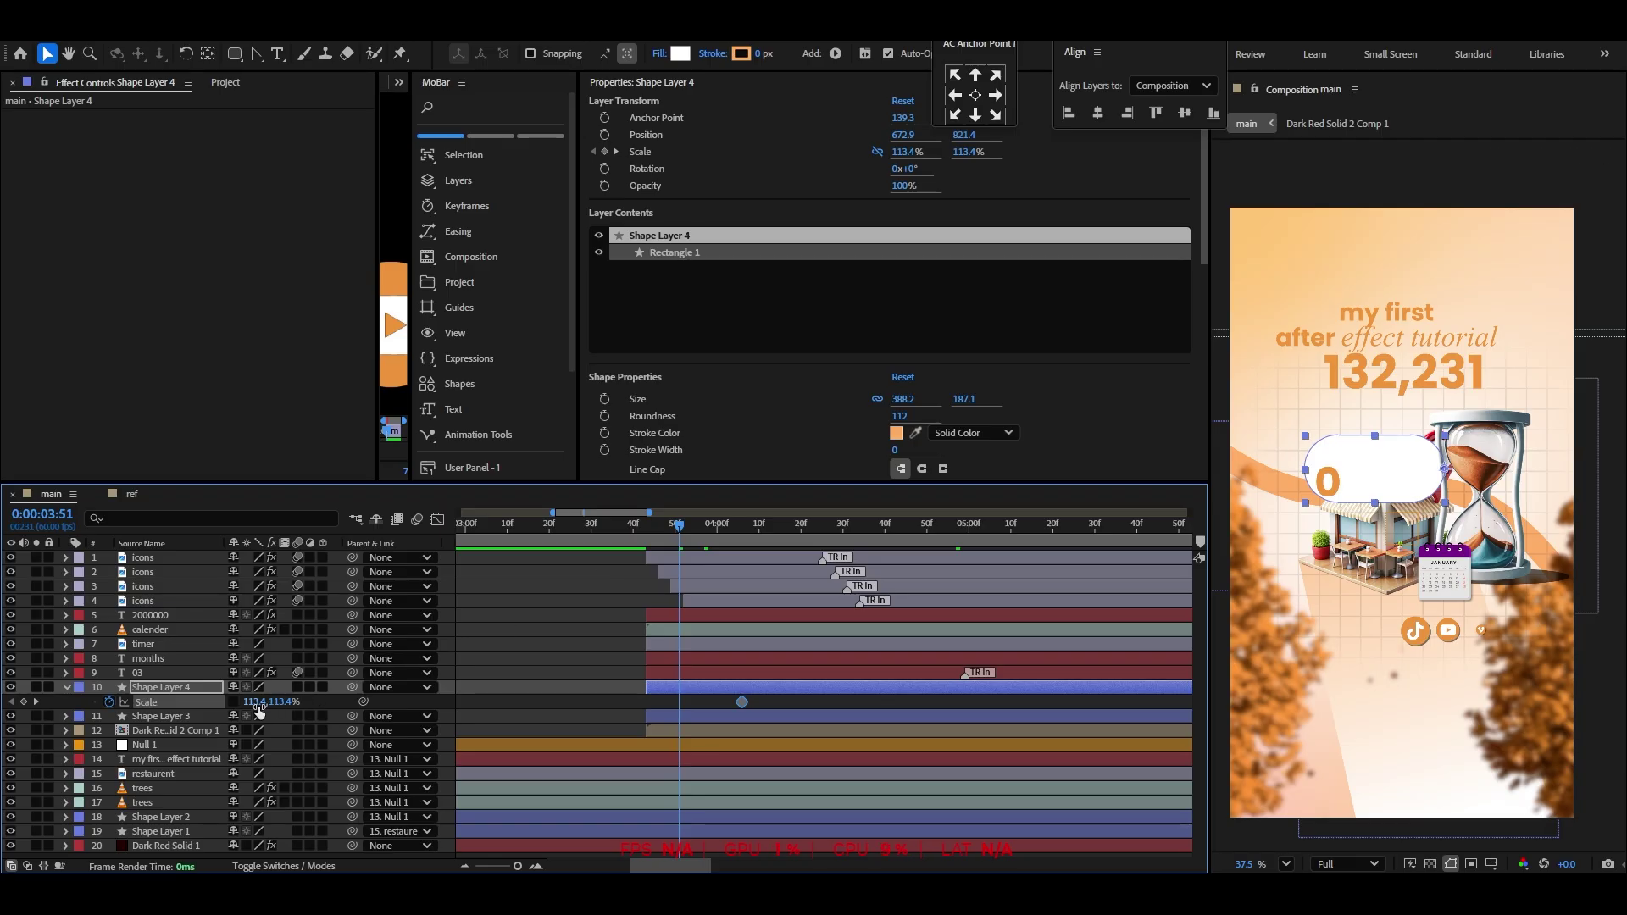
drag(258, 703, 214, 715)
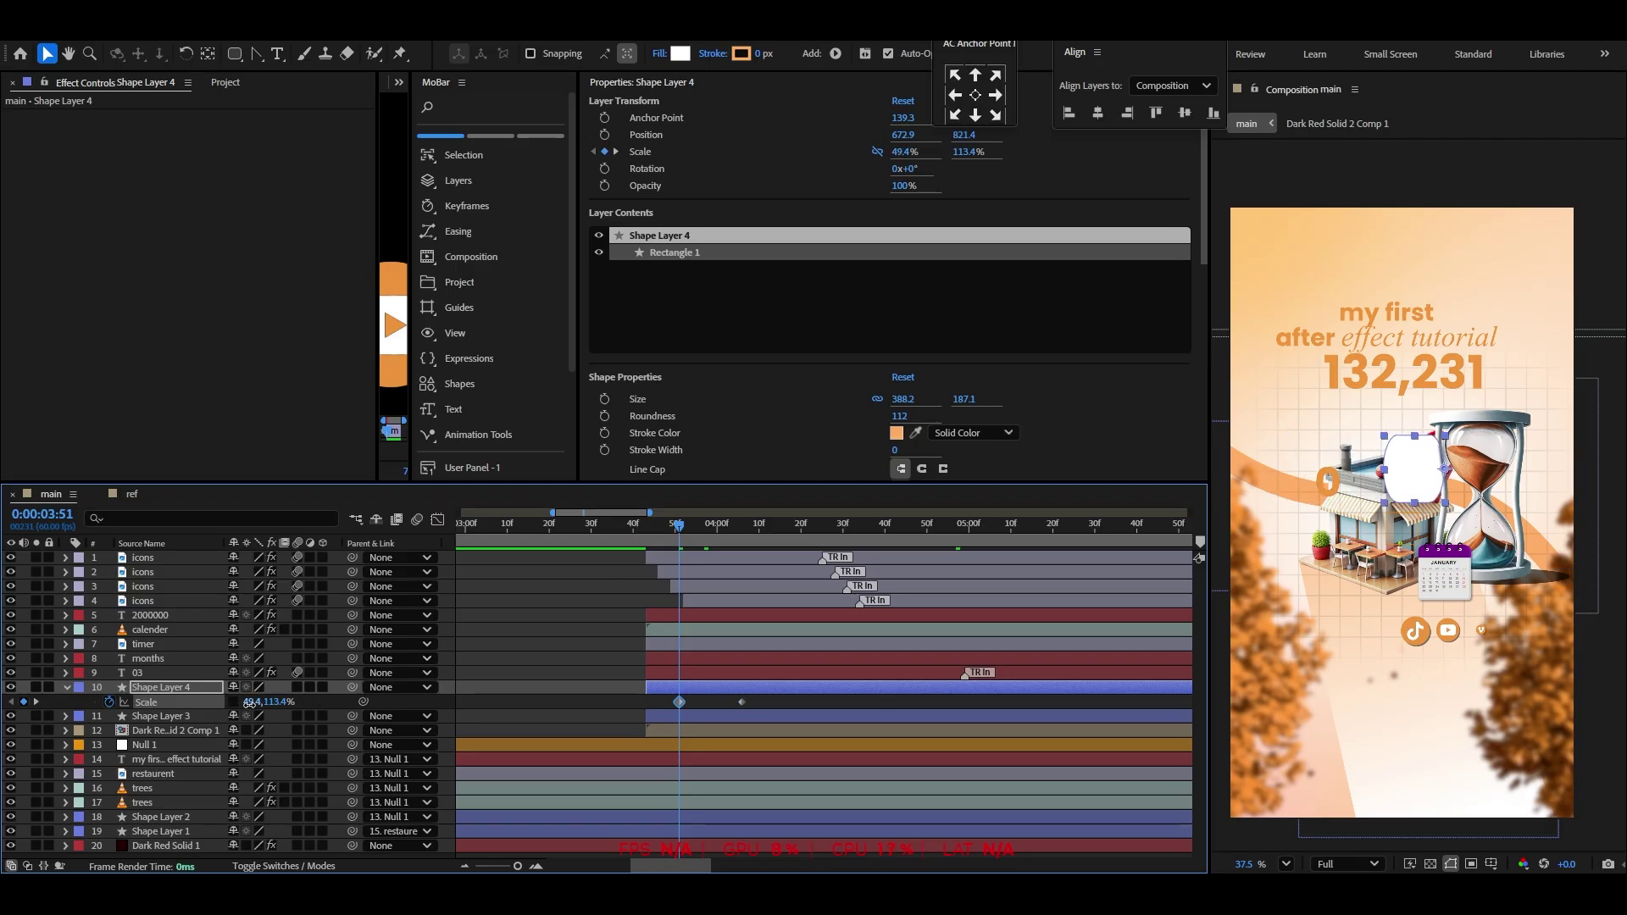
key(Return)
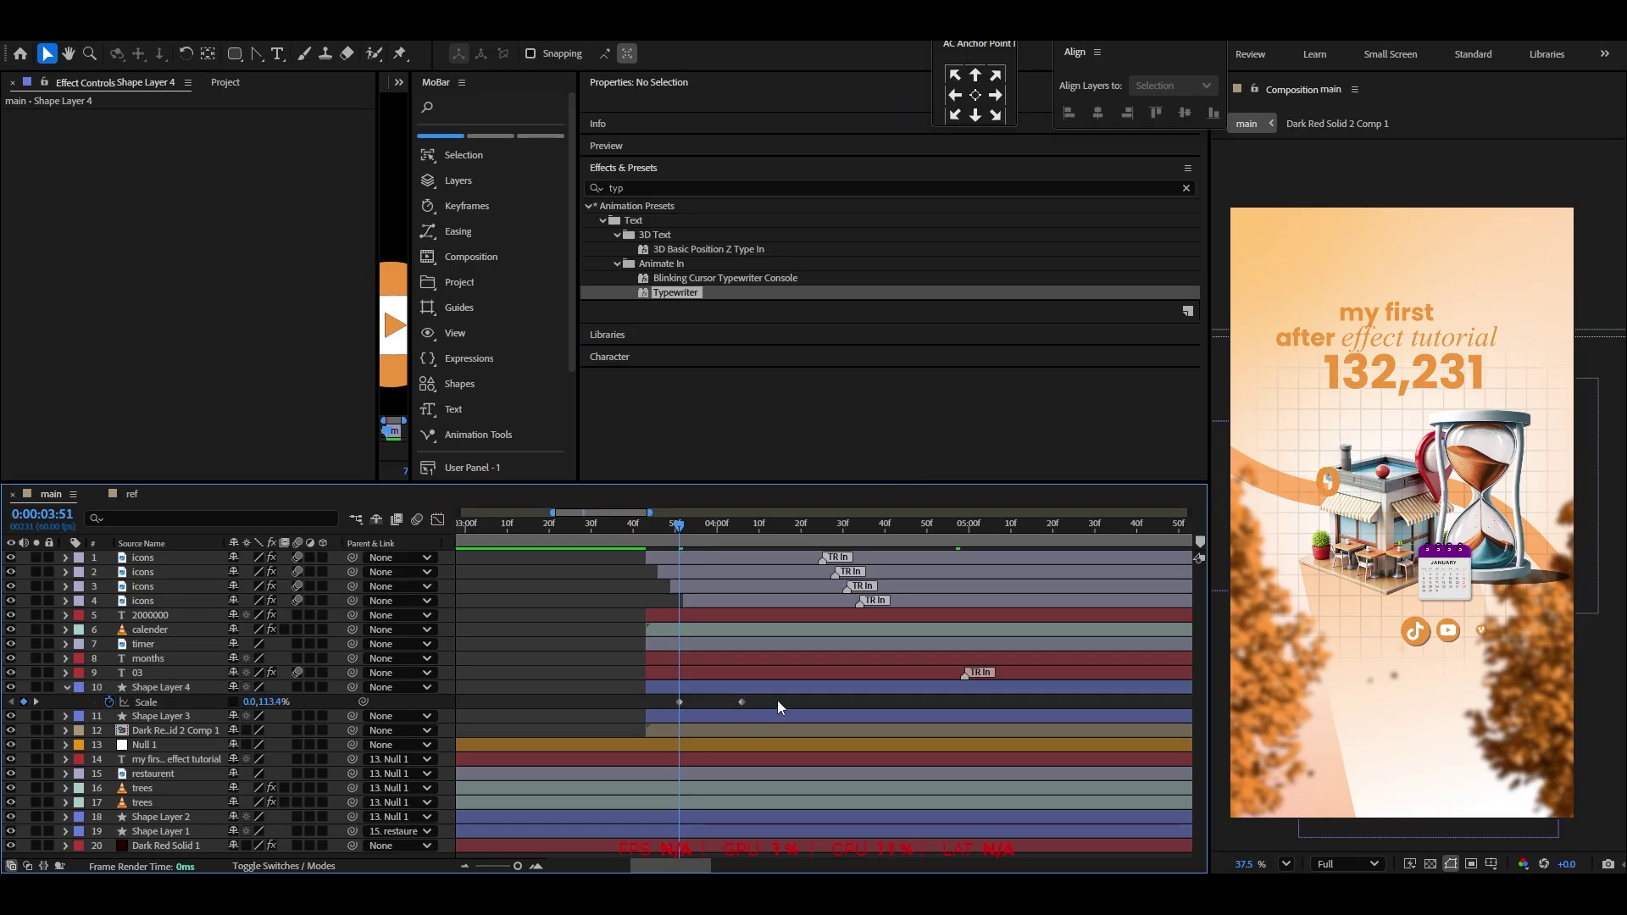
Apply Easy Ease to Shape Layer 4's scale keyframes and reshape the speed curve to peak early and slow down gradually
right_click(680, 703)
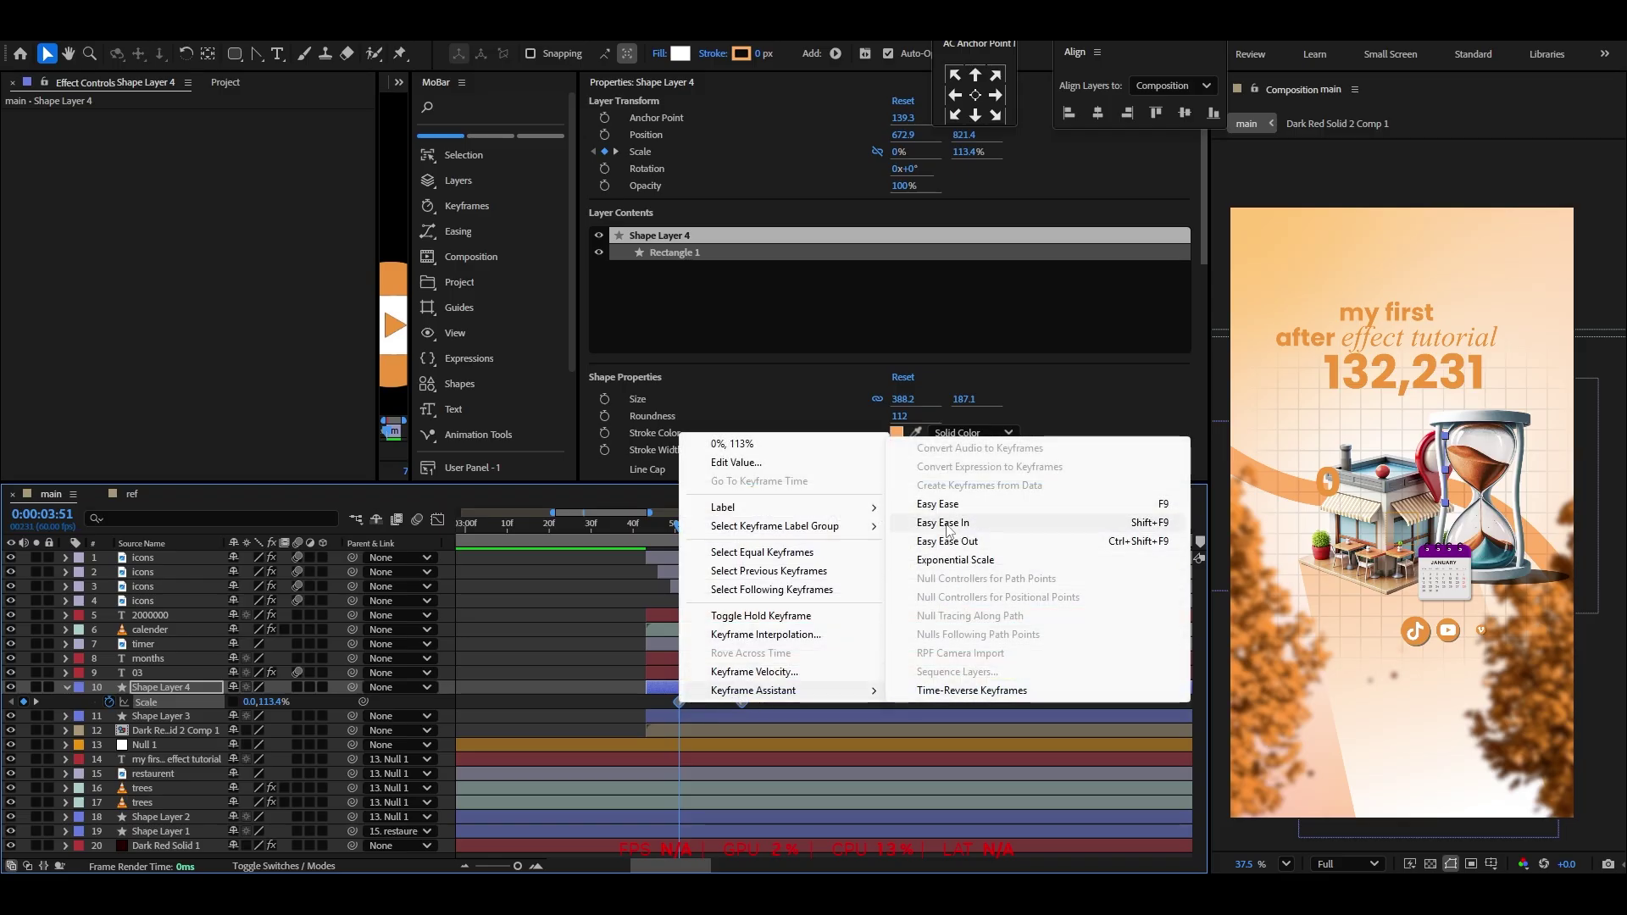
click(938, 504)
click(438, 519)
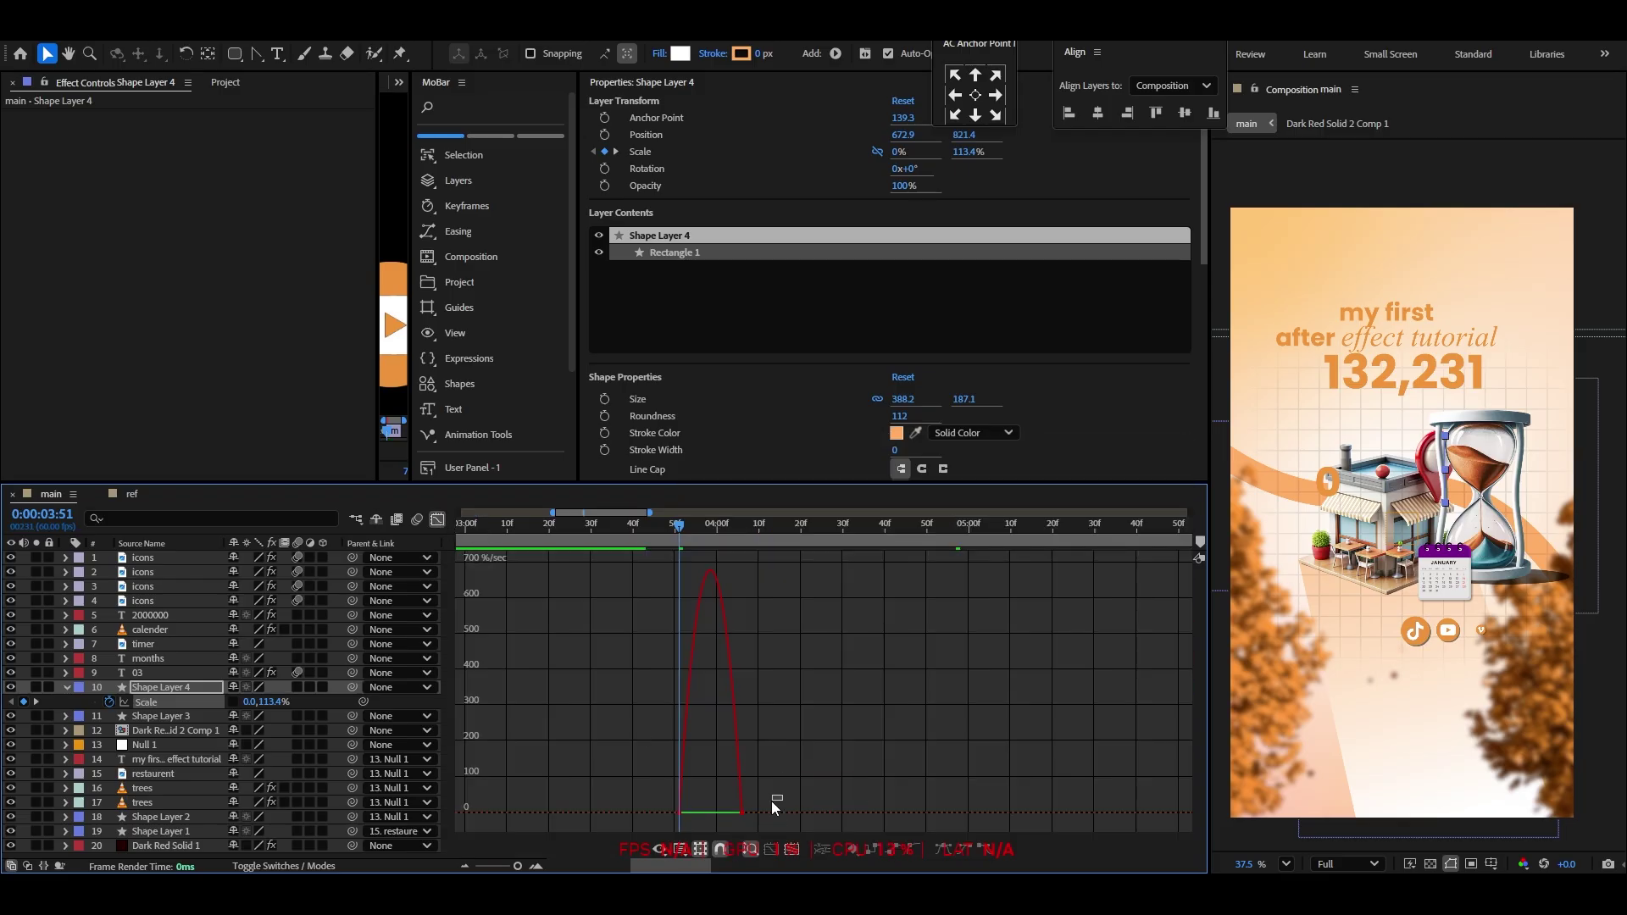
drag(734, 814, 710, 814)
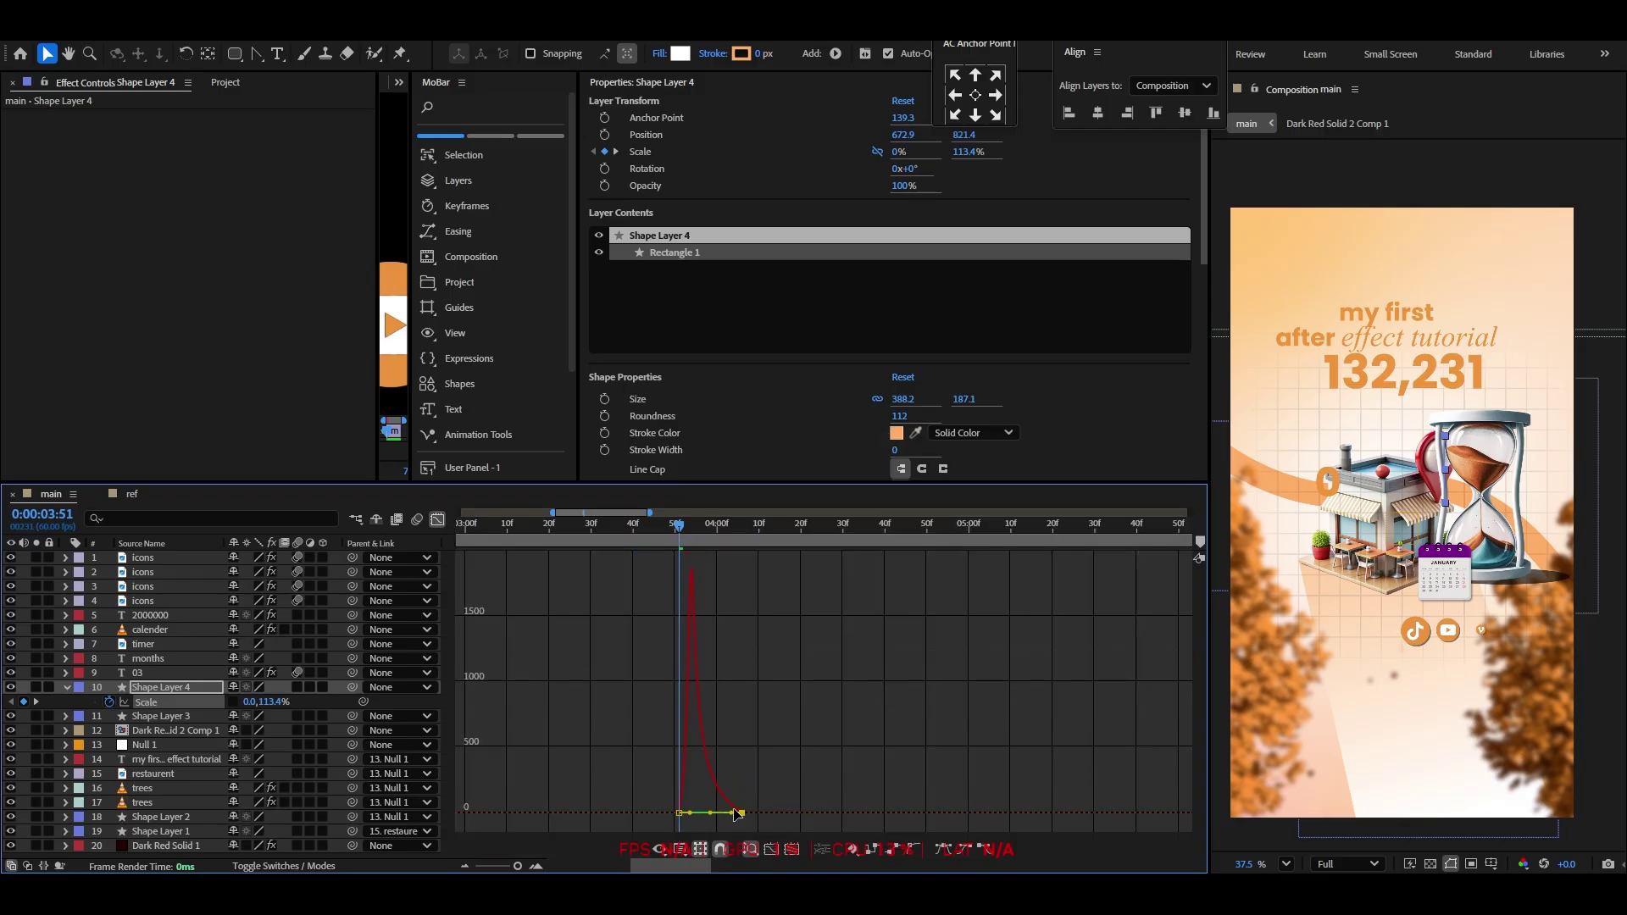
click(437, 519)
Spread Shape Layer 4's scale keyframes to run from 0:00:03:43 to about 0:00:04:14 and play back the animation
drag(670, 536, 647, 539)
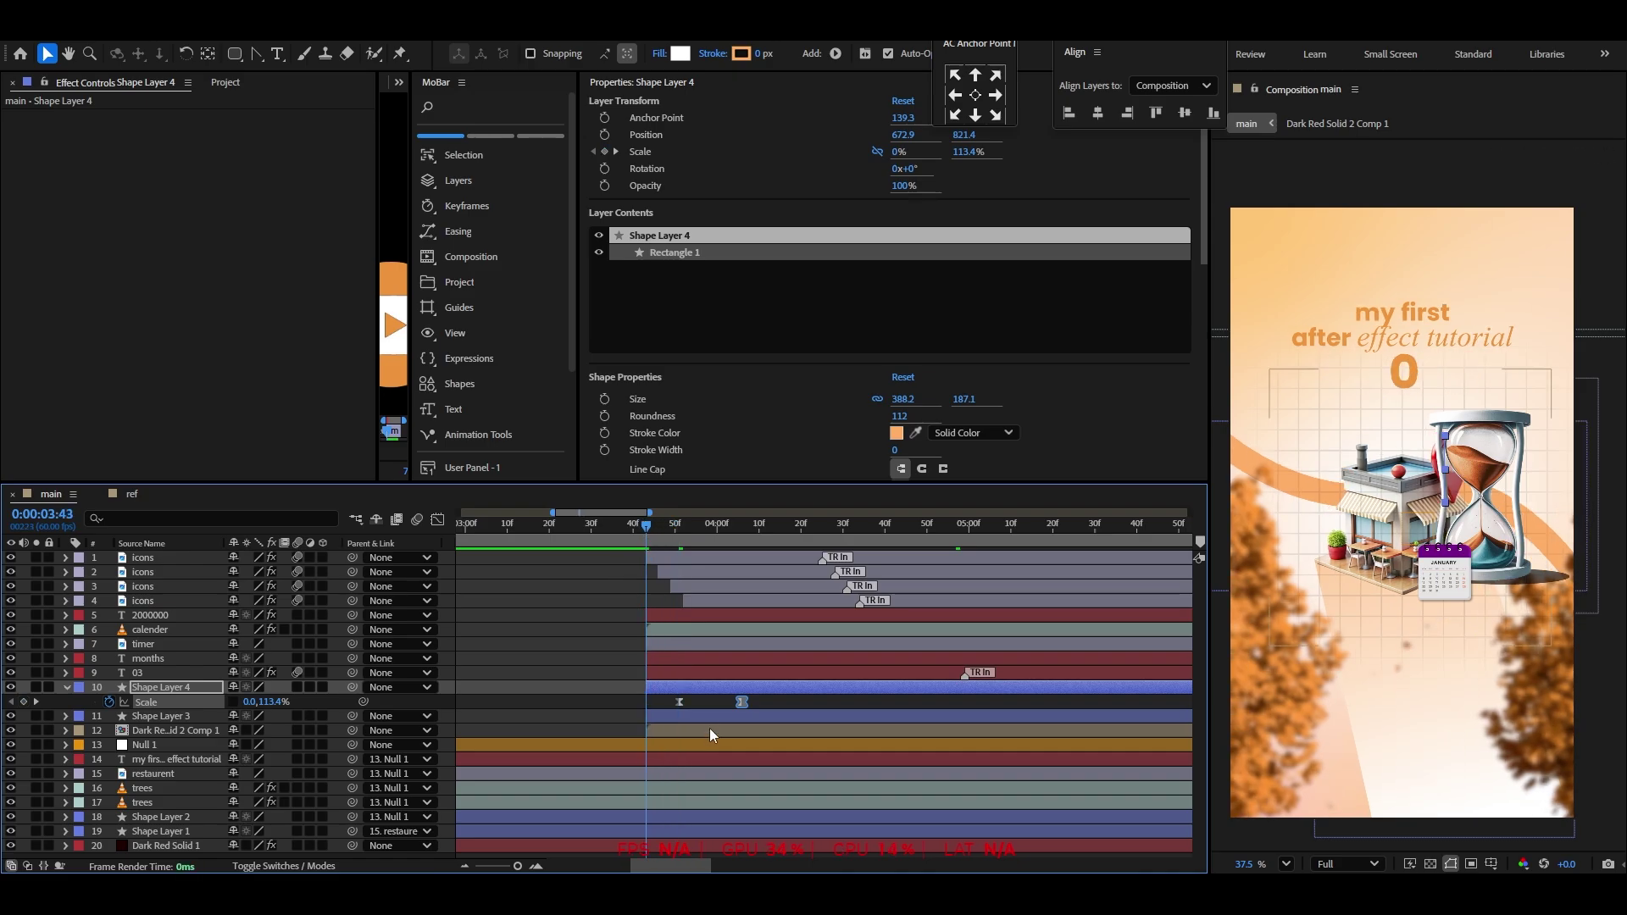
drag(679, 701, 776, 701)
key(space)
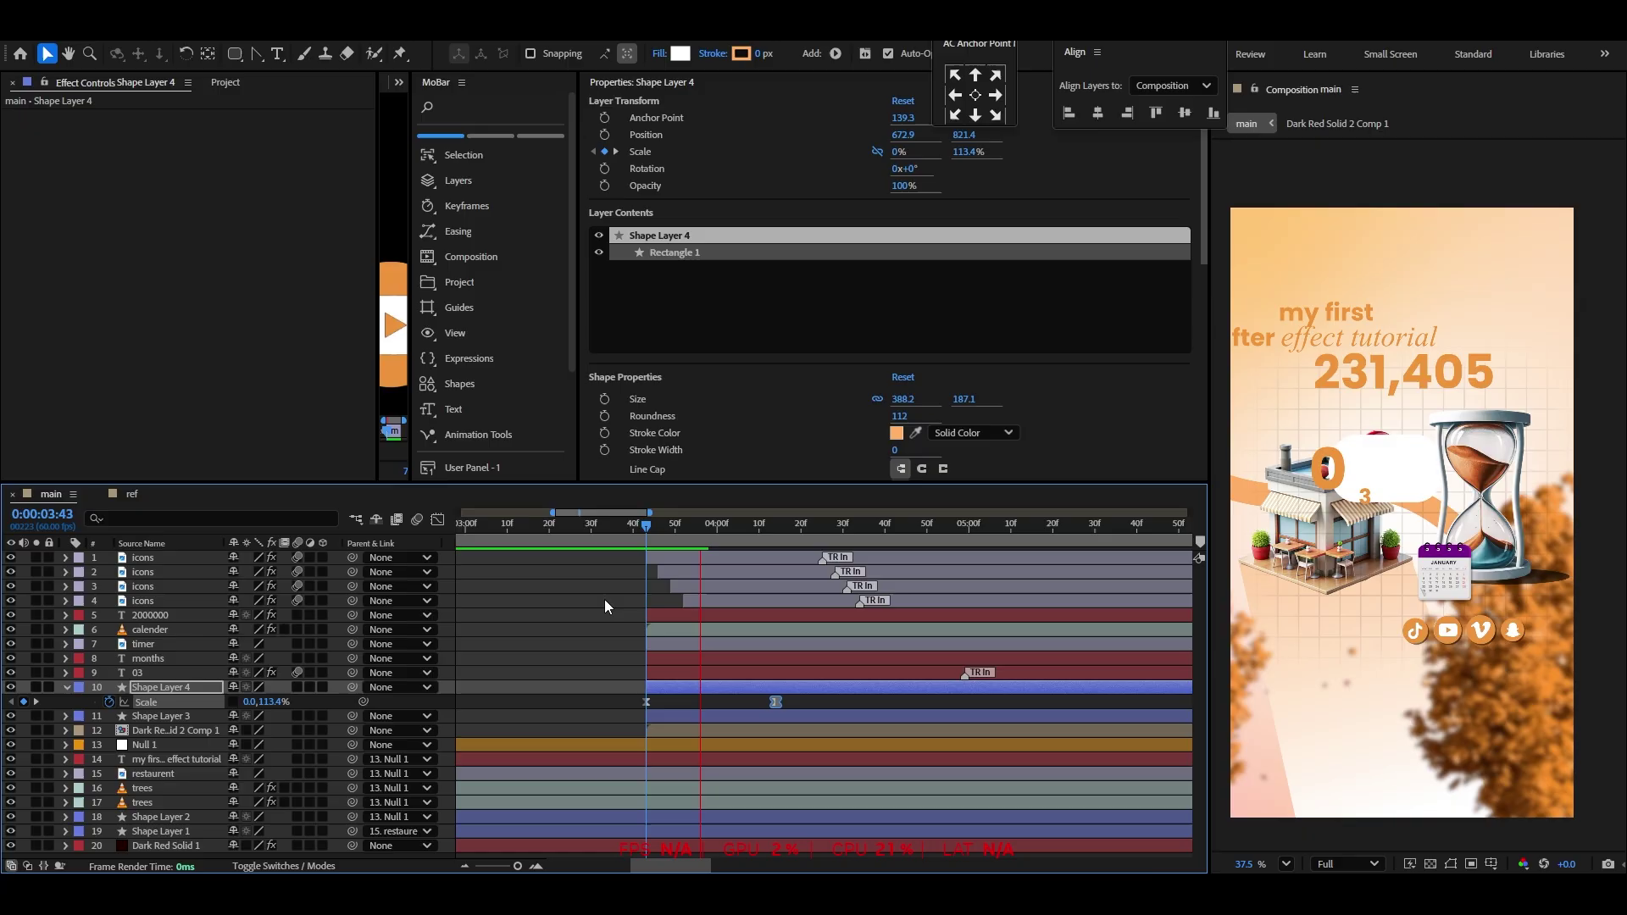
key(space)
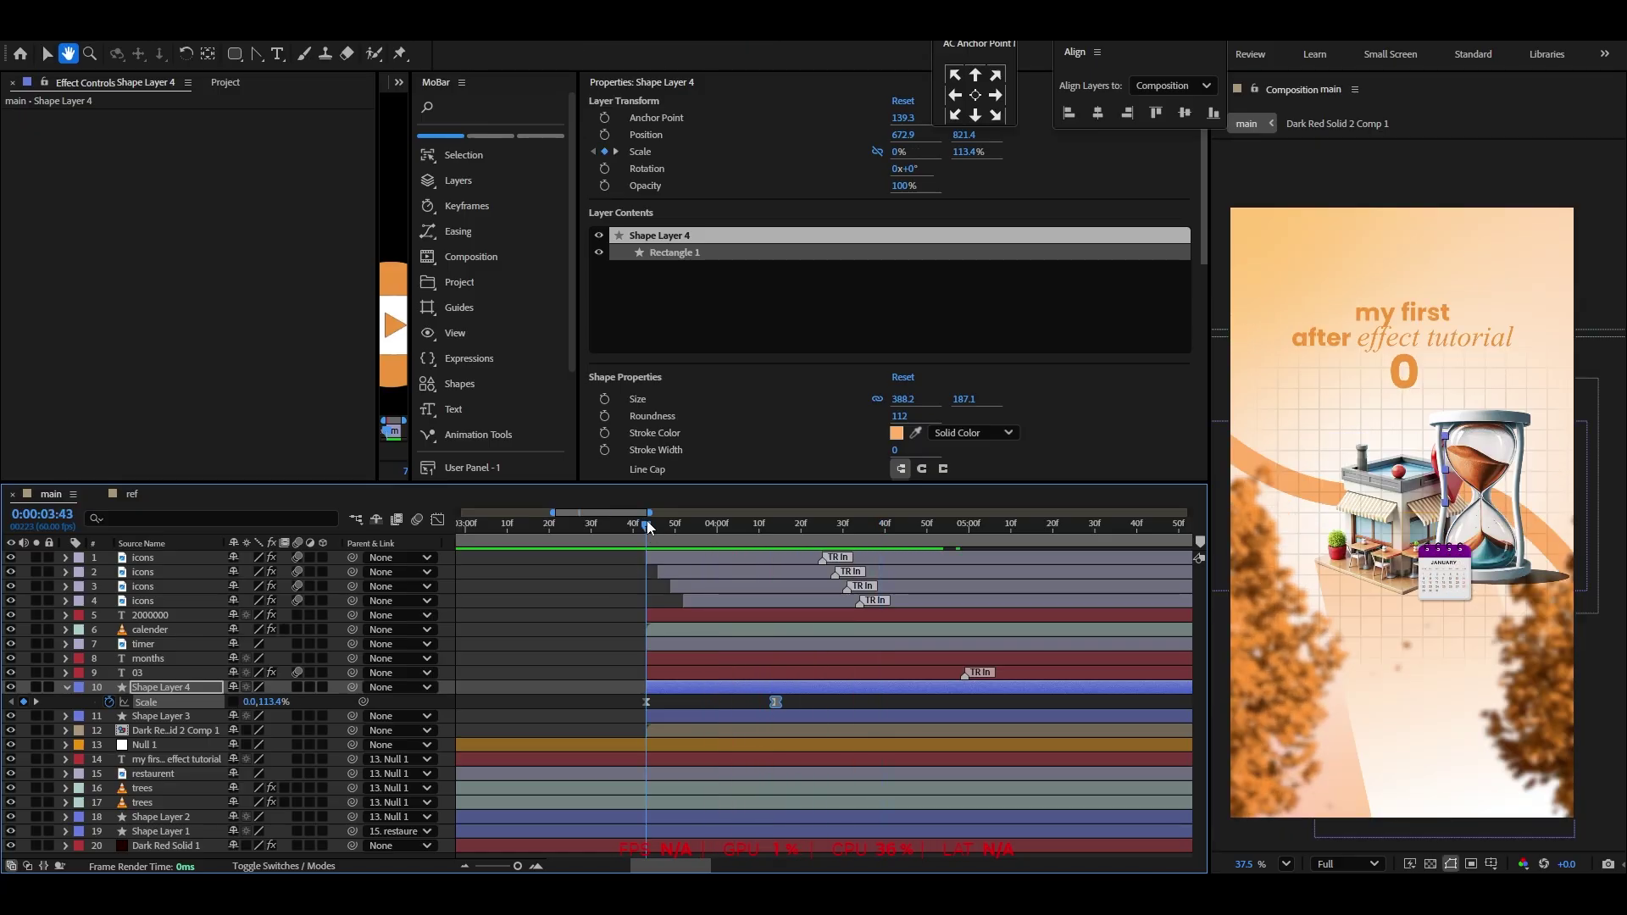
key(space)
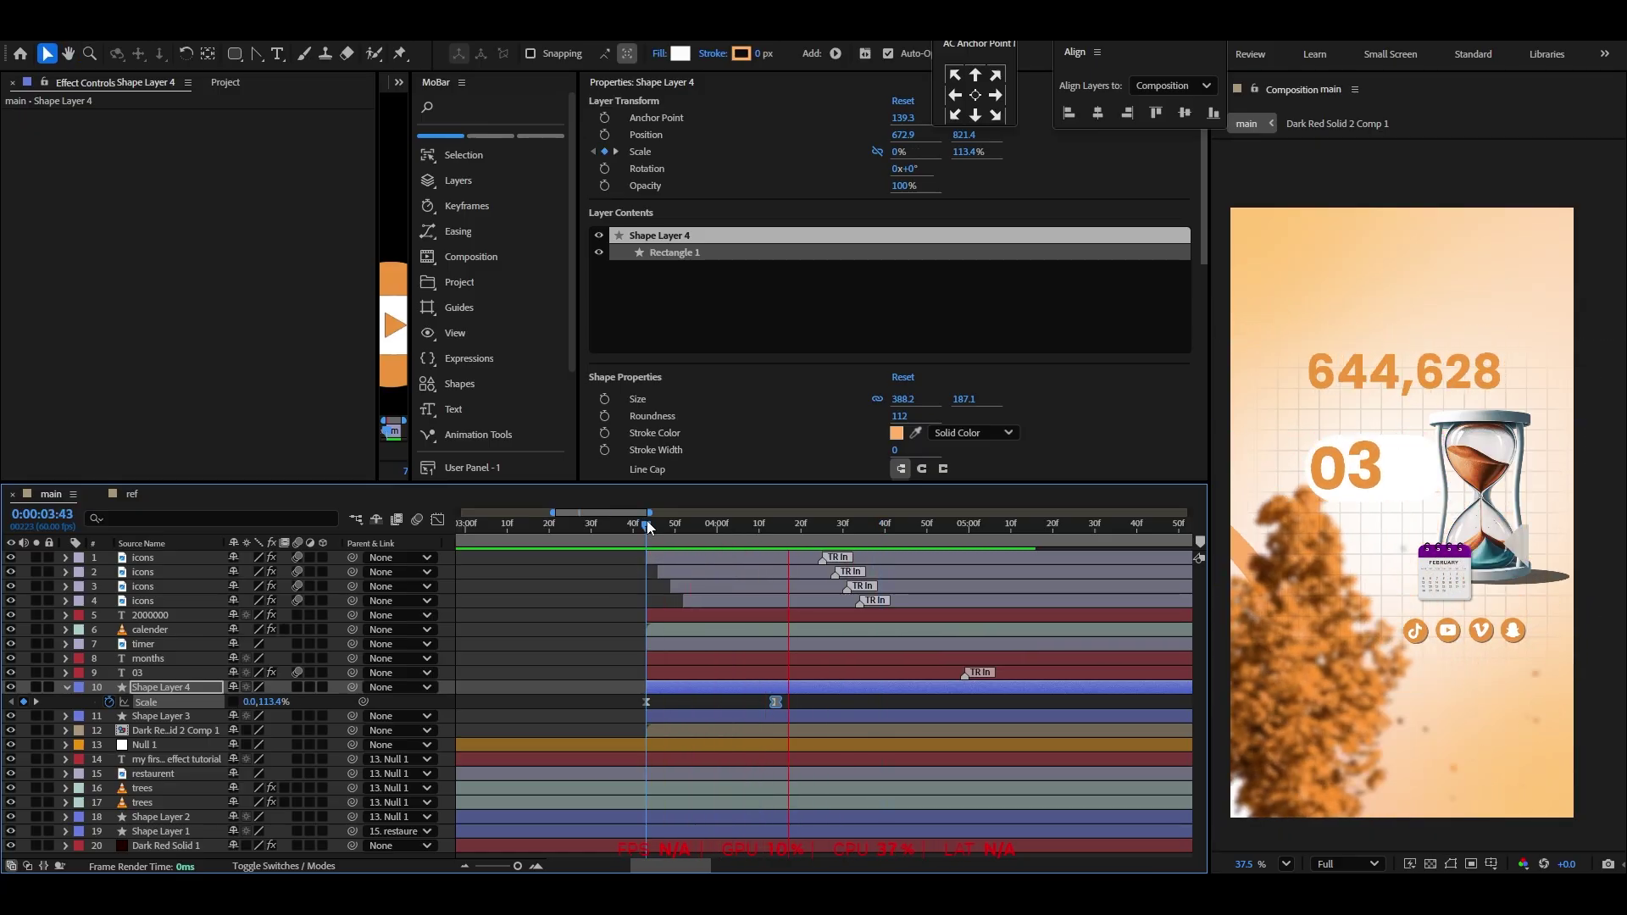
key(space)
Solo Shape Layer 4 to preview its growth on its own, and collapse its properties
click(35, 688)
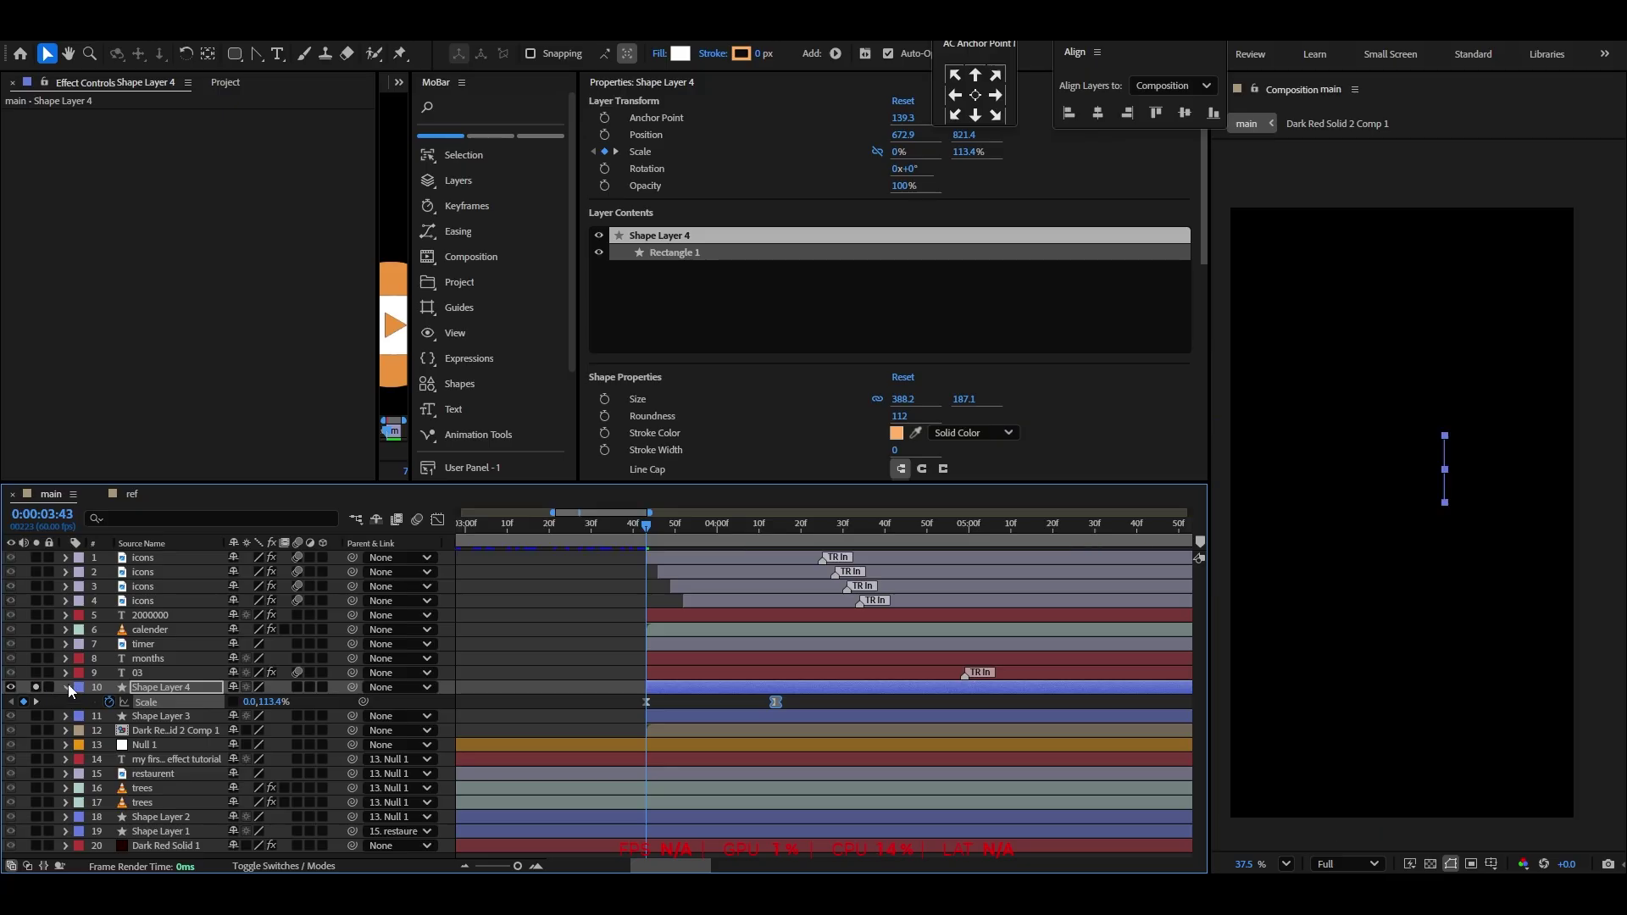
key(space)
click(132, 494)
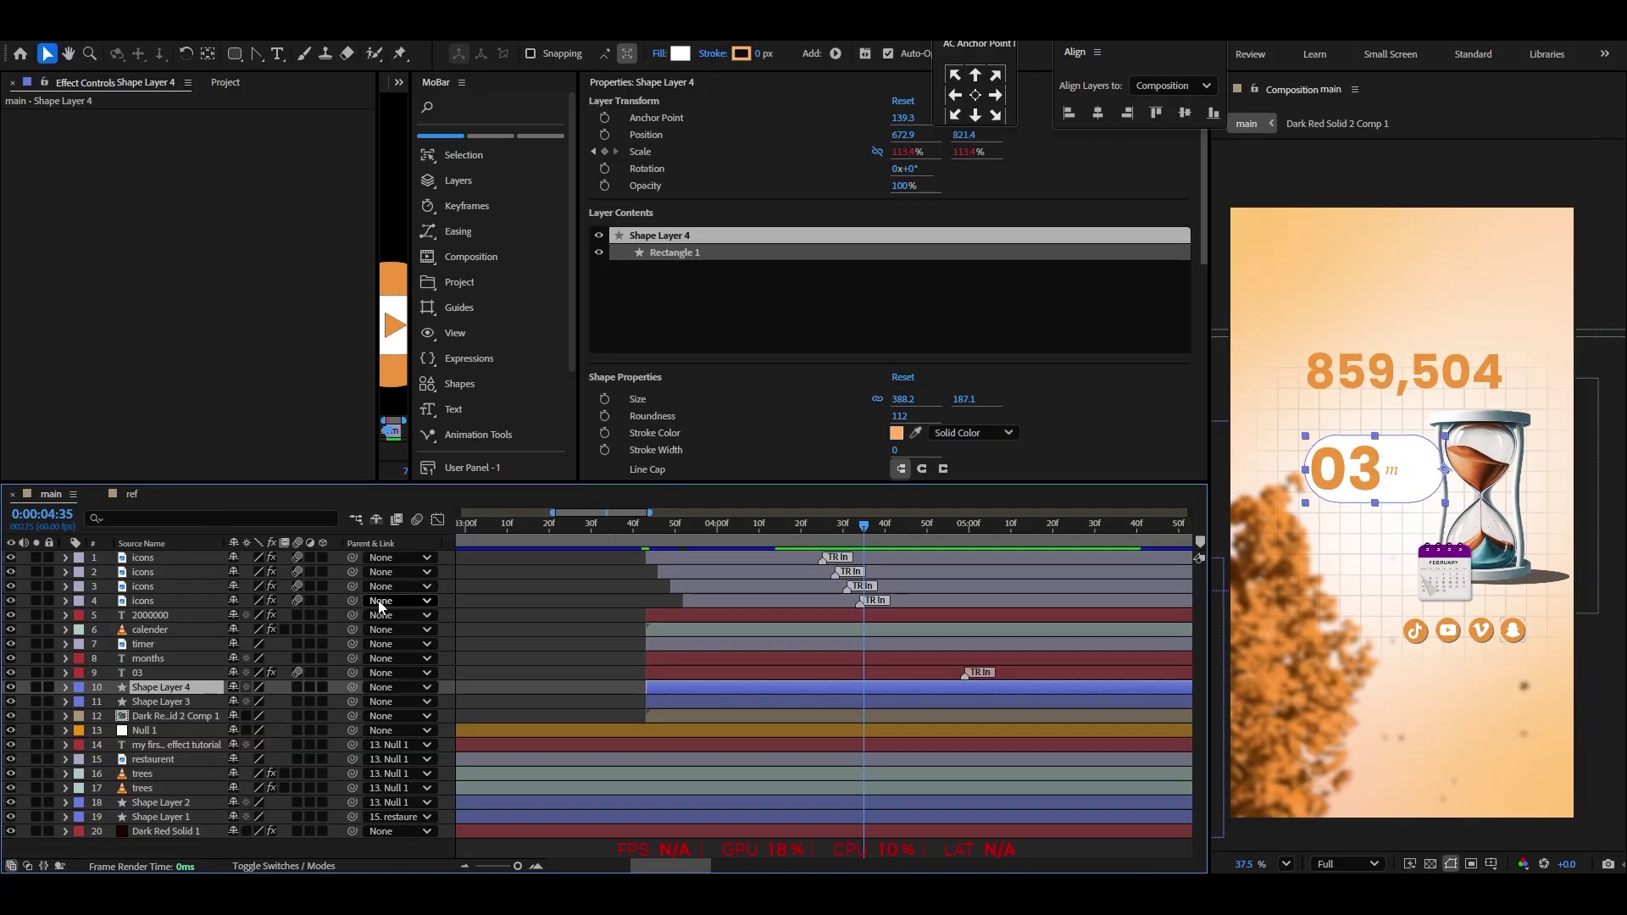
Duplicate Shape Layer 4 and set the fill of the lower copy to black (000000)
key(ctrl+d)
click(166, 703)
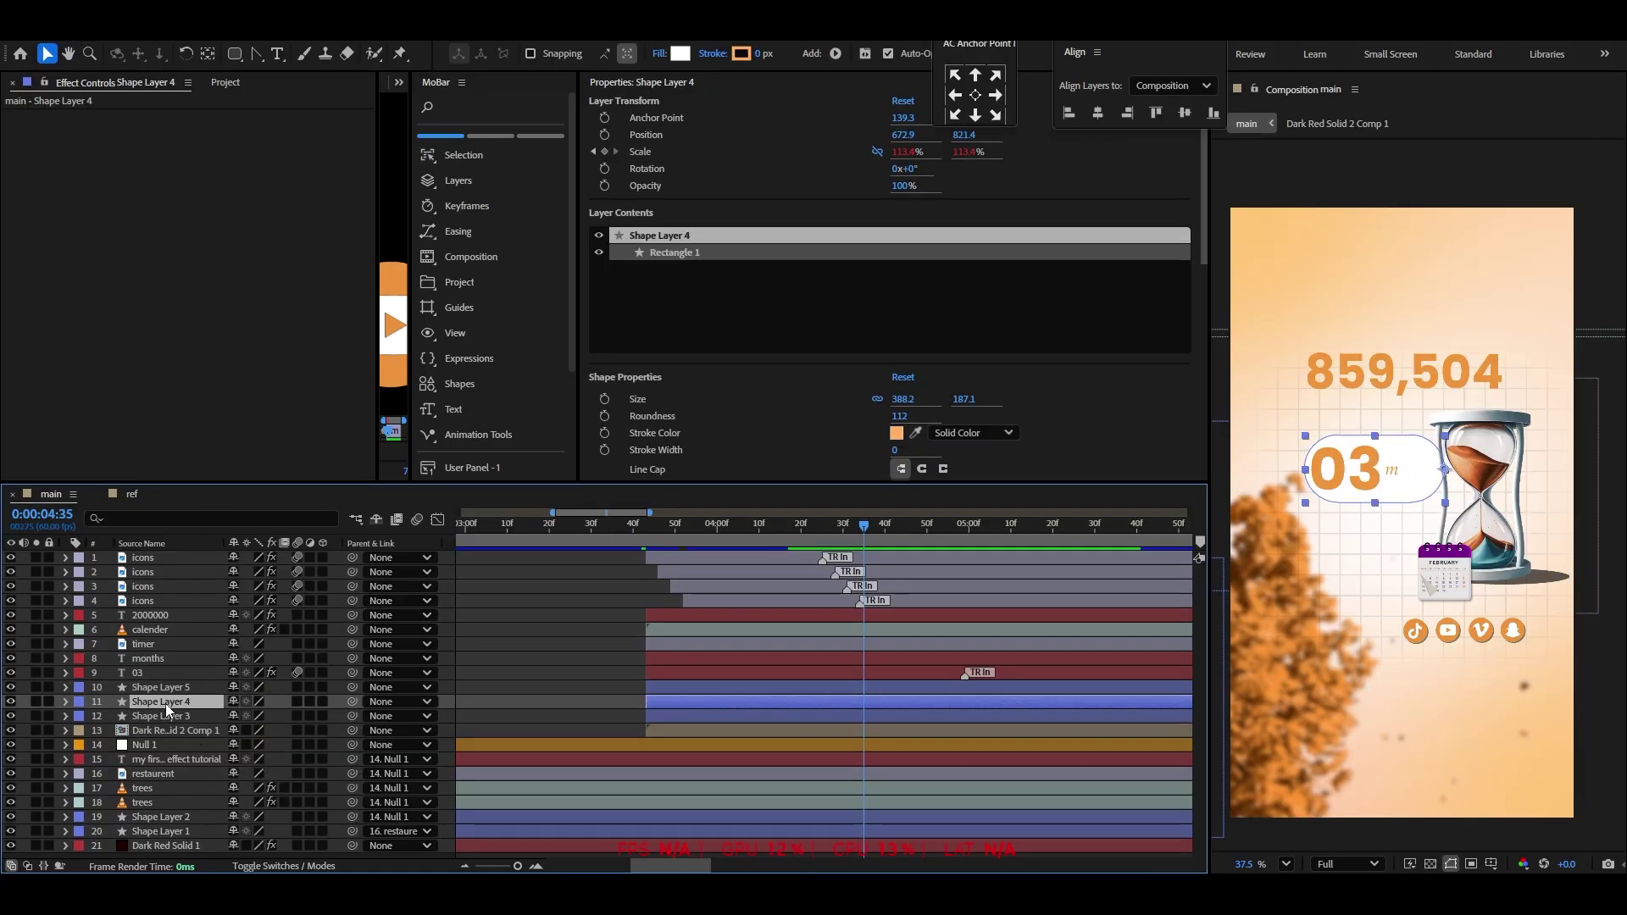
click(682, 56)
drag(730, 403, 514, 606)
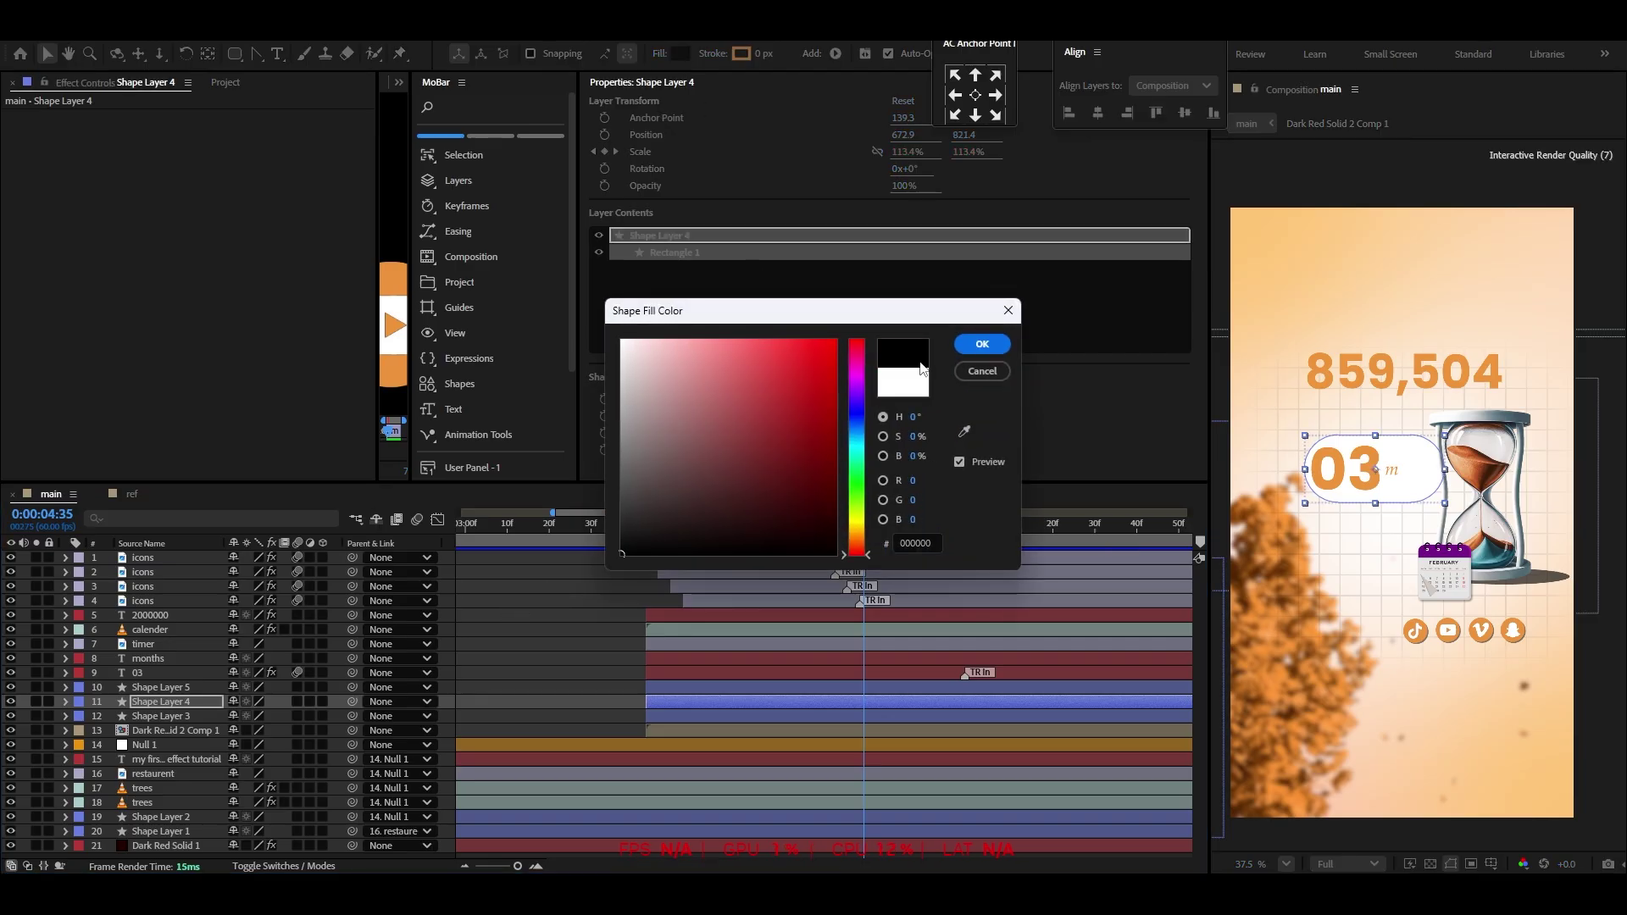
click(983, 346)
Search the effects for "fast" and apply CC Radial Fast Blur to the black lower Shape Layer 4
scroll(931, 378, down, 3)
scroll(700, 363, down, 3)
click(670, 300)
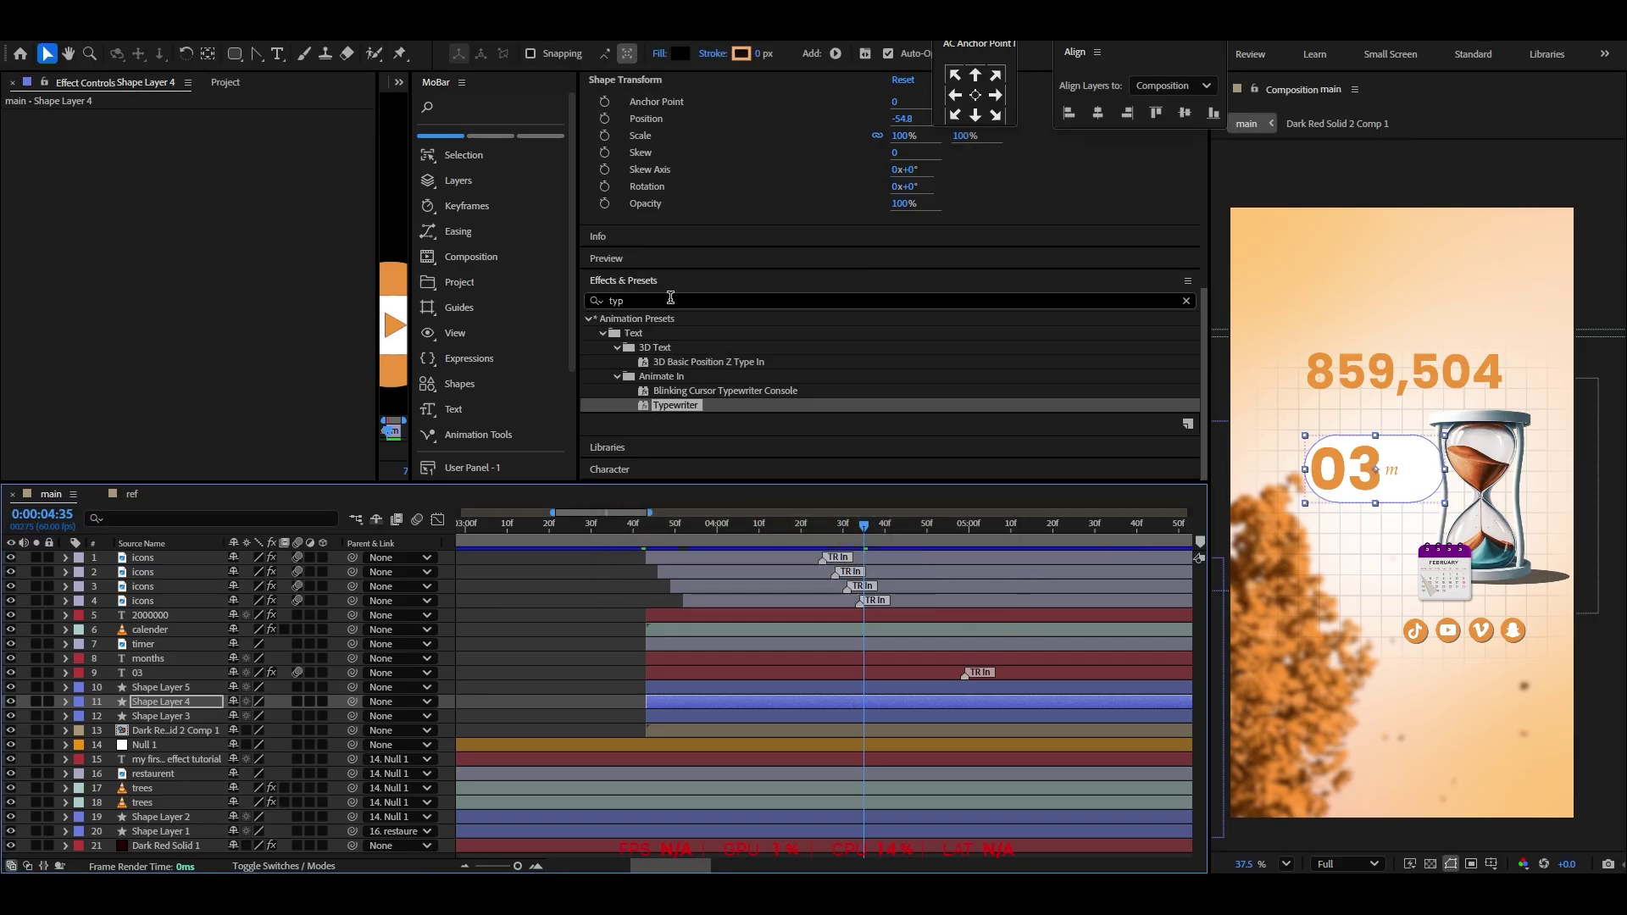
text(fast)
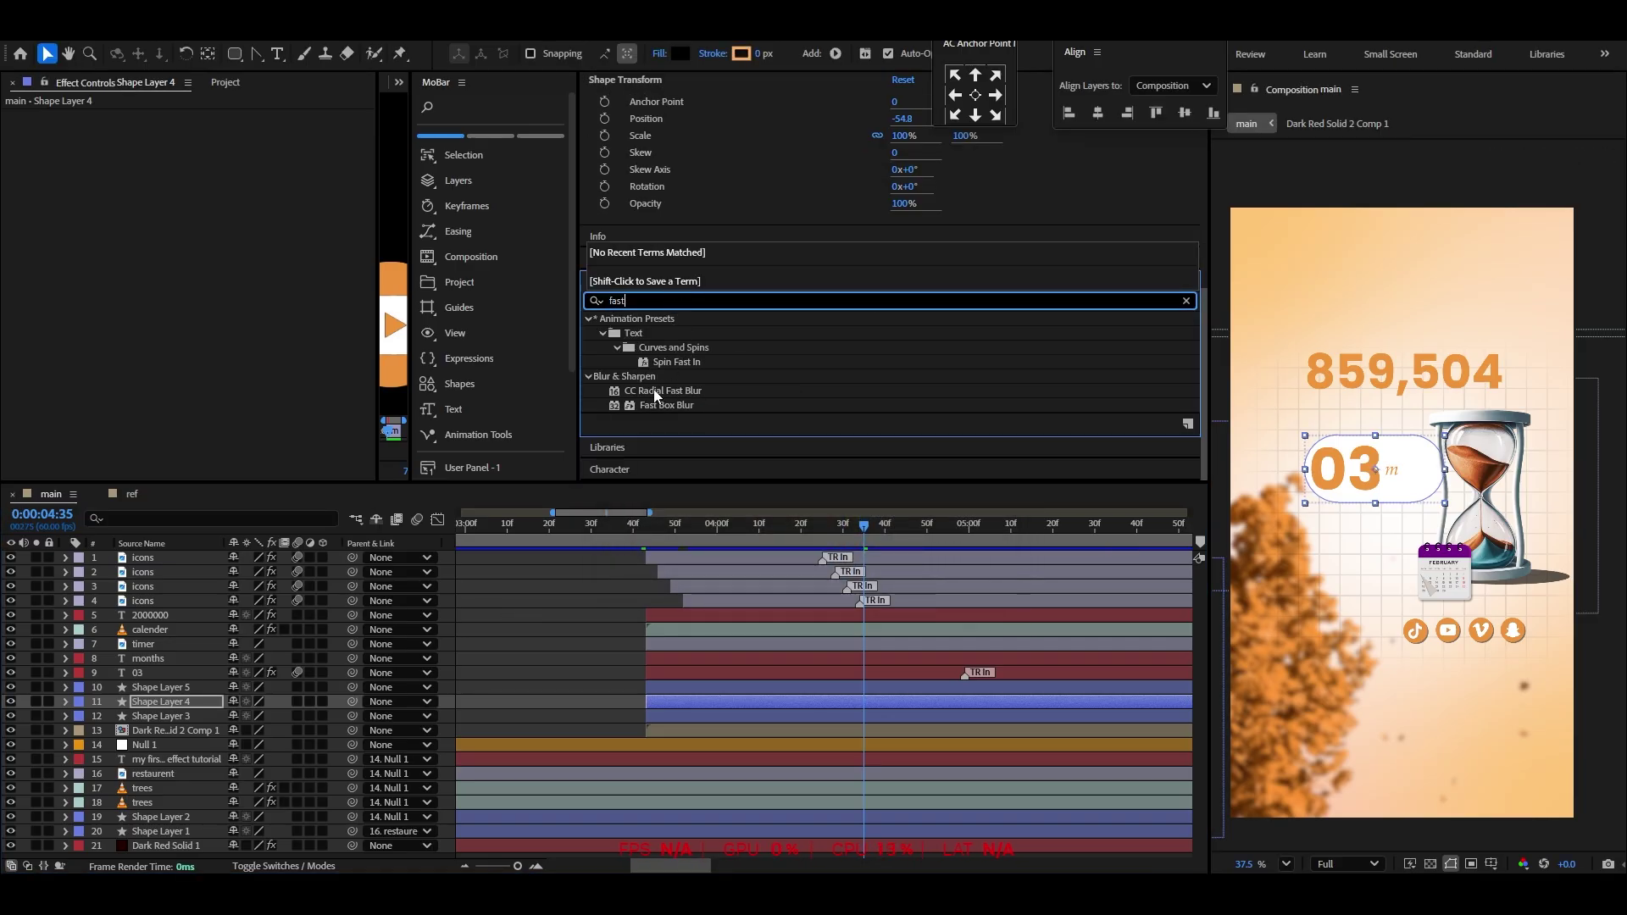
drag(654, 389, 188, 709)
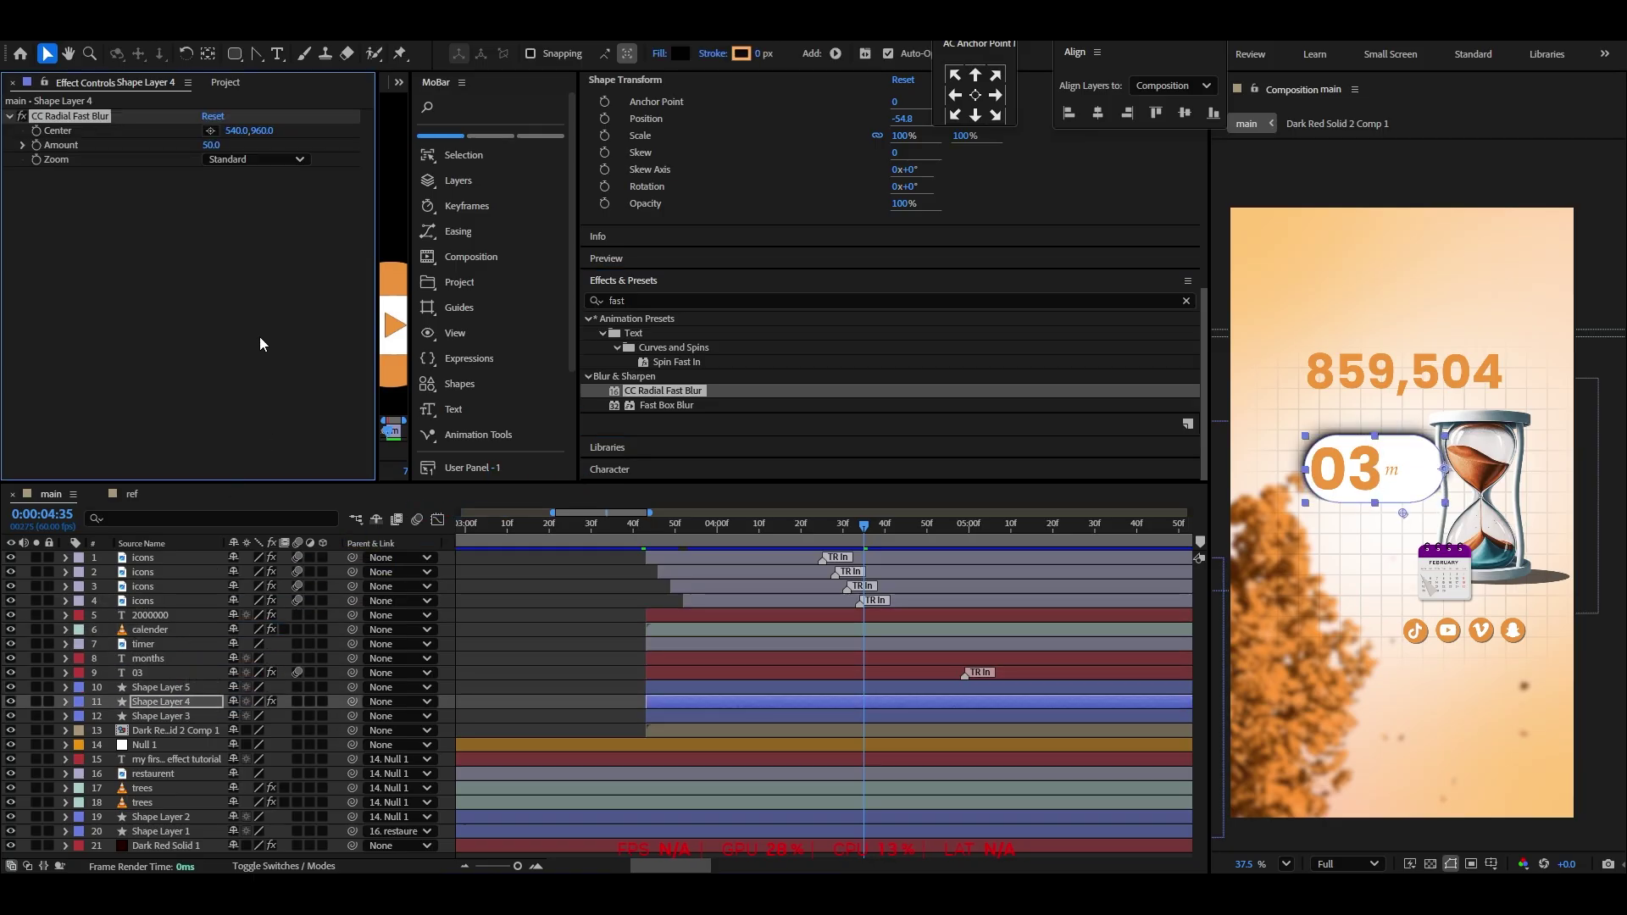
Set the radial blur's amount to 87.2 and place its center above and left of the pill at about 192, 368
click(209, 130)
click(1452, 348)
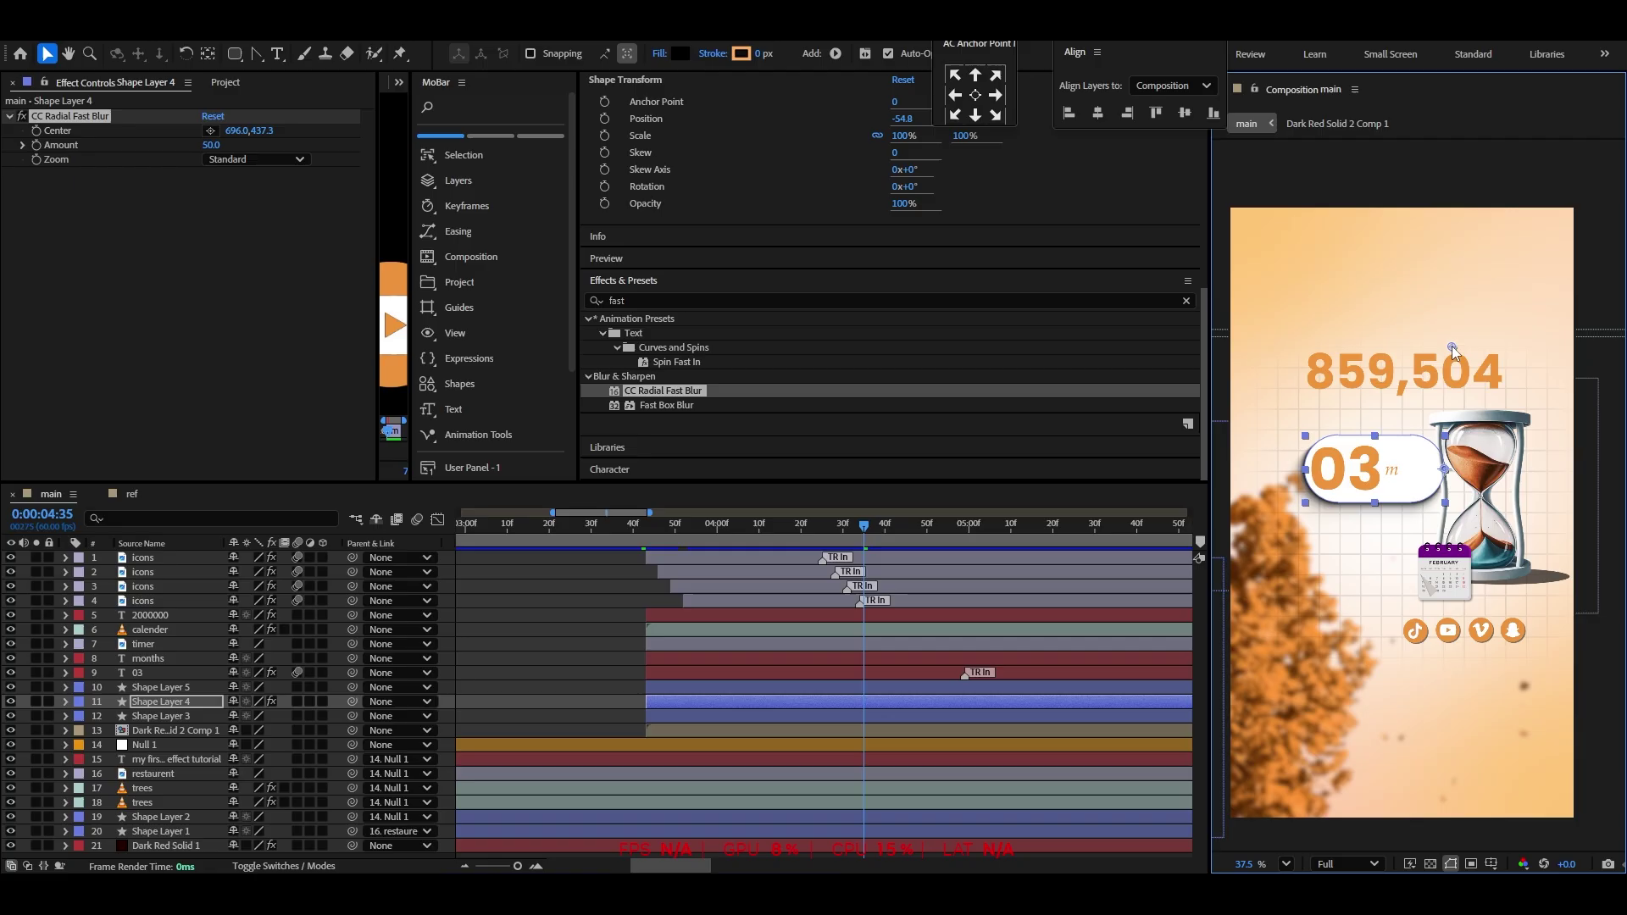
drag(1453, 348, 1516, 361)
drag(211, 145, 534, 152)
drag(1499, 356, 1294, 333)
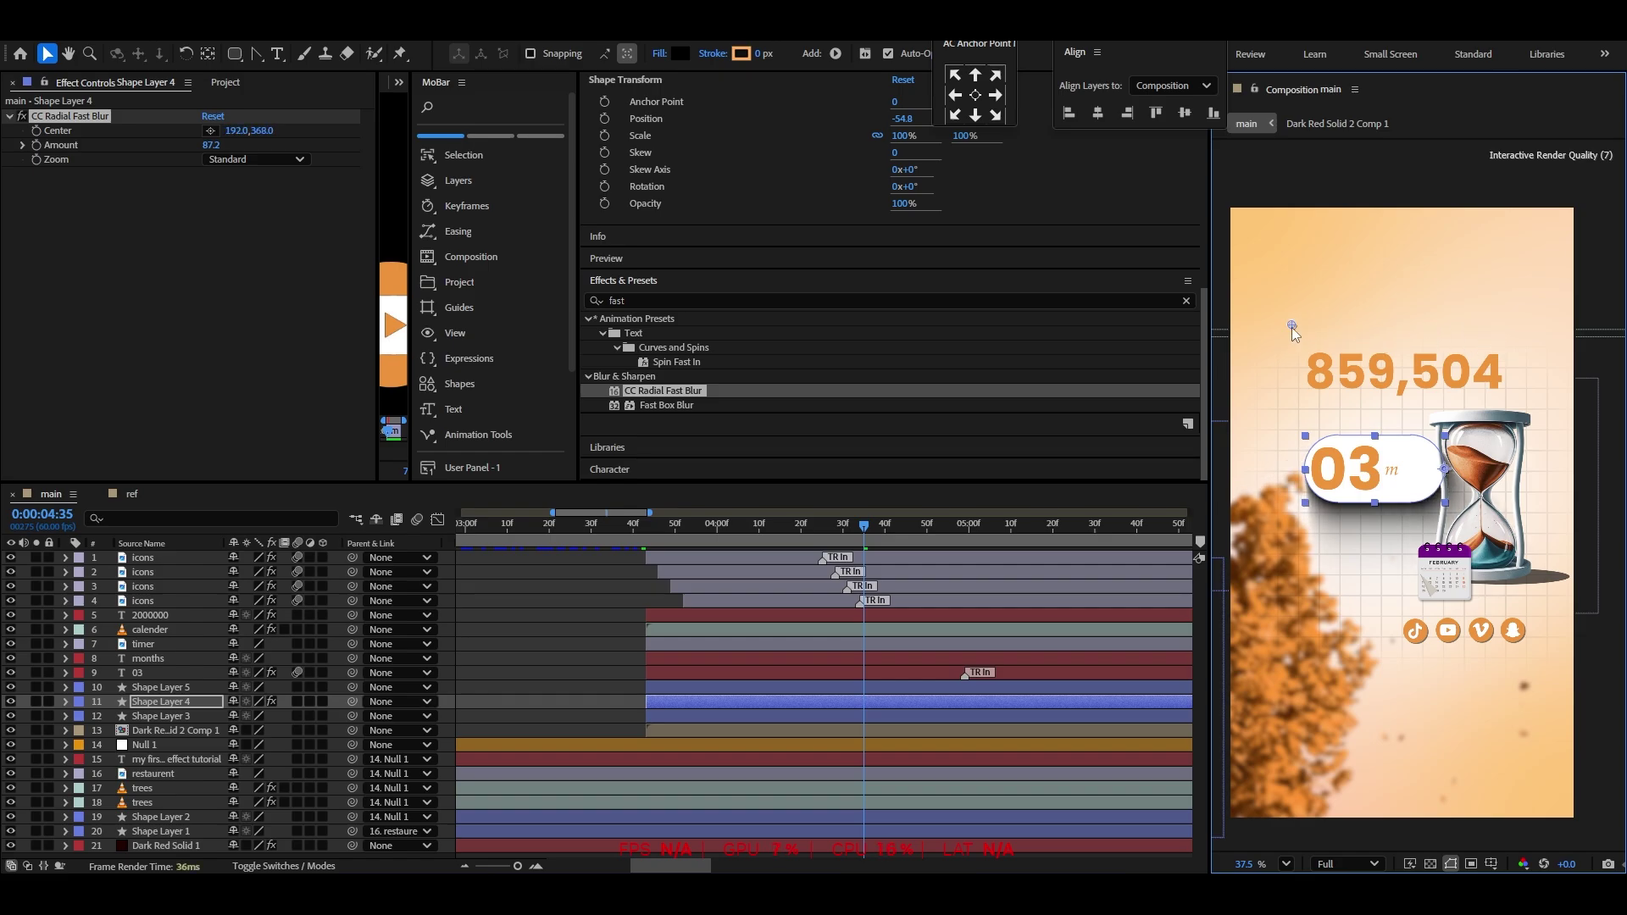
Keyframe the radial blur's center on Shape Layer 4 at 0:00:03:43, aligned with the first scale keyframe
drag(770, 550, 662, 547)
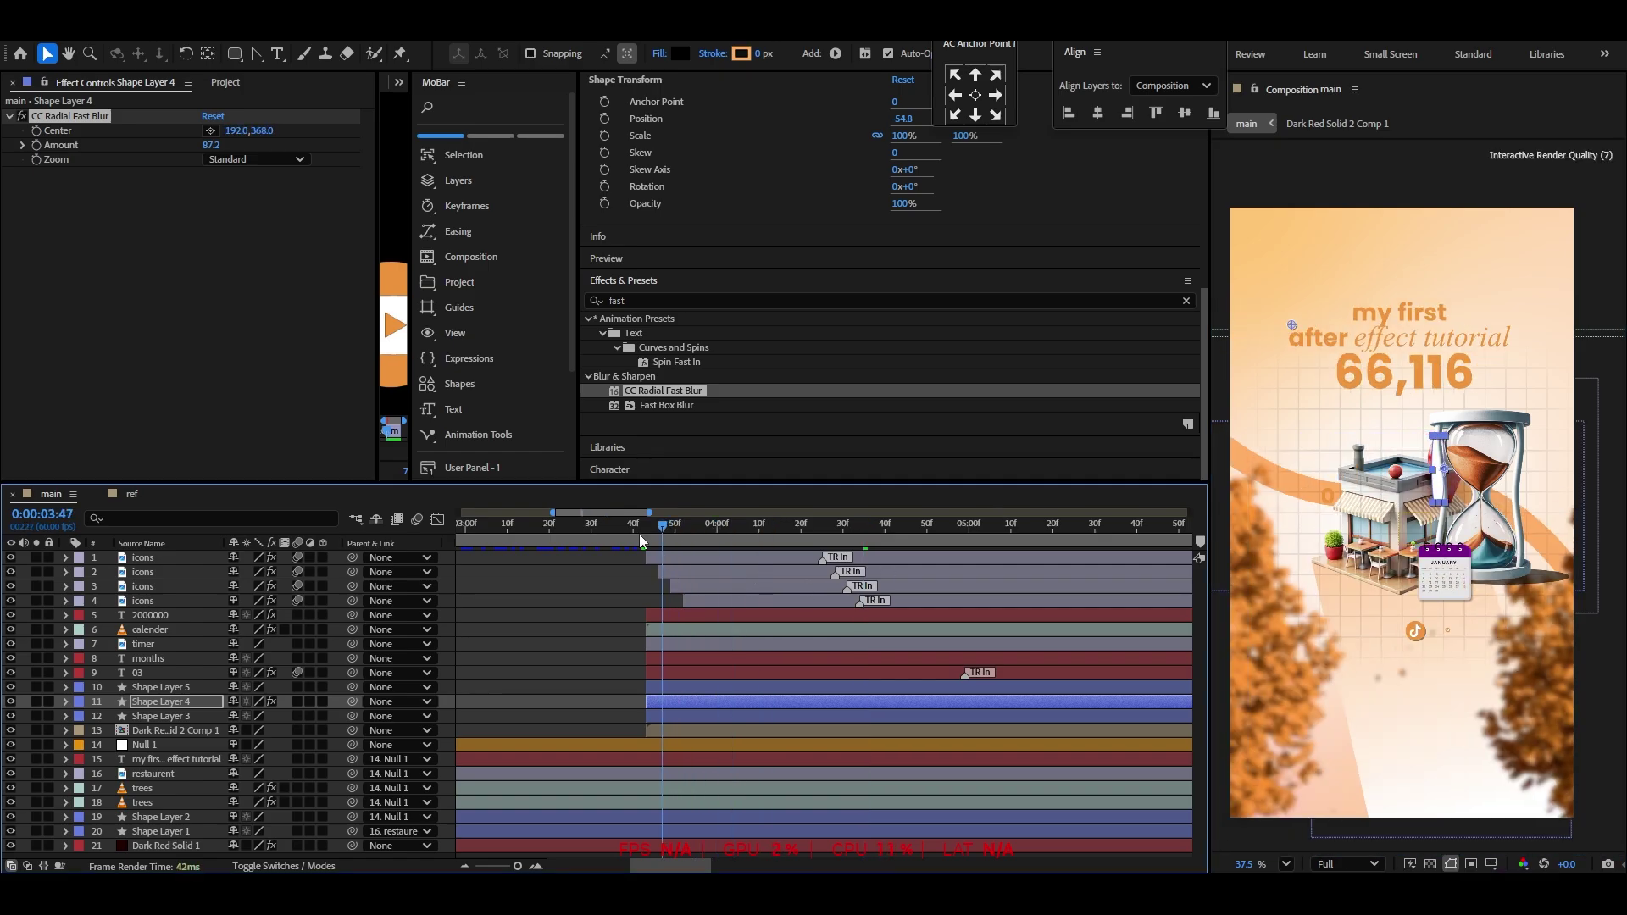
click(60, 161)
key(u)
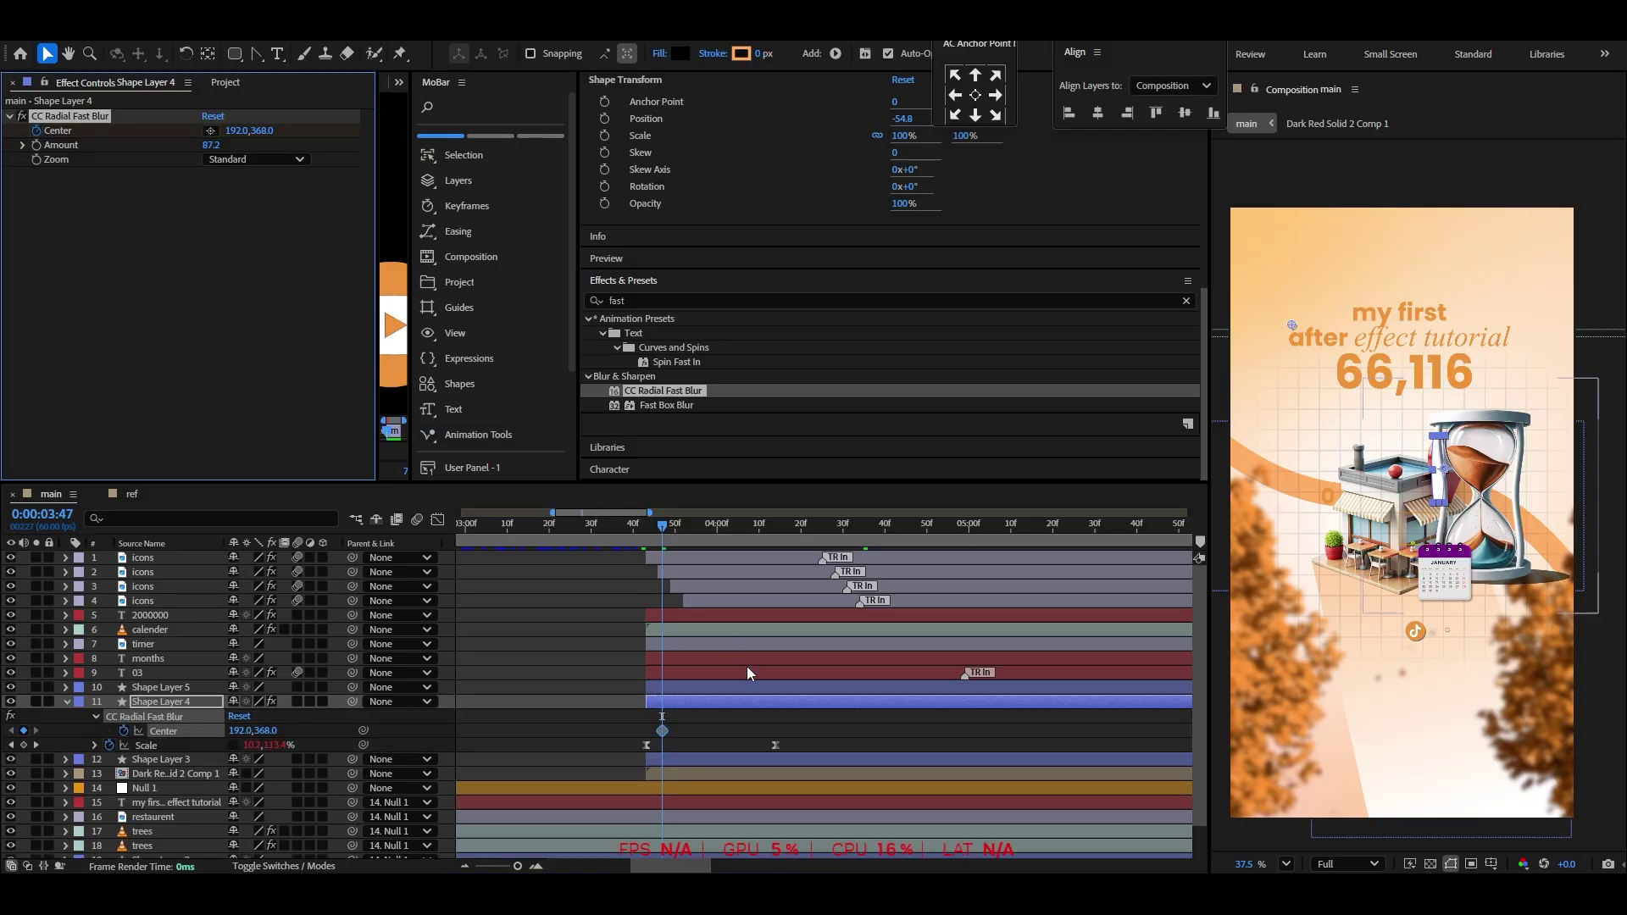
drag(663, 731, 649, 730)
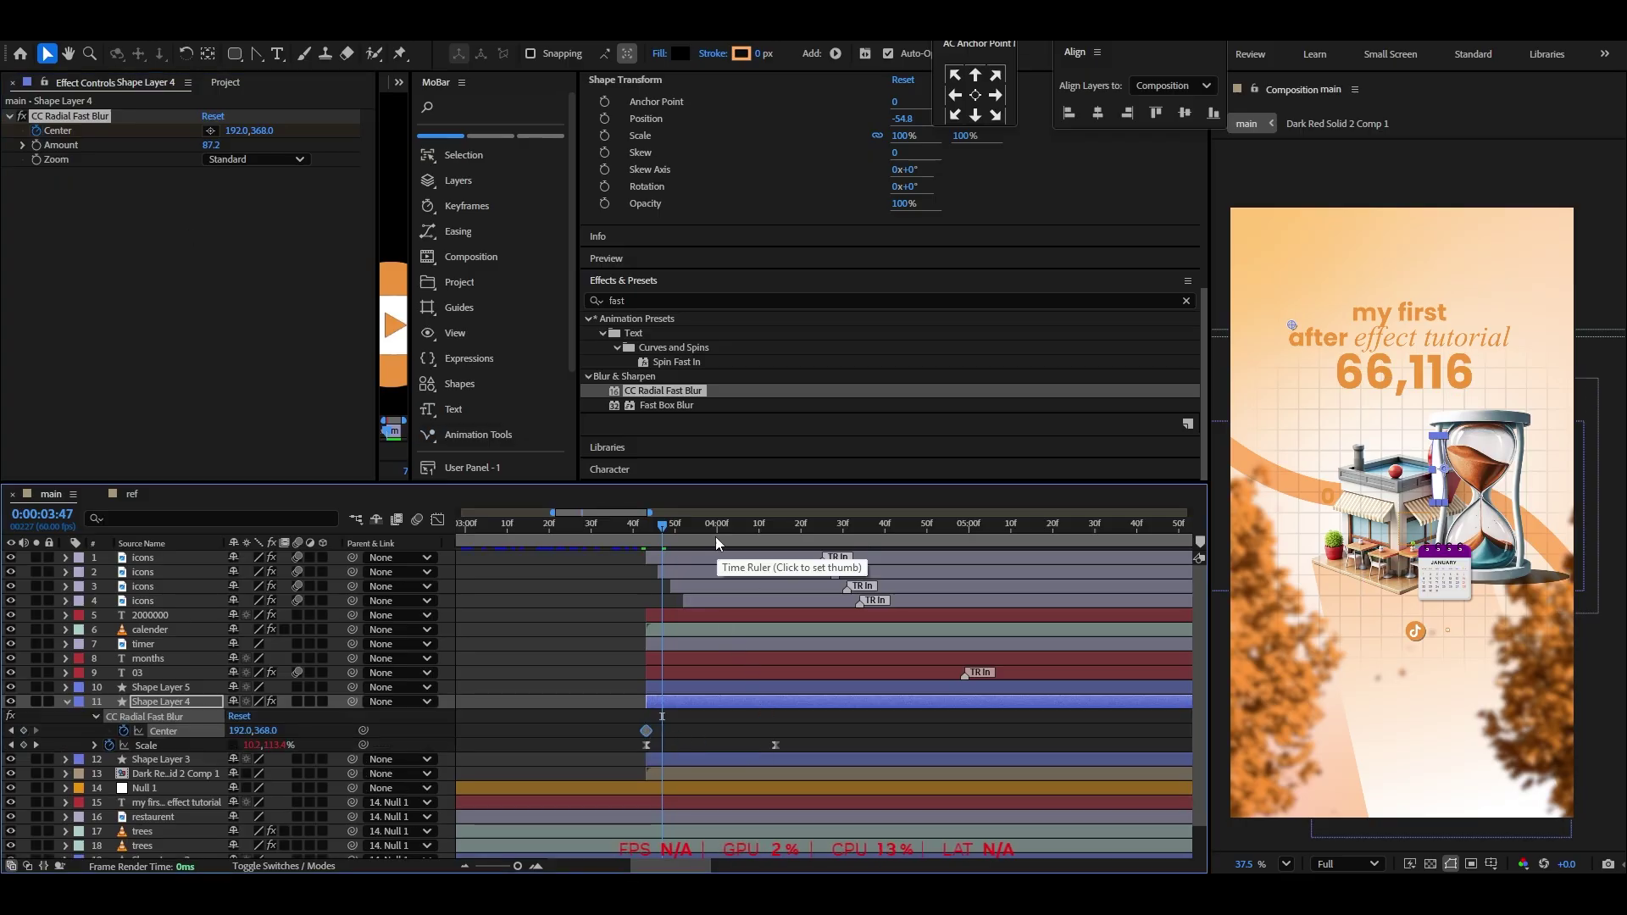
Add a blur center keyframe at 0:00:04:38 at about 864, 440, play back the shadow's sweep, and collapse the layer
drag(715, 537, 876, 547)
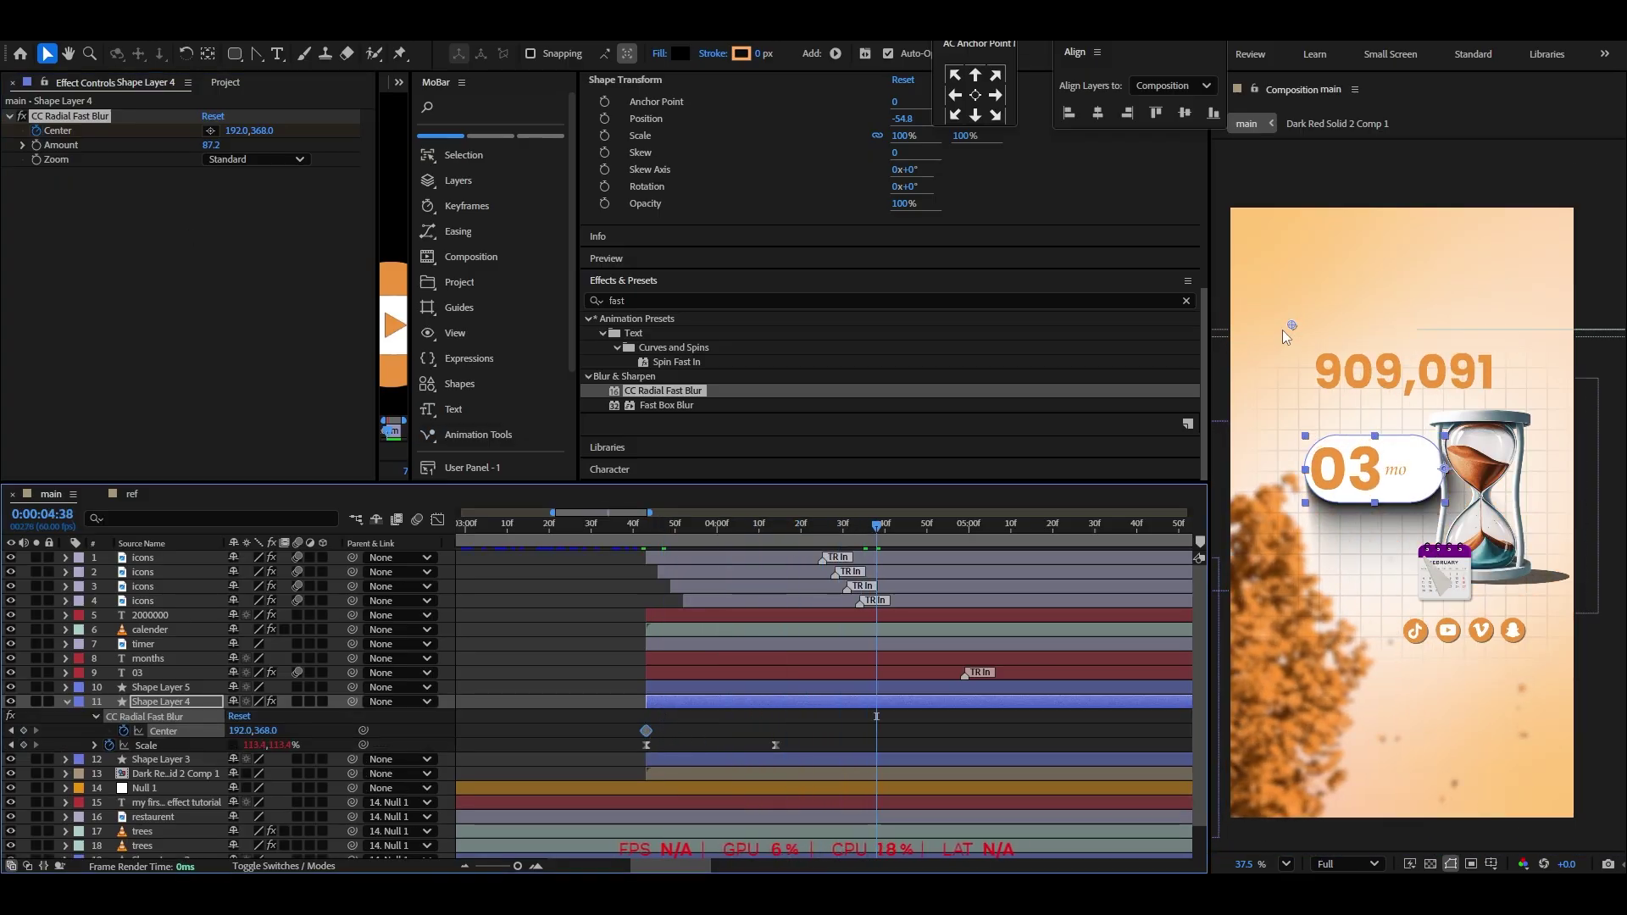
drag(1291, 325, 1516, 348)
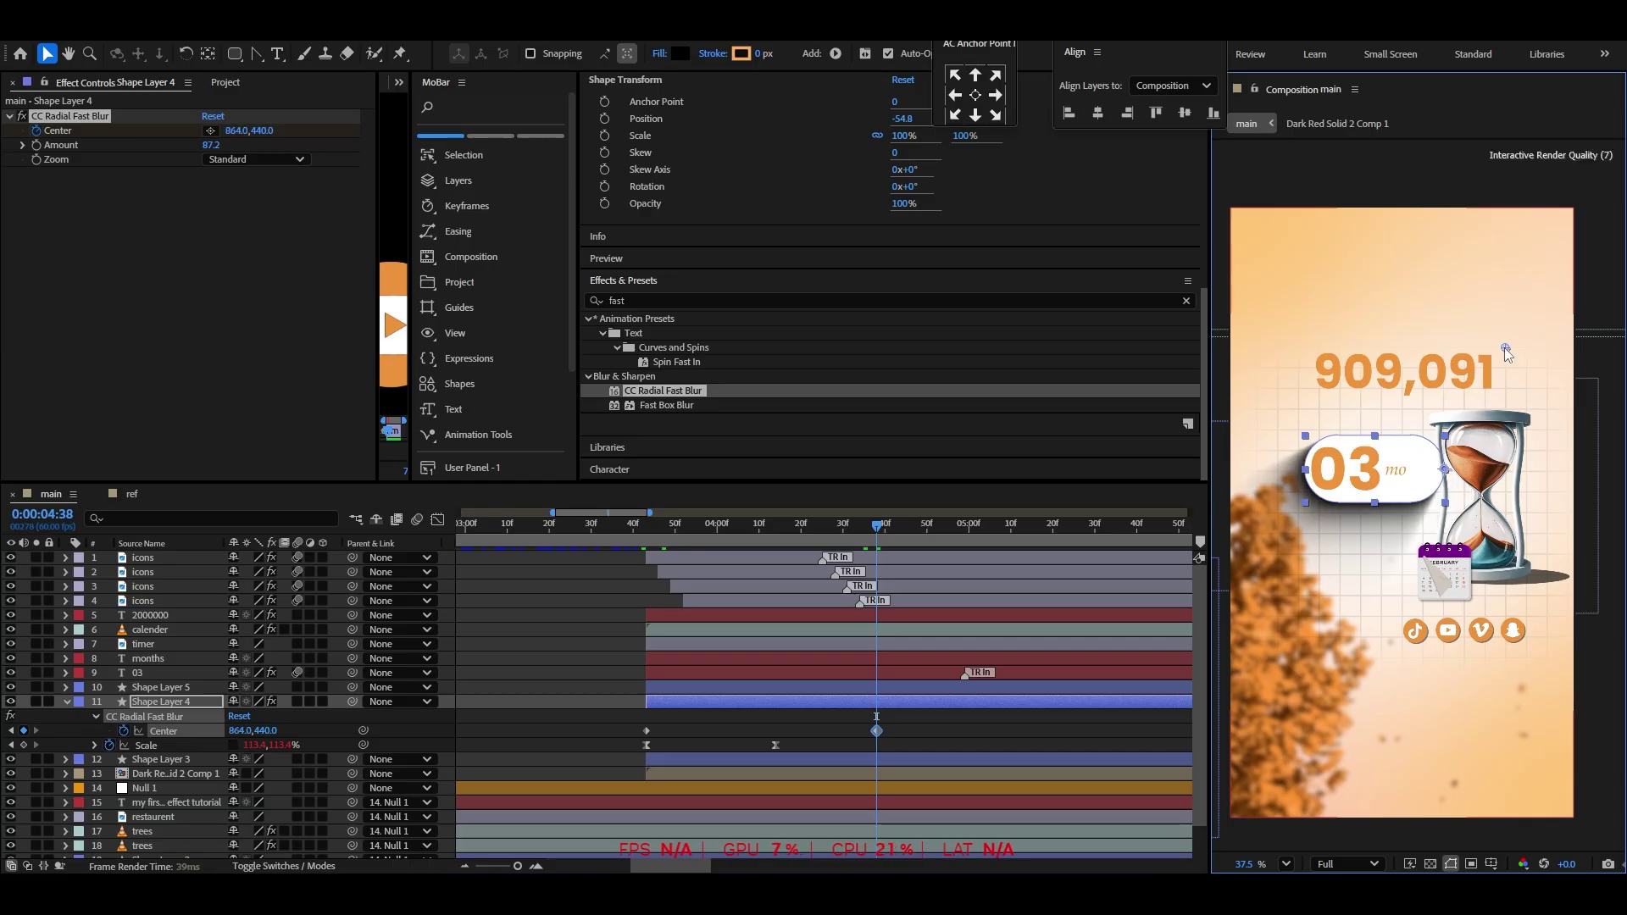
click(590, 552)
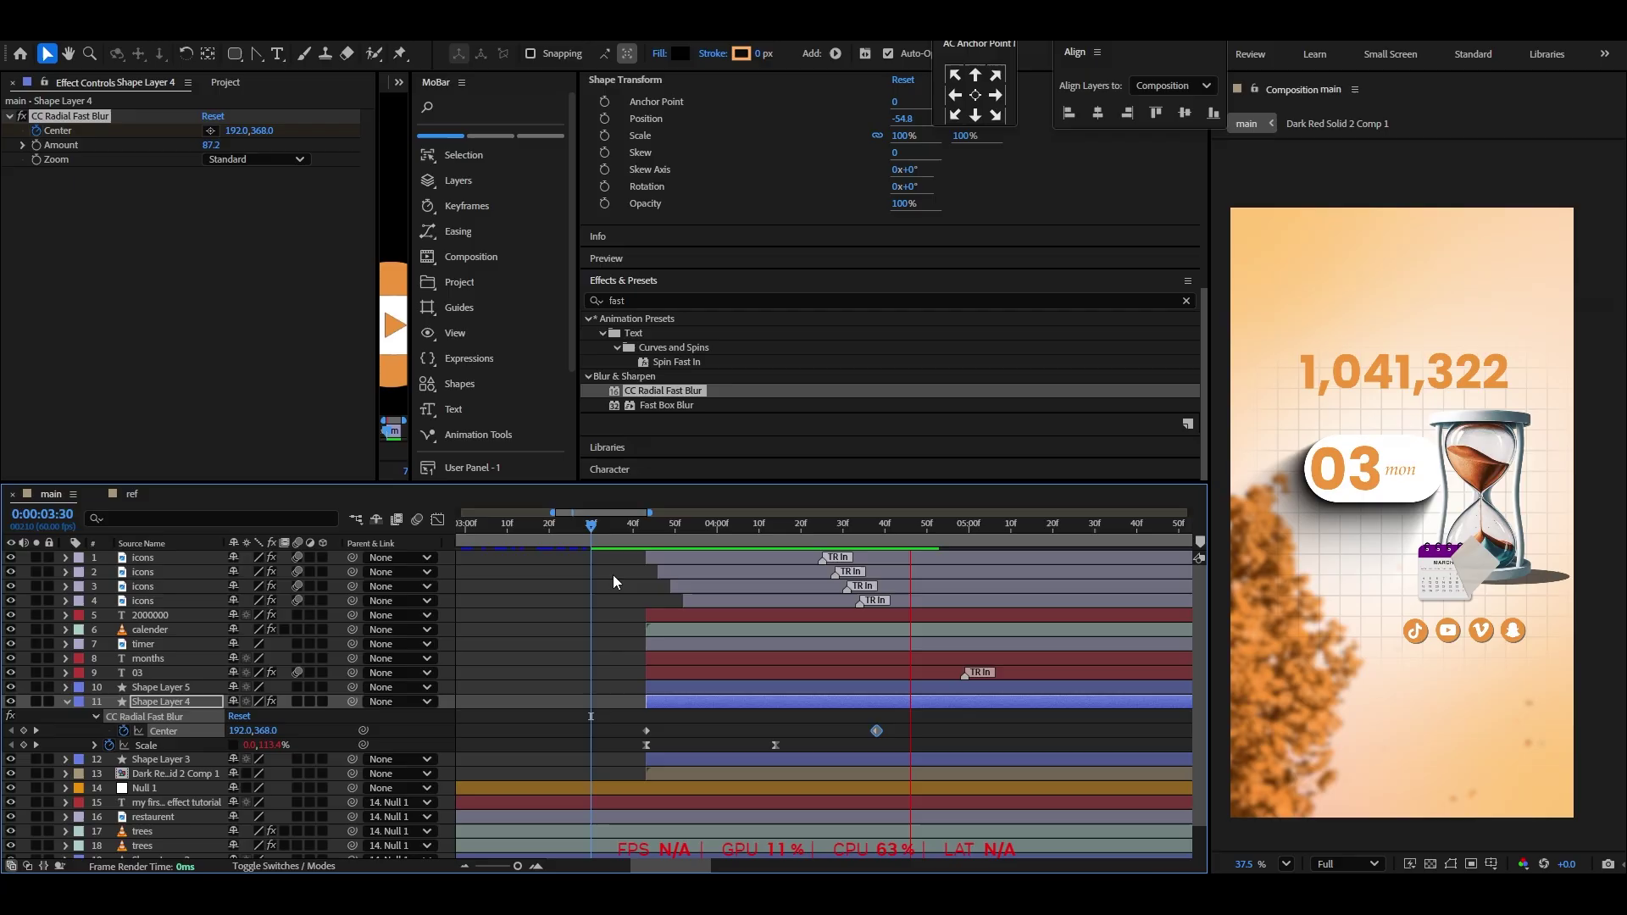
click(67, 702)
click(512, 663)
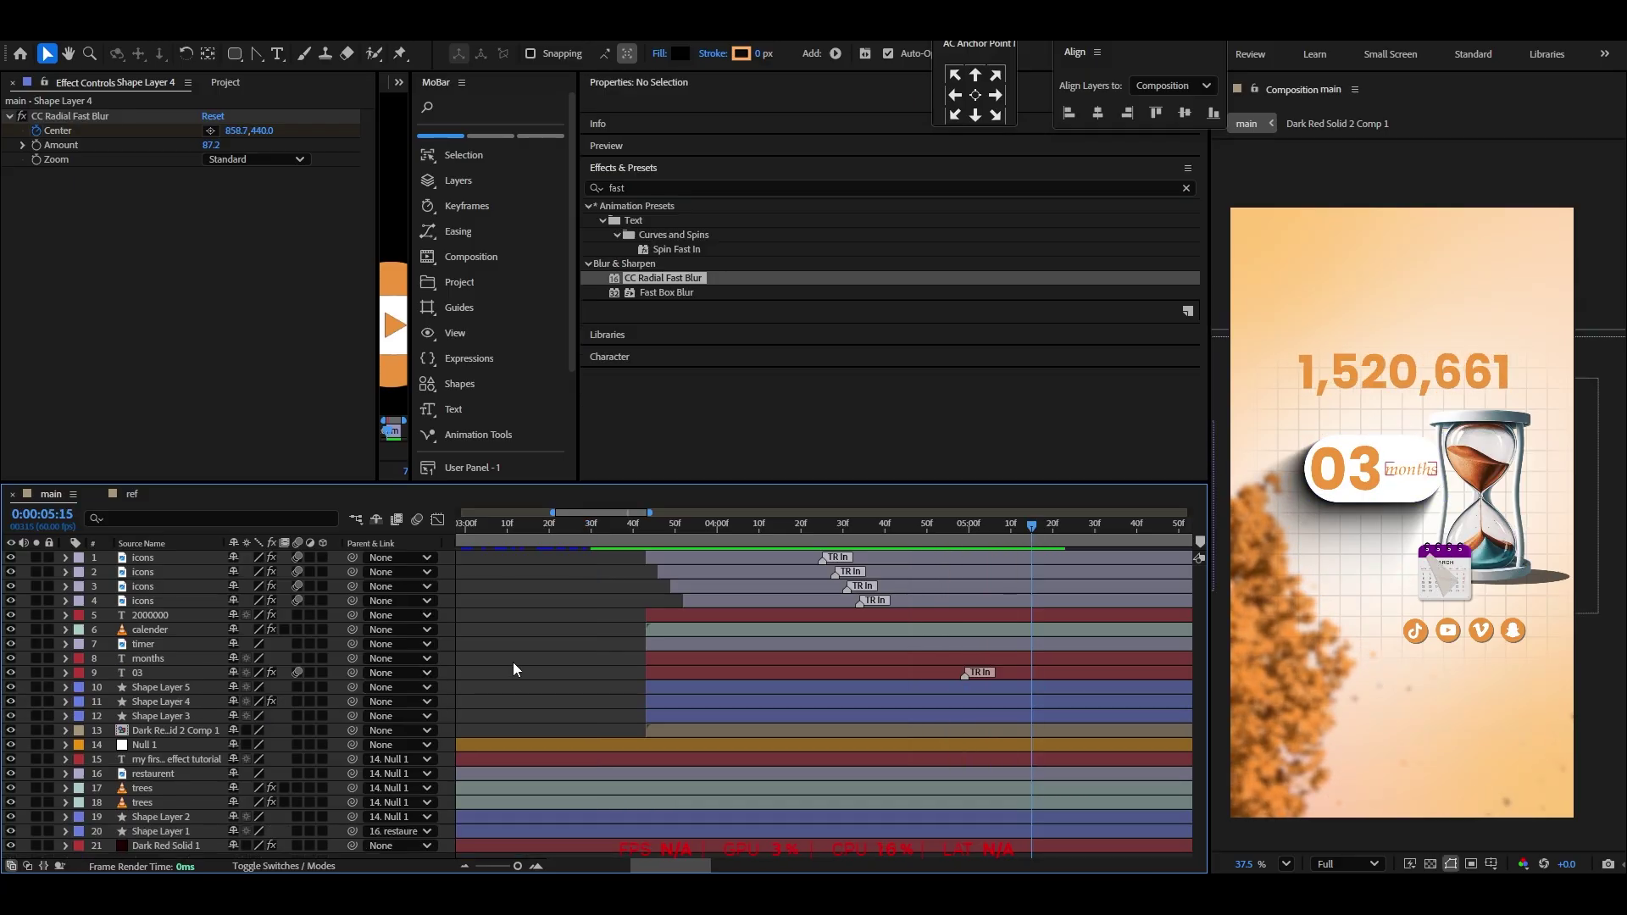
Keyframe the timer layer's position and rotation, and place both keyframes at about 0:00:04:21
click(1499, 476)
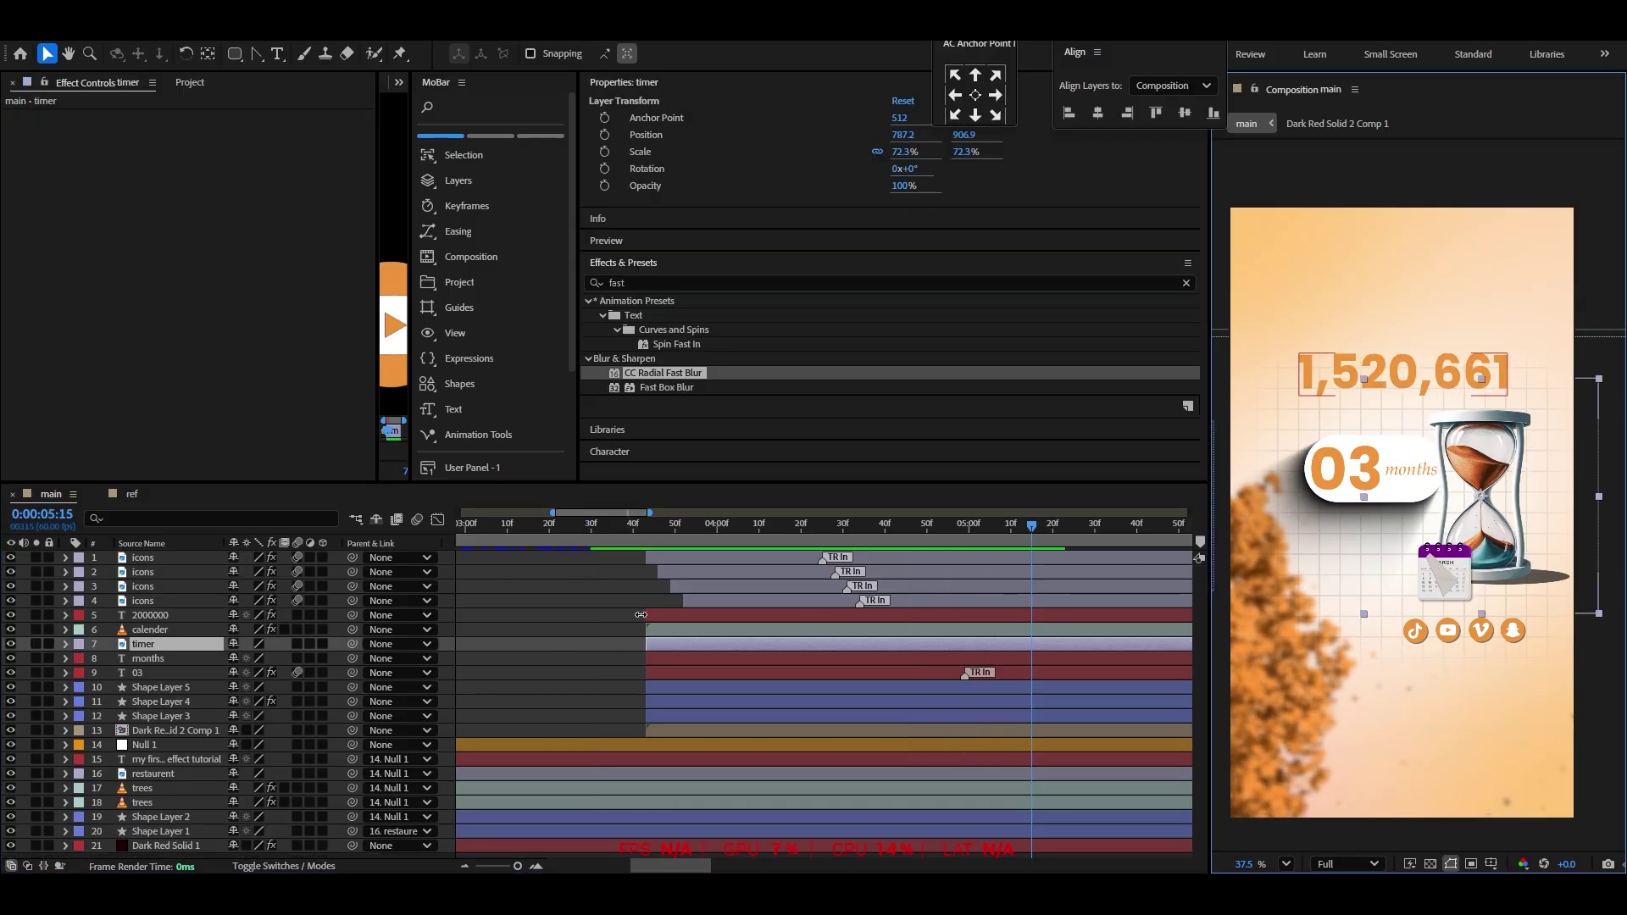
key(r)
click(110, 659)
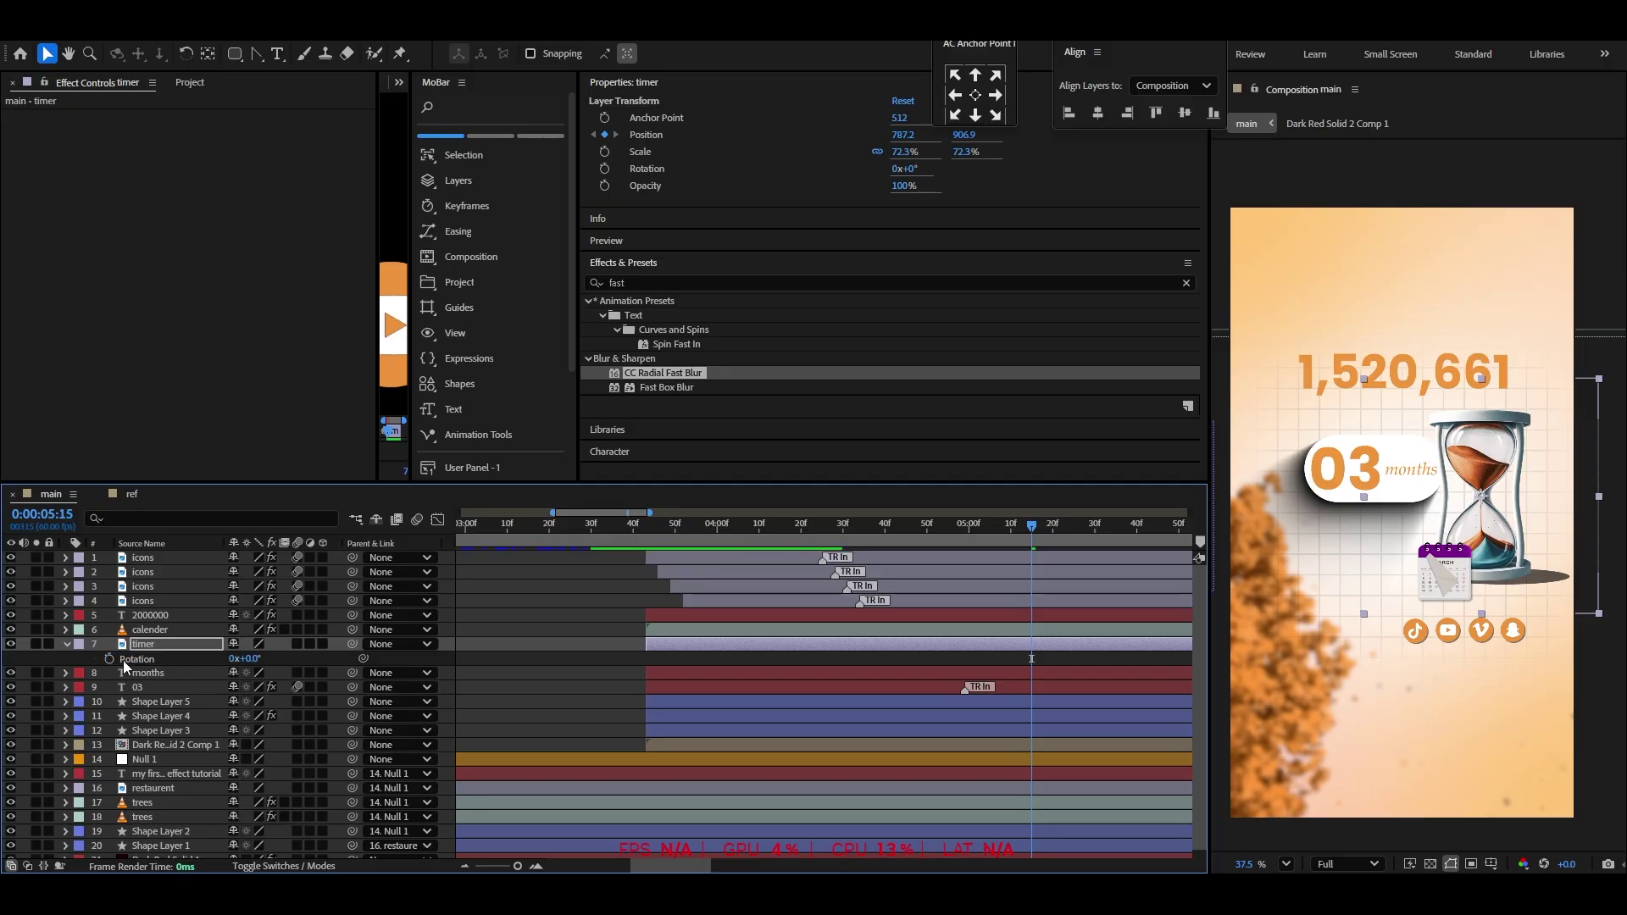
click(111, 658)
key(u)
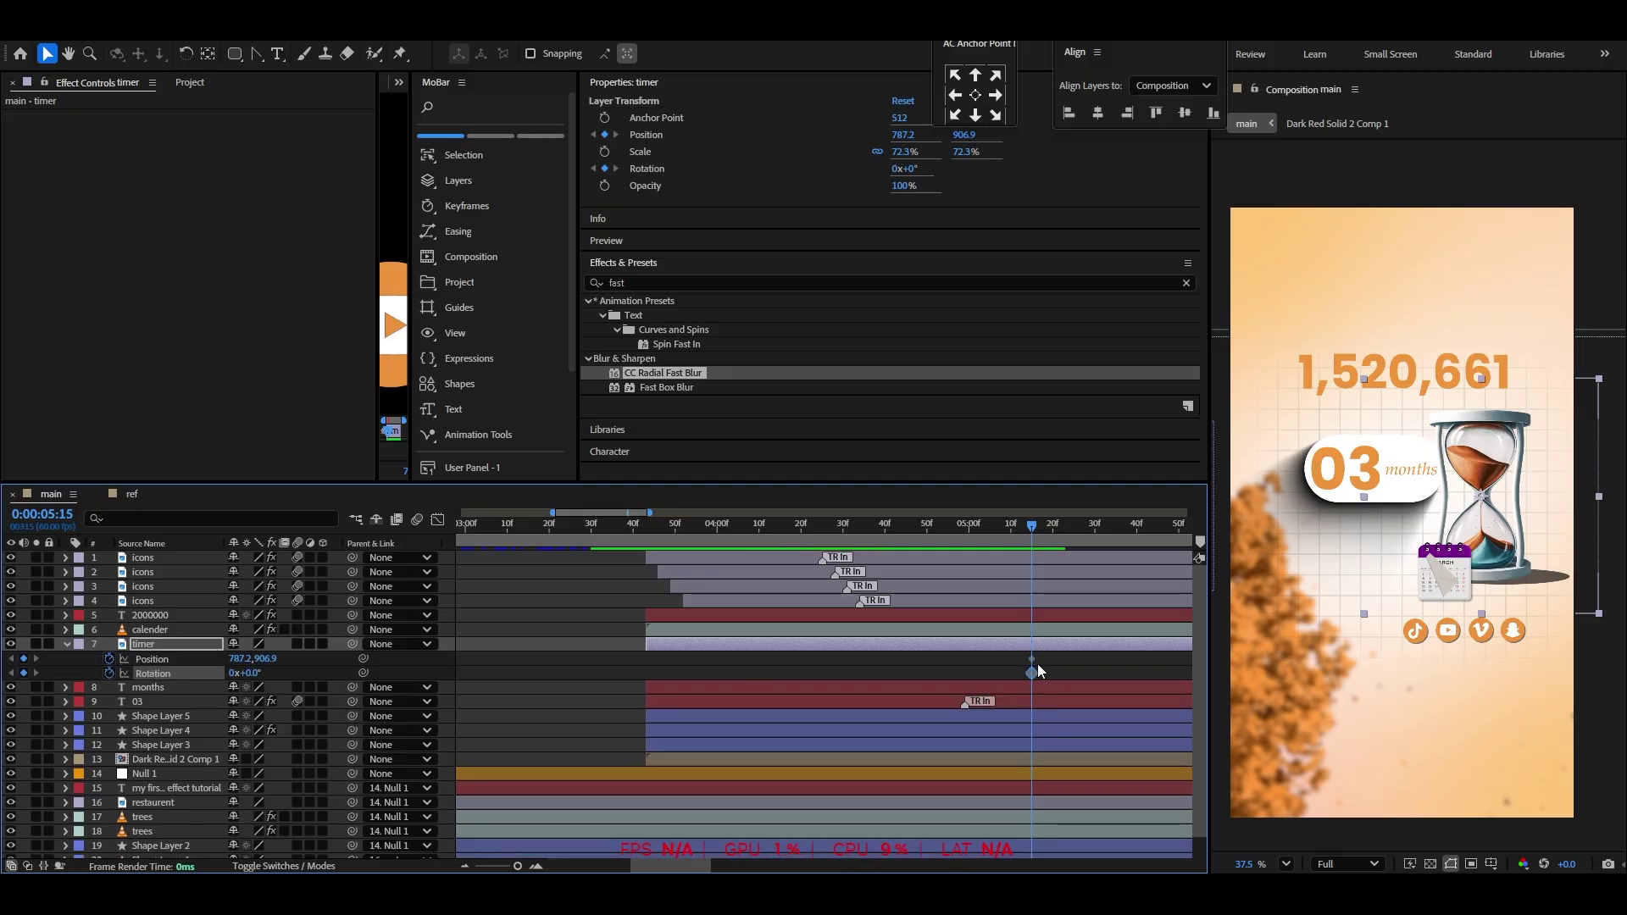
drag(1032, 671, 805, 673)
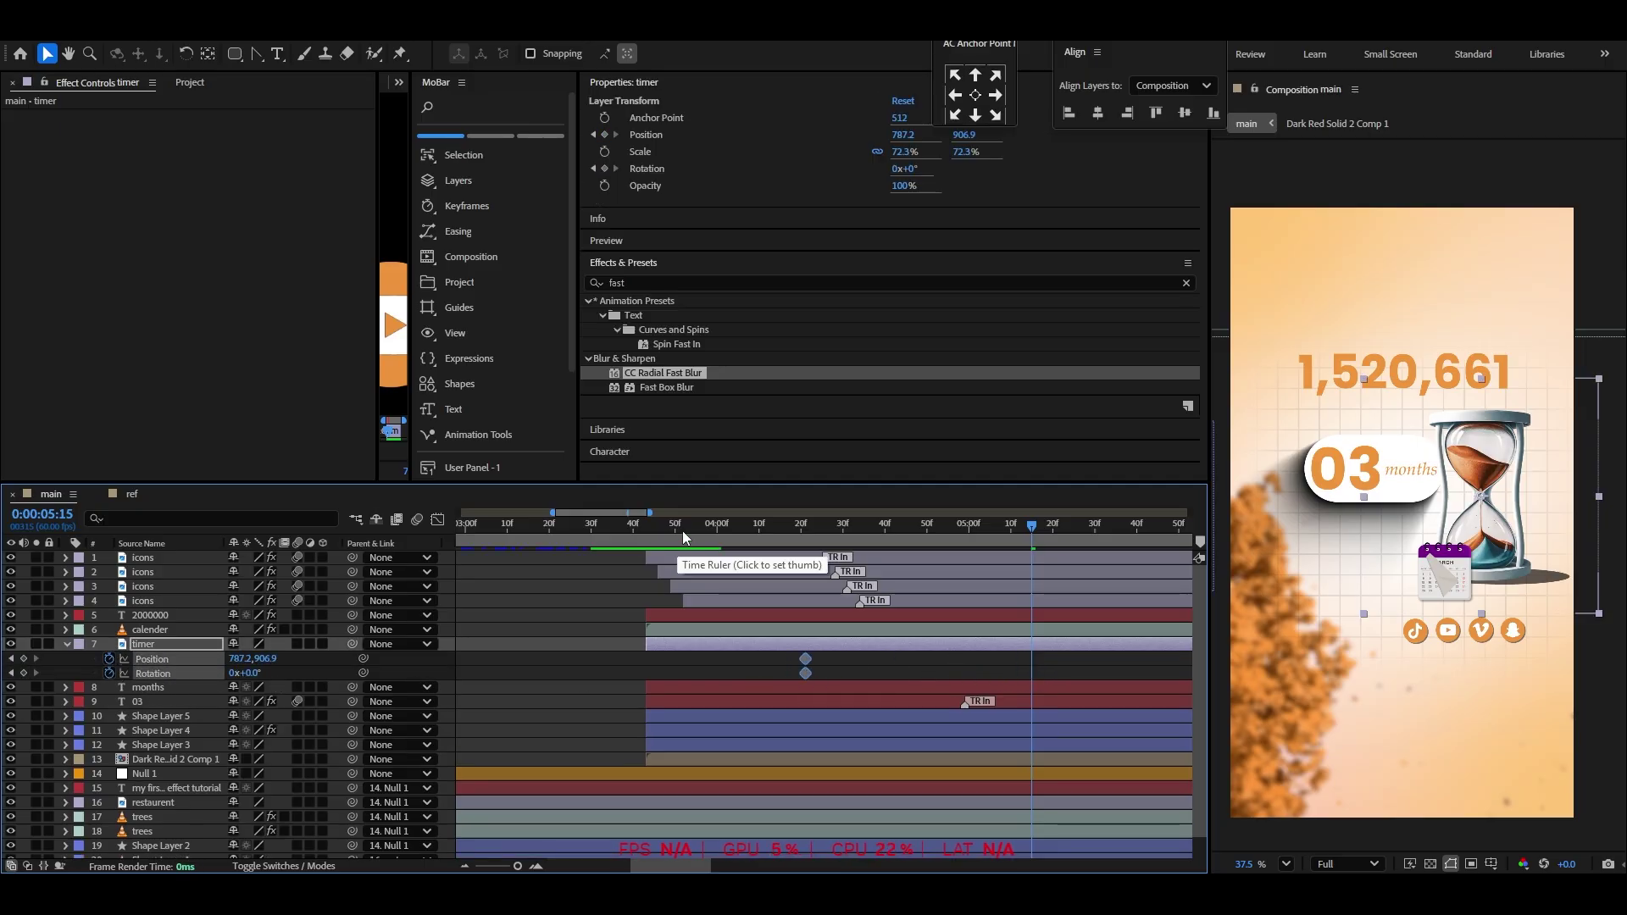
At 0:00:03:43, move the timer off the frame's right side to about 1232.6, 901.5 and rotate it to 21°
drag(683, 530, 646, 561)
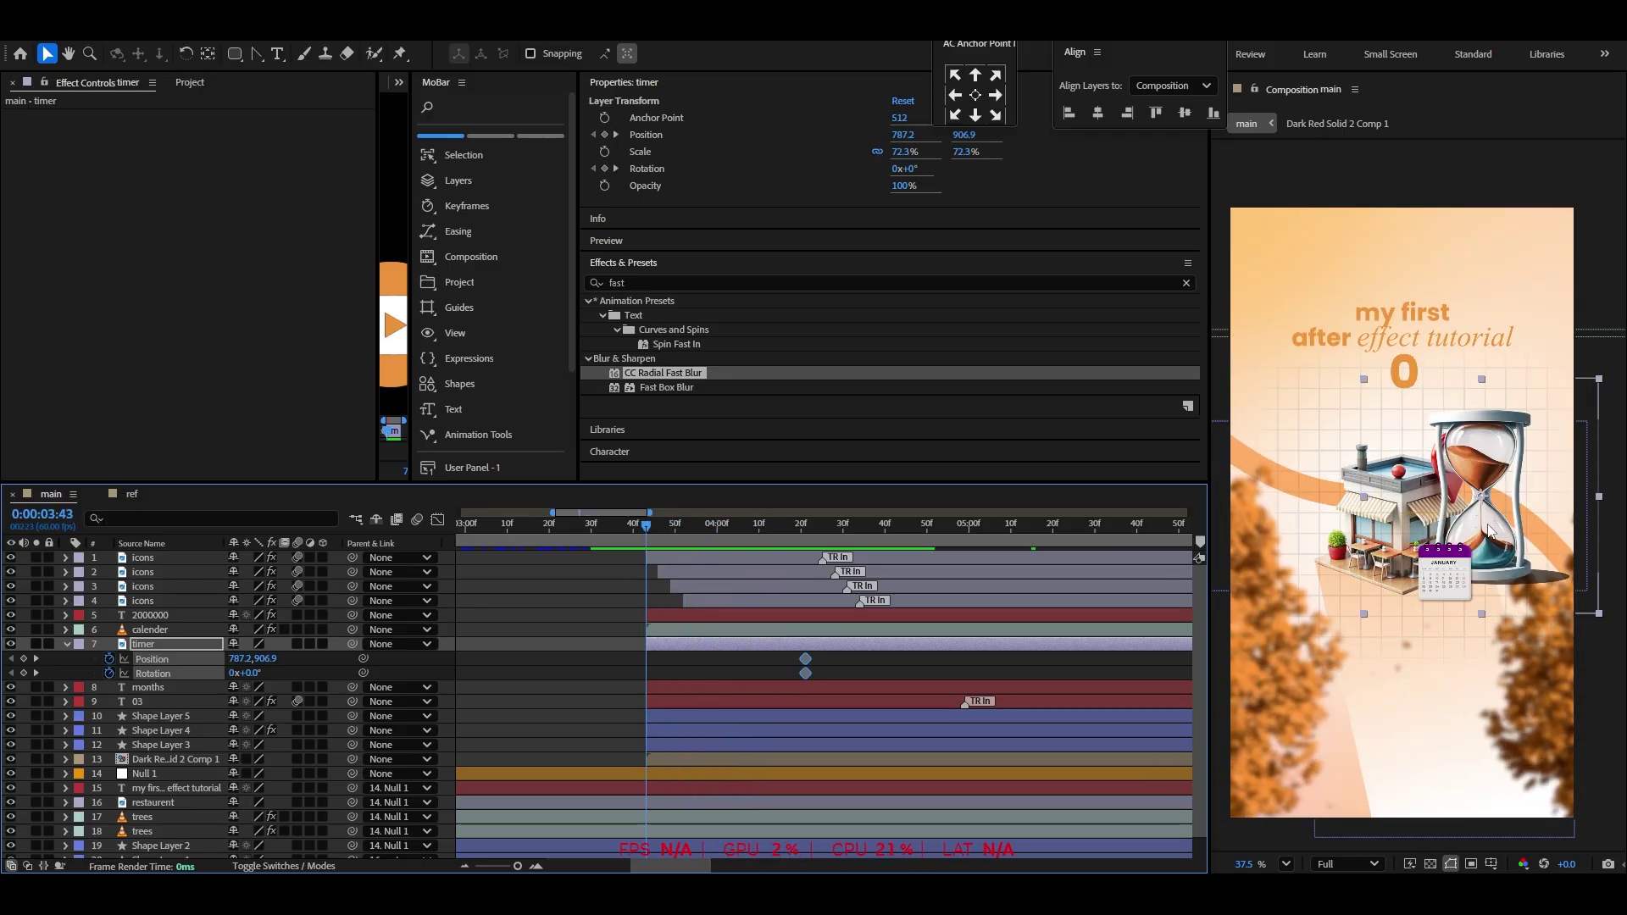
drag(1491, 532, 1625, 527)
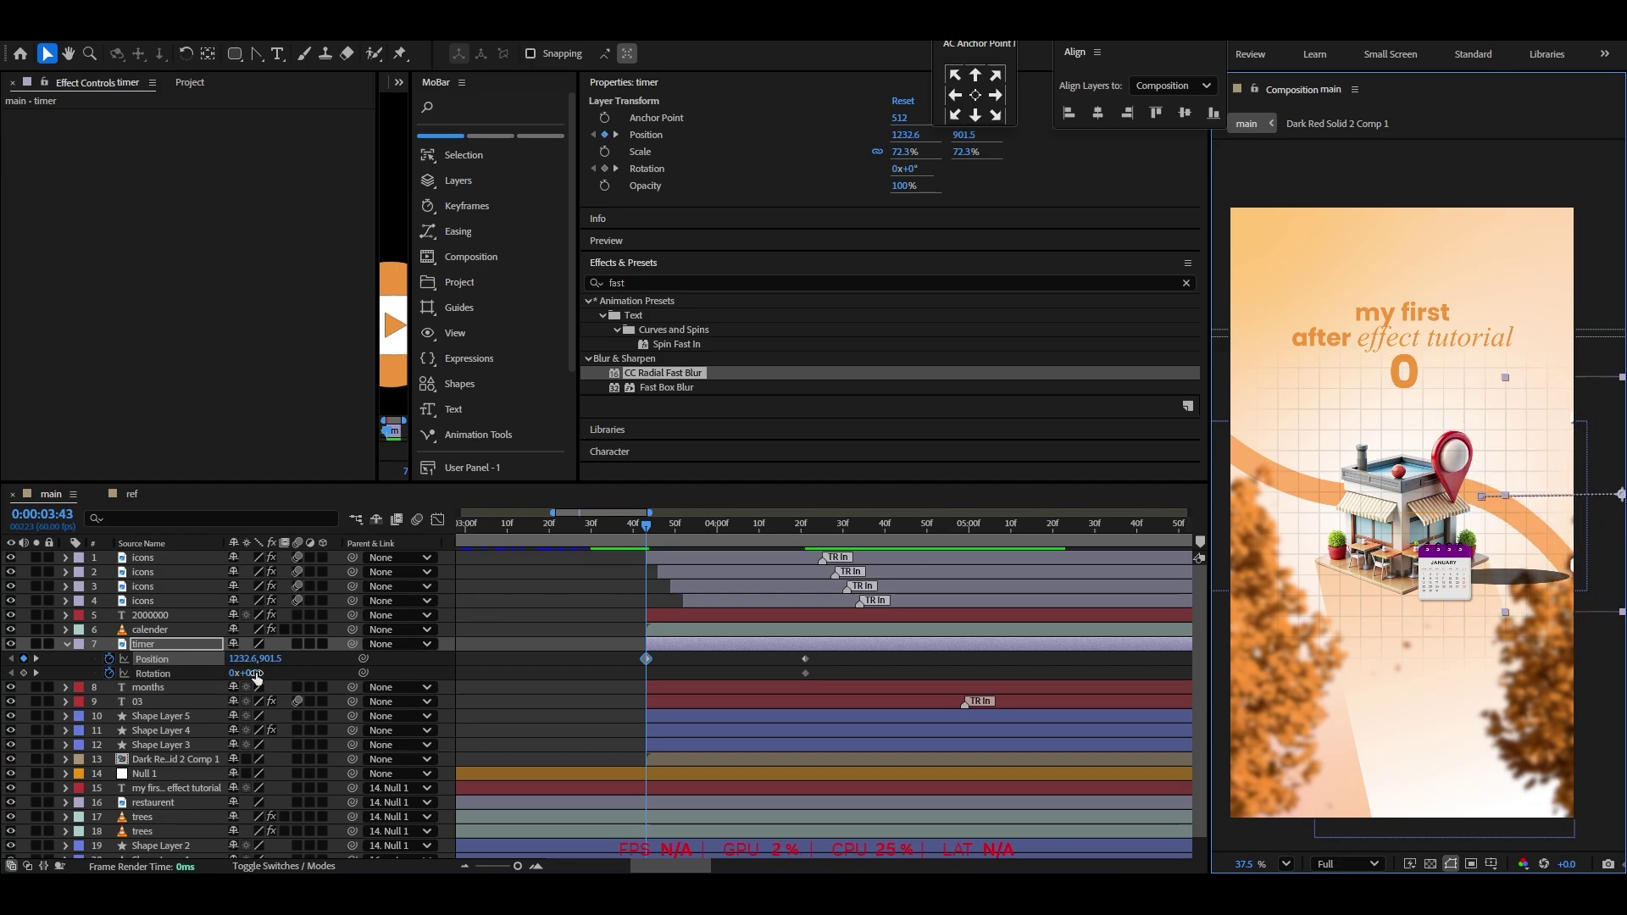
drag(256, 674, 273, 673)
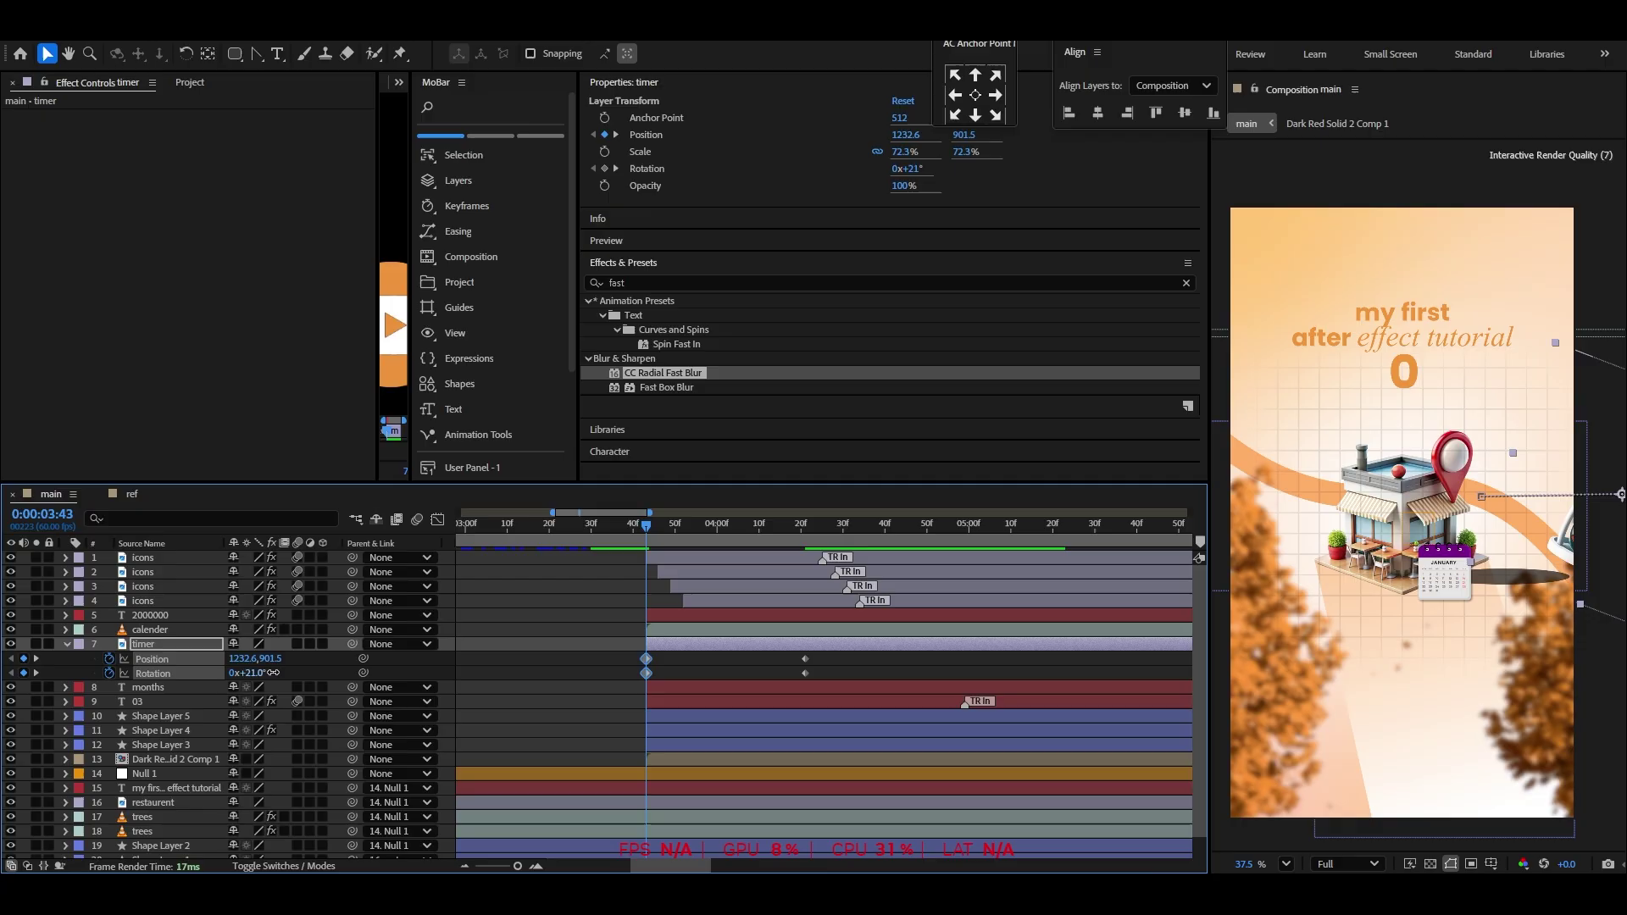
Apply Easy Ease to the timer's position and rotation keyframes and reshape the speed curve to peak early and slow down gradually
right_click(646, 673)
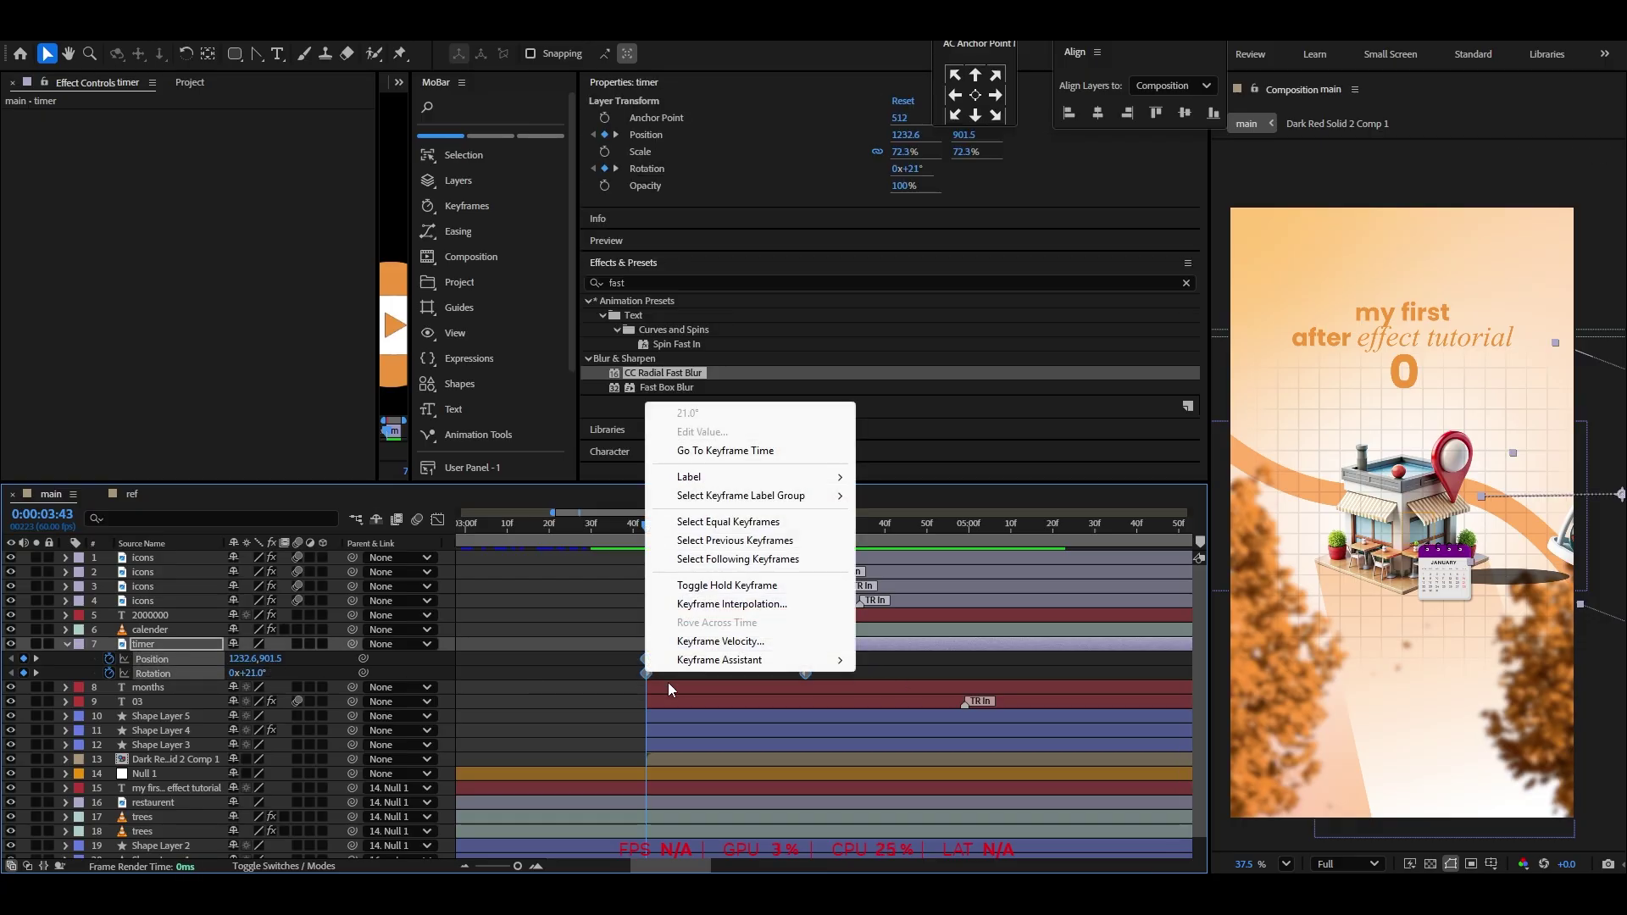
mouse_move(729, 661)
click(975, 715)
click(438, 519)
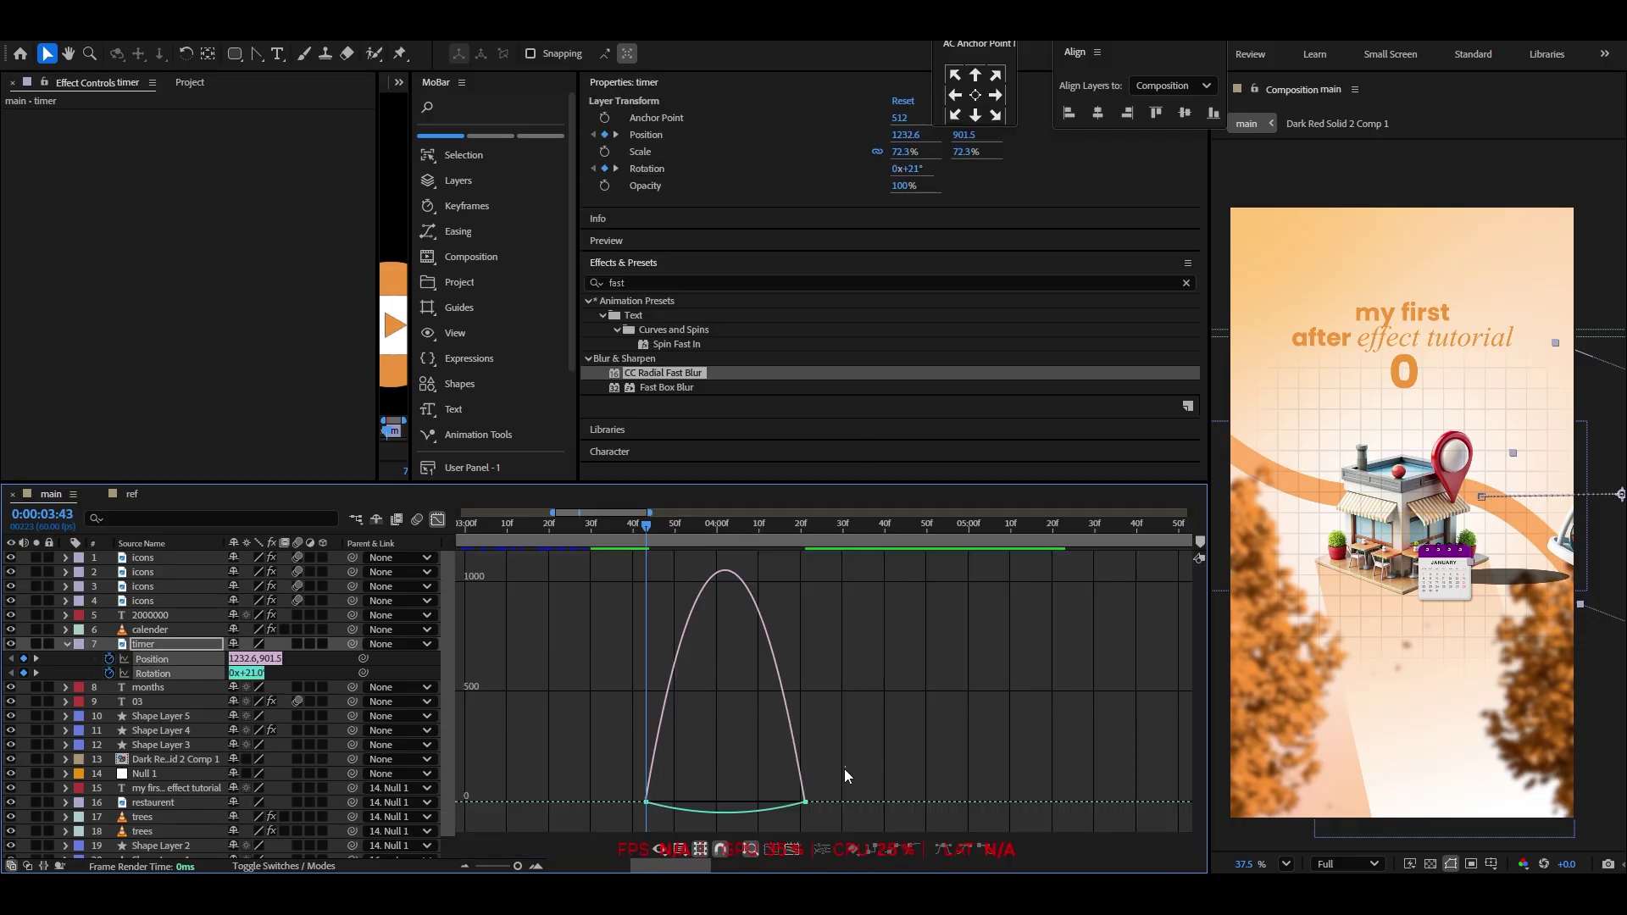
drag(786, 801, 726, 802)
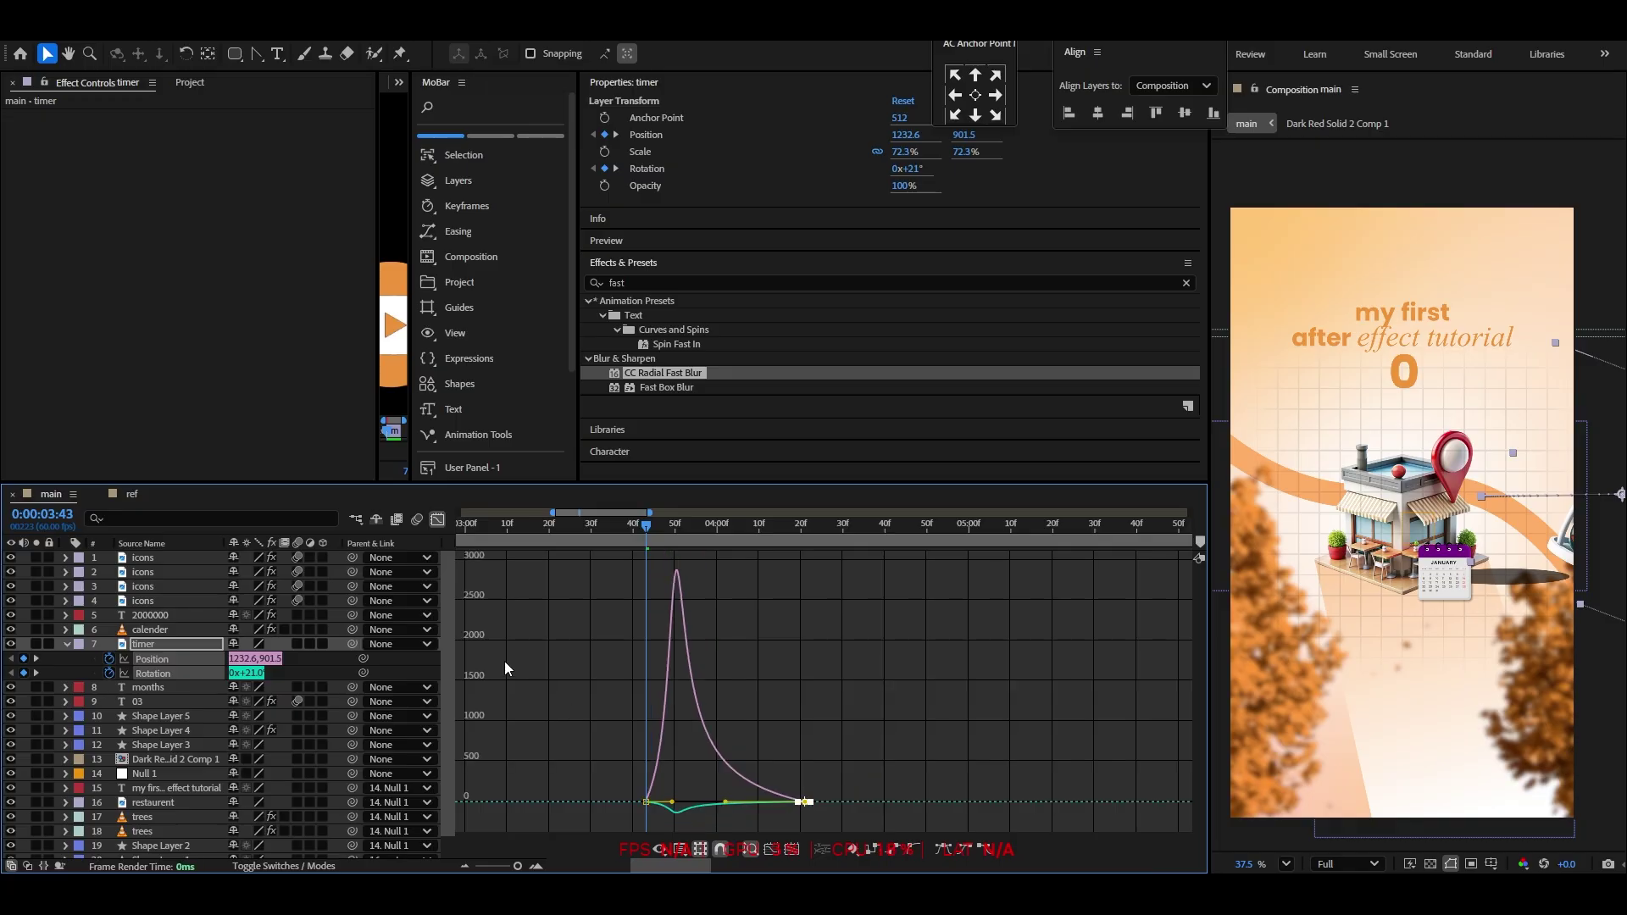
click(438, 519)
Play back the timer's entrance, scrub to 0:00:04:27, and collapse the timer layer's properties
key(space)
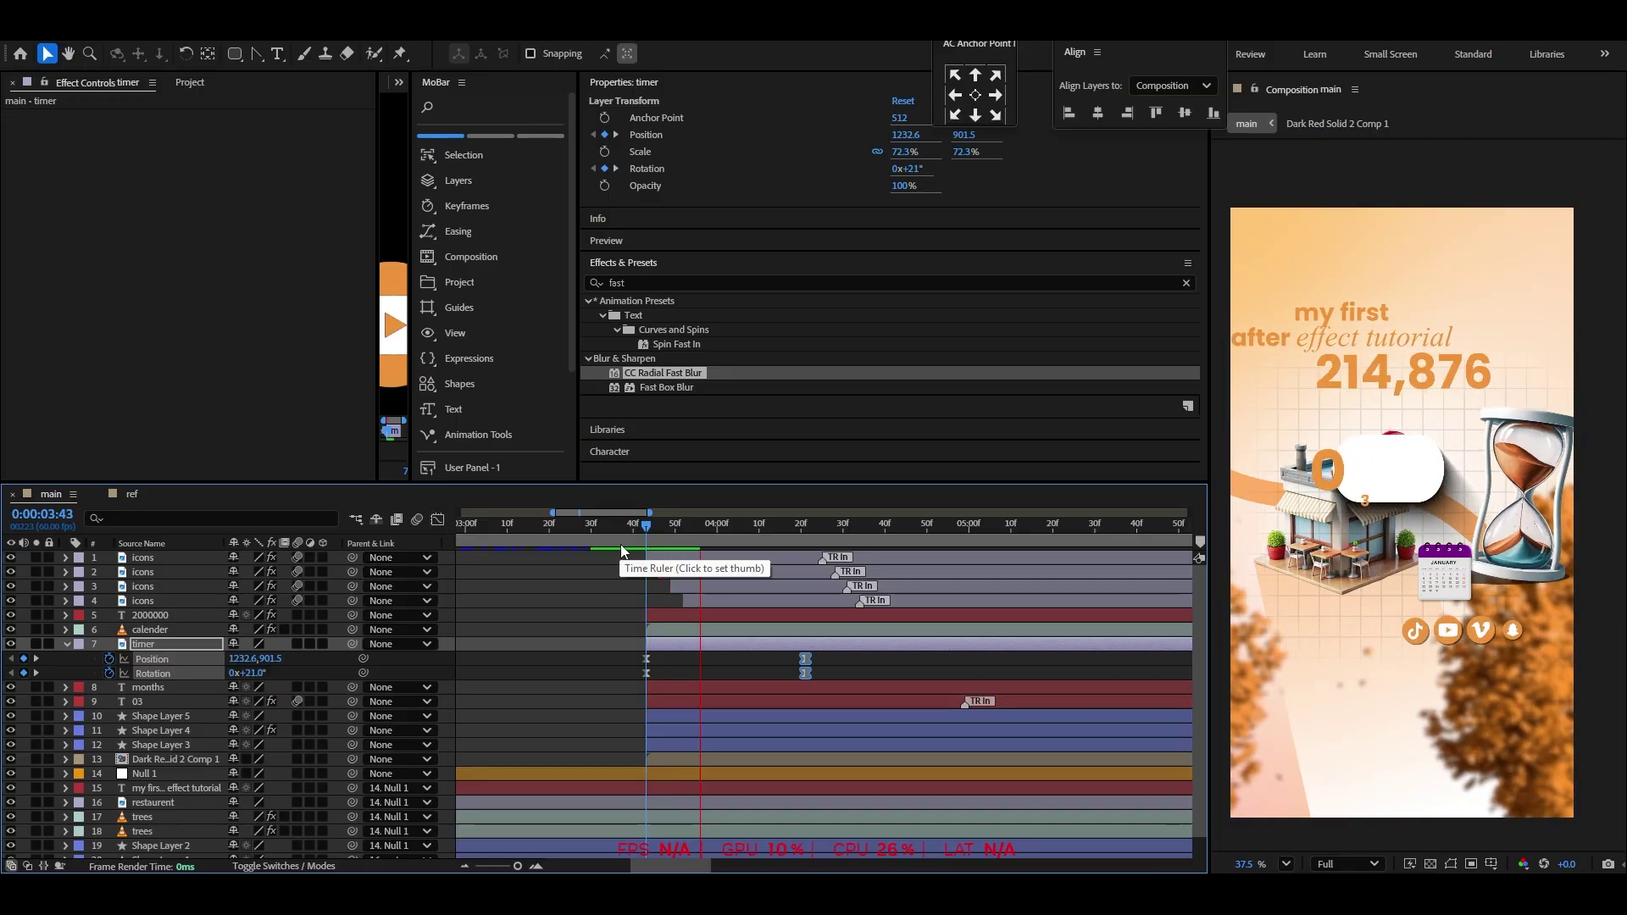
click(695, 658)
drag(697, 530, 831, 543)
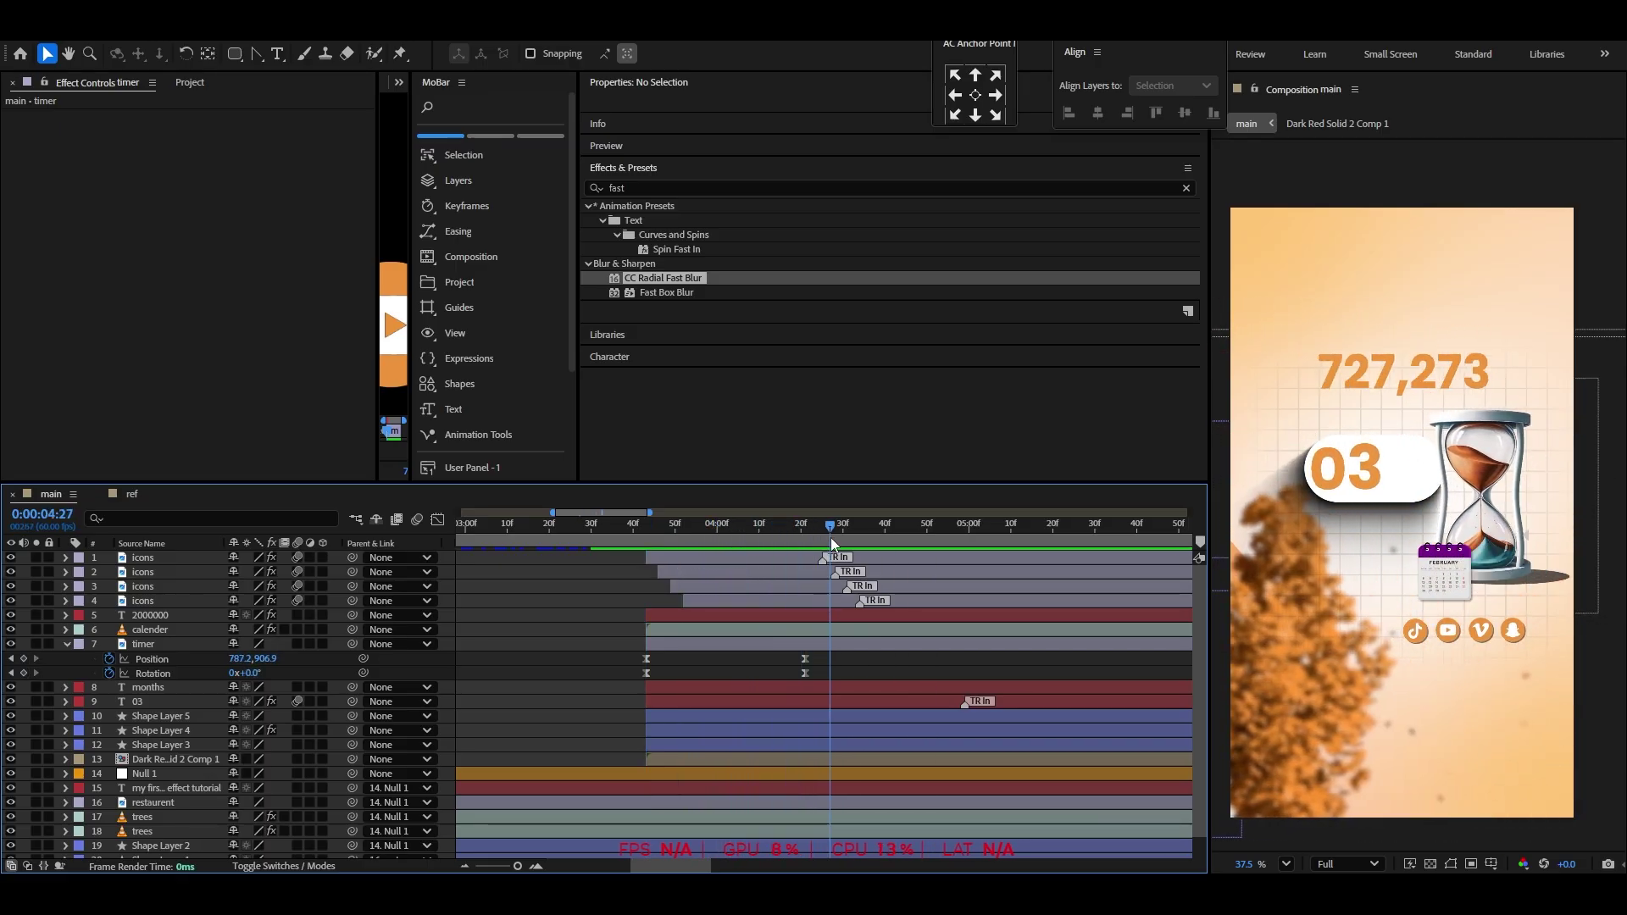
click(61, 644)
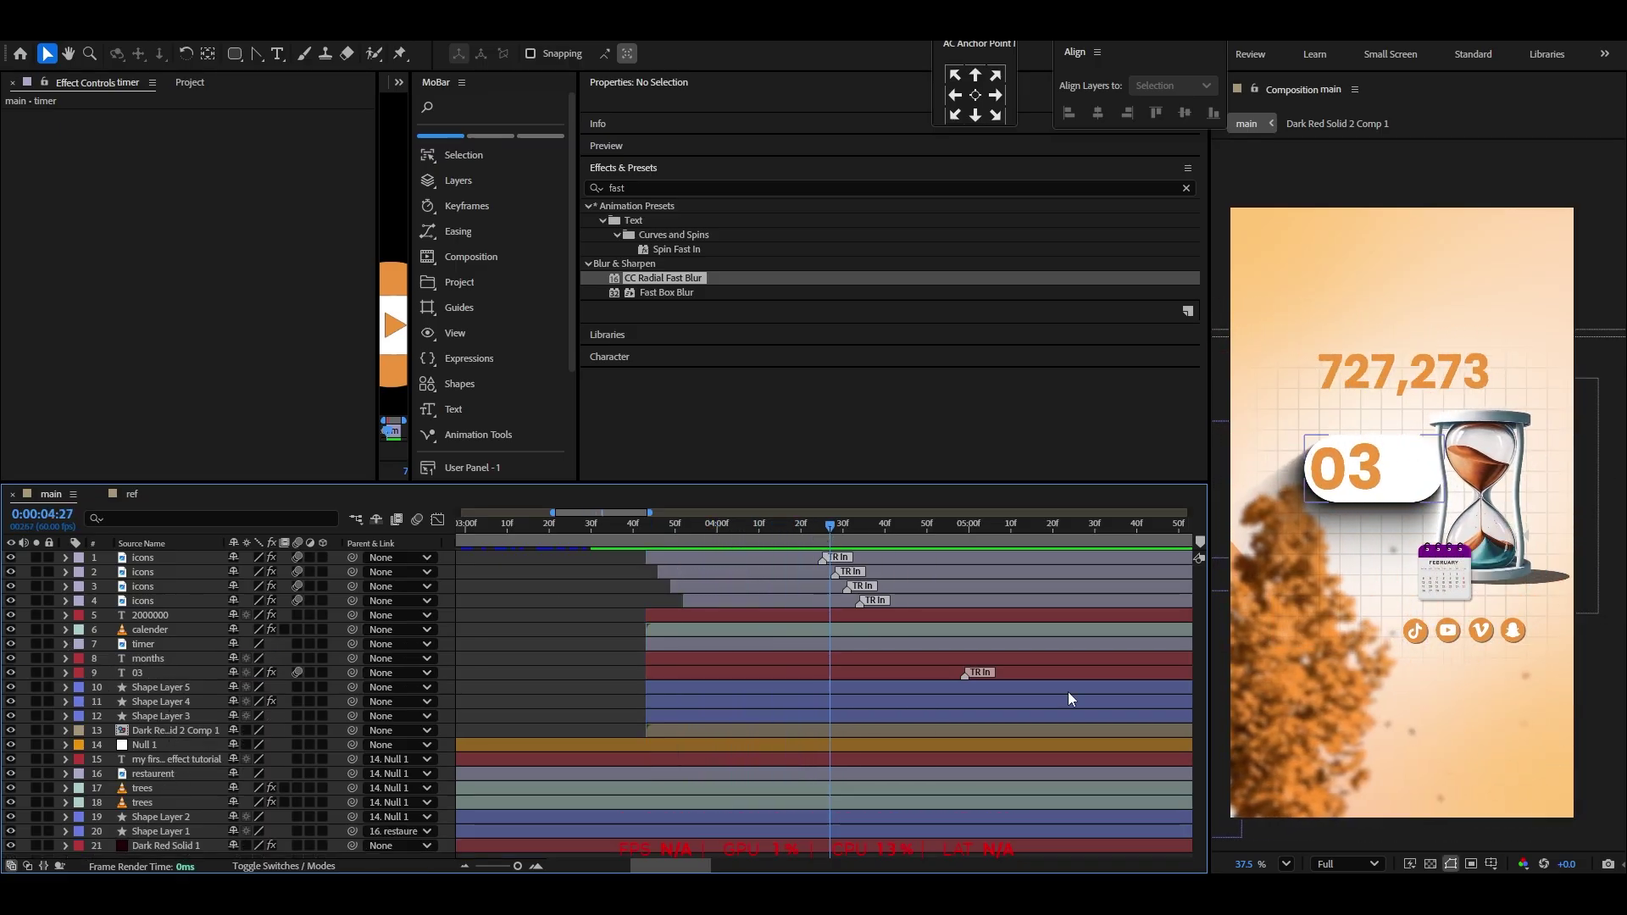
Parent the ellipse shadow, Shape Layer 3, to the timer layer and play back from 0:00:03:43
click(155, 717)
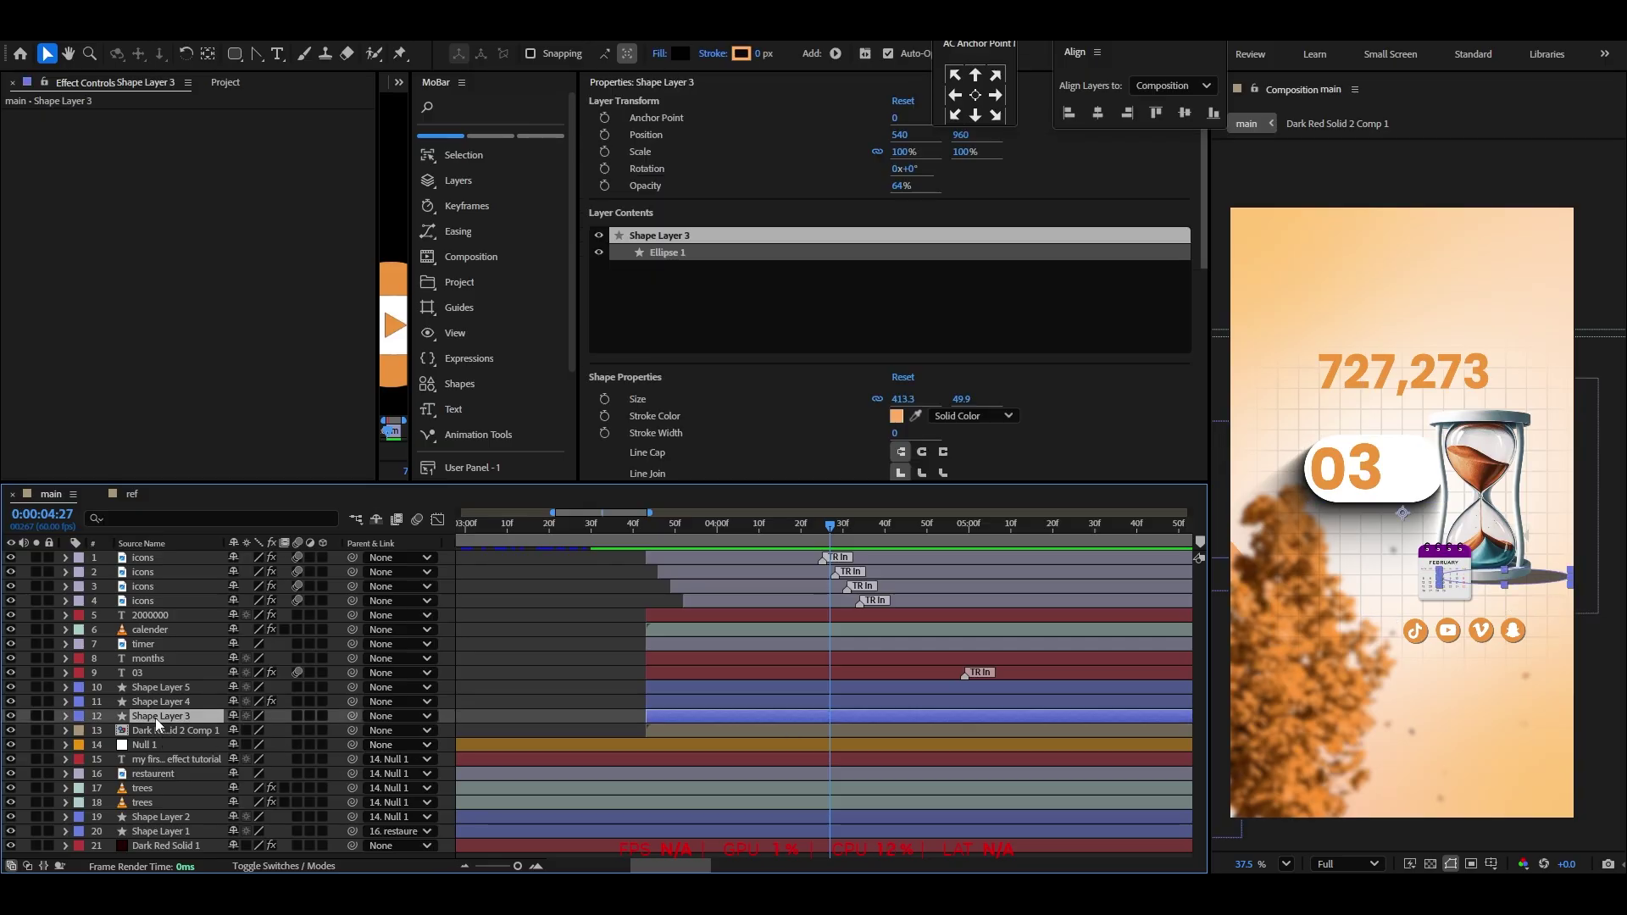
drag(350, 715, 153, 646)
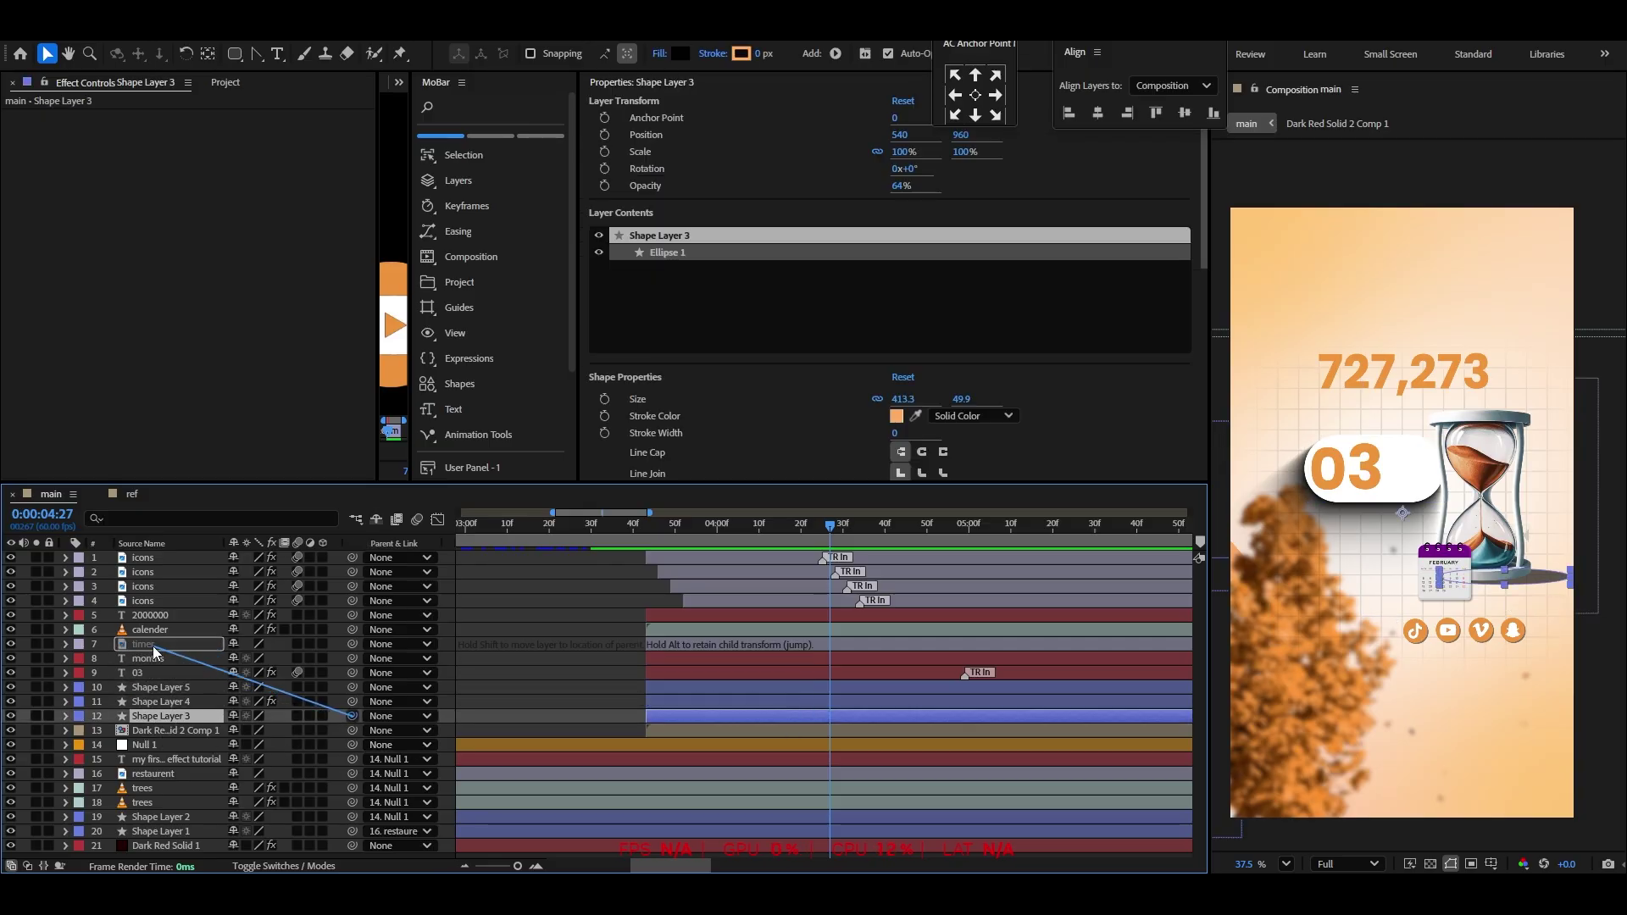
click(788, 536)
drag(788, 536, 644, 547)
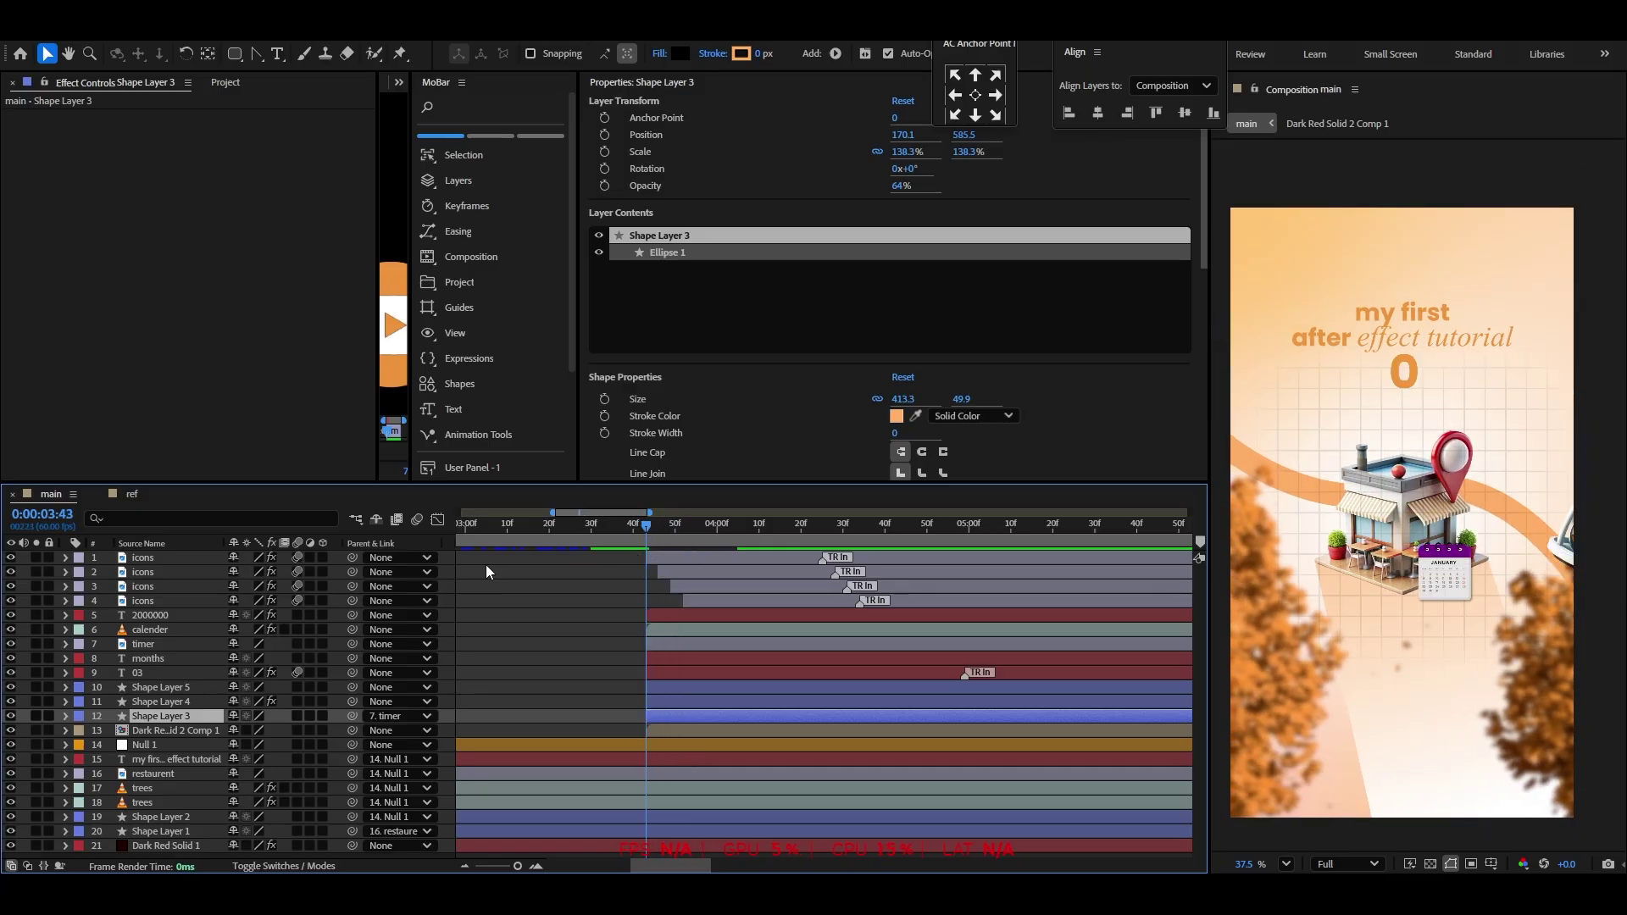
key(space)
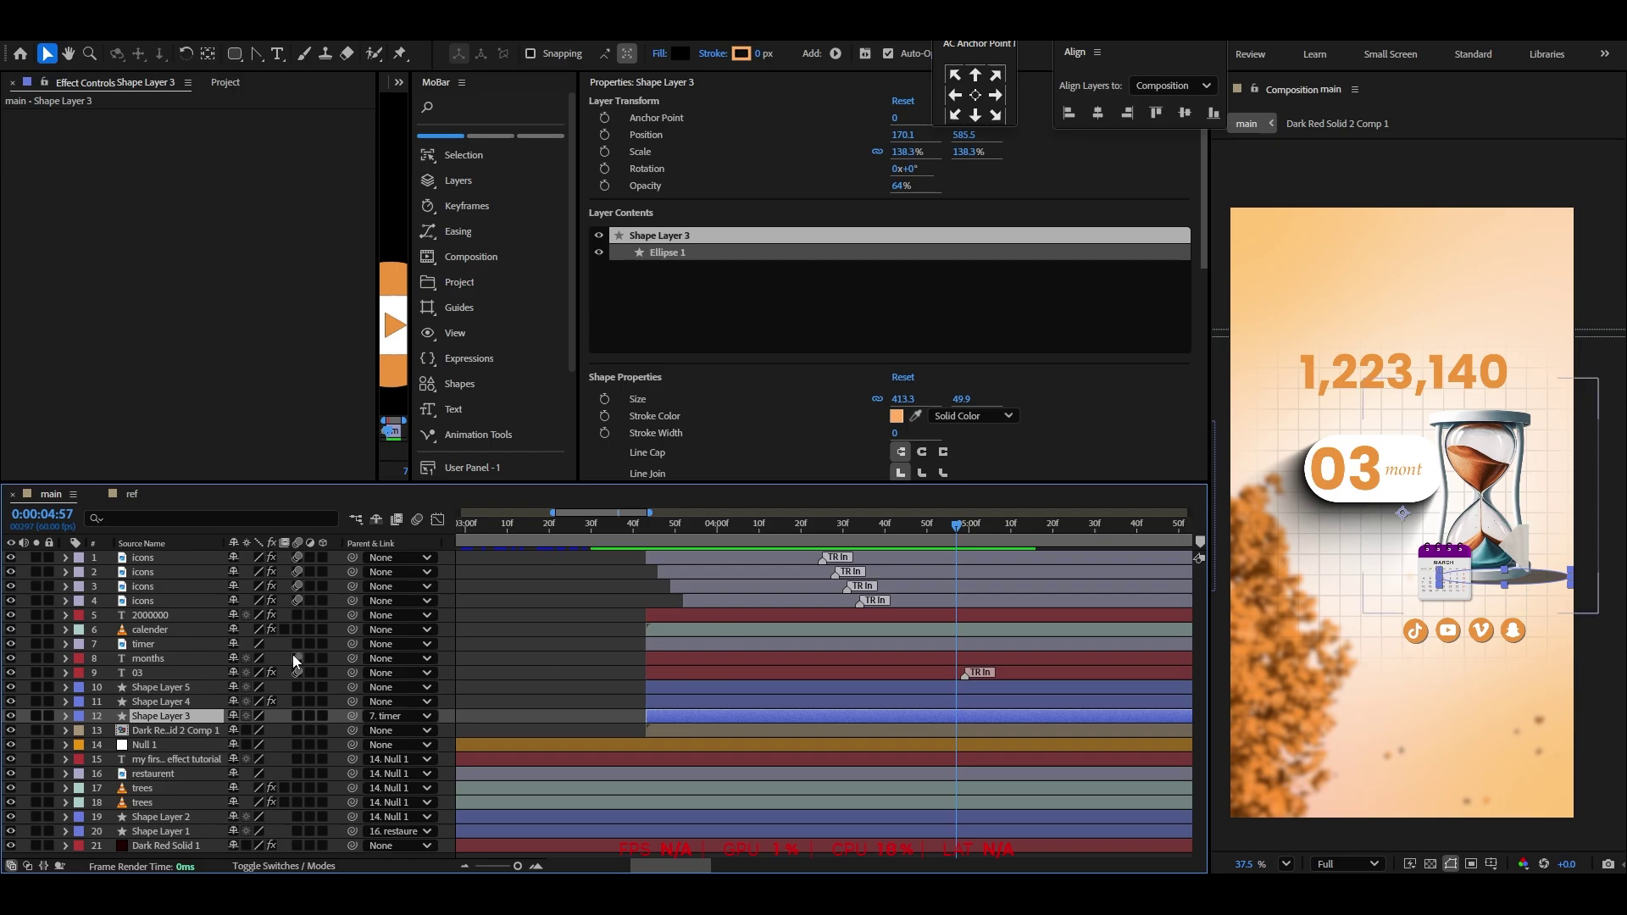
Parent the calender layer to the timer layer and play back the combined entrance from 0:00:03:43
click(142, 633)
drag(352, 630, 165, 648)
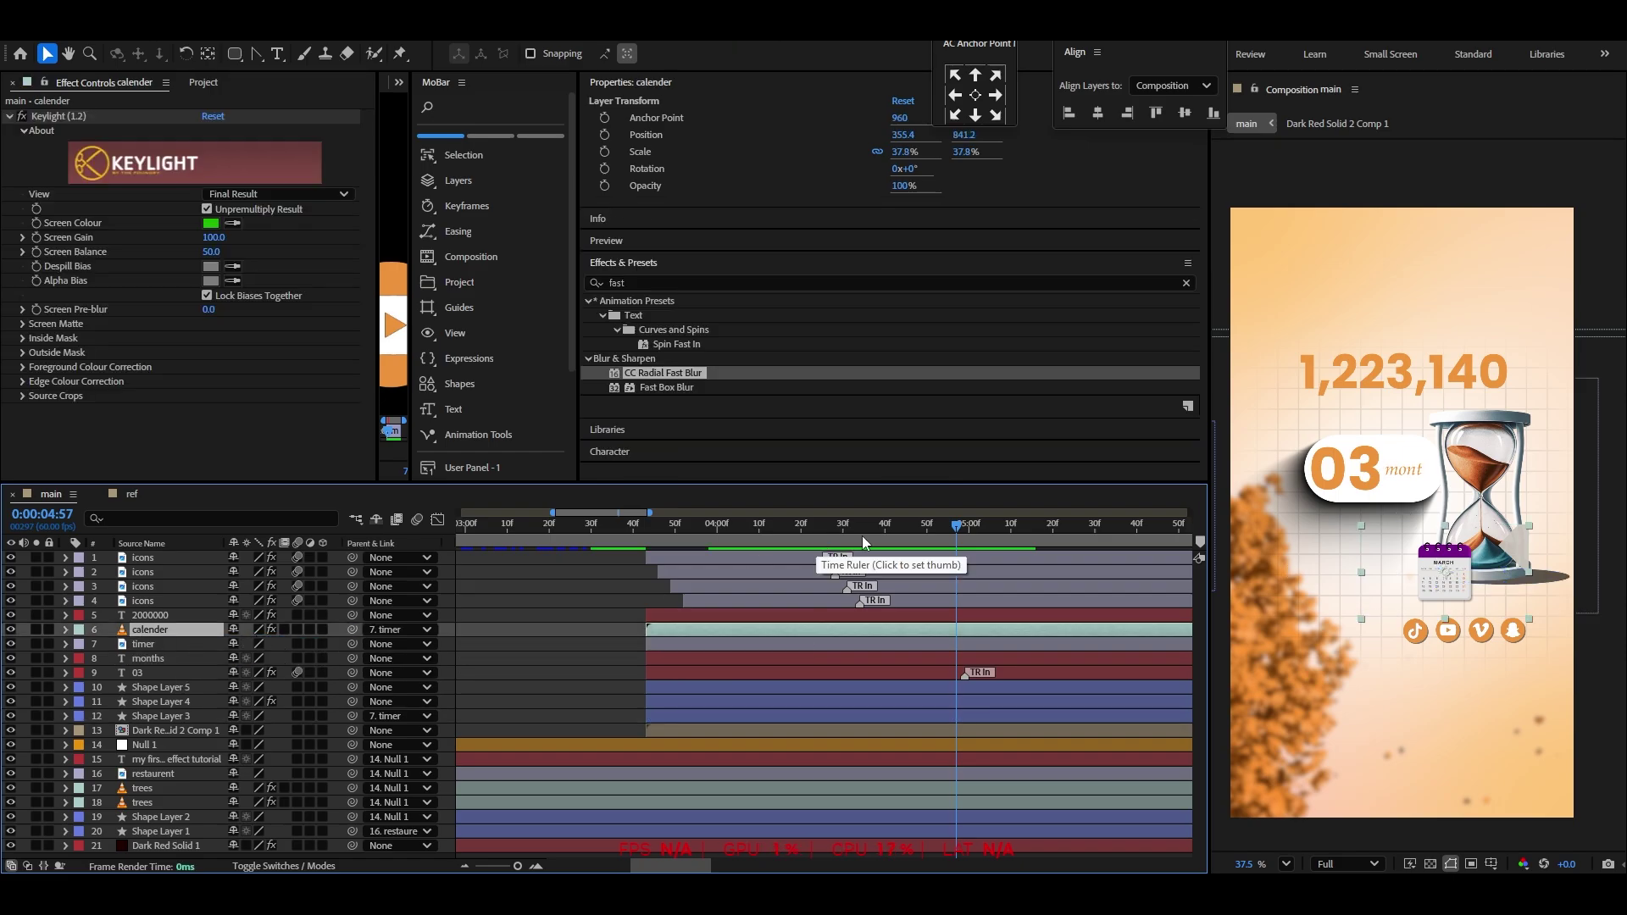
drag(862, 536, 646, 556)
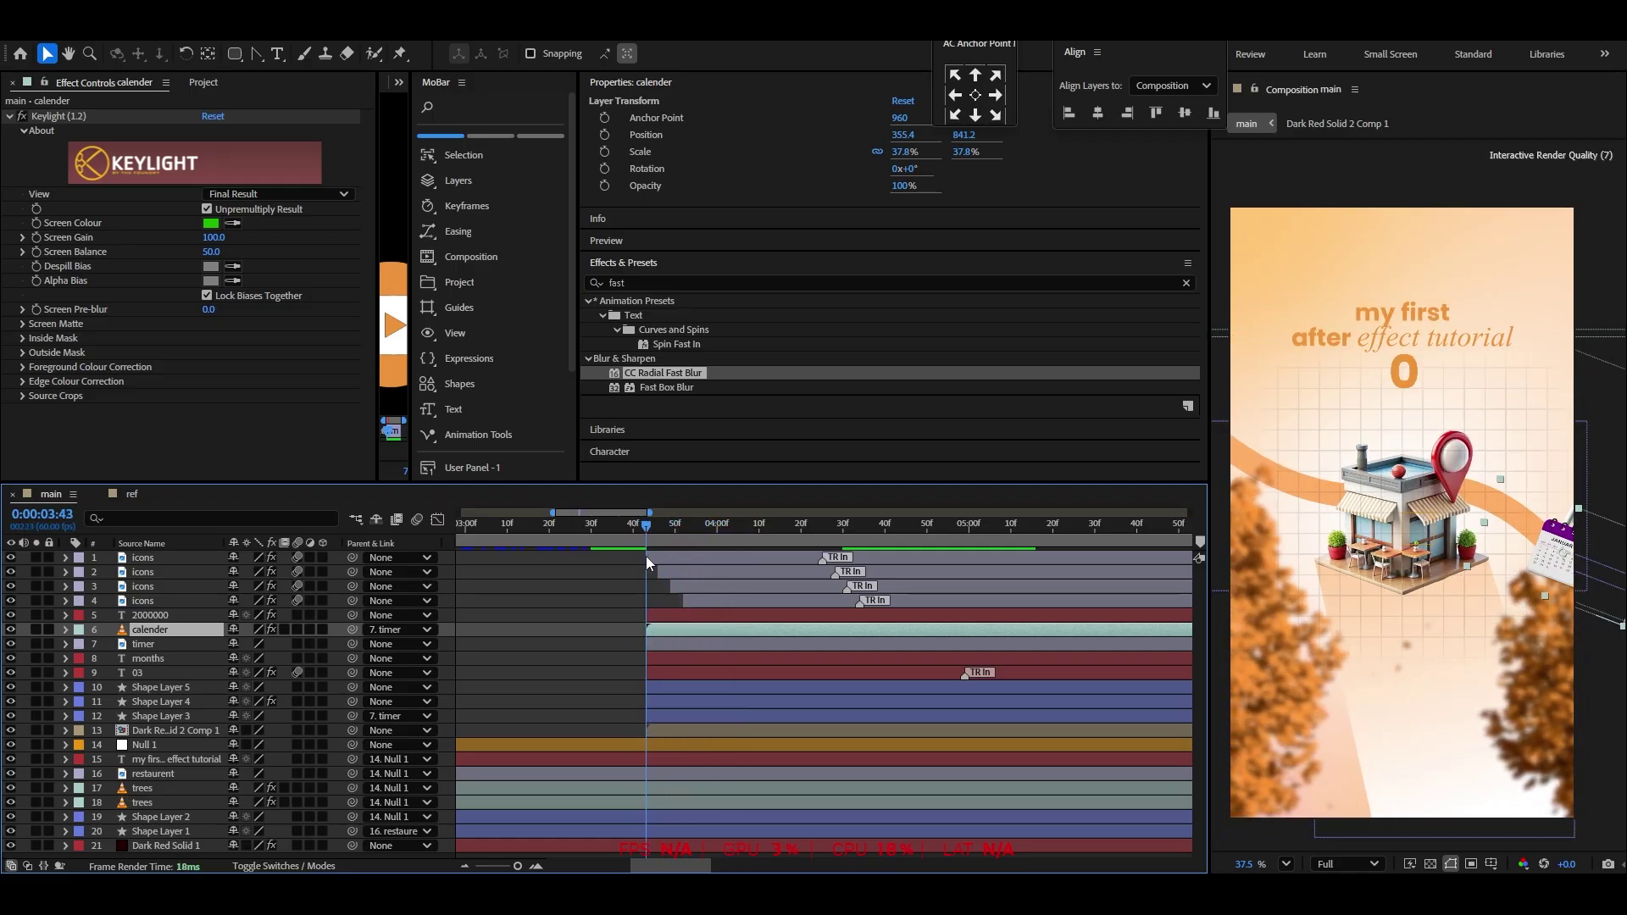
key(space)
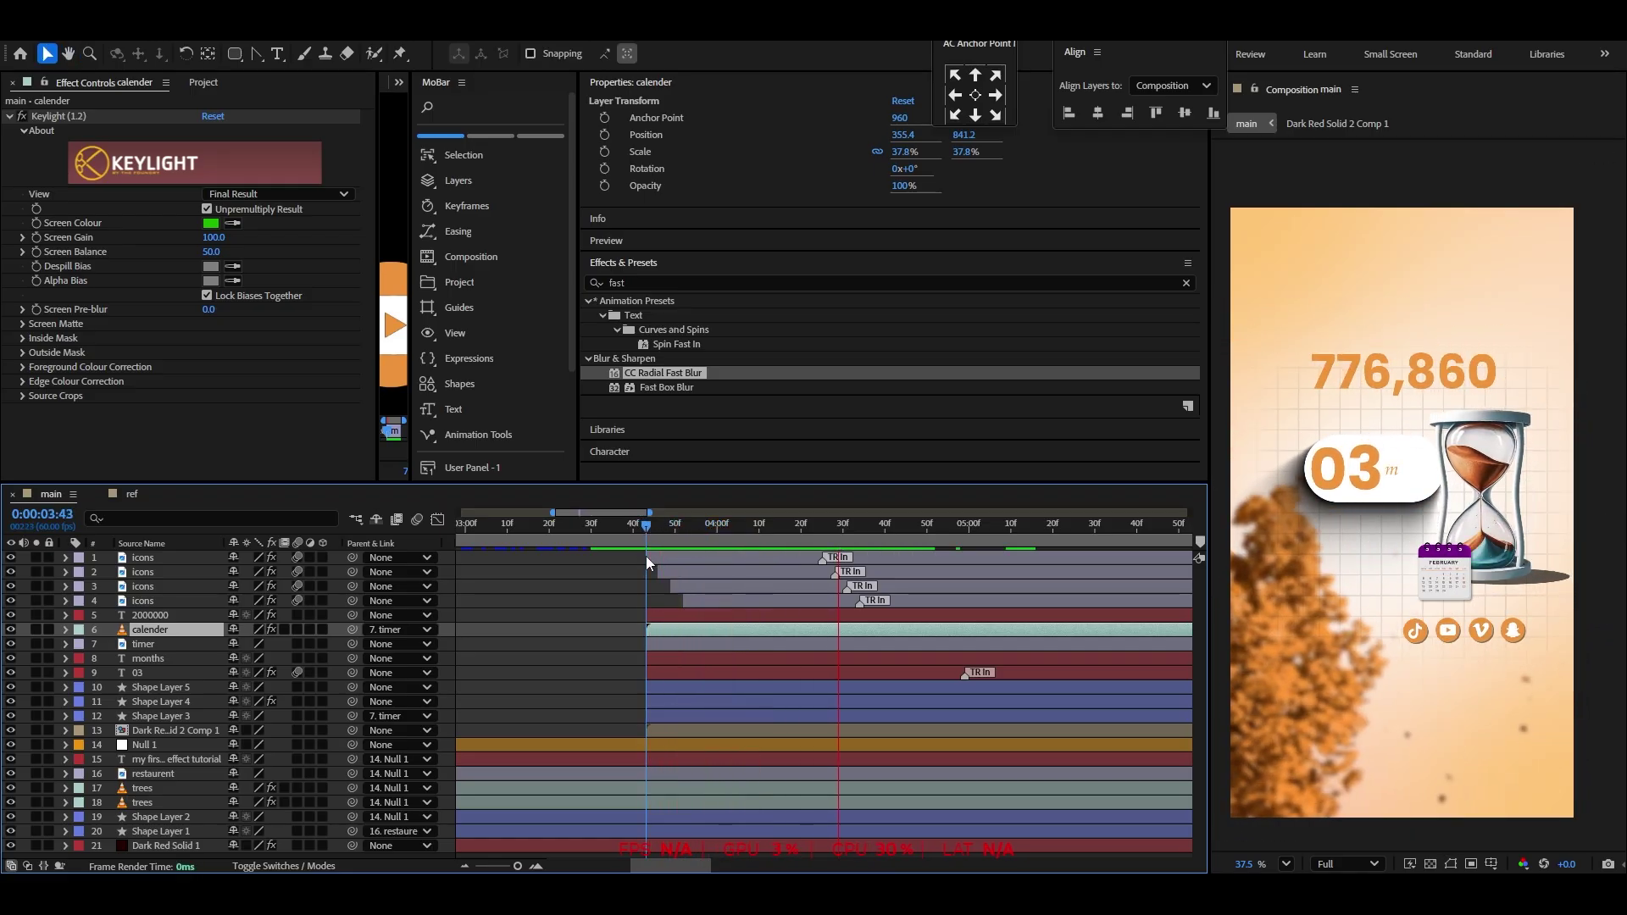
click(562, 623)
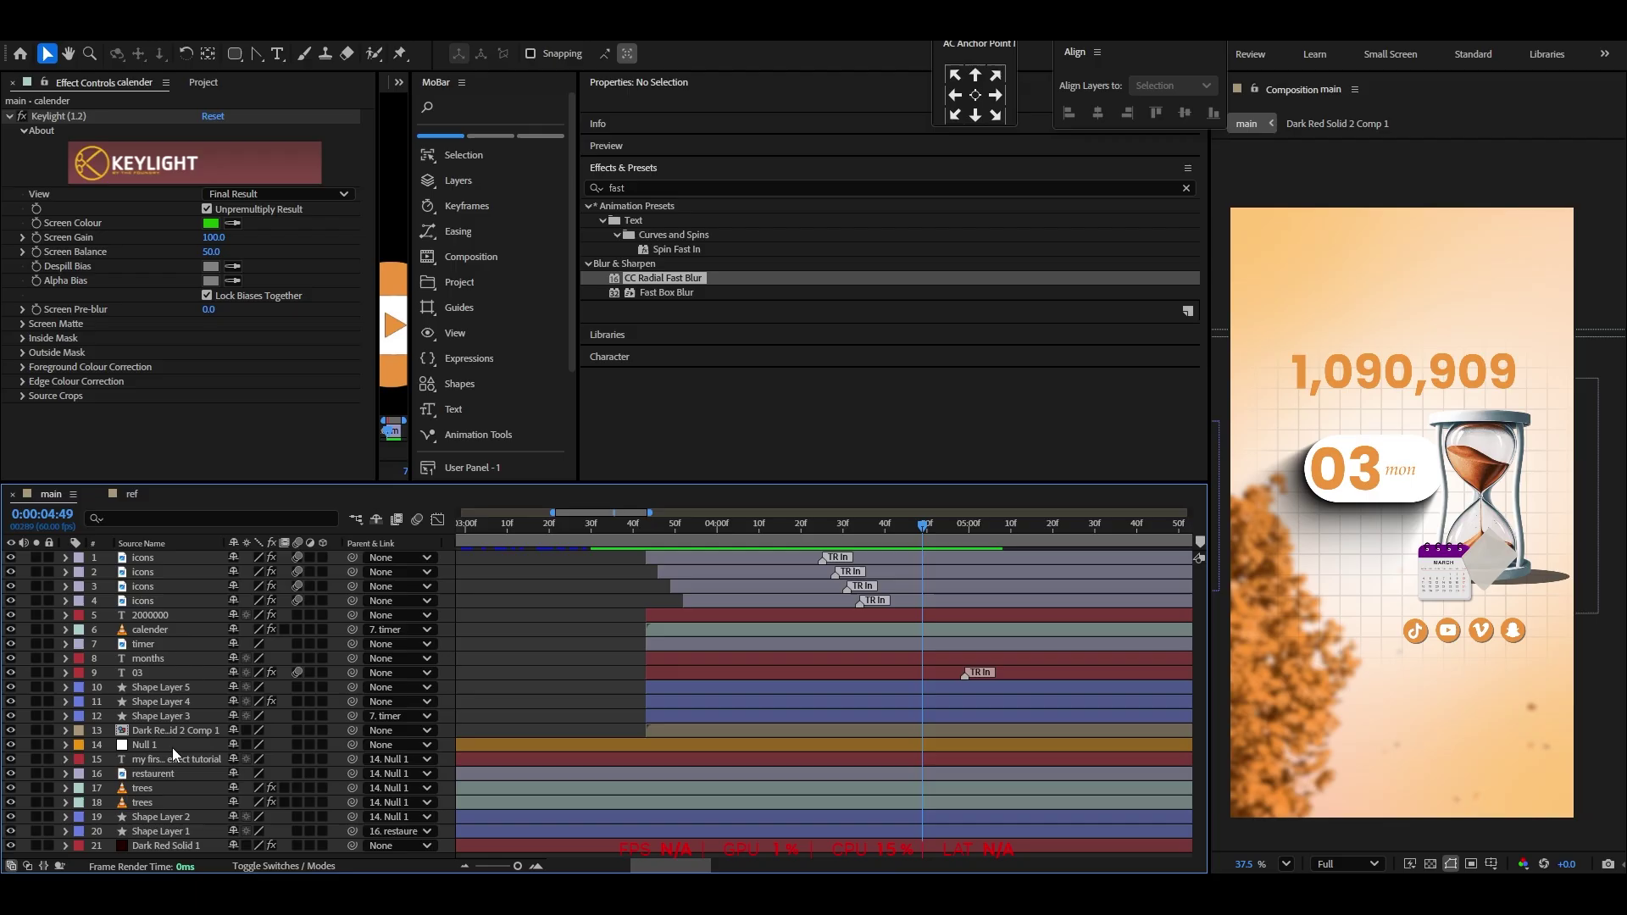
Parent the four icons layers, the 2000000 text and the timer layer to Null 1
click(154, 562)
shift+click(154, 600)
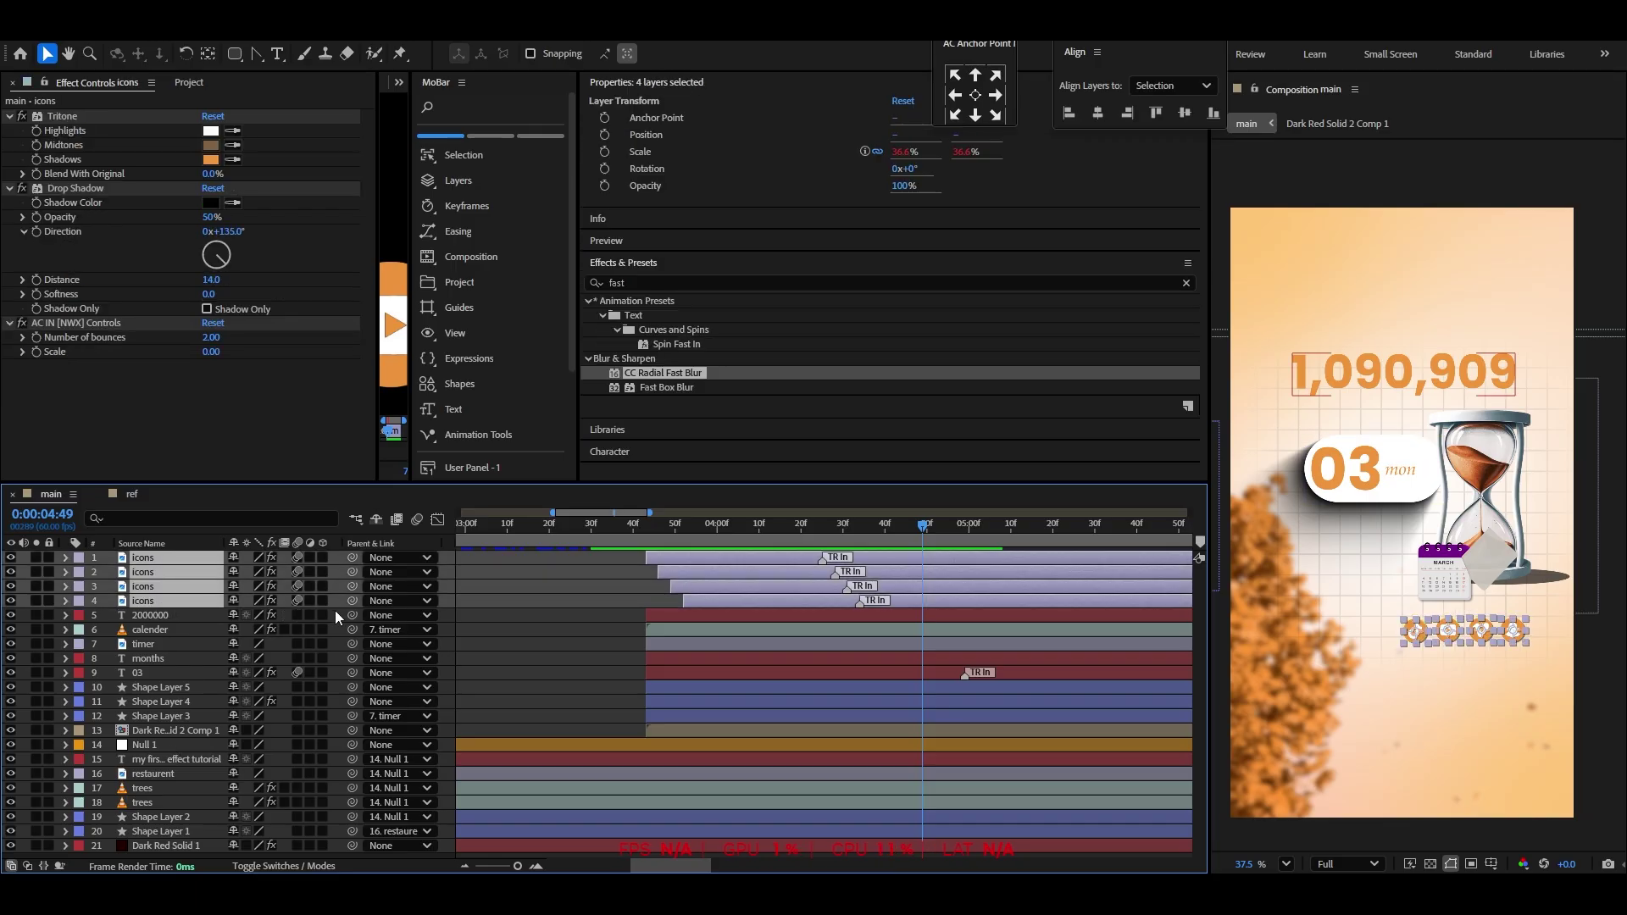
drag(349, 602, 161, 745)
click(159, 617)
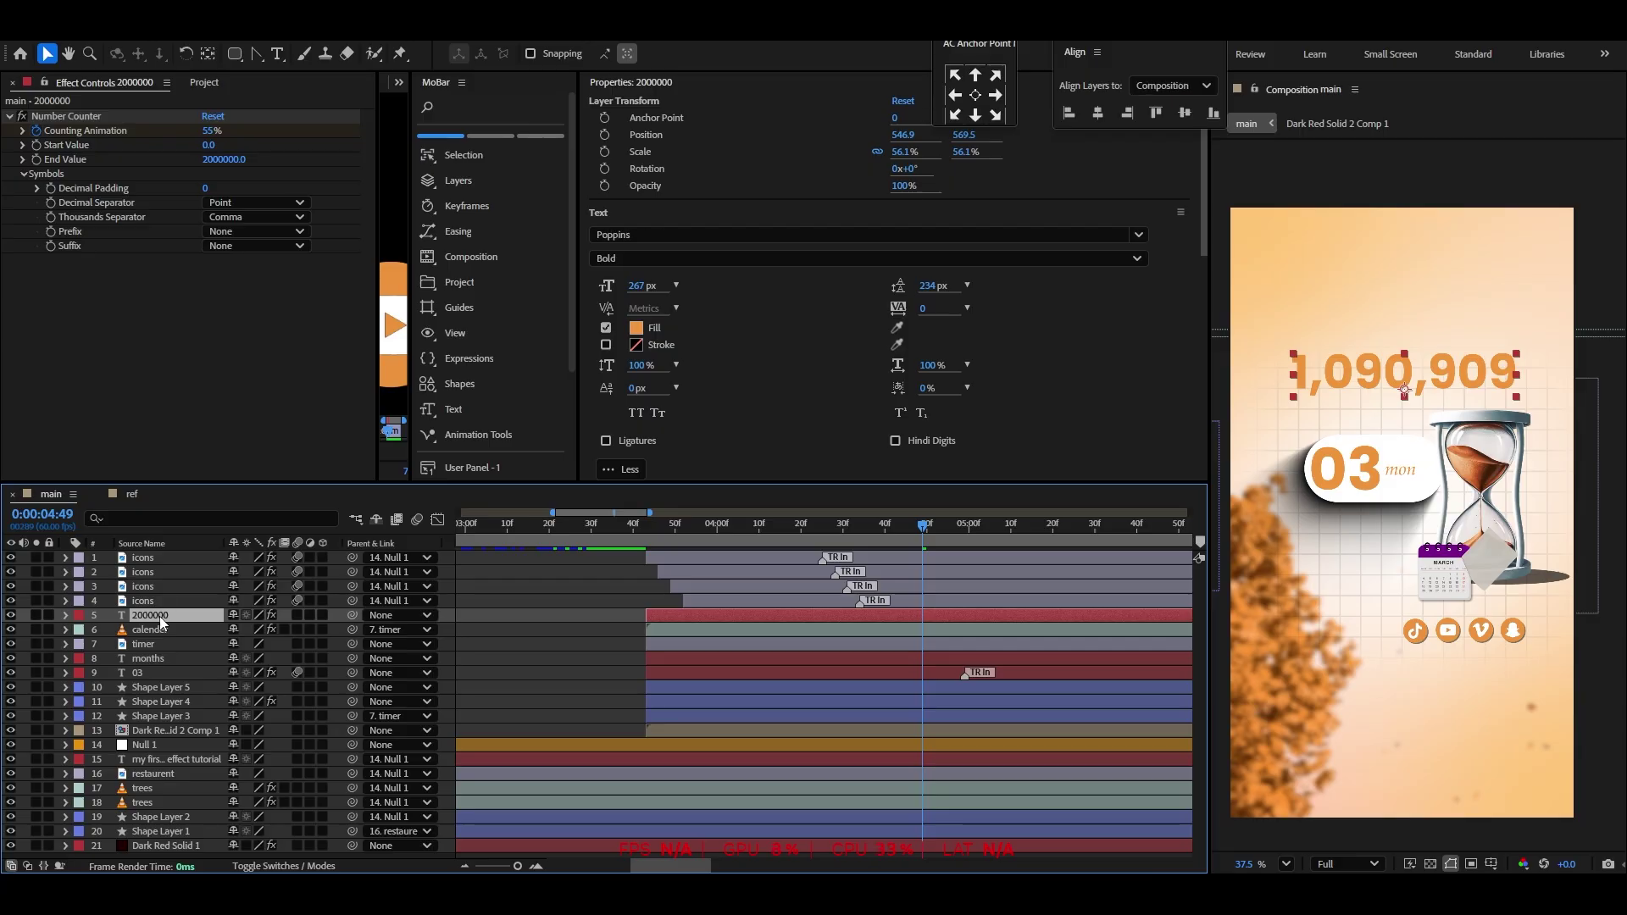
drag(350, 615, 175, 745)
click(150, 629)
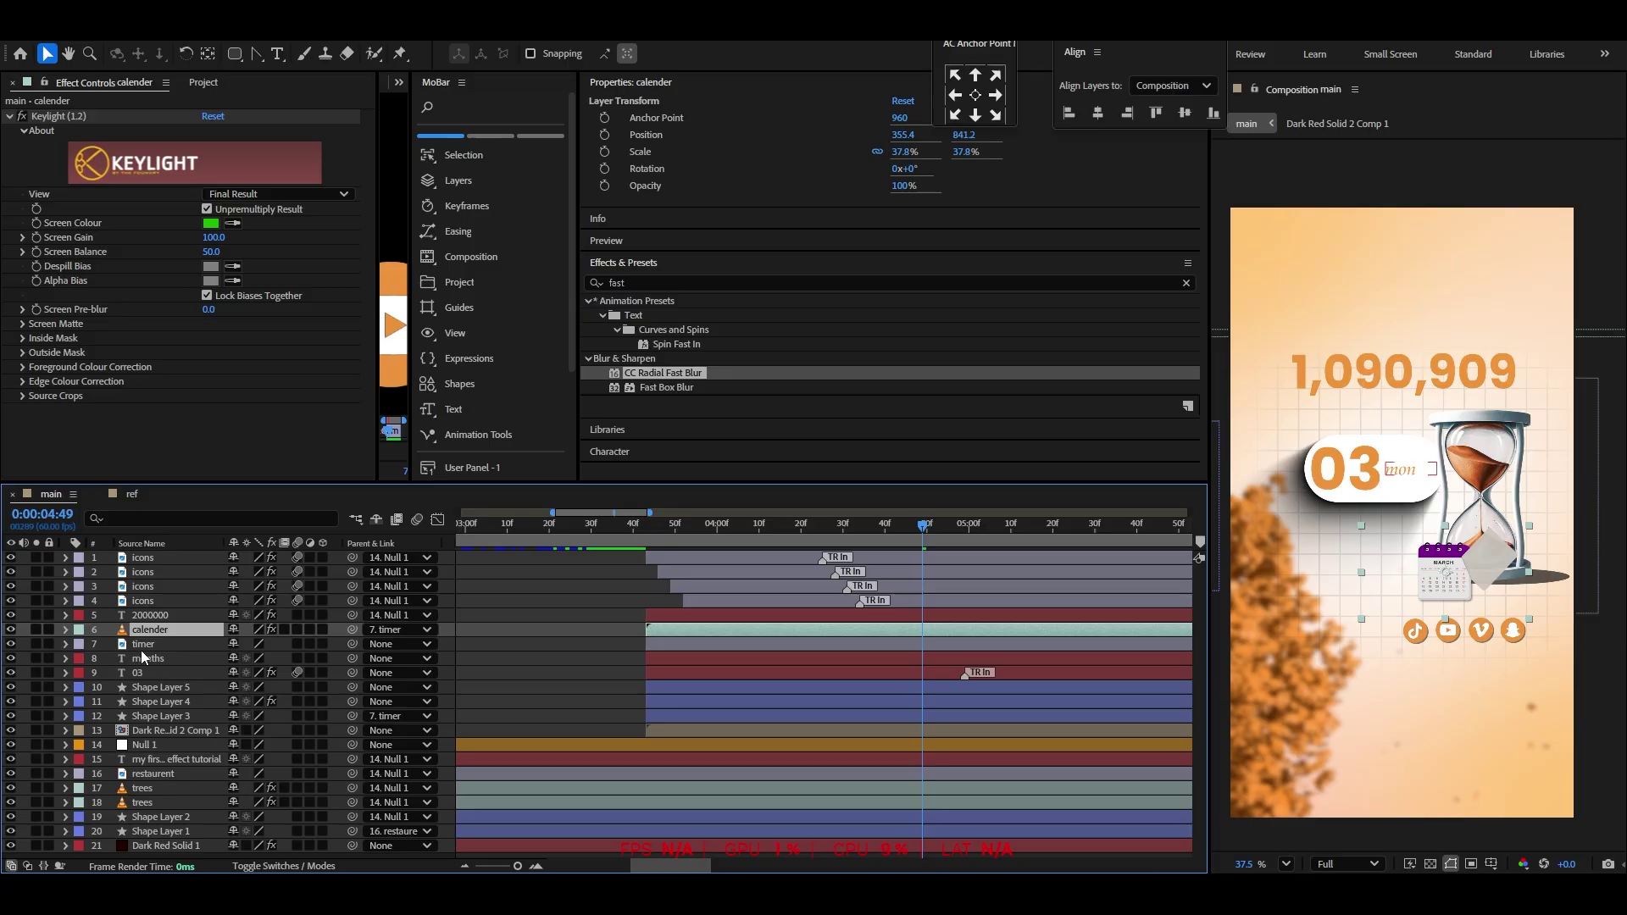
click(141, 646)
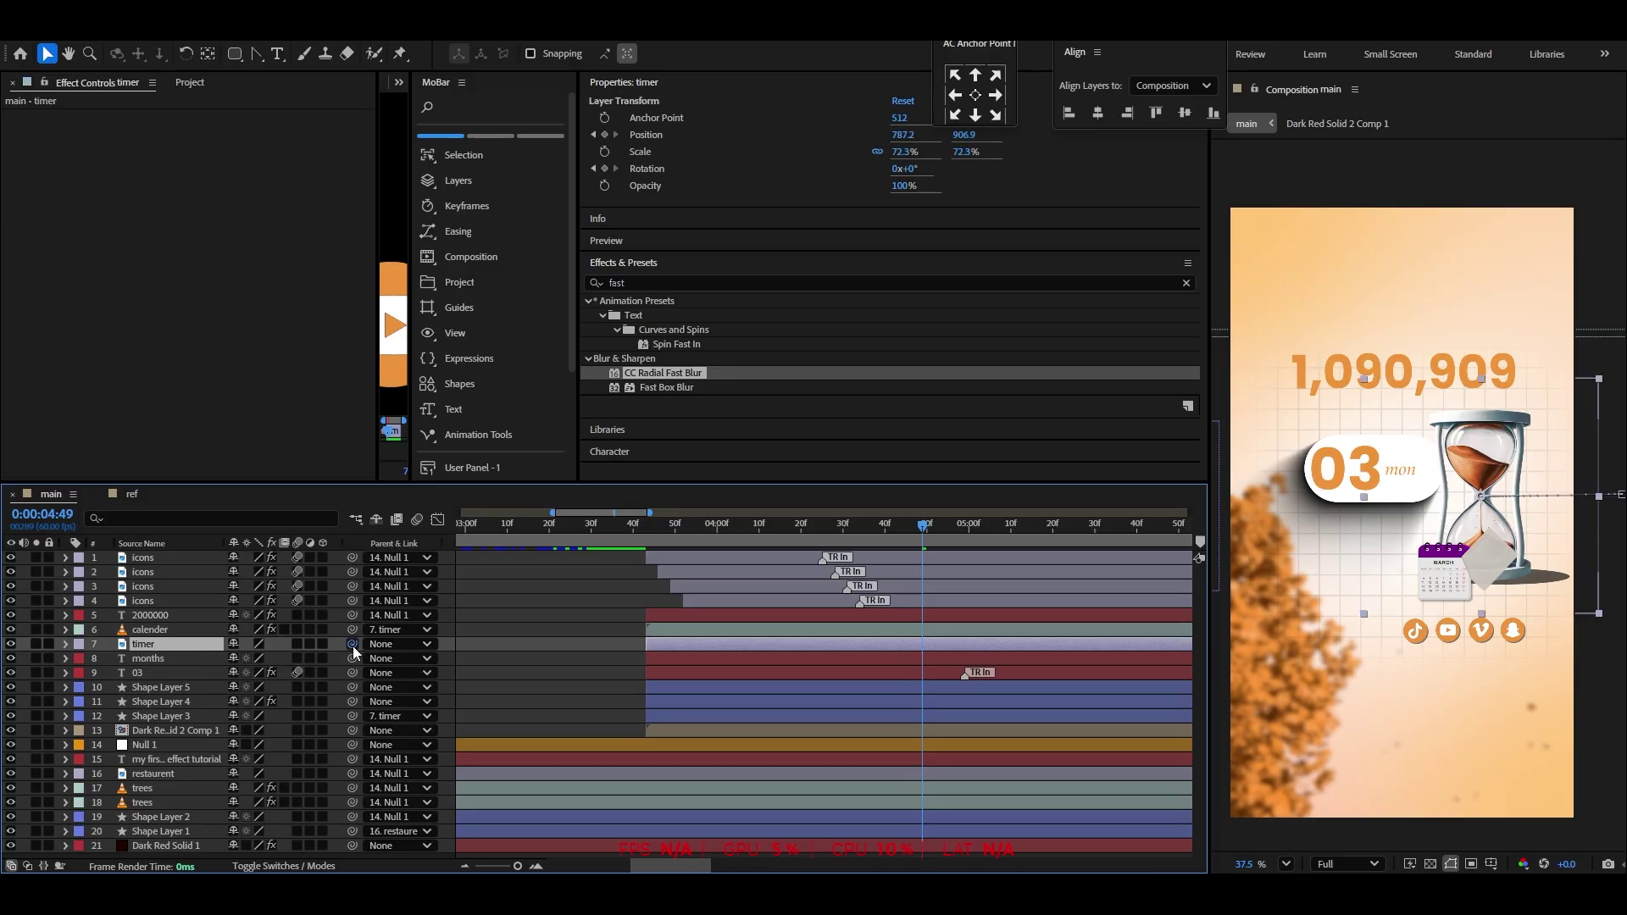
drag(352, 645, 148, 750)
Parent the months and 03 text layers, Shape Layer 5, Shape Layer 4 and Dark Red Solid 2 Comp 1 to Null 1
click(152, 660)
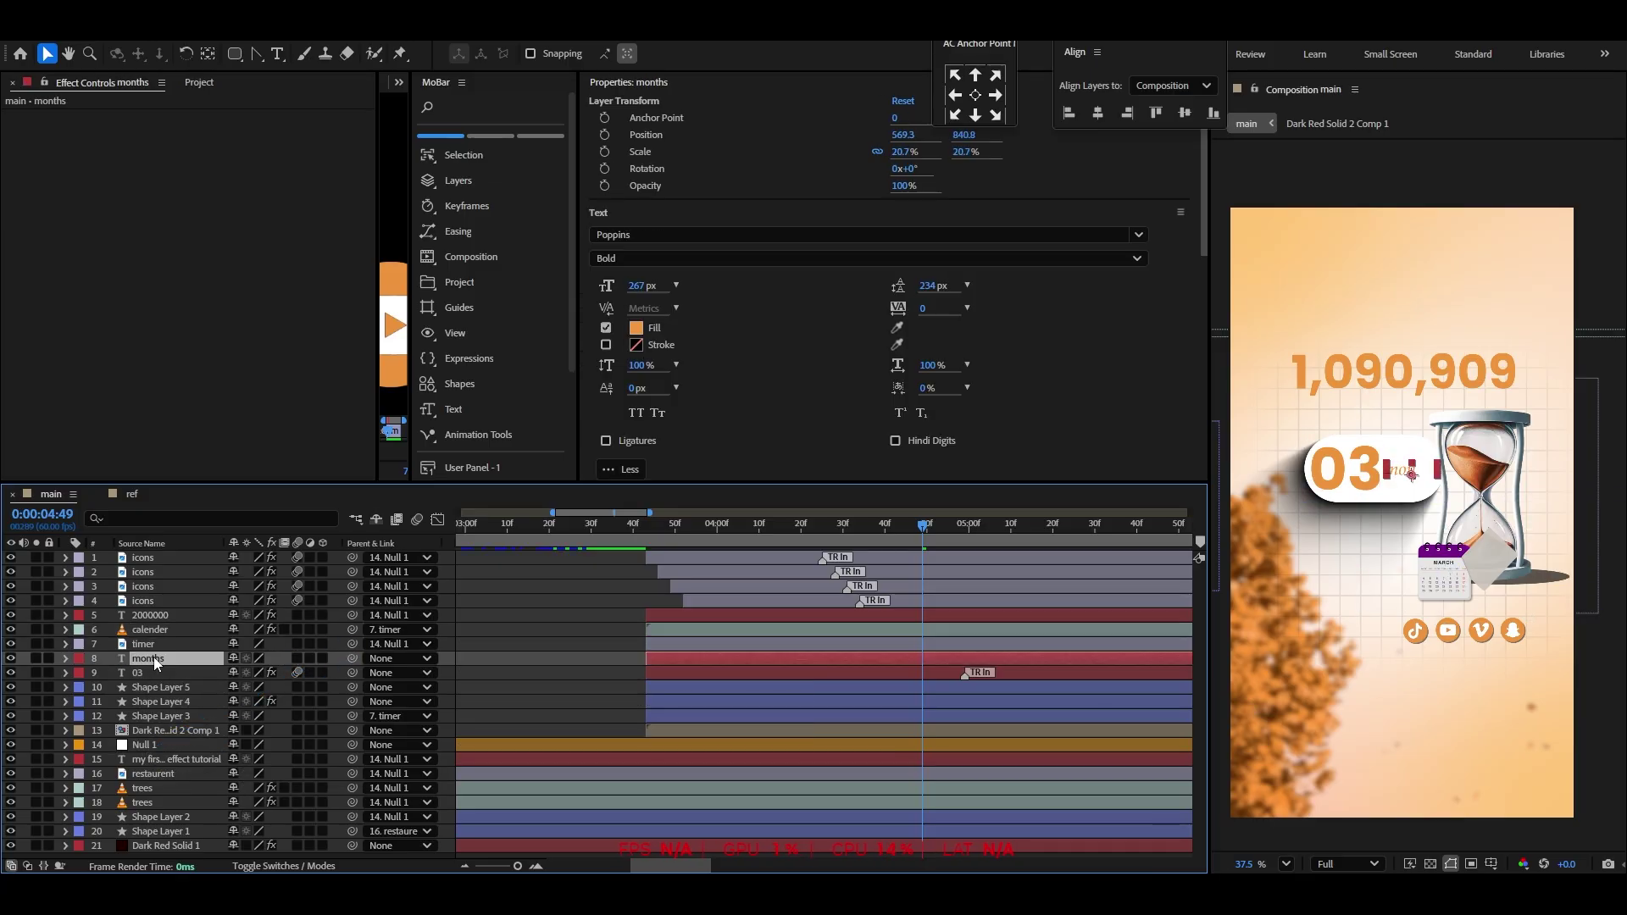
shift+click(161, 675)
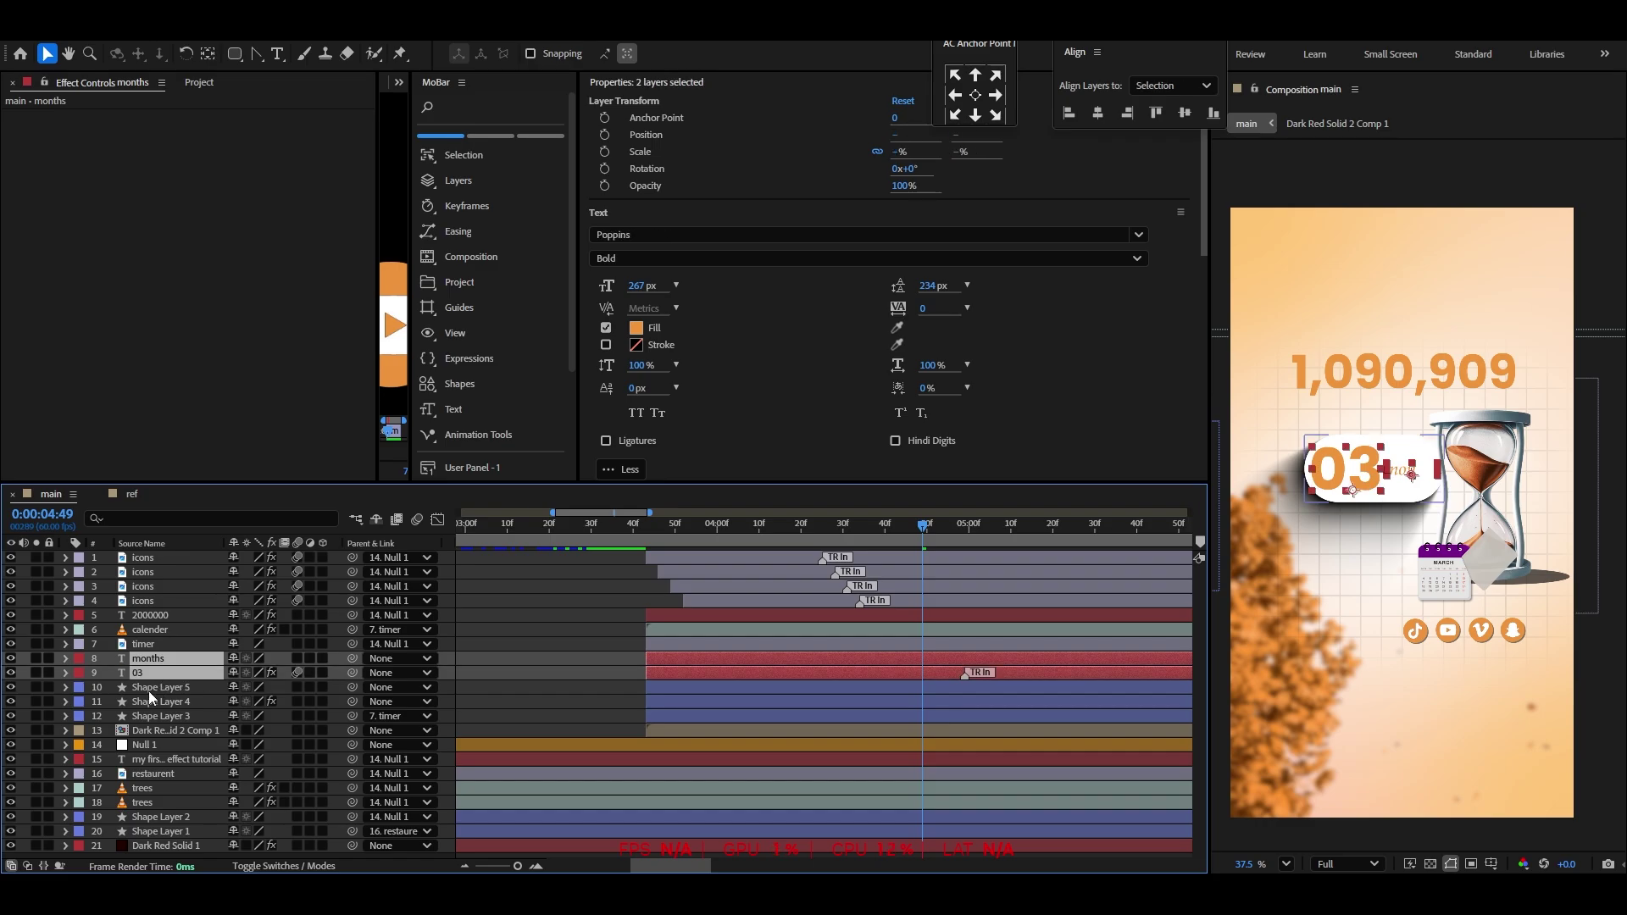
shift+click(149, 690)
shift+click(171, 701)
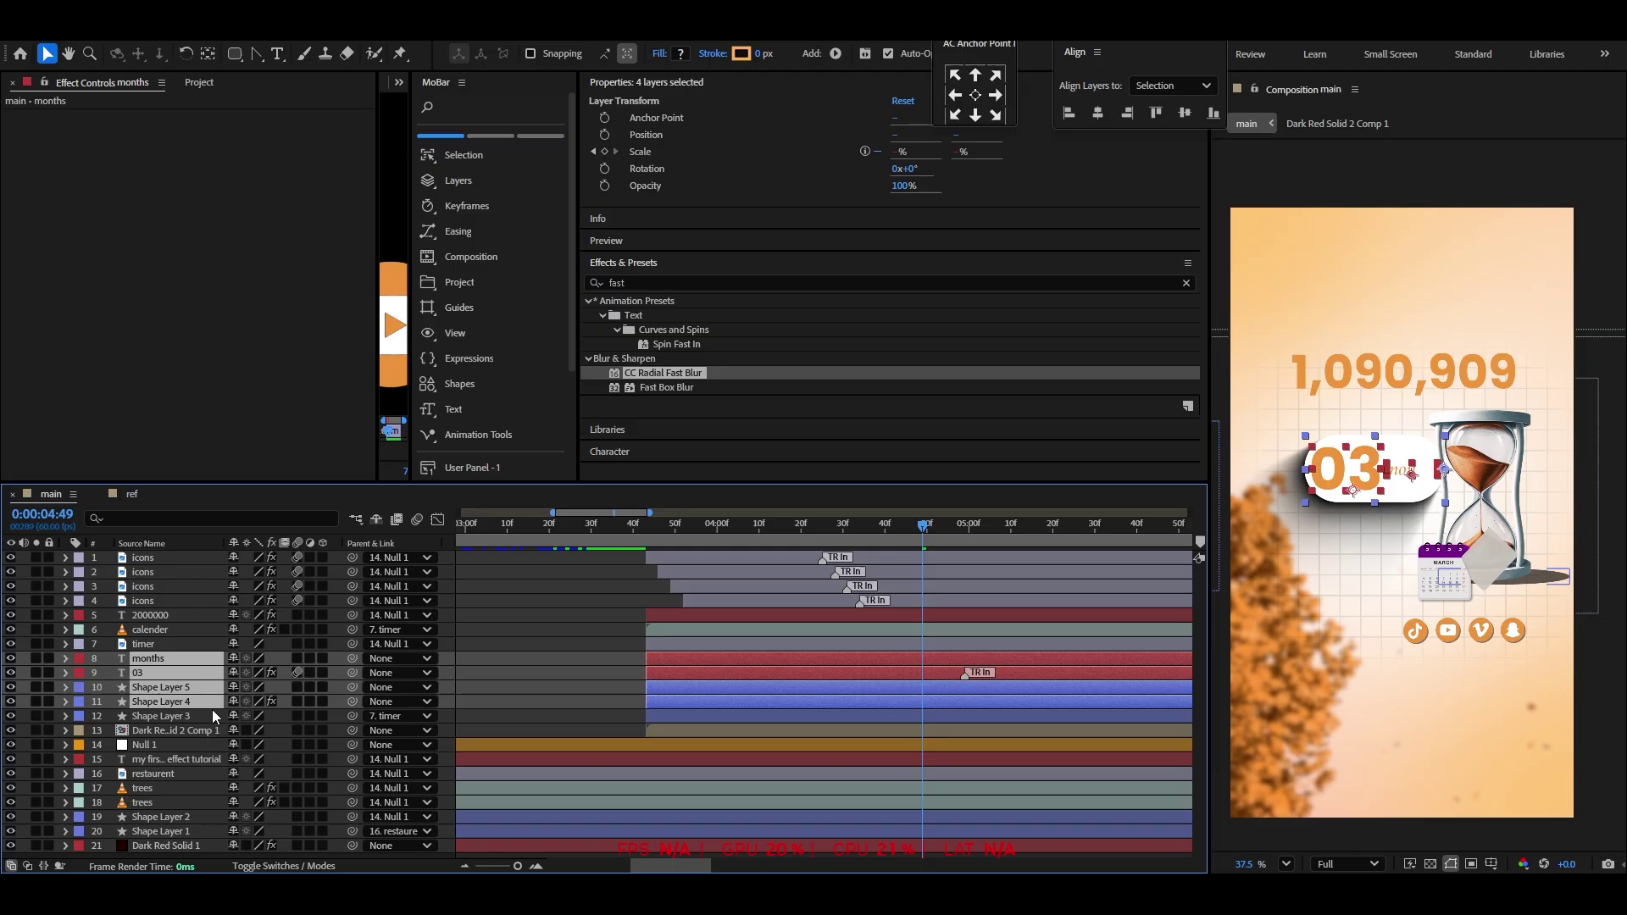
drag(308, 709, 158, 745)
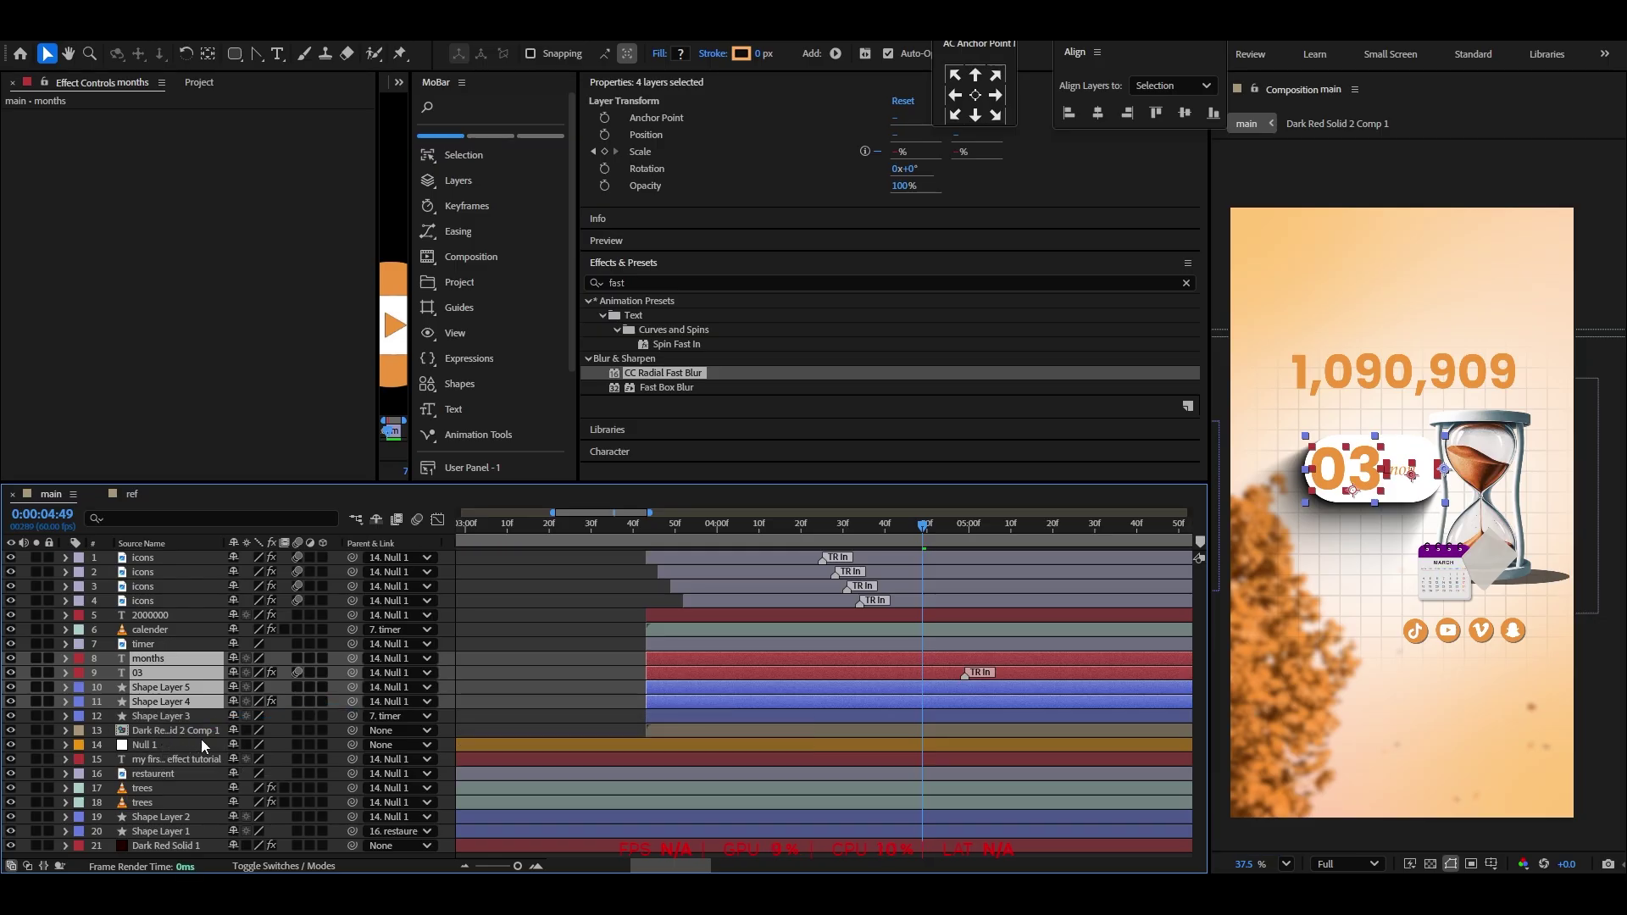
click(170, 729)
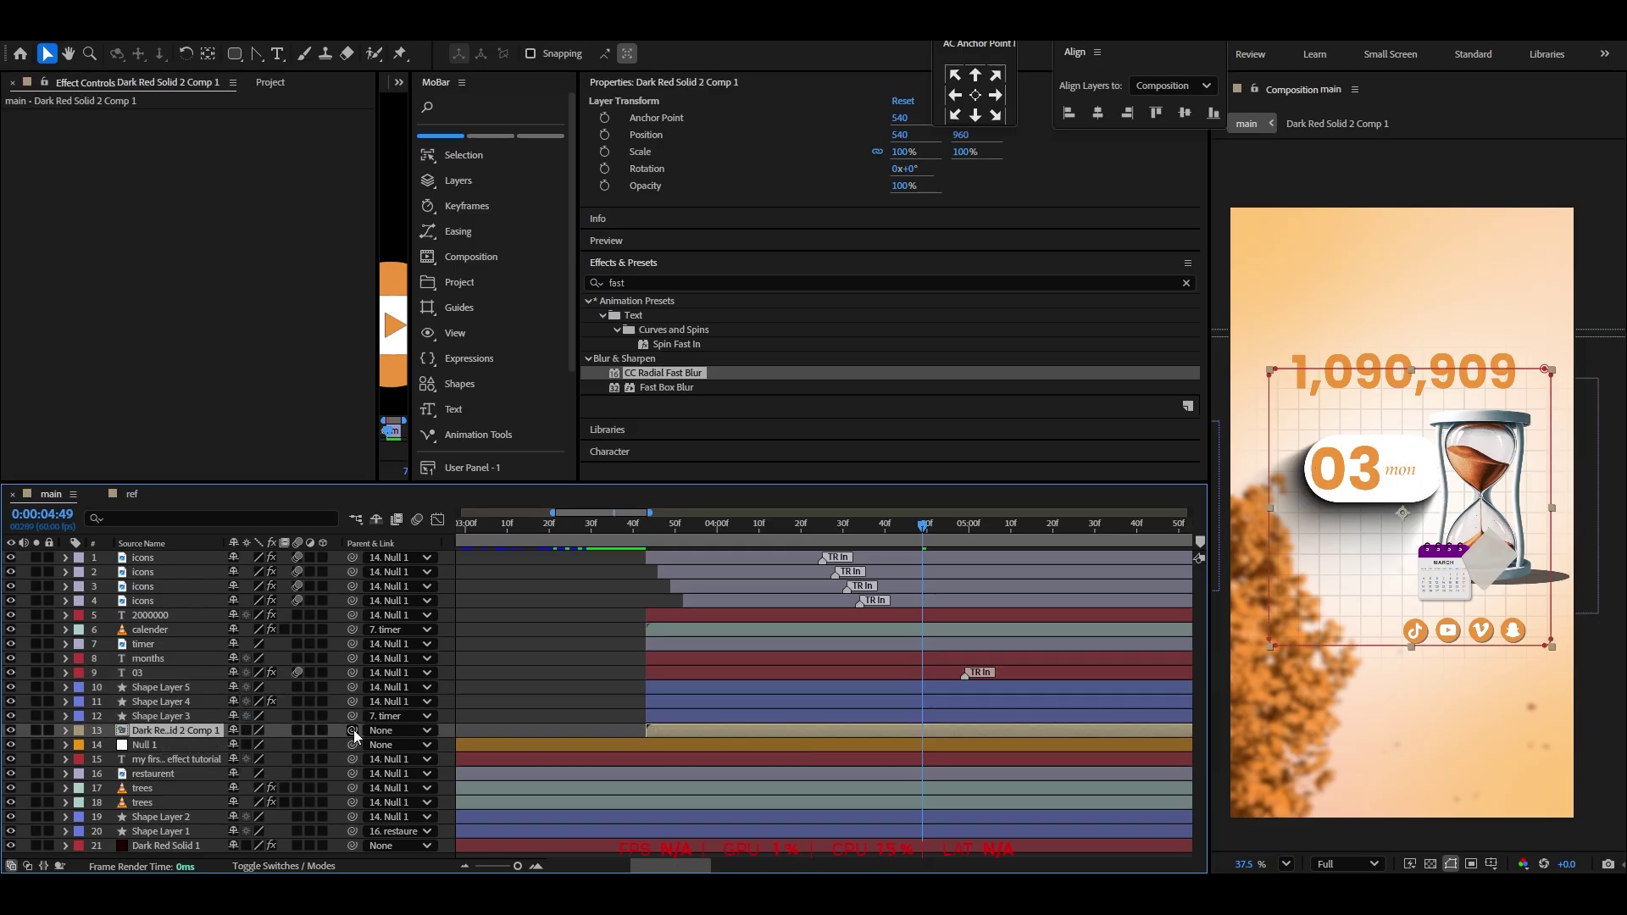
drag(353, 730, 180, 744)
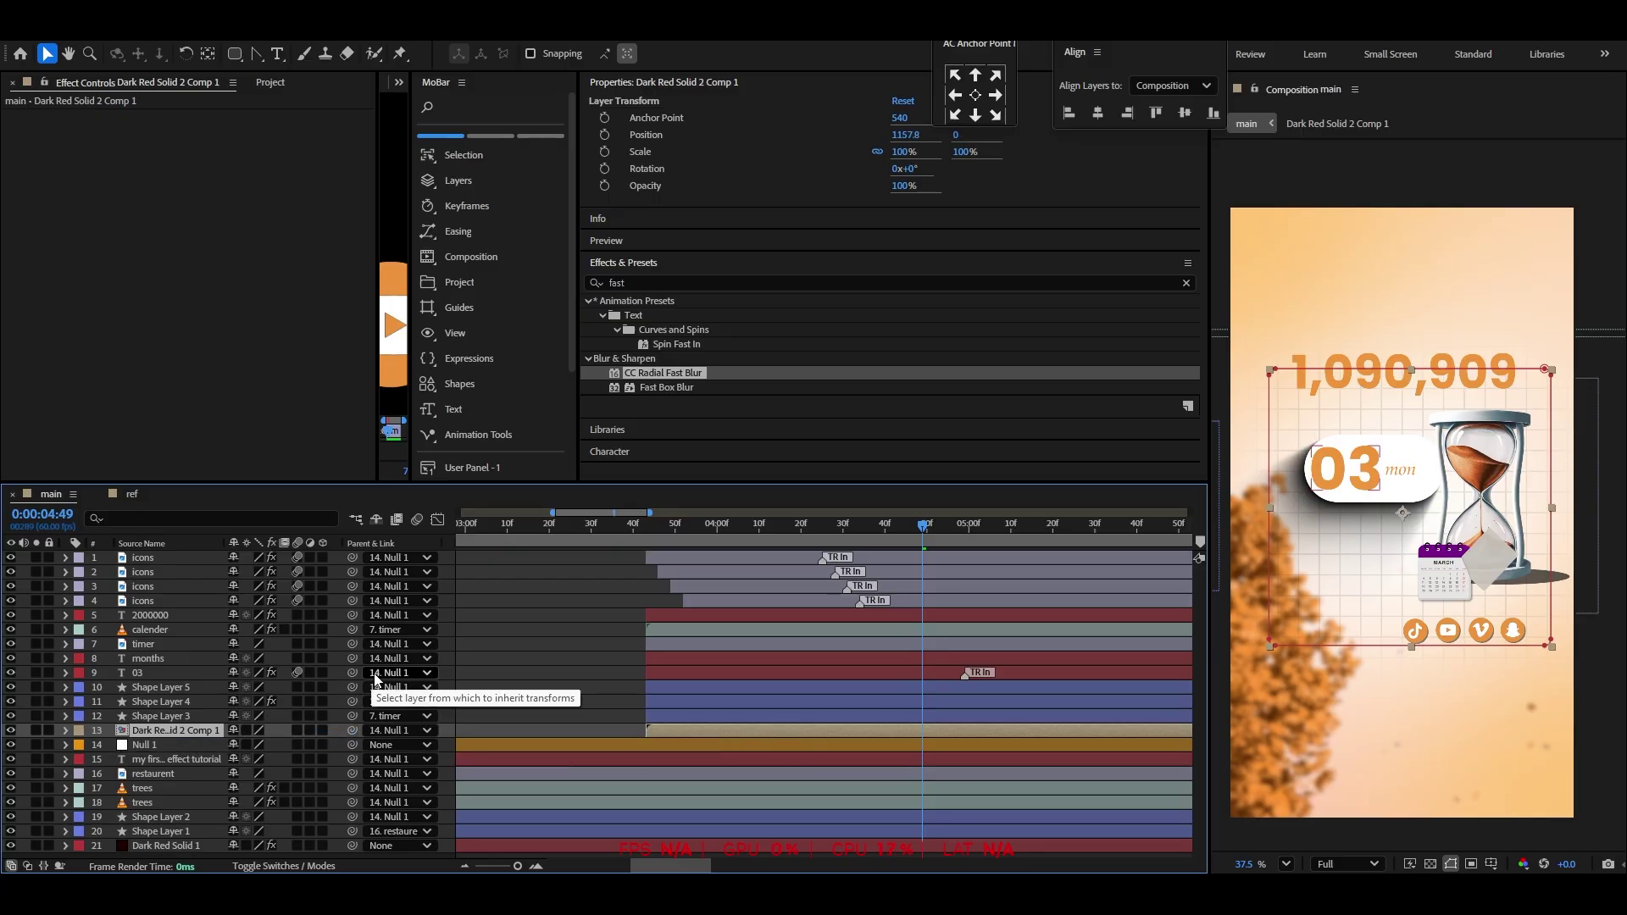
Play back the second scene from just before its layers start, to check the new parenting
click(164, 716)
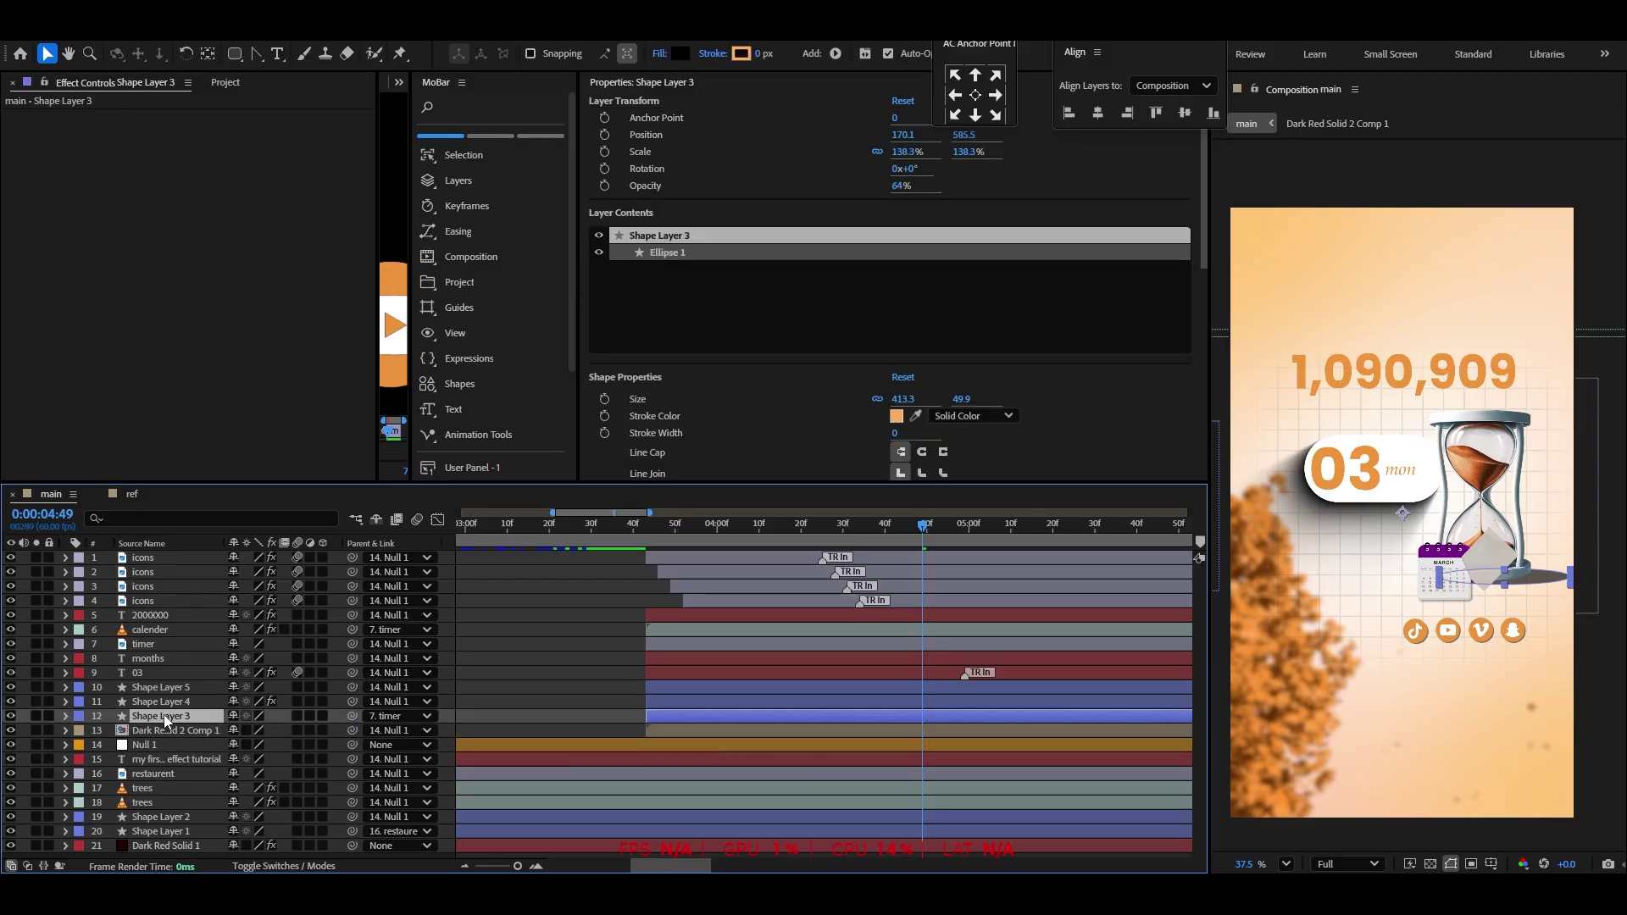
click(620, 535)
key(space)
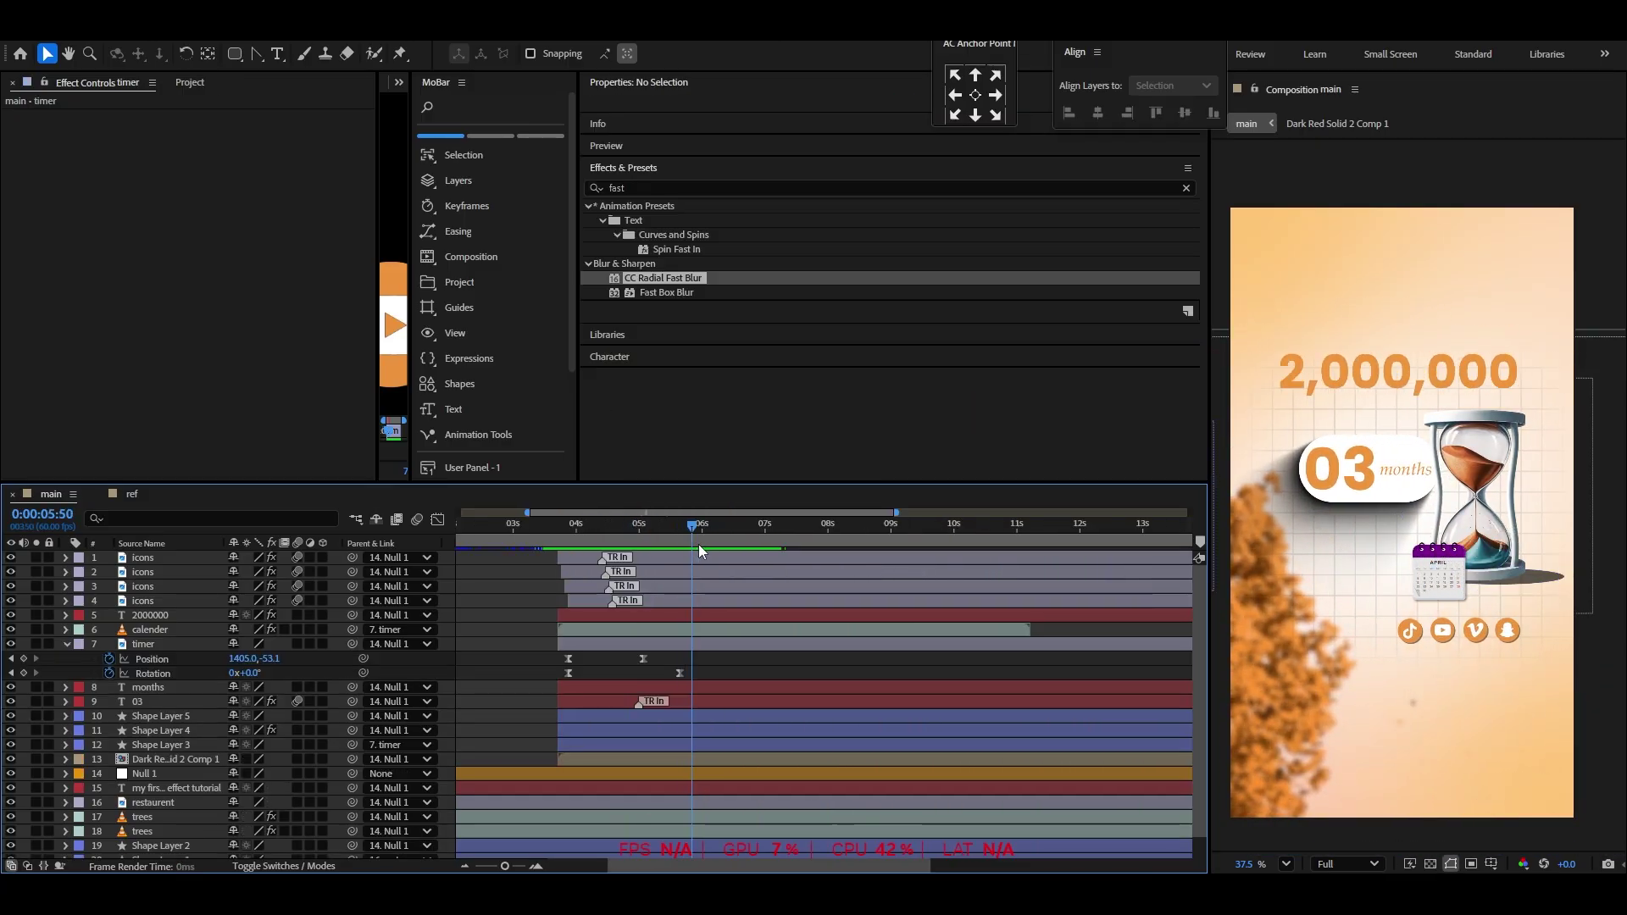
Trim the ends of all thirteen second-scene layers, from icons down to Dark Red Solid 2 Comp 1, to 0:00:06:34
drag(699, 544, 717, 546)
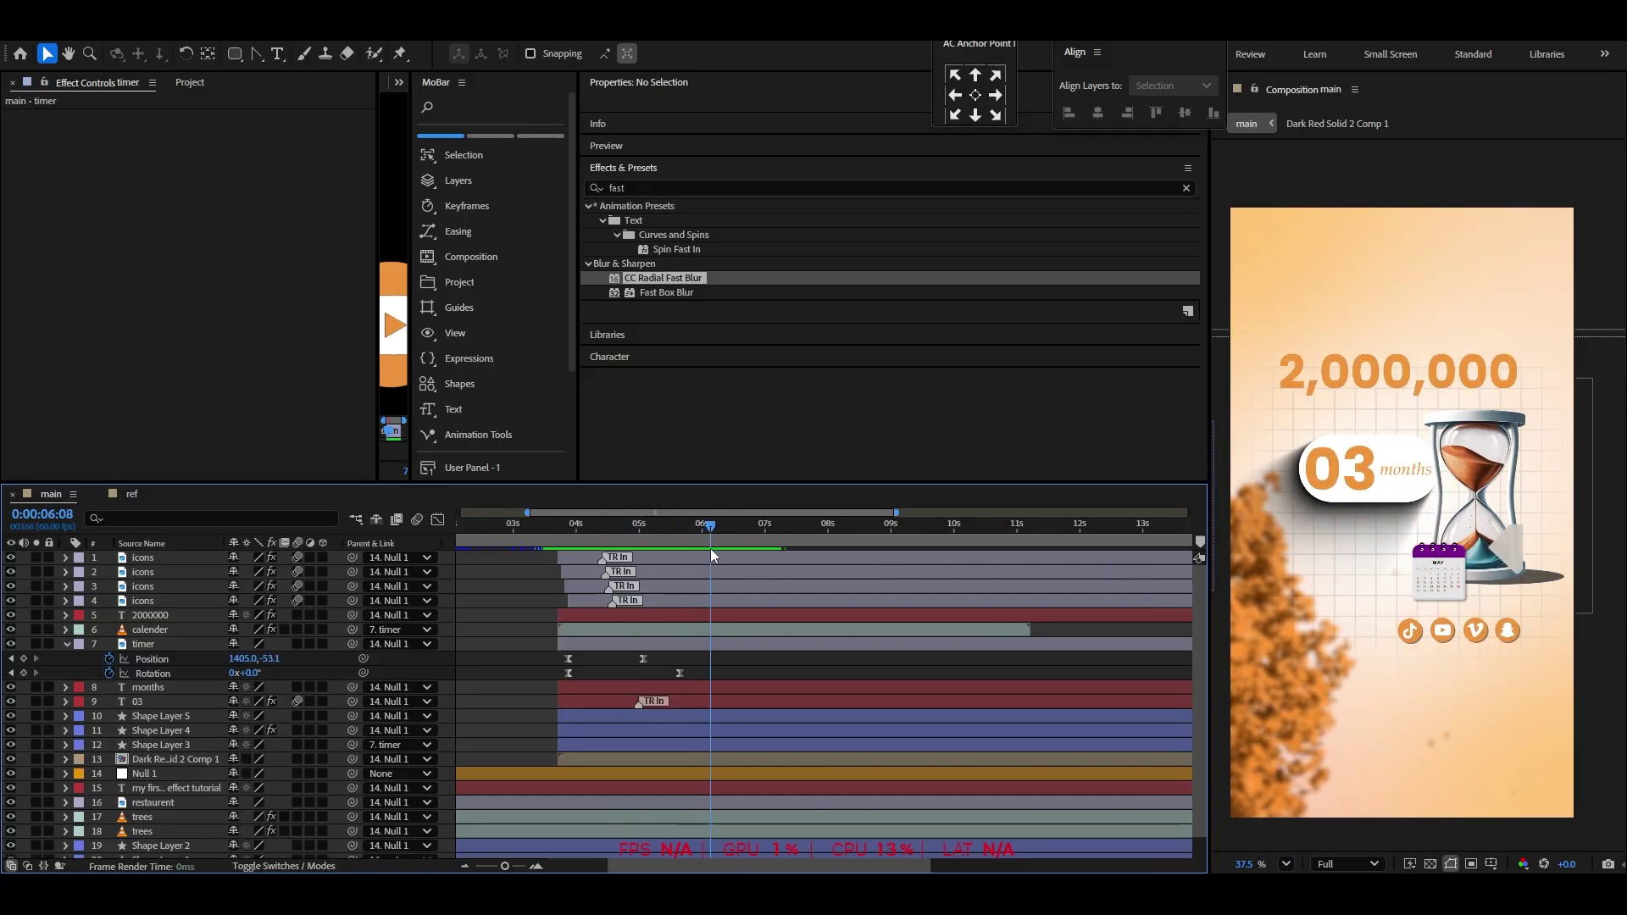
drag(712, 553, 739, 554)
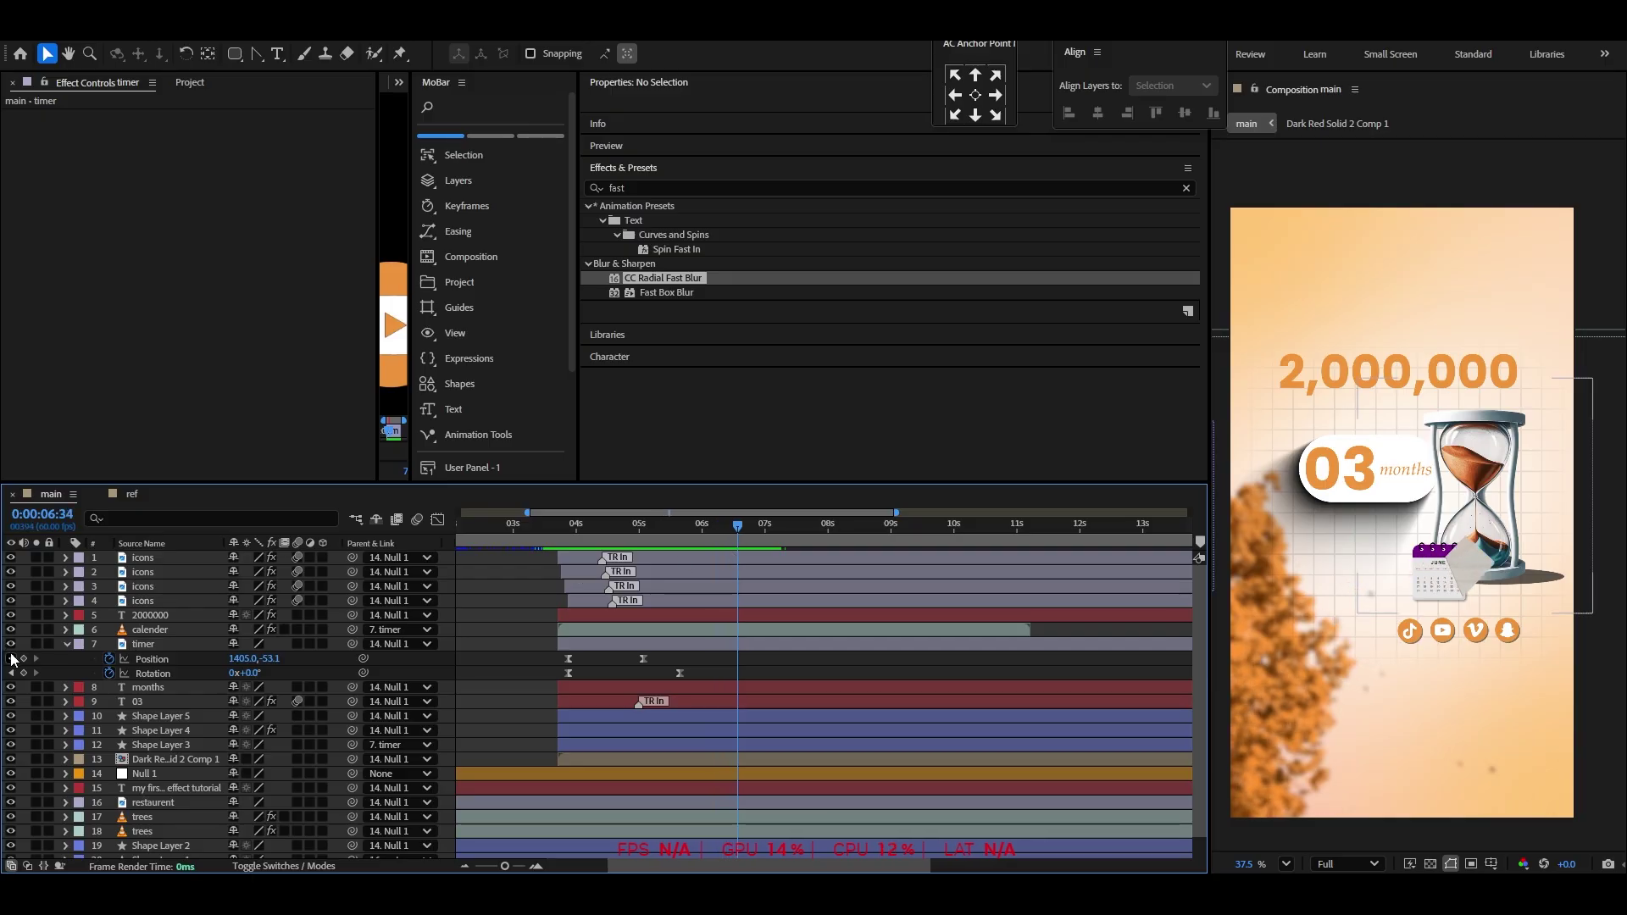
click(67, 645)
click(162, 730)
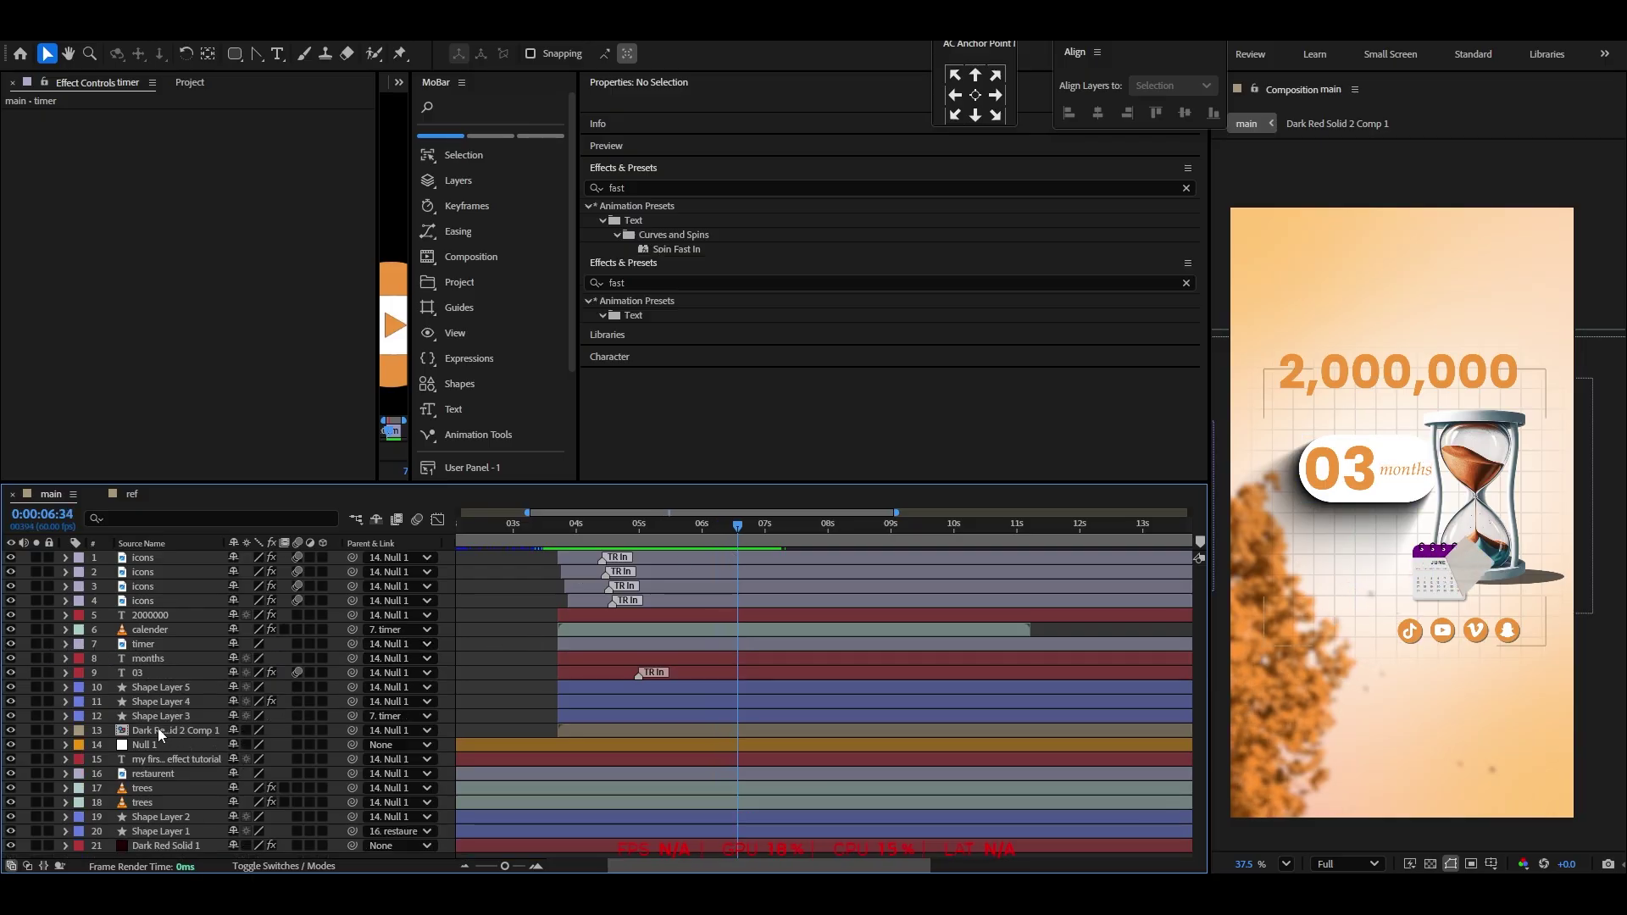
shift+click(159, 563)
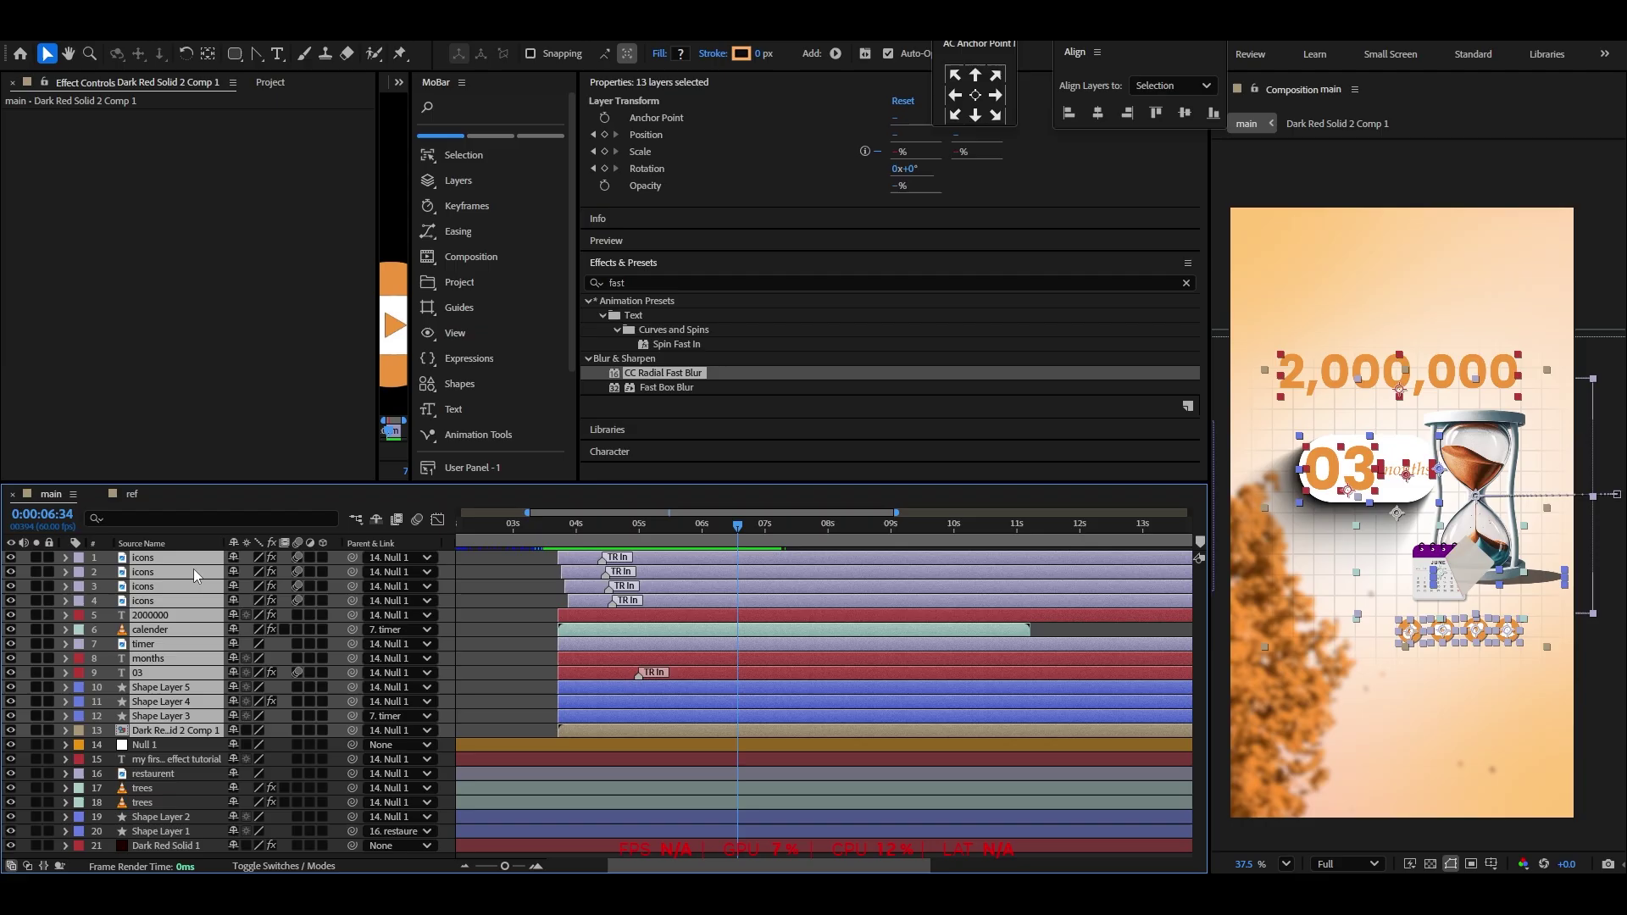
key(alt+bracketright)
key(ctrl+shift+a)
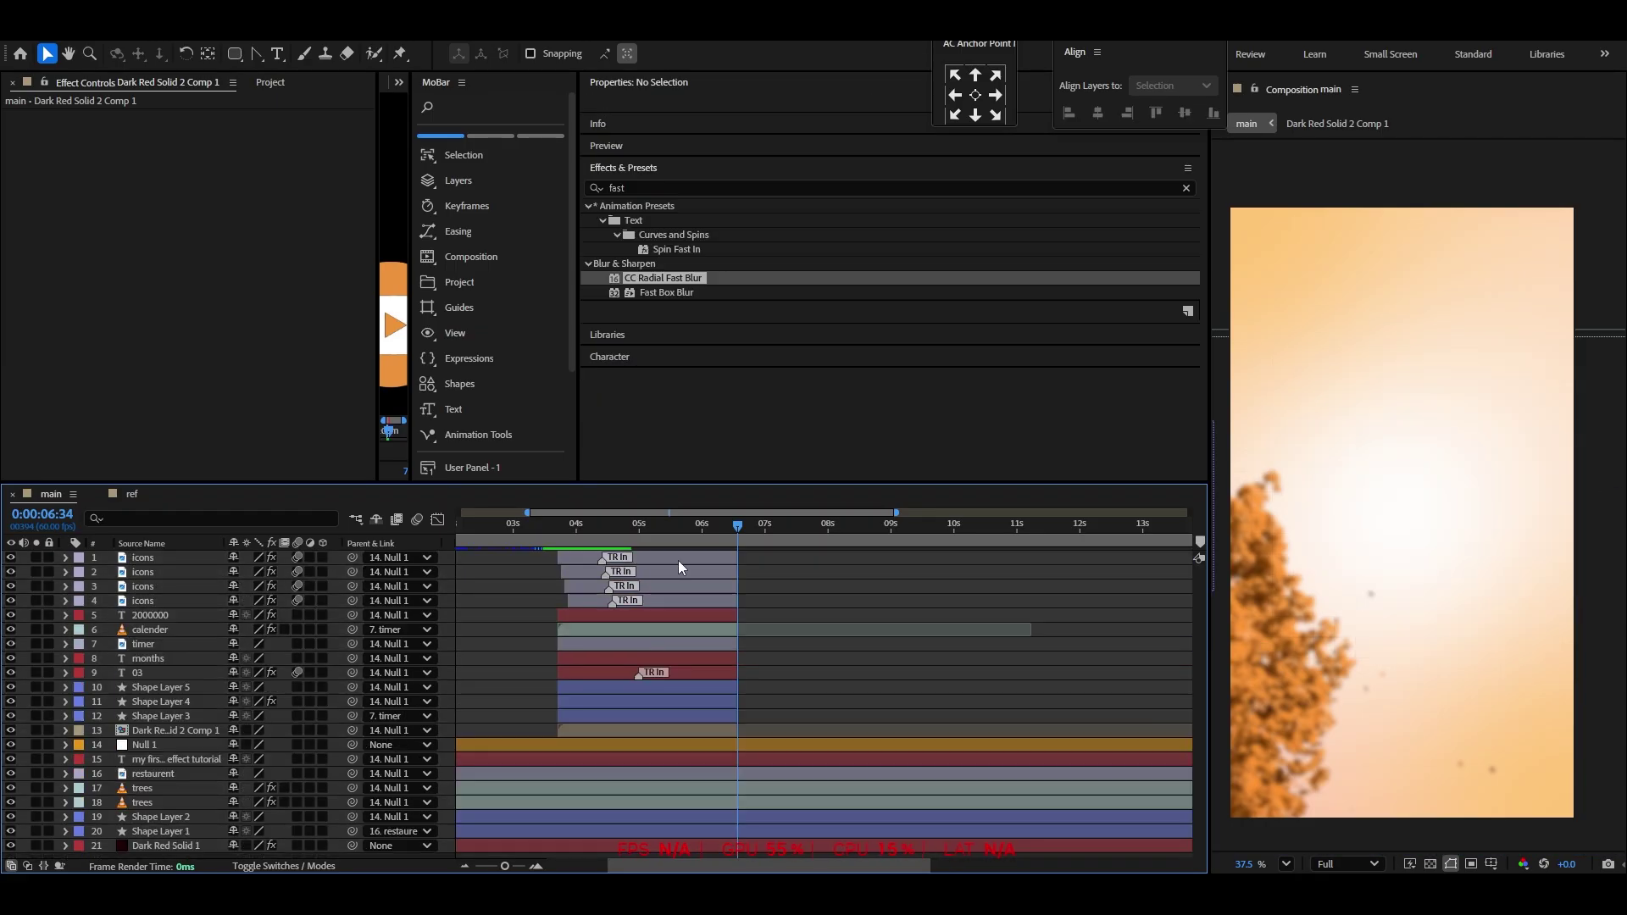
Play back the trimmed second scene from 0:00:03:43
drag(537, 540, 558, 536)
key(space)
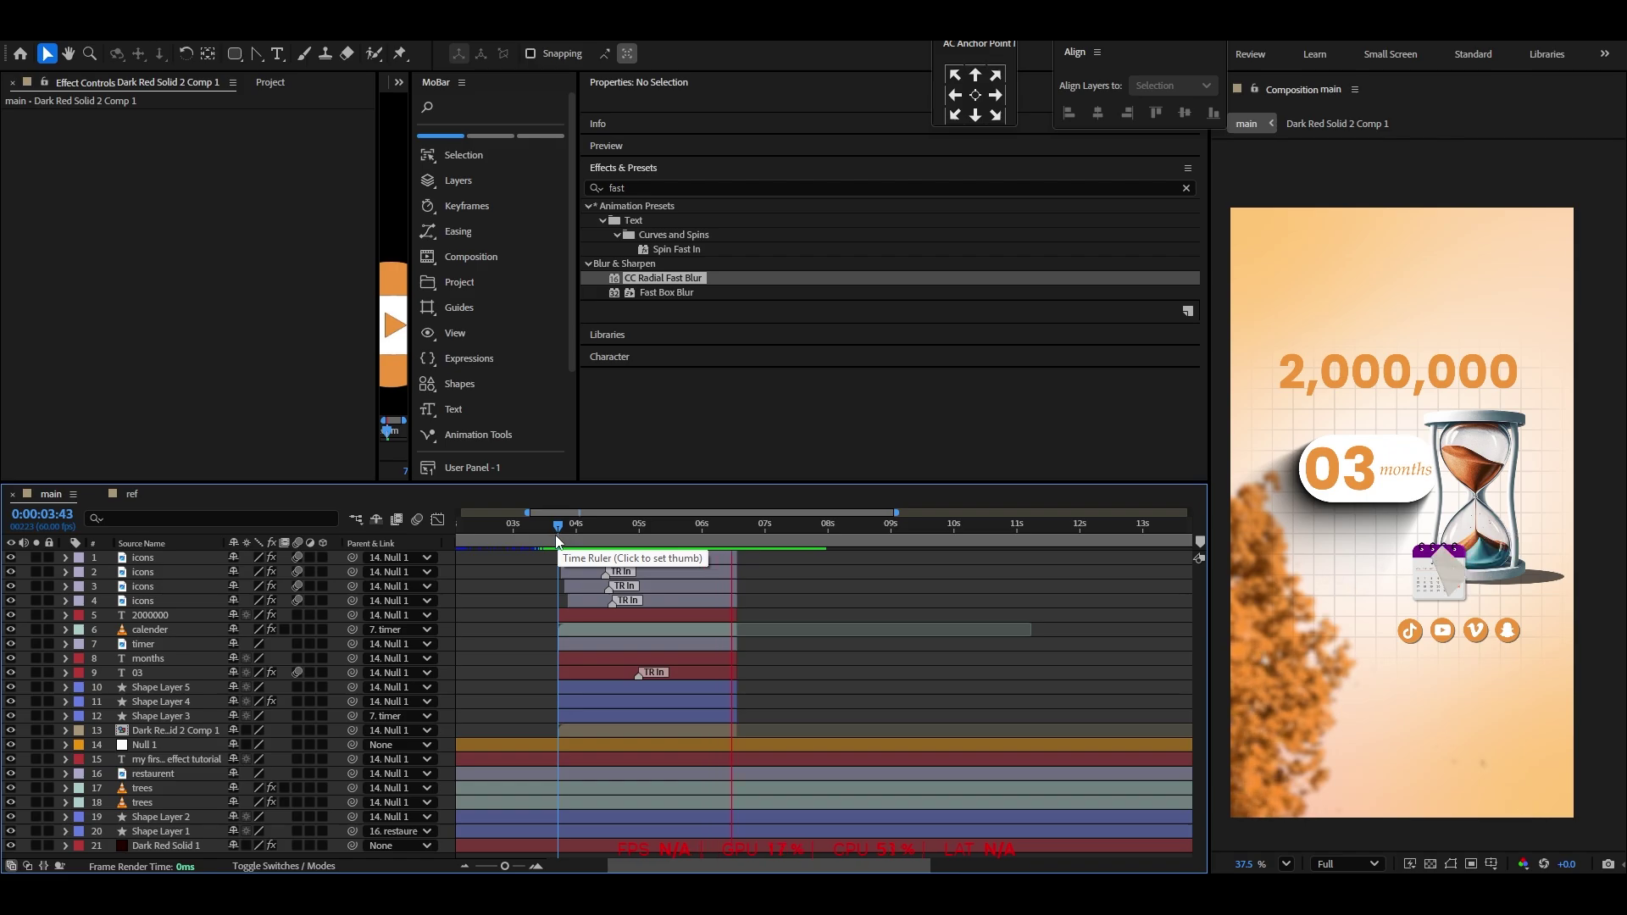
key(space)
Examine the next scene in the ref composition at 0:00:10:32 and return to the main composition
click(133, 494)
drag(659, 530, 850, 546)
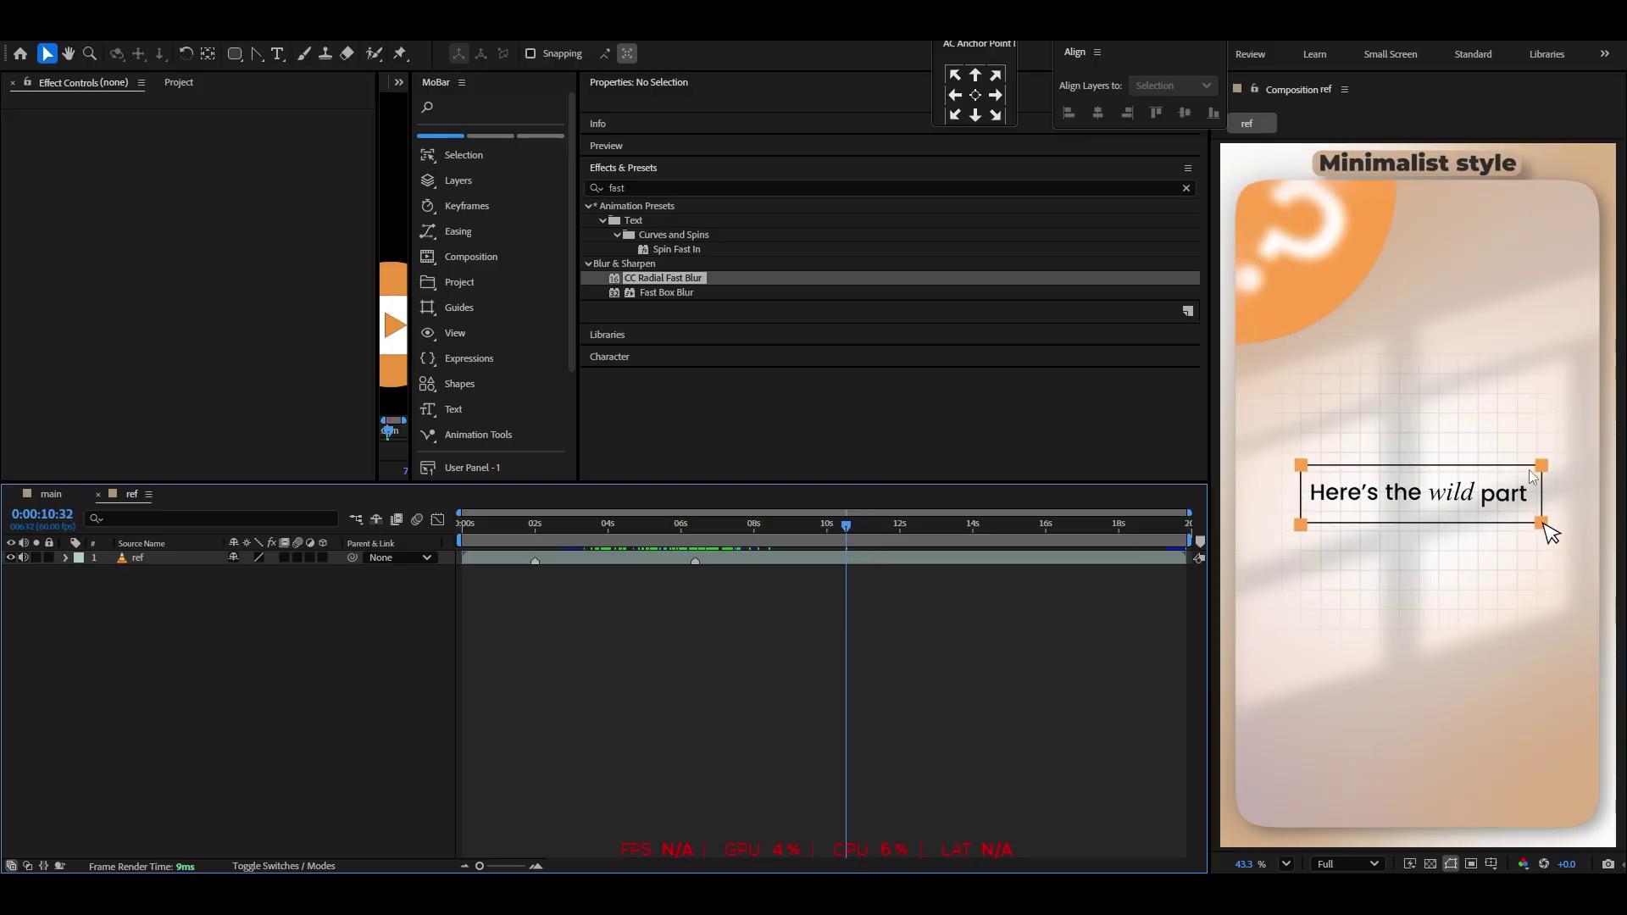
click(52, 495)
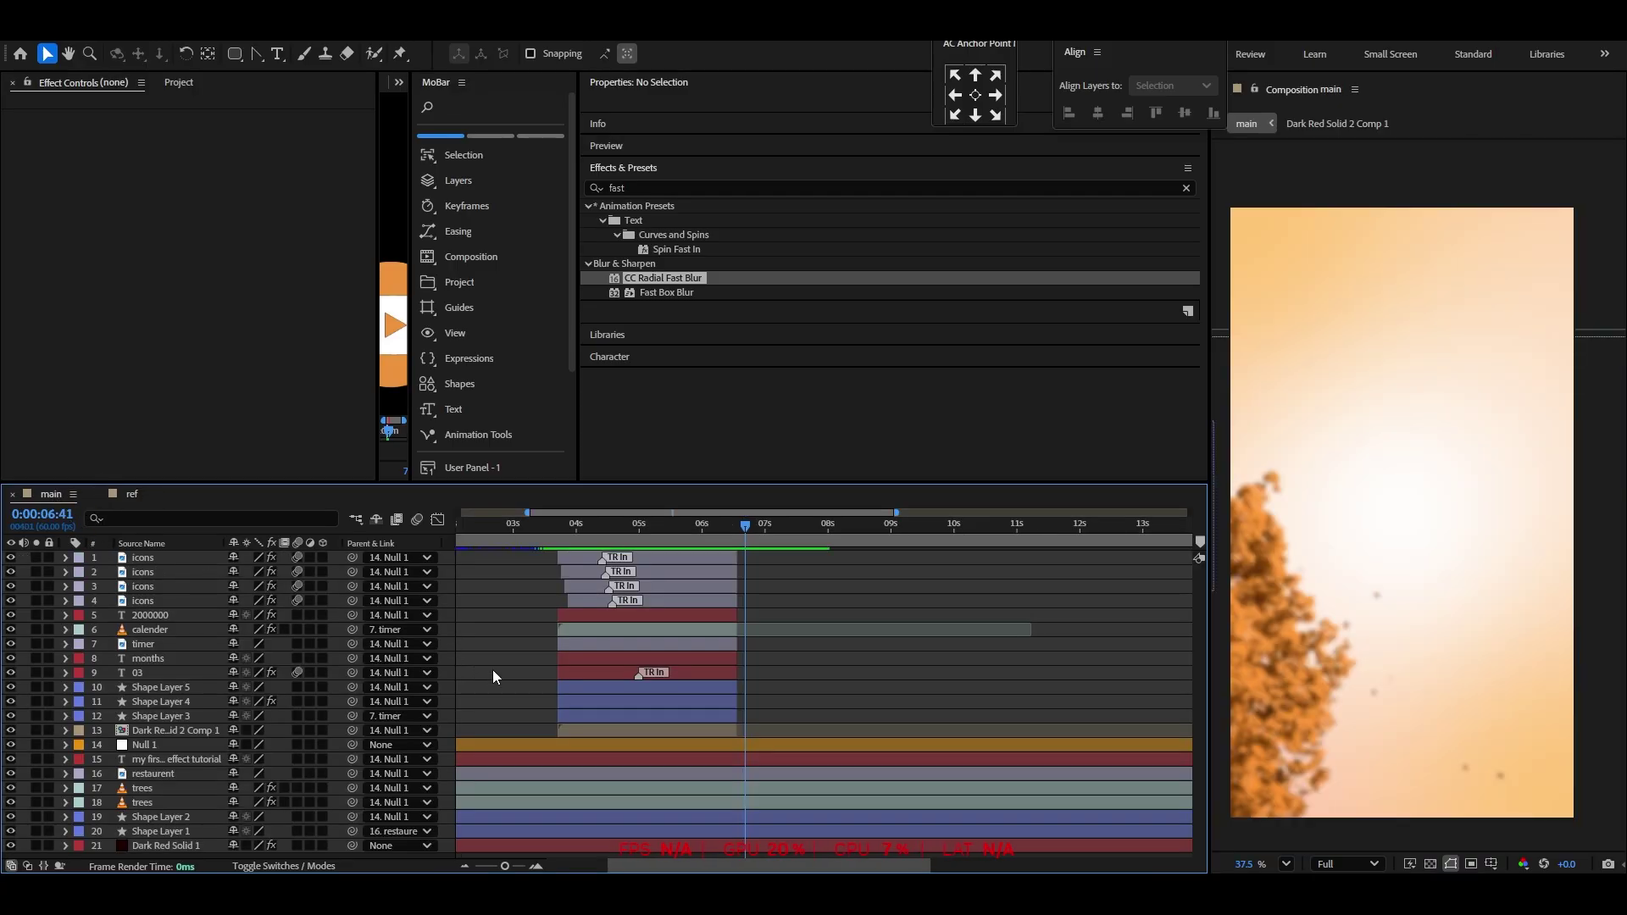
Duplicate the Dark Red Solid 2 Comp 1 grid layer, placing the copy atop the layer stack and after the second scene in time
click(134, 731)
key(ctrl+d)
drag(156, 732, 199, 553)
drag(581, 559, 756, 567)
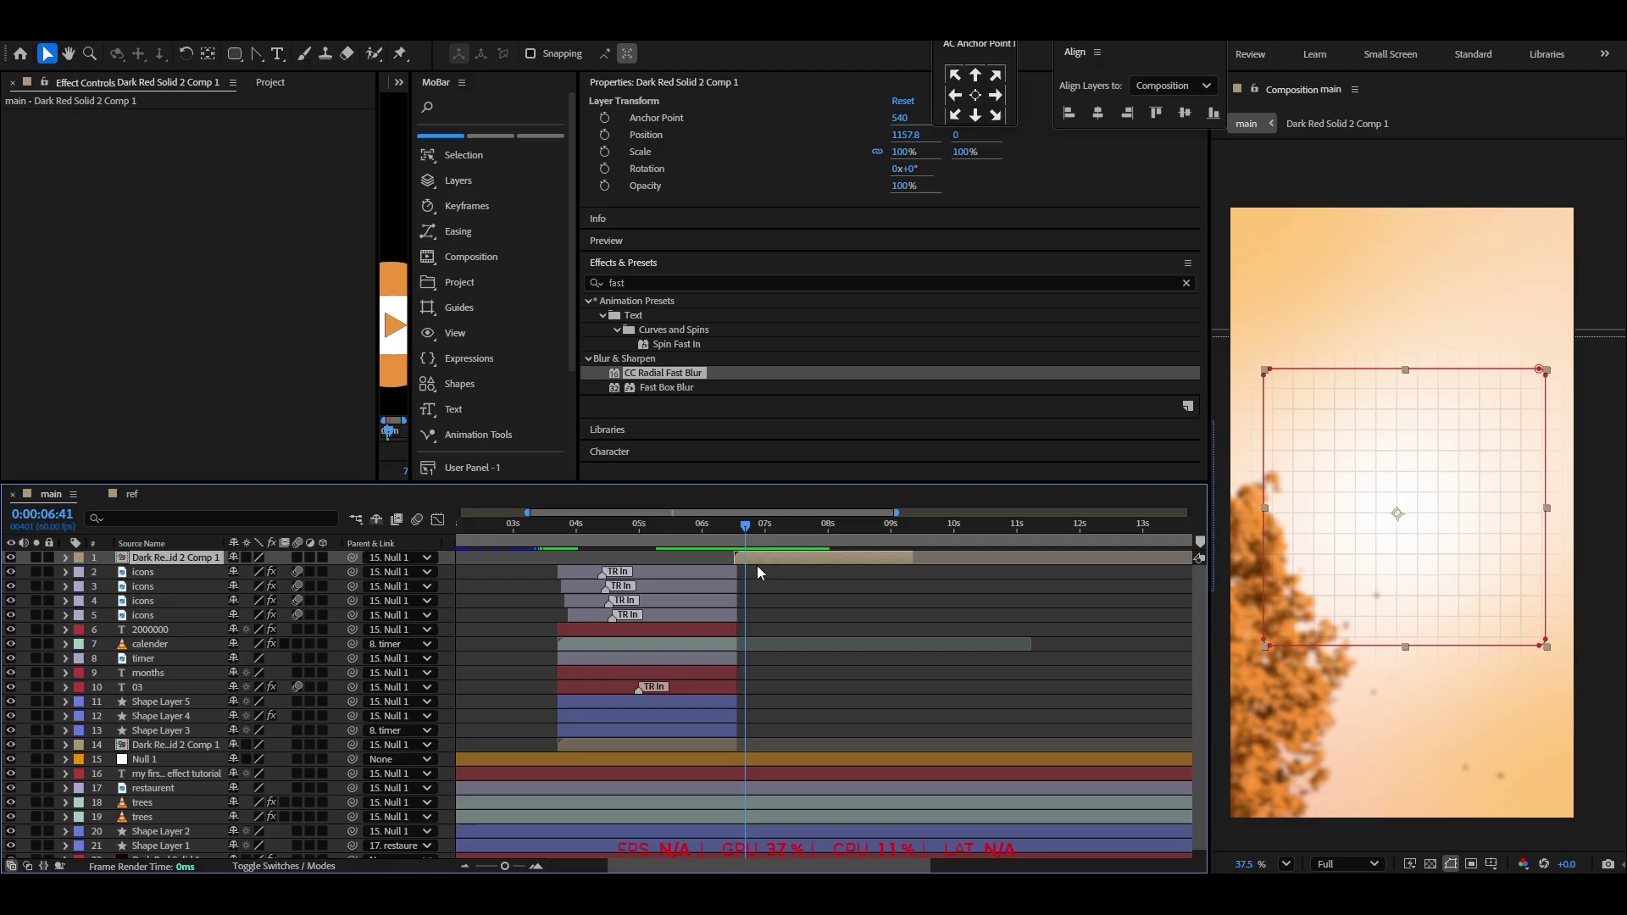
Align the duplicated grid layer's start to 0:00:06:34 and set its parent to None
scroll(756, 567, up, 4)
scroll(585, 563, down, 1)
click(556, 527)
drag(556, 572, 561, 566)
click(589, 557)
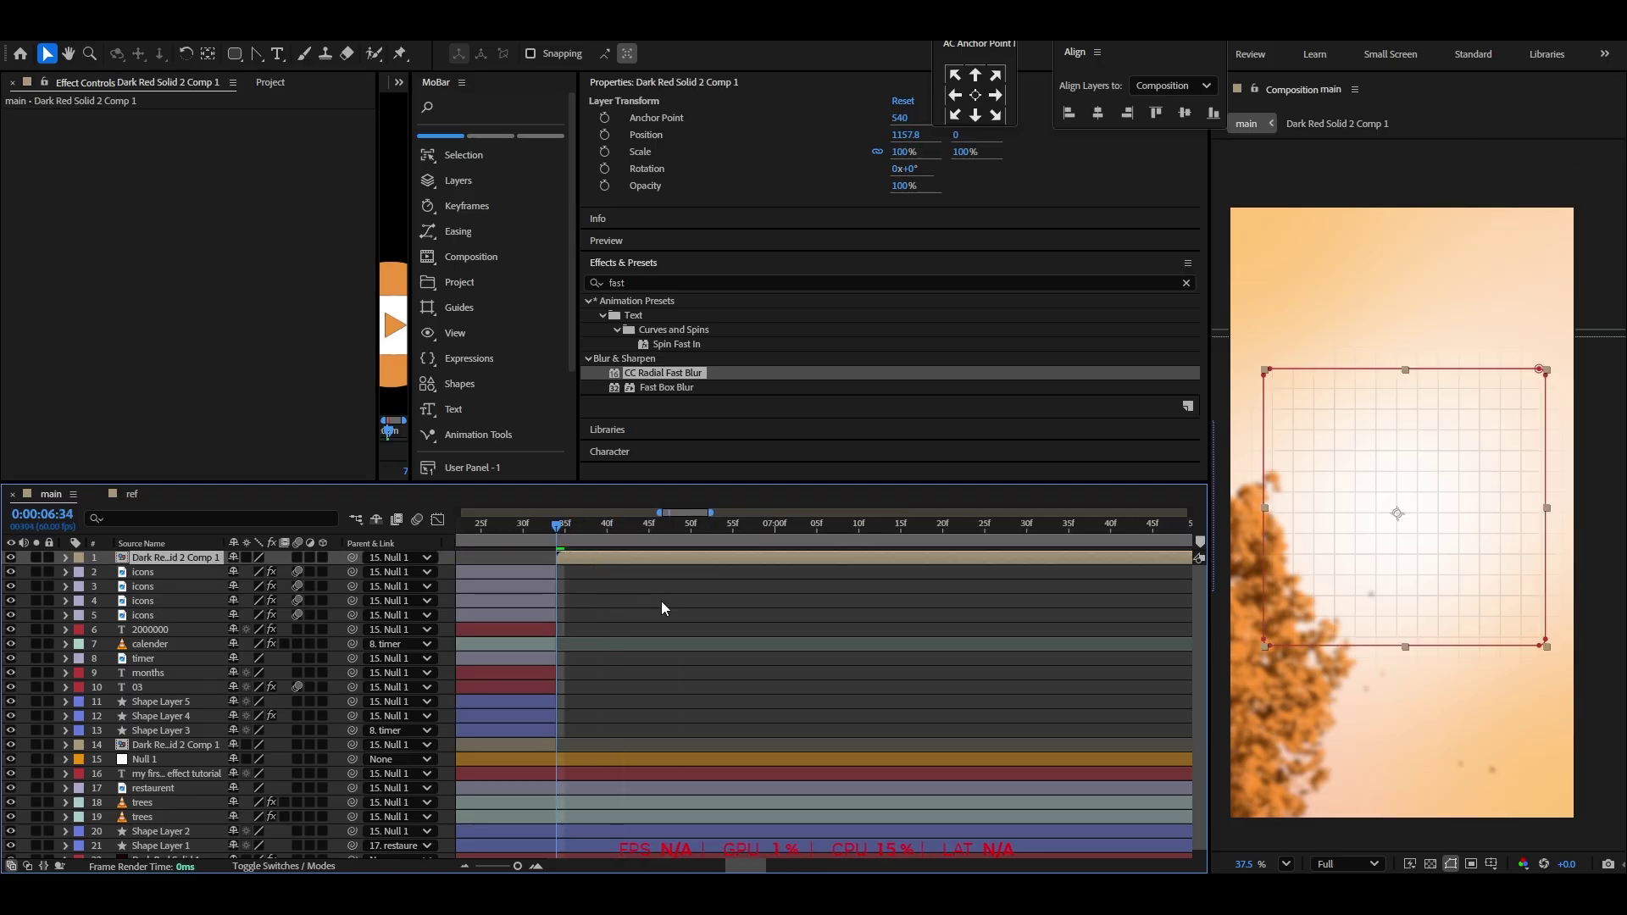
scroll(661, 601, down, 3)
click(510, 562)
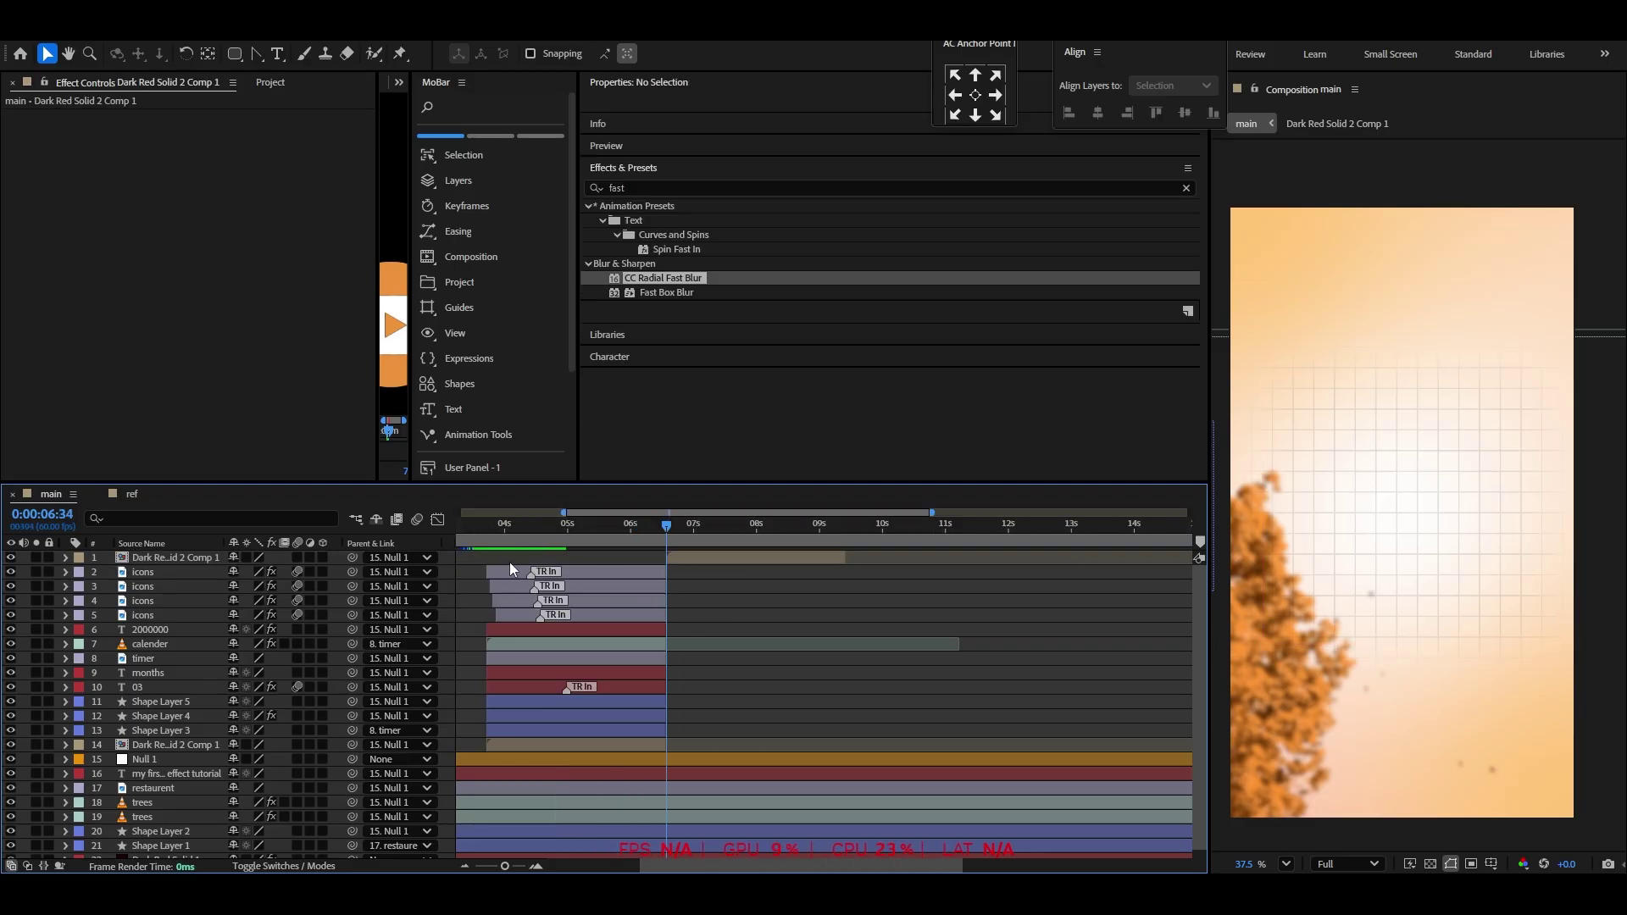
click(395, 560)
click(434, 124)
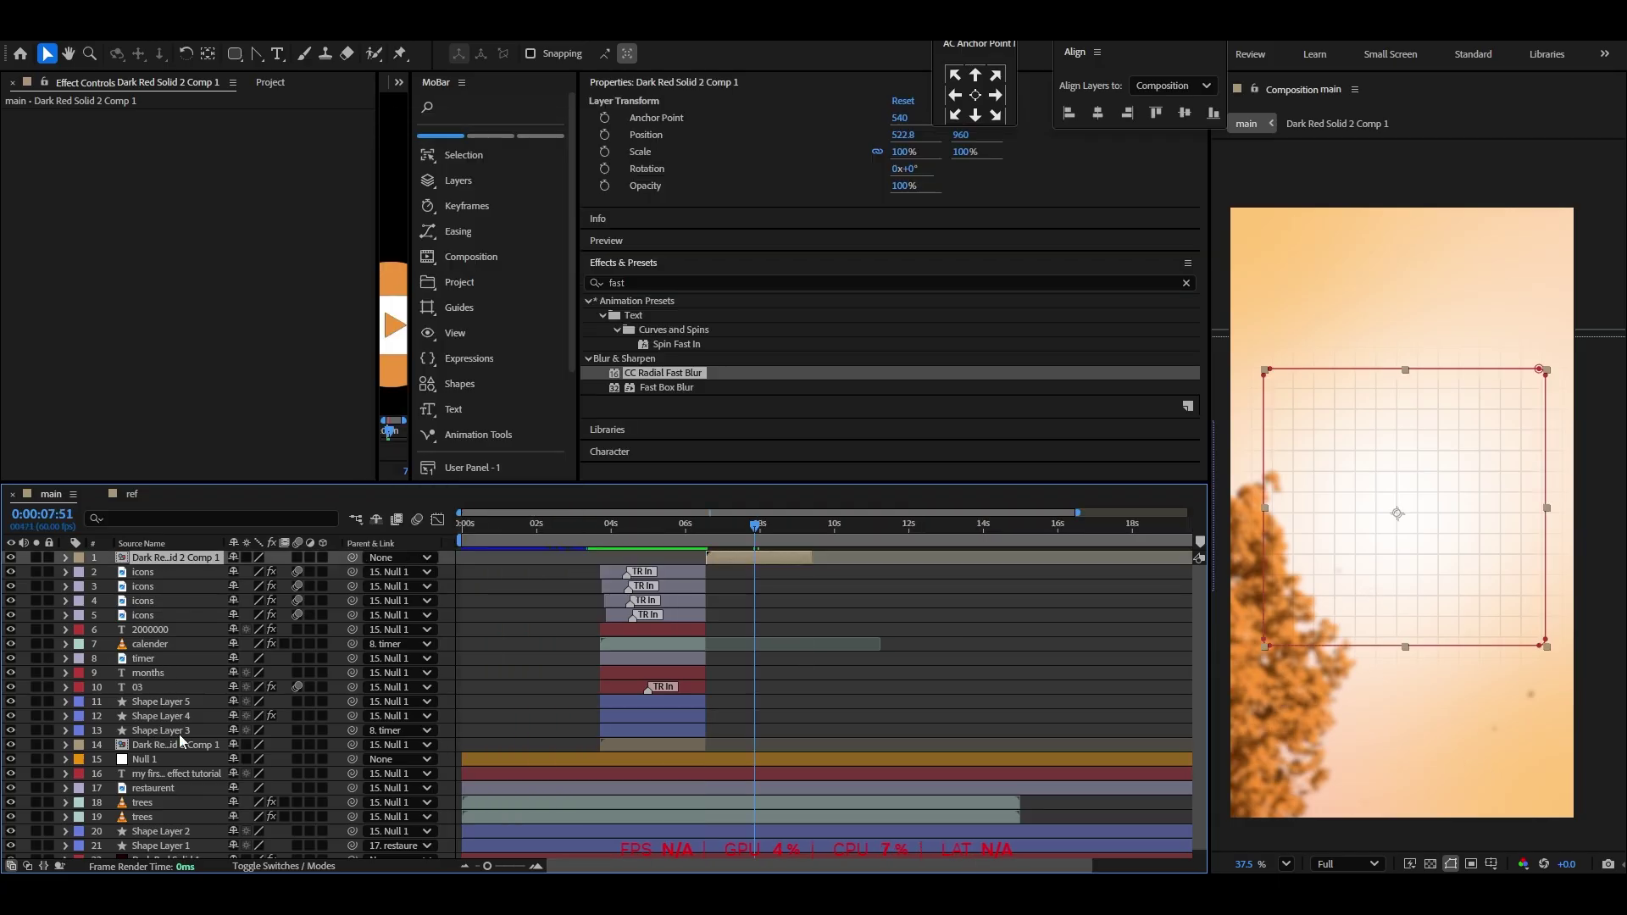
Duplicate the my first after effect tutorial text layer, placing the copy atop the layer stack and starting with the third scene
click(165, 774)
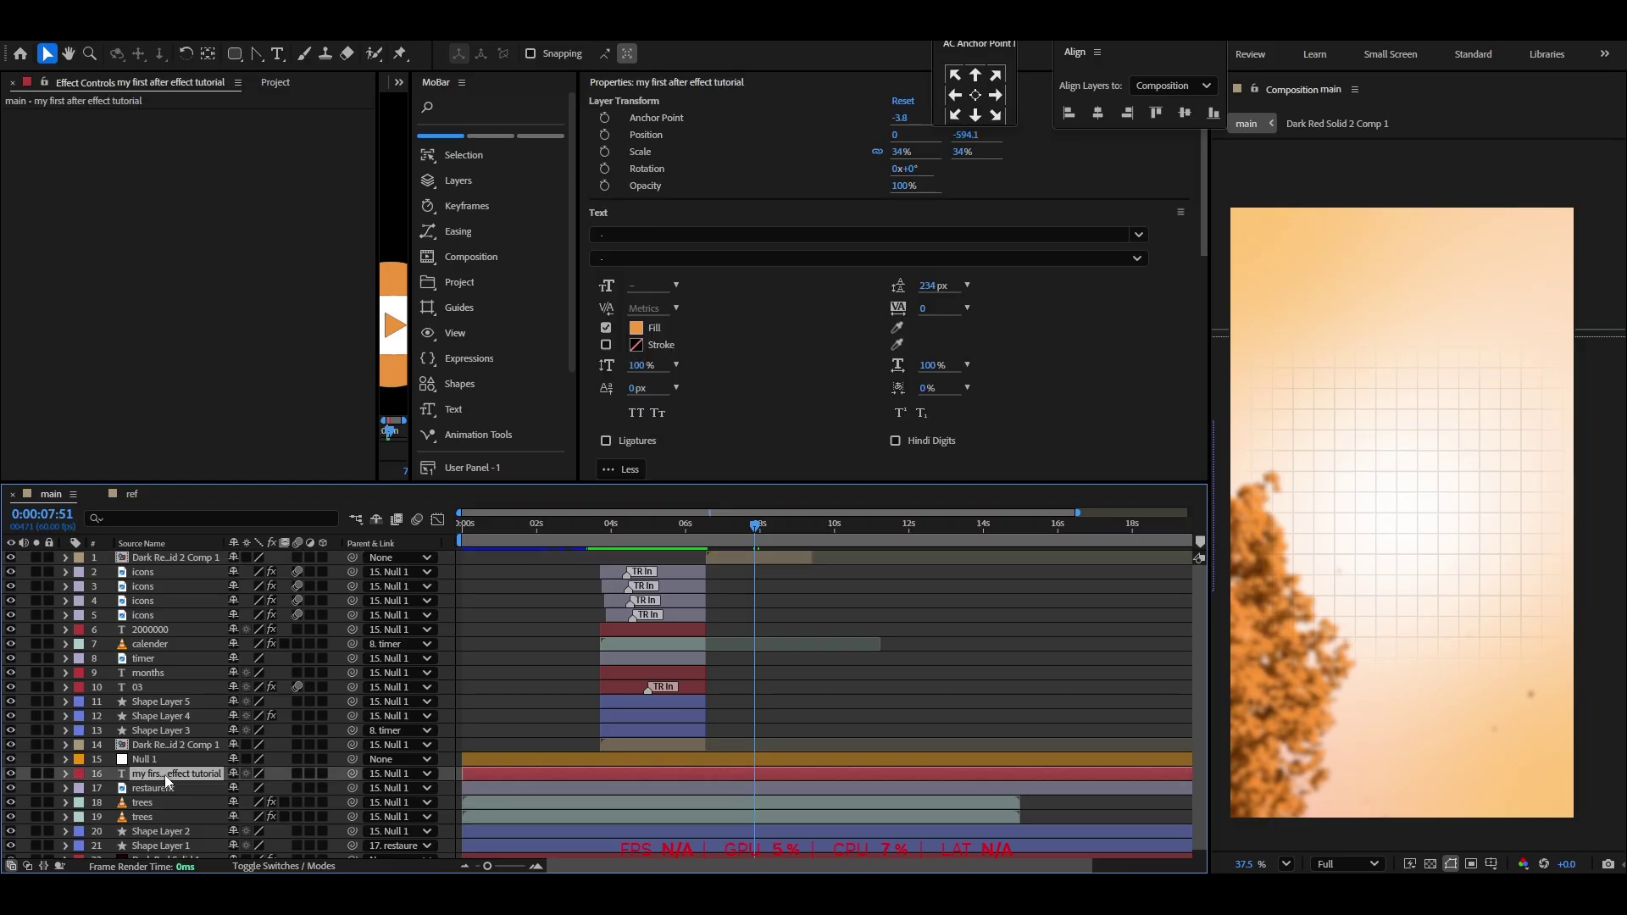
key(ctrl+d)
drag(164, 774, 185, 556)
drag(707, 572, 780, 573)
drag(759, 532, 759, 540)
click(801, 651)
scroll(1538, 441, down, 1)
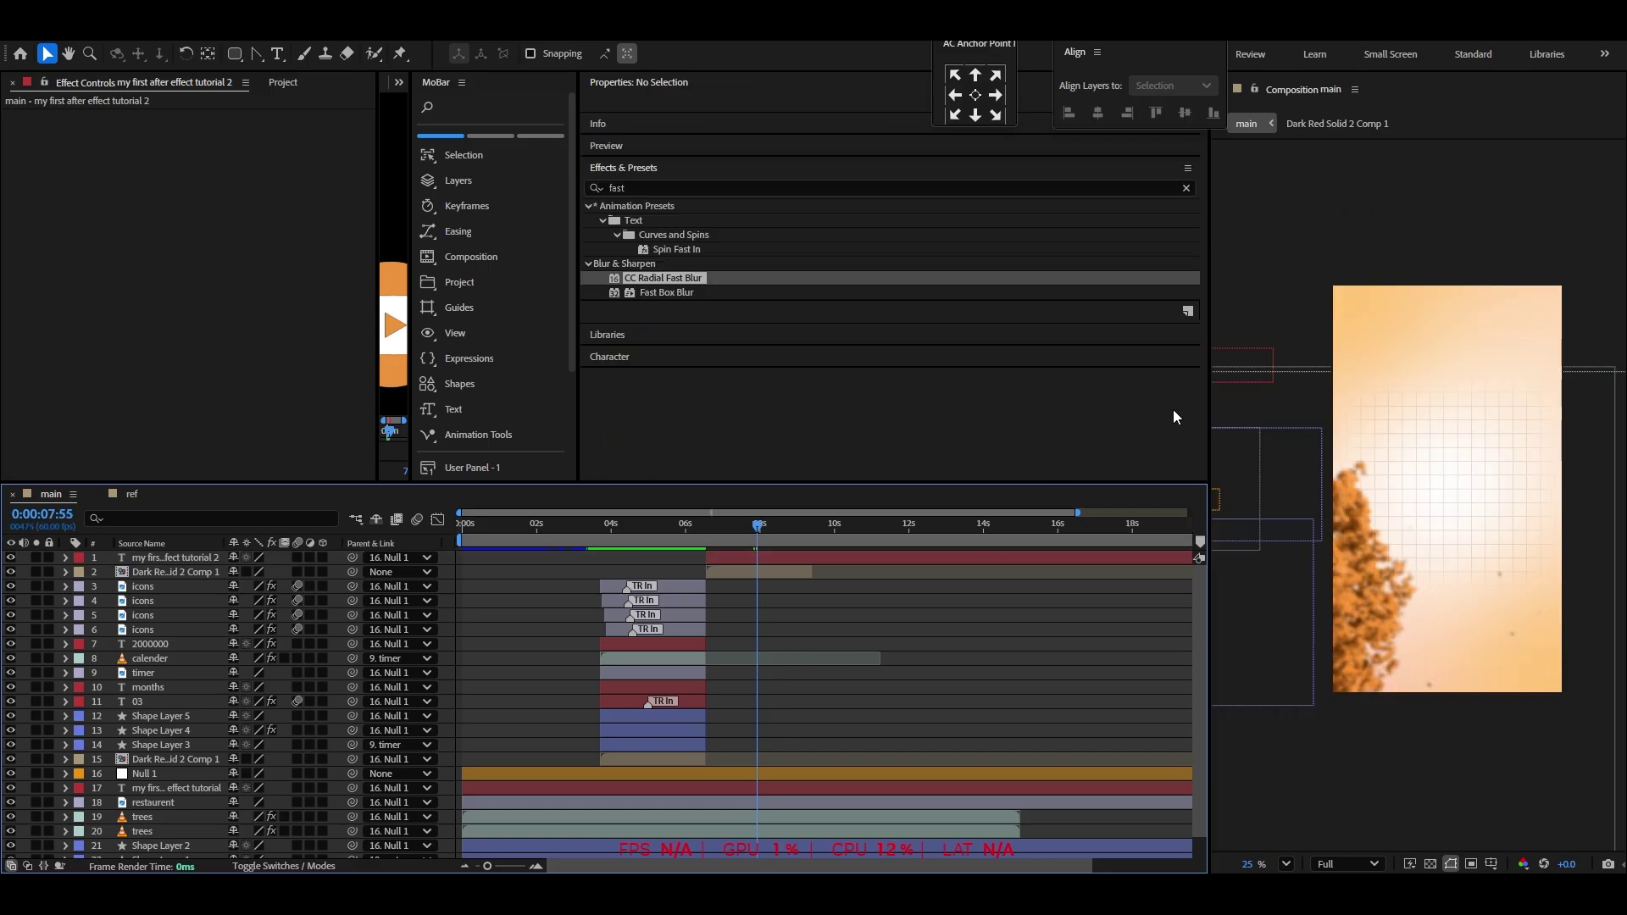
Move the duplicated text into the frame above the grid and enlarge the composition view to fit
click(825, 556)
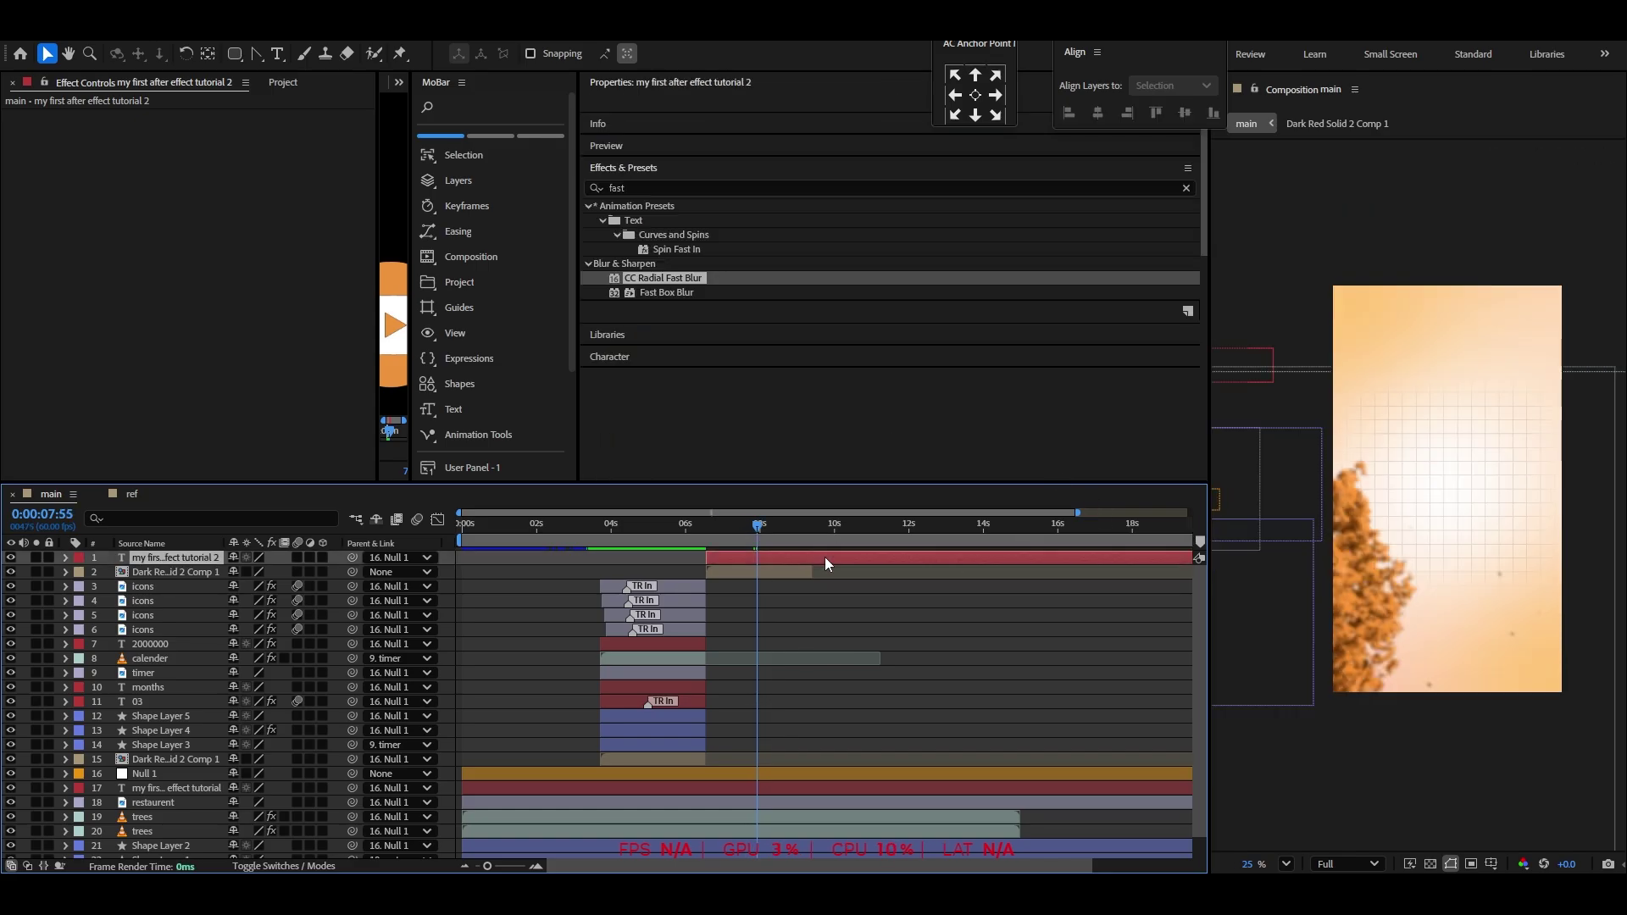
click(1242, 362)
drag(1241, 367, 1472, 278)
click(1287, 864)
click(1325, 526)
Replace the duplicated text with "basics of after effect"
double_click(1471, 273)
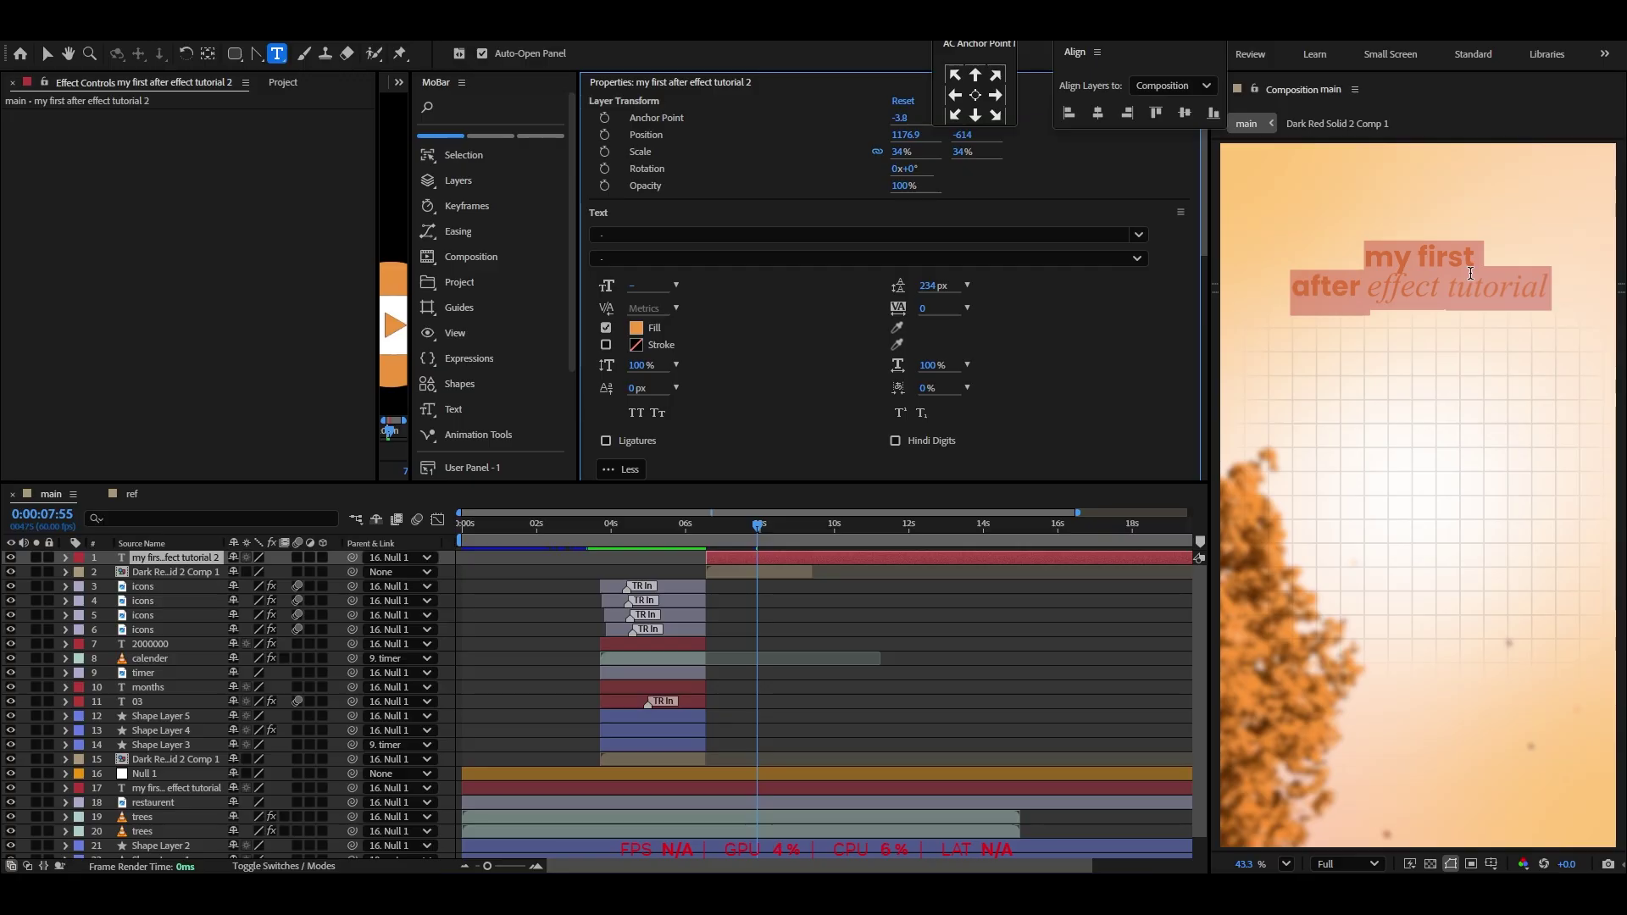
text(basis)
key(BackSpace)
key(BackSpace)
text(cs of after effect)
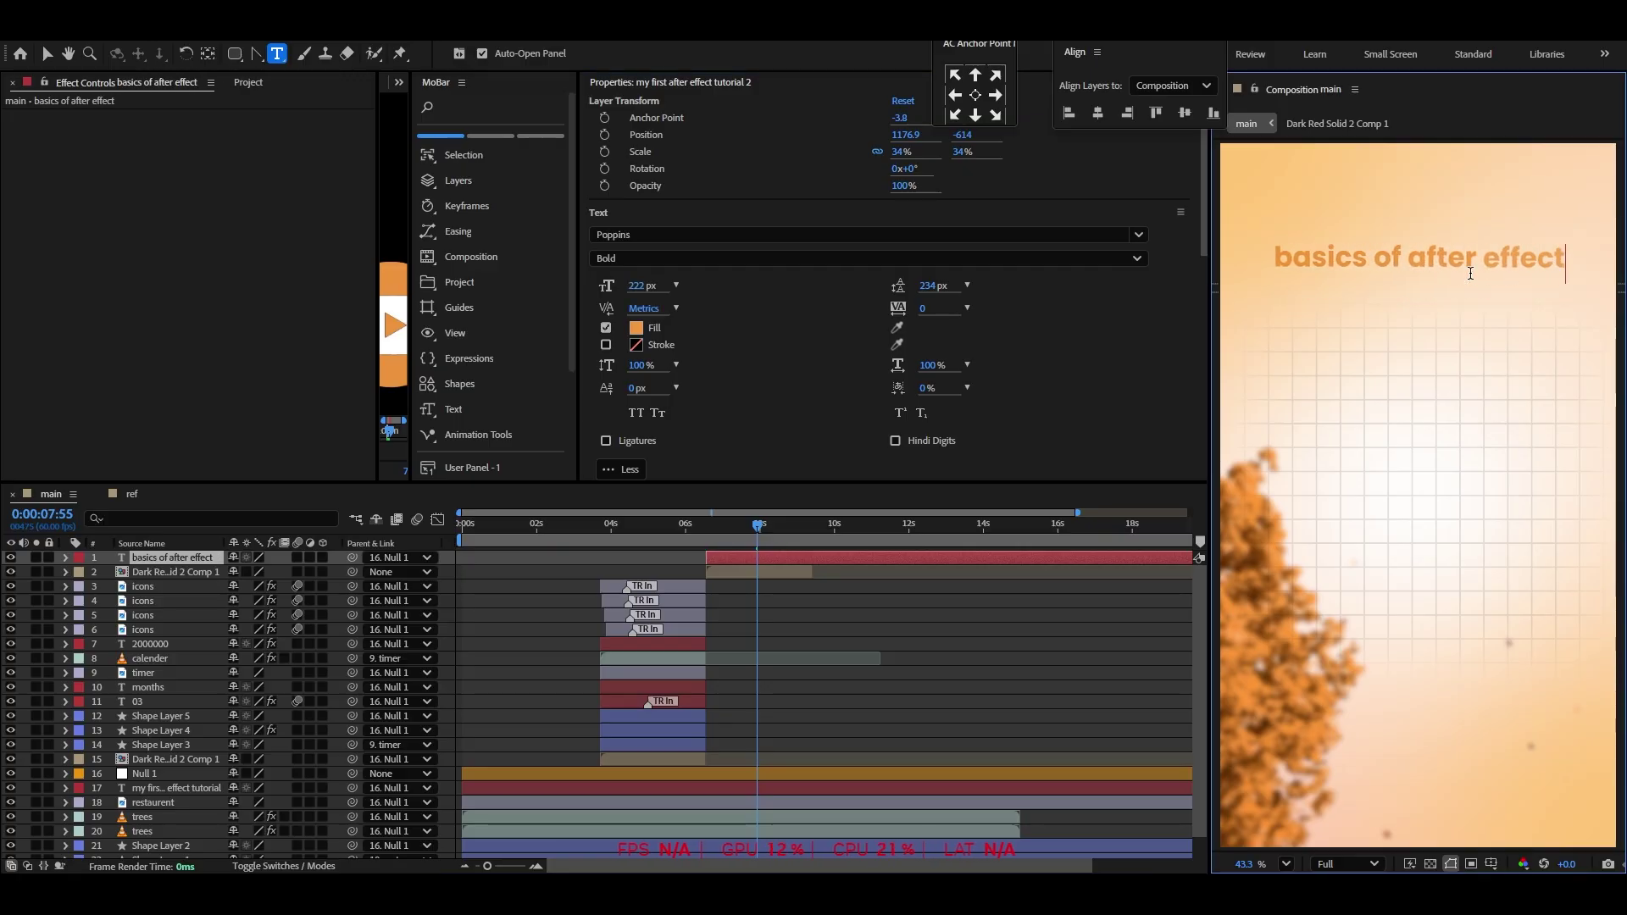
Scale the "basics of after effect" text to 31%, recolour it black and centre it over the grid
click(48, 55)
click(188, 558)
key(s)
click(635, 328)
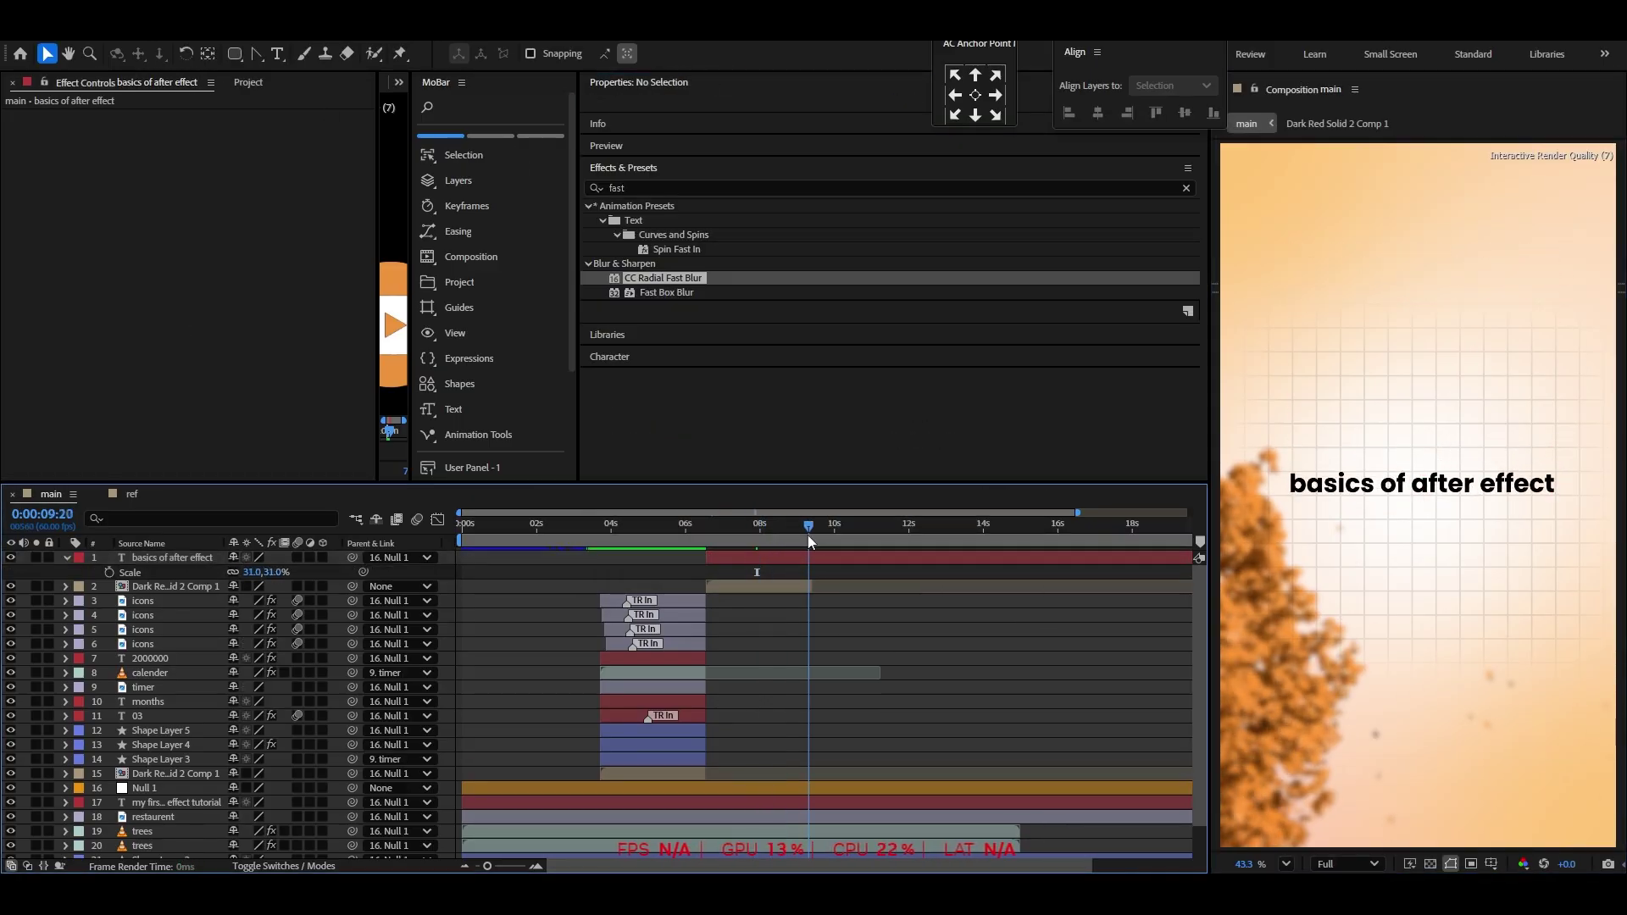
mouse_move(807, 535)
mouse_down()
mouse_move(695, 562)
mouse_move(806, 543)
mouse_up()
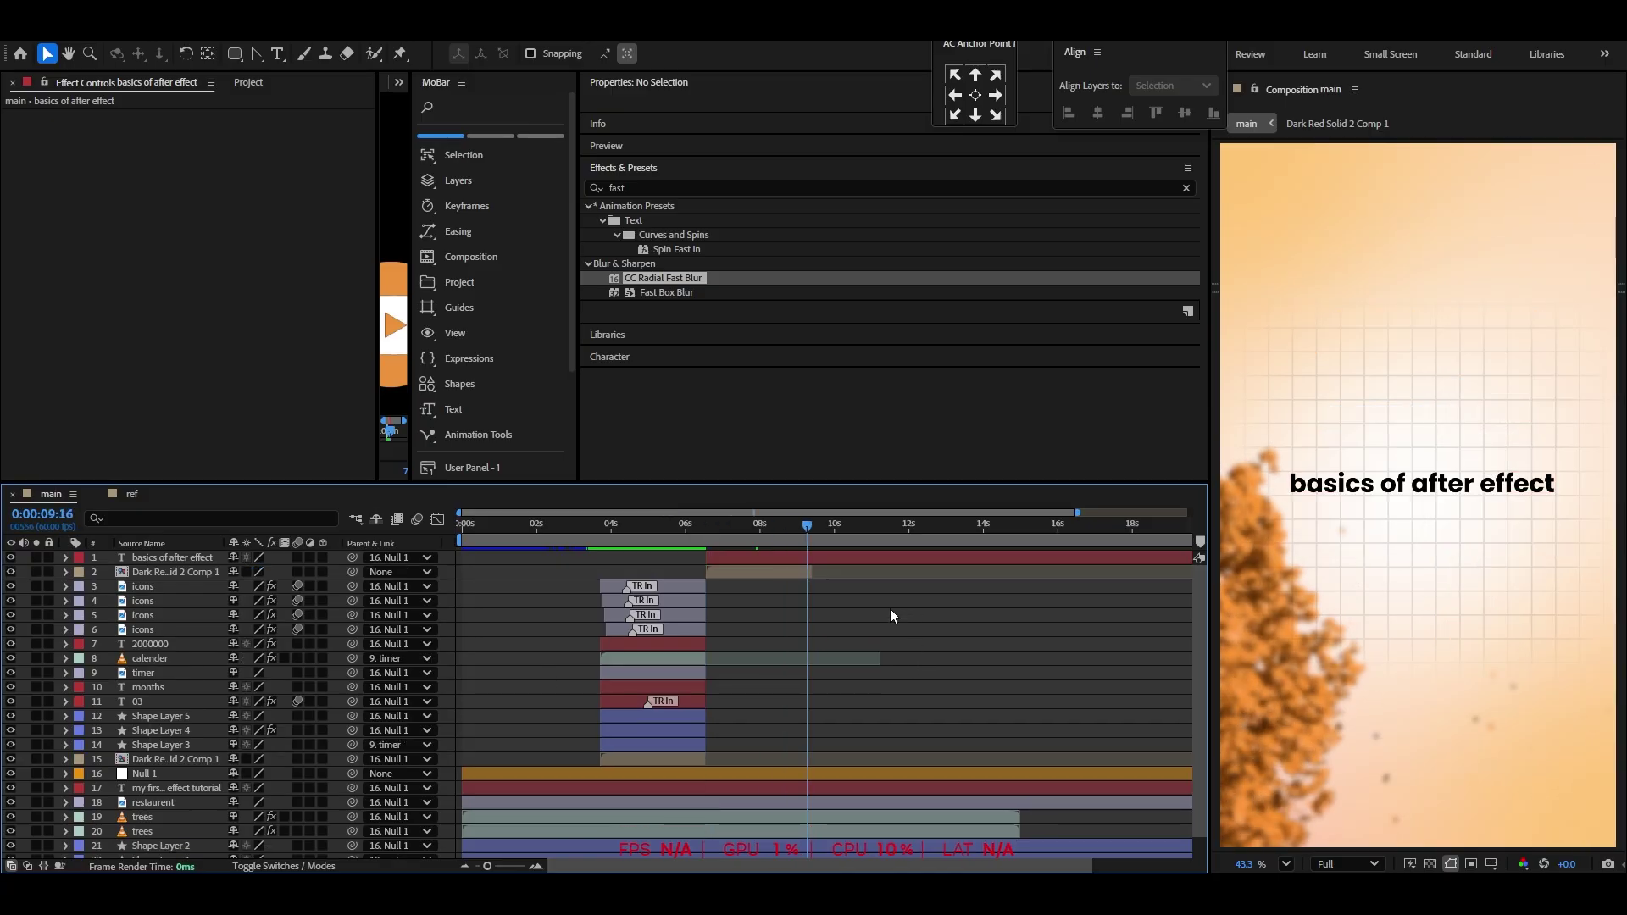
Draw a rectangle of about 774 by 155 px around the "basics of after effect" text
mouse_move(231, 58)
mouse_down()
mouse_move(281, 79)
mouse_move(287, 54)
mouse_up()
click(765, 614)
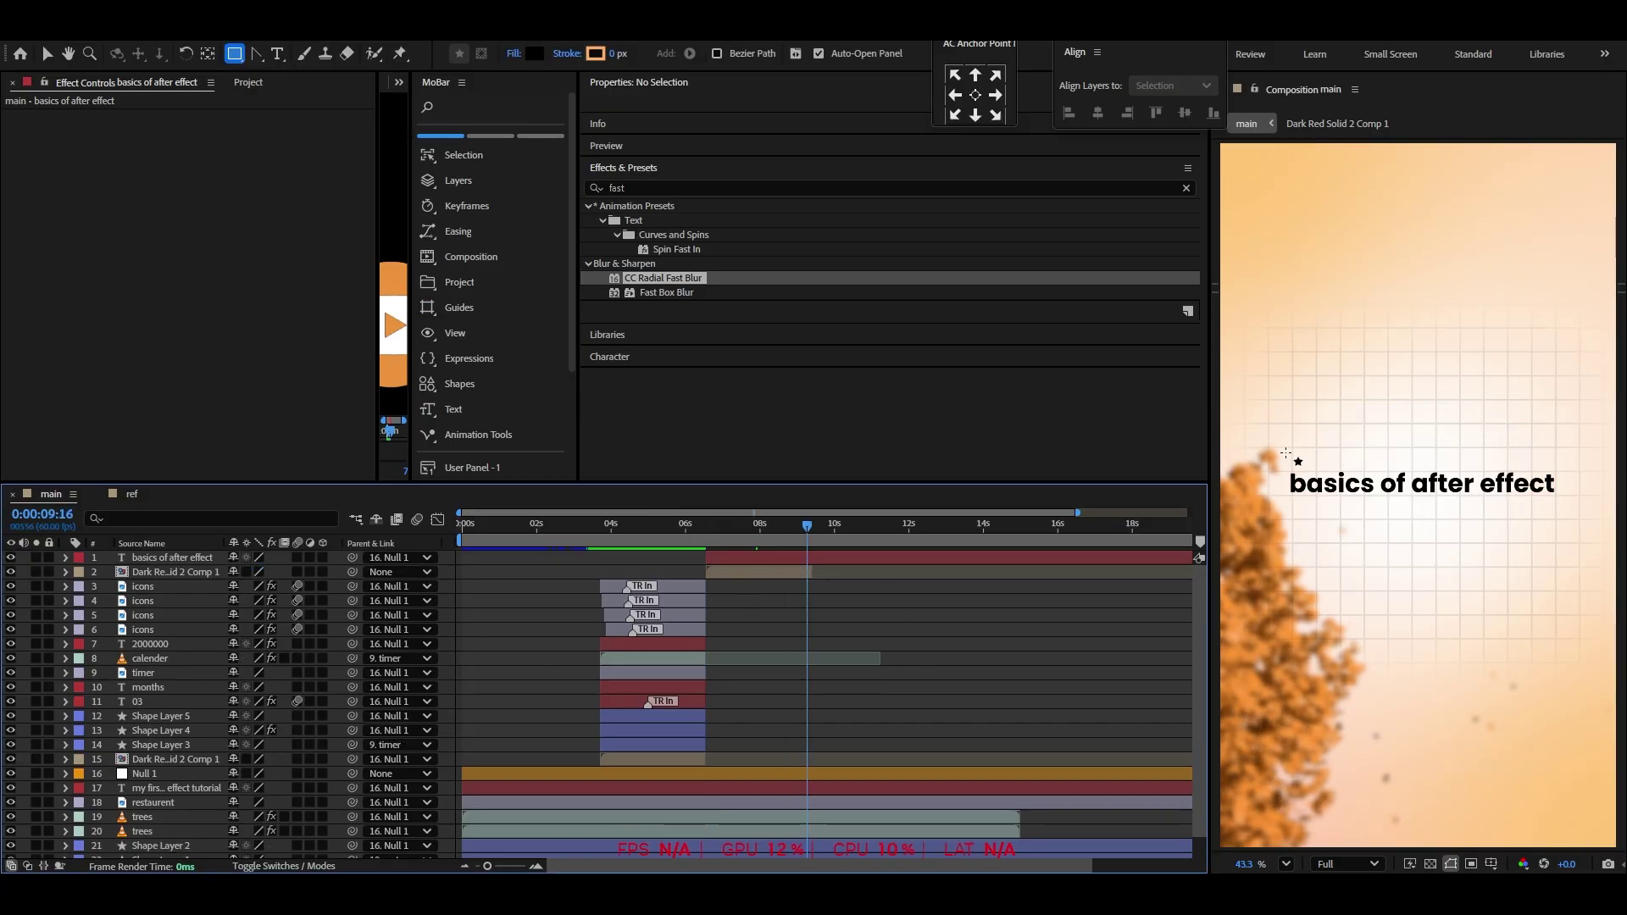
drag(1286, 453, 1570, 509)
Remove the rectangle's fill and set its orange stroke width to 7 px
click(511, 55)
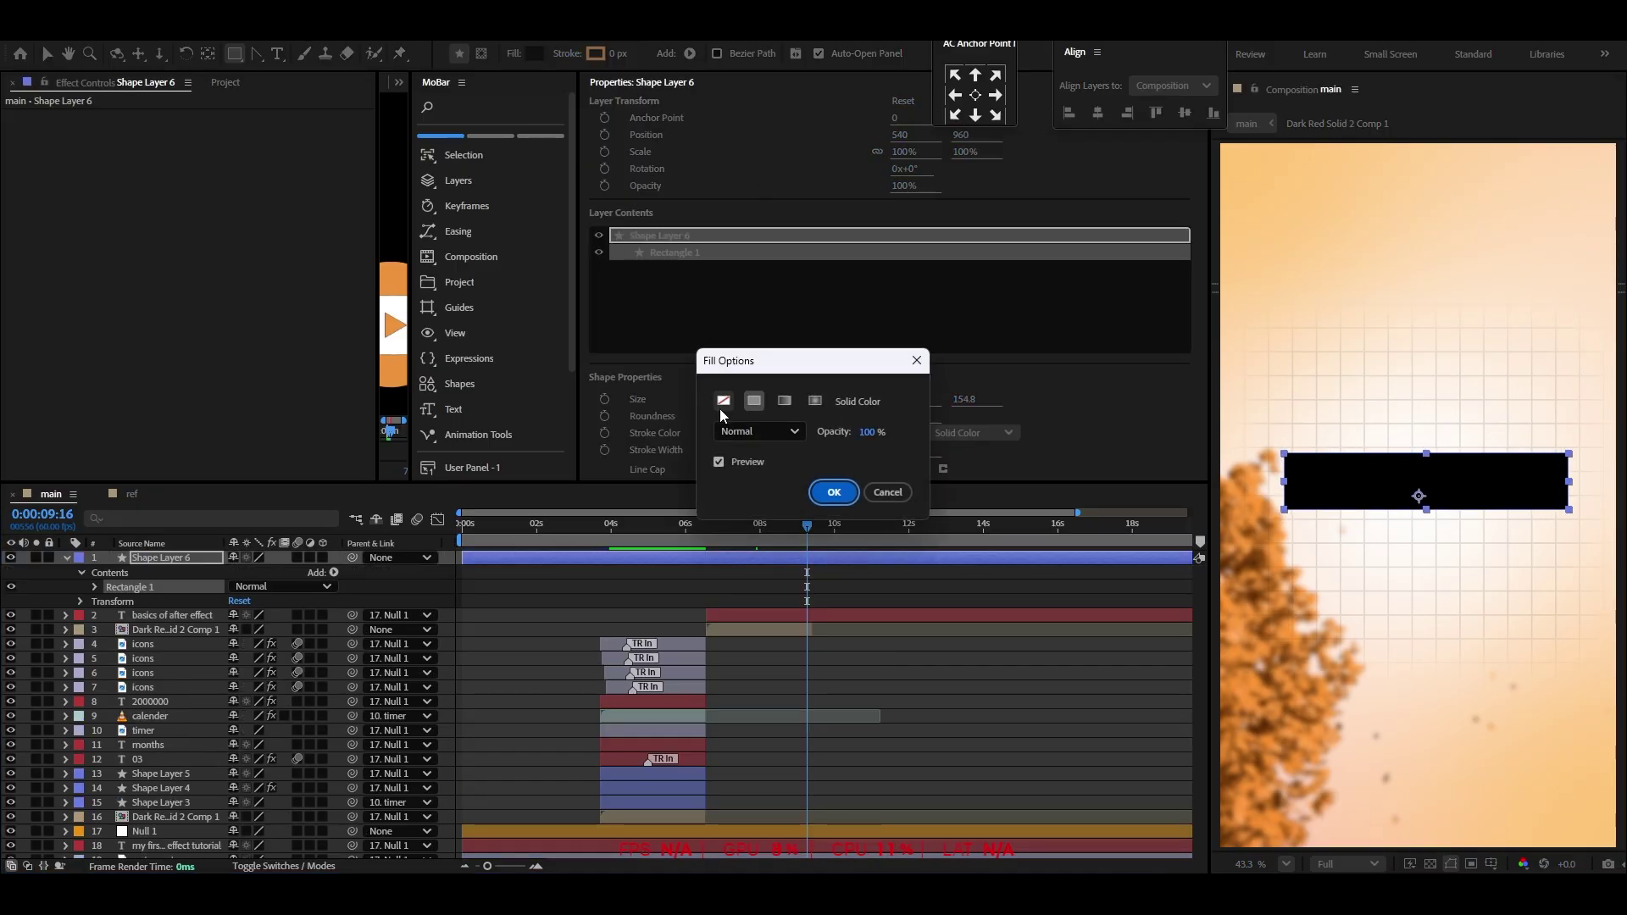
click(719, 407)
click(827, 495)
drag(613, 61, 623, 55)
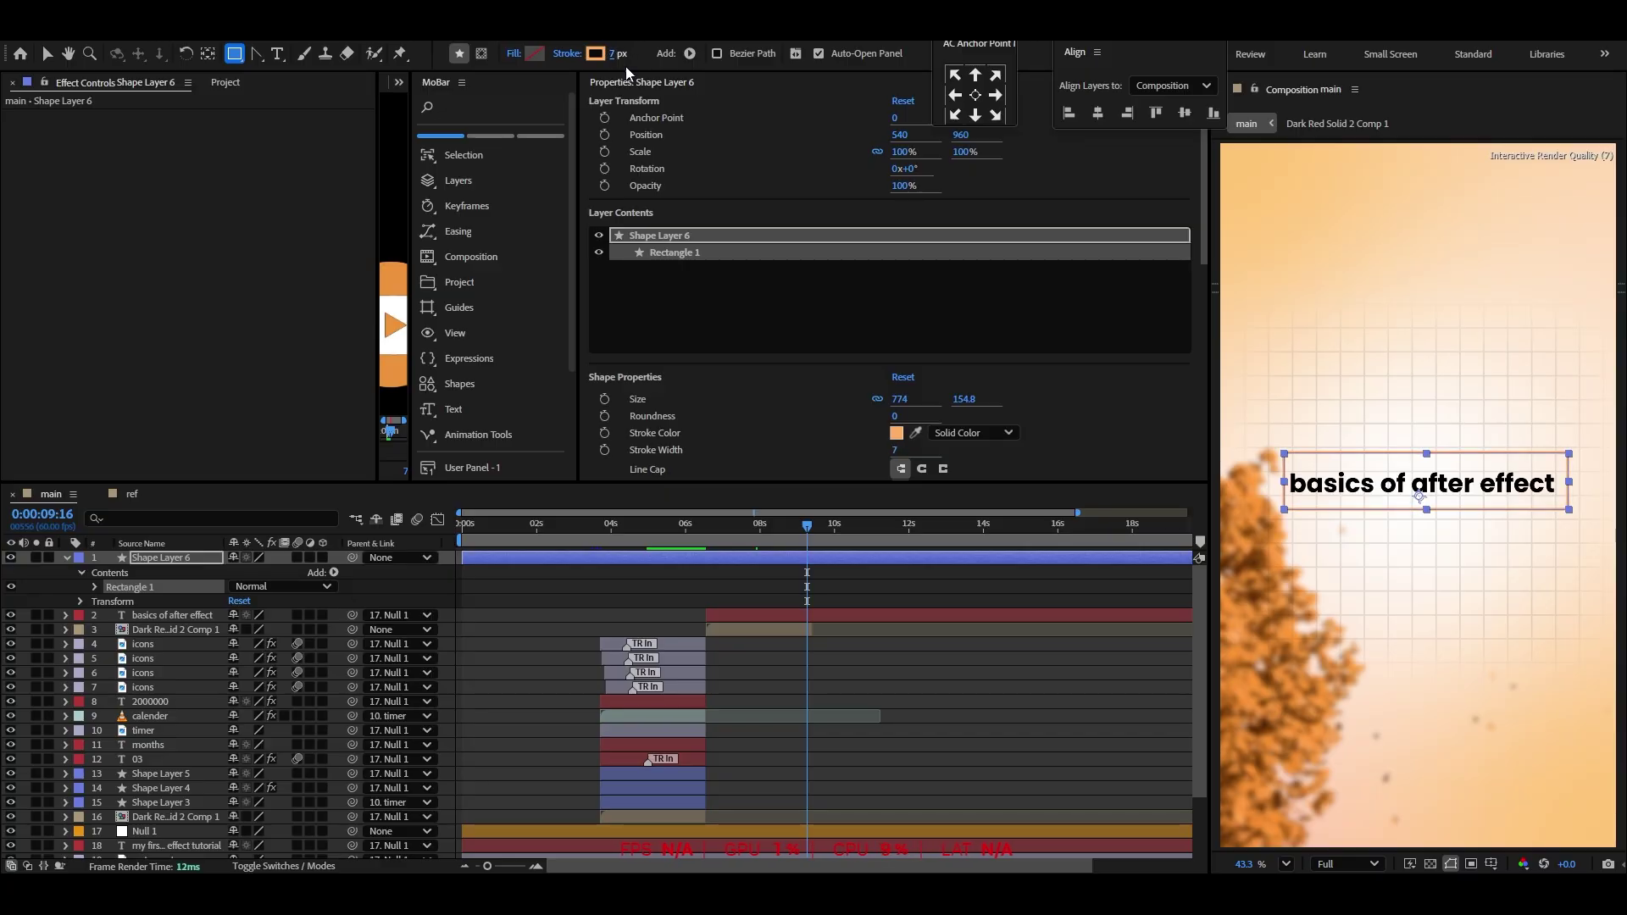
click(874, 679)
click(48, 54)
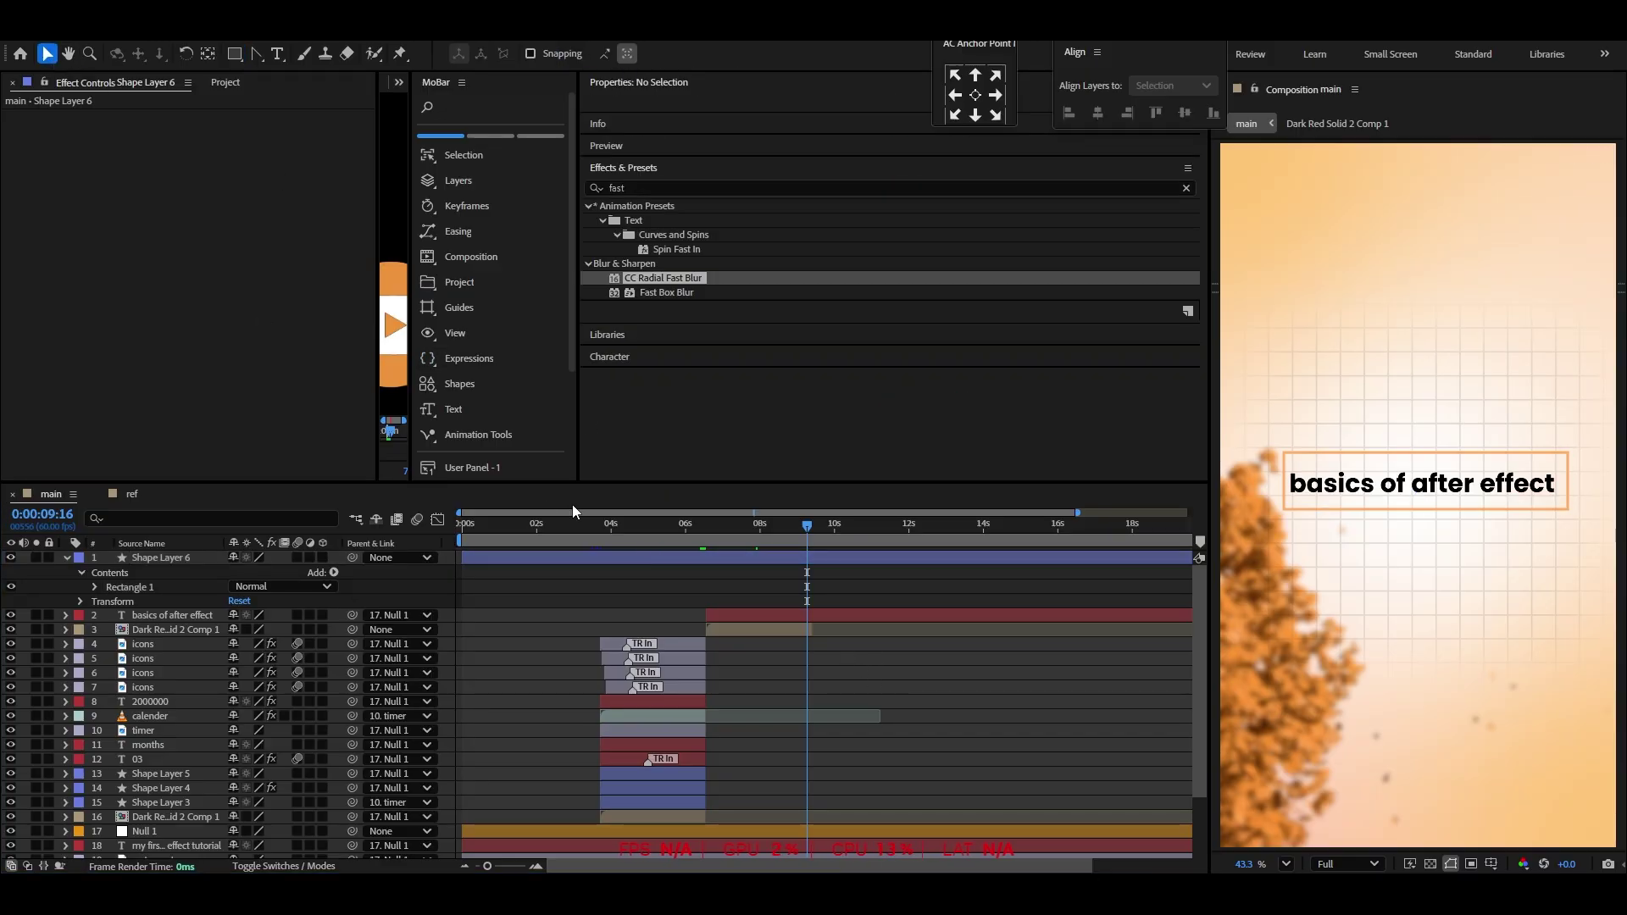
Recolour the stroke of the rectangle around the "basics of after effect" text to black
click(578, 558)
click(741, 55)
drag(678, 386, 568, 291)
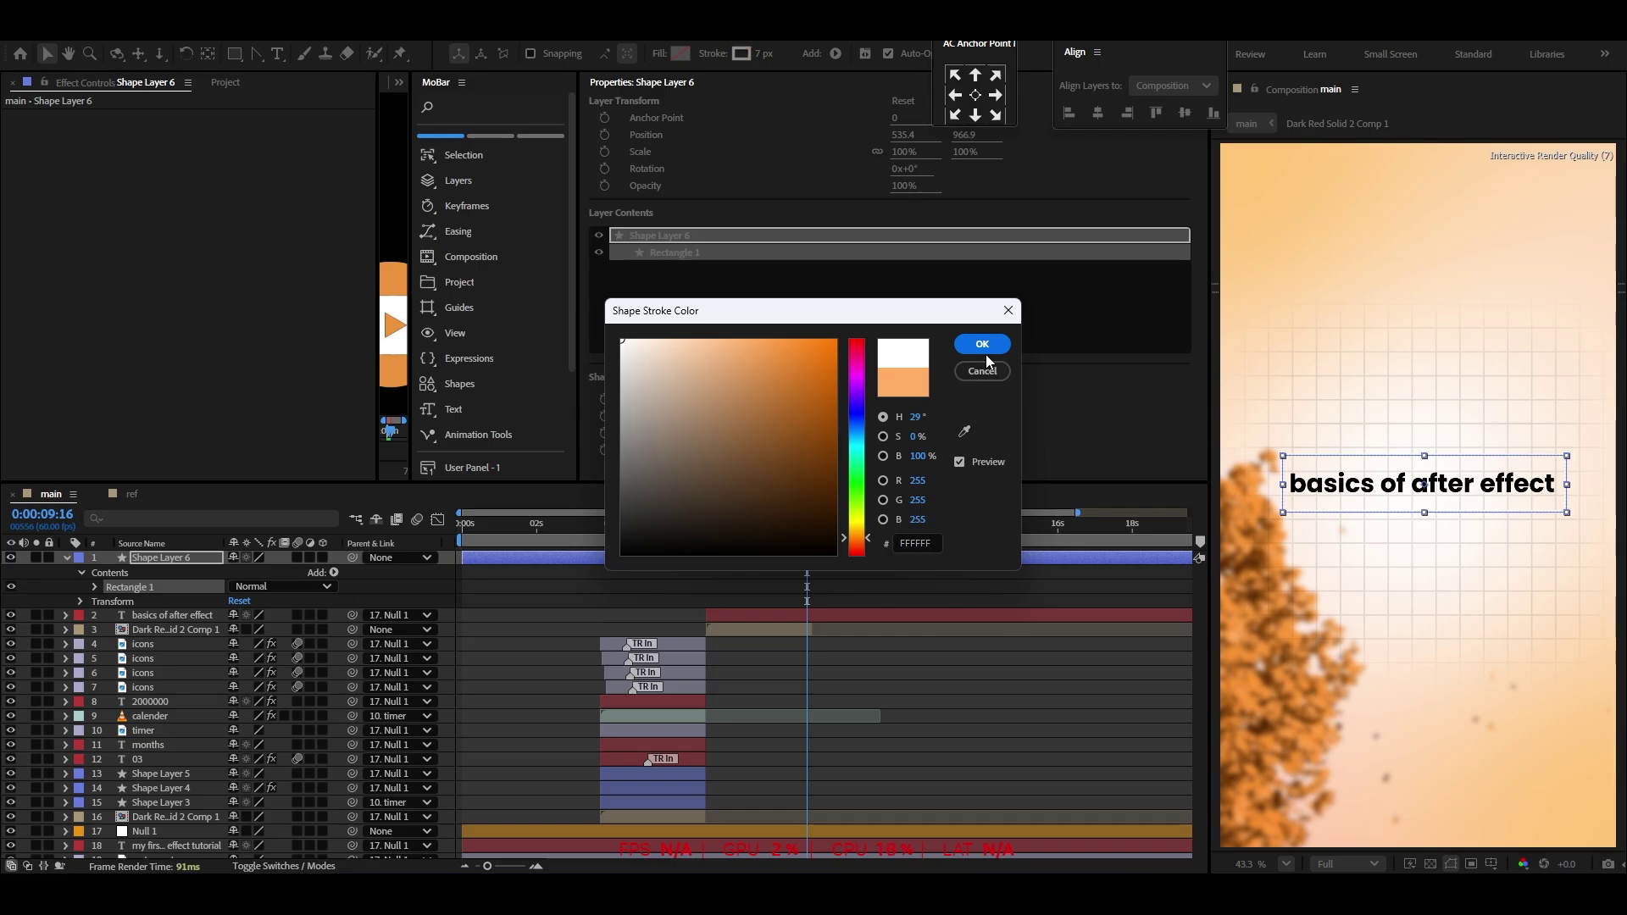
click(898, 377)
click(982, 371)
click(917, 605)
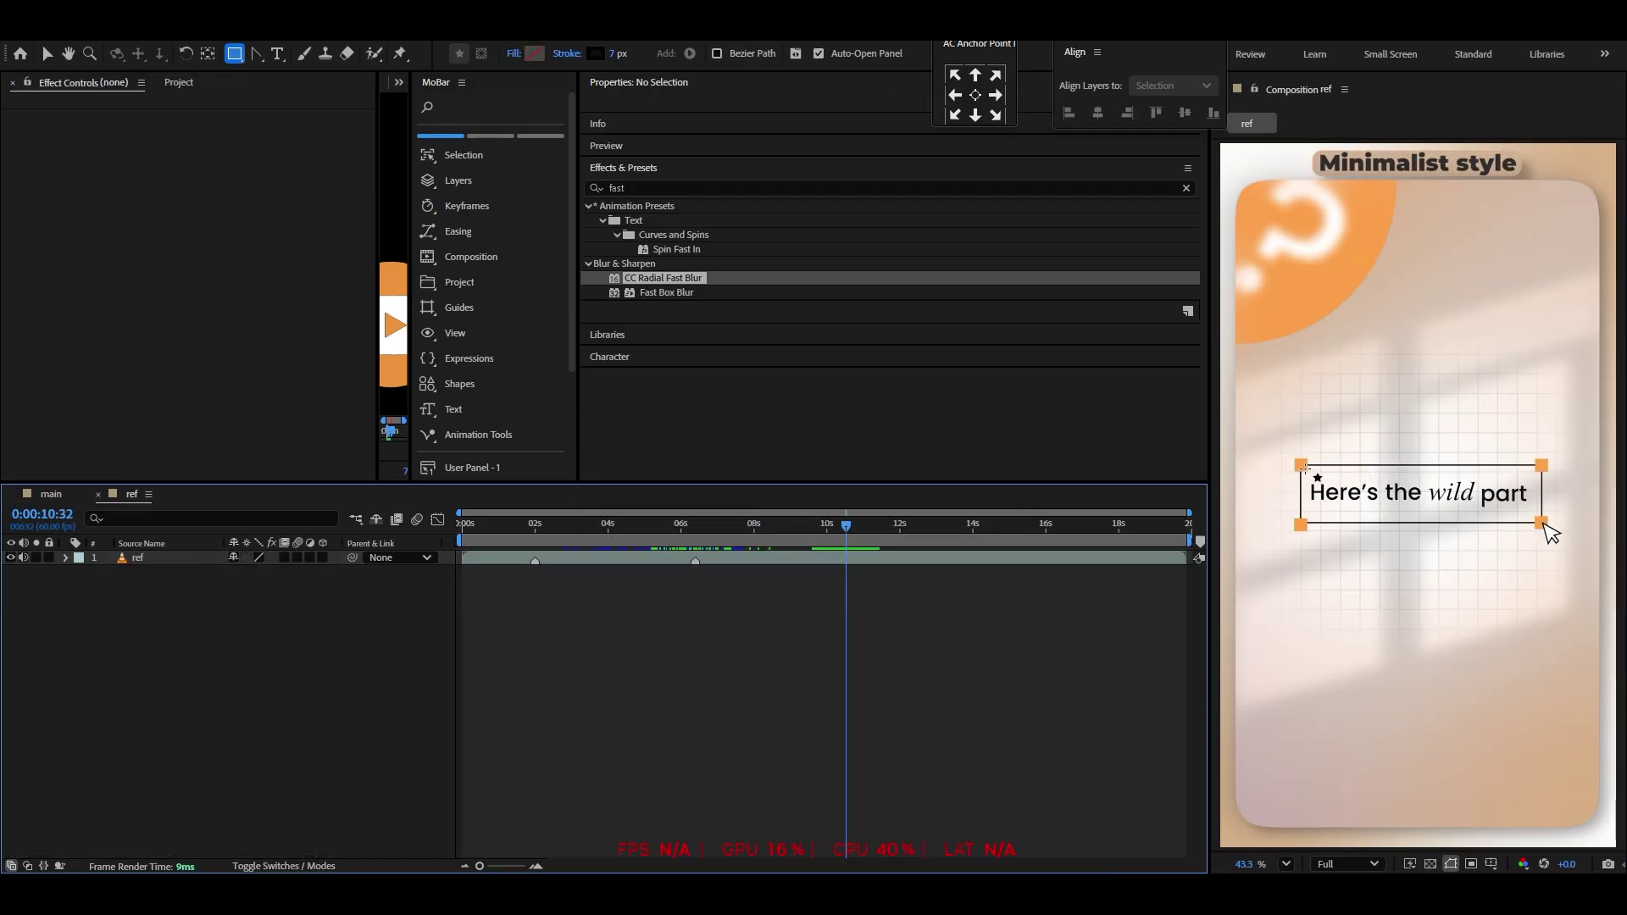
In the main composition, draw a square of about 25 px on the frame's upper-left corner and set its stroke width to 0 px
click(51, 494)
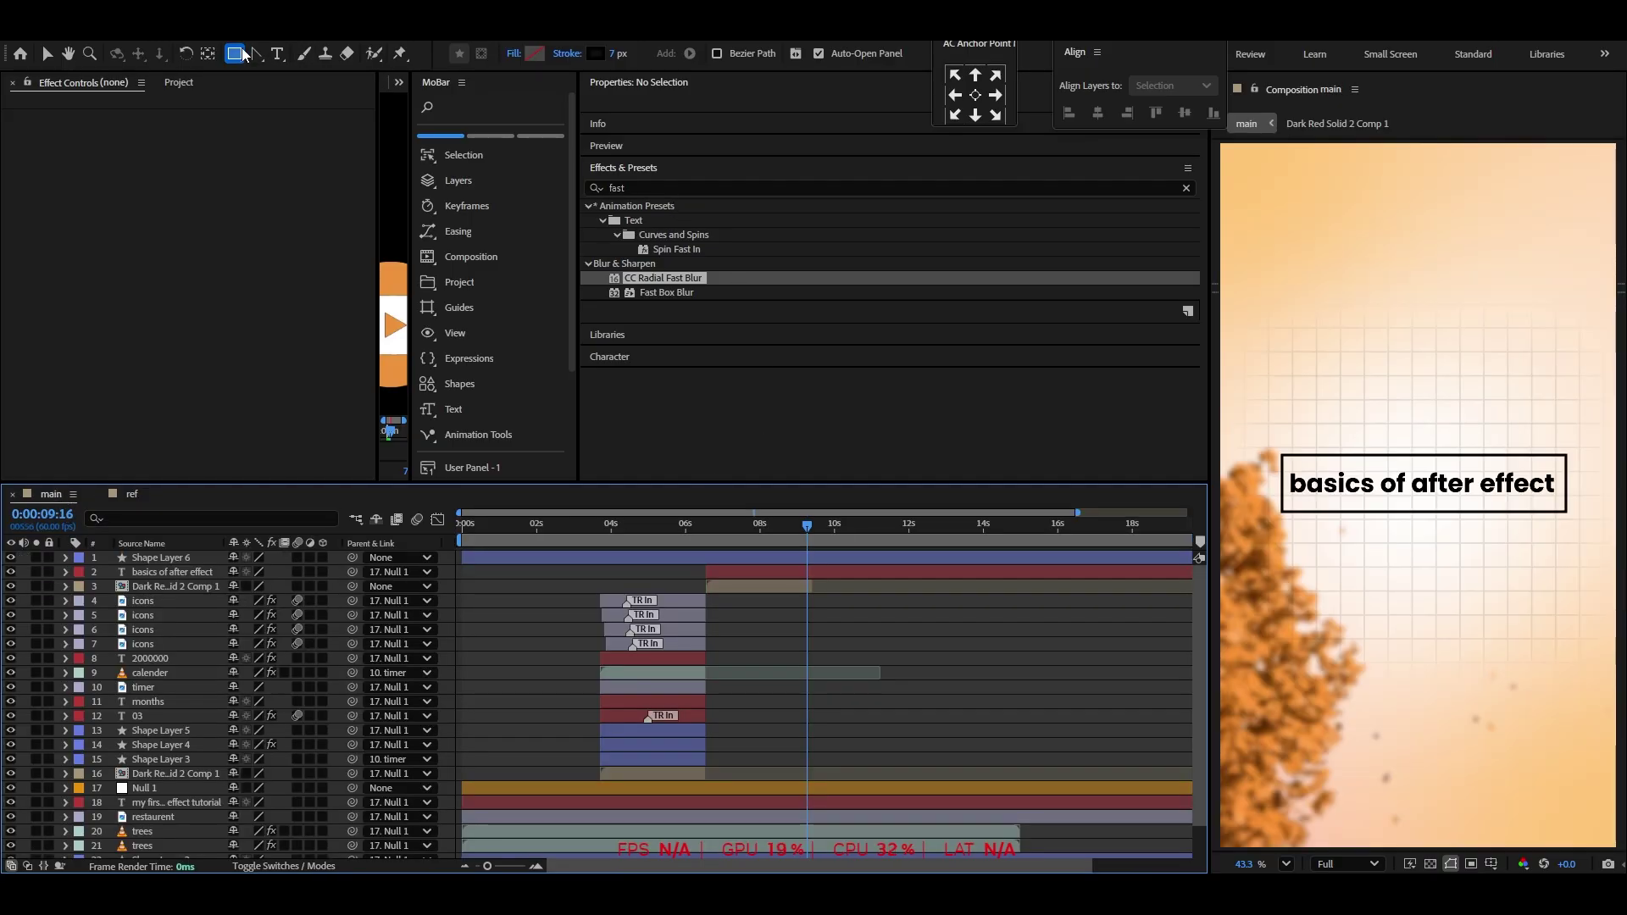
scroll(1314, 462, up, 6)
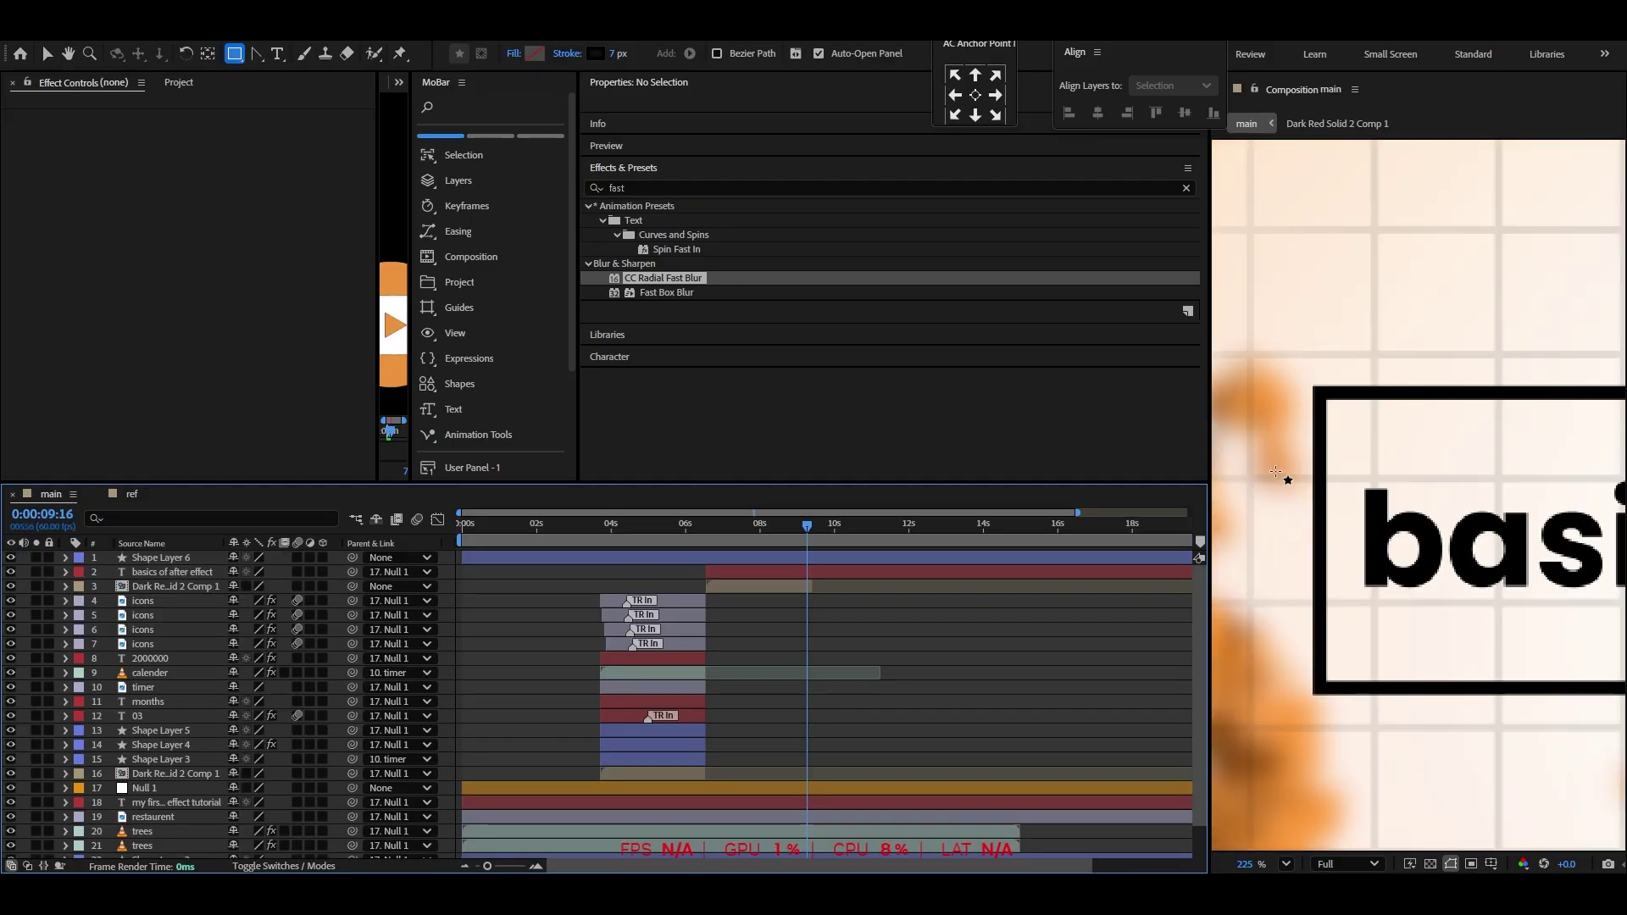
drag(1297, 370, 1346, 418)
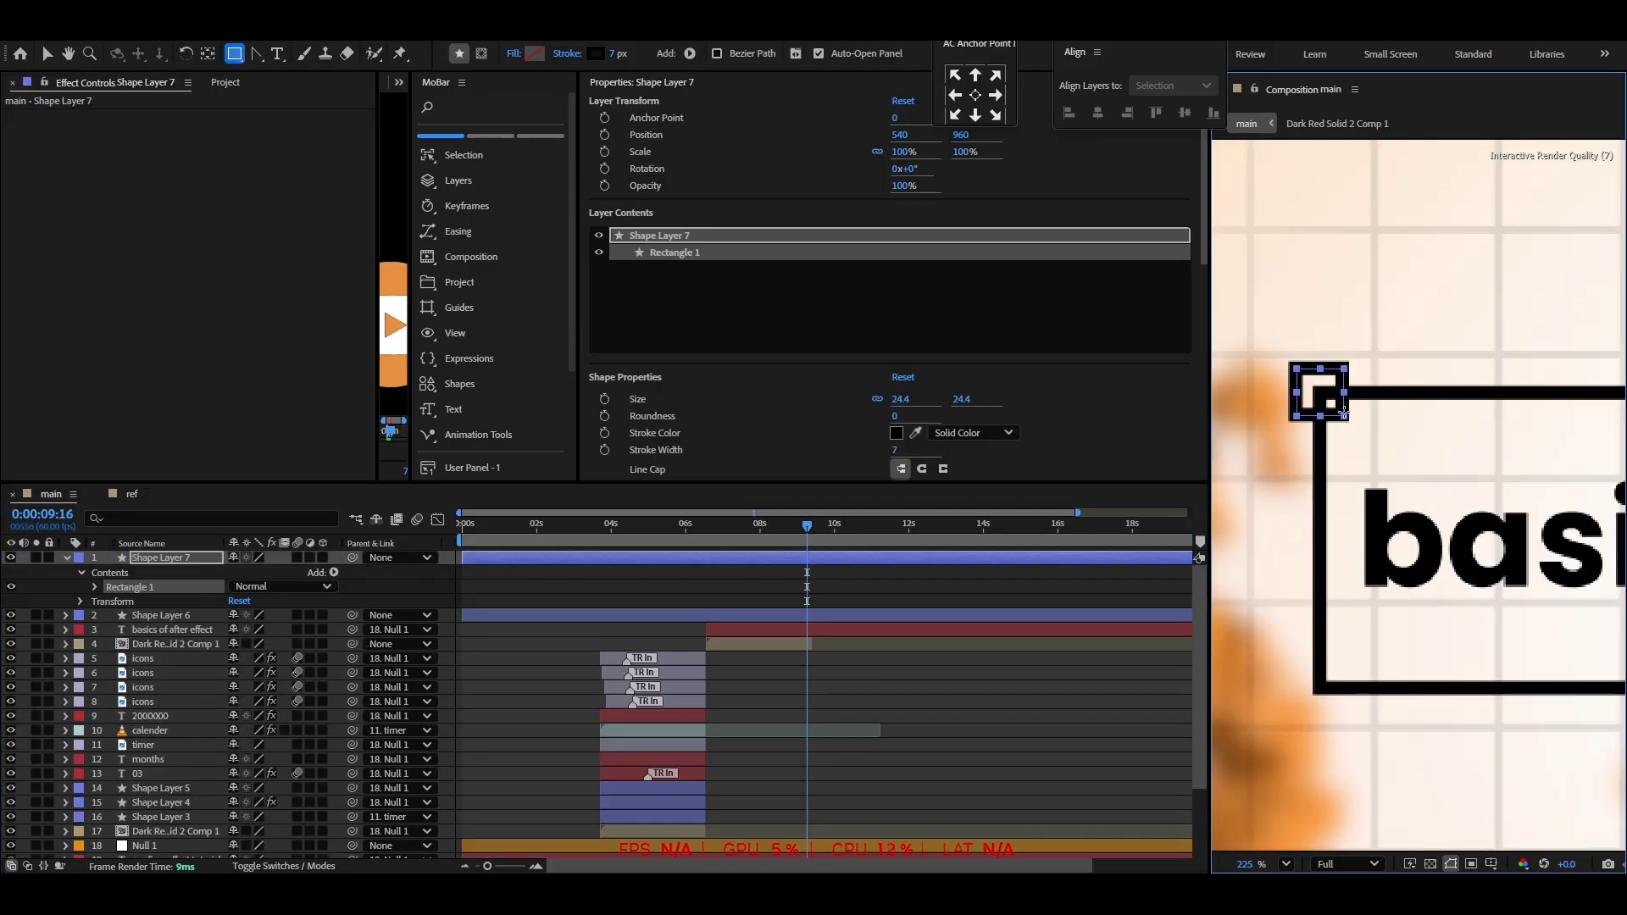
key(v)
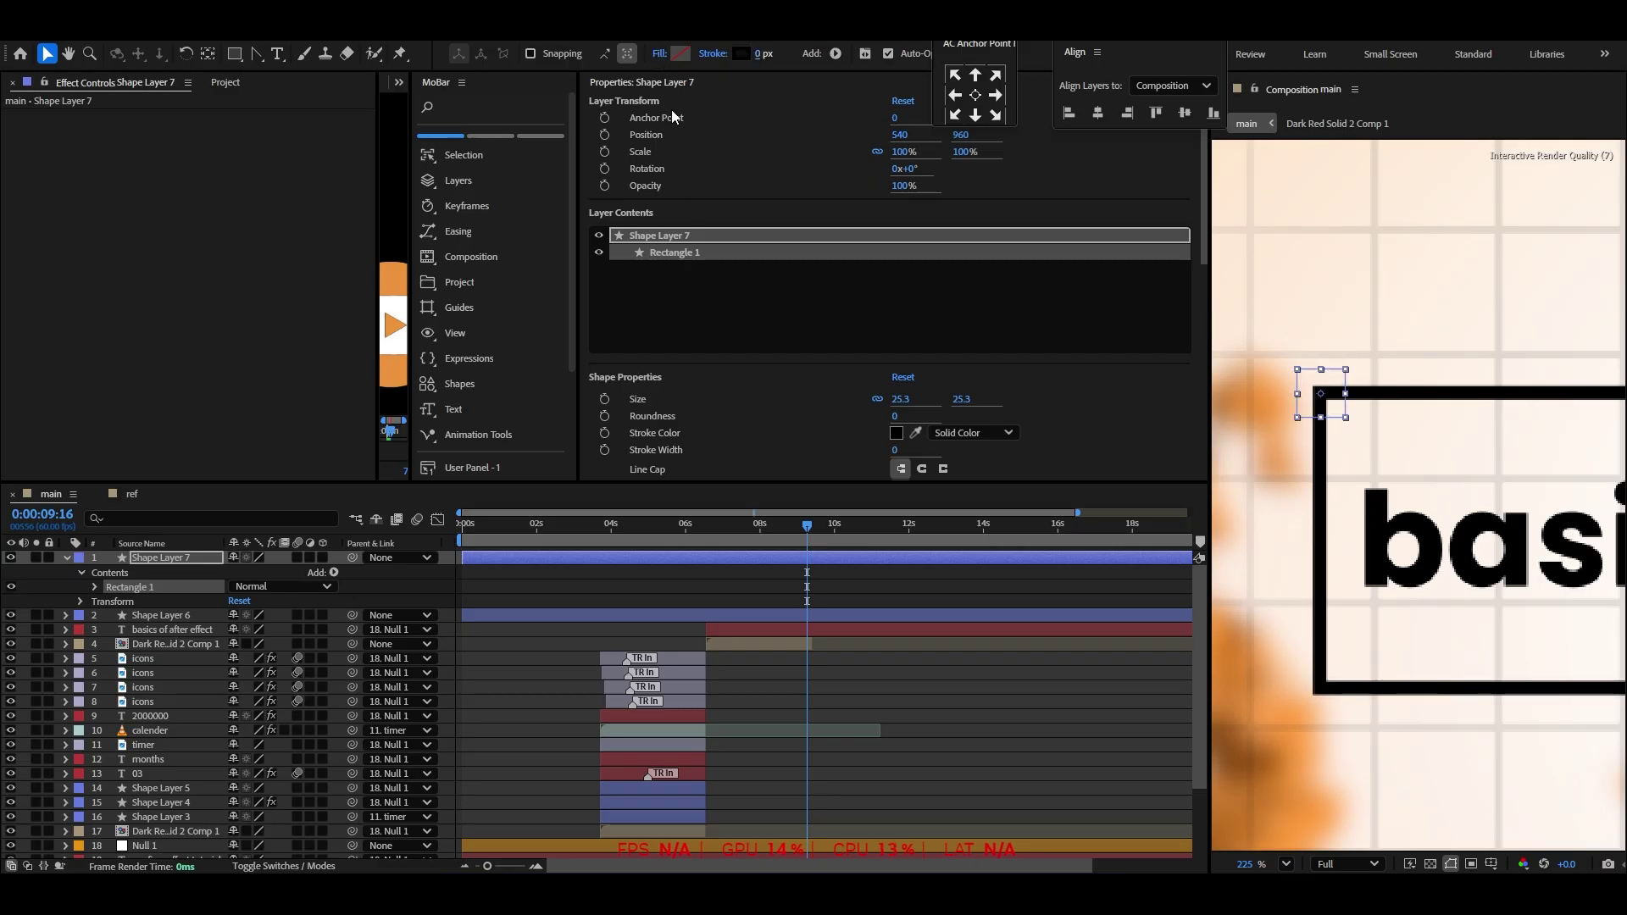
Give the corner square a solid black fill and line it up with the frame's upper-left corner
click(660, 53)
click(754, 399)
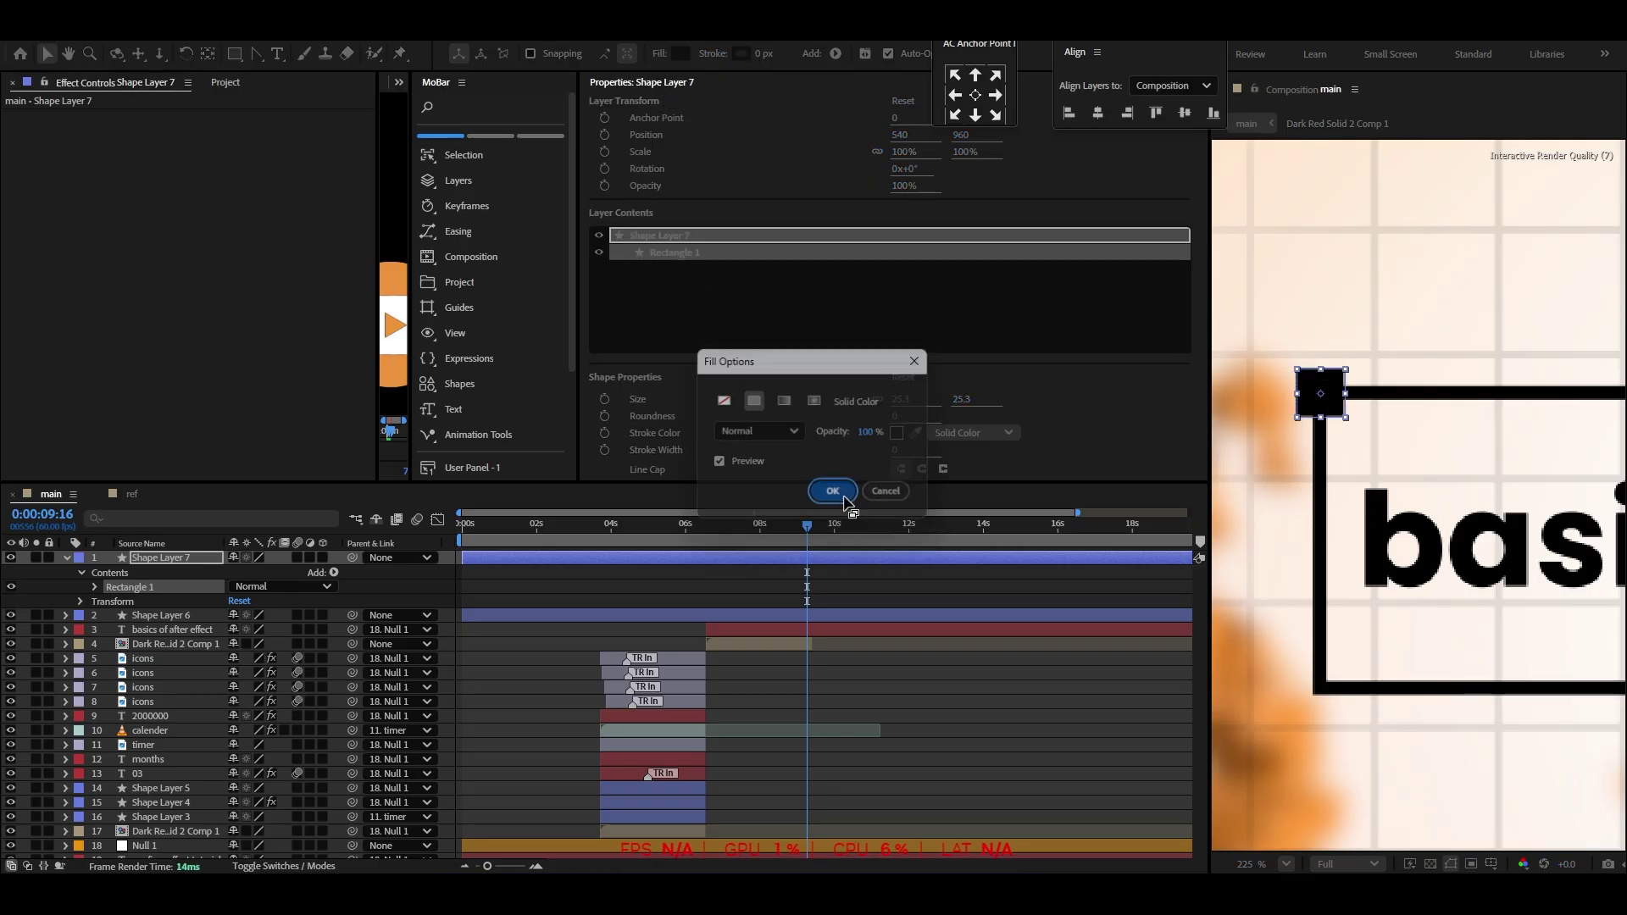
click(843, 497)
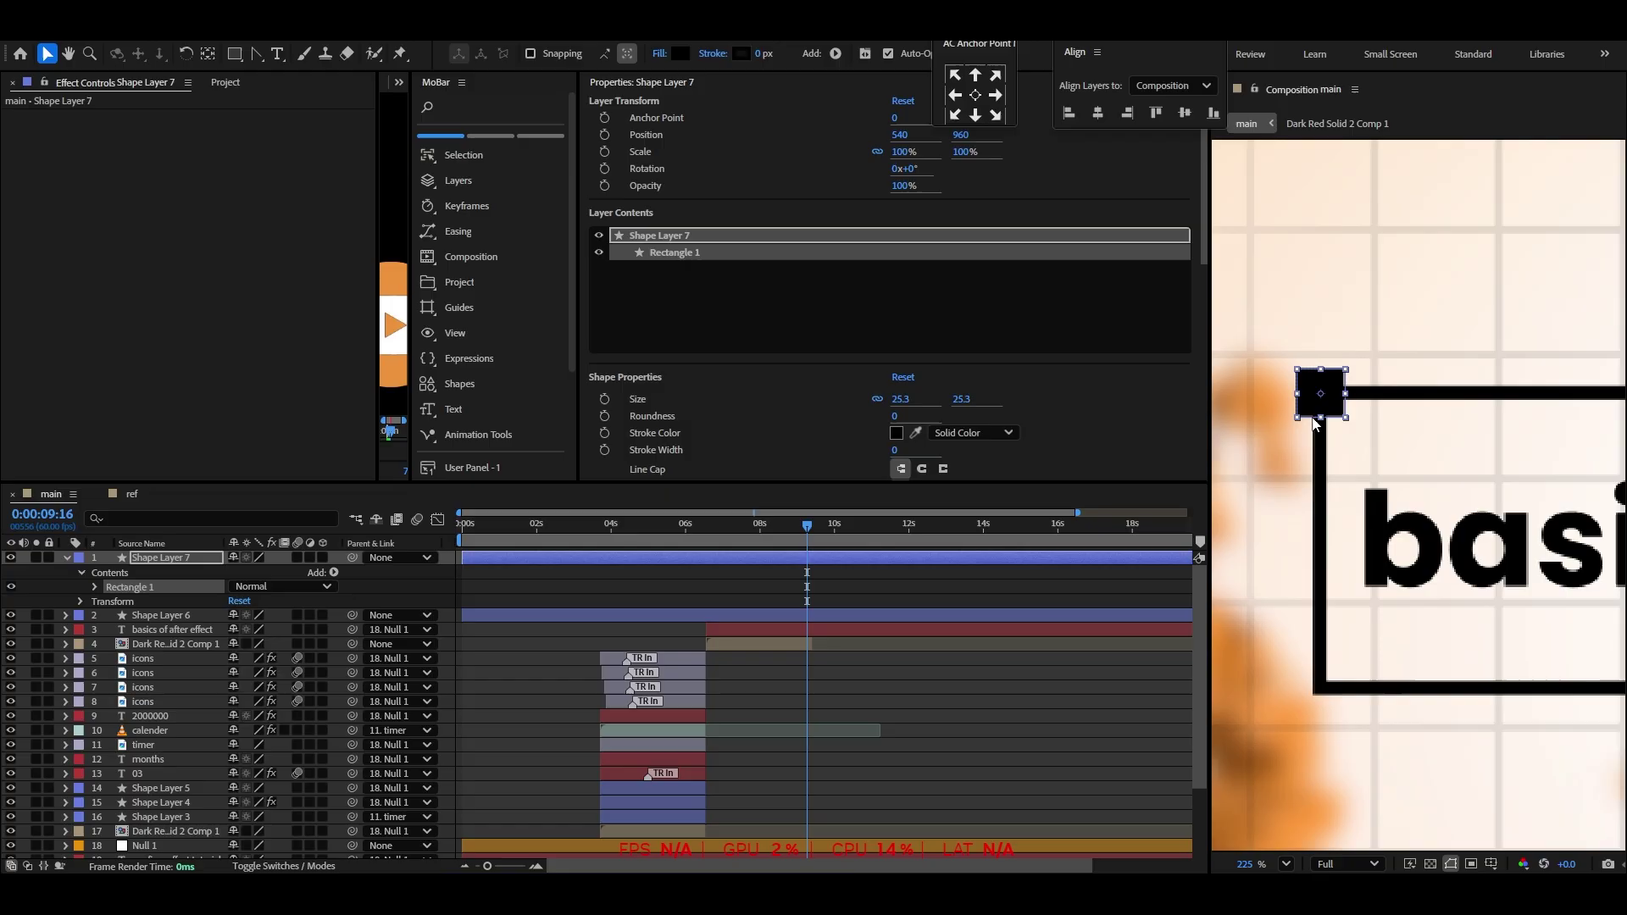
mouse_move(1328, 403)
mouse_down()
mouse_move(1358, 394)
mouse_move(1335, 408)
mouse_up()
scroll(1236, 471, down, 4)
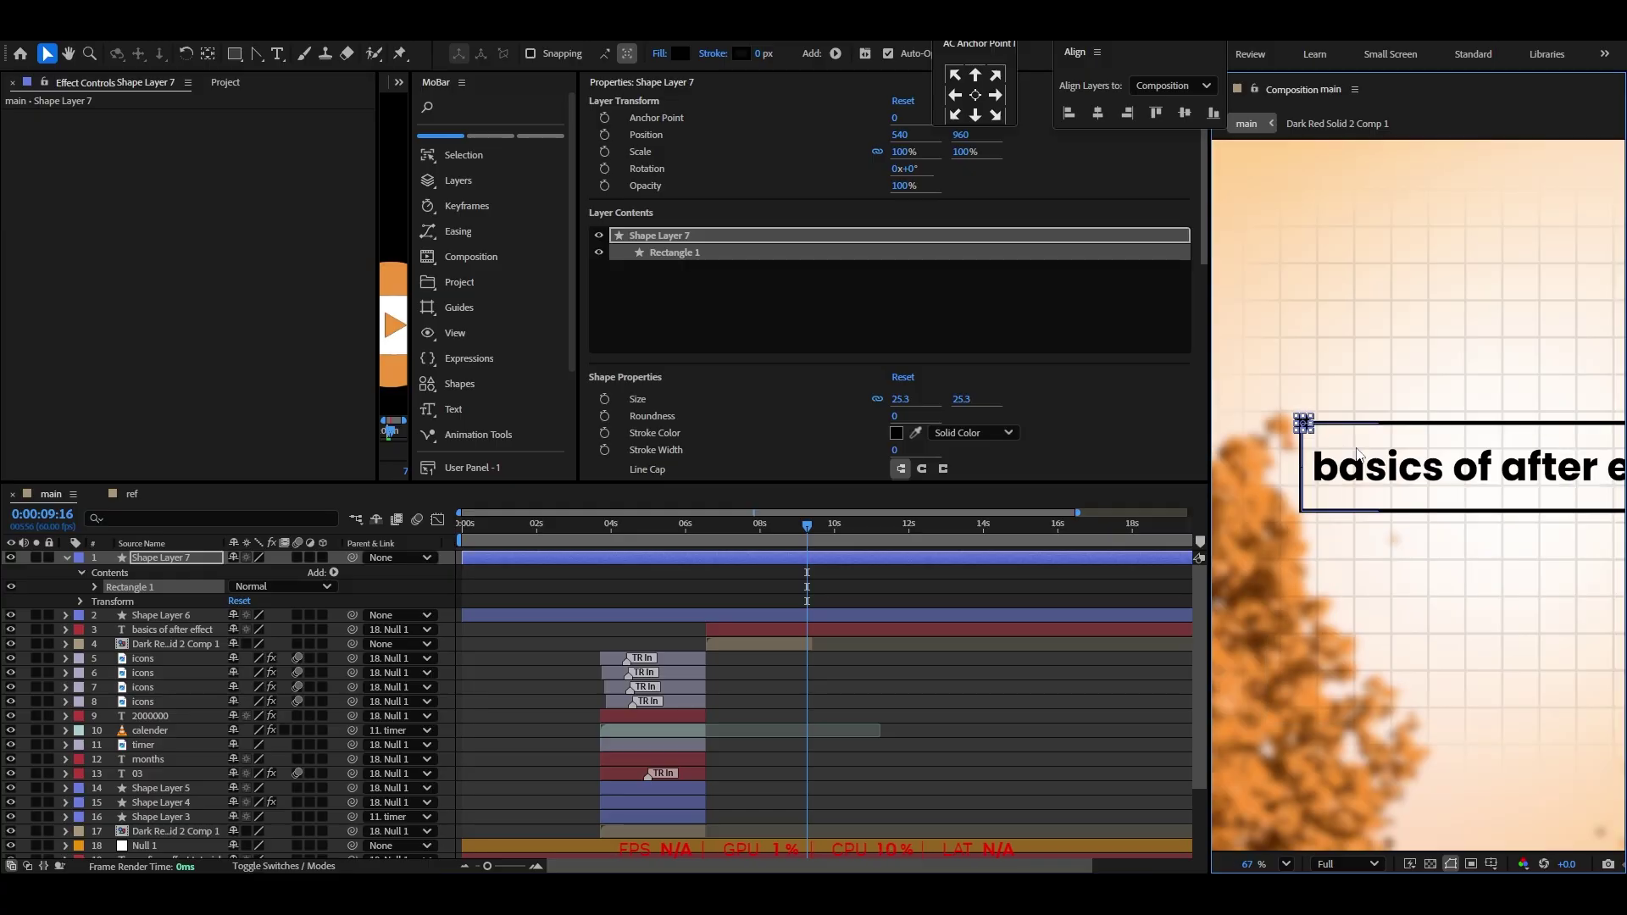
Duplicate the corner square and place the copy on the frame's lower-left corner
scroll(1235, 471, up, 5)
click(165, 558)
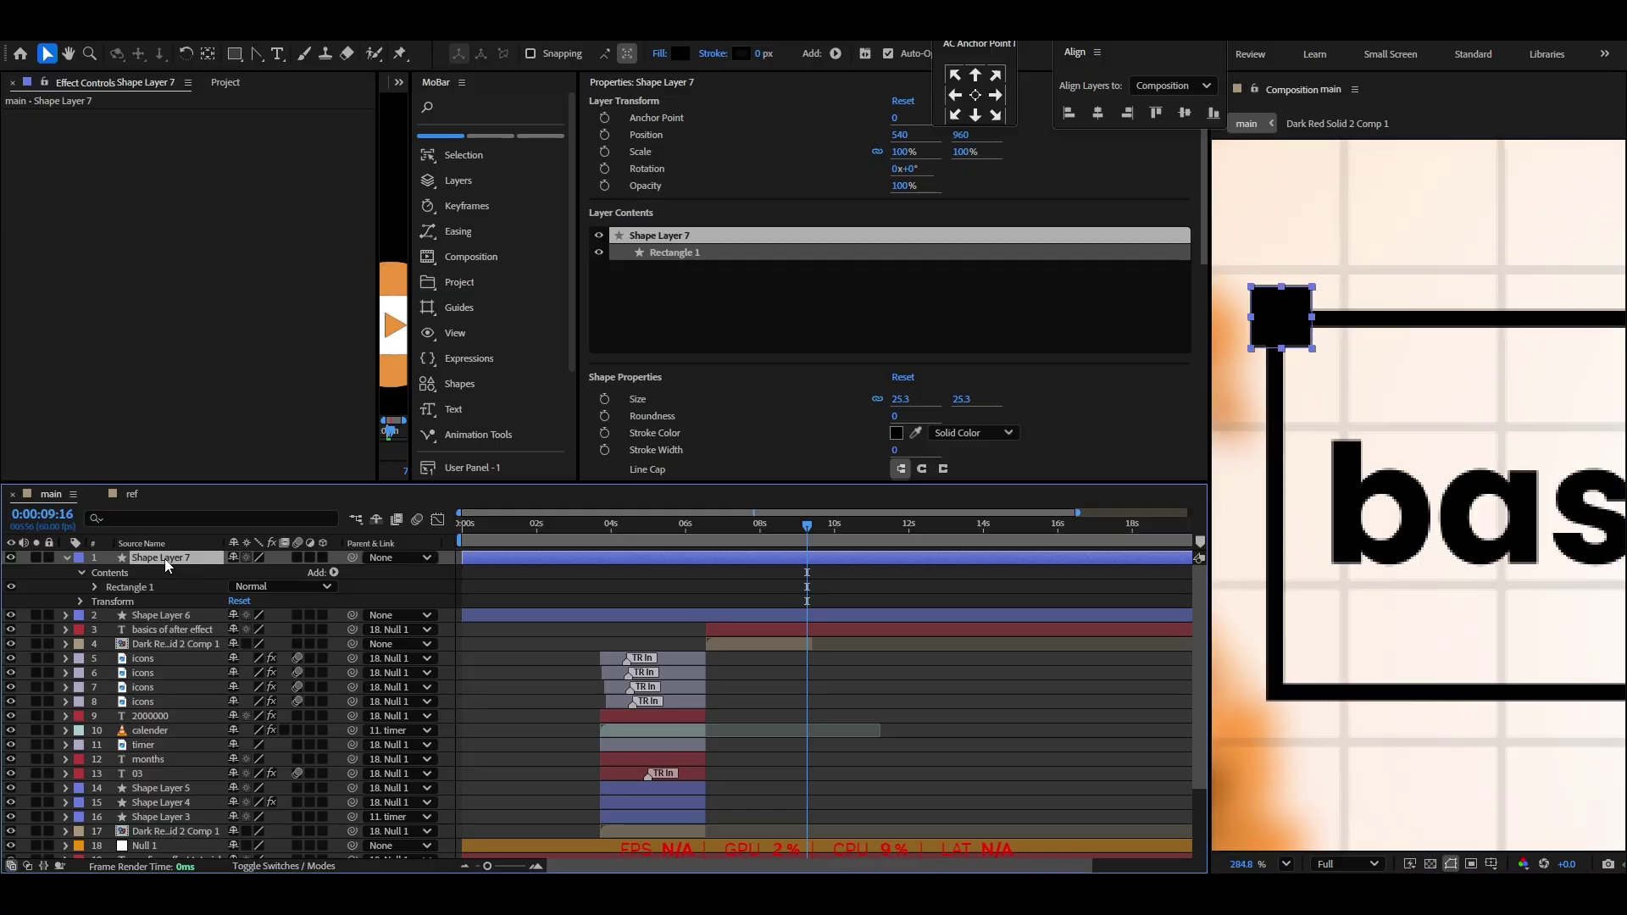
key(ctrl+d)
drag(1282, 327, 1301, 697)
scroll(1299, 697, down, 3)
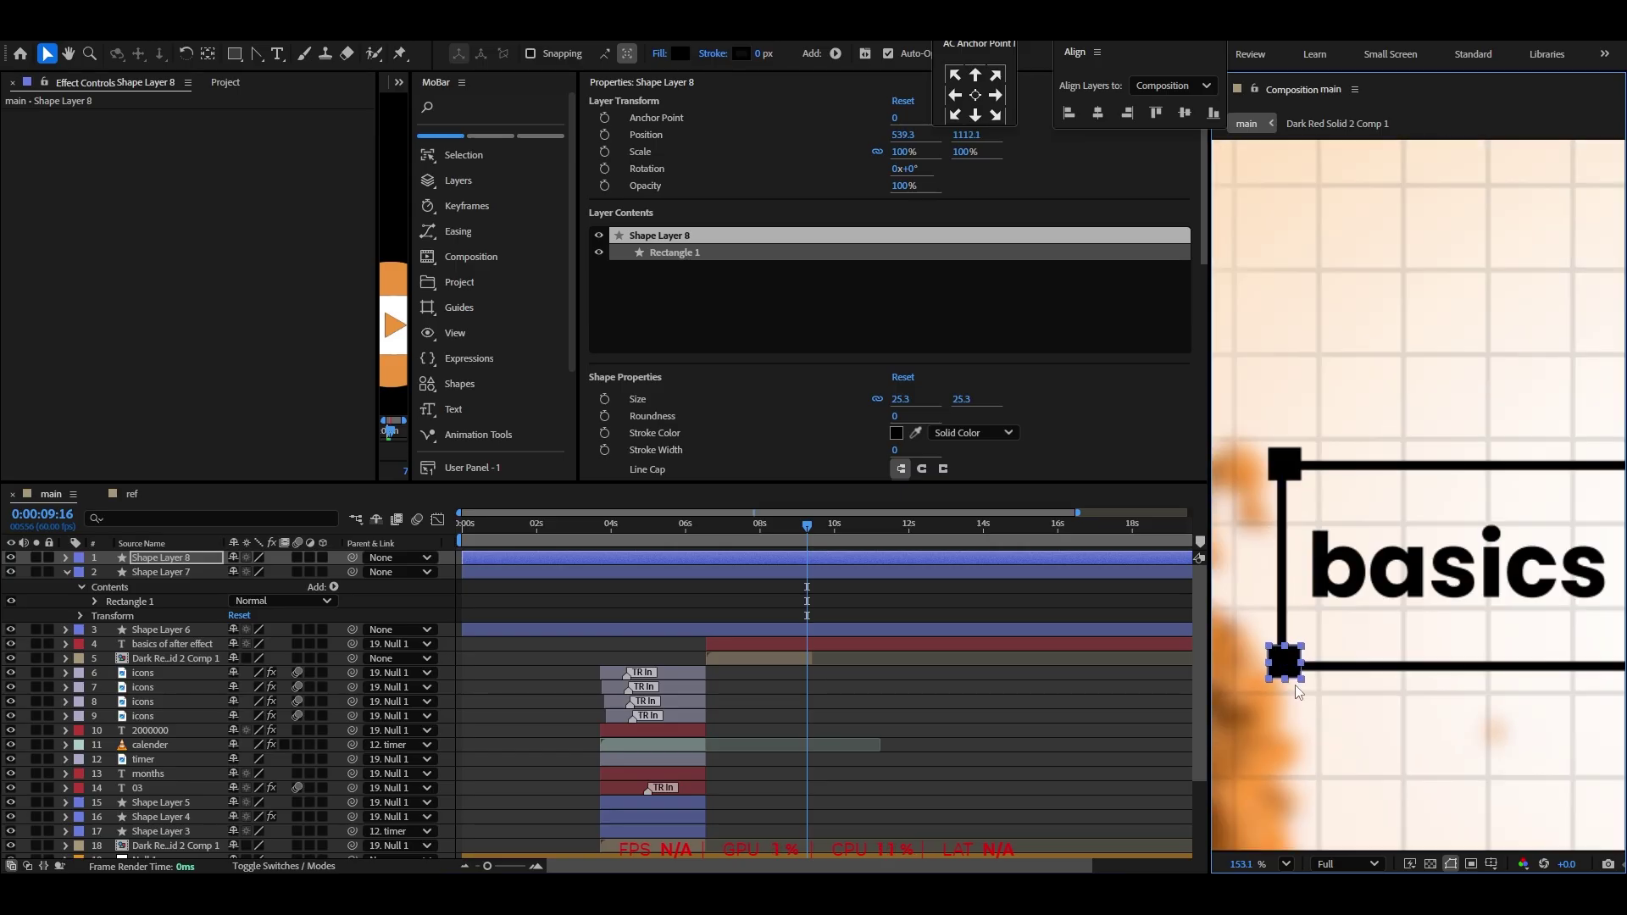
Centre the anchor points of the two left corner squares on their shapes
click(592, 575)
shift+click(592, 561)
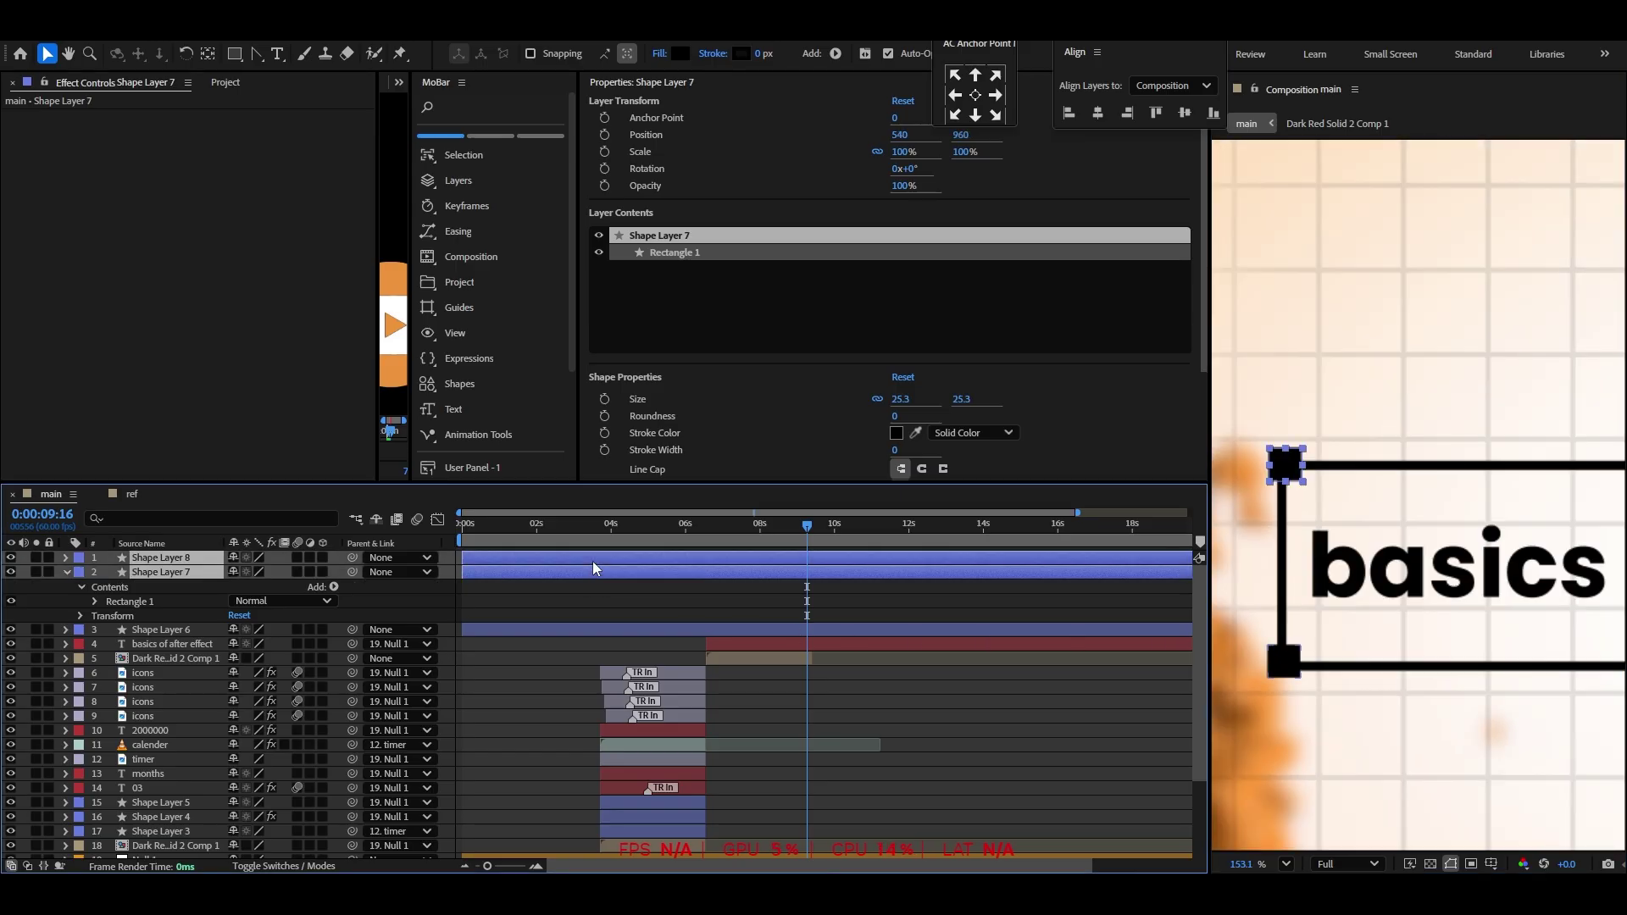
click(976, 95)
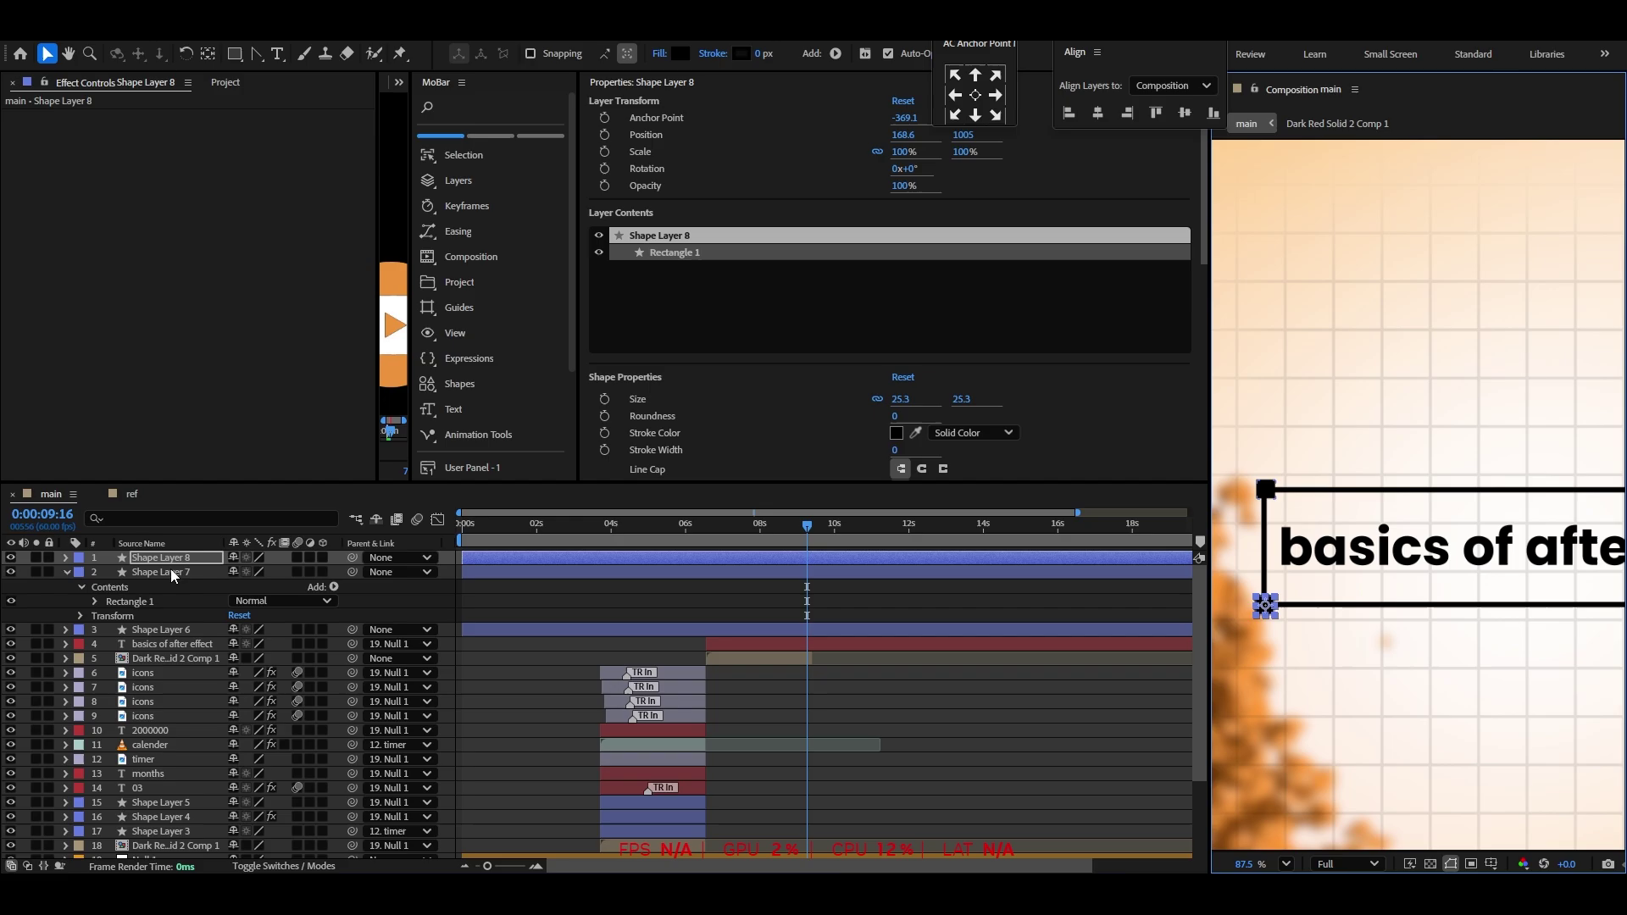
Duplicate both left corner squares and shift the copies horizontally onto the frame's two right corners
click(172, 576)
shift+click(182, 558)
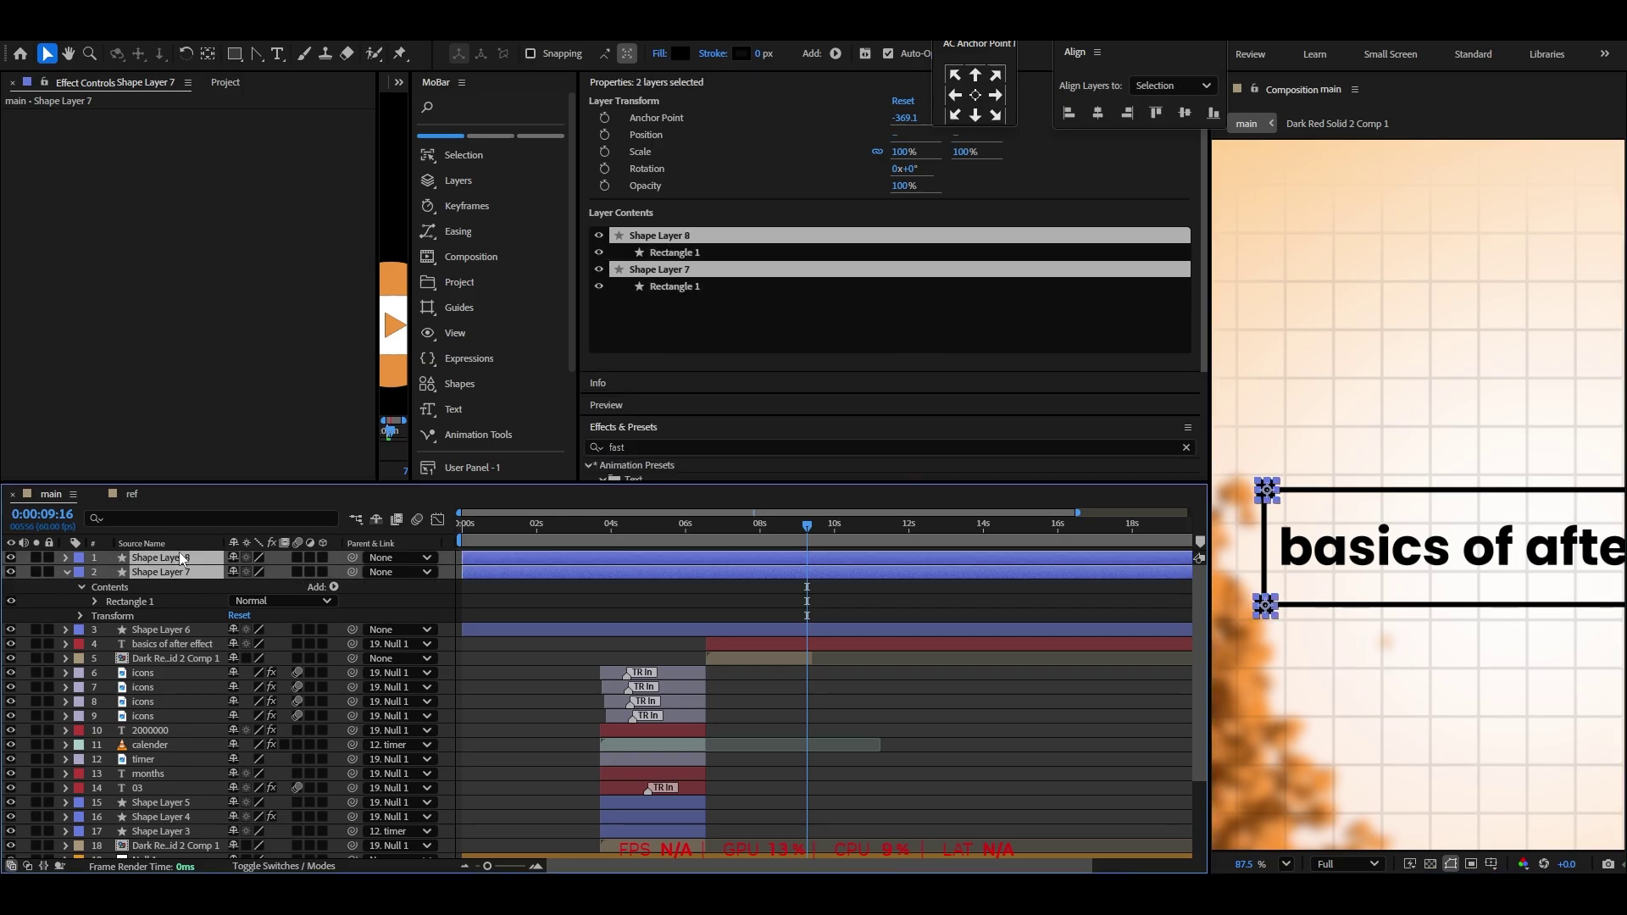
key(ctrl+d)
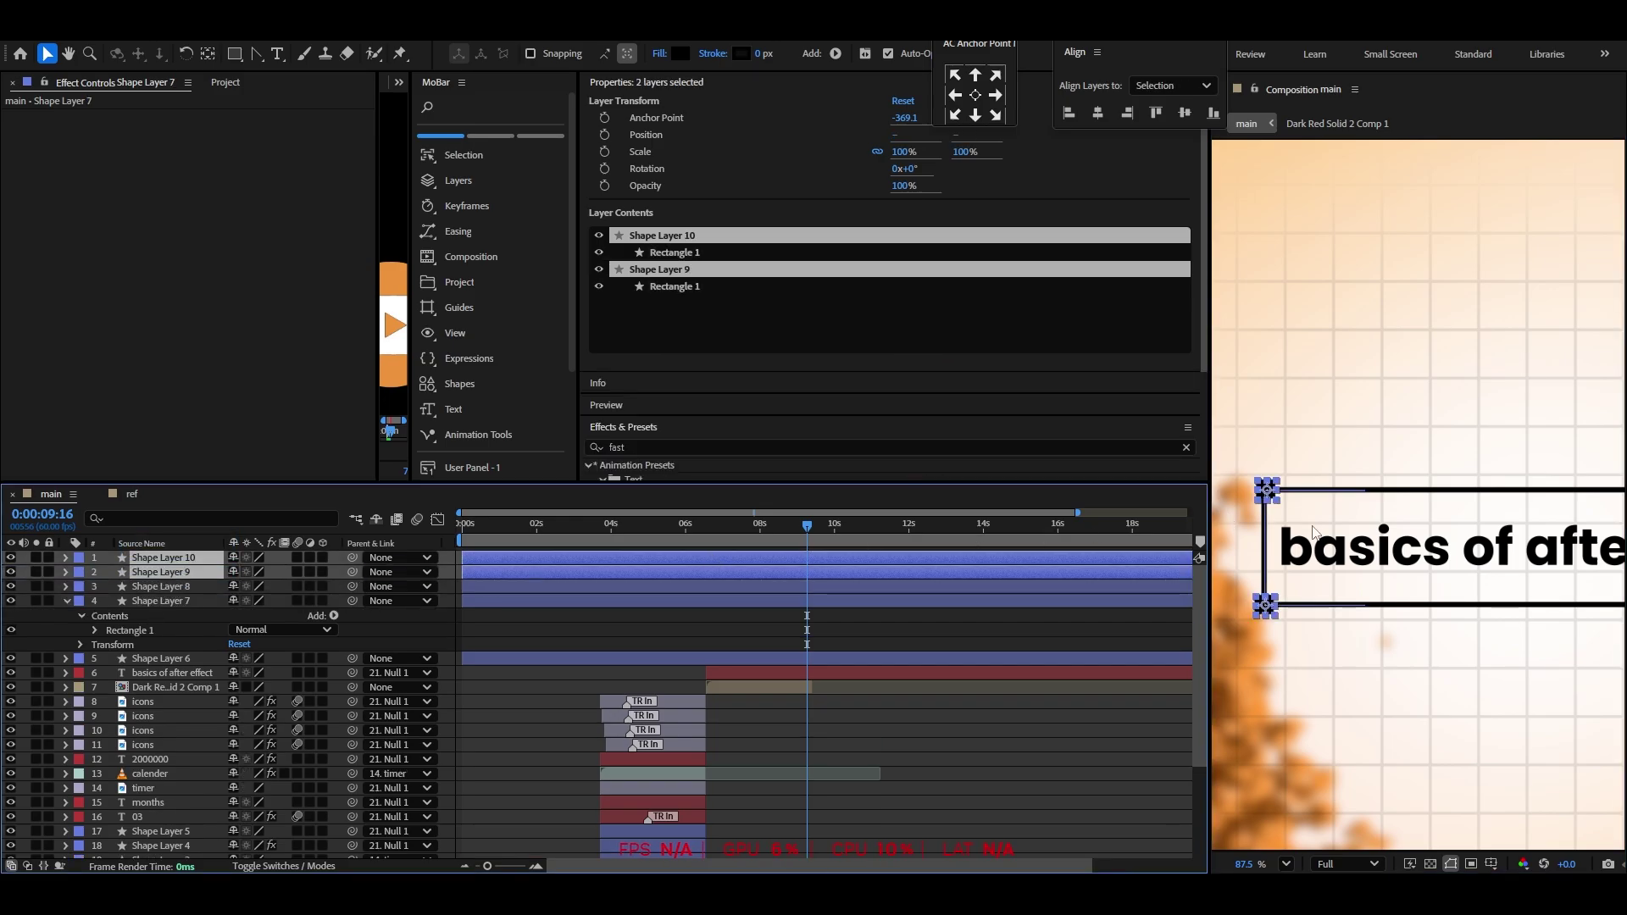
scroll(1276, 604, up, 3)
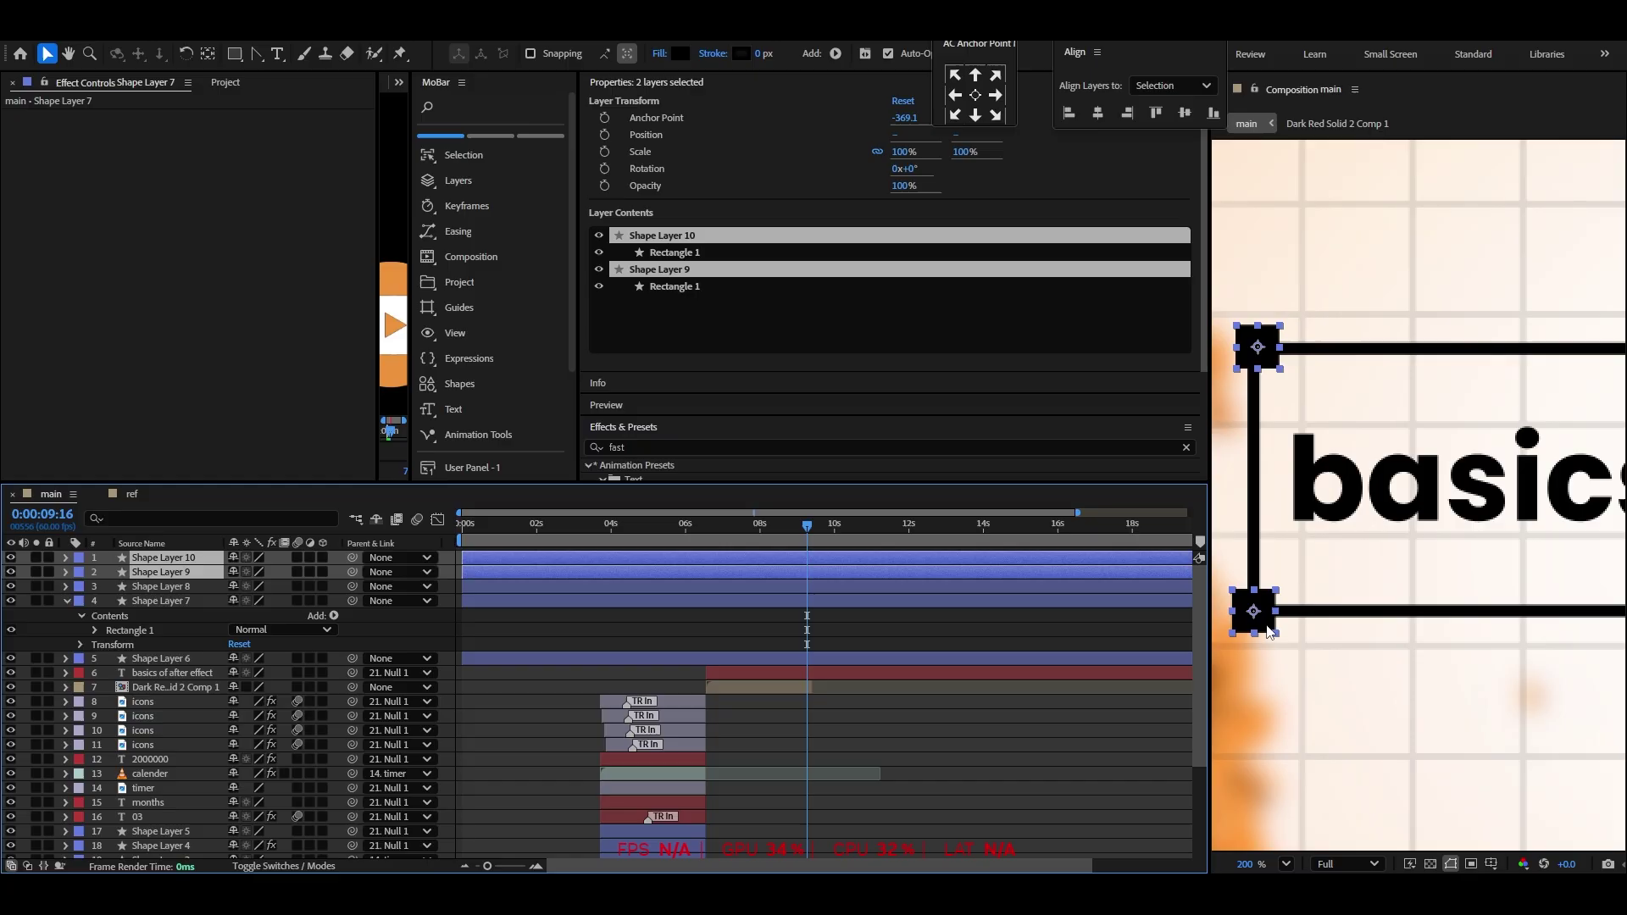
click(902, 134)
scroll(1301, 513, down, 3)
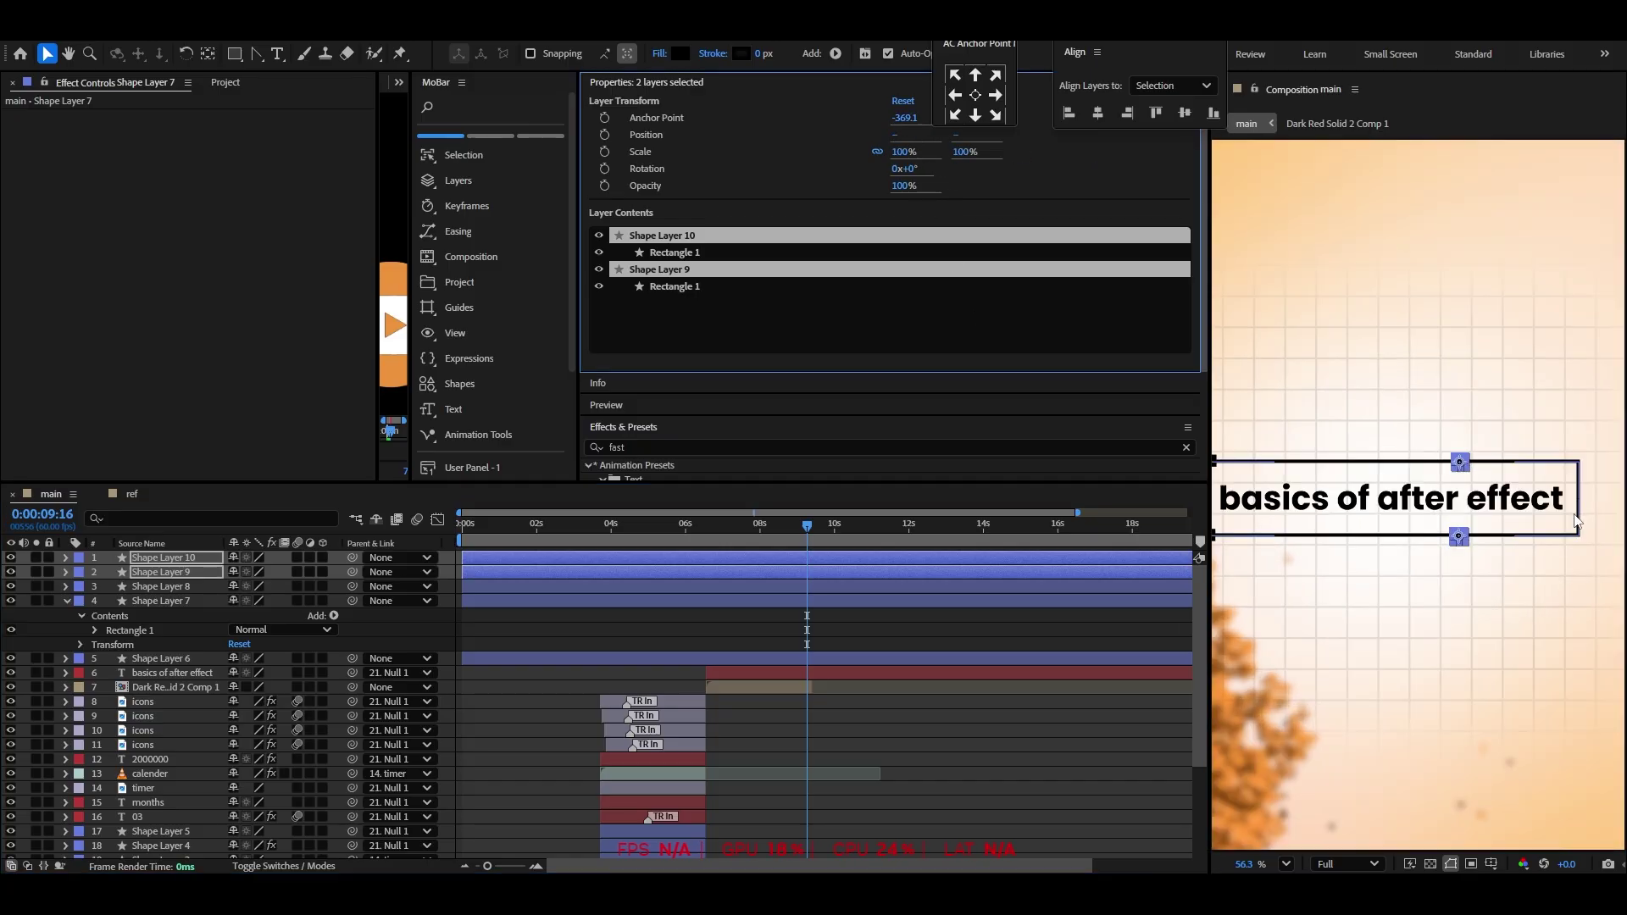
scroll(1301, 513, up, 3)
drag(899, 138, 1146, 170)
click(1020, 757)
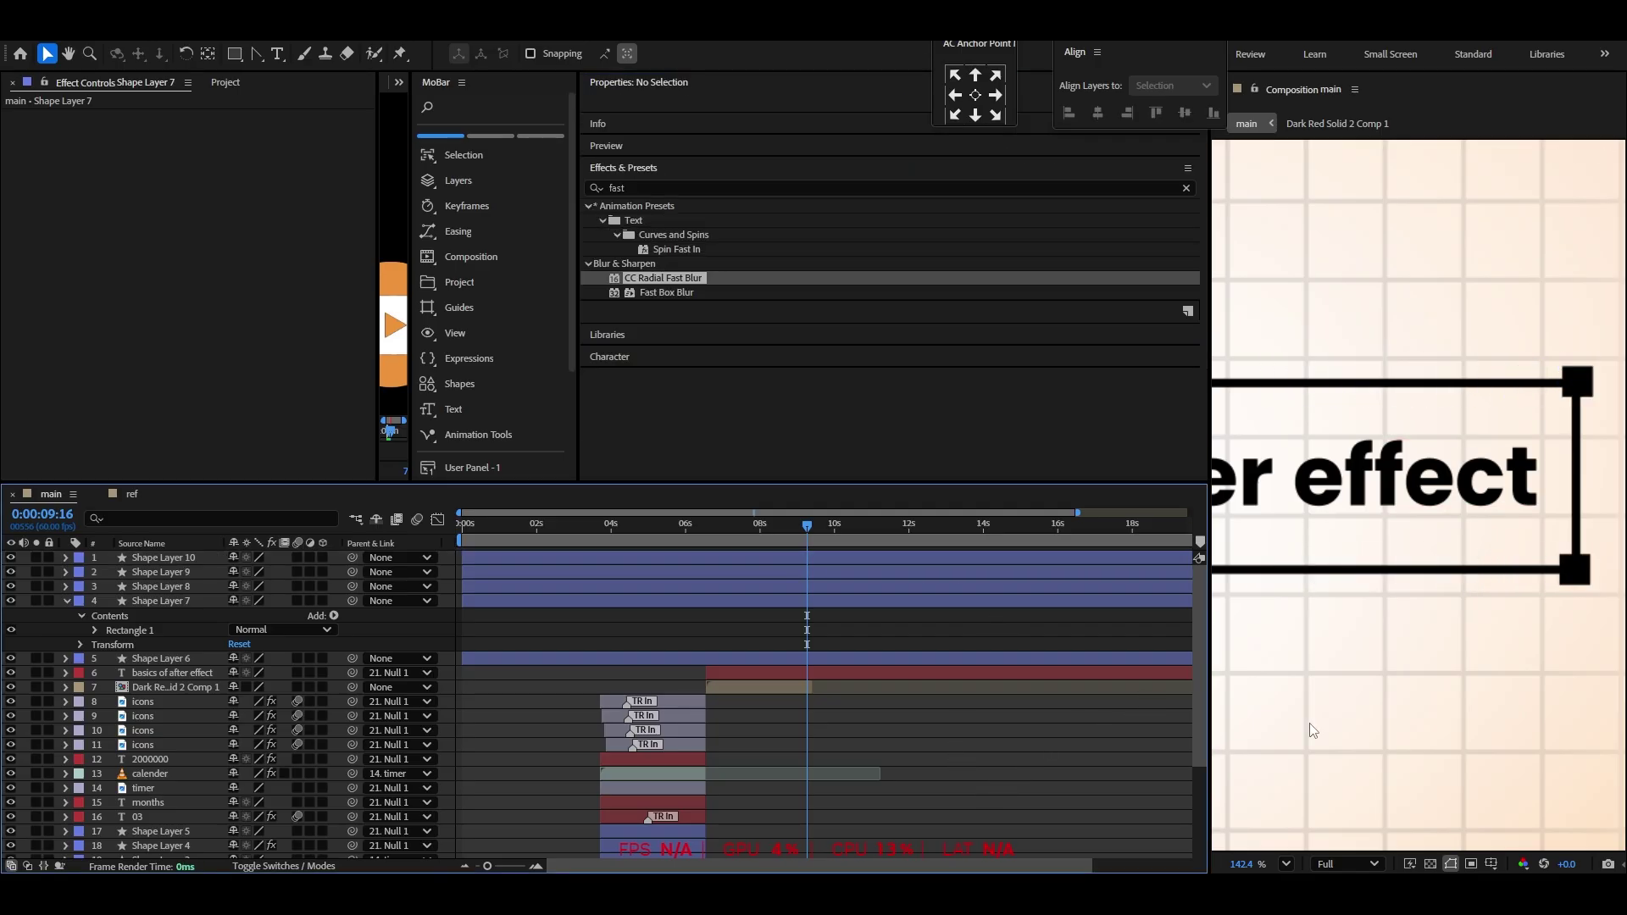
Sample the tree's orange in the upper-left square's fill colour picker, copy the hex code E7892E and close the picker without applying it
click(1286, 866)
click(1331, 527)
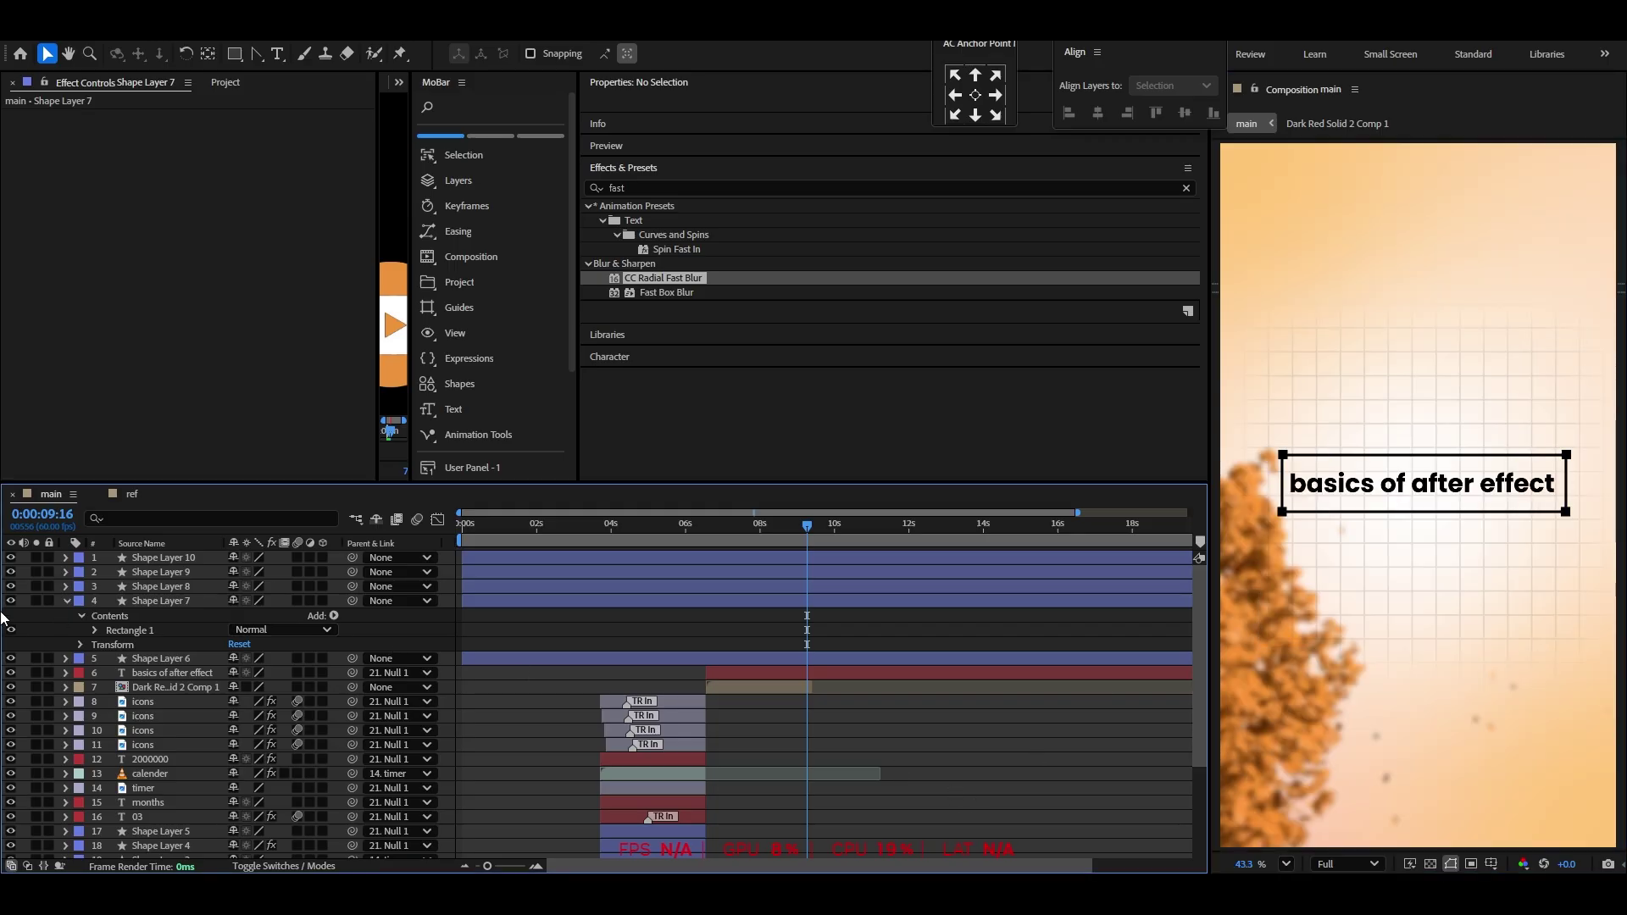
click(65, 601)
click(161, 601)
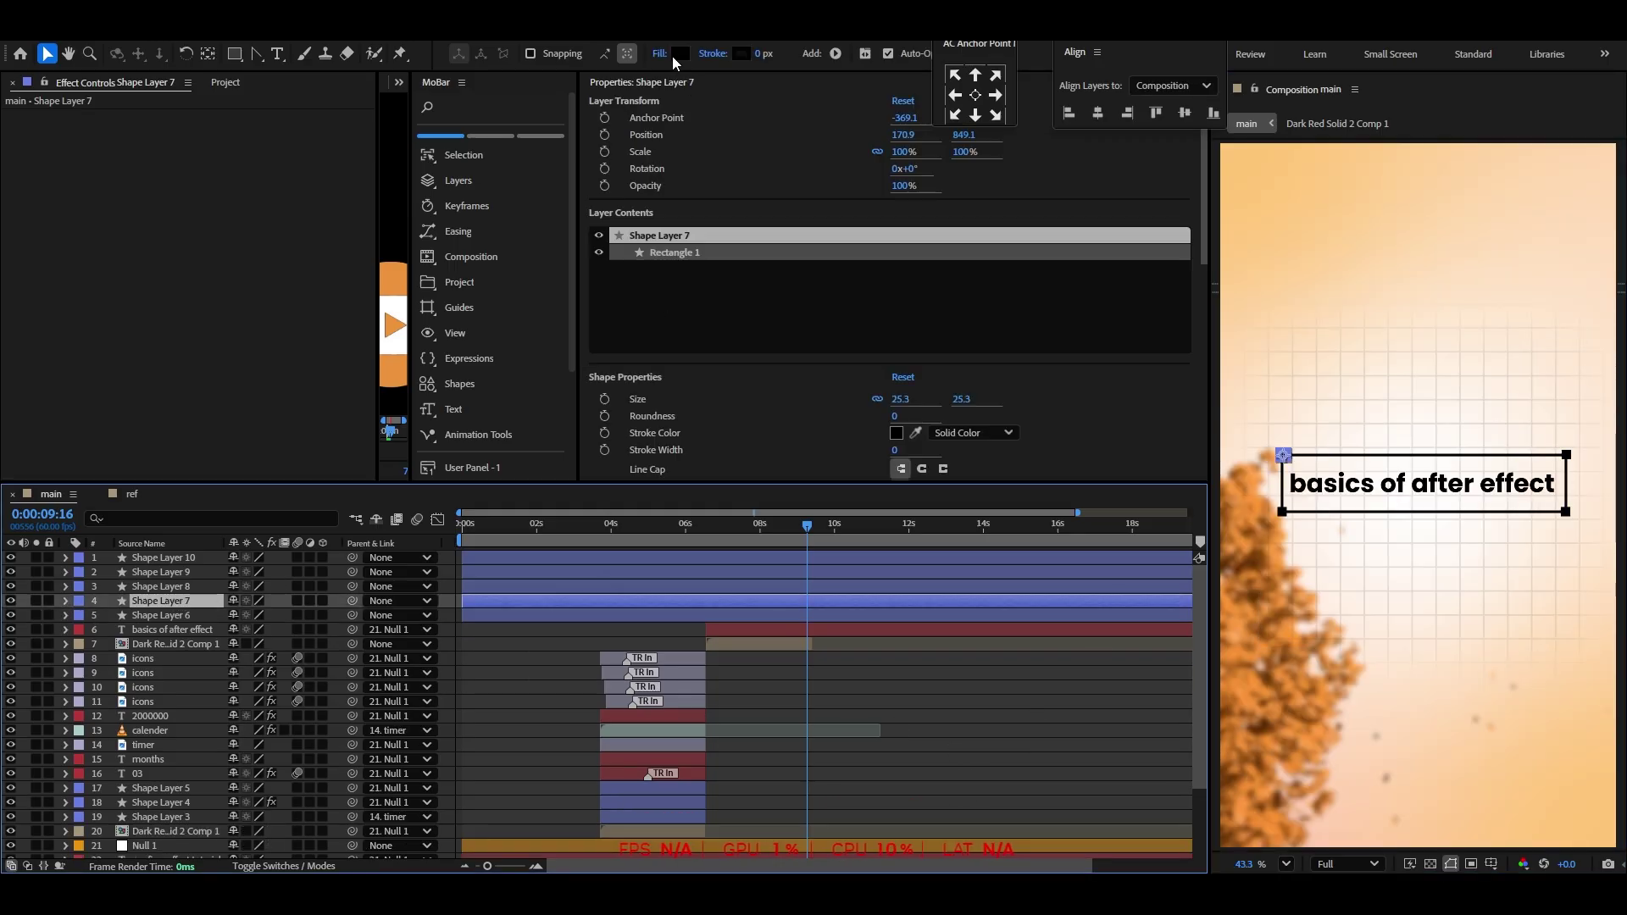
click(679, 55)
click(963, 431)
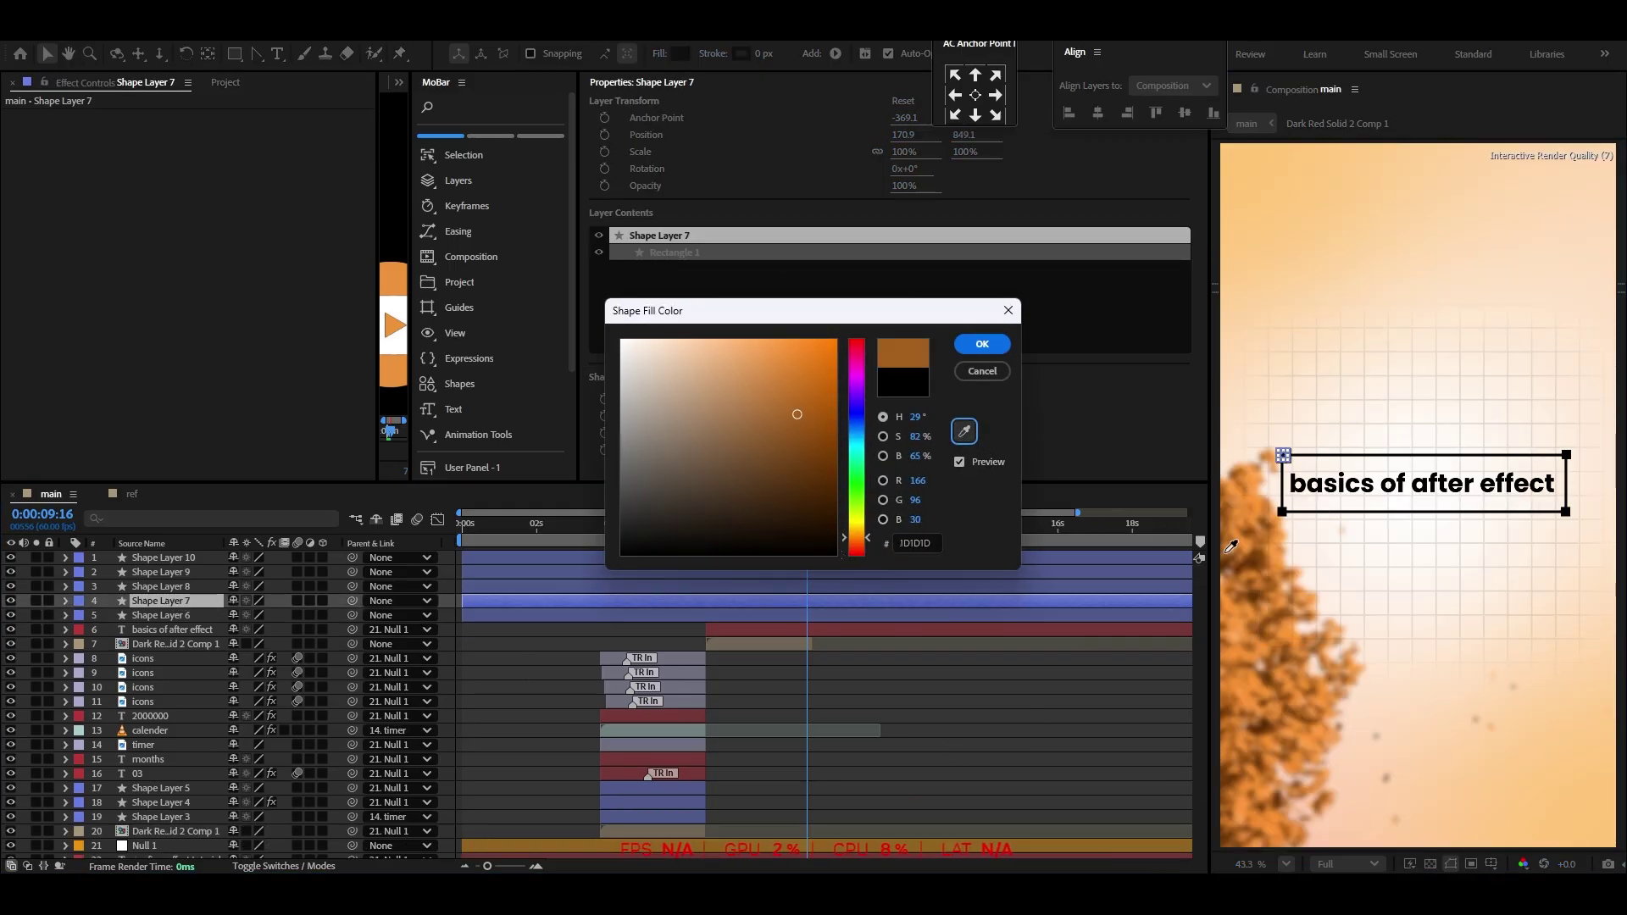
click(1281, 555)
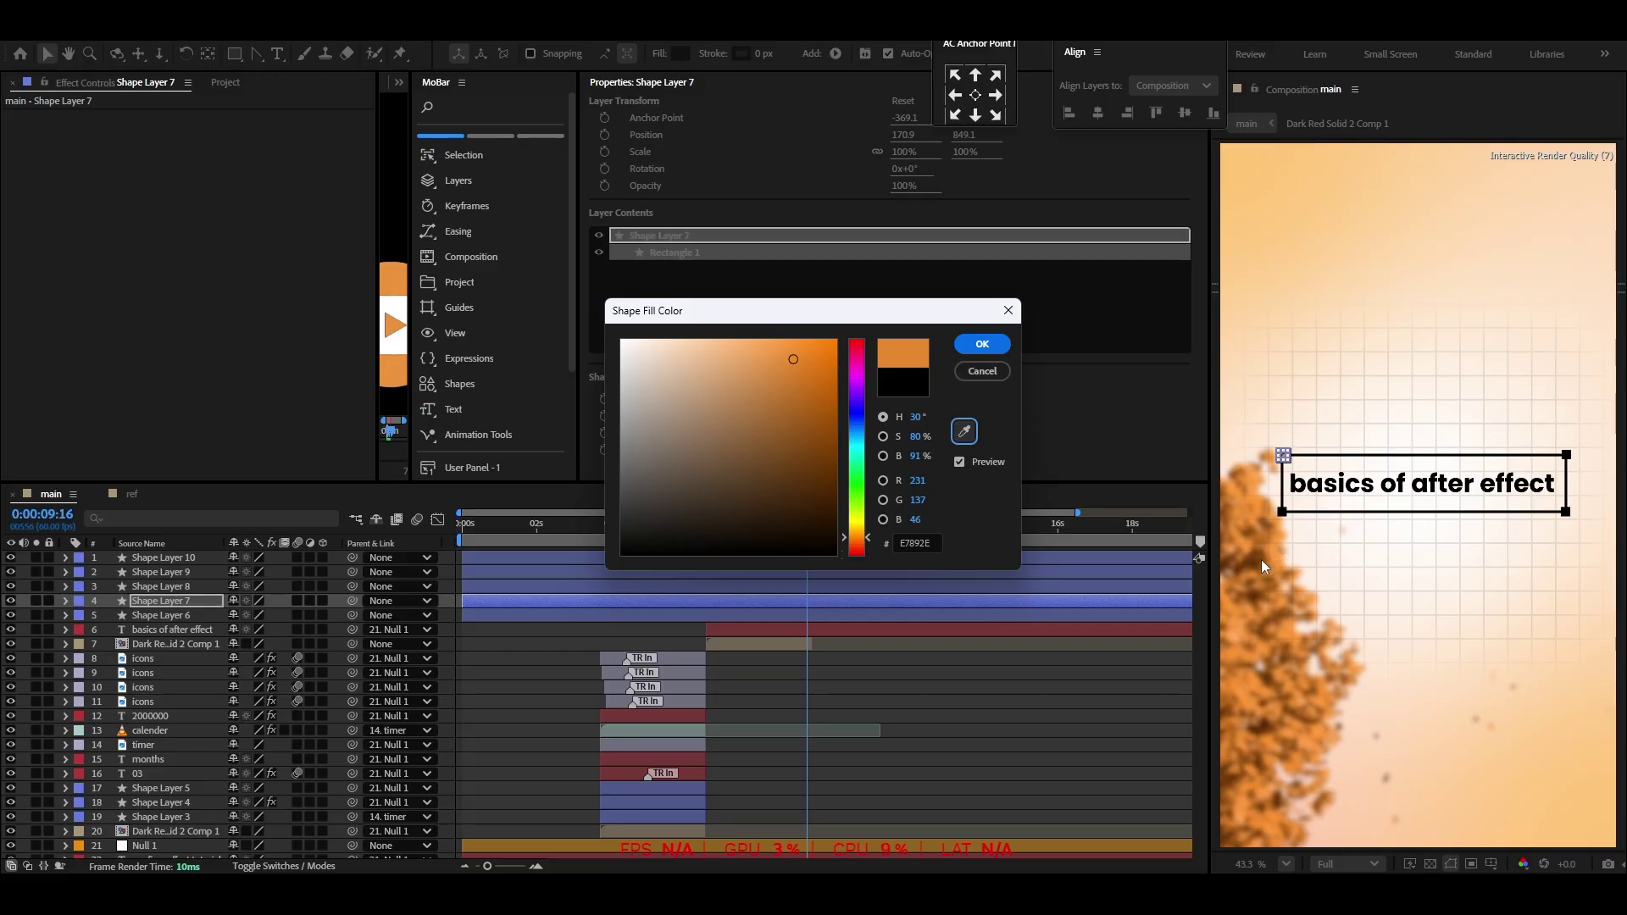
click(928, 545)
right_click(922, 547)
click(964, 605)
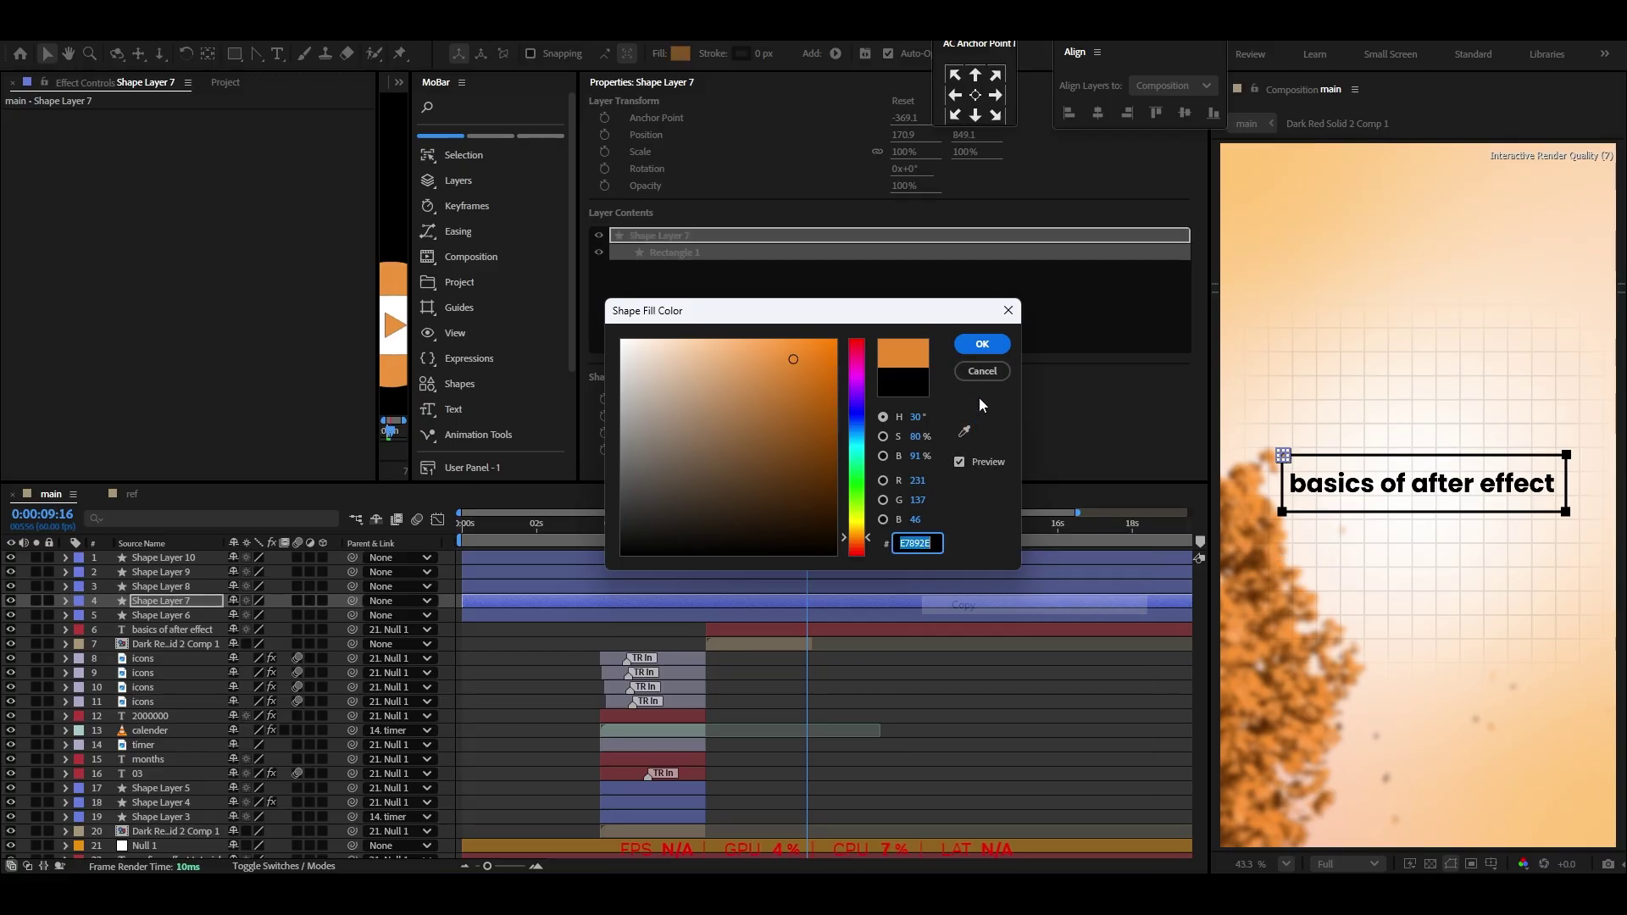
click(983, 371)
Set the fill colour of the two right corner squares to the copied orange E7892E
click(166, 558)
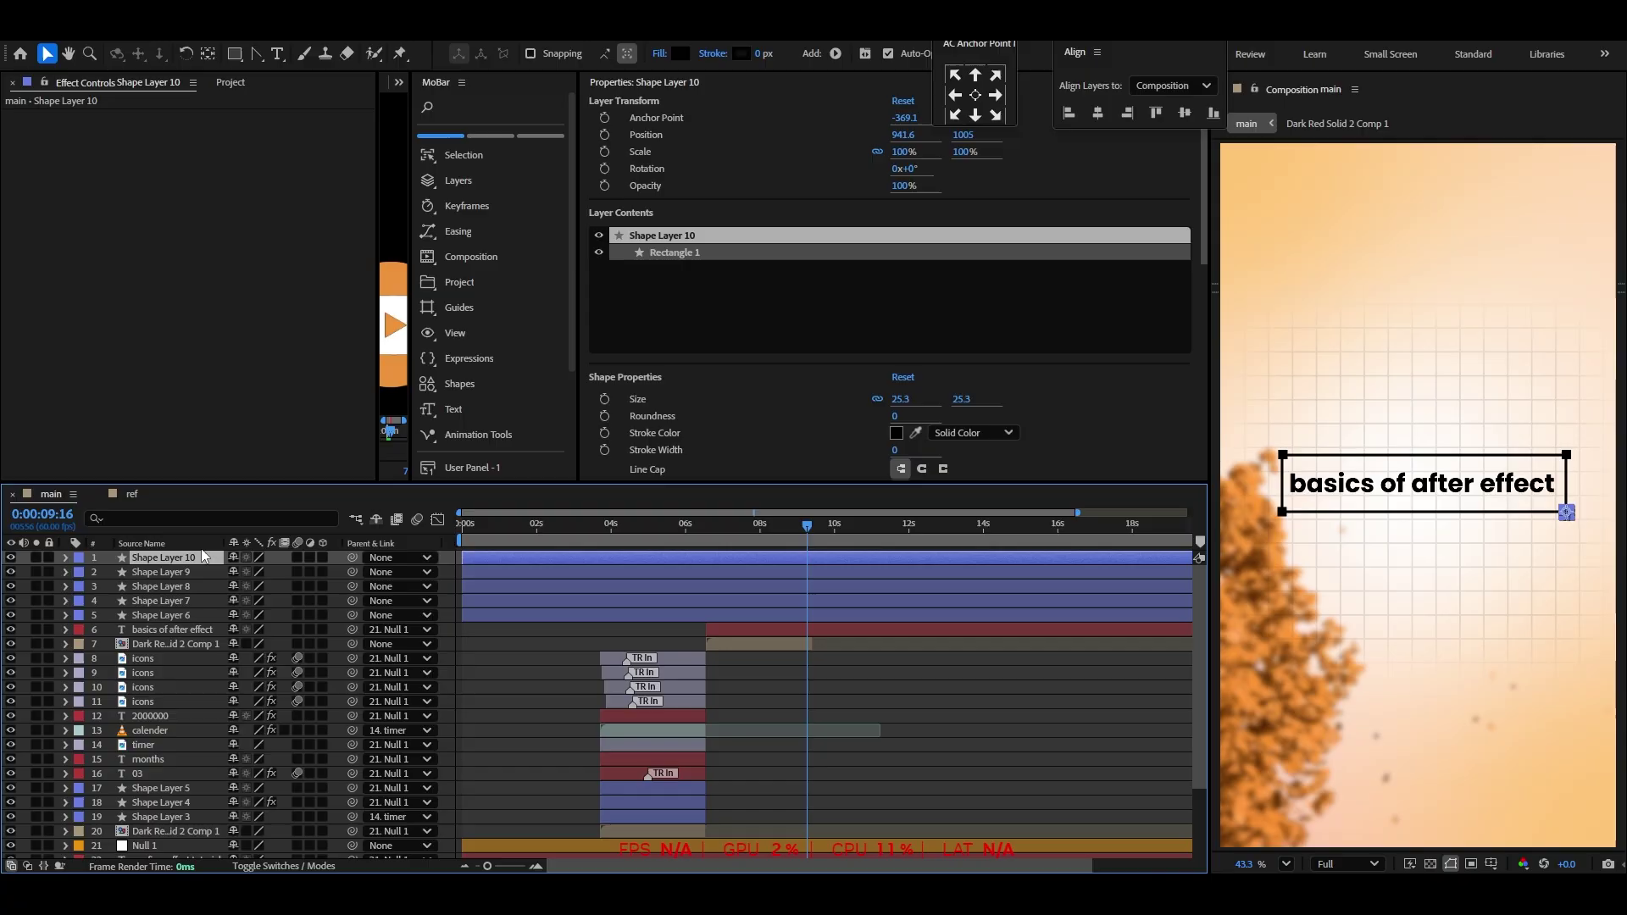
click(678, 54)
key(ctrl+v)
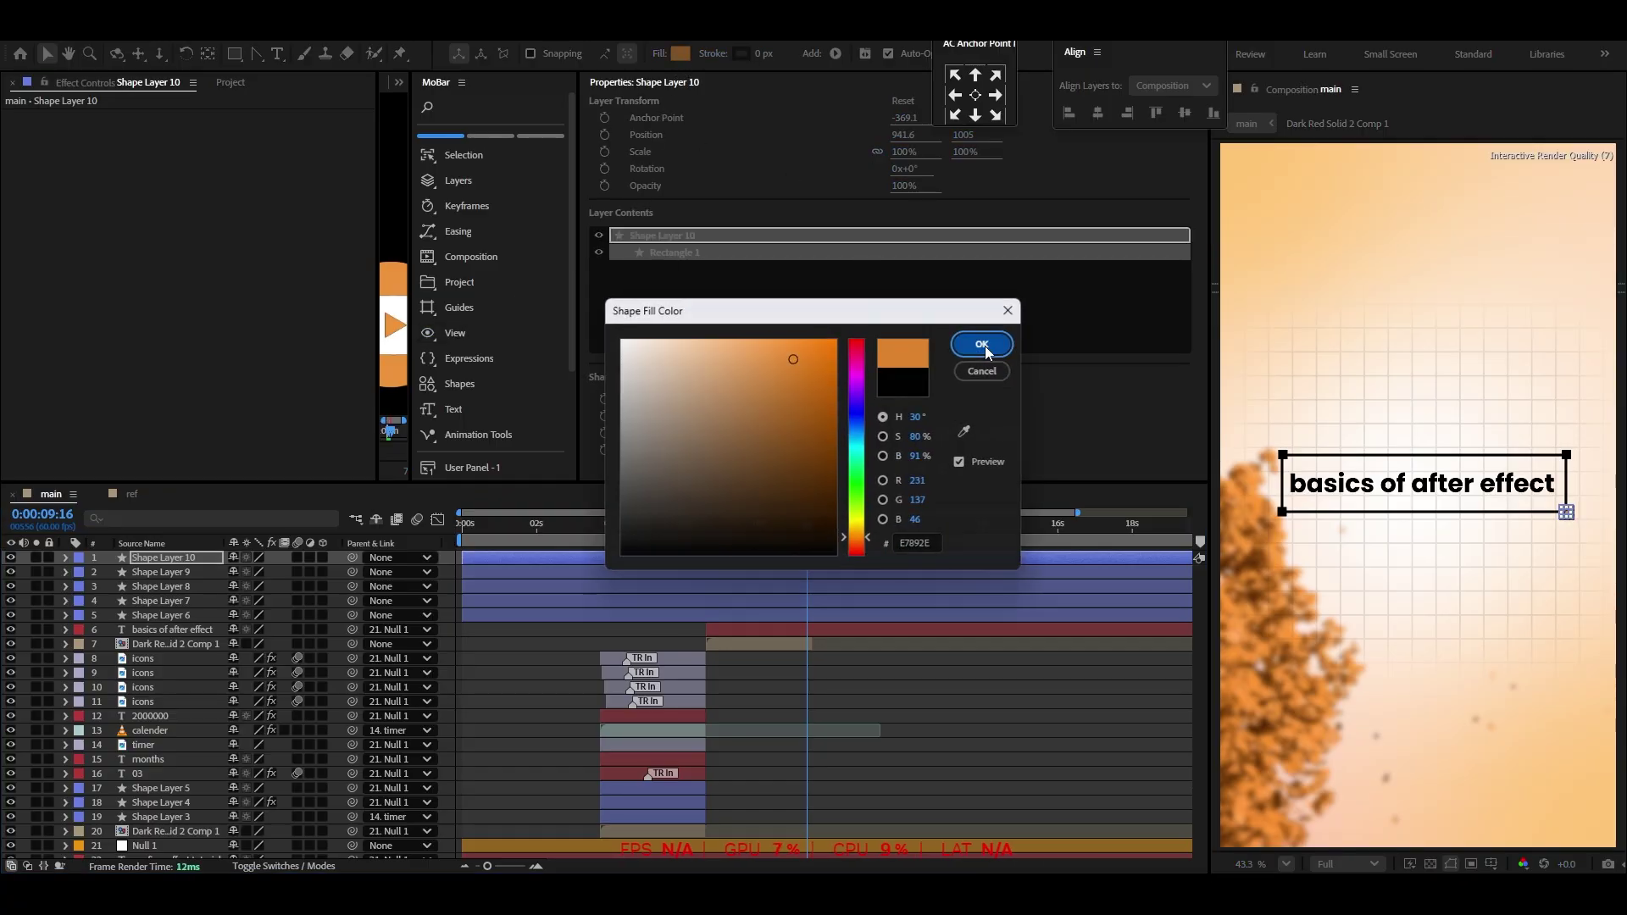
click(985, 346)
click(181, 573)
click(678, 55)
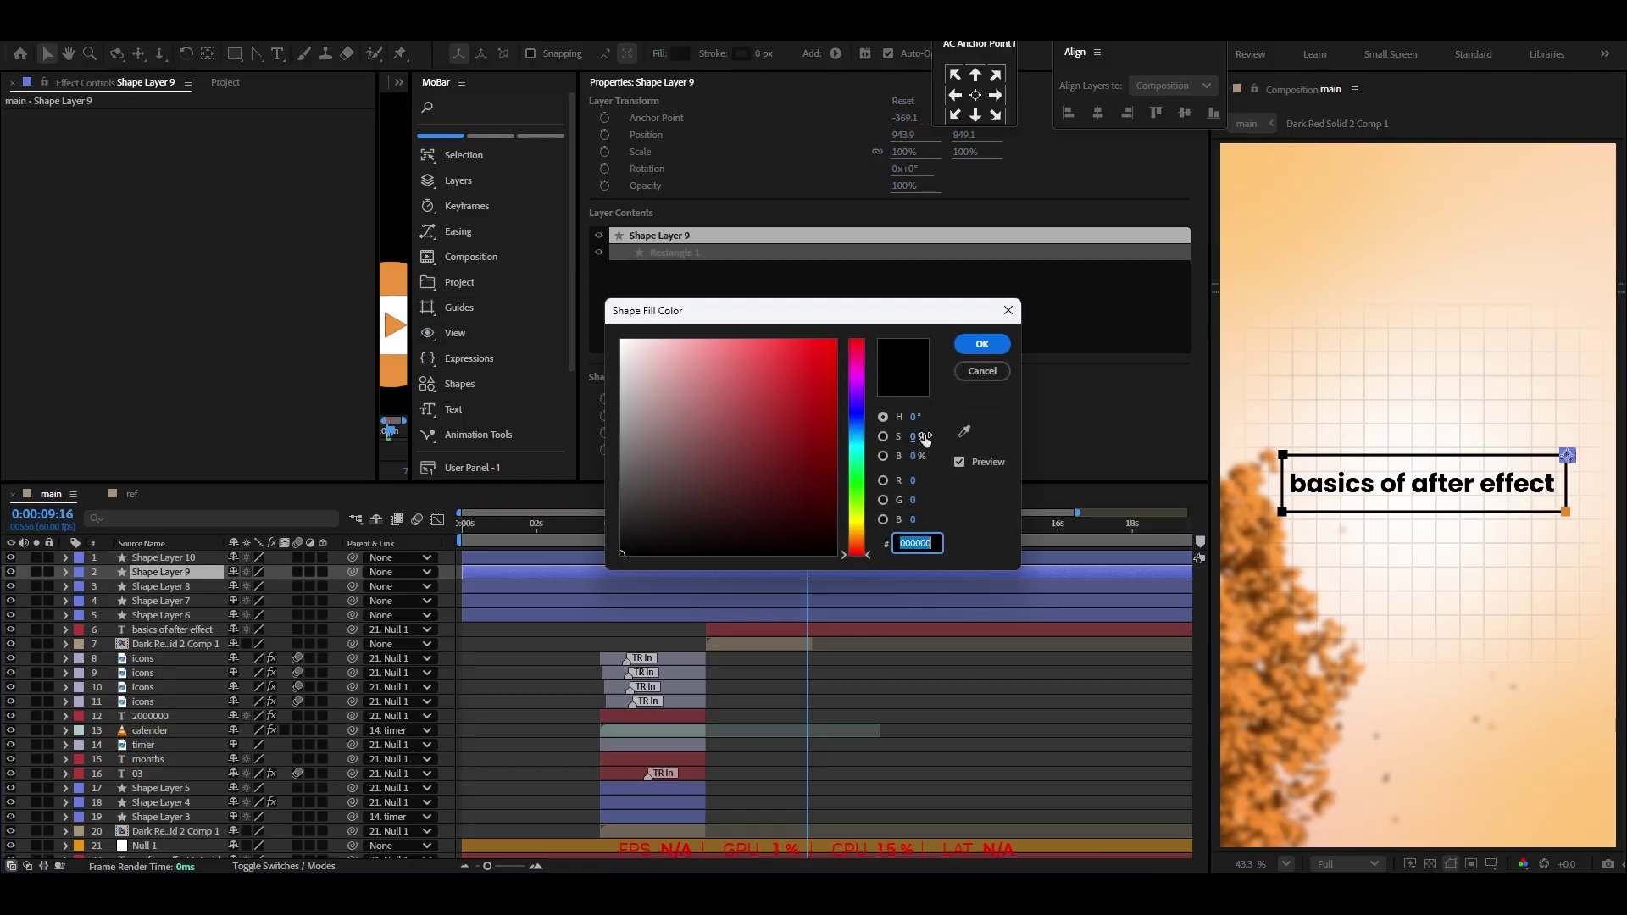
key(ctrl+v)
click(975, 344)
Set the fill colour of the two left corner squares to the copied orange E7892E
click(182, 587)
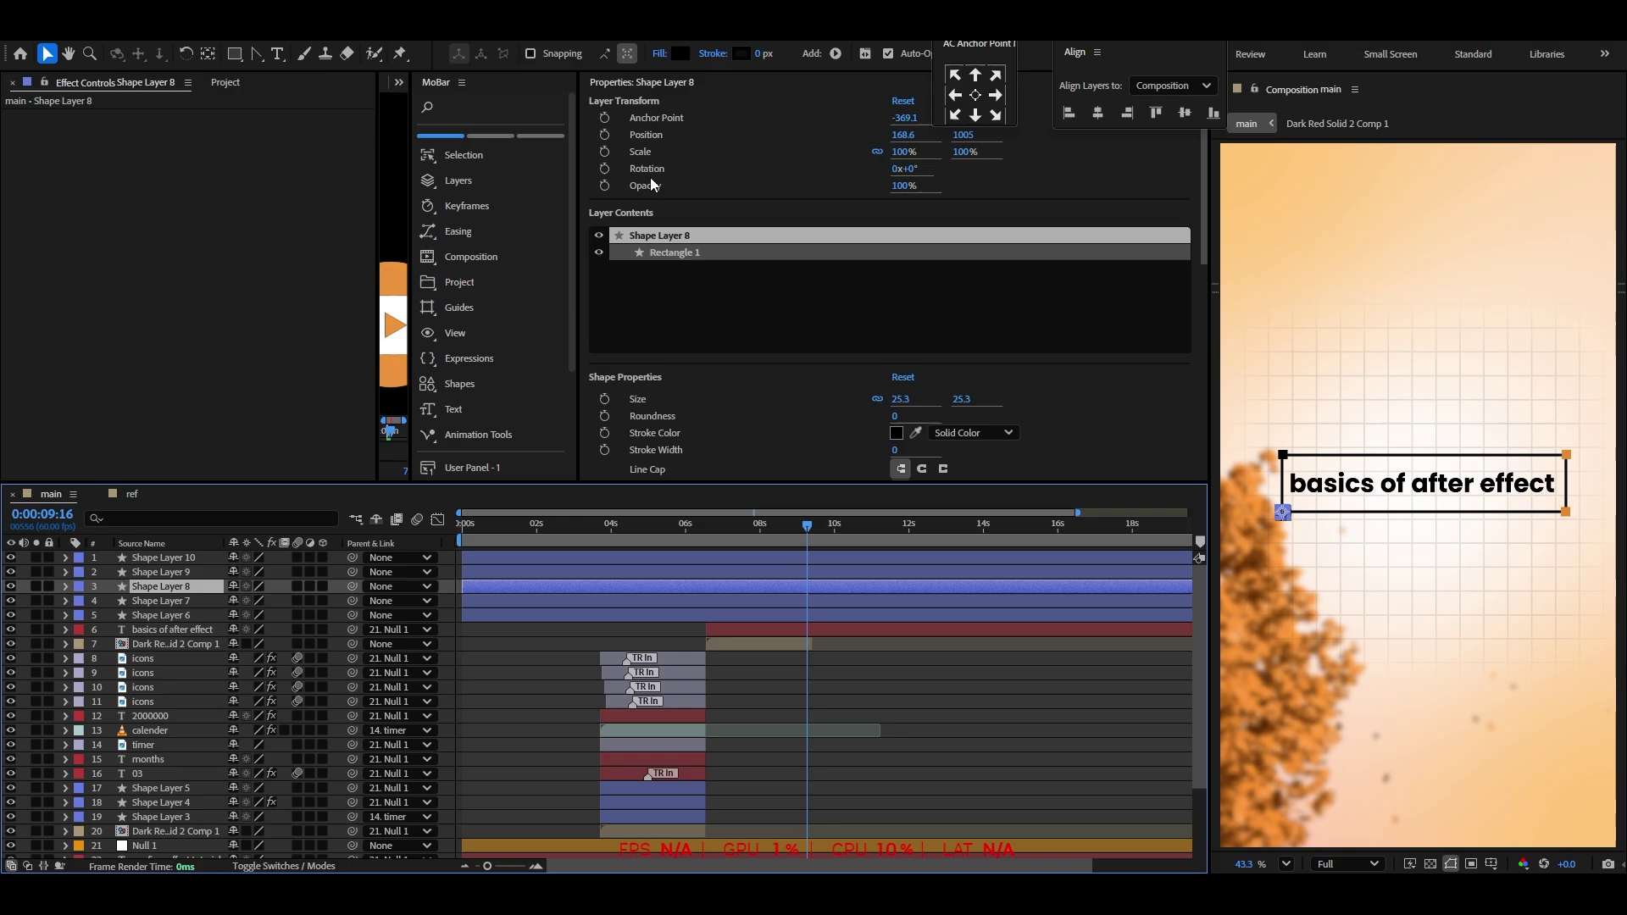
click(682, 52)
key(ctrl+v)
click(977, 345)
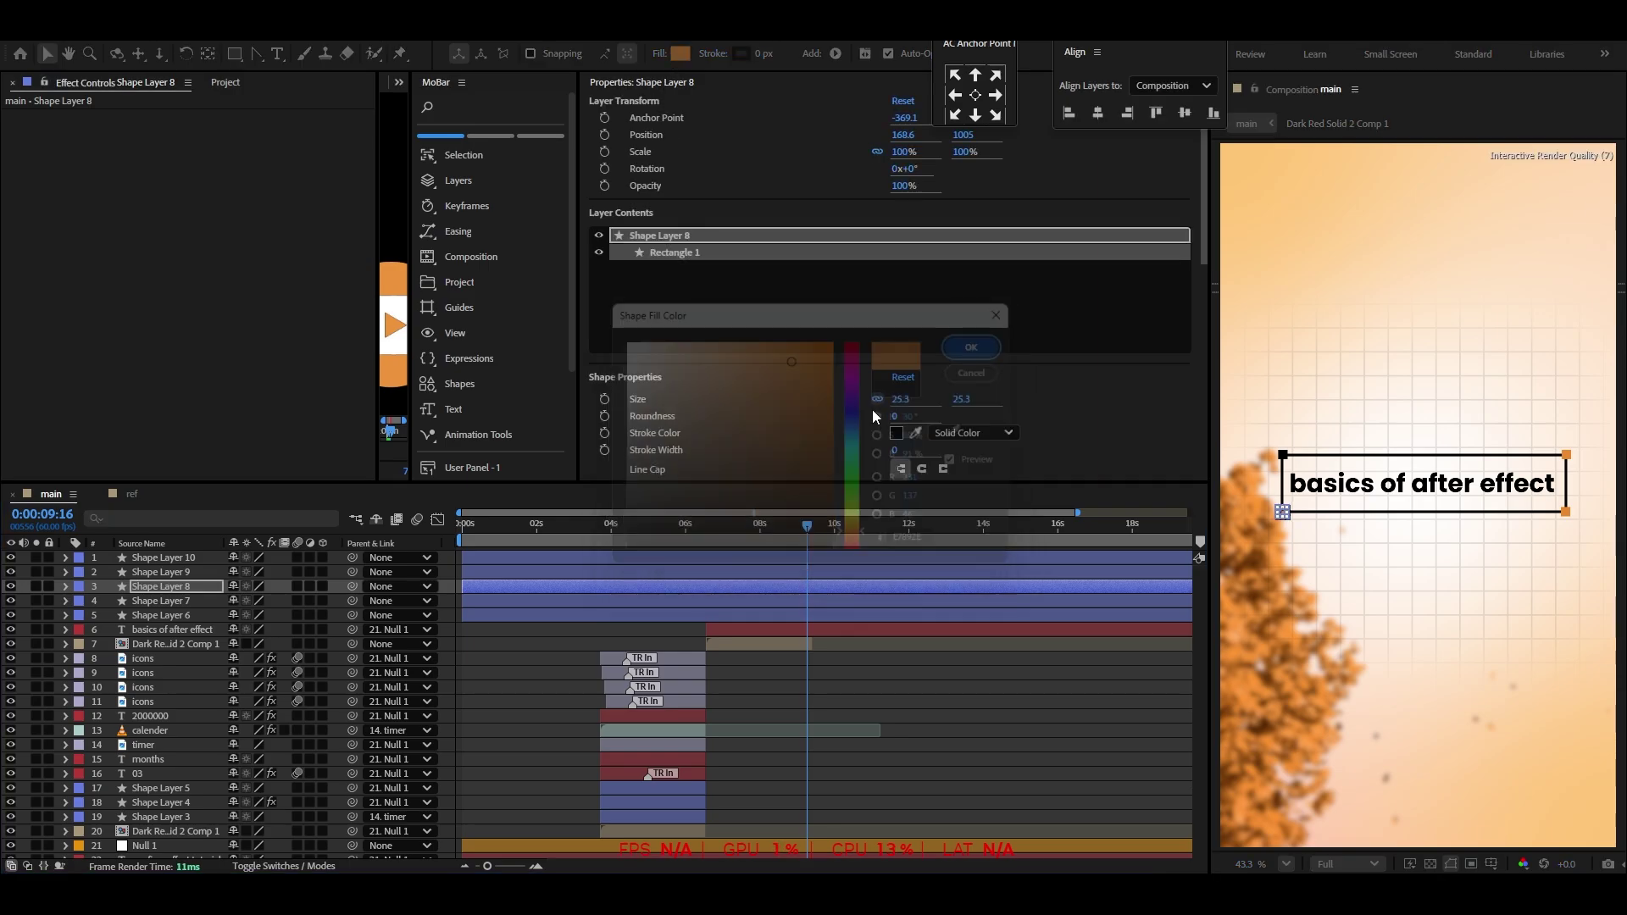
click(182, 601)
click(680, 54)
key(ctrl+v)
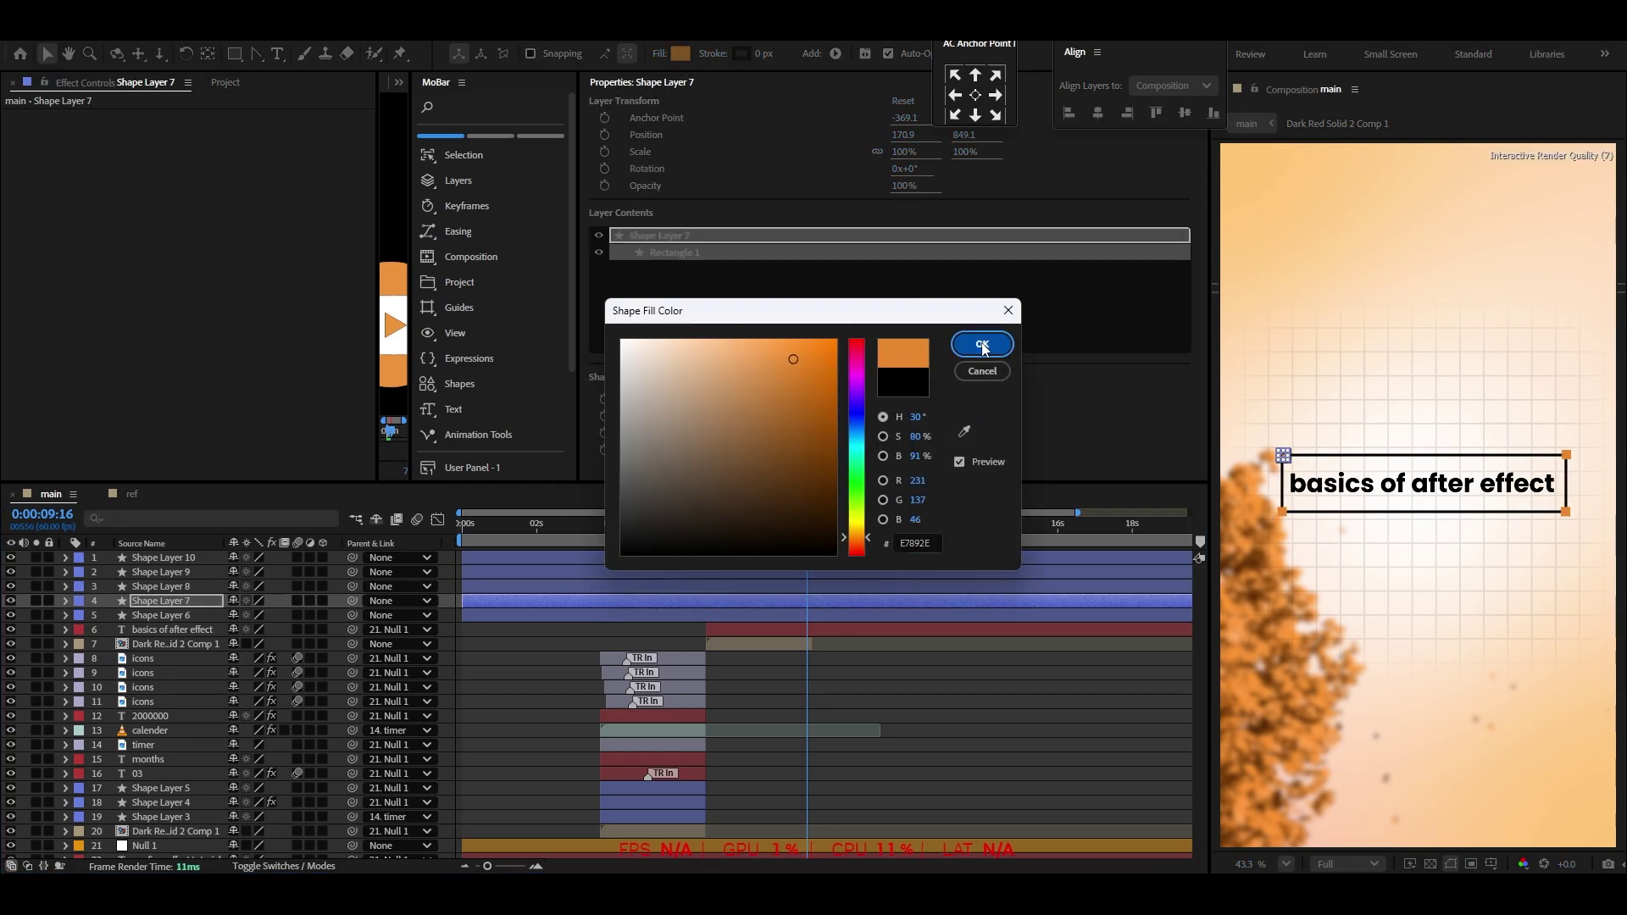
click(983, 345)
click(951, 658)
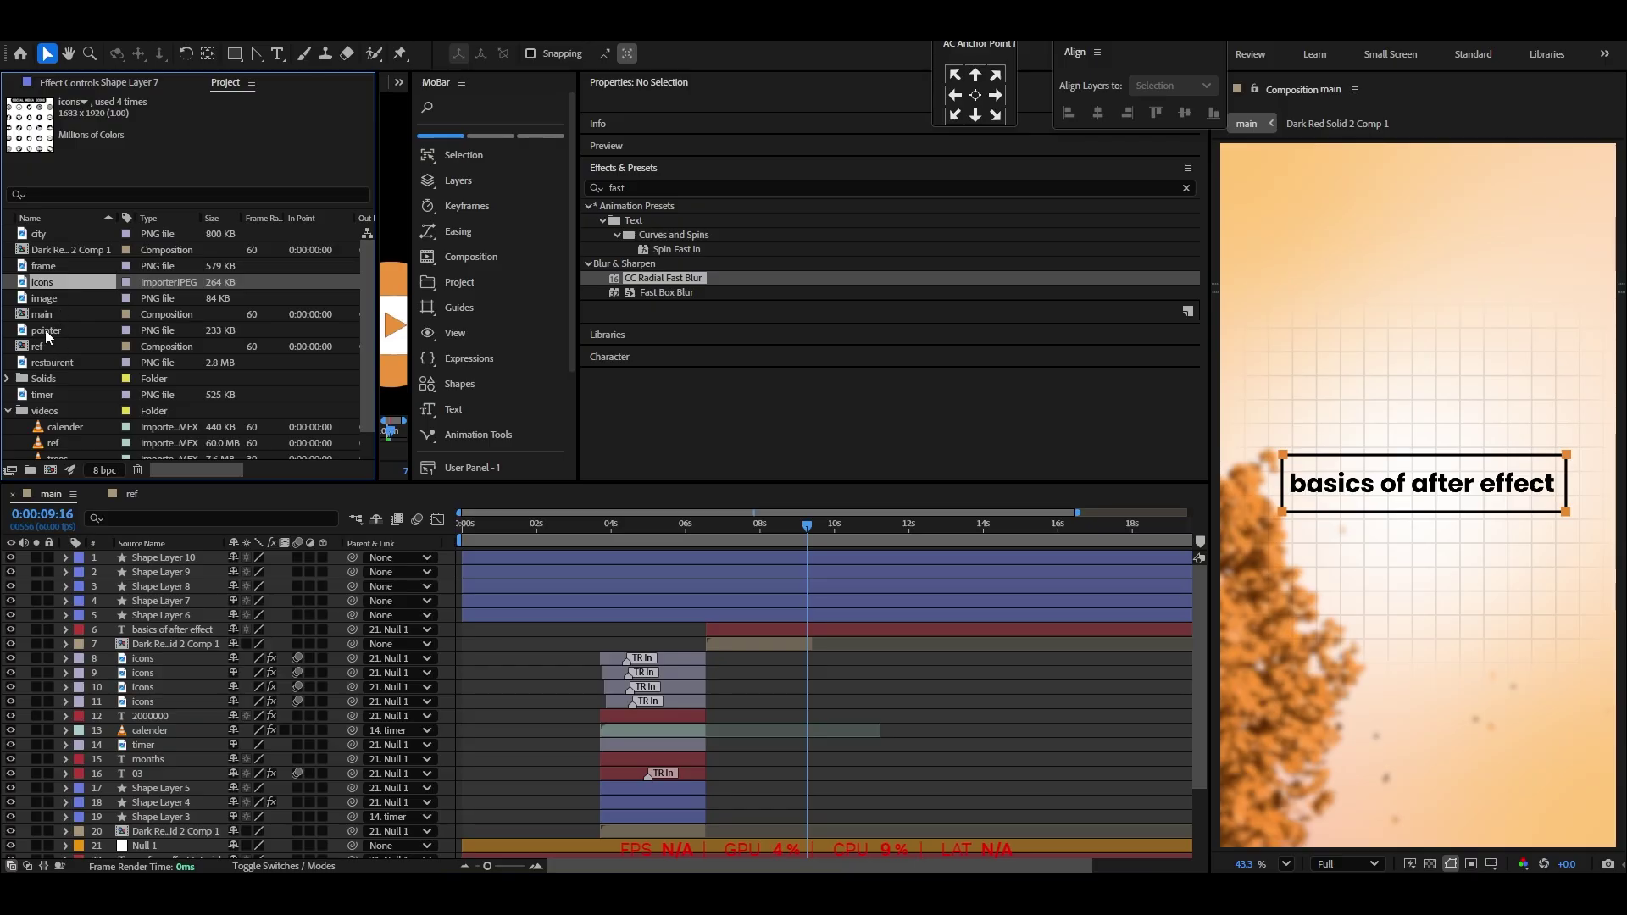
Add the pointer image as the top layer, scale it to 2.1% and place it below the frame's lower-right corner
drag(44, 329, 124, 556)
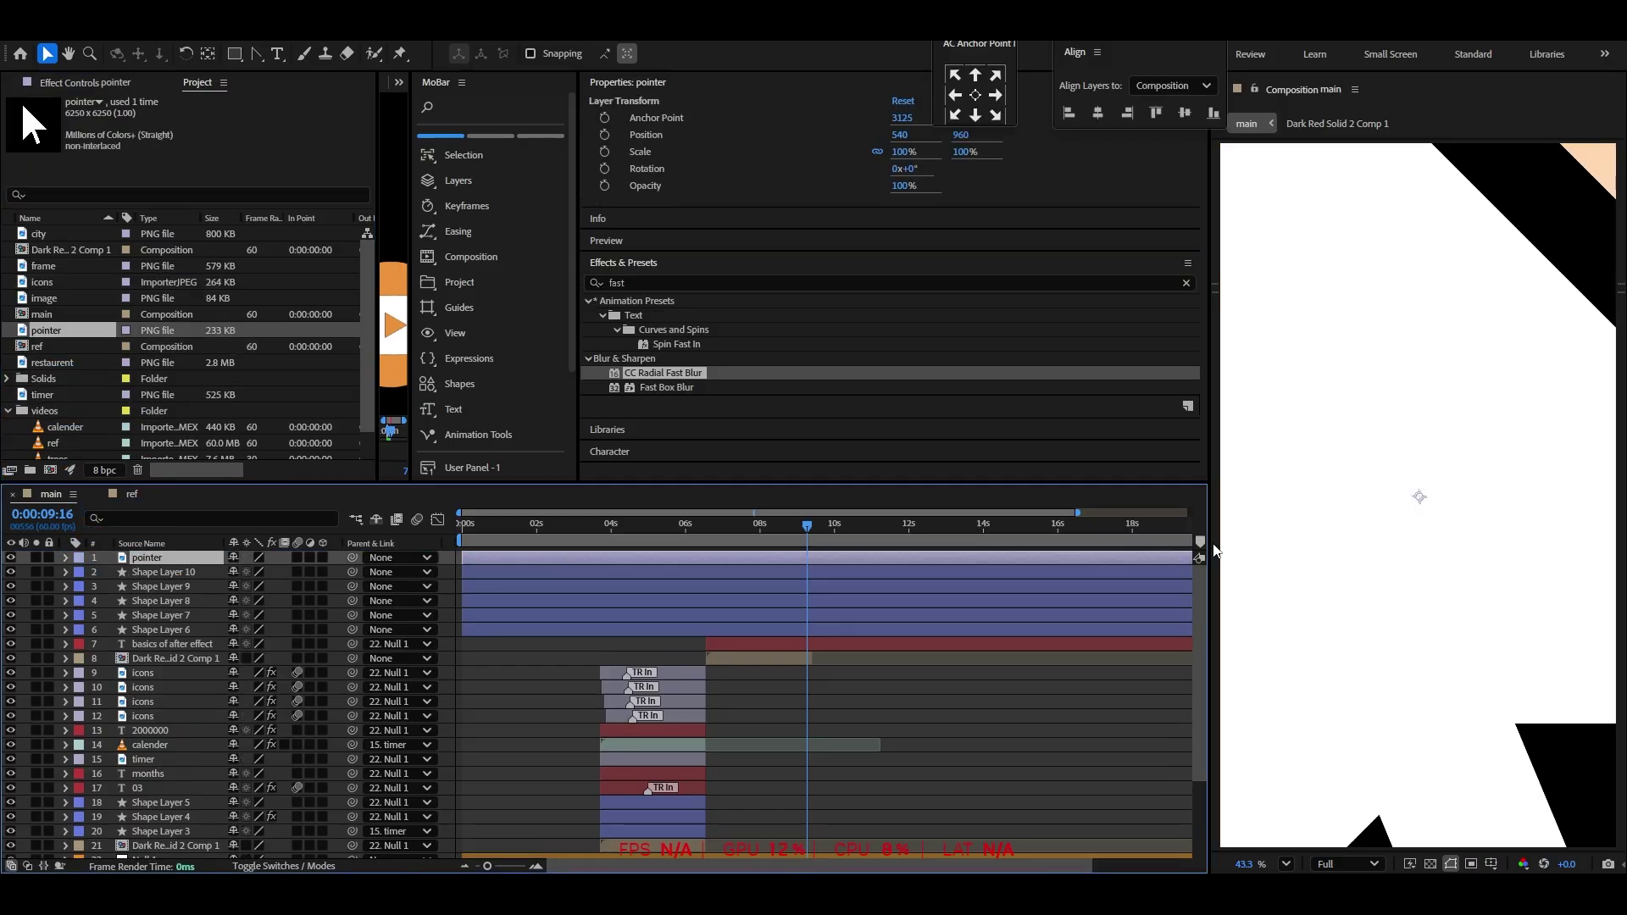
key(s)
drag(268, 570, 239, 590)
drag(1421, 499, 1574, 584)
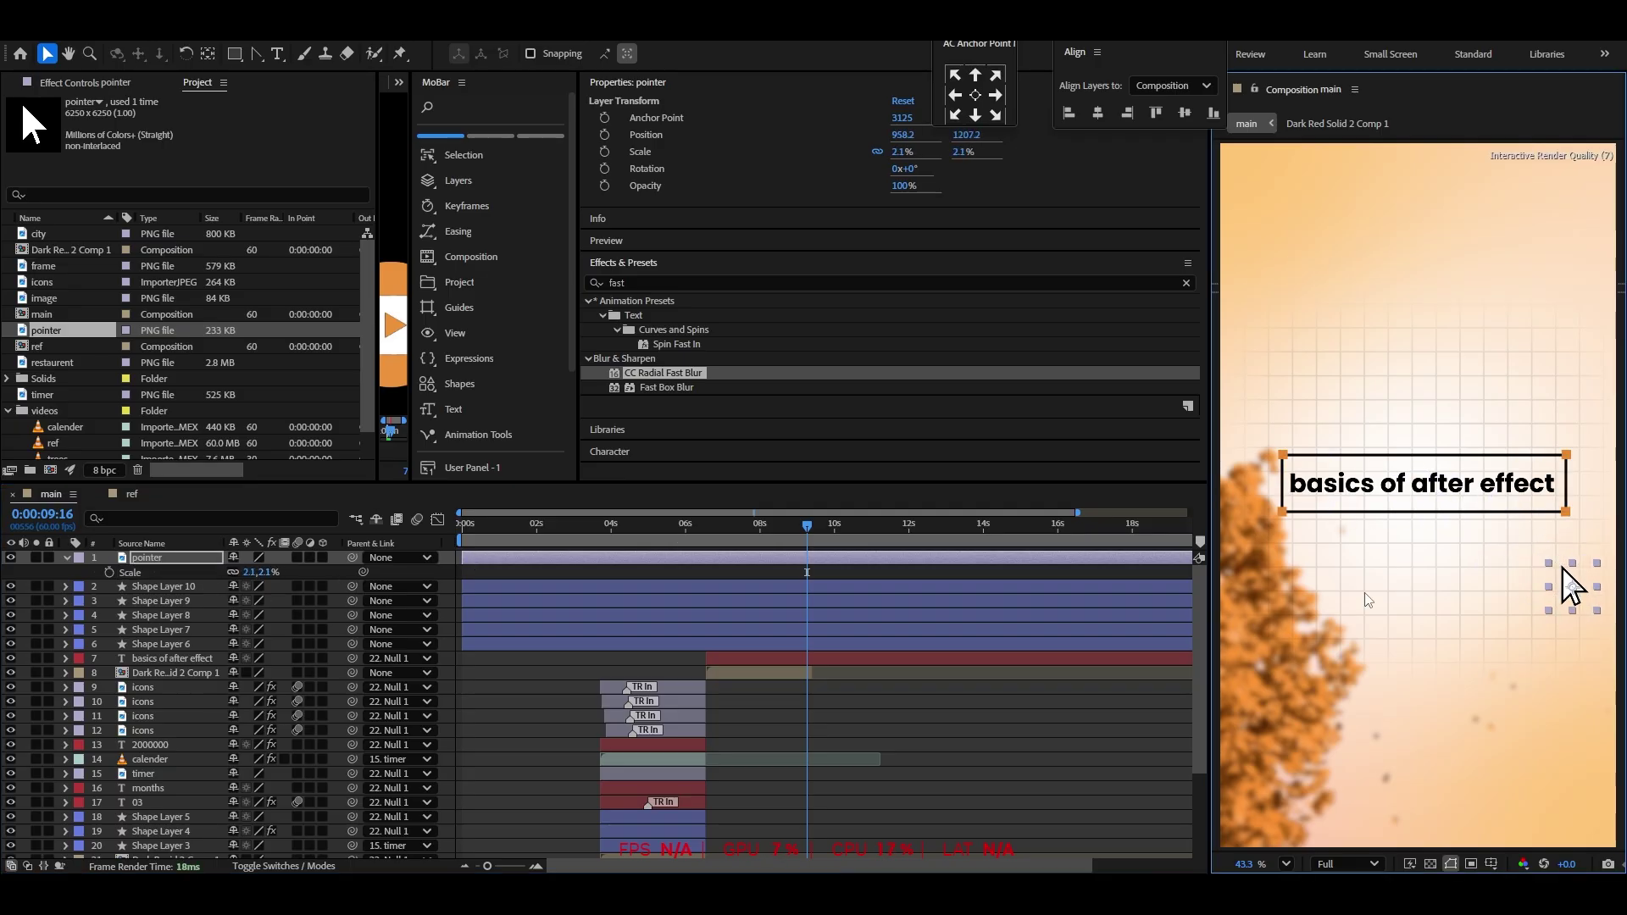
click(67, 558)
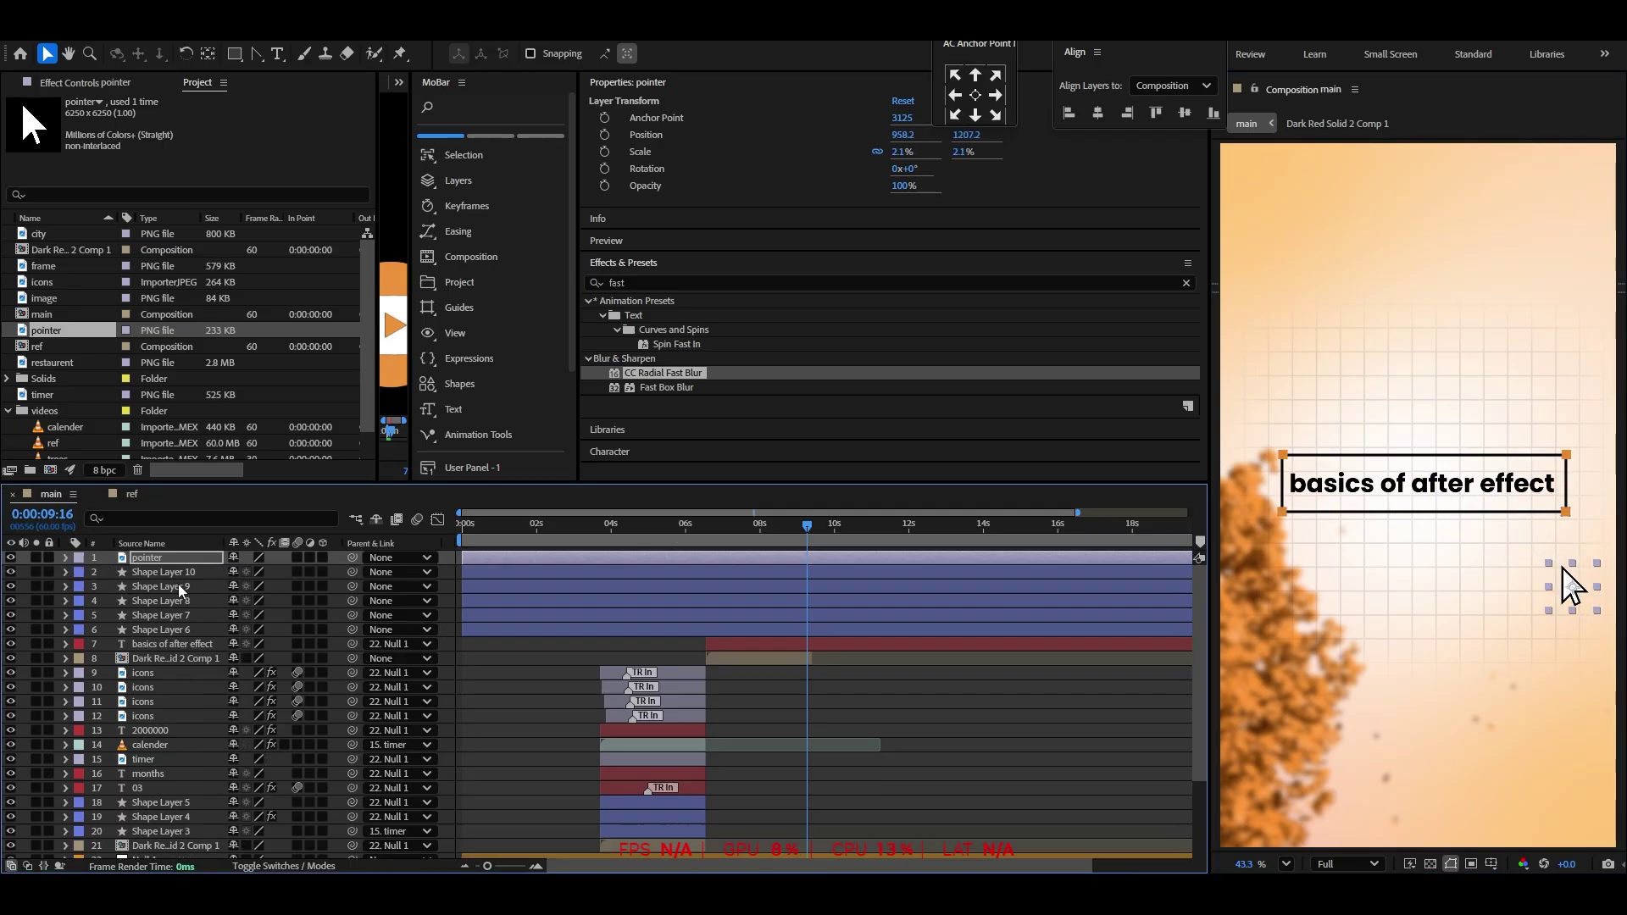
Shift the pointer, the four corner squares and the frame in time to start together with the "basics of after effect" text layer
click(489, 631)
shift+click(500, 560)
drag(501, 632, 749, 644)
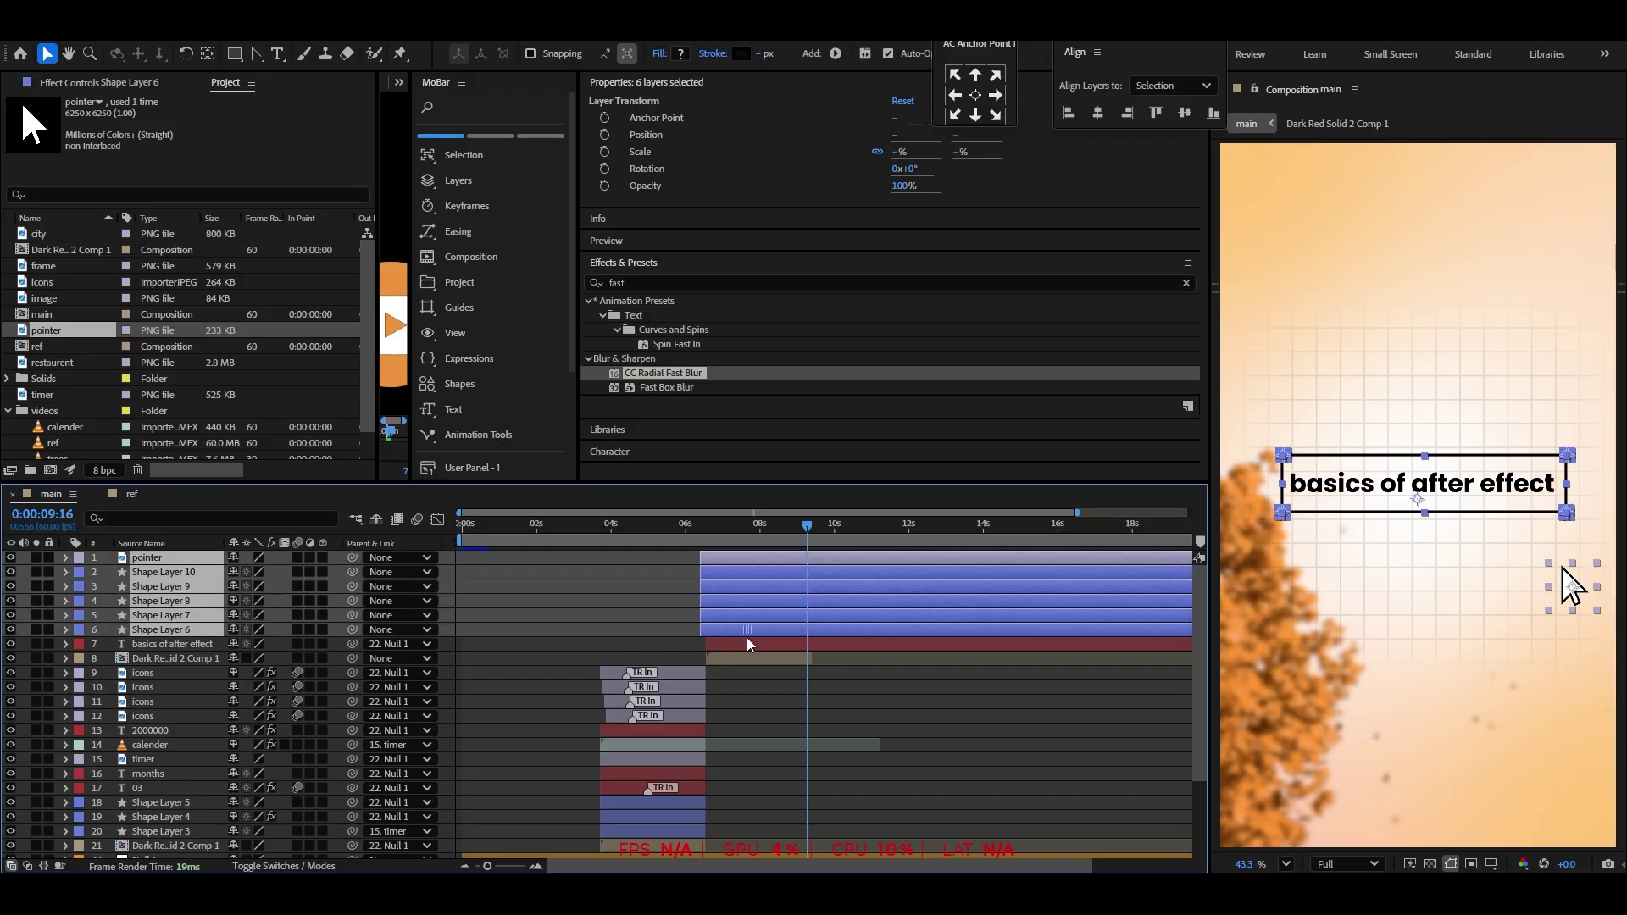
click(766, 689)
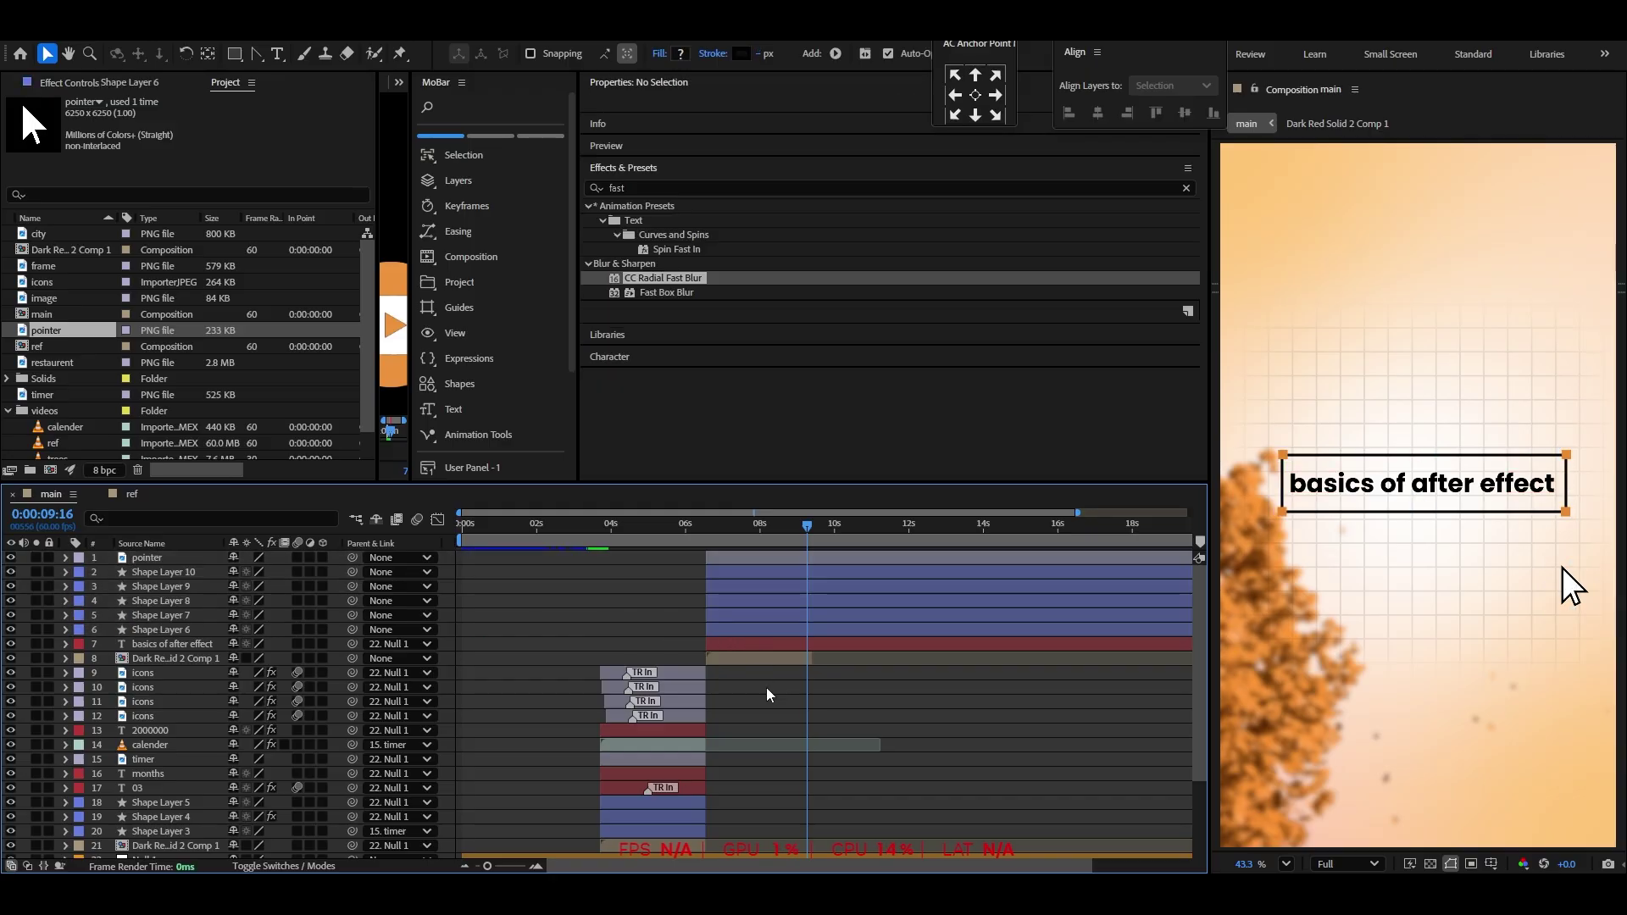
Compare with the ref composition and parent the four corner-square layers to the frame layer, Shape Layer 6, in the main composition
drag(716, 534, 769, 540)
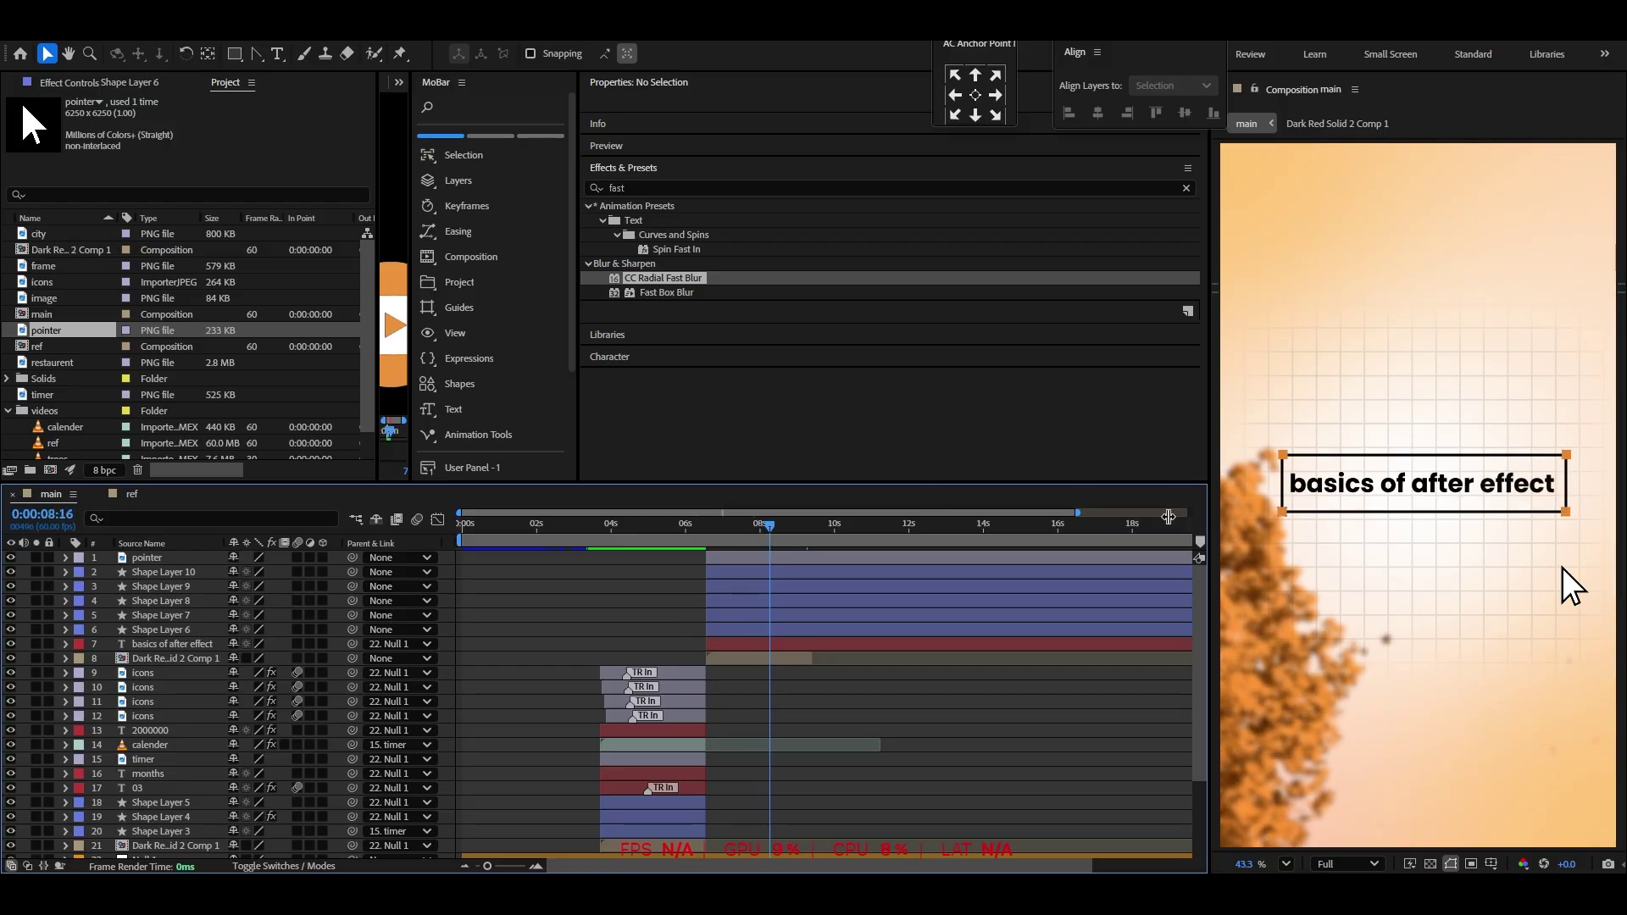
click(131, 494)
mouse_move(855, 536)
mouse_down()
mouse_move(800, 534)
mouse_move(840, 534)
mouse_up()
click(51, 495)
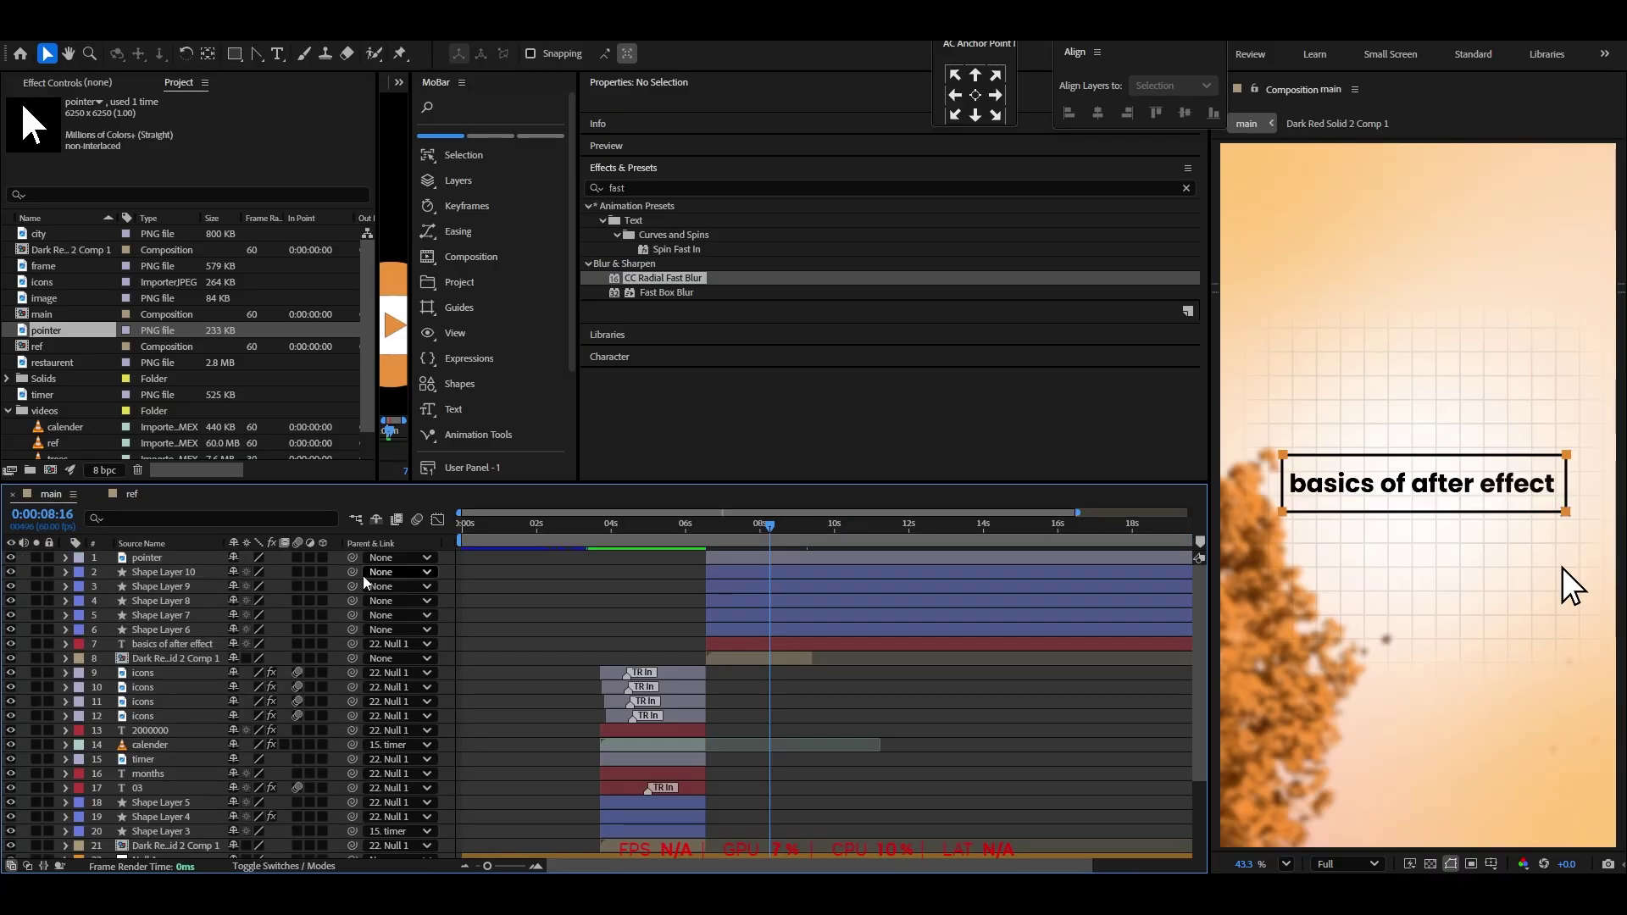
click(163, 573)
shift+click(172, 601)
shift+click(179, 615)
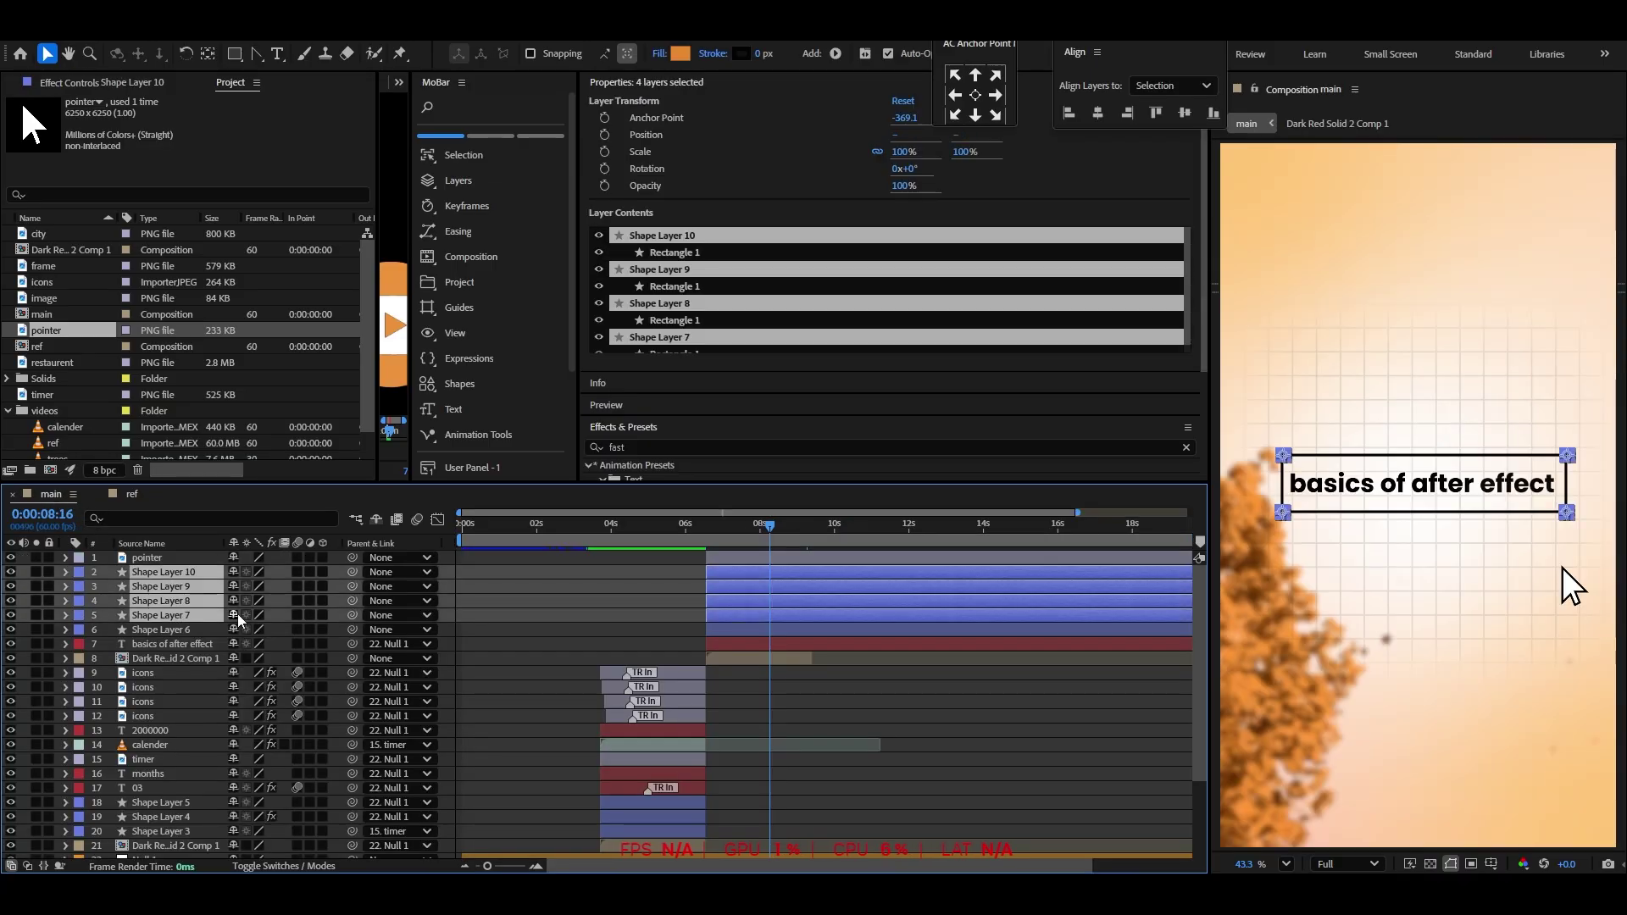
drag(356, 622, 165, 632)
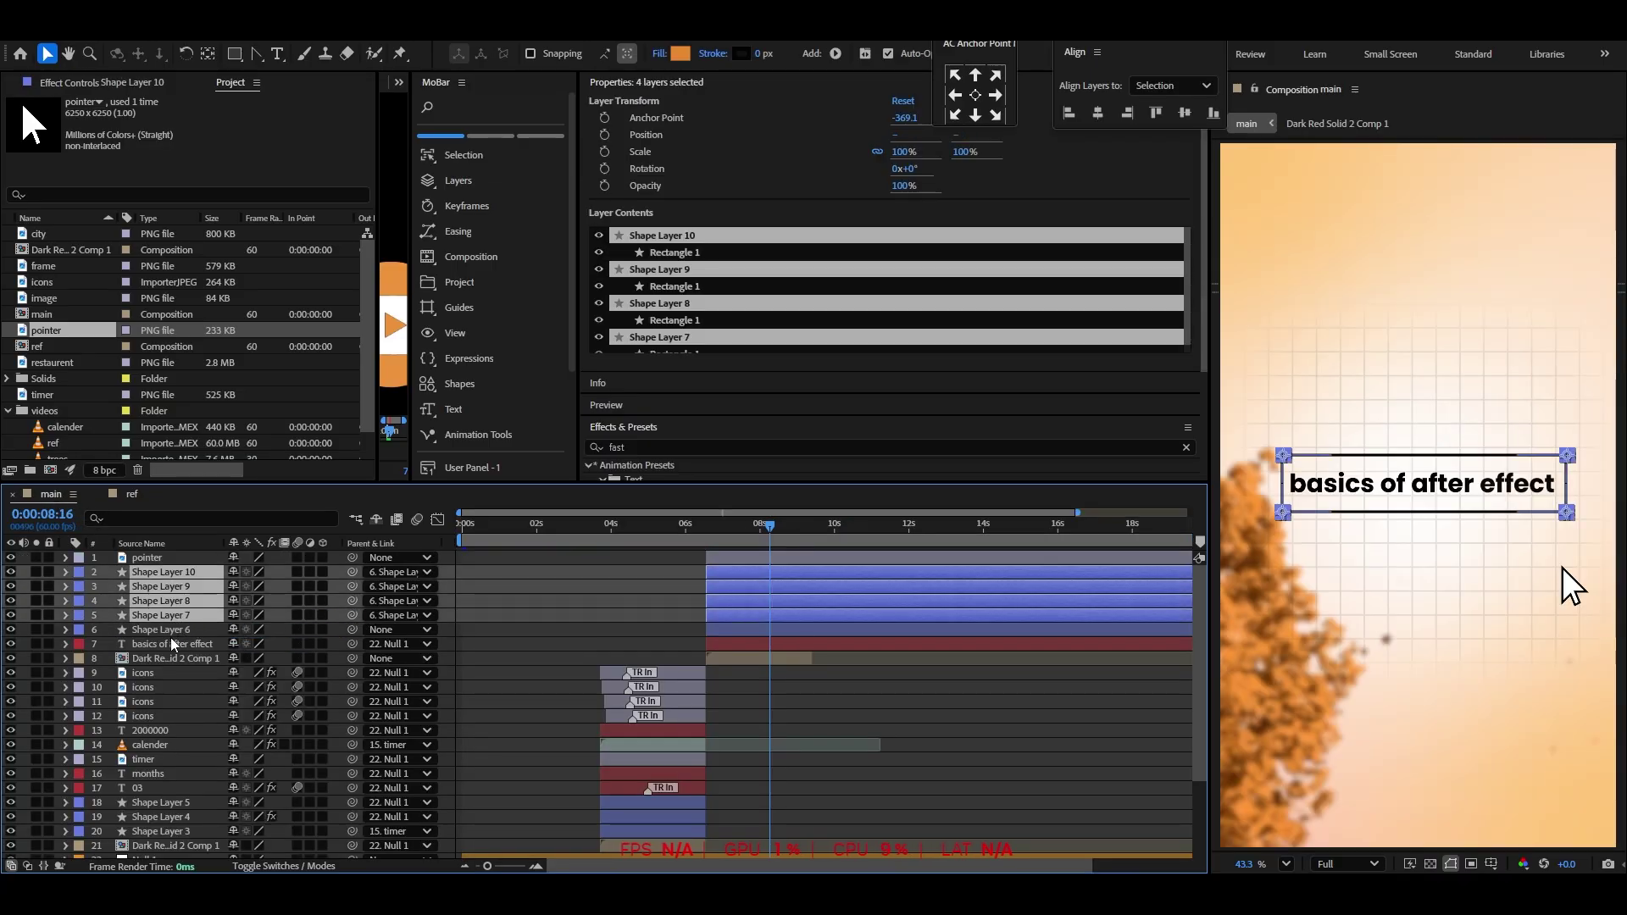
Move the anchor point of the frame layer, Shape Layer 6, to its upper-left corner
click(162, 634)
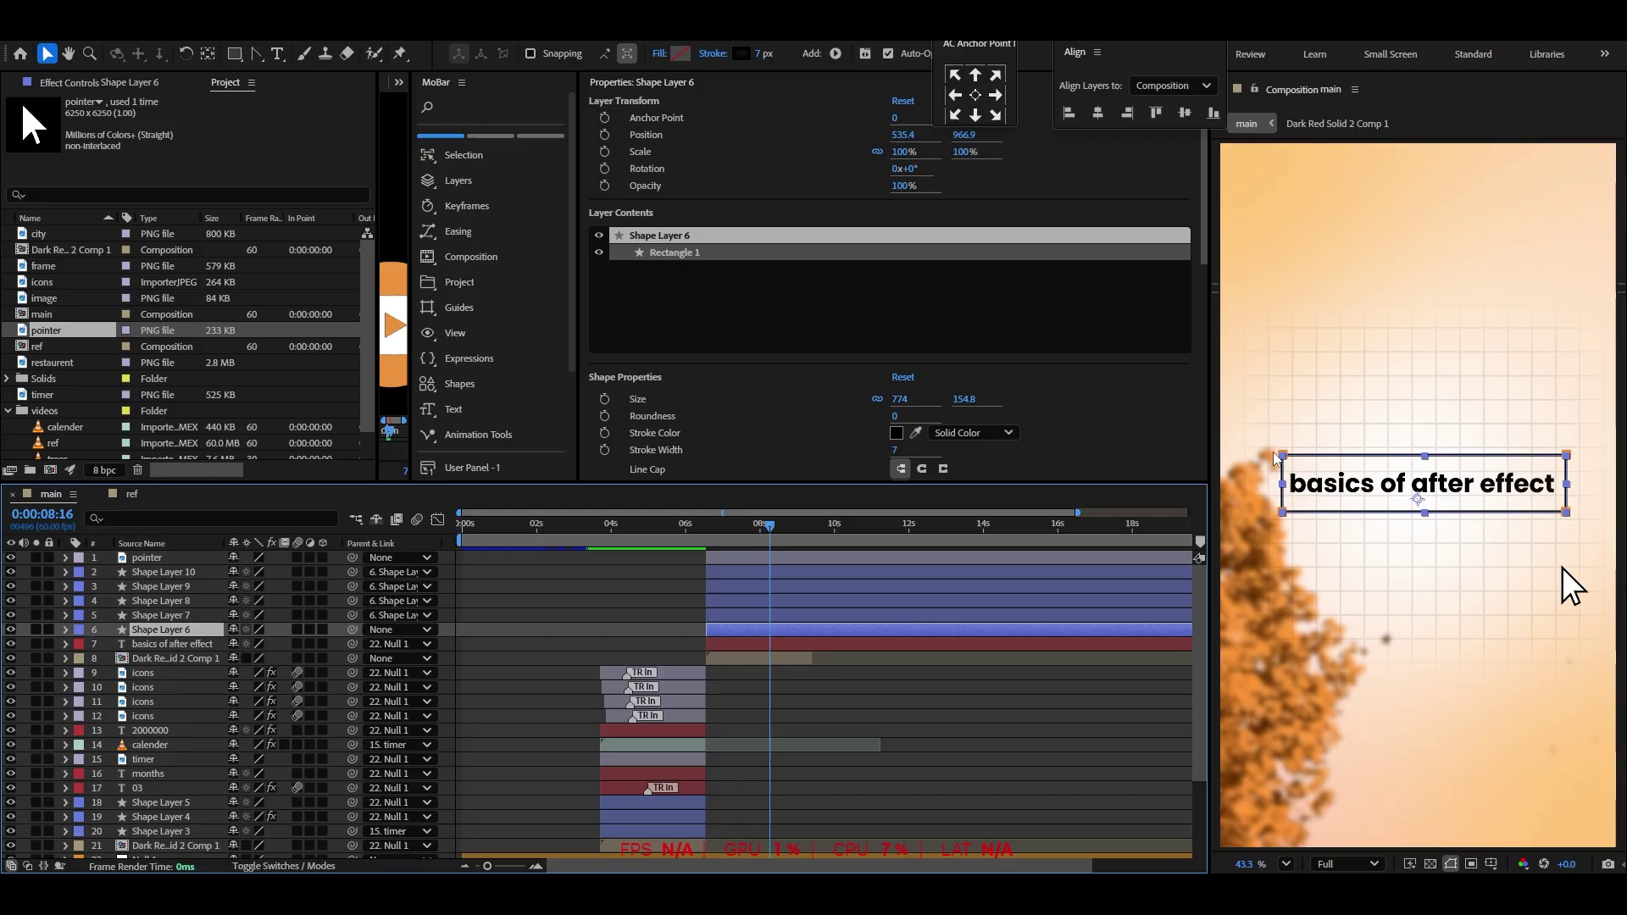
click(953, 77)
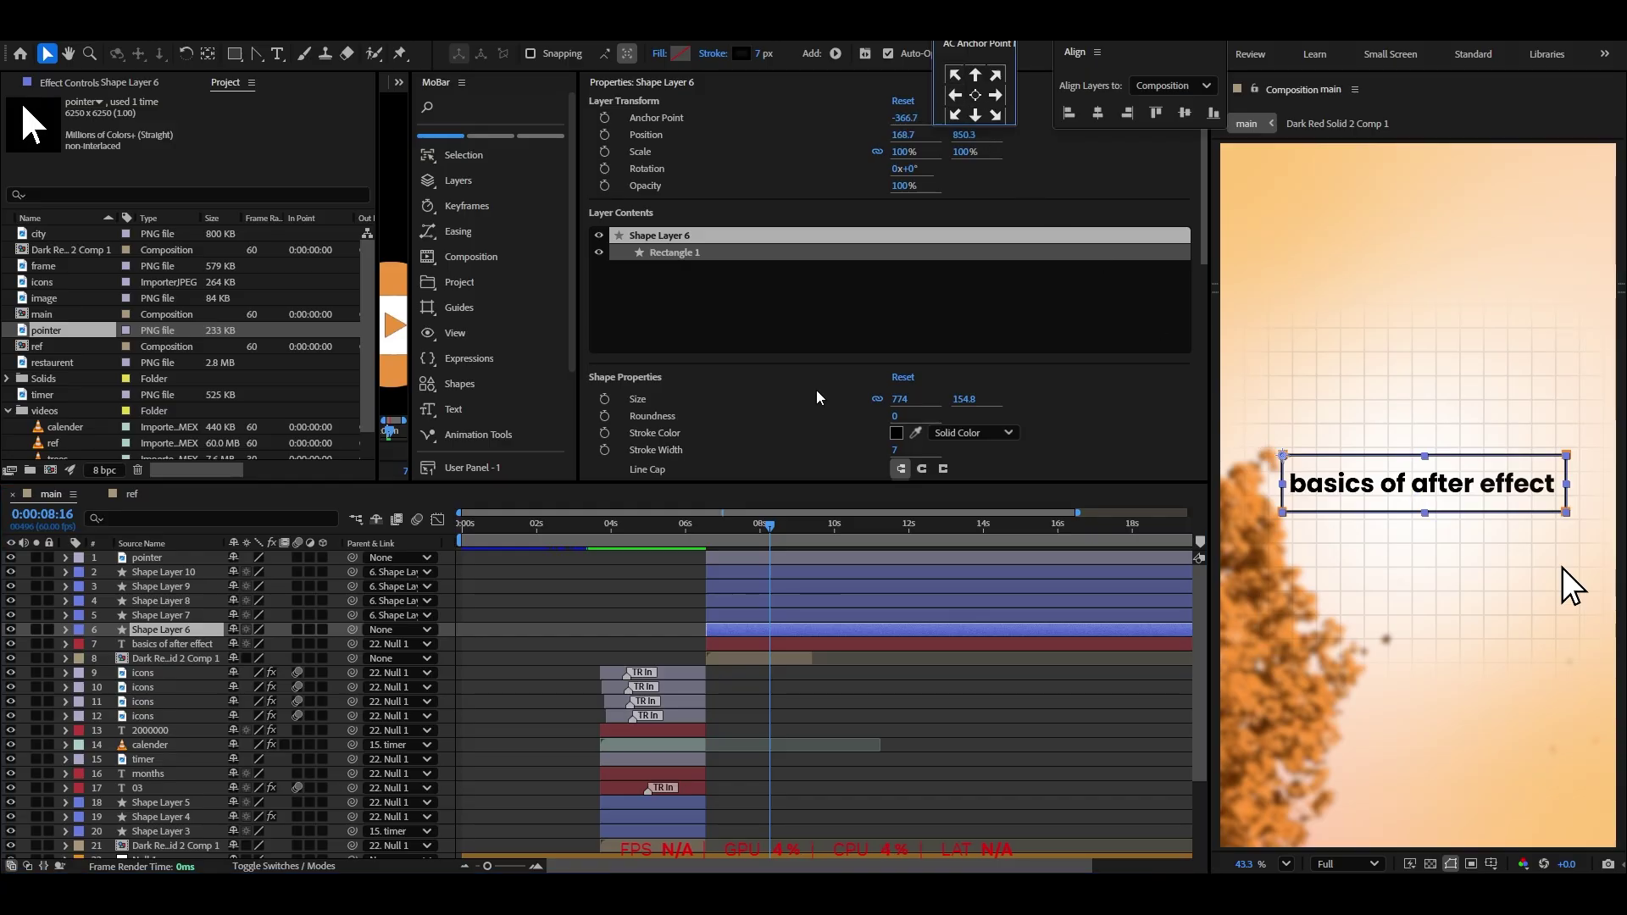
click(658, 631)
scroll(658, 632, up, 1)
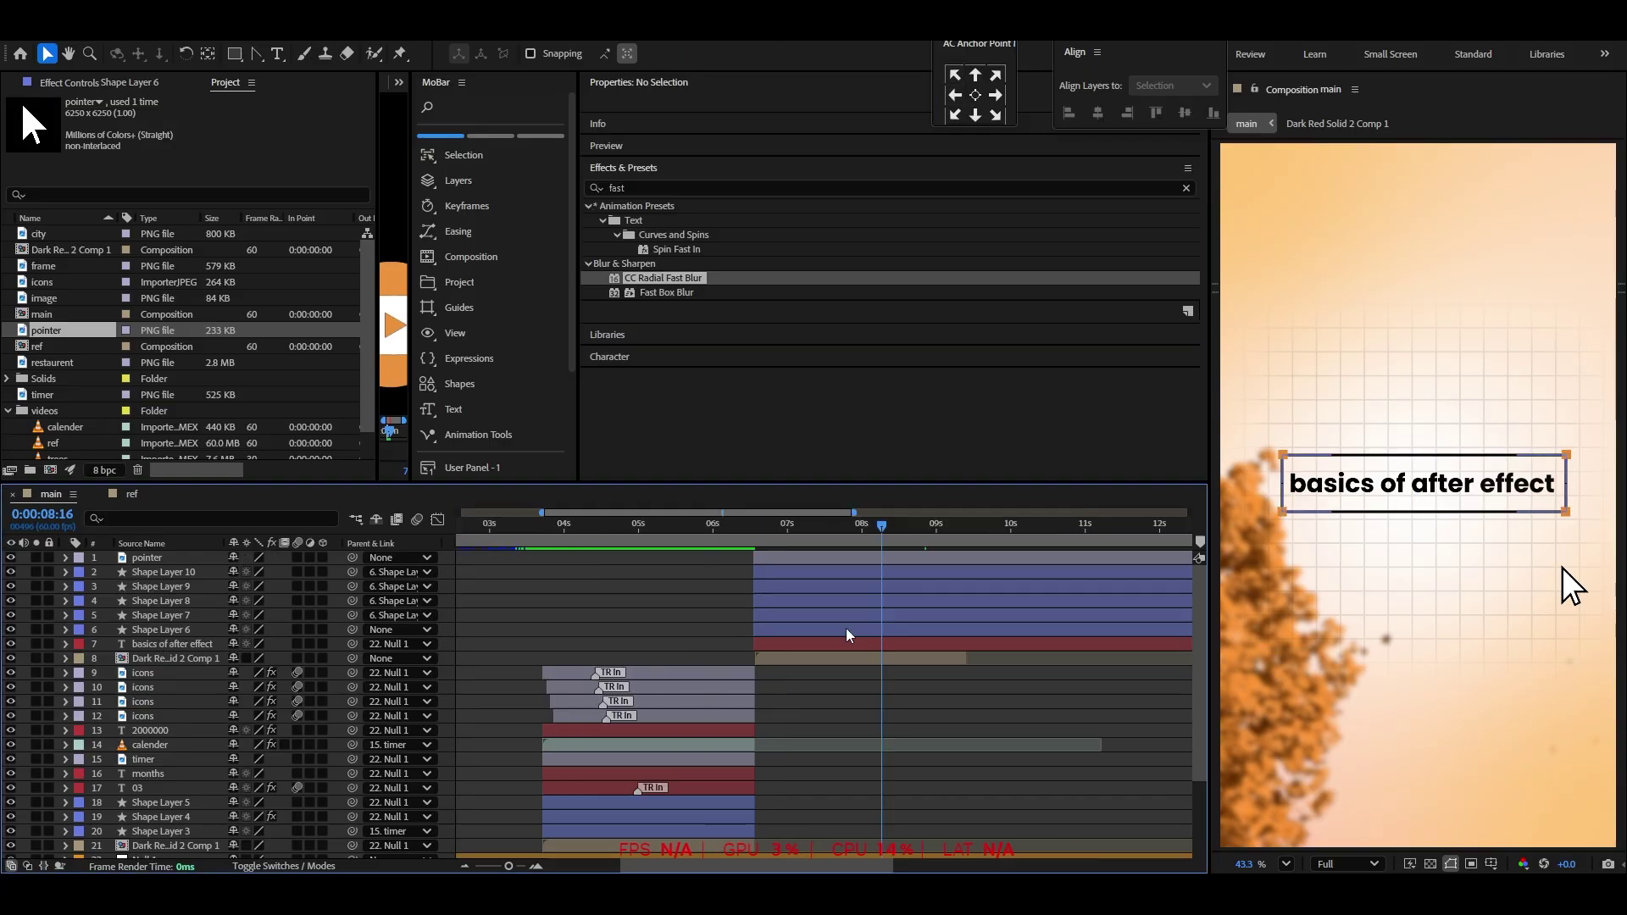
Keyframe the frame's scale from 0% at 0:00:06:44 to 100% at about 0:00:08:16
click(763, 627)
key(alt+shift+s)
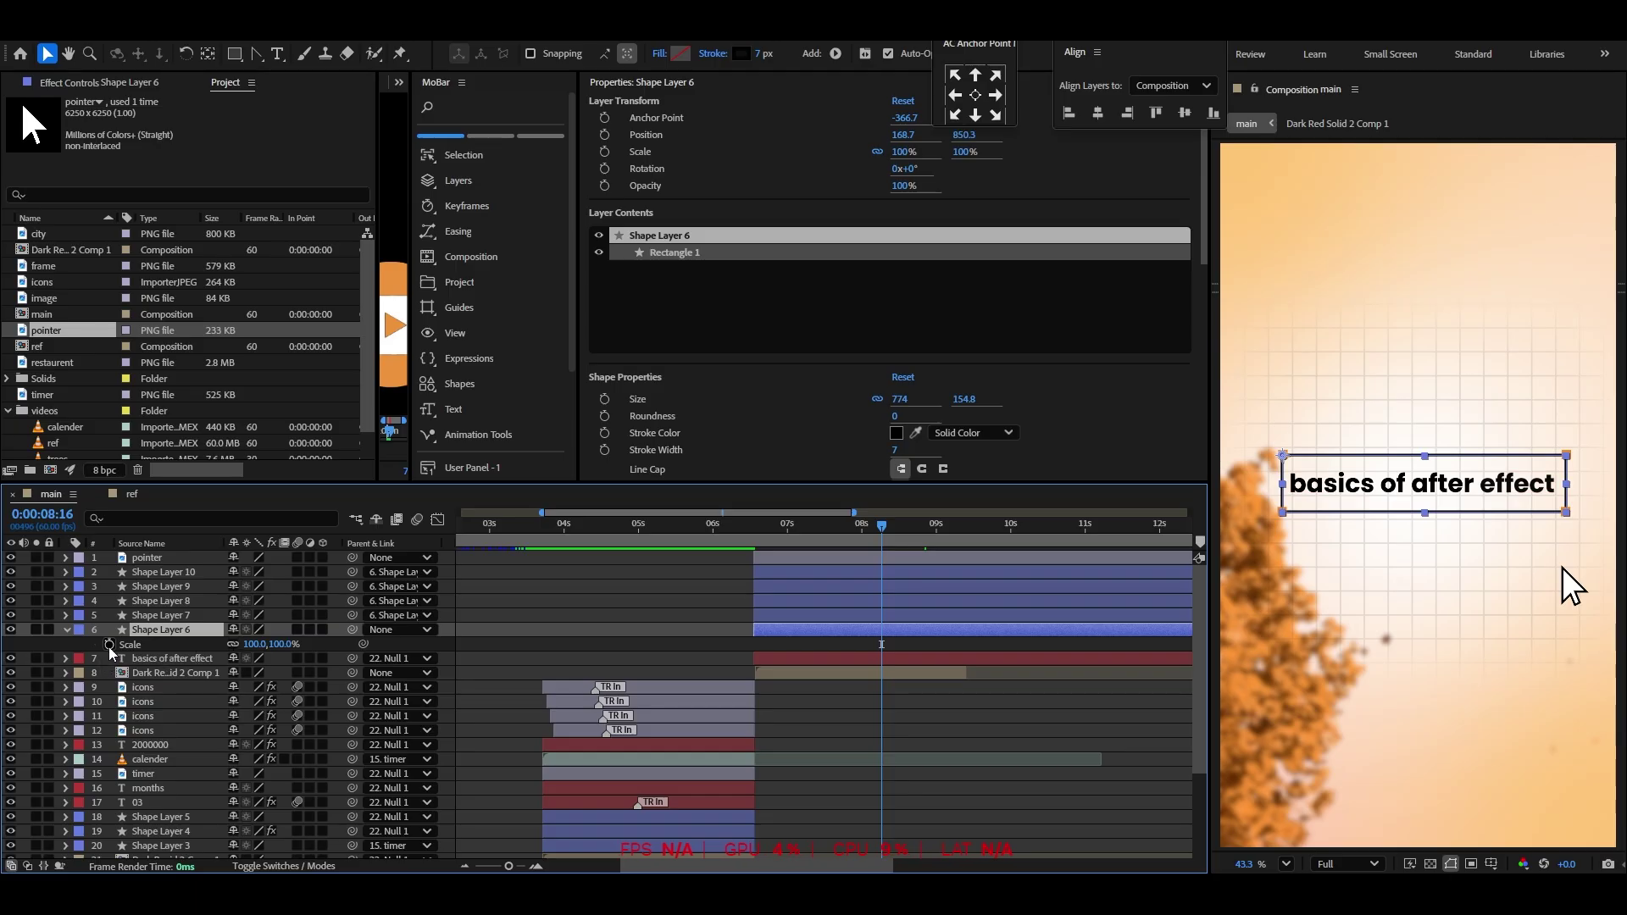
drag(880, 646, 886, 646)
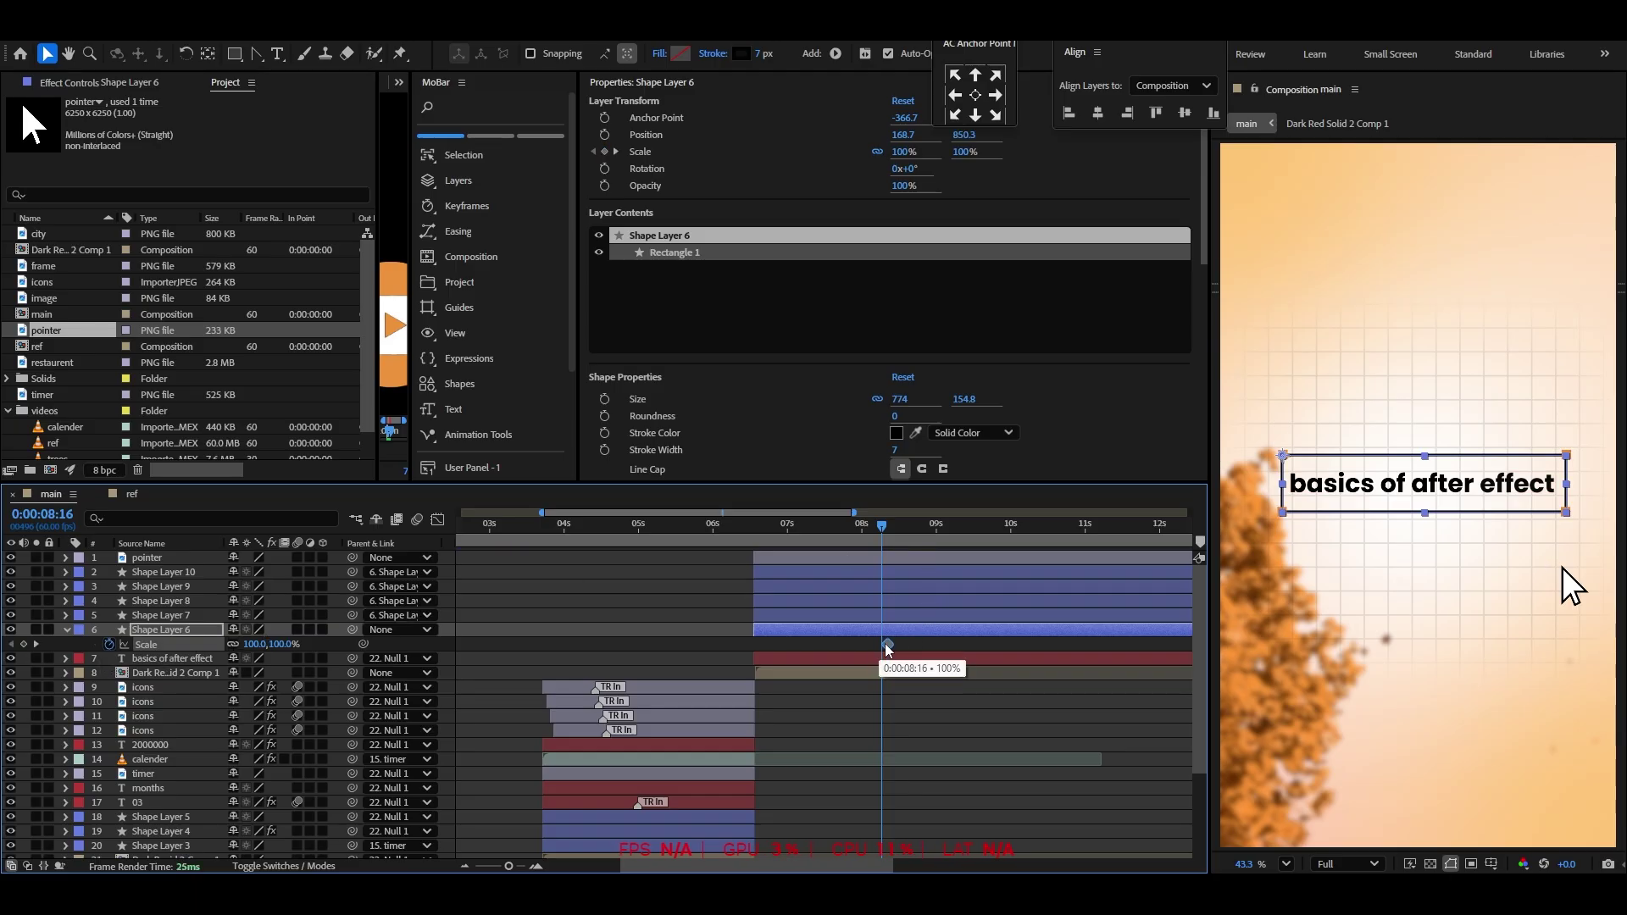
drag(840, 533, 767, 535)
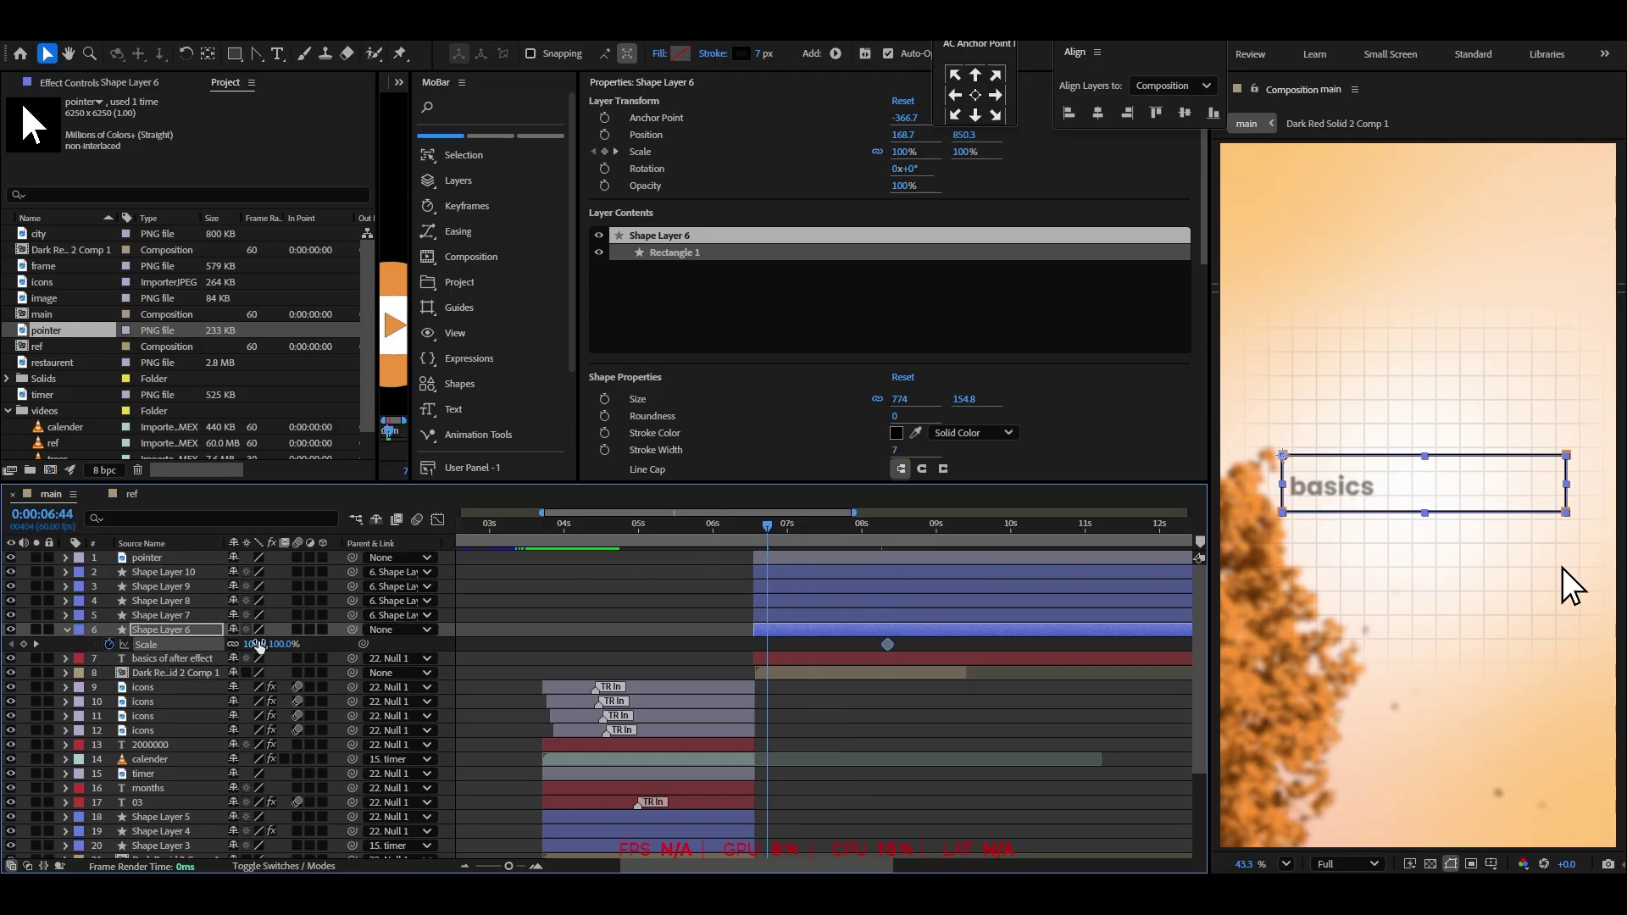
drag(258, 644, 191, 660)
Apply Easy Ease to both of the frame's scale keyframes and lengthen the slow-down into the end keyframe in the speed graph
drag(915, 640, 749, 664)
right_click(769, 653)
mouse_move(844, 633)
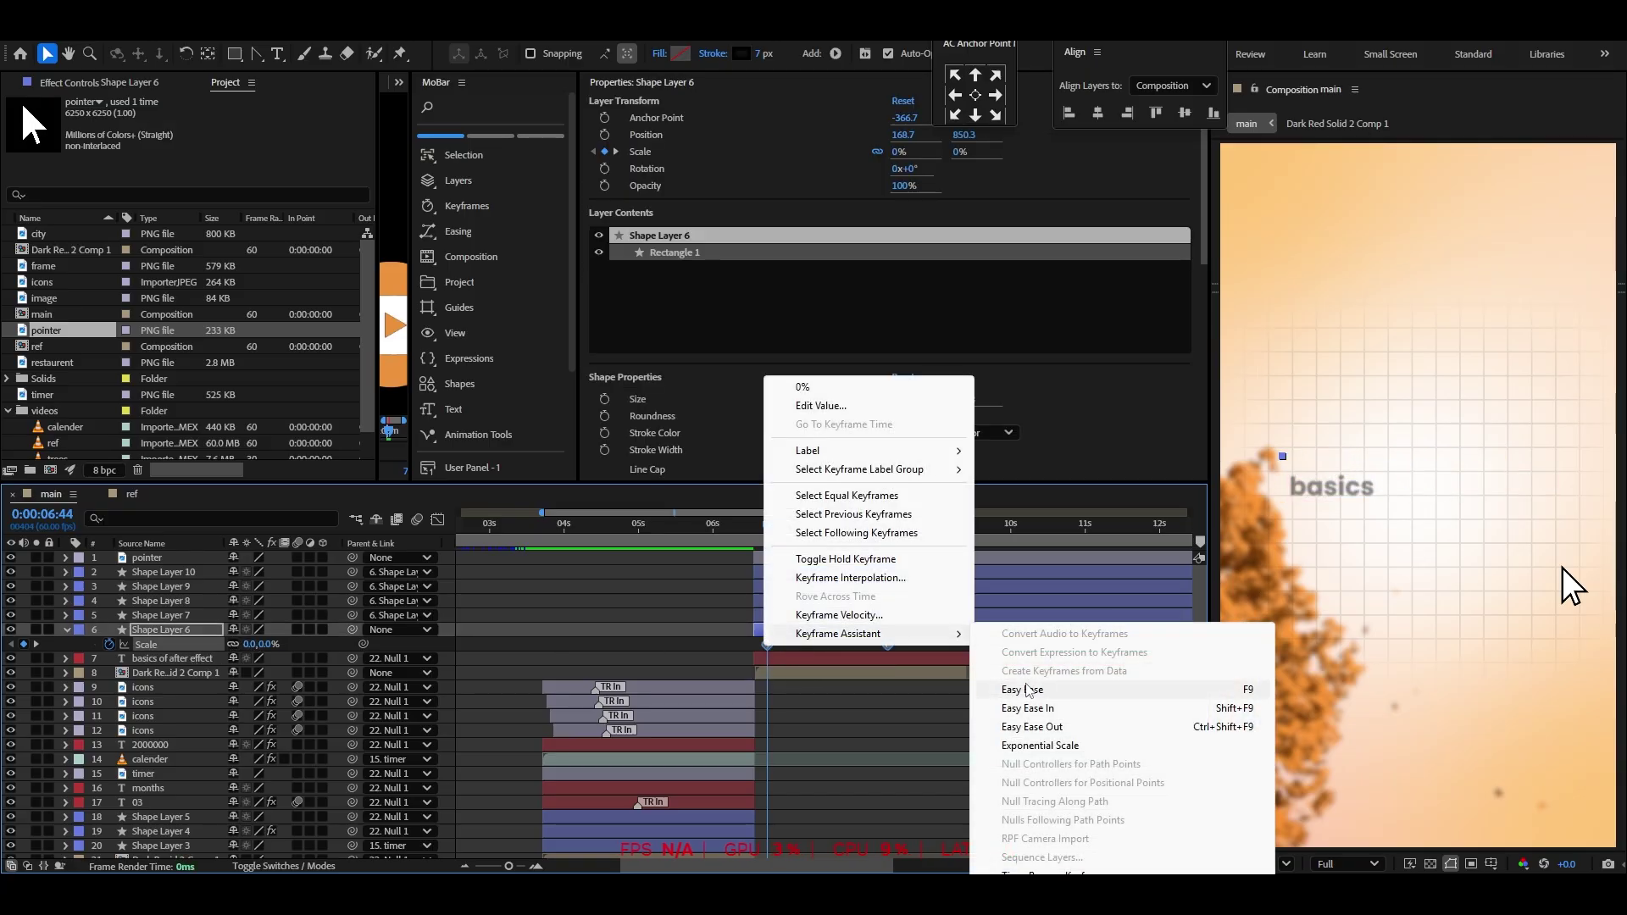
click(1034, 685)
click(437, 519)
drag(881, 832, 827, 816)
click(438, 520)
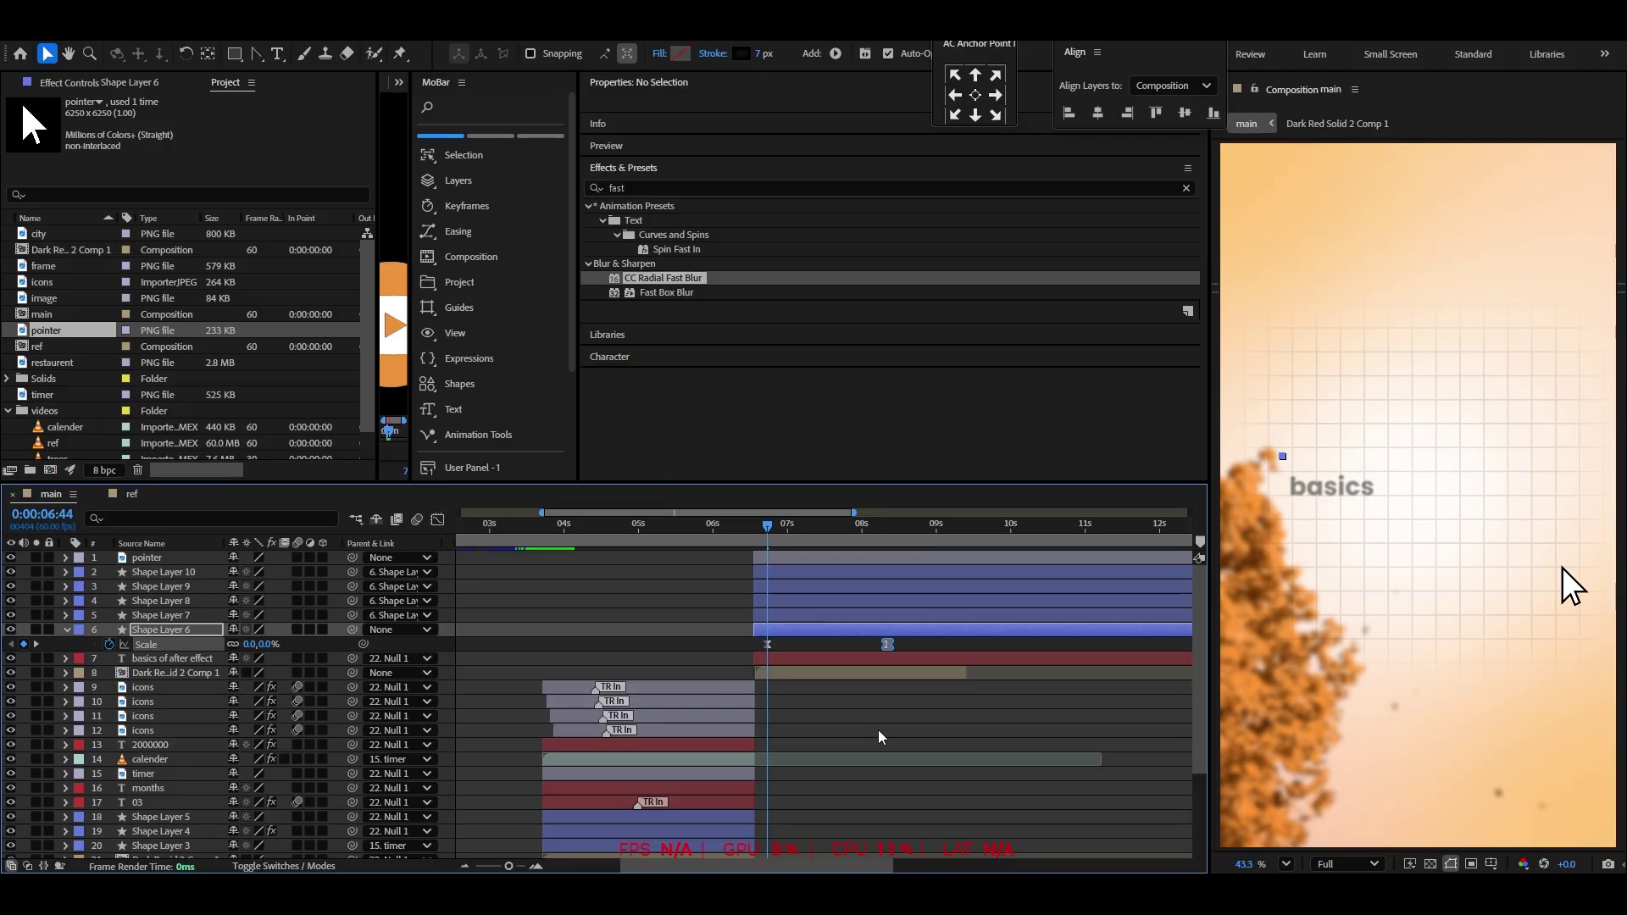
Retime the frame's scale animation to start at 0:00:06:32 and end at about 7.5 seconds
drag(757, 527, 753, 527)
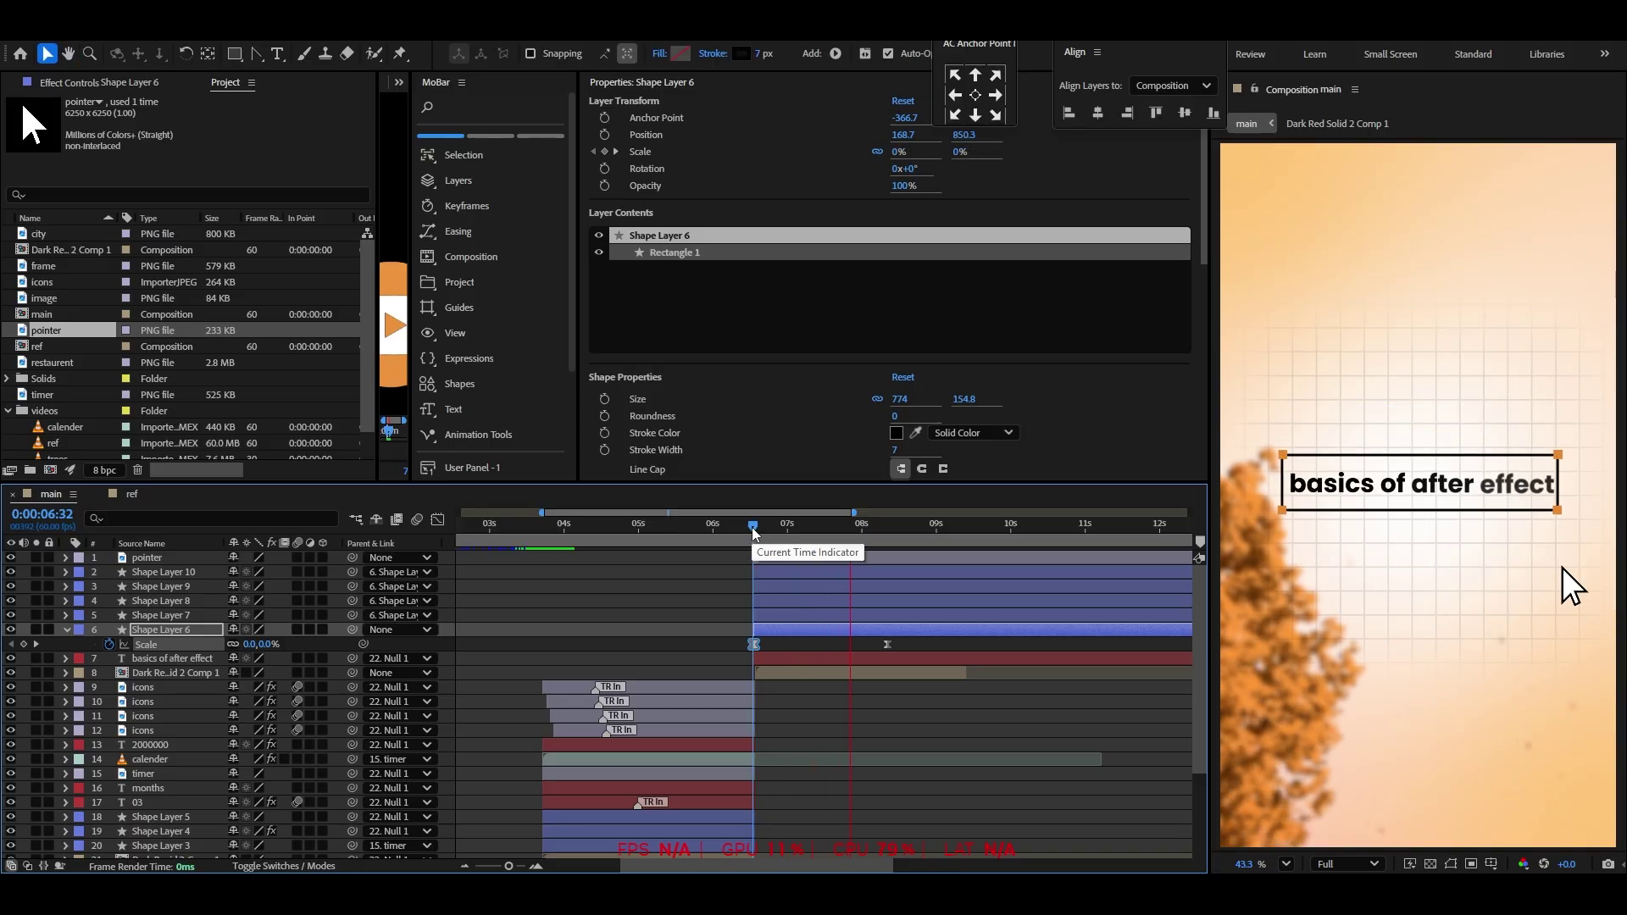
click(910, 645)
drag(889, 646, 742, 650)
Shorten the ease out of the frame's first scale keyframe for a fast start, and preview the animation
click(437, 520)
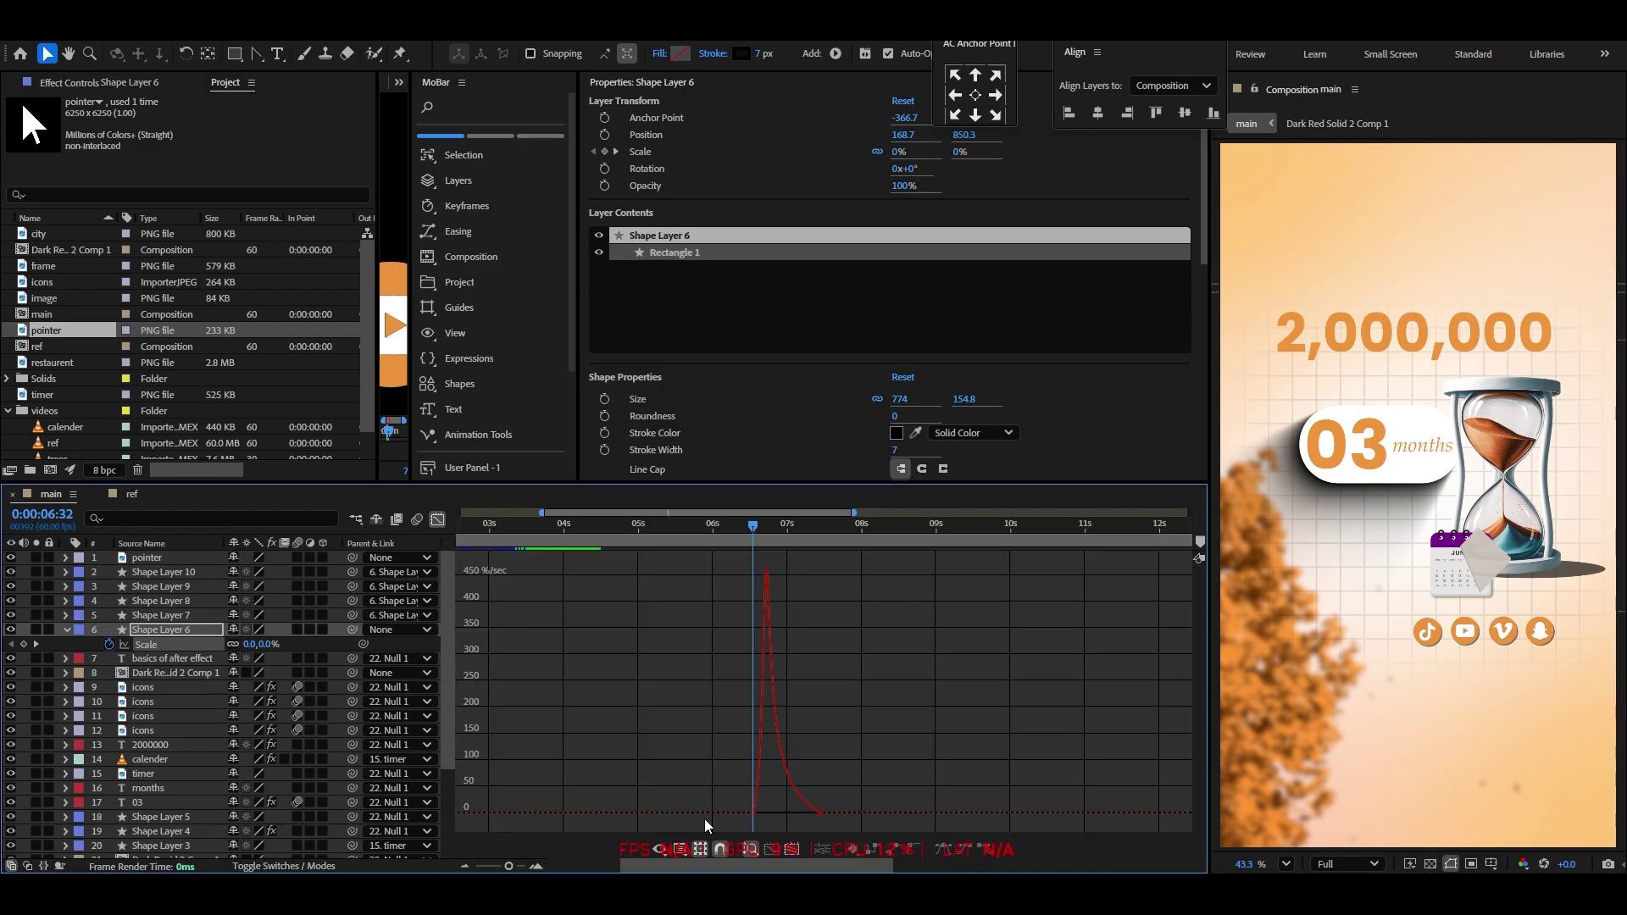
drag(763, 814, 756, 814)
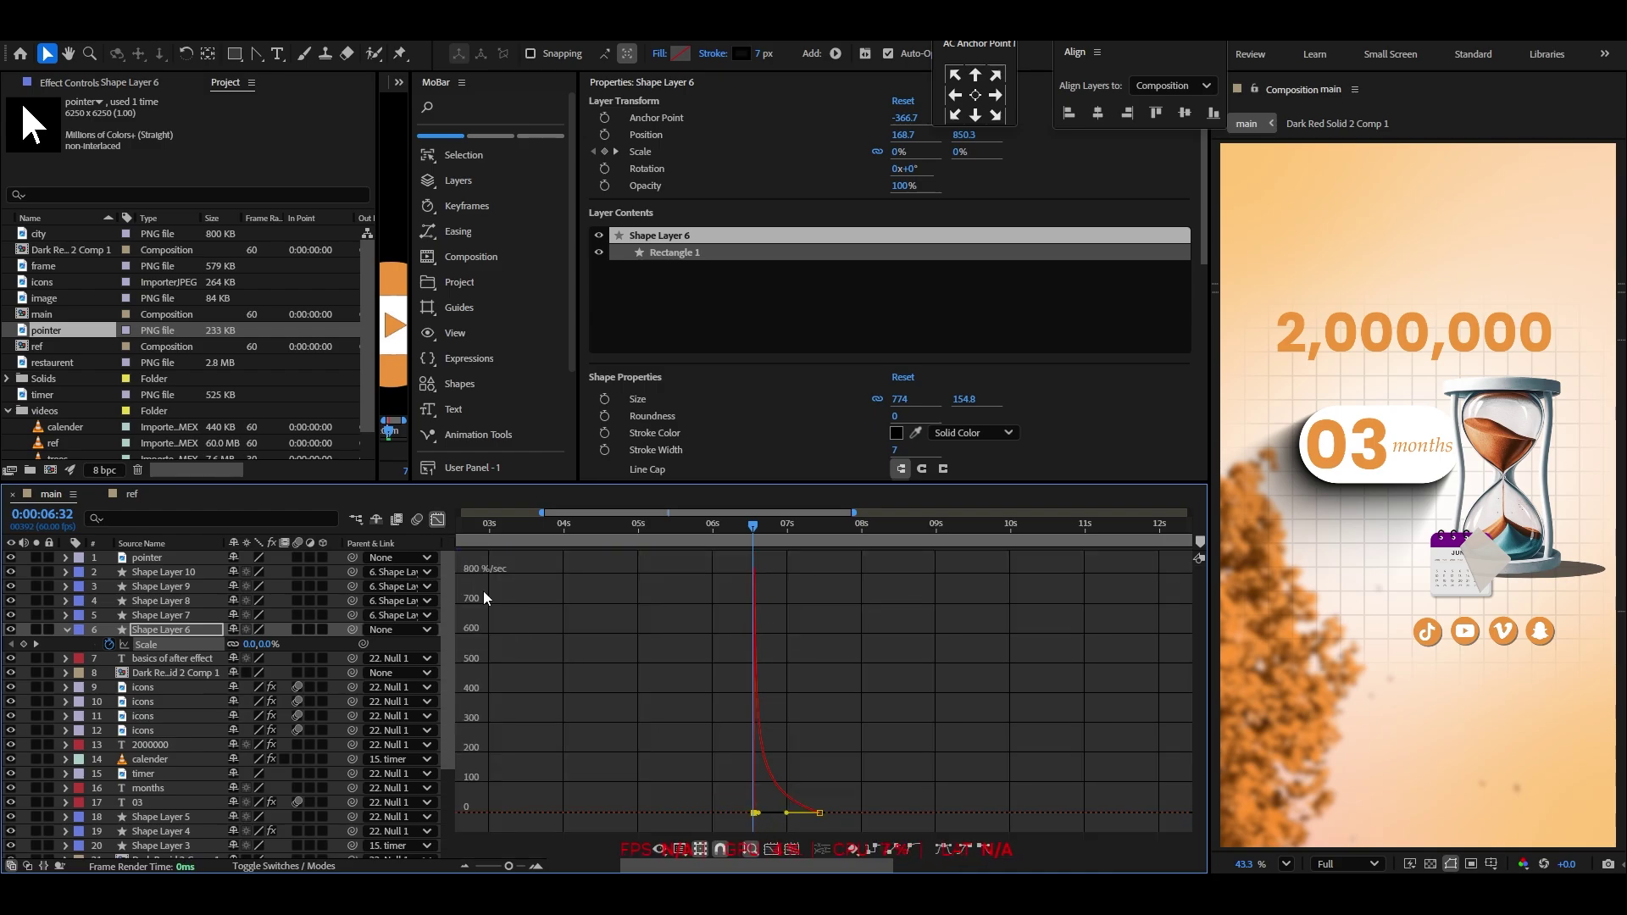
click(437, 520)
key(space)
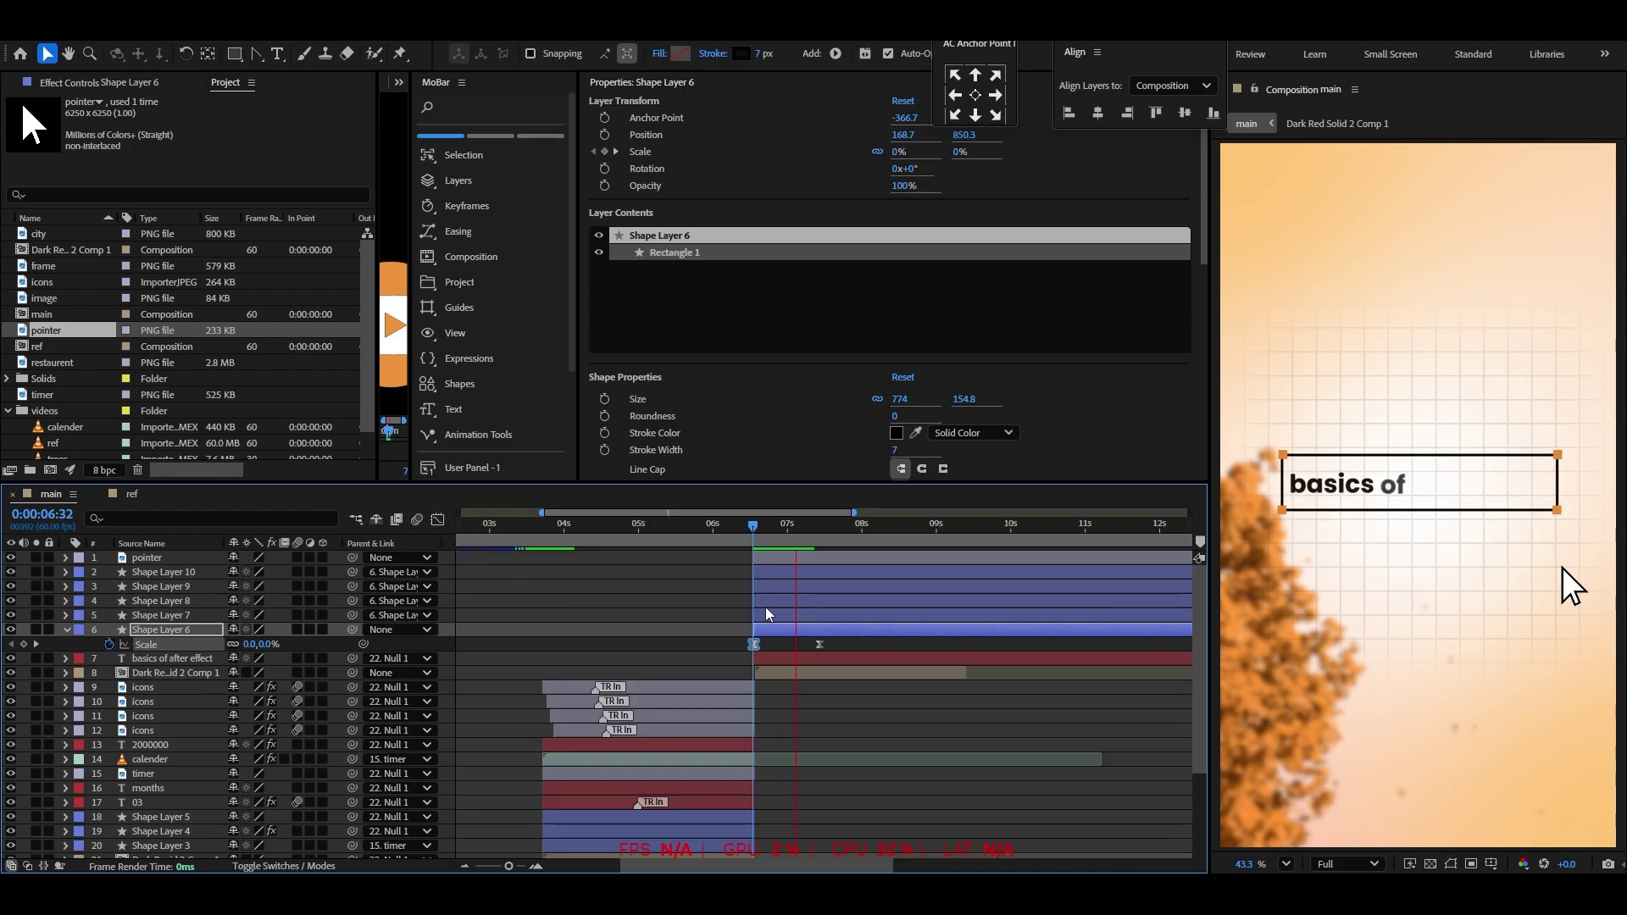
key(F2)
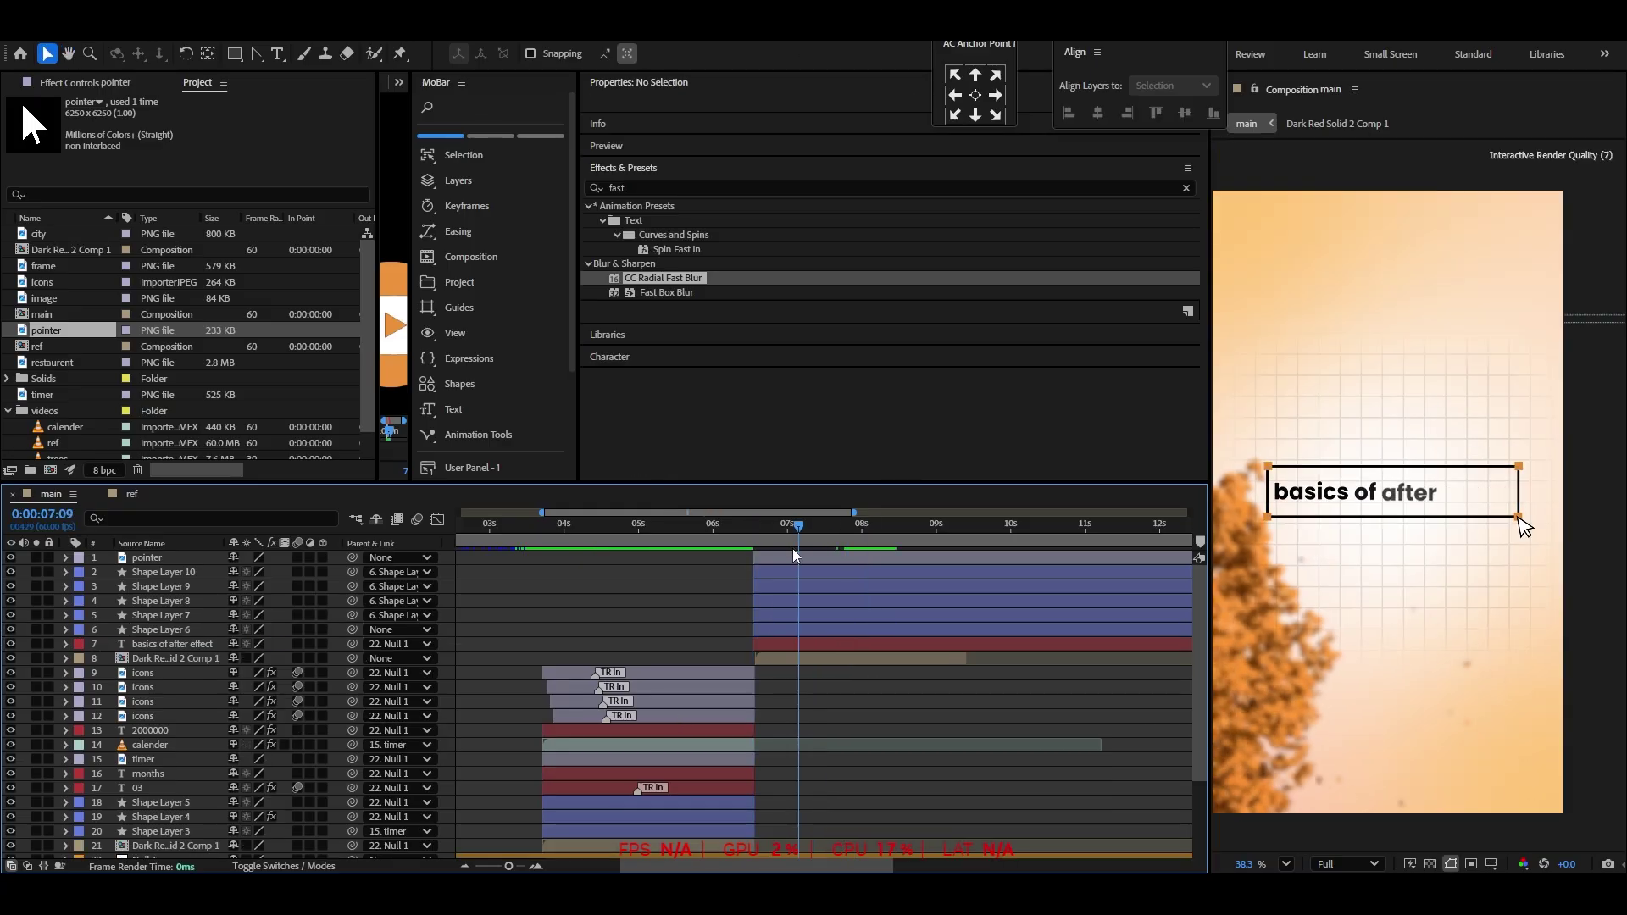
Parent the pointer layer to the frame layer, Shape Layer 6, and preview the scale-in from 0:00:06:32
drag(797, 556, 768, 559)
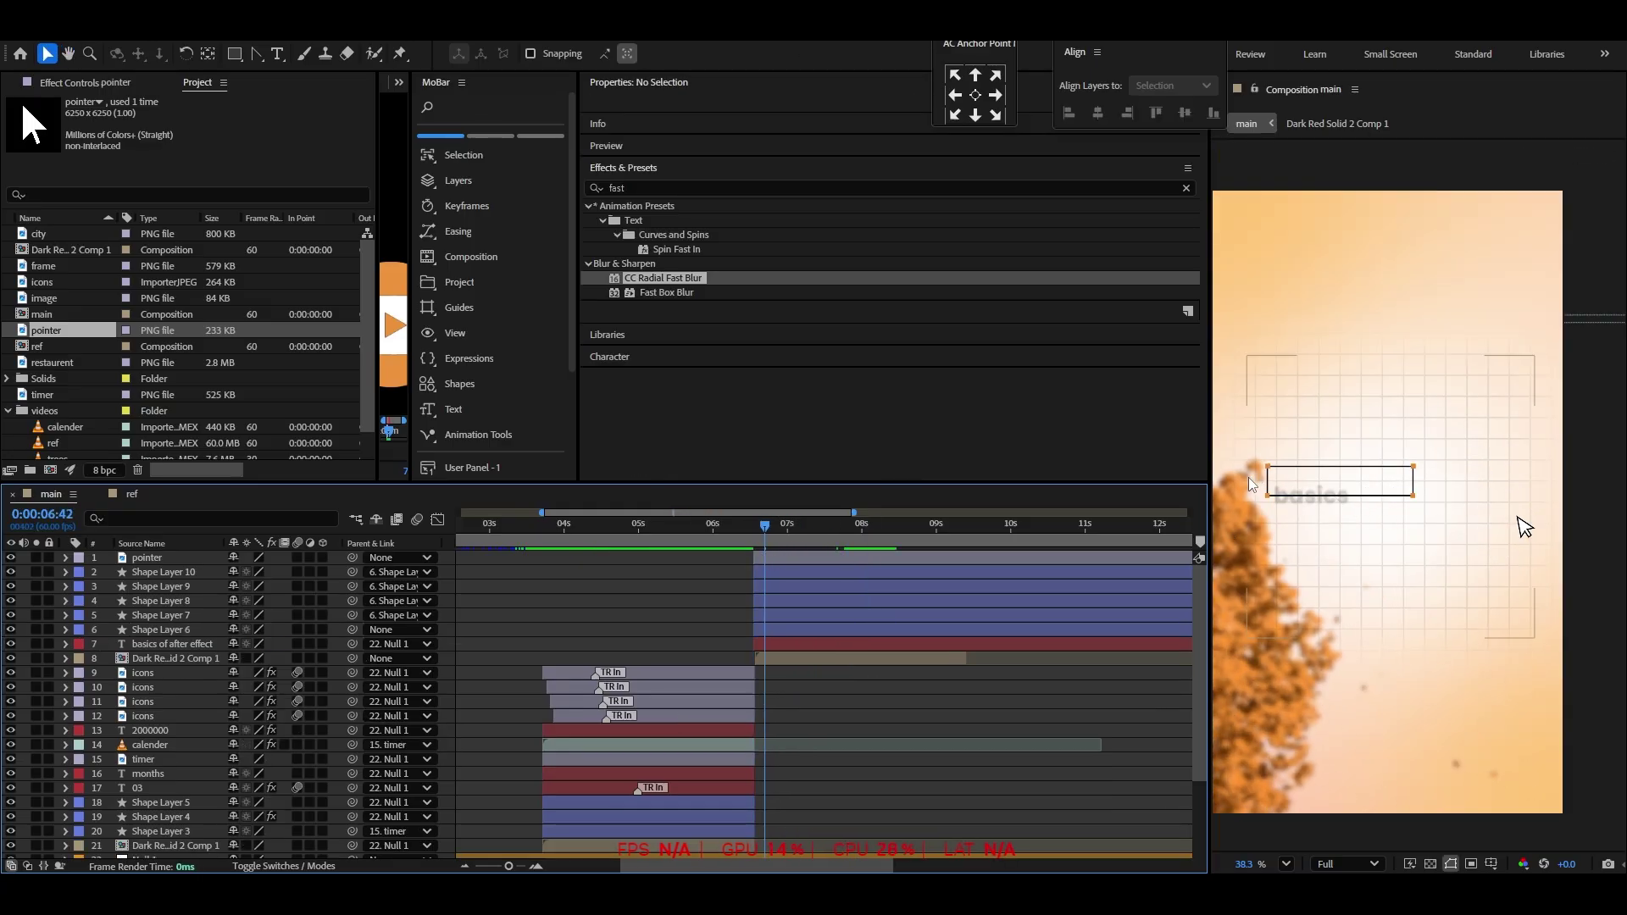
key(space)
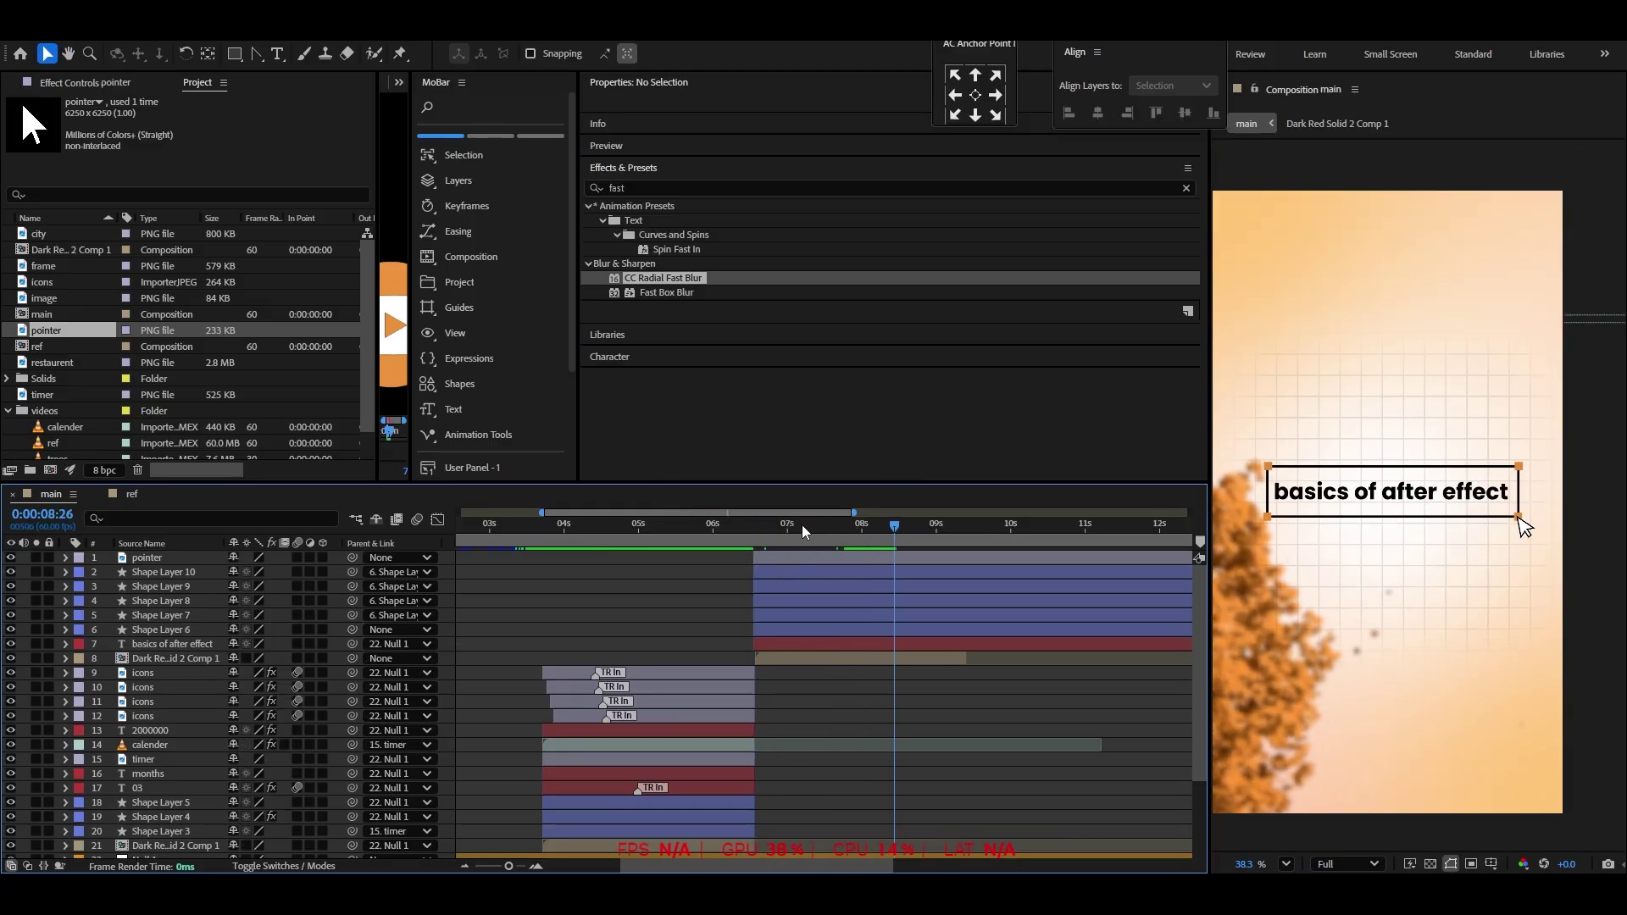
click(160, 561)
drag(352, 558, 169, 630)
drag(898, 546, 756, 552)
key(space)
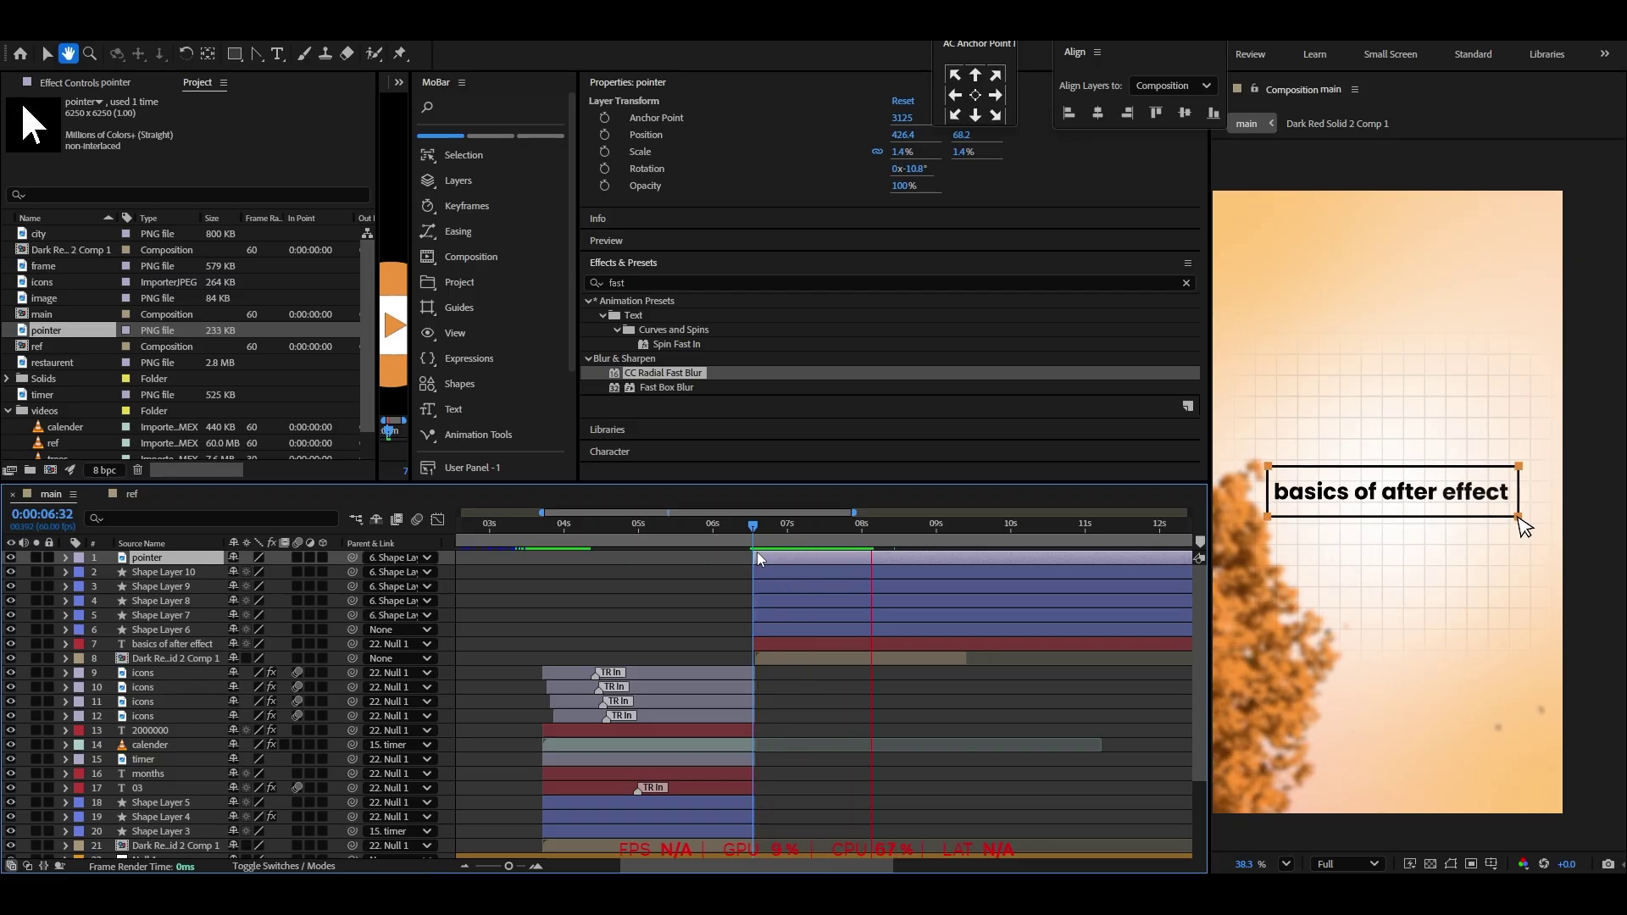
key(space)
Extend the ends of the second-scene layers, from the icons to the lower Dark Red Solid 2 Comp 1, to about 7.7 seconds
scroll(757, 552, down, 2)
drag(797, 542, 805, 628)
scroll(806, 628, down, 1)
scroll(806, 628, up, 1)
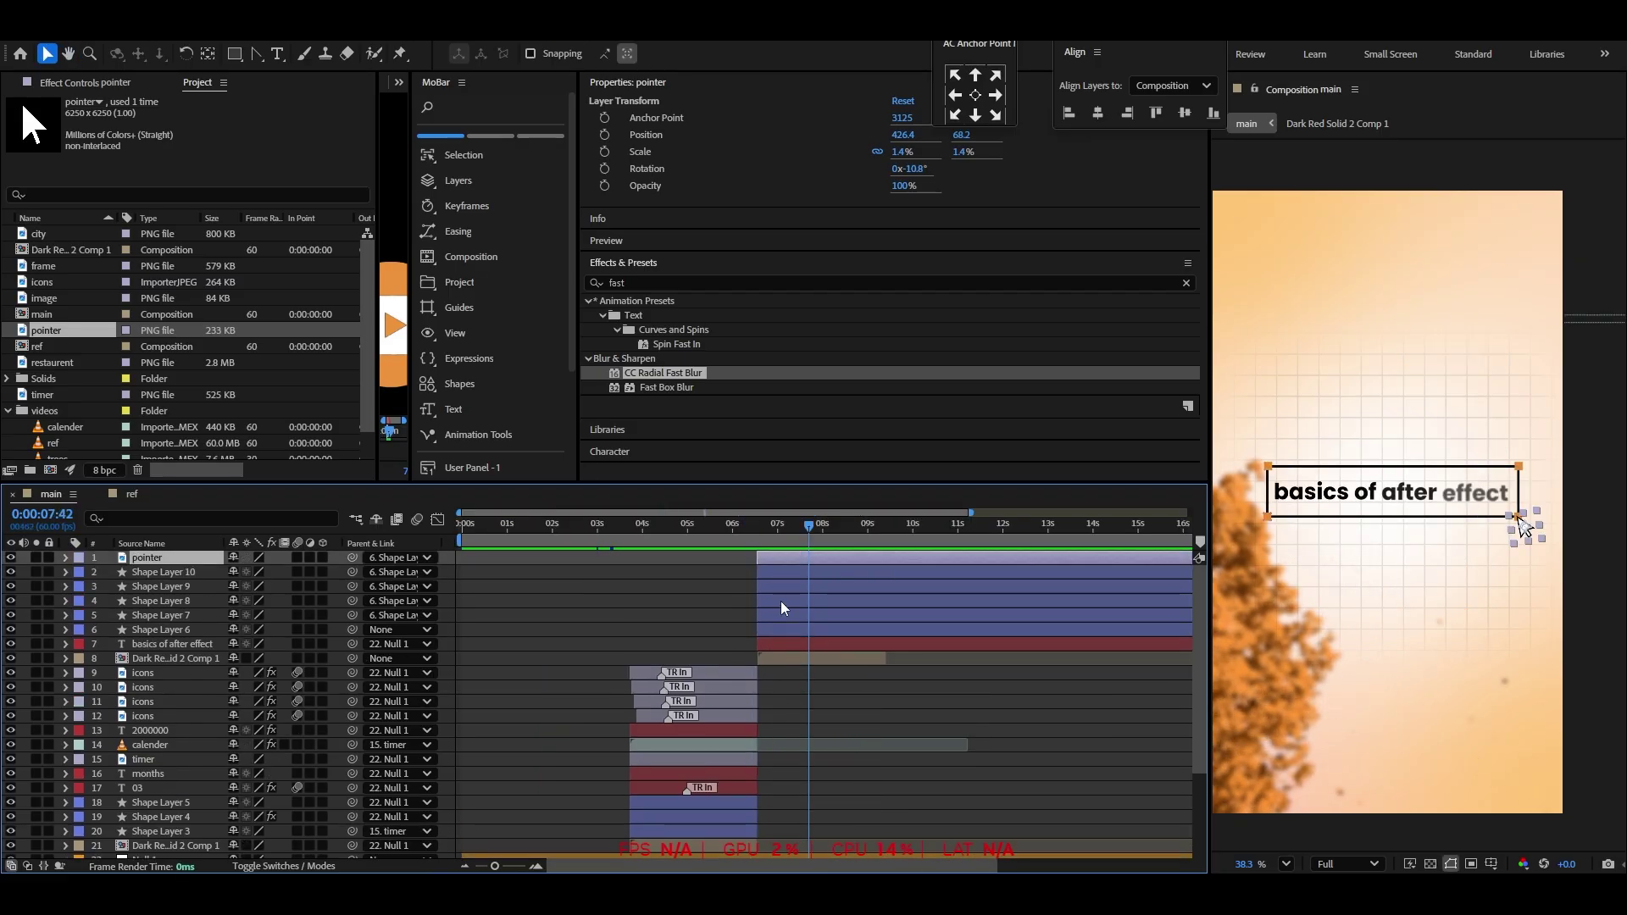
scroll(903, 634, down, 1)
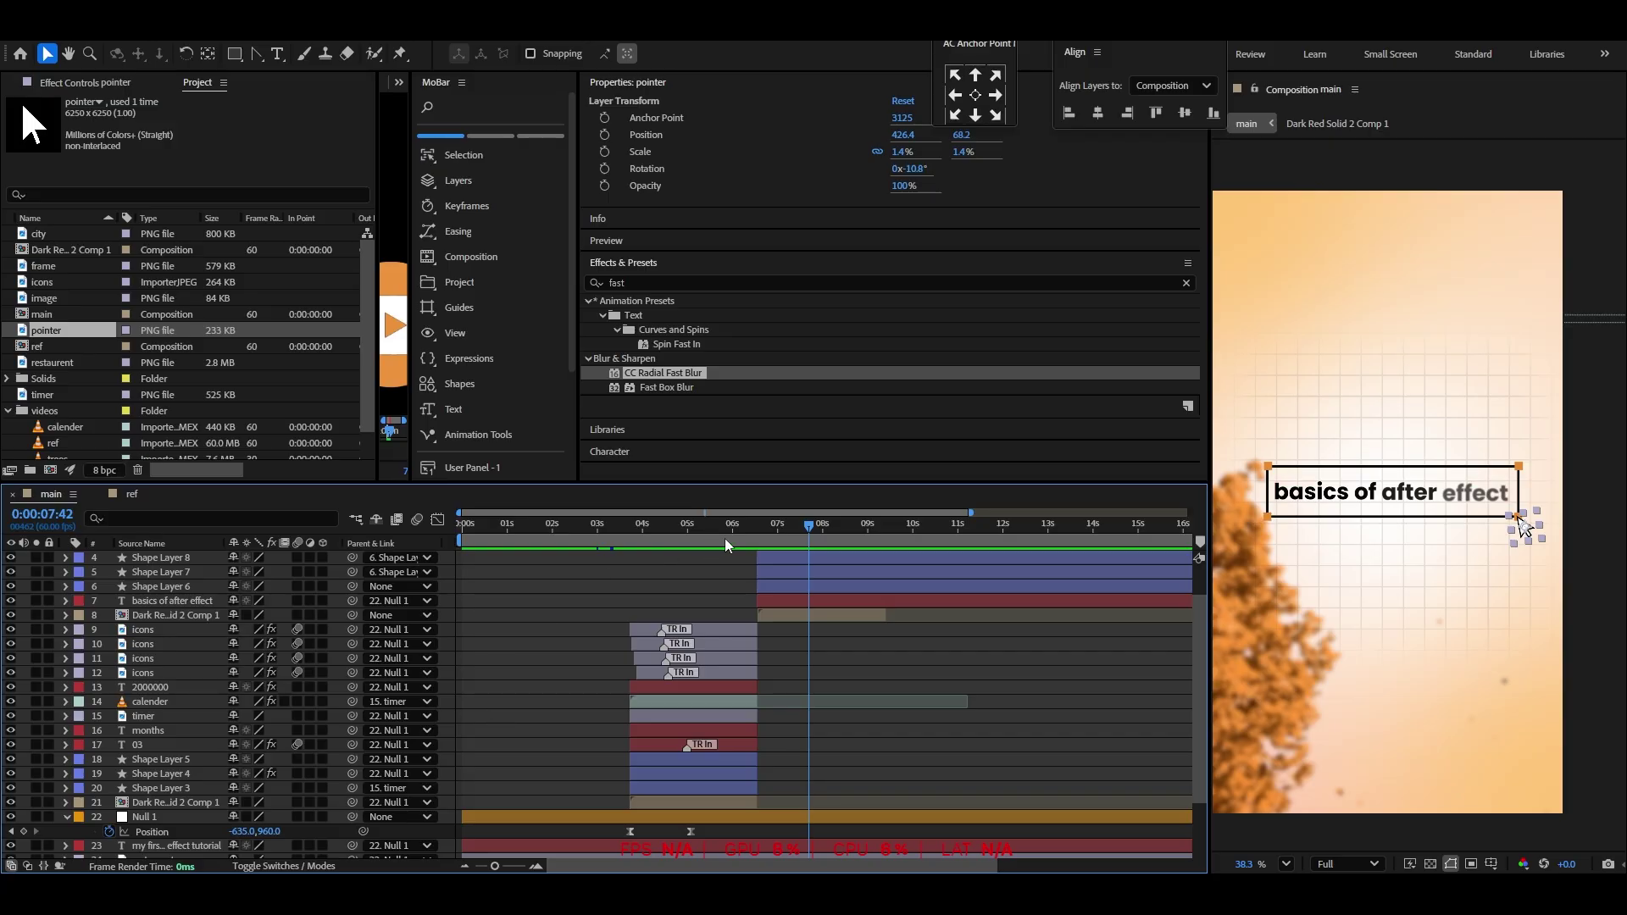
drag(725, 537, 753, 541)
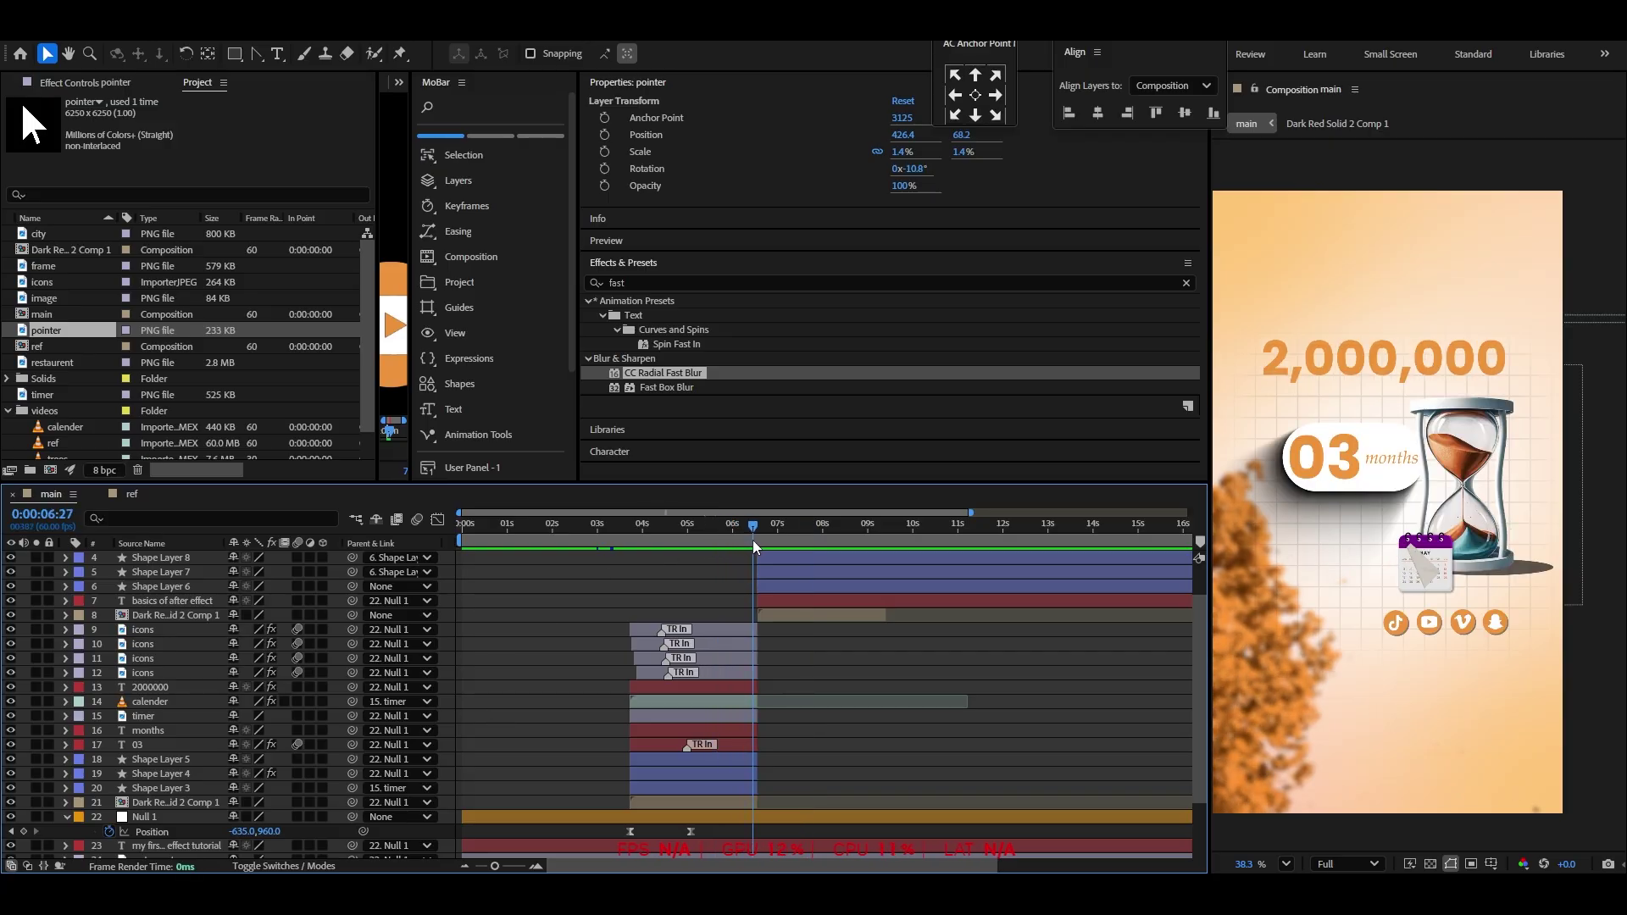
scroll(770, 674, up, 2)
drag(770, 629, 937, 797)
scroll(932, 763, down, 1)
scroll(933, 729, down, 3)
click(880, 605)
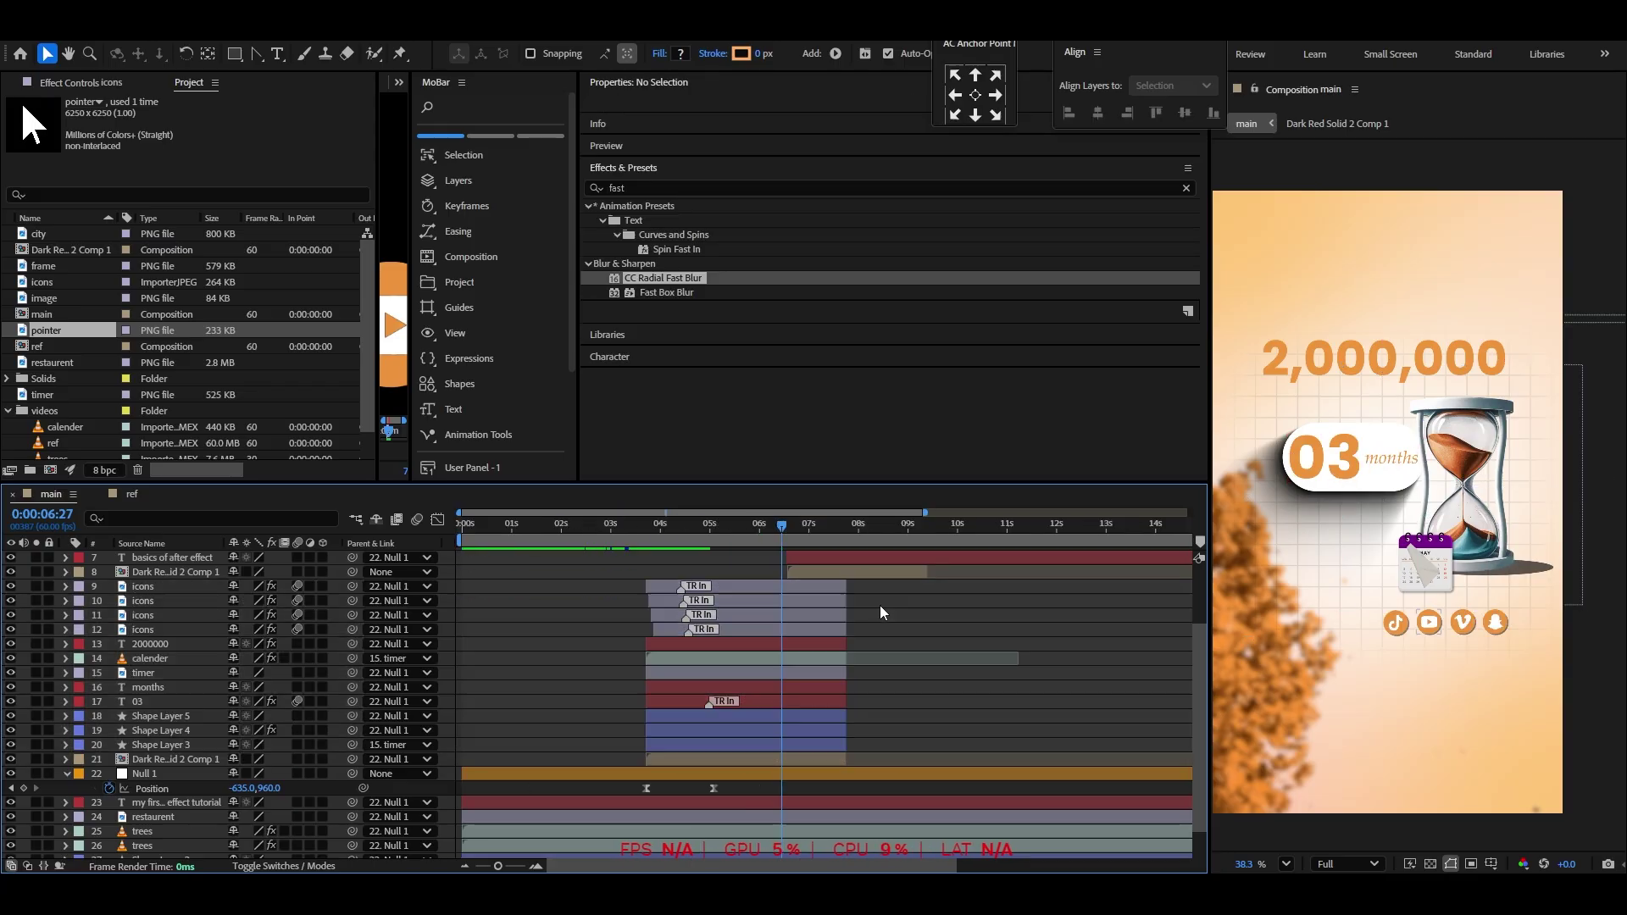
Keyframe Null 1's position at 0:00:06:30, move it down out of the picture at 0:00:07:29, and preview the second scene's exit
mouse_move(765, 532)
mouse_down()
mouse_move(799, 525)
mouse_move(785, 531)
mouse_up()
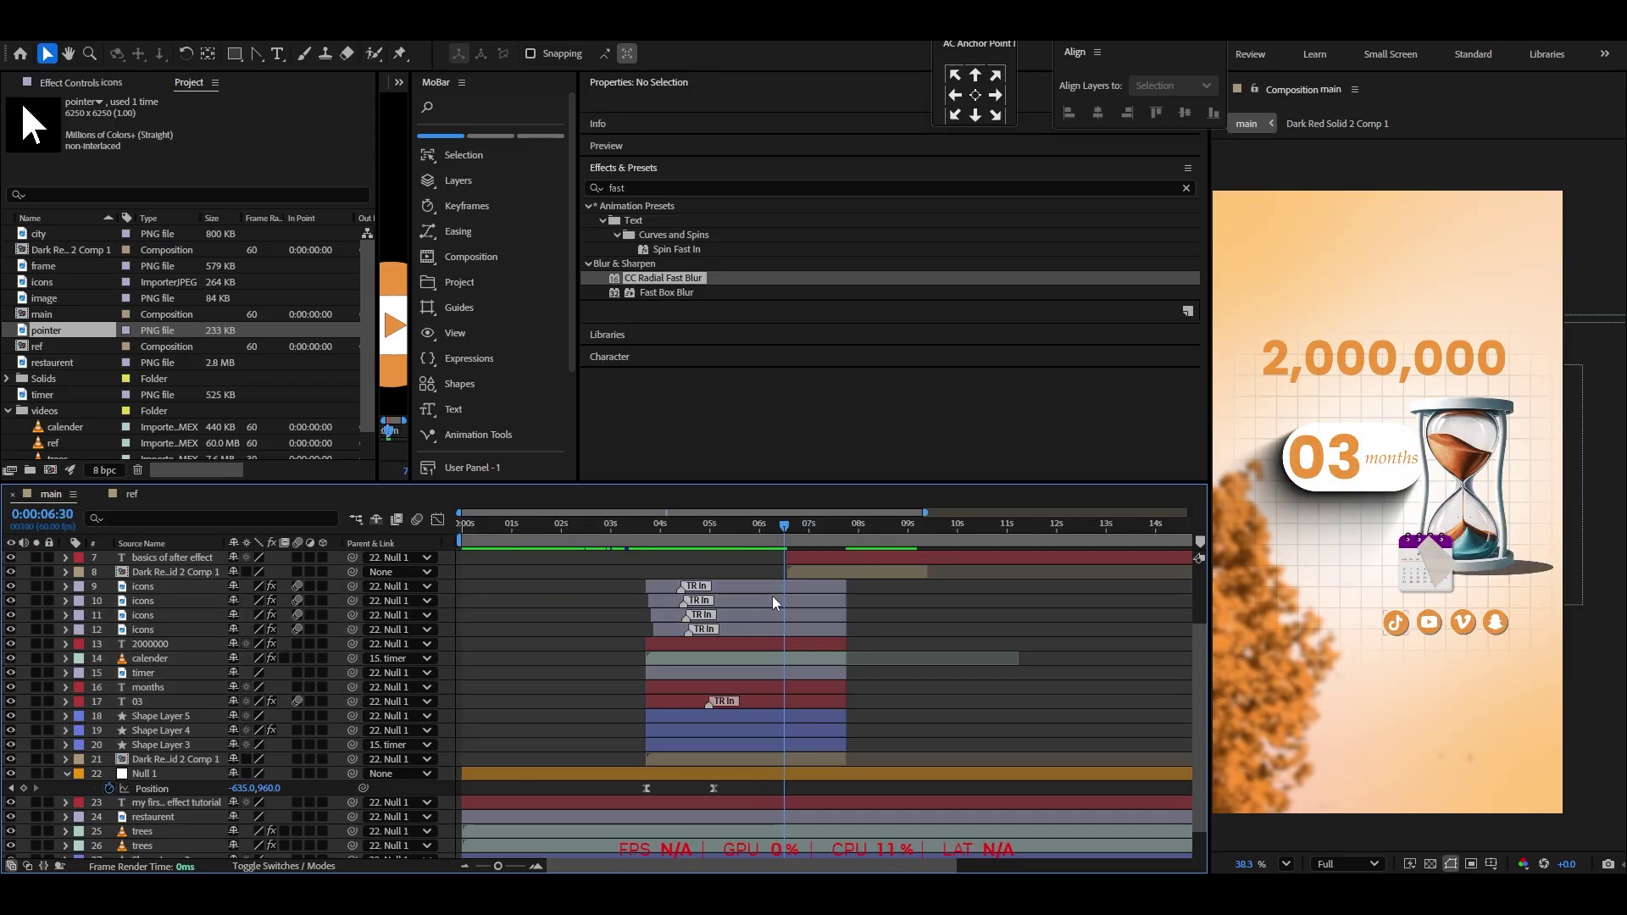
click(24, 789)
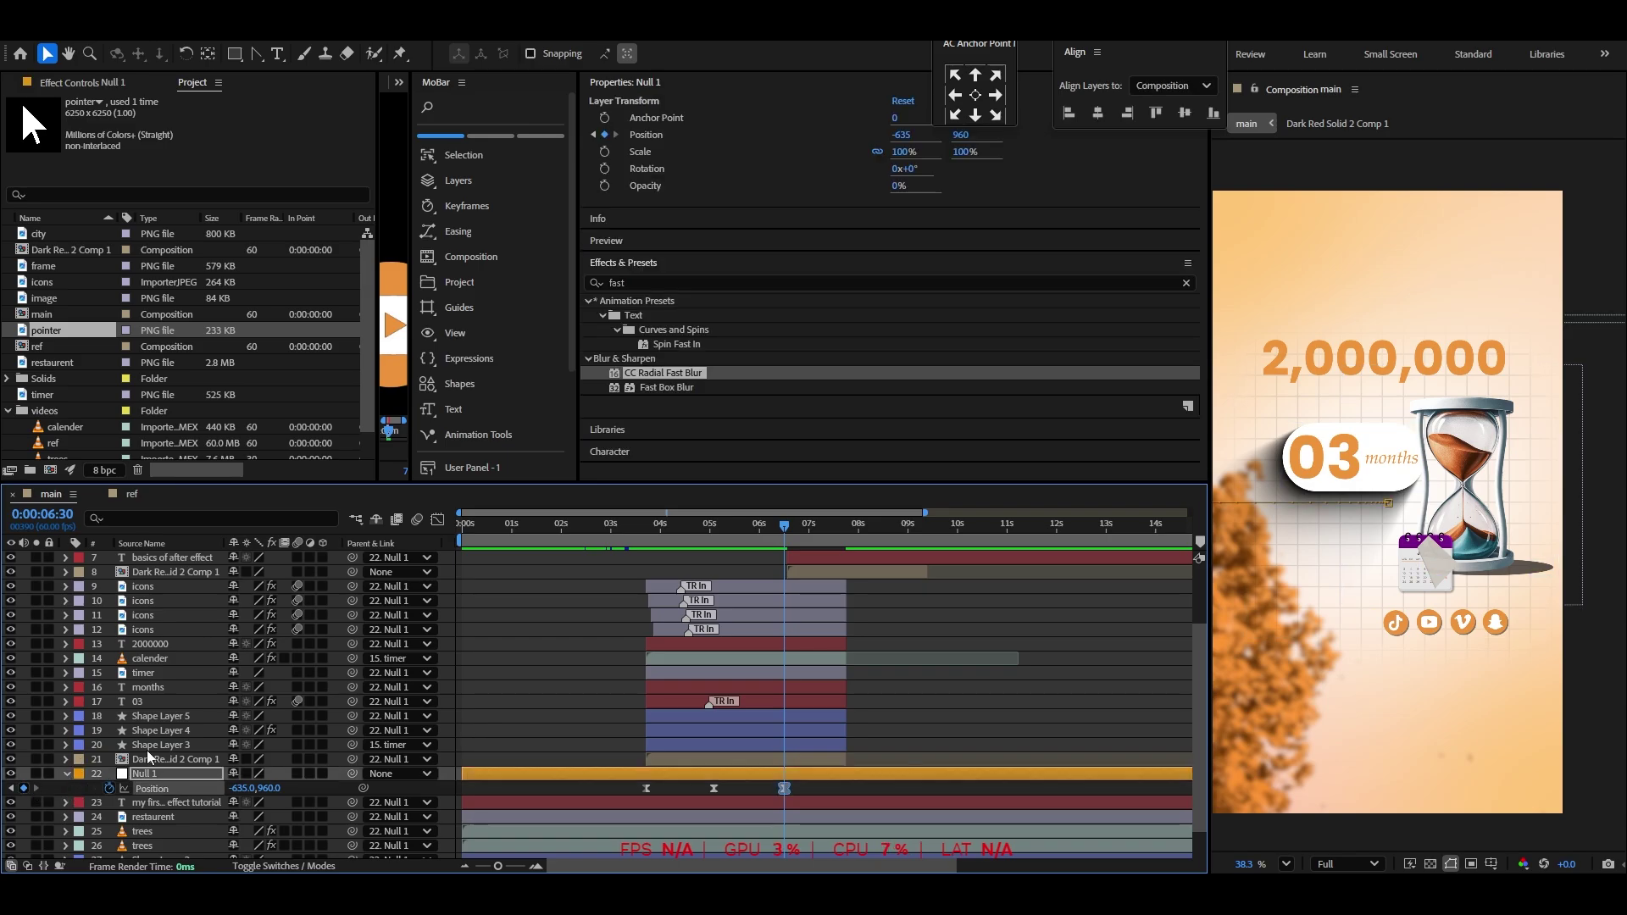
drag(787, 525, 835, 535)
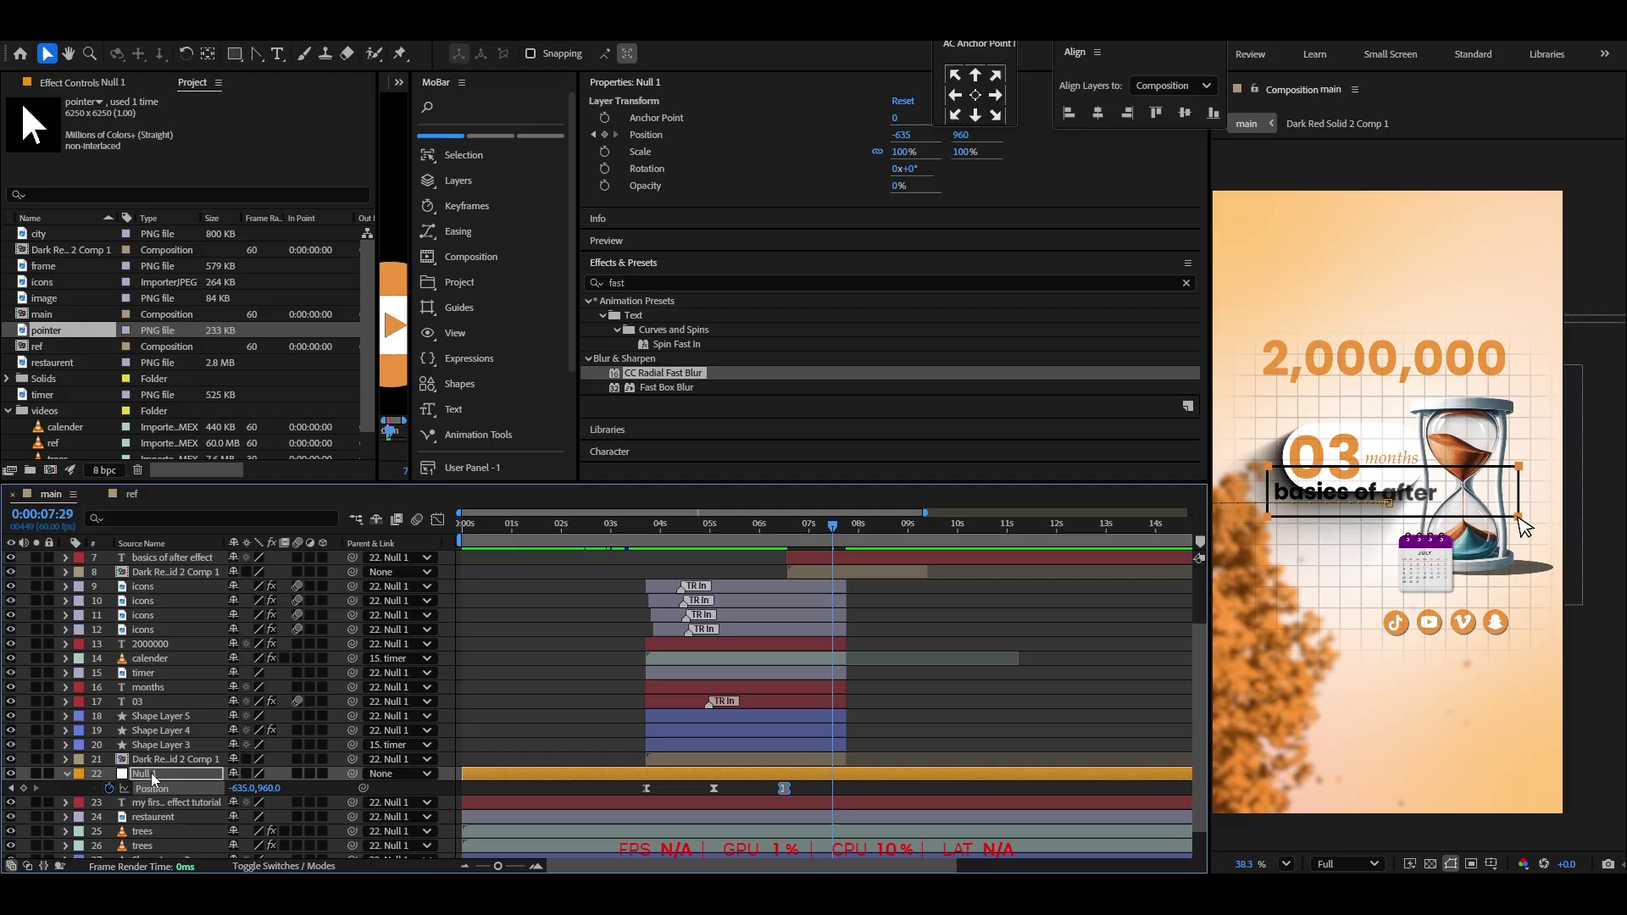
drag(268, 789, 434, 800)
drag(278, 795, 794, 782)
drag(759, 539, 706, 553)
click(731, 574)
scroll(867, 630, up, 3)
key(space)
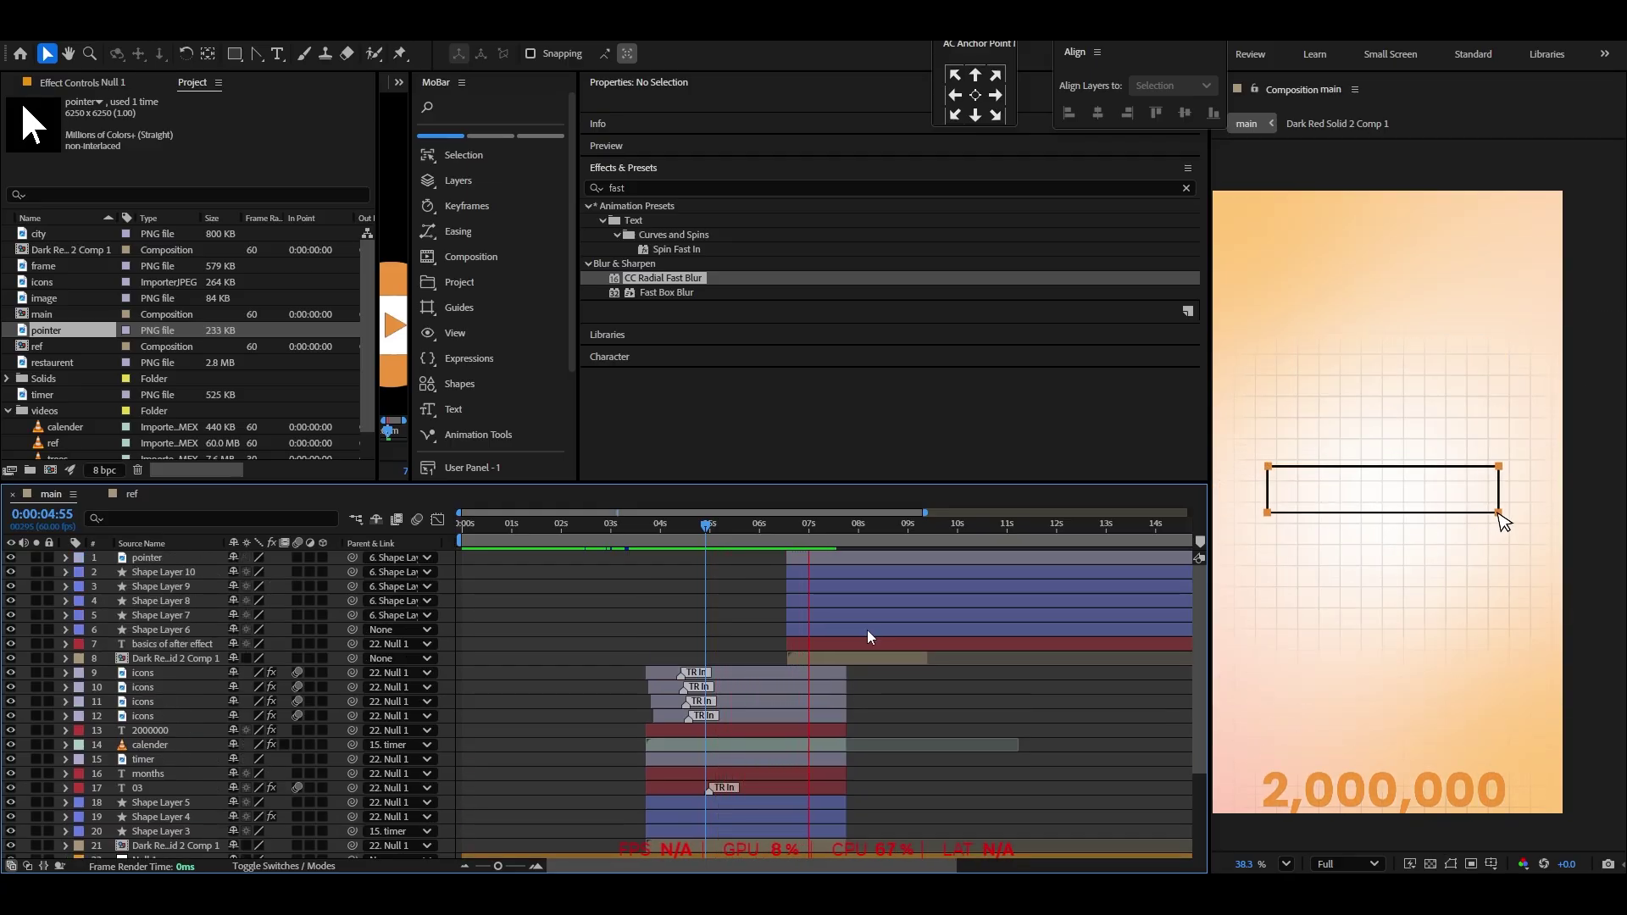
key(space)
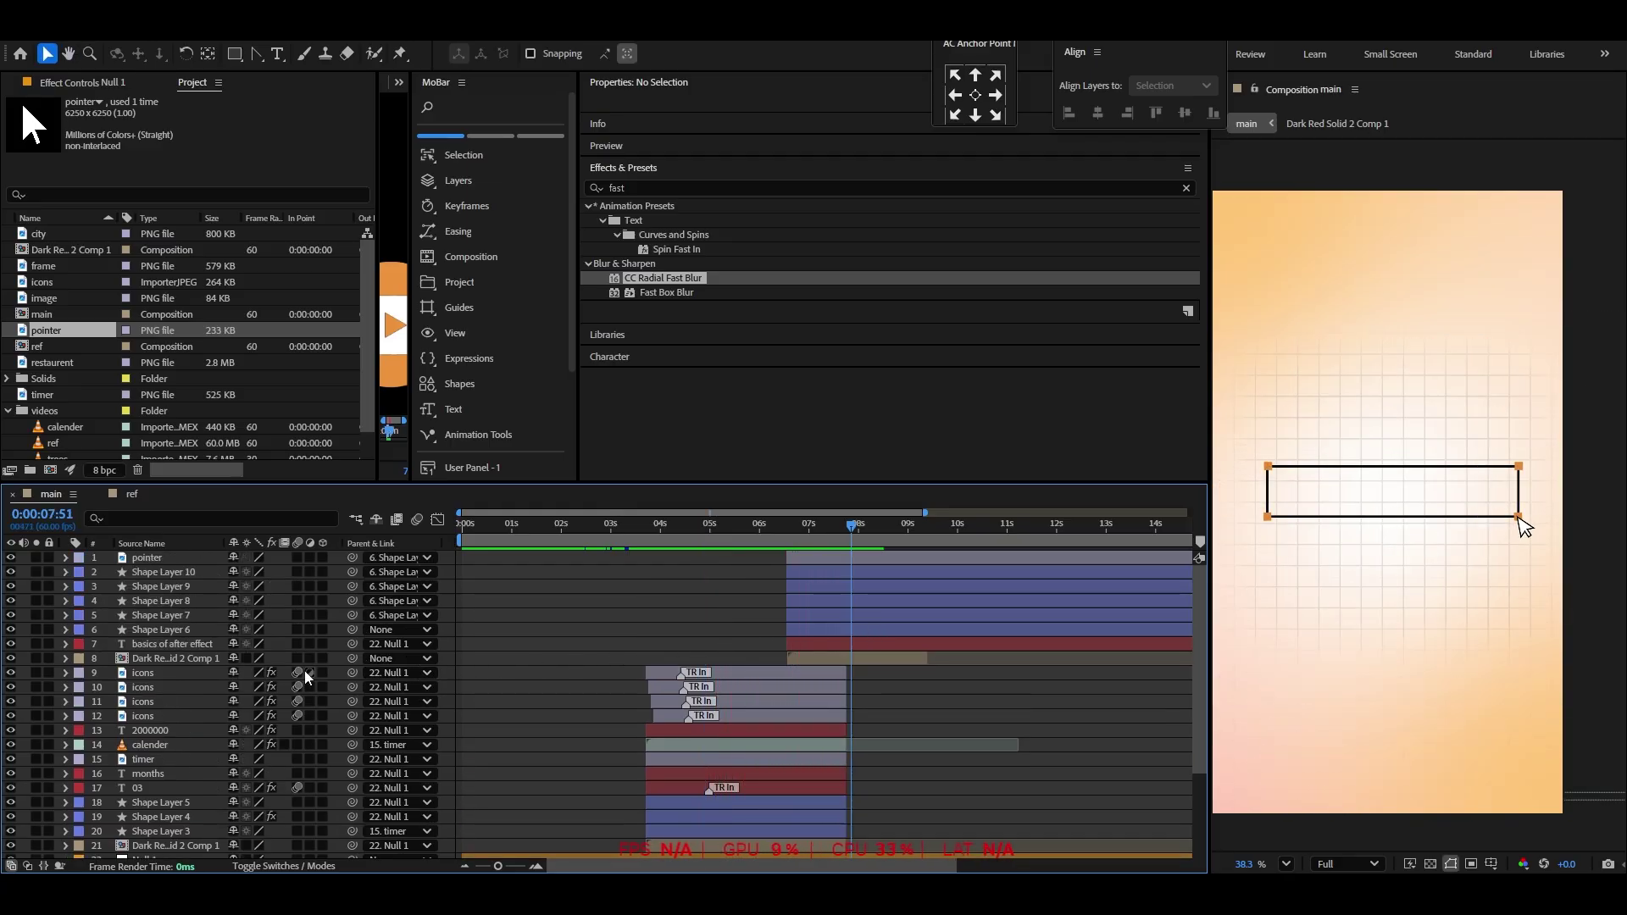
Set the parent of the "basics of after effect" text layer to None
click(446, 646)
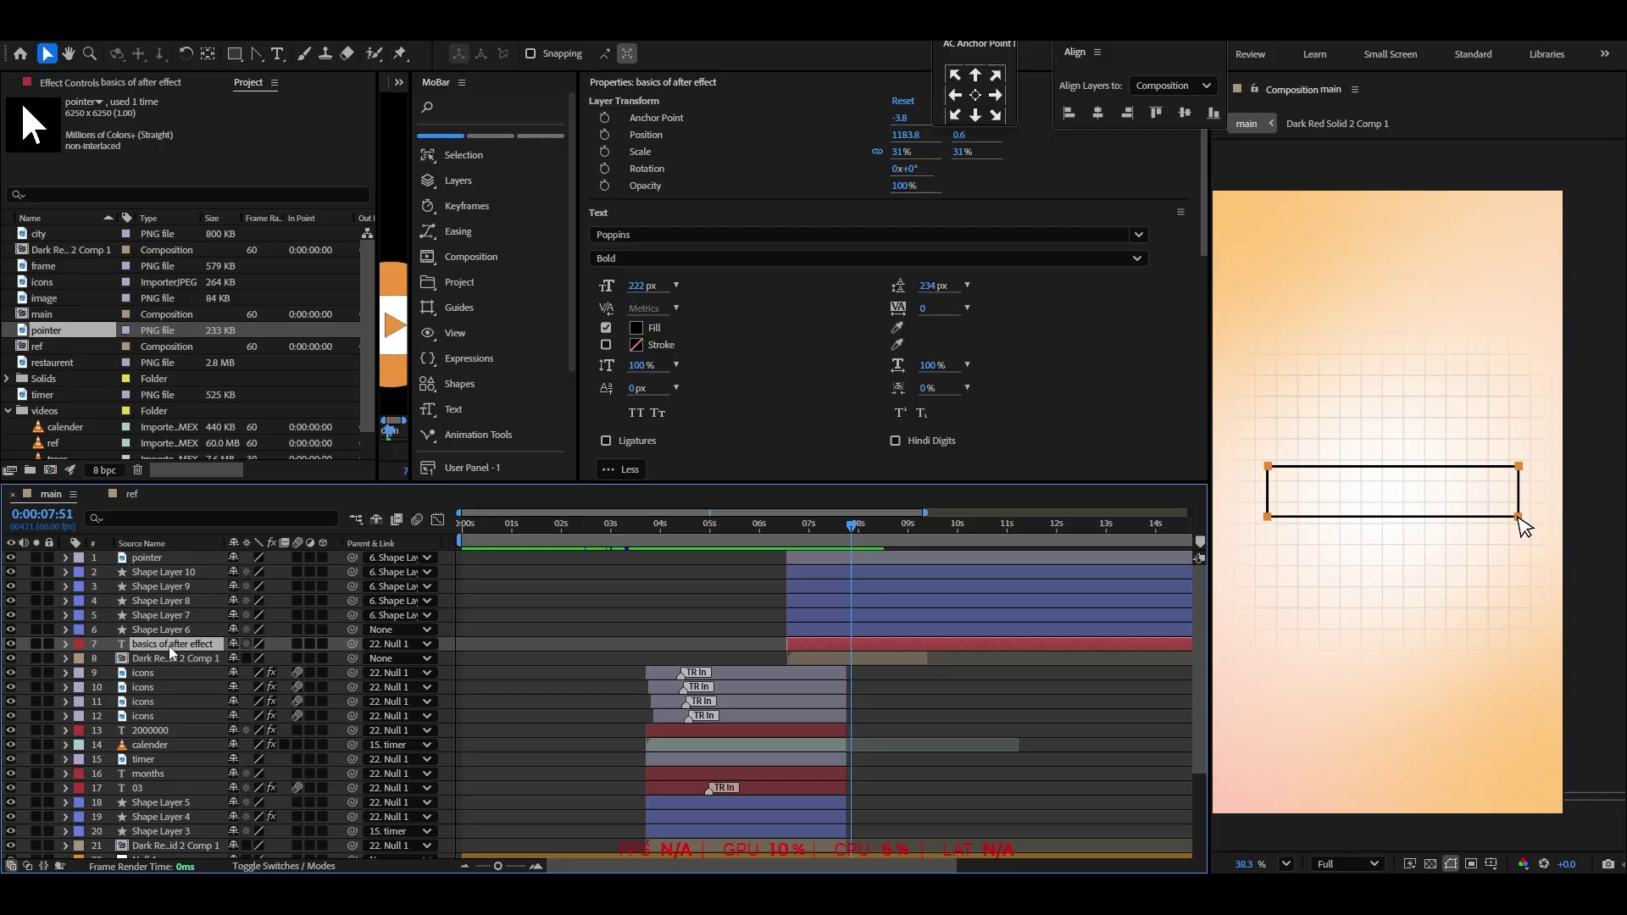
click(398, 644)
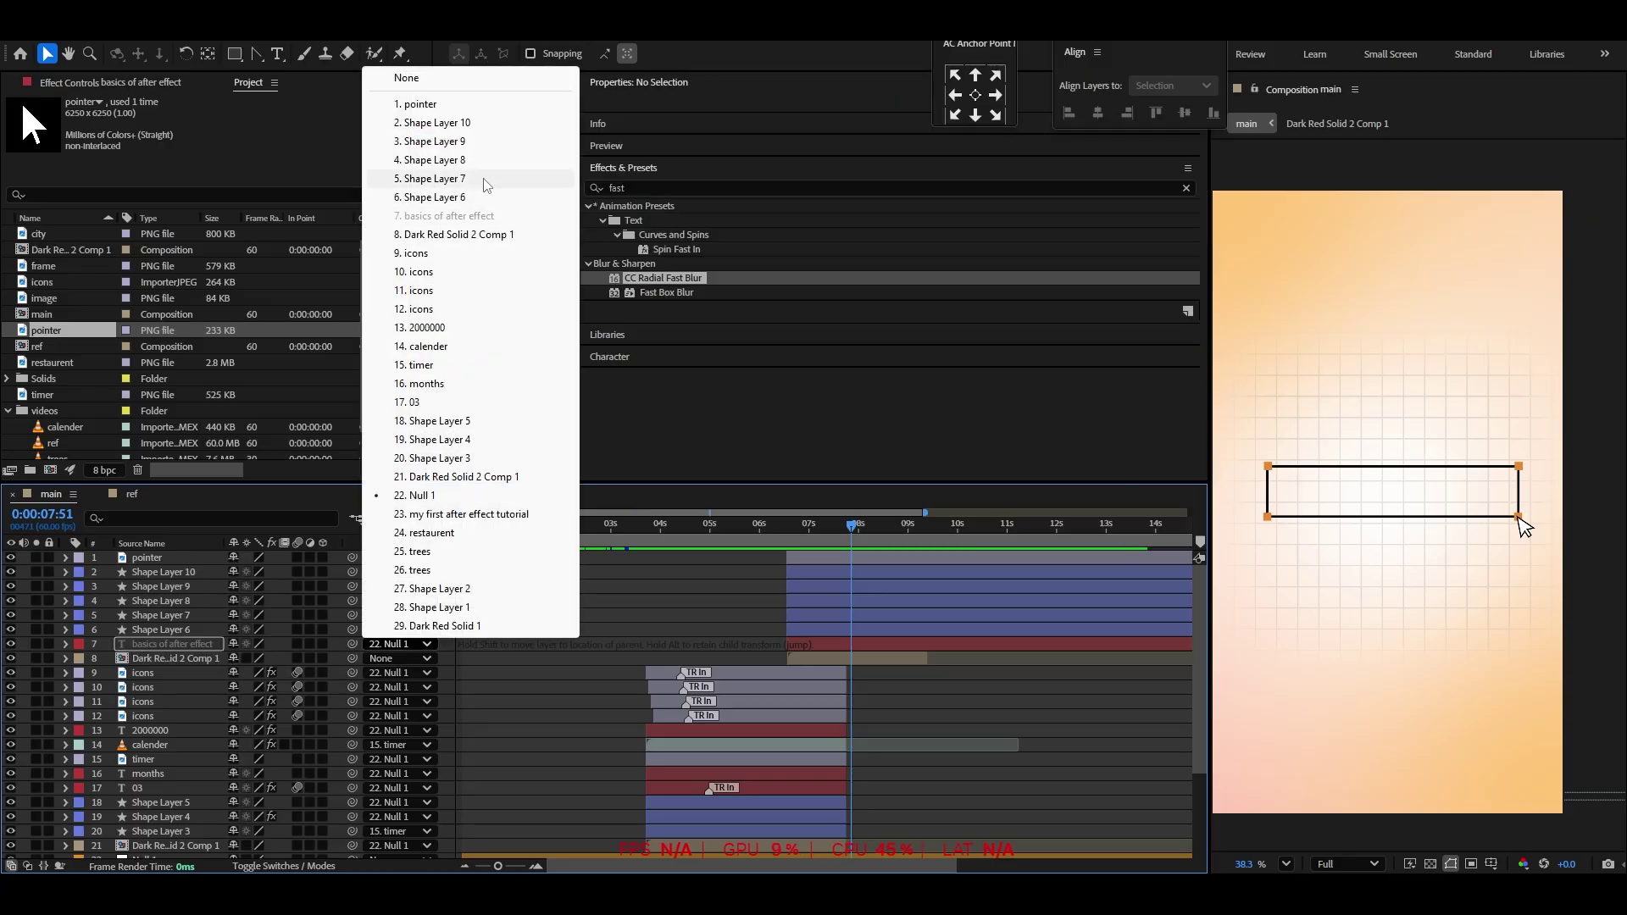
click(407, 77)
Move the "basics of after effect" text back inside the frame at about 549.9, 957.6 and preview the transition
scroll(1446, 632, down, 5)
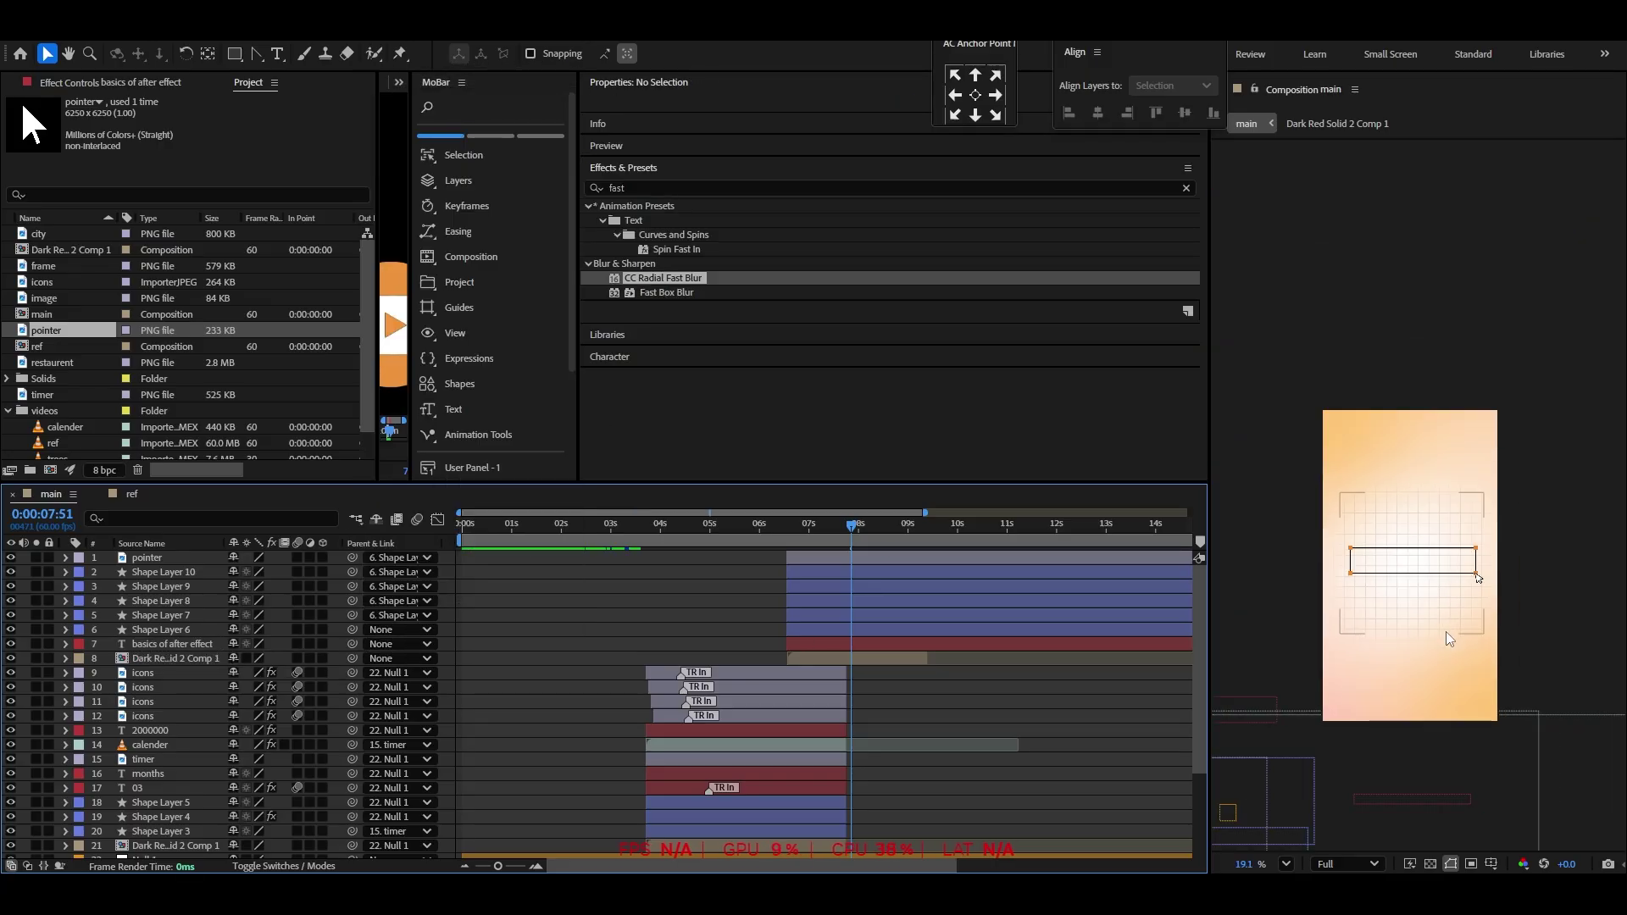
click(903, 645)
scroll(1446, 695, up, 3)
drag(1446, 695, 1448, 384)
click(1286, 864)
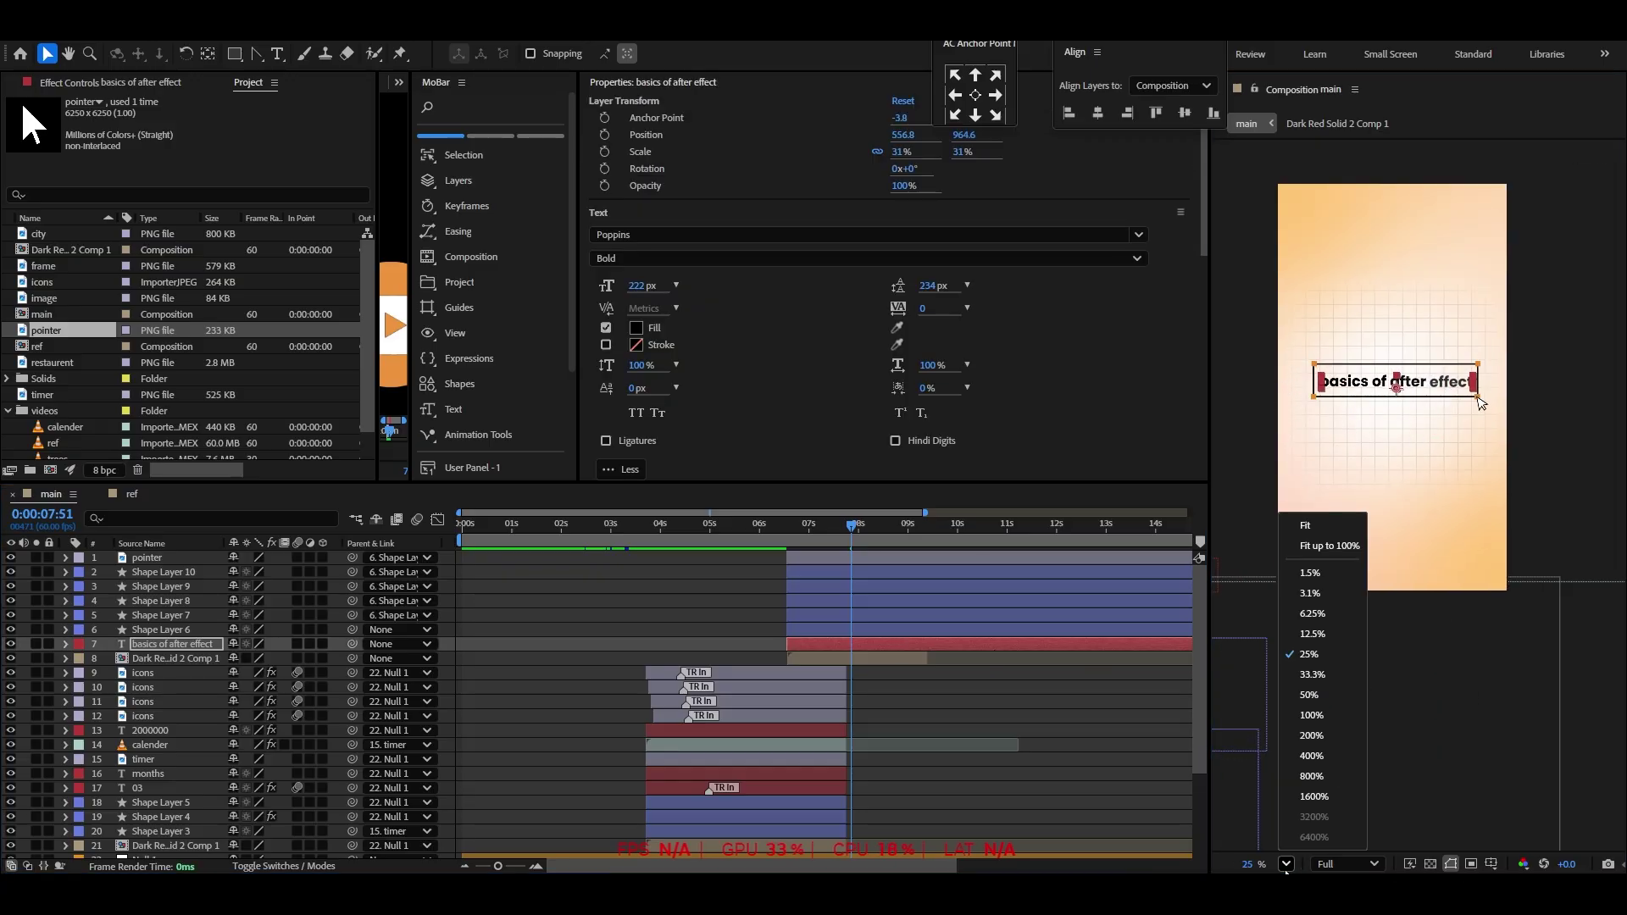
click(1336, 524)
drag(1479, 490, 1475, 485)
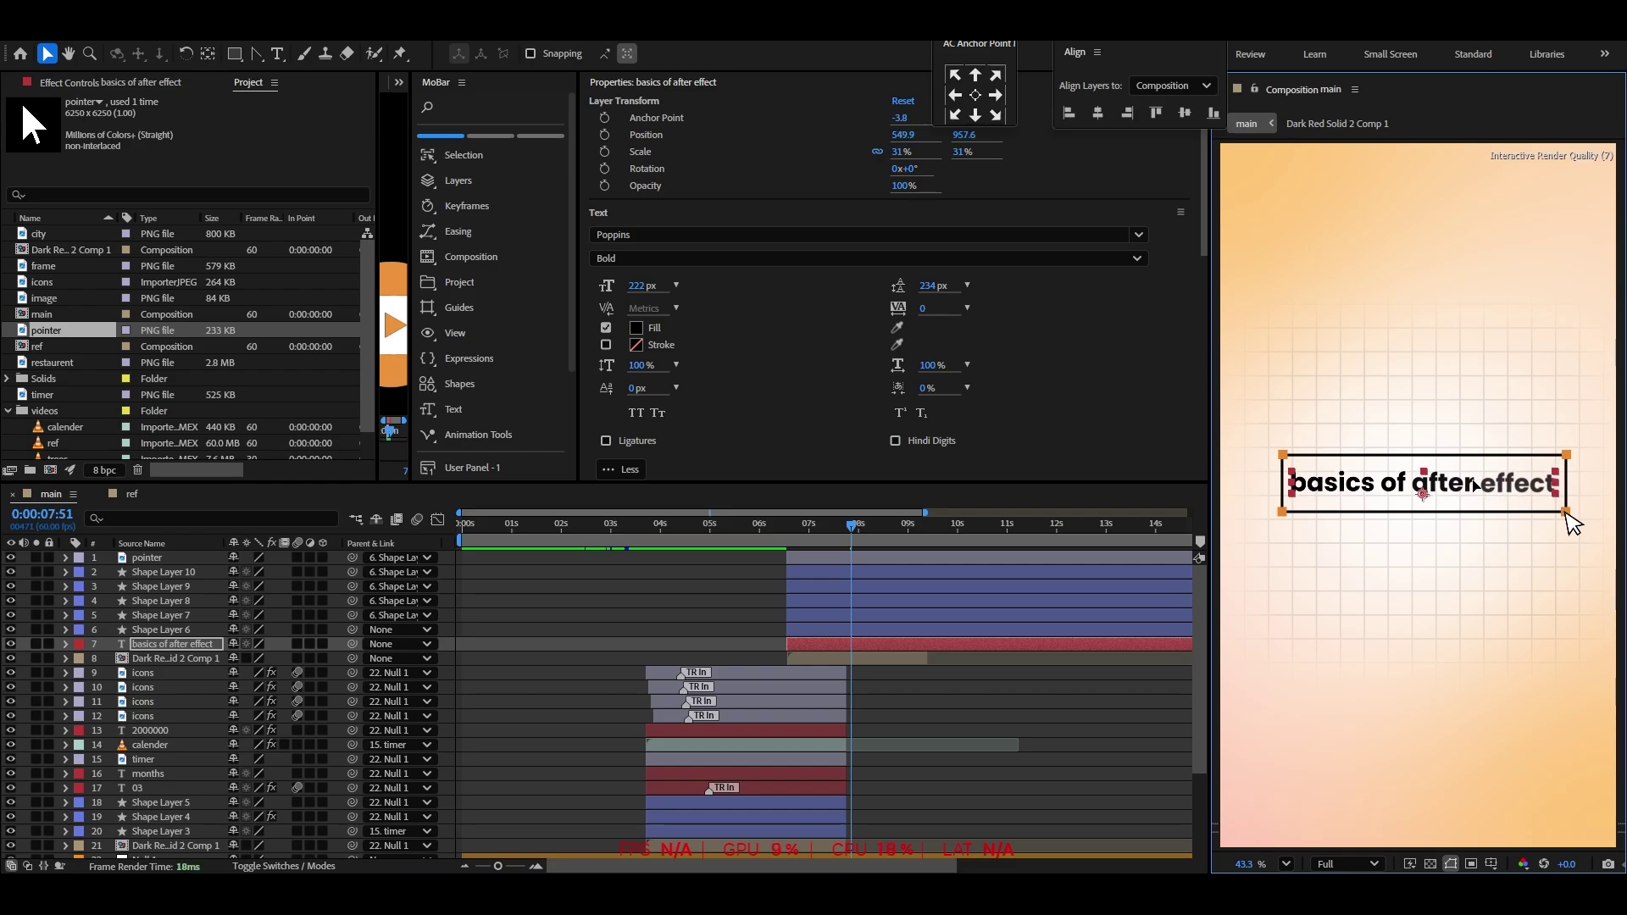
click(982, 780)
click(757, 536)
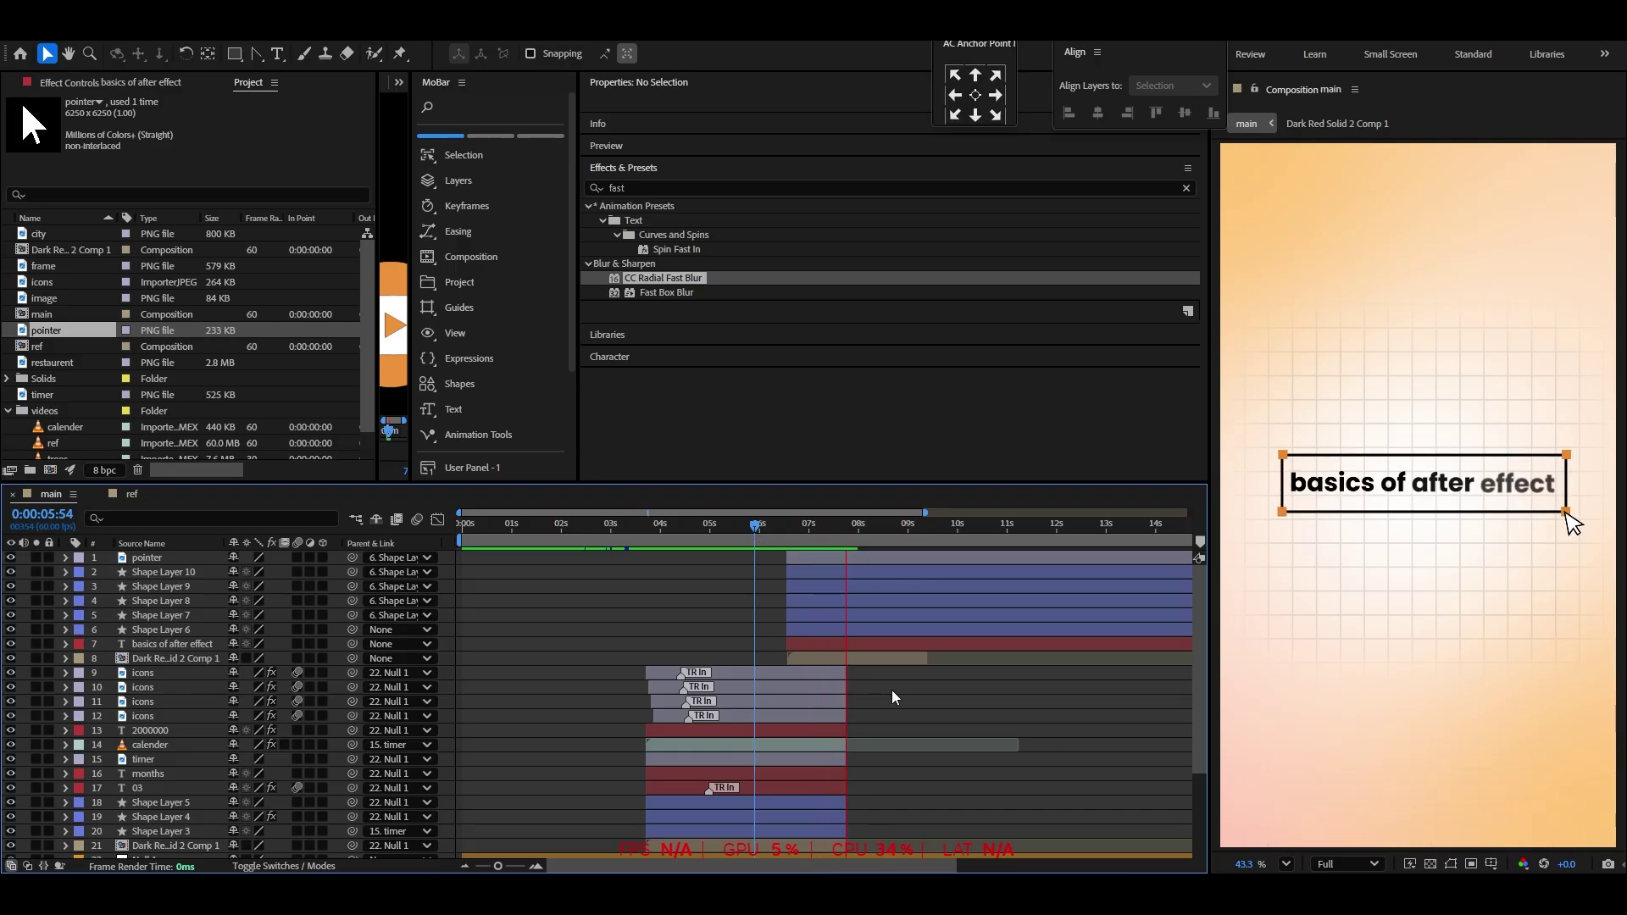
Parent Shape Layer 6, the "basics of after effect" text and the upper Dark Red Solid 2 Comp 1 to Null 1
key(space)
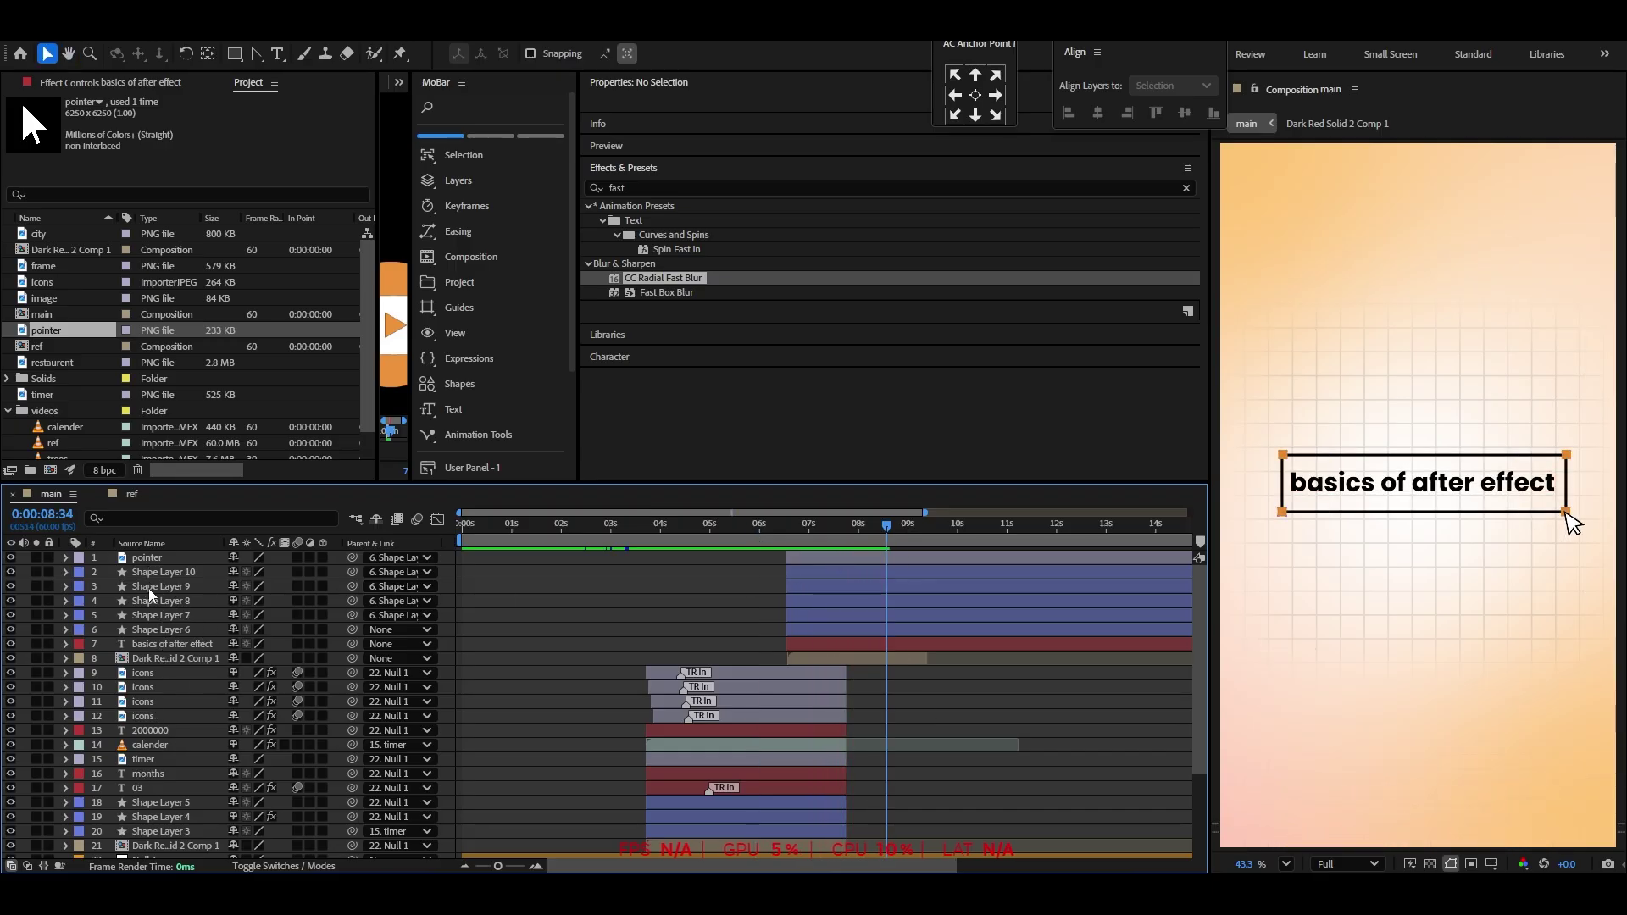
click(147, 558)
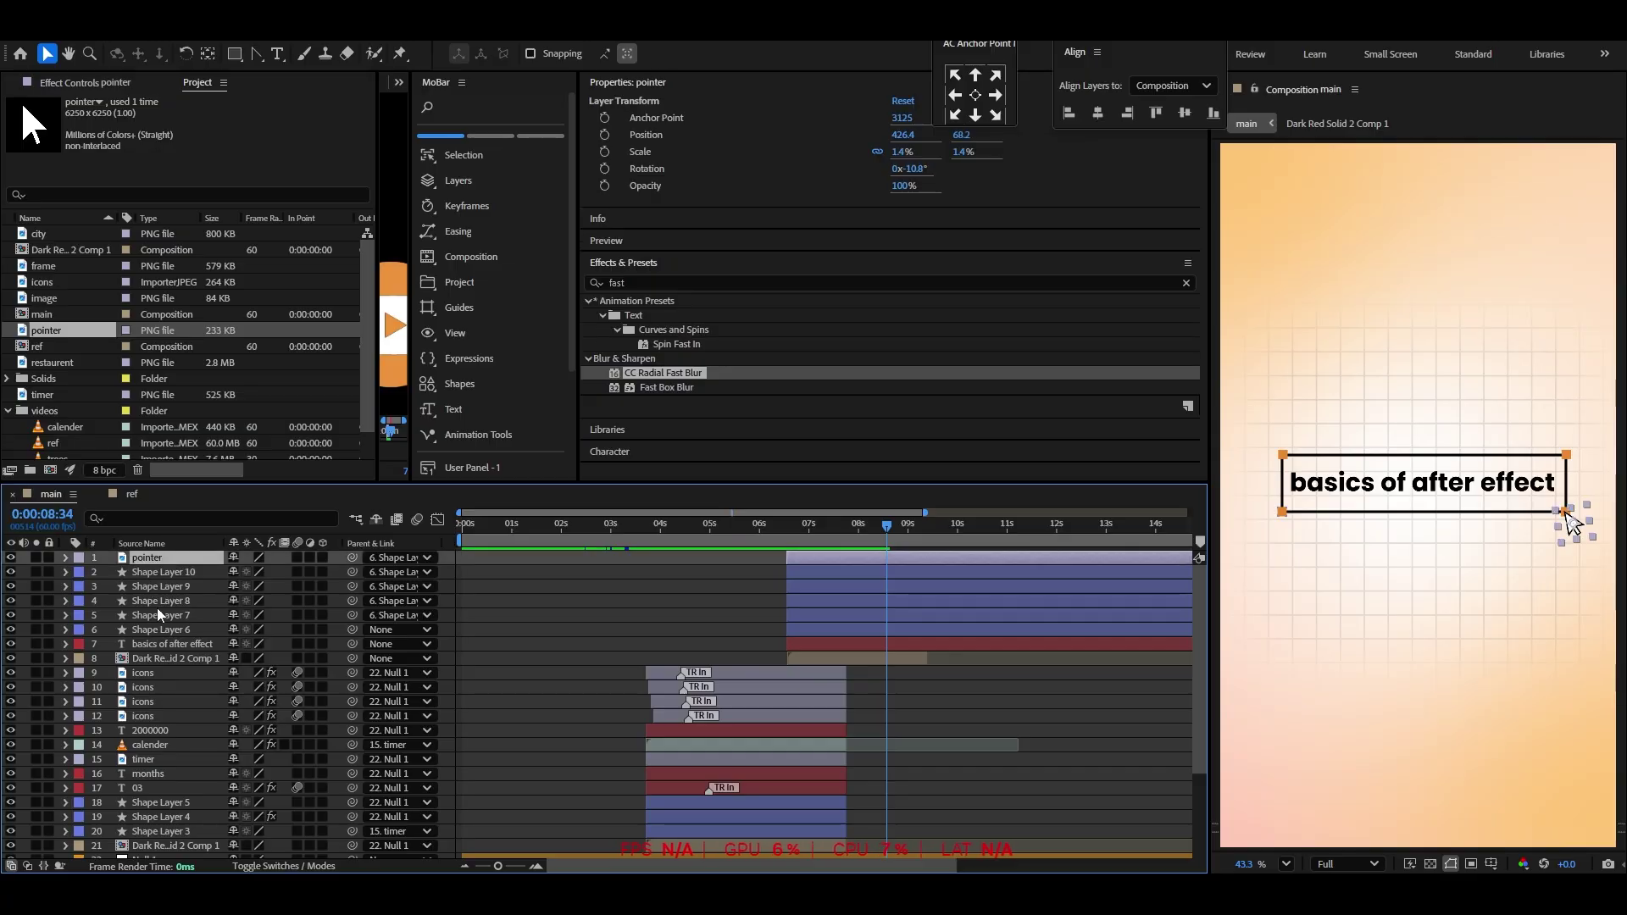
click(150, 644)
click(149, 630)
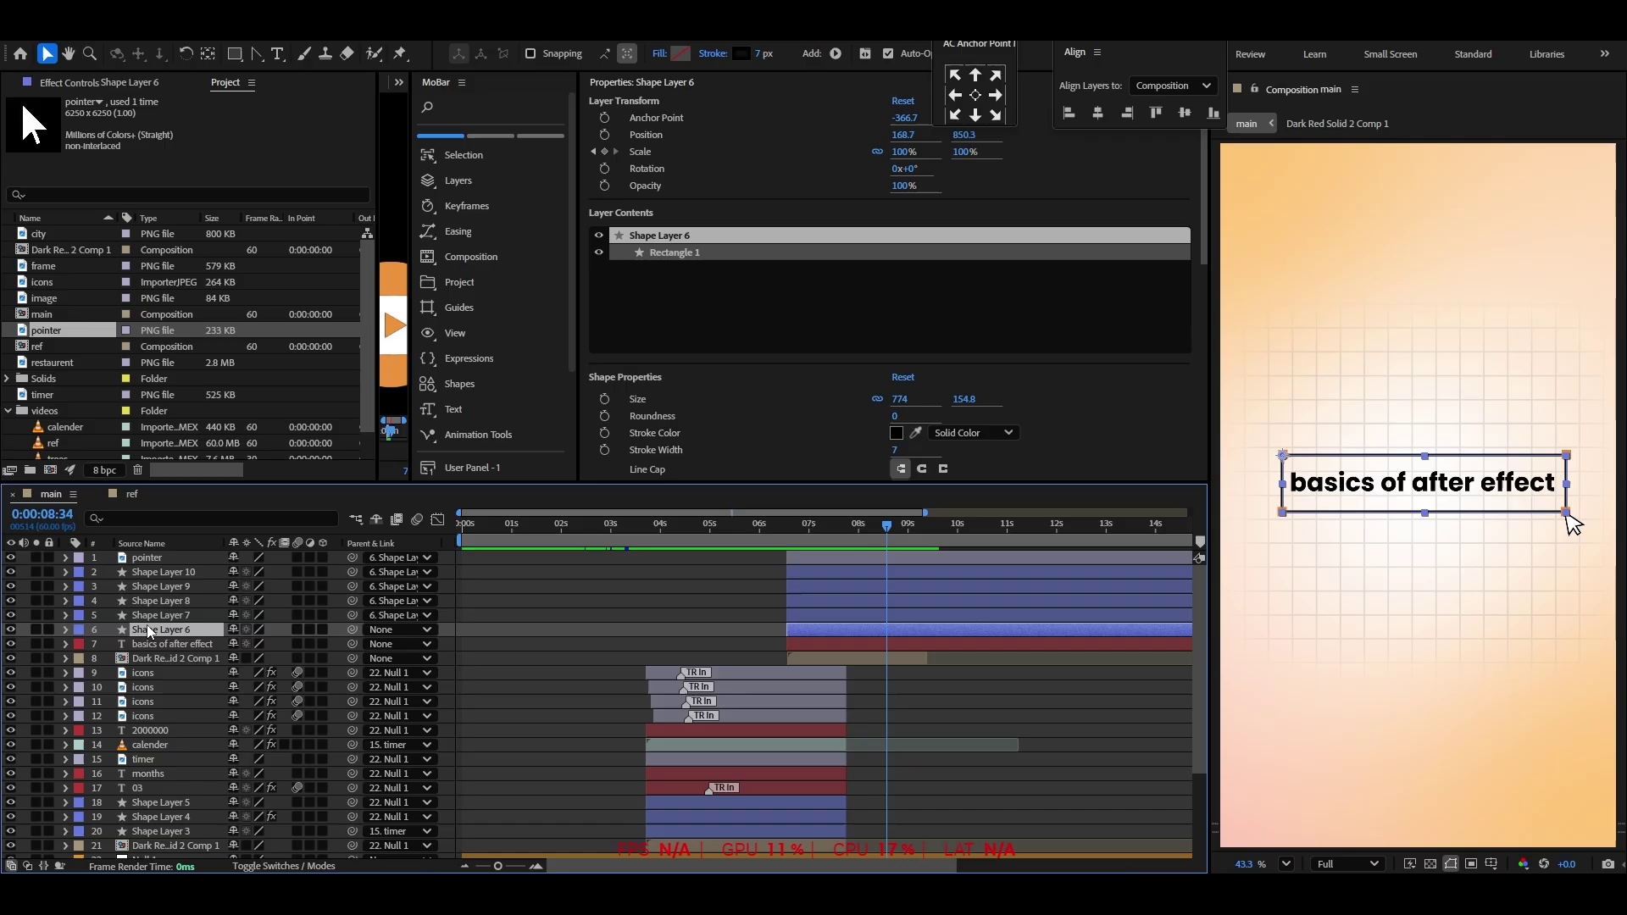
click(146, 573)
shift+click(154, 616)
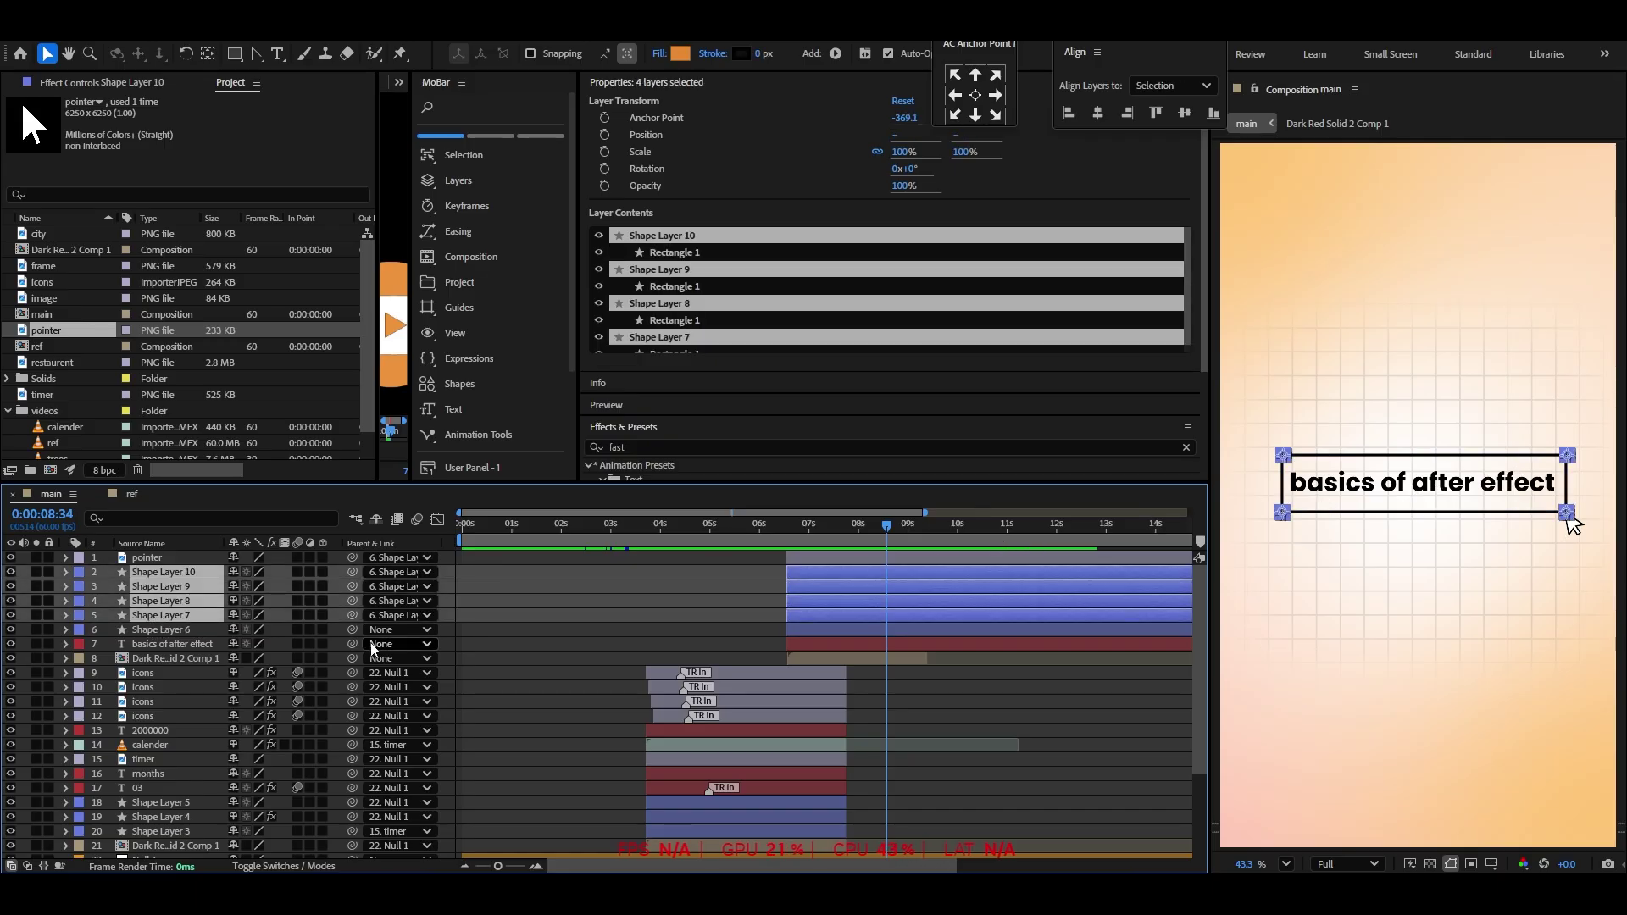
click(163, 634)
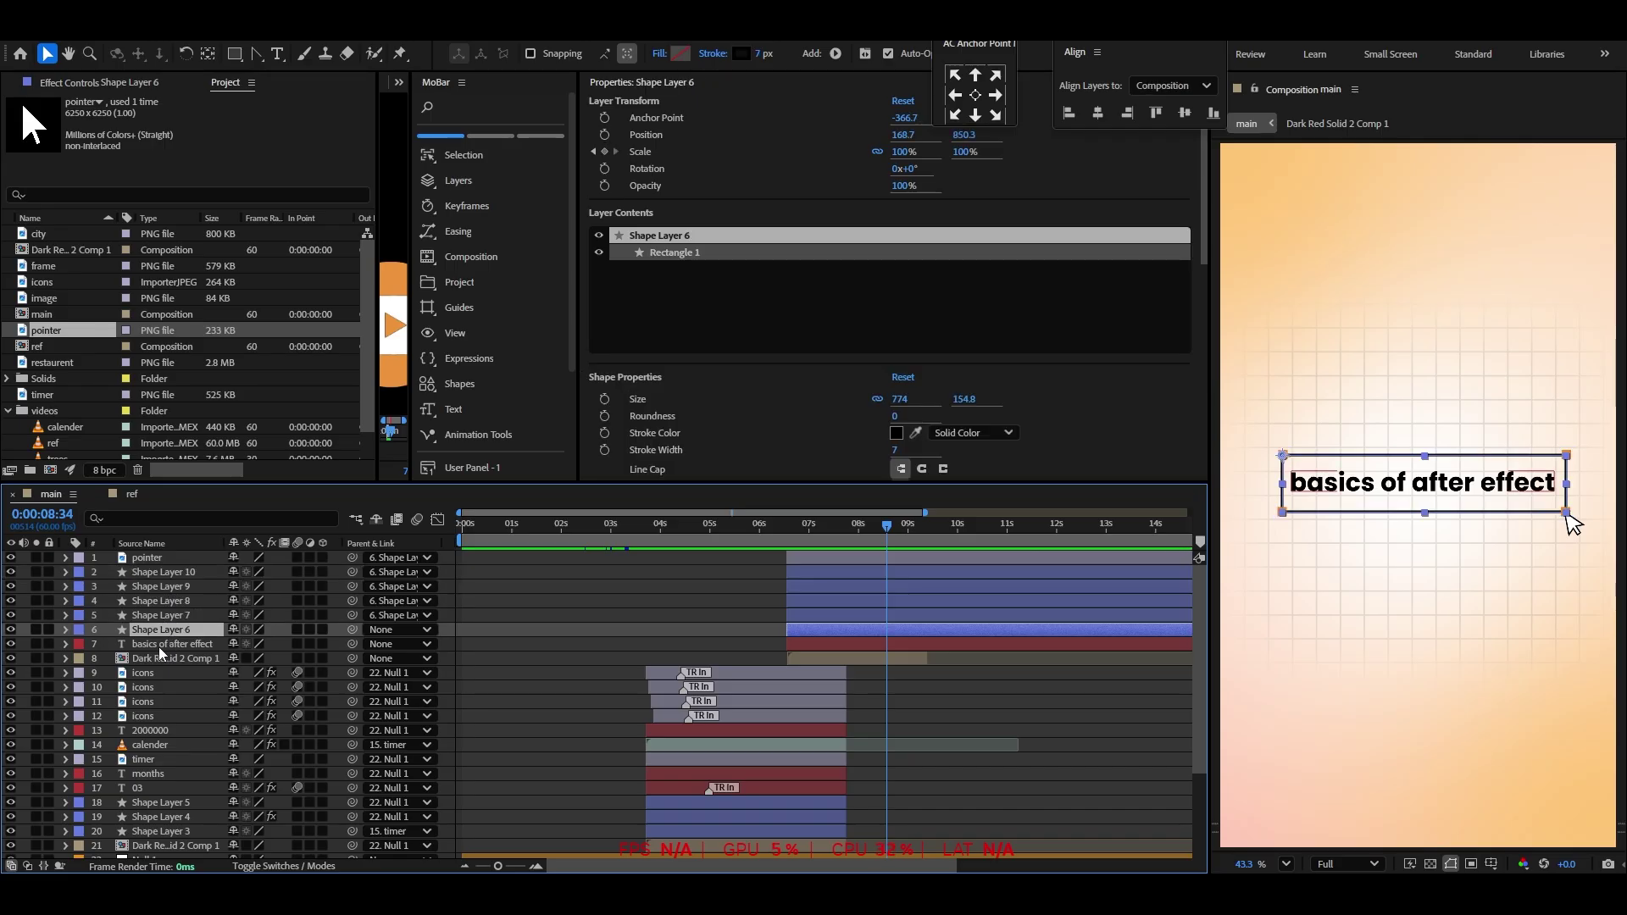
shift+click(159, 648)
shift+click(160, 659)
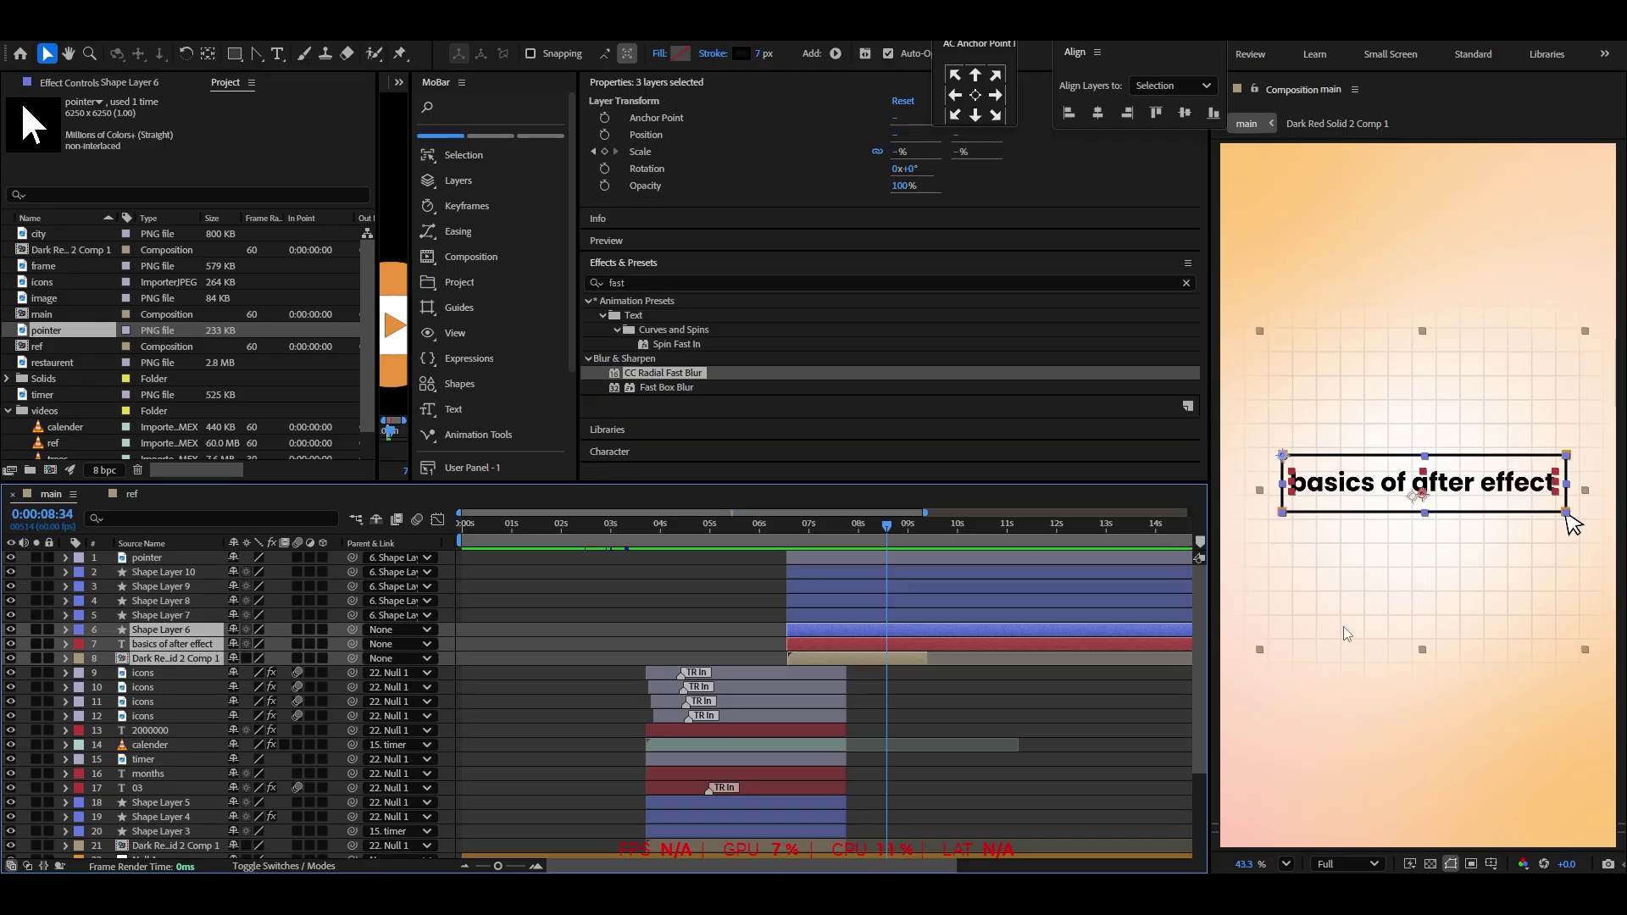
scroll(433, 704, down, 3)
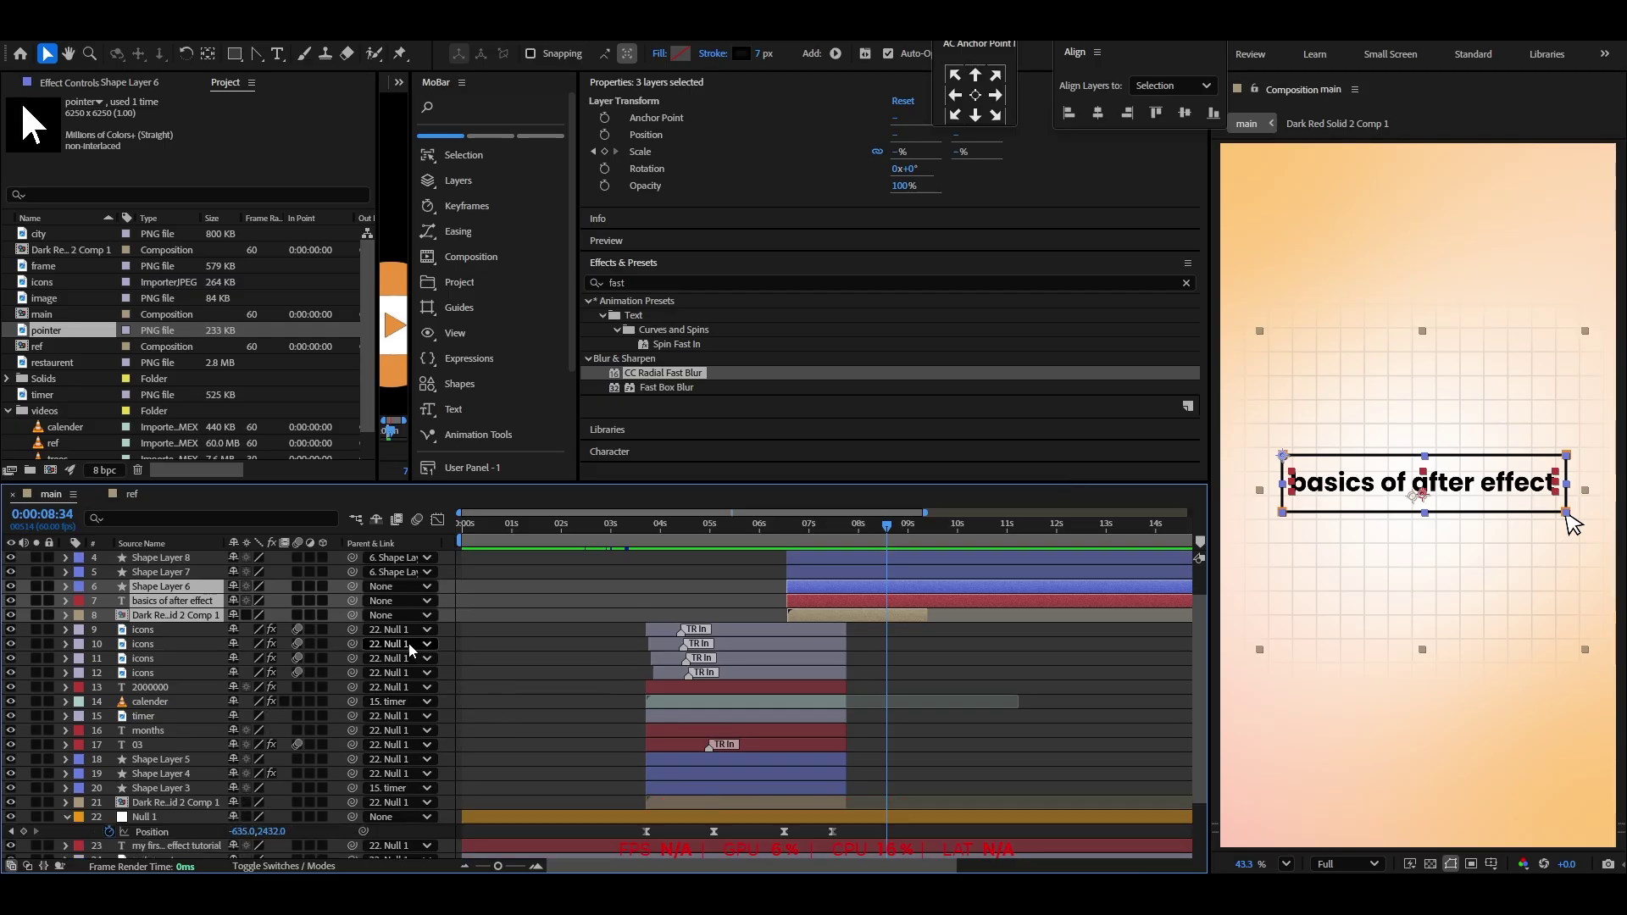
drag(353, 620, 148, 817)
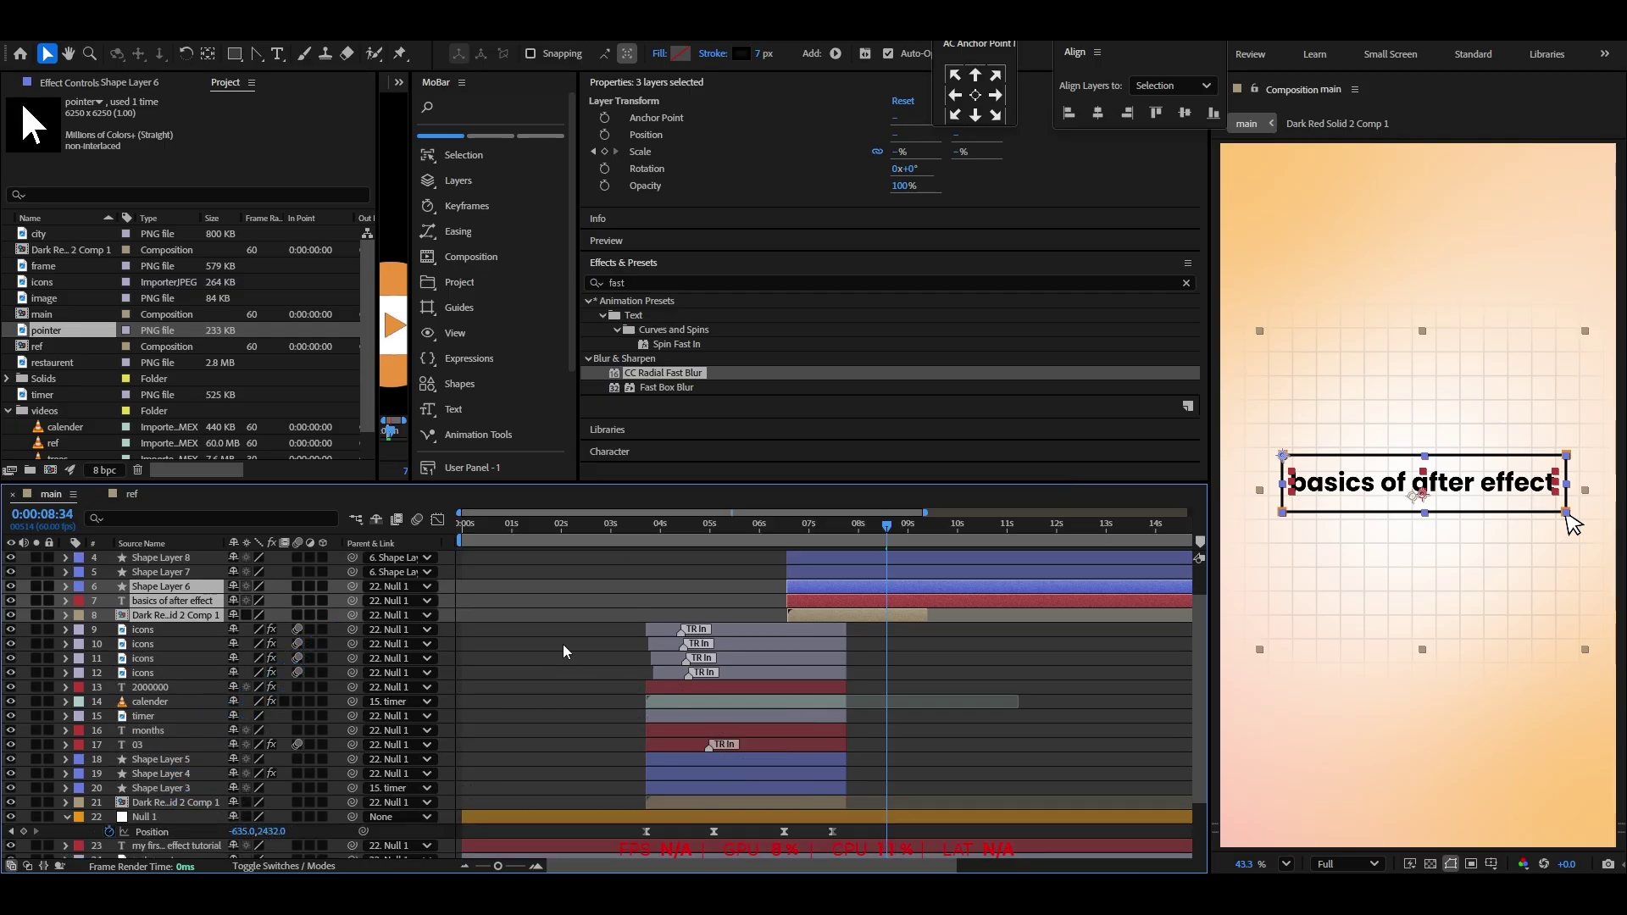
Preview the transition from the second scene to the text box, starting just before 0:00:06:30
drag(877, 527, 776, 546)
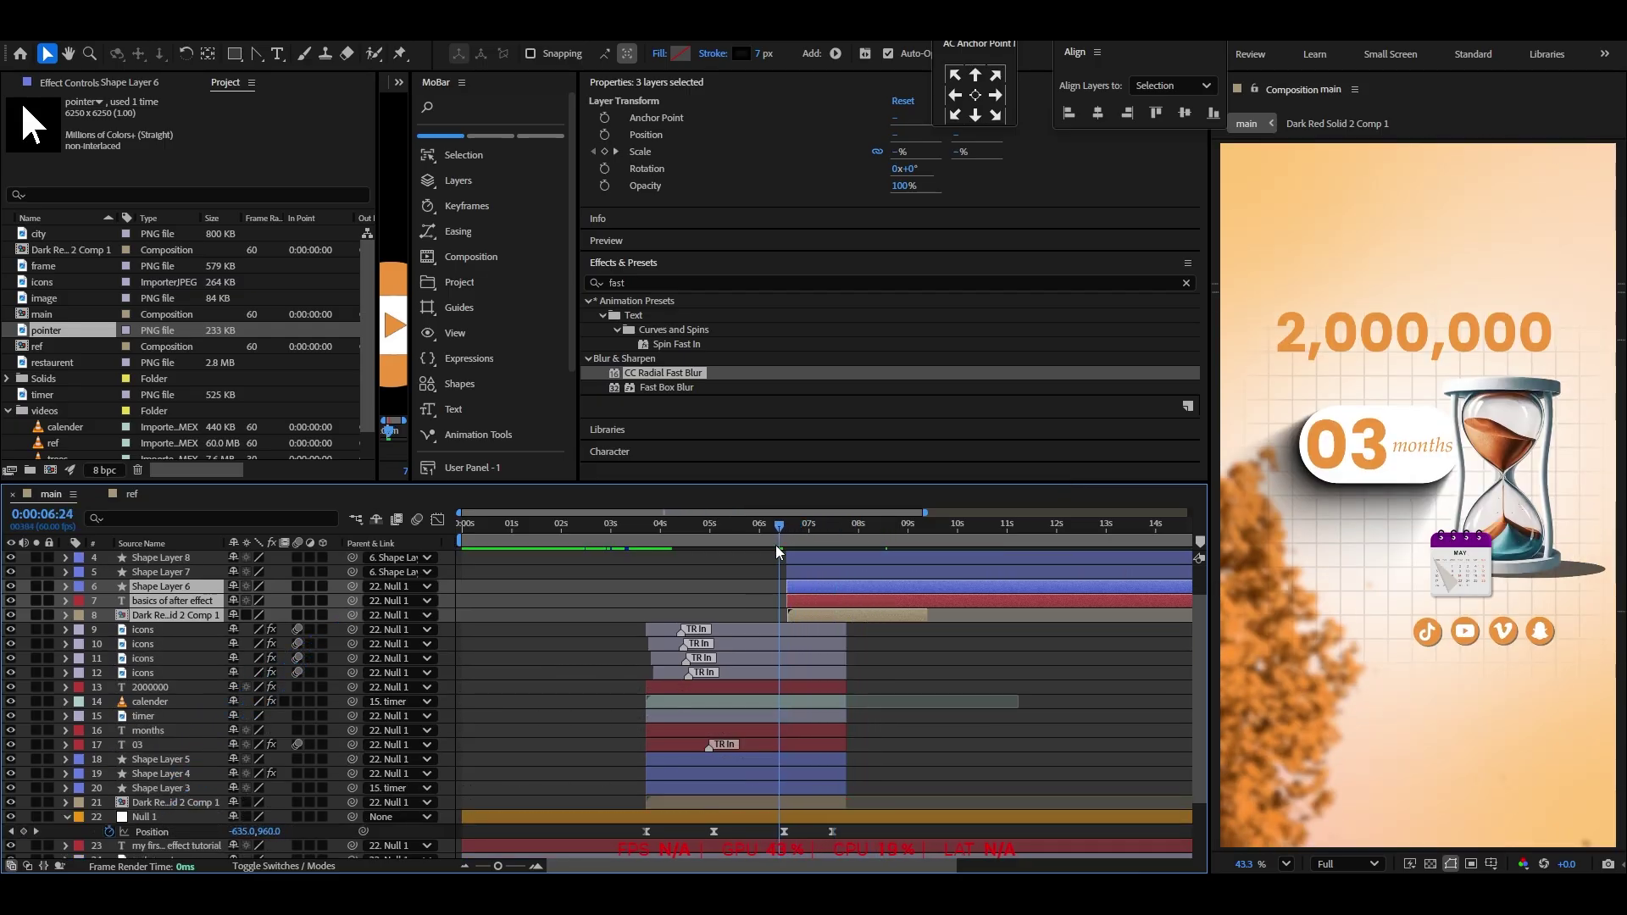
key(space)
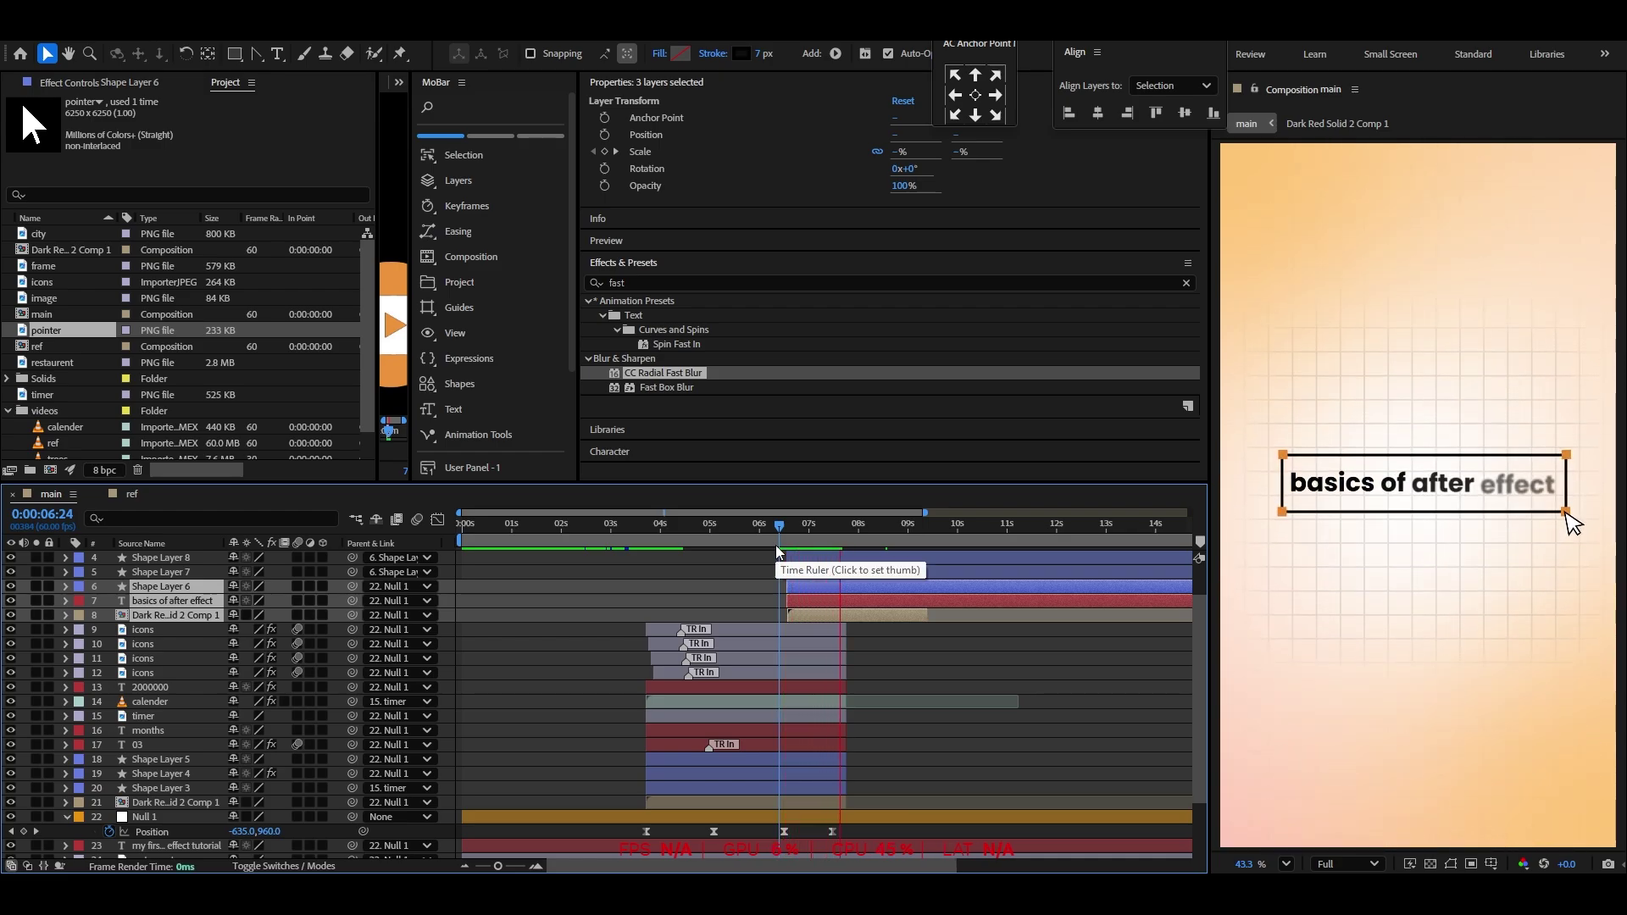
click(770, 532)
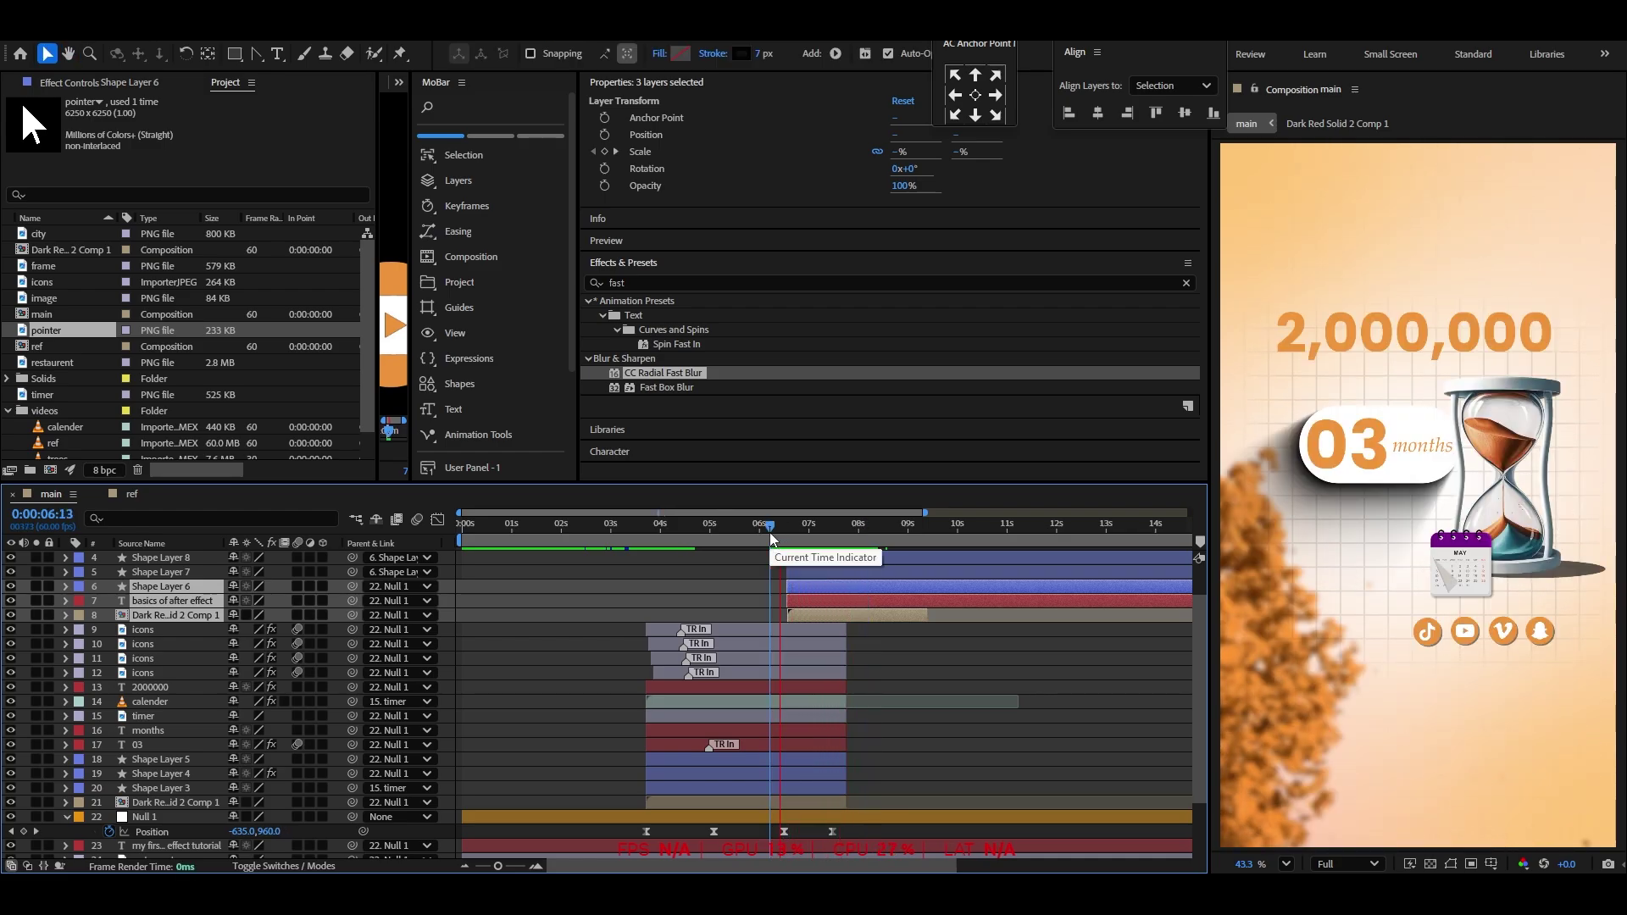
key(space)
Shorten the outgoing ease of Null 1's position keyframe at 0:00:06:30 in the speed graph
drag(847, 827, 761, 841)
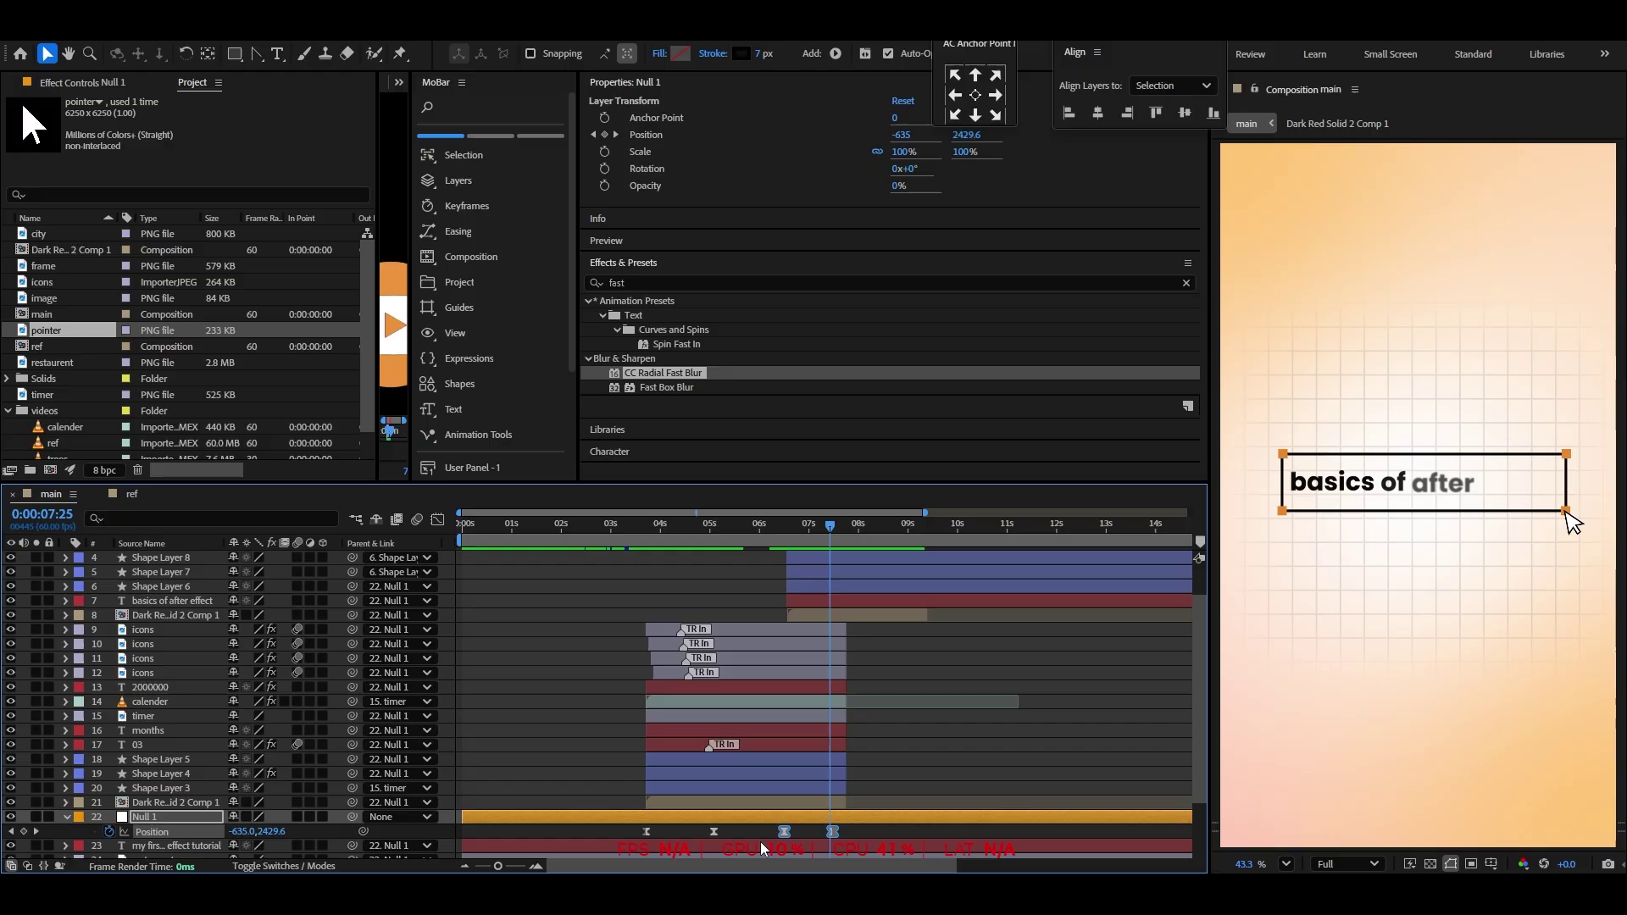
click(438, 520)
scroll(801, 735, up, 3)
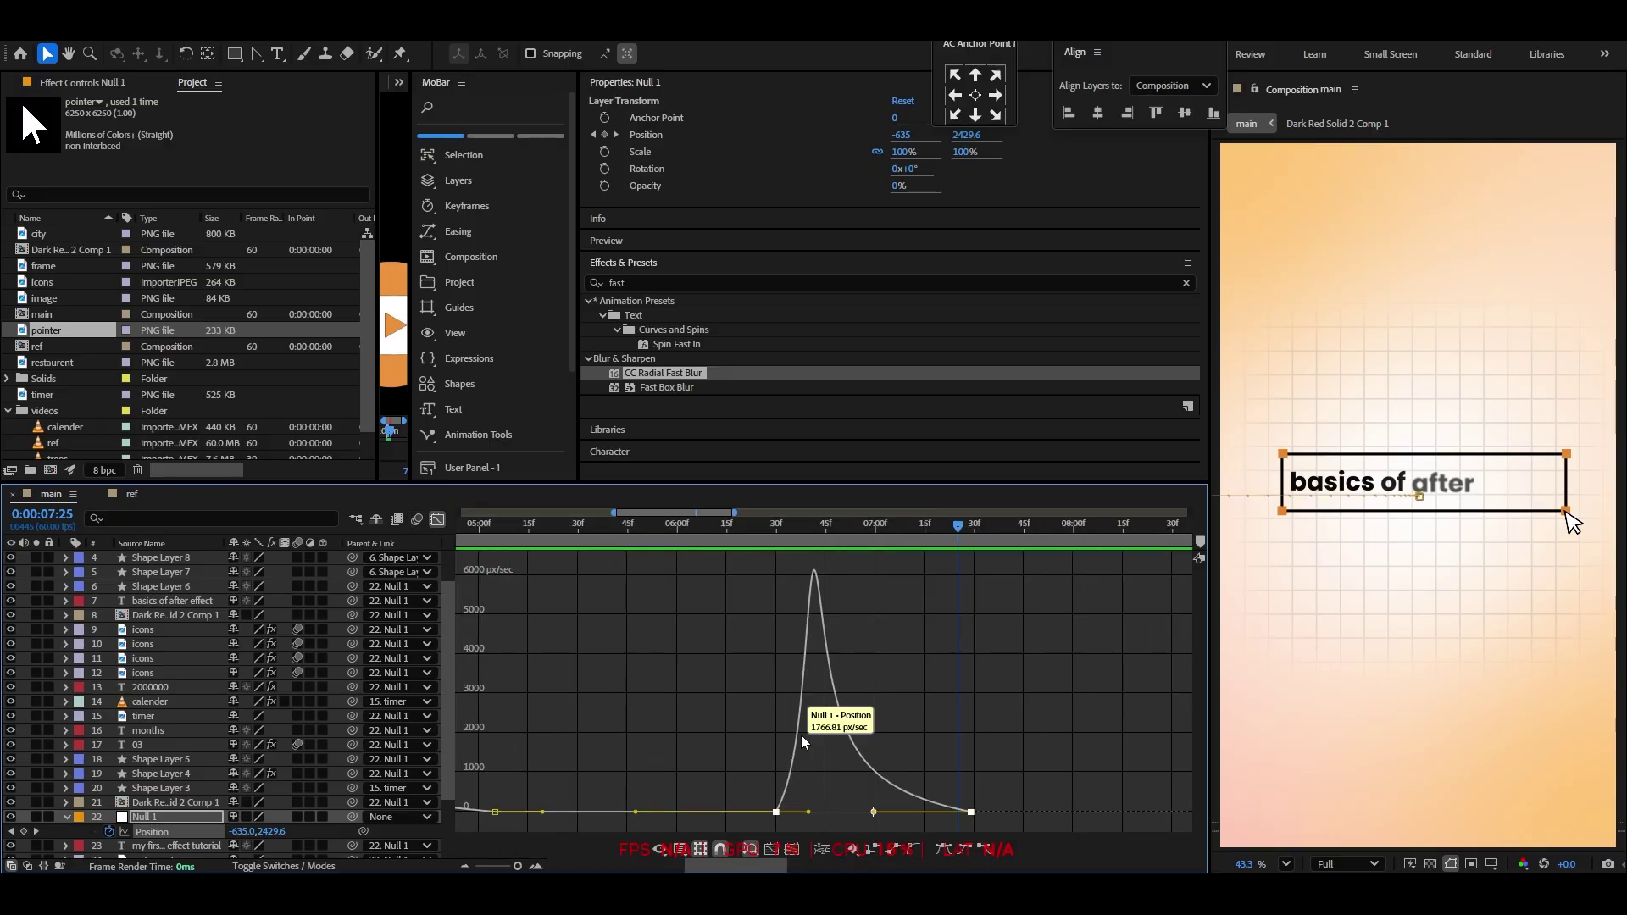
click(704, 528)
key(space)
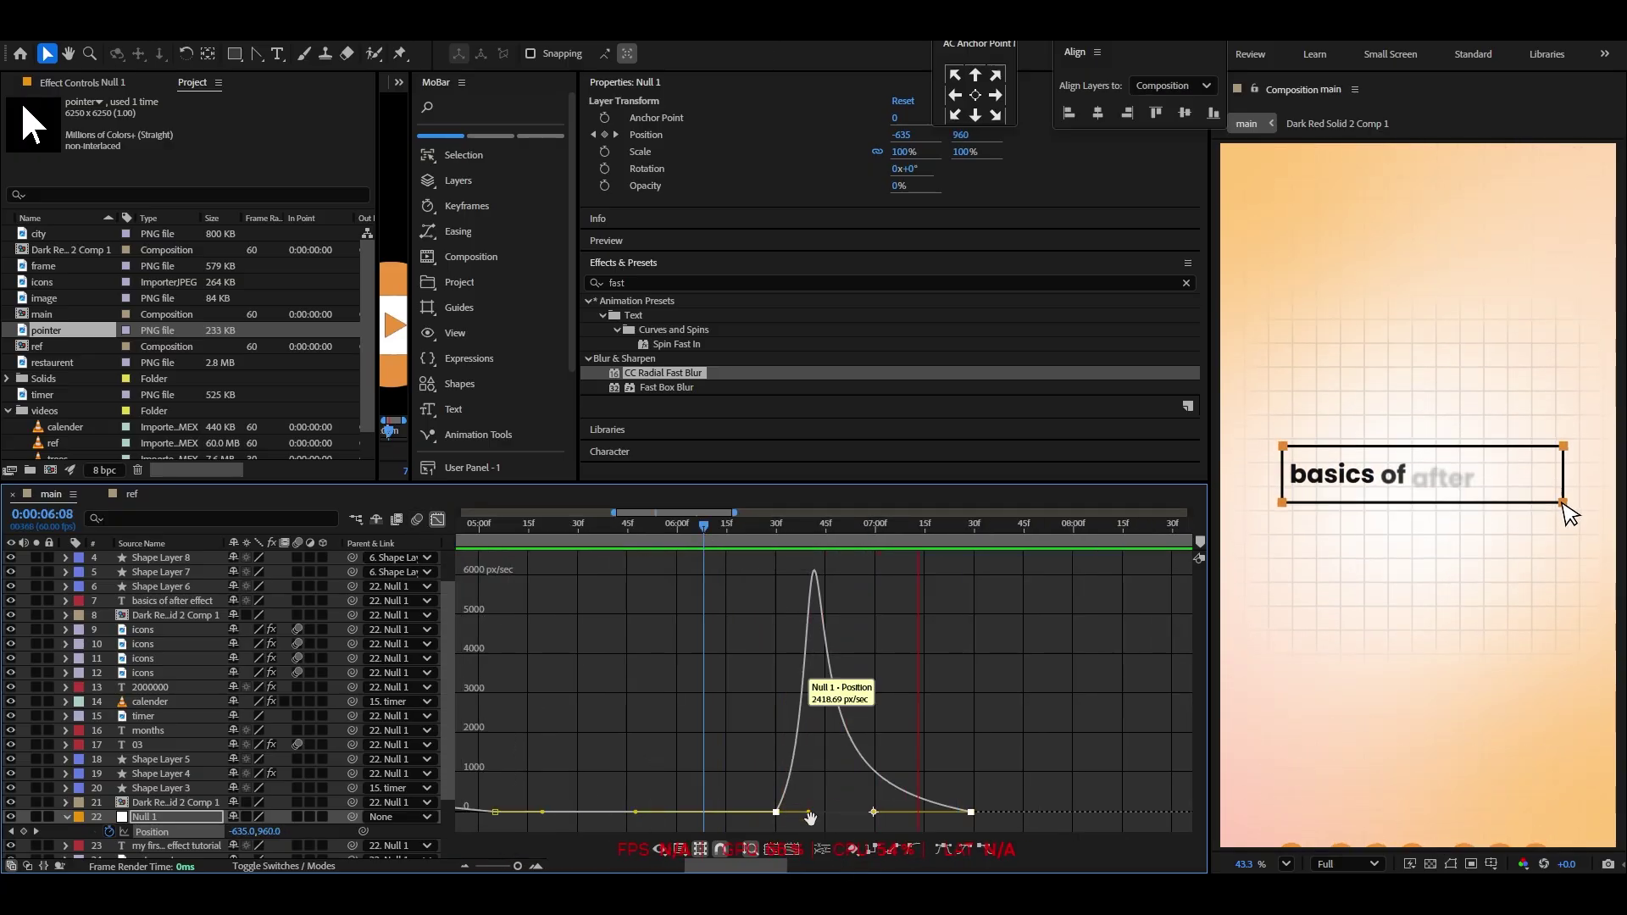
drag(829, 804, 793, 814)
click(437, 520)
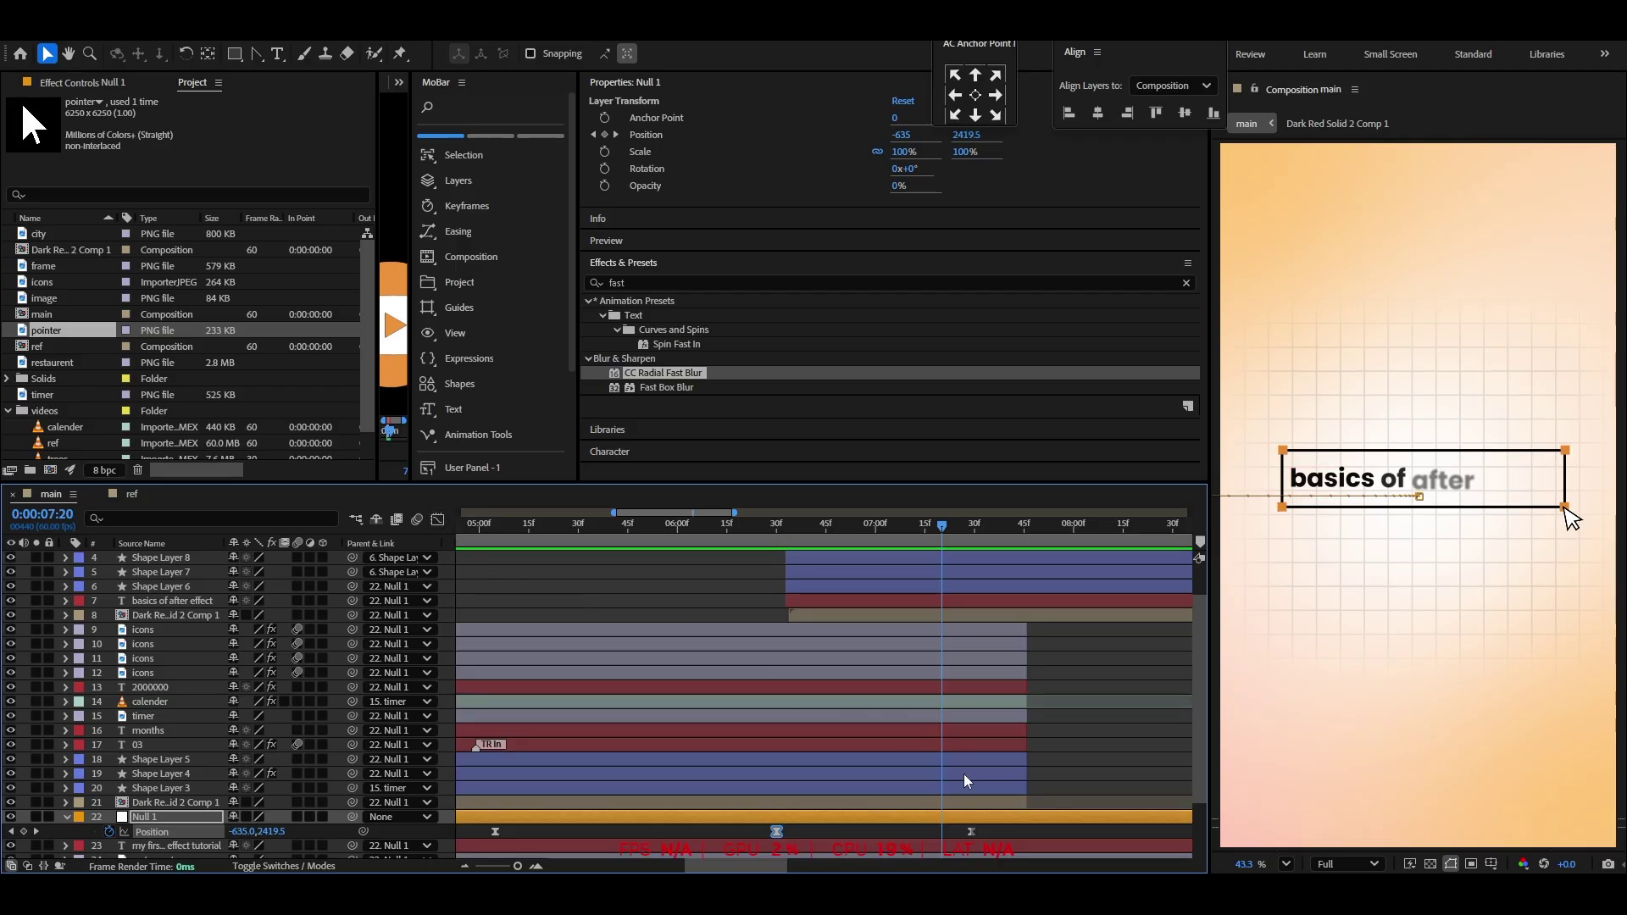
Move Null 1's last position keyframe to about 0:00:07:43 and preview the slower transition
drag(972, 831, 1017, 831)
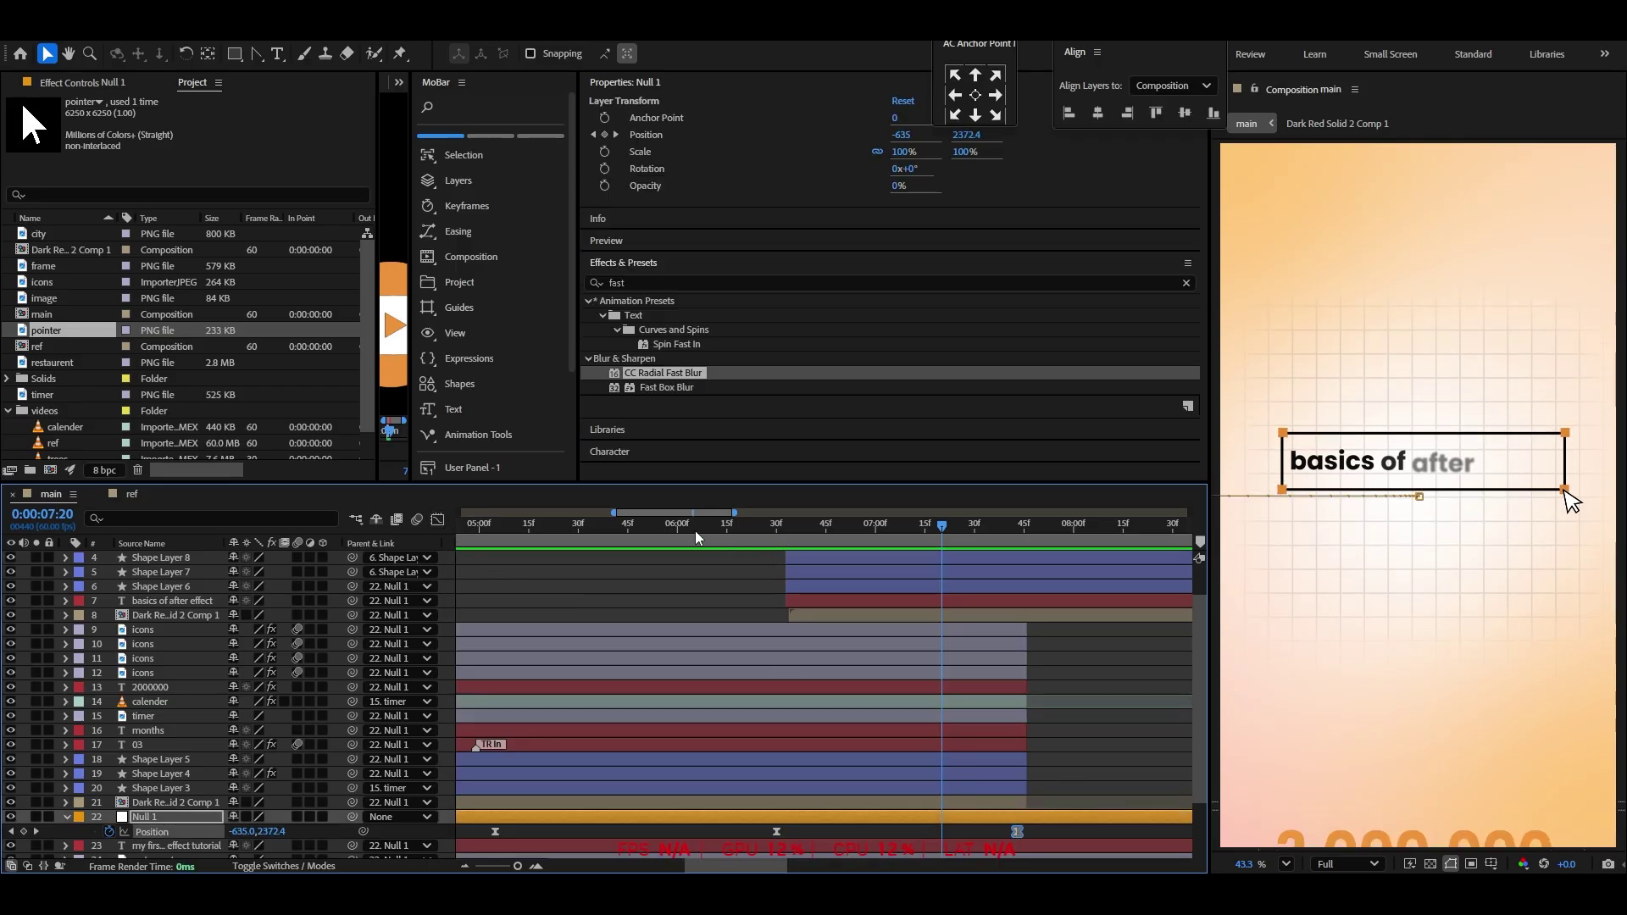
click(695, 531)
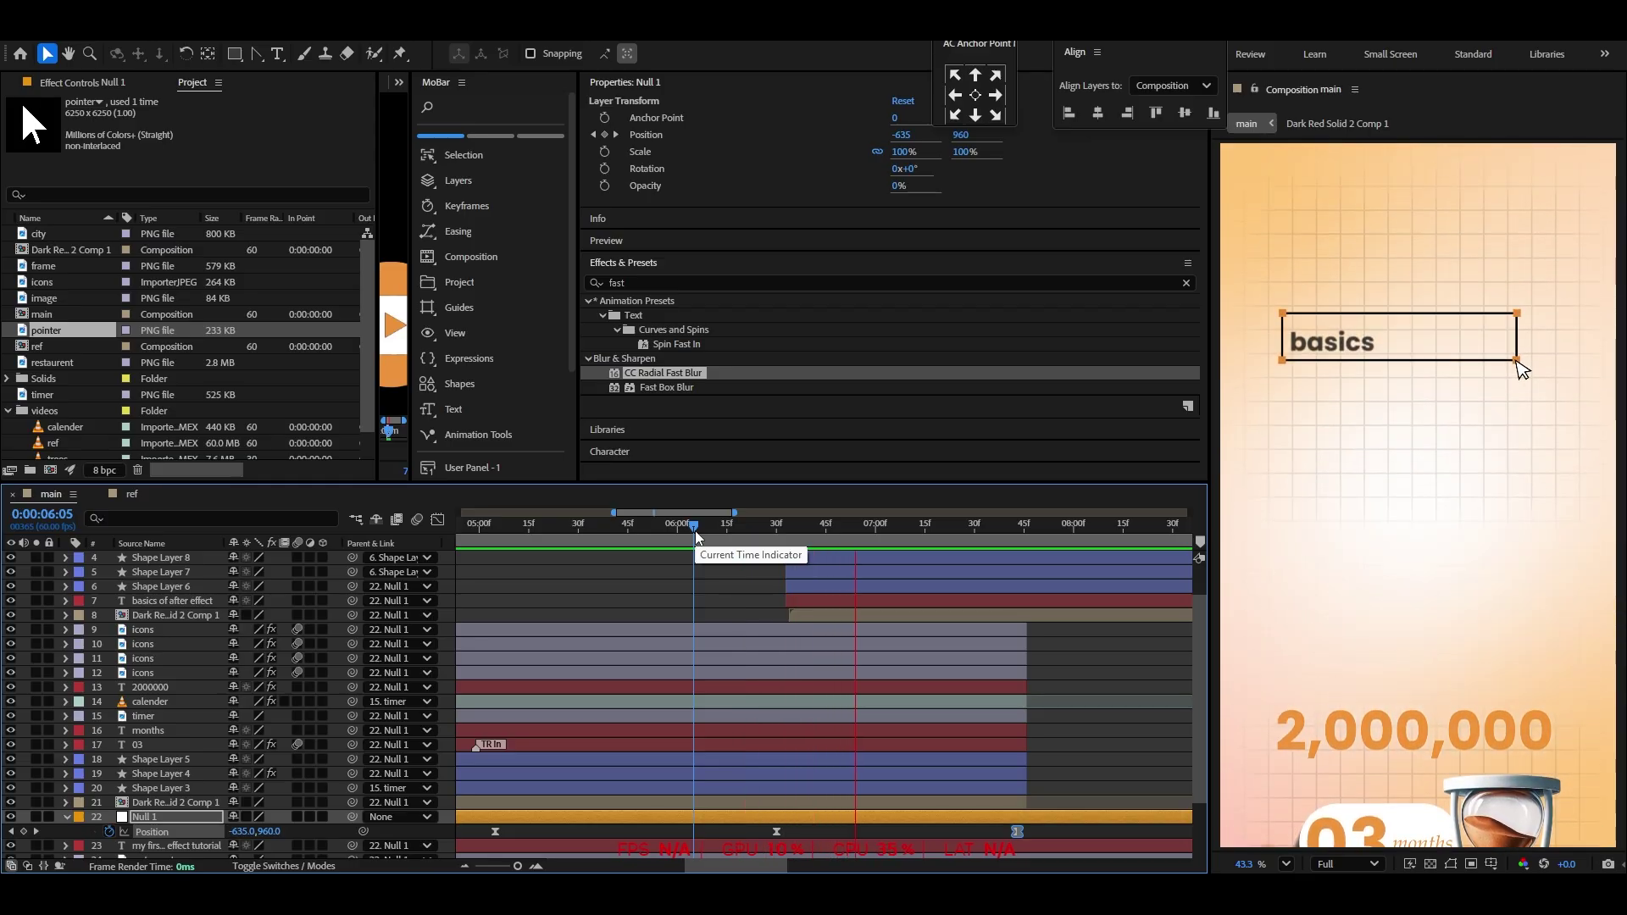
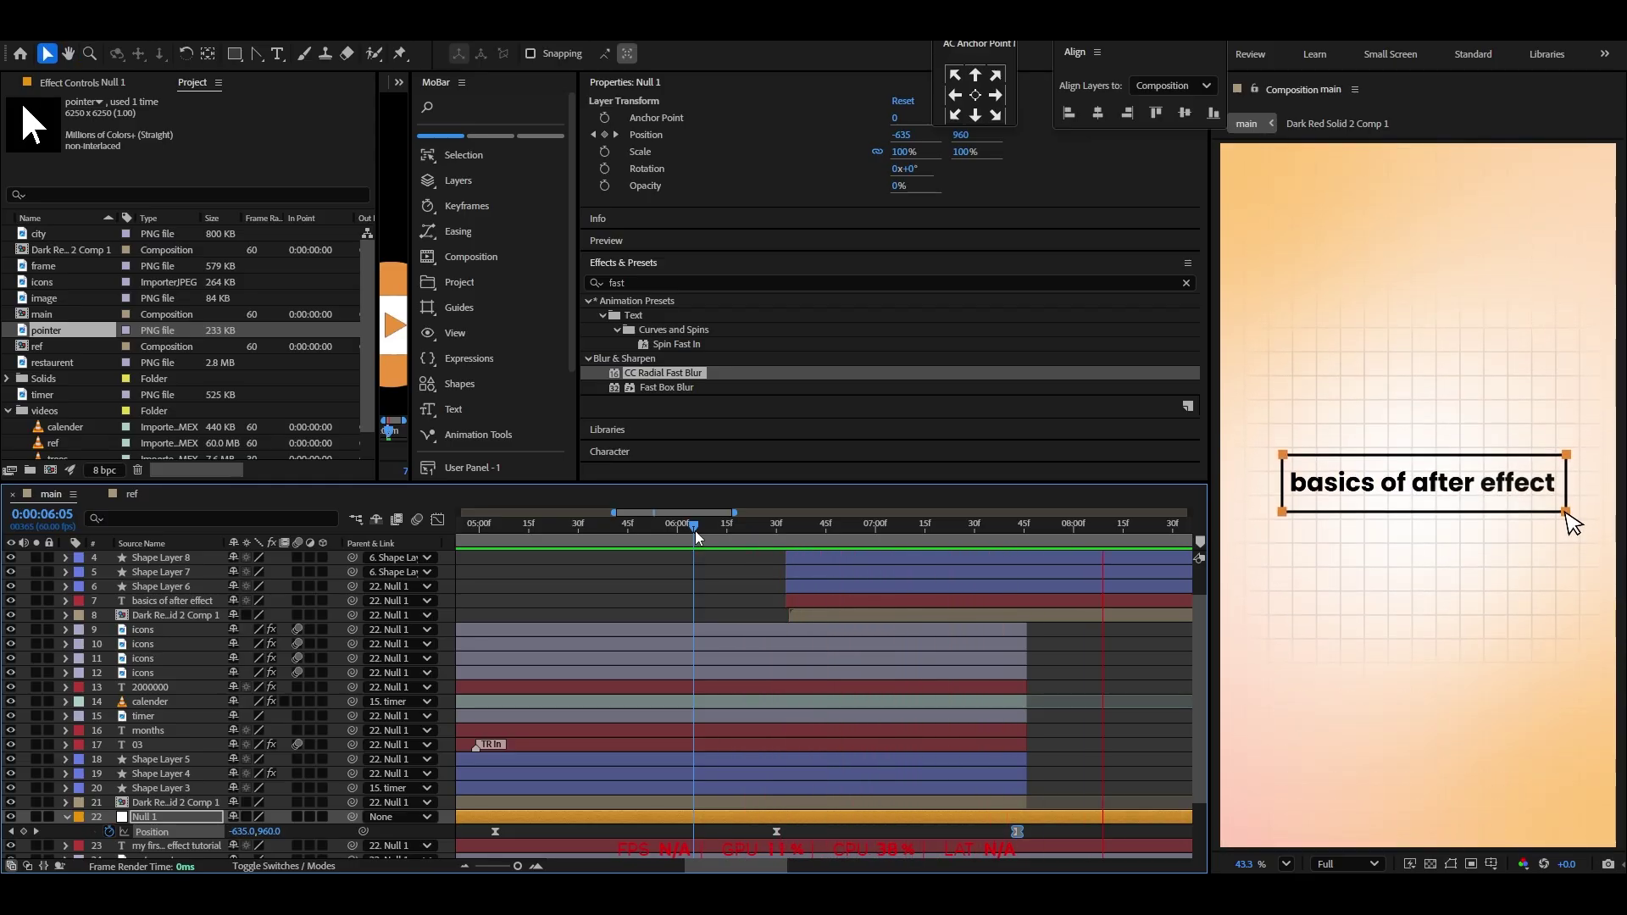
key(space)
Change the fill of the "basics of after effect" text from black to dark grey and preview the transition
scroll(683, 656, down, 2)
click(811, 643)
scroll(761, 645, up, 1)
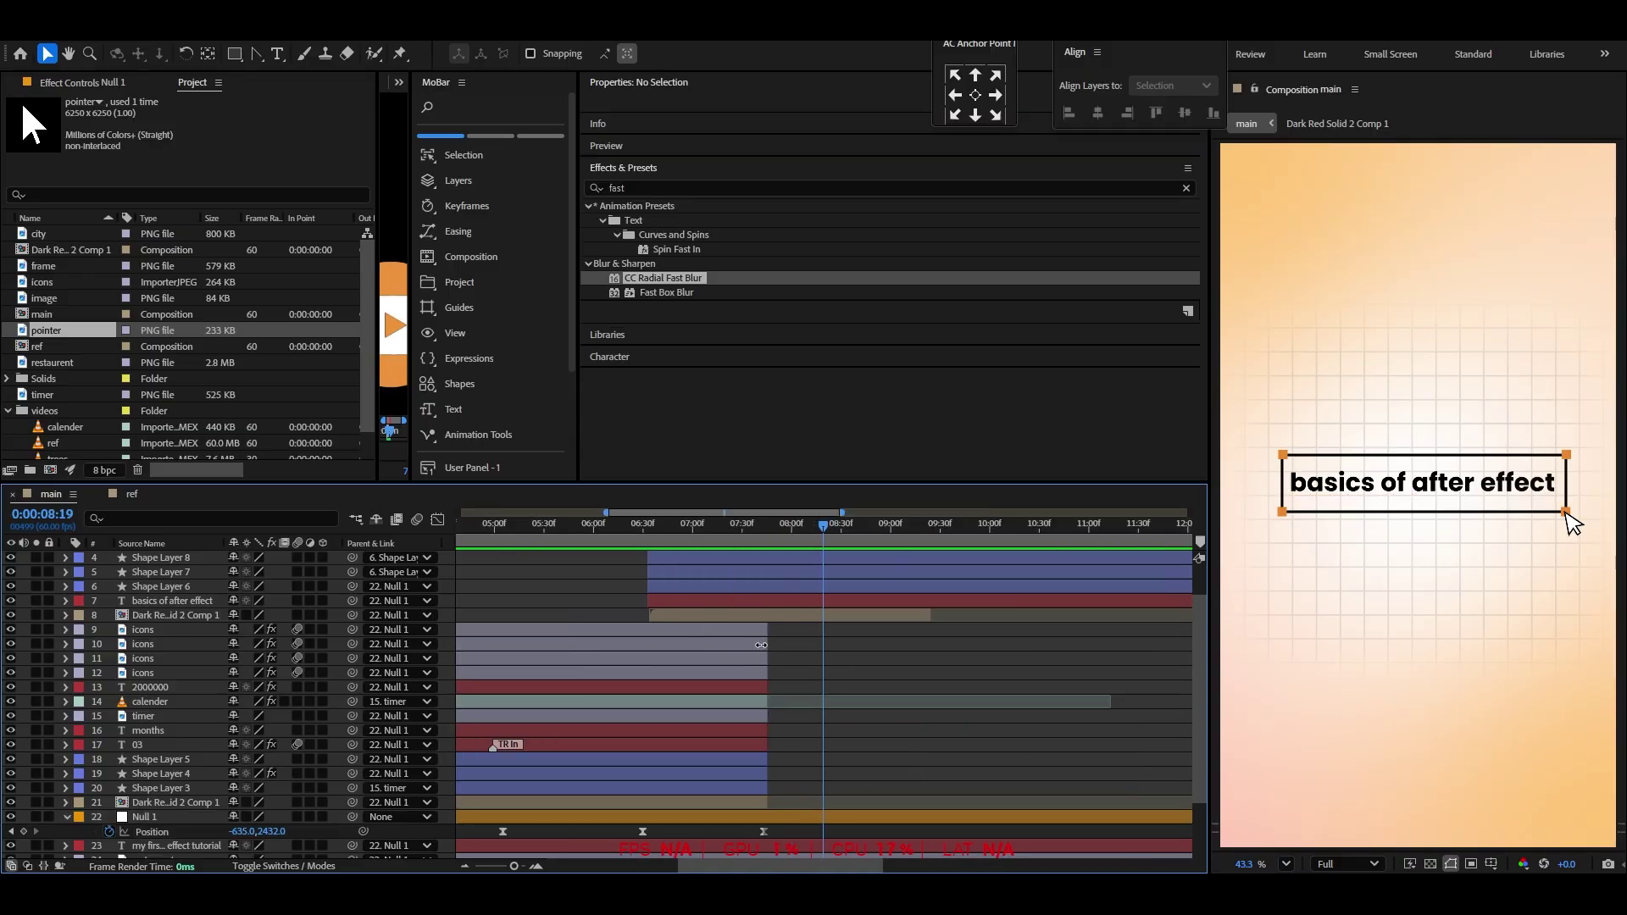
click(779, 601)
click(632, 339)
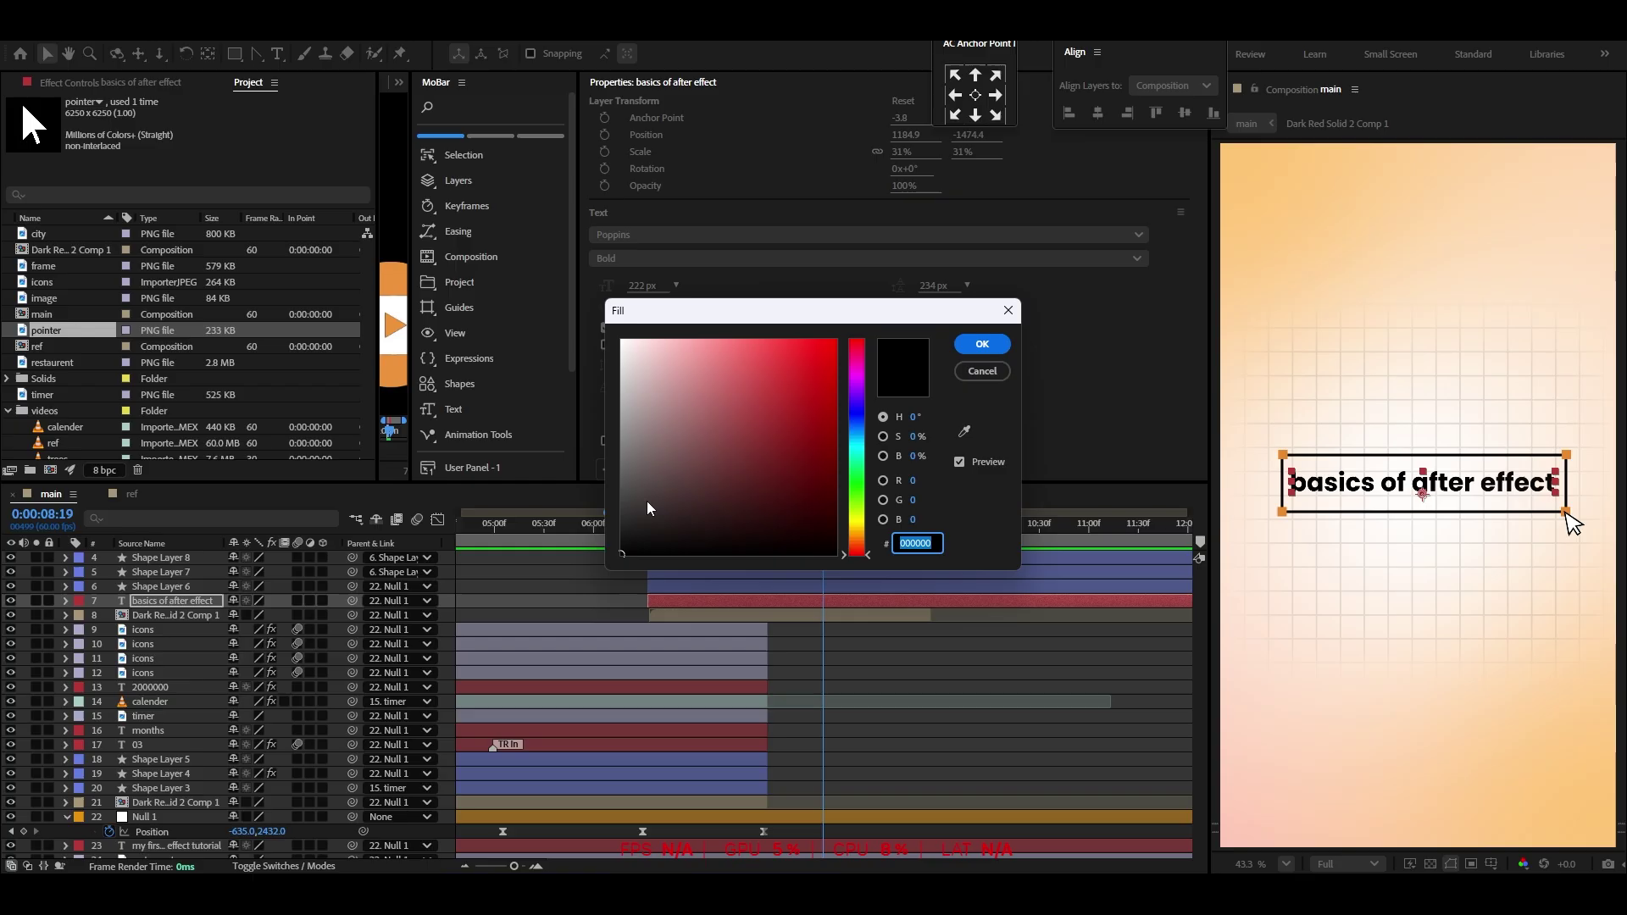
mouse_move(648, 502)
mouse_down()
mouse_move(608, 519)
mouse_move(604, 491)
mouse_move(597, 517)
mouse_up()
click(983, 343)
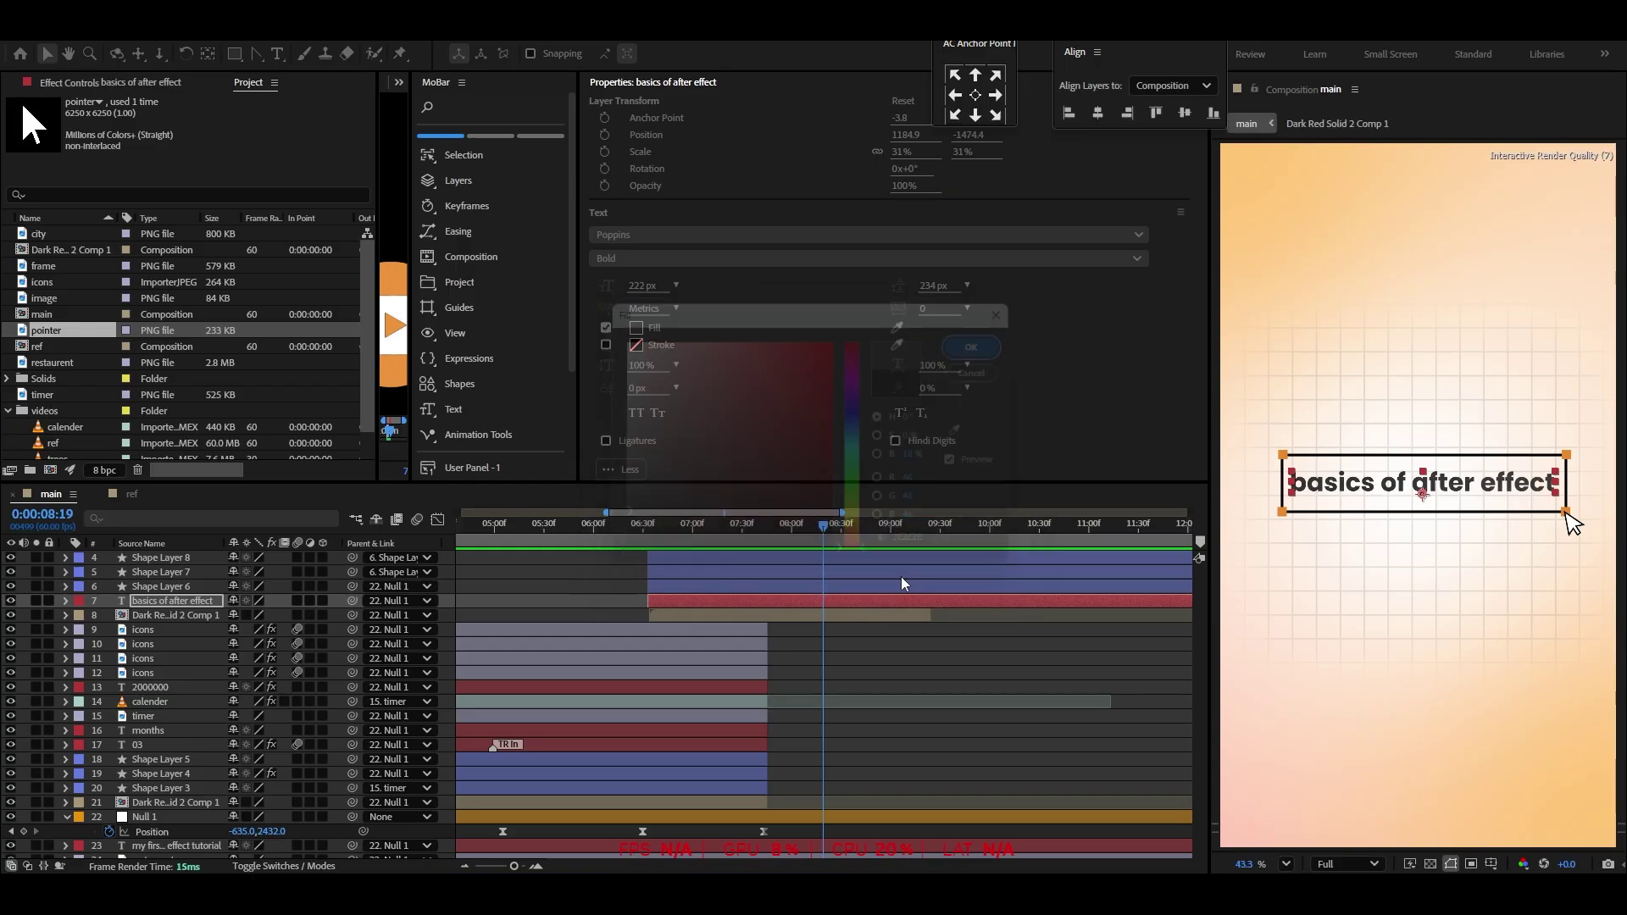
click(649, 525)
key(space)
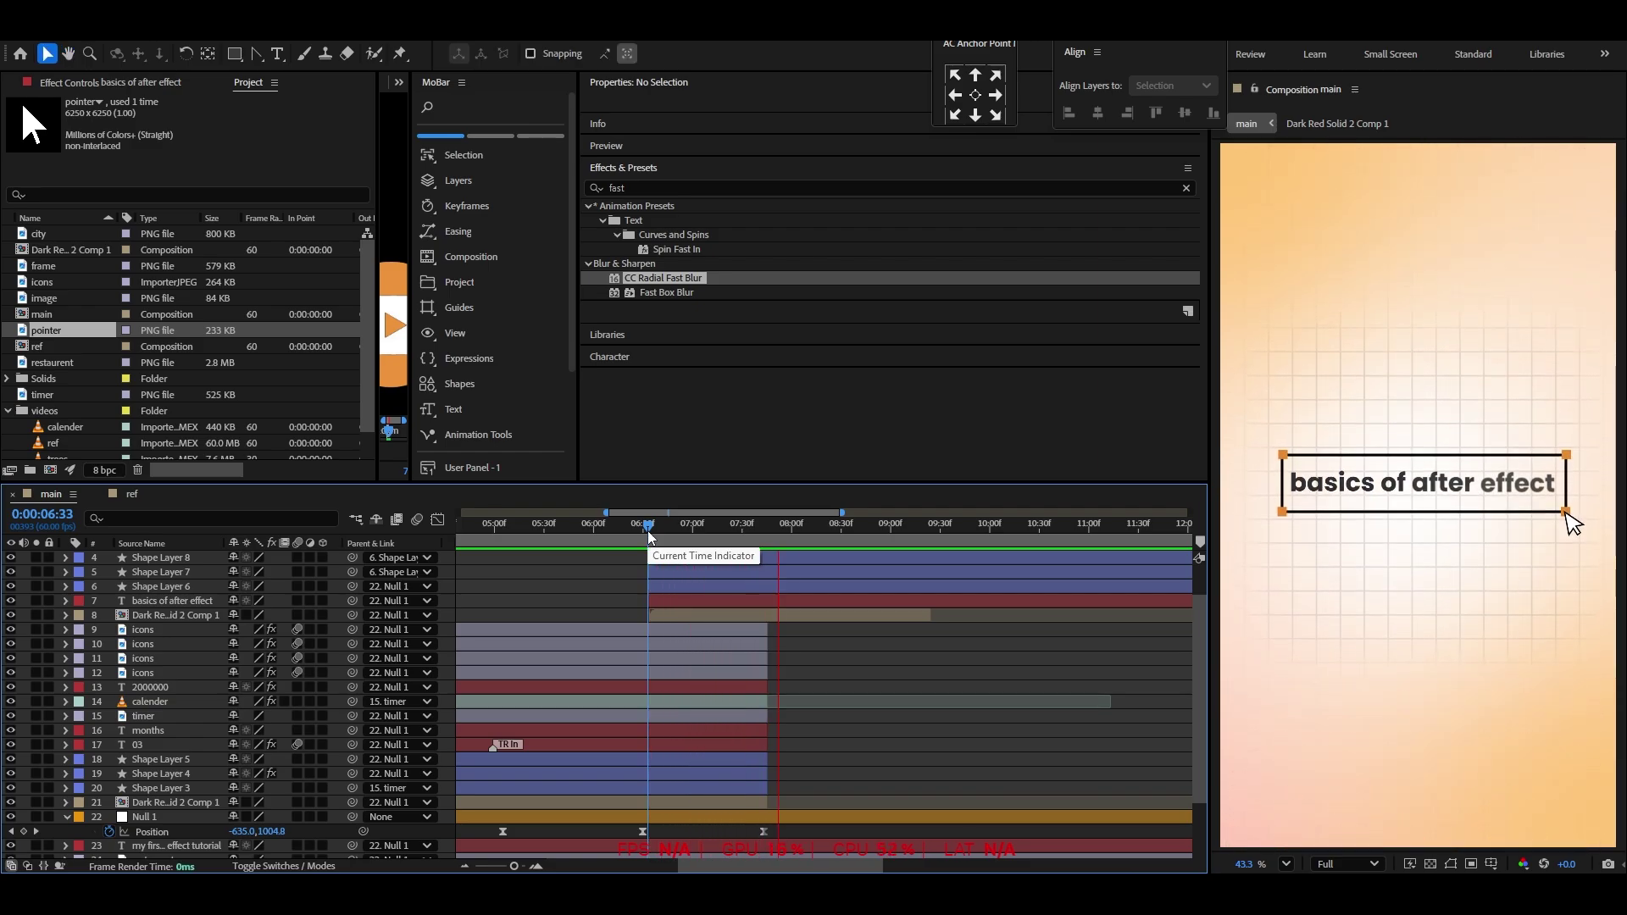
Keyframe Null 1's position at 0:00:08:50, and set its X position to -1641 at 0:00:09:58
scroll(851, 653, up, 3)
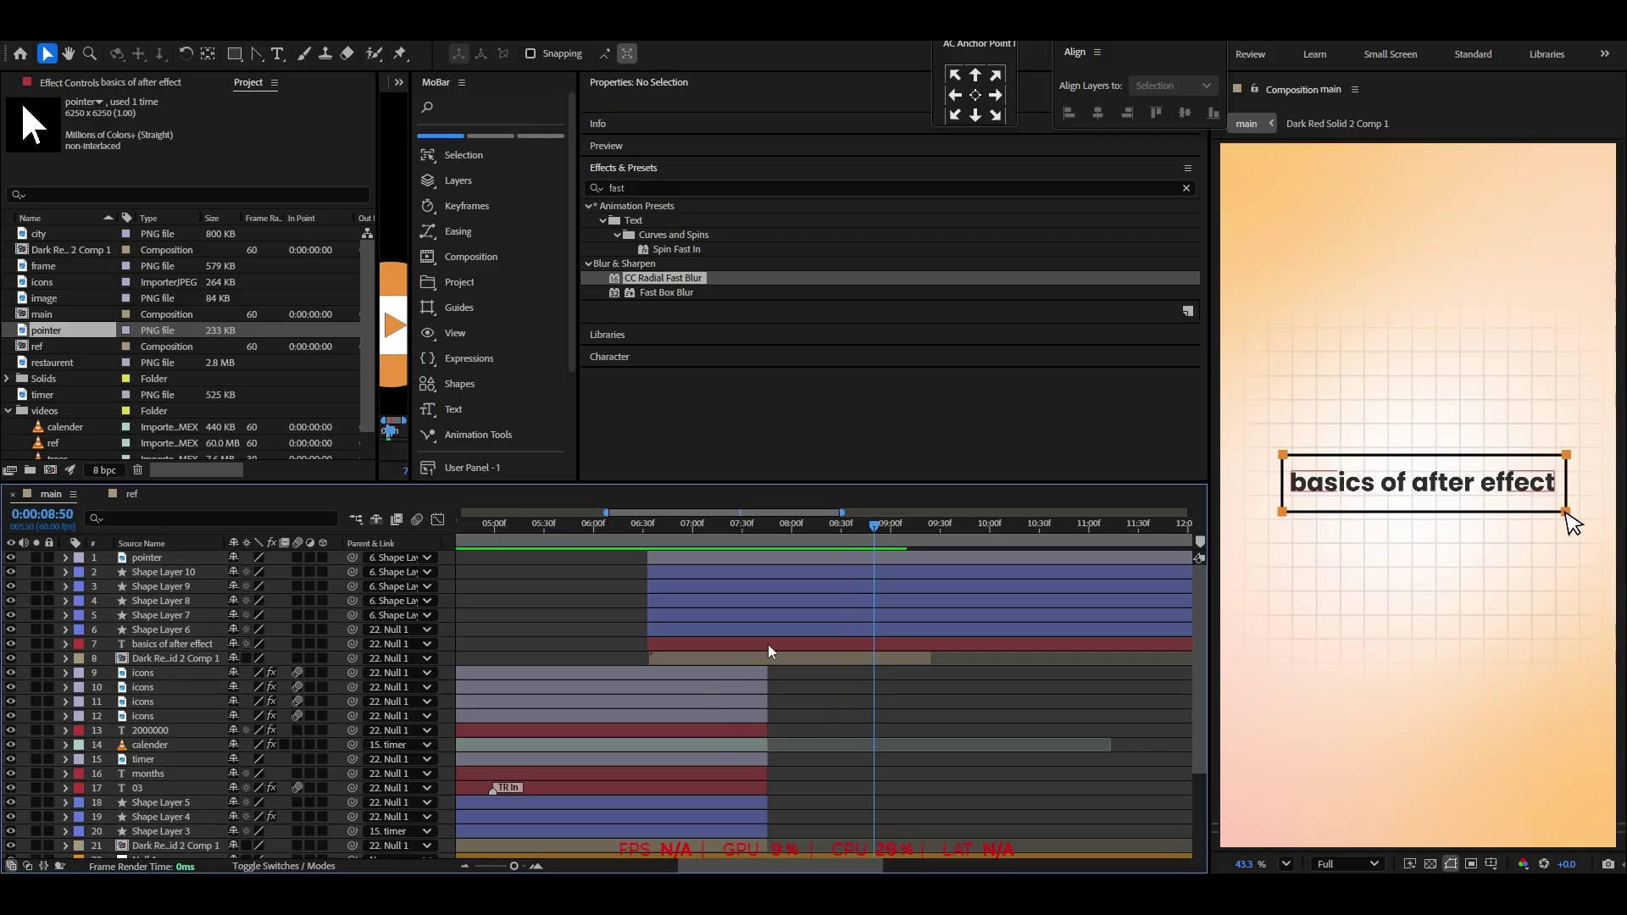
scroll(767, 644, down, 5)
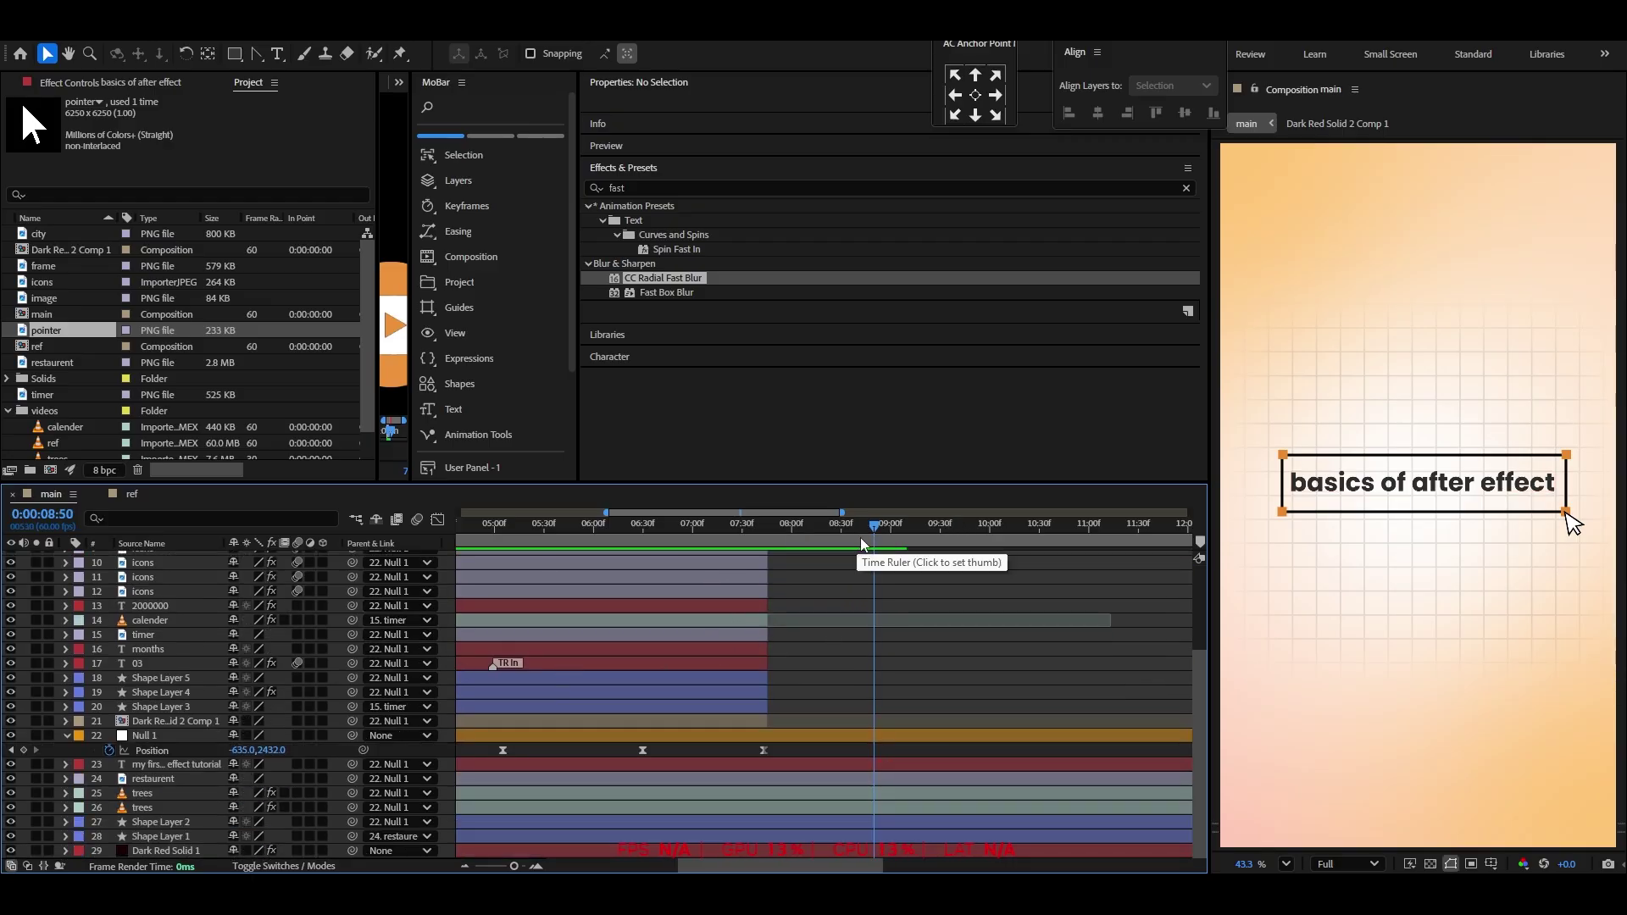
click(23, 751)
drag(886, 533, 985, 541)
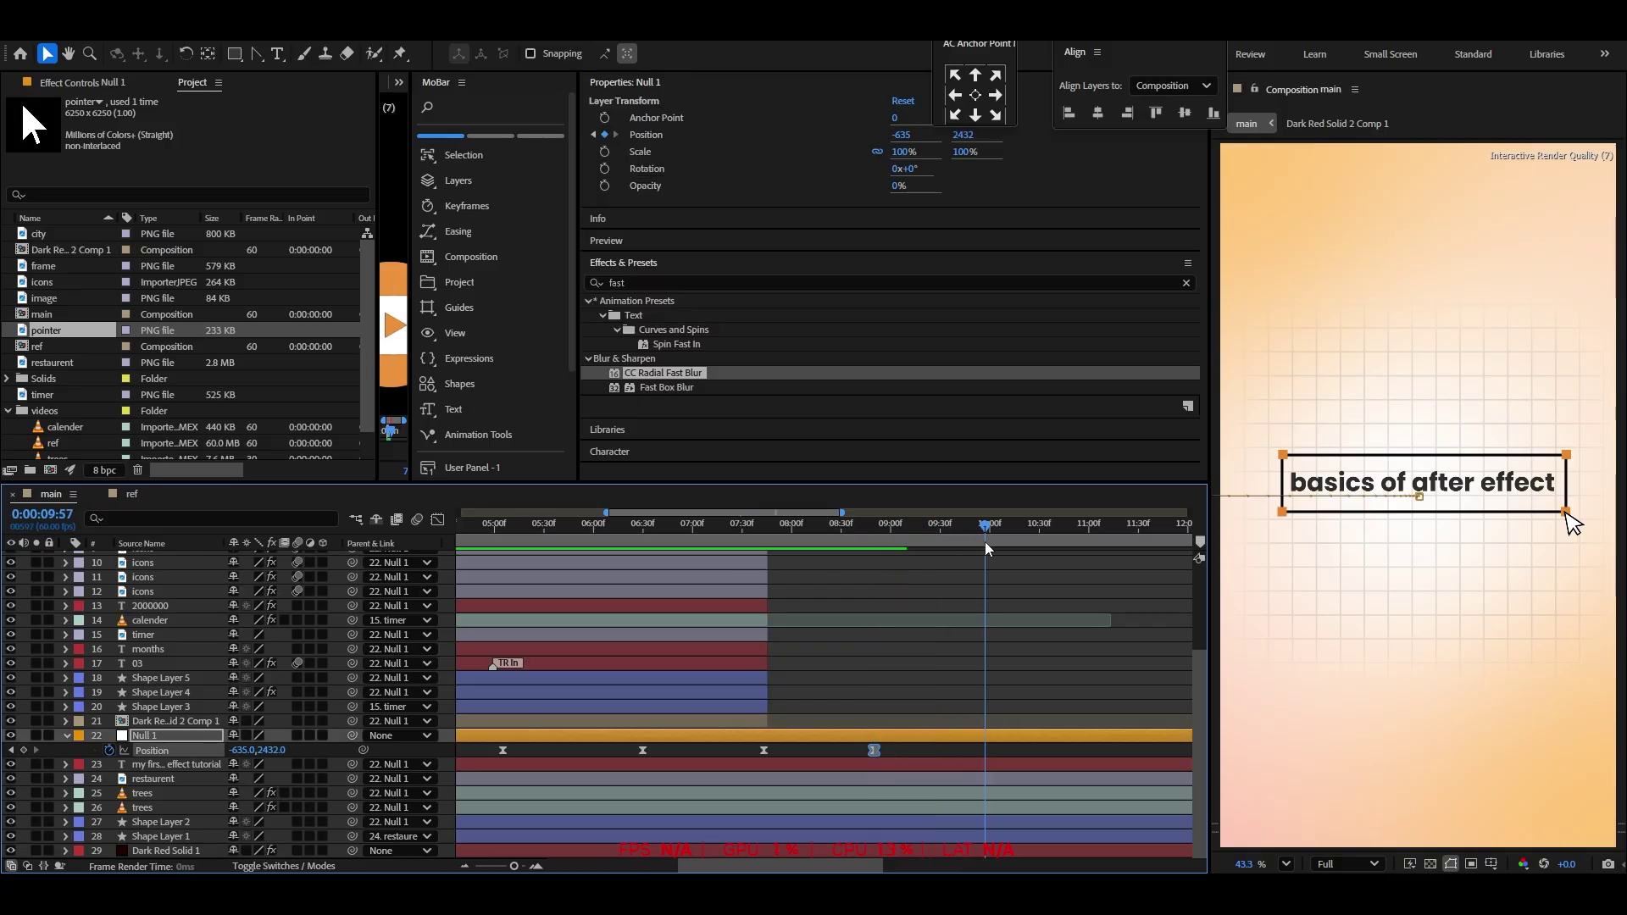
drag(245, 750, 56, 763)
drag(248, 756, 149, 751)
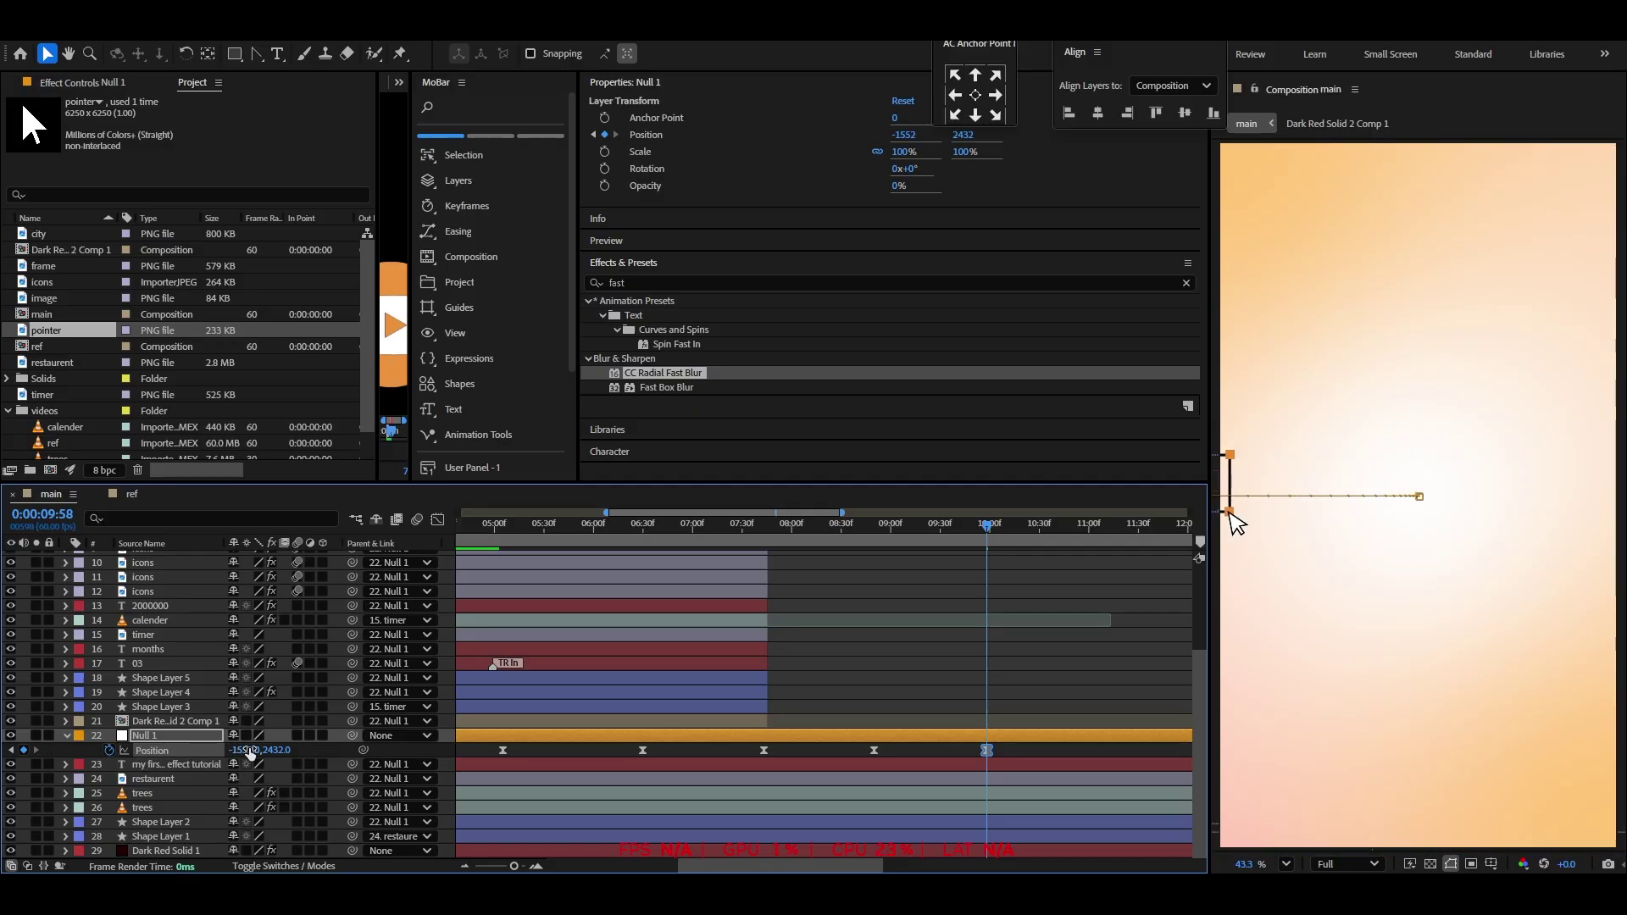
Extend the end of the upper Dark Red Solid 2 Comp 1 layer to about 11.3 seconds and preview the text box's exit
scroll(678, 695, up, 5)
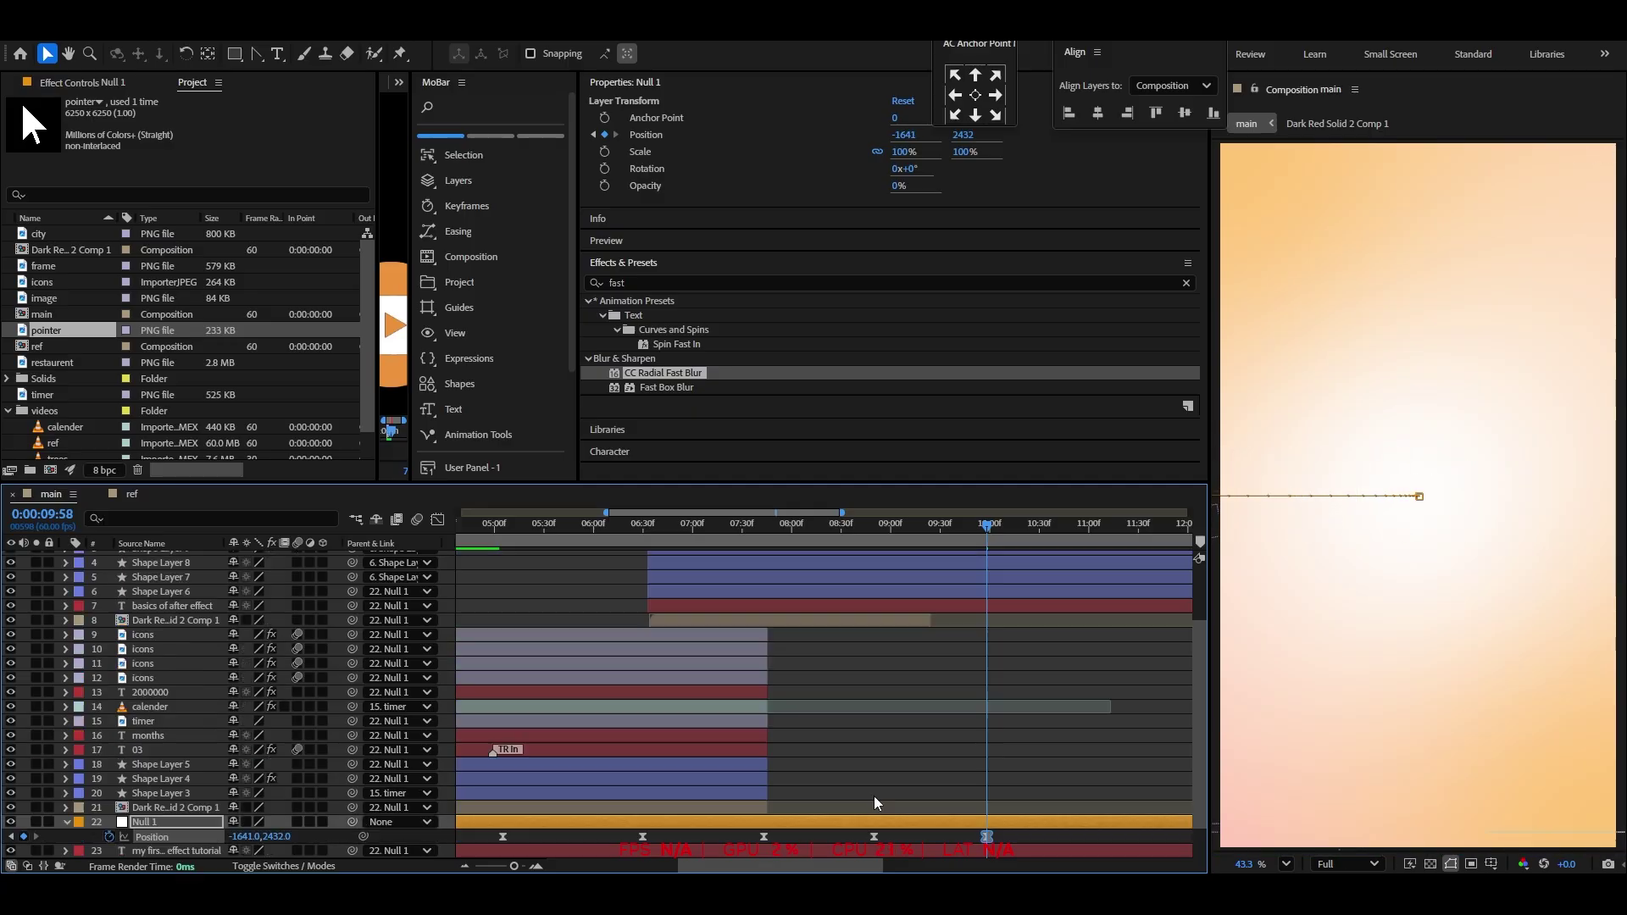
click(958, 659)
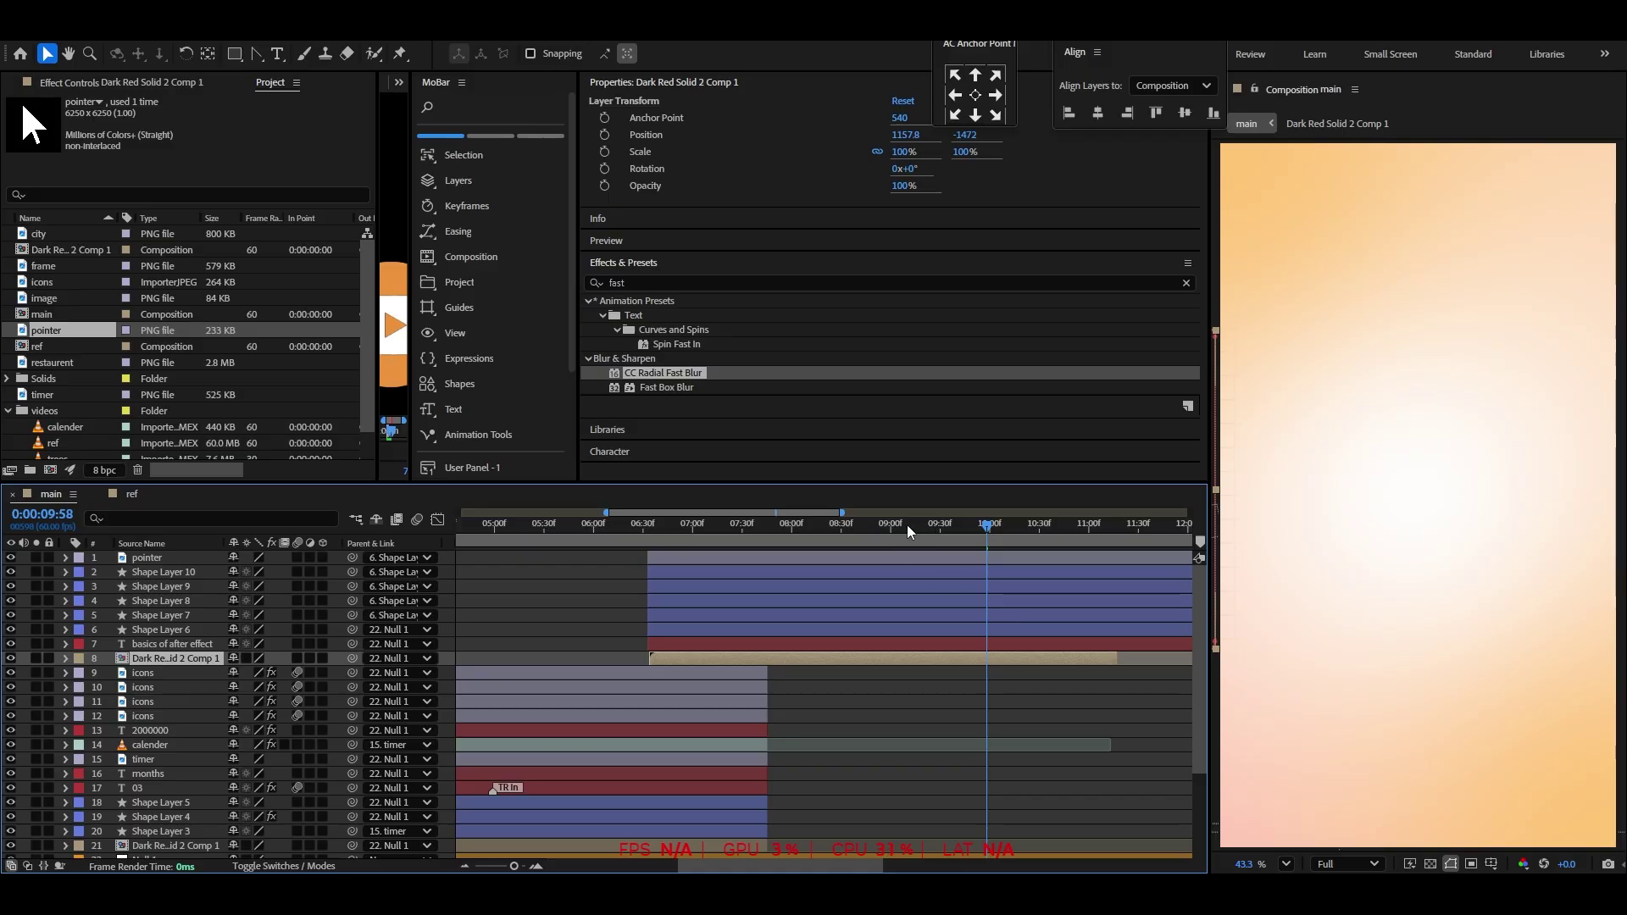
drag(908, 532, 678, 551)
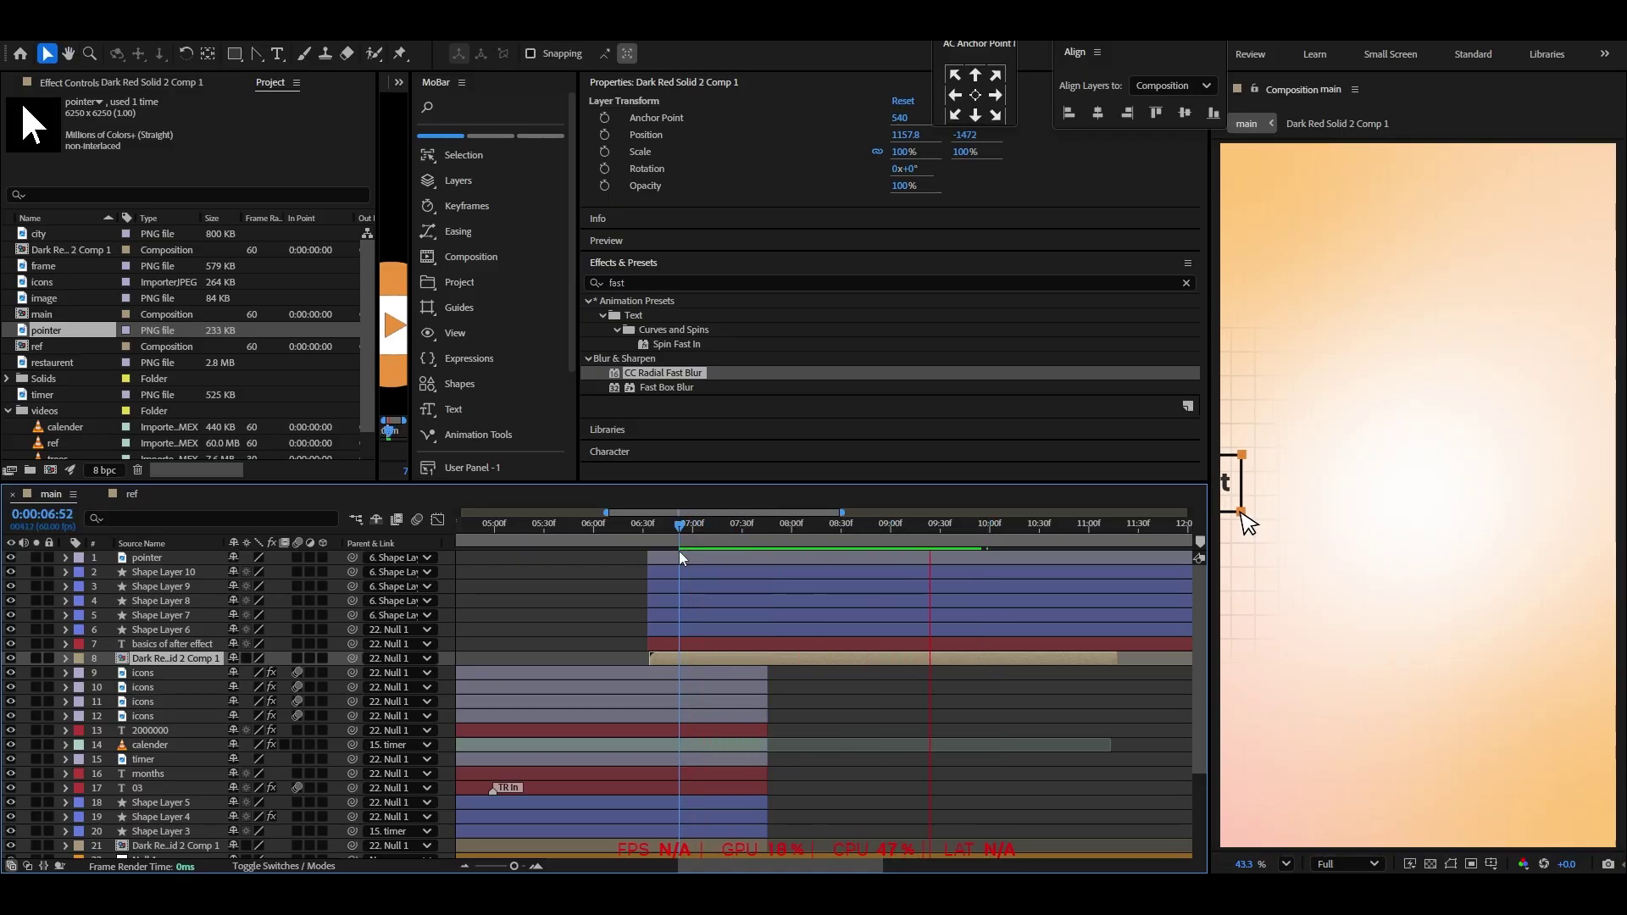
key(space)
Set Null 1's X position to -1701 at its 0:00:09:58 keyframe
scroll(883, 655, down, 3)
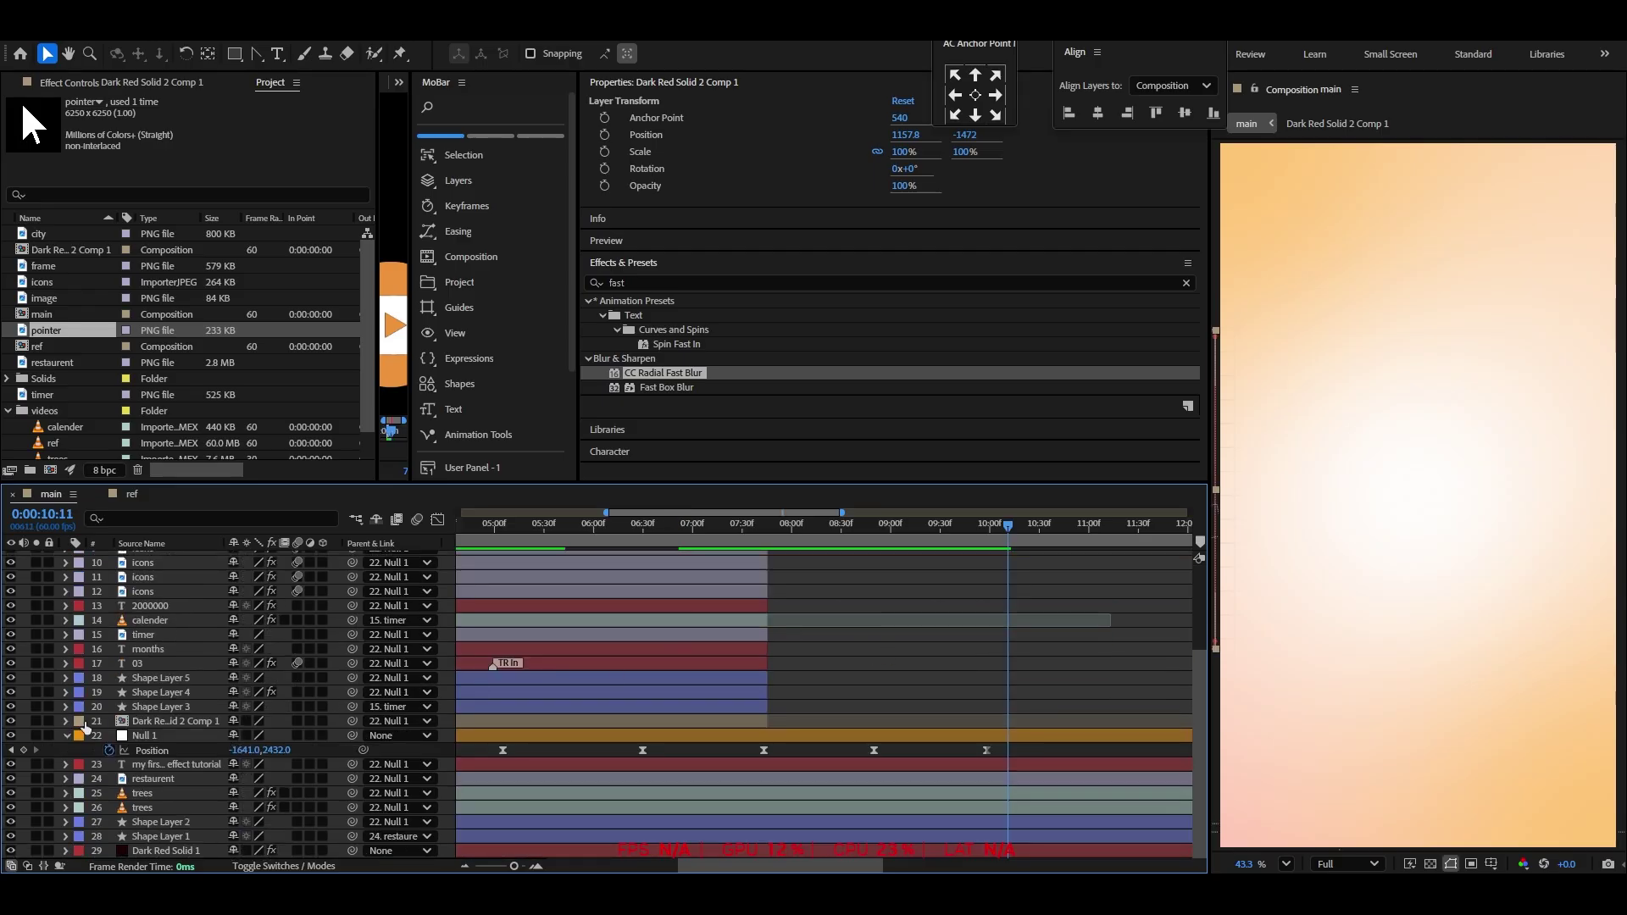
click(11, 750)
click(202, 751)
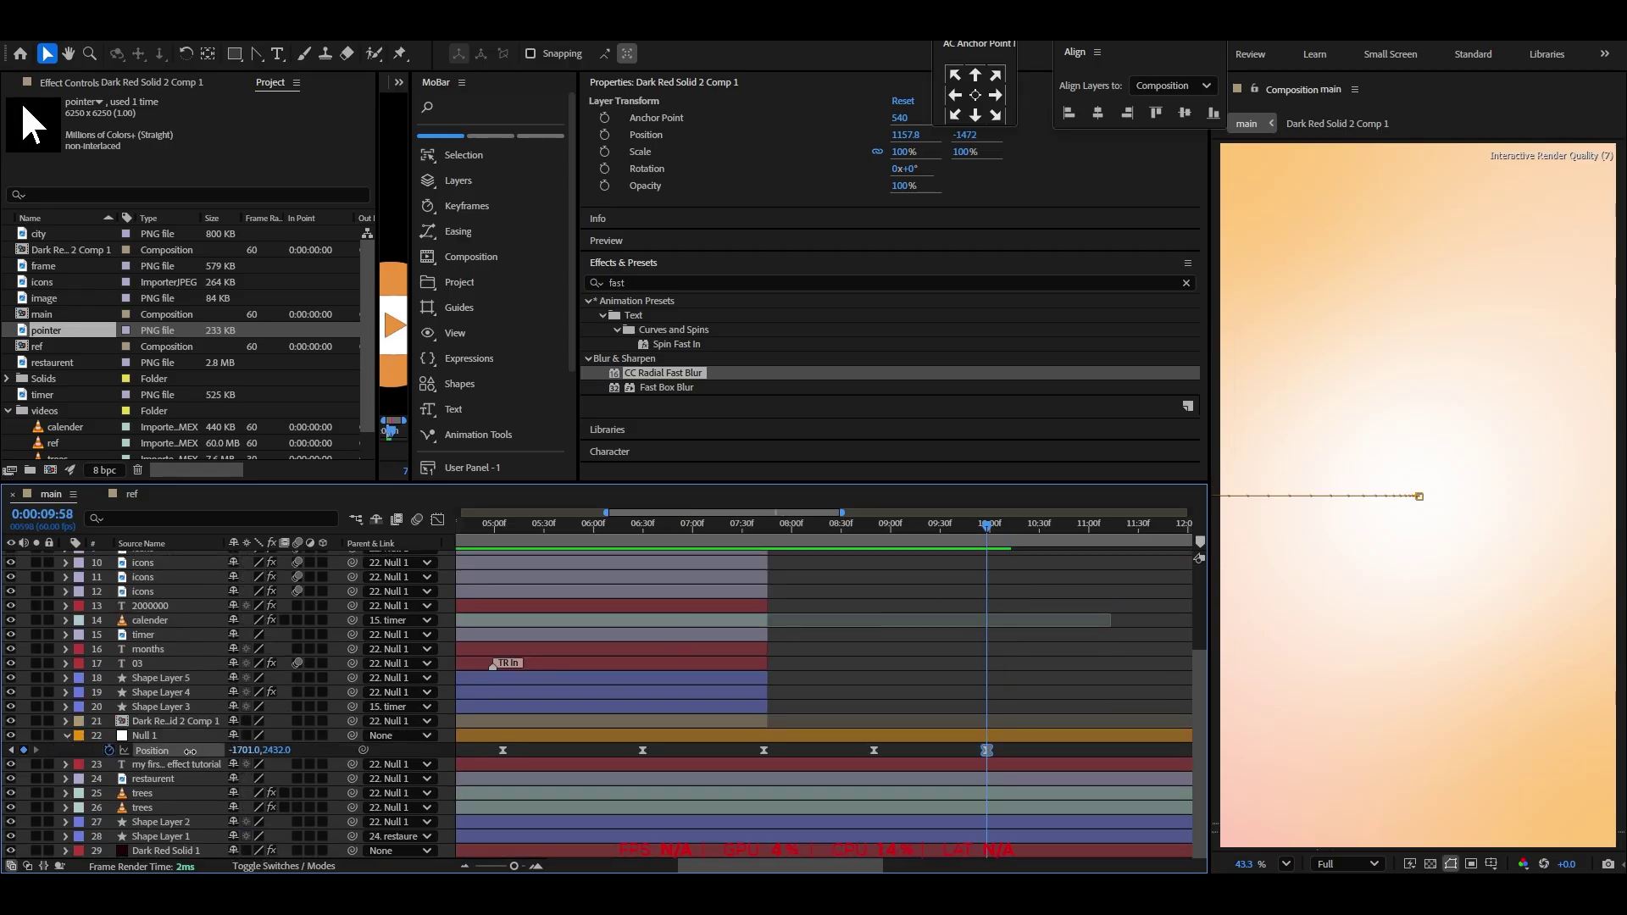
Split the eight text box layers, from pointer to the upper Dark Red Solid 2 Comp 1, at 0:00:09:58 and delete the later parts
scroll(817, 744, up, 3)
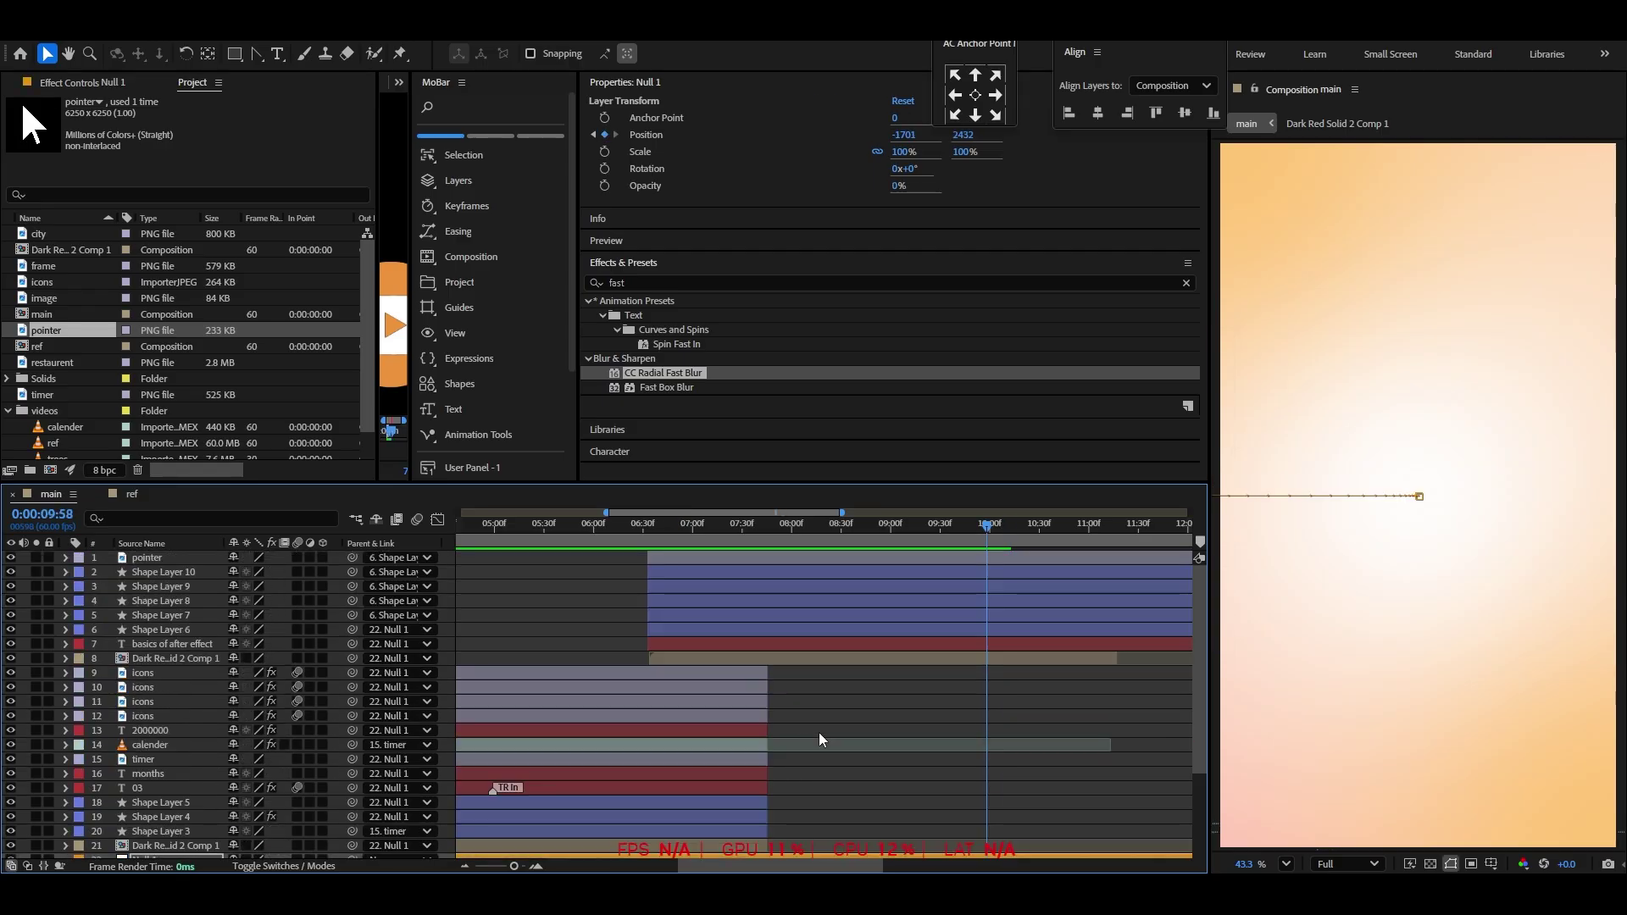
shift+click(997, 557)
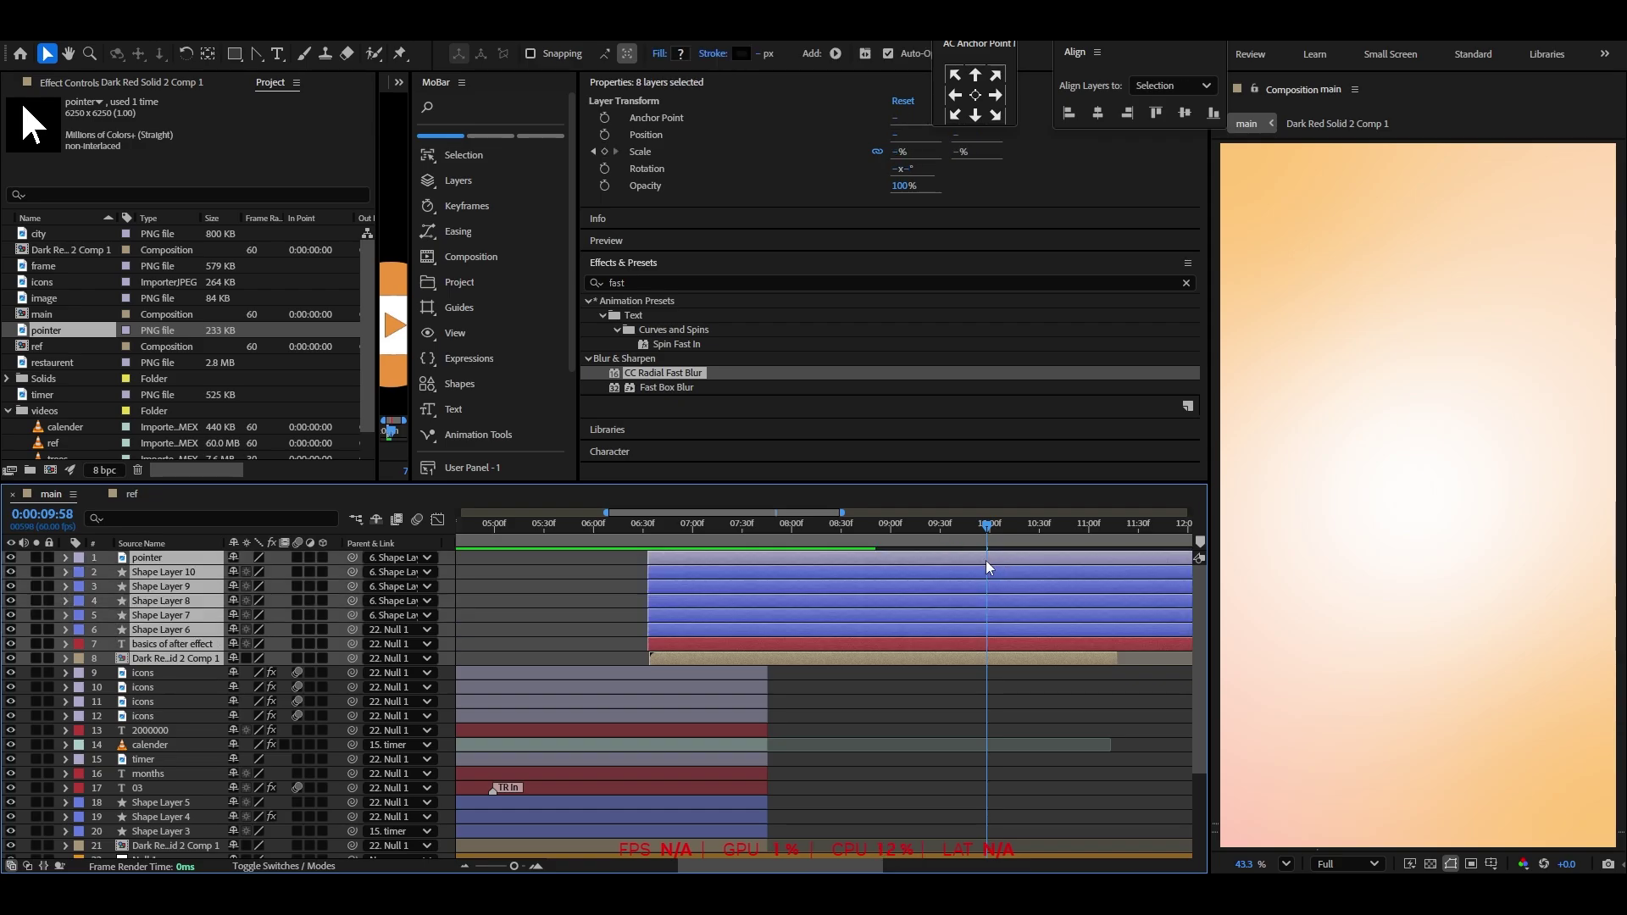
key(ctrl+shift+d)
key(Delete)
Preview the text box scene from 0:00:06:33 through its exit and open the ref composition
drag(986, 528, 648, 572)
key(space)
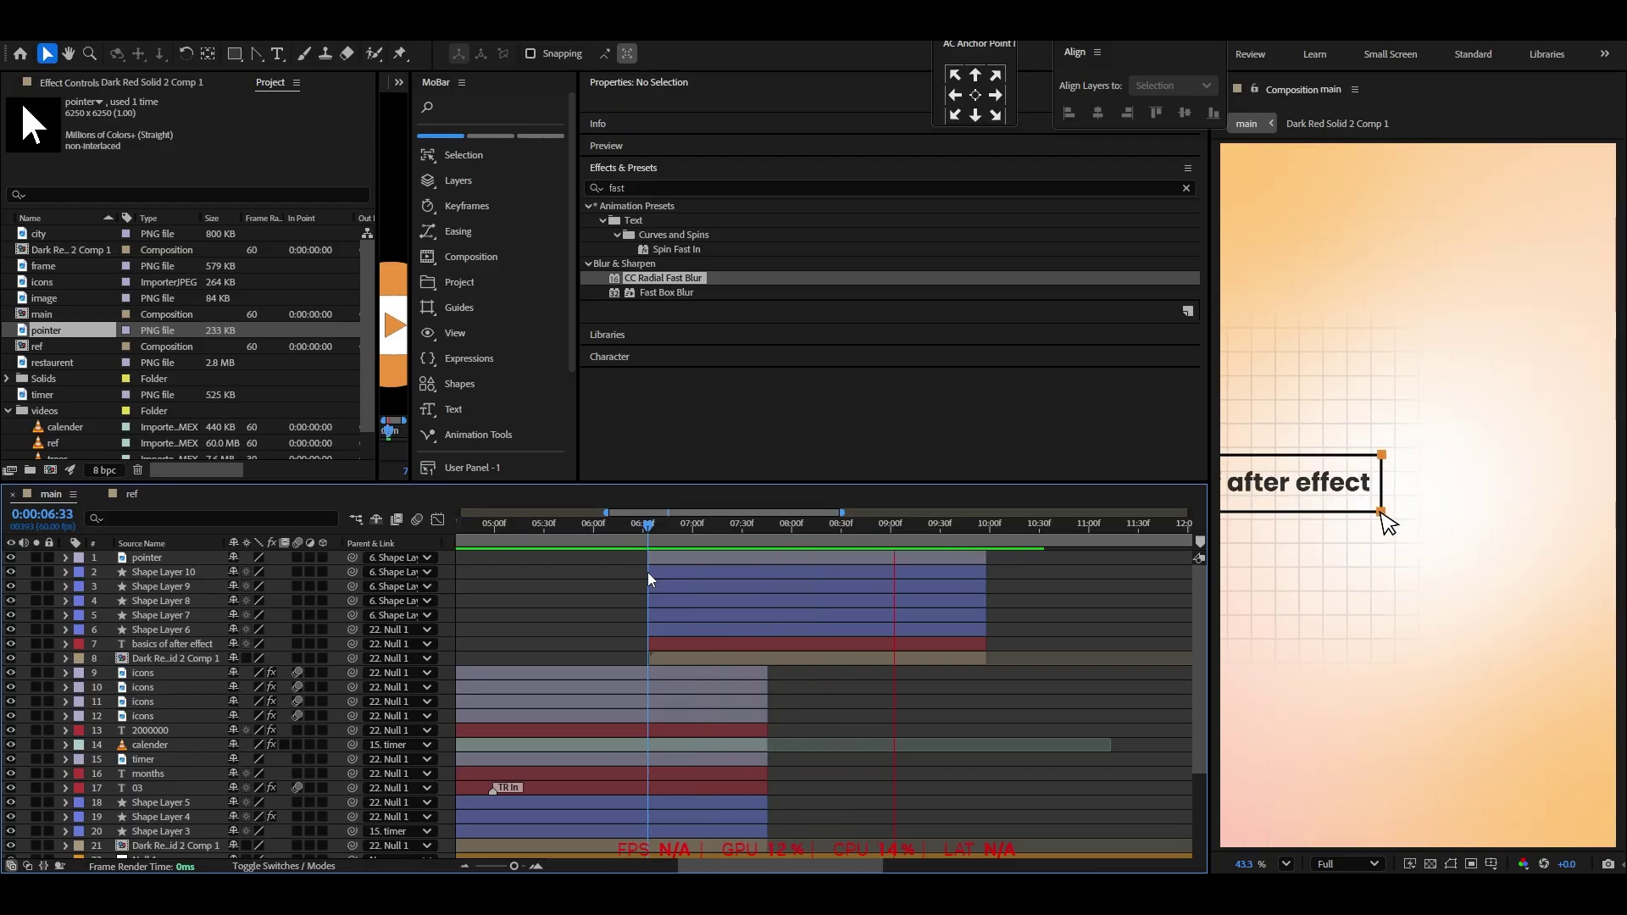
key(space)
click(131, 494)
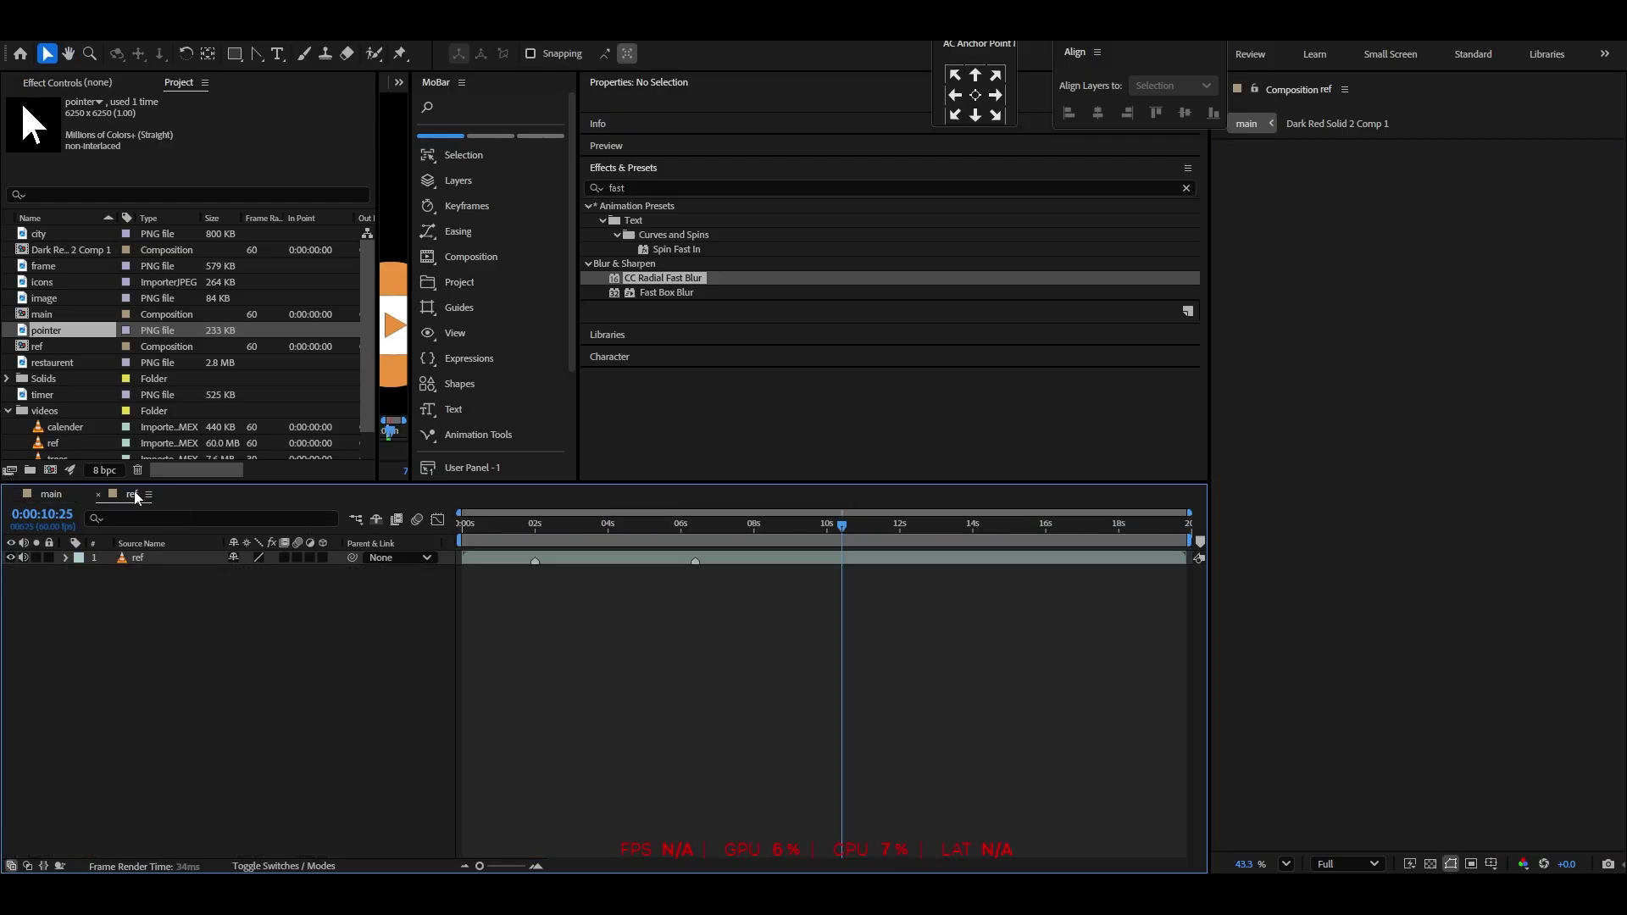
Check the next part of the reference video, place the city image as the first layer of main starting at 0:00:09:58, and save
drag(834, 531, 919, 534)
click(51, 495)
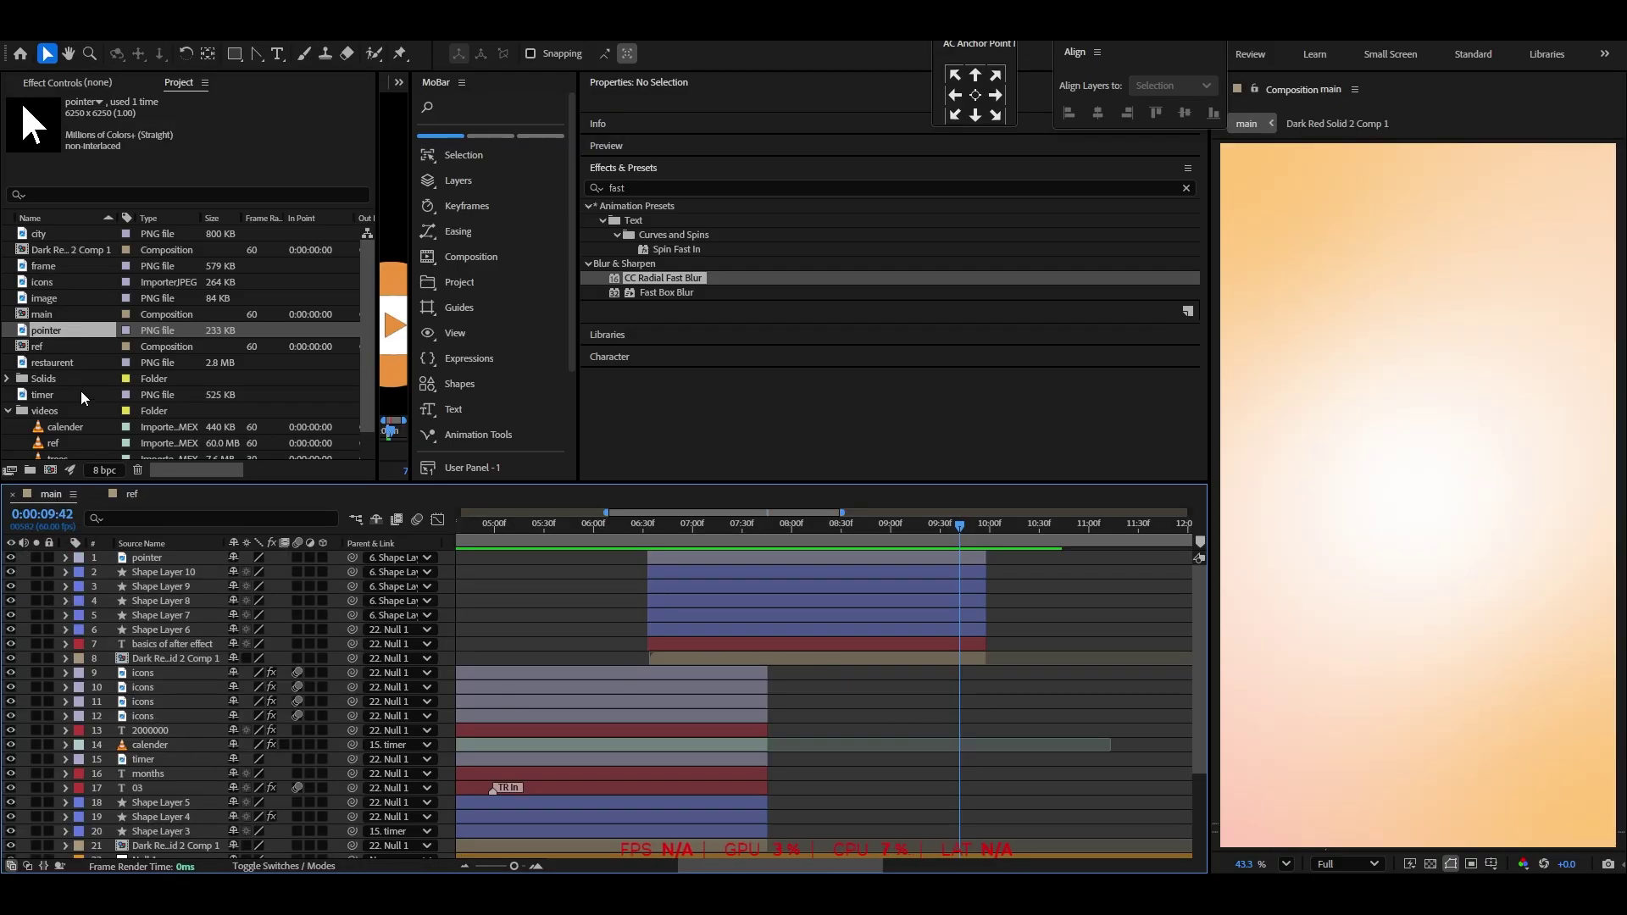
drag(35, 238, 647, 566)
drag(517, 559, 1134, 578)
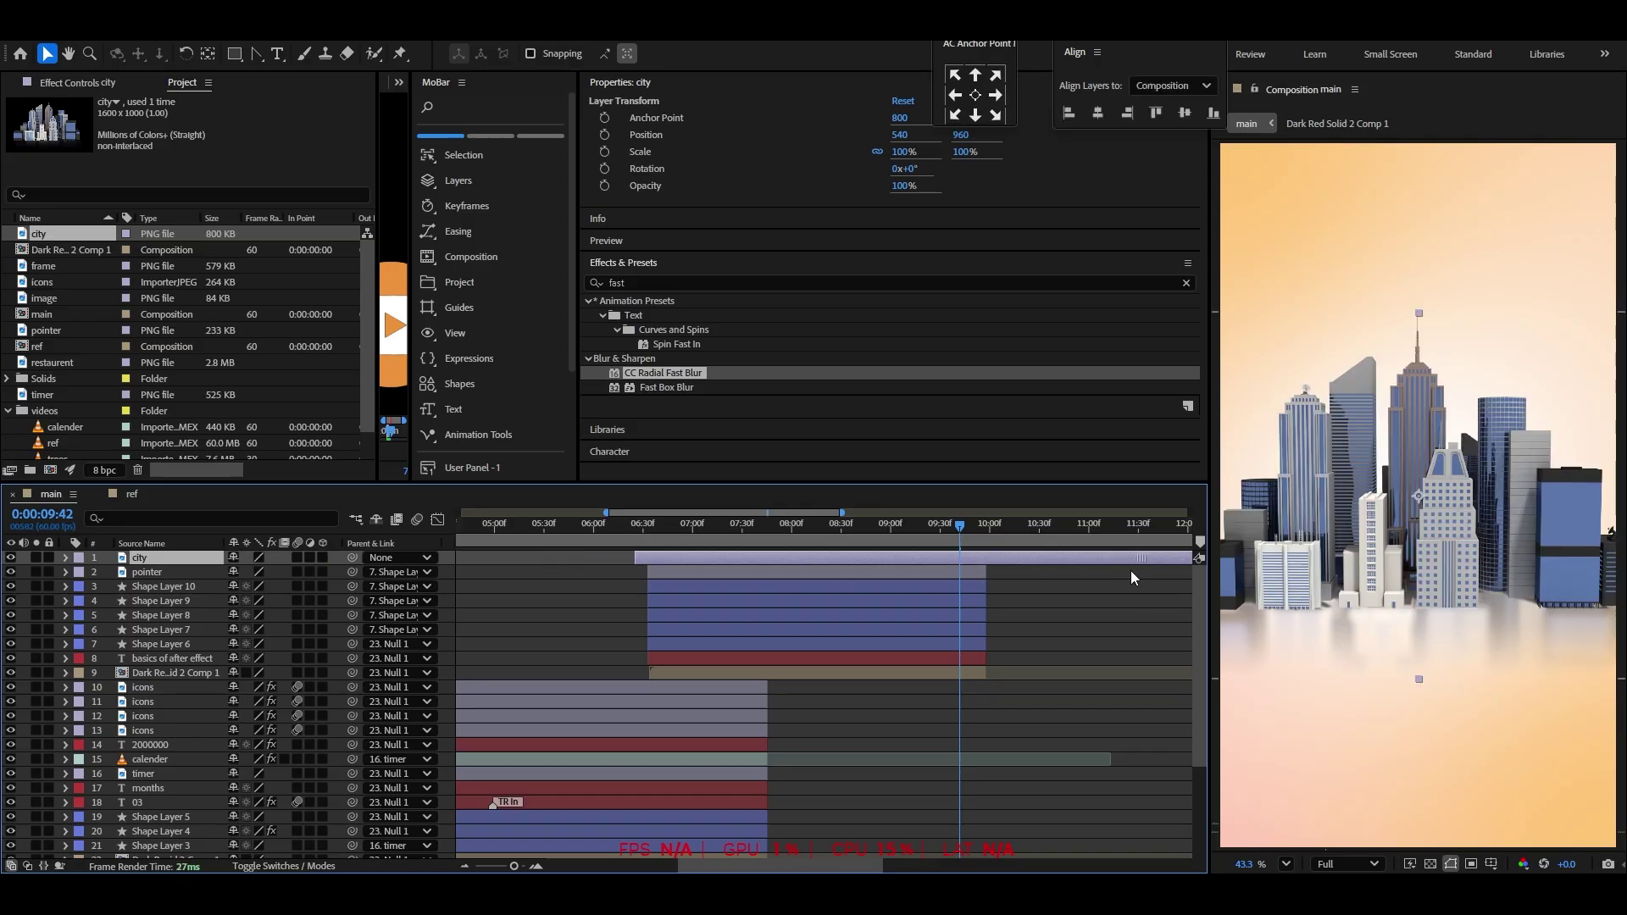
drag(721, 564, 1022, 590)
drag(938, 525, 1022, 560)
key(ctrl+s)
scroll(1010, 623, up, 4)
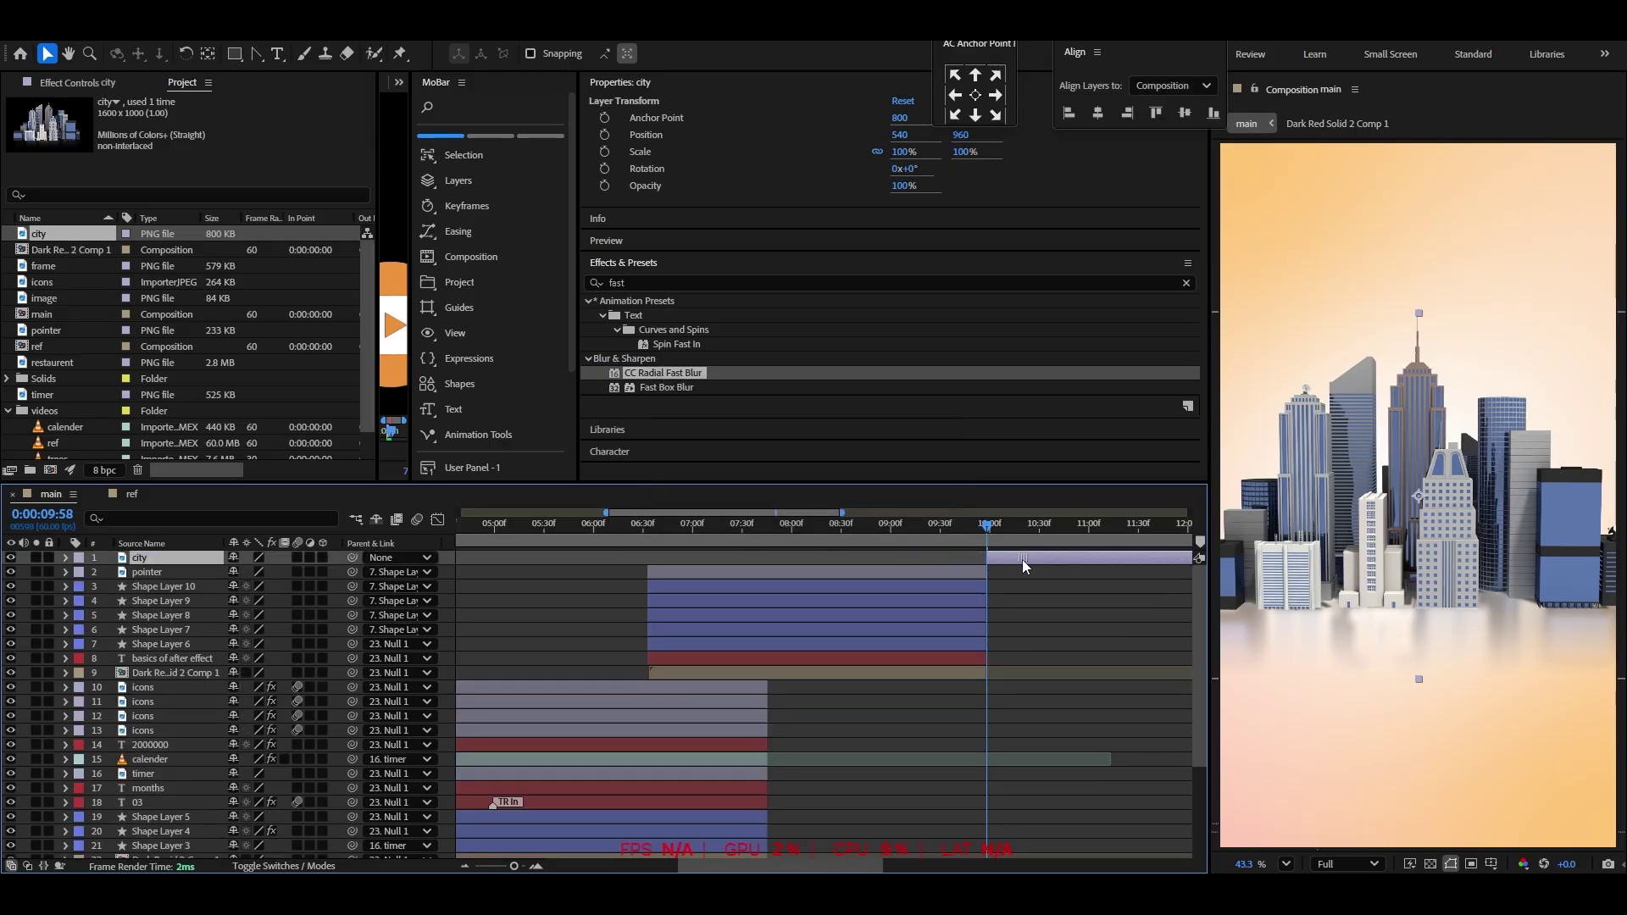
Scale the city layer to 62.1%
key(s)
mouse_move(261, 572)
mouse_down()
mouse_move(246, 589)
mouse_move(286, 581)
mouse_up()
click(1068, 740)
Draw a curved diagonal path with the Pen tool from the frame's upper-right corner to its lower-left edge
key(g)
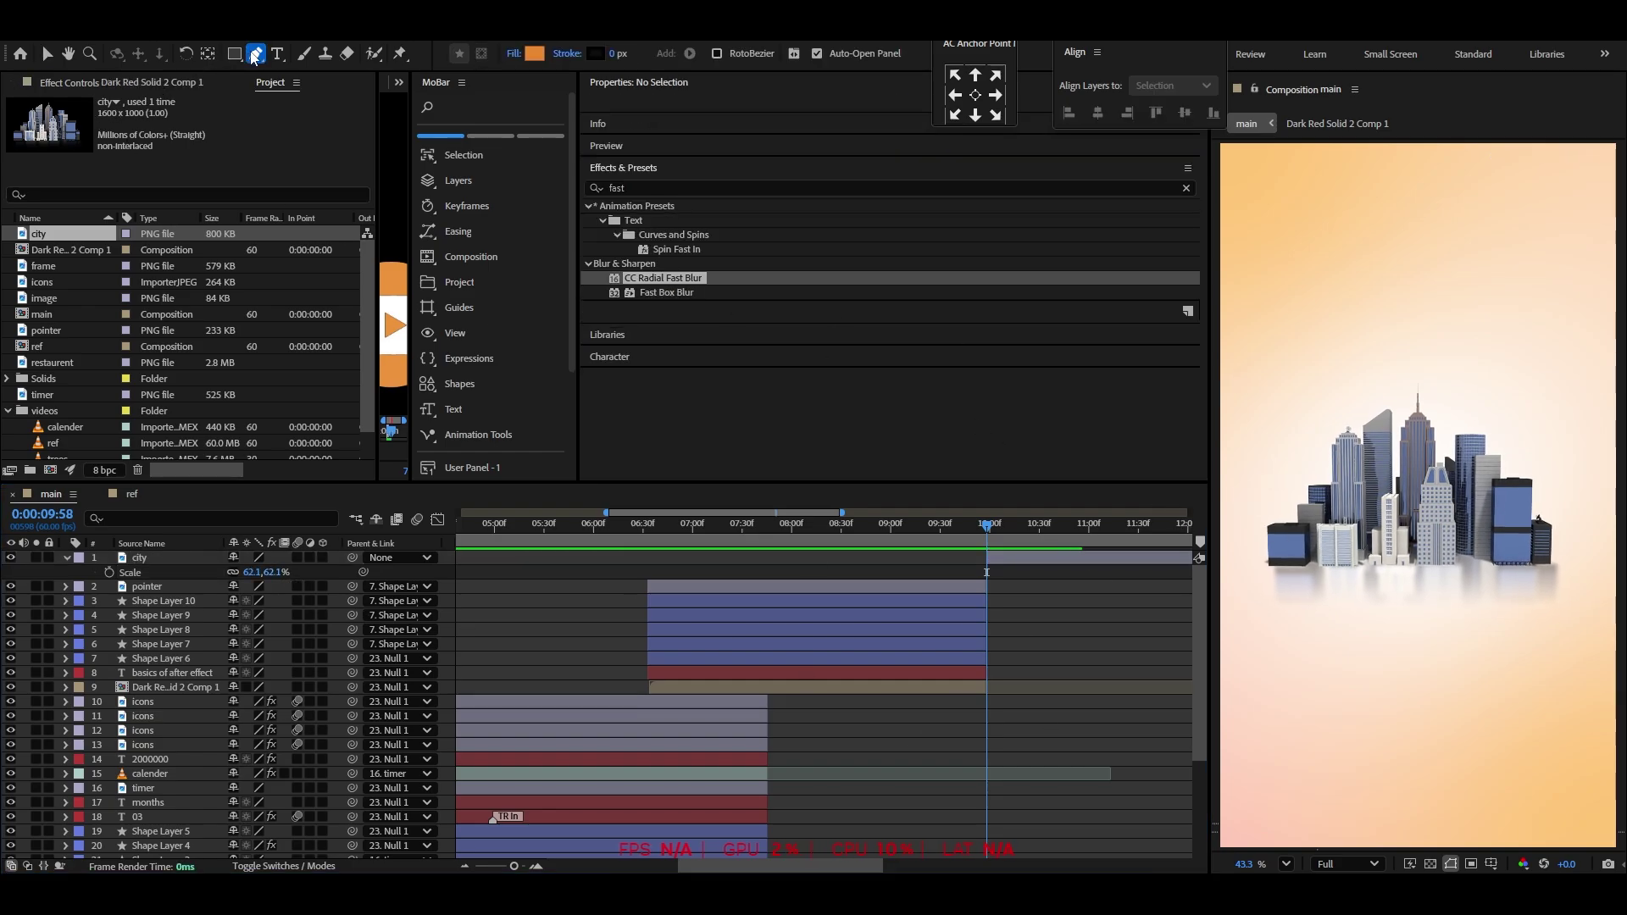
scroll(1426, 374, down, 2)
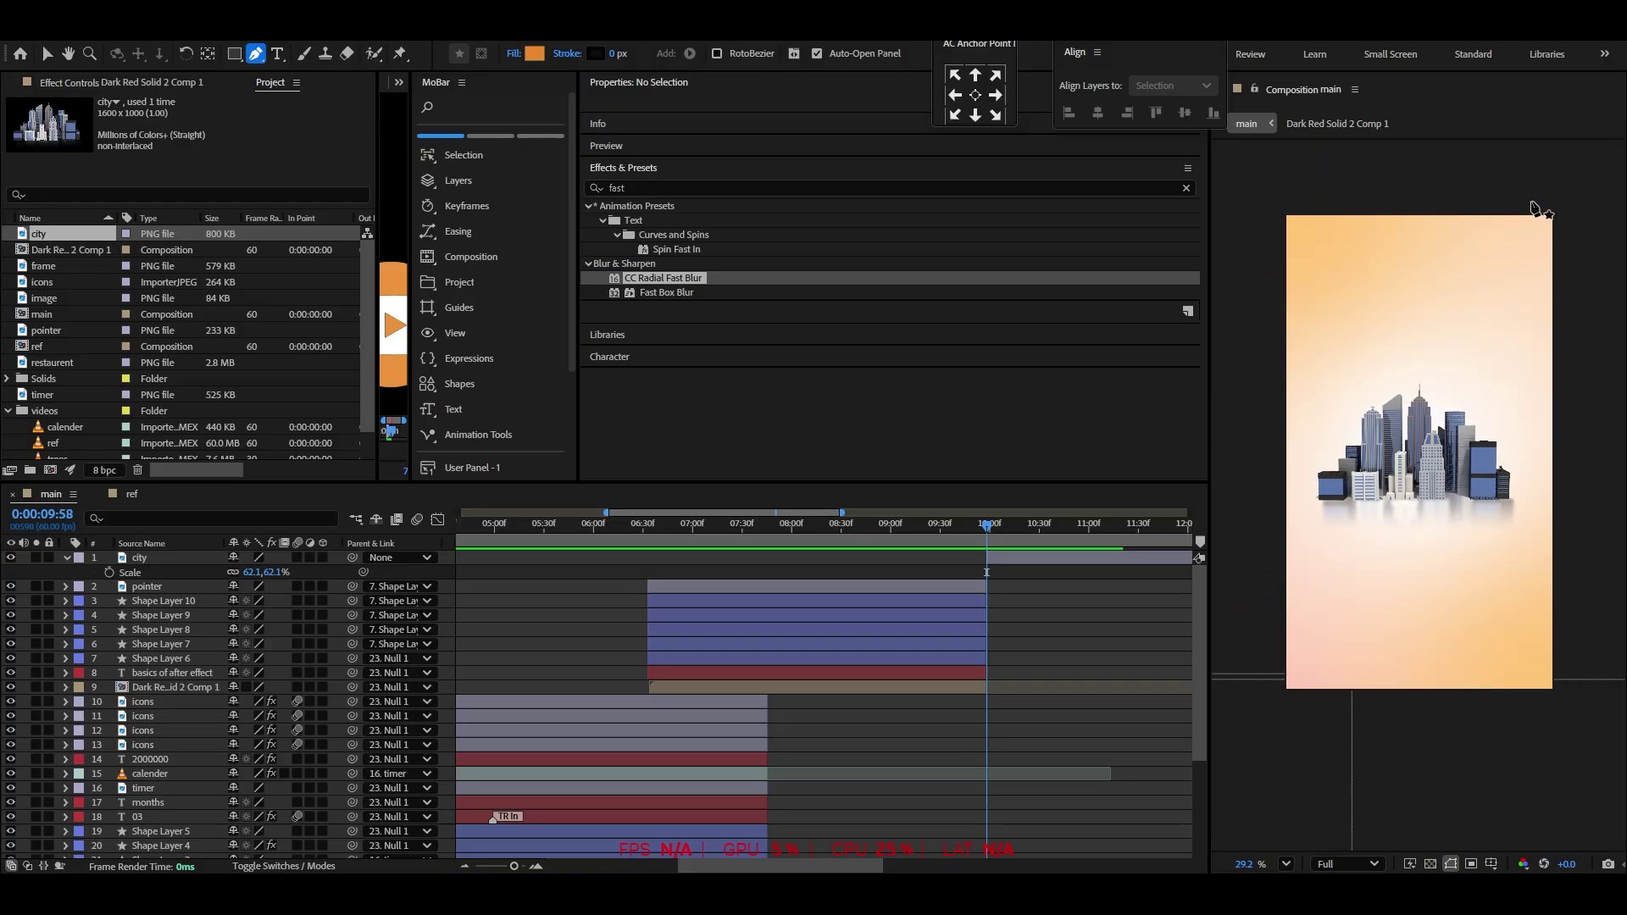
click(1532, 202)
drag(1273, 659, 1463, 520)
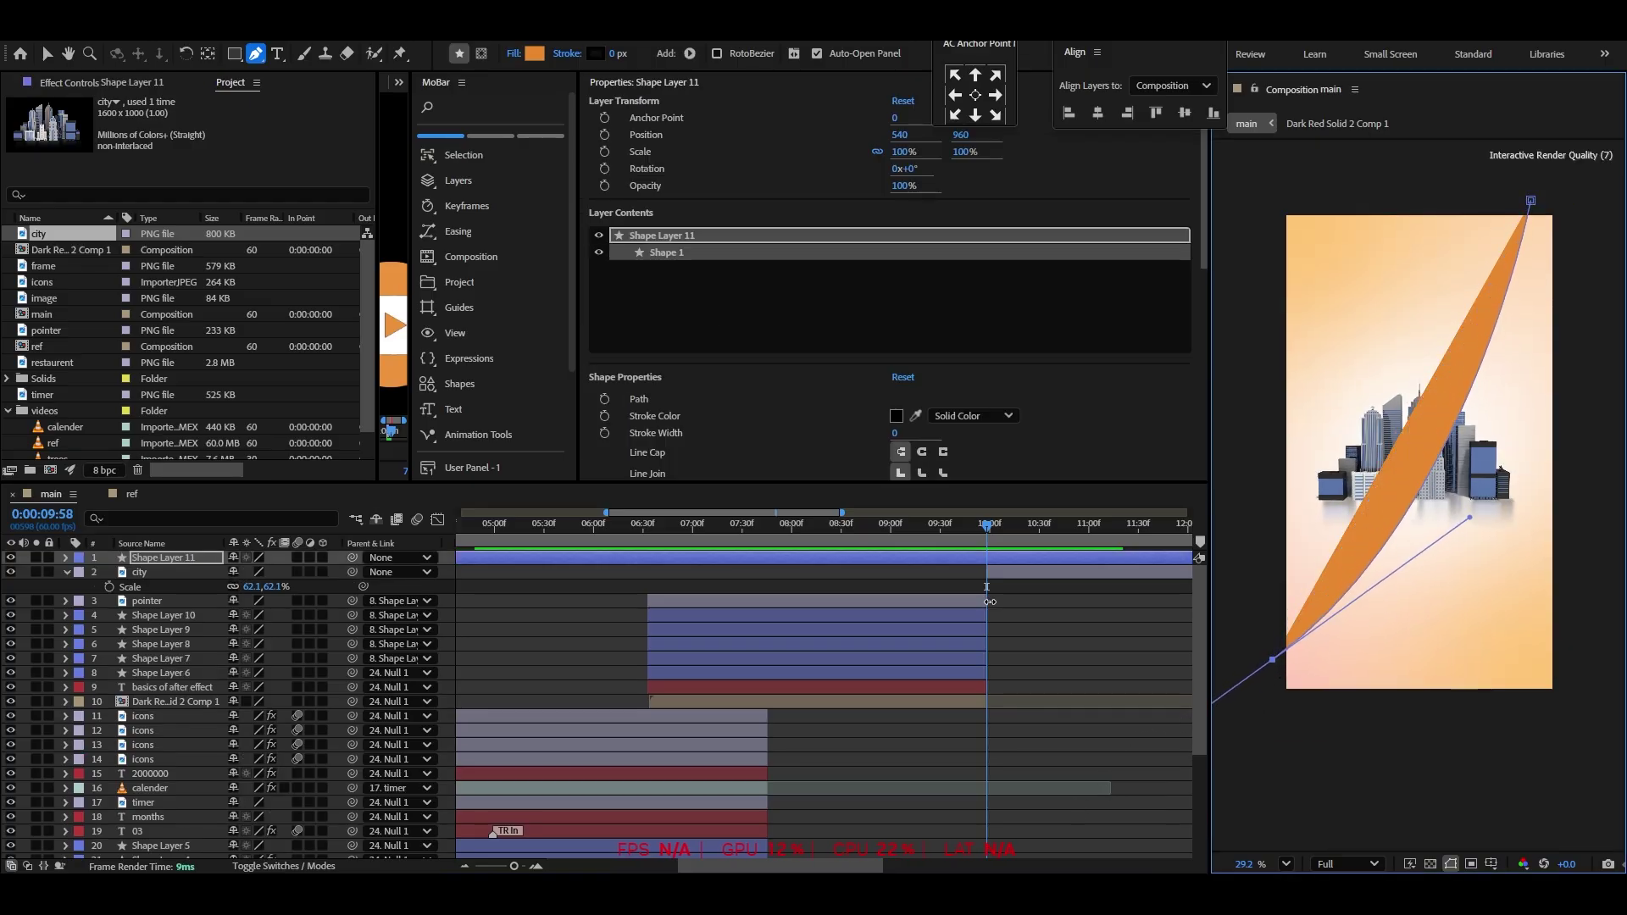
Give the curved path a 158 px stroke and remove its fill
click(512, 54)
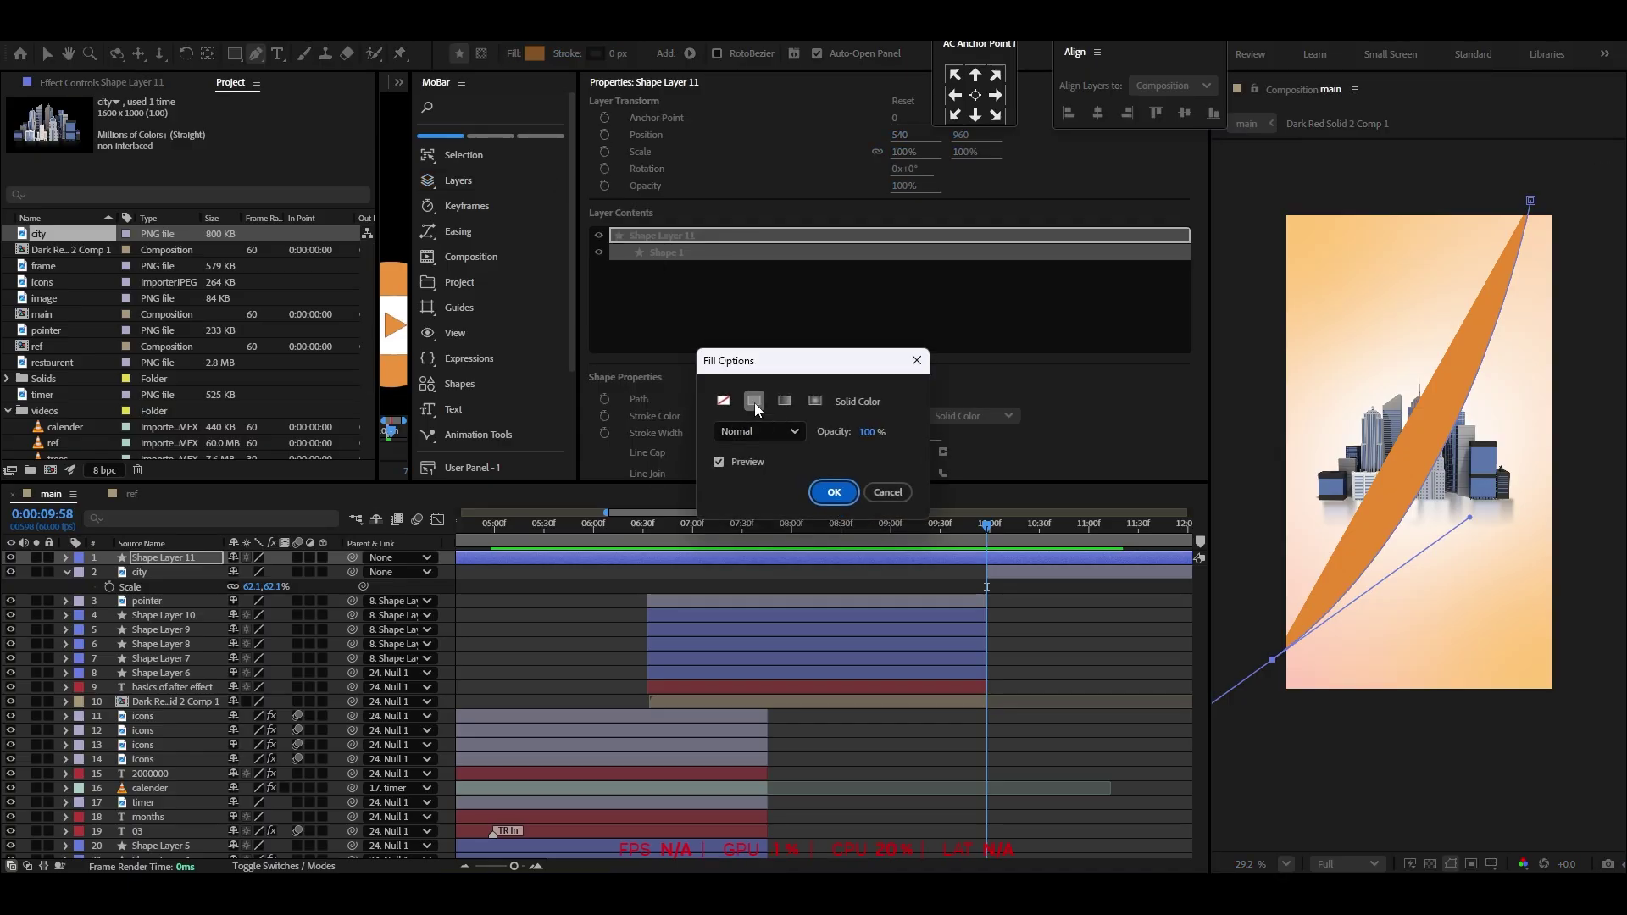
click(834, 493)
drag(617, 54, 768, 69)
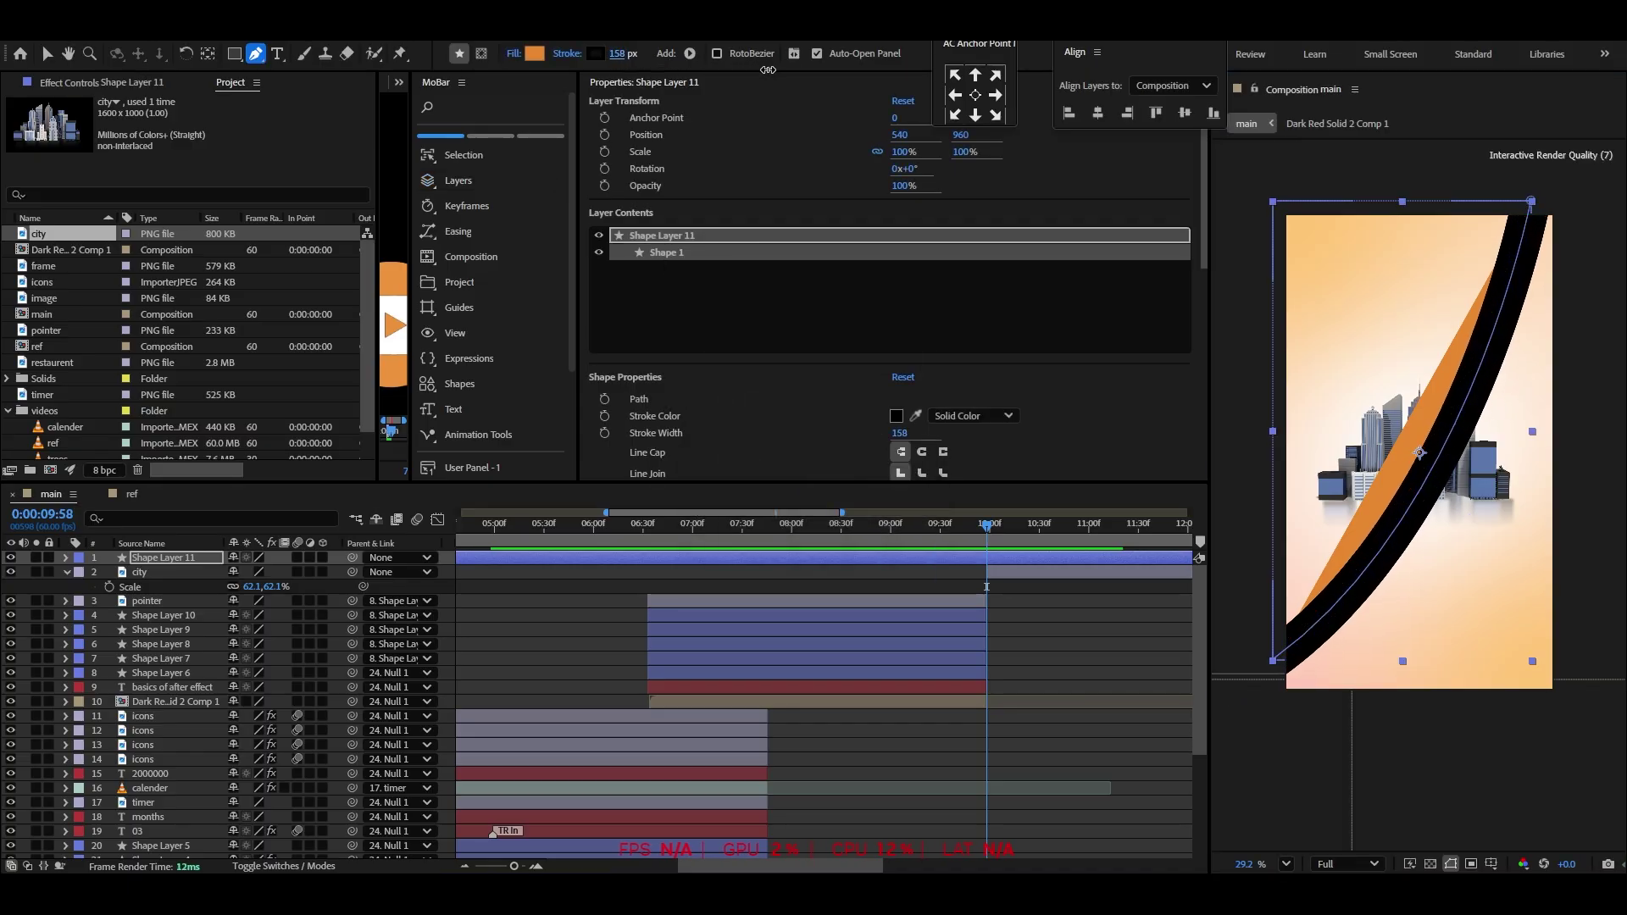
click(945, 559)
click(514, 54)
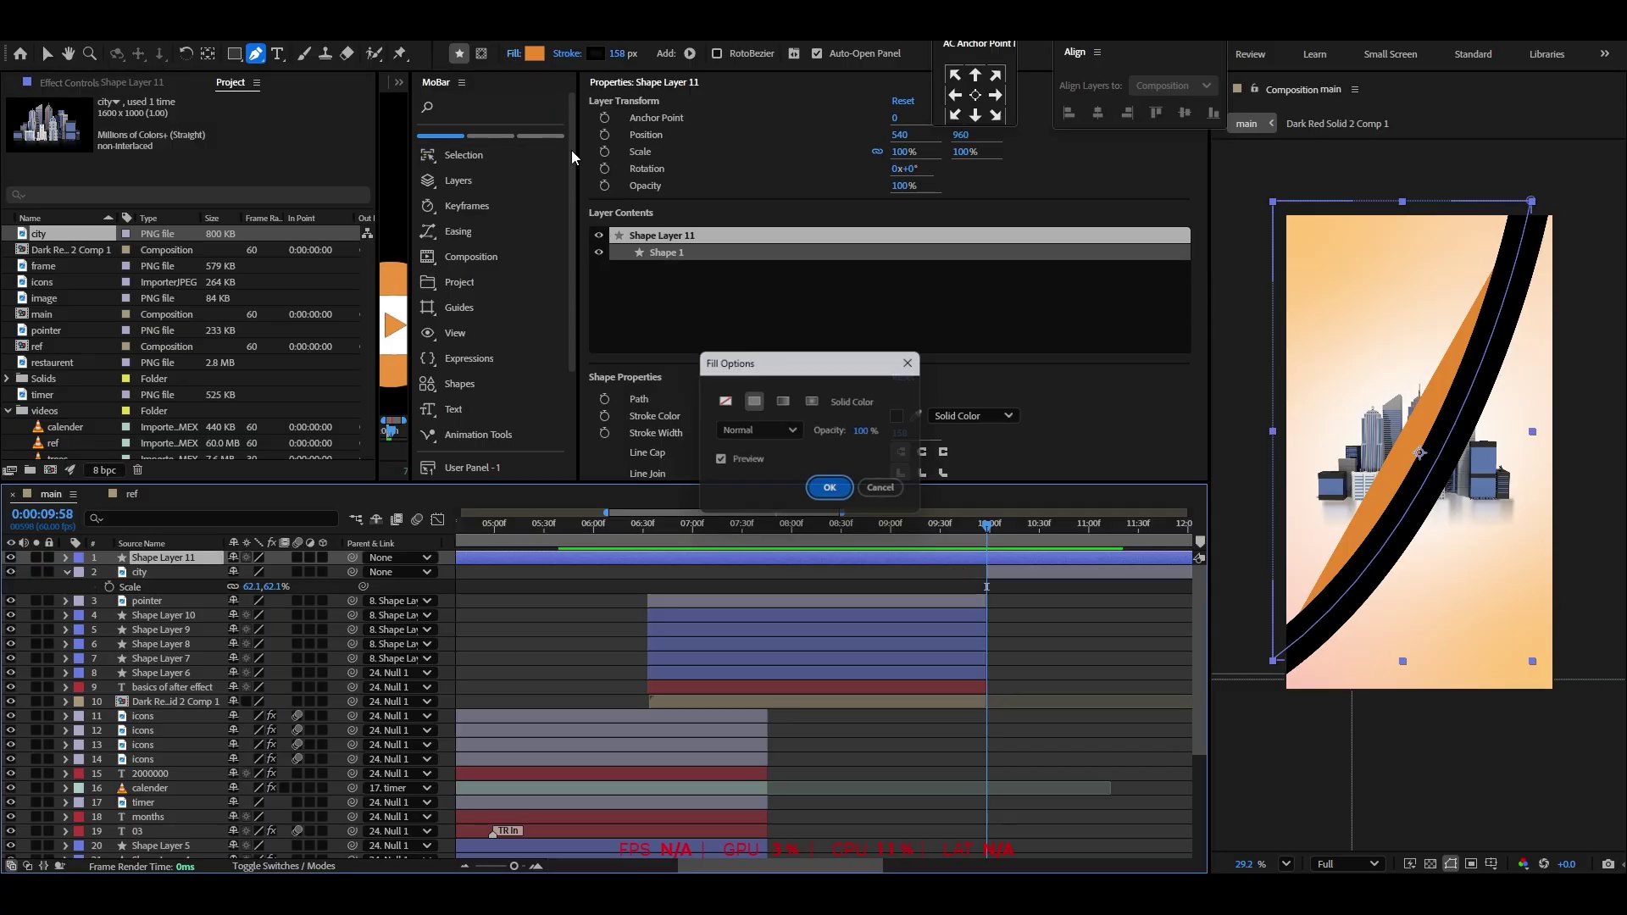
click(724, 403)
click(834, 493)
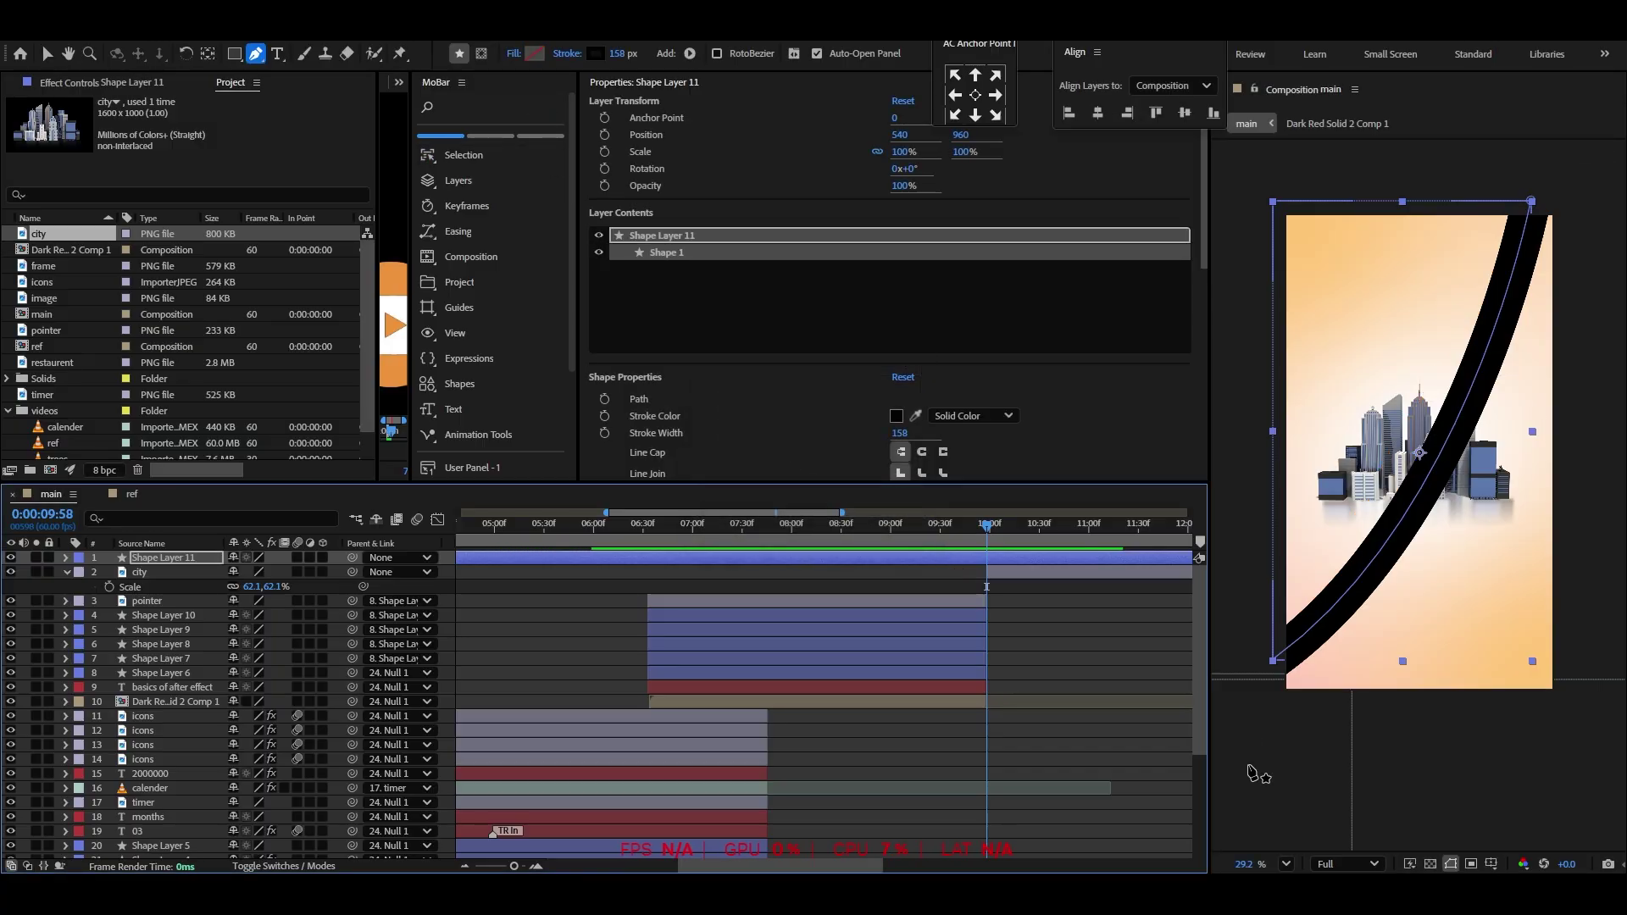
Widen the curved path's stroke to 386 px
click(1286, 864)
click(1390, 539)
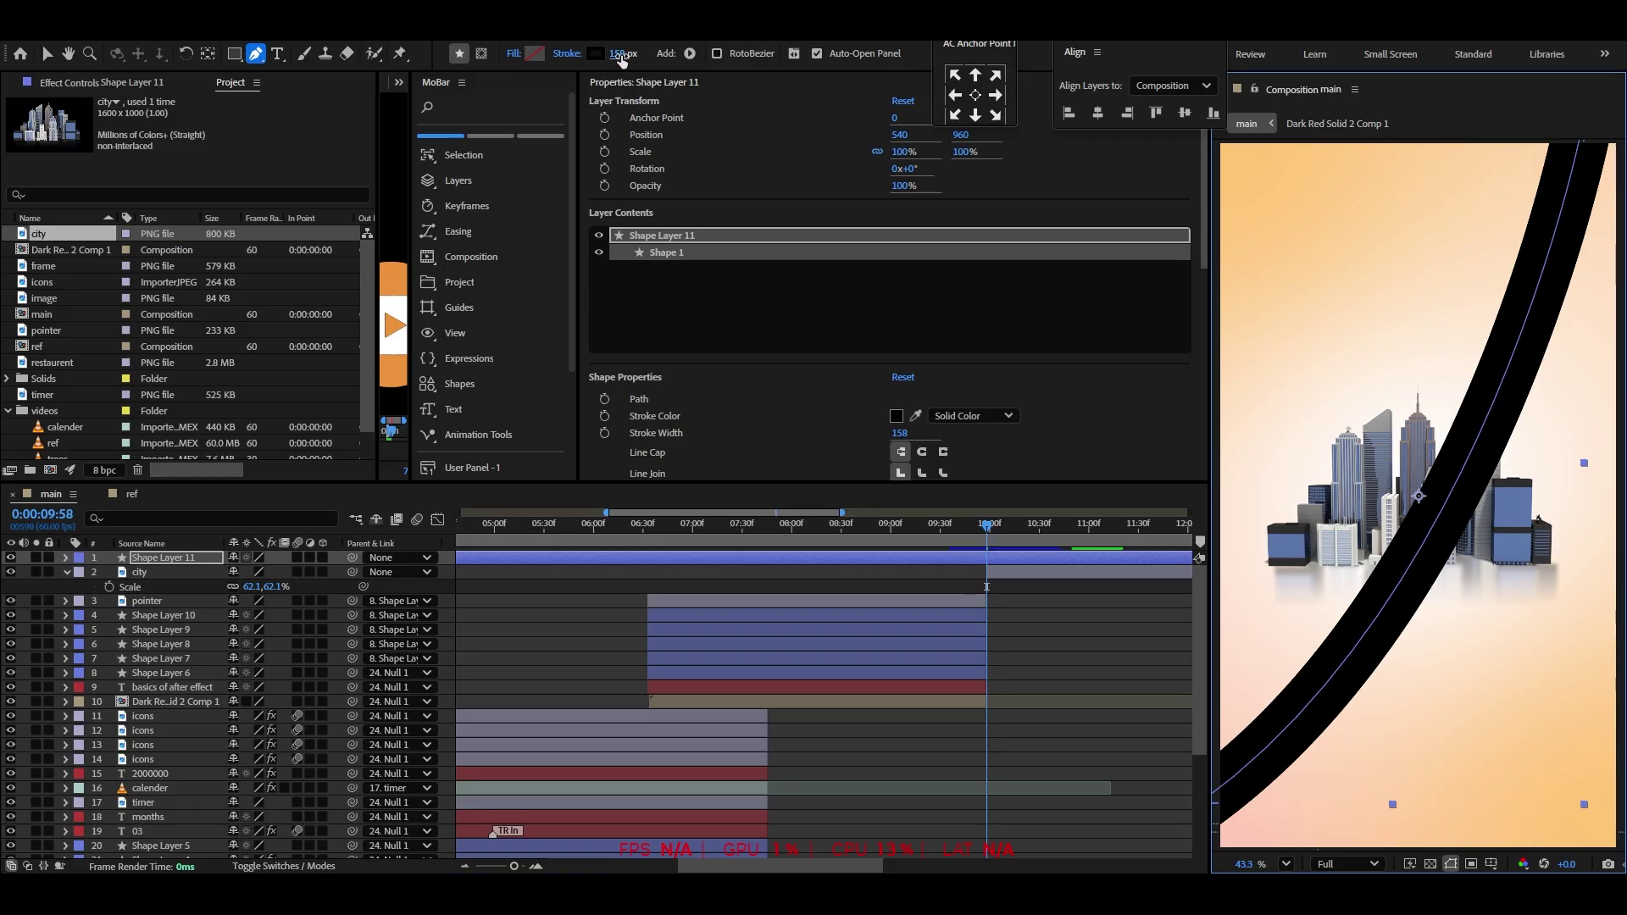
mouse_move(621, 59)
mouse_down()
mouse_move(763, 59)
mouse_move(704, 59)
mouse_move(746, 60)
mouse_up()
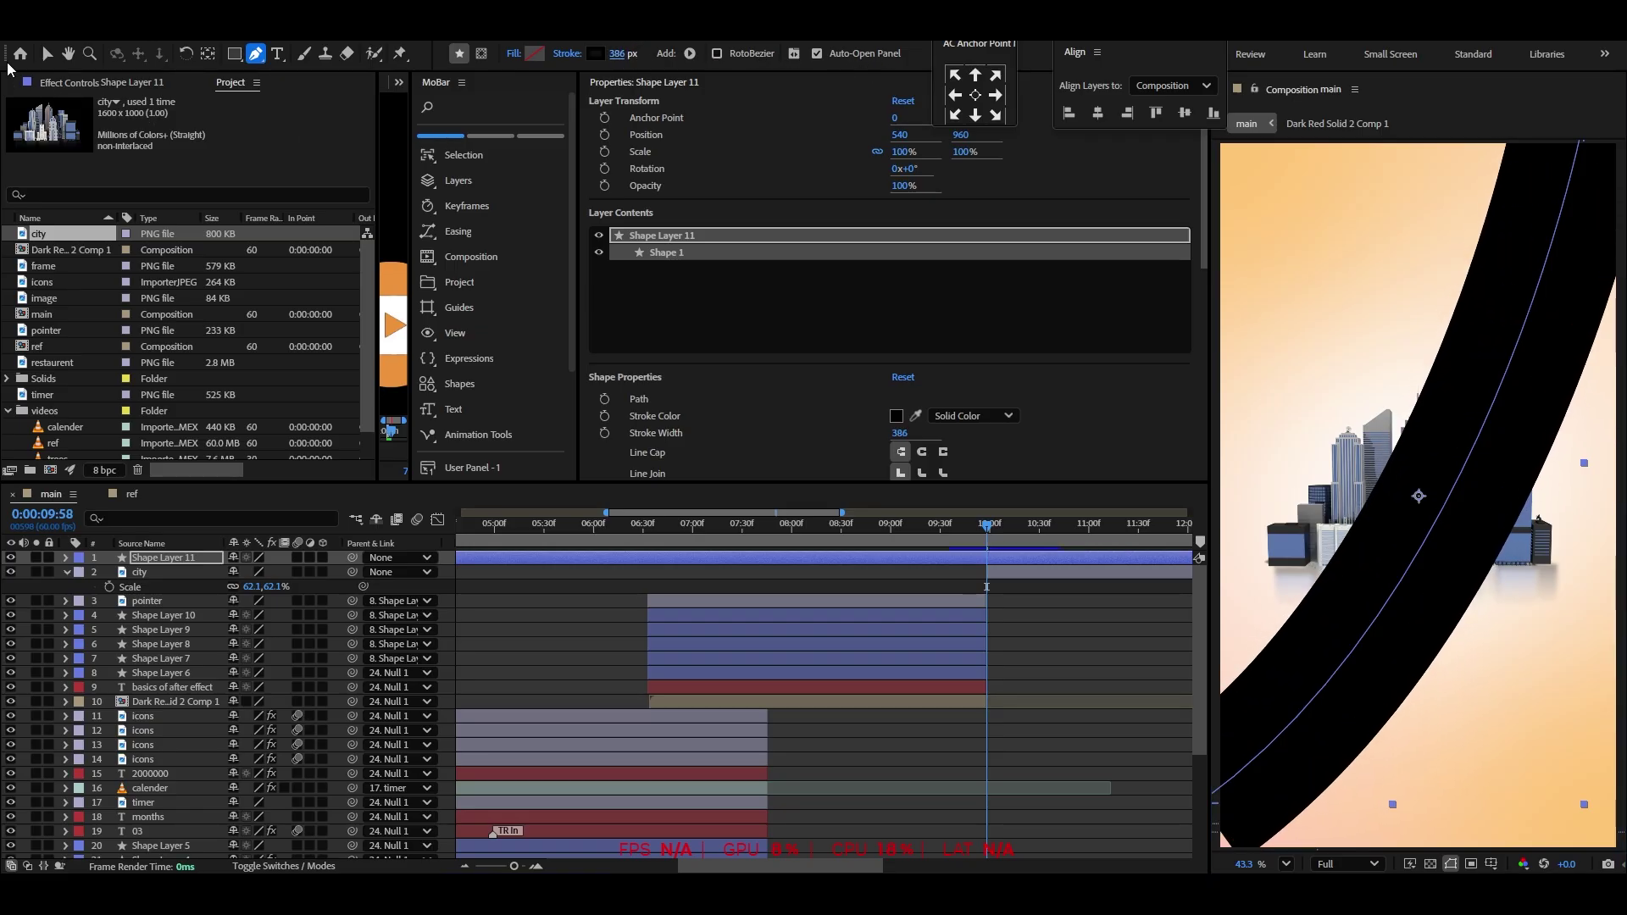
click(47, 54)
Center Shape Layer 11's anchor point and scale the layer to 109.3%
click(66, 572)
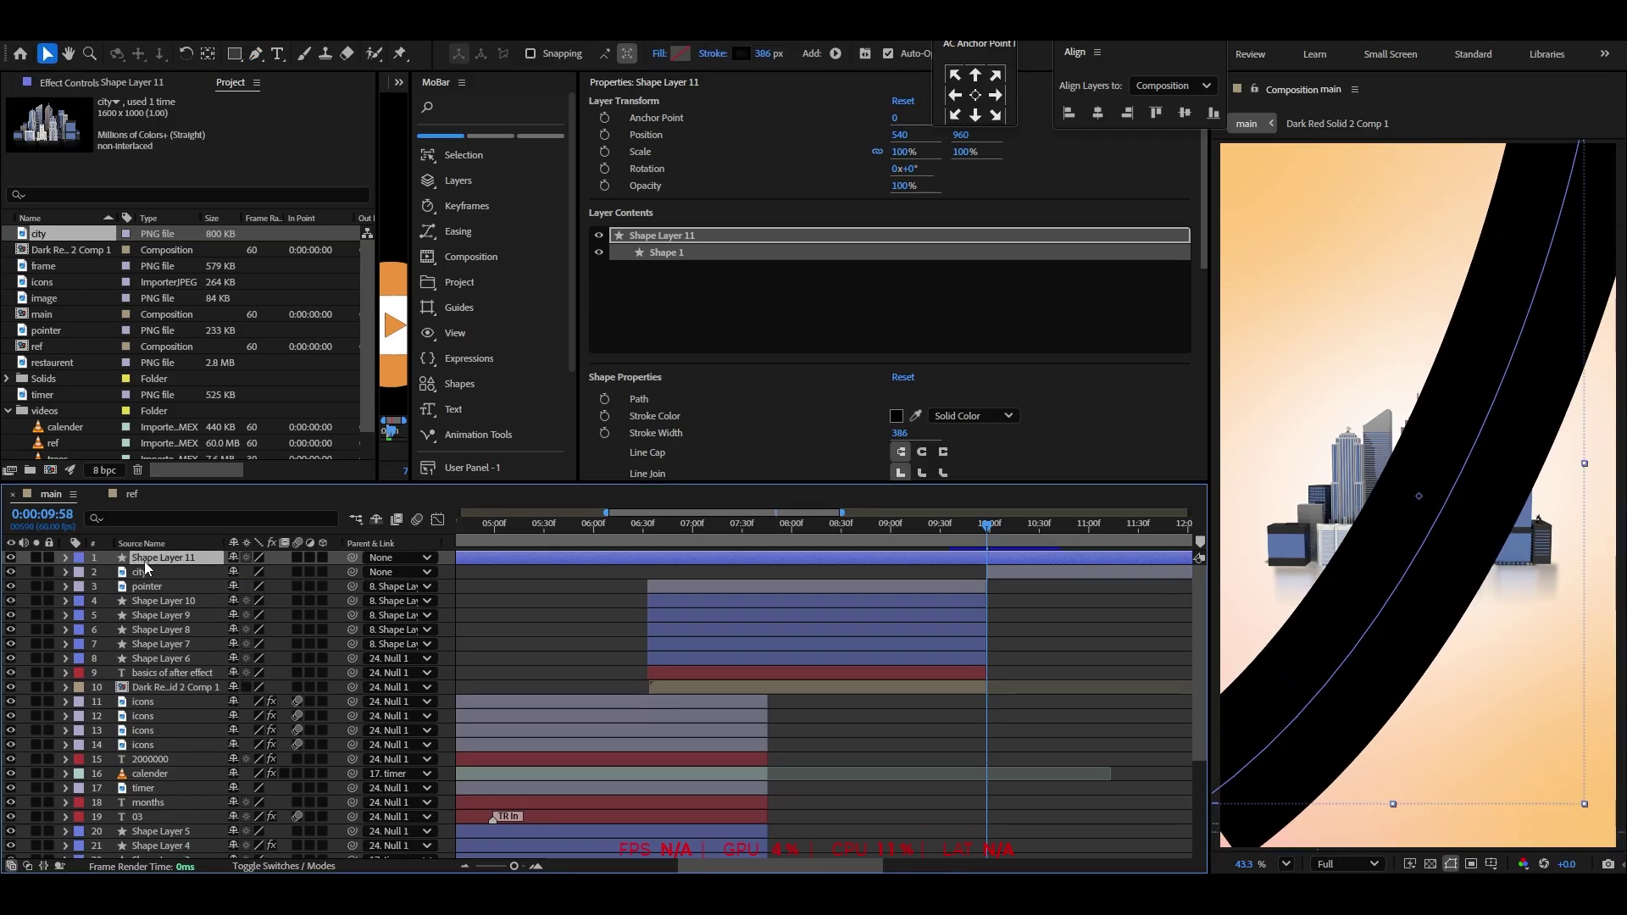
click(976, 95)
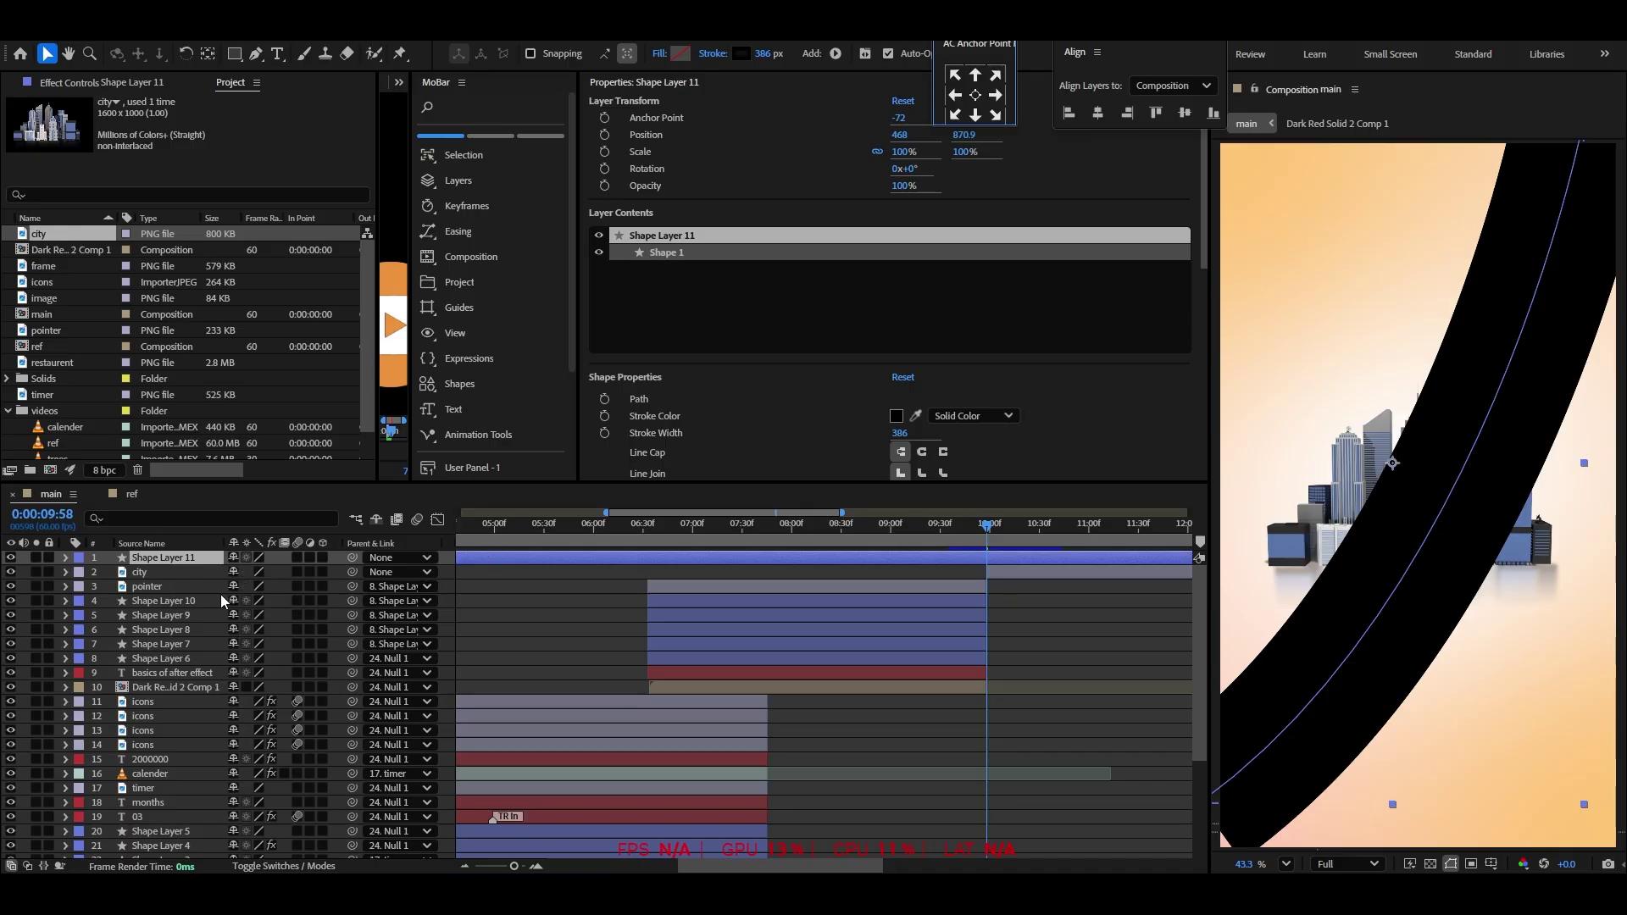
key(s)
drag(254, 572, 365, 572)
Move Shape Layer 11 below the city layer and shift its start to 0:00:09:58
click(66, 558)
drag(158, 559, 160, 579)
drag(509, 570, 1180, 568)
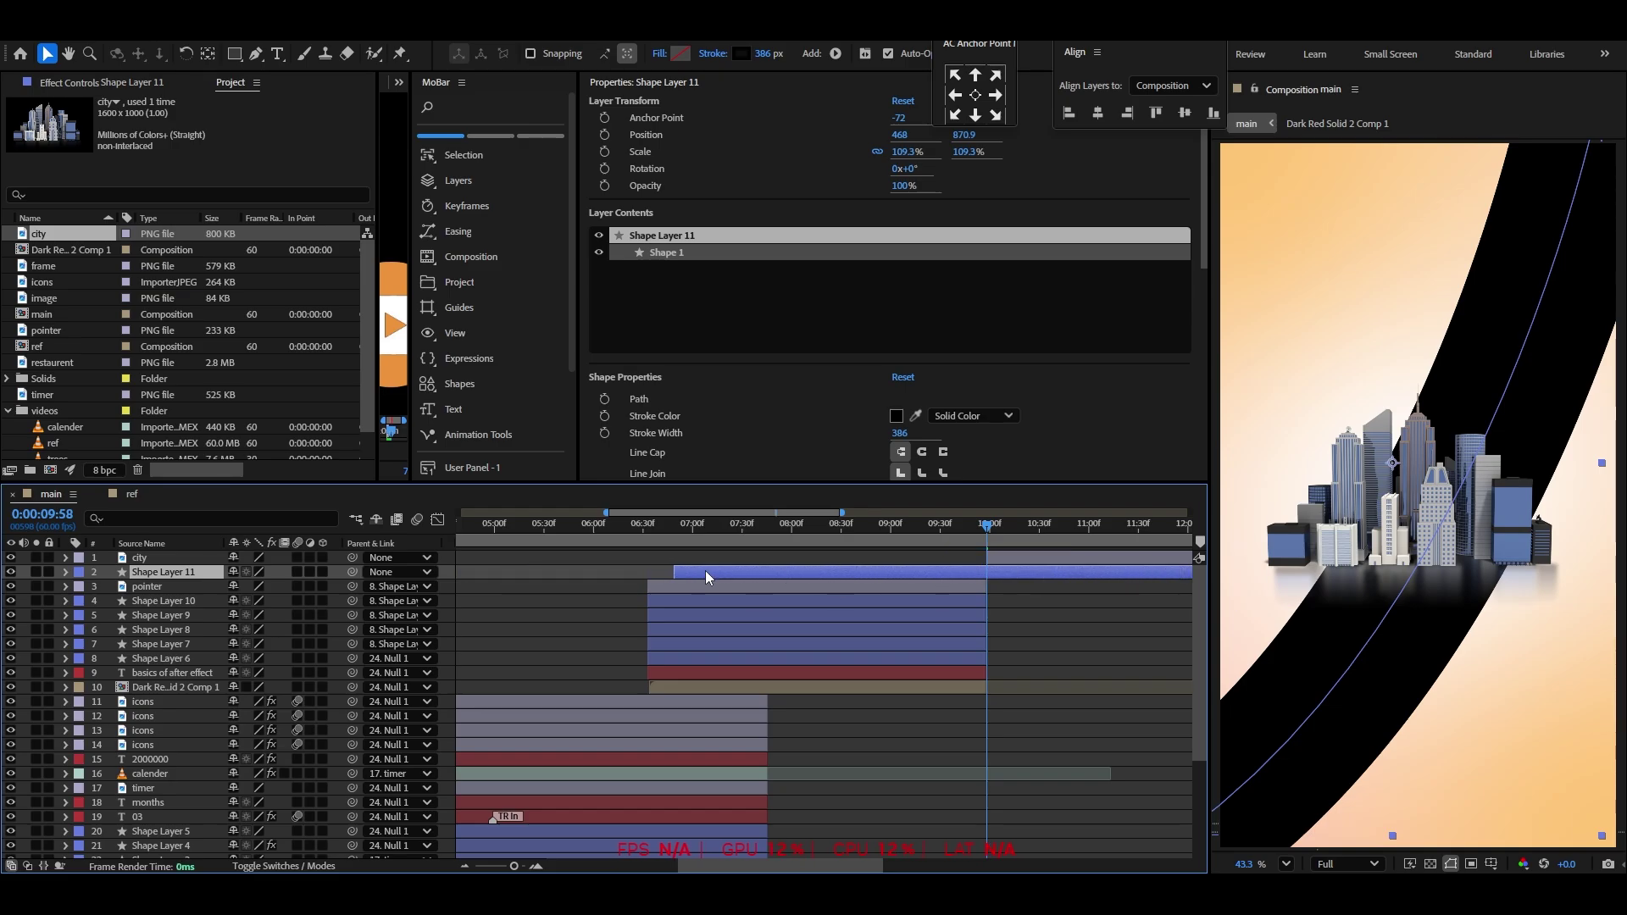
drag(706, 577, 1022, 589)
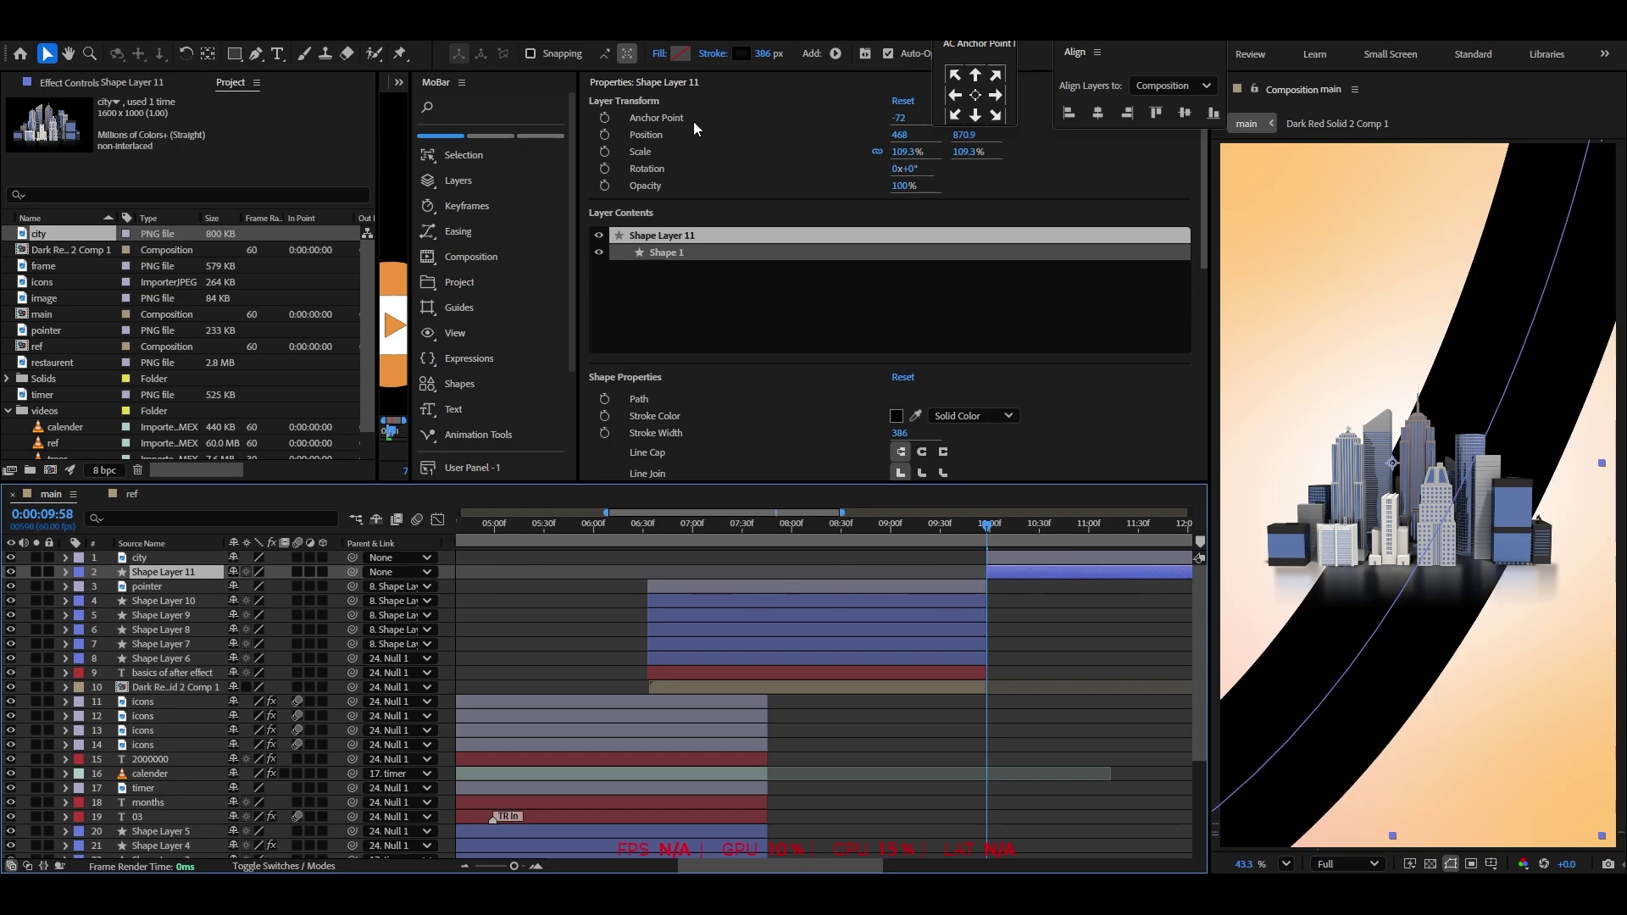
Set the curved stripe's stroke color to light orange FAB87D
click(742, 54)
drag(856, 509, 859, 541)
click(728, 343)
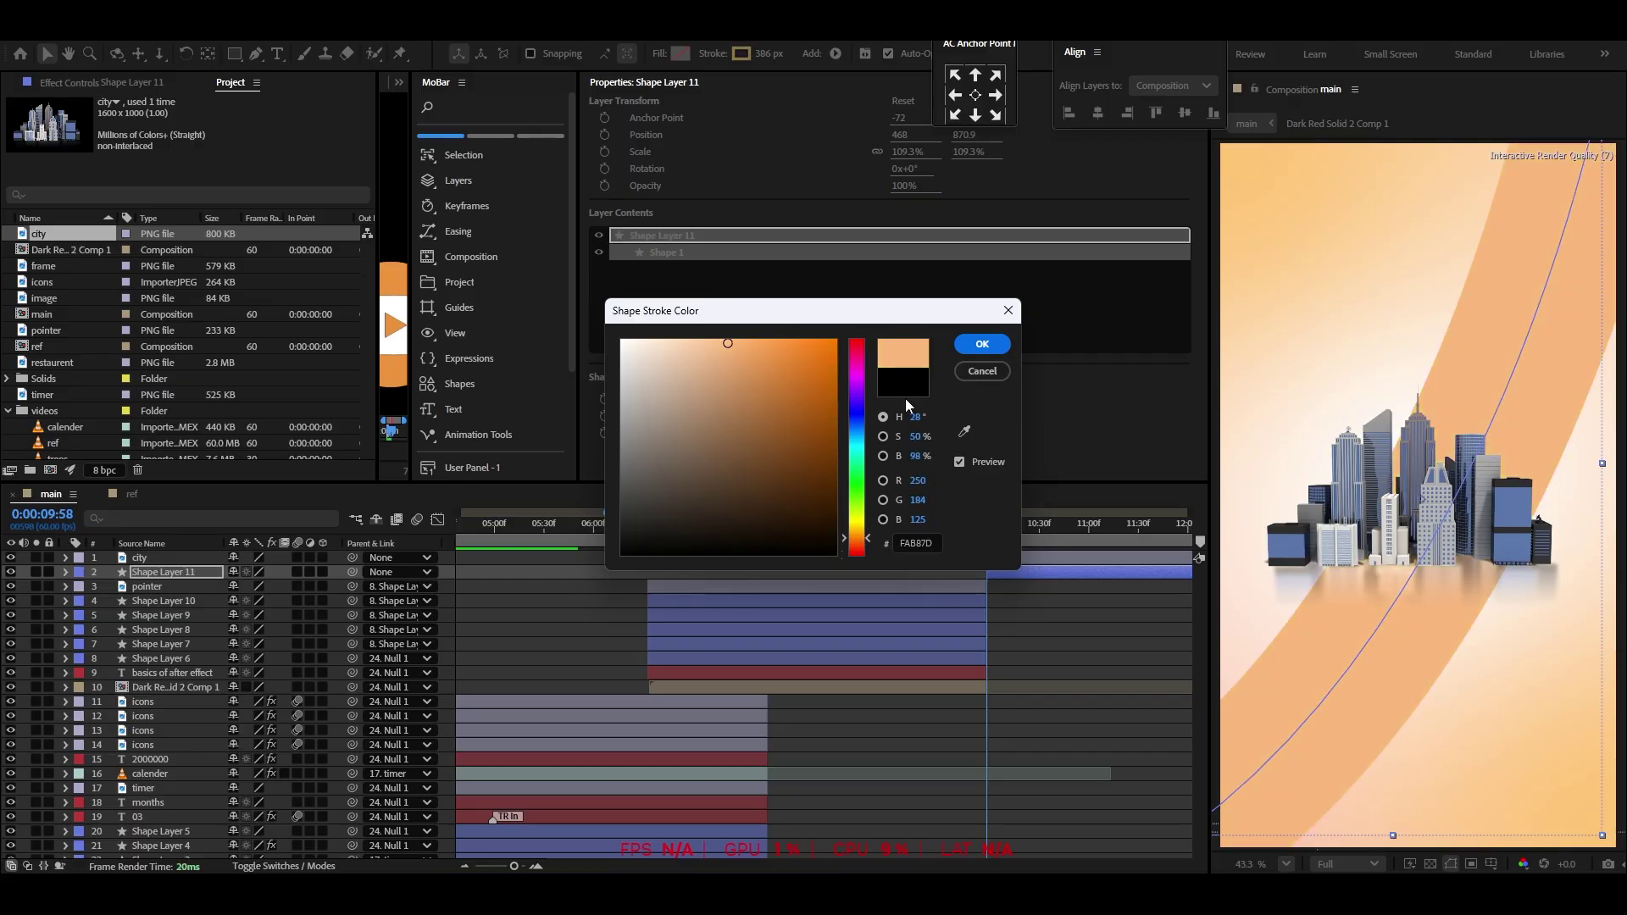
click(980, 344)
click(933, 716)
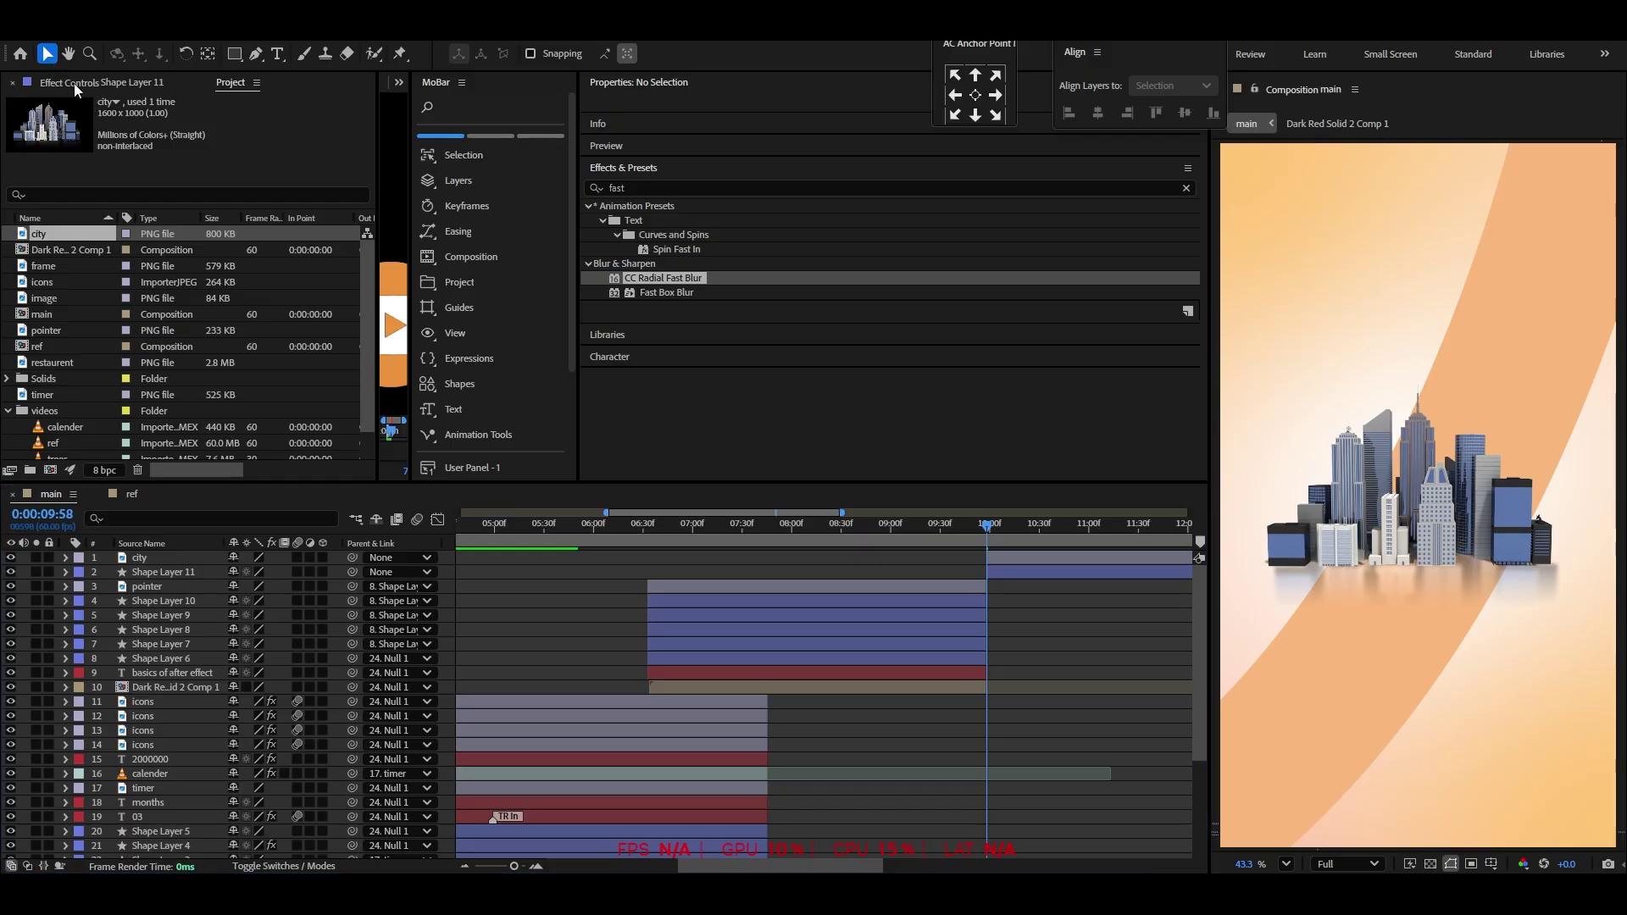
click(851, 716)
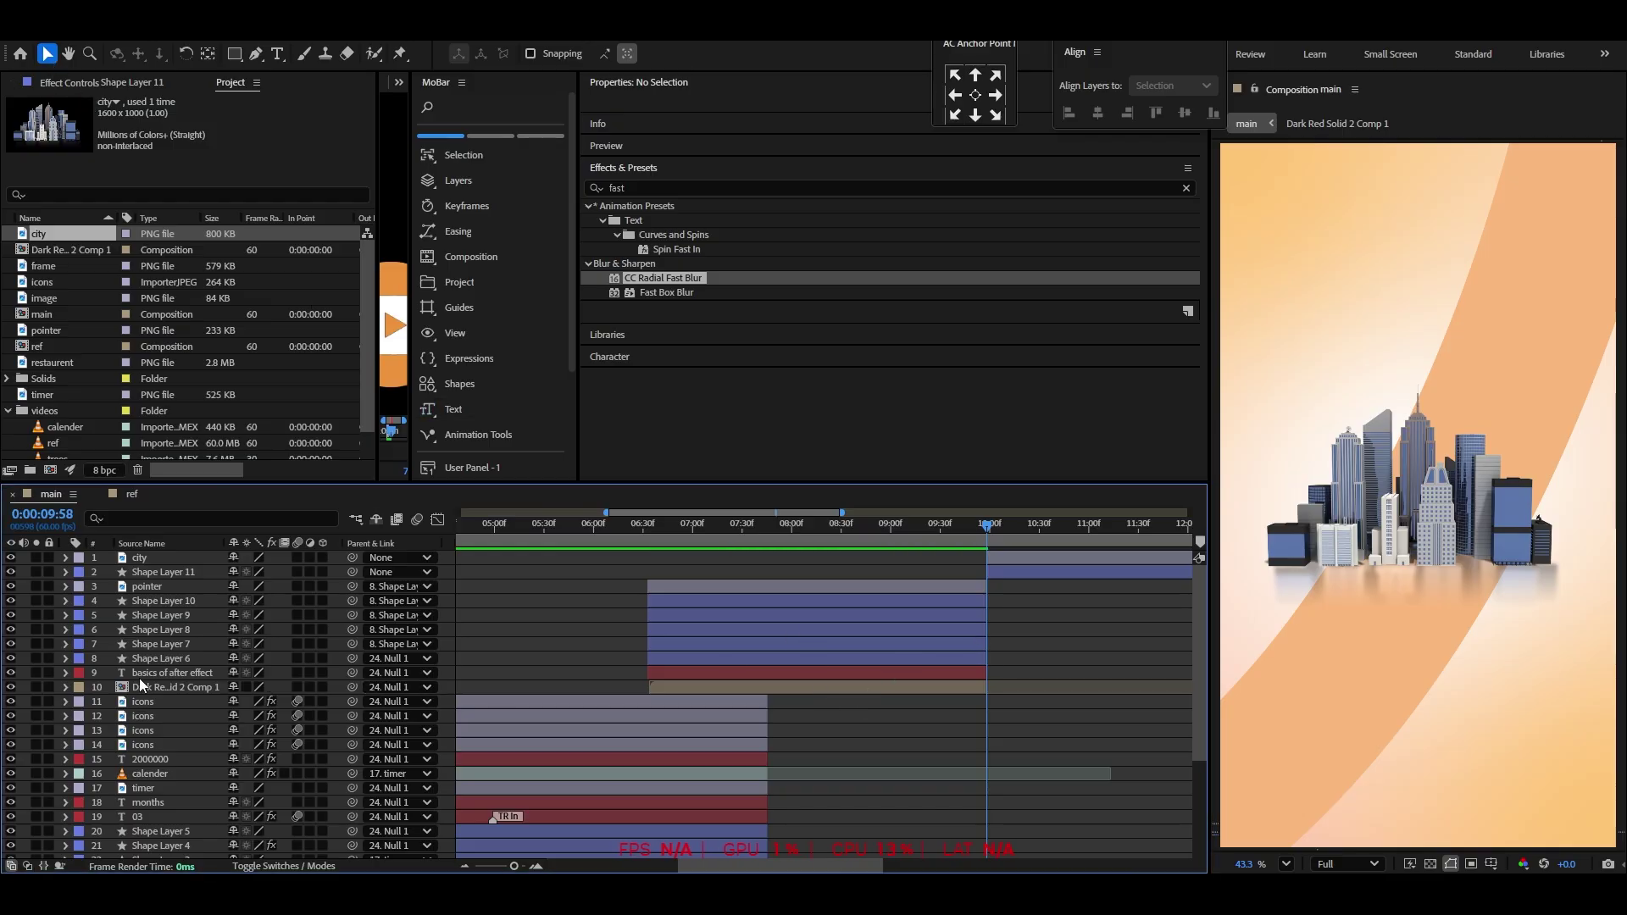
Duplicate the basics of after effect text layer, place the copy above the city layer, and start it at 0:00:09:58
click(161, 673)
key(ctrl+d)
drag(147, 675, 176, 553)
drag(680, 561, 1021, 567)
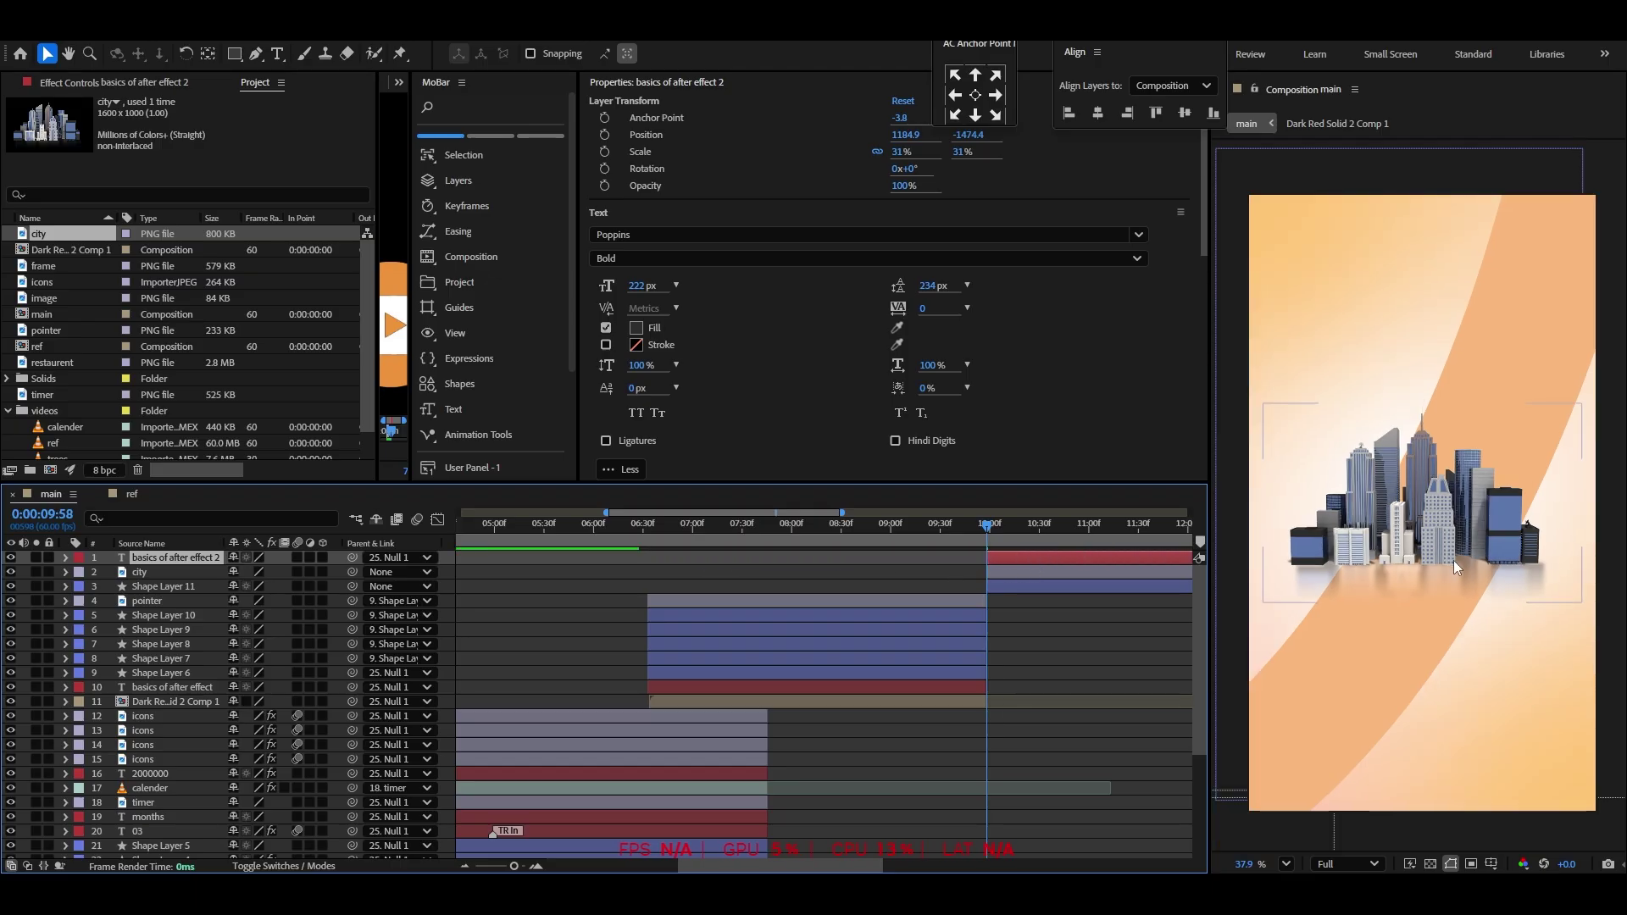
Move the duplicated text into the frame above the skyline and preview its word-by-word animation
scroll(1422, 567, down, 4)
drag(1288, 534, 1466, 460)
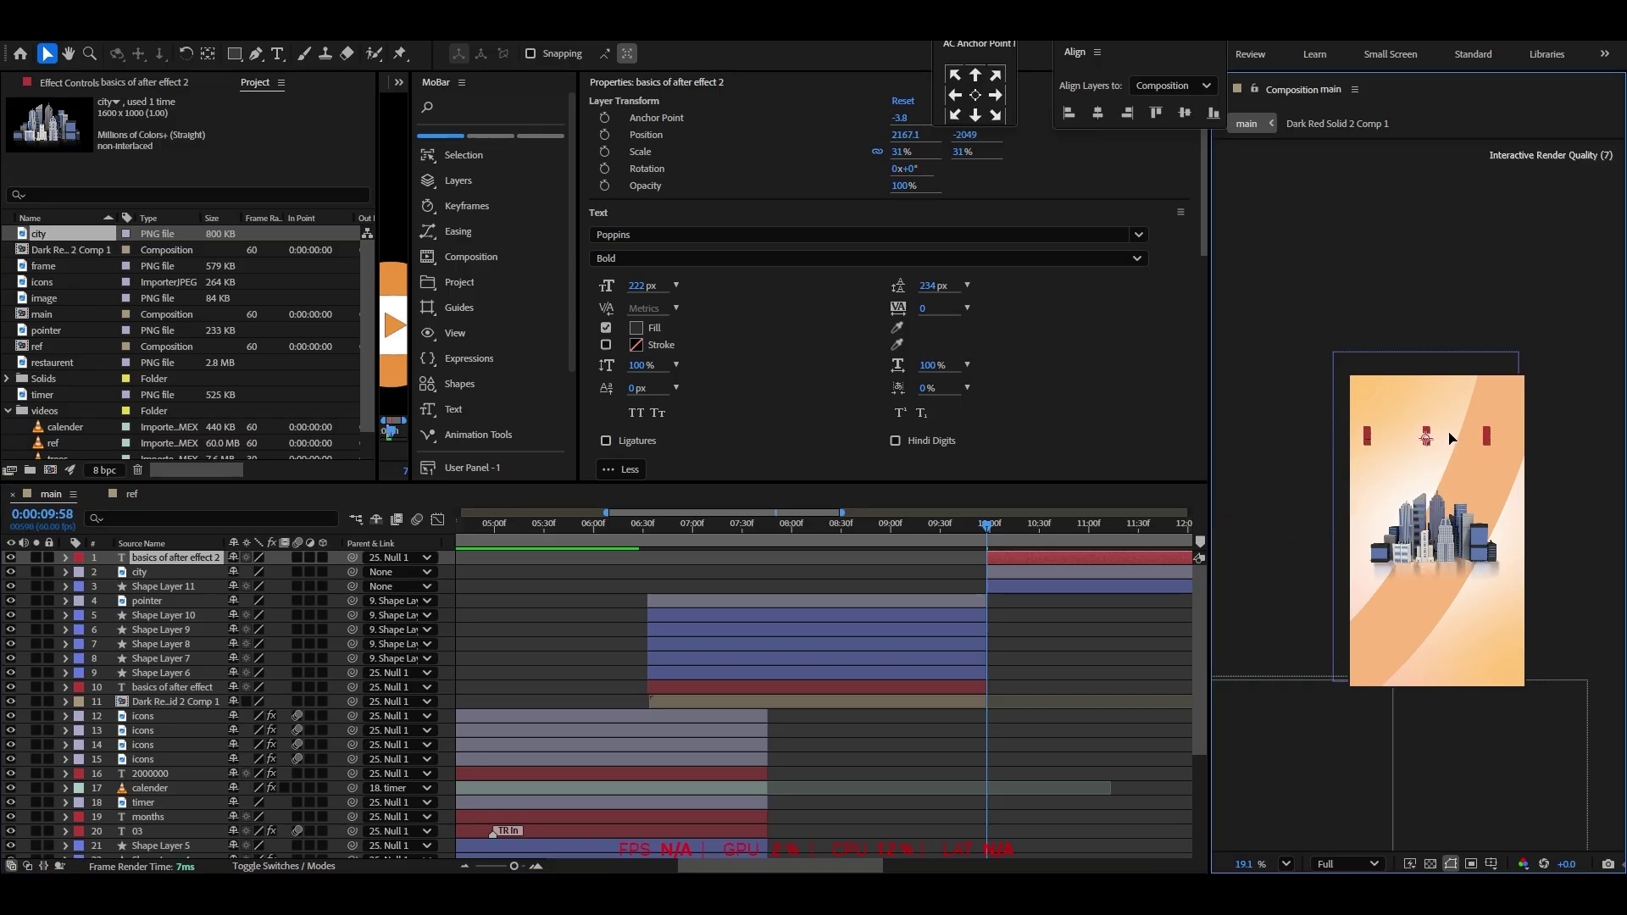
click(1287, 863)
click(1317, 525)
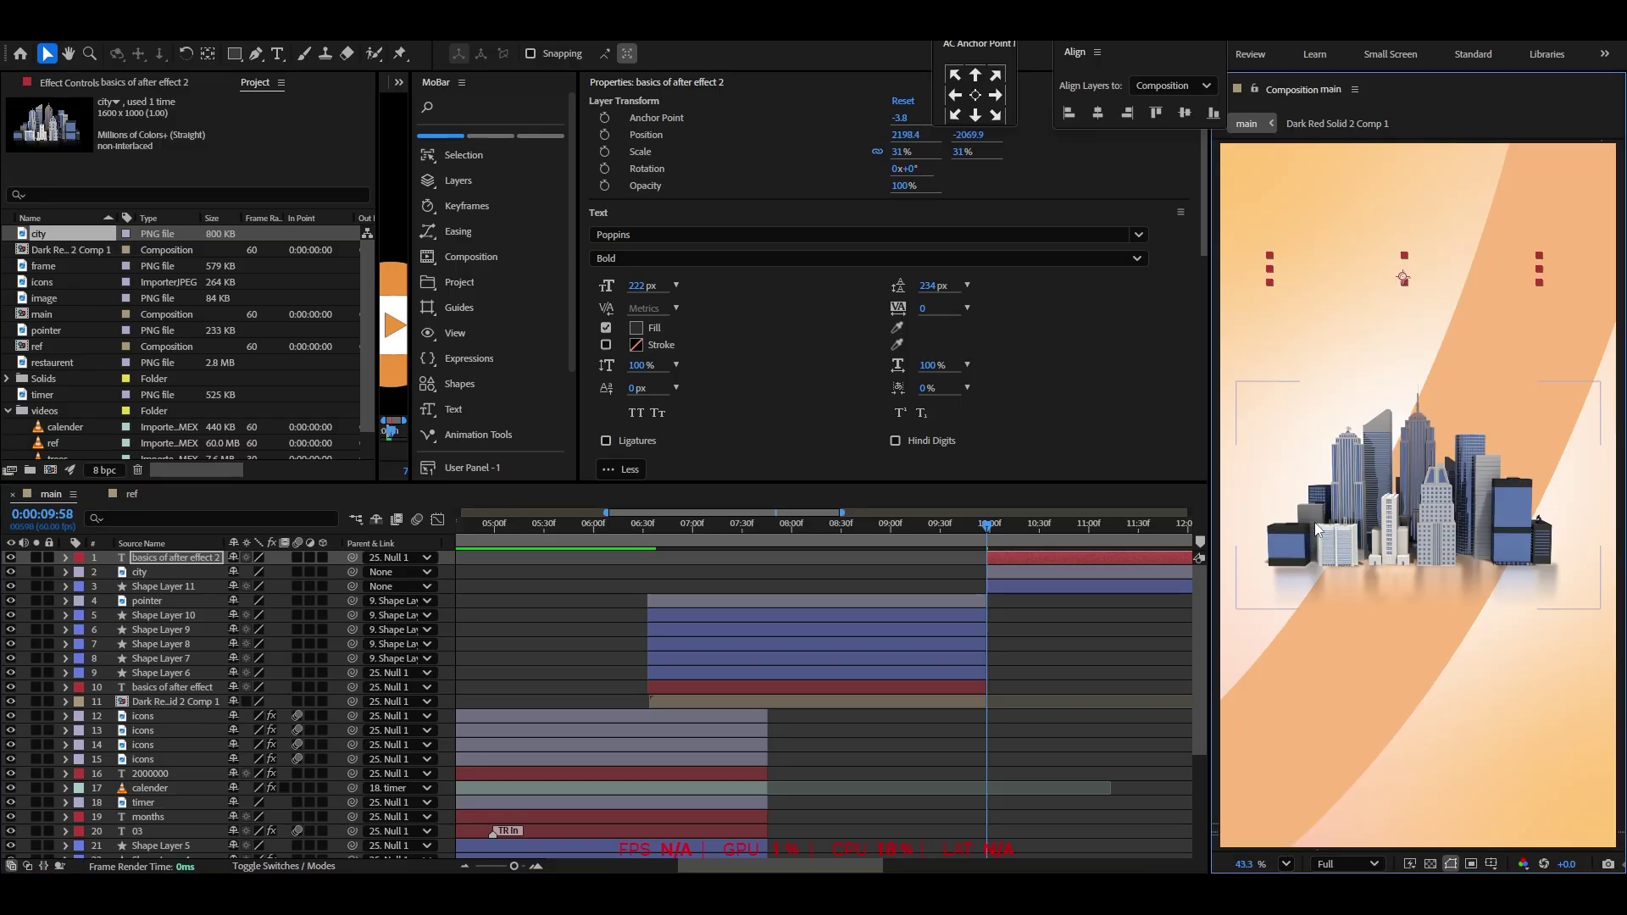
key(space)
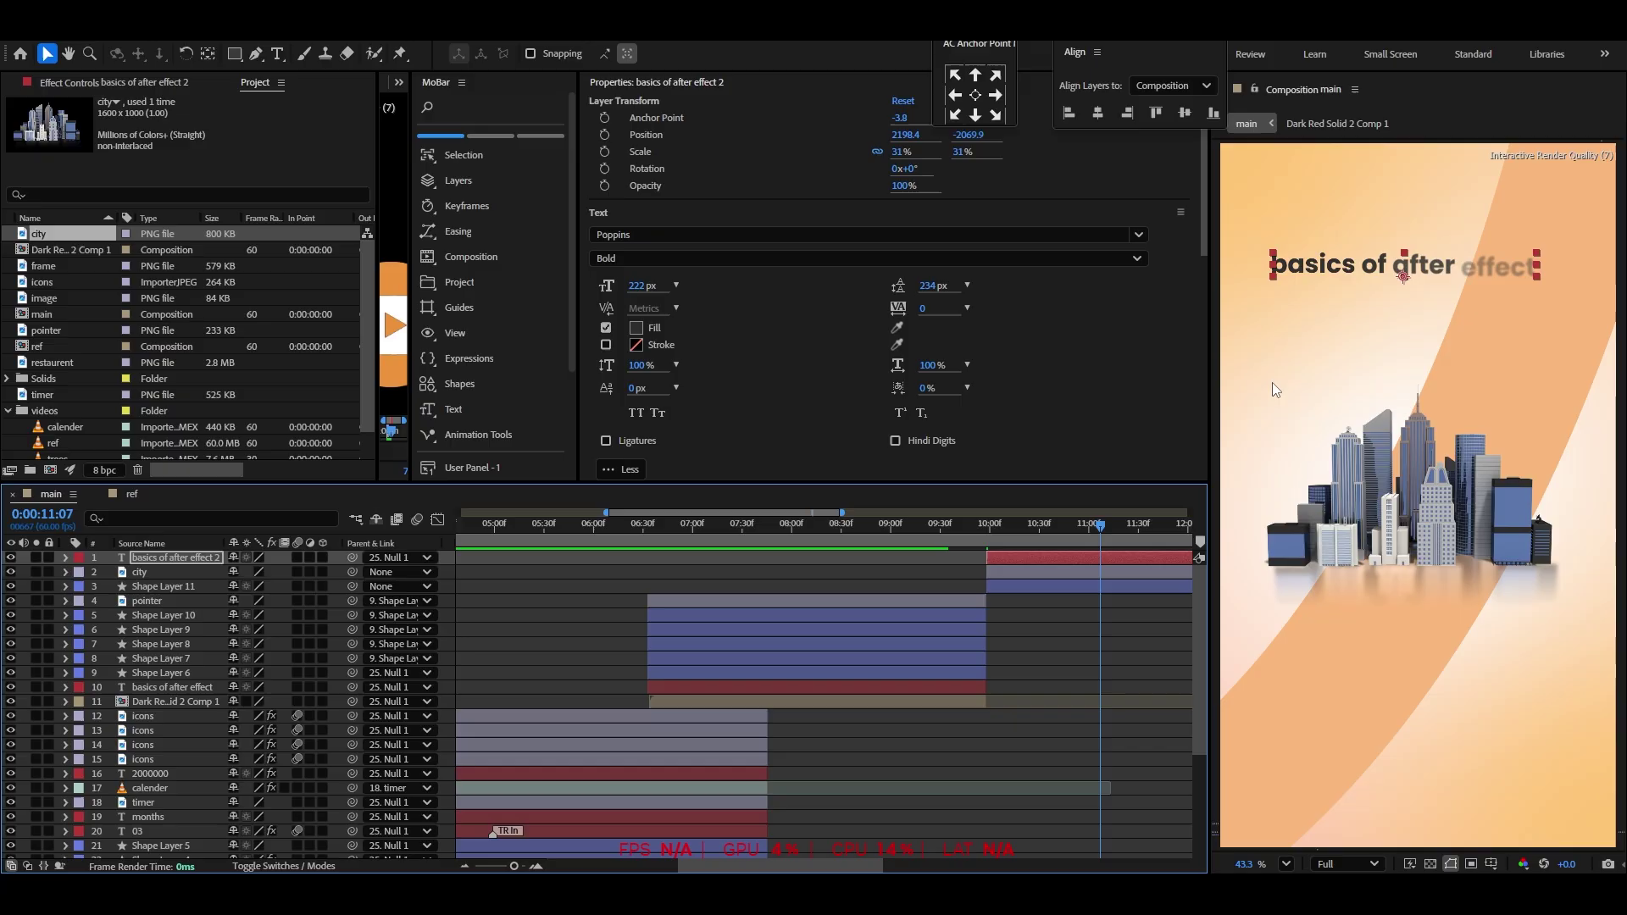
Set the duplicated text layer's parent to None and lower the text slightly, to about 539, 479.9
click(379, 566)
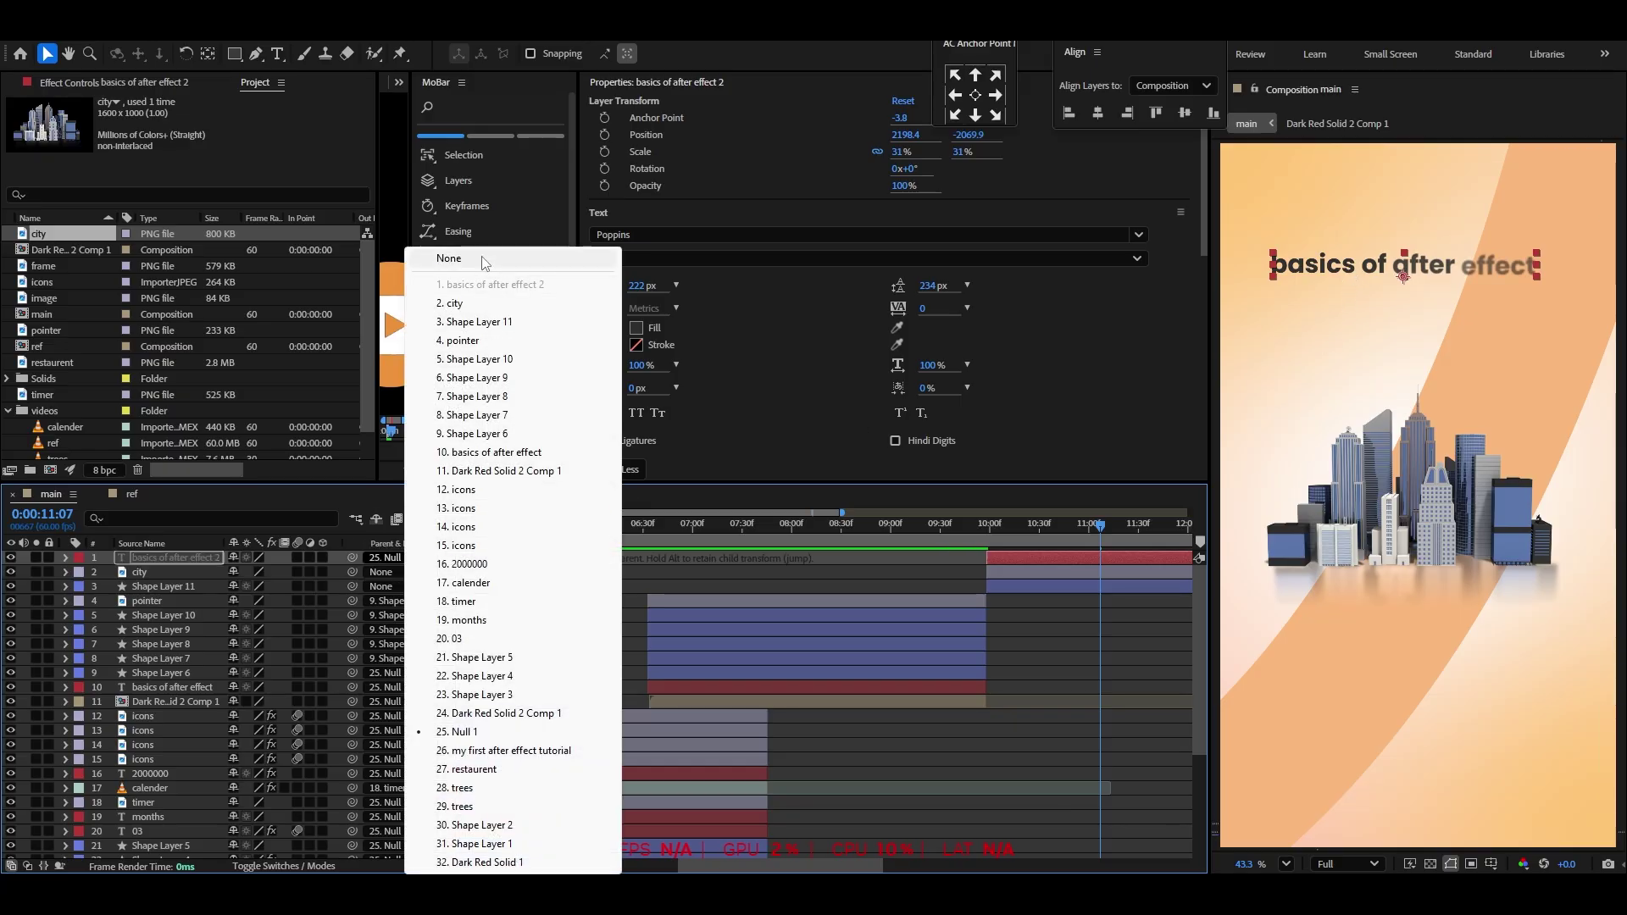
click(442, 255)
key(ctrl+shift+a)
drag(1409, 280, 1451, 311)
Replace the duplicated text with "I'm from Pakistan"
double_click(1451, 310)
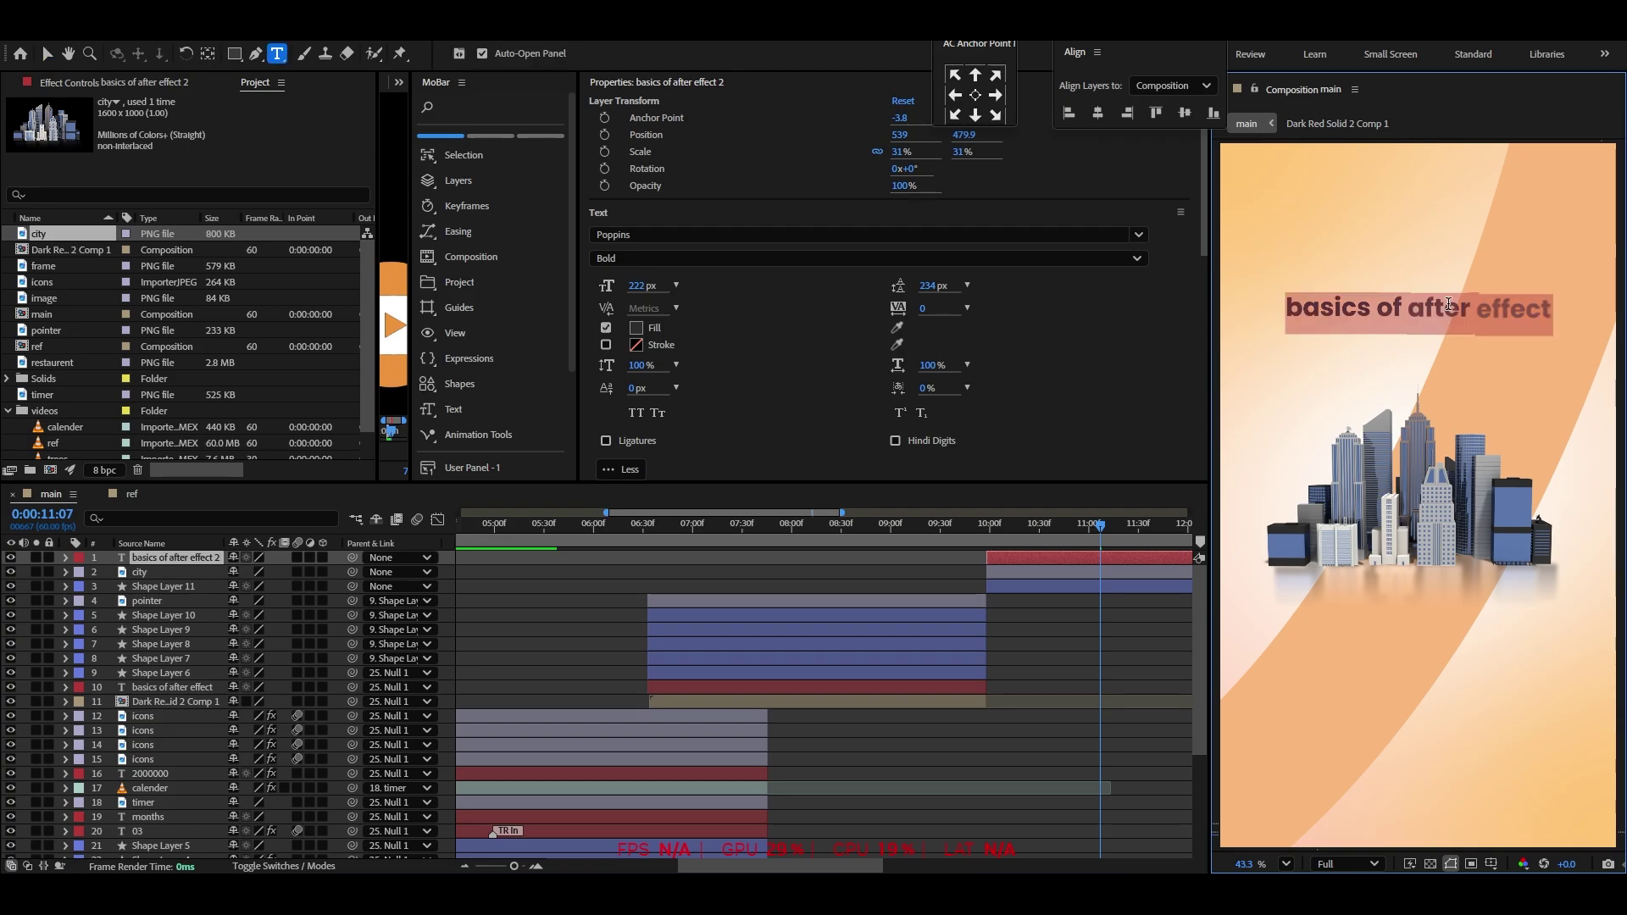
text(I'm from Pakistan)
click(1081, 558)
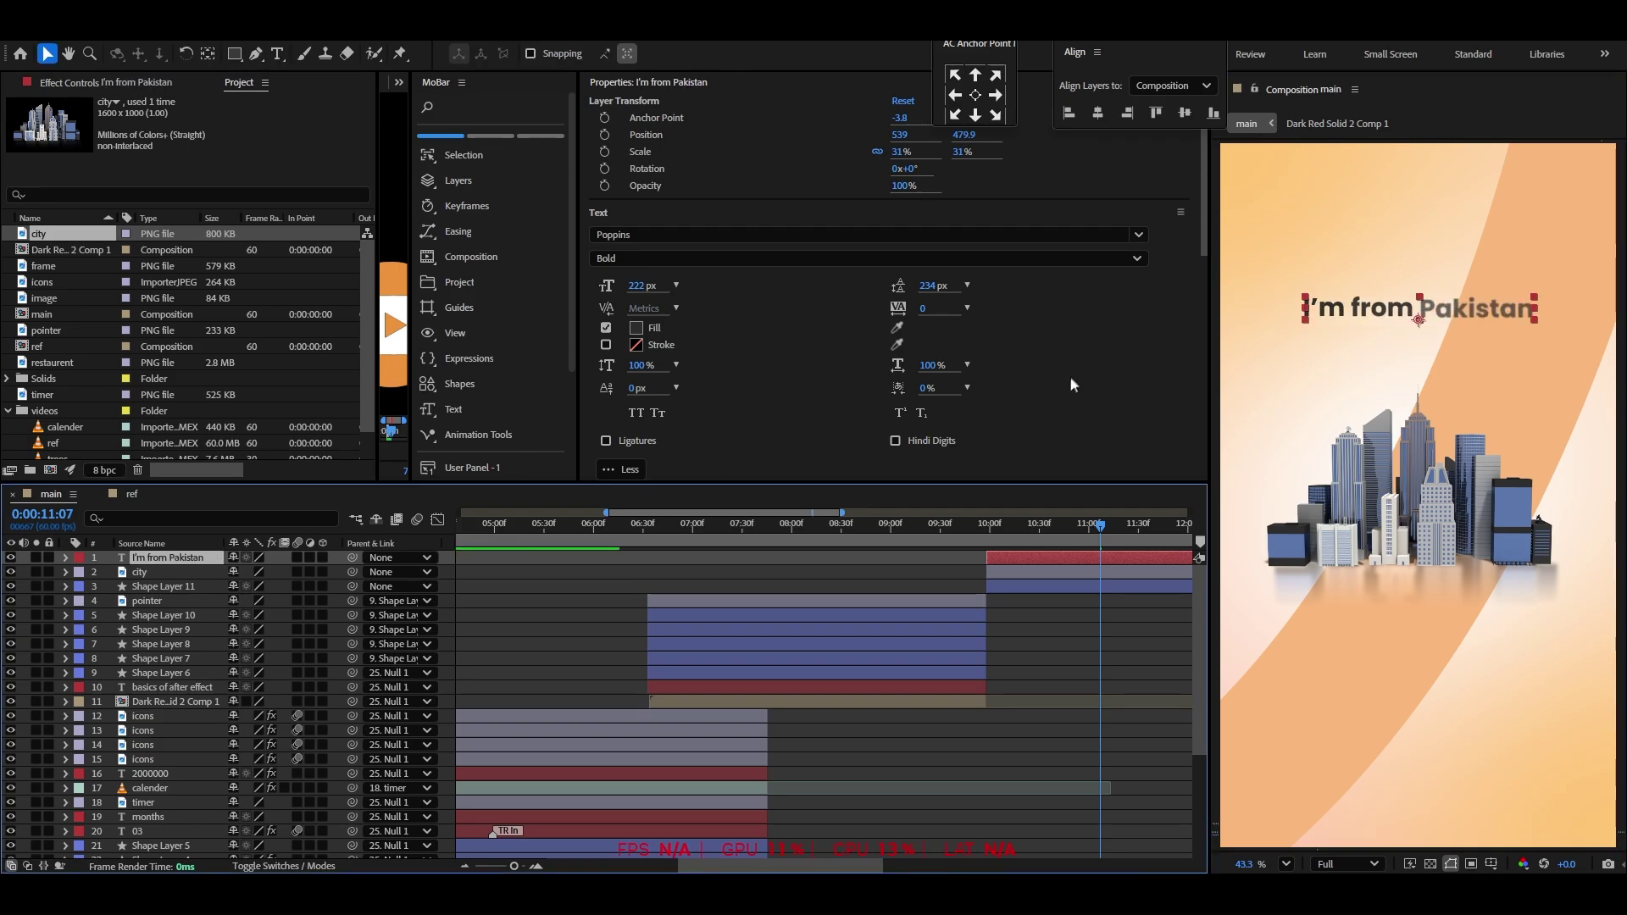
Center the new text's anchor point, raise the text to about 525.5, 392.4, and scrub through its animation
click(976, 94)
key(v)
drag(1447, 314, 1442, 294)
drag(985, 541, 1079, 552)
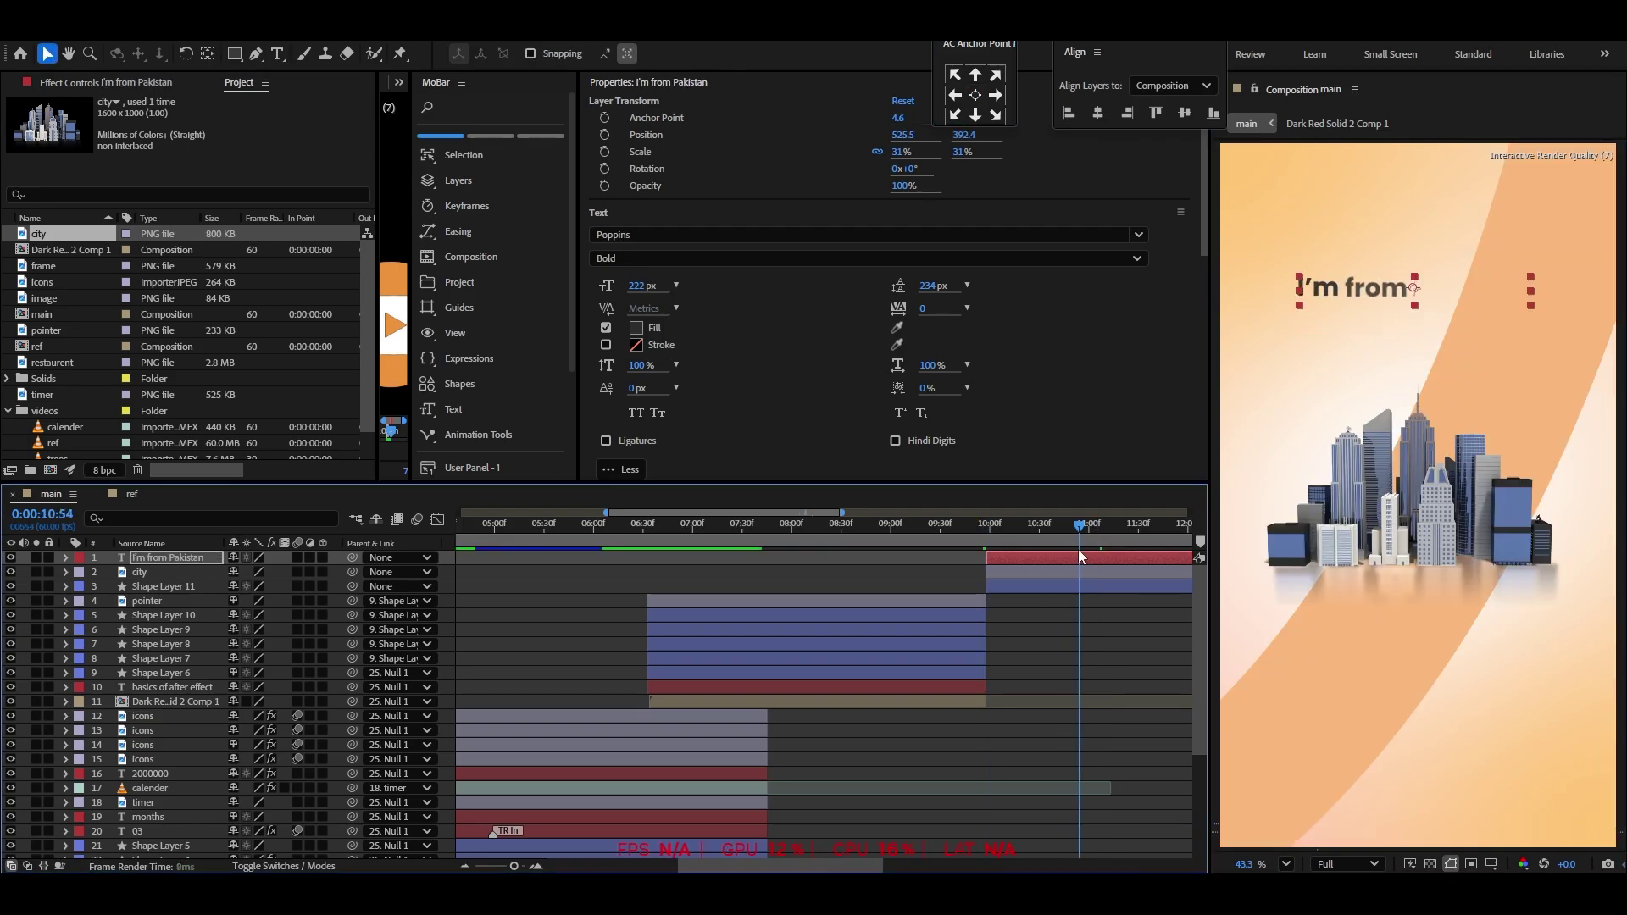
click(1067, 635)
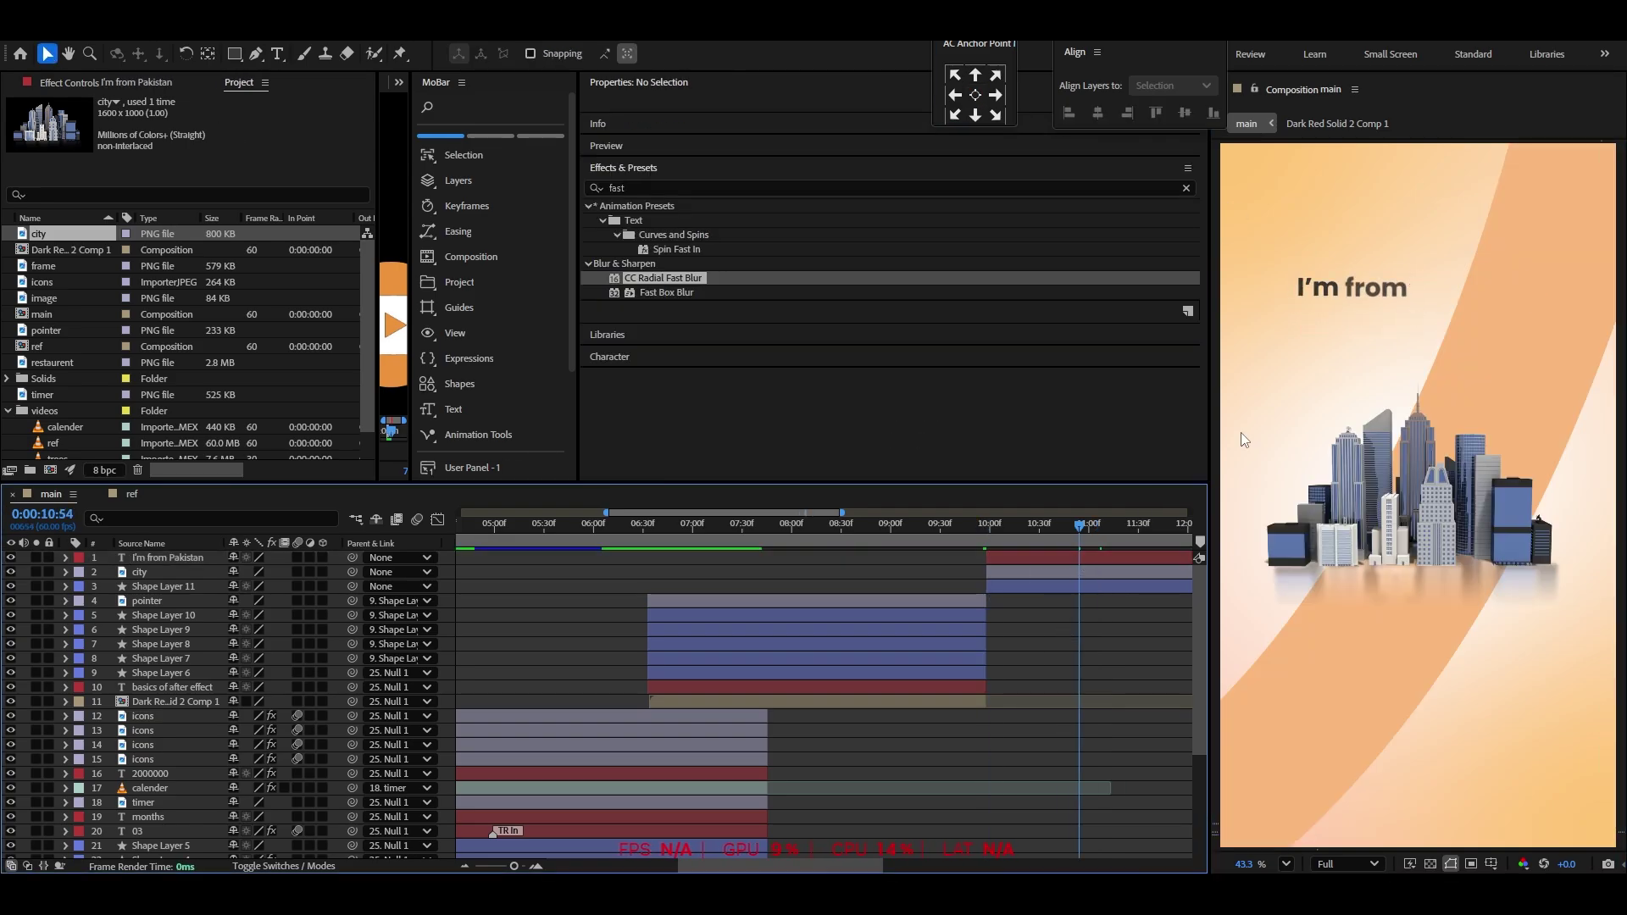
Add Trim Paths to Shape Layer 11 and expand its properties
click(1105, 576)
click(169, 586)
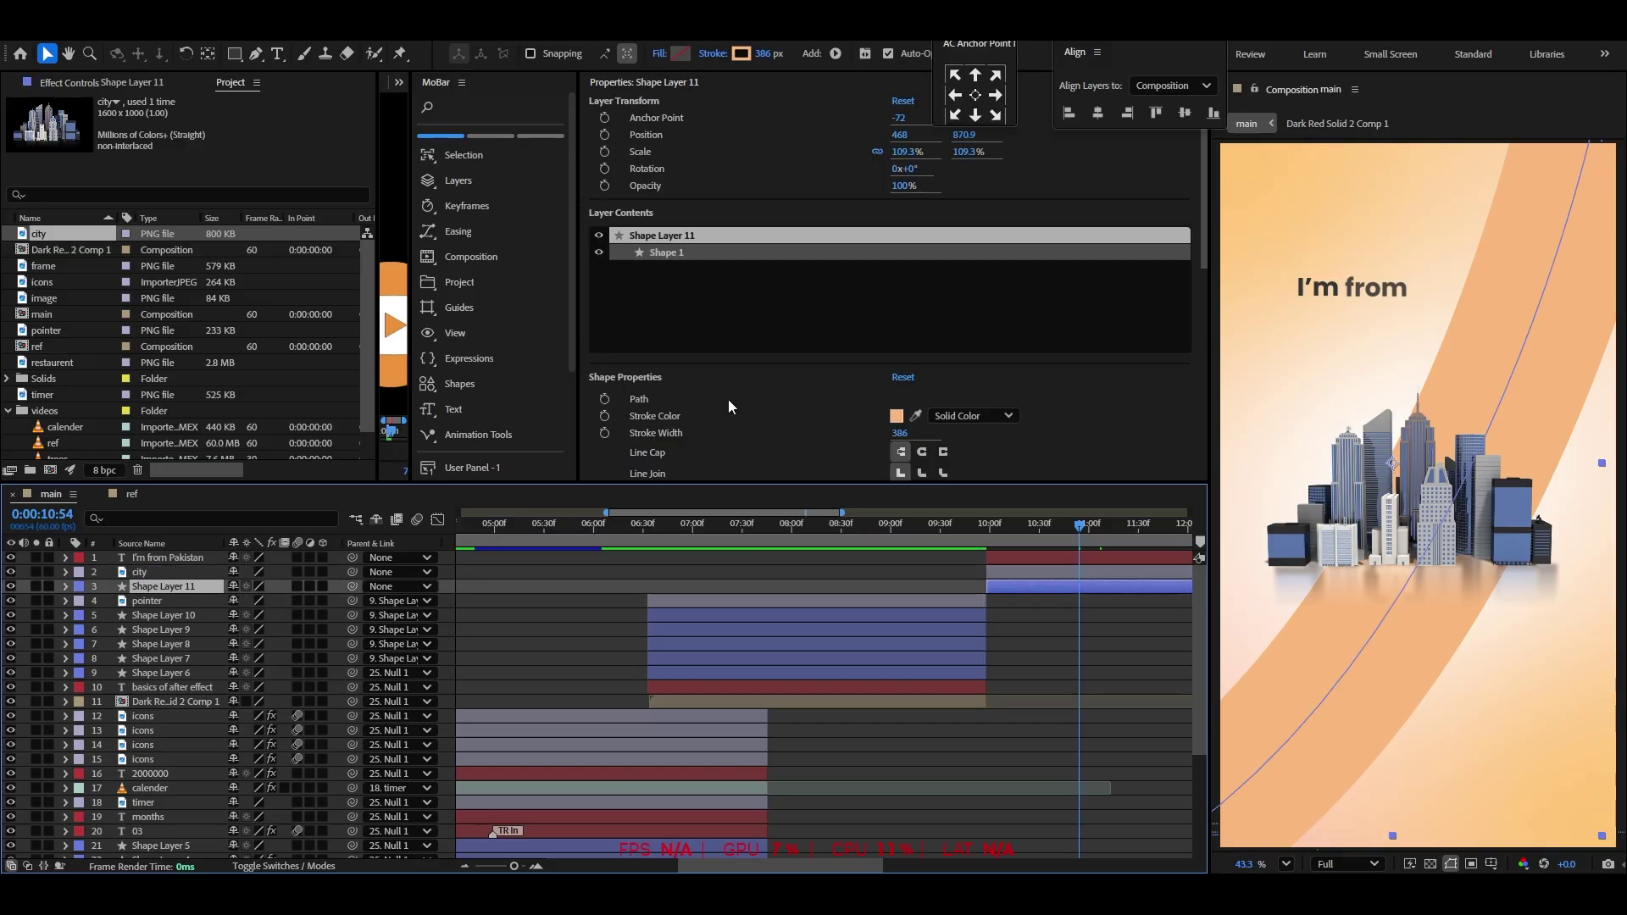
click(836, 53)
click(958, 339)
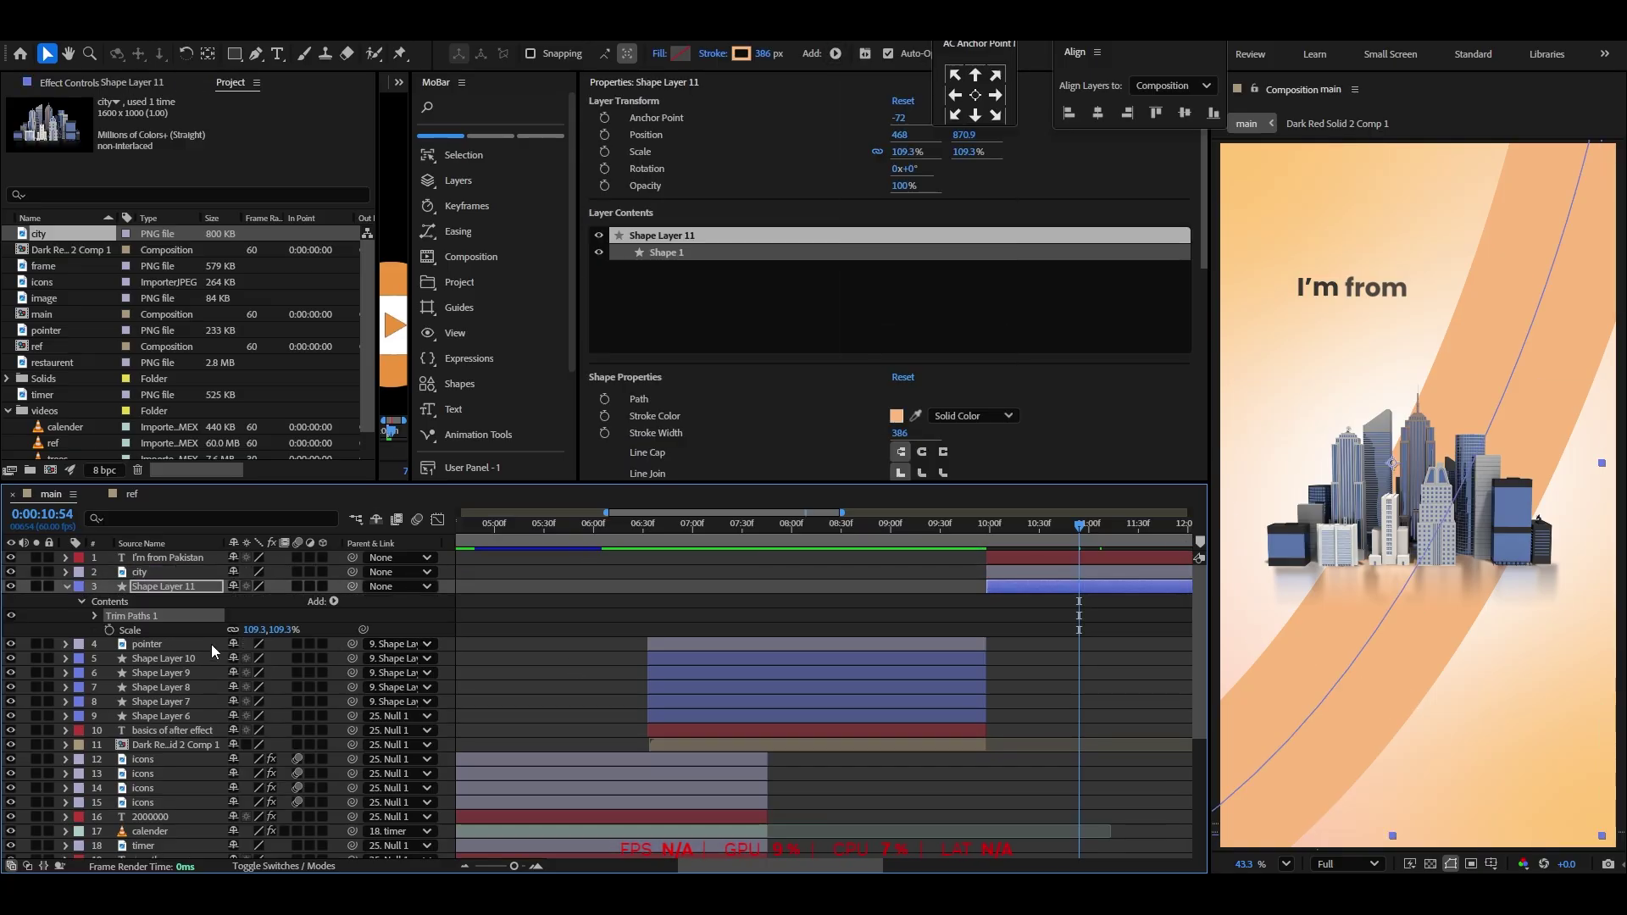
click(94, 617)
Keyframe the stripe's Trim Paths End from 0% near the layer's start to fully drawn at about 0:00:10:34
drag(1003, 541, 1009, 541)
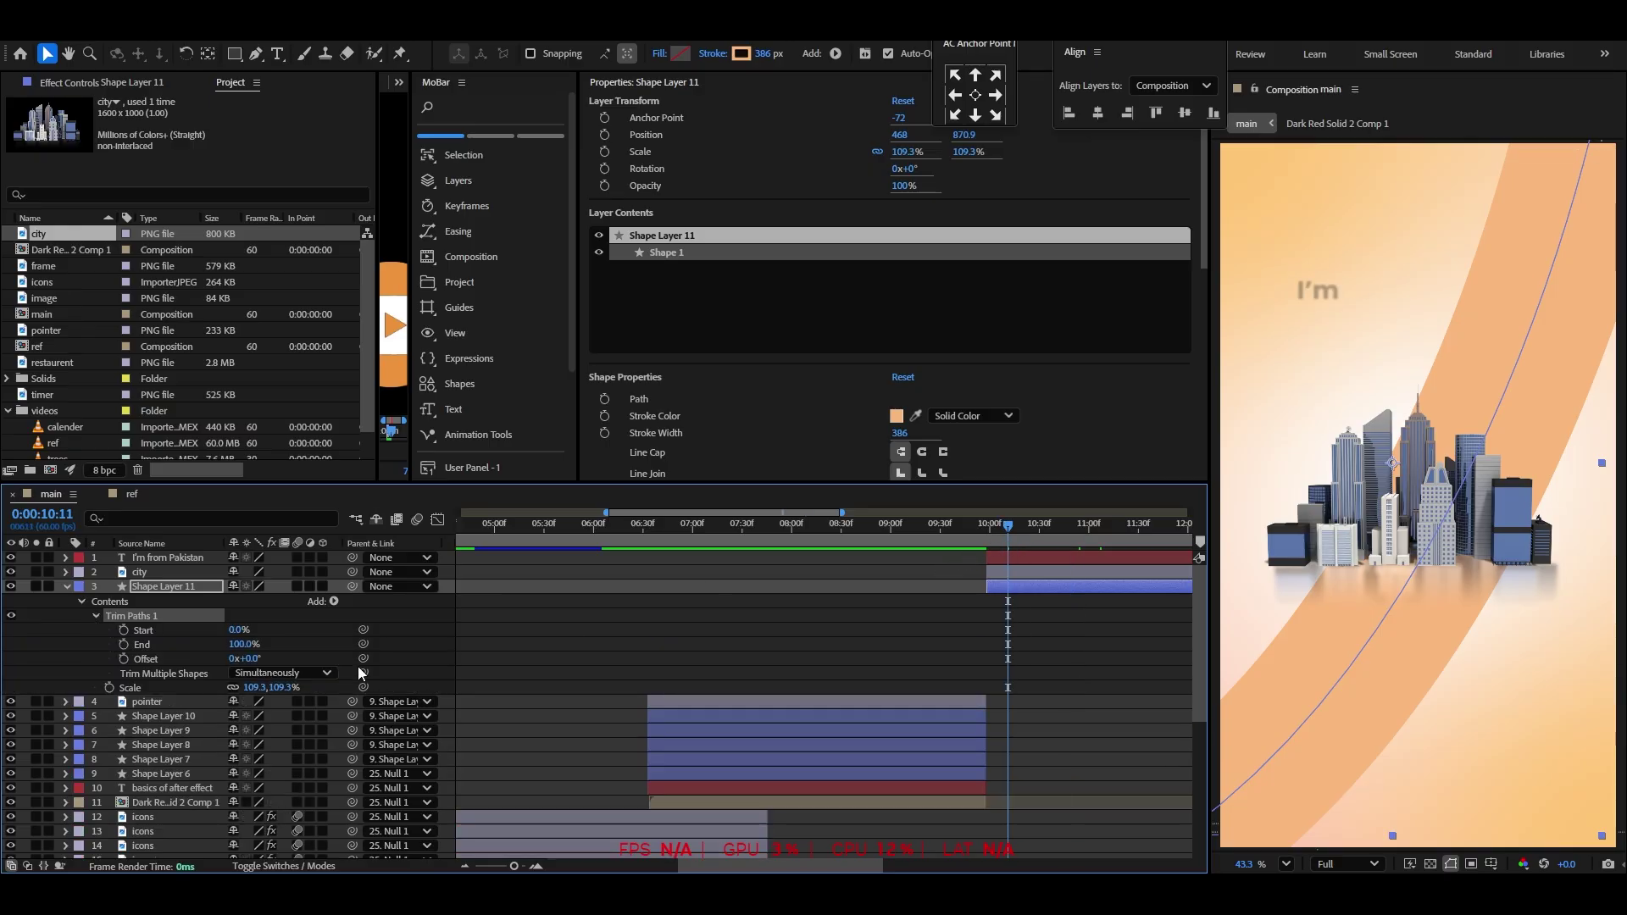
drag(243, 645, 149, 674)
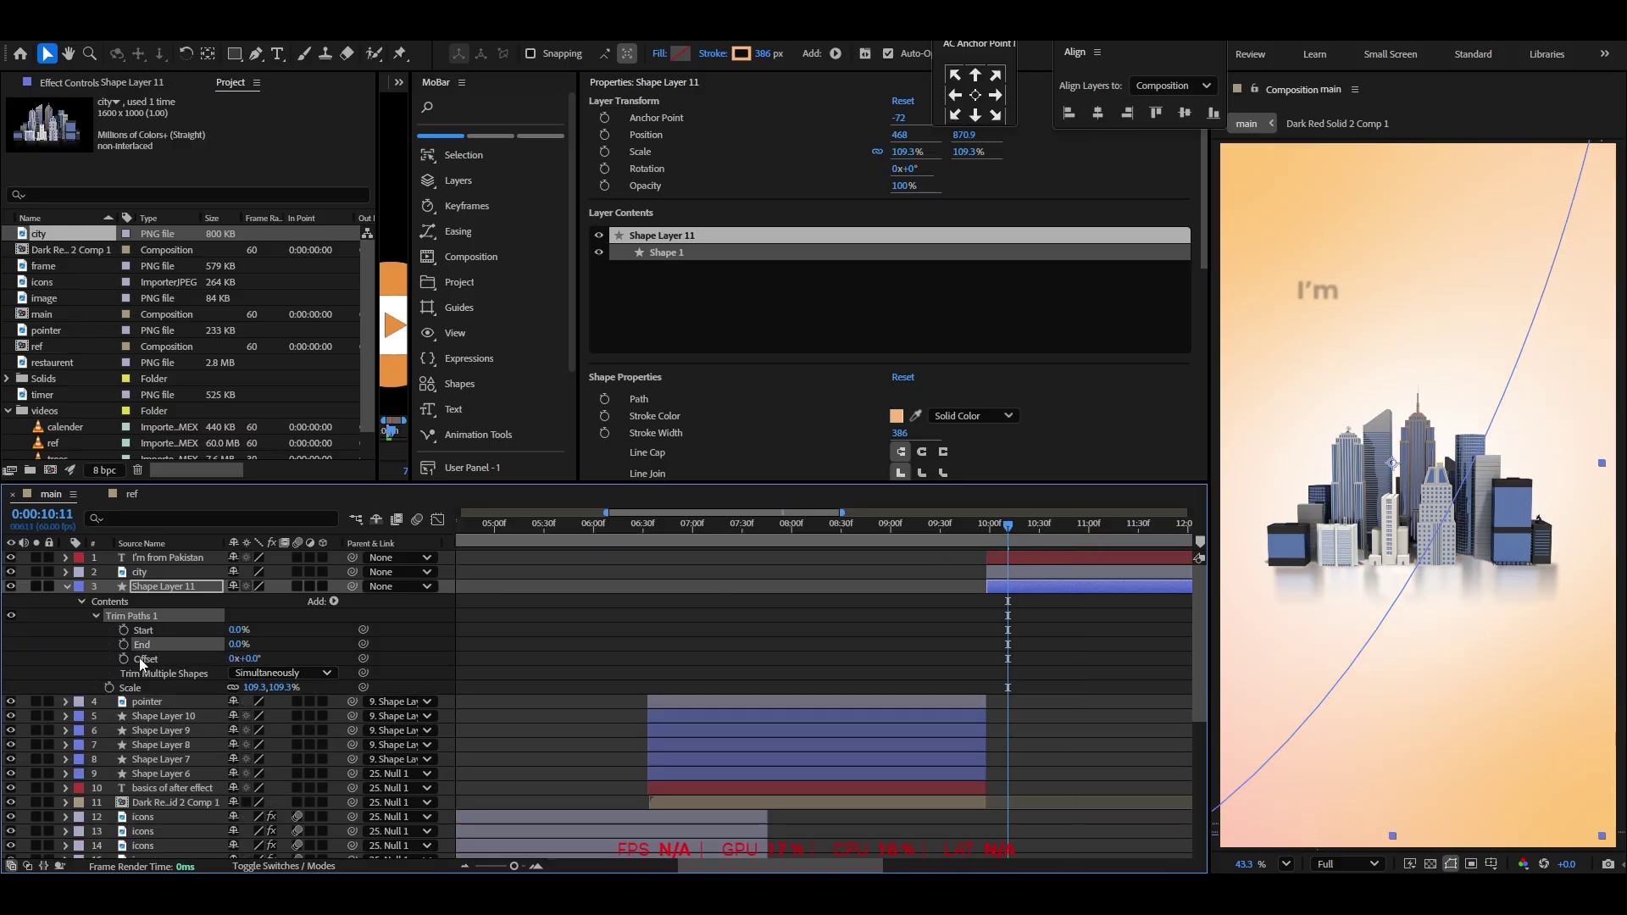
key(space)
drag(232, 652, 345, 649)
click(989, 539)
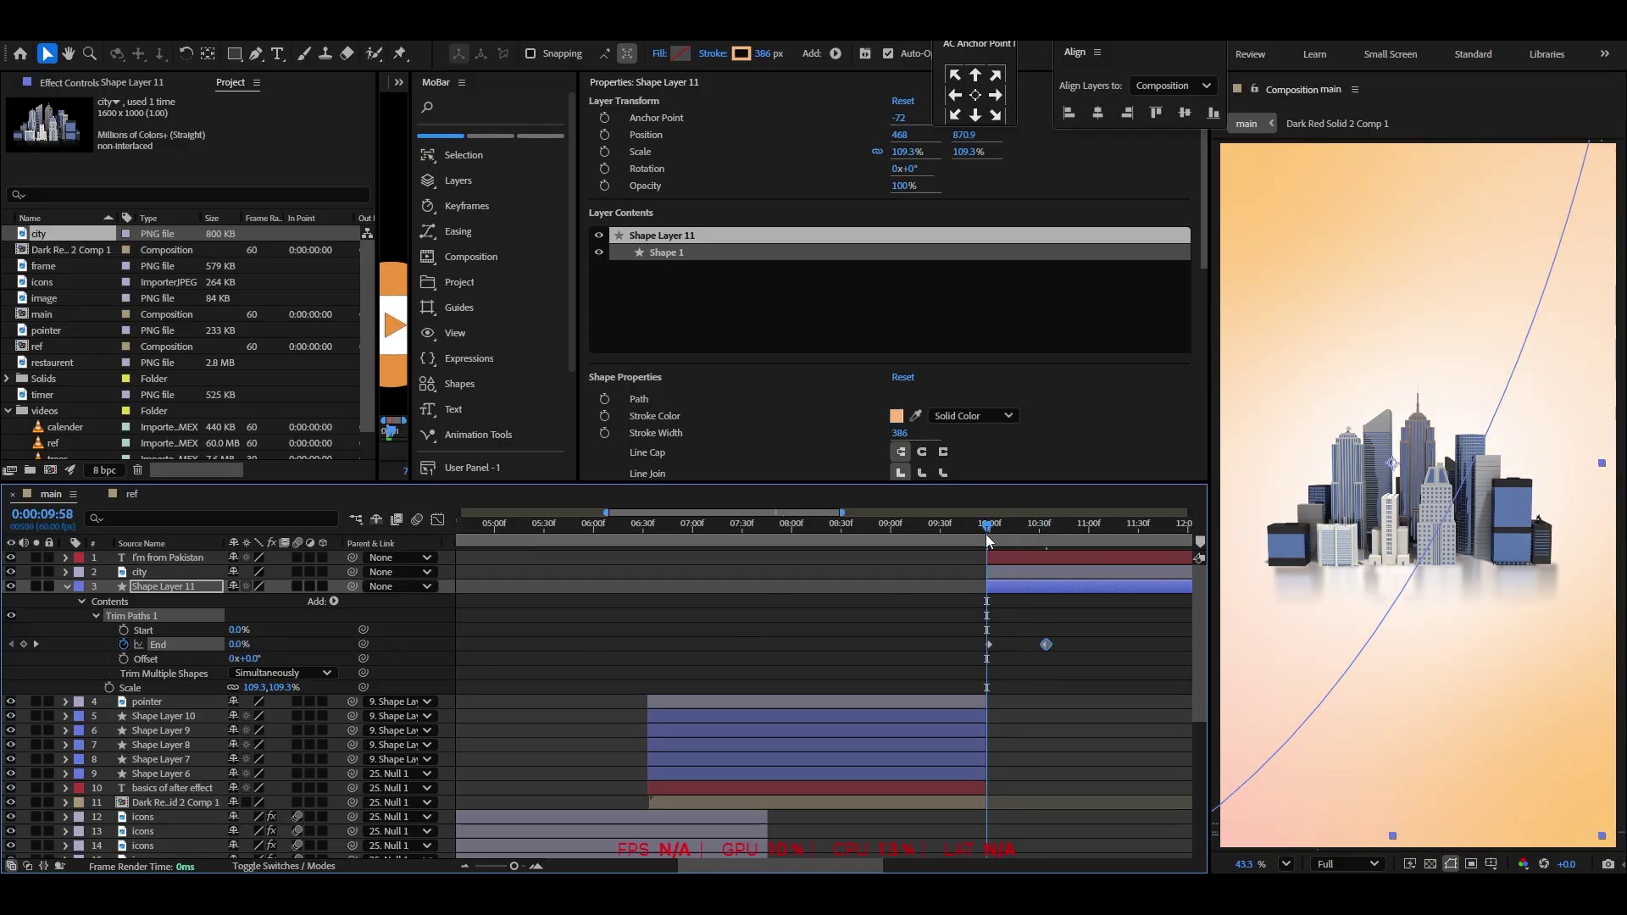
Align the first Trim Paths End keyframe with 0:00:09:58 and preview the stripe drawing on
alt+scroll(1104, 675, up, 5)
click(629, 644)
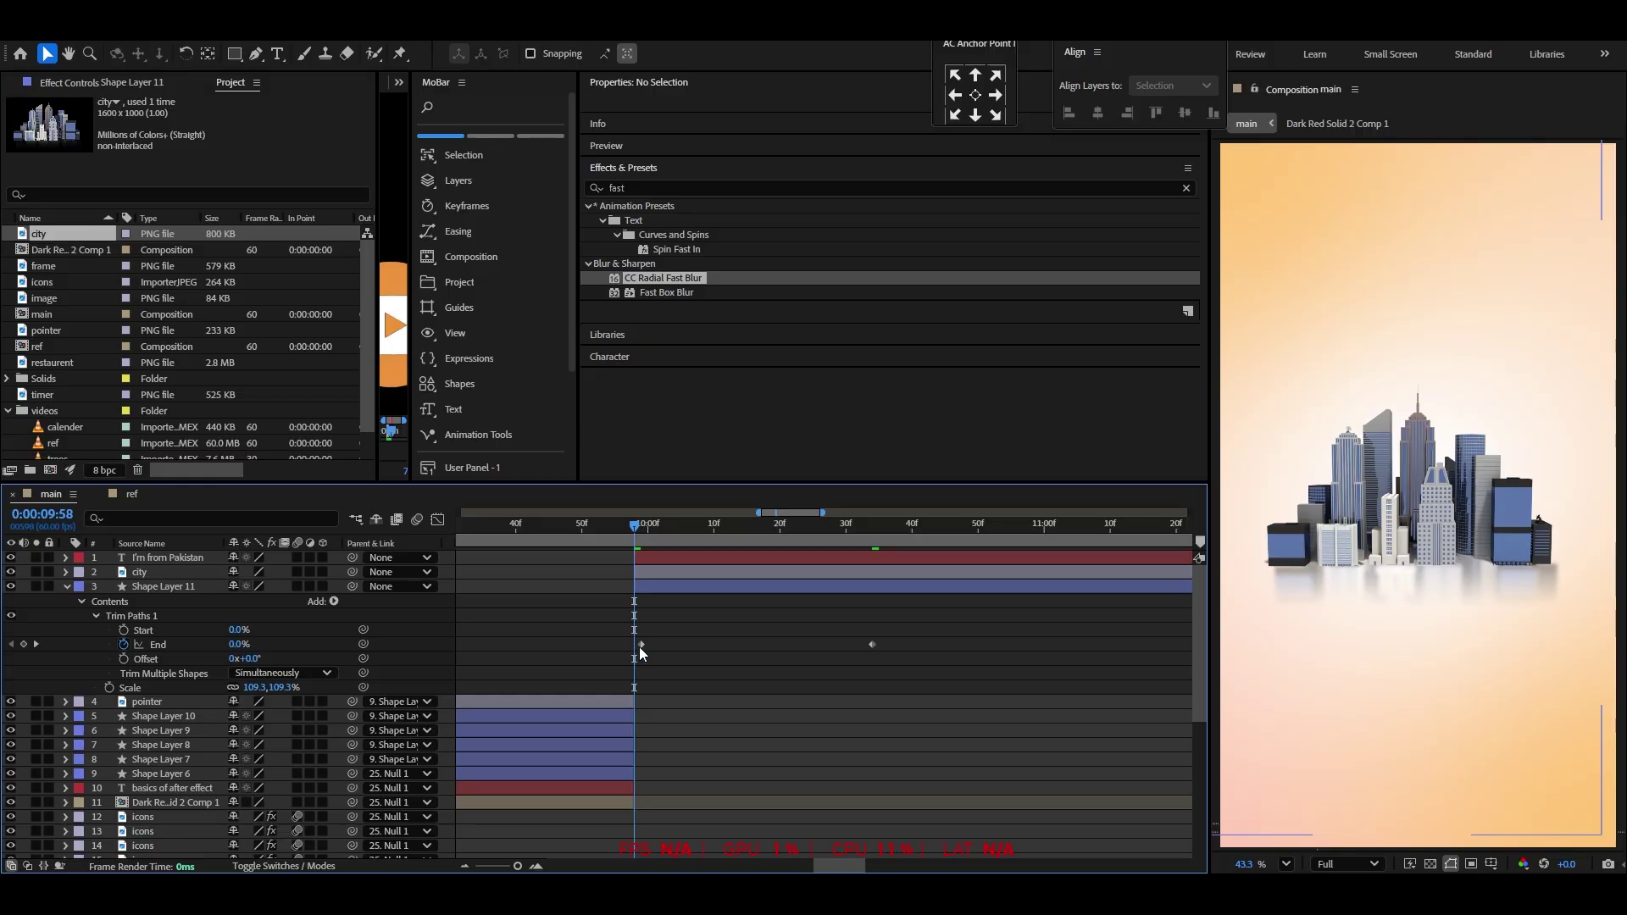
drag(641, 646, 634, 646)
click(699, 625)
key(space)
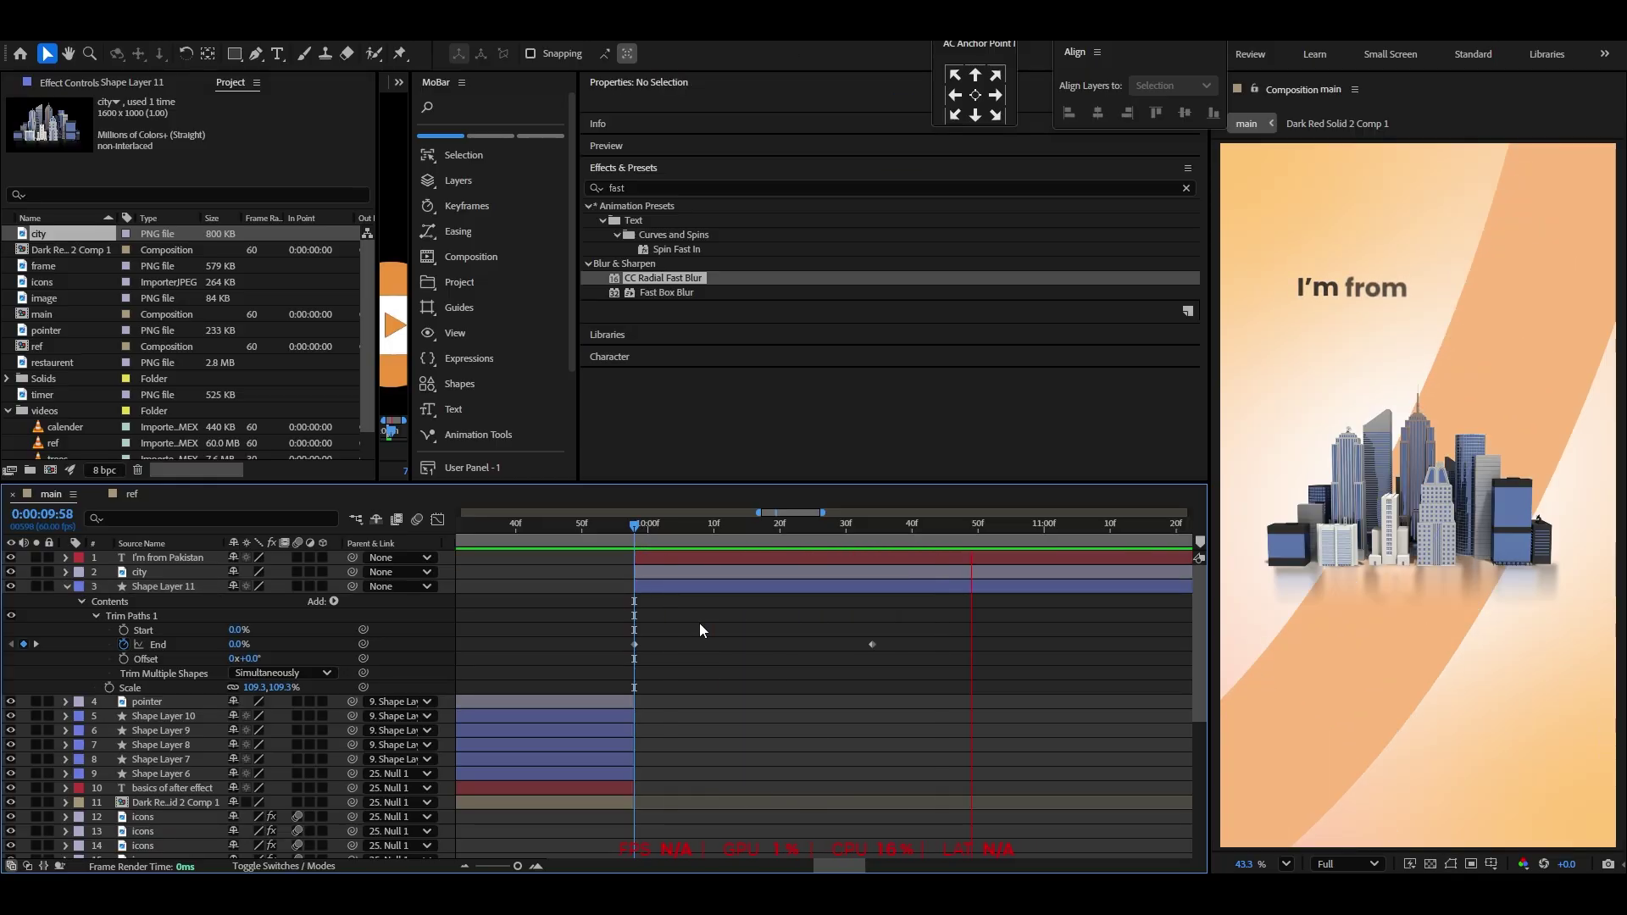
Move the last Offset keyframe of the "I'm from Pakistan" text earlier to 0:00:11:17 and preview the faster reveal
alt+scroll(728, 640, down, 3)
click(749, 561)
key(u)
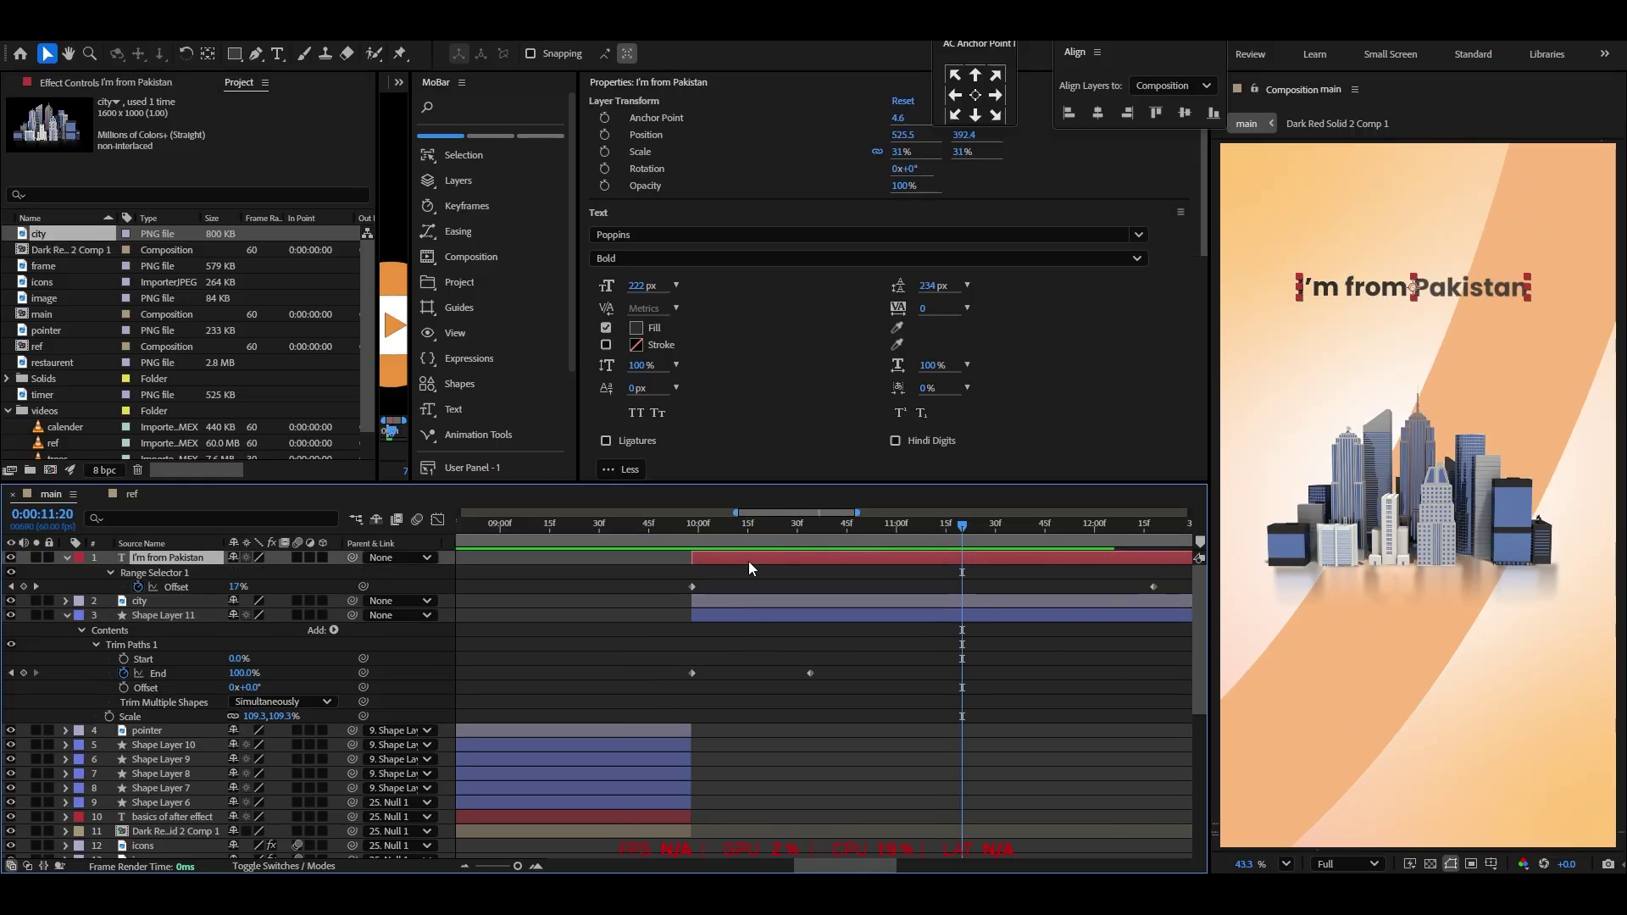
key(space)
drag(1153, 587, 1020, 587)
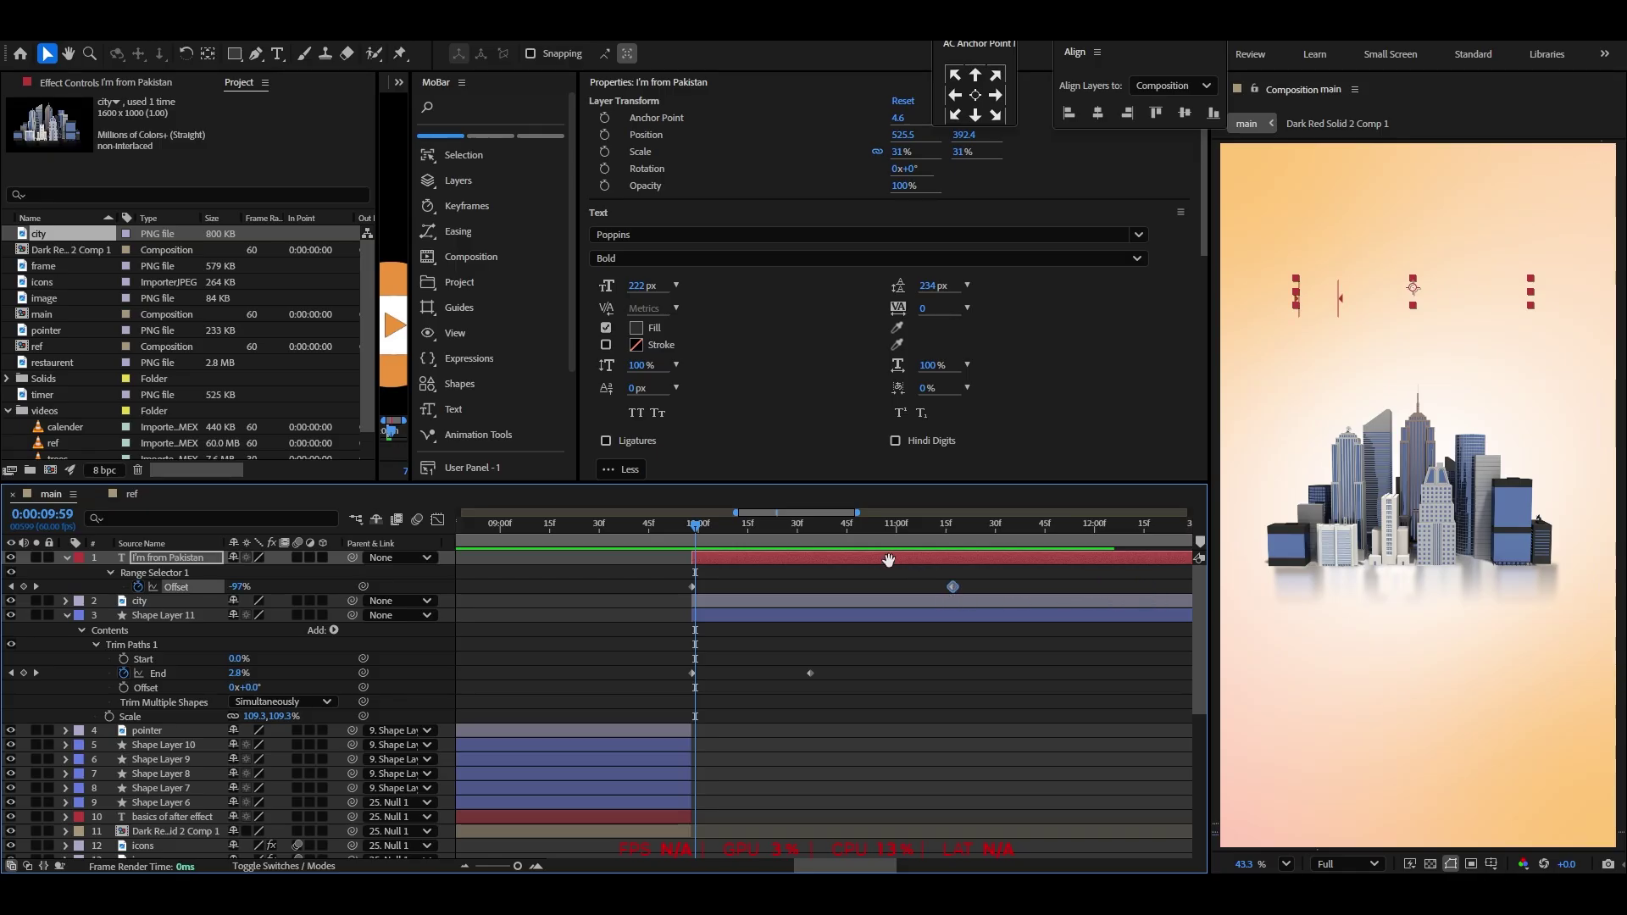
key(space)
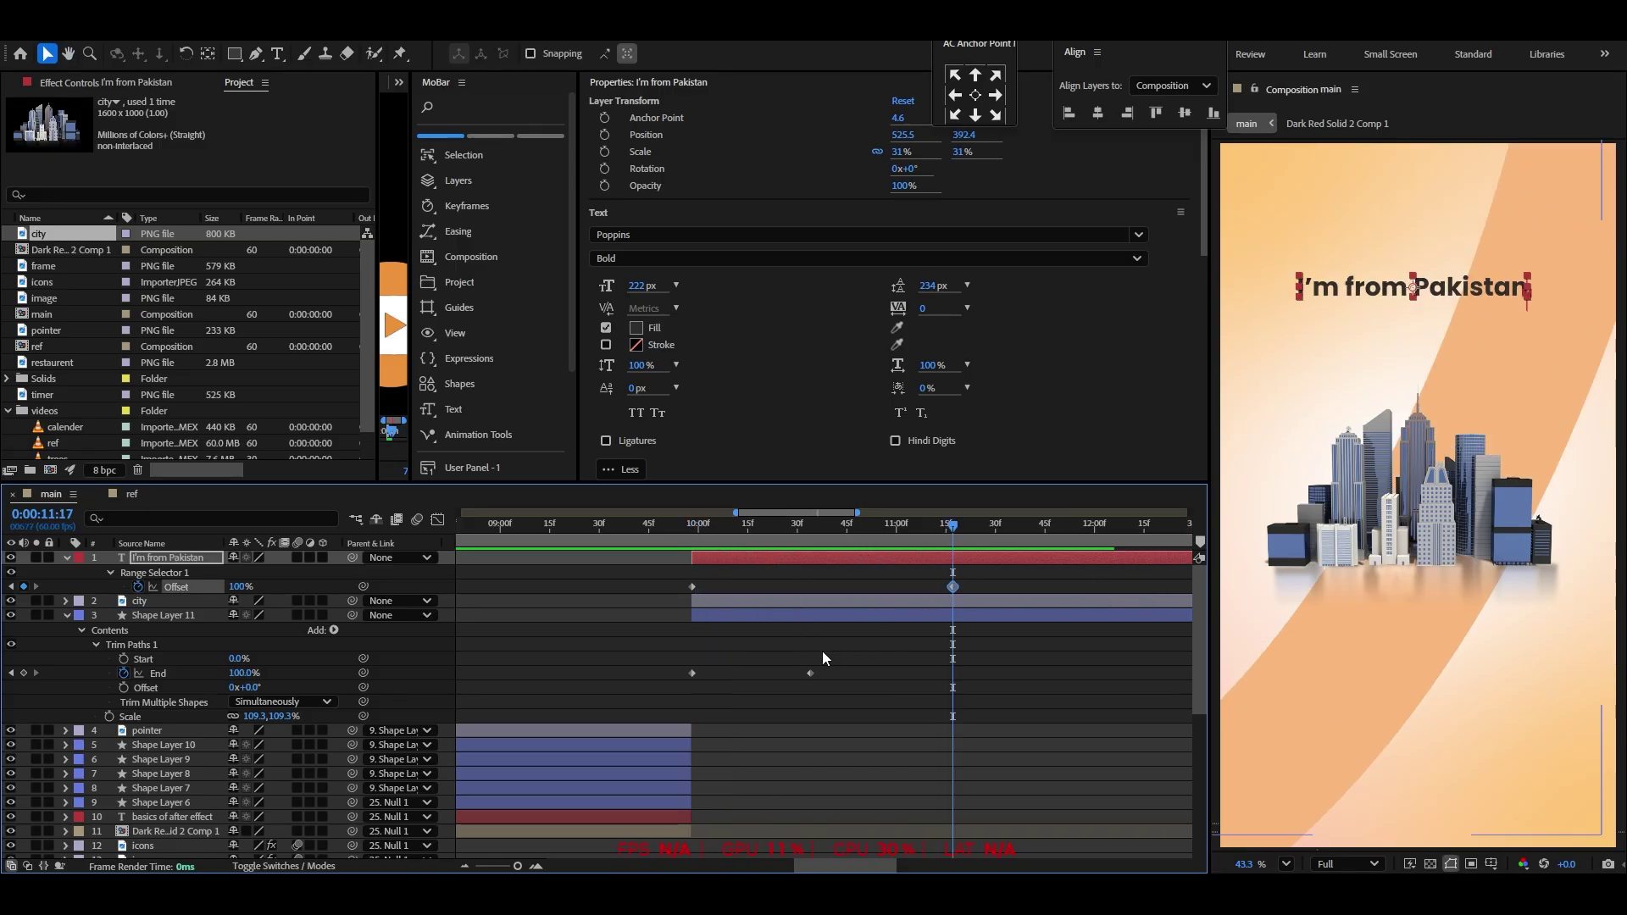
alt+scroll(820, 652, down, 1)
key(space)
click(846, 654)
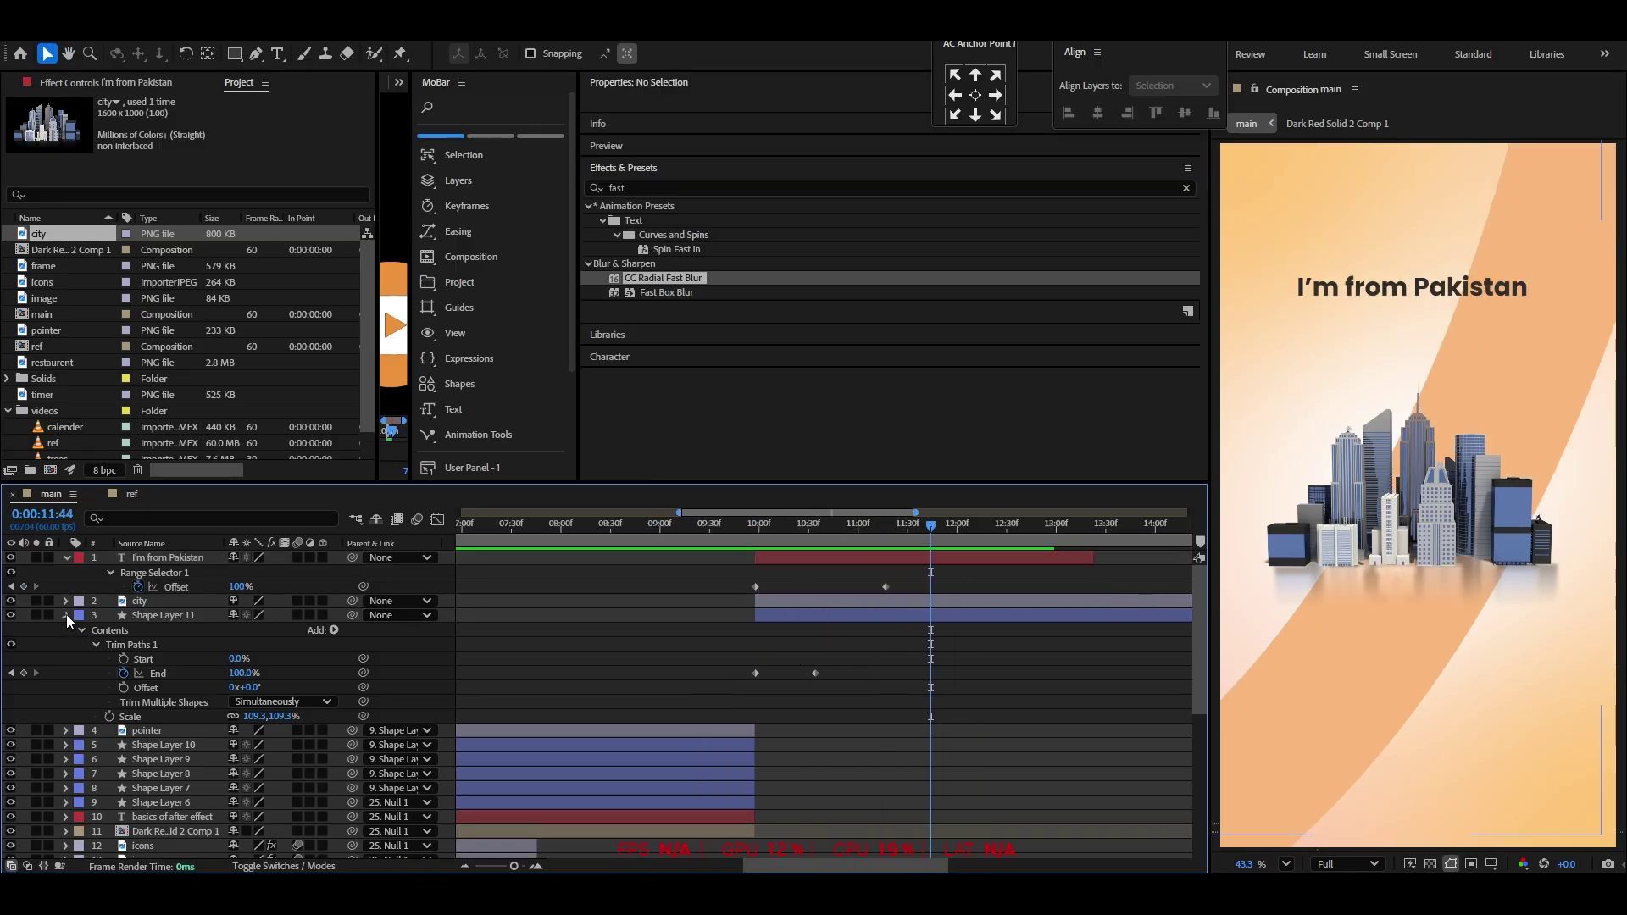
Collapse the text and stripe layers and move Null 1 to the top of the layer stack
click(66, 616)
click(66, 558)
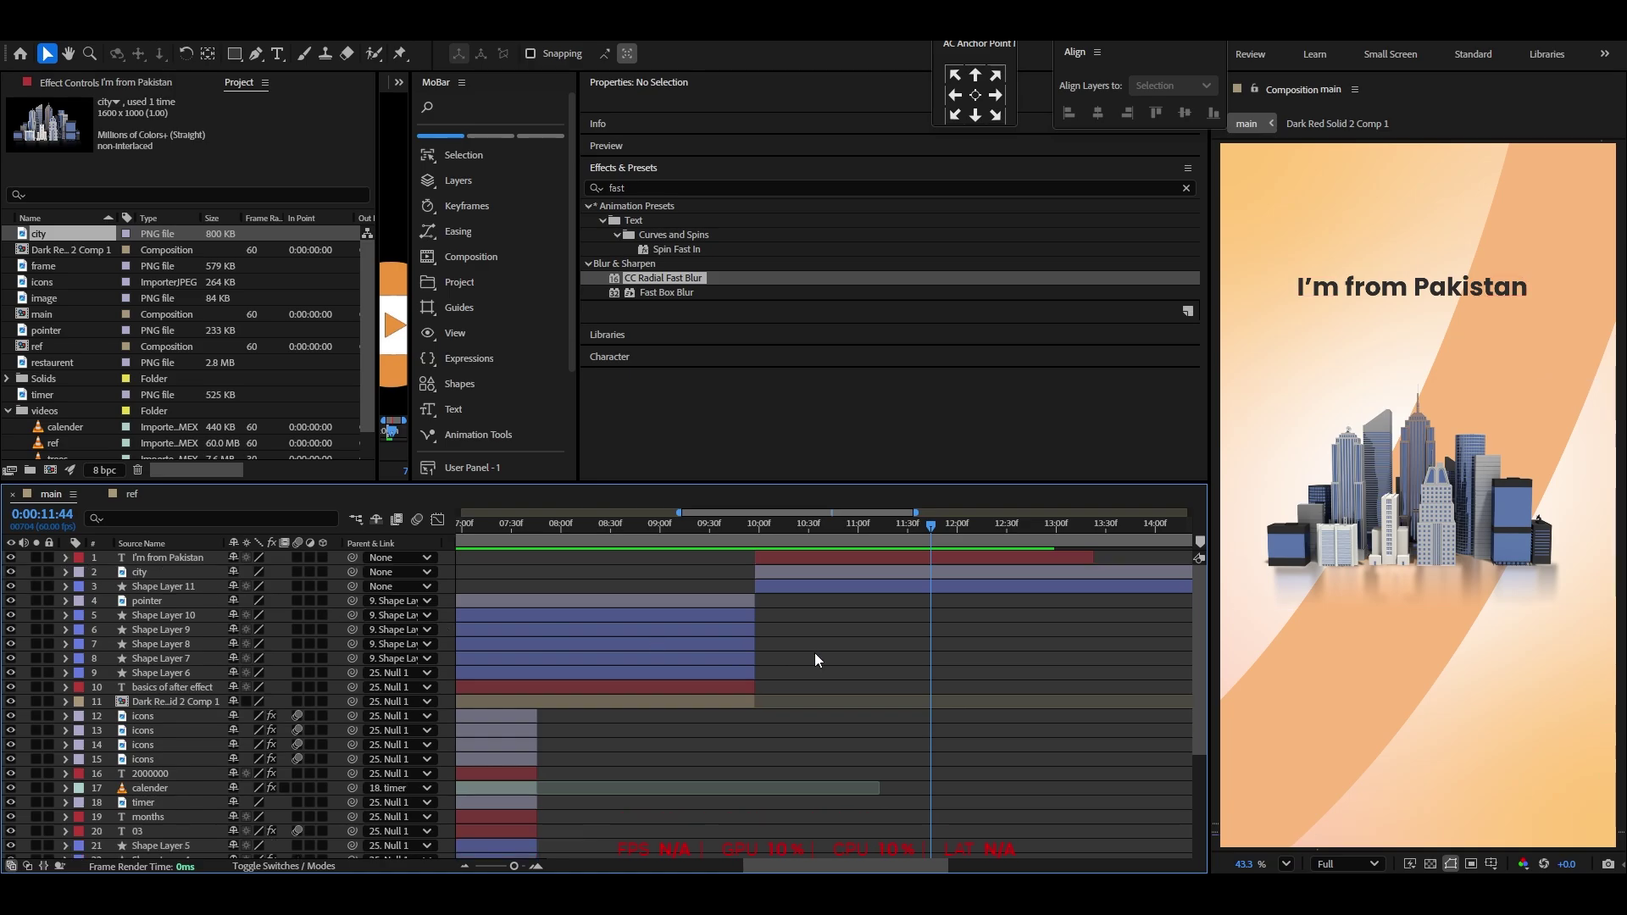
click(156, 588)
shift+click(164, 559)
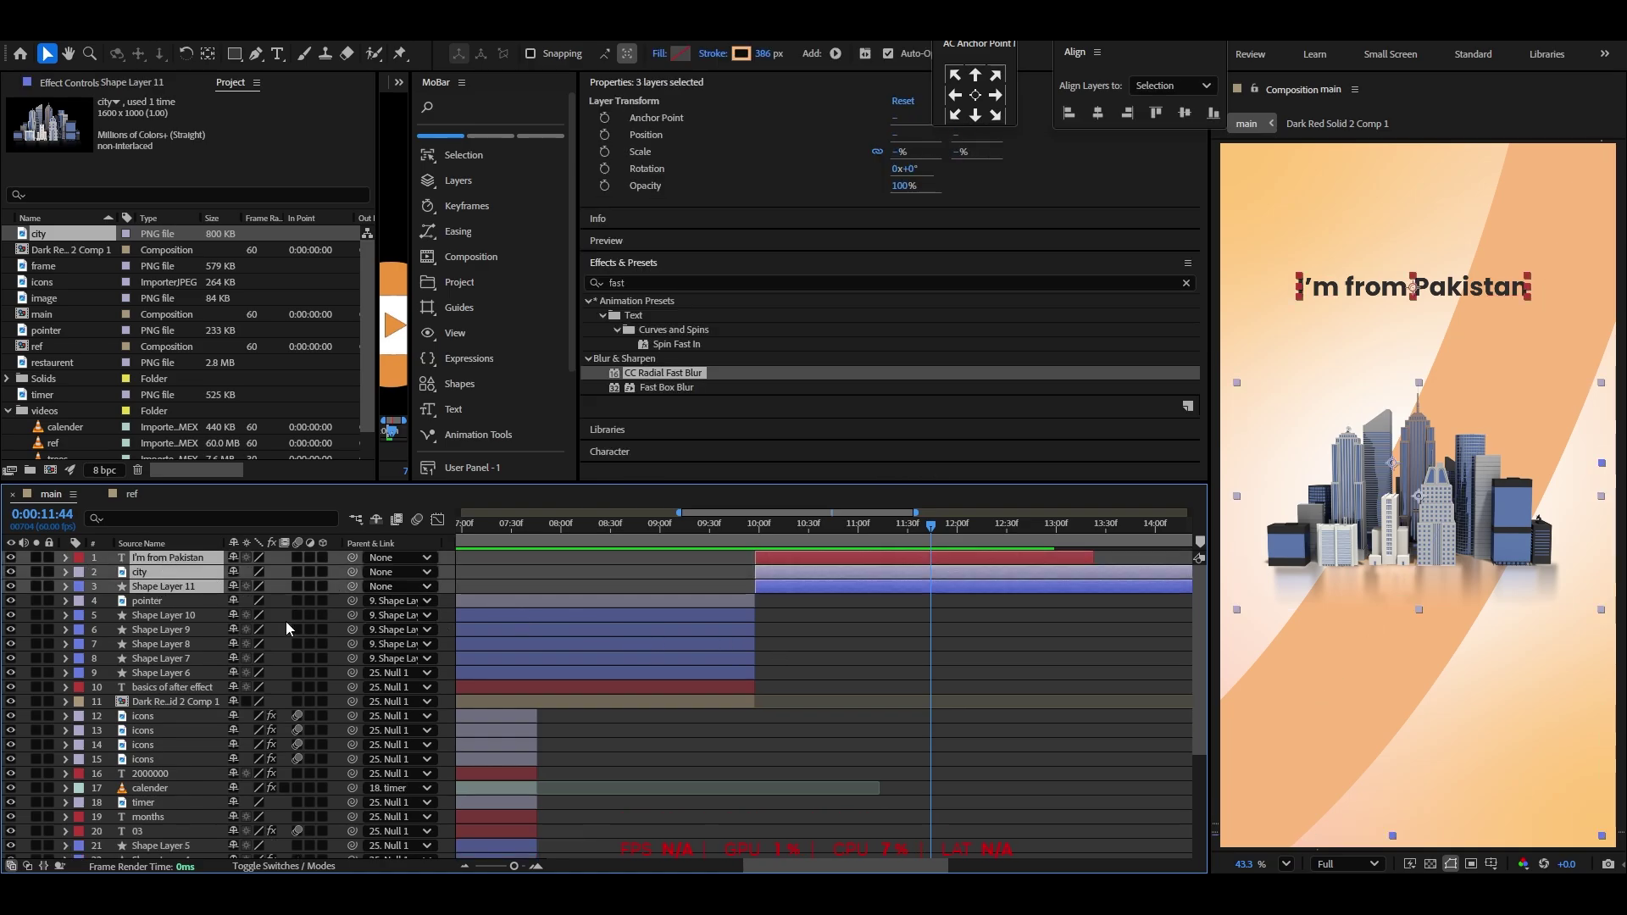
scroll(127, 720, down, 4)
click(154, 736)
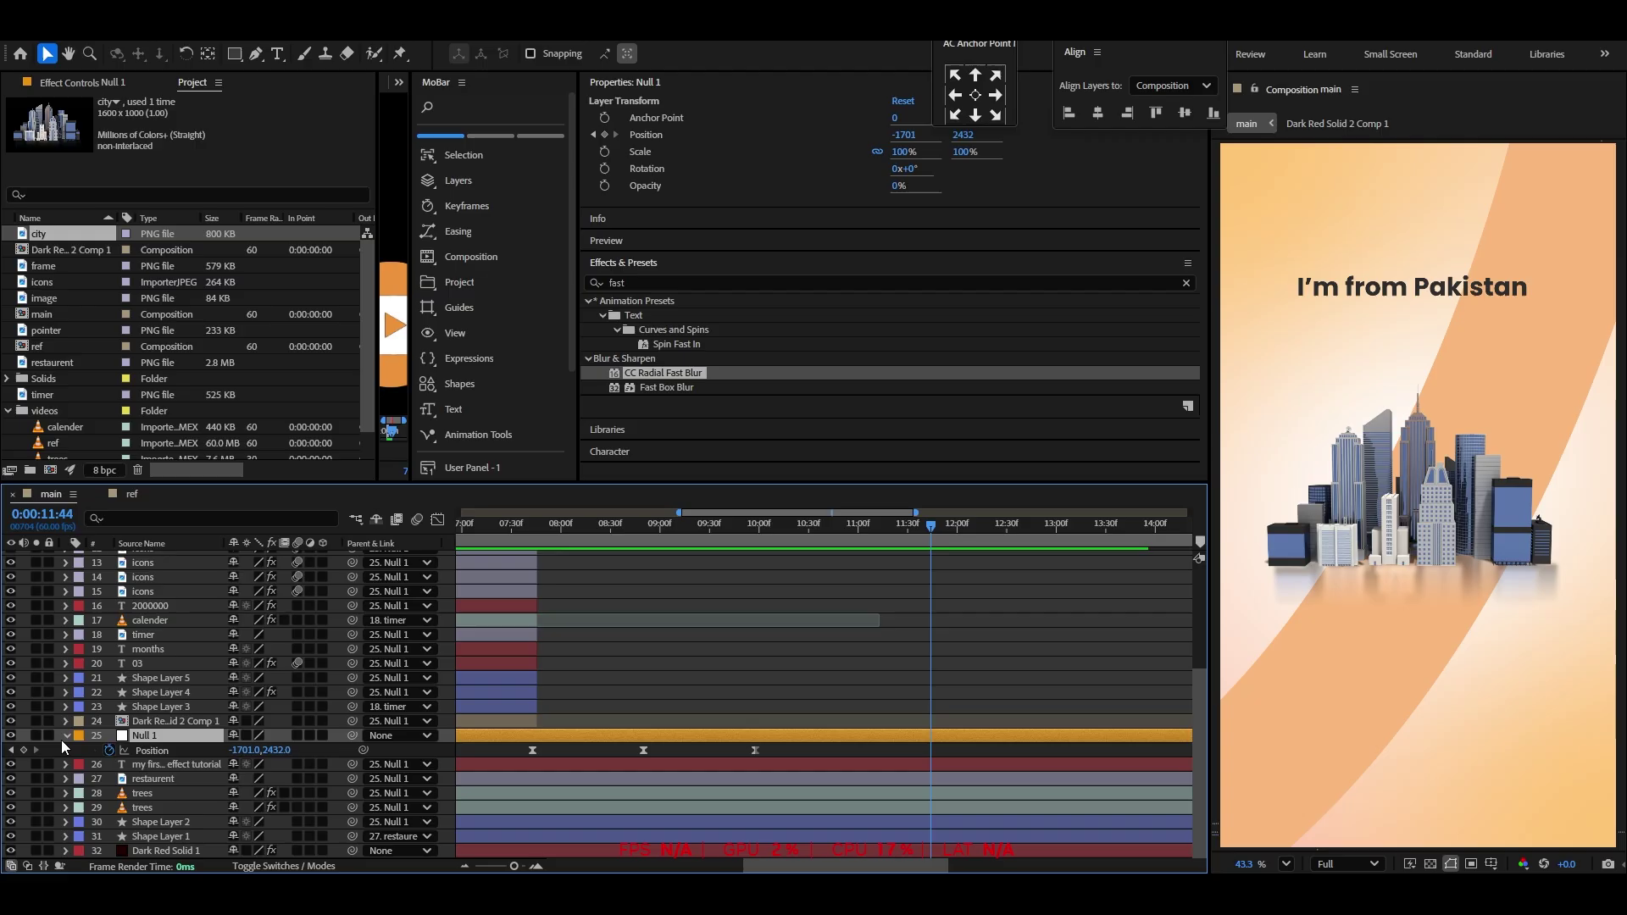
click(65, 736)
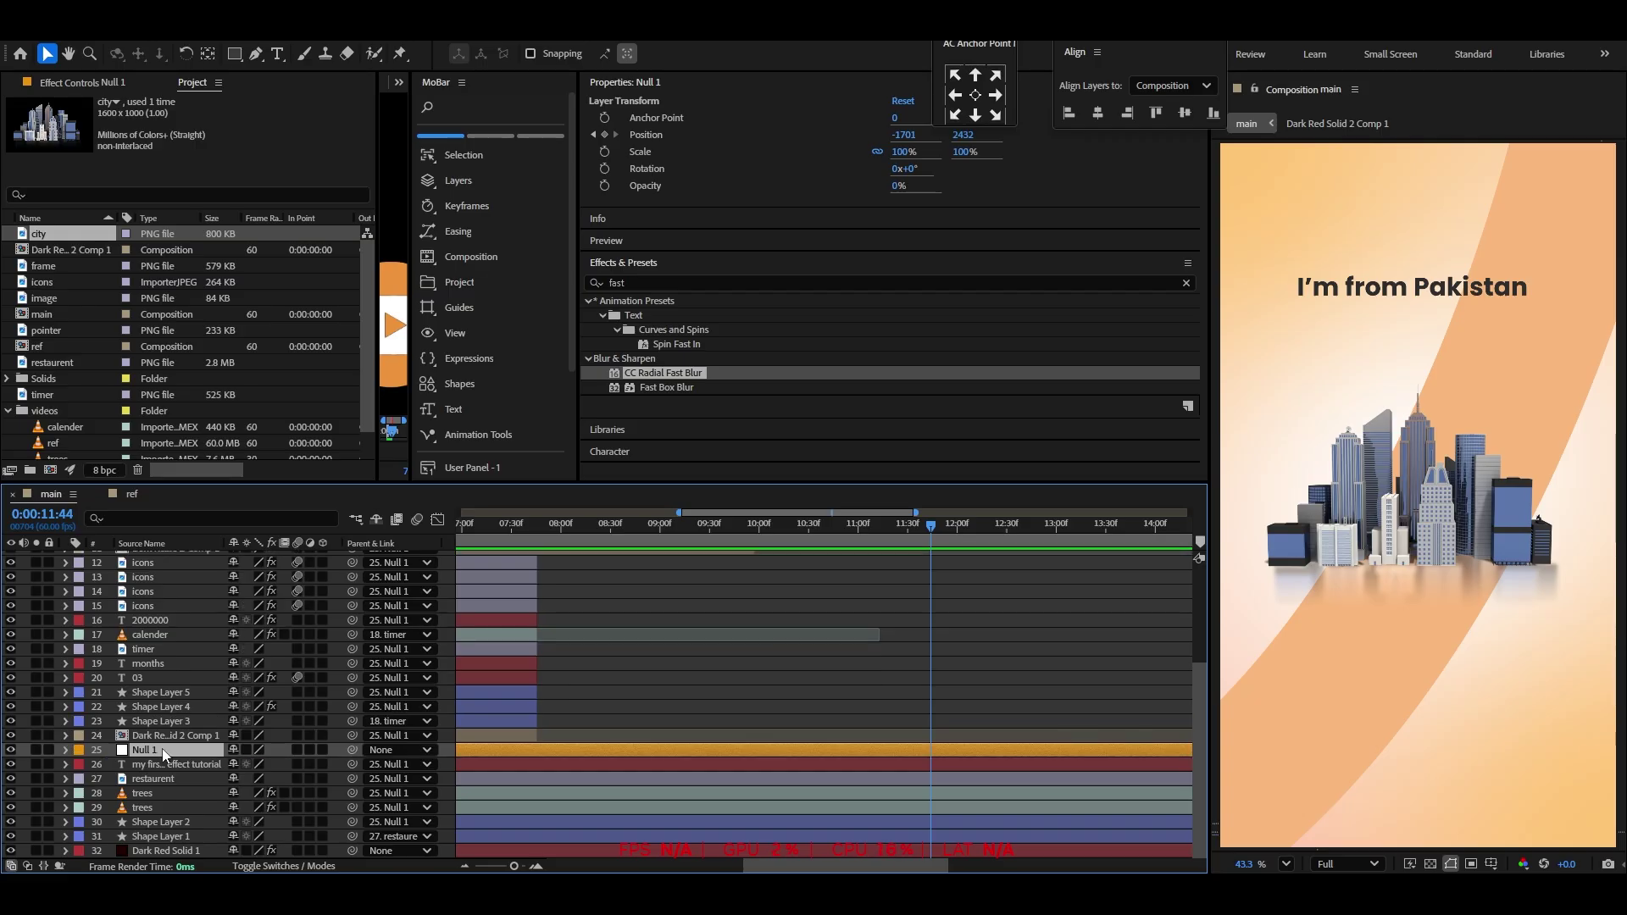
drag(164, 751, 175, 552)
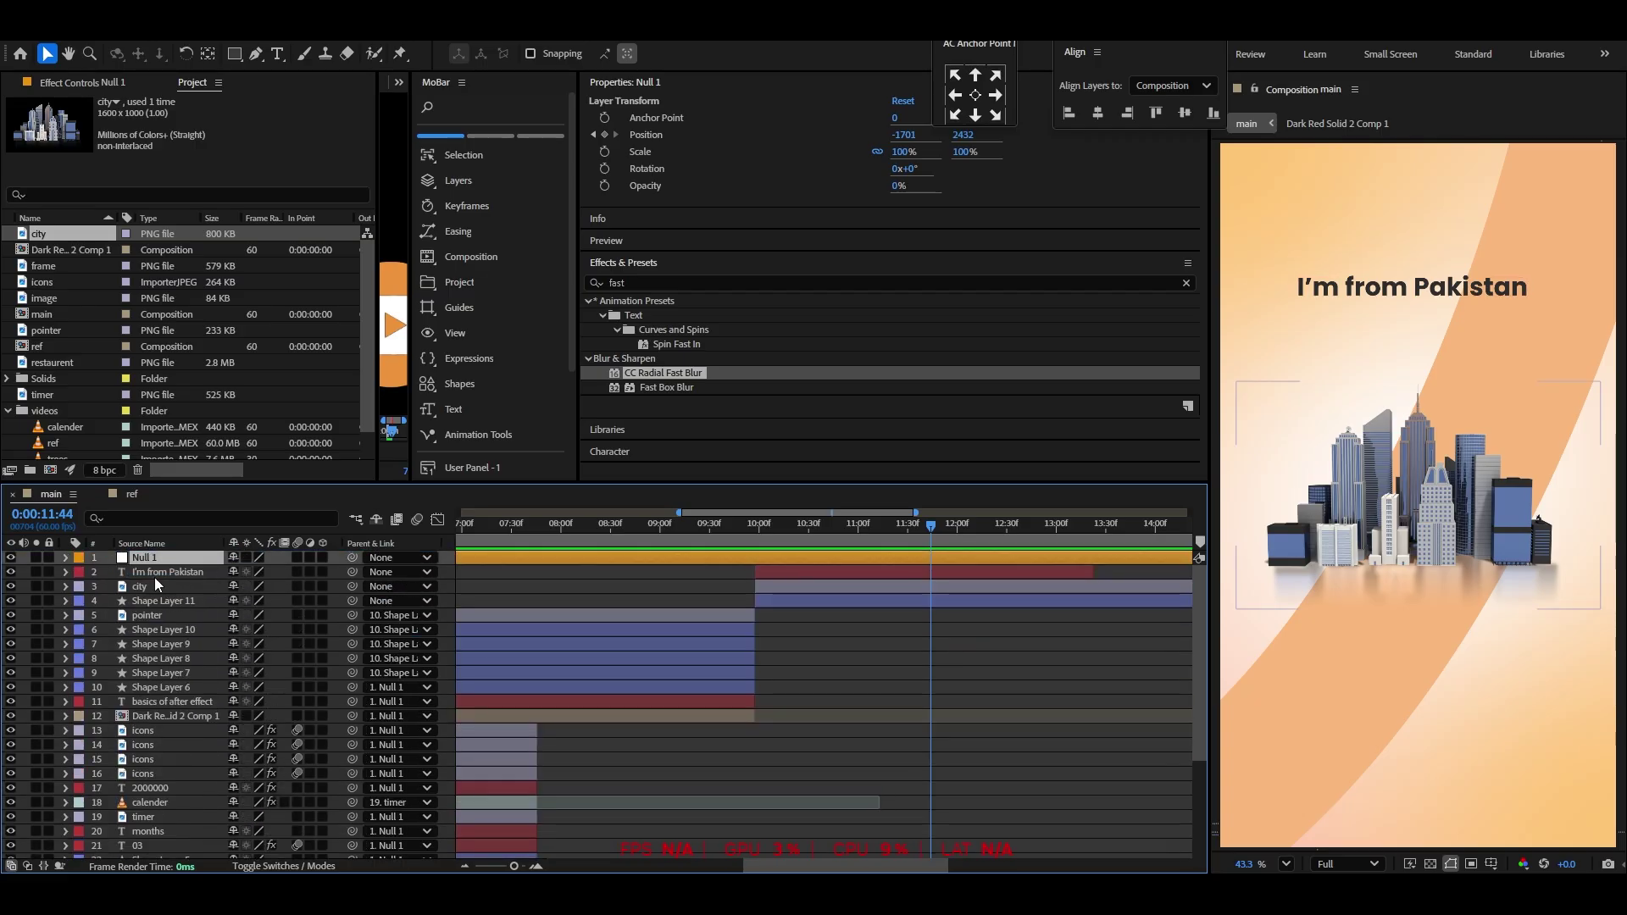
Parent the "I'm from Pakistan" text, city and Shape Layer 11 to Null 1 and preview the scene
click(155, 575)
shift+click(153, 601)
drag(351, 598, 153, 561)
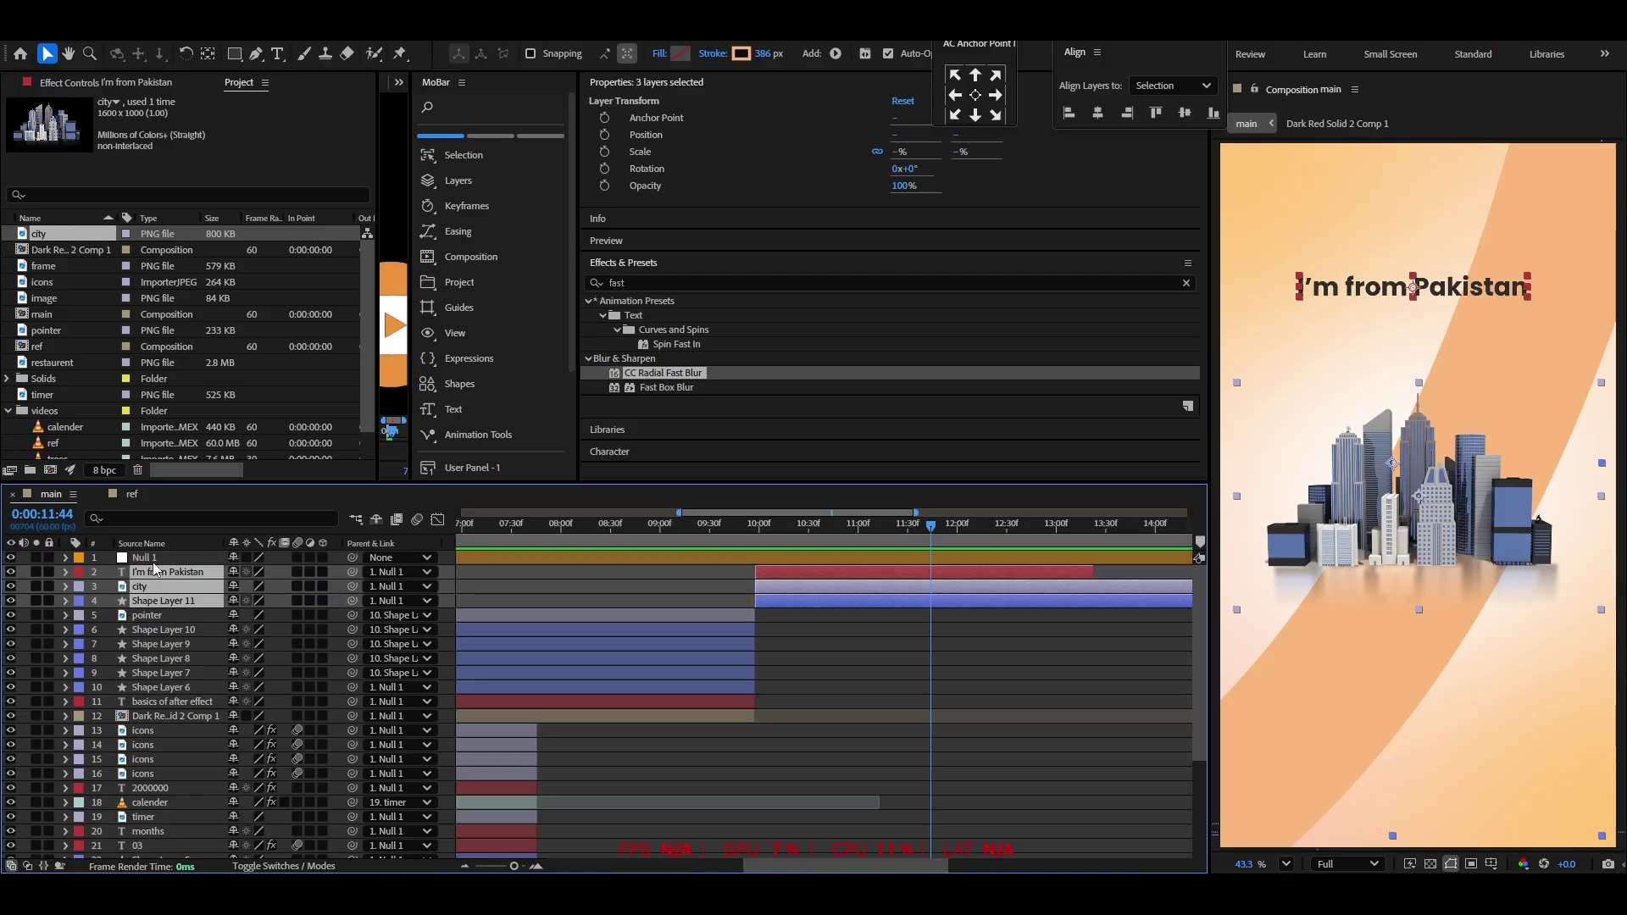
click(683, 540)
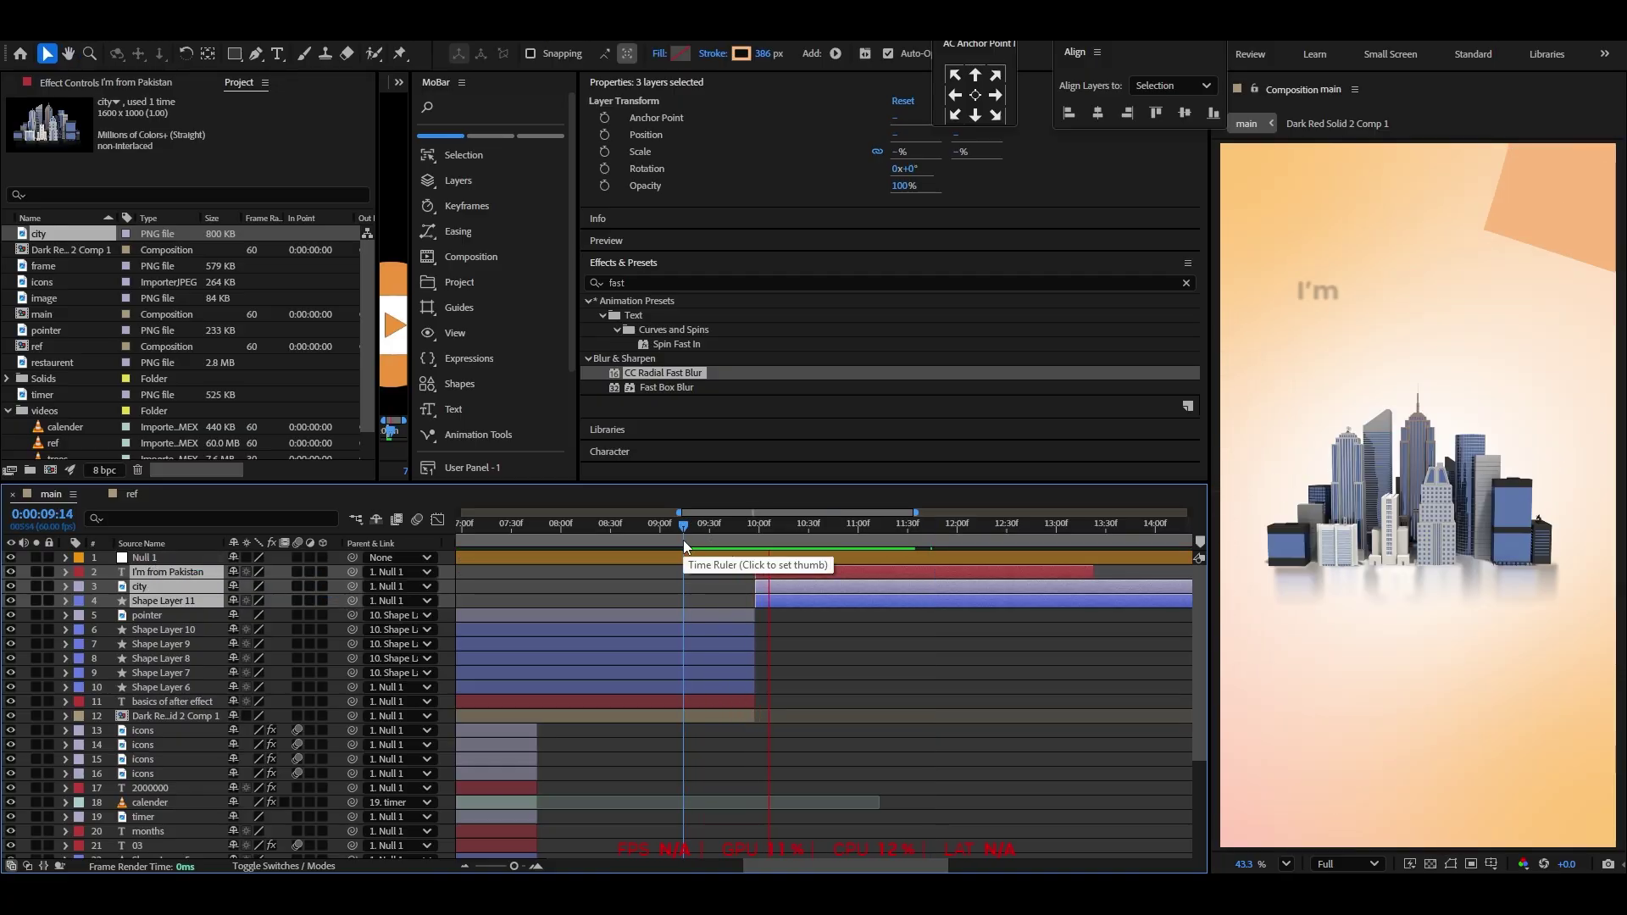
key(space)
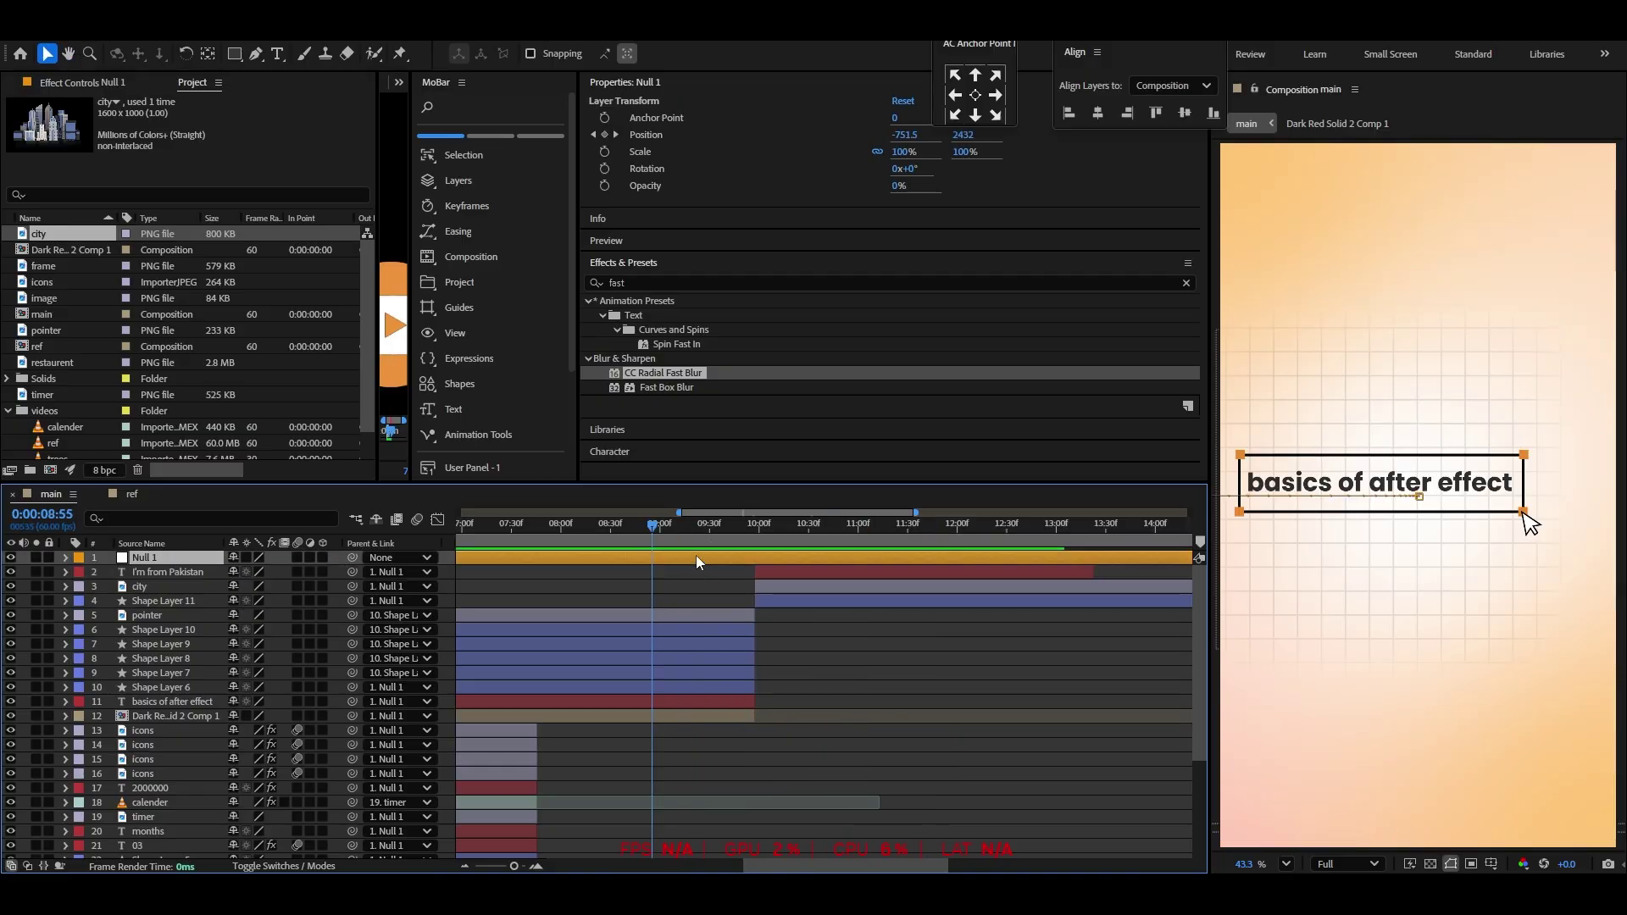
Shift the text, city and Shape Layer 11 layers to start at Null 1's Position keyframe at 0:00:08:50 and preview the transition
key(p)
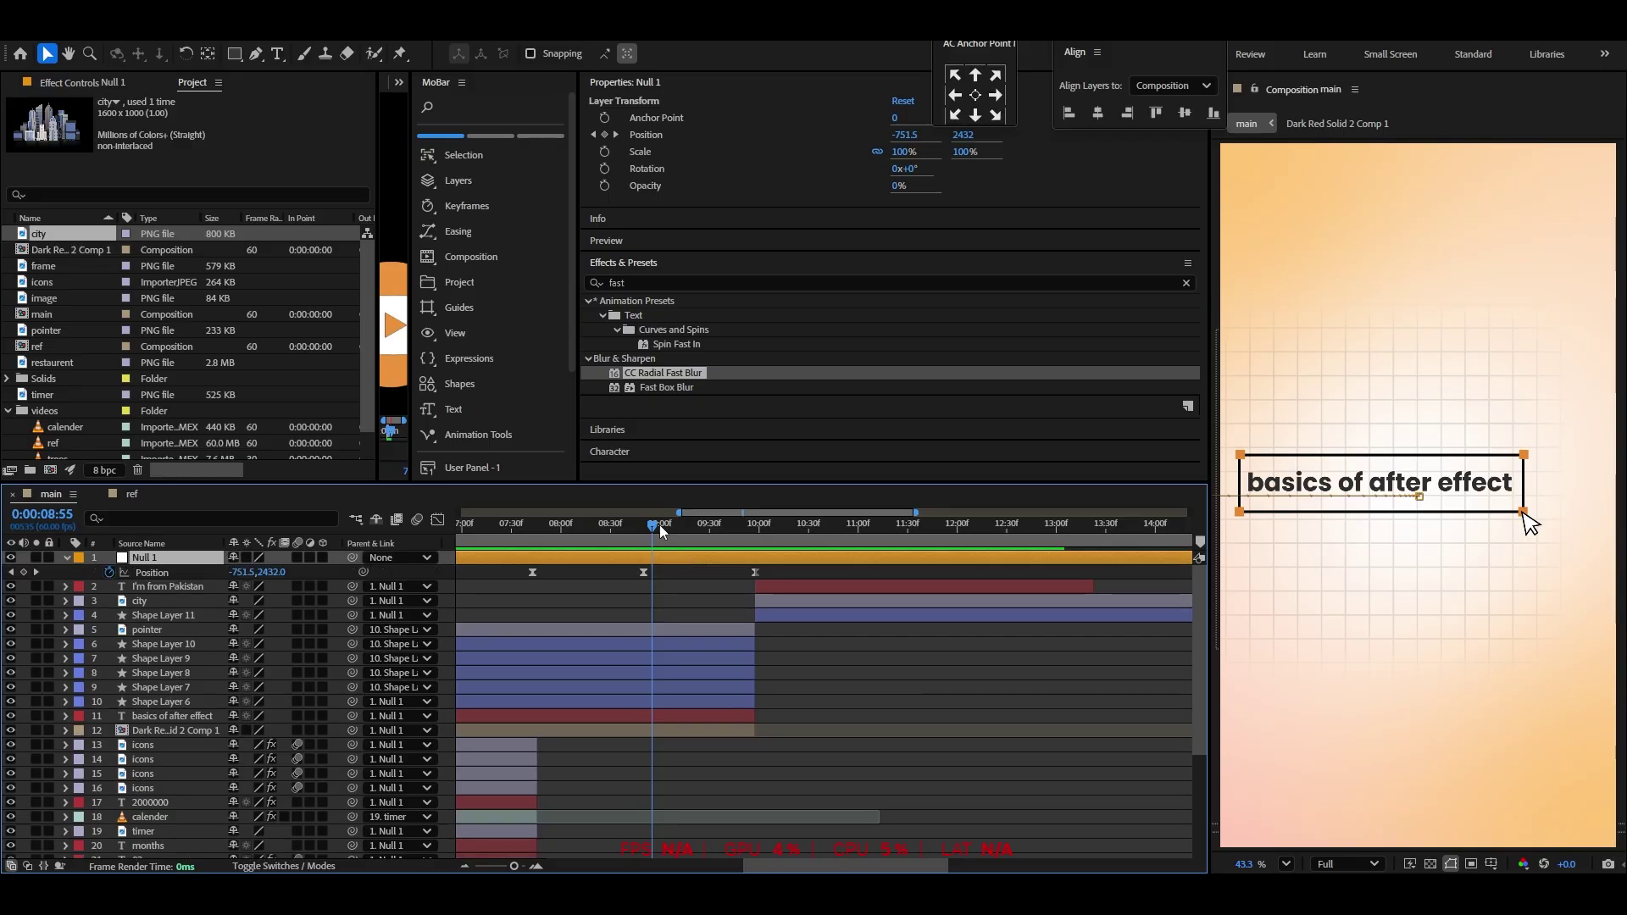
mouse_move(659, 525)
mouse_down()
mouse_move(626, 533)
mouse_move(734, 536)
mouse_move(651, 535)
mouse_up()
click(783, 585)
shift+click(781, 614)
drag(806, 614, 695, 608)
scroll(633, 603, up, 3)
click(713, 531)
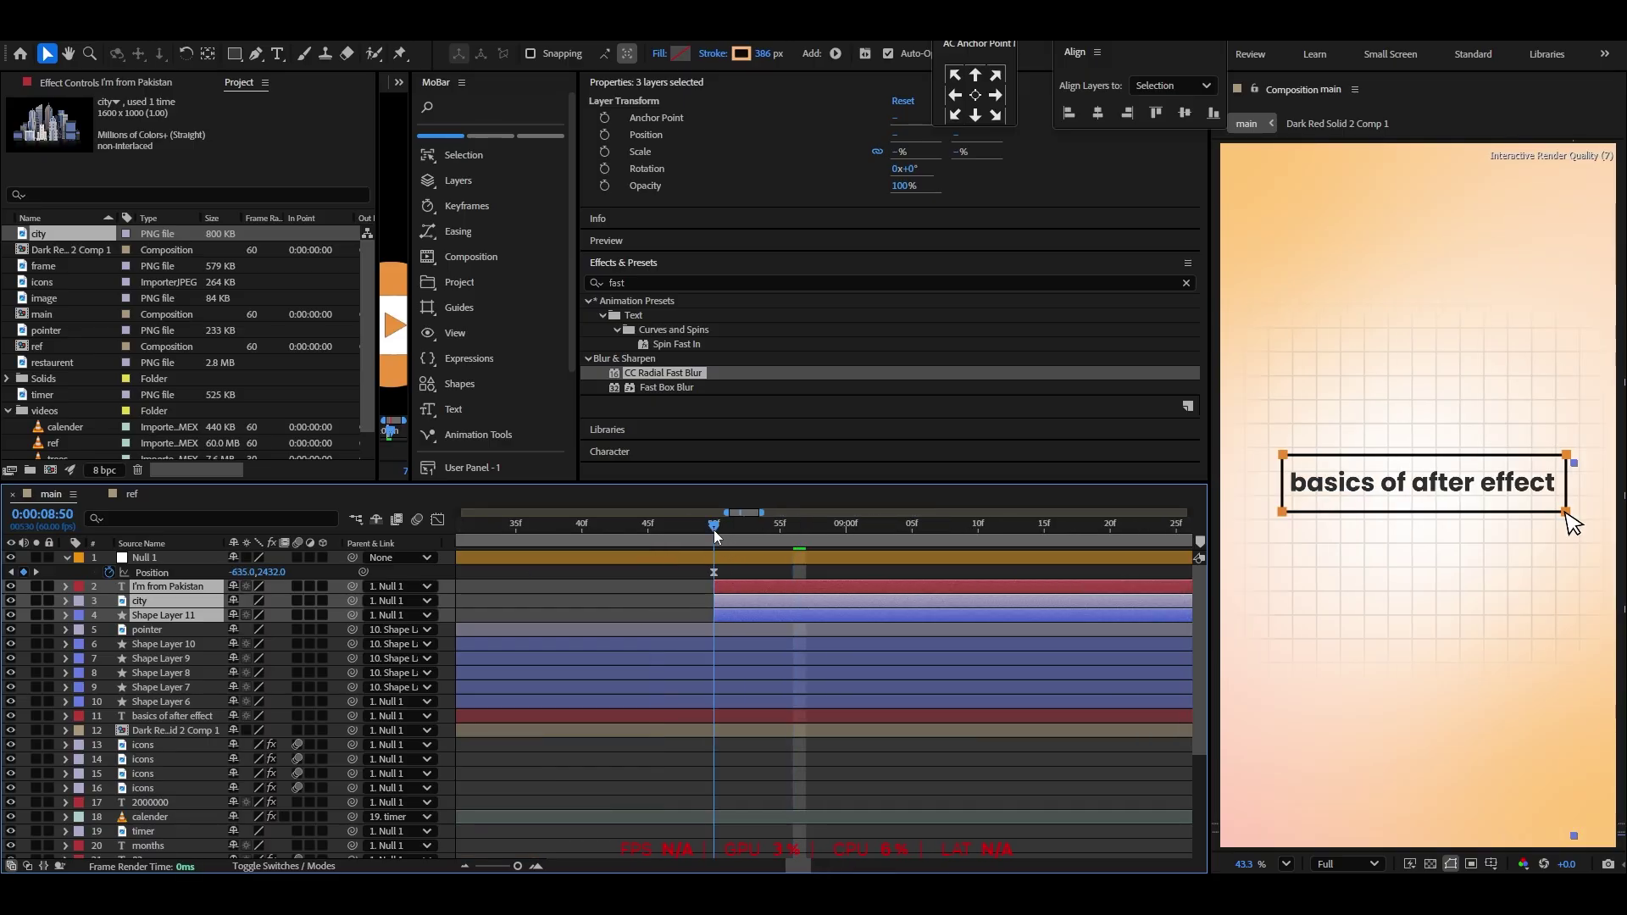
scroll(695, 603, down, 4)
click(829, 676)
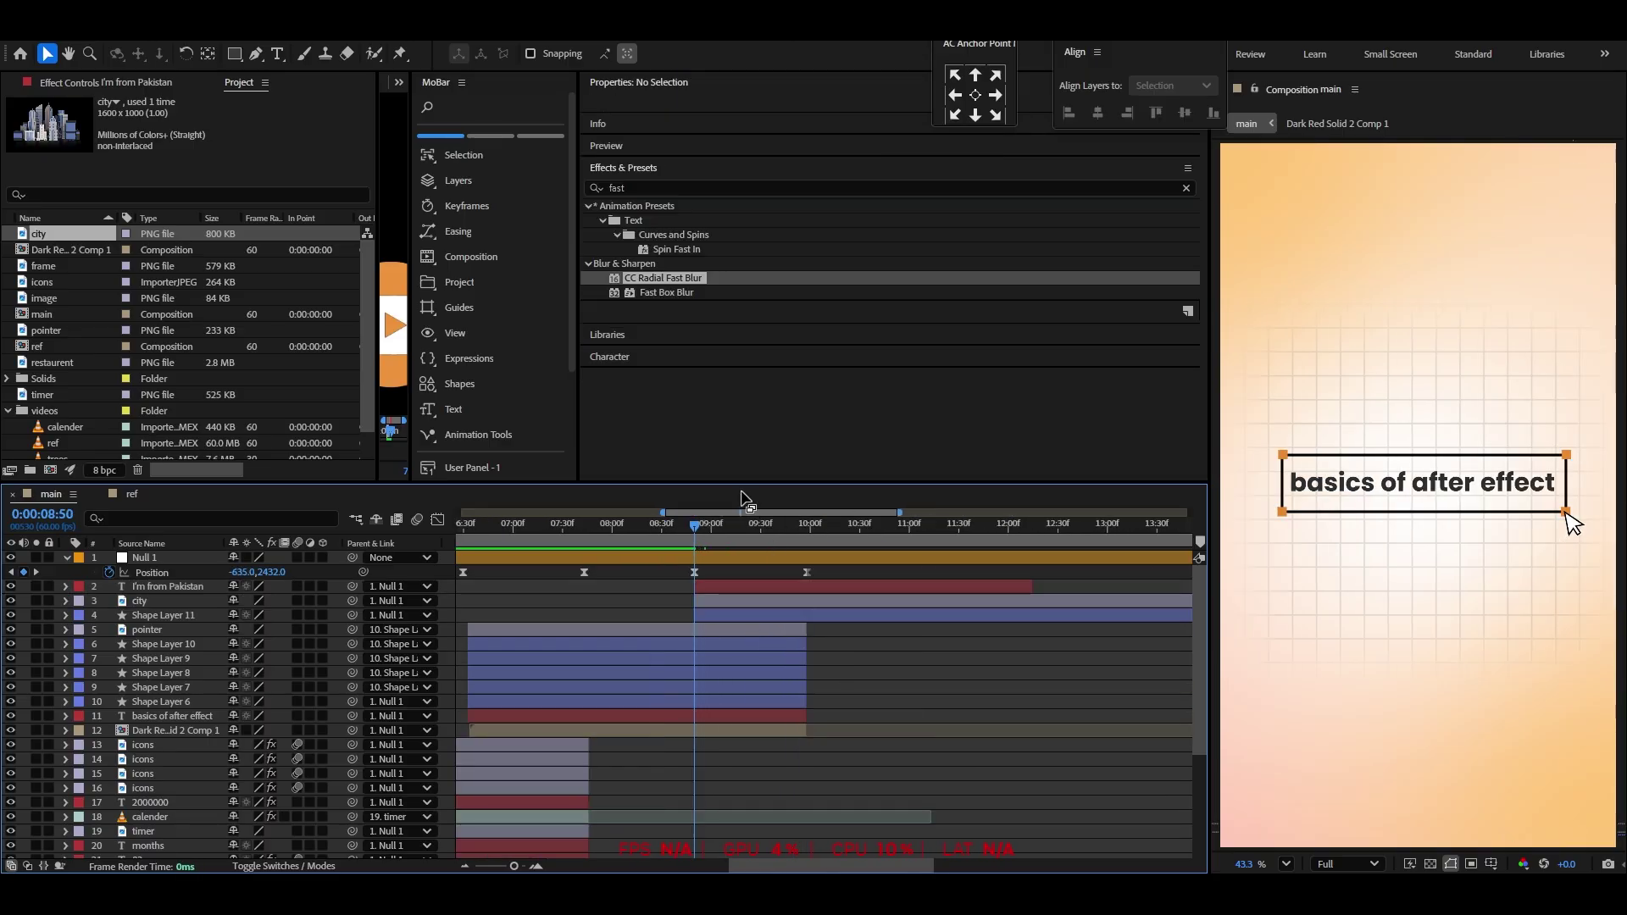
key(space)
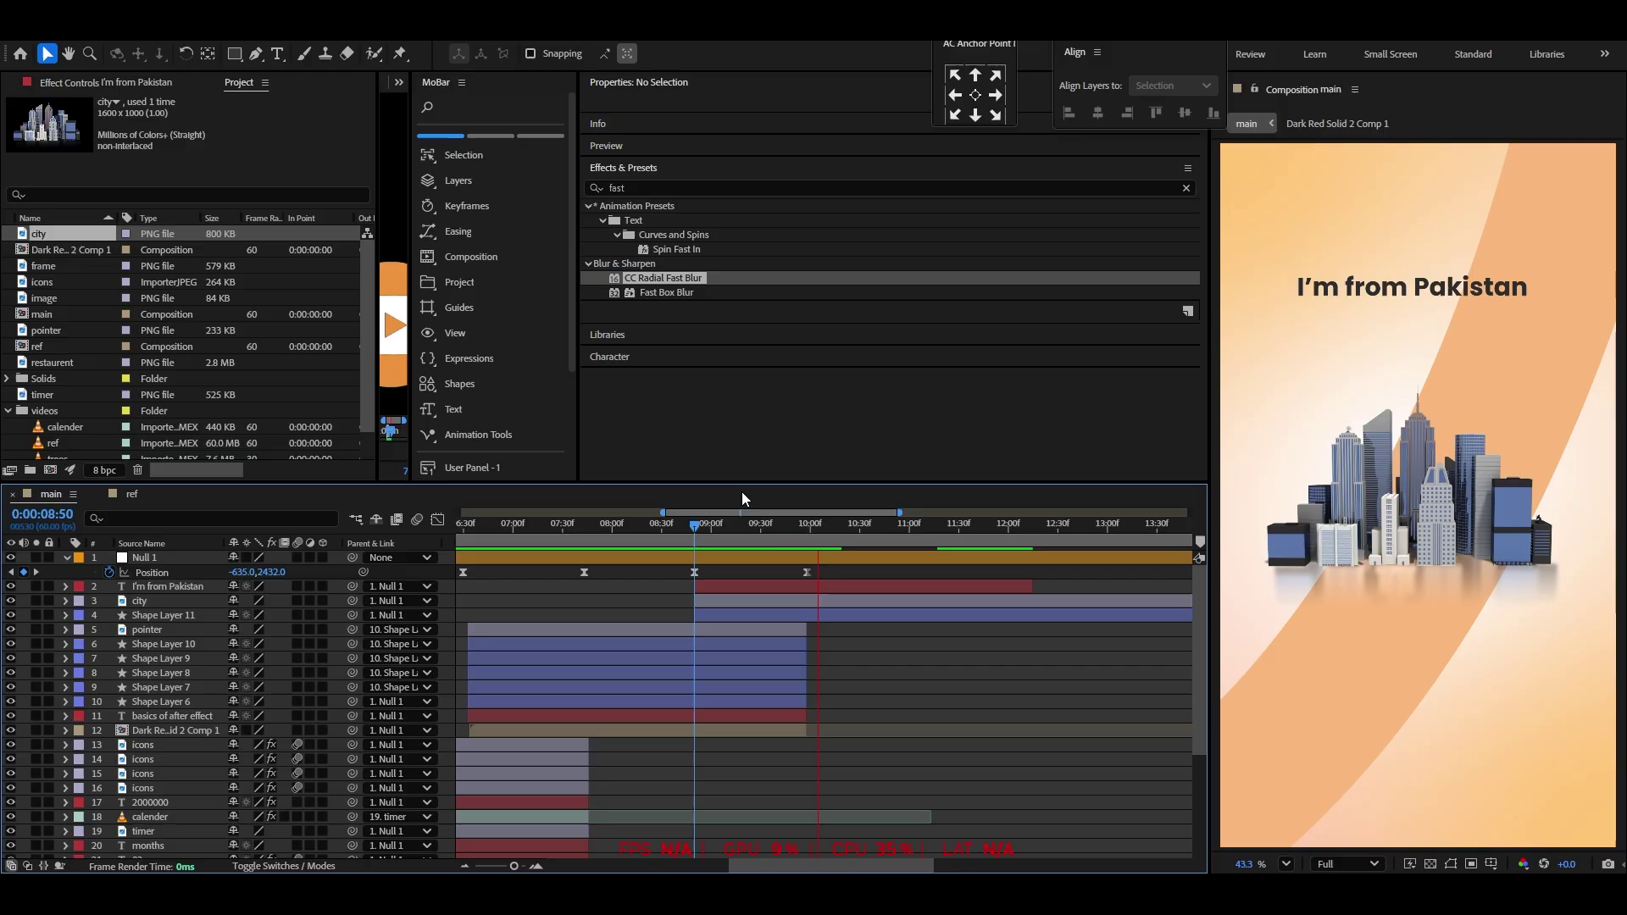
click(674, 526)
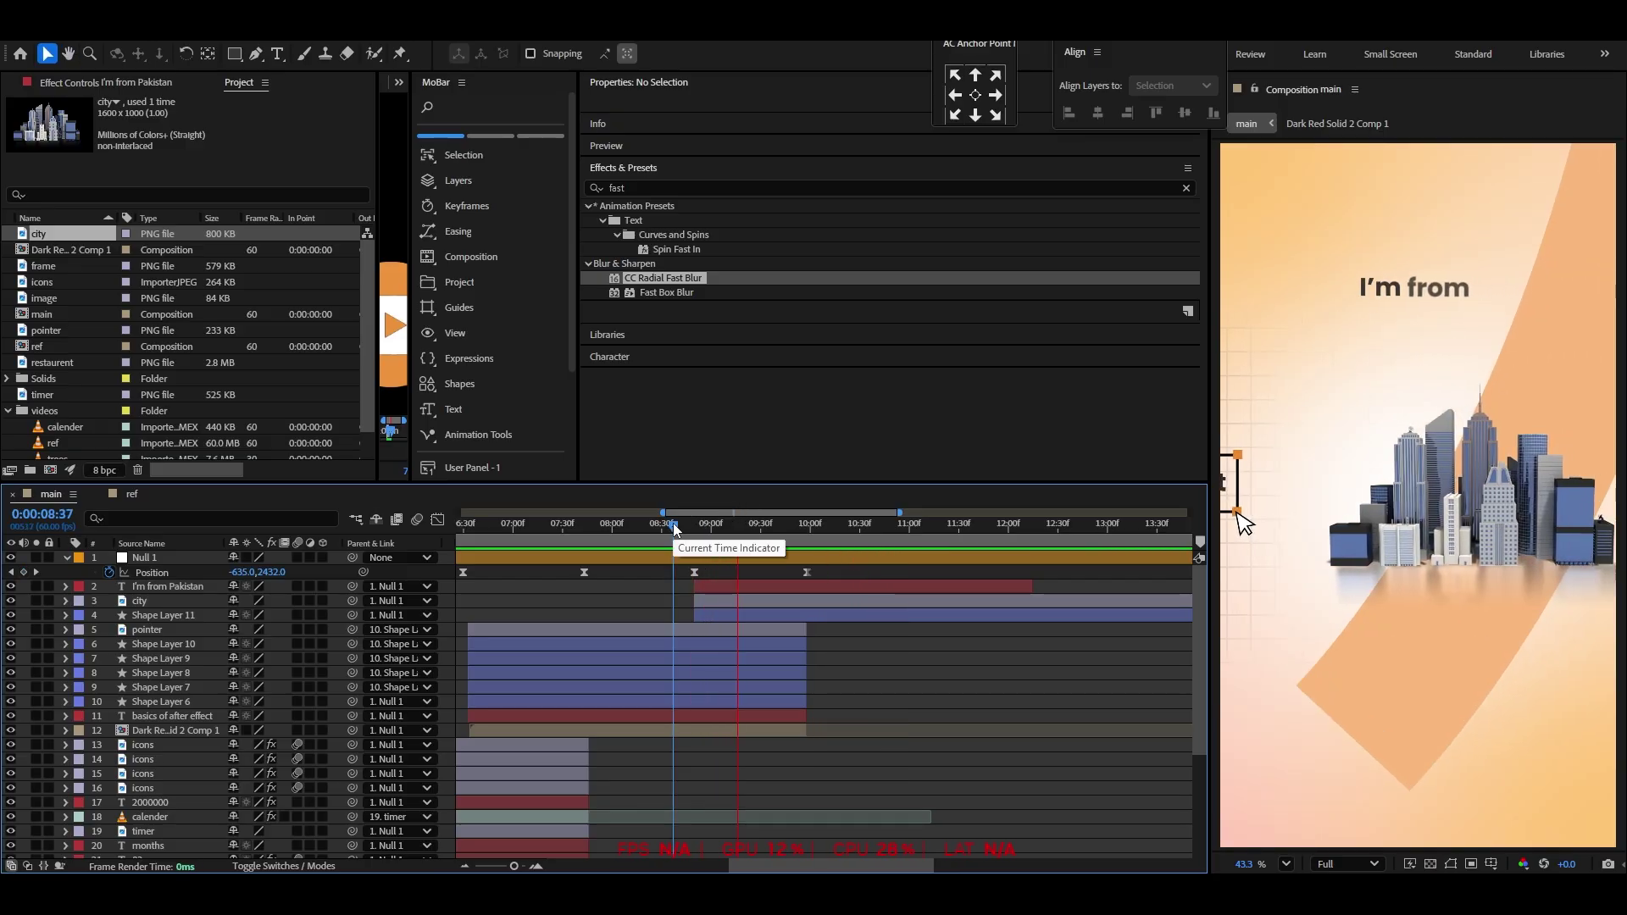
click(687, 531)
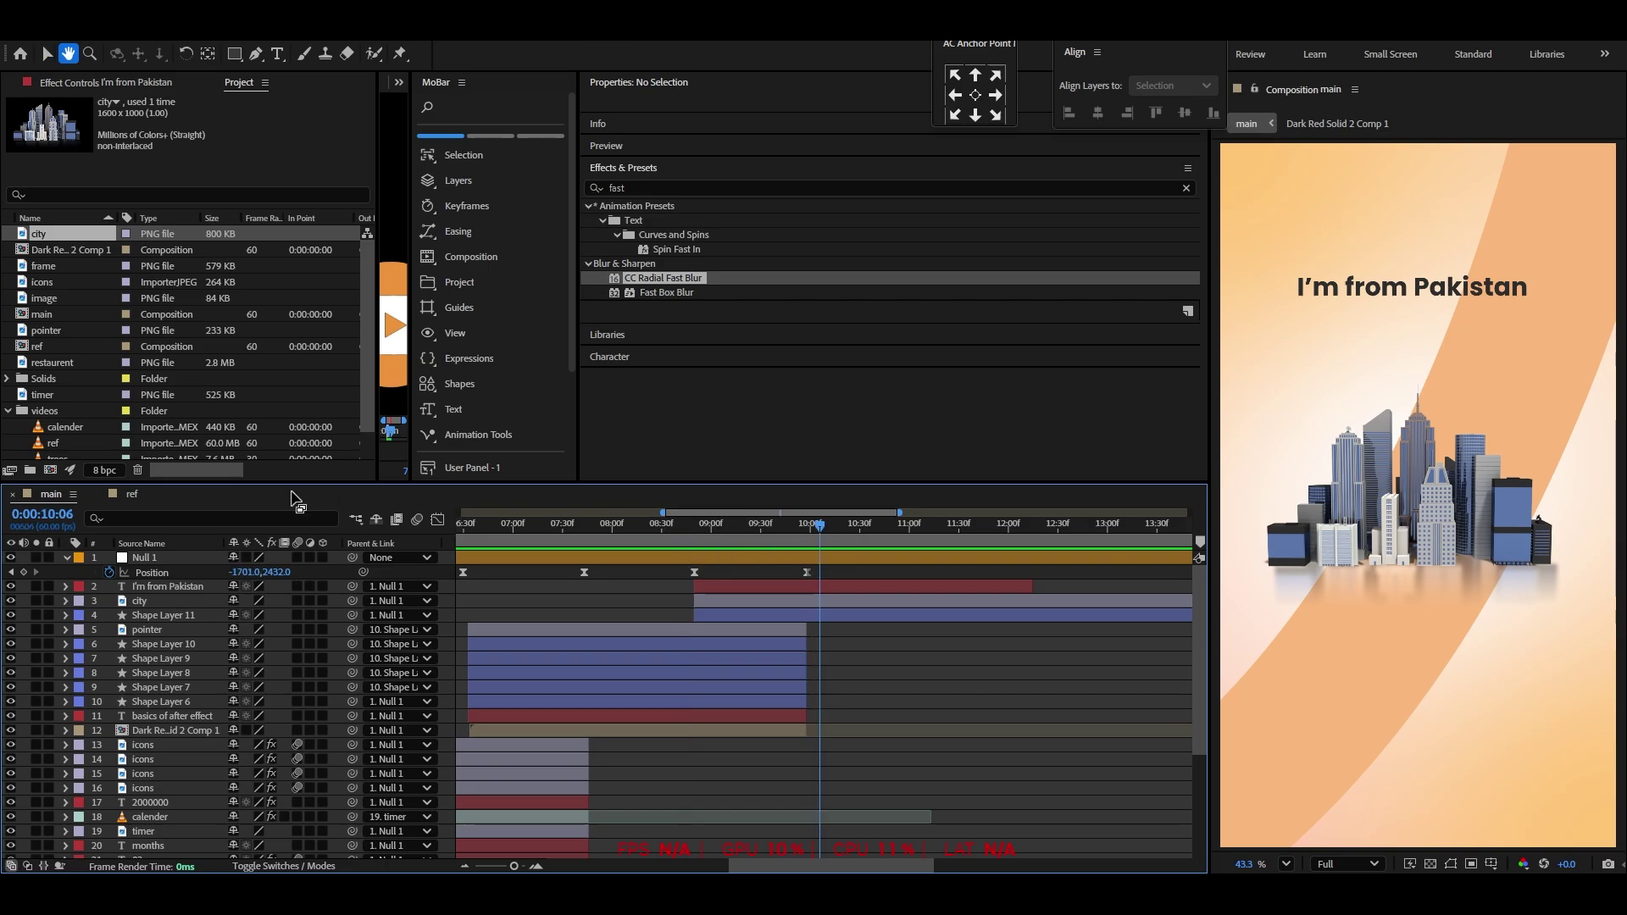
Add a holding Position keyframe to Null 1 at 0:00:10:42, then keyframe it at 0:00:11:43 with the city raised out of frame
click(882, 562)
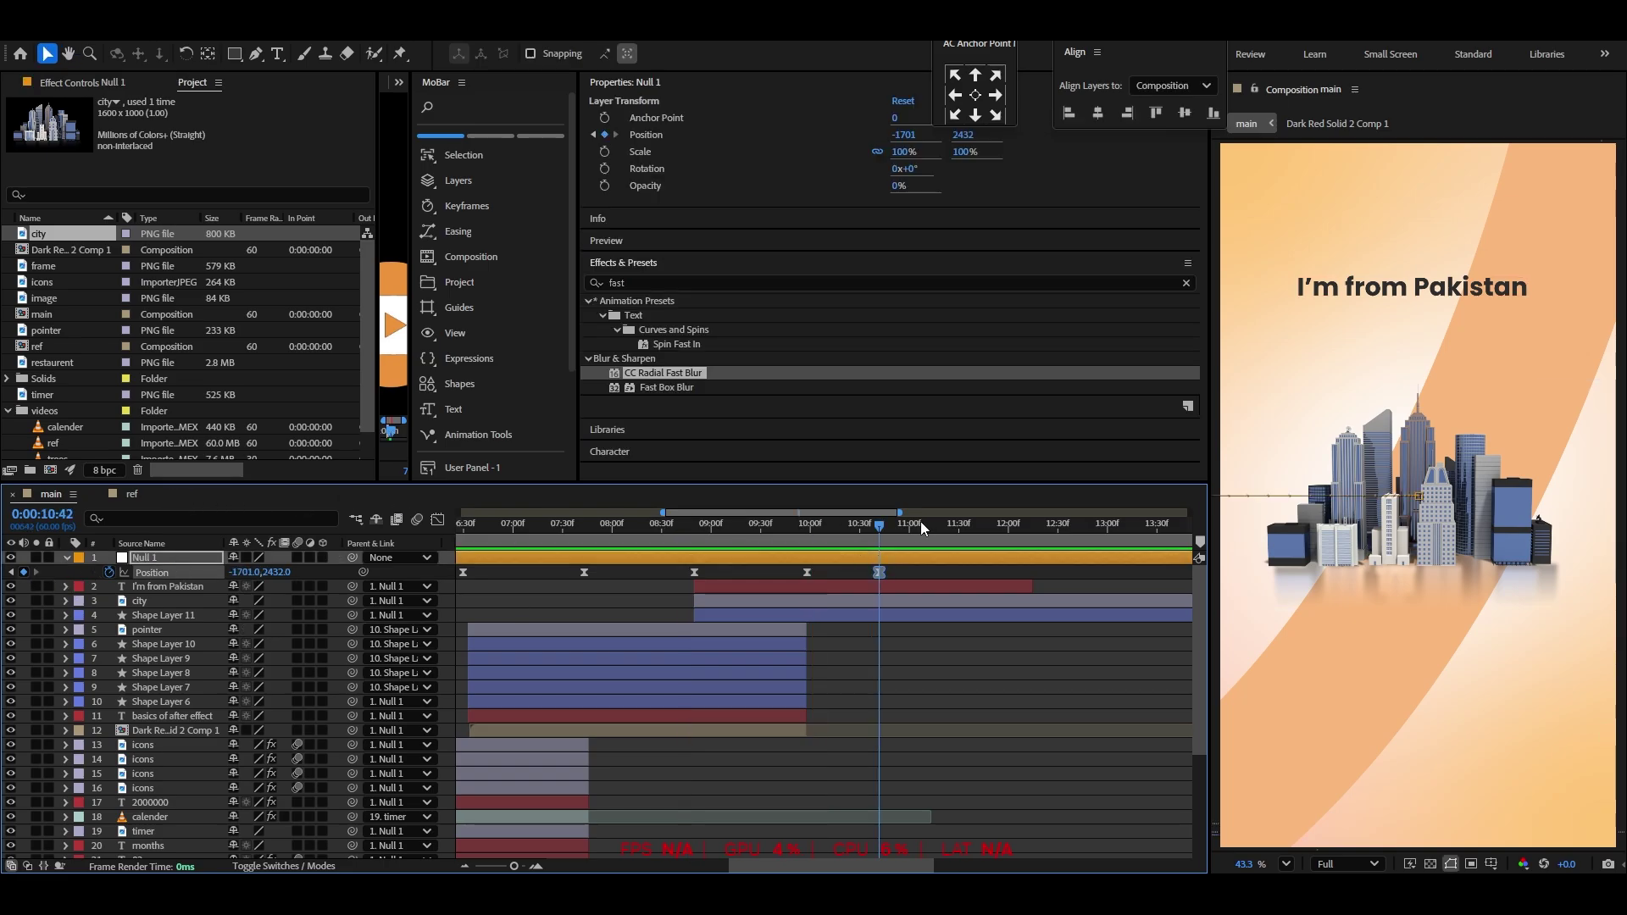
drag(880, 532, 993, 542)
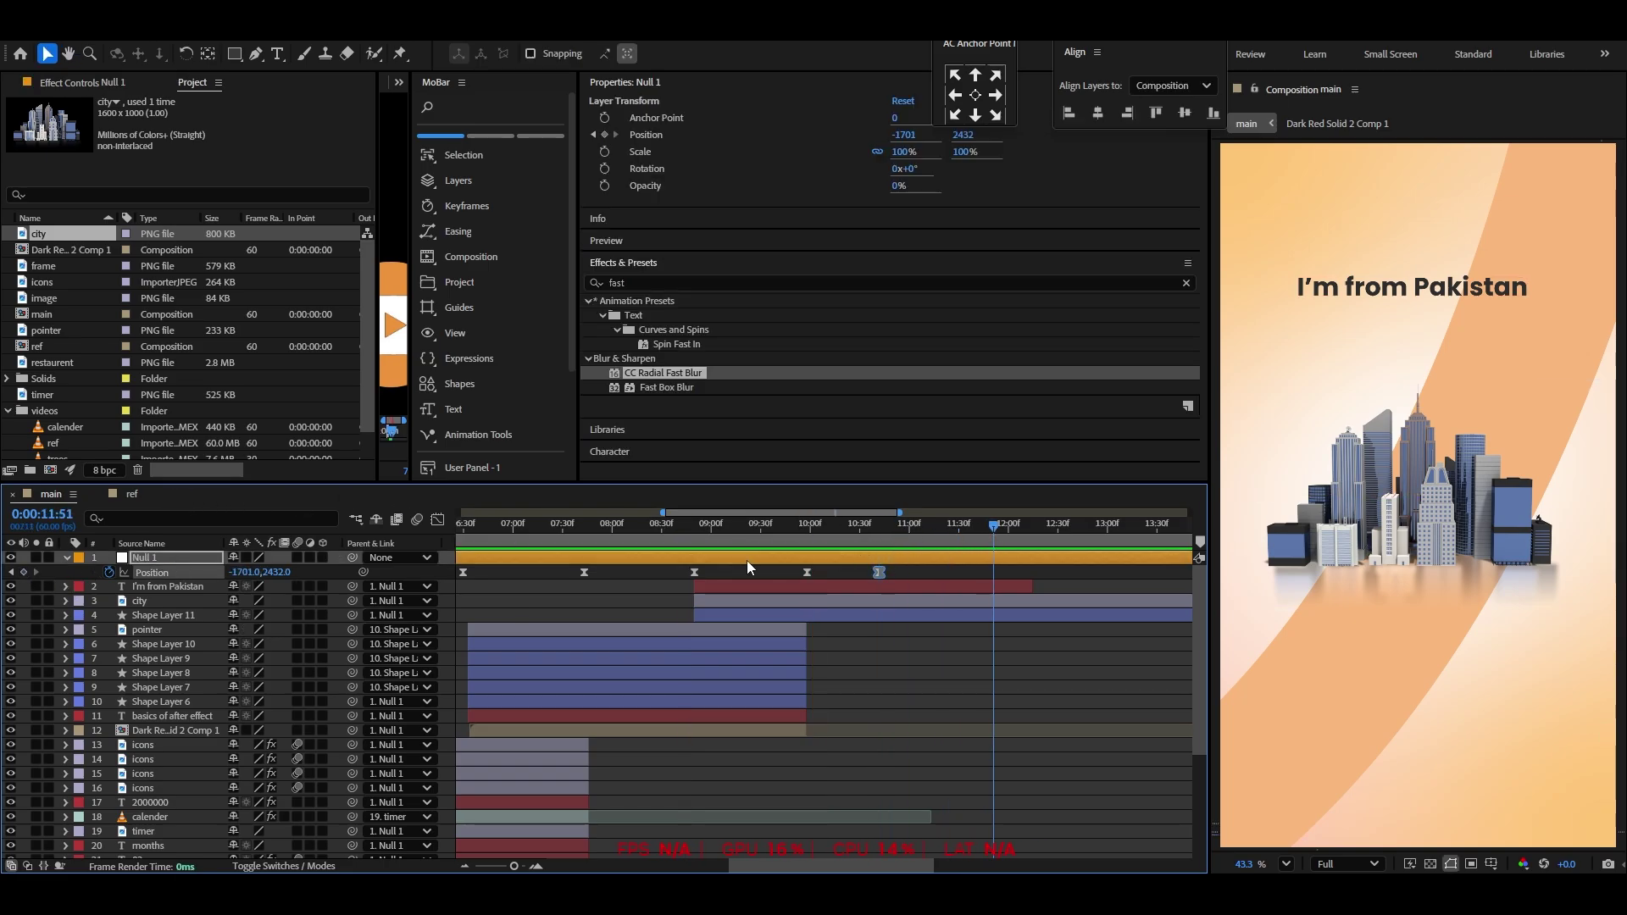
drag(283, 573, 250, 574)
drag(282, 574, 61, 574)
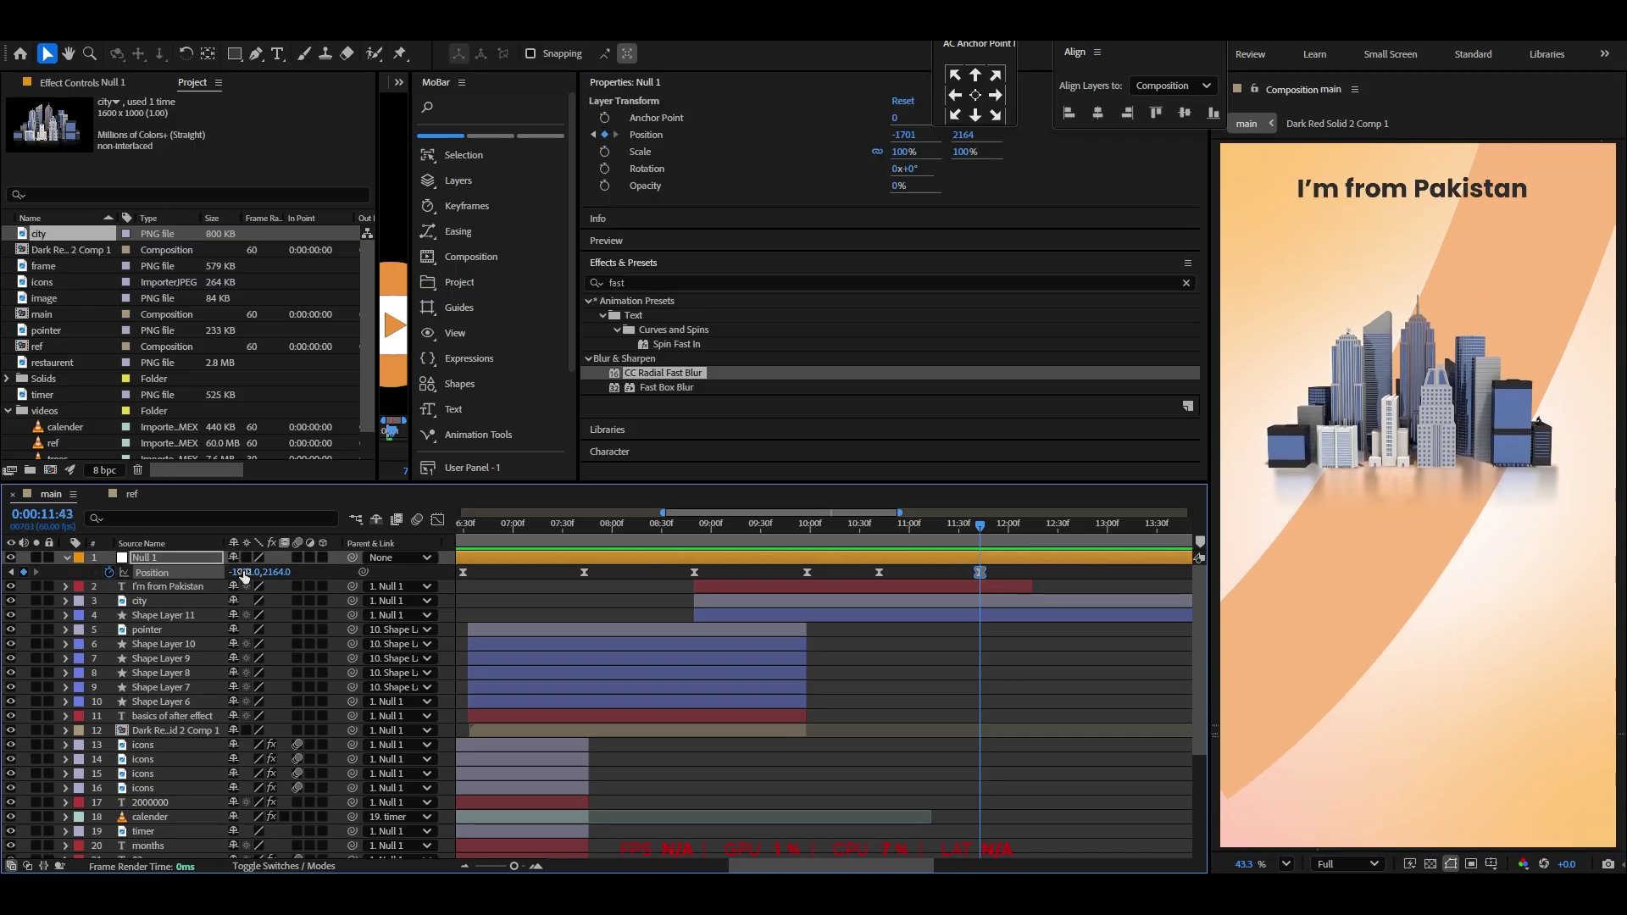
drag(282, 574, 170, 583)
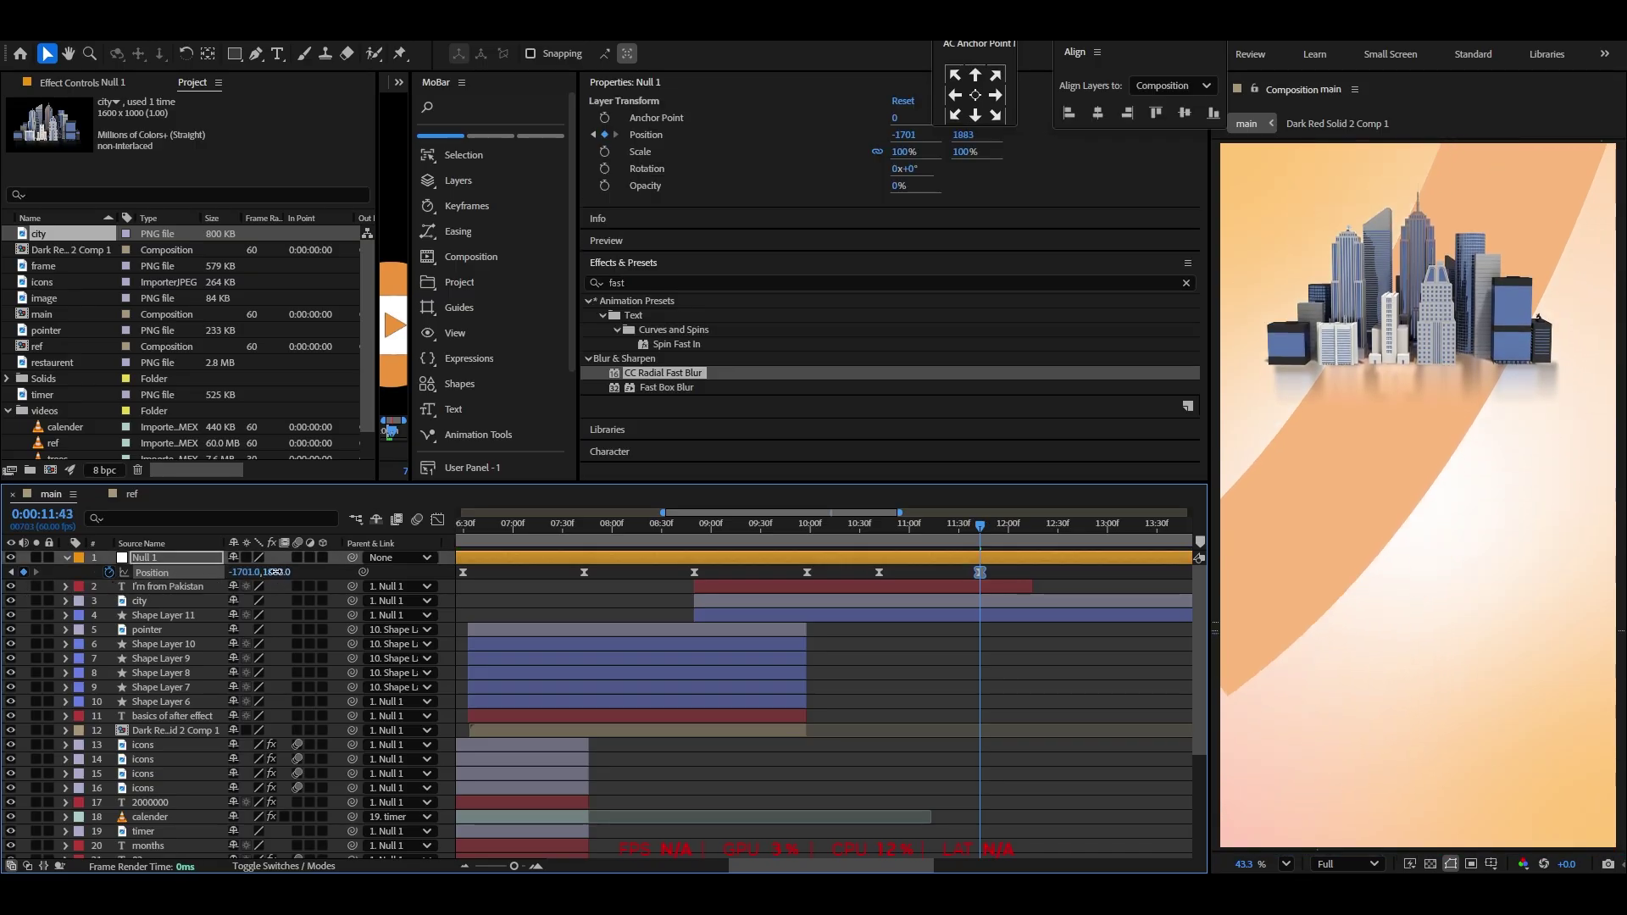
drag(273, 572, 48, 593)
drag(284, 572, 4, 593)
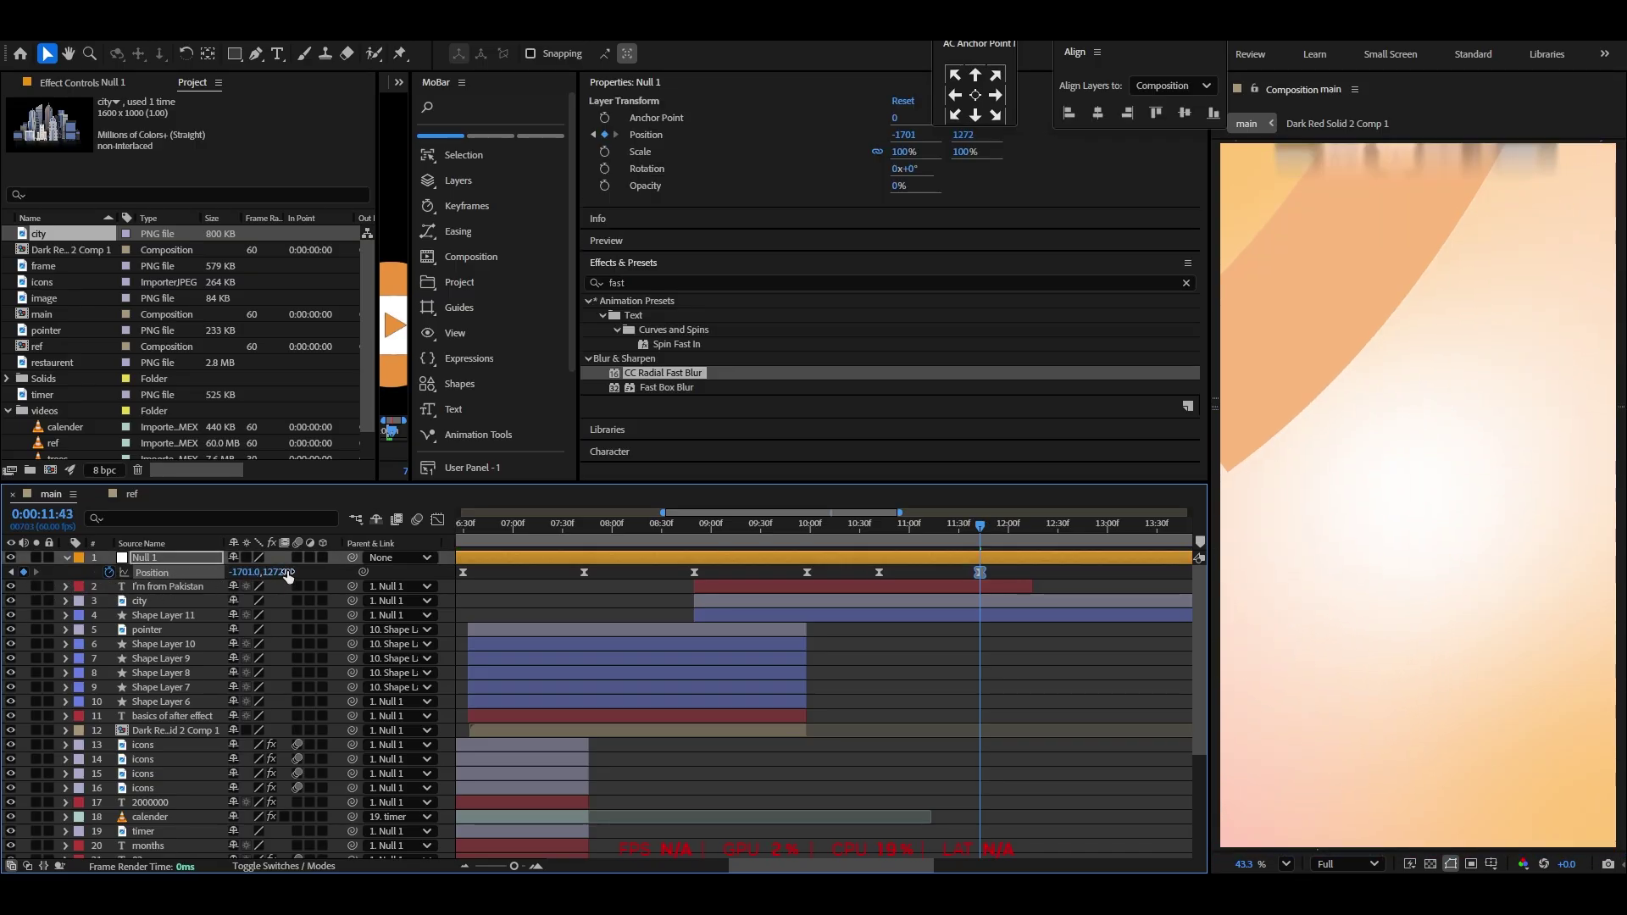
drag(288, 575, 133, 594)
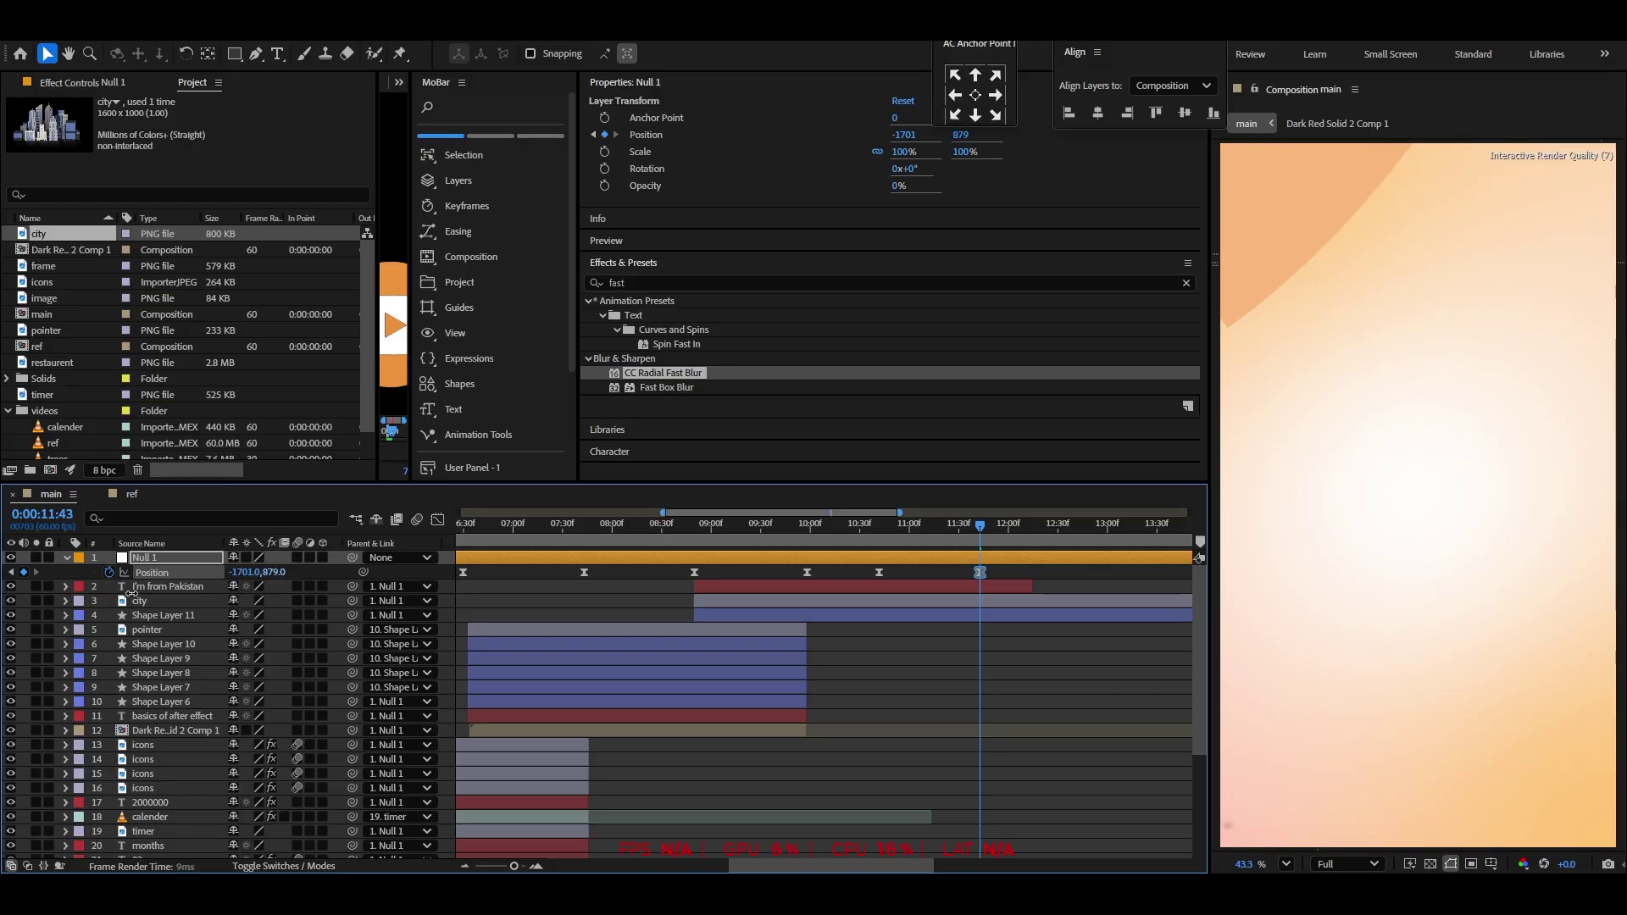
Preview the city's upward exit and examine the "It's a village" scene in the ref composition around 0:00:13:19
click(938, 678)
click(789, 544)
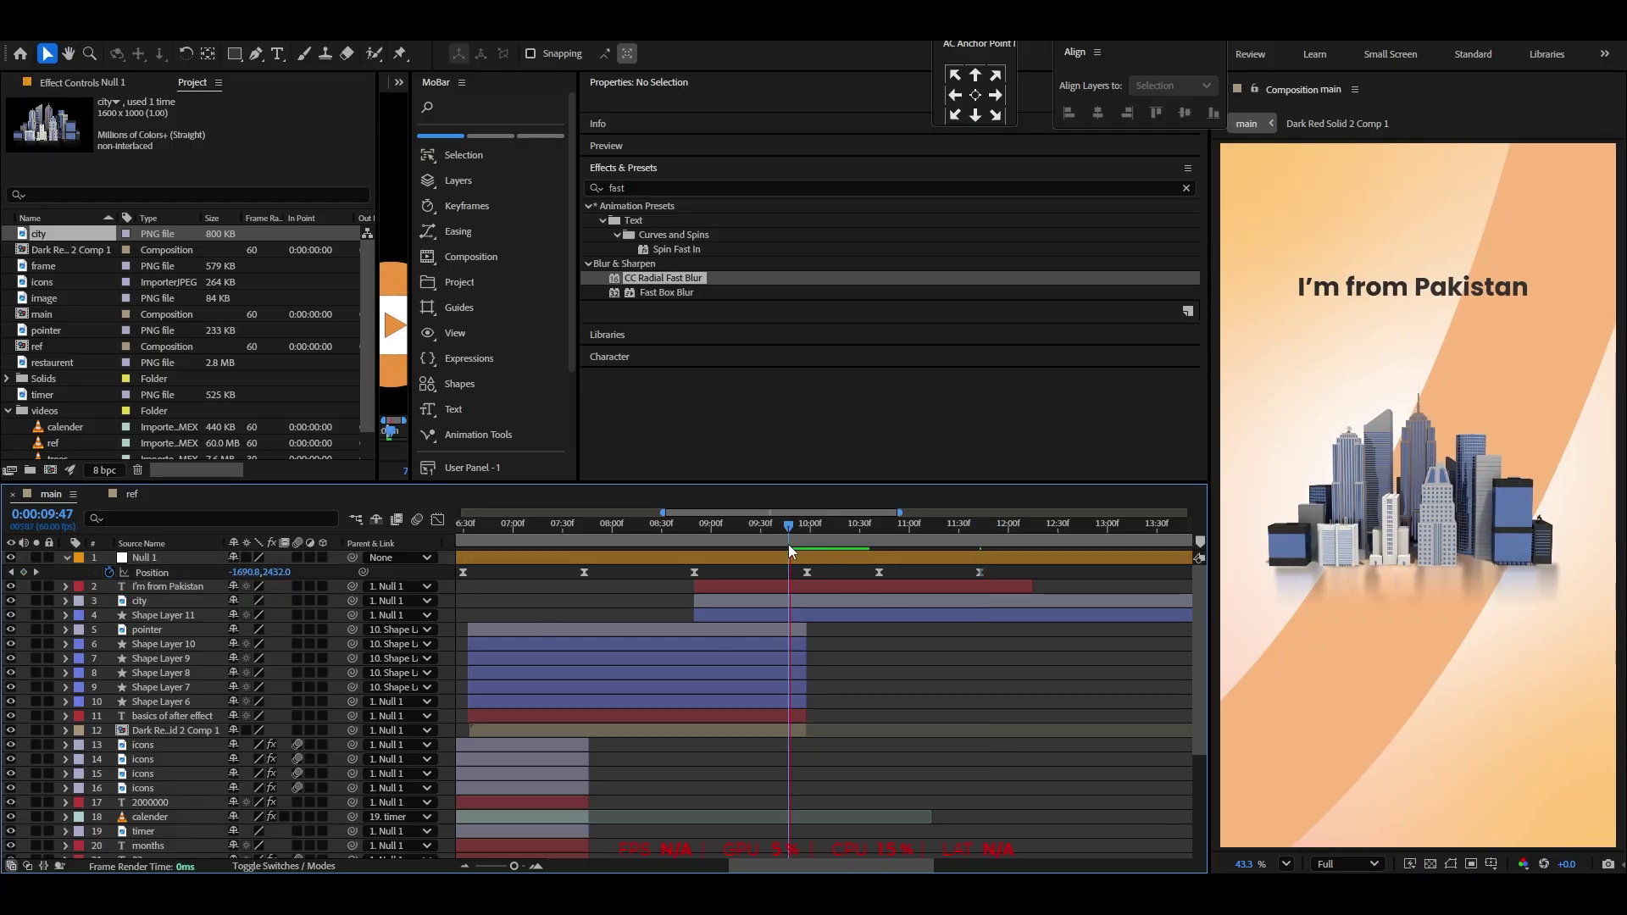
key(space)
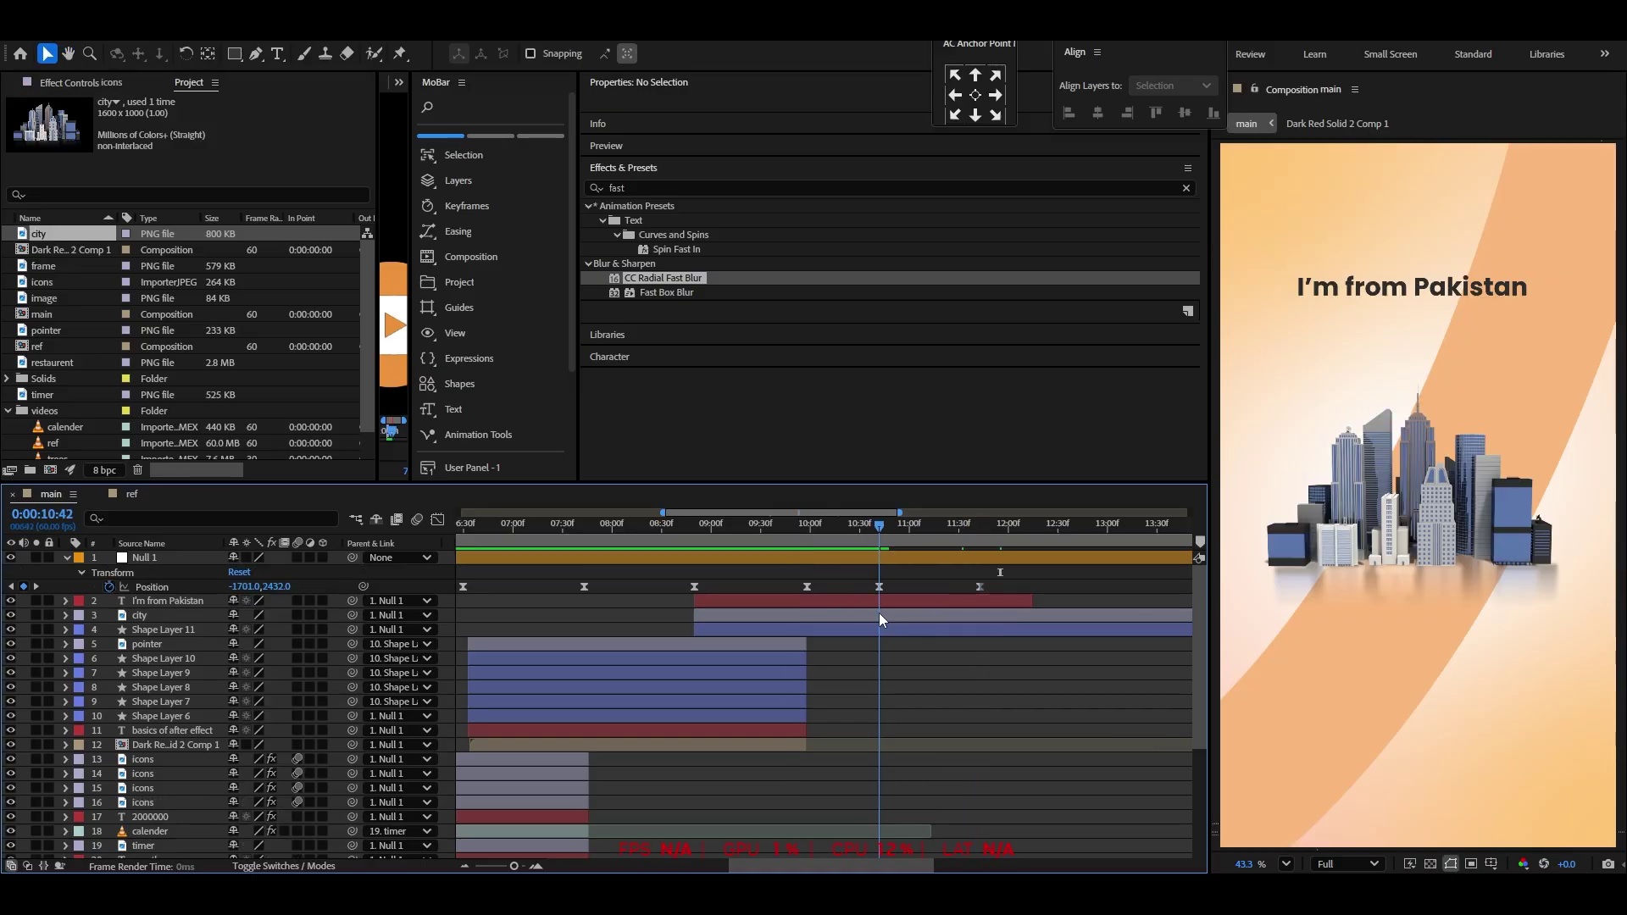
drag(878, 613, 975, 614)
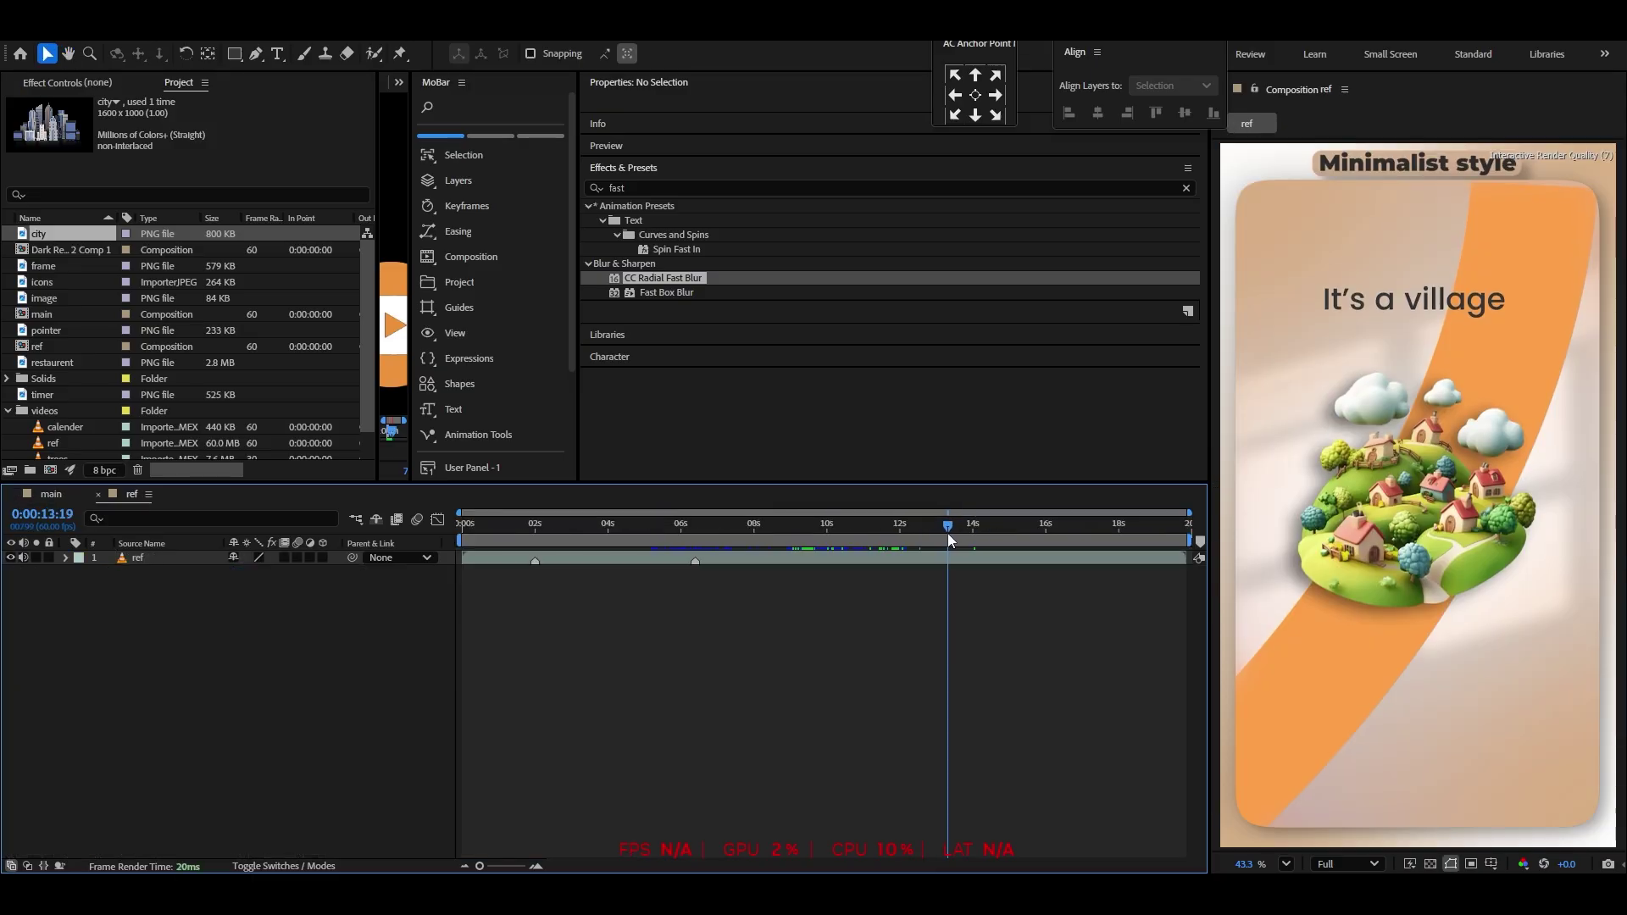
mouse_move(949, 535)
mouse_down()
mouse_move(907, 541)
mouse_move(966, 540)
mouse_up()
click(51, 494)
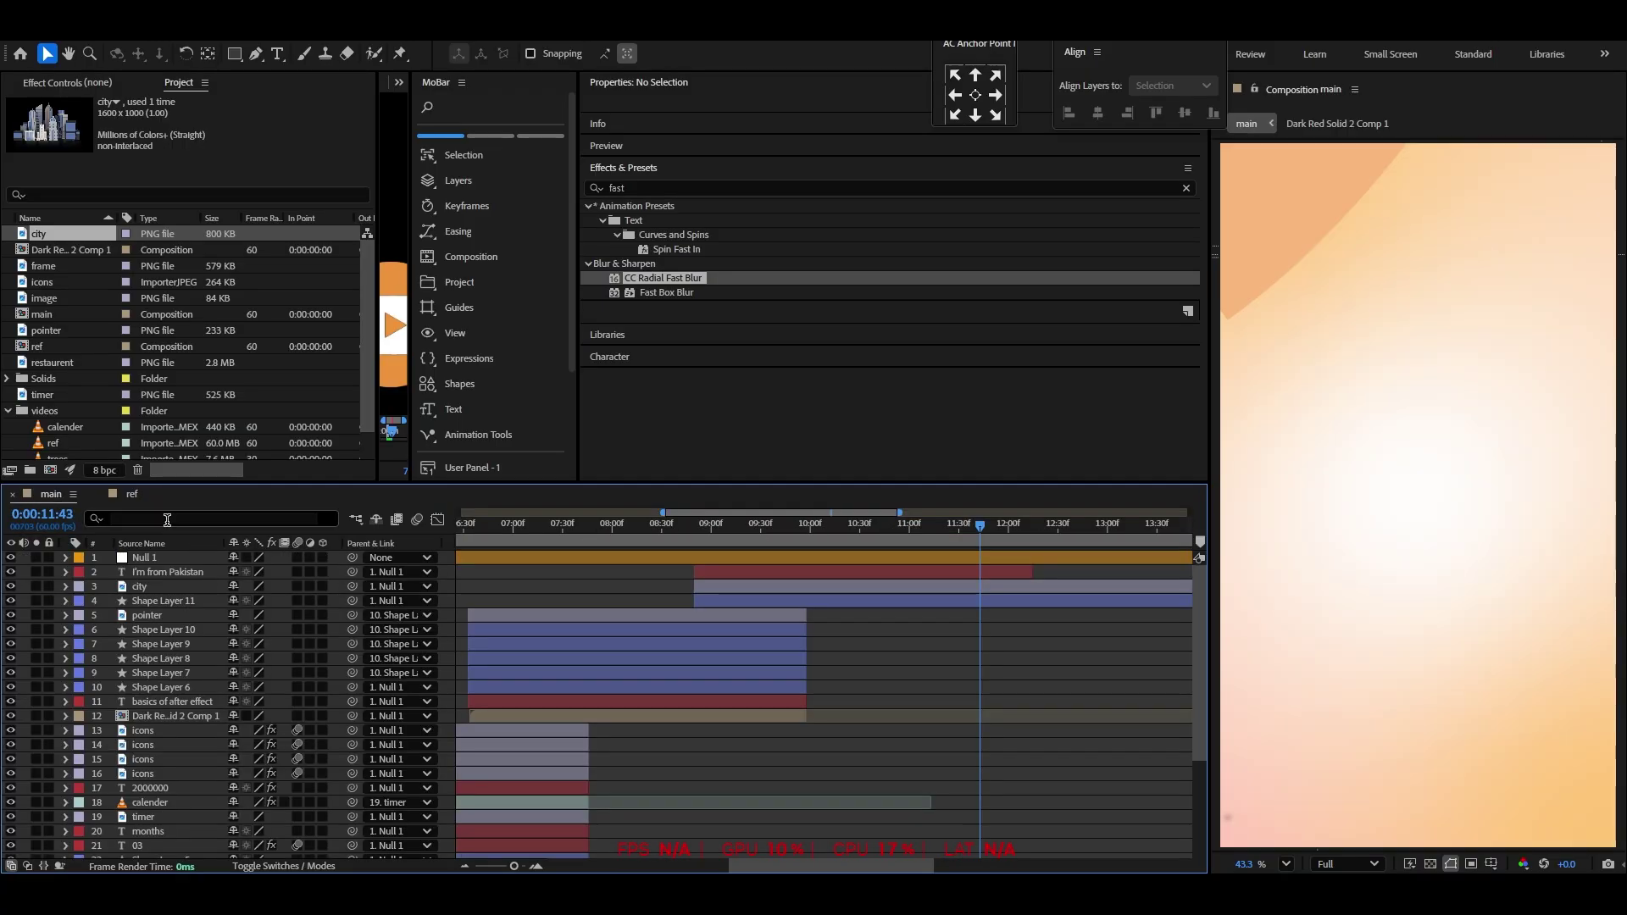
Duplicate Shape Layer 11, place the copy at the top with no parent, and start it slightly before 0:00:11:43
click(152, 601)
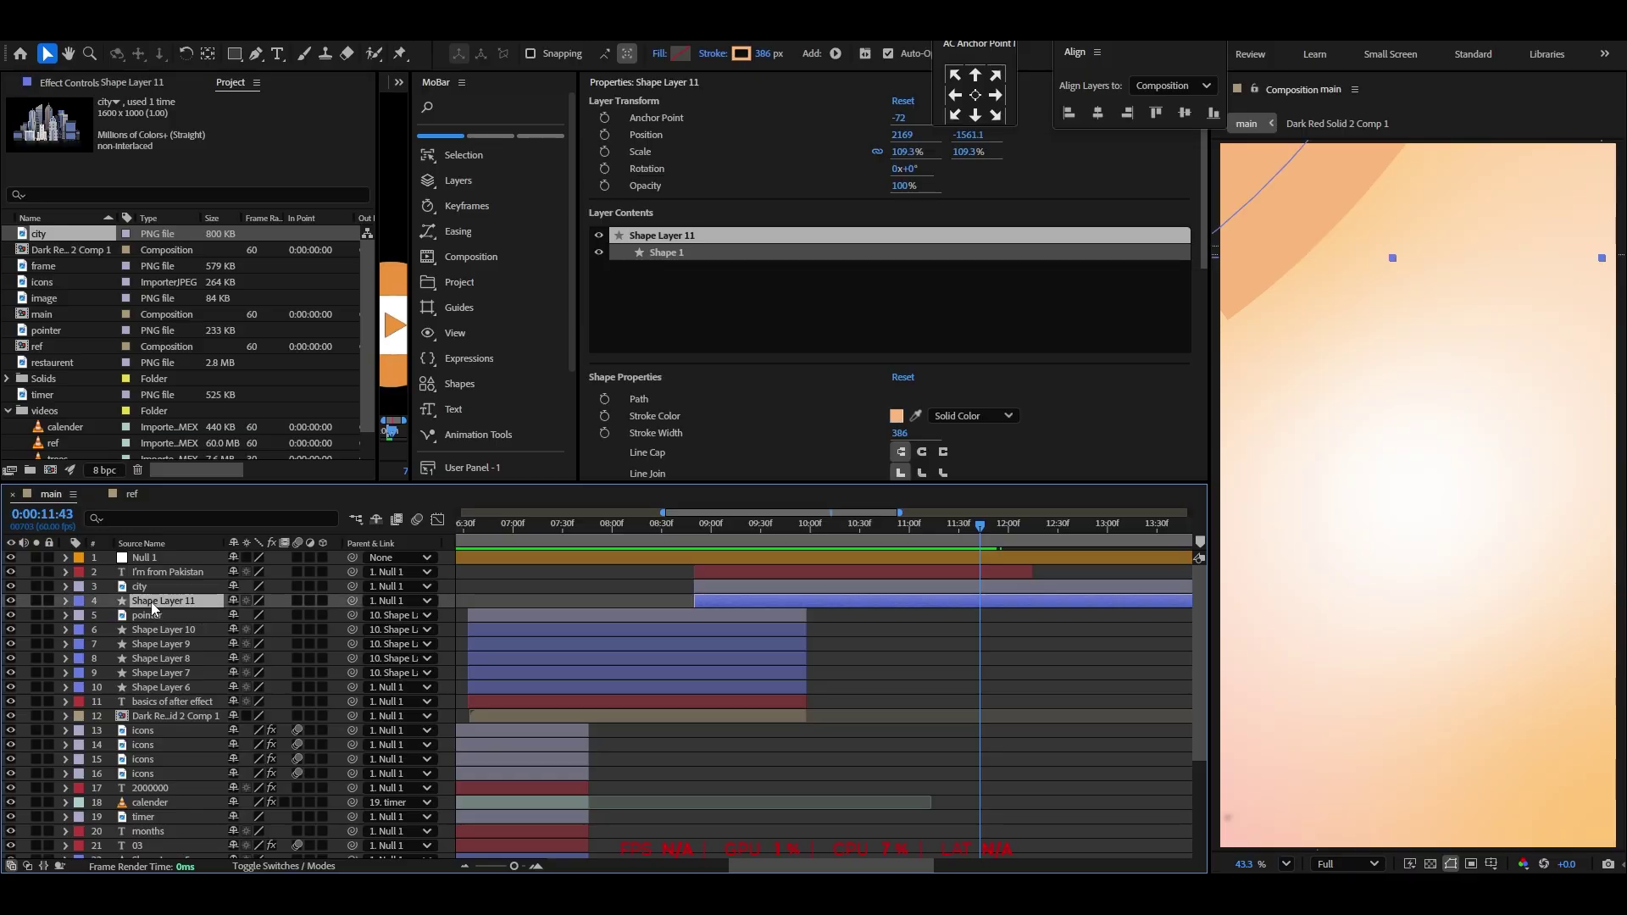
key(ctrl+d)
drag(172, 605, 167, 558)
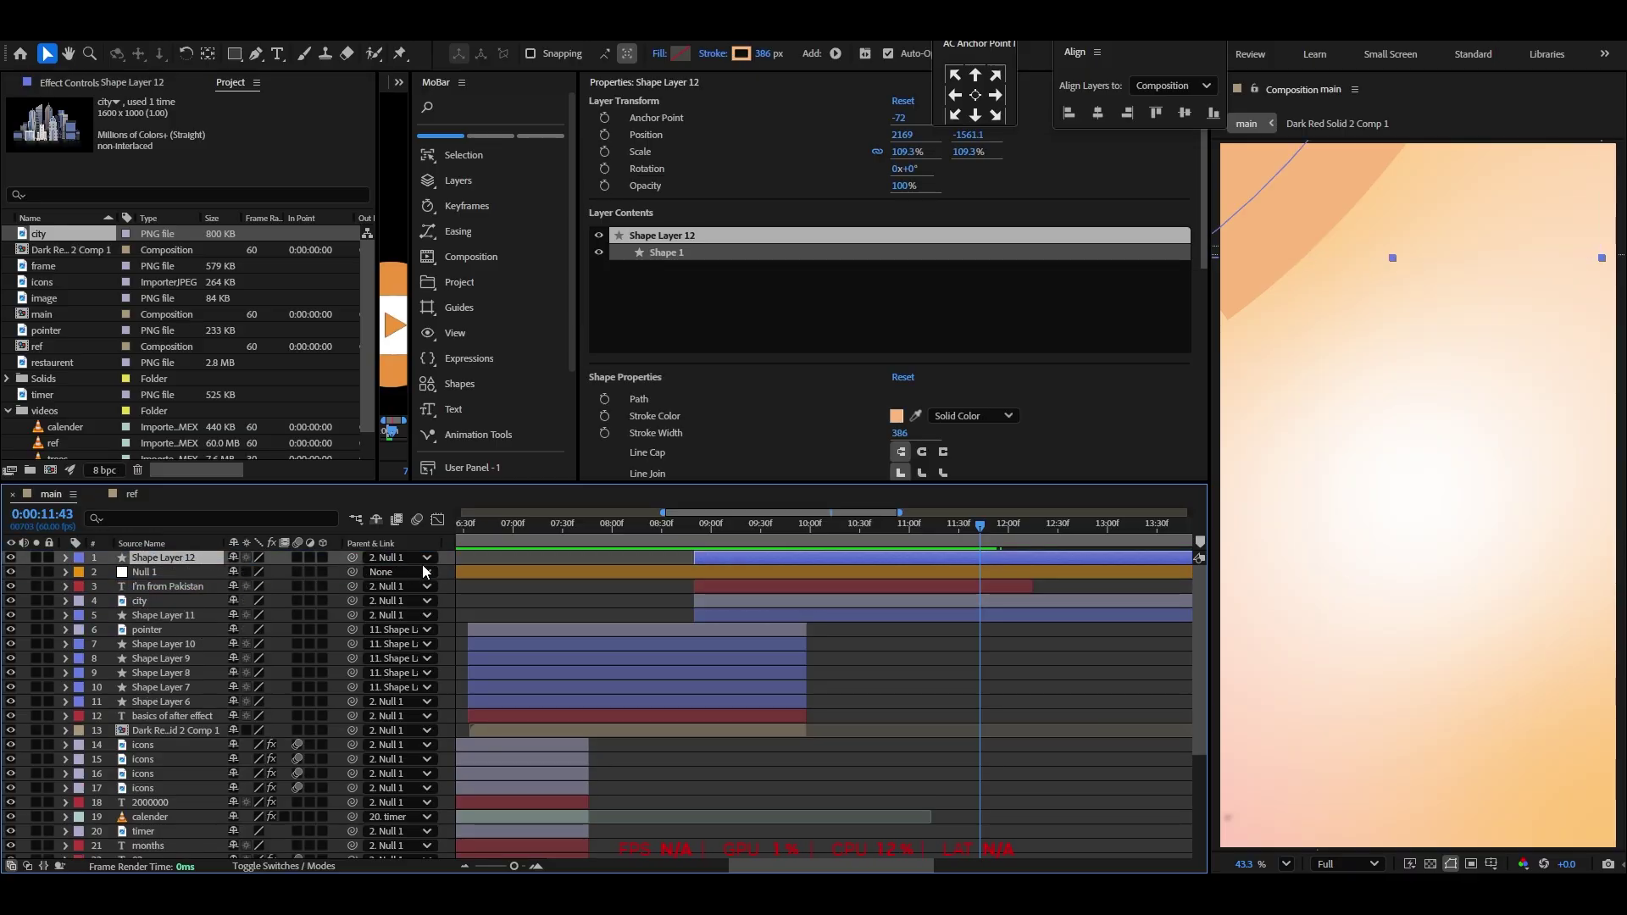
click(399, 558)
click(449, 241)
drag(735, 562, 995, 585)
Remove the End keyframes from Shape Layer 12 and lower its stripe over the frame to about 399.4, 996.4
key(u)
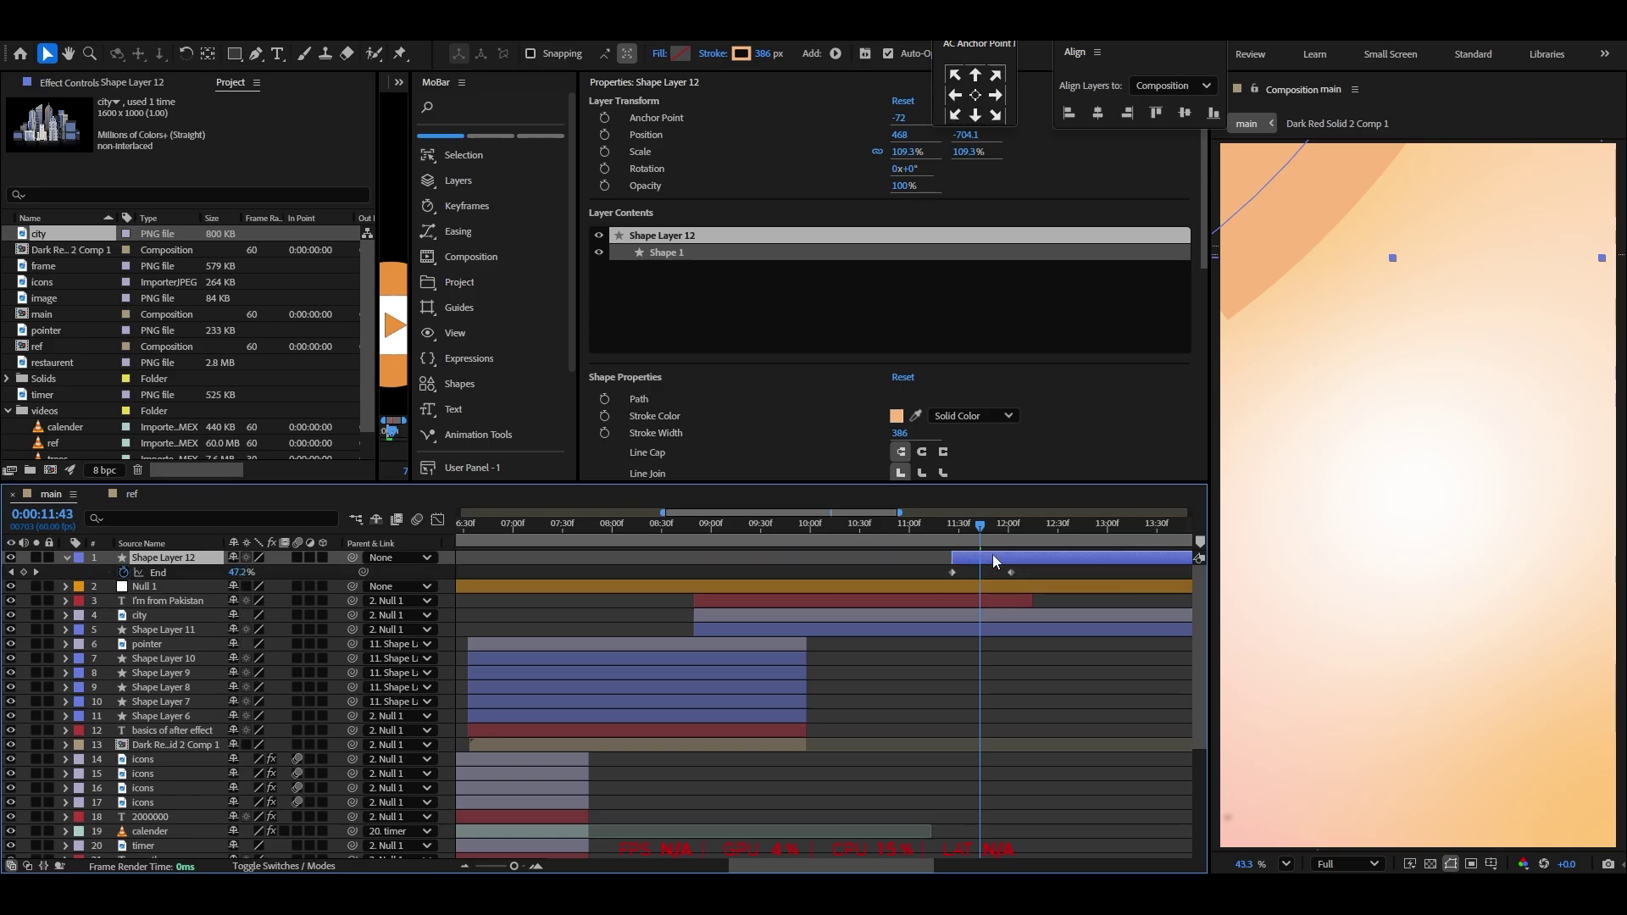
click(124, 574)
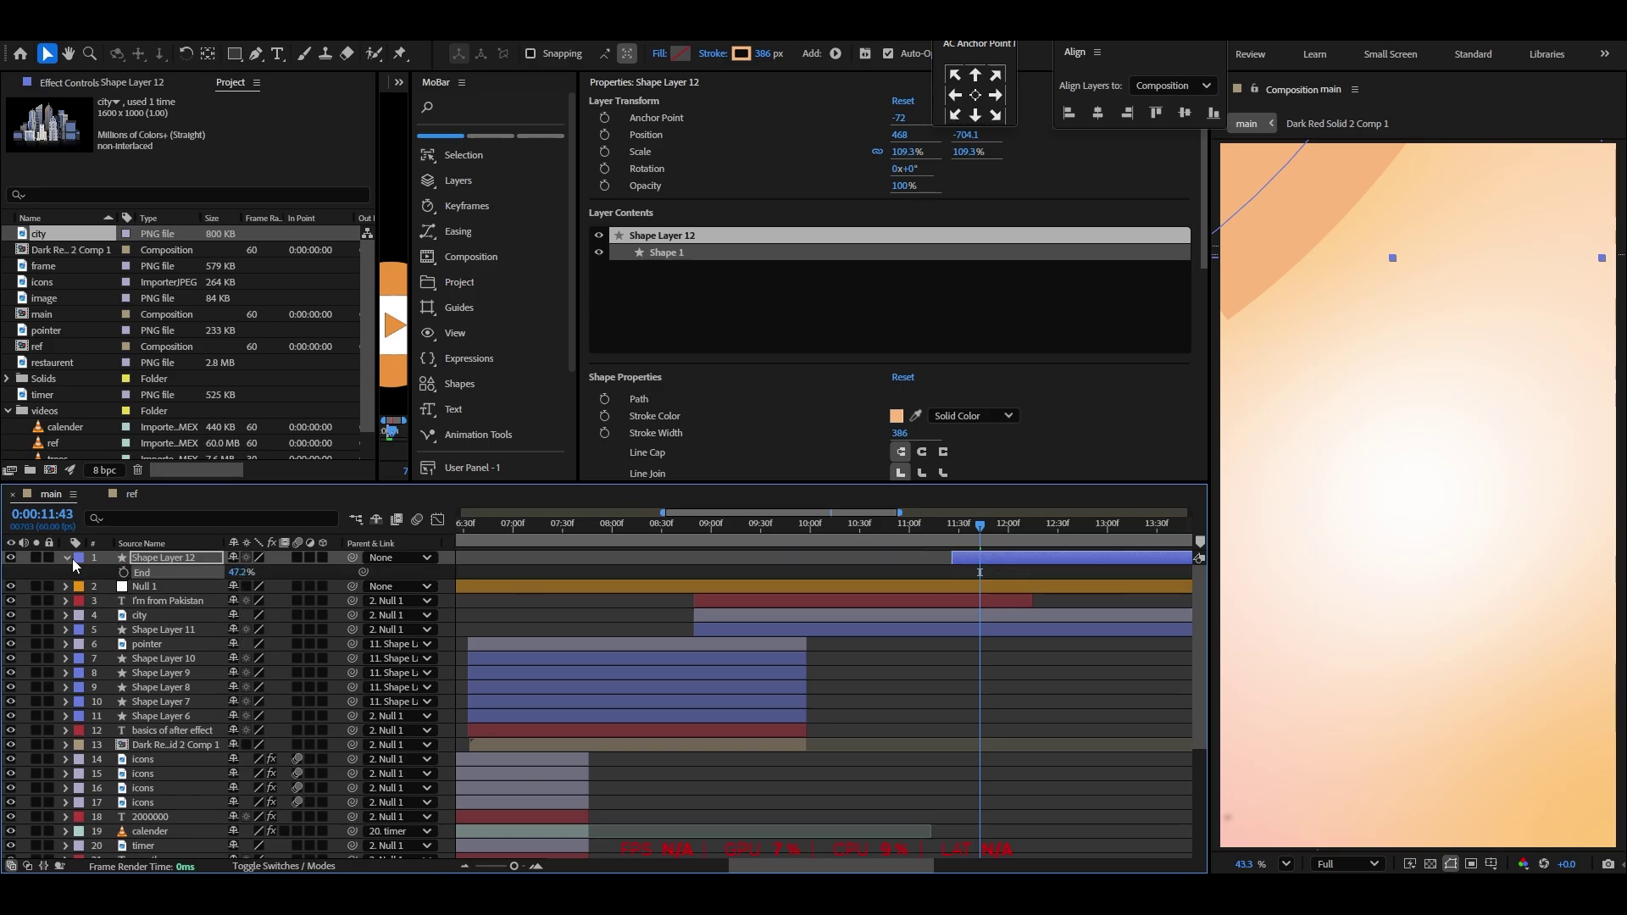
scroll(1371, 484, down, 3)
drag(1413, 270, 1402, 583)
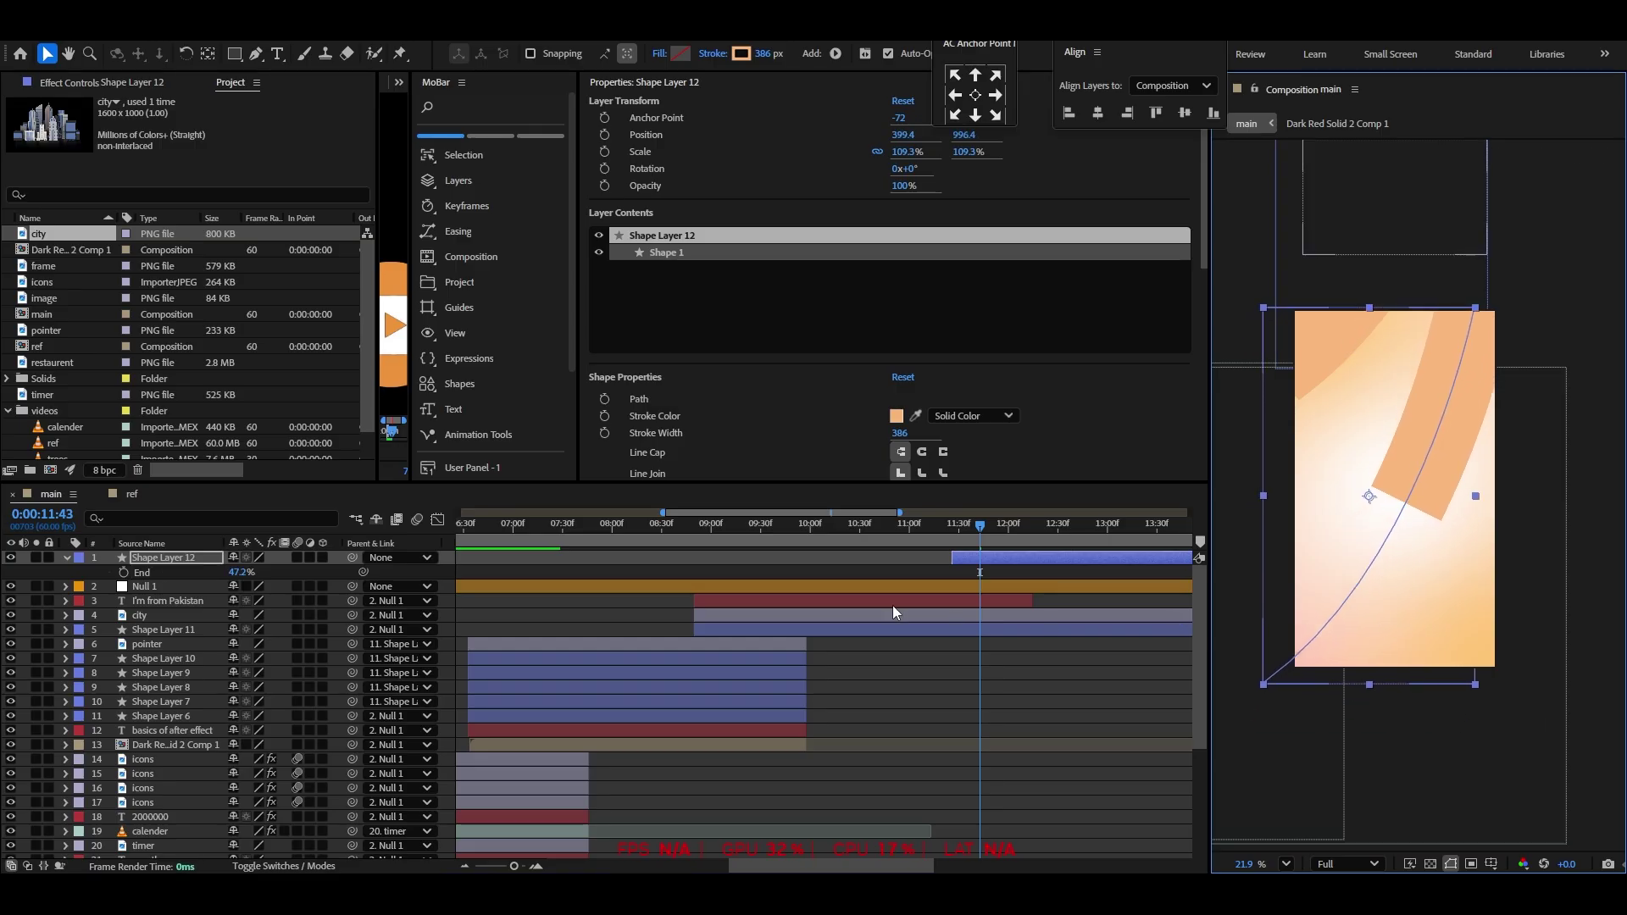
Expand Shape Layer 12's Trim Paths and set both Start and End to 100%
click(67, 558)
click(67, 558)
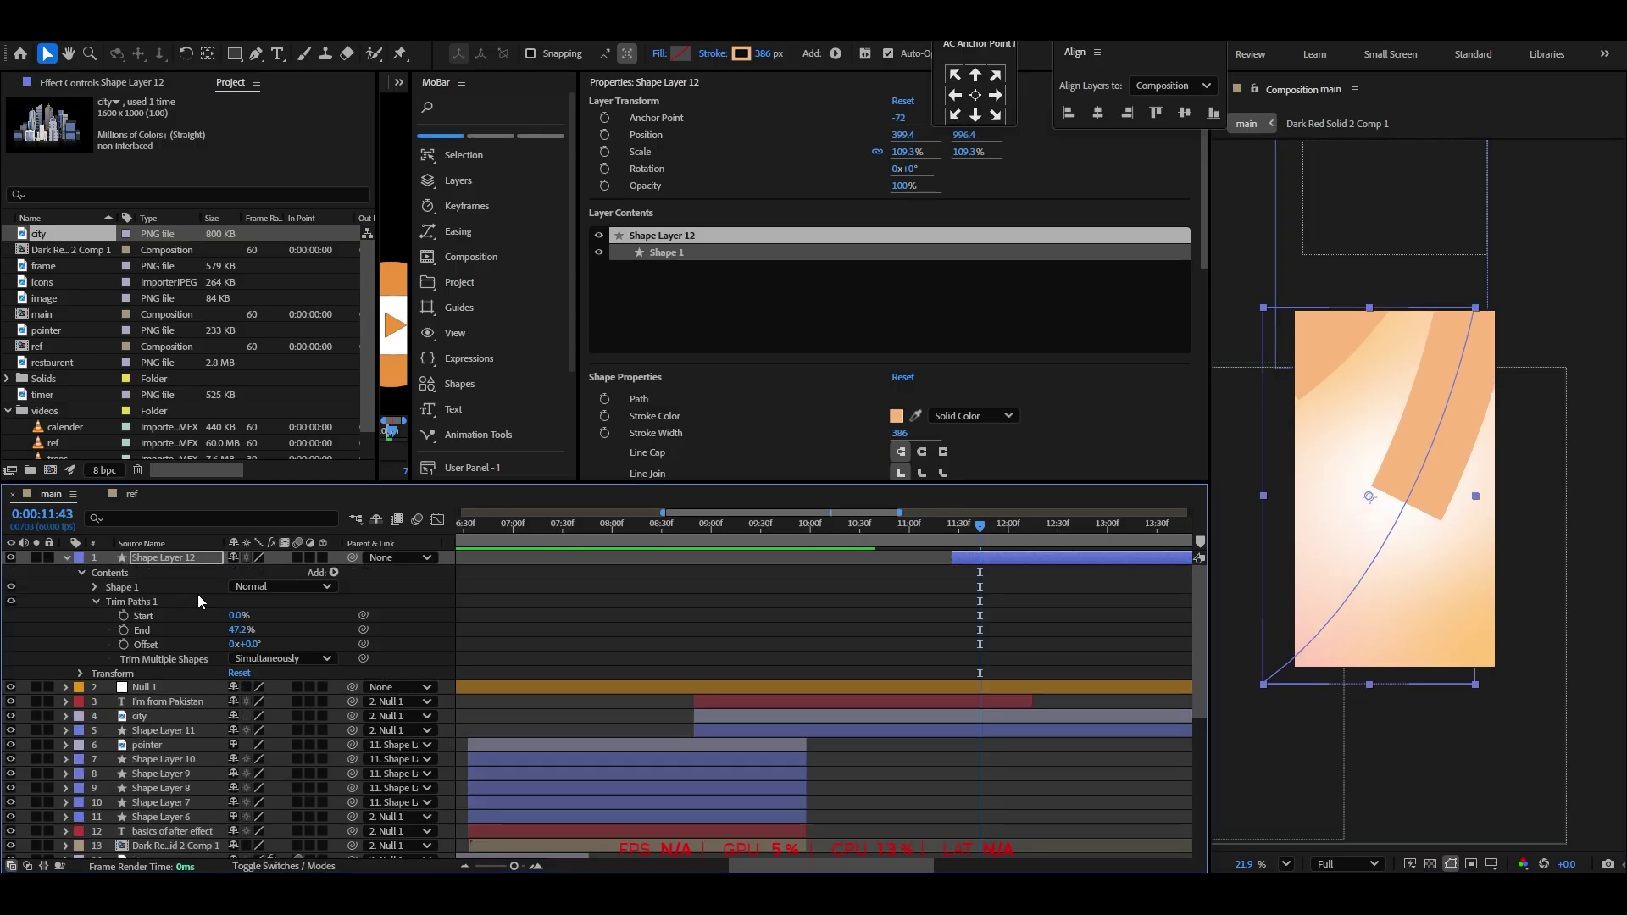
mouse_move(232, 622)
mouse_down()
mouse_move(318, 610)
mouse_move(126, 642)
mouse_move(298, 612)
mouse_move(390, 636)
mouse_up()
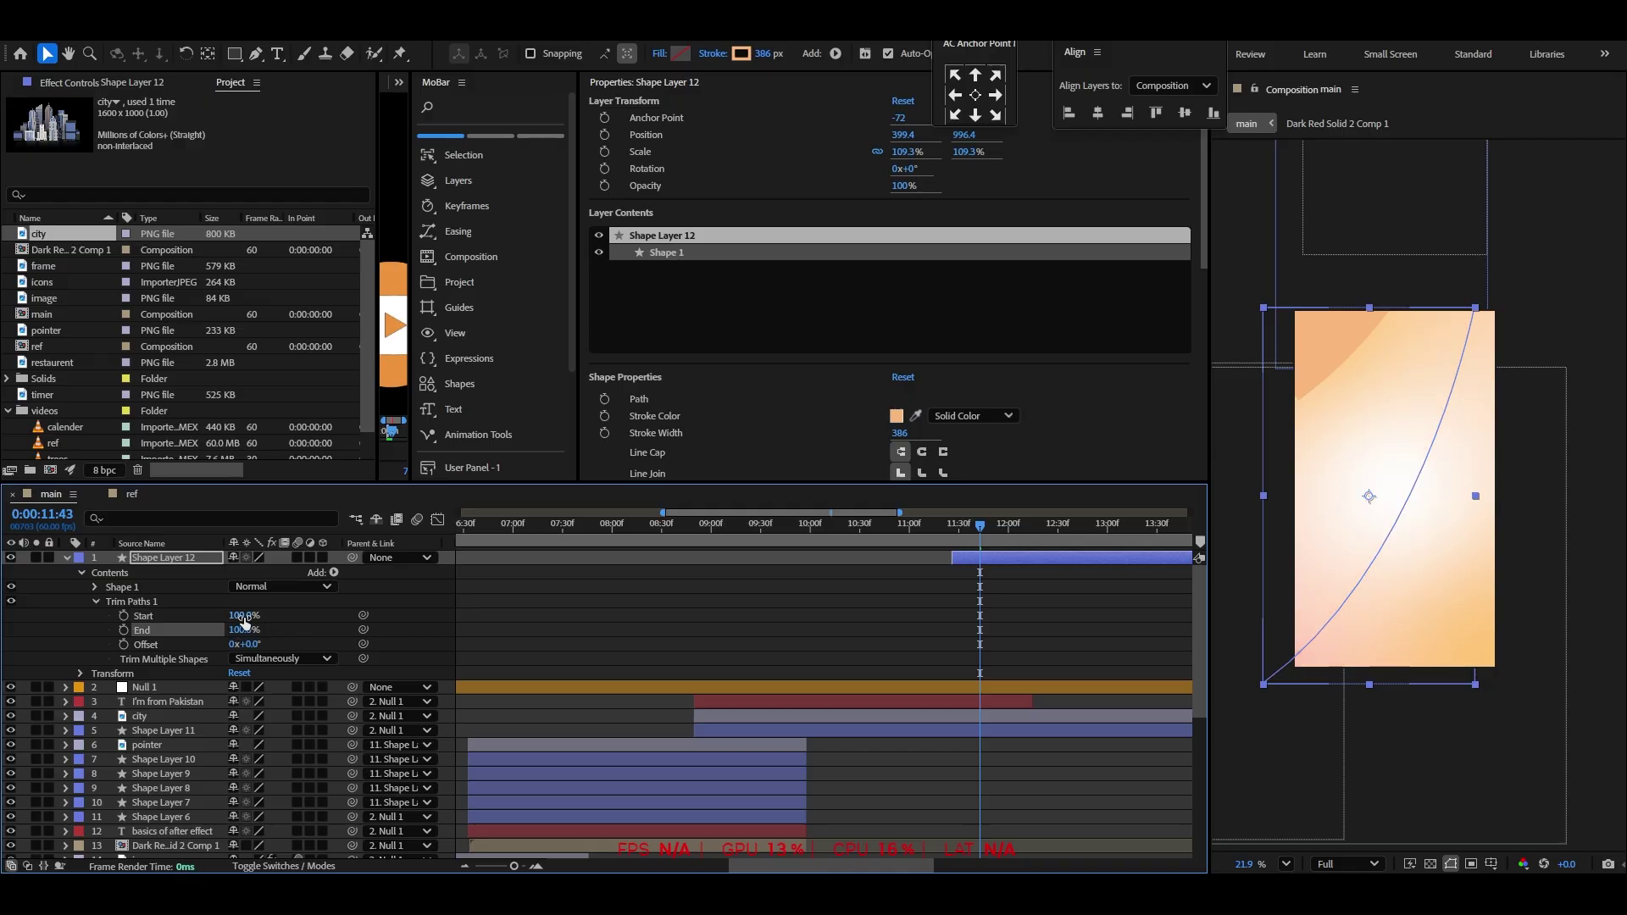
Keyframe Shape Layer 12's Trim Paths Start from 100% at 0:00:11:30 to 0% at 0:00:12:10
mouse_move(244, 621)
mouse_down()
mouse_move(216, 631)
mouse_move(255, 631)
mouse_up()
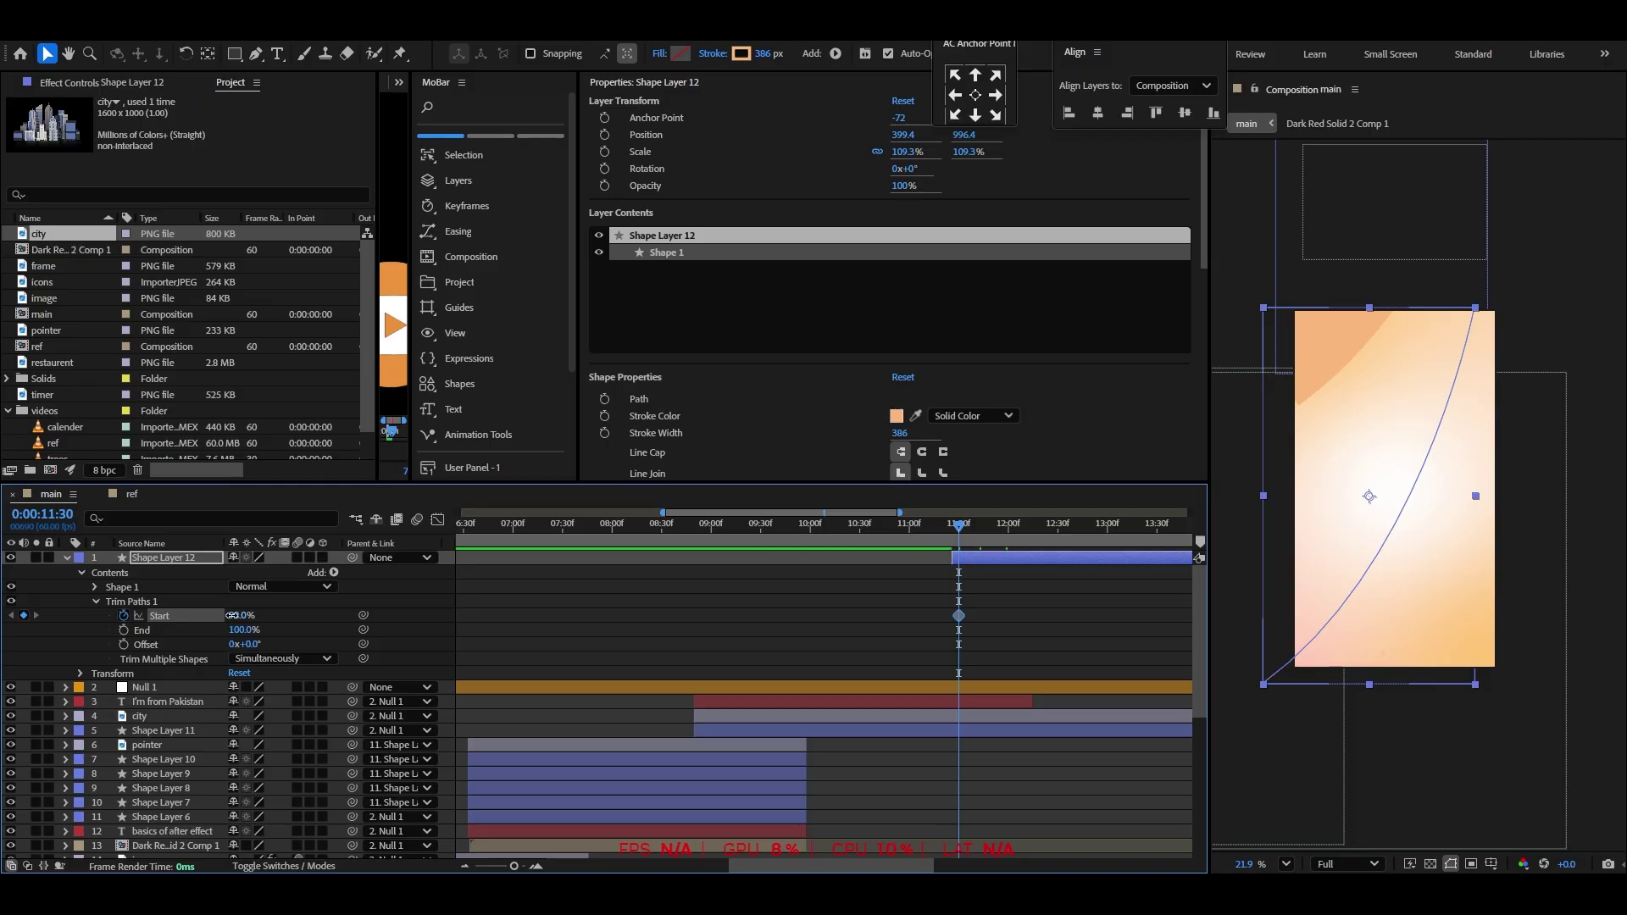
drag(230, 615, 682, 585)
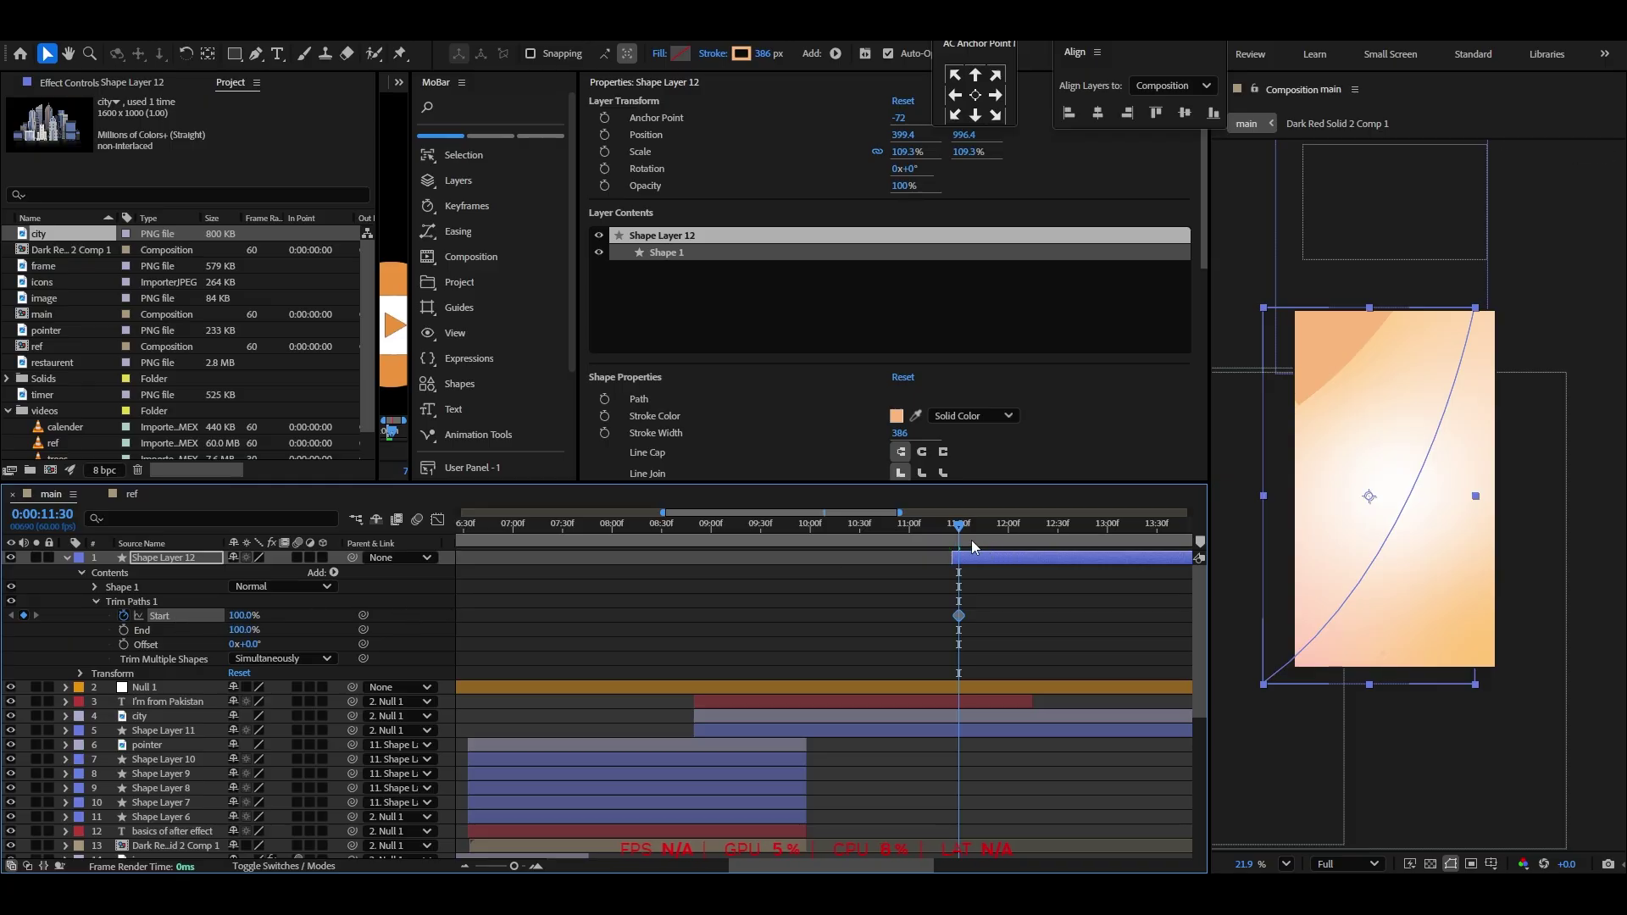
drag(971, 540, 1024, 541)
drag(246, 615, 135, 631)
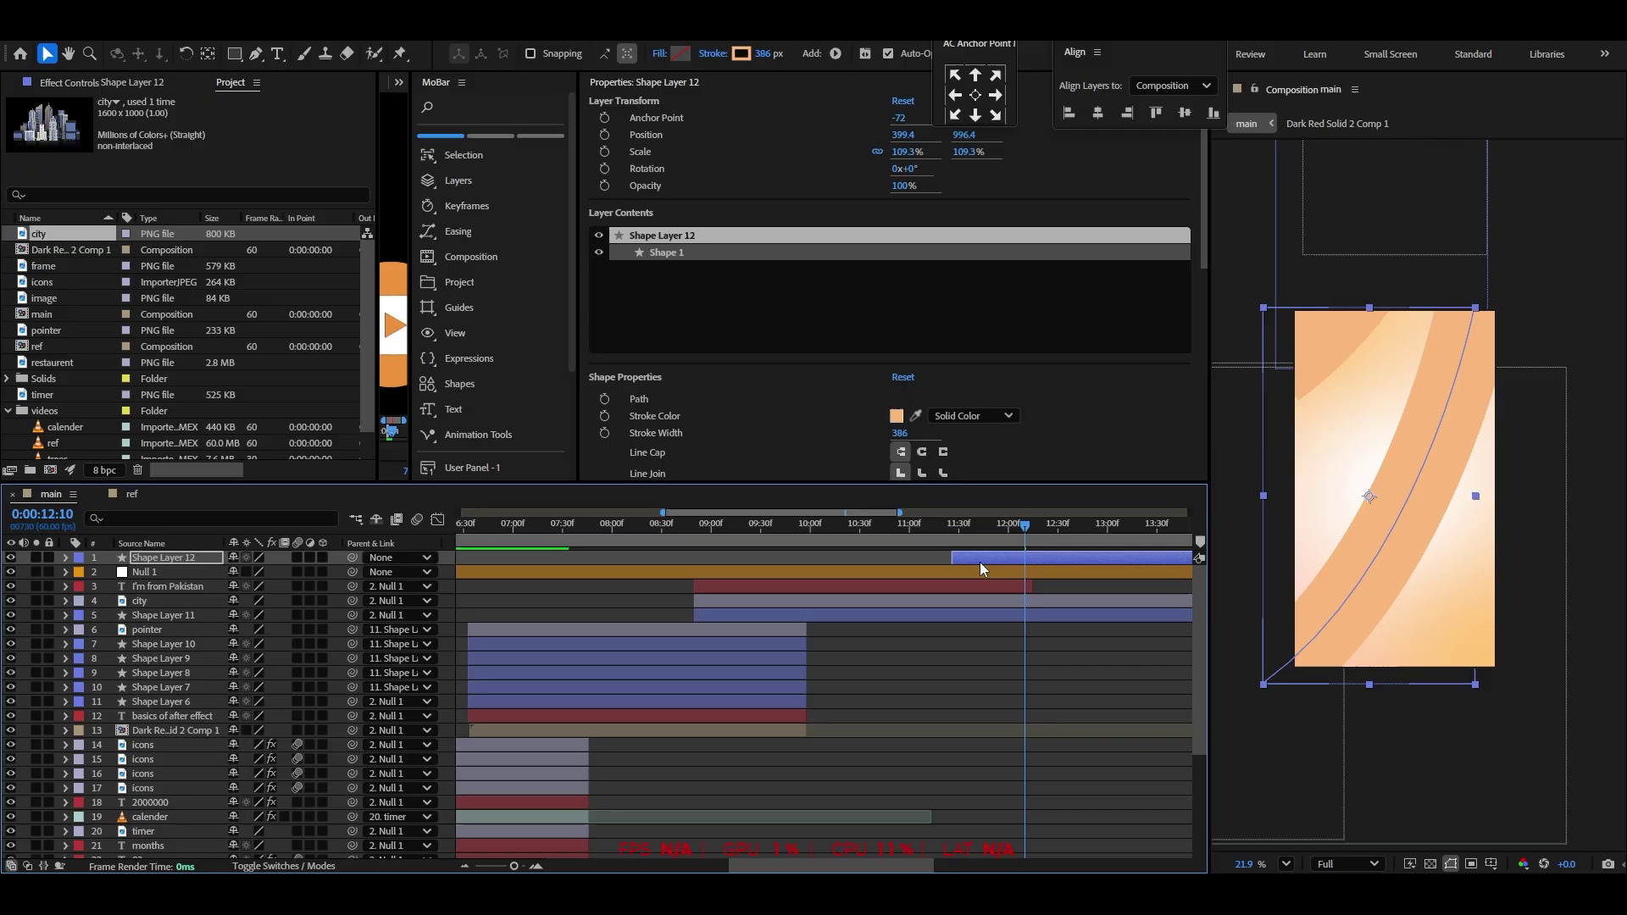
Move Shape Layer 12's first Start keyframe to 0:00:11:26 and apply Easy Ease to both Start keyframes
key(u)
scroll(1020, 576, up, 1)
click(883, 539)
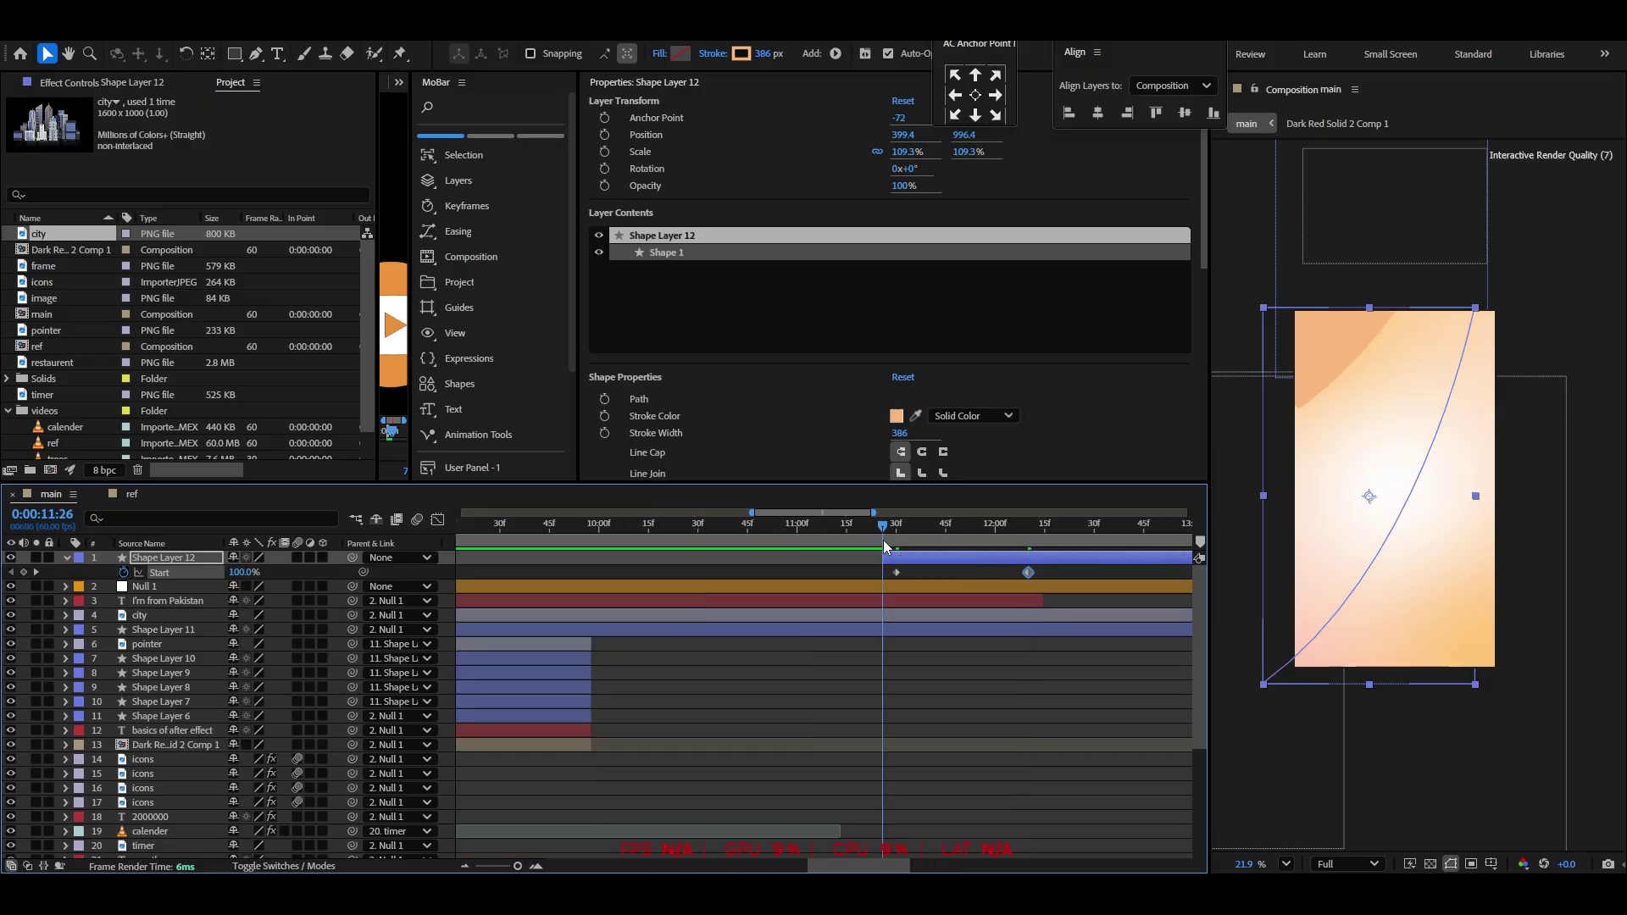
drag(899, 572, 883, 573)
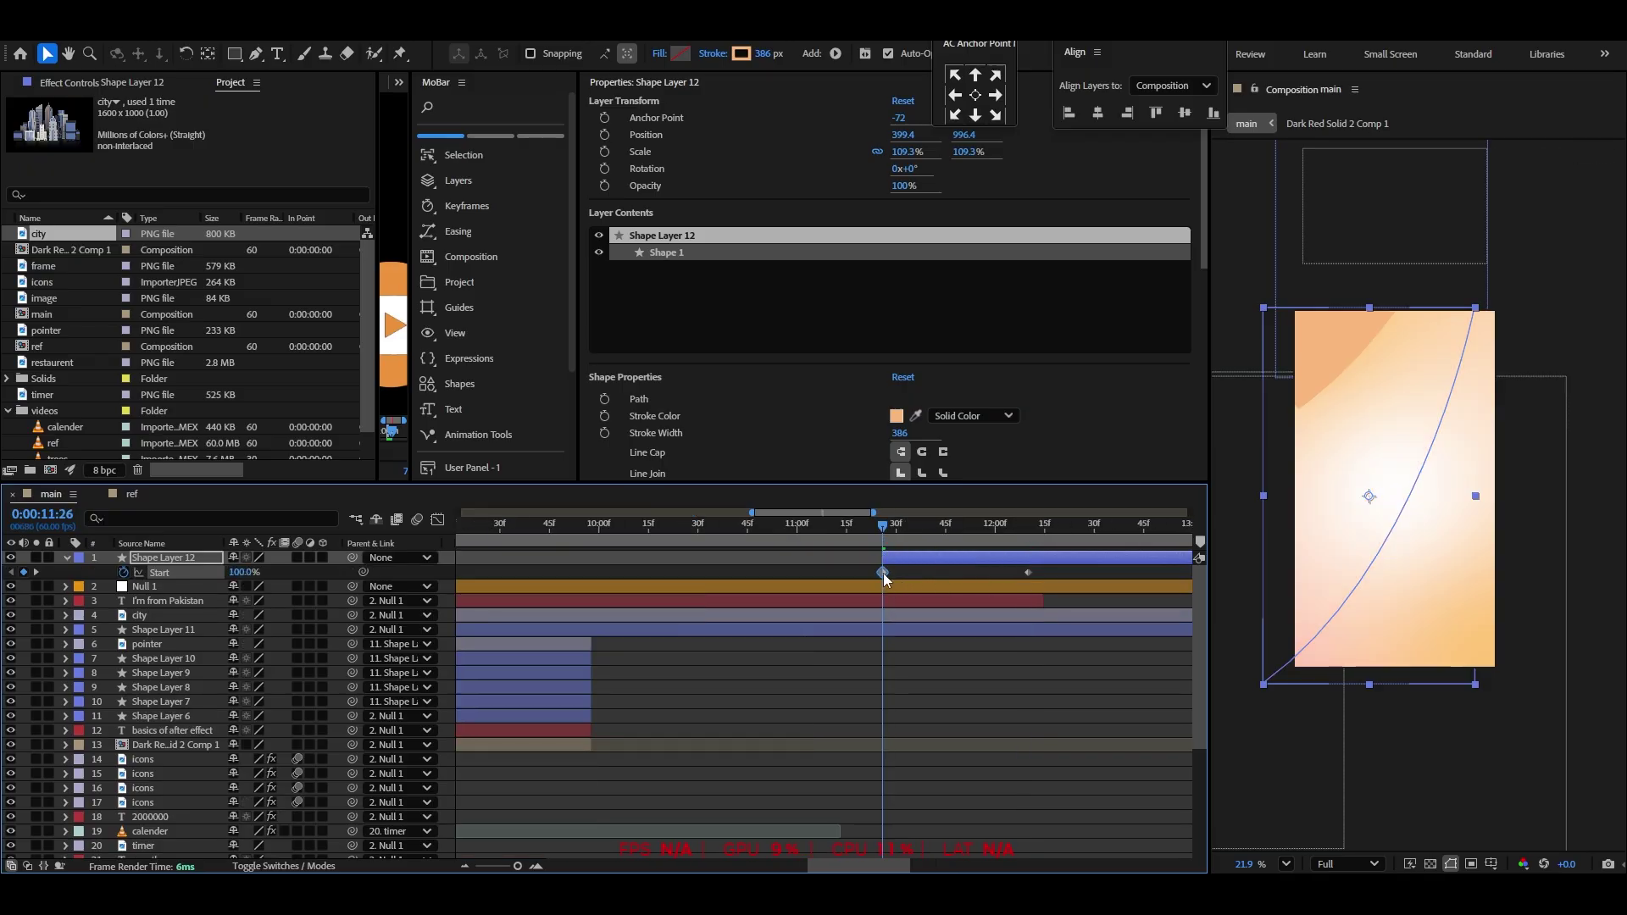
drag(1088, 569, 827, 601)
key(F9)
Preview the stripe in a fitted composition view and shift Shape Layer 12 earlier to start at about 0:00:11:16
drag(854, 529, 729, 554)
click(1285, 864)
click(1310, 524)
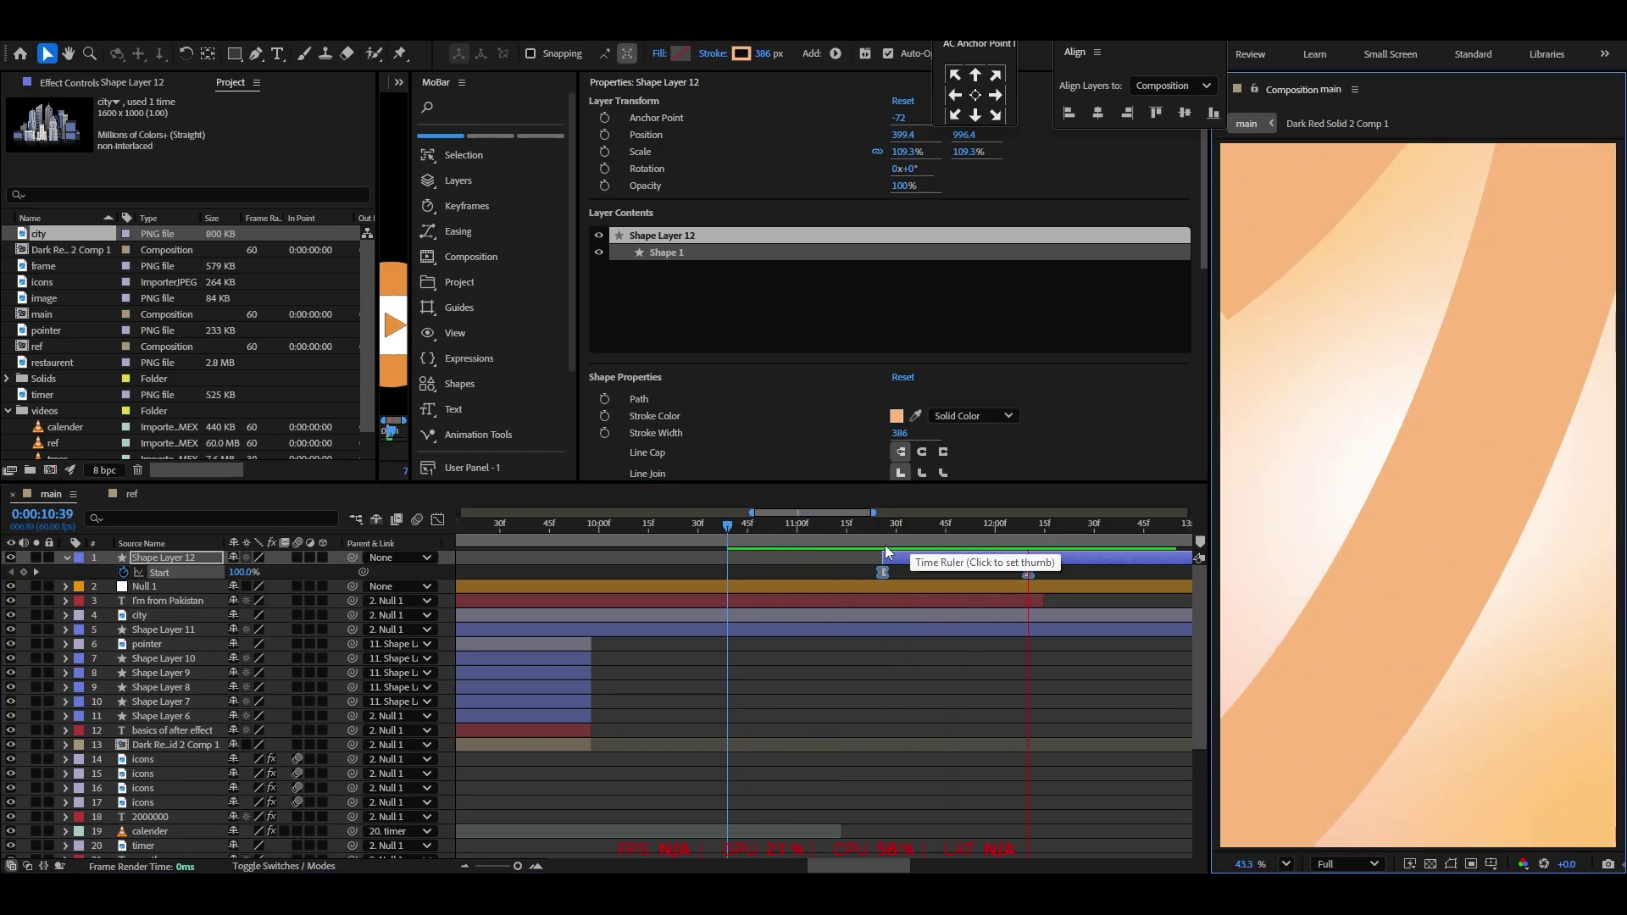
drag(867, 529, 895, 565)
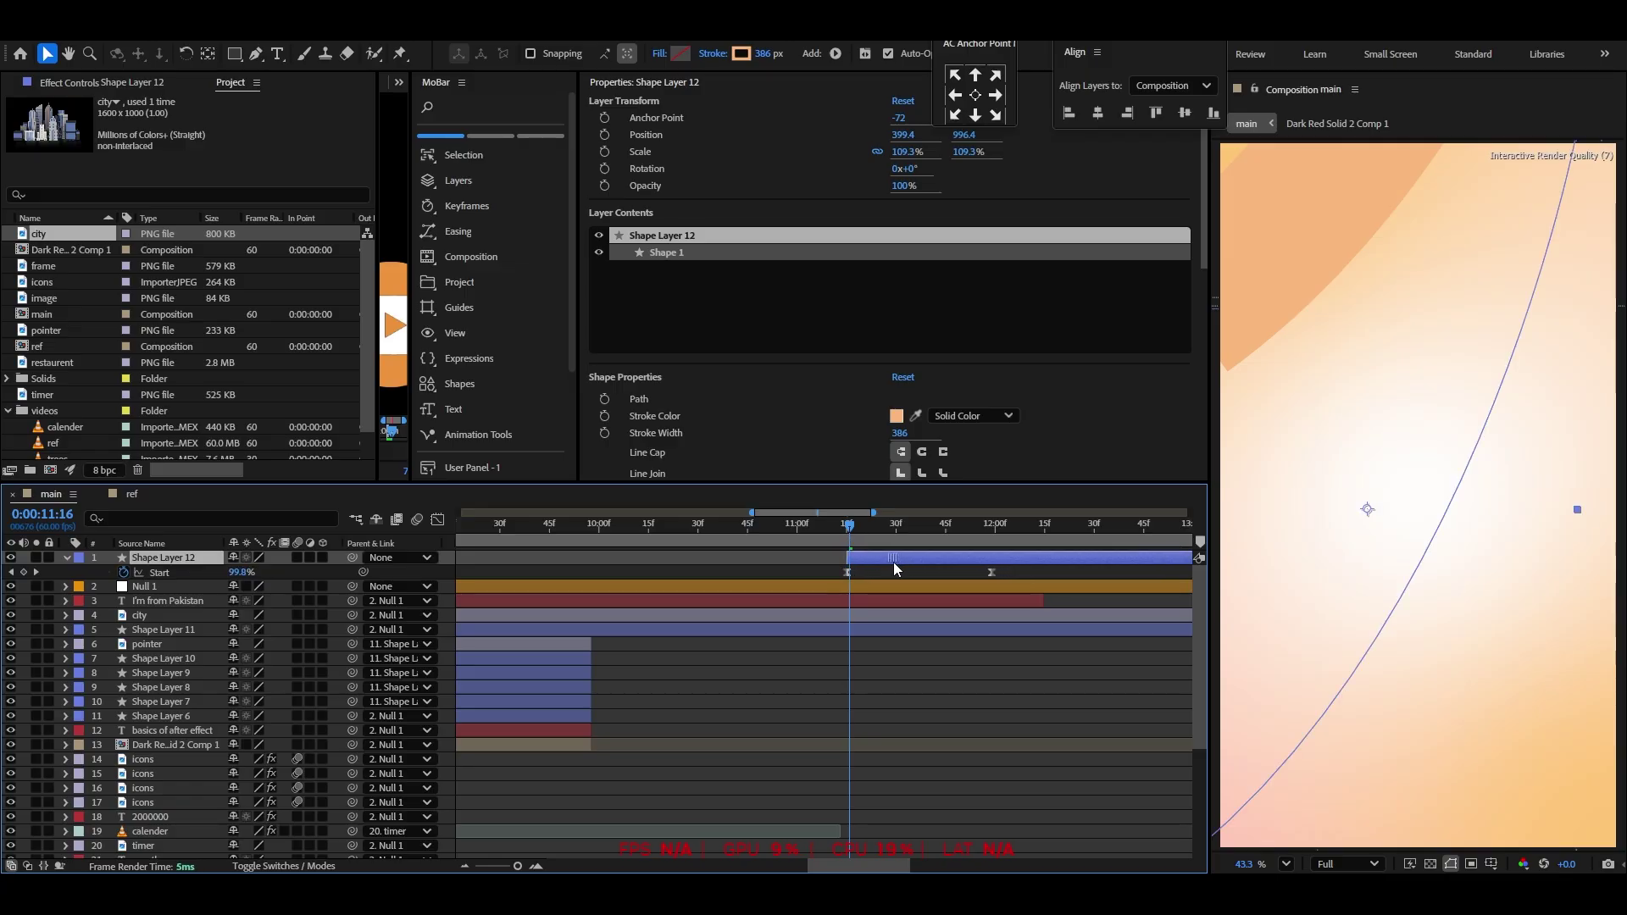
click(769, 545)
key(space)
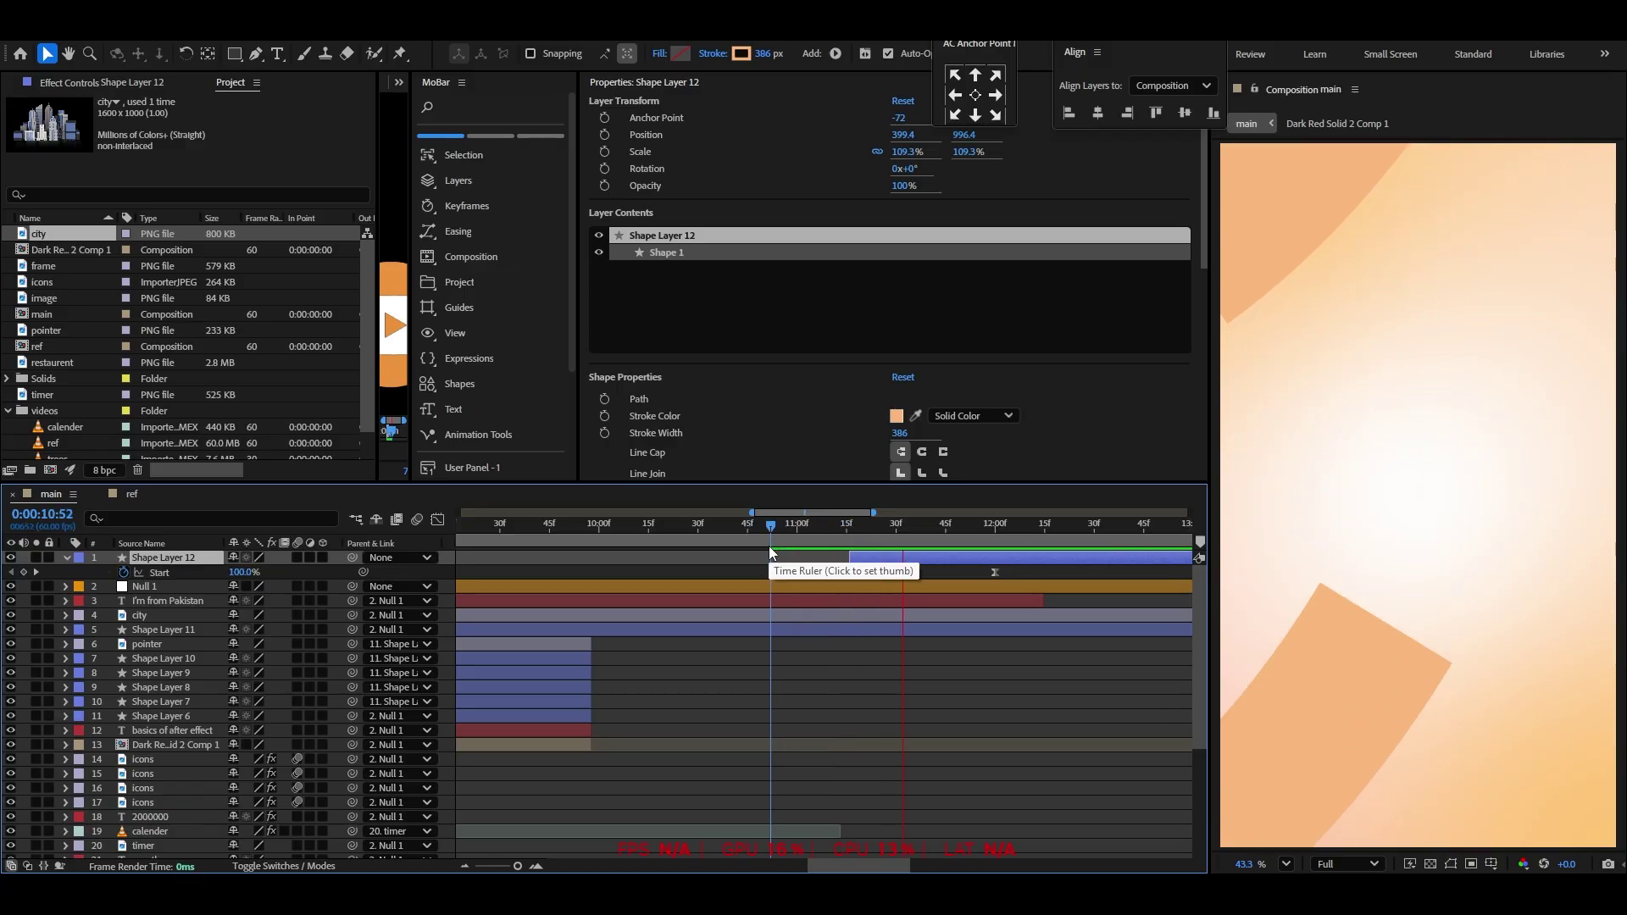
key(space)
Reveal Null 1's Position keyframes and parent Shape Layer 12 to Null 1 at 0:00:12:00
key(minus)
click(846, 528)
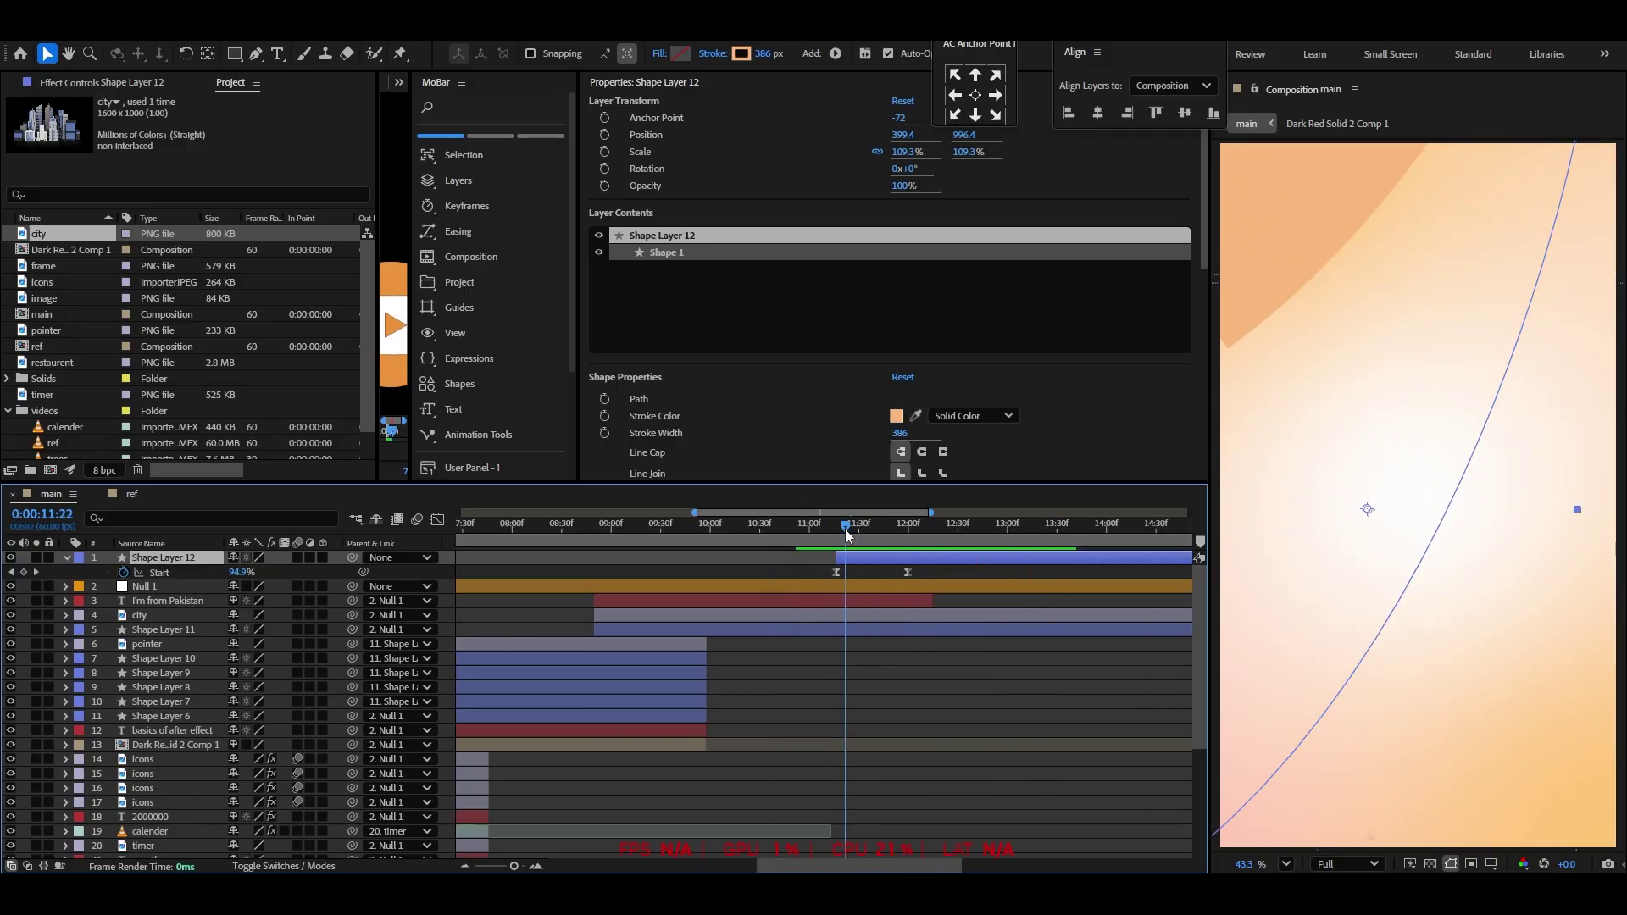
click(852, 588)
key(p)
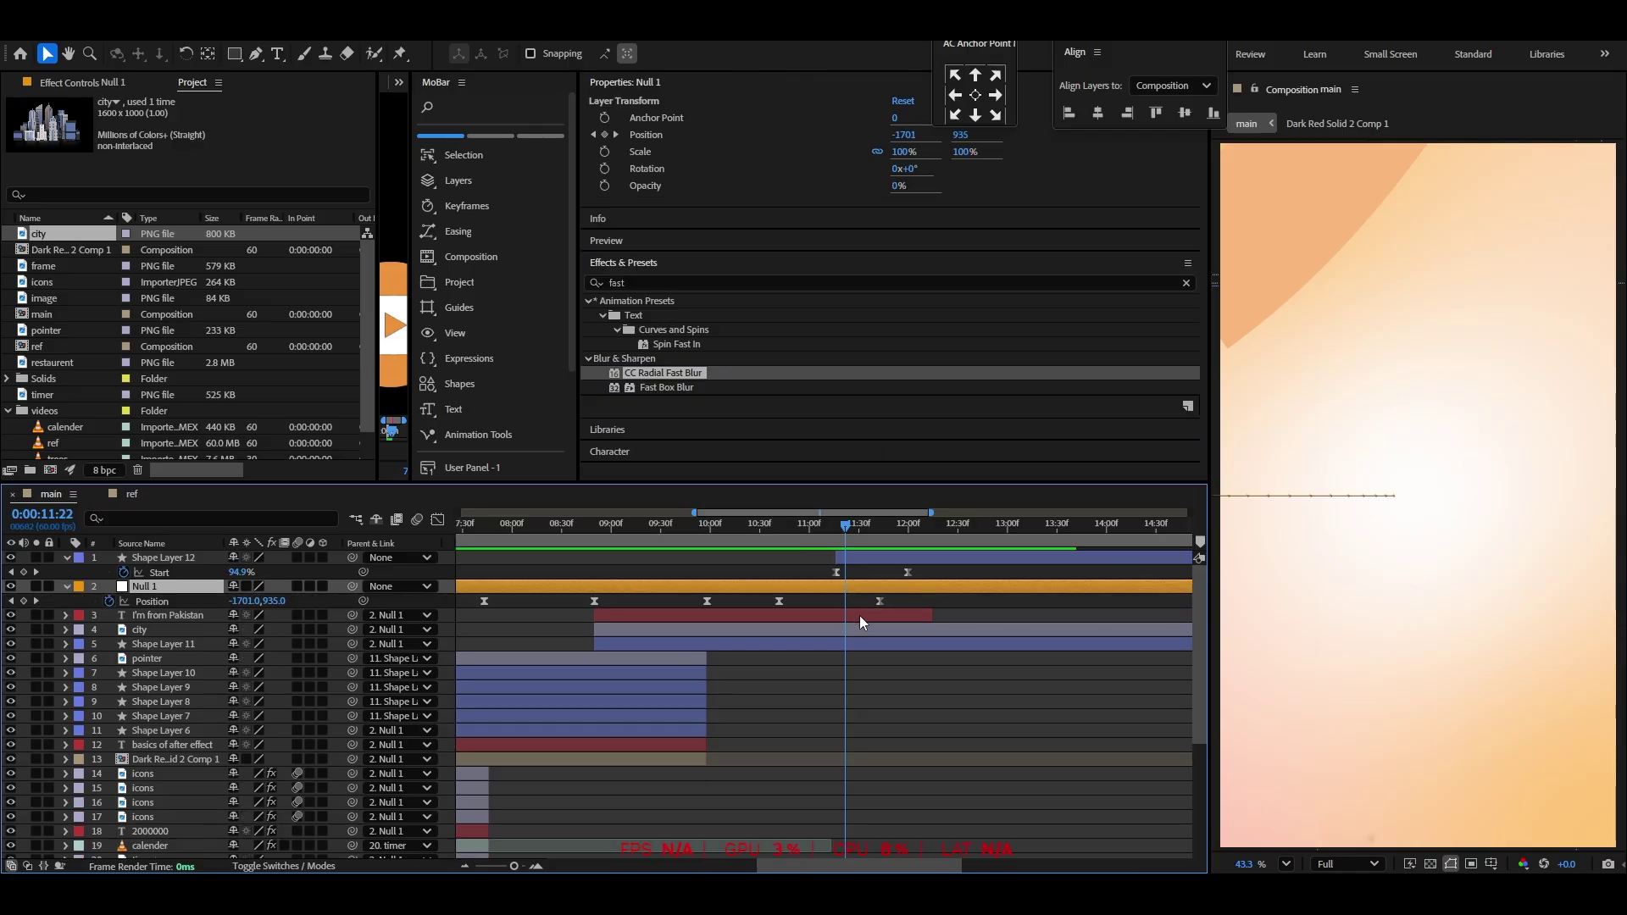
drag(857, 541, 908, 541)
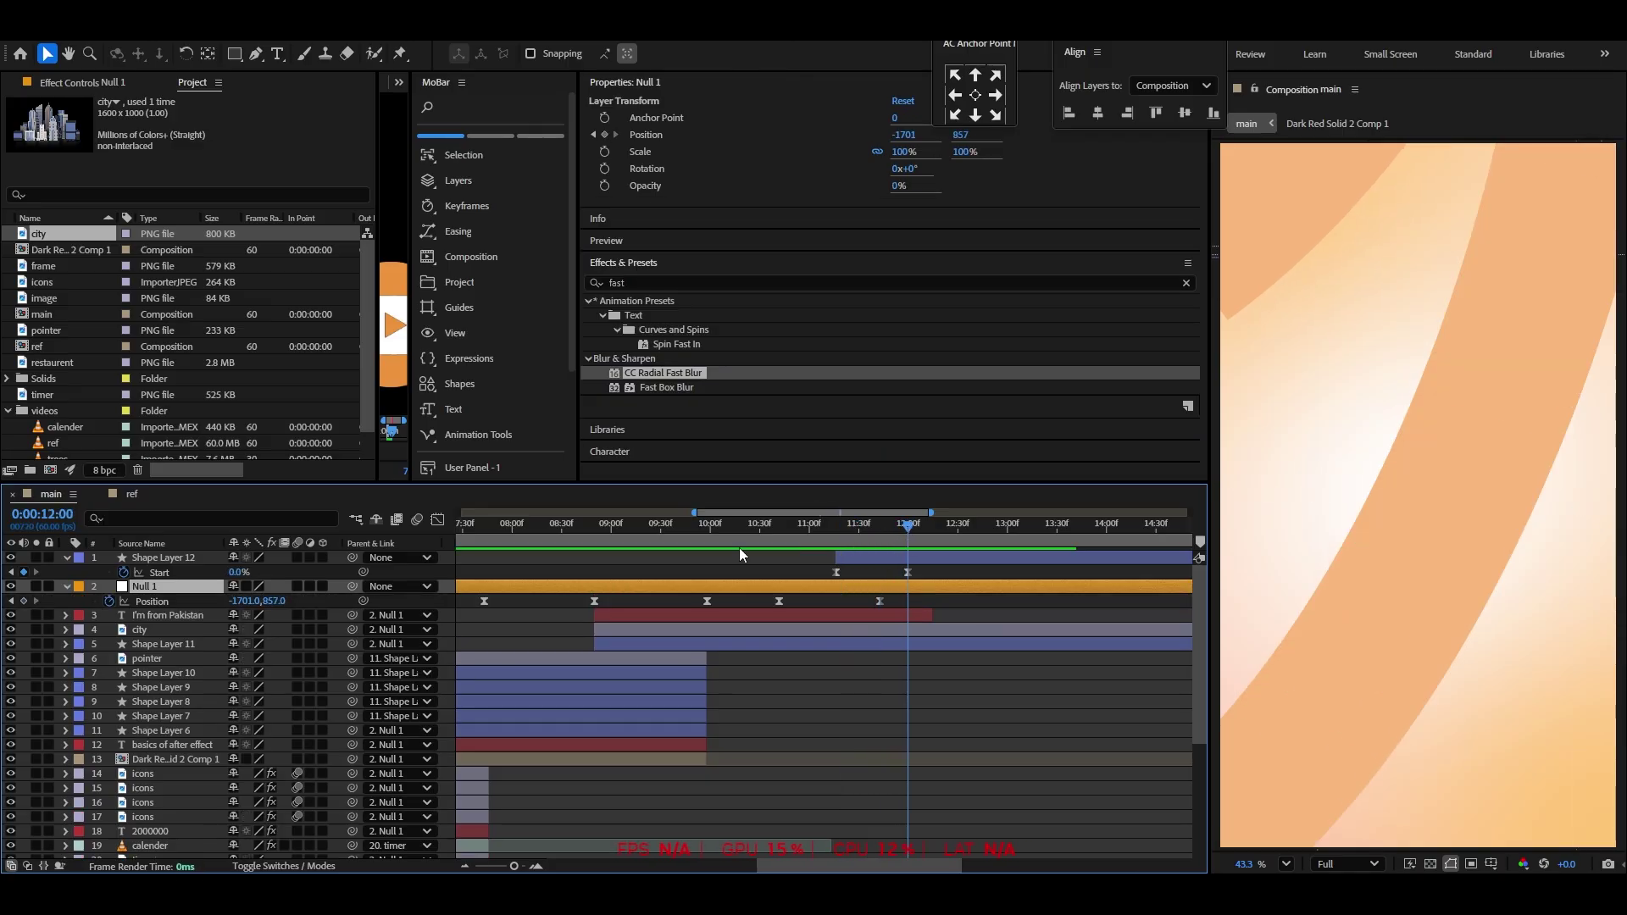
click(200, 558)
drag(322, 570, 180, 592)
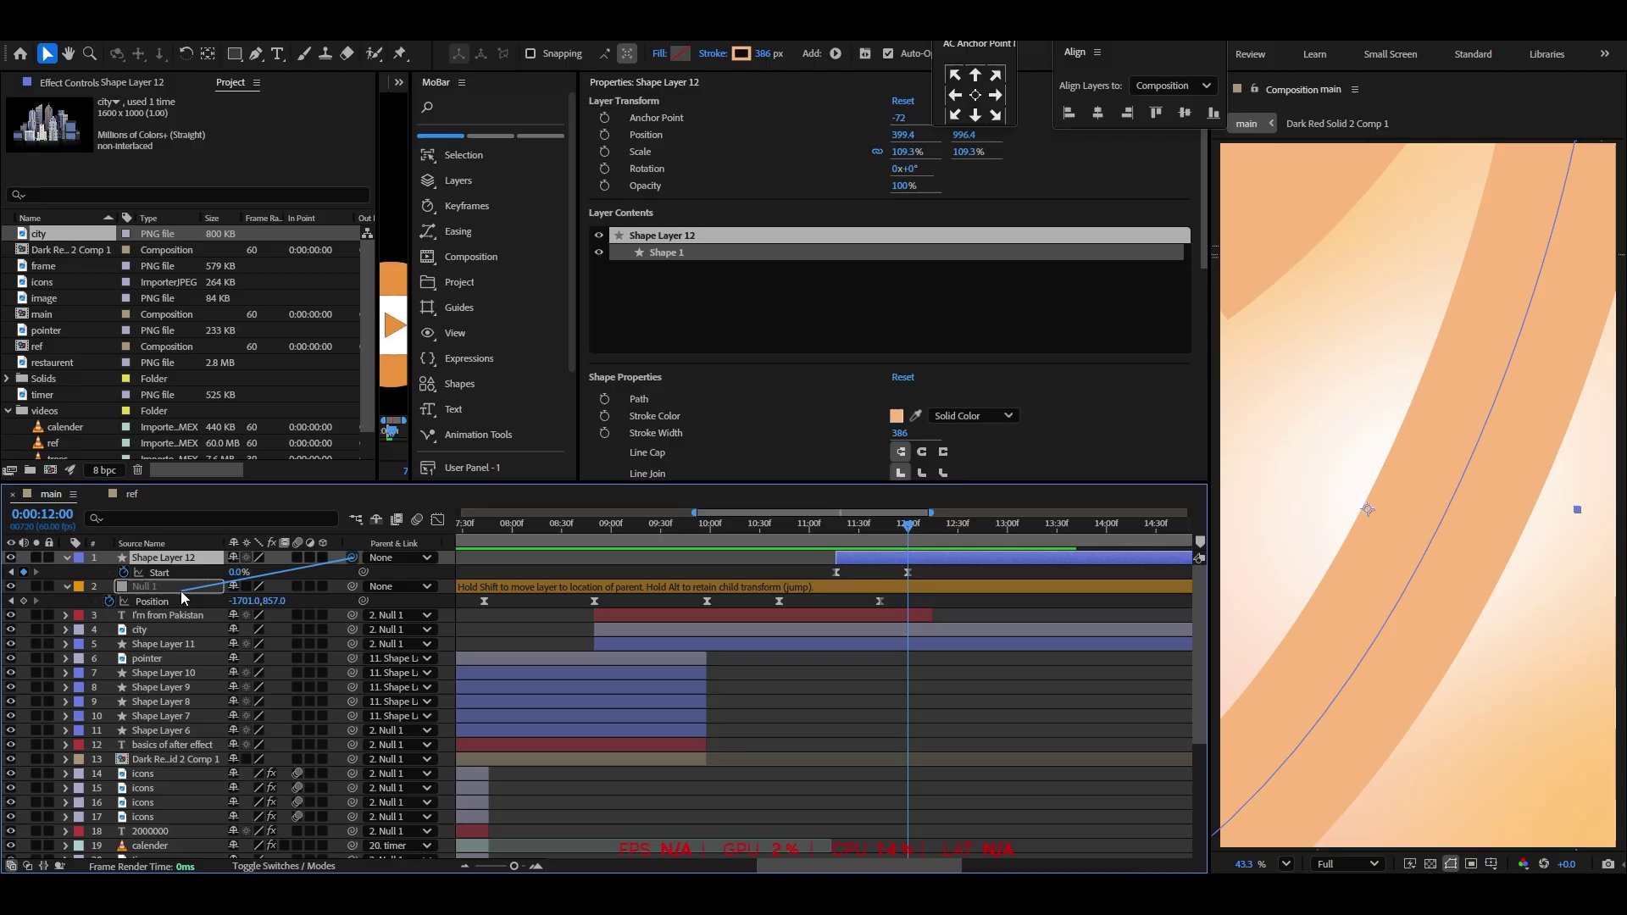
Shift the parented Shape Layer 12 earlier to start shortly before 0:00:11:00 and preview its movement with the null
drag(847, 542, 768, 549)
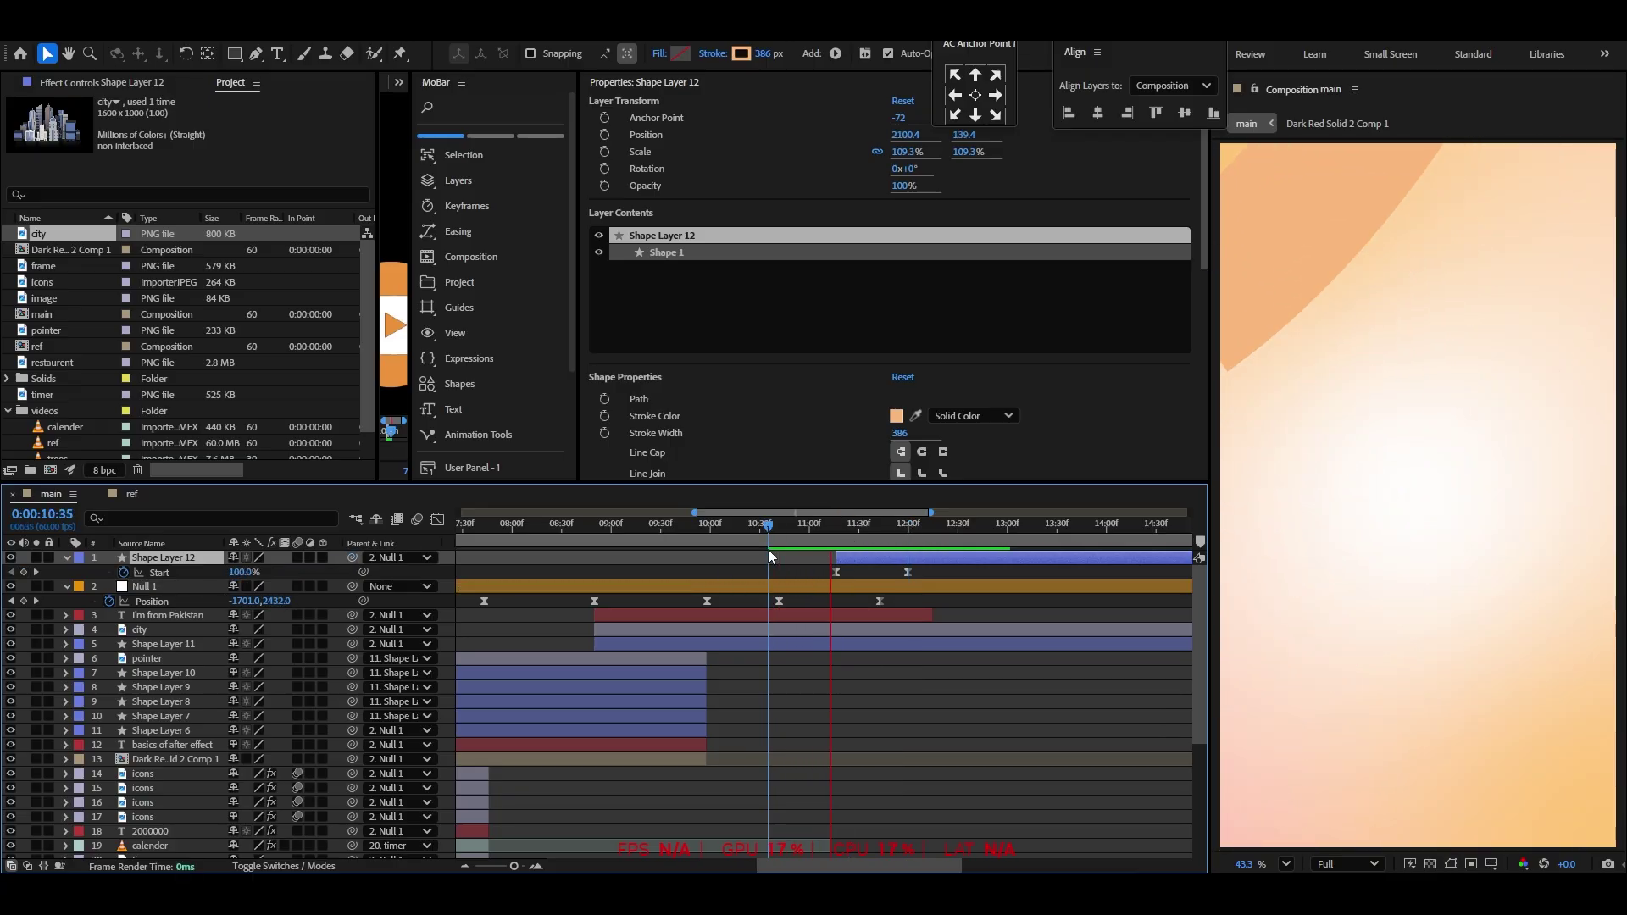
click(804, 543)
drag(858, 561, 813, 563)
click(739, 542)
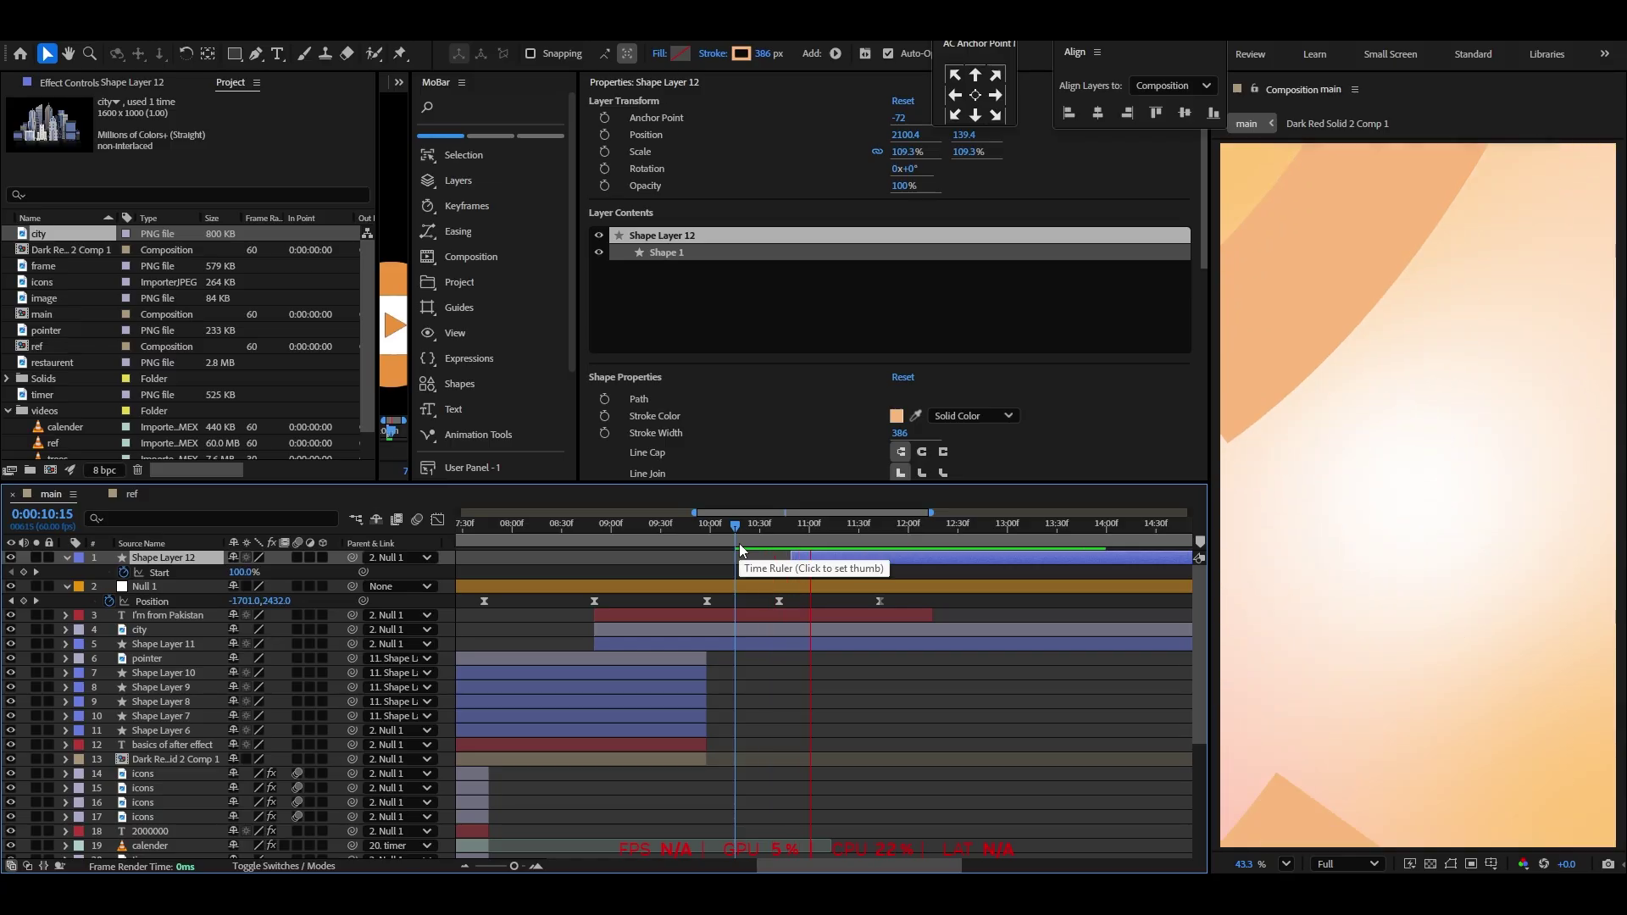
click(830, 717)
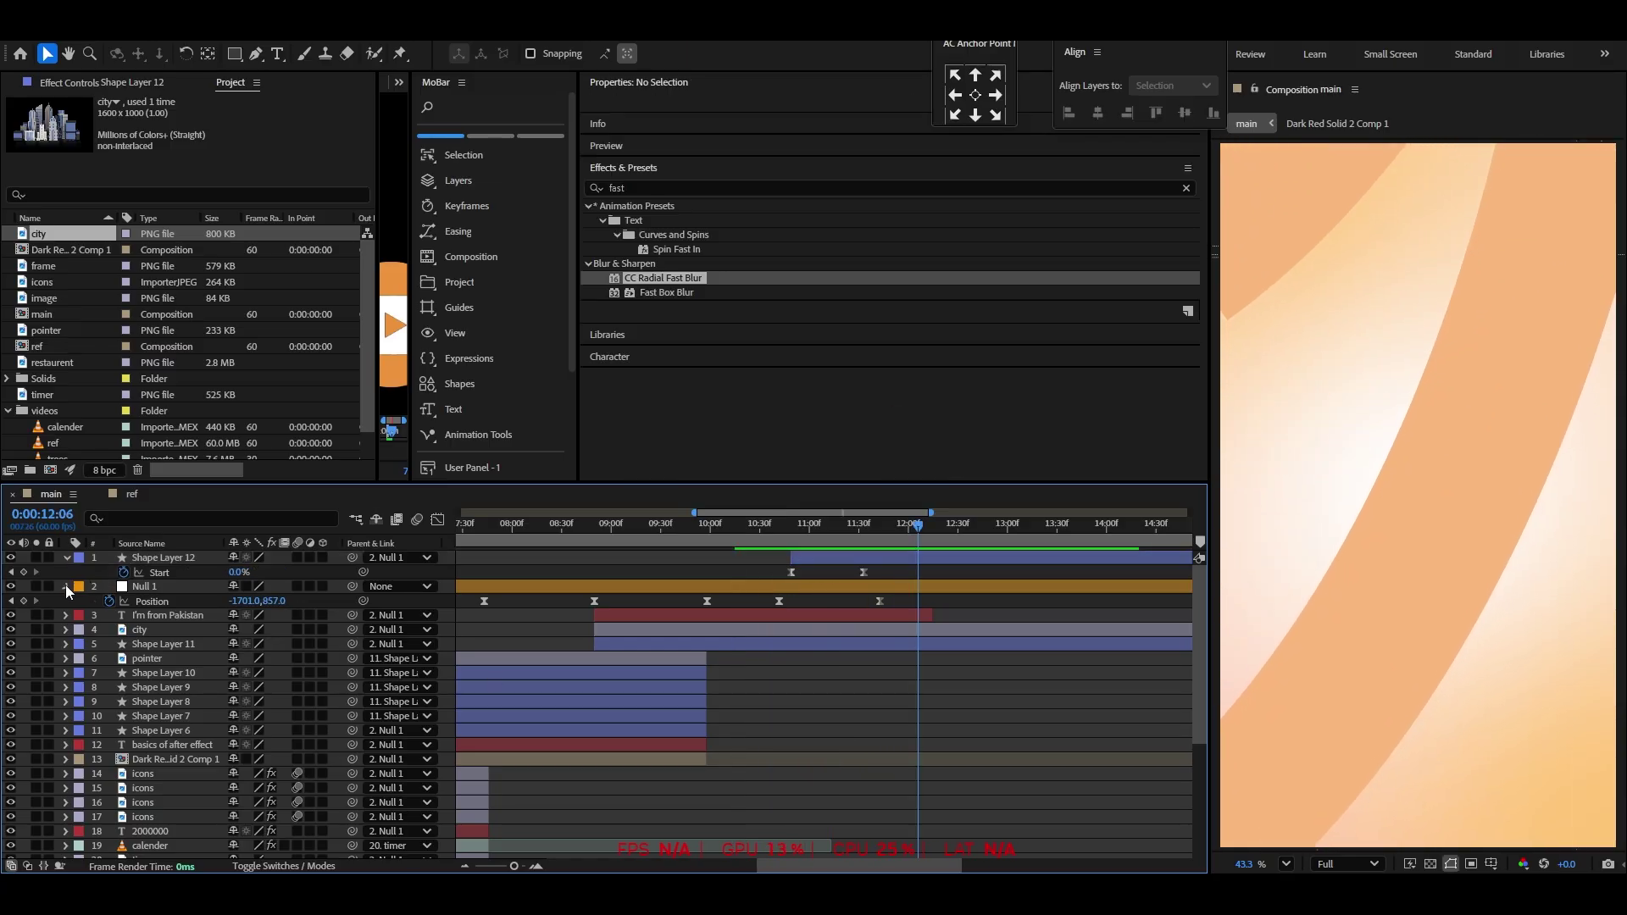
Collapse the properties of Null 1 and Shape Layer 12 and add the village image as the topmost layer of the main composition
click(67, 587)
click(66, 557)
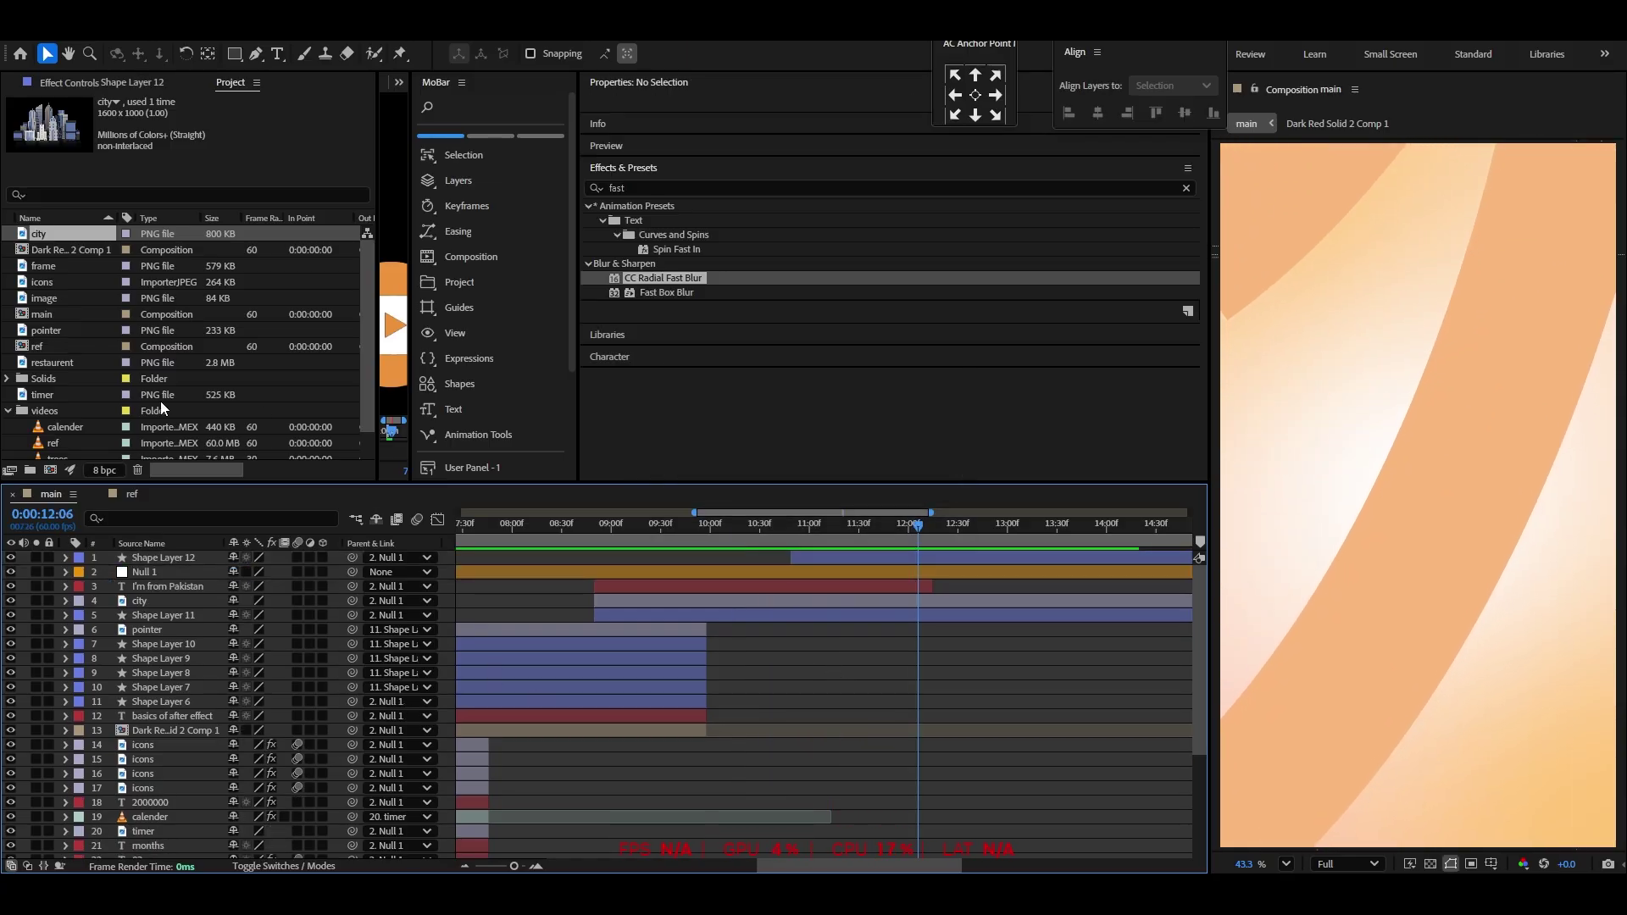
scroll(32, 298, down, 1)
drag(44, 444, 161, 555)
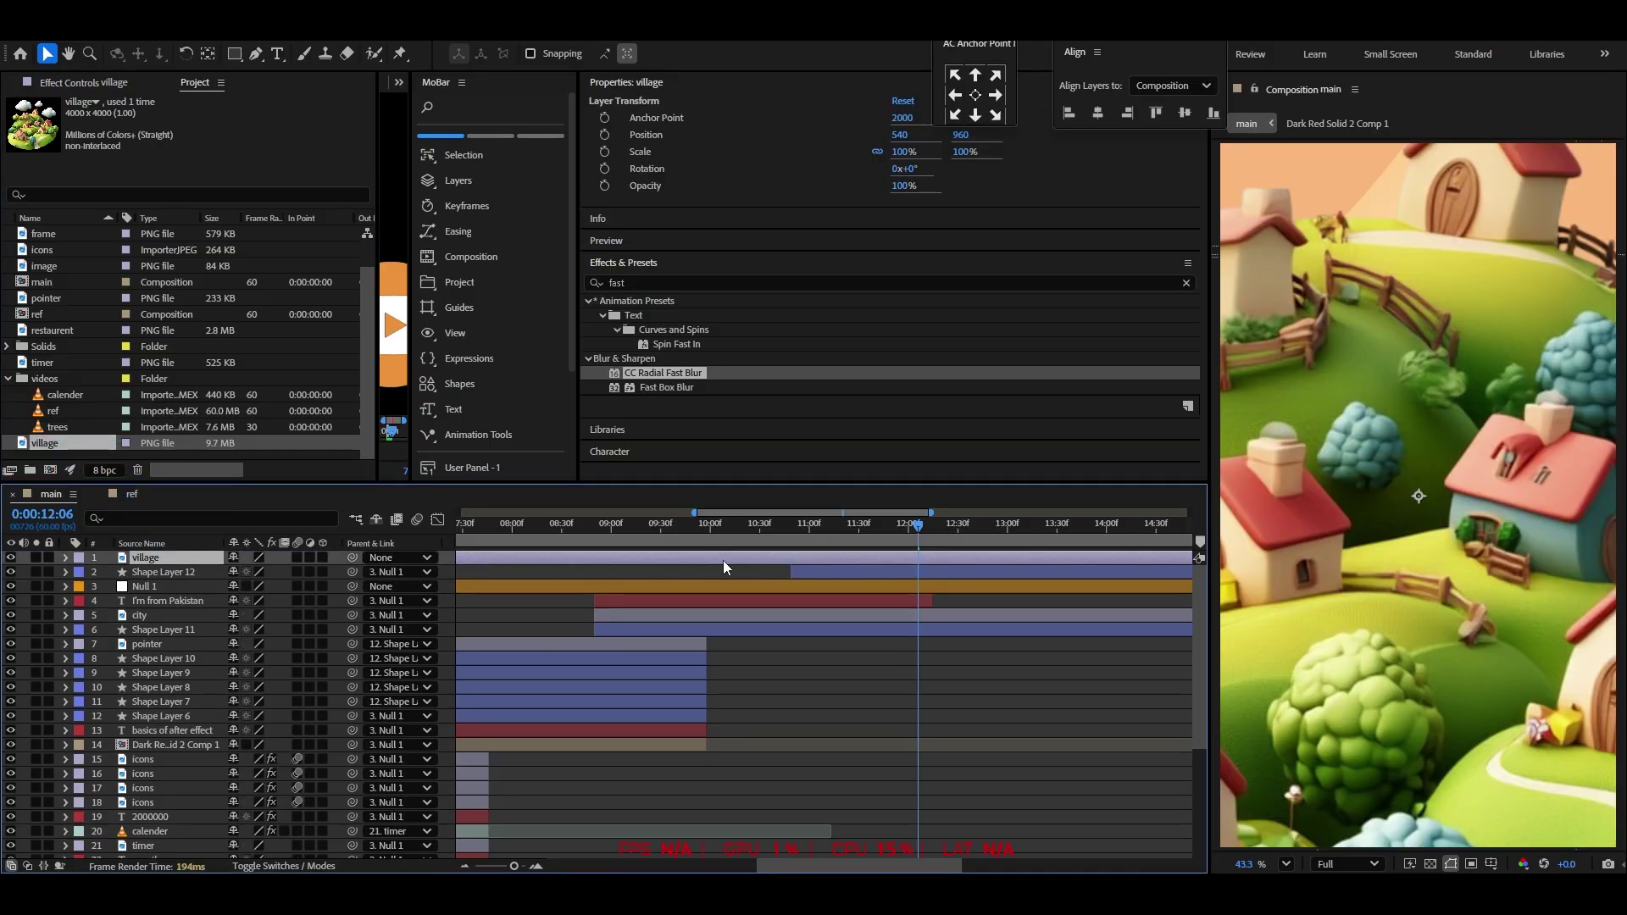
Shift the village layer to start with Shape Layer 12 and scale it to 18.9% in the middle of the frame
drag(622, 563, 1092, 566)
key(s)
drag(252, 572, 184, 572)
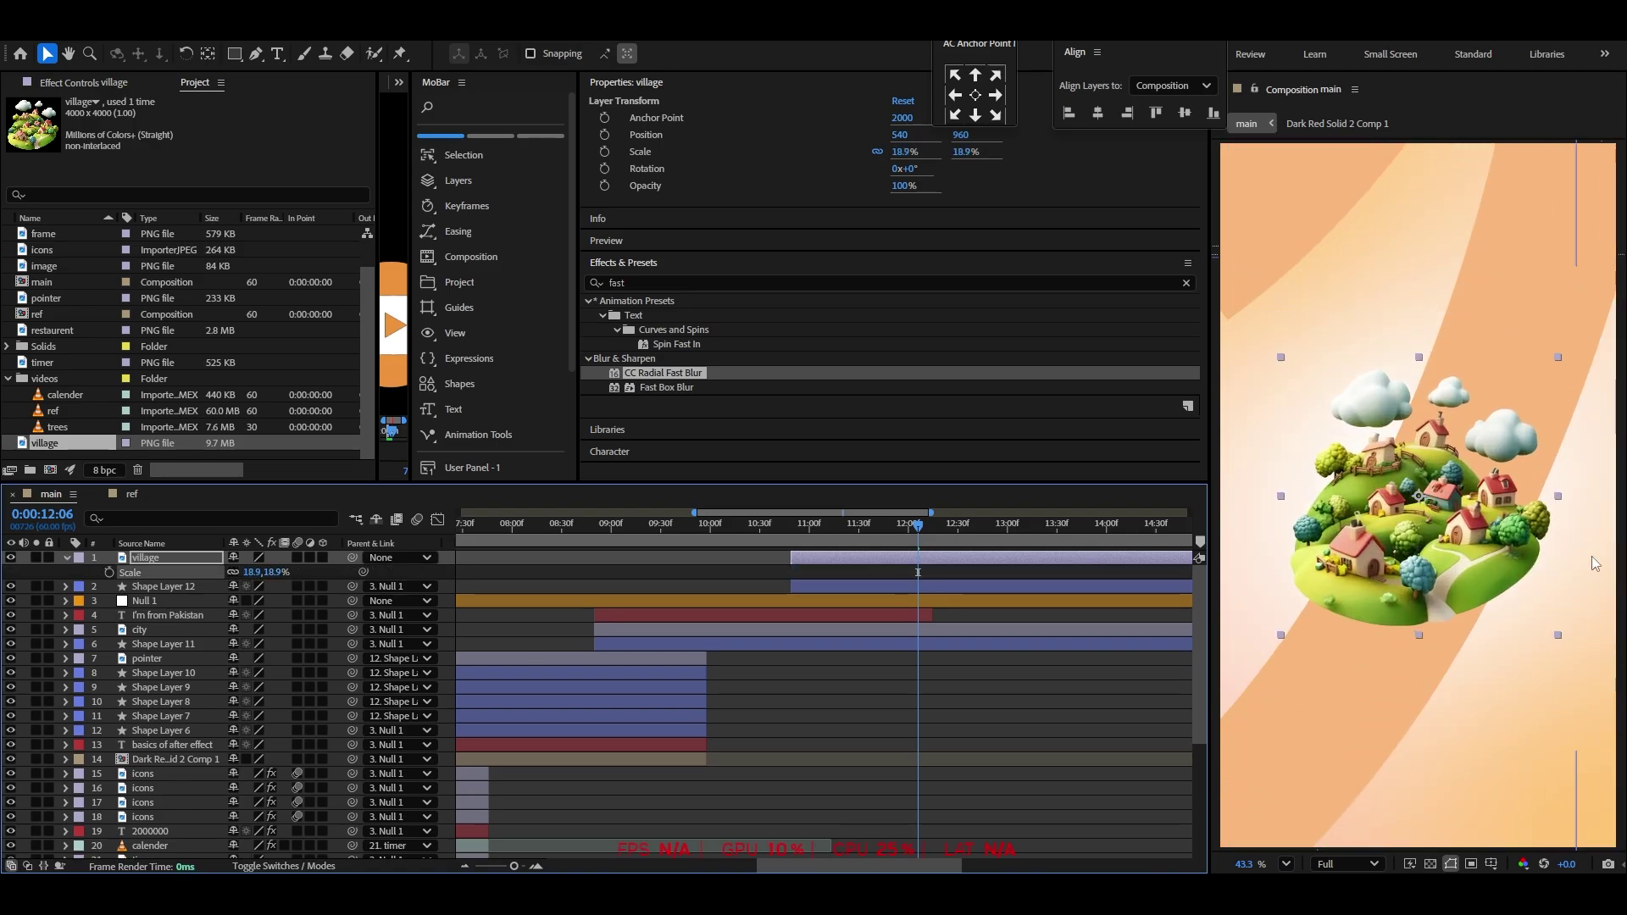
drag(1487, 547, 1487, 549)
click(67, 558)
Parent the village layer to Null 1 and preview the camera move into the village scene
click(930, 527)
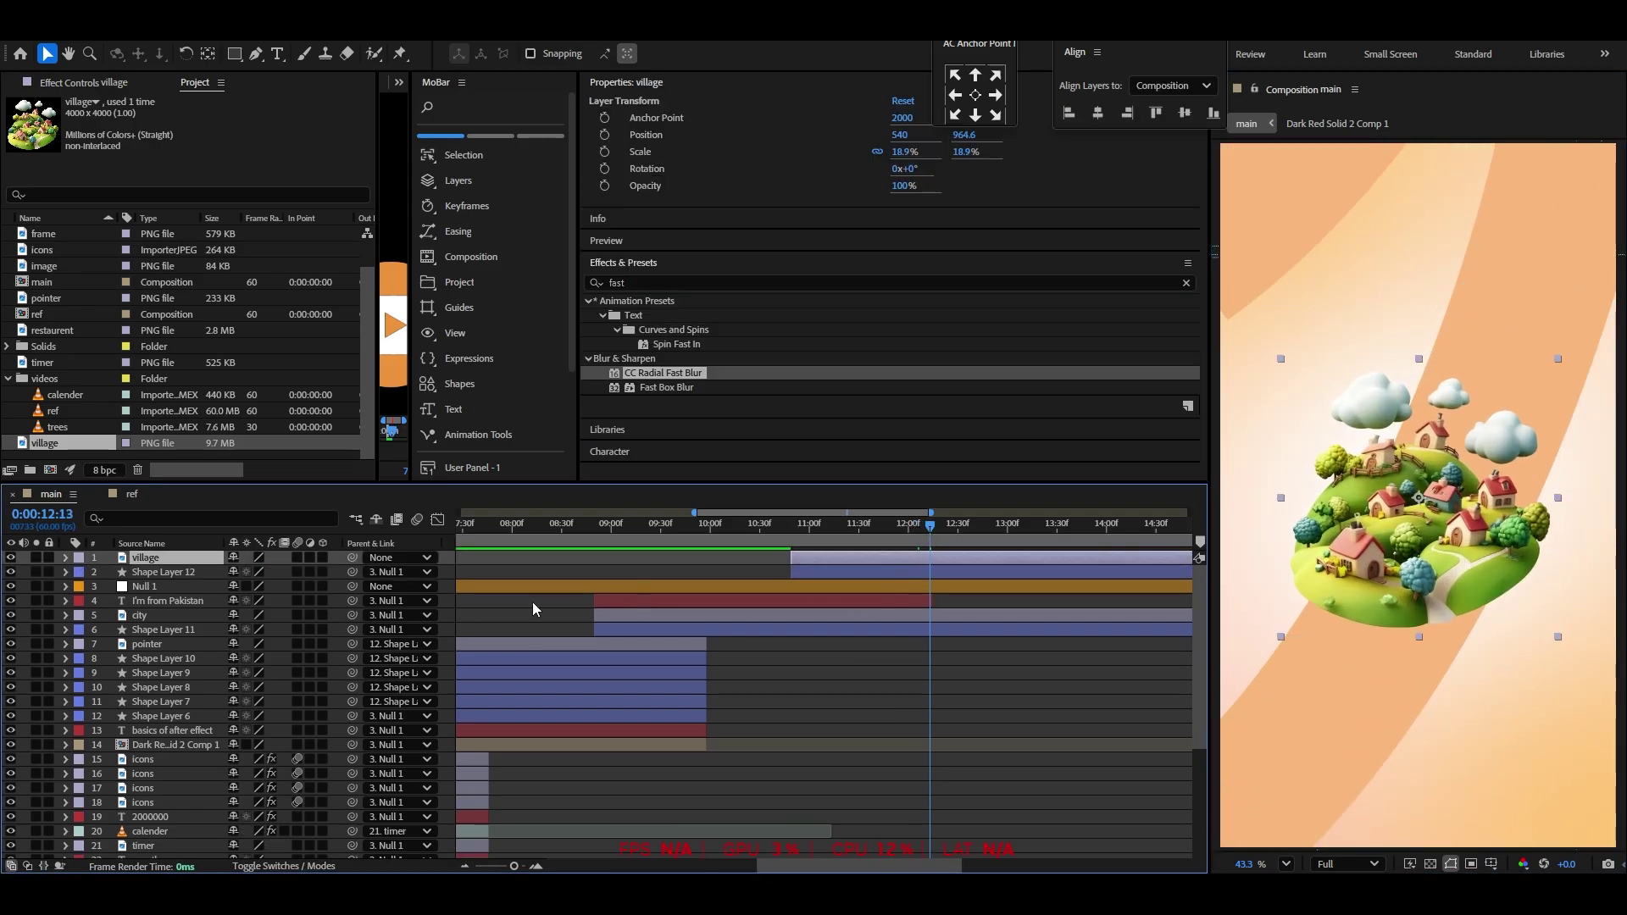
drag(352, 558, 153, 587)
drag(927, 527, 768, 556)
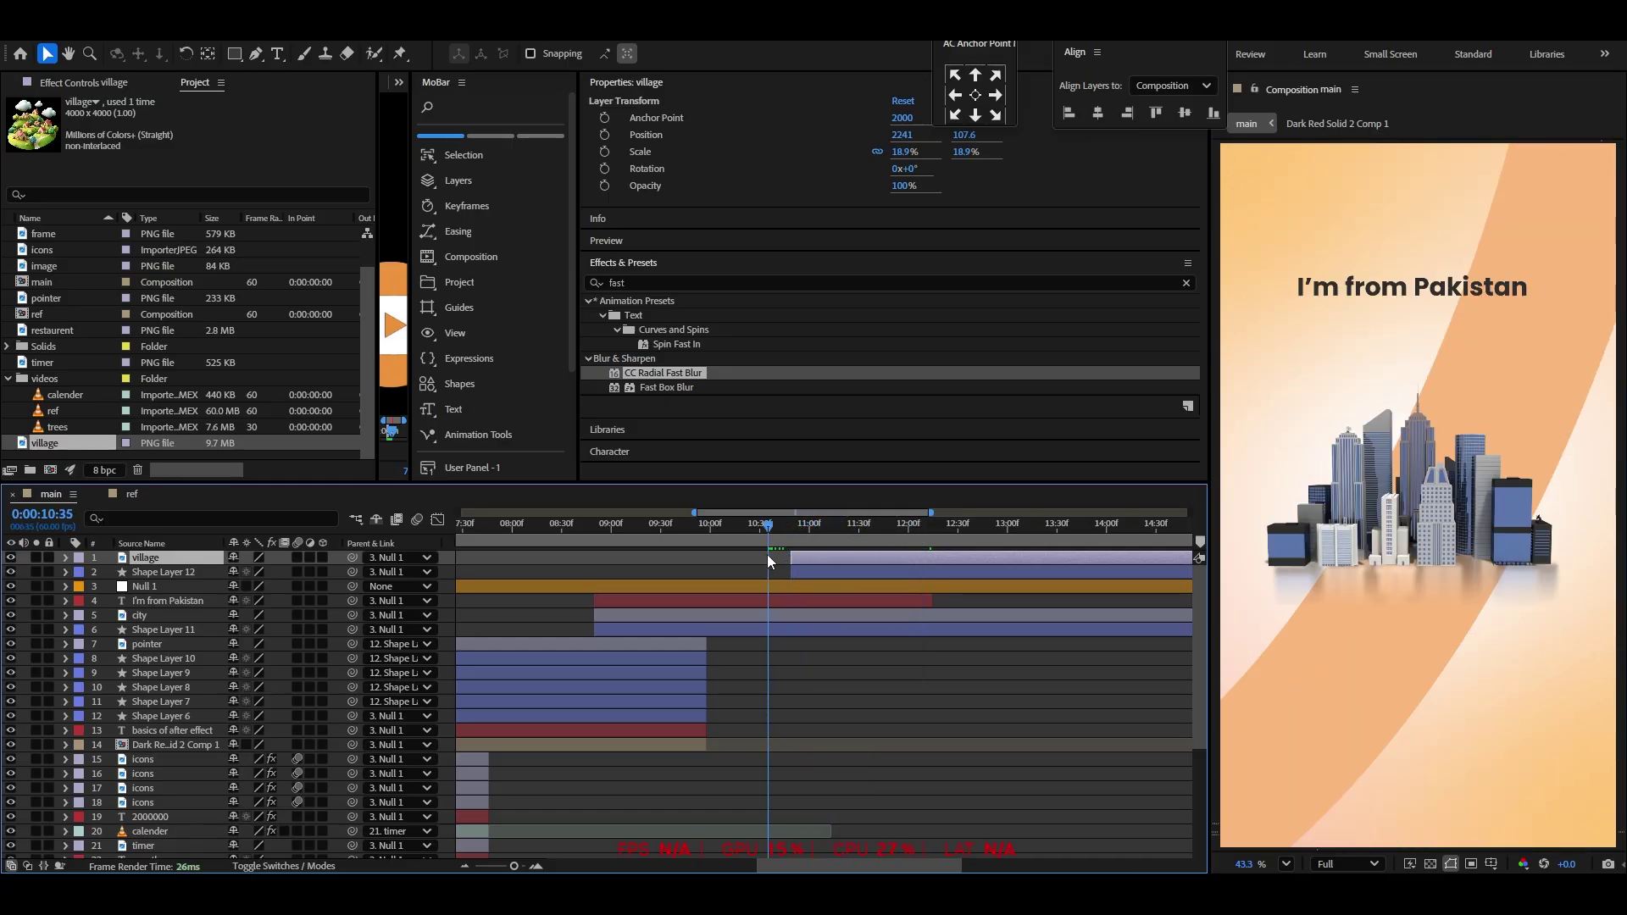
key(space)
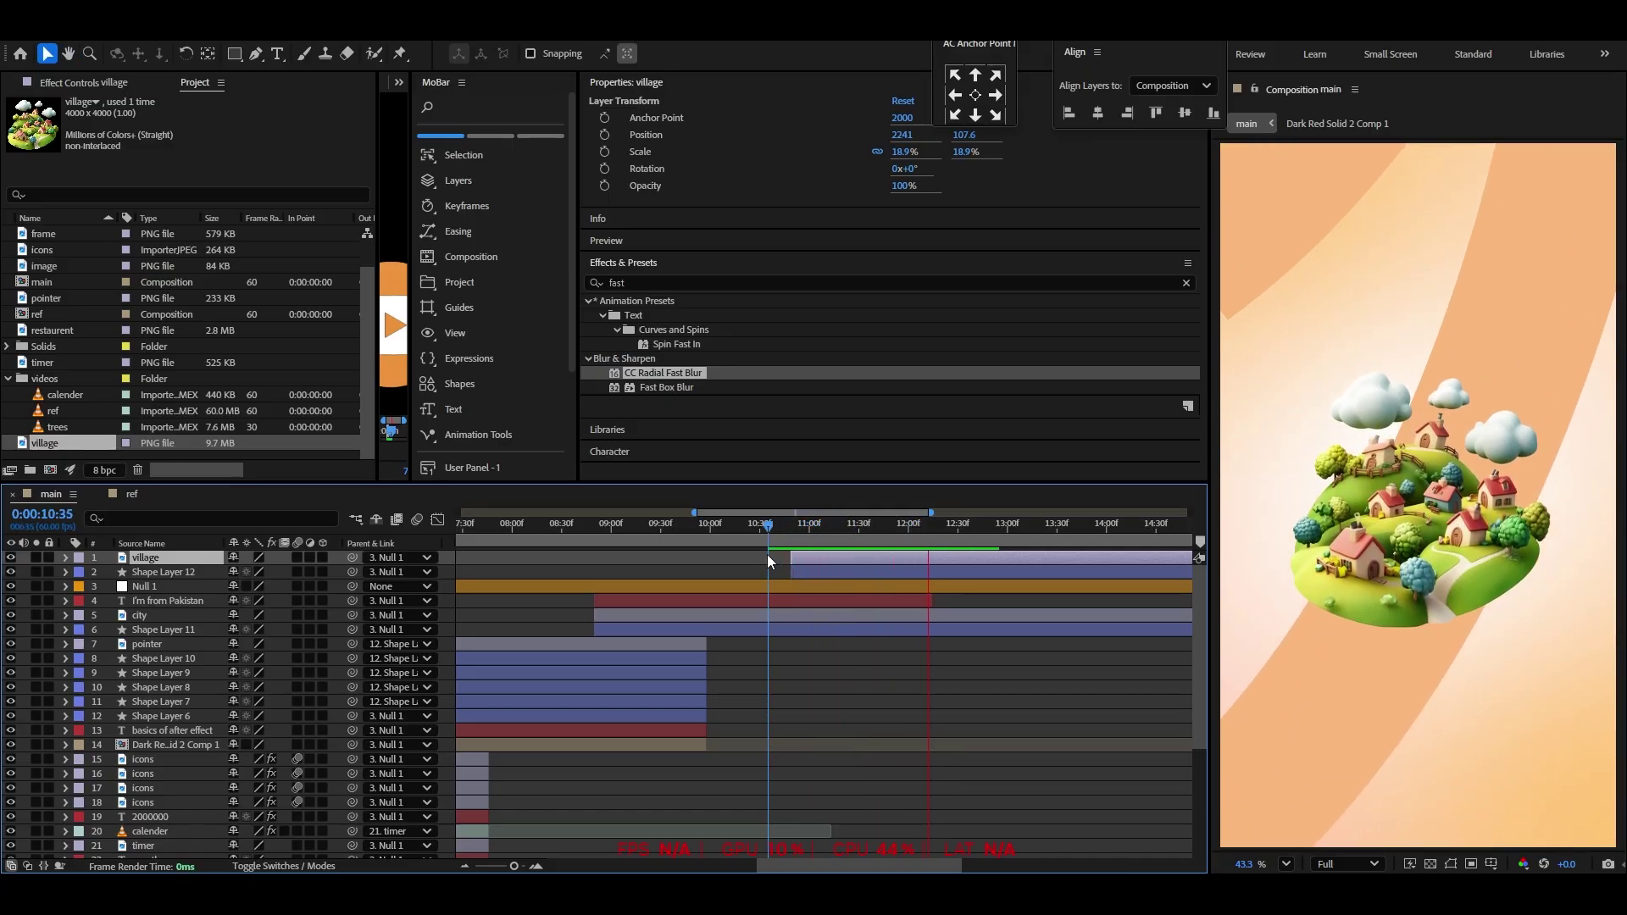
click(885, 700)
Duplicate the "I'm from Pakistan" text layer above the village layer and shift the copy to start with it
click(180, 601)
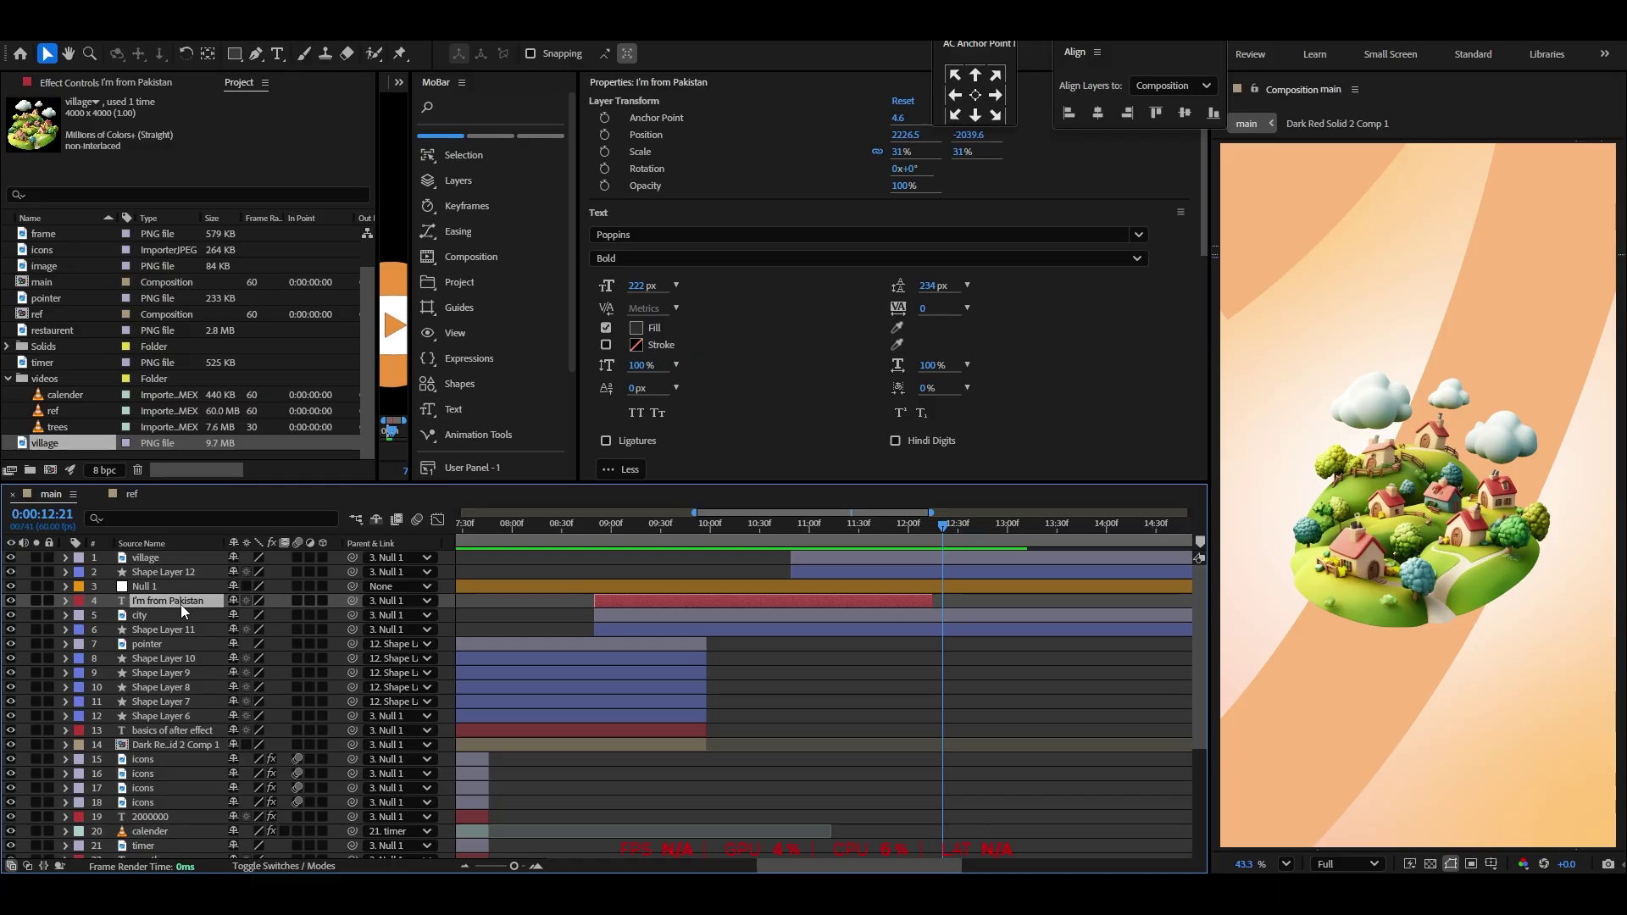
key(ctrl+d)
drag(154, 607, 192, 556)
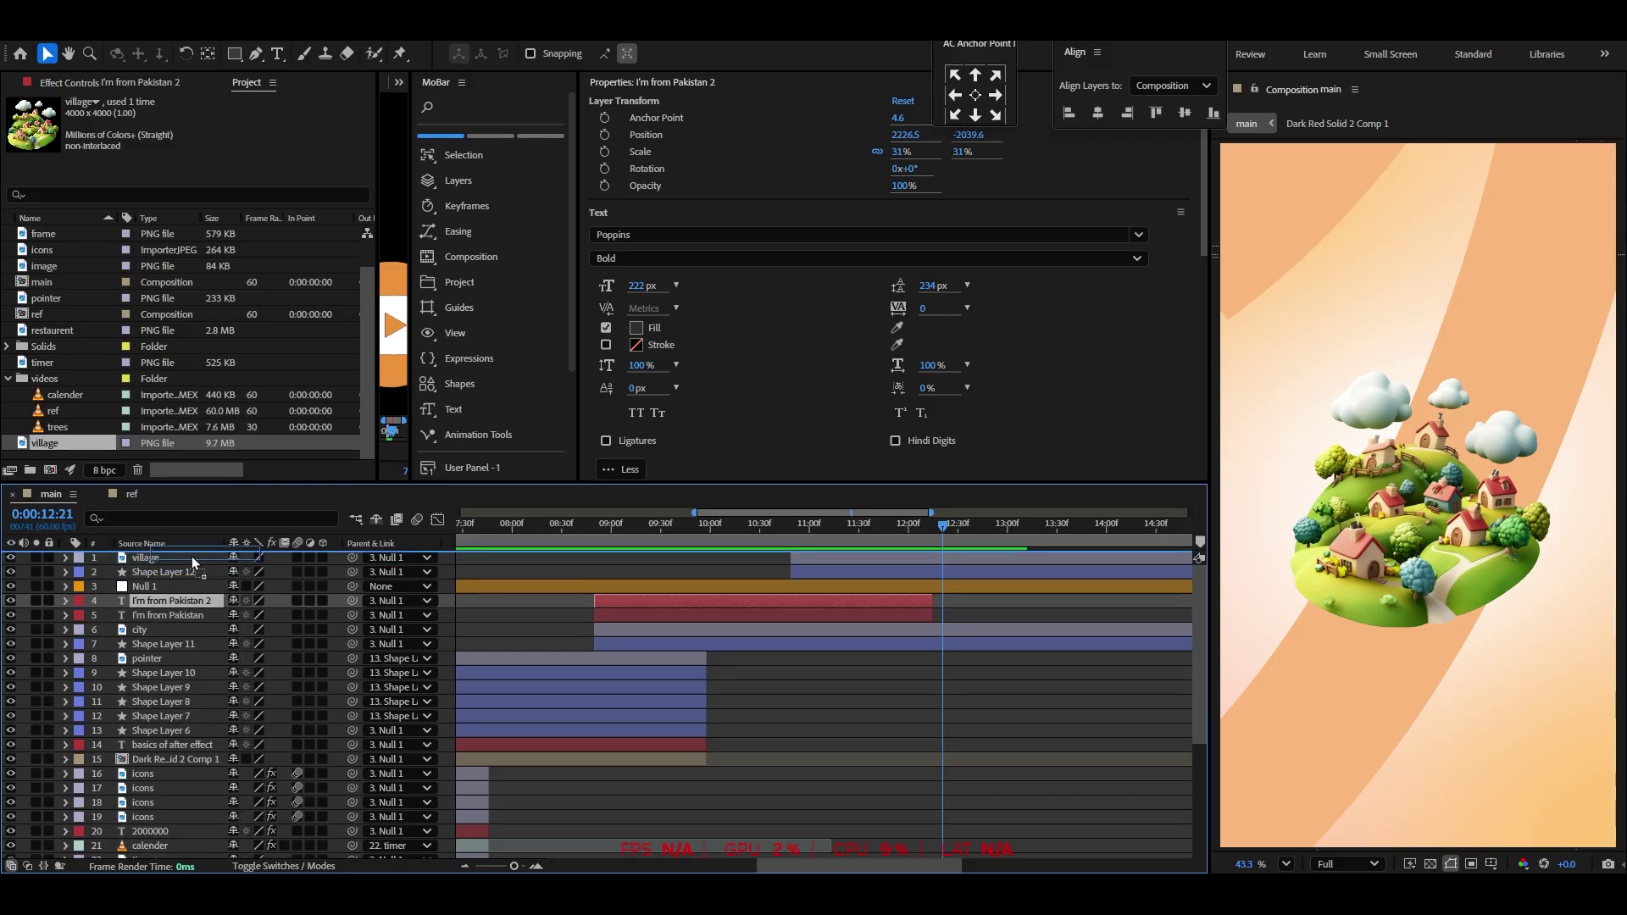
drag(666, 558, 946, 545)
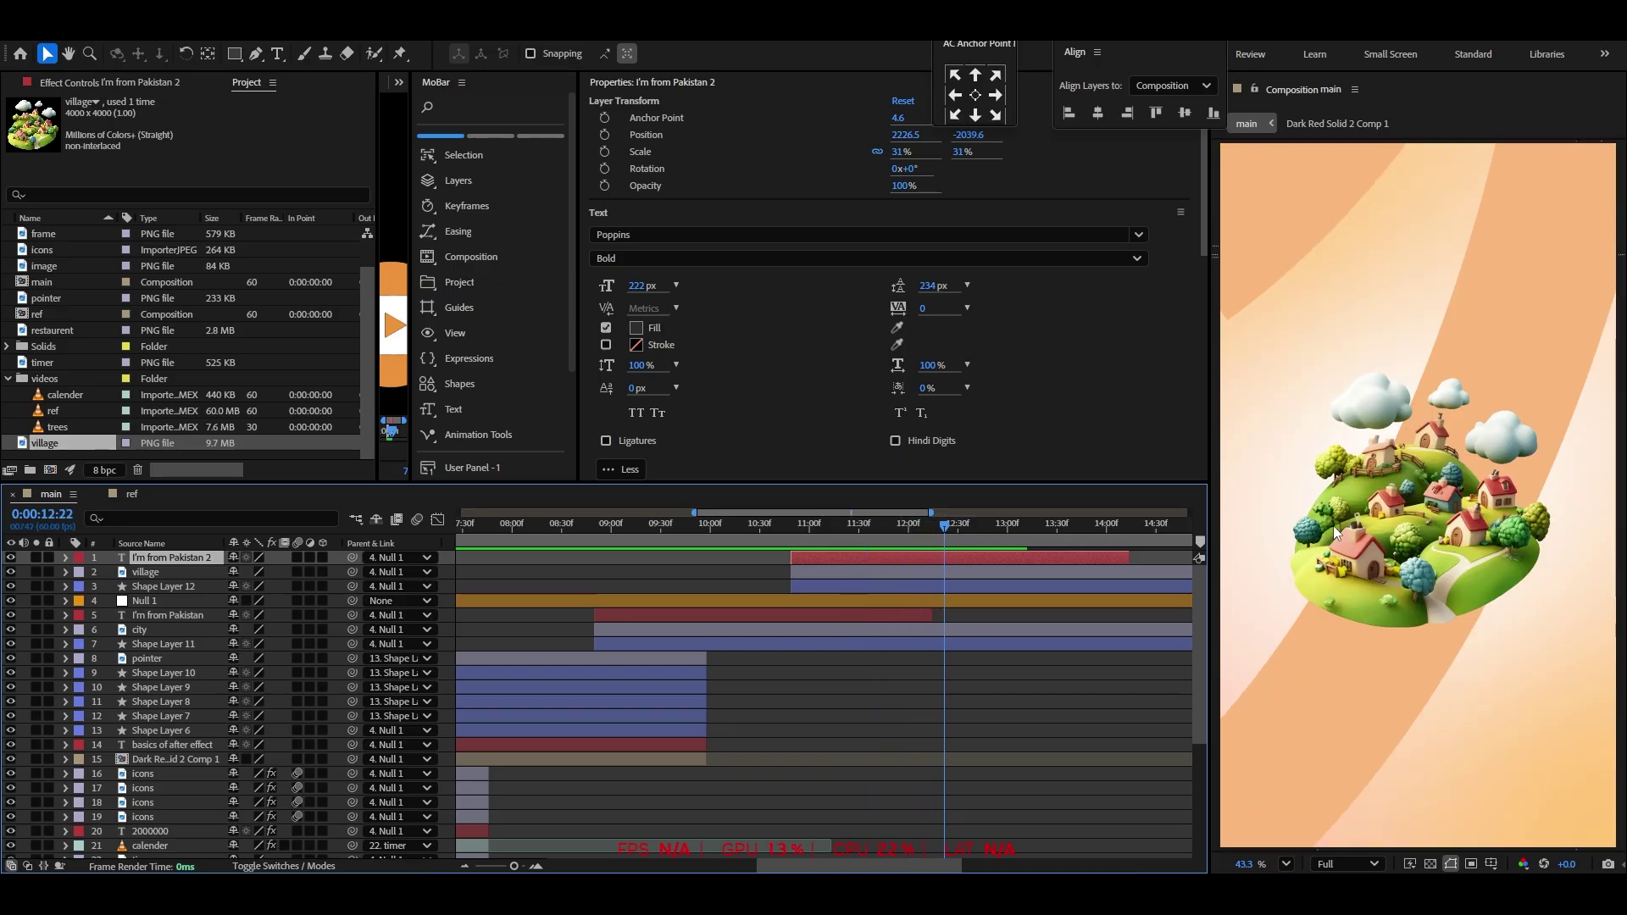
Bring the duplicated text into the village scene and place it above the clouds of the illustration
scroll(1449, 495, down, 7)
click(1064, 667)
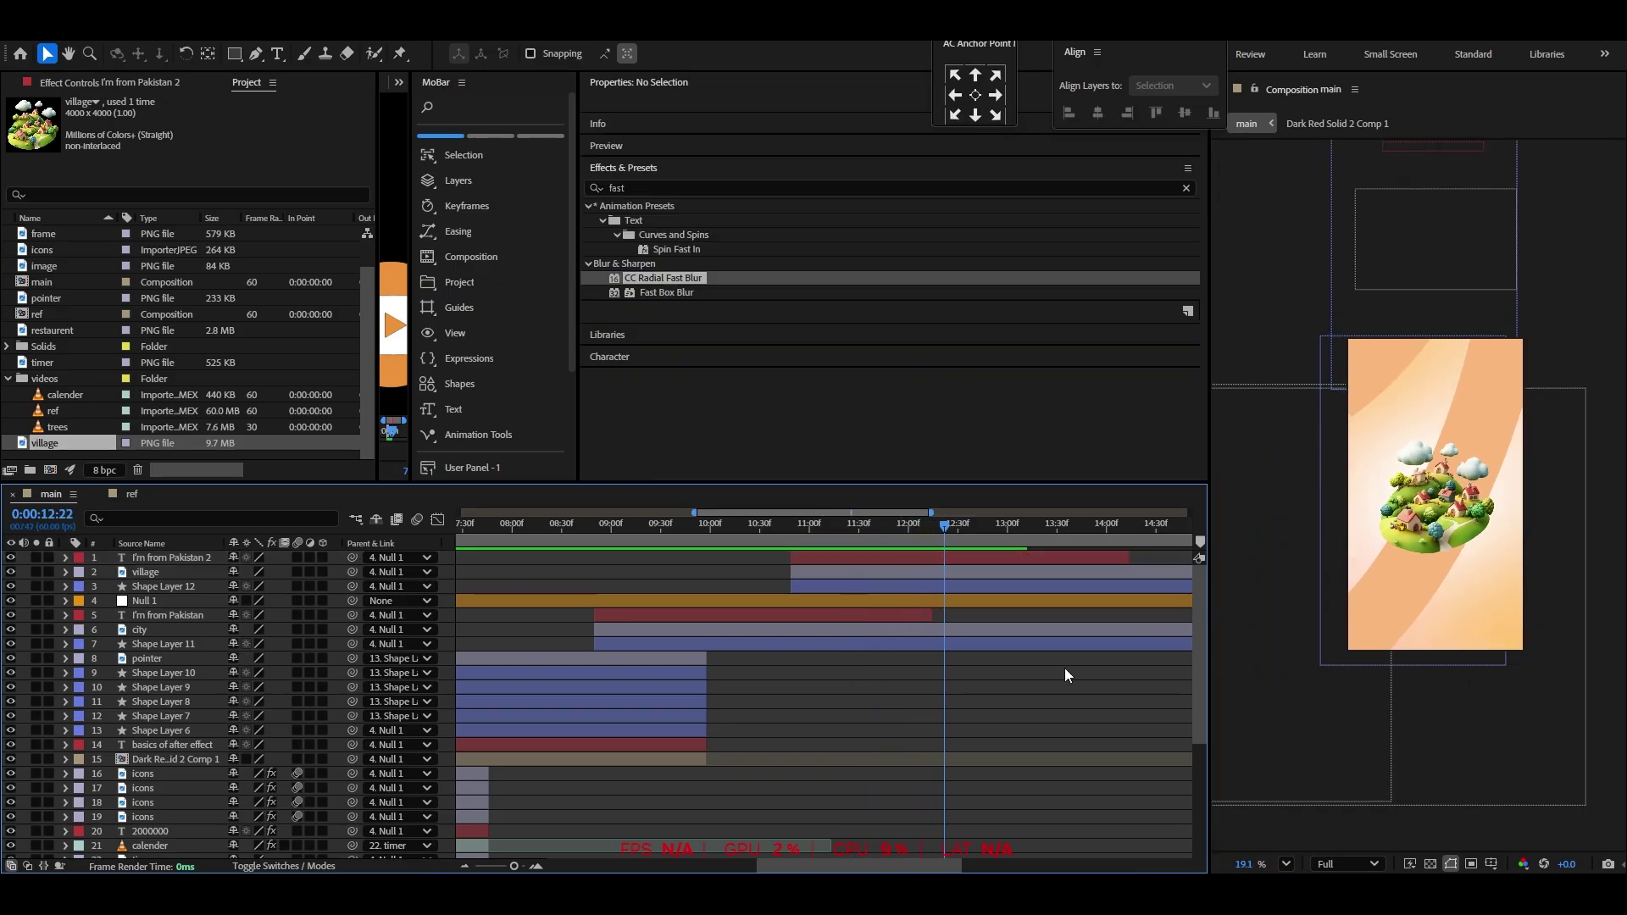
click(1030, 560)
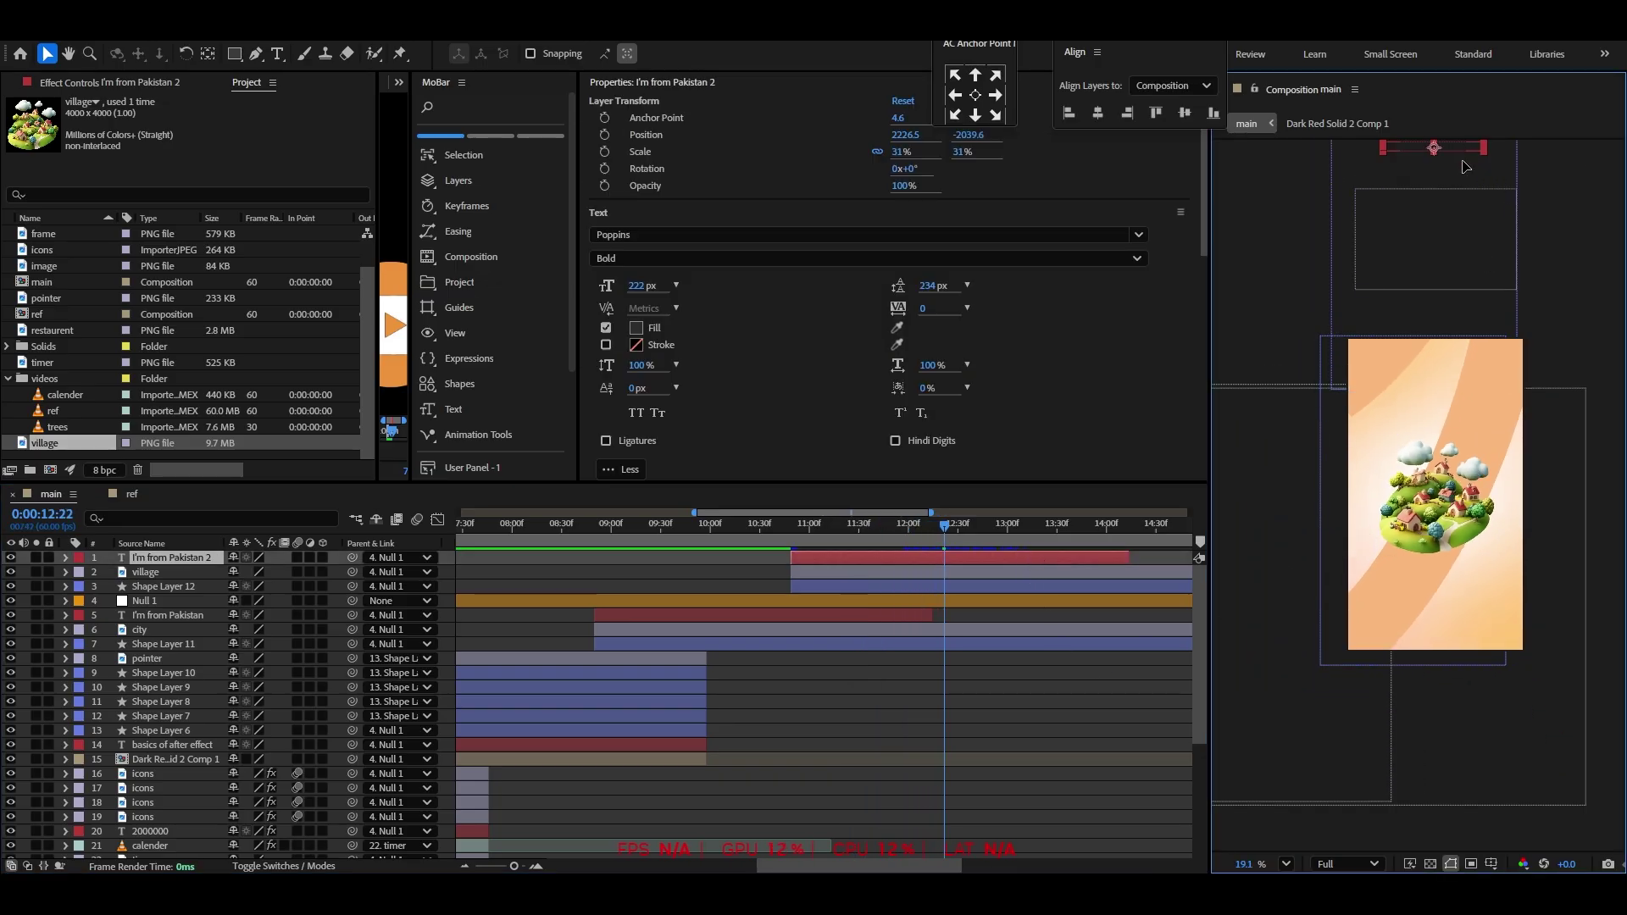
drag(1465, 149, 1457, 374)
click(1286, 864)
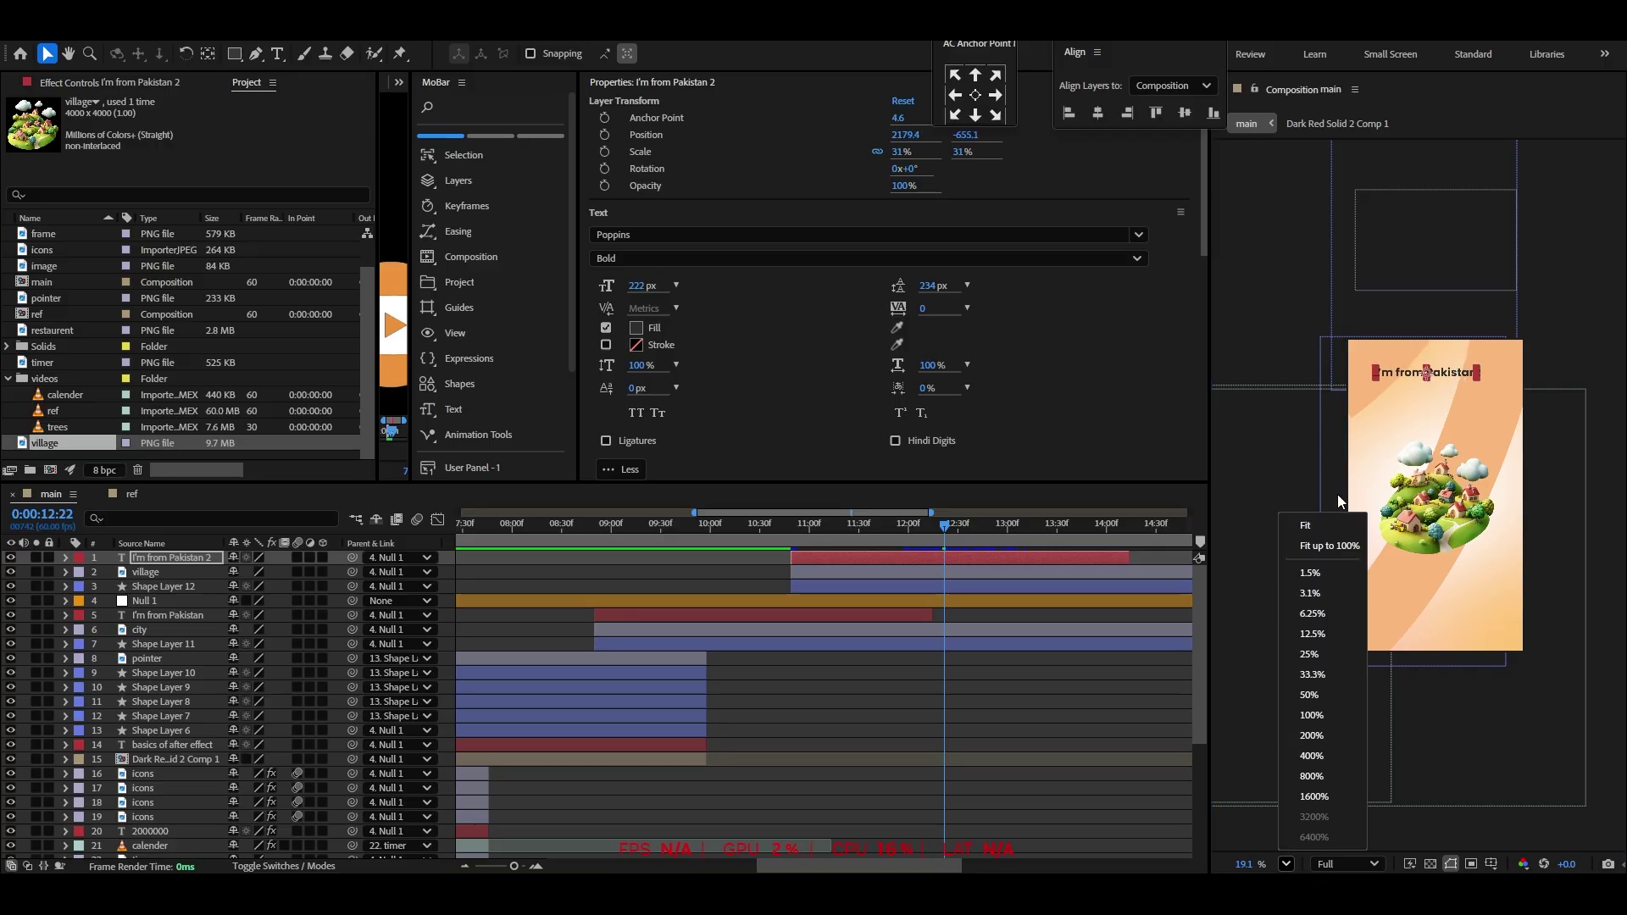
click(1334, 527)
drag(1475, 222, 1483, 307)
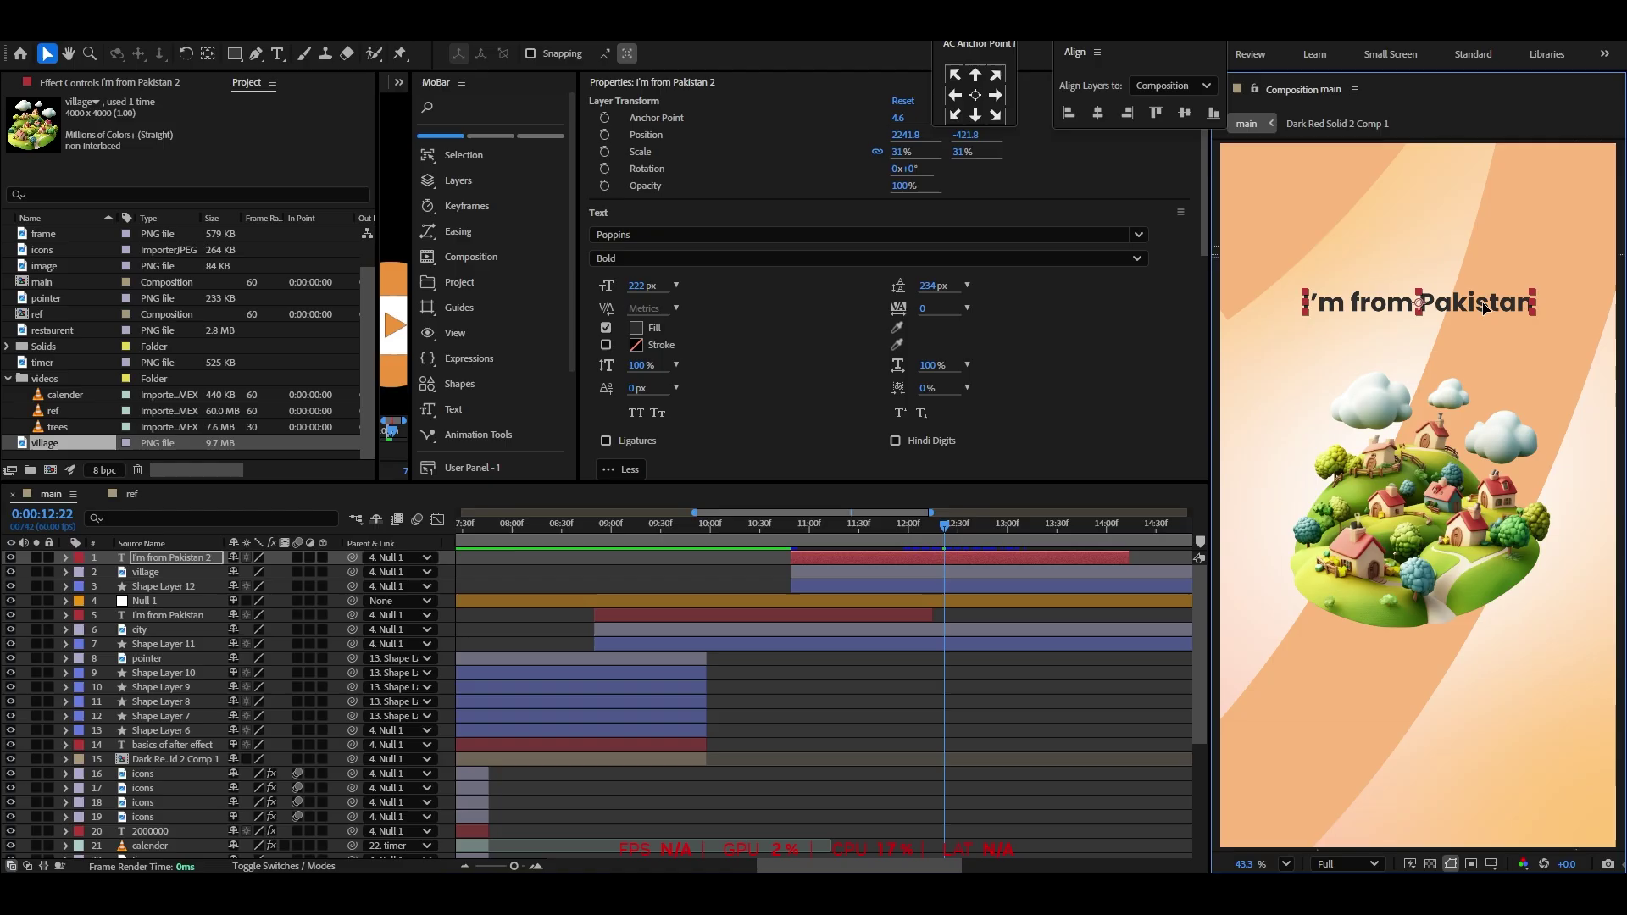
Replace the duplicated text with "A tiny village" and set the word "village" in Palatino Linotype Italic
double_click(1483, 307)
text(A tiny VILLAGE)
double_click(1483, 306)
click(781, 234)
click(780, 305)
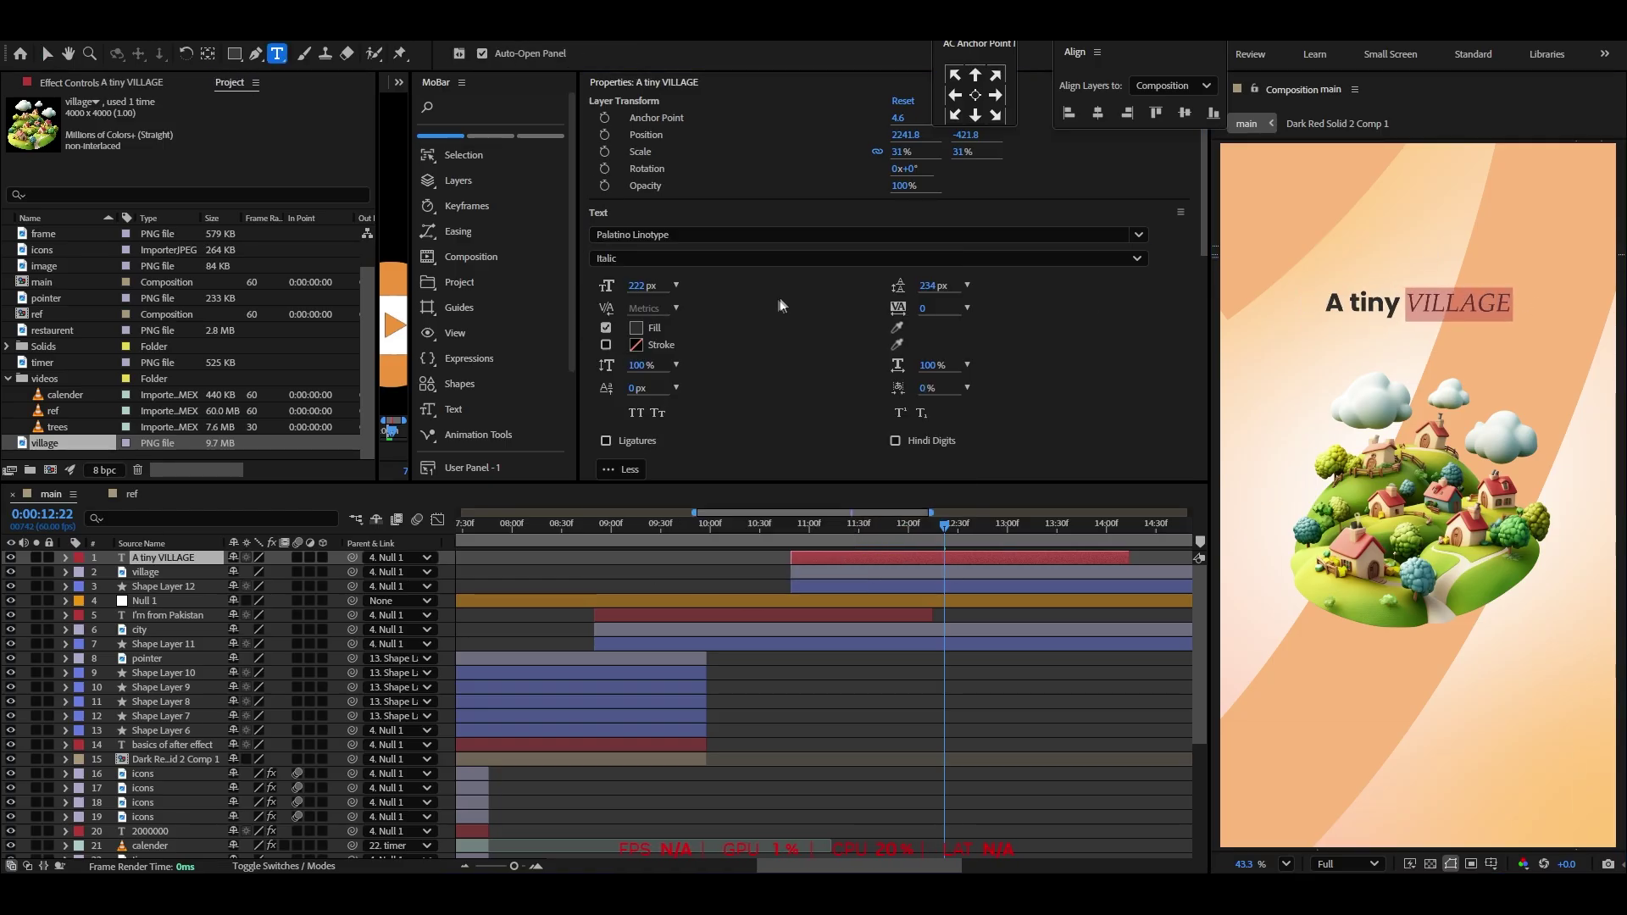
text(village)
Enlarge the word "village" and reposition the title above the illustration with its anchor point centered
double_click(1475, 306)
drag(637, 286, 696, 285)
click(976, 95)
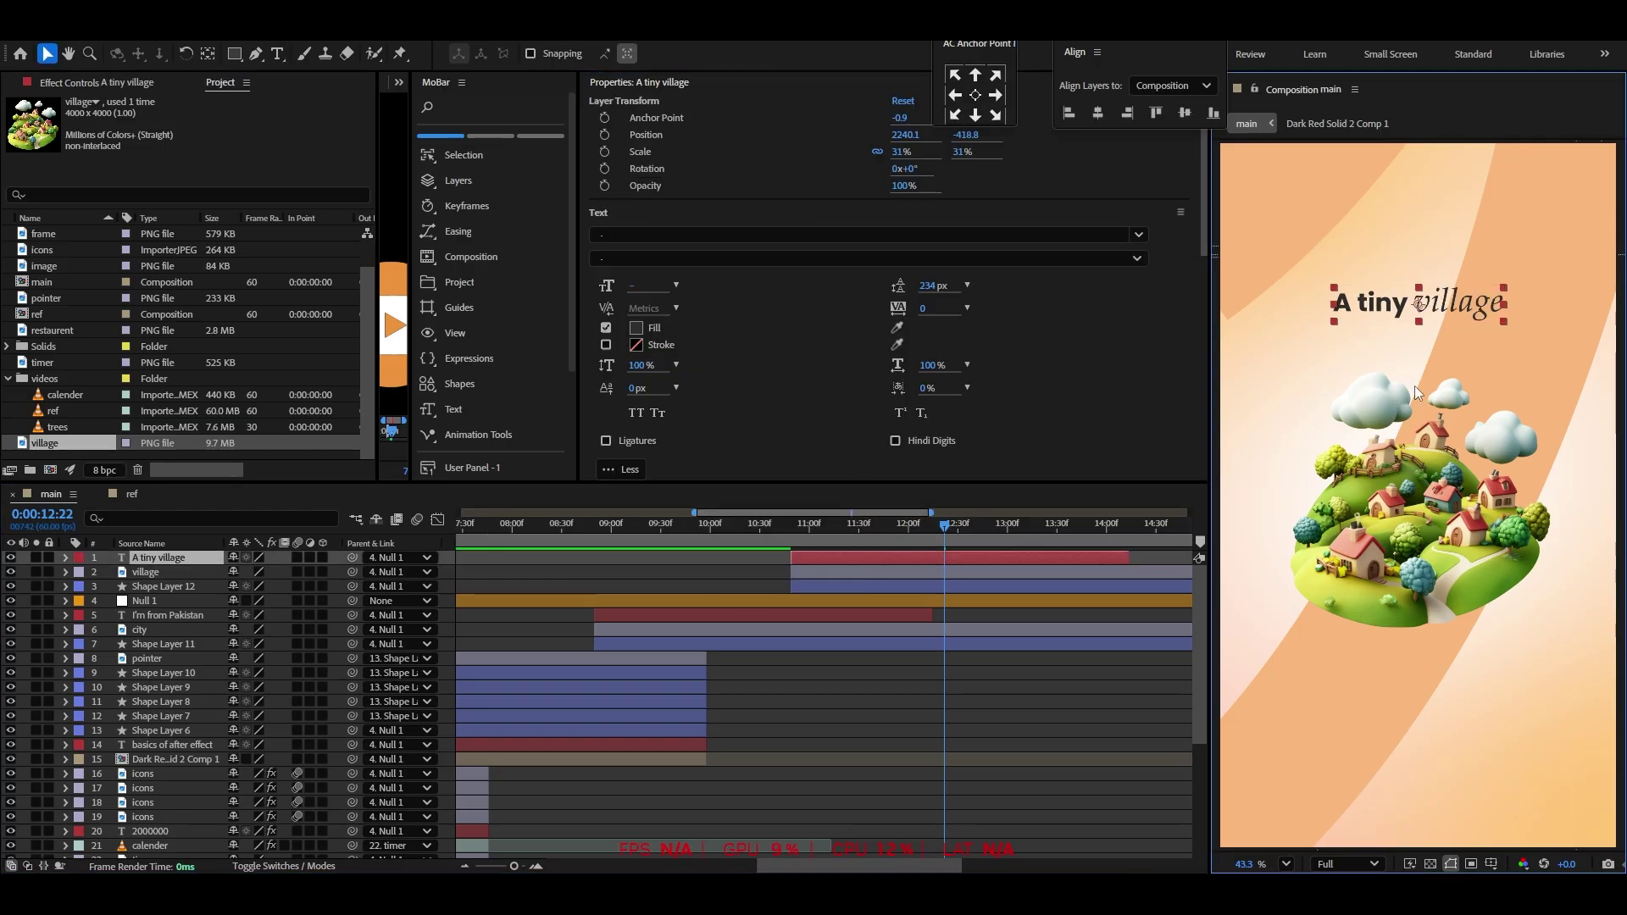
drag(1451, 310, 1462, 306)
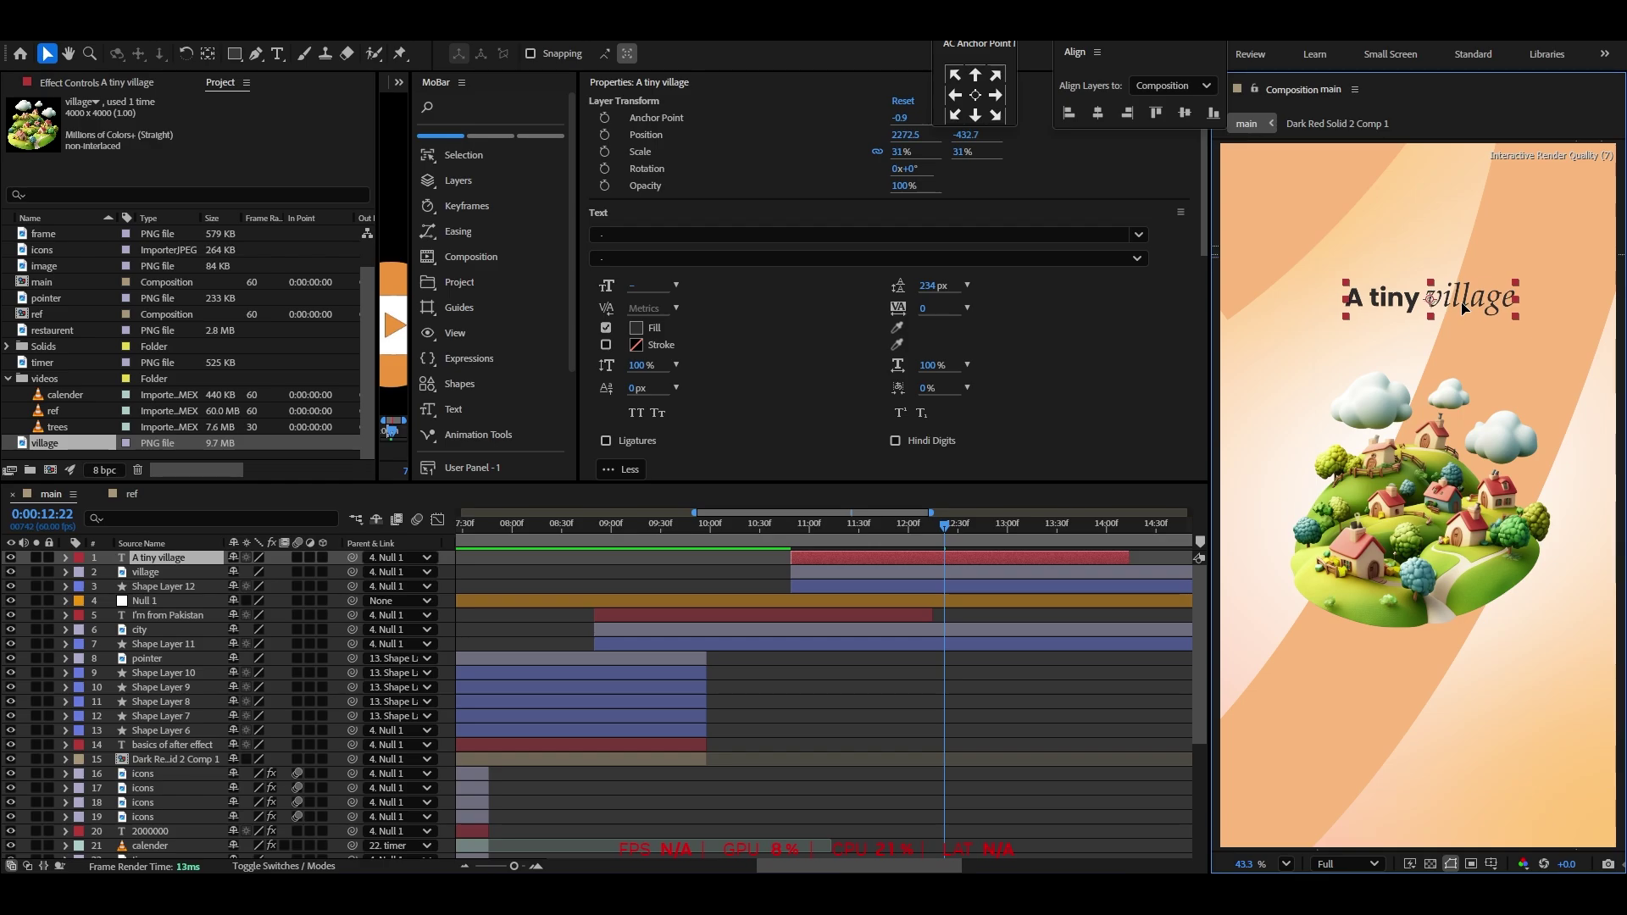
click(1102, 660)
click(297, 616)
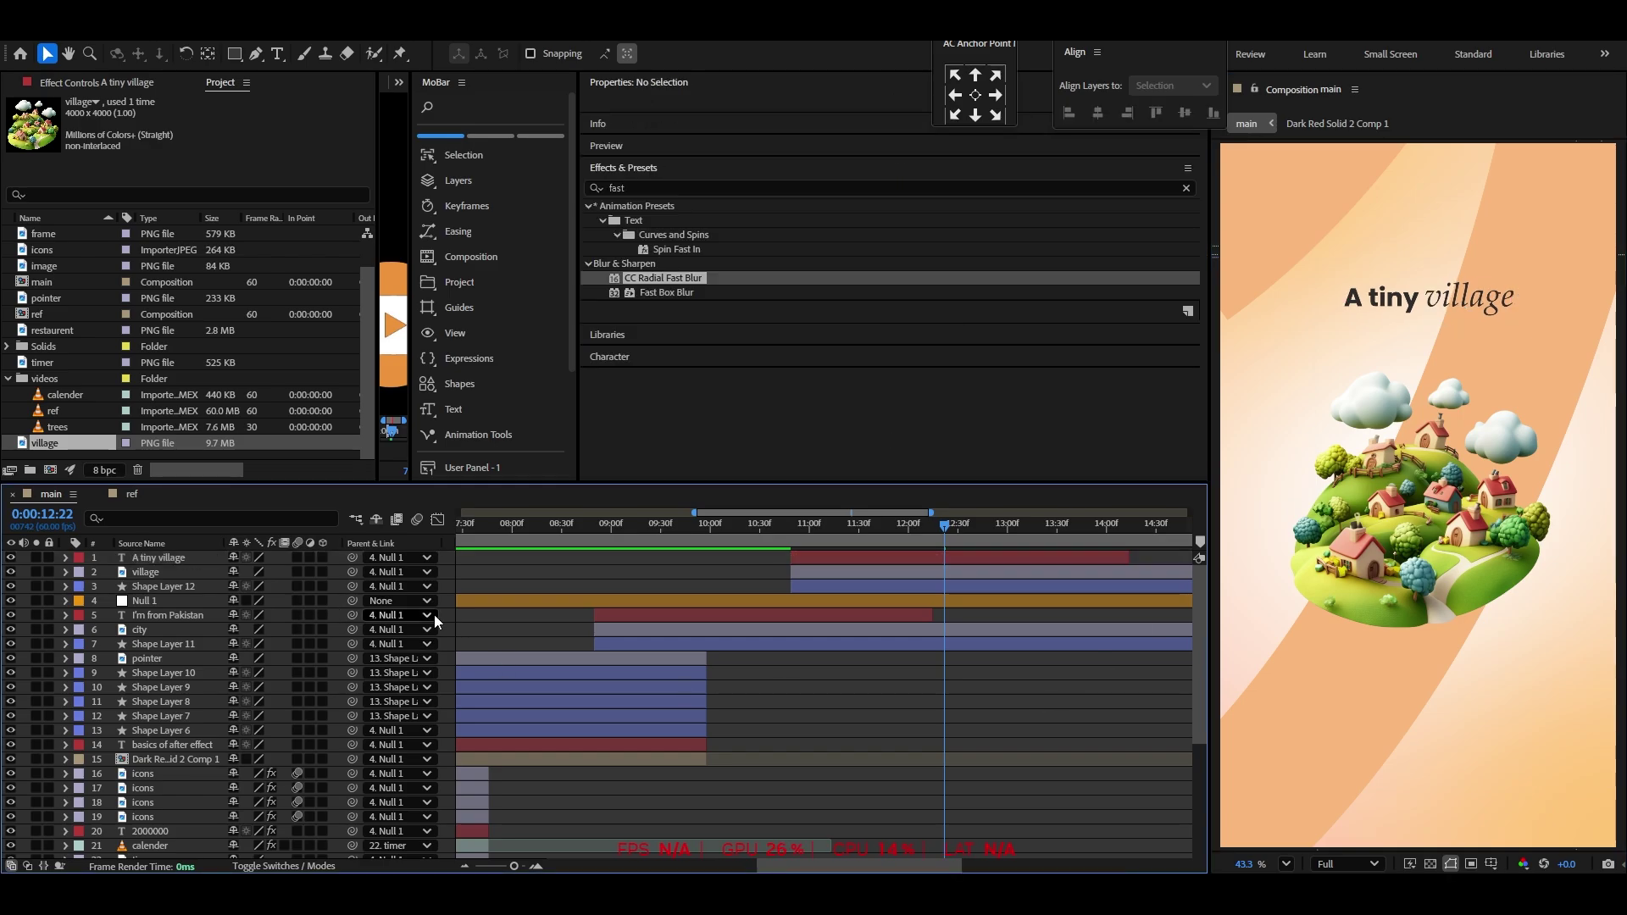
Preview the transition from the city scene to the titled village scene
click(902, 558)
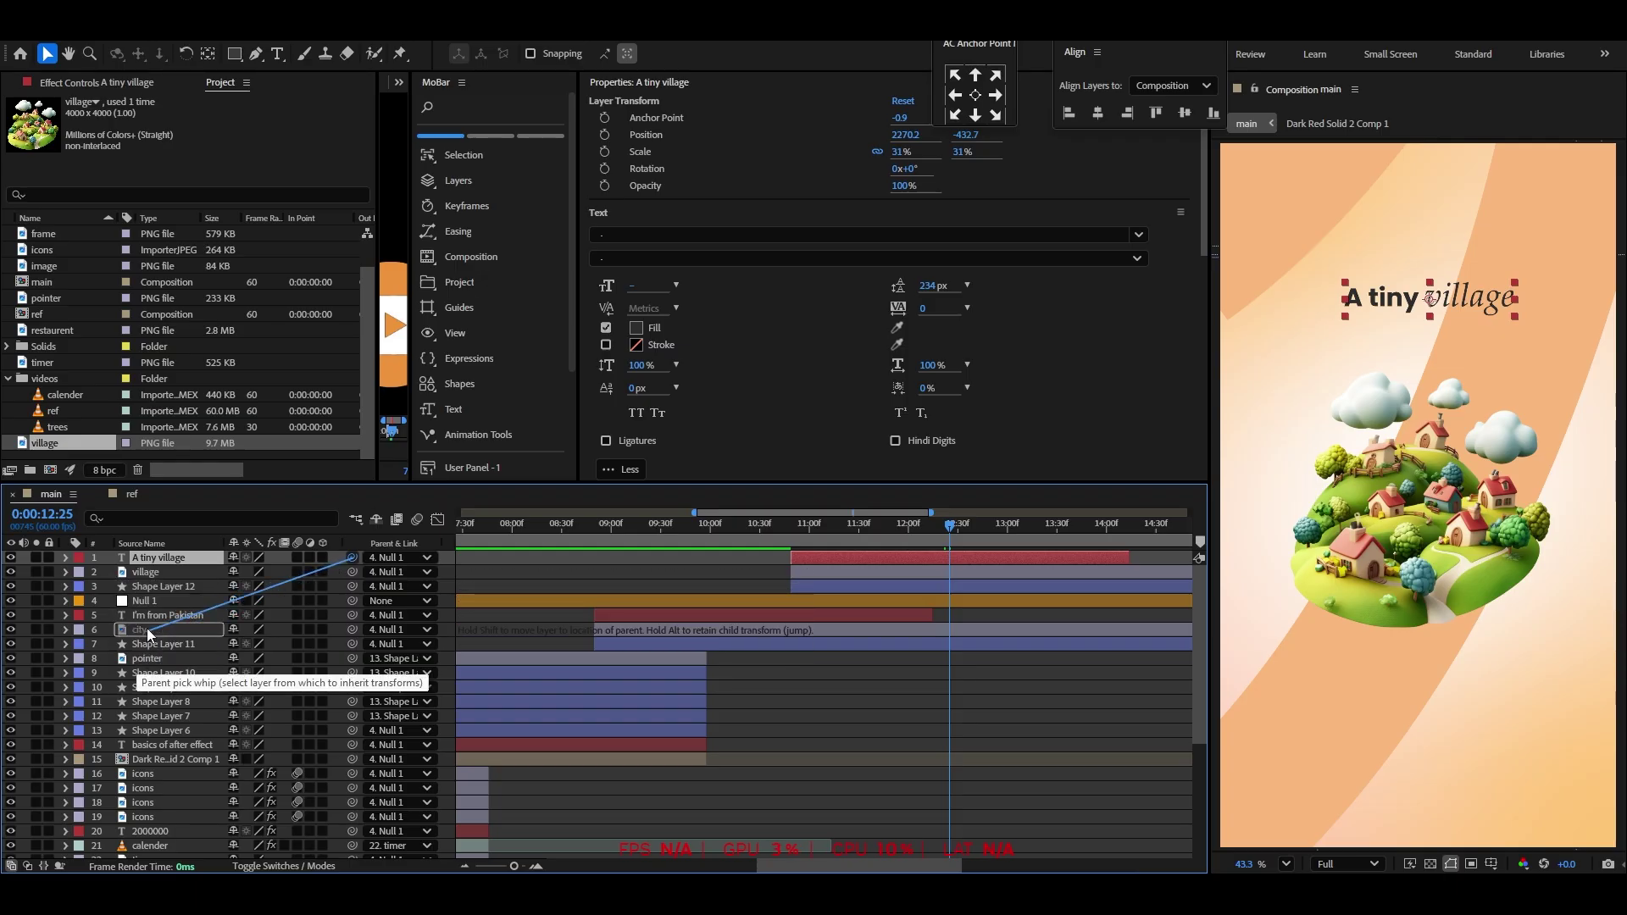
click(765, 549)
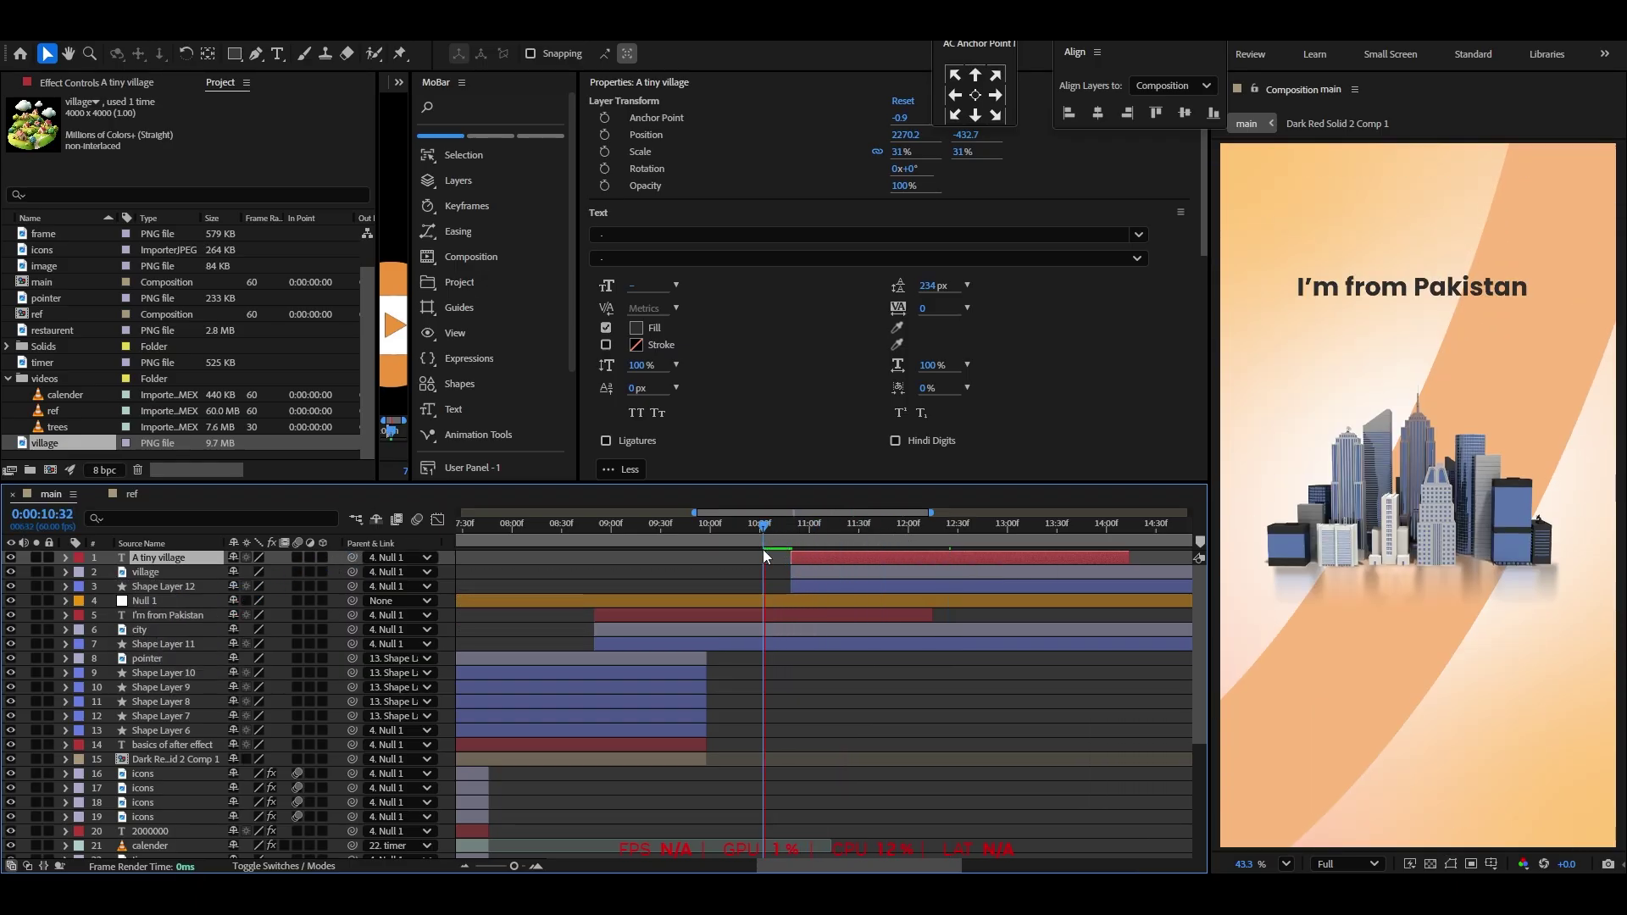
key(space)
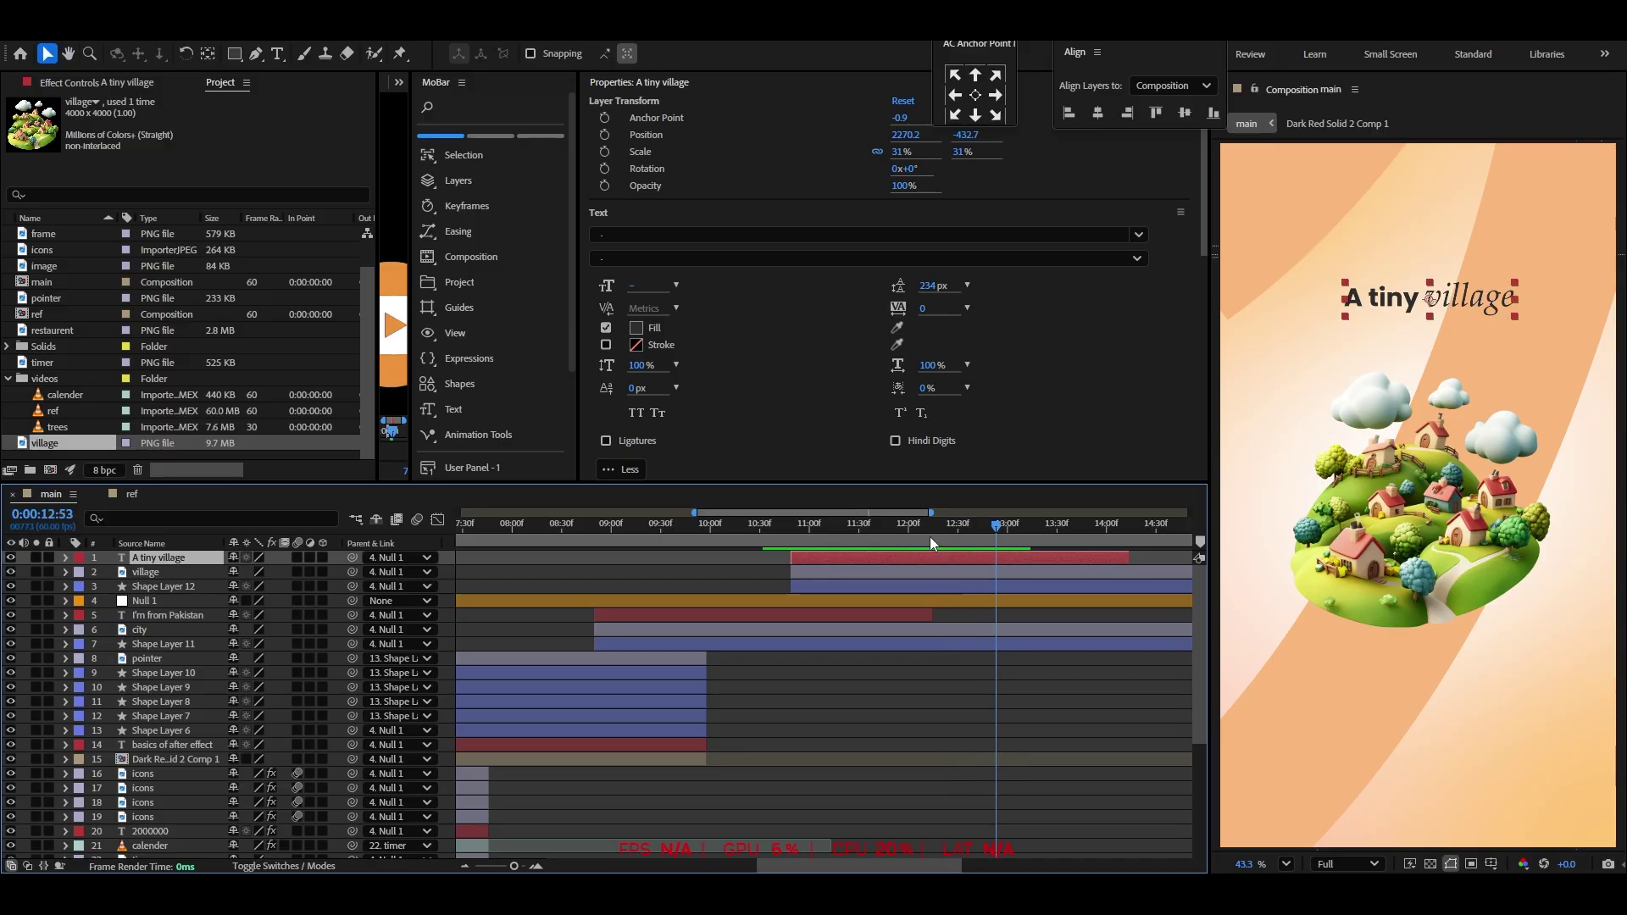
drag(929, 537, 698, 543)
key(space)
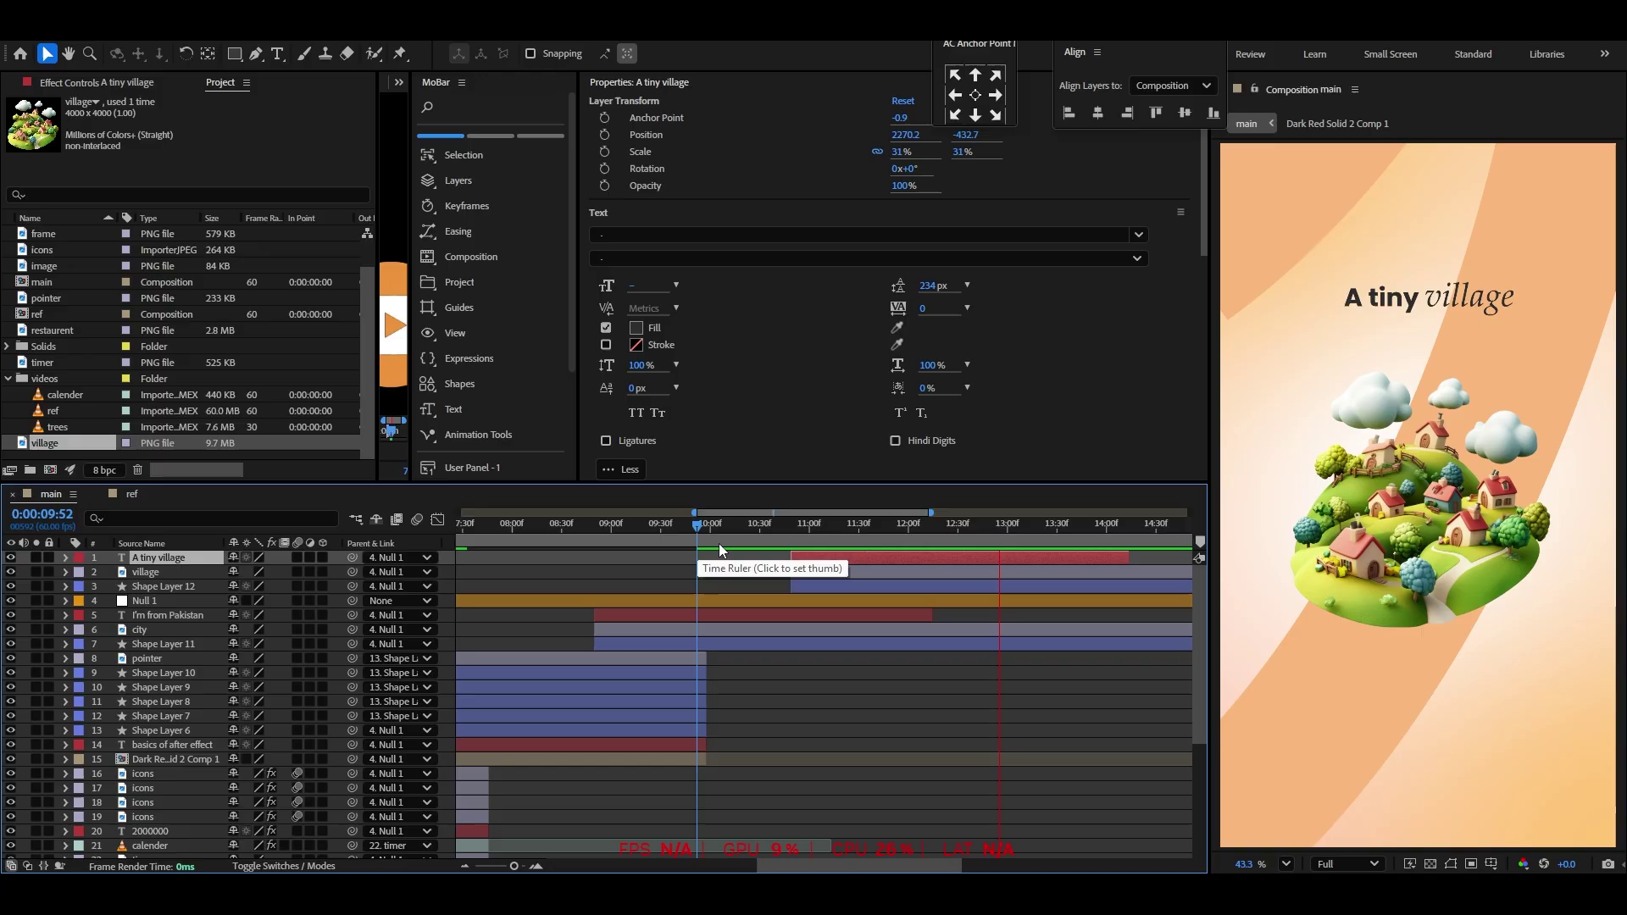
Examine the winding road scene in the ref composition at about 15:33 and return to the main composition
click(1004, 546)
drag(807, 533, 1029, 526)
click(131, 494)
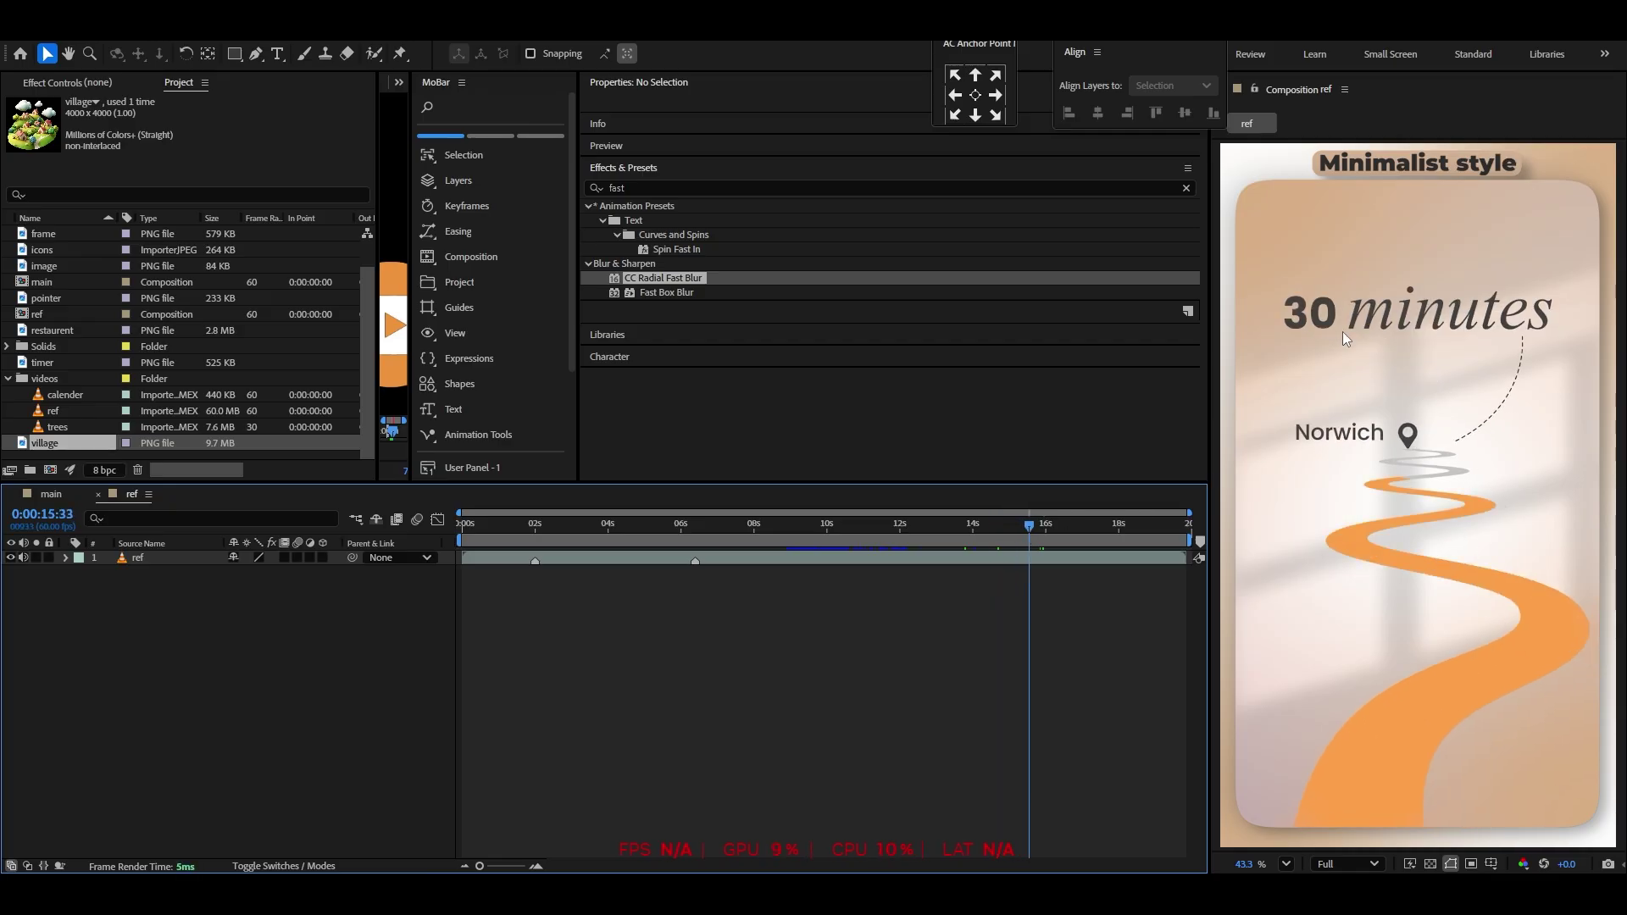
click(46, 494)
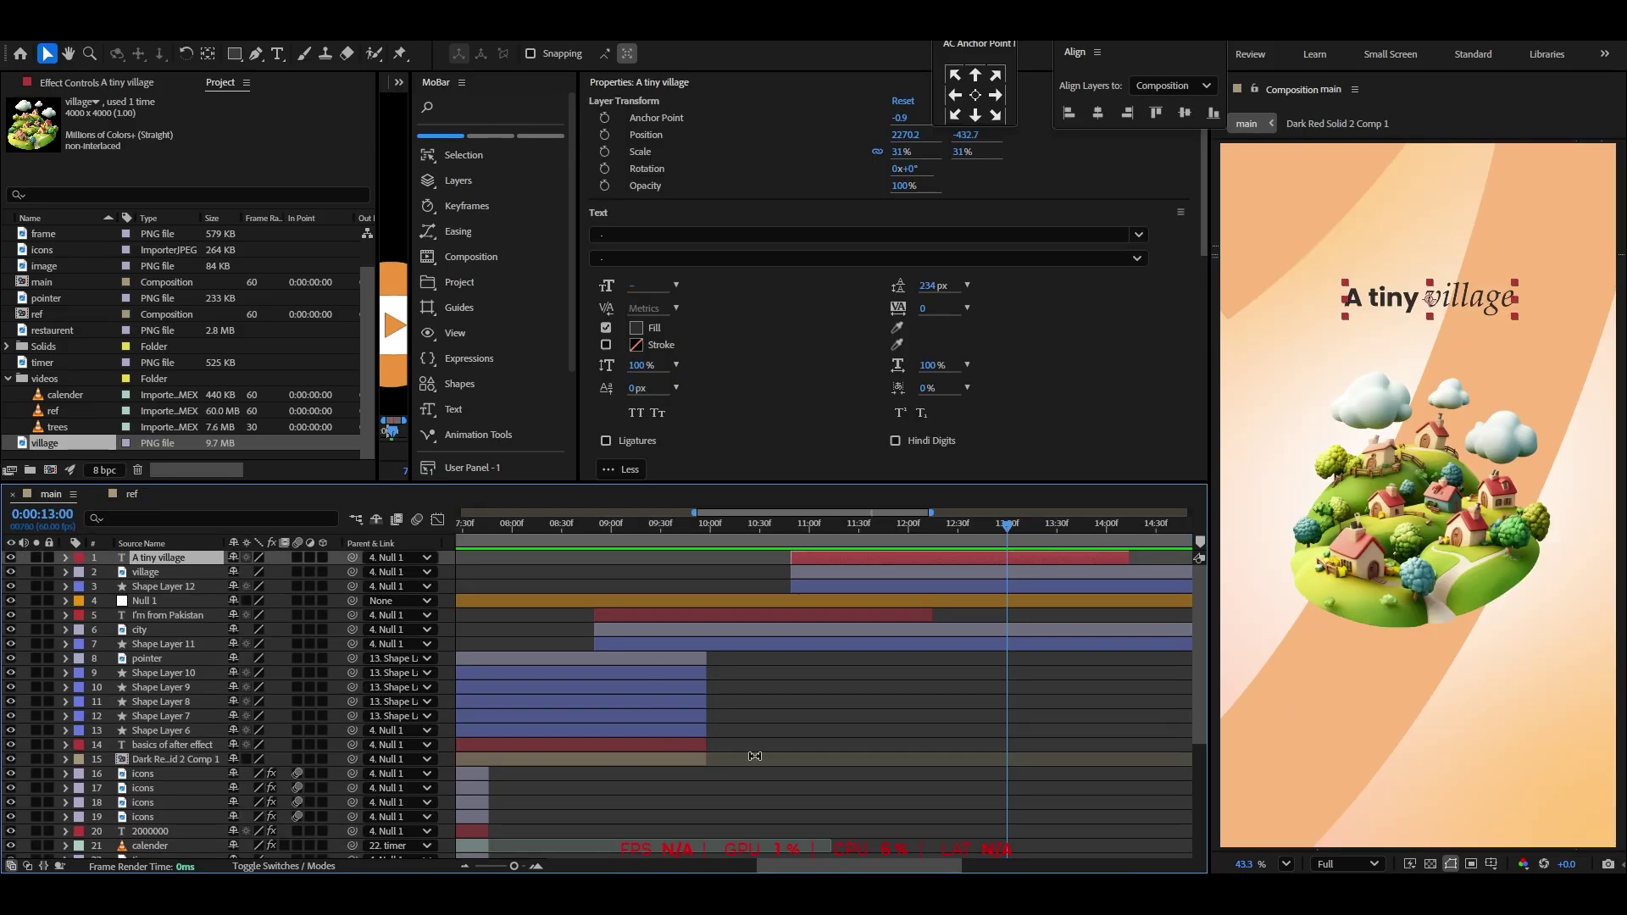
click(777, 723)
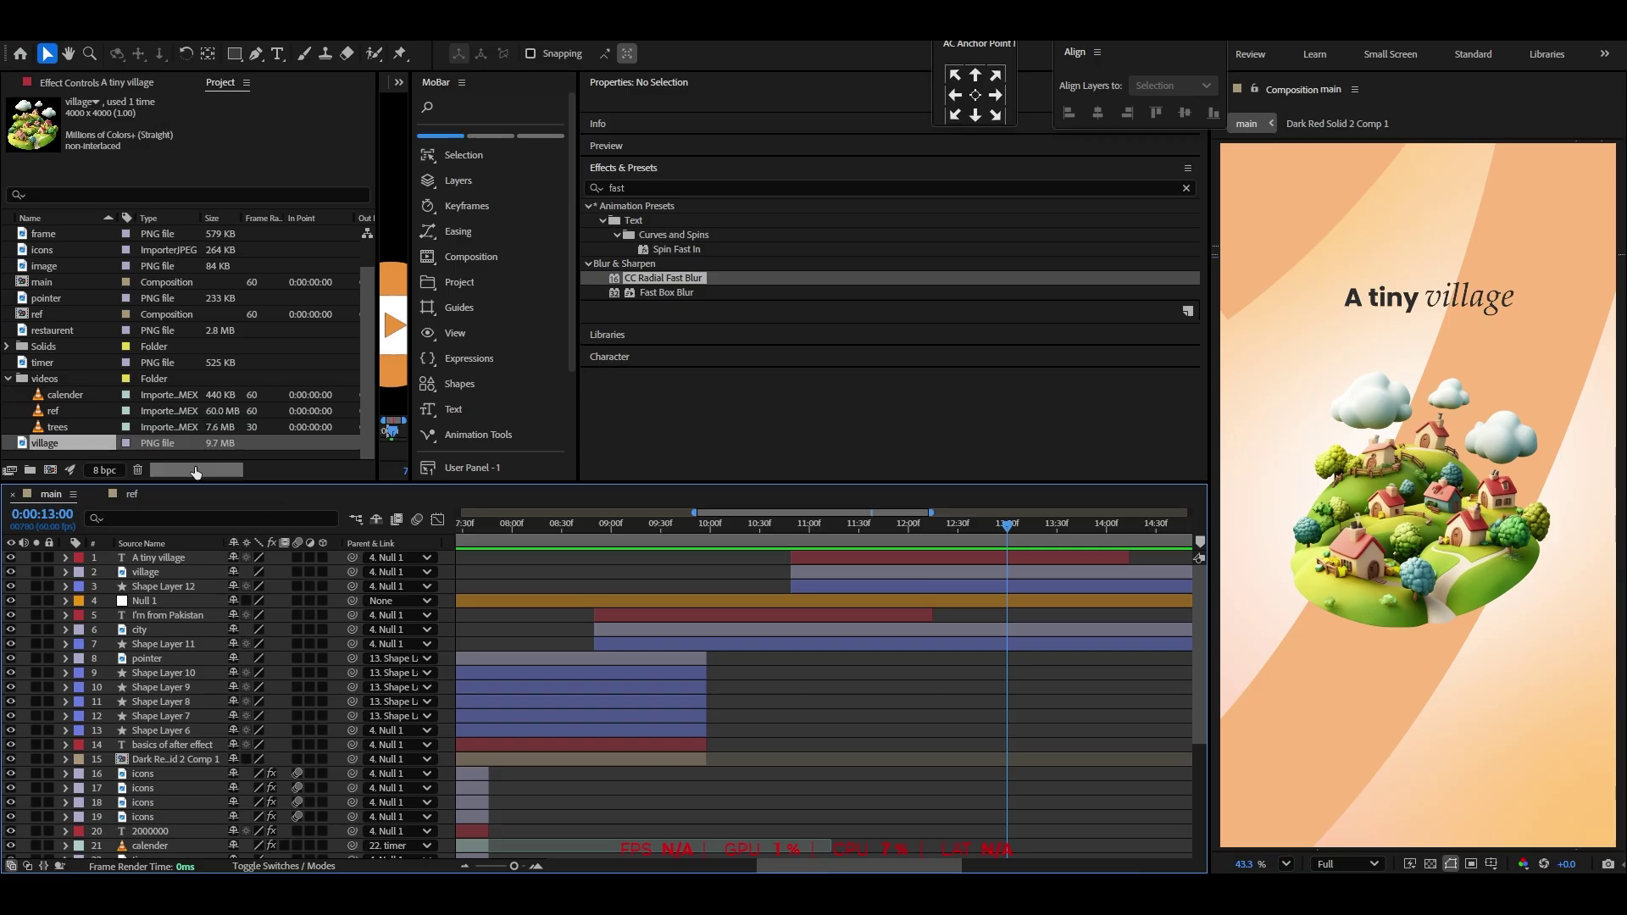
Create a new composition and set its size to 3000 × 1000 px
click(49, 471)
key(Return)
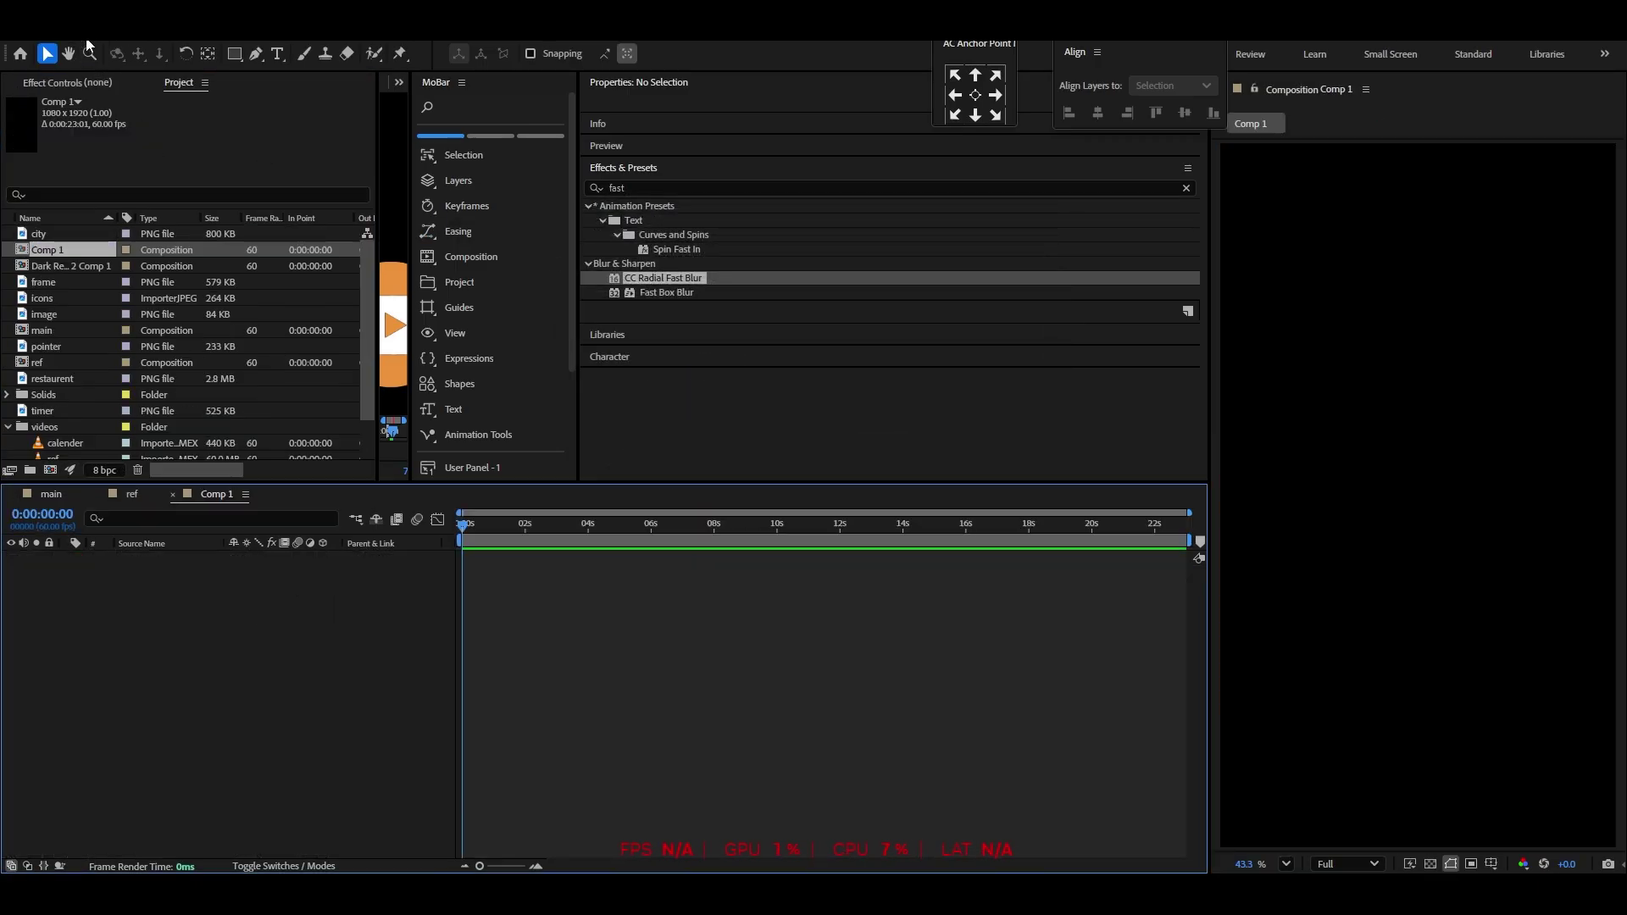
click(89, 34)
click(152, 67)
drag(692, 344, 1104, 373)
drag(693, 346, 1130, 355)
drag(693, 346, 823, 352)
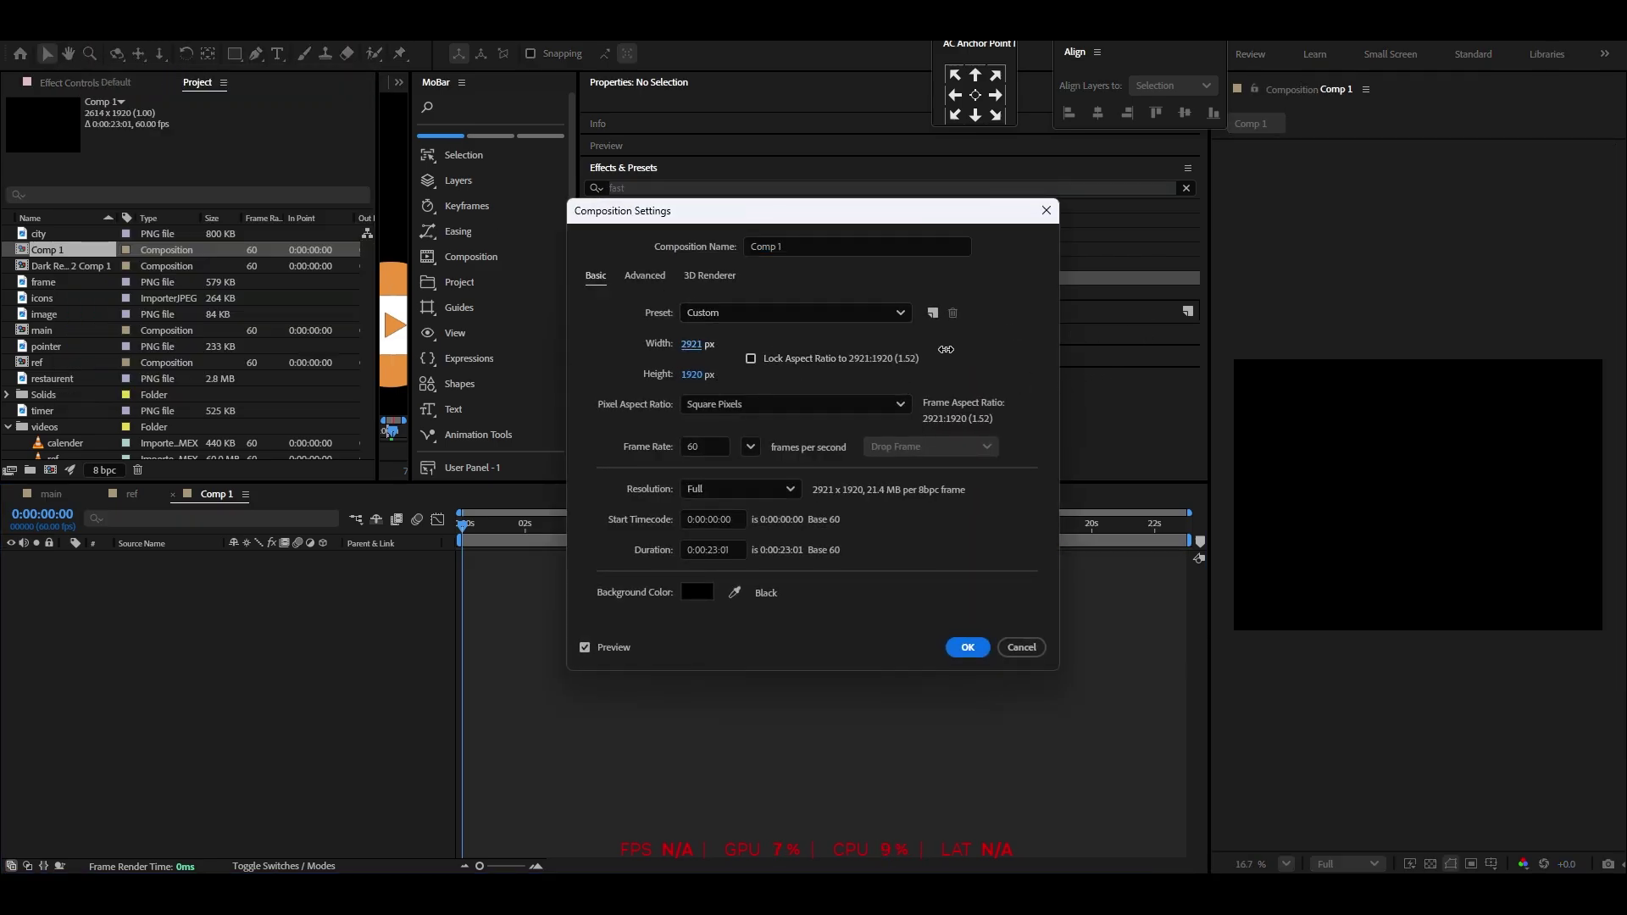
click(694, 344)
text(3000)
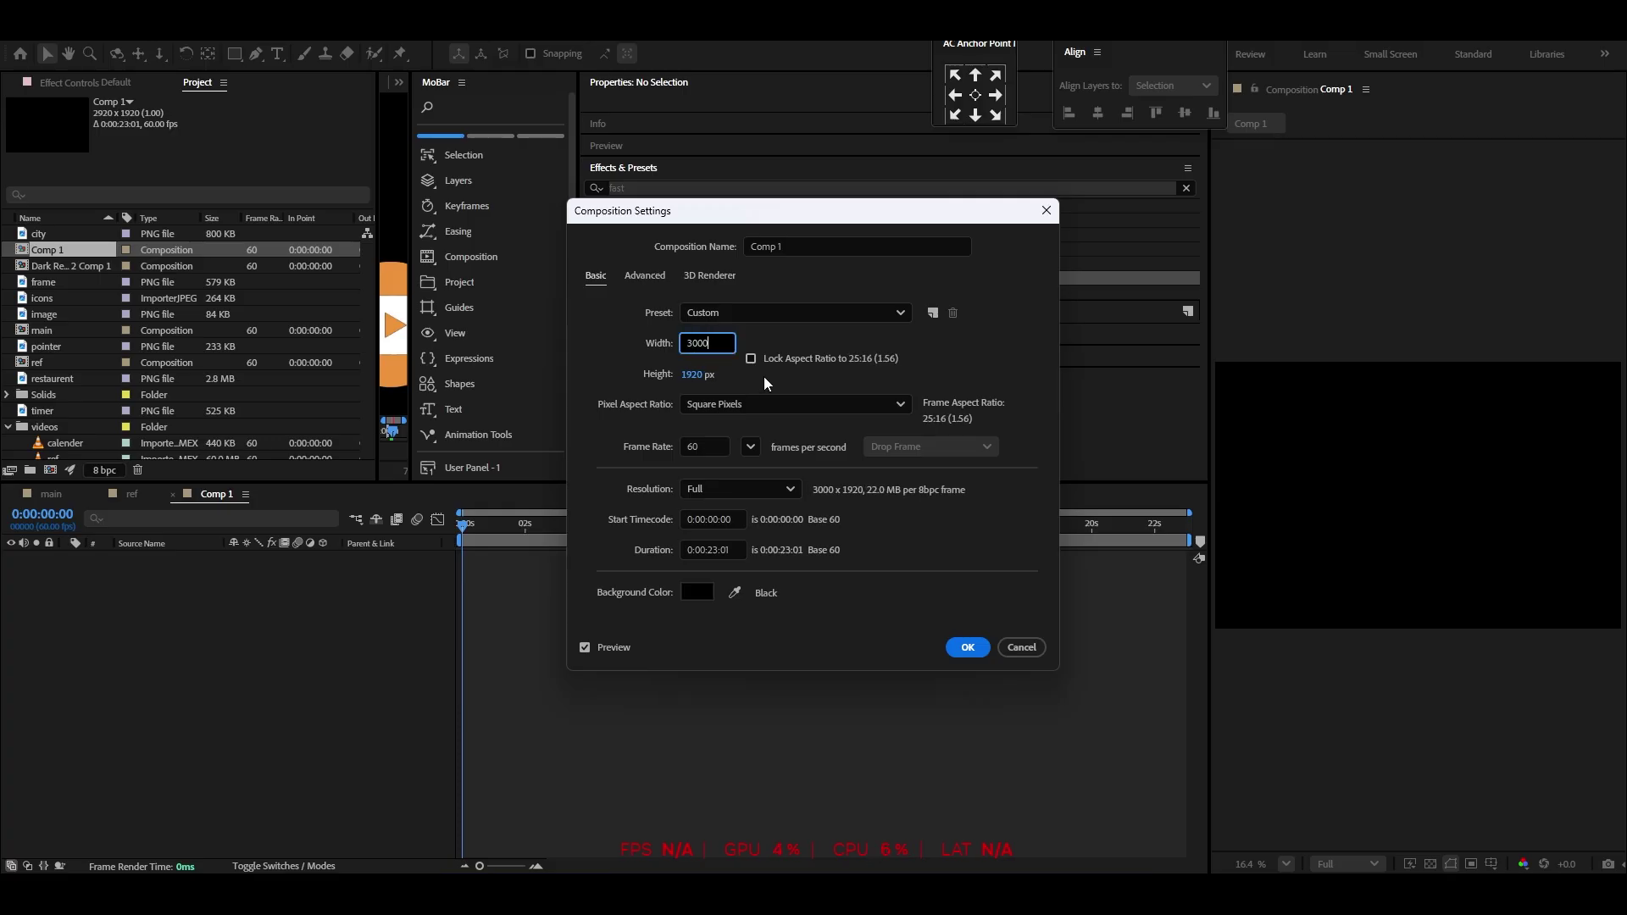
key(Tab)
text(1000)
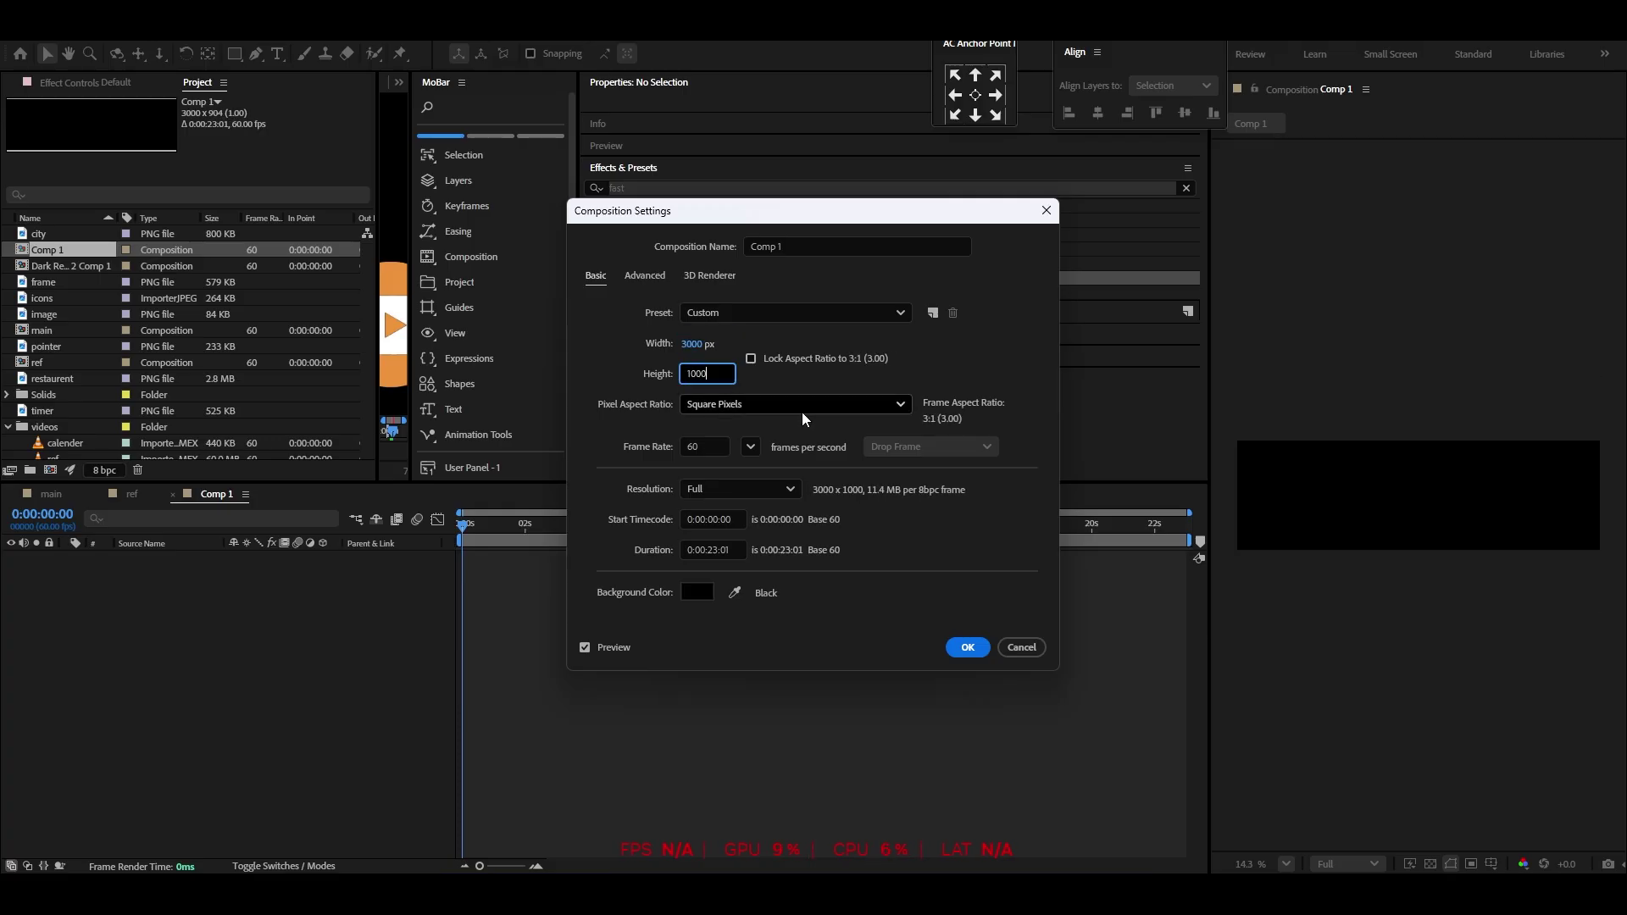
click(912, 602)
click(975, 646)
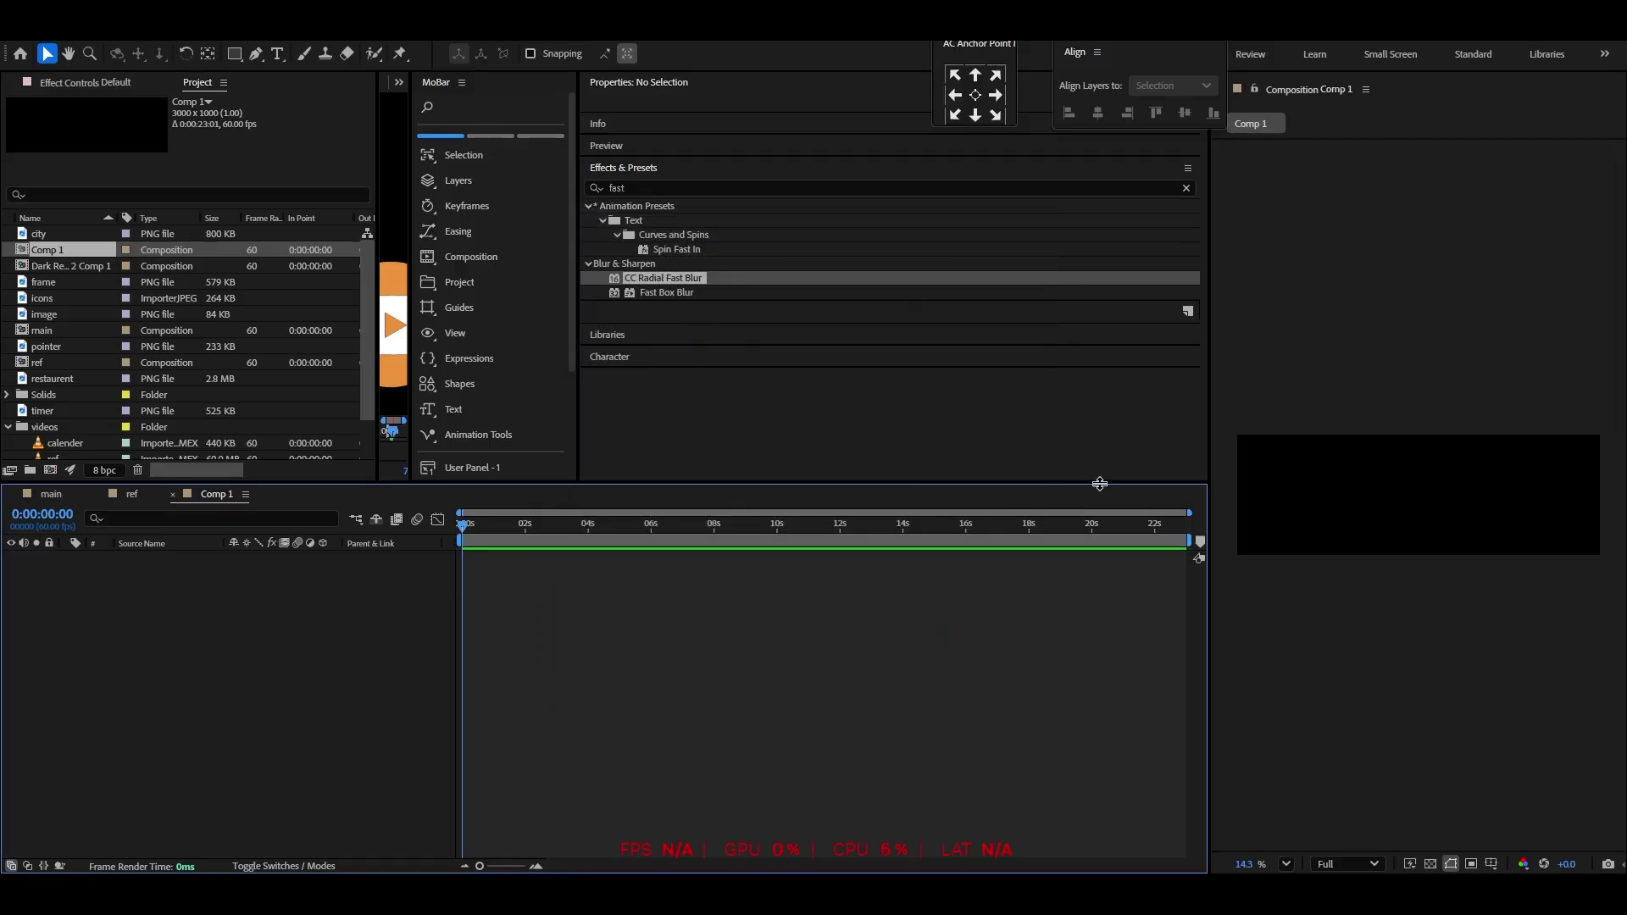
Widen the composition viewer and turn on the Proportional Grid overlay
drag(1212, 496, 712, 525)
click(994, 863)
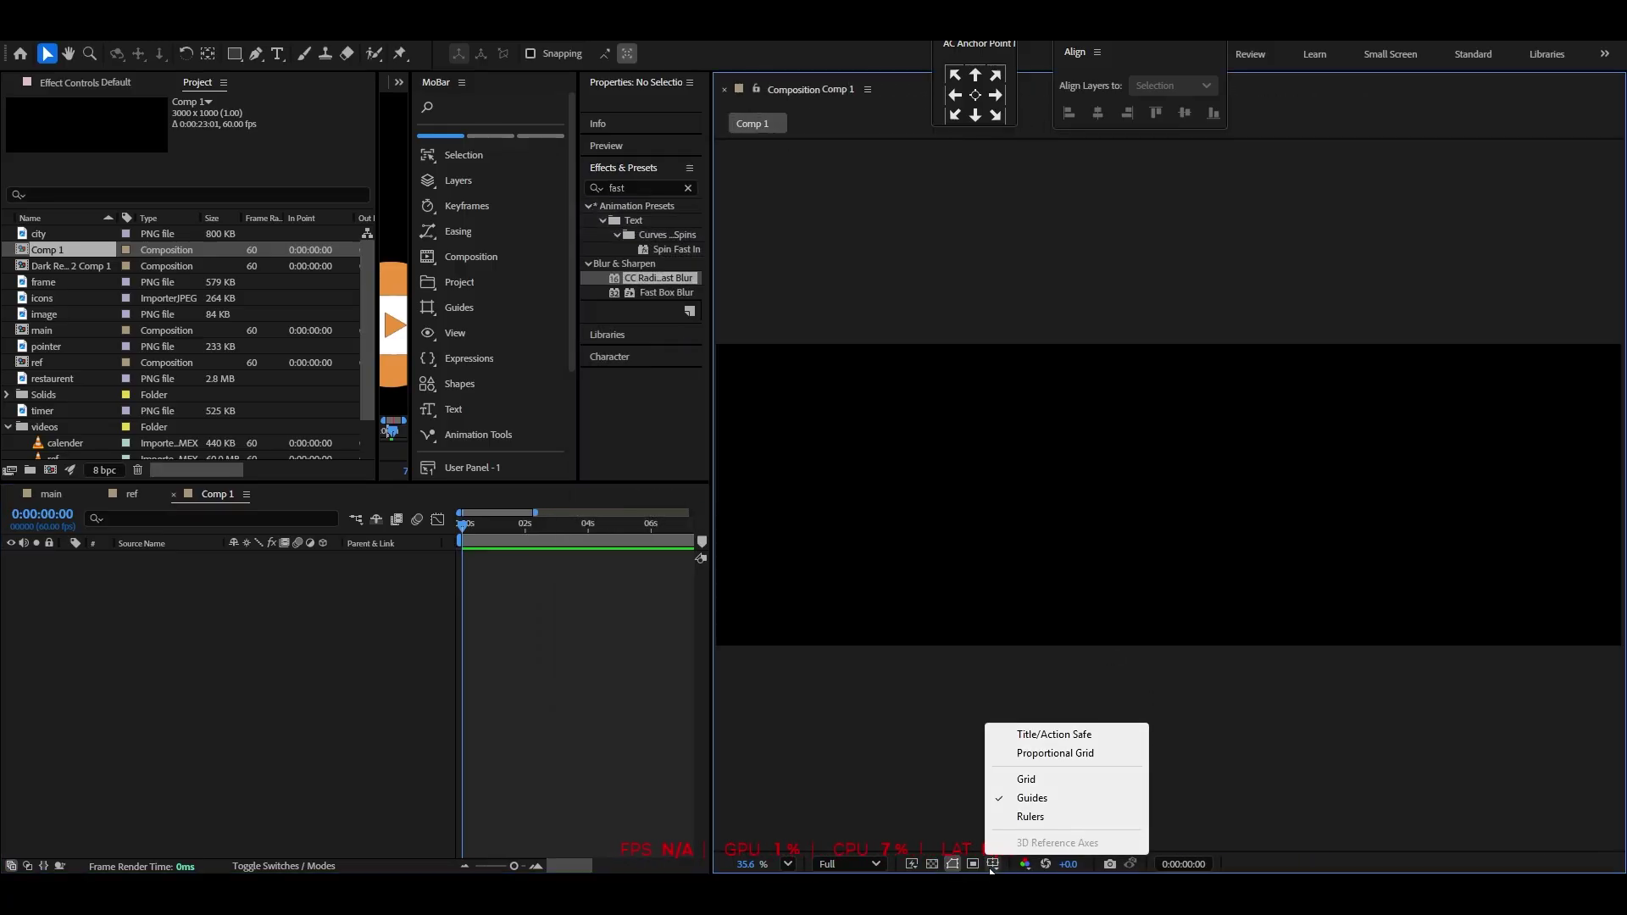
click(1033, 753)
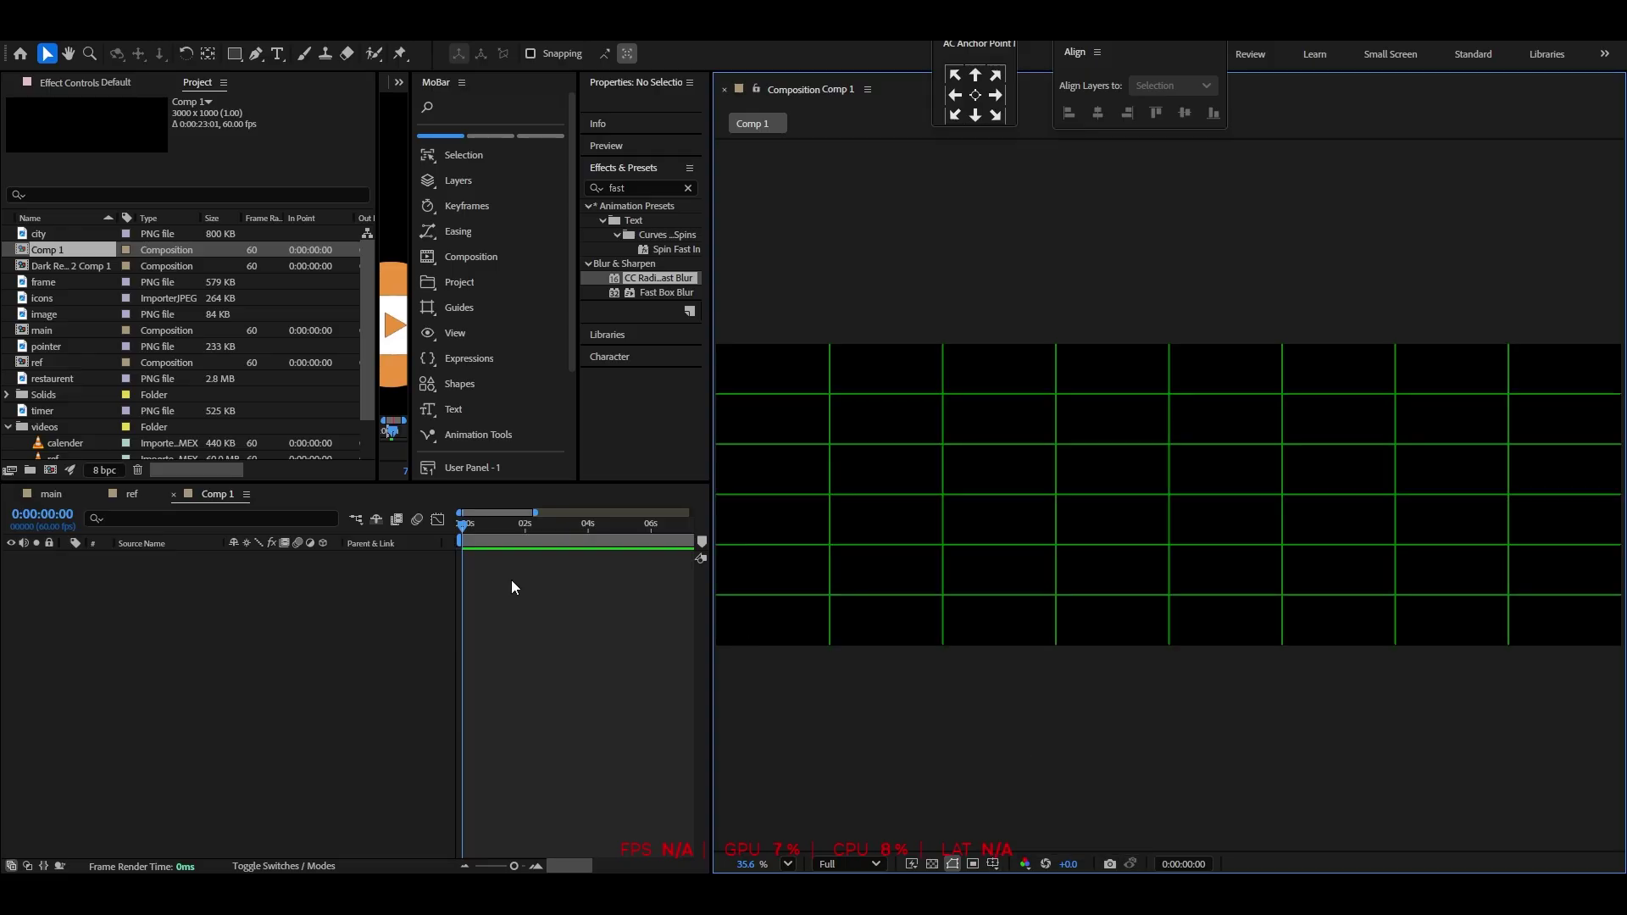
Draw an open zigzag path with the Pen tool along the grid intersections, spanning the full width of Comp 1
click(333, 632)
click(255, 53)
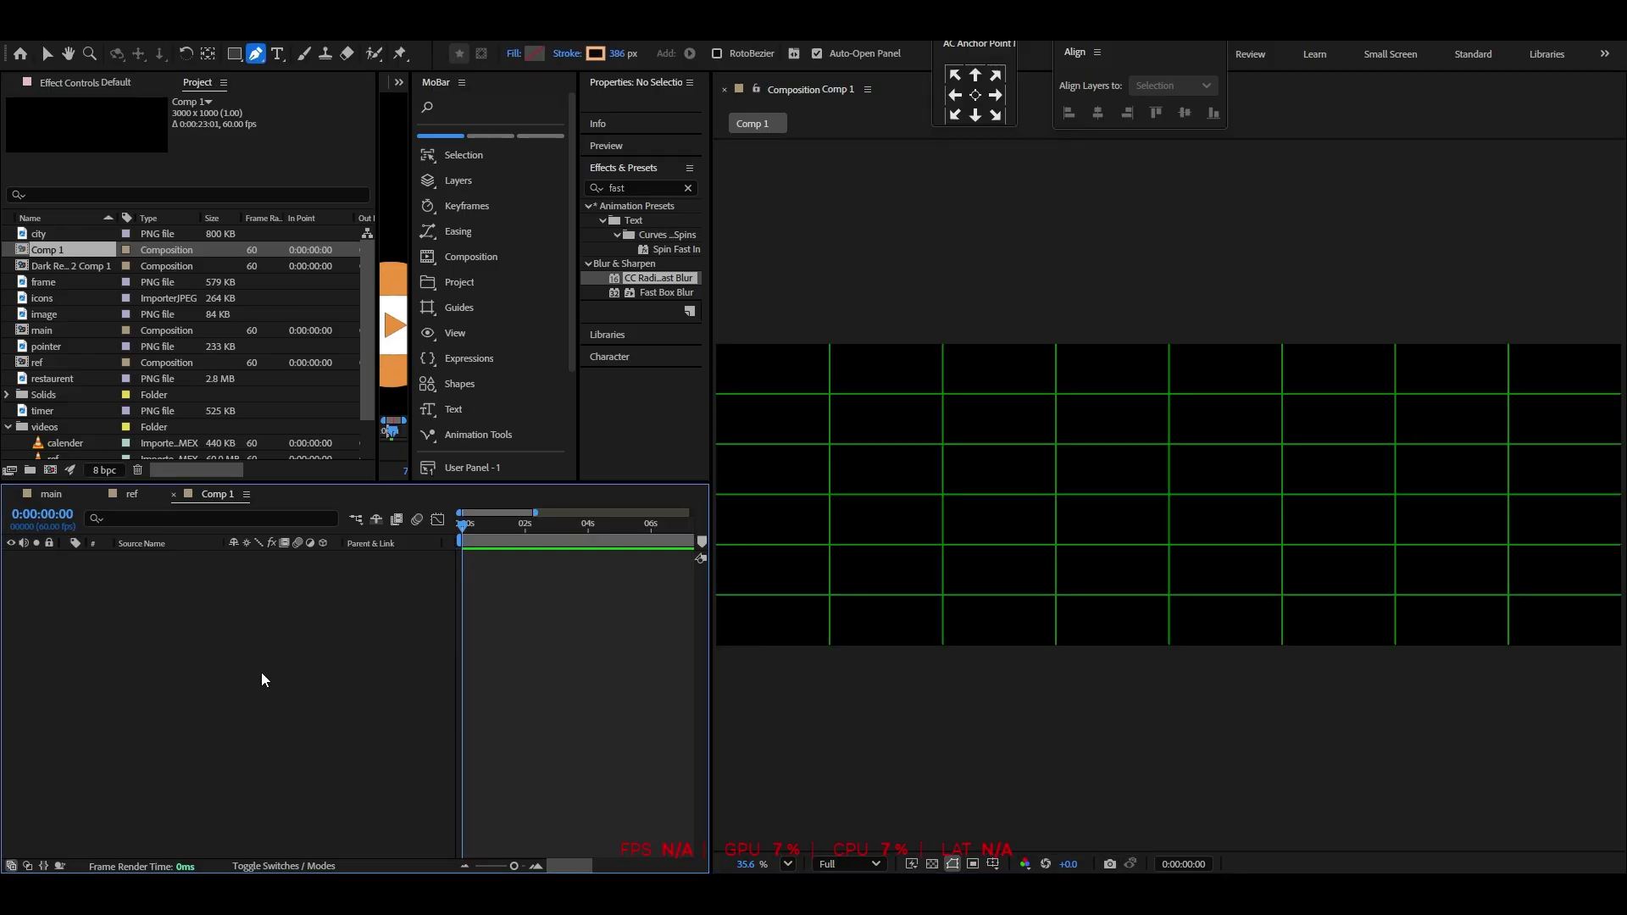
click(717, 494)
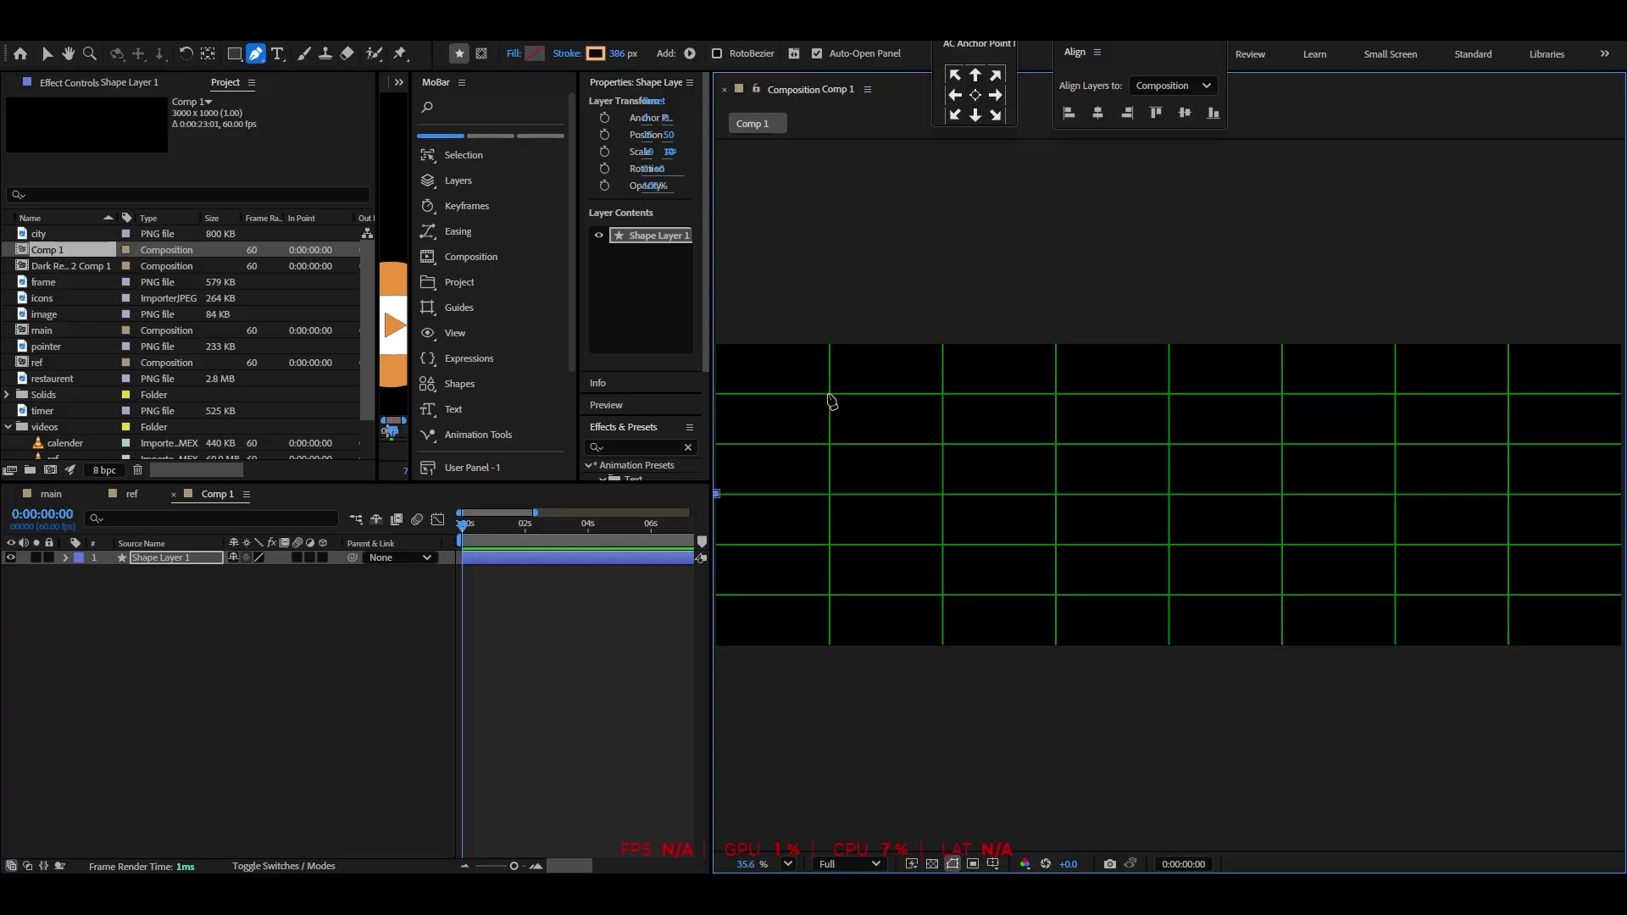
click(827, 394)
click(943, 545)
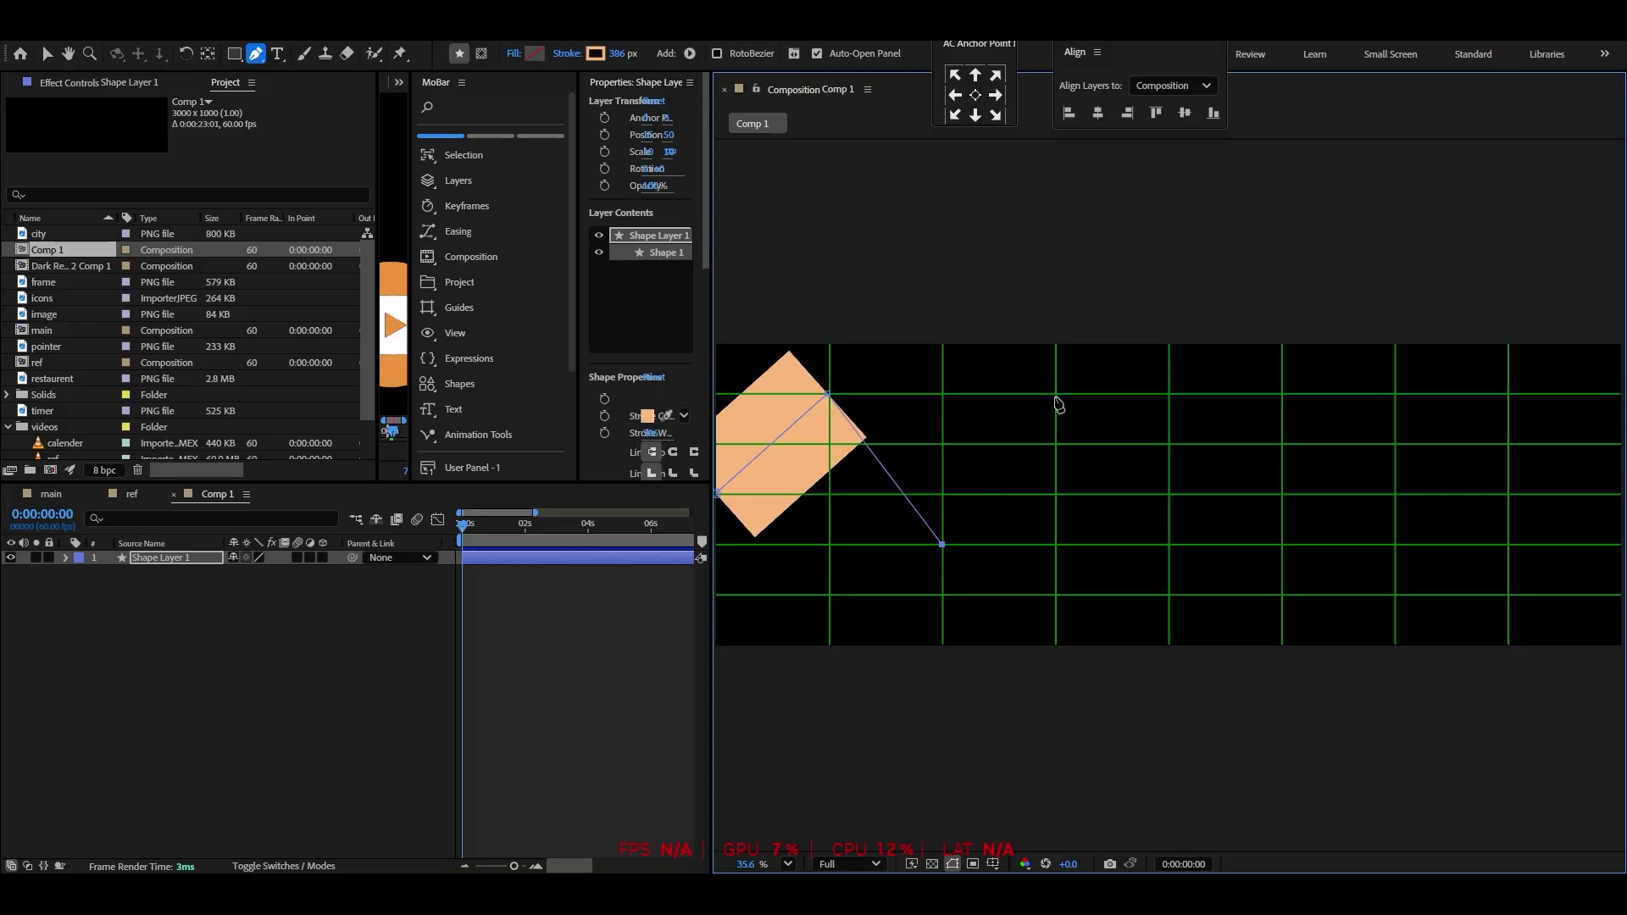
click(1056, 395)
click(1168, 544)
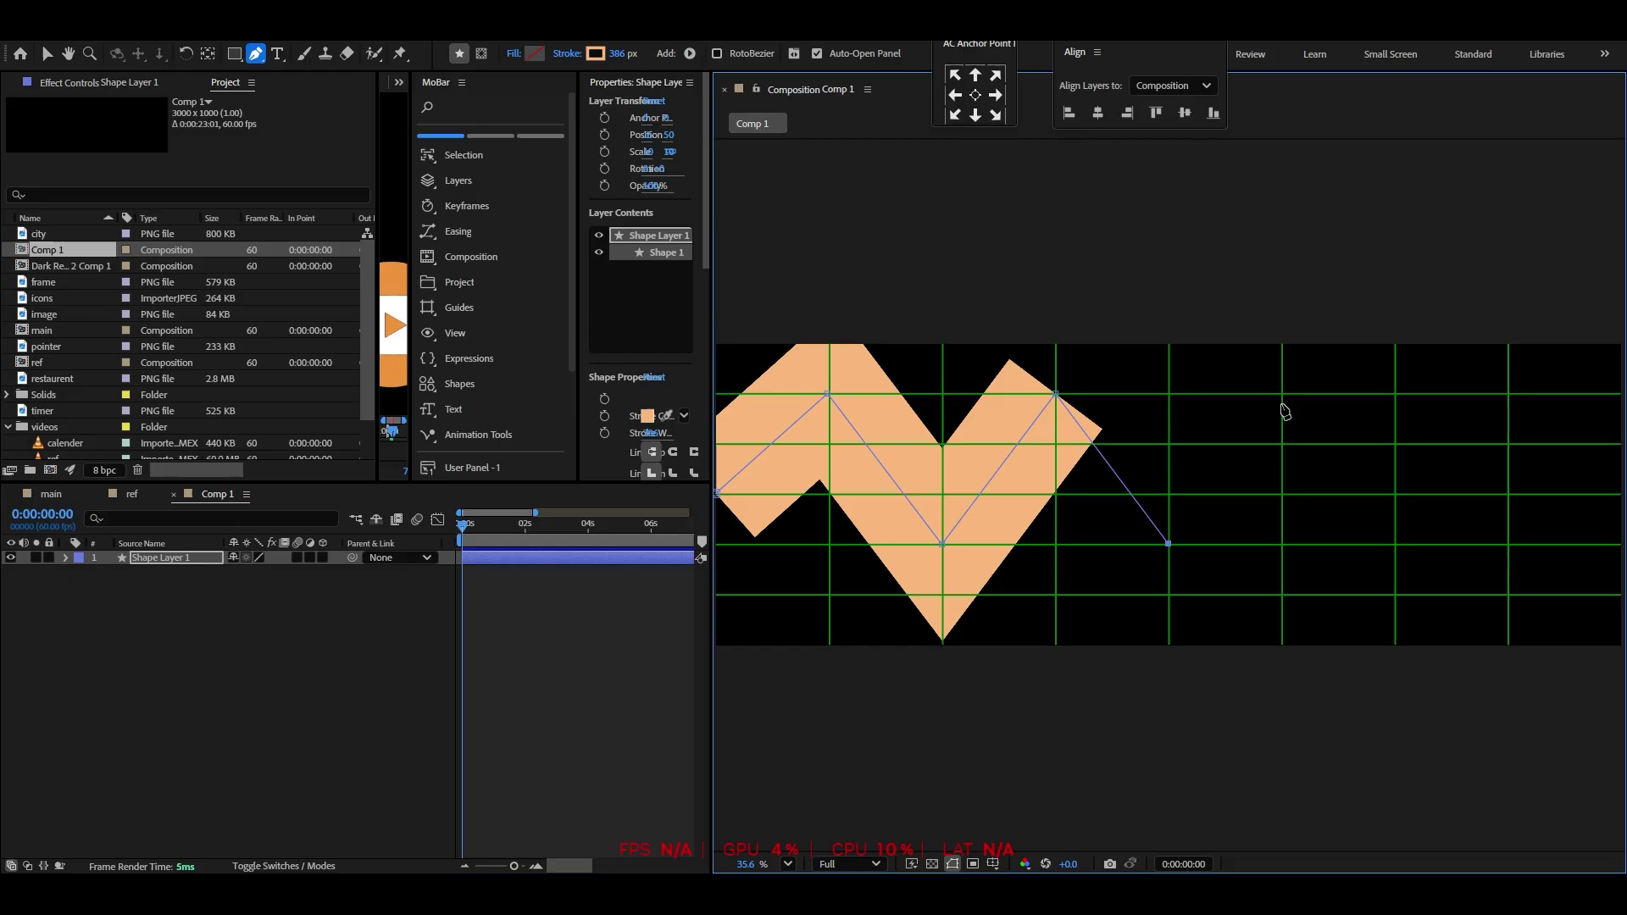
click(1282, 394)
click(1395, 545)
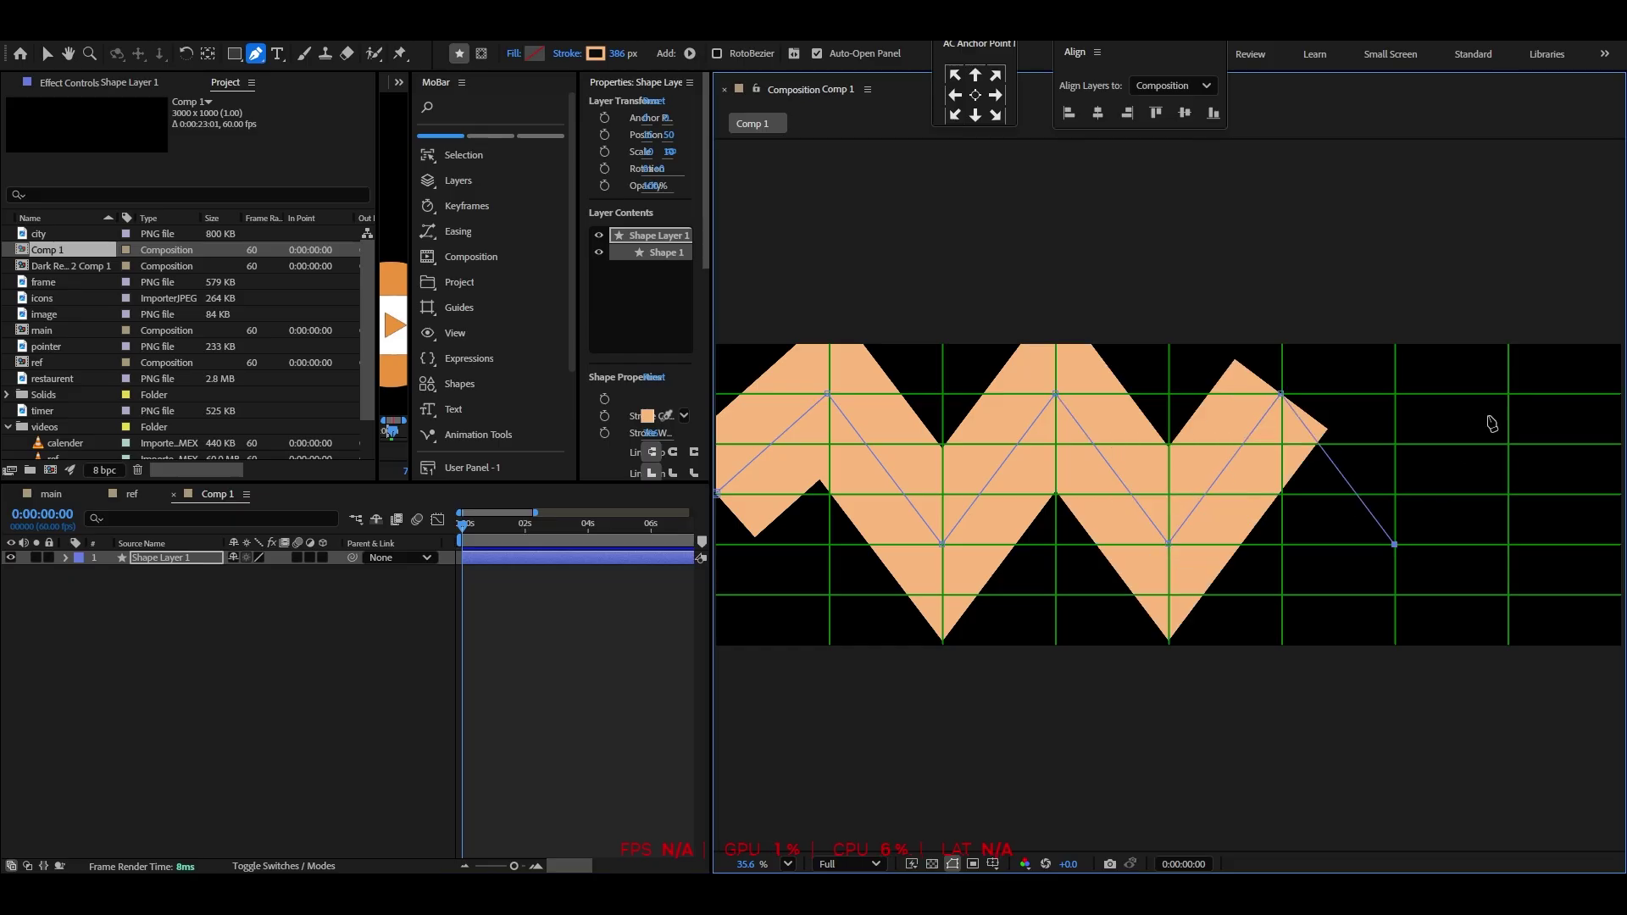
click(1509, 395)
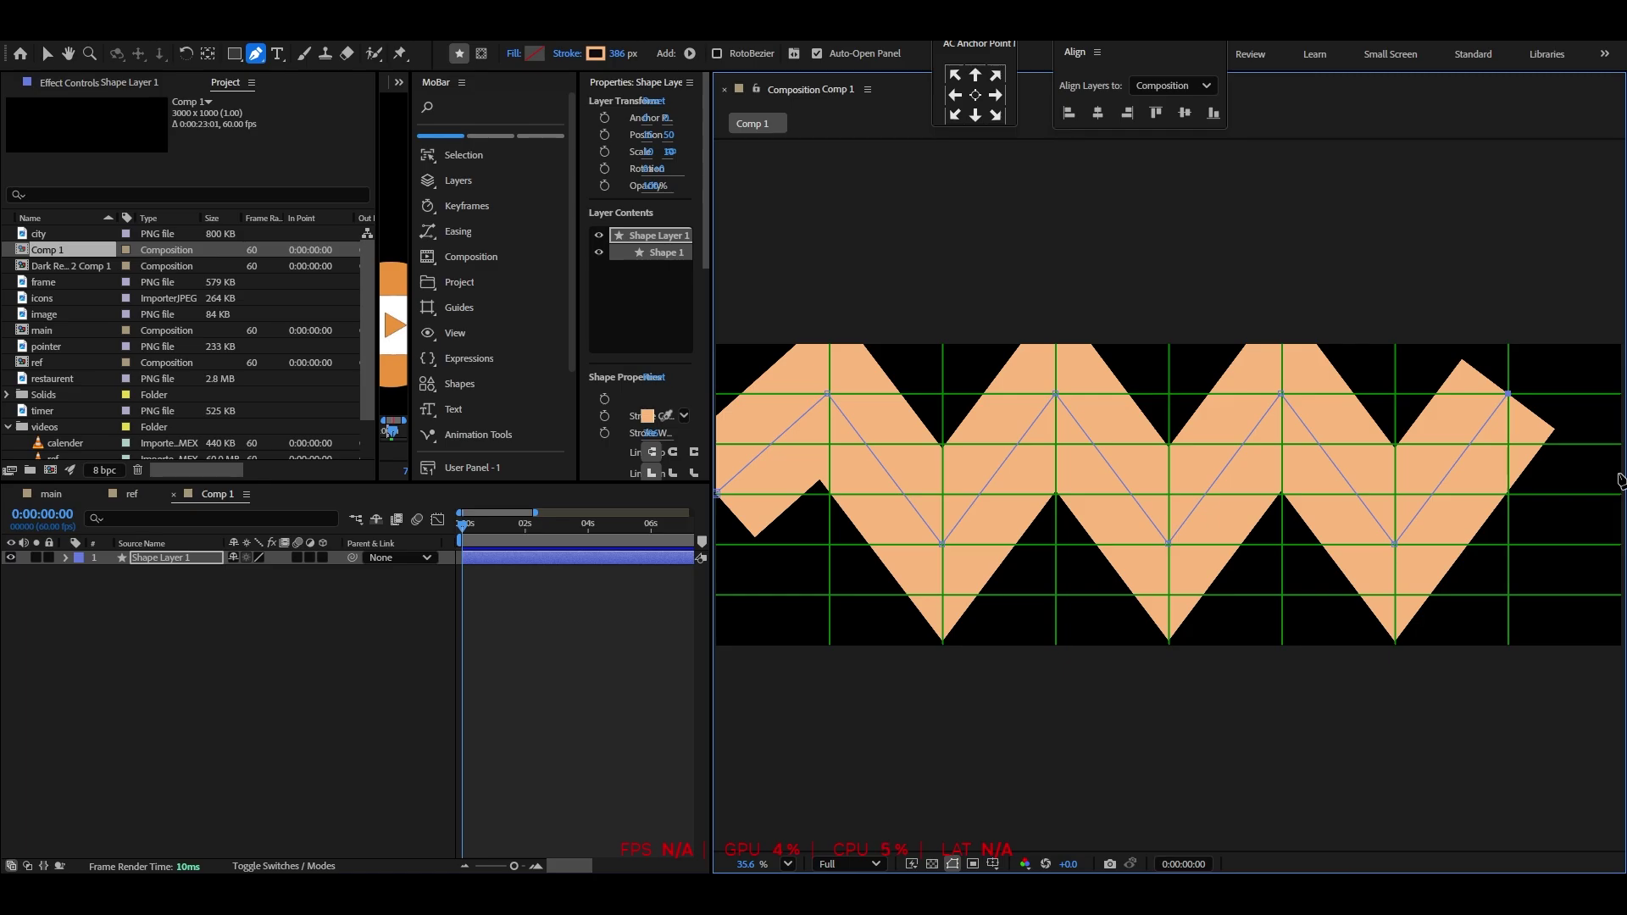
click(1619, 473)
Convert the zigzag's upper vertices and its first lower vertex into smooth curves with the Convert Vertex tool
key(v)
drag(1600, 346, 708, 555)
drag(253, 55, 295, 109)
click(1056, 394)
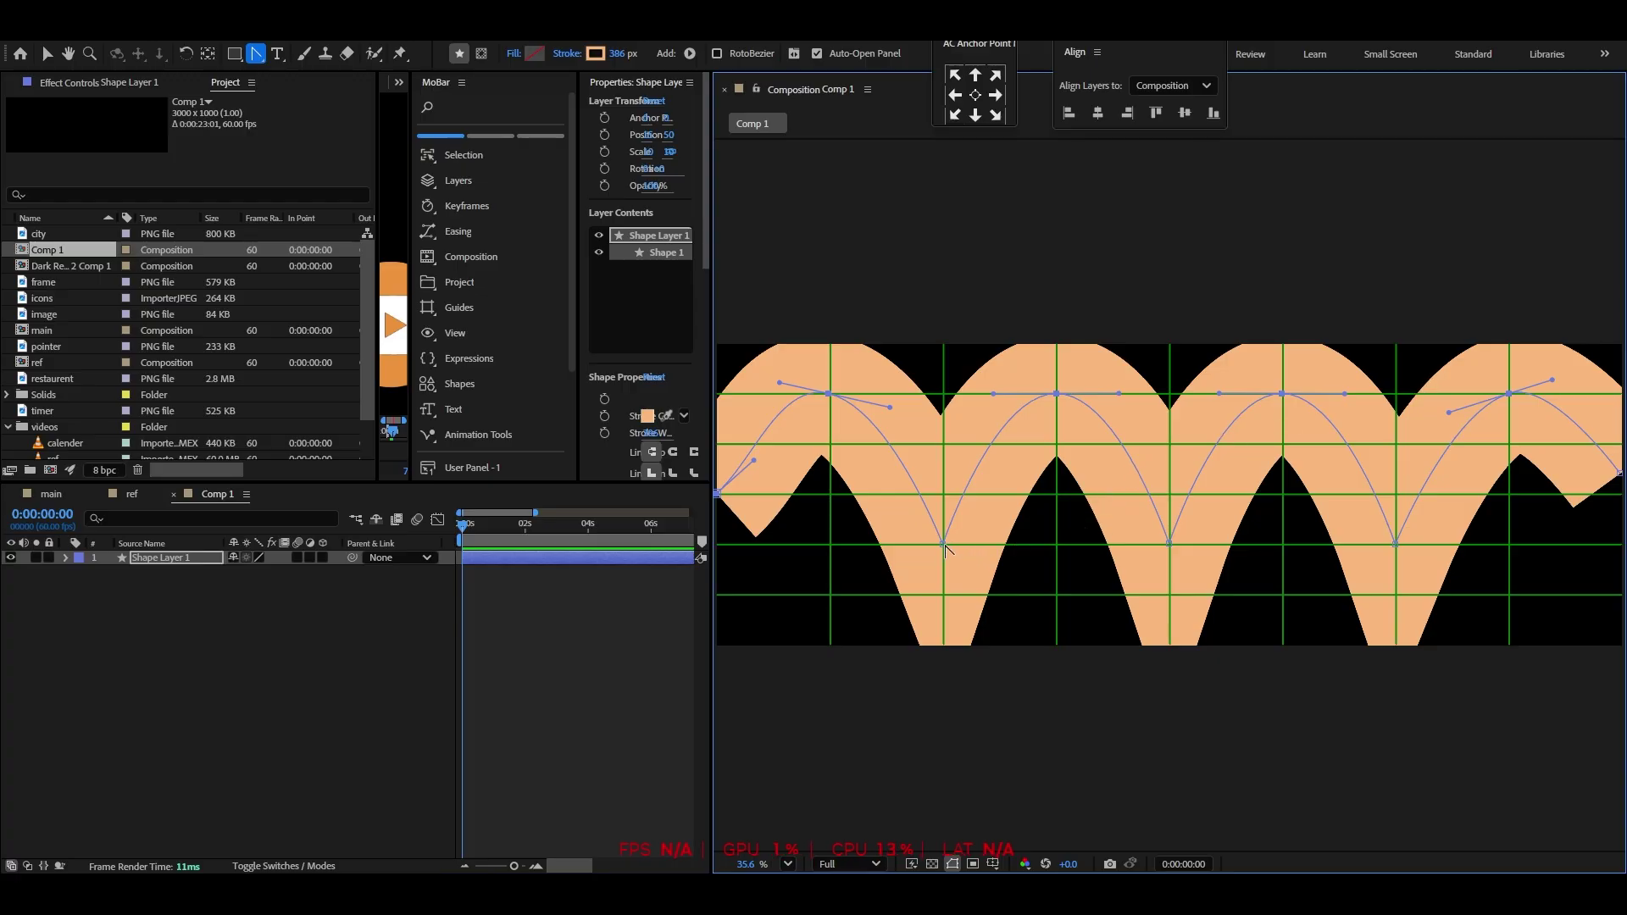
click(943, 545)
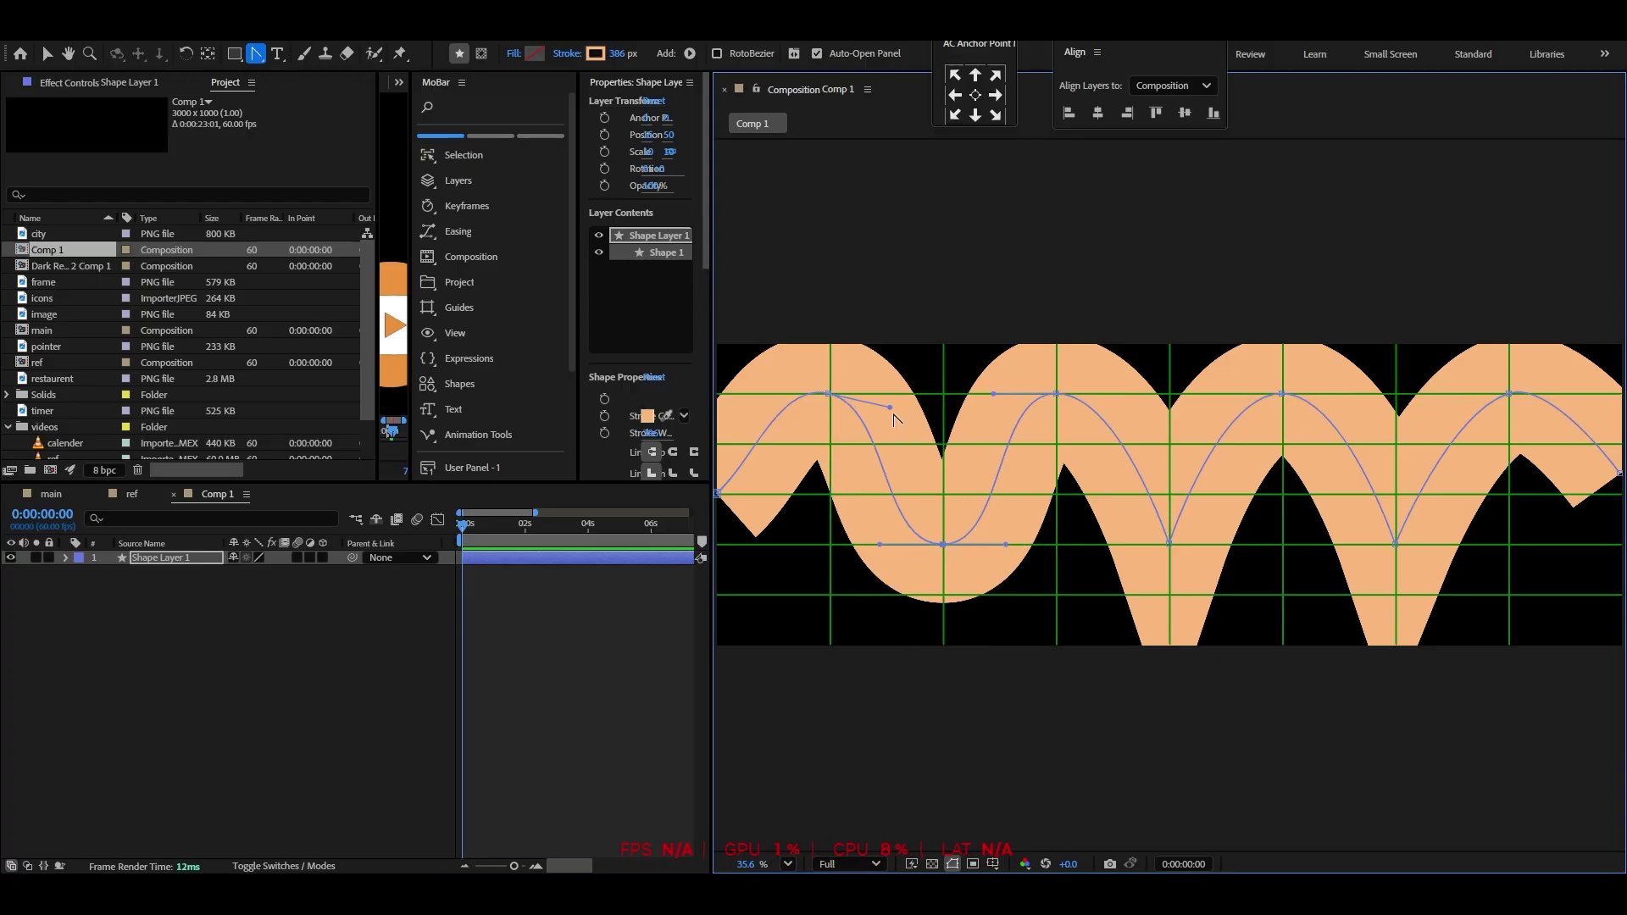
Level both curve handles of the first peak and pull the starting point's handle out horizontally to the first vertical grid line
drag(892, 408, 891, 394)
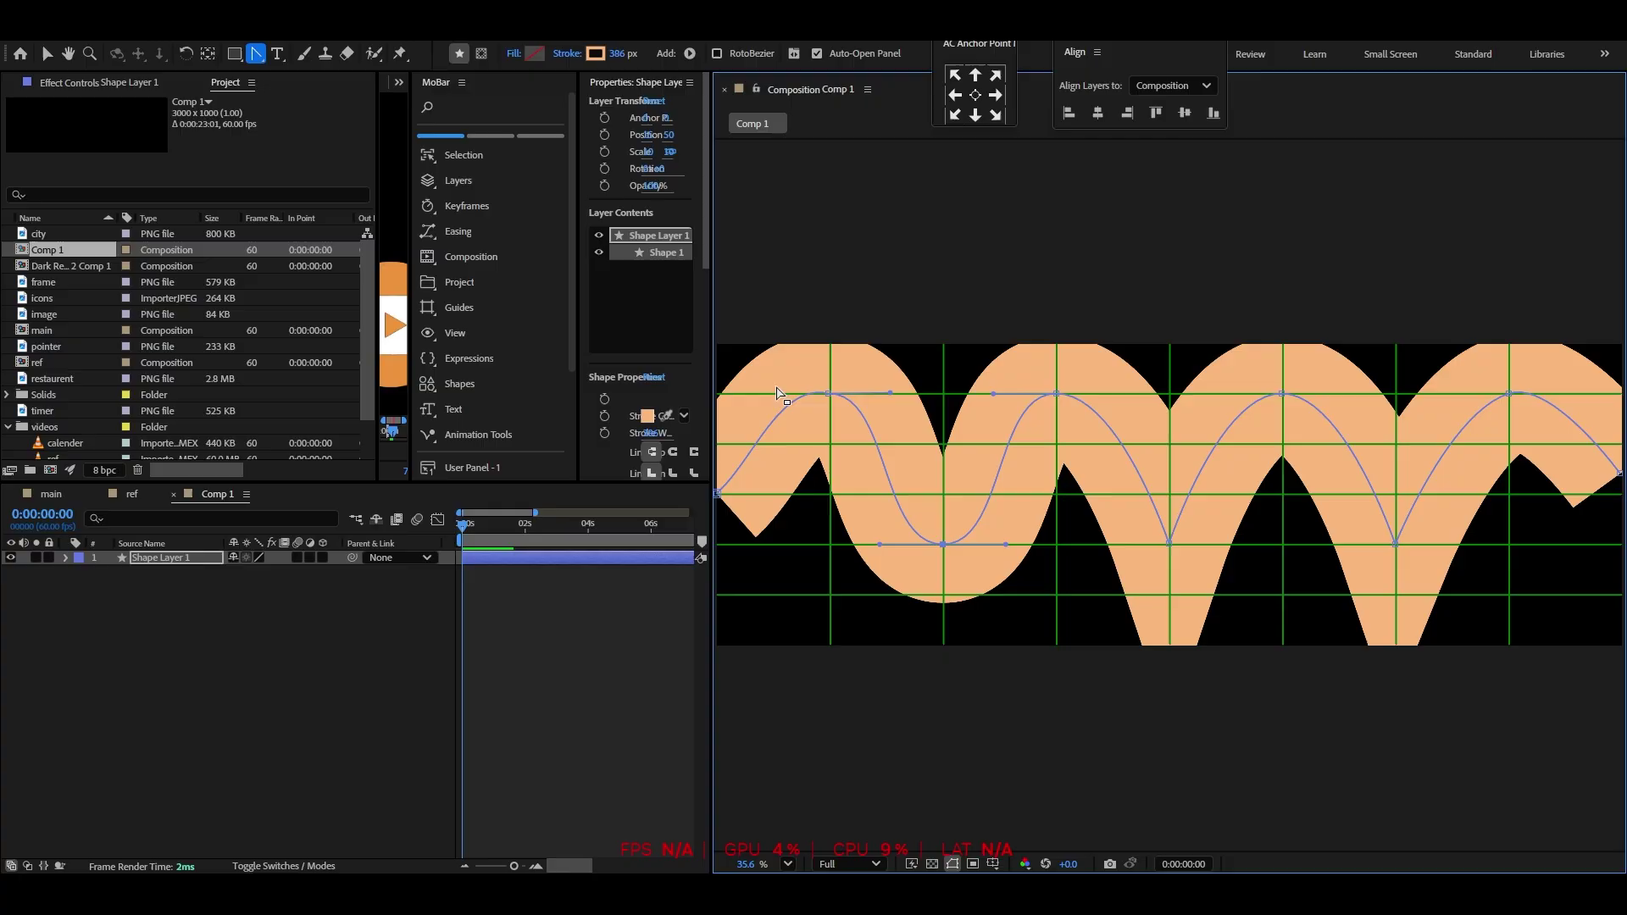
click(256, 63)
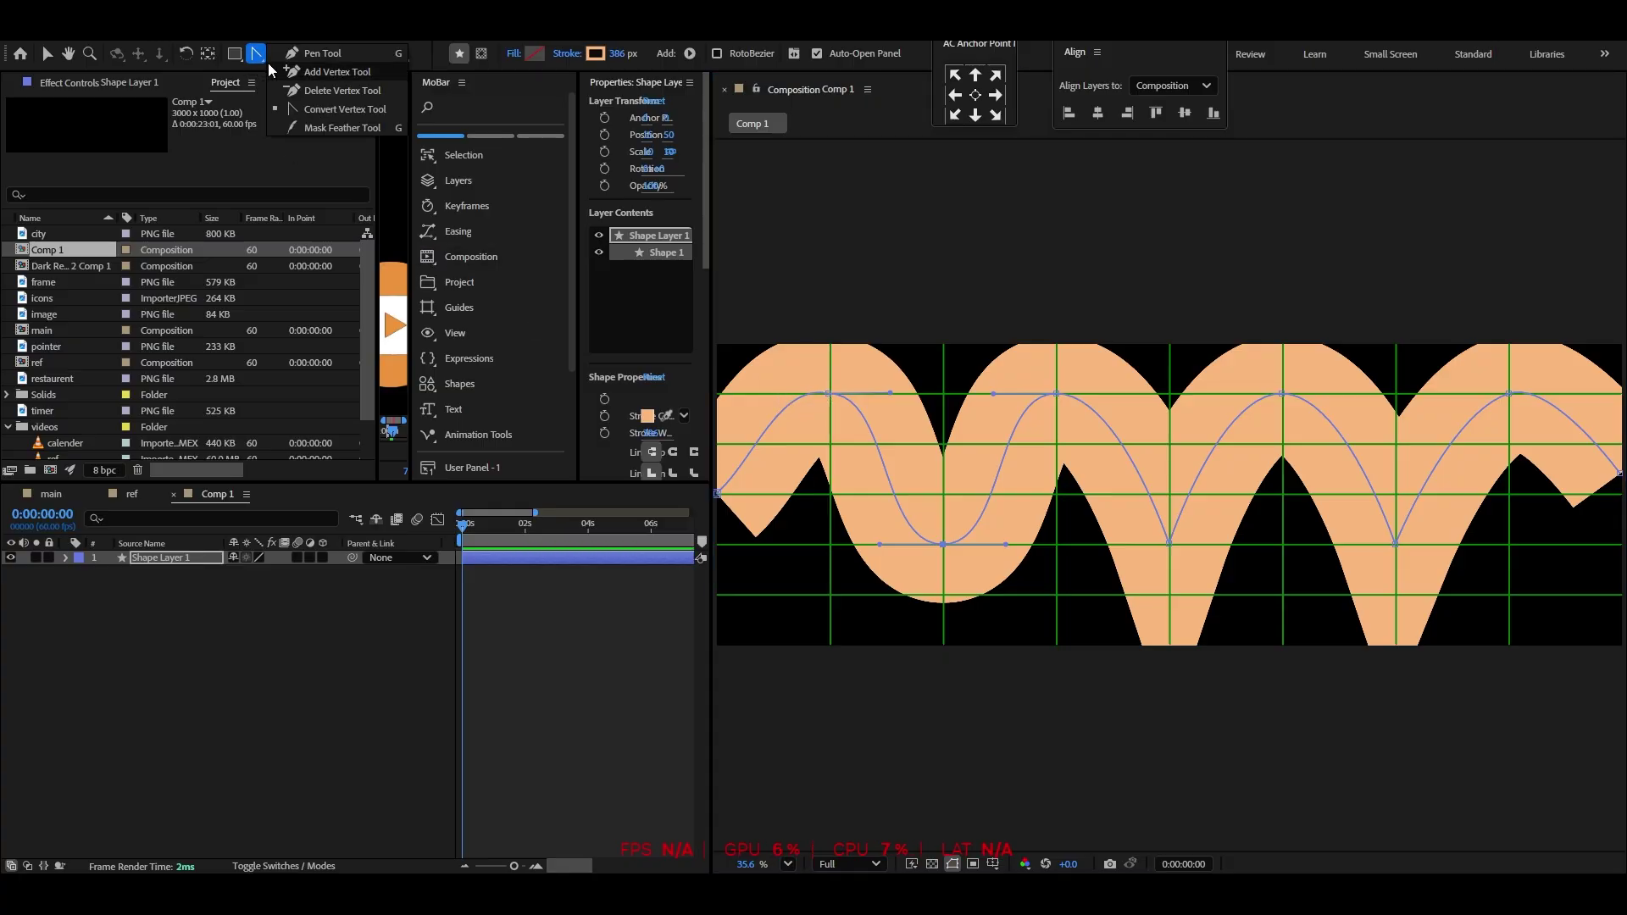
click(307, 55)
click(828, 395)
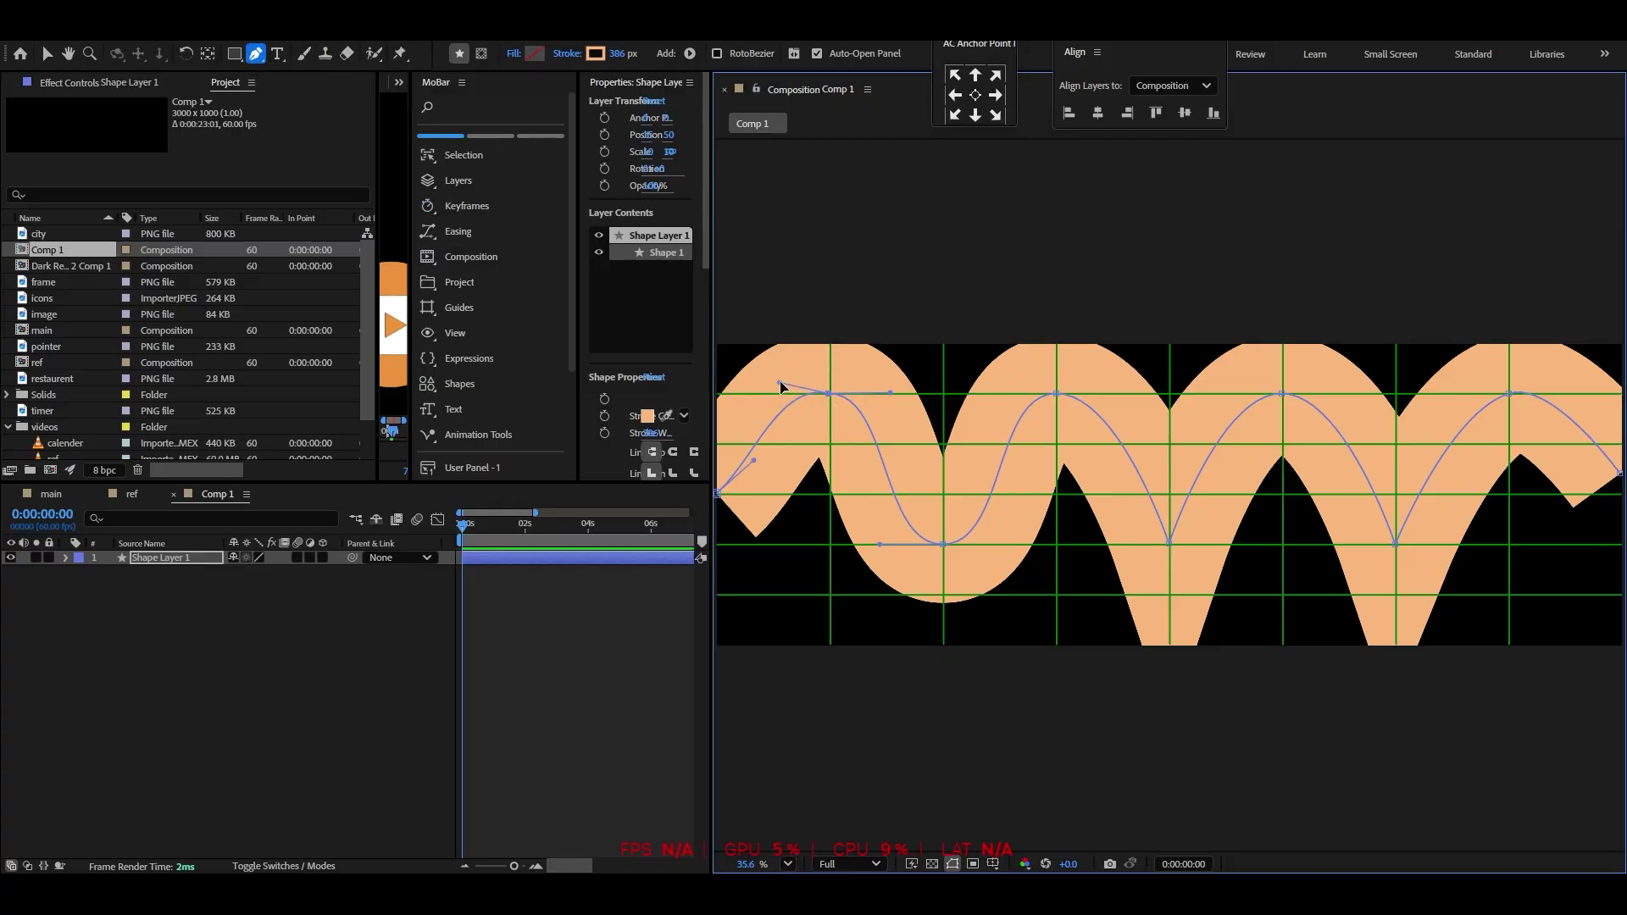
drag(782, 388, 717, 397)
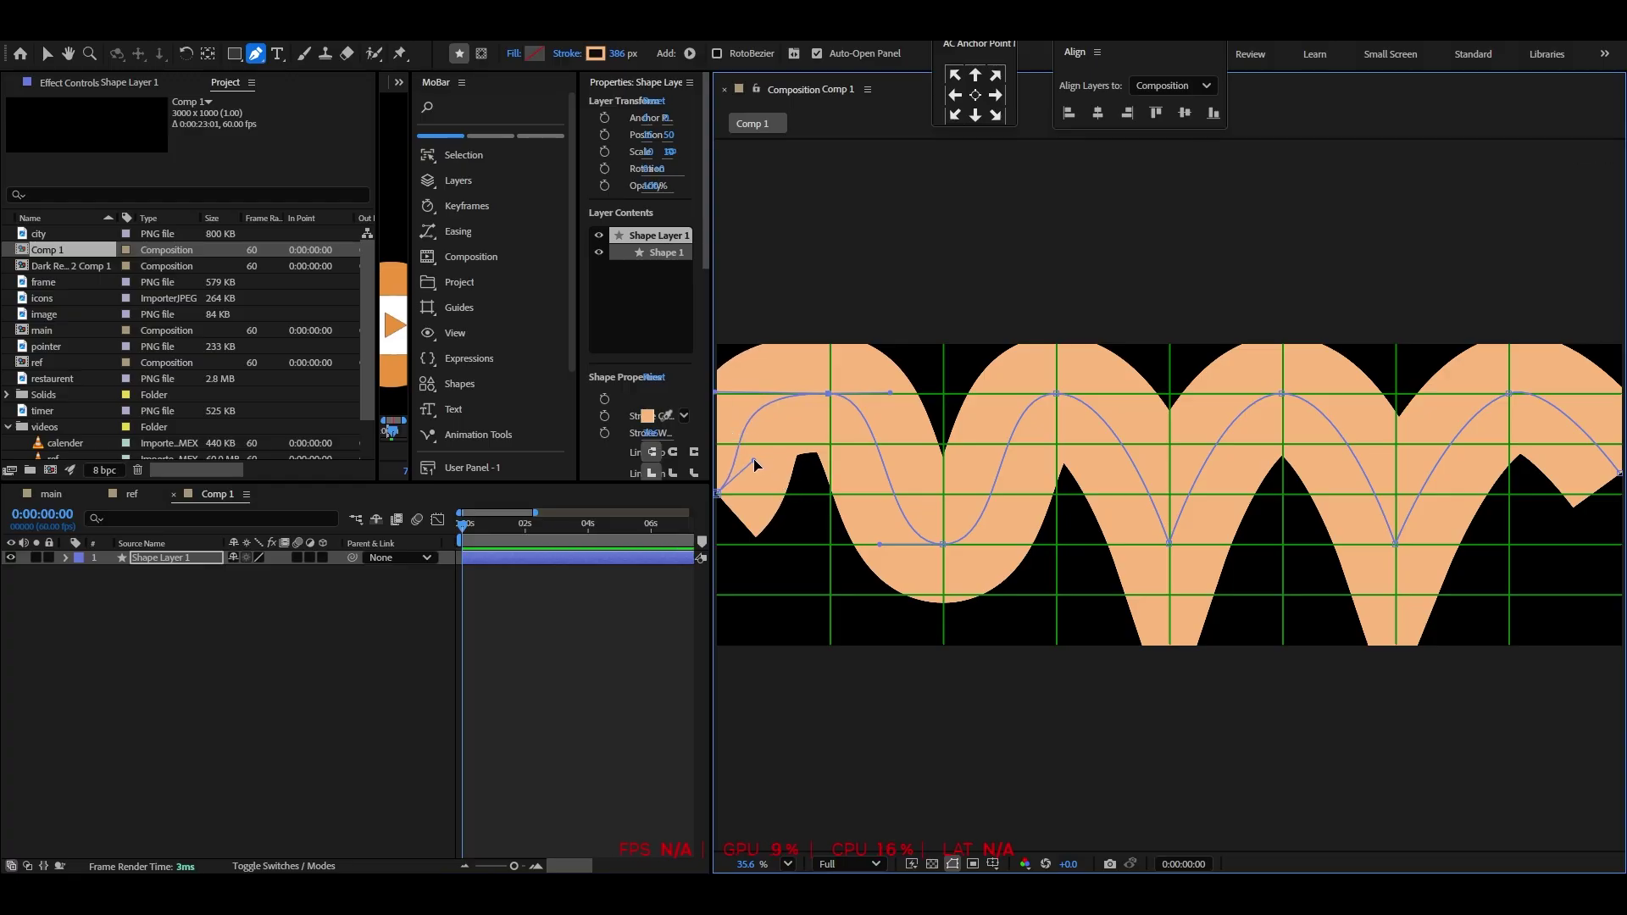
drag(755, 461, 828, 498)
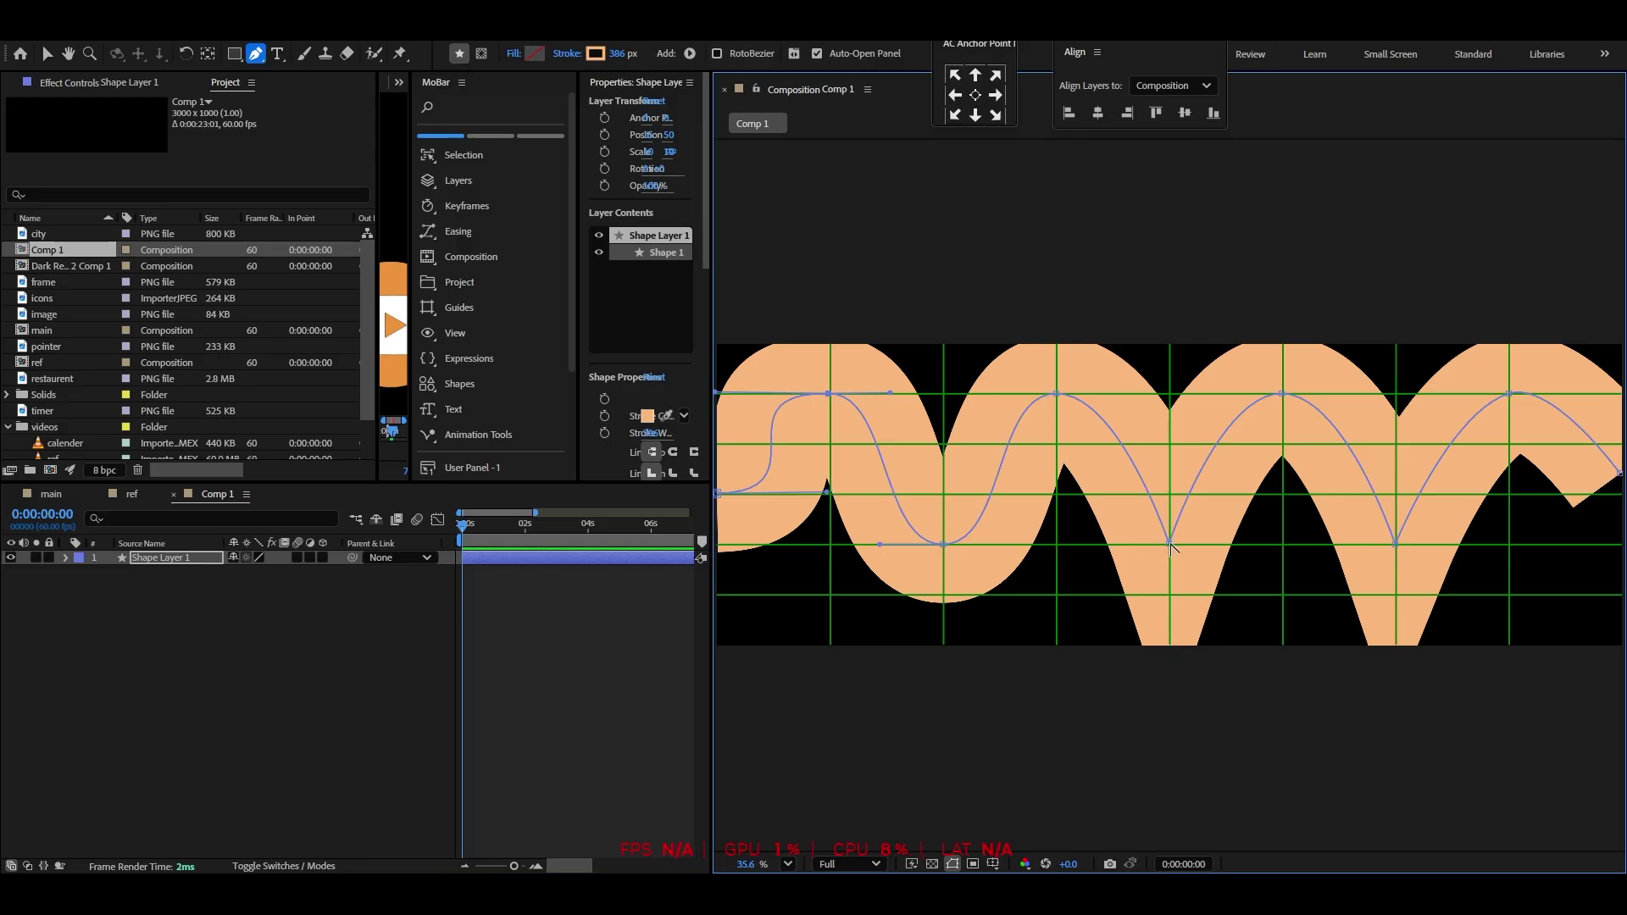
Smooth the two remaining lower vertices of the wave and level the incoming handle of the last peak
drag(1171, 543, 1232, 544)
click(1397, 544)
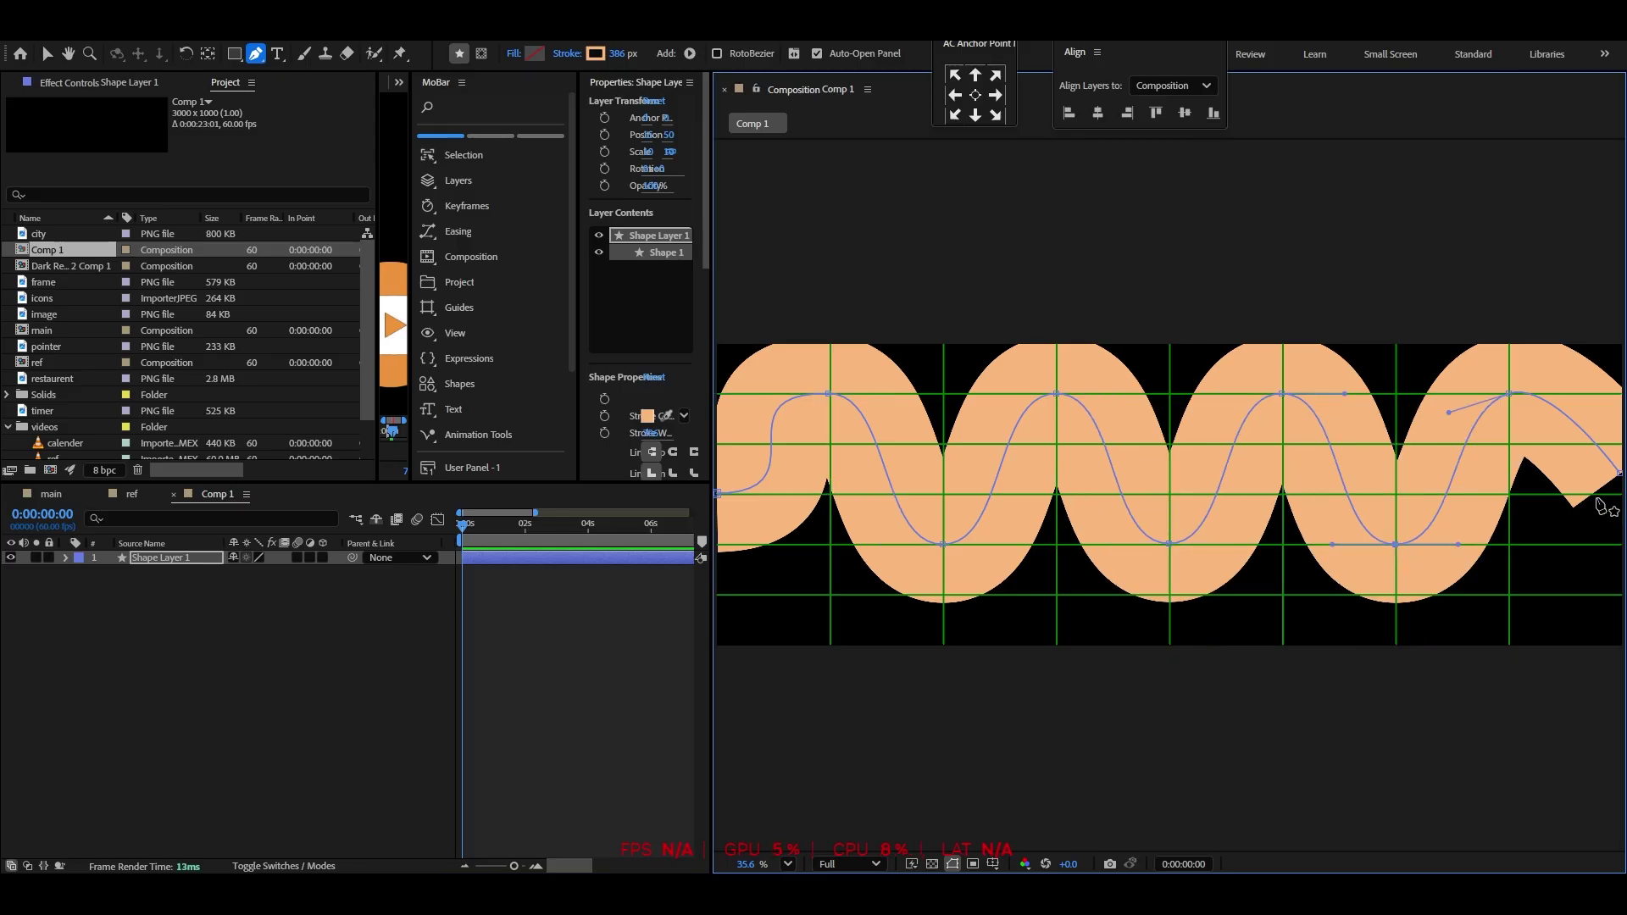
drag(1448, 412, 1444, 393)
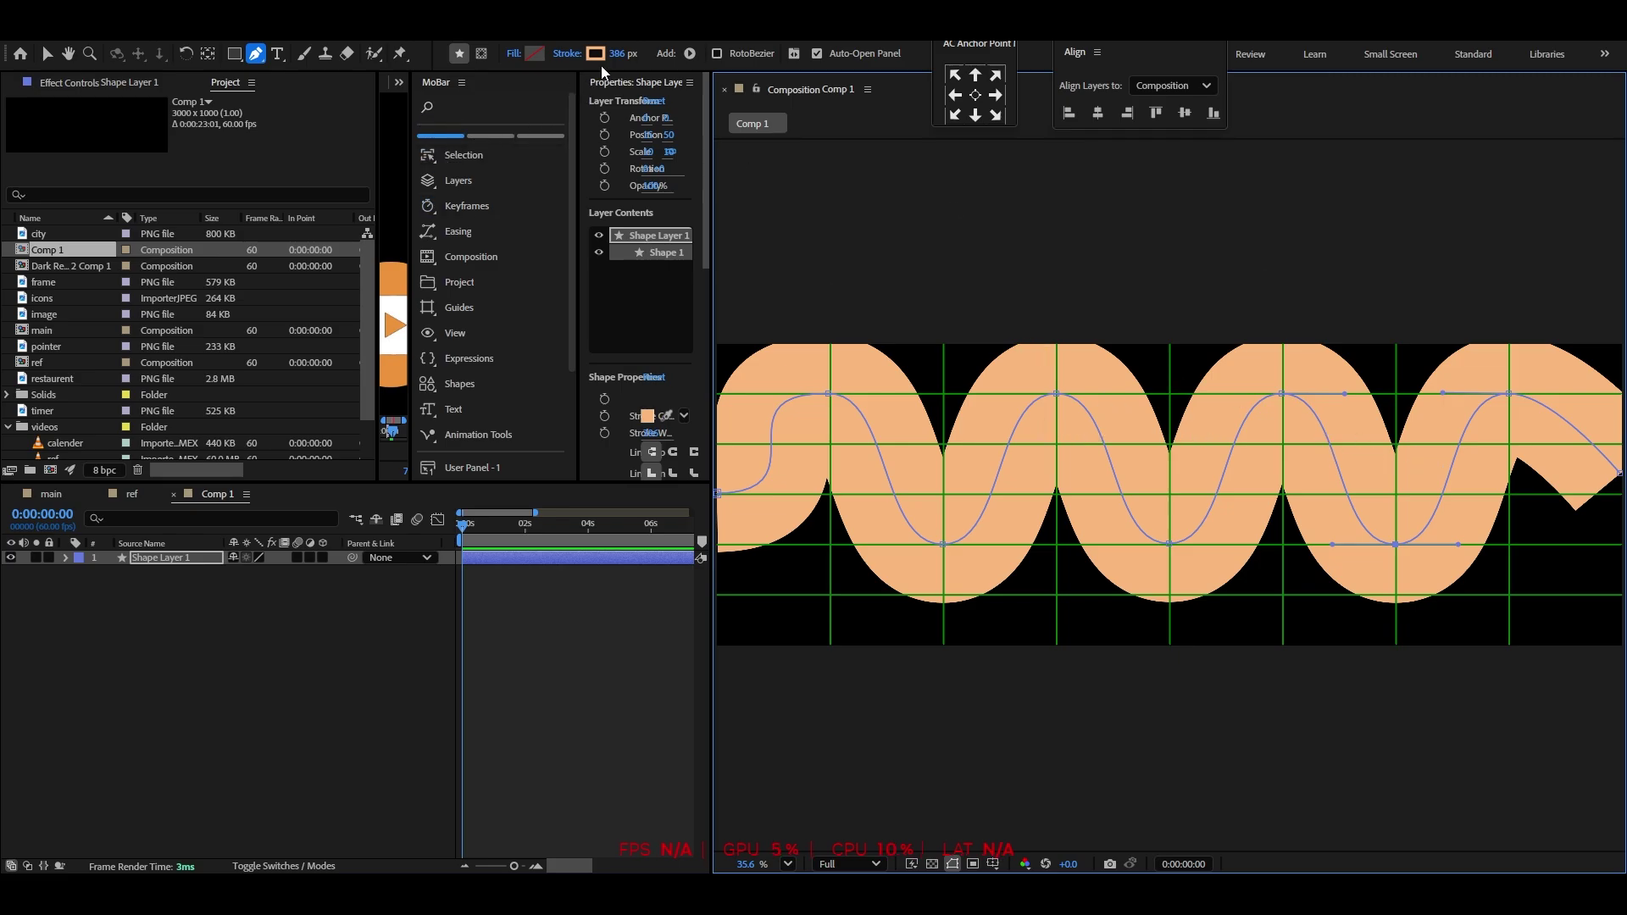
Set the wave's stroke width to 75 px and copy its shape layer into the main composition
drag(616, 53, 418, 125)
click(47, 54)
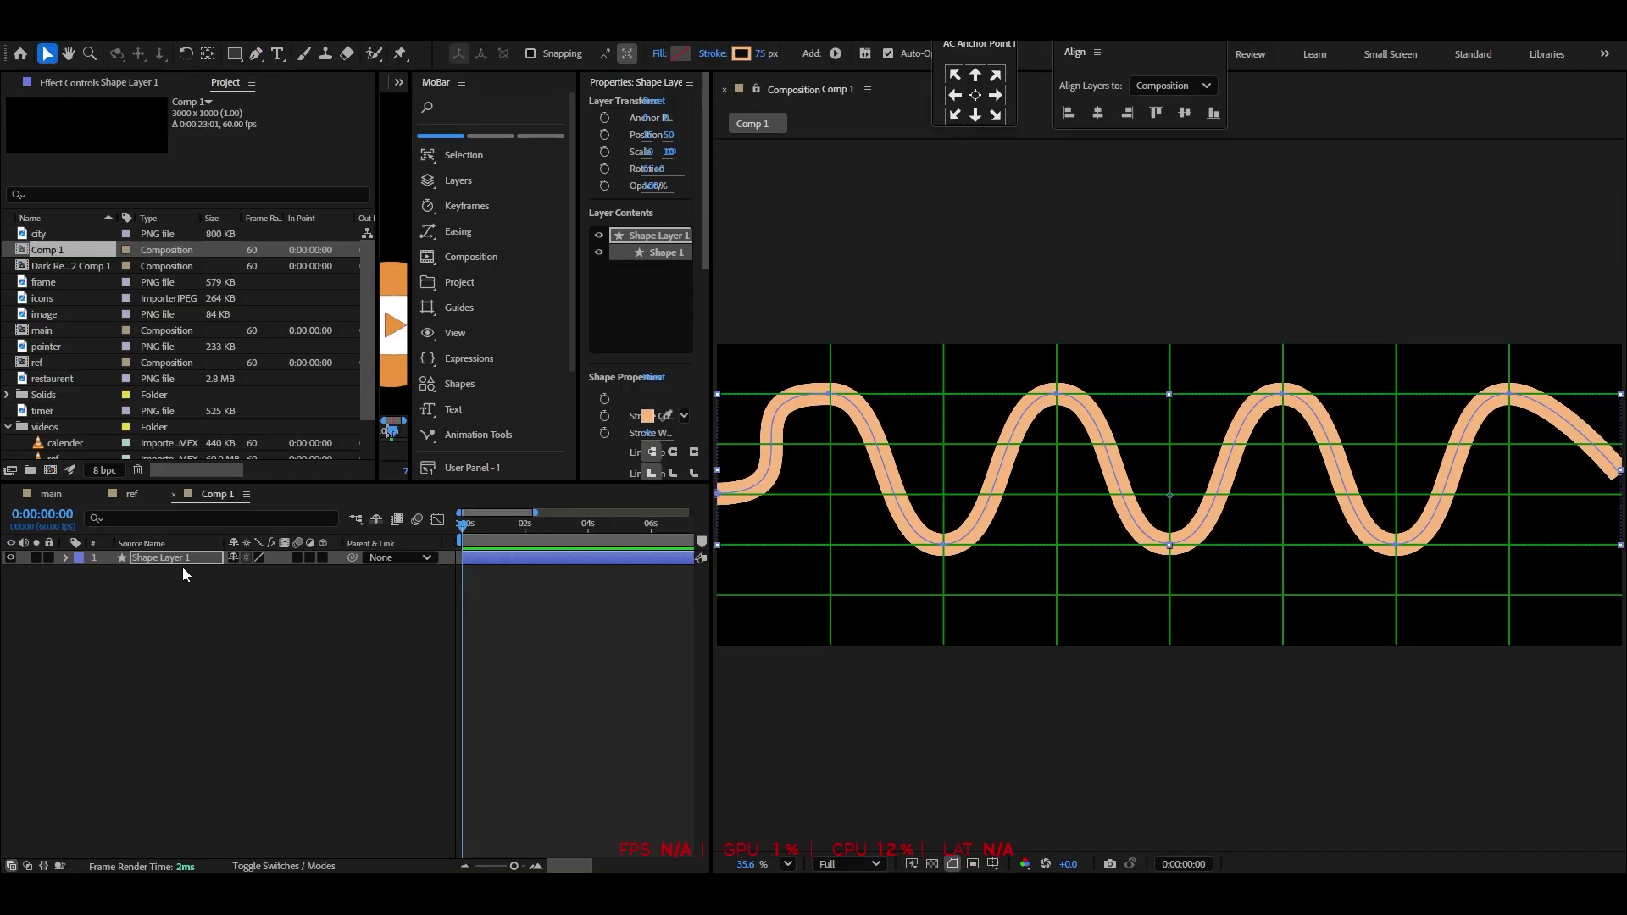
click(159, 561)
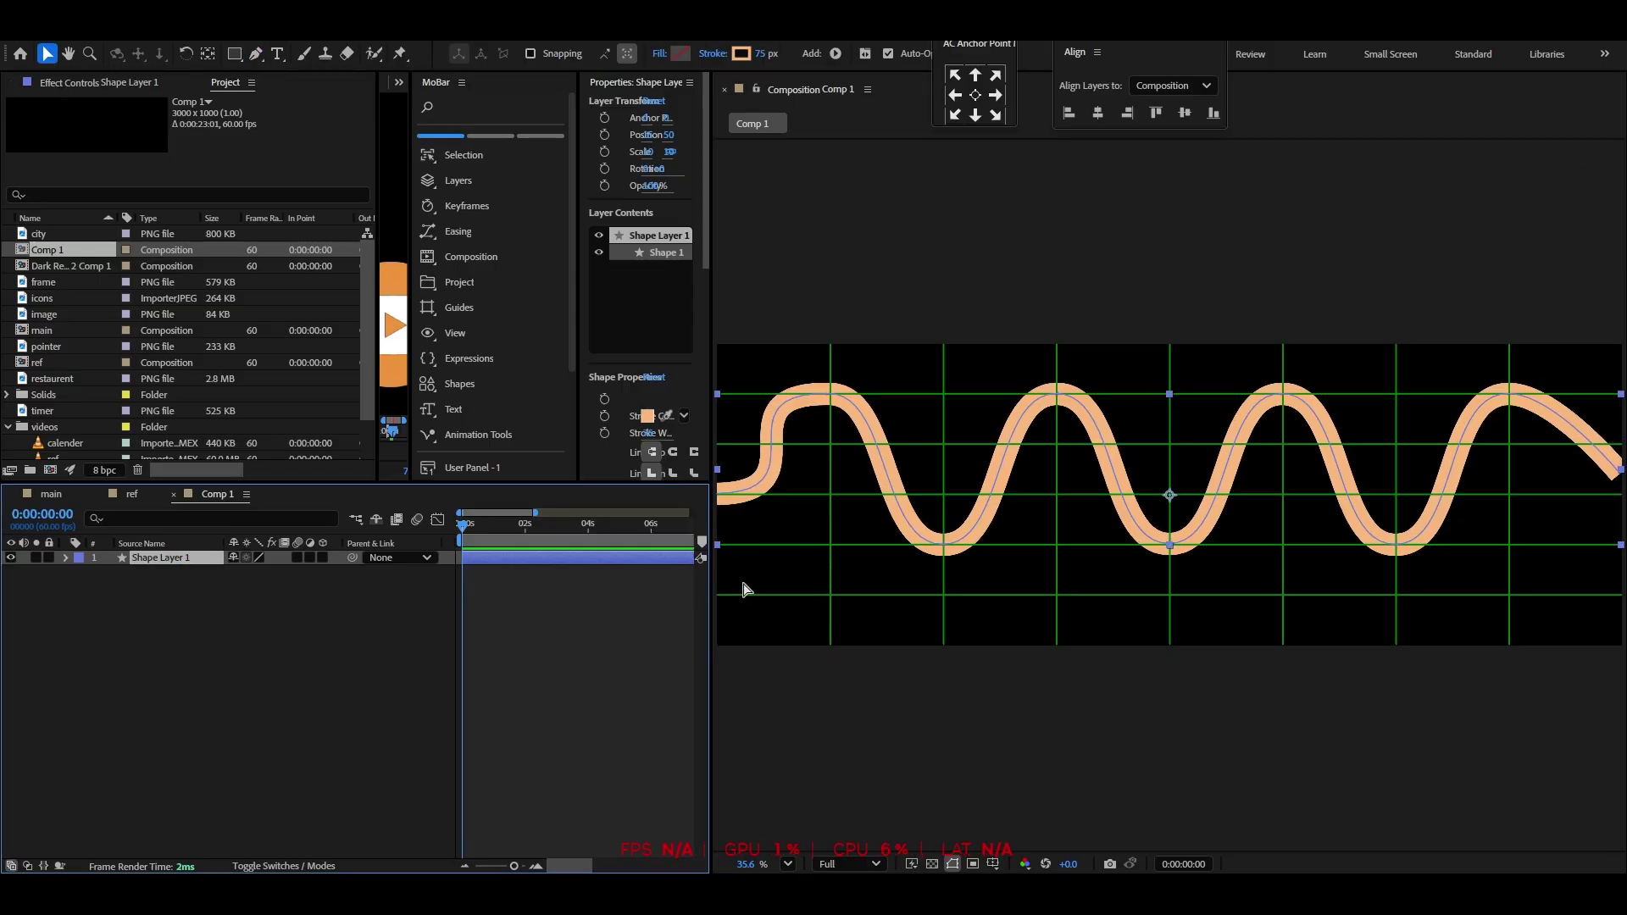
drag(728, 585, 1236, 585)
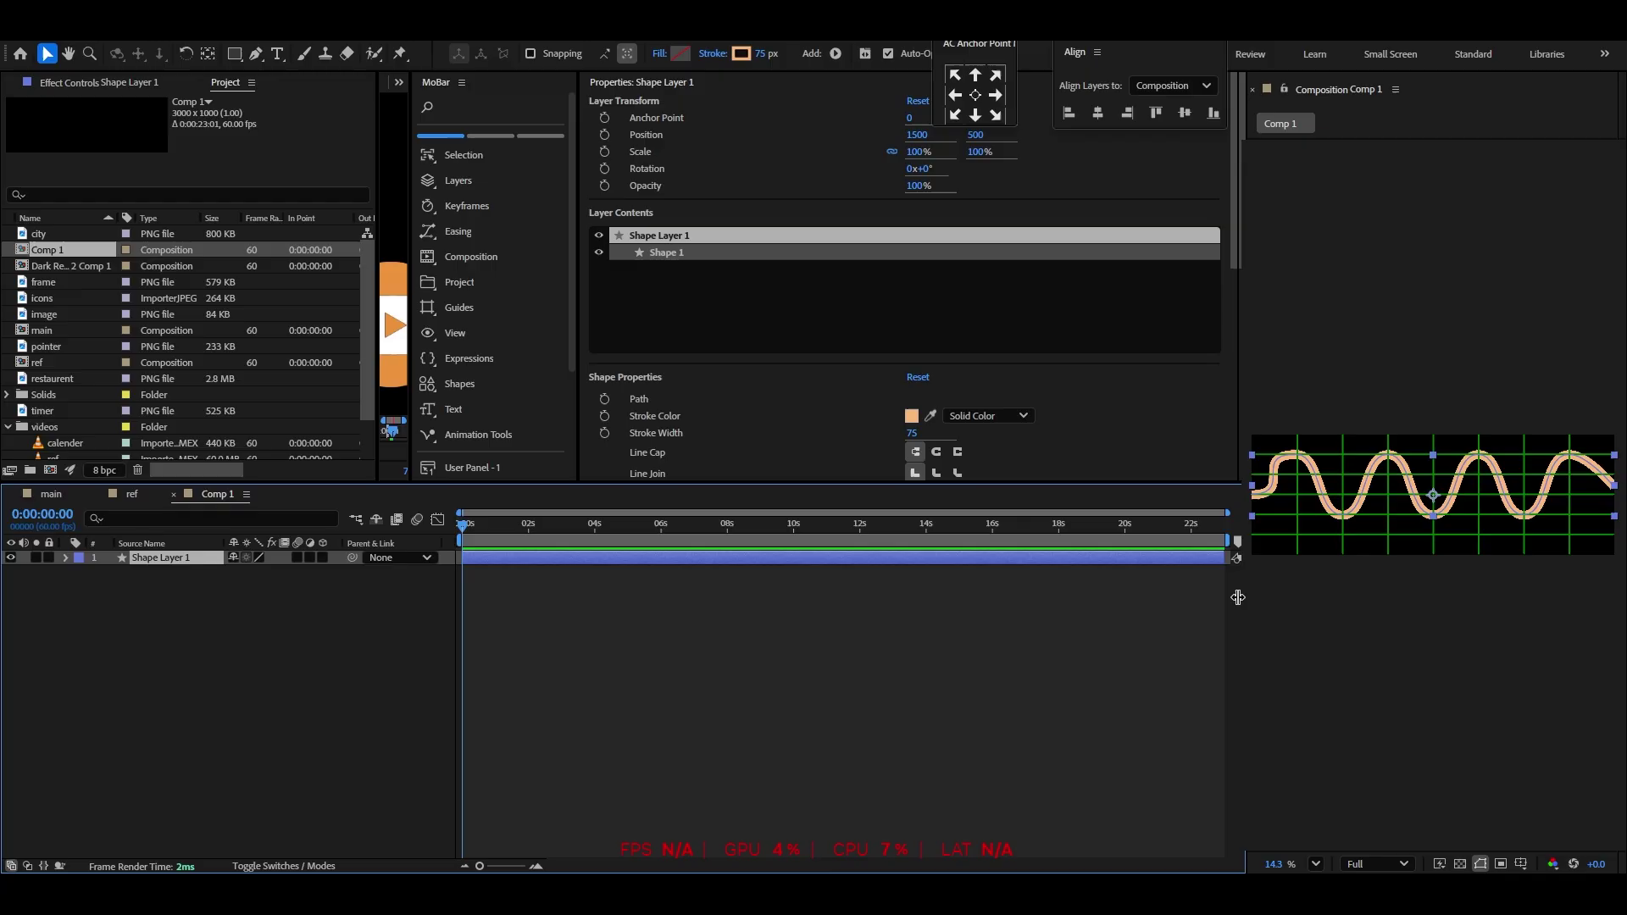
click(52, 497)
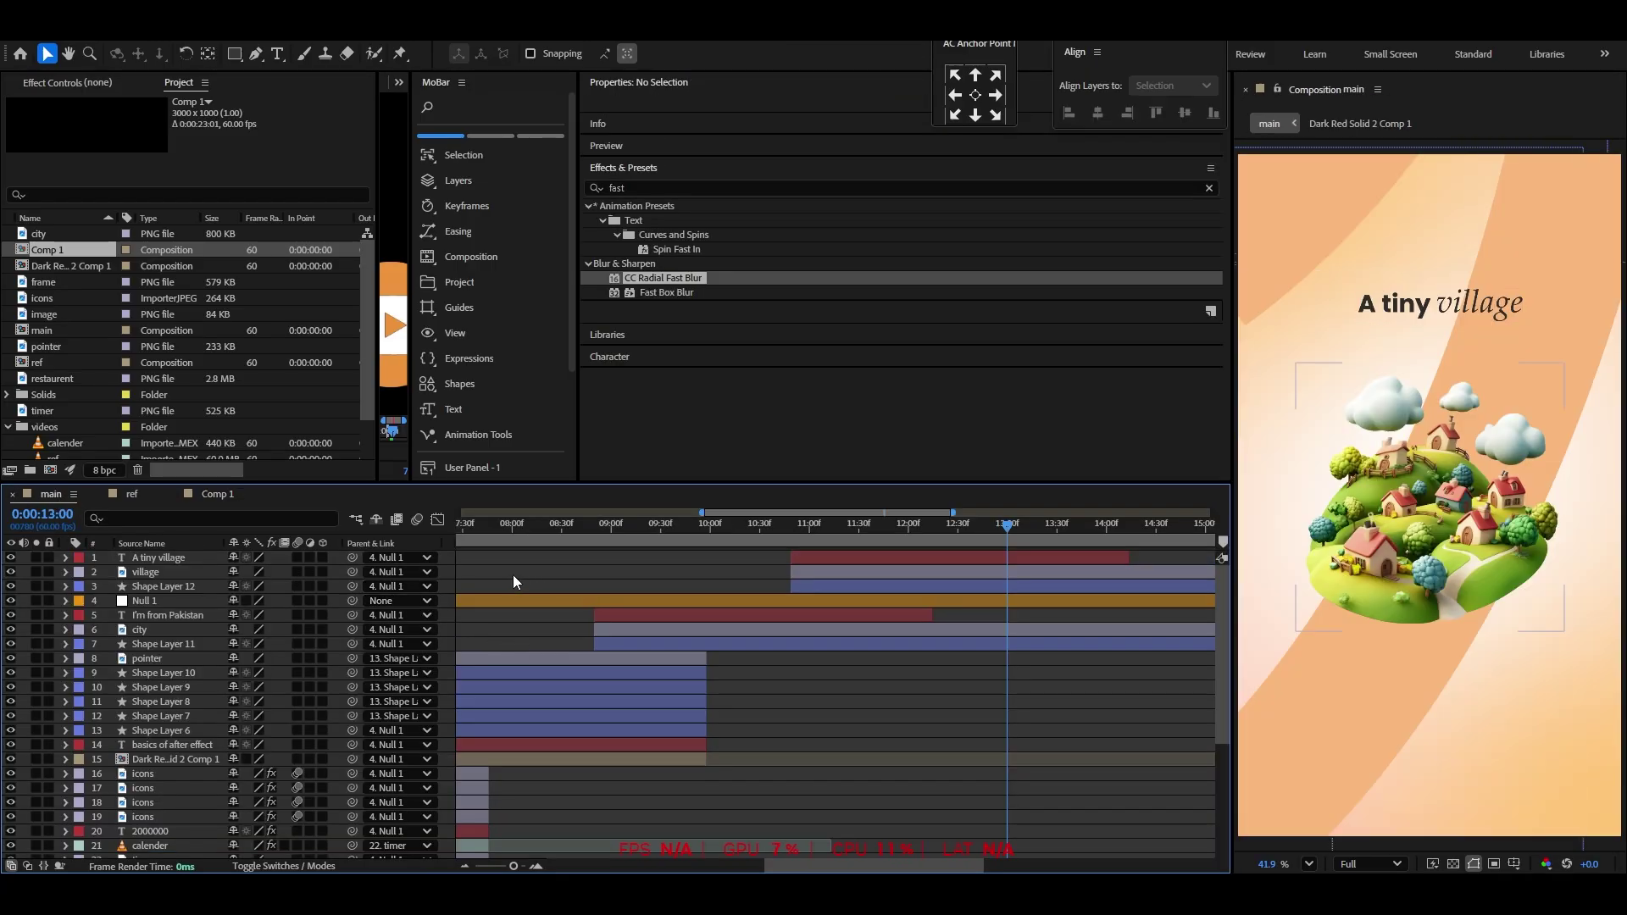
key(ctrl+v)
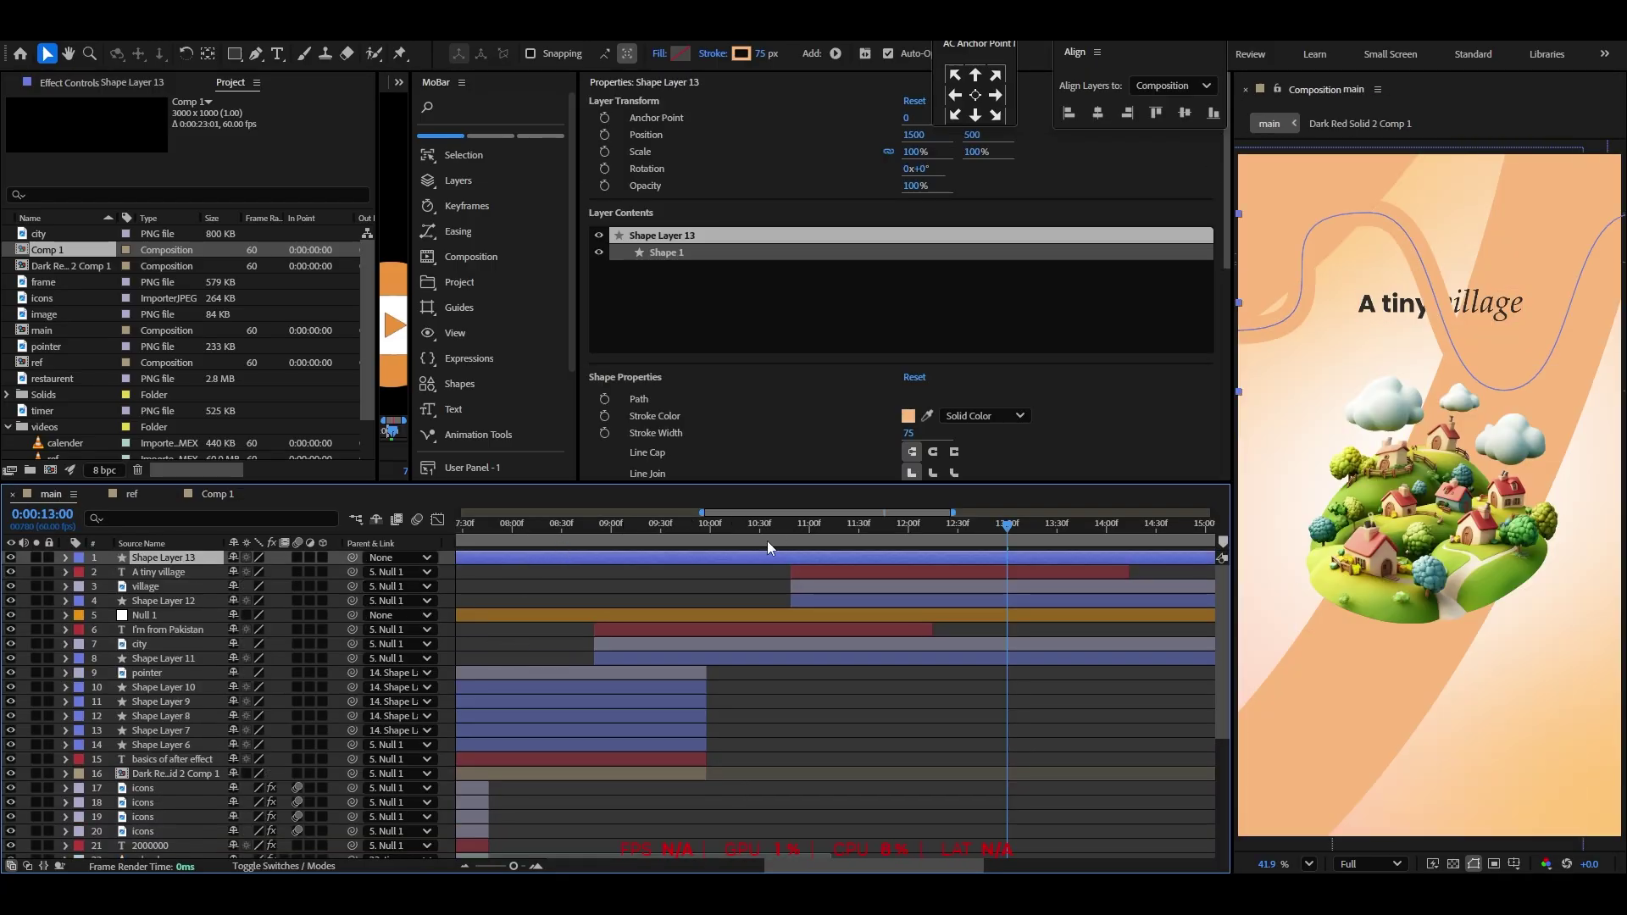
Shift the pasted wave layer along the timeline so that it starts shortly after 13:00
drag(838, 541, 822, 541)
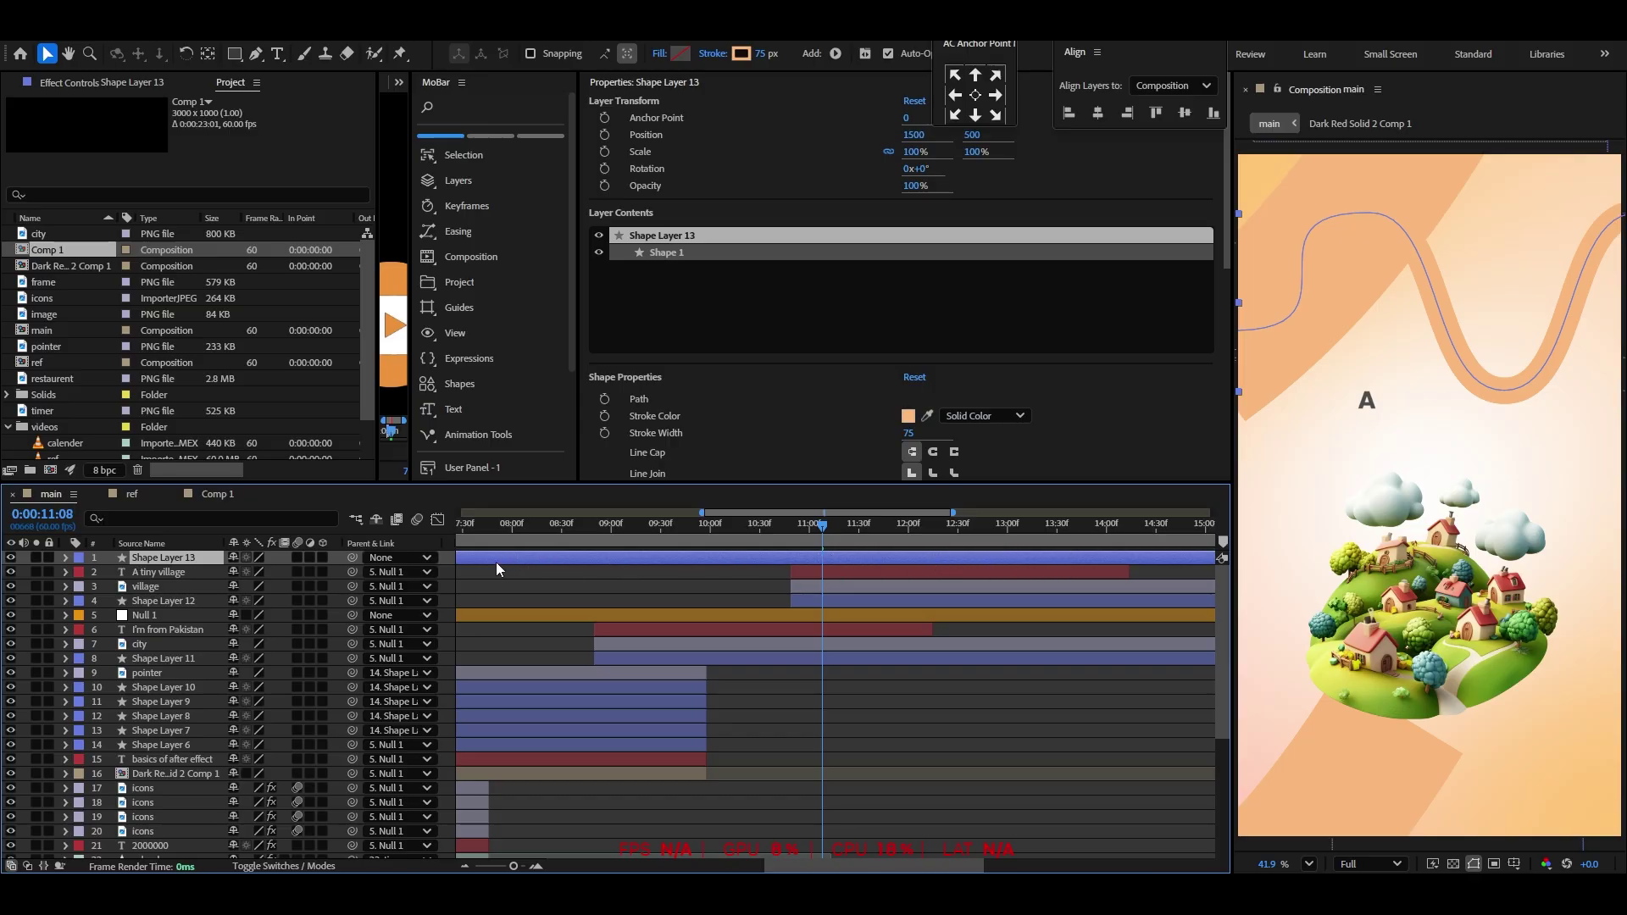
drag(498, 564, 979, 580)
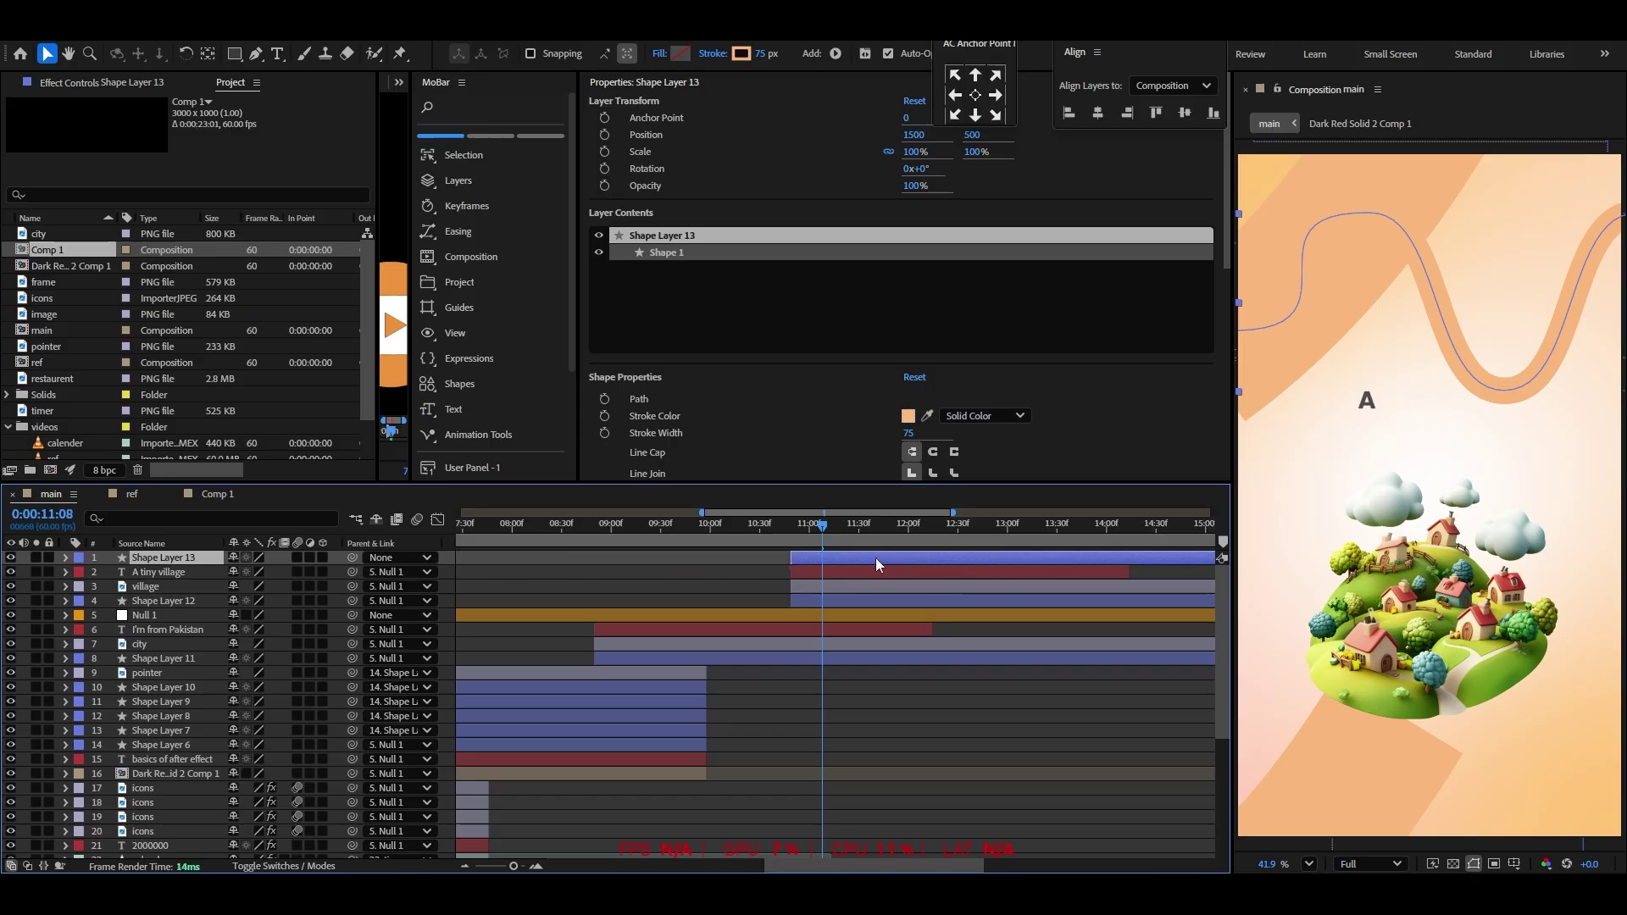
drag(863, 541, 1065, 580)
Reveal the Position keyframes of Null 1 and preview the move into the village scene up to 12:30
drag(787, 547, 875, 542)
click(757, 620)
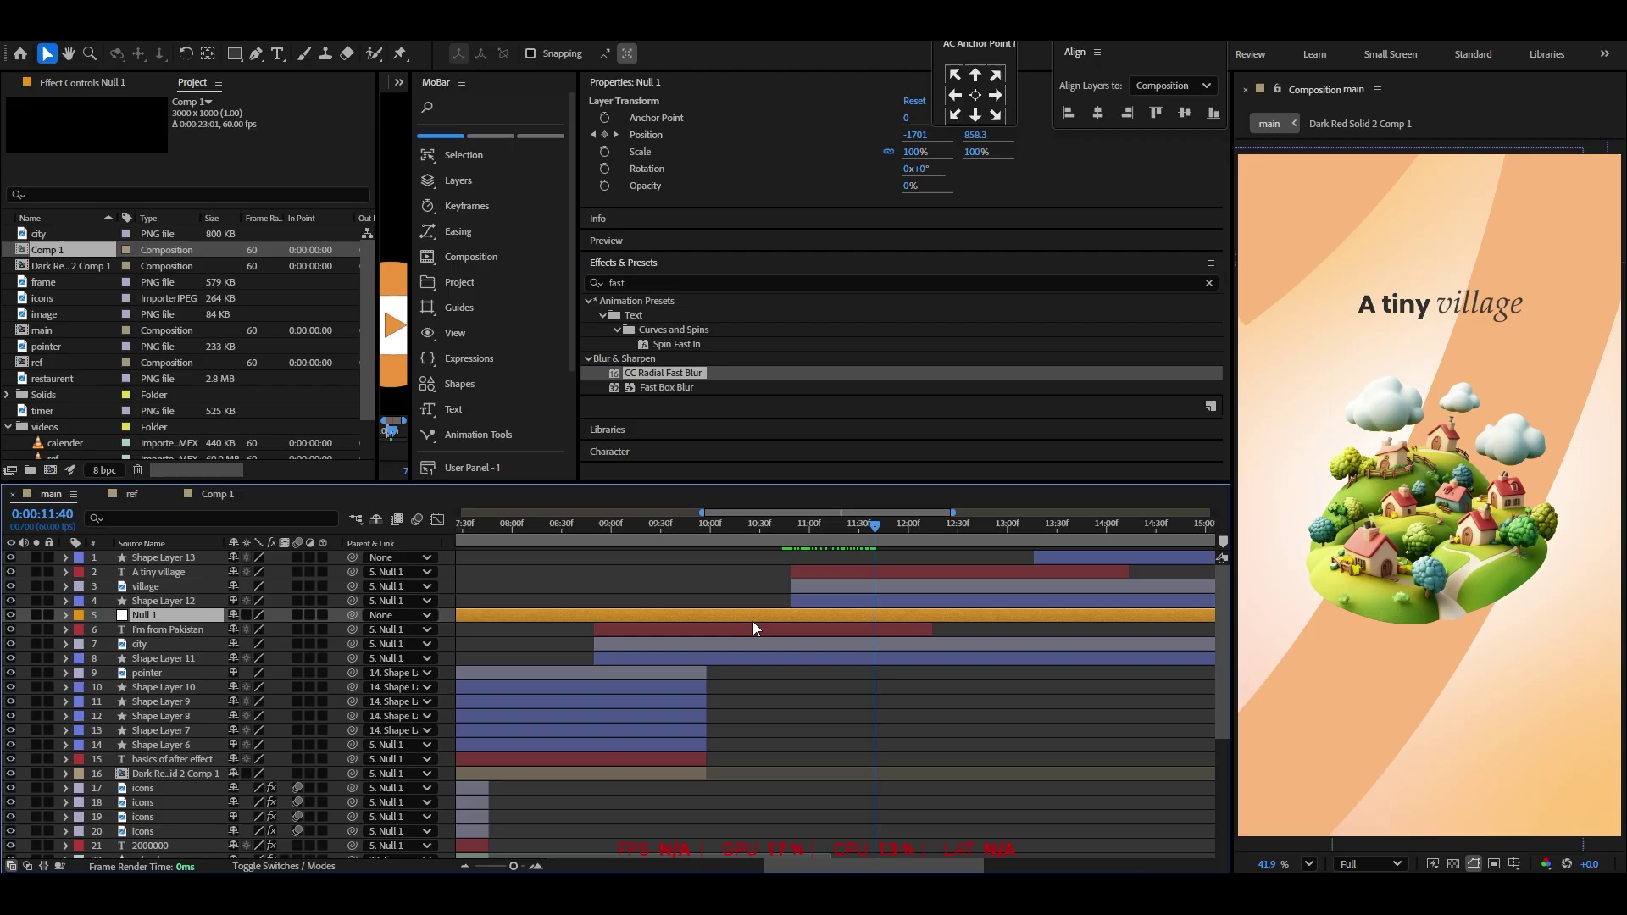
key(p)
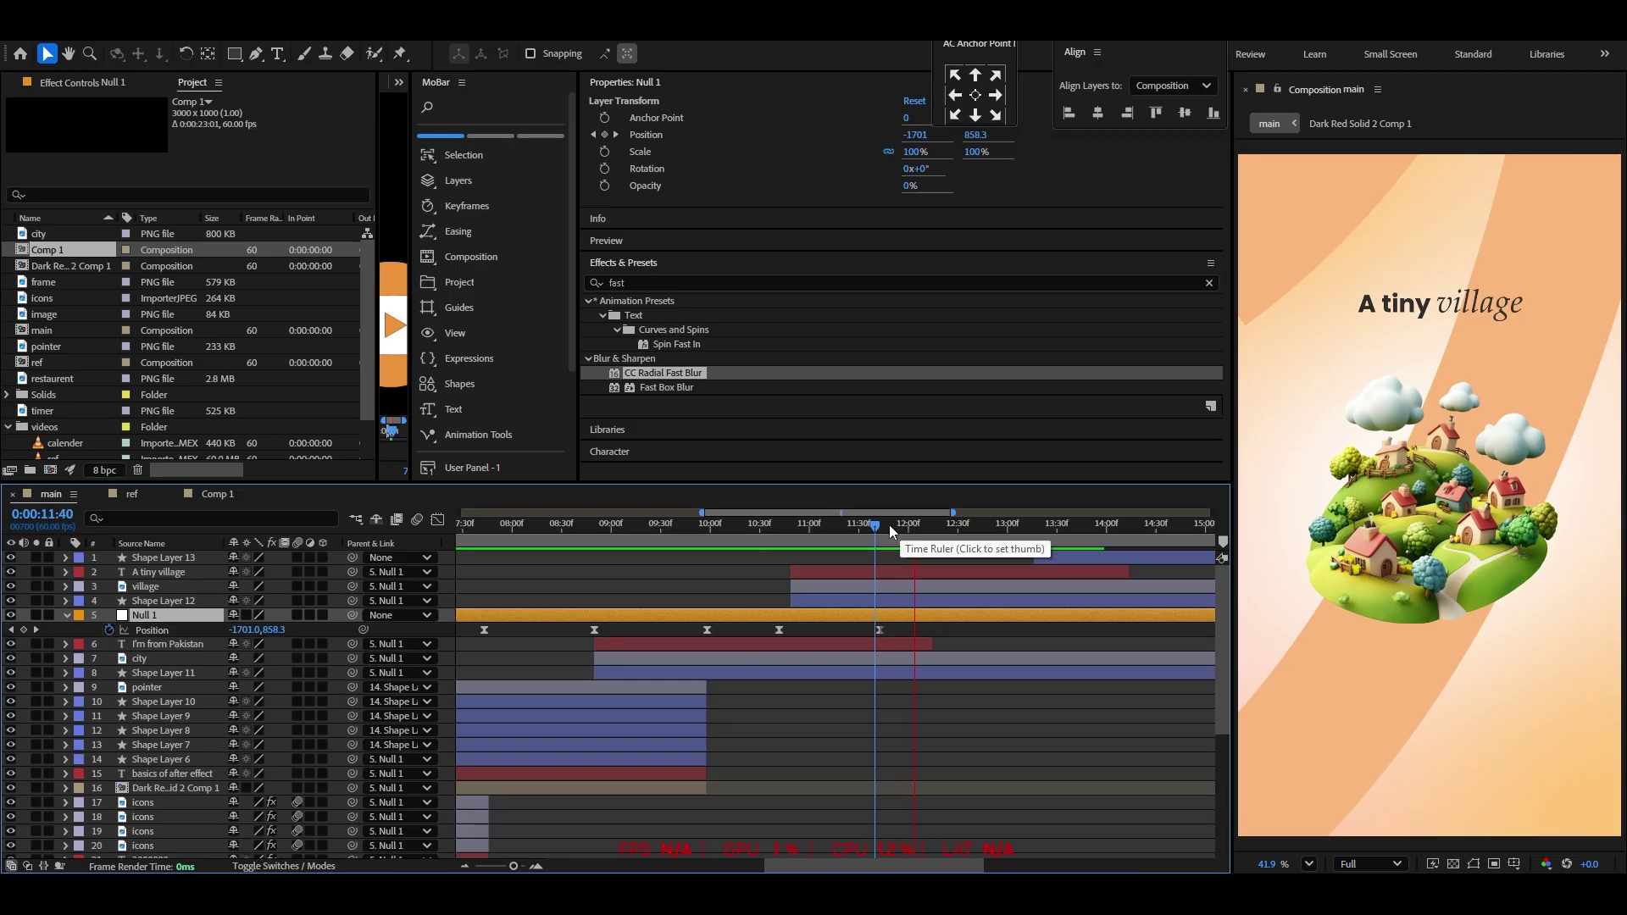
click(785, 538)
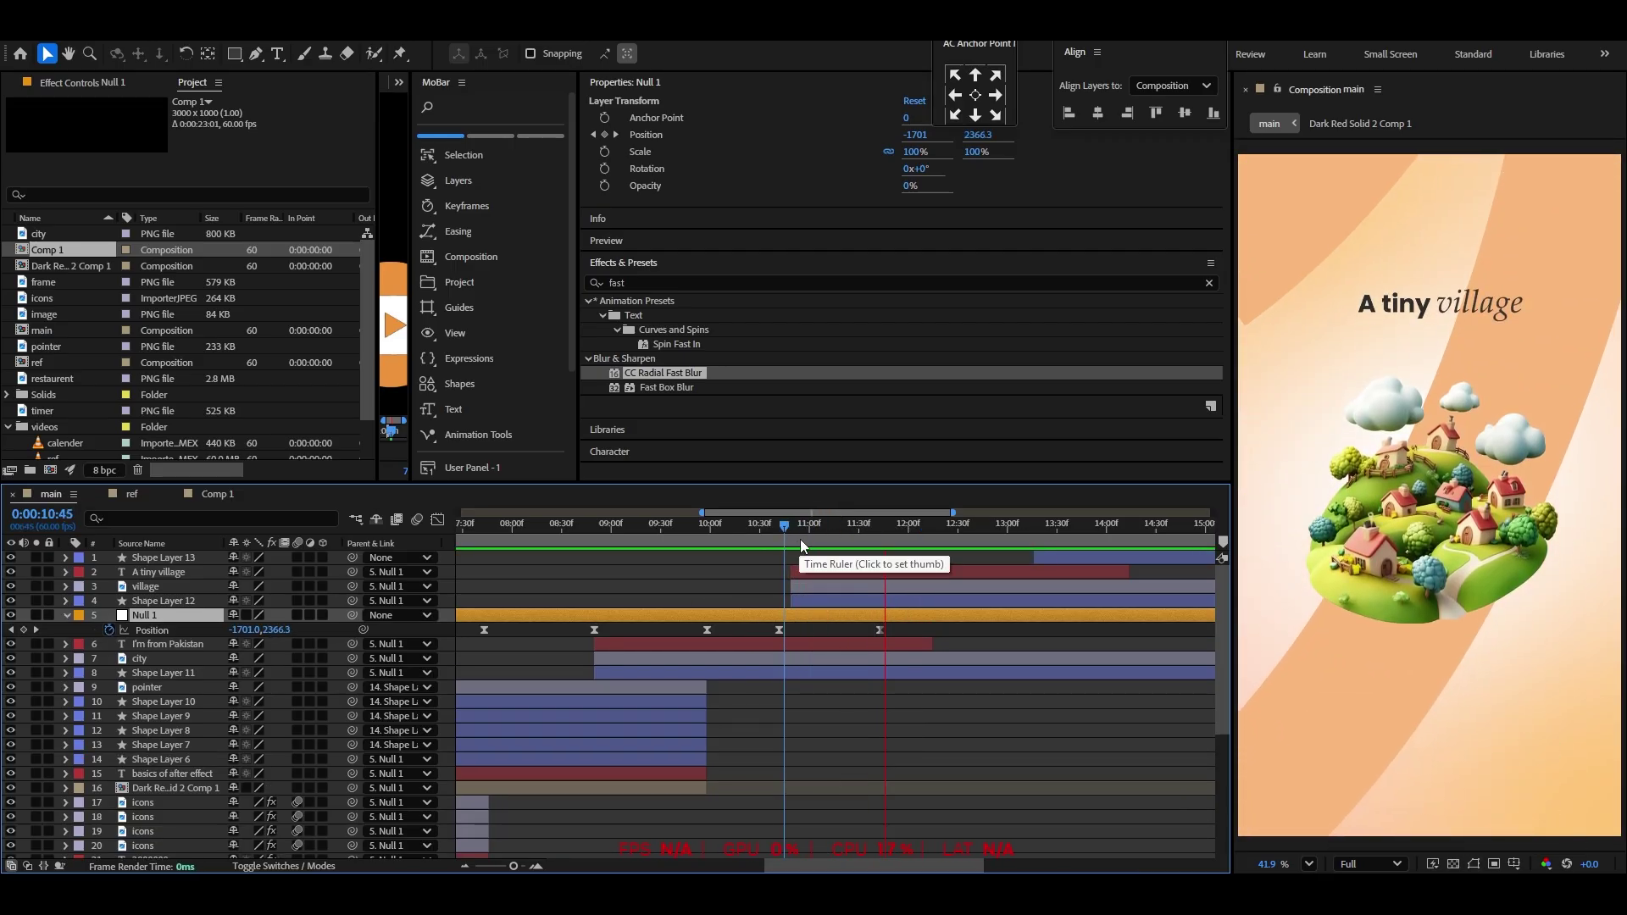
drag(885, 539, 958, 533)
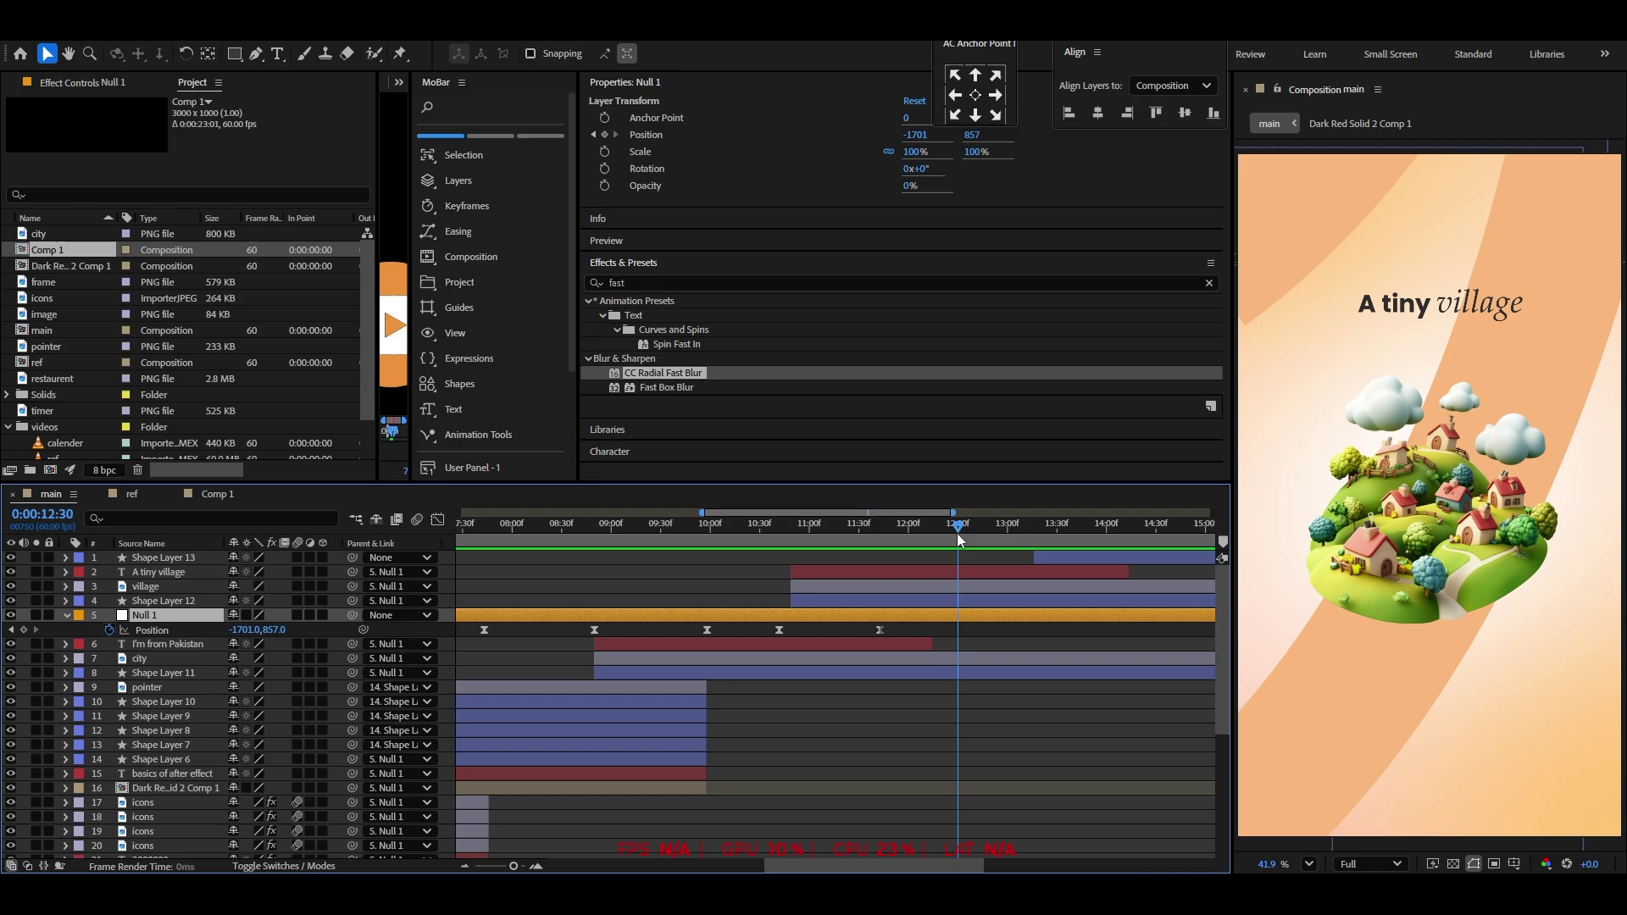
Add a Position keyframe to Null 1 at 12:30 and set its X position to -2876 at 13:12
click(22, 629)
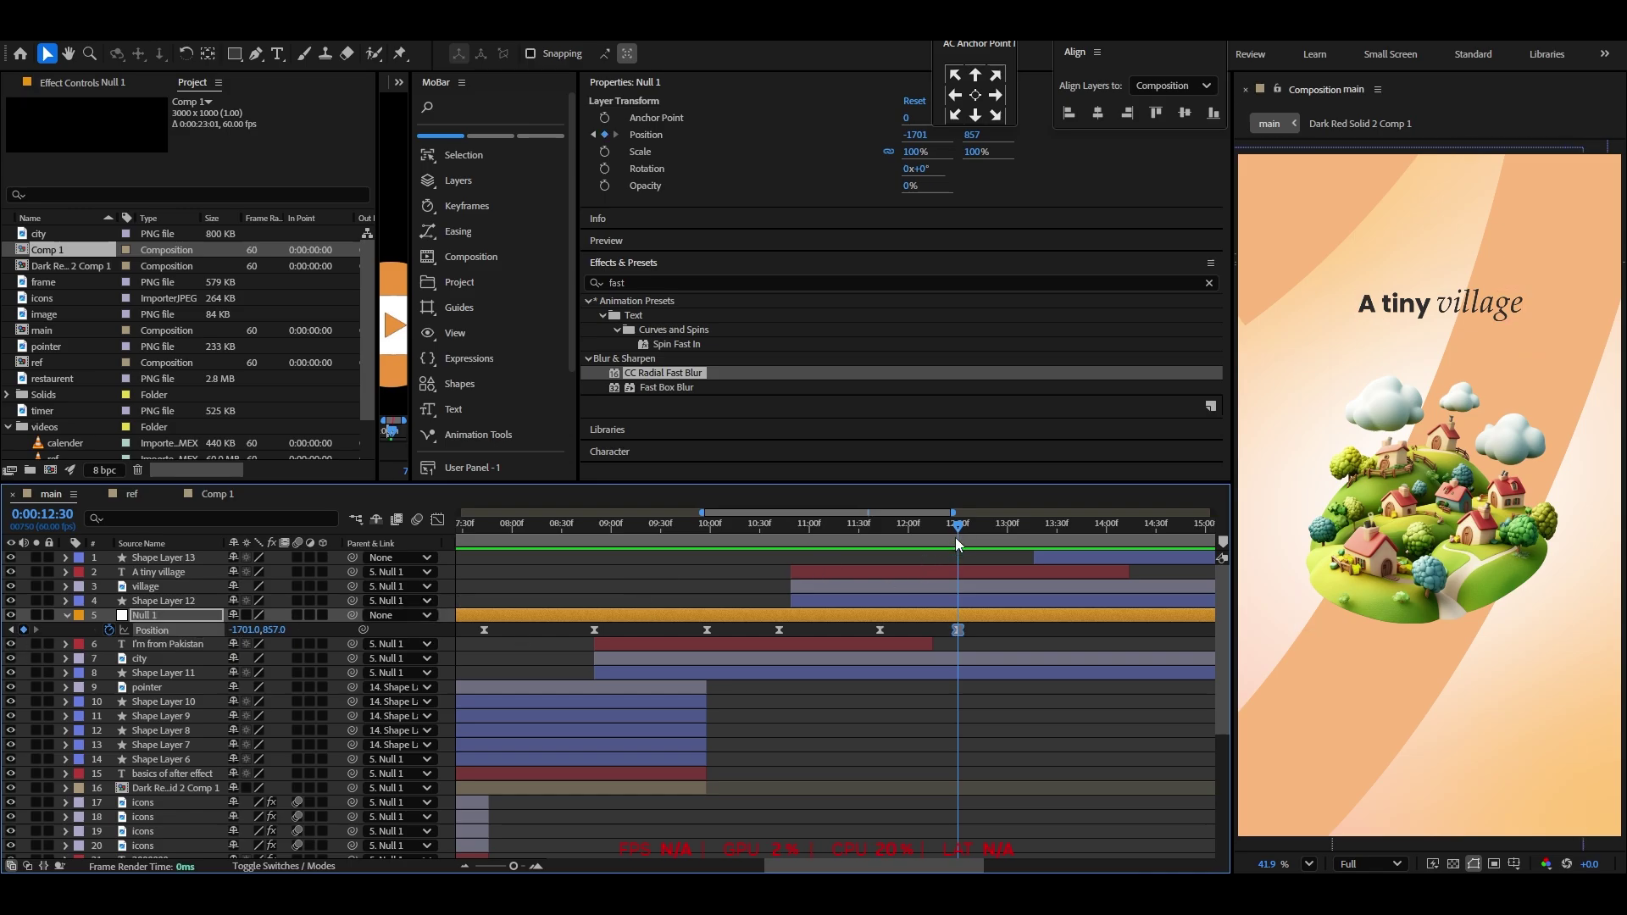
key(Delete)
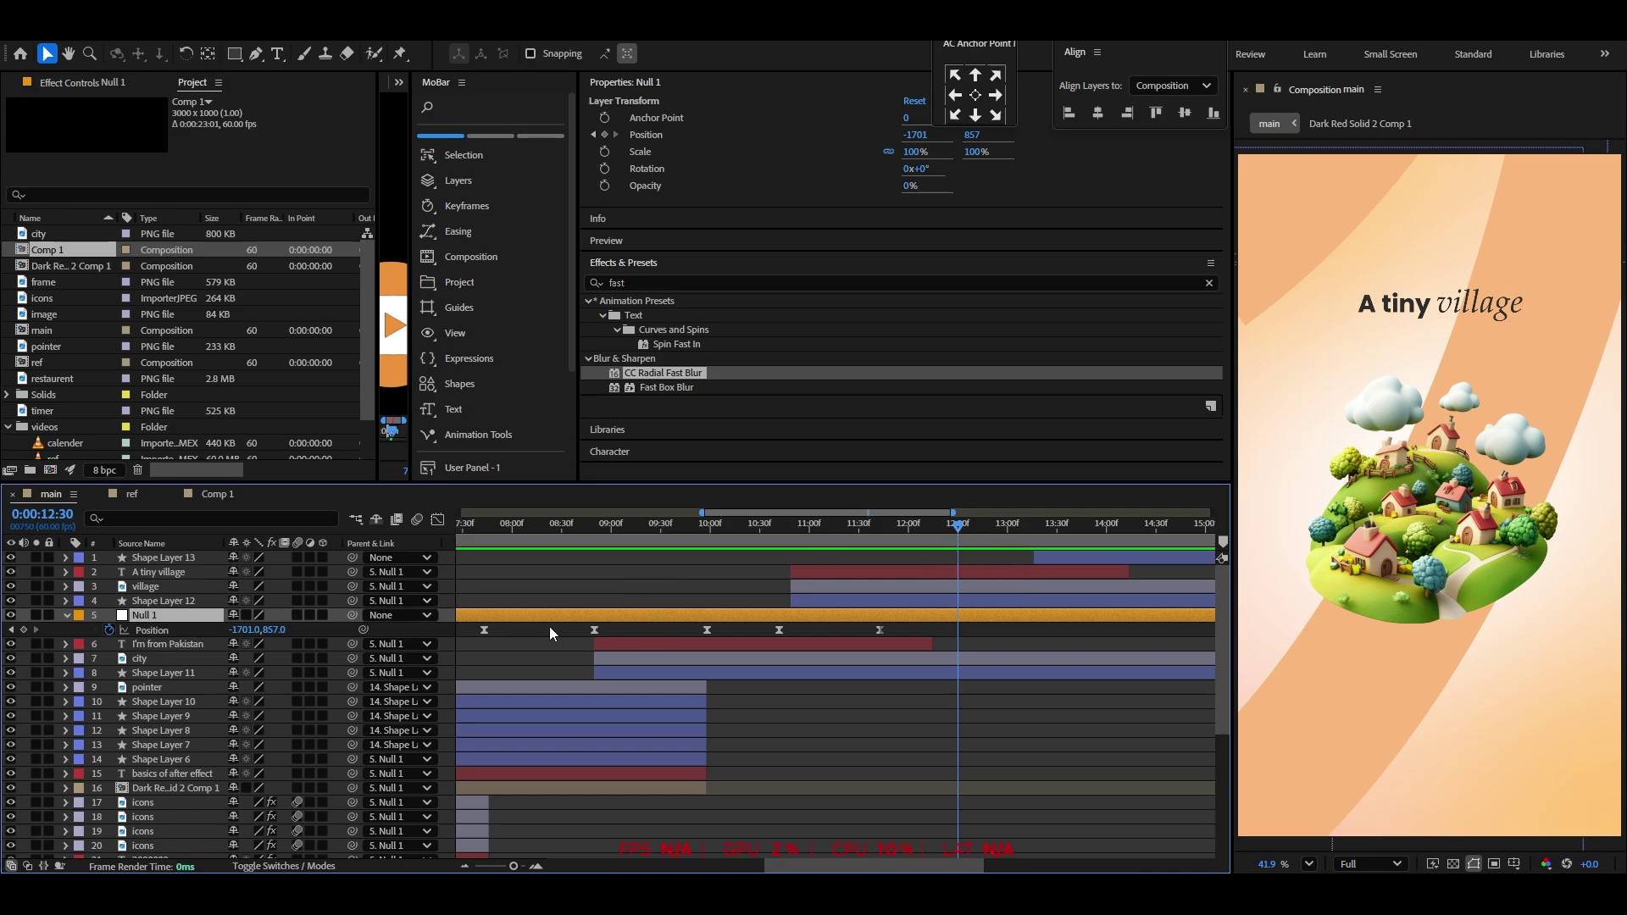
click(23, 630)
drag(974, 544, 1027, 544)
drag(247, 630, 133, 654)
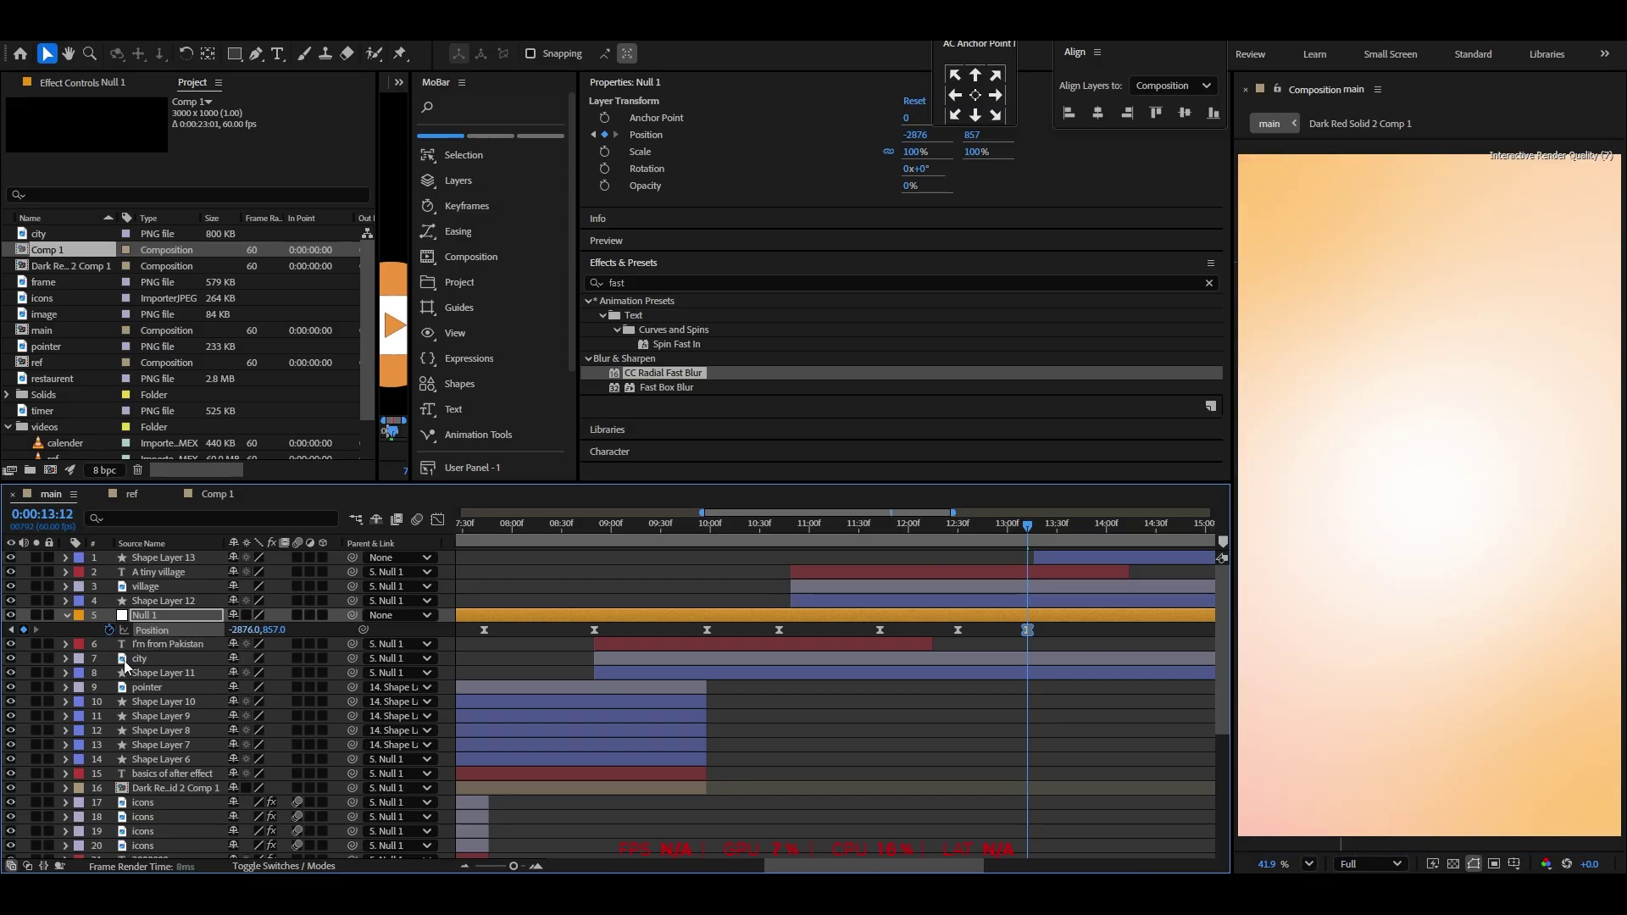
Preview the slide away from the village and align the wave layer's start with Null 1's last keyframe at 13:12
click(856, 541)
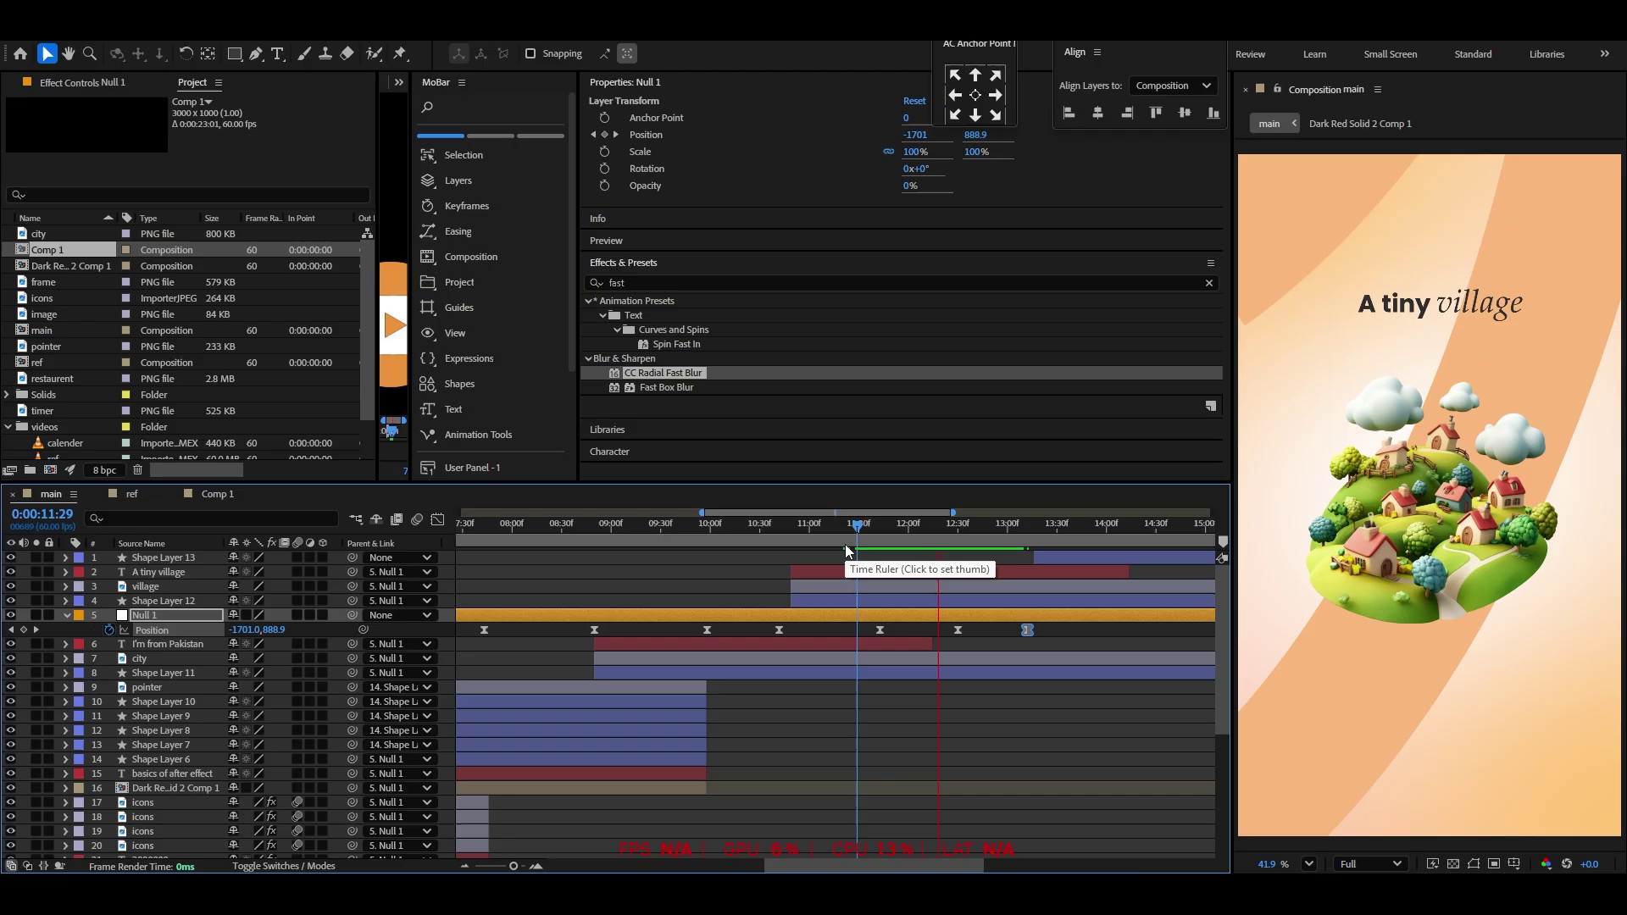
click(1004, 531)
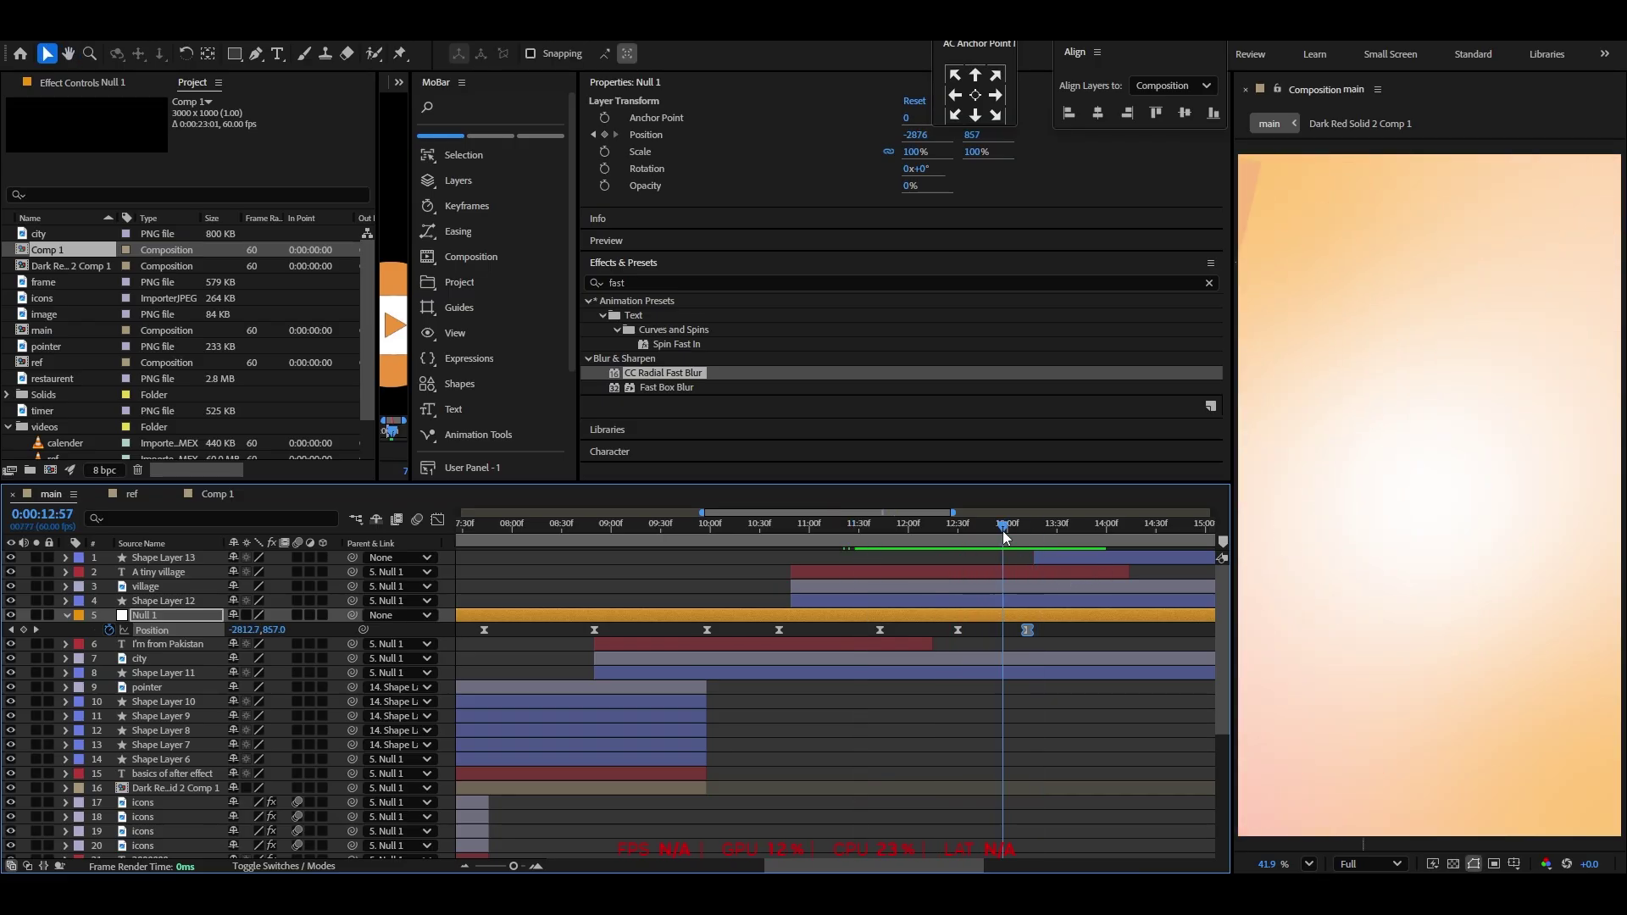
key(equal)
key(equal)
mouse_move(952, 532)
mouse_down()
mouse_move(639, 538)
mouse_move(950, 547)
mouse_up()
click(931, 561)
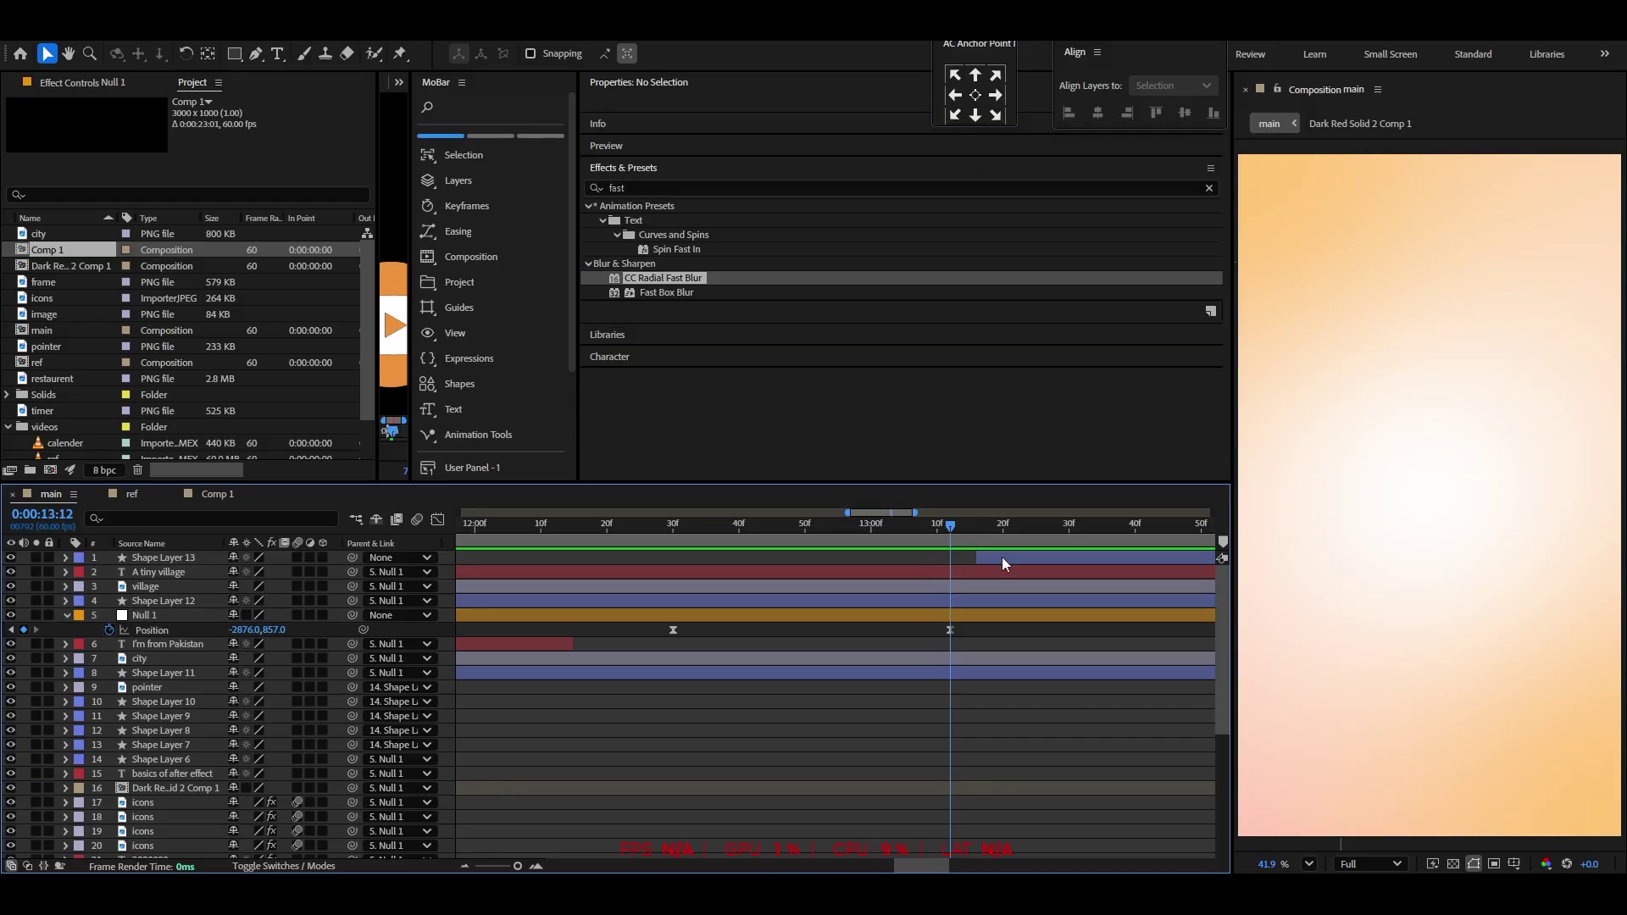
click(1002, 557)
key(minus)
key(minus)
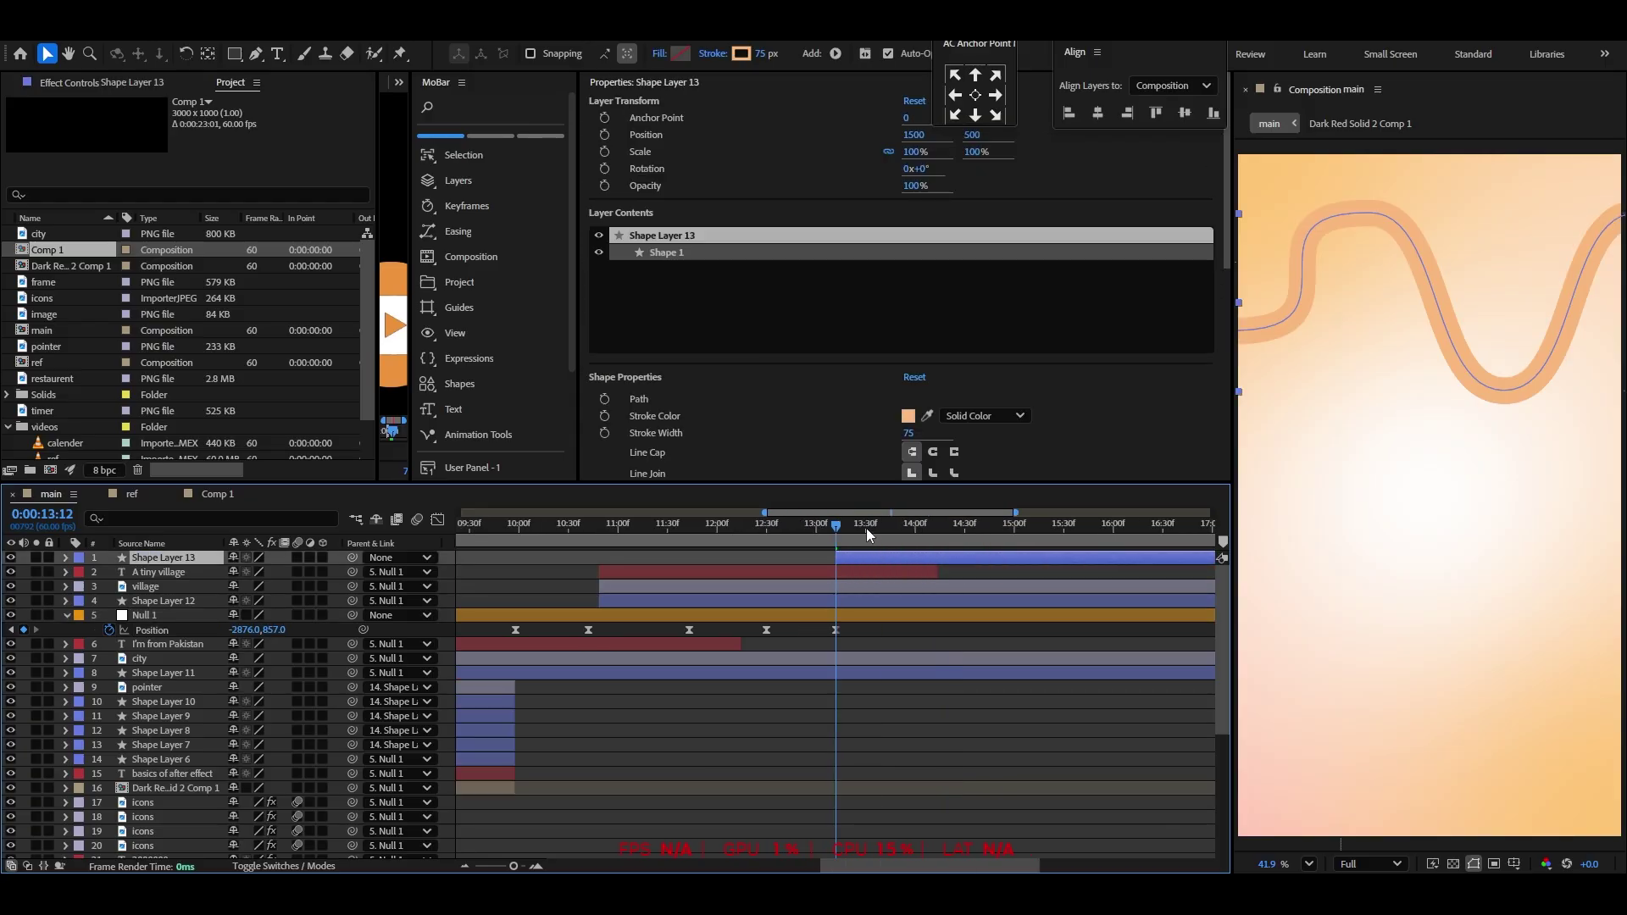
Collapse Null 1's properties and make the wave shape layer a 3D layer with the playhead at 14:32
drag(866, 528, 968, 542)
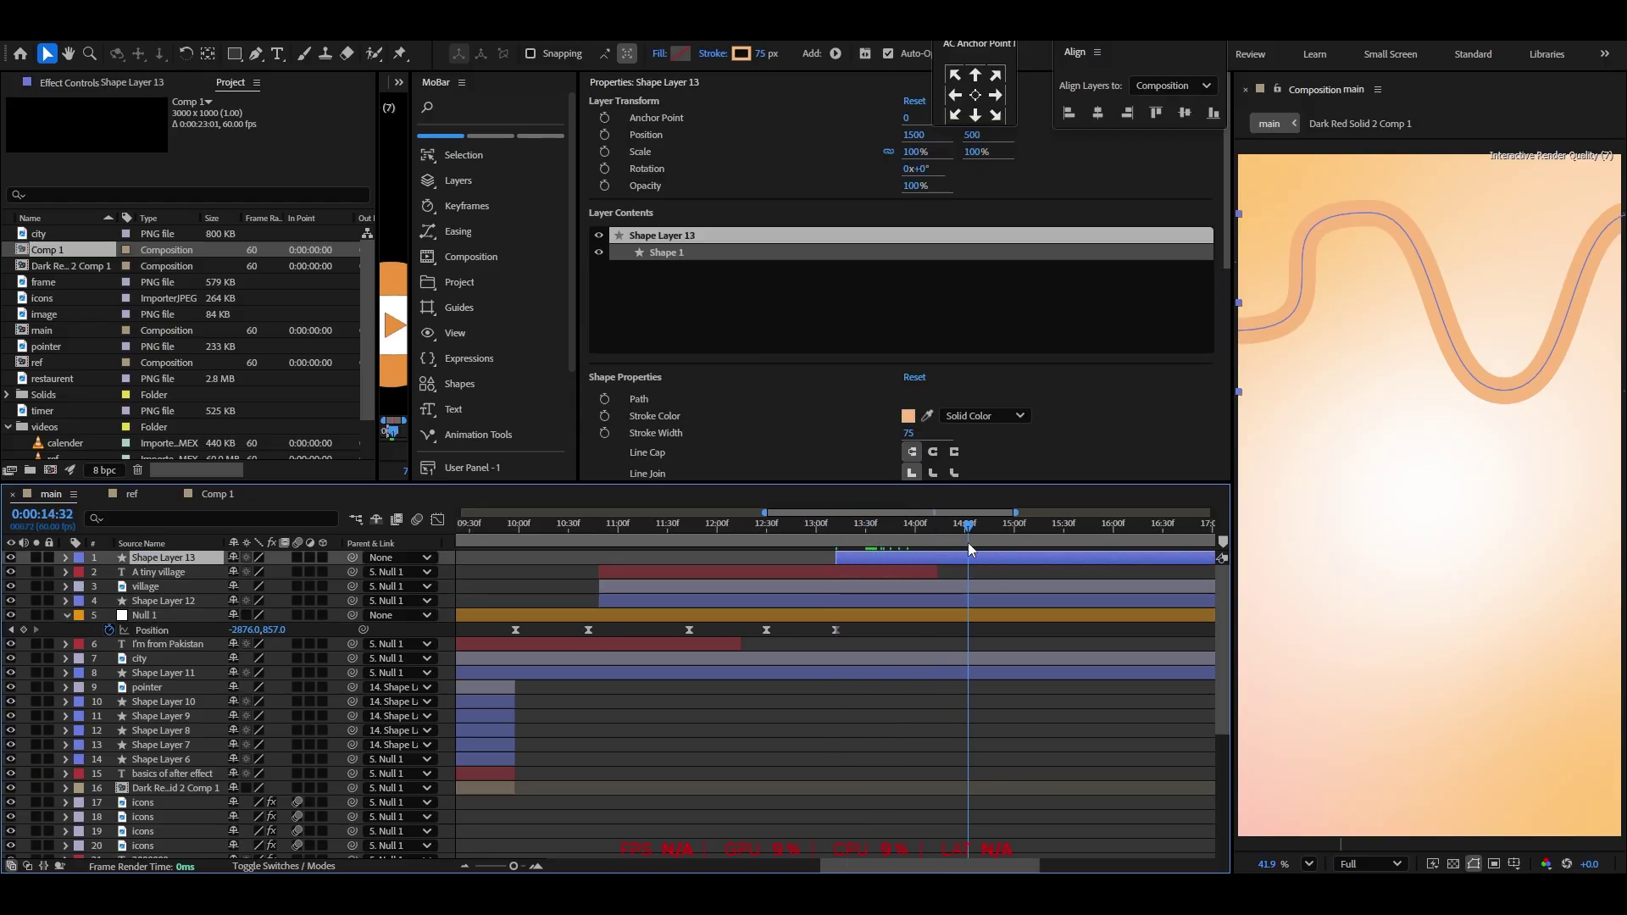
click(65, 616)
click(323, 558)
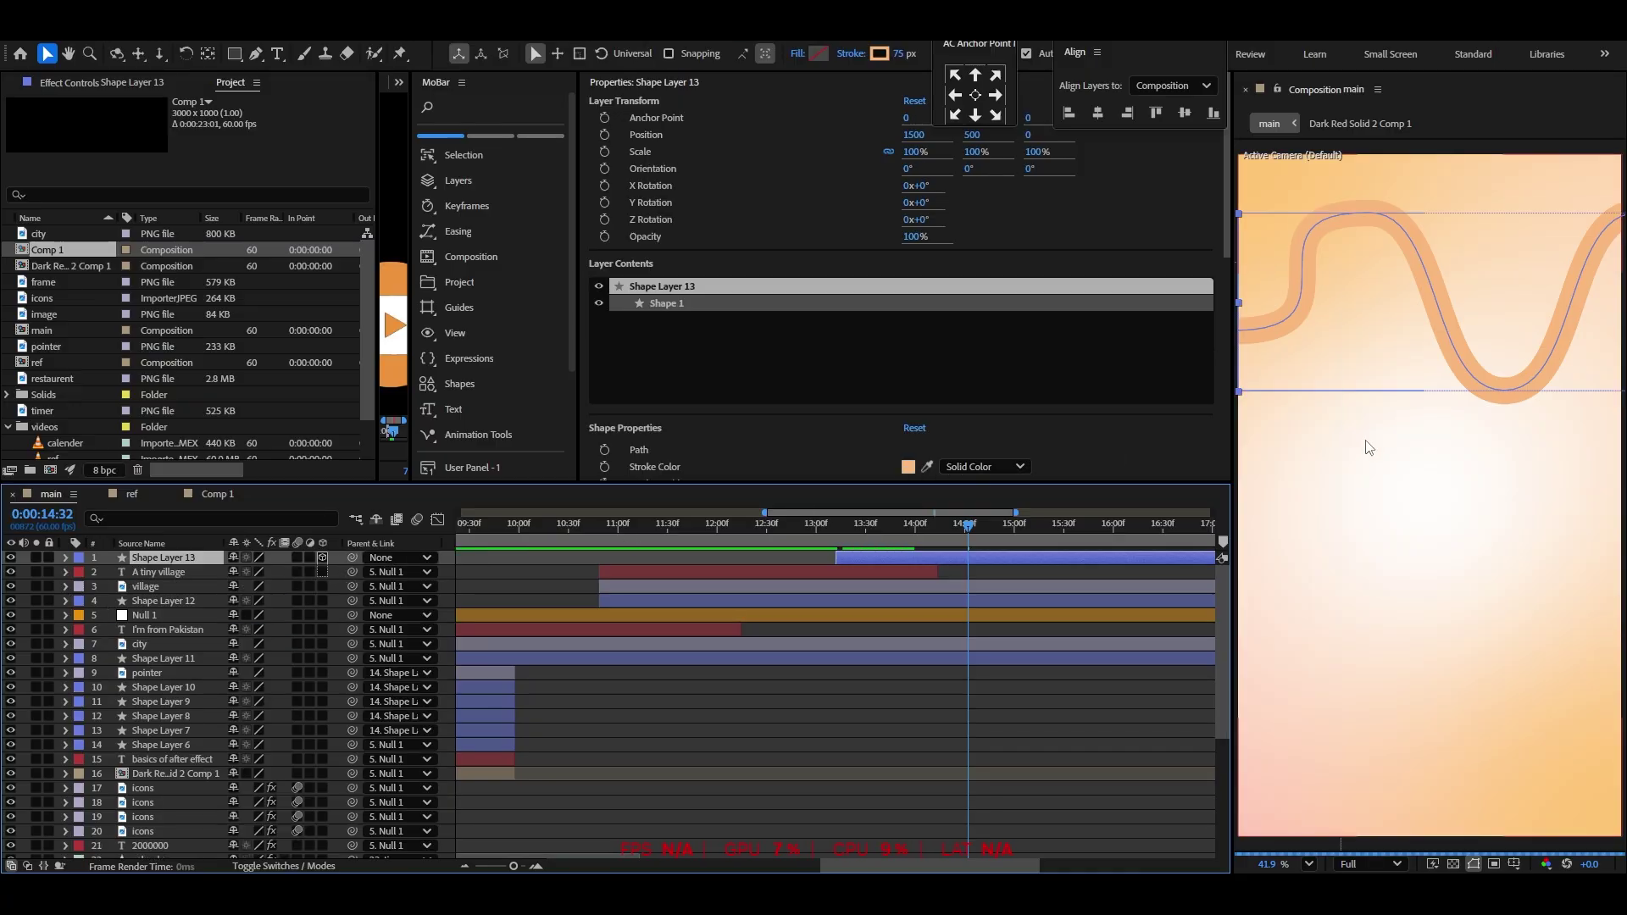
Stand the wave shape layer upright with a Z orientation of about 269° and centre it in the frame near X 641, Y 1228
scroll(1363, 445, down, 4)
drag(1572, 413, 1452, 401)
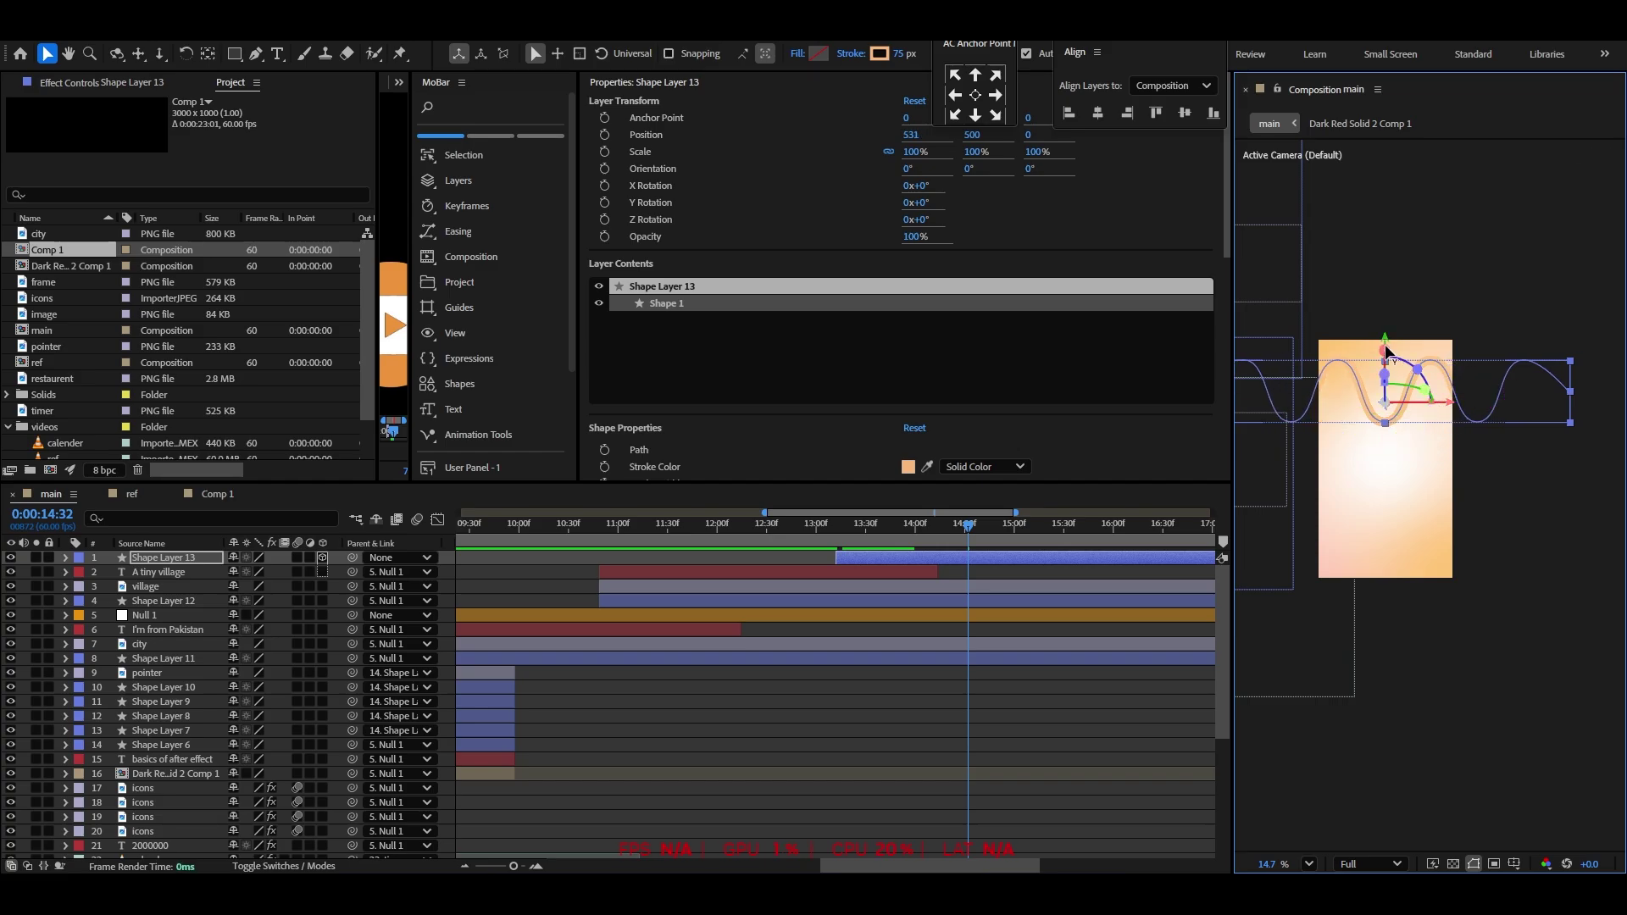
drag(1385, 354, 1345, 497)
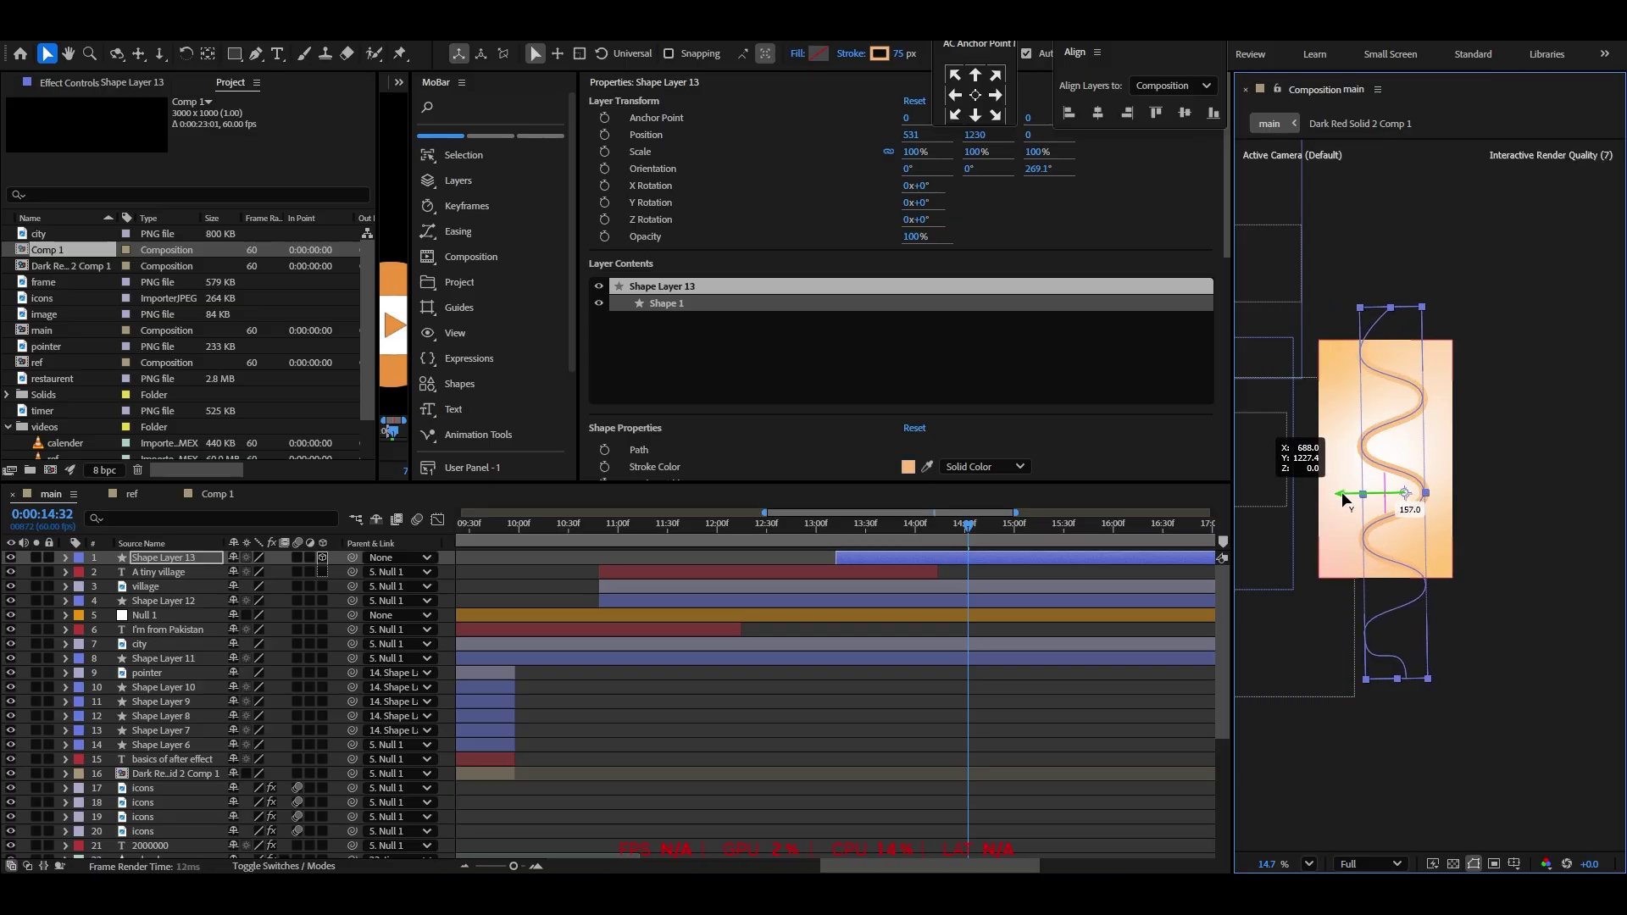
scroll(1342, 487, up, 3)
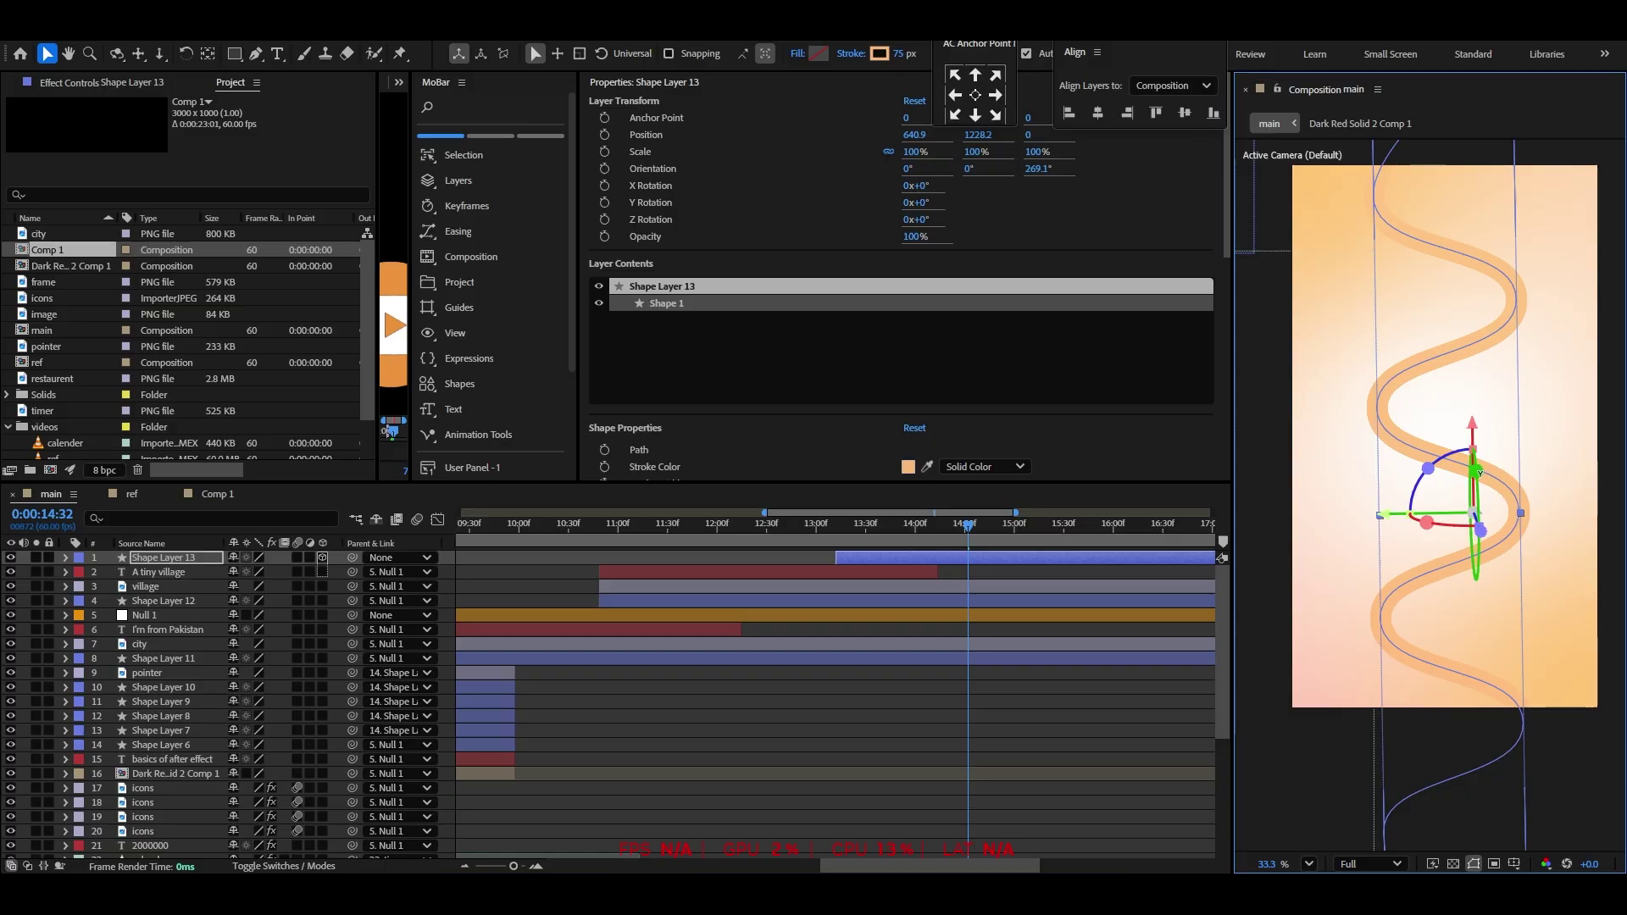
Tilt the wave layer back to an X orientation of about 276° like a receding road and move it to 640, 1175.5, 519
drag(1477, 471, 1469, 433)
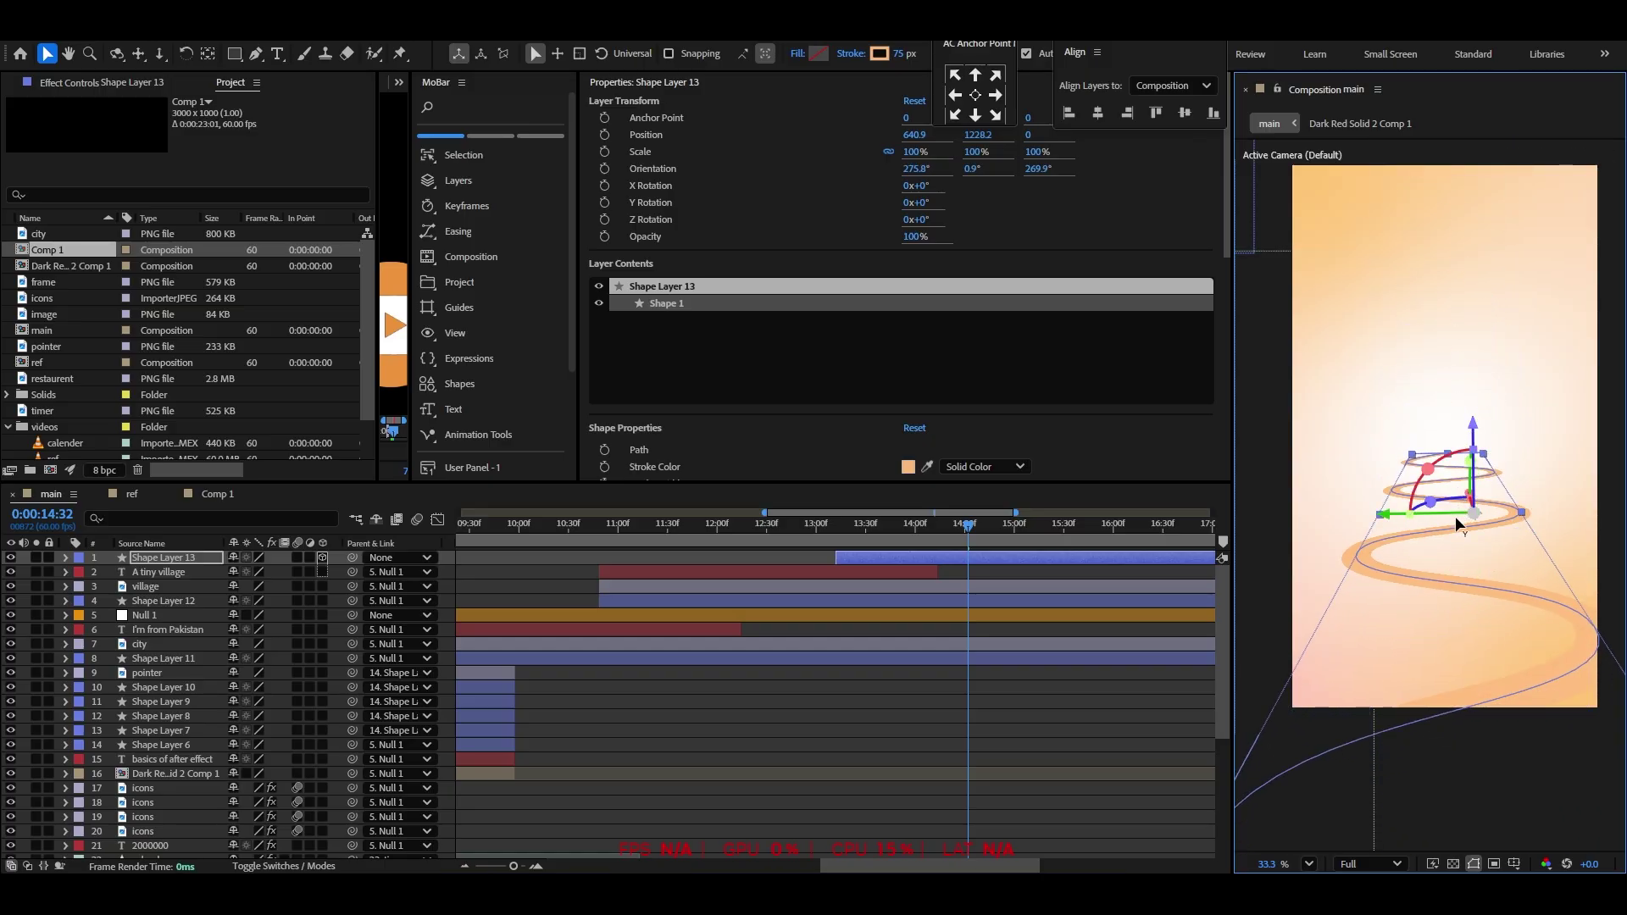
mouse_move(1469, 495)
mouse_down()
mouse_move(1463, 452)
mouse_move(1463, 467)
mouse_up()
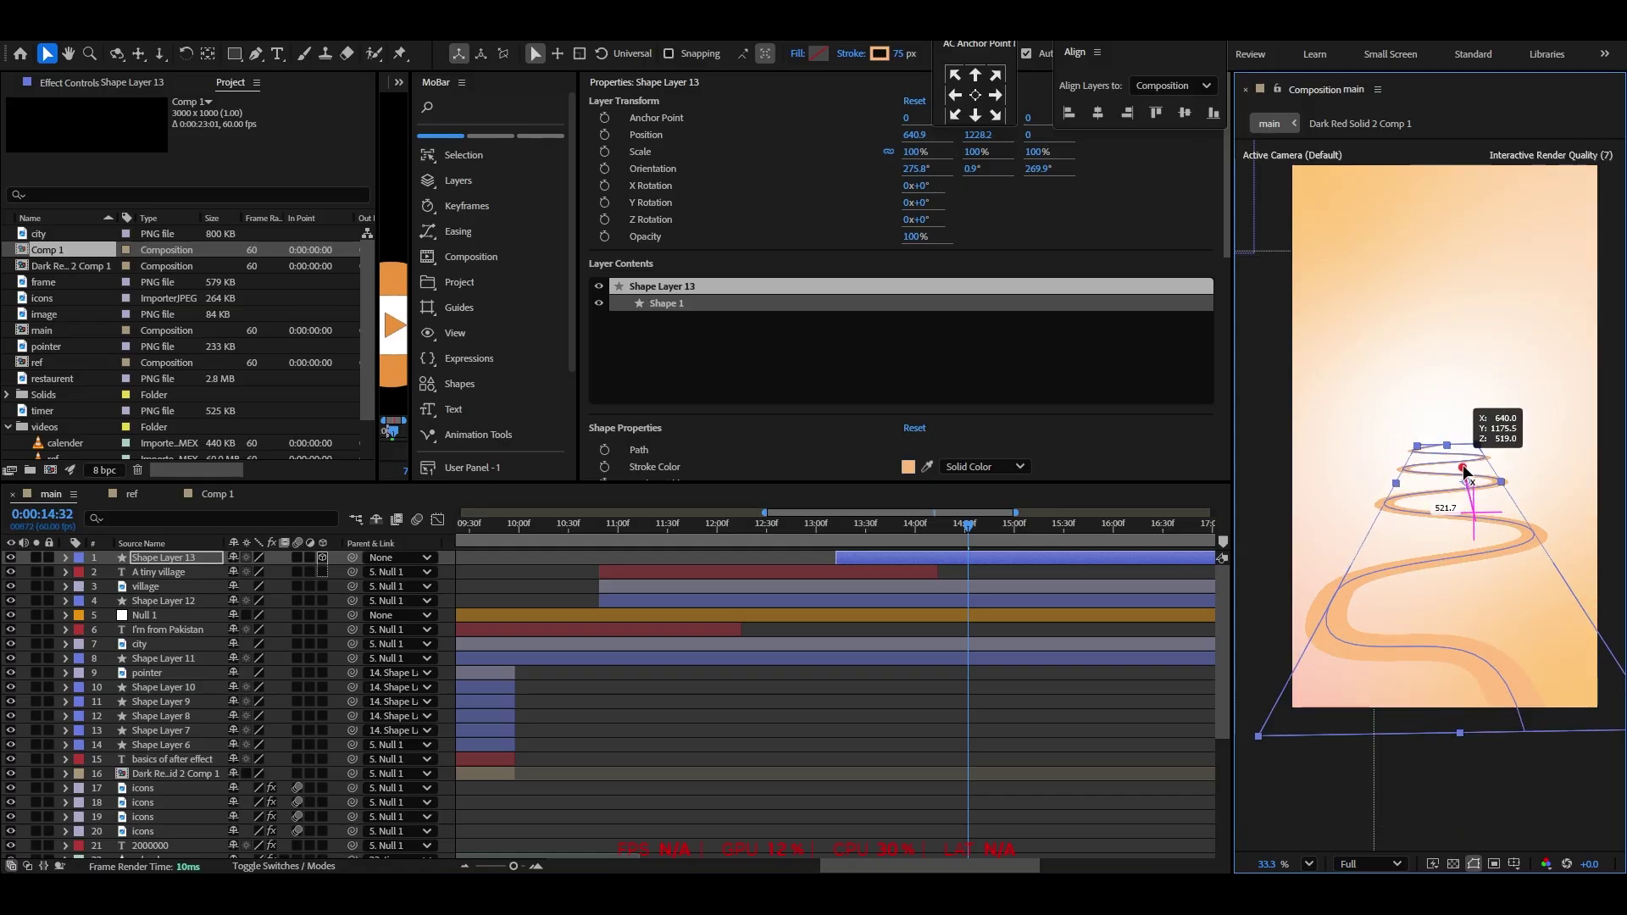
click(1310, 863)
click(1361, 531)
click(937, 674)
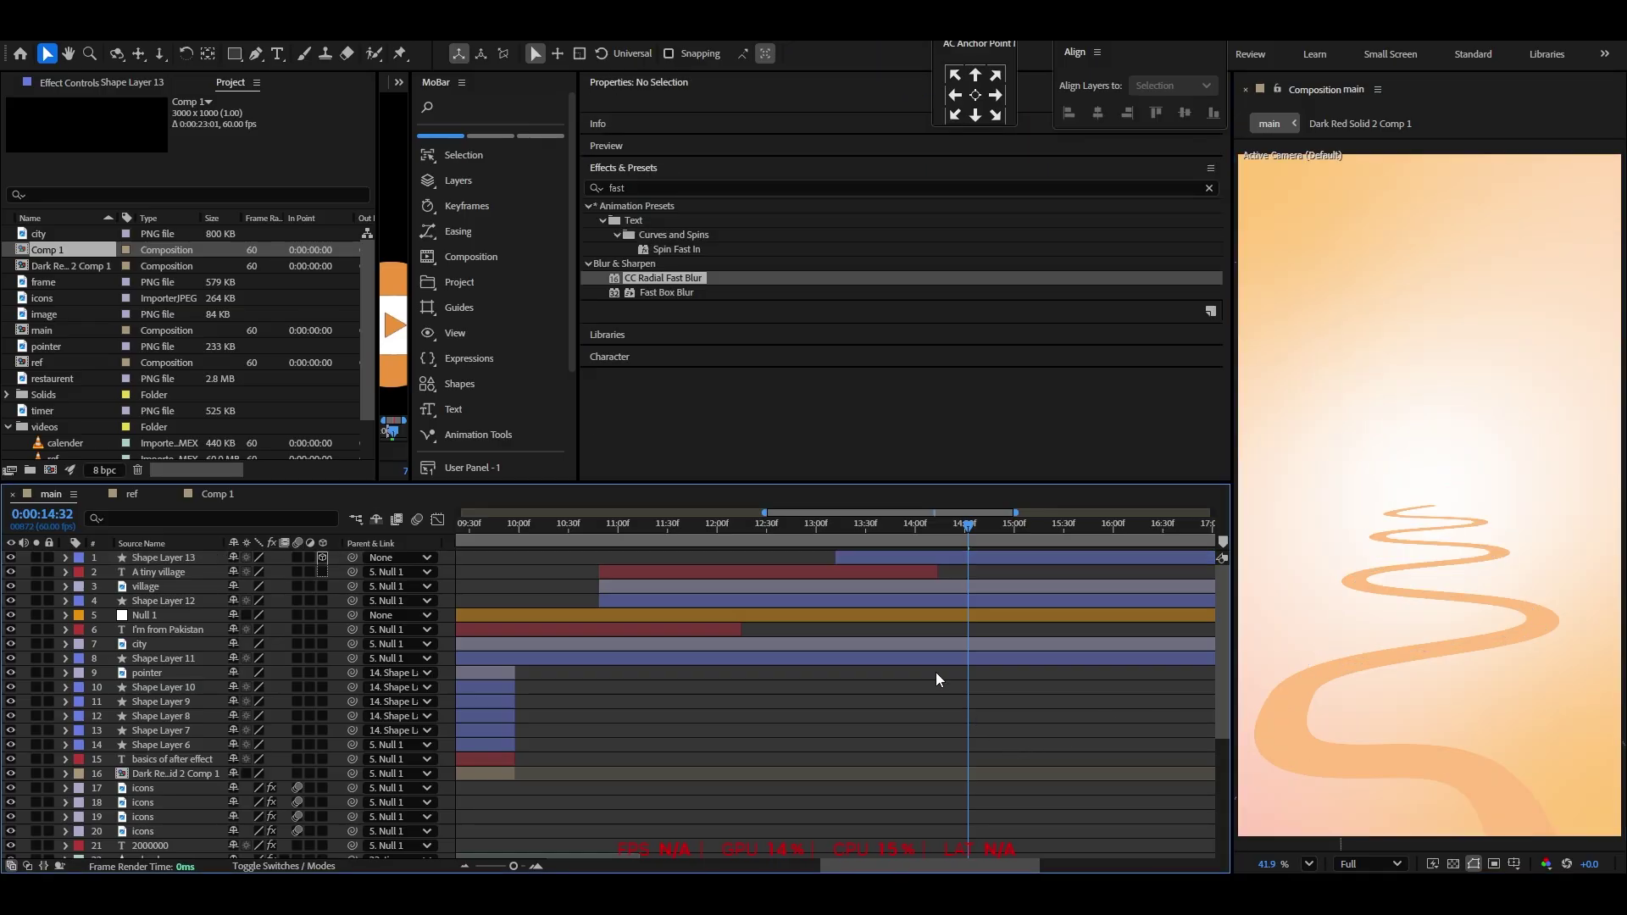
Change the road layer's stroke colour to grey 636363
click(923, 556)
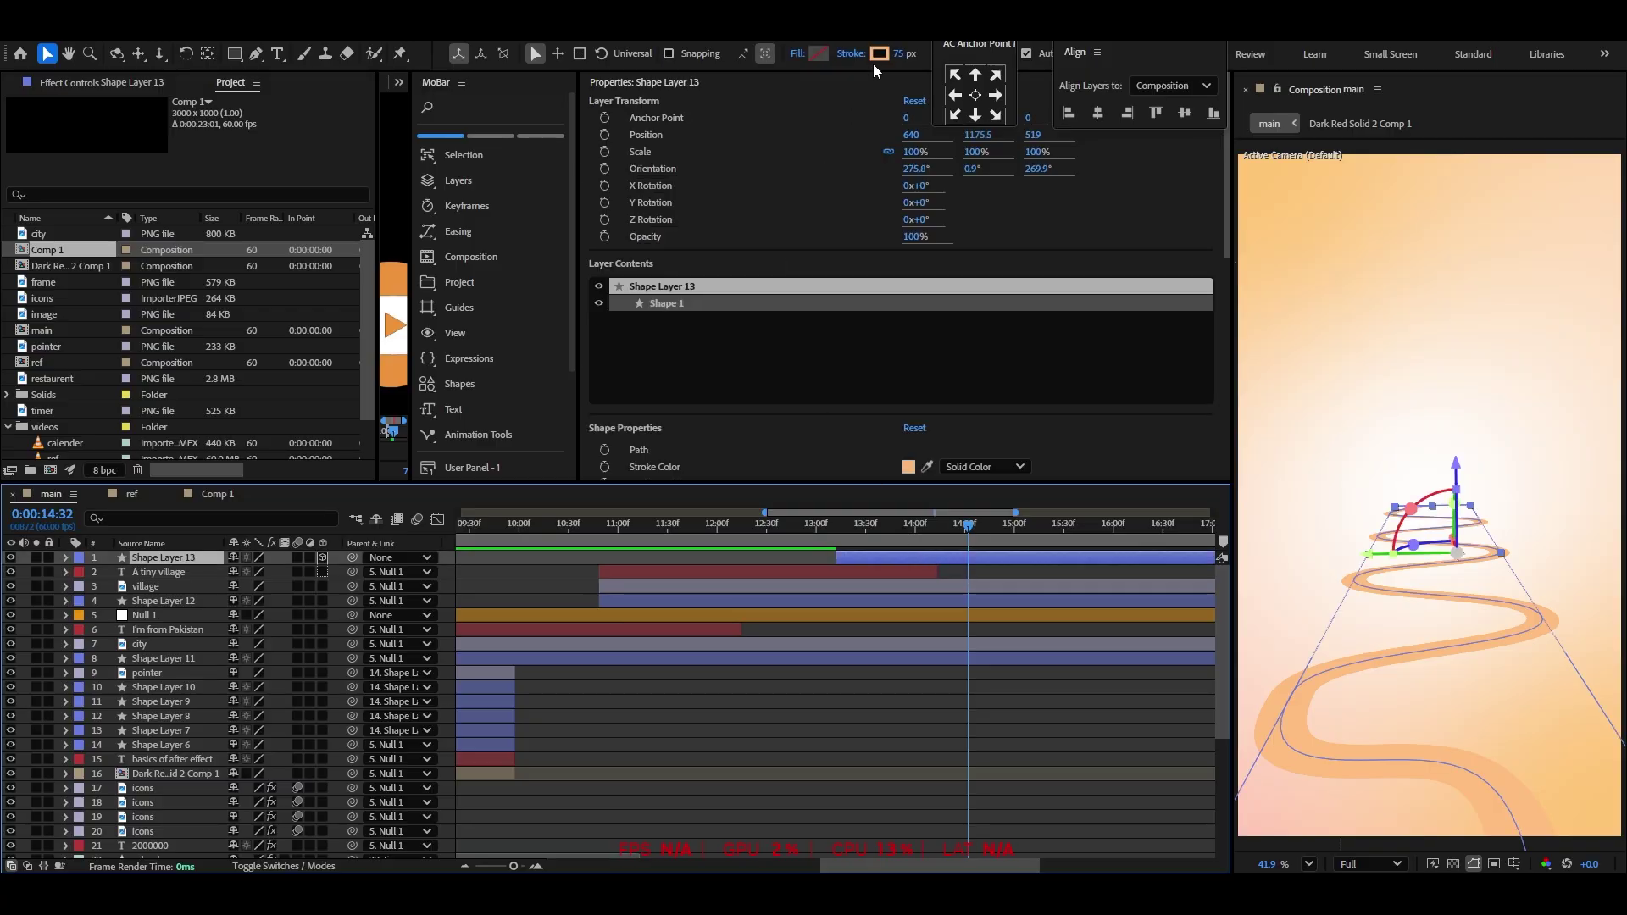
click(879, 55)
mouse_move(651, 471)
mouse_down()
mouse_move(620, 487)
mouse_move(616, 471)
mouse_up()
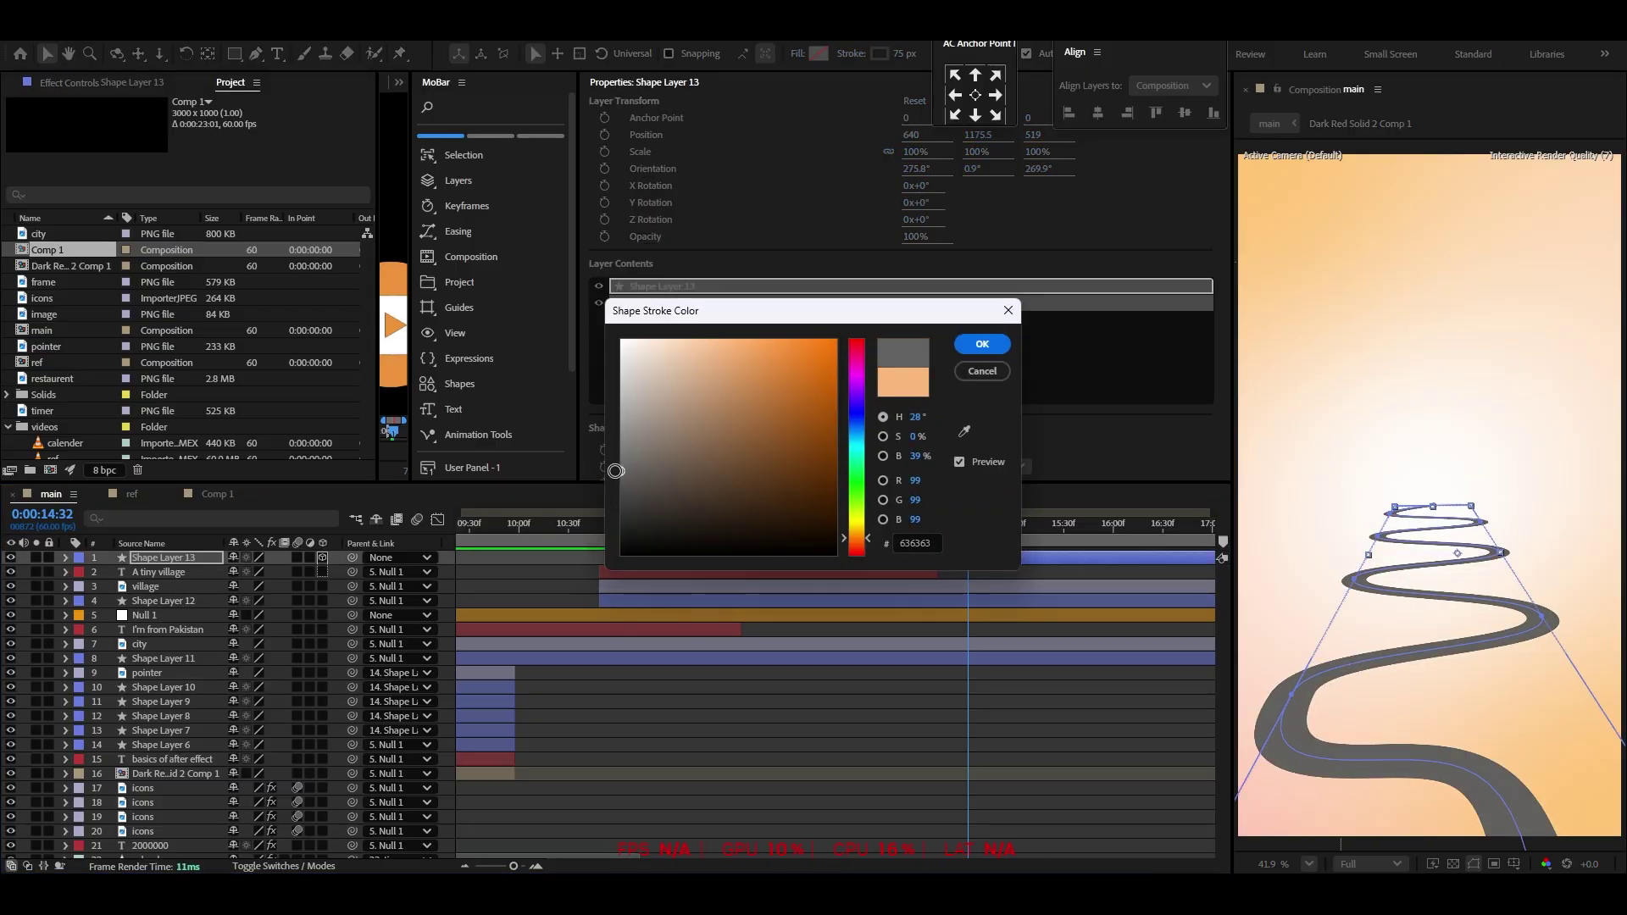
click(1005, 343)
click(861, 722)
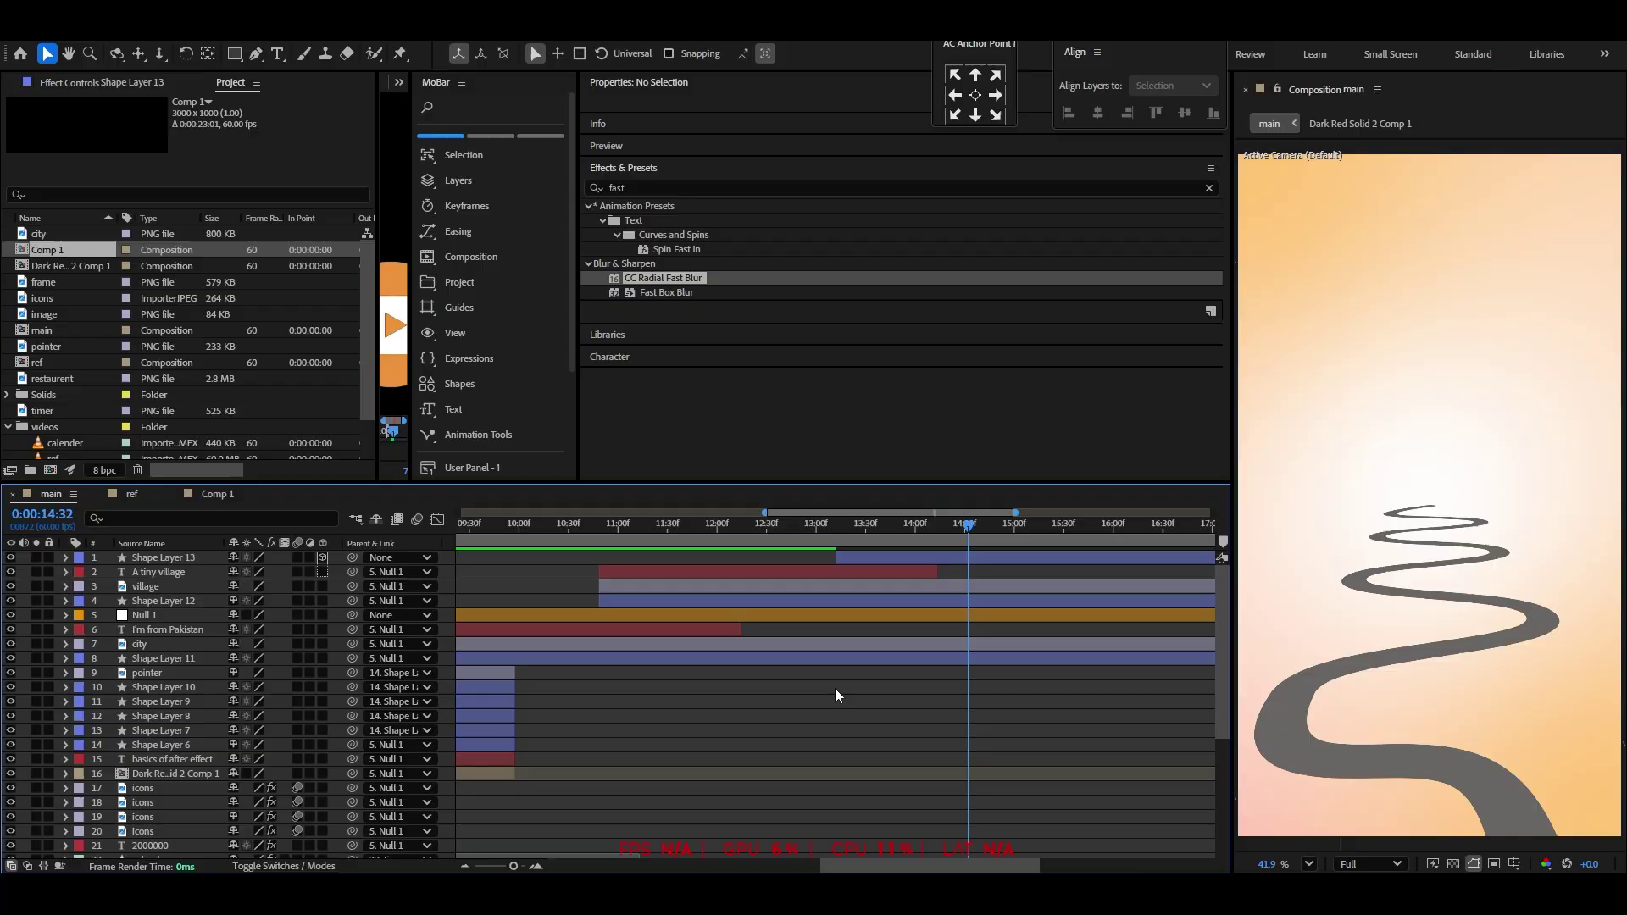
Duplicate the grey road layer and give the copy an orange-yellow stroke
click(857, 558)
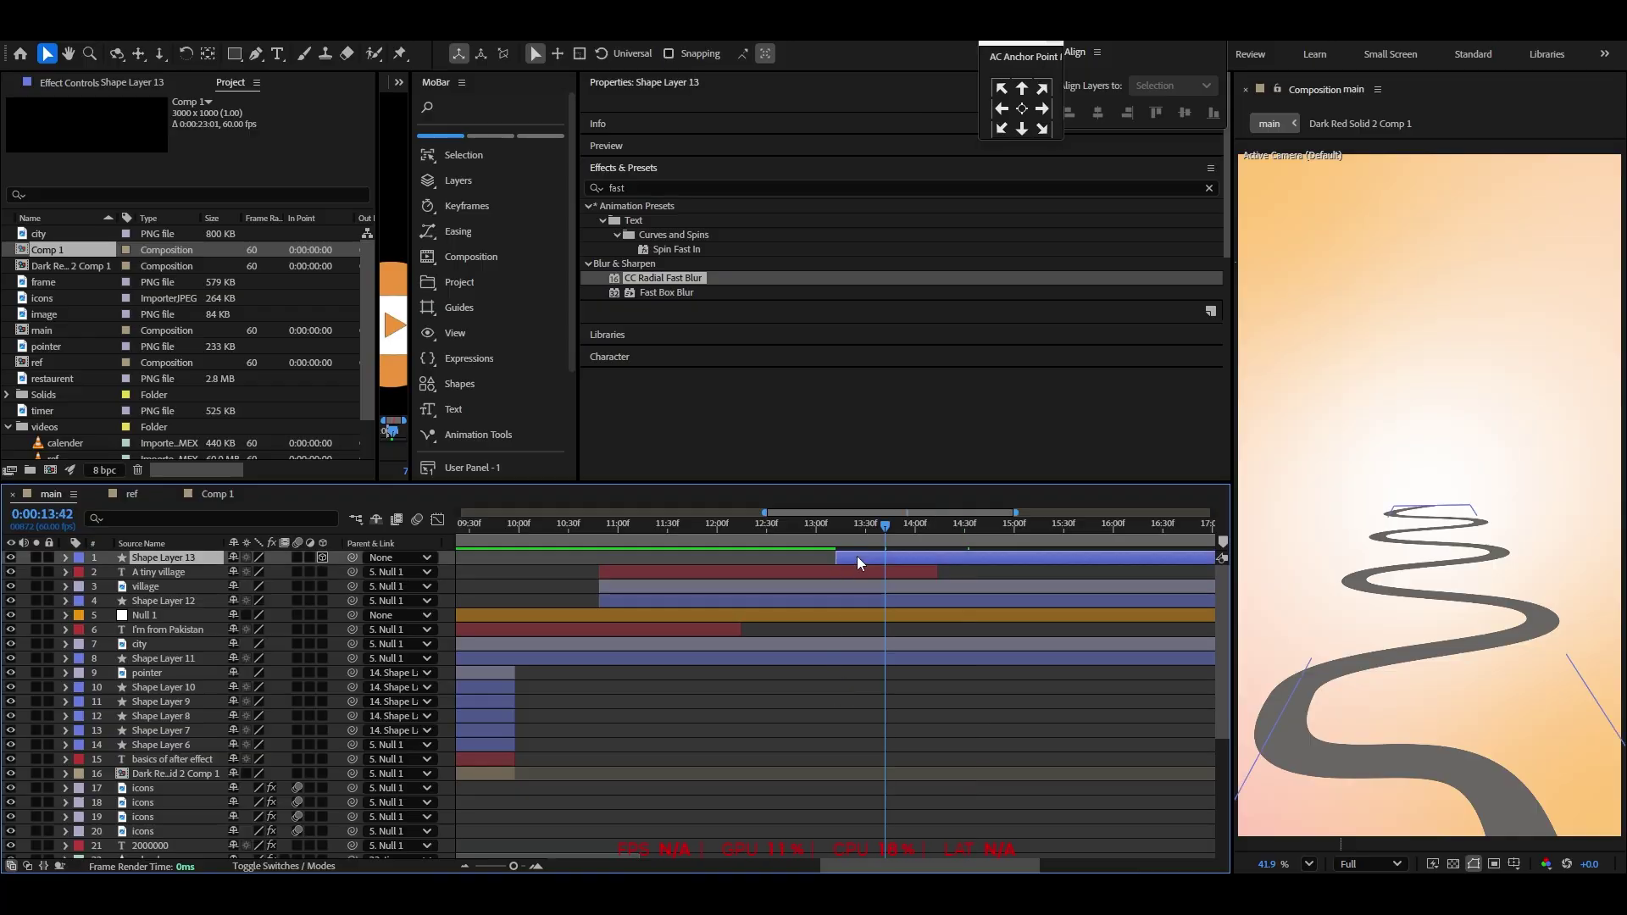
key(ctrl+d)
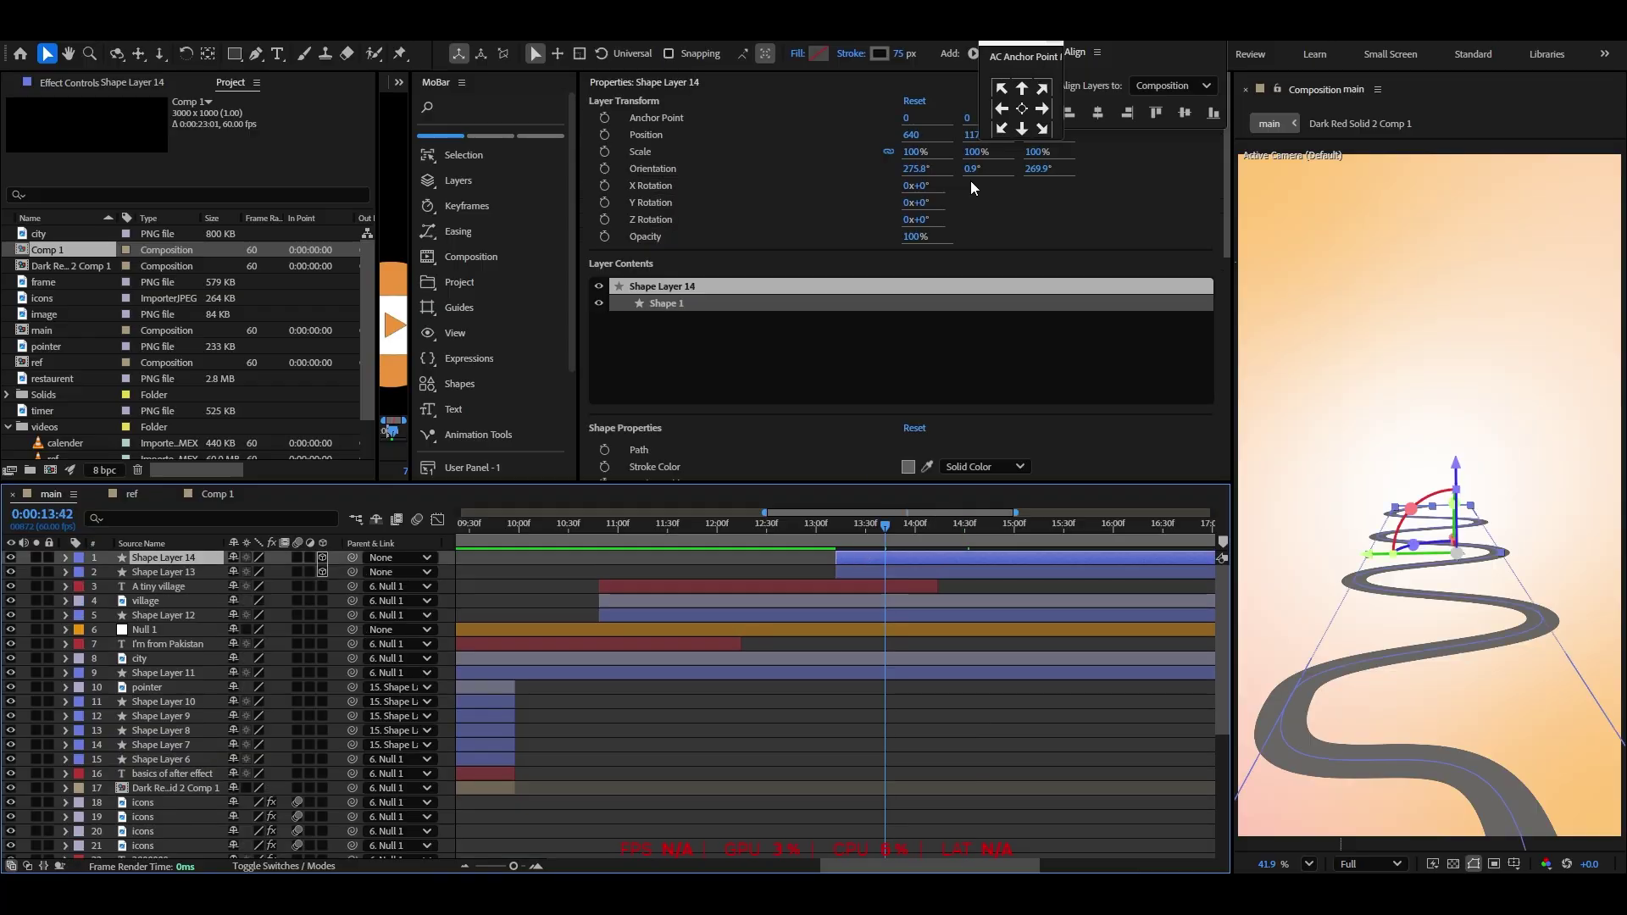
click(880, 54)
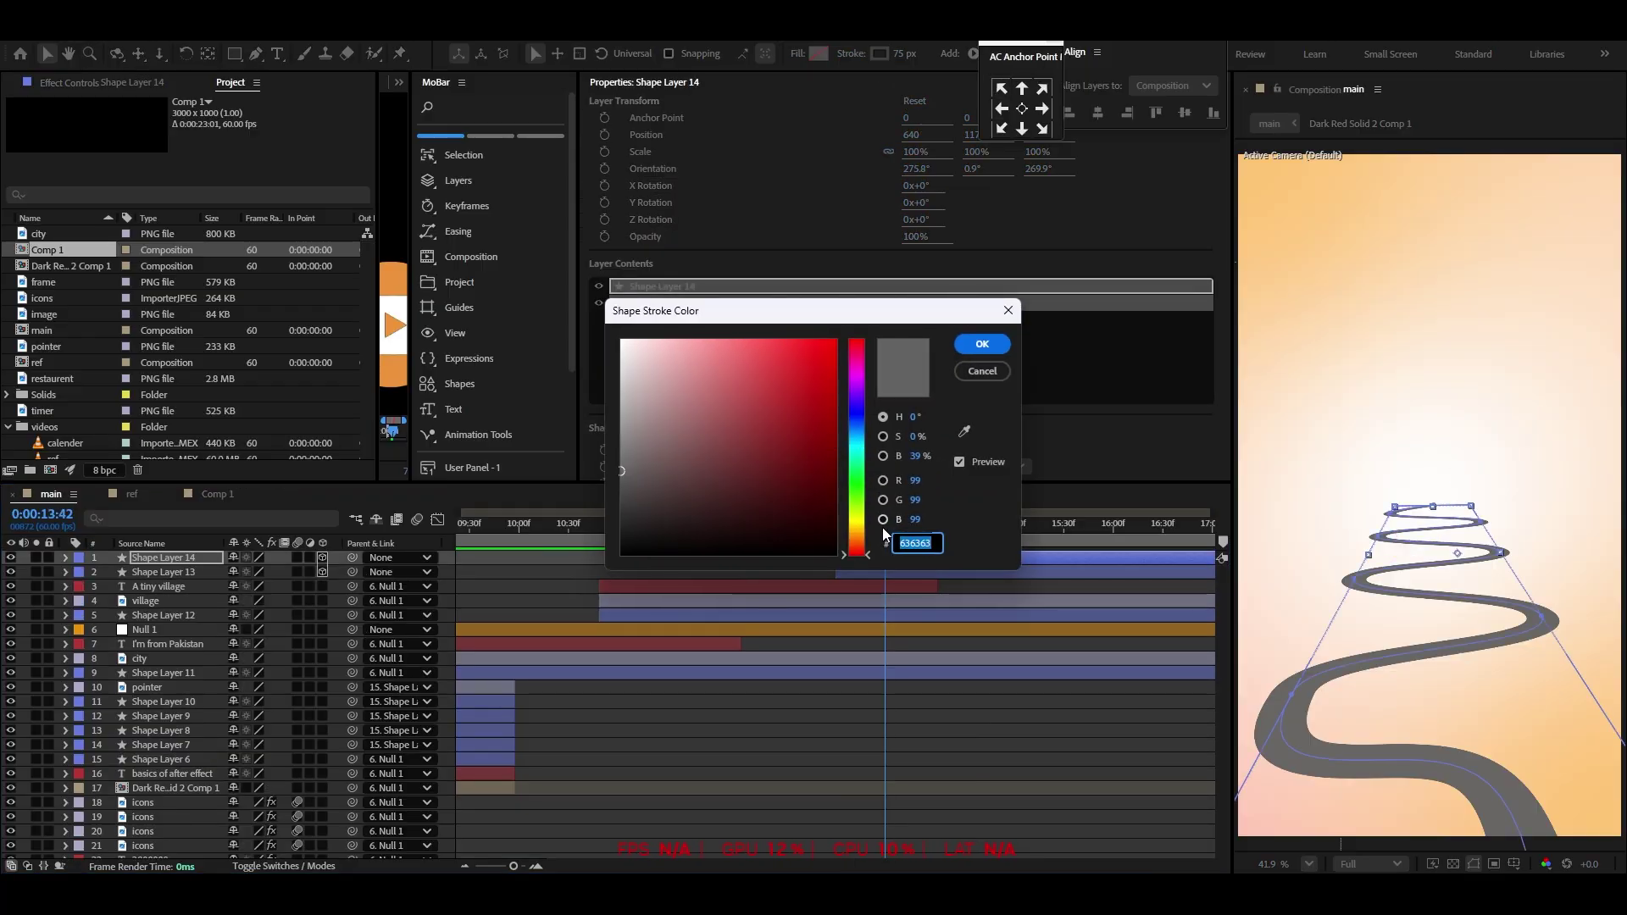
click(964, 432)
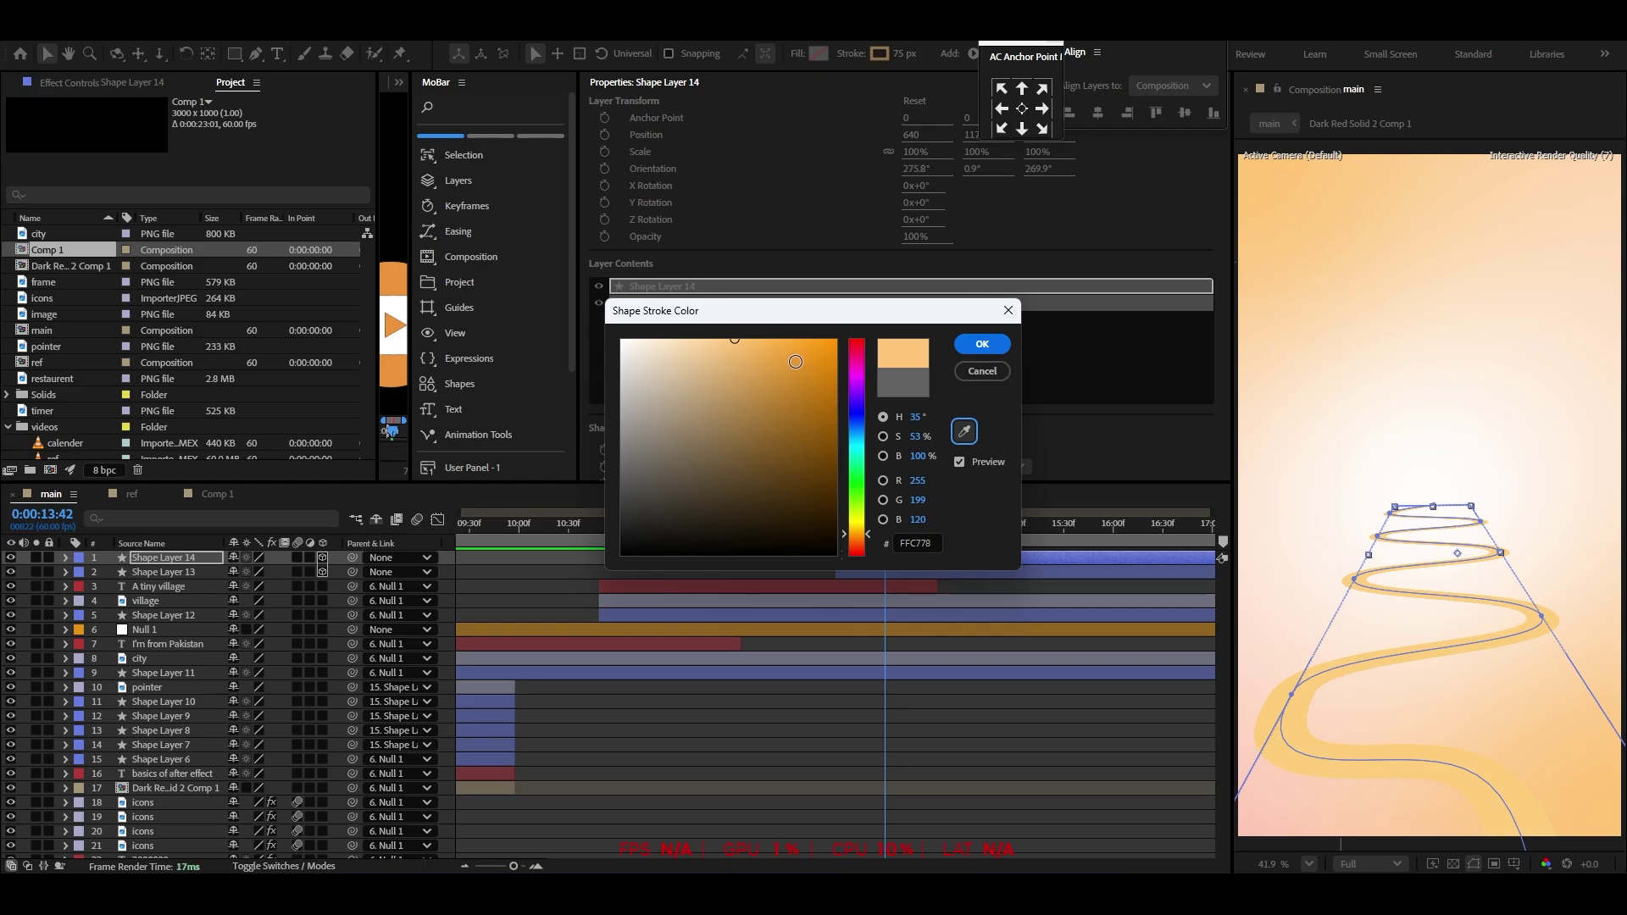
mouse_move(795, 362)
mouse_down()
mouse_move(805, 343)
mouse_move(754, 458)
mouse_move(784, 364)
mouse_move(757, 335)
mouse_up()
click(981, 343)
click(796, 776)
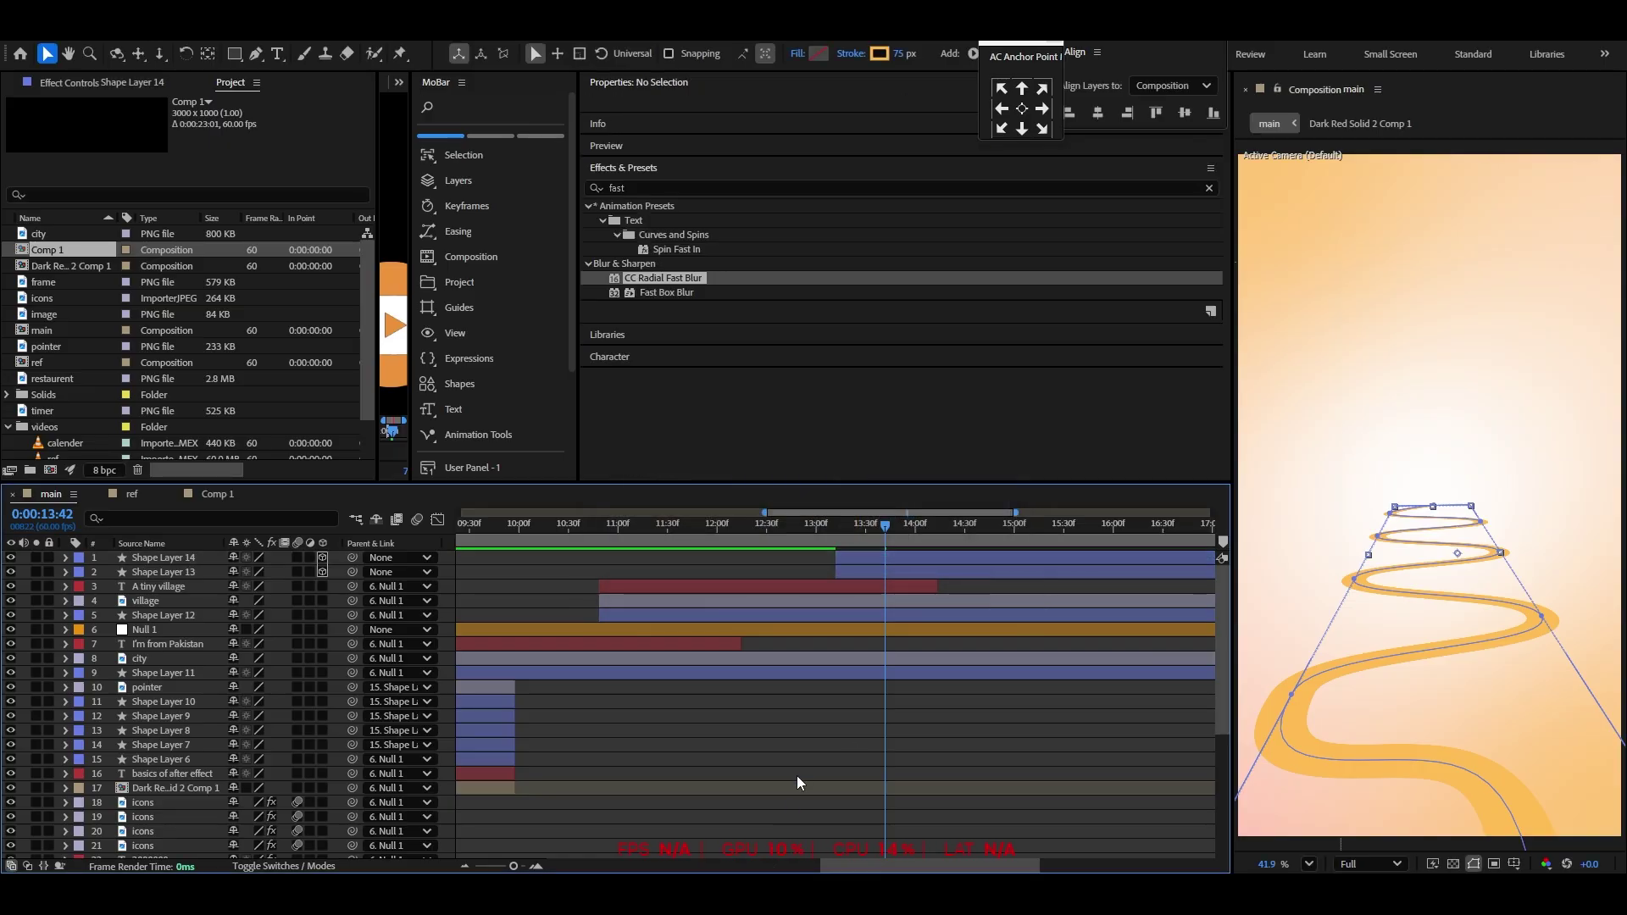
Add Trim Paths to the orange road layer at 13:12 and set its End to 0%
click(833, 529)
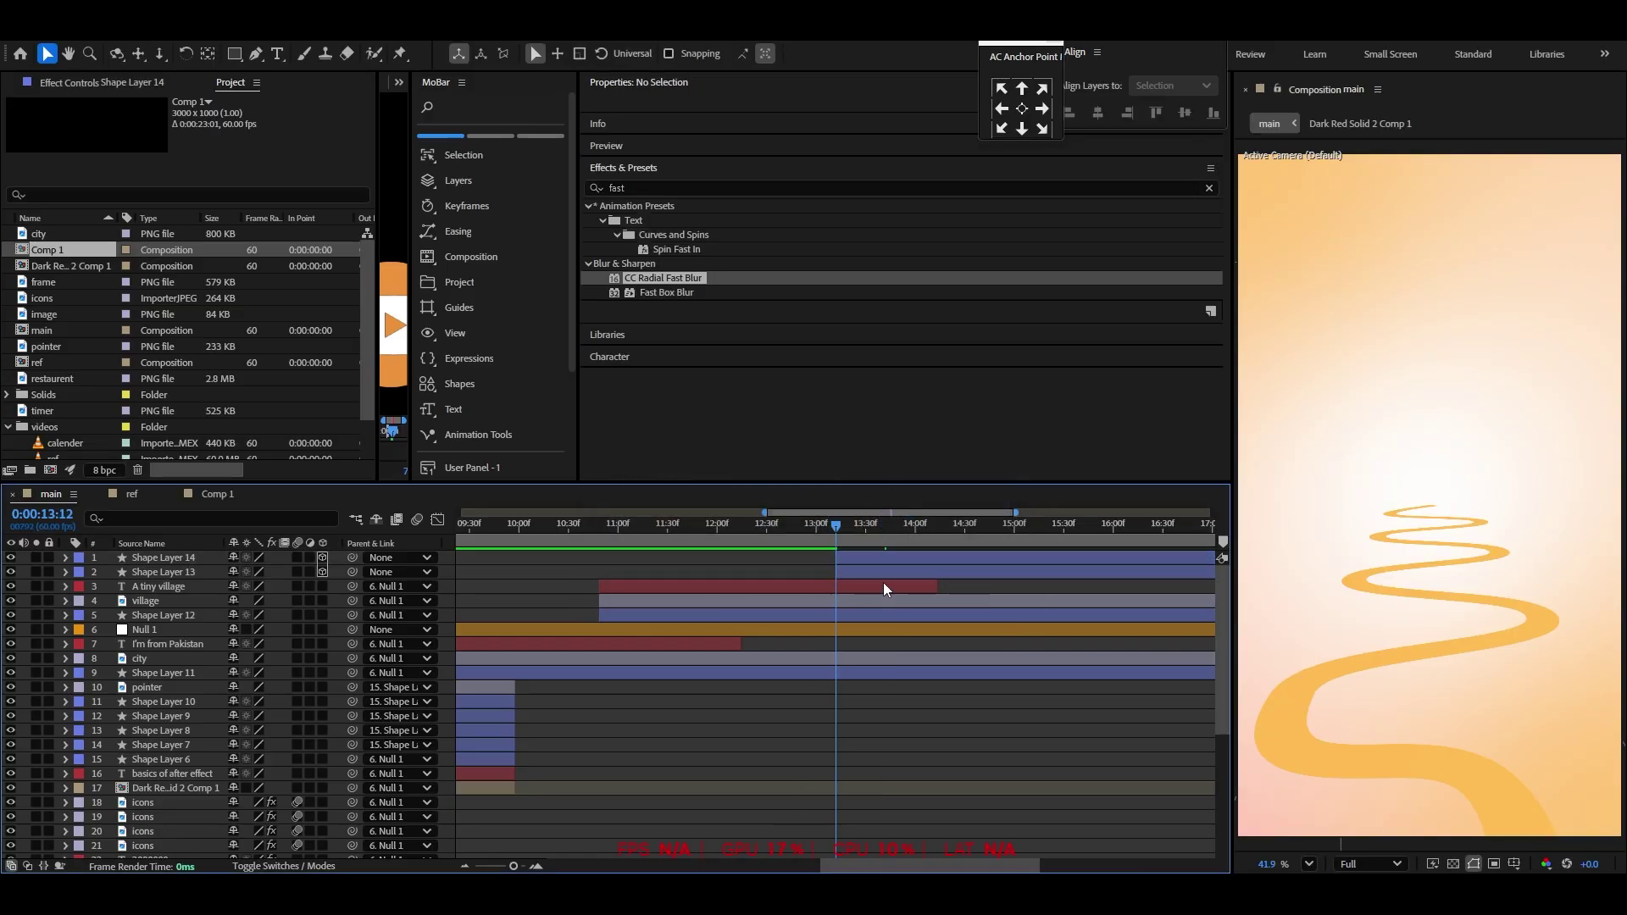
click(886, 558)
click(973, 54)
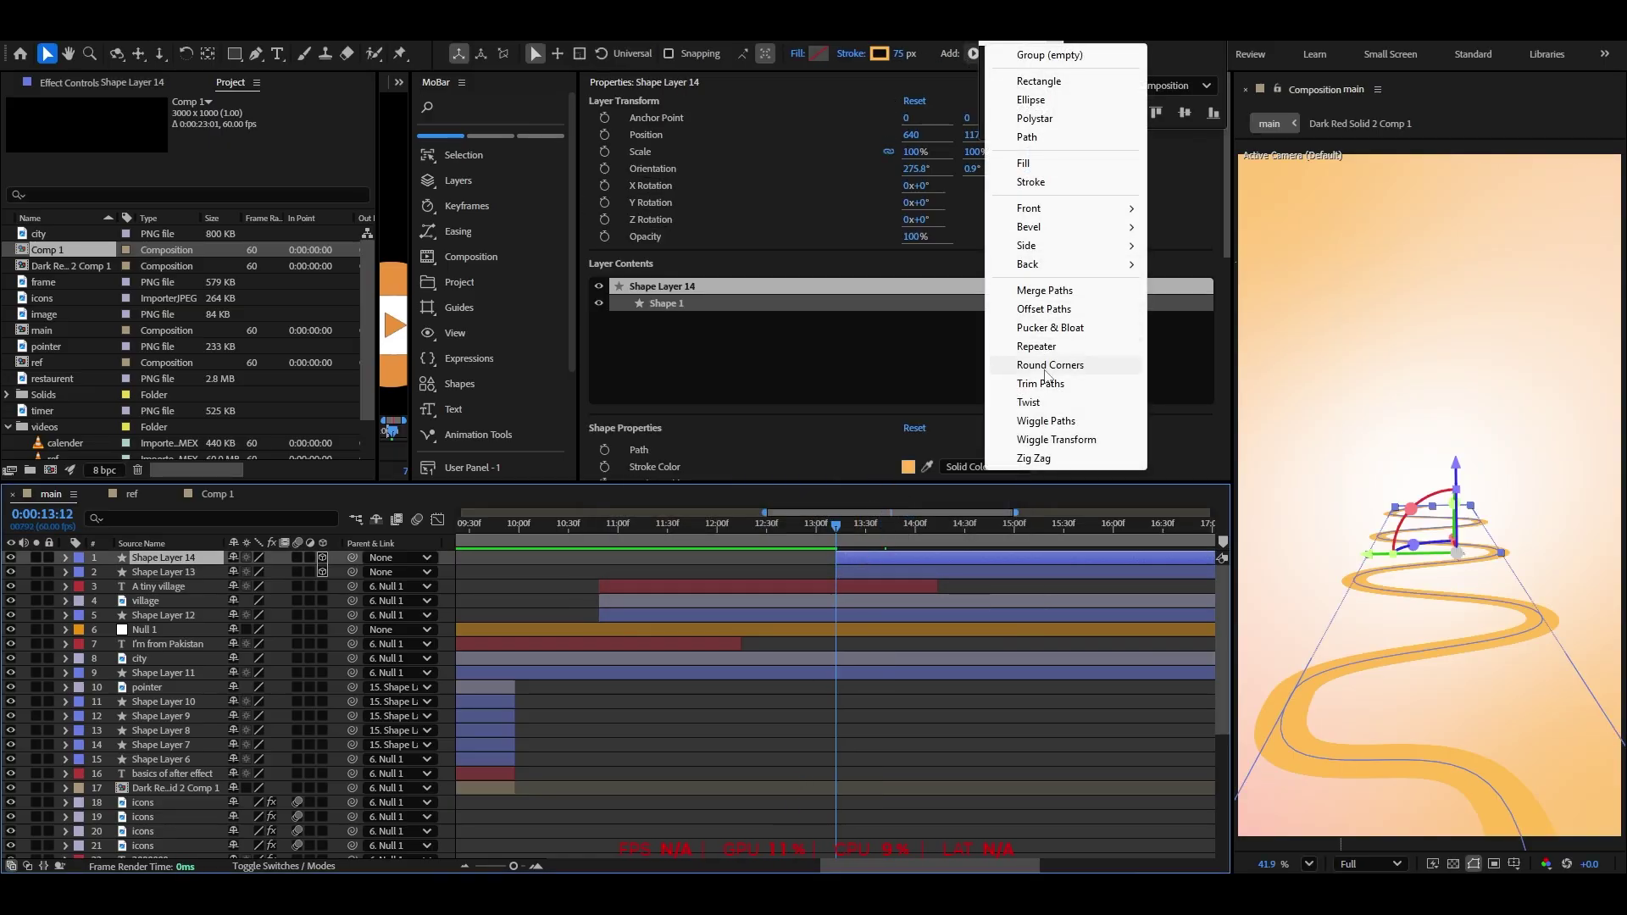
click(1041, 383)
click(95, 602)
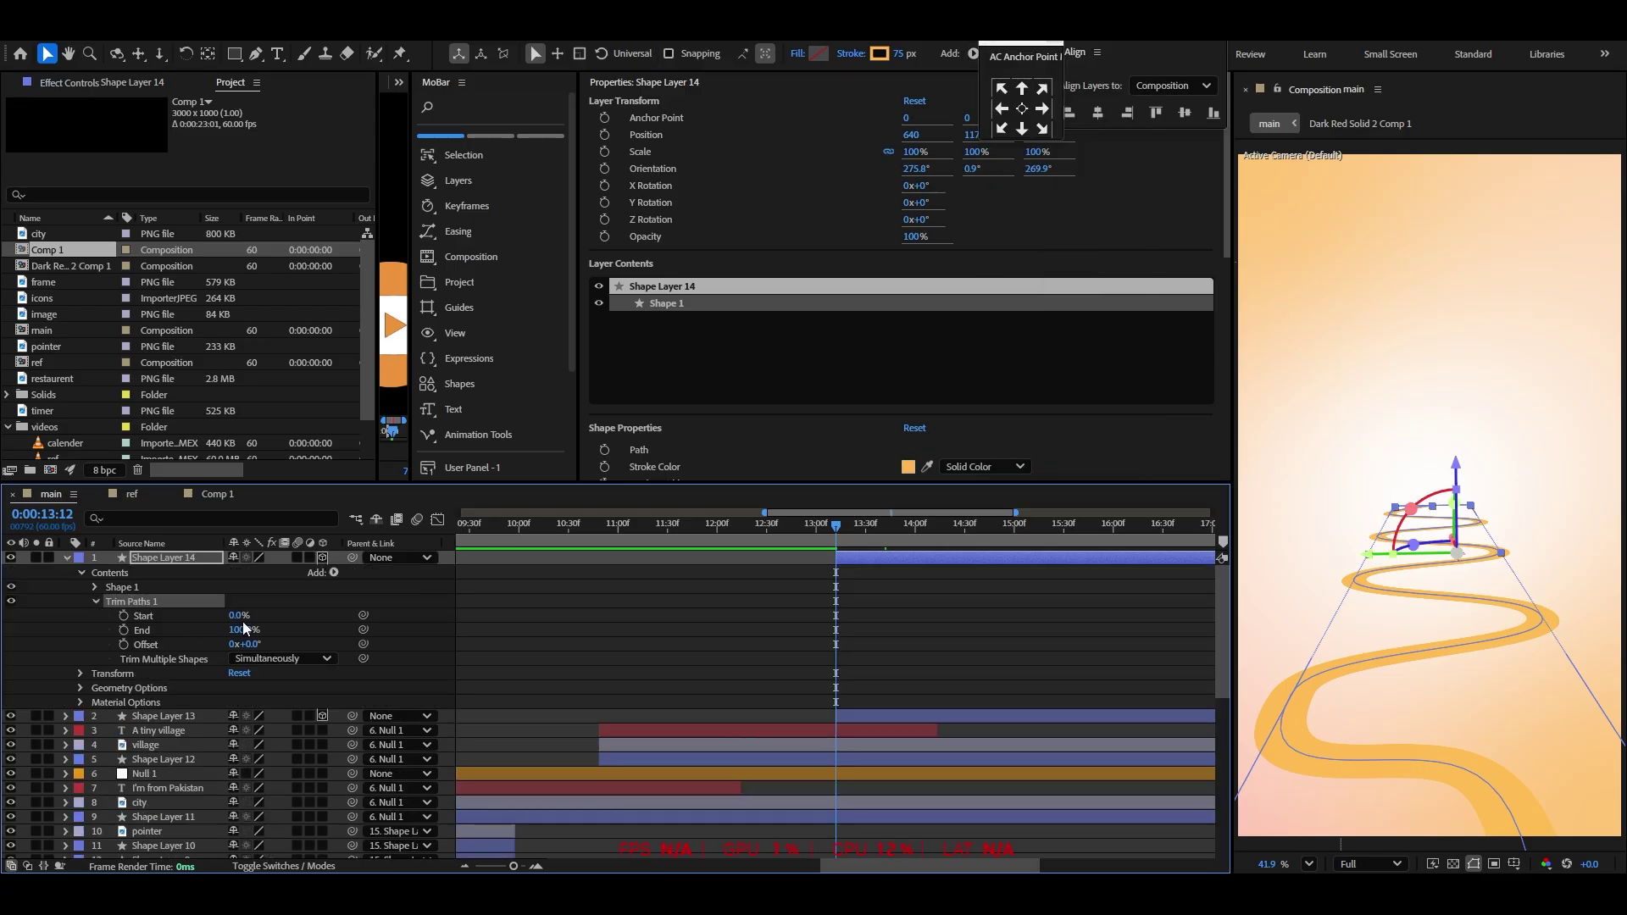
drag(241, 630, 144, 638)
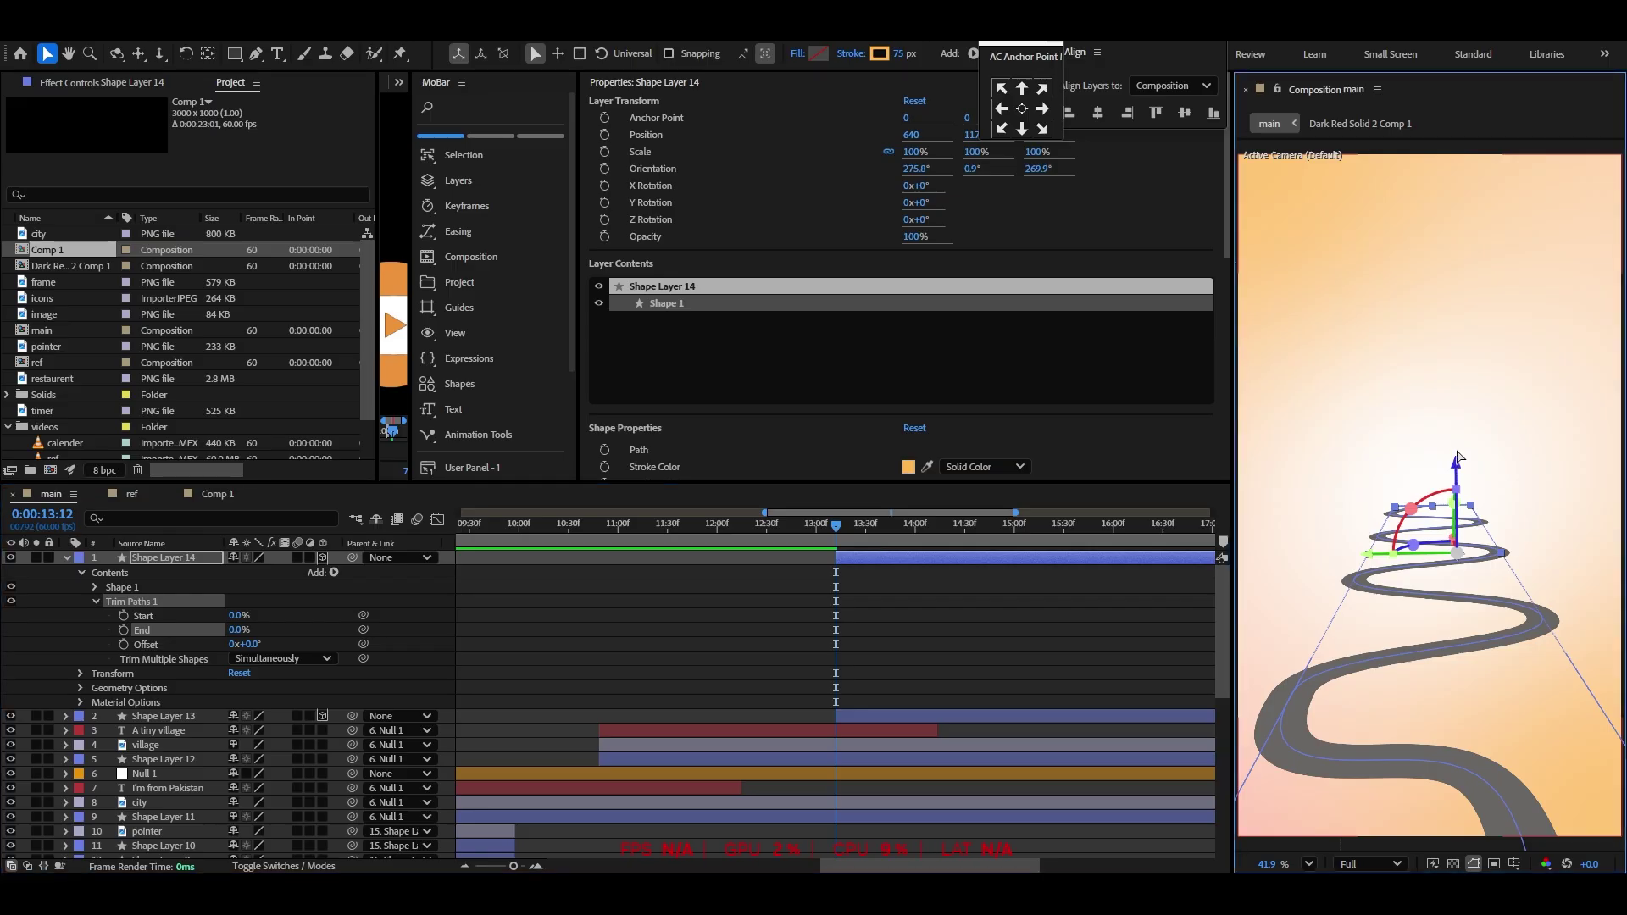
Nudge the orange road slightly above the grey one and keyframe its Trim Paths End from 0% at 13:12 to 100% at 14:20
drag(239, 629, 273, 625)
drag(1455, 466, 1454, 465)
drag(240, 631, 193, 629)
drag(836, 528, 948, 547)
drag(245, 631, 323, 636)
key(u)
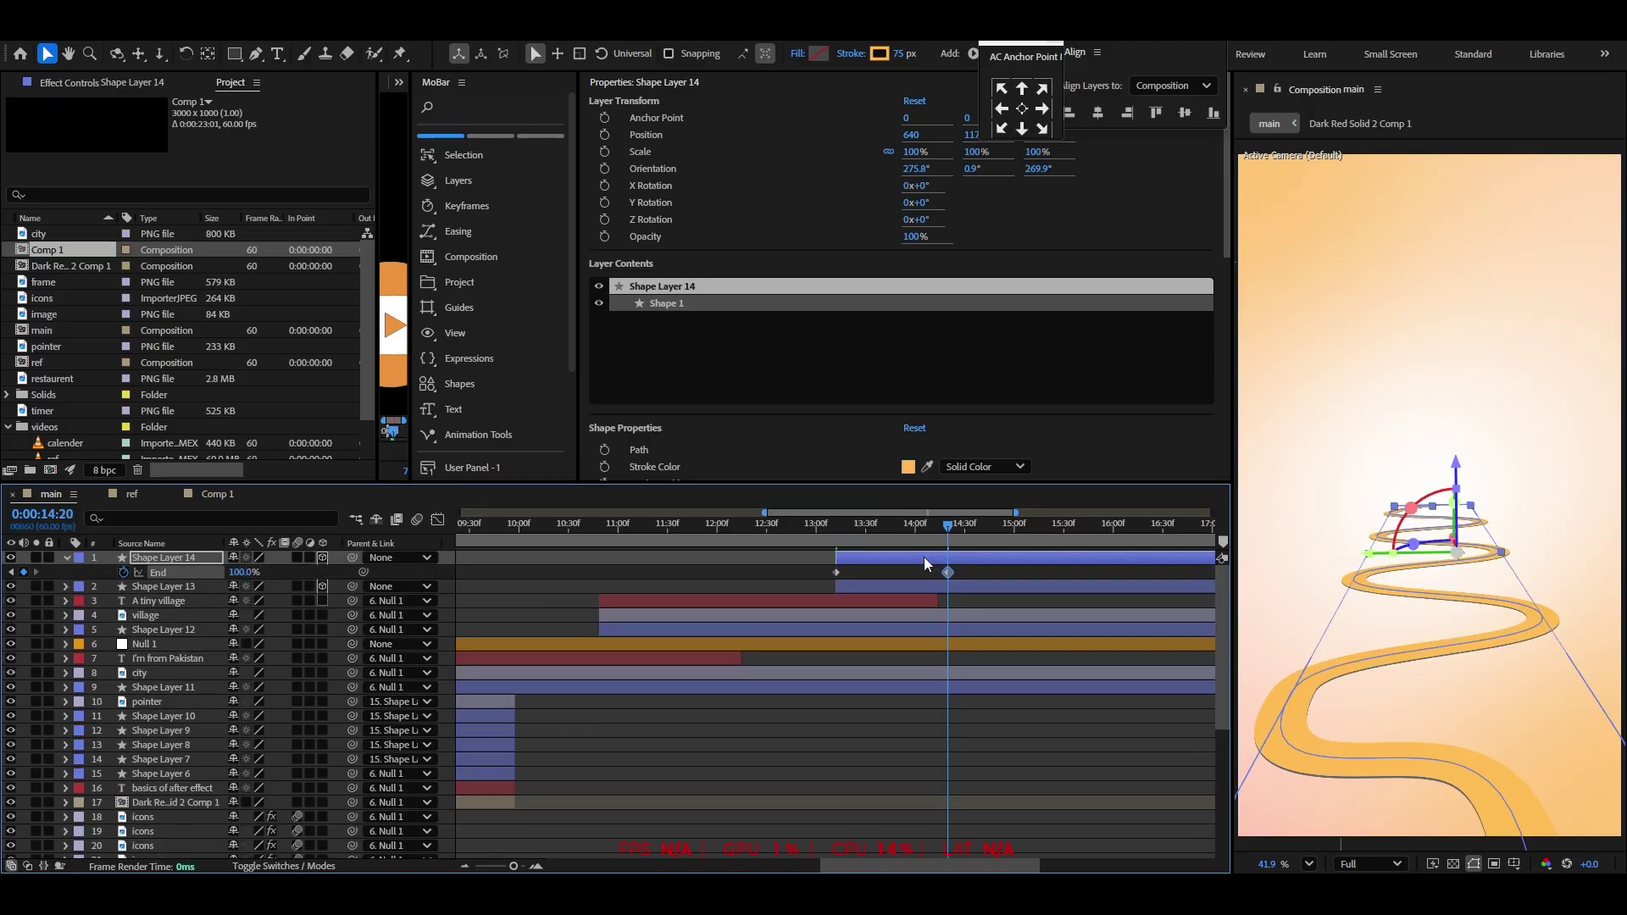
Apply Easy Ease to the orange road's End keyframes and reshape their speed graph into a steep early peak with a long slowdown
right_click(838, 571)
mouse_move(974, 819)
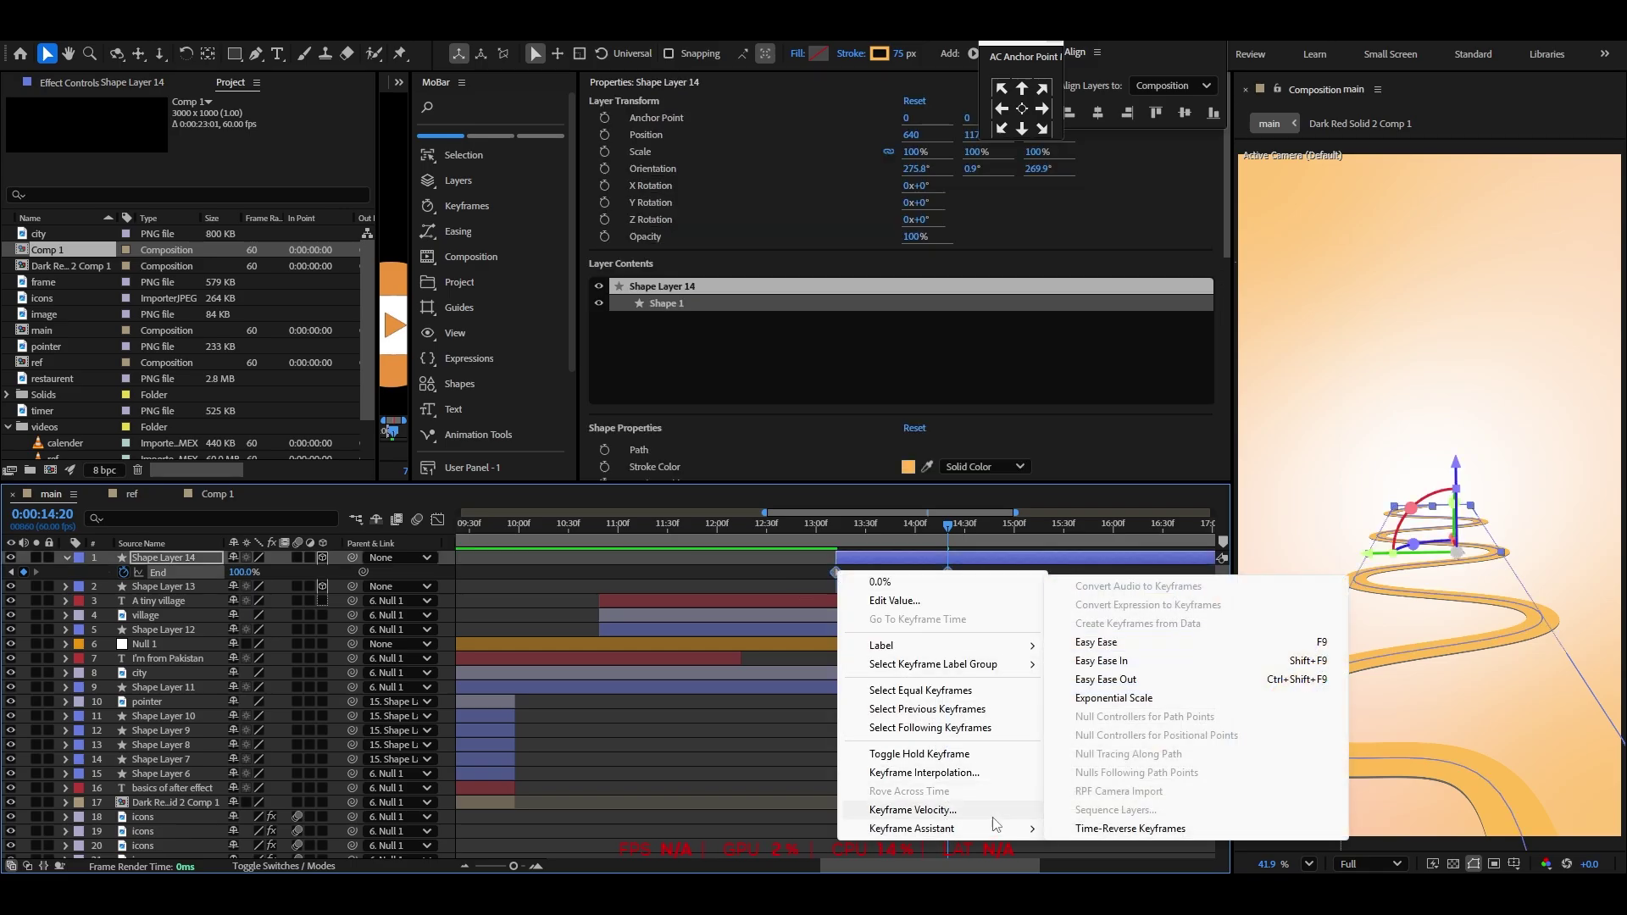
click(1127, 642)
click(438, 520)
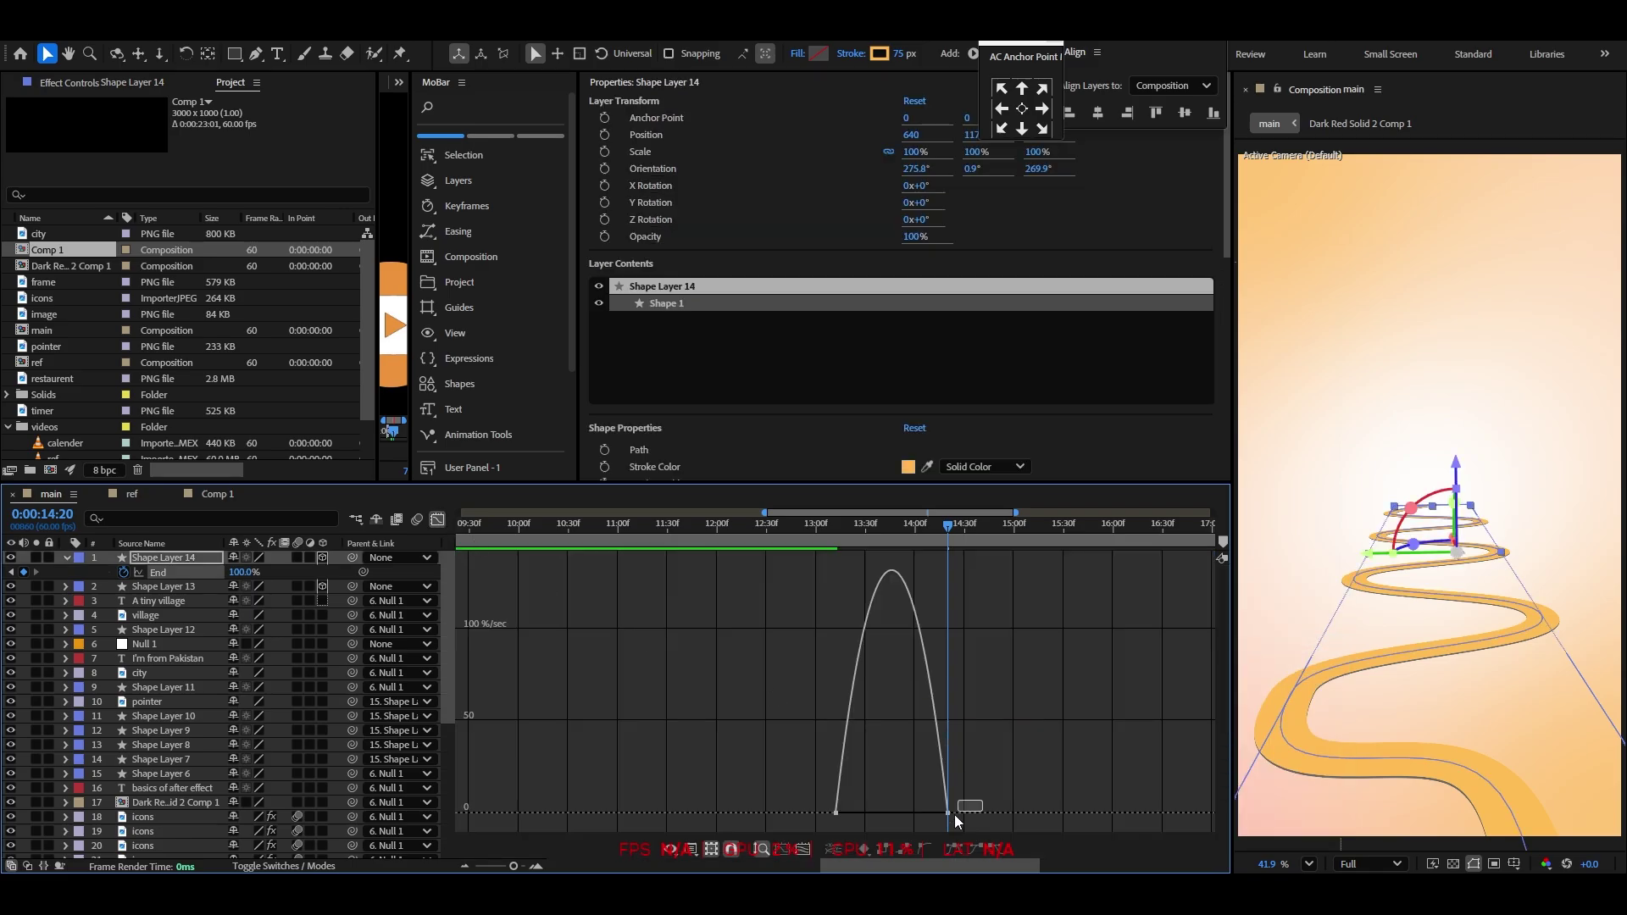
drag(956, 817, 864, 814)
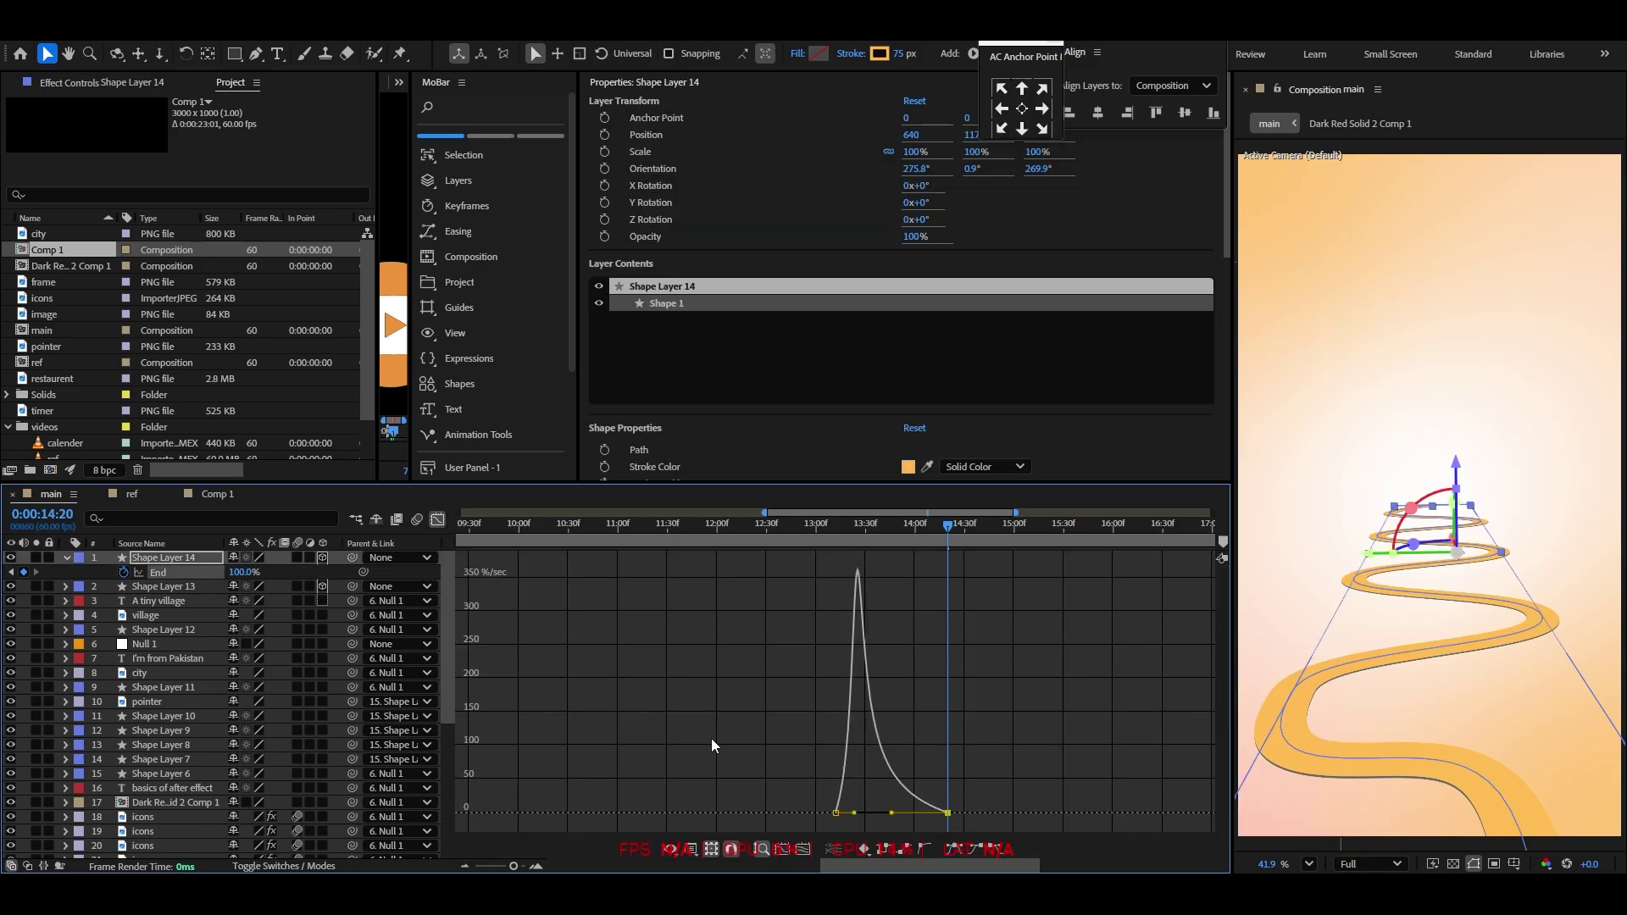
click(438, 520)
Preview the orange road drawing on from 13:12 and delay its last End keyframe to about 15:17
click(834, 525)
key(space)
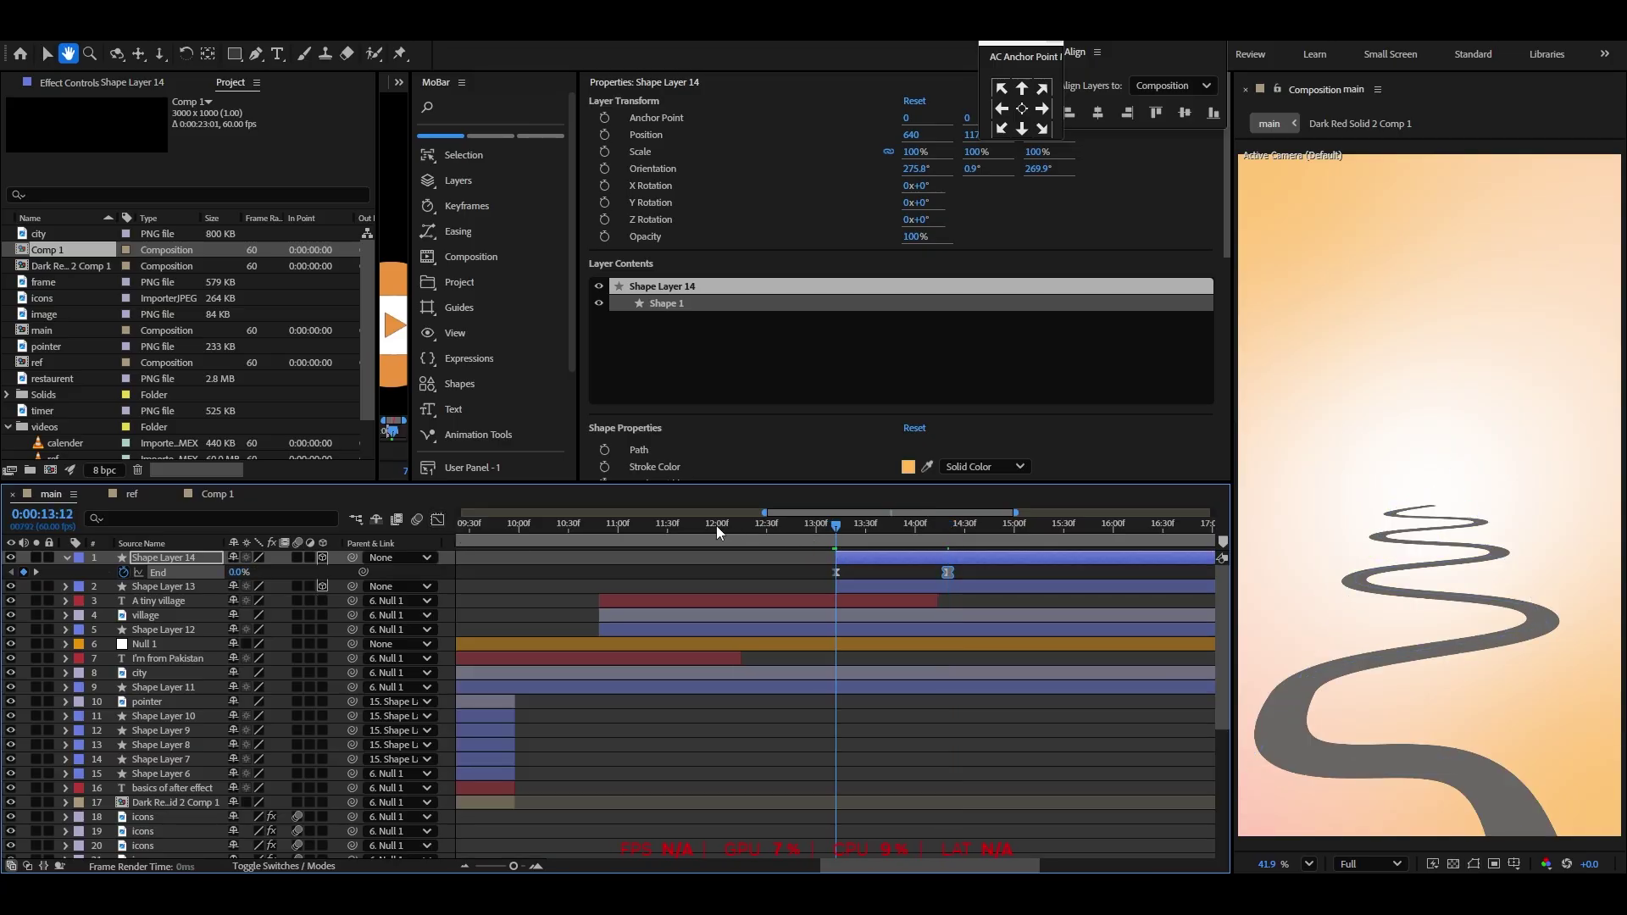
key(space)
click(952, 599)
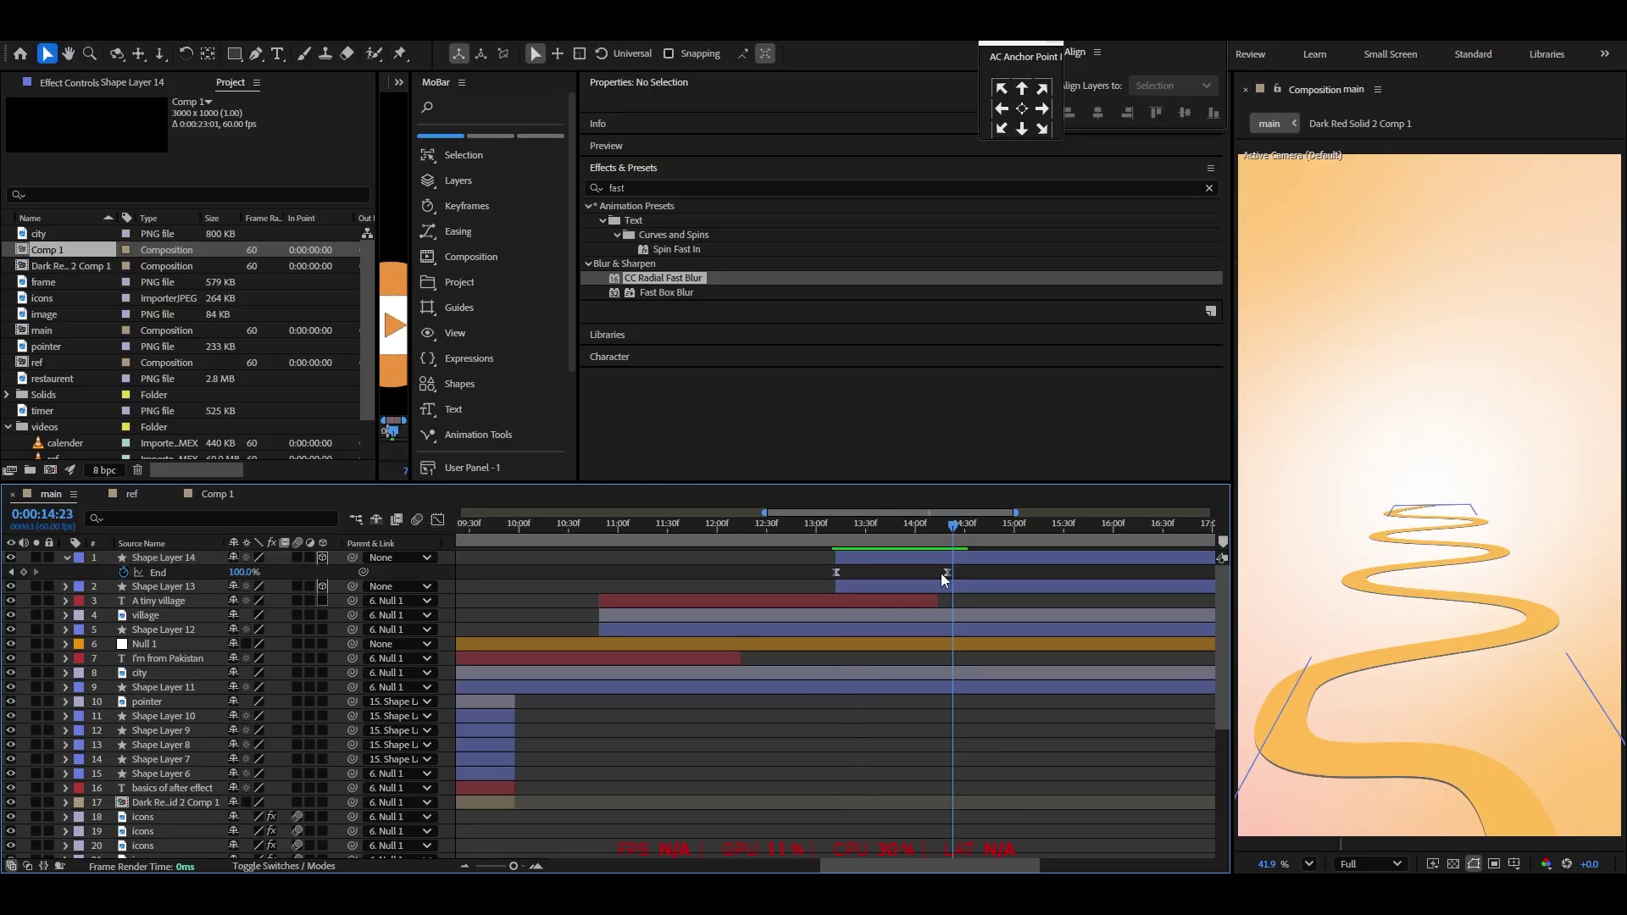
drag(947, 572, 1042, 573)
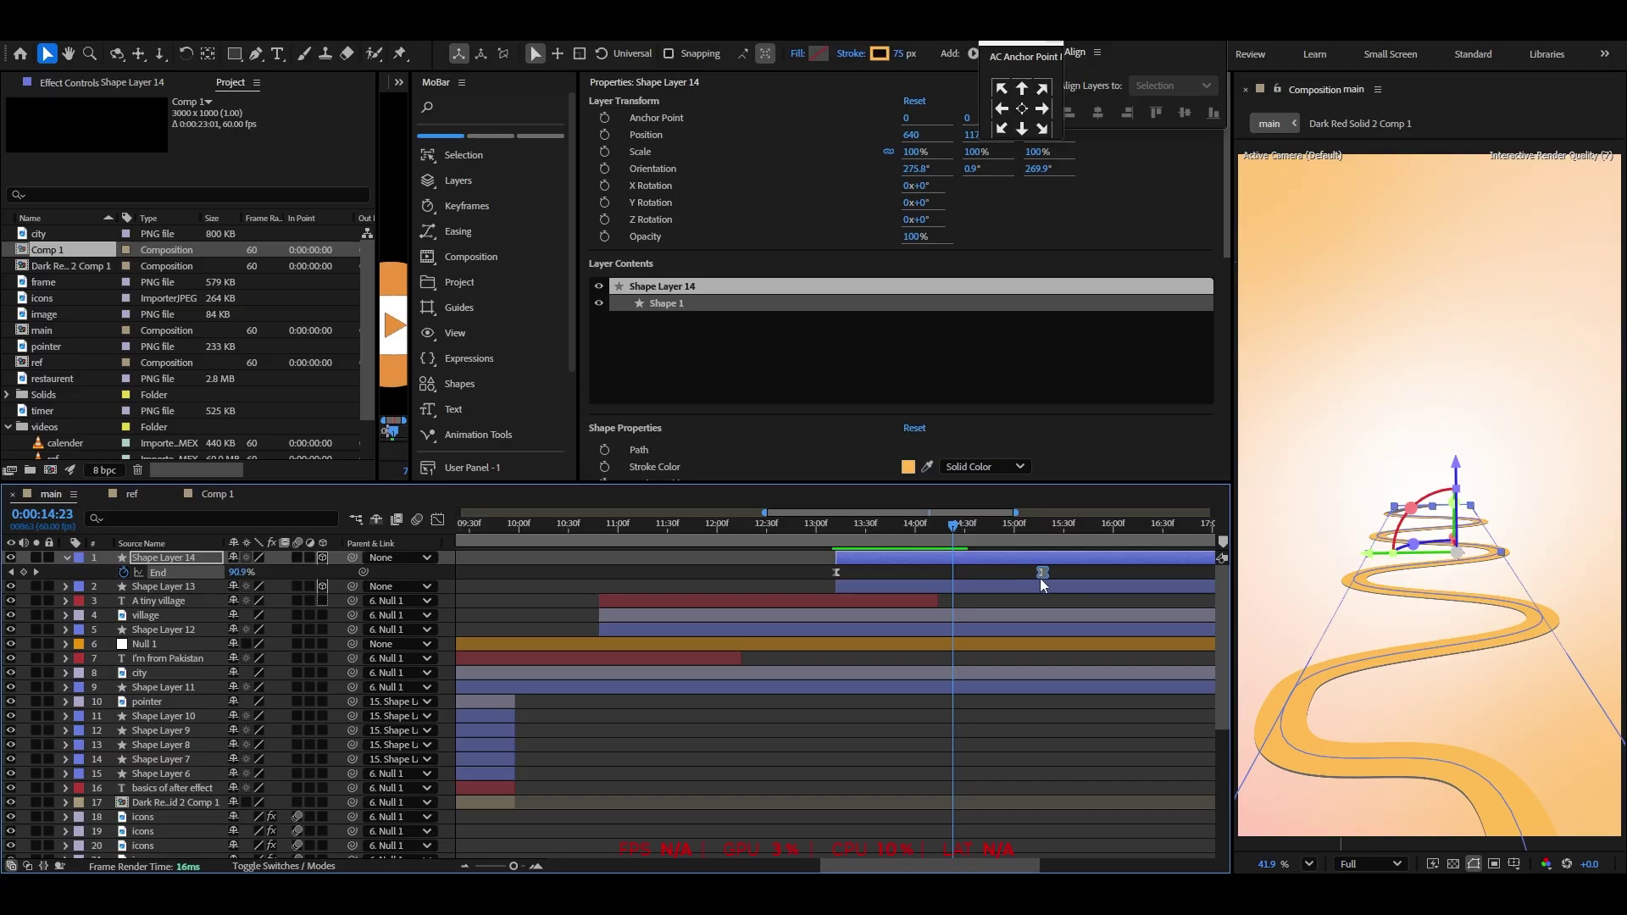
click(704, 577)
Duplicate the "A tiny village" title to the top of the layer stack and set the copy's parent to None
click(152, 596)
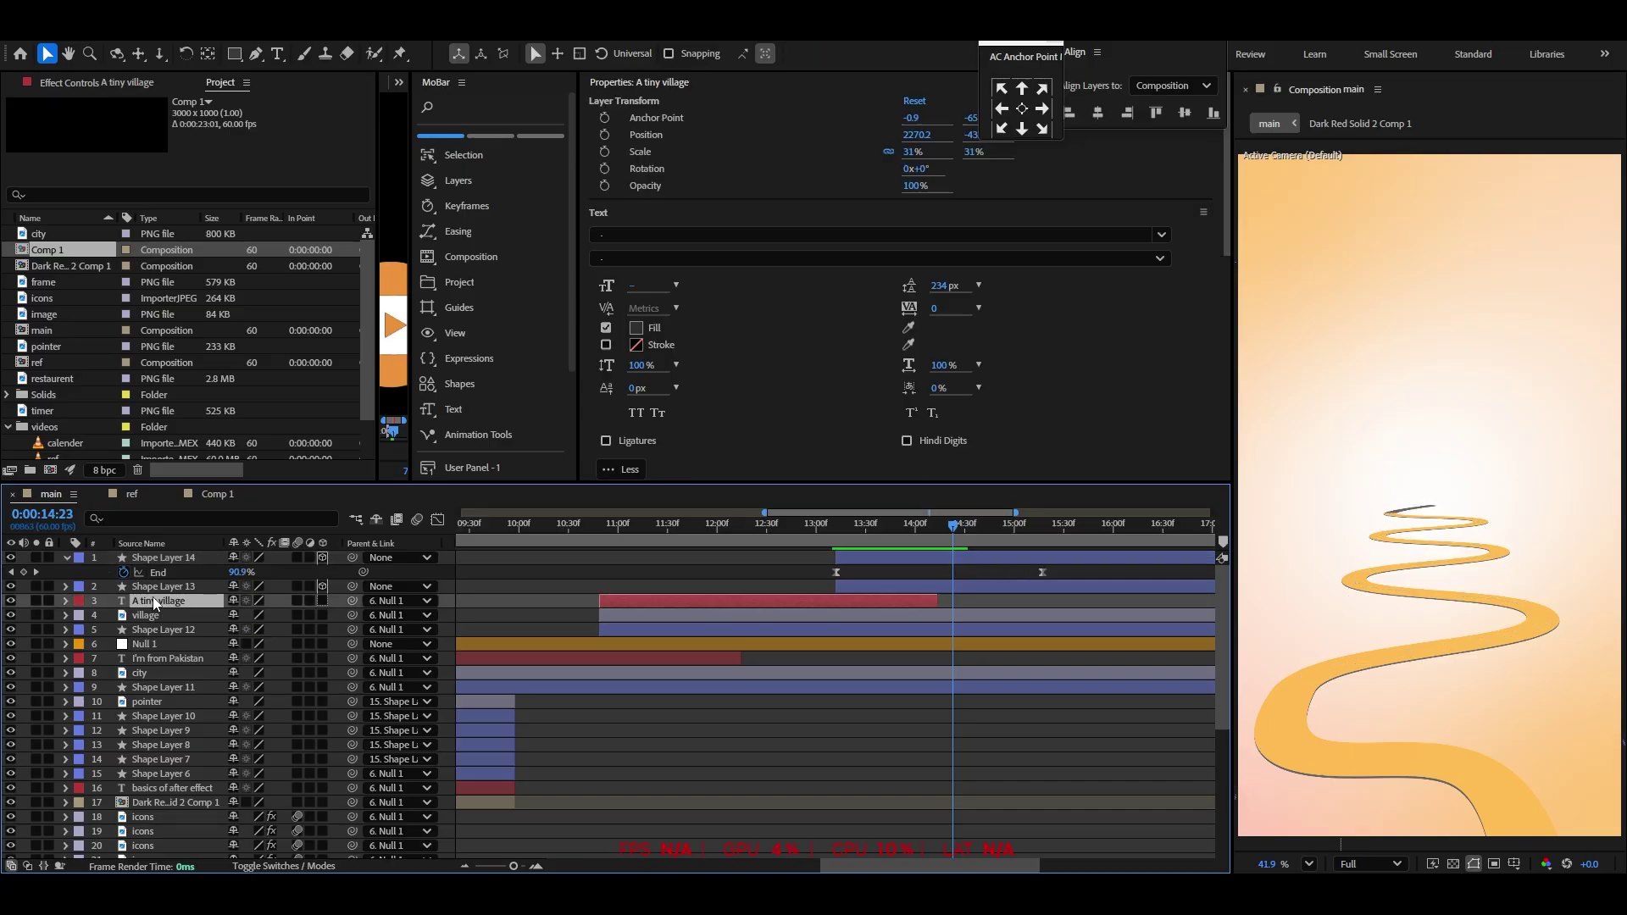
key(ctrl+d)
drag(159, 600, 178, 556)
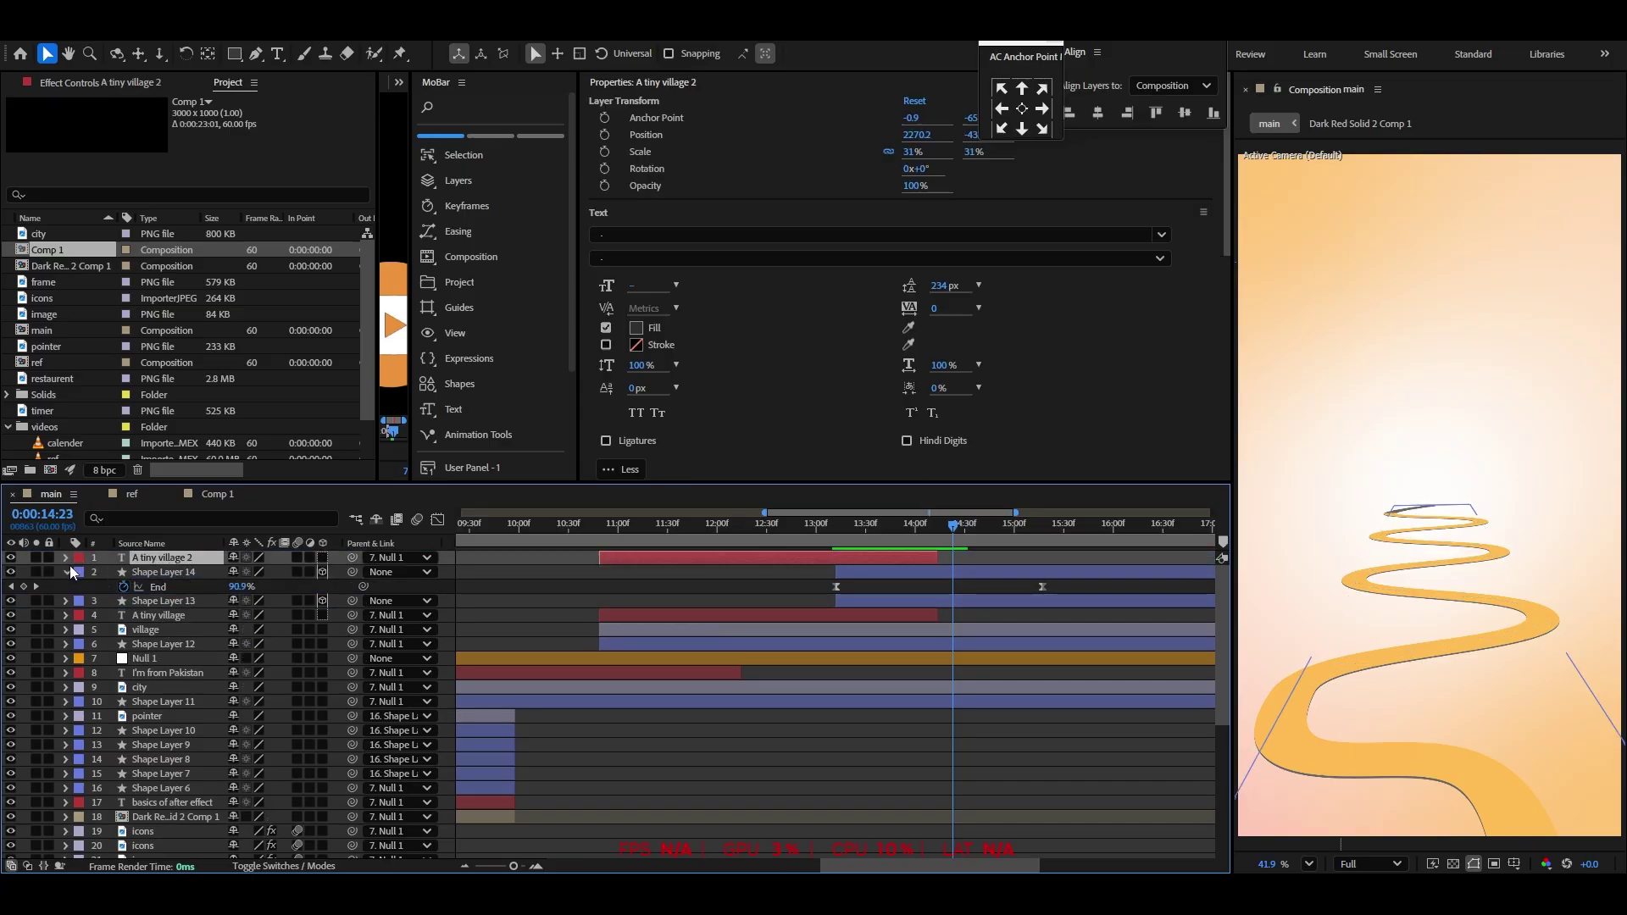
click(67, 572)
click(425, 557)
click(449, 146)
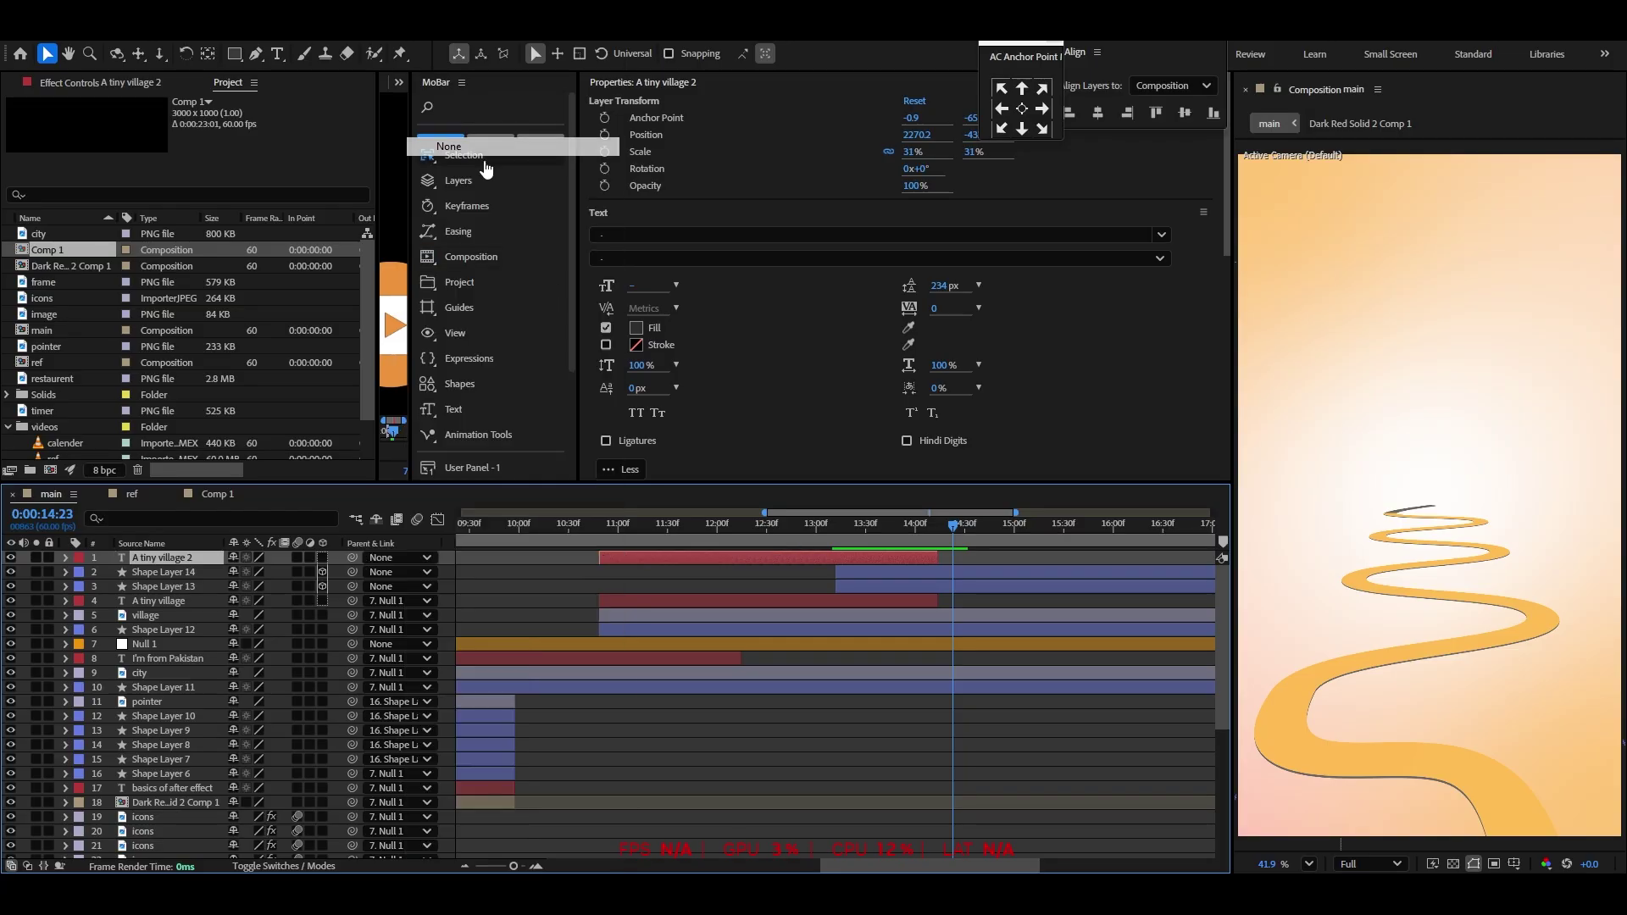
Start the duplicated title at 13:12 and place it above the road at about X 525, Y 365
drag(644, 555, 868, 556)
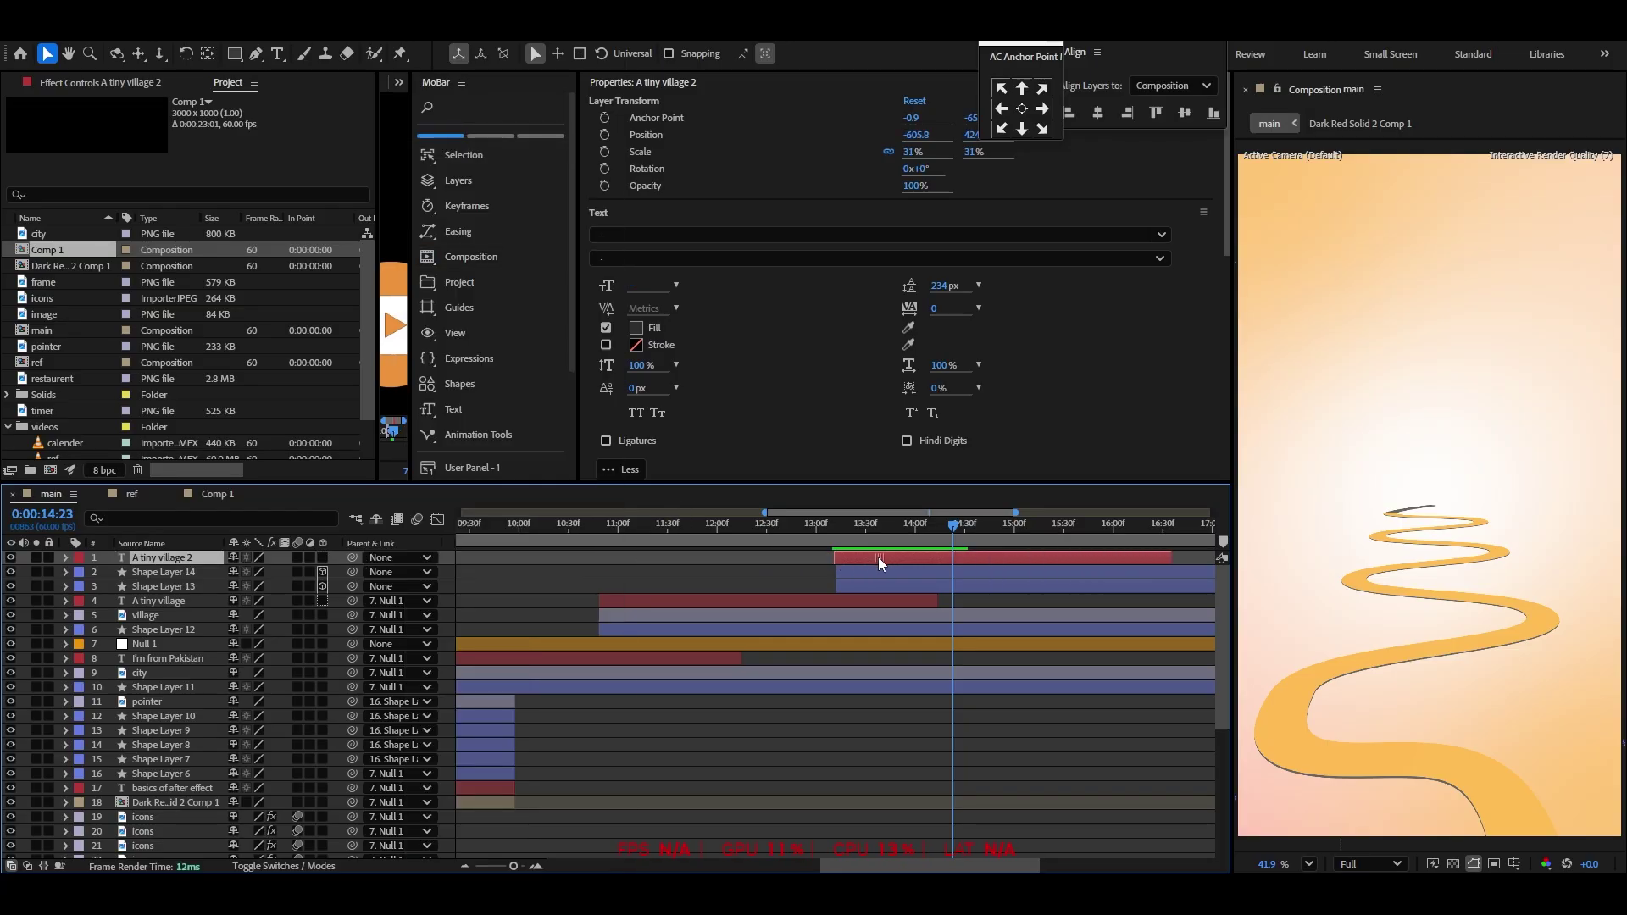
scroll(1358, 525, down, 3)
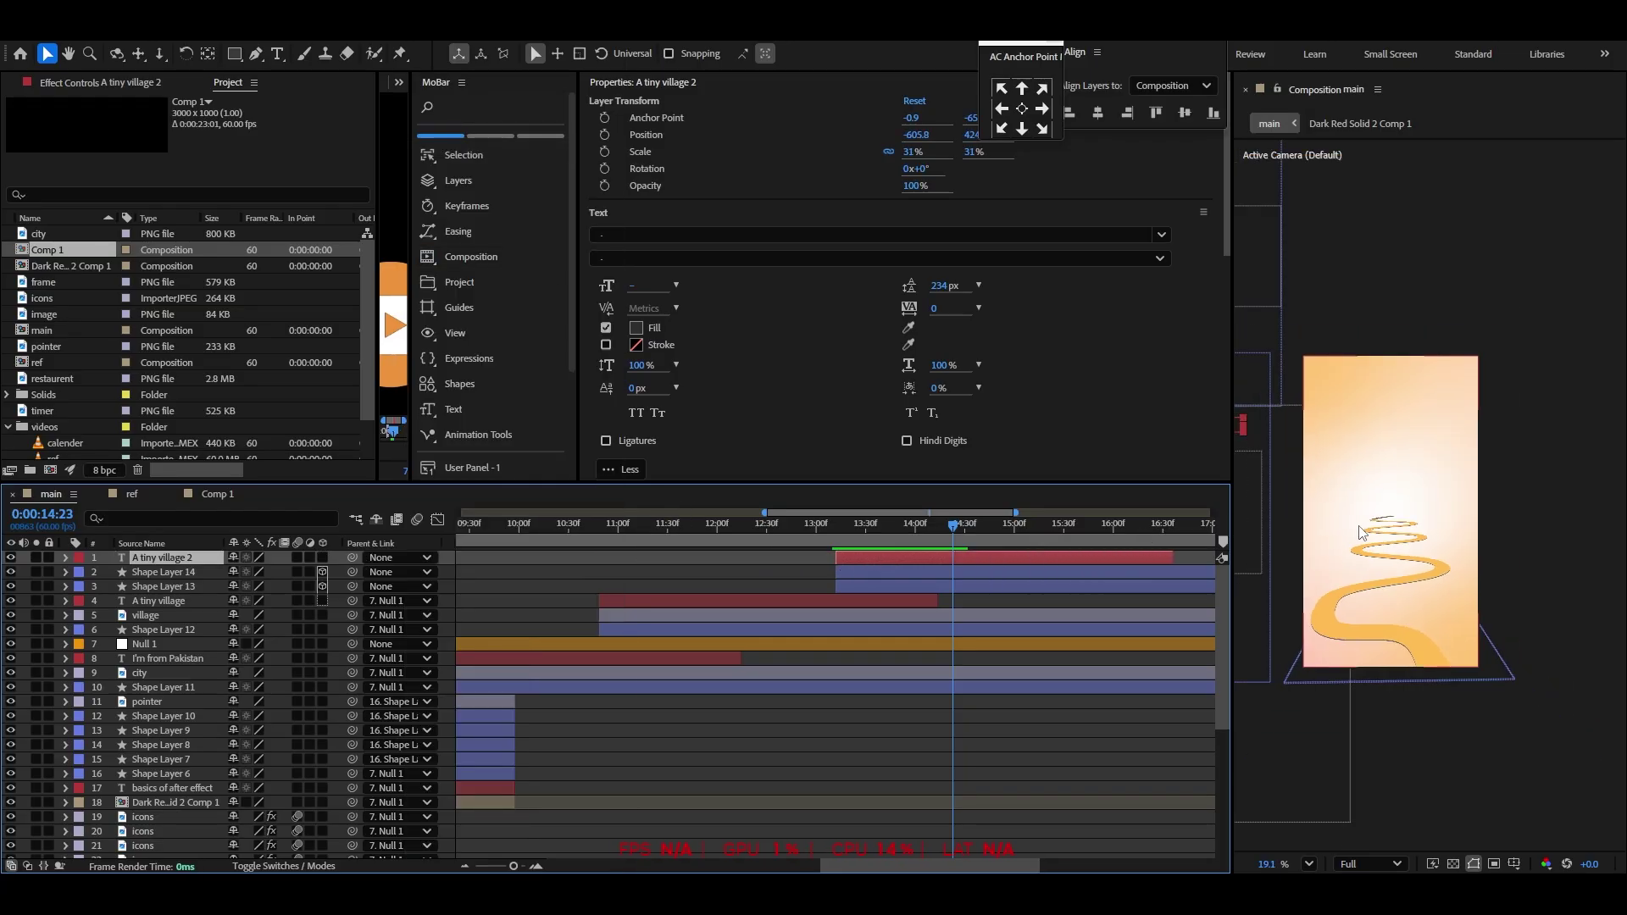
click(989, 770)
click(910, 561)
scroll(1295, 458, down, 1)
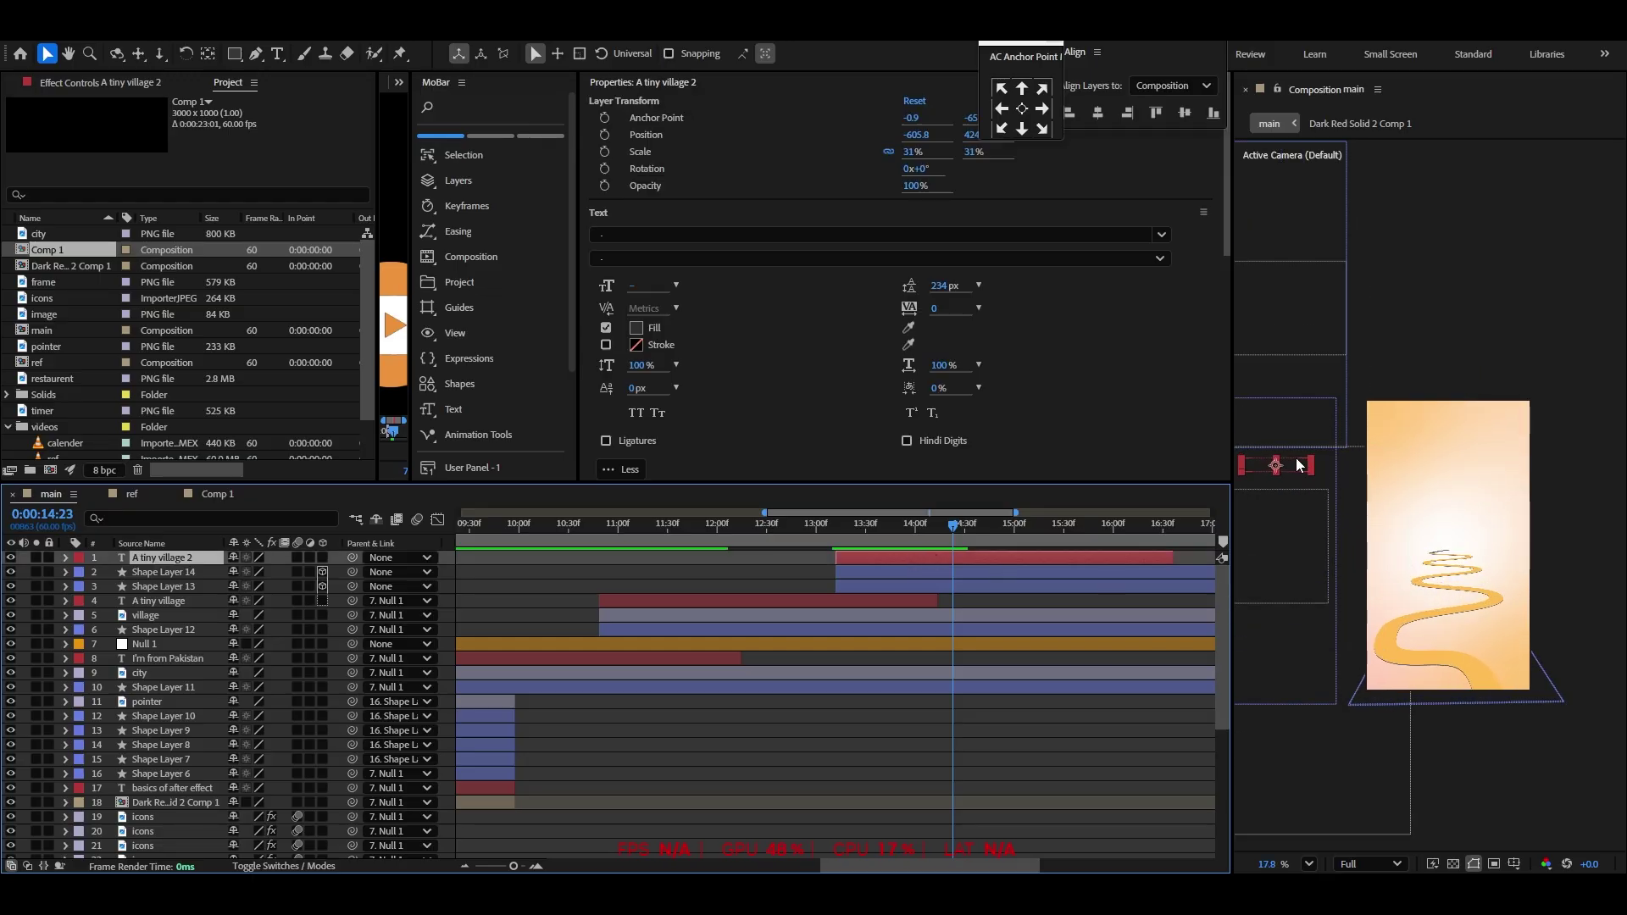
drag(1305, 469, 1476, 460)
click(1310, 864)
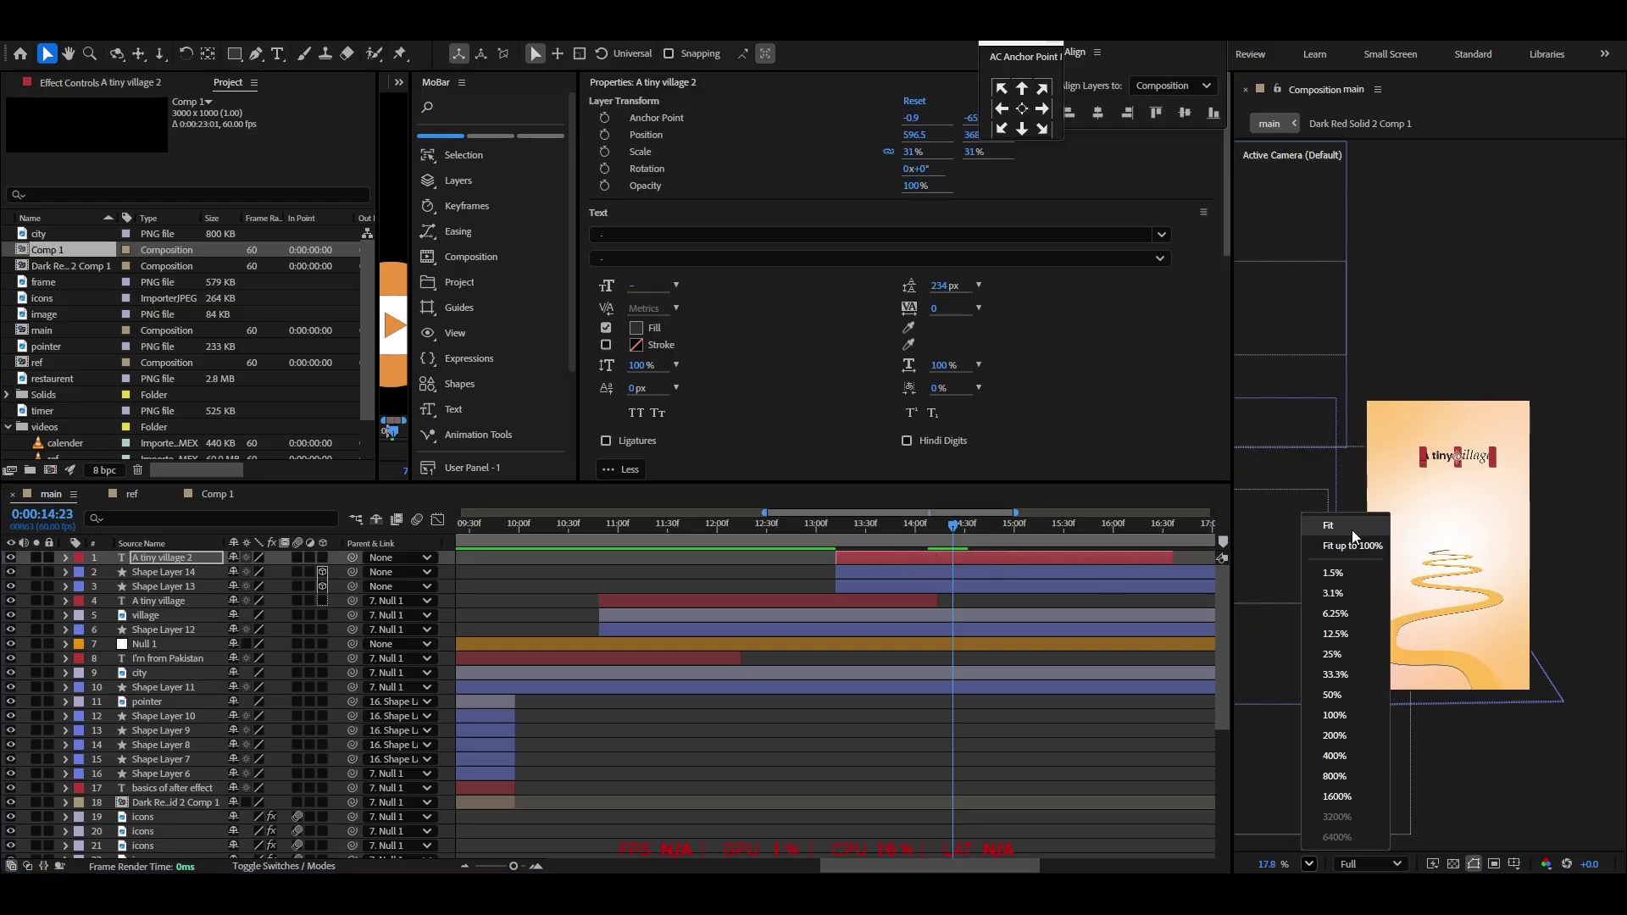
click(1351, 527)
drag(1500, 292, 1474, 292)
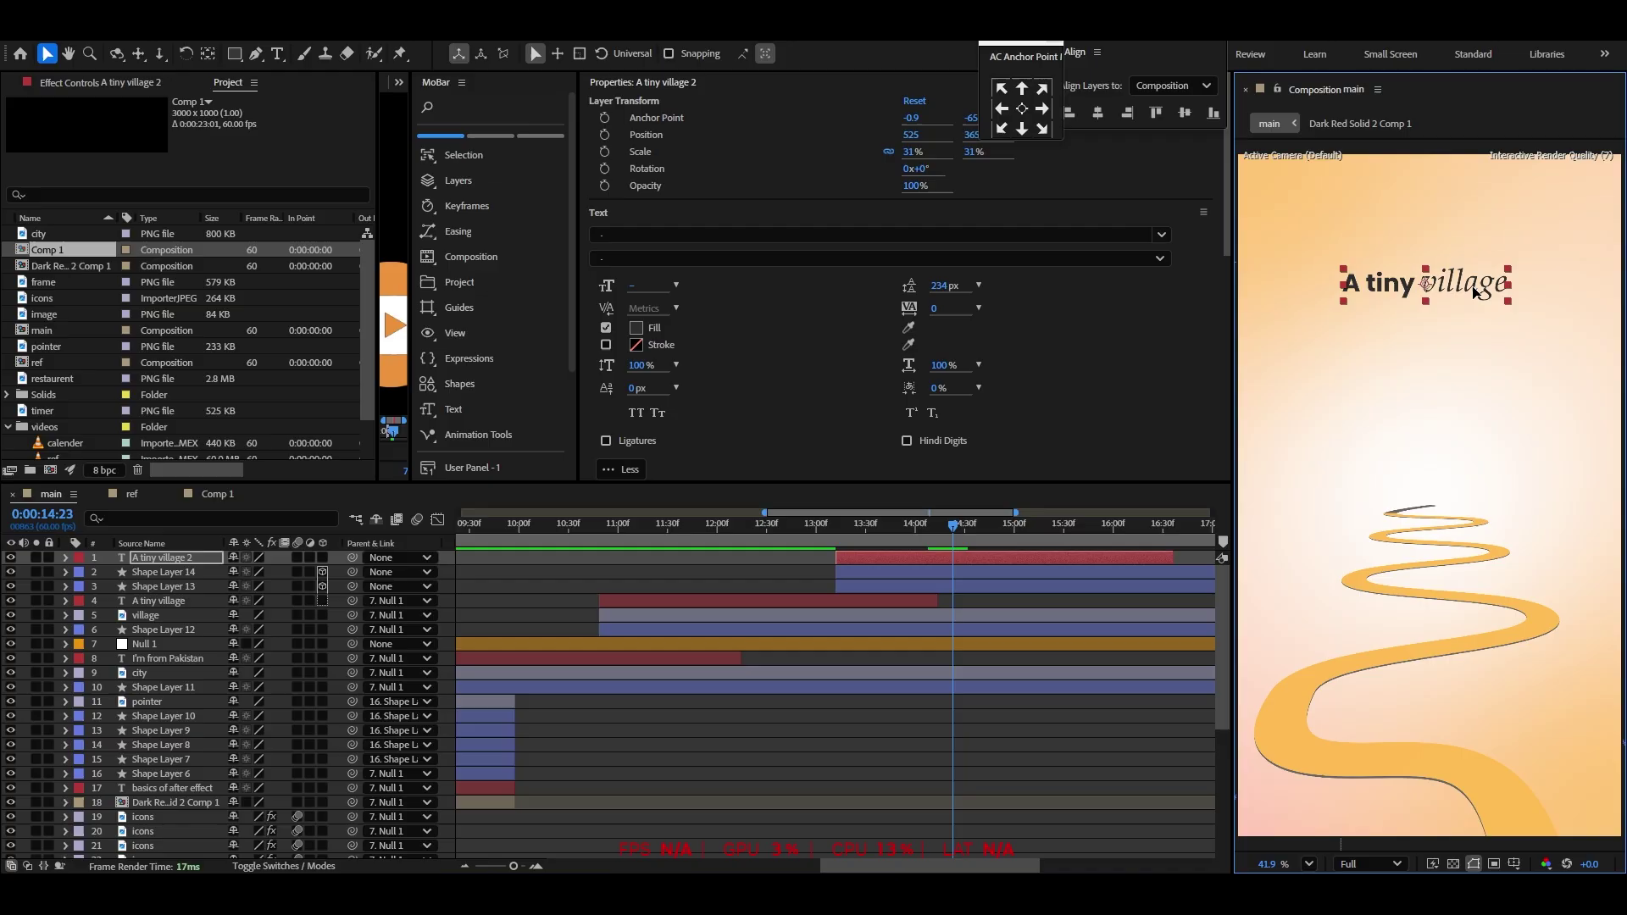
Replace the duplicated title's text with "1 hour"
double_click(1404, 289)
text(1 h)
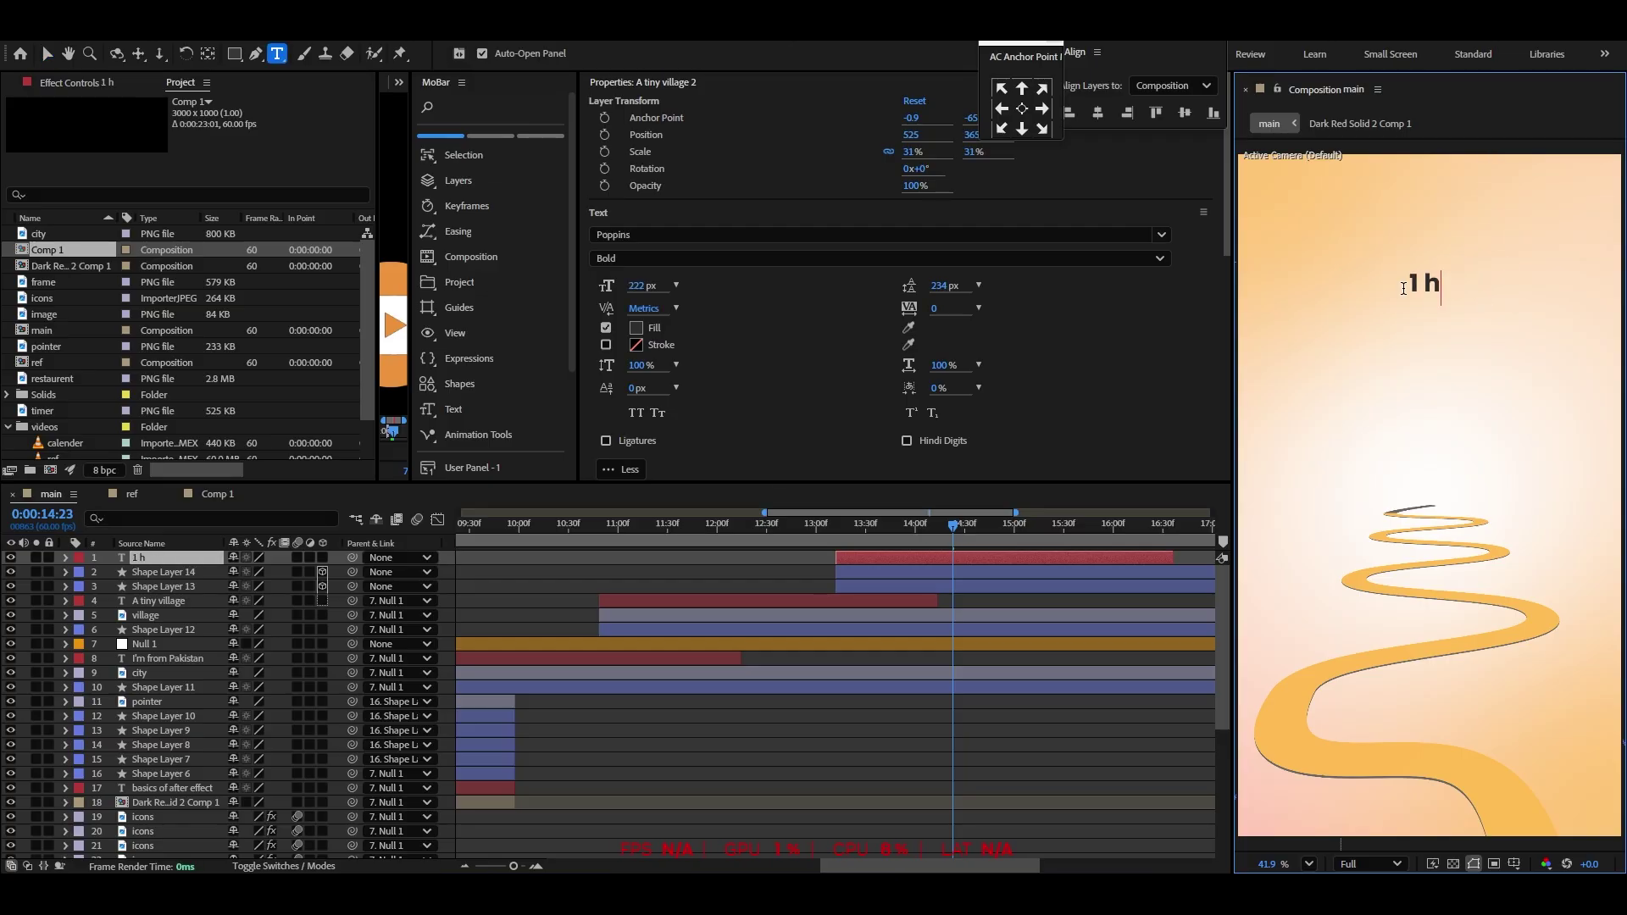
text(our)
click(48, 54)
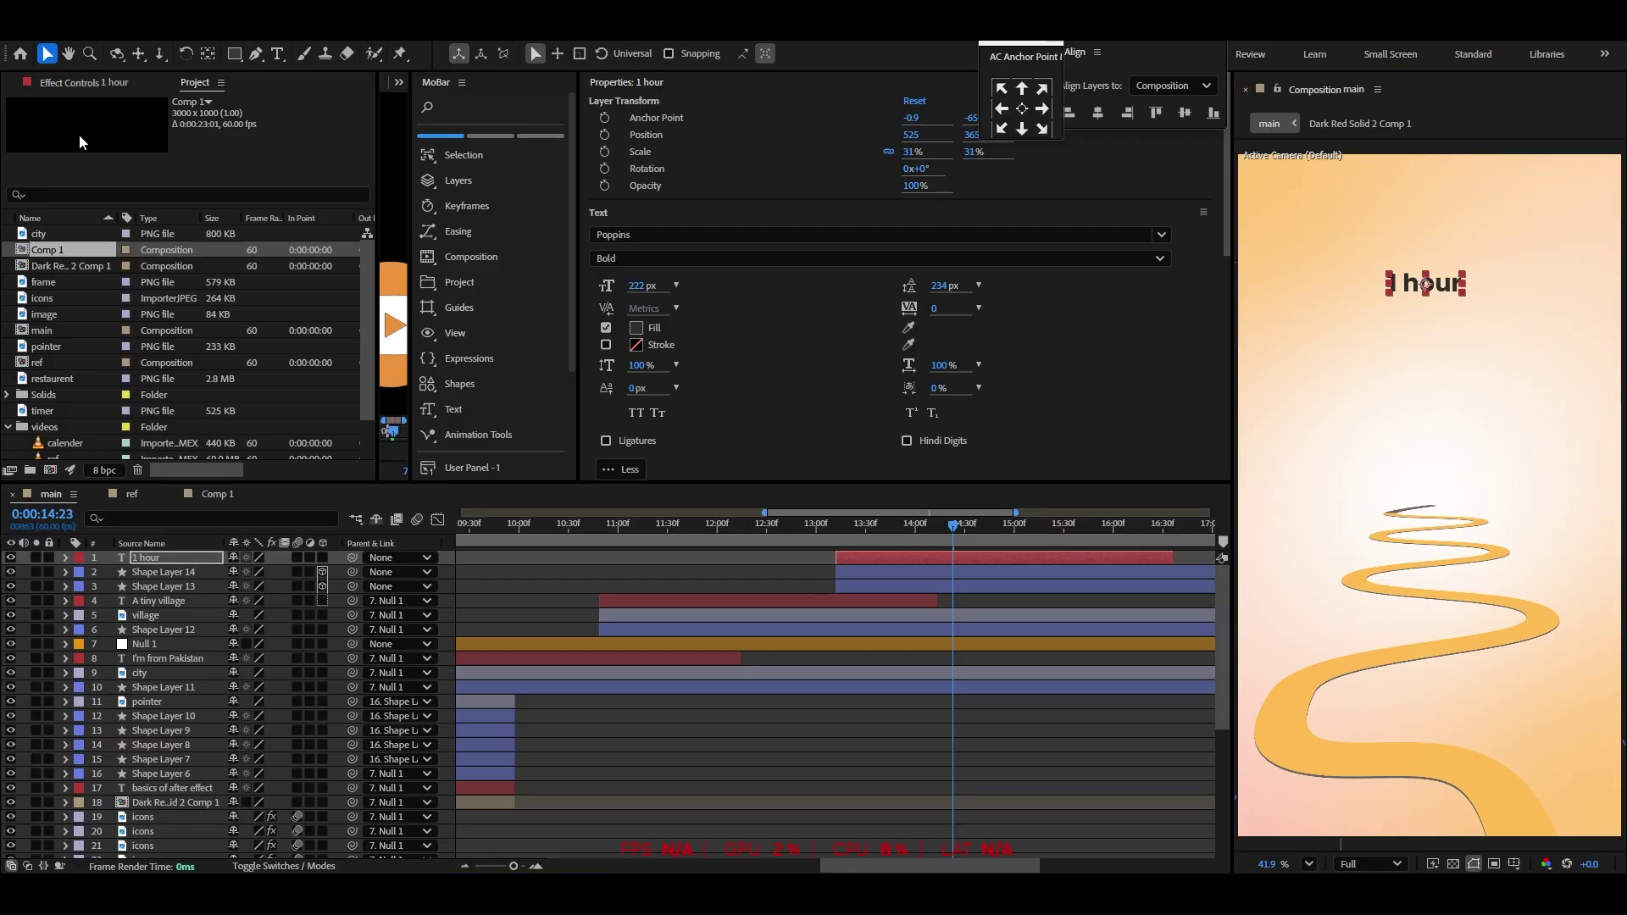
Scale the "1 hour" title to 105% and lower it to about X 520, Y 482
key(s)
drag(267, 572, 322, 563)
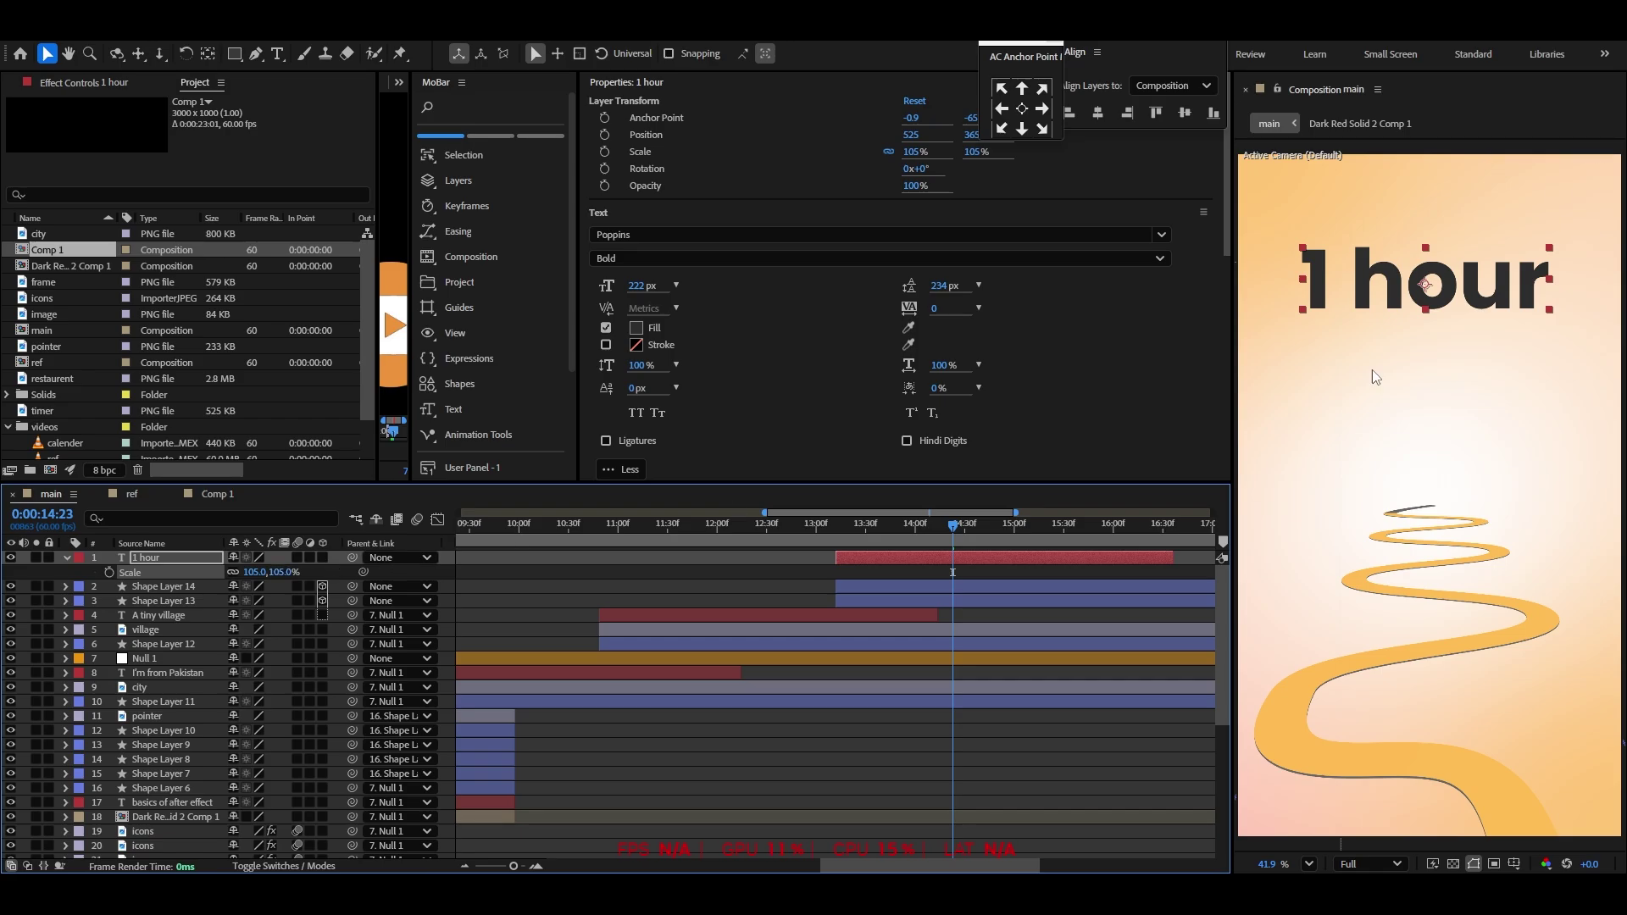
drag(1503, 297, 1502, 343)
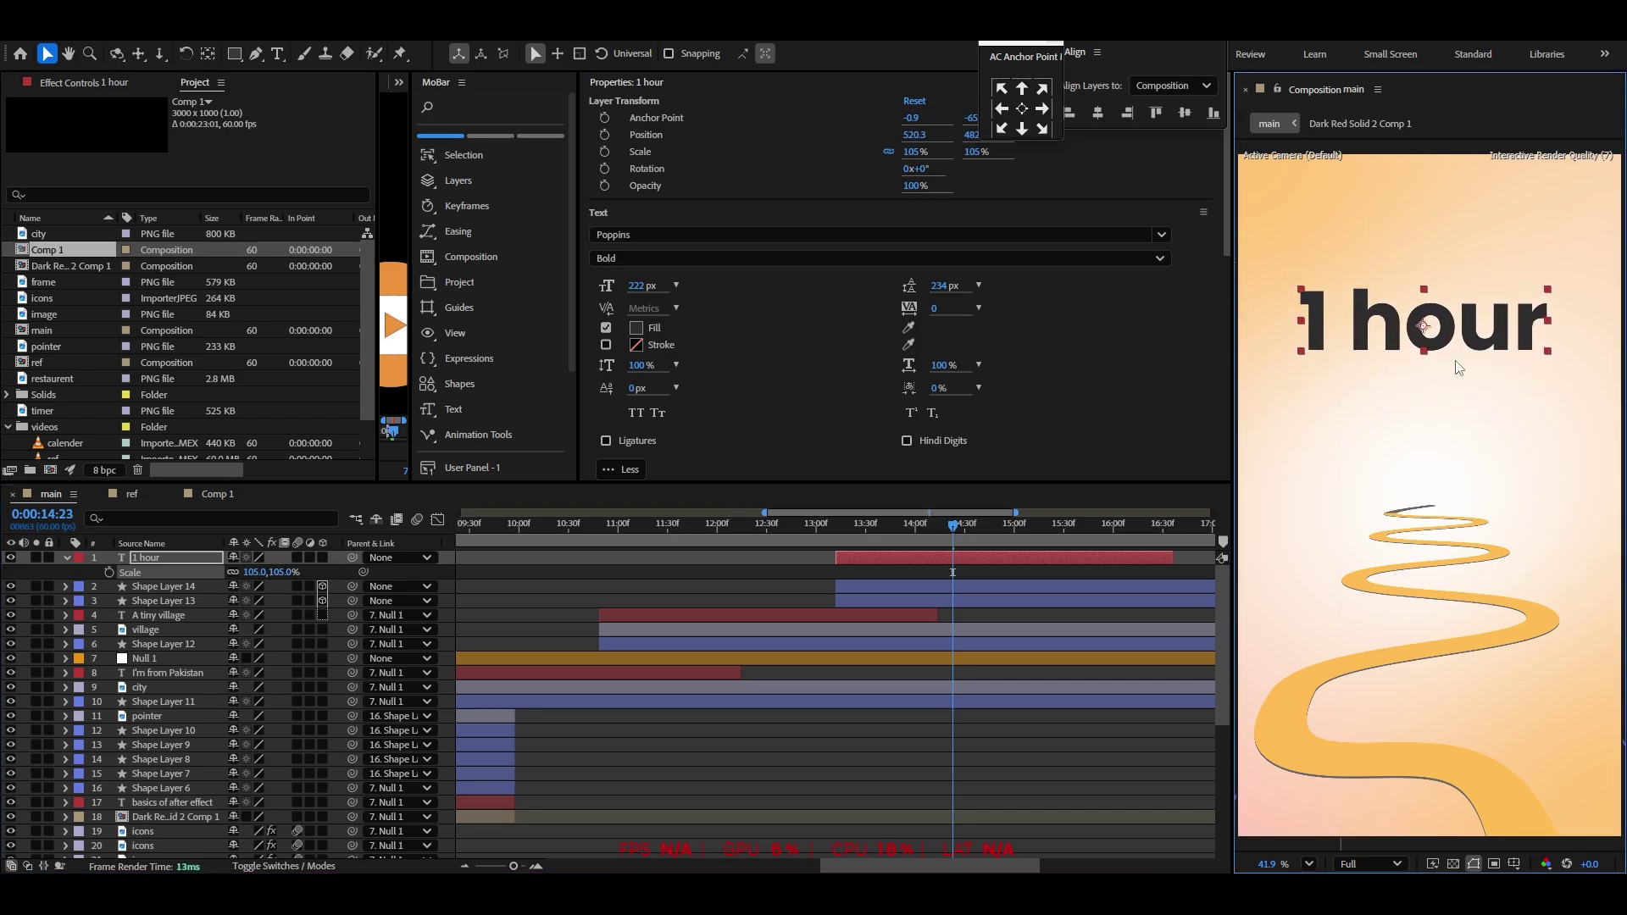
Draw a curved open path with the Pen tool from under the end of "1 hour" to the road's far end
click(965, 737)
click(255, 54)
click(746, 745)
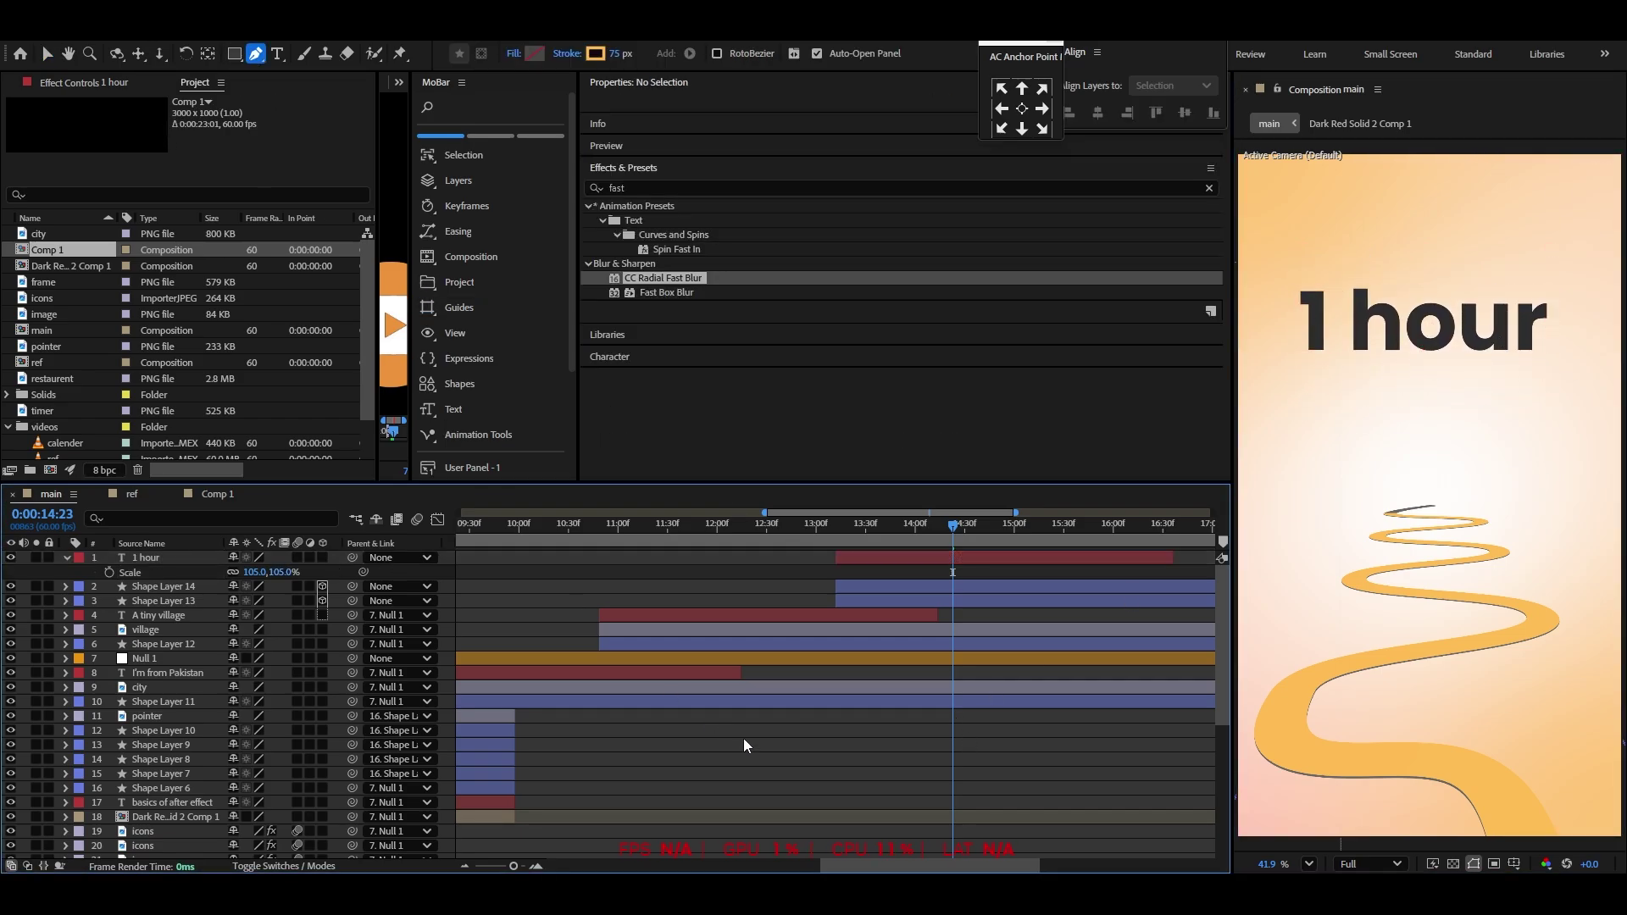
click(1522, 358)
mouse_move(1458, 495)
mouse_down()
mouse_move(1365, 530)
mouse_move(1368, 548)
mouse_up()
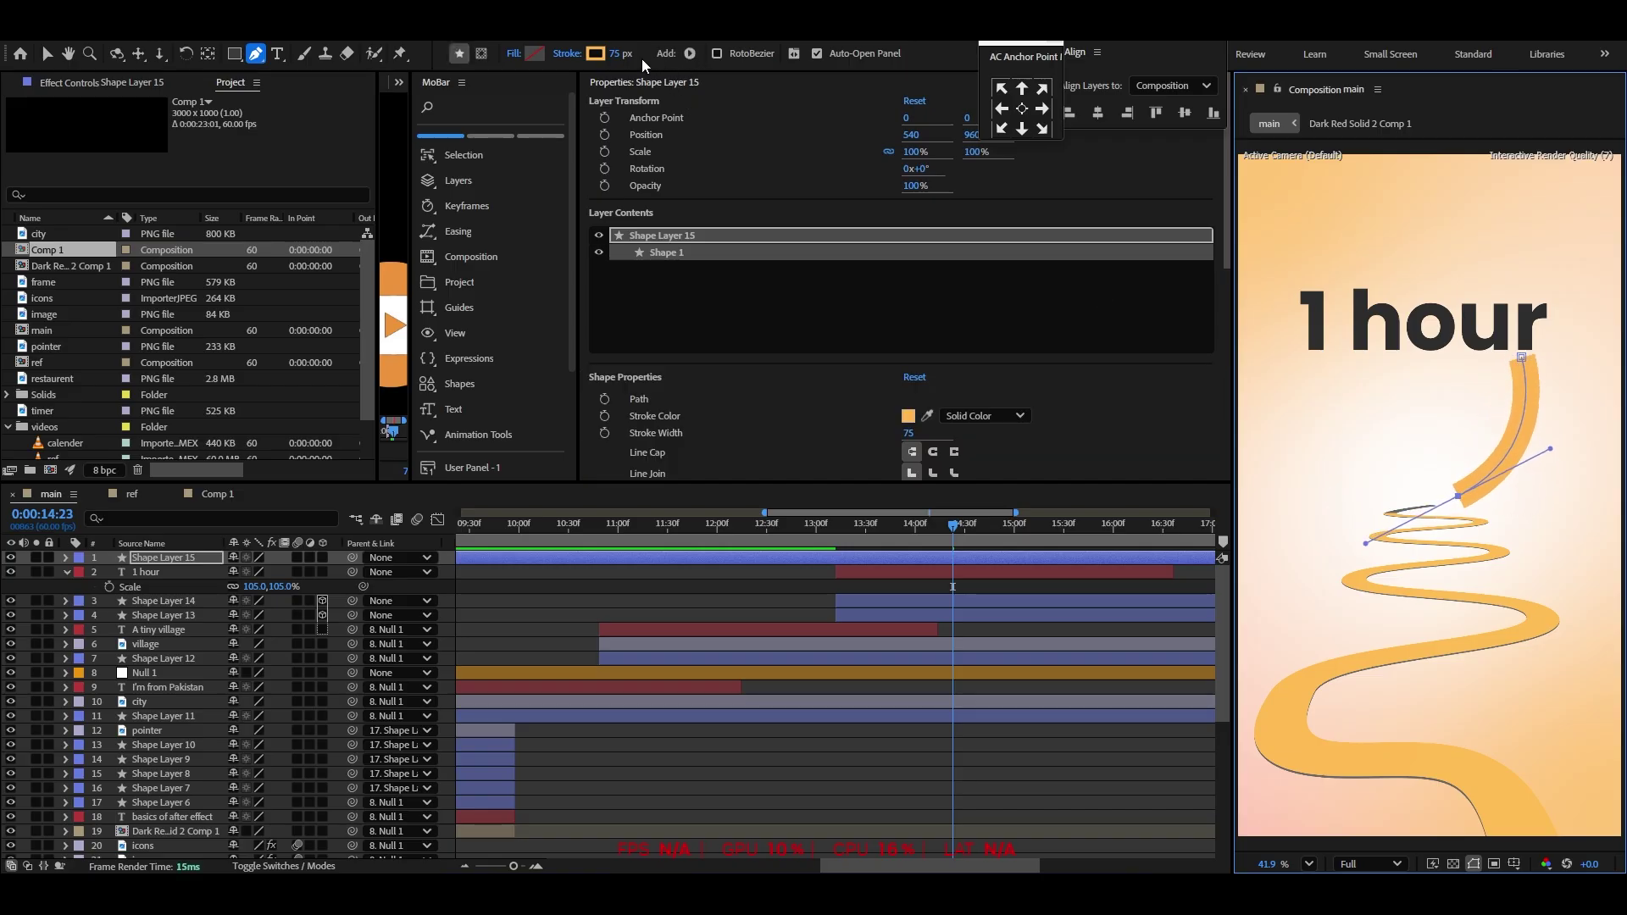
Set the curved line's stroke to 5 px wide and black
drag(621, 54, 567, 65)
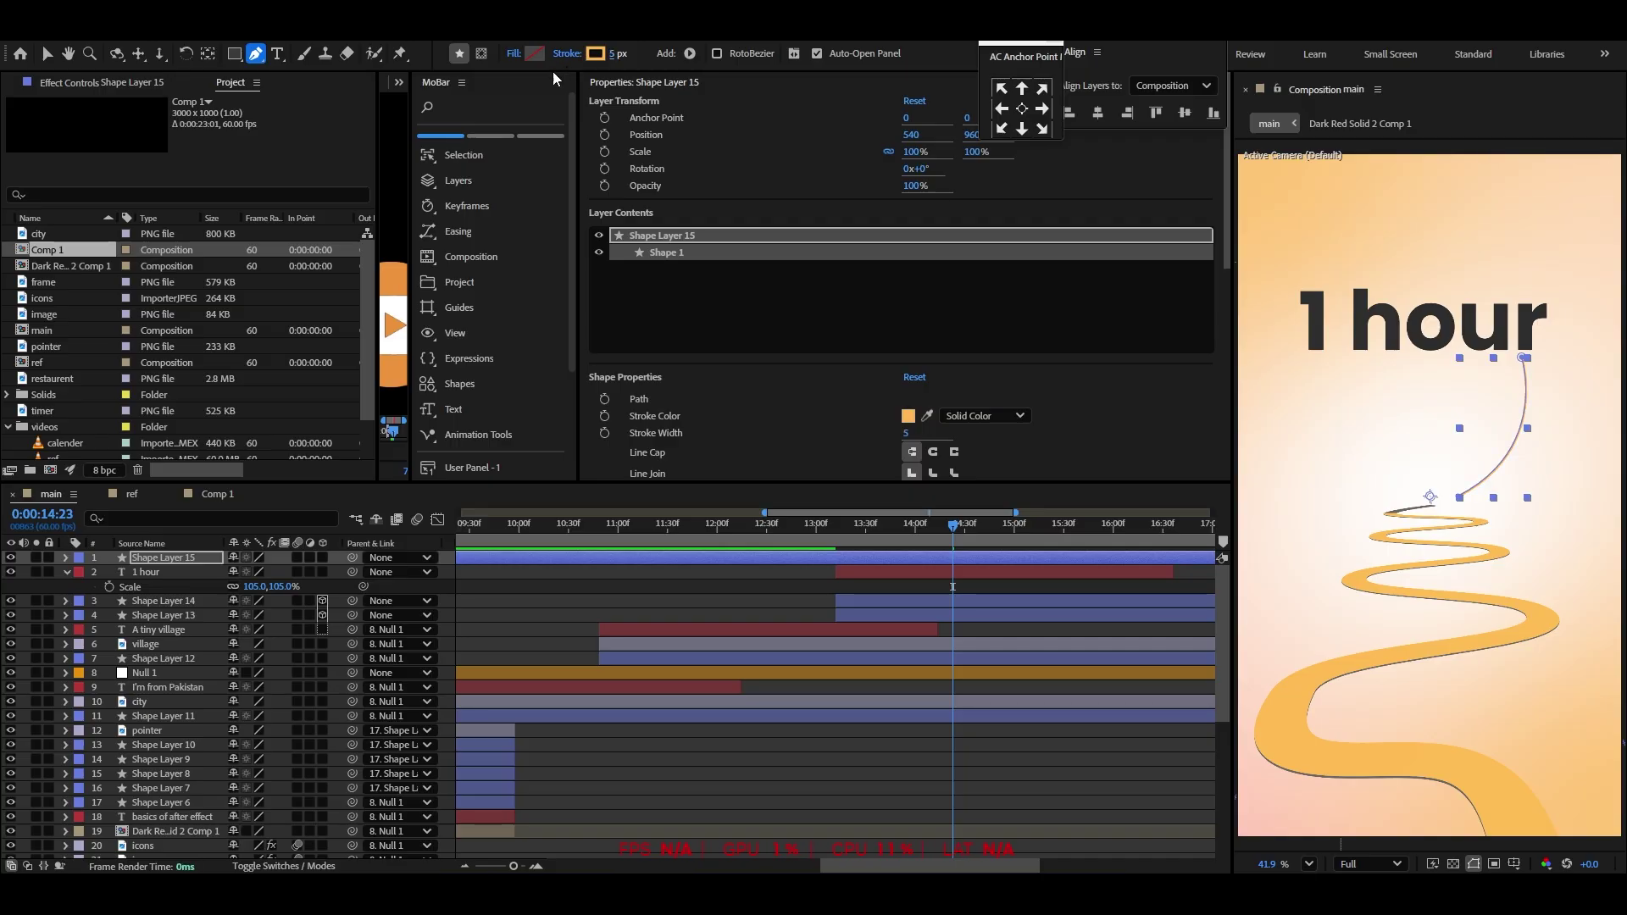
click(43, 57)
click(880, 60)
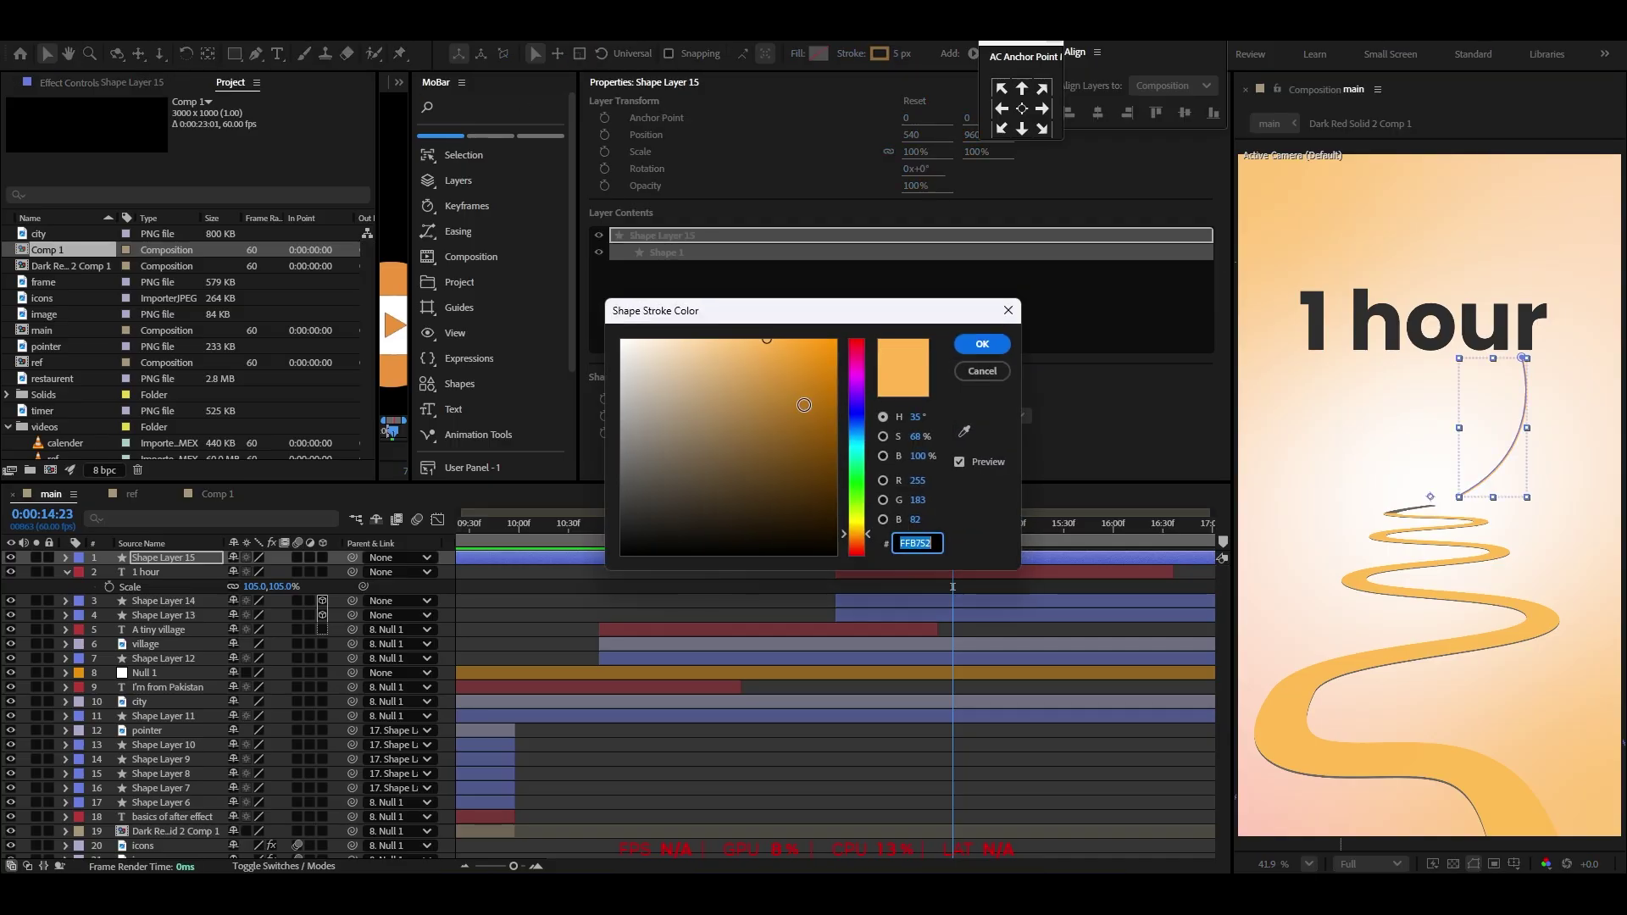
drag(721, 458, 461, 602)
click(993, 344)
click(864, 746)
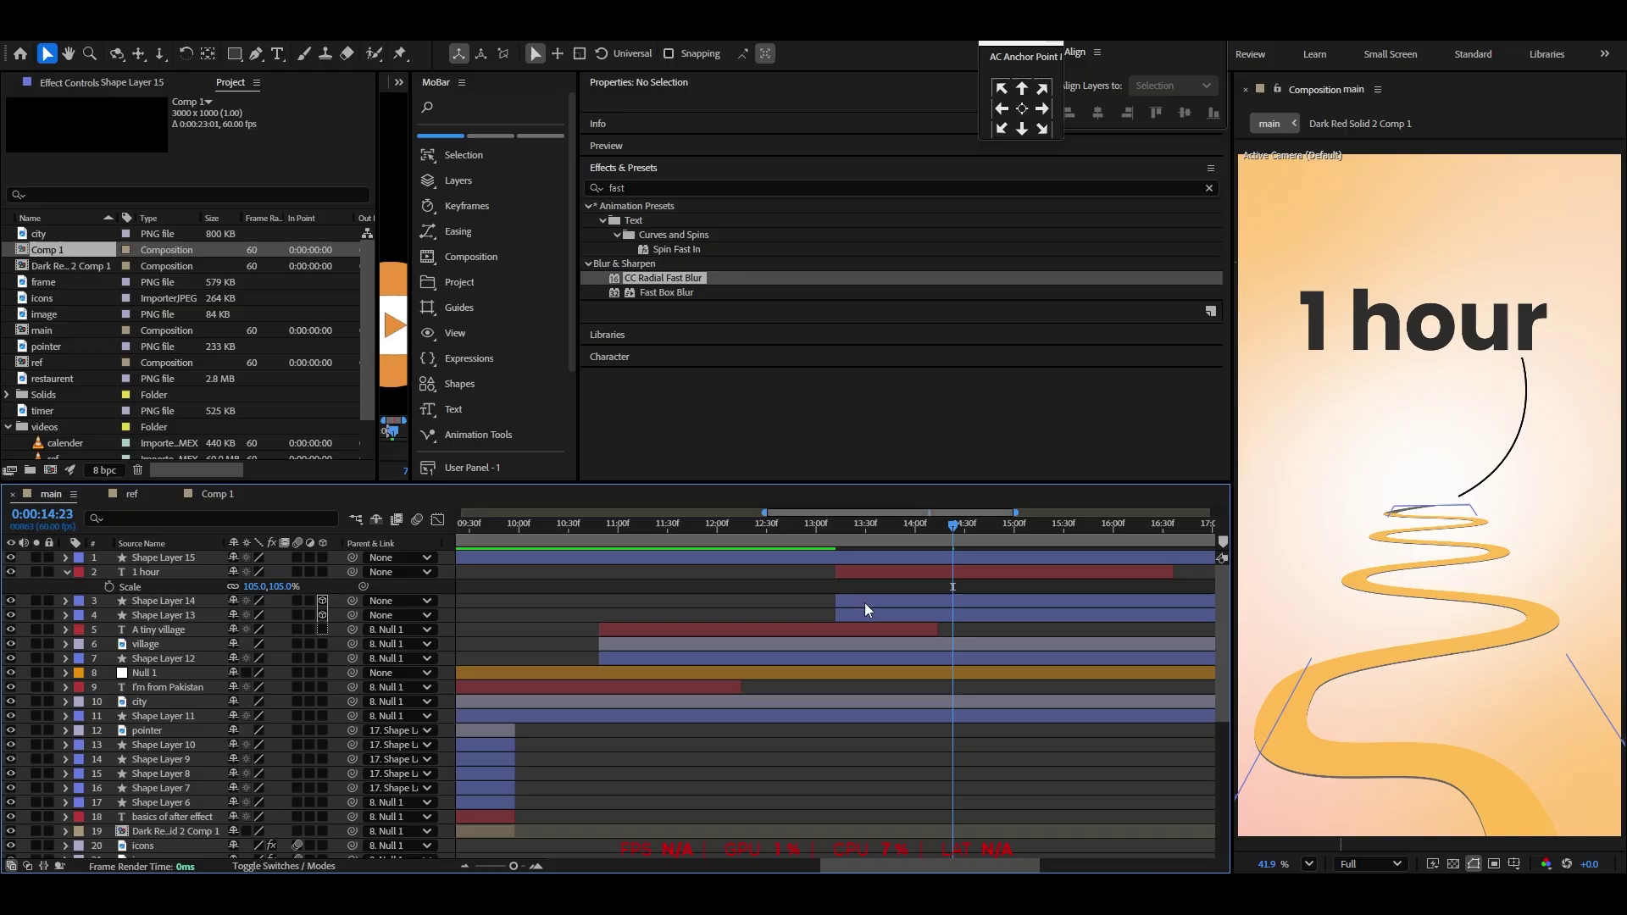
Shift the curved line's layer in time so it starts at 13:12 with the "1 hour" title
click(1004, 558)
drag(502, 564, 1005, 562)
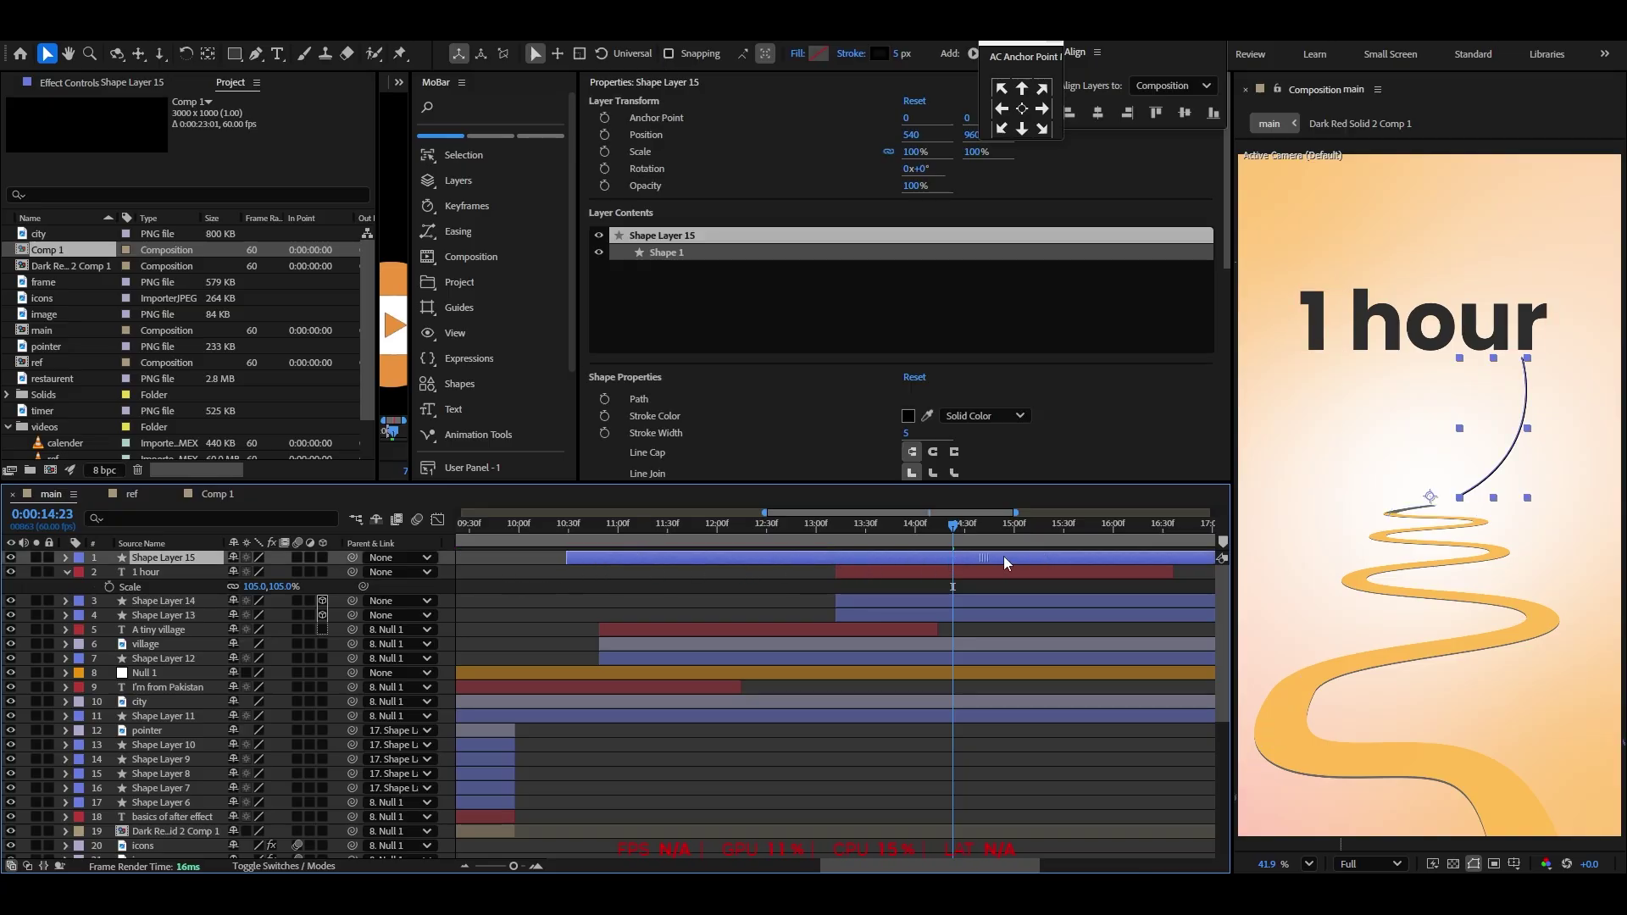
drag(678, 557, 902, 568)
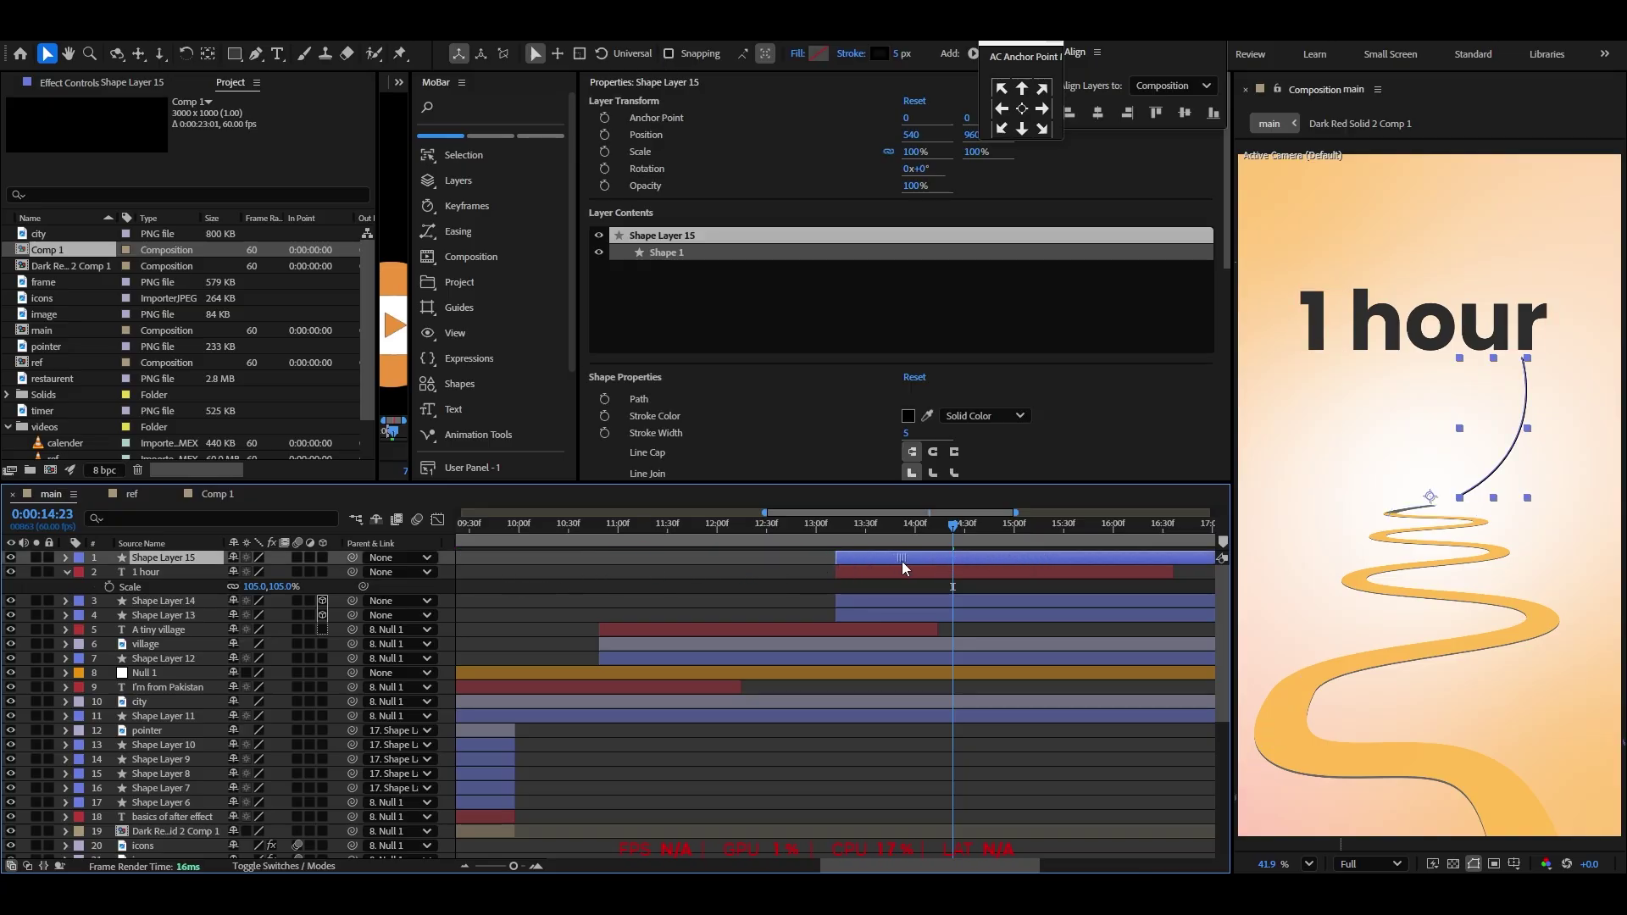
Add Trim Paths to the curved line and keyframe End from 0% at about 13:12 to 100% at 14:23
click(972, 54)
click(1021, 340)
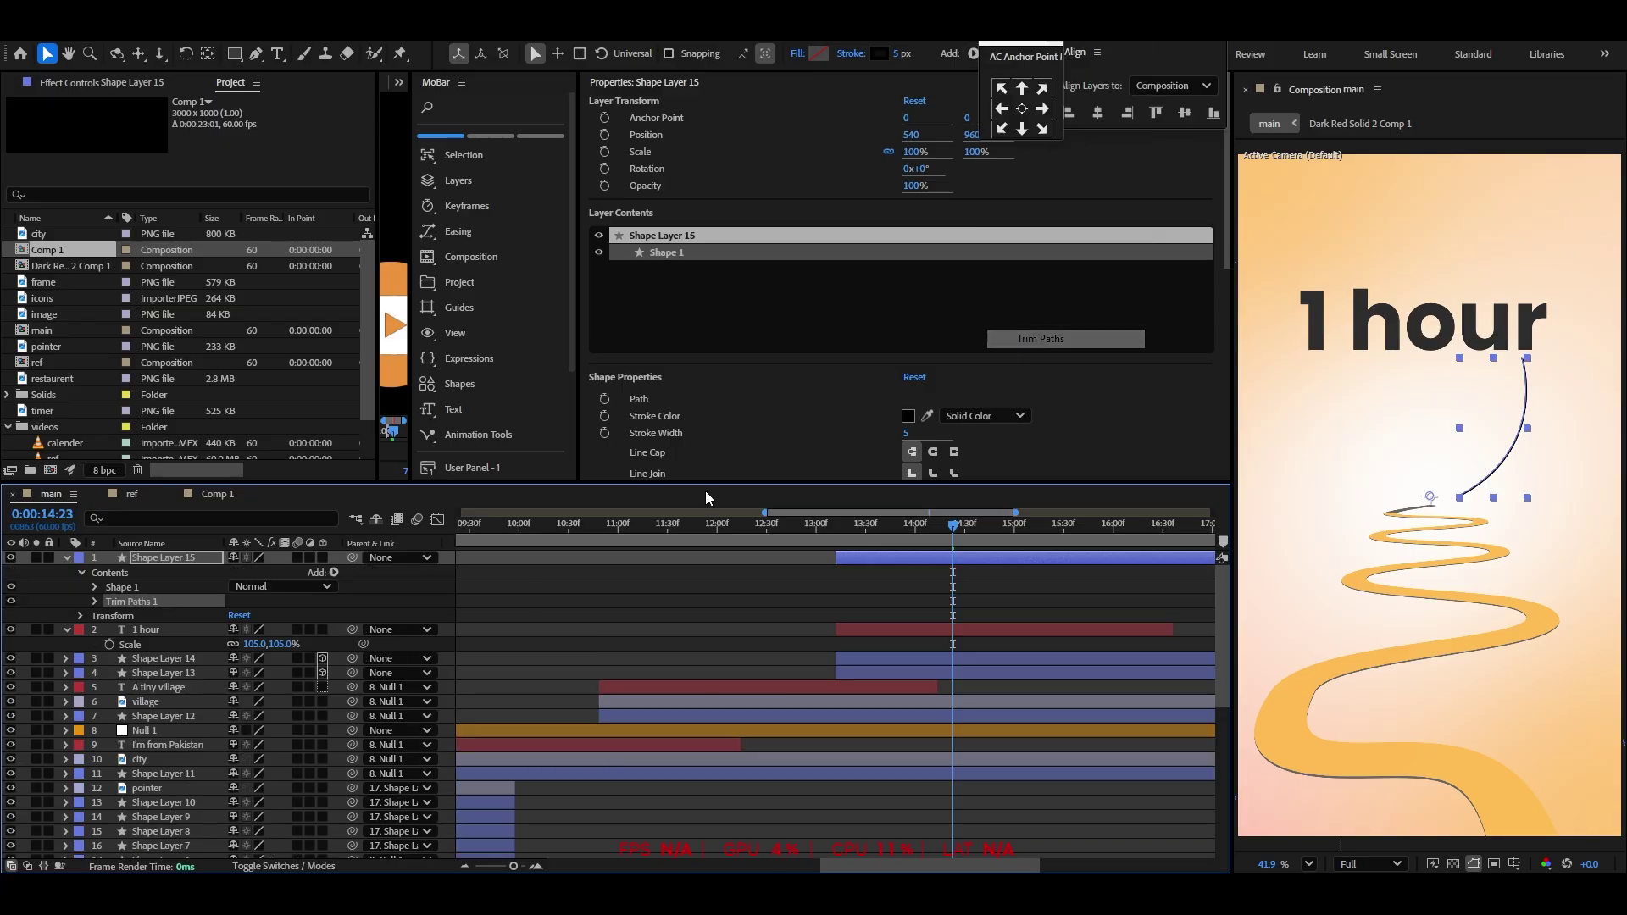
drag(241, 633, 203, 637)
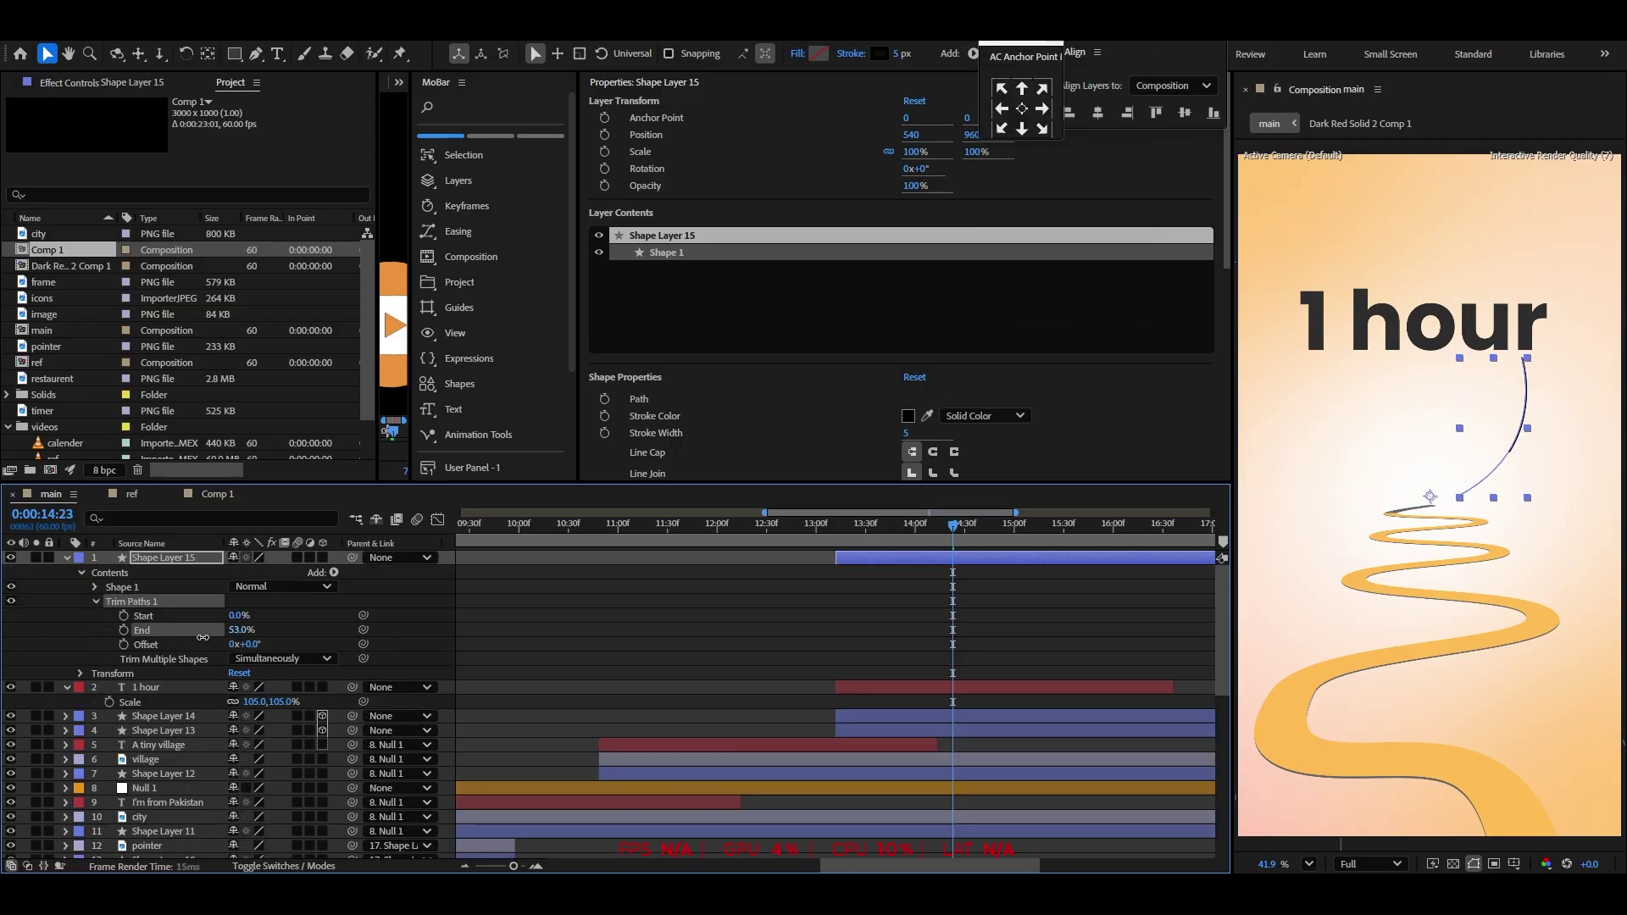
click(124, 630)
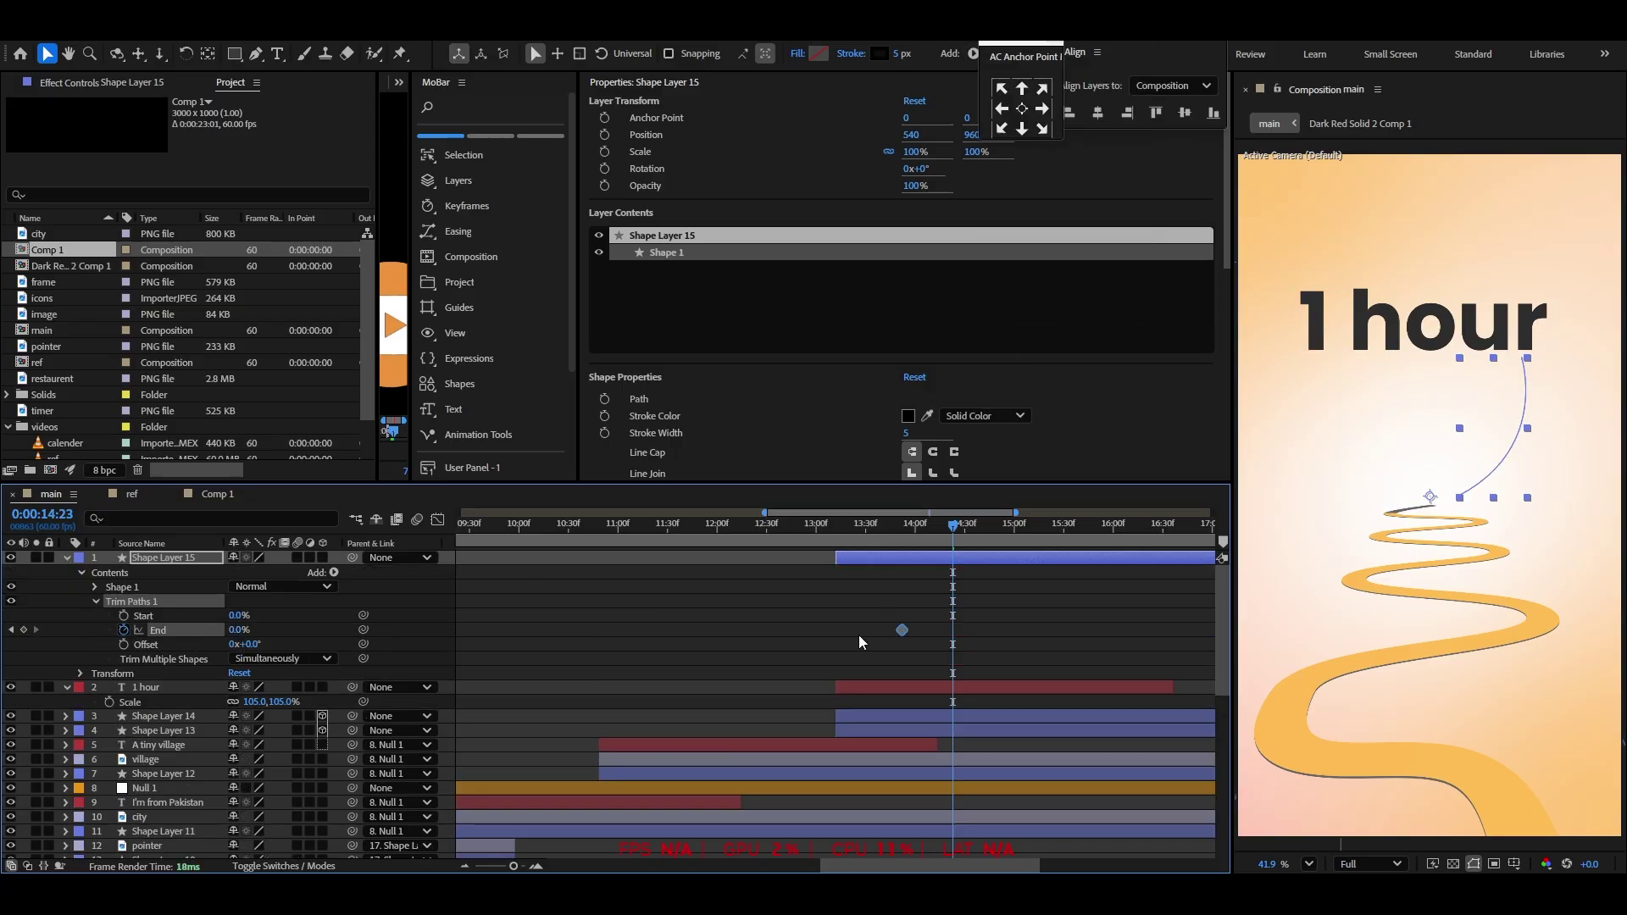
drag(845, 642, 840, 642)
drag(240, 636, 340, 636)
click(604, 640)
Add dashes to the curved line's stroke, using a dash of 10
key(slash)
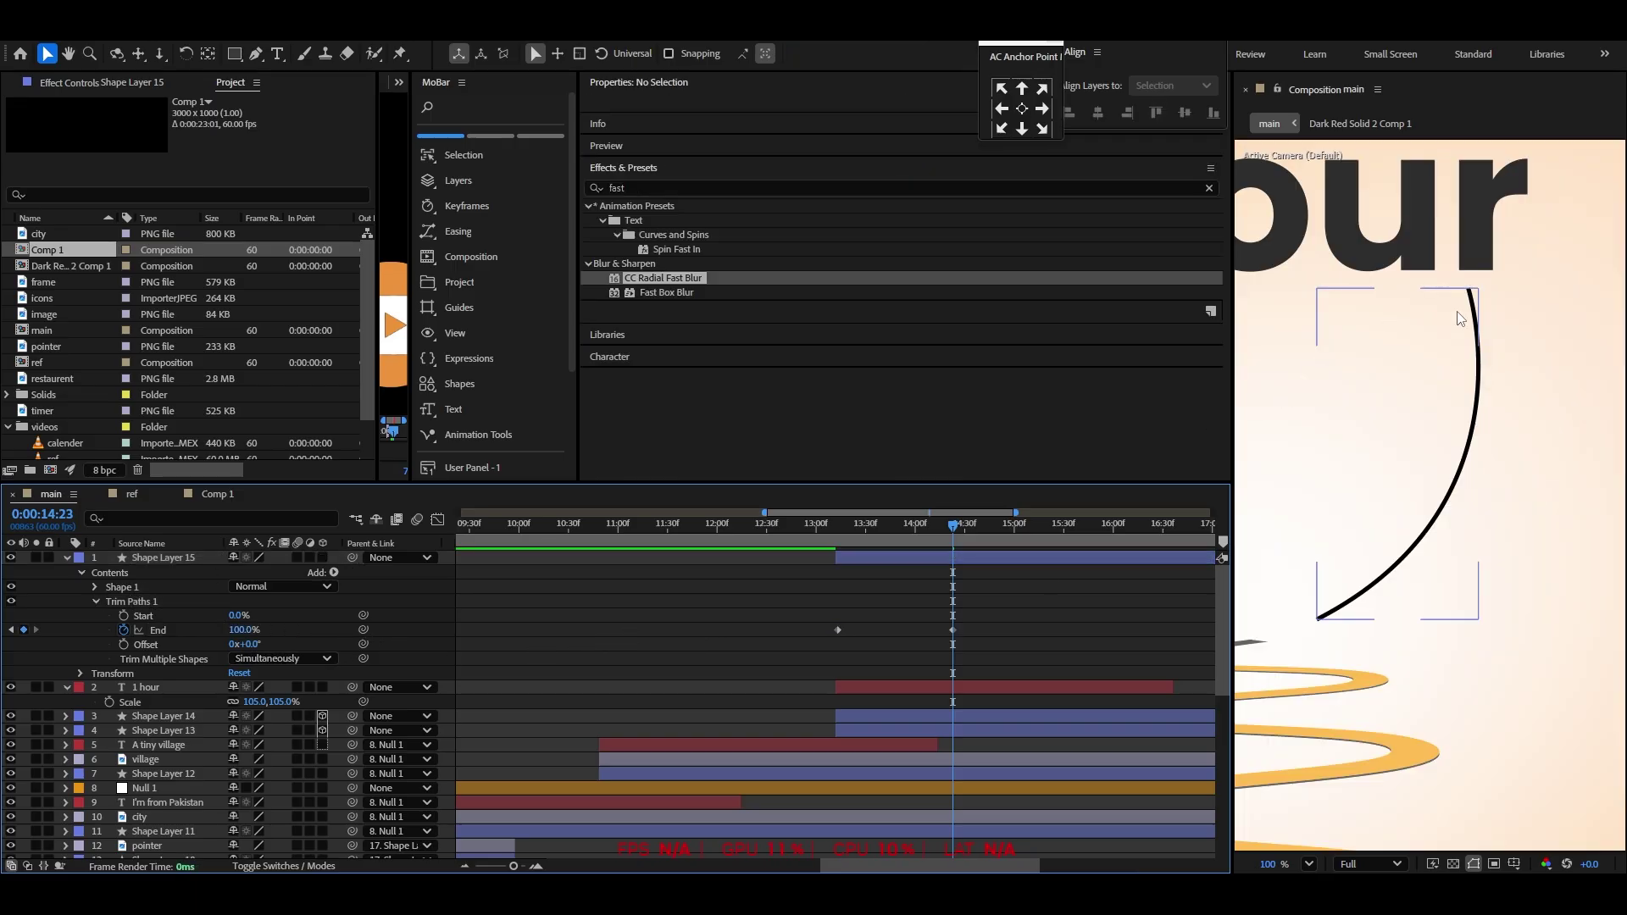
click(95, 588)
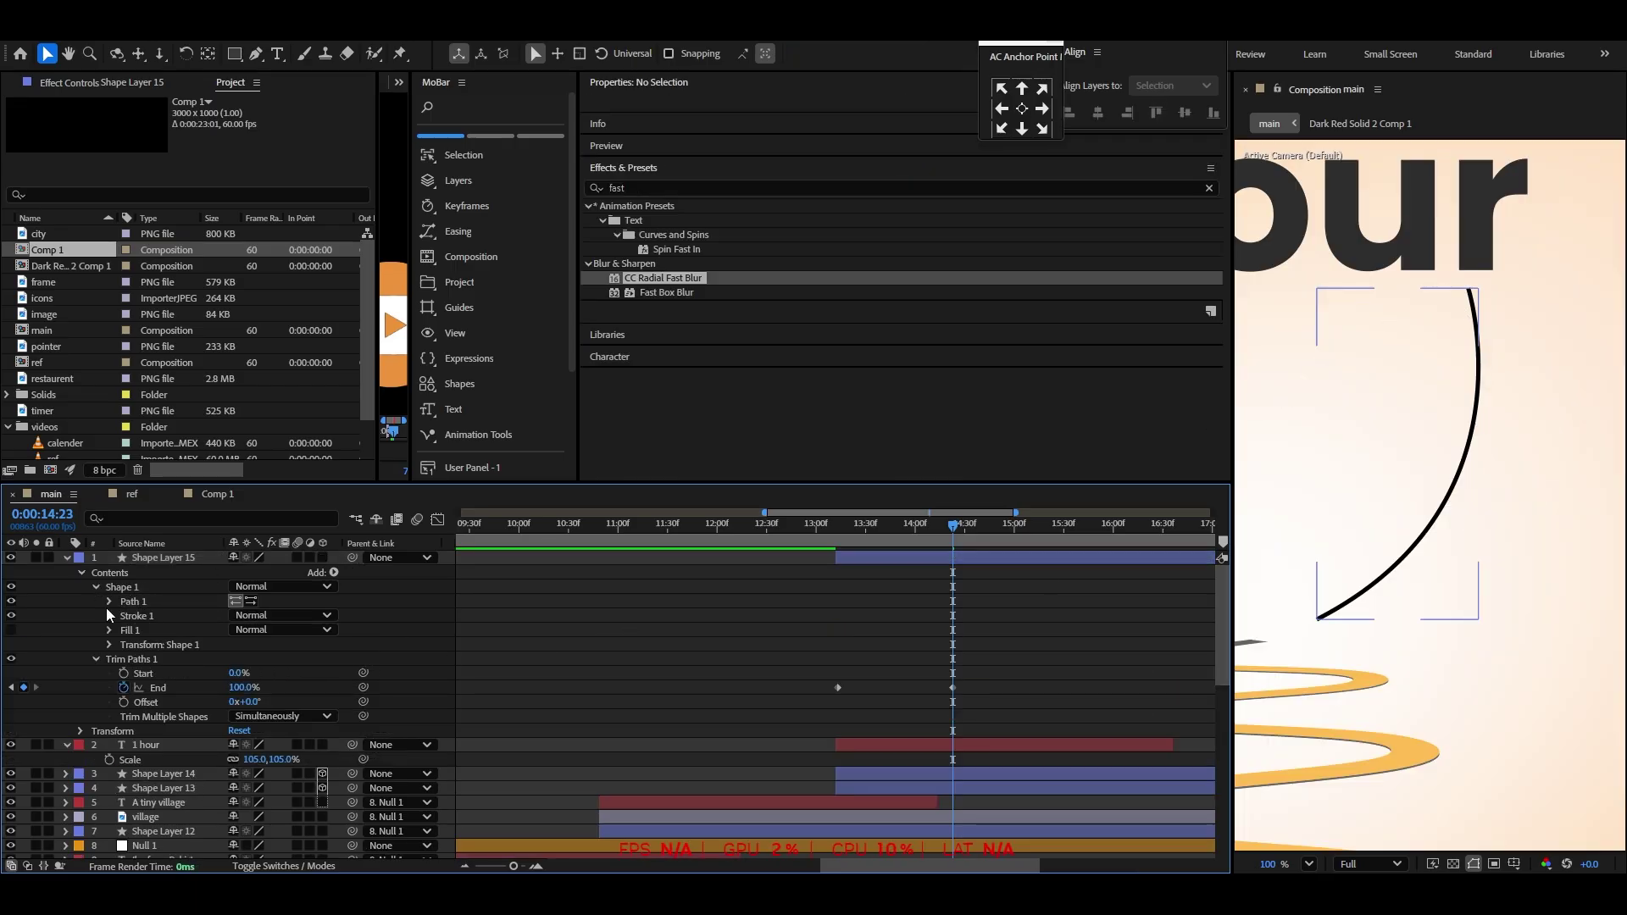
click(110, 615)
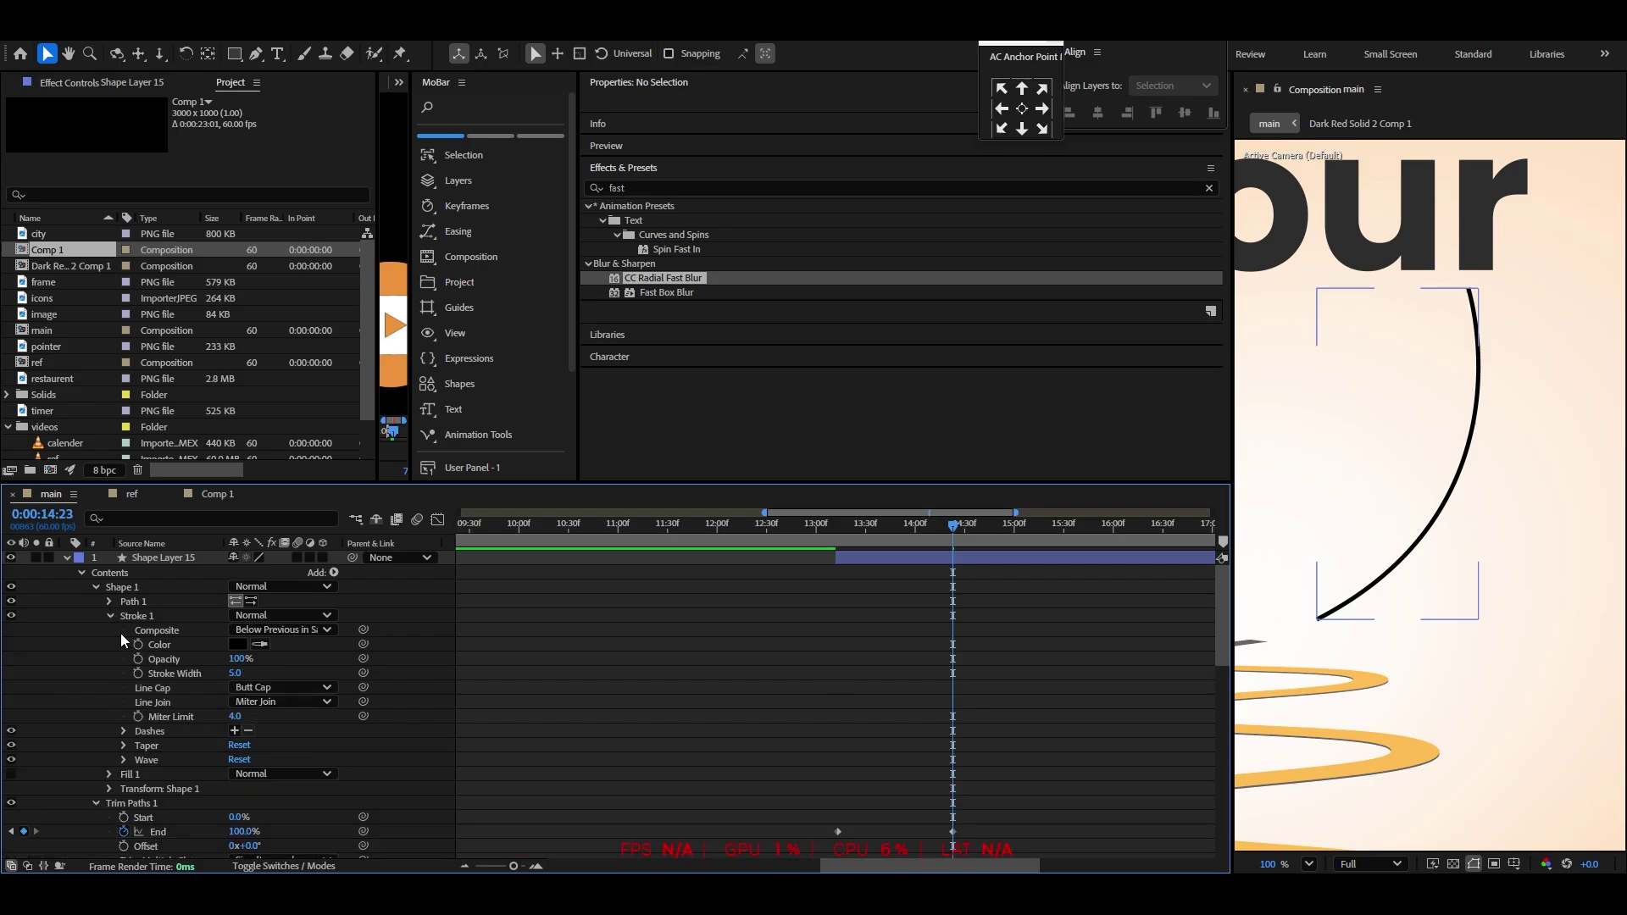
click(235, 731)
click(633, 607)
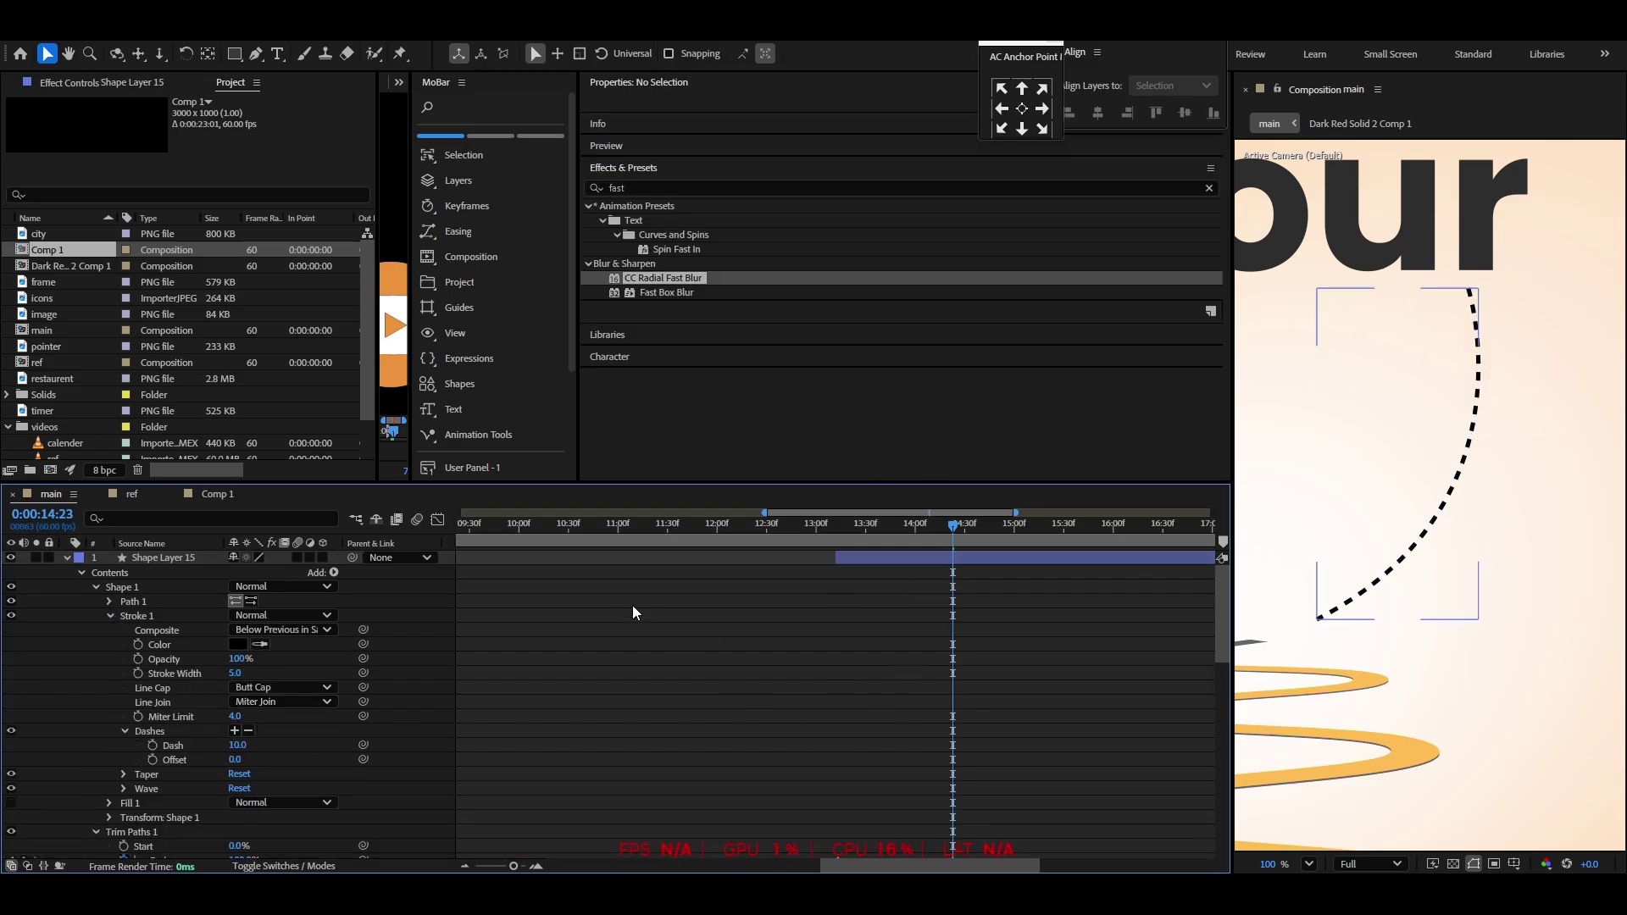
Preview the dashed line drawing on from 13:12 with the whole composition in view
click(66, 561)
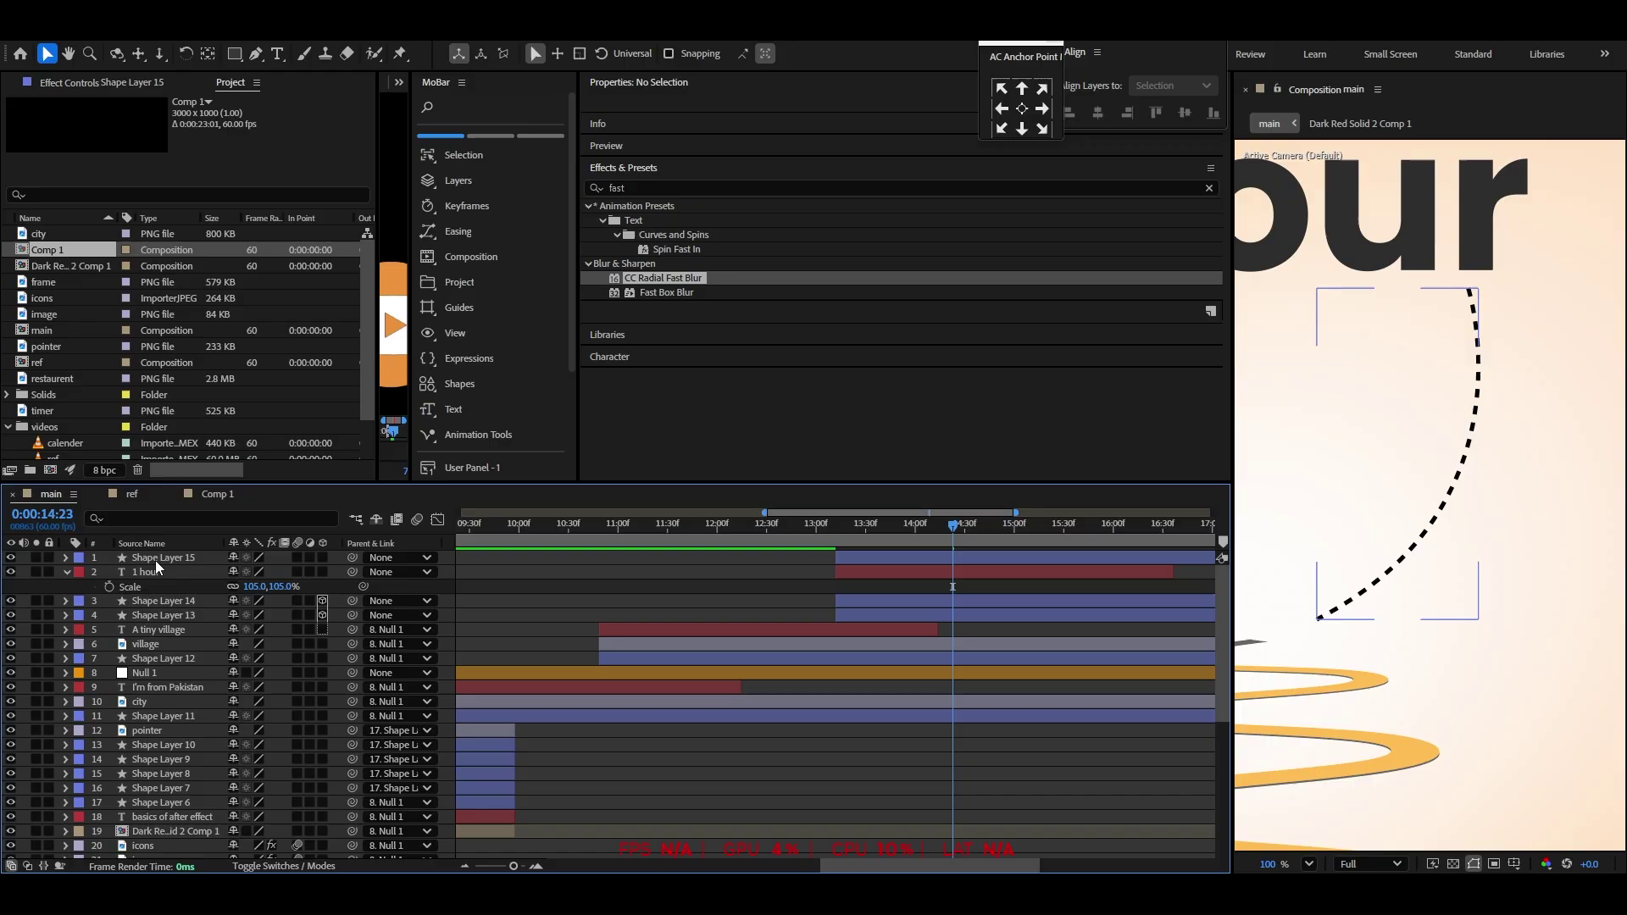
click(161, 558)
click(836, 530)
click(1309, 863)
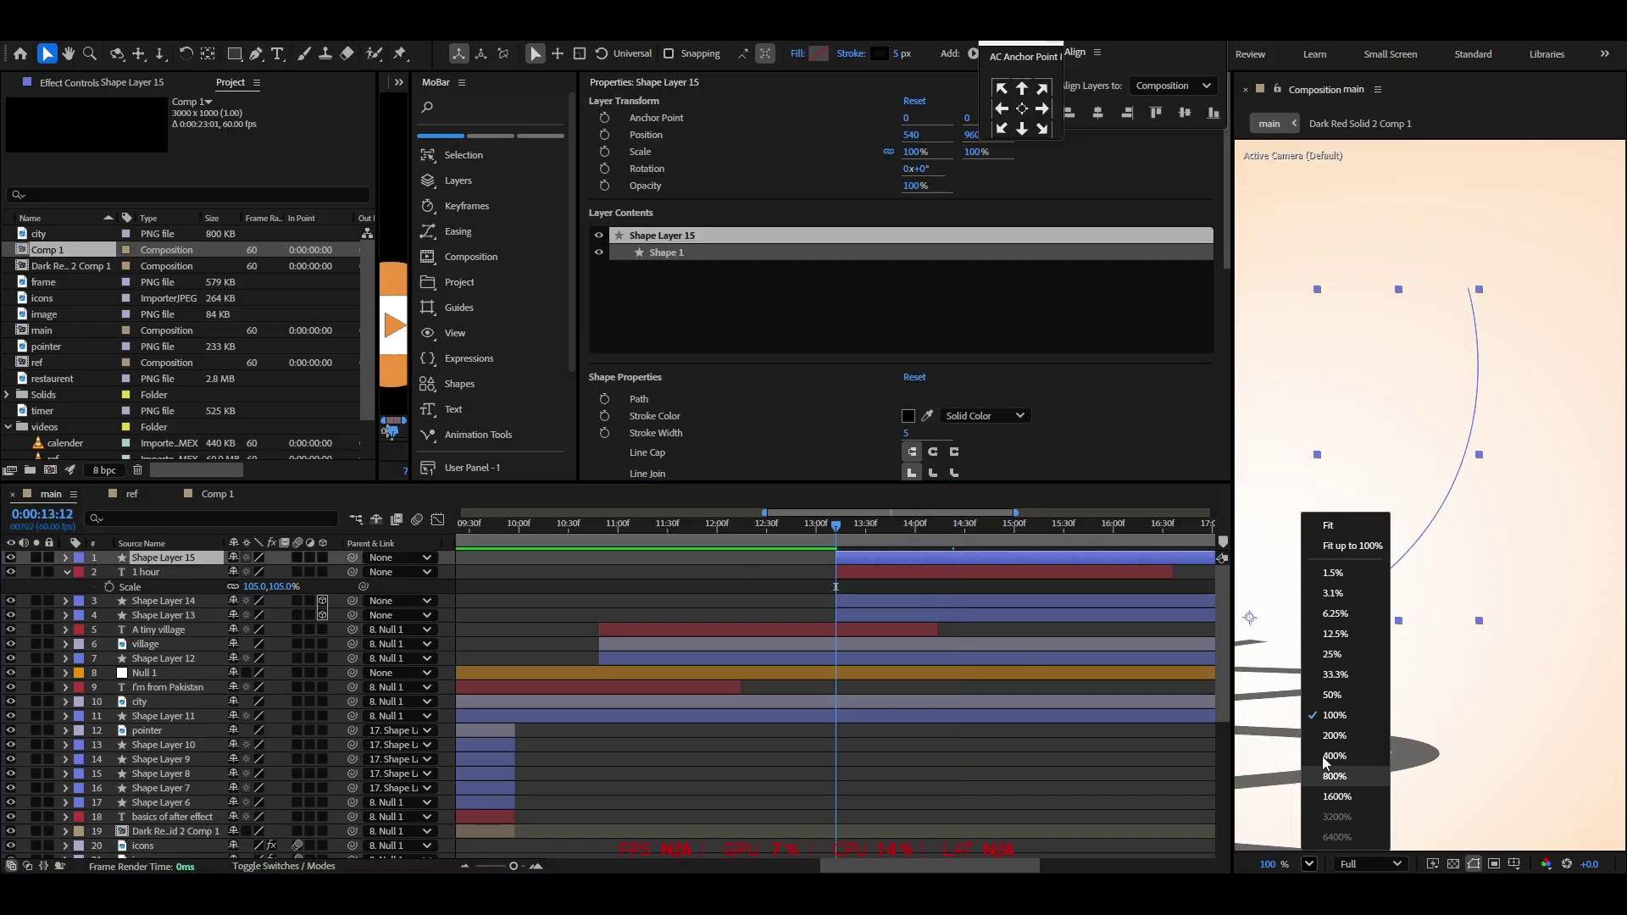
click(1331, 523)
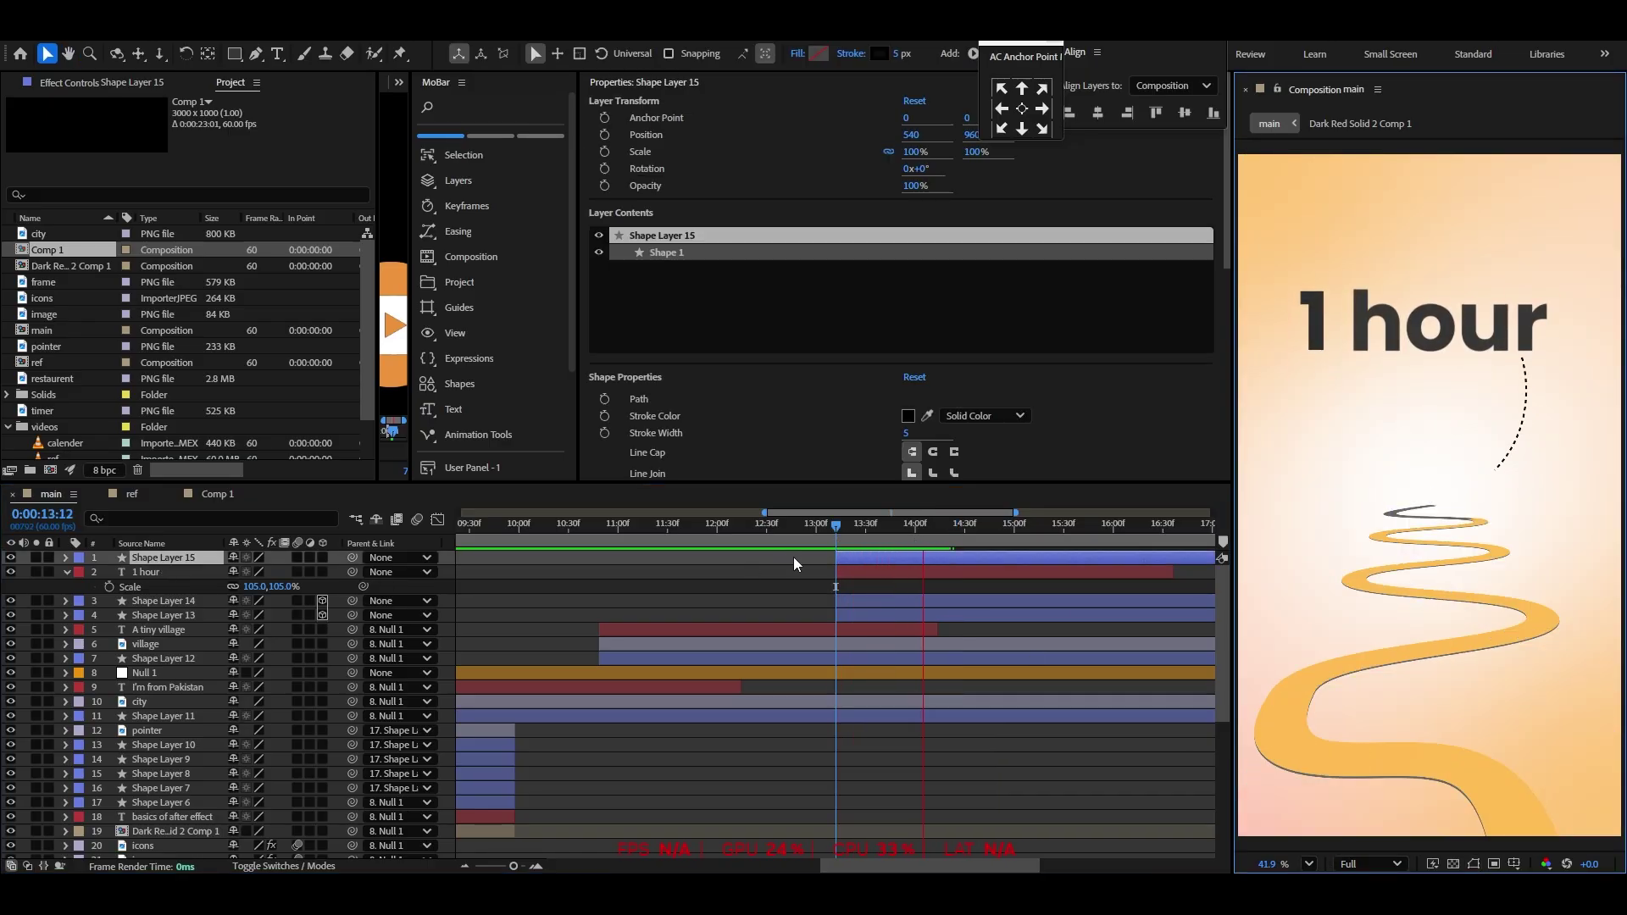
Delay the dashed line's layer to about 13:24, bring its last End keyframe to about 14:02, and preview the timing
click(849, 572)
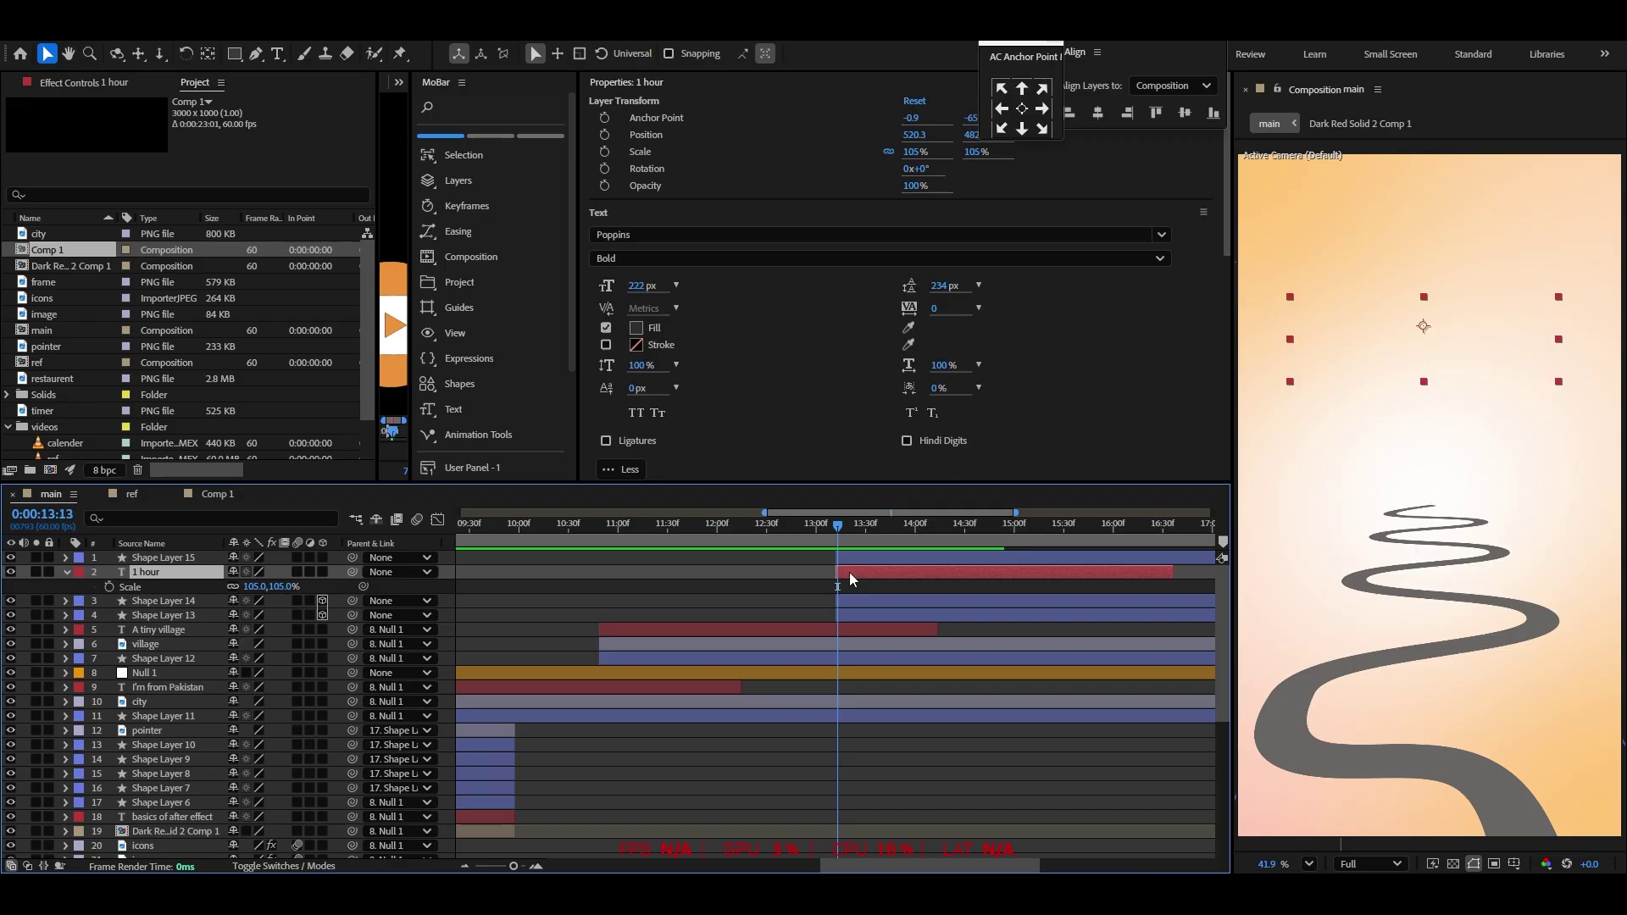
key(u)
drag(965, 603, 880, 557)
click(859, 560)
key(u)
key(u)
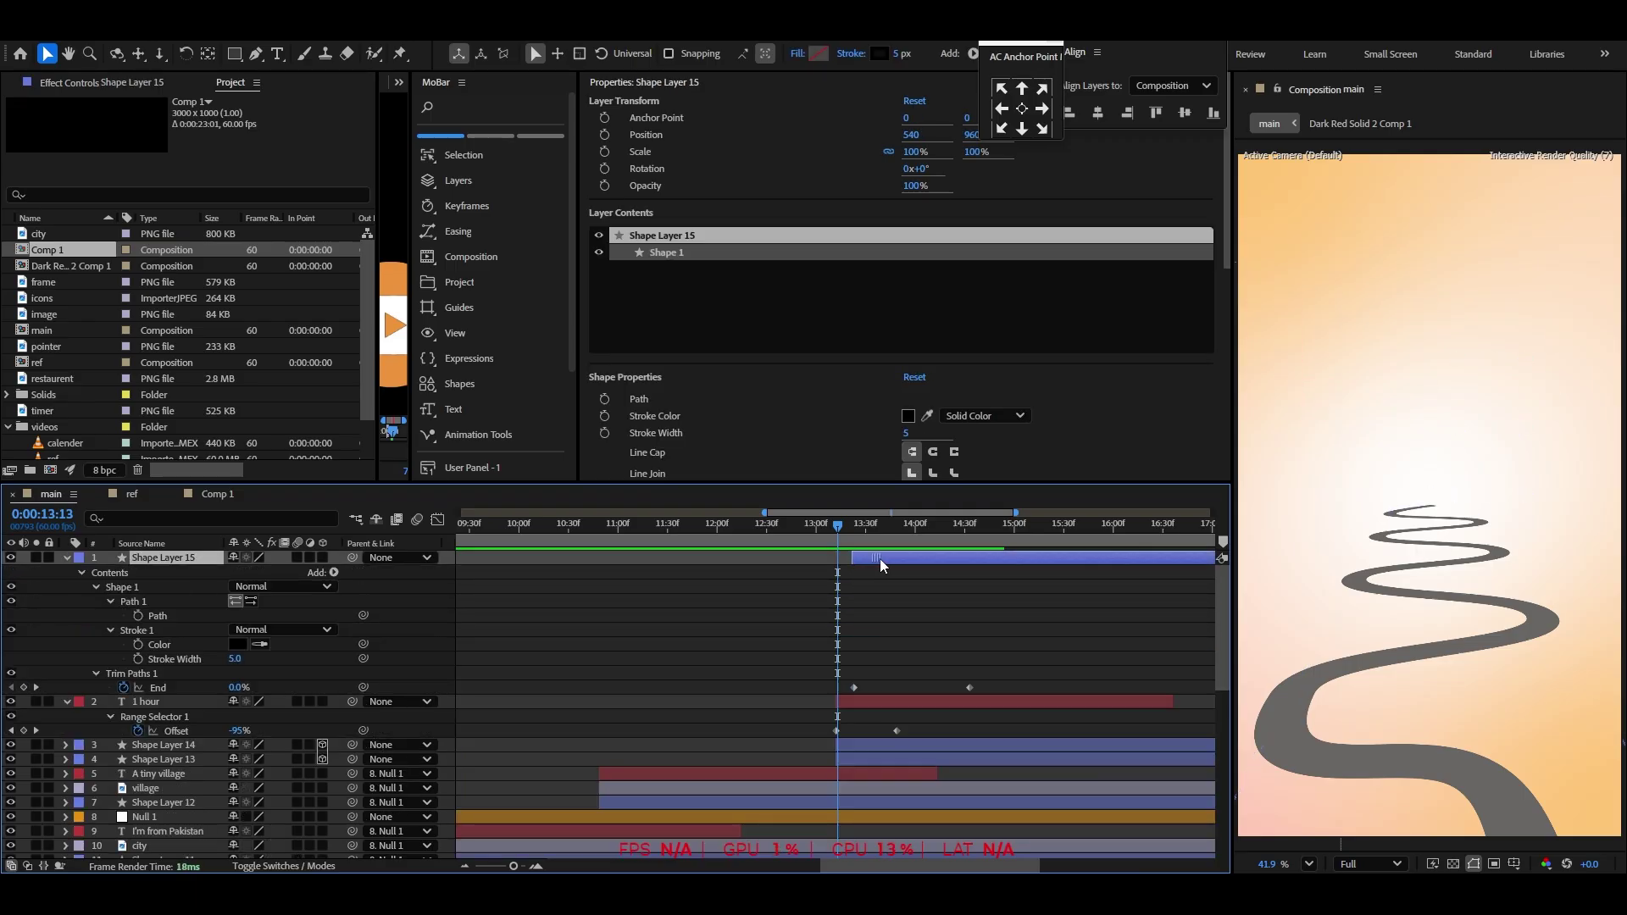
drag(979, 690, 922, 690)
key(space)
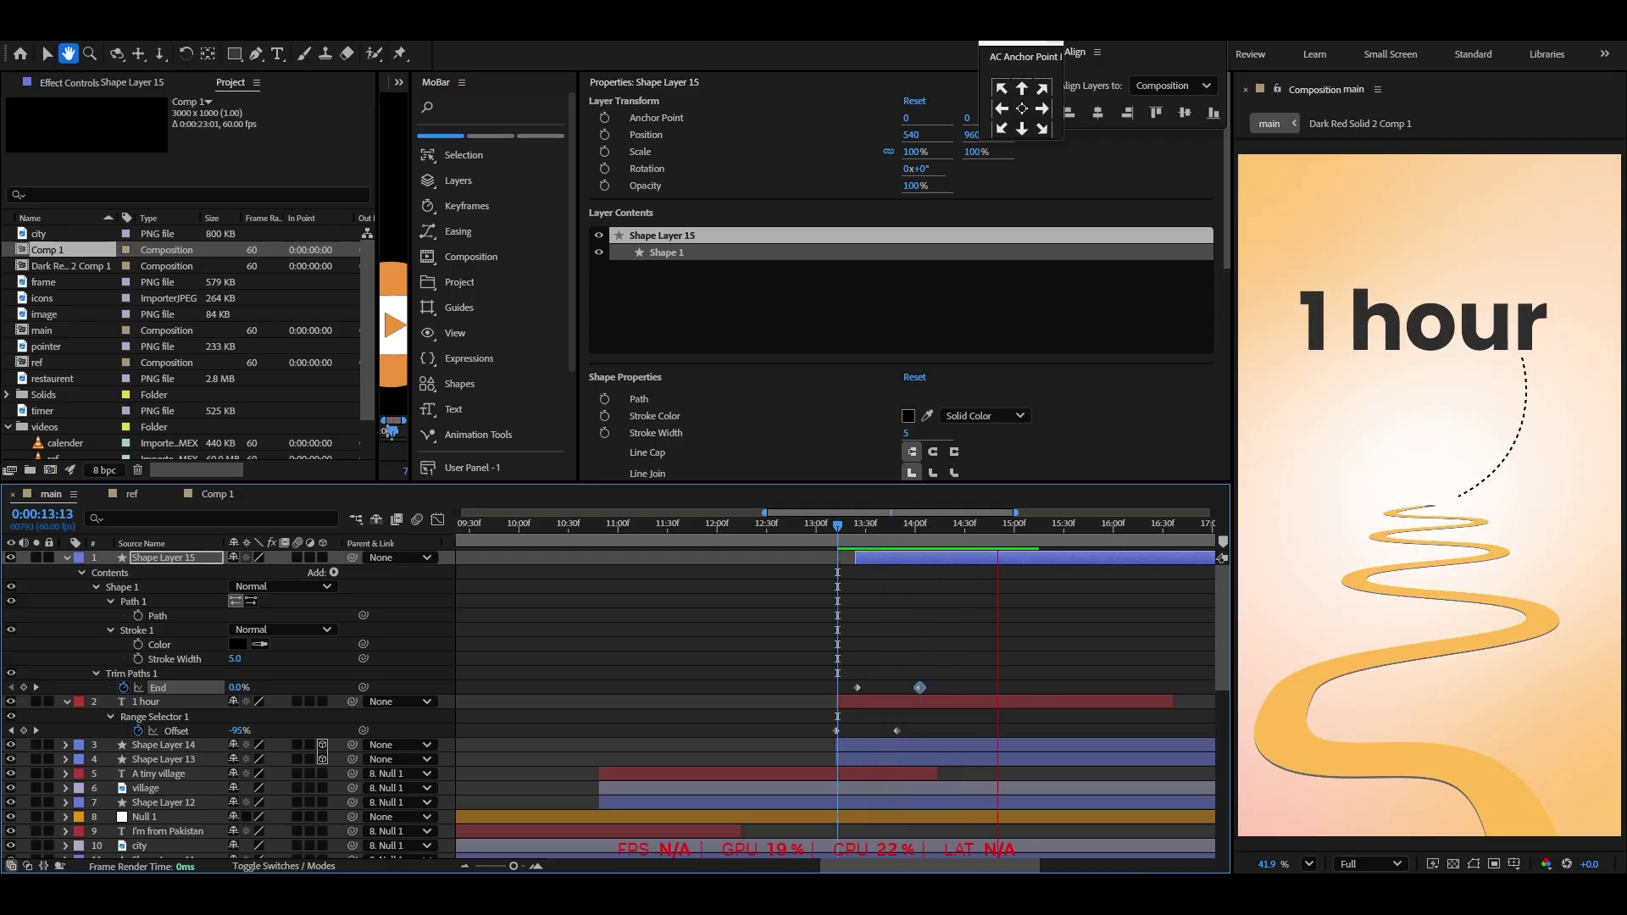
Add the Google Maps pin image as the top layer of the main composition
click(1309, 864)
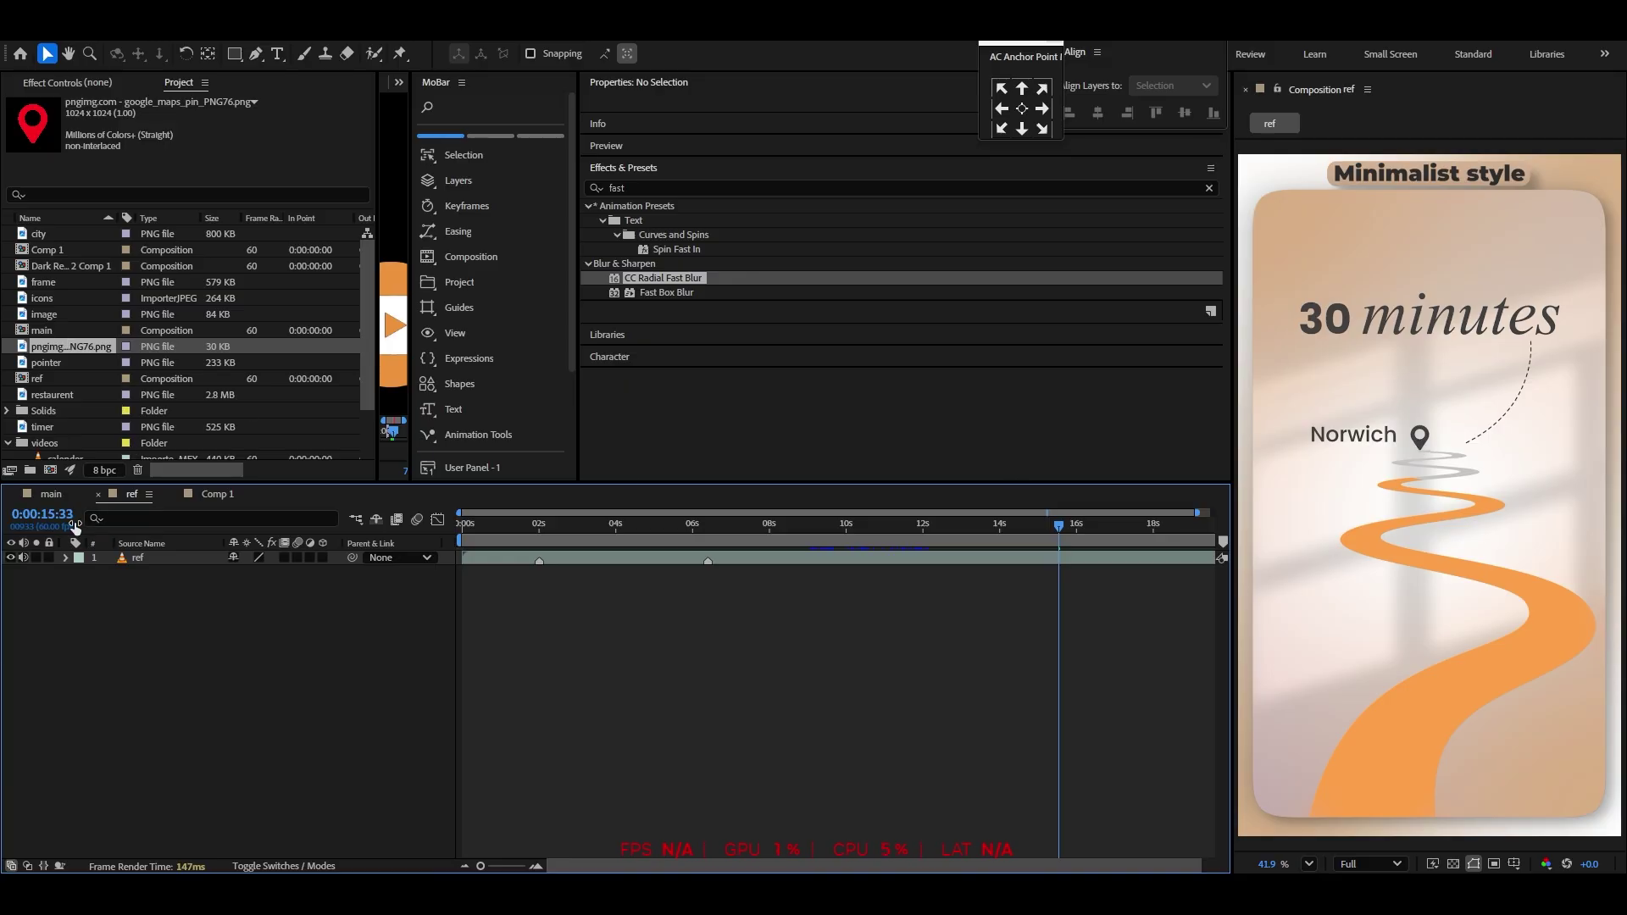
click(50, 494)
drag(71, 347, 81, 570)
click(68, 572)
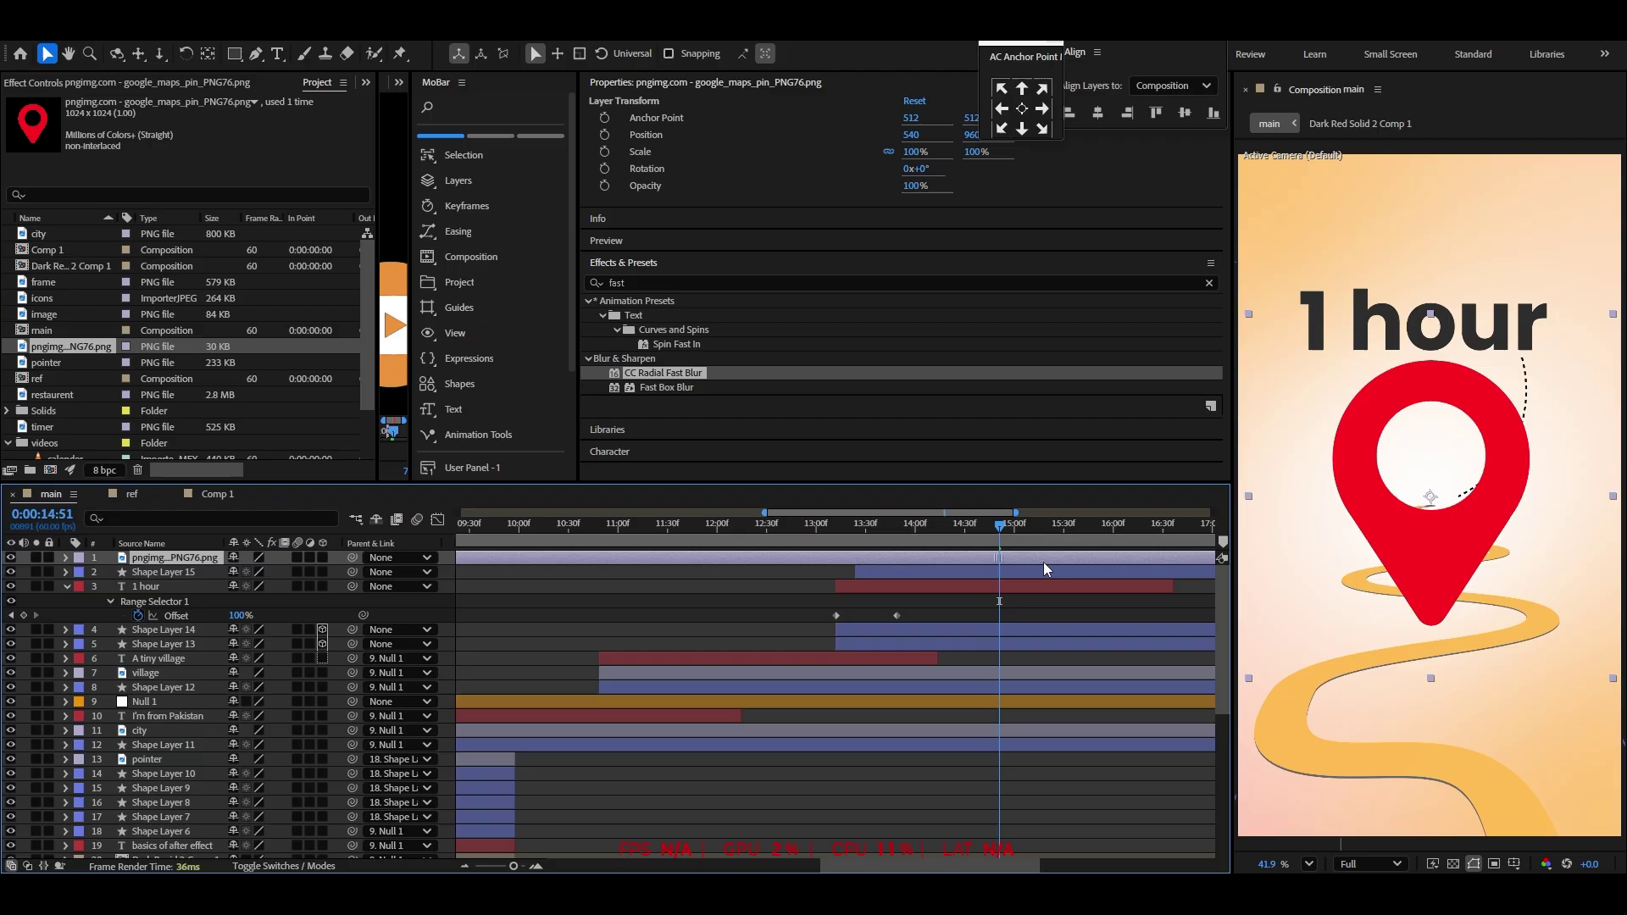
Start the pin layer at 13:12 and scale it to 17%, placed above the road's far end at about X 459, Y 900
drag(528, 561, 975, 573)
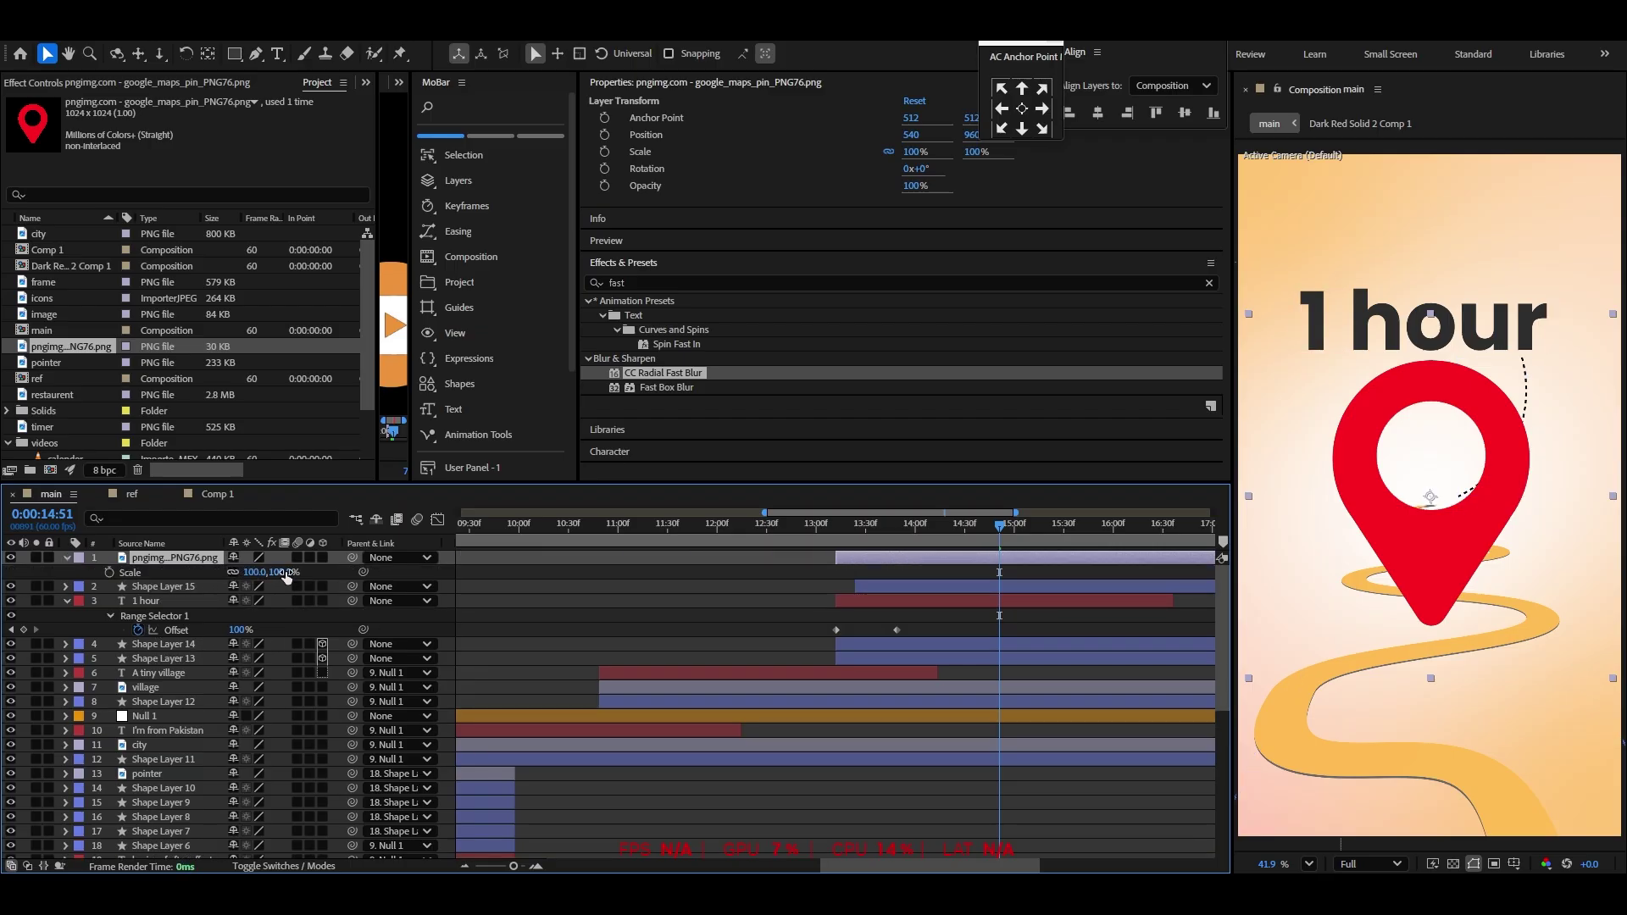
drag(287, 573, 216, 573)
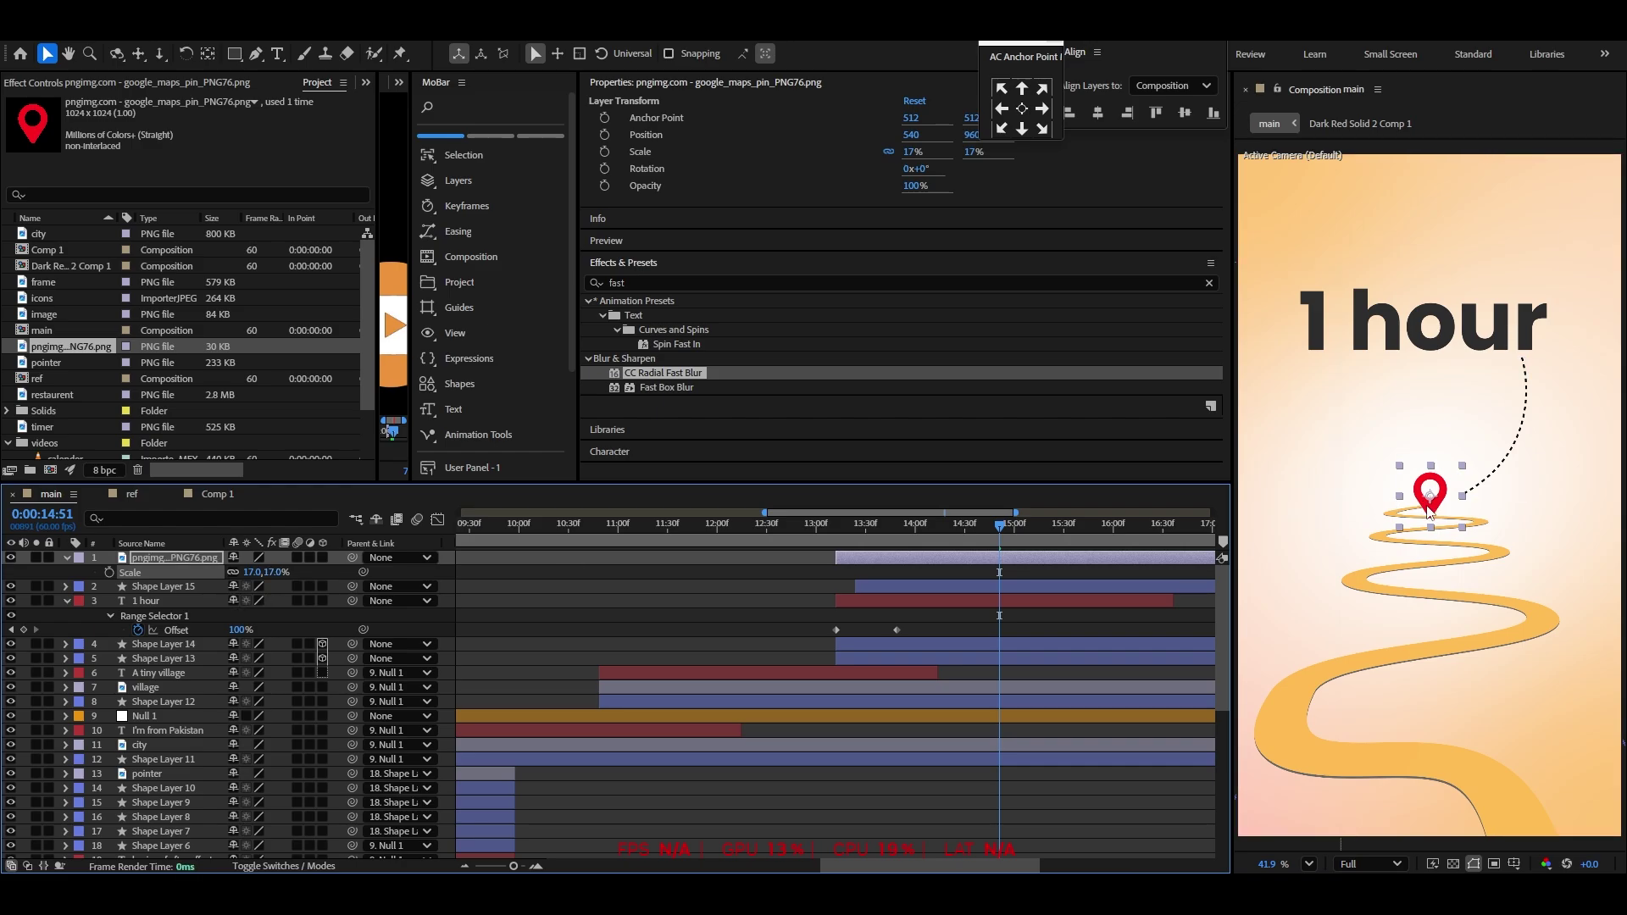
mouse_move(1429, 509)
mouse_down()
mouse_move(1390, 489)
mouse_move(1418, 489)
mouse_up()
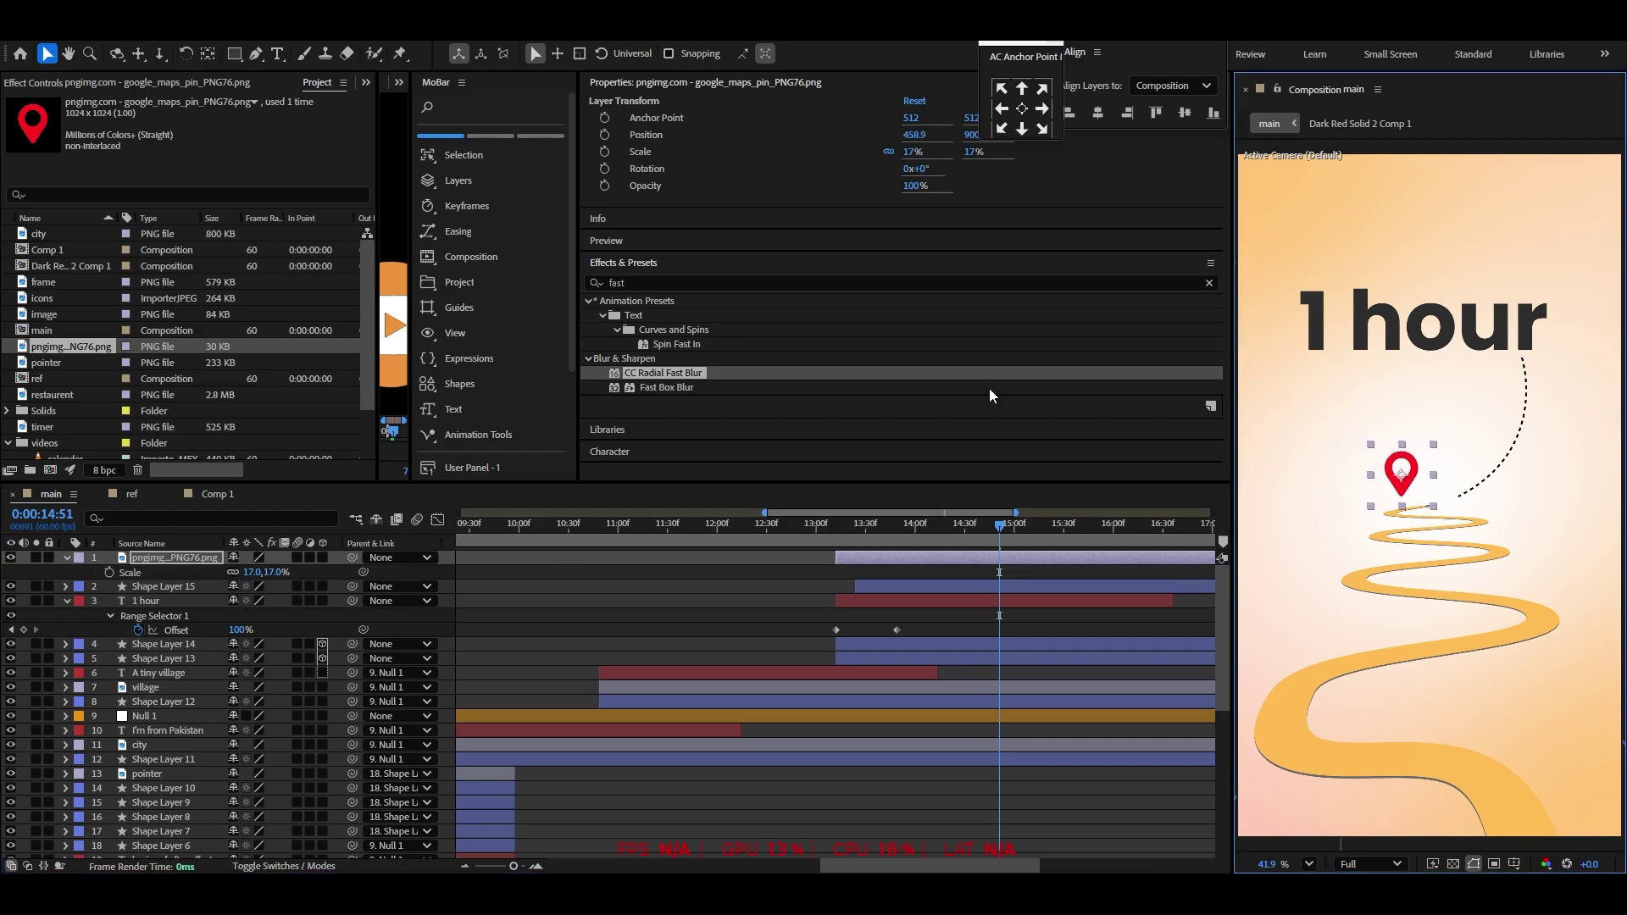
Apply the Fill effect to the map pin and set its color to a light orange matching the road
click(644, 282)
text(fill)
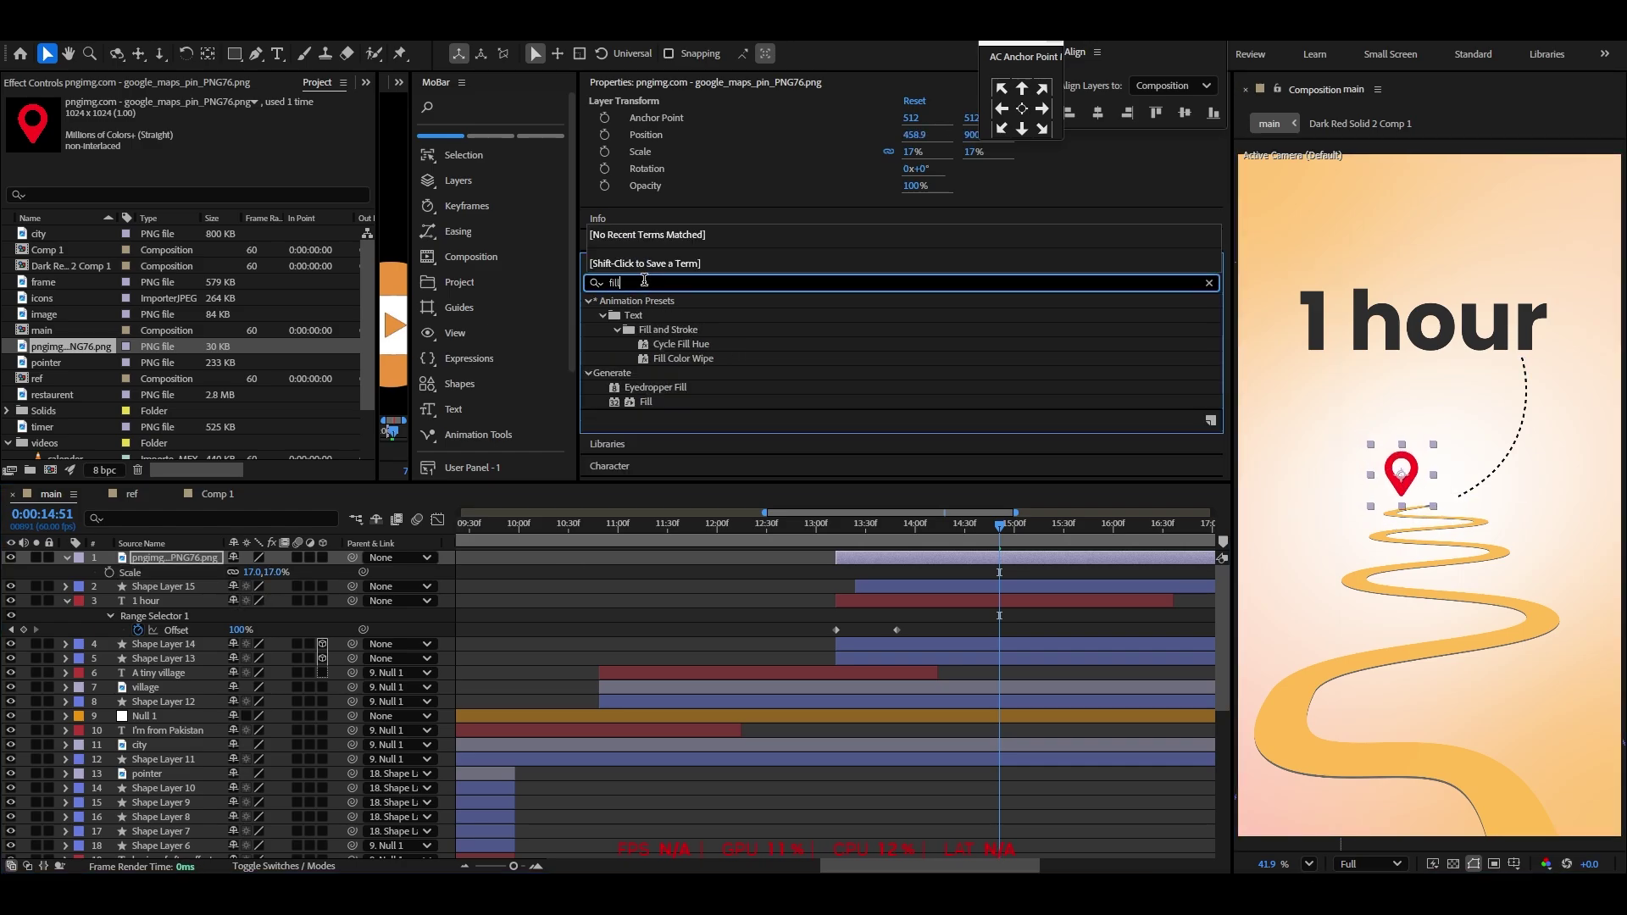
drag(646, 402, 172, 560)
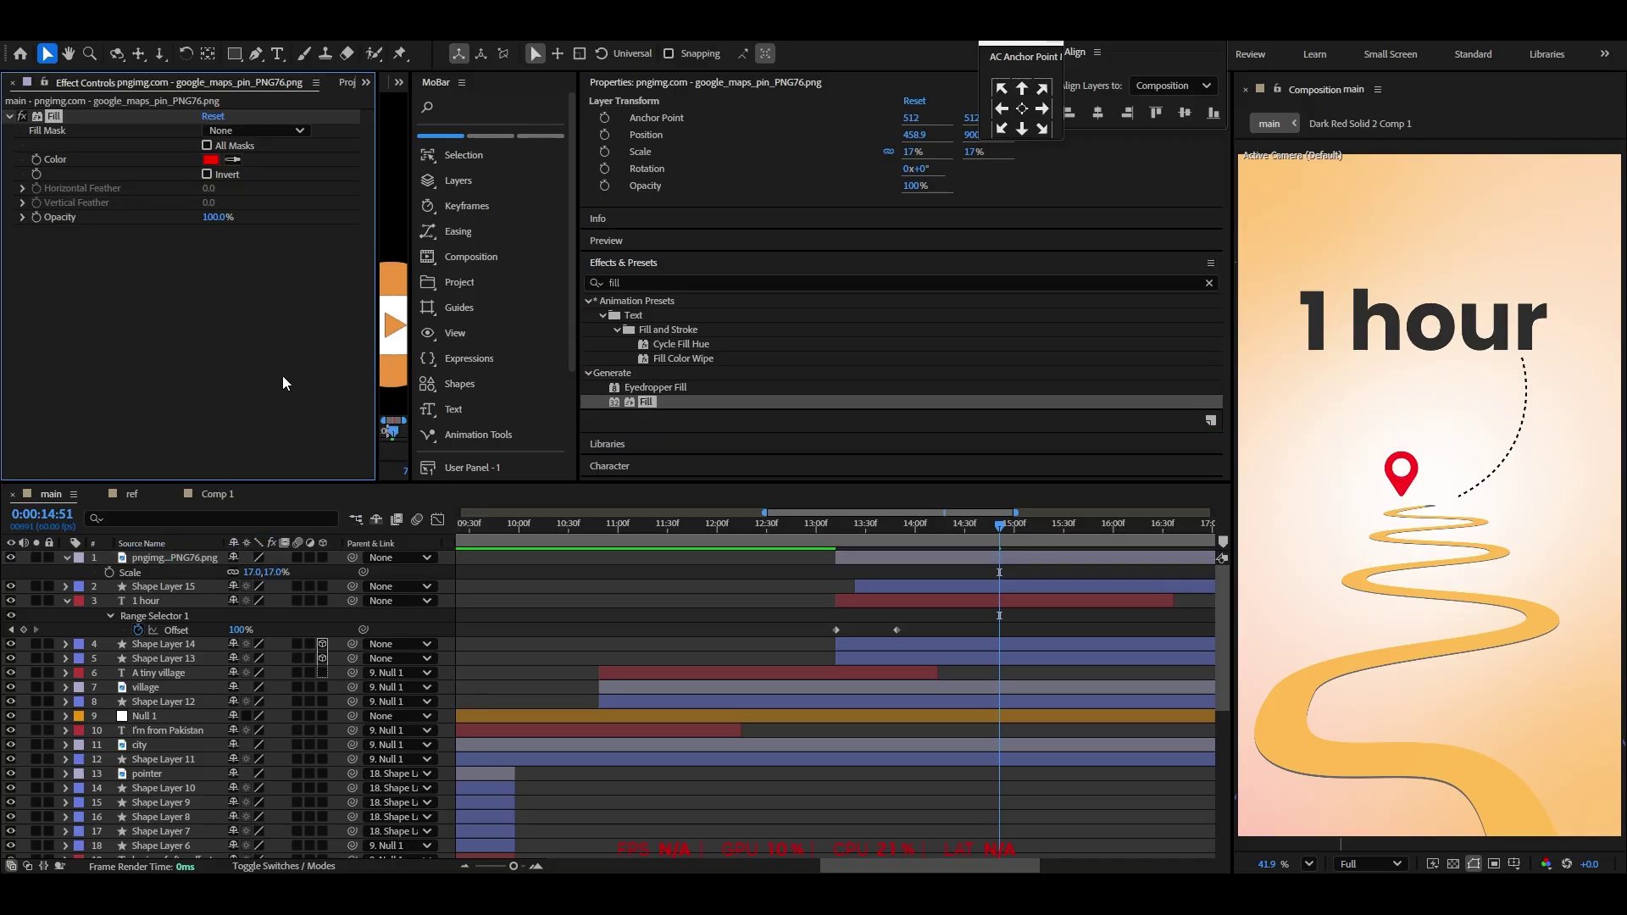
click(210, 159)
click(858, 524)
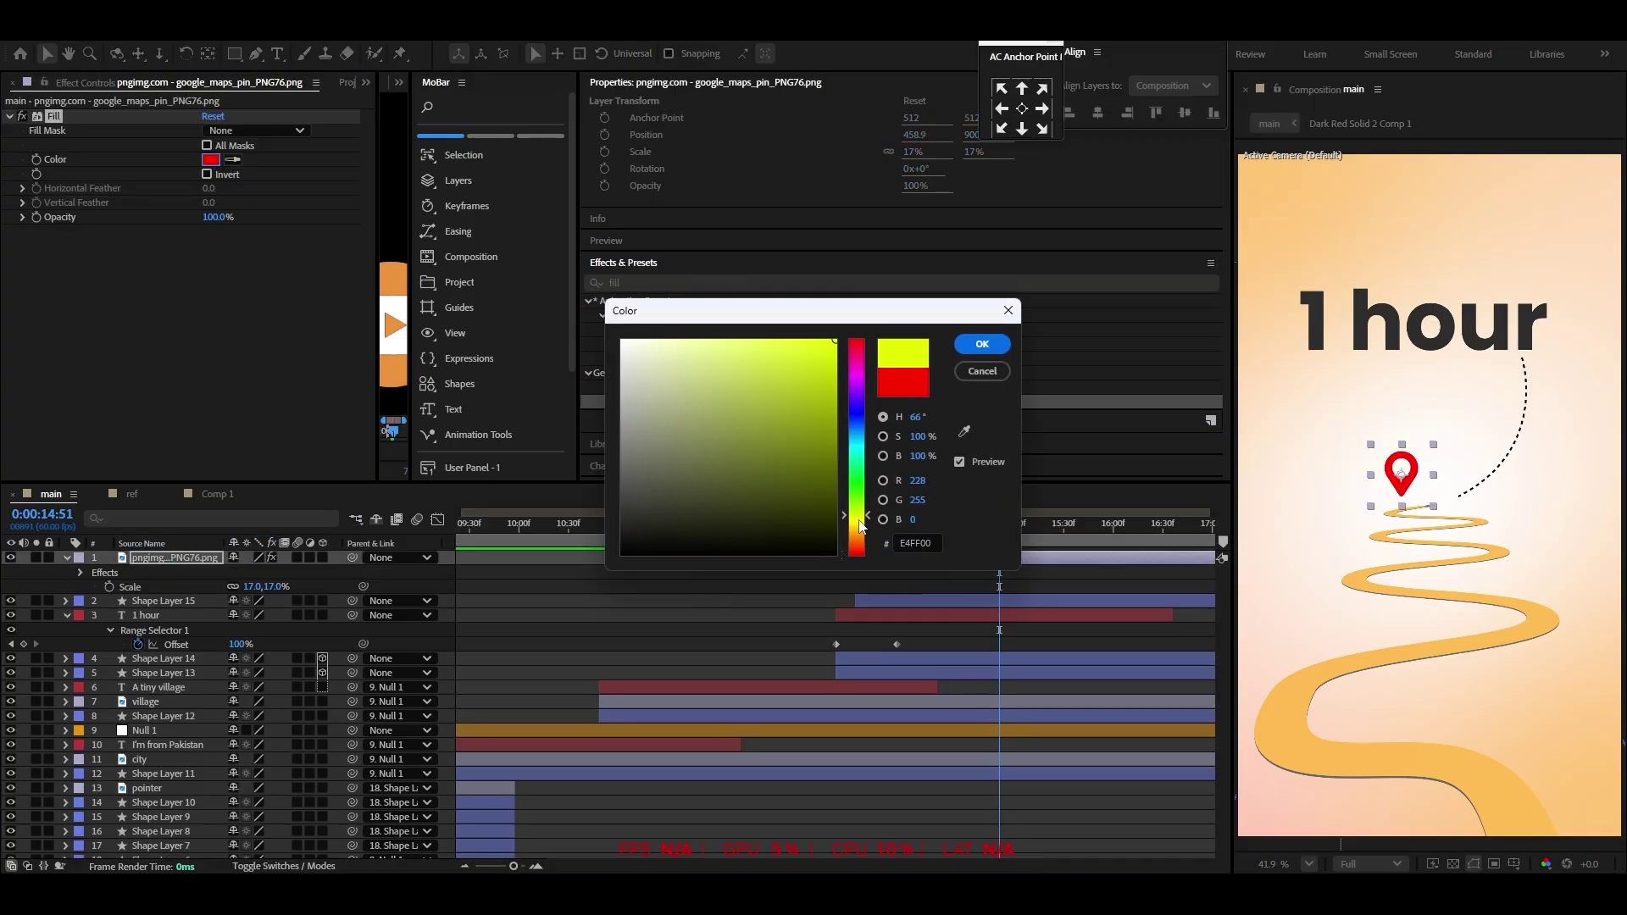
click(963, 432)
drag(766, 348, 733, 337)
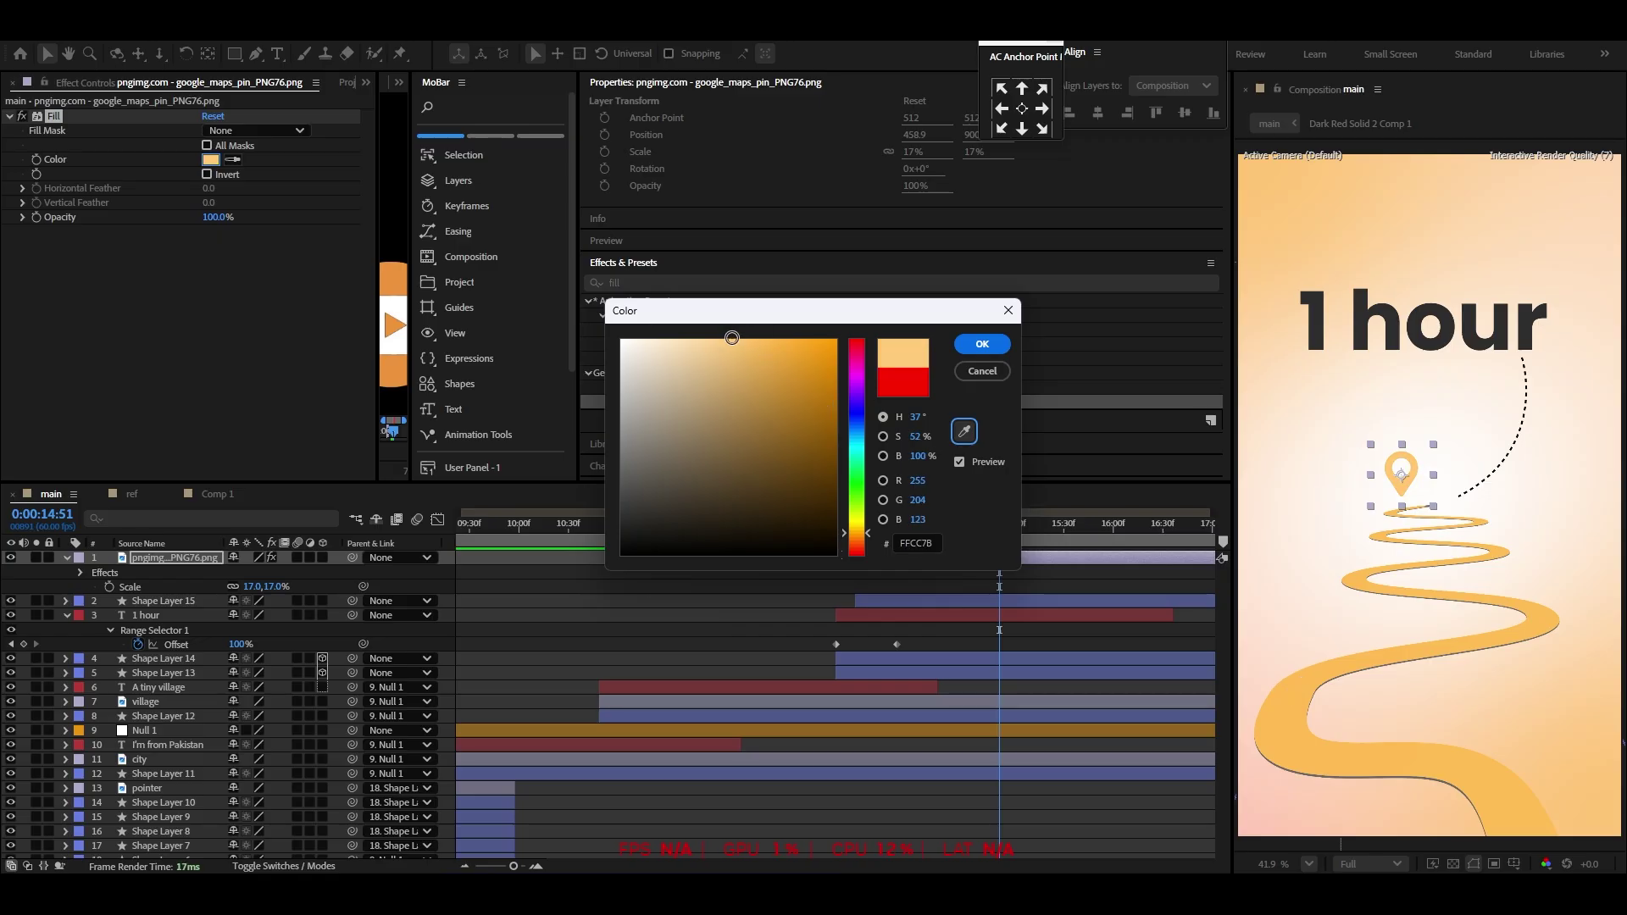
click(988, 346)
Move the orange pin to about X 503, Y 910, just above the road's far end
scroll(1462, 498, up, 3)
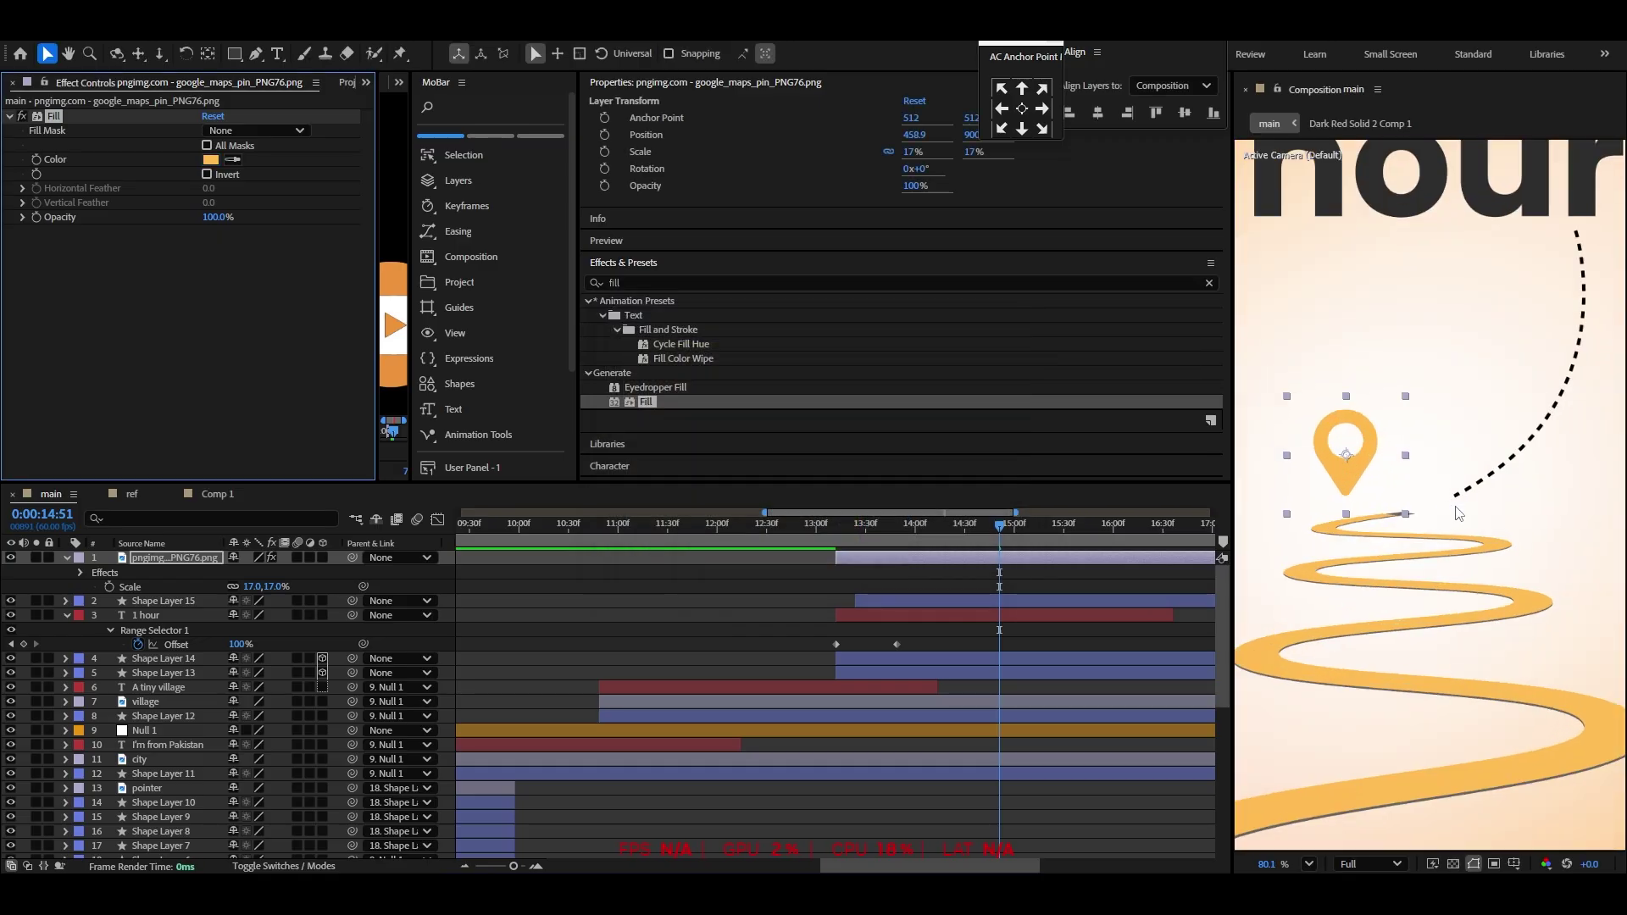
drag(1349, 471, 1379, 477)
click(1309, 864)
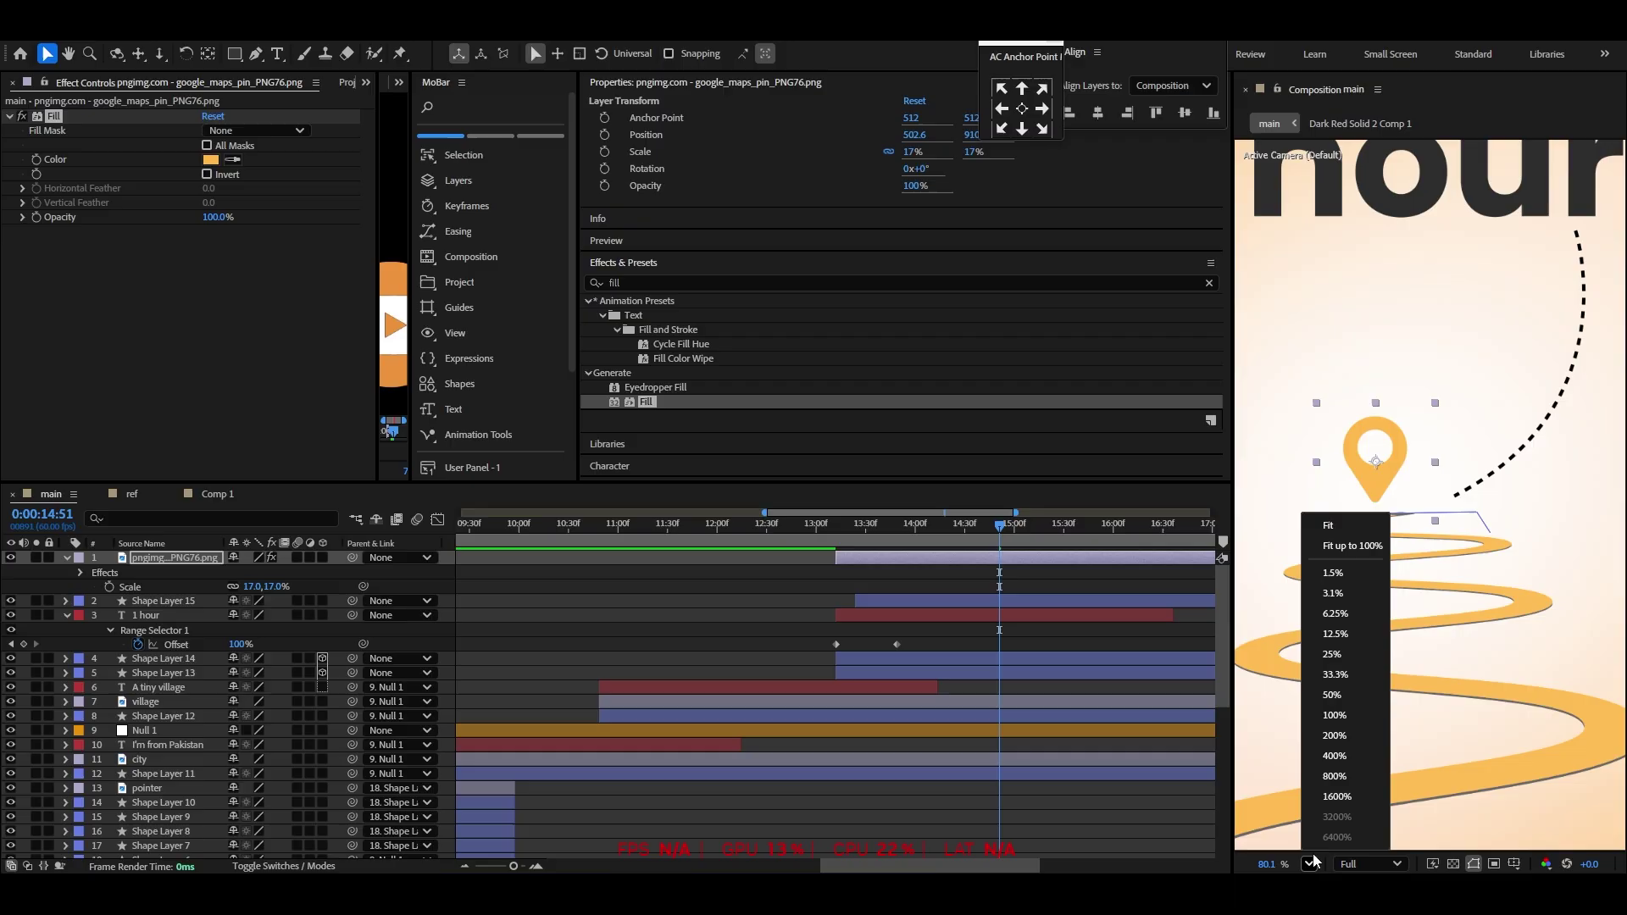
click(1344, 520)
click(661, 625)
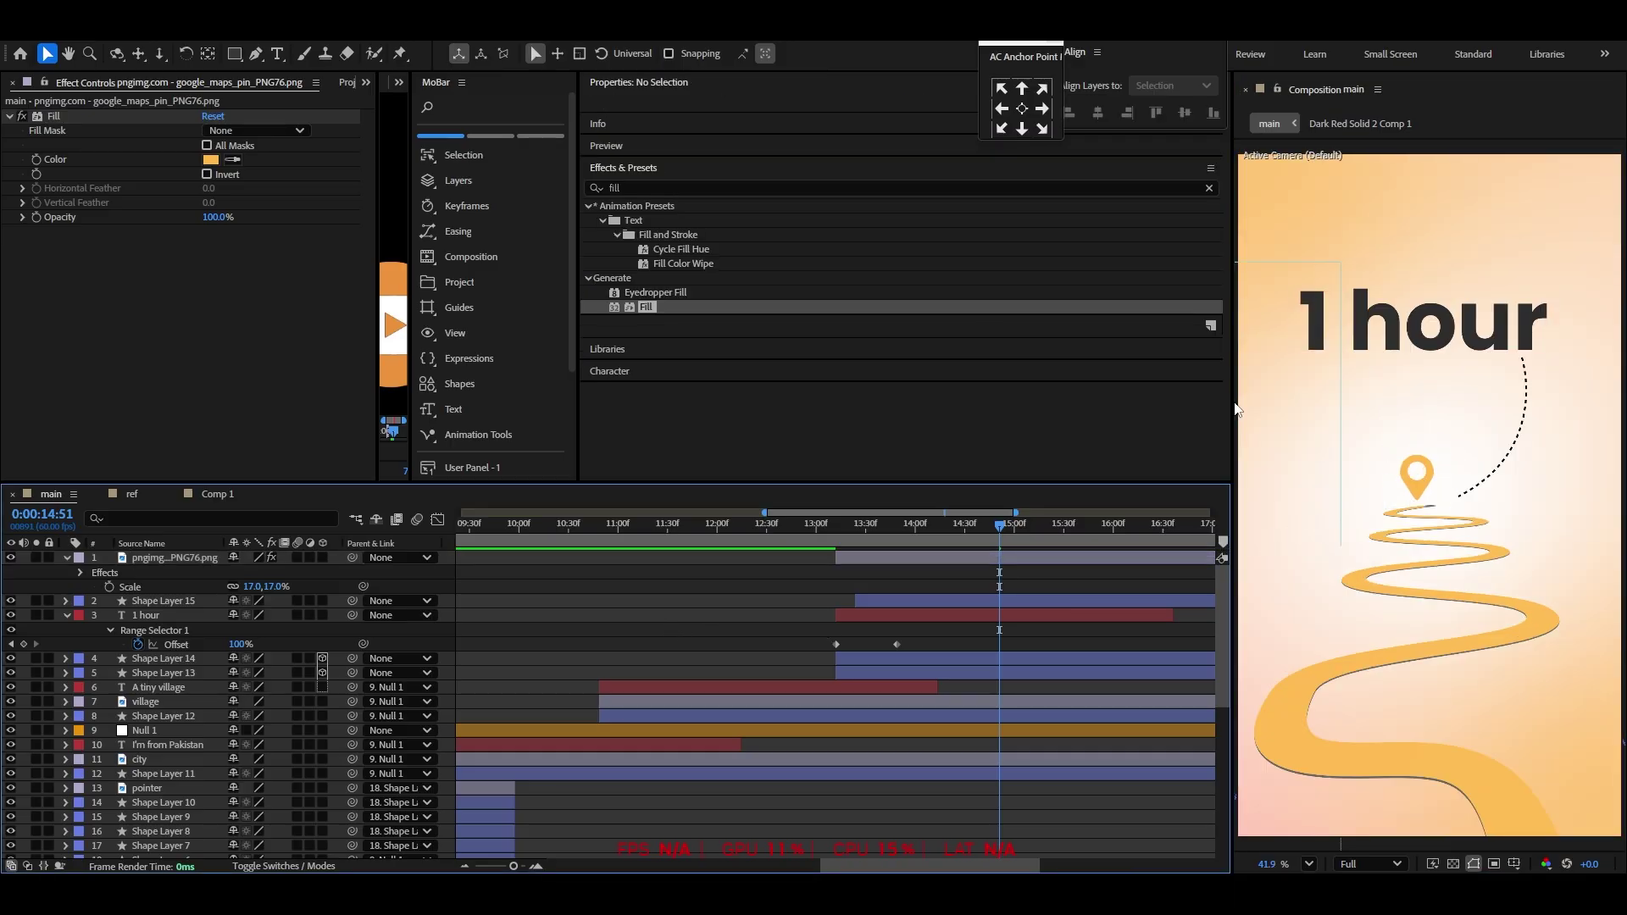
Apply the Drop Shadow effect to the map pin and collapse the expanded layer properties
click(641, 190)
text(drop)
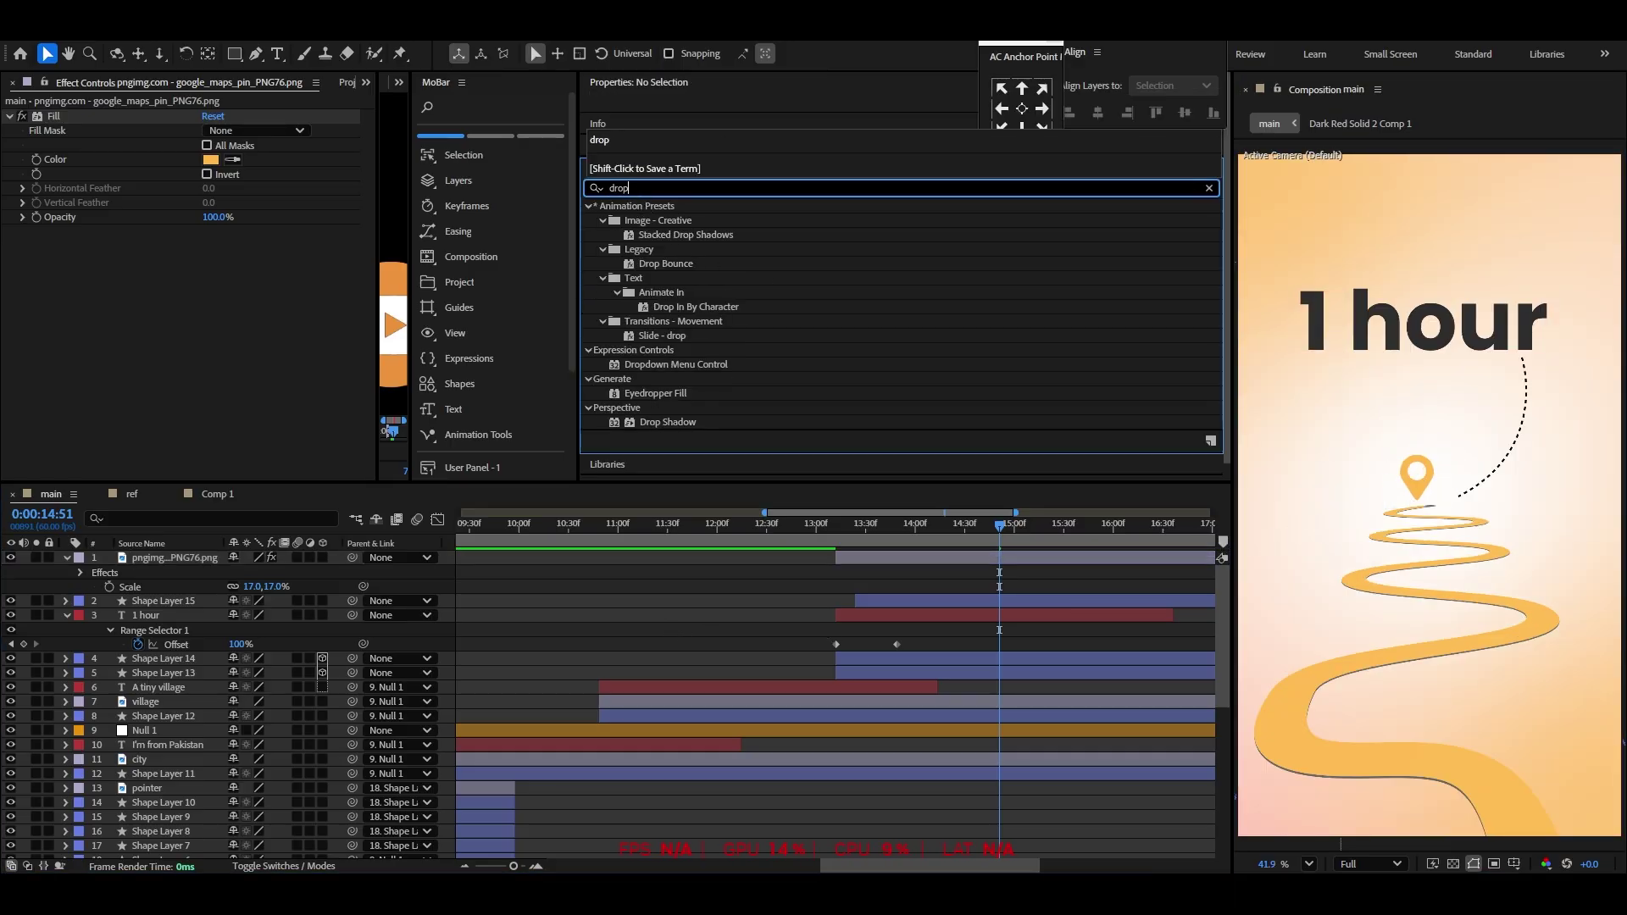
drag(663, 431, 1438, 485)
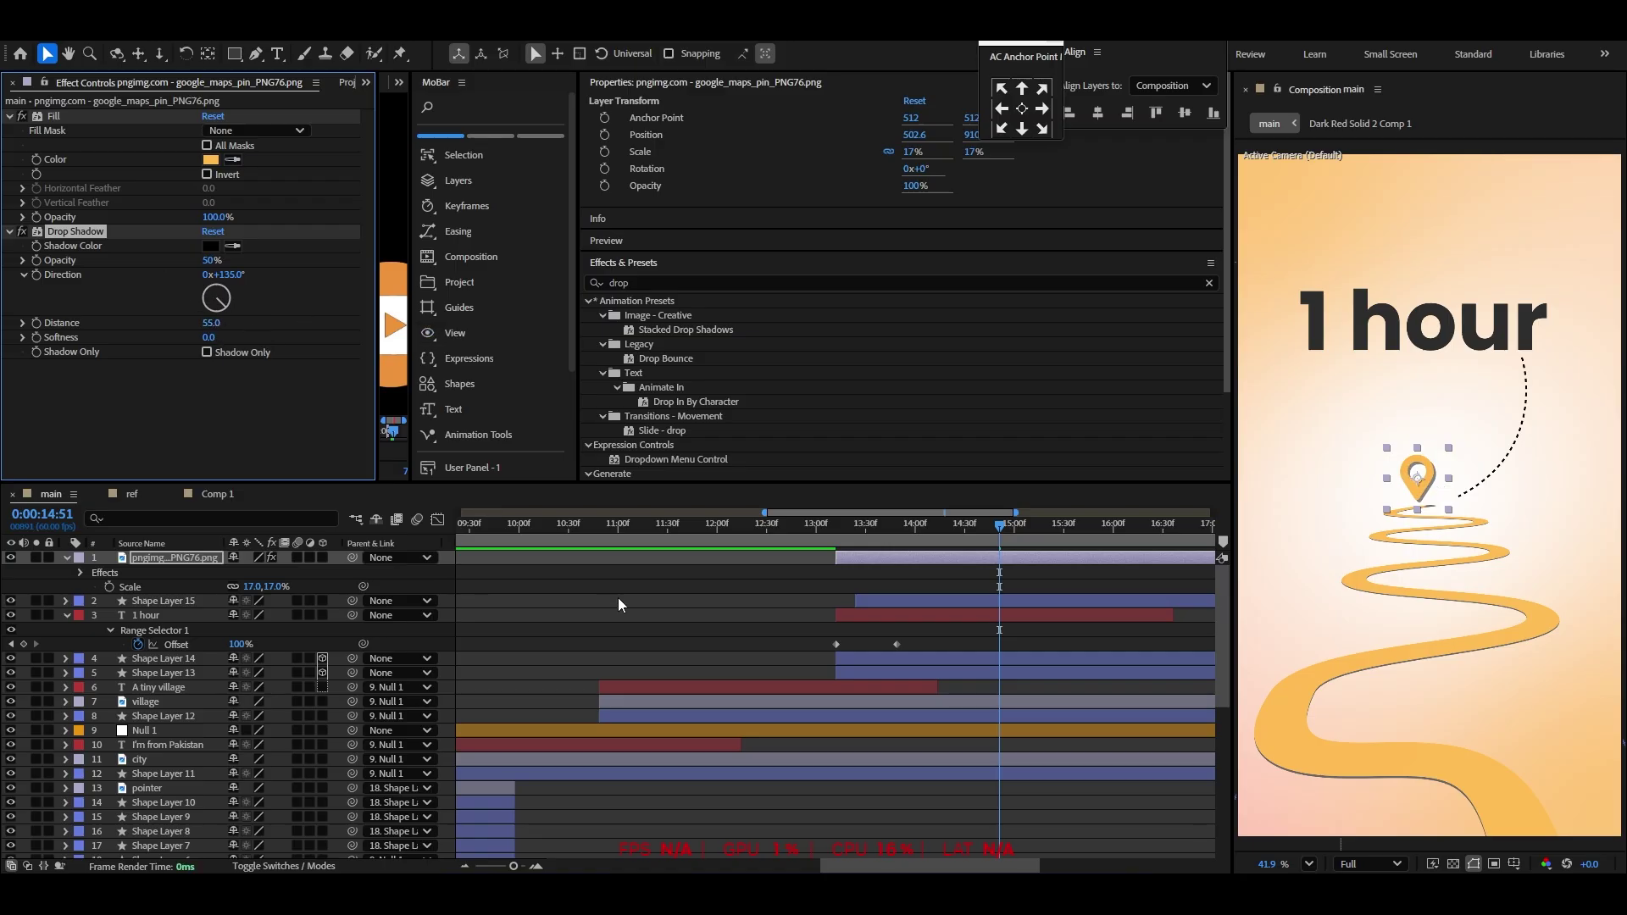
click(543, 557)
click(68, 614)
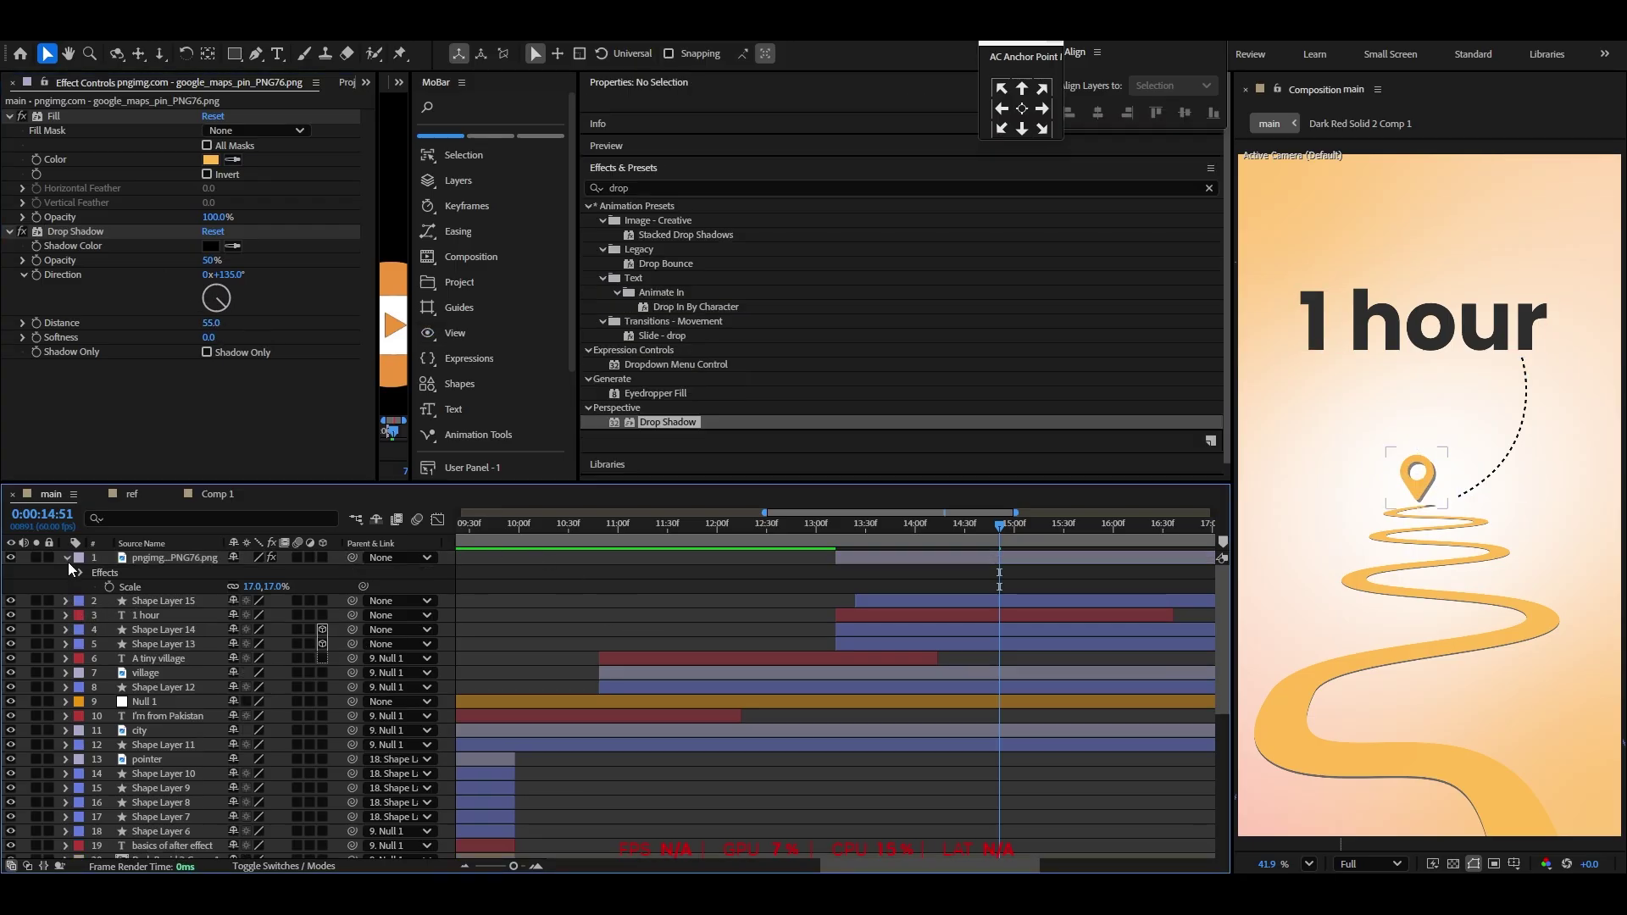
click(67, 558)
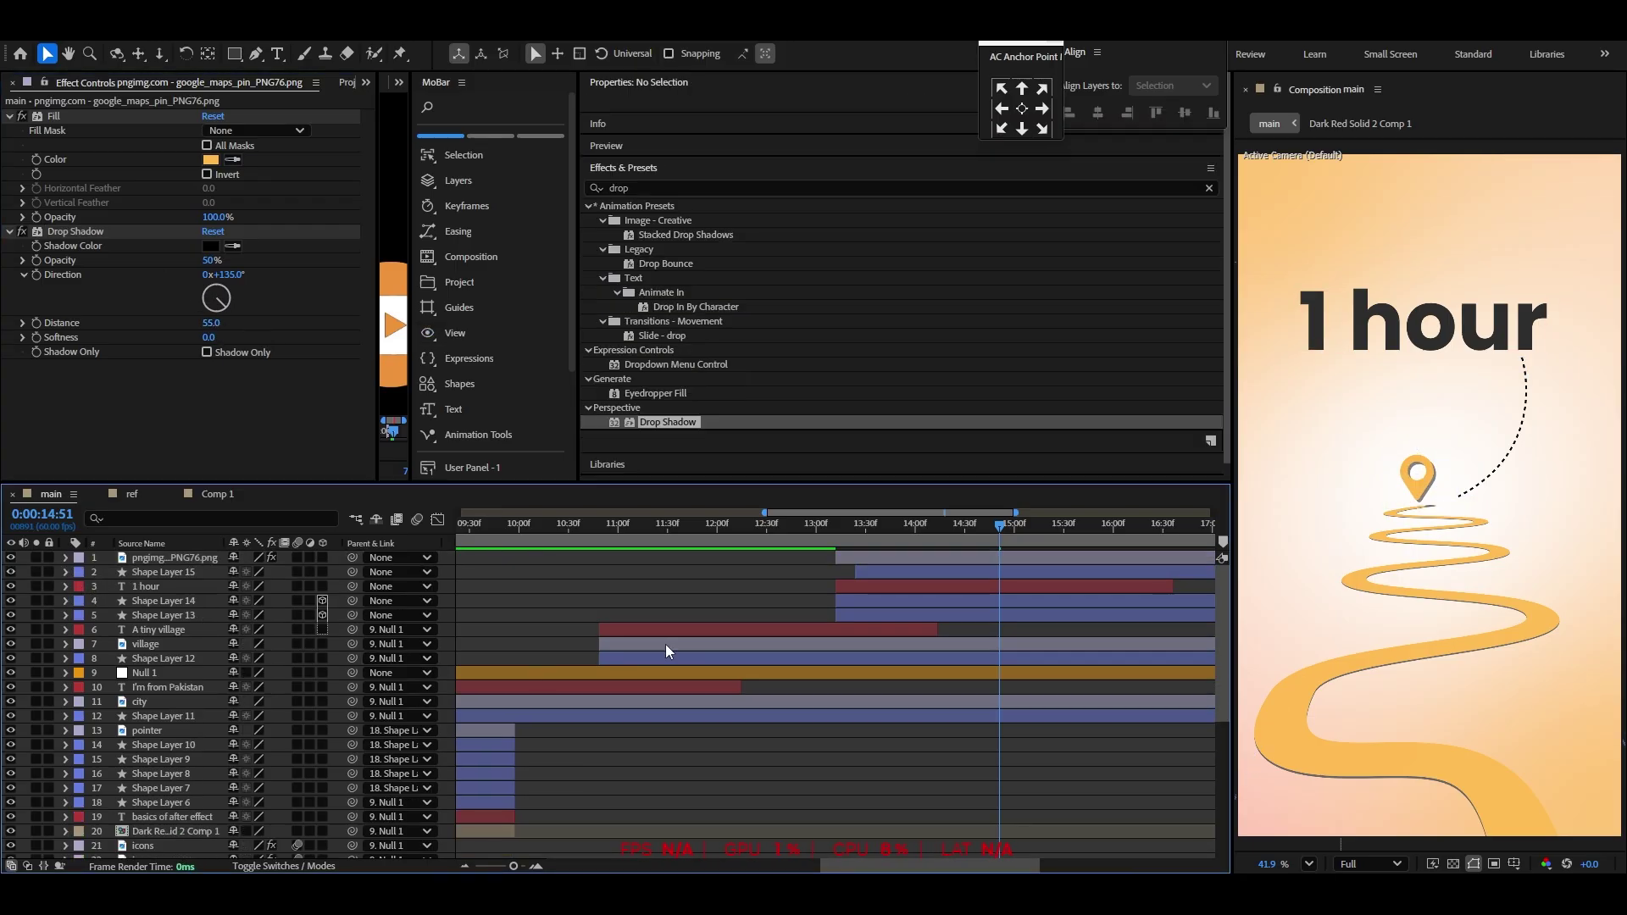
Duplicate the "1 hour" text, place the copy below the original and change its text to "norway"
click(147, 586)
key(ctrl+d)
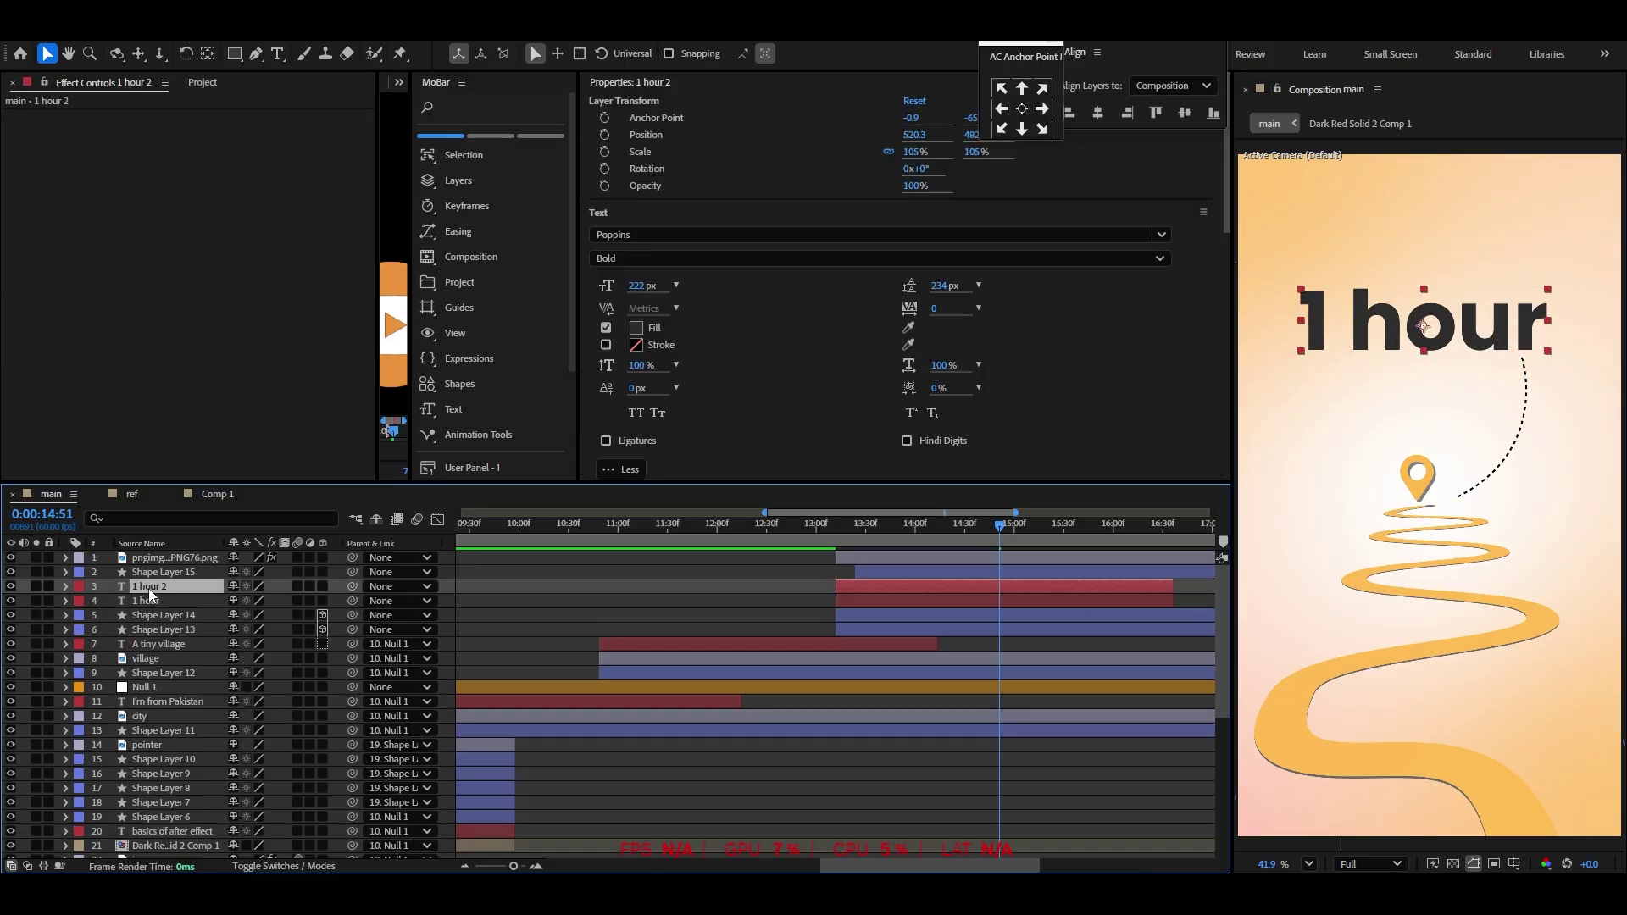
drag(1369, 333, 1360, 422)
double_click(1360, 422)
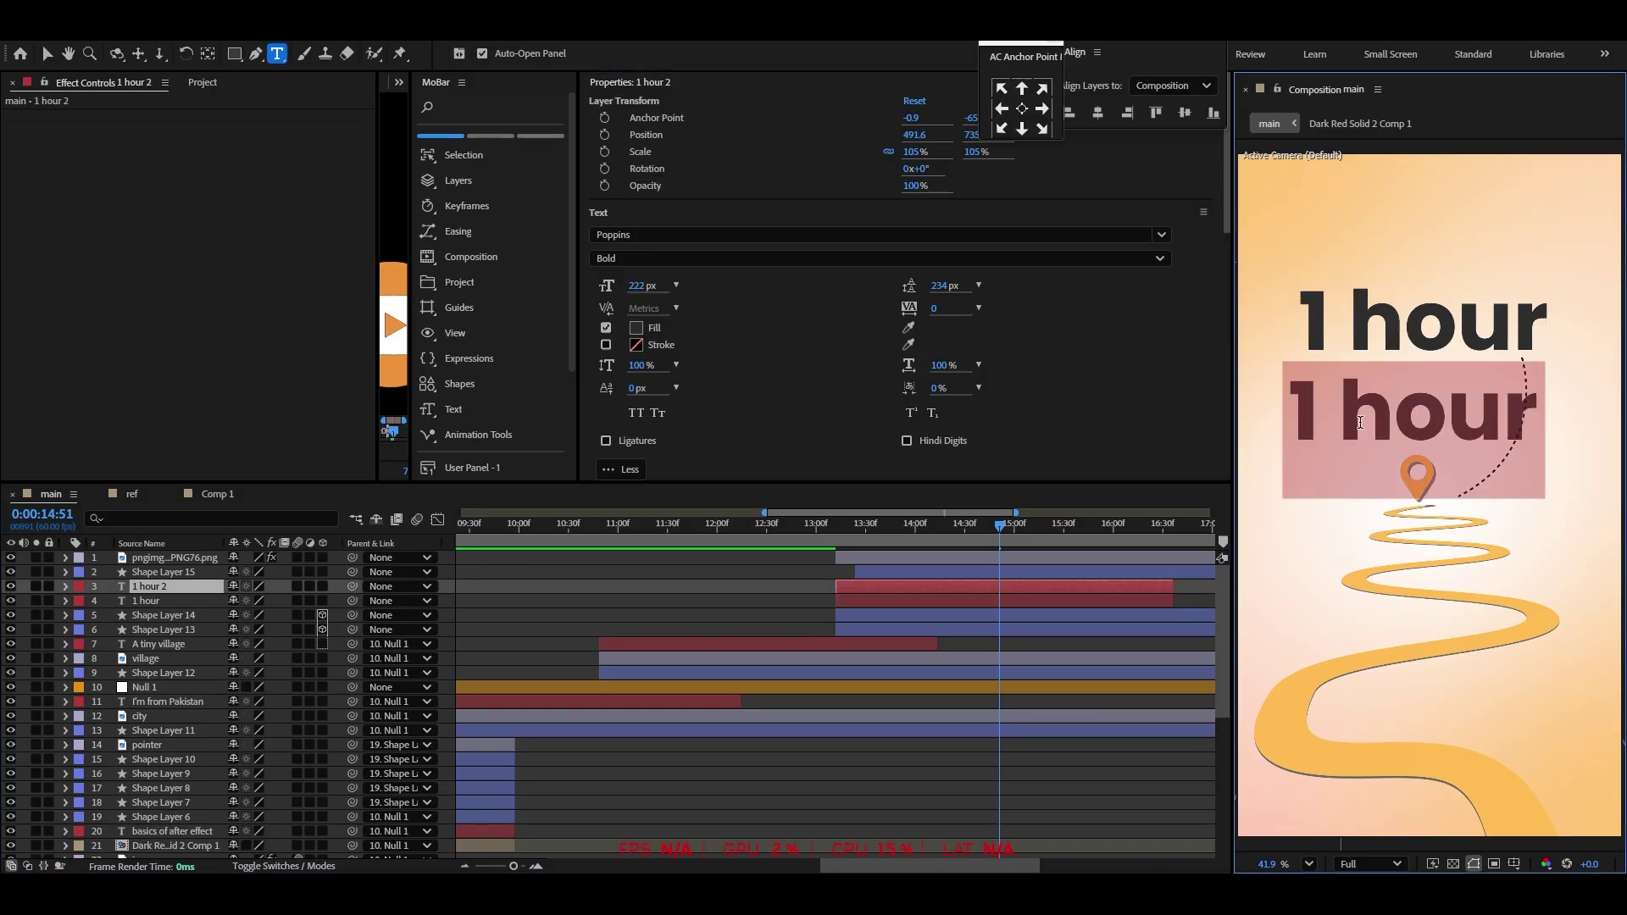
text(norway)
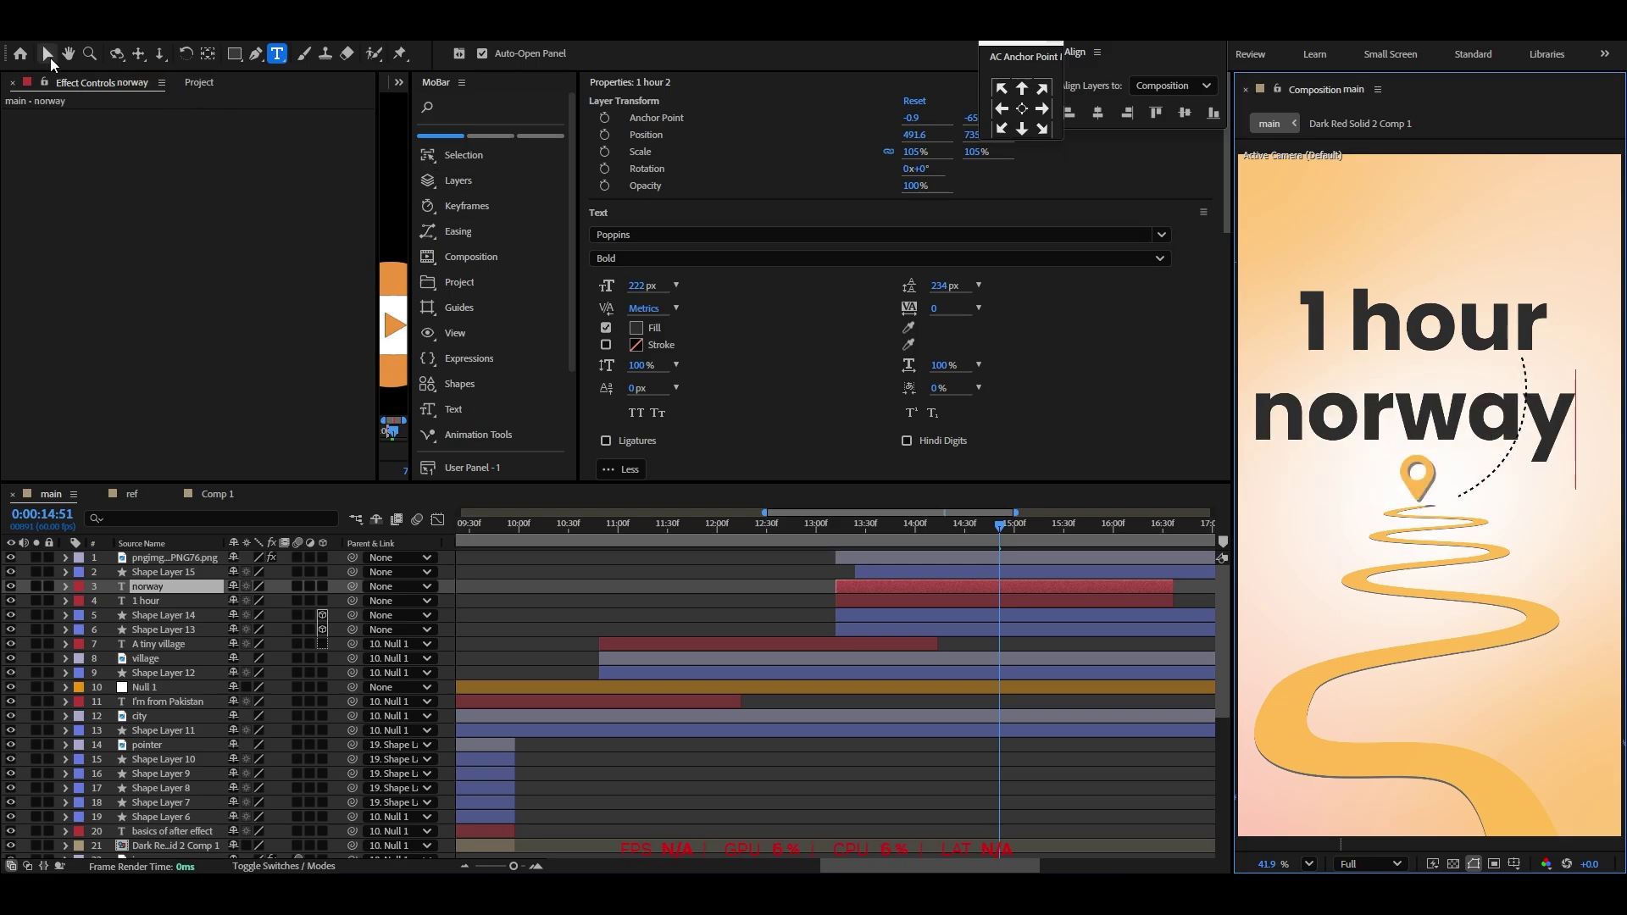
Scale the "norway" text to 33%, set its font style to Light and place it beside the map pin
click(47, 55)
key(s)
drag(275, 602, 219, 612)
click(1017, 258)
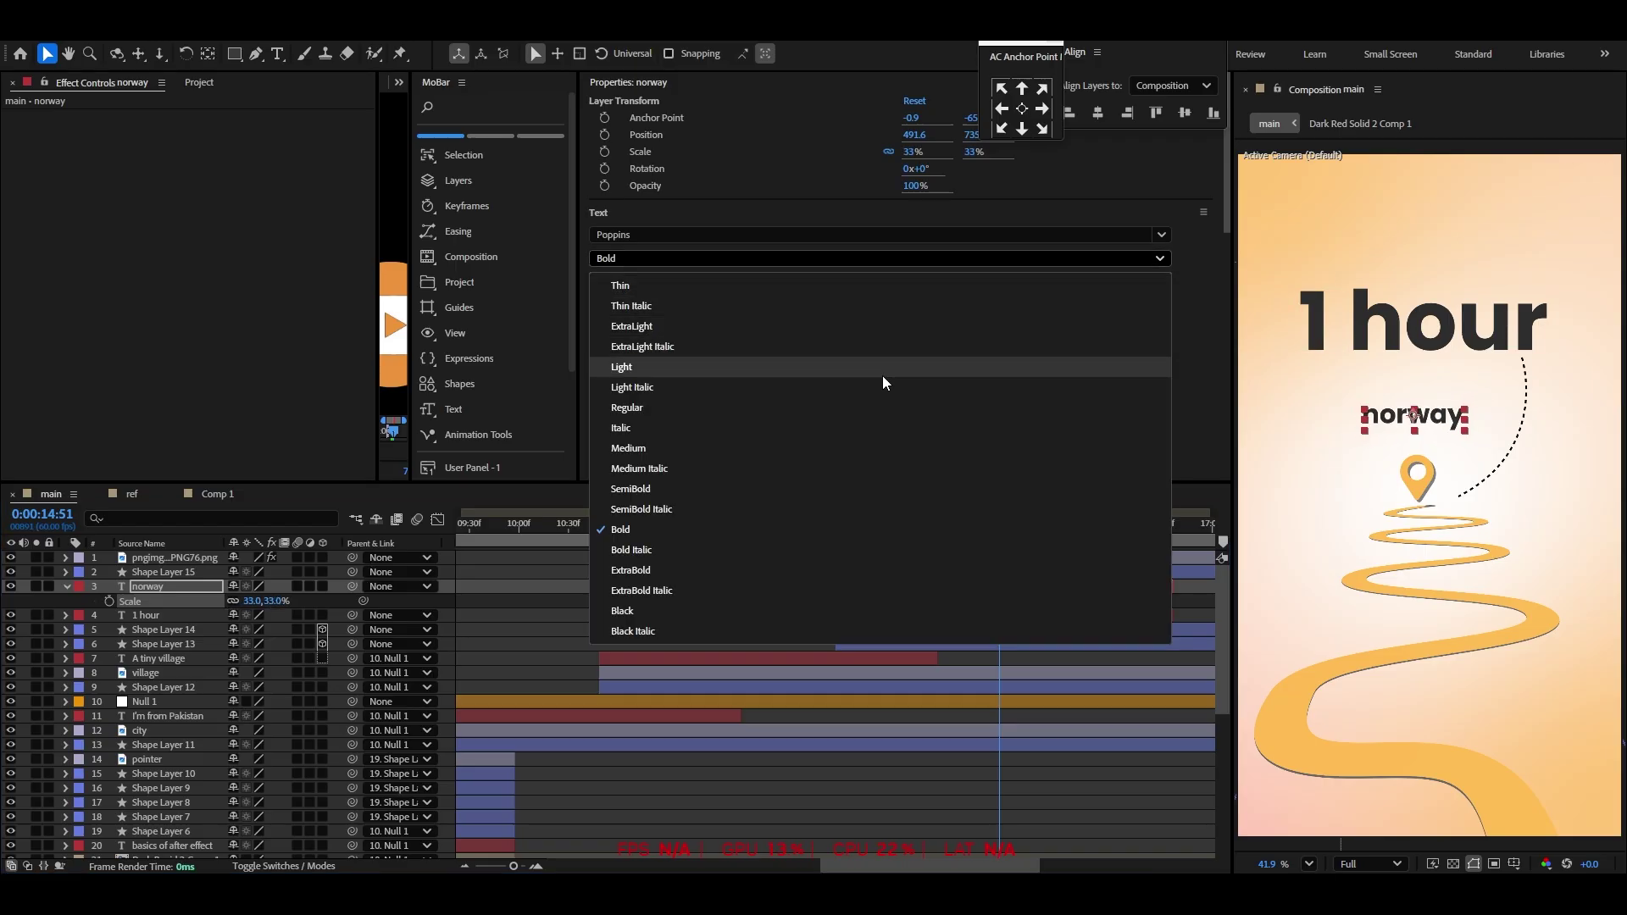
click(1051, 367)
drag(1427, 427, 1352, 495)
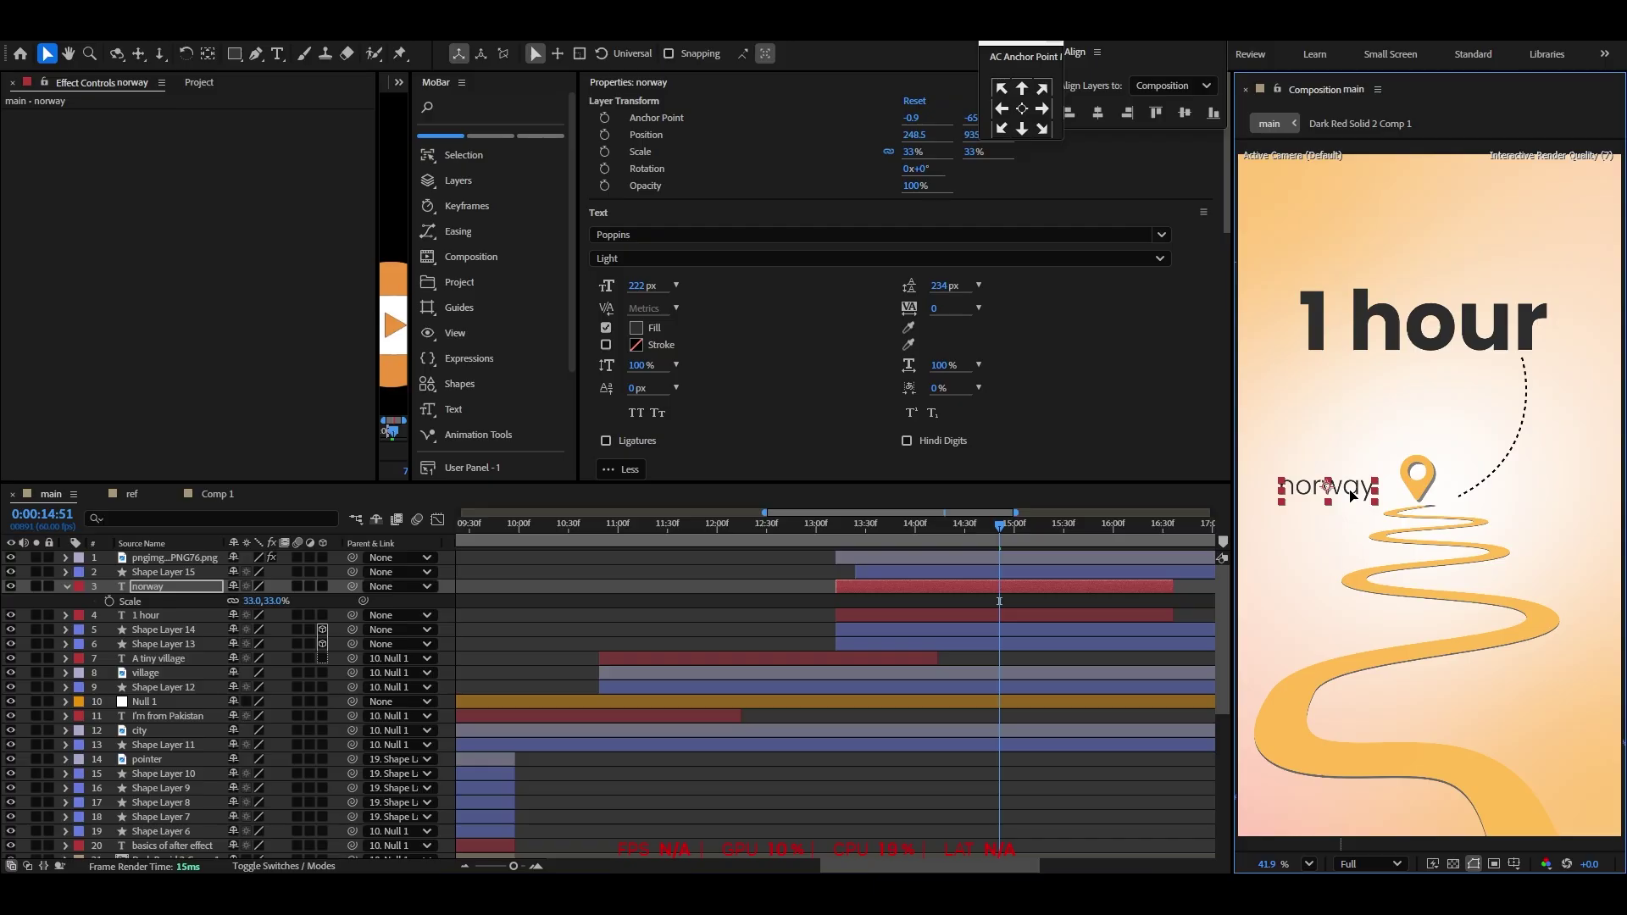
Preview the road scene from 13:00 to check the title, norway label and pin
click(722, 604)
click(837, 531)
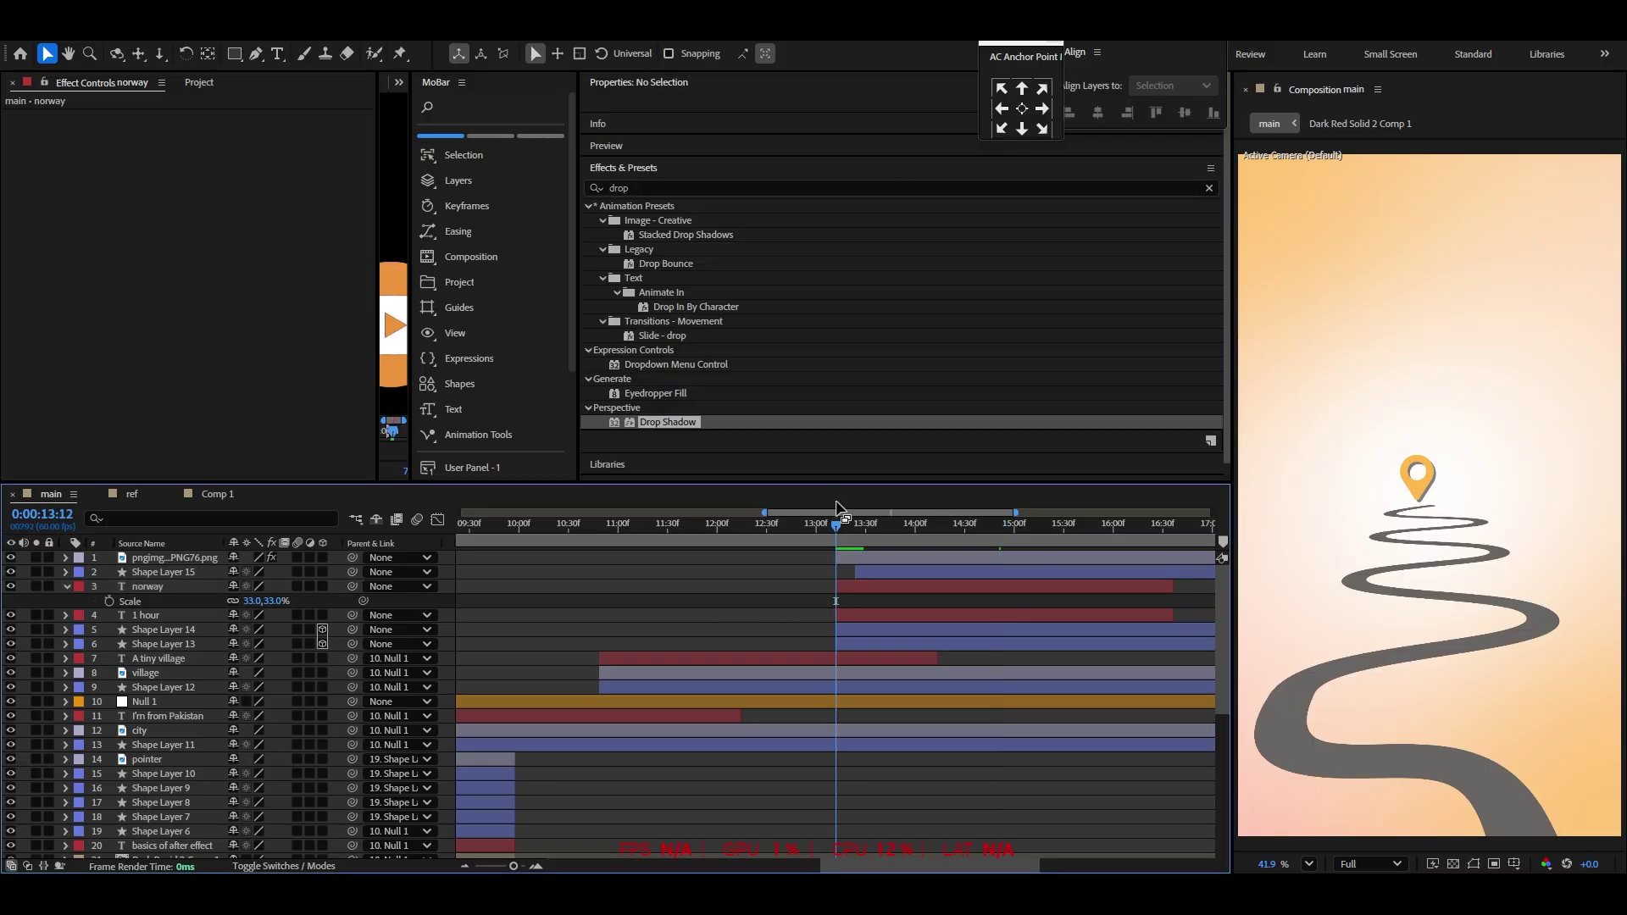
key(minus)
key(minus)
click(885, 531)
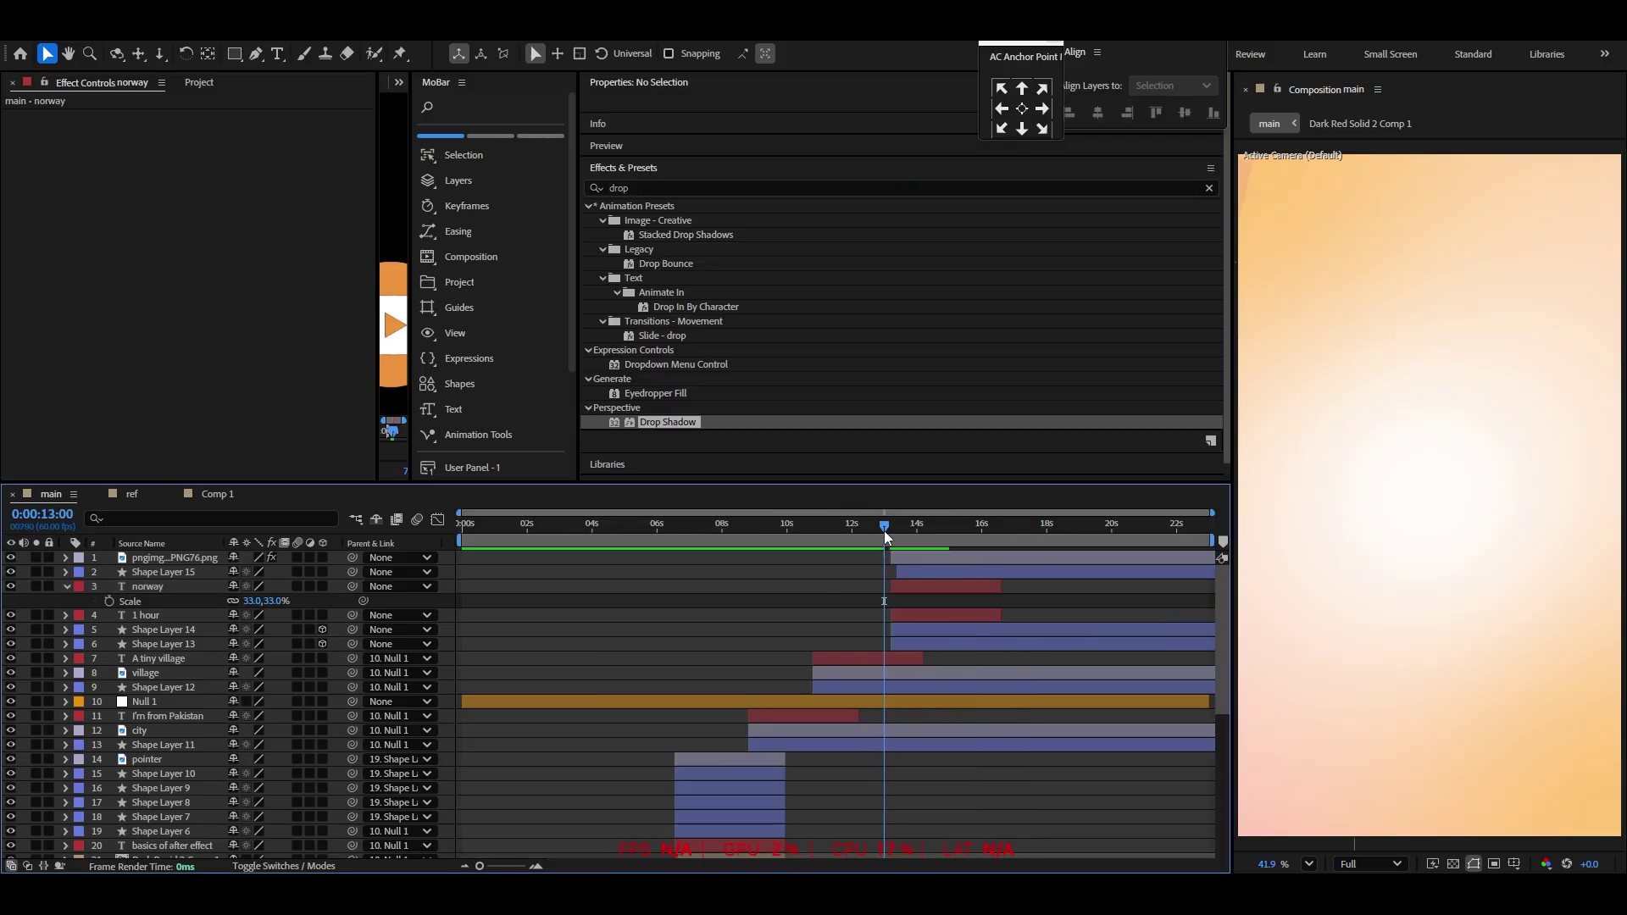
key(space)
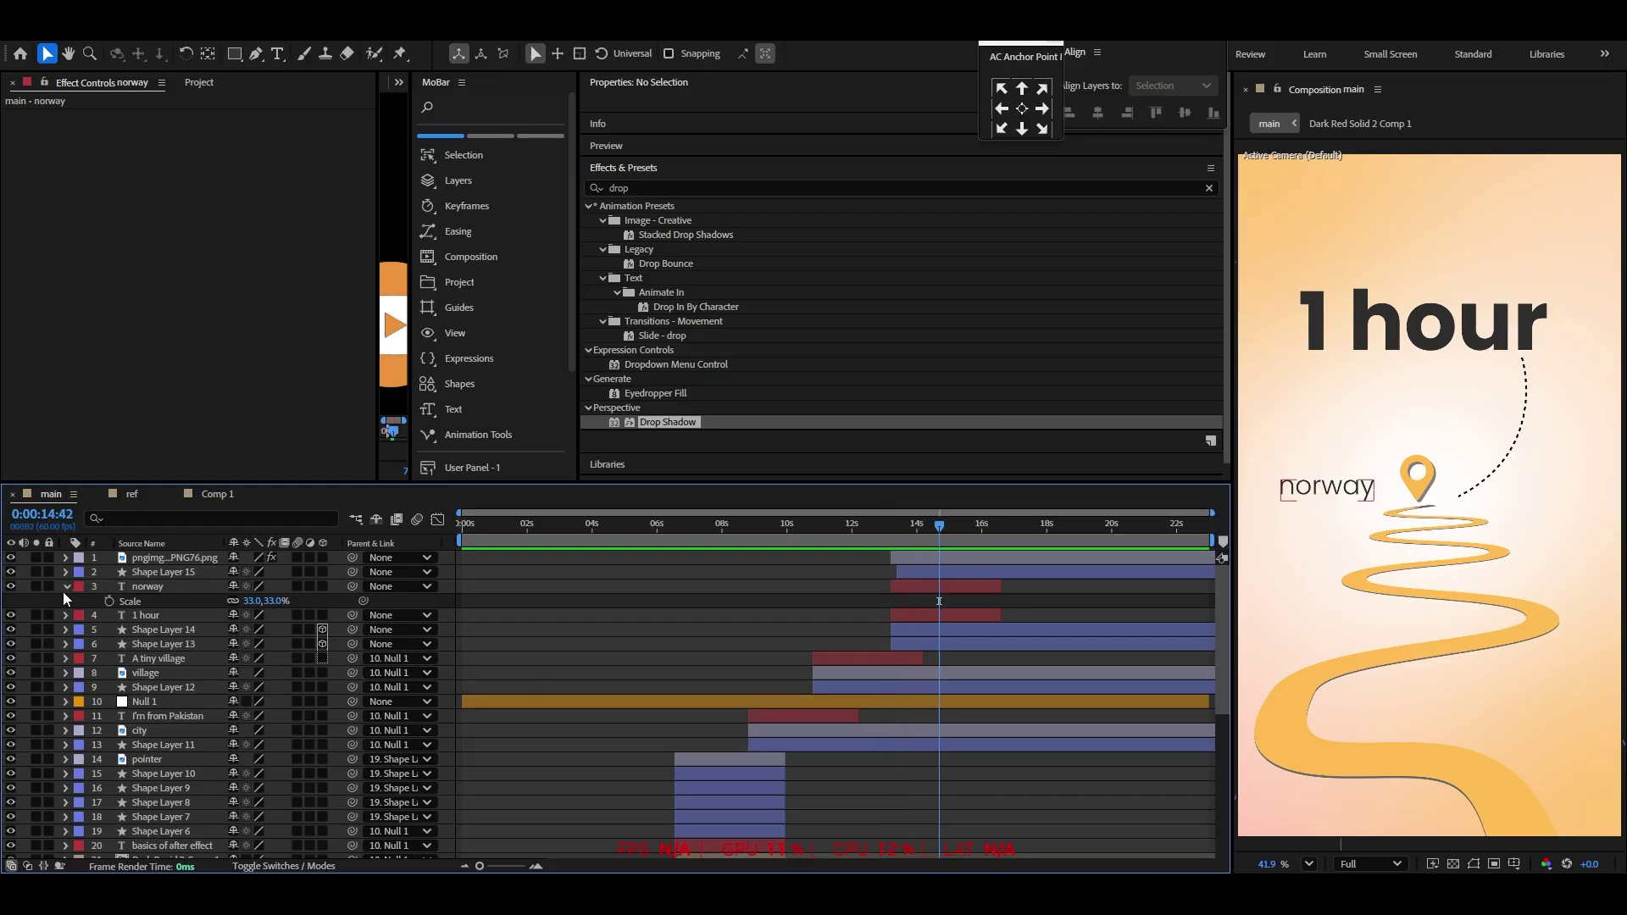
click(66, 587)
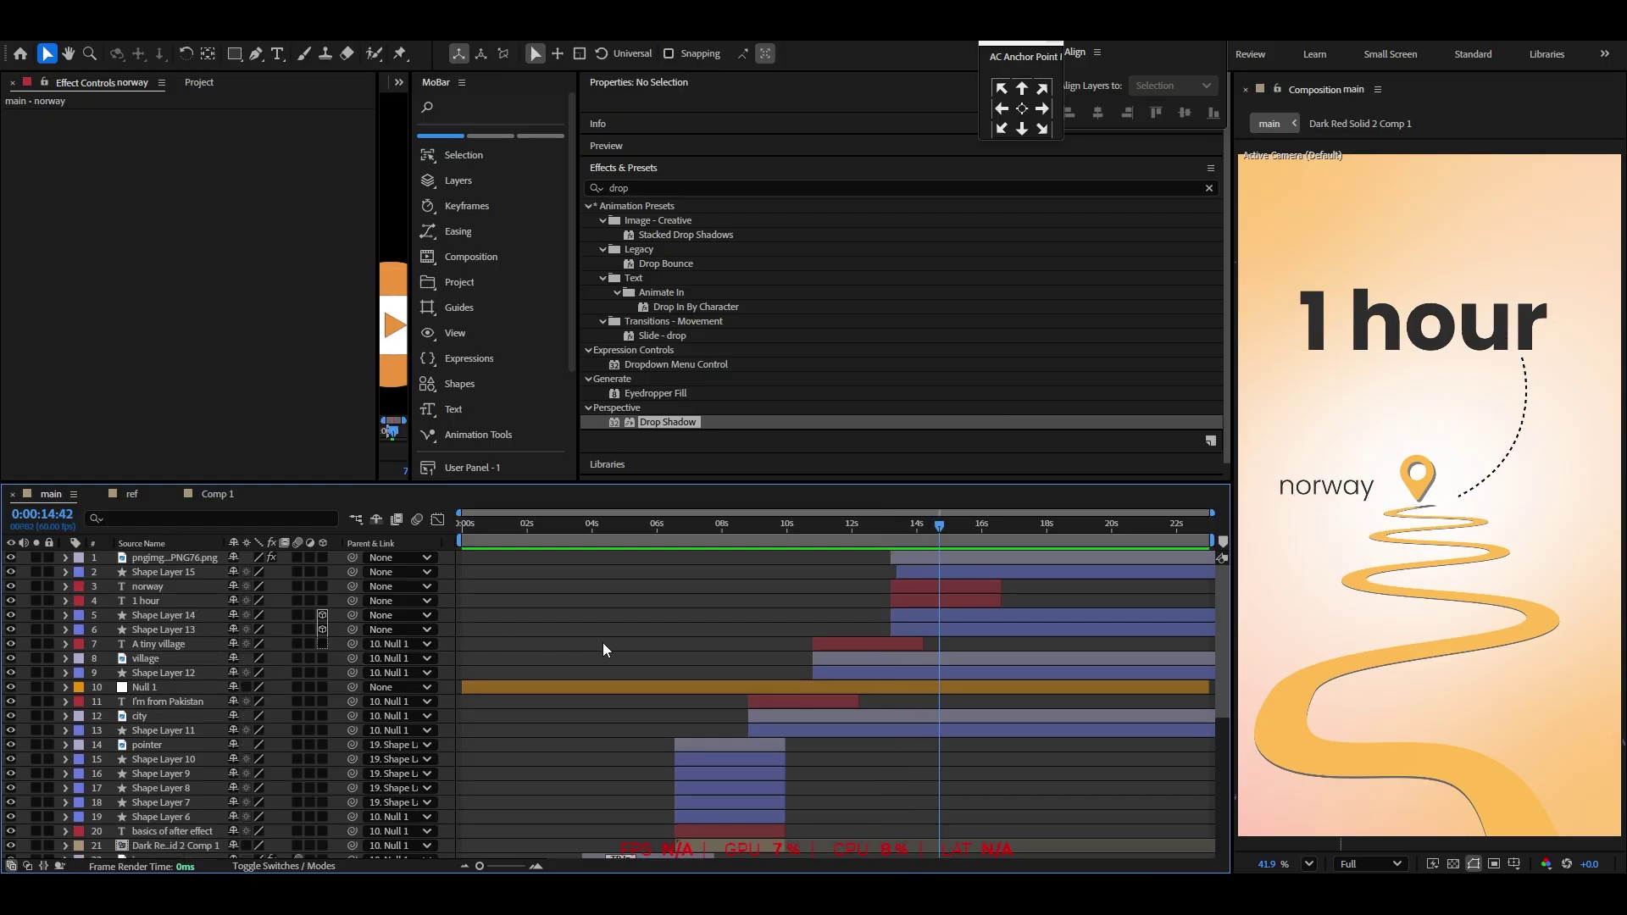
Bring Null 1 to the top of the layer stack and parent the six road scene layers to it
drag(151, 688, 171, 556)
click(141, 573)
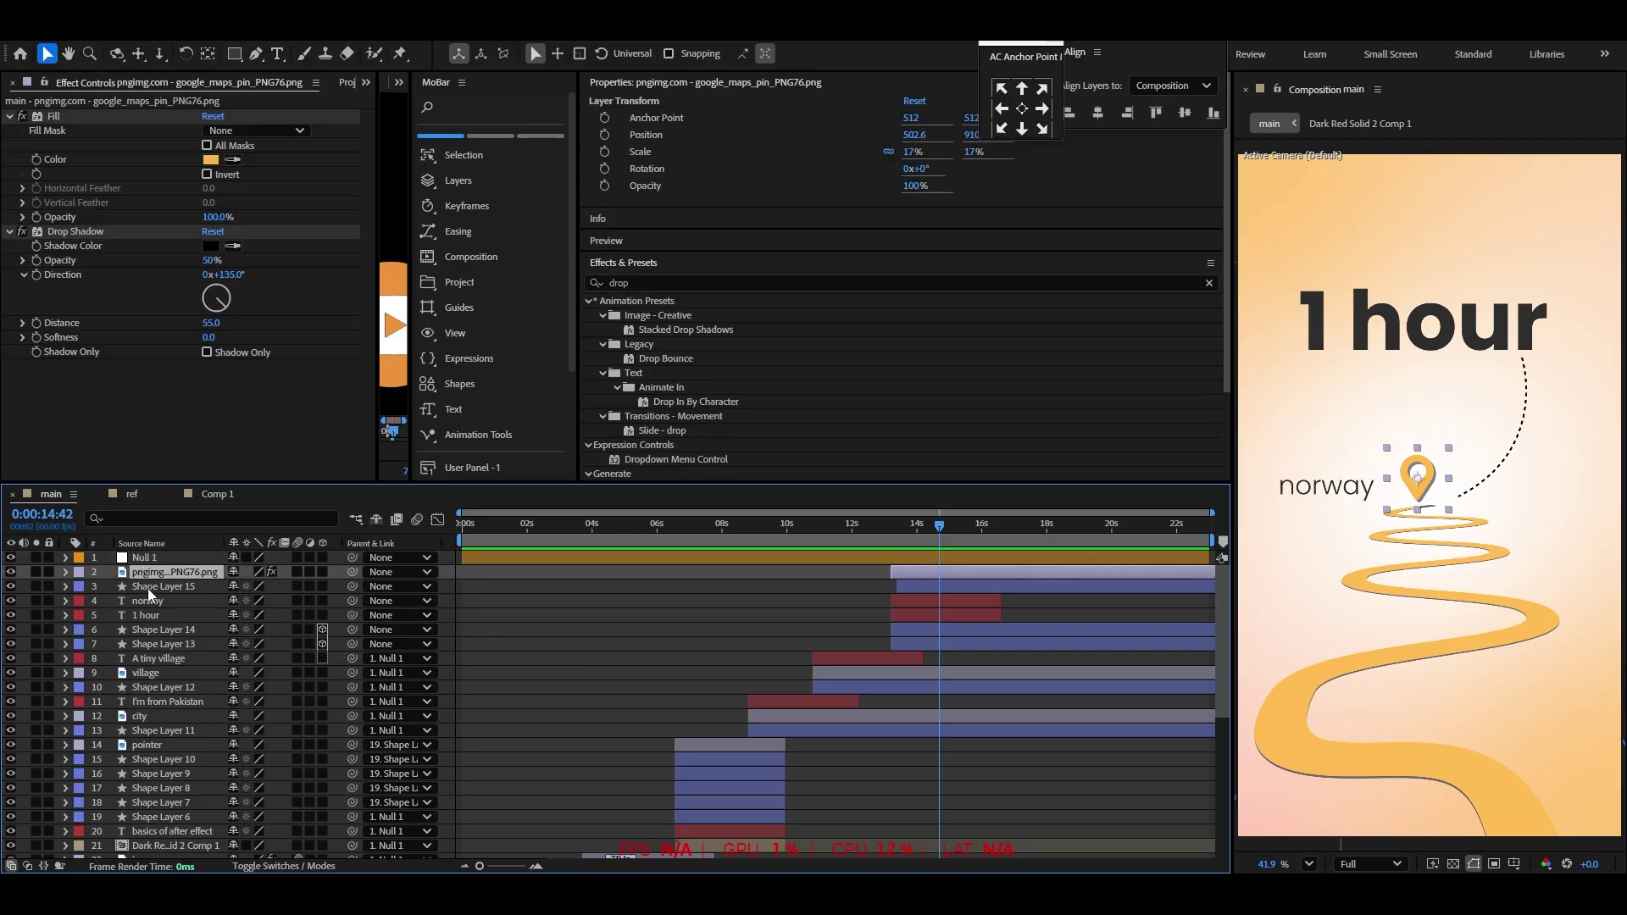
shift+click(160, 649)
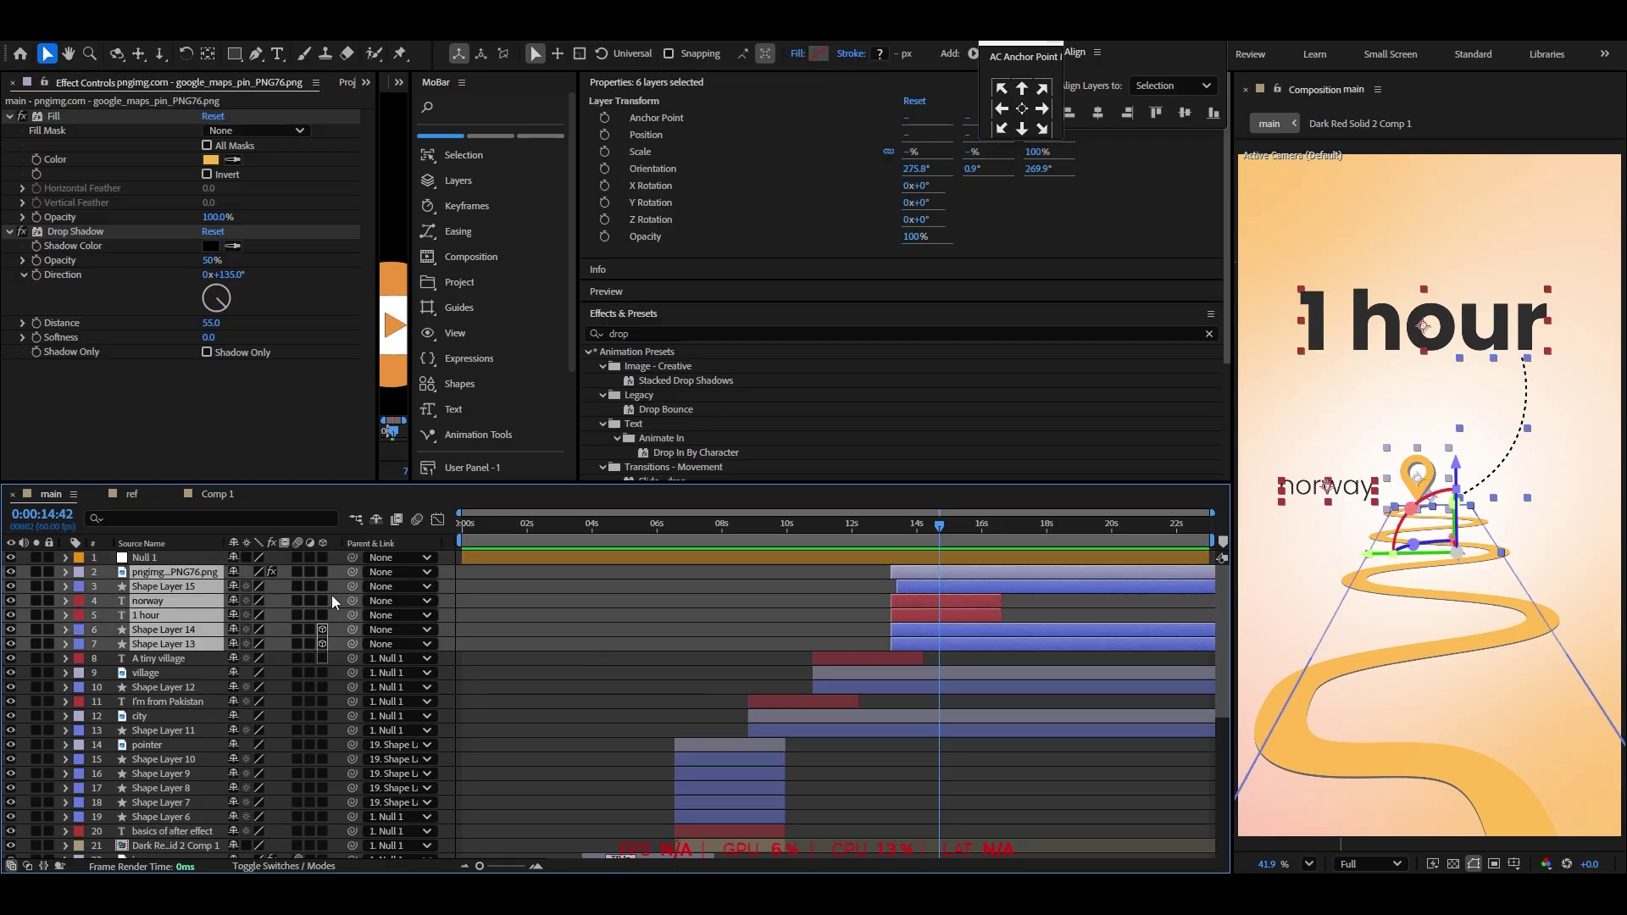
drag(352, 573, 148, 558)
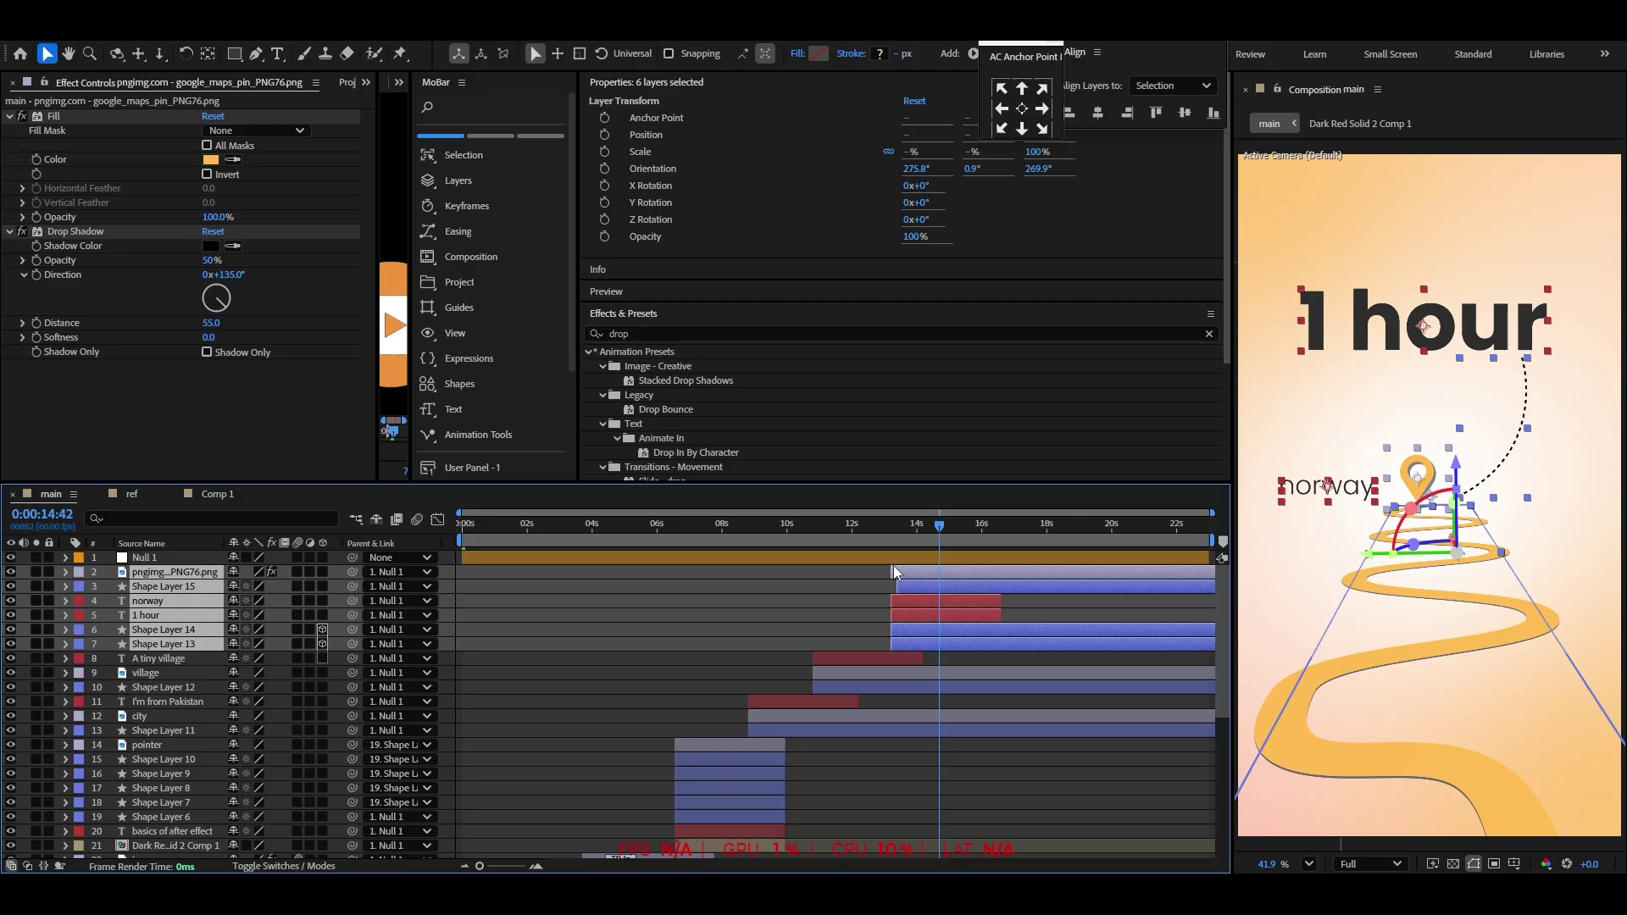
Reveal Null 1's position keyframes and shift the six road scene layers to start at its 12:30 keyframe
click(884, 560)
key(p)
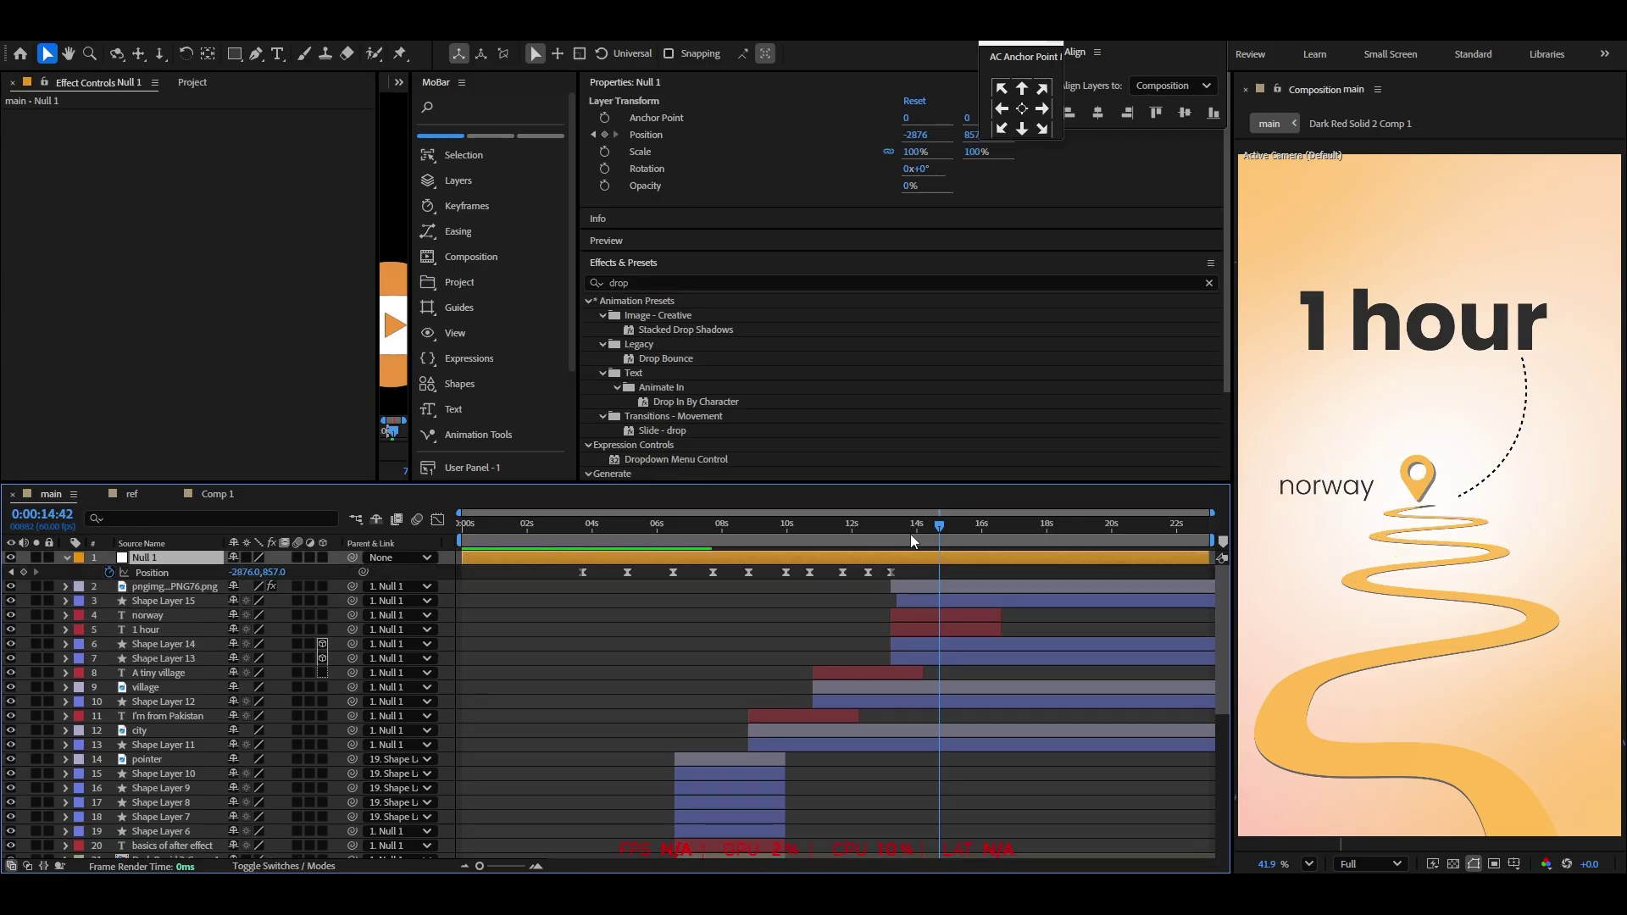
click(864, 543)
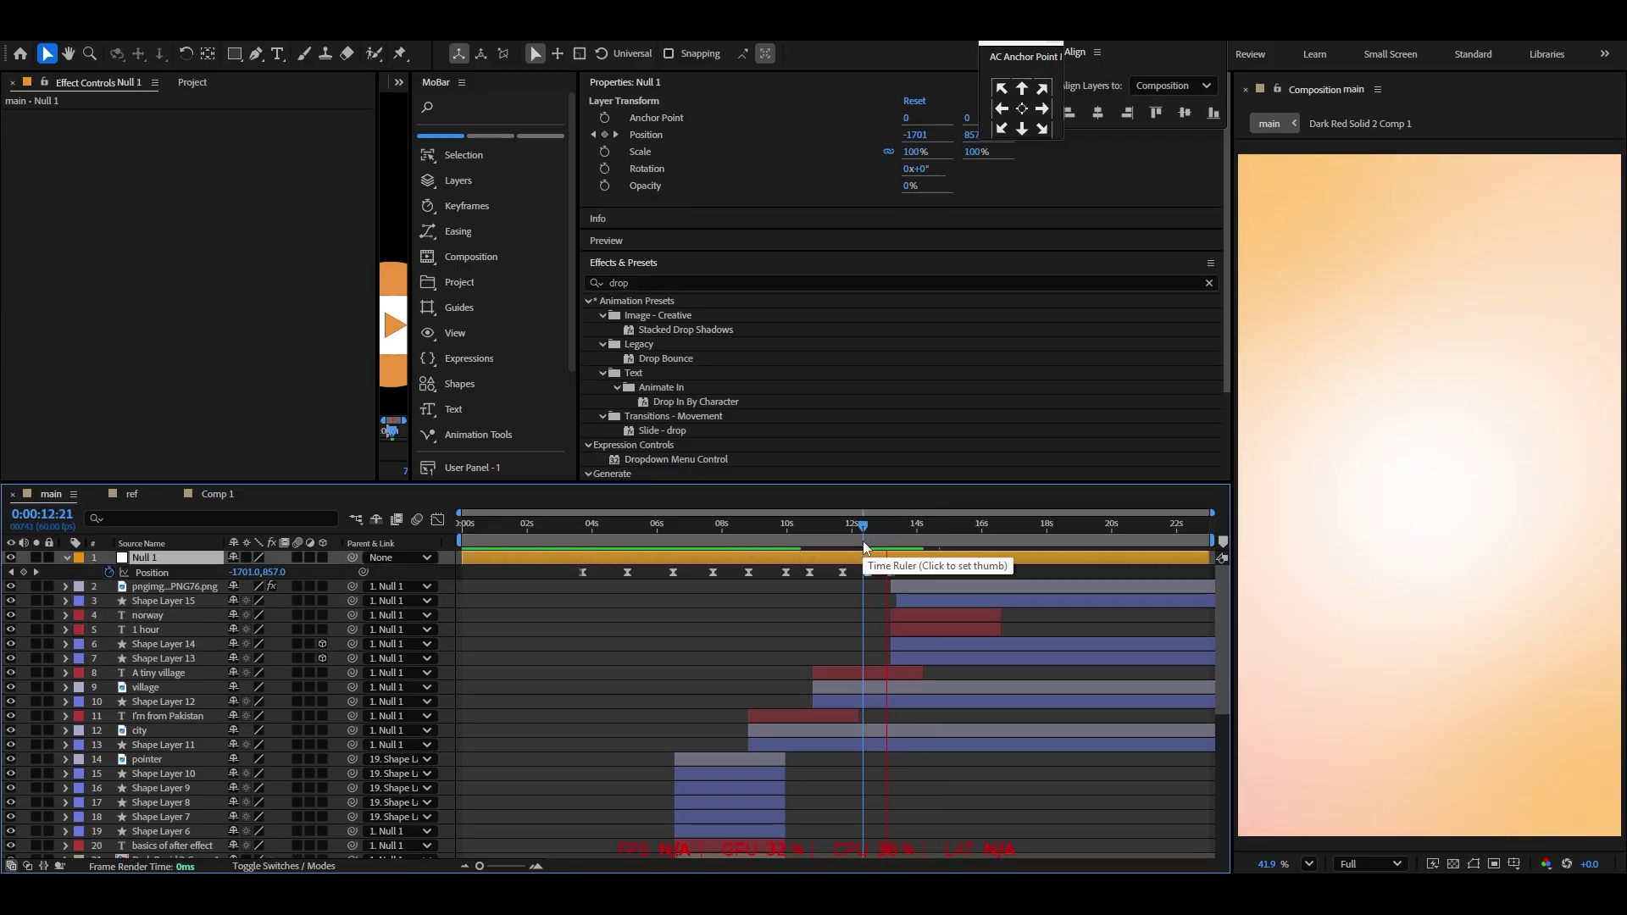
drag(883, 537, 868, 543)
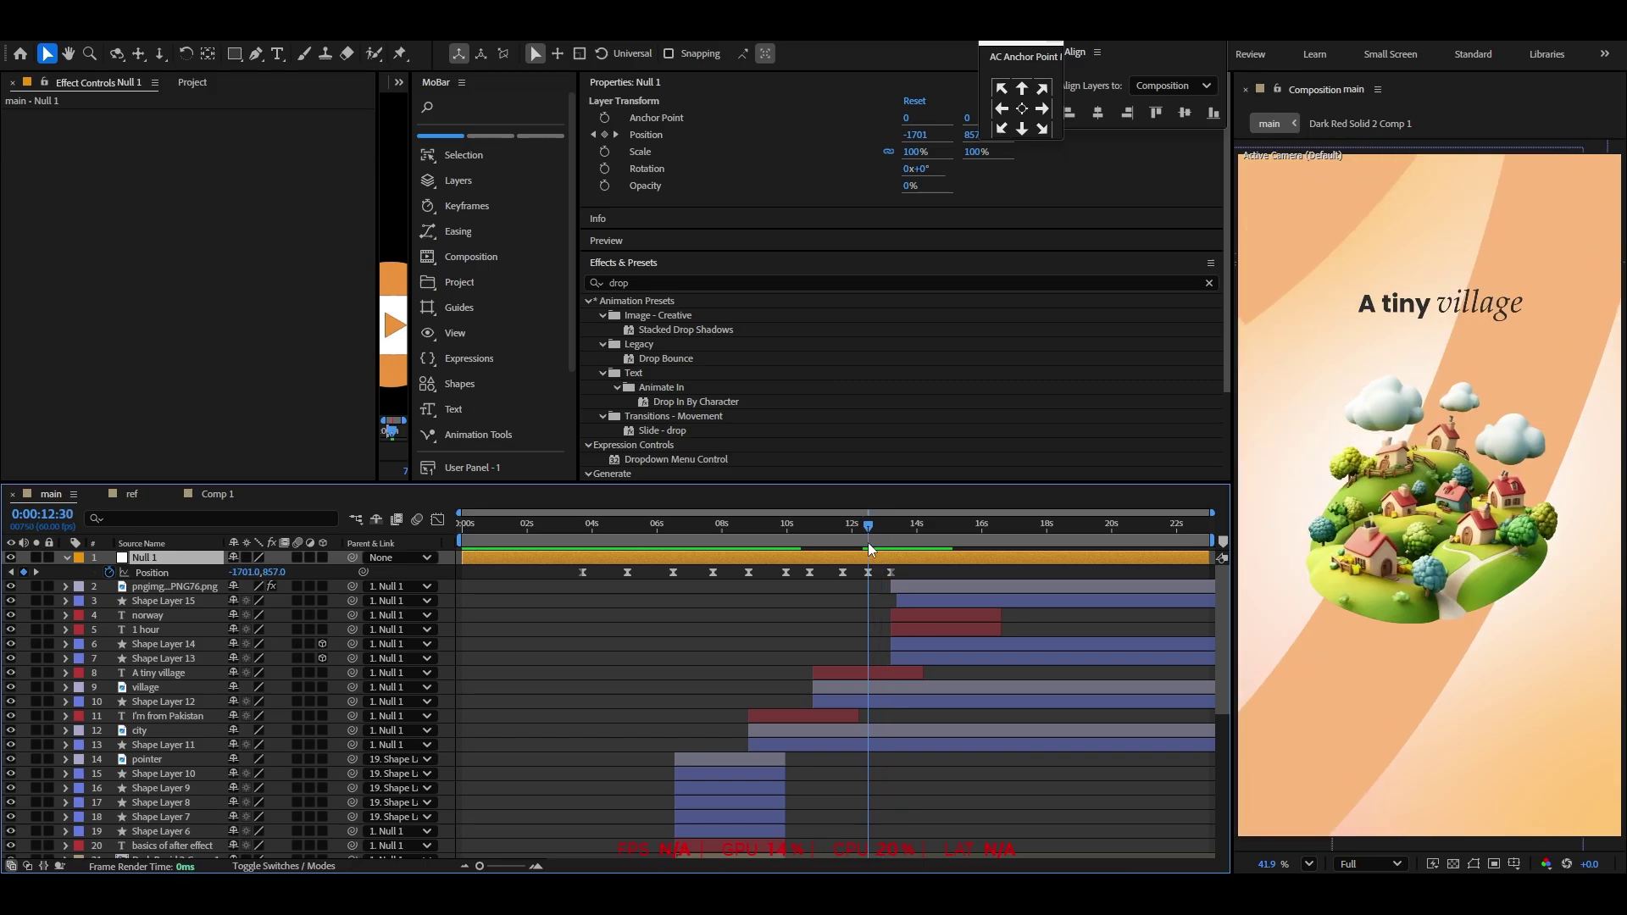
scroll(896, 608, up, 3)
click(163, 591)
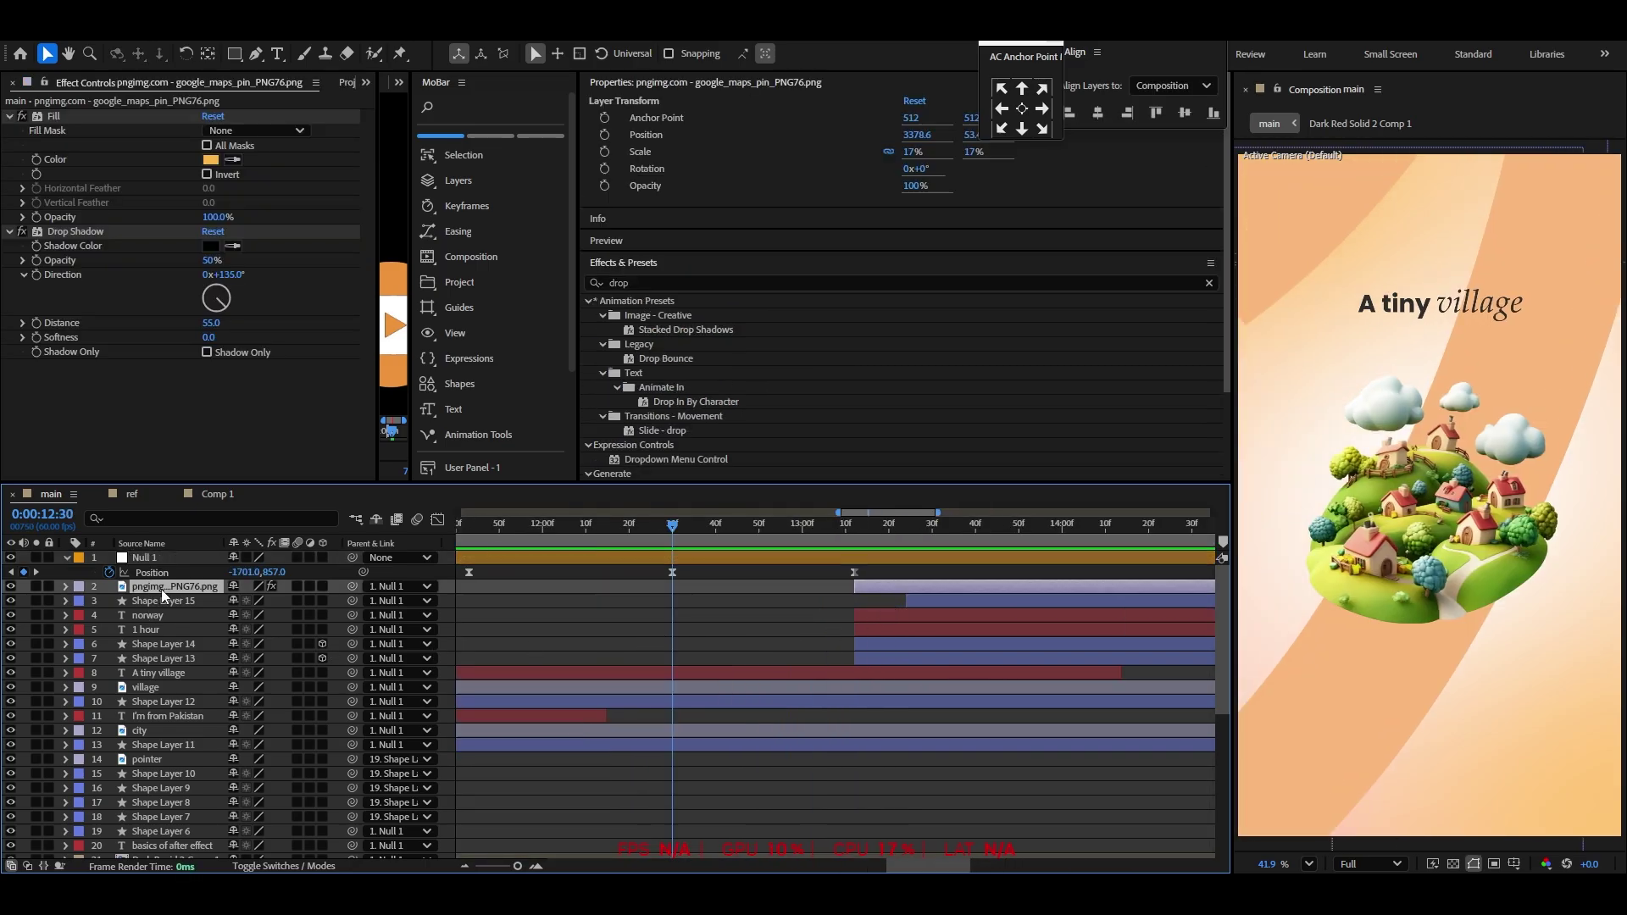
shift+click(892, 665)
drag(891, 665, 729, 655)
scroll(730, 658, down, 5)
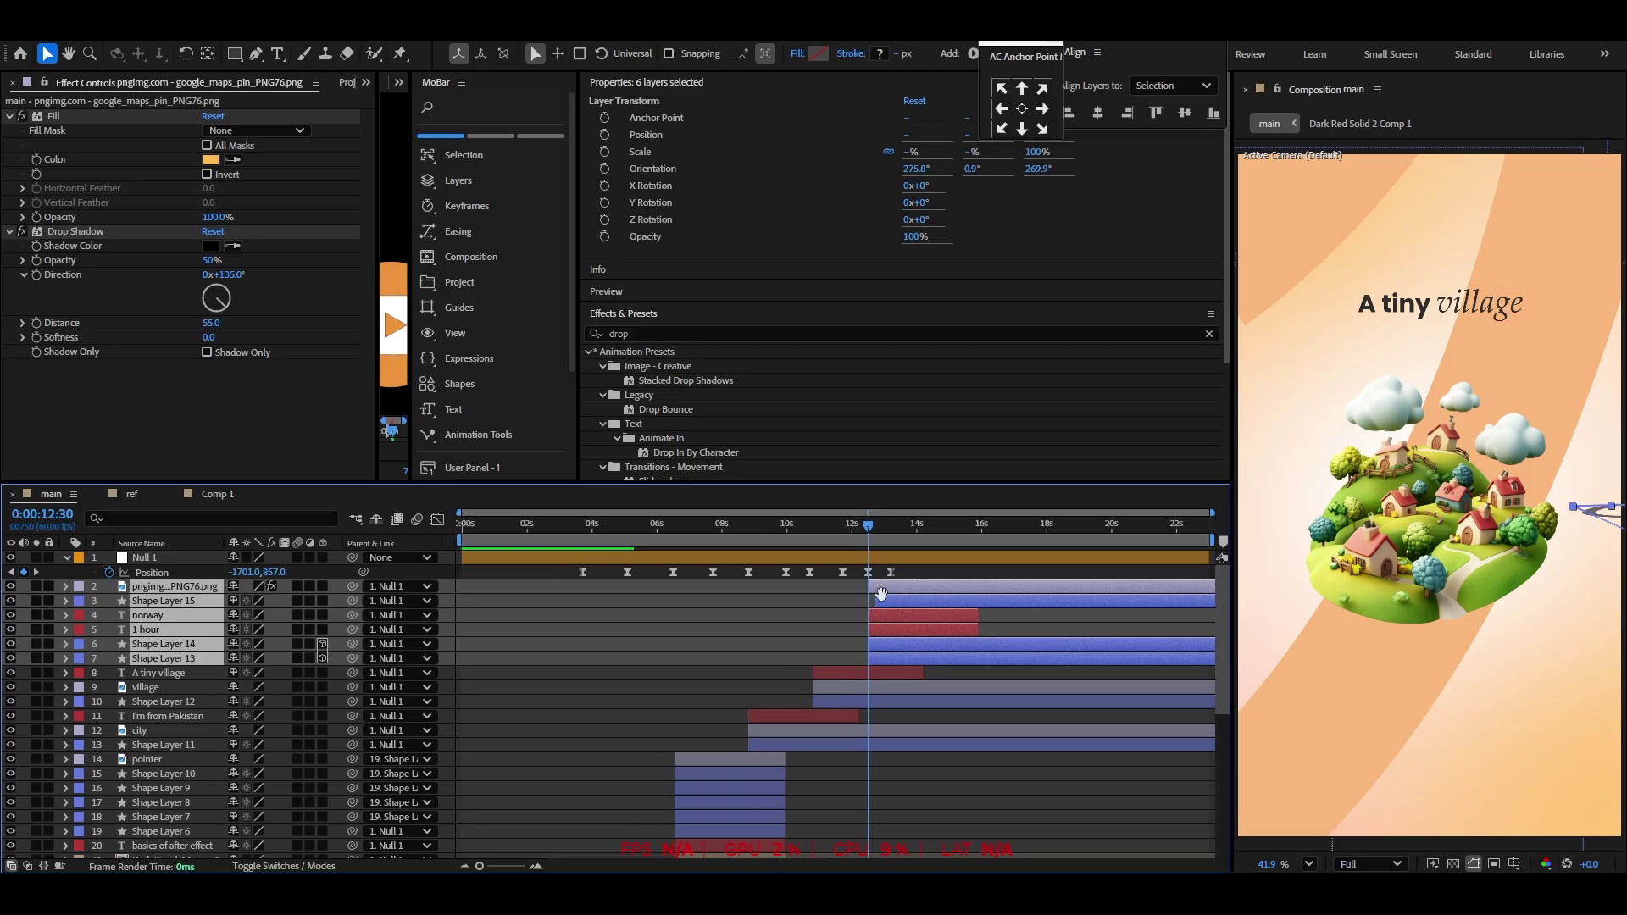
Move Null 1's last position keyframe to about 13:50 and preview the slower slide into the road scene
key(space)
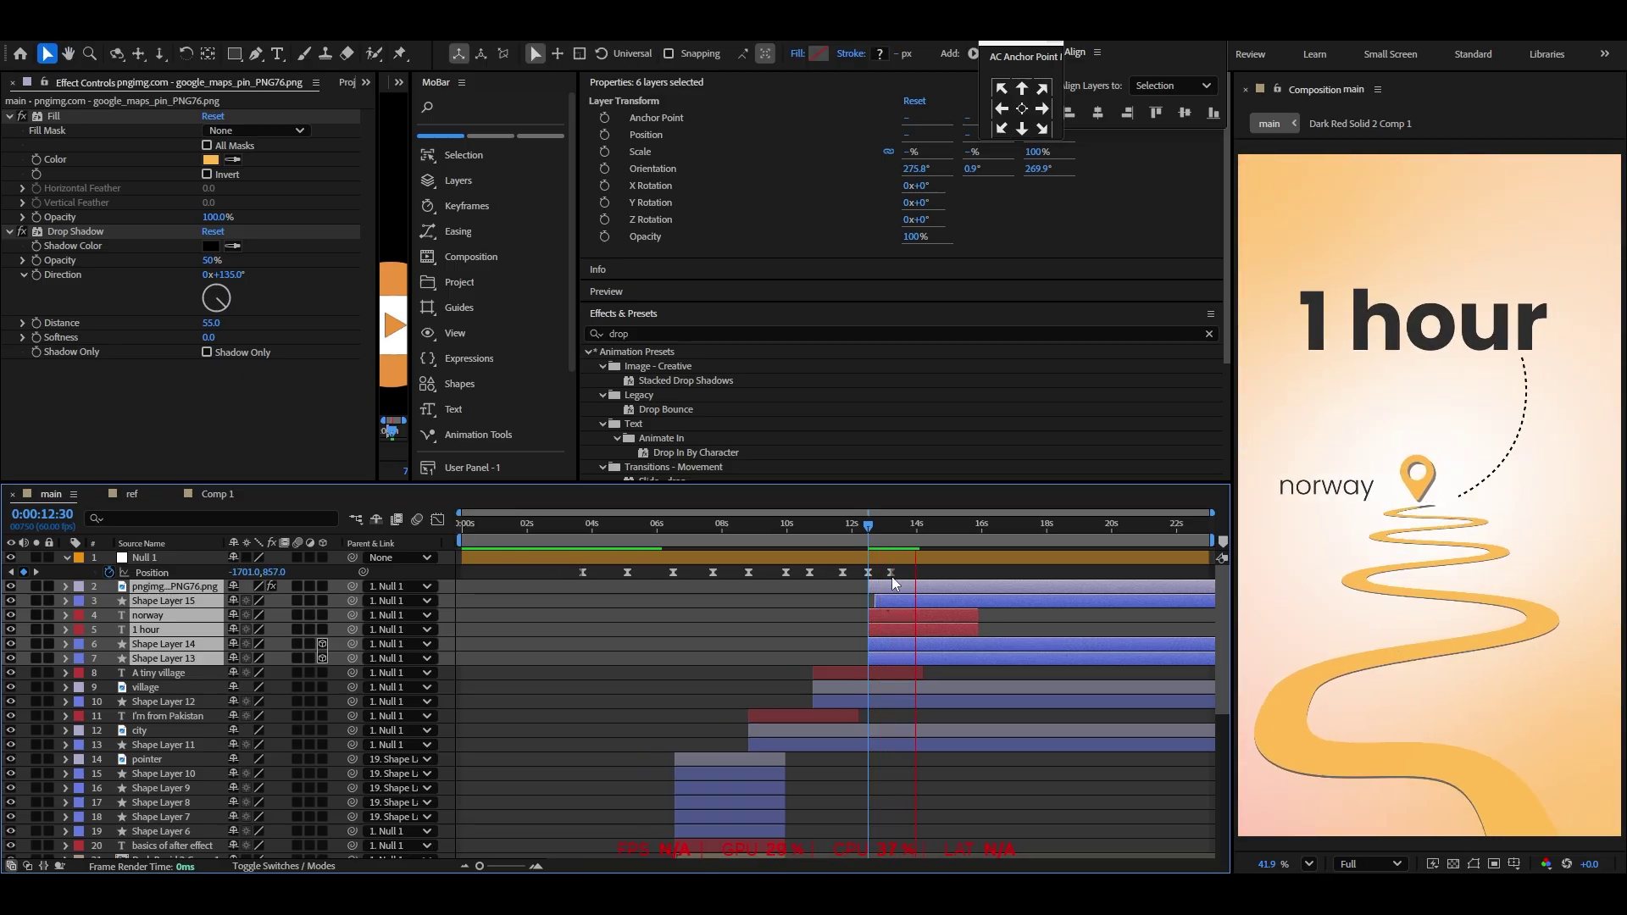
key(space)
scroll(882, 605, up, 5)
drag(857, 574, 948, 575)
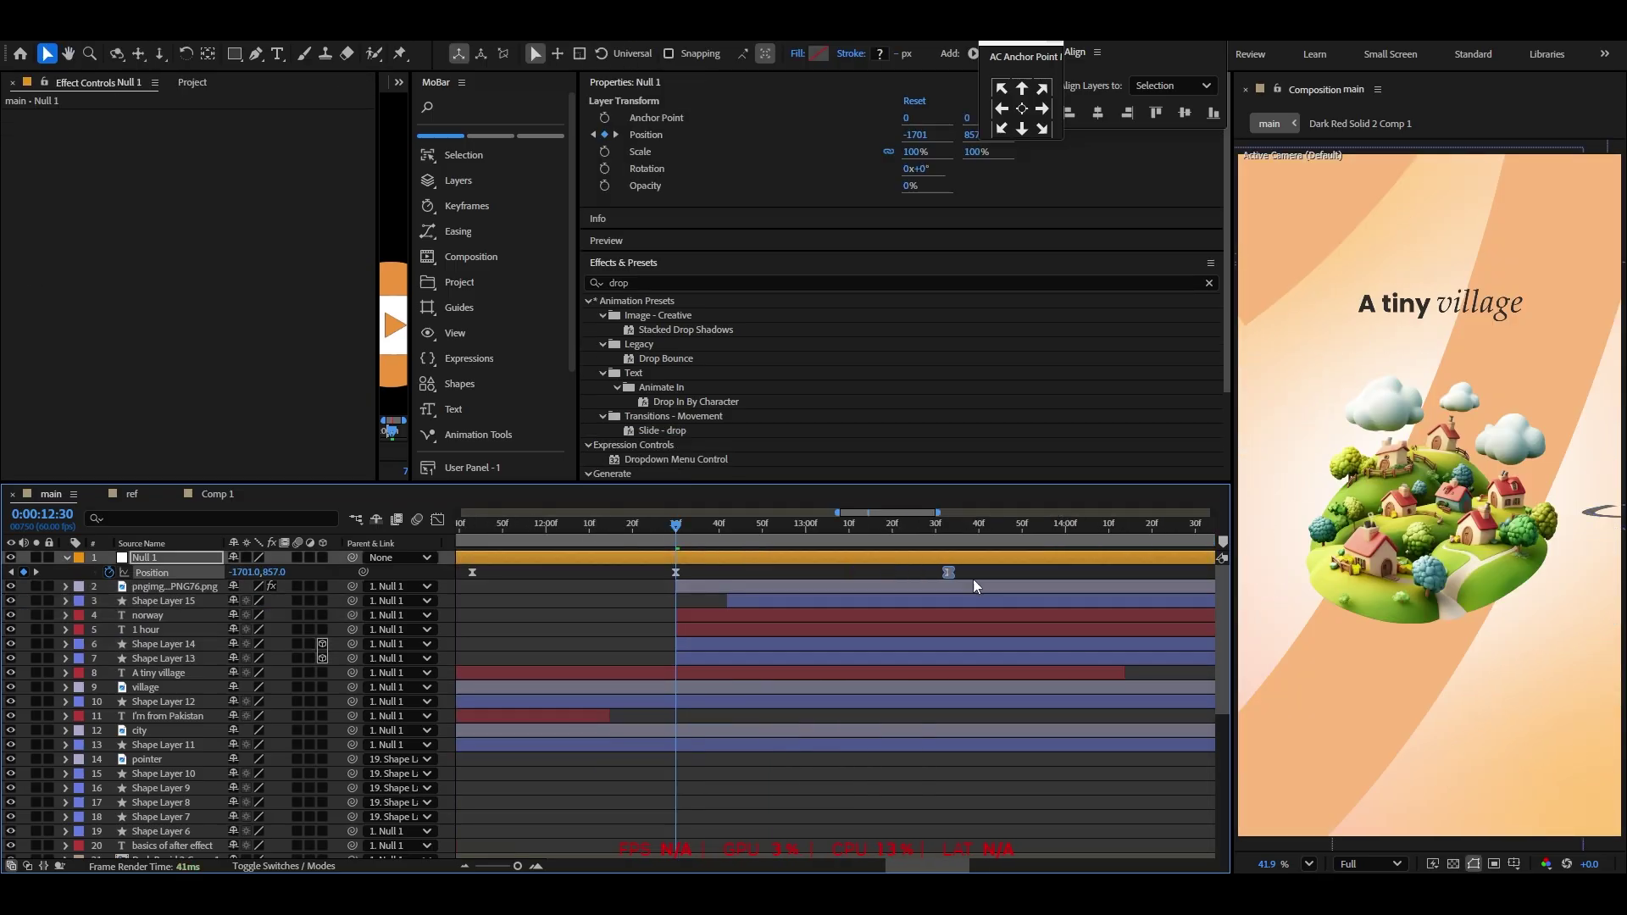
scroll(795, 634, down, 5)
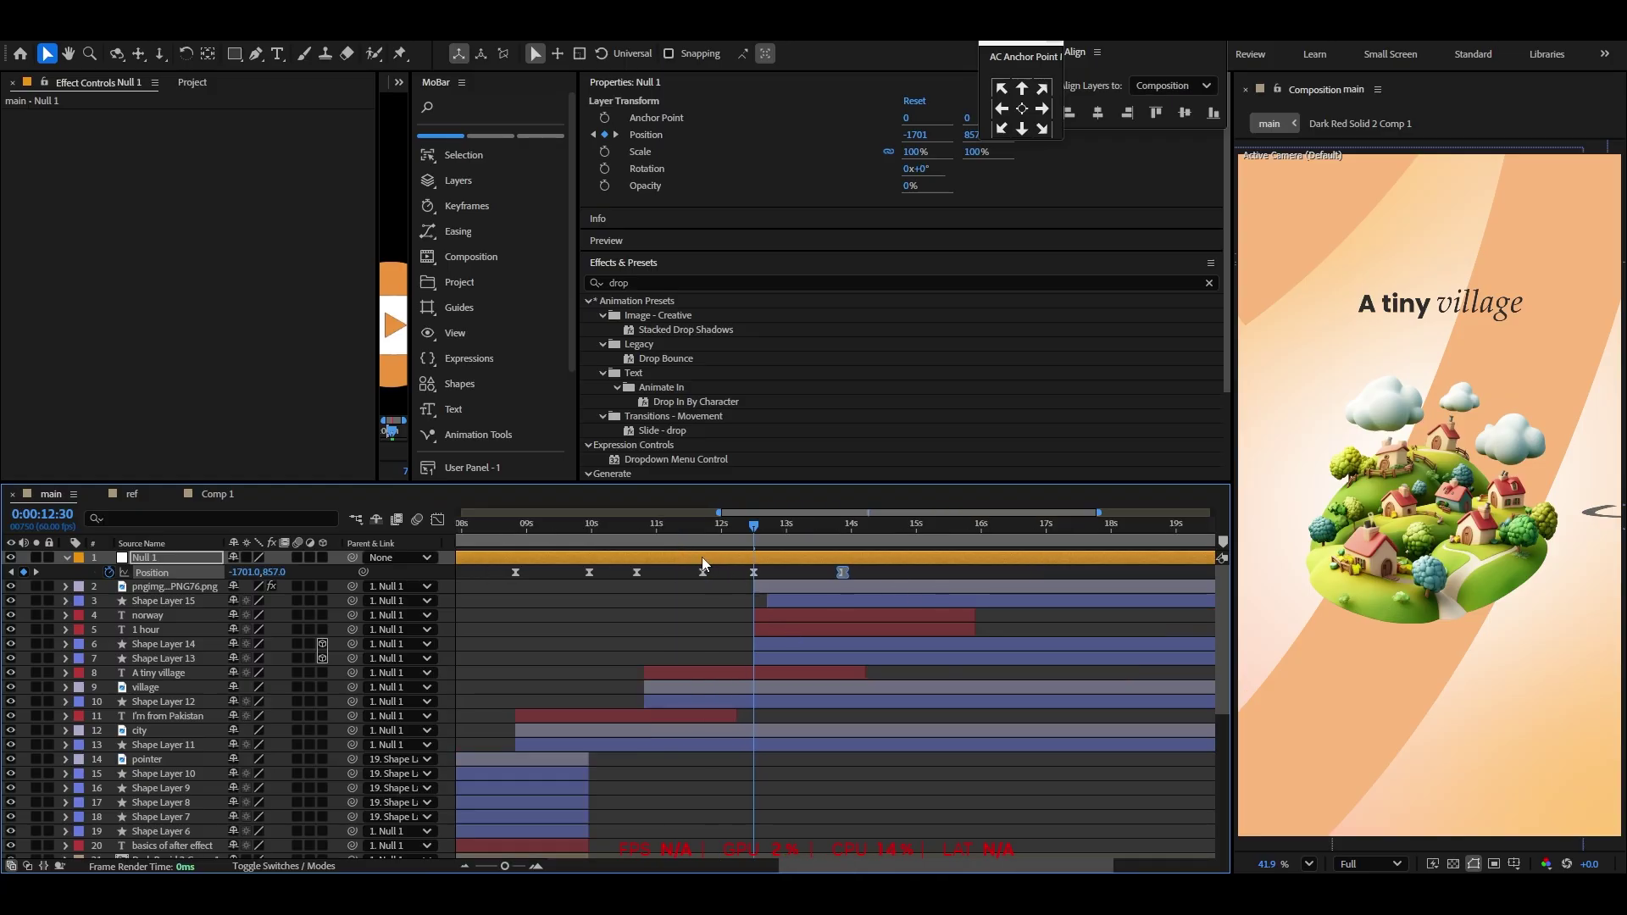
key(space)
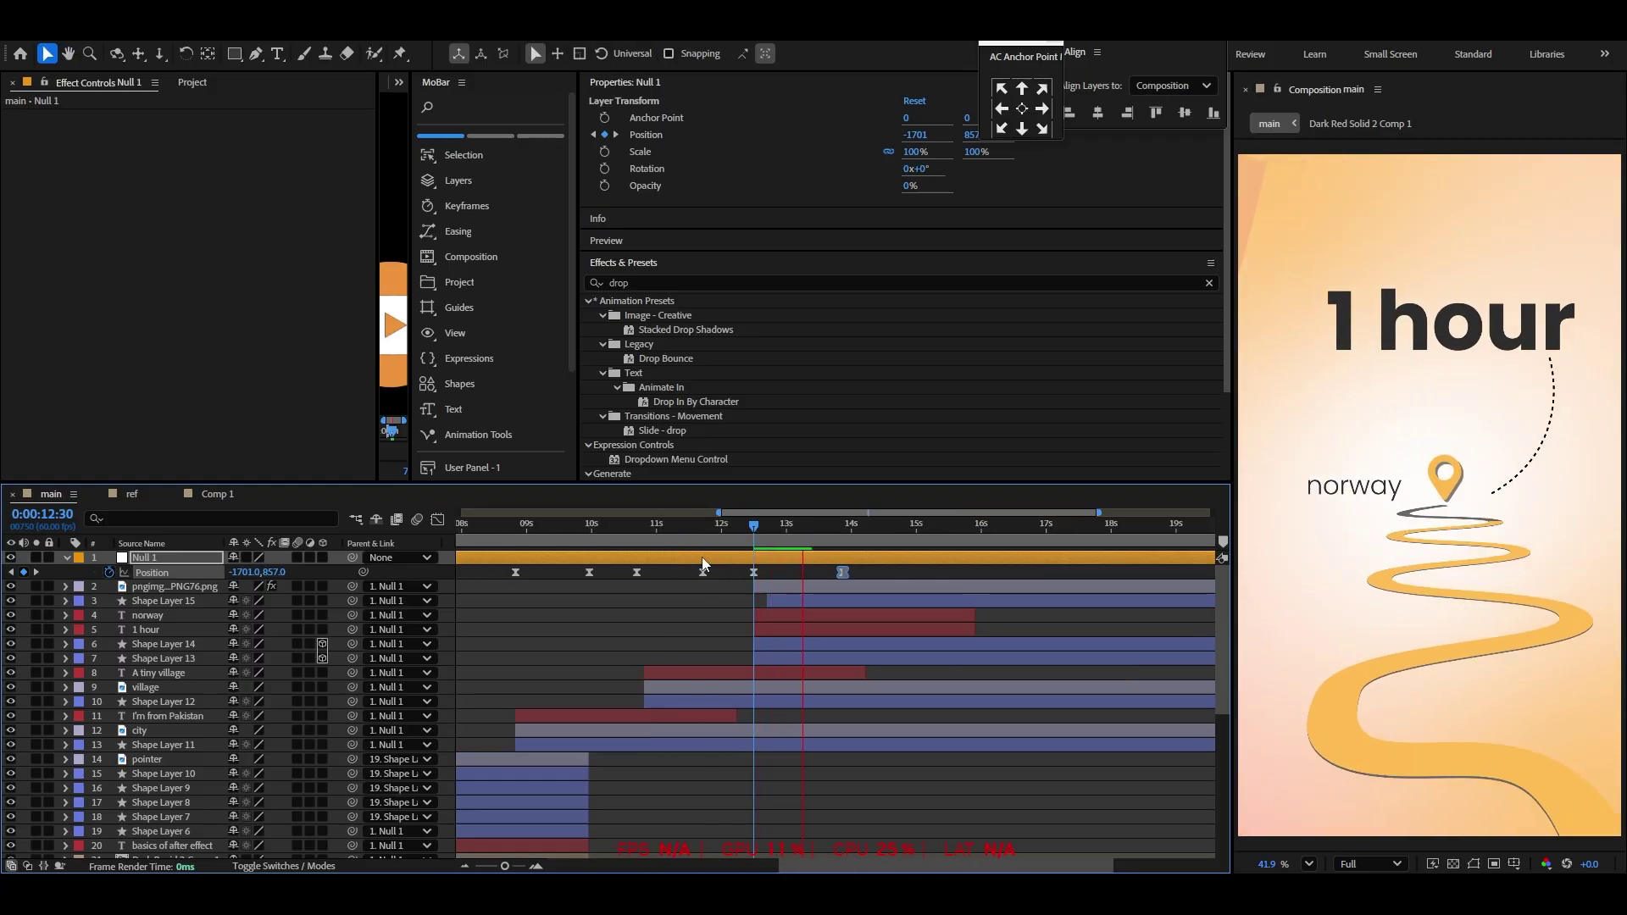
Make the map pin layer start at 13:19, during the slide into the road scene
drag(750, 529, 858, 590)
click(716, 632)
key(space)
key(space)
click(1469, 490)
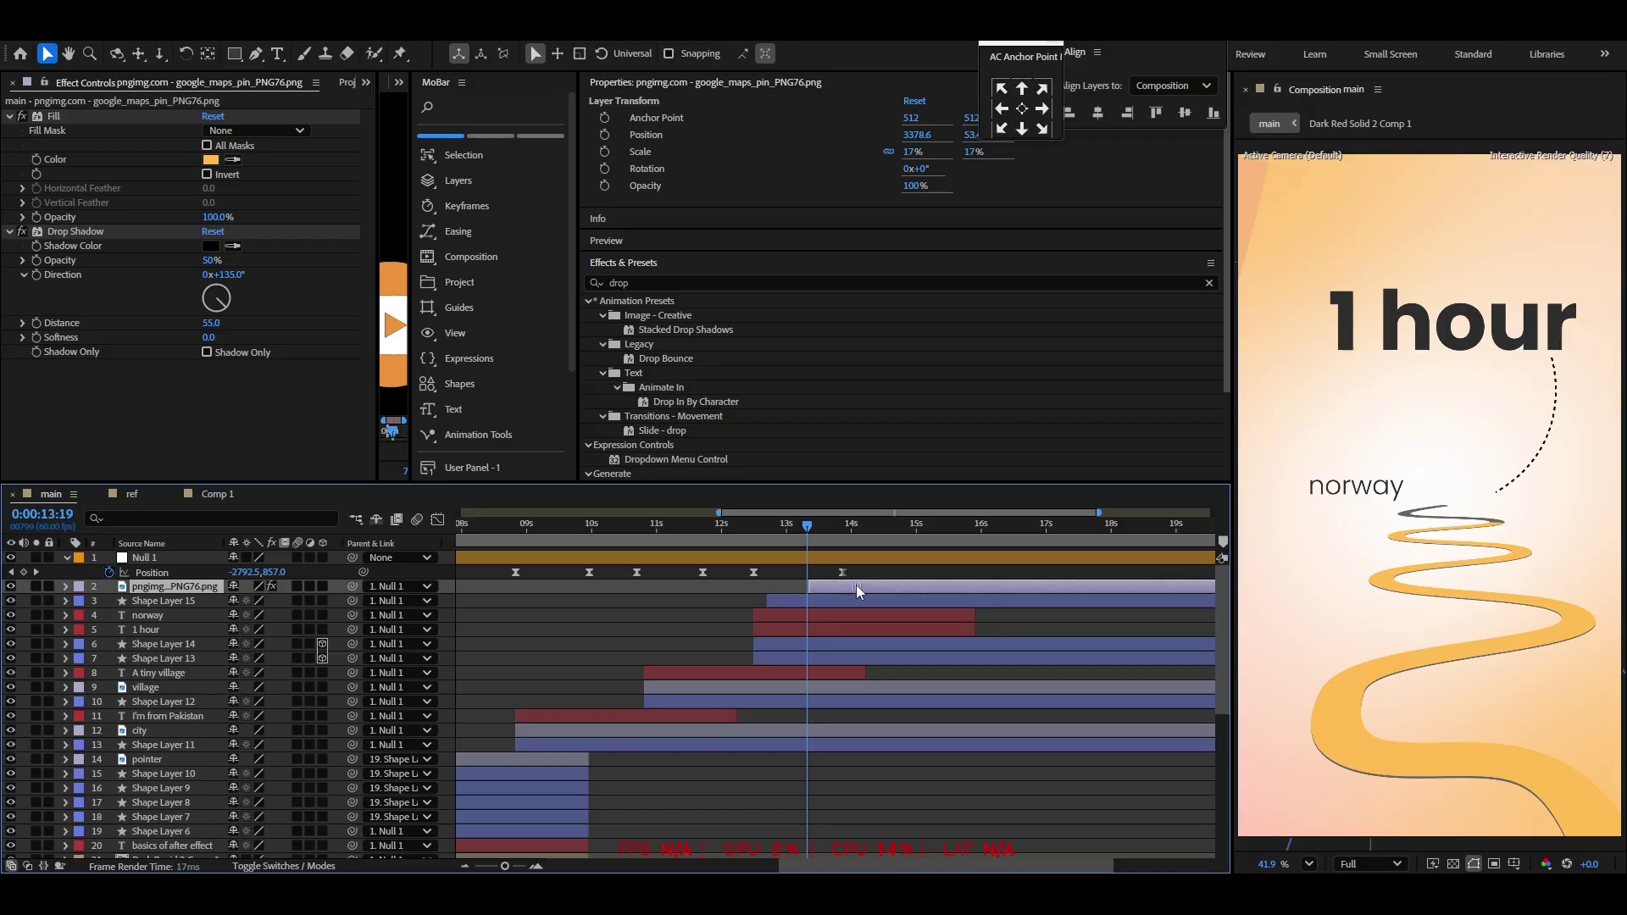
Apply Animation Composer's Overshoot XY Scale From Anchor Point 2 motion preset to the map pin as an In animation
click(356, 30)
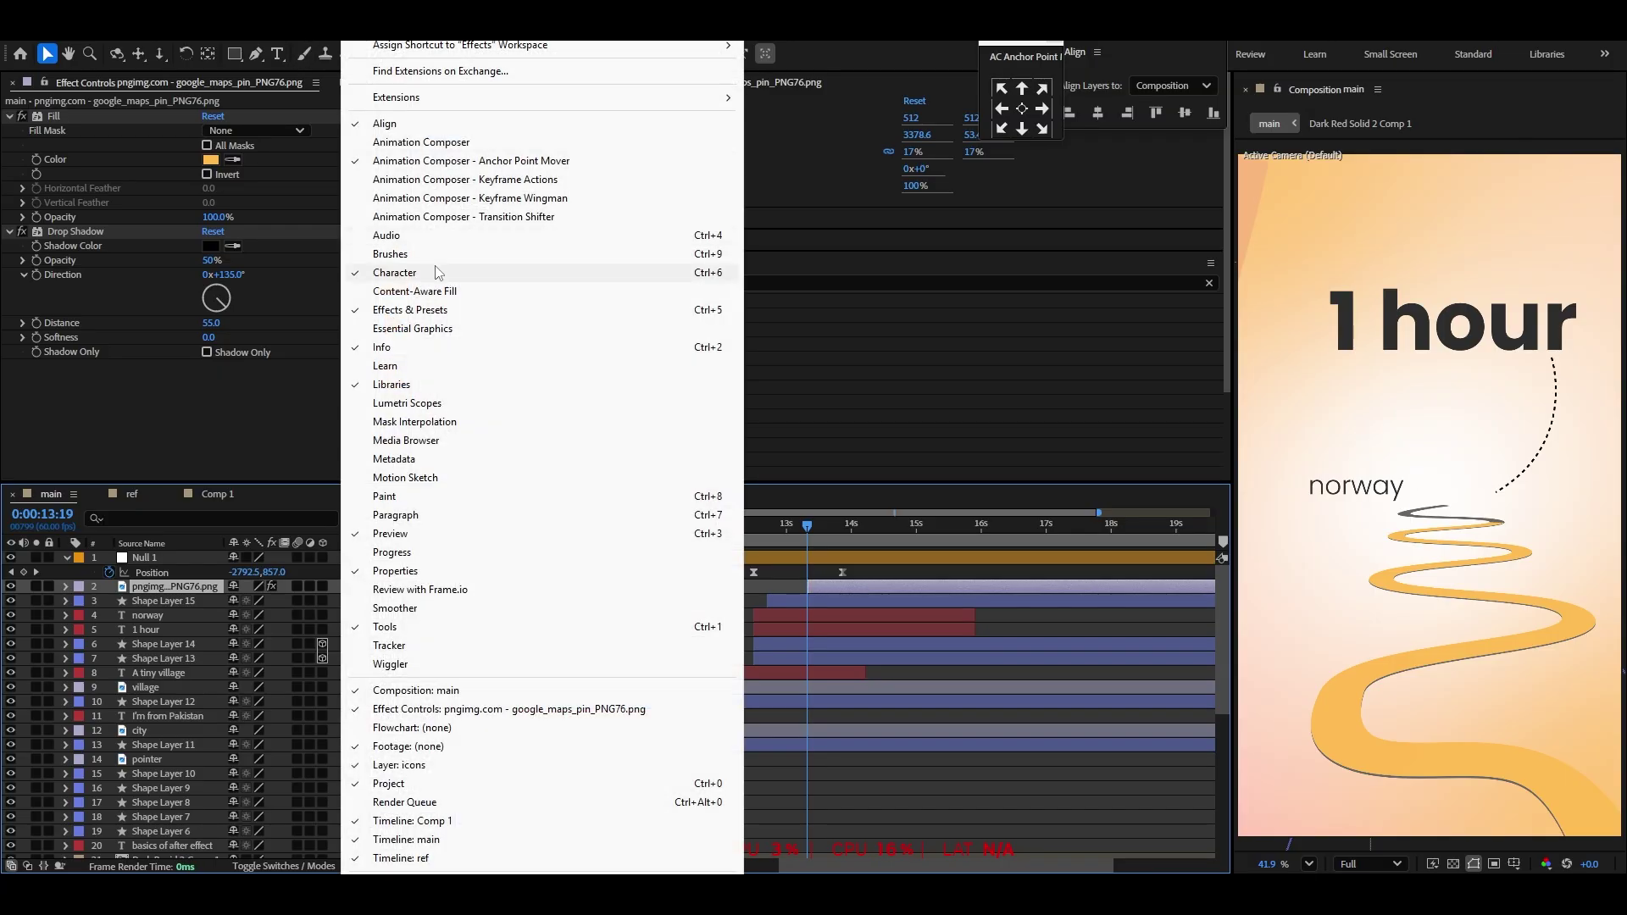
click(436, 141)
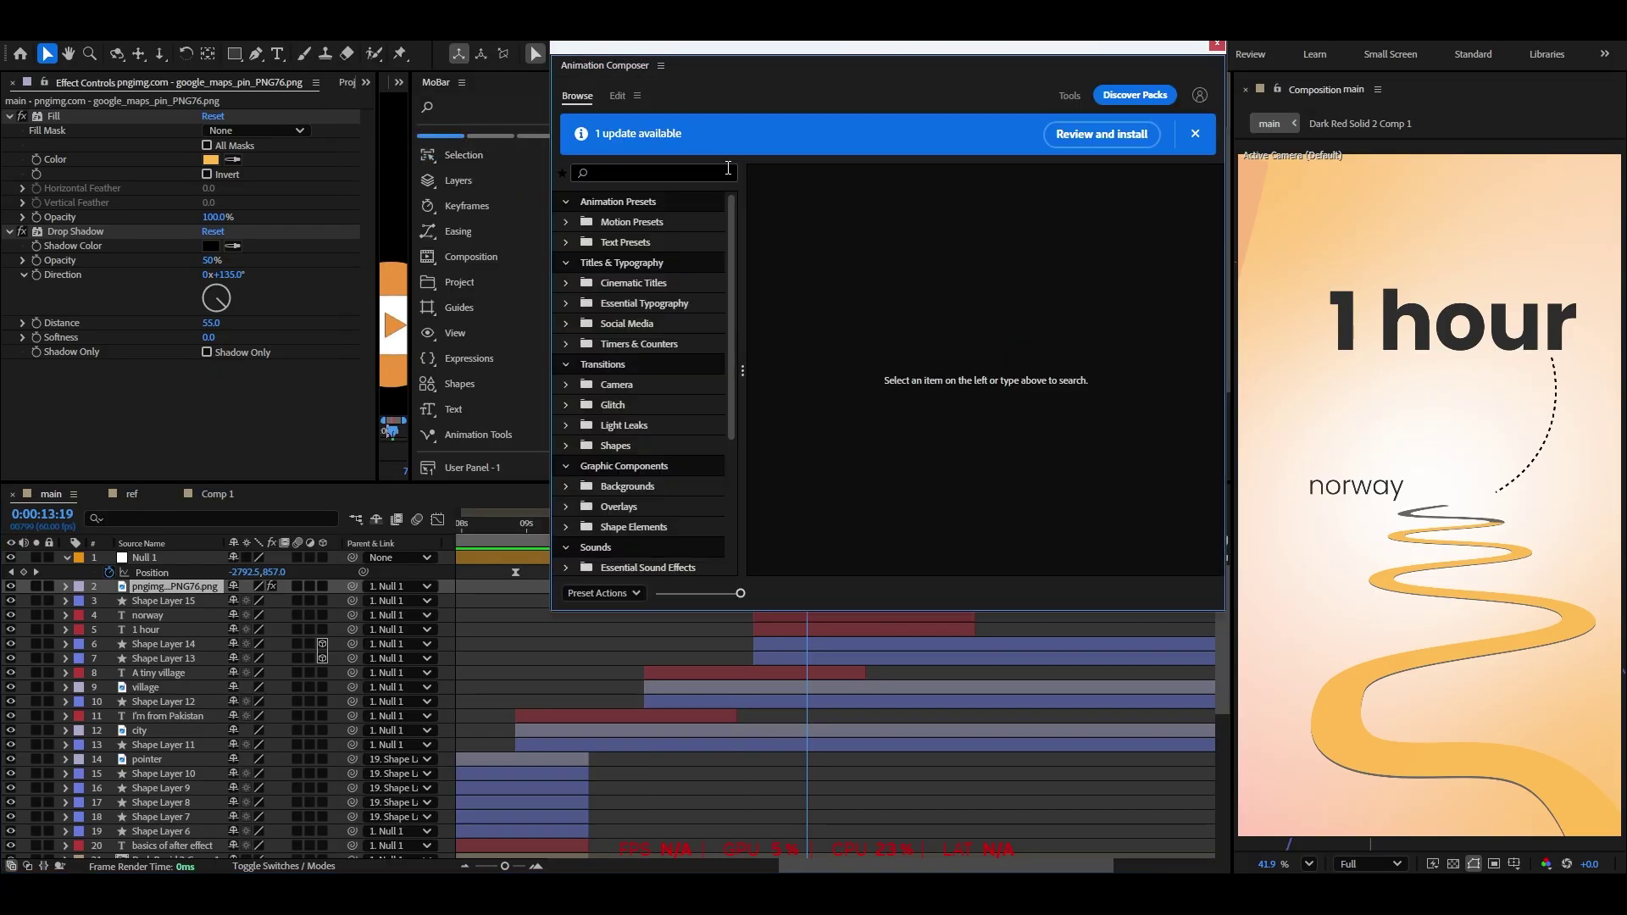
click(631, 222)
scroll(848, 339, down, 3)
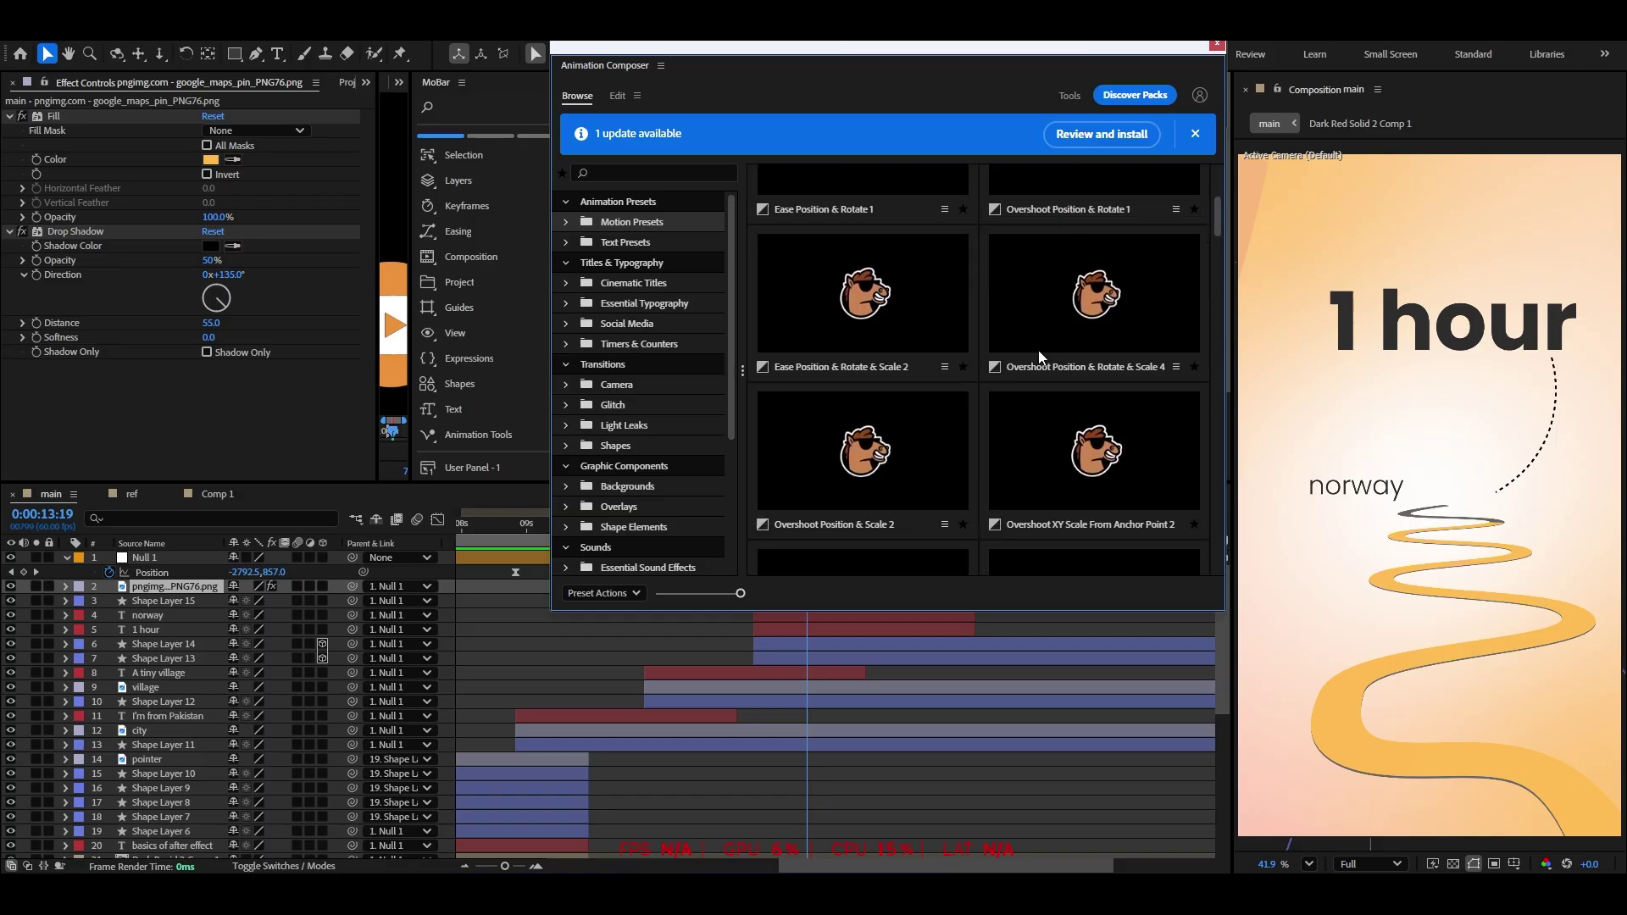
click(1085, 509)
click(1059, 593)
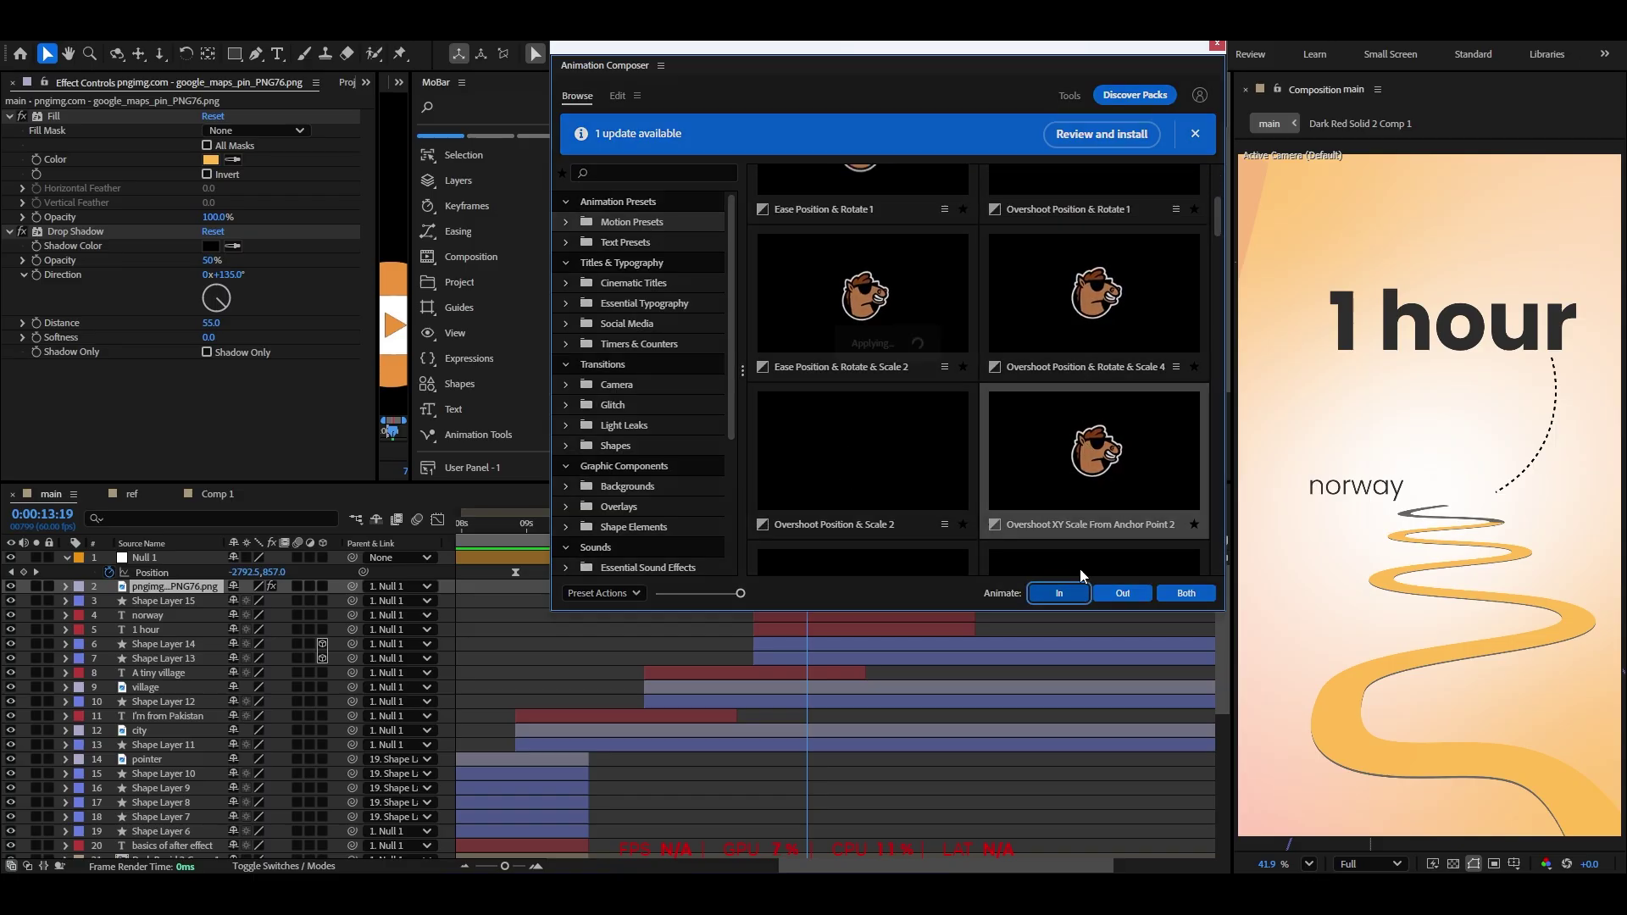
click(1217, 46)
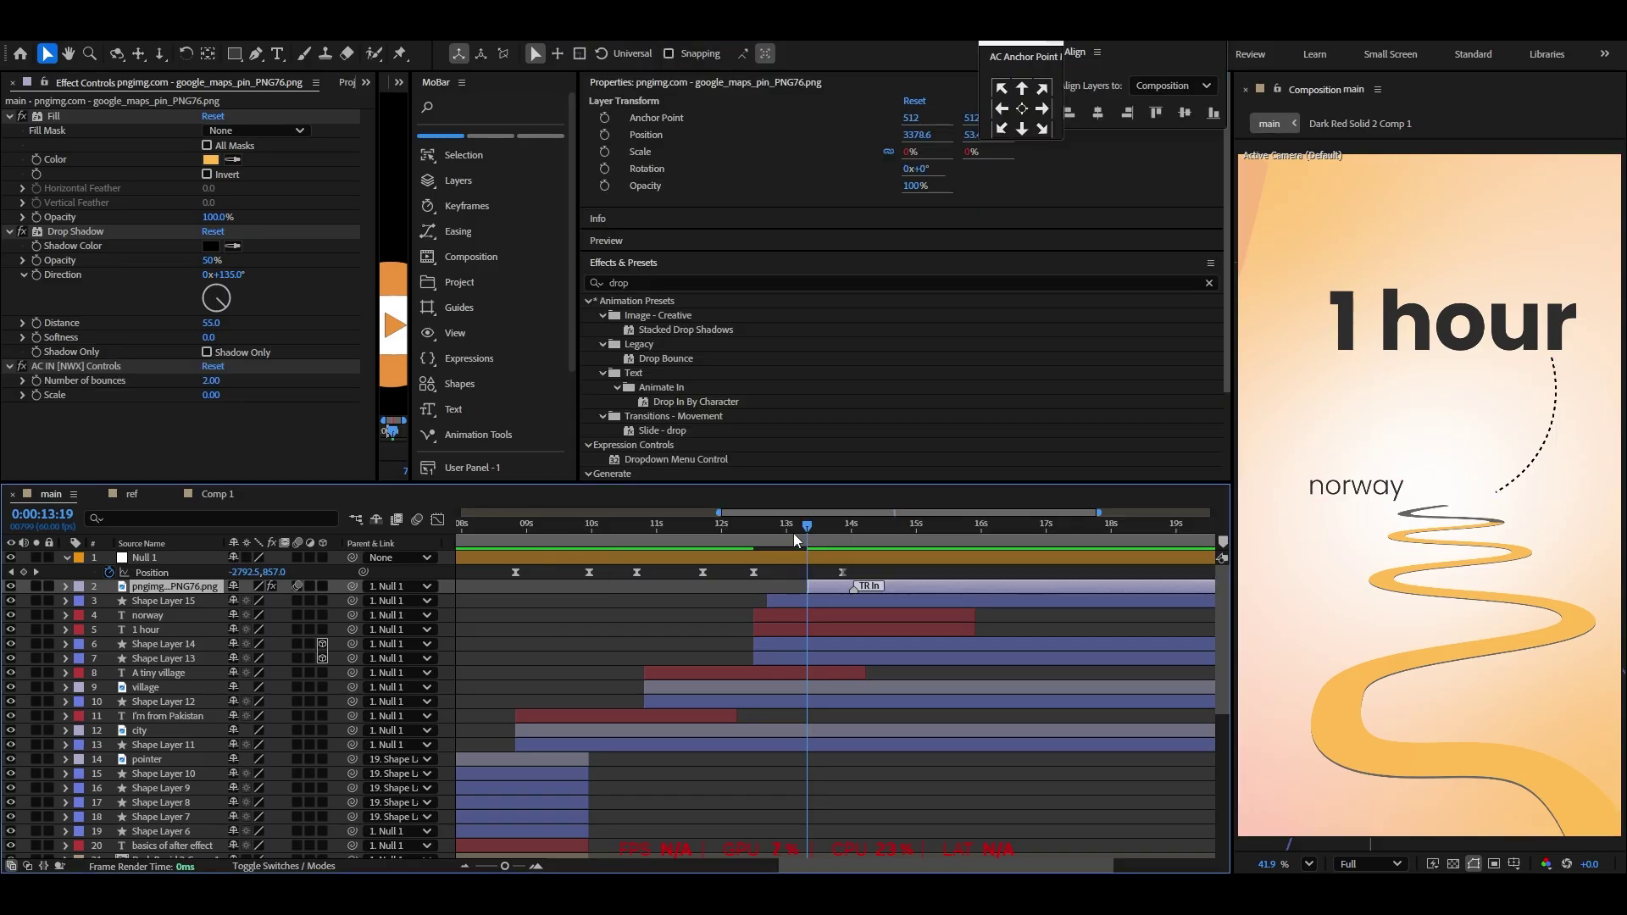
Delay the "norway" and "1 hour" text layers to start at about 12:50 and preview the transition
drag(805, 547, 754, 555)
click(787, 620)
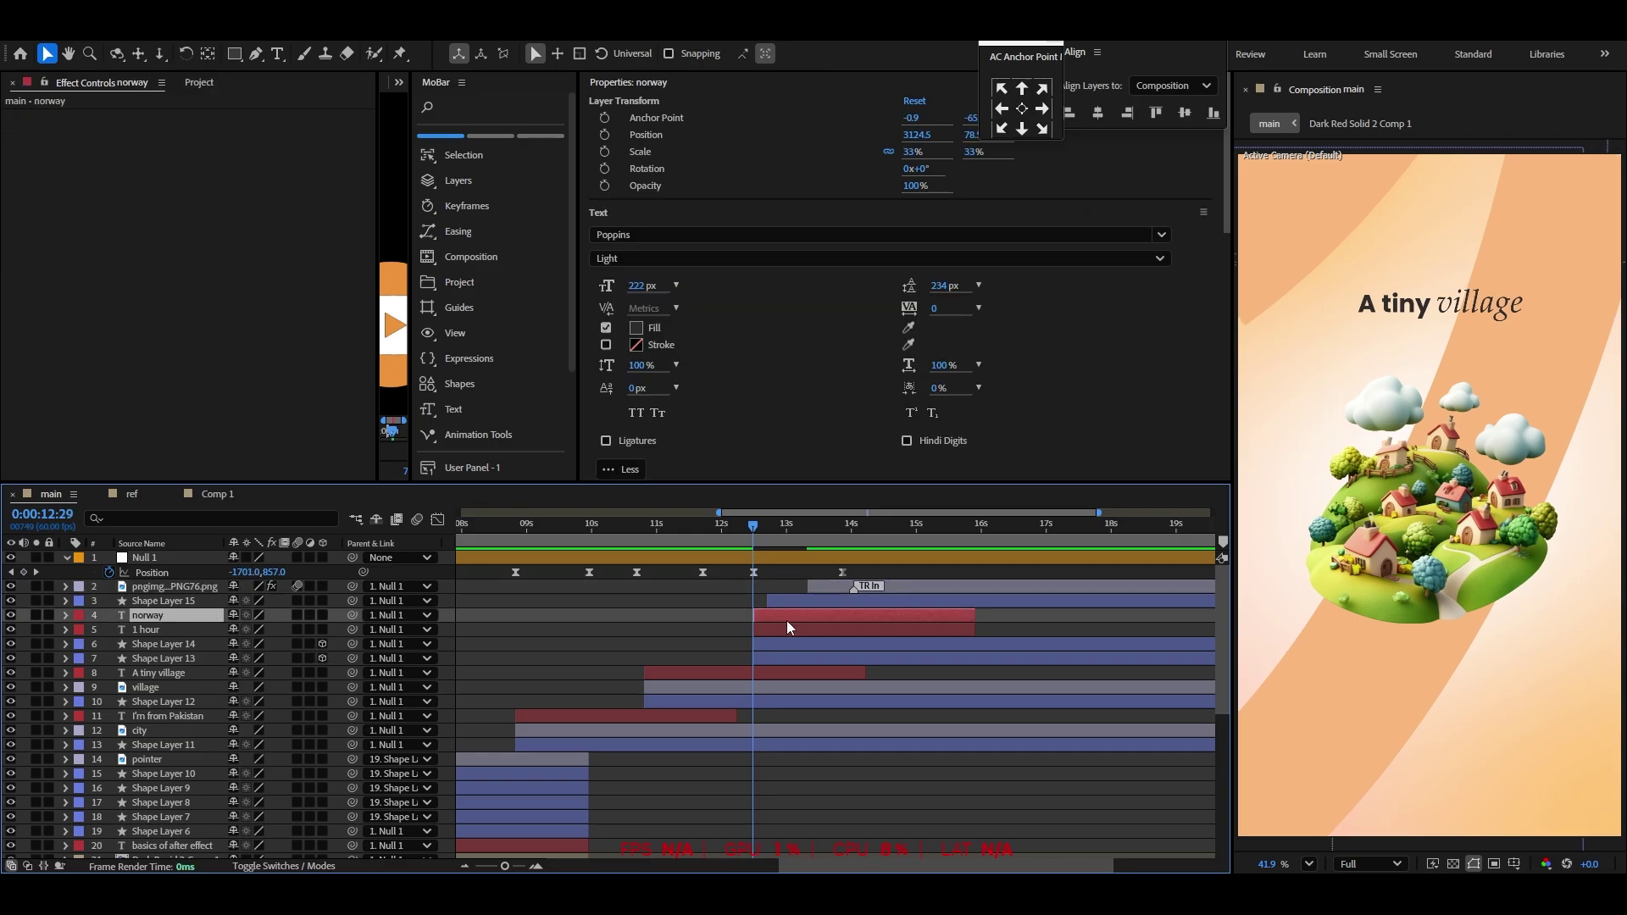
shift+click(800, 631)
drag(799, 631, 816, 632)
key(space)
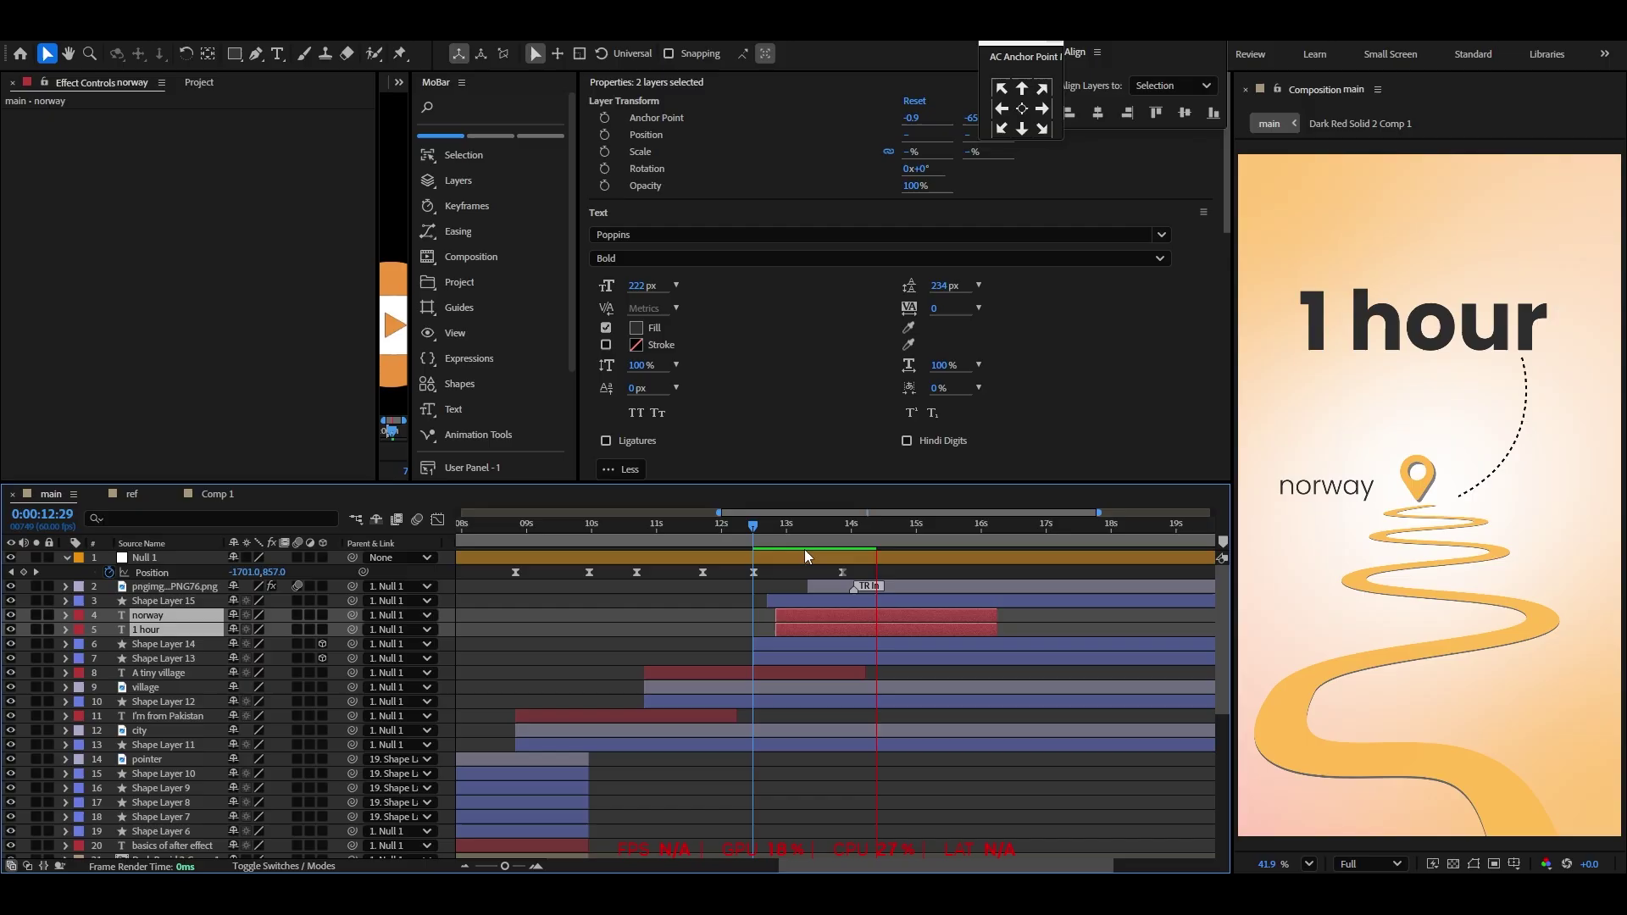
click(769, 542)
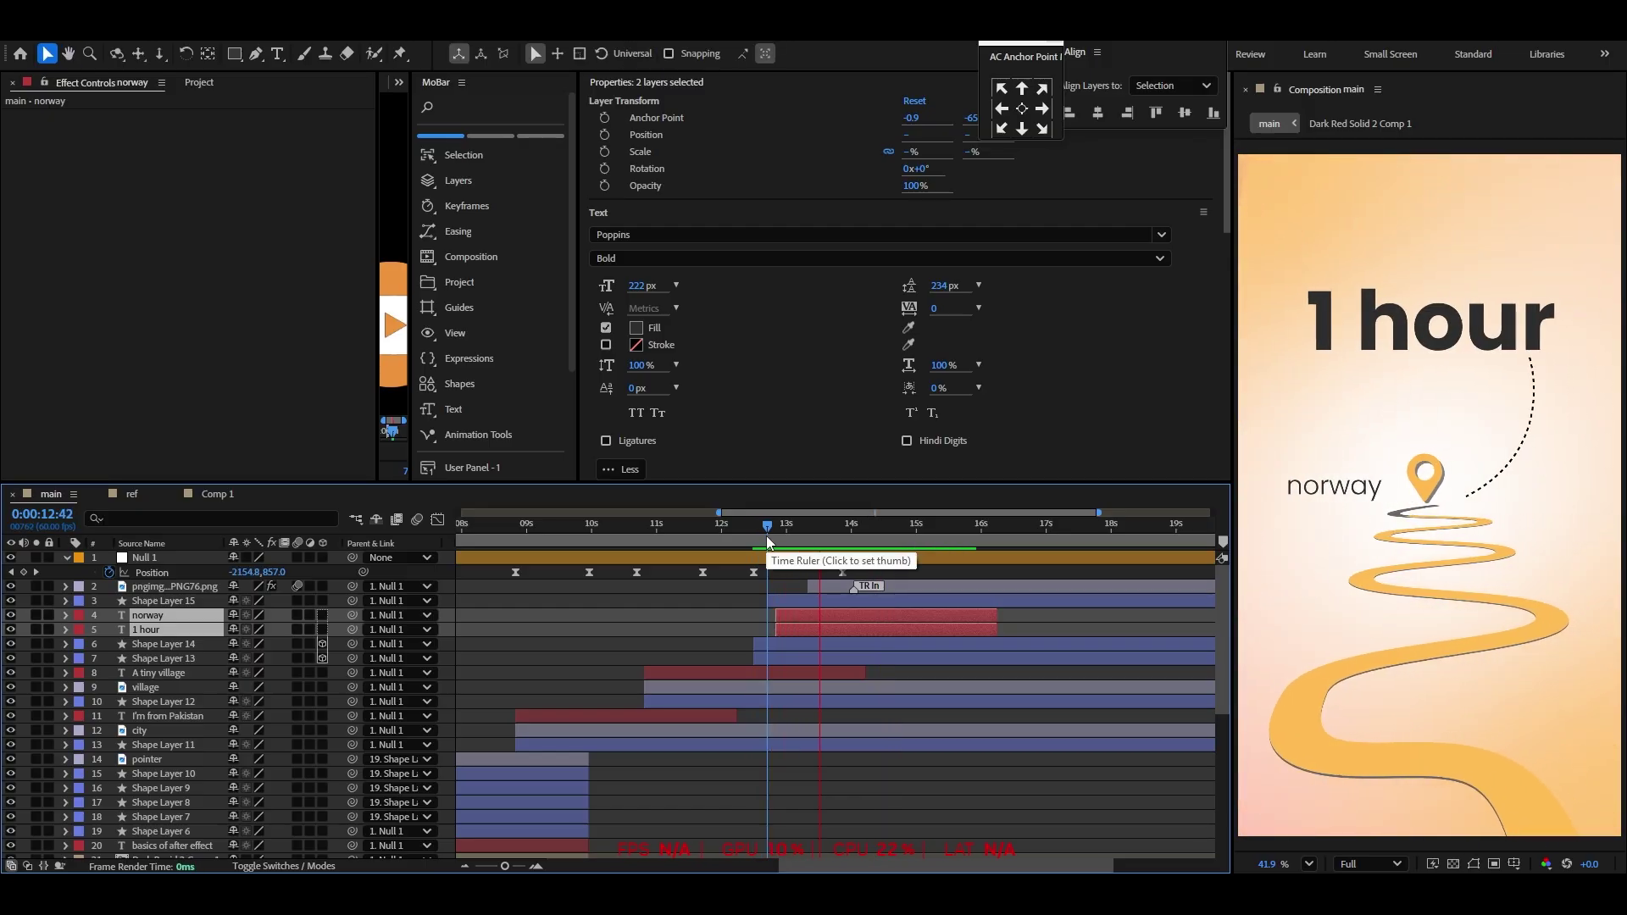
key(space)
key(space)
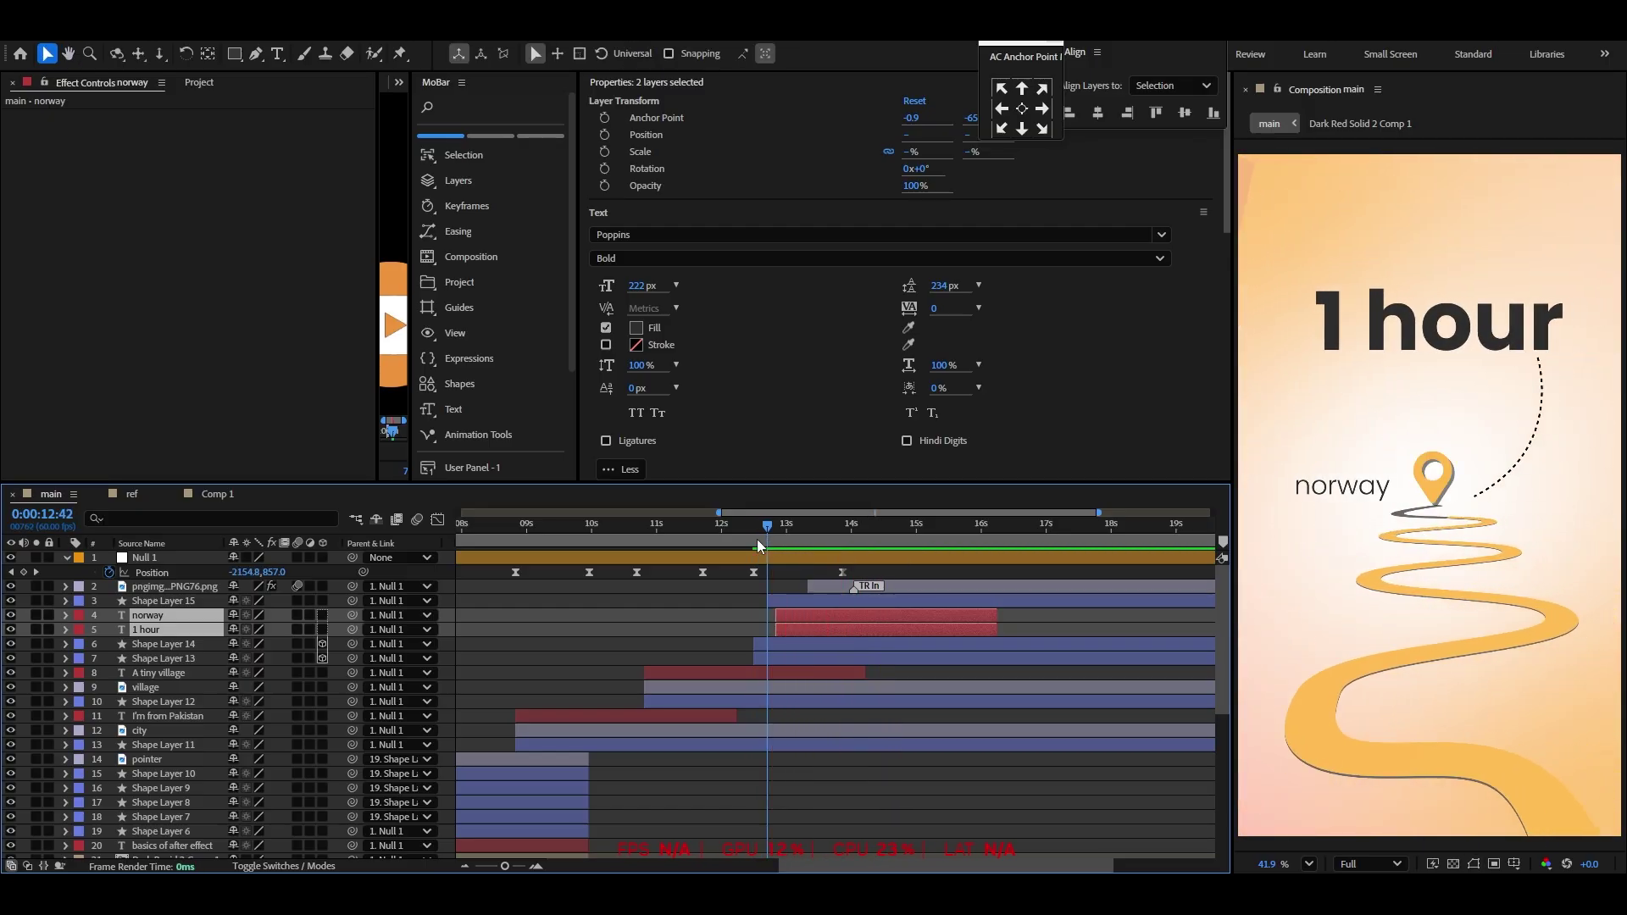
Keyframe the opacity of Shape Layers 13 and 14 from 0% at 12:30 to 100% at about 13:00 and preview the fade-in
drag(769, 542, 710, 559)
key(space)
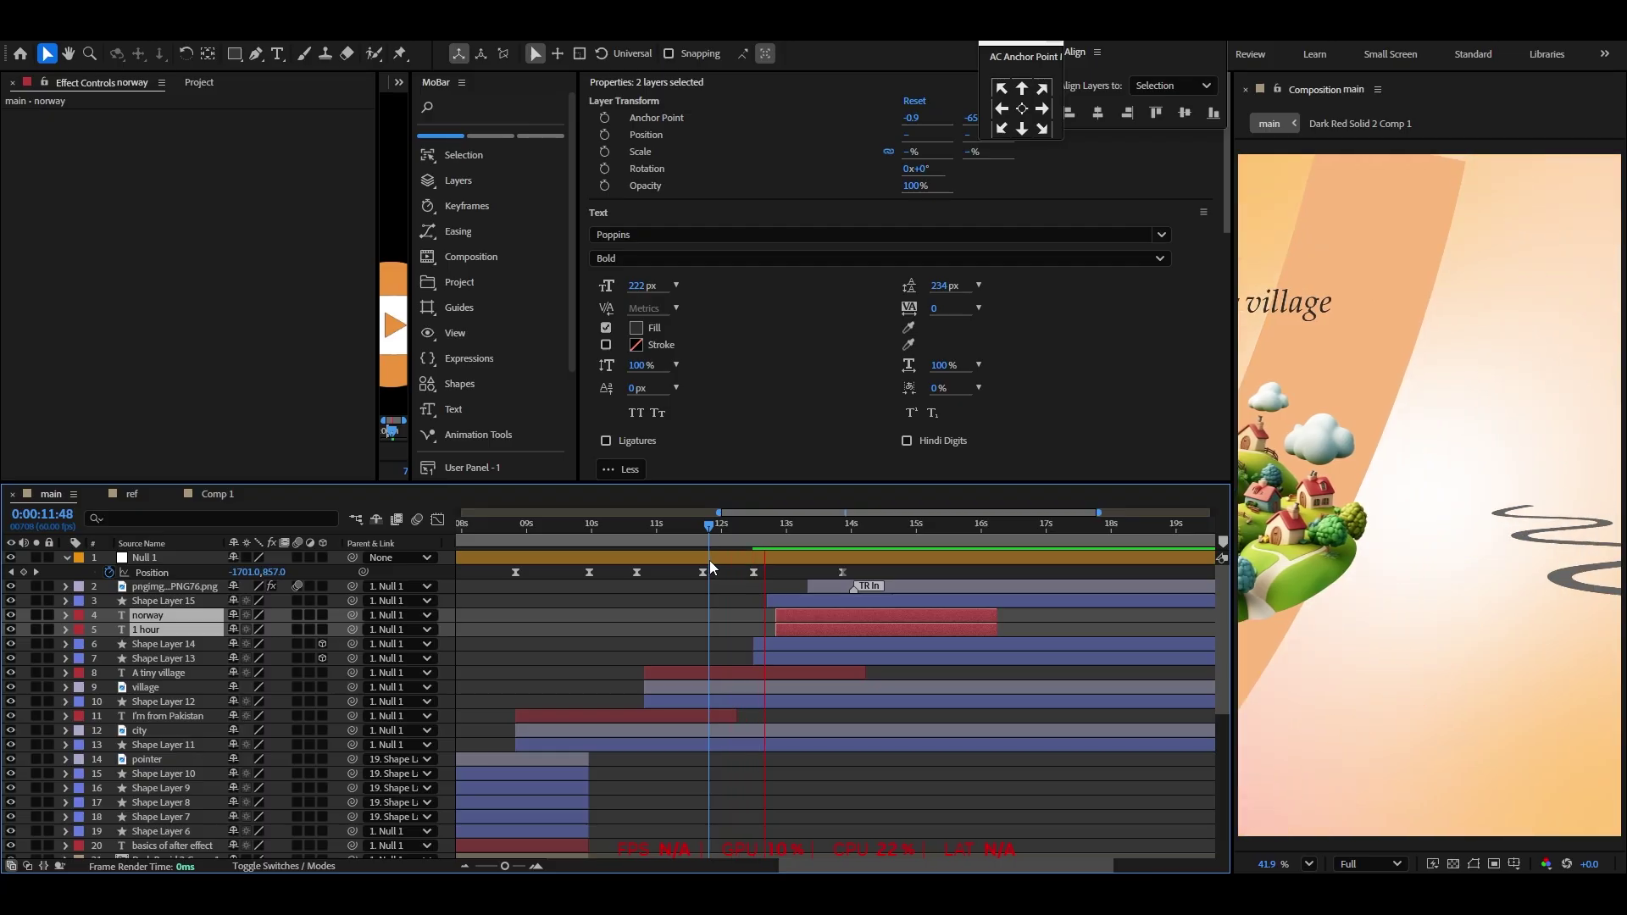
click(709, 568)
click(752, 542)
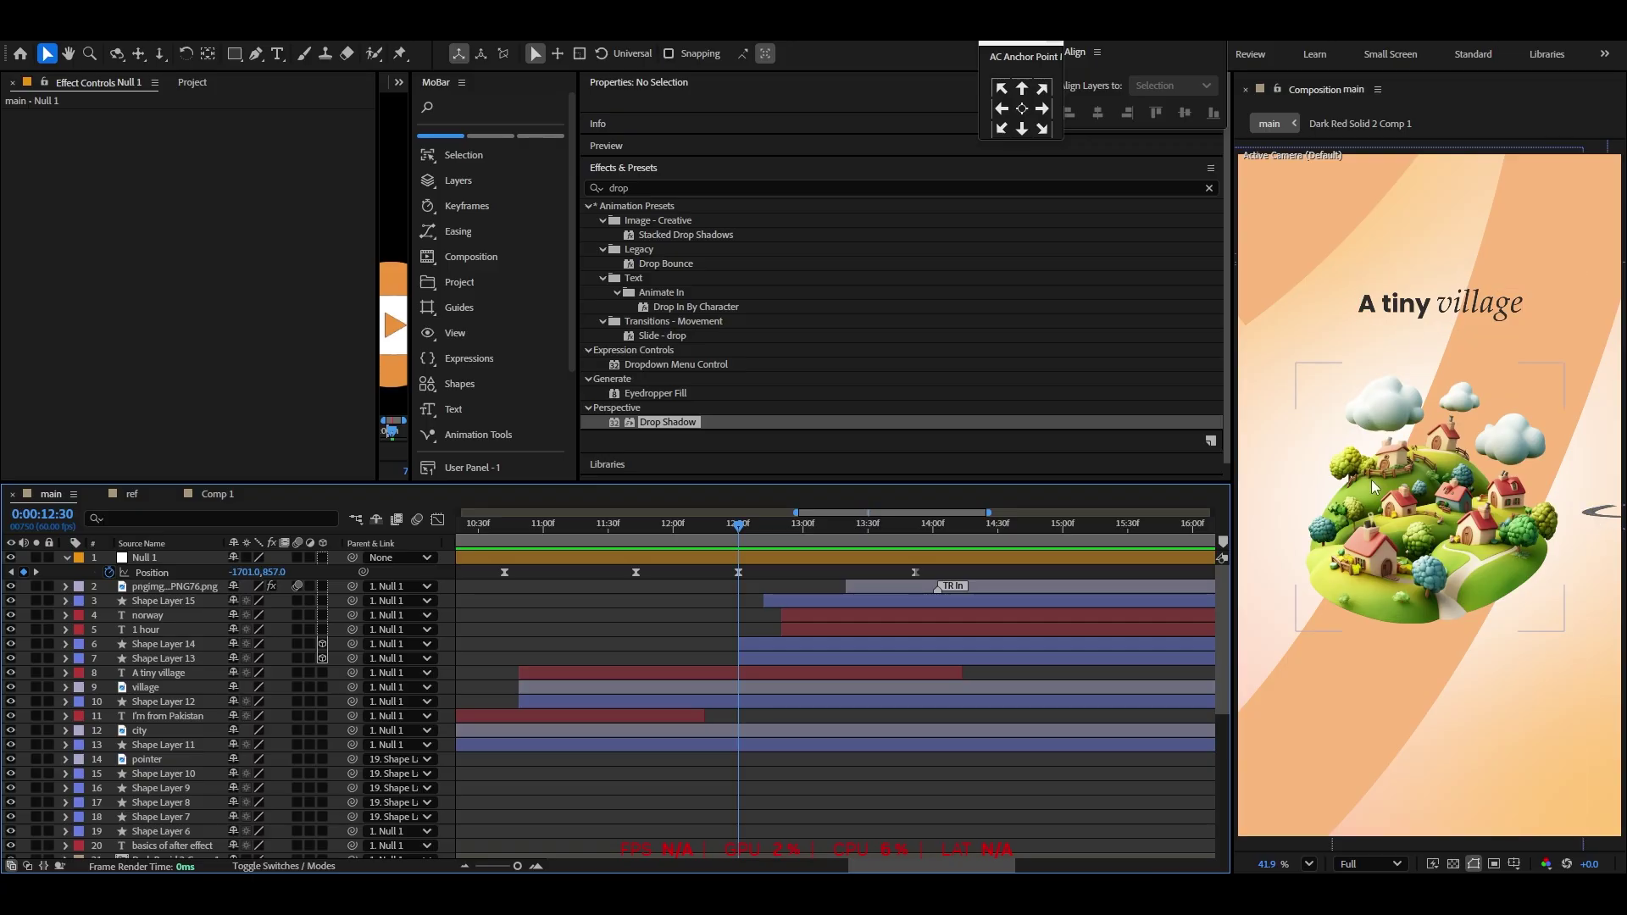
click(172, 659)
ctrl+click(179, 645)
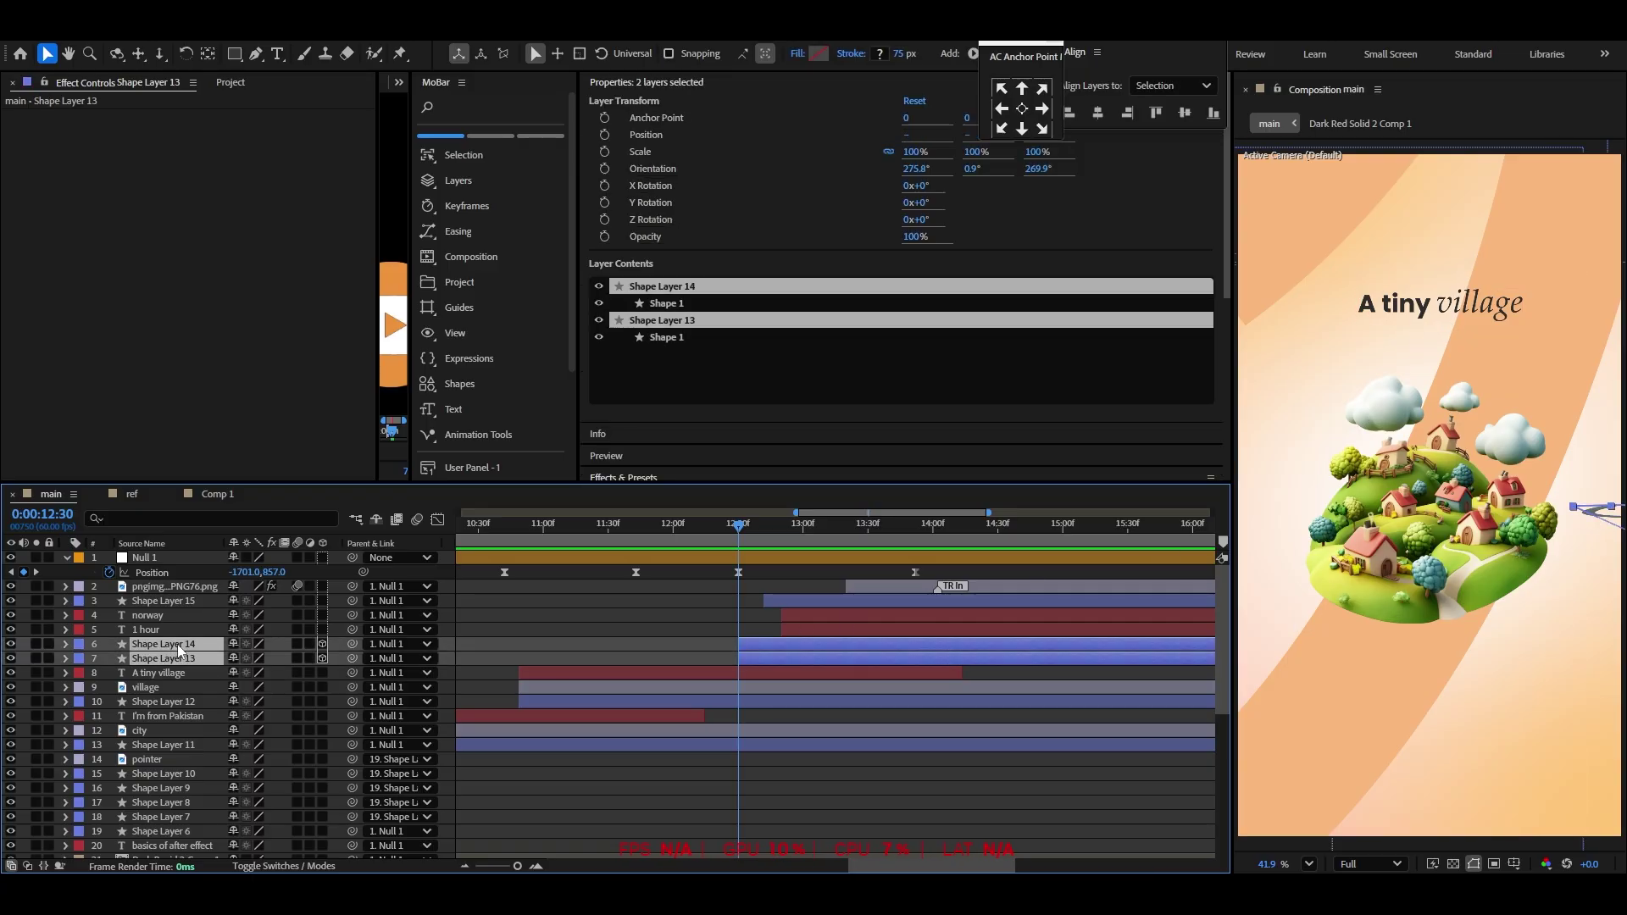
key(t)
click(109, 688)
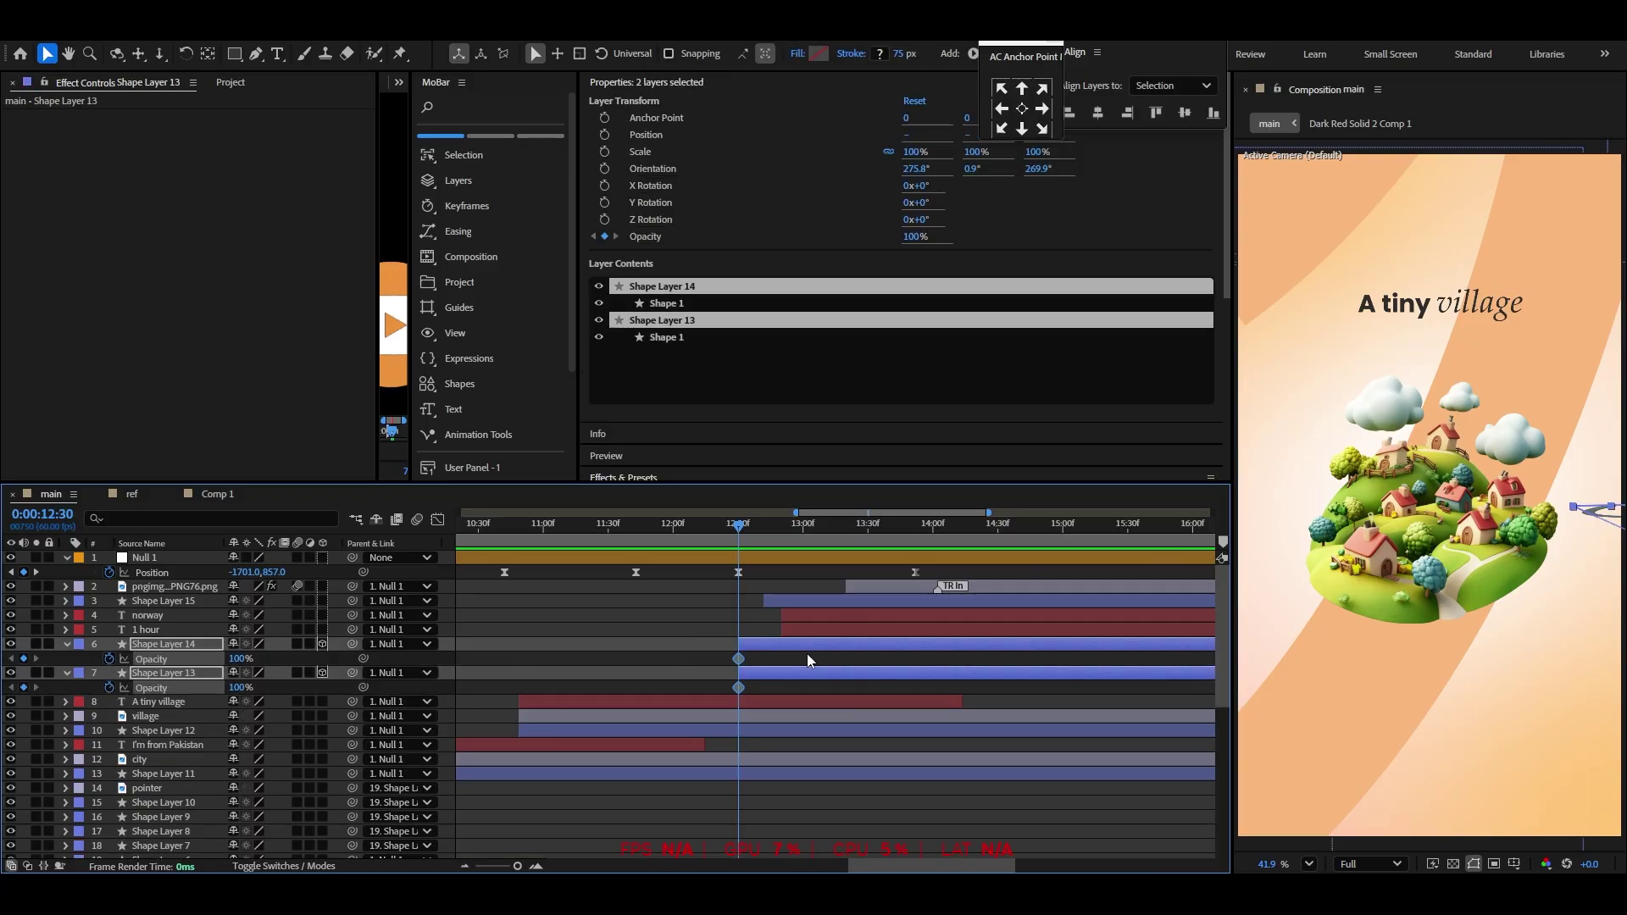
drag(738, 658, 800, 660)
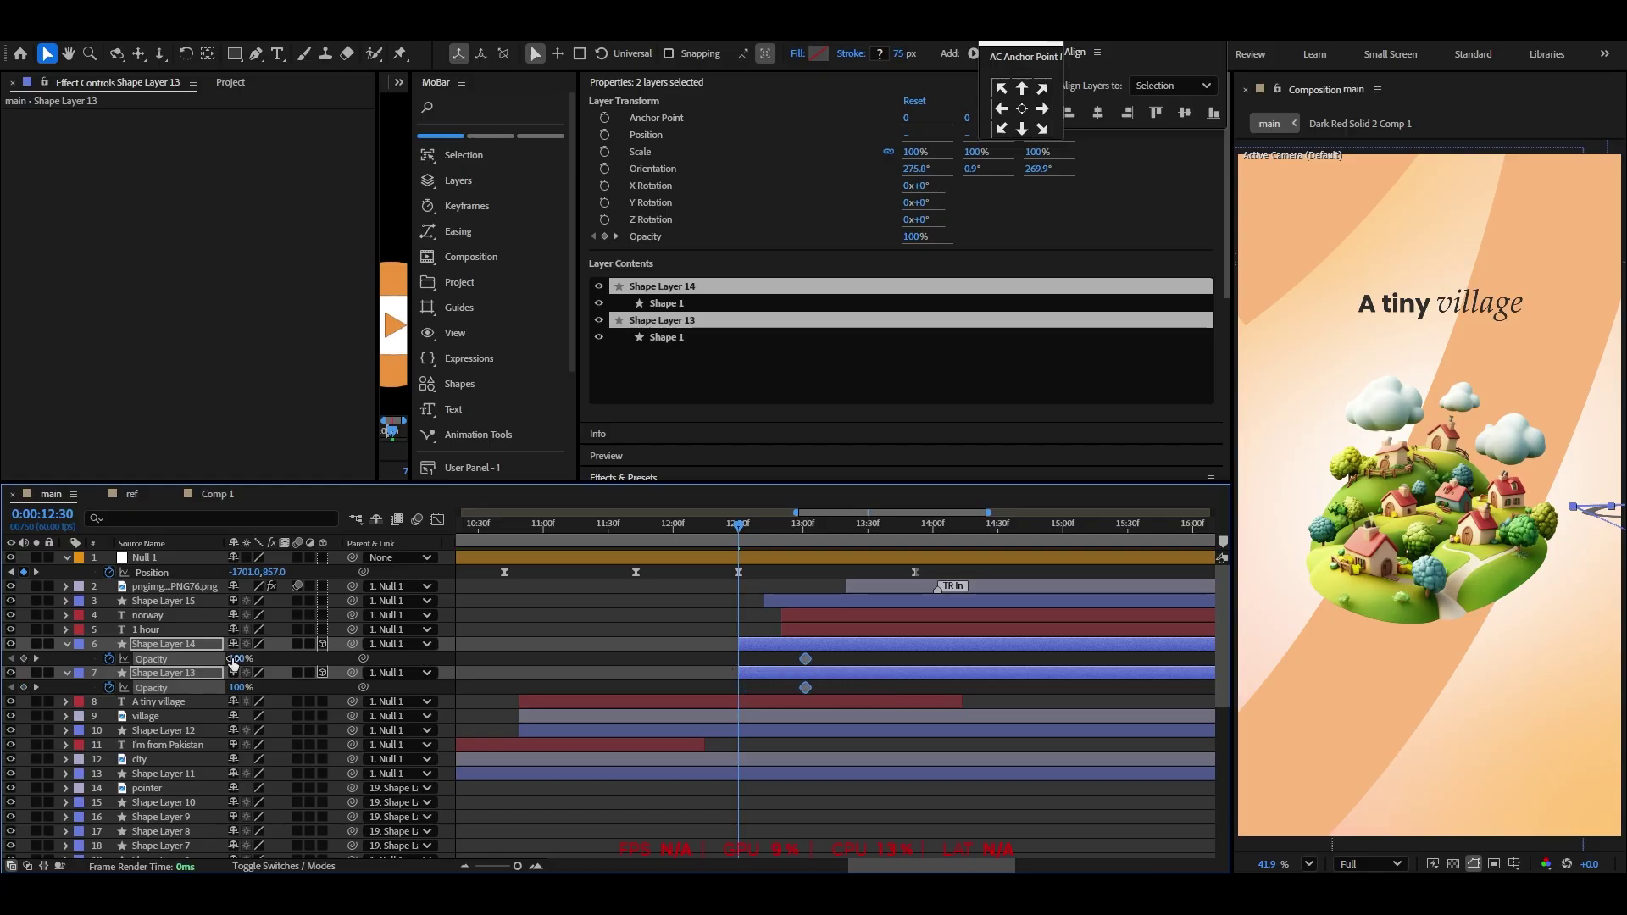
click(615, 645)
key(space)
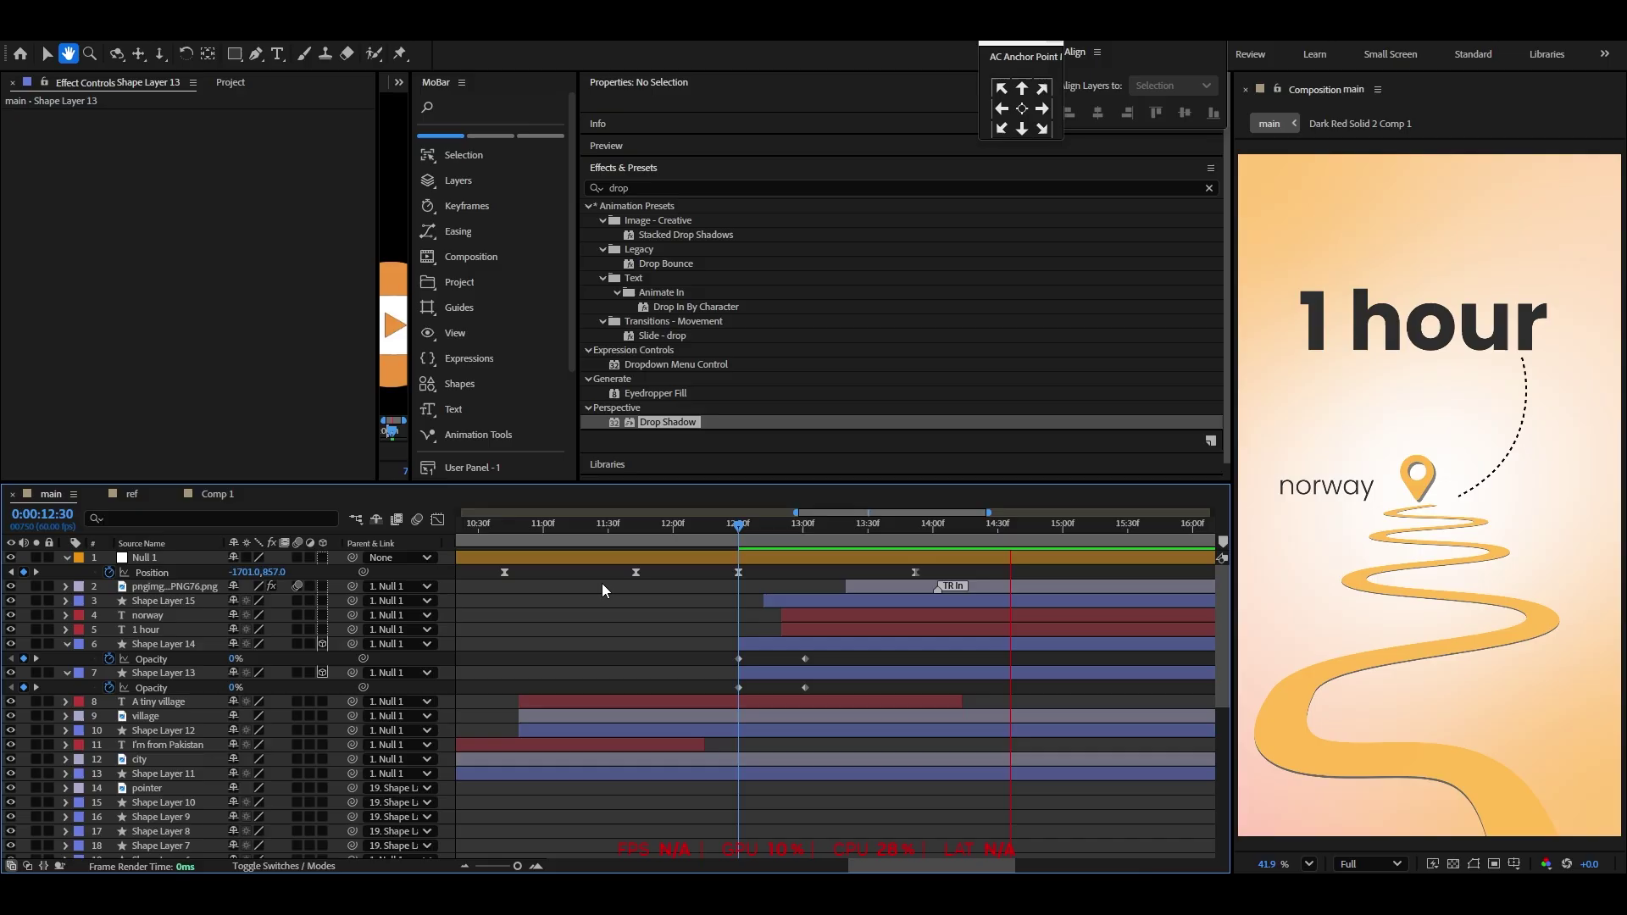
Trim the map pin, Shape Layers 13 to 15, "norway" and "1 hour" layers to end at 15:01
scroll(610, 673, down, 3)
key(space)
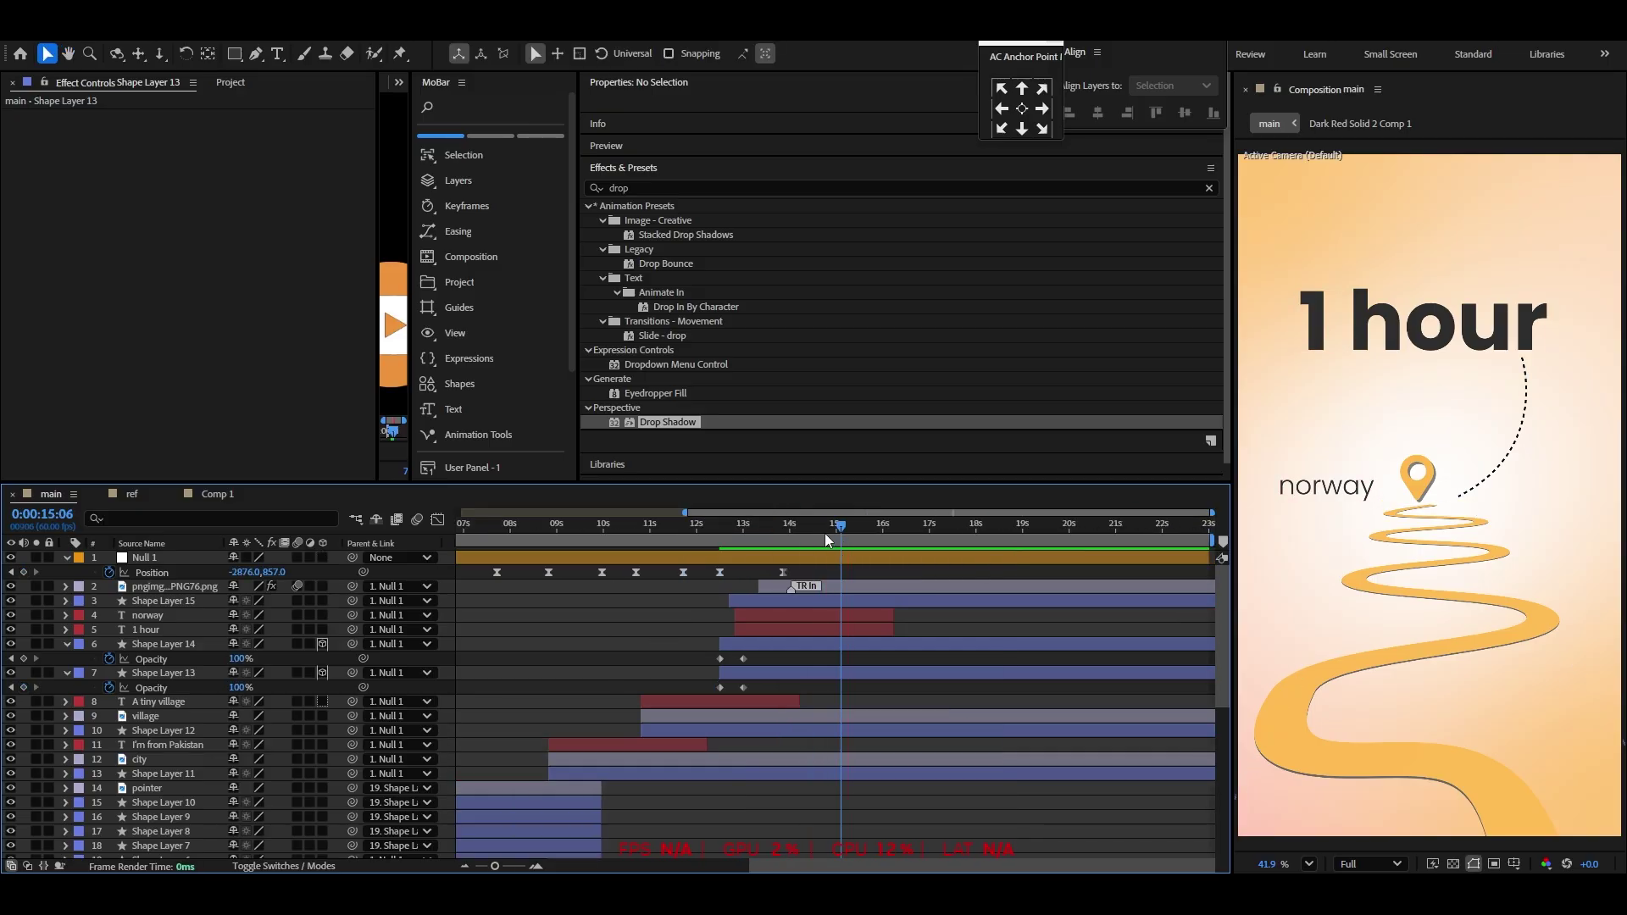
key(u)
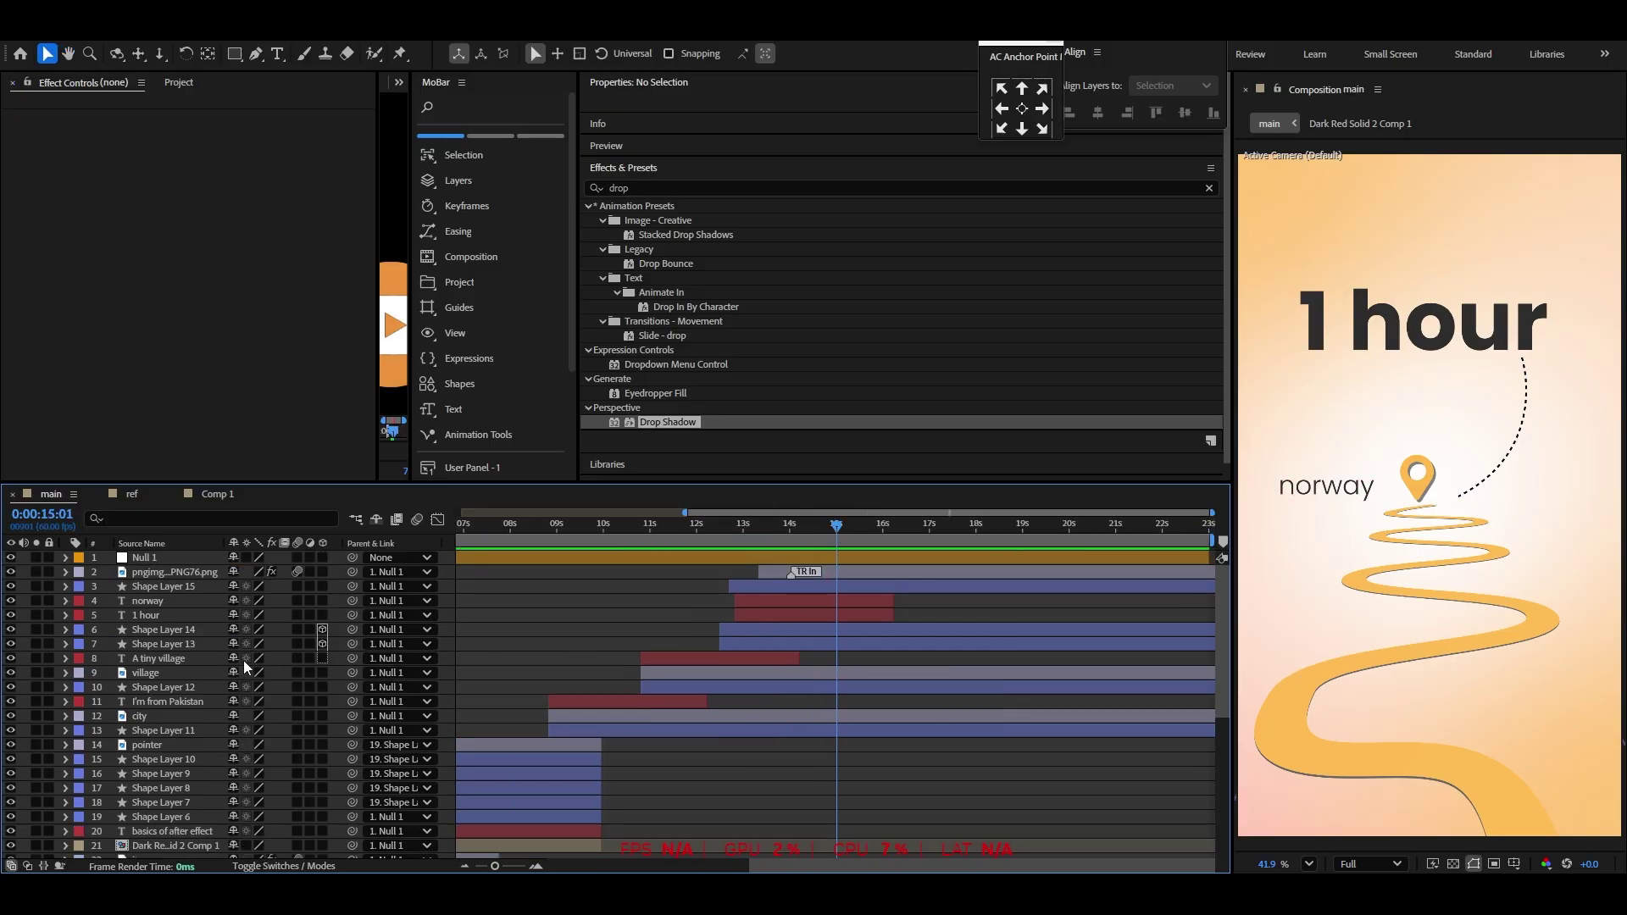
click(161, 646)
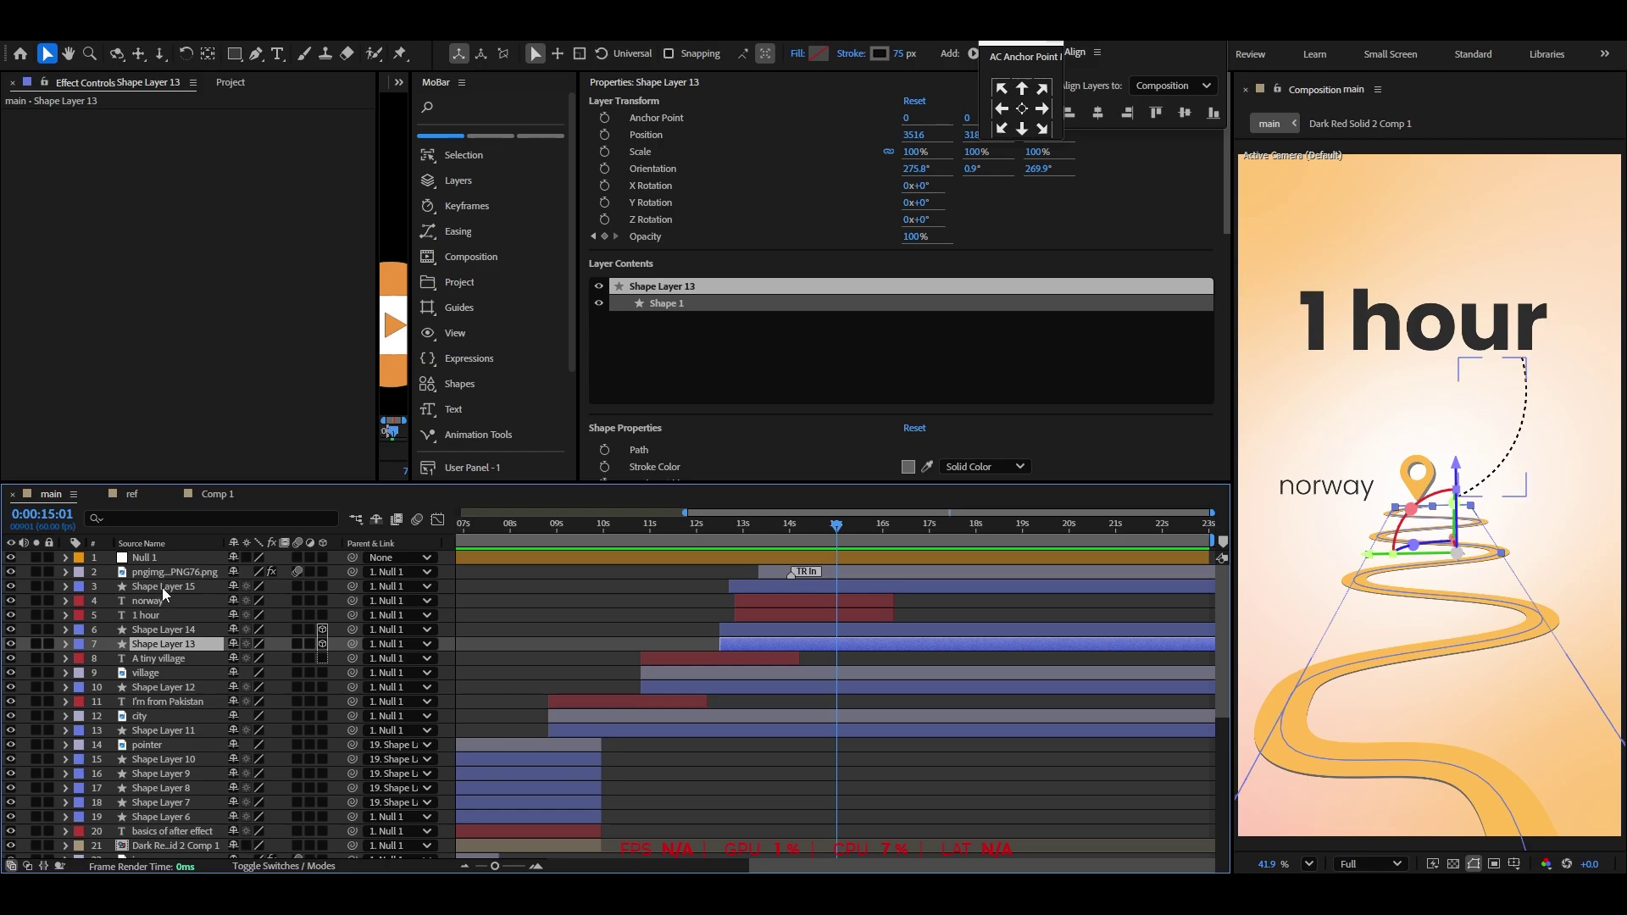
shift+click(161, 573)
key(alt+])
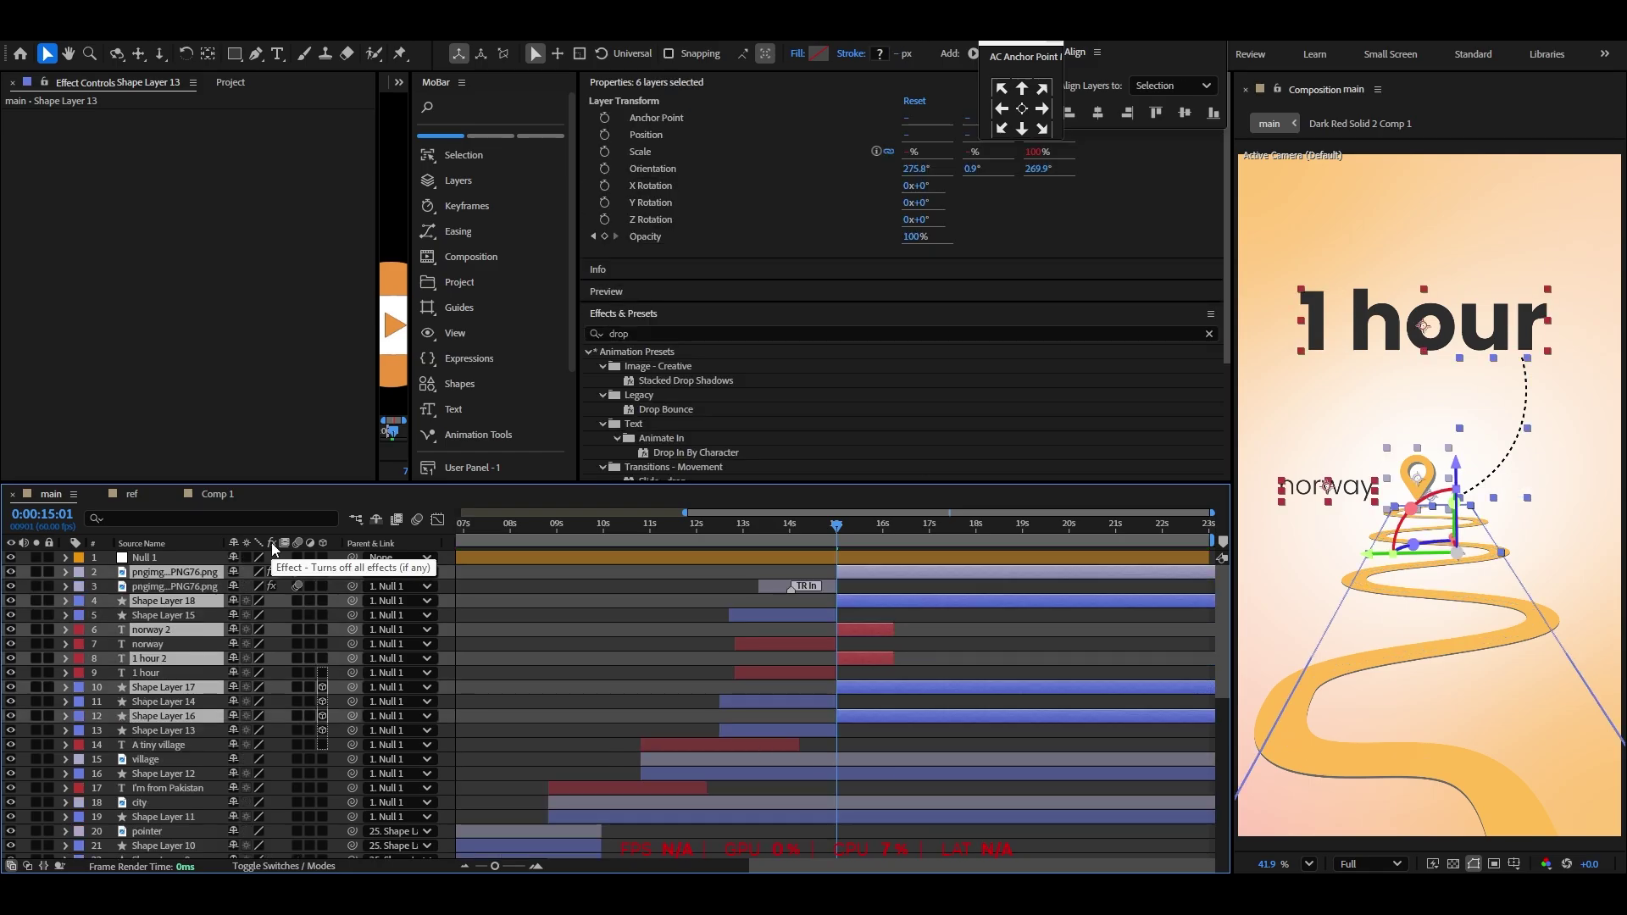
key(ctrl+shift+a)
click(716, 539)
key(space)
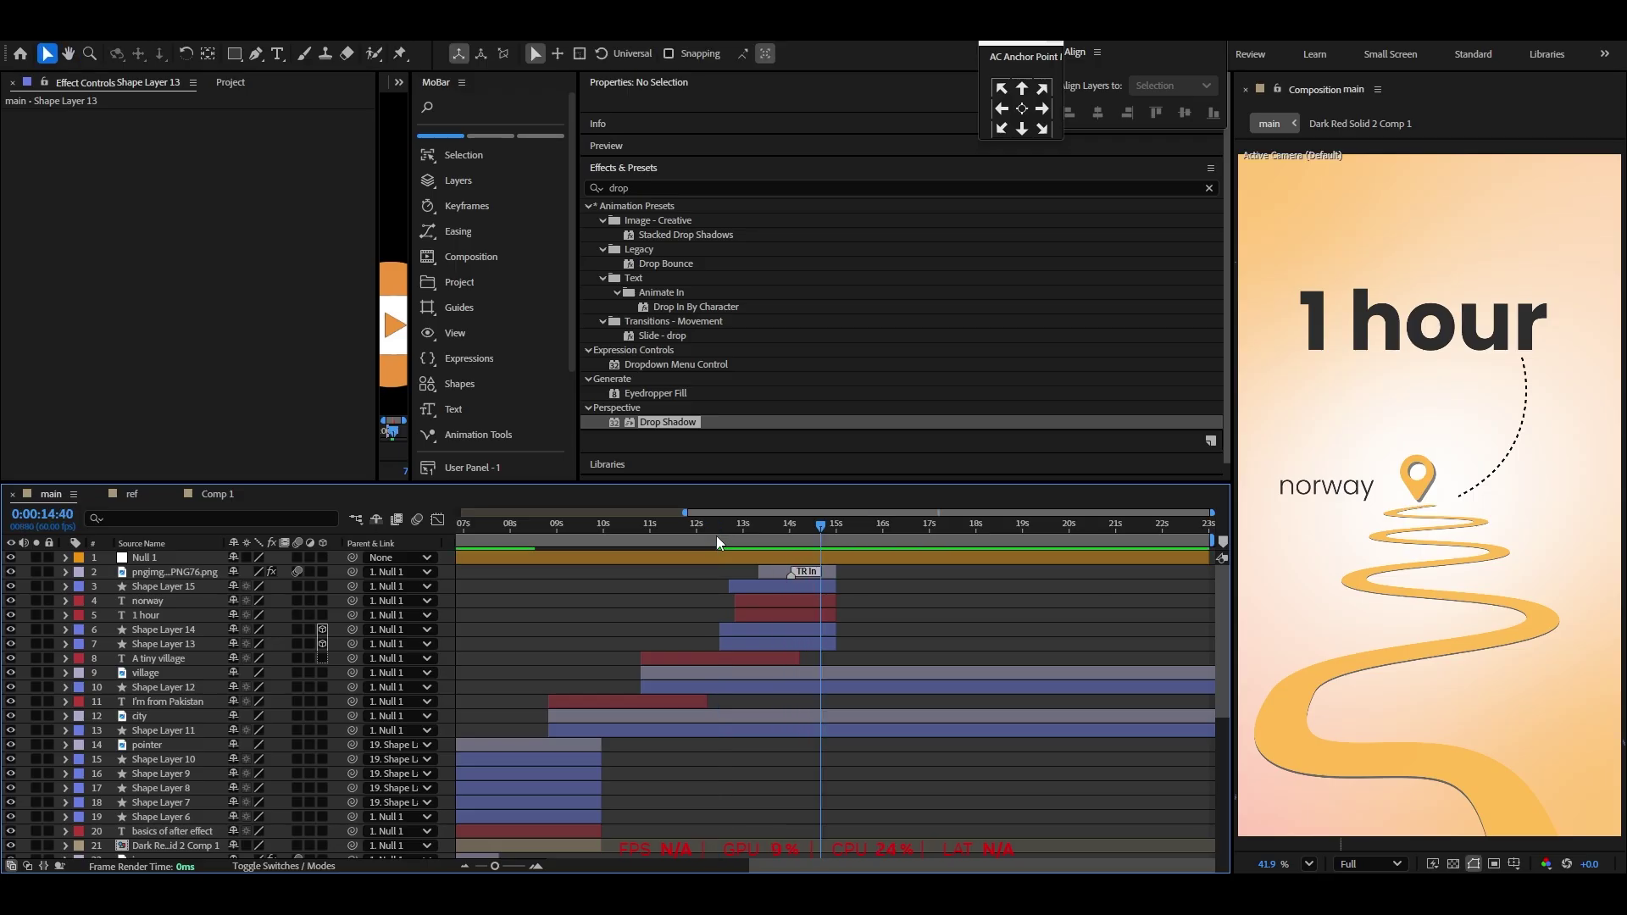
Check the next scene in the ref composition and add the frame image above Null 1 in the main composition
click(127, 494)
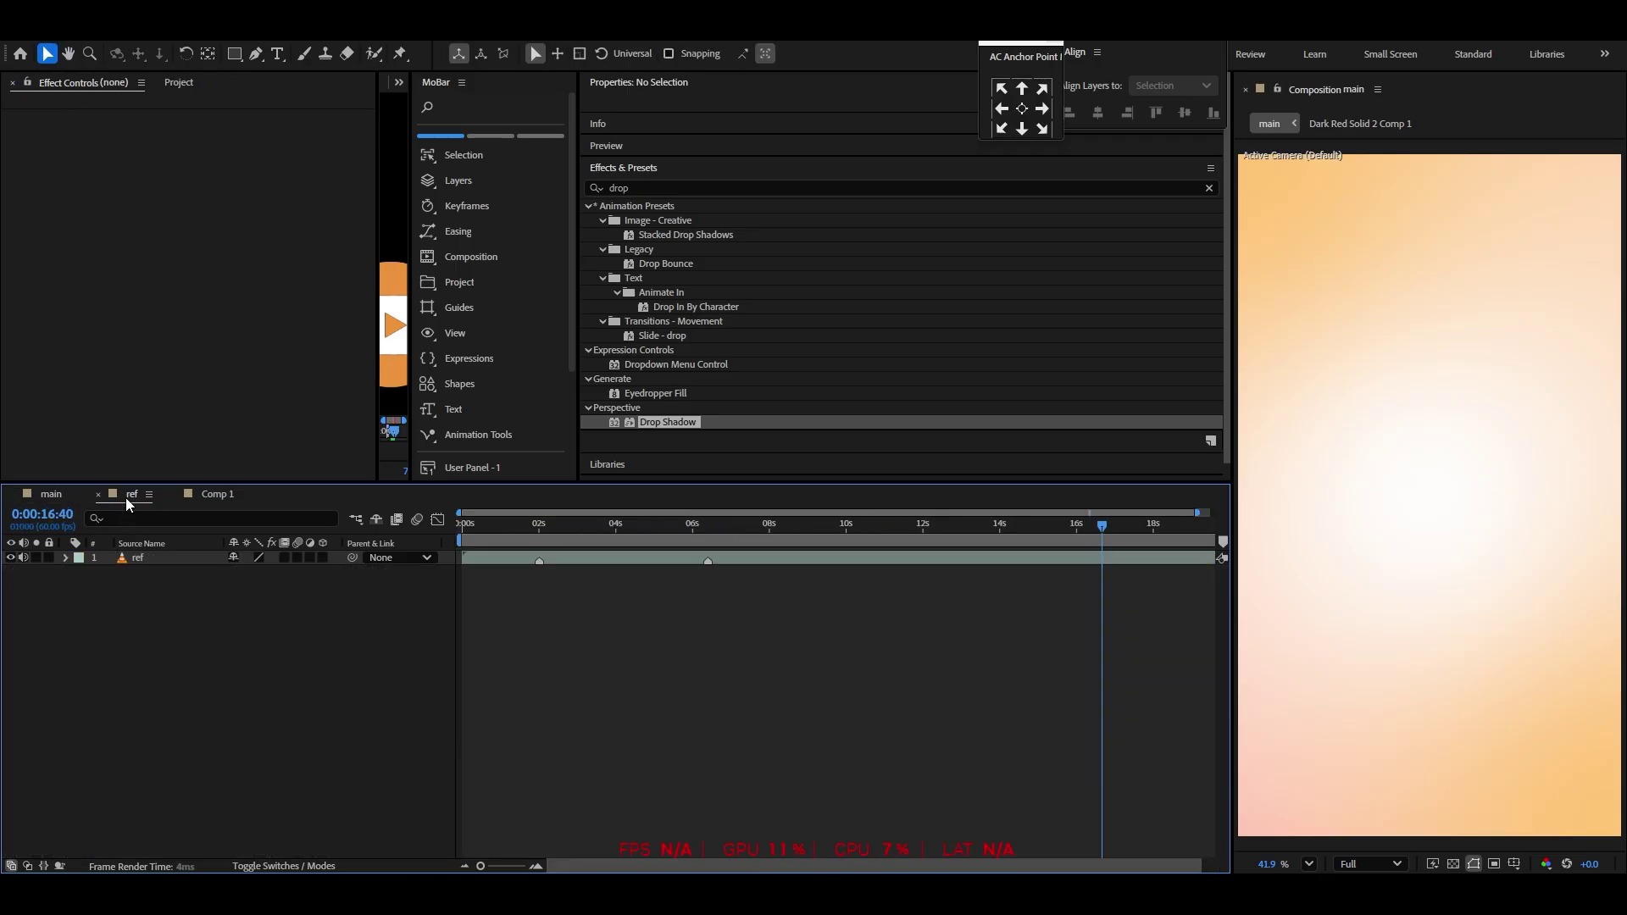
click(1110, 531)
mouse_move(1110, 537)
mouse_down()
mouse_move(1051, 537)
mouse_move(1150, 534)
mouse_move(1100, 544)
mouse_move(1151, 545)
mouse_move(1095, 563)
mouse_move(1118, 563)
mouse_up()
click(71, 501)
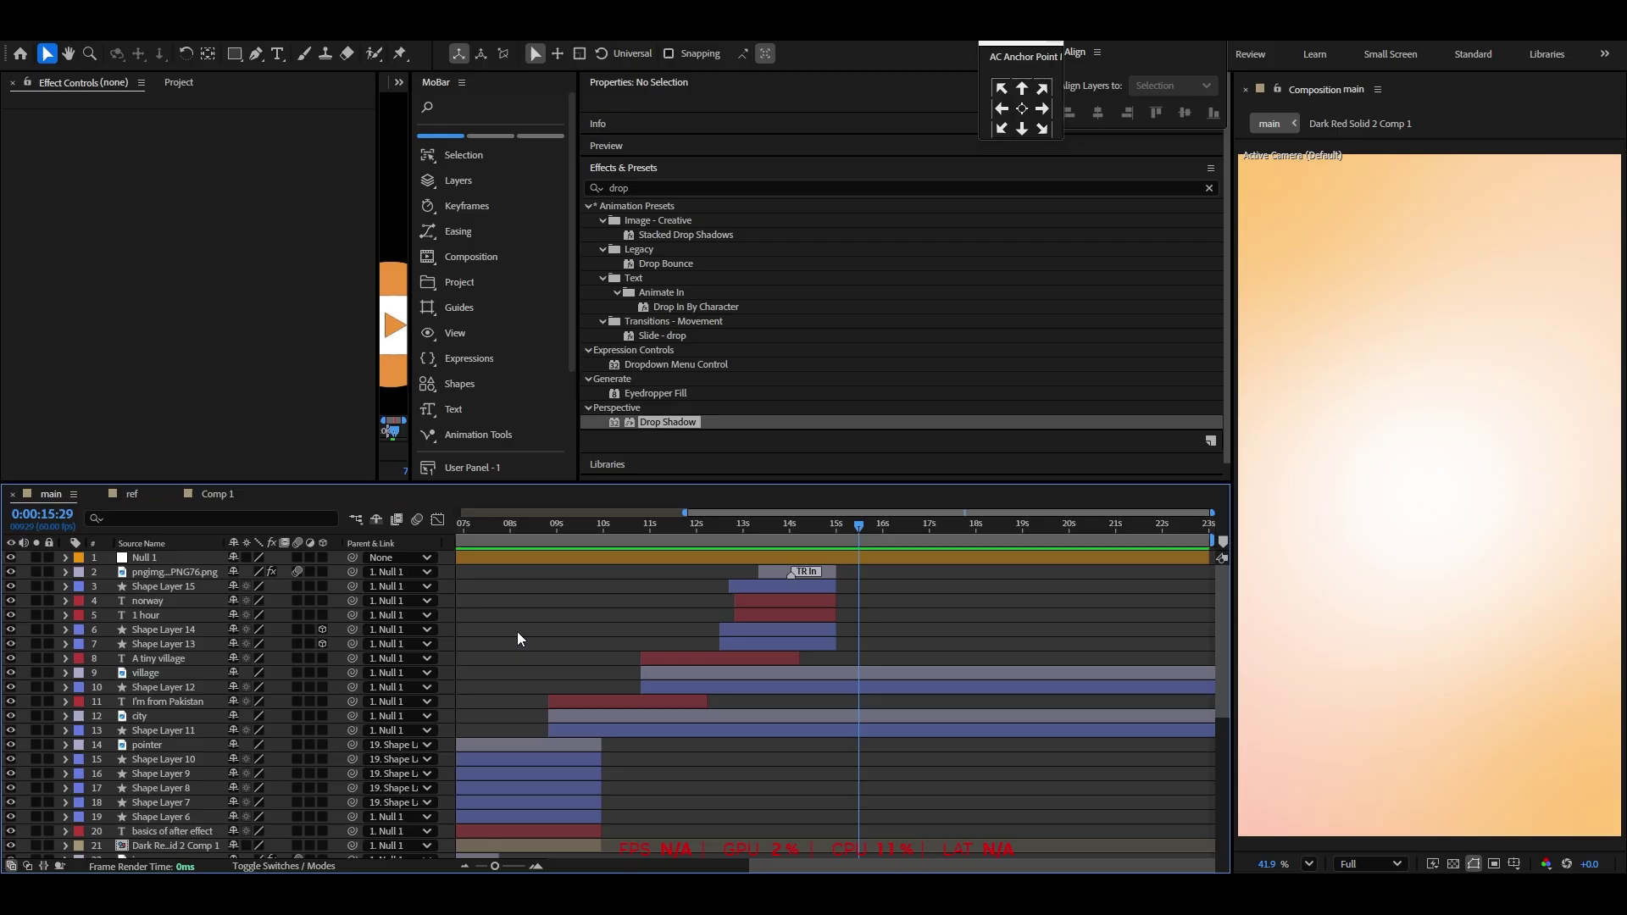
click(179, 83)
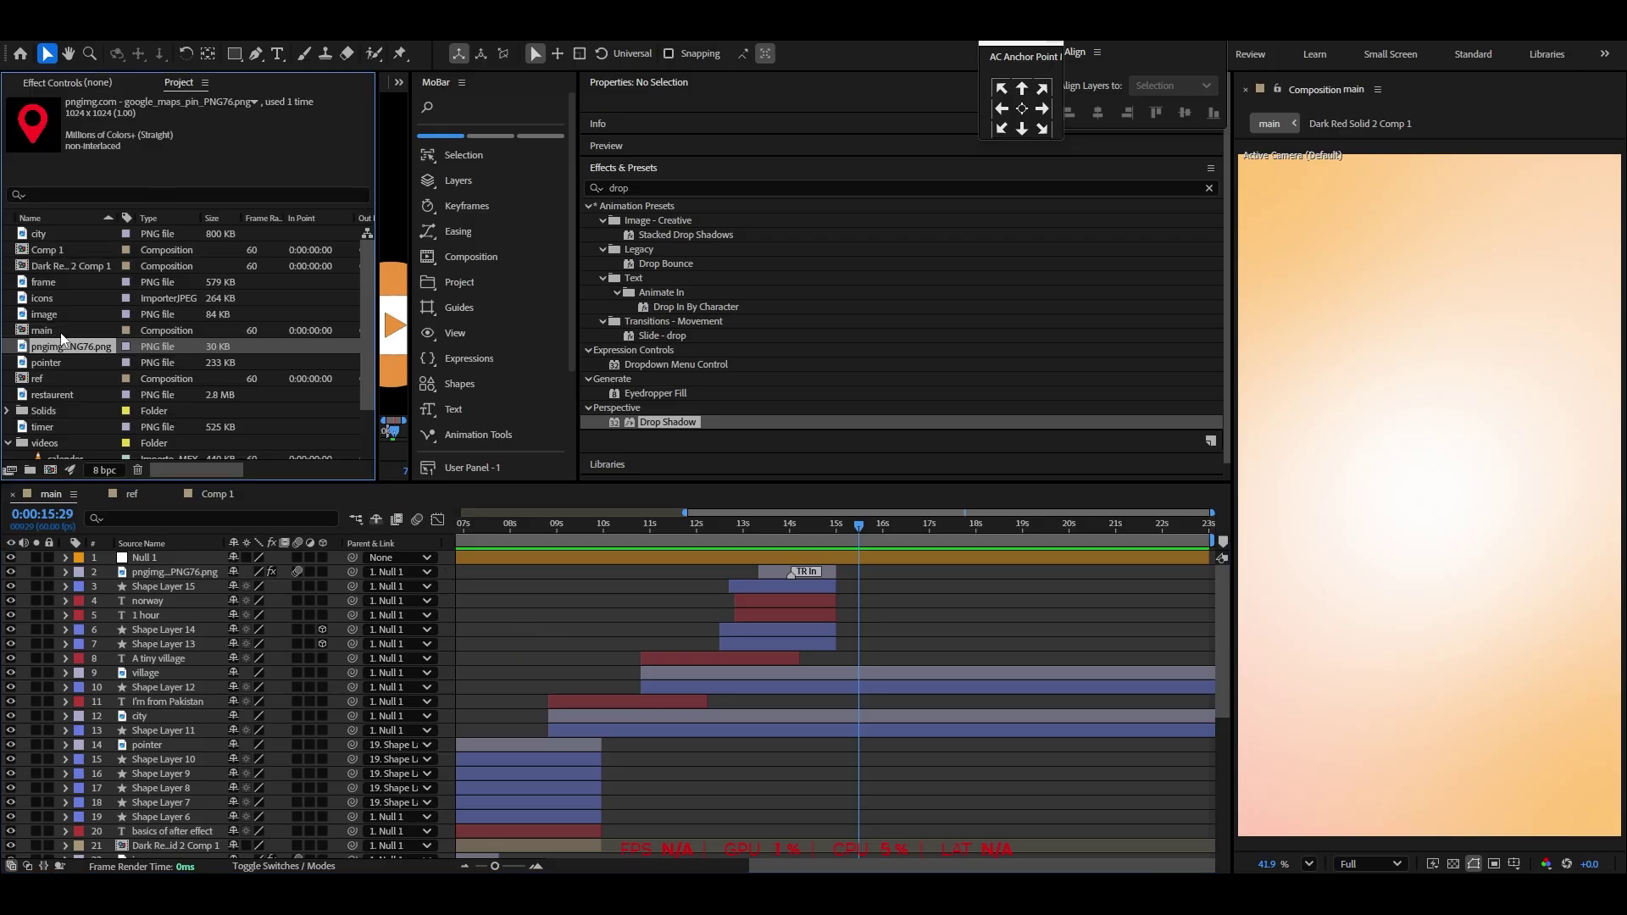
click(46, 287)
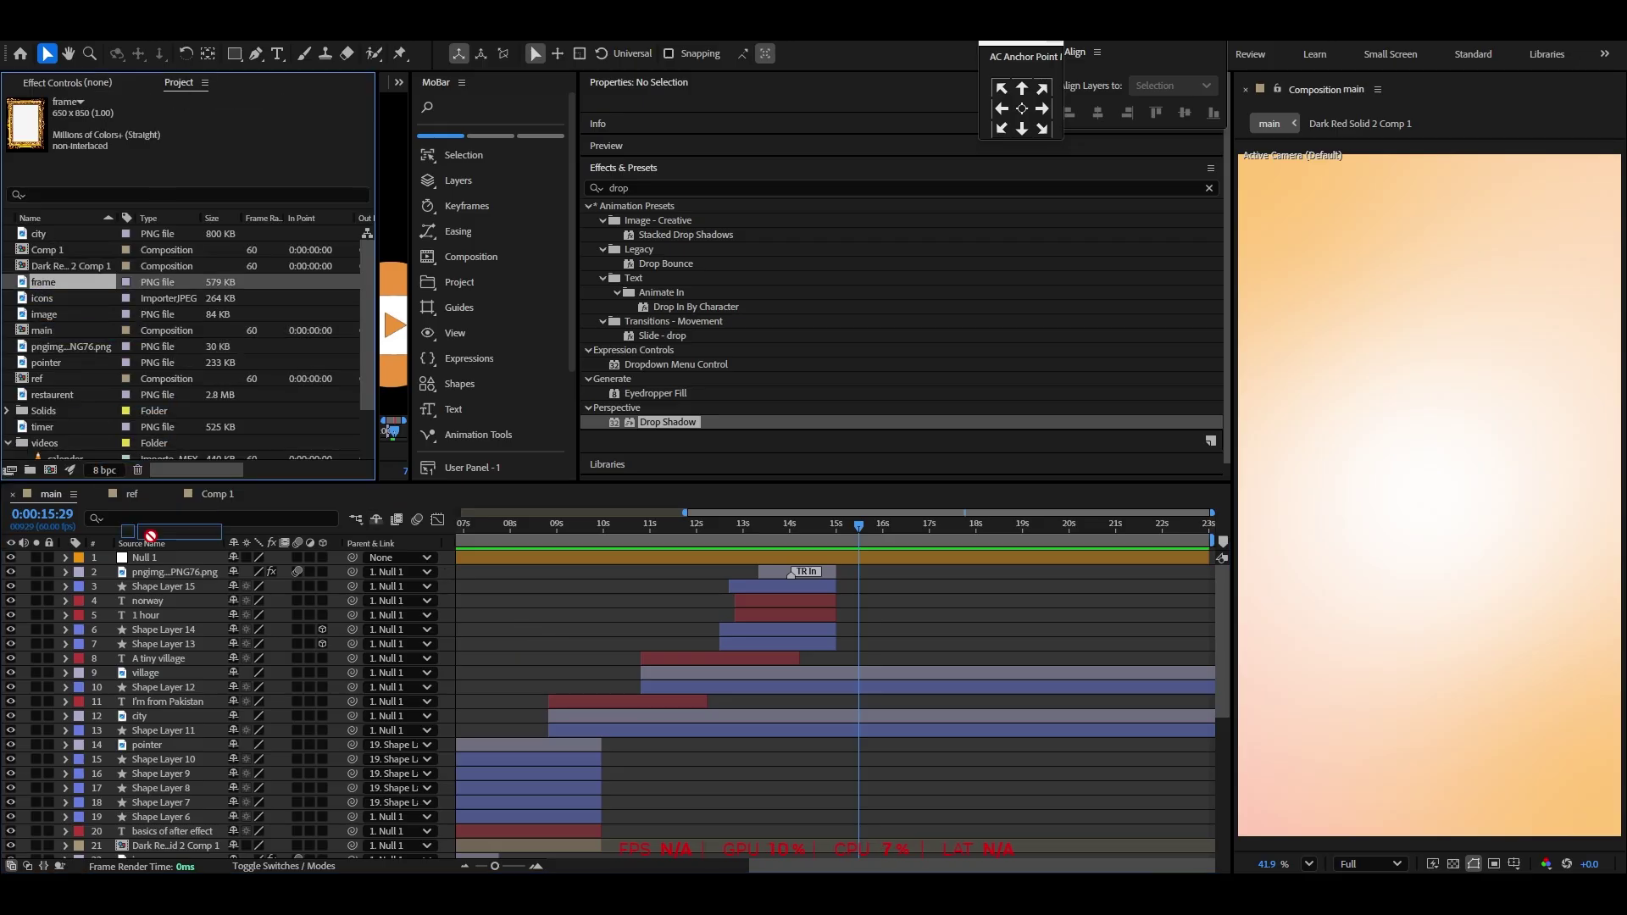
drag(151, 535, 164, 557)
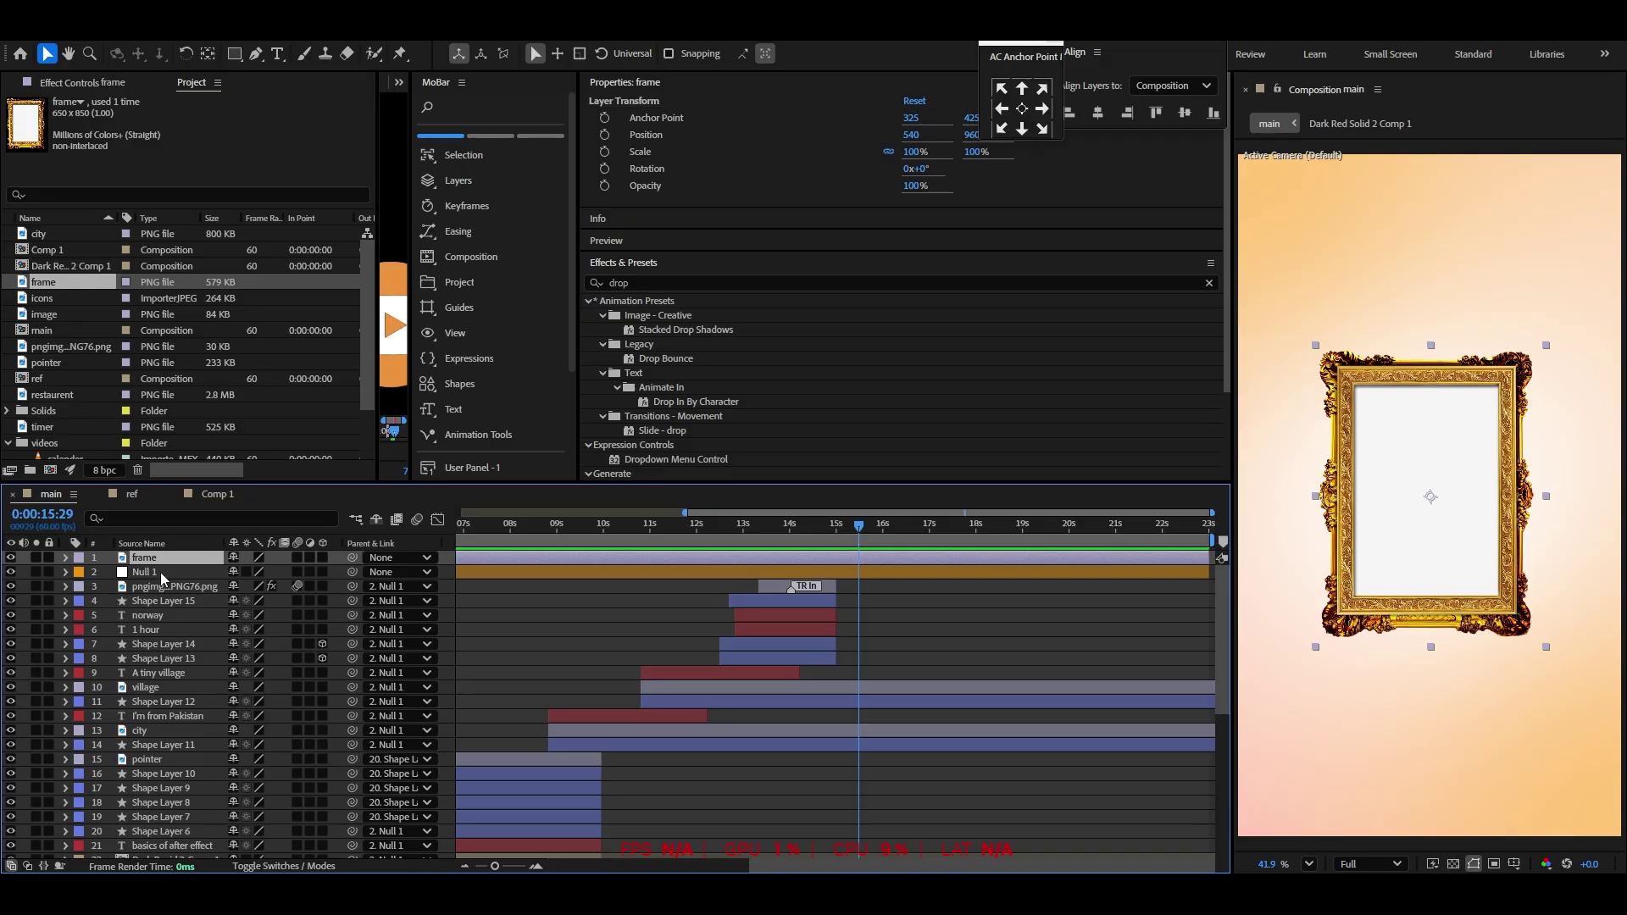
Rotate the frame to 5.8°, scale it to 69.3% and shift it slightly right of the composition's centre
key(r)
drag(248, 573, 68, 619)
key(shift+s)
drag(1428, 562, 1448, 562)
click(463, 685)
Add the bakery image above the frame, scale it to 22.6%, rotate it to 6.8° and centre it inside the frame
drag(49, 316, 170, 558)
click(65, 572)
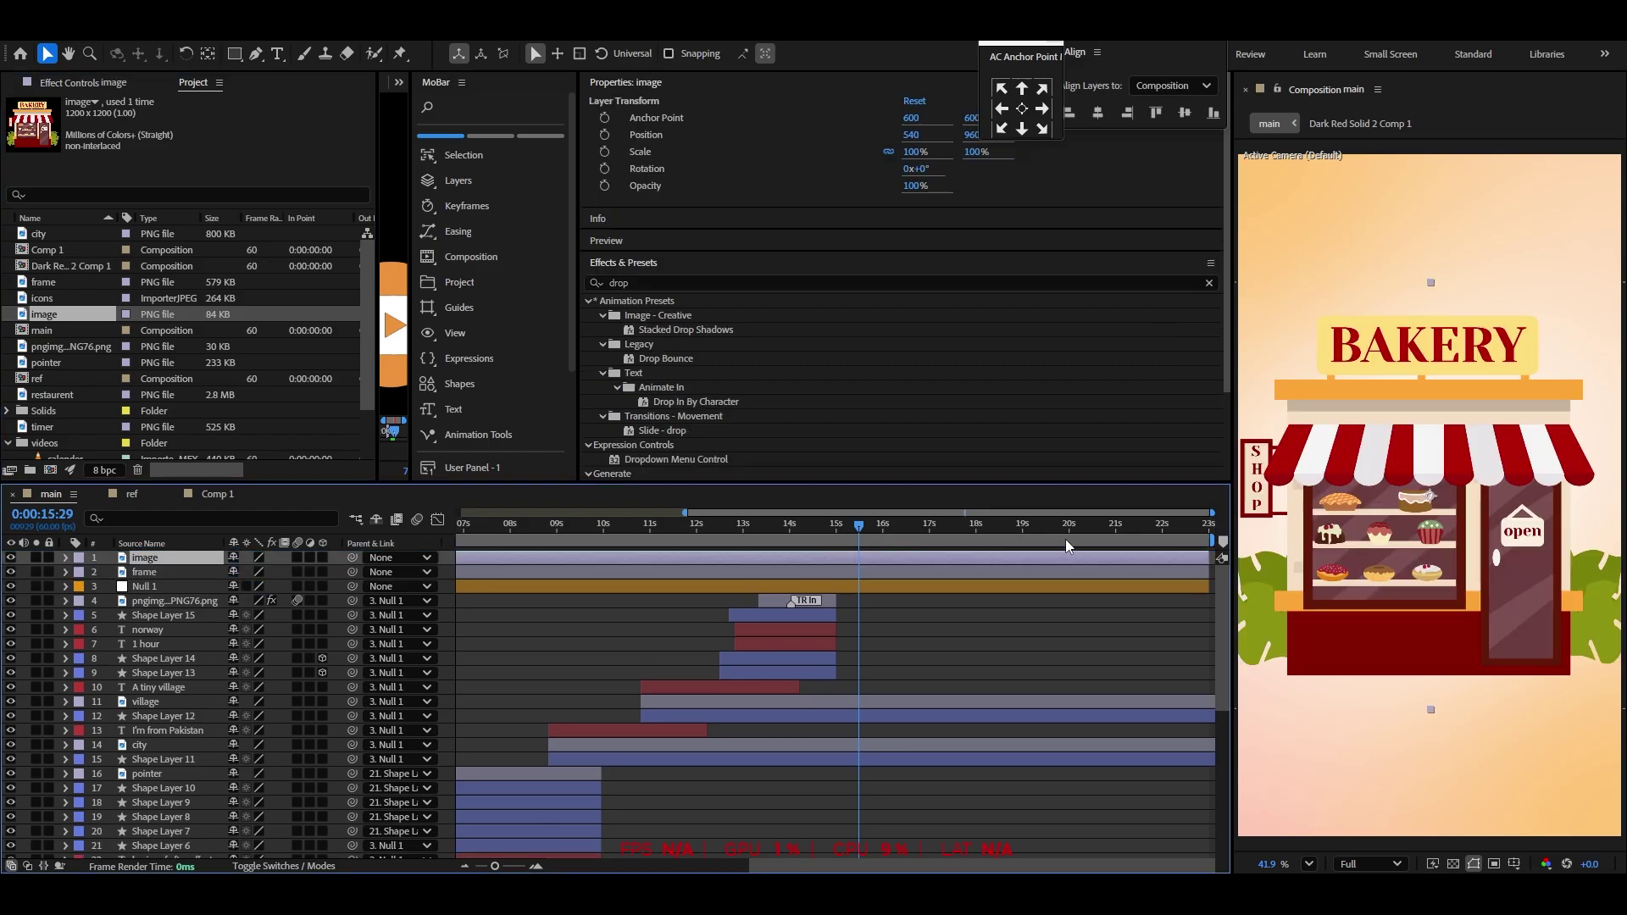
key(s)
drag(274, 572, 229, 589)
scroll(1499, 512, up, 3)
drag(1441, 526, 1467, 530)
mouse_move(257, 578)
mouse_down()
mouse_move(228, 587)
mouse_move(261, 573)
mouse_up()
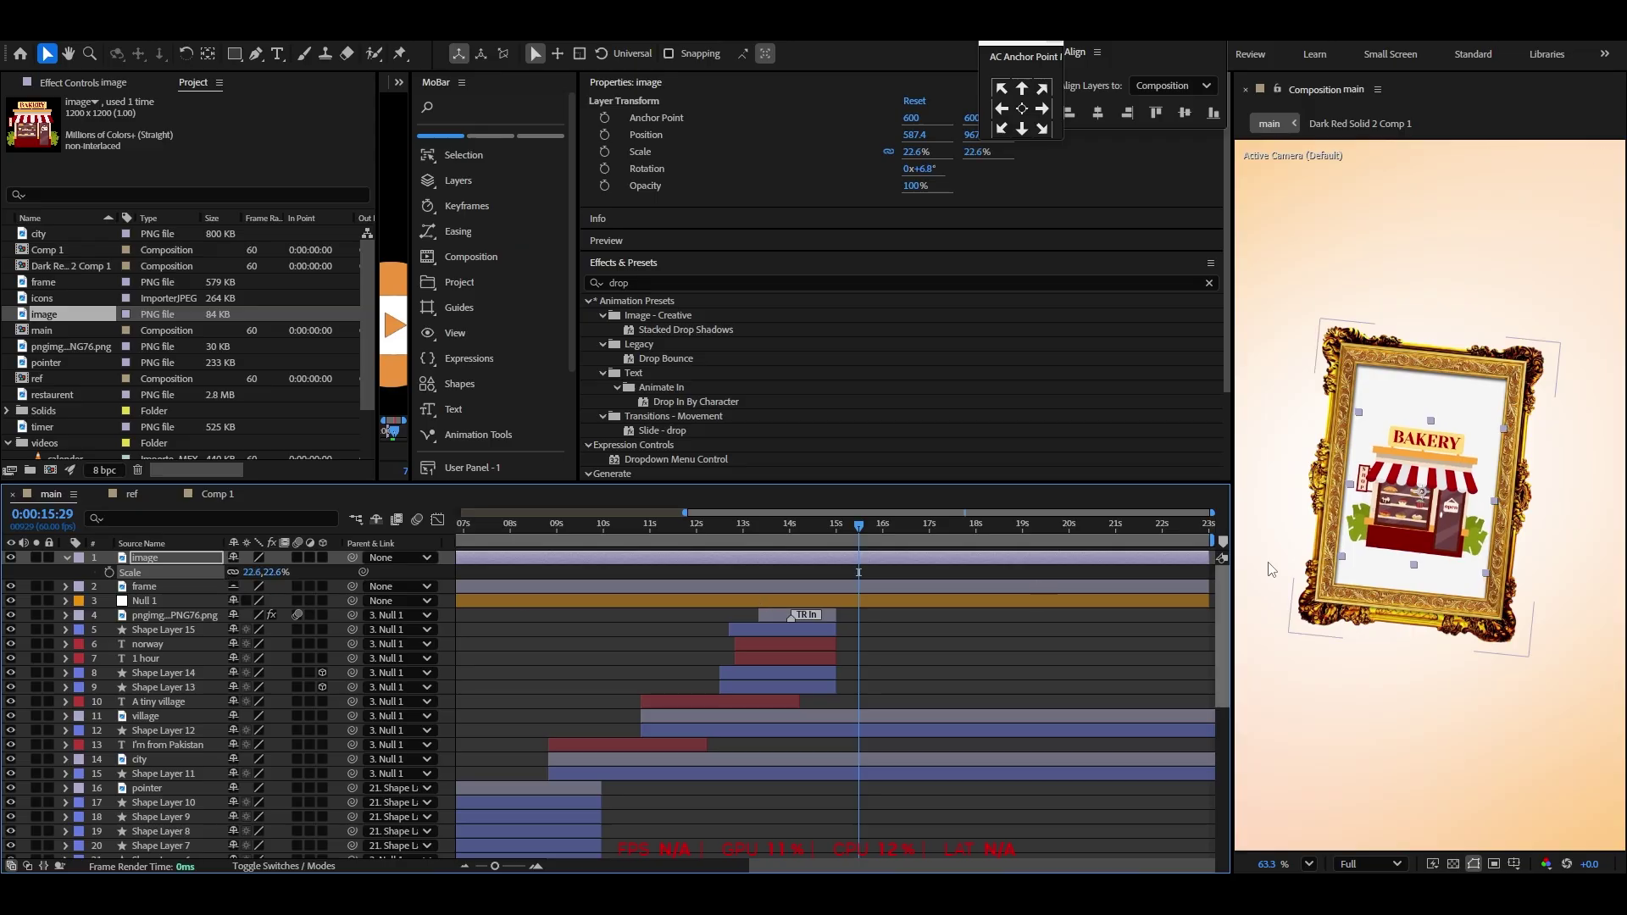
drag(1456, 524, 1457, 520)
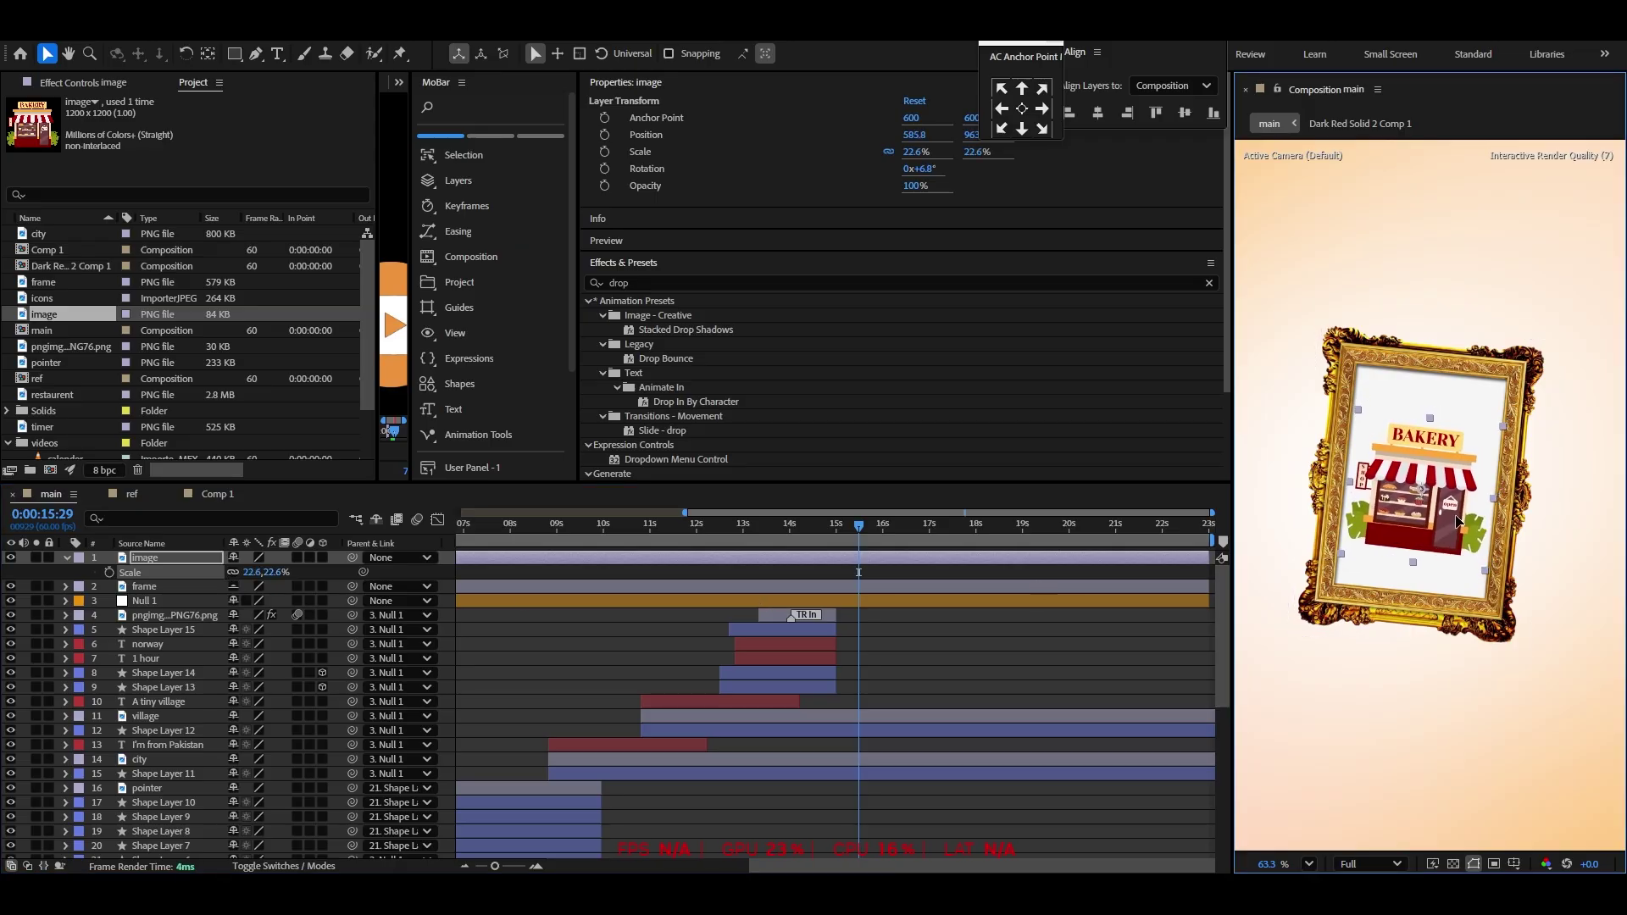
click(1136, 631)
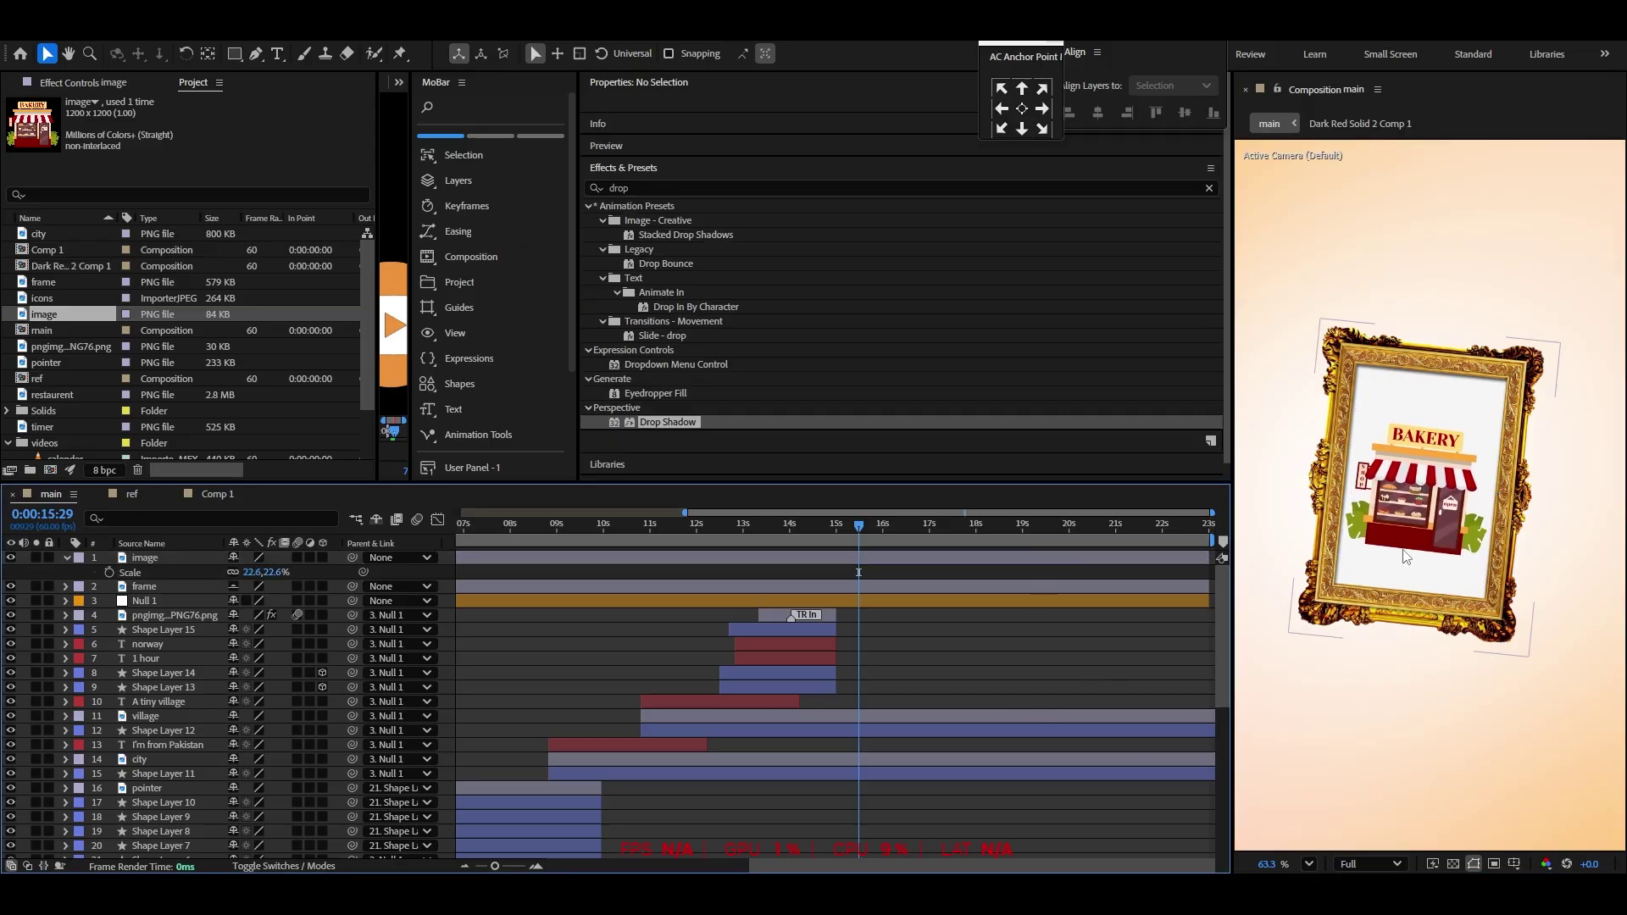
Find the Tritone effect and apply it to the frame layer
click(646, 187)
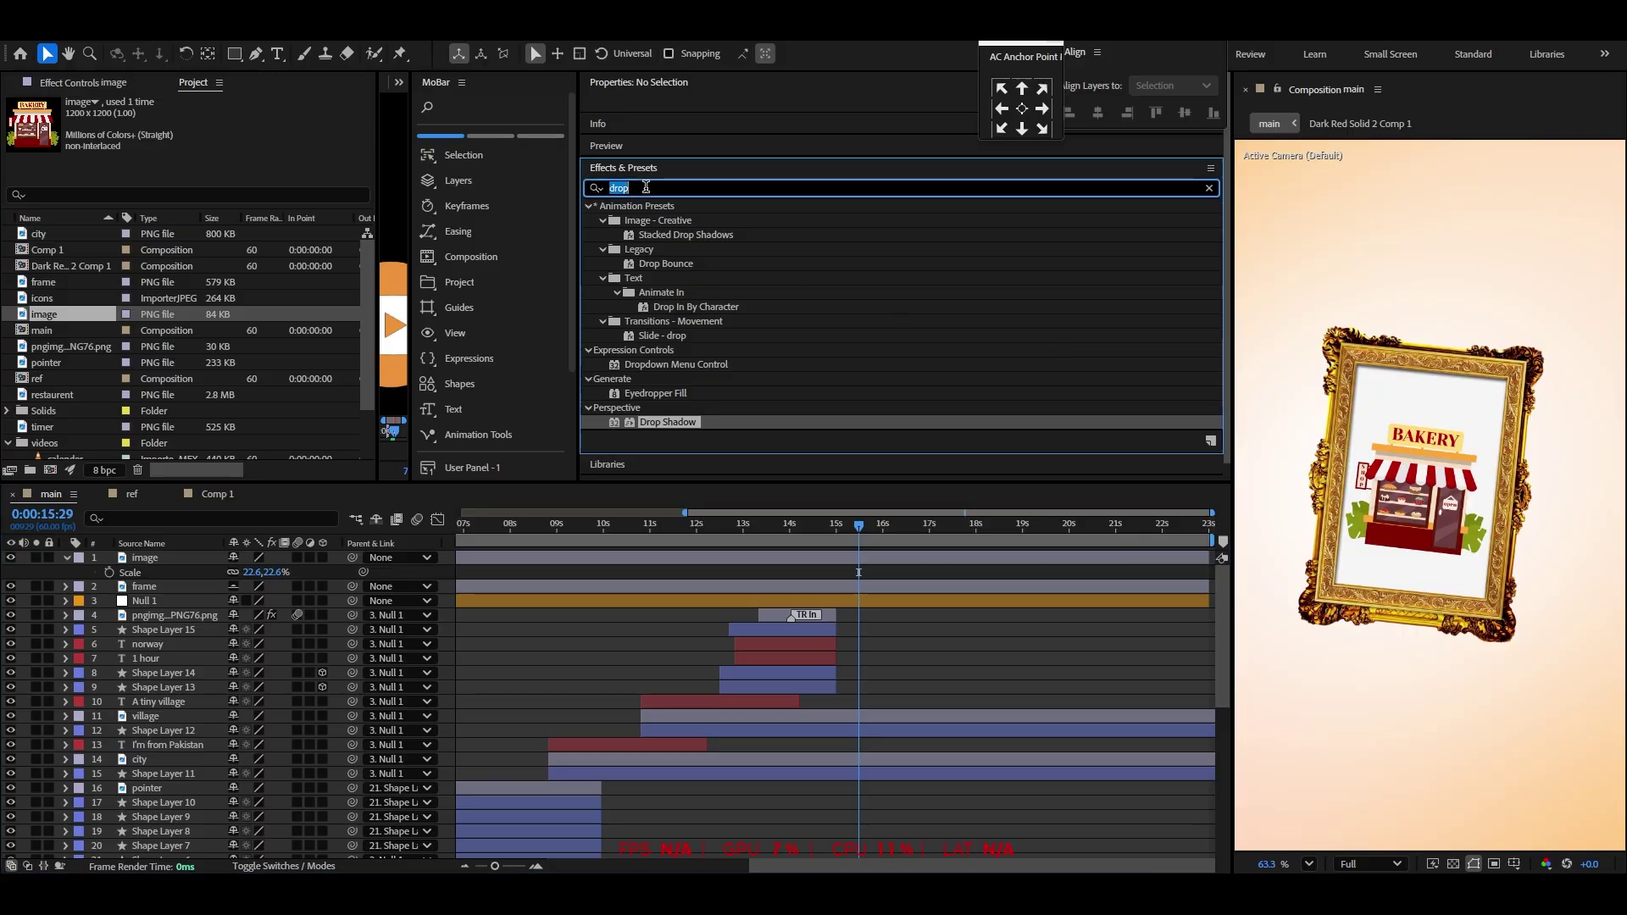
text(trit)
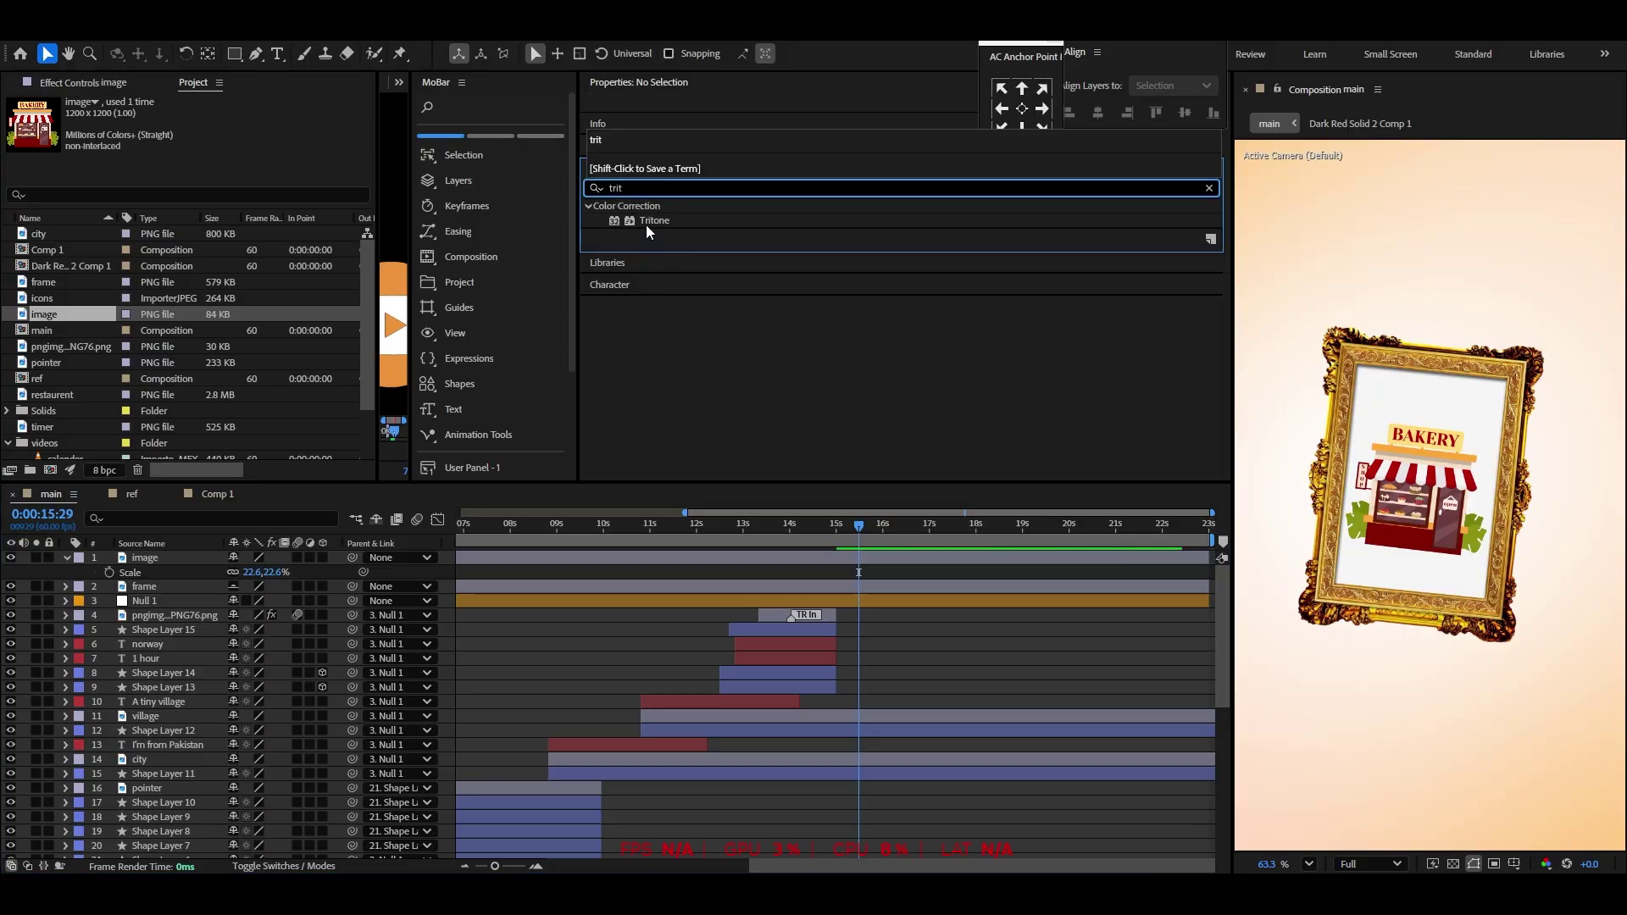
drag(647, 220, 170, 587)
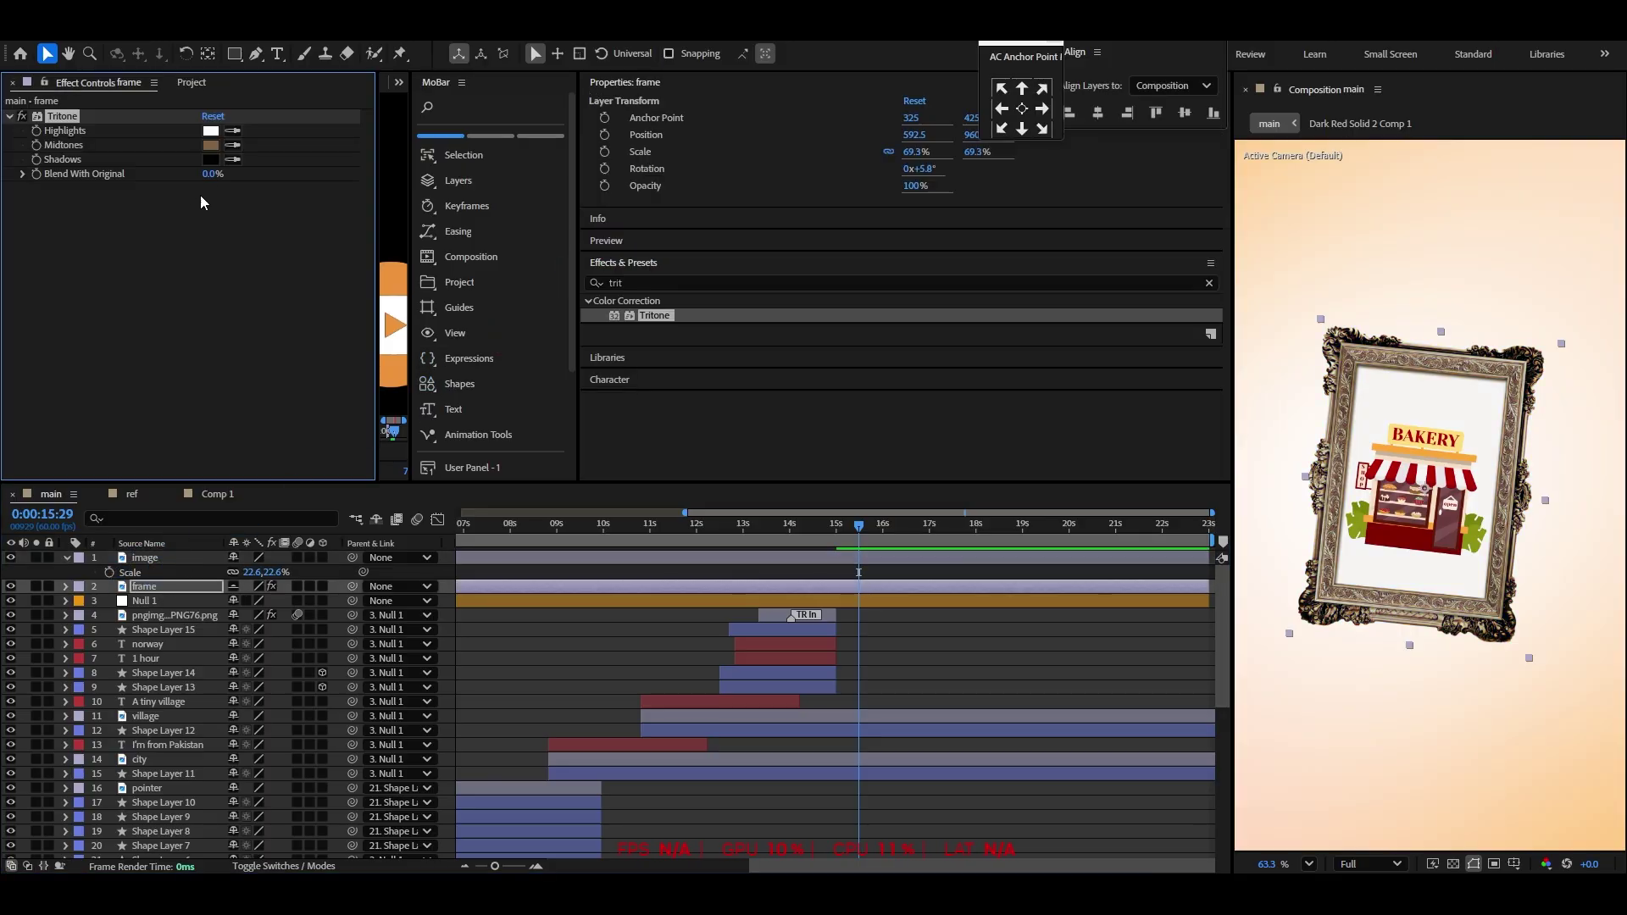
Try several highlight colors for the frame's Tritone effect and settle on dark red 320000
click(210, 132)
drag(799, 428, 622, 543)
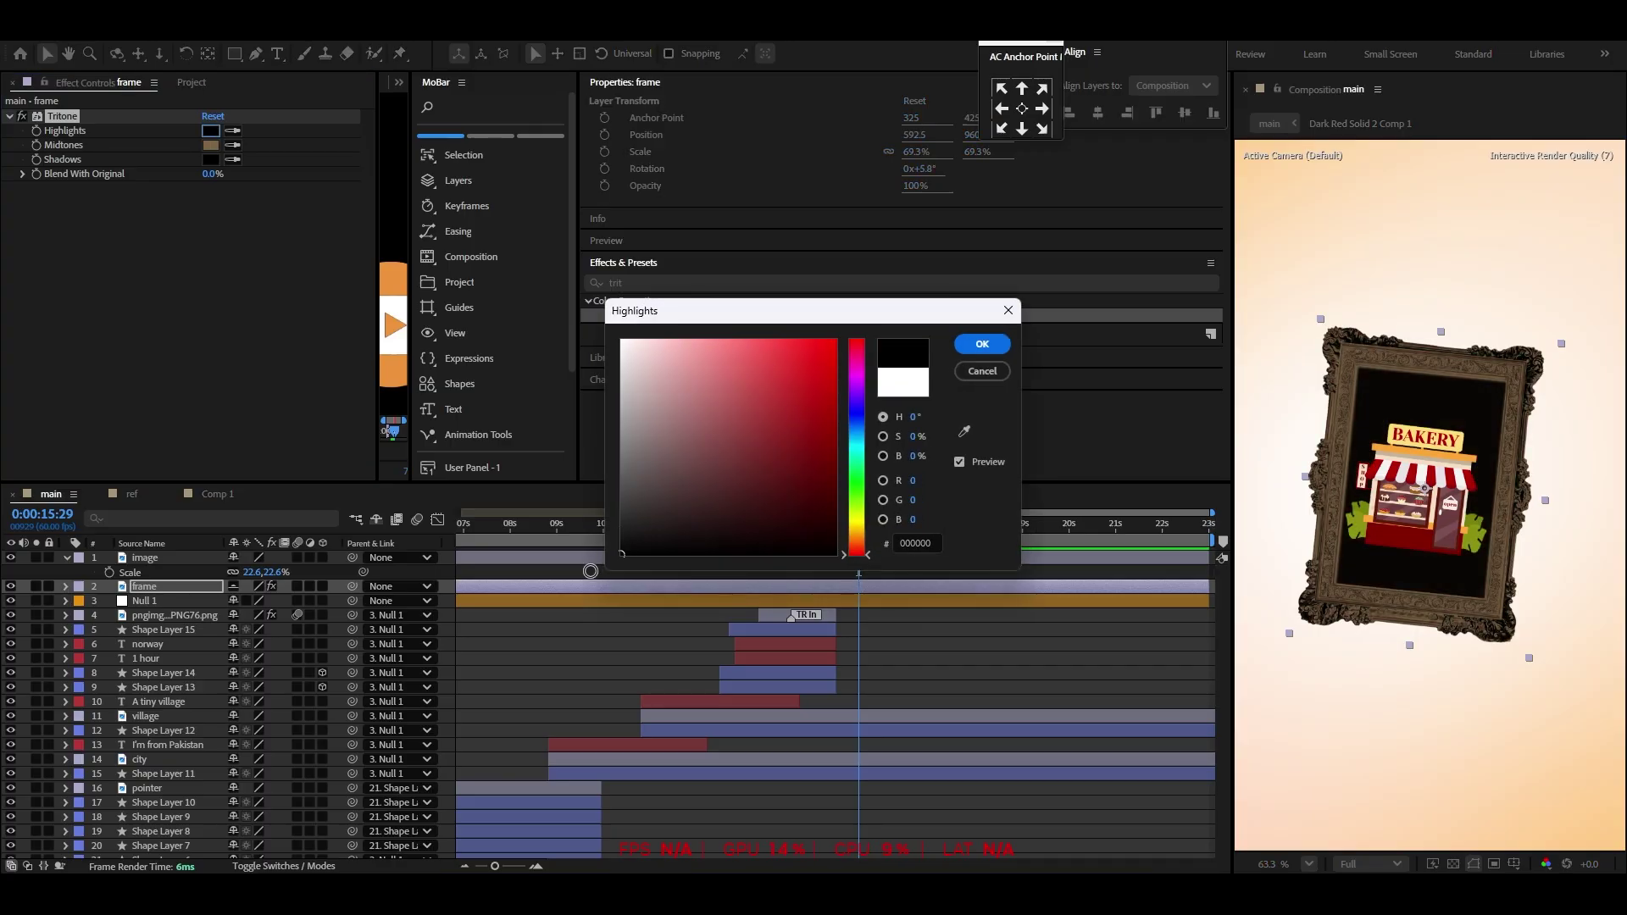
click(964, 432)
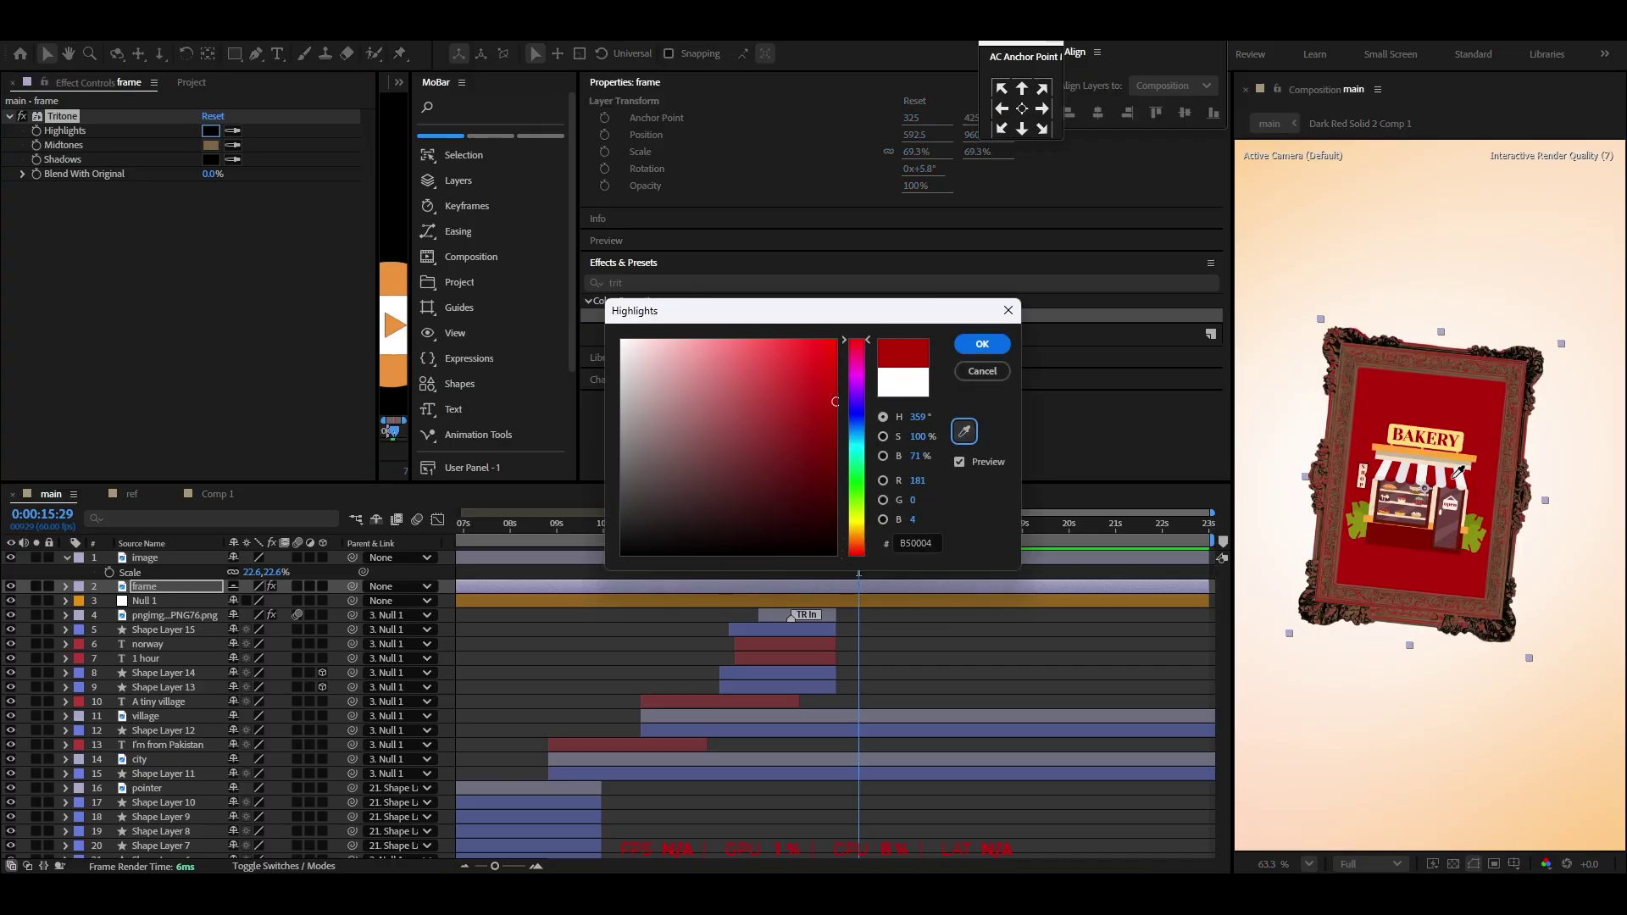
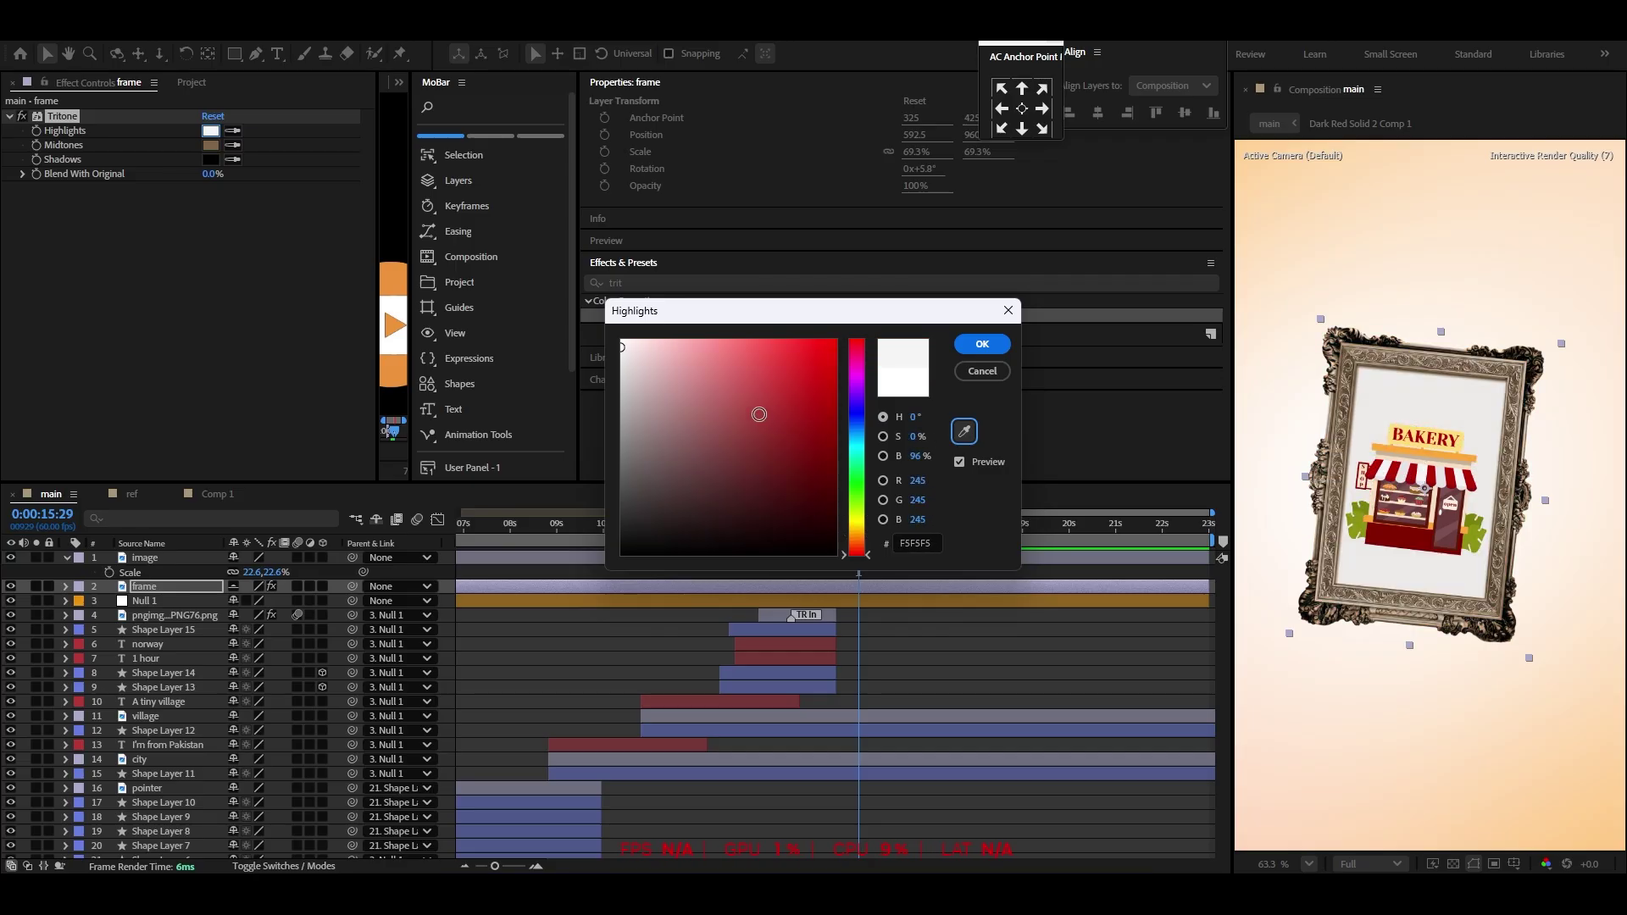
drag(643, 376, 610, 444)
drag(603, 478, 594, 584)
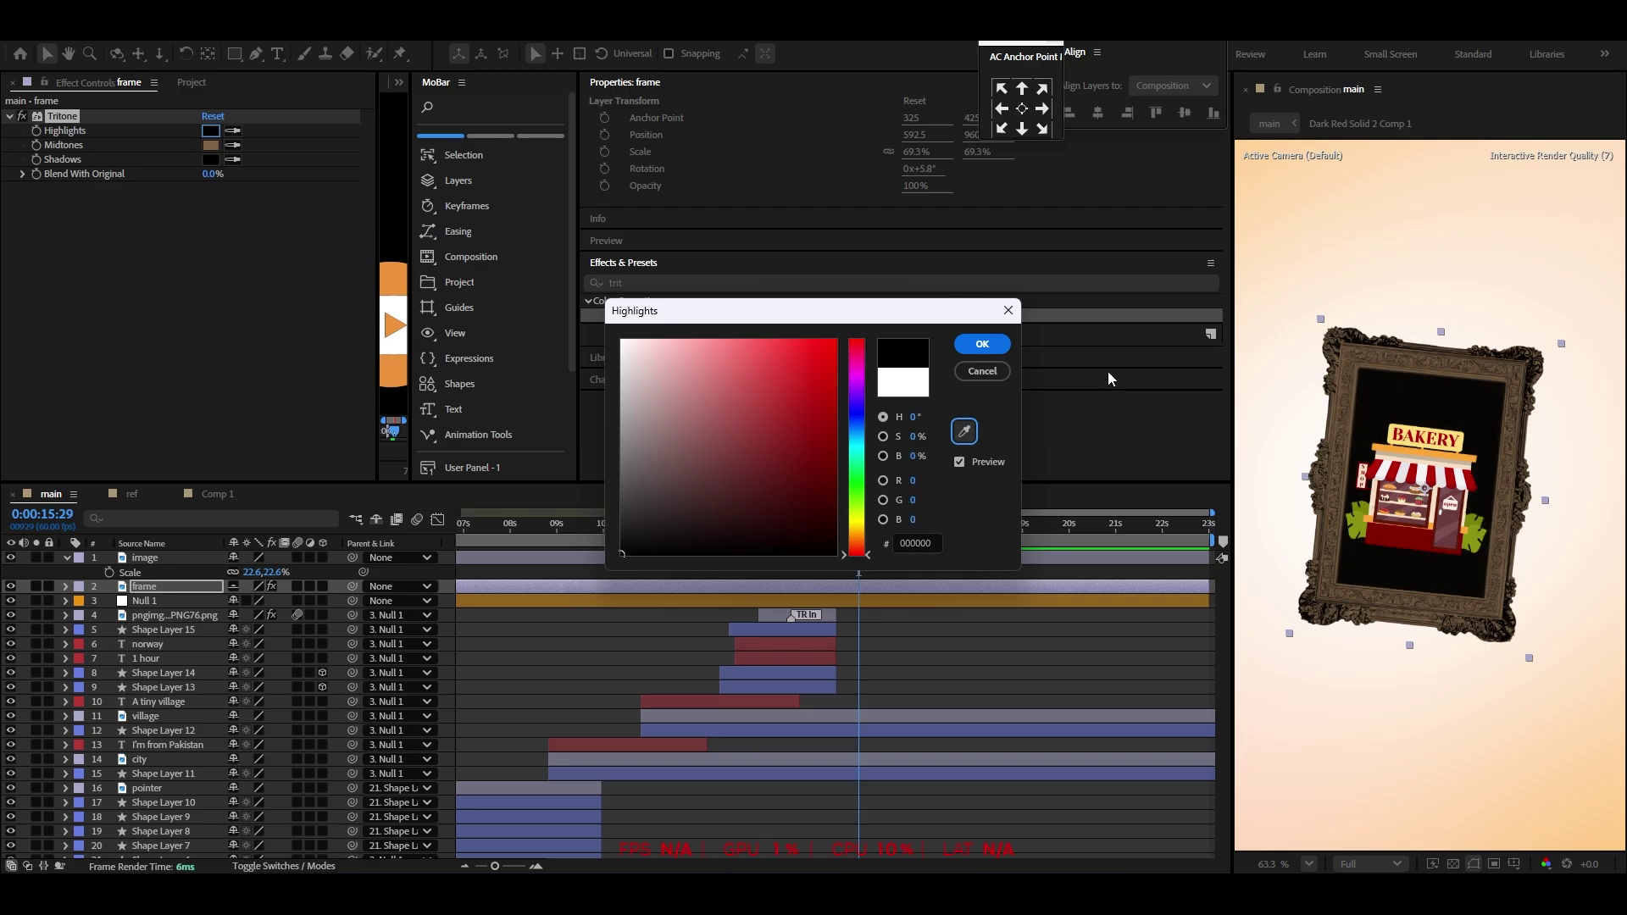
mouse_move(611, 297)
mouse_down()
mouse_move(588, 364)
mouse_move(588, 305)
mouse_move(813, 500)
mouse_move(874, 512)
mouse_up()
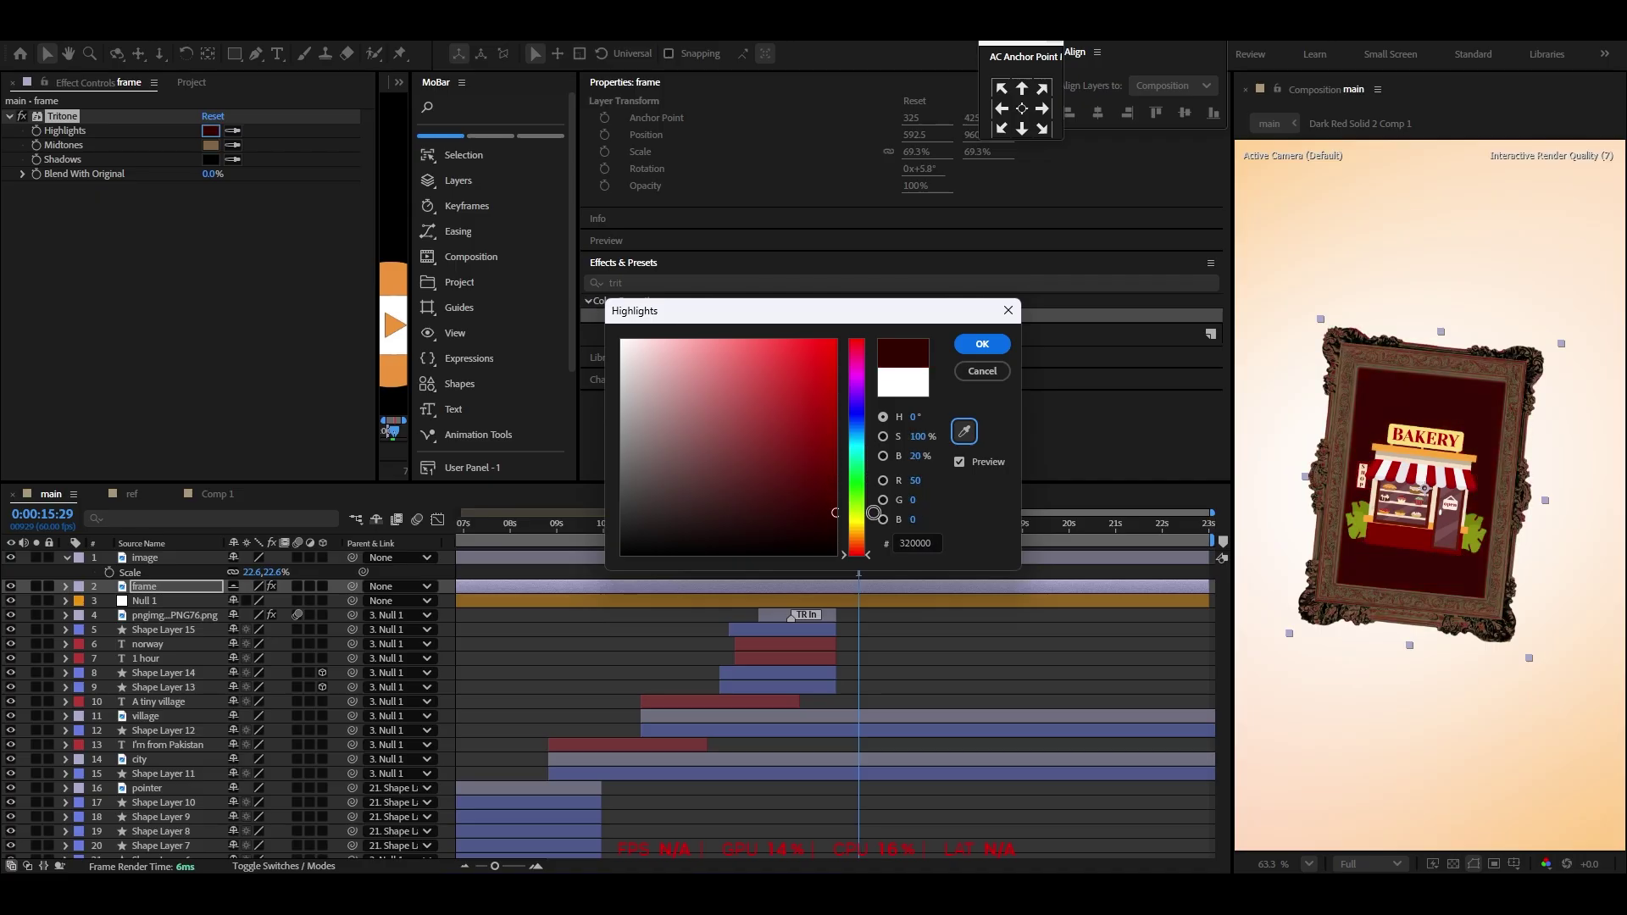
click(982, 344)
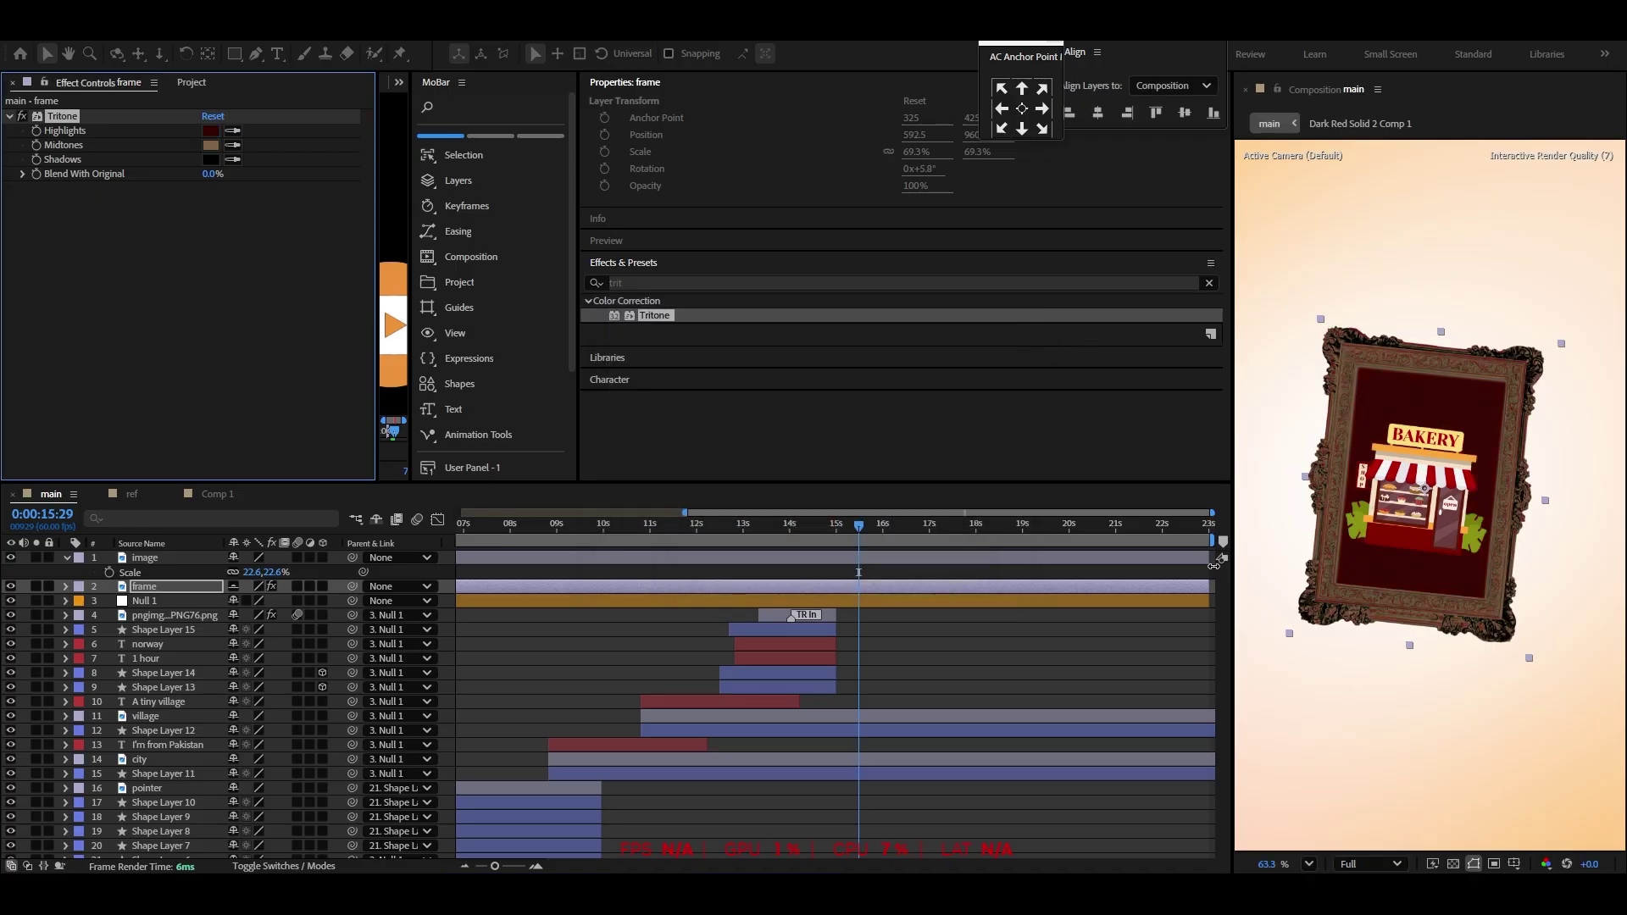
Pre-compose the bakery image and frame layers together, moving all attributes into the new composition
click(1310, 863)
click(1336, 525)
click(67, 558)
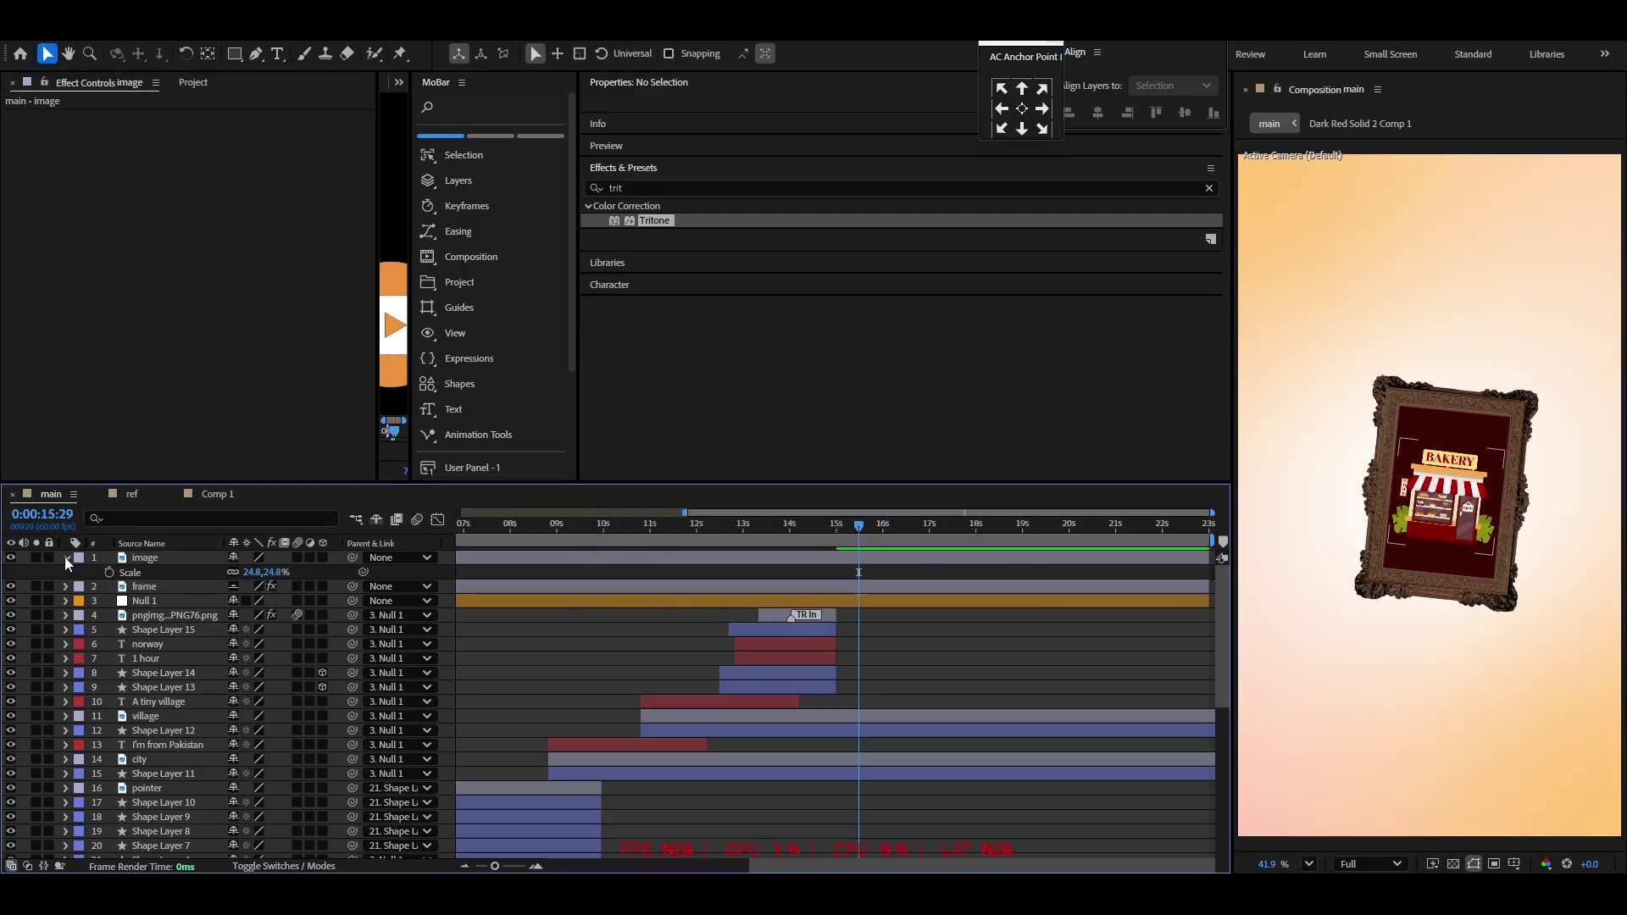
click(530, 572)
shift+click(530, 557)
right_click(534, 577)
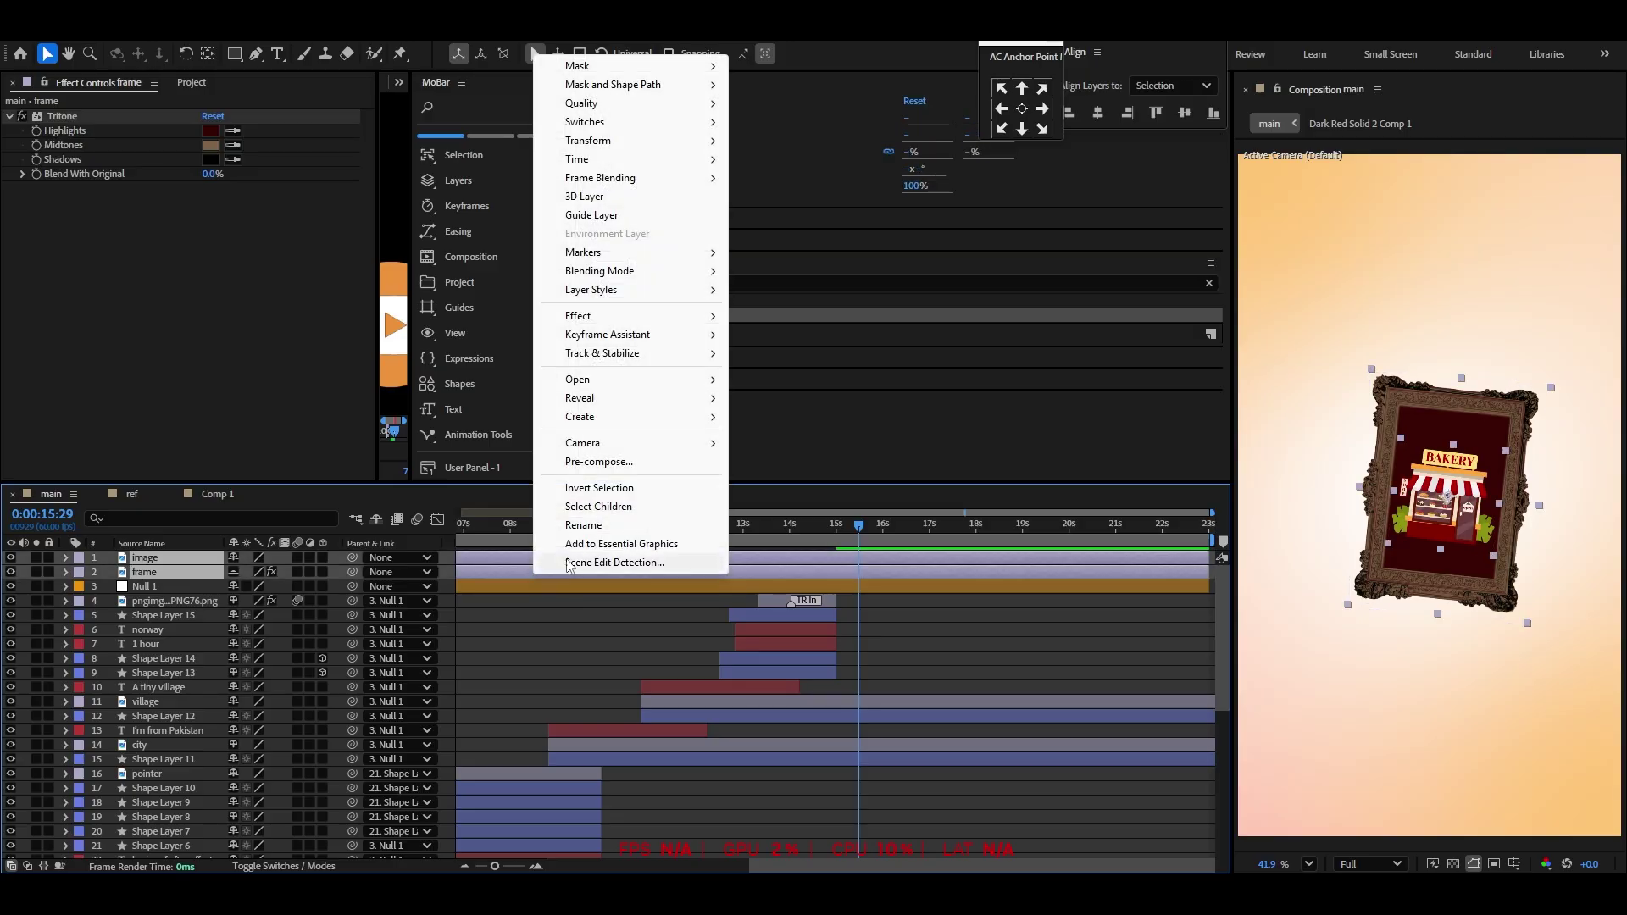
click(560, 462)
click(899, 570)
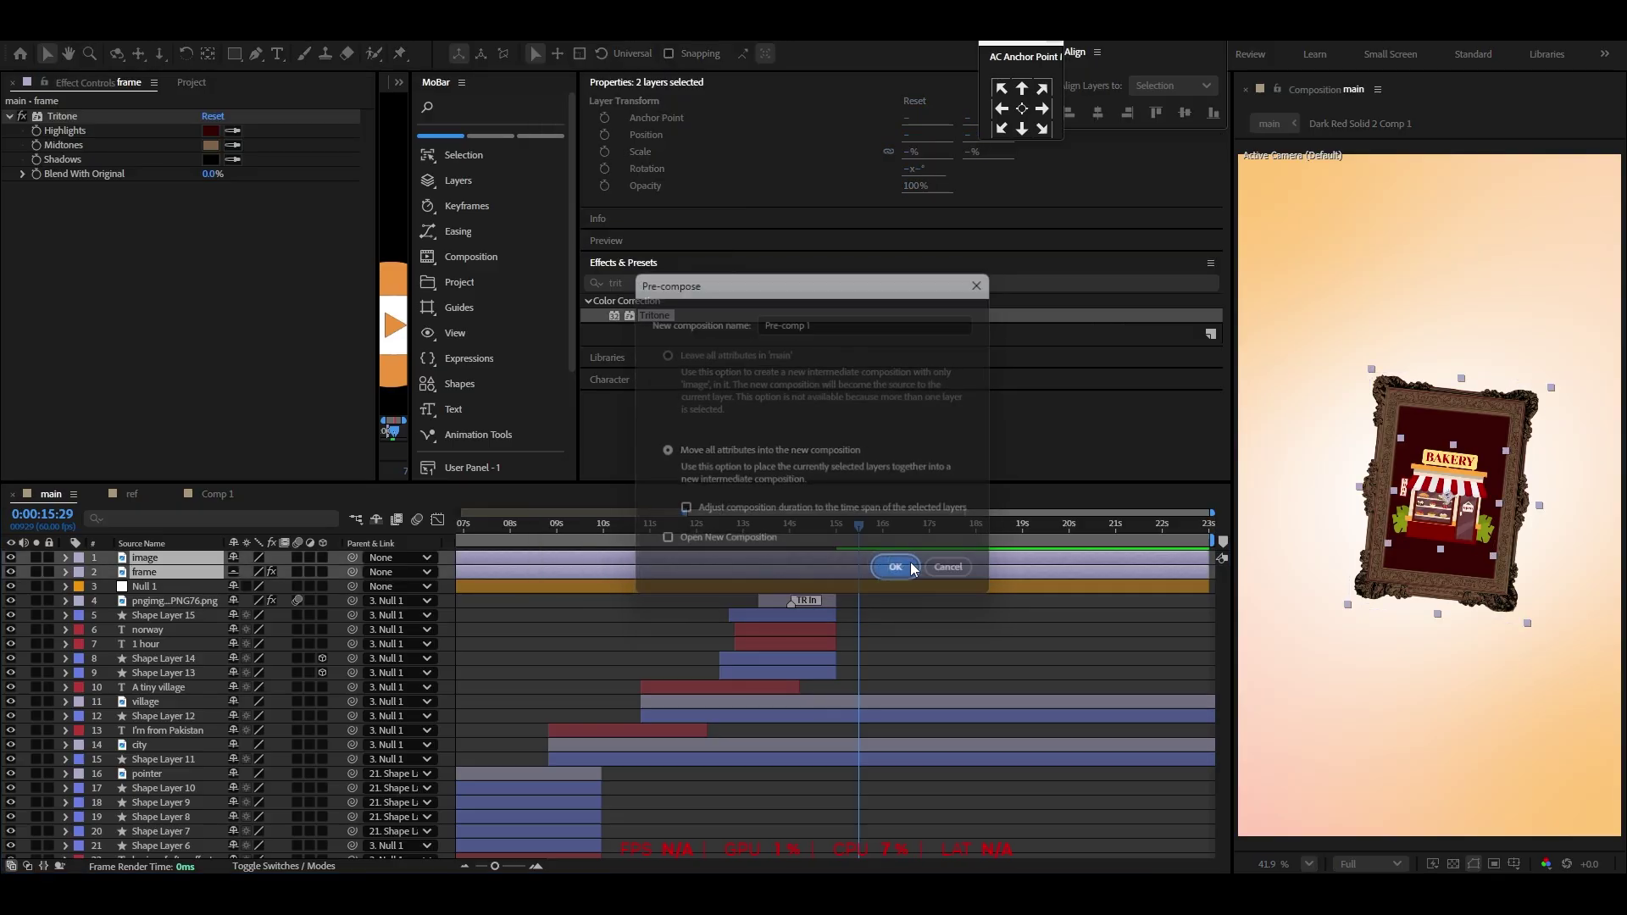
Move the framed bakery pre-comp to start at about 15:00, where the road scene ends, and preview it
drag(805, 557, 1156, 574)
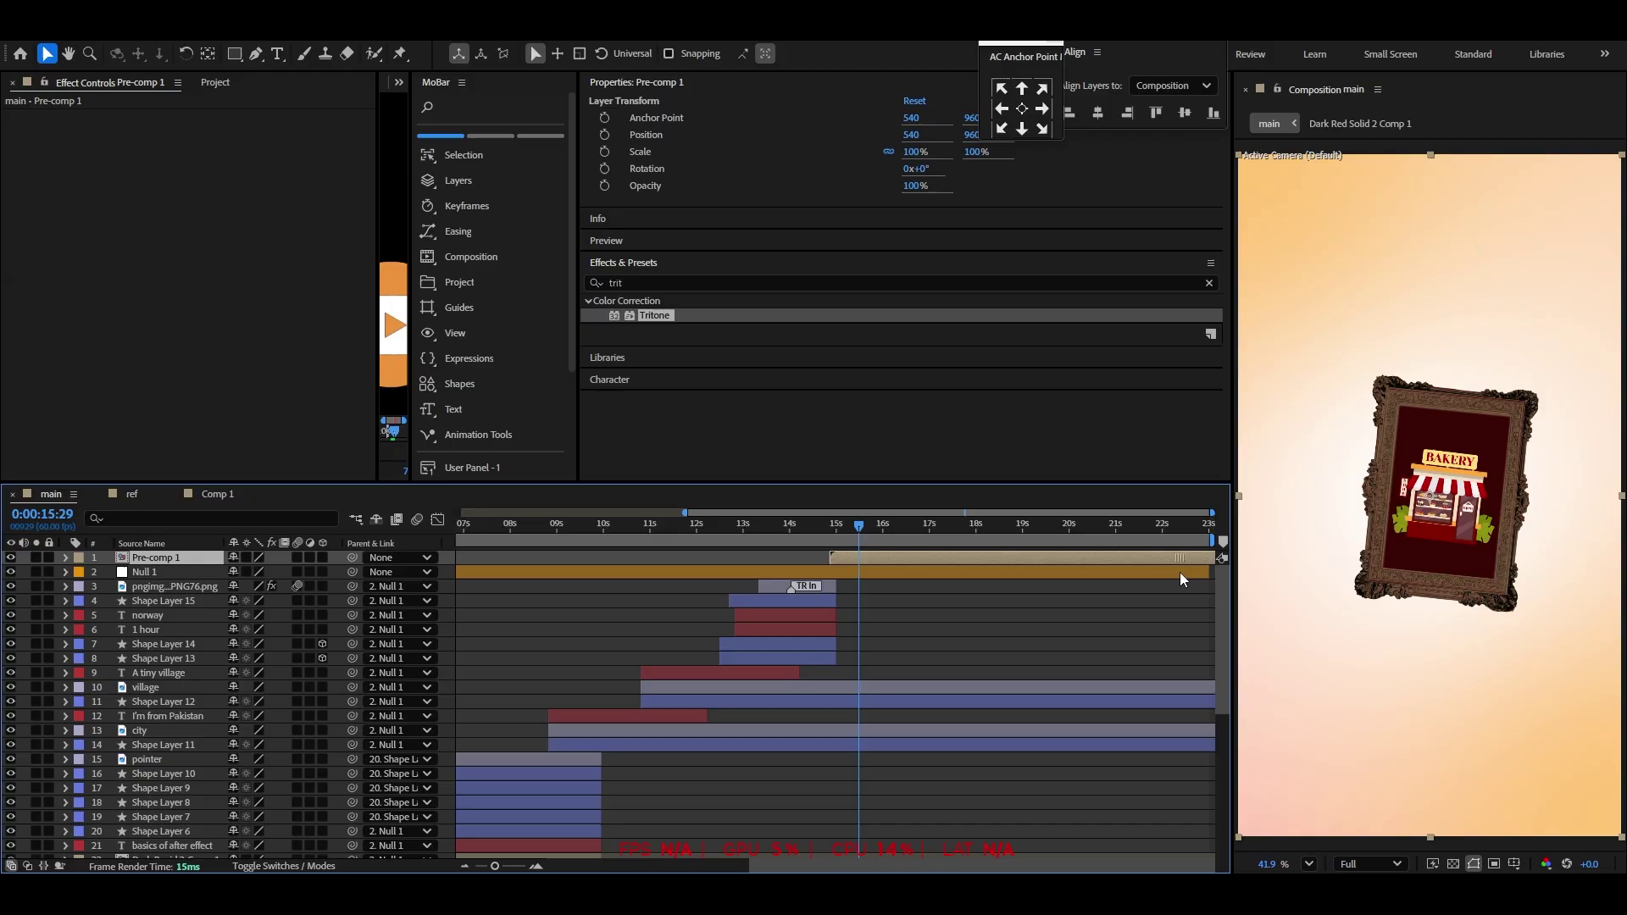
drag(840, 531, 875, 538)
key(space)
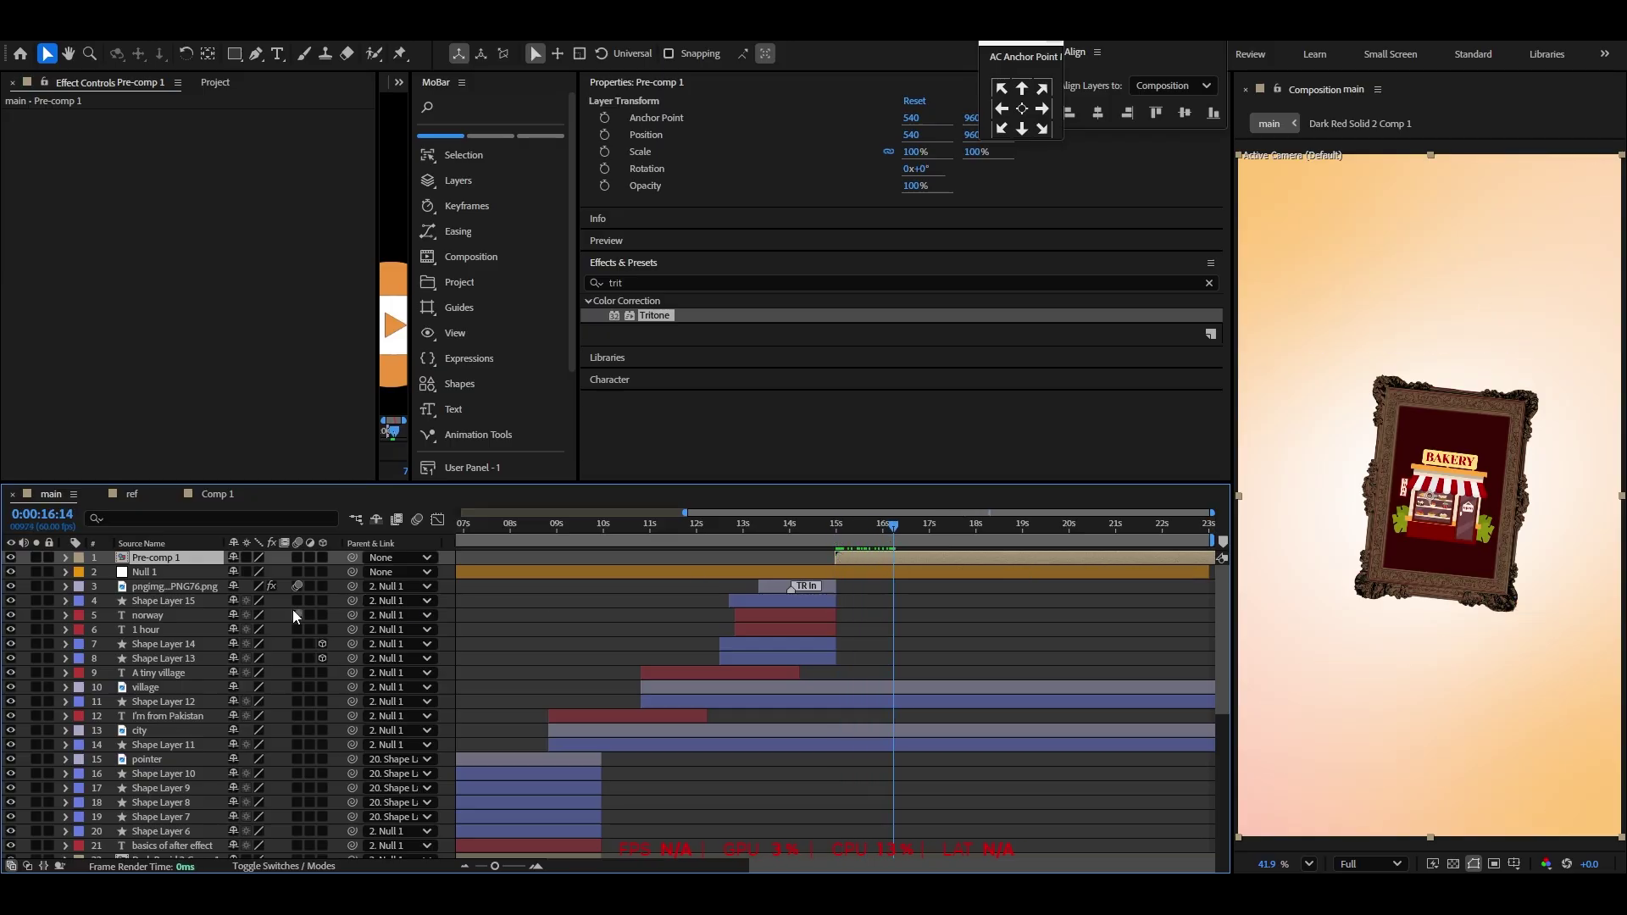
Keyframe the framed bakery pre-comp's scale at 100% and rotation at 0°, placing both keyframes at about 18 seconds
key(s)
click(109, 572)
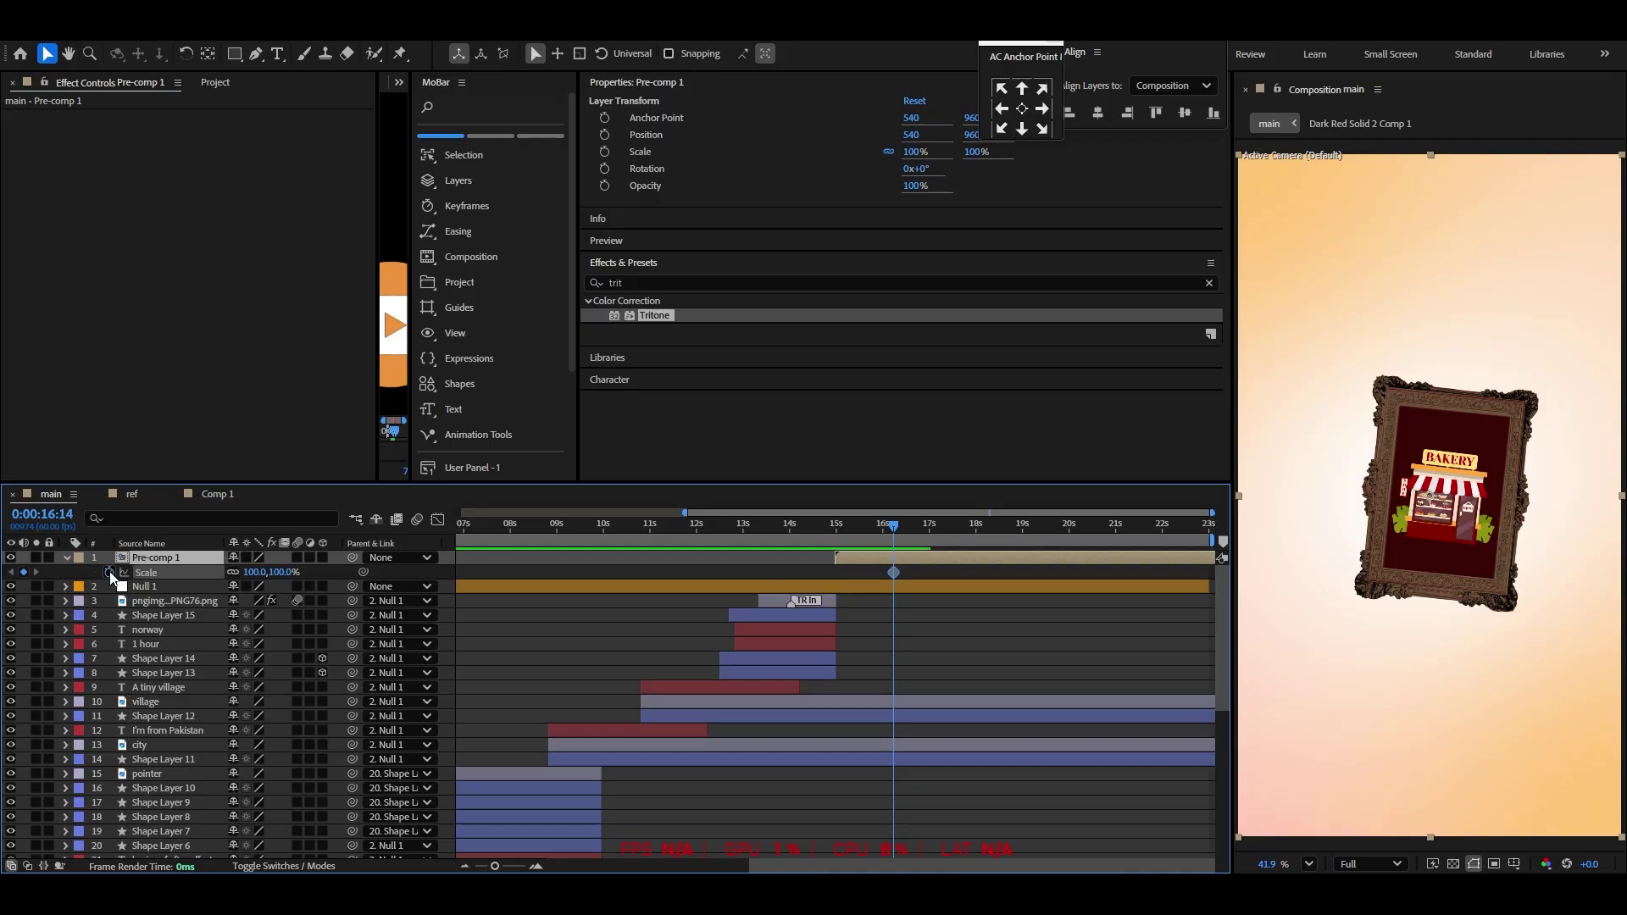
key(r)
click(109, 572)
key(u)
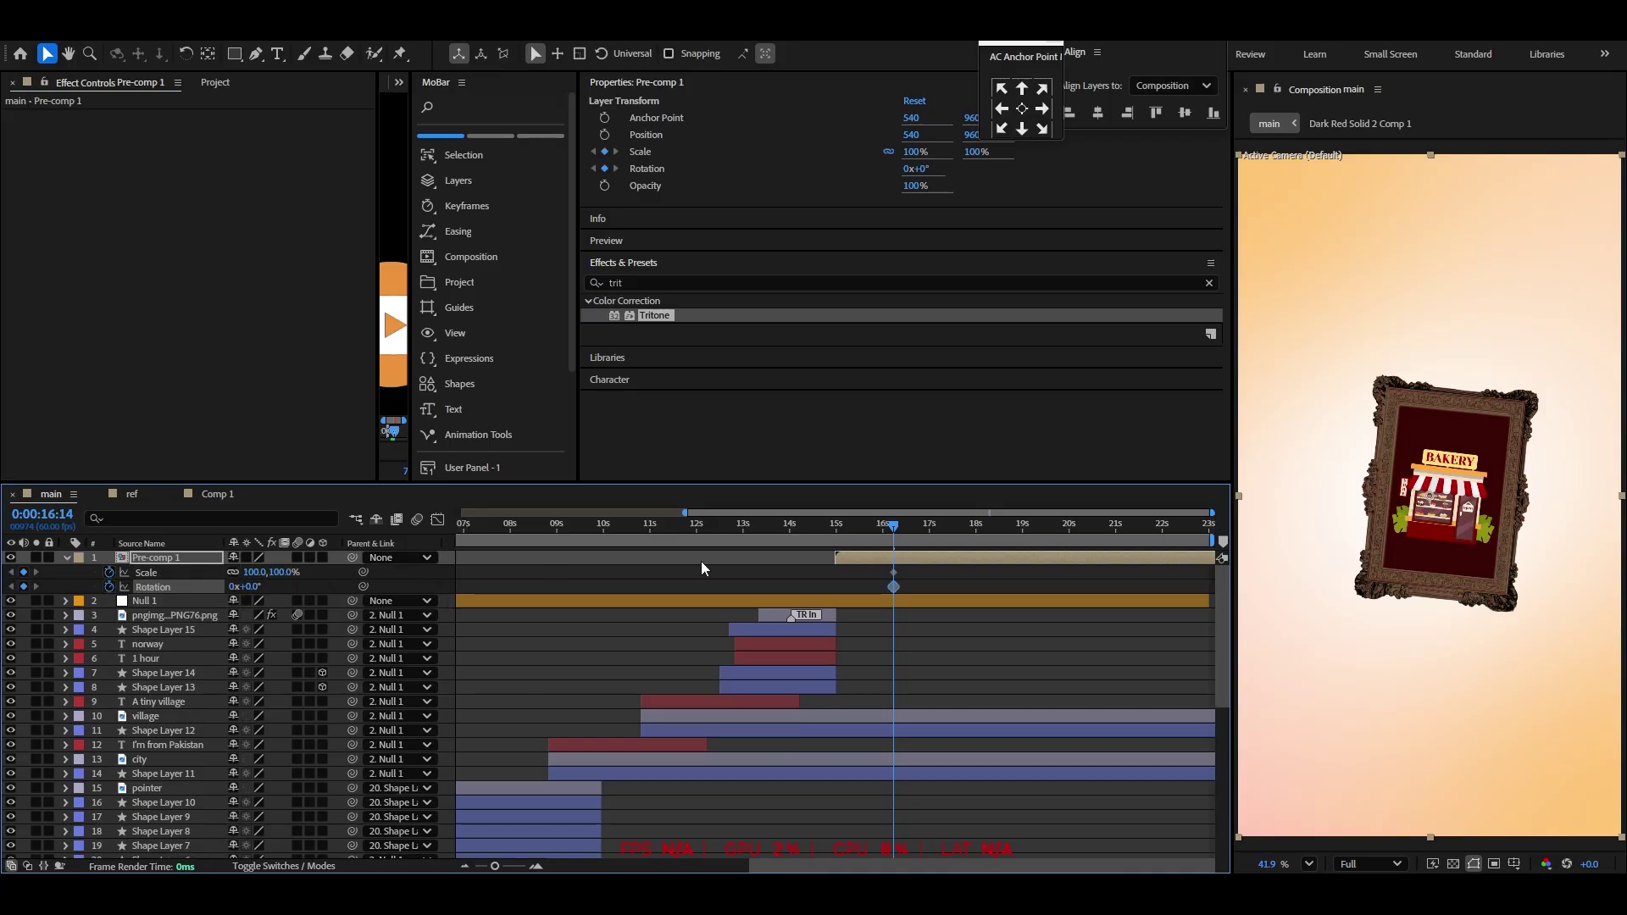
drag(929, 571, 893, 589)
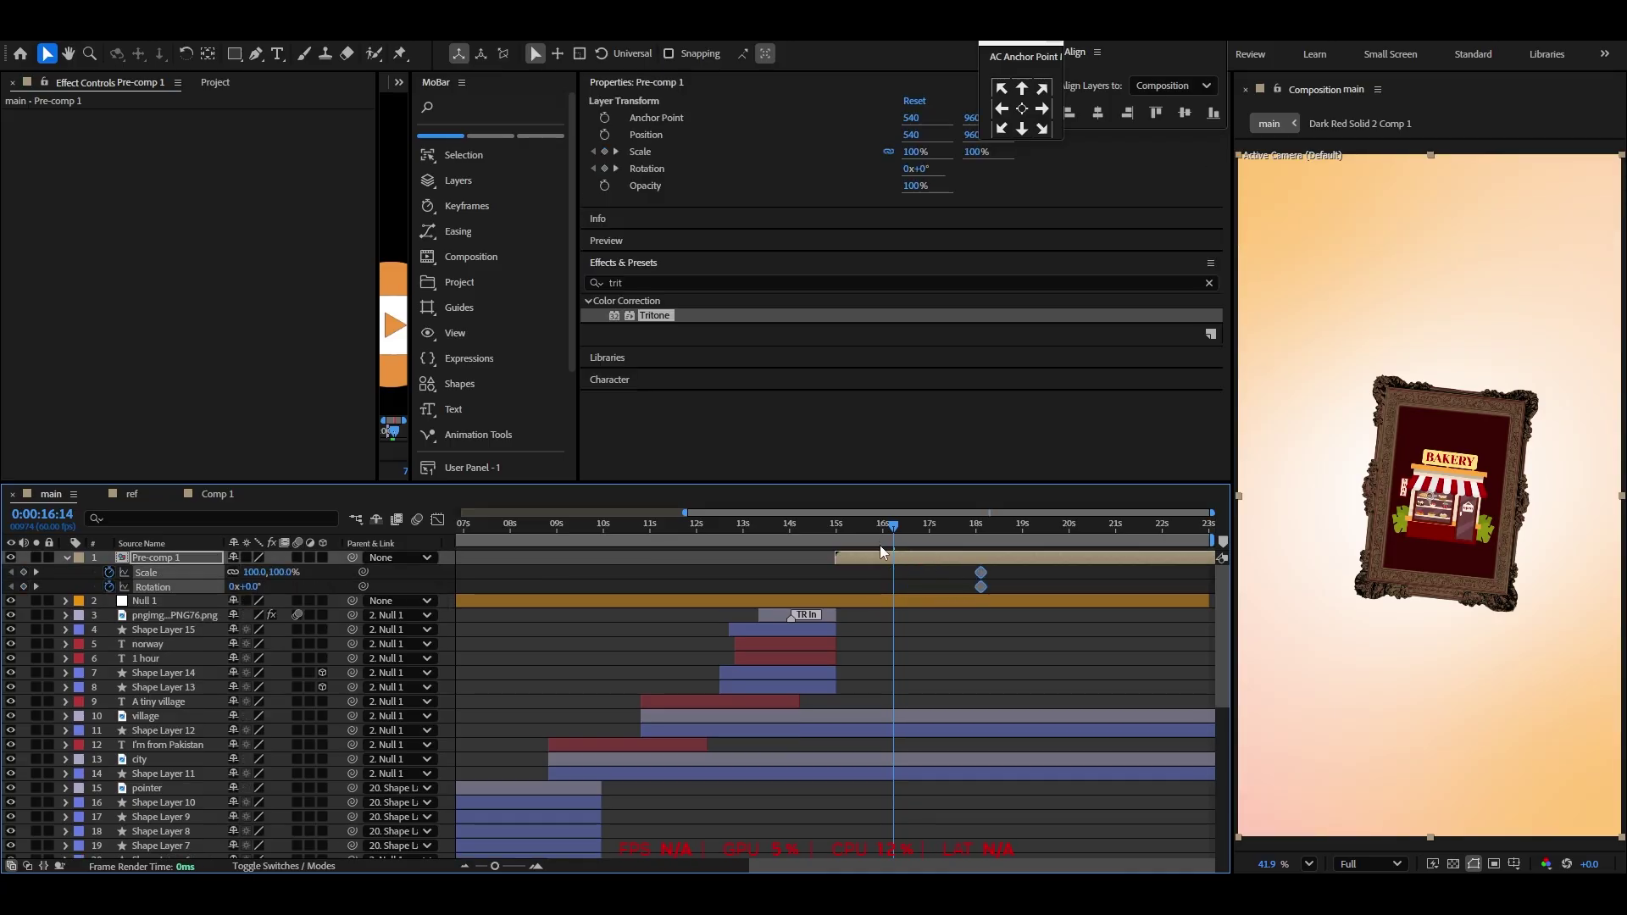
Add starting keyframes of 81.2% scale and 13.6° rotation at the pre-comp's beginning, about 15 seconds, and preview the motion
drag(877, 529, 859, 532)
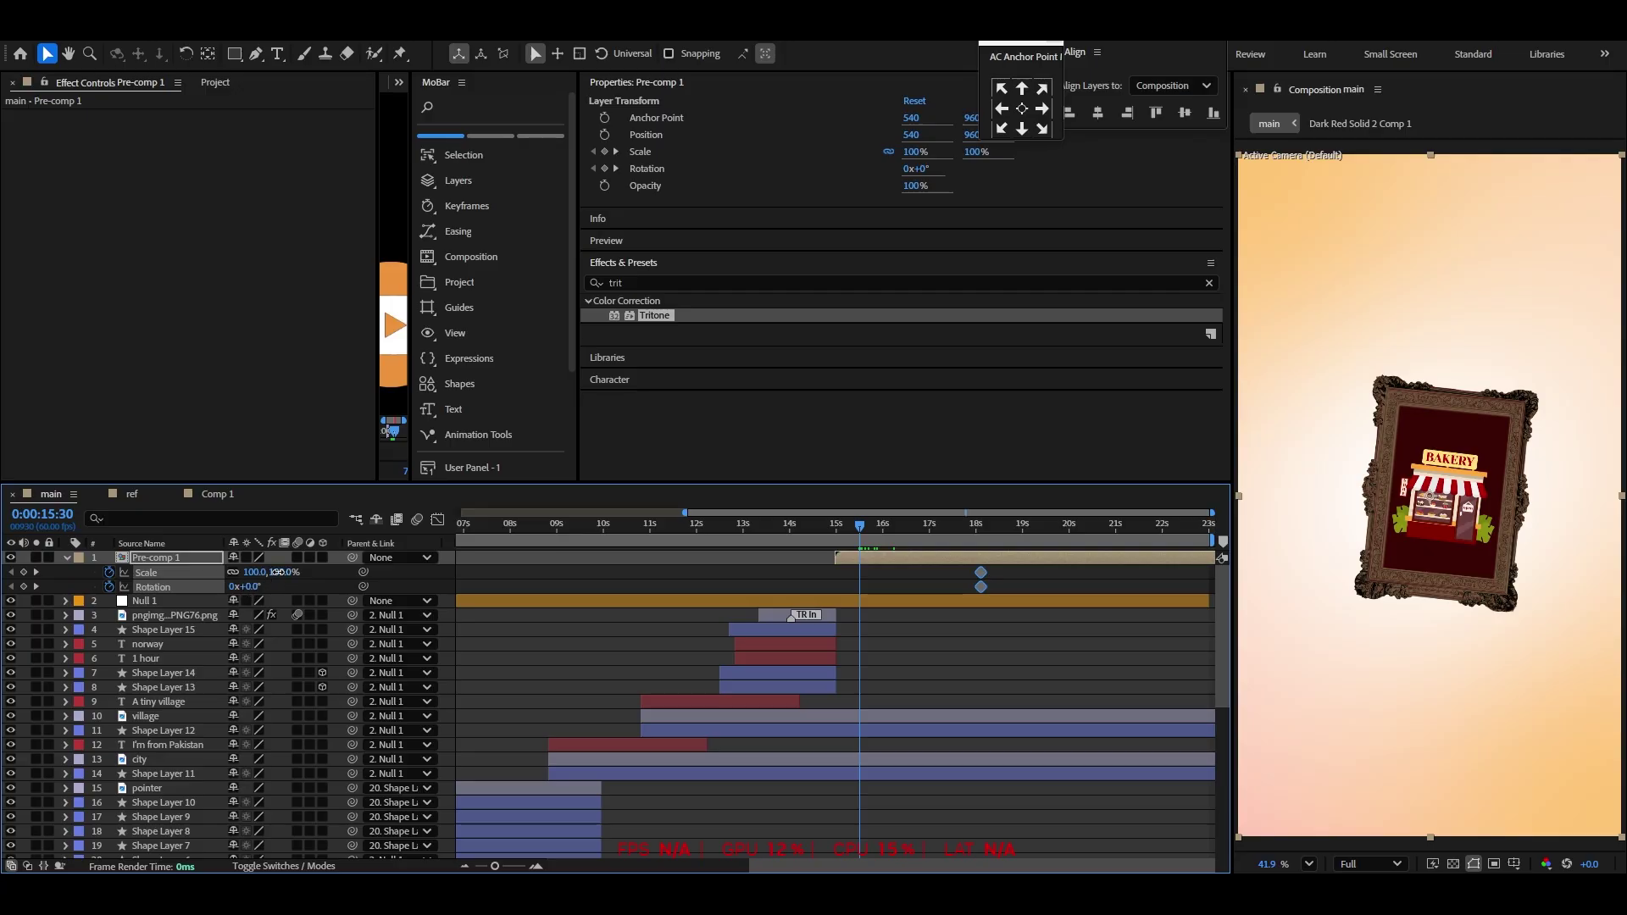
mouse_move(276, 572)
mouse_down()
mouse_move(259, 573)
mouse_move(273, 586)
mouse_up()
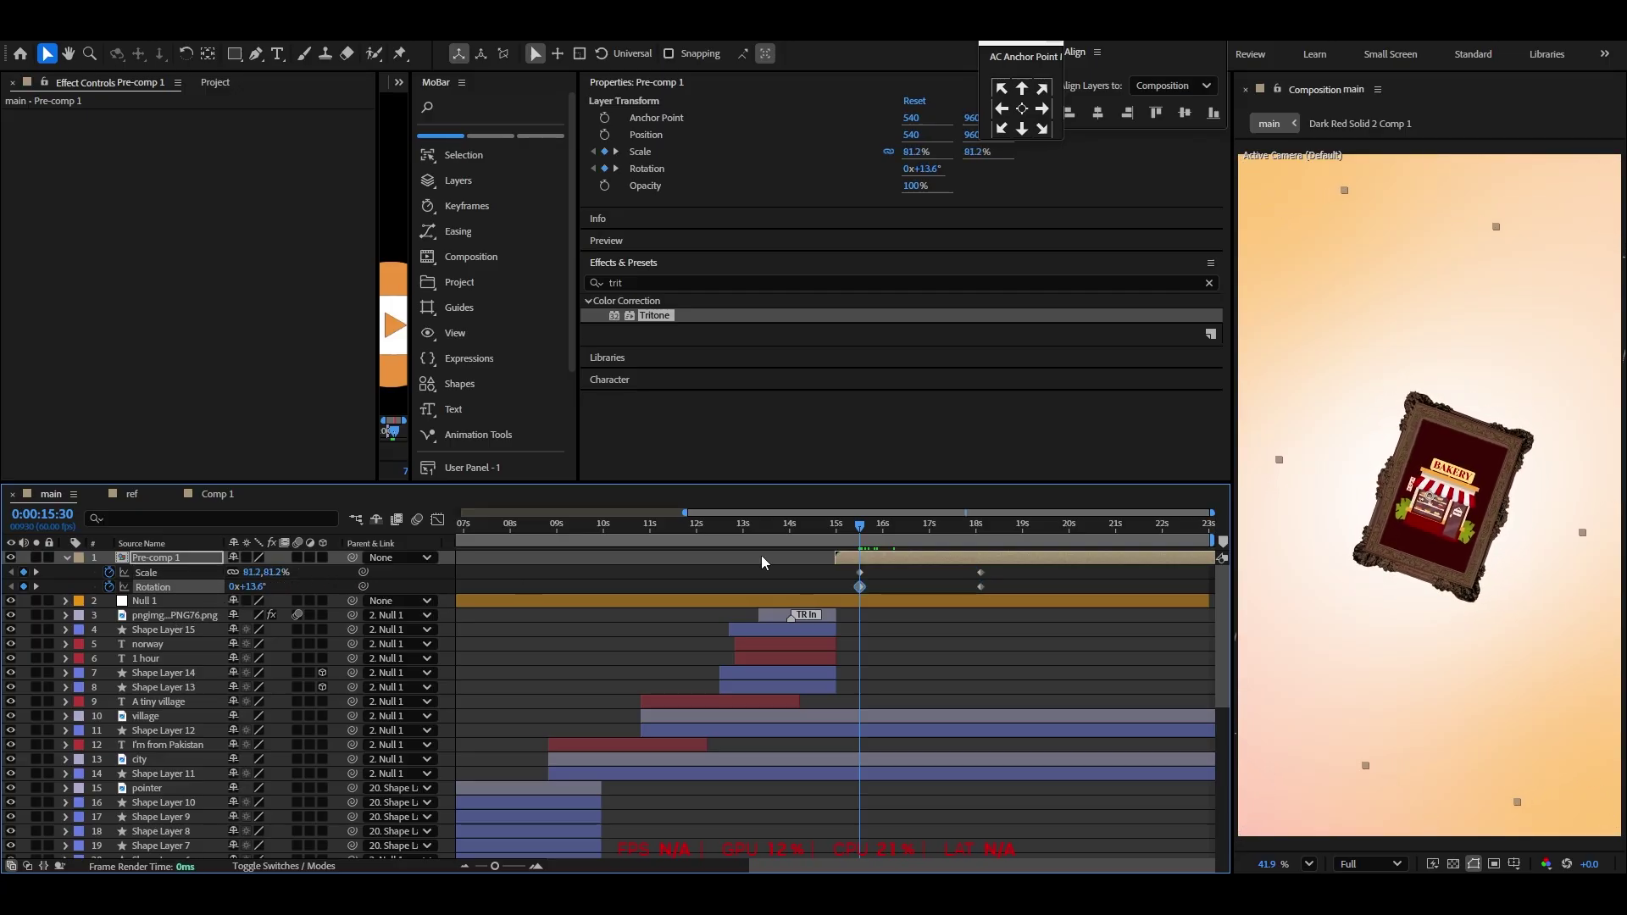
drag(858, 585, 832, 586)
click(834, 539)
key(space)
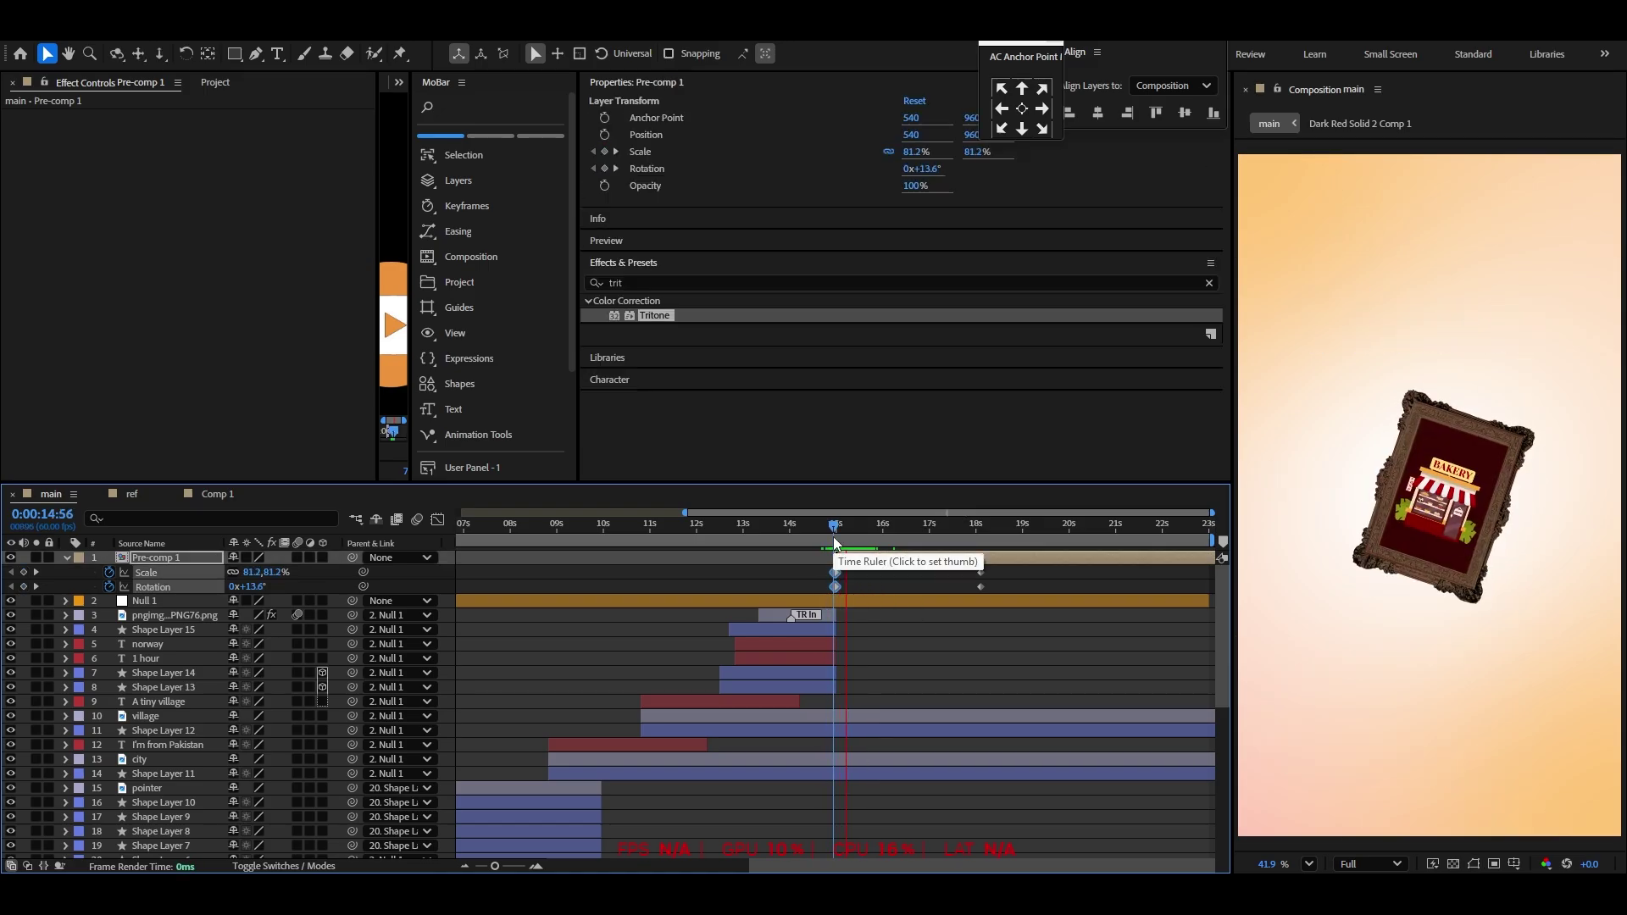
key(space)
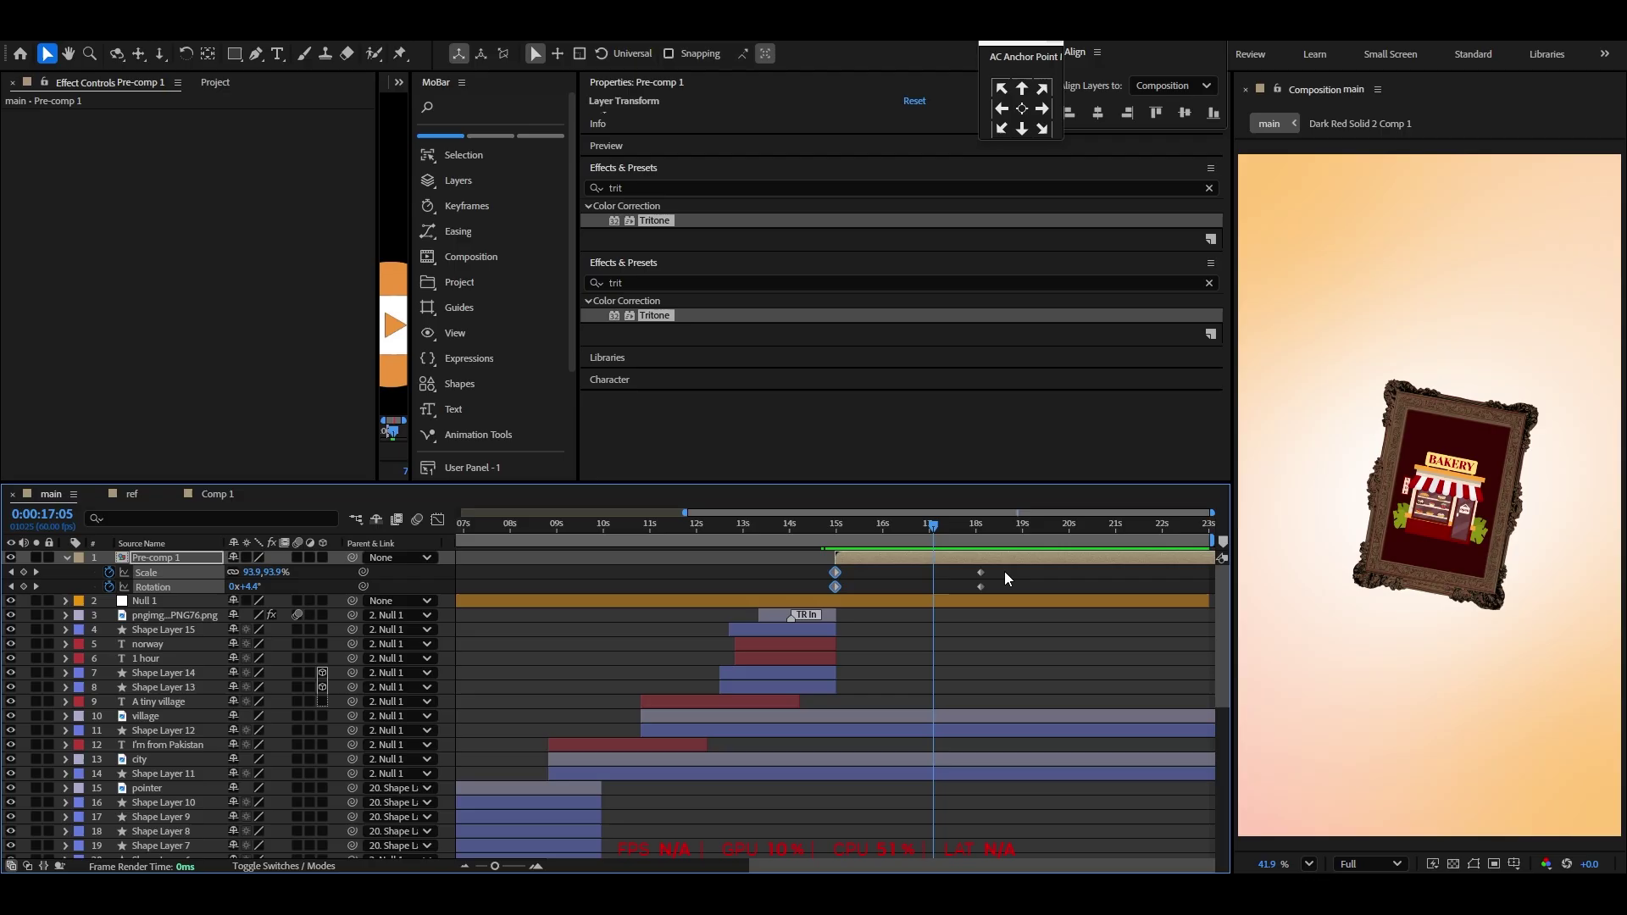
Slow the frame's motion by moving its ending scale and rotation keyframes to about 19 seconds, and preview it
mouse_move(1006, 567)
mouse_down()
mouse_move(974, 592)
mouse_move(1026, 588)
mouse_up()
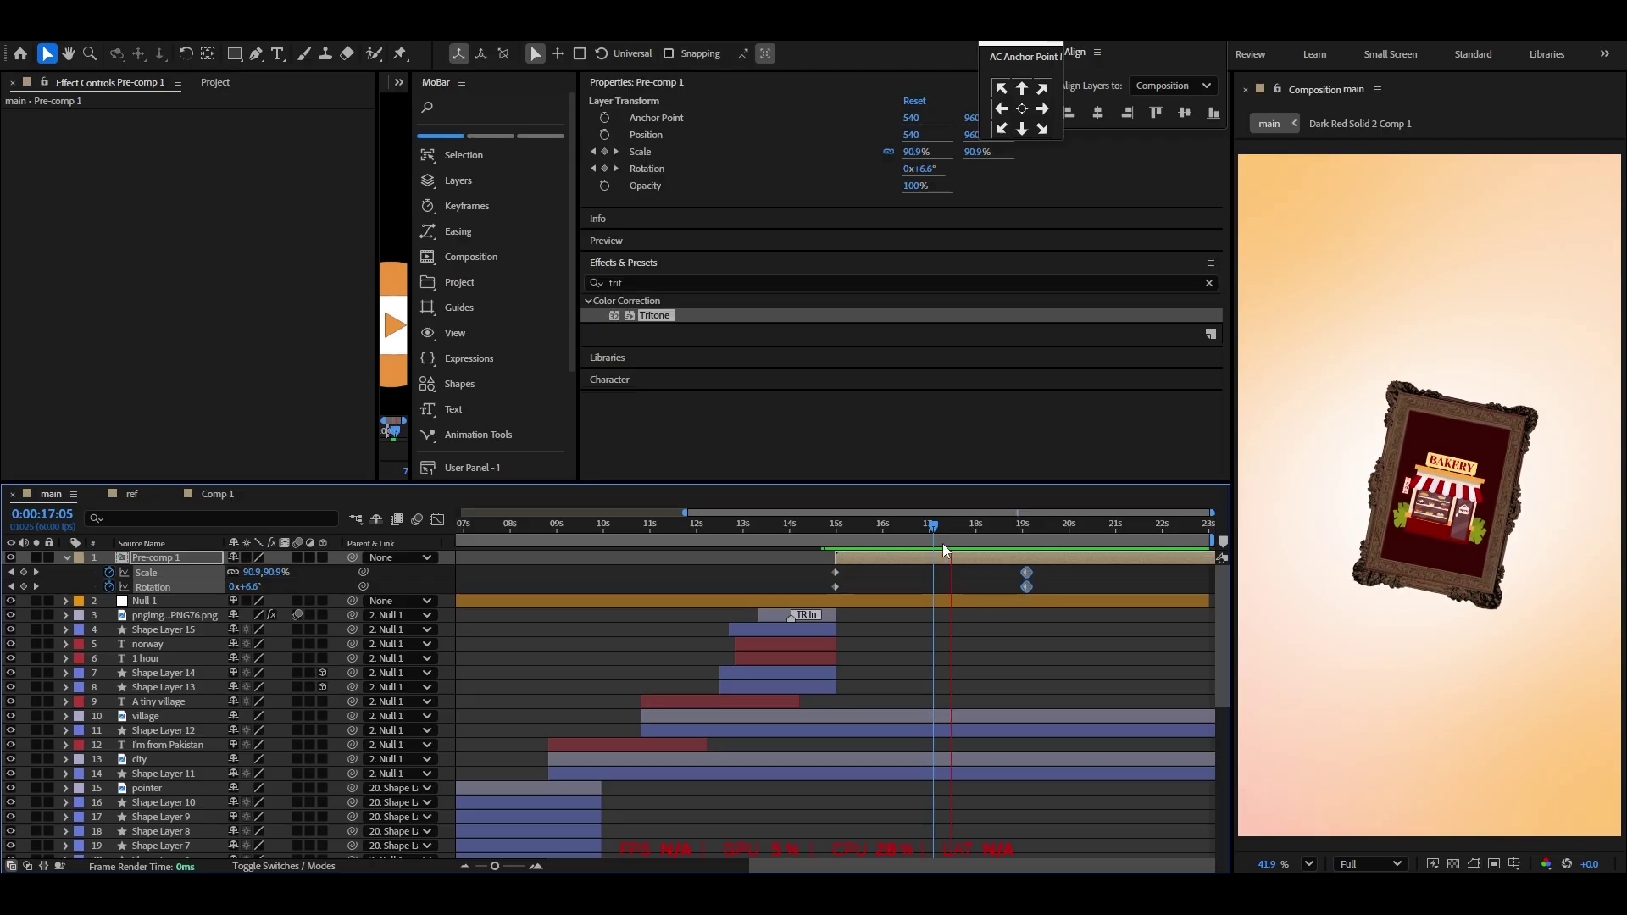
key(space)
click(910, 587)
Duplicate the framed bakery pre-comp, remove the copy's scale keyframes, and place it partly outside the canvas's upper-left corner
click(894, 559)
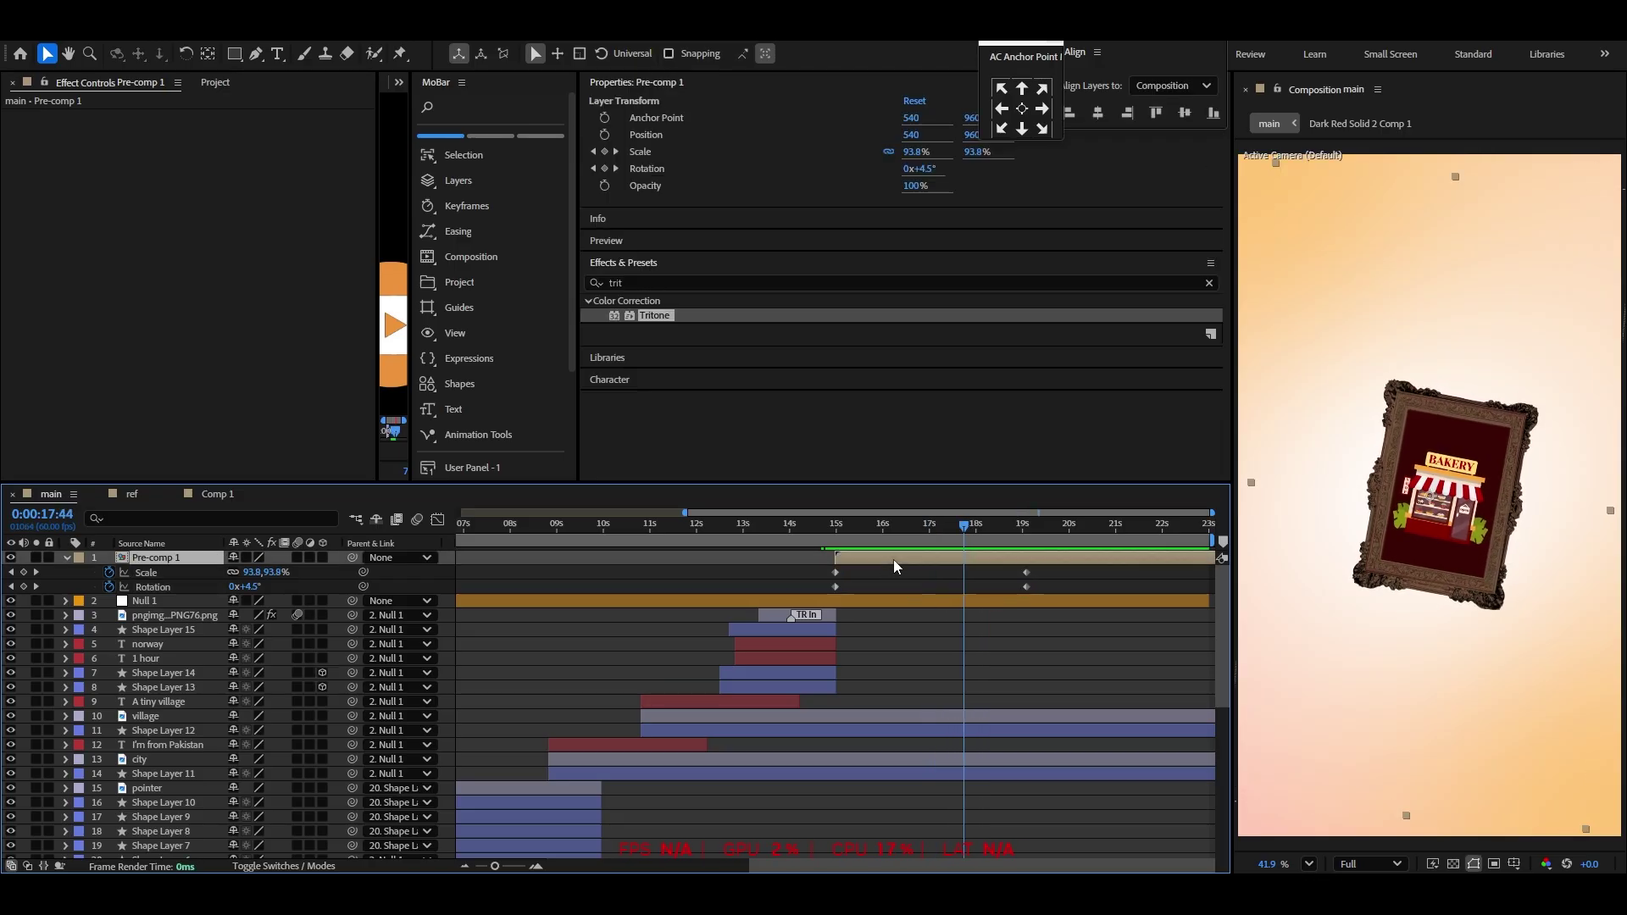
key(ctrl+d)
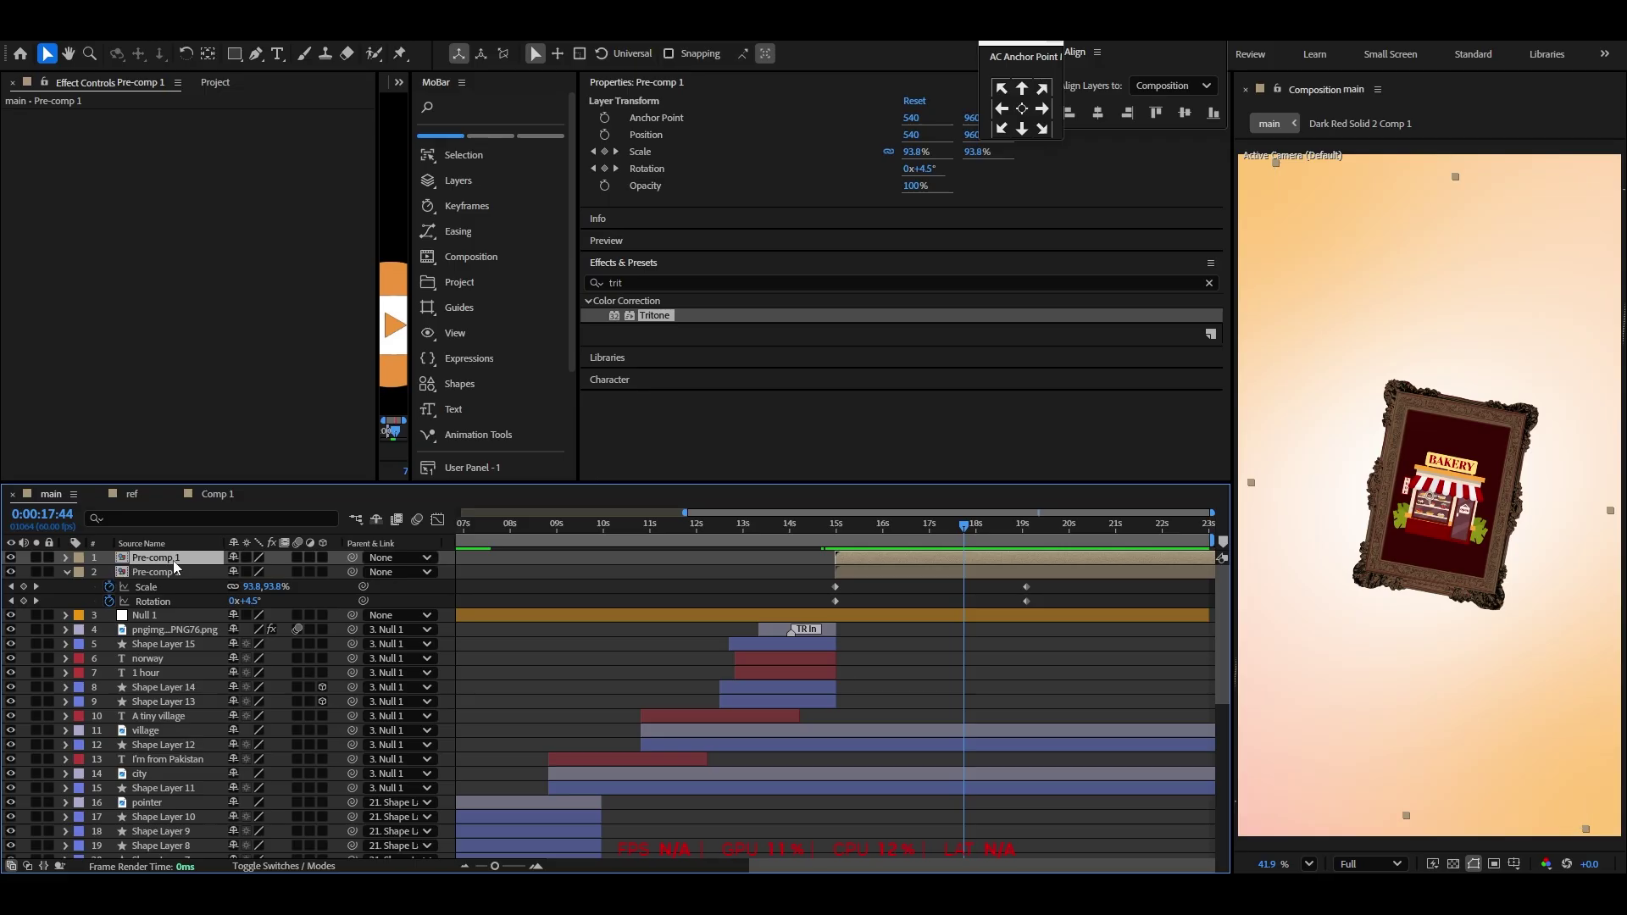
key(u)
click(109, 572)
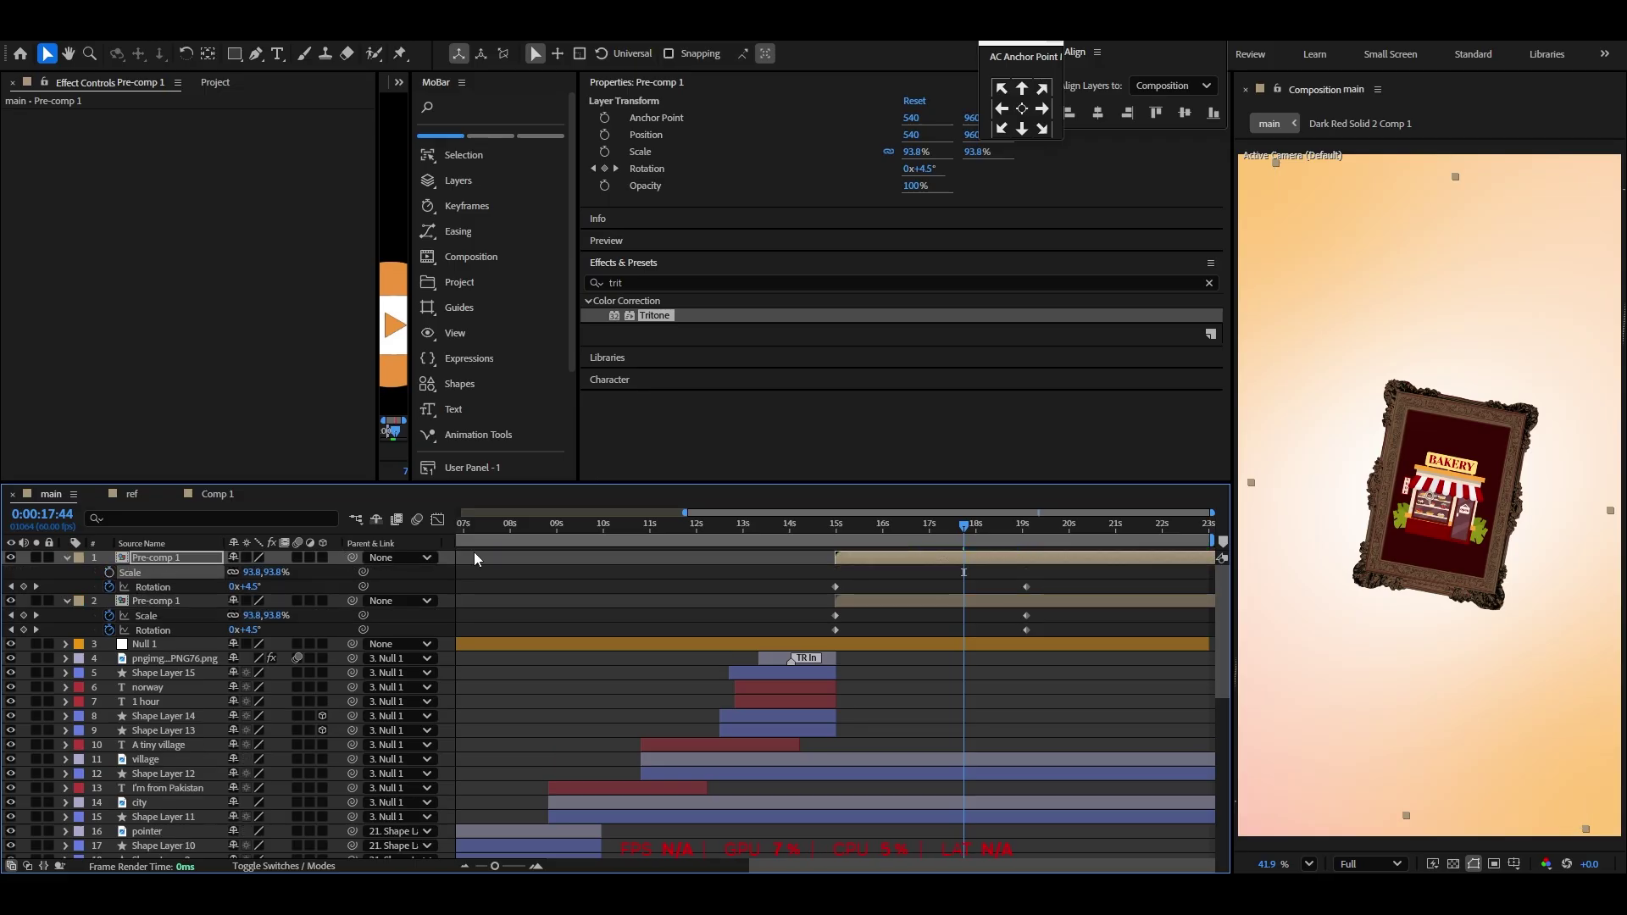
drag(1506, 535, 1293, 228)
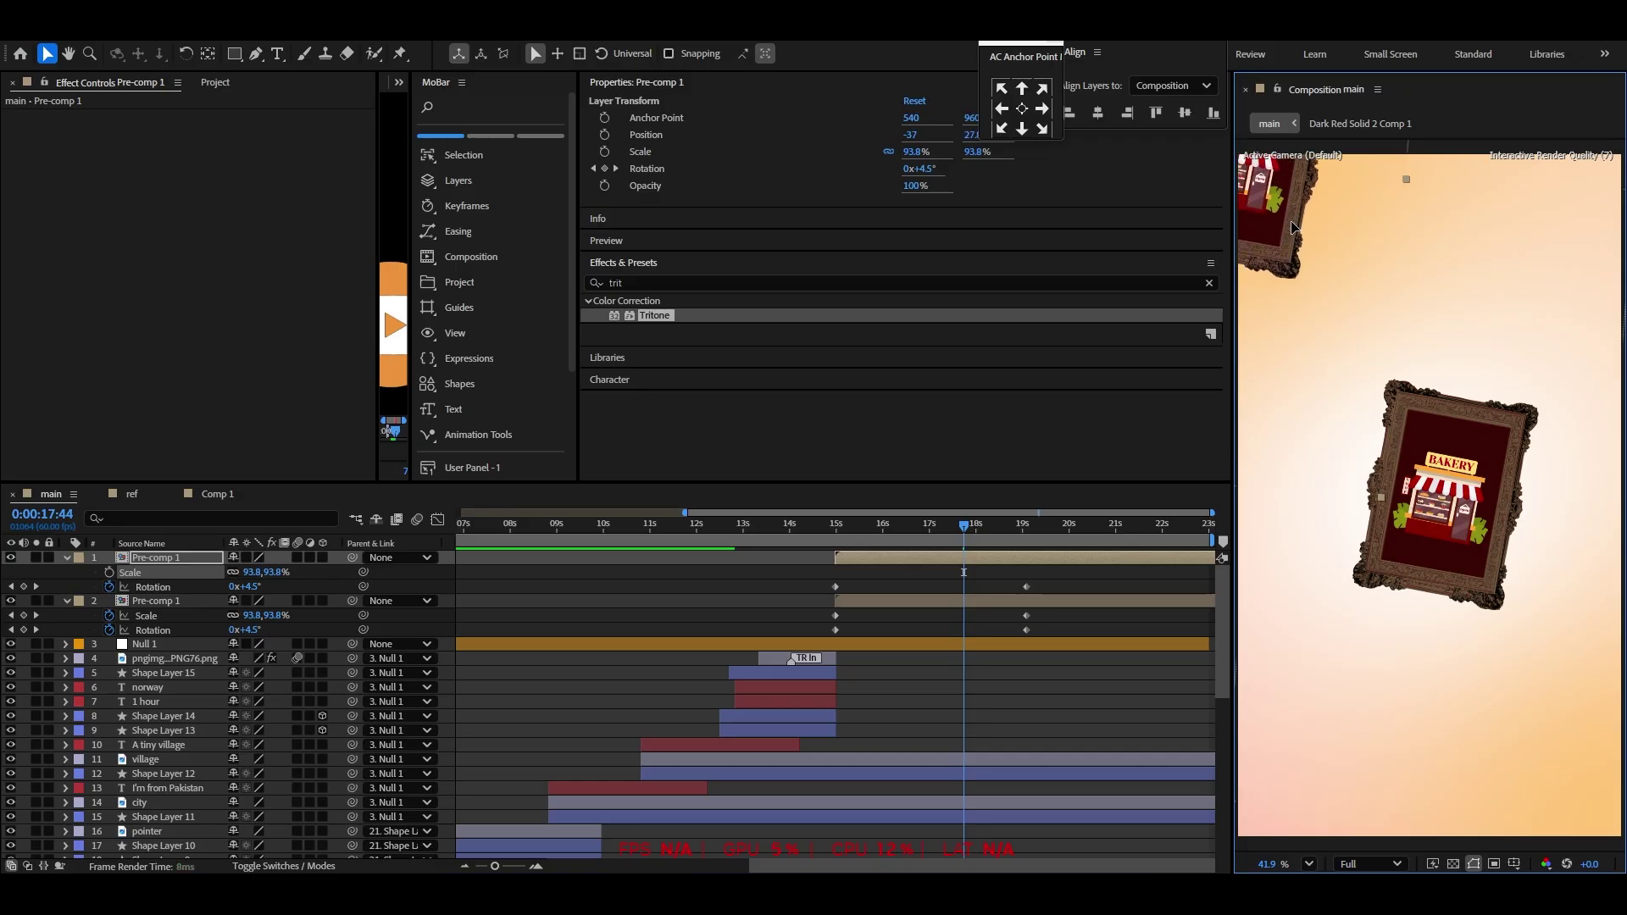
Duplicate the upper-left frame copy and place the new one partly outside the canvas's lower-right corner
click(157, 560)
key(ctrl+d)
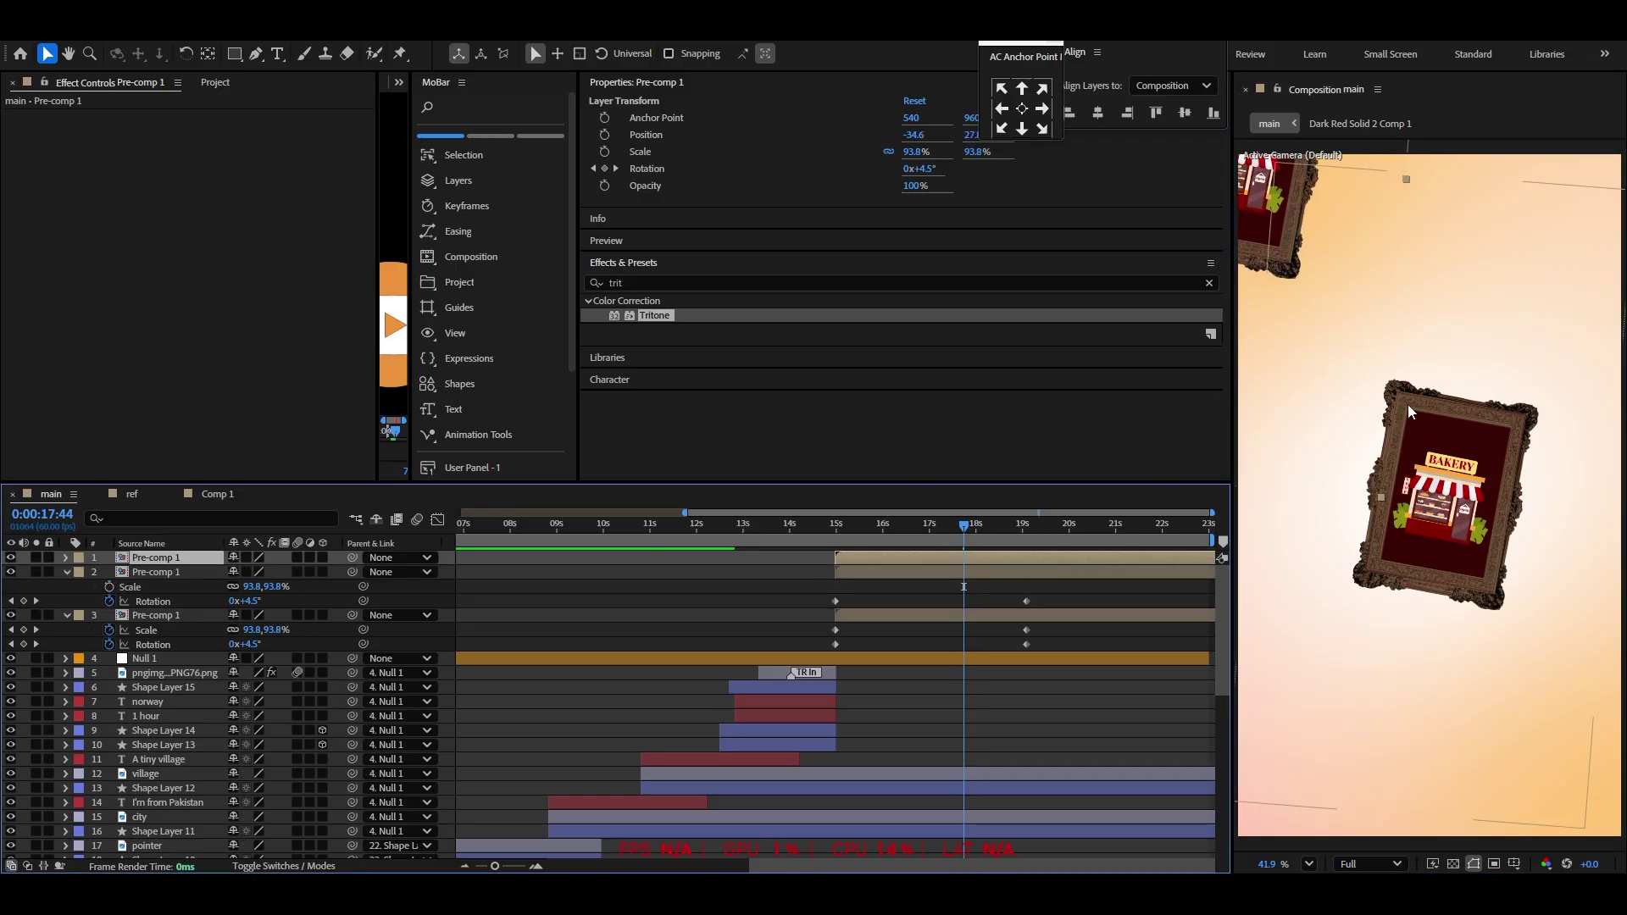
drag(1252, 166, 1555, 785)
Set the lower-right frame's first rotation keyframe to 94.6° and move its last one to almost 23 seconds
key(r)
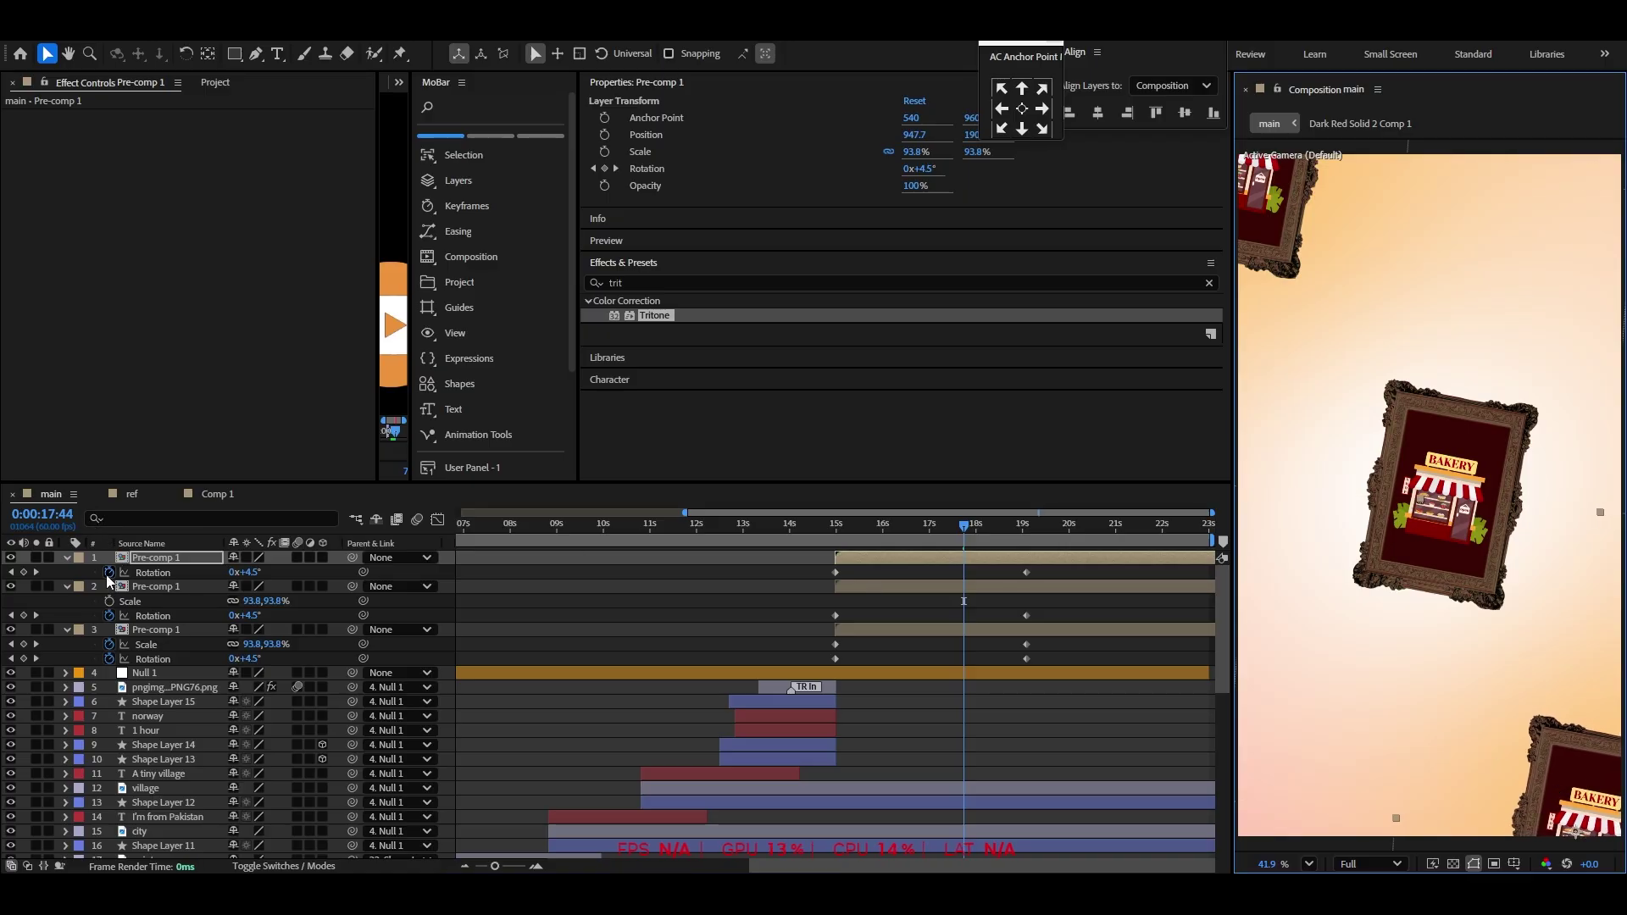
click(298, 587)
key(j)
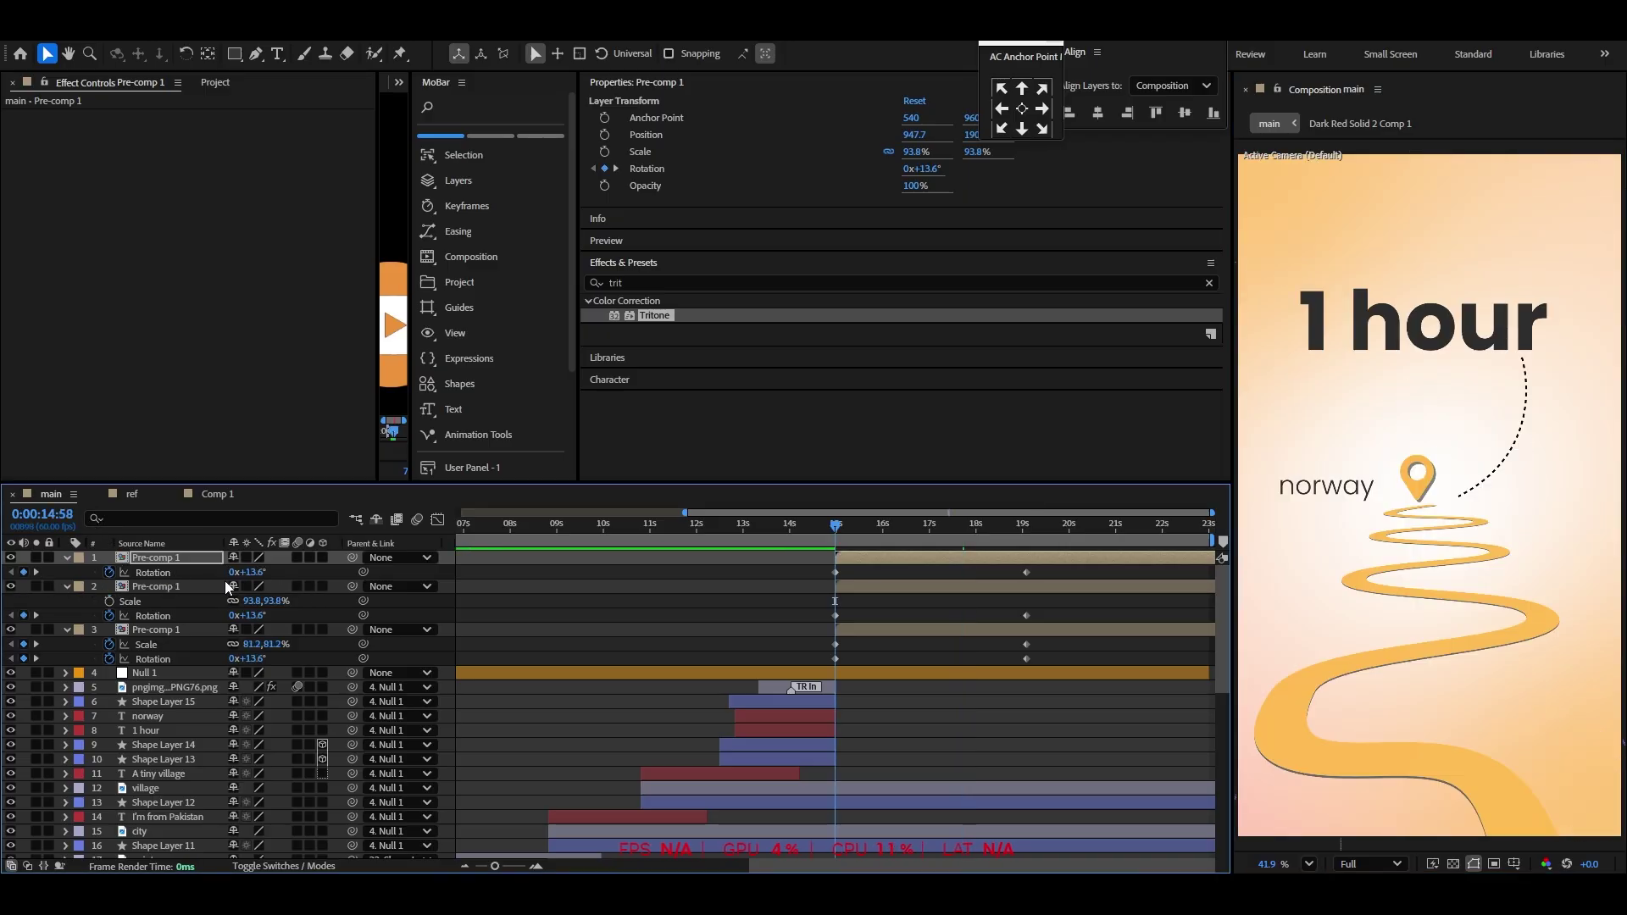
drag(252, 574, 318, 571)
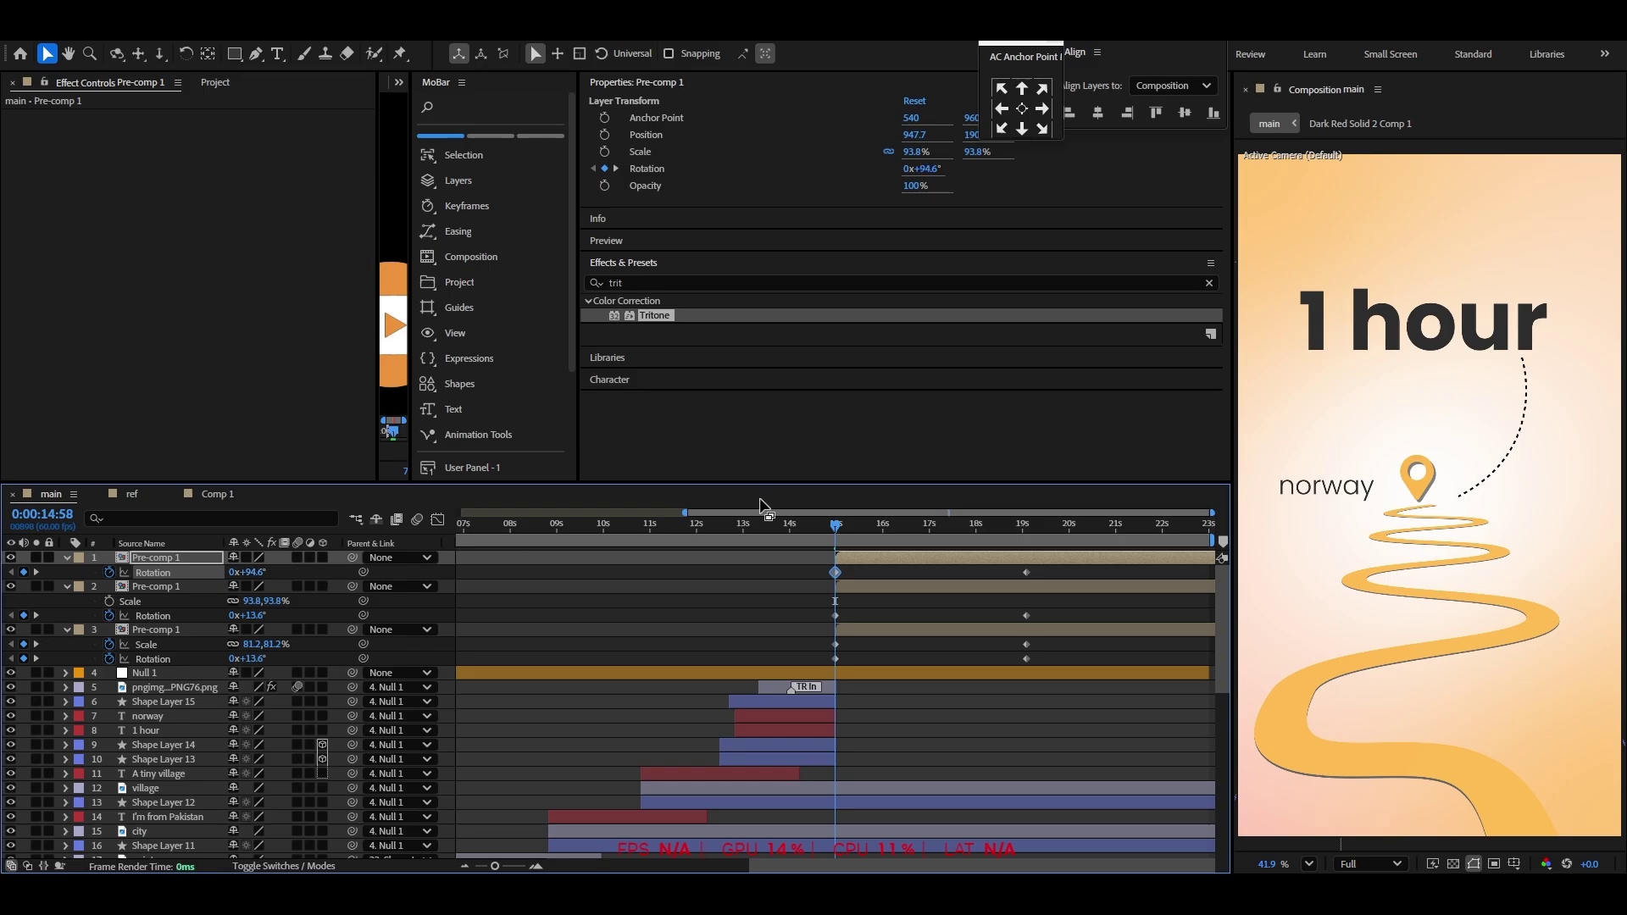
key(space)
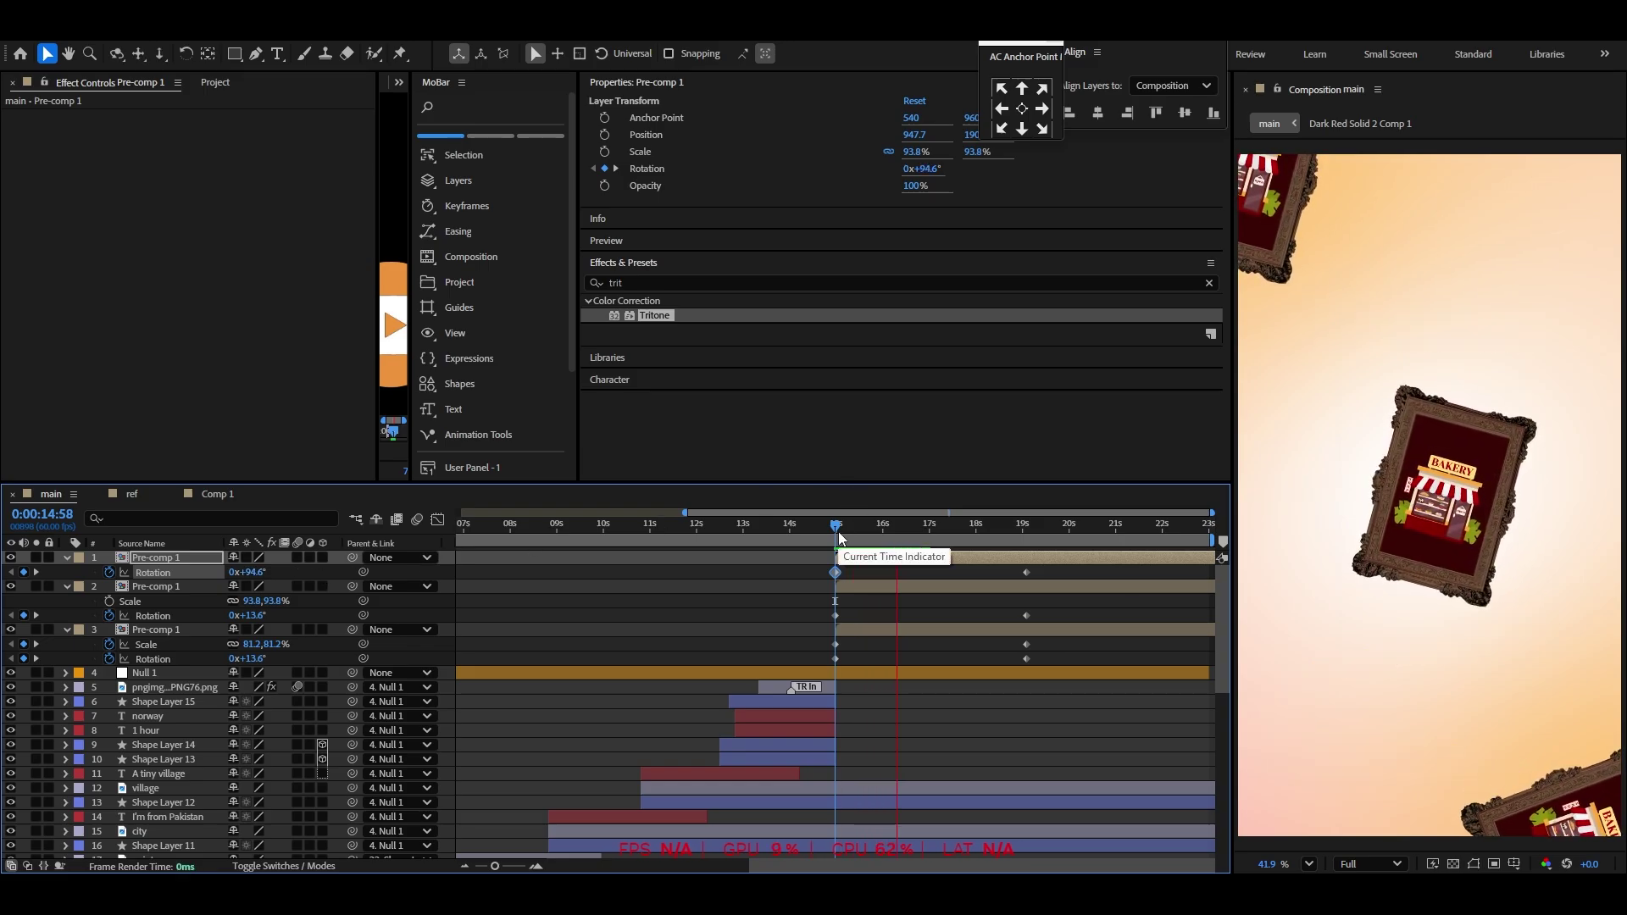
drag(1025, 573, 1197, 573)
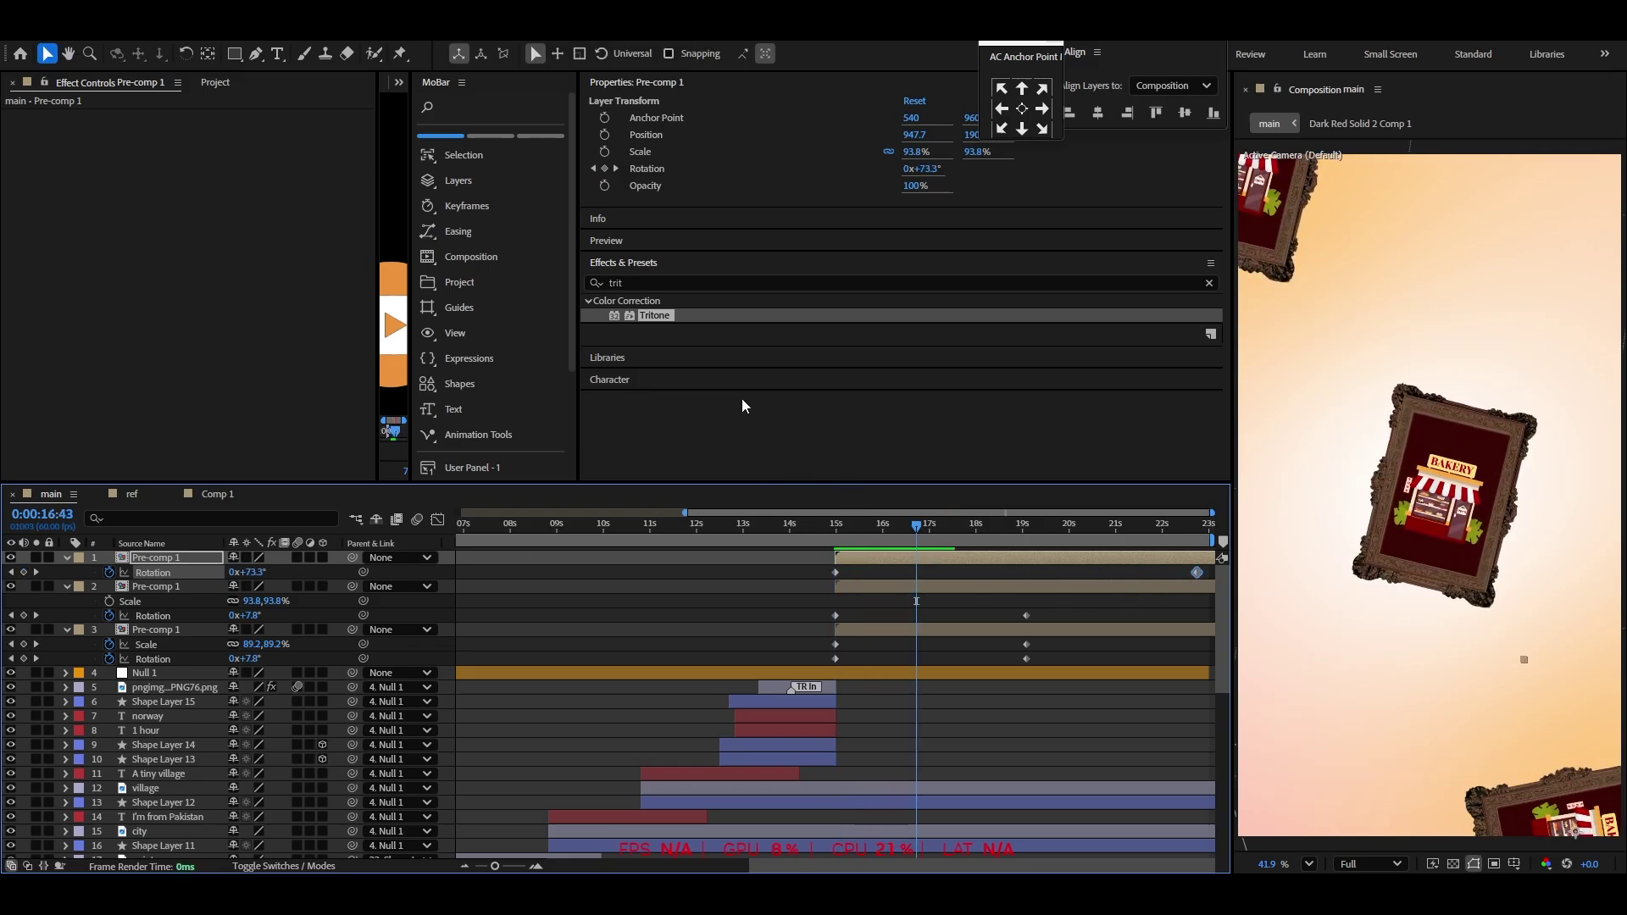
Apply Gaussian Blur to the lower-right frame copy with a blurriness of 25.5
click(641, 280)
text(ggau)
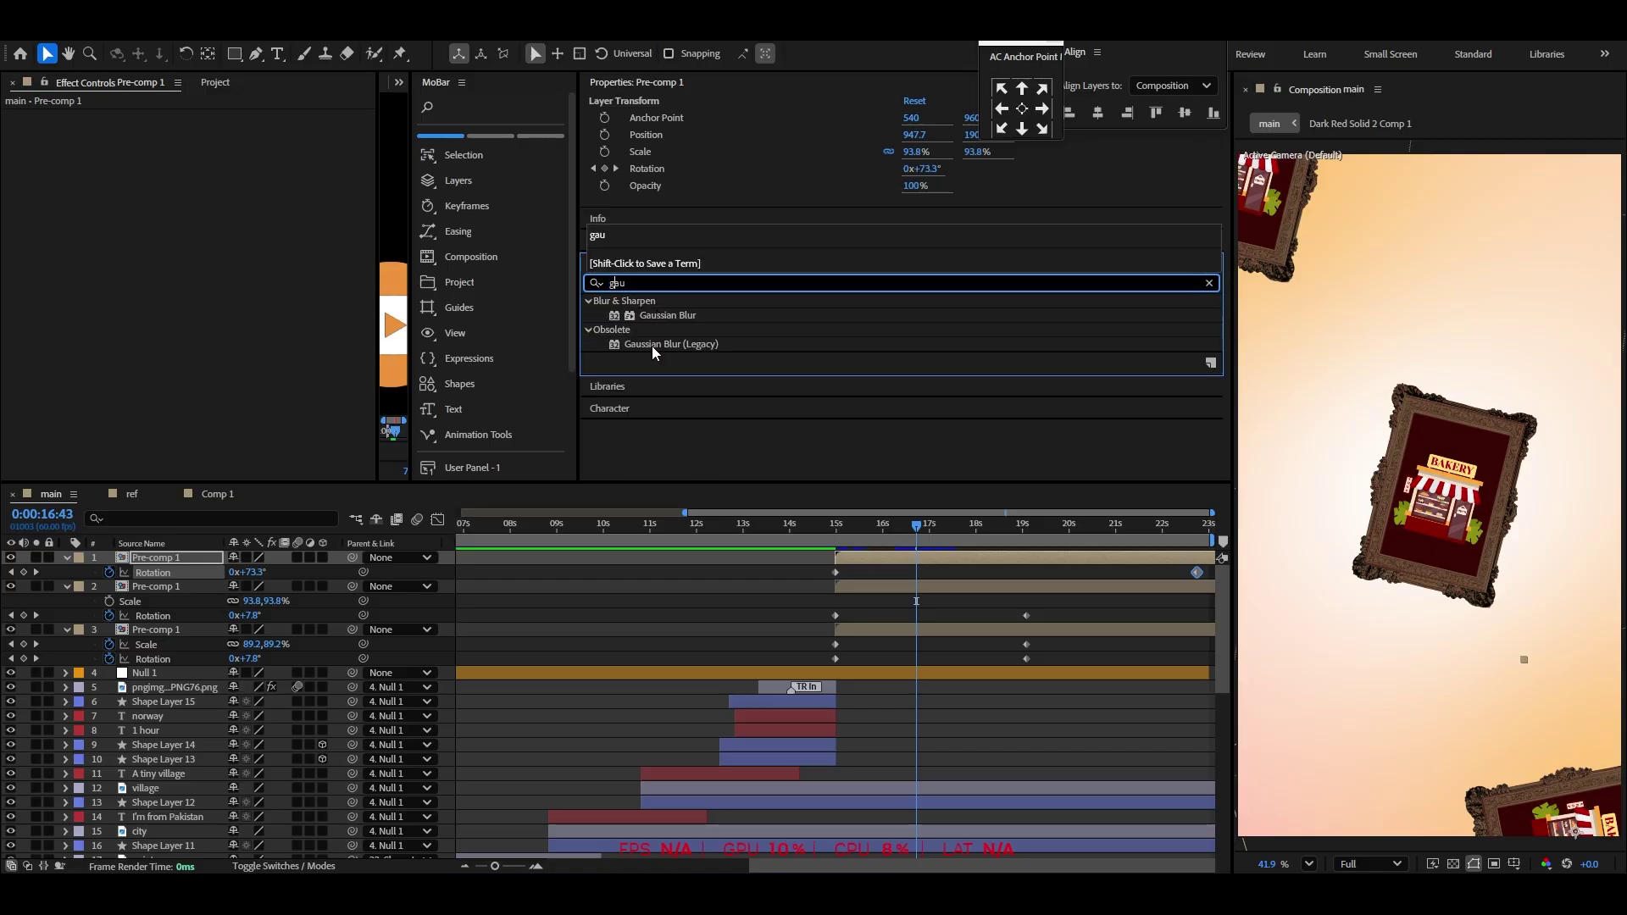
drag(657, 315, 219, 561)
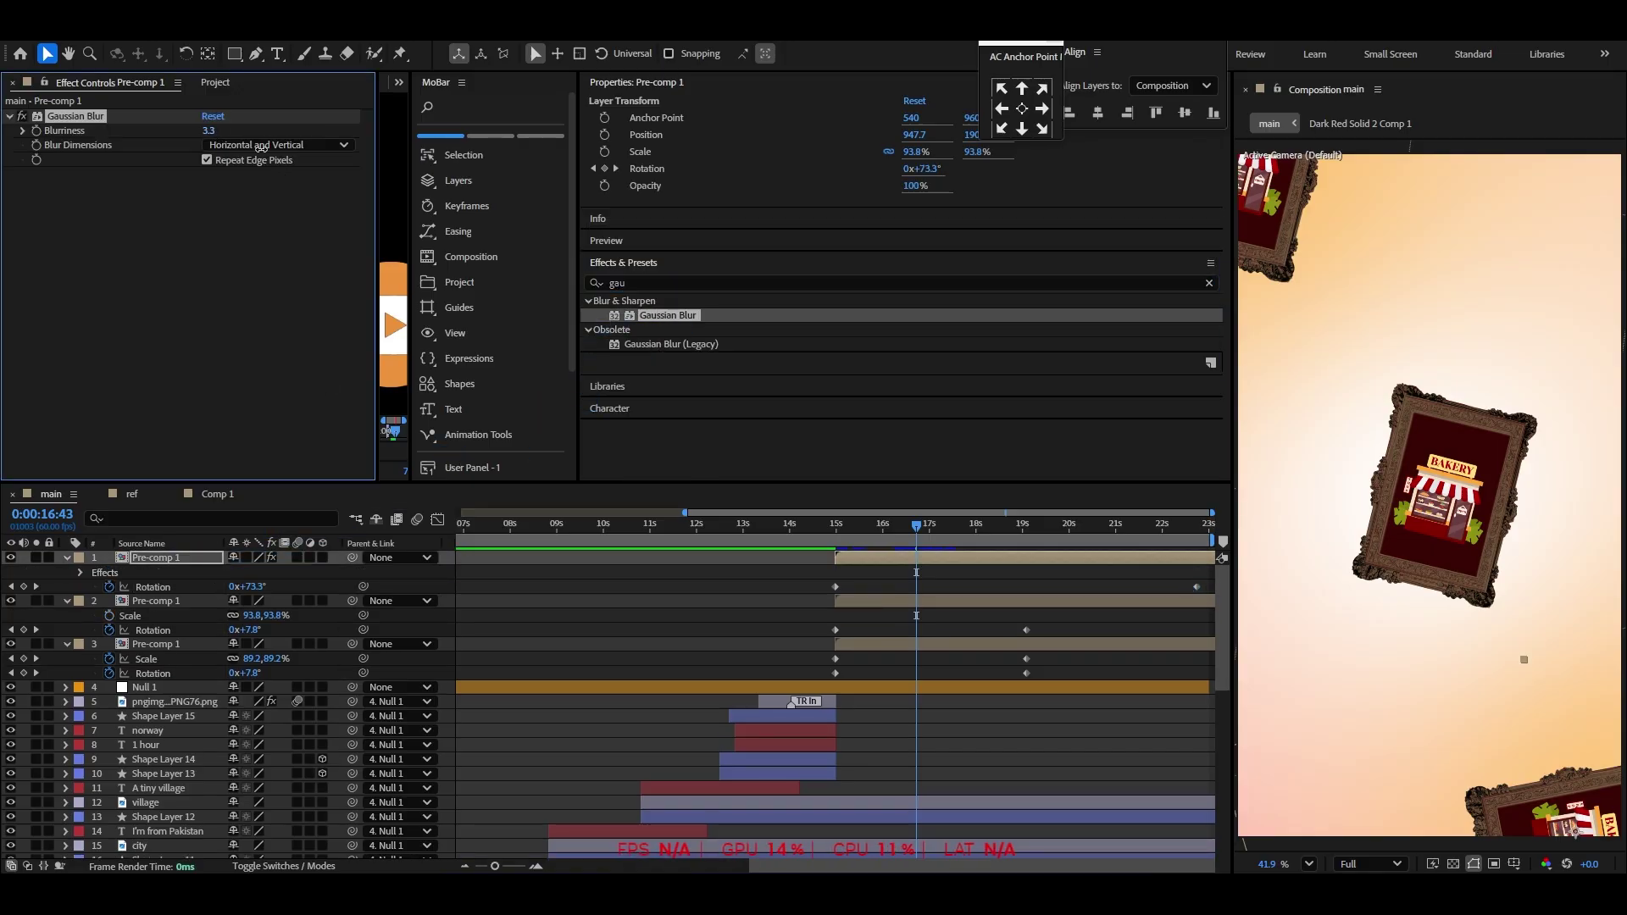
drag(261, 147, 481, 157)
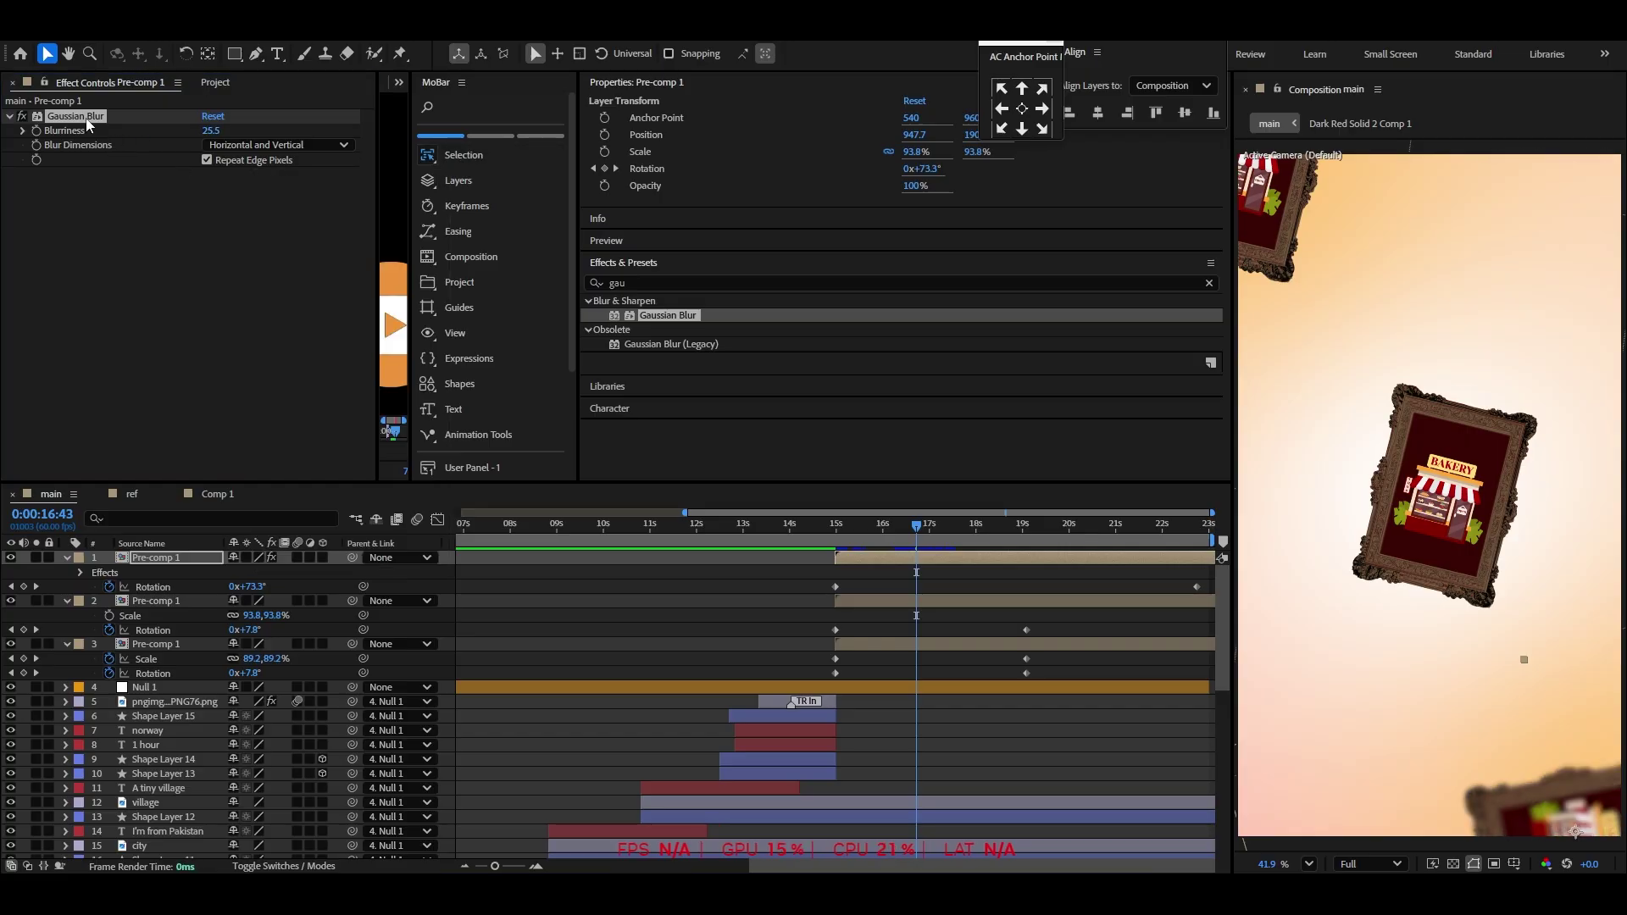
Copy the Gaussian Blur onto the upper-left frame copy and preview the bakery scene
click(154, 601)
key(ctrl+v)
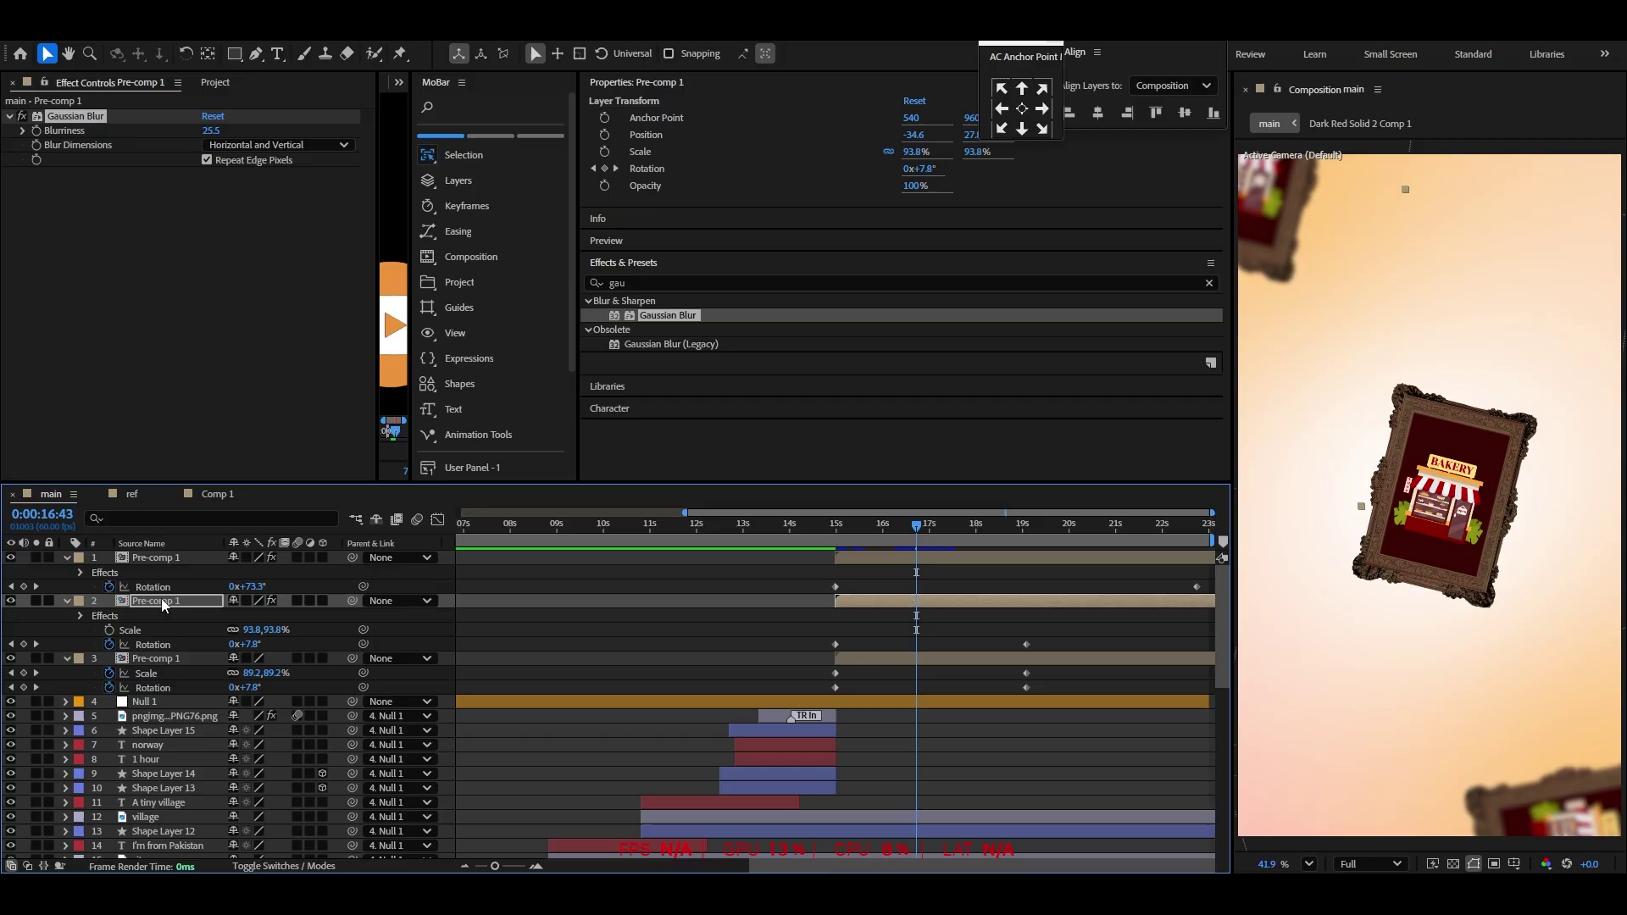
click(633, 675)
drag(802, 531, 797, 532)
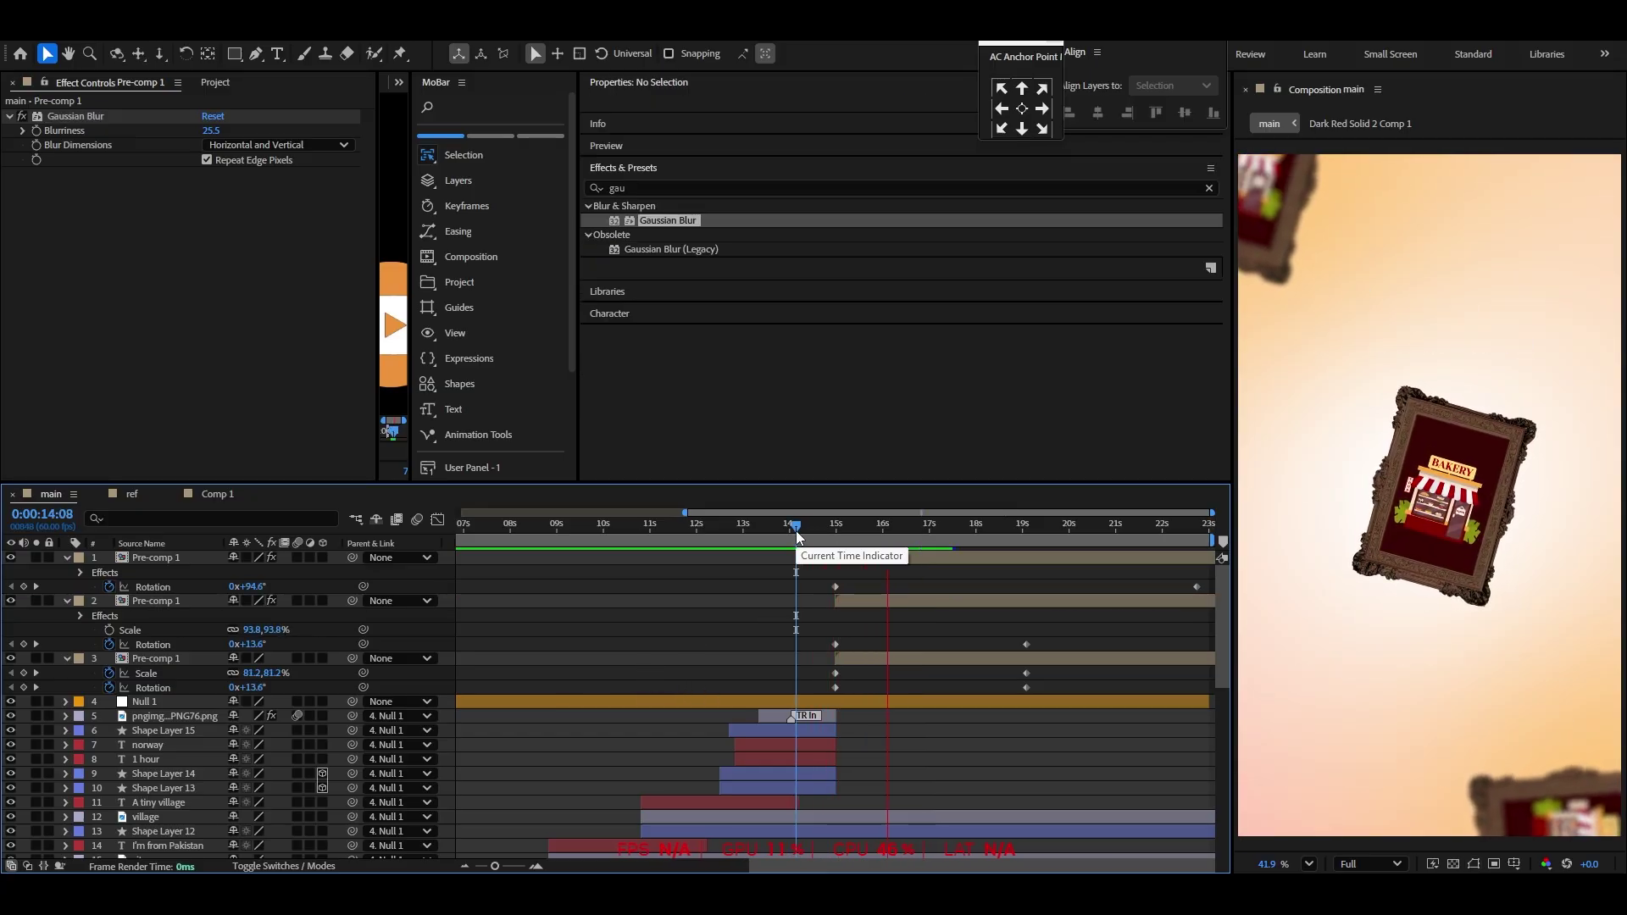
key(space)
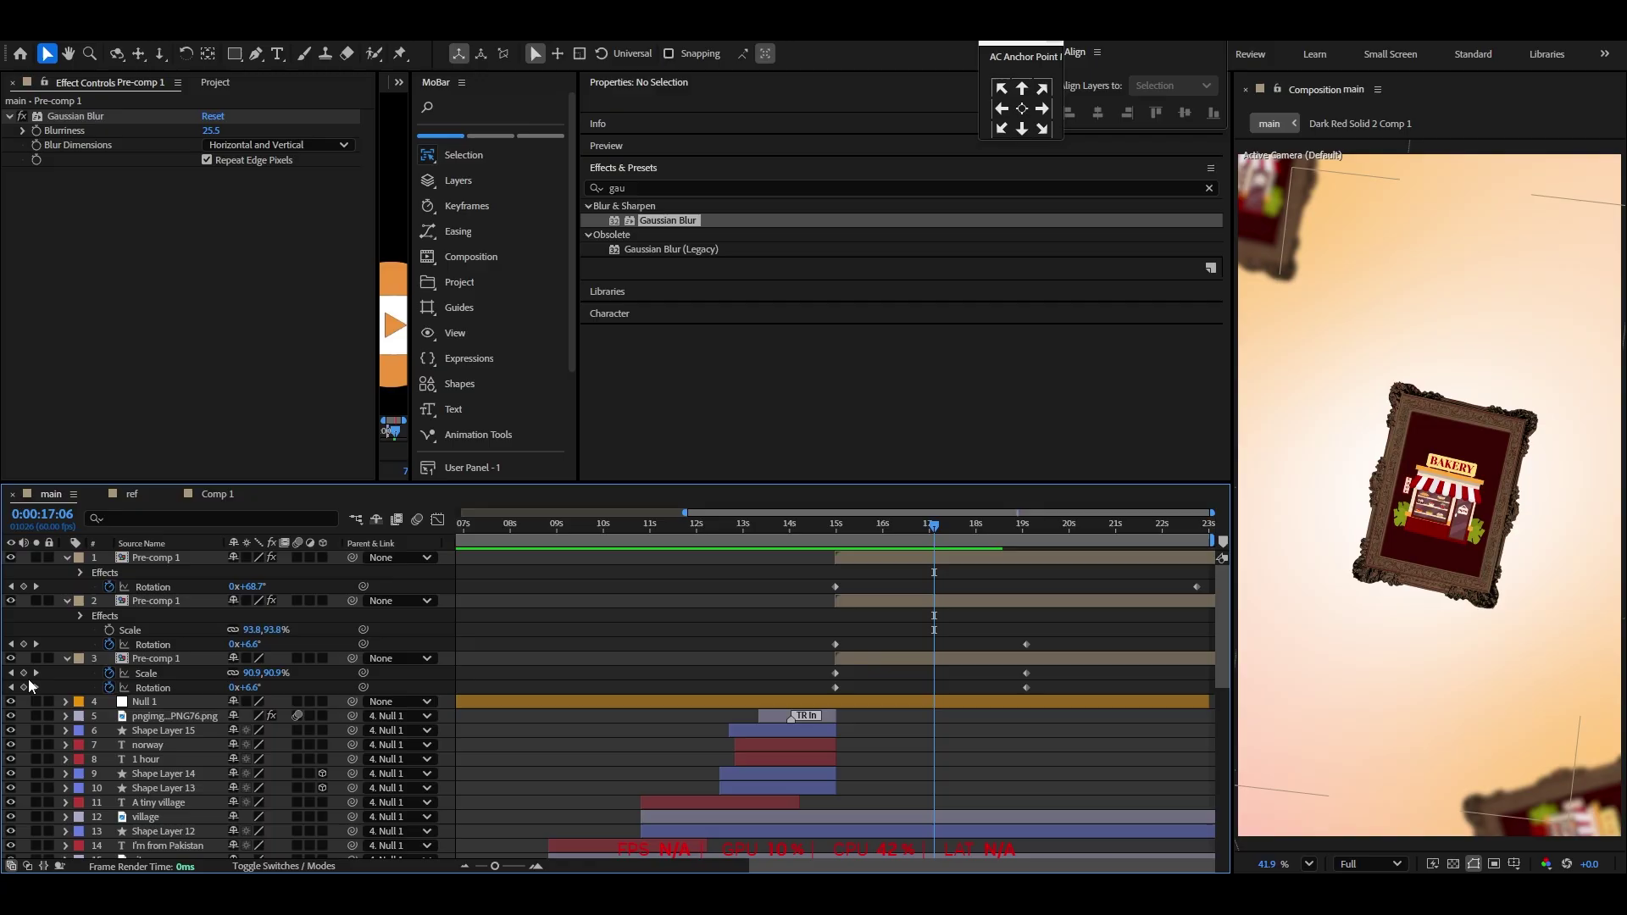
Shift all three bakery pre-comps to start at 0:00:15:01, exactly where the road scene ends, and preview the transition
click(66, 659)
click(65, 601)
click(67, 558)
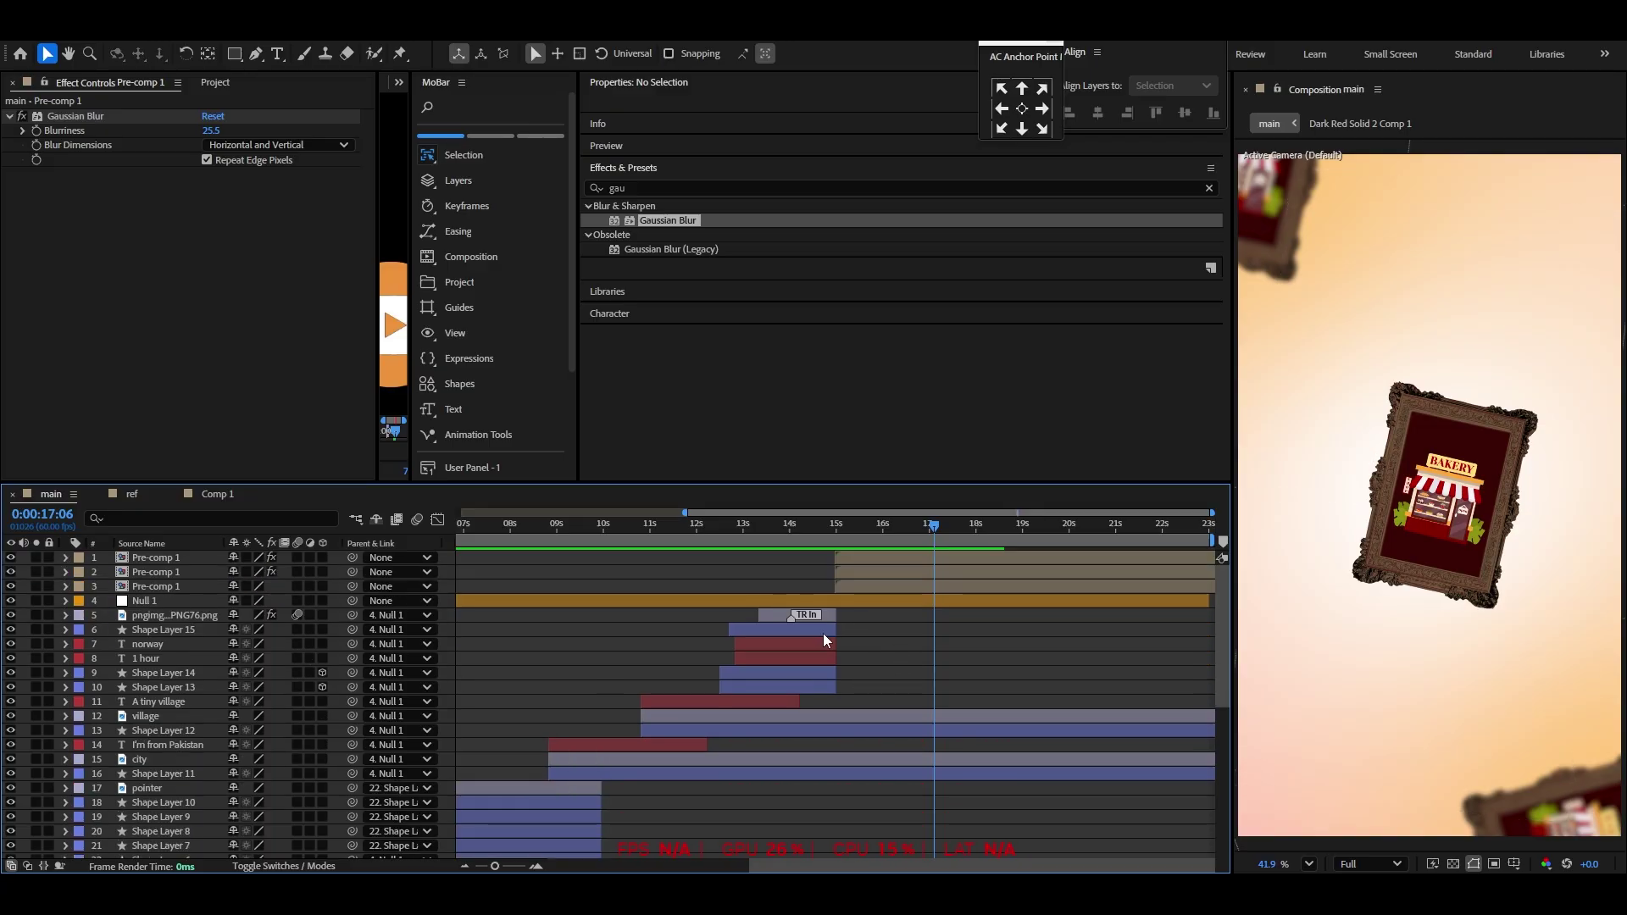
scroll(822, 633, up, 6)
click(1078, 530)
click(1080, 584)
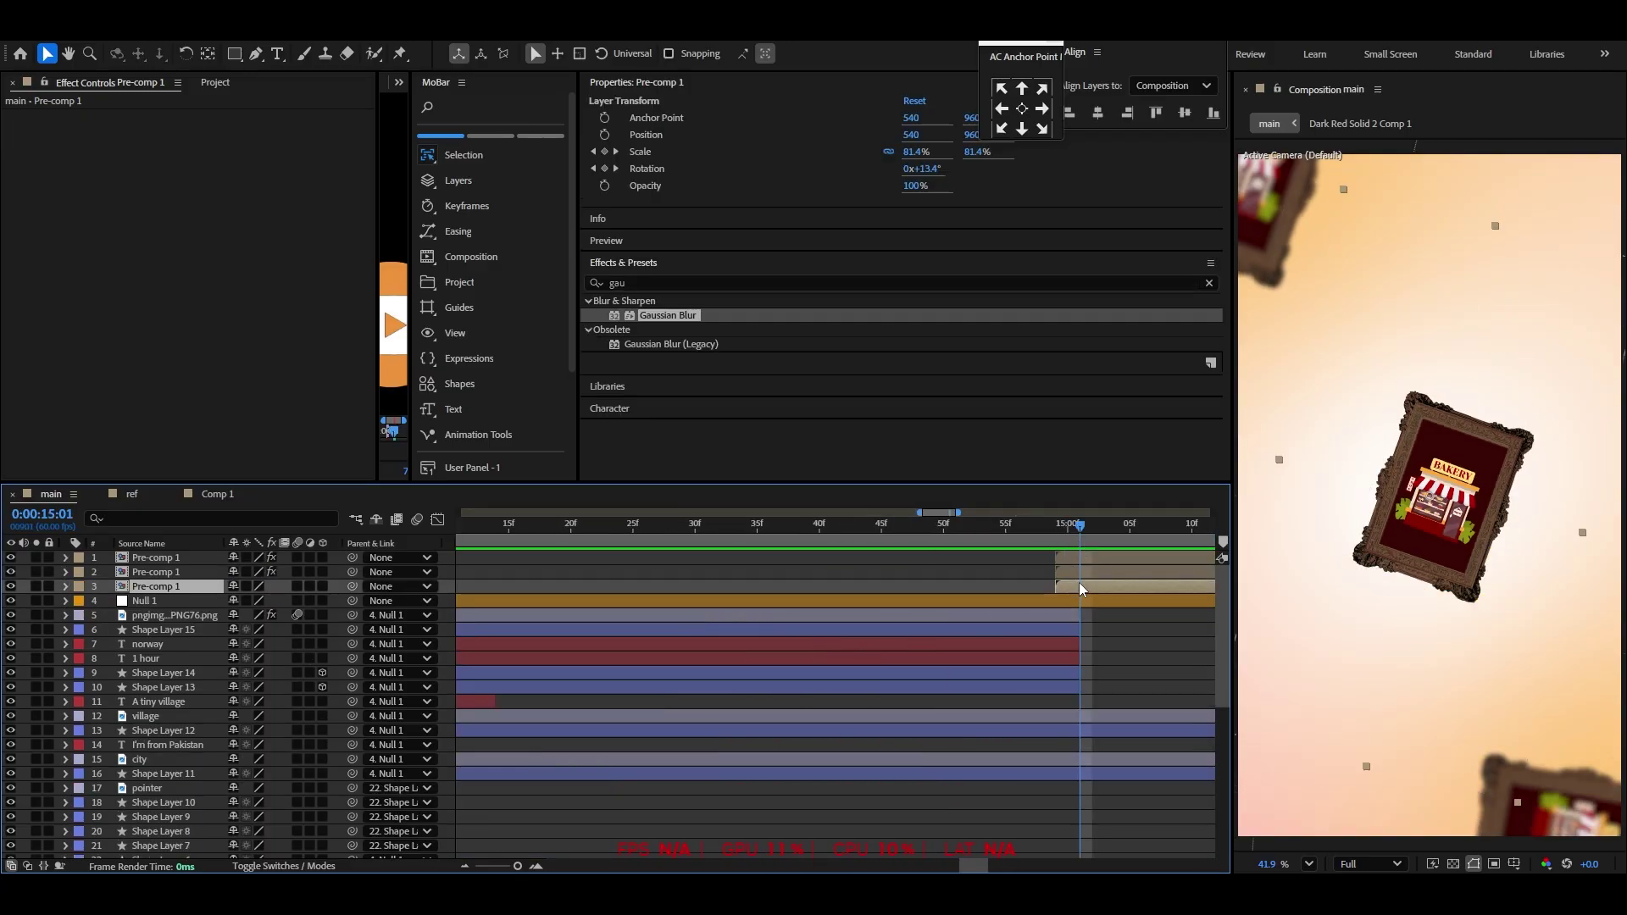
shift+click(1078, 560)
drag(1076, 586, 1101, 587)
scroll(1101, 587, down, 8)
click(1025, 644)
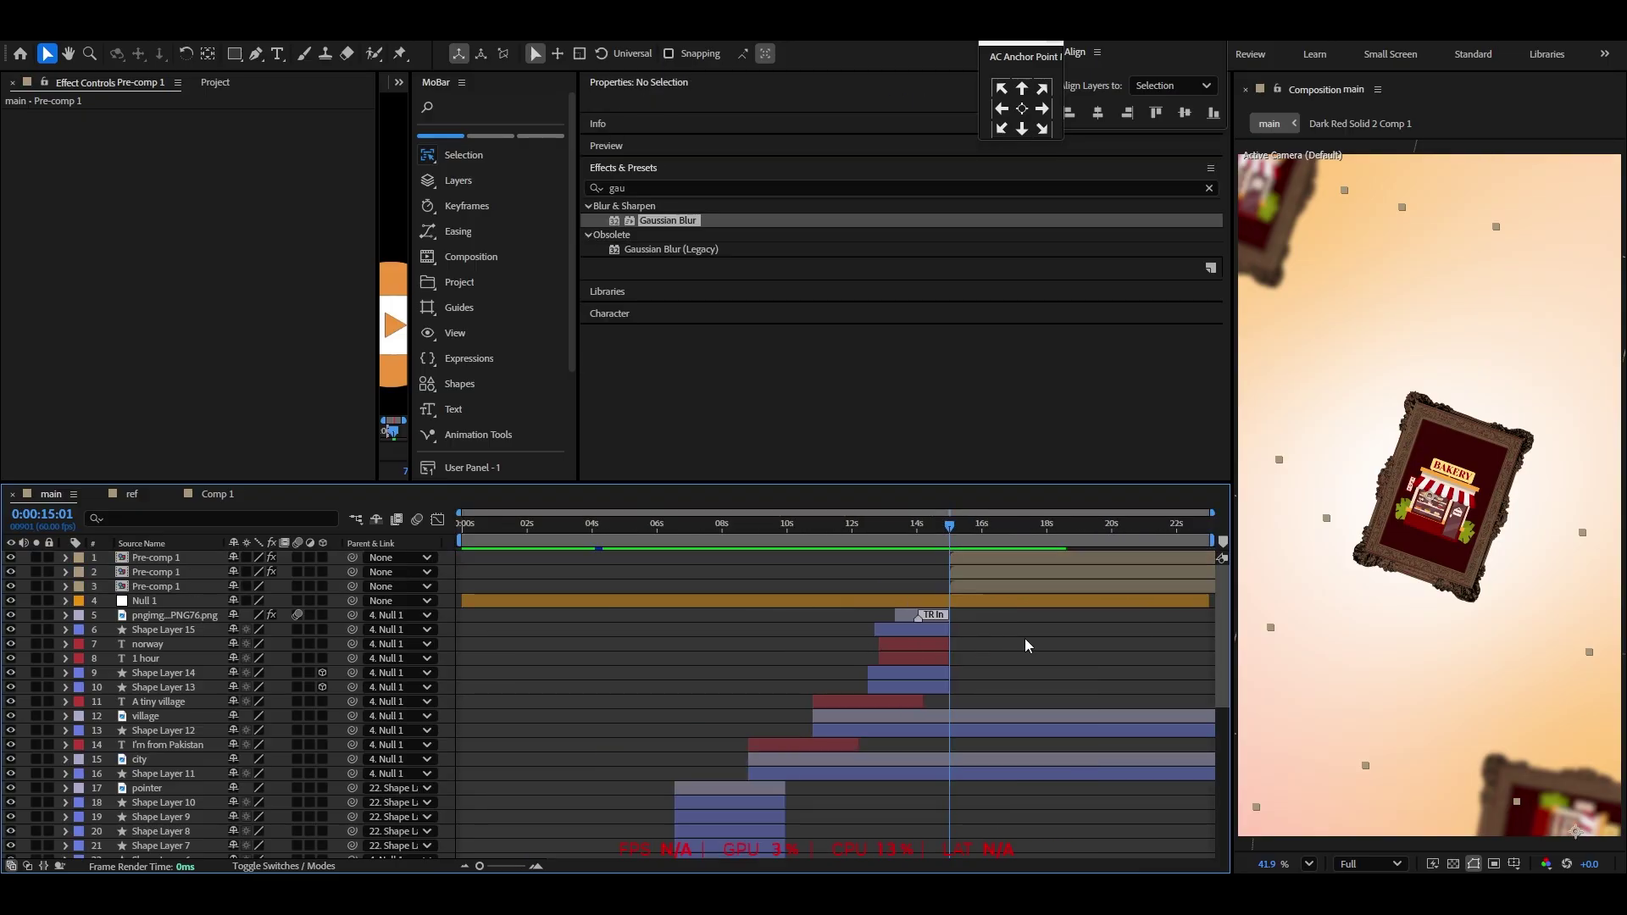
key(space)
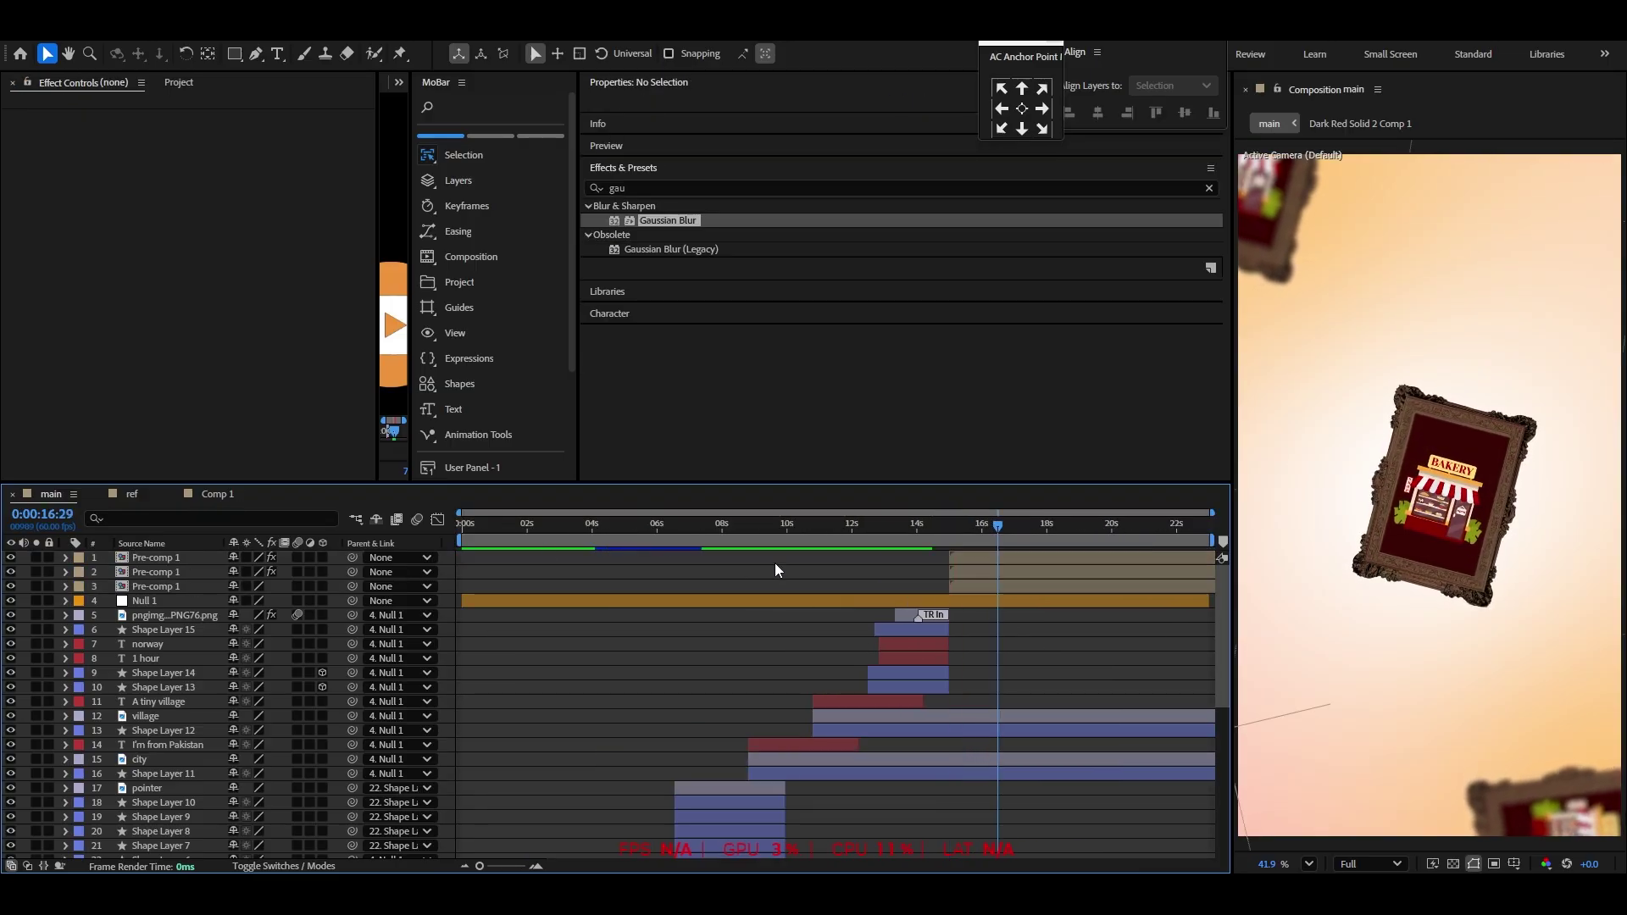
Duplicate the "norway" text layer above all other layers, remove its parent, and shift it to start with the bakery scene
click(154, 650)
key(ctrl+d)
drag(153, 648, 183, 556)
click(398, 565)
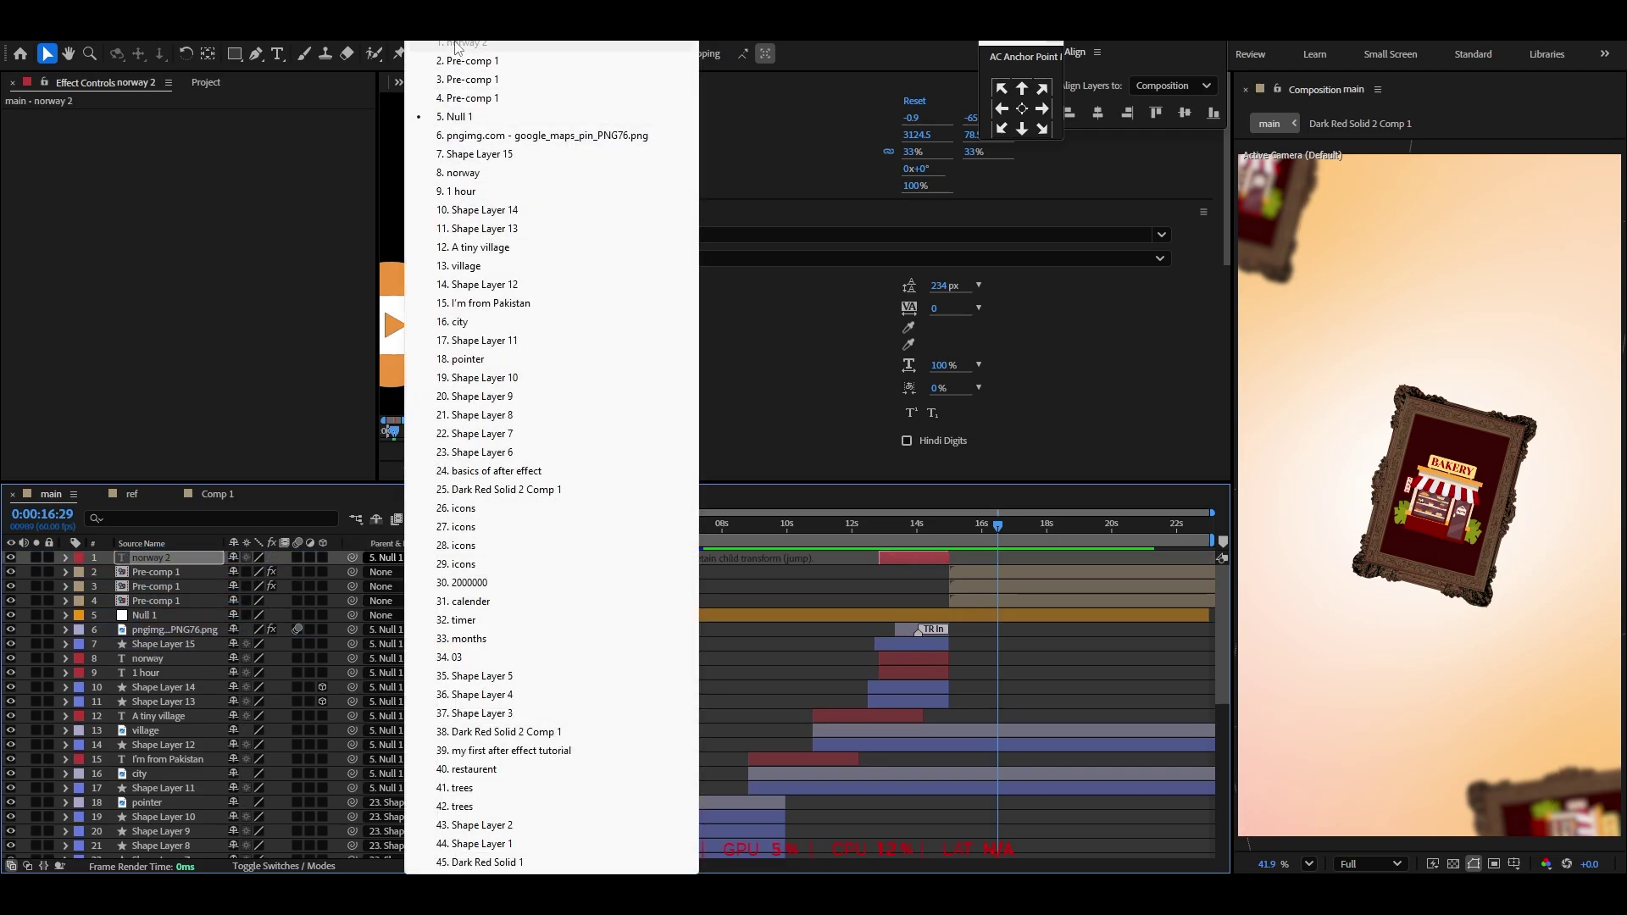
click(468, 42)
scroll(1008, 595, up, 3)
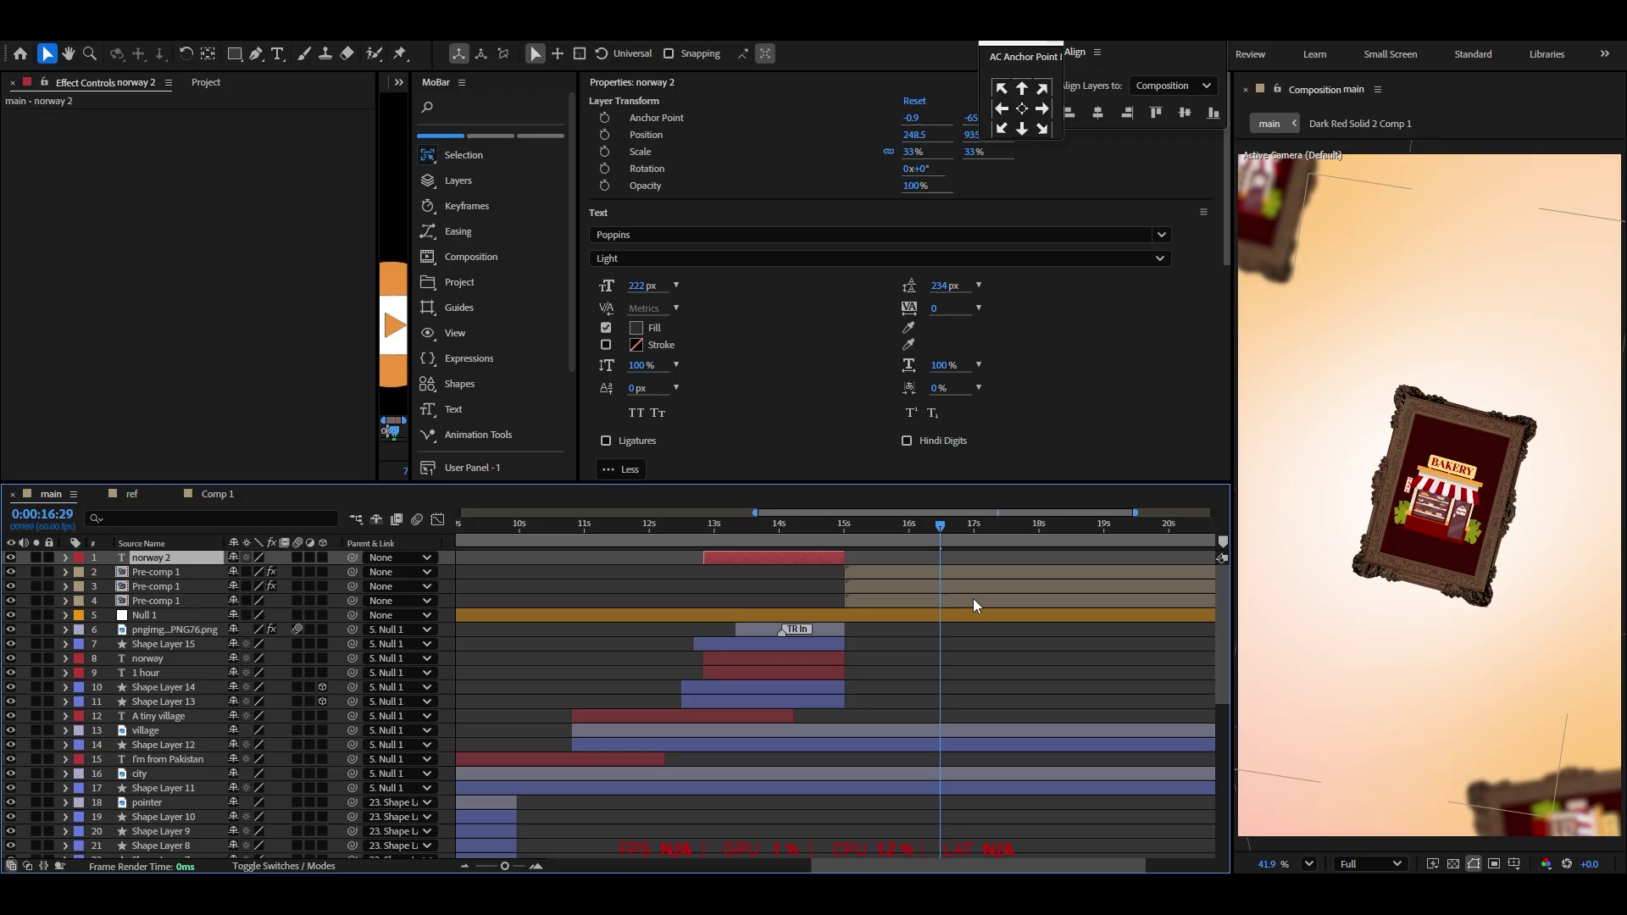
drag(744, 558, 900, 561)
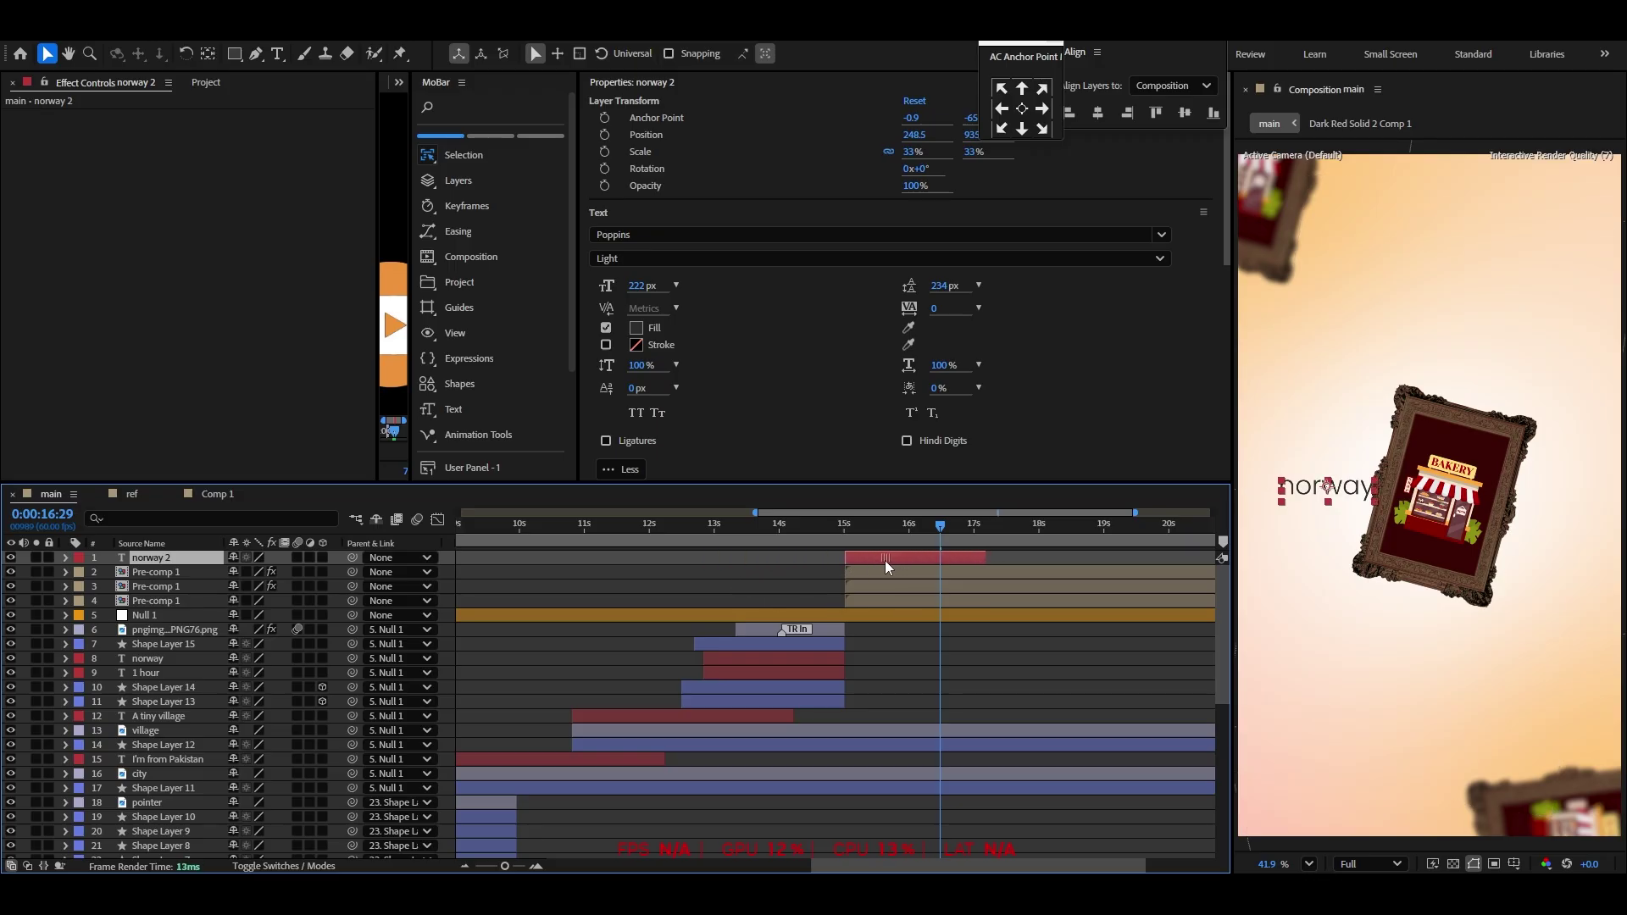
Move the duplicated text above the central frame and change its wording to "this is my bakery"
drag(1333, 502, 1418, 319)
double_click(1418, 318)
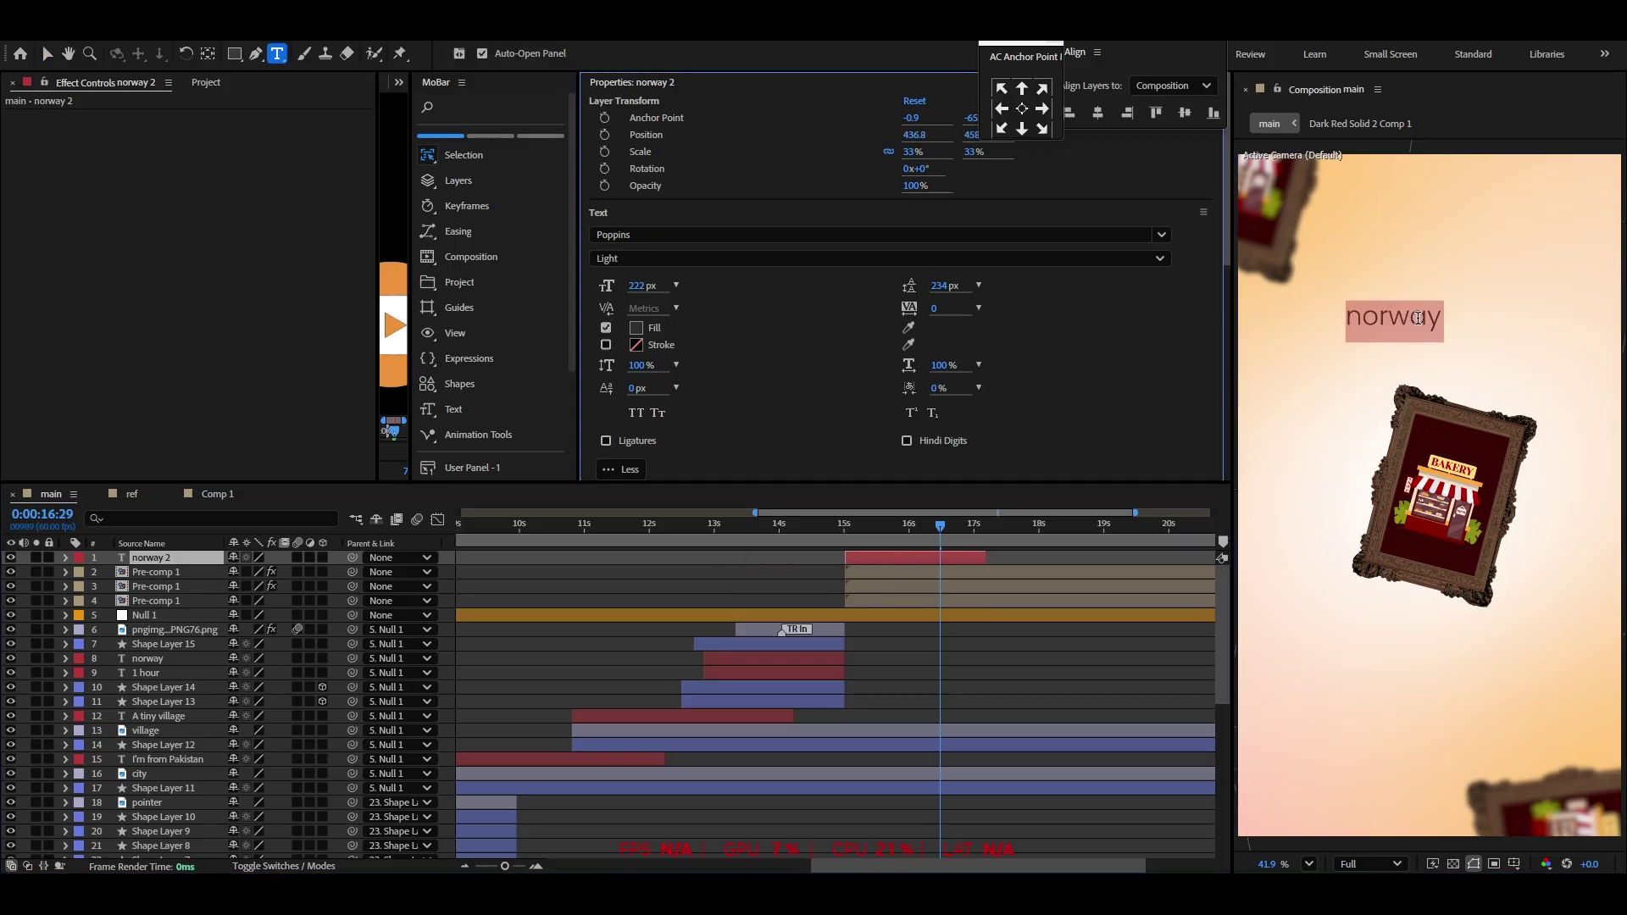
text(t)
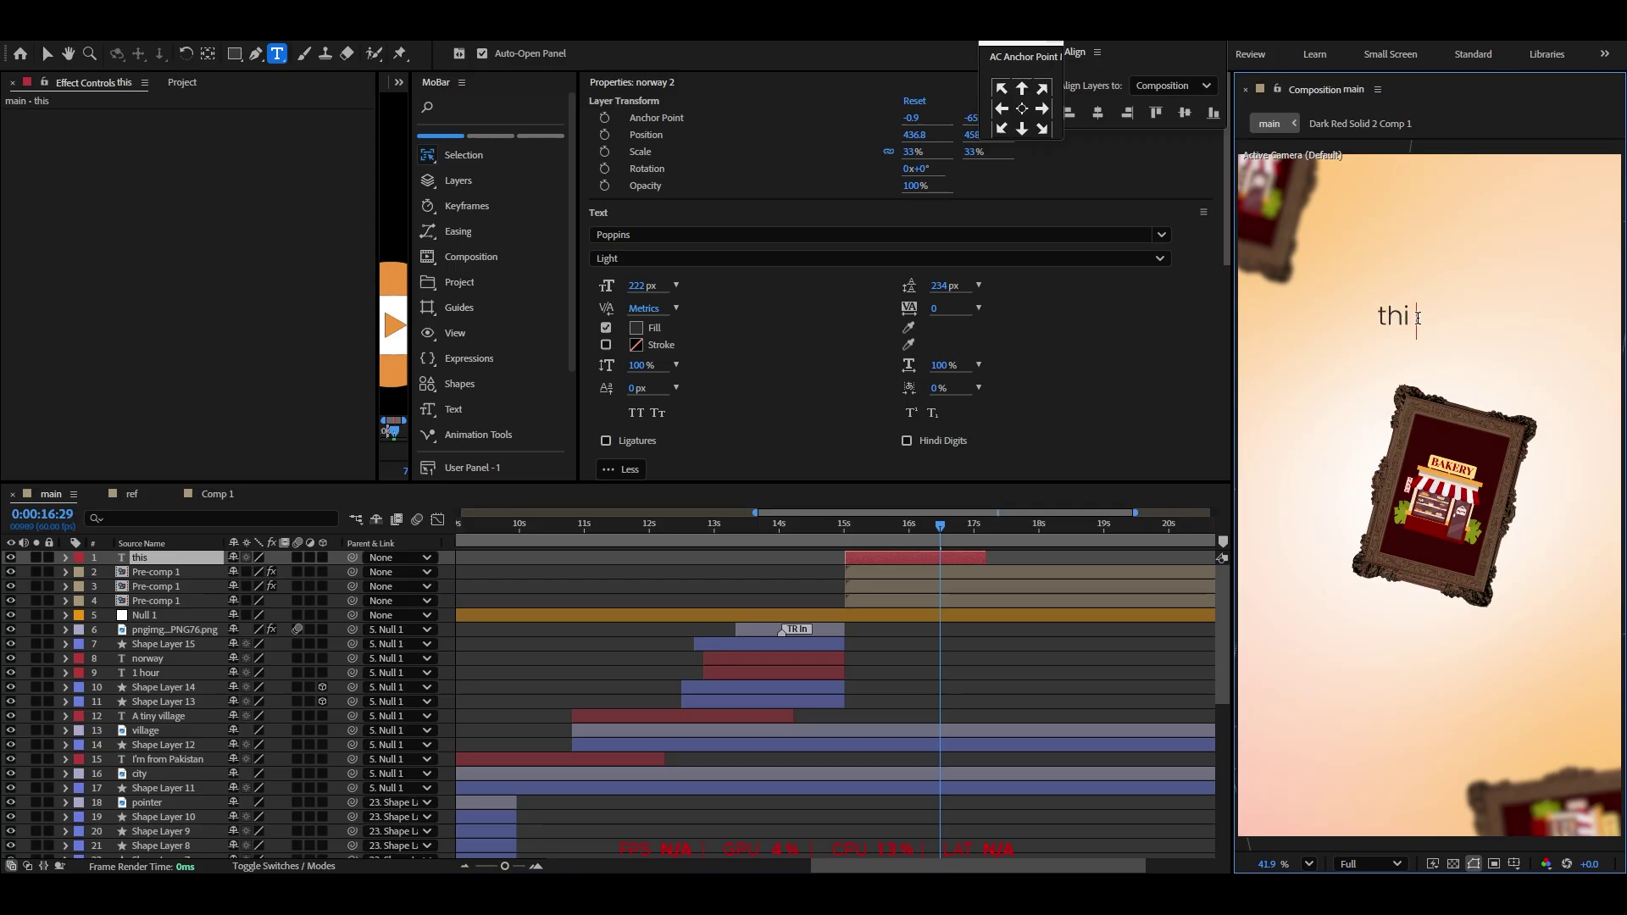
text(his is my b)
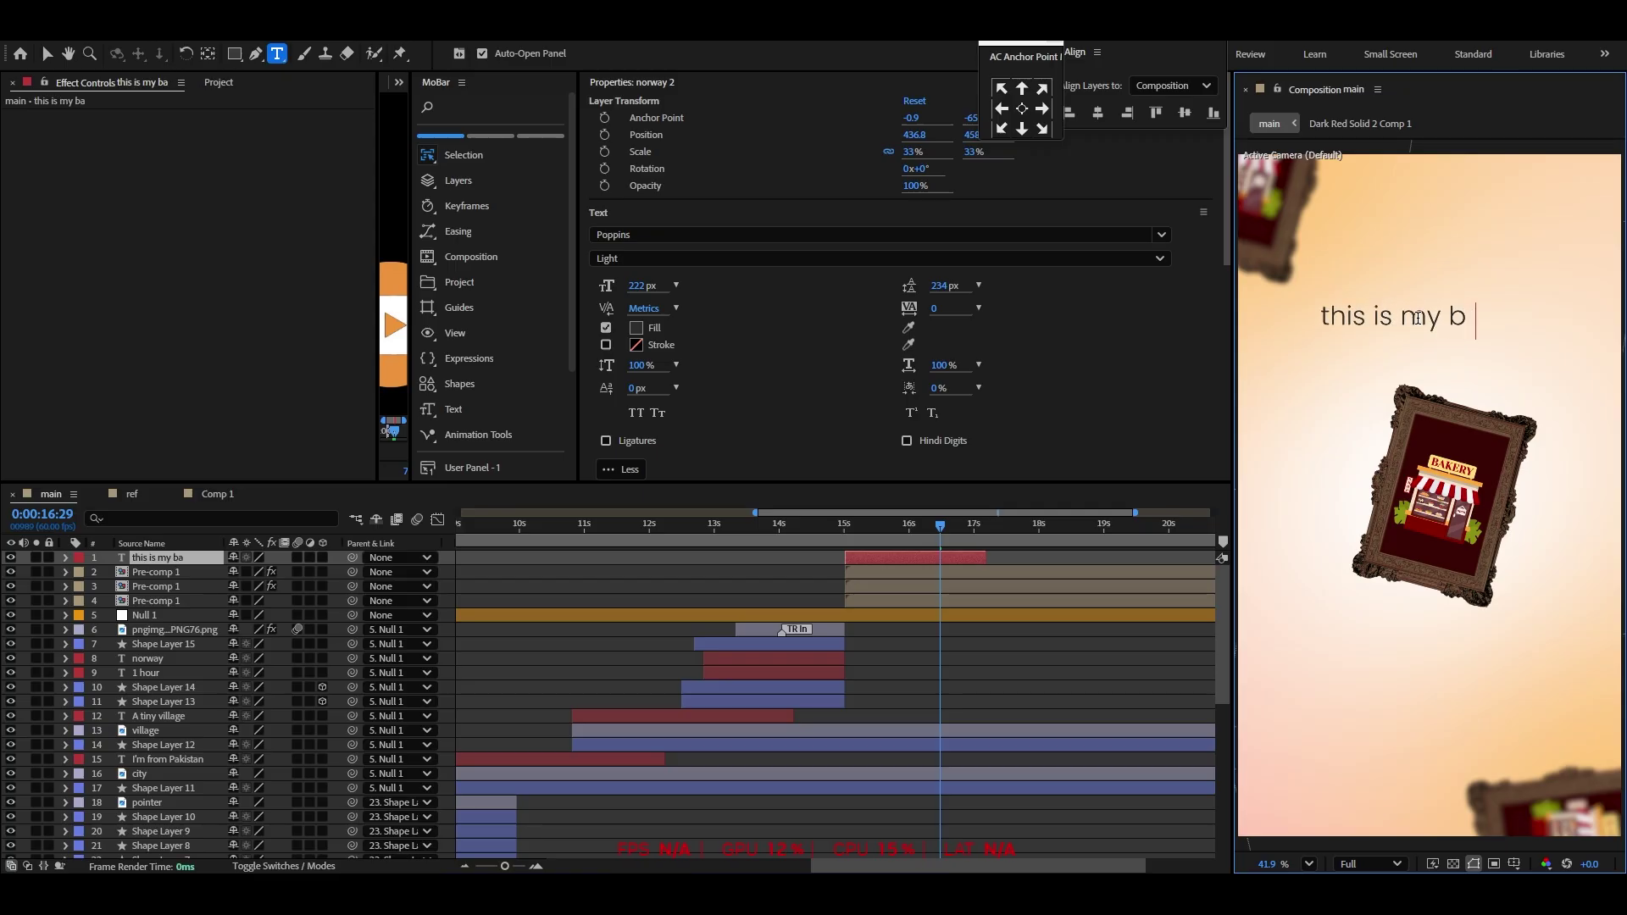
text(akery)
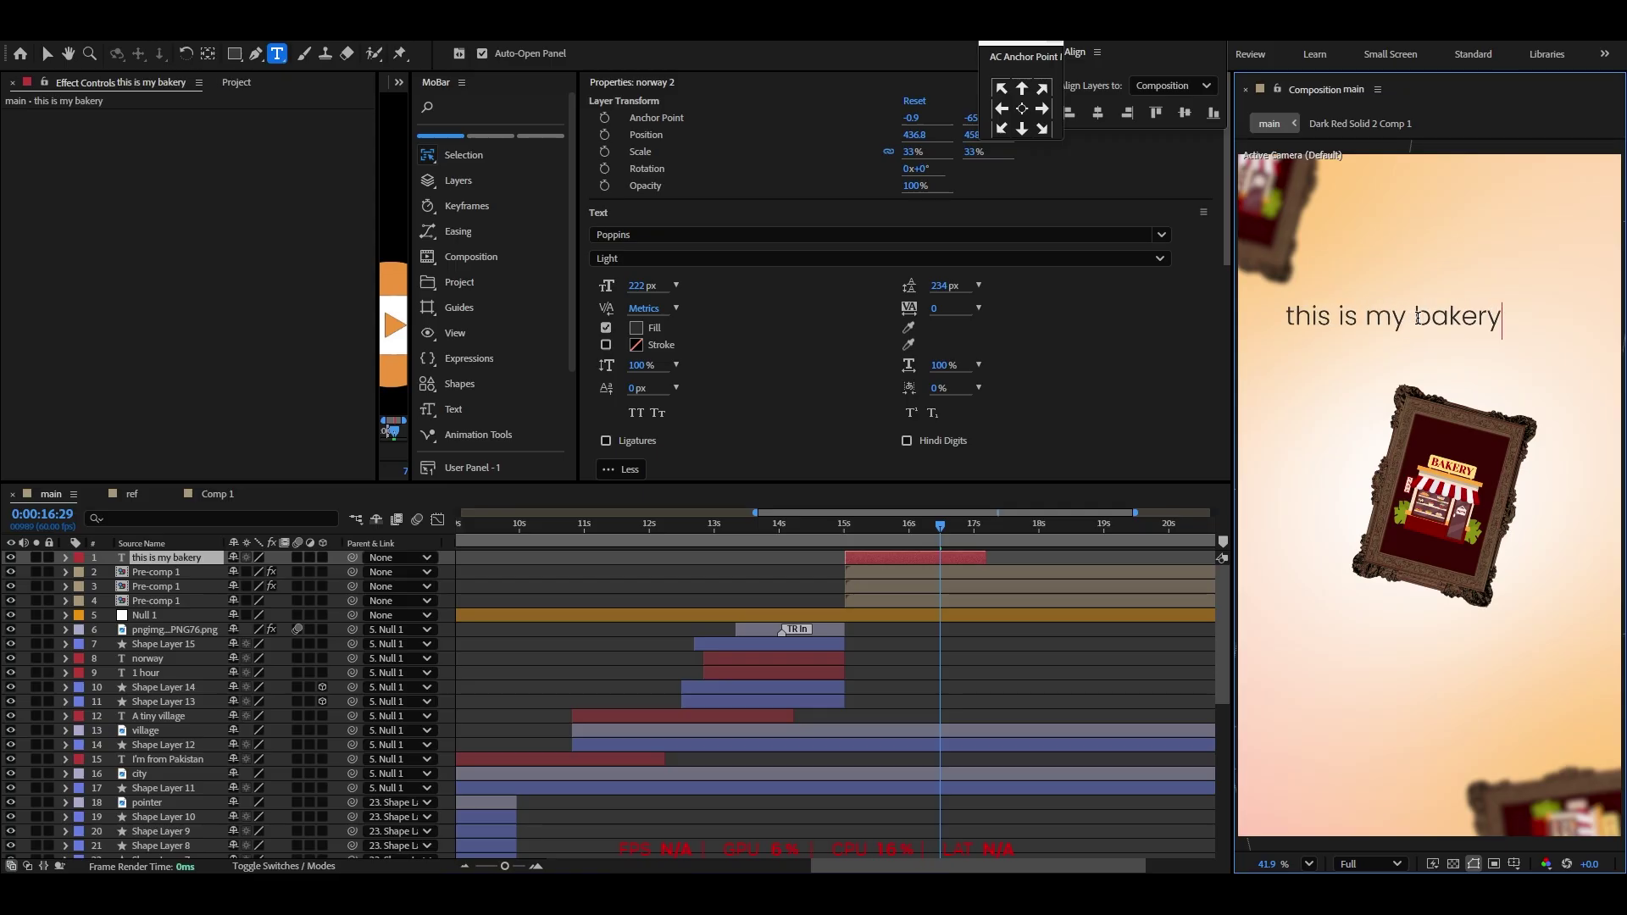
Centre the "this is my bakery" caption horizontally above the central frame and compare the layout with the reference composition
click(46, 53)
drag(1447, 323, 1482, 319)
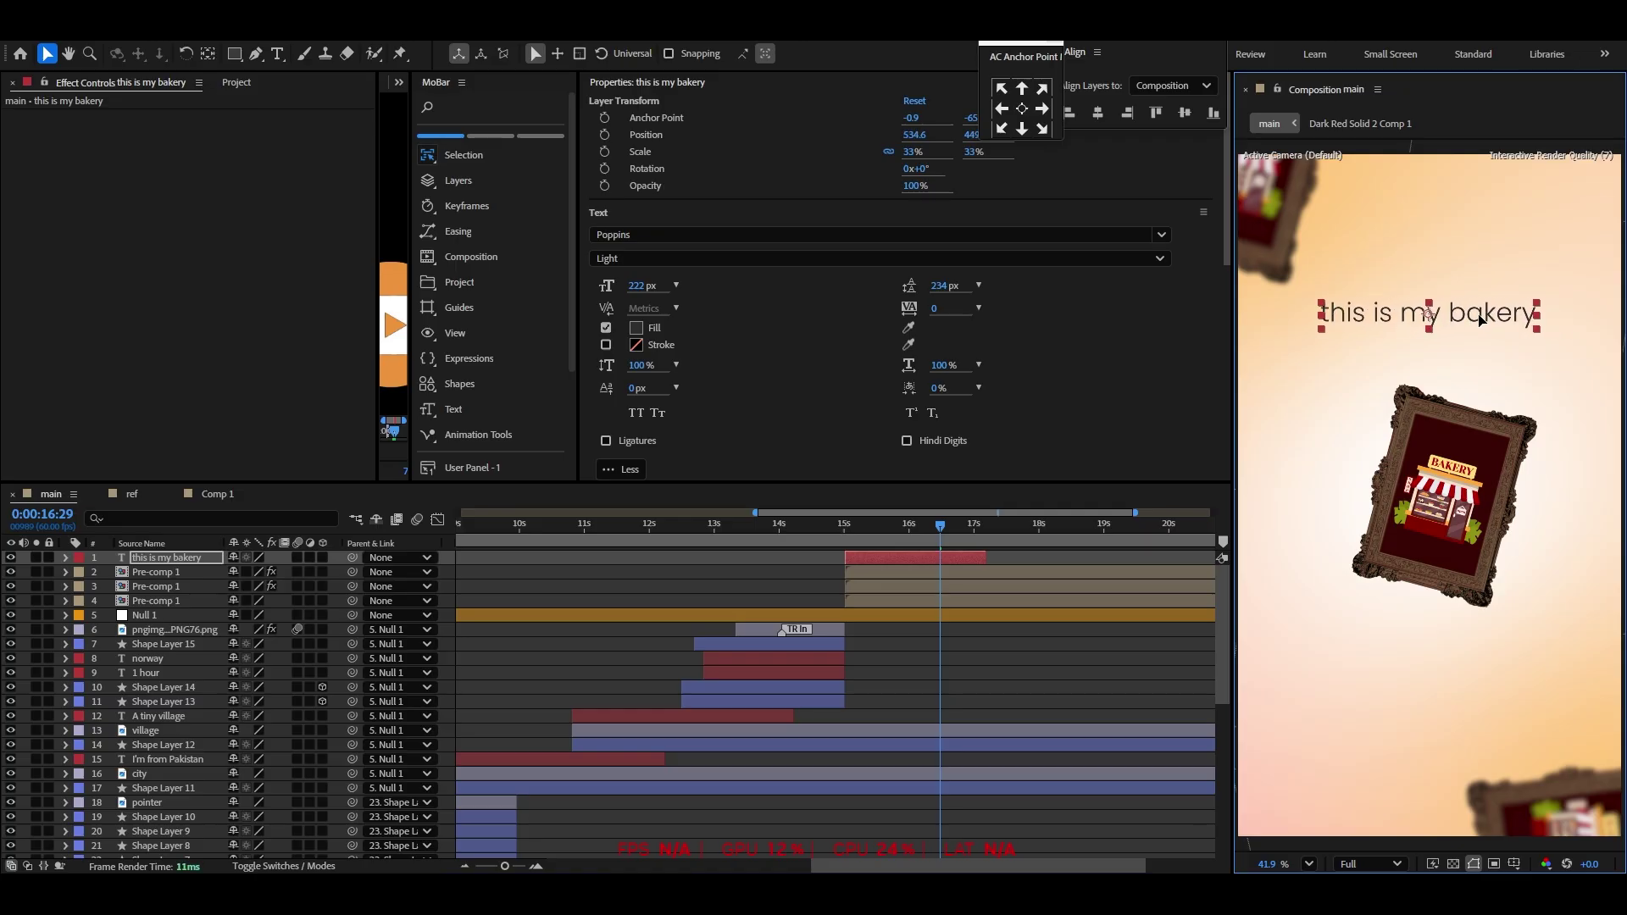
click(1051, 674)
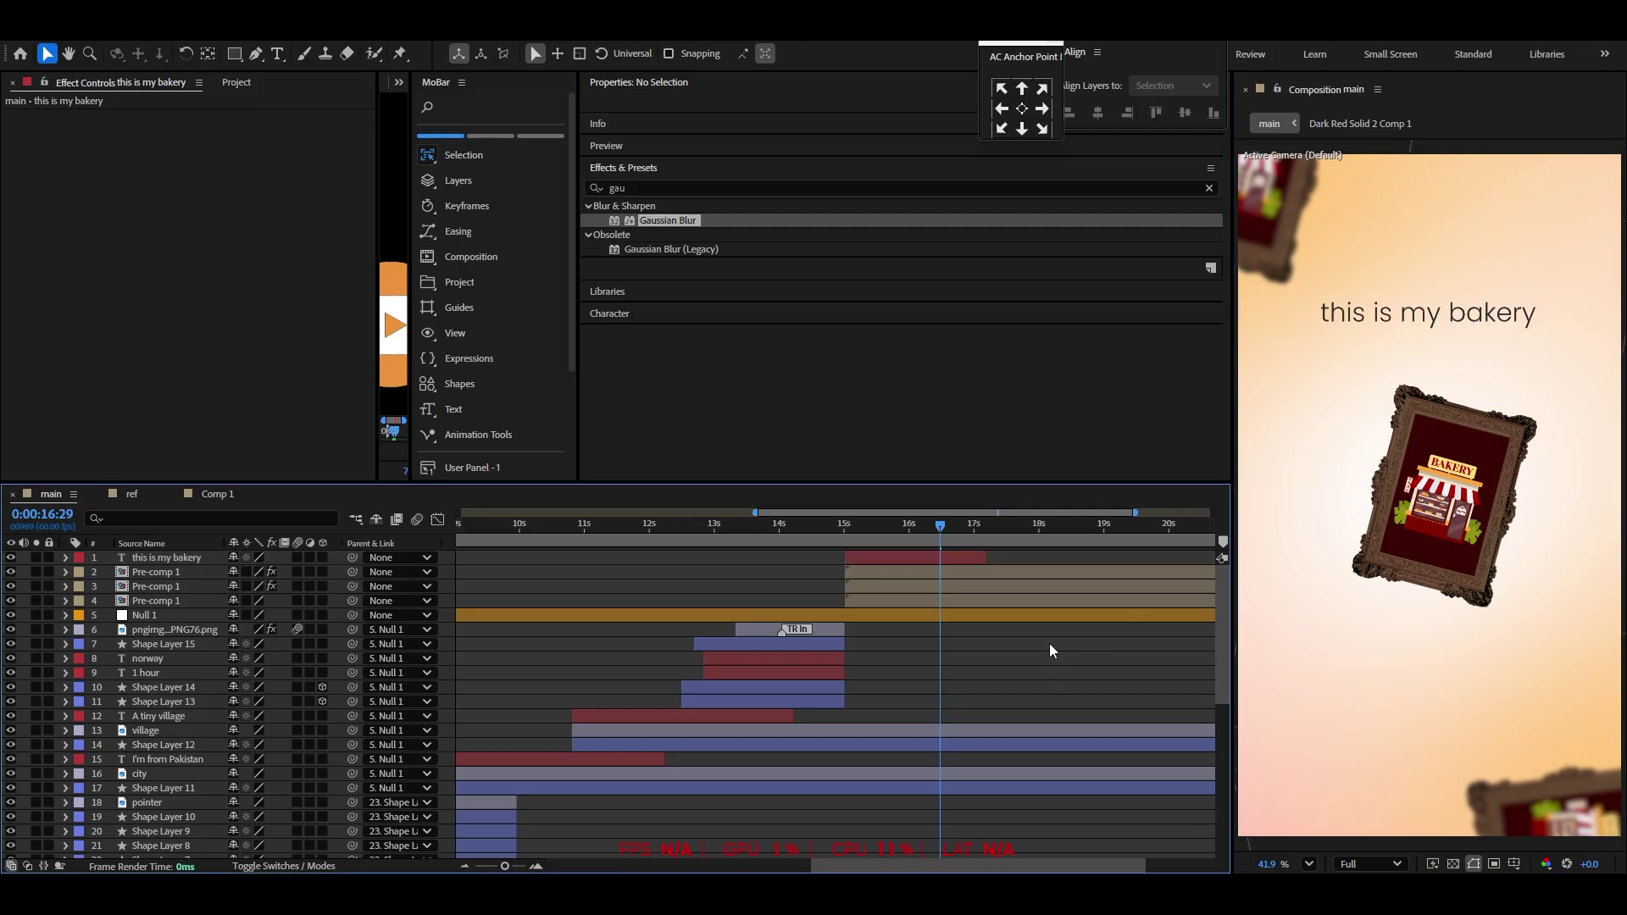
click(132, 494)
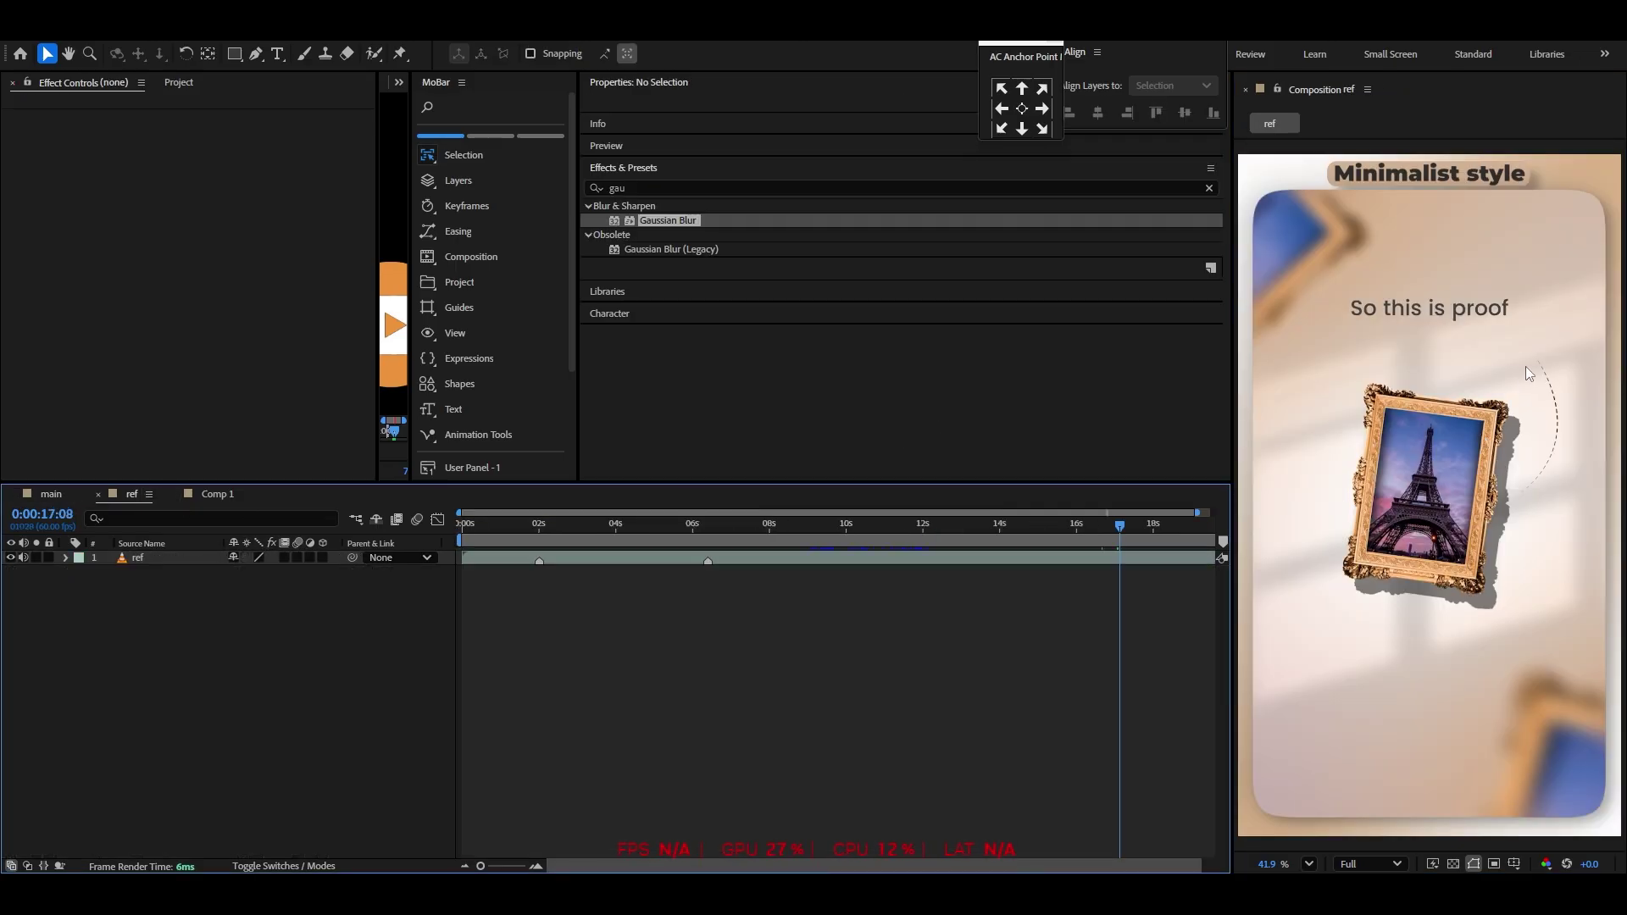
click(64, 494)
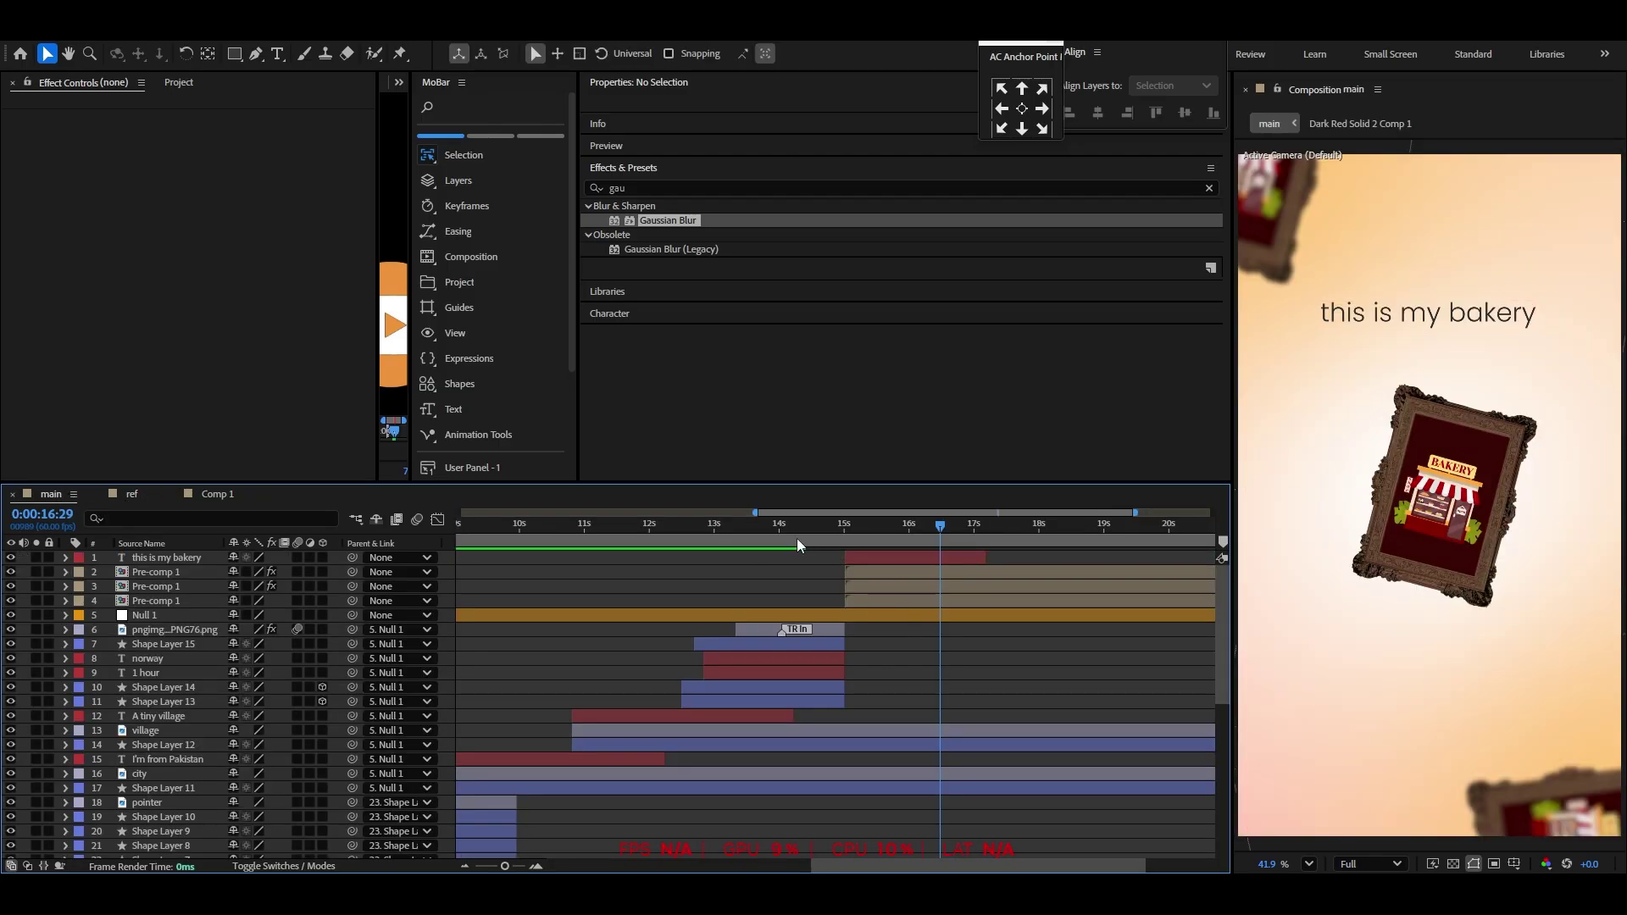
Duplicate the road scene's dashed arc layer, place it above all other layers, and shift it to start with the bakery scene
mouse_move(794, 537)
mouse_down()
mouse_move(771, 547)
mouse_move(786, 534)
mouse_up()
click(1514, 448)
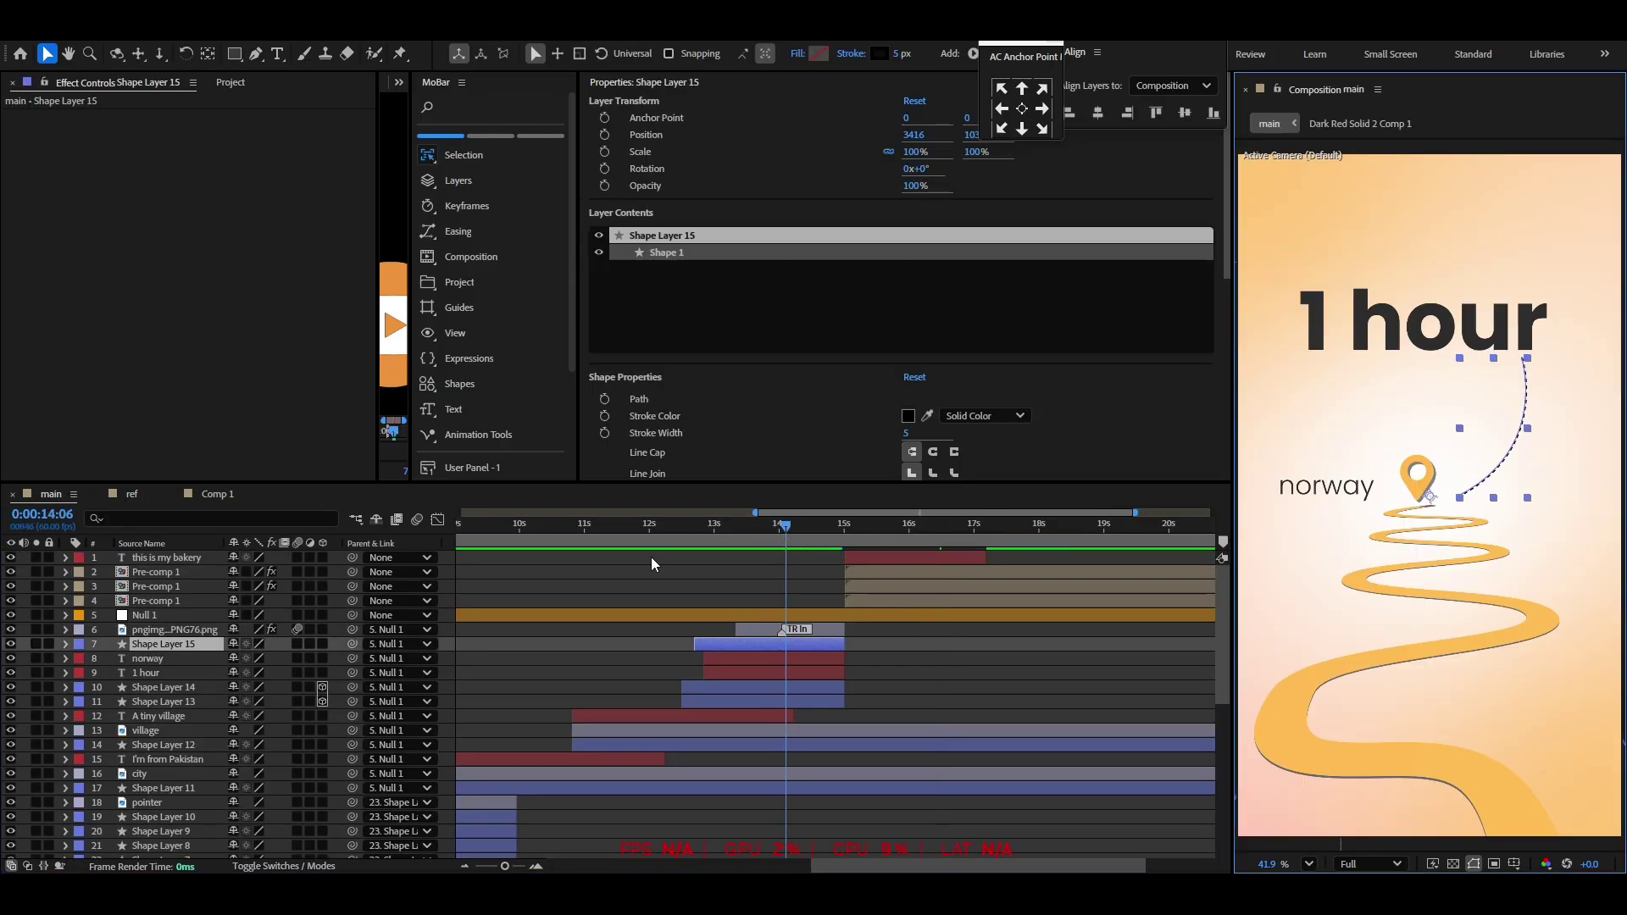
key(ctrl+d)
drag(165, 642, 187, 551)
drag(772, 557, 934, 540)
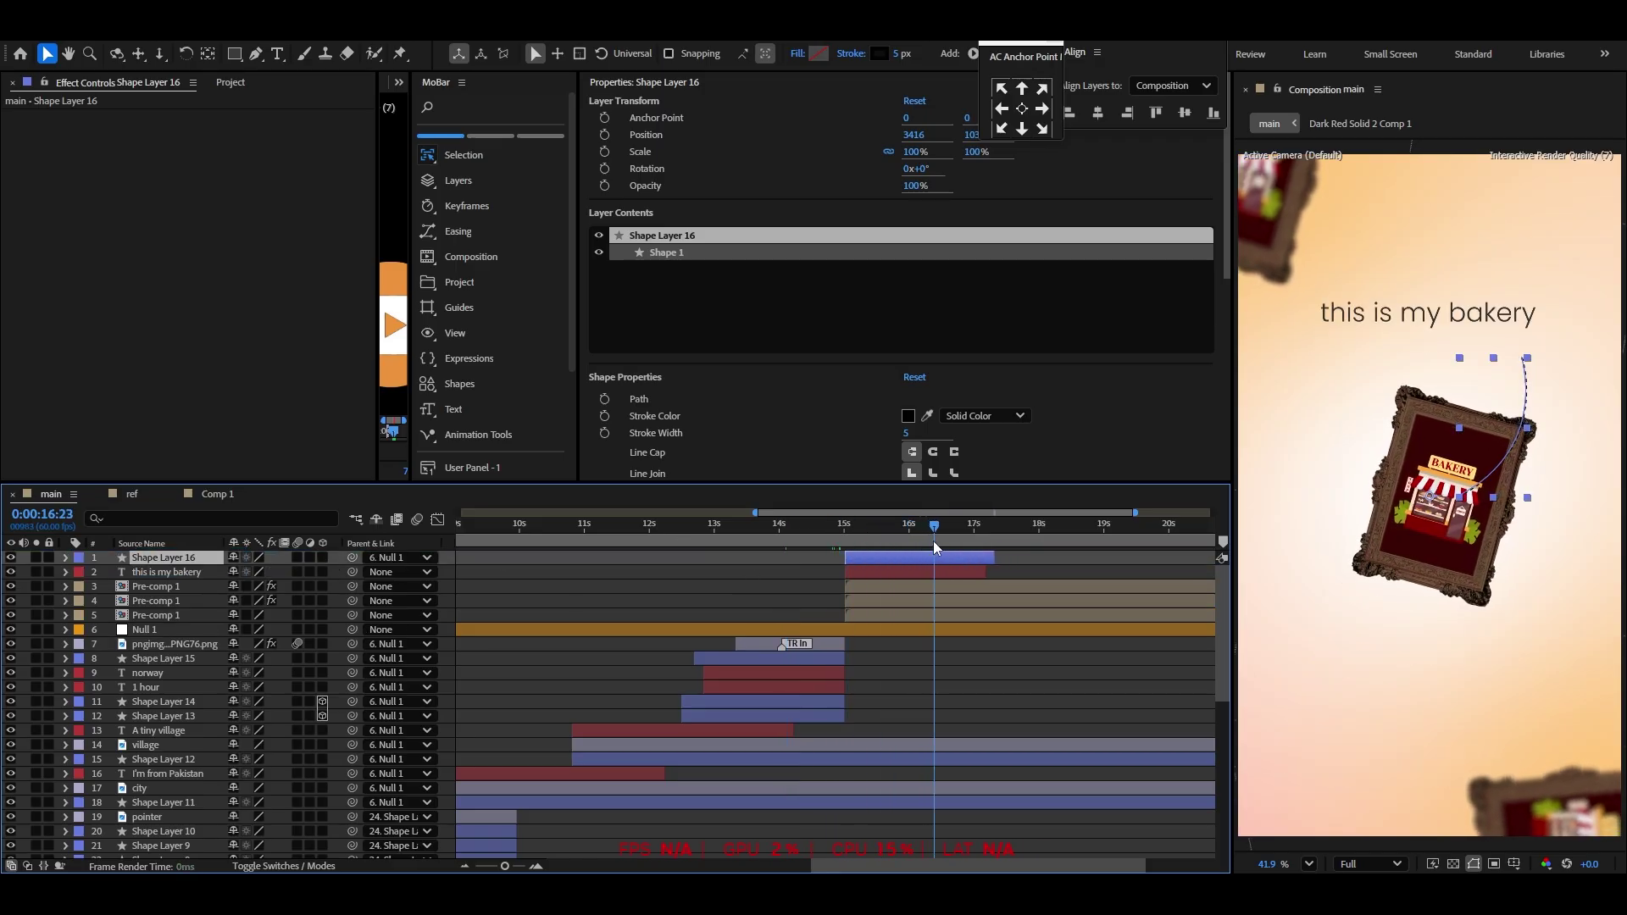
Scale the duplicated arc to 62%, rotate it -29°, and position it between the caption's end and the frame's upper-right corner
key(s)
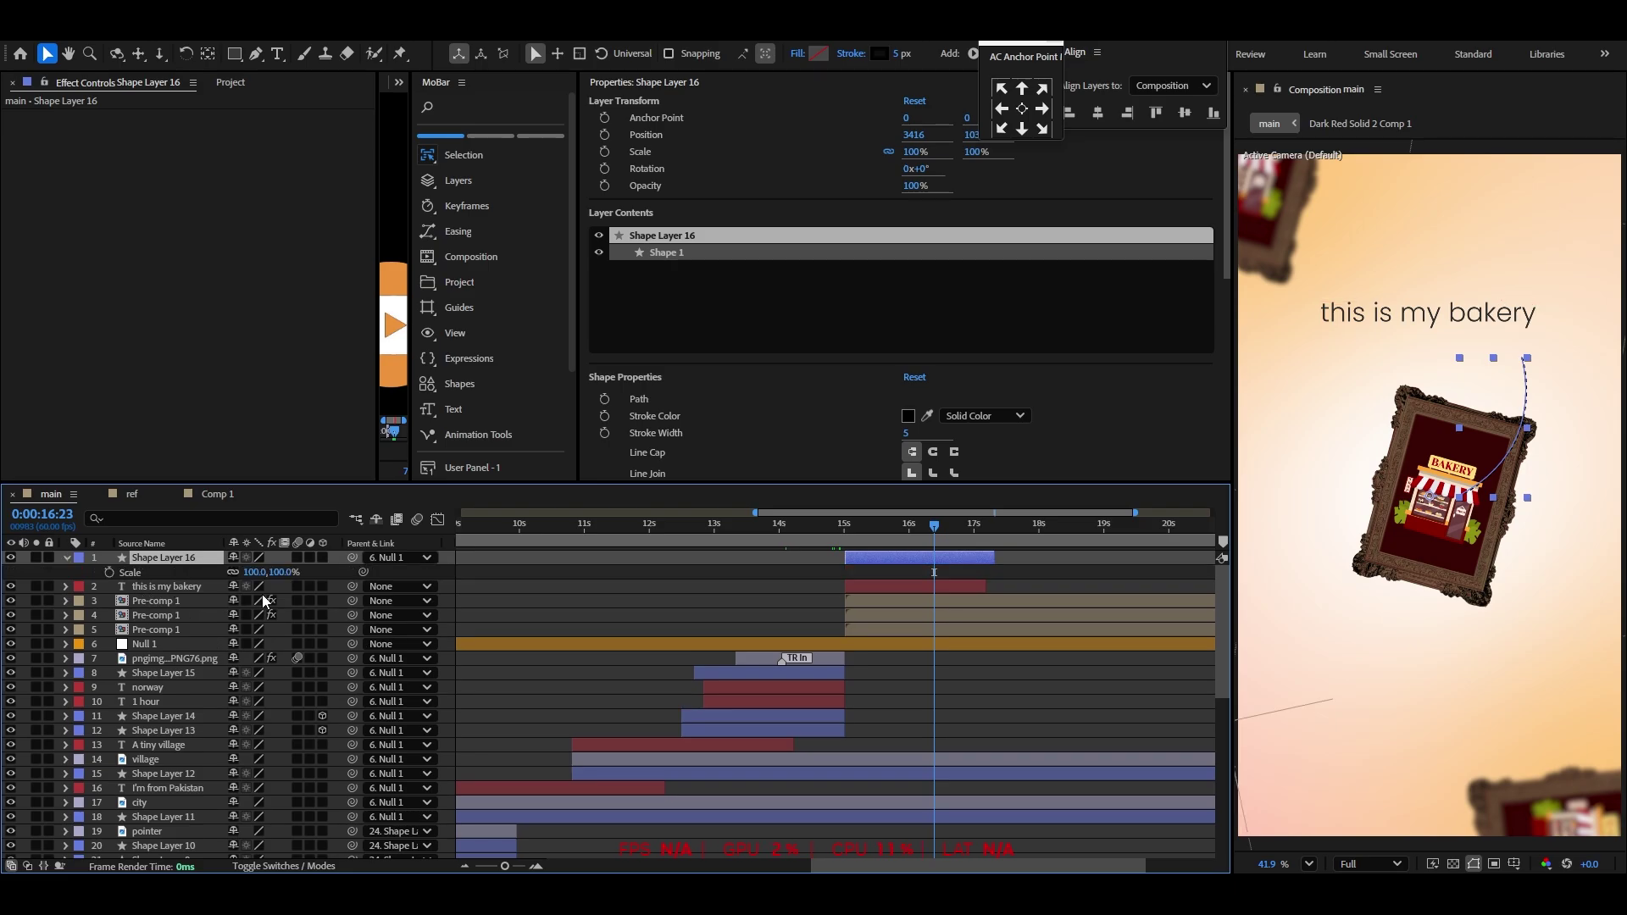
key(shift+r)
drag(279, 573, 247, 575)
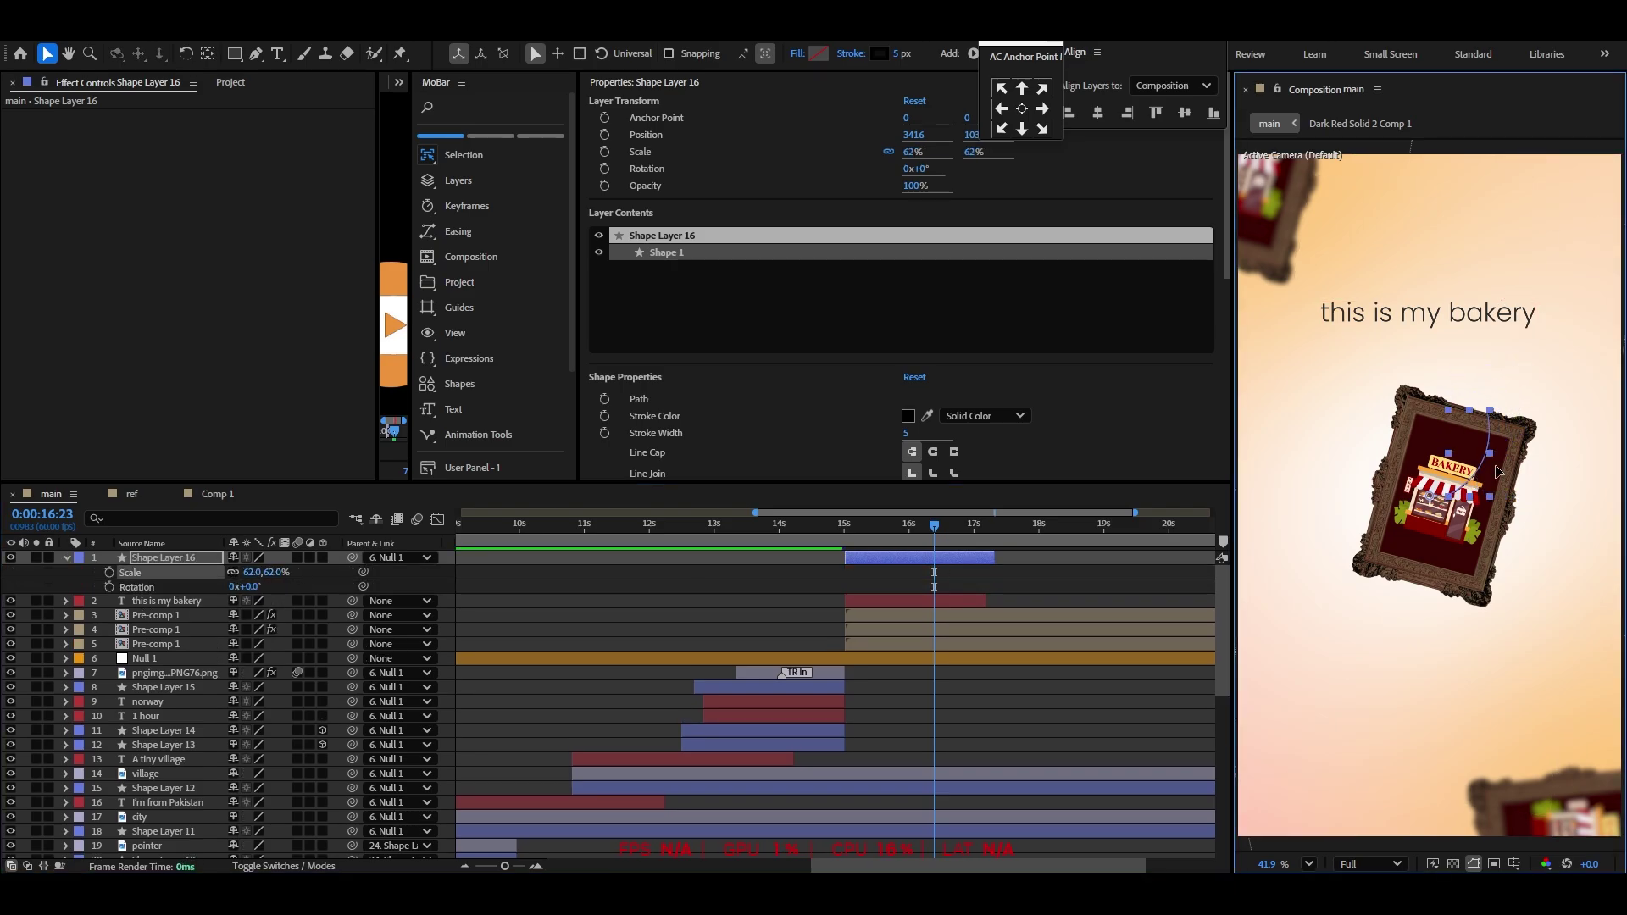
drag(1483, 441, 1549, 370)
drag(246, 586, 221, 587)
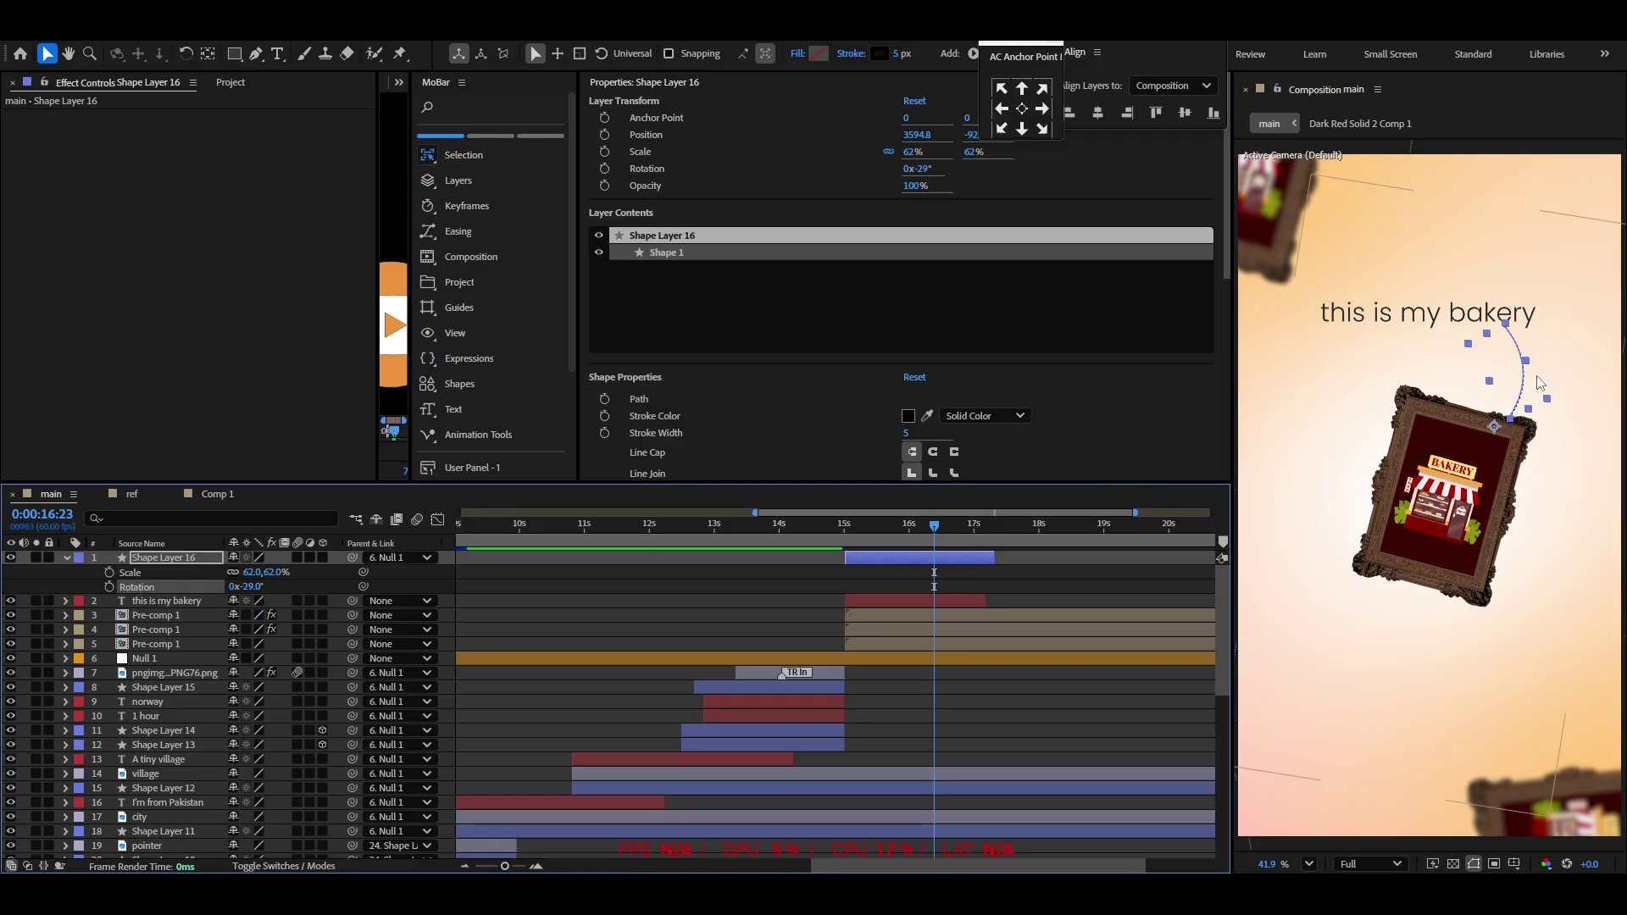
drag(1531, 381, 1566, 389)
click(1099, 675)
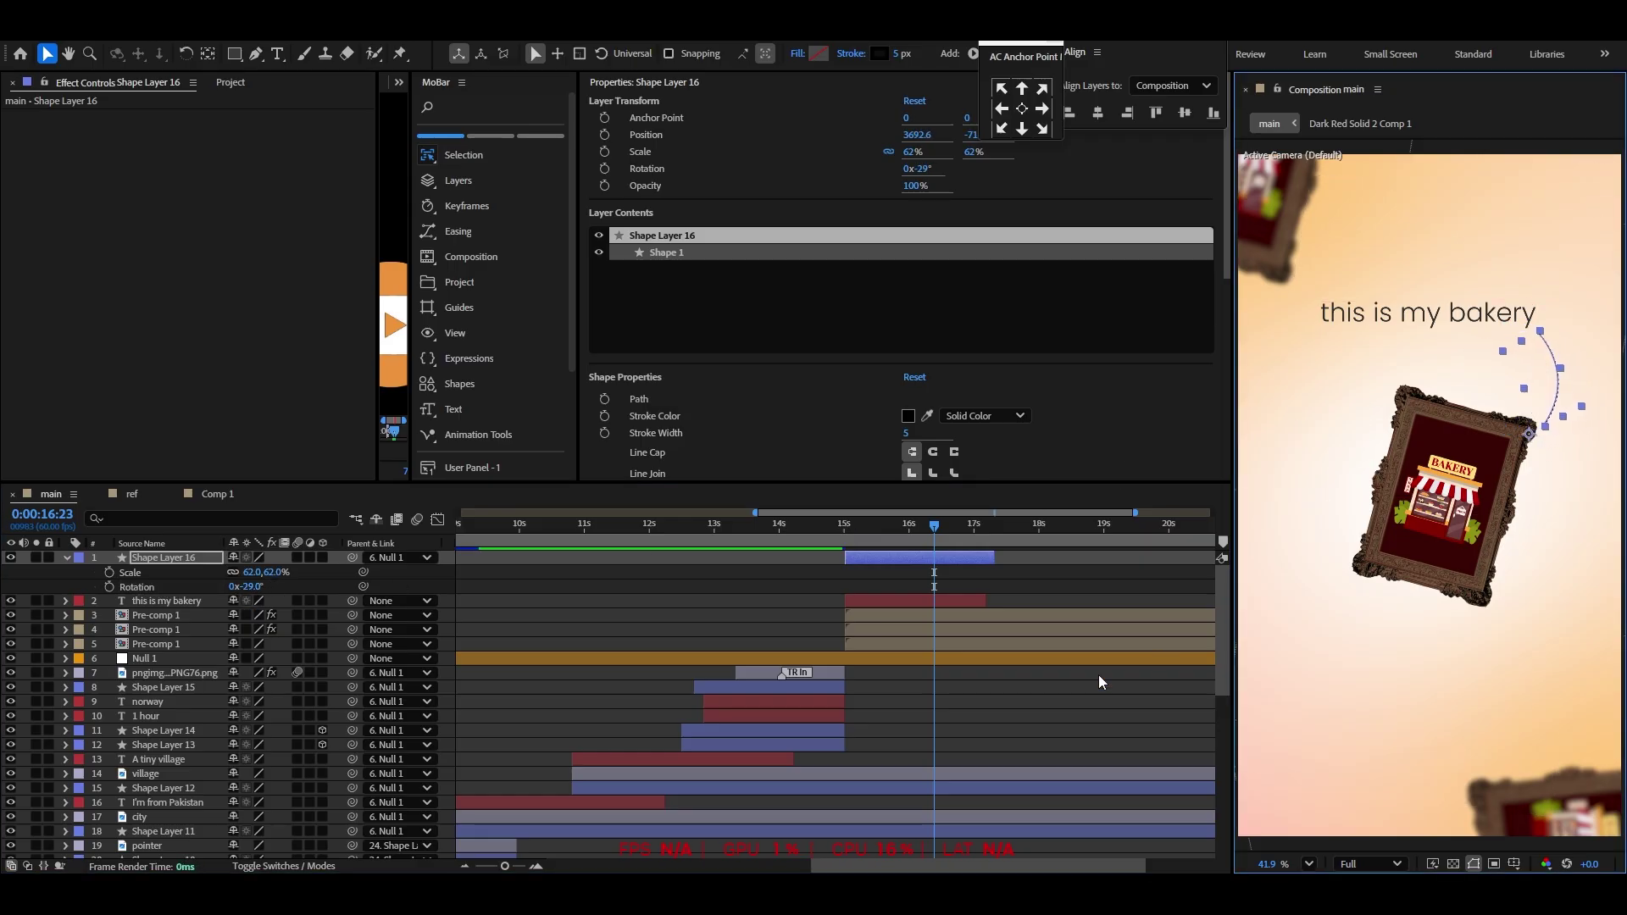
Taper the duplicated arc's stroke with a start length of 28% and an end length of 79%
scroll(1582, 348, up, 5)
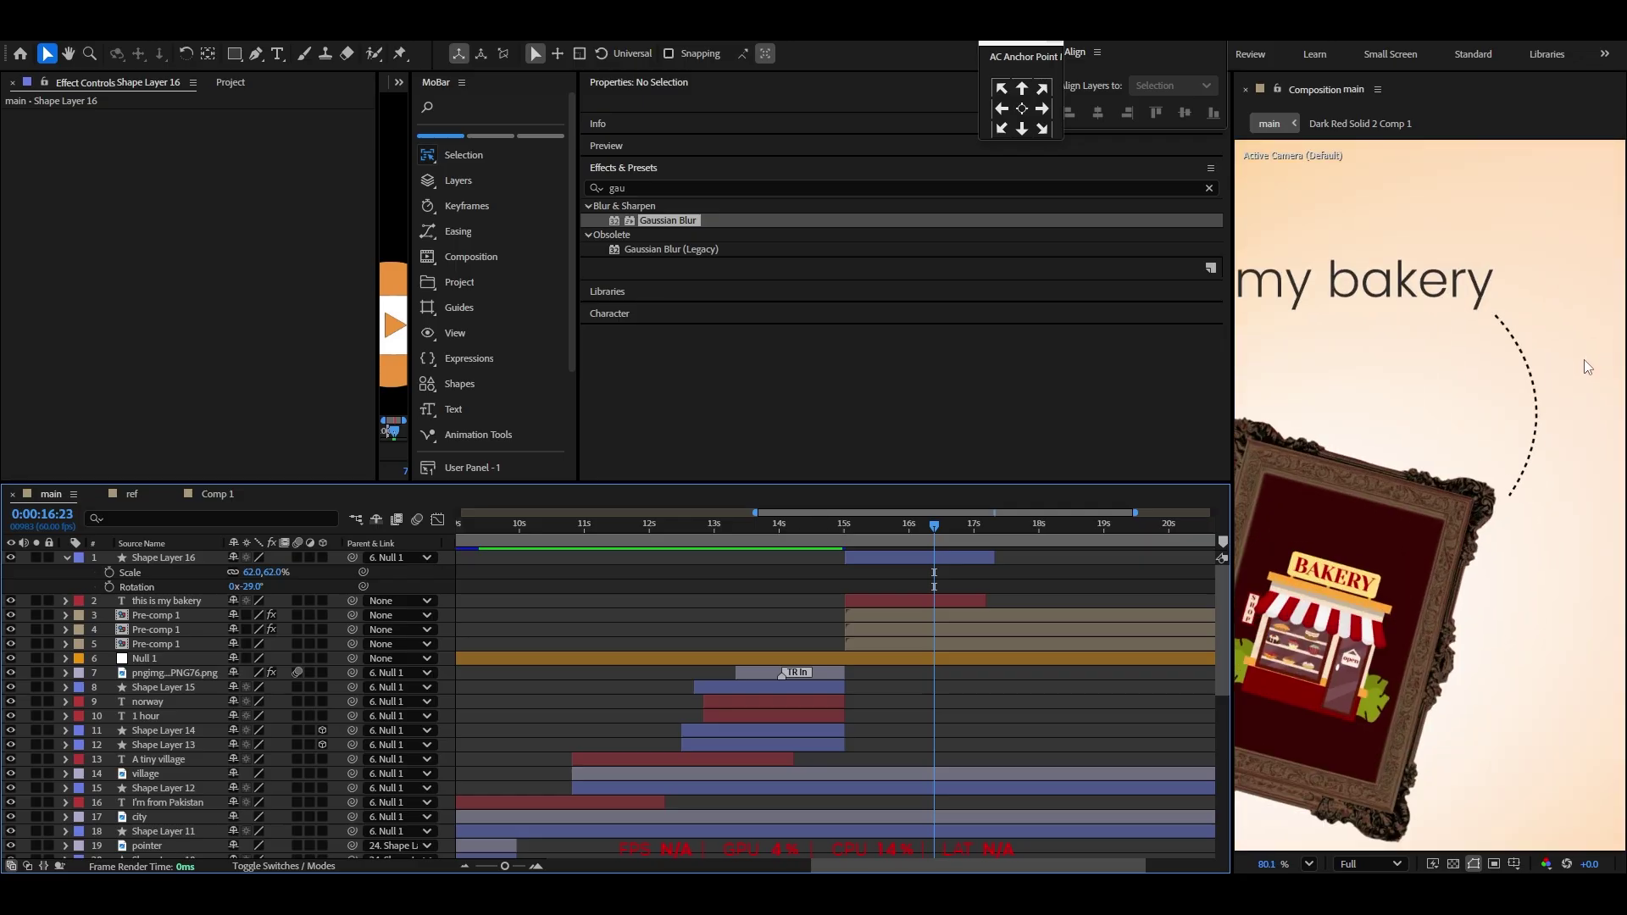
click(1533, 404)
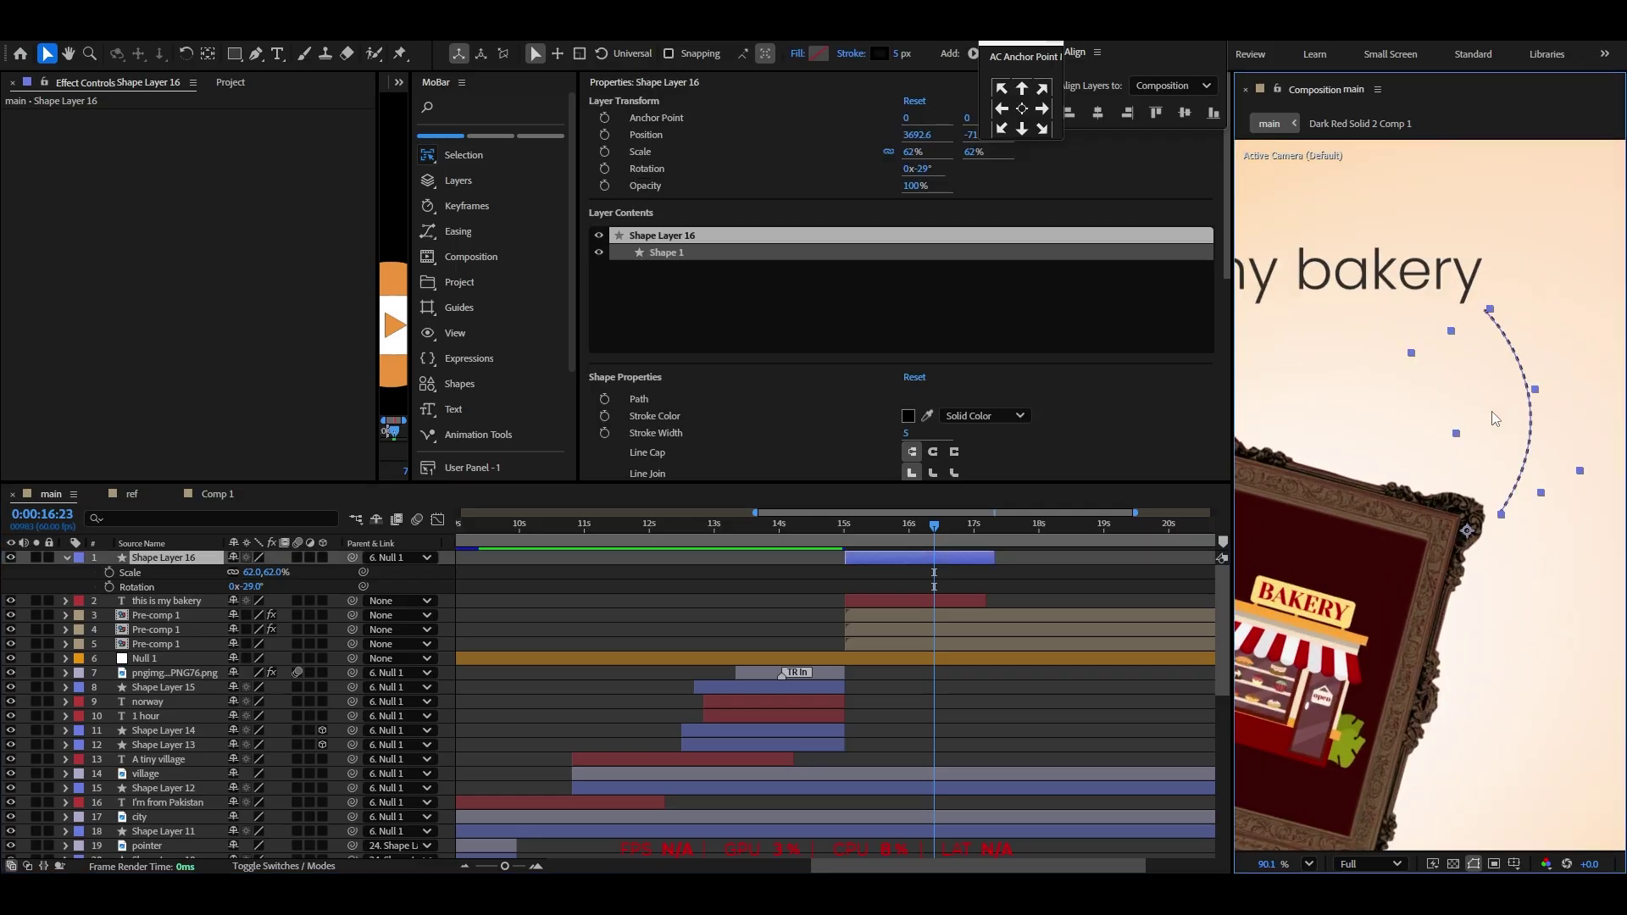
click(65, 558)
click(66, 557)
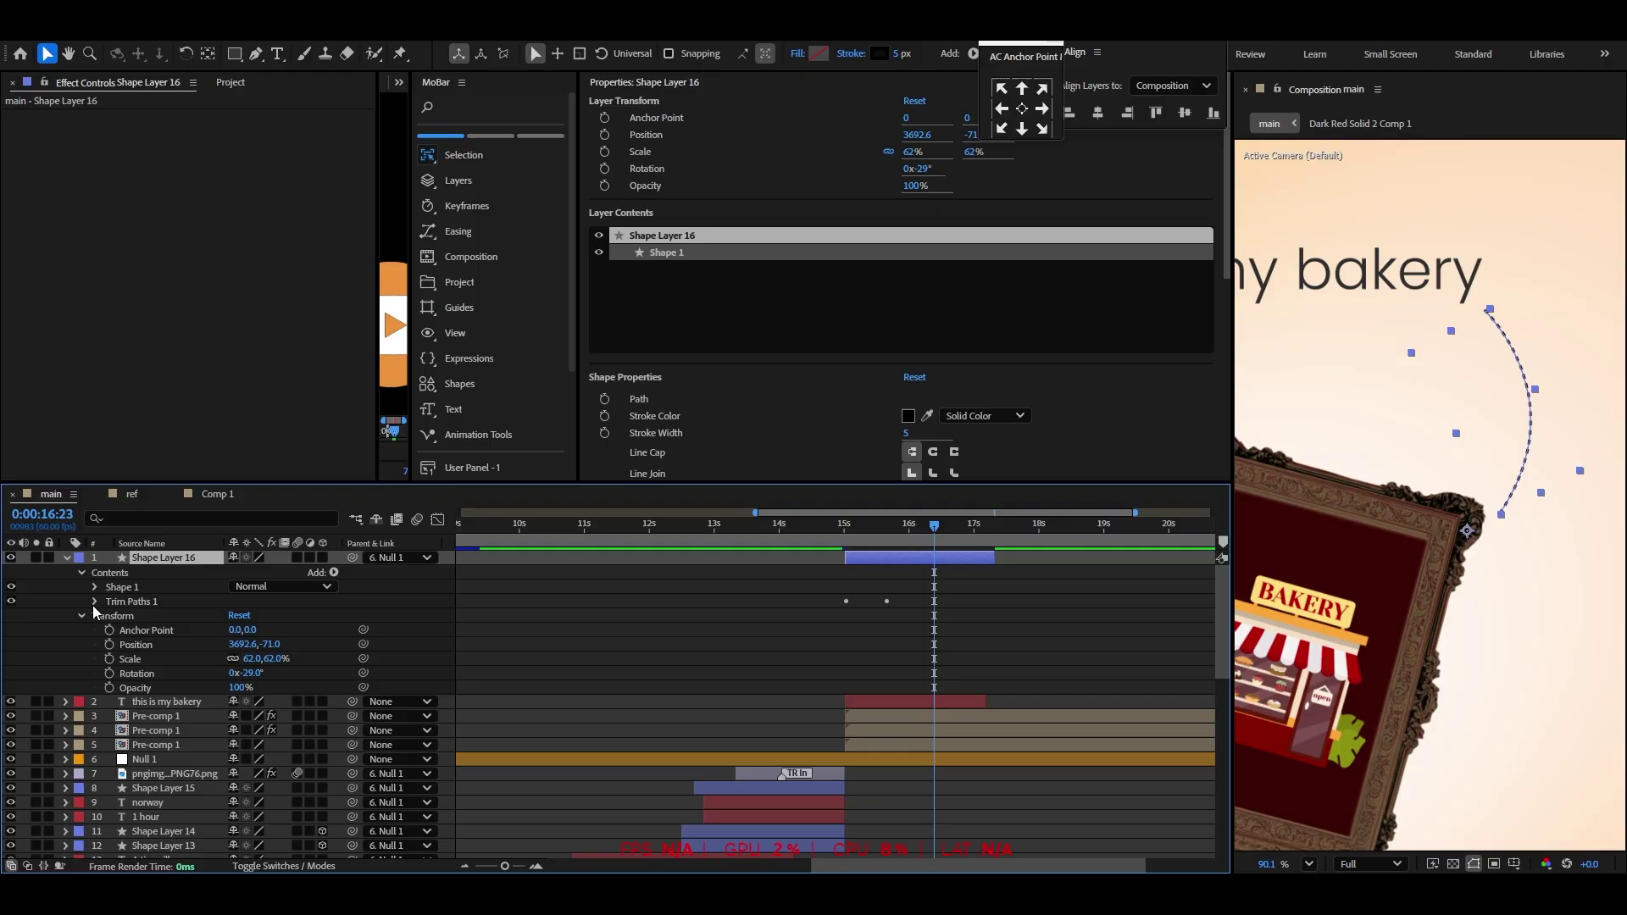
click(94, 588)
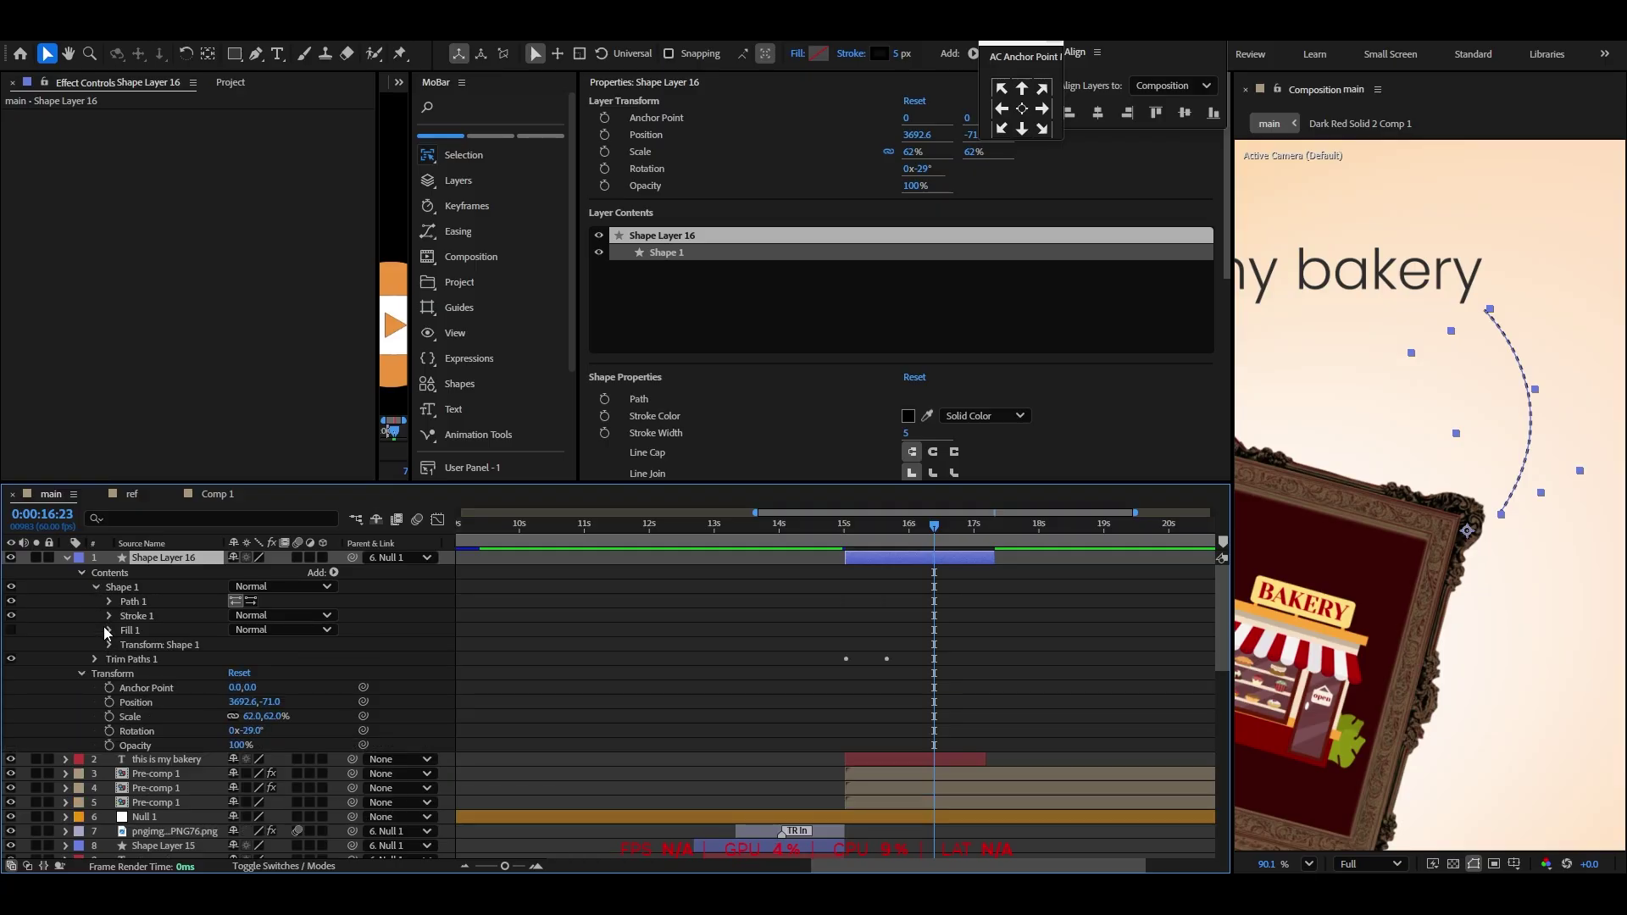
click(107, 616)
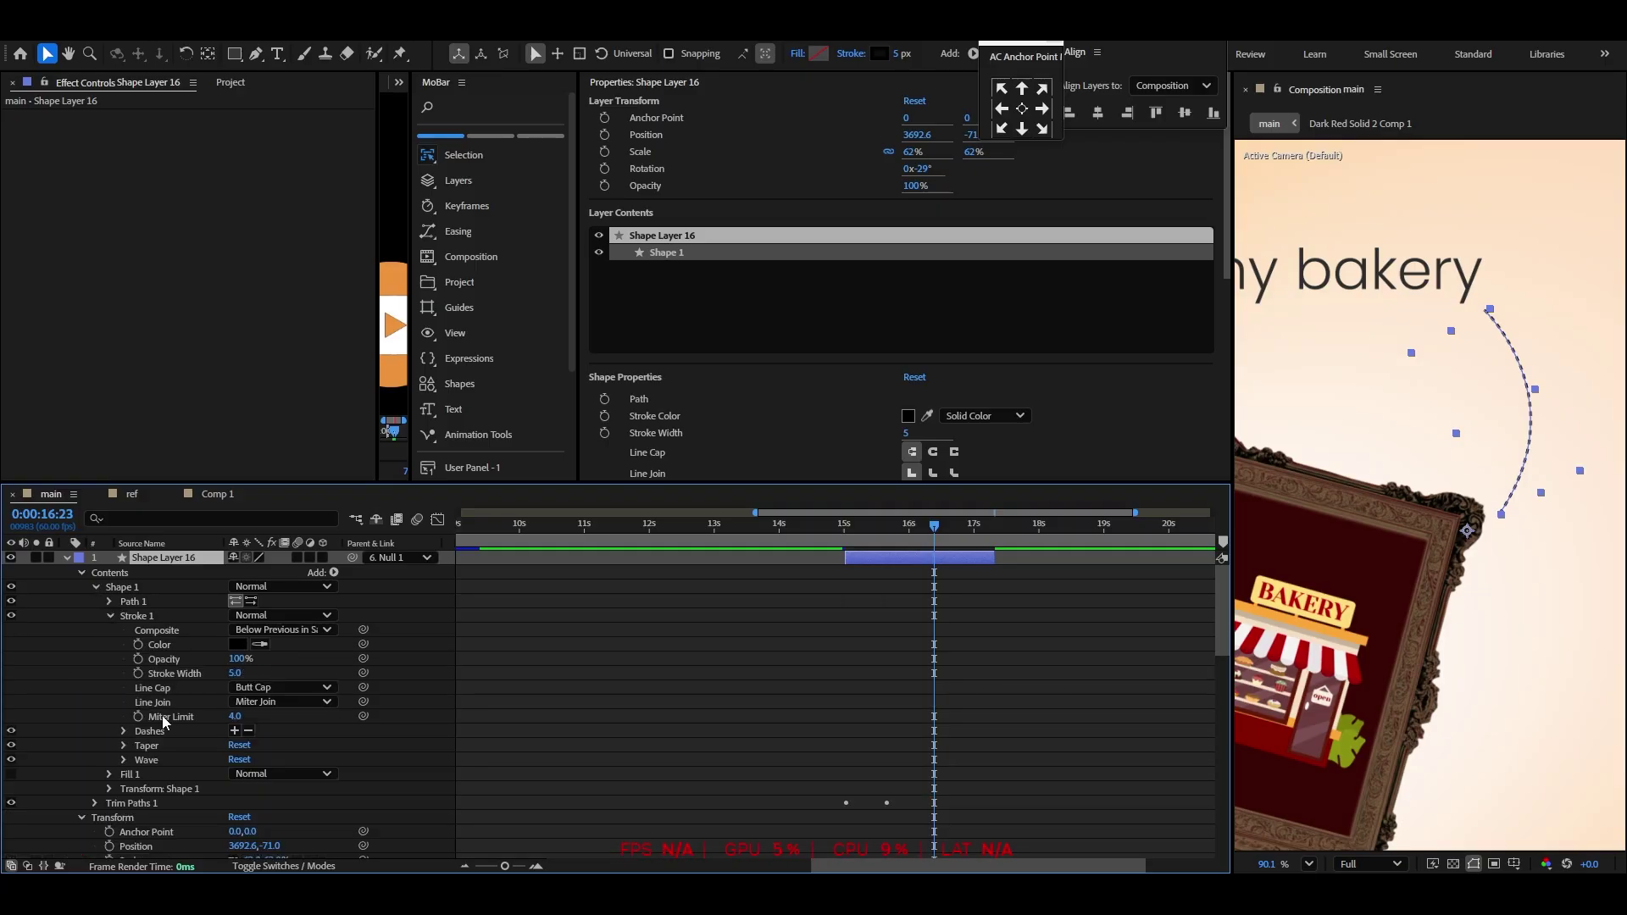
click(123, 746)
scroll(155, 721, down, 1)
scroll(1566, 365, up, 2)
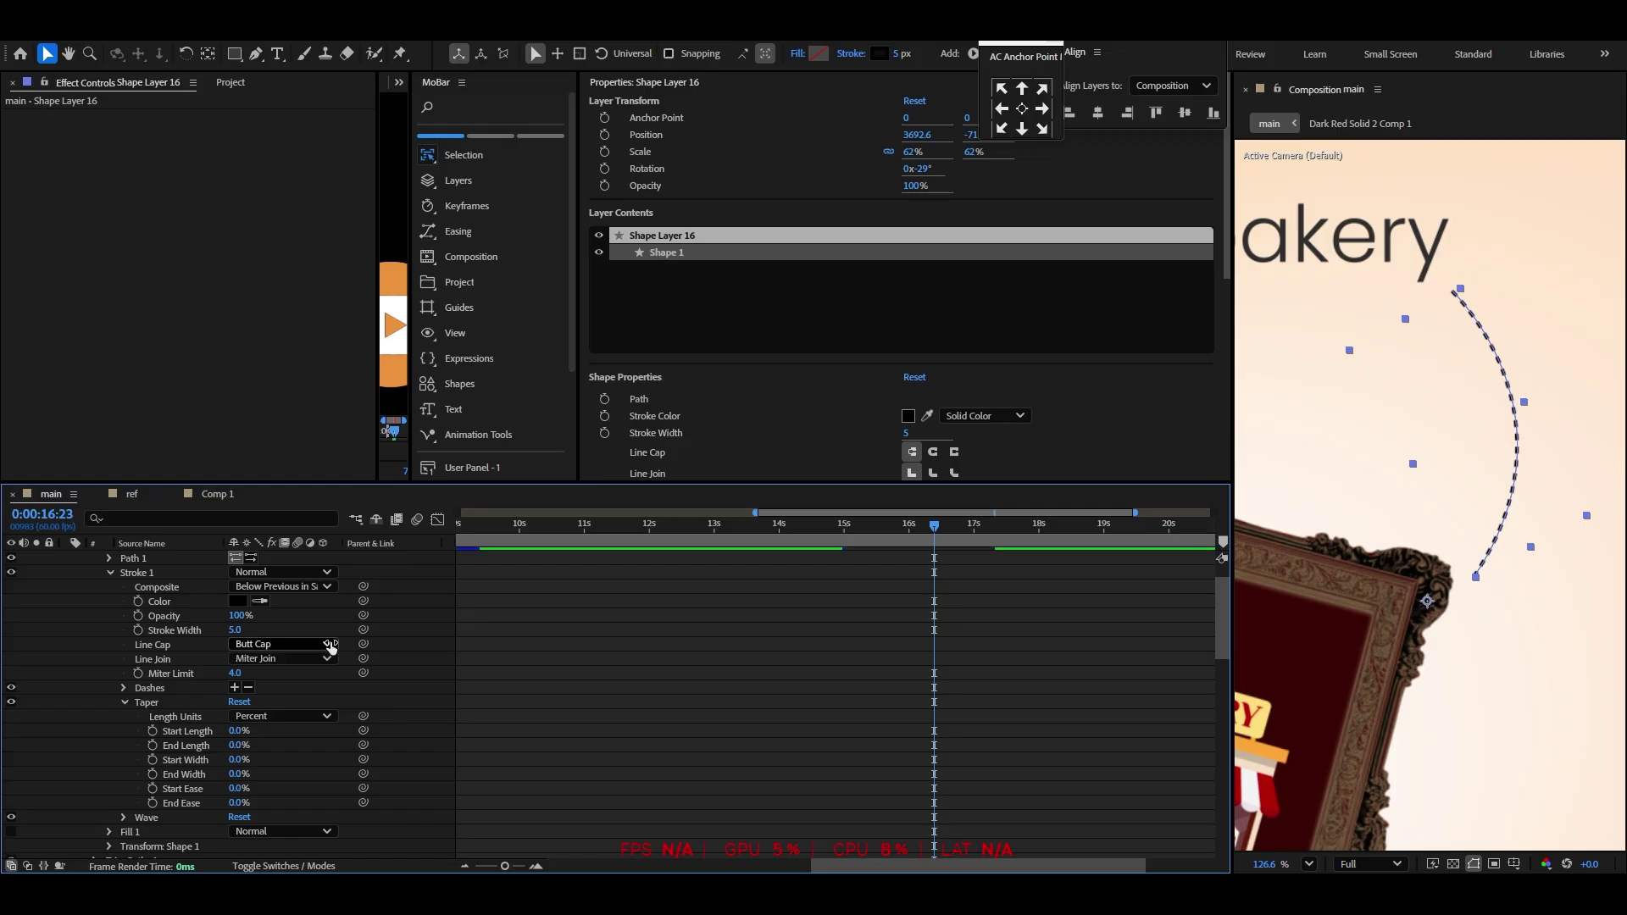
drag(240, 731, 301, 739)
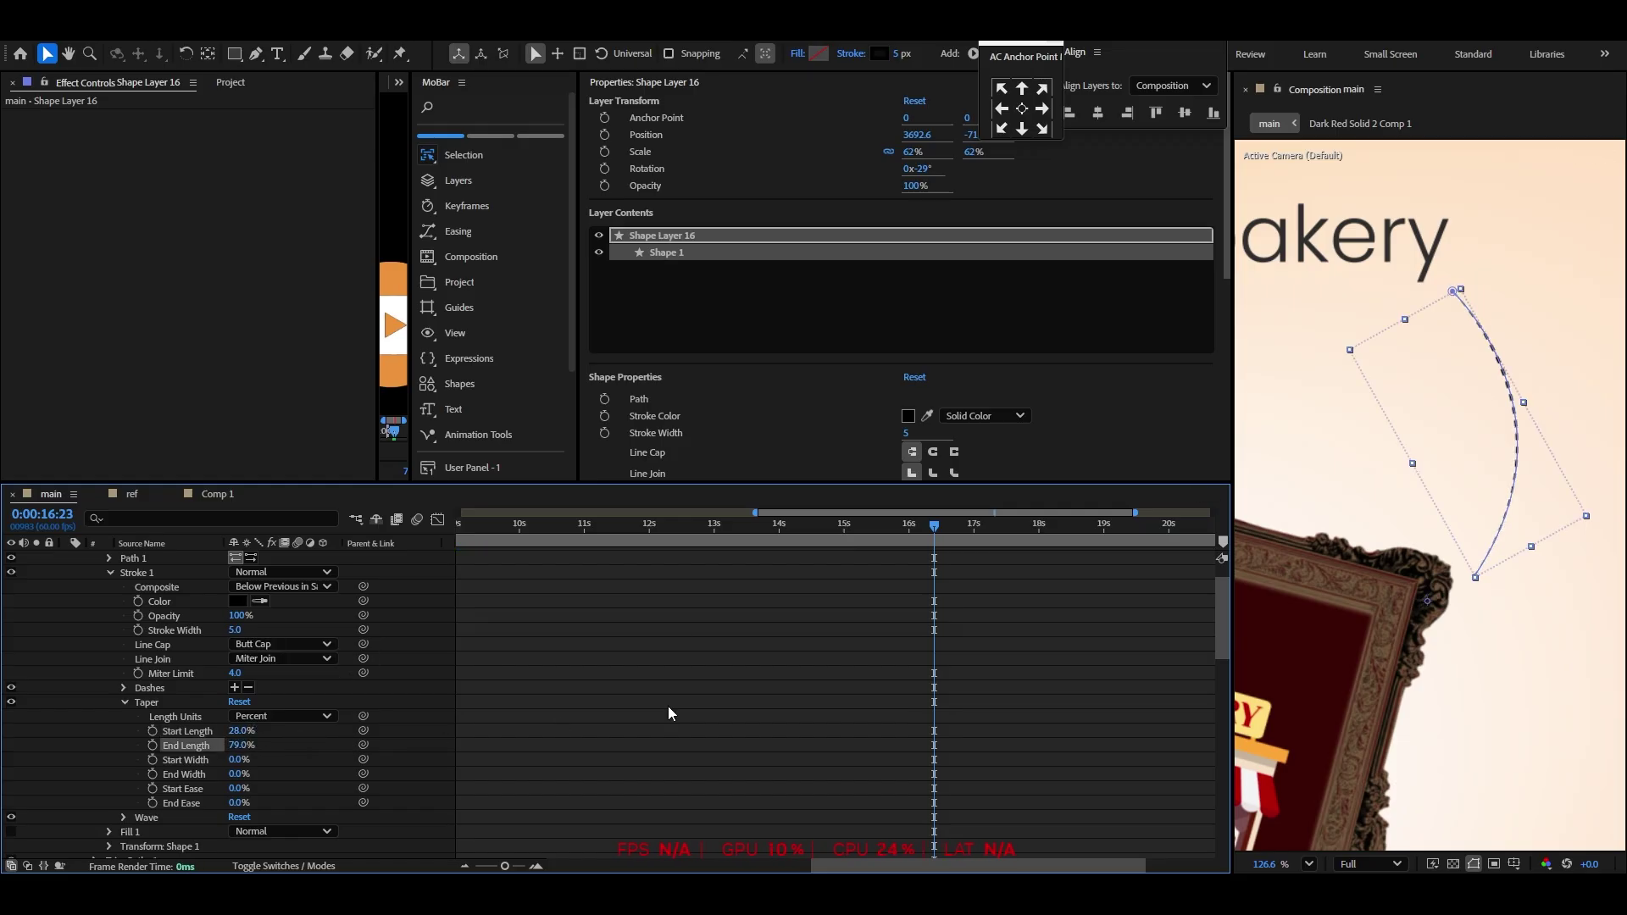
click(733, 695)
scroll(56, 612, up, 2)
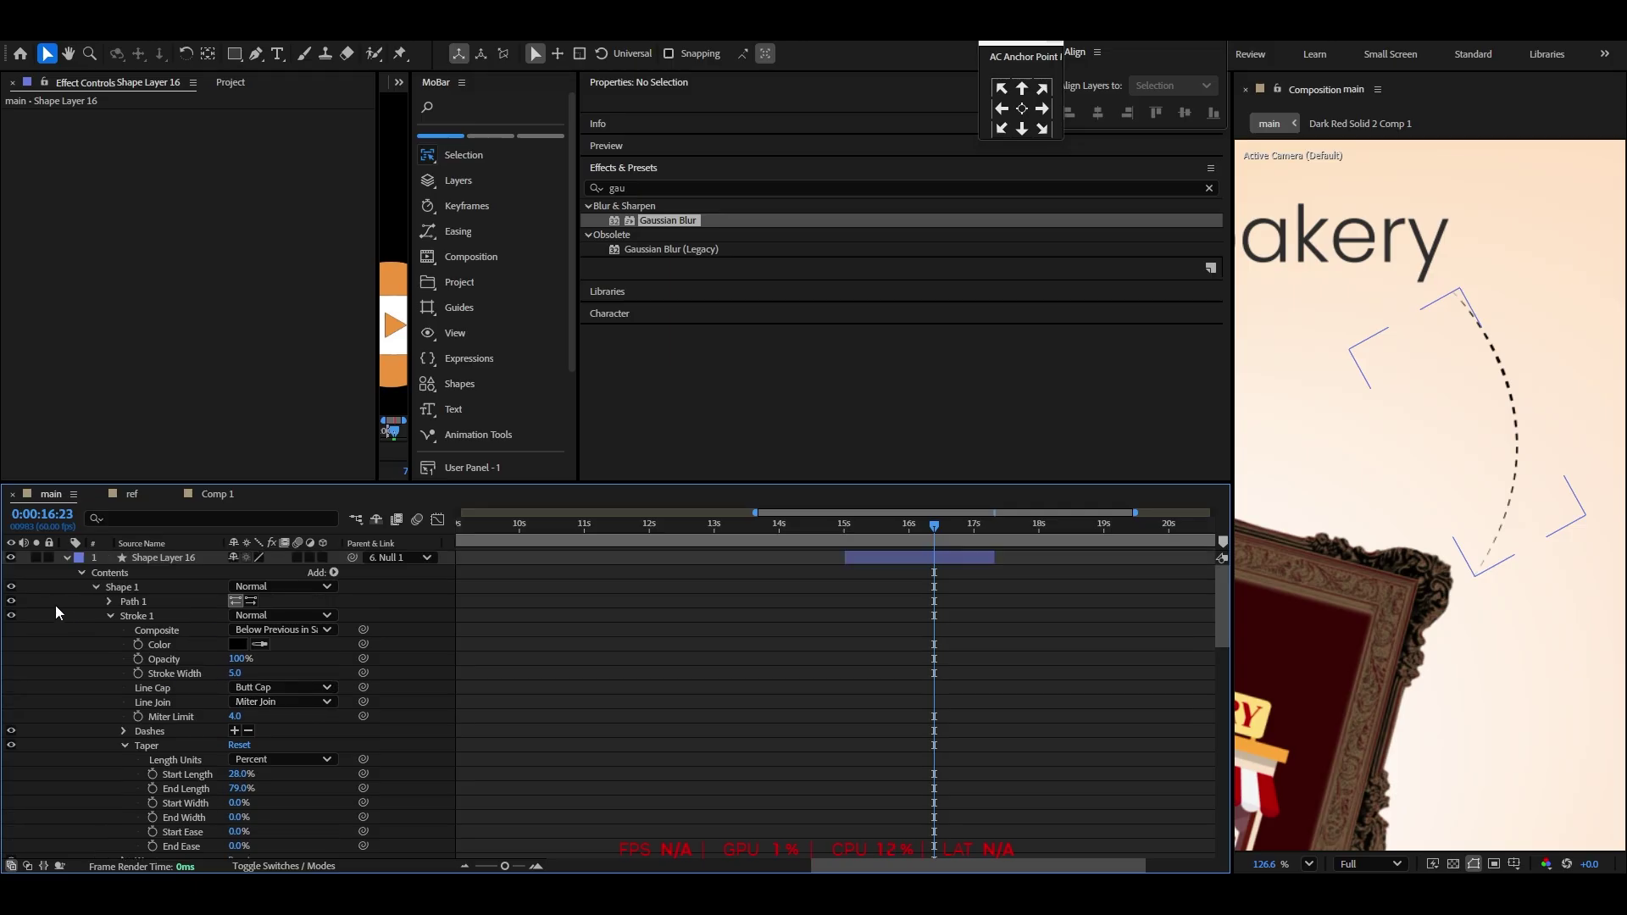
click(66, 557)
Fit the whole composition in the viewer and preview the bakery scene from 0:00:15:02
click(846, 536)
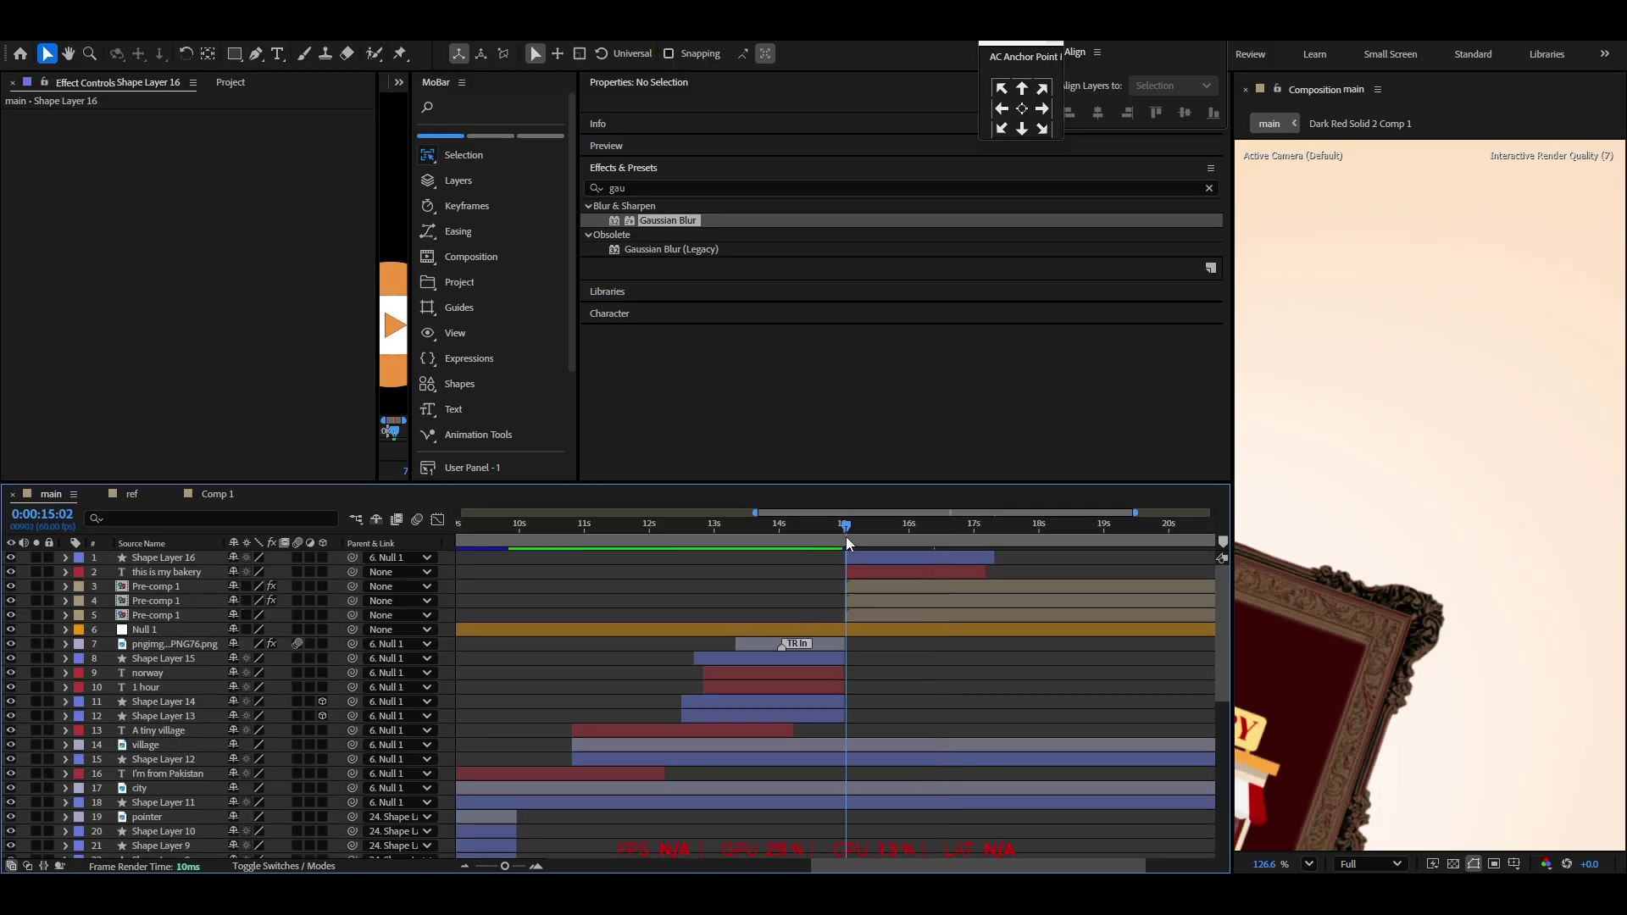
click(1308, 864)
click(1346, 541)
key(space)
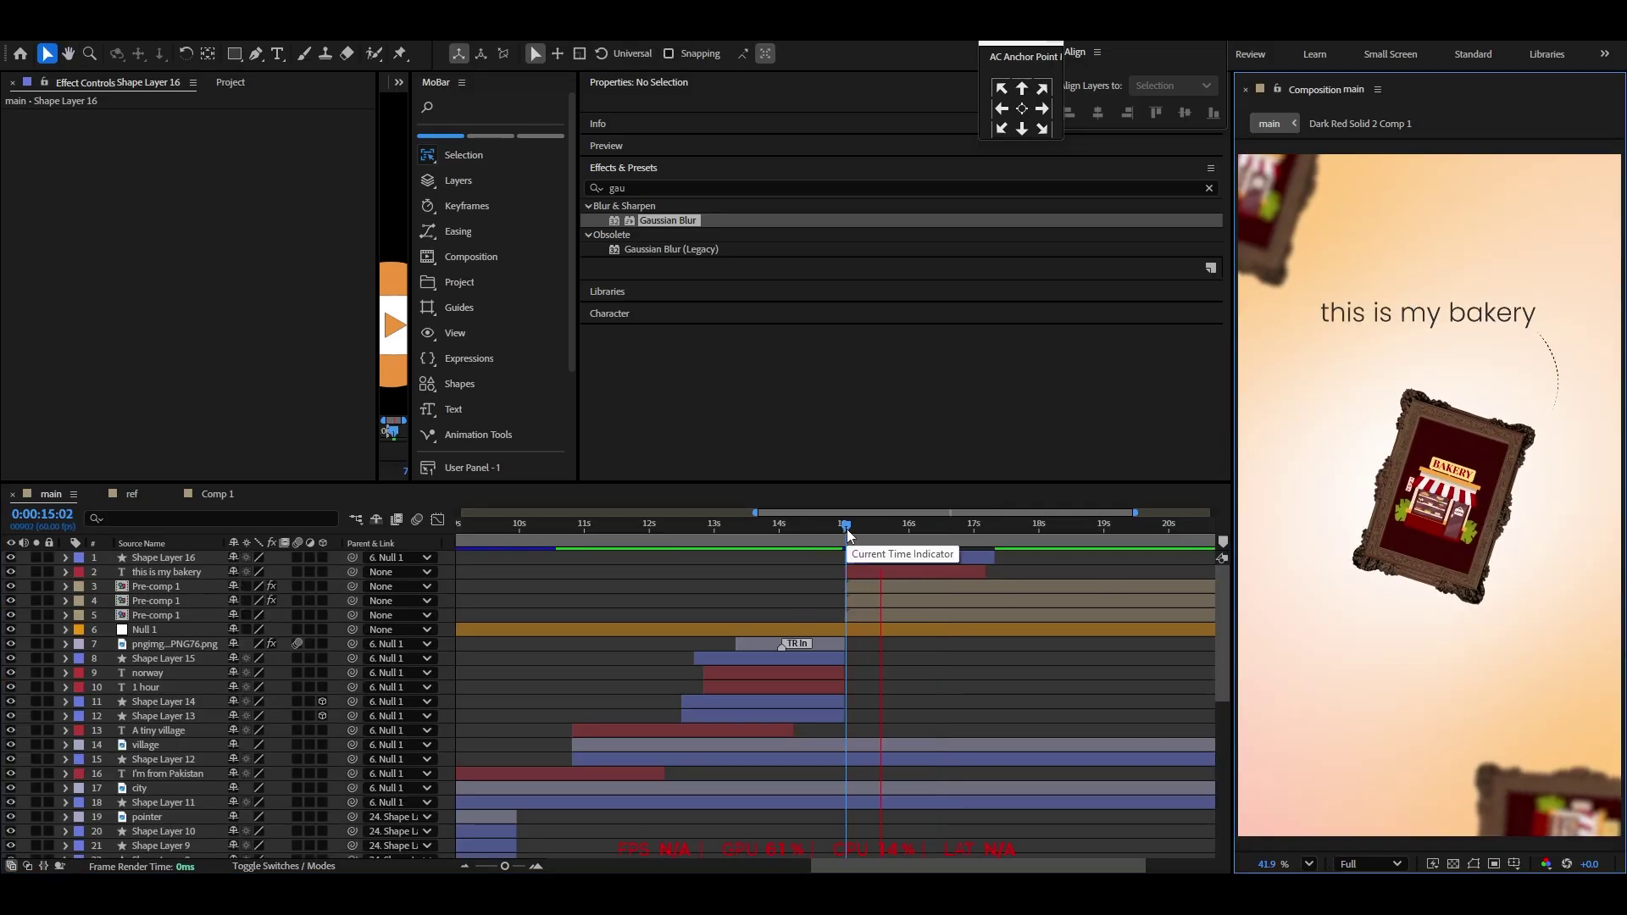
Set the word "bakery" in the caption to Times New Roman Italic and enlarge it slightly
double_click(1486, 316)
click(1467, 318)
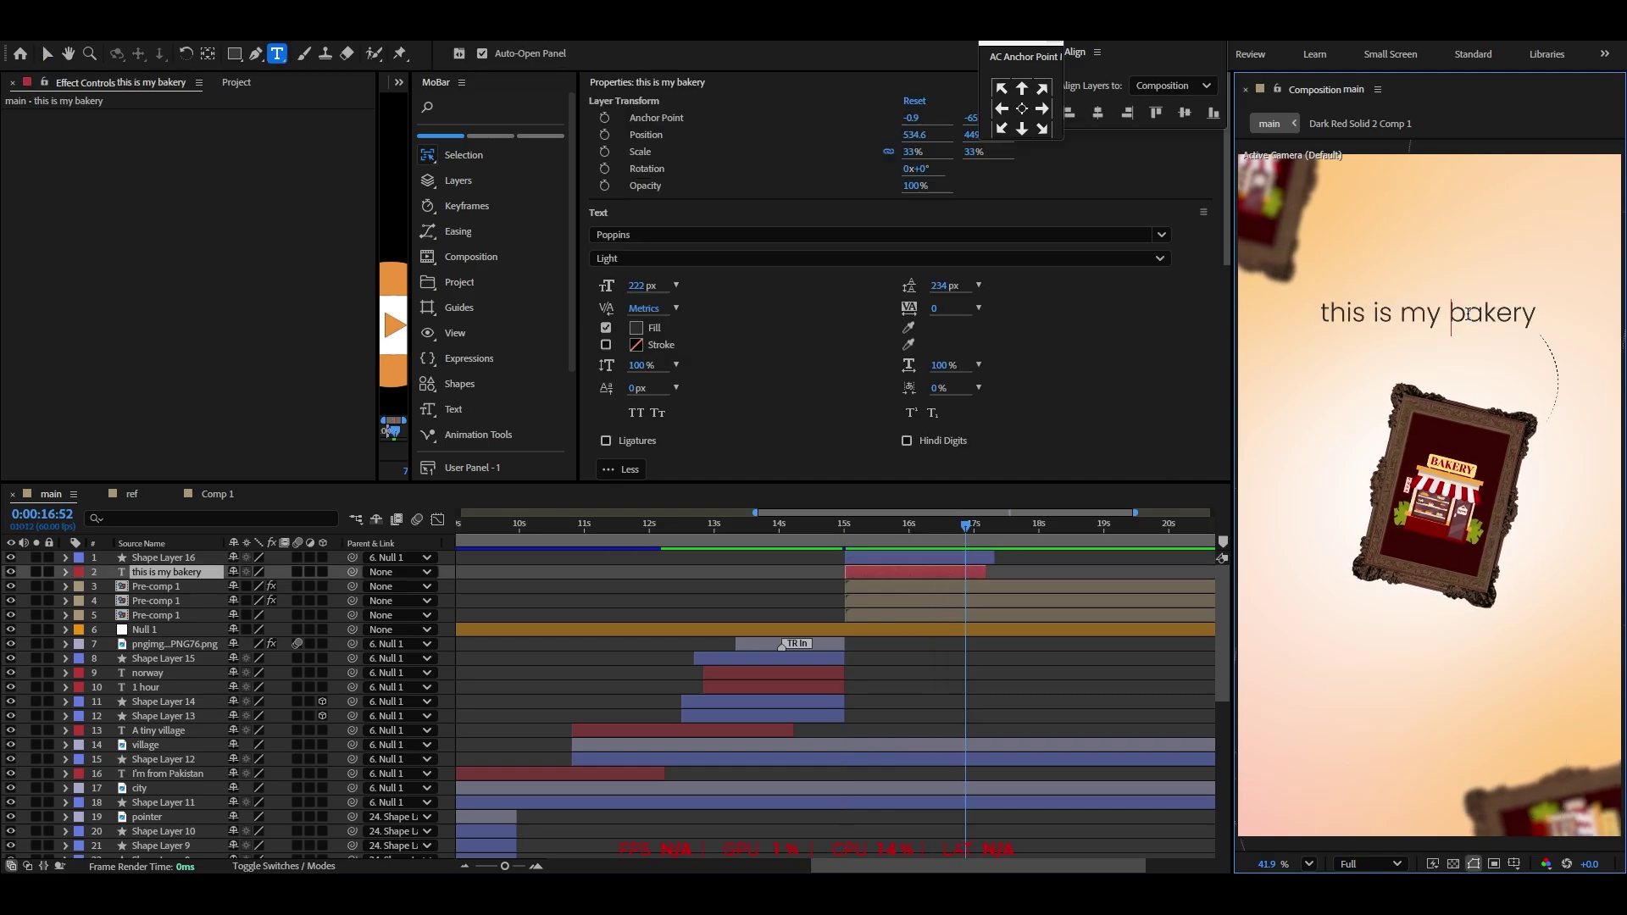
drag(1467, 315, 1549, 314)
click(665, 235)
text(ti)
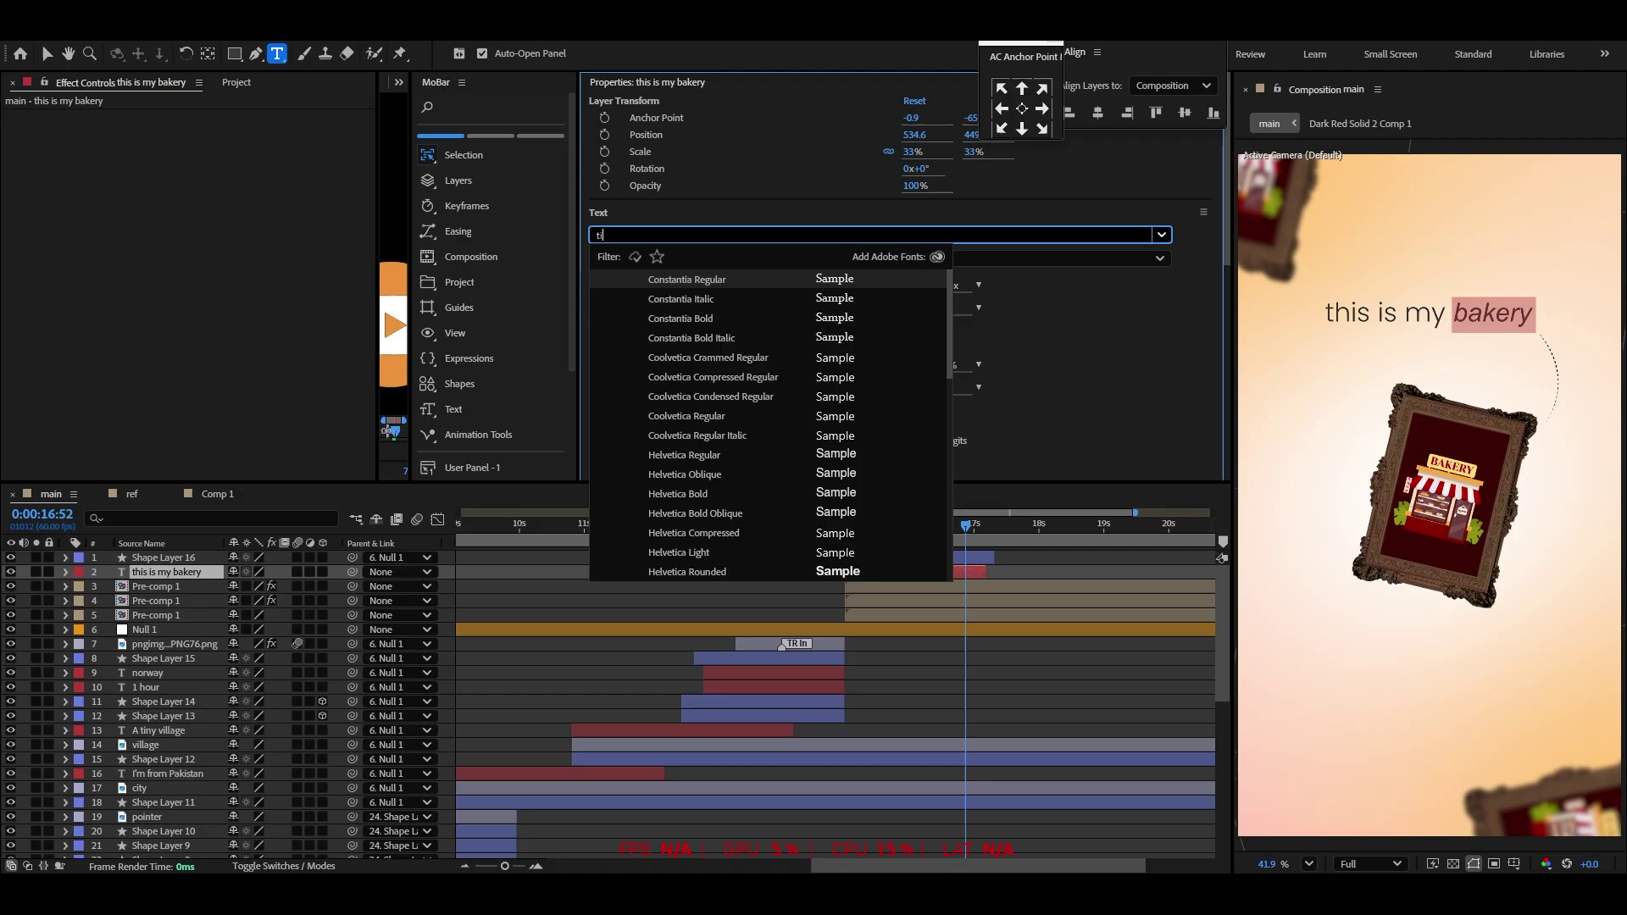
text(me)
click(724, 297)
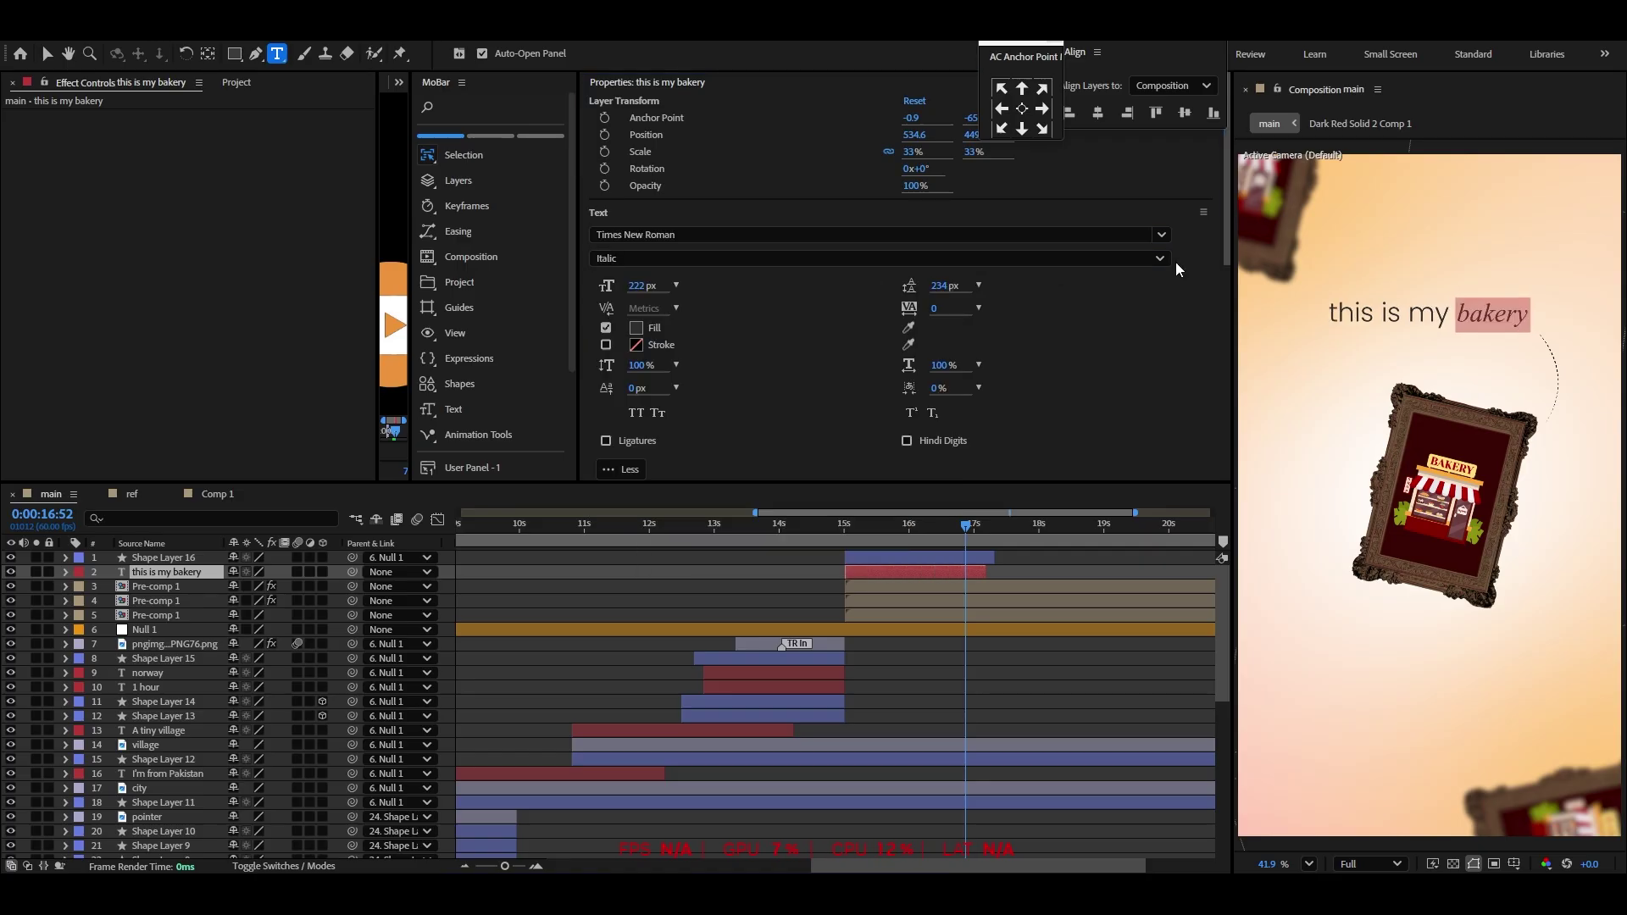
drag(634, 291, 655, 290)
click(46, 54)
click(958, 688)
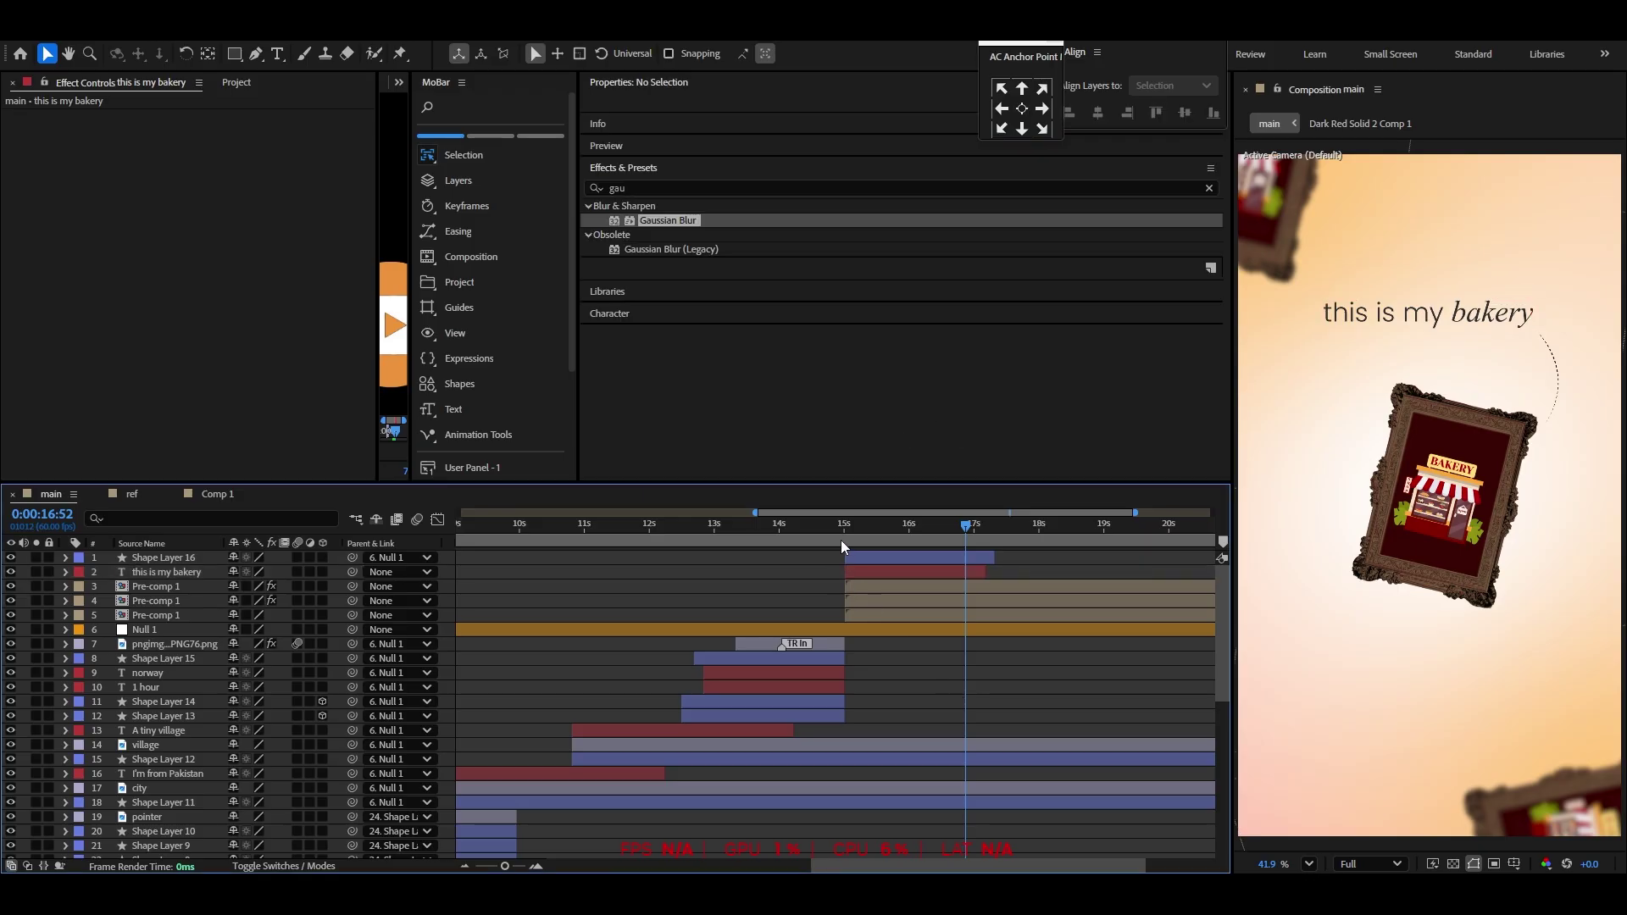
Preview the bakery scene and extend the caption and dashed arc layers to about 19 seconds
click(844, 532)
key(space)
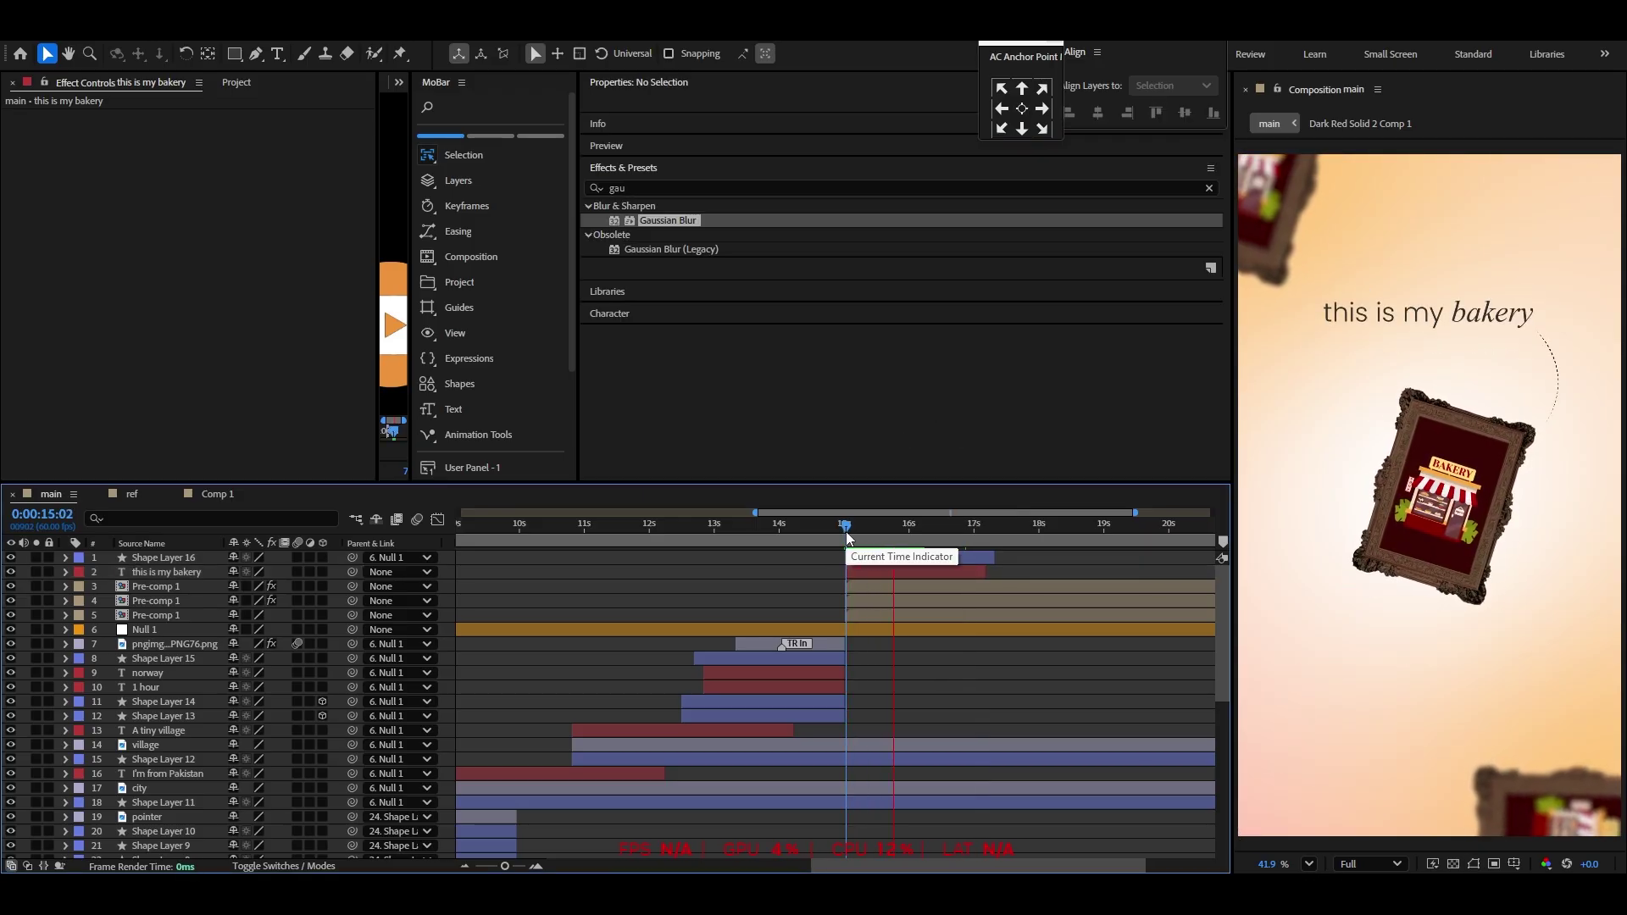
key(space)
drag(985, 572, 1129, 557)
key(space)
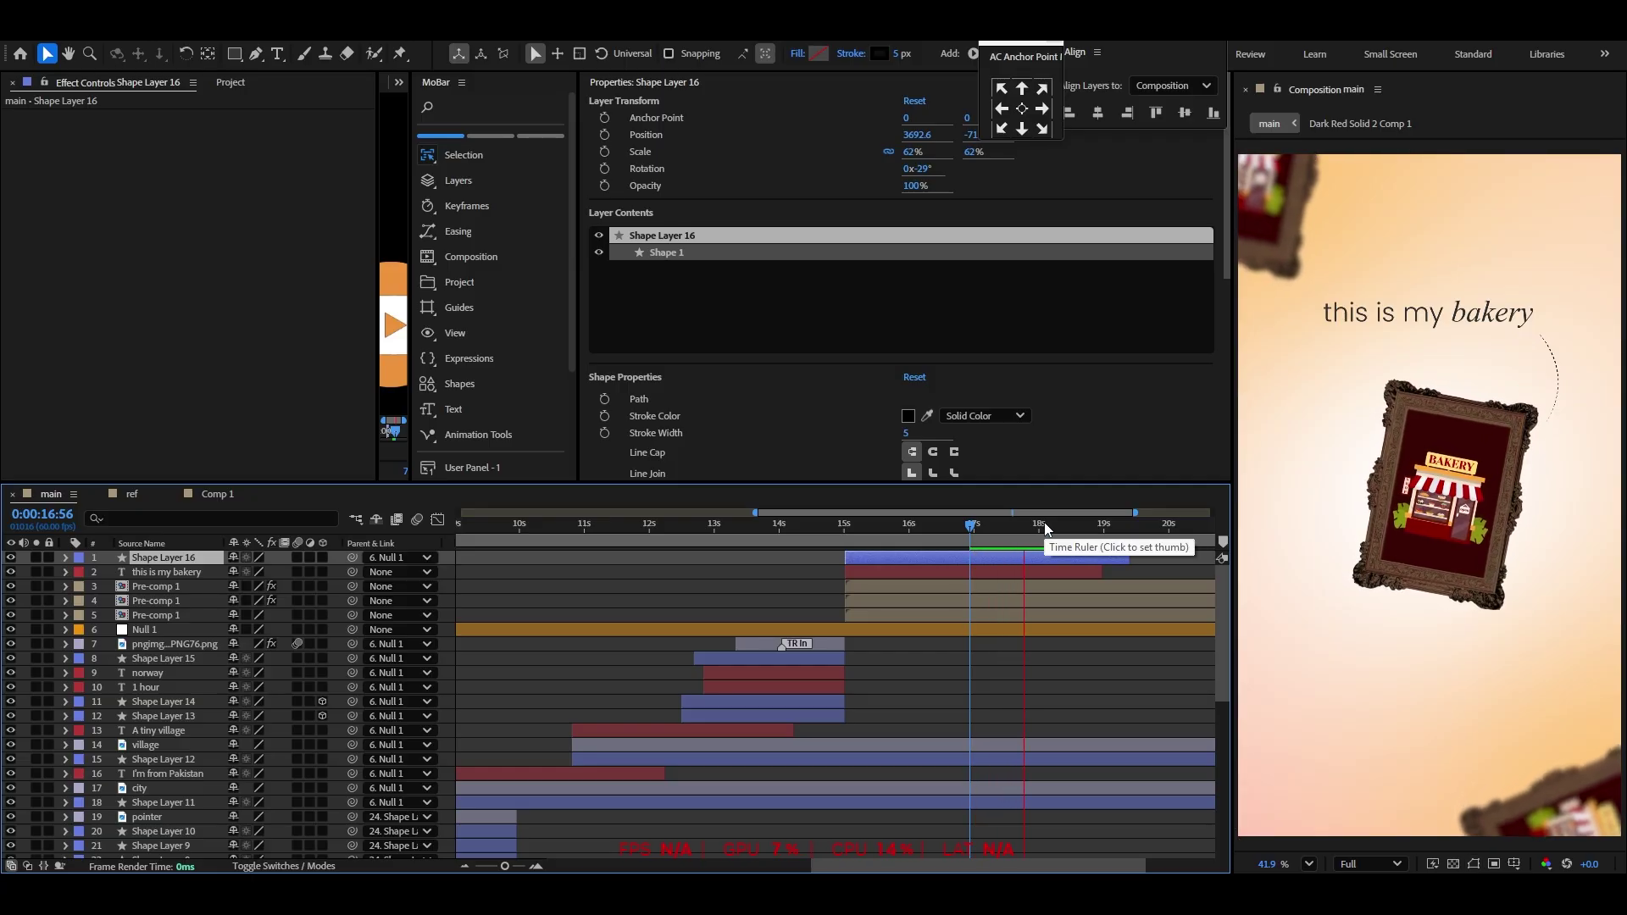
End the work area at about 0:00:17:59 and trim the composition to it
click(1041, 526)
key(minus)
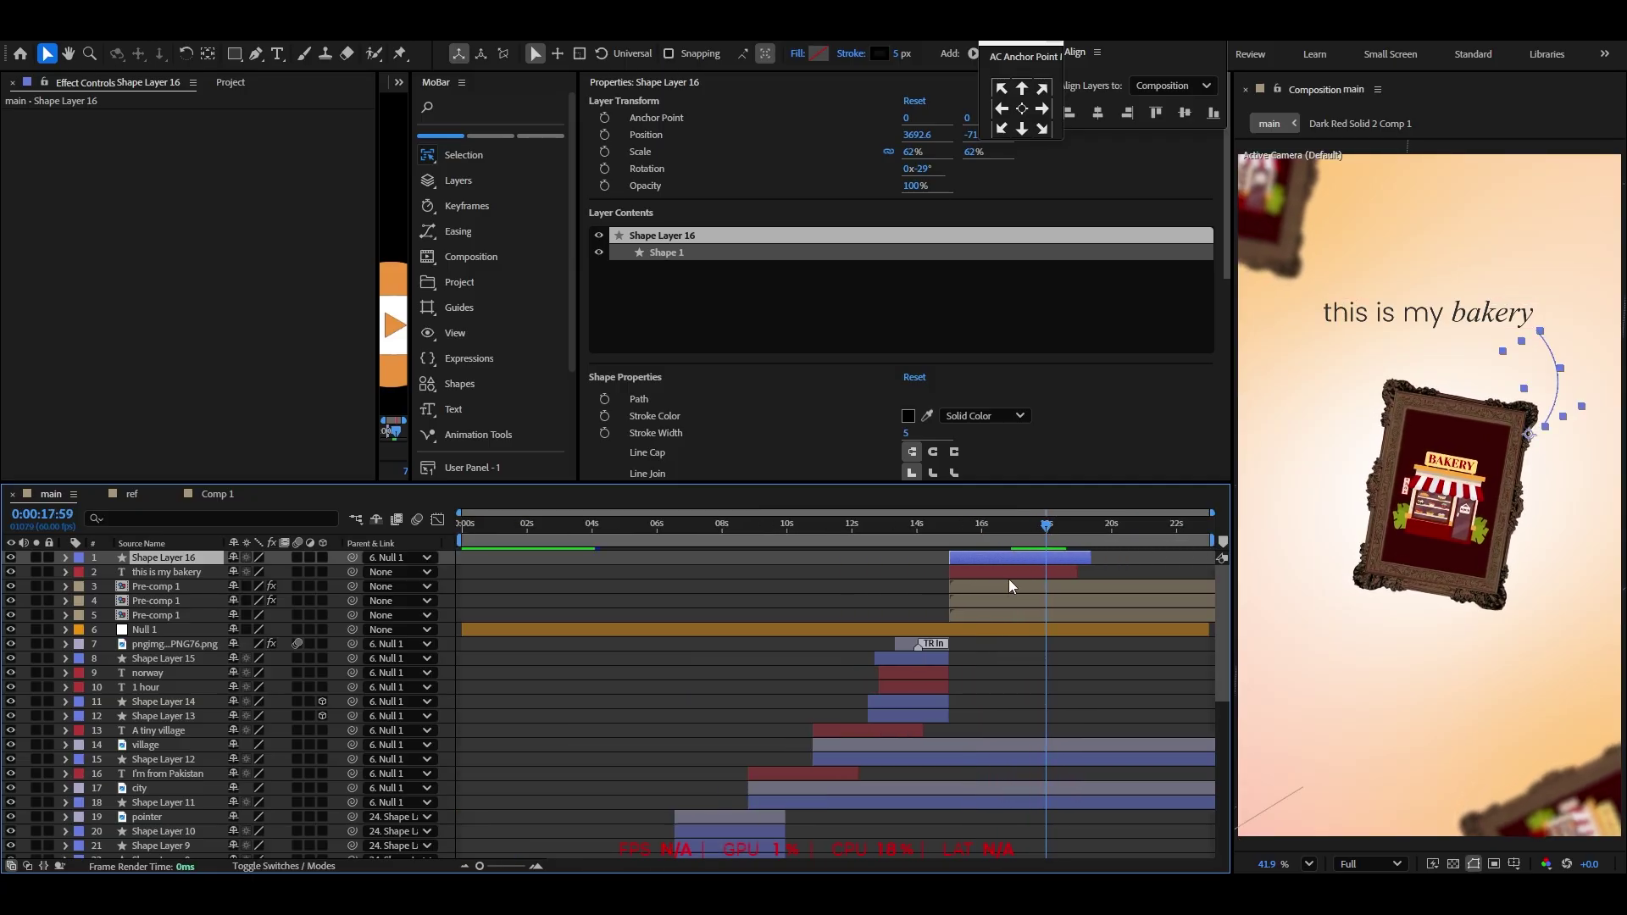
drag(1207, 541, 1074, 555)
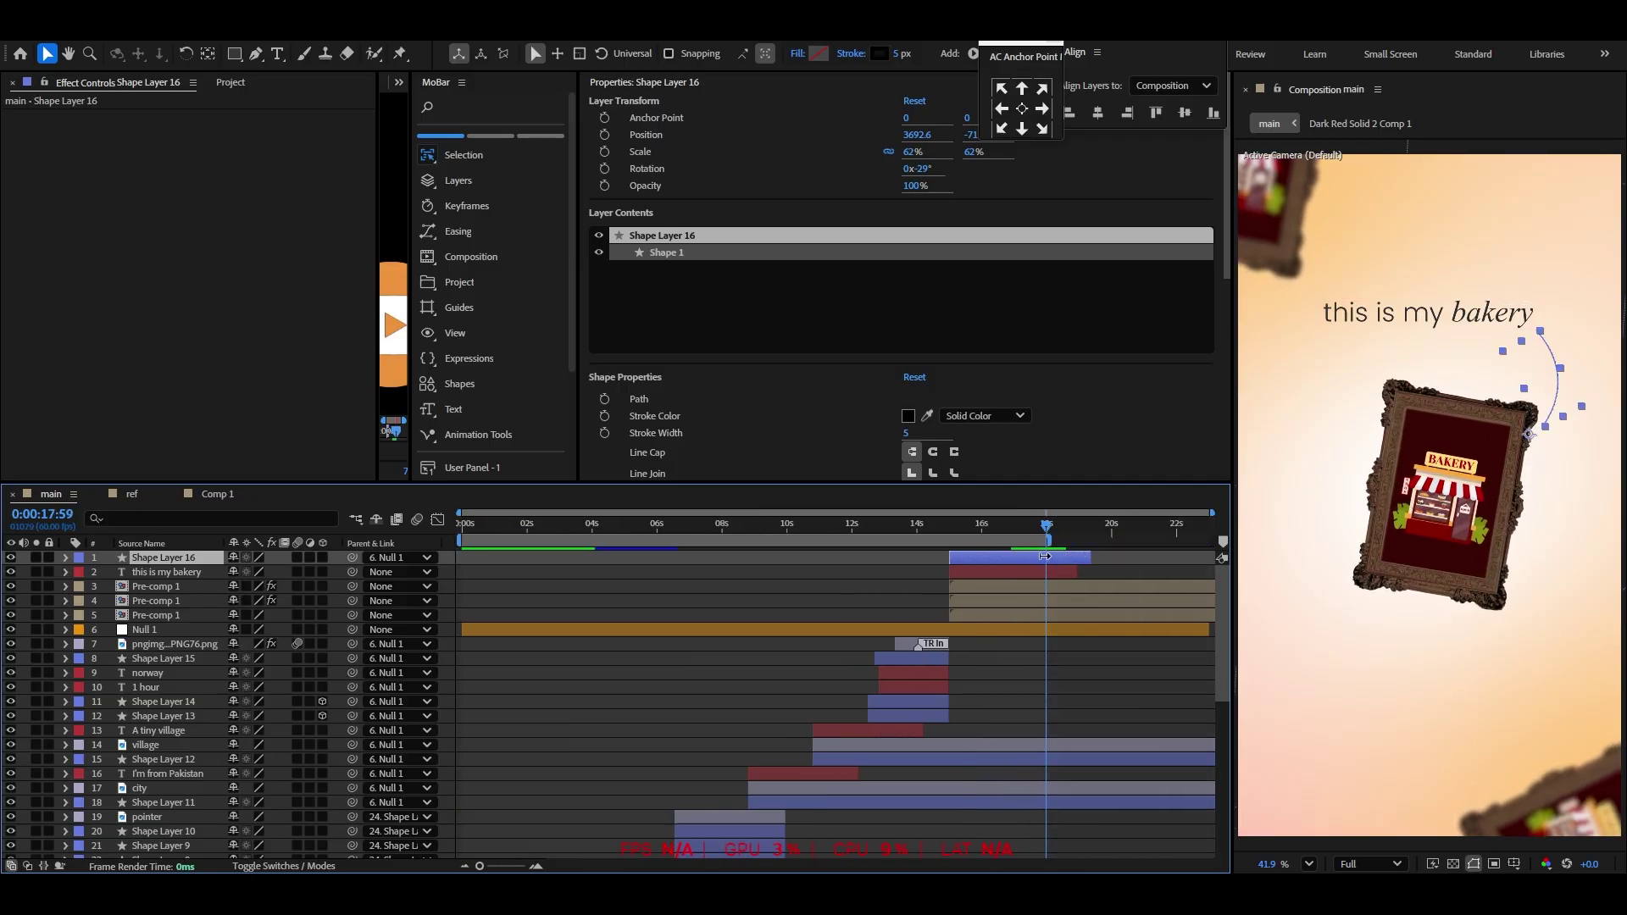
right_click(1047, 541)
click(1068, 588)
Preview the road-to-bakery transition from 0:00:13:58 and compare it with the reference composition's transition around 0:00:16:00
click(1042, 534)
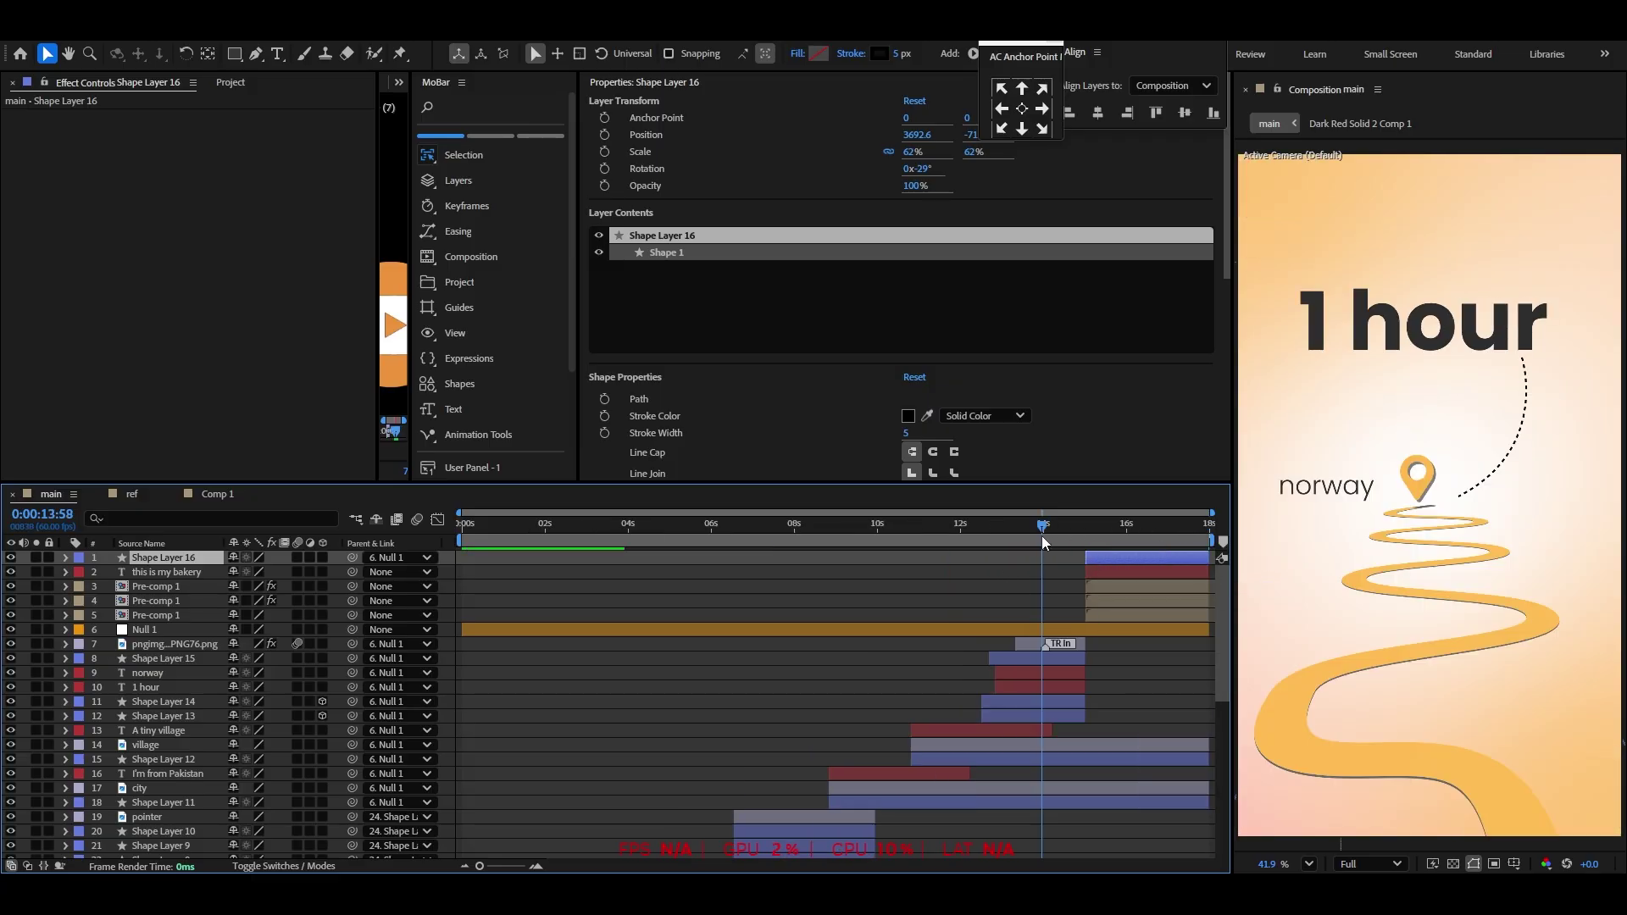
key(space)
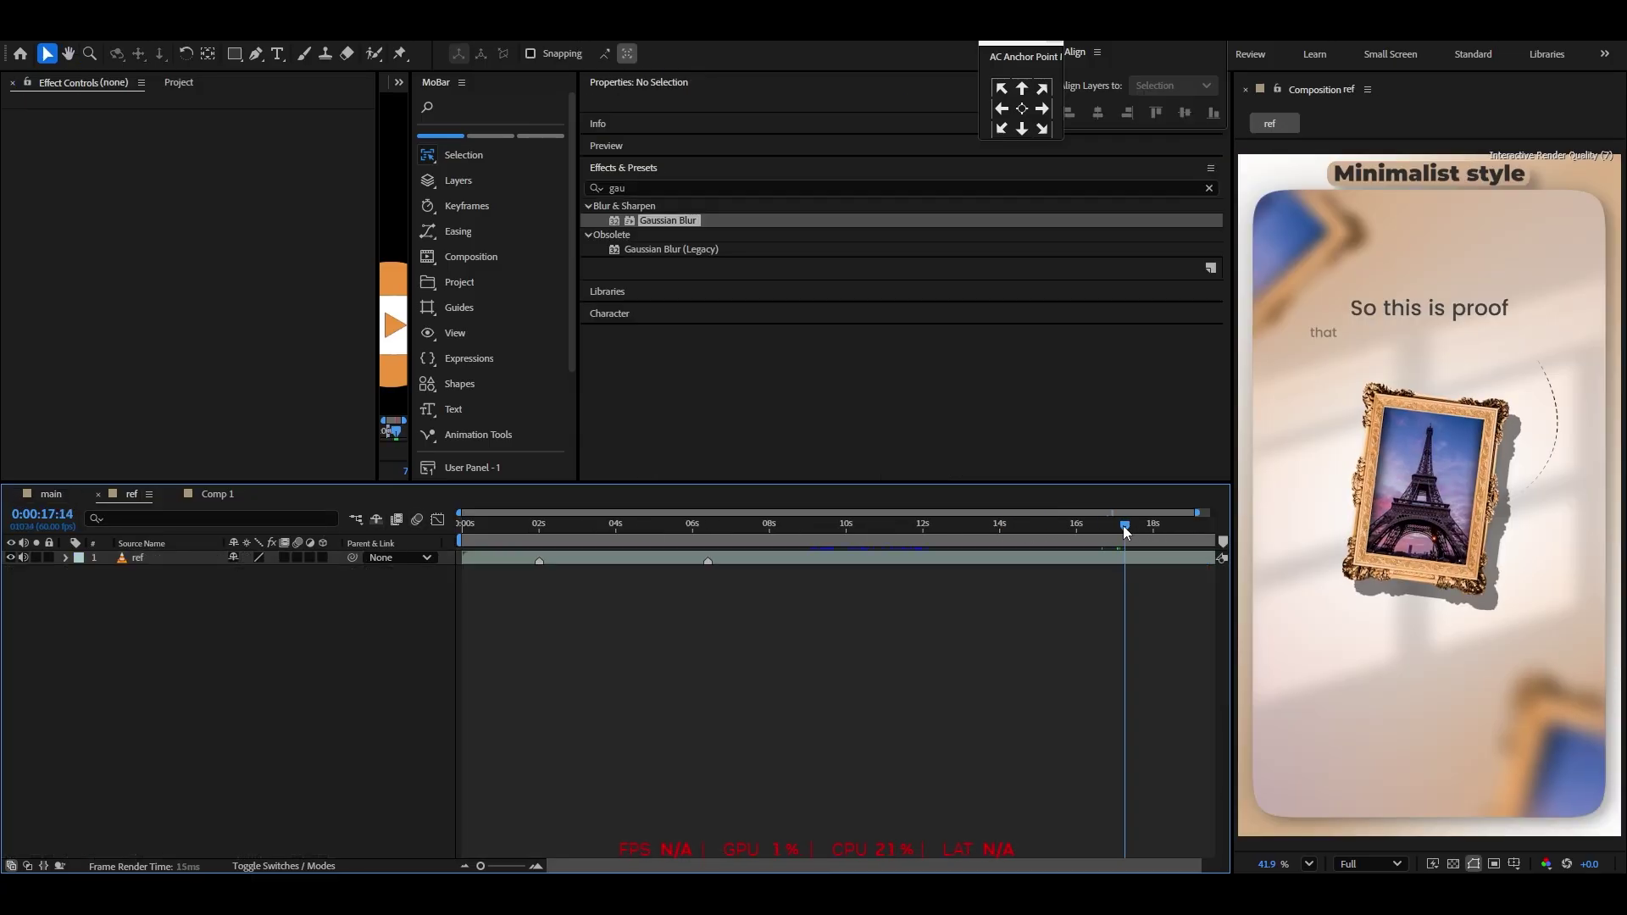
drag(1122, 525, 1081, 534)
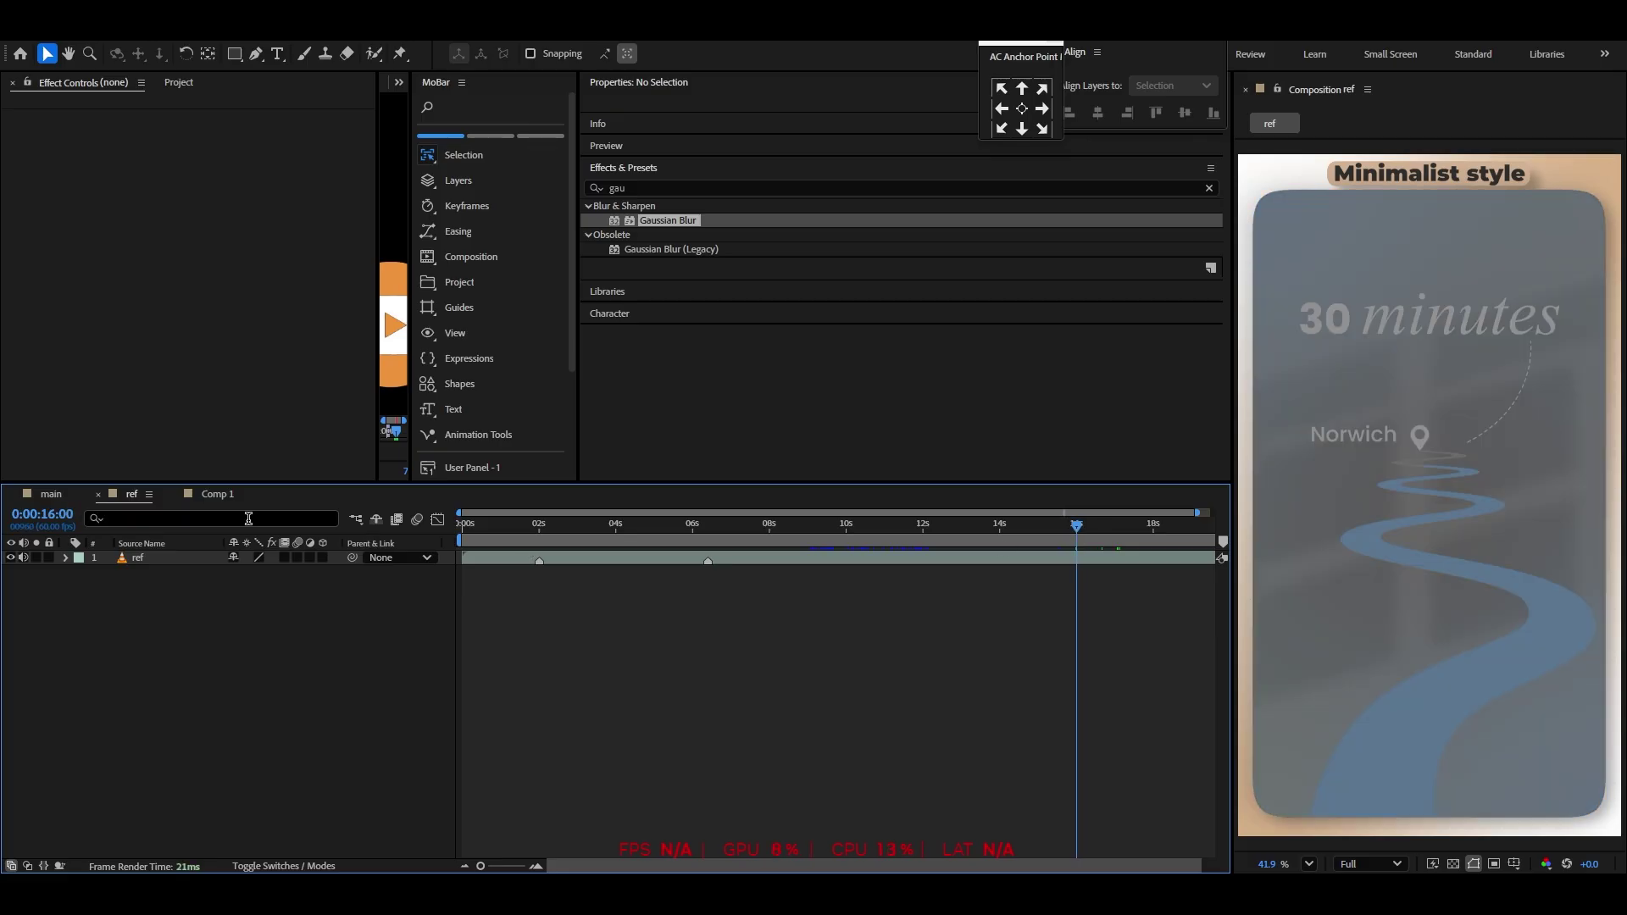
click(53, 494)
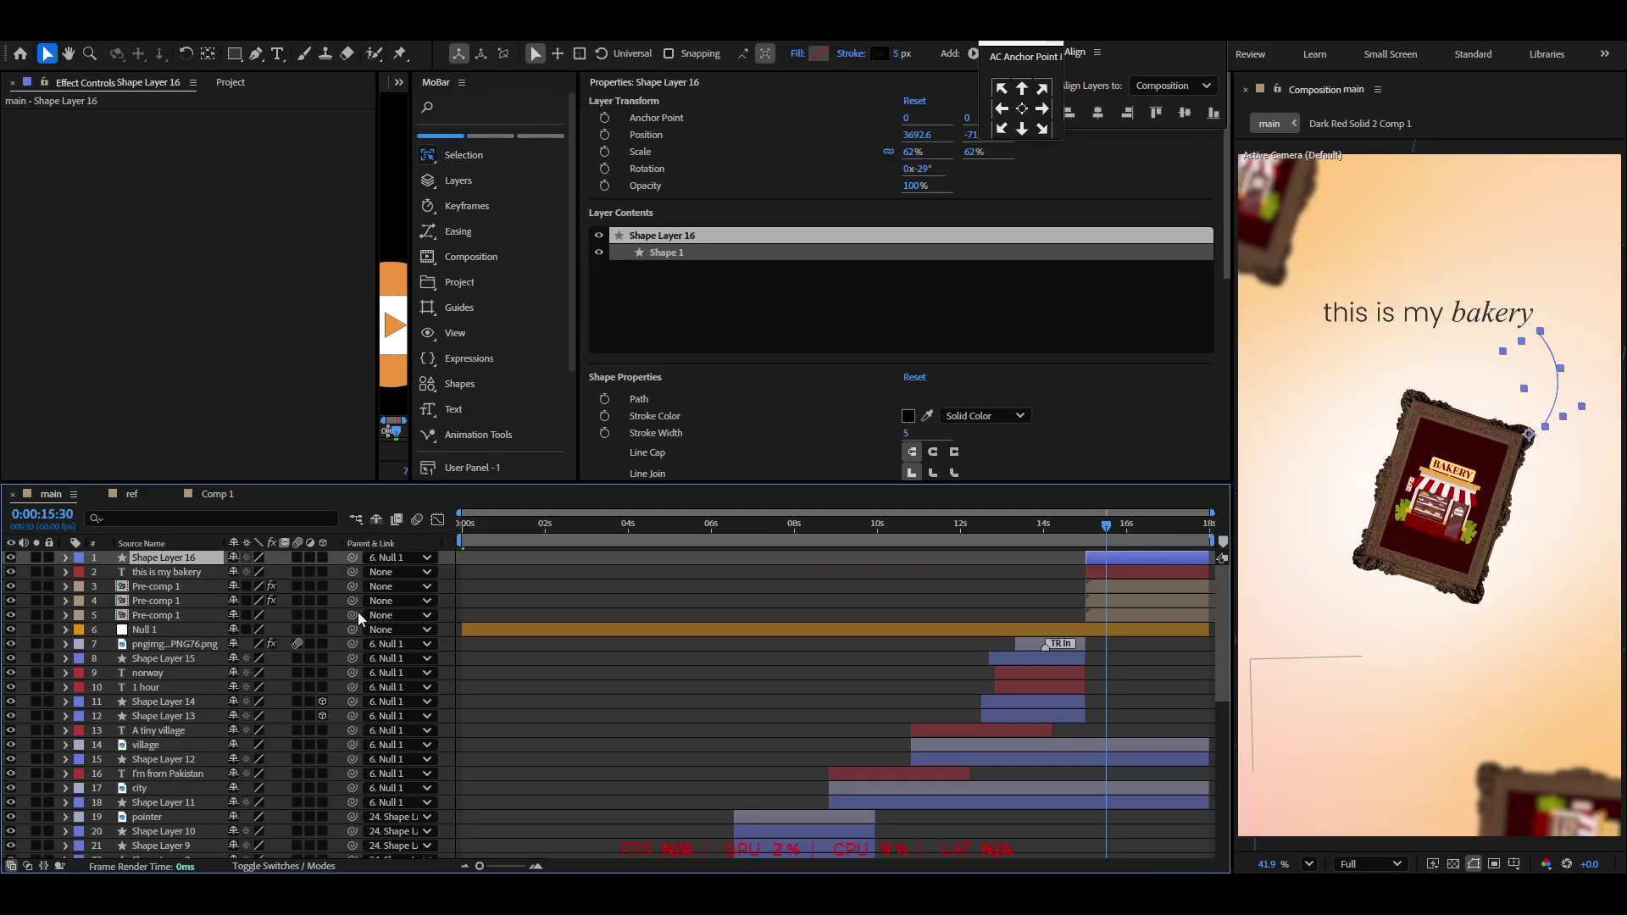
Add an adjustment layer above all layers and trim its start to shortly before the bakery scene, at about 14.7 seconds
click(151, 27)
mouse_move(255, 48)
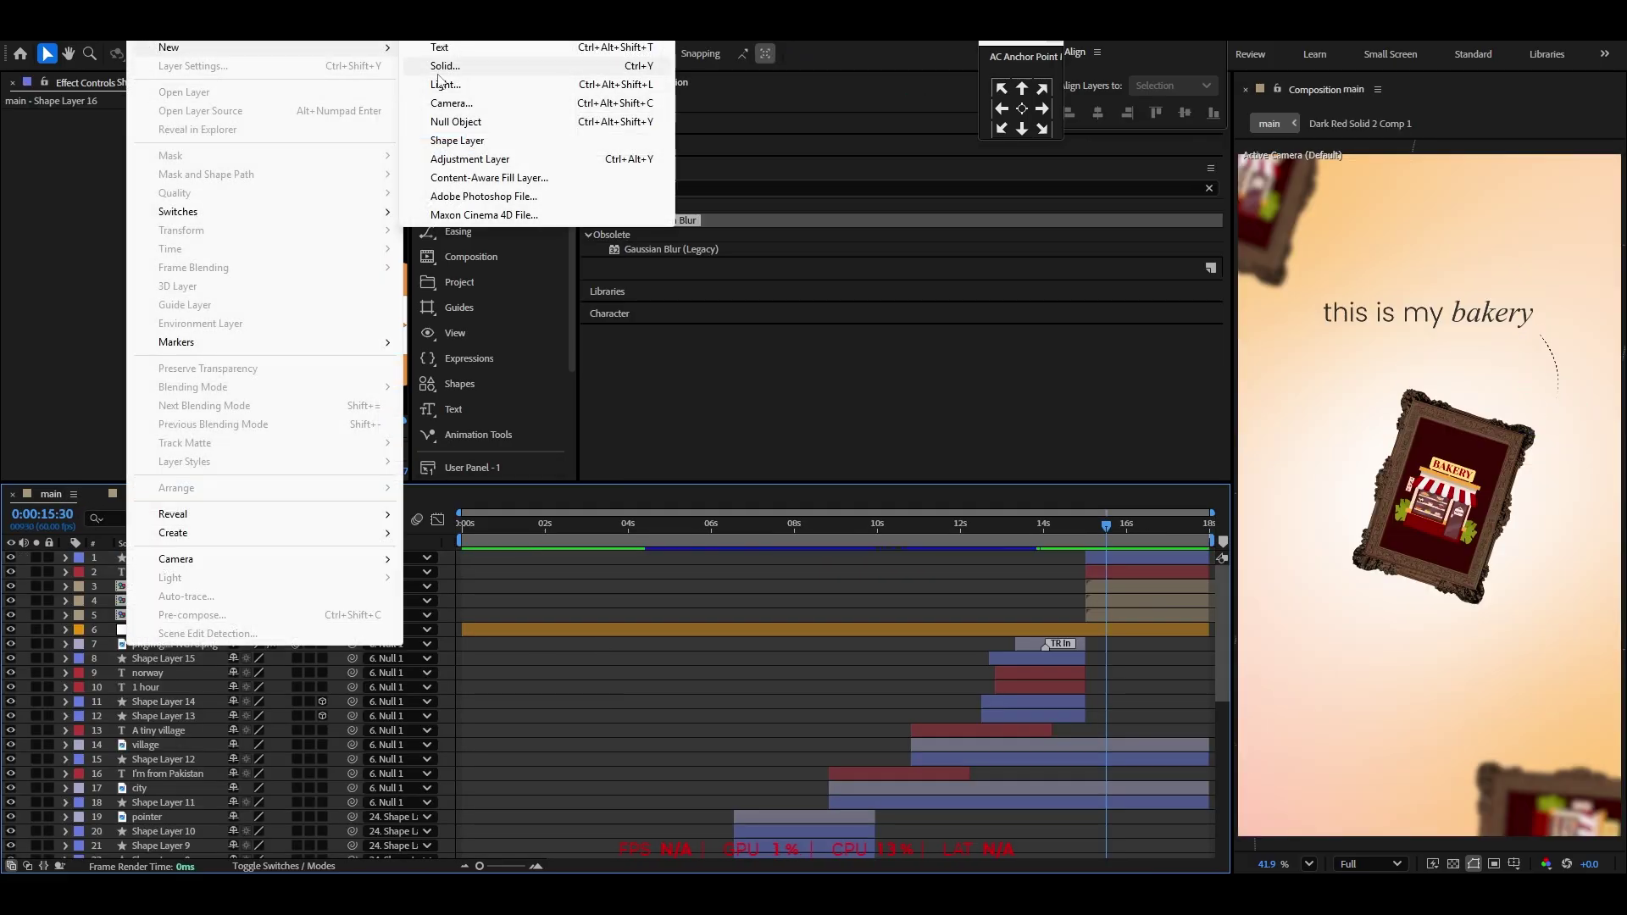
click(486, 166)
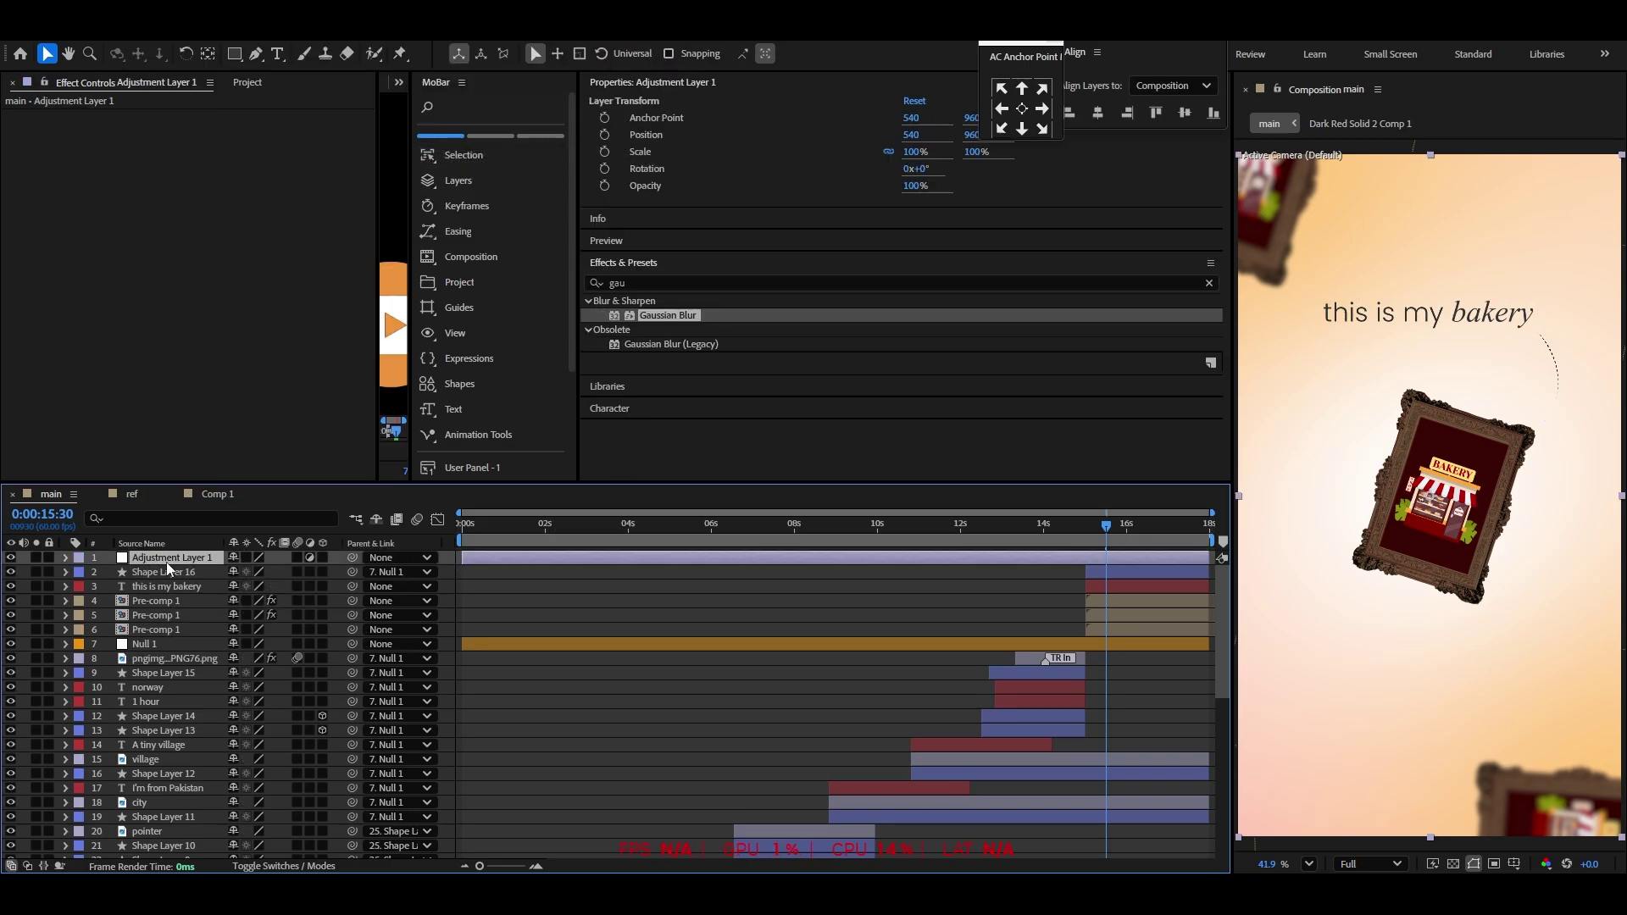
drag(463, 560, 1063, 566)
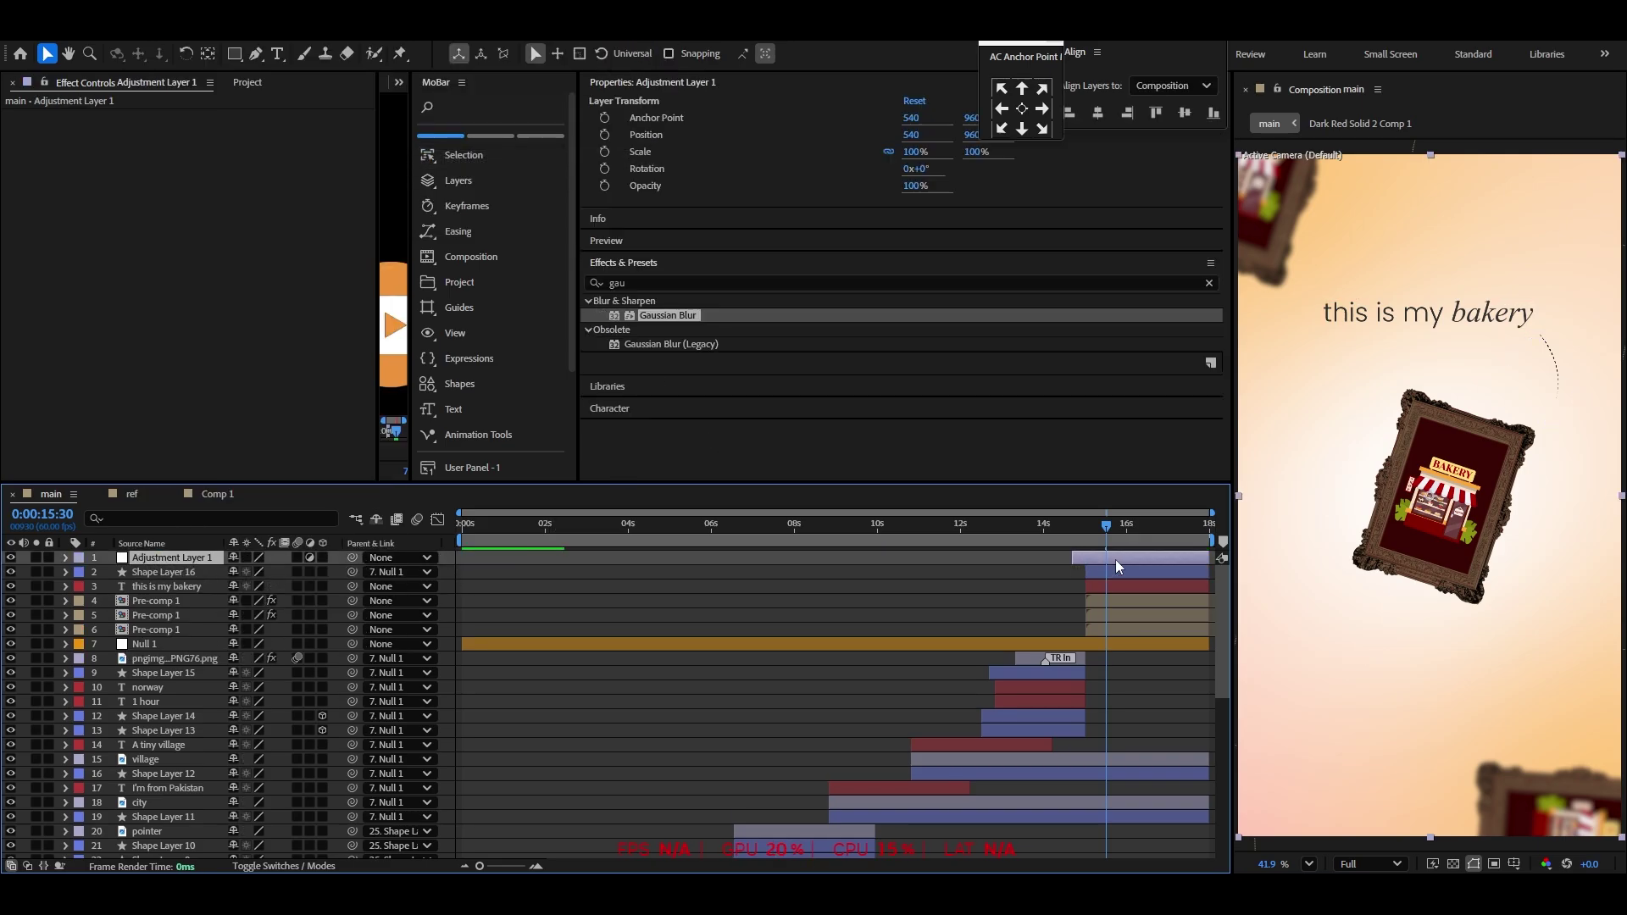
Trim the adjustment layer to span the road-to-bakery cut, from about 0:00:14:38 to 0:00:15:26, with the current time at 0:00:15:01
scroll(1105, 572, up, 3)
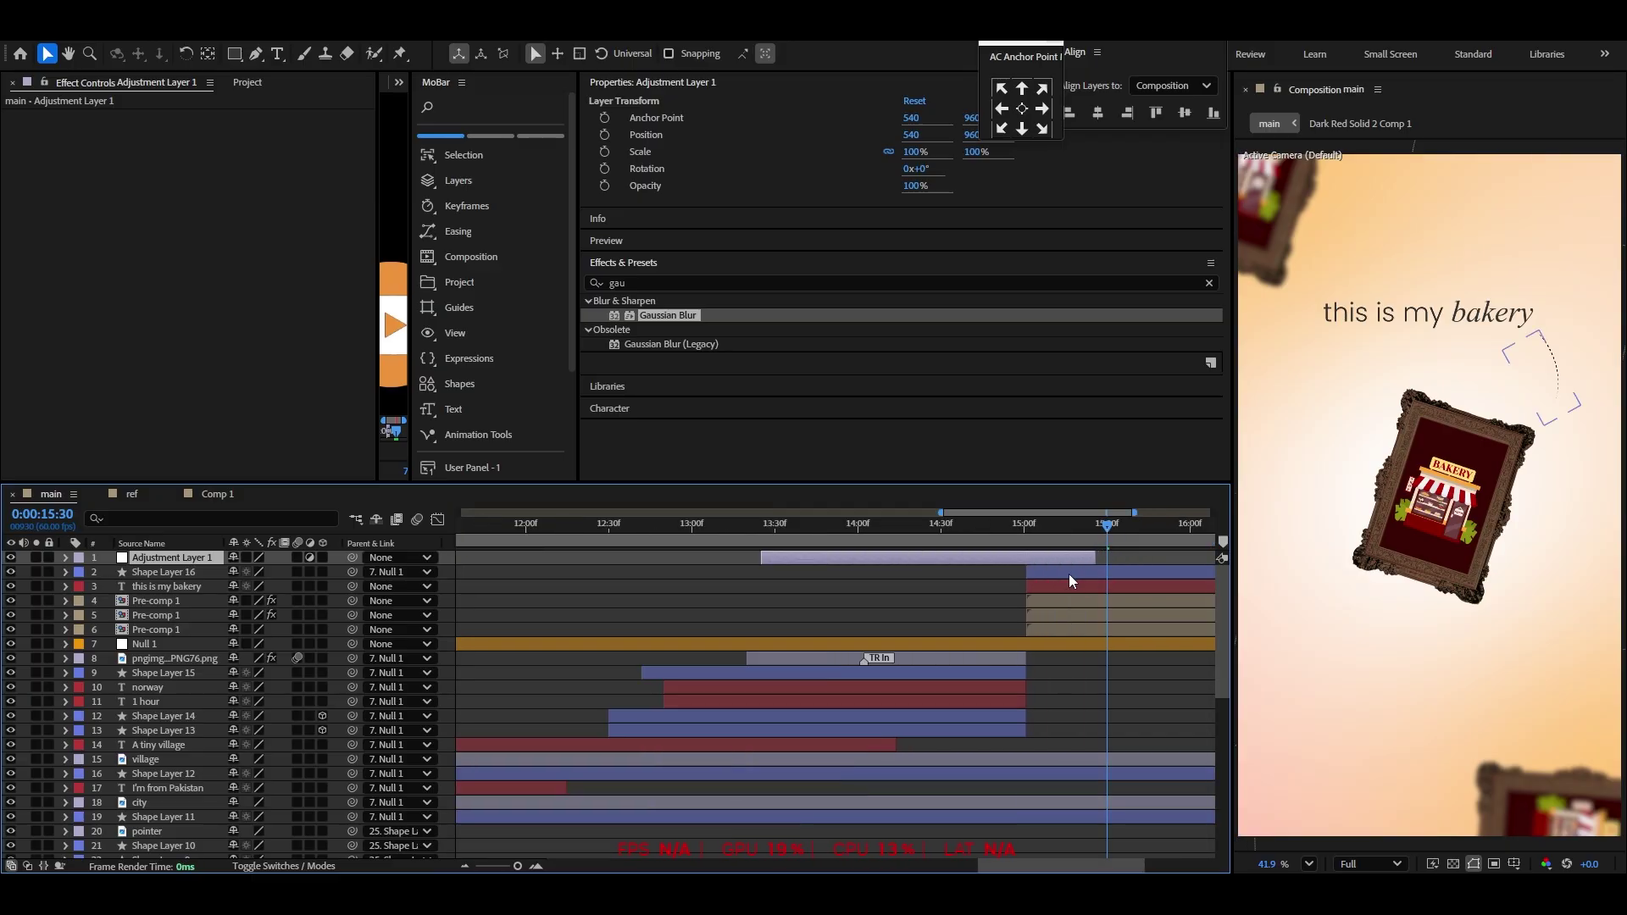
click(1036, 644)
key(p)
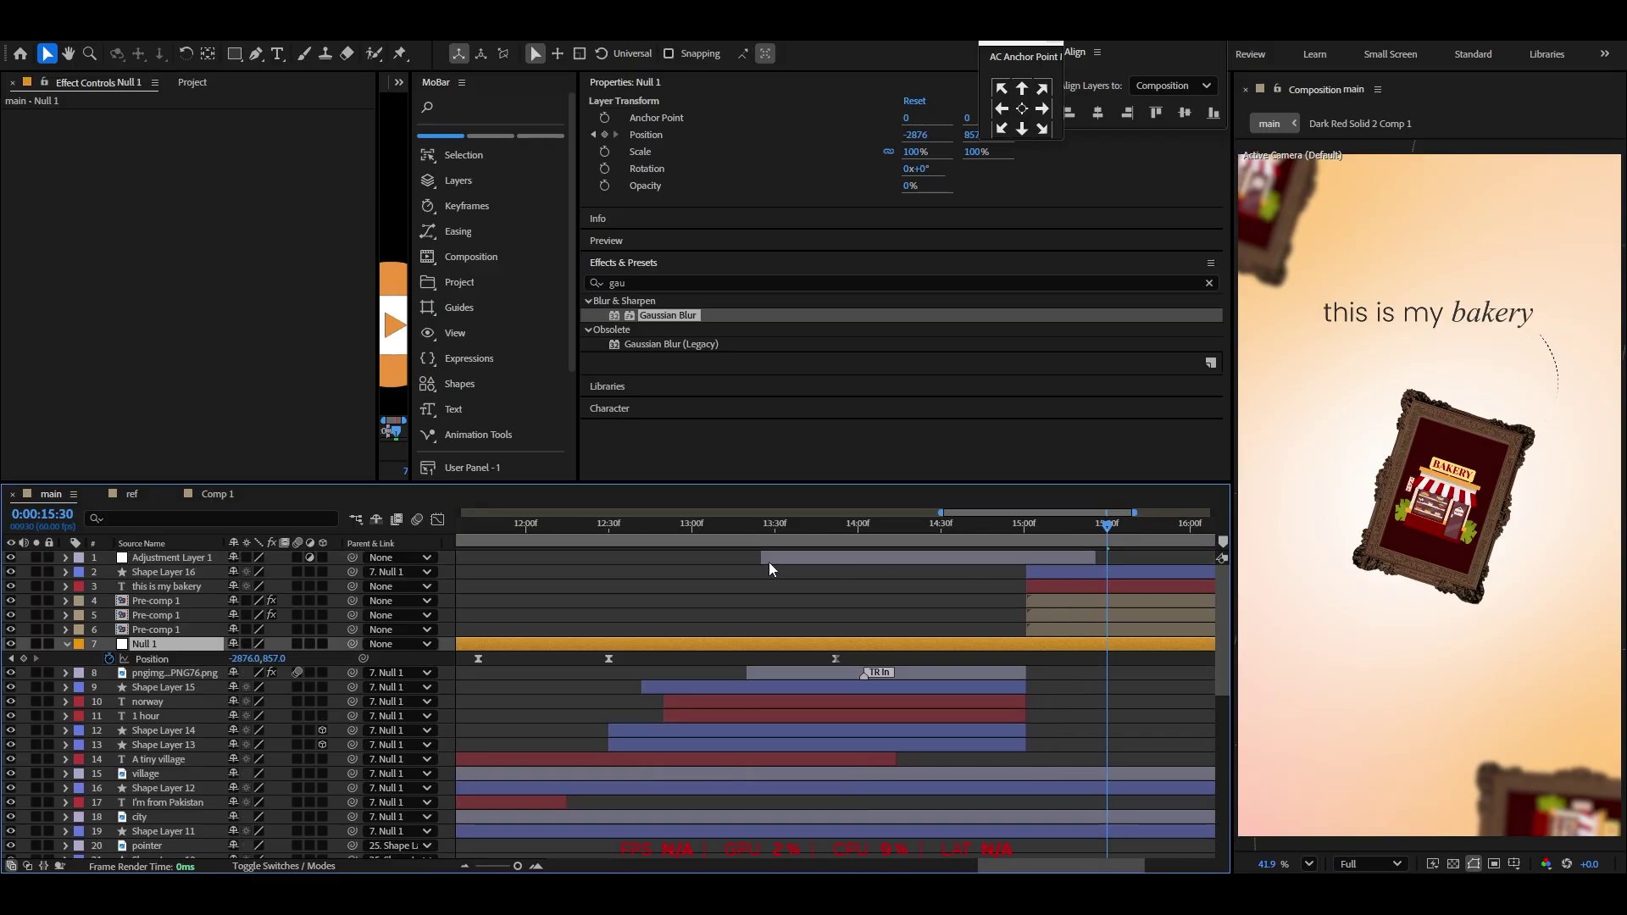
drag(769, 562, 1026, 534)
Find the Invert effect and apply it to the adjustment layer over the scene cut
click(628, 280)
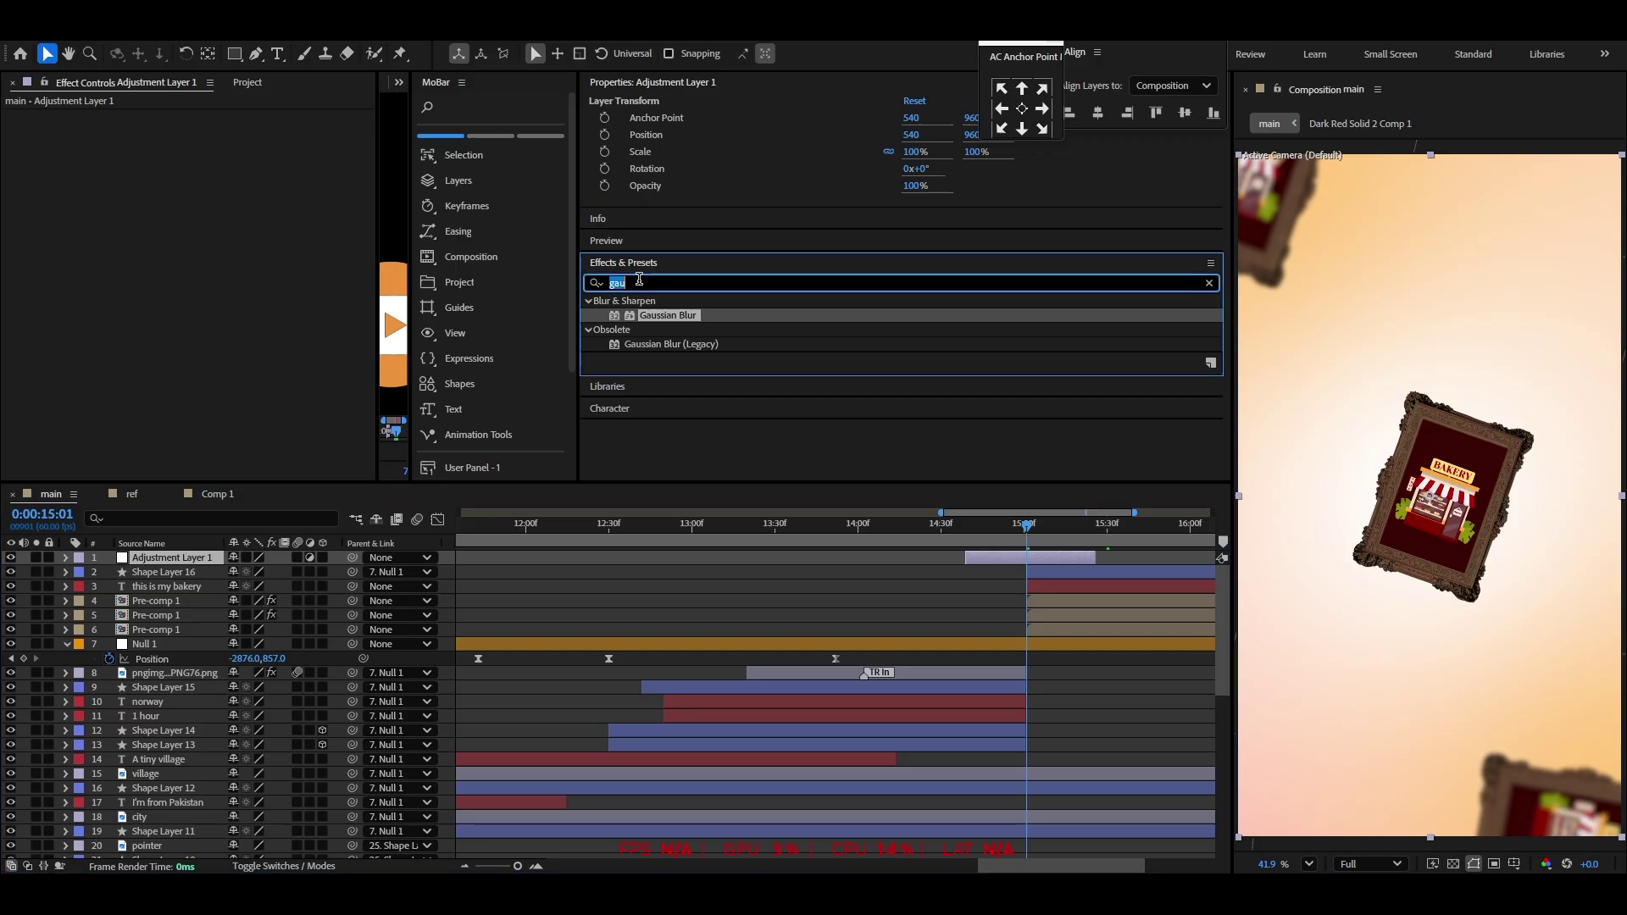
text(lin)
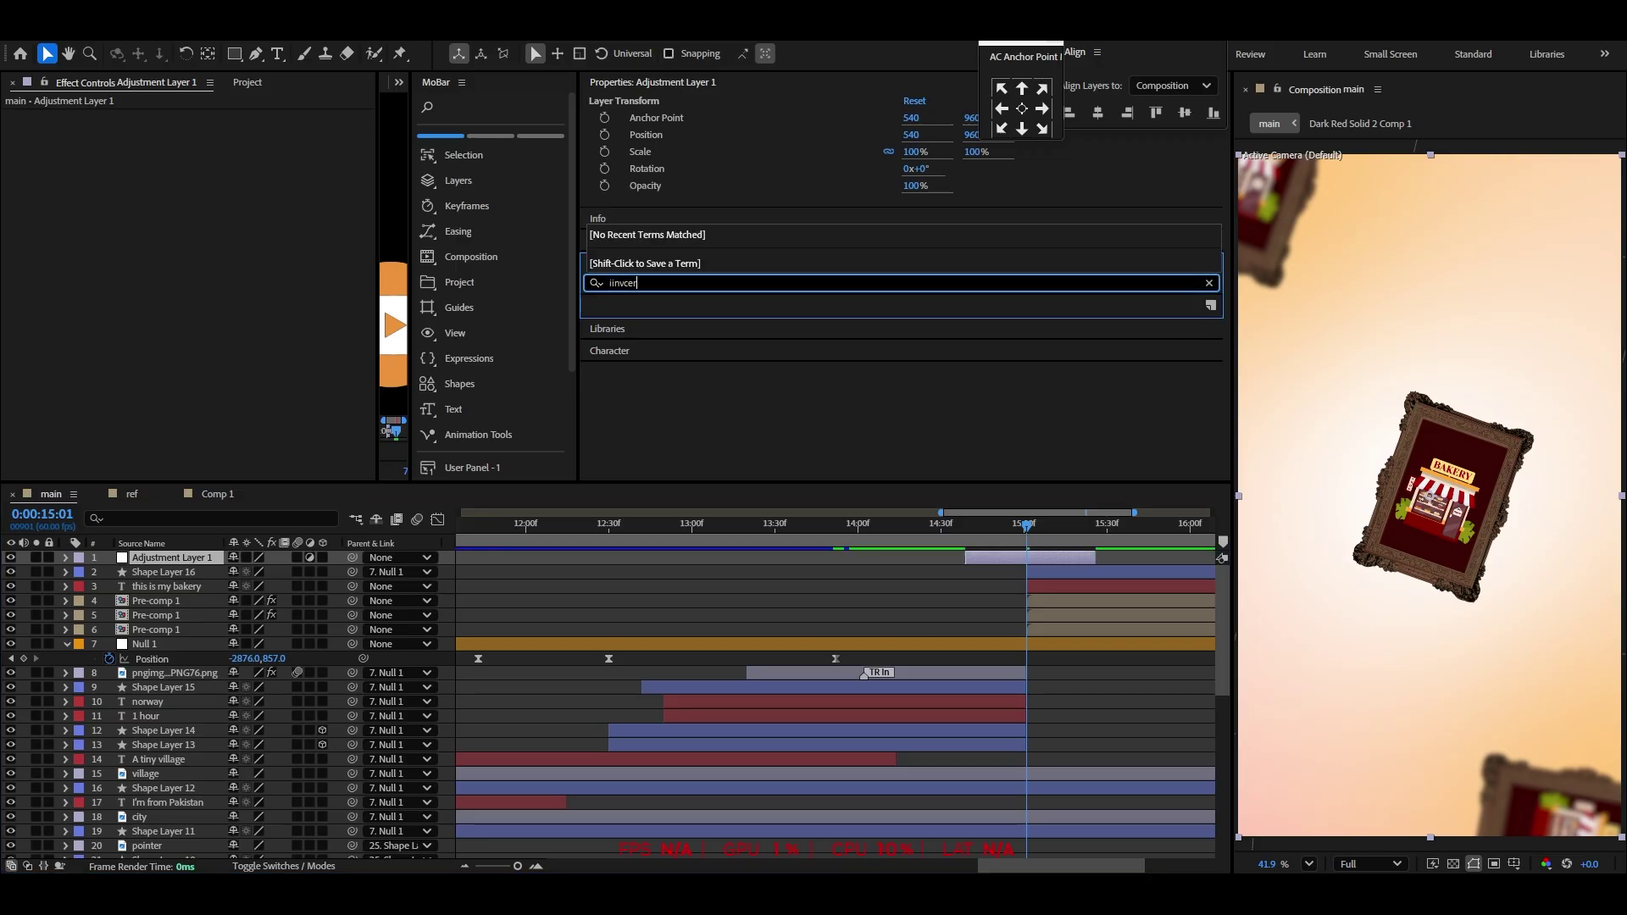
double_click(645, 282)
text(inv)
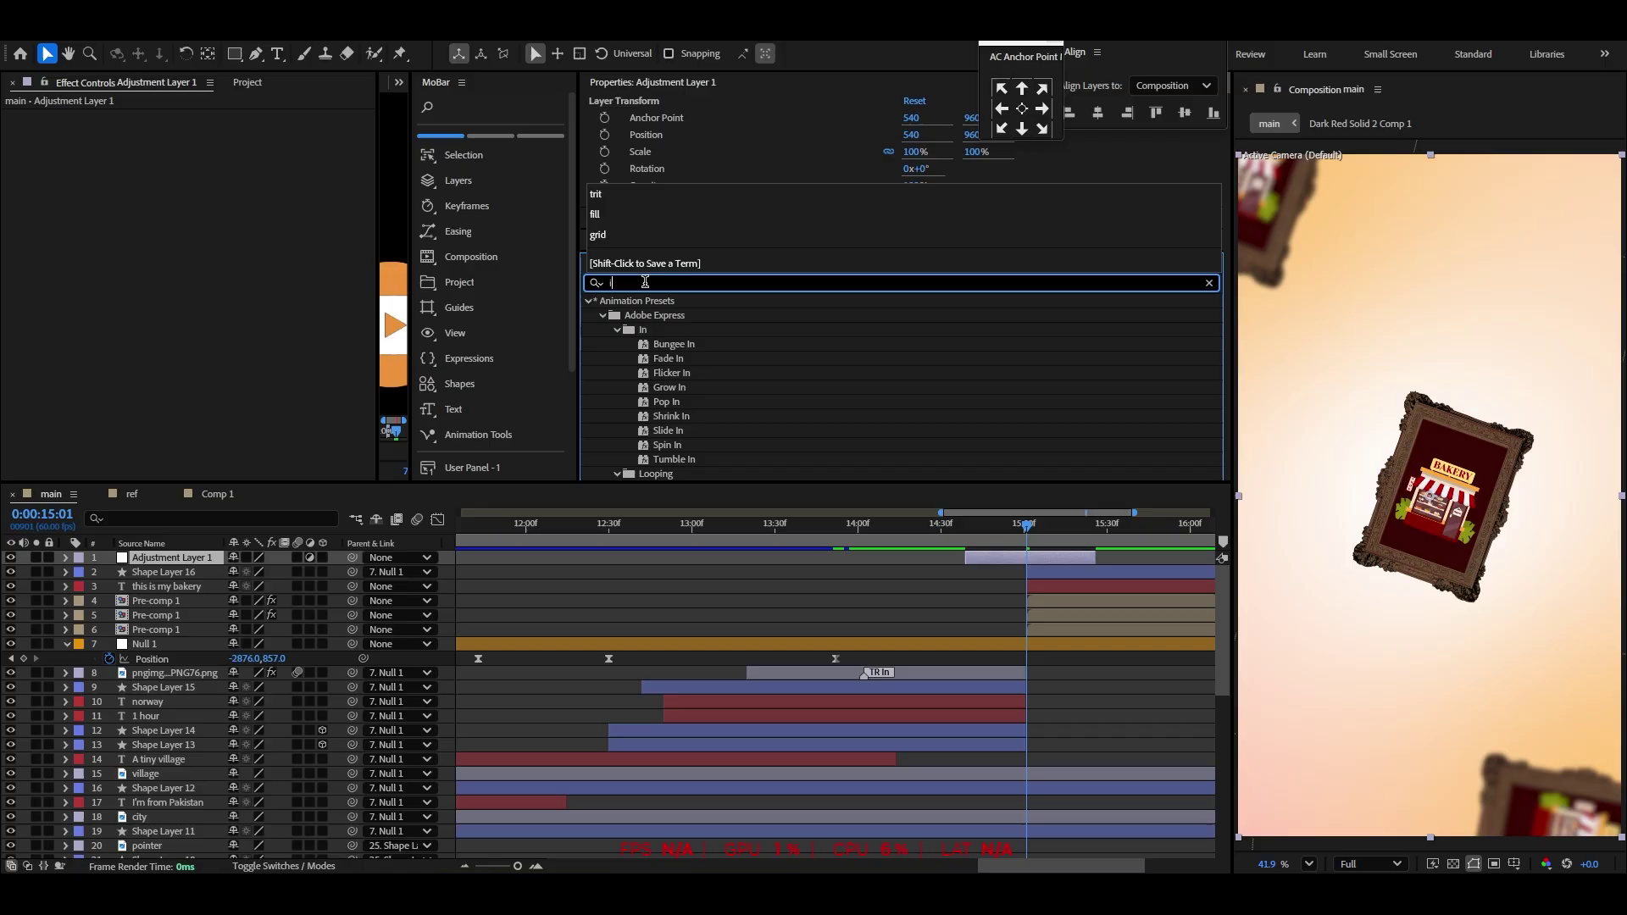
drag(651, 359, 1046, 552)
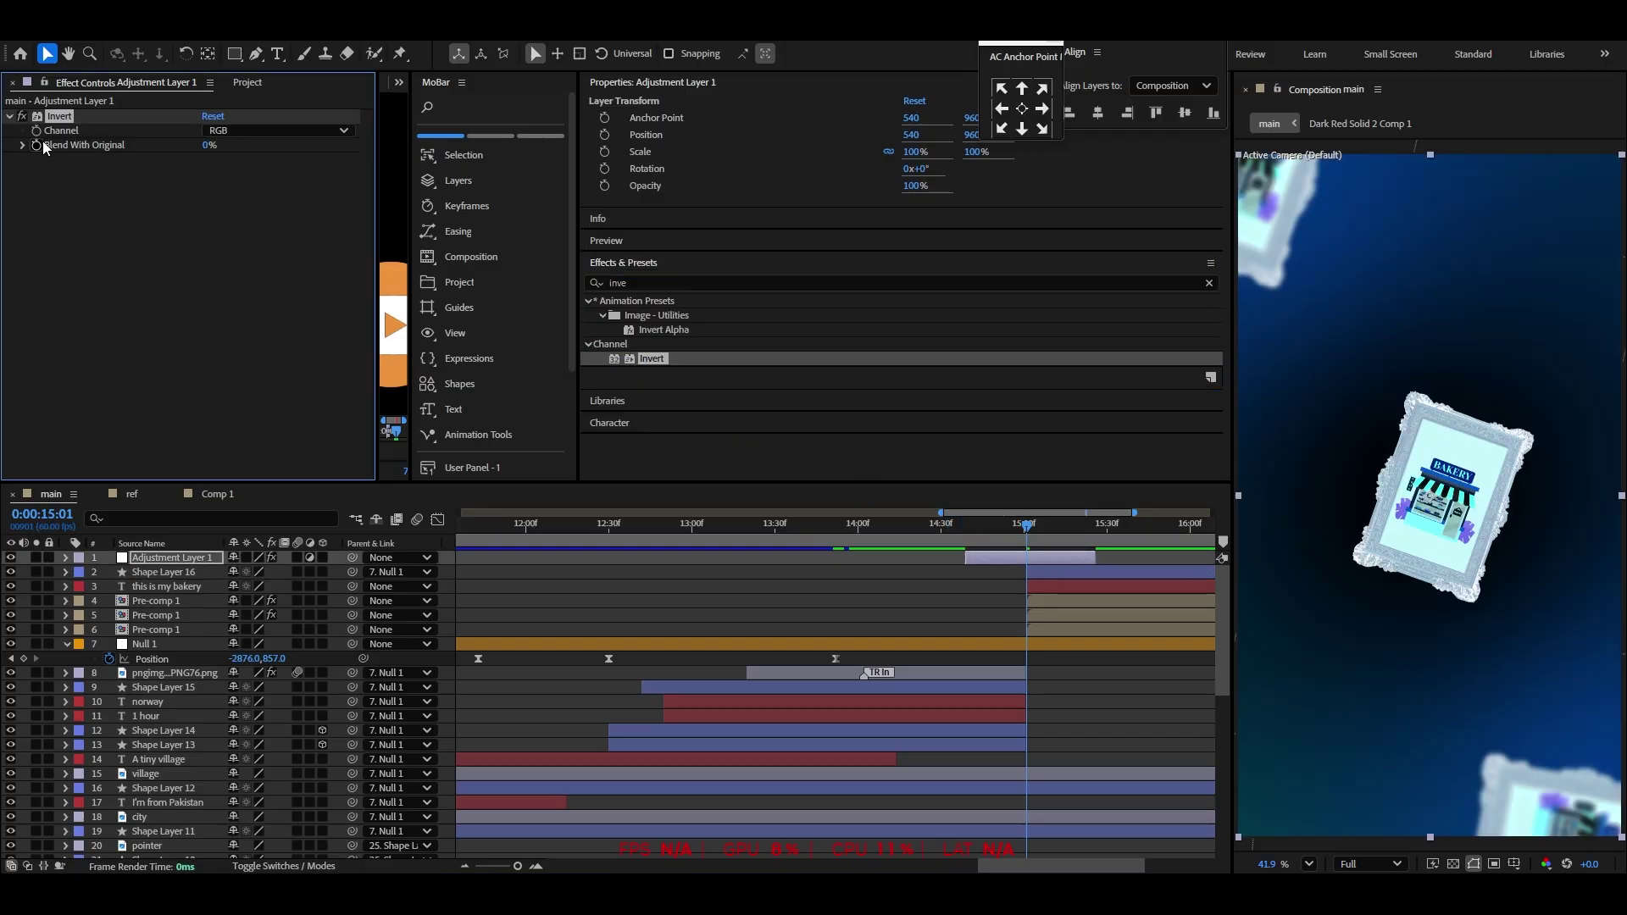
Keyframe Invert's Blend With Original at 0% at 0:00:15:01, with 100% at 0:00:14:54 and 0:00:15:07
click(1025, 531)
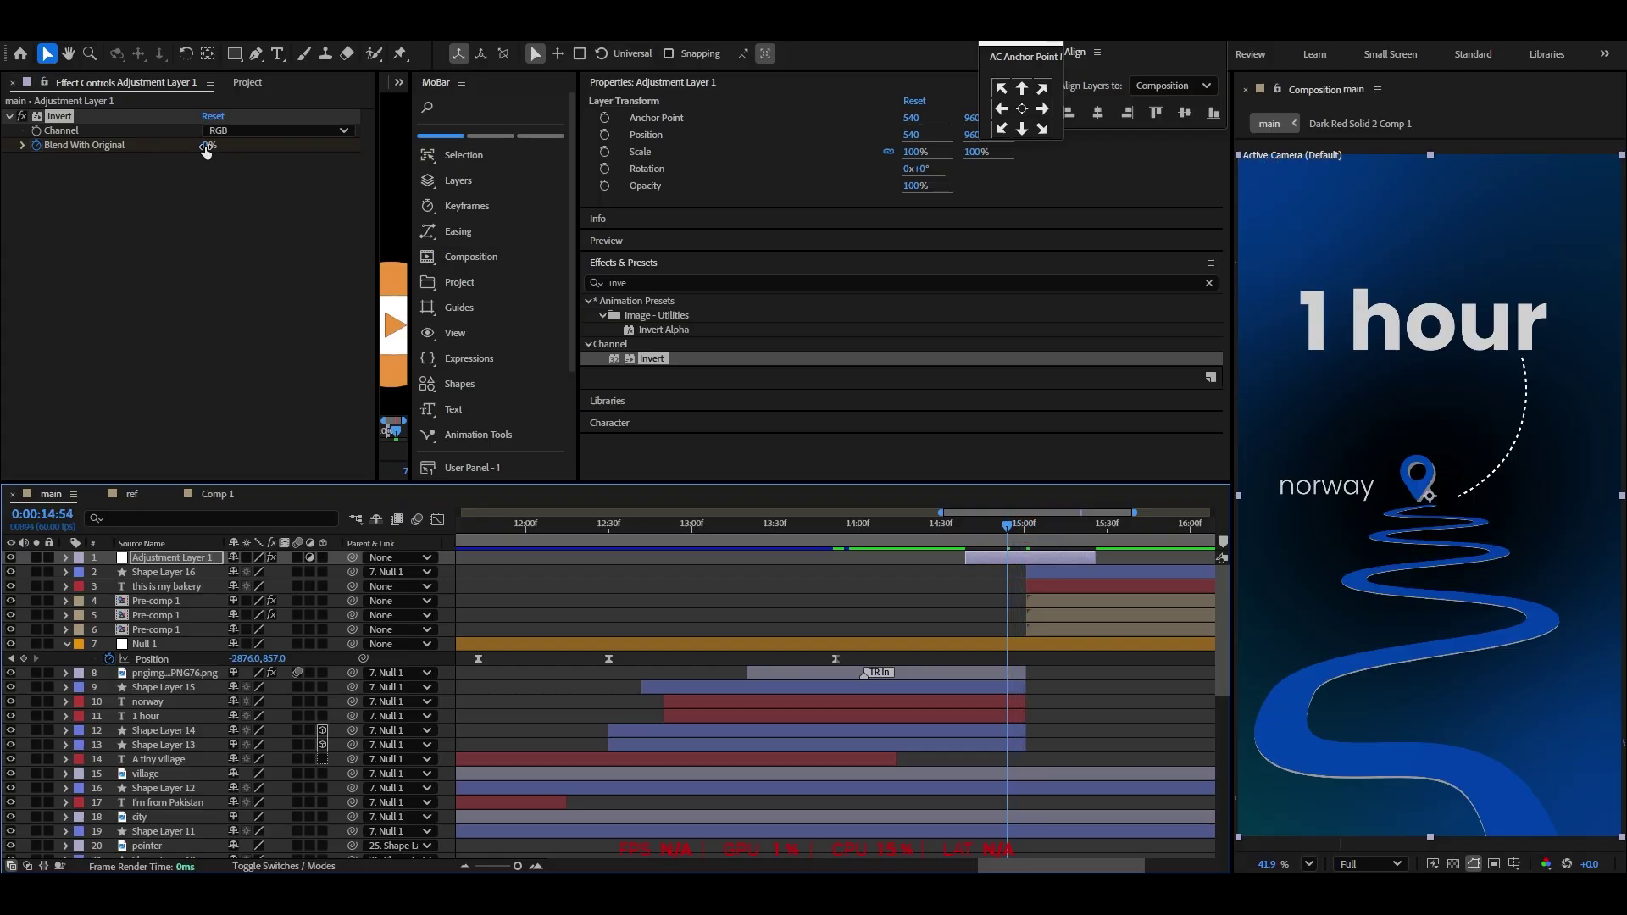
drag(206, 150, 292, 150)
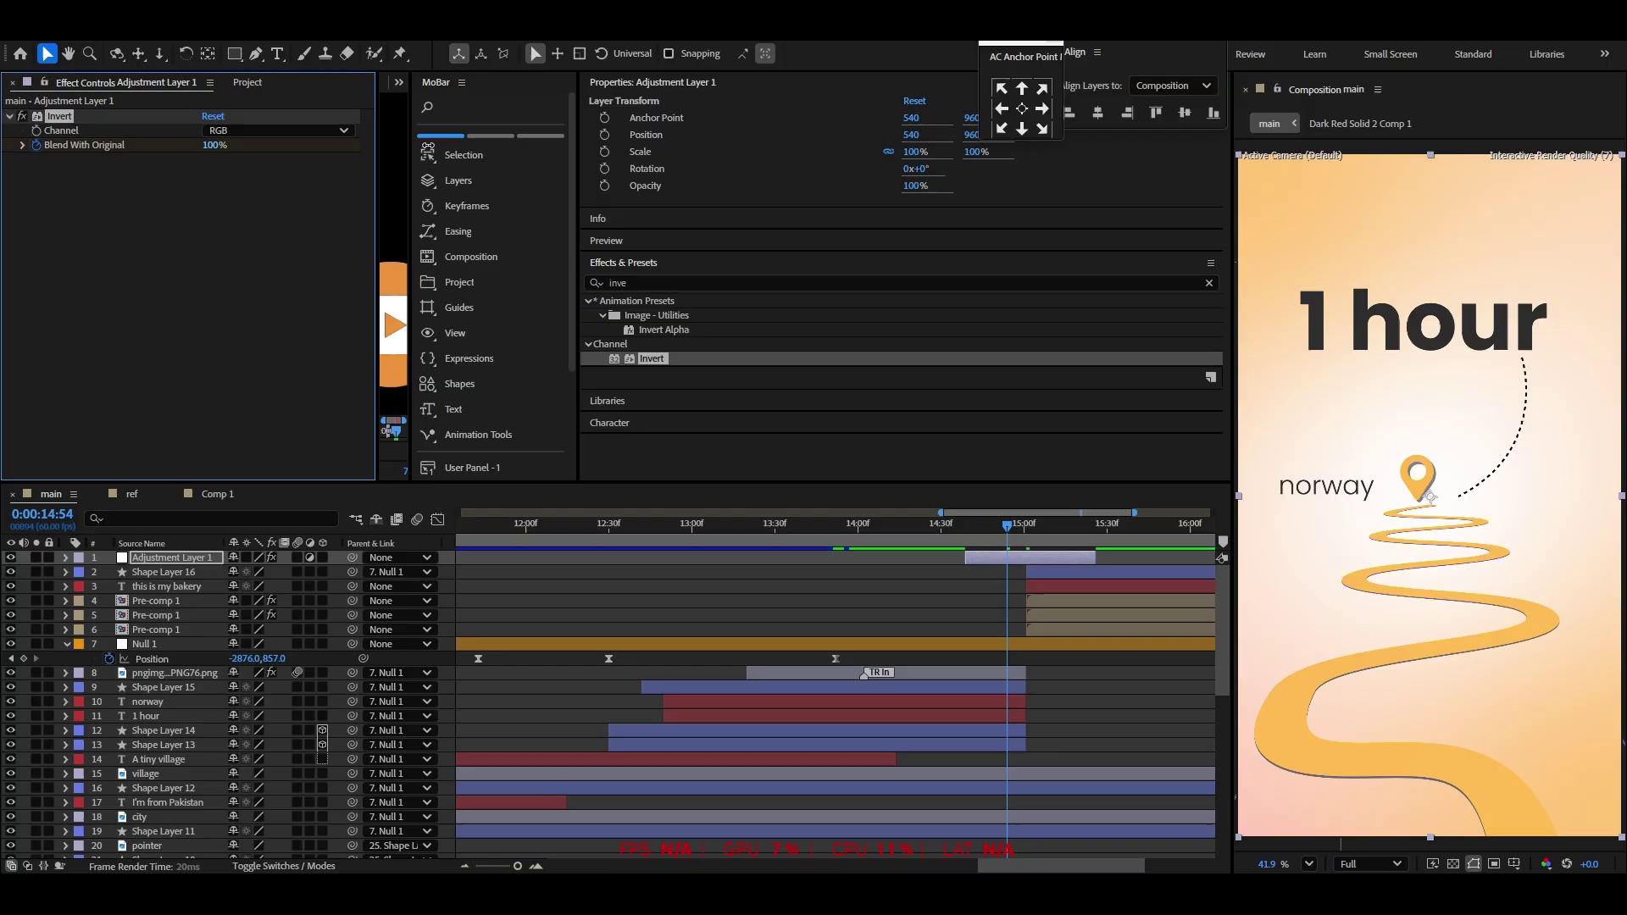
click(1032, 559)
key(u)
scroll(1065, 573, up, 1)
drag(971, 532, 1021, 537)
drag(204, 149, 664, 190)
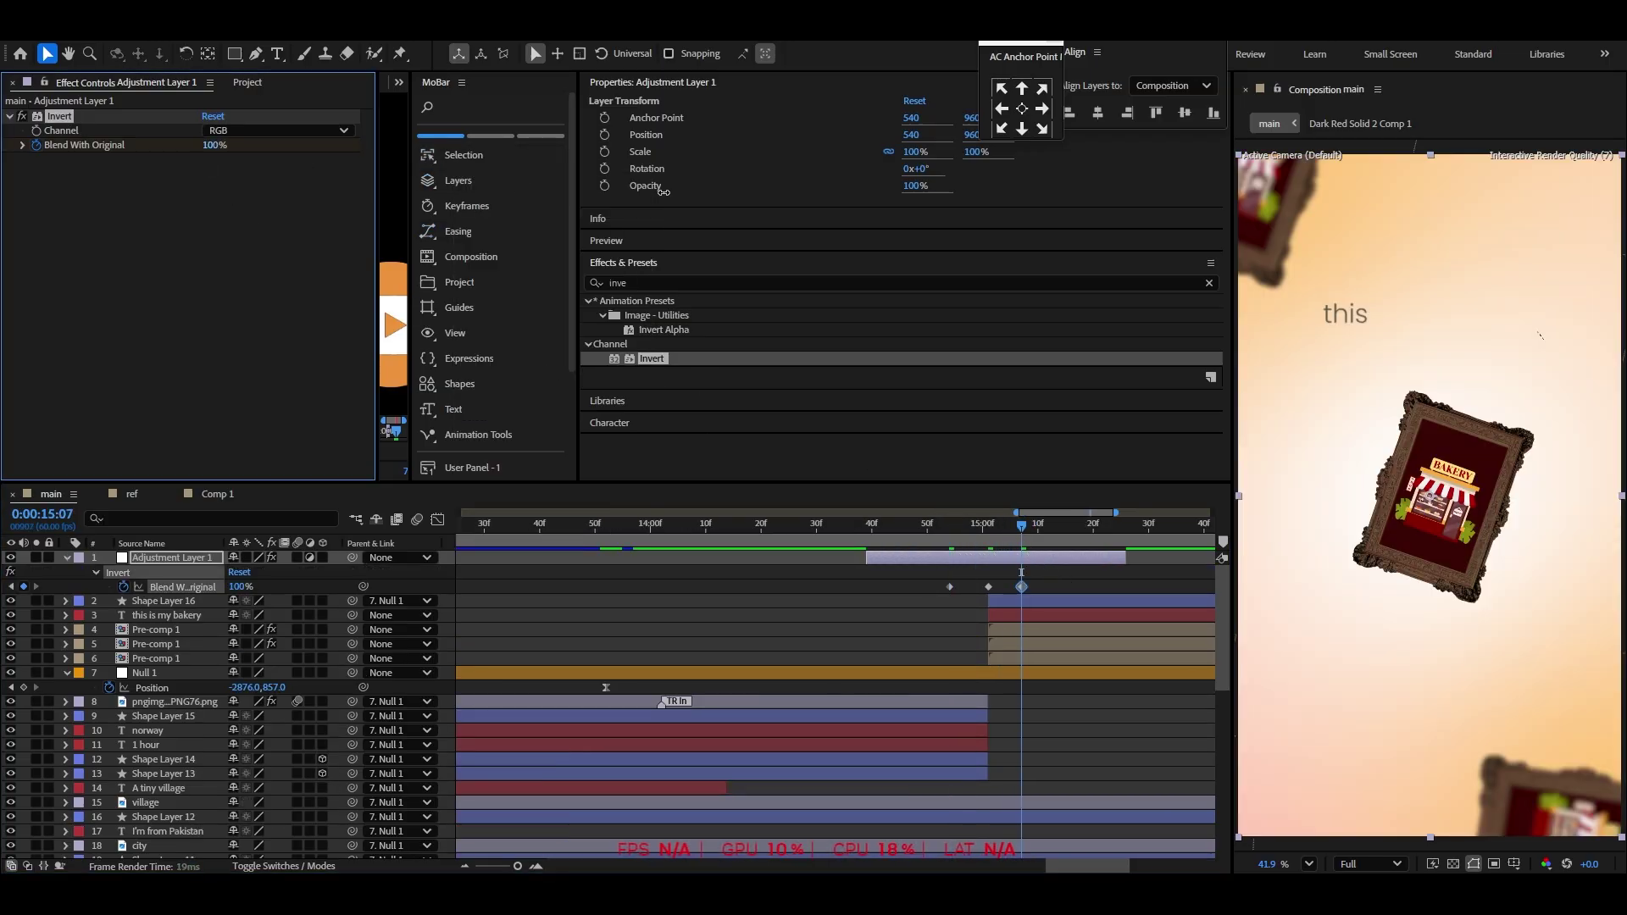
Preview the inverted-color flash between the road and bakery scenes from 0:00:14:45
click(832, 532)
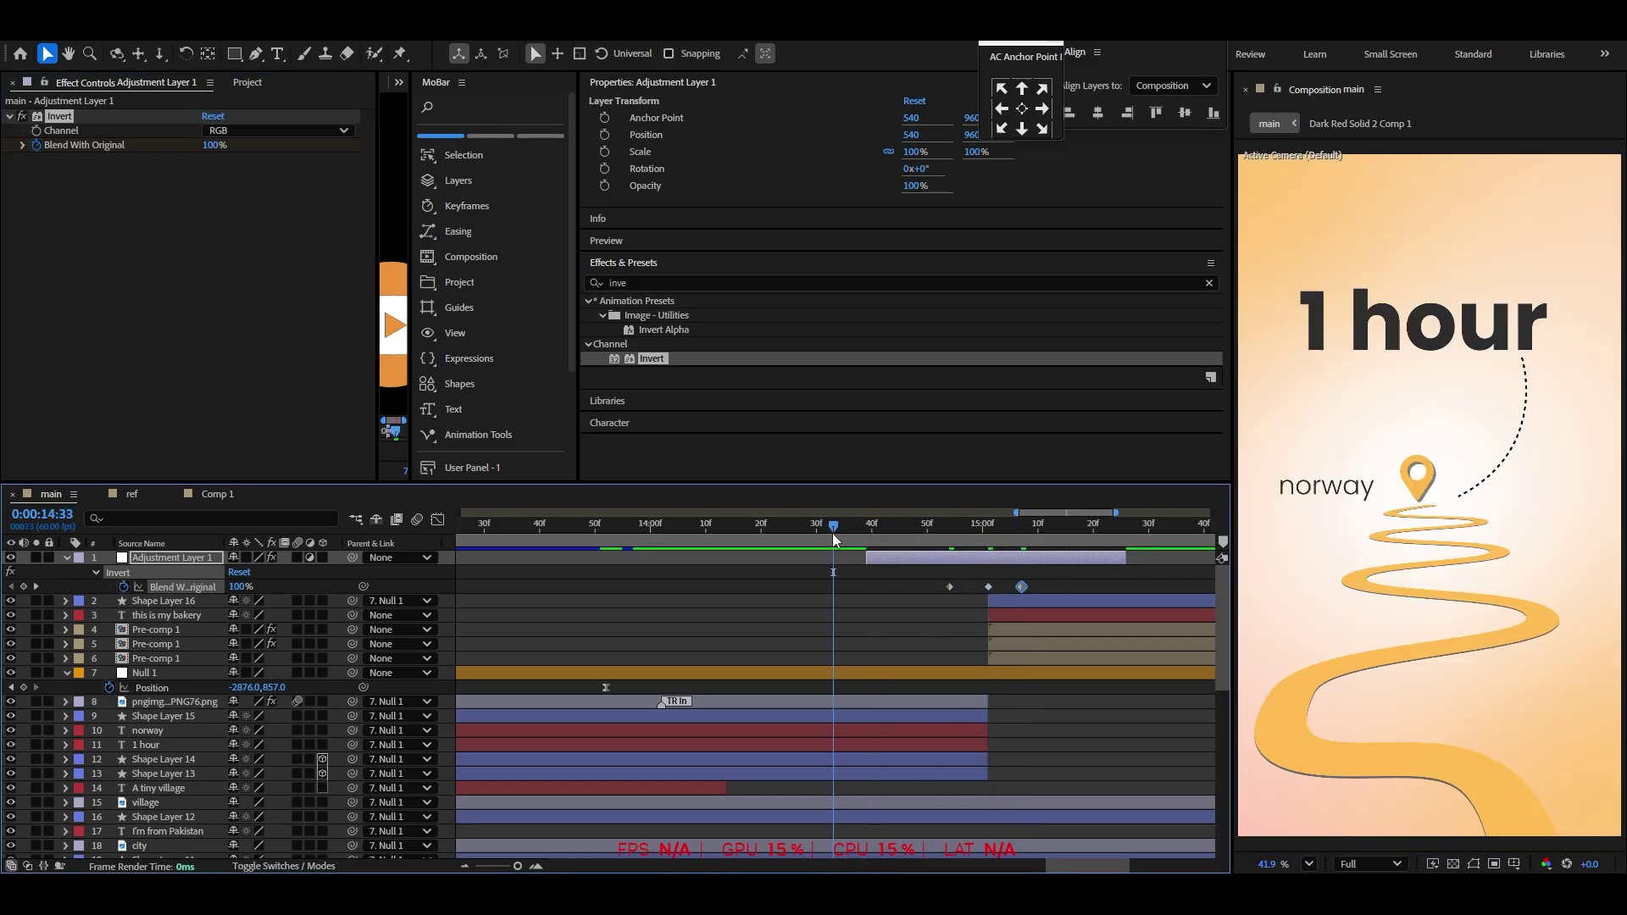
click(898, 534)
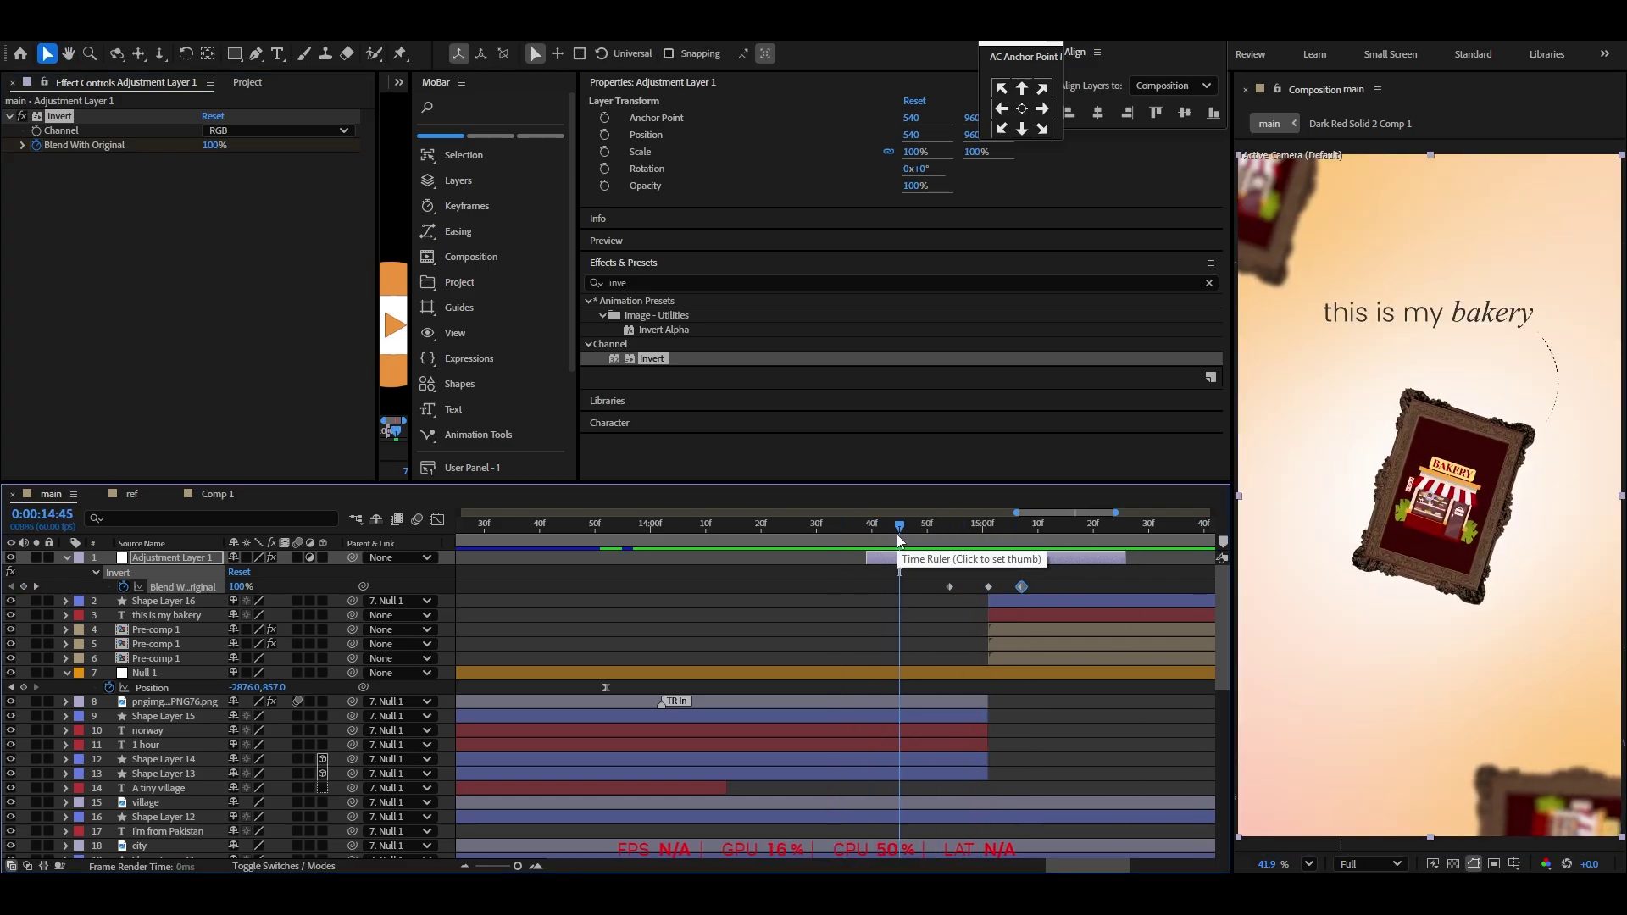
key(space)
key(space)
scroll(980, 596, down, 3)
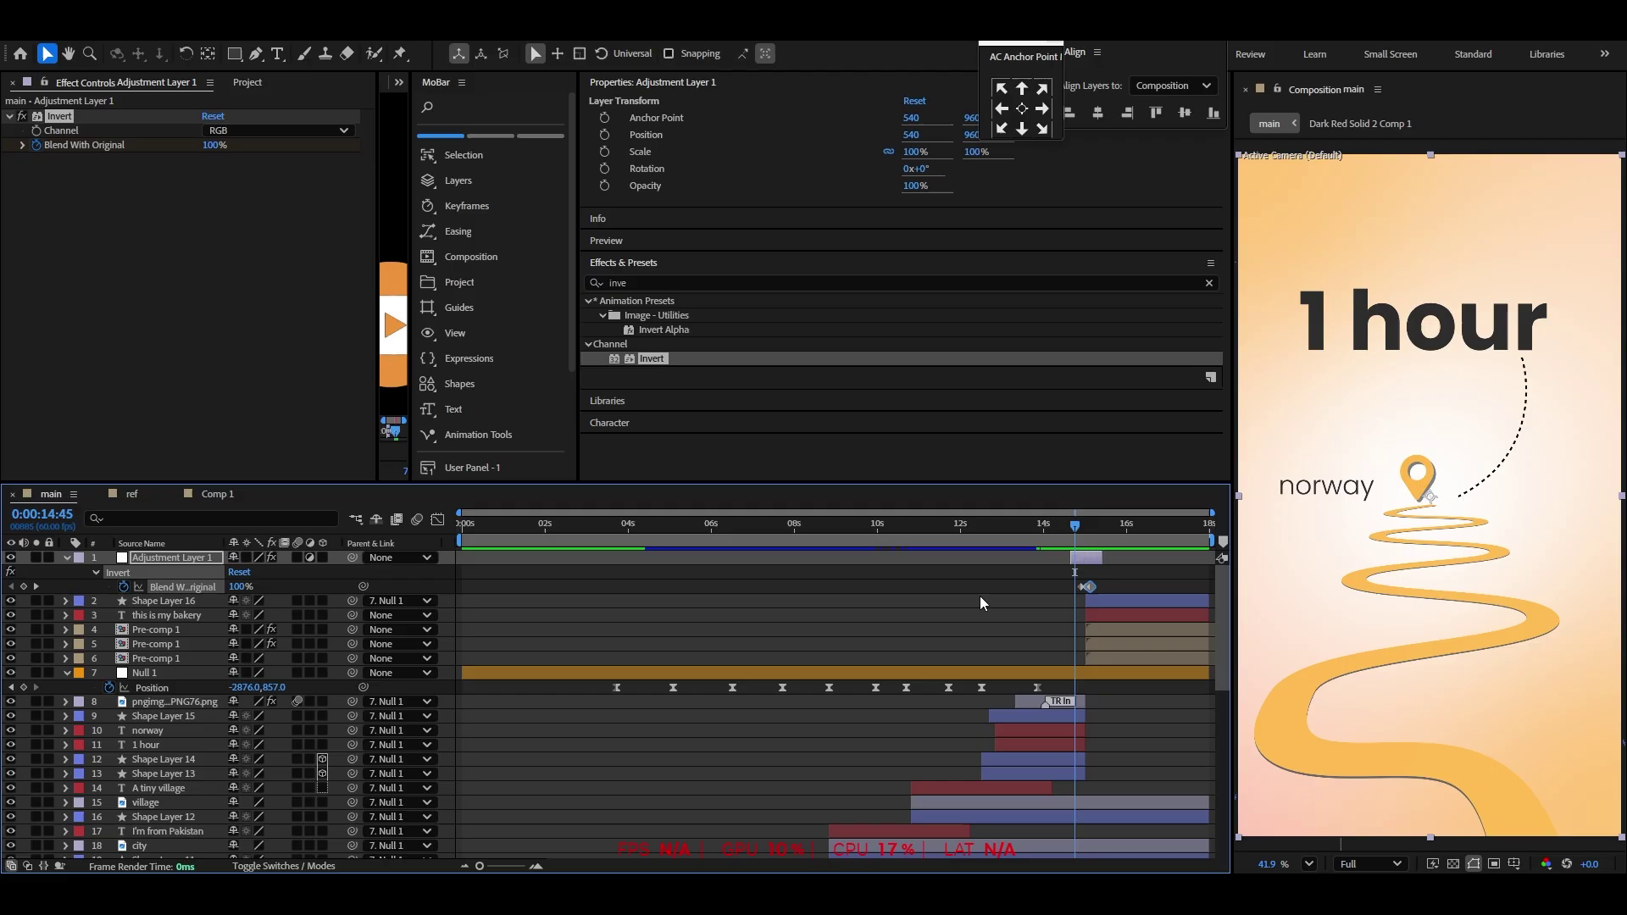
Collapse the null's and adjustment layer's keyframed properties and preview the whole composition from the beginning
key(Home)
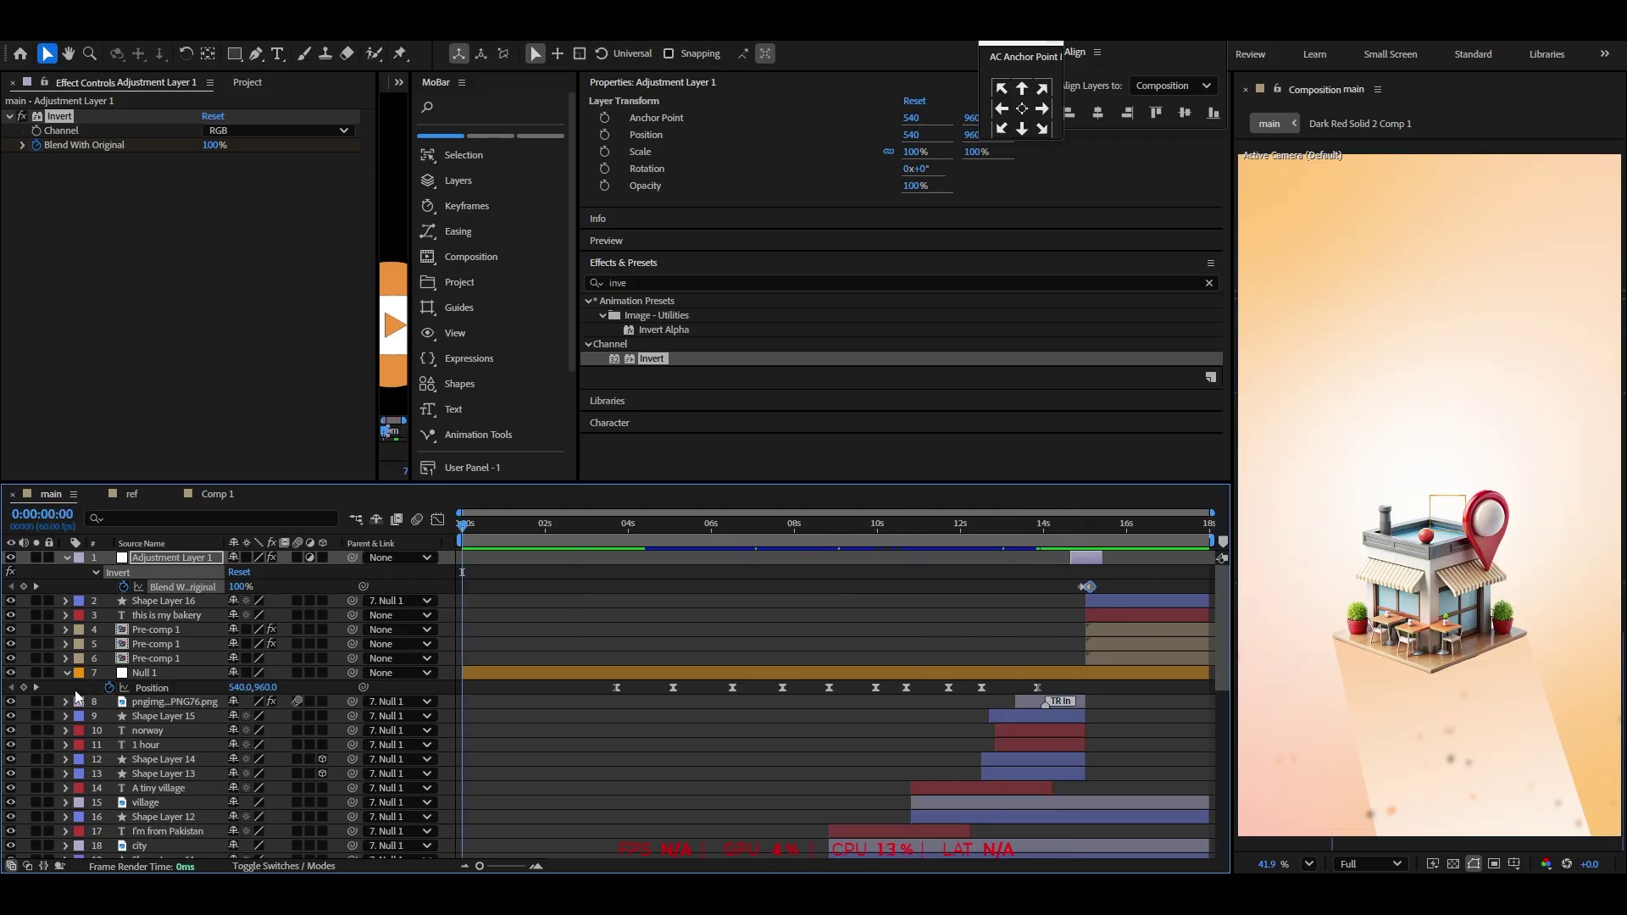
click(66, 673)
click(66, 558)
key(space)
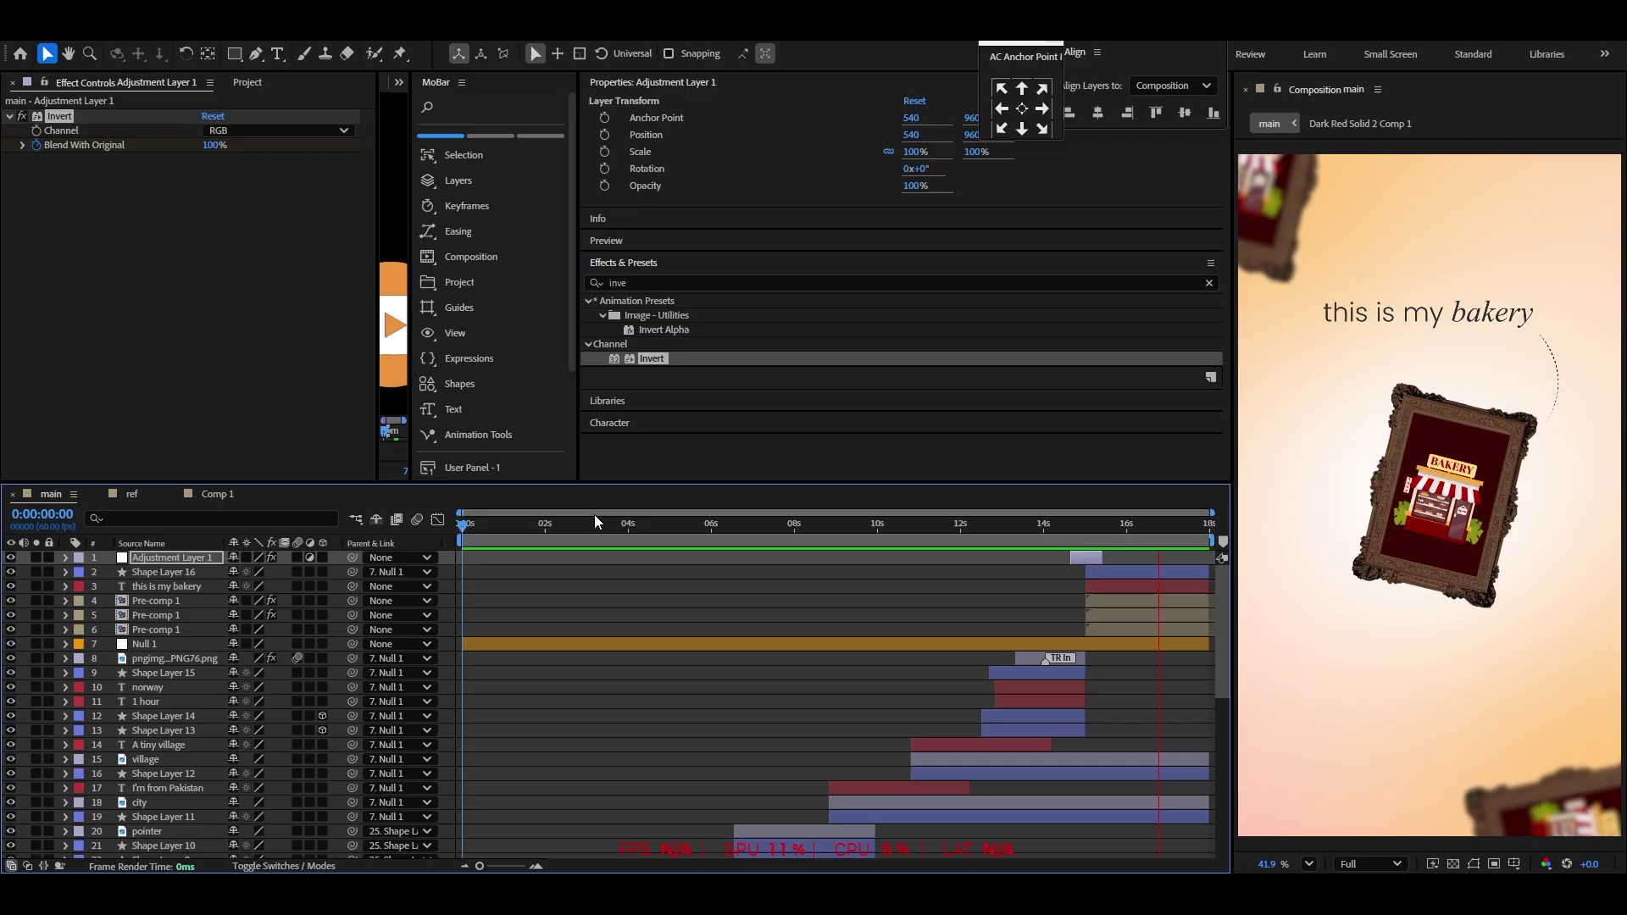
key(space)
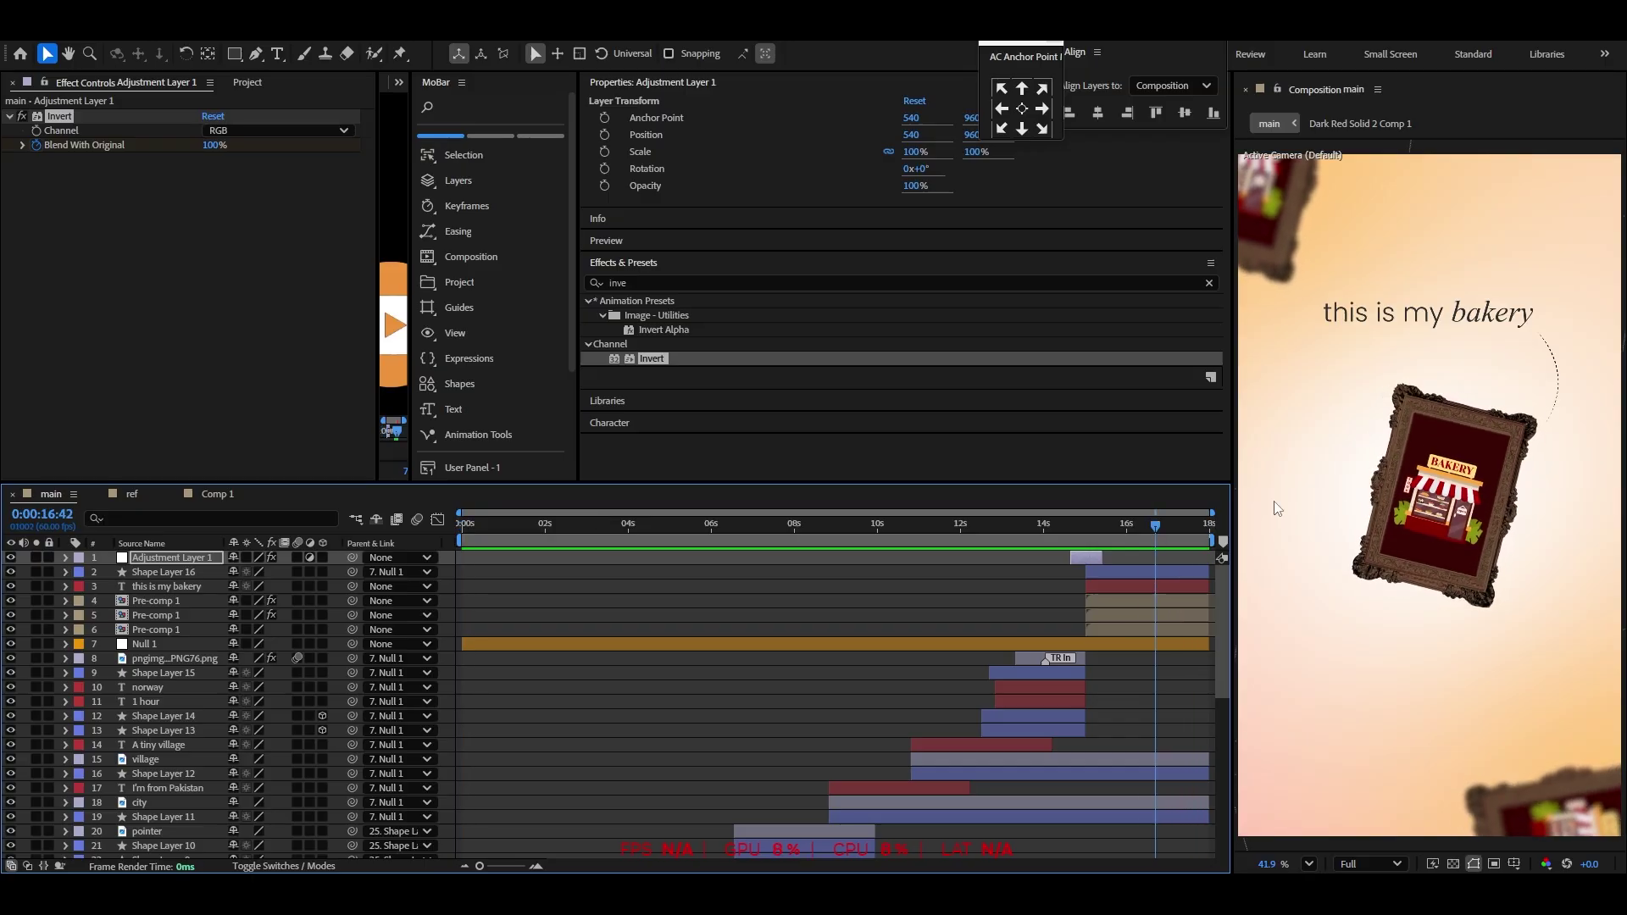
Apply a Drop Shadow with a distance of 46 to the central framed bakery and preview it from 0:00:14:43
click(1466, 509)
click(675, 280)
text(d)
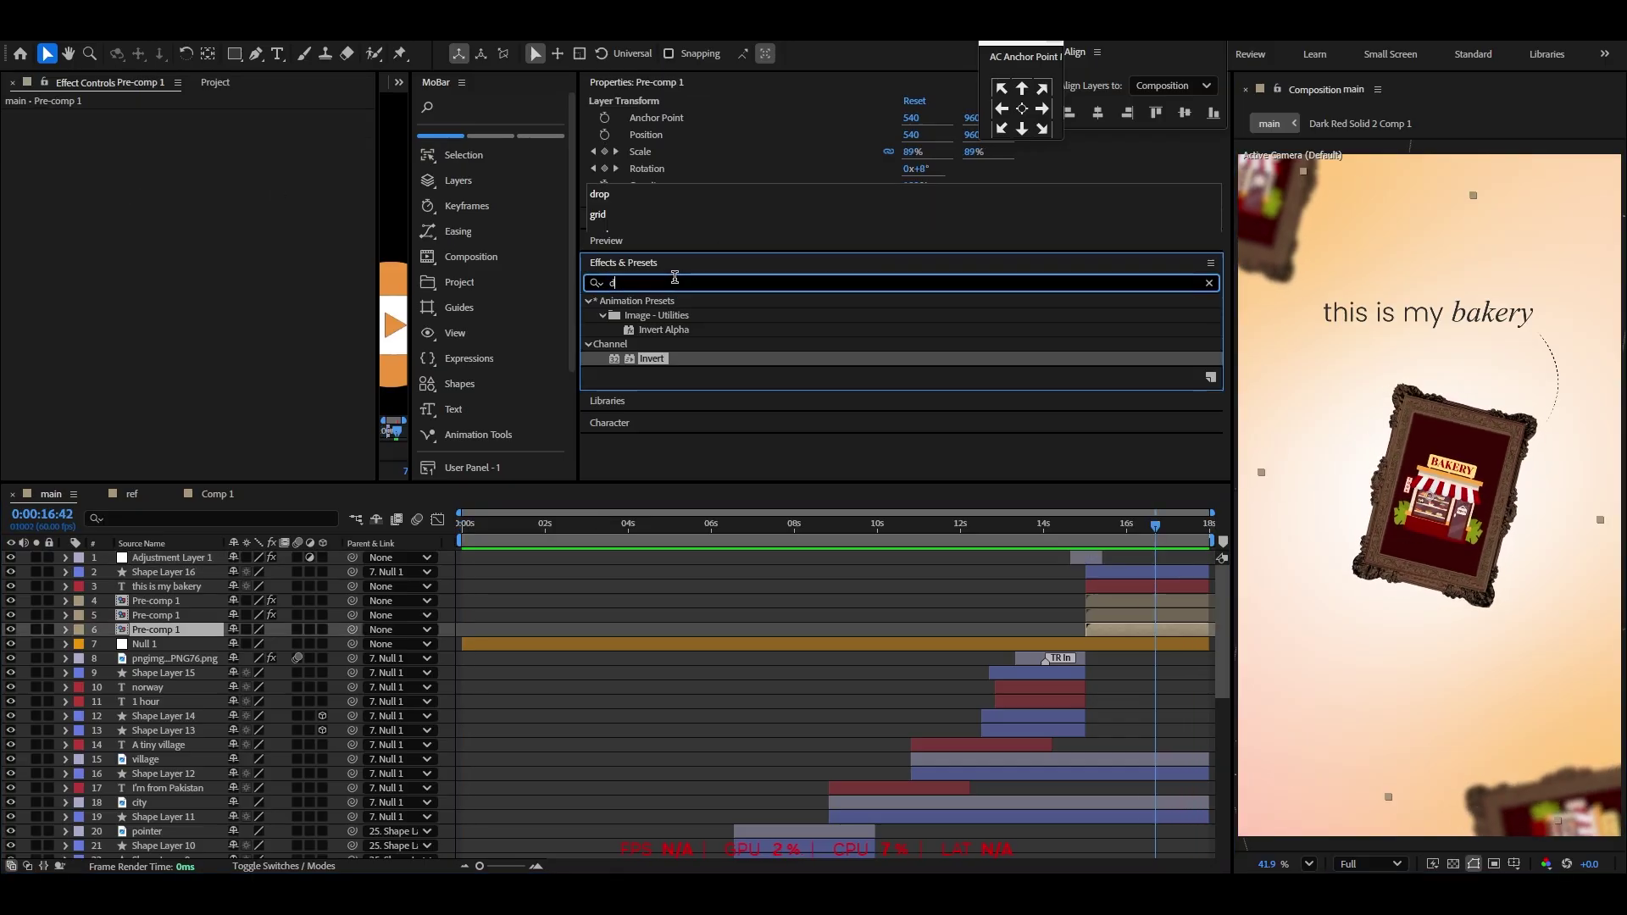
text(rop)
scroll(662, 413, down, 3)
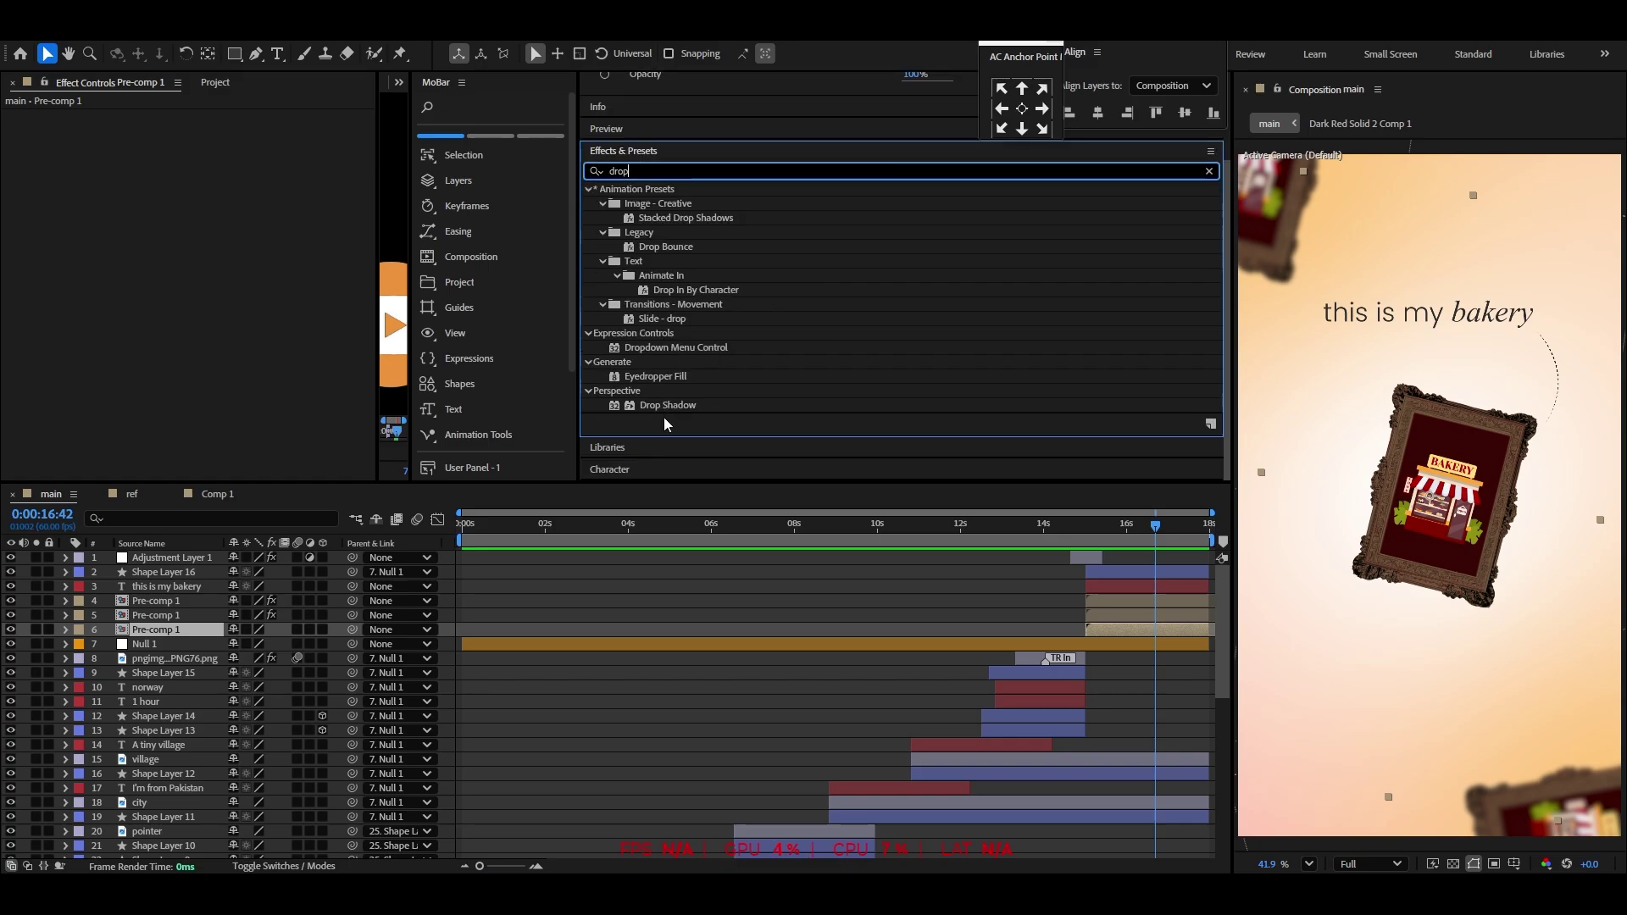
drag(668, 406, 1454, 514)
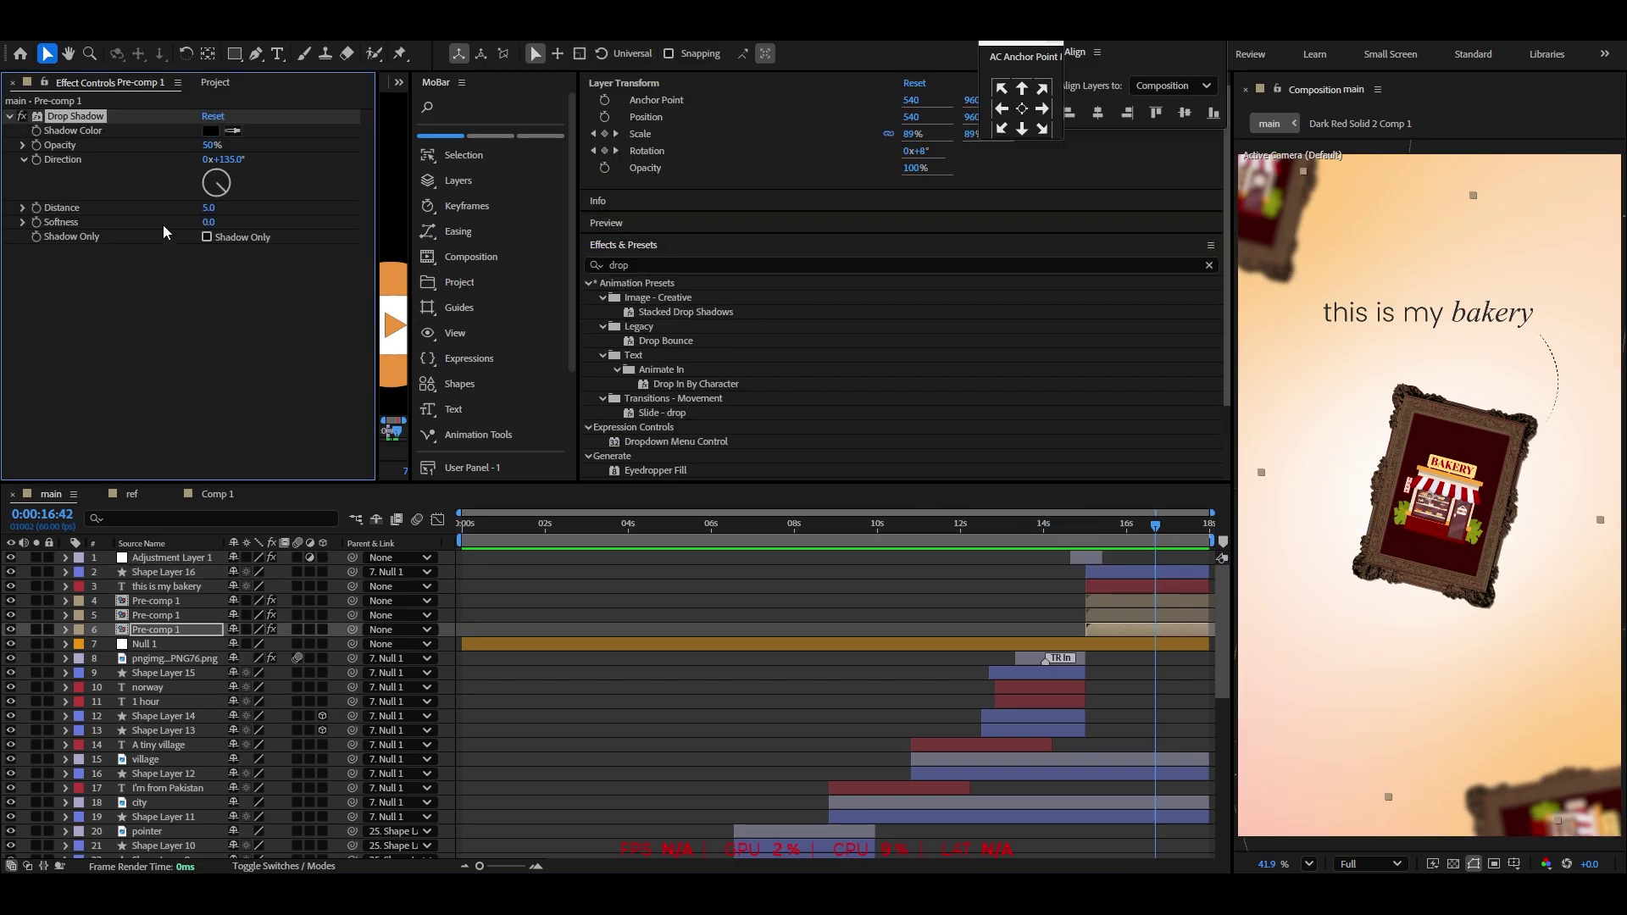
drag(211, 214, 252, 222)
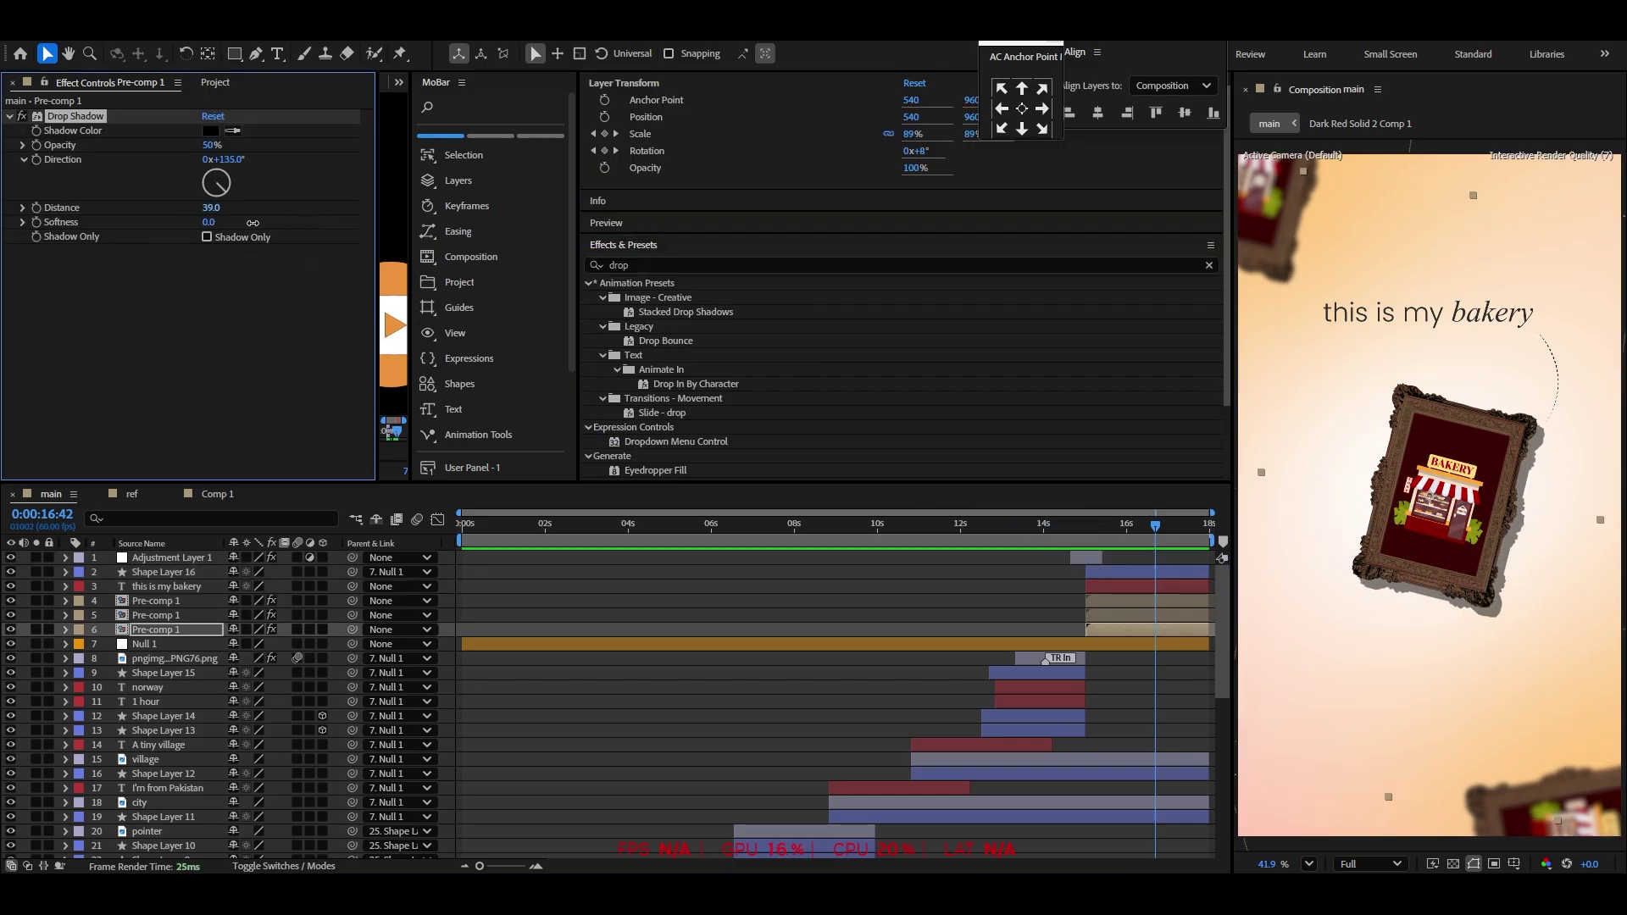
click(654, 698)
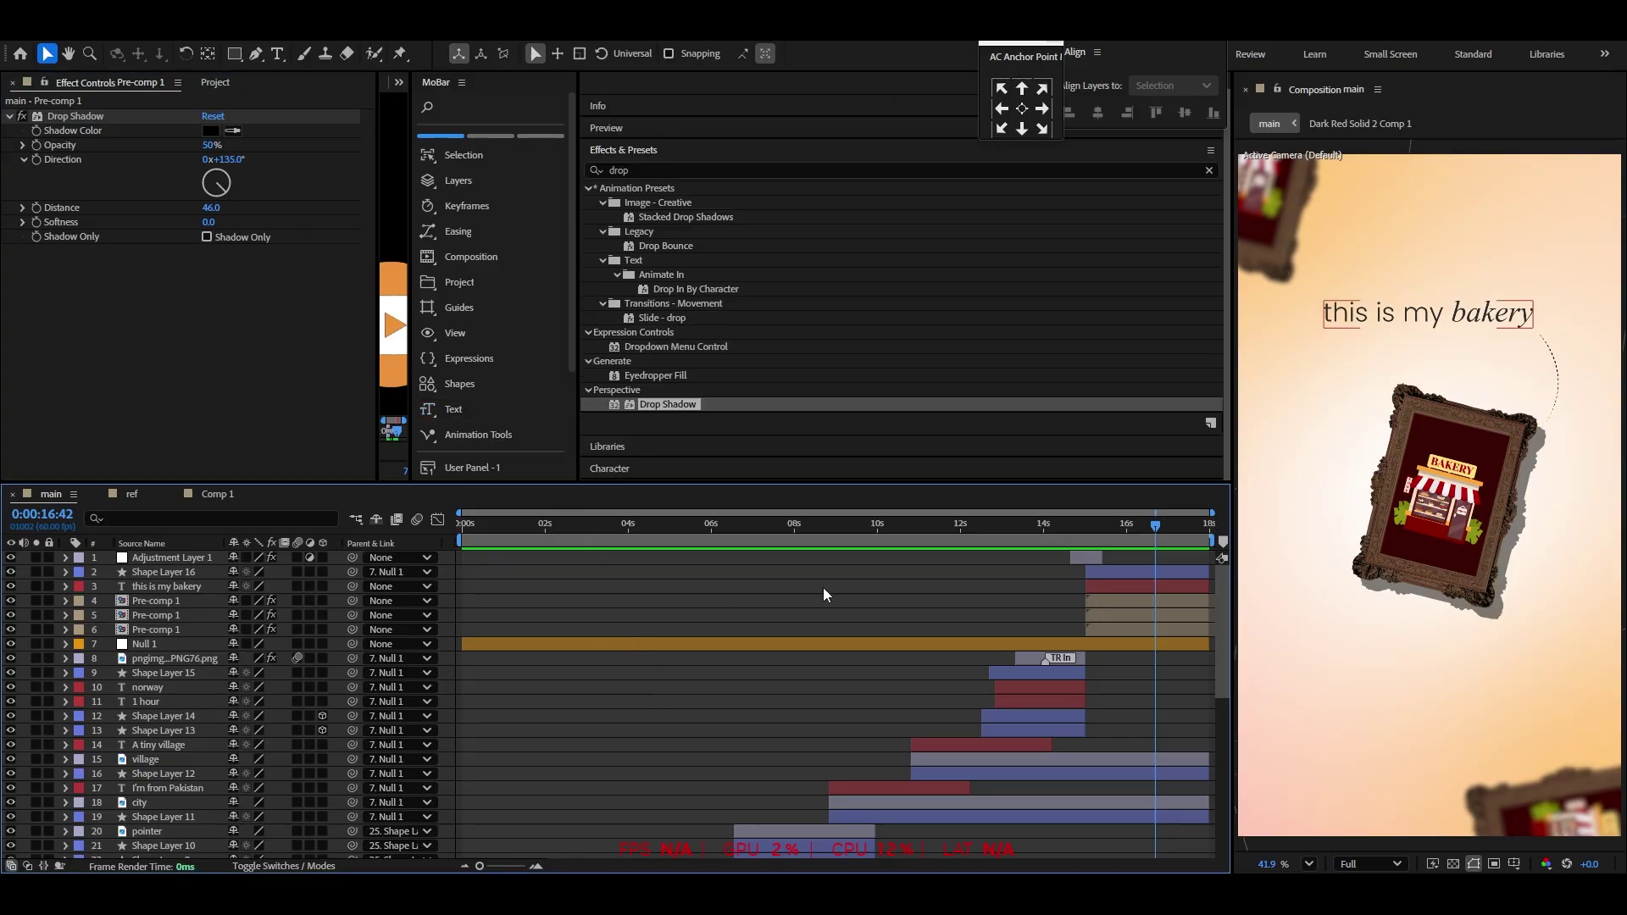
click(1075, 527)
key(space)
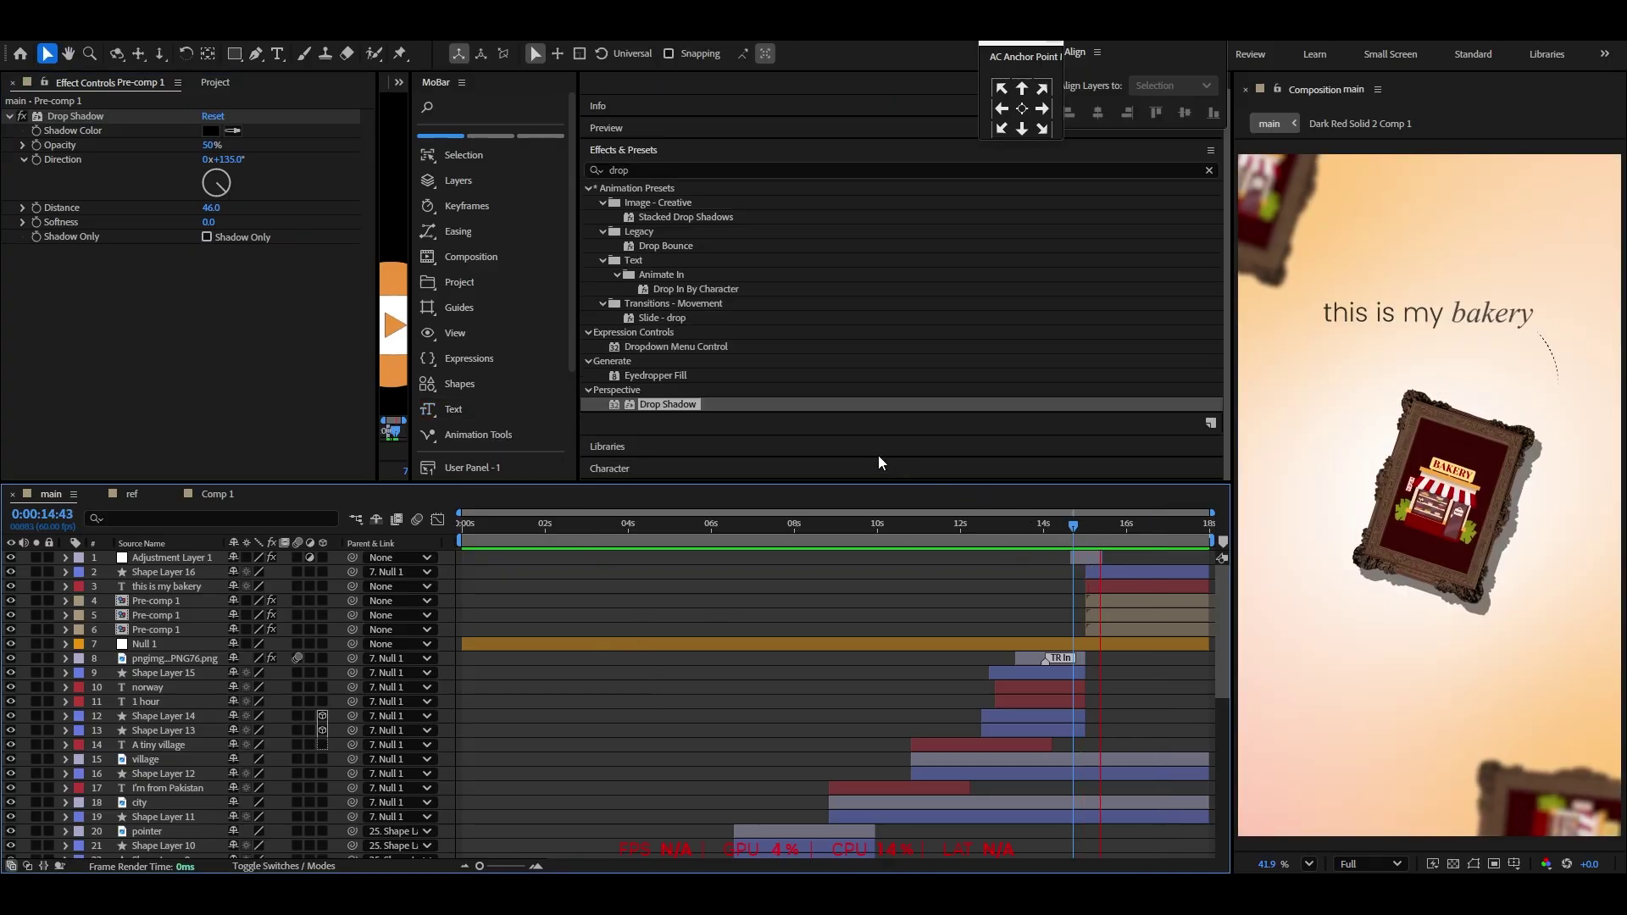